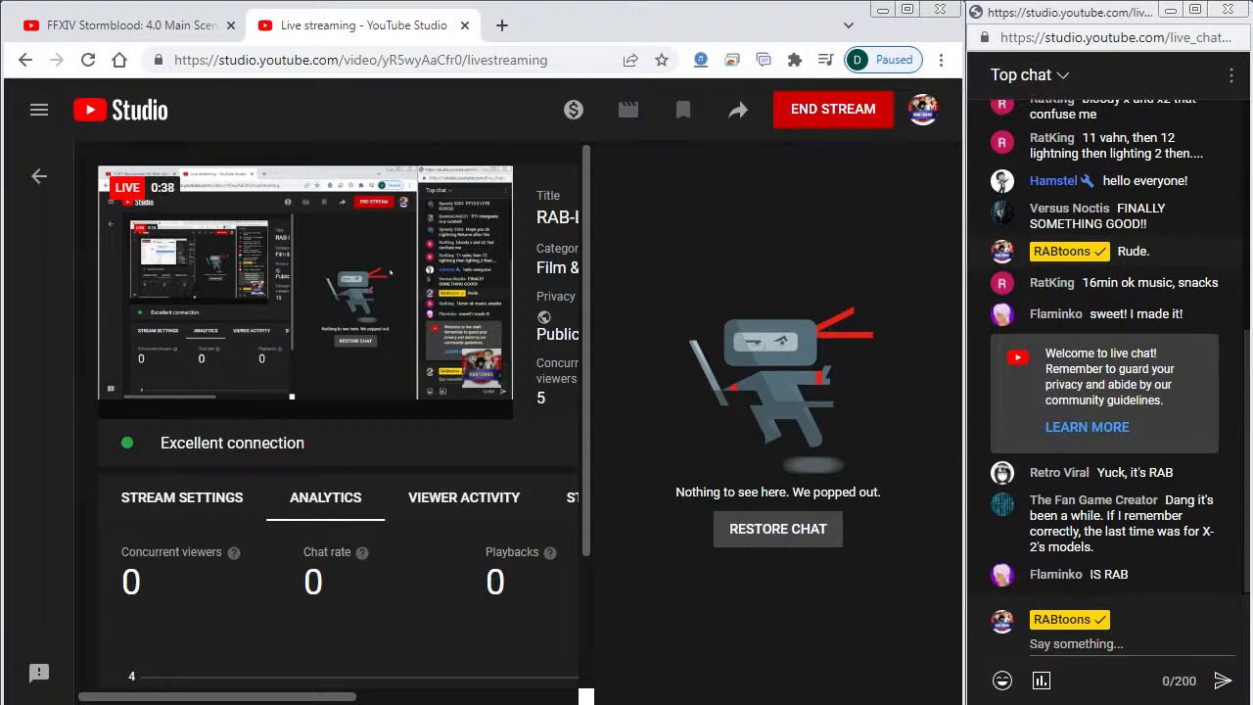
Step: Switch to Adobe Flash and open the Lightning file from the Final Fantasy FFXIII folder
{"action": "key", "text": "alt+Tab"}
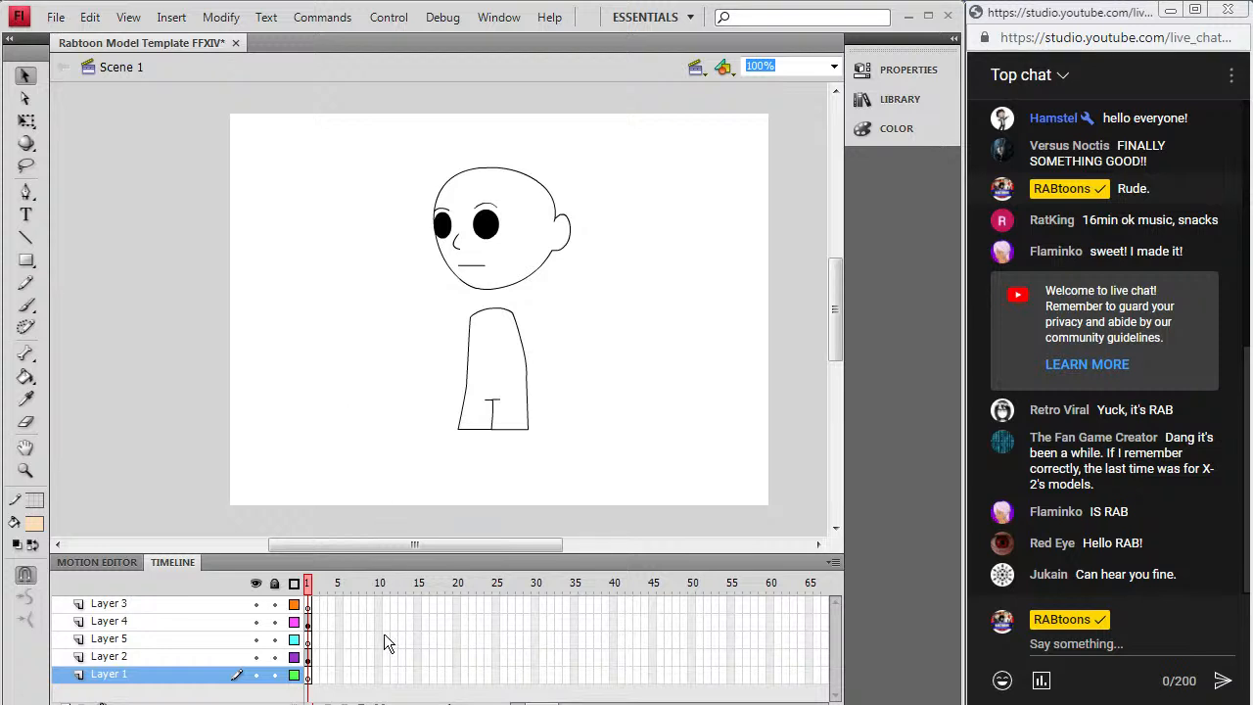
{"action": "left_click", "coordinate": [56, 17]}
{"action": "left_click", "coordinate": [54, 58]}
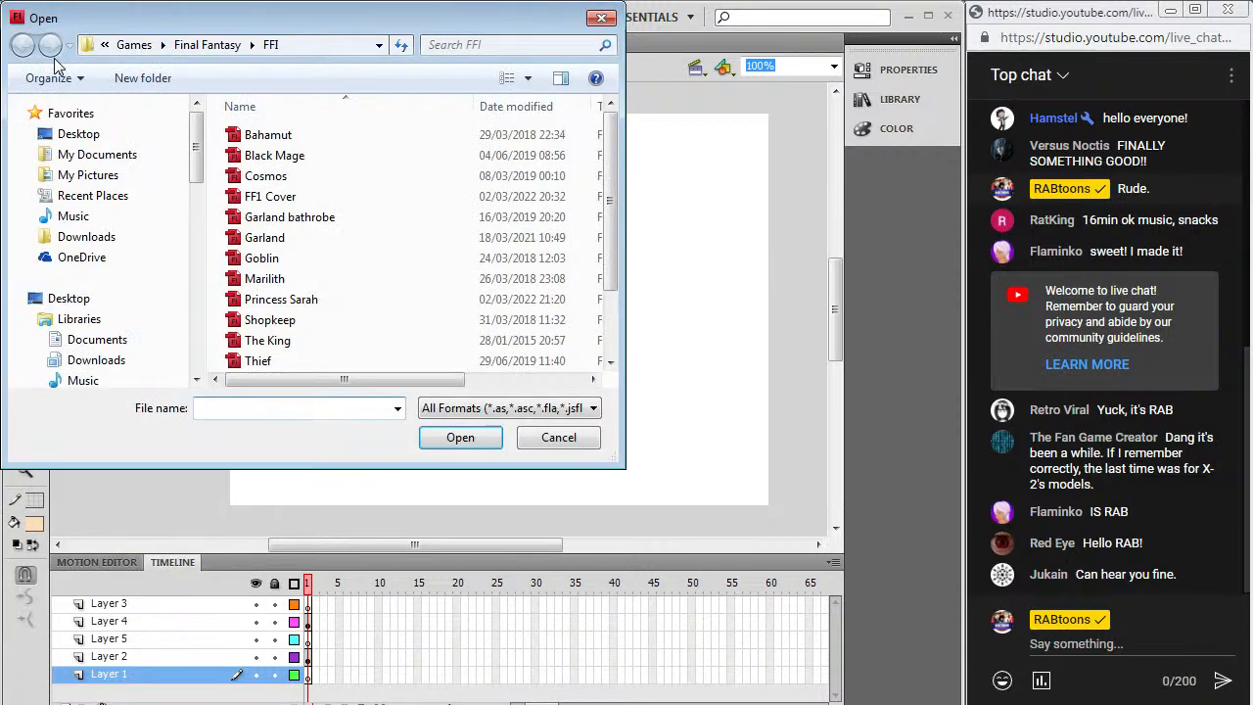
{"action": "left_click", "coordinate": [207, 49]}
{"action": "left_click_drag", "start_coordinate": [615, 156], "coordinate": [638, 352]}
{"action": "double_click", "coordinate": [403, 220]}
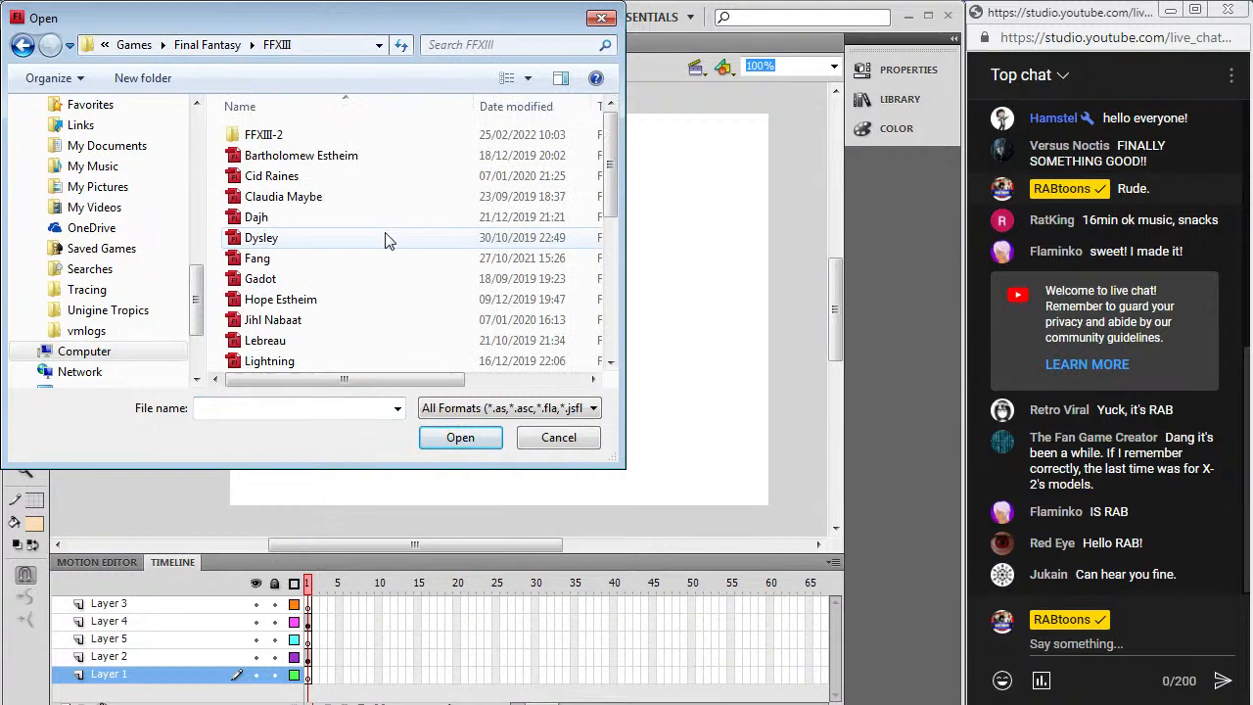
{"action": "mouse_move", "coordinate": [615, 192]}
{"action": "left_mouse_down"}
{"action": "mouse_move", "coordinate": [607, 338]}
{"action": "mouse_move", "coordinate": [628, 193]}
{"action": "left_mouse_up"}
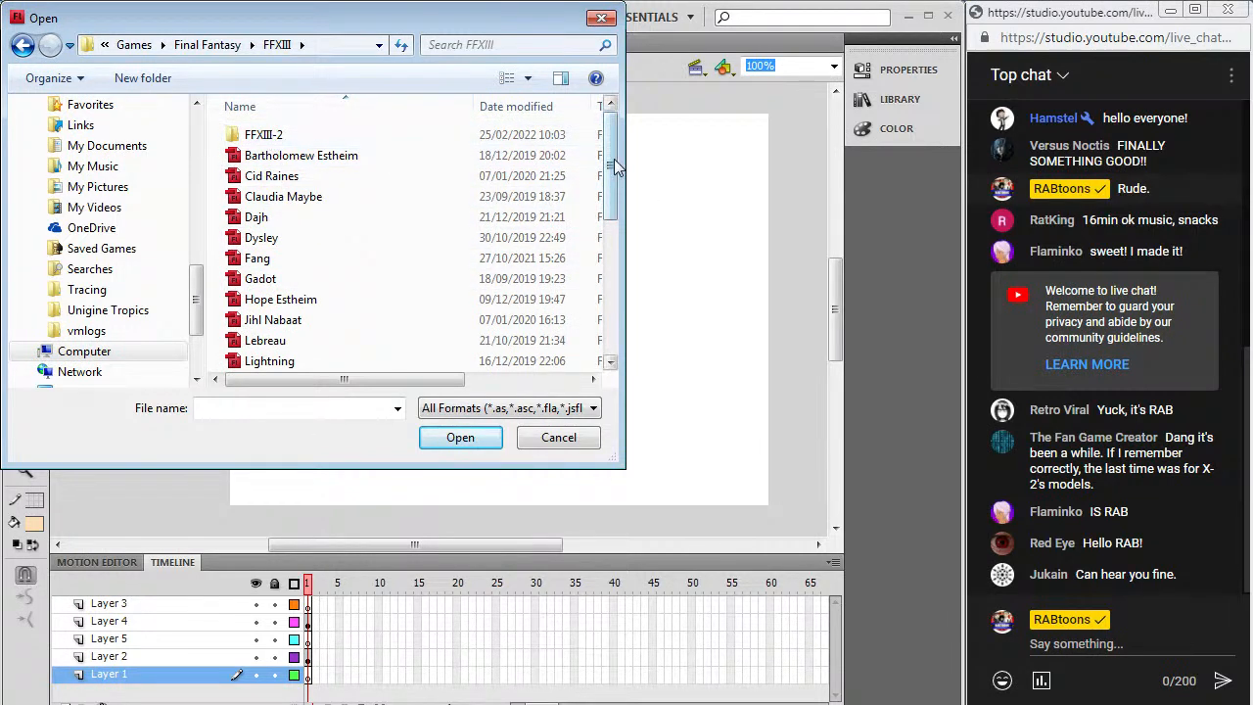
{"action": "left_click_drag", "start_coordinate": [617, 168], "coordinate": [618, 194]}
{"action": "double_click", "coordinate": [240, 294]}
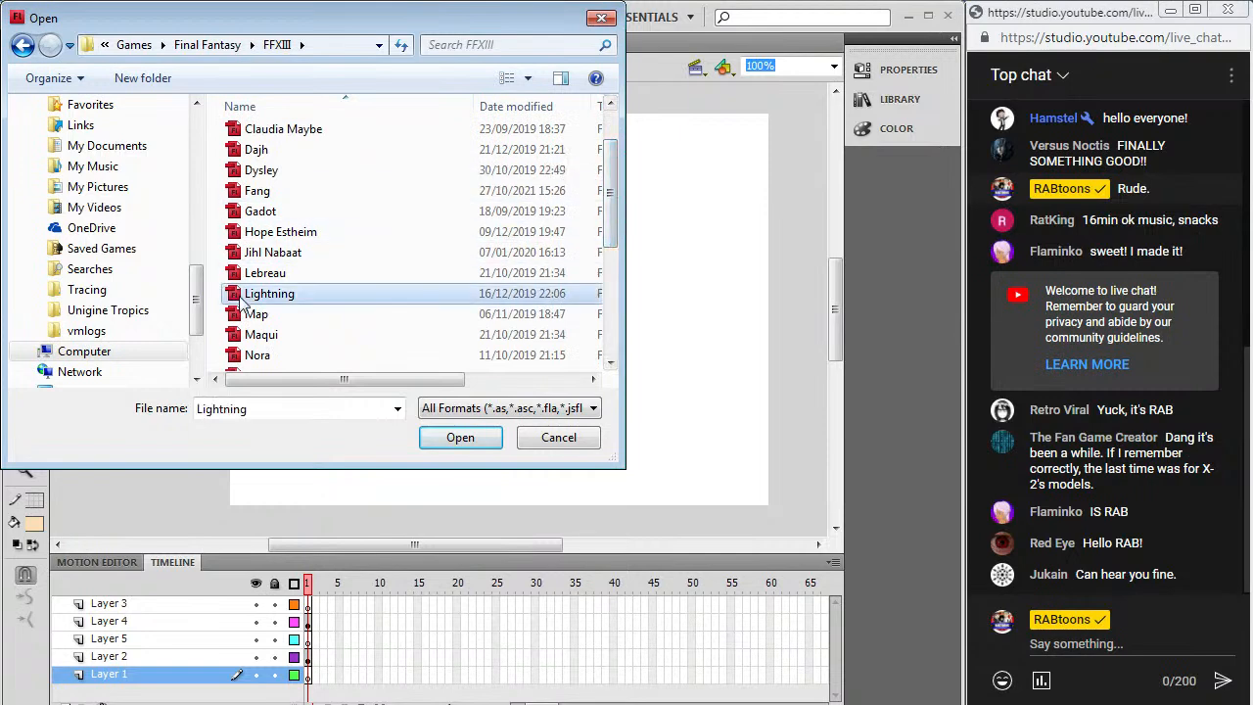
Step: Check the Lightning poses on the timeline and remove frames 2 to 5 from all layers
{"action": "left_click", "coordinate": [318, 586]}
{"action": "left_click", "coordinate": [324, 588]}
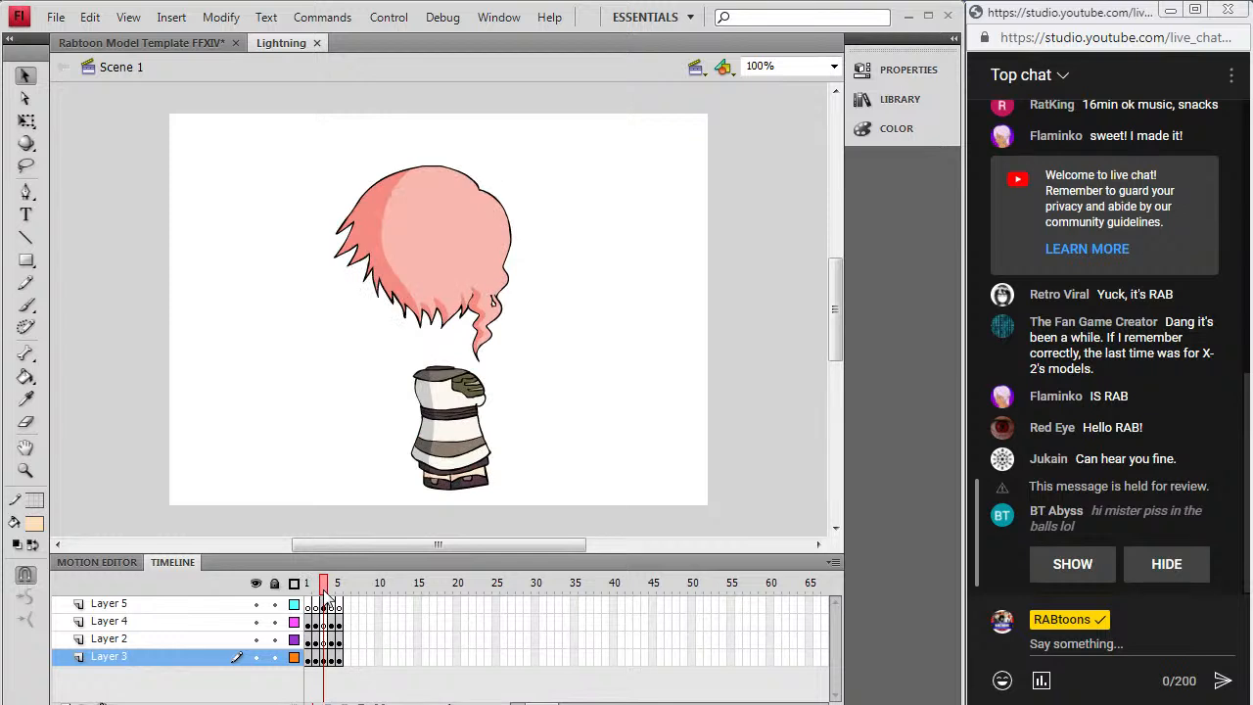
{"action": "left_click", "coordinate": [331, 589]}
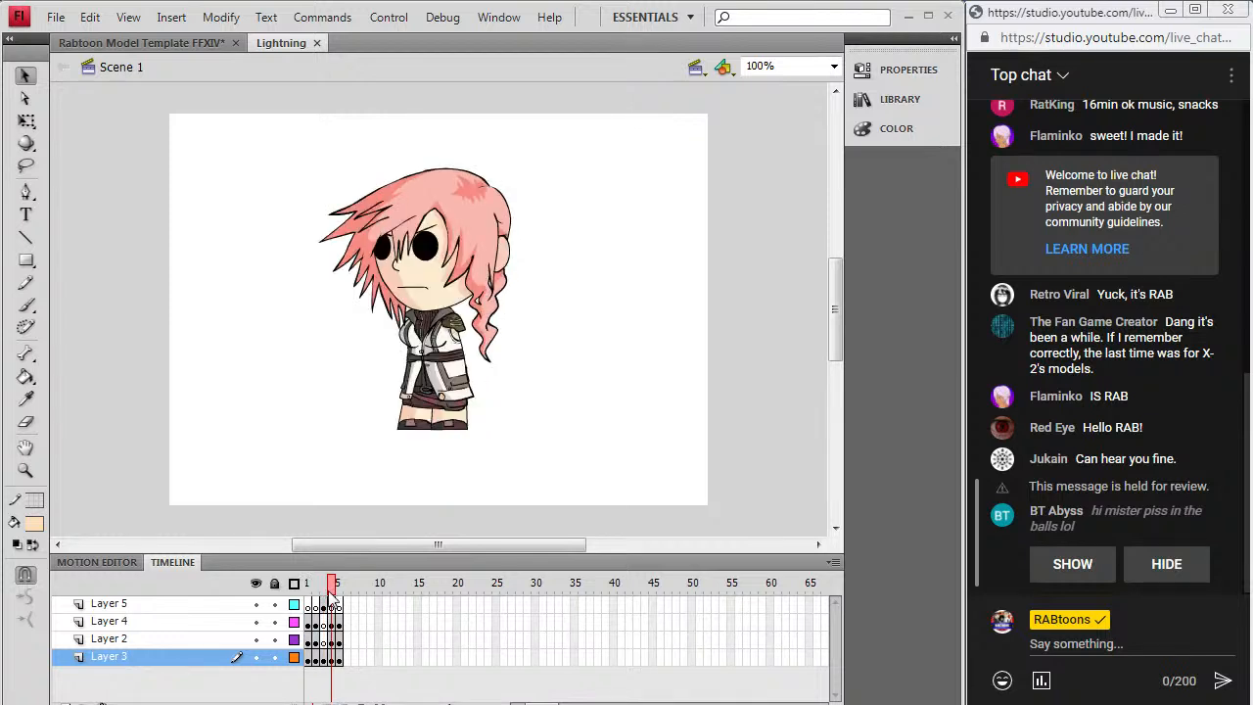
{"action": "left_click", "coordinate": [326, 589]}
{"action": "left_click_drag", "start_coordinate": [314, 601], "coordinate": [339, 658]}
{"action": "right_click", "coordinate": [339, 609]}
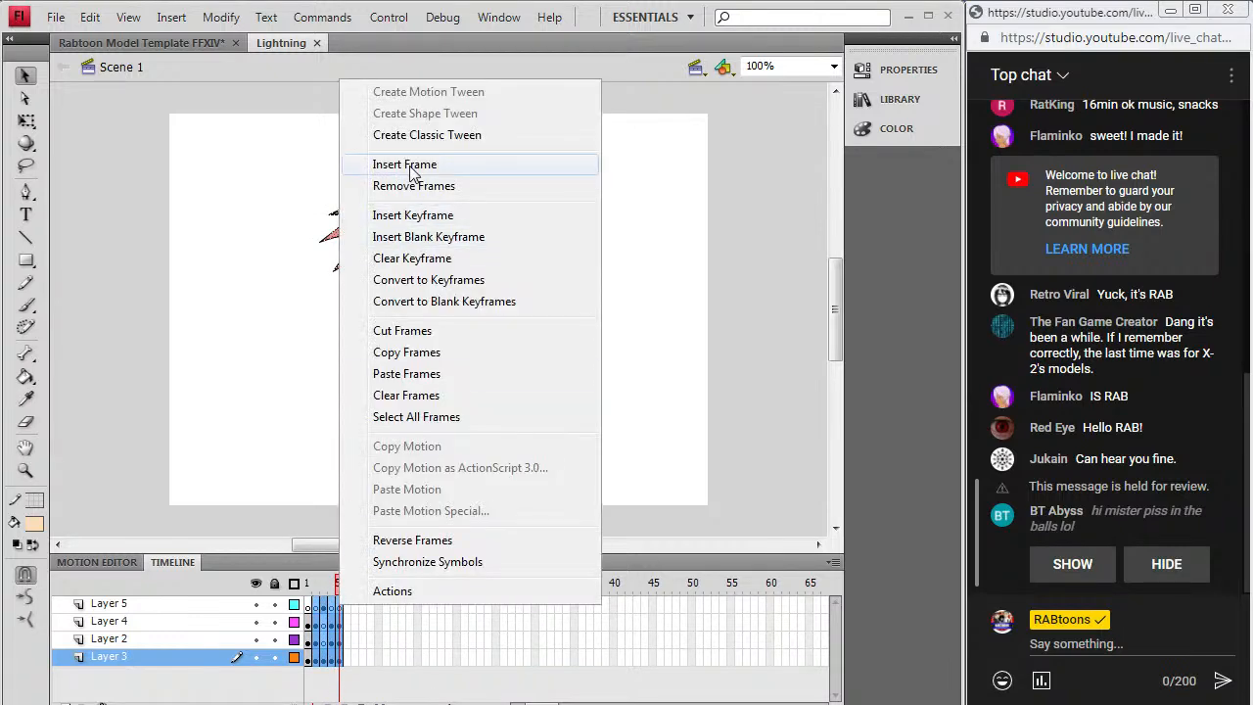
{"action": "left_click", "coordinate": [431, 191]}
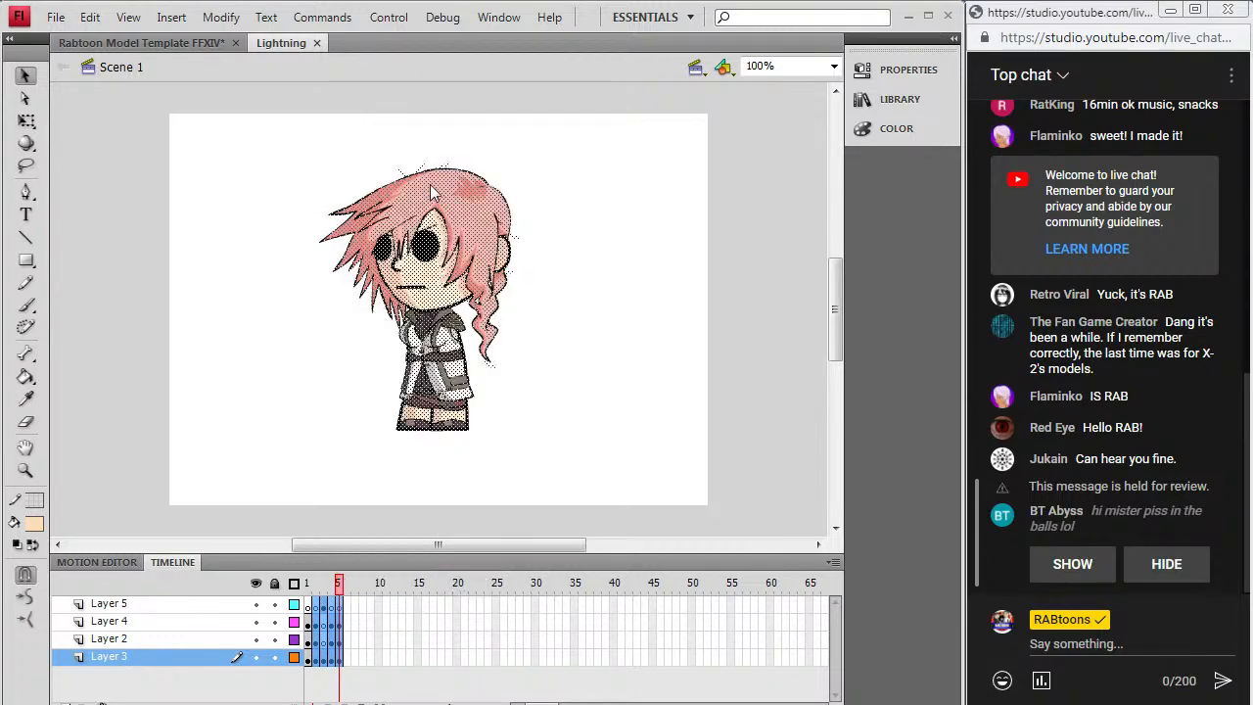
Step: Insert a new layer directly above Layer 2, which holds the face
{"action": "left_click", "coordinate": [308, 622]}
{"action": "left_click", "coordinate": [310, 638]}
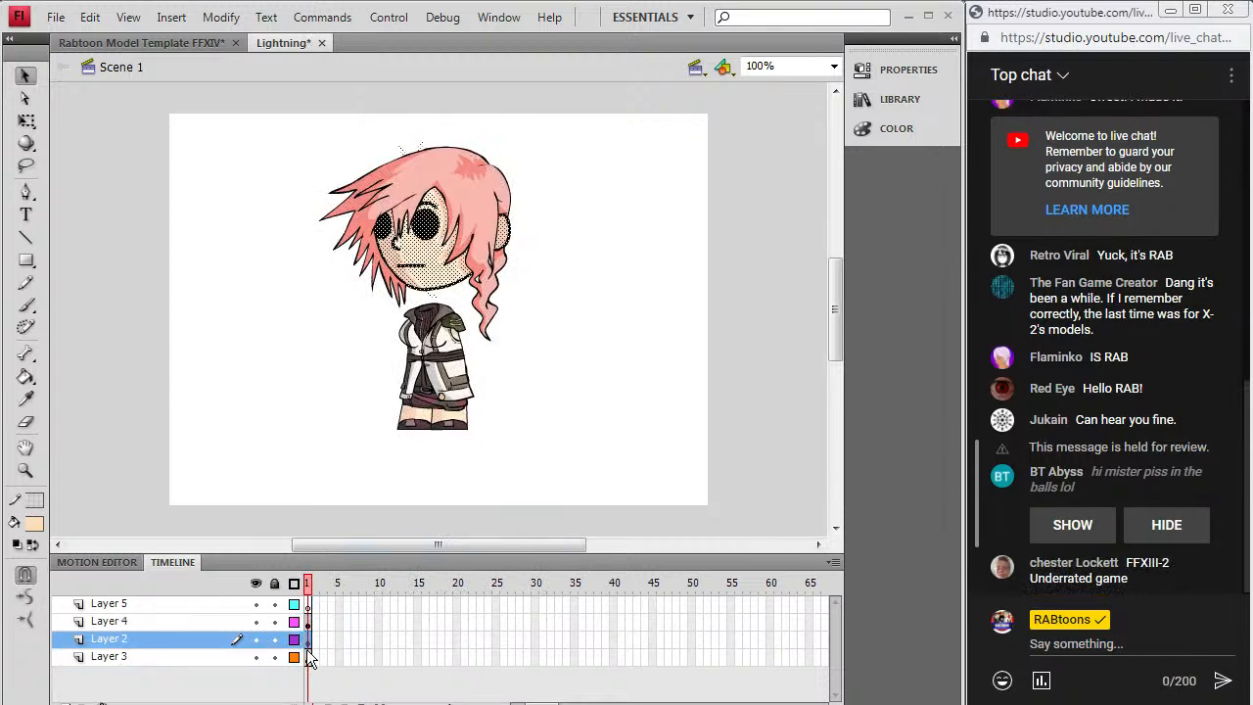
{"action": "left_click", "coordinate": [172, 16]}
{"action": "mouse_move", "coordinate": [145, 151]}
{"action": "left_click", "coordinate": [278, 142]}
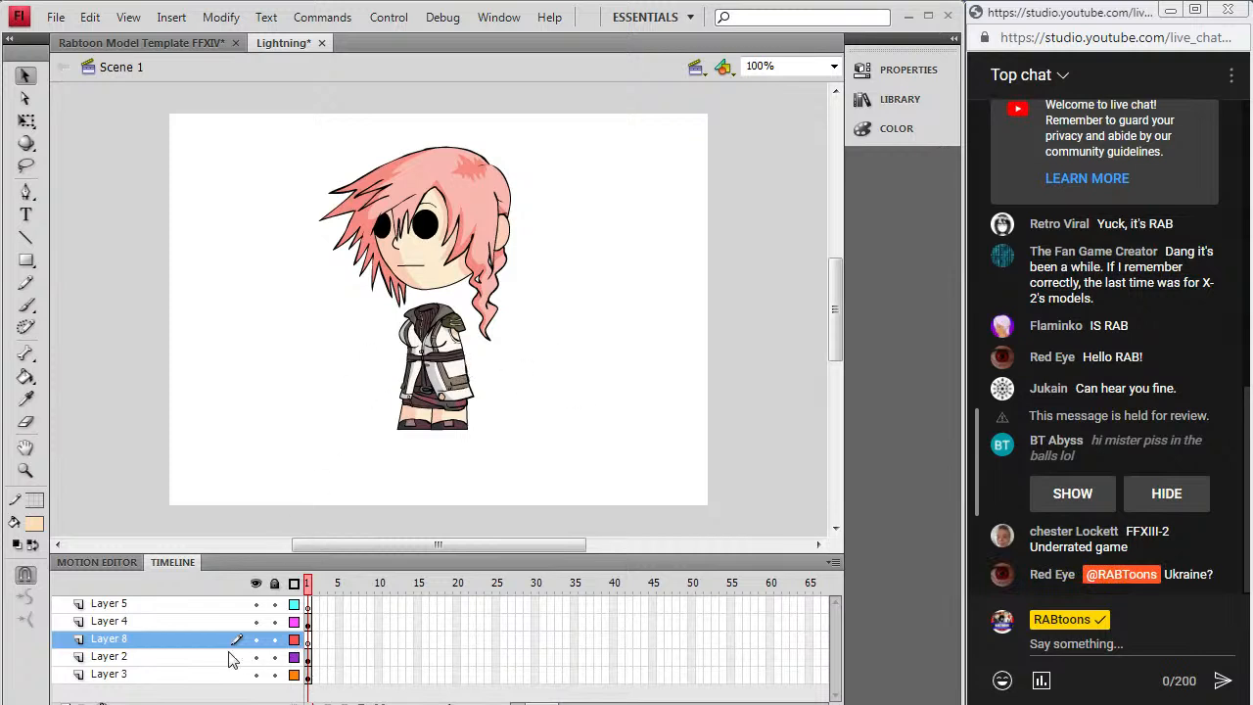
Step: Select frame 1 on all five layers and insert a frame to extend them by one
{"action": "left_click", "coordinate": [309, 662]}
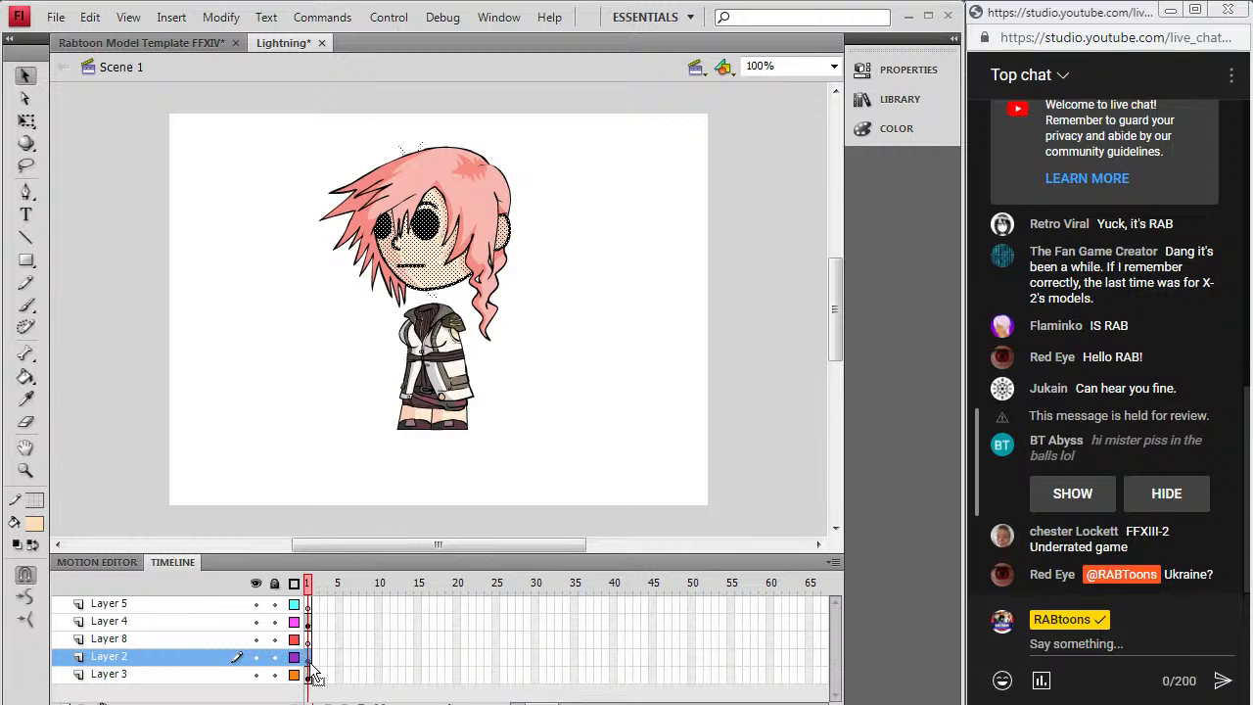
{"action": "left_click", "coordinate": [310, 675]}
{"action": "left_click", "coordinate": [310, 604]}
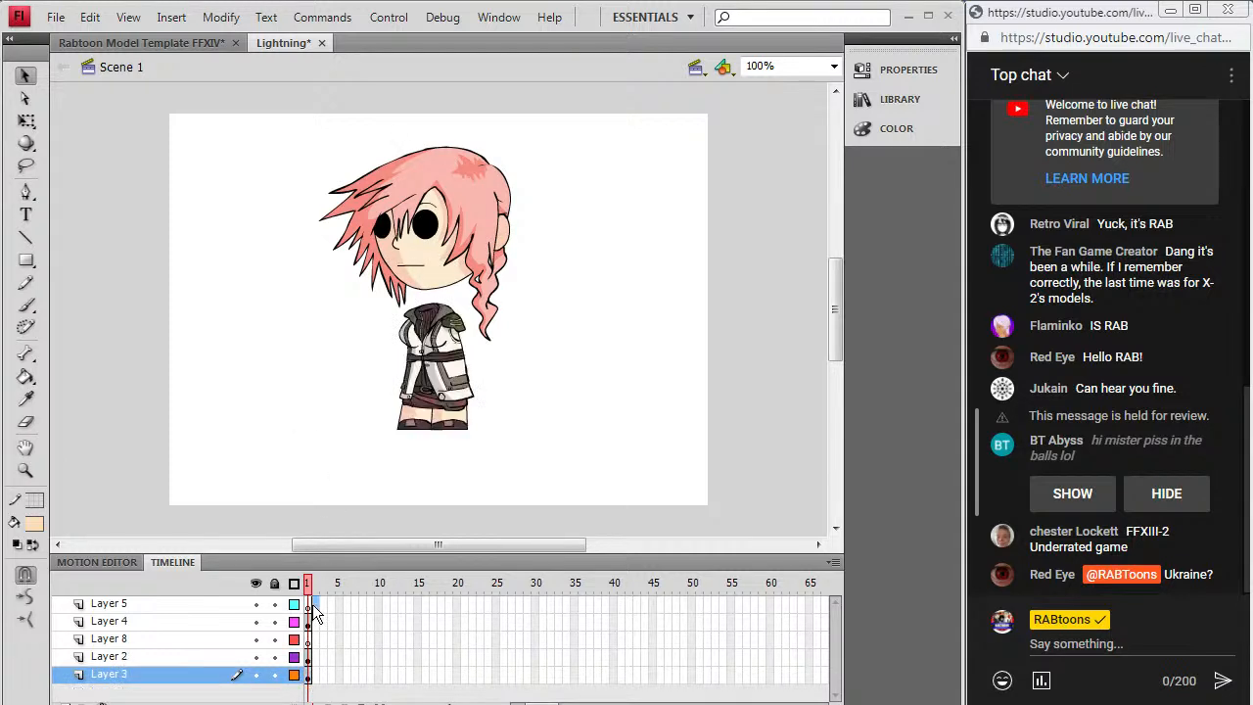
{"action": "left_click", "coordinate": [309, 675]}
{"action": "right_click", "coordinate": [309, 676]}
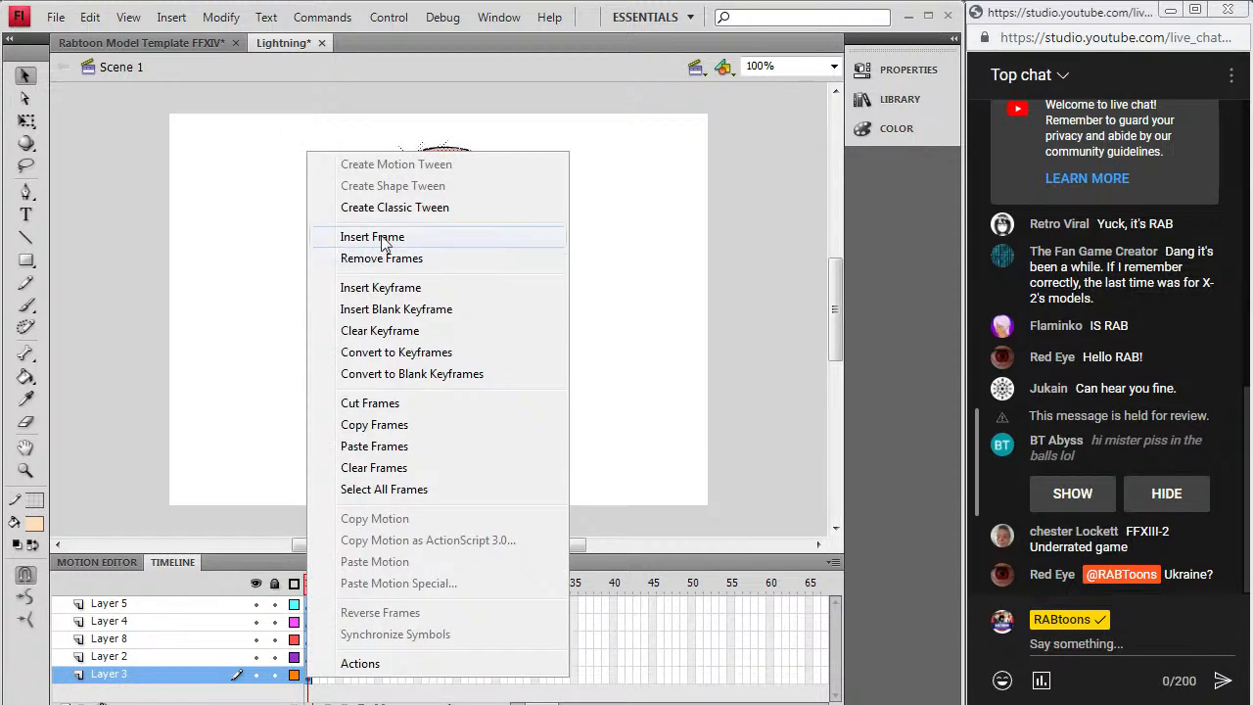
{"action": "left_click", "coordinate": [391, 237]}
Step: Insert keyframes at frame 2 across all five layers to duplicate the character
{"action": "left_click", "coordinate": [315, 604]}
{"action": "left_click", "coordinate": [316, 675], "text": "shift"}
{"action": "right_click", "coordinate": [315, 676]}
{"action": "left_click", "coordinate": [419, 294]}
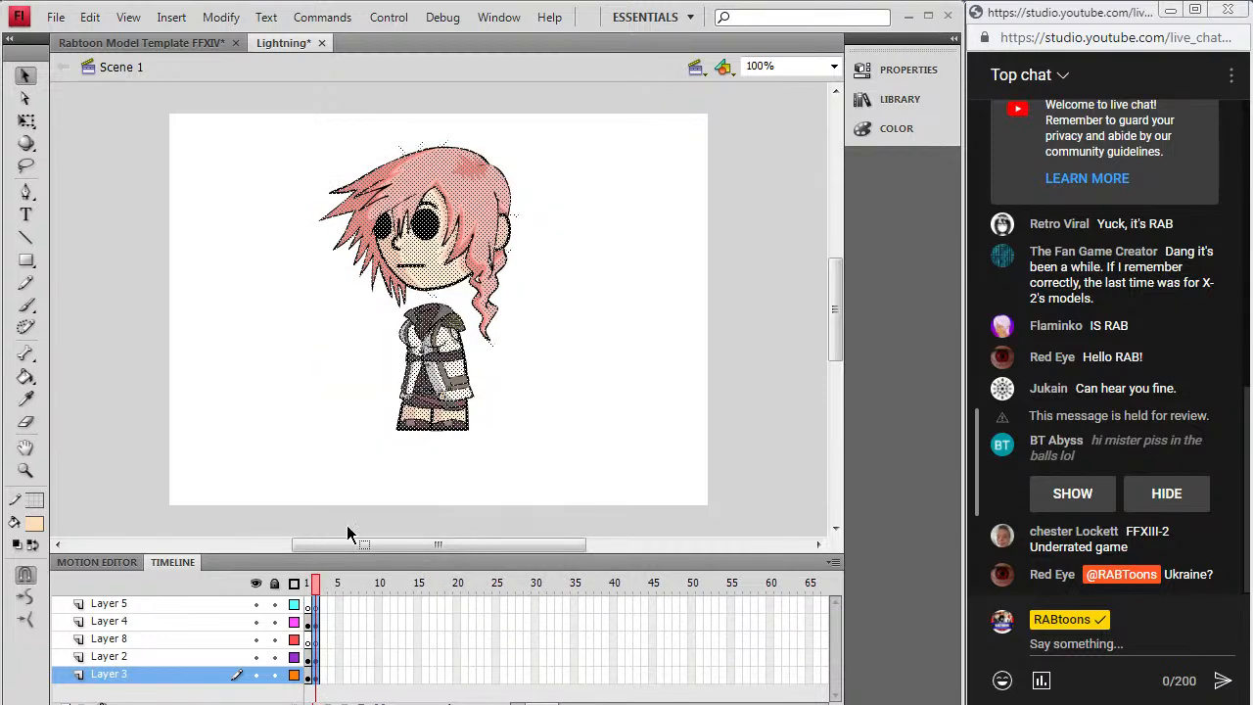
Step: Delete the body artwork on Layer 3 at frame 2, keeping the head and hair
{"action": "left_click", "coordinate": [316, 604]}
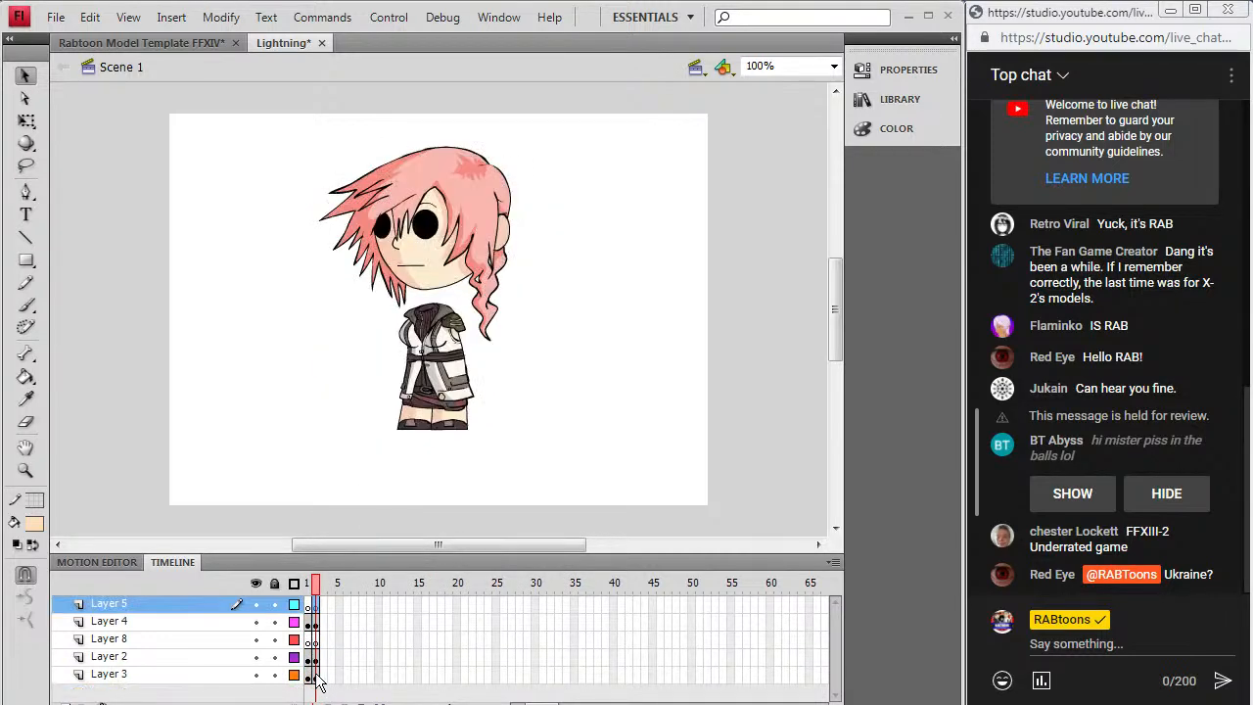
{"action": "left_click", "coordinate": [316, 676]}
{"action": "left_click_drag", "start_coordinate": [319, 682], "coordinate": [315, 605]}
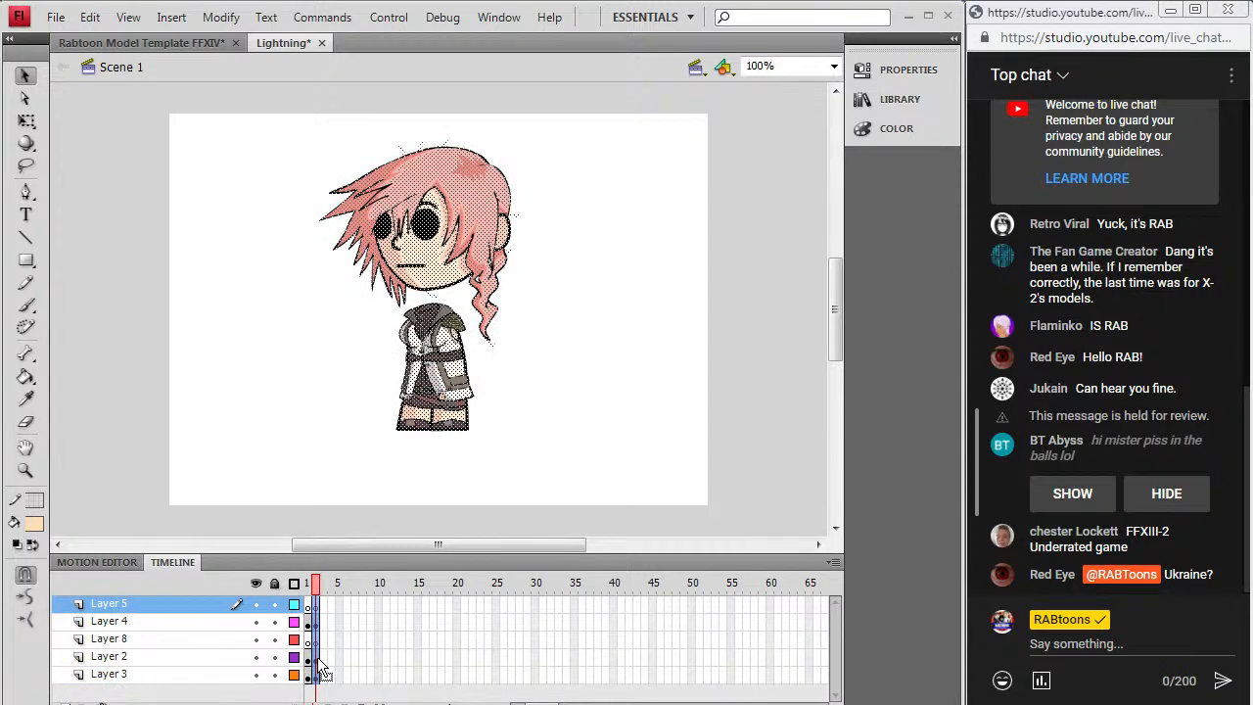
{"action": "left_click", "coordinate": [320, 658]}
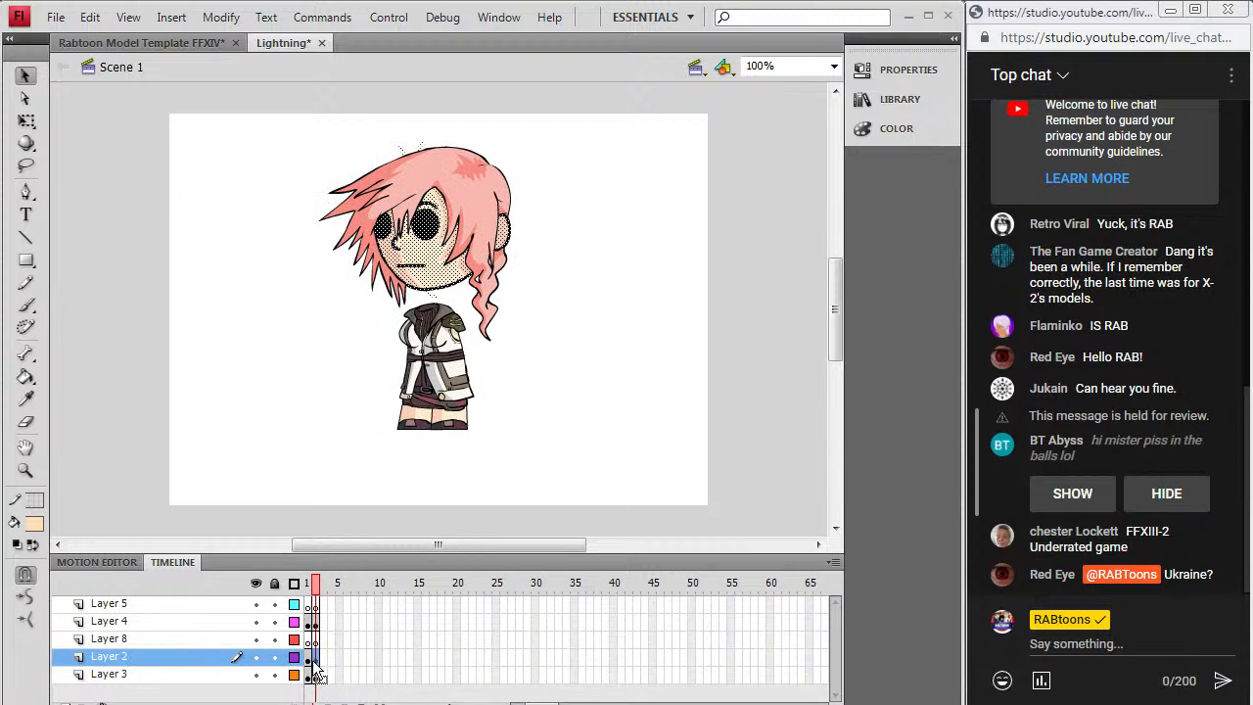
{"action": "left_click", "coordinate": [314, 677]}
{"action": "key", "text": "Delete"}
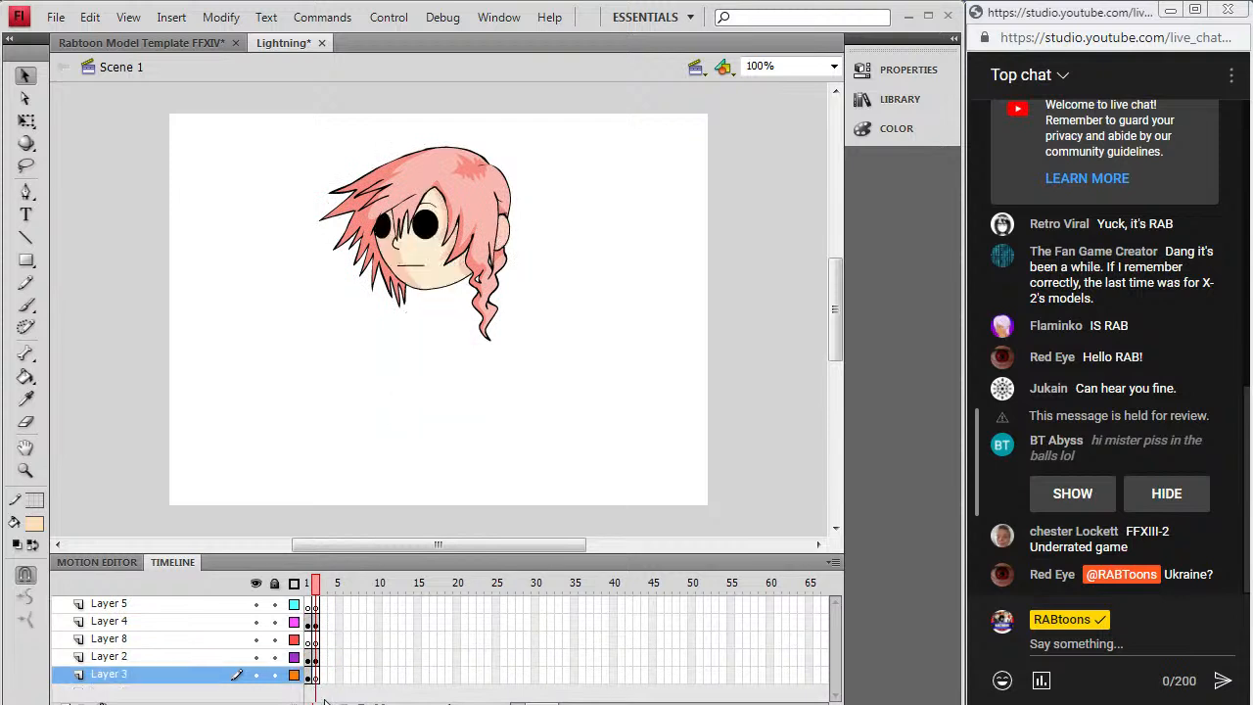
Step: Turn on onion skinning and set up the Brush tool with a black fill
{"action": "left_click", "coordinate": [346, 704]}
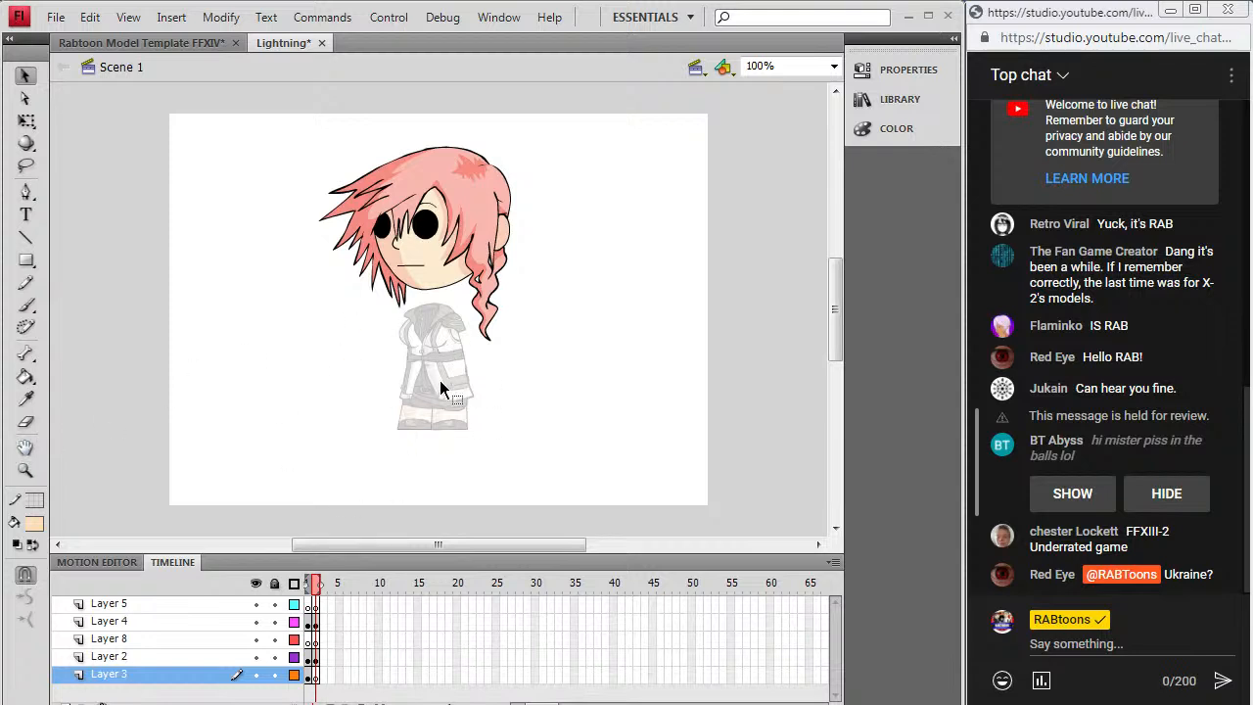
{"action": "left_click", "coordinate": [26, 306]}
{"action": "left_click", "coordinate": [35, 524]}
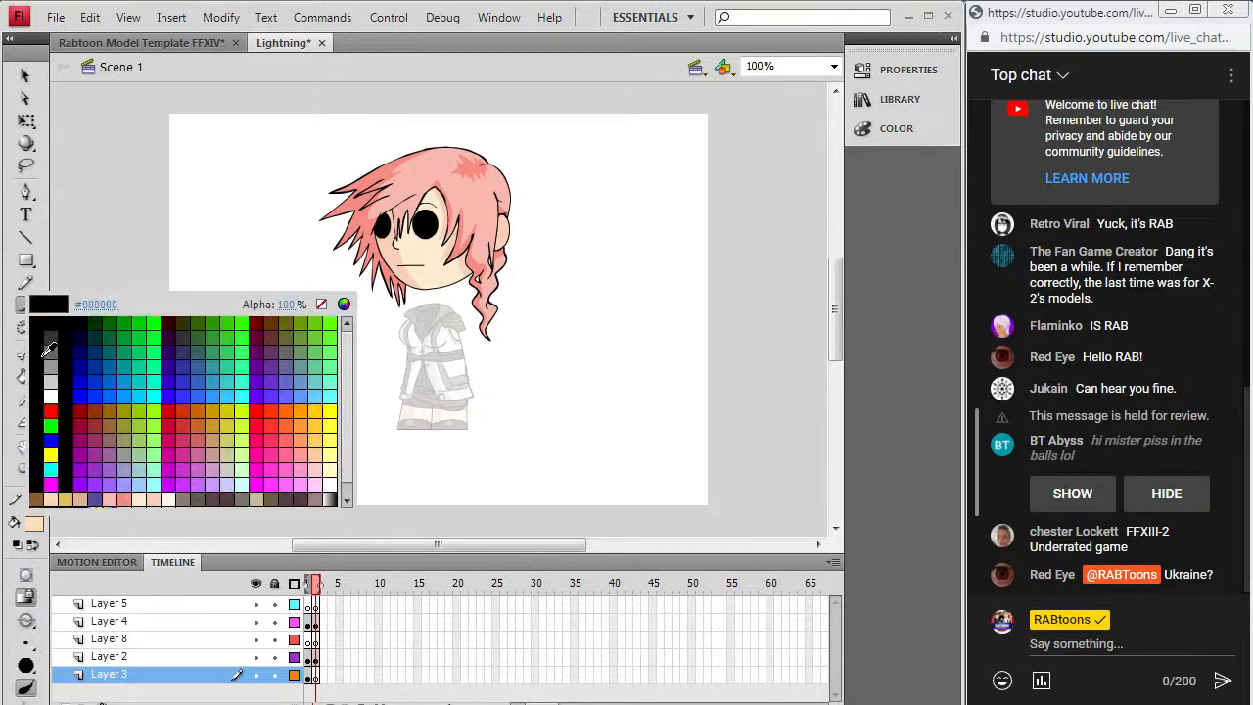
{"action": "left_click", "coordinate": [38, 315]}
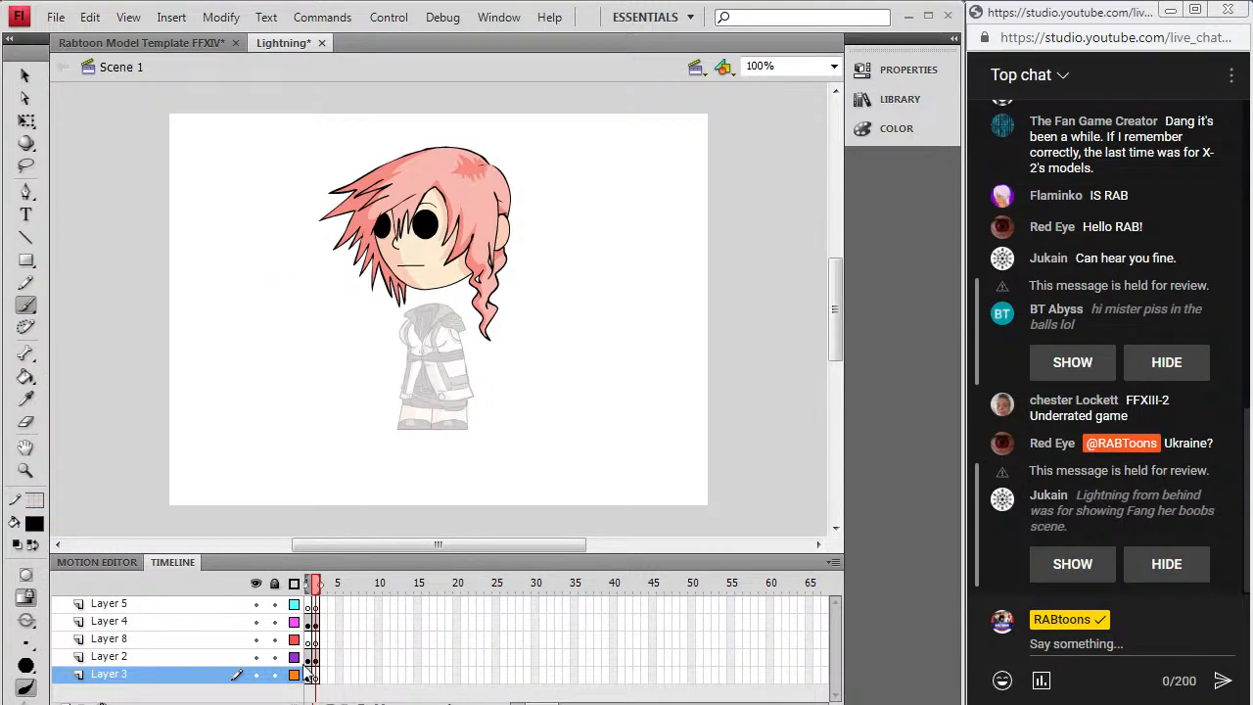
Step: Switch to Chrome and search Google Images for "lightning returns opera omnia" in a new tab
{"action": "key", "text": "alt+Tab"}
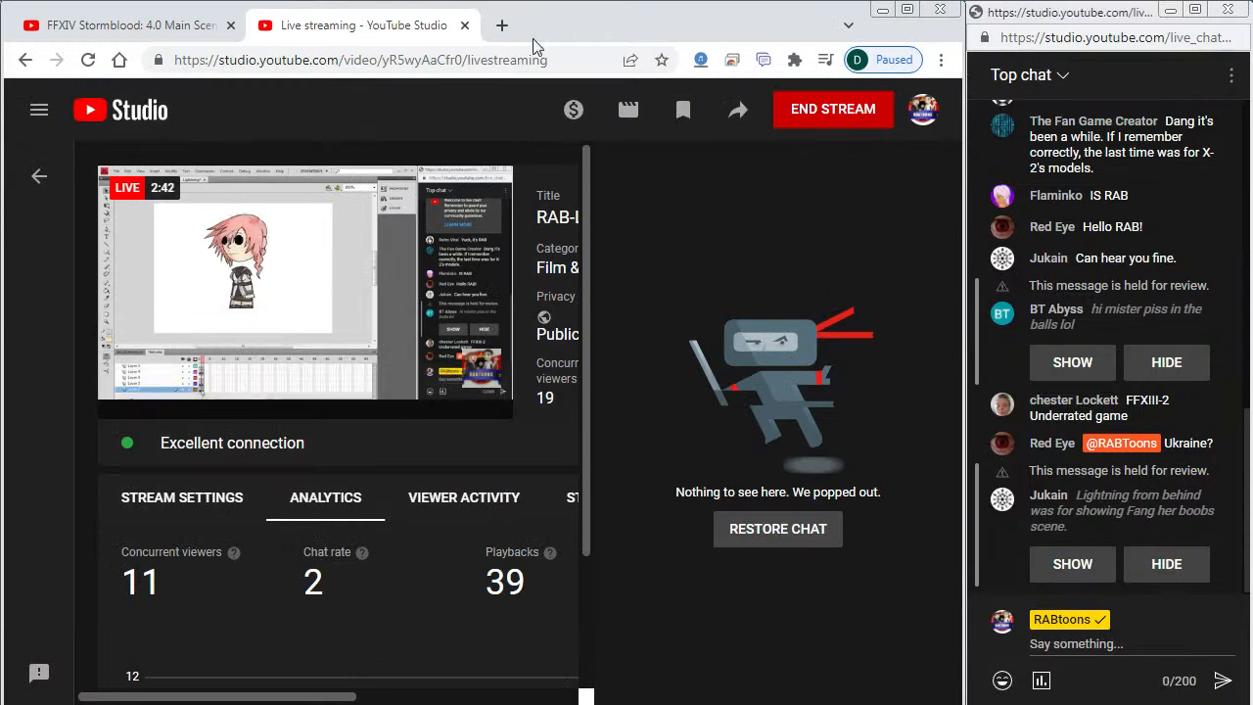
{"action": "left_click", "coordinate": [502, 27]}
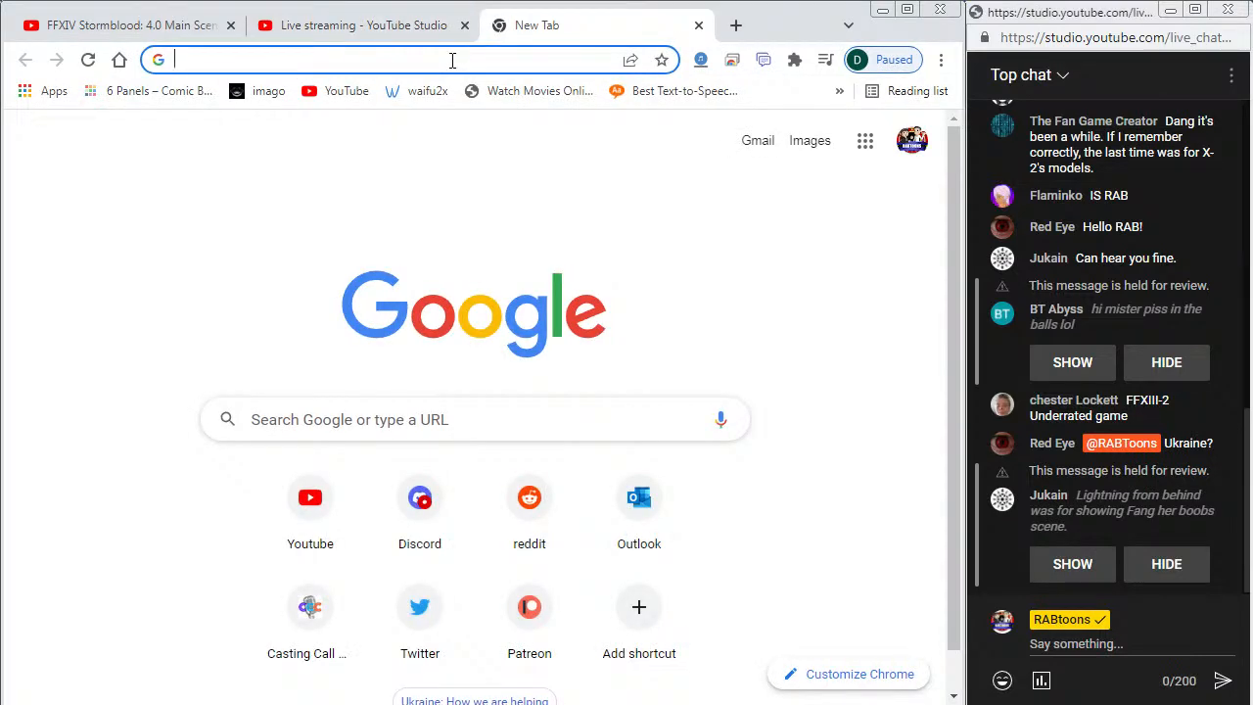
{"action": "type", "text": "lightn"}
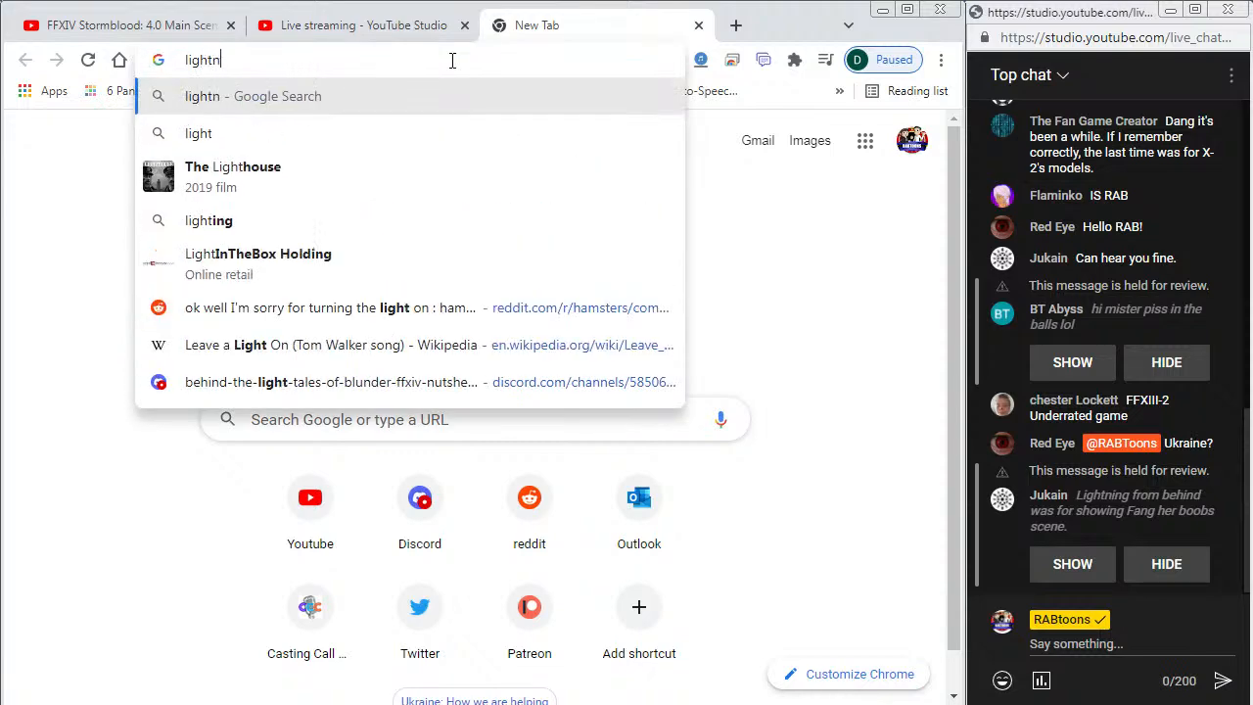
{"action": "type", "text": "ing returns"}
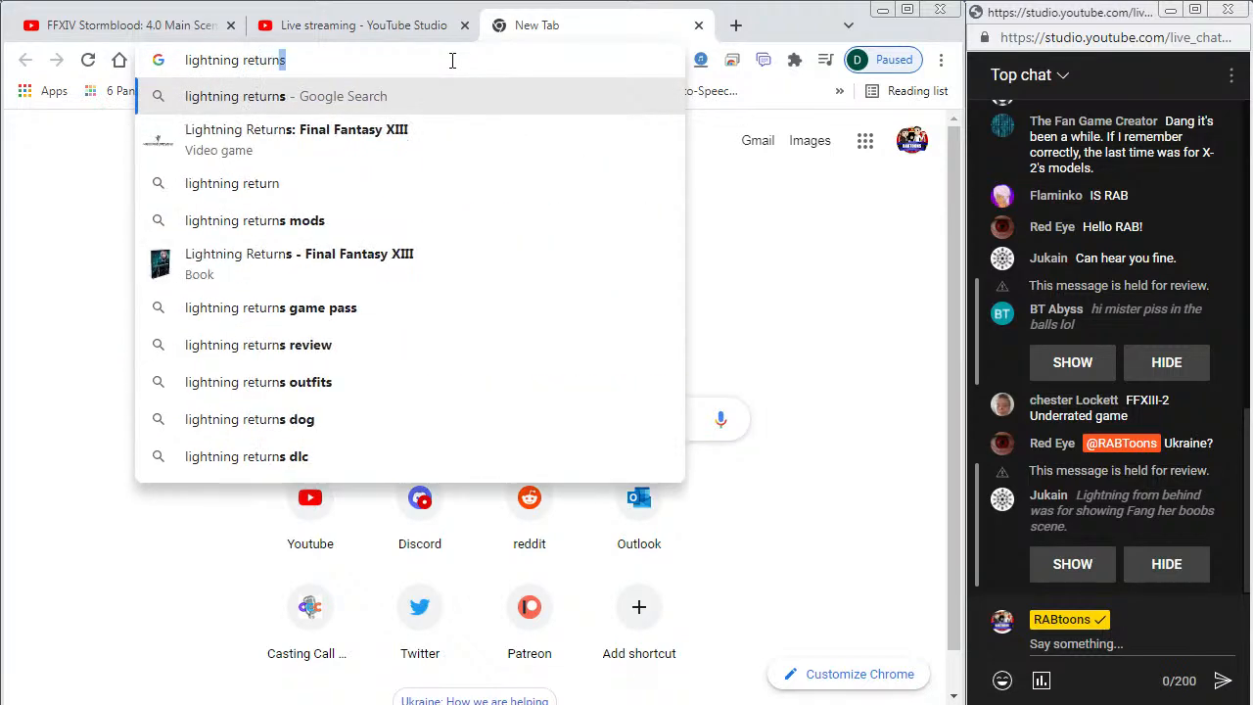
{"action": "type", "text": " o"}
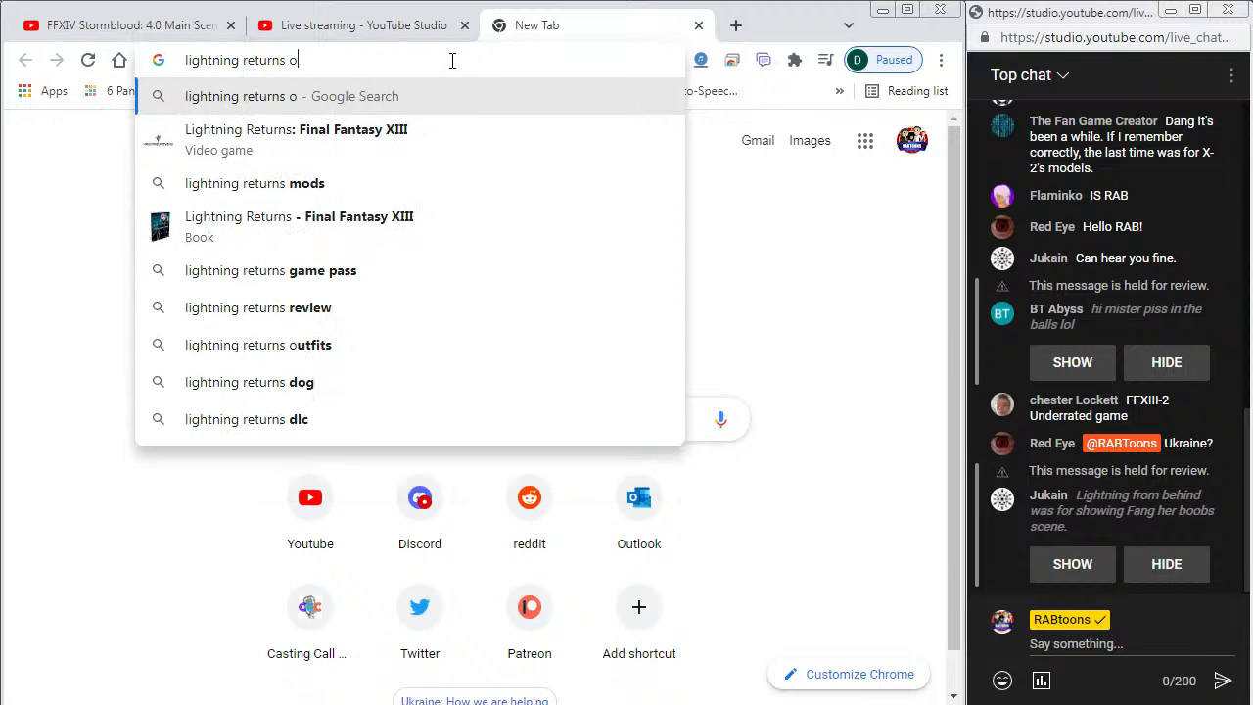
{"action": "type", "text": "pera omnia"}
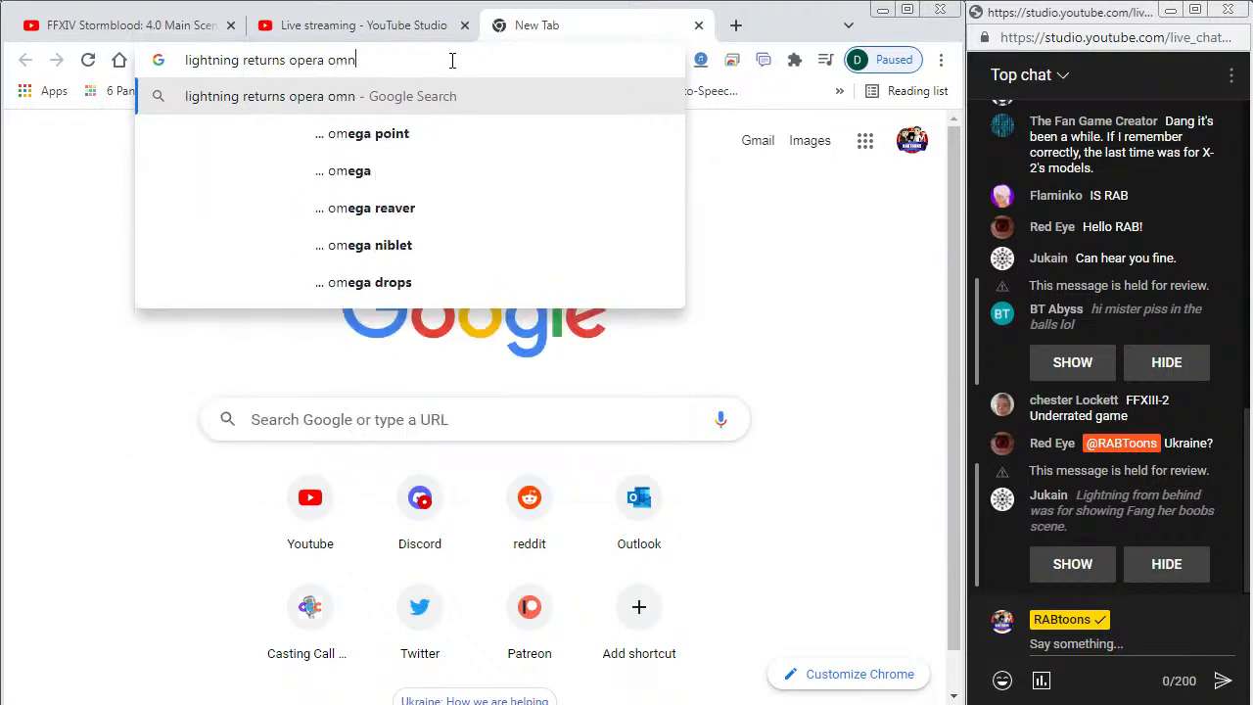
{"action": "key", "text": "Return"}
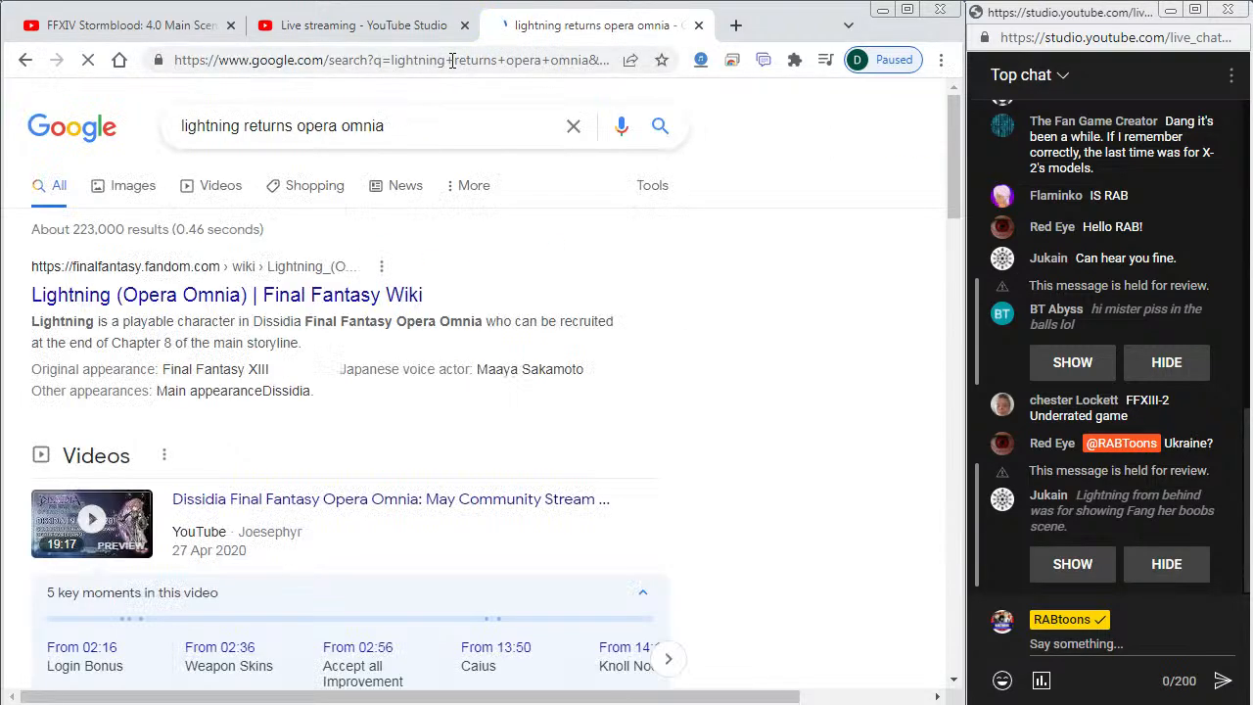
{"action": "left_click", "coordinate": [148, 190]}
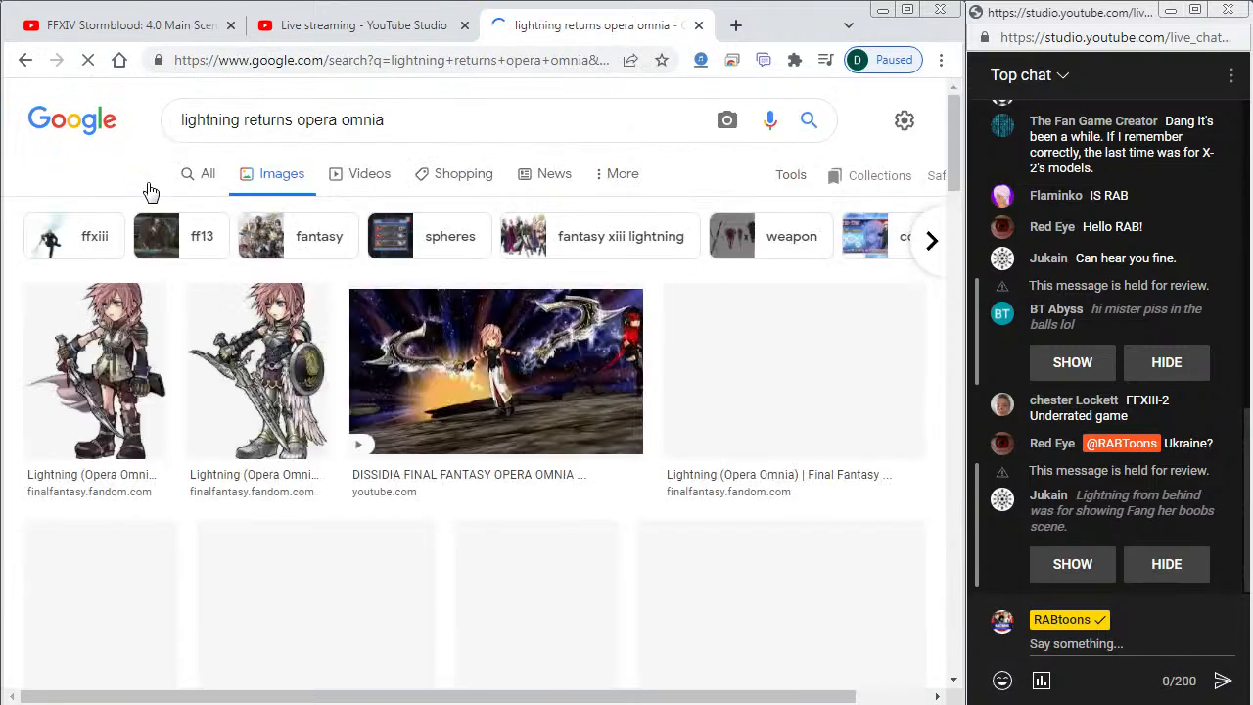
Step: Open the picture of Lightning in silver armour with a shield in its own tab and copy the image
{"action": "left_click", "coordinate": [258, 384]}
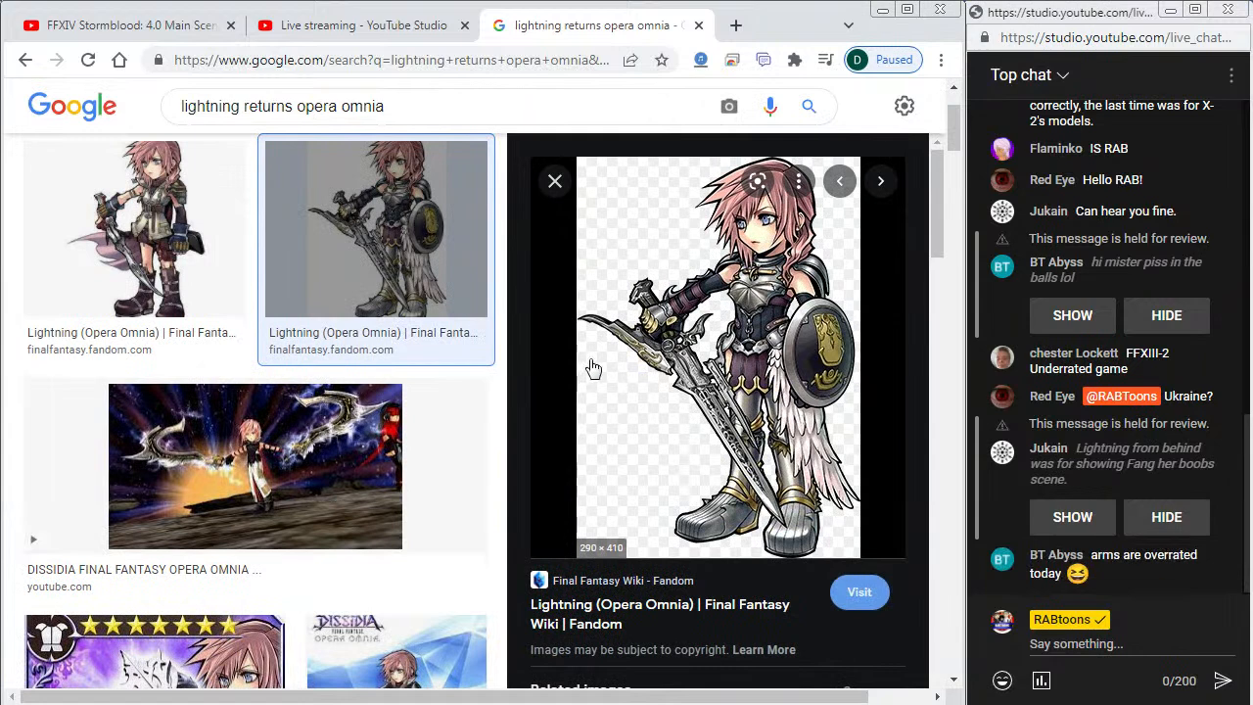
{"action": "right_click", "coordinate": [752, 345]}
{"action": "left_click", "coordinate": [852, 530]}
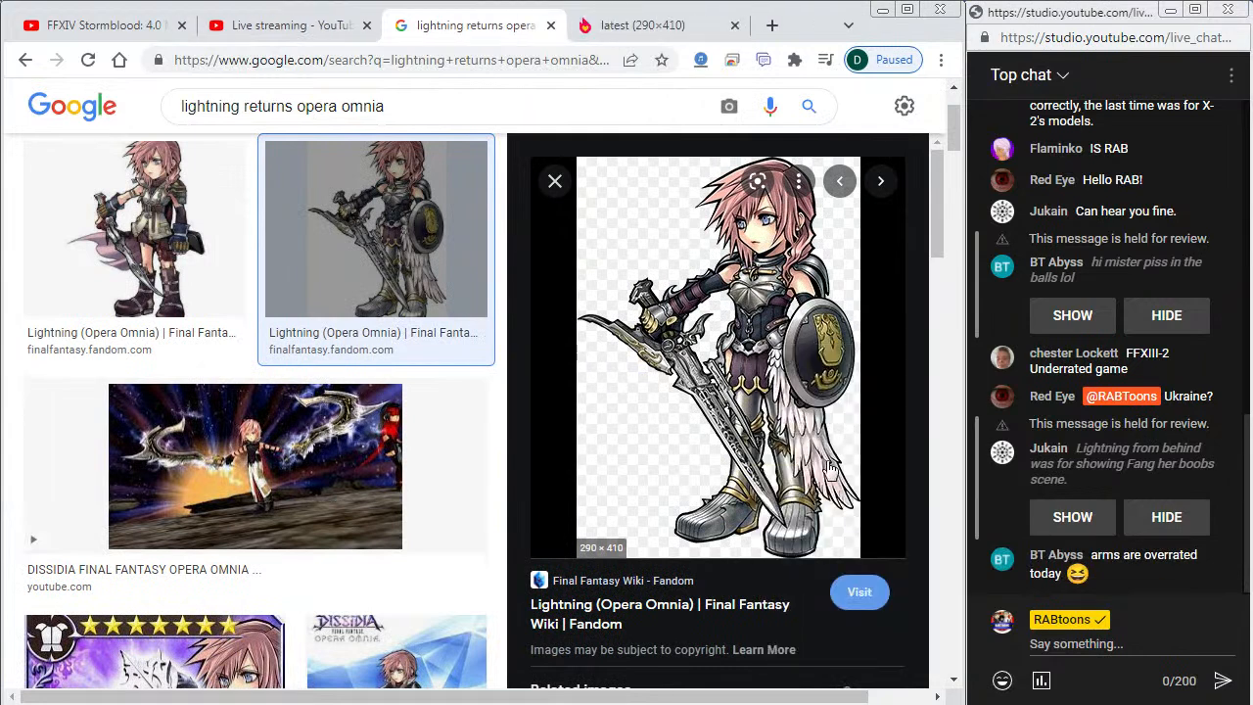
{"action": "left_click", "coordinate": [629, 26]}
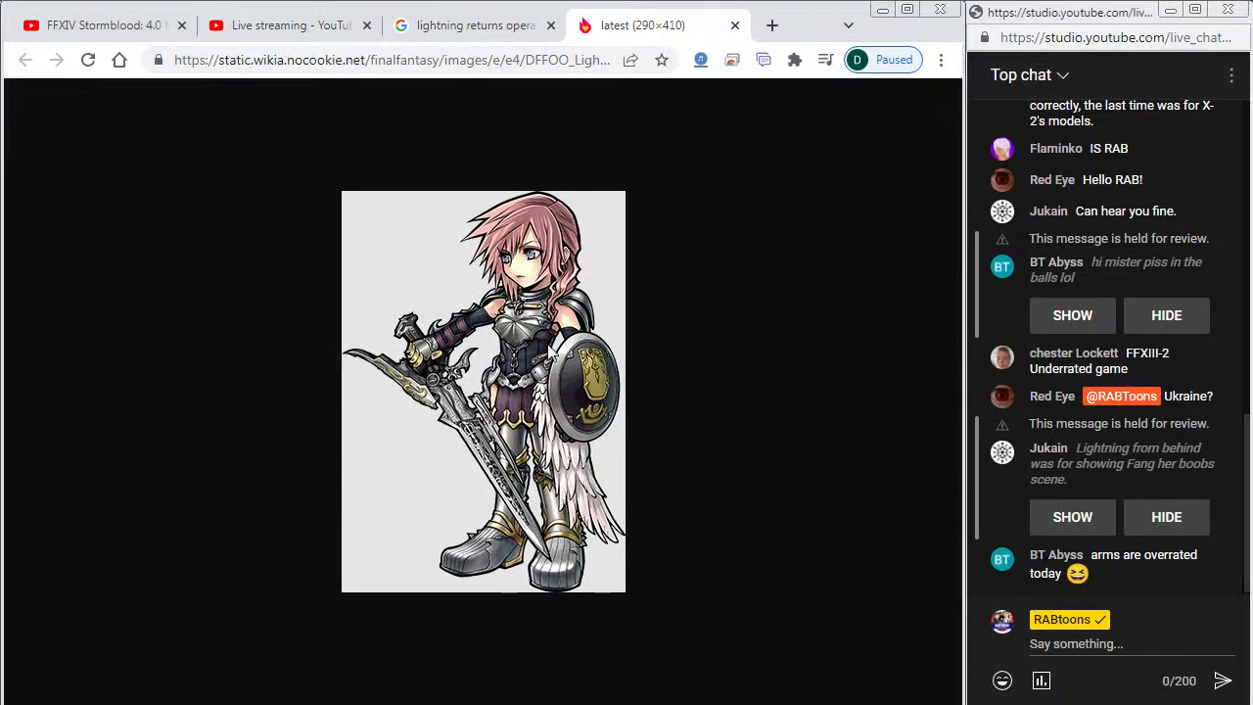
{"action": "right_click", "coordinate": [541, 340]}
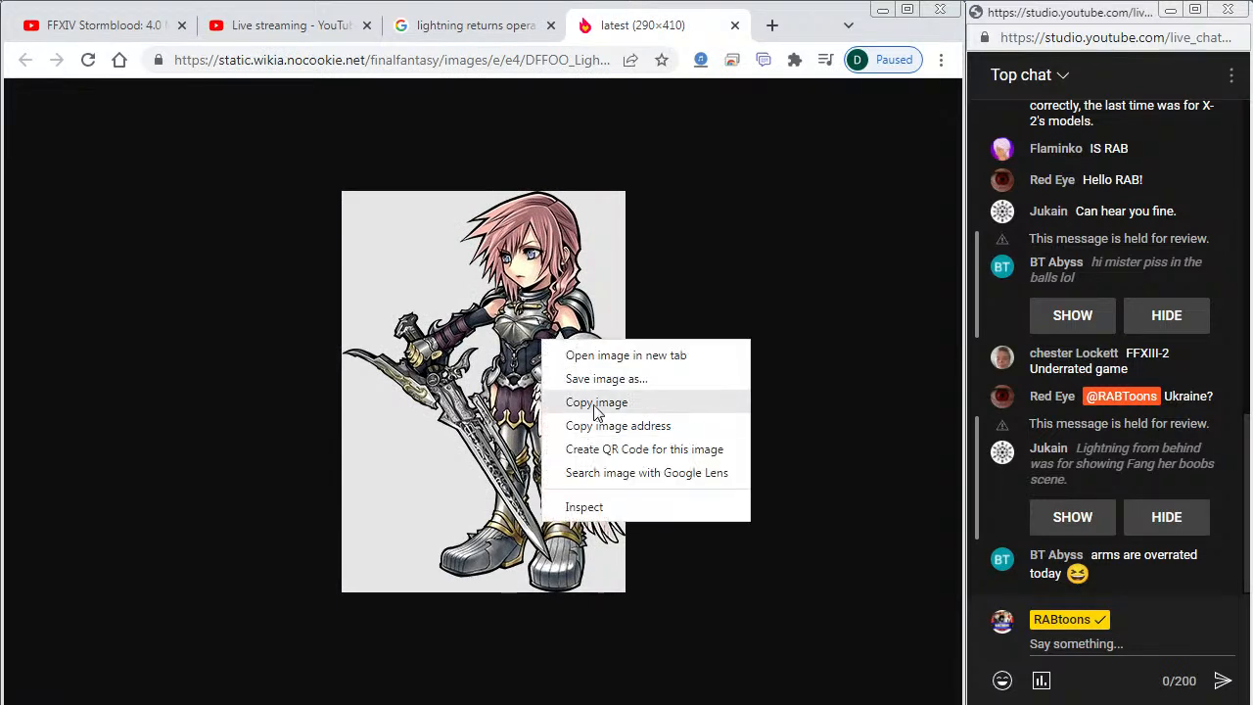
{"action": "left_click", "coordinate": [596, 402]}
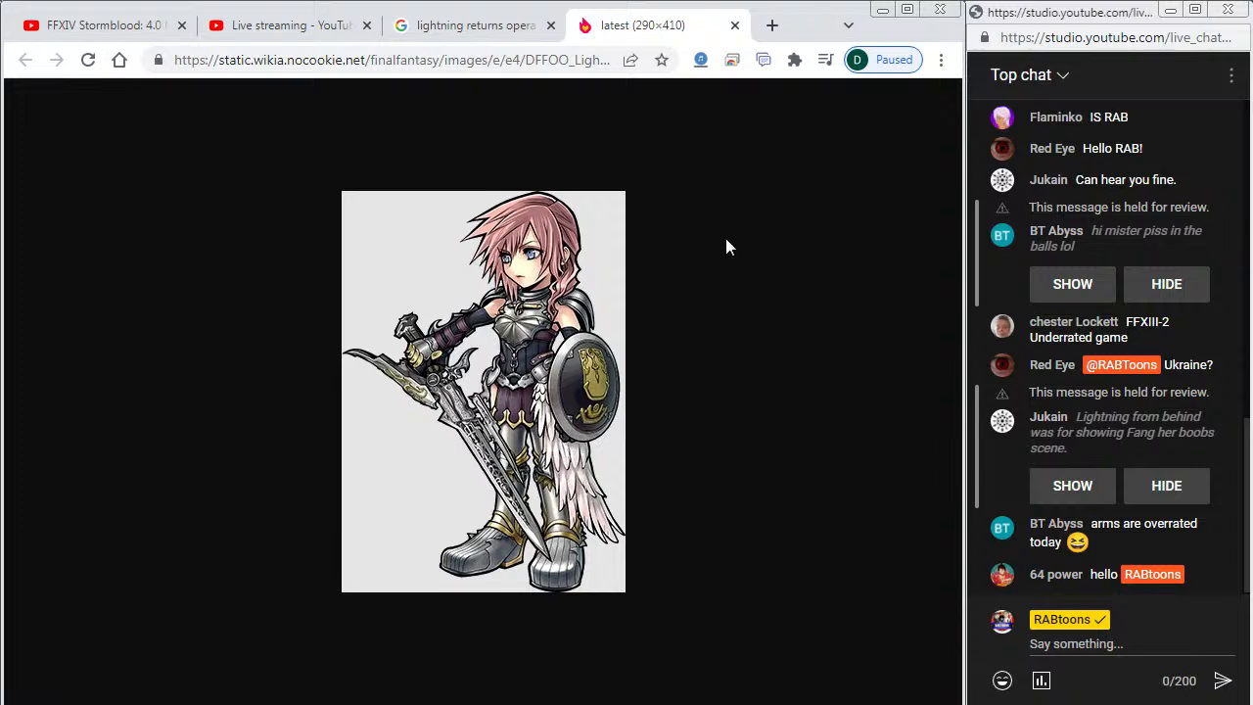
Step: Copy the armoured Lightning picture from Chrome and paste it into Layer 3 at frame 2 of the Lightning document in Flash
{"action": "right_click", "coordinate": [529, 392]}
{"action": "left_click", "coordinate": [619, 627]}
{"action": "key", "text": "alt+Tab"}
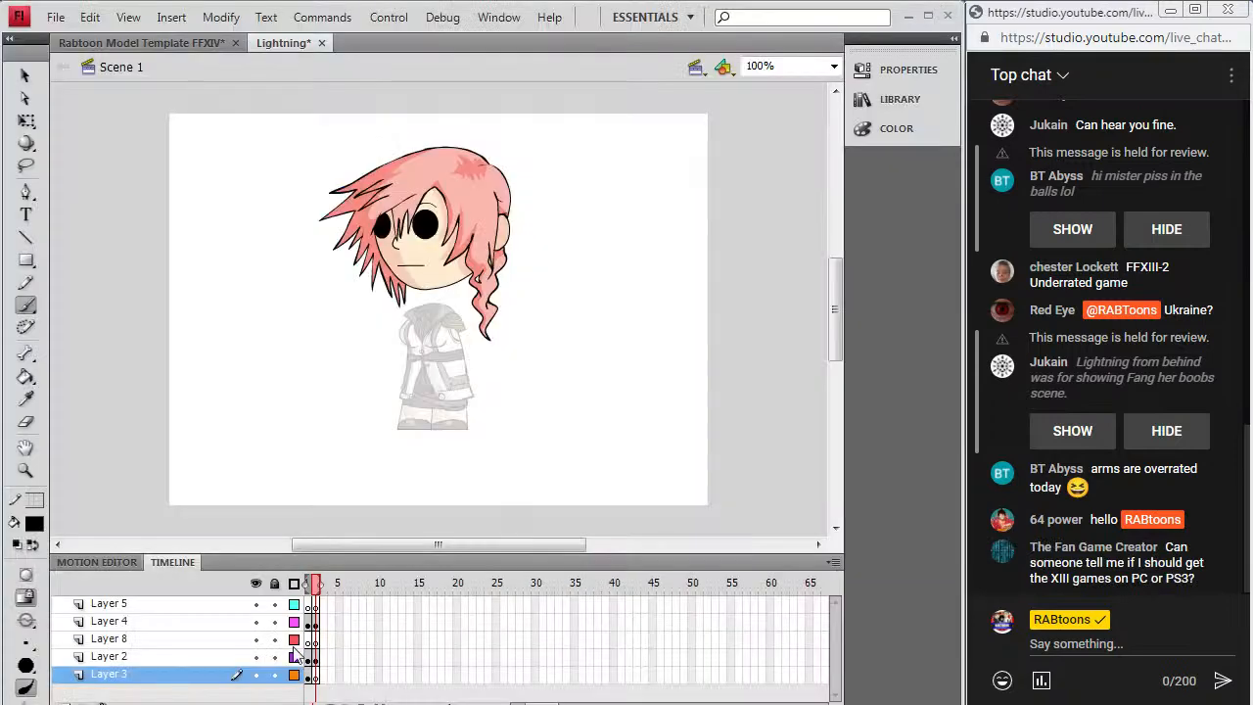
{"action": "left_click", "coordinate": [316, 677]}
{"action": "left_click", "coordinate": [89, 17]}
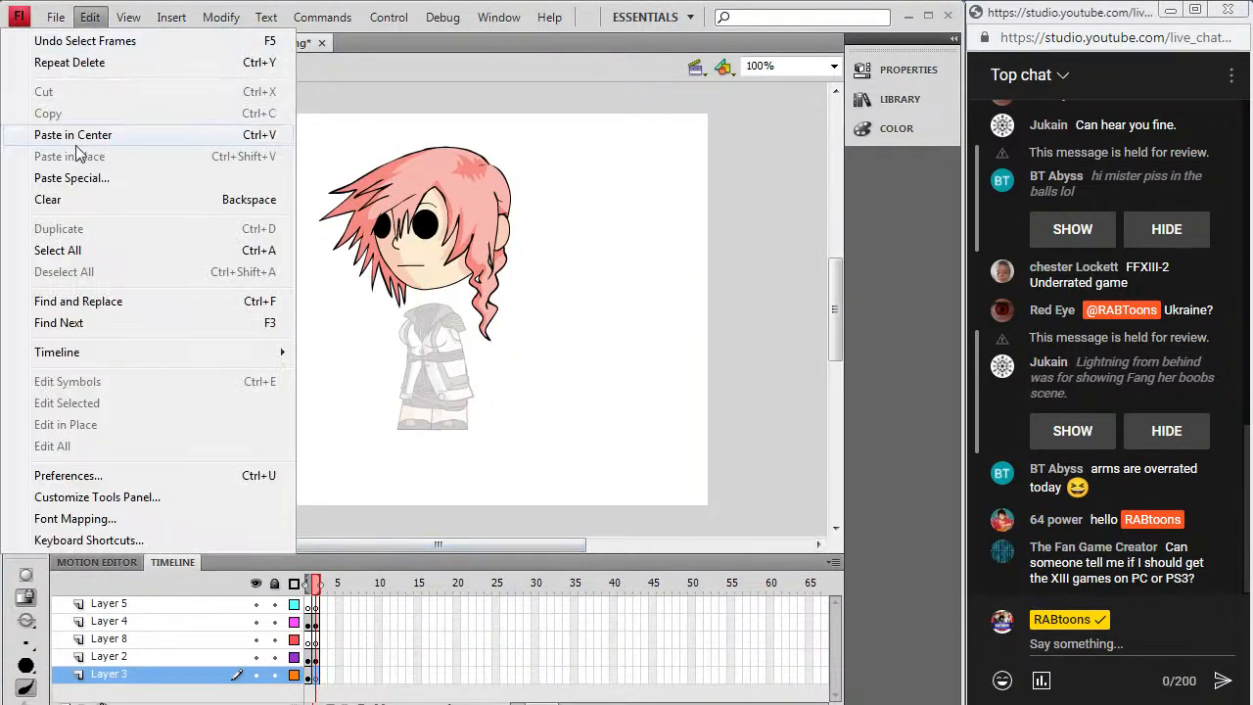
{"action": "left_click", "coordinate": [81, 136]}
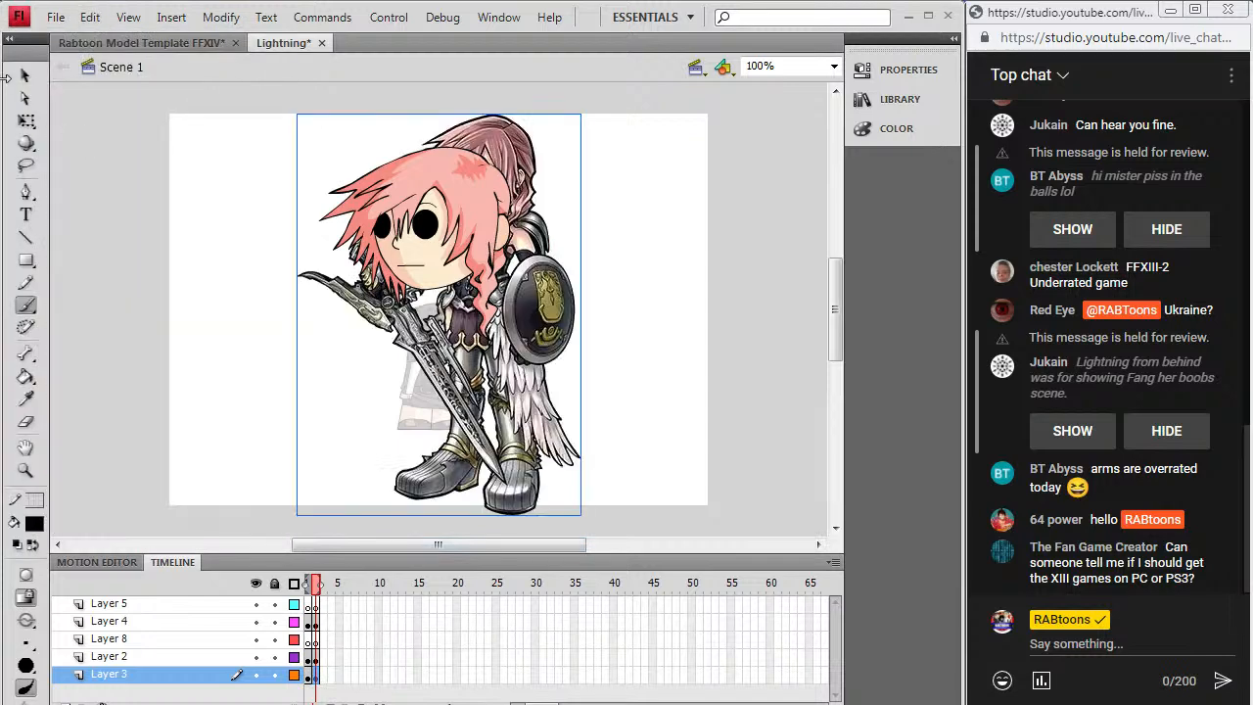
Step: Move the pasted reference picture to the left of the character so it clears the head and the onion-skinned body
{"action": "left_click", "coordinate": [25, 75]}
{"action": "left_click_drag", "start_coordinate": [551, 329], "coordinate": [333, 339]}
{"action": "left_click_drag", "start_coordinate": [295, 292], "coordinate": [285, 291]}
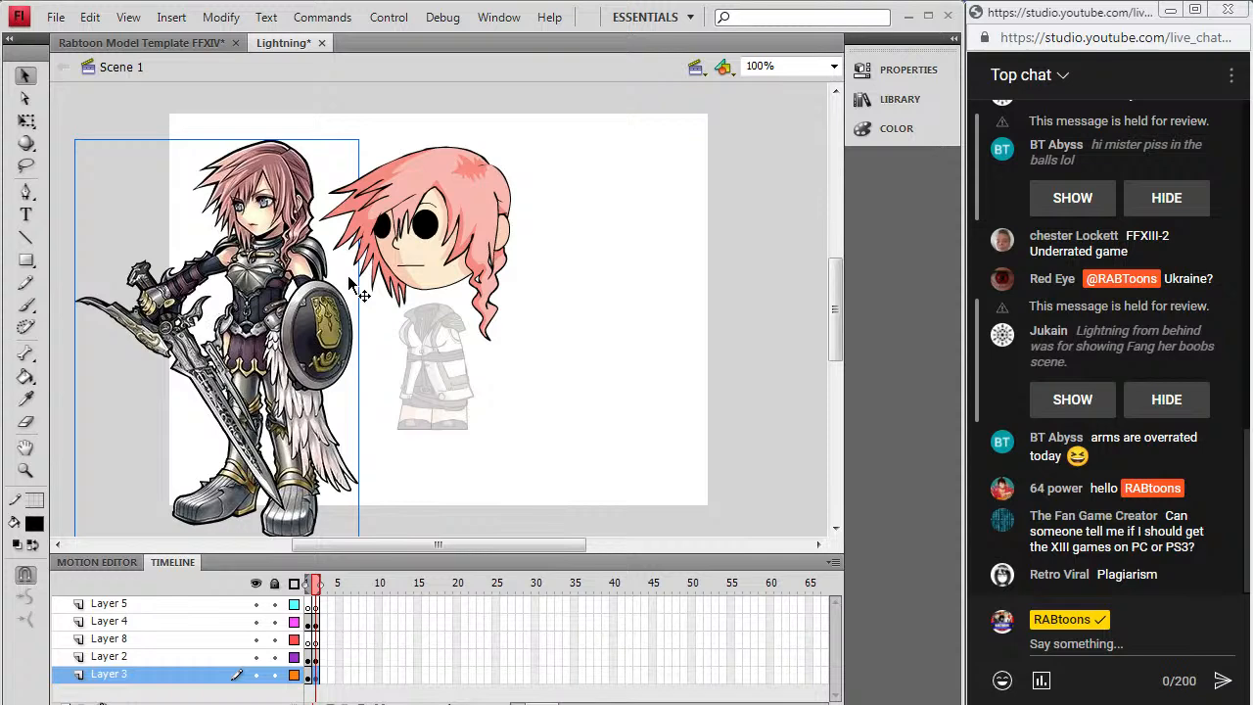
Step: Brush the pointed breastplate outline in black over the onion-skinned chest on Layer 2 at frame 2
{"action": "left_click", "coordinate": [25, 470]}
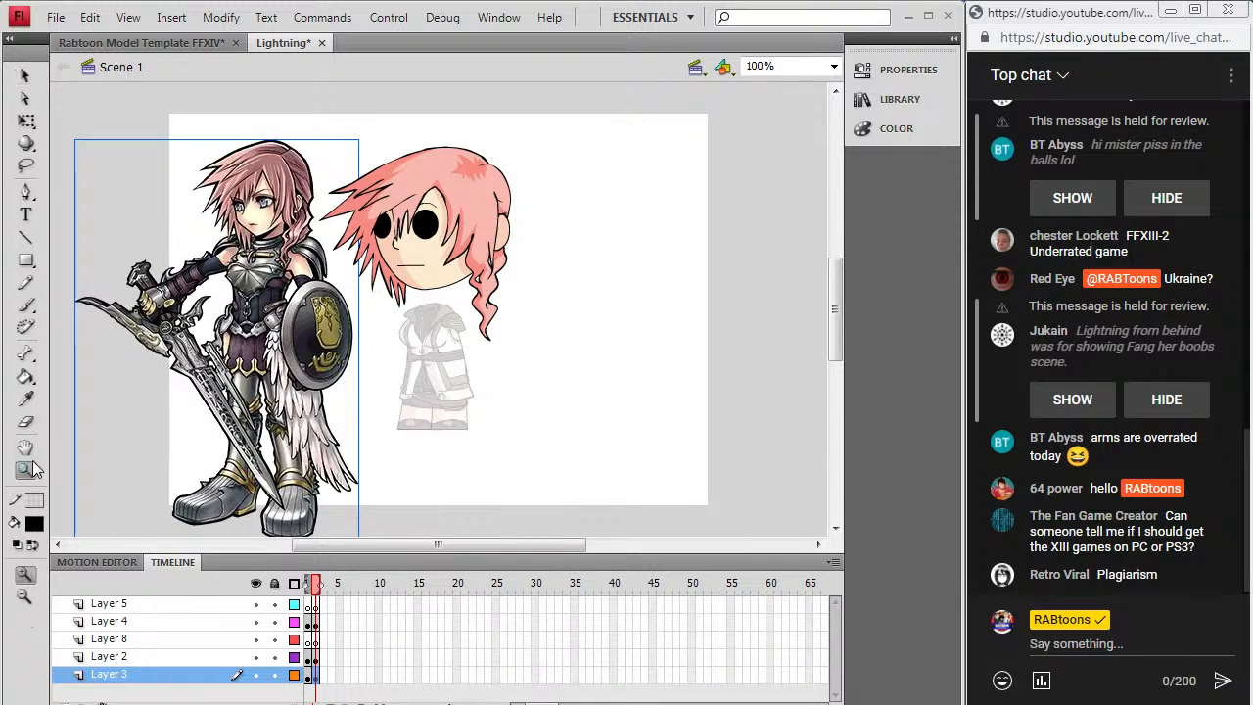
{"action": "left_click", "coordinate": [374, 310]}
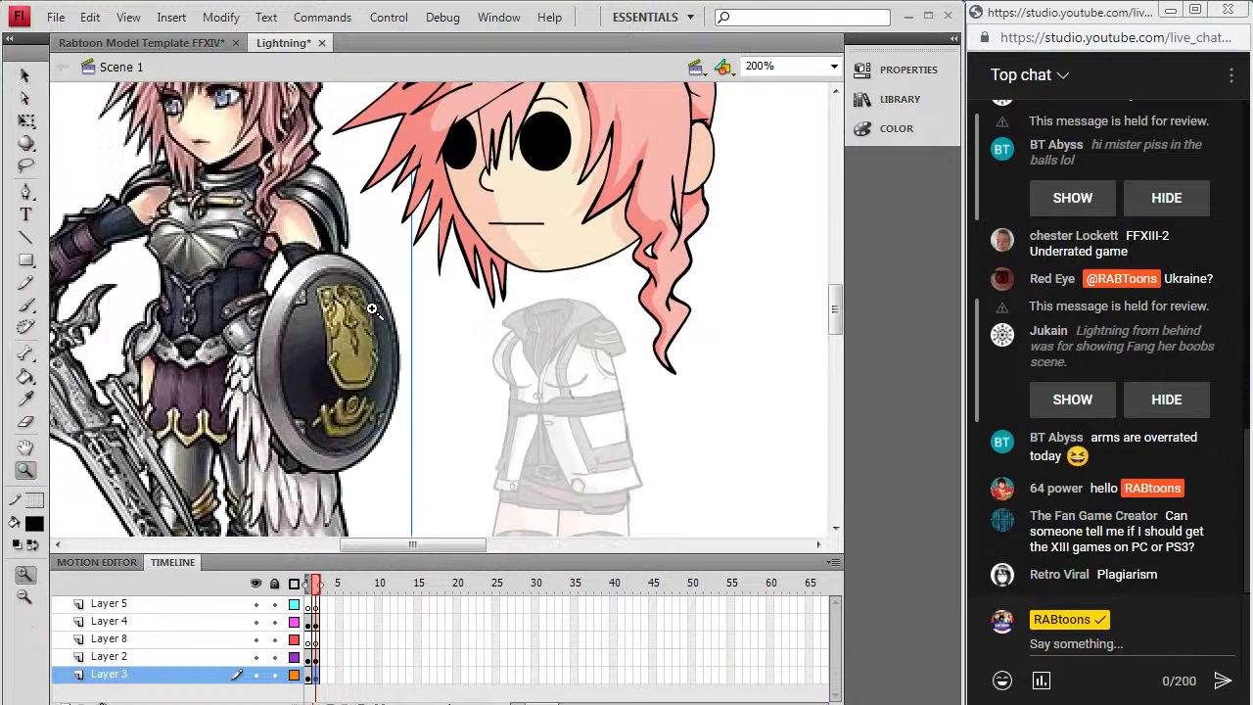
{"action": "key", "text": "b"}
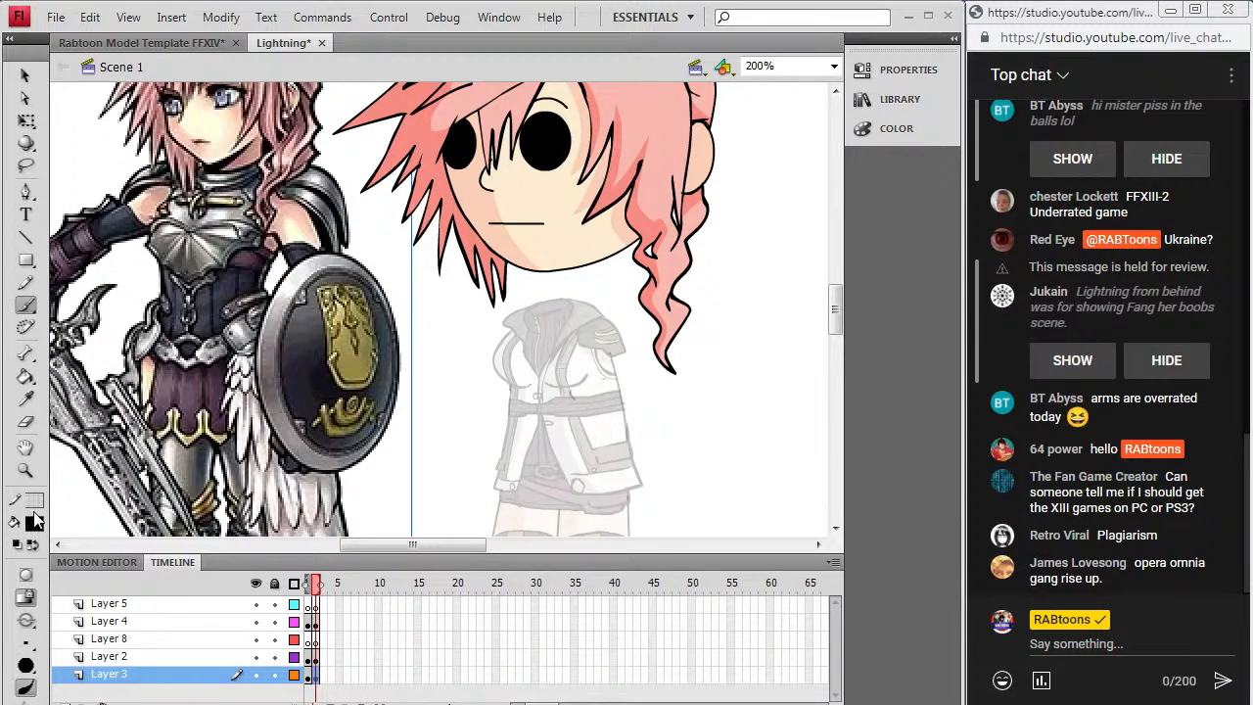
{"action": "left_click_drag", "start_coordinate": [837, 324], "coordinate": [841, 315]}
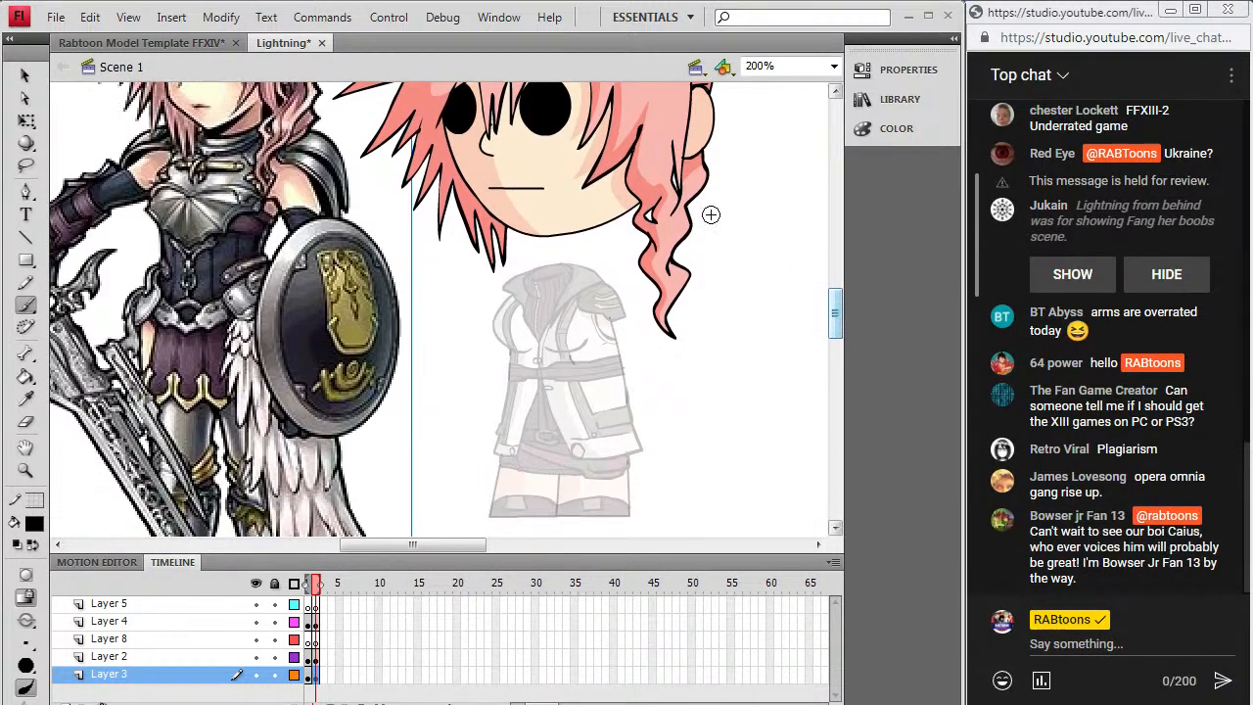
{"action": "left_click", "coordinate": [319, 657]}
{"action": "left_click", "coordinate": [319, 643]}
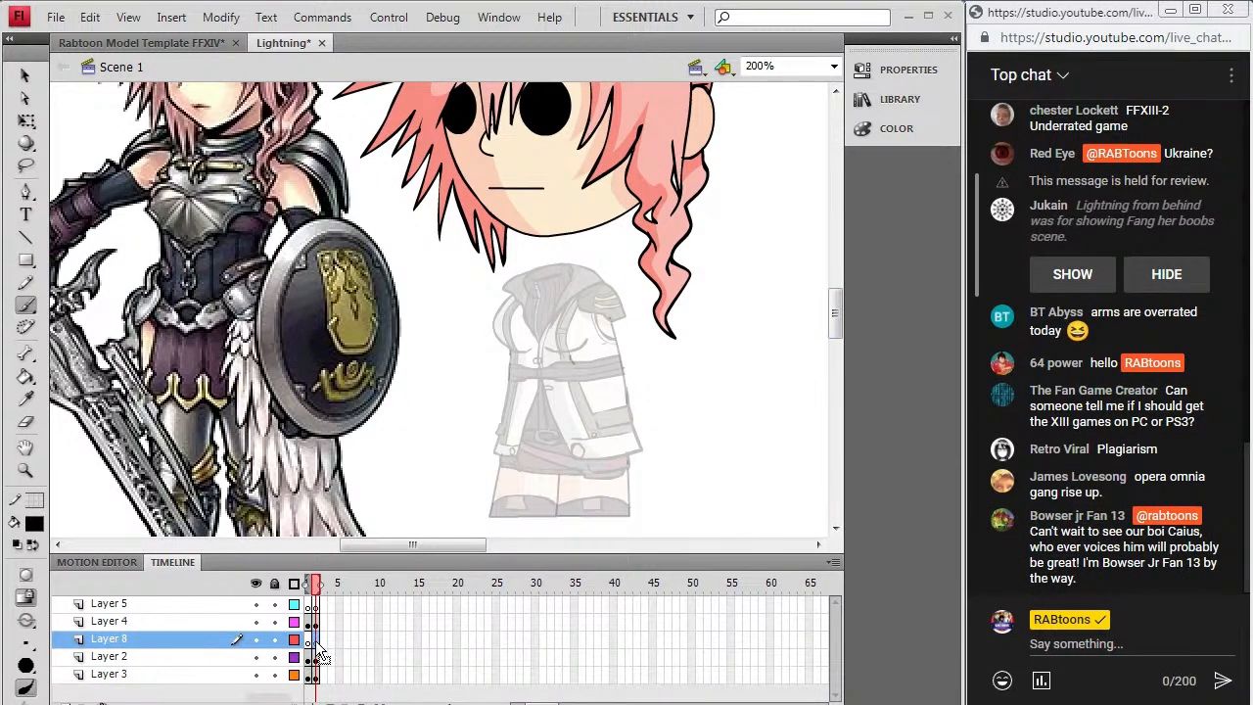
{"action": "left_click", "coordinate": [316, 659]}
{"action": "left_click", "coordinate": [317, 645]}
{"action": "left_click", "coordinate": [317, 658]}
{"action": "left_click", "coordinate": [309, 659]}
{"action": "left_click", "coordinate": [316, 659]}
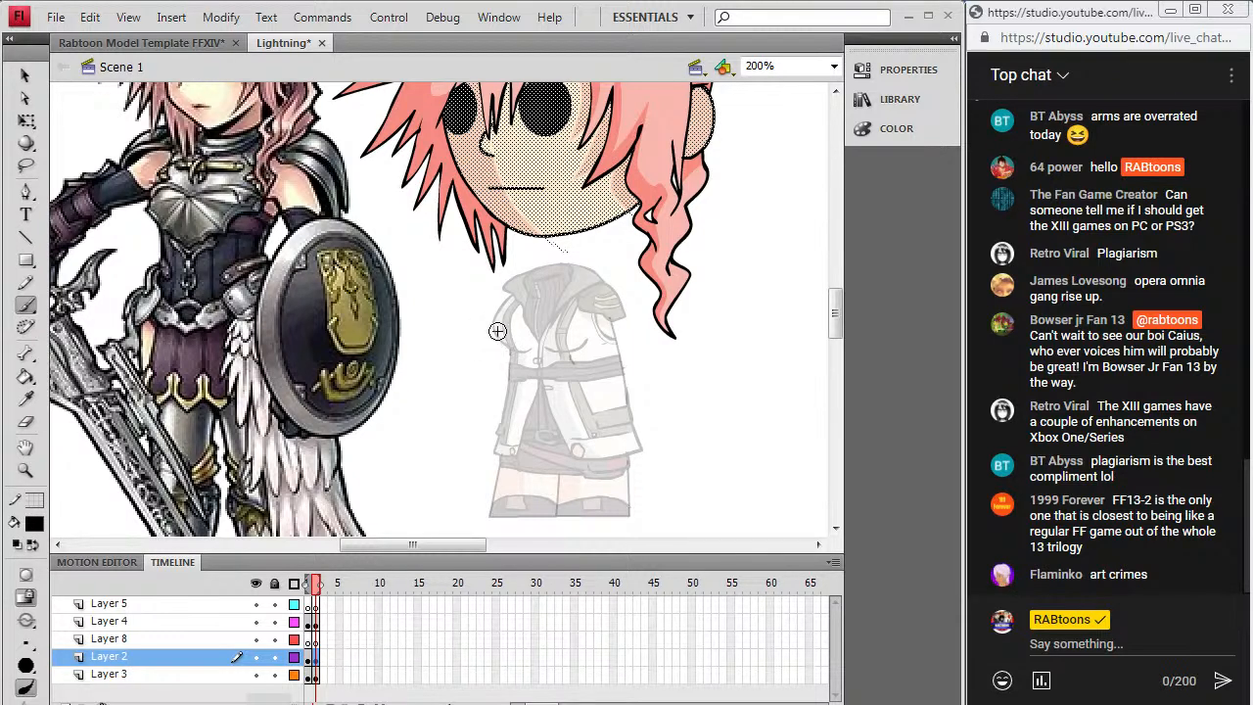
{"action": "left_click_drag", "start_coordinate": [501, 328], "coordinate": [501, 331]}
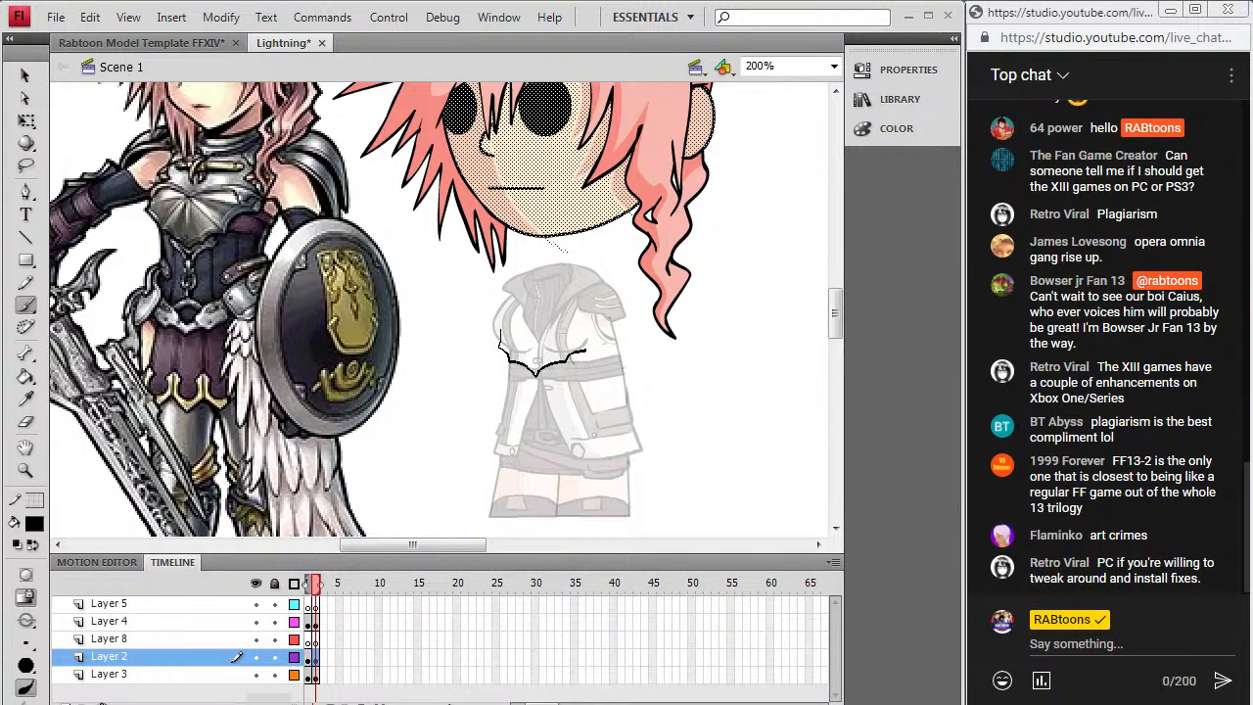
{"action": "left_click_drag", "start_coordinate": [587, 350], "coordinate": [593, 337]}
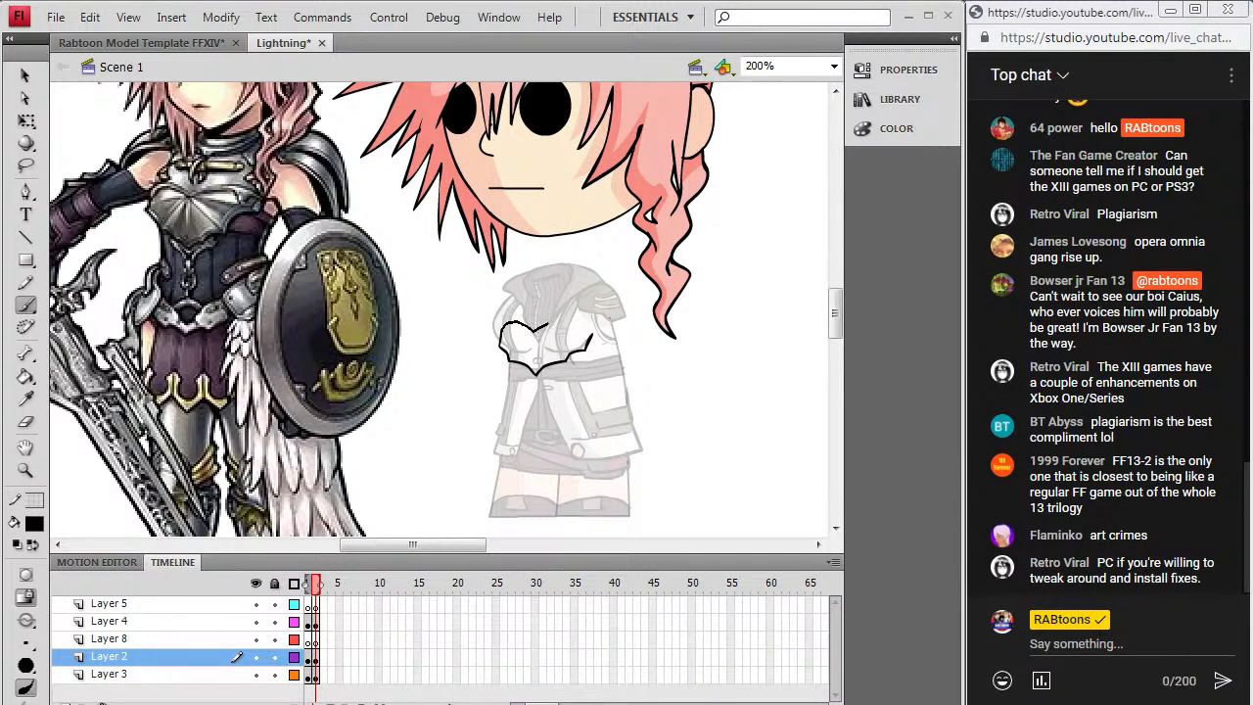
{"action": "left_click_drag", "start_coordinate": [595, 331], "coordinate": [594, 334]}
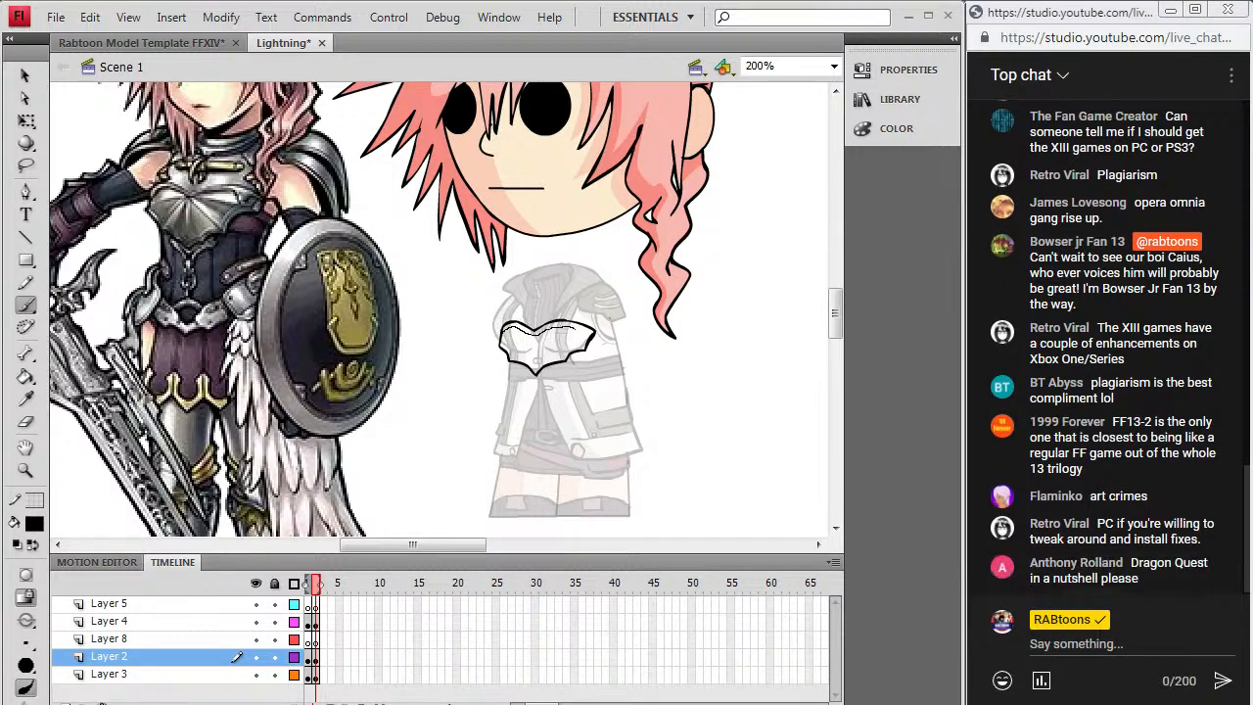
Step: Brush in the shoulder plates, chest straps, collar and high neck piece above the breastplate on Layer 2
{"action": "left_click_drag", "start_coordinate": [591, 333], "coordinate": [594, 334]}
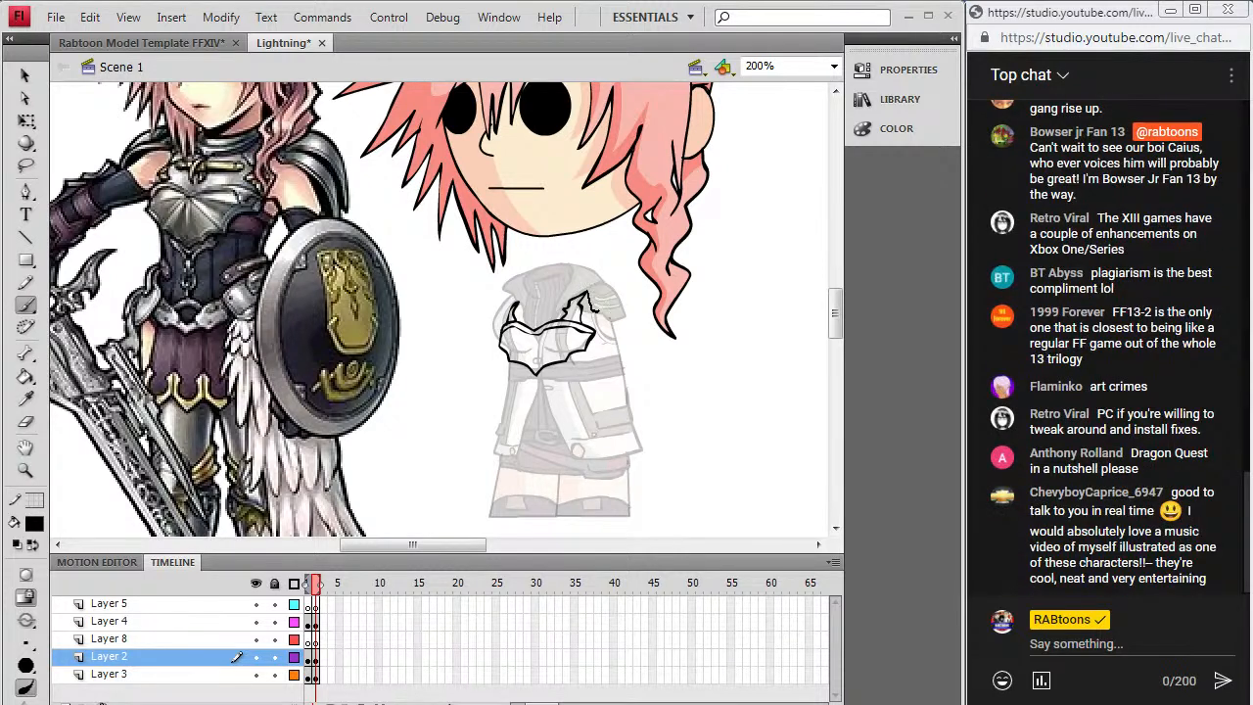
{"action": "mouse_move", "coordinate": [607, 321]}
{"action": "left_mouse_down"}
{"action": "mouse_move", "coordinate": [624, 340]}
{"action": "mouse_move", "coordinate": [635, 316]}
{"action": "left_mouse_up"}
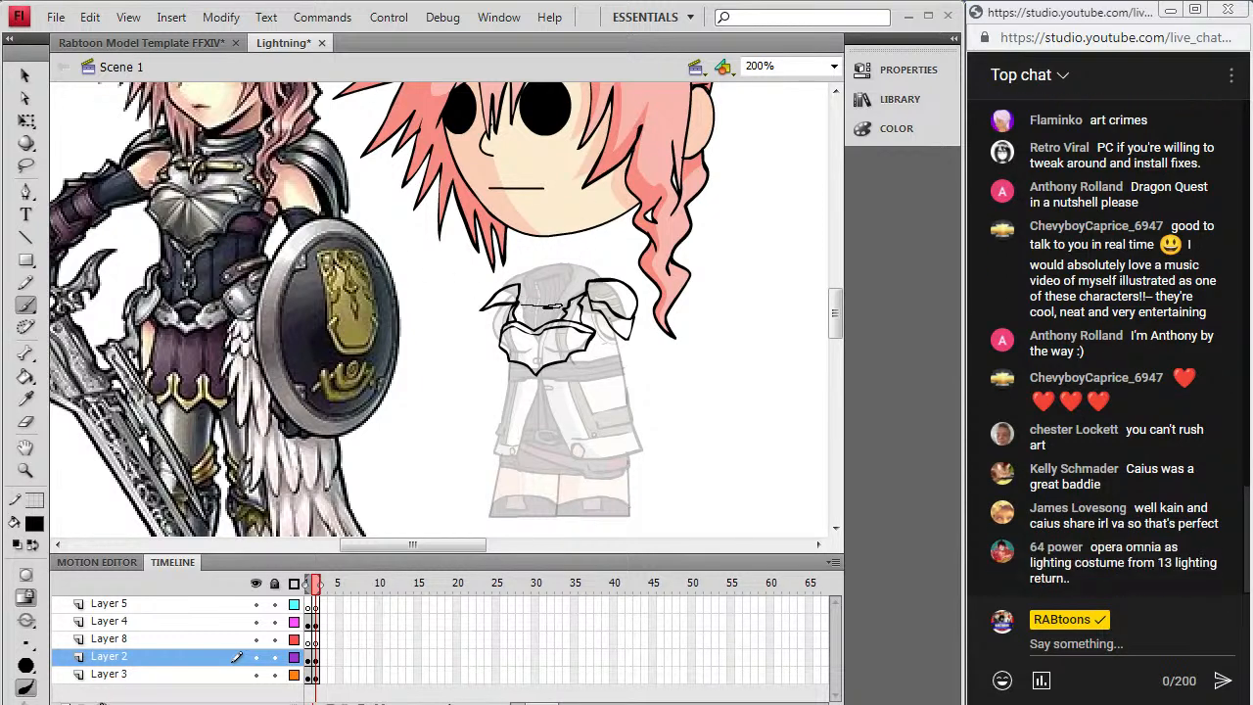
{"action": "left_click_drag", "start_coordinate": [517, 307], "coordinate": [564, 307]}
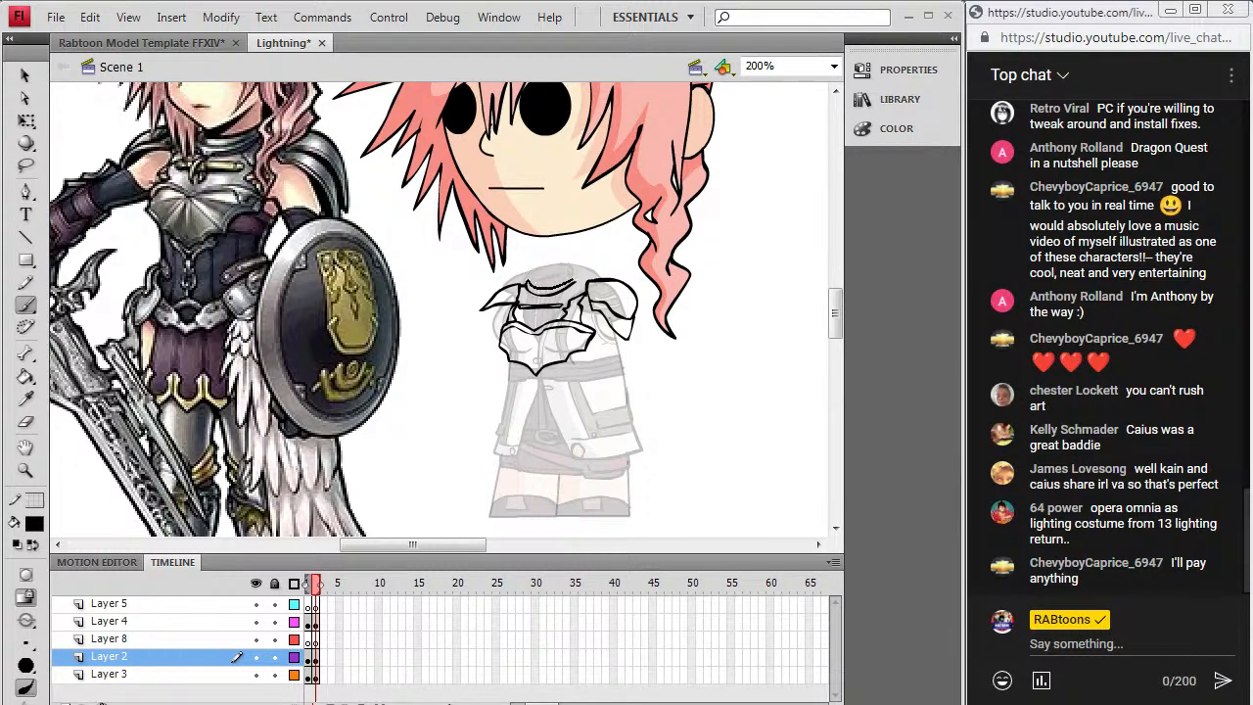
{"action": "left_click_drag", "start_coordinate": [527, 282], "coordinate": [577, 279]}
{"action": "mouse_move", "coordinate": [529, 284]}
{"action": "left_mouse_down"}
{"action": "mouse_move", "coordinate": [528, 265]}
{"action": "mouse_move", "coordinate": [566, 260]}
{"action": "mouse_move", "coordinate": [574, 277]}
{"action": "left_mouse_up"}
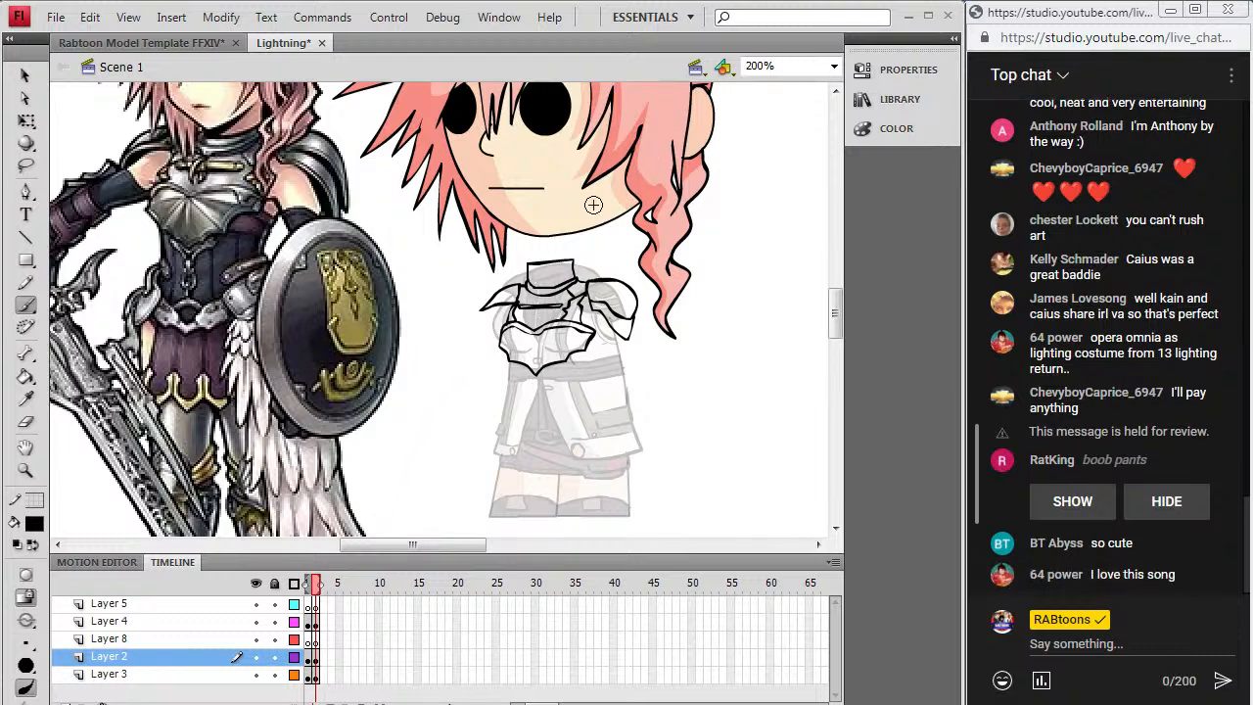
{"action": "mouse_move", "coordinate": [837, 312]}
{"action": "left_mouse_down"}
{"action": "mouse_move", "coordinate": [842, 295]}
{"action": "mouse_move", "coordinate": [839, 312]}
{"action": "left_mouse_up"}
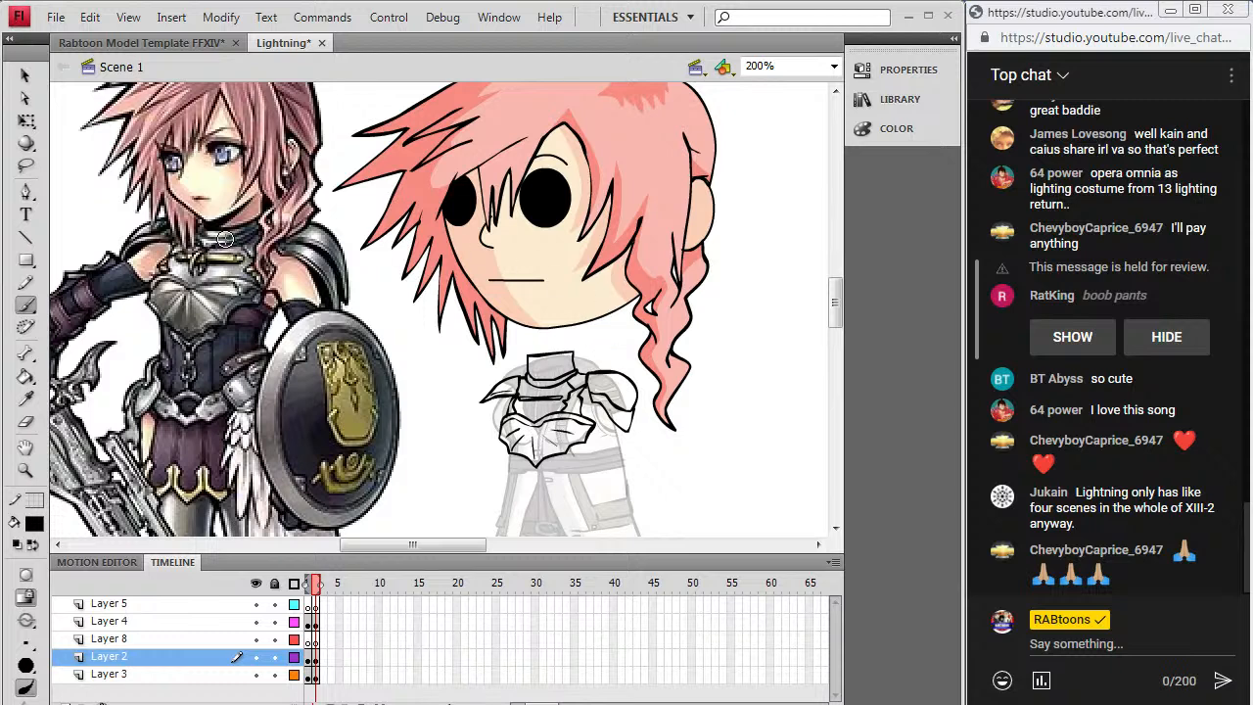
Step: Save the document as a new file named Lightning XII2 in the FFXIII-2 folder
{"action": "left_click", "coordinate": [56, 16]}
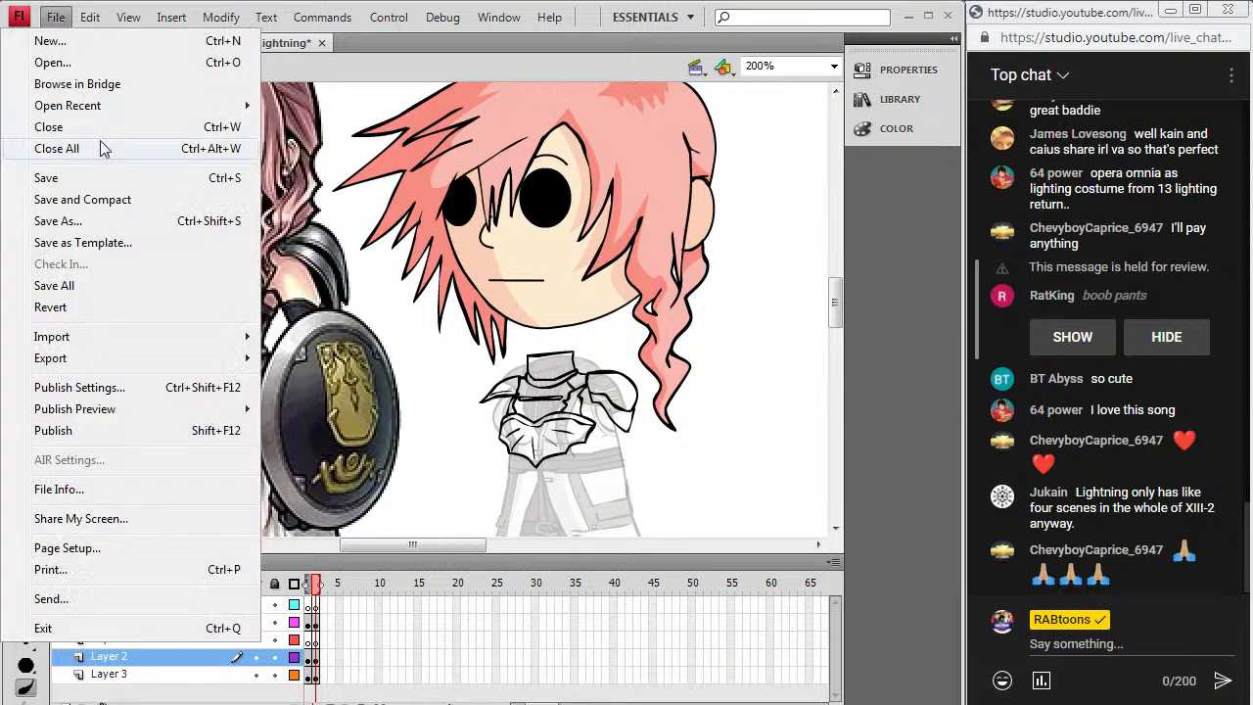
{"action": "left_click", "coordinate": [85, 222]}
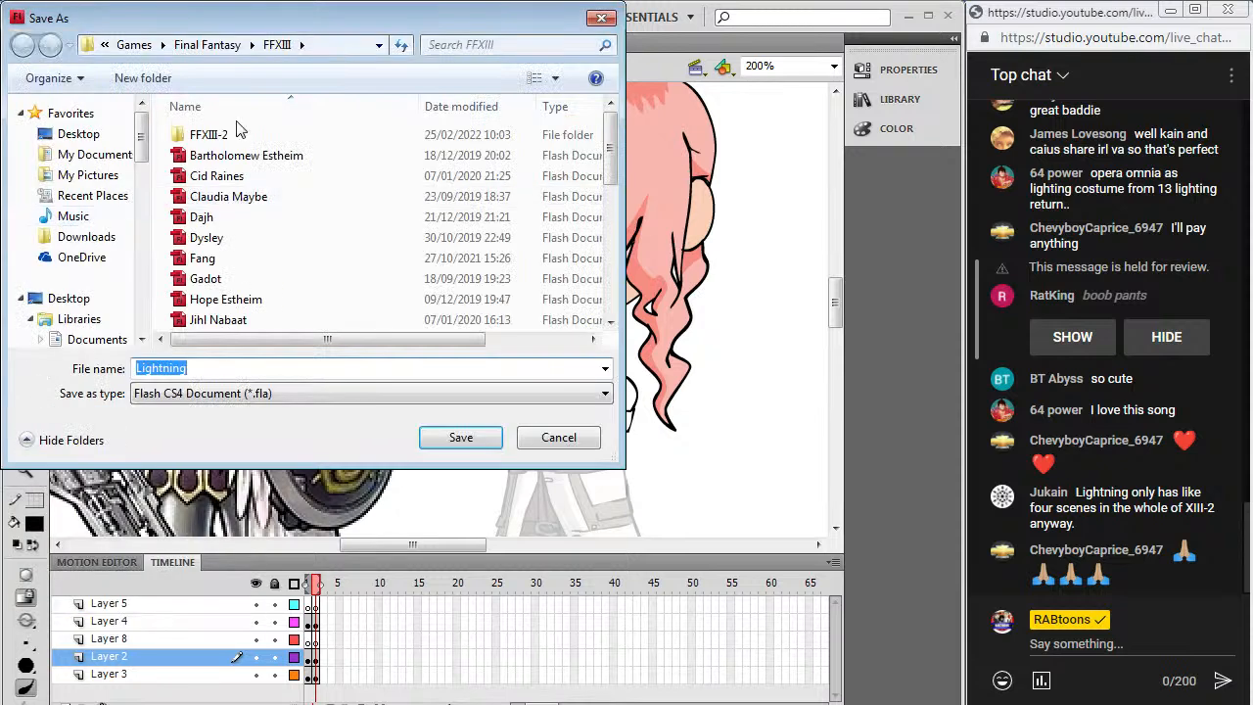
{"action": "double_click", "coordinate": [221, 140]}
{"action": "left_click", "coordinate": [203, 368]}
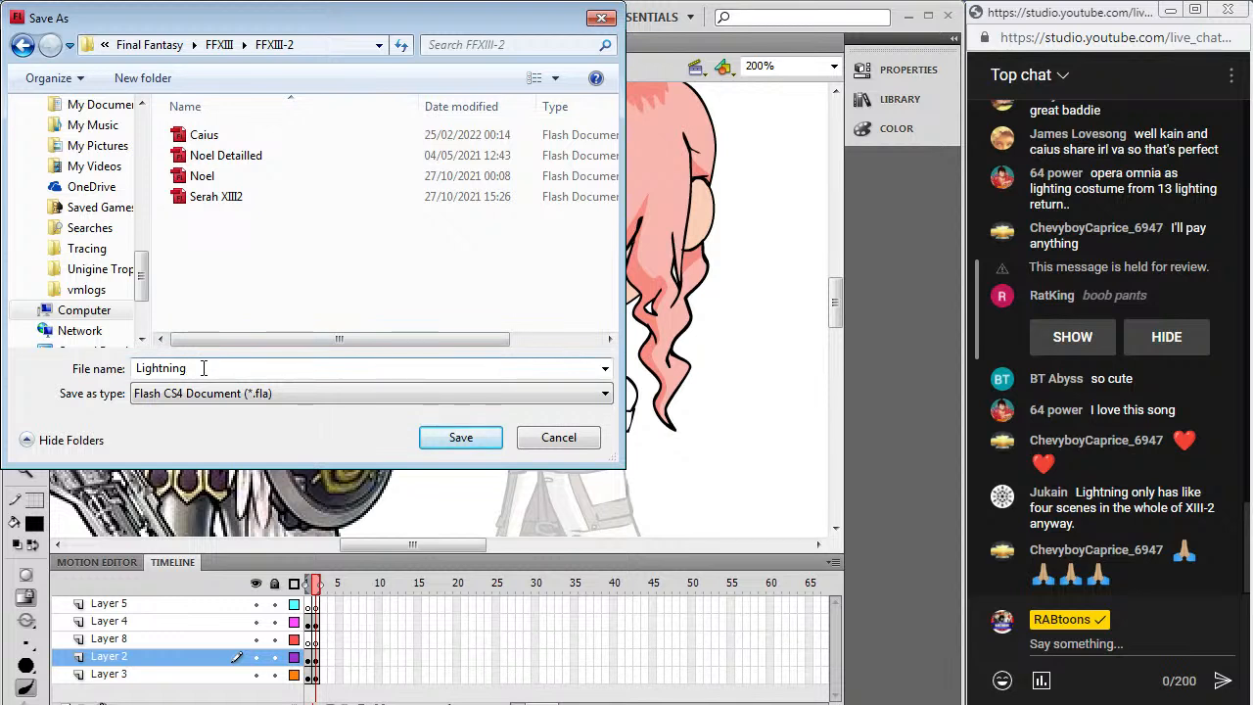
{"action": "type", "text": "XIII2"}
{"action": "left_click", "coordinate": [450, 437]}
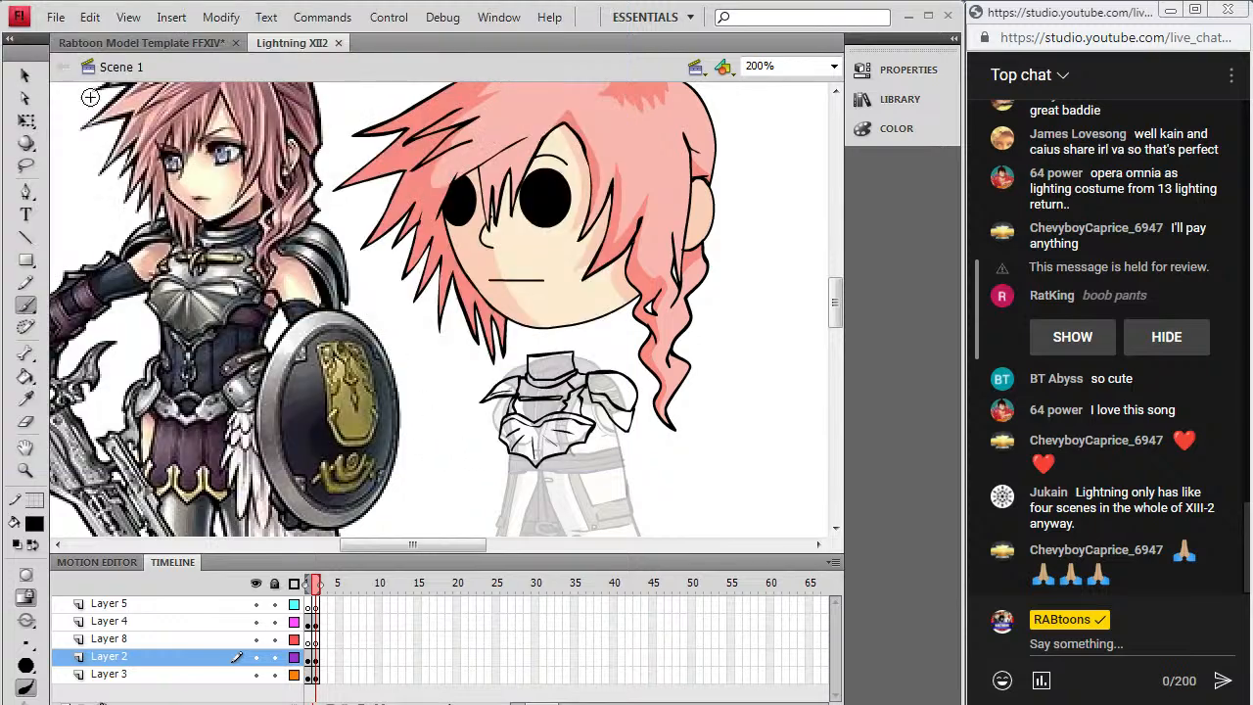
Step: Open the original Lightning file from the FFXIII folder to check its artwork, and close it again
{"action": "left_click", "coordinate": [56, 17]}
{"action": "left_click", "coordinate": [40, 64]}
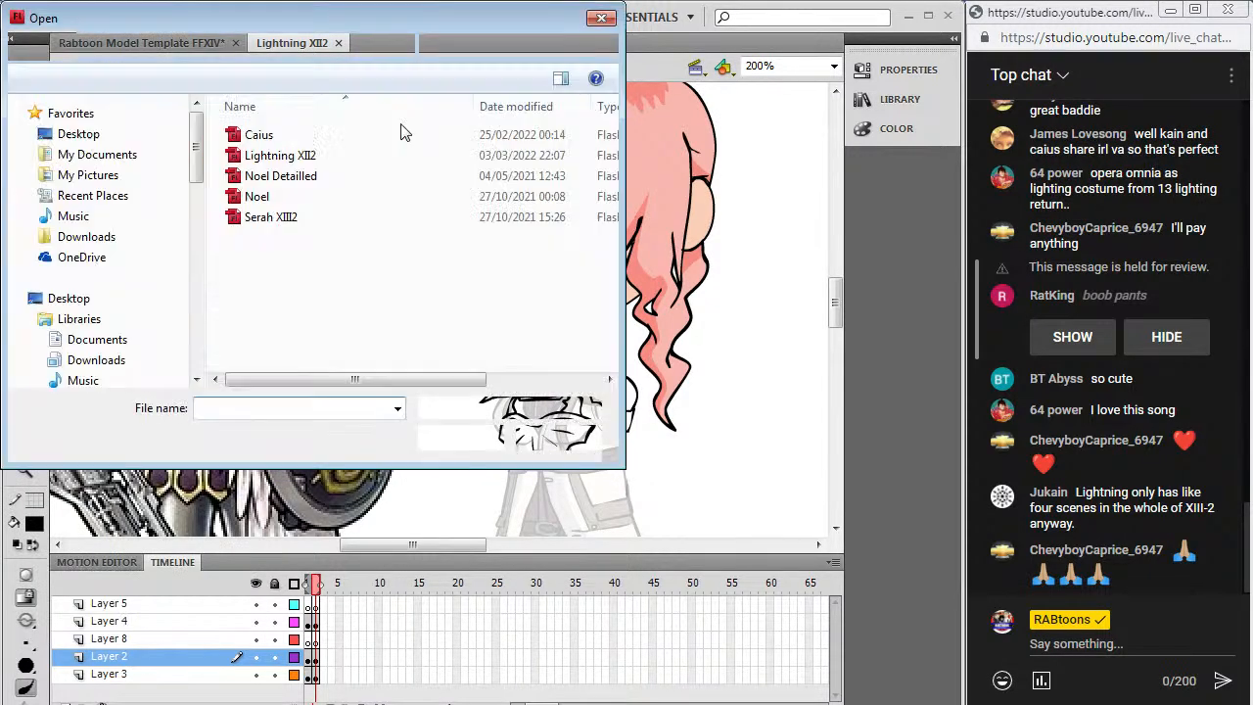
{"action": "left_click", "coordinate": [219, 44]}
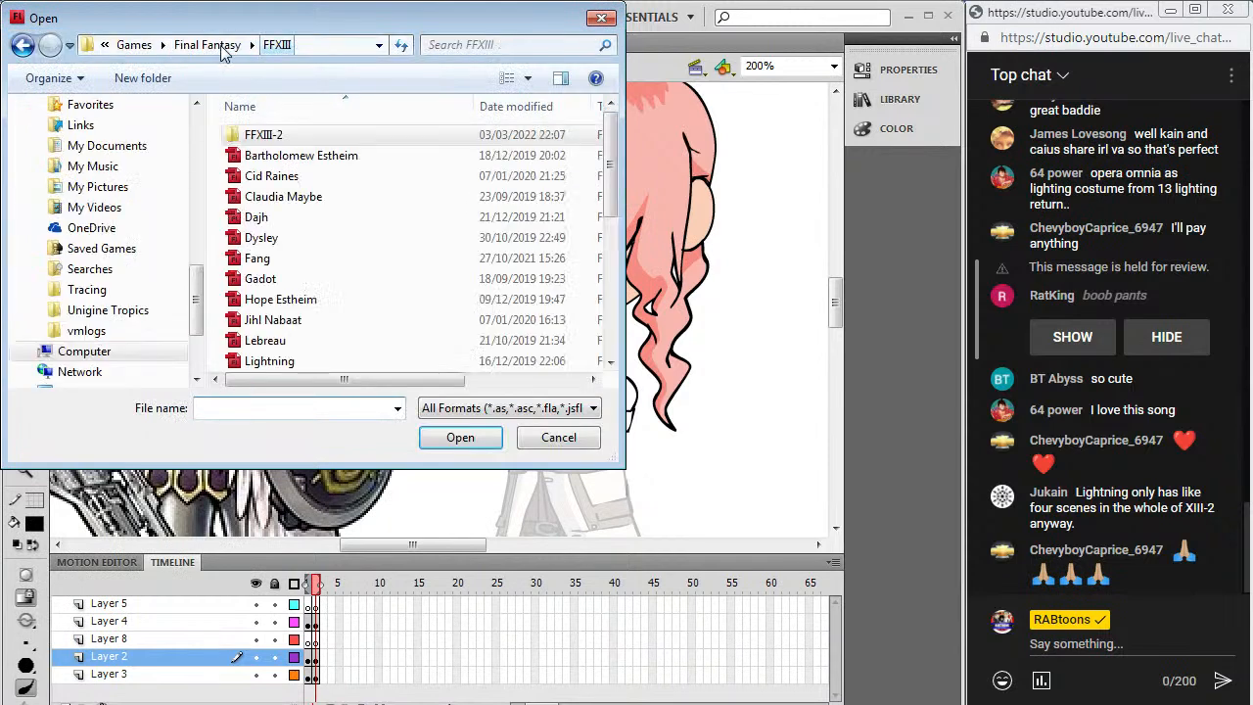
{"action": "left_click", "coordinate": [286, 302]}
{"action": "scroll", "coordinate": [289, 318], "scroll_direction": "down", "scroll_amount": 5}
{"action": "scroll", "coordinate": [324, 313], "scroll_direction": "up", "scroll_amount": 2}
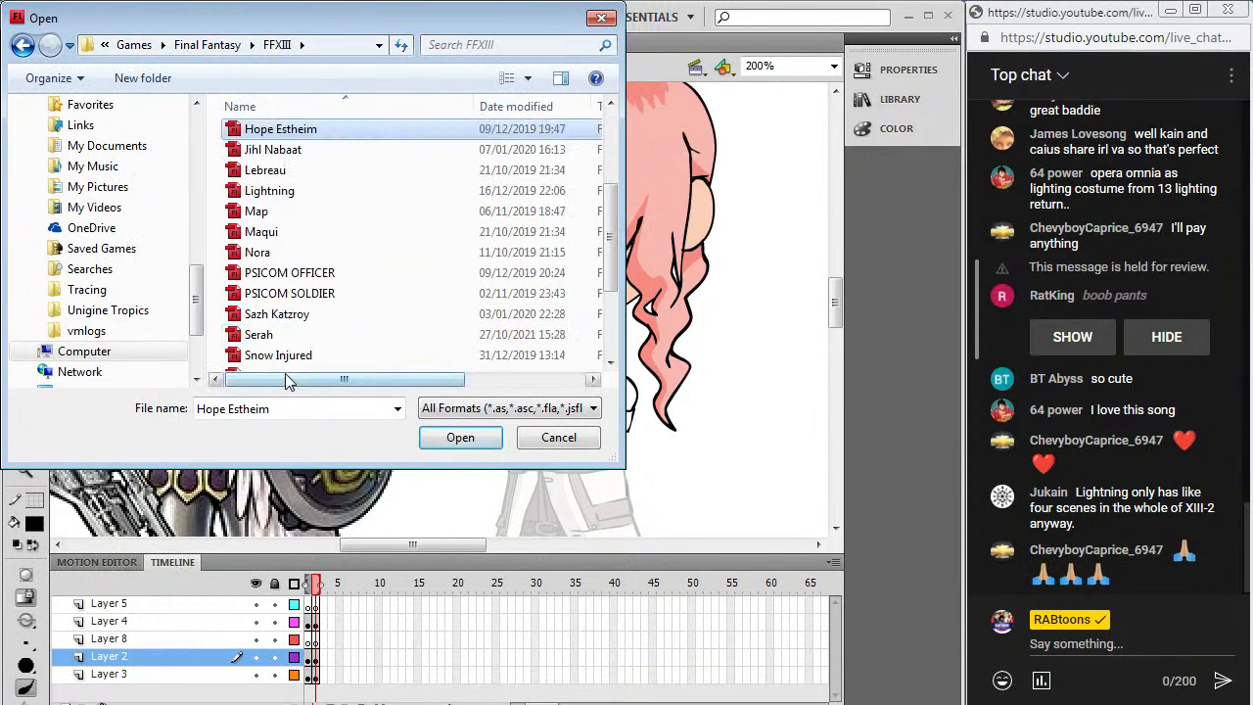
{"action": "double_click", "coordinate": [277, 190]}
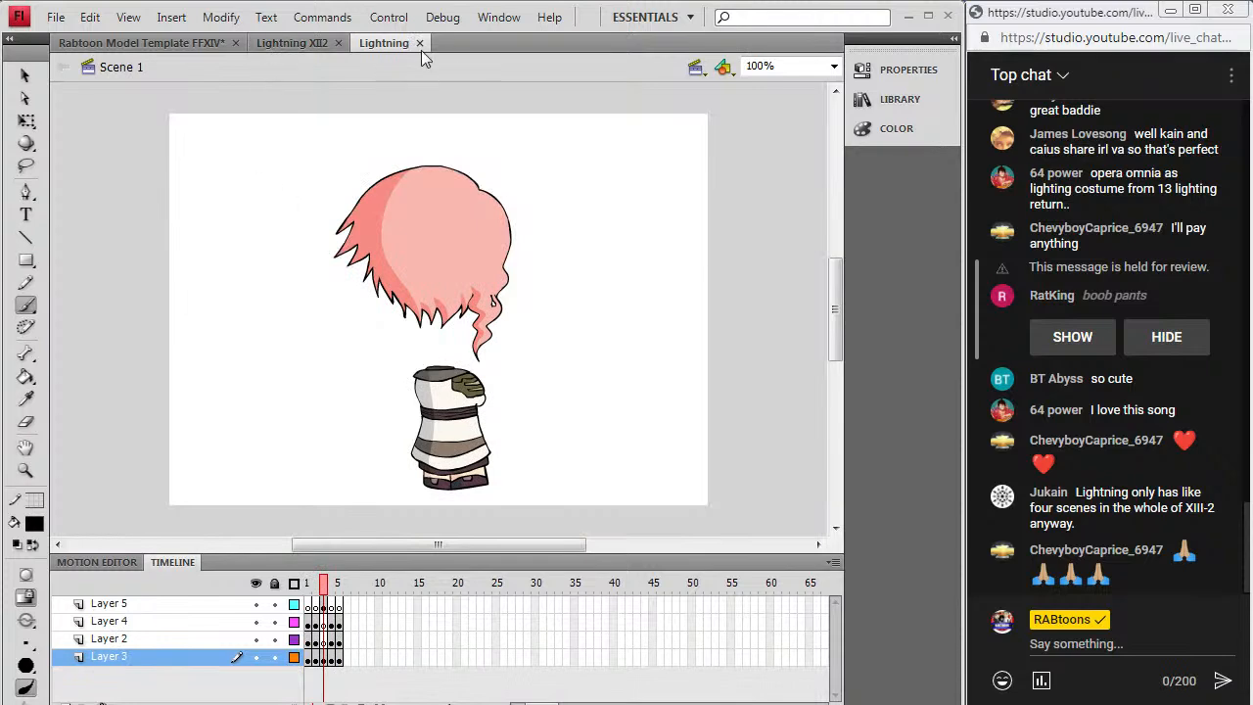
{"action": "left_click", "coordinate": [420, 42]}
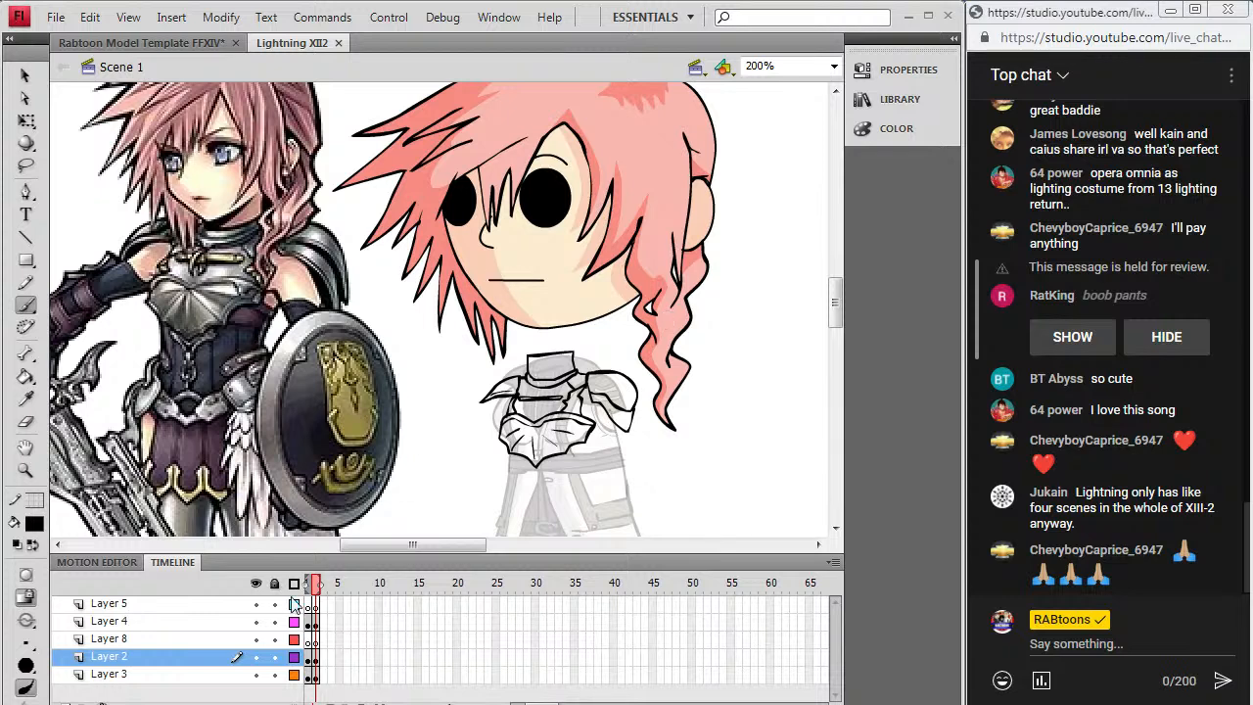
Step: Brush the bodice sides and the small centre buckle below the breastplate on Layer 2 at frame 2
{"action": "left_click", "coordinate": [314, 657]}
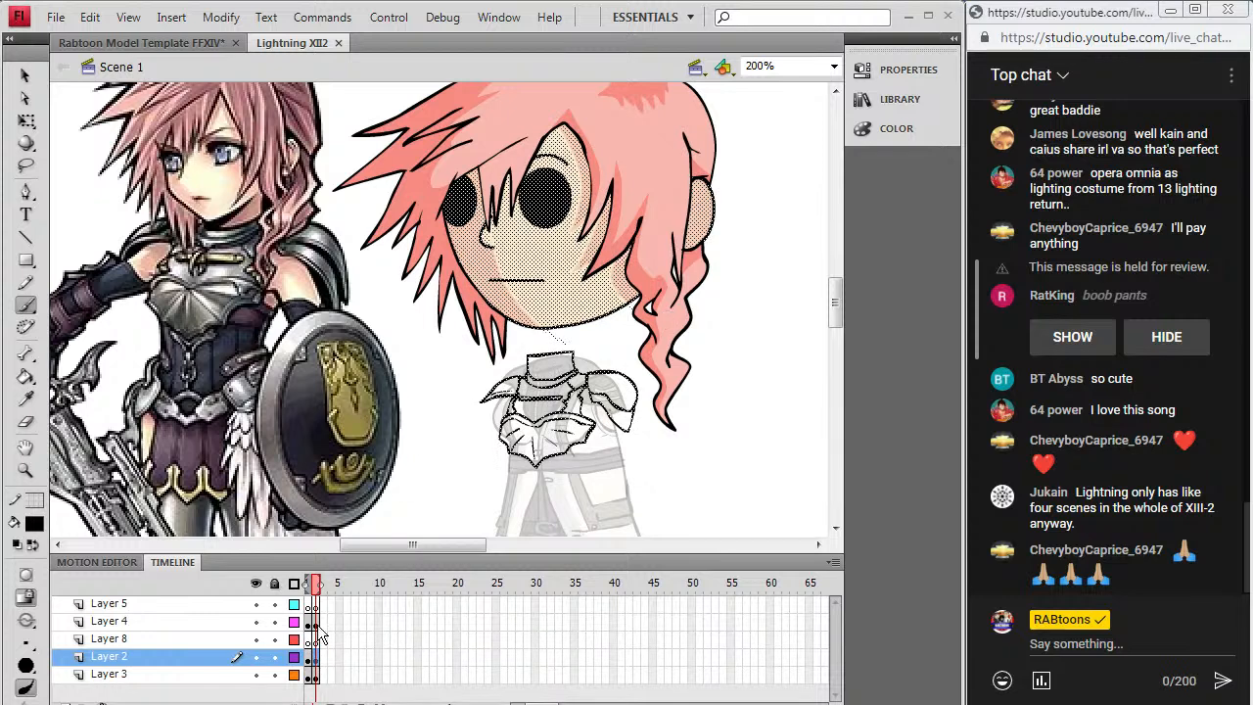
{"action": "left_click", "coordinate": [315, 623]}
{"action": "left_click", "coordinate": [314, 657]}
{"action": "left_click", "coordinate": [569, 408]}
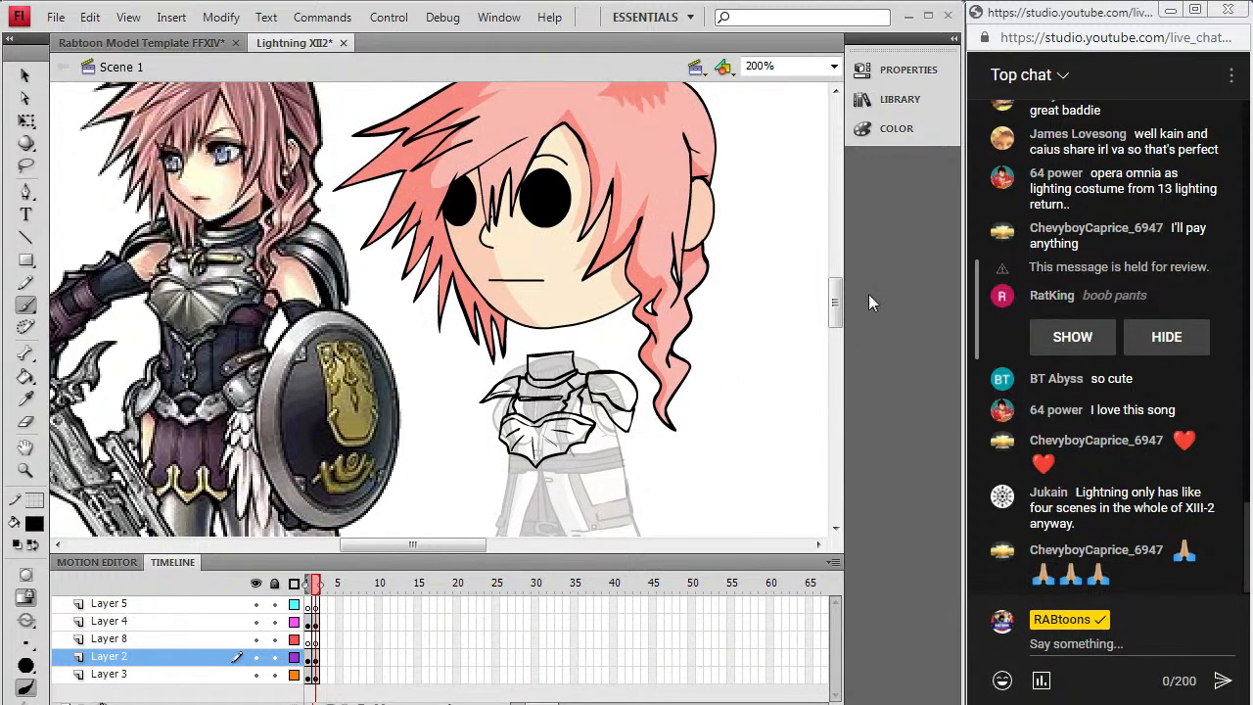
{"action": "scroll", "coordinate": [841, 311], "scroll_direction": "down", "scroll_amount": 2}
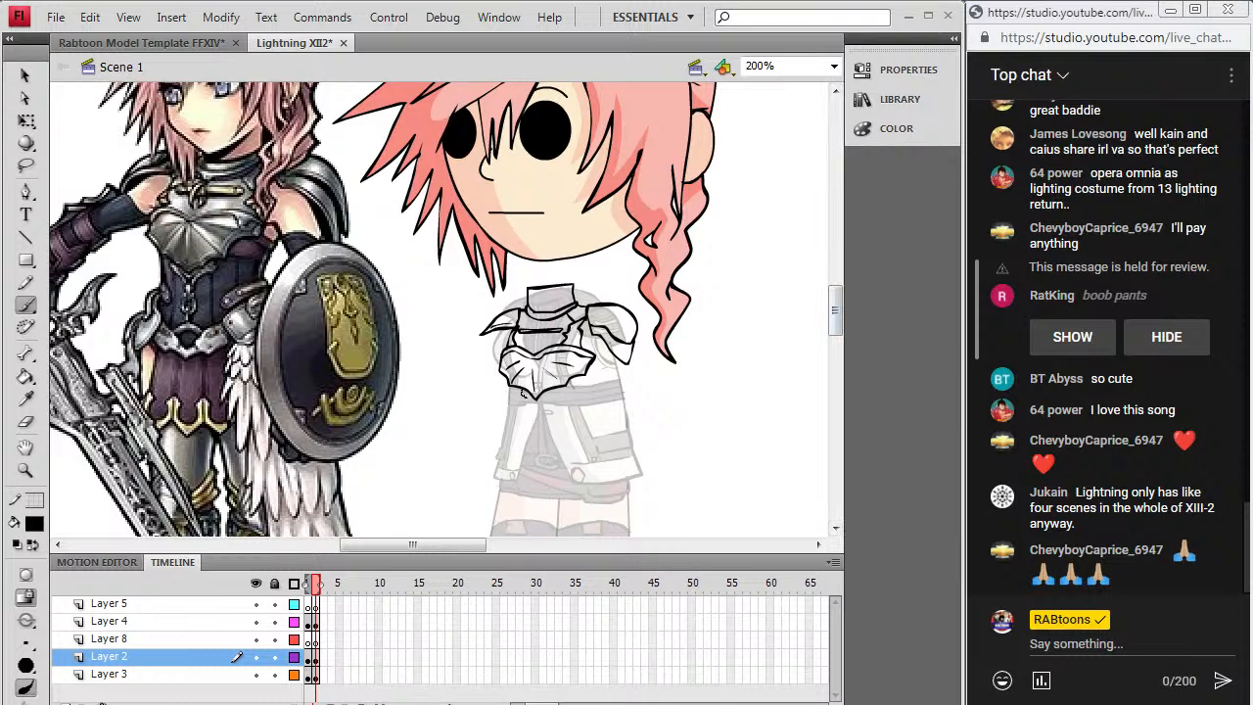
{"action": "left_click_drag", "start_coordinate": [535, 406], "coordinate": [537, 409]}
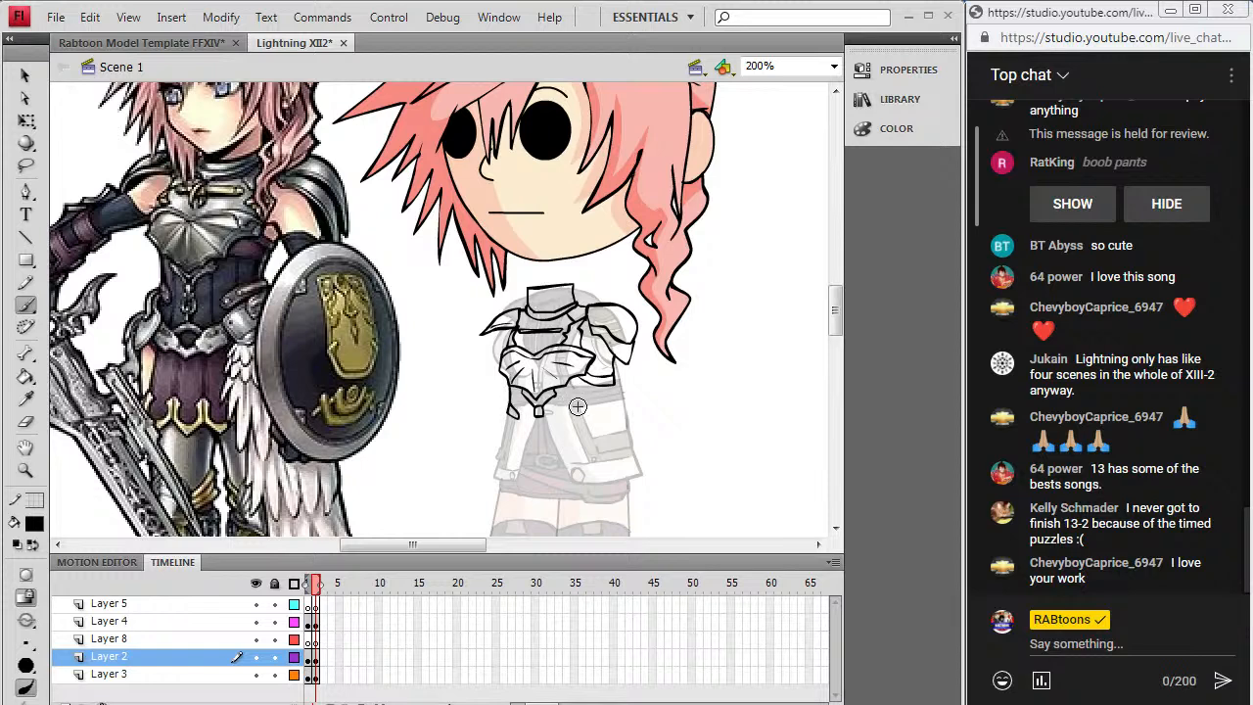
Step: Draw the armoured hip plates on both sides of the waist and join them with the belt's centre piece
{"action": "mouse_move", "coordinate": [563, 416]}
{"action": "left_mouse_down"}
{"action": "mouse_move", "coordinate": [615, 403]}
{"action": "mouse_move", "coordinate": [612, 386]}
{"action": "left_mouse_up"}
{"action": "left_click_drag", "start_coordinate": [580, 439], "coordinate": [617, 403]}
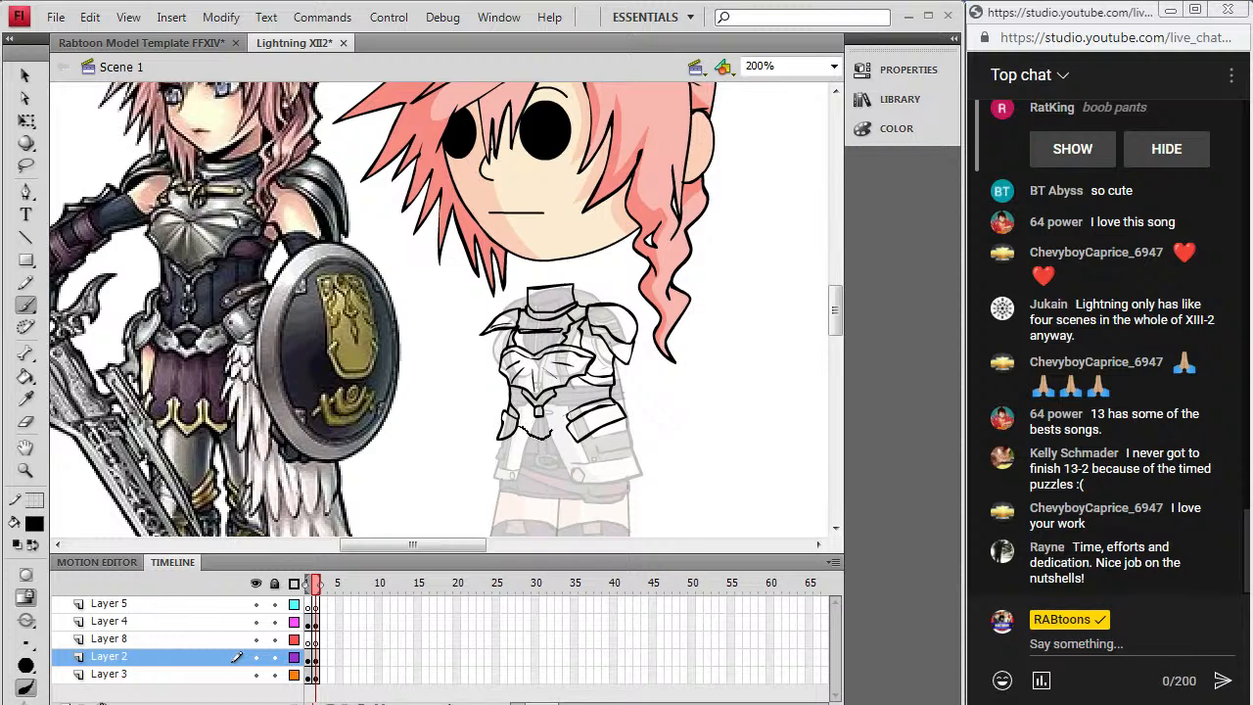
{"action": "left_click_drag", "start_coordinate": [570, 425], "coordinate": [572, 424]}
{"action": "left_click_drag", "start_coordinate": [571, 440], "coordinate": [511, 434]}
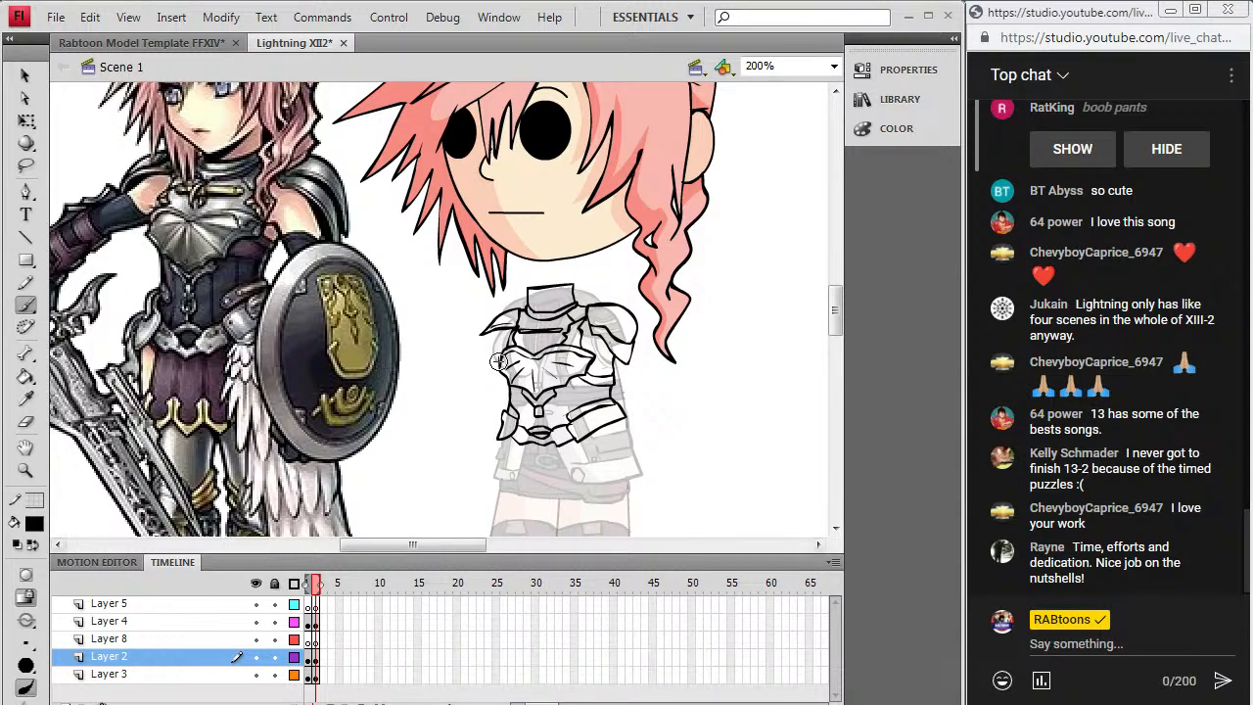
Step: Brush layered tiers of jagged feathers hanging from the hip plate on the shield side, each tier longer than the one above
{"action": "left_click_drag", "start_coordinate": [837, 308], "coordinate": [837, 337]}
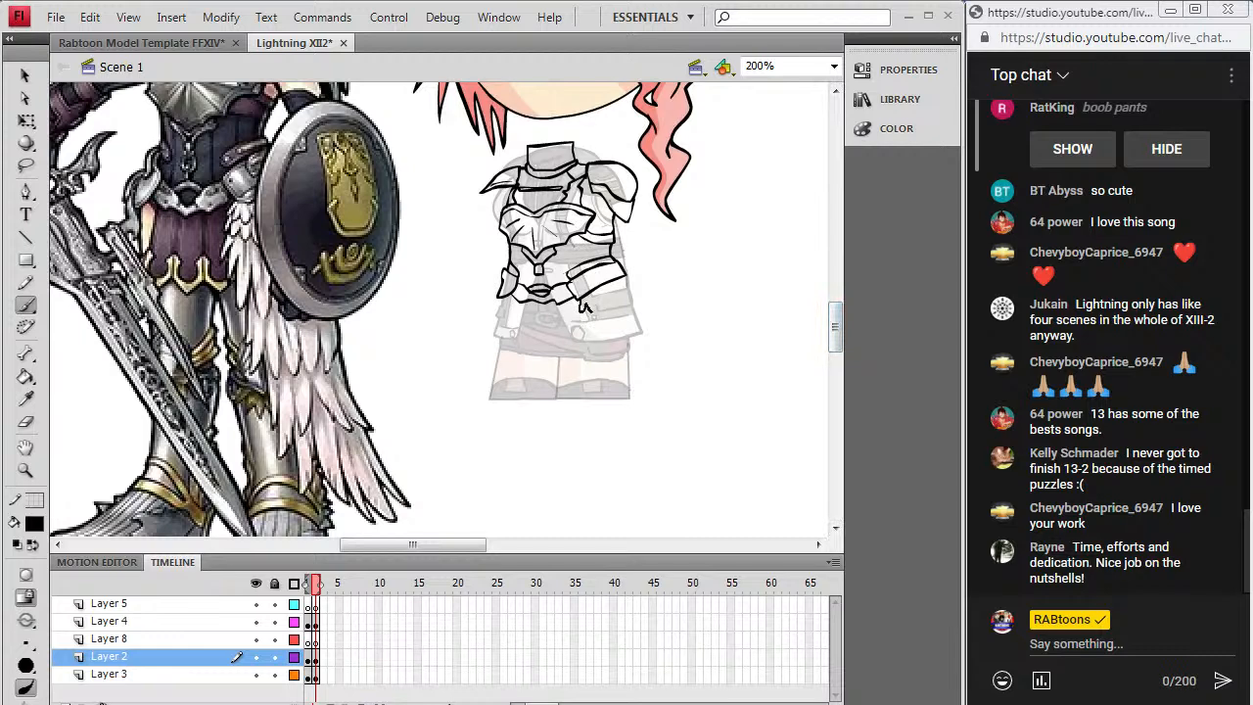
{"action": "left_click_drag", "start_coordinate": [638, 292], "coordinate": [625, 276]}
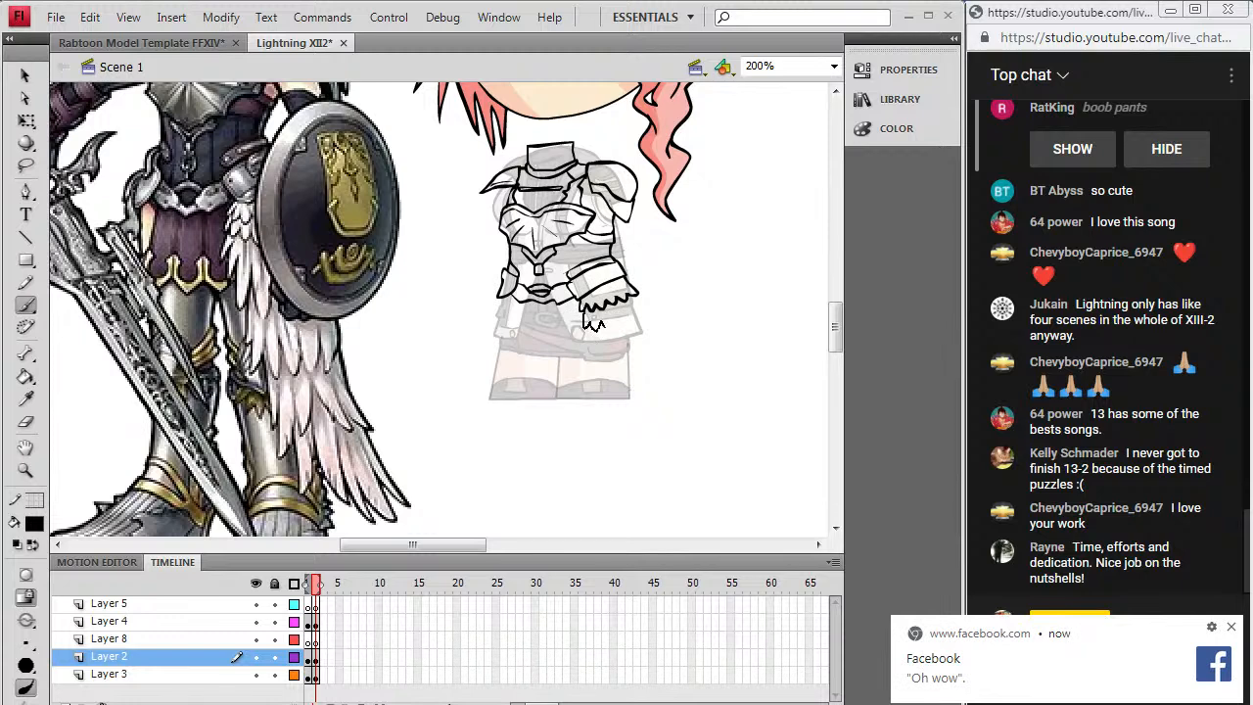
{"action": "left_click_drag", "start_coordinate": [643, 313], "coordinate": [633, 298]}
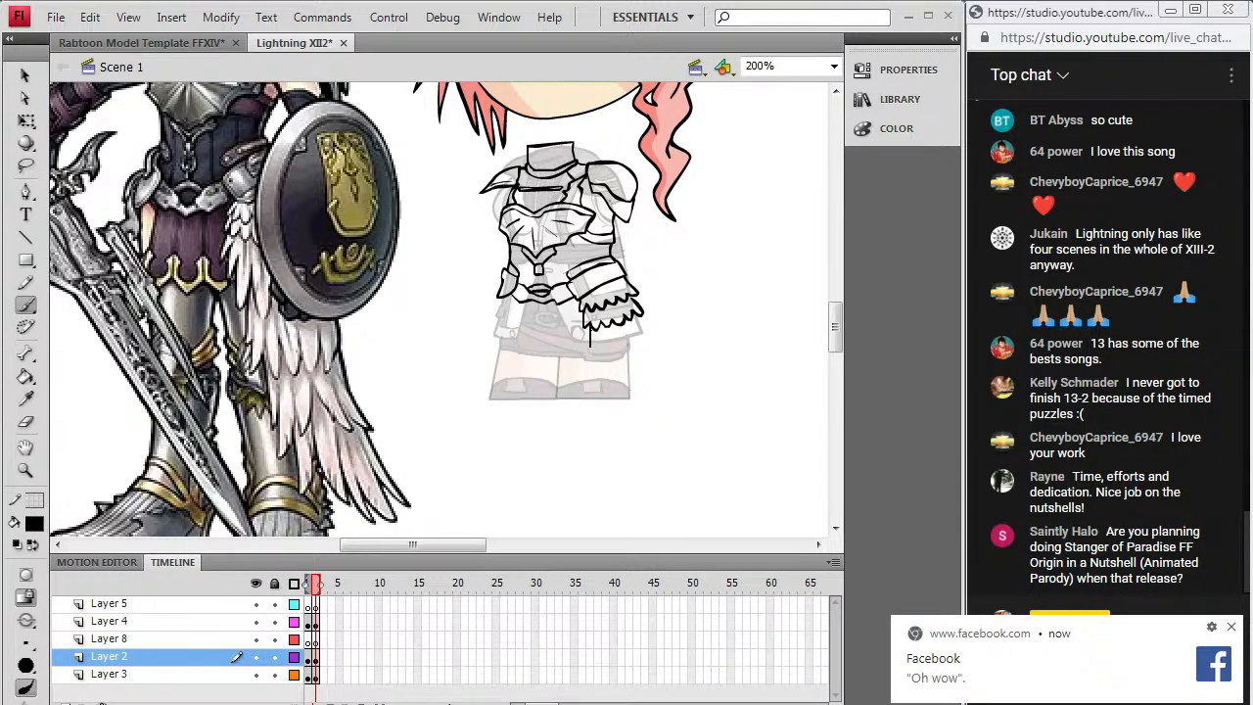
{"action": "left_click_drag", "start_coordinate": [598, 356], "coordinate": [613, 348]}
{"action": "left_click_drag", "start_coordinate": [641, 315], "coordinate": [640, 313]}
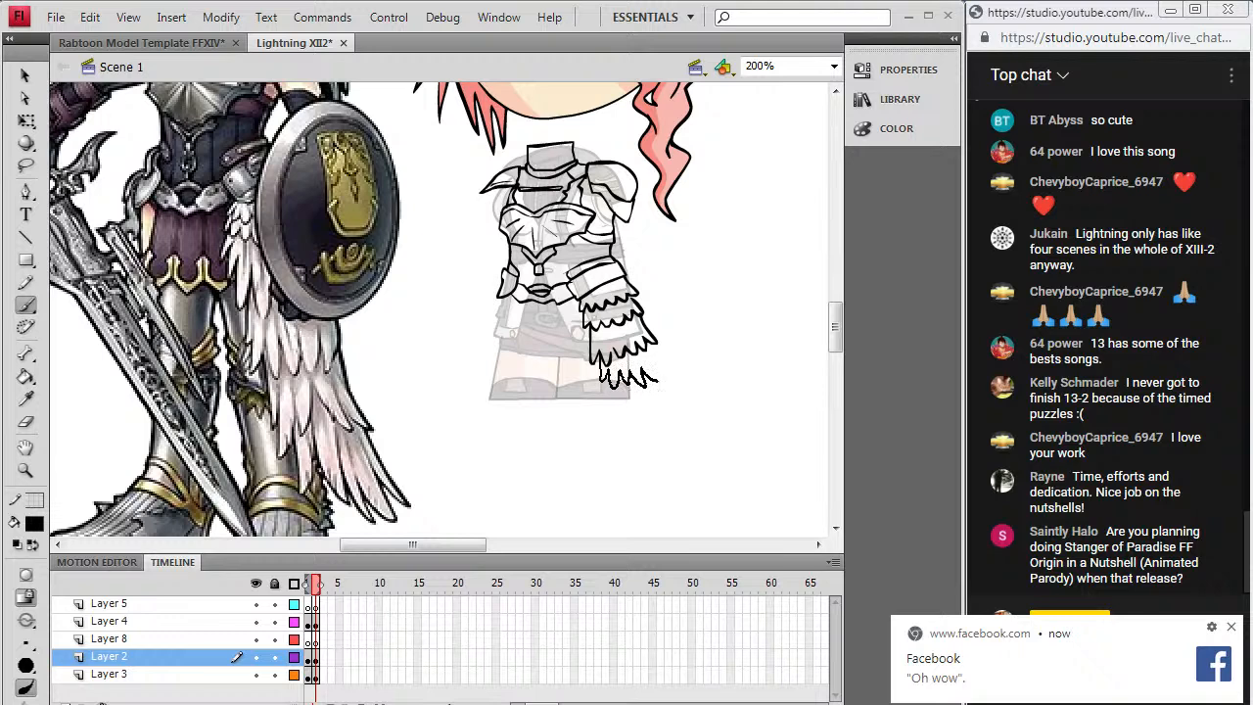
{"action": "left_click_drag", "start_coordinate": [670, 364], "coordinate": [653, 351]}
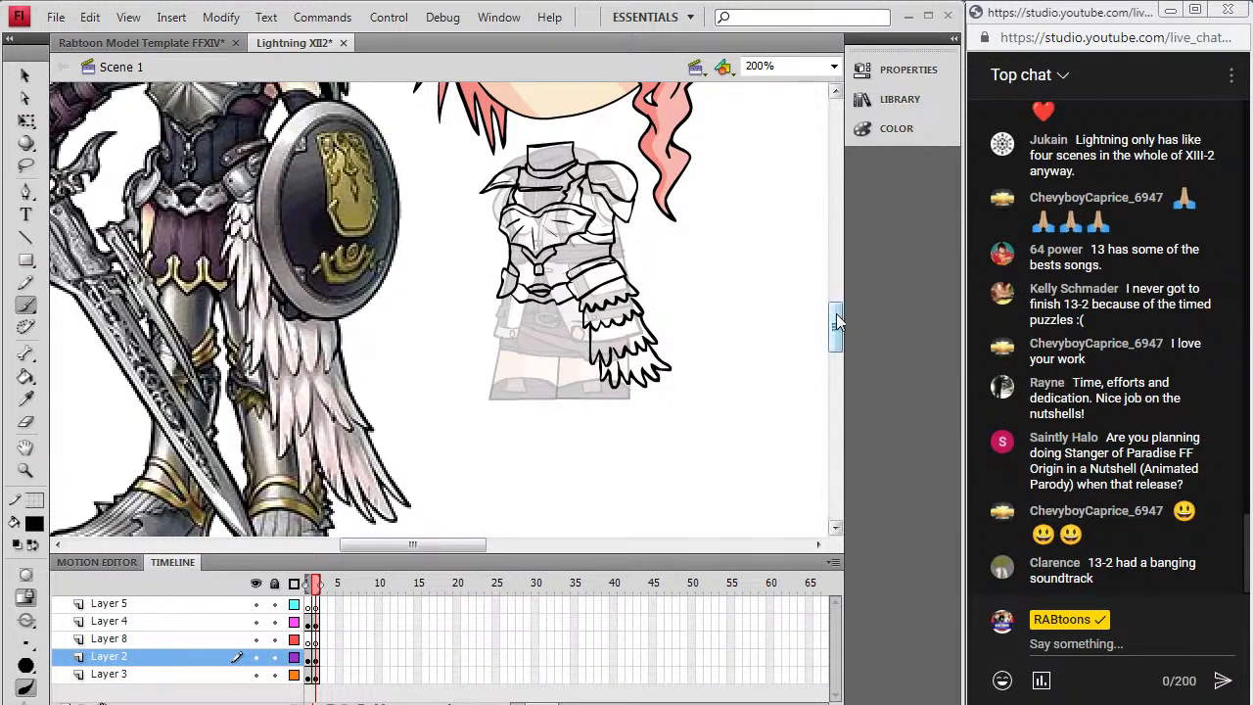
Step: Draw the short skirt below the belt with a pointed hem, fold lines and a matching trim along its edge
{"action": "scroll", "coordinate": [836, 323], "scroll_direction": "up", "scroll_amount": 2}
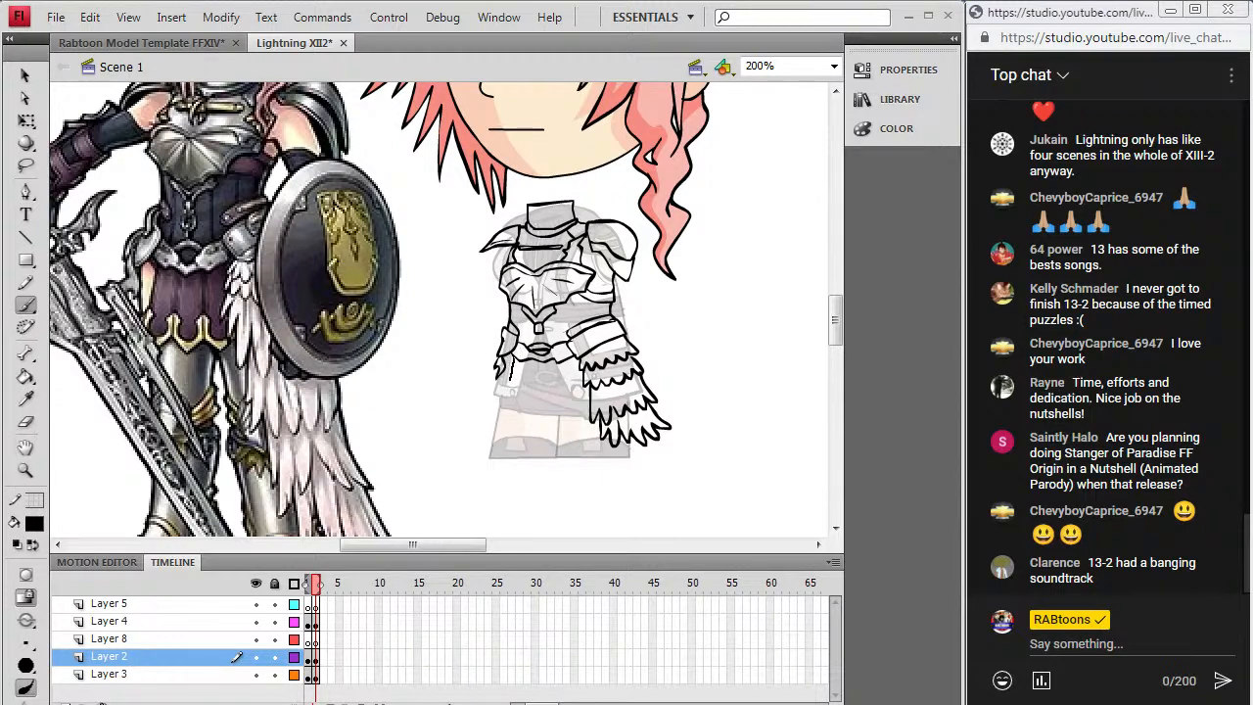
{"action": "left_click_drag", "start_coordinate": [509, 383], "coordinate": [516, 397]}
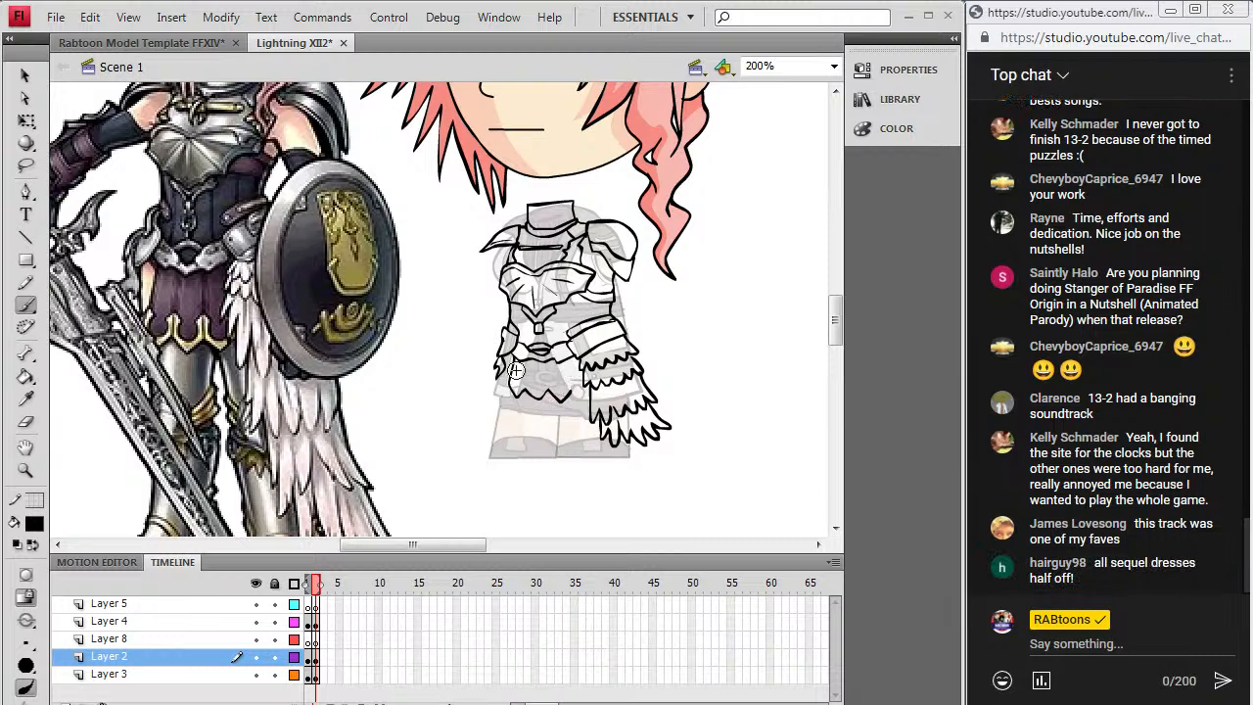
{"action": "mouse_move", "coordinate": [525, 383]}
{"action": "left_mouse_down"}
{"action": "mouse_move", "coordinate": [522, 392]}
{"action": "mouse_move", "coordinate": [569, 392]}
{"action": "left_mouse_up"}
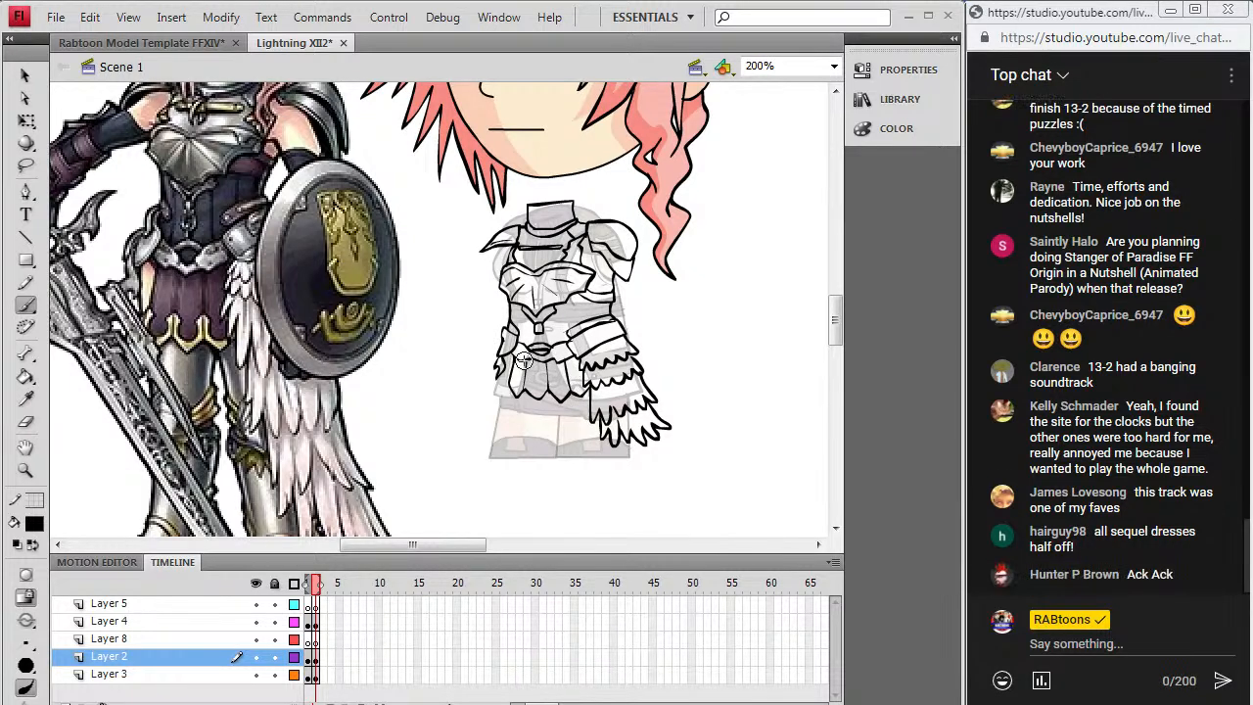
{"action": "left_click_drag", "start_coordinate": [517, 371], "coordinate": [504, 387]}
{"action": "mouse_move", "coordinate": [554, 372]}
{"action": "left_mouse_down"}
{"action": "mouse_move", "coordinate": [575, 393]}
{"action": "mouse_move", "coordinate": [584, 384]}
{"action": "left_mouse_up"}
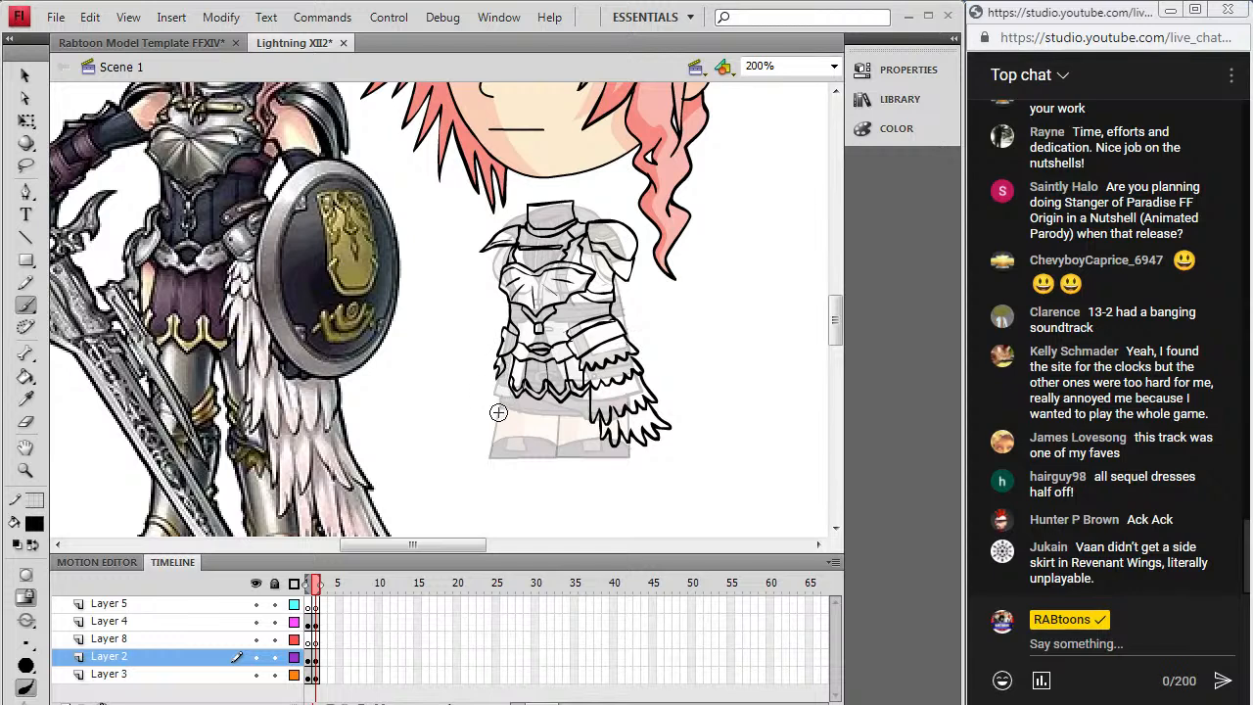
Step: Draw the angular armour bands across both upper legs directly beneath the skirt's pointed hem
{"action": "mouse_move", "coordinate": [412, 545]}
{"action": "left_mouse_down"}
{"action": "mouse_move", "coordinate": [399, 557]}
{"action": "mouse_move", "coordinate": [404, 529]}
{"action": "left_mouse_up"}
{"action": "scroll", "coordinate": [803, 265], "scroll_direction": "down", "scroll_amount": 3}
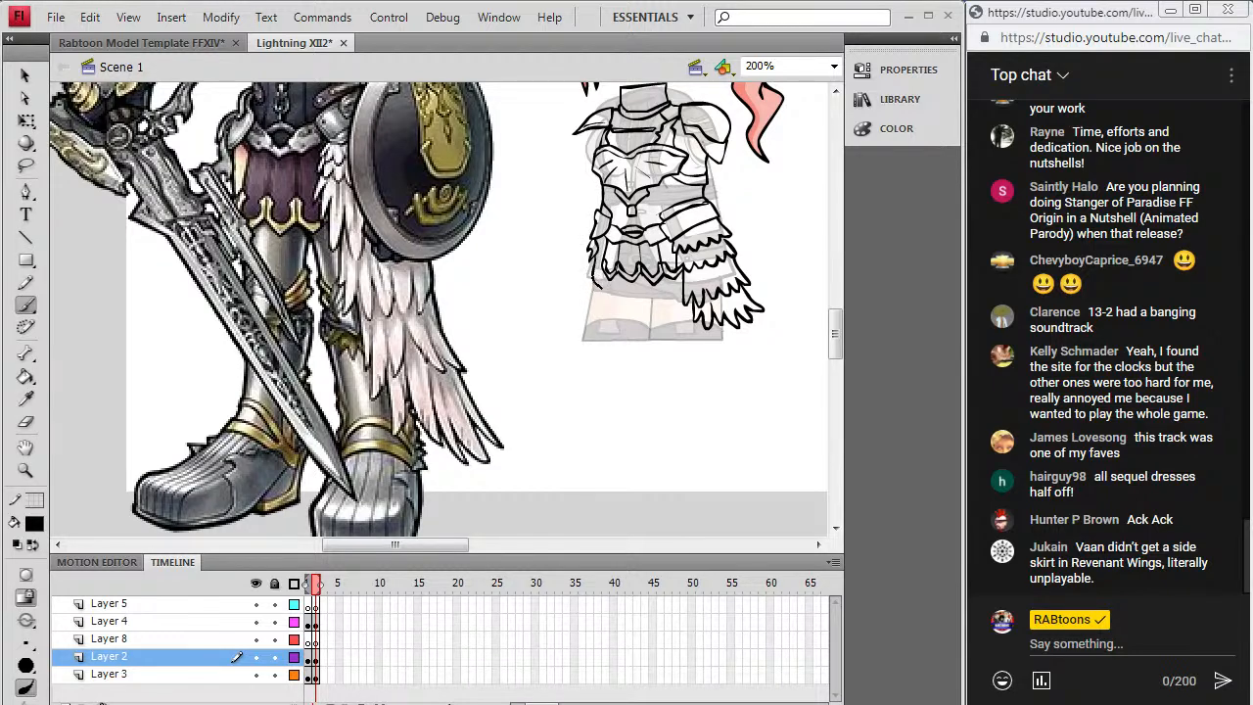
{"action": "left_click_drag", "start_coordinate": [646, 285], "coordinate": [657, 279]}
{"action": "mouse_move", "coordinate": [616, 305]}
{"action": "left_mouse_down"}
{"action": "mouse_move", "coordinate": [669, 294]}
{"action": "mouse_move", "coordinate": [631, 300]}
{"action": "mouse_move", "coordinate": [684, 283]}
{"action": "left_mouse_up"}
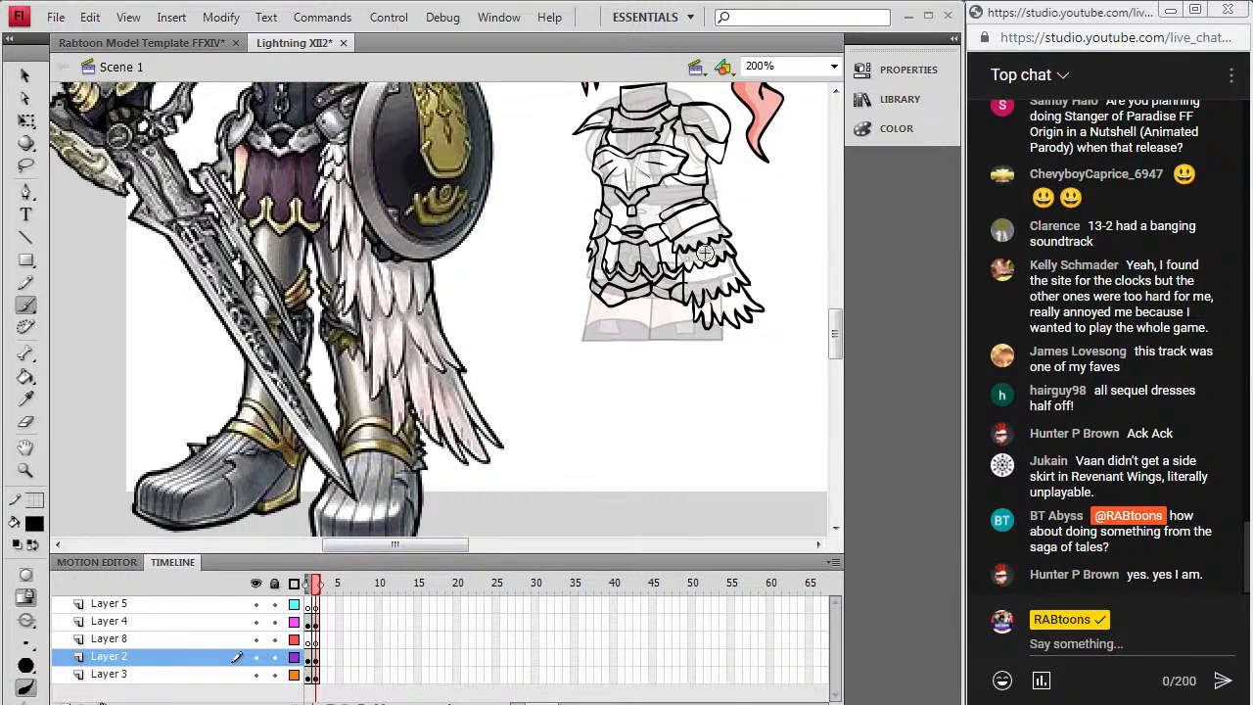
{"action": "left_click_drag", "start_coordinate": [677, 278], "coordinate": [691, 292]}
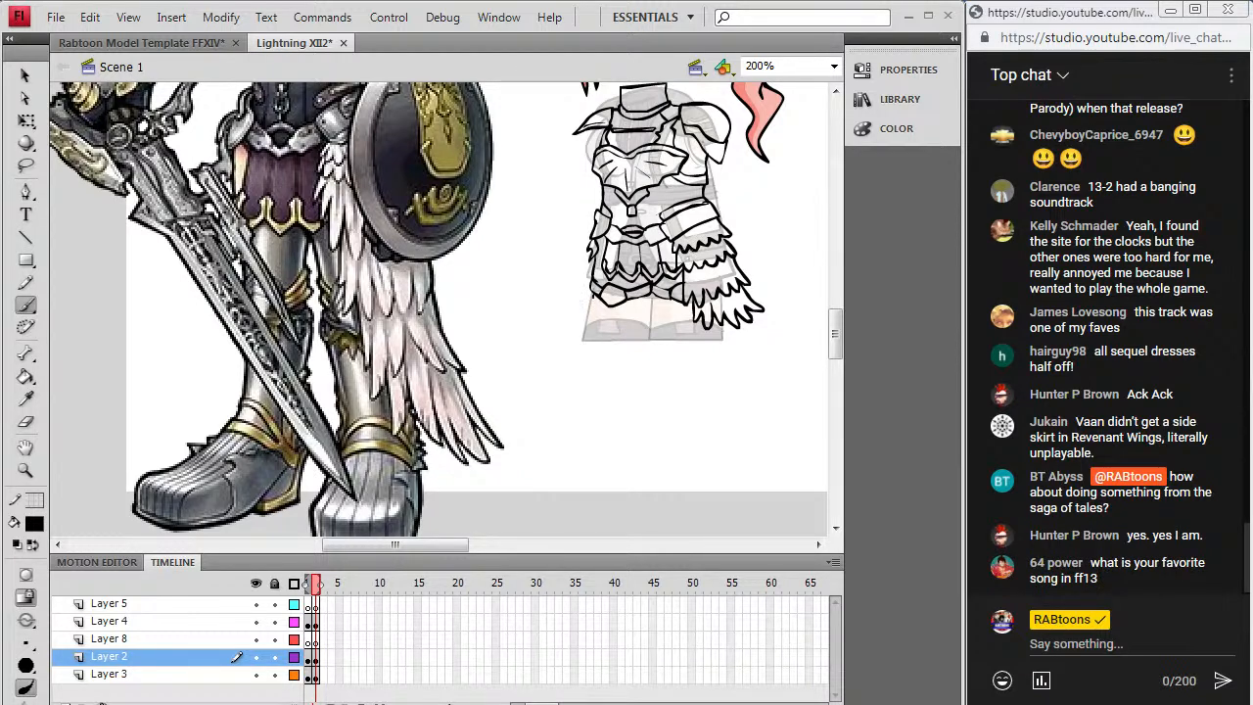
Step: Outline both legs and rounded boots, and add vertical ridge lines across the boots
{"action": "mouse_move", "coordinate": [591, 321]}
{"action": "left_mouse_down"}
{"action": "mouse_move", "coordinate": [649, 323]}
{"action": "mouse_move", "coordinate": [651, 289]}
{"action": "left_mouse_up"}
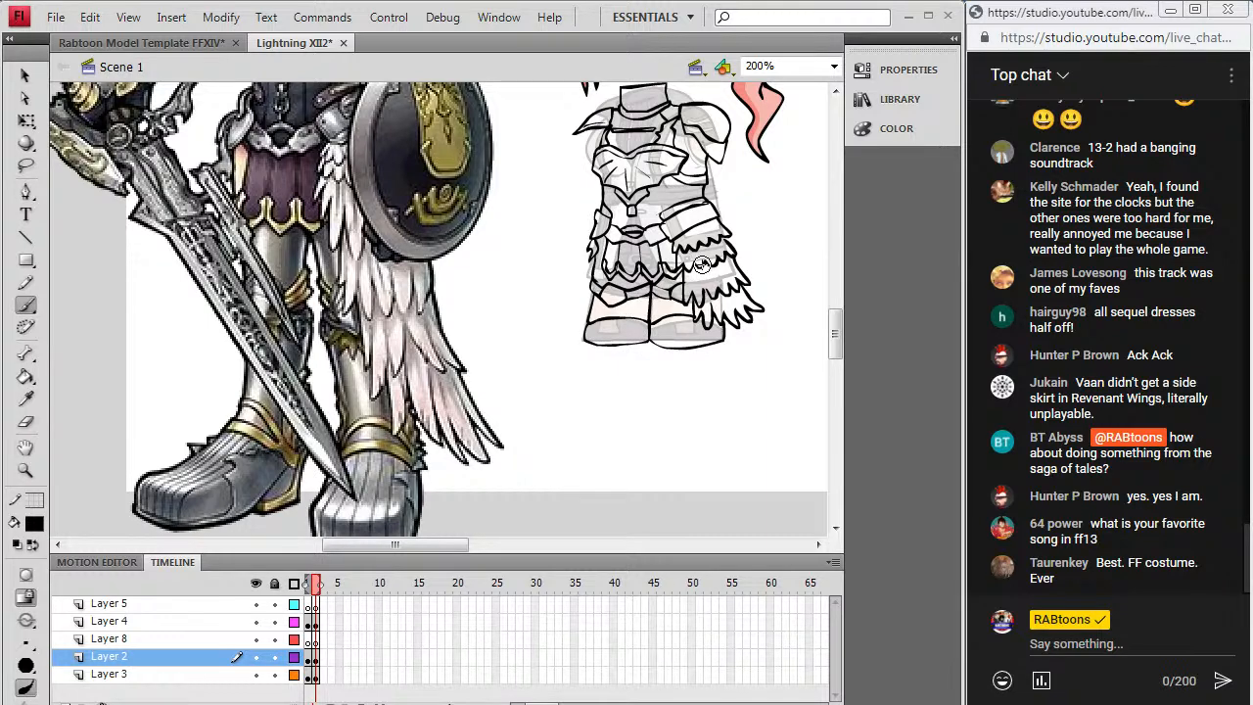
{"action": "left_click_drag", "start_coordinate": [688, 294], "coordinate": [703, 315]}
{"action": "mouse_move", "coordinate": [598, 324]}
{"action": "left_mouse_down"}
{"action": "mouse_move", "coordinate": [681, 316]}
{"action": "mouse_move", "coordinate": [674, 333]}
{"action": "mouse_move", "coordinate": [706, 342]}
{"action": "left_mouse_up"}
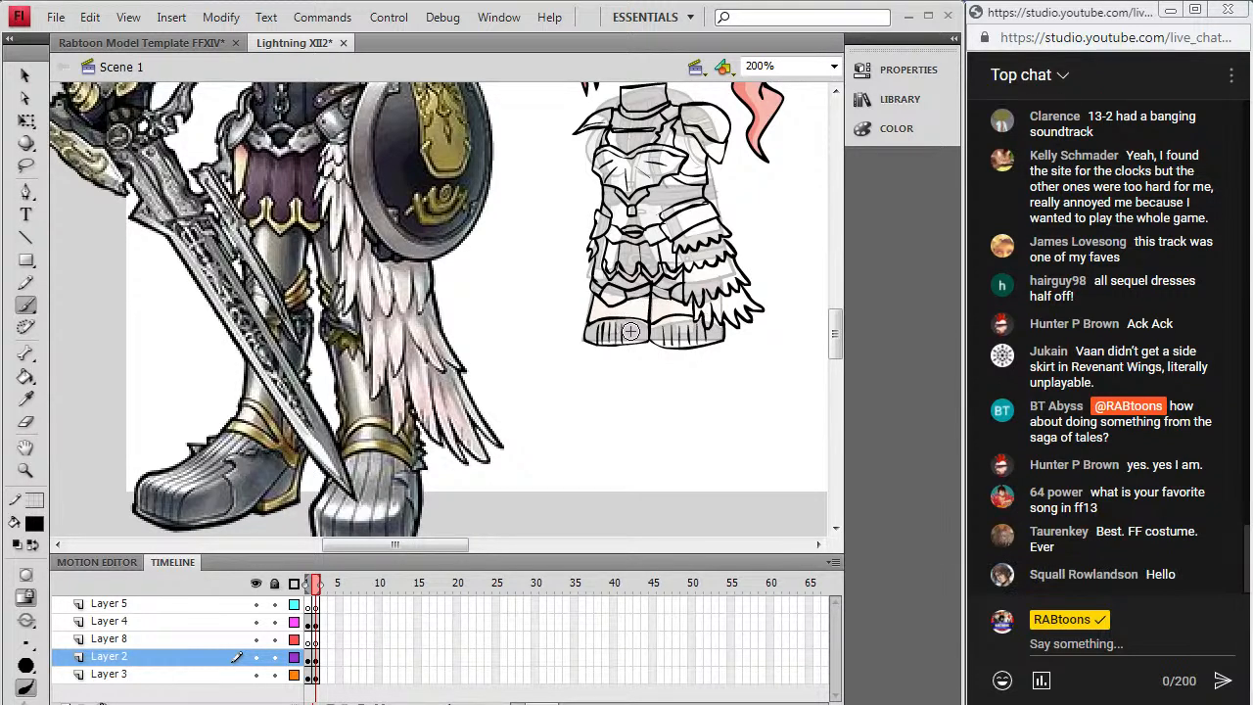
{"action": "left_click_drag", "start_coordinate": [635, 325], "coordinate": [642, 338]}
{"action": "left_click_drag", "start_coordinate": [647, 317], "coordinate": [649, 319]}
Step: Save the document and brush a short line where the spiked shoulder piece meets the chest armour
{"action": "left_click_drag", "start_coordinate": [836, 345], "coordinate": [844, 330]}
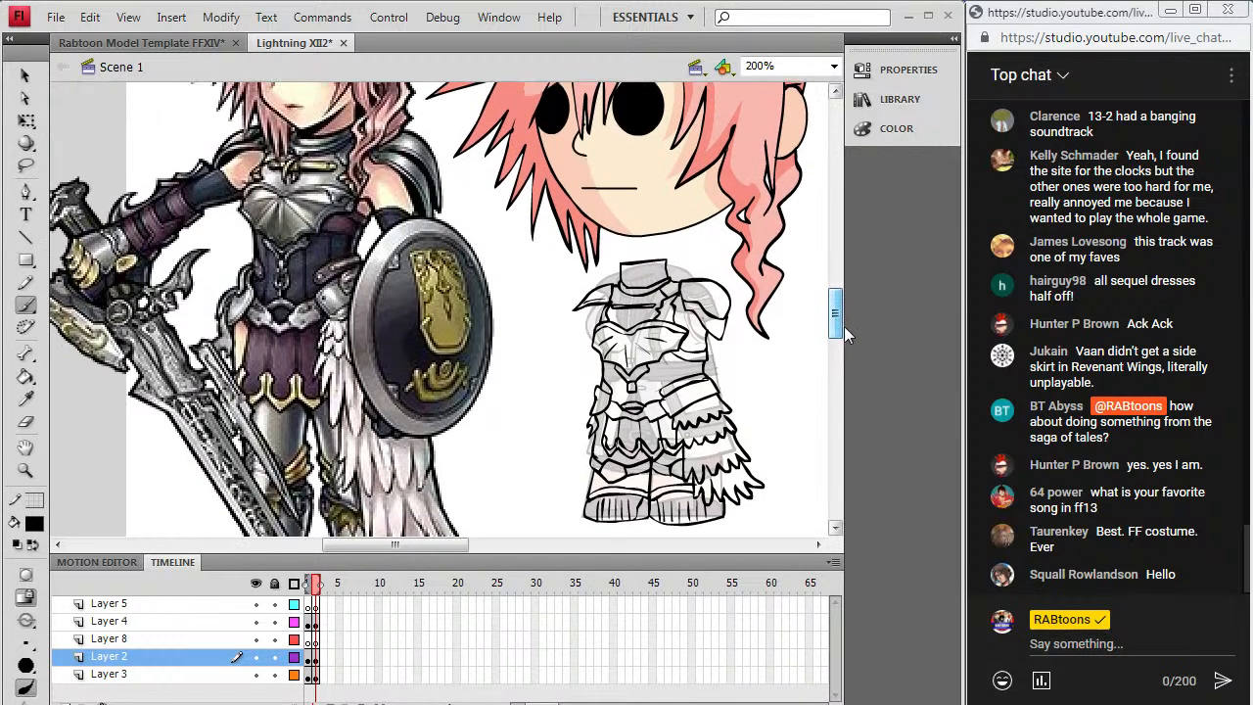
{"action": "left_click", "coordinate": [56, 17]}
{"action": "left_click", "coordinate": [67, 178]}
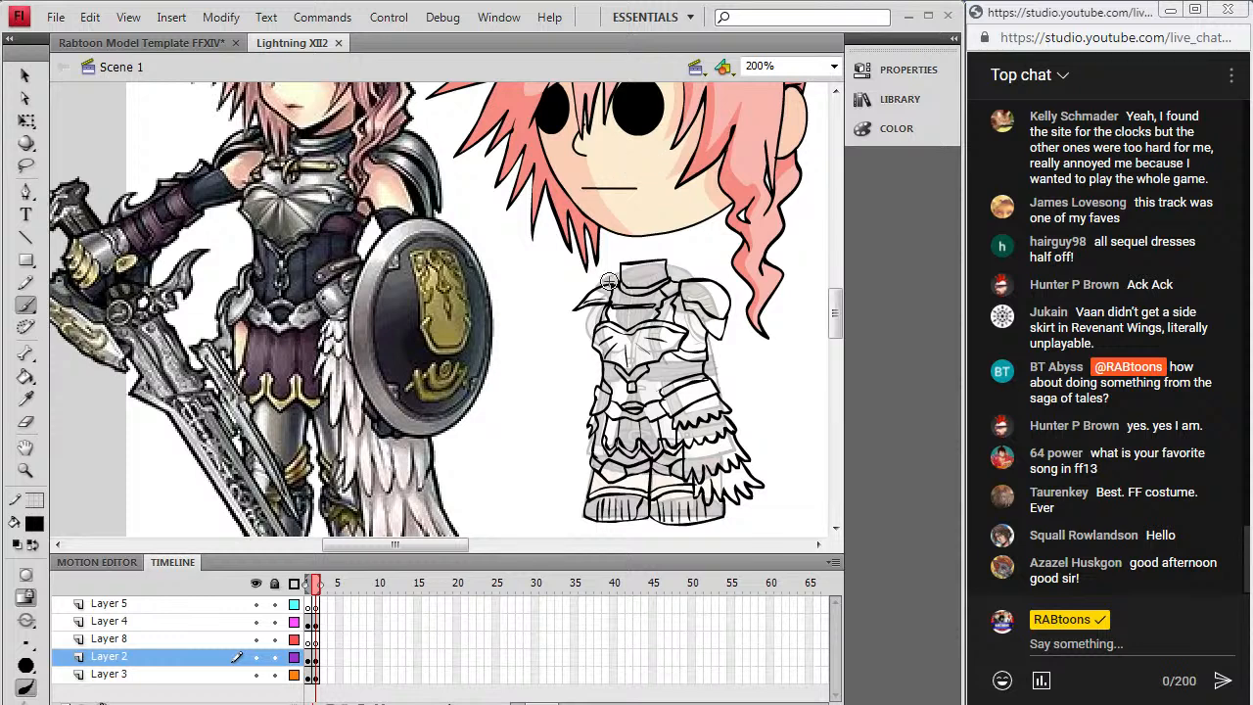
{"action": "left_click_drag", "start_coordinate": [609, 304], "coordinate": [613, 290]}
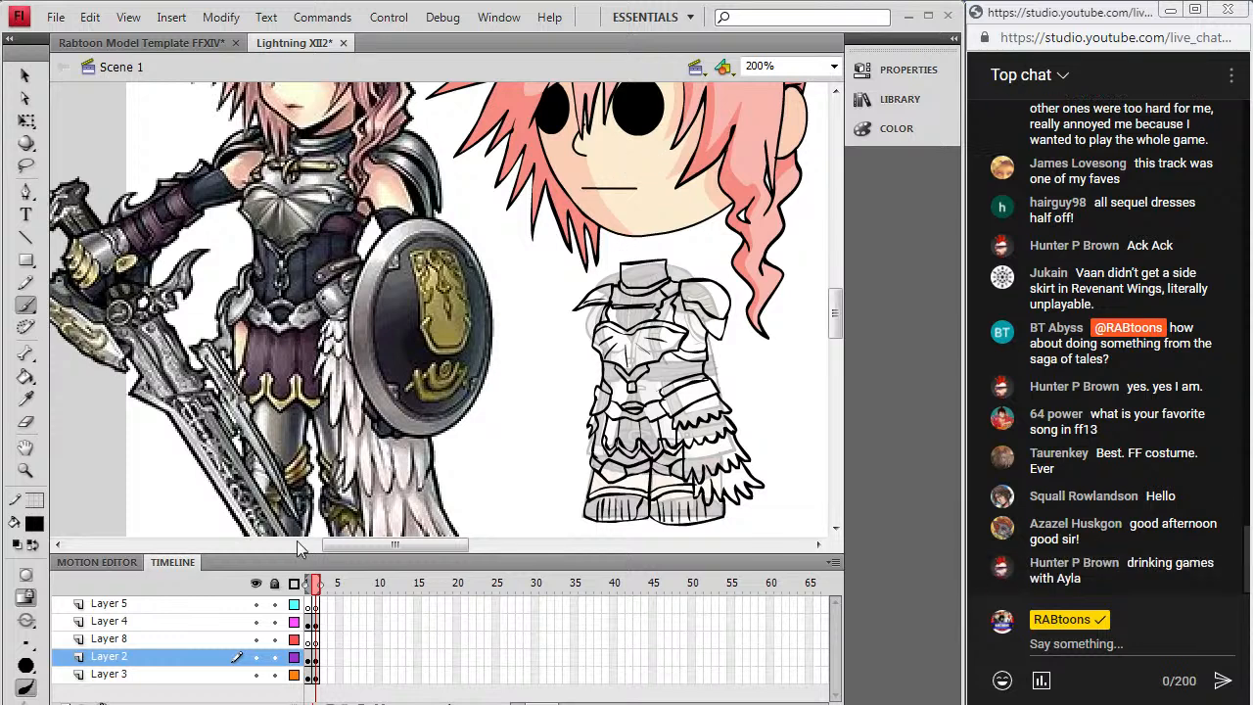
Step: Select Layer 4 at frame 2 and show the live-chat message that is held for review
{"action": "left_click", "coordinate": [313, 656]}
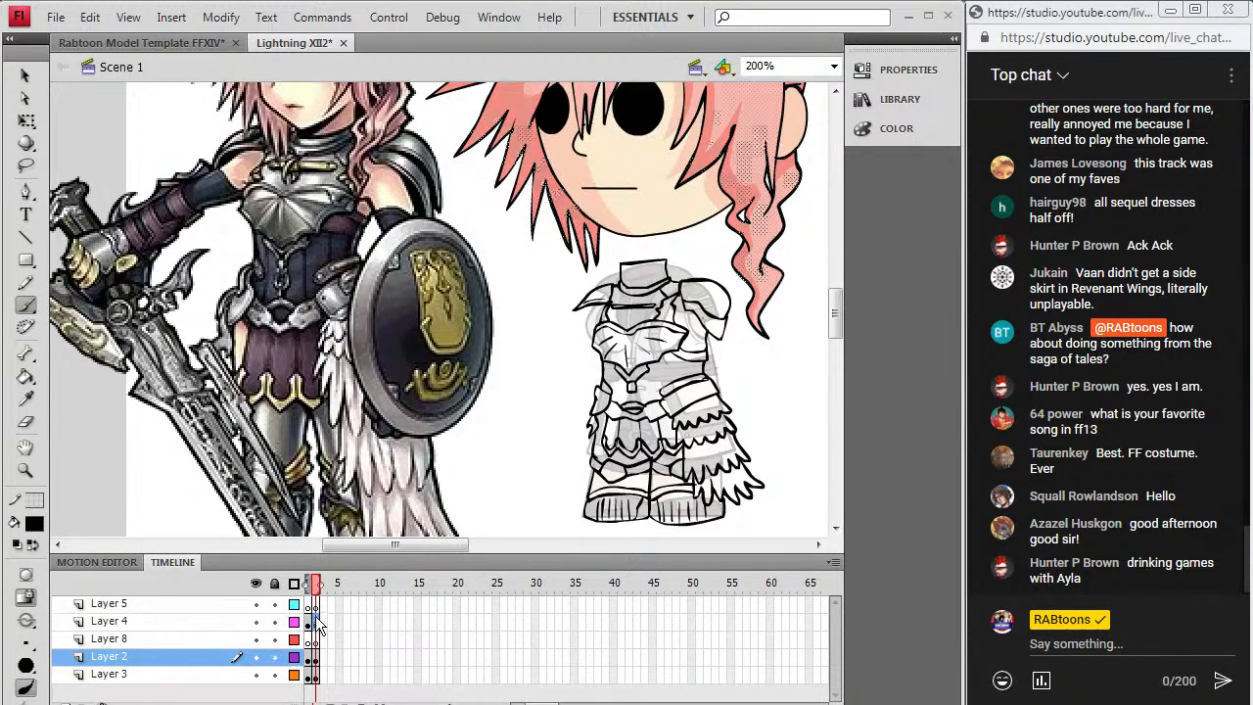
{"action": "left_click", "coordinate": [313, 621]}
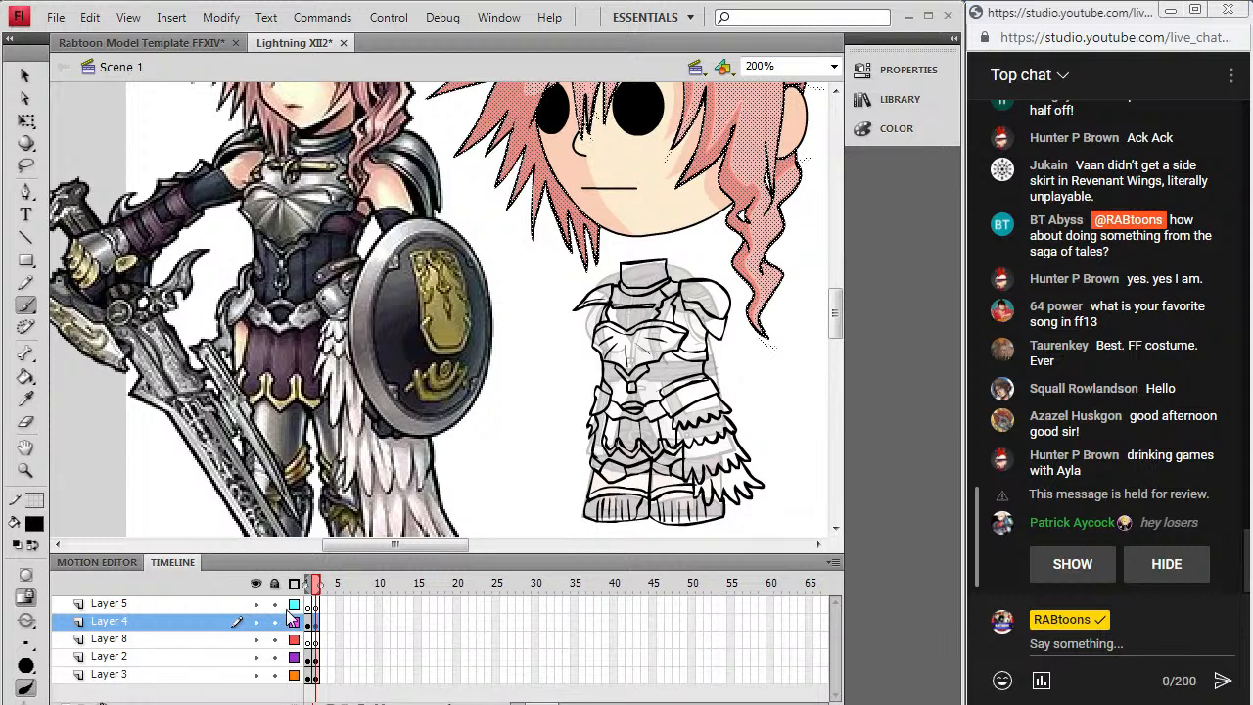
{"action": "left_click", "coordinate": [1068, 566]}
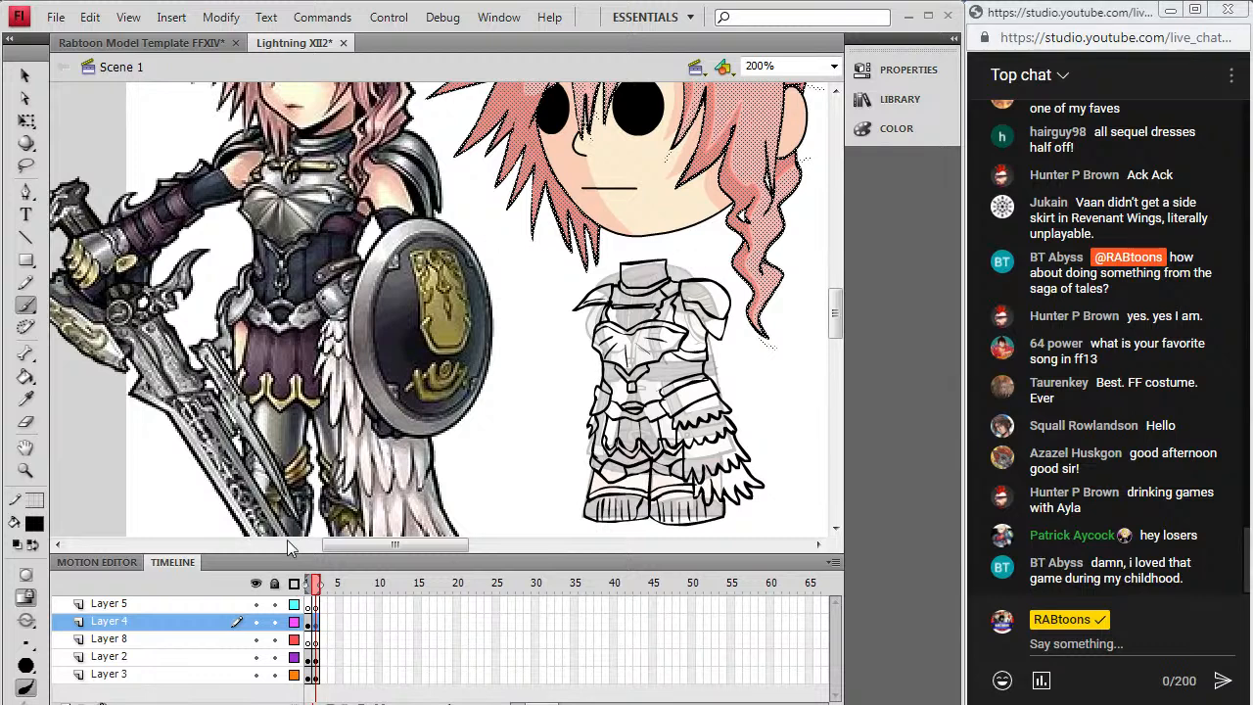
Step: Fill the bodice below the breastplate with the dark navy sampled from the reference image's corset
{"action": "left_click", "coordinate": [26, 75]}
{"action": "left_click", "coordinate": [487, 344]}
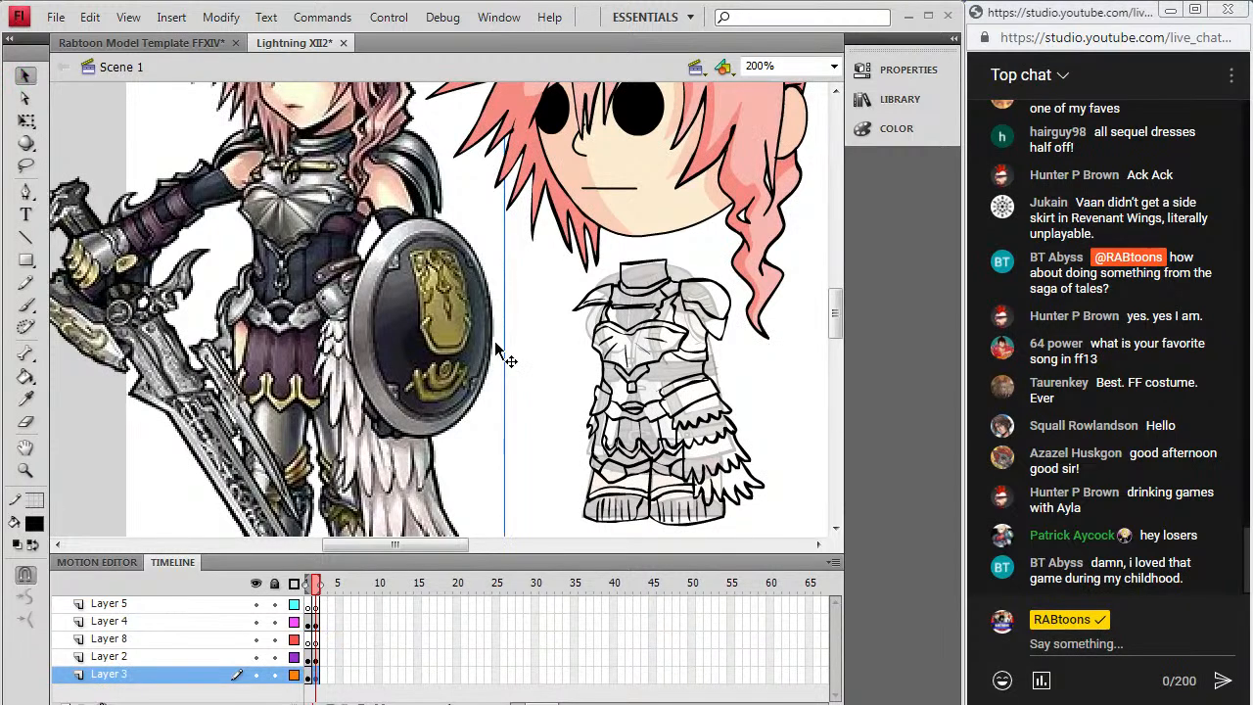
{"action": "key", "text": "i"}
{"action": "left_click", "coordinate": [305, 260]}
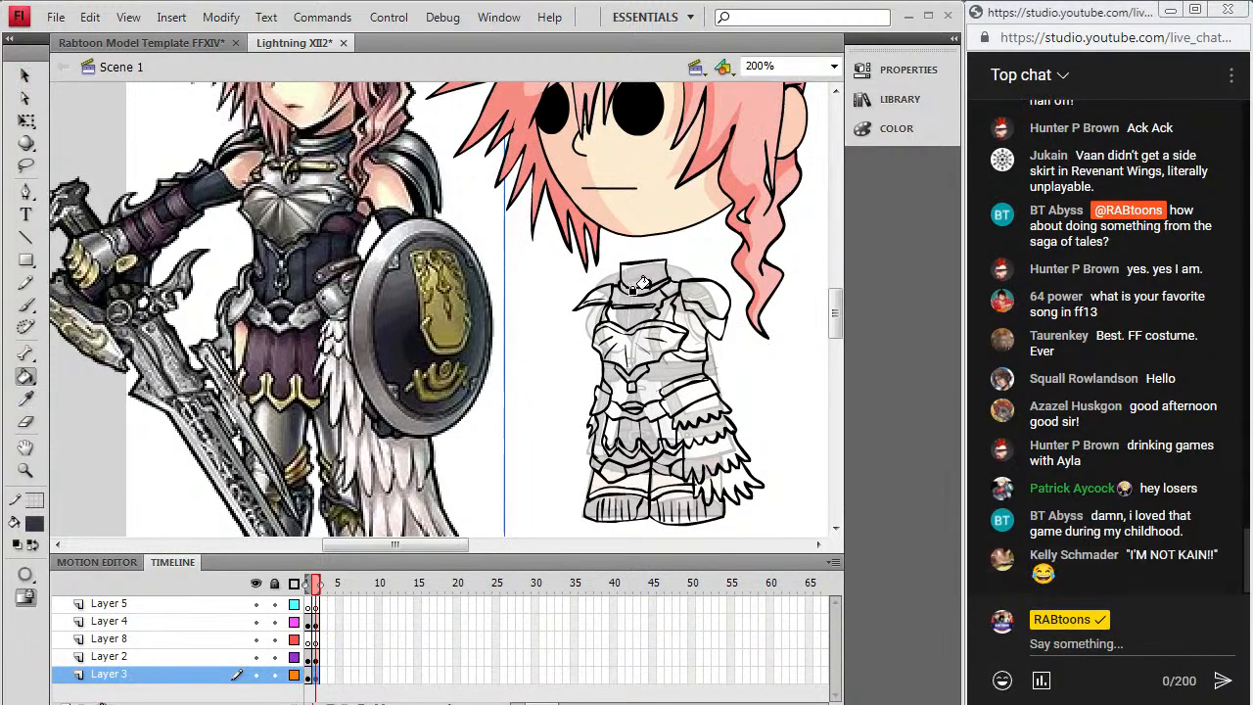
{"action": "left_click", "coordinate": [638, 372]}
Step: Brush black seam lines over the filled bodice on Layer 2 at frame 2
{"action": "left_click", "coordinate": [34, 524]}
{"action": "left_click", "coordinate": [31, 315]}
{"action": "left_click", "coordinate": [27, 305]}
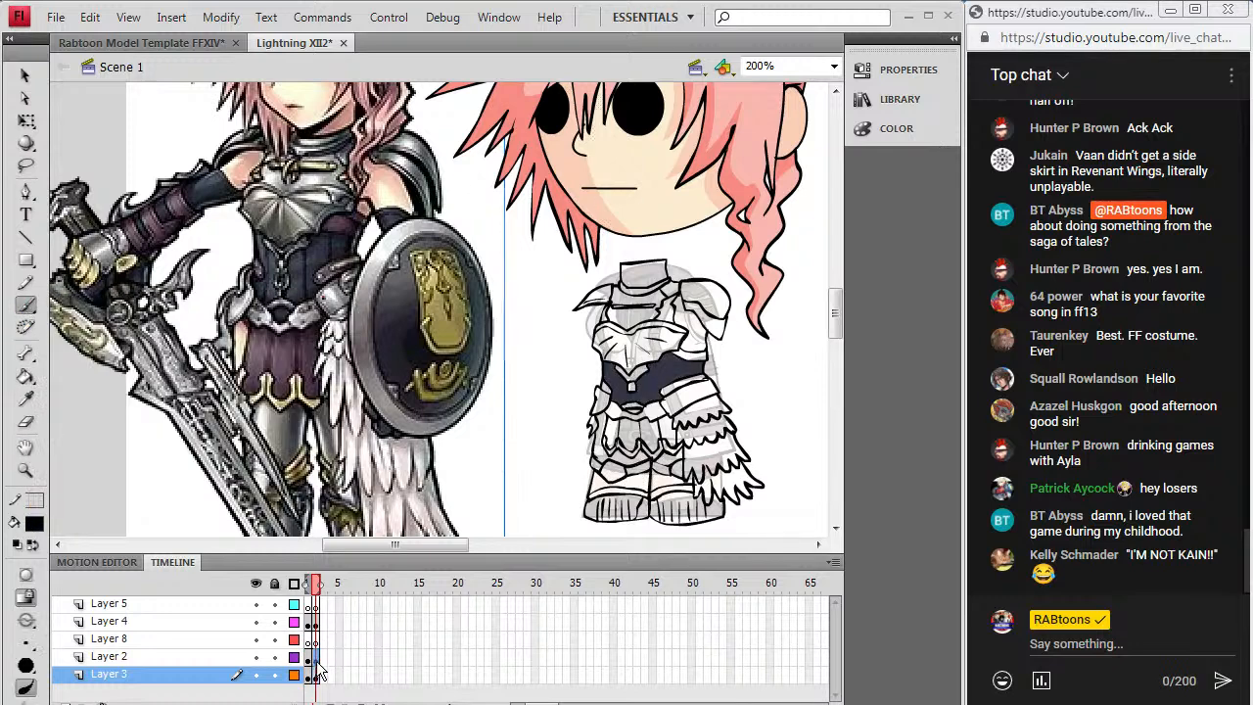
{"action": "left_click", "coordinate": [313, 656]}
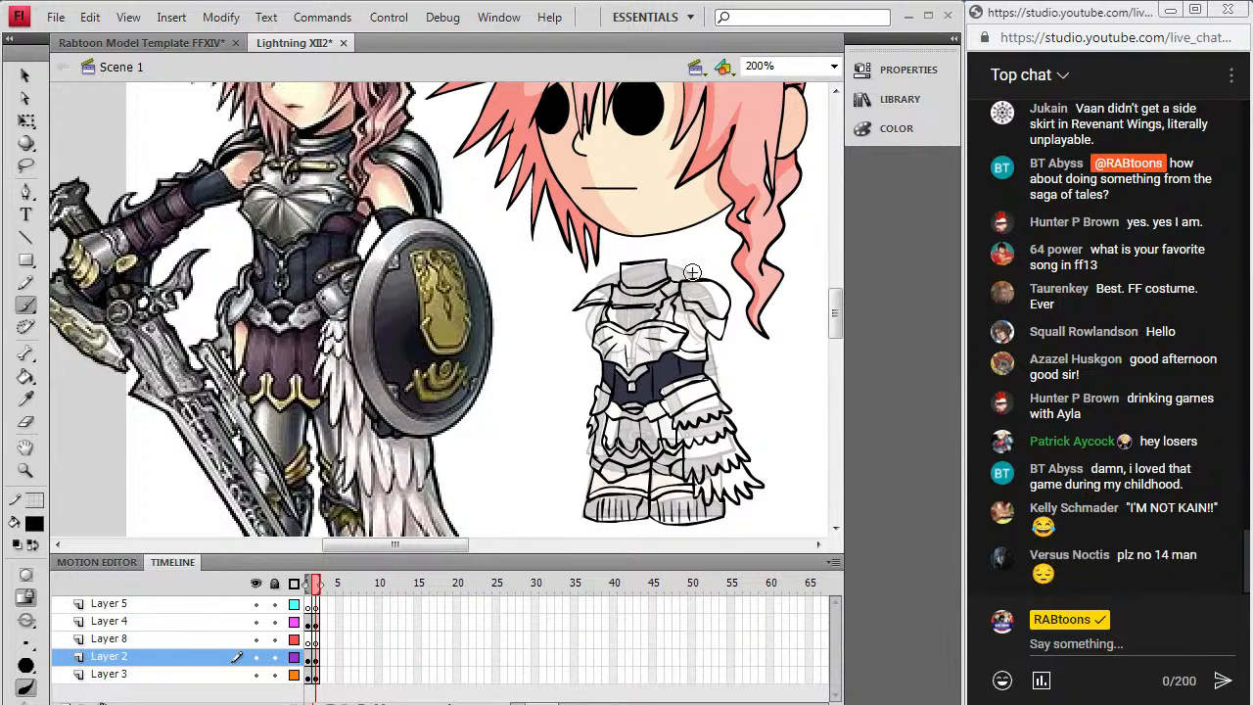
Step: Fill the breastplate with its reference grey-brown and the upper chest armour with a lighter grey sampled from the reference
{"action": "key", "text": "i"}
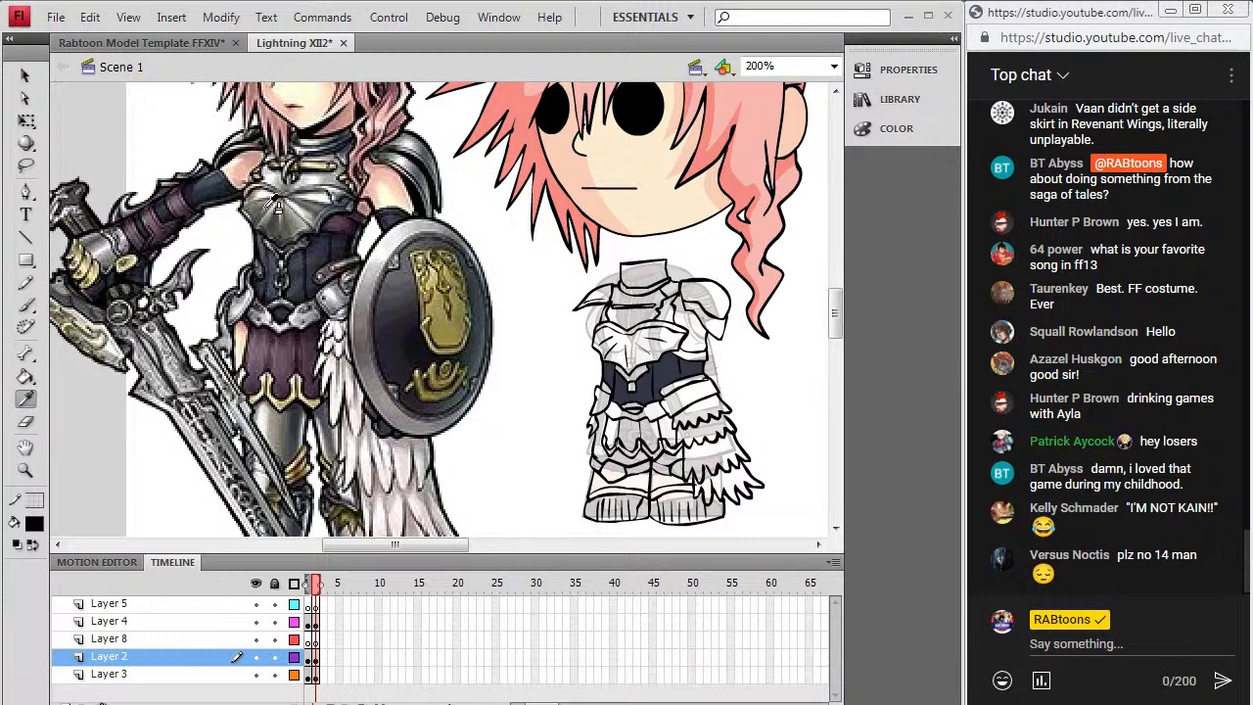
{"action": "left_click", "coordinate": [278, 207]}
{"action": "left_click", "coordinate": [609, 341]}
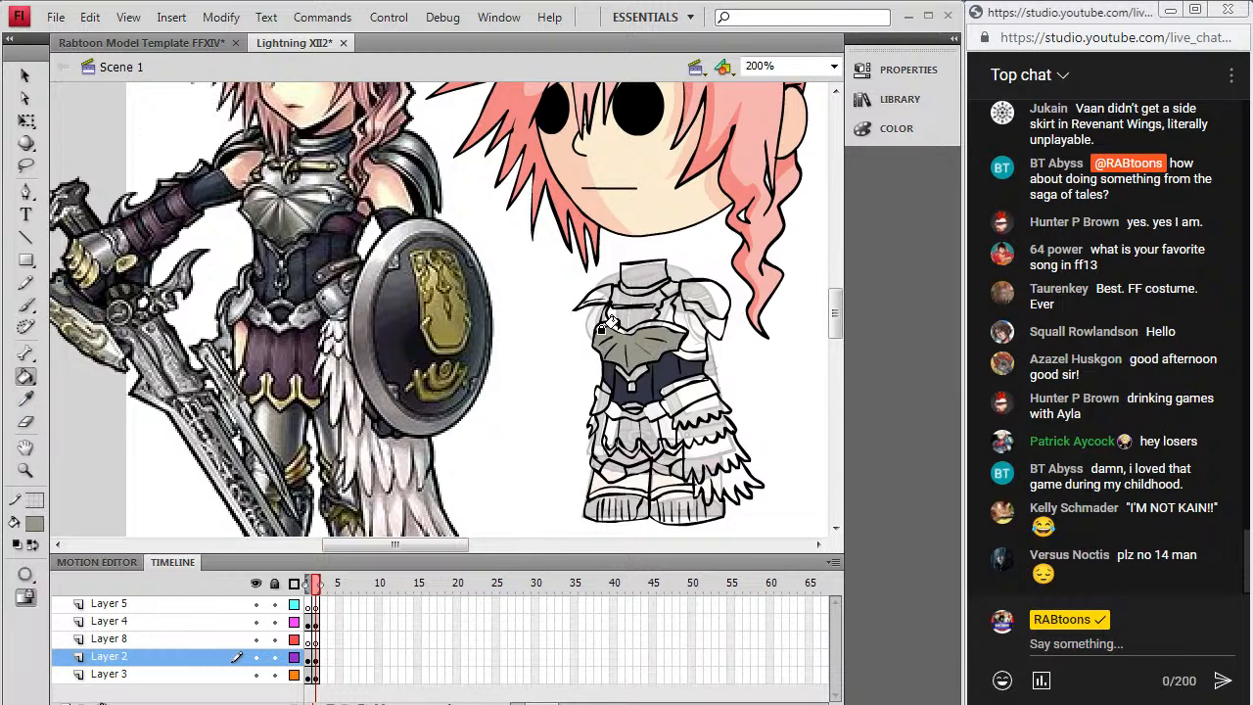
{"action": "key", "text": "i"}
{"action": "left_click", "coordinate": [338, 169]}
{"action": "left_click", "coordinate": [635, 306]}
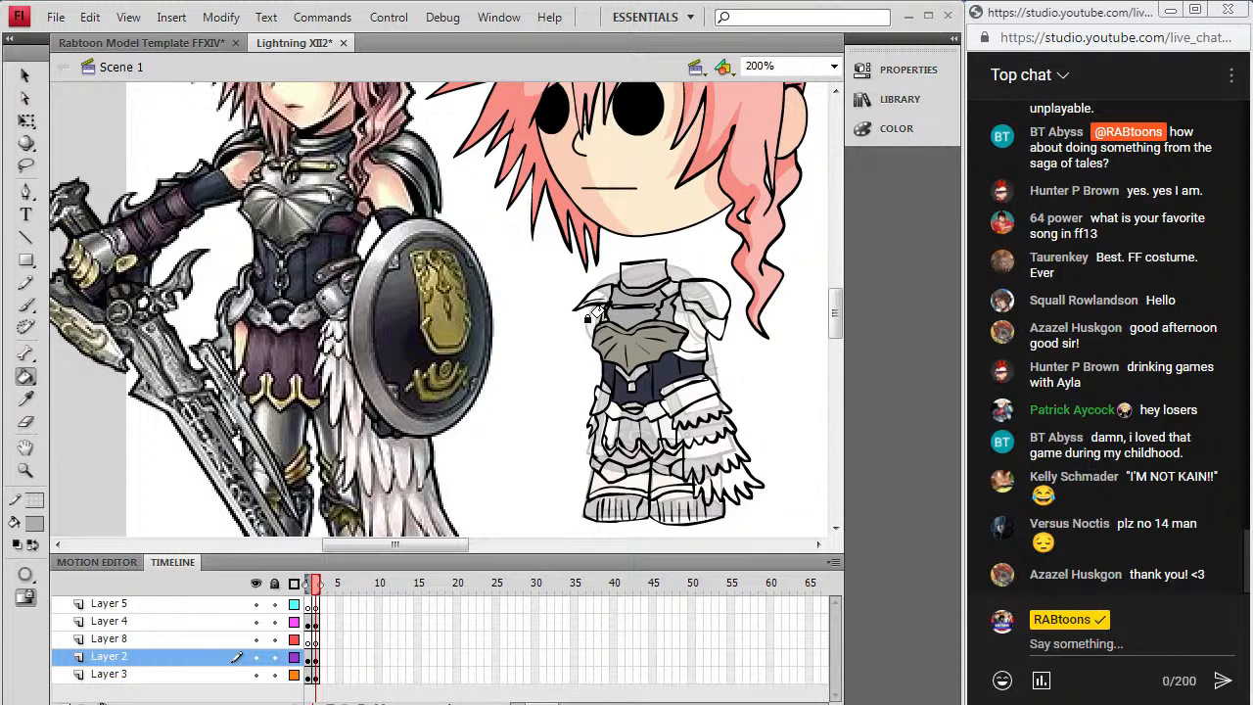
Step: Fill the shoulder armour with slate grey and the upper-arm band with dark purple, both sampled from the reference
{"action": "key", "text": "i"}
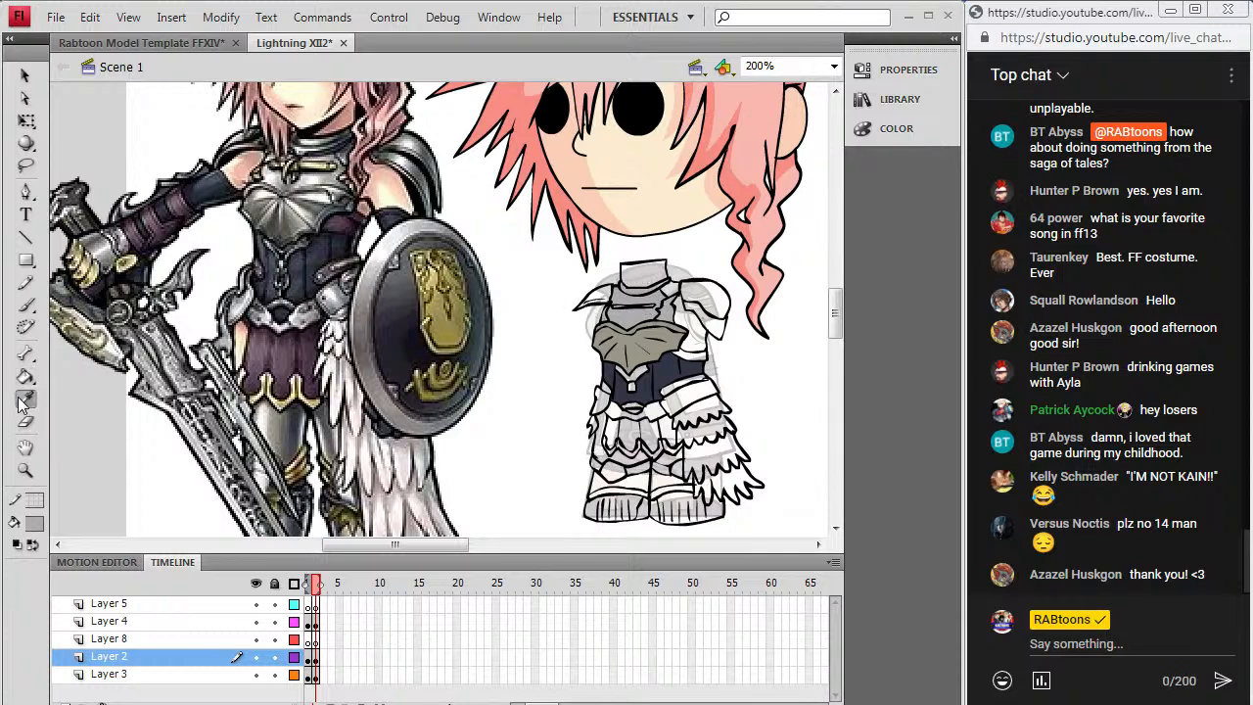
{"action": "left_click", "coordinate": [431, 144]}
{"action": "left_click", "coordinate": [693, 310]}
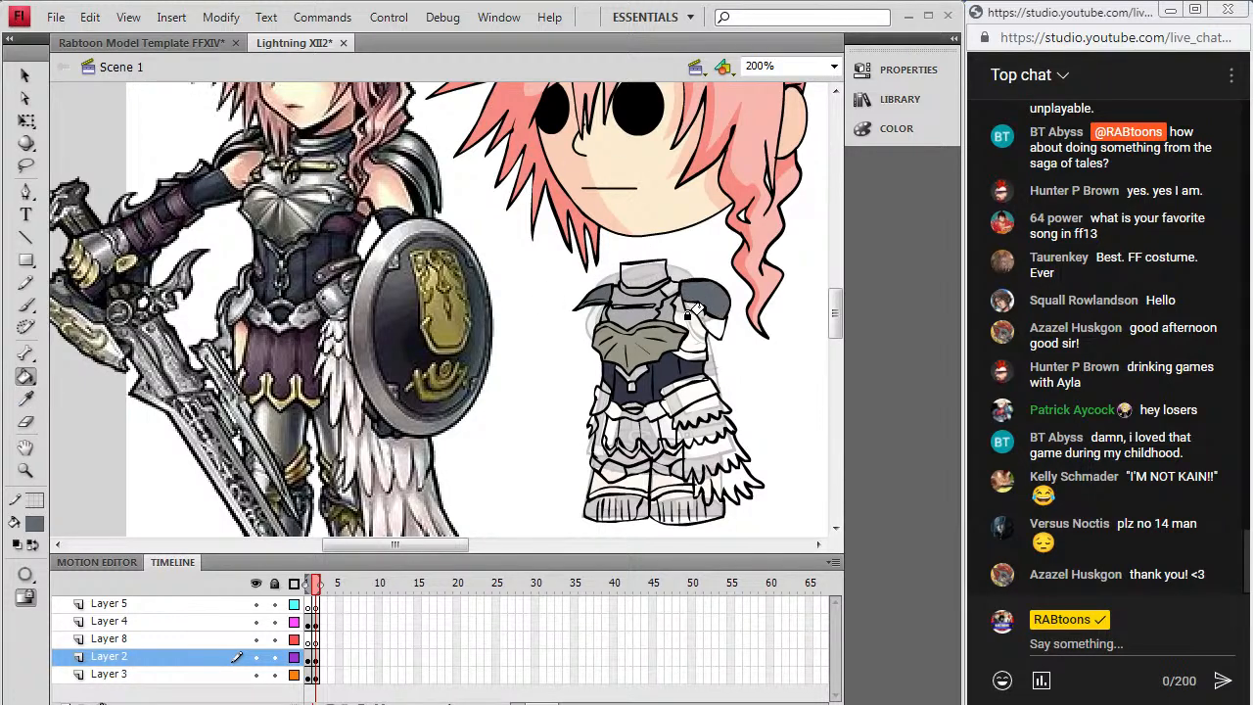
{"action": "key", "text": "i"}
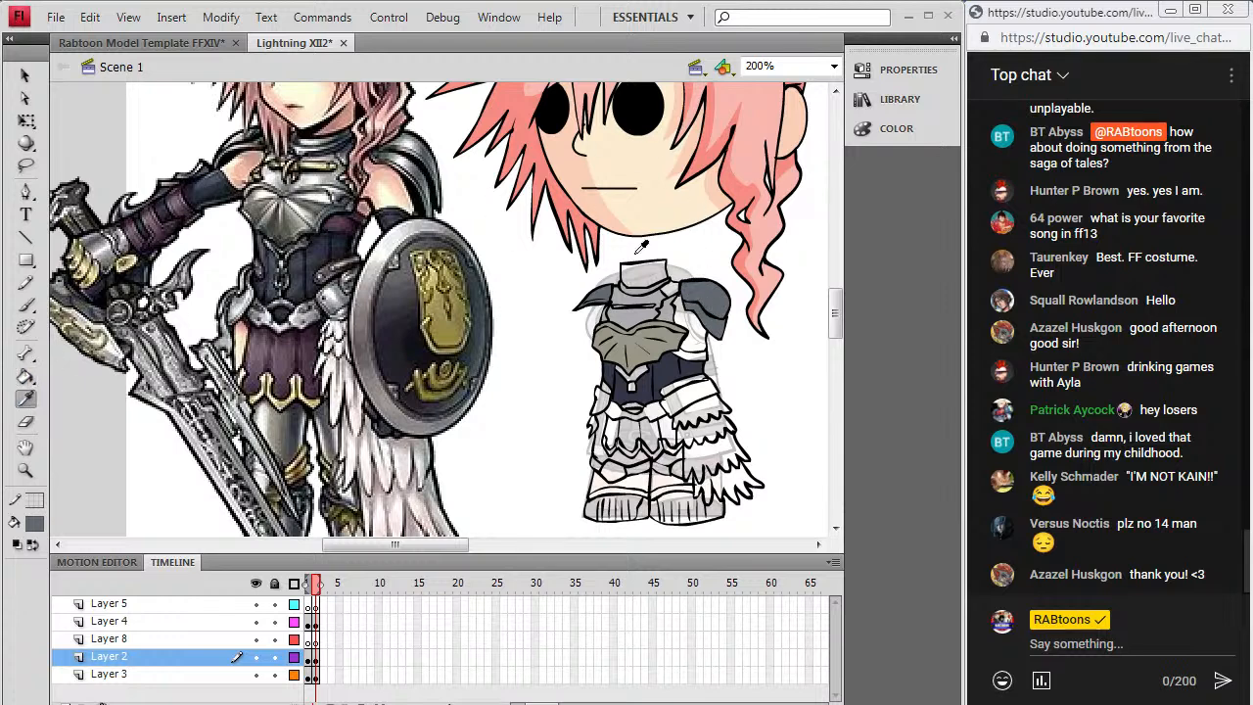
{"action": "left_click", "coordinate": [370, 211]}
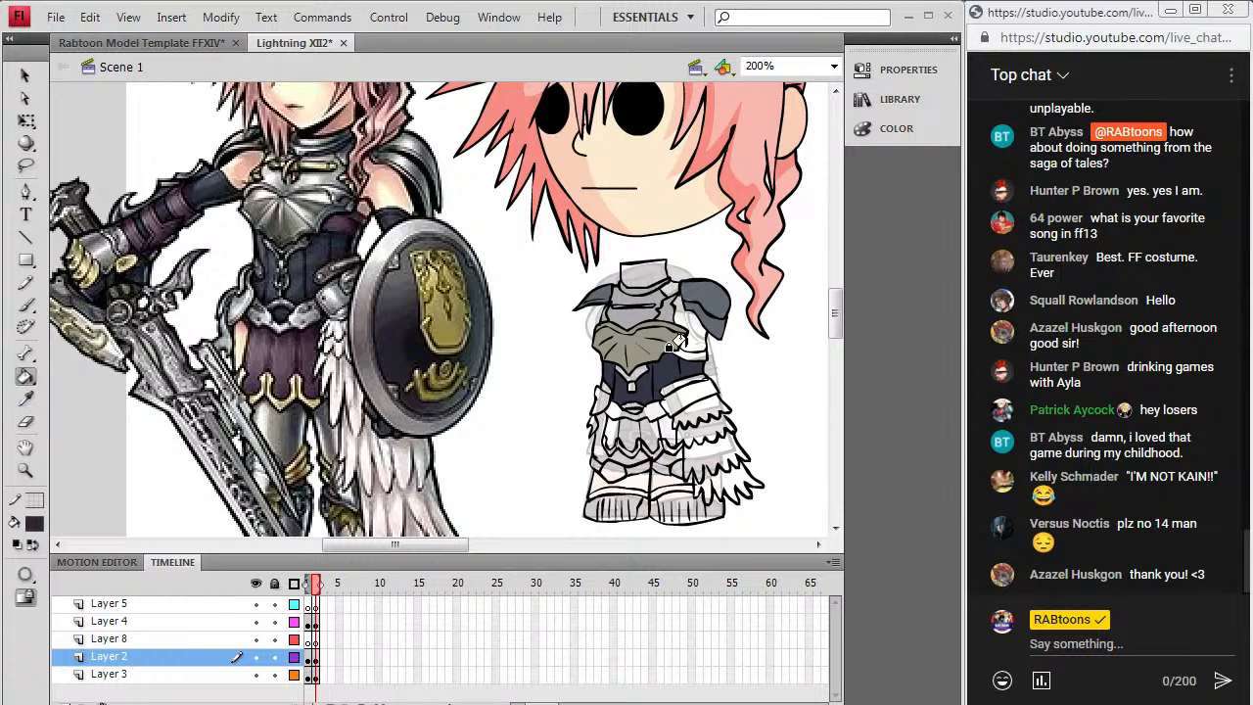
{"action": "left_click", "coordinate": [683, 318]}
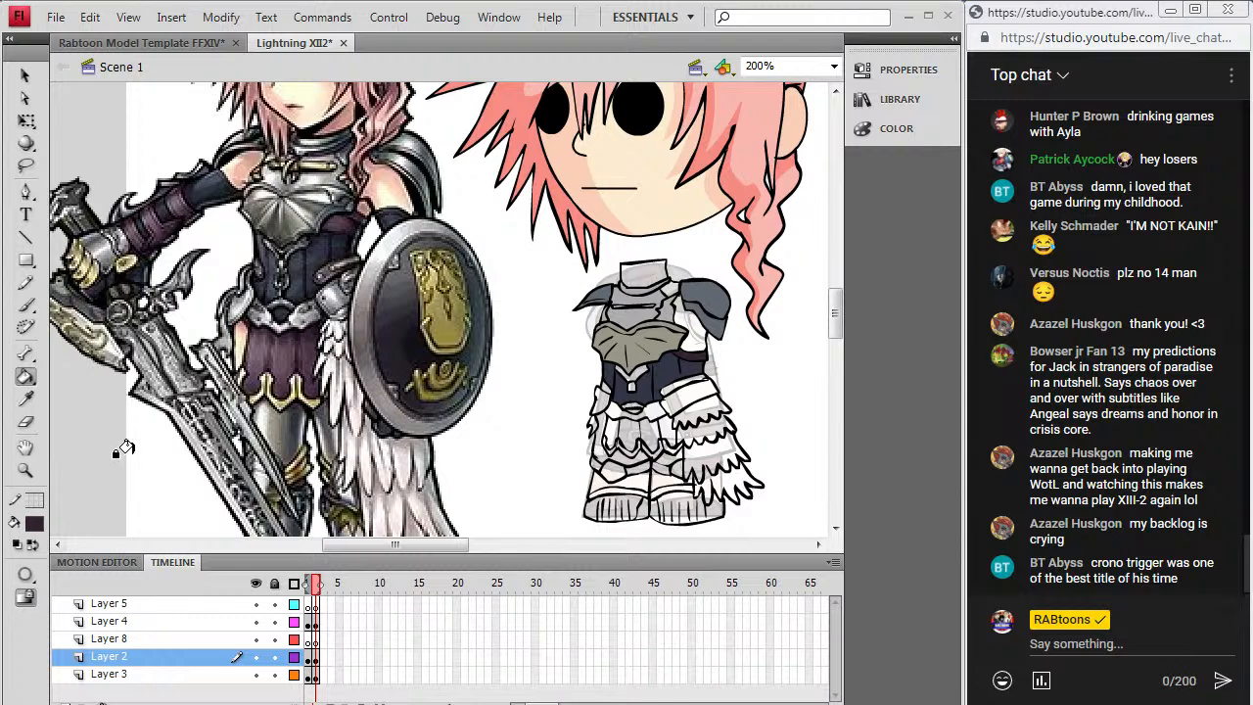
Step: Fill the bare upper arm and the neck with the skin colour sampled from the character's face
{"action": "left_click", "coordinate": [29, 397]}
{"action": "left_click", "coordinate": [637, 164]}
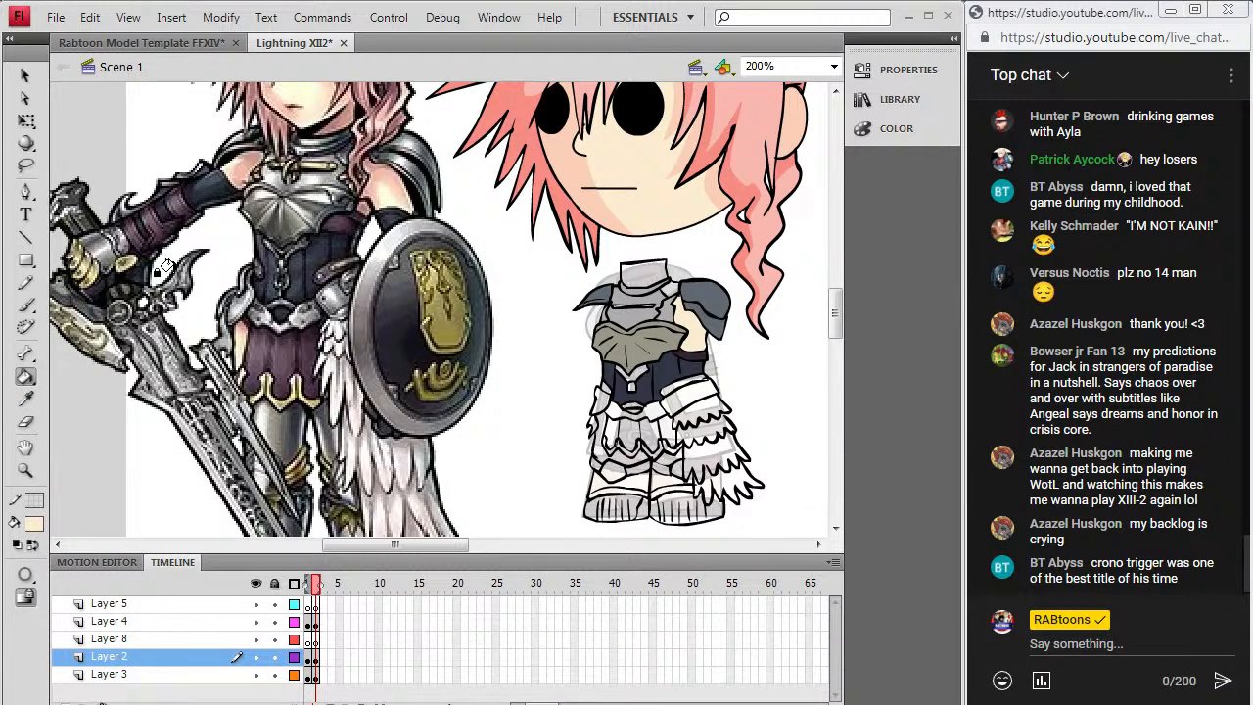
{"action": "left_click", "coordinate": [33, 524]}
{"action": "left_click", "coordinate": [51, 412]}
{"action": "left_click", "coordinate": [27, 303]}
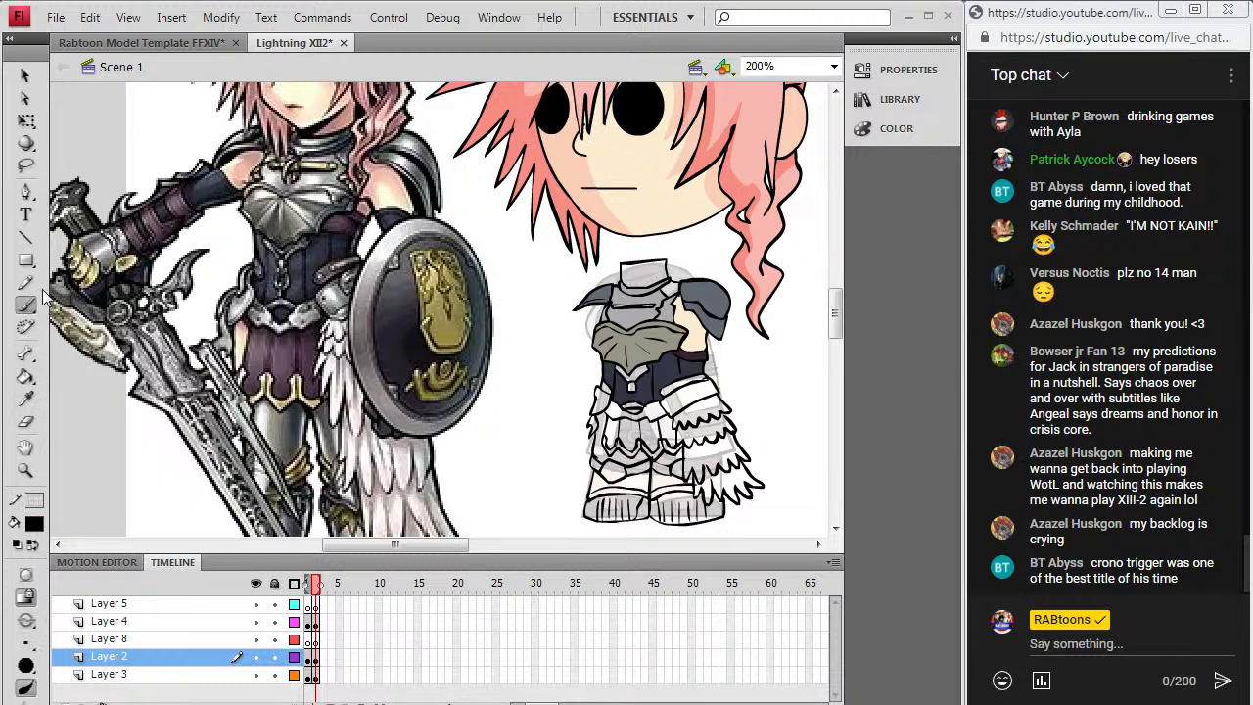
{"action": "left_click", "coordinate": [27, 397]}
{"action": "left_click", "coordinate": [622, 168]}
{"action": "left_click", "coordinate": [632, 270]}
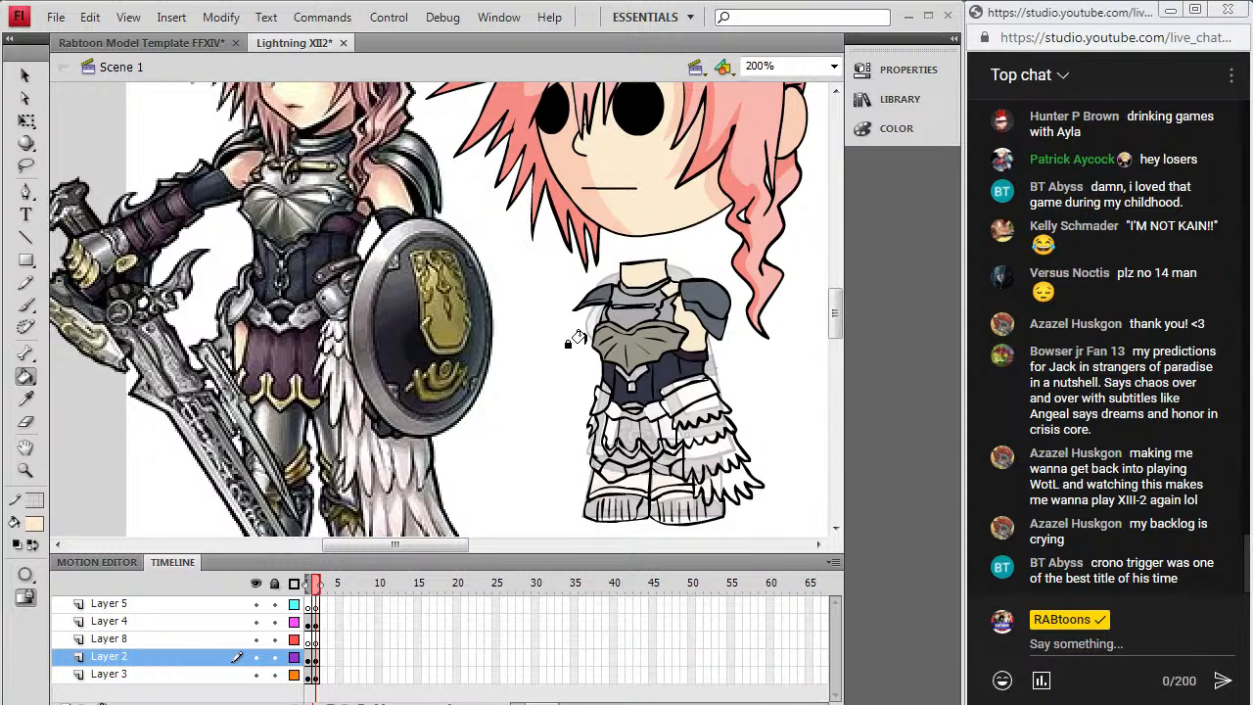
Step: Fill the forearm guard and hip plates with grey sampled from the reference, and the remaining waist gap with the bodice's dark navy
{"action": "left_click", "coordinate": [27, 399]}
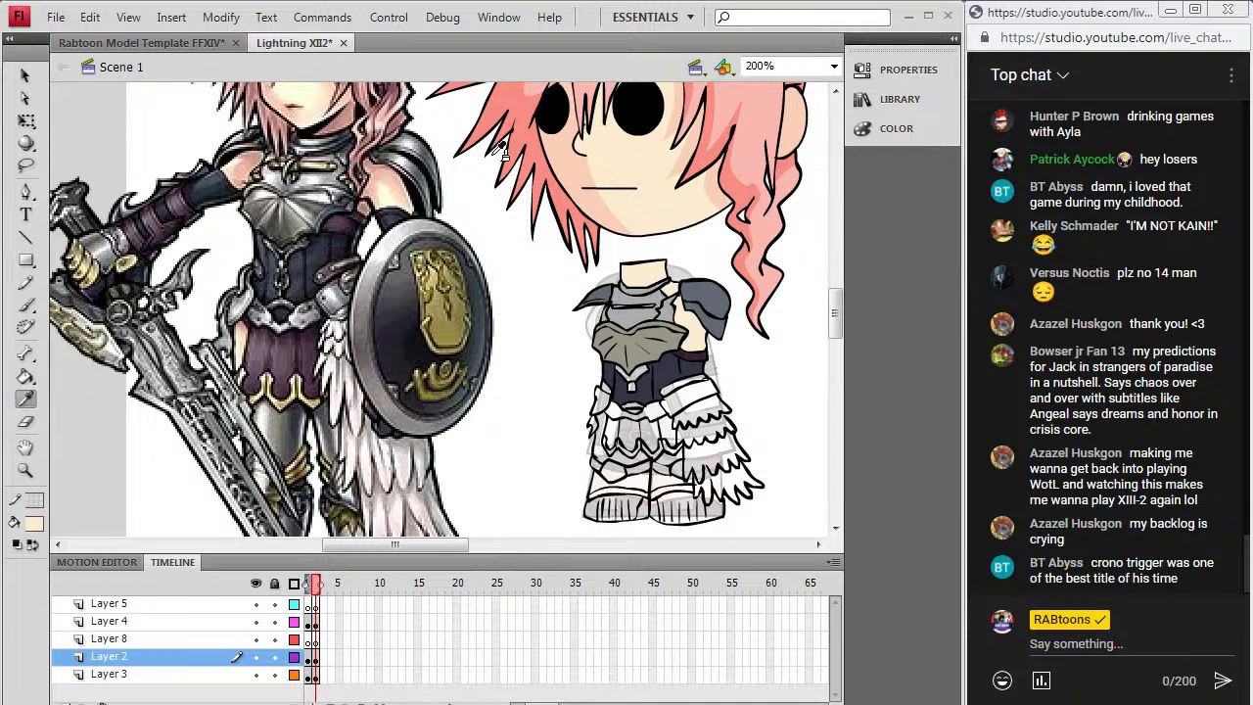
{"action": "left_click", "coordinate": [349, 289]}
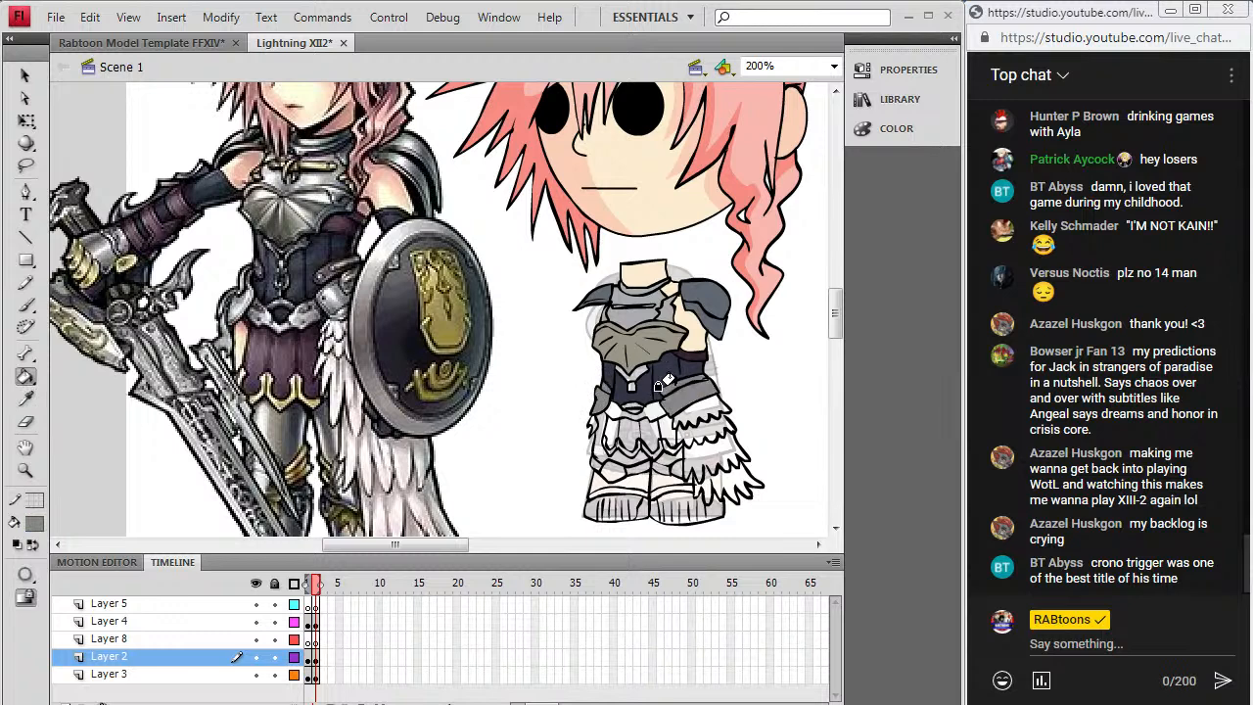
{"action": "left_click", "coordinate": [25, 399]}
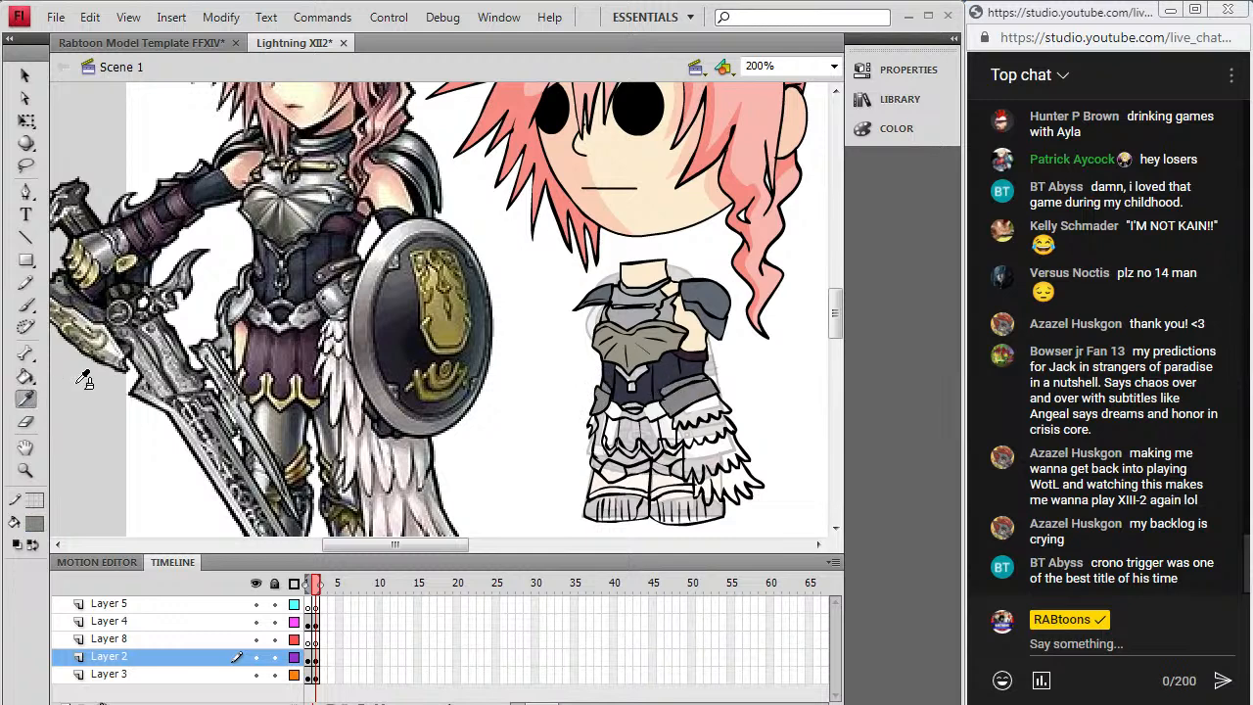
{"action": "left_click", "coordinate": [686, 382]}
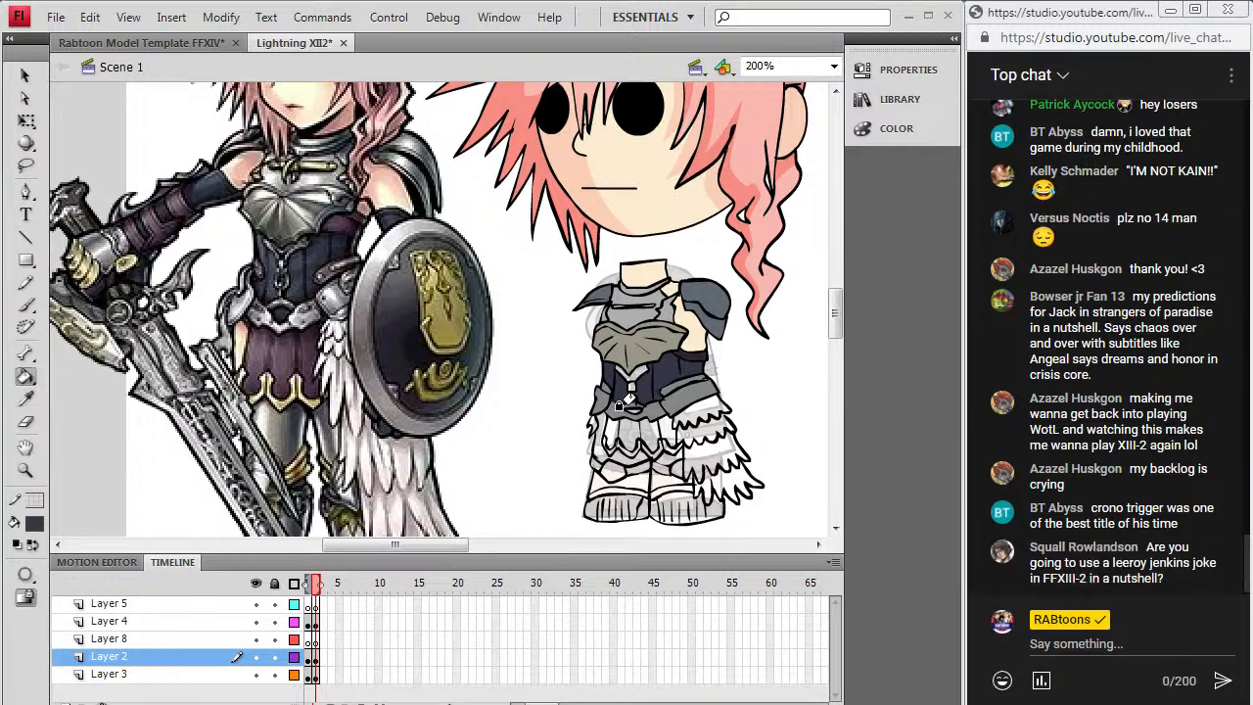
Step: Fill the small bodice buckle with the breastplate's grey-brown and switch to a black brush
{"action": "left_click", "coordinate": [26, 399]}
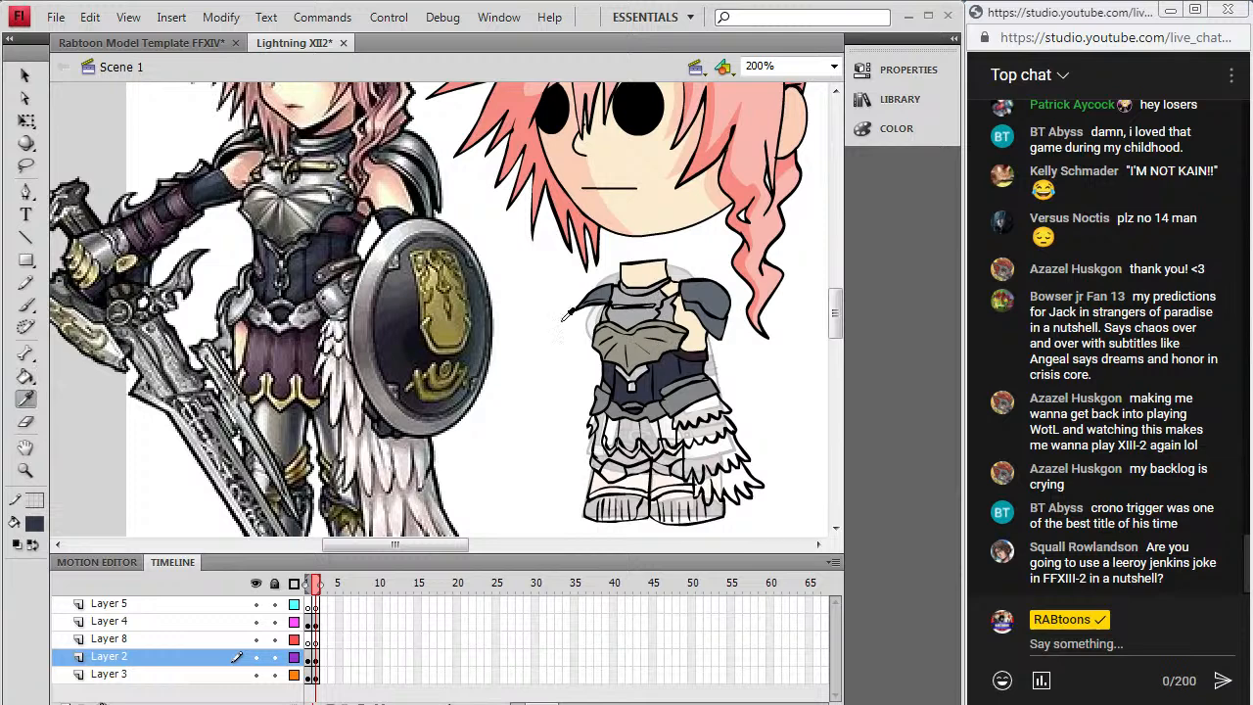
{"action": "left_click", "coordinate": [648, 345]}
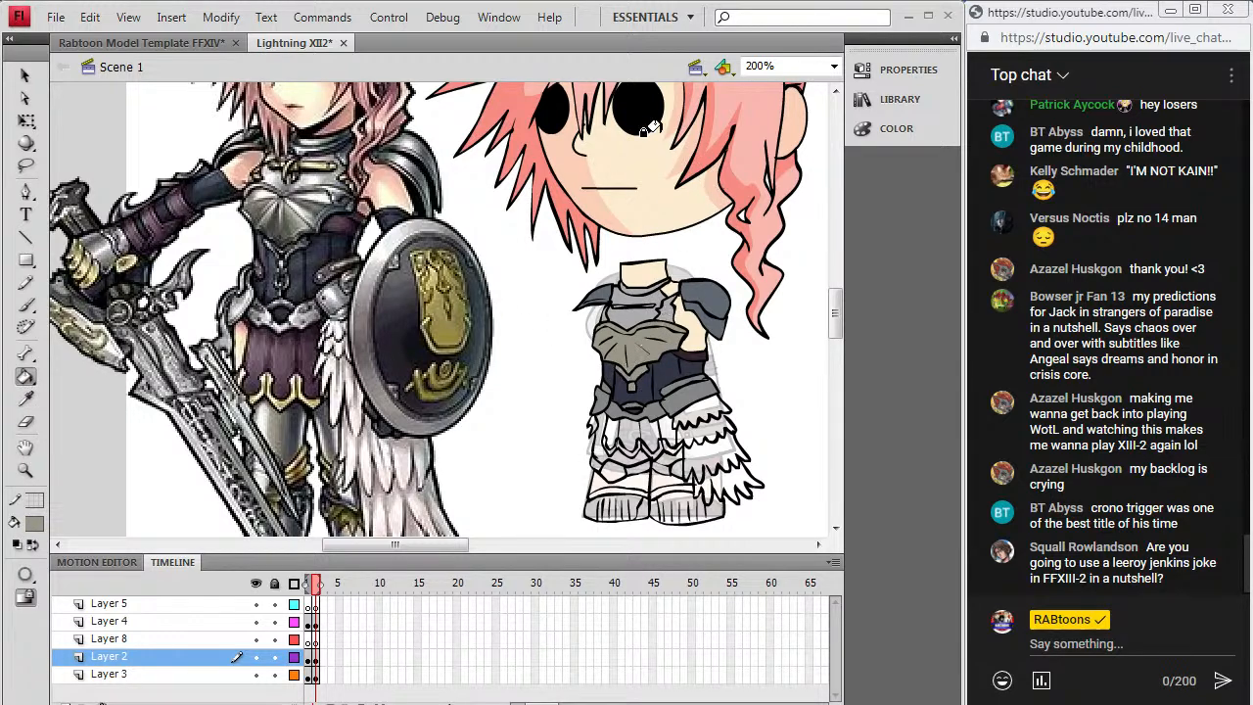
{"action": "left_click", "coordinate": [34, 525]}
{"action": "left_click", "coordinate": [50, 335]}
{"action": "left_click", "coordinate": [27, 305]}
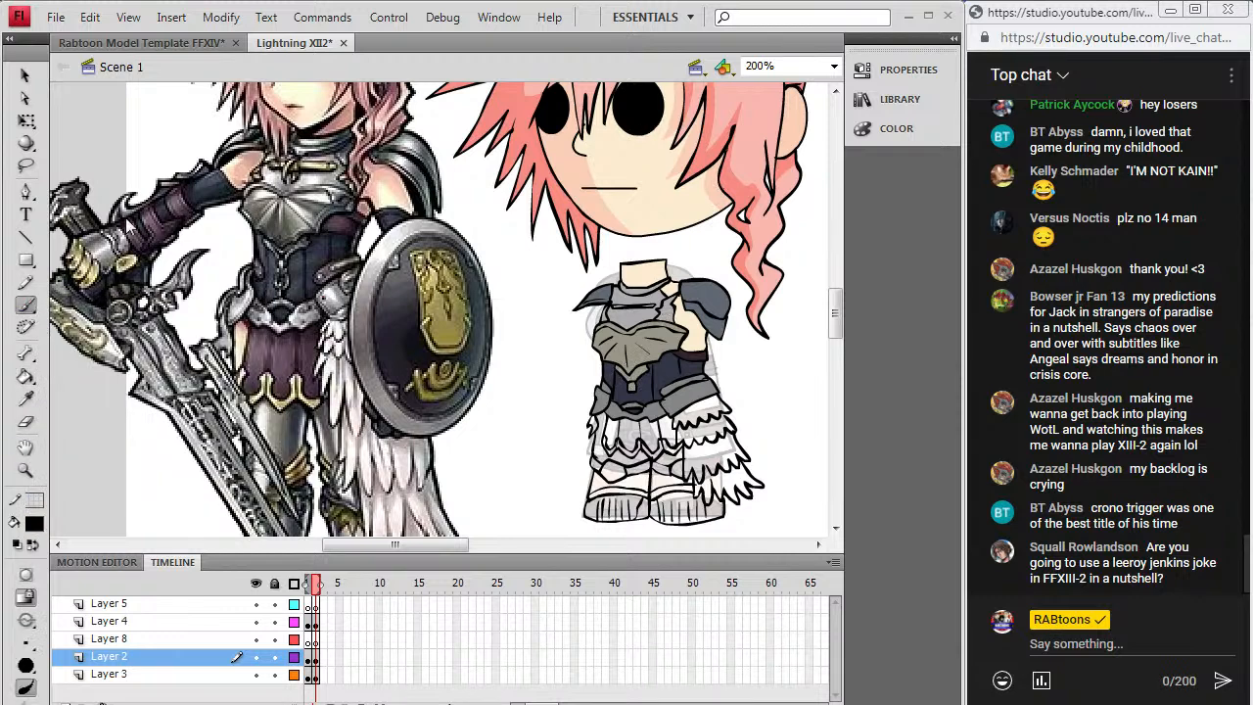
Step: Fill the skirt panels with dark purple sampled from the reference skirt
{"action": "left_click", "coordinate": [26, 399]}
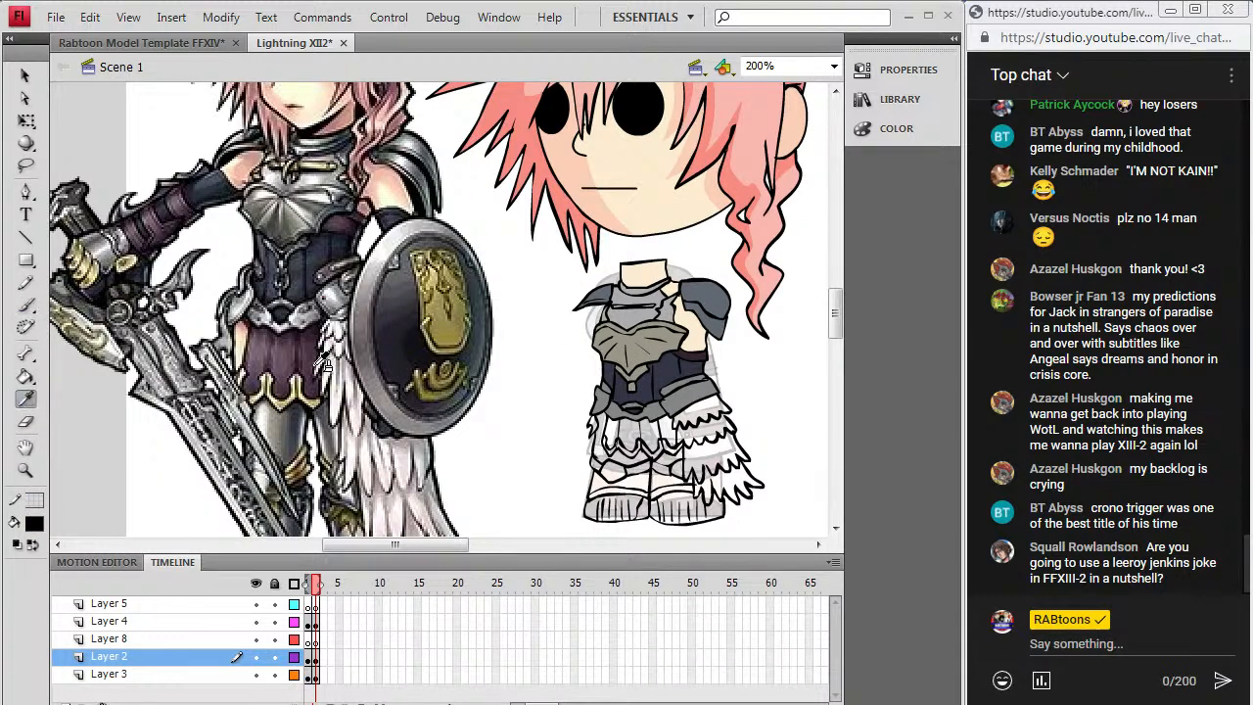
{"action": "left_click", "coordinate": [311, 355]}
{"action": "left_click", "coordinate": [615, 430]}
{"action": "left_click", "coordinate": [646, 429]}
Step: Sample gold from the reference skirt's trim and try filling the drawn skirt's border with it, undoing the misplaced fill
{"action": "left_click", "coordinate": [32, 397]}
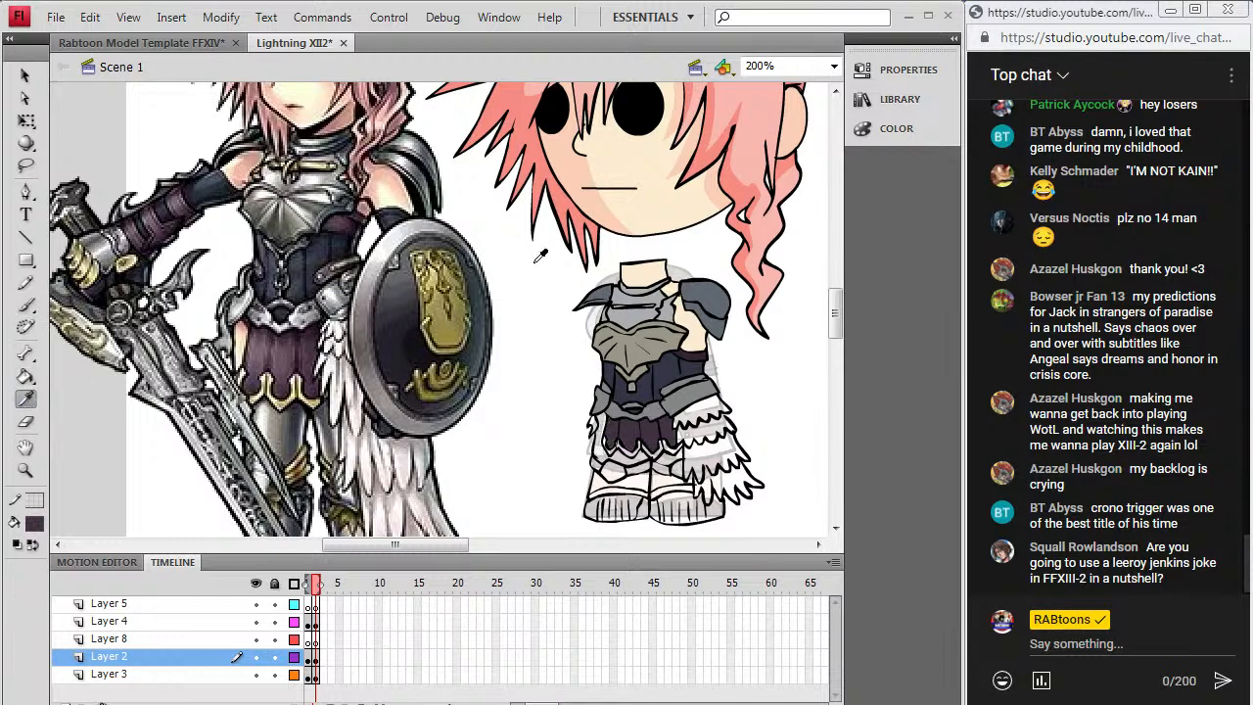
{"action": "left_click", "coordinate": [290, 400]}
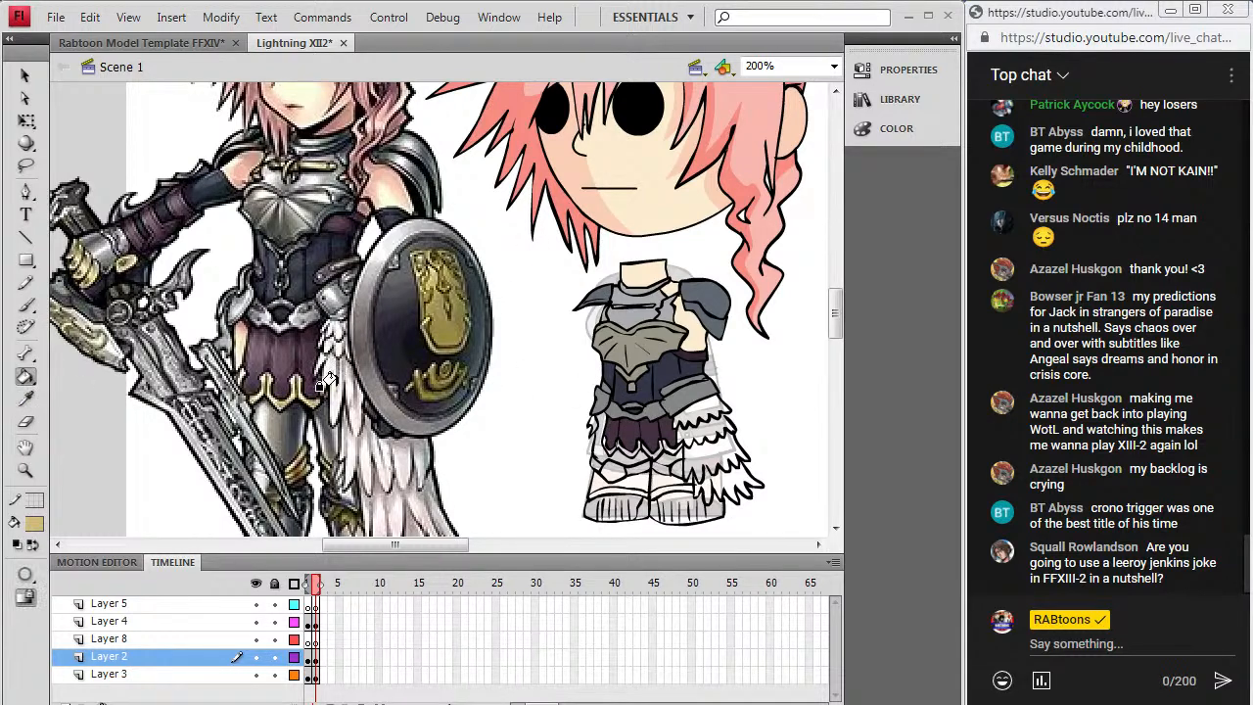
{"action": "left_click", "coordinate": [617, 445]}
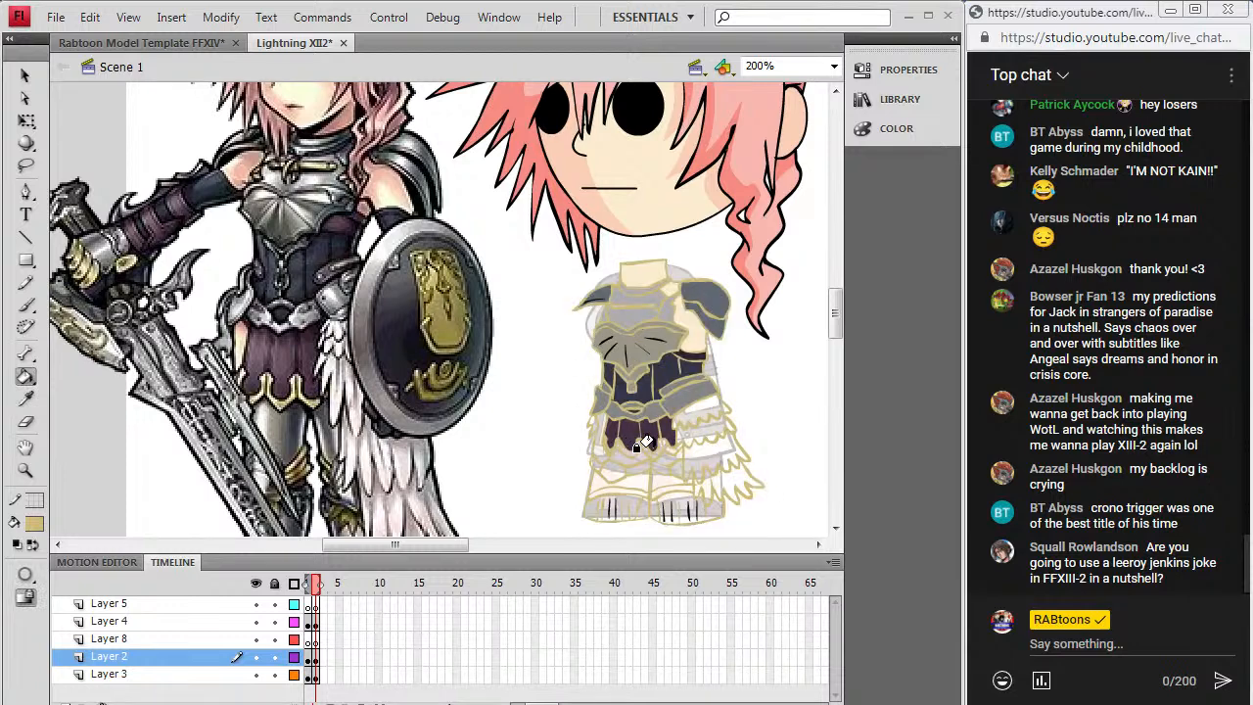
{"action": "key", "text": "ctrl+z"}
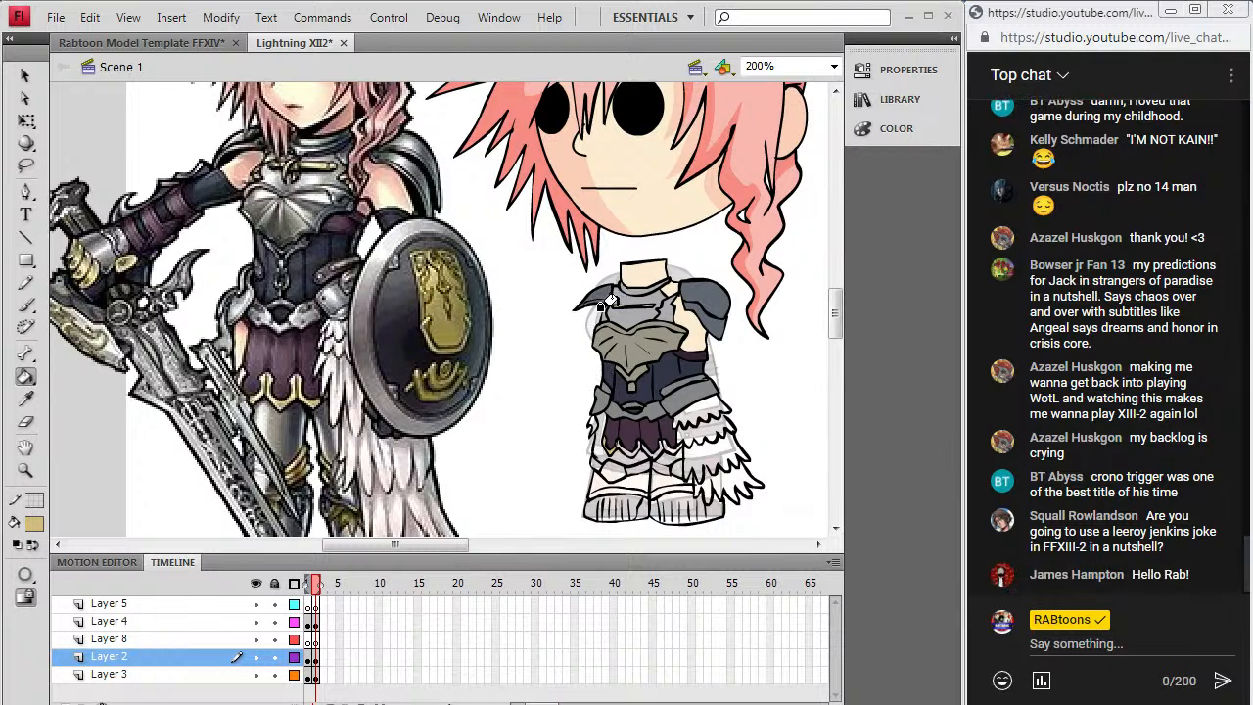
Step: Fill the narrow strips of the upper chest clasp with the sampled gold
{"action": "left_click", "coordinate": [633, 303]}
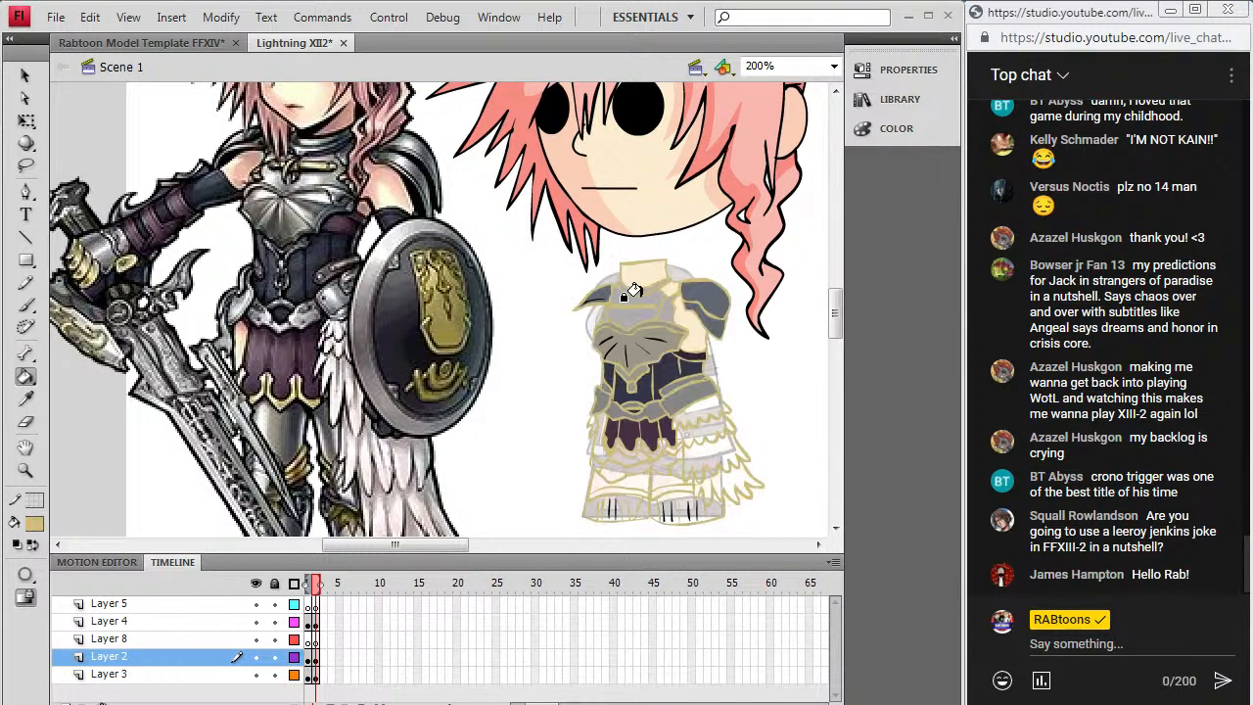
{"action": "key", "text": "z"}
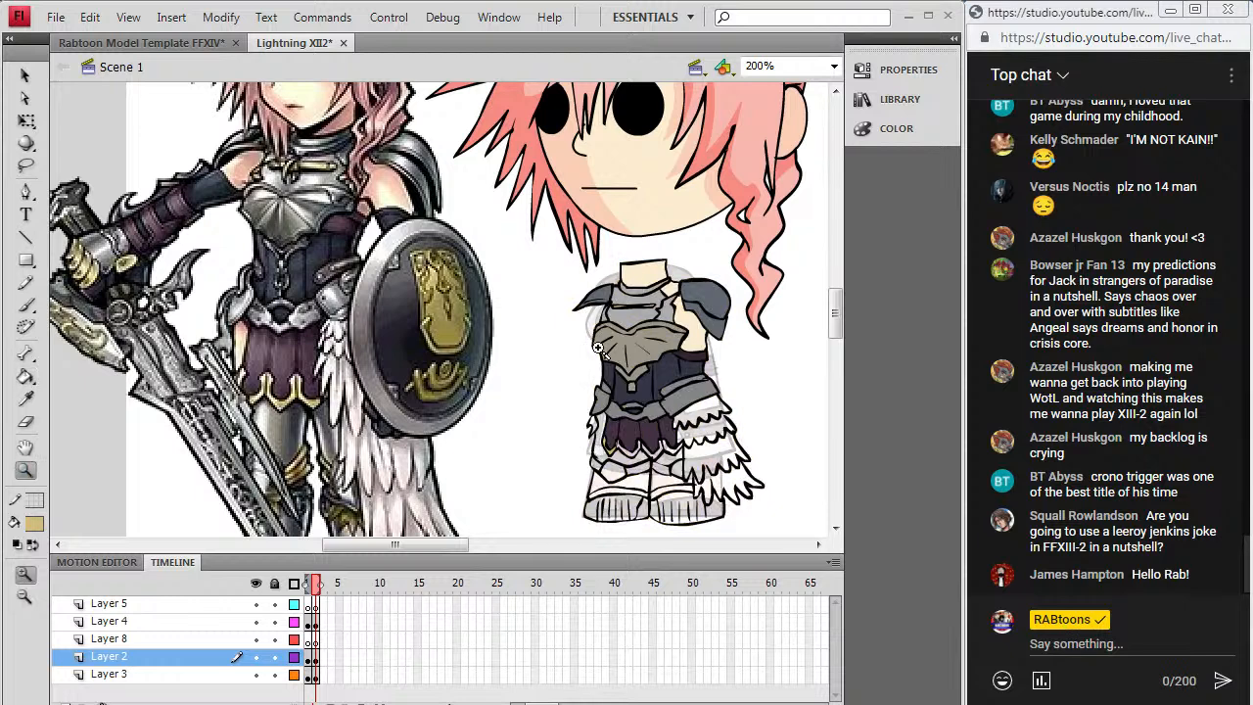
{"action": "left_click_drag", "start_coordinate": [599, 342], "coordinate": [713, 264]}
{"action": "left_click", "coordinate": [25, 377]}
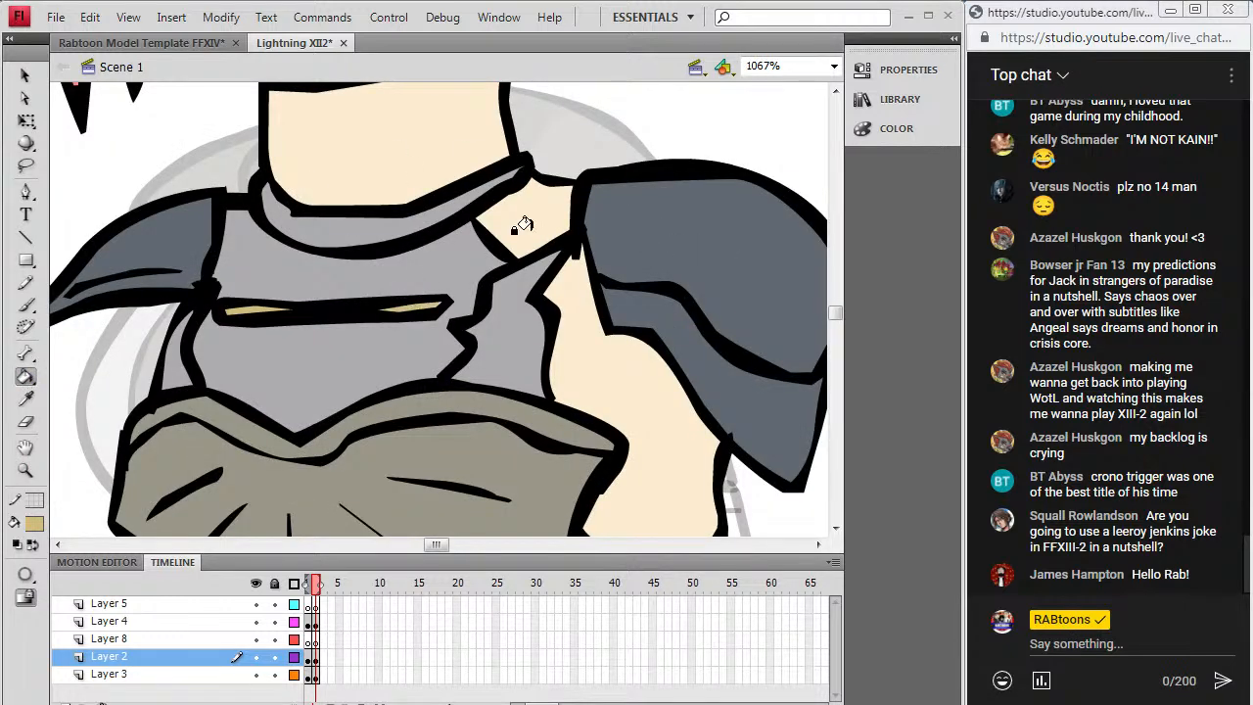
{"action": "left_click", "coordinate": [835, 66]}
{"action": "left_click", "coordinate": [764, 157]}
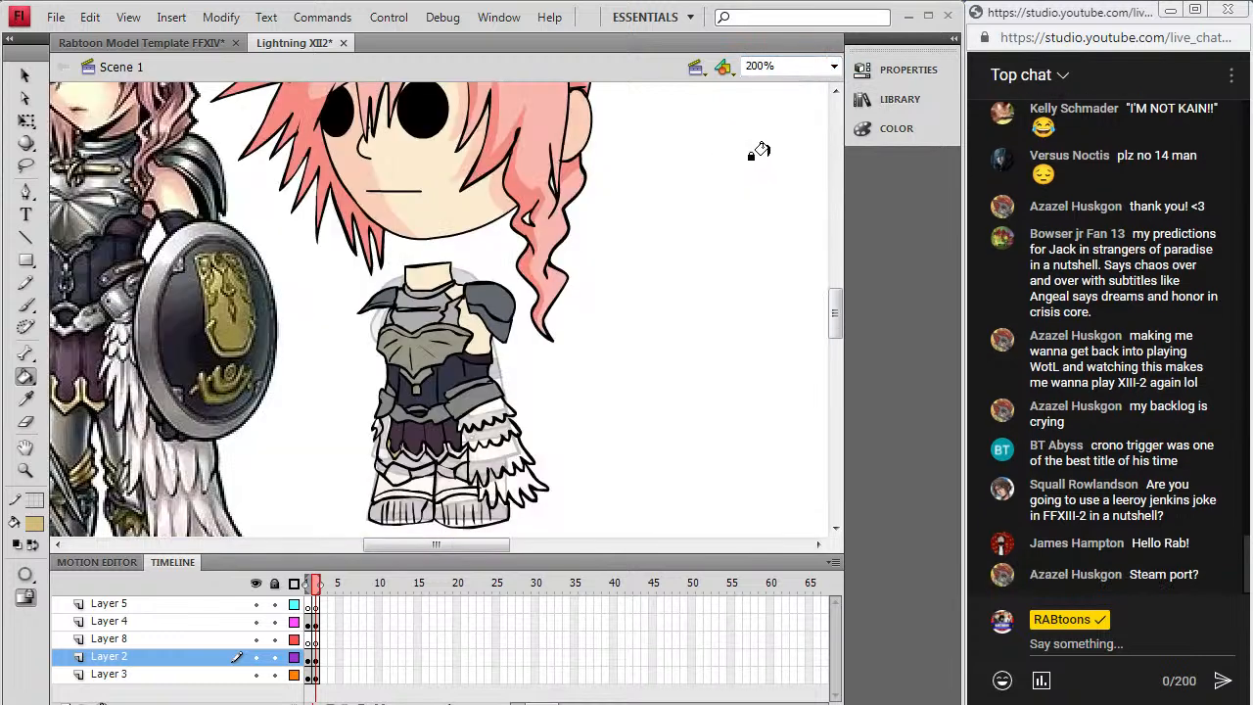
{"action": "left_click_drag", "start_coordinate": [452, 546], "coordinate": [426, 546]}
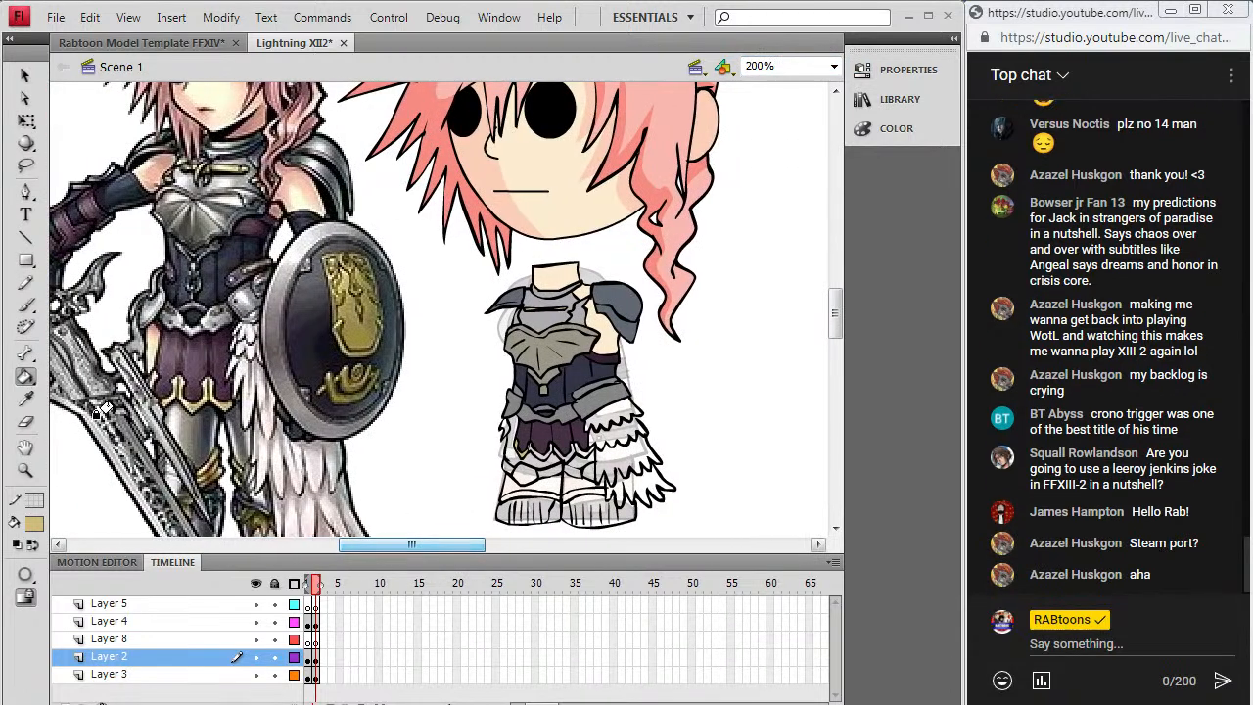
Step: Fill the pointed trim along the skirt's lower edge with gold sampled from the reference skirt
{"action": "key", "text": "i"}
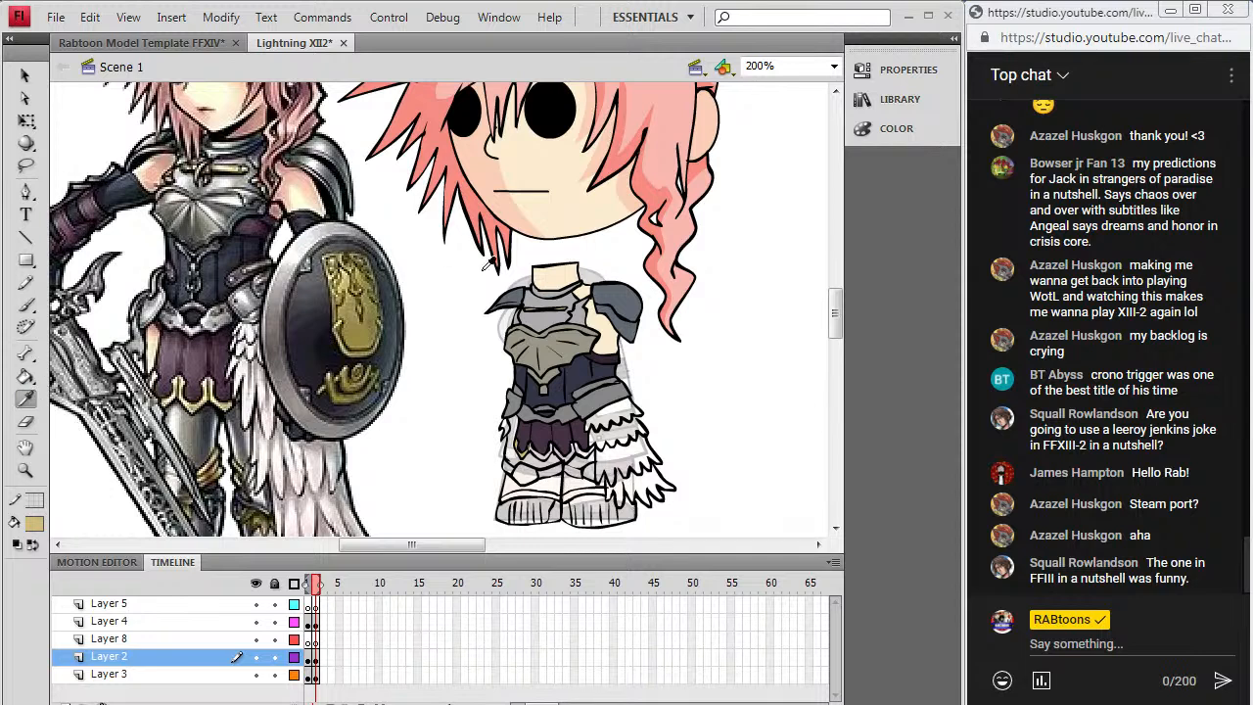
{"action": "left_click_drag", "start_coordinate": [442, 551], "coordinate": [424, 553]}
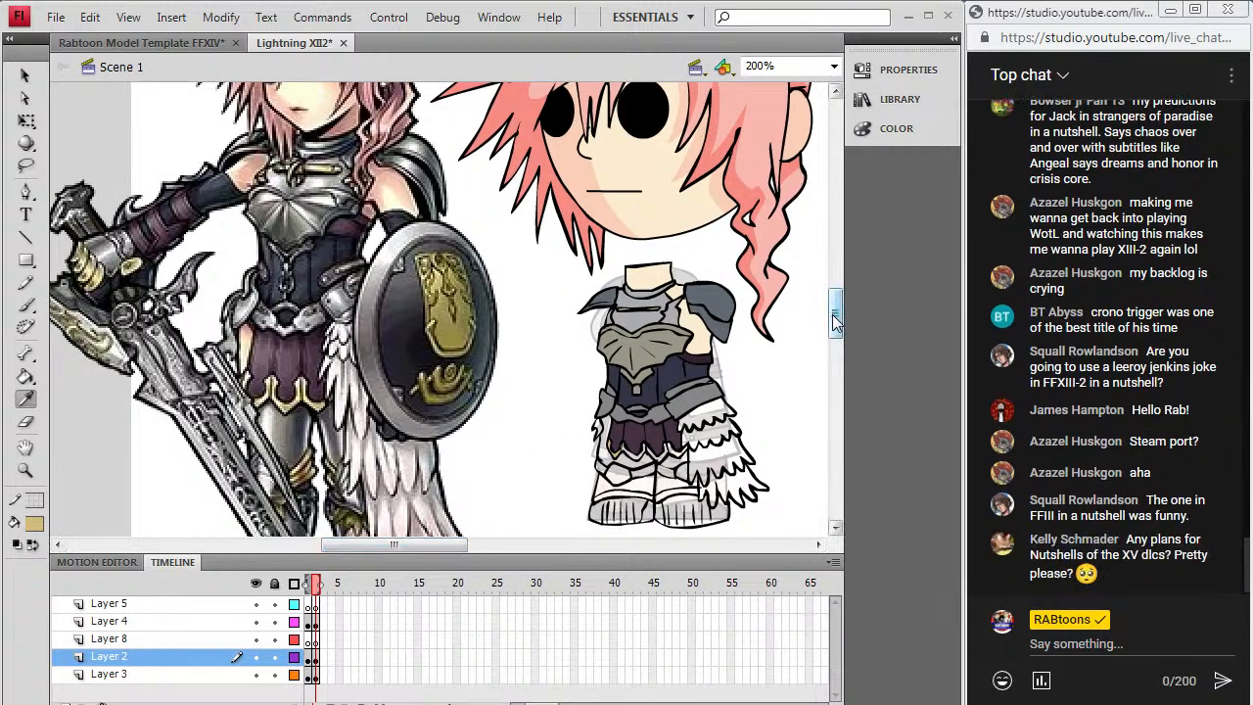
{"action": "left_click_drag", "start_coordinate": [836, 319], "coordinate": [837, 327]}
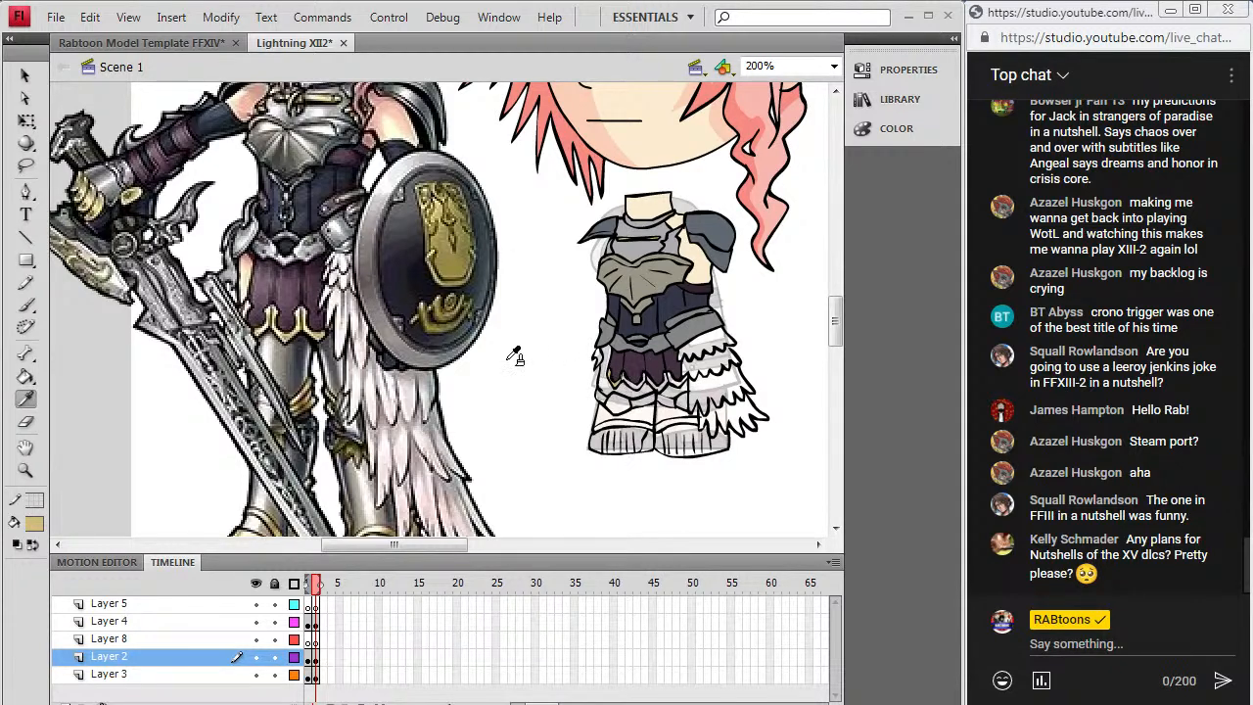
{"action": "left_click", "coordinate": [299, 334]}
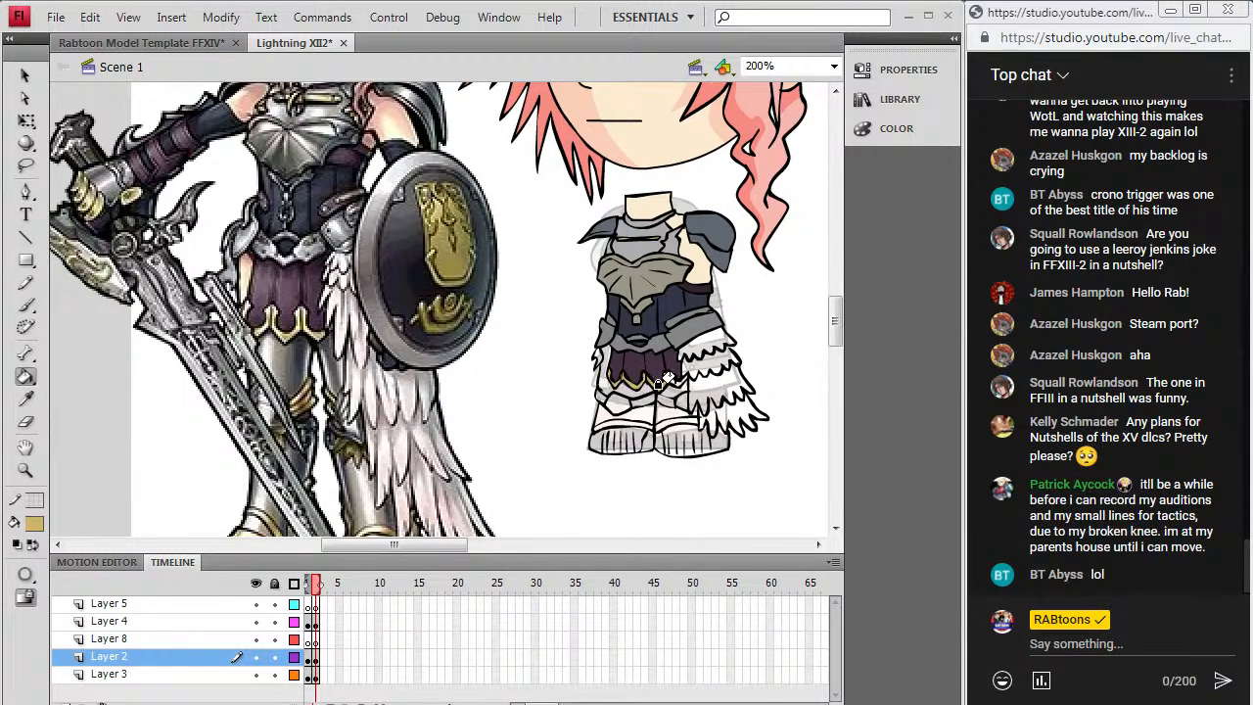
Step: Fill the feather layers hanging beside the skirt with pale pinkish white sampled from the reference feathers
{"action": "left_click", "coordinate": [28, 395]}
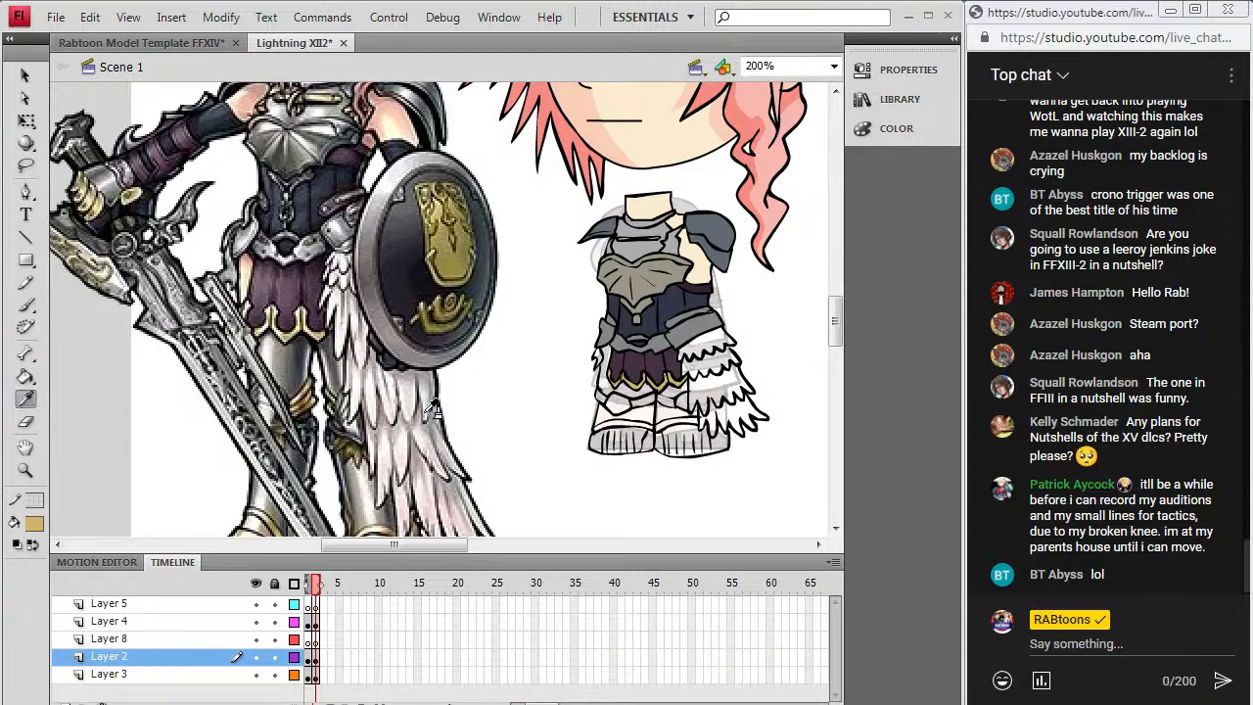
{"action": "left_click", "coordinate": [349, 337]}
{"action": "left_click", "coordinate": [699, 340]}
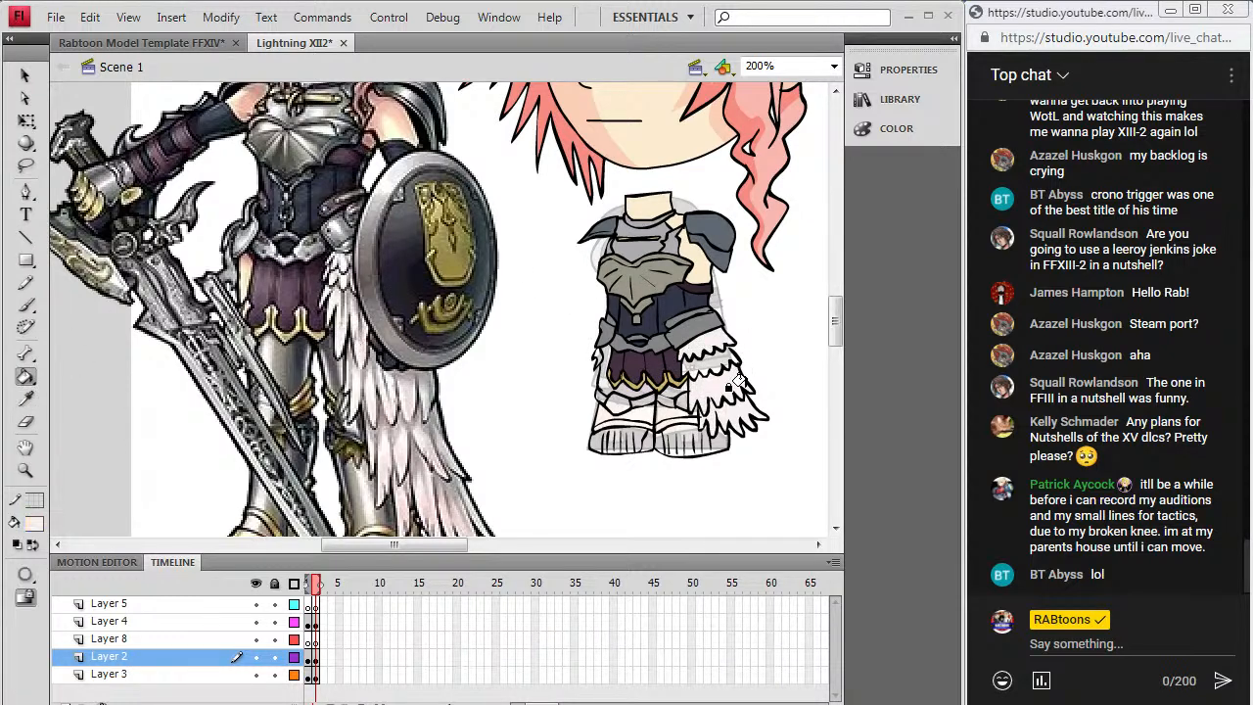
Step: Set the brush colour to black and turn off onion skinning to see the feather fills clearly
{"action": "left_click", "coordinate": [35, 524]}
{"action": "left_click", "coordinate": [30, 331]}
{"action": "key", "text": "b"}
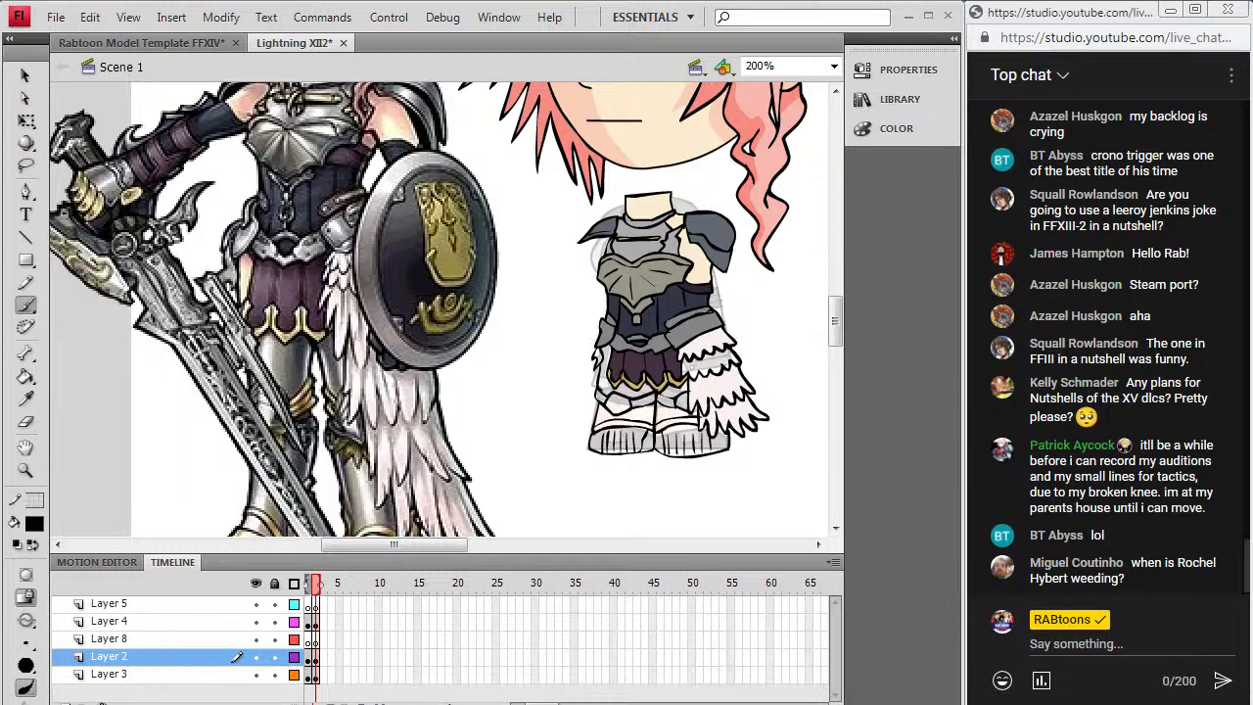
{"action": "left_click", "coordinate": [345, 703]}
{"action": "key", "text": "k"}
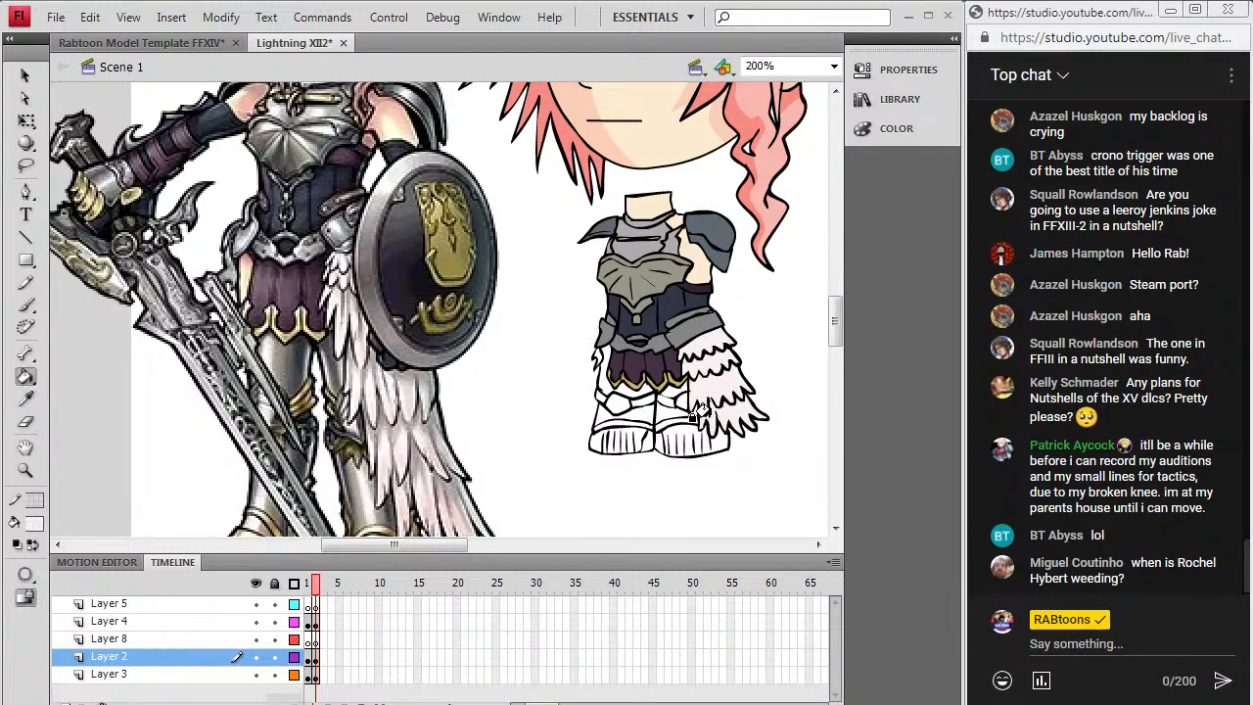
Step: Fill the small bare-skin area beside the skirt with the skin colour sampled from the character's face
{"action": "left_click", "coordinate": [26, 398]}
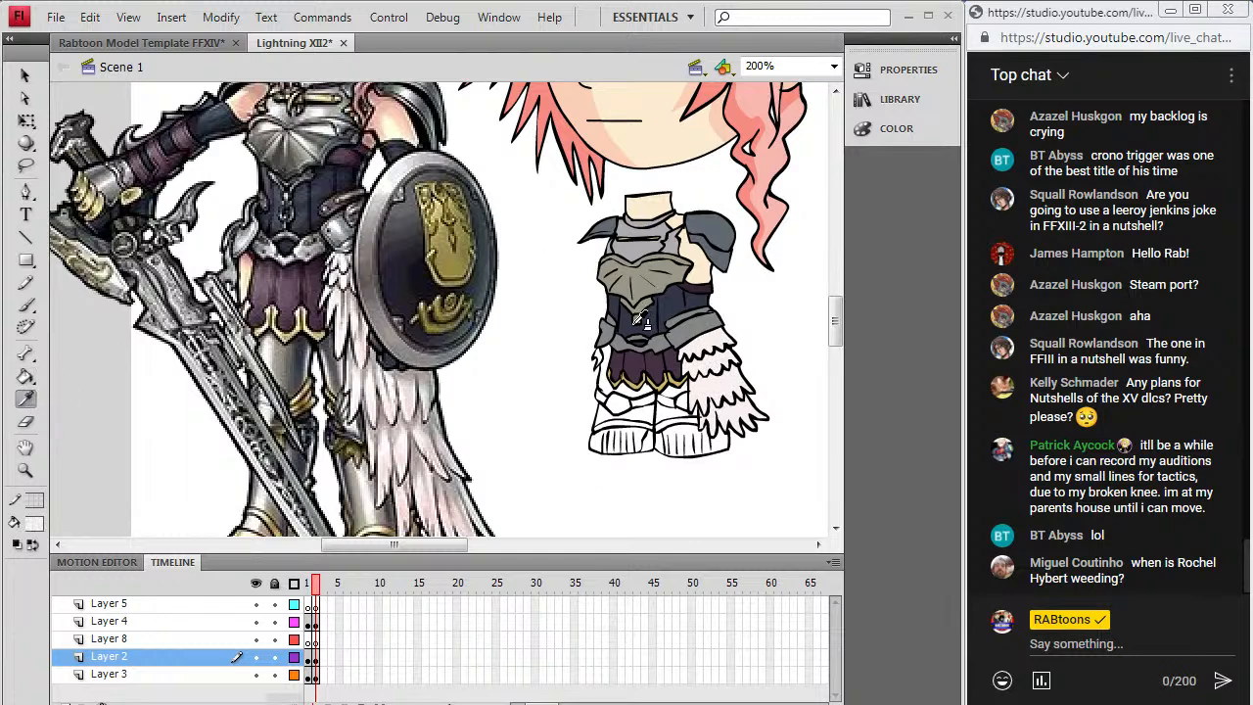
{"action": "left_click", "coordinate": [698, 260]}
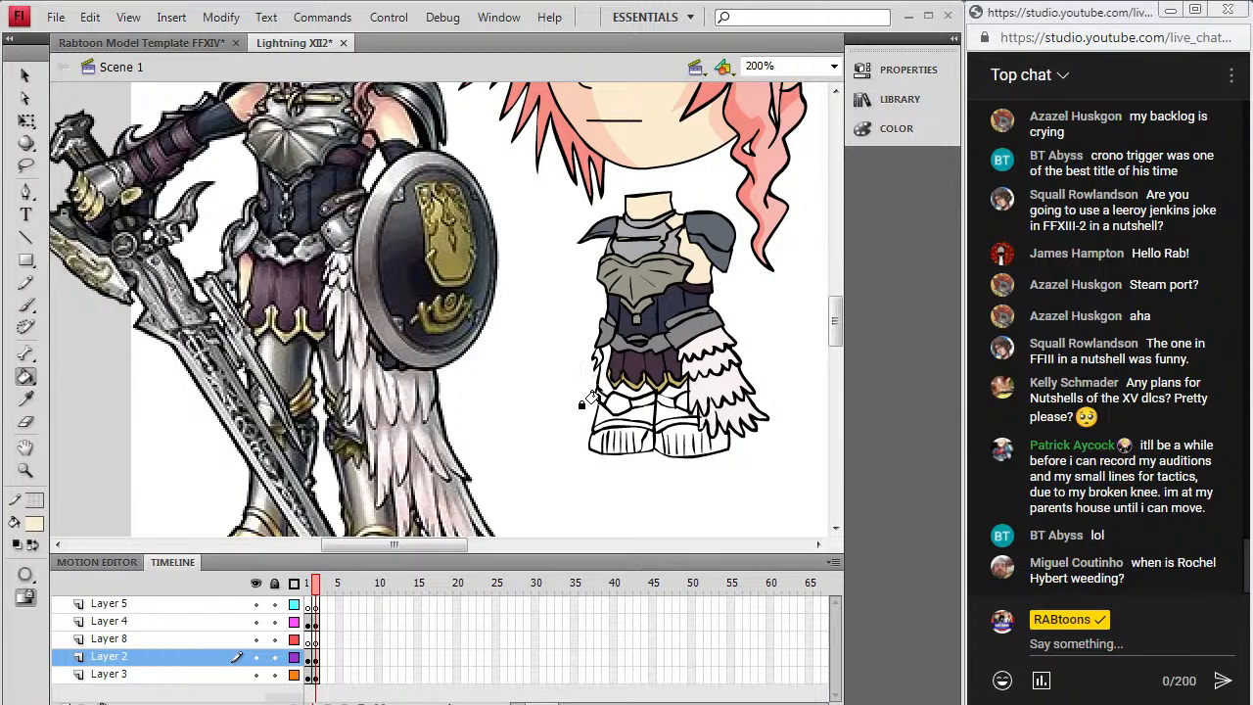
{"action": "left_click", "coordinate": [34, 526]}
{"action": "left_click", "coordinate": [31, 329]}
{"action": "key", "text": "b"}
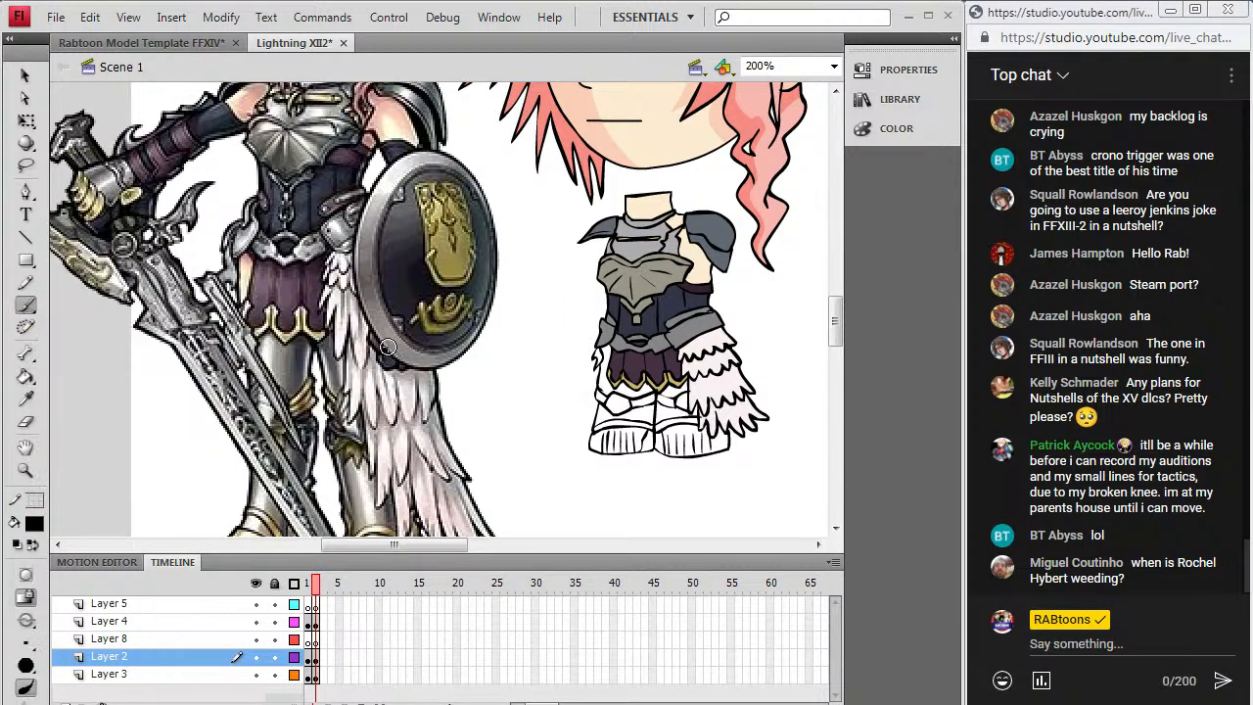
{"action": "left_click", "coordinate": [26, 399]}
{"action": "left_click", "coordinate": [659, 141]}
{"action": "left_click", "coordinate": [605, 356]}
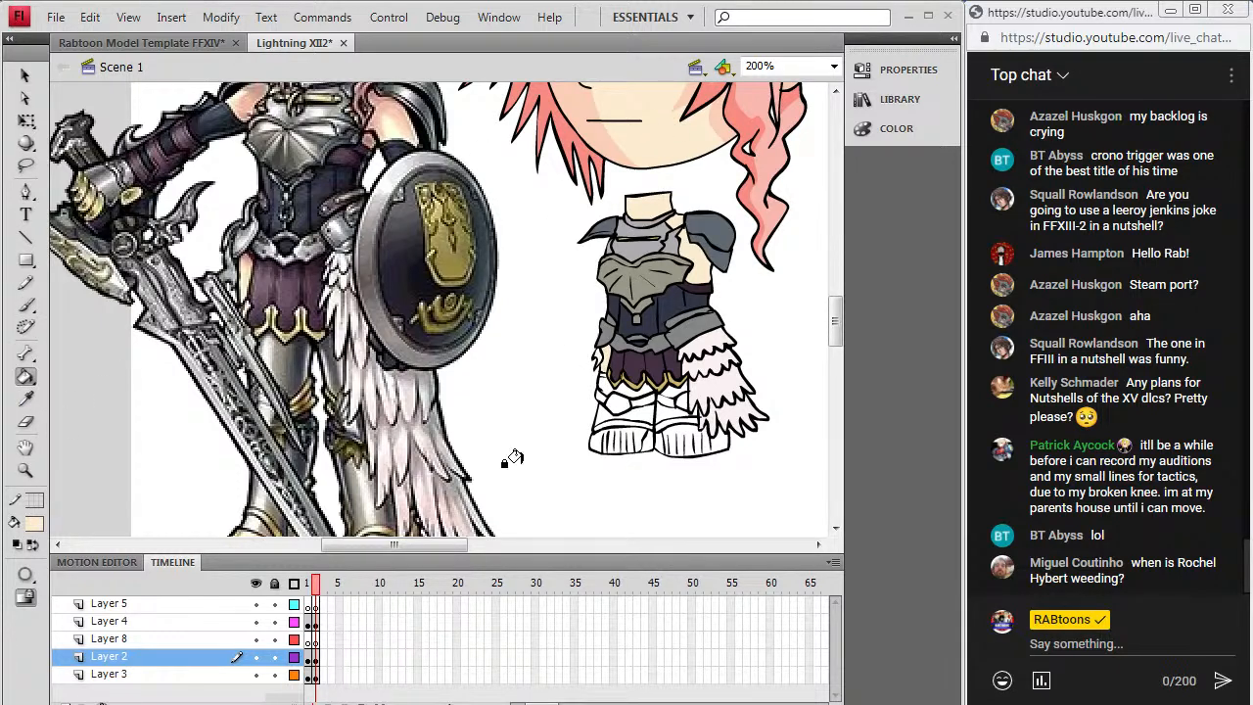
Step: Fill the small pointed piece below the hip plate with the hip plate's grey
{"action": "left_click", "coordinate": [27, 399]}
{"action": "left_click", "coordinate": [608, 325]}
{"action": "left_click", "coordinate": [26, 399]}
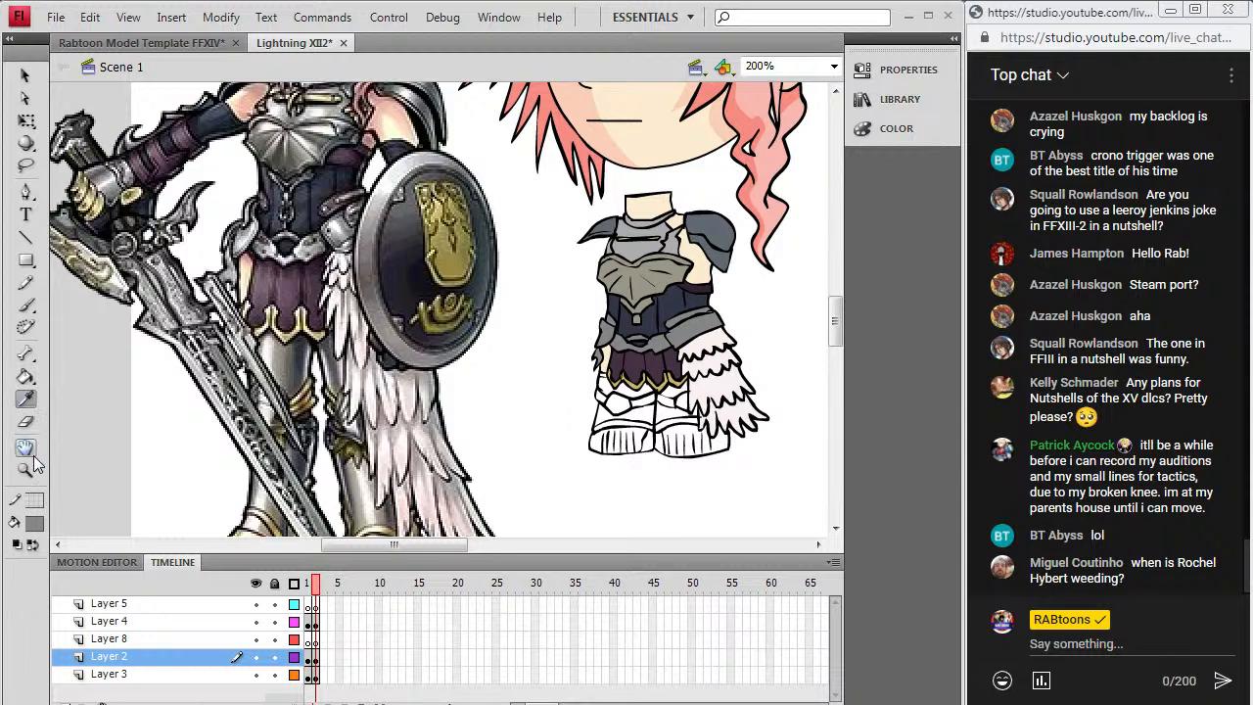
{"action": "left_click", "coordinate": [697, 332]}
Step: Fill the leg armour on both legs with grey-brown sampled from the reference greave, undoing the accidental outline fill
{"action": "key", "text": "i"}
{"action": "left_click", "coordinate": [365, 498]}
{"action": "left_click", "coordinate": [593, 403]}
{"action": "left_click", "coordinate": [617, 391]}
{"action": "left_click", "coordinate": [635, 397]}
{"action": "left_click", "coordinate": [664, 407]}
{"action": "left_click", "coordinate": [659, 395]}
{"action": "left_click", "coordinate": [658, 389]}
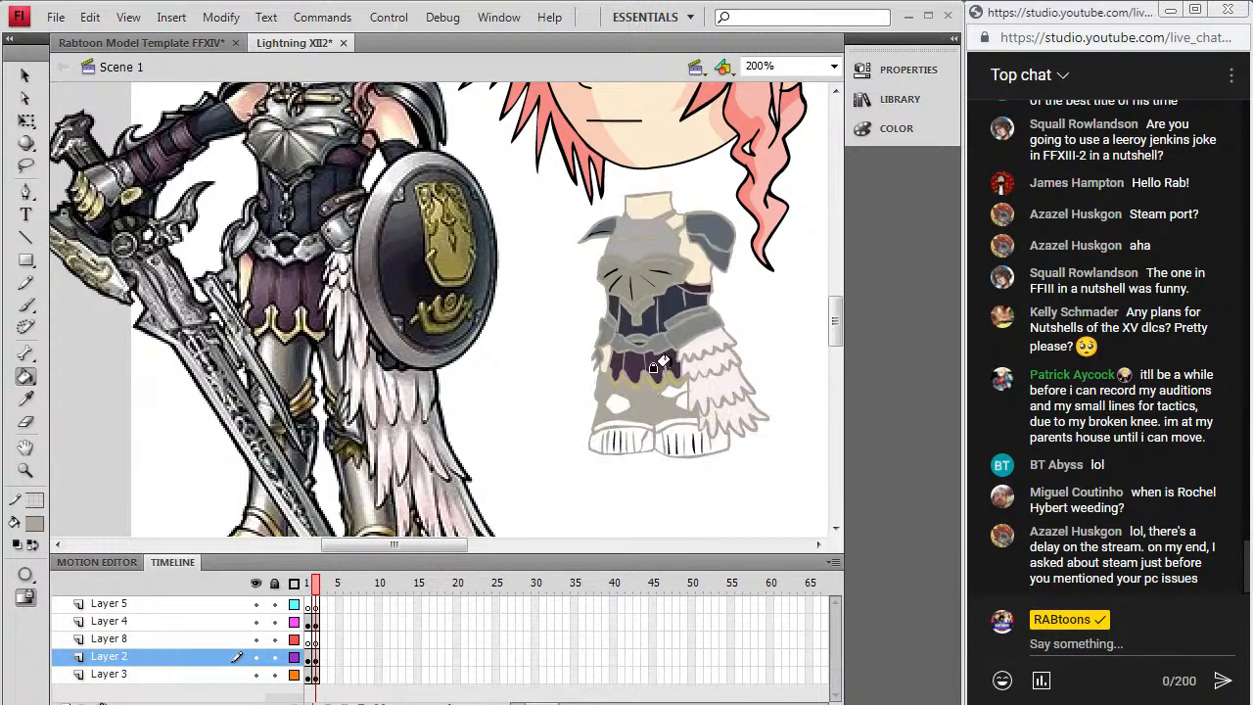
{"action": "key", "text": "ctrl+z"}
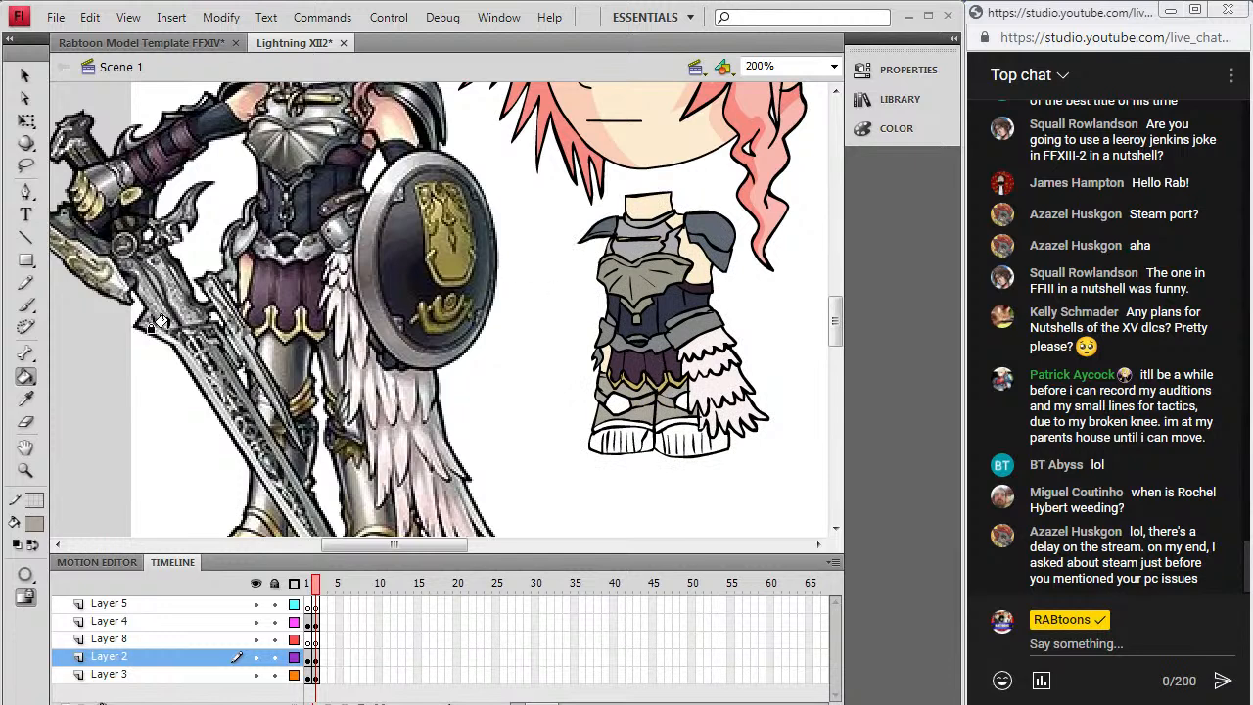
Step: Fill the knee and ankle bands on both legs with gold sampled from the reference boot
{"action": "key", "text": "i"}
{"action": "scroll", "coordinate": [390, 358], "scroll_direction": "down", "scroll_amount": 3}
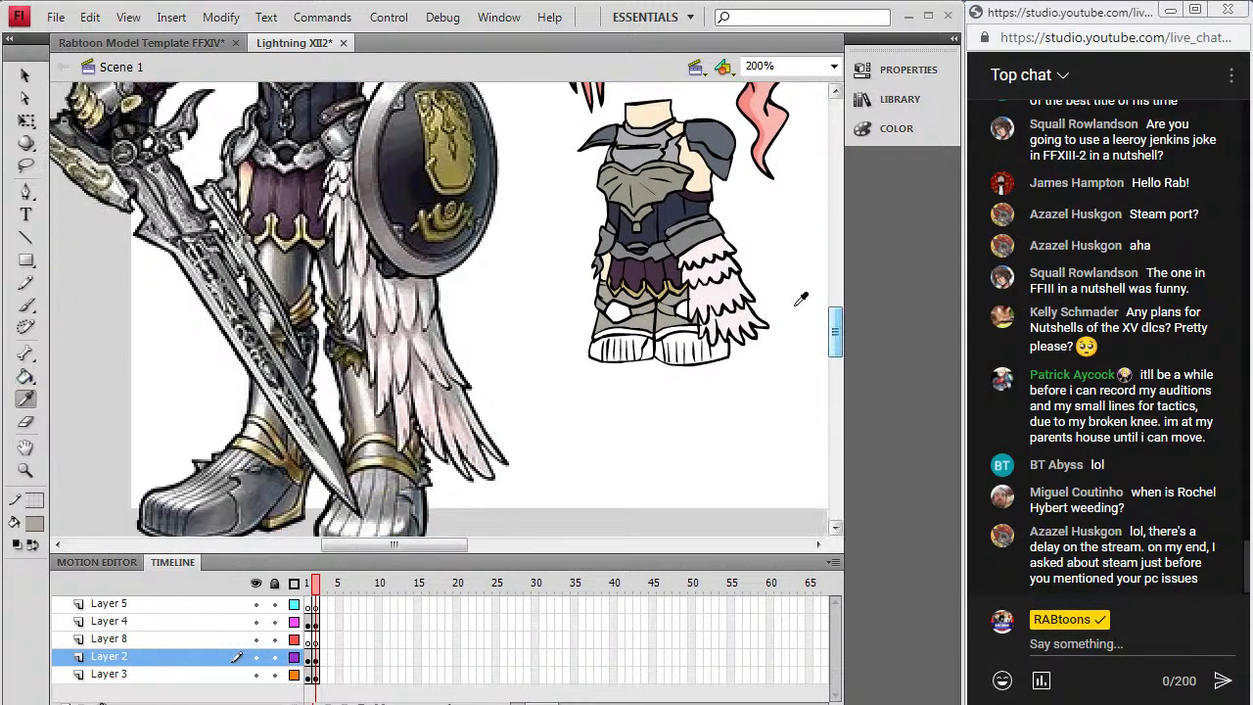
{"action": "left_click", "coordinate": [366, 458]}
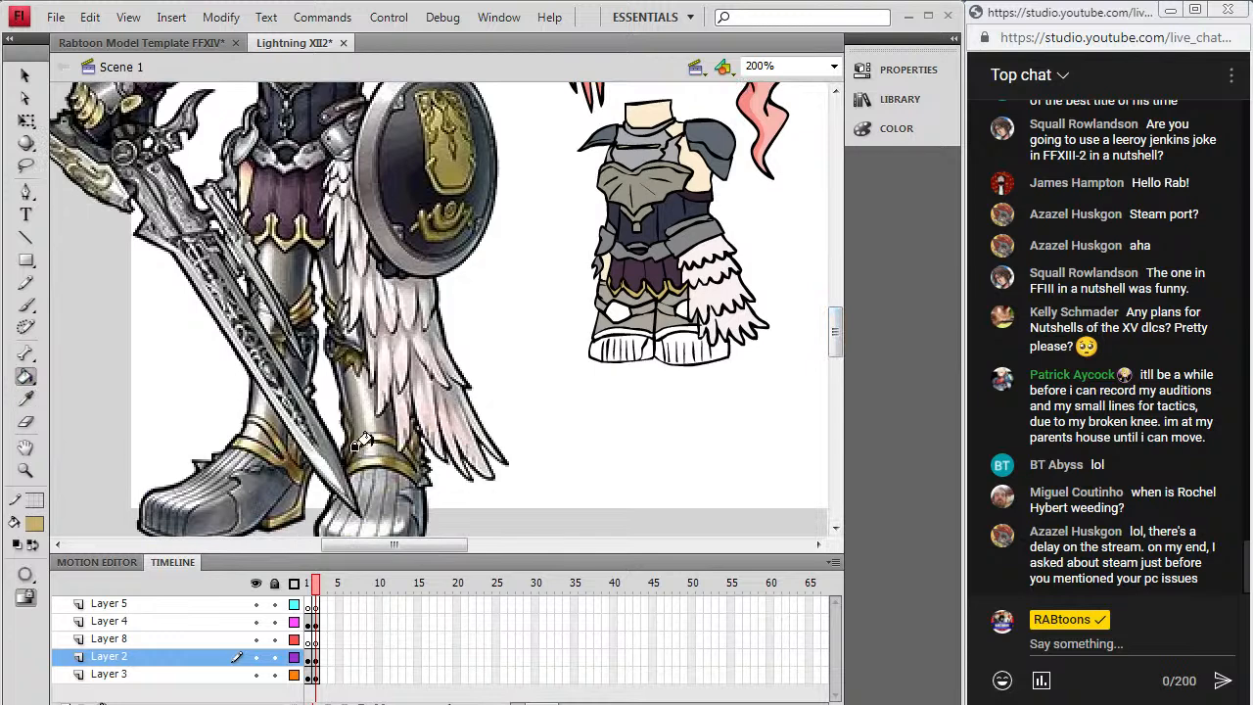
{"action": "left_click", "coordinate": [597, 333]}
{"action": "left_click", "coordinate": [660, 332]}
{"action": "left_click", "coordinate": [663, 306]}
Step: Fill the kneecap and both boots with the grey-brown sampled from the character's leg armour
{"action": "left_click", "coordinate": [27, 398]}
{"action": "left_click", "coordinate": [643, 324]}
{"action": "left_click", "coordinate": [617, 312]}
{"action": "left_click", "coordinate": [605, 347]}
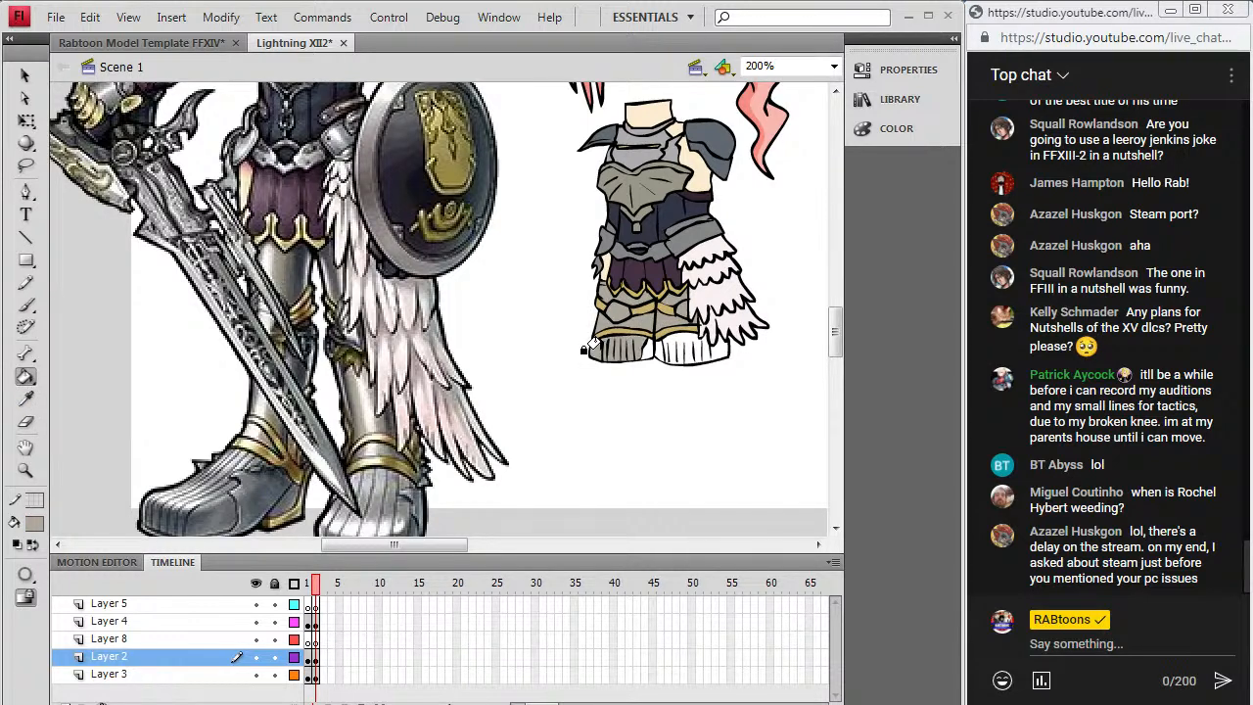
{"action": "left_click", "coordinate": [660, 348]}
{"action": "scroll", "coordinate": [812, 329], "scroll_direction": "up", "scroll_amount": 5}
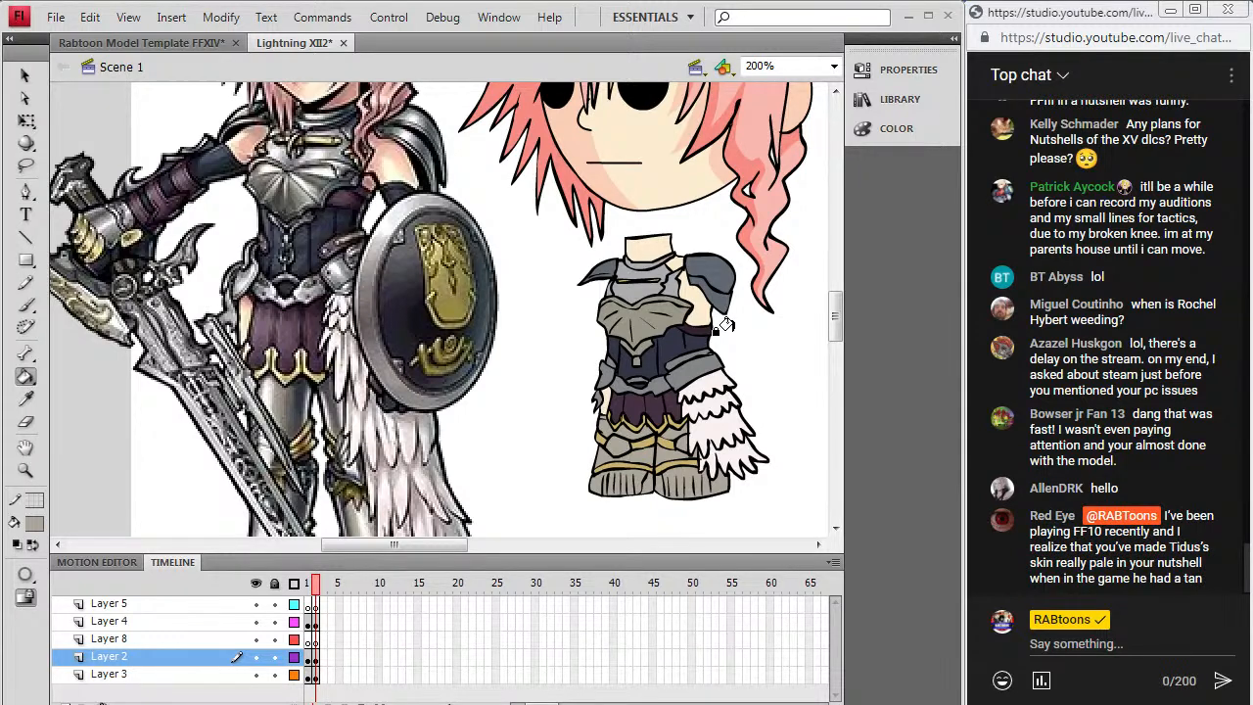
{"action": "left_click", "coordinate": [35, 524]}
{"action": "left_click", "coordinate": [32, 313]}
{"action": "left_click", "coordinate": [28, 310]}
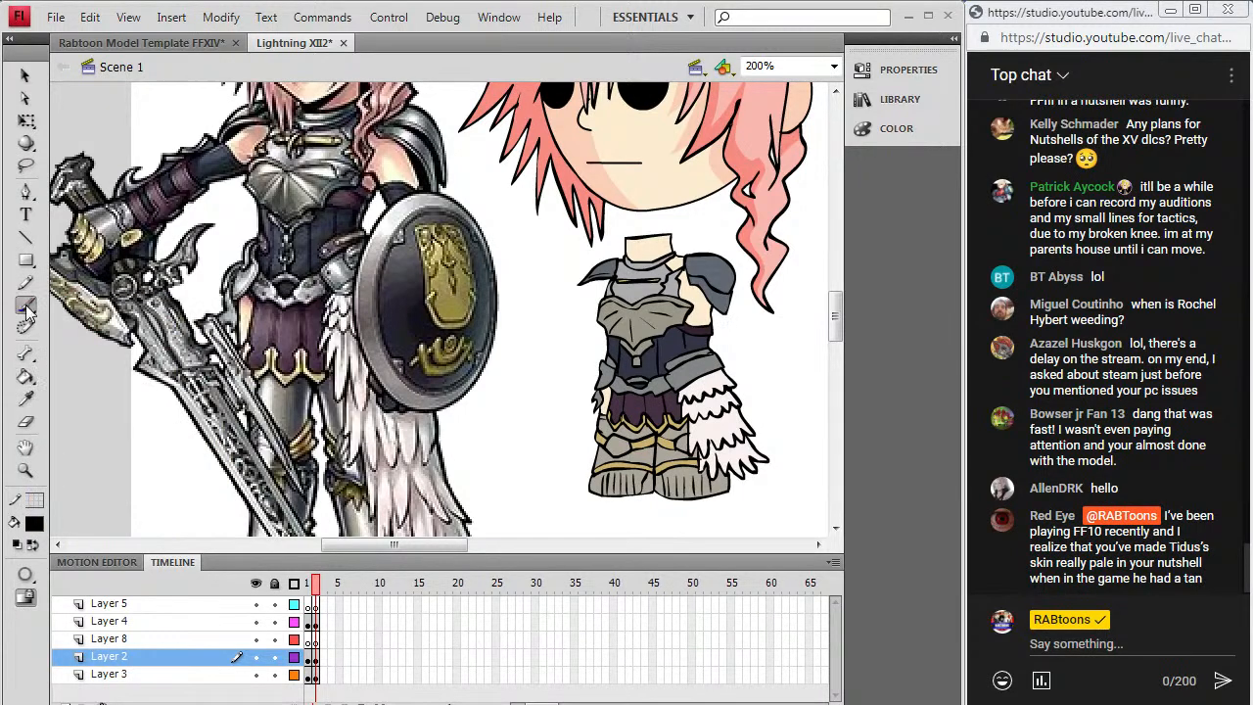
{"action": "left_click", "coordinate": [318, 665]}
{"action": "left_click", "coordinate": [325, 643]}
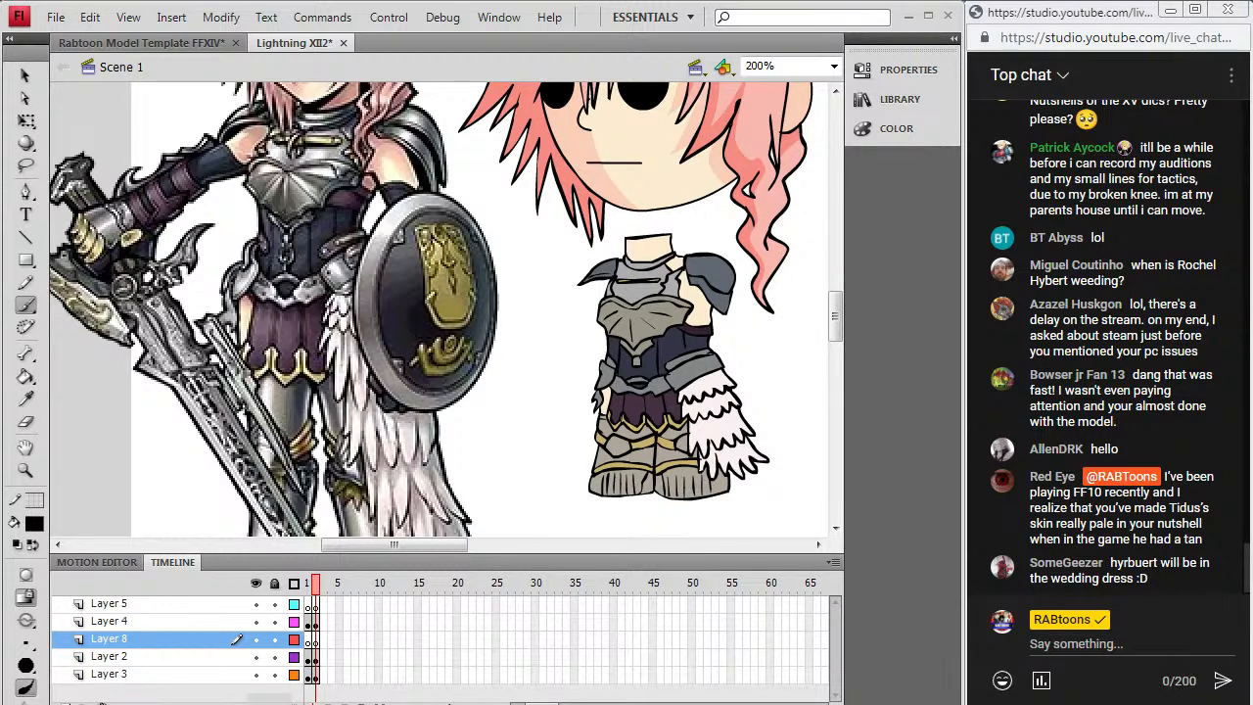
Step: Draw a transparent pencil line on Layer 2 marking the shading boundary around the neck and bare shoulder
{"action": "mouse_move", "coordinate": [838, 315]}
{"action": "left_mouse_down"}
{"action": "mouse_move", "coordinate": [842, 273]}
{"action": "mouse_move", "coordinate": [847, 305]}
{"action": "left_mouse_up"}
{"action": "key", "text": "y"}
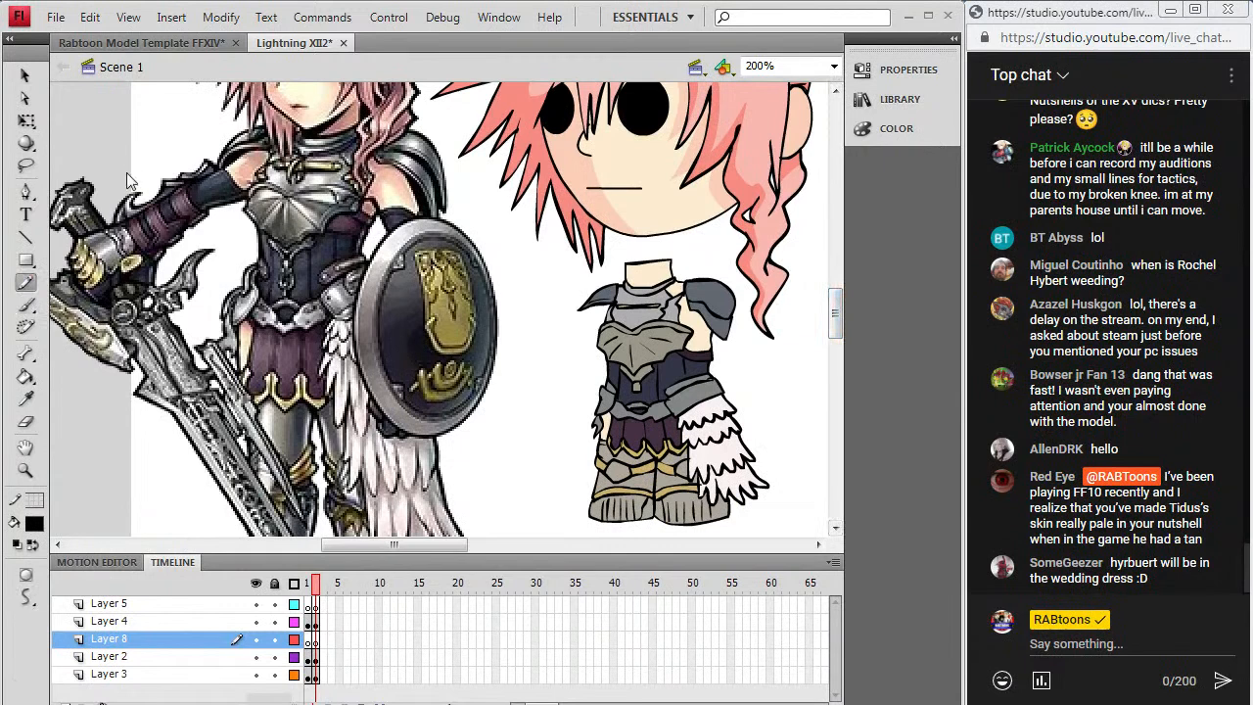
{"action": "left_click", "coordinate": [313, 656]}
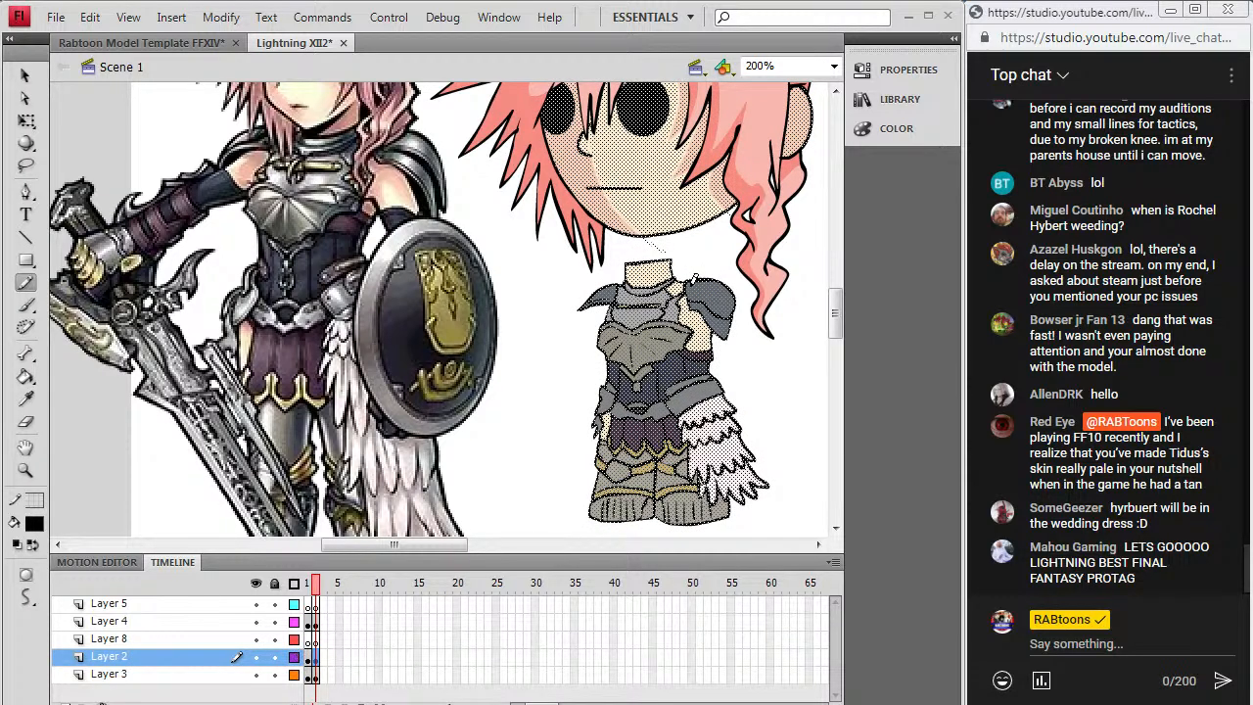
{"action": "left_click_drag", "start_coordinate": [685, 293], "coordinate": [679, 314]}
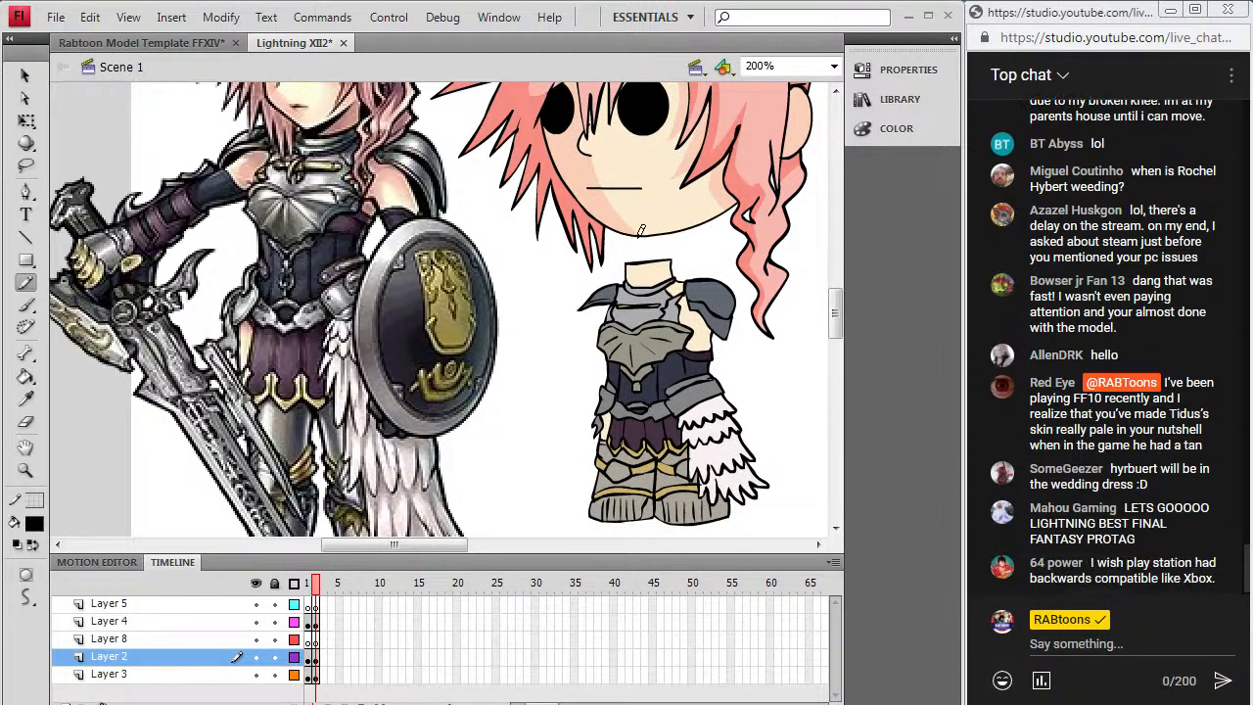
Step: Set the stroke colour to transparent yellow and draw a shading boundary from the neck down through the torso and leg
{"action": "left_click", "coordinate": [34, 504]}
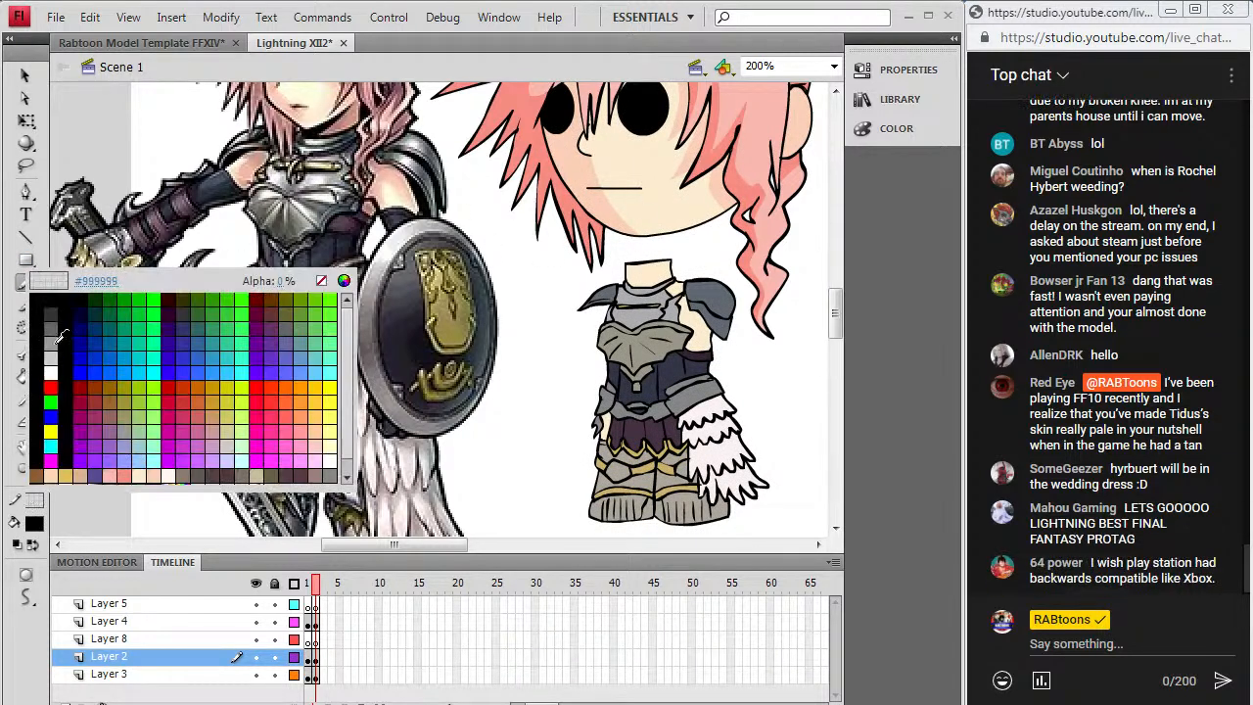
{"action": "left_click", "coordinate": [56, 436]}
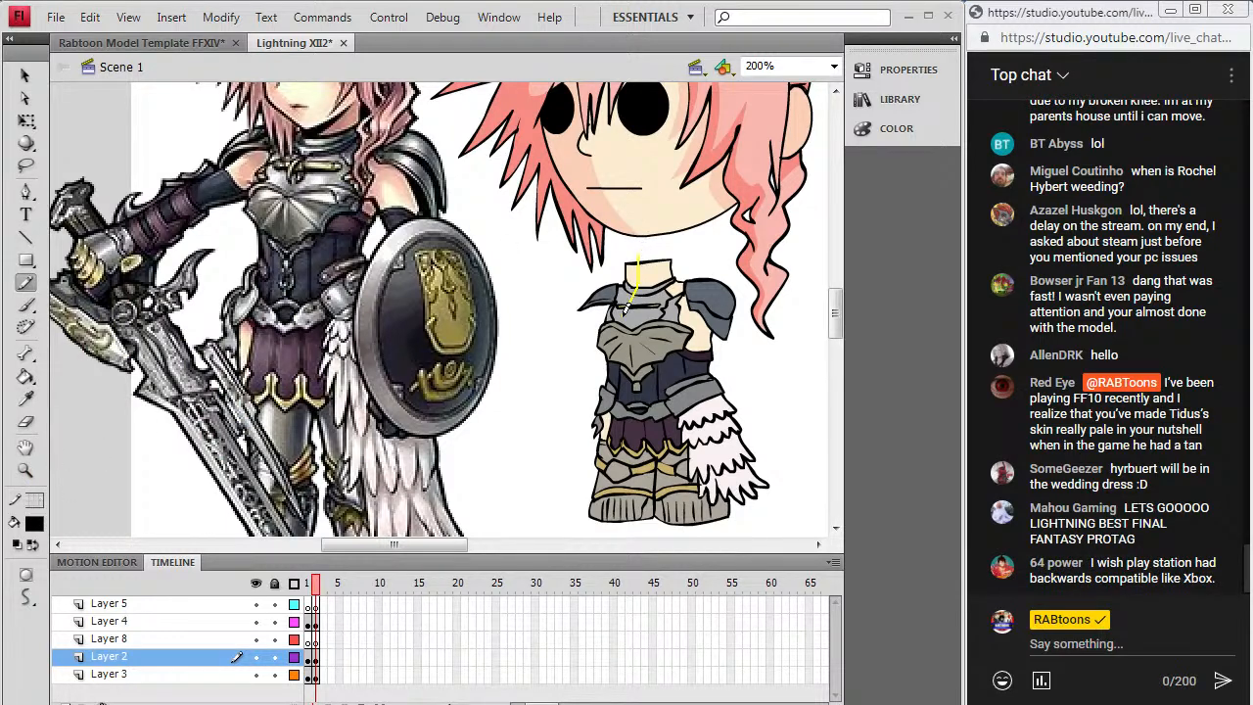
{"action": "left_click_drag", "start_coordinate": [625, 387], "coordinate": [617, 489]}
{"action": "left_click_drag", "start_coordinate": [611, 541], "coordinate": [611, 542]}
Step: Fill the shaded side of the neck with the shadow skin tone sampled from the face
{"action": "left_click", "coordinate": [25, 399]}
{"action": "left_click", "coordinate": [605, 178]}
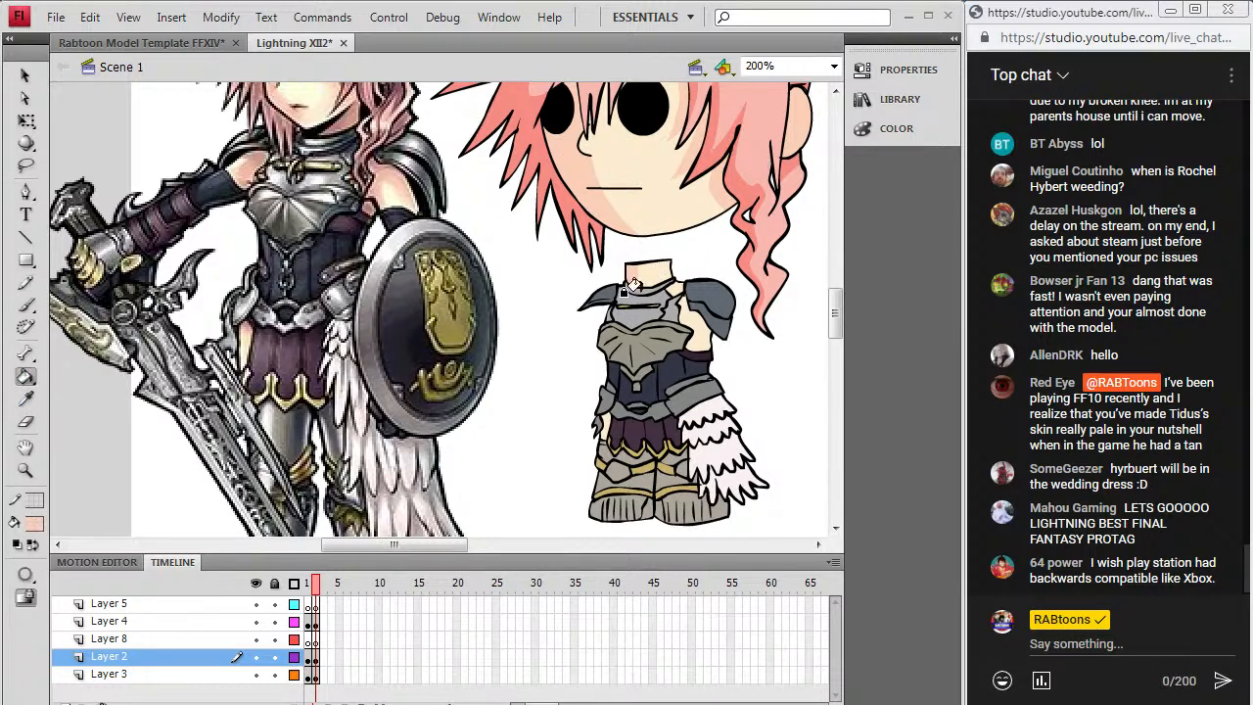
Step: Sample the collar's grey, darken it, and fill the shaded side of the collar armour
{"action": "left_click", "coordinate": [26, 399]}
{"action": "left_click", "coordinate": [675, 285]}
{"action": "left_click", "coordinate": [34, 524]}
{"action": "left_click", "coordinate": [334, 293]}
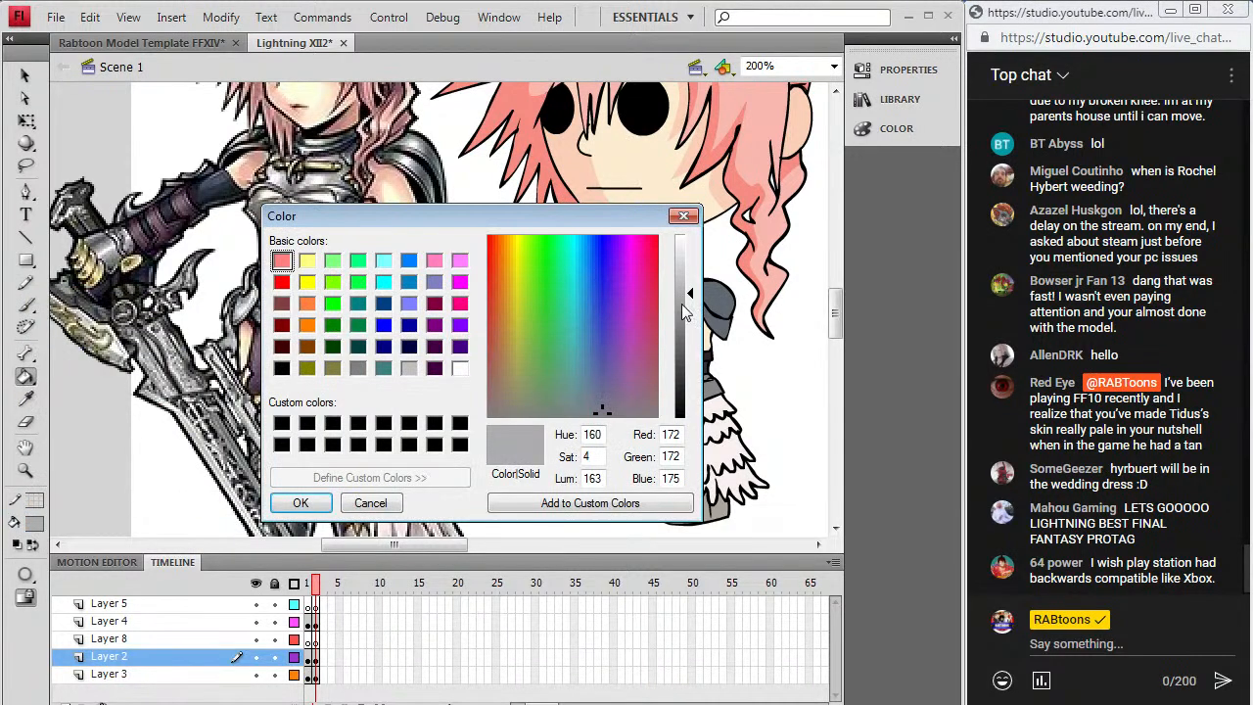
{"action": "left_click", "coordinate": [682, 311]}
{"action": "left_click", "coordinate": [305, 502]}
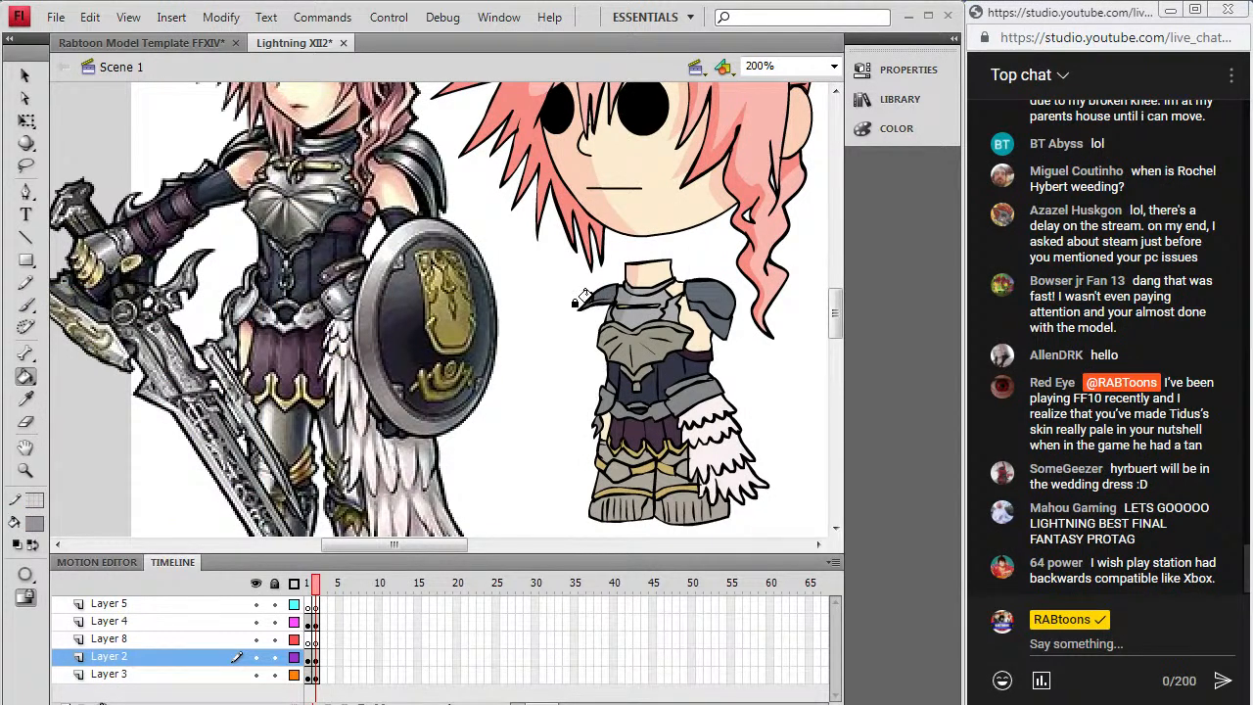
Step: Darken the breastplate's grey-brown to RGB 132, 128, 111 and fill the breastplate's shaded side
{"action": "key", "text": "i"}
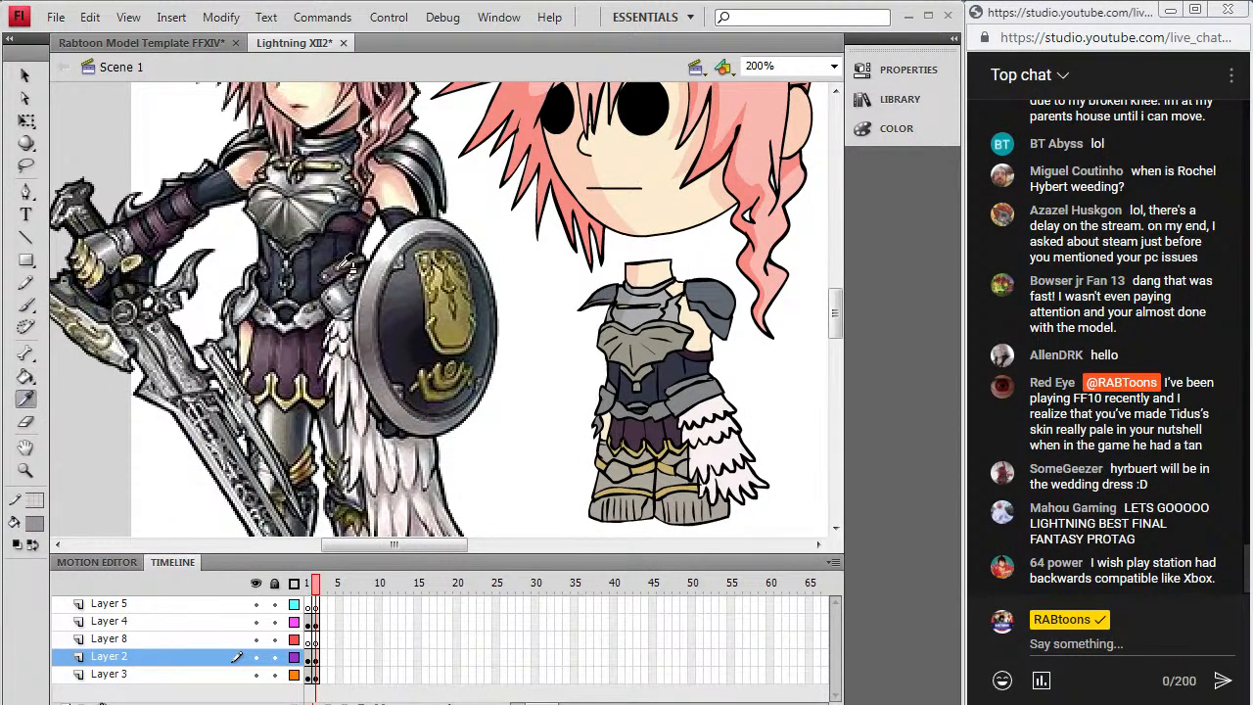
{"action": "left_click", "coordinate": [255, 287]}
{"action": "left_click", "coordinate": [34, 523]}
{"action": "left_click", "coordinate": [331, 294]}
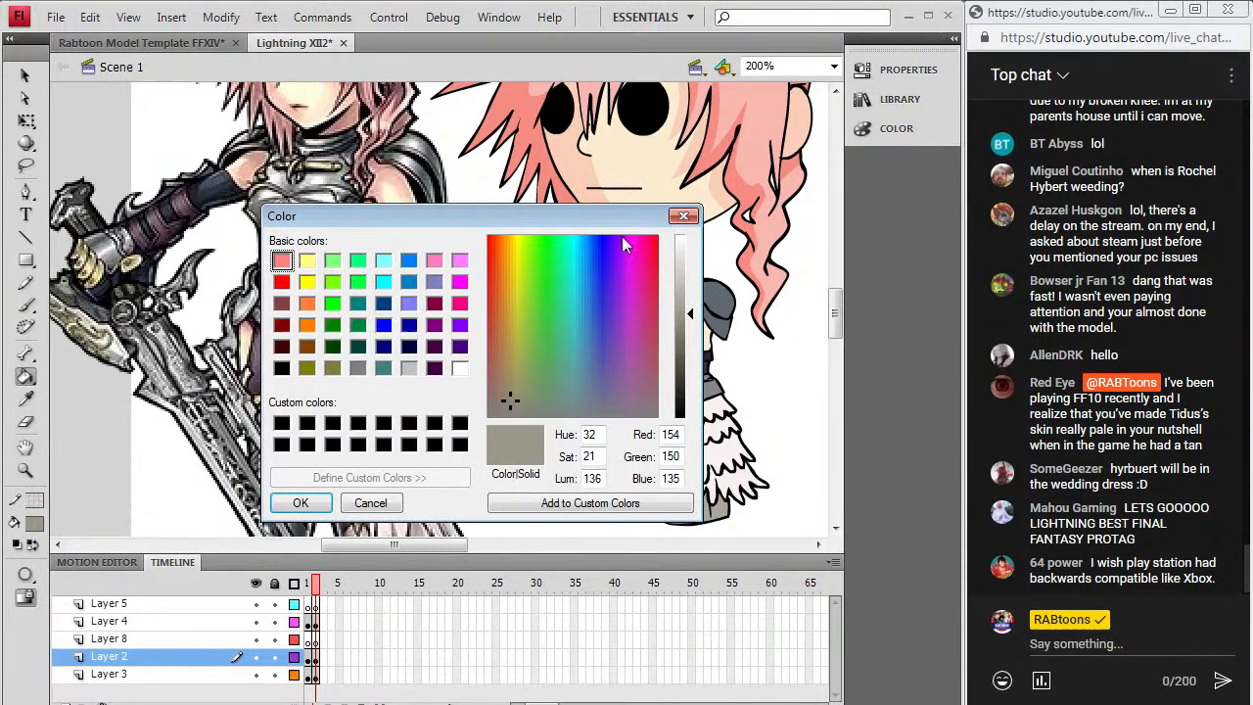
{"action": "left_click", "coordinate": [694, 331]}
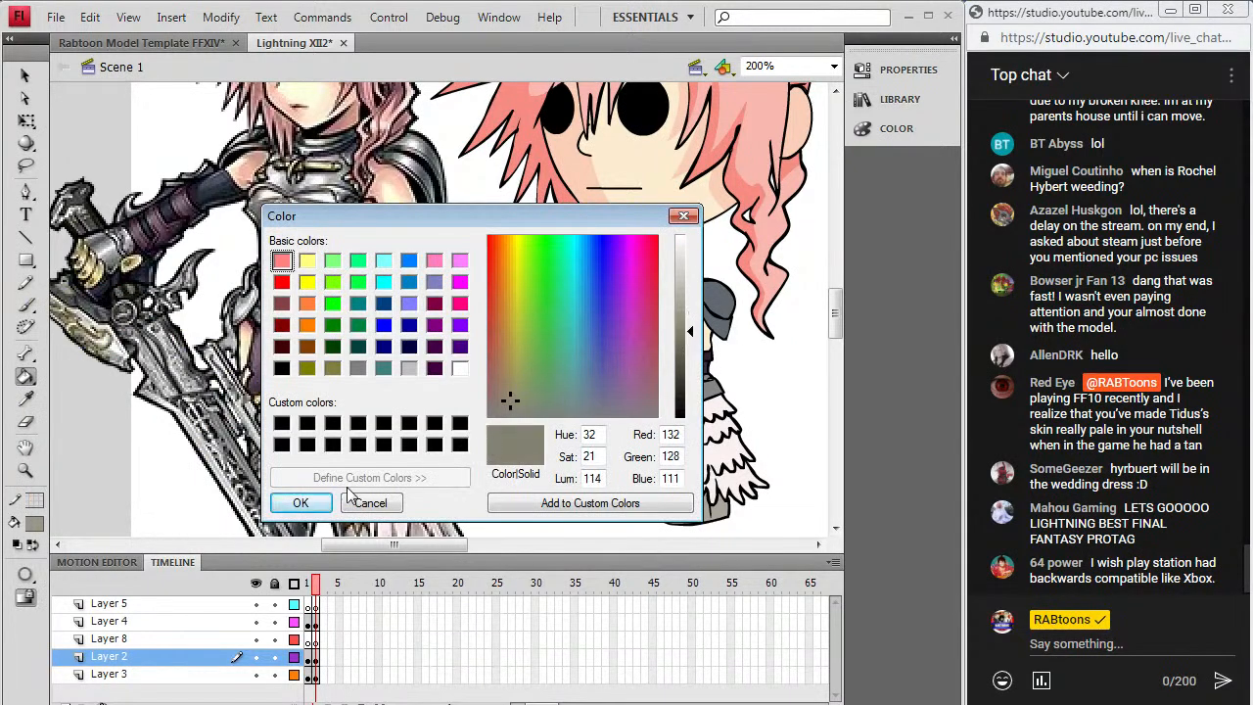
{"action": "left_click", "coordinate": [300, 502]}
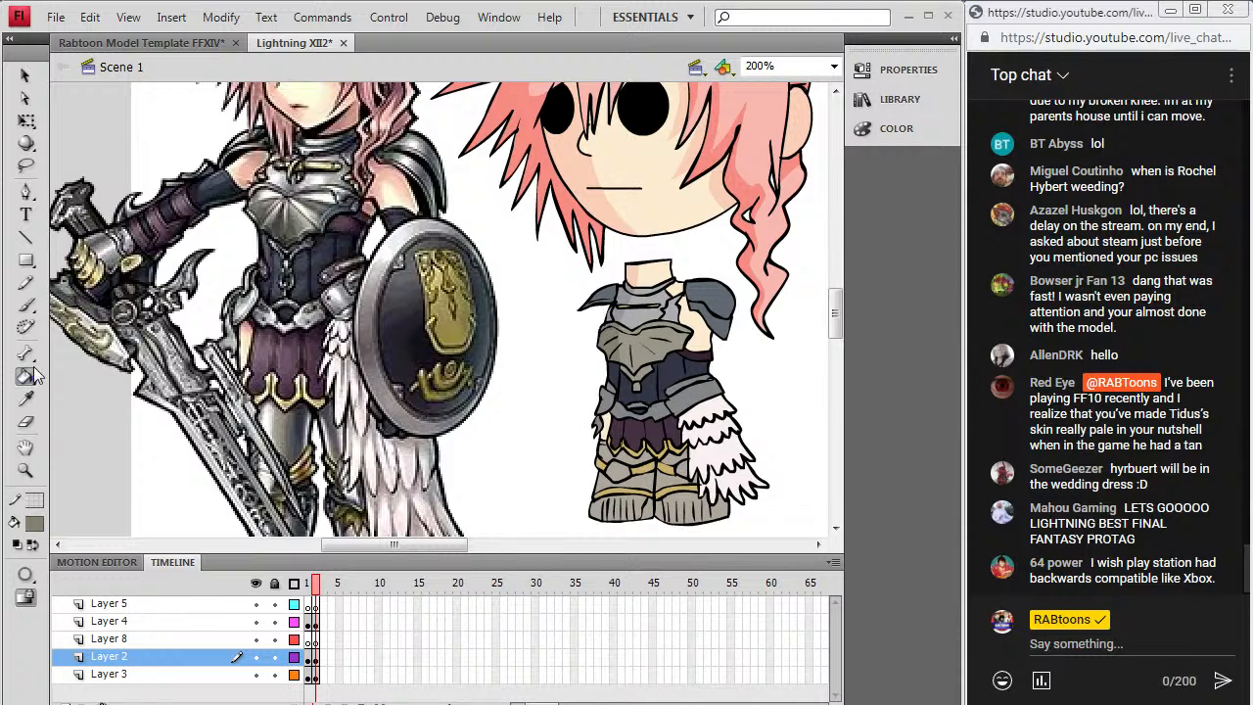
Step: Sample the corset's navy, darken it, and fill the corset's shaded side
{"action": "left_click", "coordinate": [21, 397]}
{"action": "left_click", "coordinate": [644, 389]}
{"action": "left_click", "coordinate": [34, 525]}
{"action": "left_click", "coordinate": [327, 306]}
{"action": "left_click", "coordinate": [689, 397]}
{"action": "left_click", "coordinate": [323, 503]}
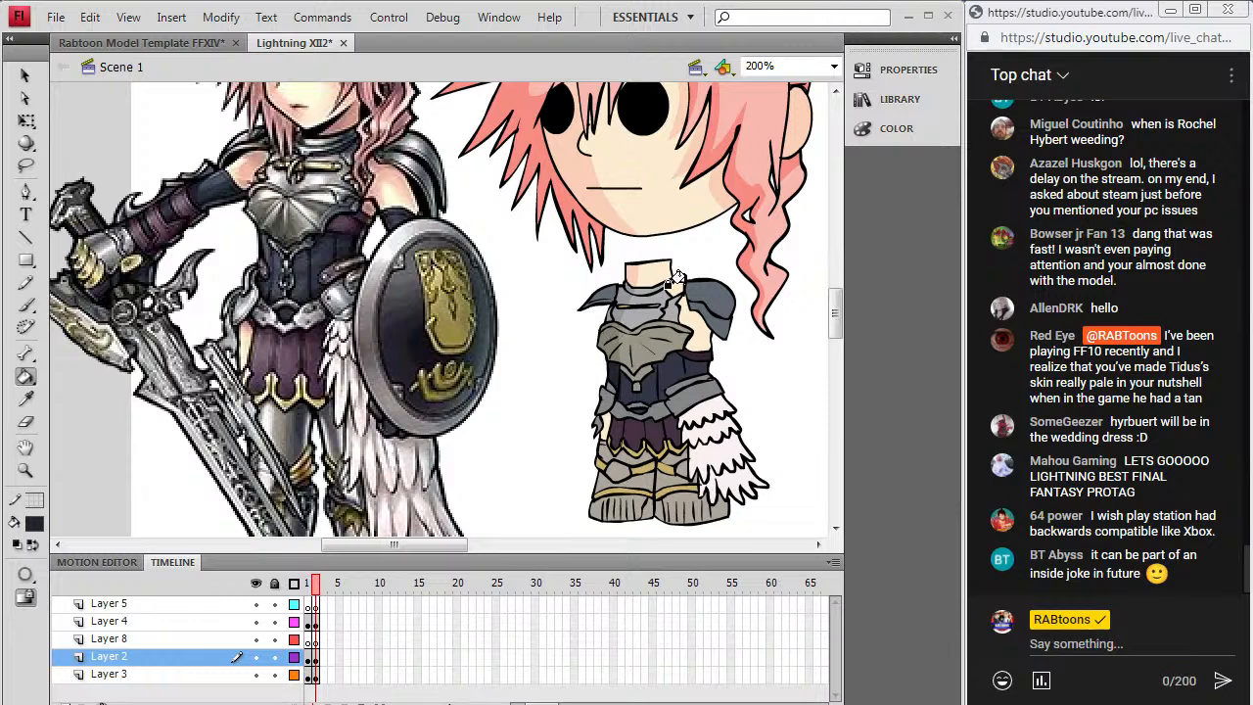
Step: Shade the hand with the face's shadow skin tone and the leg armour with the breastplate's darker grey-brown
{"action": "left_click", "coordinate": [25, 399]}
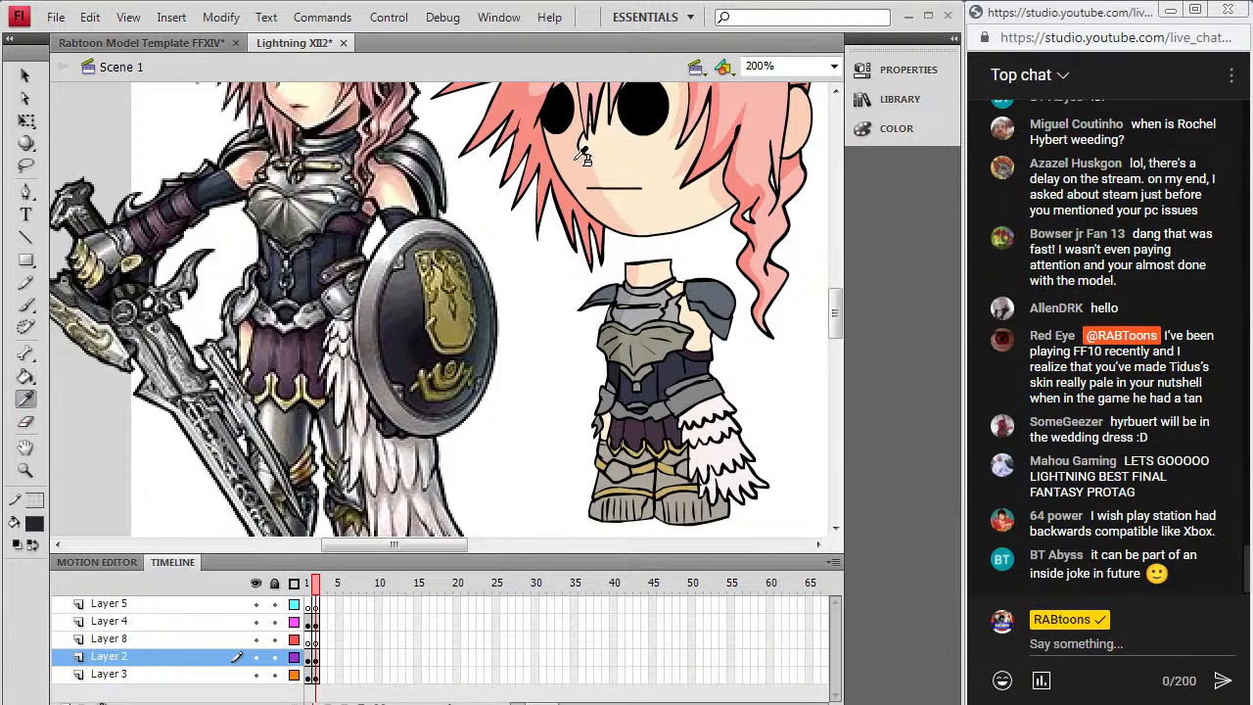
{"action": "left_click", "coordinate": [207, 279]}
{"action": "left_click", "coordinate": [599, 358]}
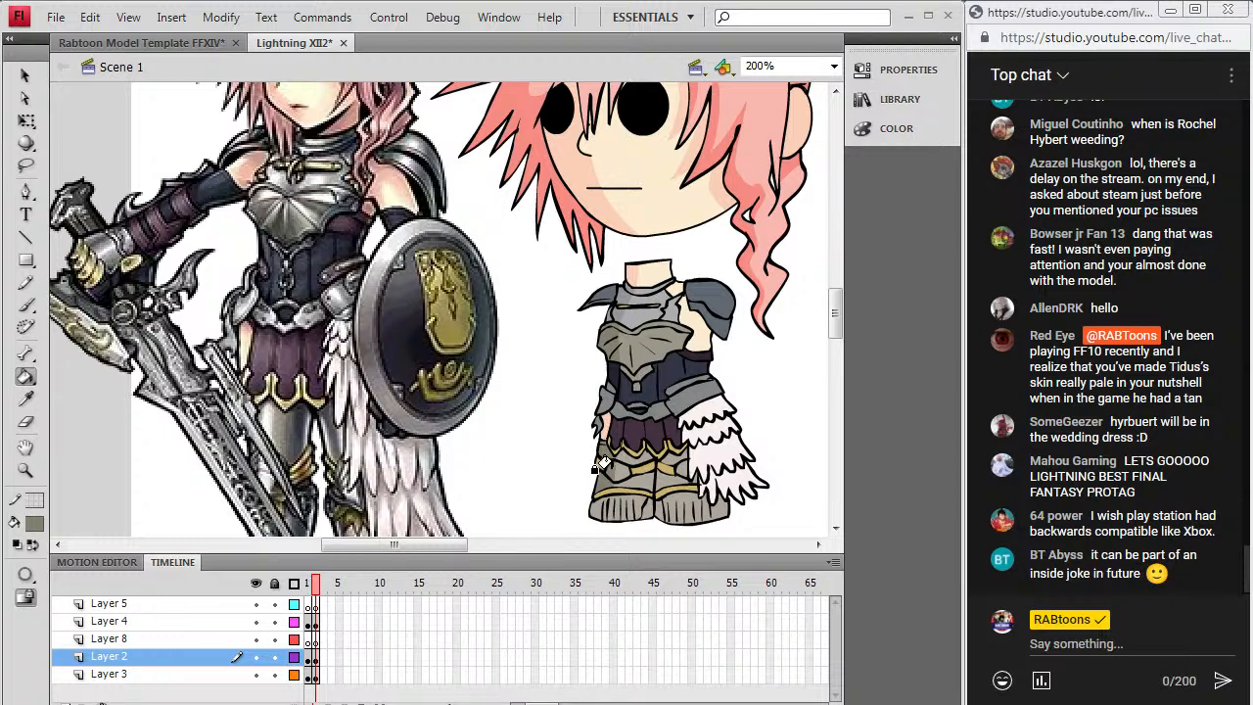
Step: Darken the leg bands' gold to RGB 188, 152, 67 and fill the shaded parts of the gold trim
{"action": "key", "text": "i"}
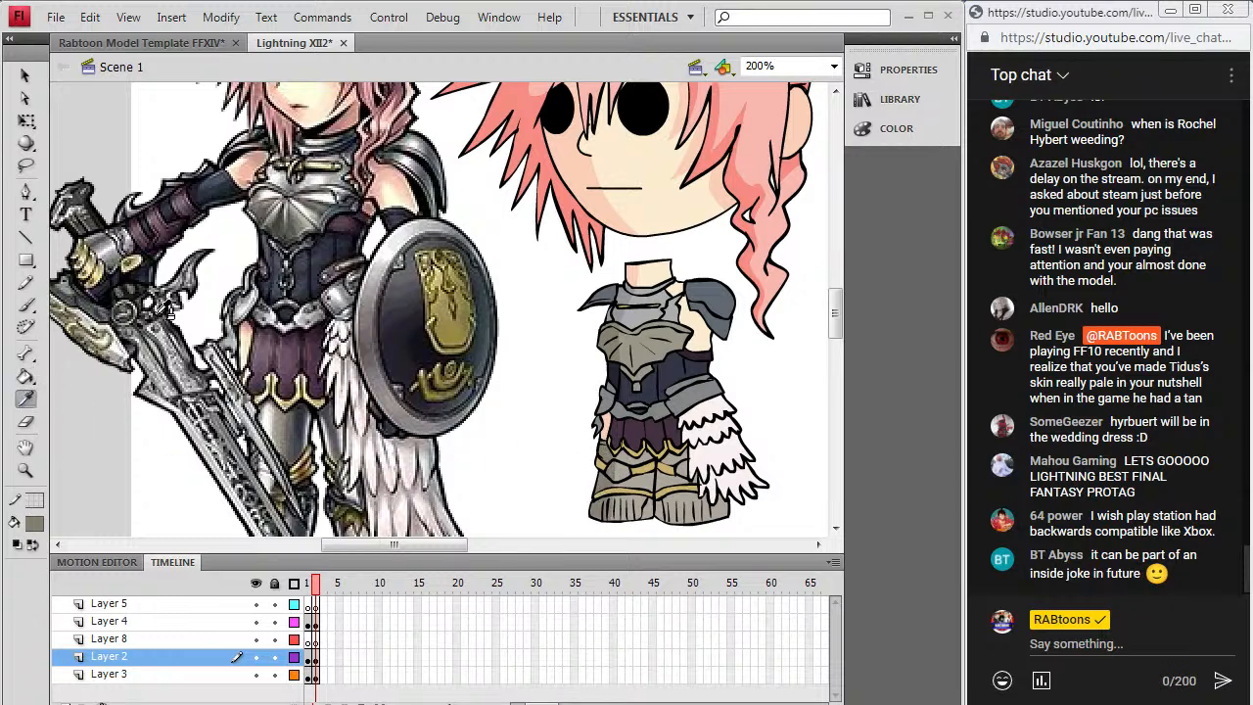
{"action": "left_click", "coordinate": [632, 488]}
{"action": "left_click", "coordinate": [39, 529]}
{"action": "left_click", "coordinate": [345, 300]}
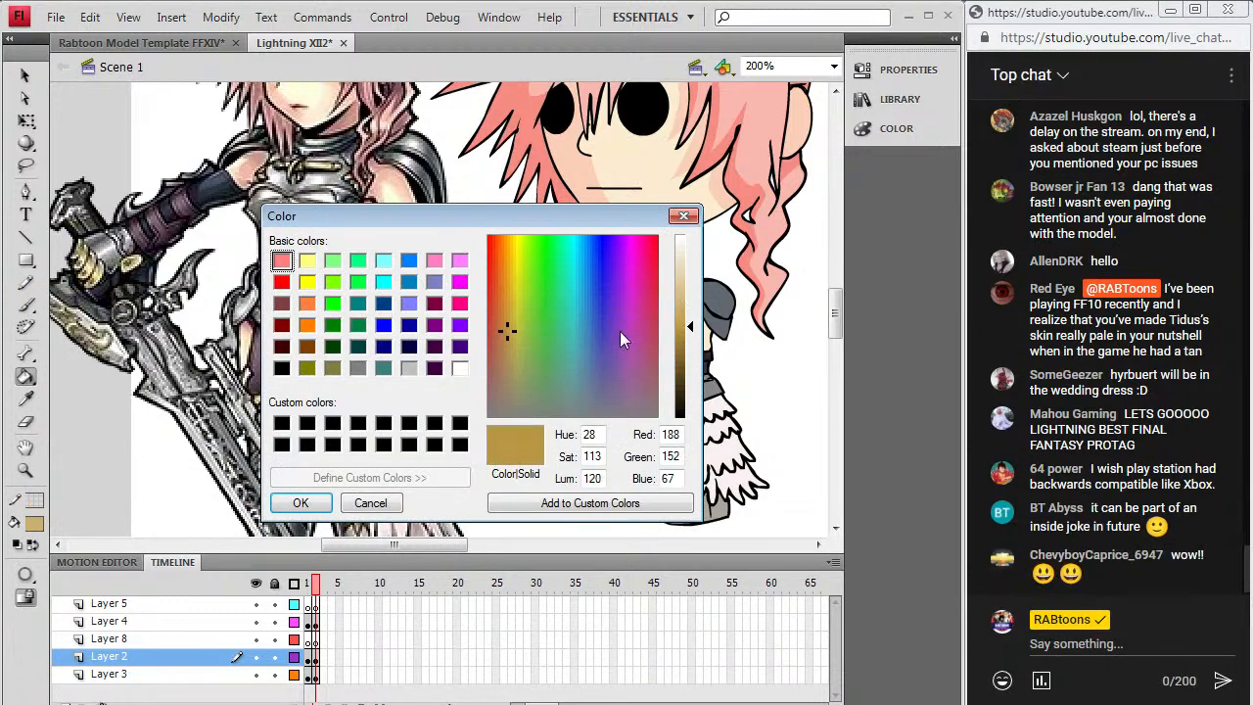
{"action": "left_click", "coordinate": [323, 502]}
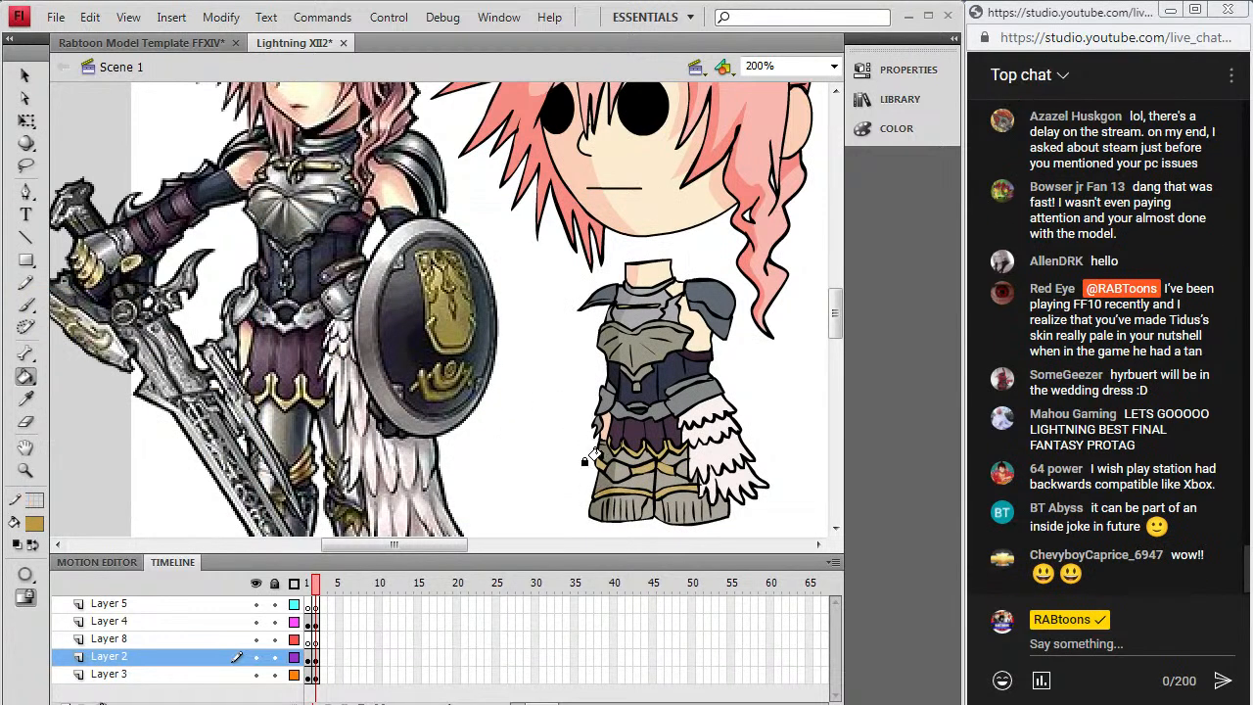
Step: Darken the forearm guard's grey to RGB 109, 112, 111, fill the shaded wrist armour, and sample the corset's dark navy shade
{"action": "left_click", "coordinate": [26, 399]}
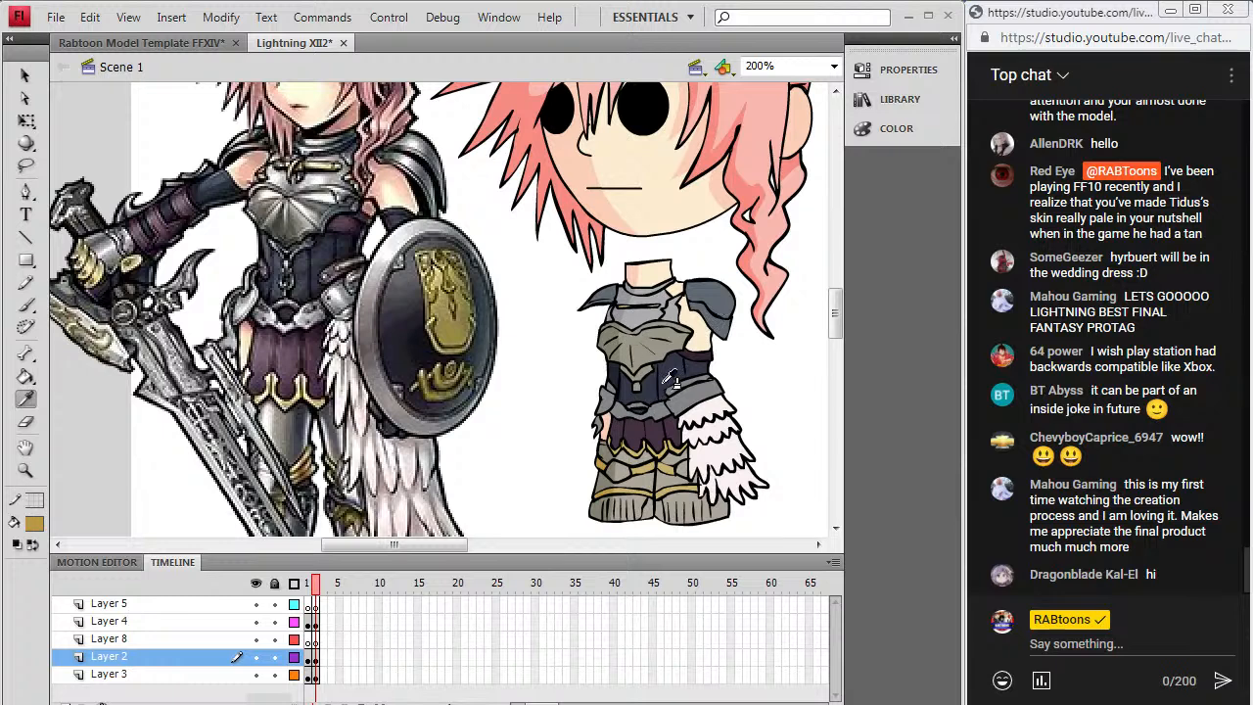
{"action": "left_click", "coordinate": [688, 396]}
{"action": "left_click", "coordinate": [34, 525]}
{"action": "left_click", "coordinate": [338, 304]}
{"action": "left_click", "coordinate": [685, 339]}
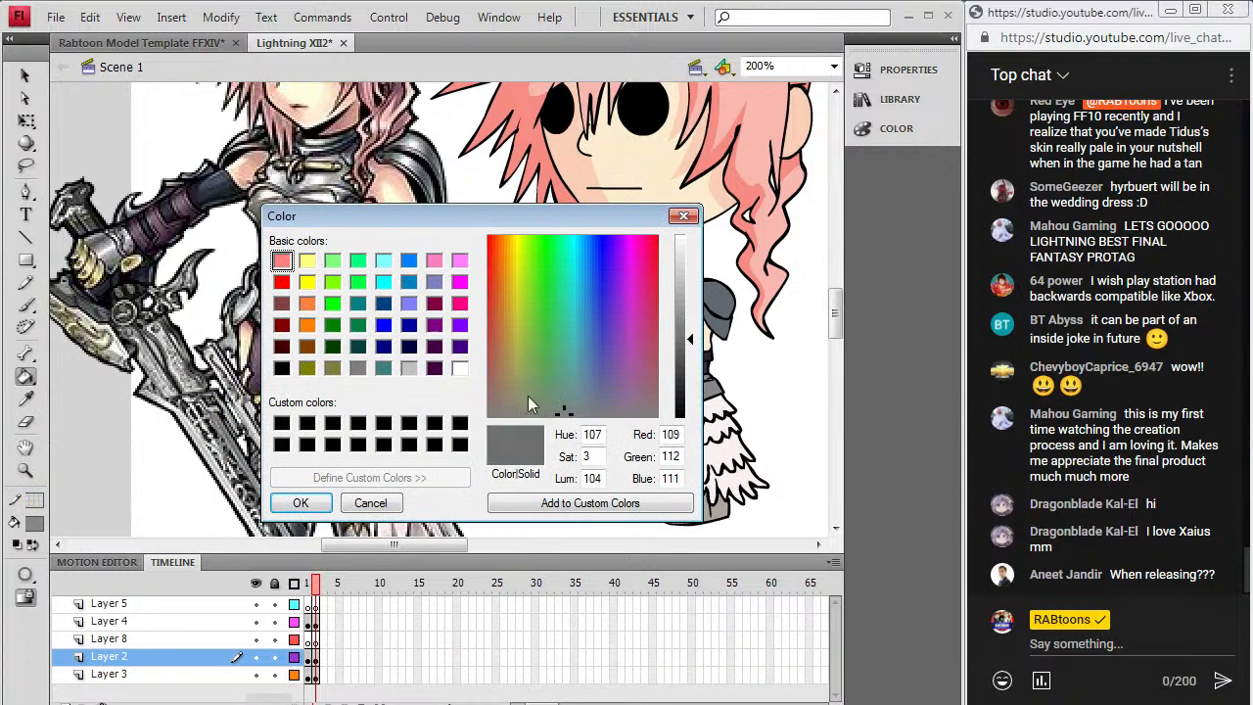
{"action": "left_click", "coordinate": [316, 500]}
{"action": "left_click", "coordinate": [608, 395]}
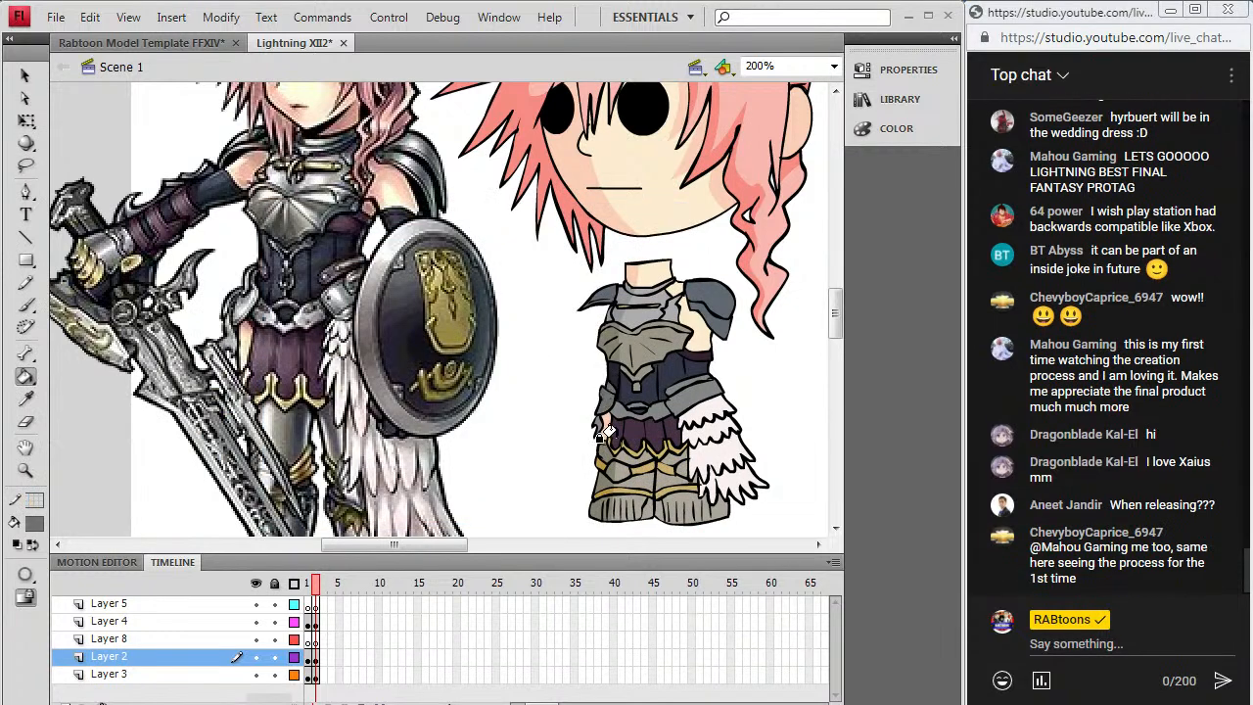
{"action": "key", "text": "i"}
{"action": "left_click", "coordinate": [626, 369]}
Step: Draw a transparent pencil shading boundary on Layer 2 down through the white feathers below the forearm guard
{"action": "left_click", "coordinate": [25, 282]}
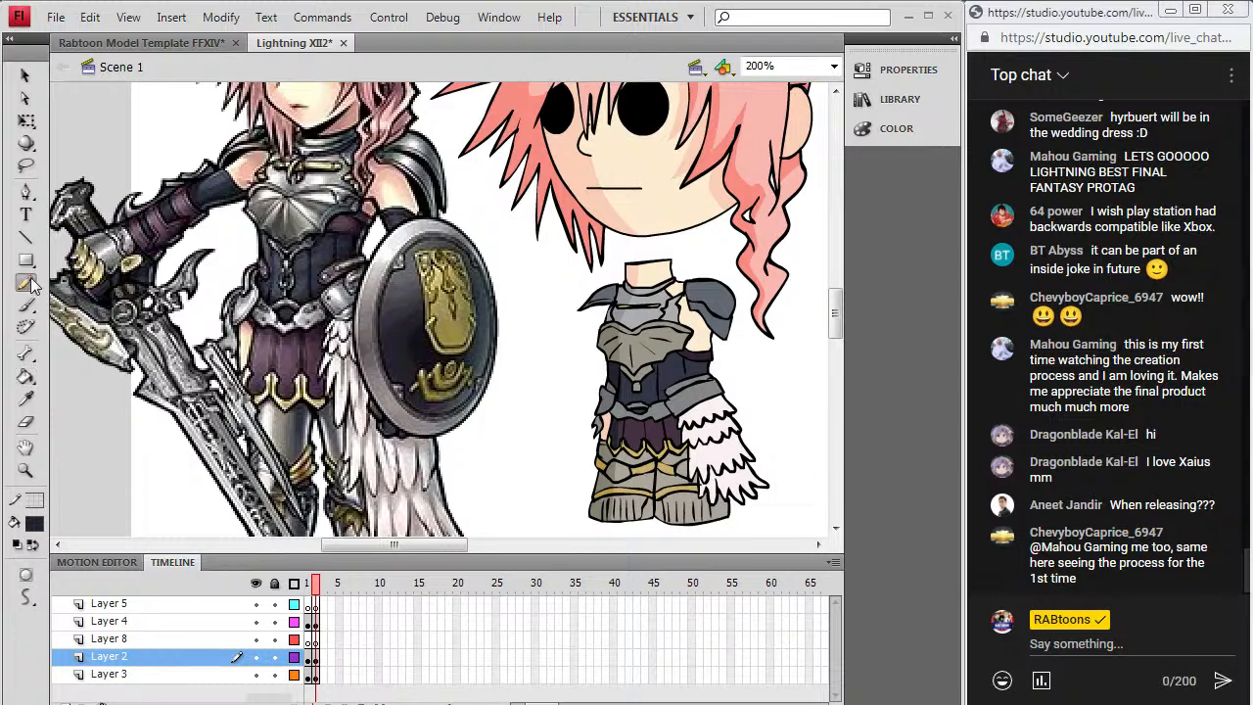
{"action": "left_click", "coordinate": [236, 657]}
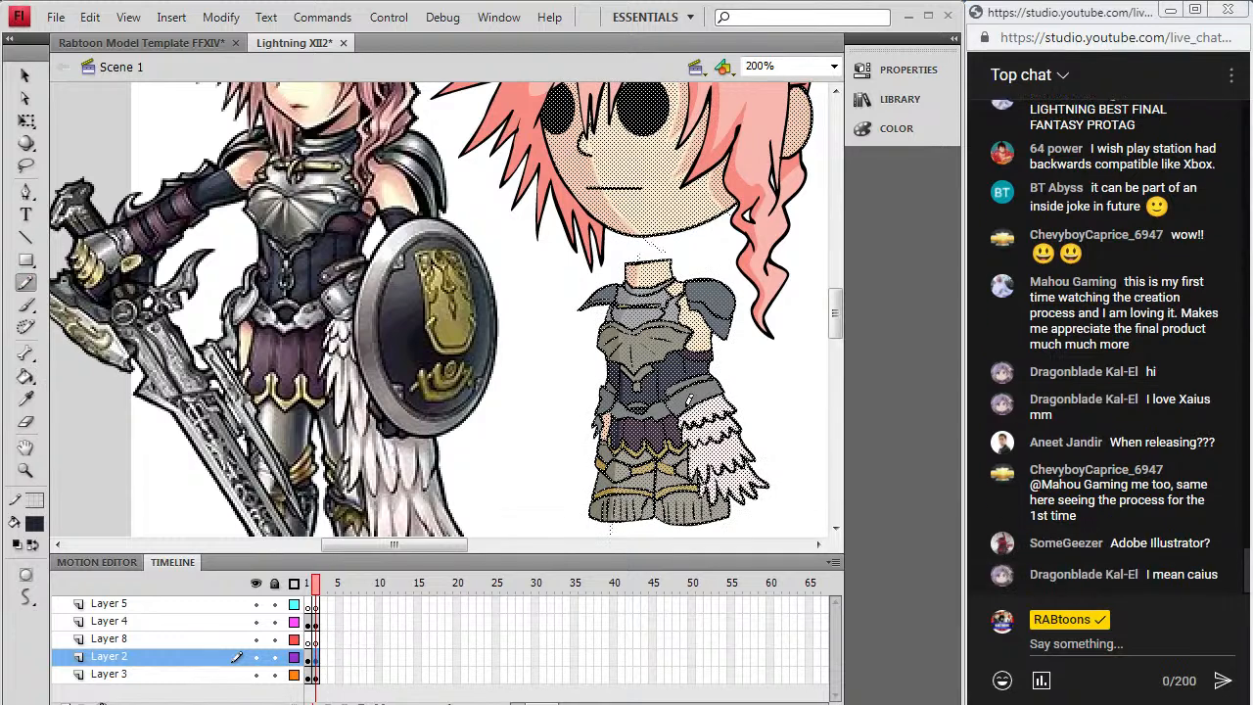
{"action": "left_click_drag", "start_coordinate": [696, 398], "coordinate": [697, 394]}
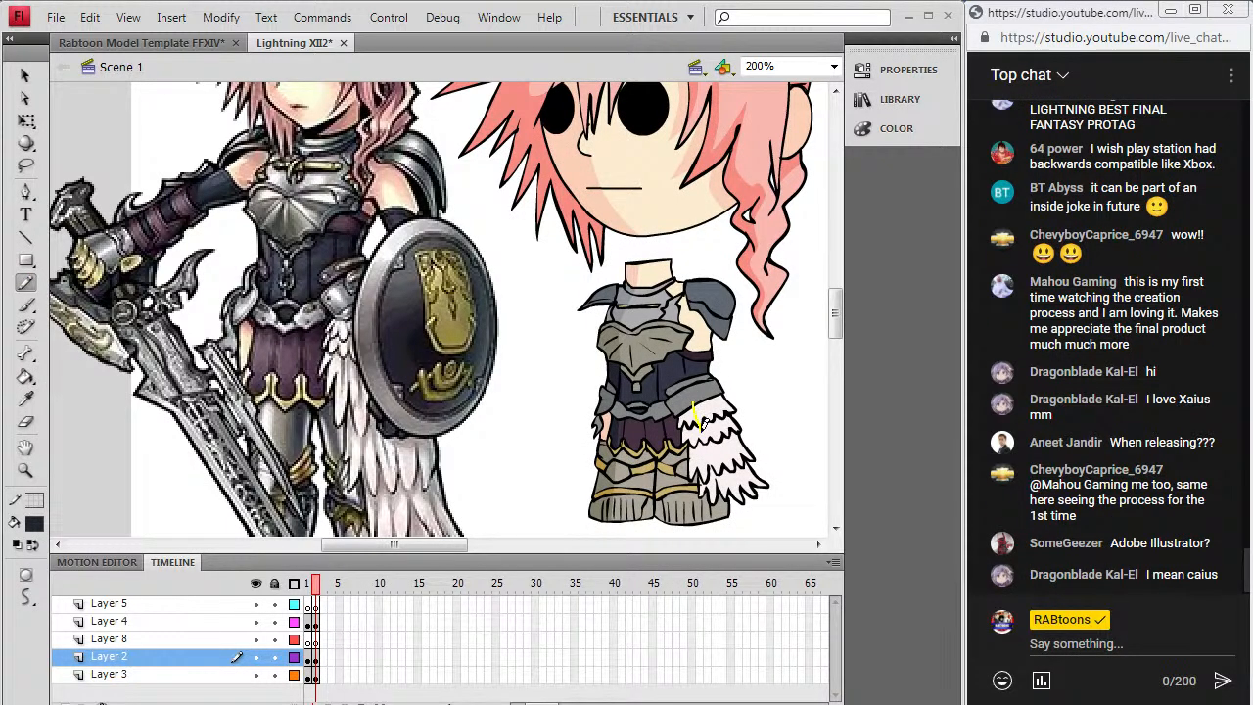
{"action": "left_click_drag", "start_coordinate": [710, 459], "coordinate": [723, 498]}
Step: Fill the shaded side of the feathers with light grey and brush the same grey onto the lower feathers
{"action": "left_click", "coordinate": [26, 400]}
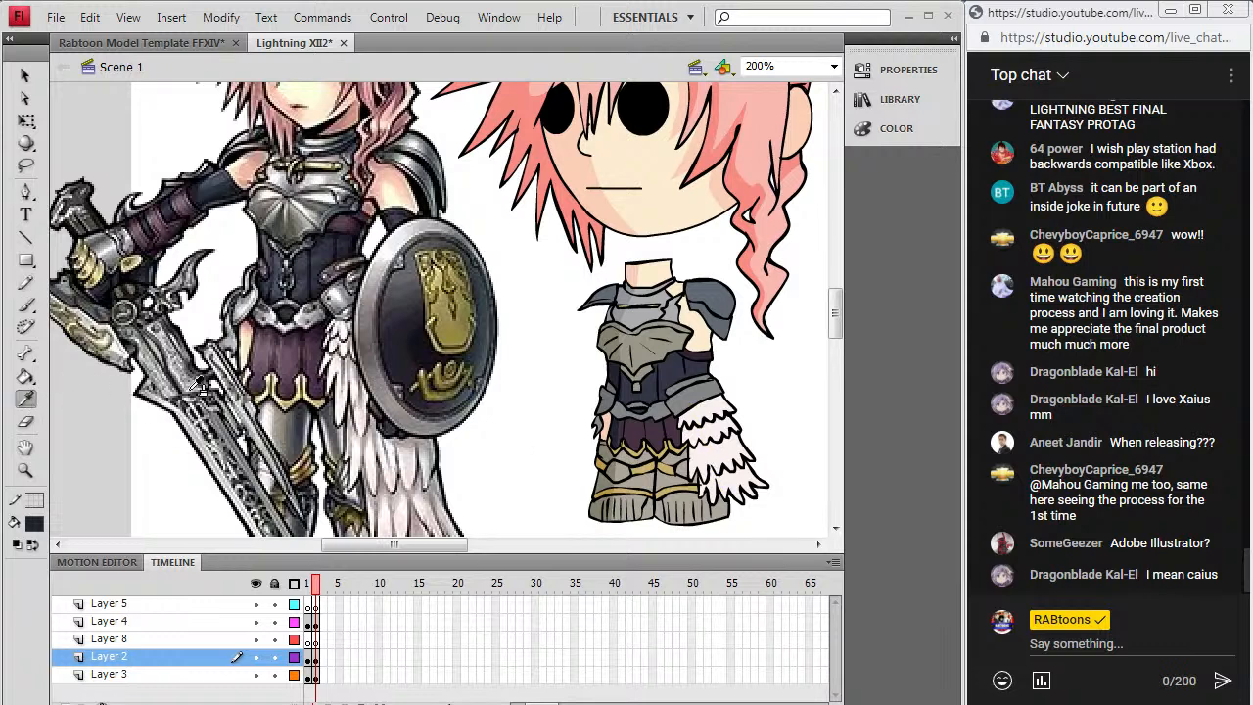
{"action": "left_click", "coordinate": [35, 524]}
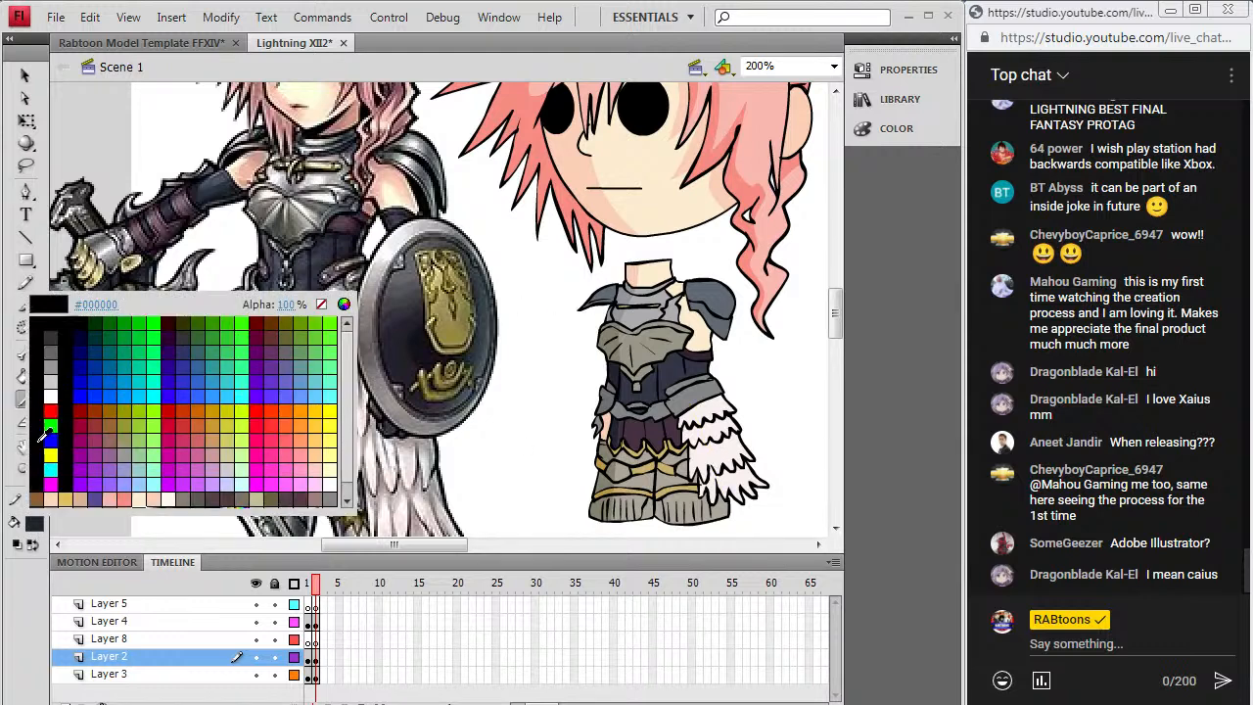
{"action": "left_click", "coordinate": [52, 385]}
{"action": "left_click", "coordinate": [25, 376]}
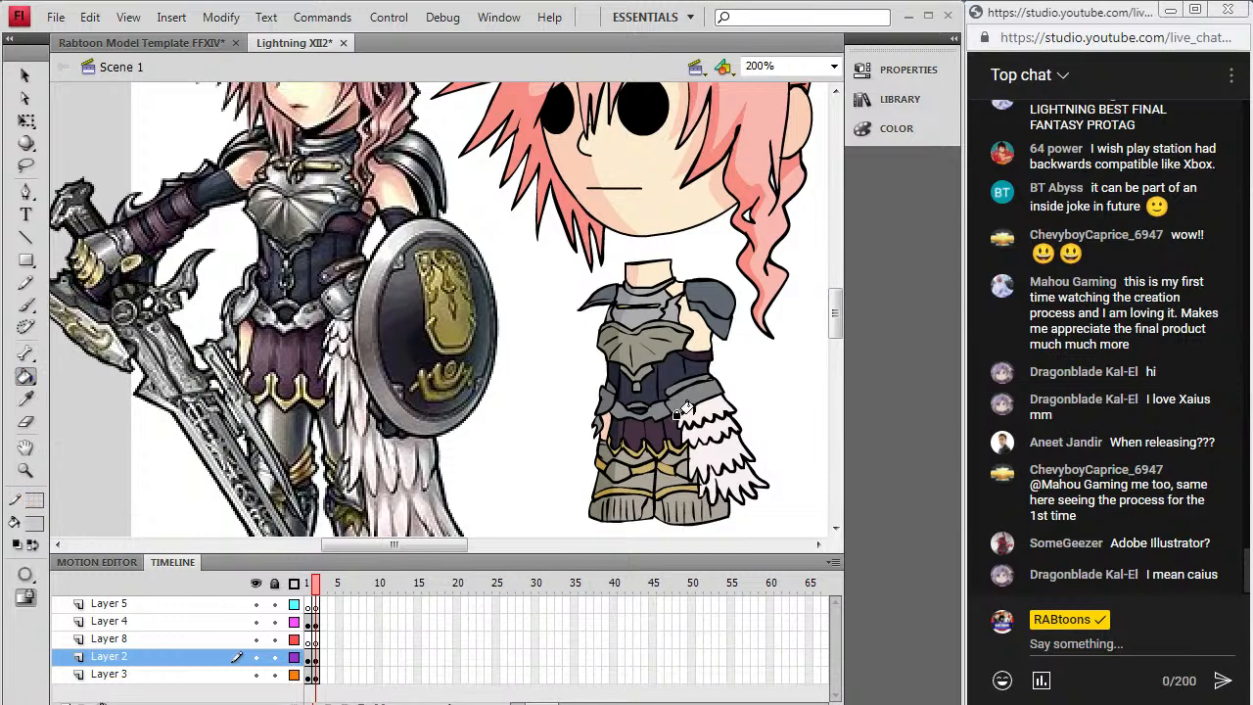
{"action": "left_click", "coordinate": [684, 456]}
{"action": "key", "text": "b"}
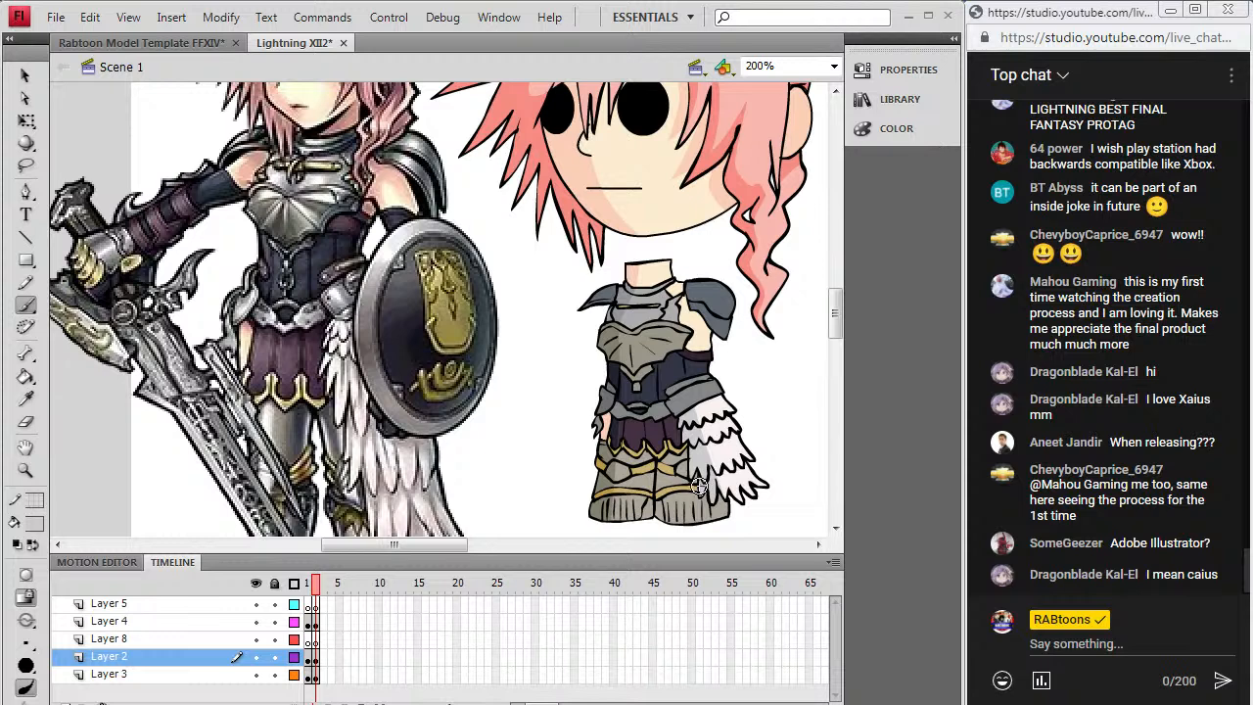
{"action": "left_click", "coordinate": [315, 659]}
{"action": "left_click_drag", "start_coordinate": [703, 476], "coordinate": [706, 492]}
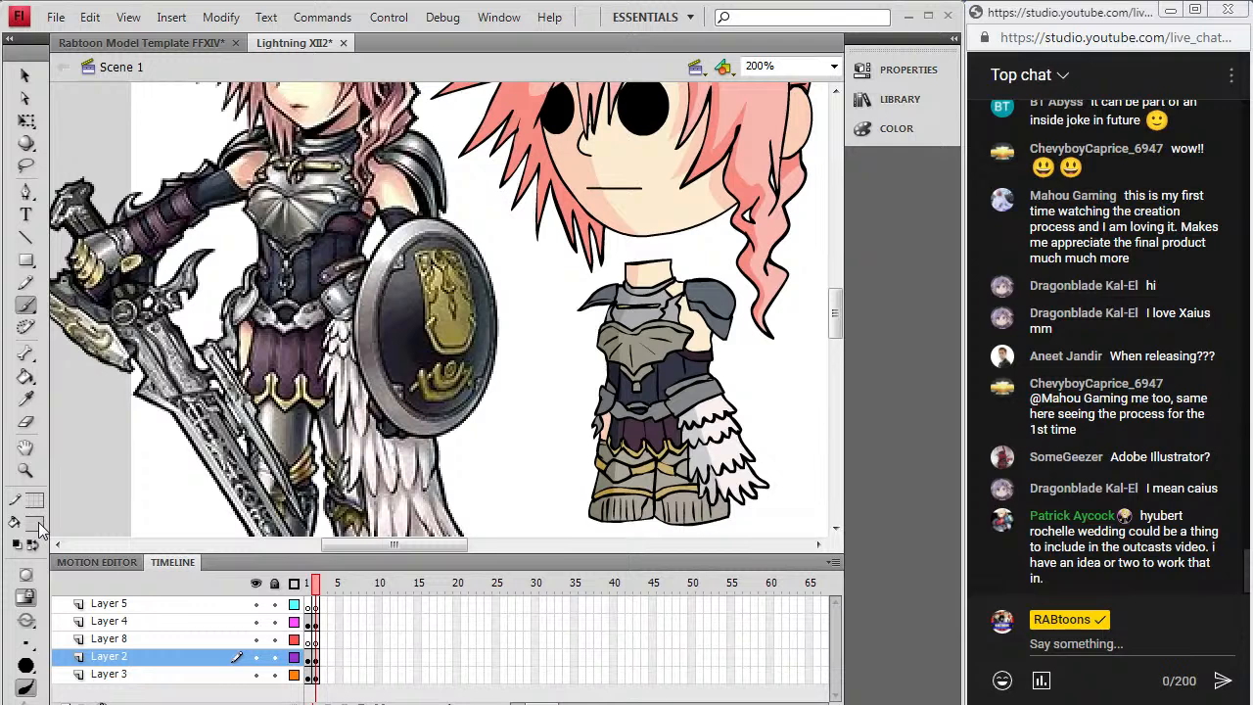
Step: Sample the shoulder plate's blue-grey and adjust it as a custom fill colour for shading the upper armour
{"action": "key", "text": "i"}
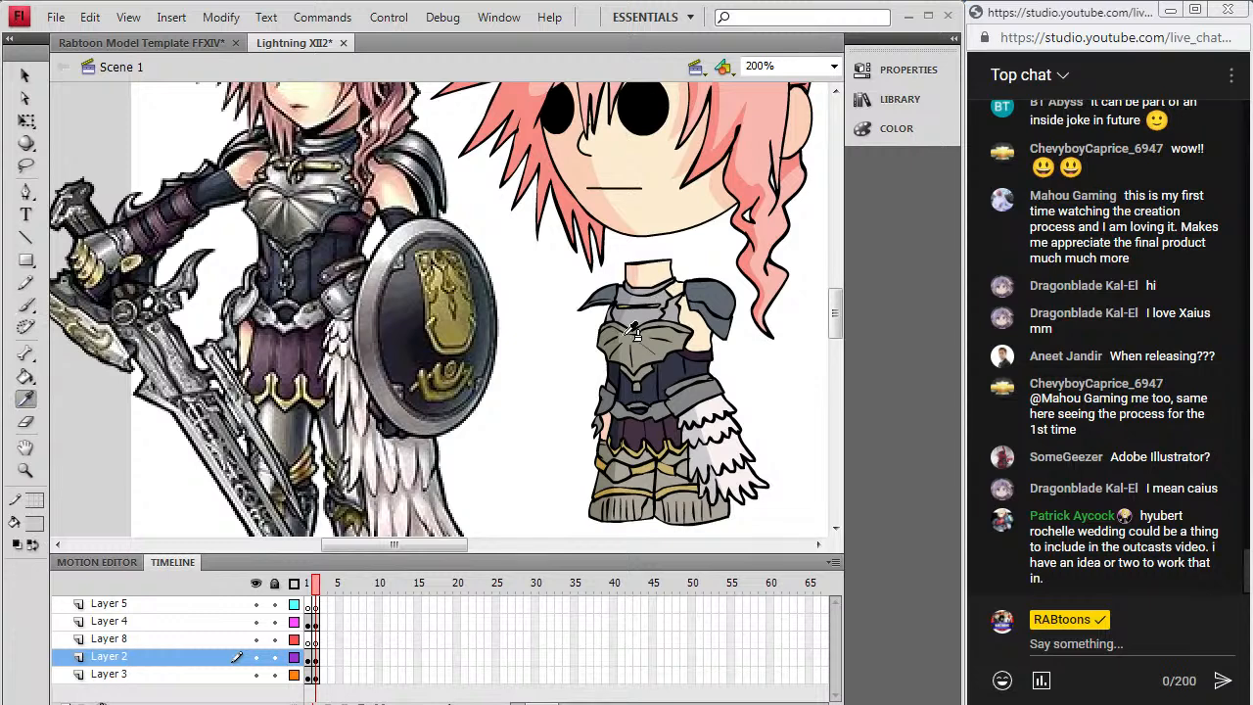
{"action": "left_click", "coordinate": [599, 290]}
{"action": "left_click", "coordinate": [29, 532]}
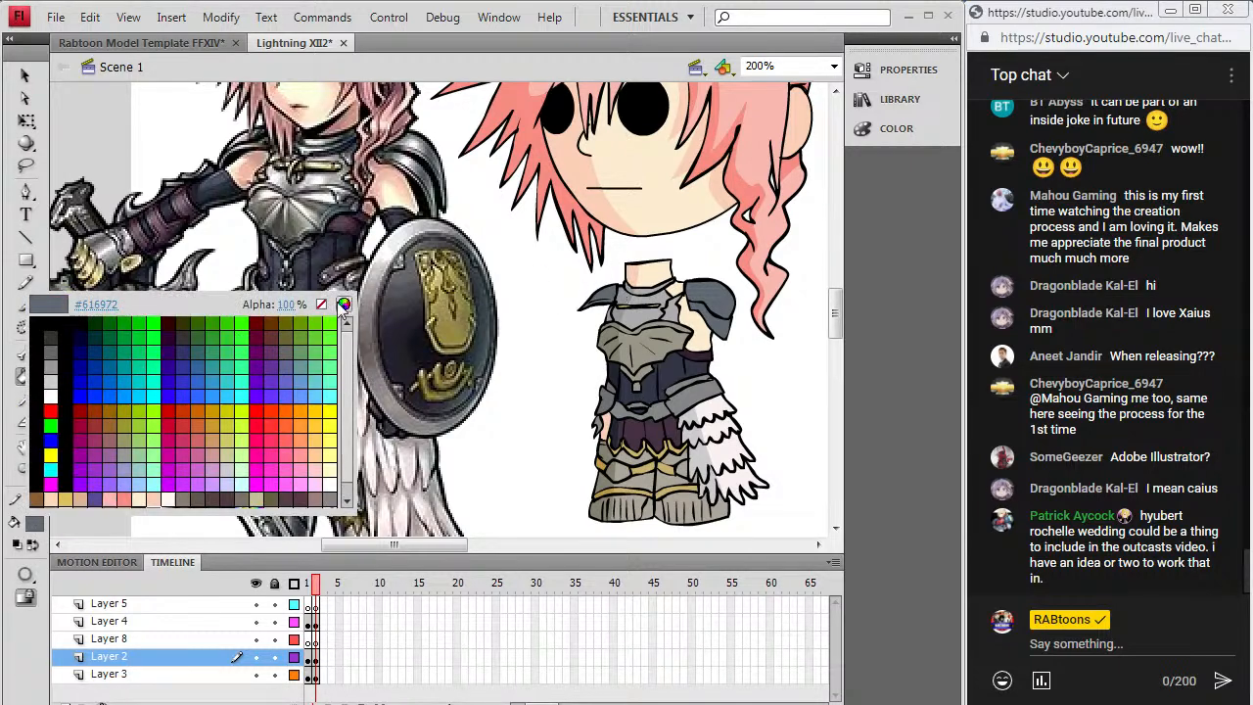
{"action": "left_click", "coordinate": [332, 302]}
{"action": "left_click", "coordinate": [320, 499]}
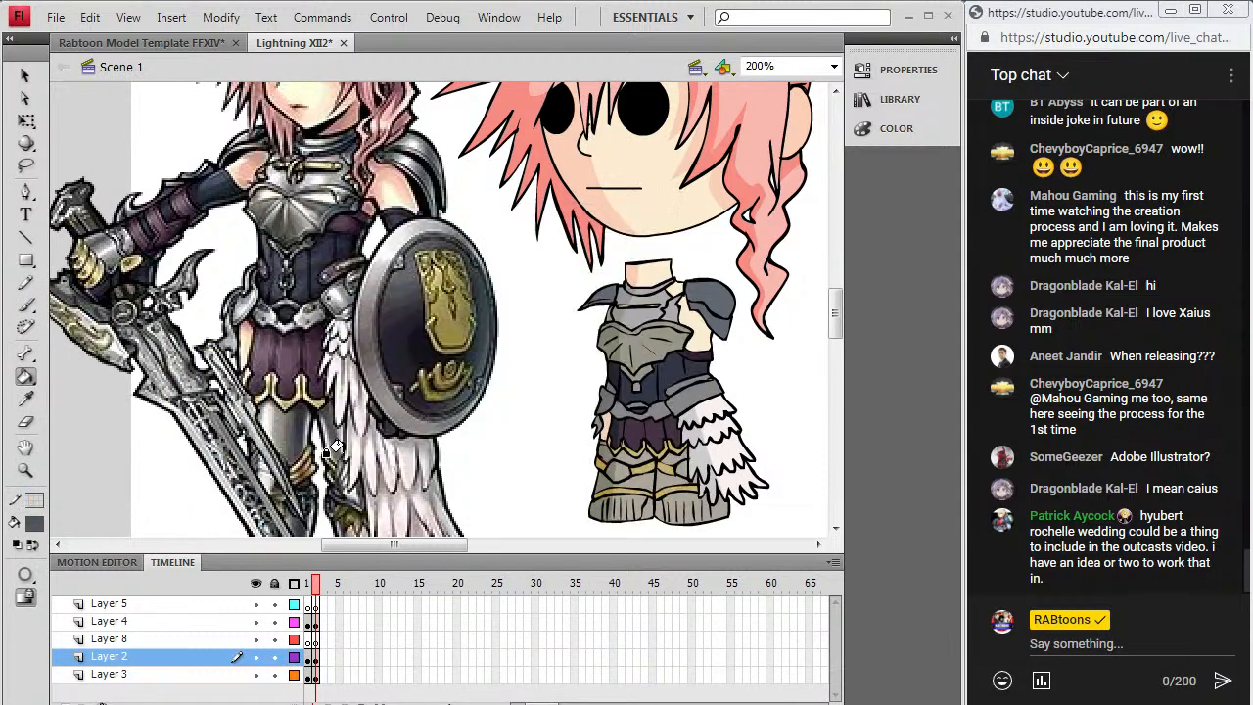
{"action": "left_click", "coordinate": [26, 83]}
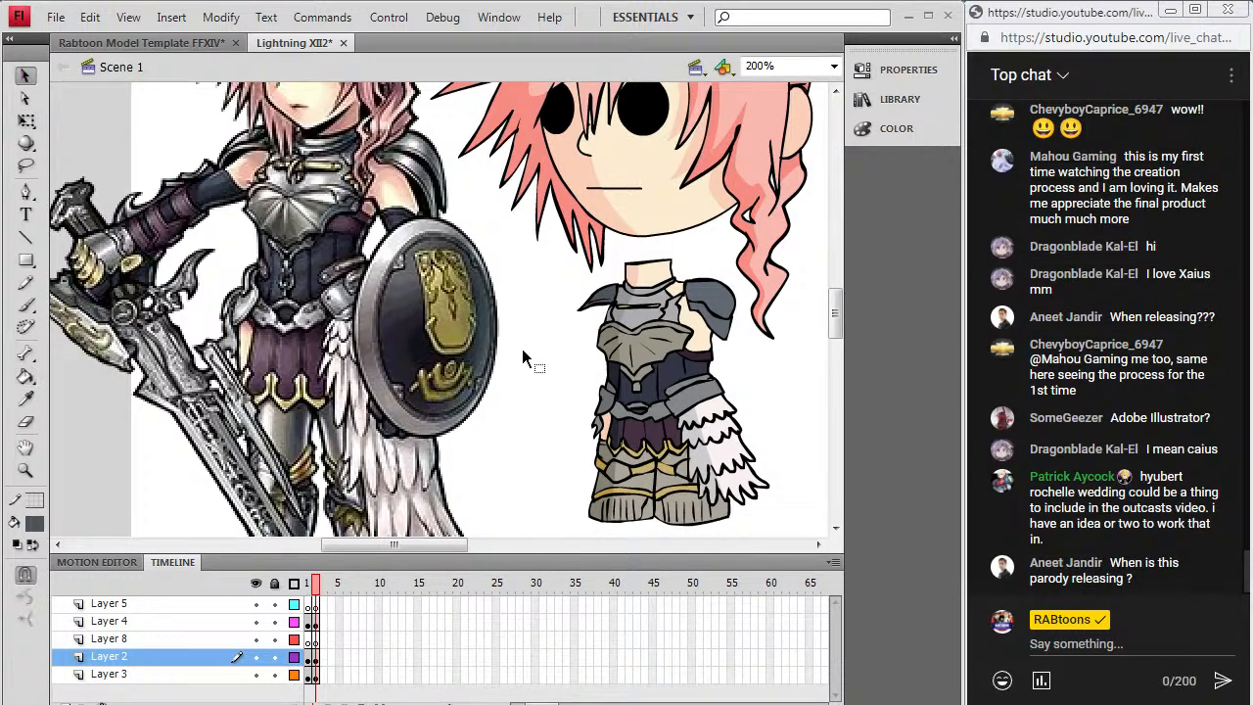
{"action": "key", "text": "k"}
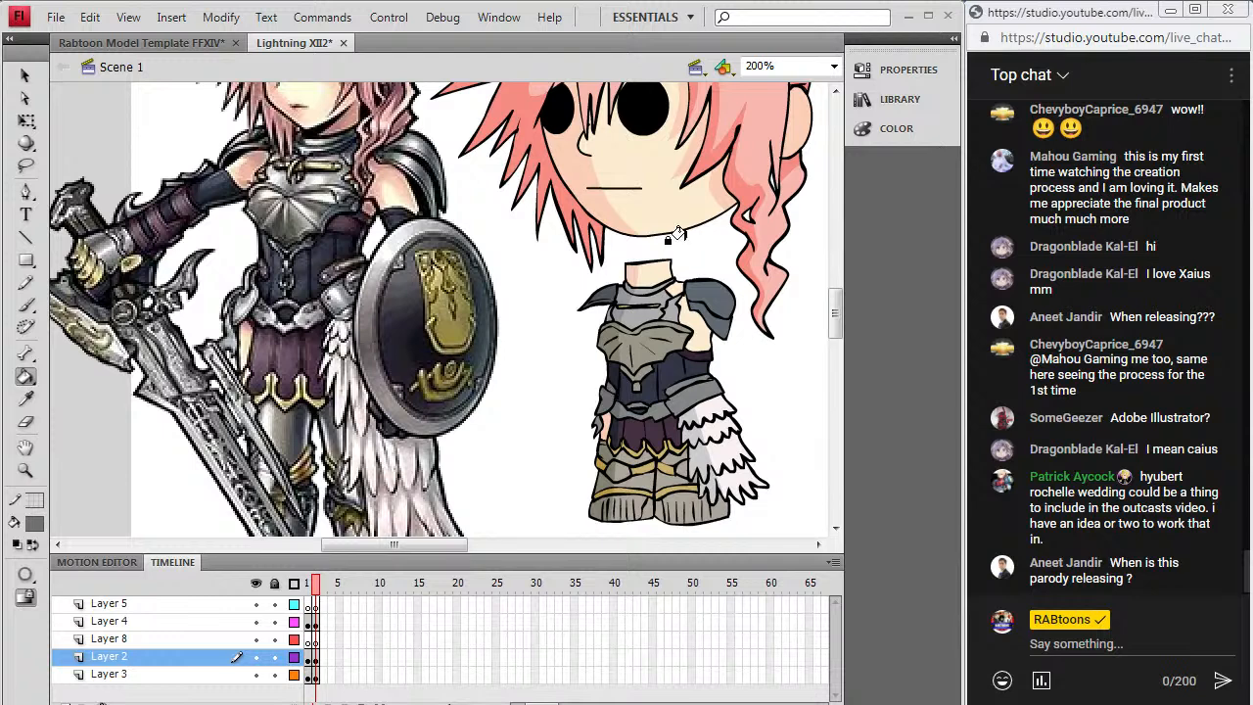
{"action": "left_click", "coordinate": [25, 84]}
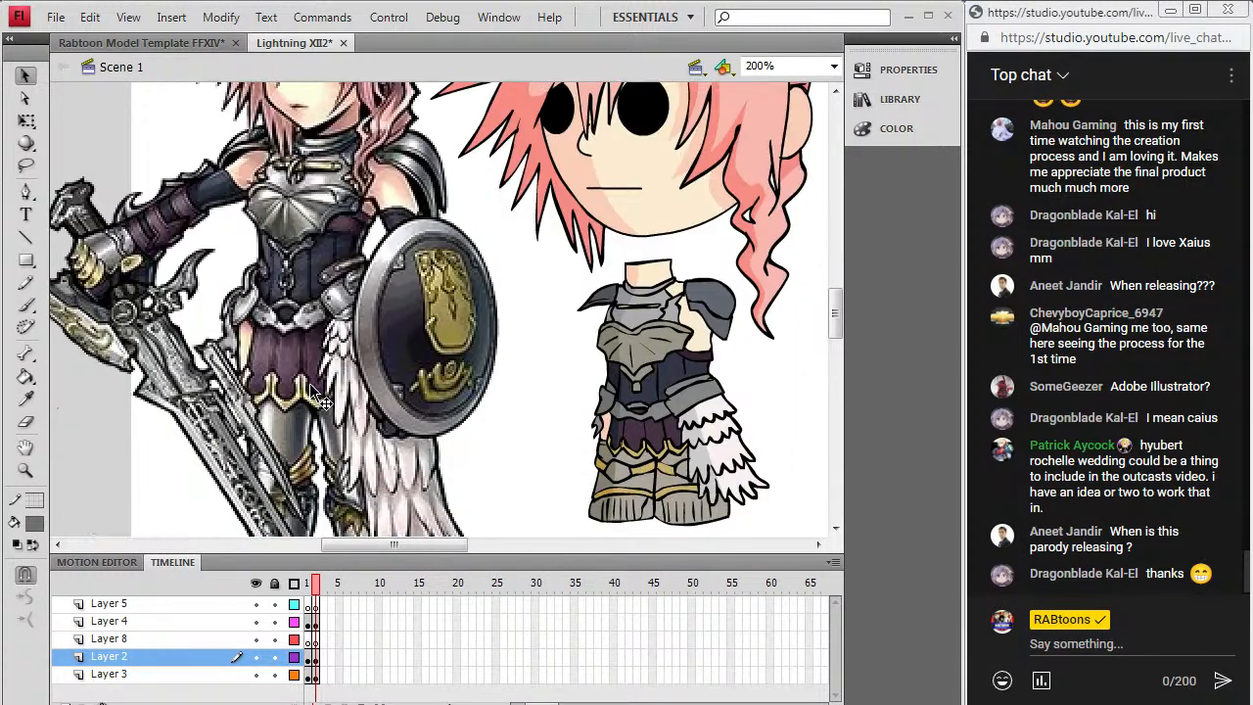
Step: Cut the Opera Omnia reference image out of Layer 3
{"action": "scroll", "coordinate": [313, 391], "scroll_direction": "down", "scroll_amount": 3}
{"action": "scroll", "coordinate": [318, 405], "scroll_direction": "up", "scroll_amount": 3}
{"action": "scroll", "coordinate": [320, 407], "scroll_direction": "up", "scroll_amount": 2}
{"action": "right_click", "coordinate": [317, 228]}
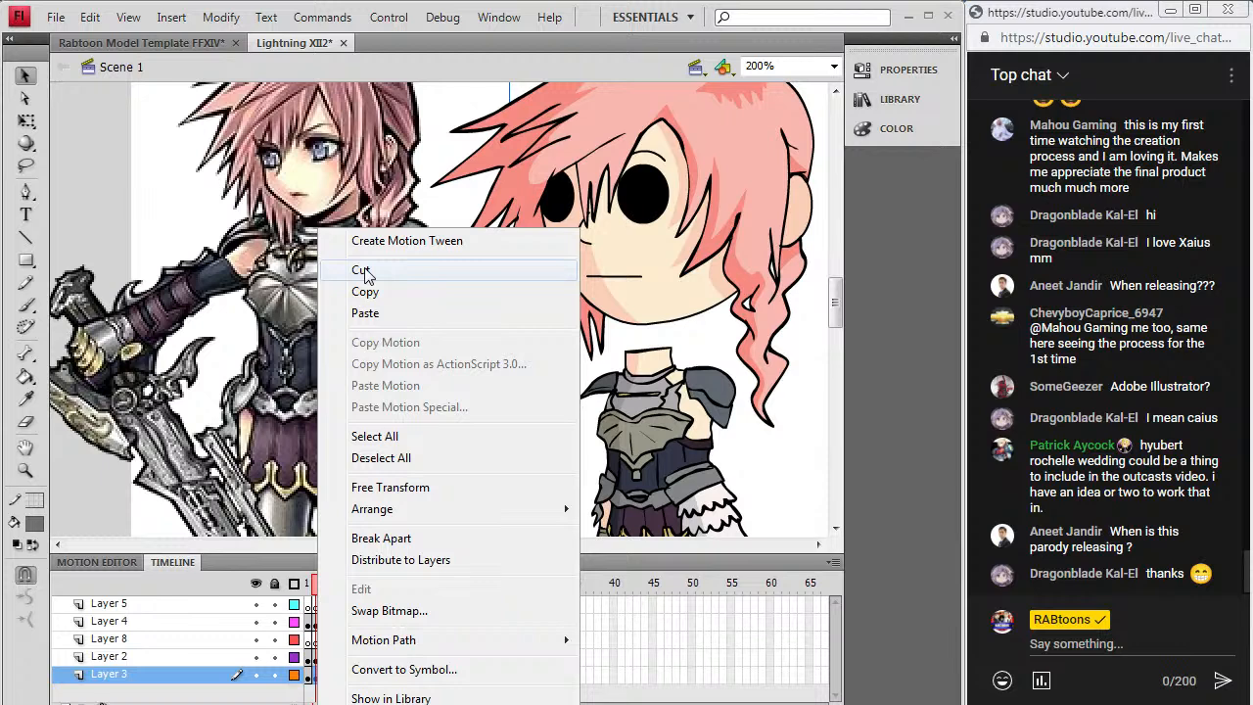
{"action": "left_click", "coordinate": [364, 271]}
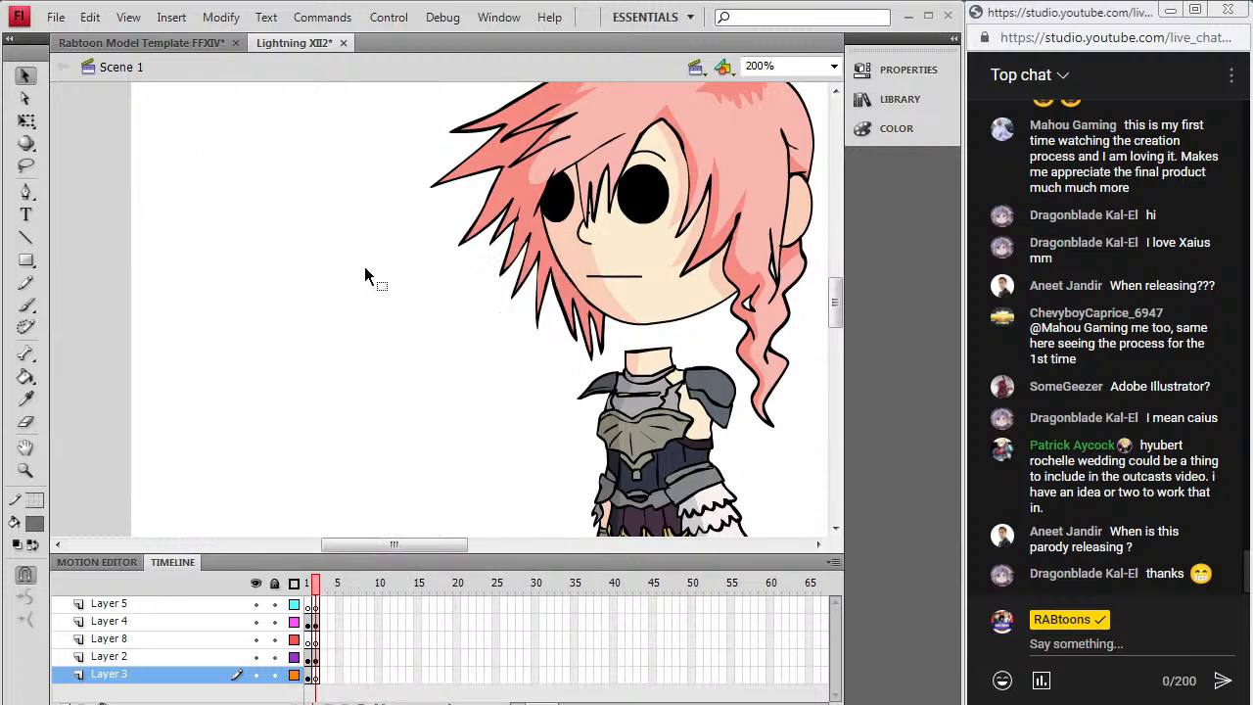
{"action": "left_click", "coordinate": [95, 26]}
{"action": "left_click", "coordinate": [87, 39]}
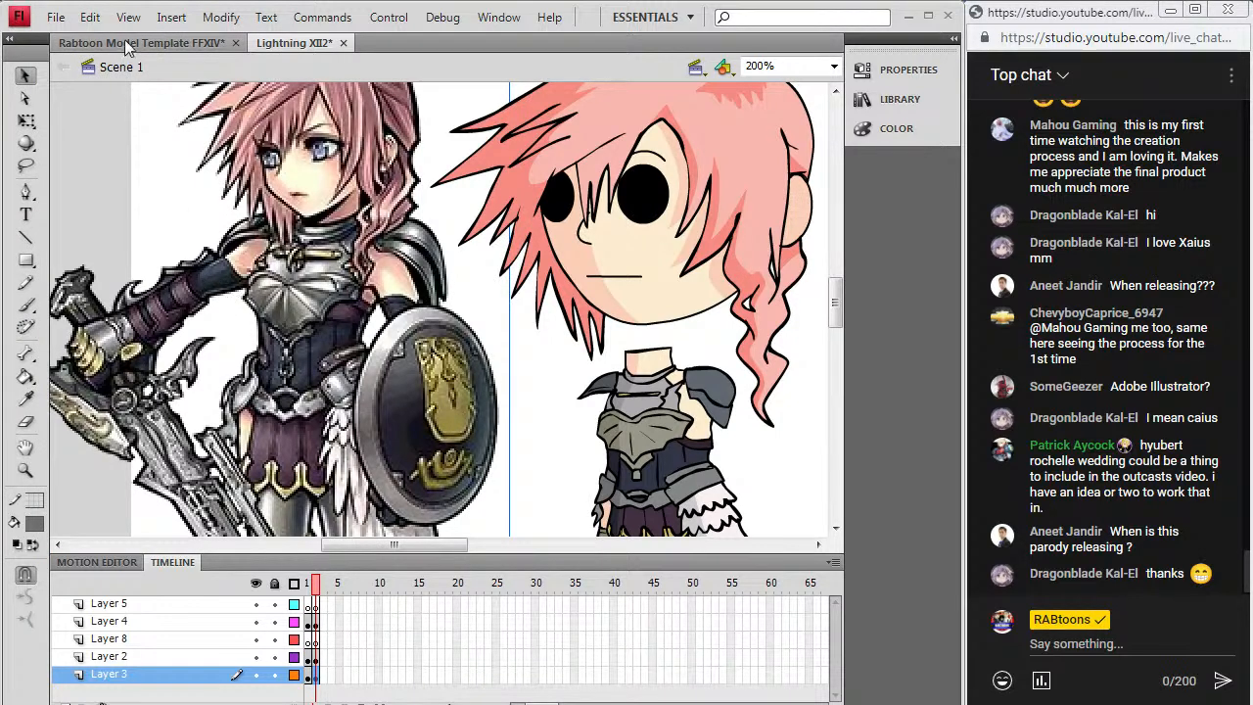
{"action": "left_click", "coordinate": [90, 17]}
{"action": "left_click", "coordinate": [66, 65]}
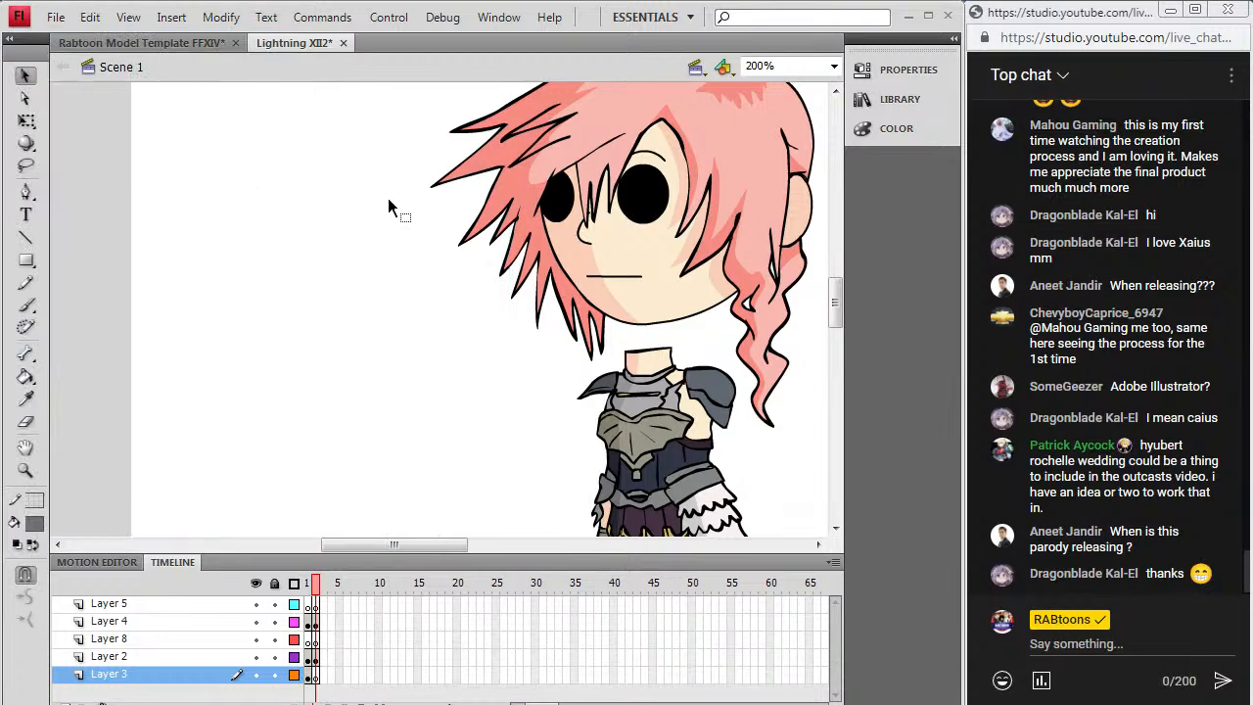
Step: Remove frame 1 with the old outfit from all five layers
{"action": "left_click_drag", "start_coordinate": [394, 545], "coordinate": [441, 544]}
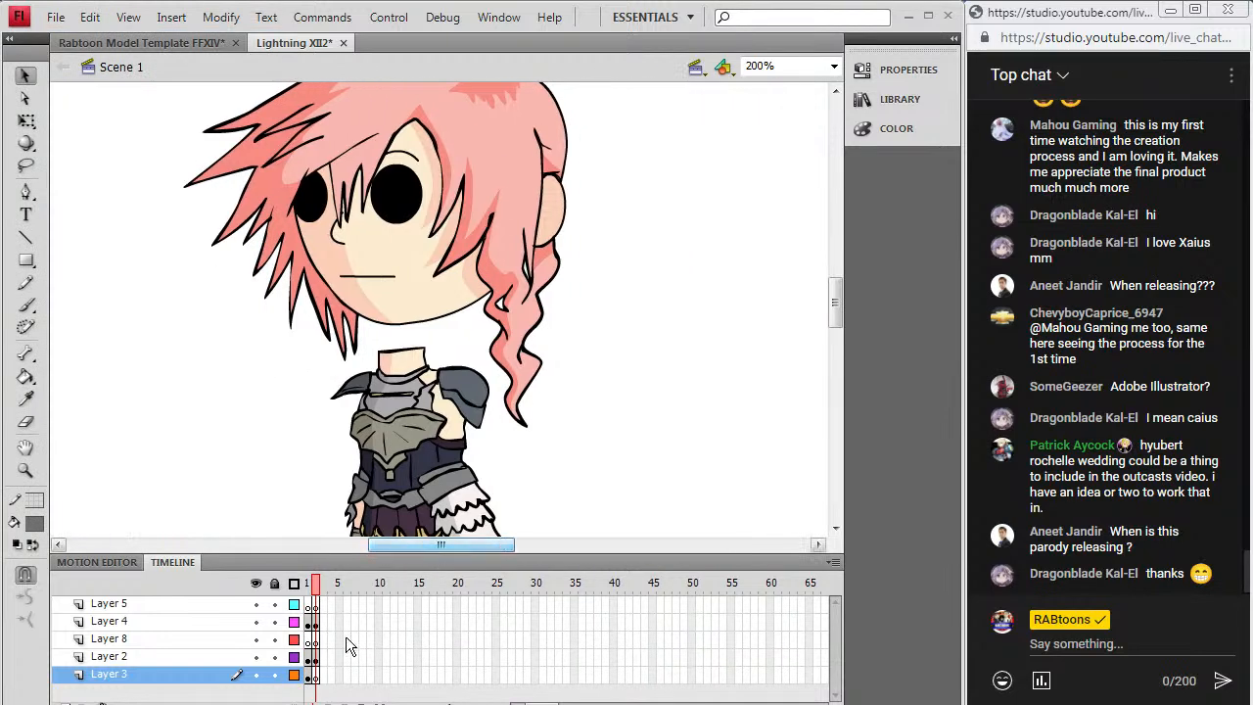
{"action": "left_click", "coordinate": [305, 674]}
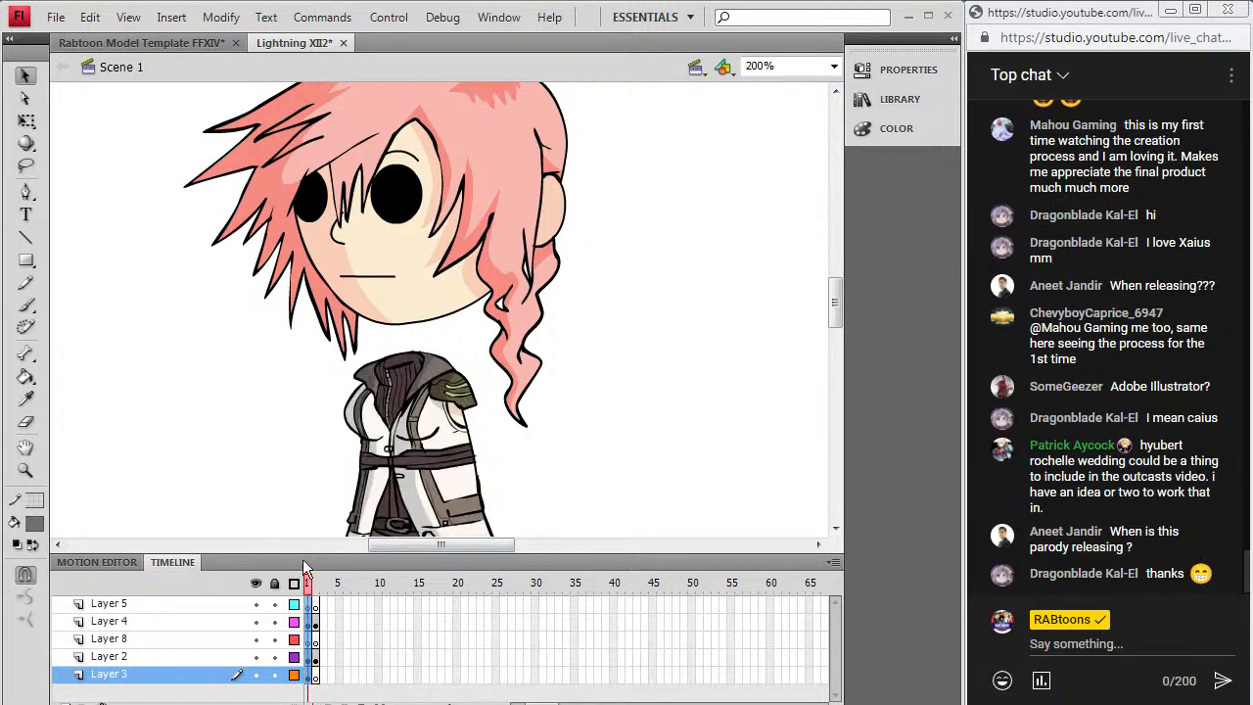
{"action": "left_click", "coordinate": [307, 605], "text": "shift"}
{"action": "right_click", "coordinate": [312, 623]}
{"action": "left_click", "coordinate": [345, 190]}
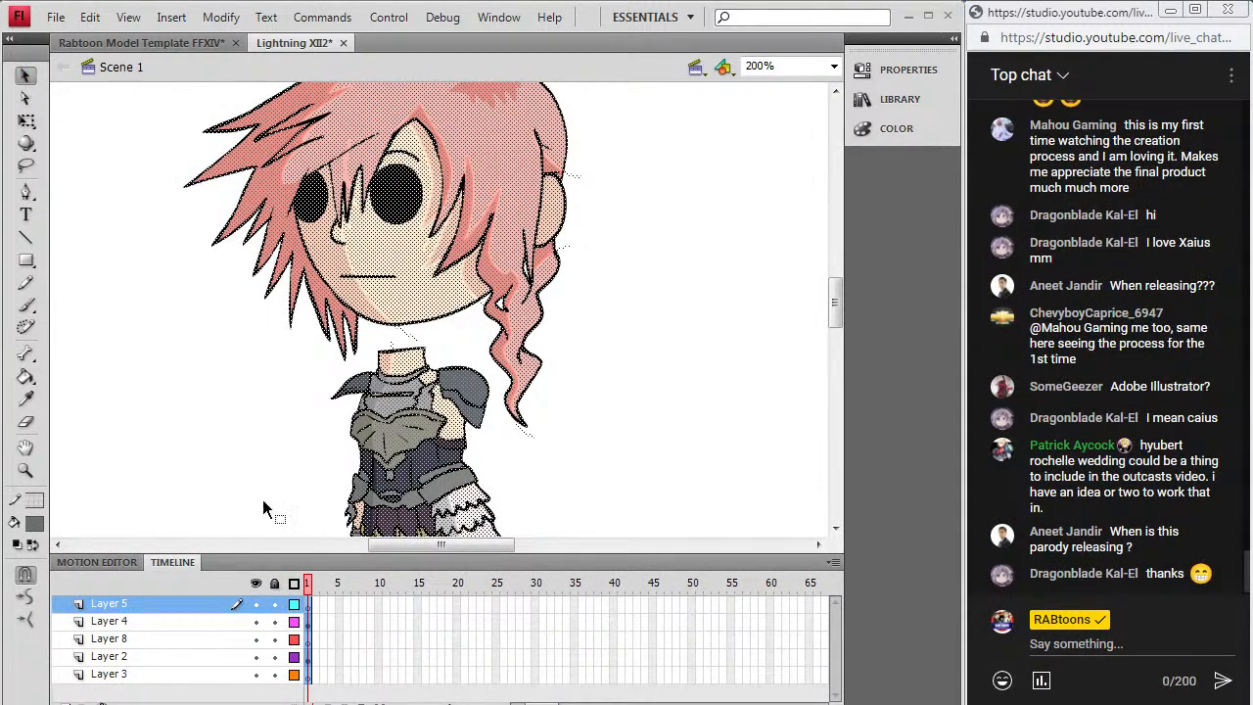
Step: Lasso the armoured body below the head on Layer 2 and cut it from that layer
{"action": "left_click", "coordinate": [199, 389]}
{"action": "left_click", "coordinate": [307, 603]}
{"action": "left_click", "coordinate": [308, 622]}
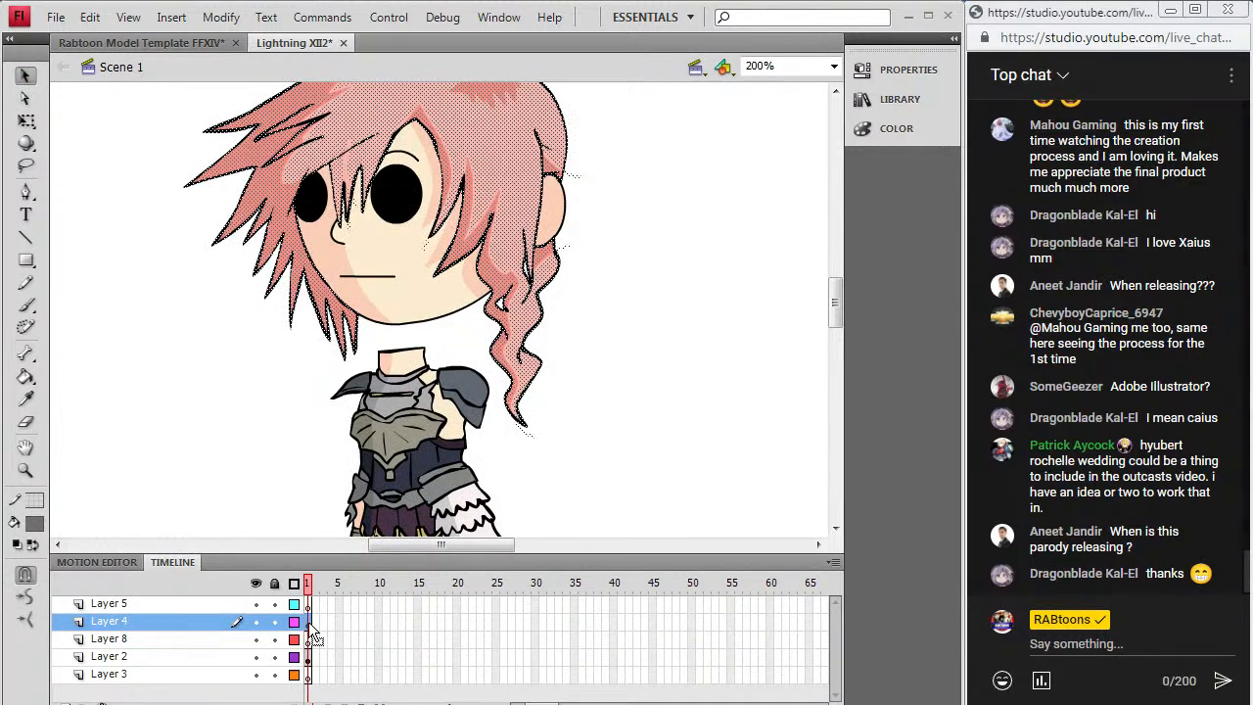
{"action": "left_click", "coordinate": [307, 656]}
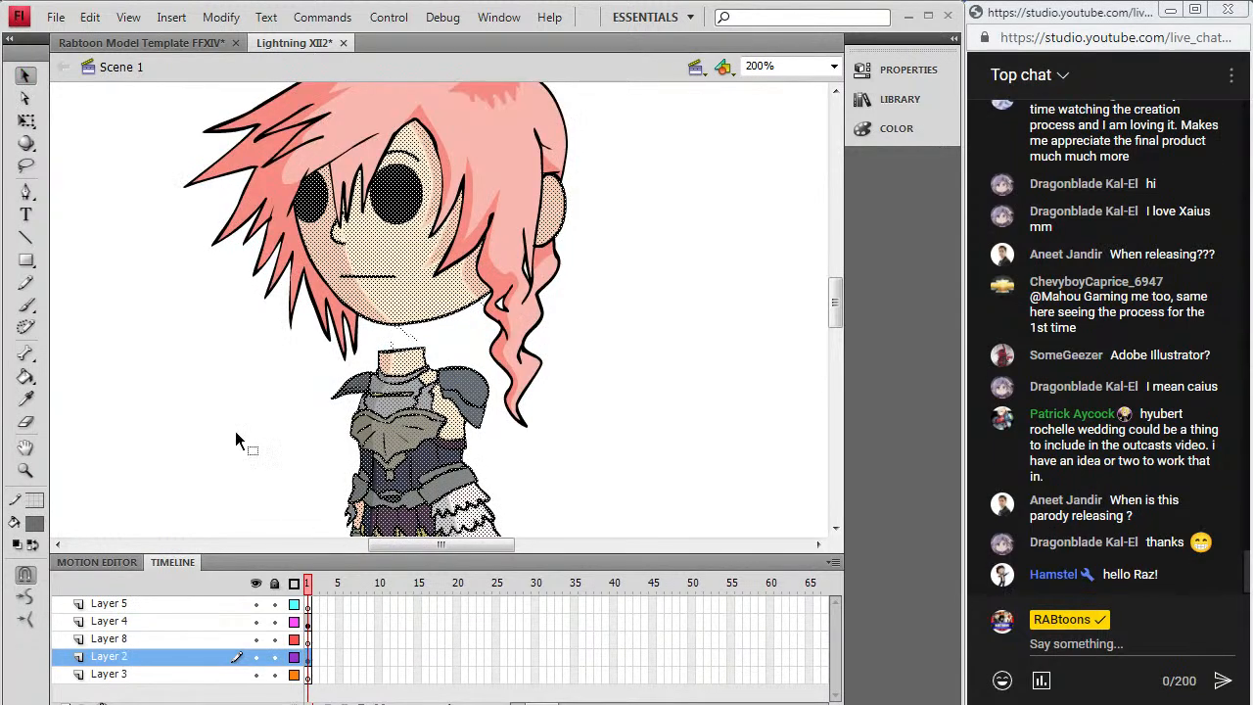
{"action": "left_click", "coordinate": [26, 168]}
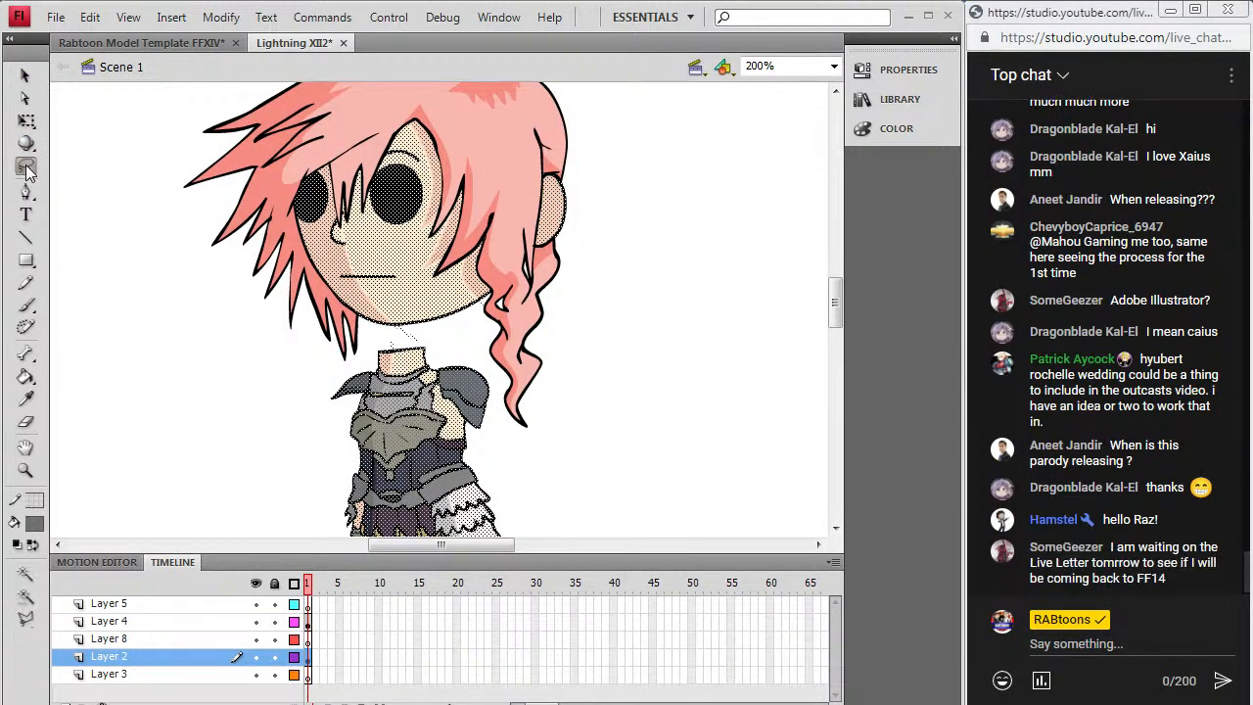
{"action": "left_click", "coordinate": [755, 64]}
{"action": "left_click", "coordinate": [759, 147]}
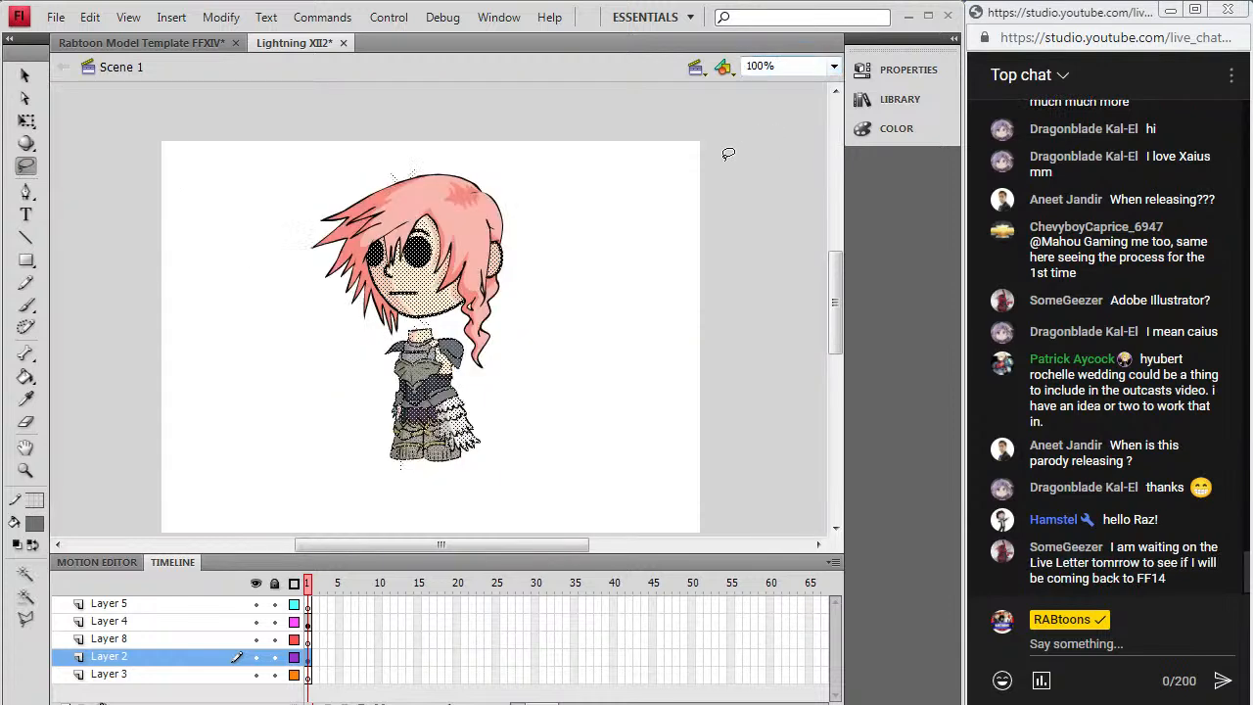
{"action": "left_click", "coordinate": [473, 446]}
{"action": "mouse_move", "coordinate": [390, 492]}
{"action": "left_mouse_down"}
{"action": "mouse_move", "coordinate": [353, 390]}
{"action": "mouse_move", "coordinate": [364, 353]}
{"action": "mouse_move", "coordinate": [416, 319]}
{"action": "mouse_move", "coordinate": [447, 317]}
{"action": "mouse_move", "coordinate": [507, 428]}
{"action": "mouse_move", "coordinate": [459, 492]}
{"action": "mouse_move", "coordinate": [390, 492]}
{"action": "left_mouse_up"}
{"action": "left_click", "coordinate": [90, 16]}
{"action": "left_click", "coordinate": [118, 82]}
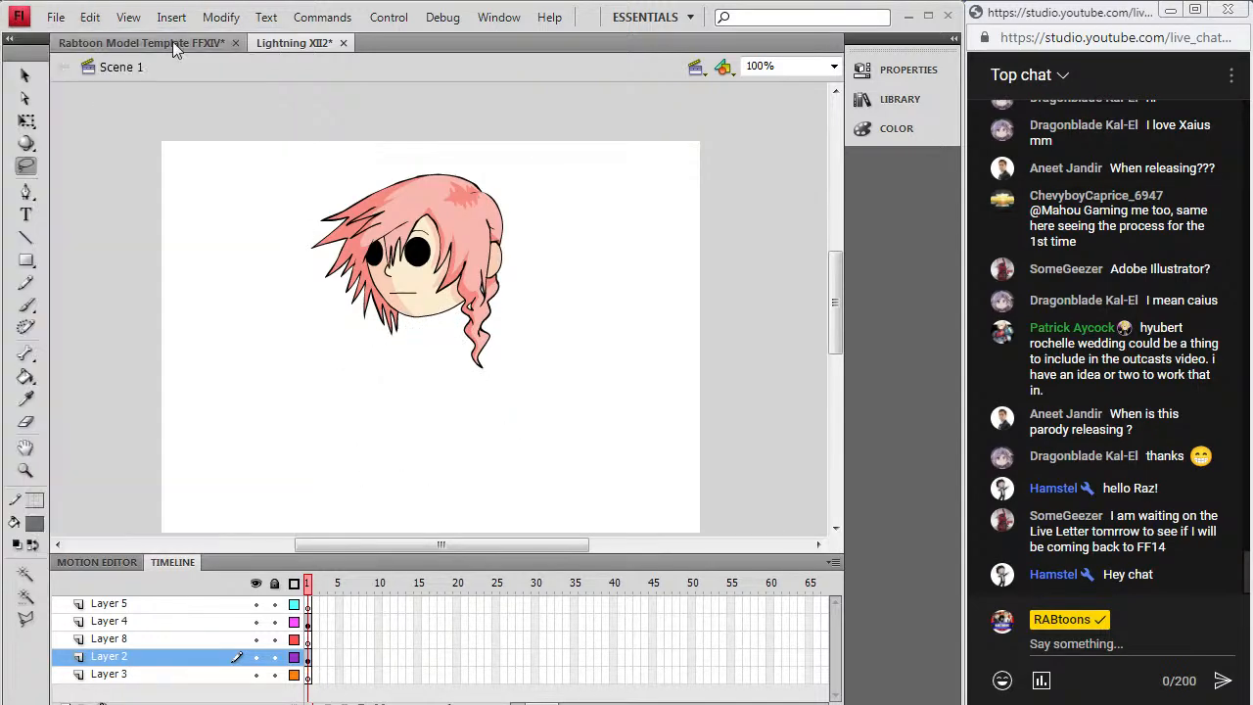
Step: Paste the armoured body in place on frame 1 of Layer 3
{"action": "left_click", "coordinate": [306, 673]}
{"action": "left_click", "coordinate": [89, 17]}
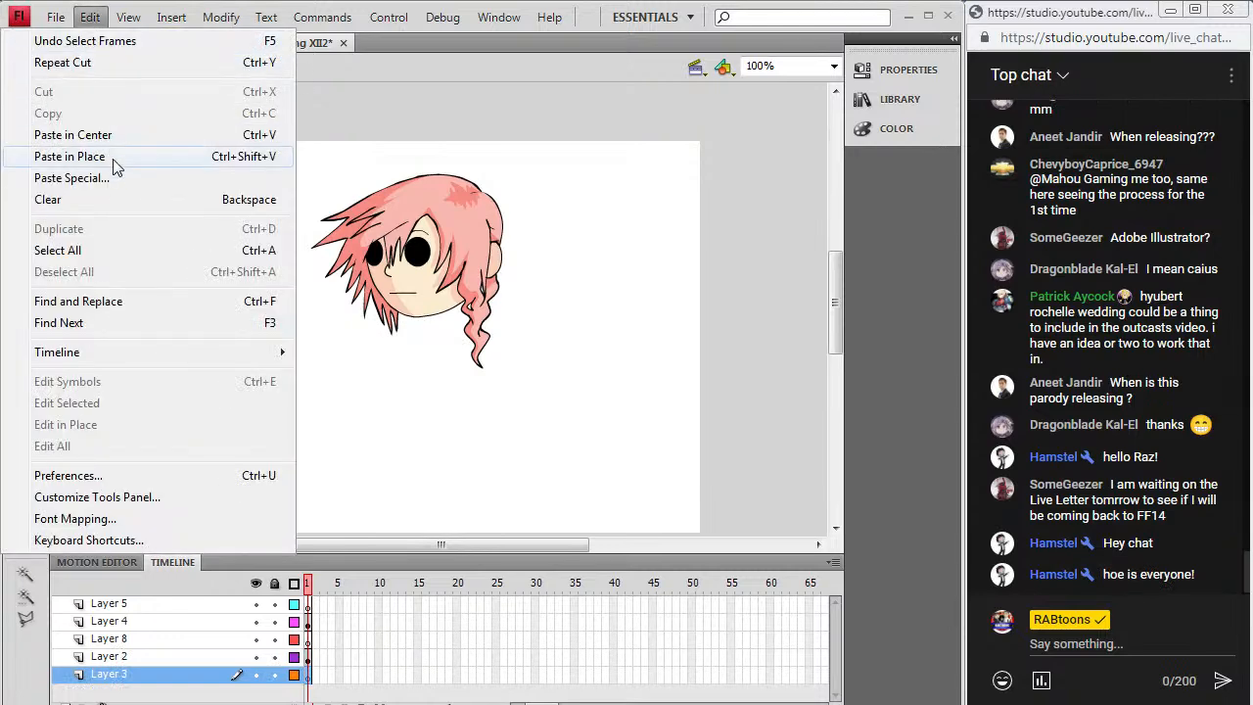
{"action": "left_click", "coordinate": [108, 159]}
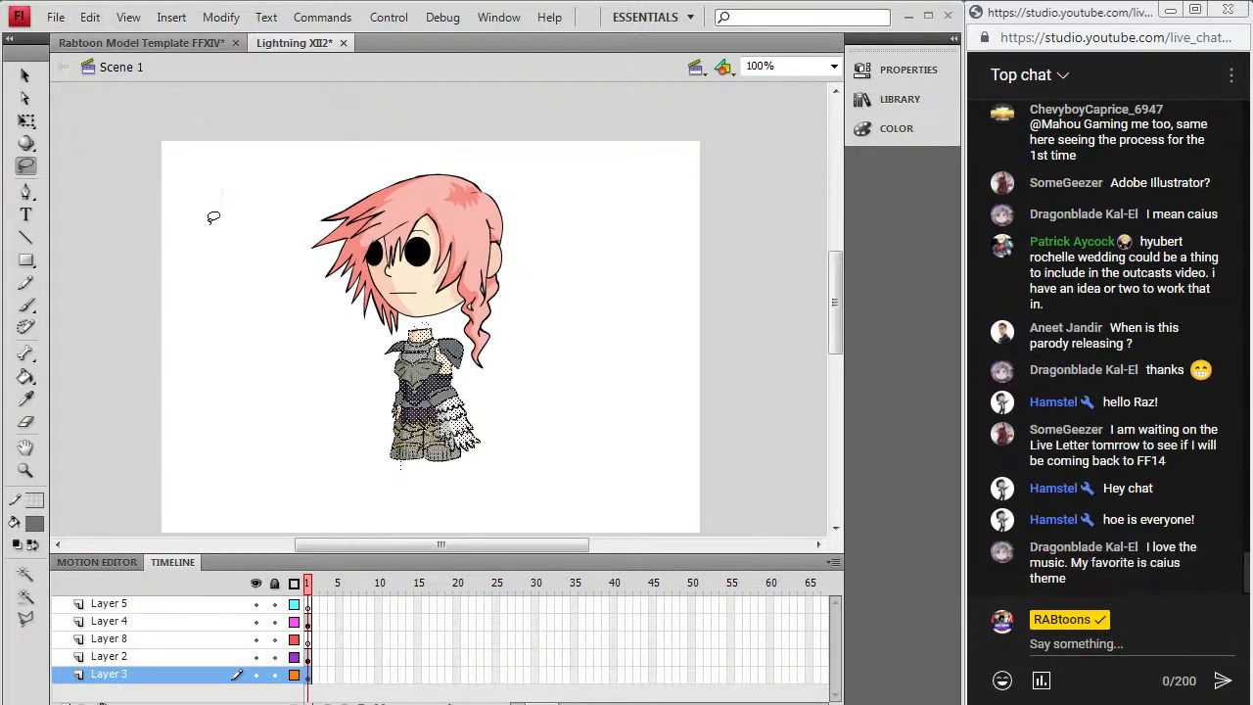
Step: Nudge the hair on Layer 4 and the head on Layer 2 down and slightly left onto the neck
{"action": "left_click", "coordinate": [26, 76]}
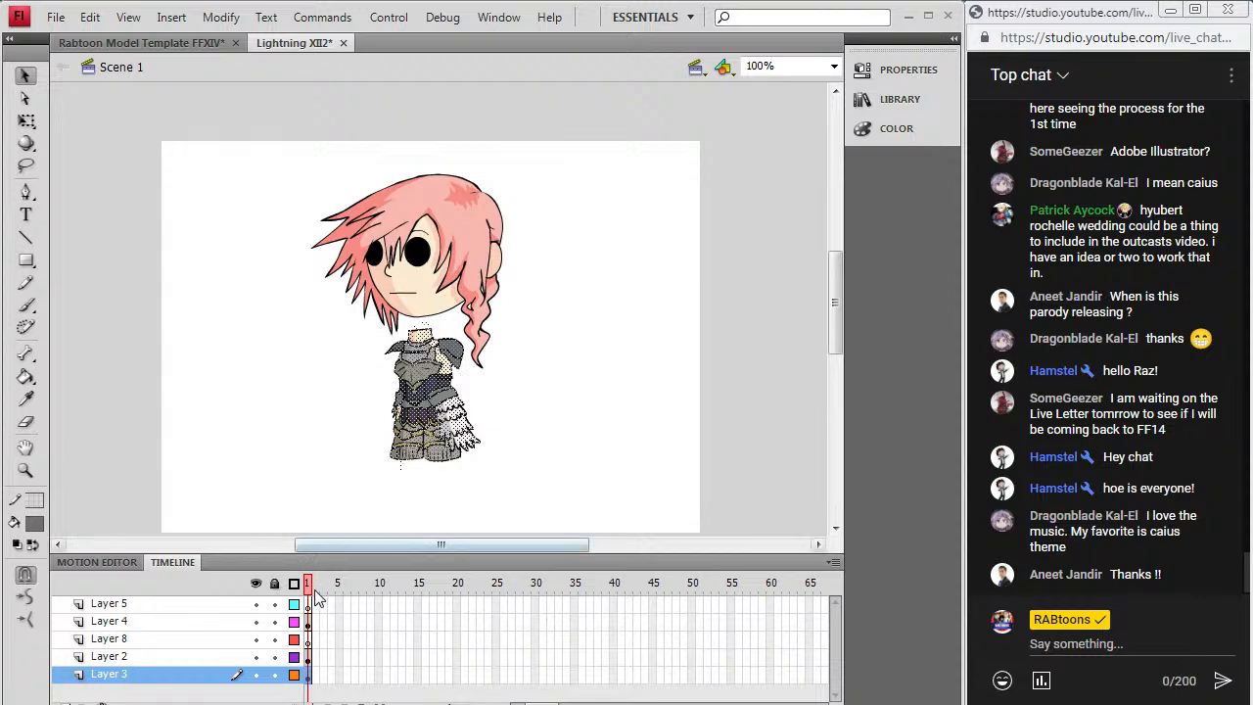
{"action": "left_click", "coordinate": [309, 622]}
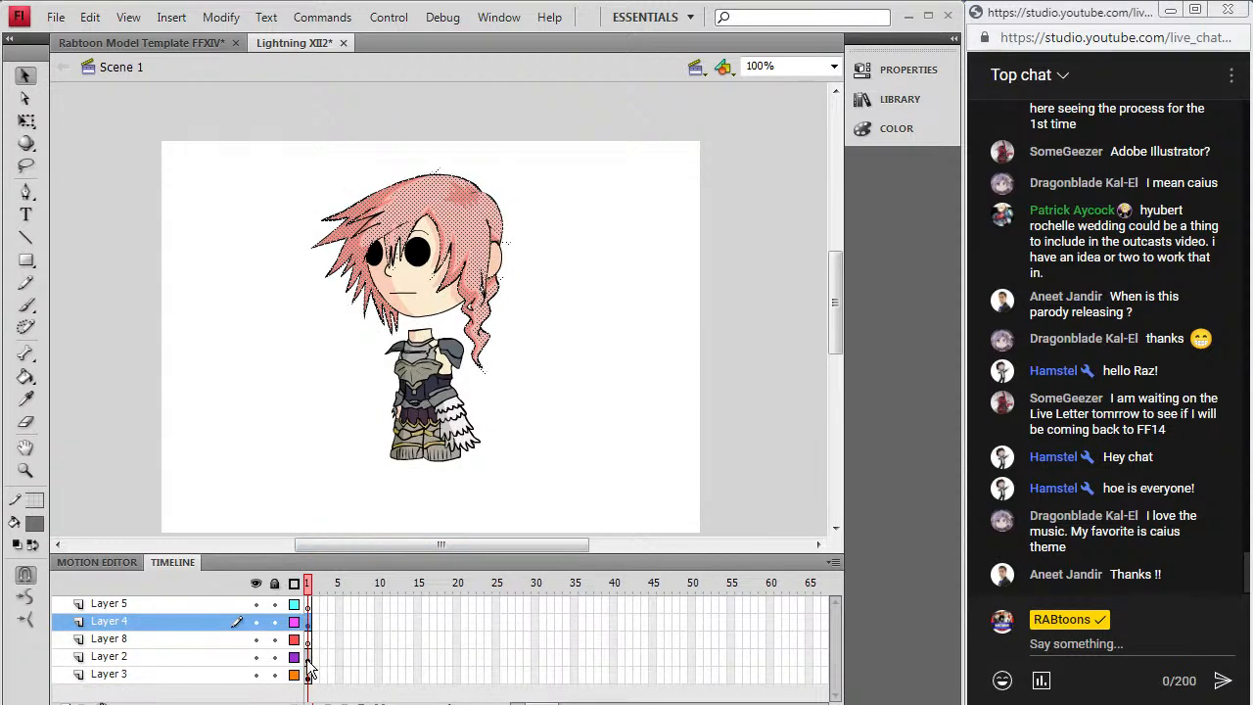
{"action": "left_click", "coordinate": [308, 662]}
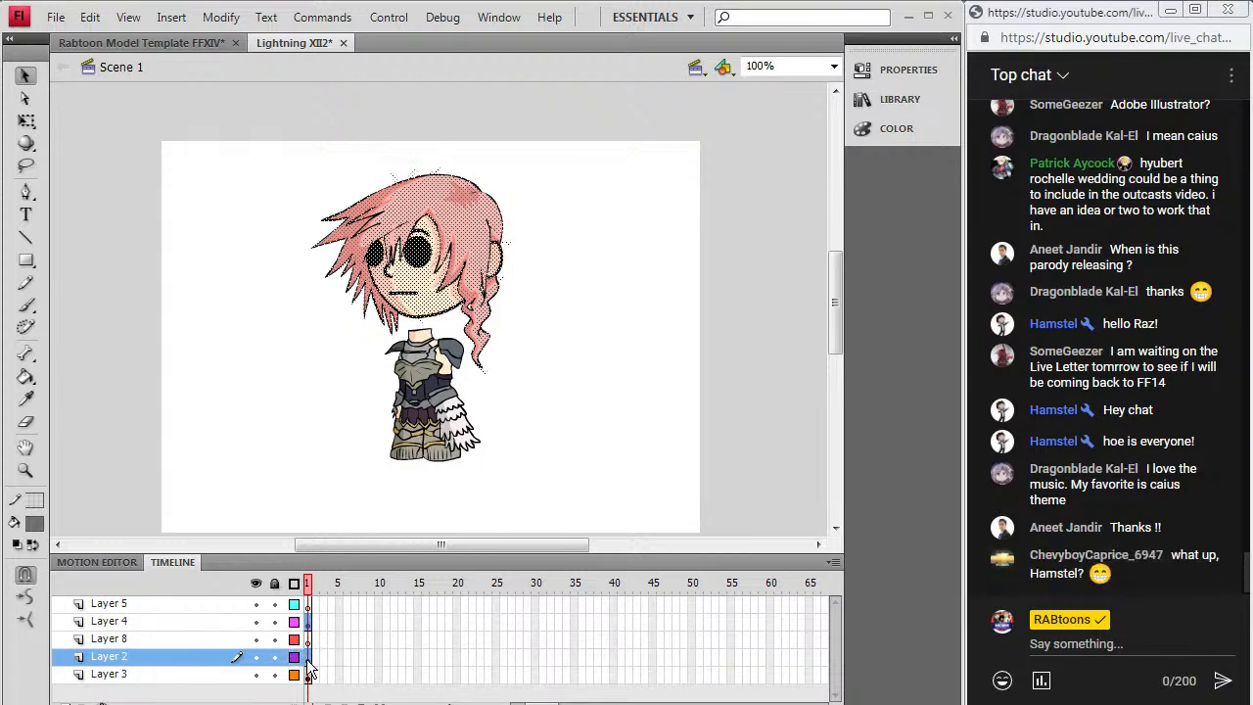
{"action": "key", "text": "Down"}
{"action": "key", "text": "Down"}
{"action": "key", "text": "Down"}
{"action": "key", "text": "Down"}
{"action": "key", "text": "Down"}
{"action": "key", "text": "Down"}
{"action": "key", "text": "Down"}
{"action": "key", "text": "Down"}
{"action": "key", "text": "Down"}
{"action": "key", "text": "Down"}
{"action": "key", "text": "Down"}
{"action": "key", "text": "Down"}
{"action": "key", "text": "Down"}
{"action": "key", "text": "Down"}
{"action": "key", "text": "Down"}
{"action": "key", "text": "Down"}
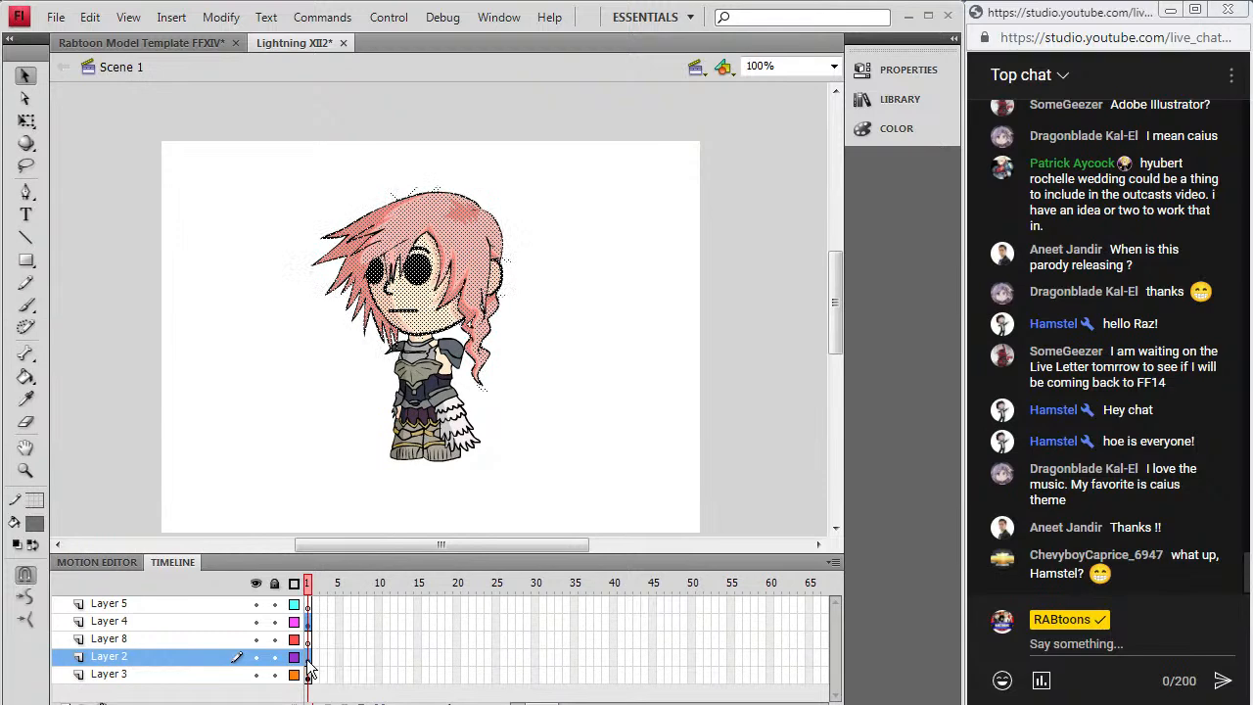
{"action": "key", "text": "Left"}
{"action": "key", "text": "Left"}
{"action": "key", "text": "Left"}
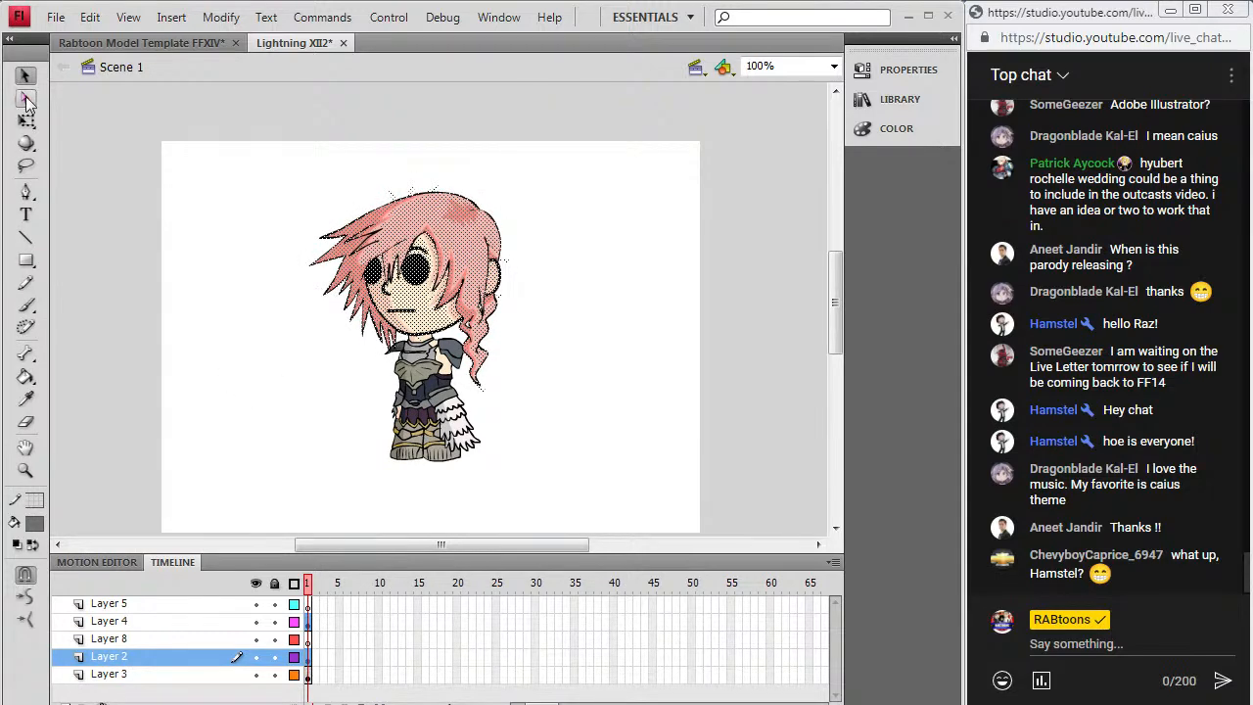
{"action": "left_click", "coordinate": [201, 446]}
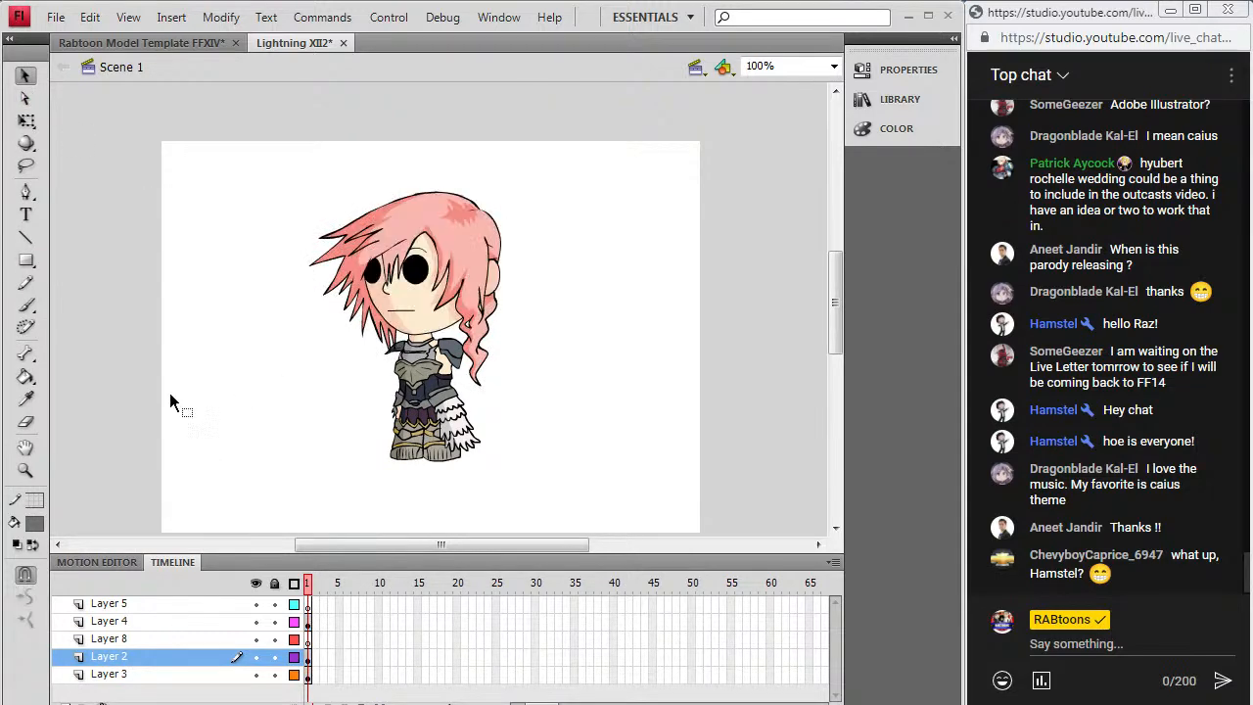
Step: Try nudging the hair and head slightly lower, and undo that nudge
{"action": "left_click", "coordinate": [308, 625]}
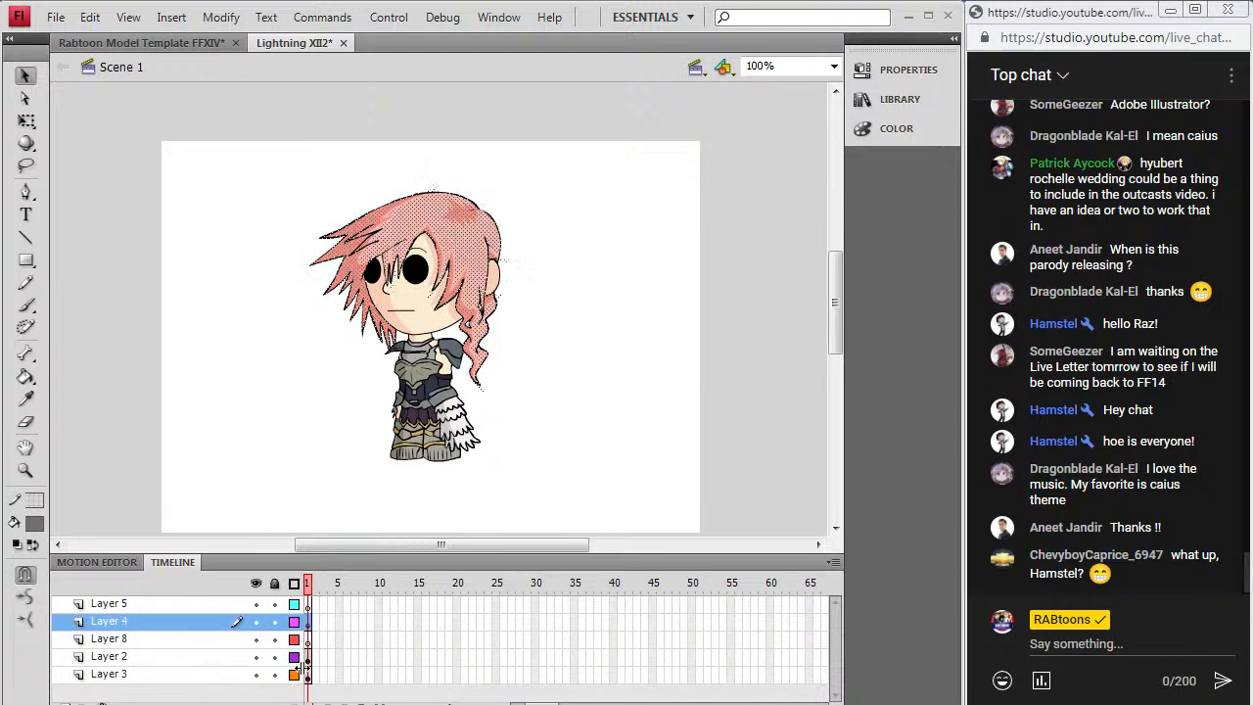
{"action": "left_click", "coordinate": [308, 661], "text": "ctrl"}
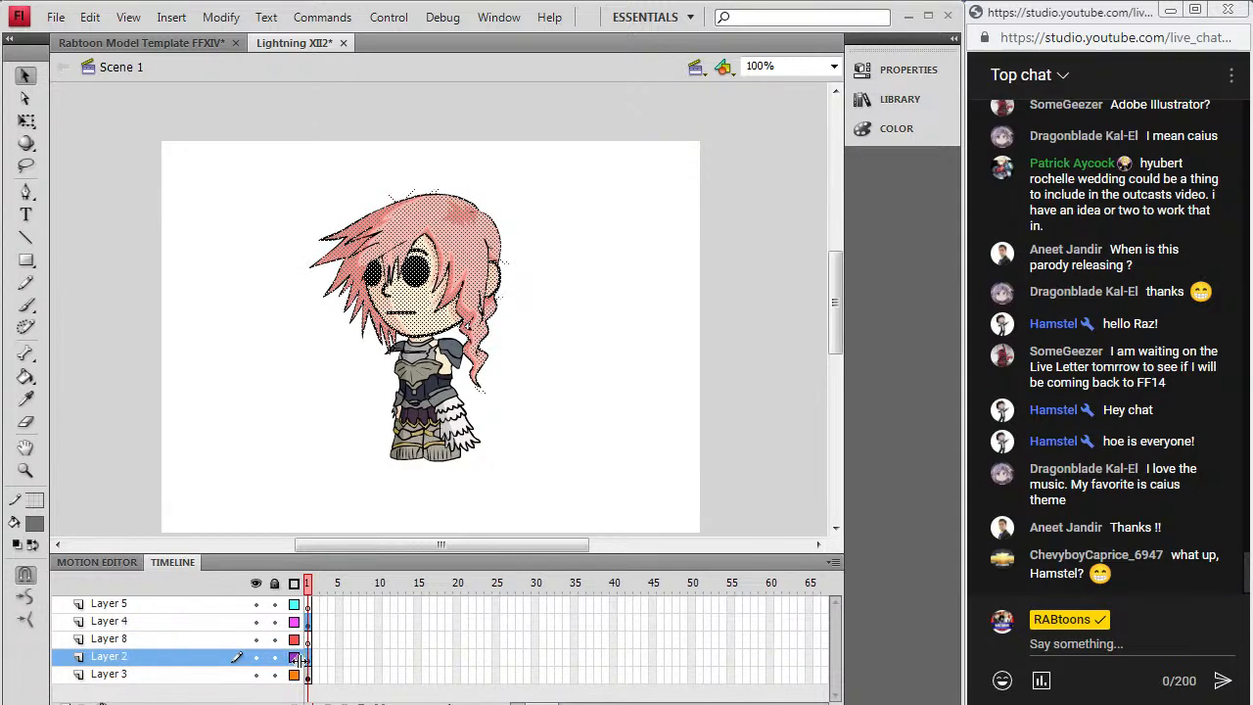
{"action": "left_click", "coordinate": [233, 347]}
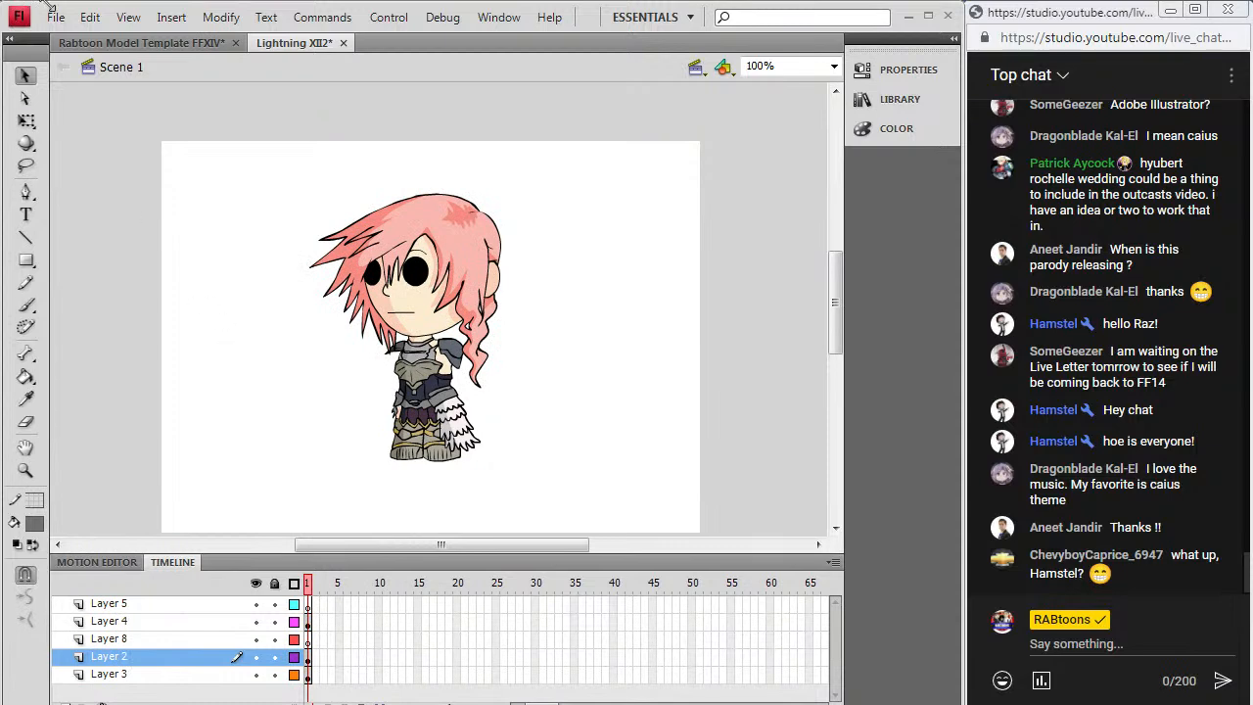
{"action": "left_click", "coordinate": [89, 17]}
{"action": "left_click", "coordinate": [78, 39]}
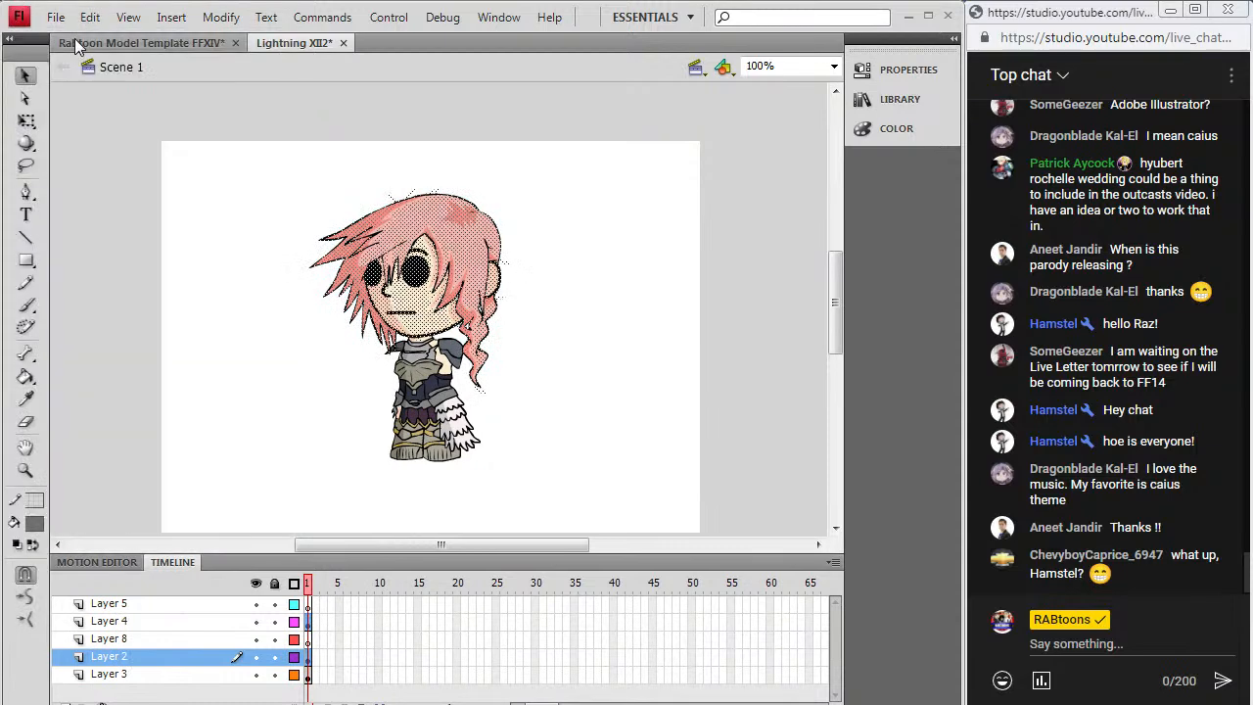
{"action": "left_click", "coordinate": [237, 275]}
Step: Move the hair layer, Layer 4, directly below Layer 8 and hide it to expose the bare head
{"action": "left_click_drag", "start_coordinate": [184, 620], "coordinate": [192, 652]}
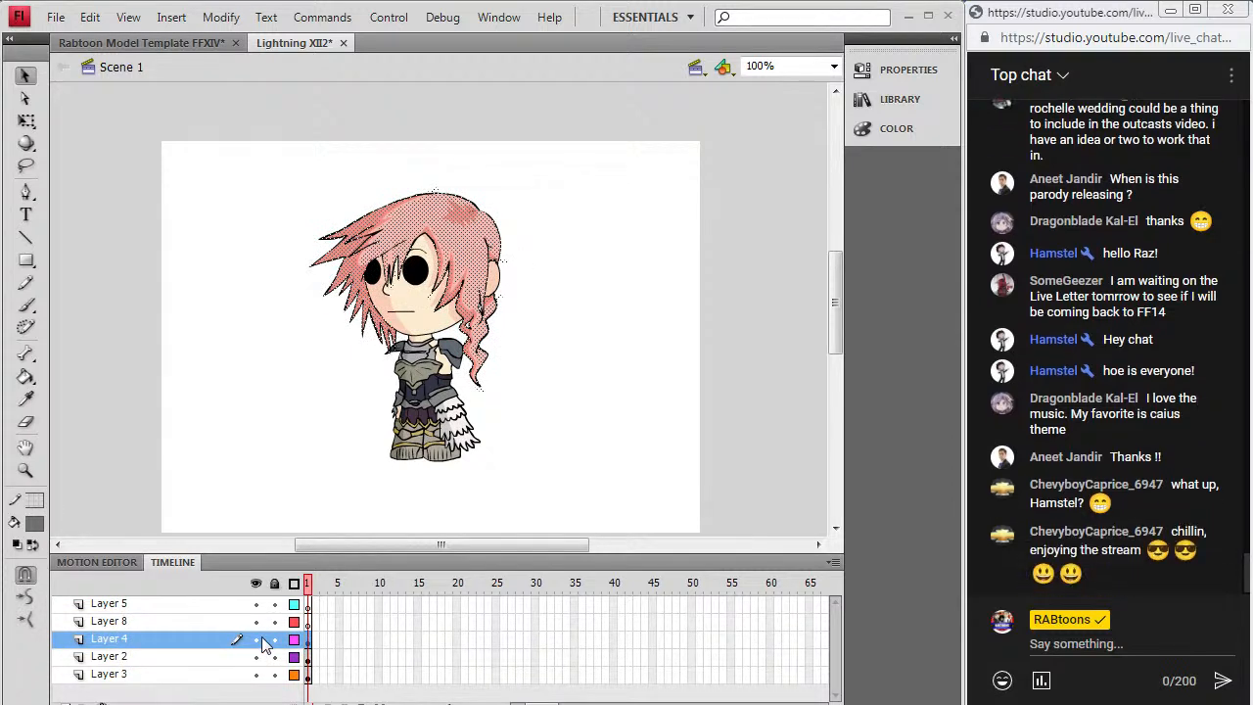
{"action": "left_click", "coordinate": [260, 252]}
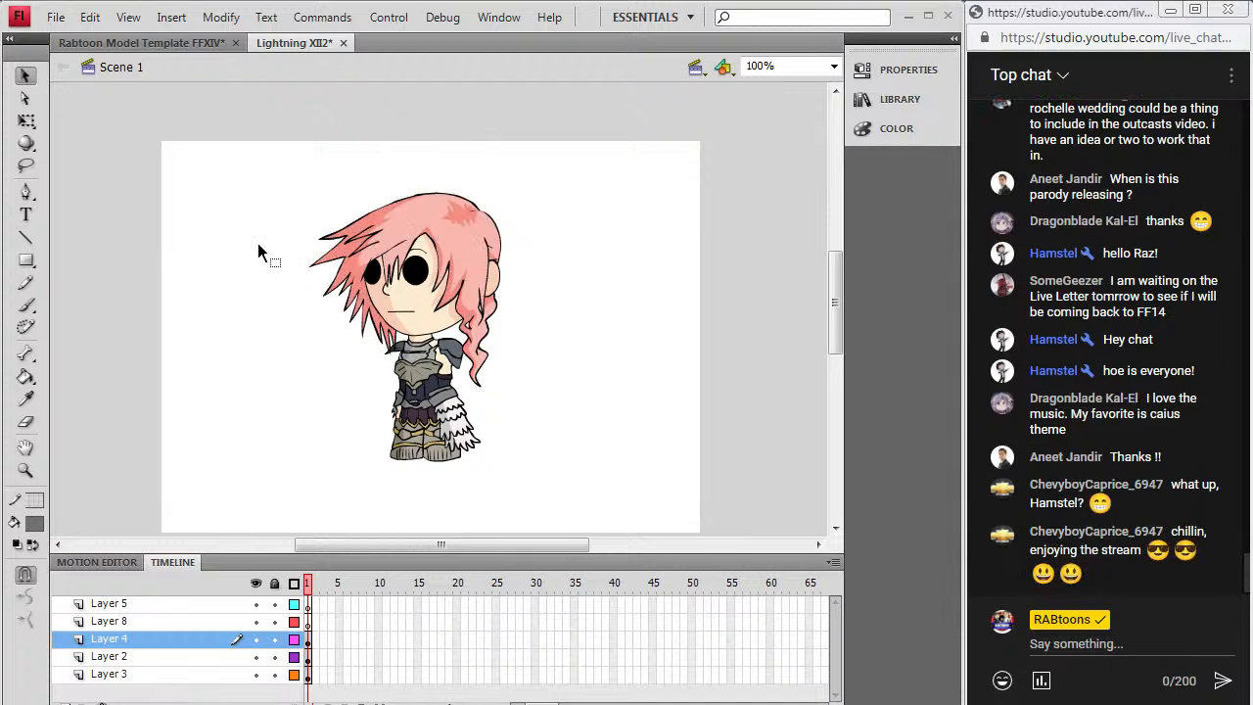
{"action": "left_click", "coordinate": [255, 640]}
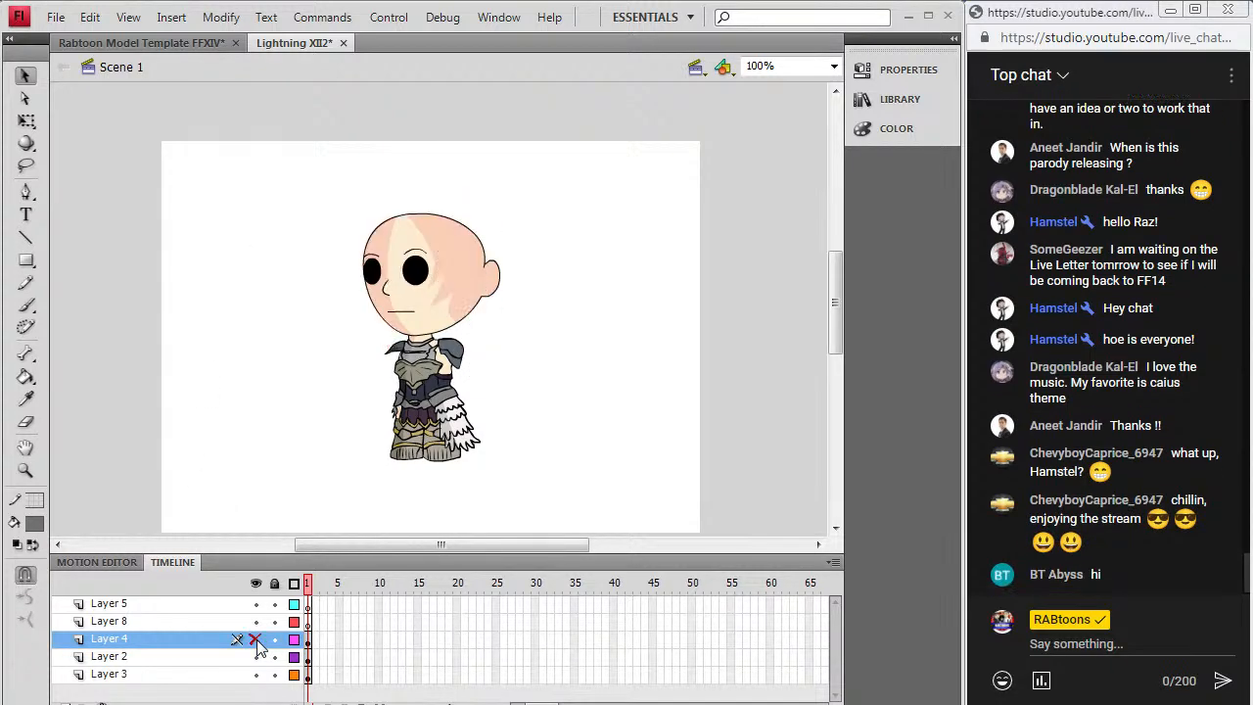
{"action": "left_click", "coordinate": [256, 640]}
{"action": "left_click", "coordinate": [256, 640]}
{"action": "left_click", "coordinate": [255, 640]}
{"action": "left_click", "coordinate": [255, 639]}
{"action": "left_click", "coordinate": [256, 641]}
Step: Make frame 1 of Layer 2 active and unhide the hair on Layer 4
{"action": "left_click", "coordinate": [26, 471]}
{"action": "left_click", "coordinate": [414, 268]}
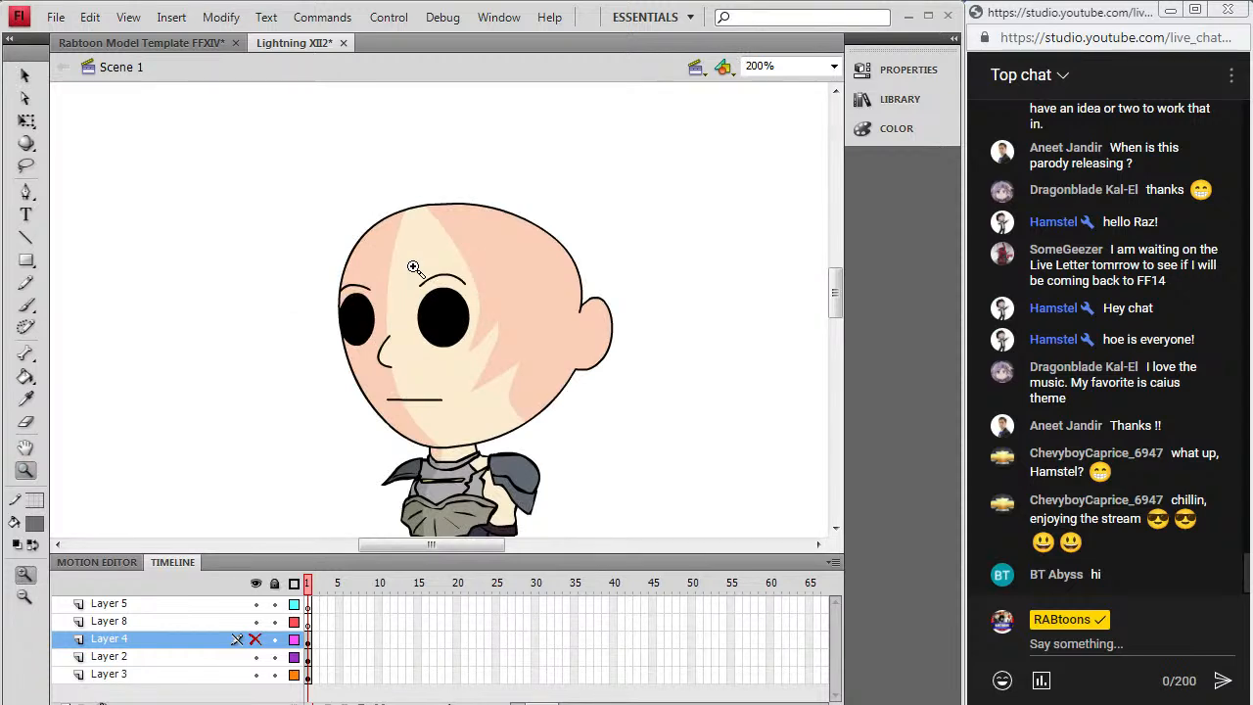
{"action": "left_click", "coordinate": [26, 237]}
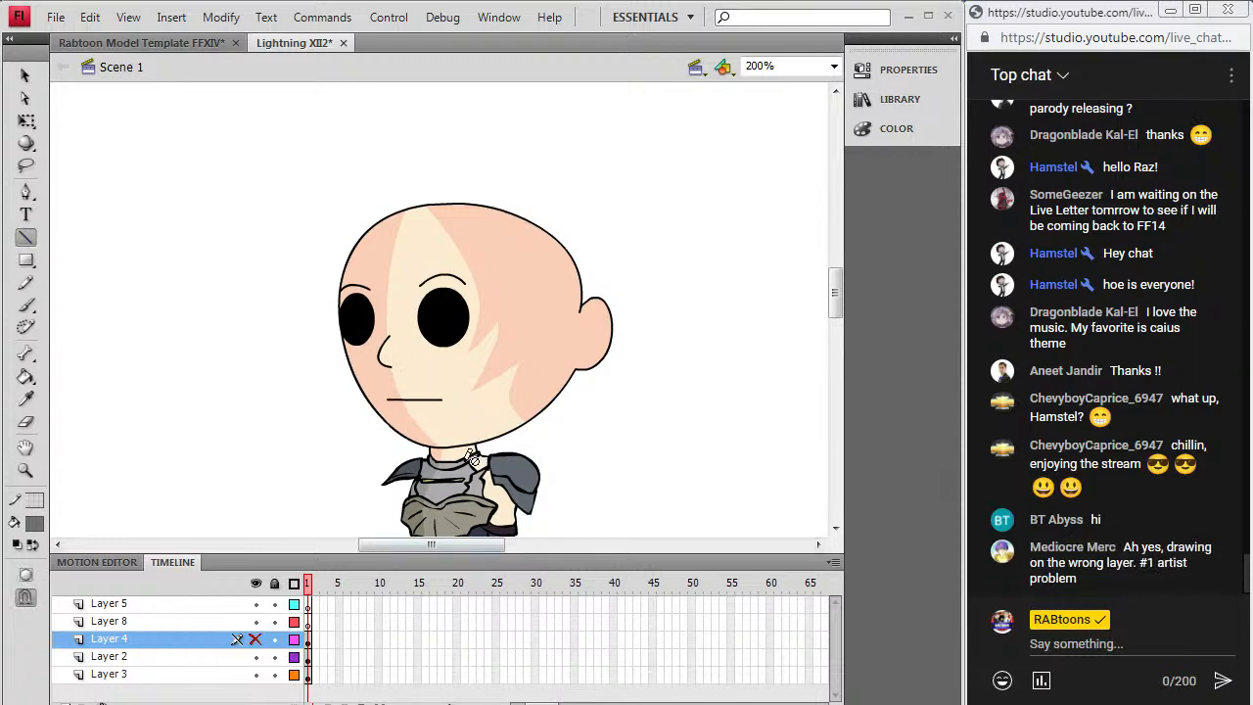
{"action": "left_click", "coordinate": [309, 663]}
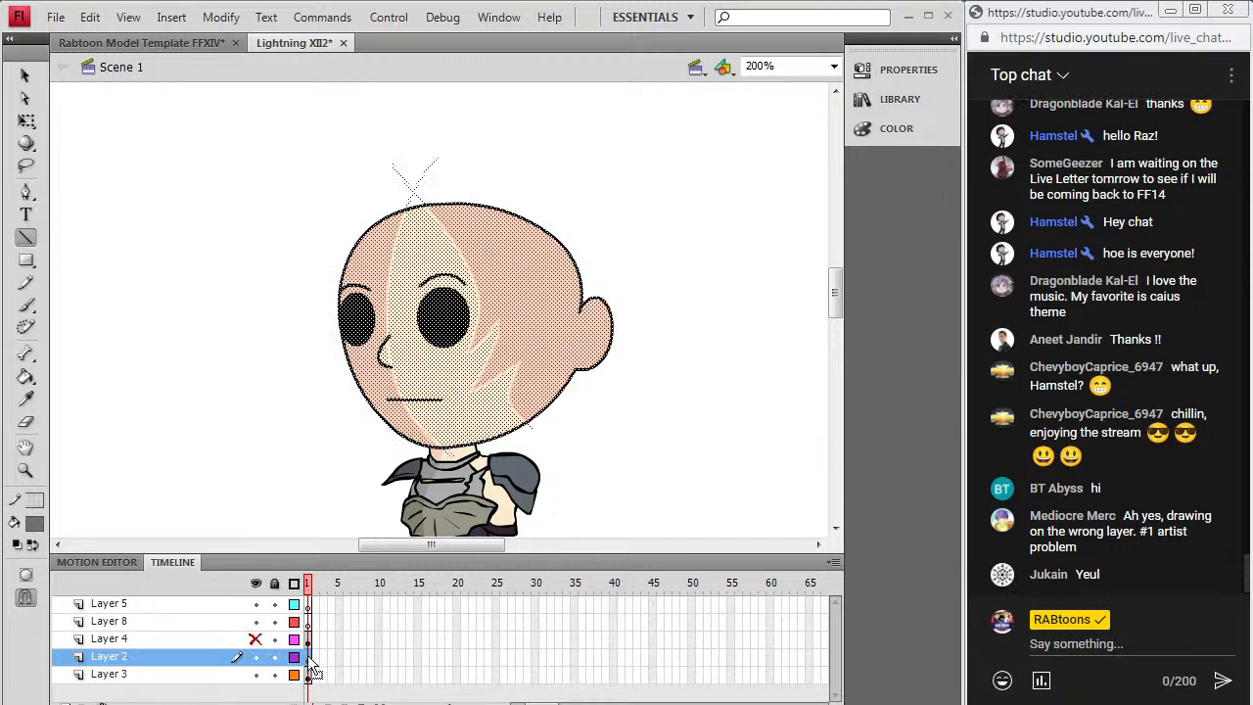
{"action": "left_click", "coordinate": [254, 640]}
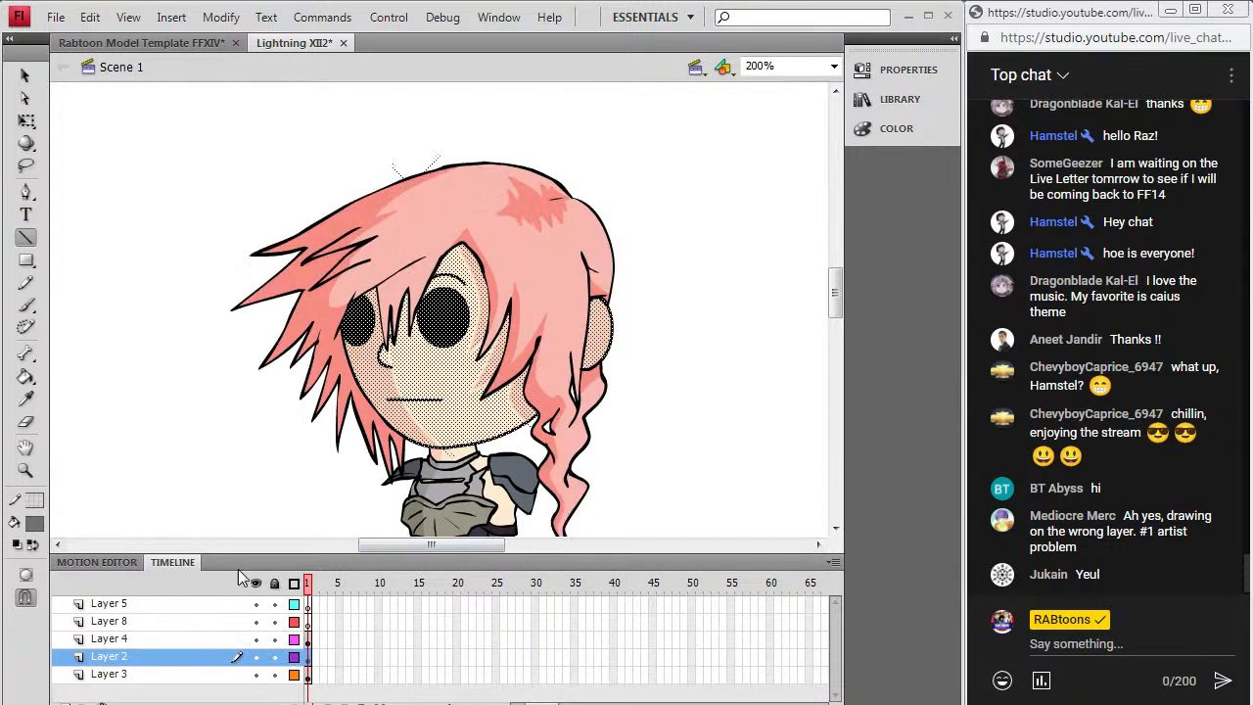
Step: Deselect the head artwork and save the Lightning XII2 file
{"action": "left_click", "coordinate": [25, 76]}
{"action": "left_click", "coordinate": [147, 159]}
{"action": "left_click", "coordinate": [56, 18]}
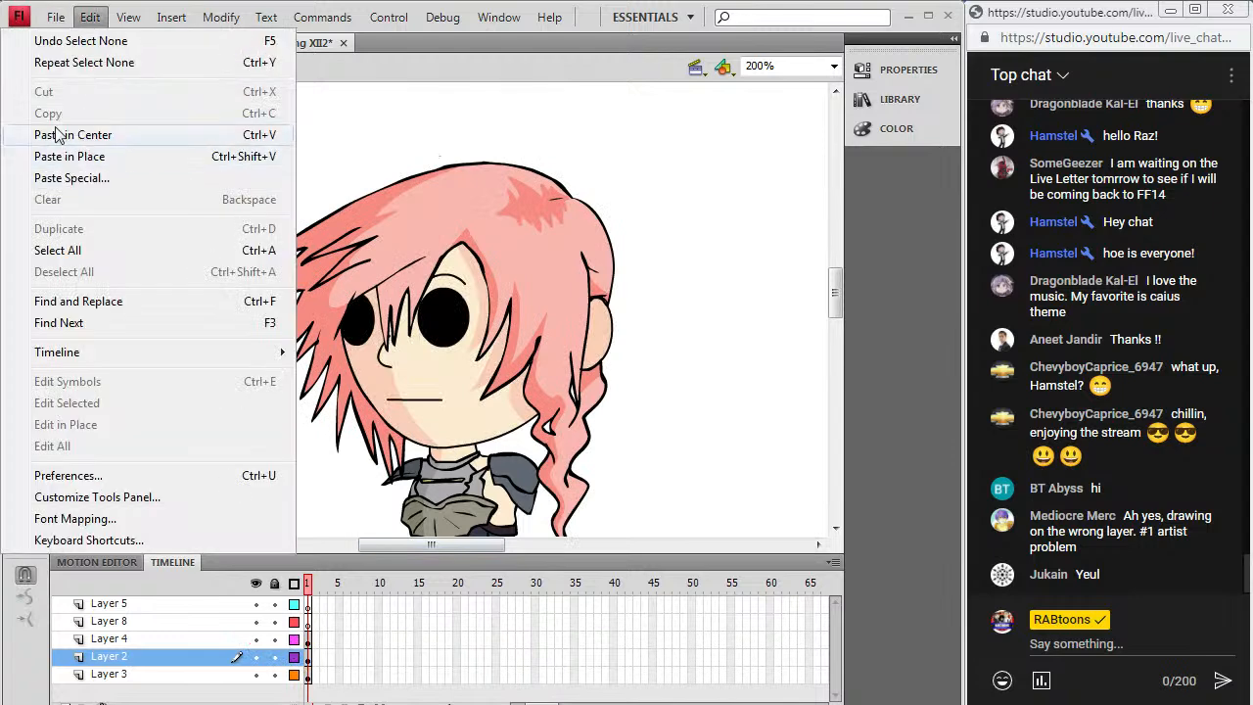
{"action": "left_click", "coordinate": [42, 174]}
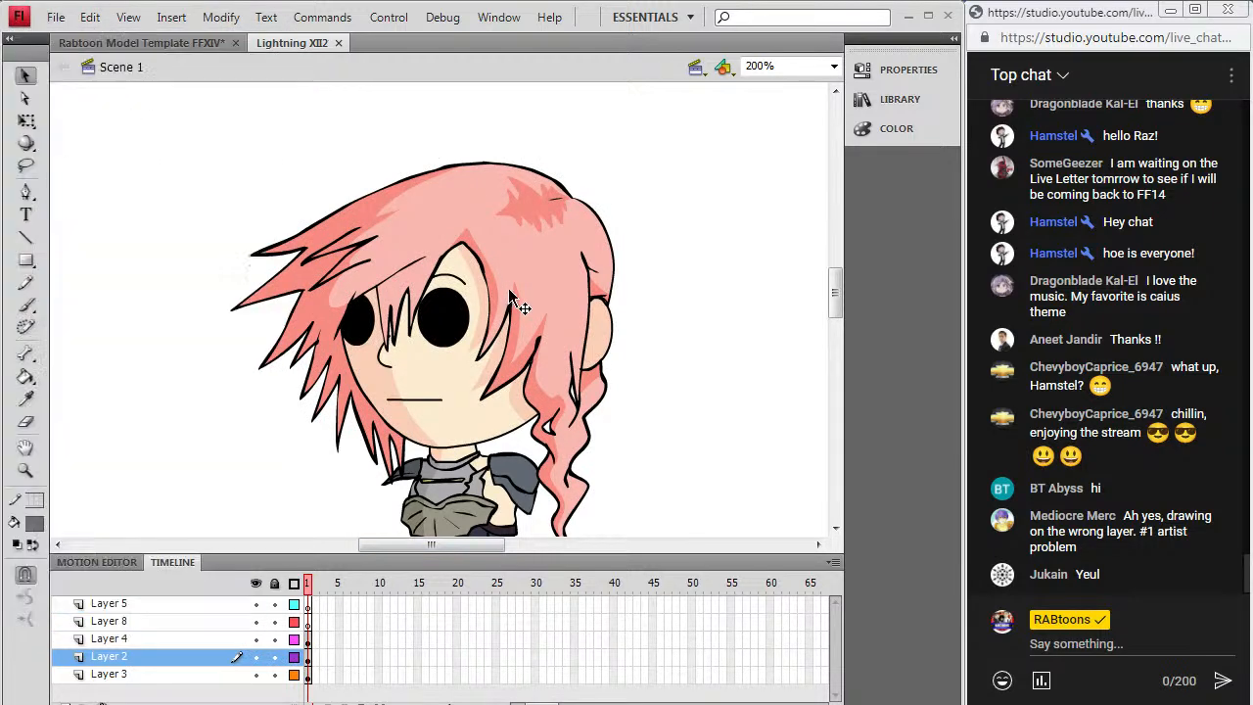
Step: Cut the hair from Layer 4 and paste it in place onto the head on frame 1 of Layer 2
{"action": "left_click", "coordinate": [308, 641]}
{"action": "left_click", "coordinate": [307, 638]}
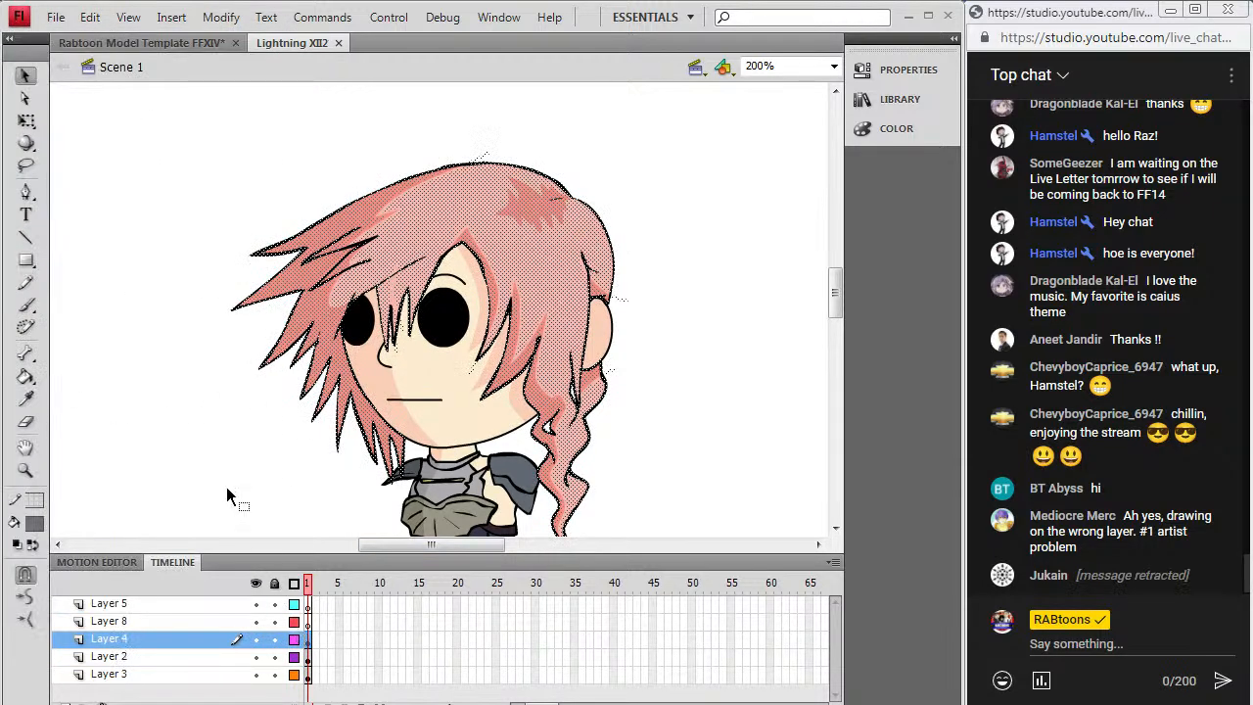
{"action": "left_click", "coordinate": [89, 17]}
{"action": "key", "text": "ctrl+x"}
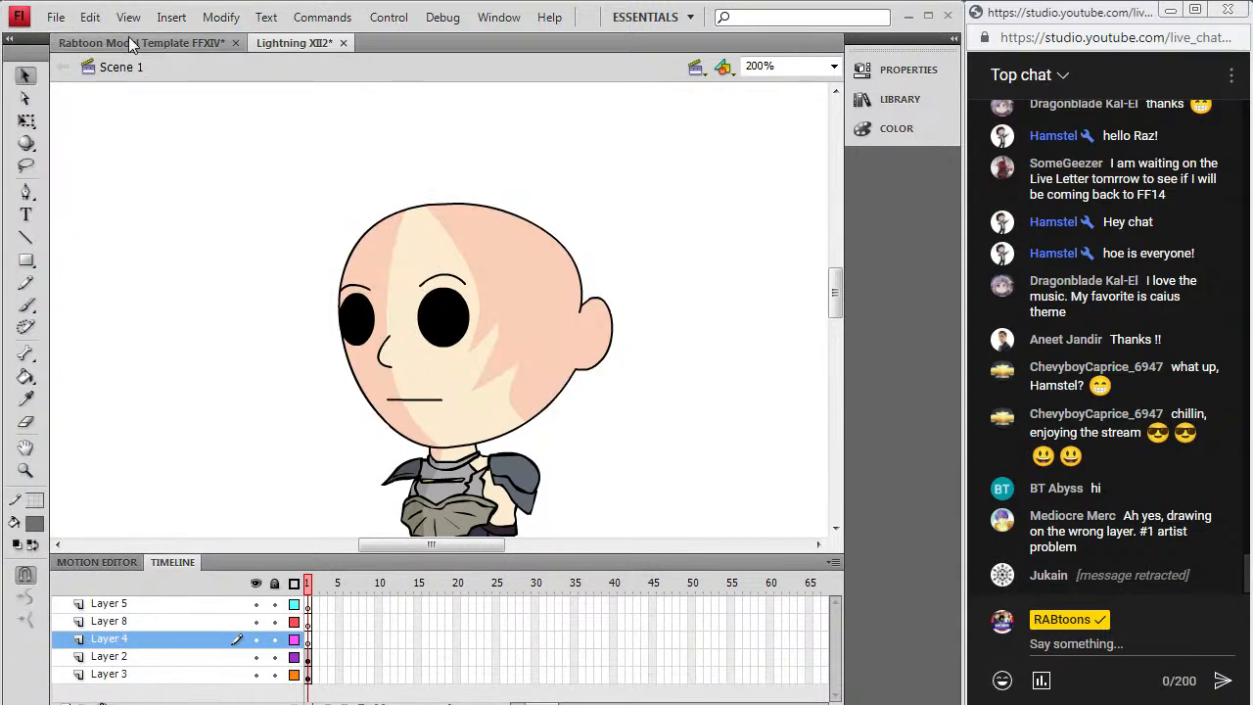
{"action": "left_click", "coordinate": [307, 656]}
{"action": "left_click", "coordinate": [90, 17]}
{"action": "left_click", "coordinate": [115, 155]}
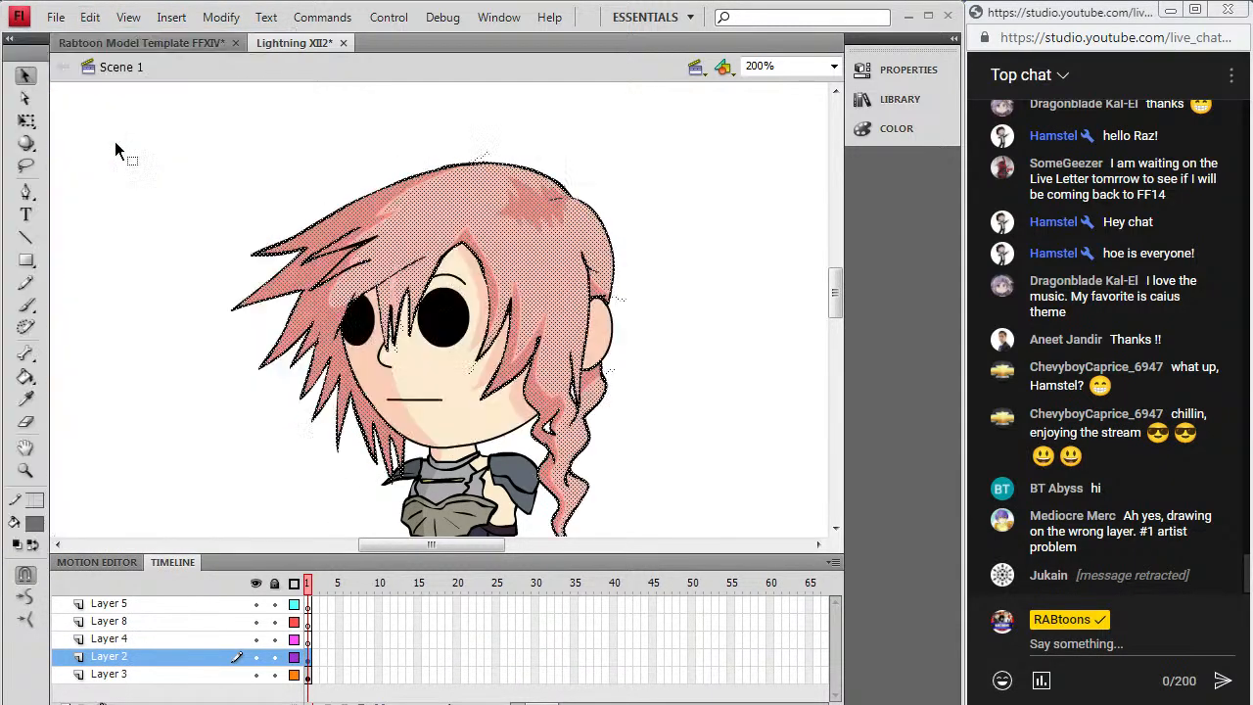
{"action": "left_click", "coordinate": [255, 493]}
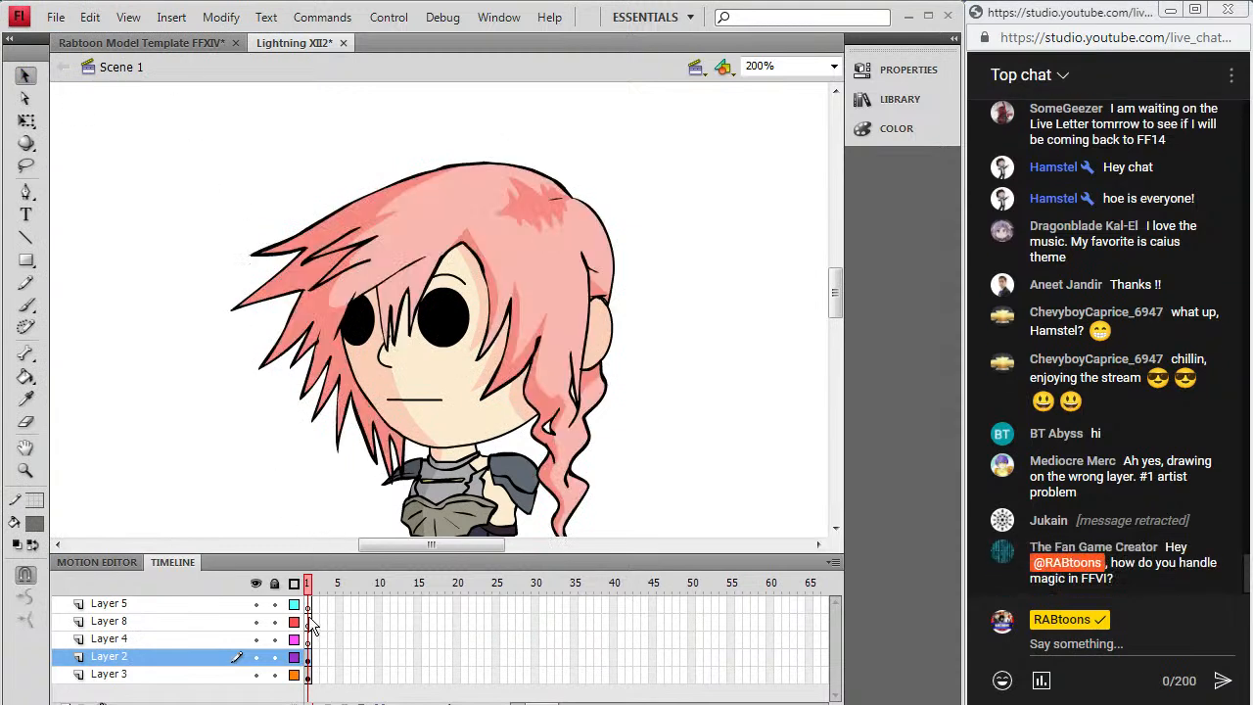
{"action": "left_click", "coordinate": [308, 658]}
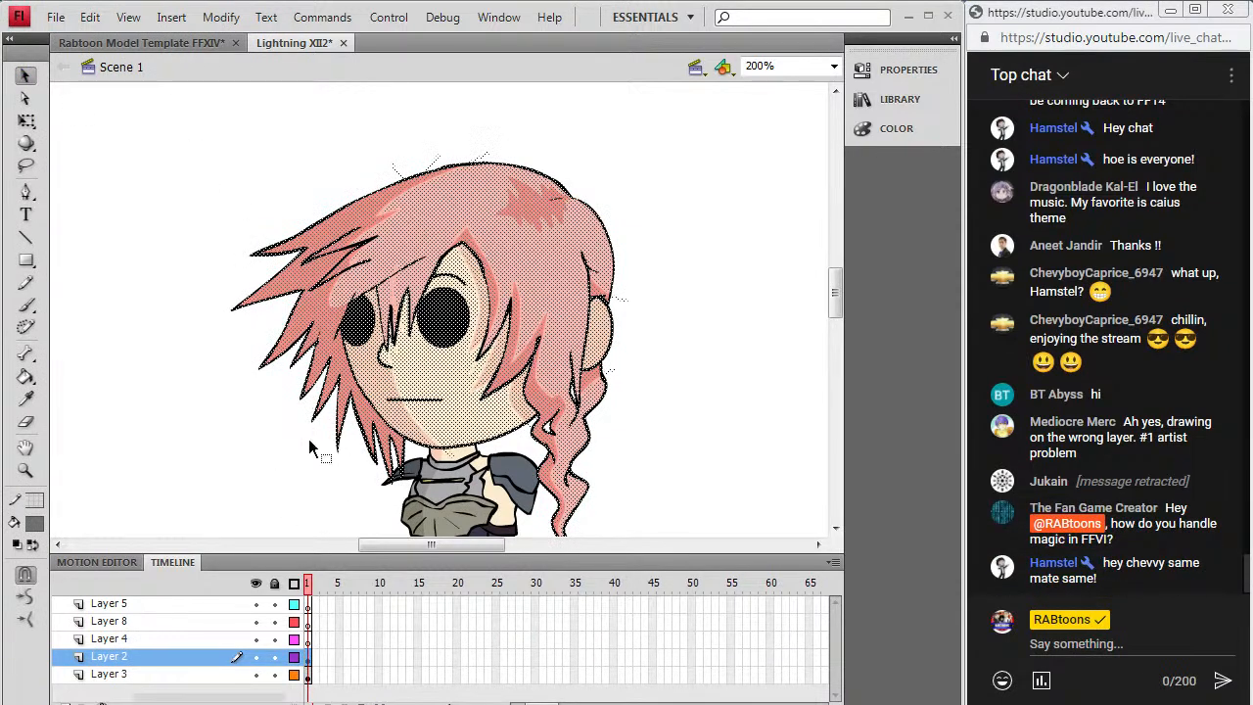
{"action": "left_click", "coordinate": [276, 472]}
Step: Try to fill both black eyes with the surrounding skin colours, and undo the fills
{"action": "left_click", "coordinate": [25, 399]}
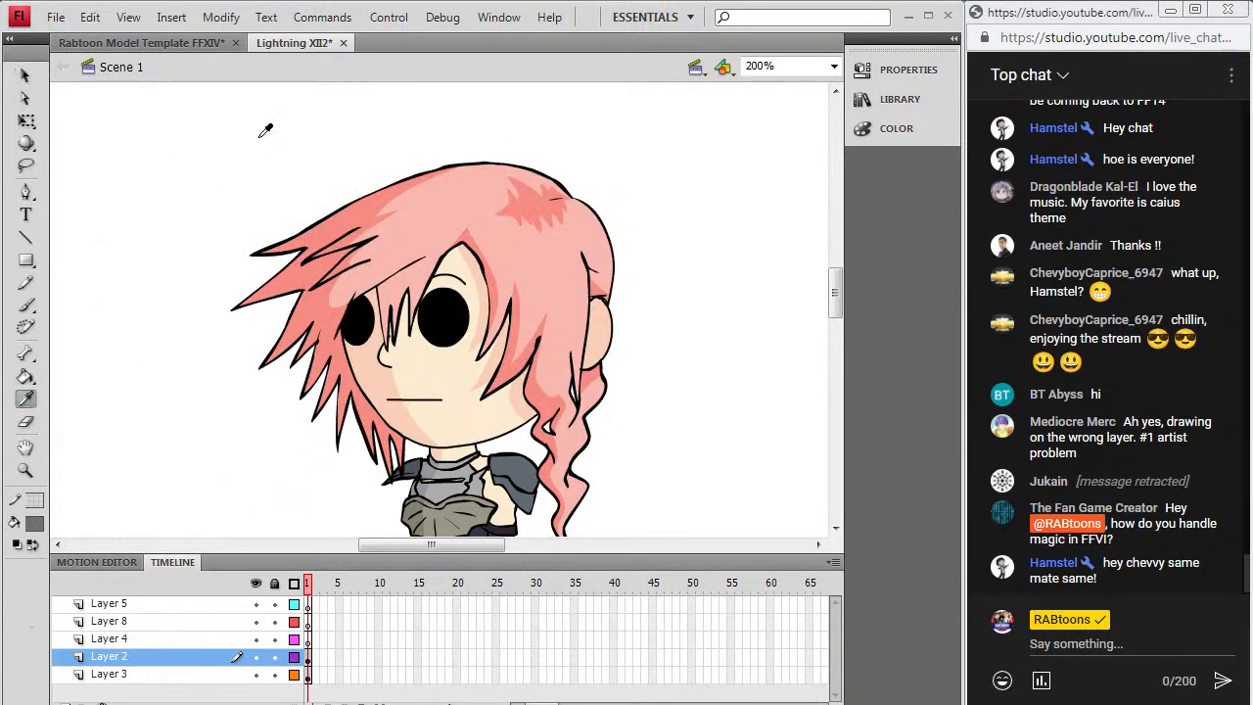
{"action": "left_click", "coordinate": [27, 283]}
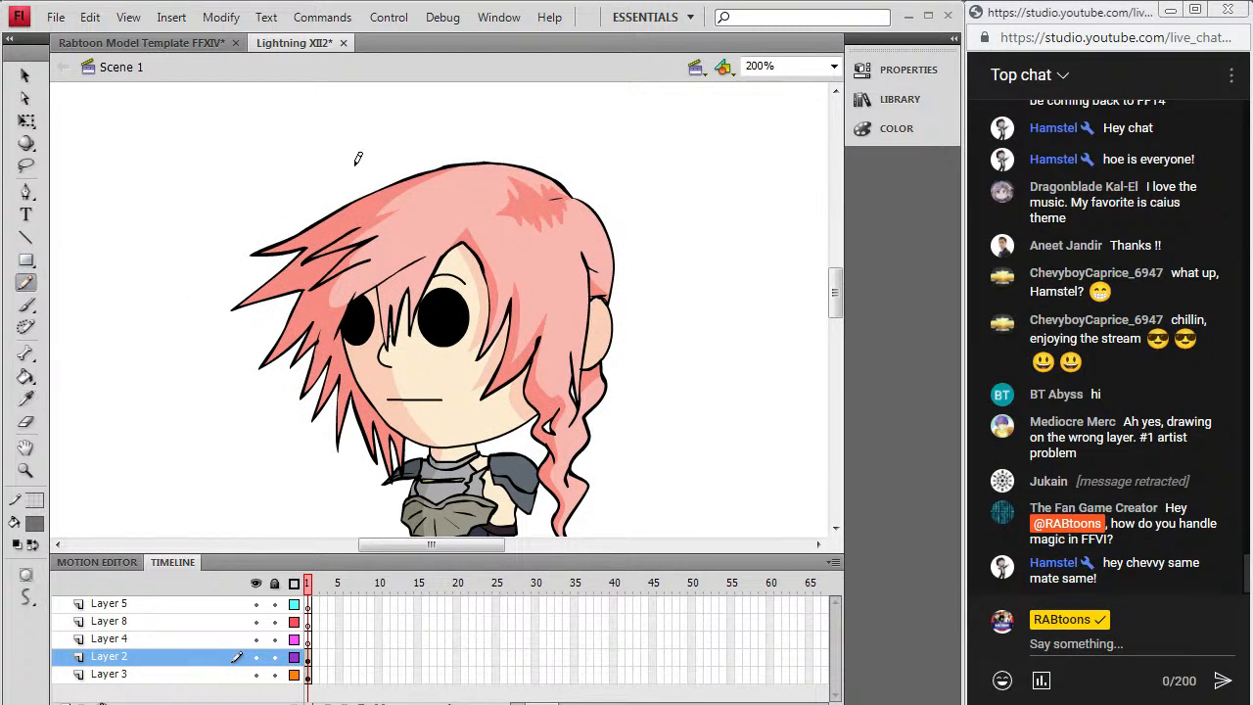
{"action": "left_click", "coordinate": [26, 397]}
{"action": "left_click", "coordinate": [371, 350]}
{"action": "left_click", "coordinate": [355, 312]}
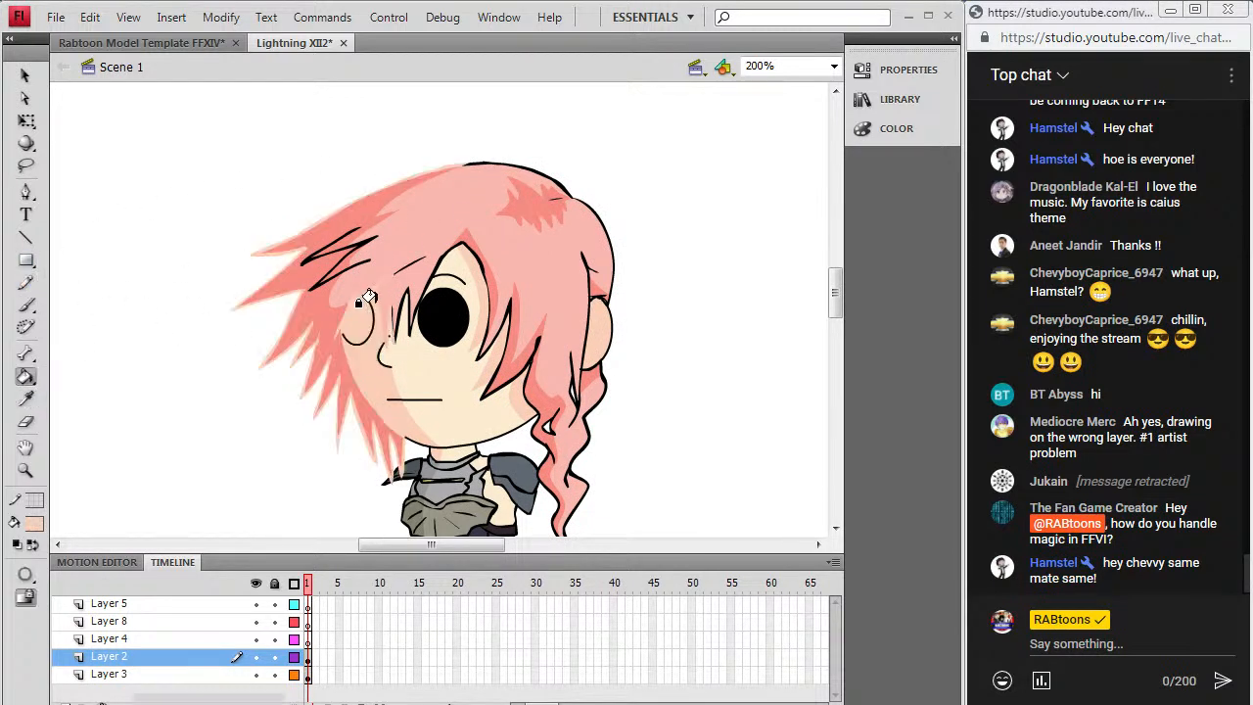
{"action": "left_click", "coordinate": [431, 309]}
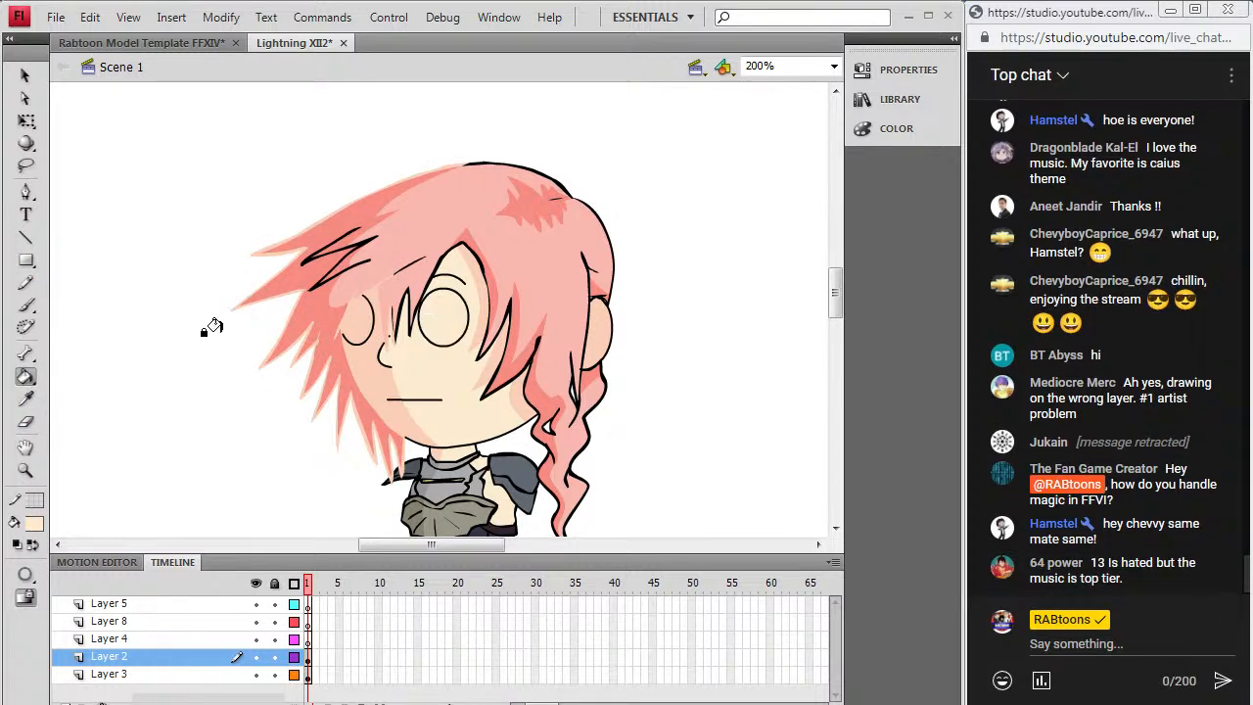
{"action": "key", "text": "ctrl+z"}
{"action": "key", "text": "ctrl+z"}
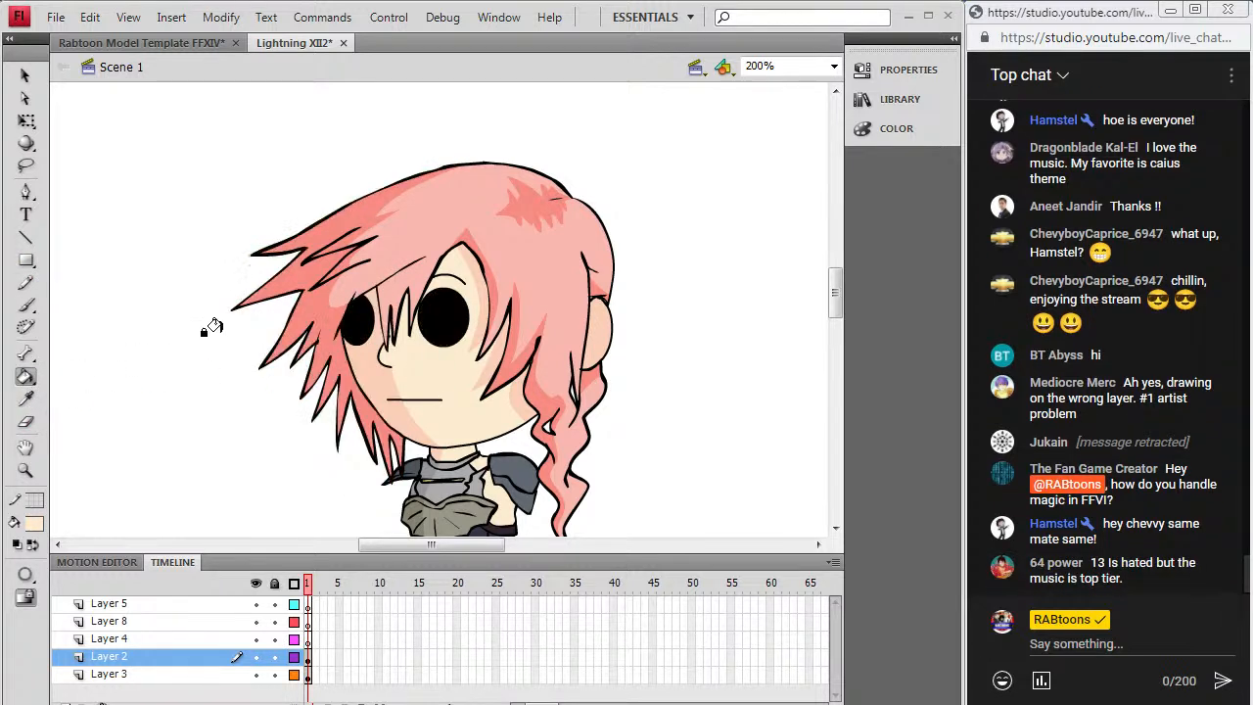
Step: Try to fill only the far eye, under the fringe, with the shaded skin colour, and undo that fill
{"action": "left_click", "coordinate": [25, 76]}
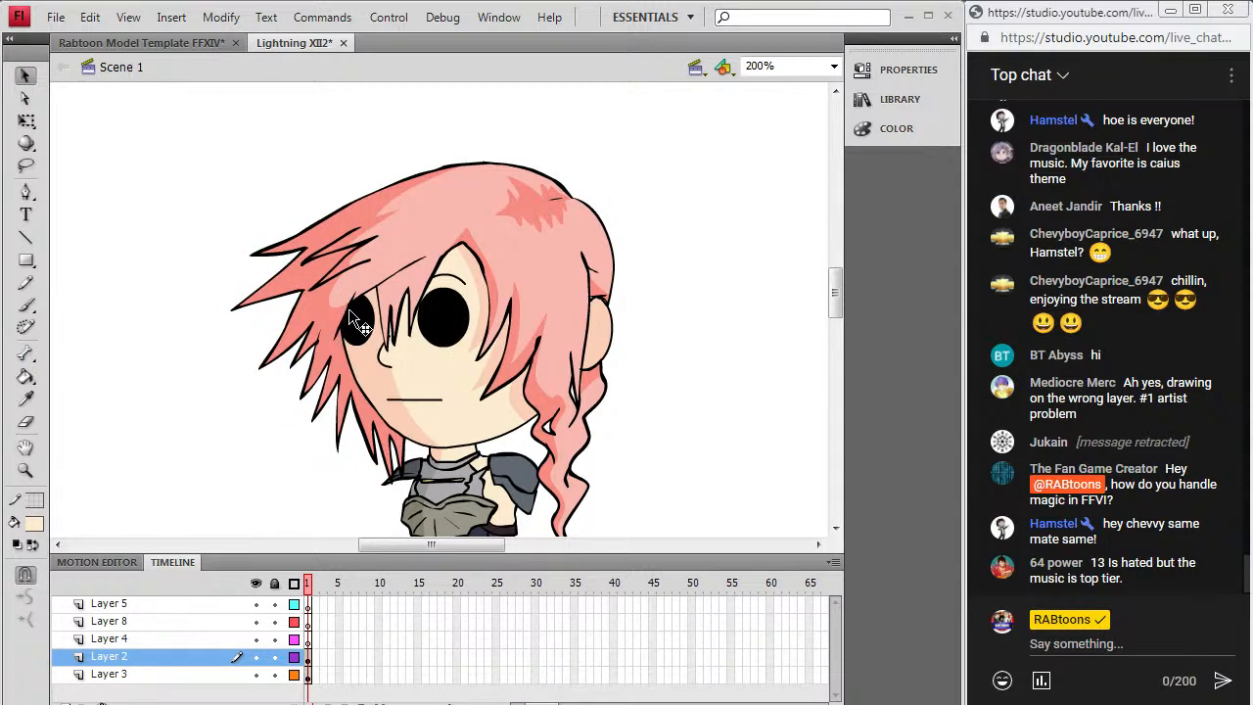
{"action": "left_click", "coordinate": [26, 398]}
{"action": "left_click", "coordinate": [385, 364]}
{"action": "left_click", "coordinate": [353, 315]}
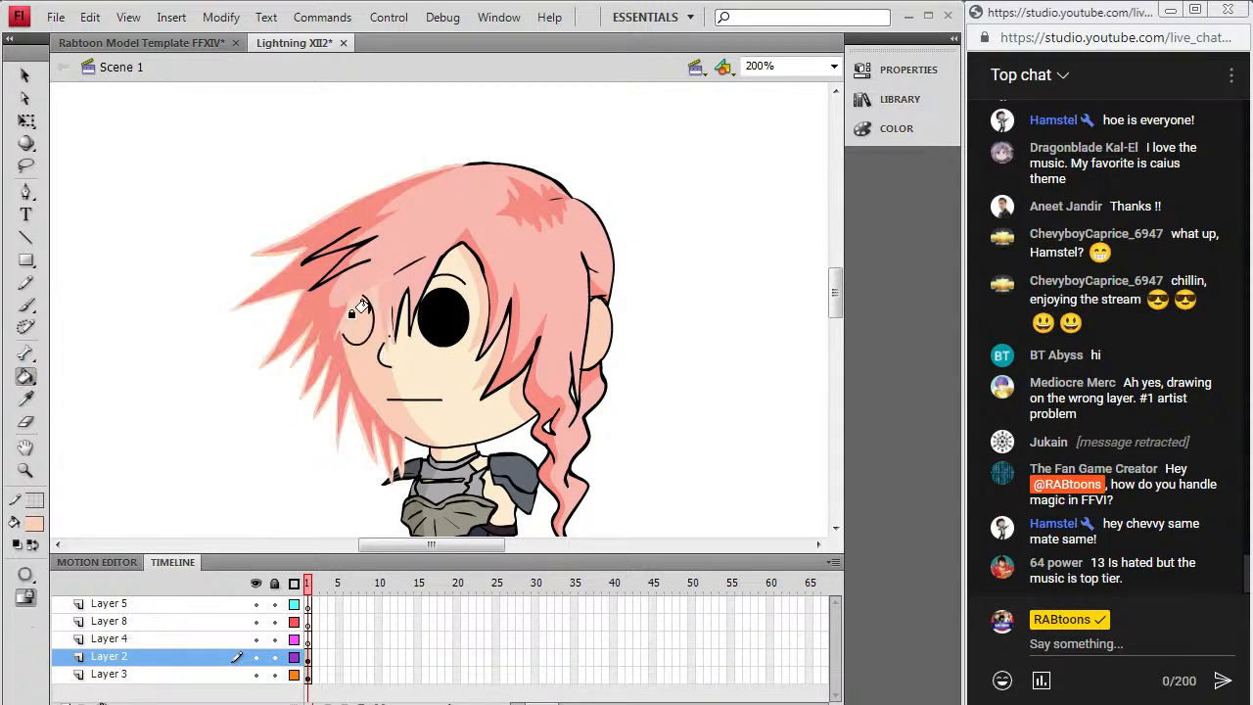
{"action": "key", "text": "ctrl+z"}
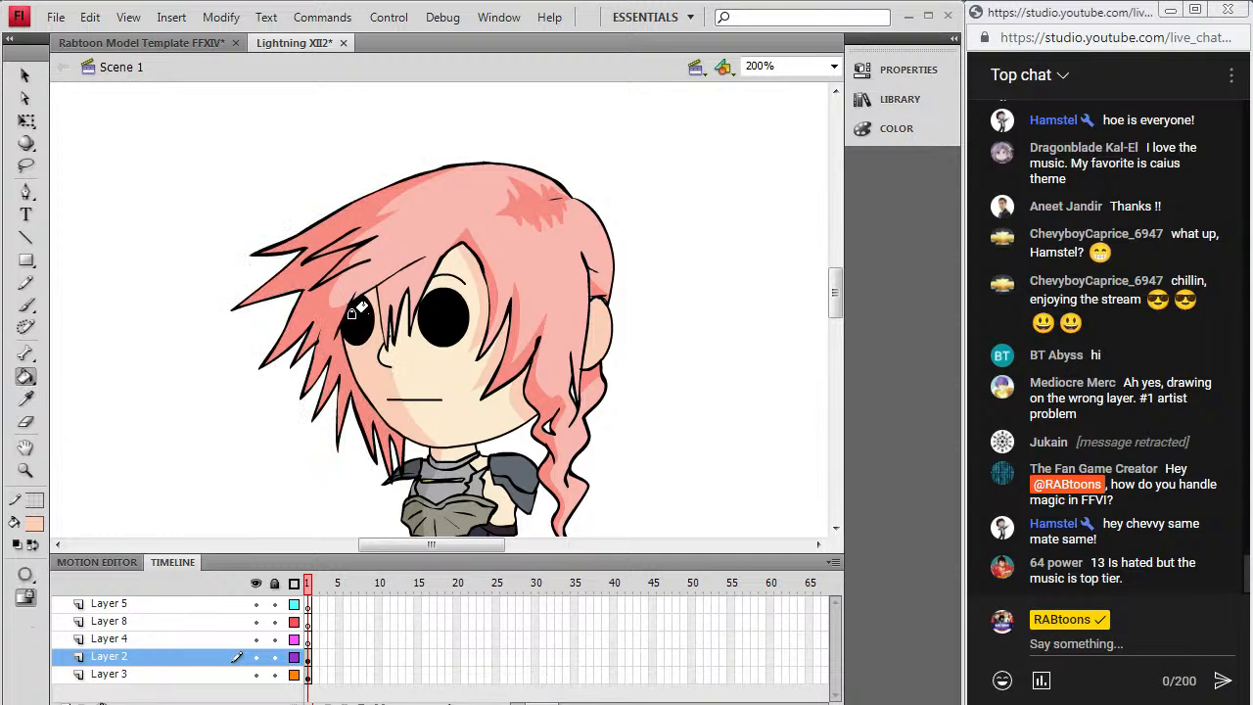
Step: Try separating the far eye from the hair outline with a pencil line and filling it with shaded skin colour, and undo the fill
{"action": "key", "text": "y"}
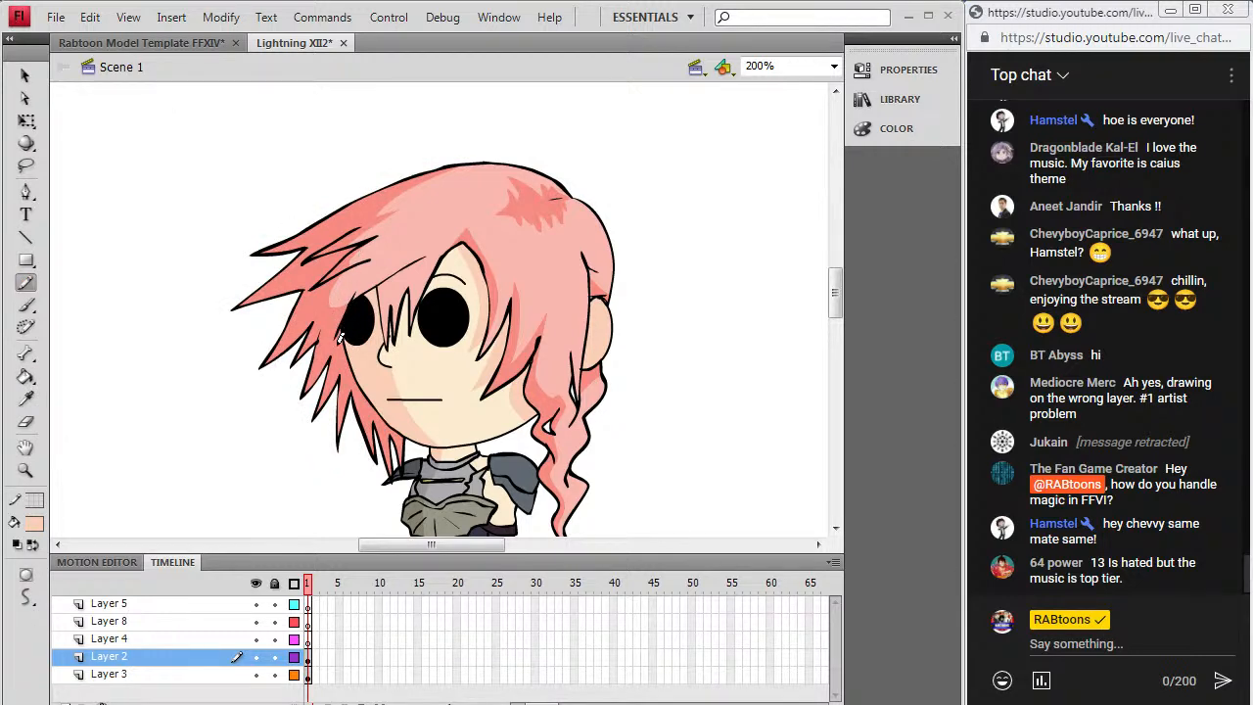
{"action": "left_click_drag", "start_coordinate": [350, 312], "coordinate": [384, 278]}
{"action": "left_click", "coordinate": [25, 400]}
{"action": "left_click", "coordinate": [350, 306]}
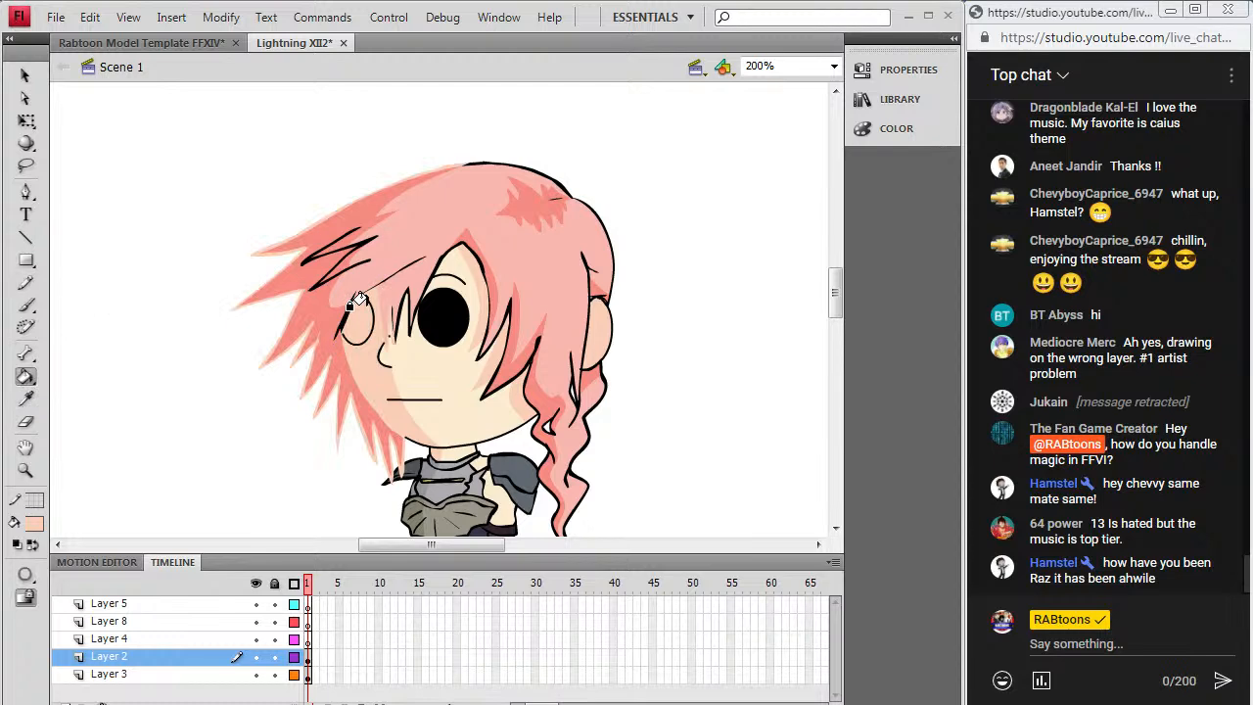
{"action": "key", "text": "ctrl+z"}
Step: Retry with a pencil line from the far eye's outer edge up to the fringe and a shaded skin fill, and undo the fill
{"action": "left_click", "coordinate": [25, 282]}
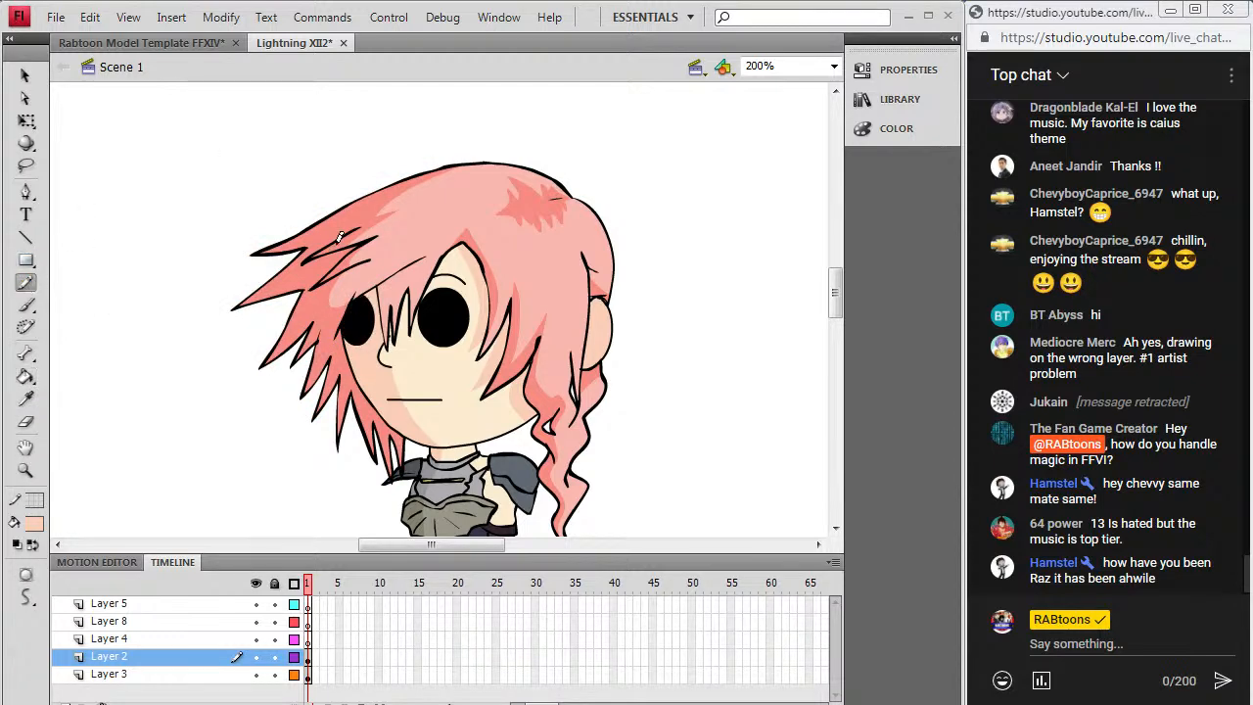
{"action": "left_click", "coordinate": [309, 657]}
{"action": "left_click_drag", "start_coordinate": [337, 338], "coordinate": [380, 276]}
{"action": "left_click", "coordinate": [26, 399]}
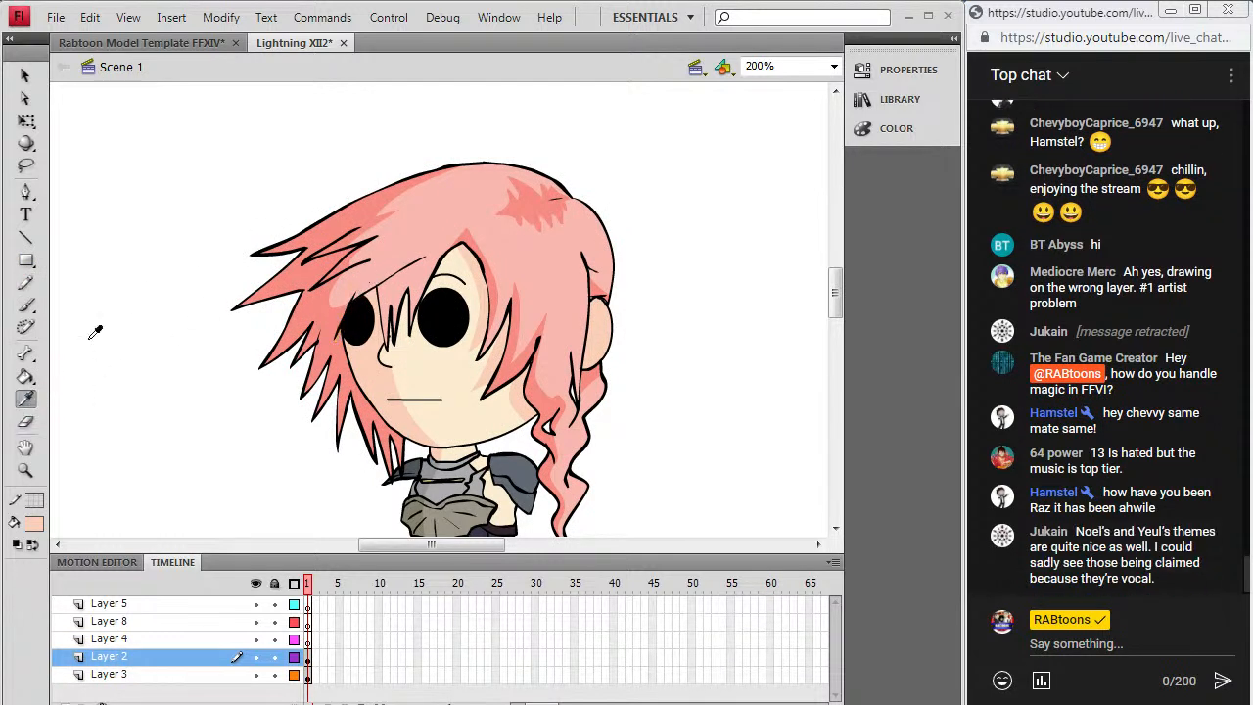
{"action": "left_click", "coordinate": [357, 378]}
{"action": "left_click", "coordinate": [360, 324]}
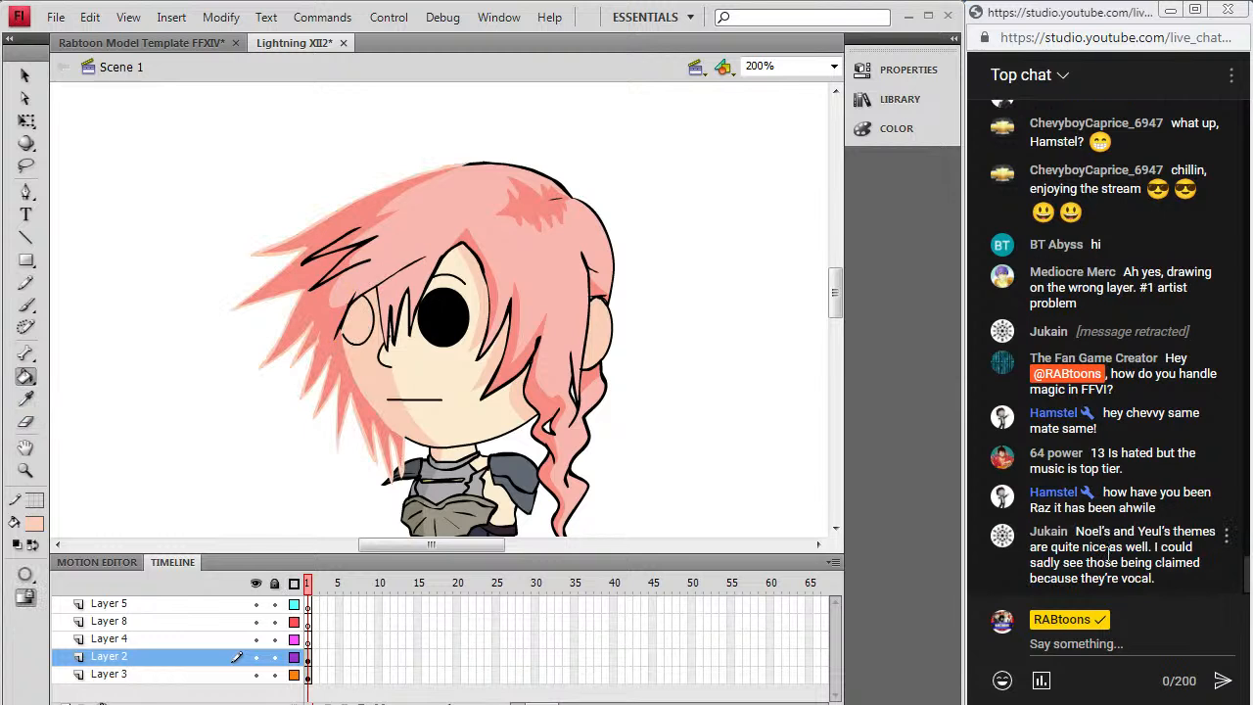
{"action": "key", "text": "ctrl+z"}
Step: Trace the boundary between the far eye and the hair once more, try the shaded skin fill, and undo the fill
{"action": "left_click", "coordinate": [25, 399]}
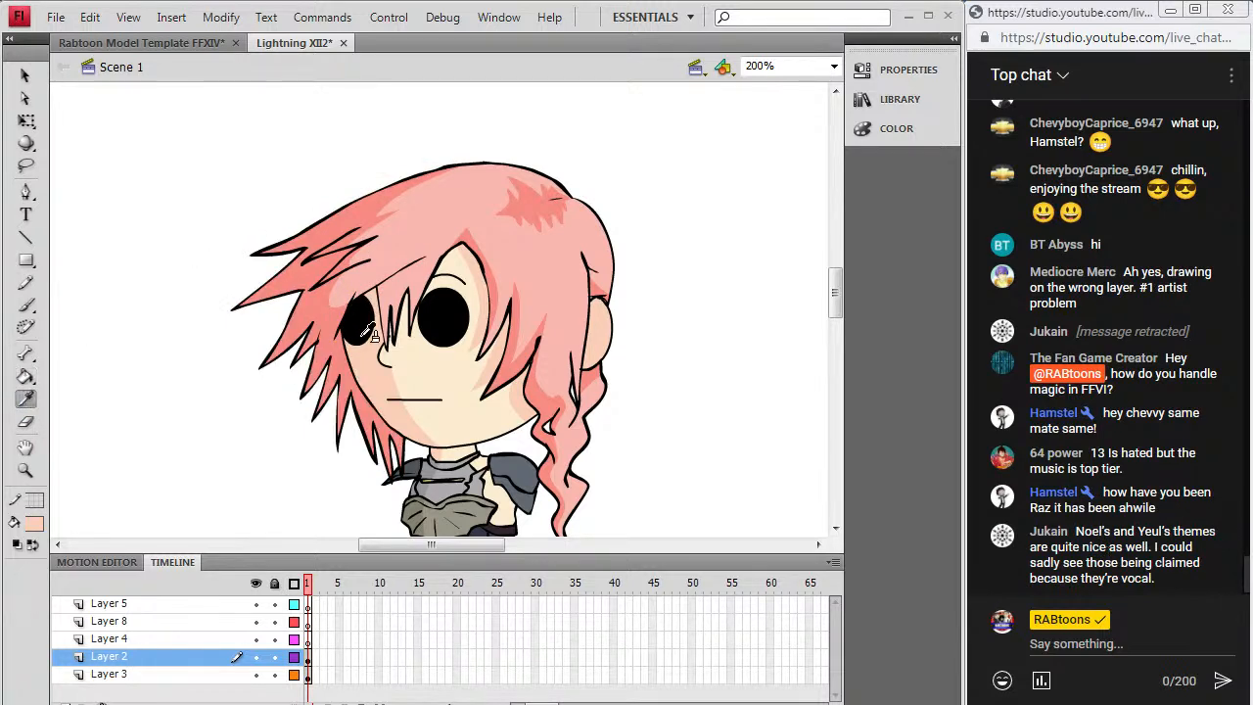
{"action": "left_click", "coordinate": [25, 282]}
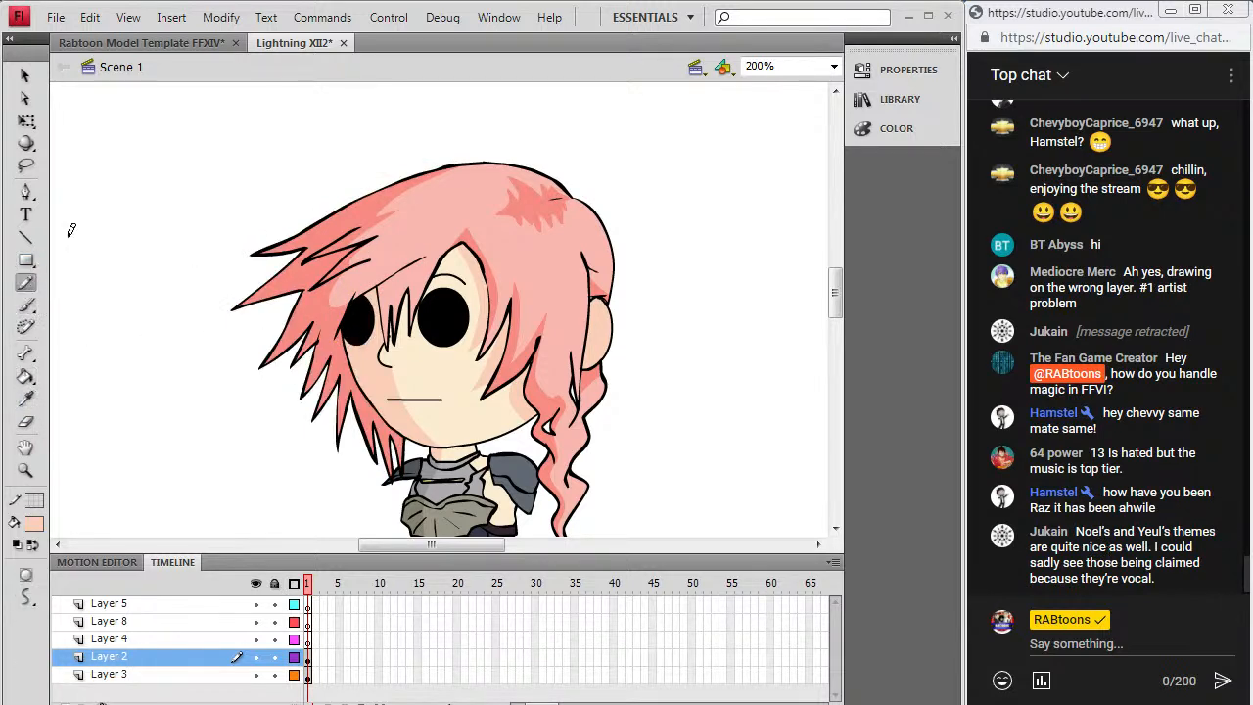
{"action": "left_click_drag", "start_coordinate": [337, 337], "coordinate": [373, 283]}
{"action": "left_click", "coordinate": [26, 354]}
{"action": "left_click", "coordinate": [26, 398]}
{"action": "left_click", "coordinate": [366, 368]}
{"action": "left_click", "coordinate": [379, 286]}
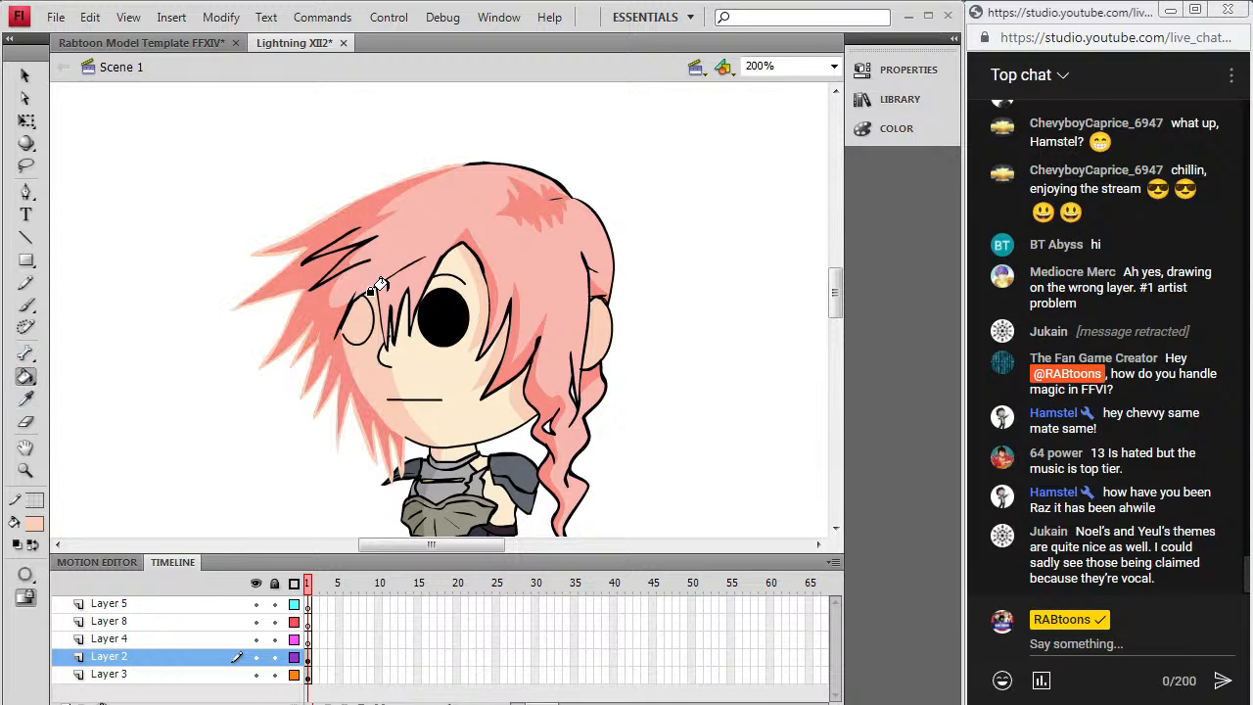
{"action": "key", "text": "ctrl+z"}
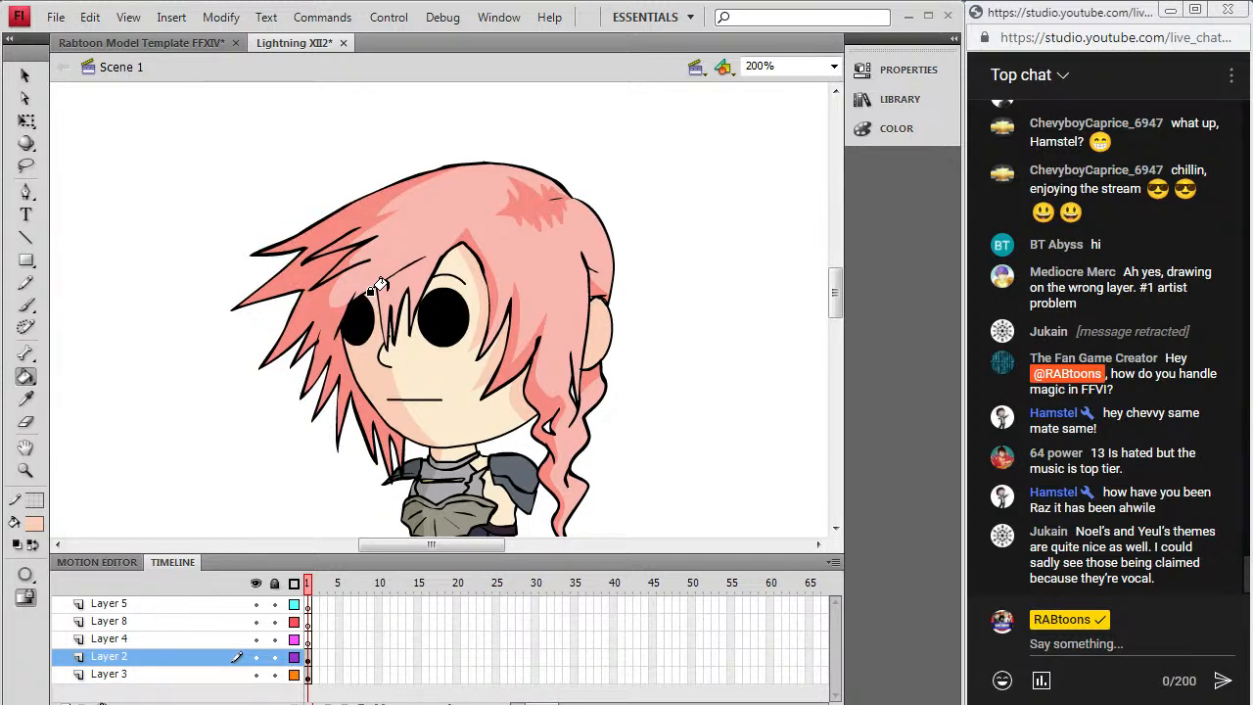
Step: Fill the near eye with the light skin colour of the face and delete the eye's outline
{"action": "left_click", "coordinate": [27, 398]}
{"action": "left_click", "coordinate": [438, 256]}
{"action": "left_click", "coordinate": [445, 308]}
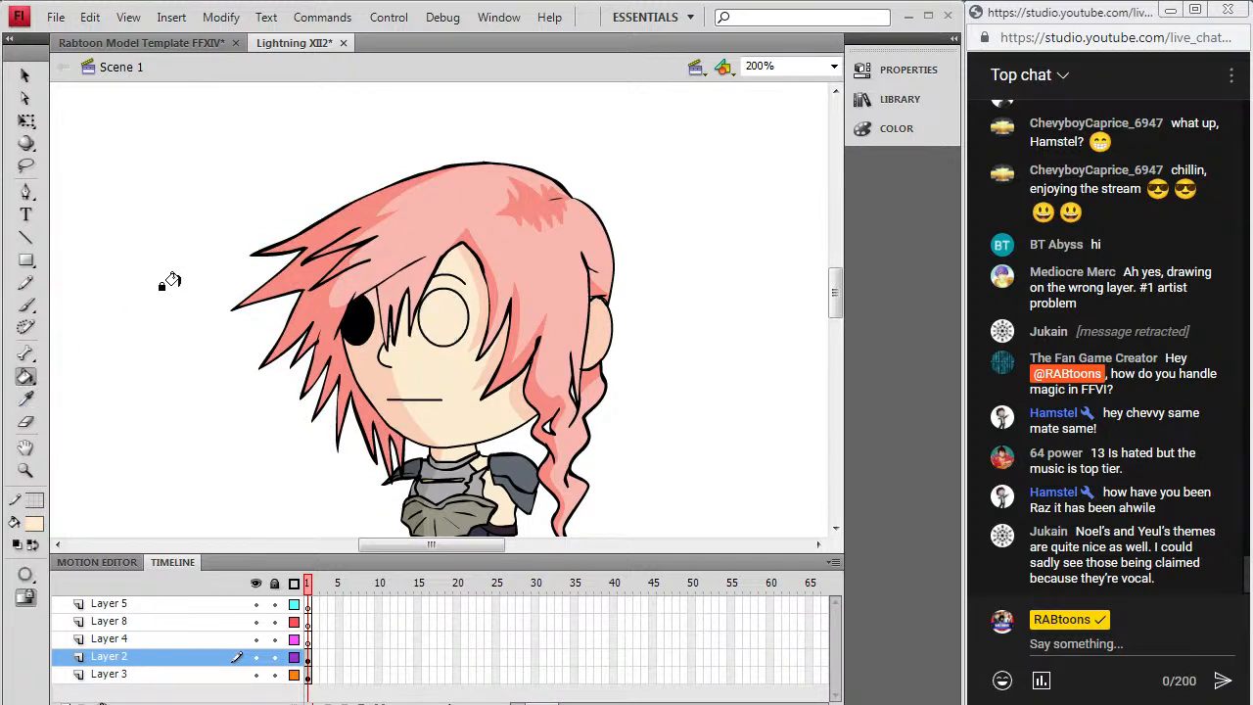
{"action": "left_click", "coordinate": [26, 75]}
{"action": "left_click", "coordinate": [473, 359]}
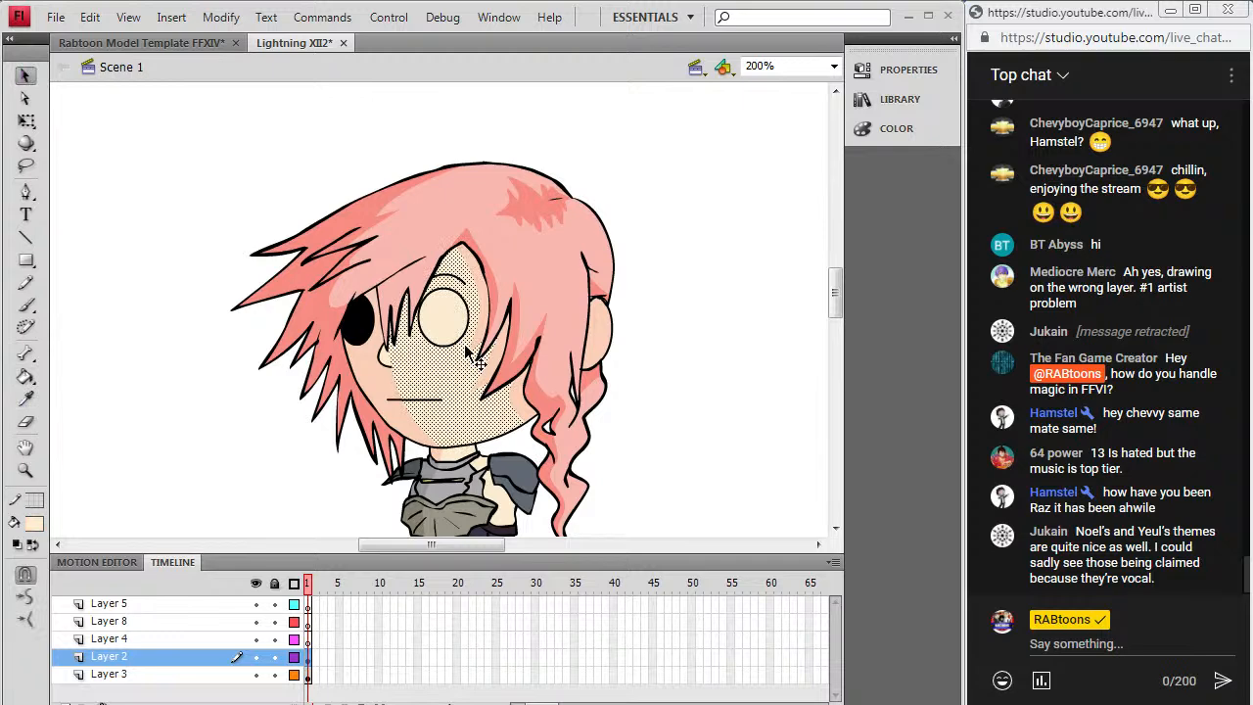
{"action": "left_click", "coordinate": [298, 490]}
{"action": "left_click", "coordinate": [452, 347]}
{"action": "key", "text": "Delete"}
Step: Set the fill colour to black and brush a curved closed eyelid for the near eye and a small smirk at the mouth's corner
{"action": "left_click", "coordinate": [34, 522]}
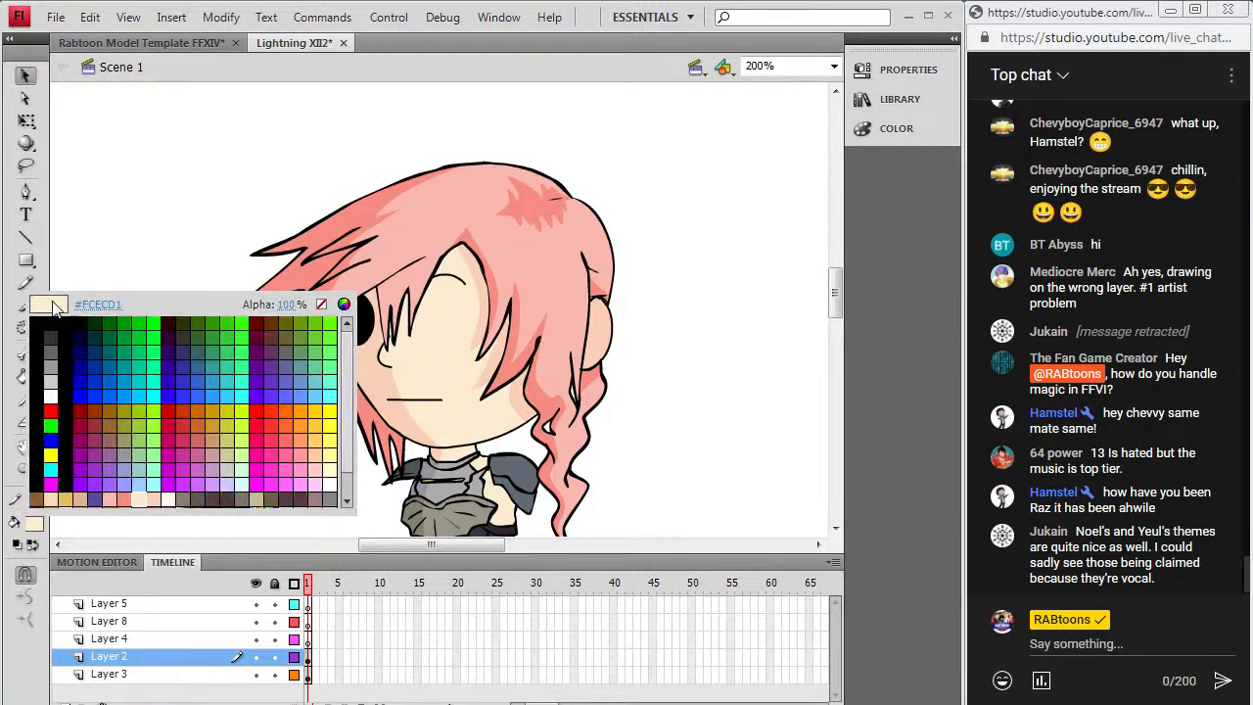
{"action": "left_click", "coordinate": [30, 315]}
{"action": "left_click", "coordinate": [26, 304]}
{"action": "left_click_drag", "start_coordinate": [419, 321], "coordinate": [470, 314]}
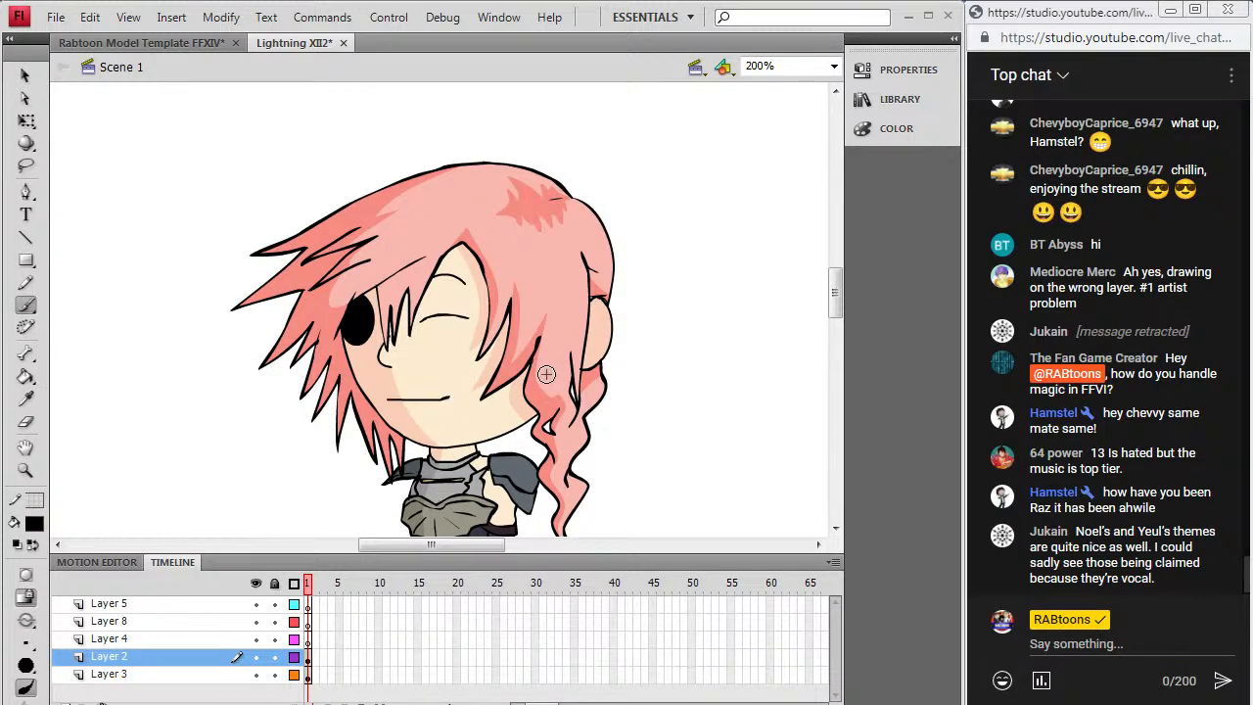
Step: On Layer 4, brush a far arm ending in a pointing finger-gun hand and a second finger-gun hand across the chest
{"action": "left_click_drag", "start_coordinate": [835, 290], "coordinate": [842, 304]}
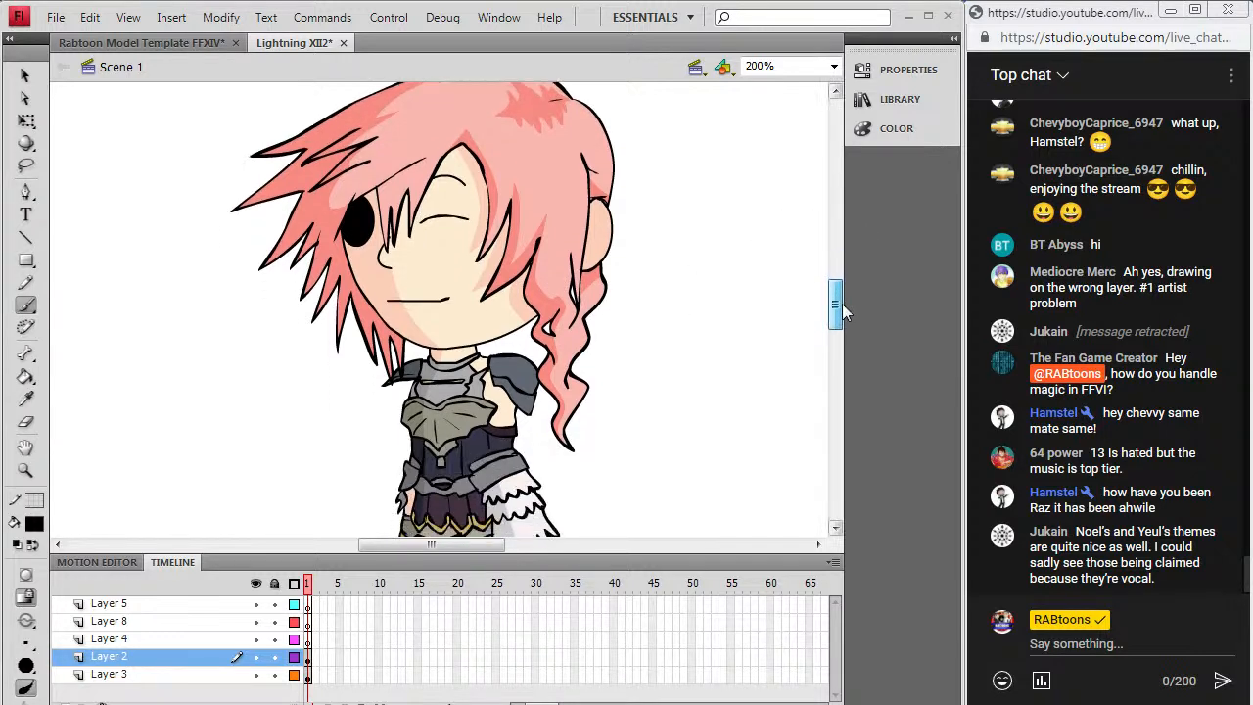
{"action": "left_click", "coordinate": [309, 603]}
{"action": "left_click", "coordinate": [308, 639]}
{"action": "mouse_move", "coordinate": [398, 391]}
{"action": "left_mouse_down"}
{"action": "mouse_move", "coordinate": [328, 421]}
{"action": "mouse_move", "coordinate": [332, 387]}
{"action": "mouse_move", "coordinate": [316, 402]}
{"action": "mouse_move", "coordinate": [261, 401]}
{"action": "mouse_move", "coordinate": [313, 427]}
{"action": "left_mouse_up"}
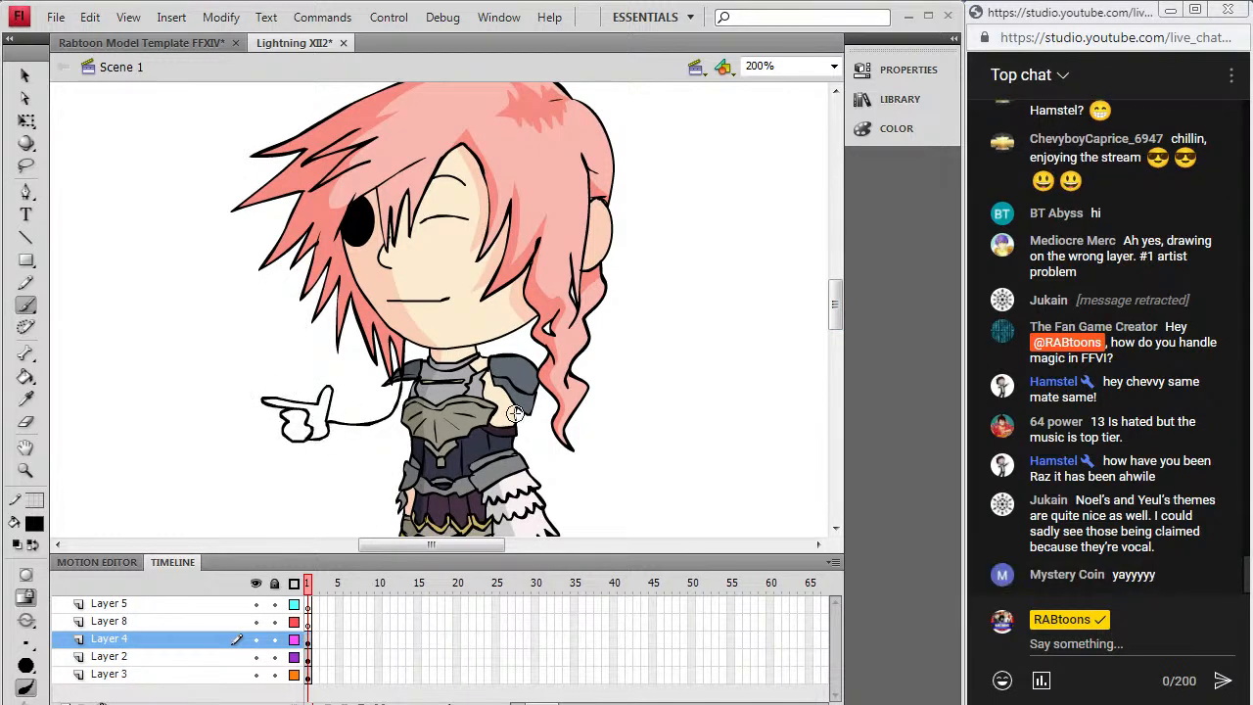
{"action": "mouse_move", "coordinate": [519, 409]}
{"action": "left_mouse_down"}
{"action": "mouse_move", "coordinate": [452, 422]}
{"action": "mouse_move", "coordinate": [460, 394]}
{"action": "mouse_move", "coordinate": [441, 416]}
{"action": "mouse_move", "coordinate": [395, 419]}
{"action": "left_mouse_up"}
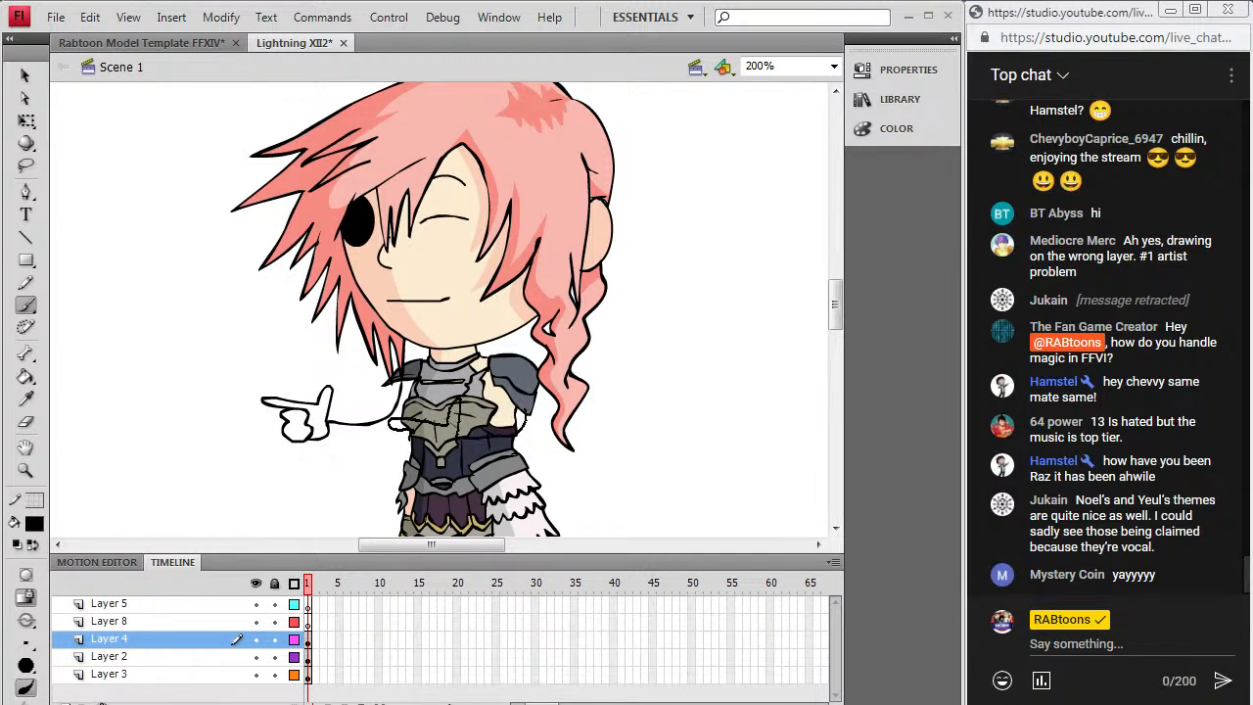
Step: Fill both finger-gun hands with the dark navy sampled from the outfit at the waist
{"action": "left_click", "coordinate": [26, 399]}
{"action": "left_click", "coordinate": [485, 456]}
{"action": "left_click", "coordinate": [457, 447]}
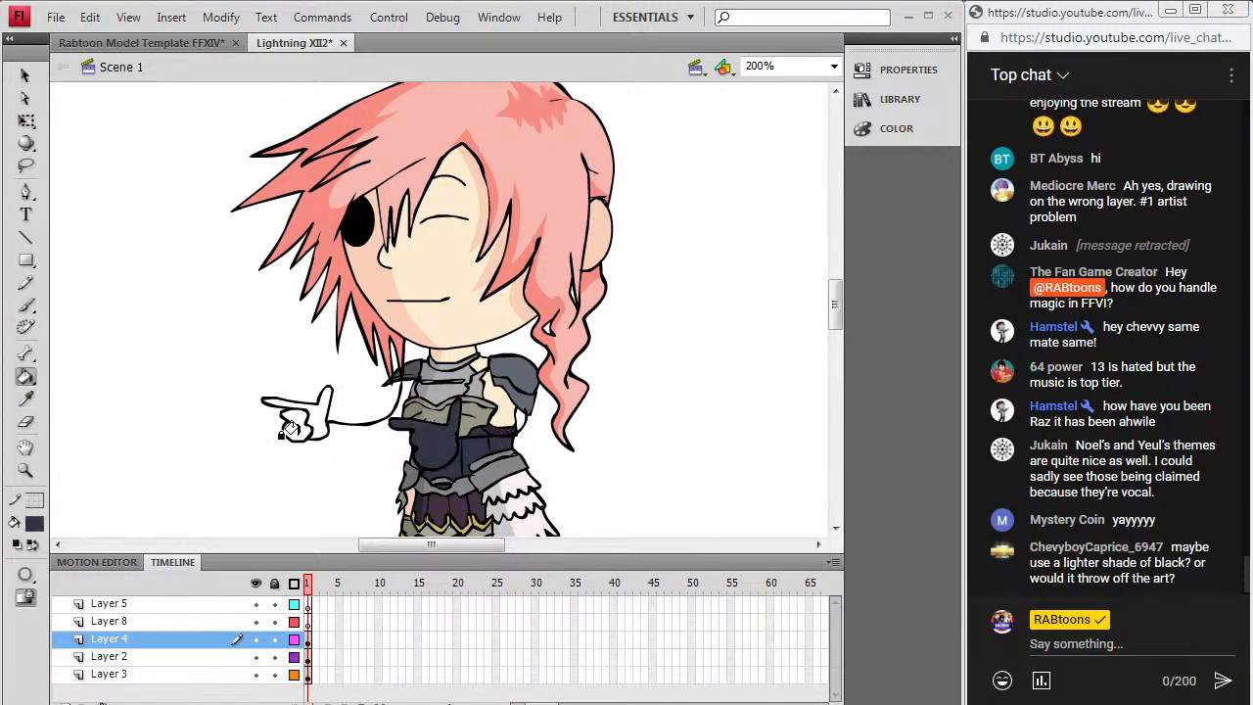
{"action": "left_click", "coordinate": [300, 415]}
Step: Compare the pose with Layer 4 hidden and shown
{"action": "left_click", "coordinate": [256, 640]}
{"action": "left_click", "coordinate": [255, 639]}
{"action": "left_click", "coordinate": [255, 639]}
{"action": "left_click", "coordinate": [255, 639]}
Step: Export the pose as a PNG image named "Lightning pose fingerguns" in the Movements folder
{"action": "left_click", "coordinate": [56, 16]}
{"action": "mouse_move", "coordinate": [154, 362]}
{"action": "left_click", "coordinate": [323, 359]}
{"action": "left_click", "coordinate": [480, 545]}
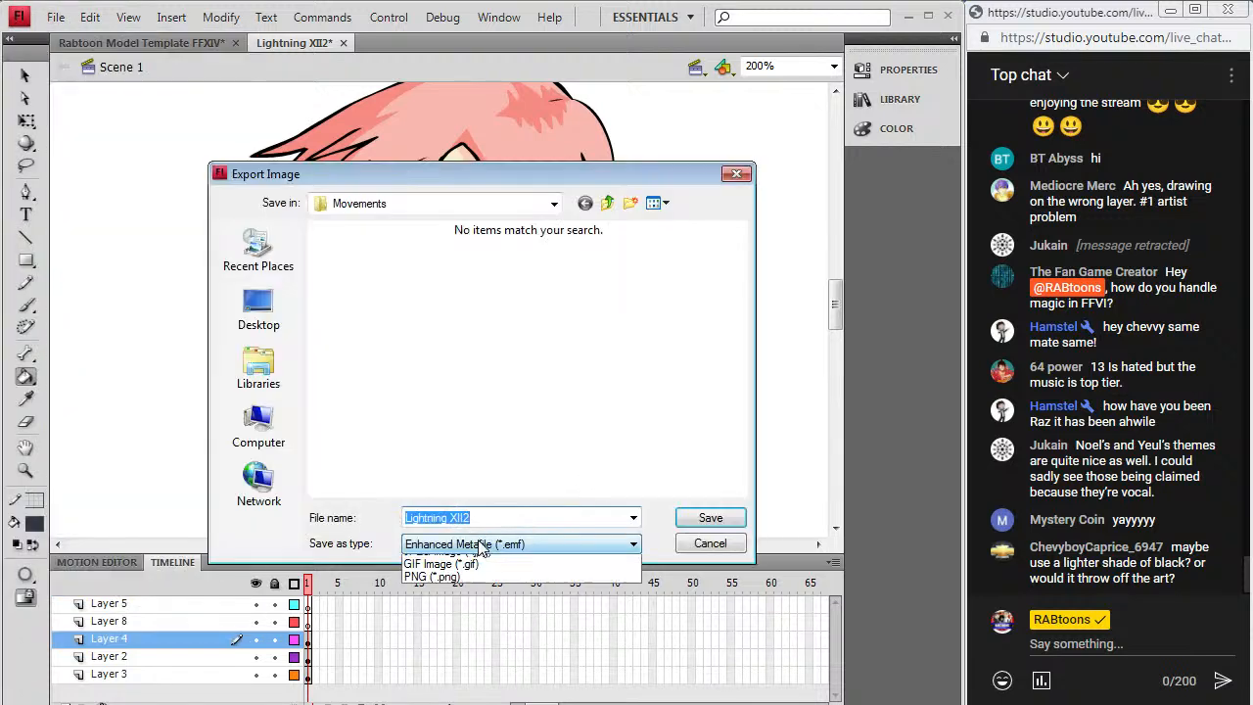
{"action": "left_click", "coordinate": [447, 655]}
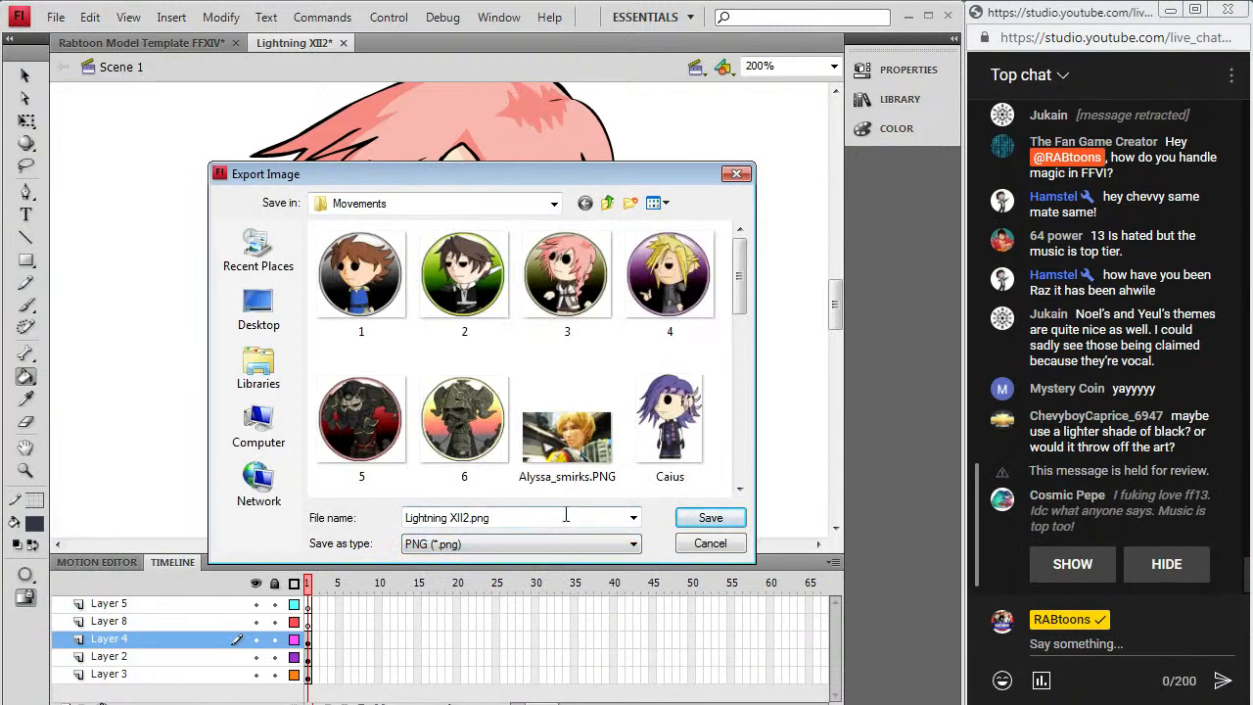
{"action": "left_click_drag", "start_coordinate": [449, 517], "coordinate": [584, 517]}
{"action": "type", "text": "pose fingerguns"}
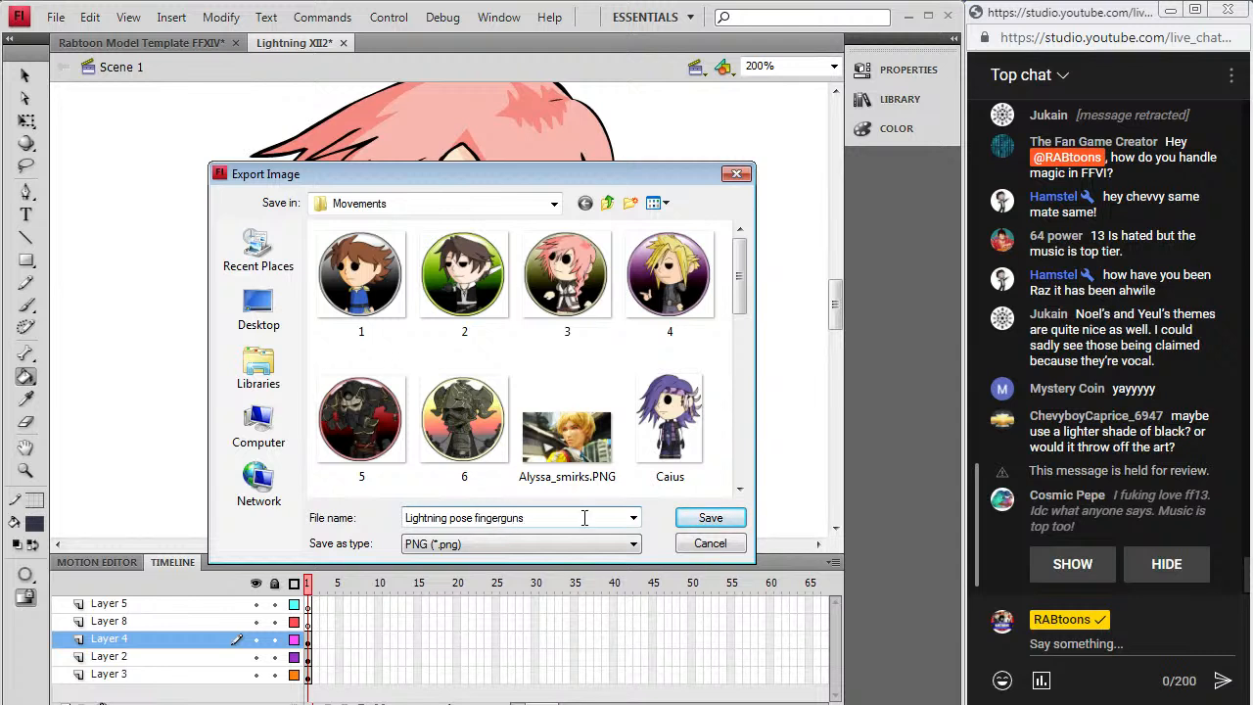
{"action": "left_click", "coordinate": [711, 519]}
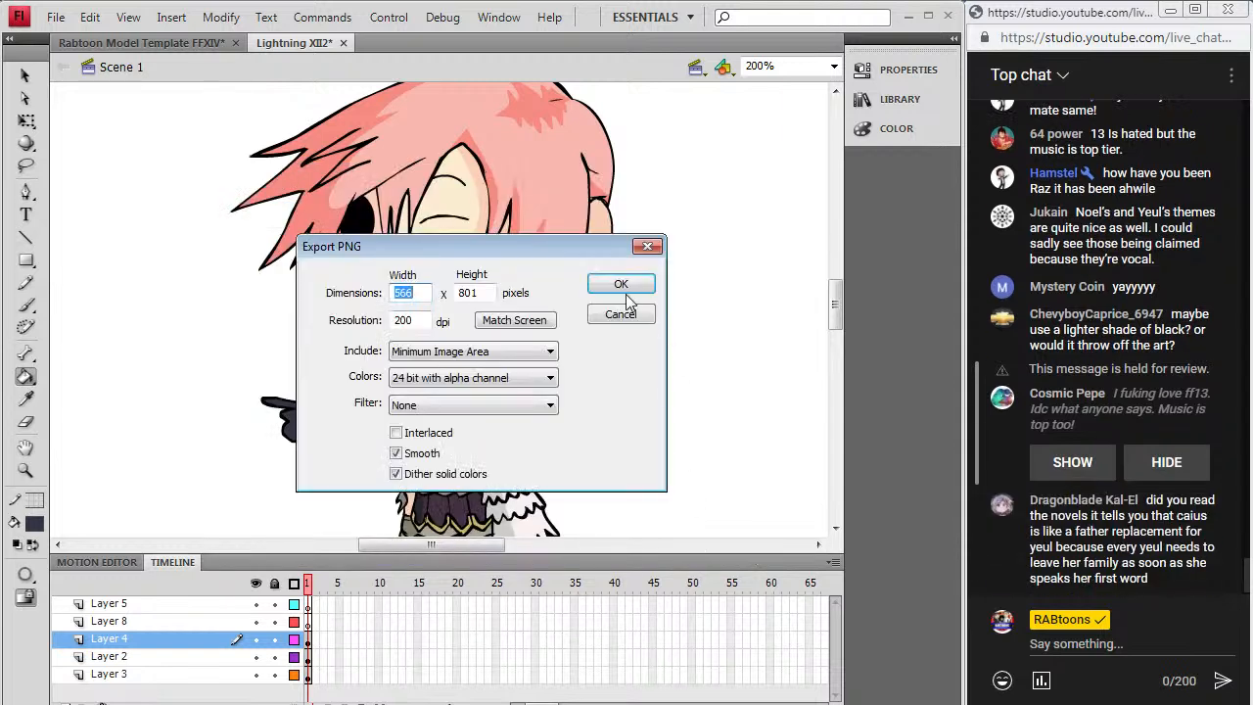
{"action": "left_click", "coordinate": [629, 296]}
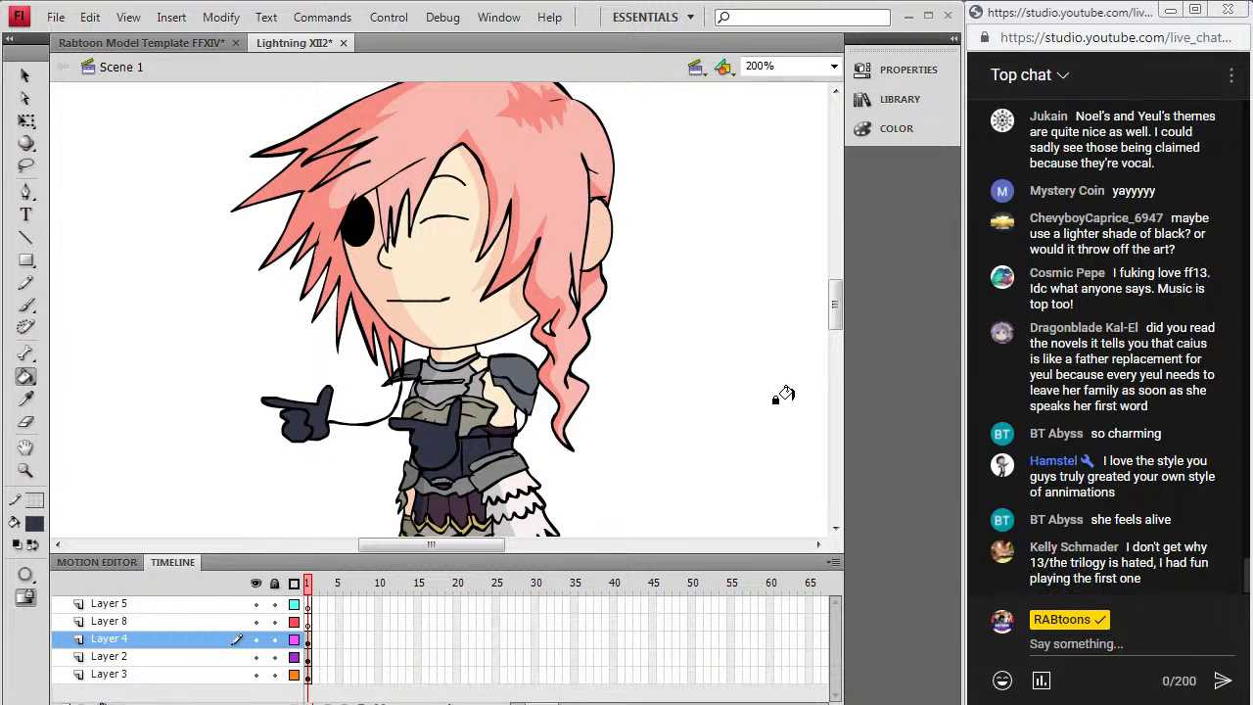
Step: Undo the navy fills, both finger-gun hands and the pointing arm on Layer 4
{"action": "left_click", "coordinate": [26, 78]}
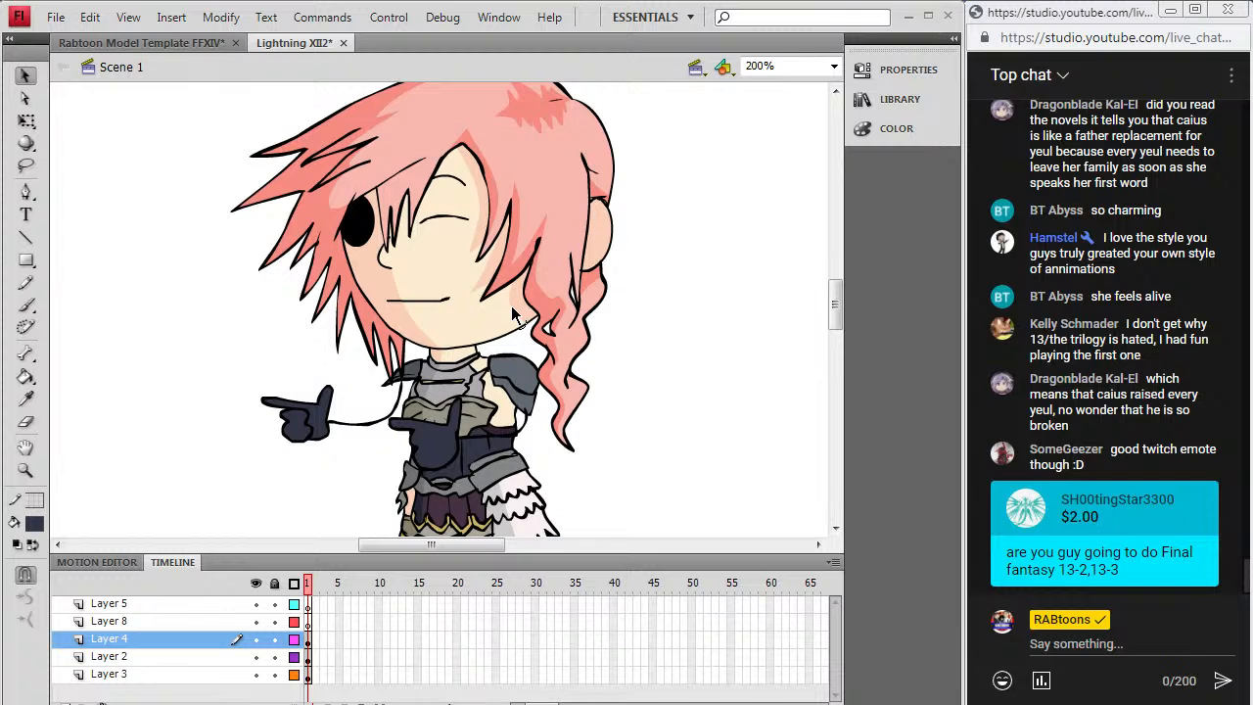
{"action": "key", "text": "ctrl+z"}
{"action": "key", "text": "ctrl+y"}
{"action": "key", "text": "ctrl+z"}
{"action": "key", "text": "ctrl+y"}
{"action": "key", "text": "ctrl+z"}
{"action": "key", "text": "ctrl+z"}
{"action": "key", "text": "ctrl+z"}
{"action": "key", "text": "ctrl+z"}
{"action": "key", "text": "ctrl+z"}
{"action": "key", "text": "ctrl+z"}
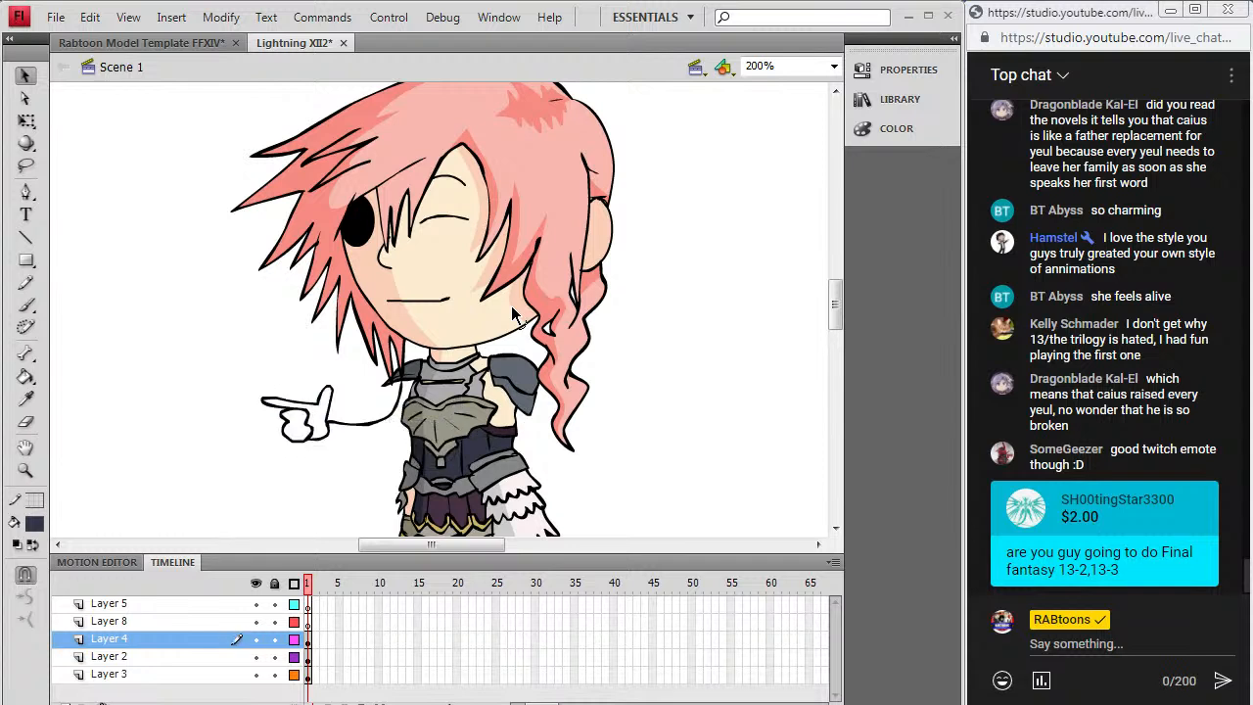
{"action": "key", "text": "ctrl+z"}
{"action": "key", "text": "ctrl+z"}
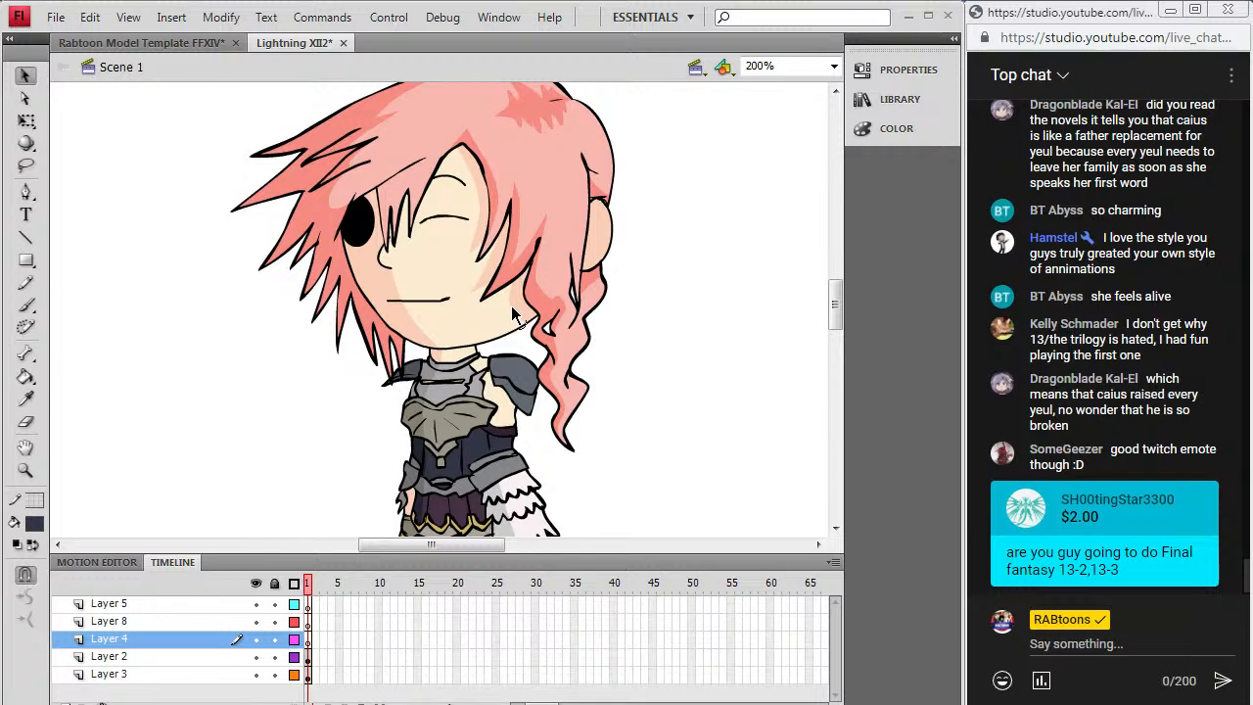
{"action": "key", "text": "ctrl+z"}
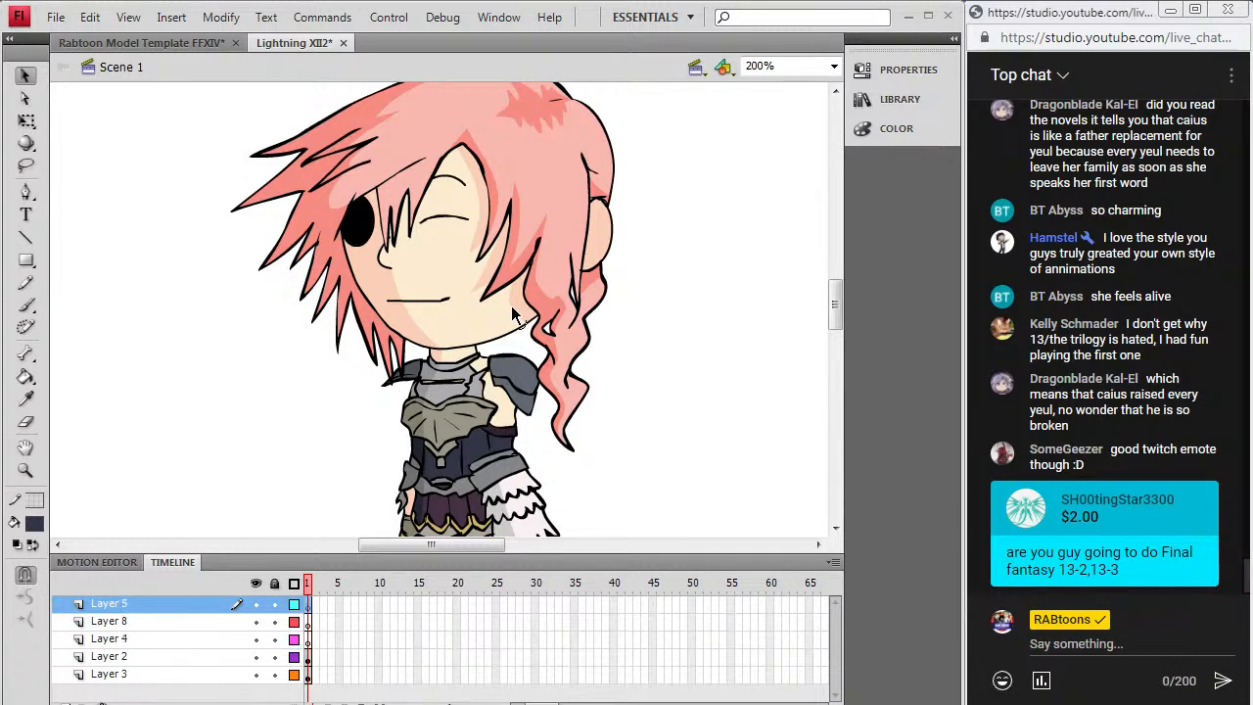
Step: Undo the smirk, the winking eyelid and the near eye's skin fill to restore both open eyes
{"action": "key", "text": "ctrl+z"}
{"action": "key", "text": "ctrl+z"}
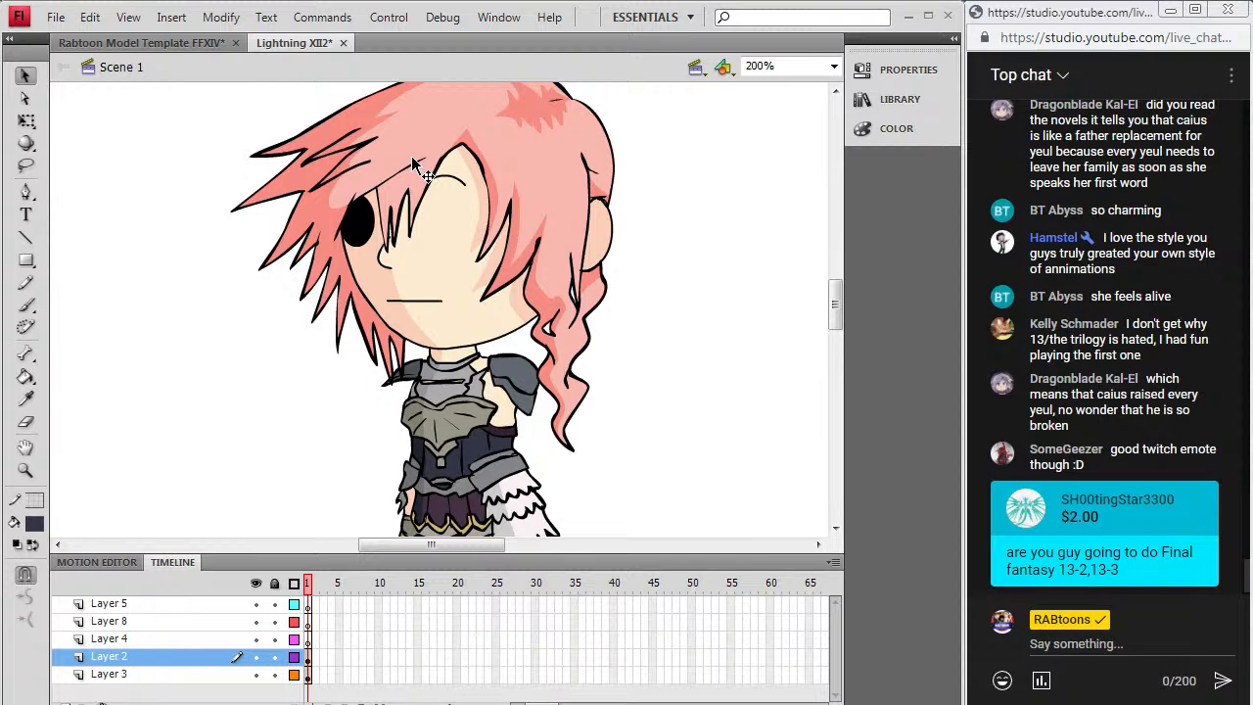
{"action": "key", "text": "ctrl+z"}
{"action": "key", "text": "ctrl+z"}
{"action": "key", "text": "ctrl+z"}
{"action": "left_click", "coordinate": [26, 78]}
{"action": "key", "text": "ctrl+z"}
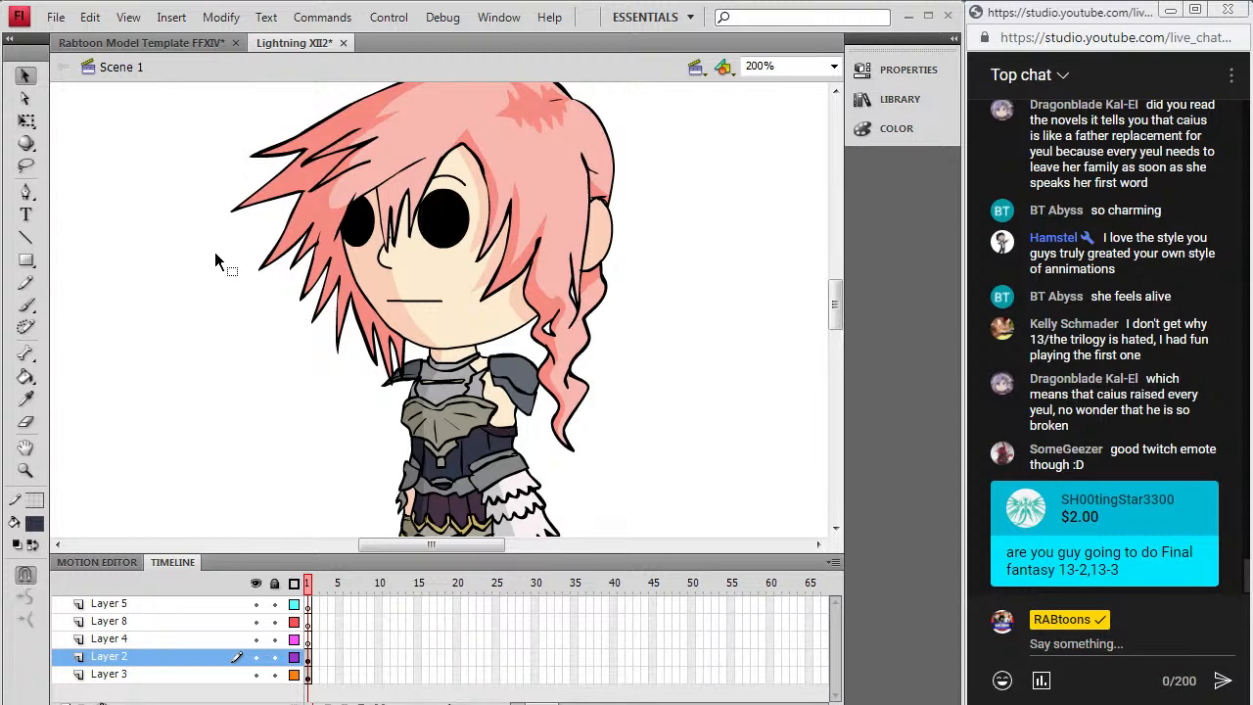
Step: Undo the merging of the hair with the head so the hair sits separately on Layer 4
{"action": "key", "text": "ctrl+z"}
{"action": "key", "text": "ctrl+z"}
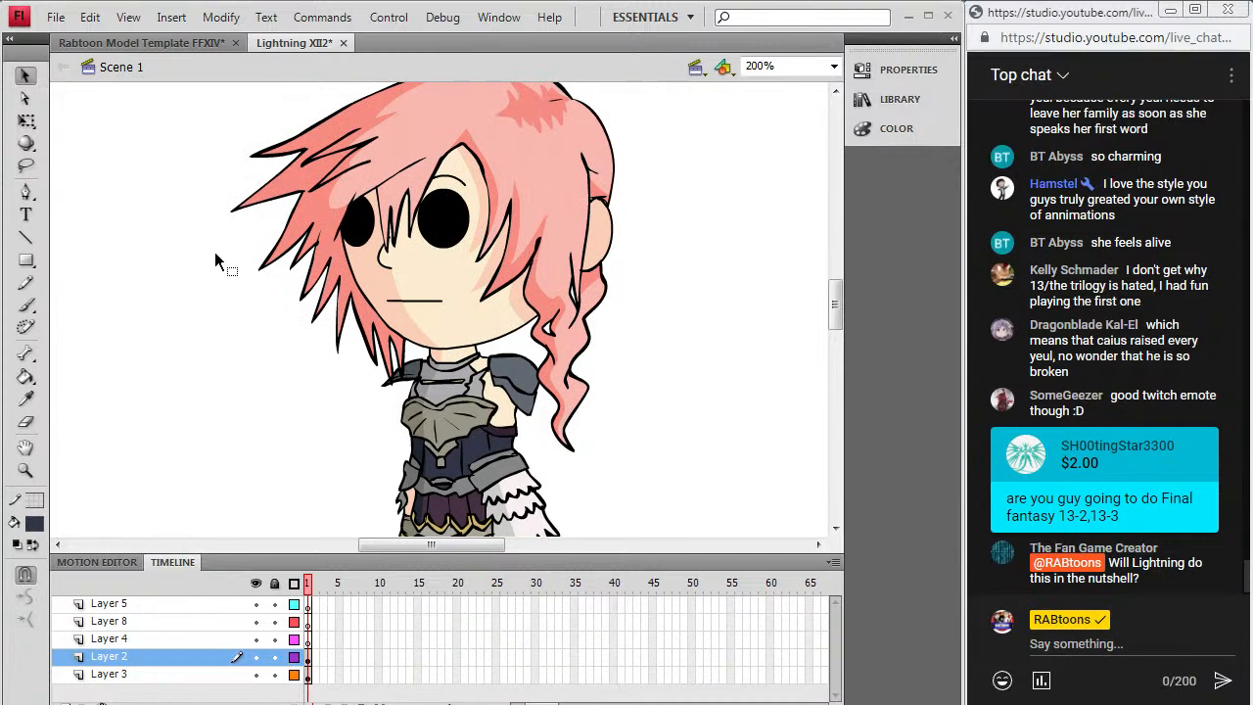
{"action": "key", "text": "ctrl+z"}
{"action": "left_click", "coordinate": [252, 496]}
{"action": "key", "text": "ctrl+z"}
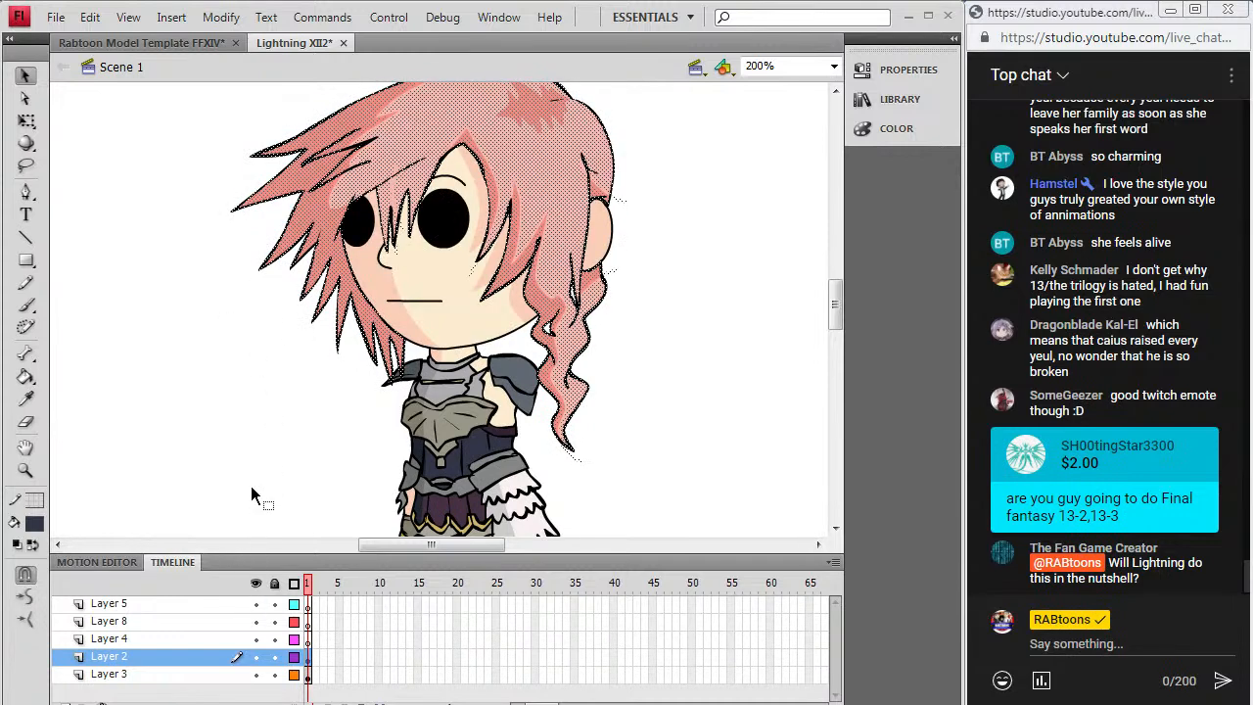
{"action": "key", "text": "ctrl+z"}
{"action": "key", "text": "ctrl+z"}
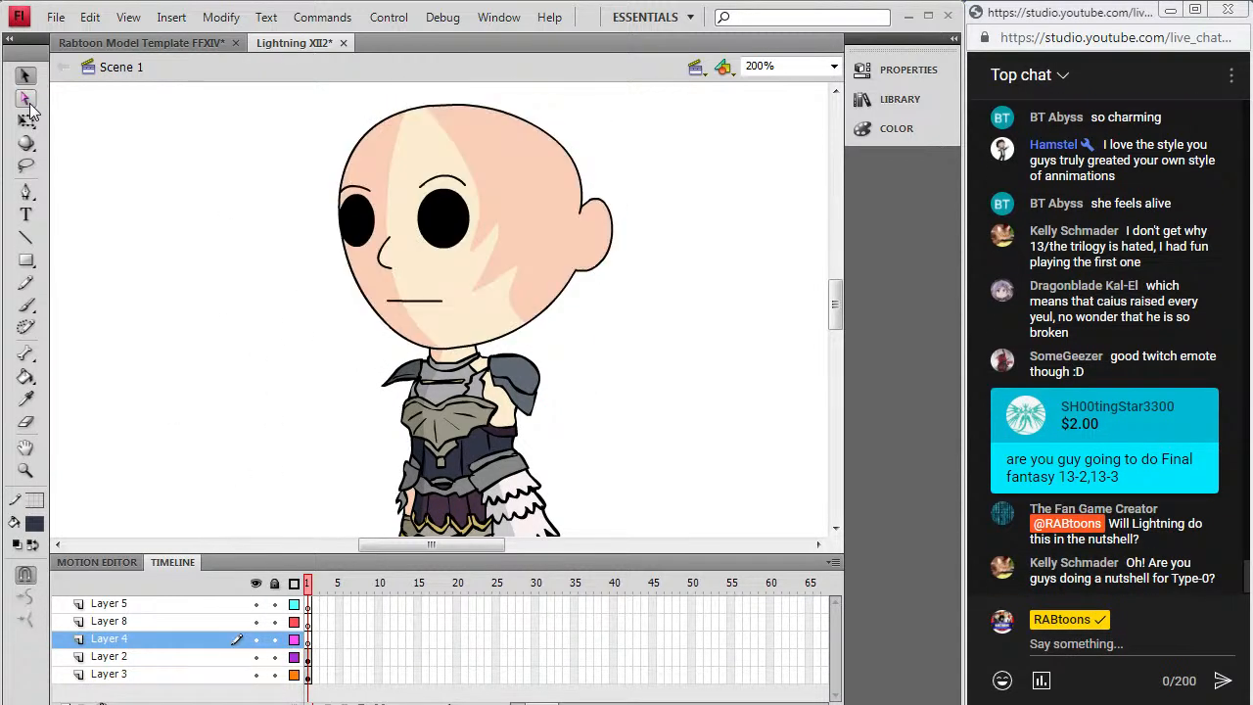
{"action": "key", "text": "ctrl+y"}
{"action": "left_click", "coordinate": [142, 267]}
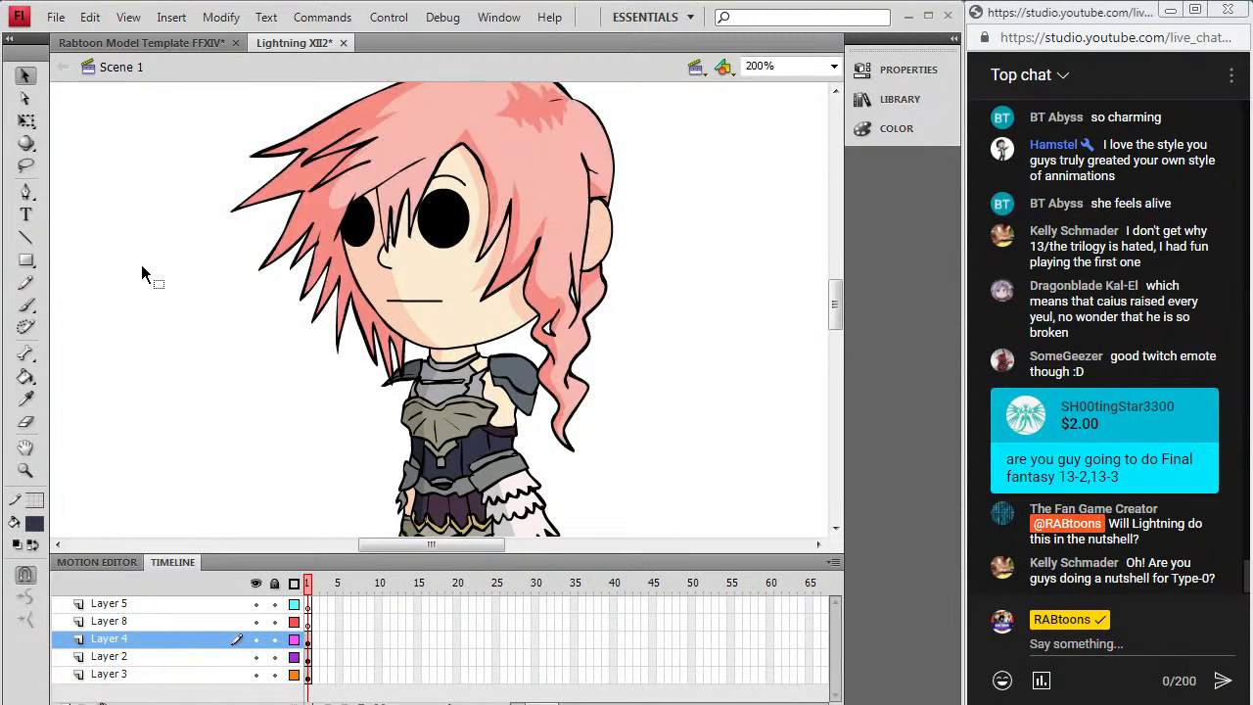
Step: Hide Layer 4 and fill the far eye with the shaded skin colour and the near eye with the light skin colour
{"action": "left_click", "coordinate": [253, 639]}
{"action": "left_click", "coordinate": [253, 639]}
{"action": "left_click", "coordinate": [254, 639]}
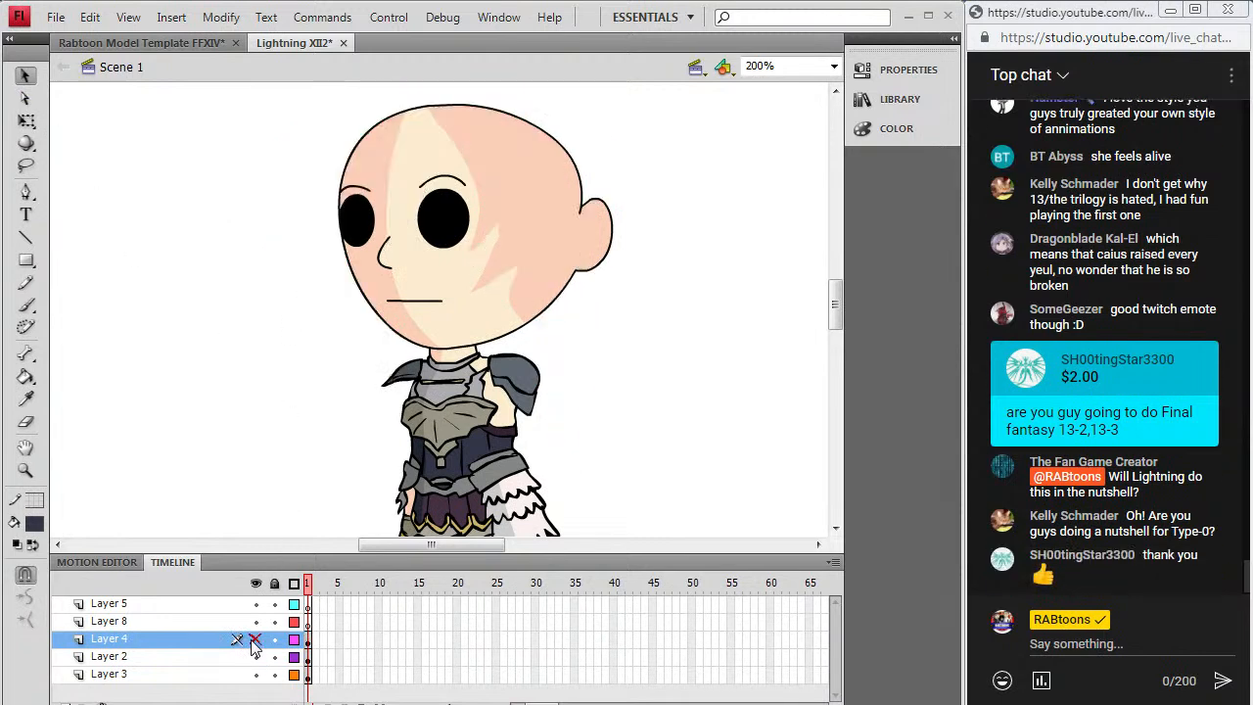
{"action": "left_click", "coordinate": [254, 638]}
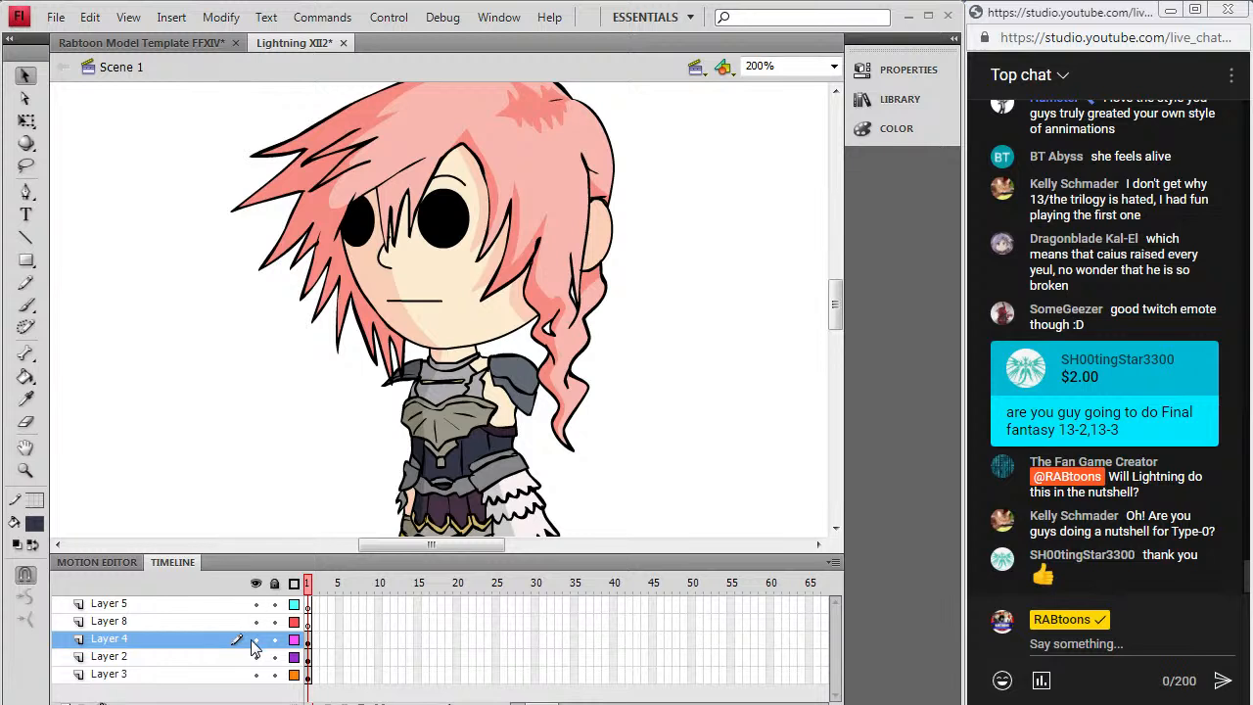
{"action": "left_click", "coordinate": [254, 639]}
{"action": "key", "text": "i"}
{"action": "left_click", "coordinate": [378, 264]}
{"action": "left_click", "coordinate": [357, 221]}
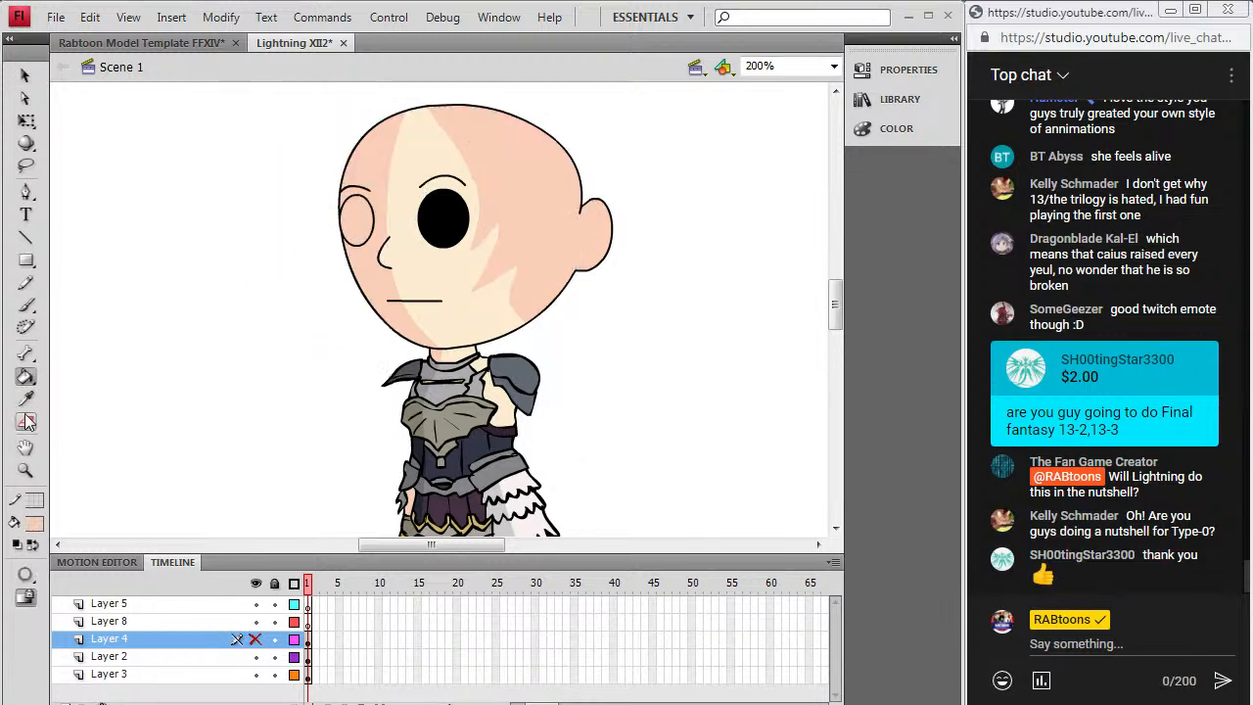
{"action": "left_click", "coordinate": [443, 218]}
Step: Delete the outlines of both eyes and show Layer 4 again
{"action": "key", "text": "v"}
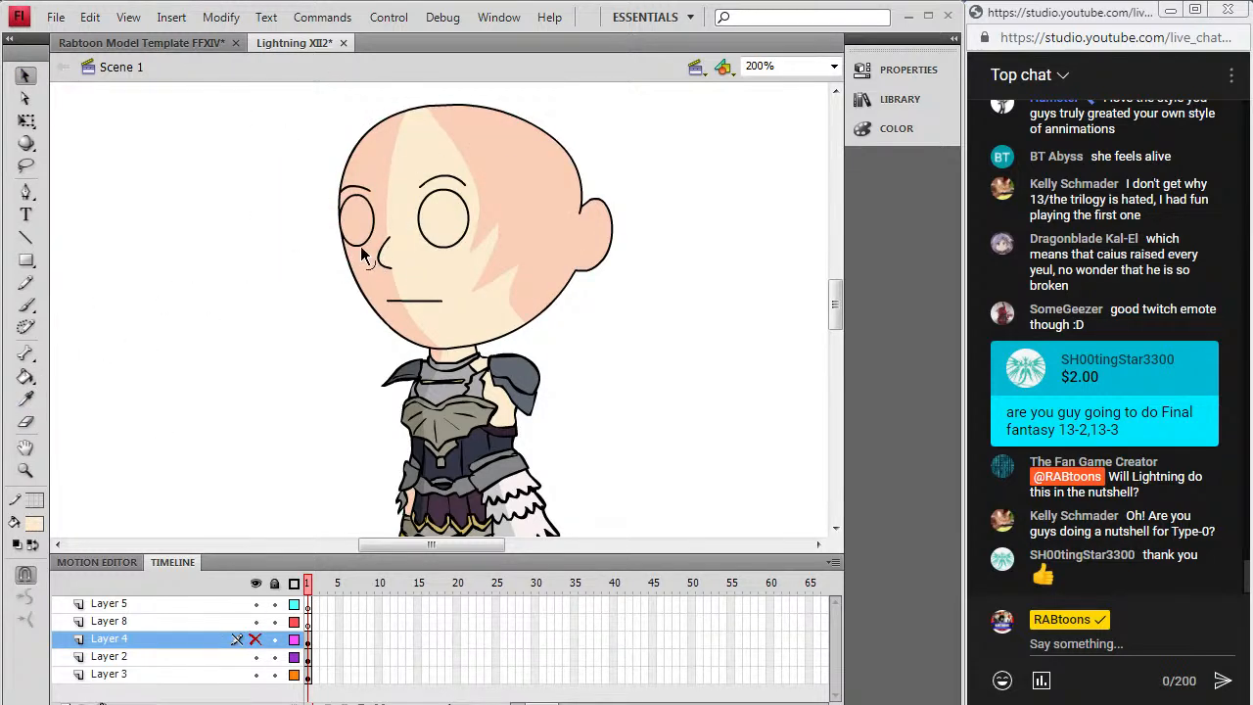
{"action": "left_click", "coordinate": [372, 242]}
{"action": "left_click", "coordinate": [453, 247]}
{"action": "key", "text": "Delete"}
{"action": "left_click", "coordinate": [372, 242]}
{"action": "key", "text": "Delete"}
{"action": "left_click", "coordinate": [254, 640]}
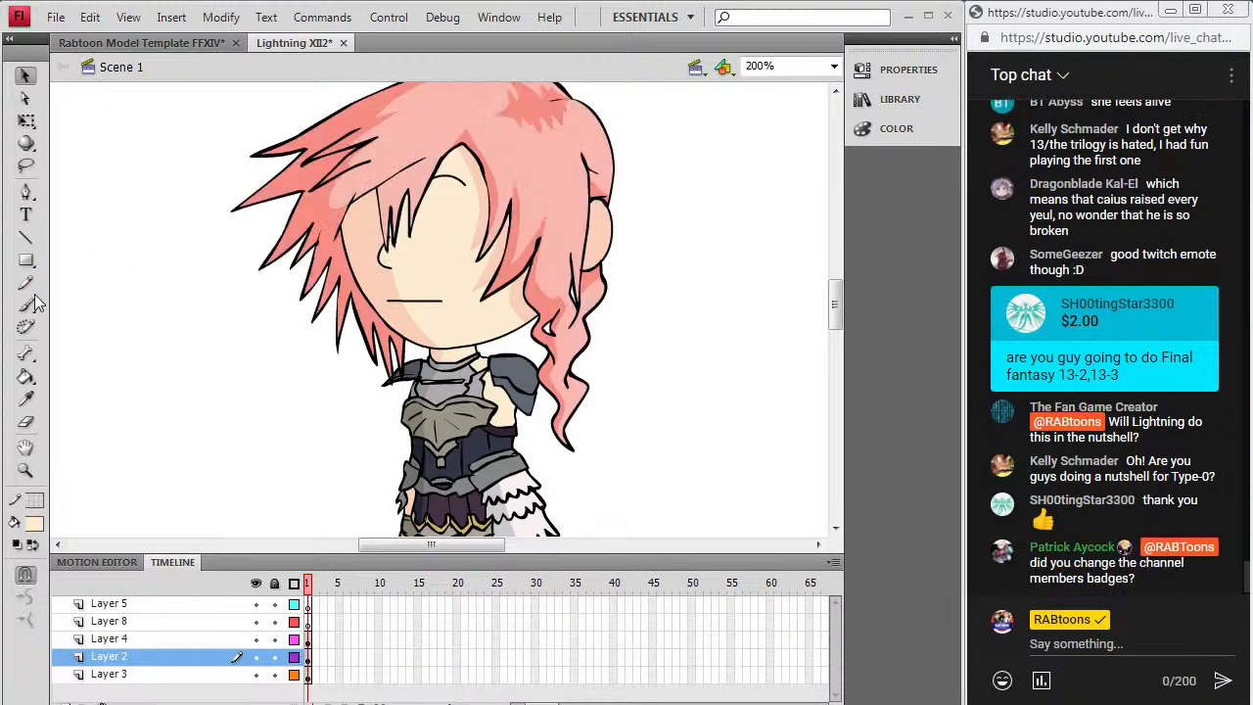
Step: Set the fill colour to black and brush a curved closed eyelid for each eye on Layer 2
{"action": "left_click", "coordinate": [35, 524]}
{"action": "left_click", "coordinate": [39, 311]}
{"action": "left_click", "coordinate": [26, 305]}
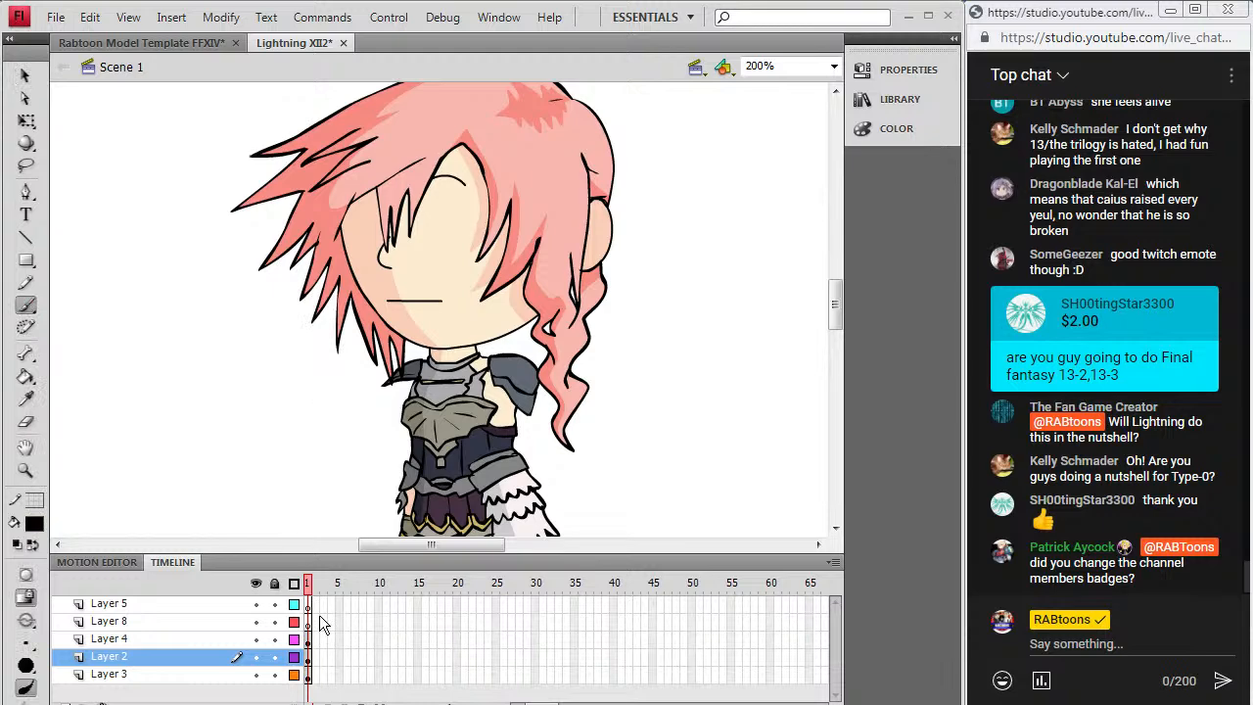
{"action": "left_click", "coordinate": [309, 656]}
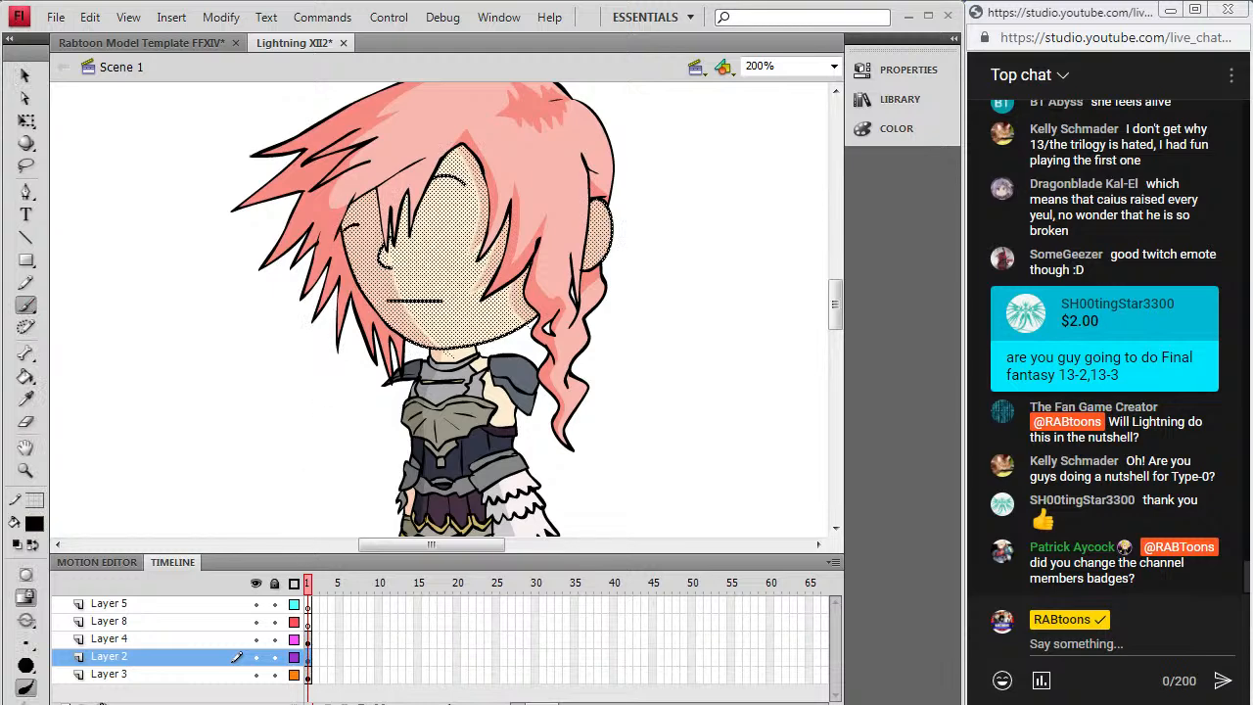
{"action": "left_click_drag", "start_coordinate": [357, 226], "coordinate": [376, 231]}
{"action": "left_click_drag", "start_coordinate": [453, 225], "coordinate": [468, 230]}
Step: Check the closed eyes with the hair on Layer 4 hidden and shown
{"action": "left_click", "coordinate": [258, 641]}
{"action": "left_click", "coordinate": [257, 641]}
{"action": "left_click", "coordinate": [258, 642]}
{"action": "left_click", "coordinate": [257, 641]}
{"action": "left_click", "coordinate": [259, 641]}
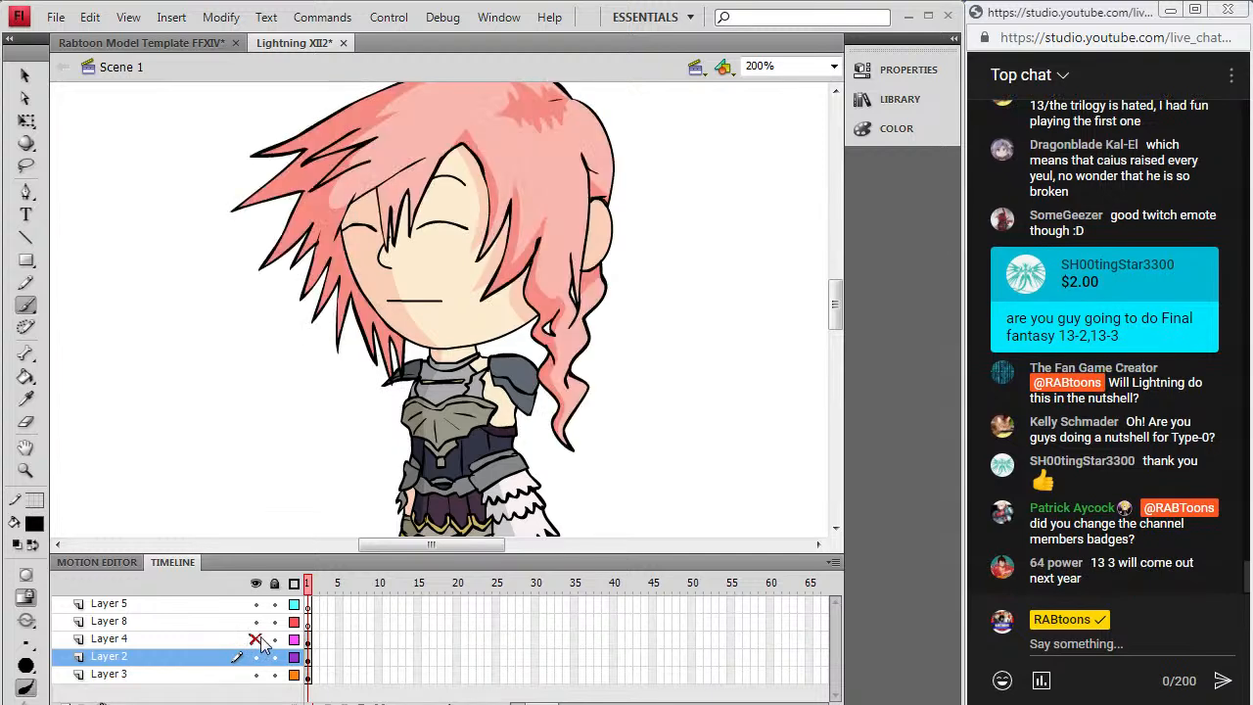
{"action": "left_click", "coordinate": [255, 640]}
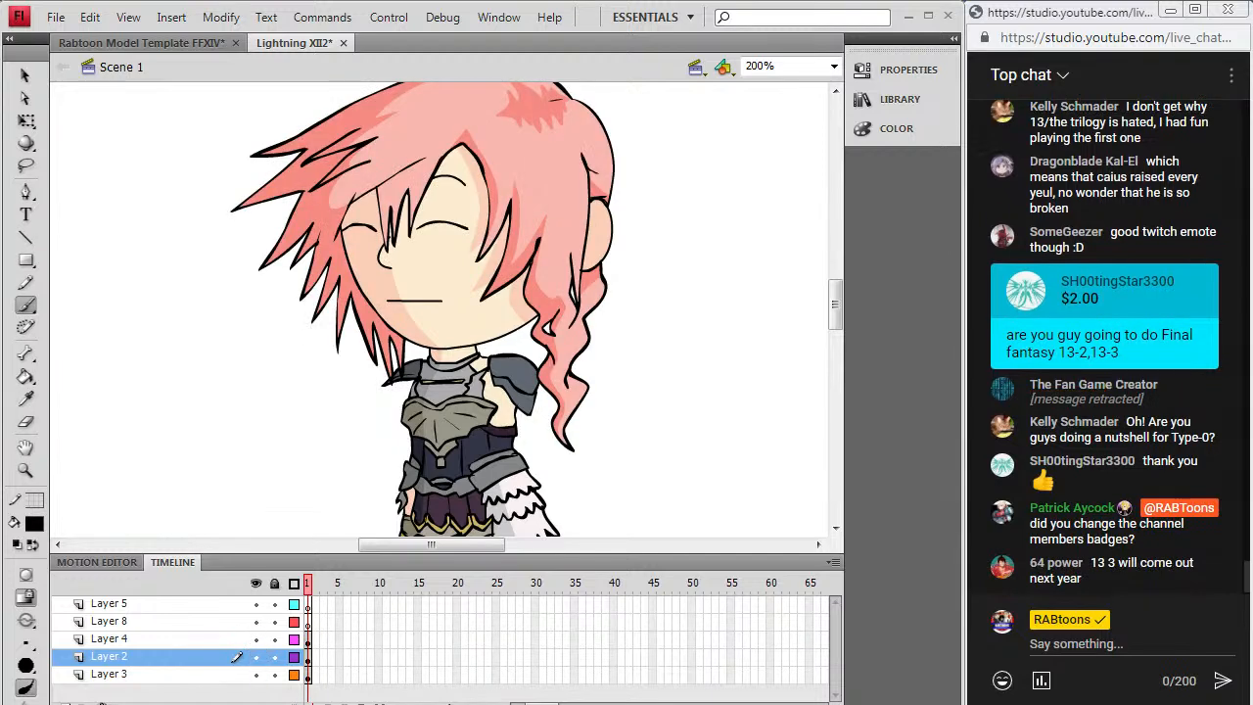
Step: On Layer 8, brush an outstretched arm with a hand on each side of the body and fill both hands with the outfit's dark navy
{"action": "left_click", "coordinate": [310, 623]}
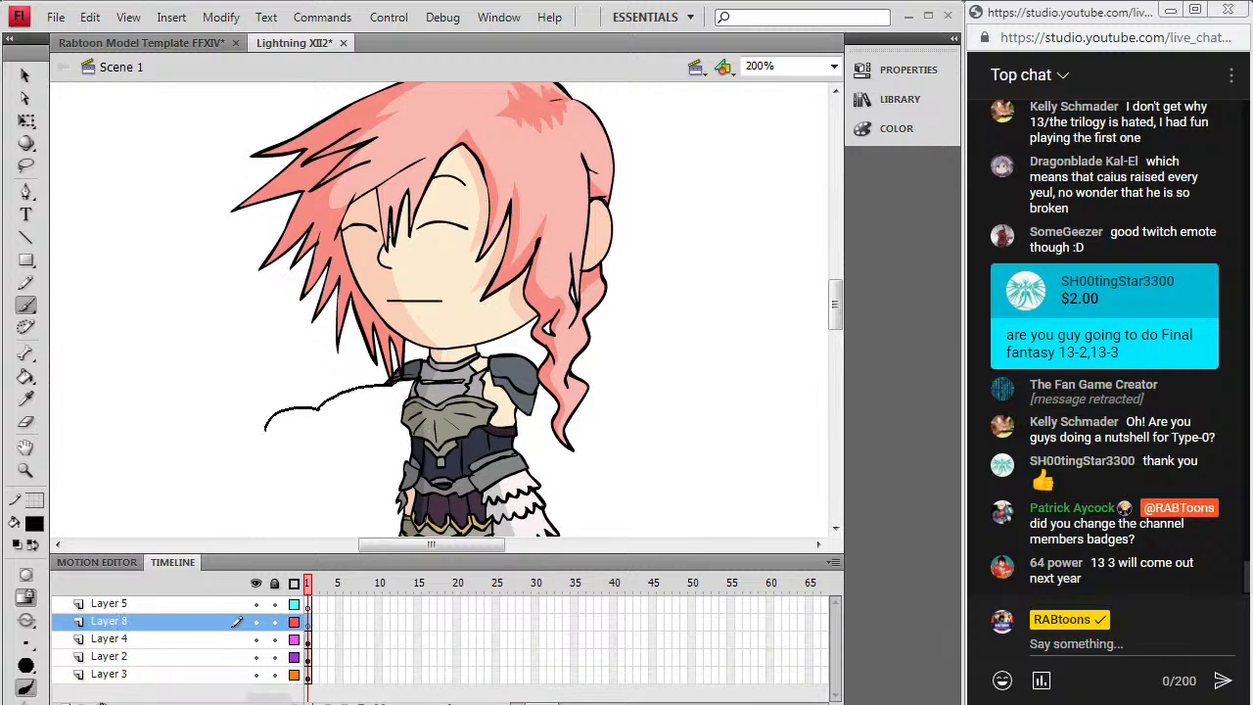
{"action": "left_click_drag", "start_coordinate": [323, 431], "coordinate": [319, 412]}
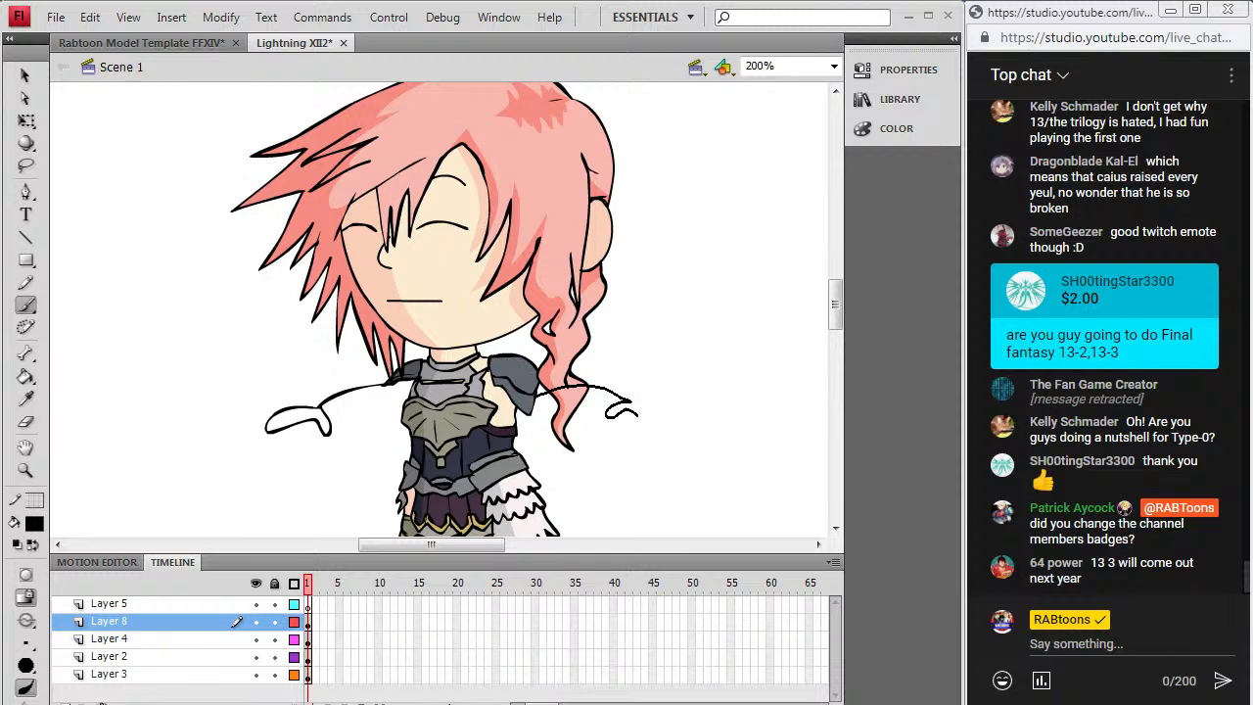
{"action": "left_click", "coordinate": [27, 399]}
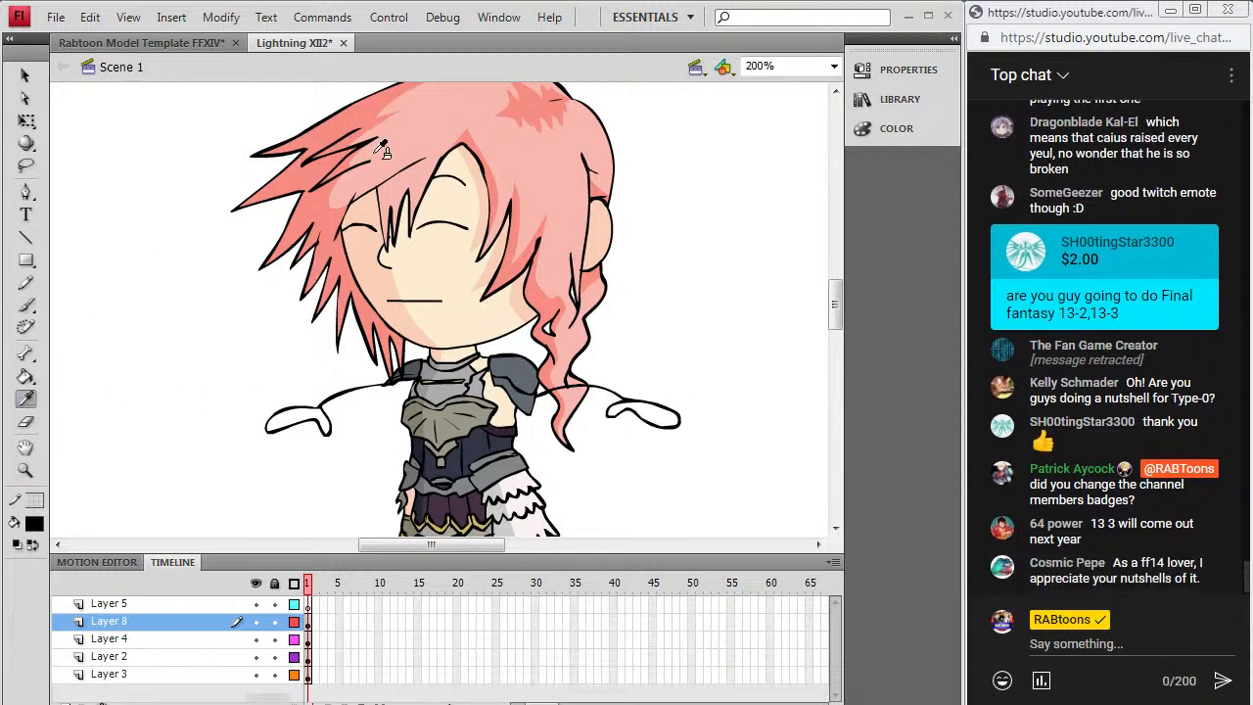
{"action": "left_click", "coordinate": [474, 457]}
{"action": "left_click", "coordinate": [296, 415]}
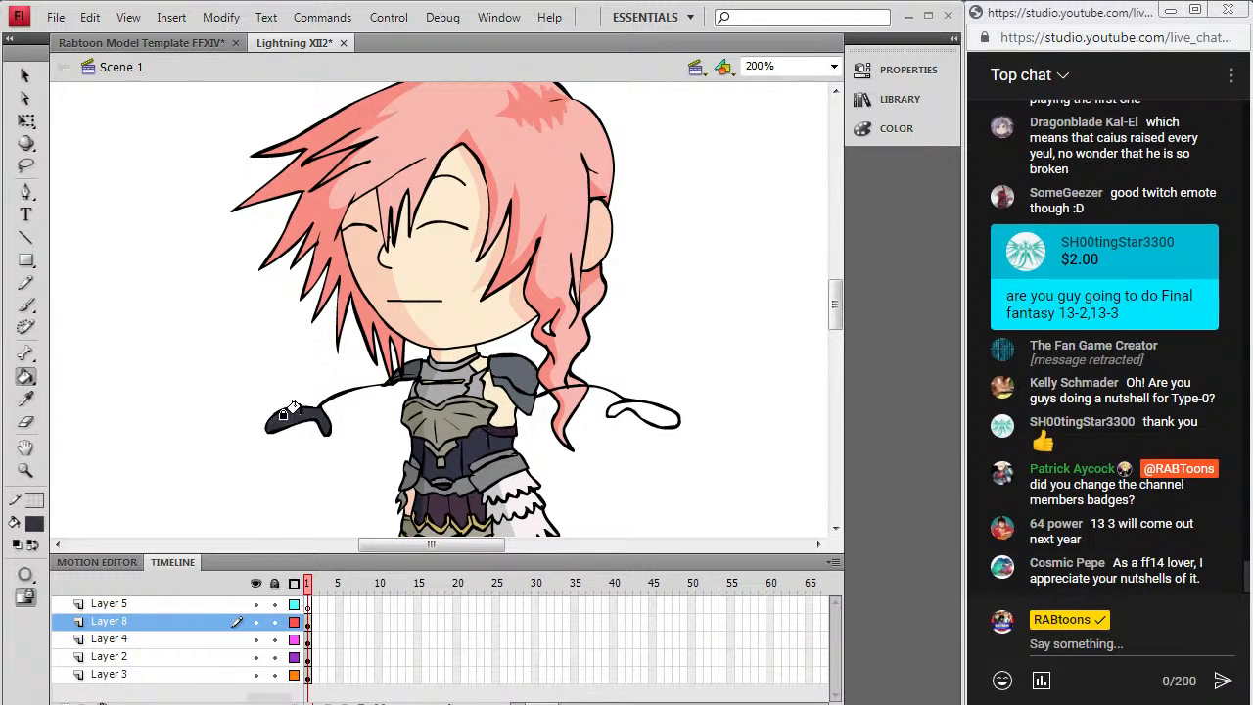
{"action": "left_click", "coordinate": [635, 408]}
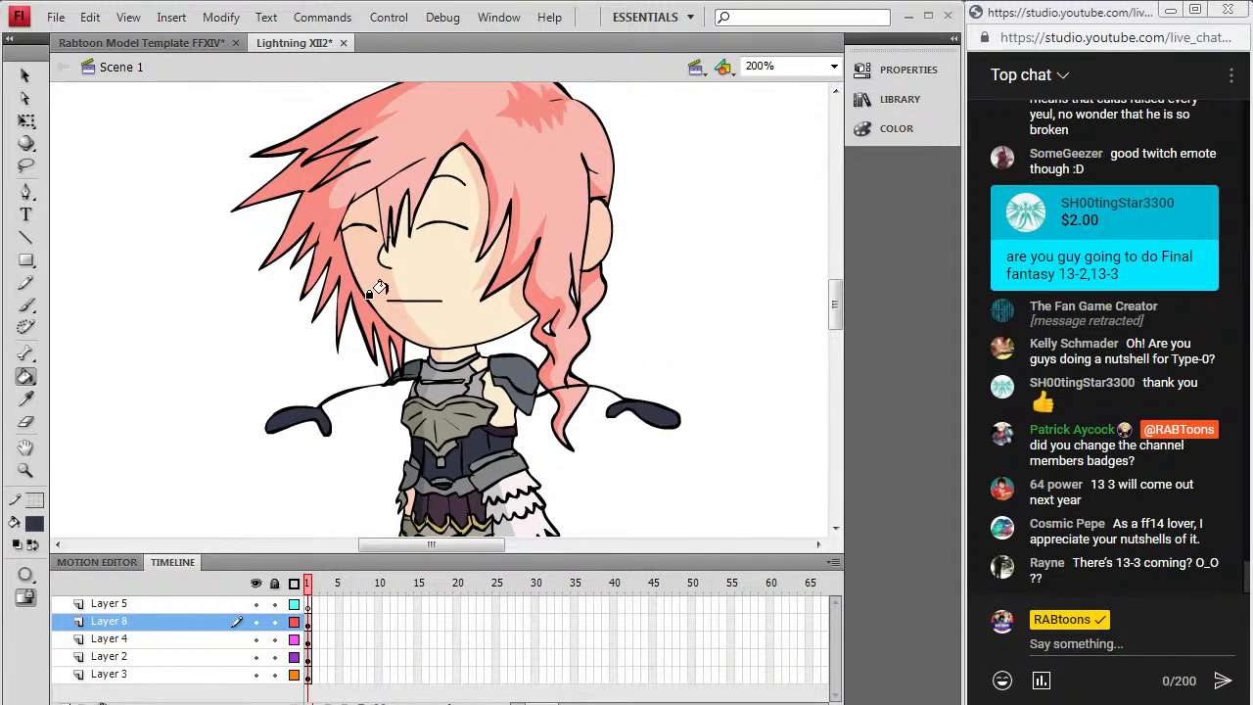
{"action": "left_click", "coordinate": [26, 81]}
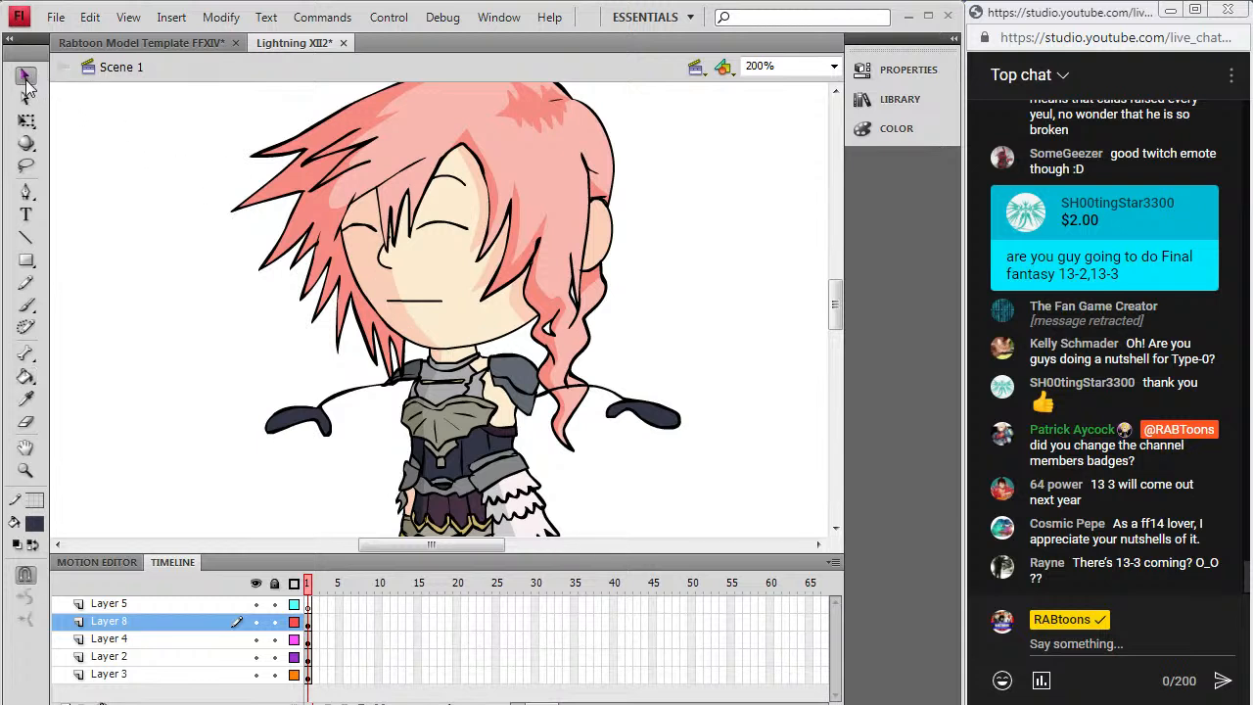
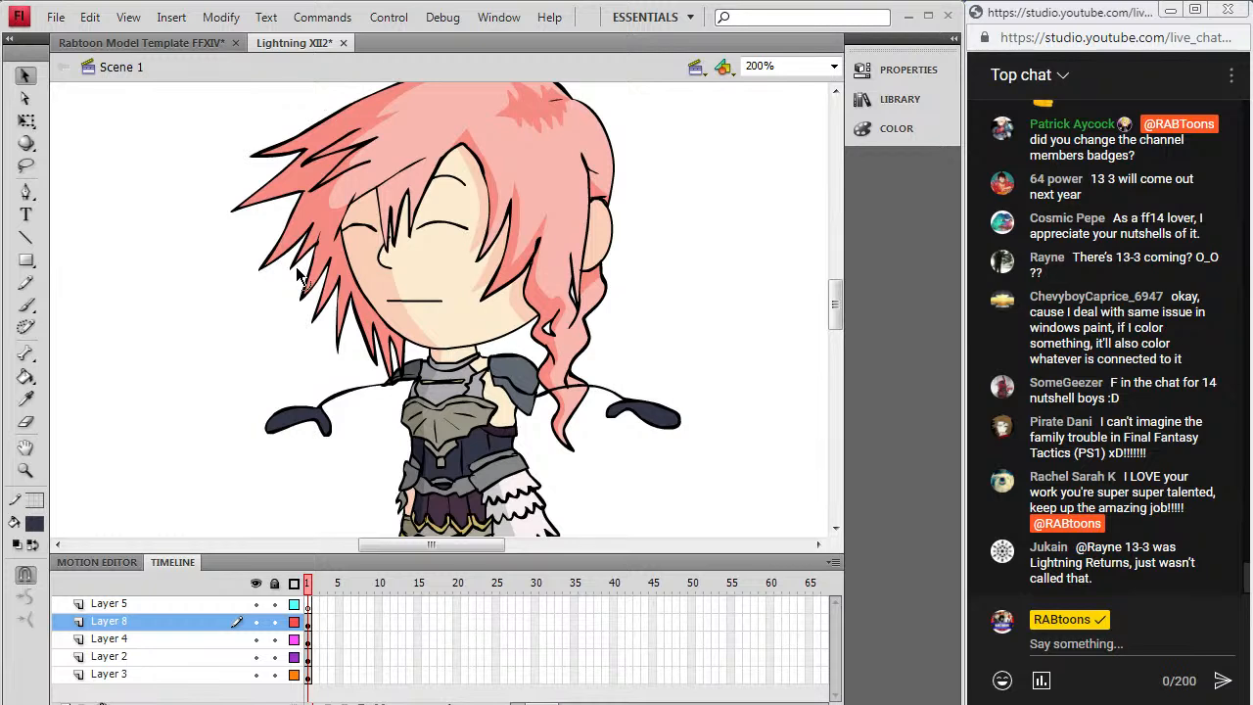
Step: Undo the outstretched arms and closed eyelids back to the open-eyed face with an empty Layer 8
{"action": "key", "text": "ctrl+z"}
{"action": "key", "text": "ctrl+z"}
{"action": "key", "text": "ctrl+z"}
{"action": "key", "text": "ctrl+z"}
{"action": "key", "text": "ctrl+z"}
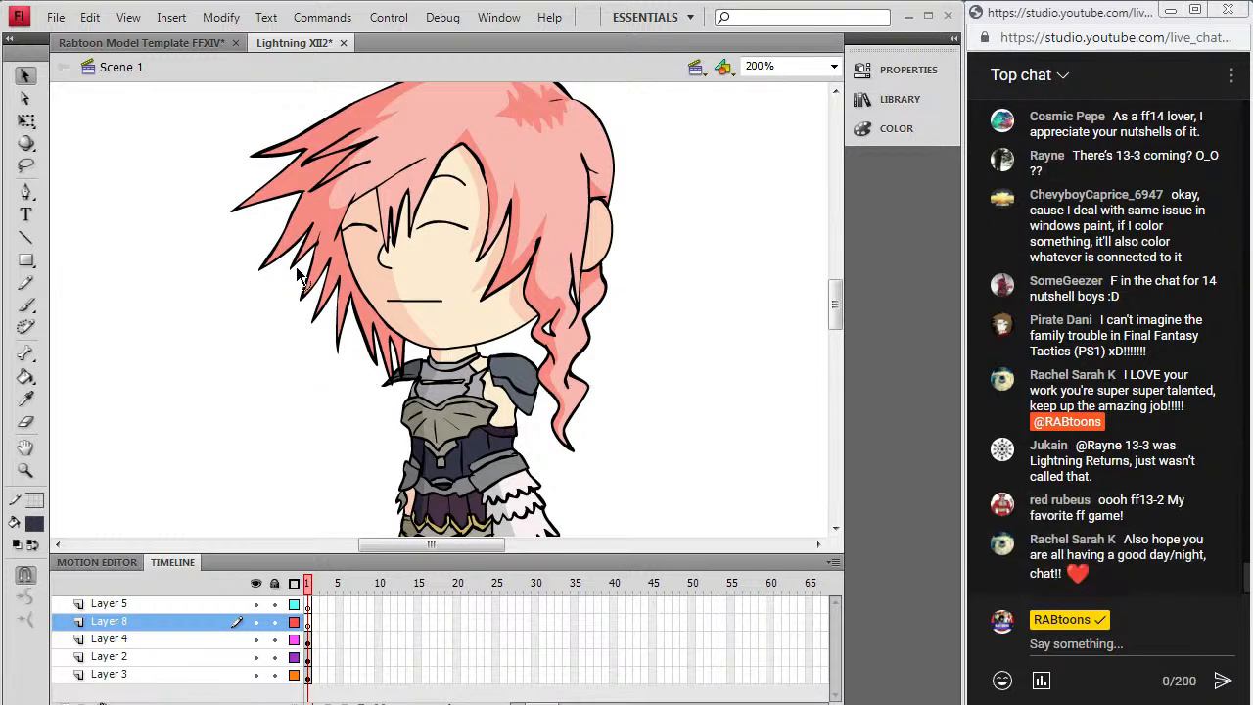
{"action": "key", "text": "ctrl+y"}
{"action": "key", "text": "ctrl+y"}
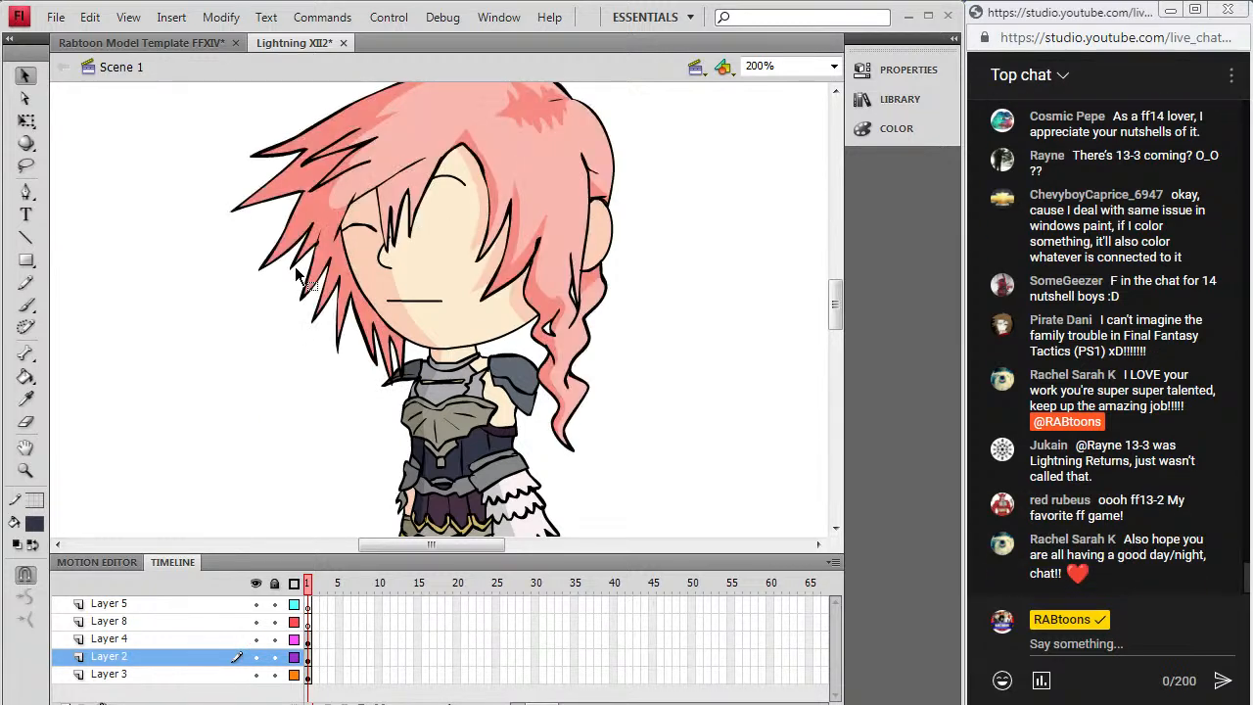
{"action": "key", "text": "ctrl+z"}
{"action": "key", "text": "ctrl+z"}
{"action": "key", "text": "ctrl+y"}
{"action": "key", "text": "ctrl+y"}
{"action": "key", "text": "ctrl+y"}
{"action": "key", "text": "ctrl+y"}
{"action": "key", "text": "ctrl+y"}
{"action": "key", "text": "ctrl+z"}
{"action": "key", "text": "ctrl+y"}
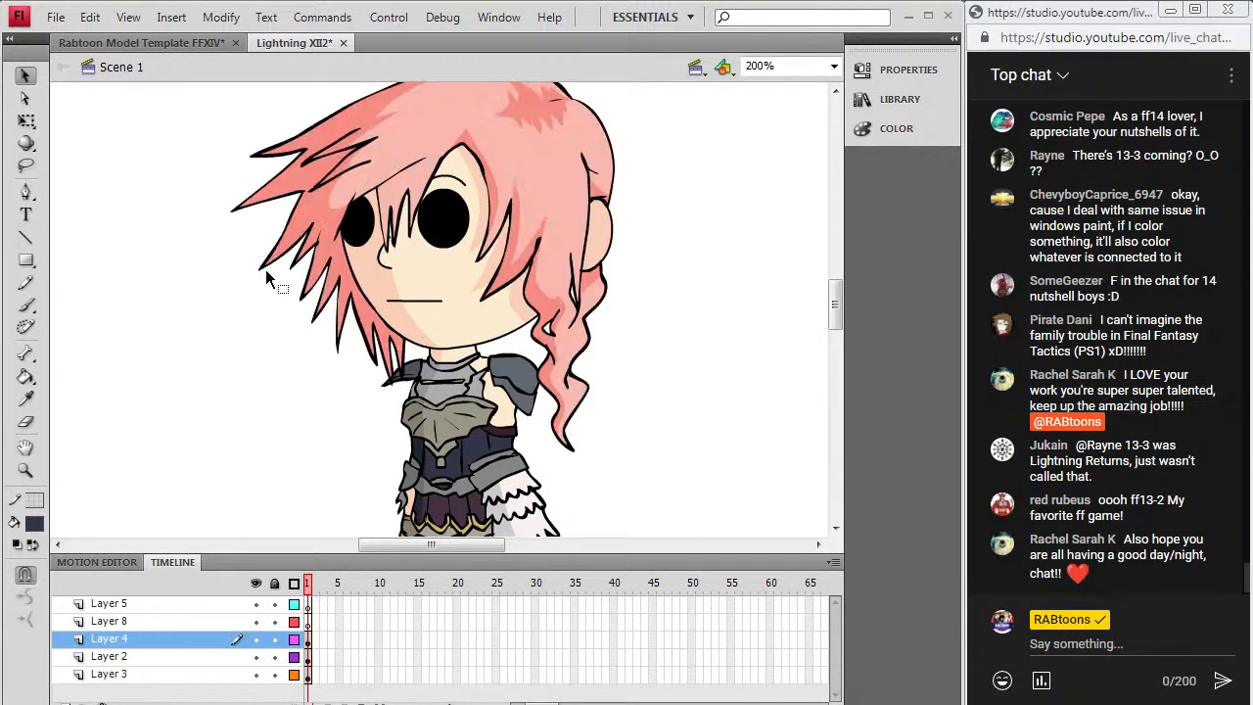
Step: Check what Layers 4, 2 and 3 contain by hiding and showing each one
{"action": "left_click", "coordinate": [256, 639]}
{"action": "left_click", "coordinate": [257, 640]}
{"action": "left_click", "coordinate": [256, 657]}
{"action": "left_click", "coordinate": [255, 657]}
{"action": "left_click", "coordinate": [256, 675]}
{"action": "left_click", "coordinate": [256, 674]}
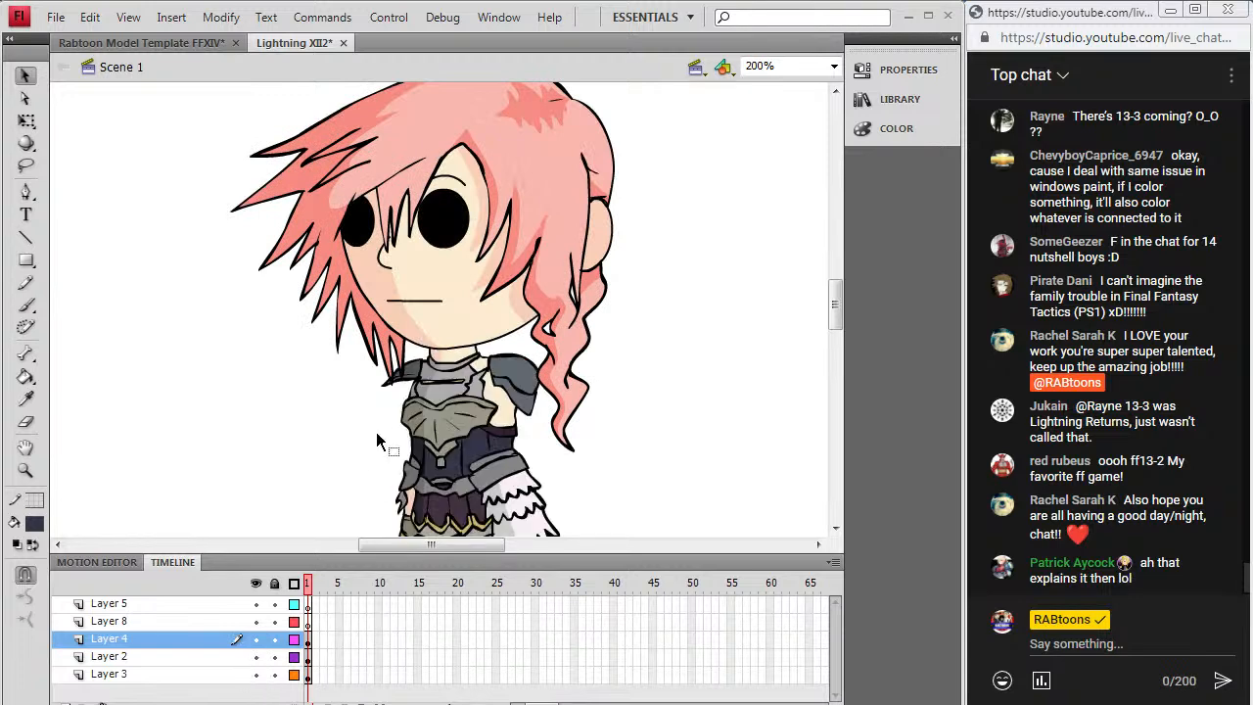
Step: Set the fill colour to black and brush a hanging arm with a hand on each side of the body on Layer 8
{"action": "scroll", "coordinate": [377, 441], "scroll_direction": "down", "scroll_amount": 3}
{"action": "left_click", "coordinate": [310, 624]}
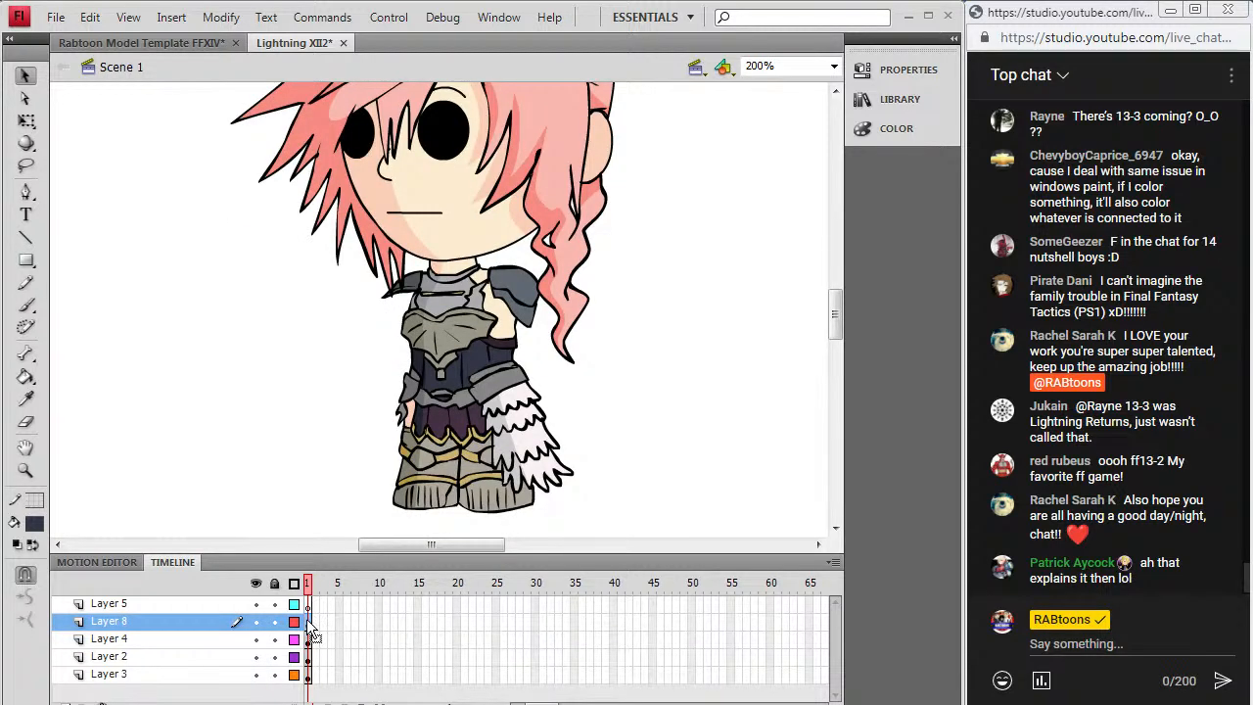
{"action": "left_click", "coordinate": [33, 526]}
{"action": "left_click", "coordinate": [46, 322]}
{"action": "left_click", "coordinate": [26, 305]}
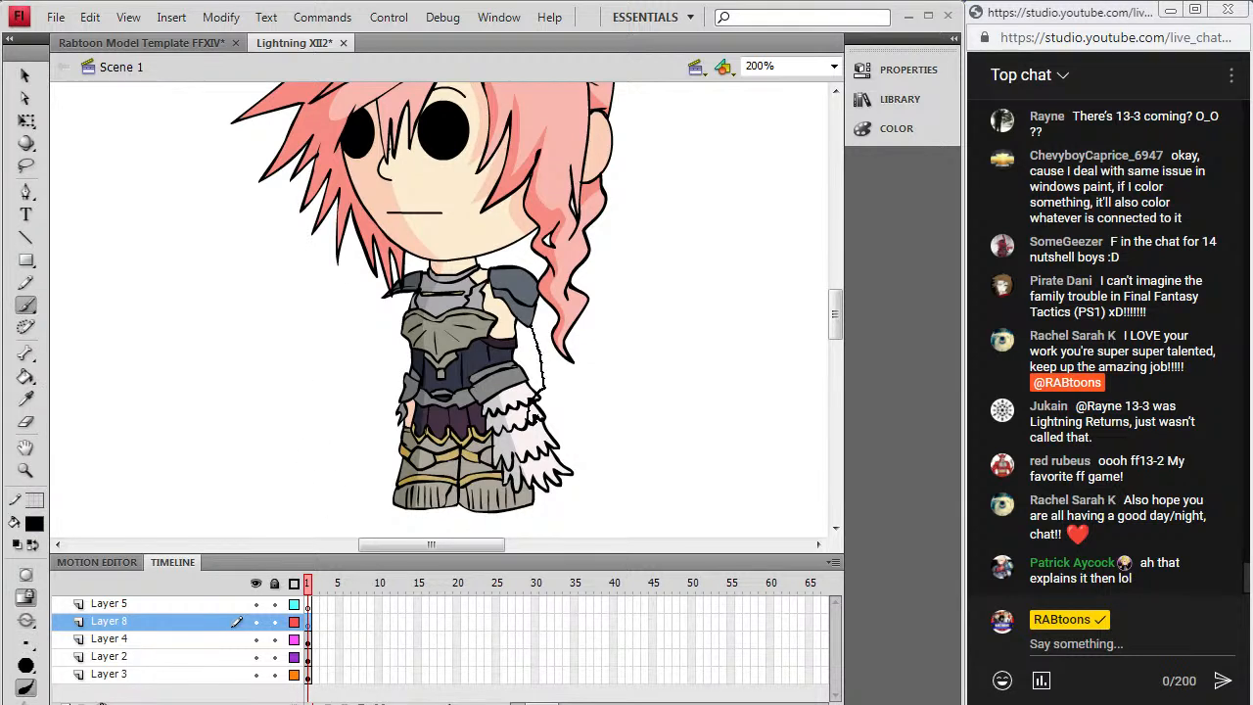
{"action": "left_click_drag", "start_coordinate": [544, 390], "coordinate": [545, 391]}
{"action": "left_click_drag", "start_coordinate": [400, 291], "coordinate": [393, 382]}
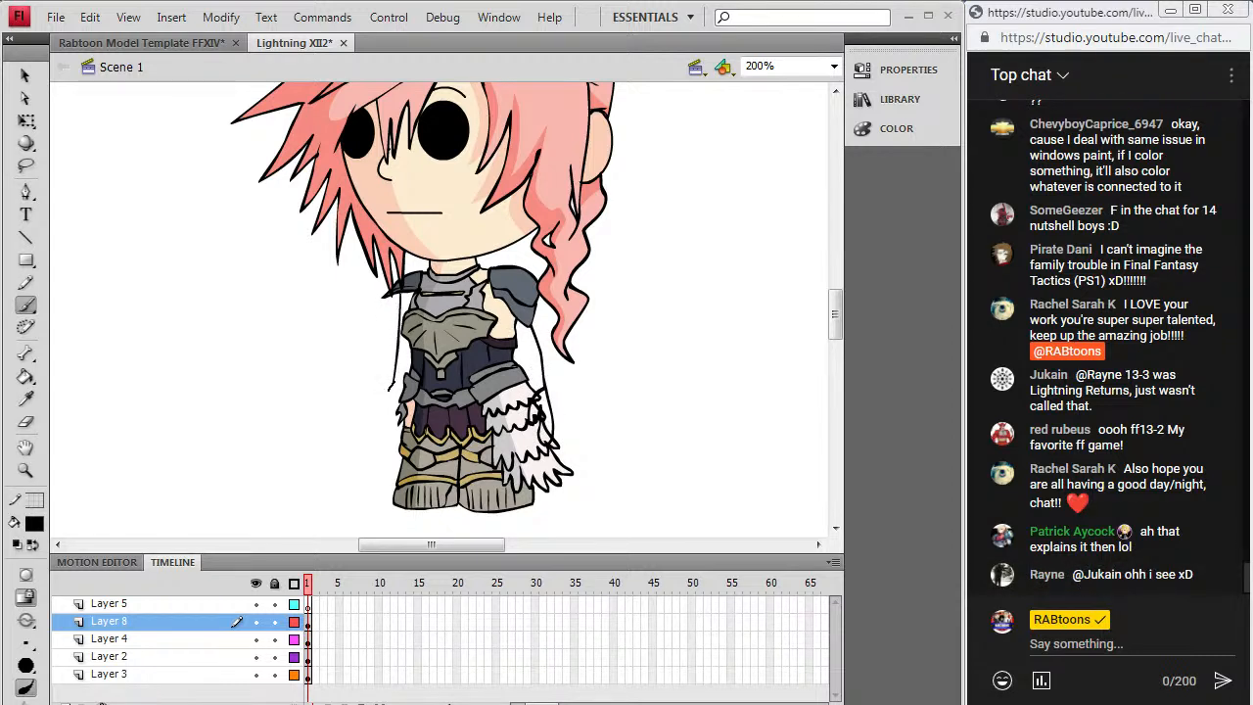
{"action": "left_click_drag", "start_coordinate": [395, 387], "coordinate": [400, 396]}
Step: Fill both hands of the hanging arms with the outfit's dark navy
{"action": "left_click", "coordinate": [26, 378]}
{"action": "left_click", "coordinate": [389, 402]}
{"action": "left_click", "coordinate": [531, 394]}
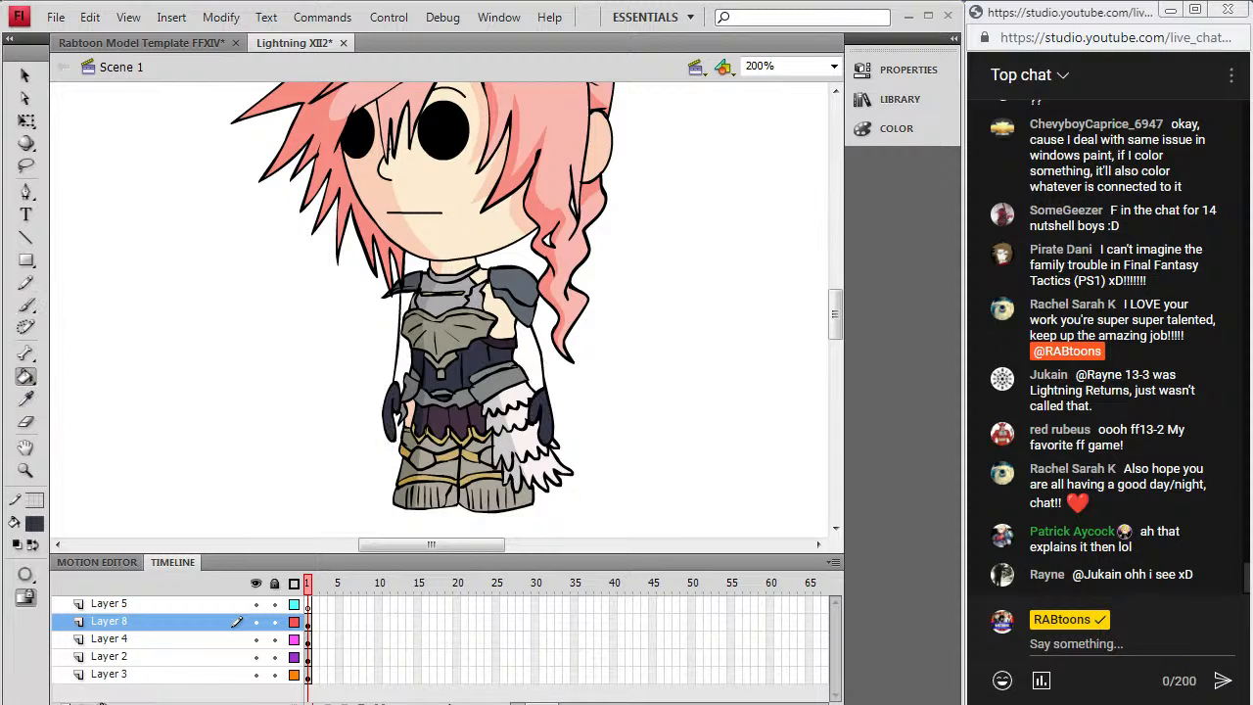
{"action": "left_click", "coordinate": [26, 75]}
{"action": "double_click", "coordinate": [549, 390]}
{"action": "mouse_move", "coordinate": [342, 502]}
{"action": "left_mouse_down"}
{"action": "mouse_move", "coordinate": [643, 444]}
{"action": "mouse_move", "coordinate": [626, 442]}
{"action": "left_mouse_up"}
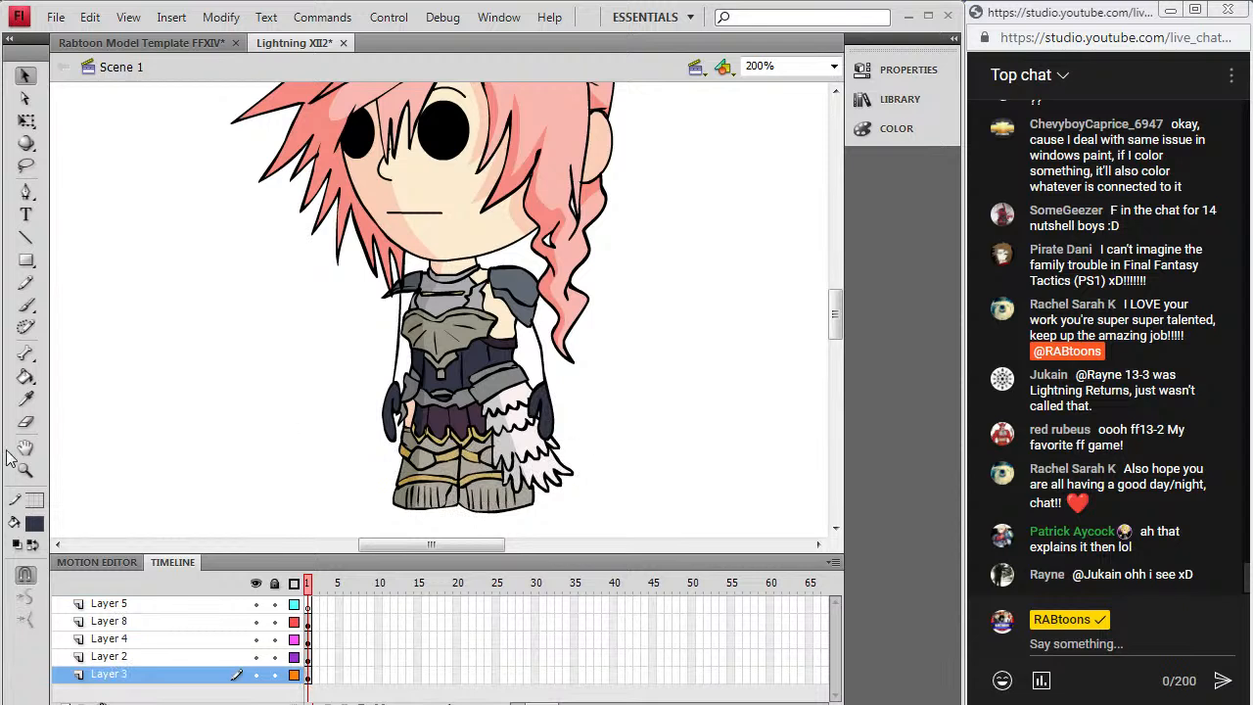
{"action": "left_click", "coordinate": [26, 422]}
{"action": "left_click", "coordinate": [274, 639]}
{"action": "left_click", "coordinate": [274, 656]}
{"action": "left_click", "coordinate": [274, 674]}
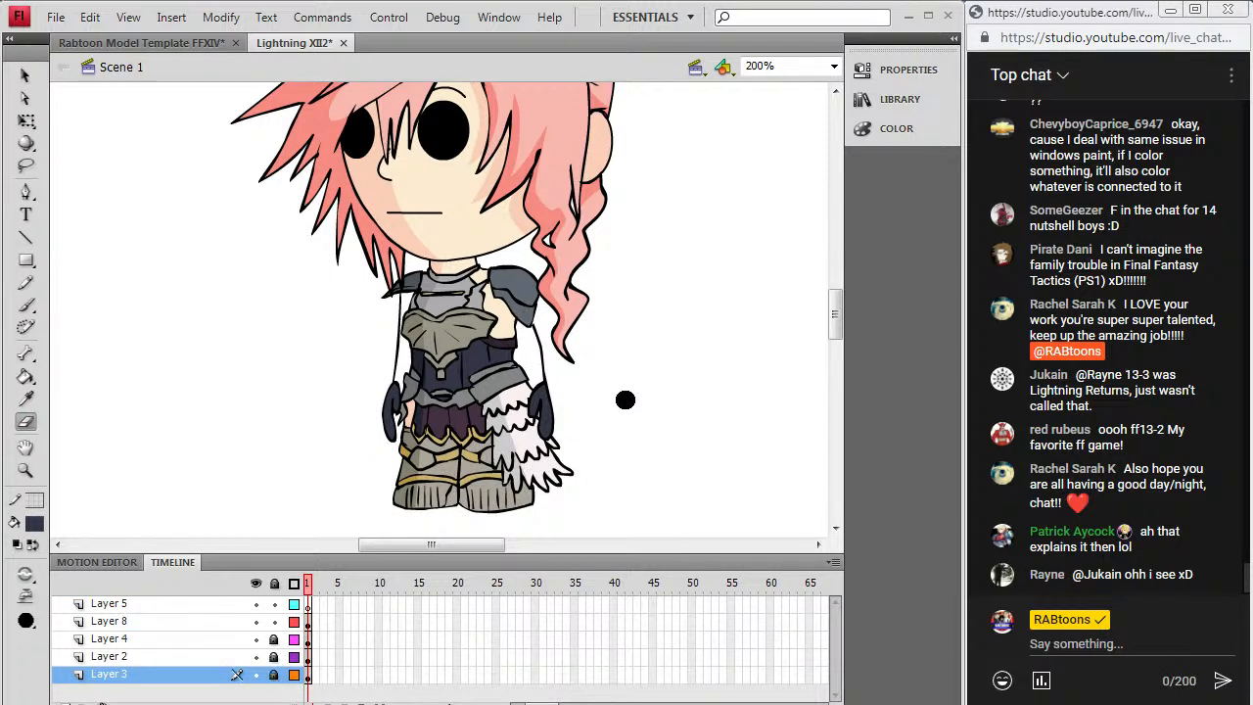
{"action": "left_click", "coordinate": [25, 76]}
{"action": "left_click", "coordinate": [544, 366]}
{"action": "left_click", "coordinate": [639, 383]}
{"action": "left_click_drag", "start_coordinate": [274, 639], "coordinate": [275, 673]}
Step: Delete the empty Layer 5
{"action": "right_click", "coordinate": [209, 605]}
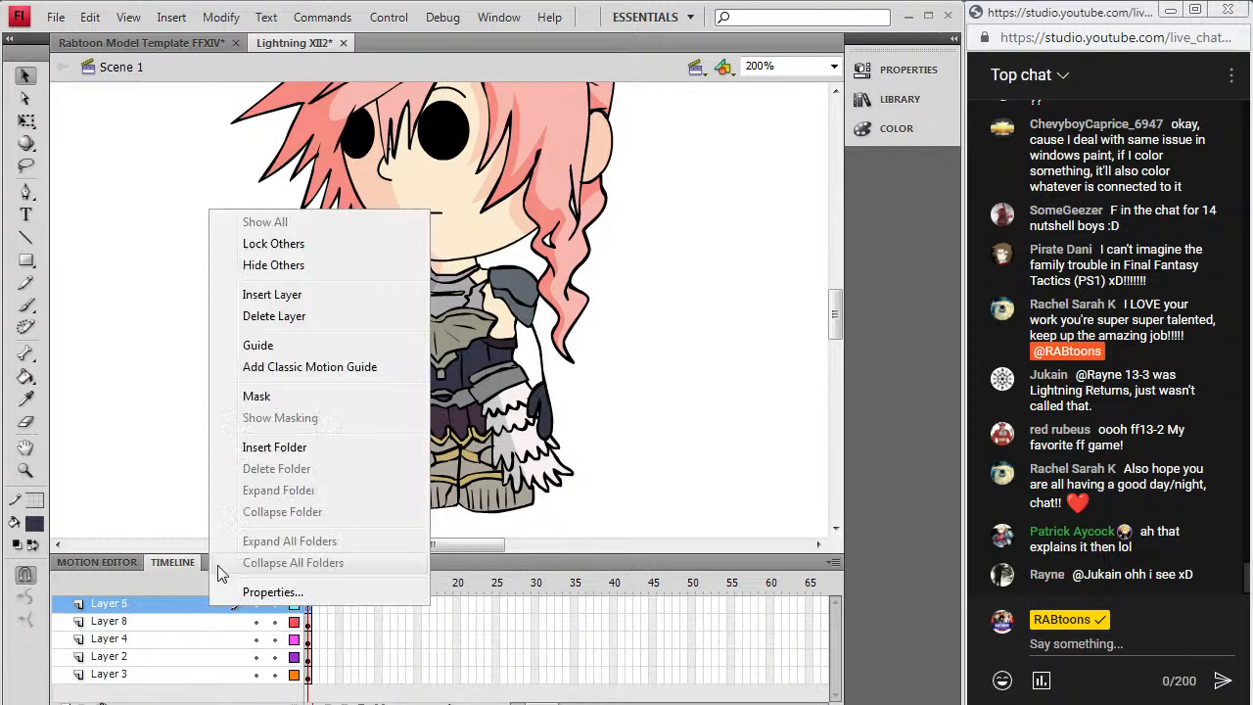
{"action": "left_click", "coordinate": [294, 315]}
{"action": "scroll", "coordinate": [338, 482], "scroll_direction": "down", "scroll_amount": 3}
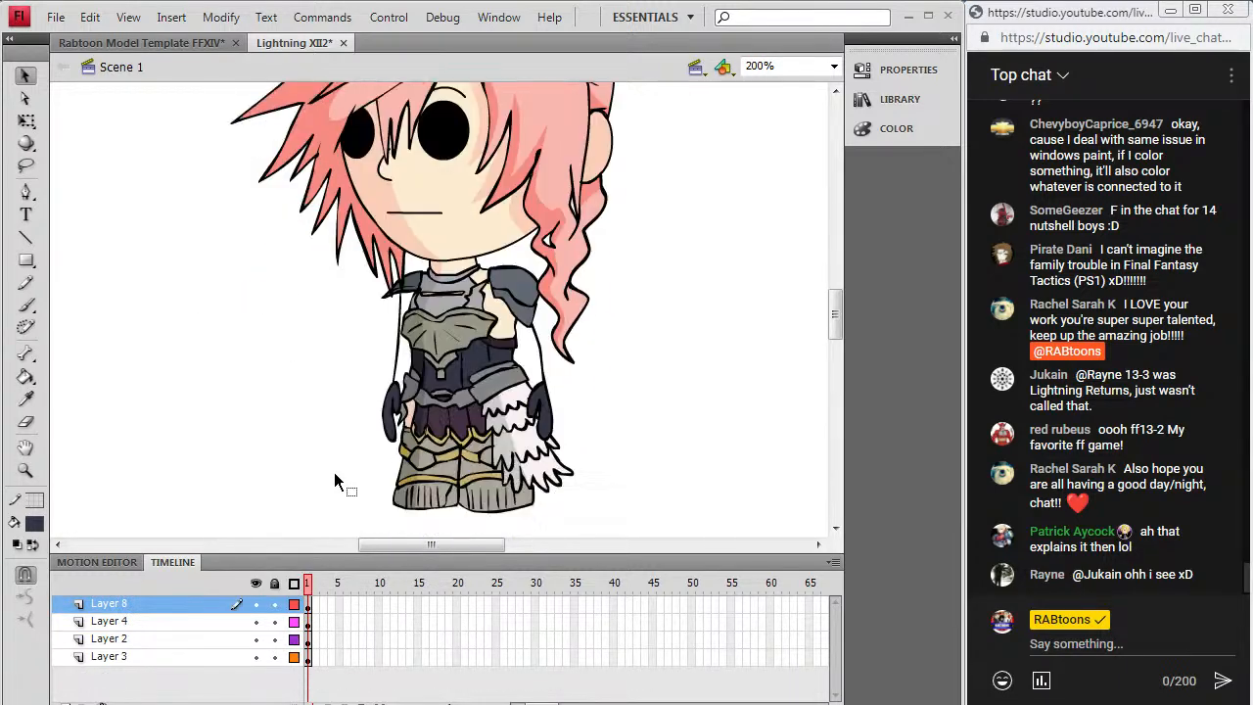
Step: Extend all four layers to frame 2 and insert a keyframe there on each layer
{"action": "left_click_drag", "start_coordinate": [307, 607], "coordinate": [309, 658]}
{"action": "right_click", "coordinate": [308, 658]}
{"action": "left_click", "coordinate": [362, 216]}
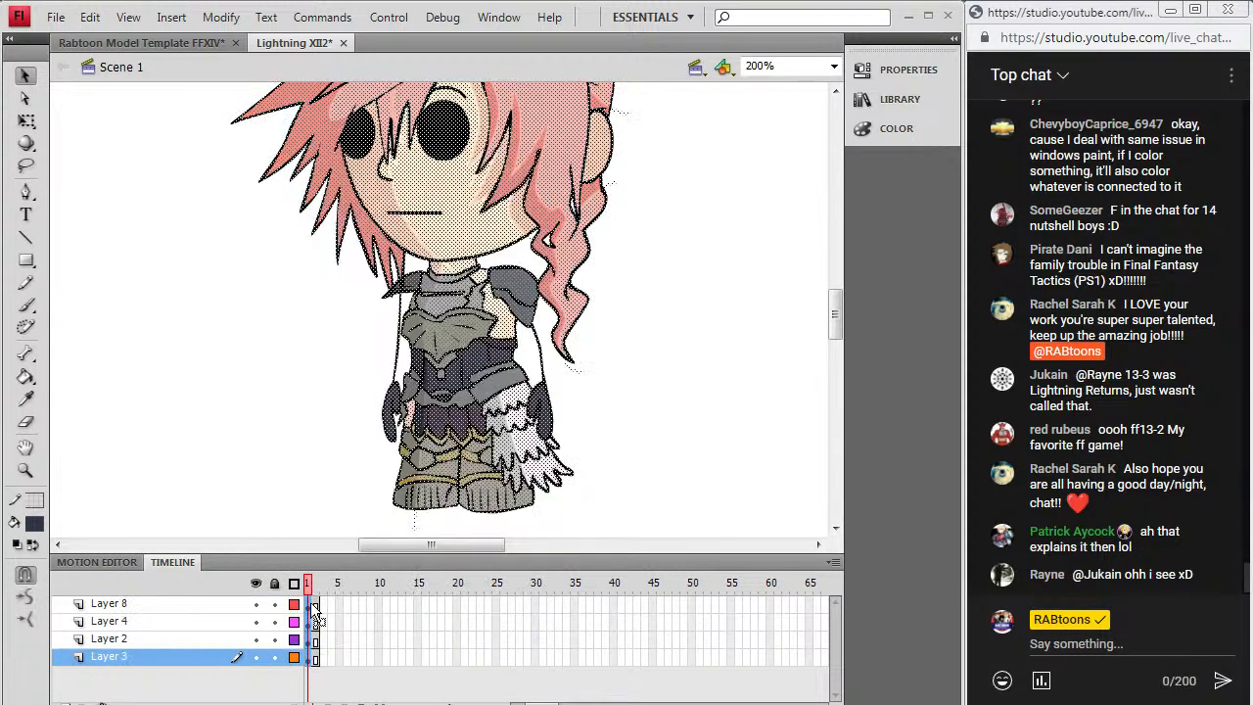
{"action": "left_click_drag", "start_coordinate": [316, 607], "coordinate": [317, 658]}
{"action": "right_click", "coordinate": [316, 654]}
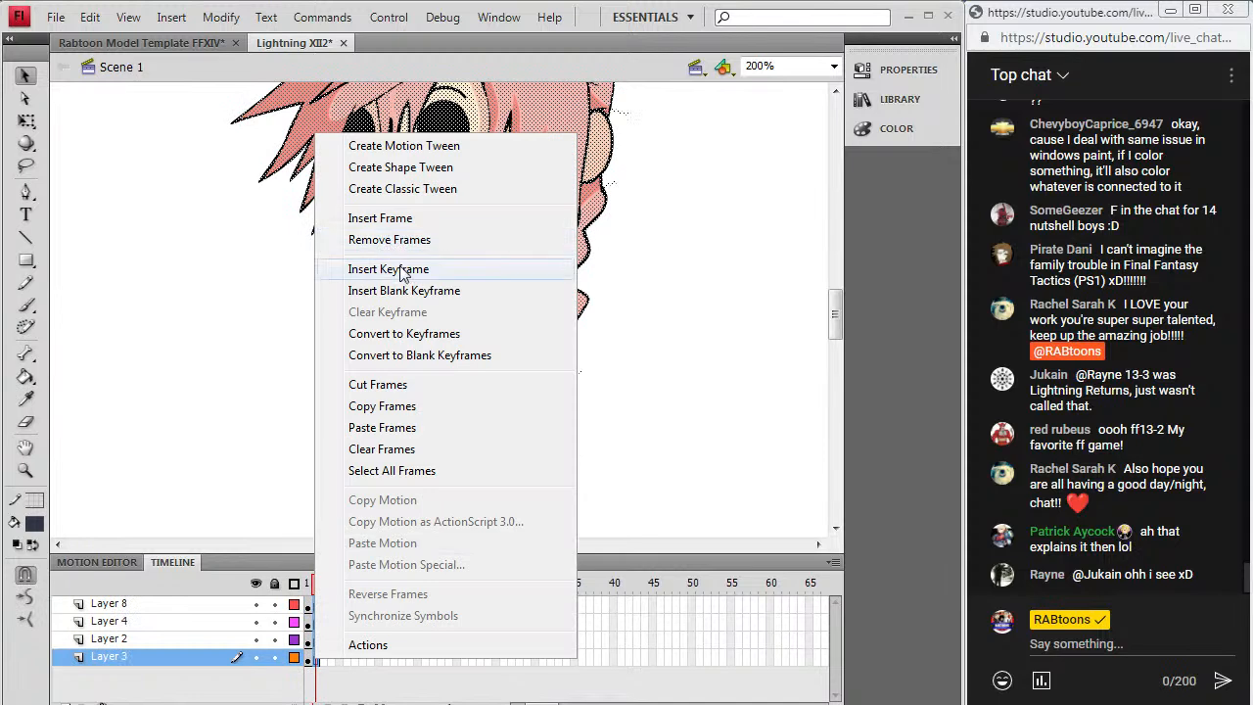
{"action": "left_click", "coordinate": [382, 268]}
Step: Clear the arms from Layer 8 in frame 2 and save the file
{"action": "left_click", "coordinate": [317, 605]}
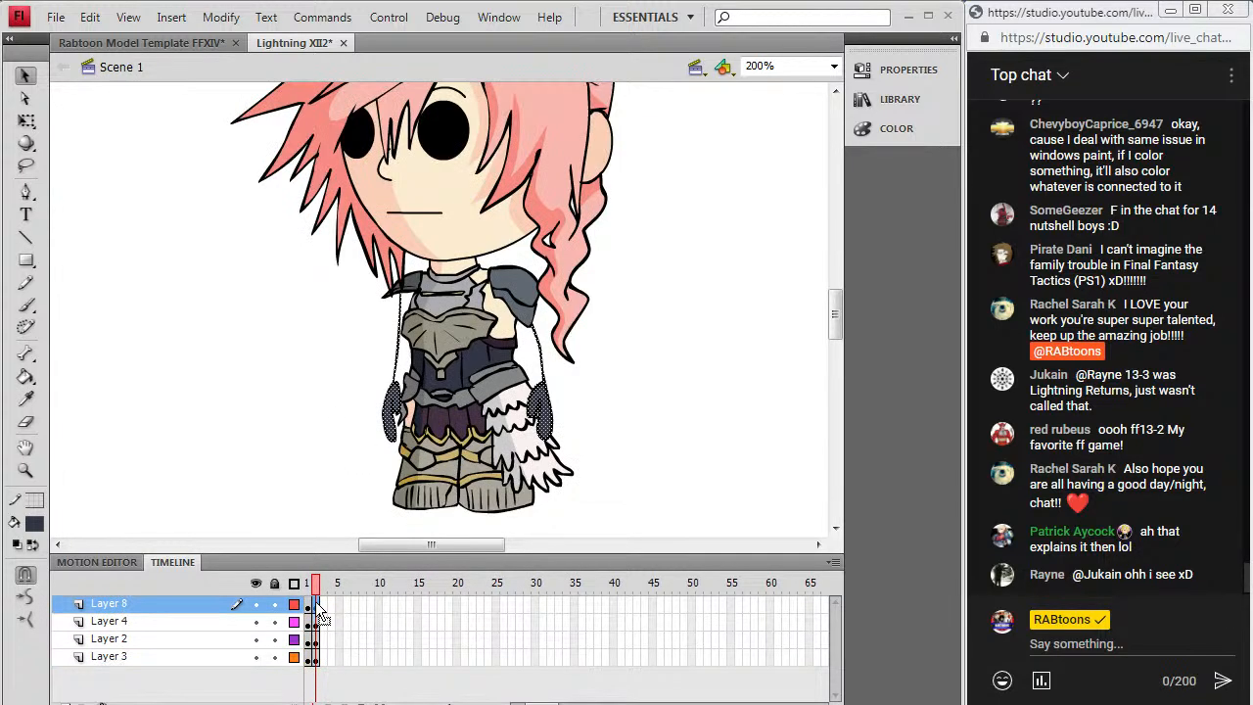
{"action": "left_click", "coordinate": [56, 17]}
{"action": "left_click", "coordinate": [59, 173]}
Step: Tilt the head and hair on Layers 4 and 2 slightly clockwise in frame 2 using Rotate and Skew
{"action": "scroll", "coordinate": [387, 526], "scroll_direction": "up", "scroll_amount": 3}
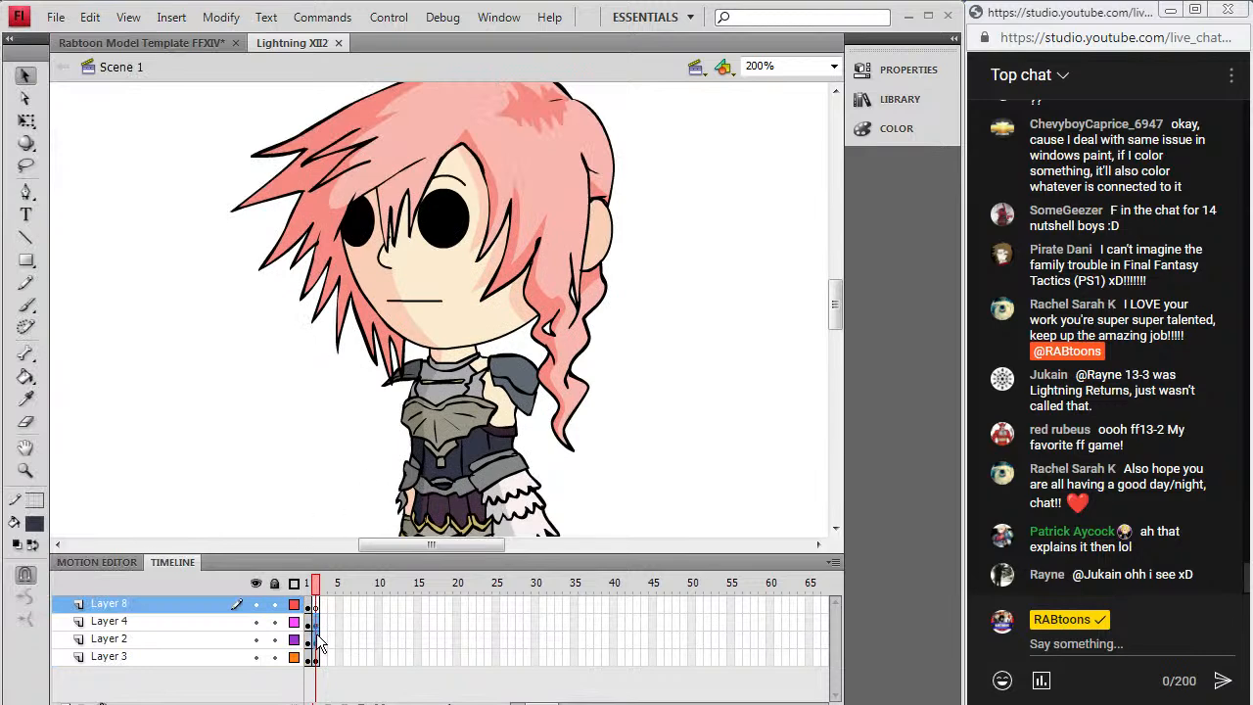
{"action": "left_click", "coordinate": [316, 639]}
{"action": "left_click", "coordinate": [220, 16]}
{"action": "mouse_move", "coordinate": [196, 244]}
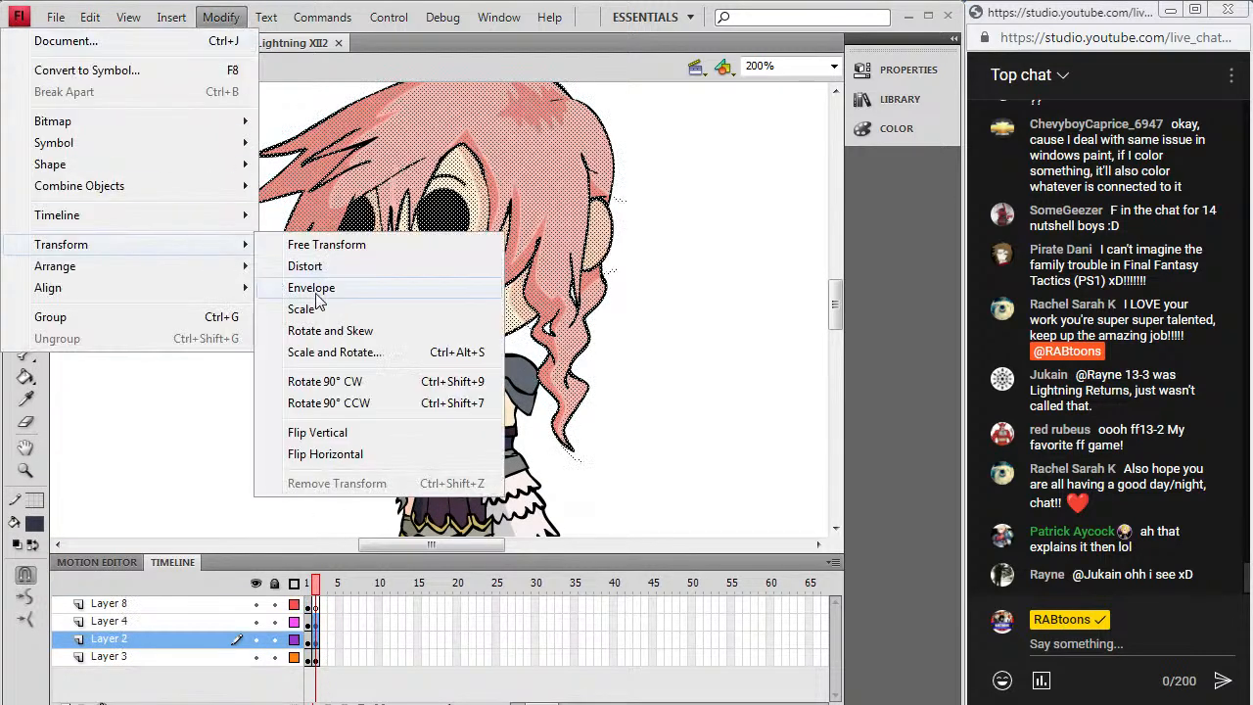
{"action": "left_click", "coordinate": [348, 331]}
{"action": "left_click_drag", "start_coordinate": [639, 456], "coordinate": [480, 351]}
{"action": "key", "text": "ctrl+z"}
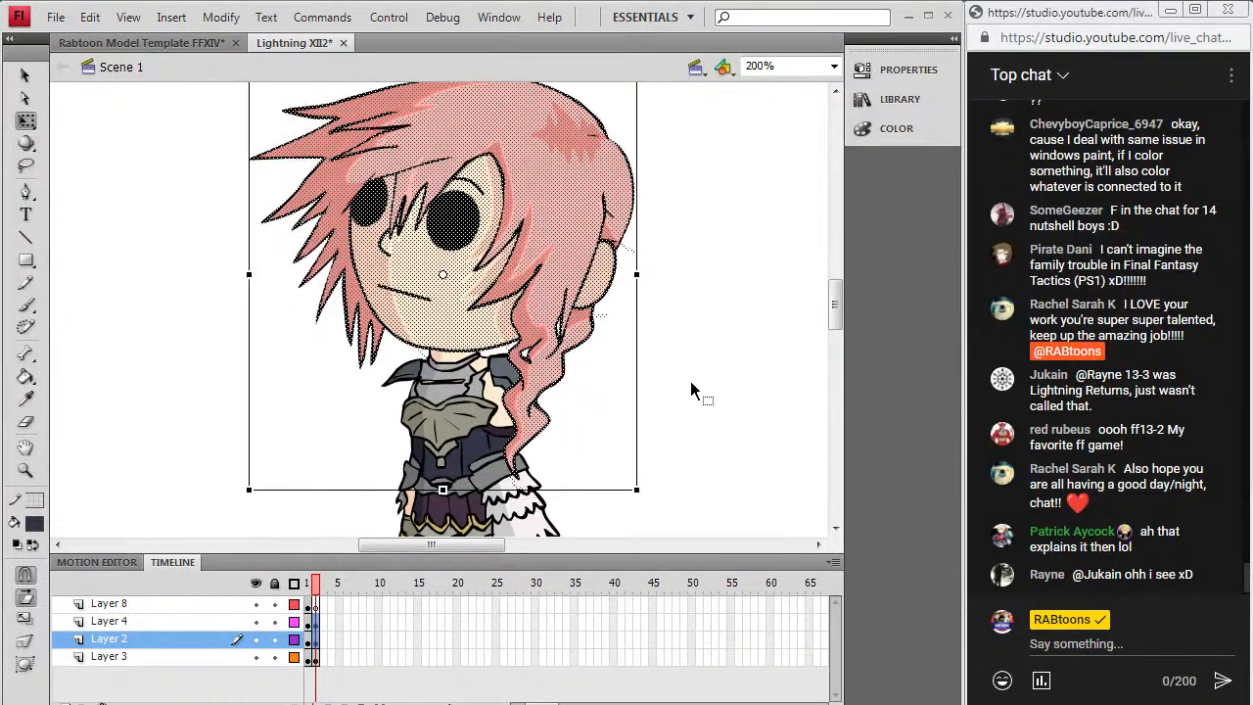
{"action": "left_click", "coordinate": [691, 391]}
Step: On Layer 8 in frame 2, brush one raised open-palmed arm and one bent arm in black, and fill both hands with the outfit's dark navy
{"action": "left_click", "coordinate": [37, 524]}
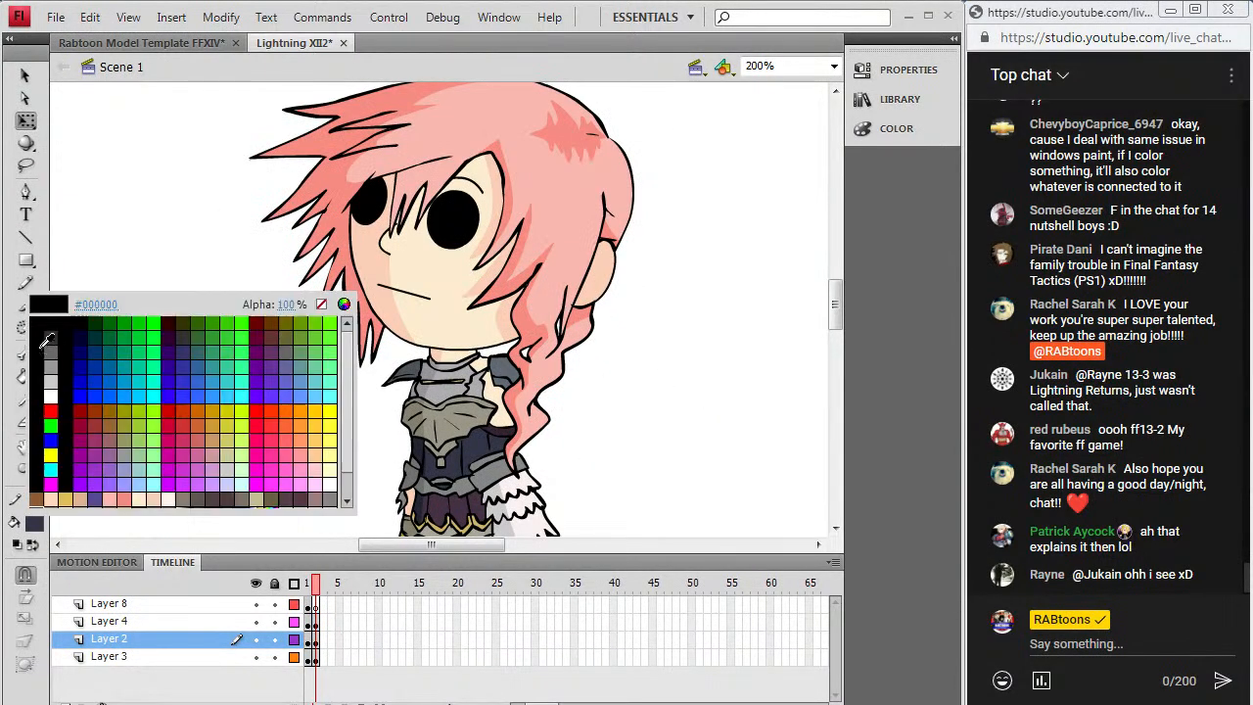
{"action": "left_click", "coordinate": [43, 338]}
{"action": "key", "text": "b"}
{"action": "left_click", "coordinate": [314, 604]}
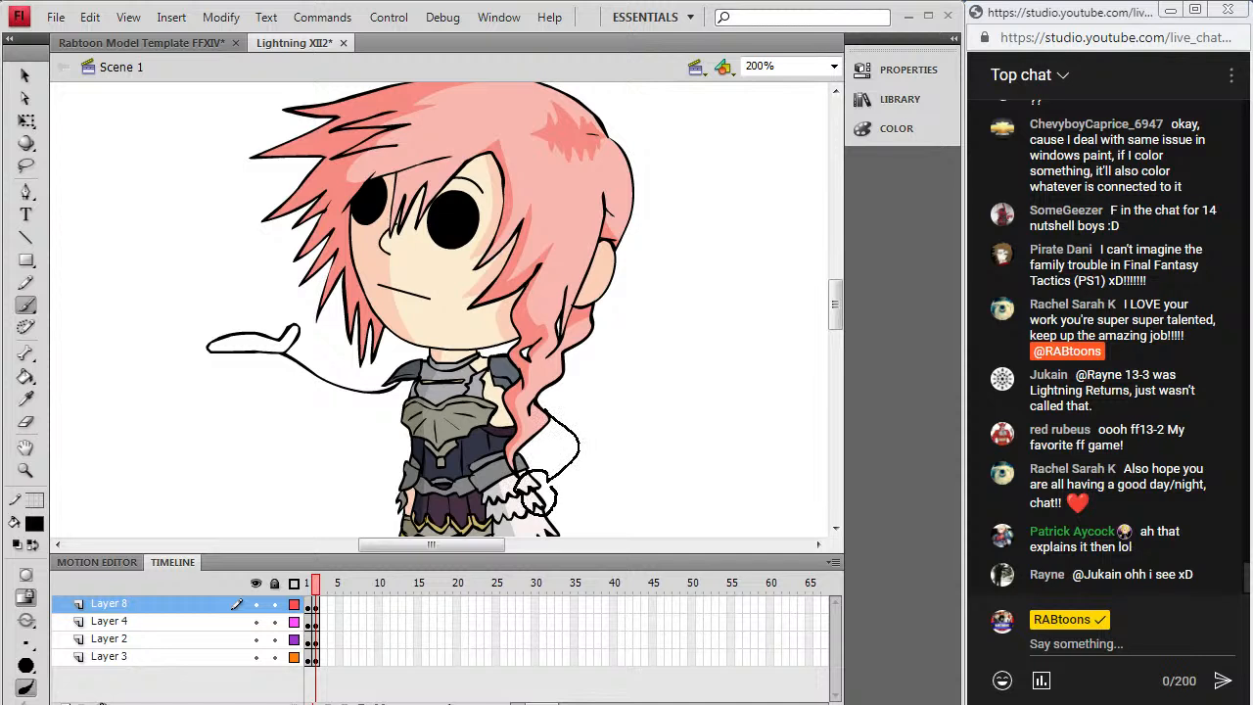
{"action": "left_click", "coordinate": [26, 399]}
{"action": "left_click", "coordinate": [480, 441]}
{"action": "left_click", "coordinate": [257, 339]}
{"action": "left_click", "coordinate": [518, 478]}
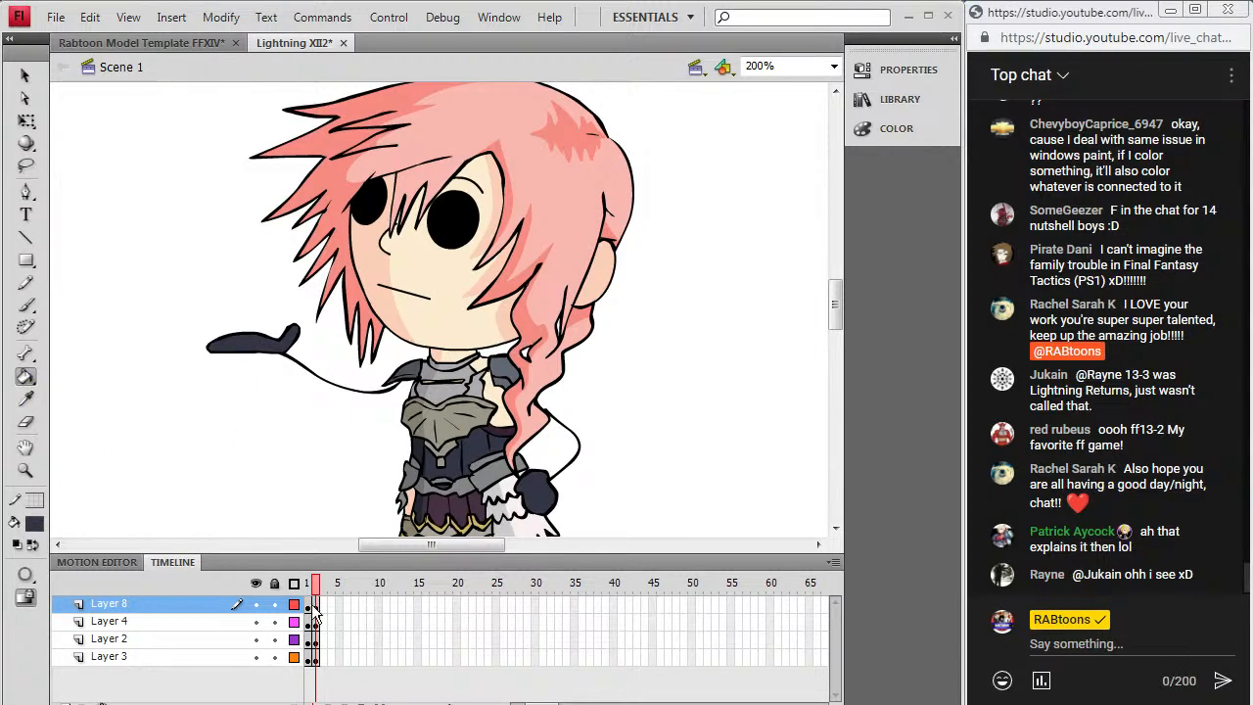
Step: Compare the poses in frames 1 and 2 and try deleting the arms from Layer 8 in frame 2
{"action": "left_click_drag", "start_coordinate": [315, 589], "coordinate": [309, 590]}
{"action": "left_click", "coordinate": [25, 77]}
{"action": "left_click", "coordinate": [219, 328]}
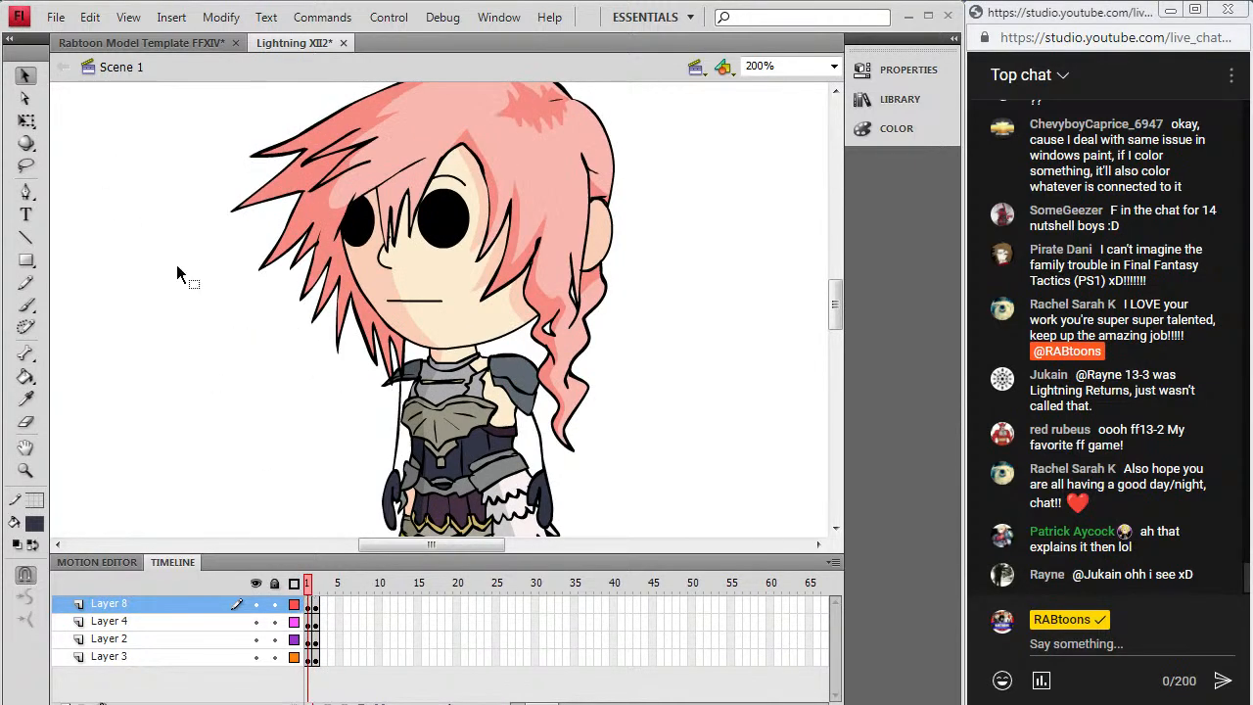
{"action": "left_click", "coordinate": [318, 603]}
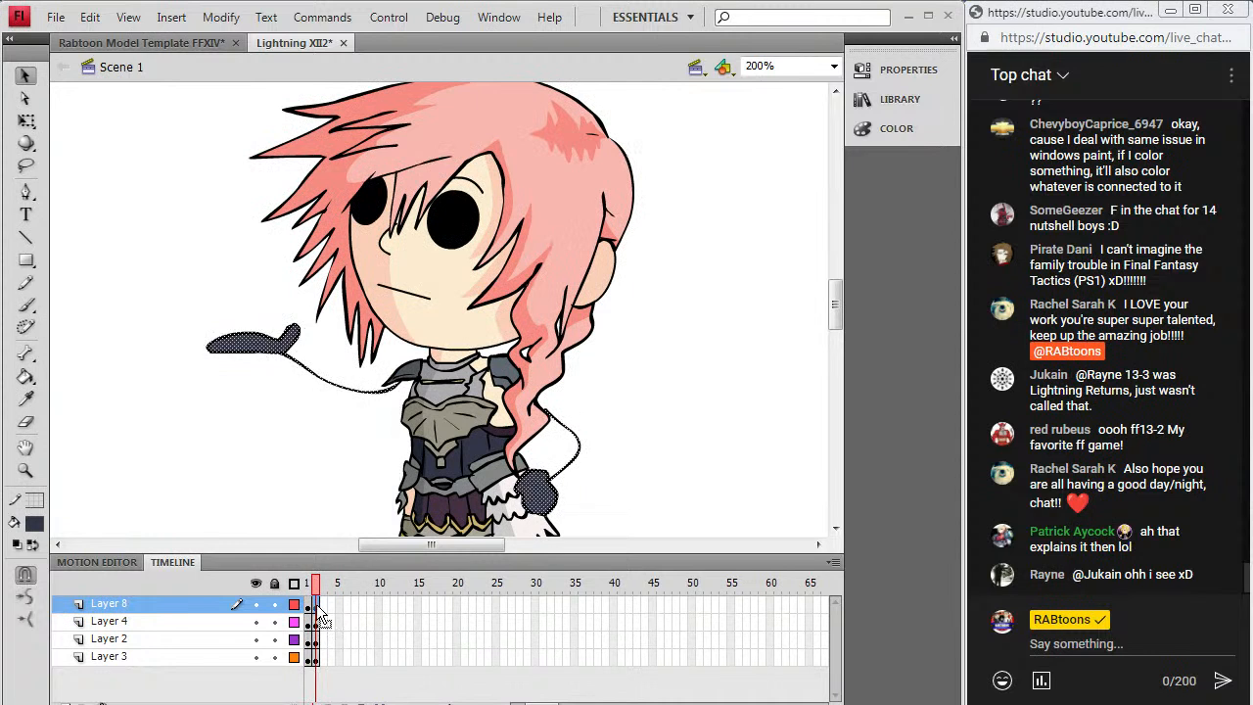
{"action": "key", "text": "Delete"}
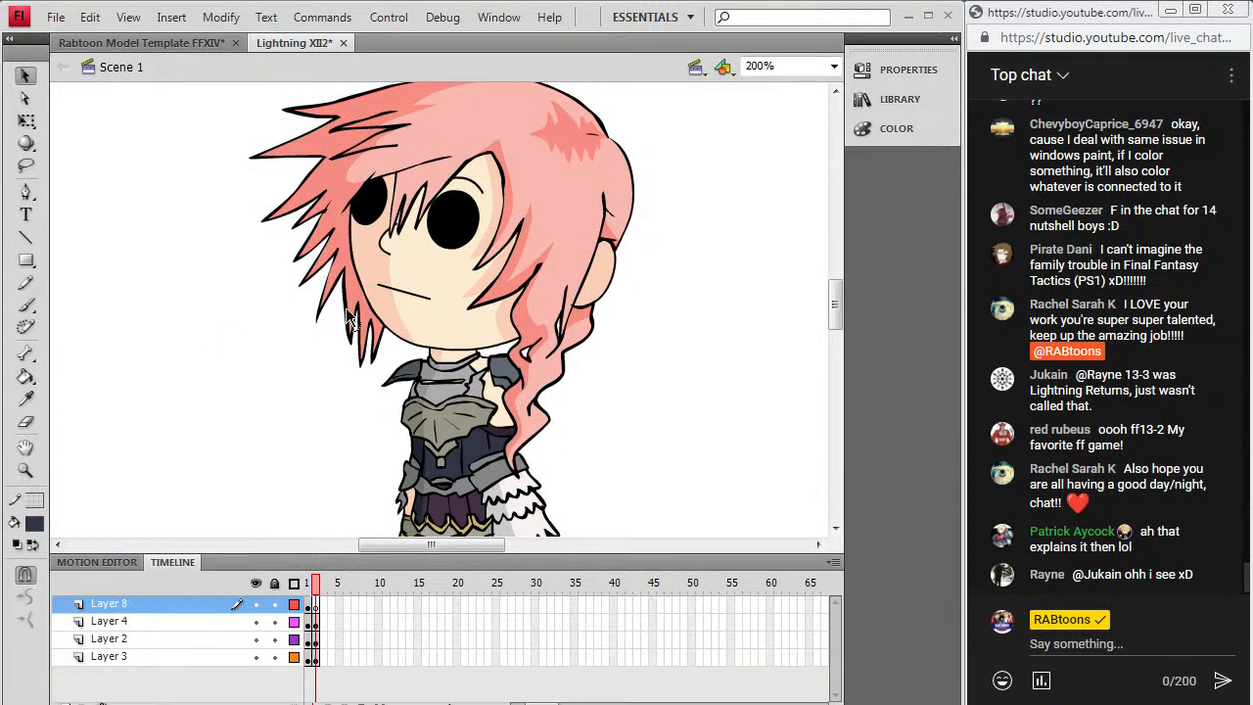
{"action": "key", "text": "ctrl+z"}
{"action": "key", "text": "comma"}
{"action": "key", "text": "ctrl+a"}
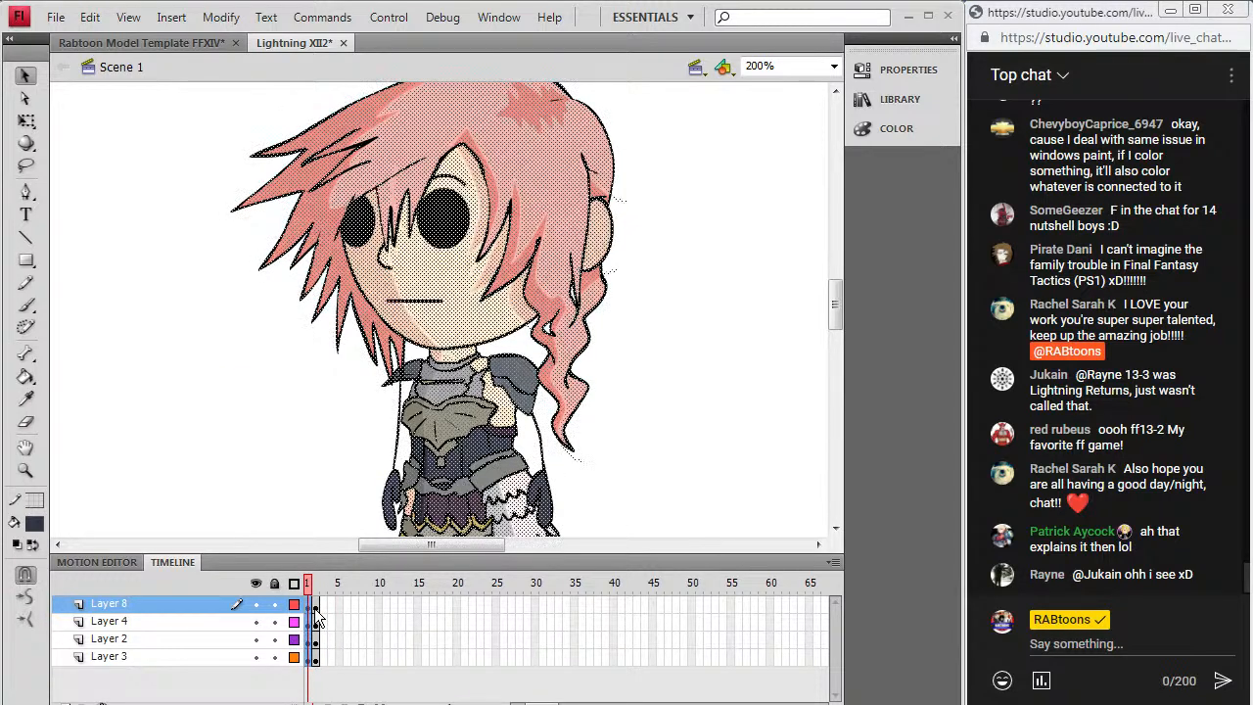
{"action": "left_click", "coordinate": [314, 606]}
Step: Undo the new arms and the head tilt in frame 2
{"action": "key", "text": "ctrl+z"}
{"action": "key", "text": "ctrl+z"}
{"action": "key", "text": "ctrl+z"}
{"action": "key", "text": "ctrl+z"}
{"action": "key", "text": "ctrl+z"}
{"action": "key", "text": "ctrl+z"}
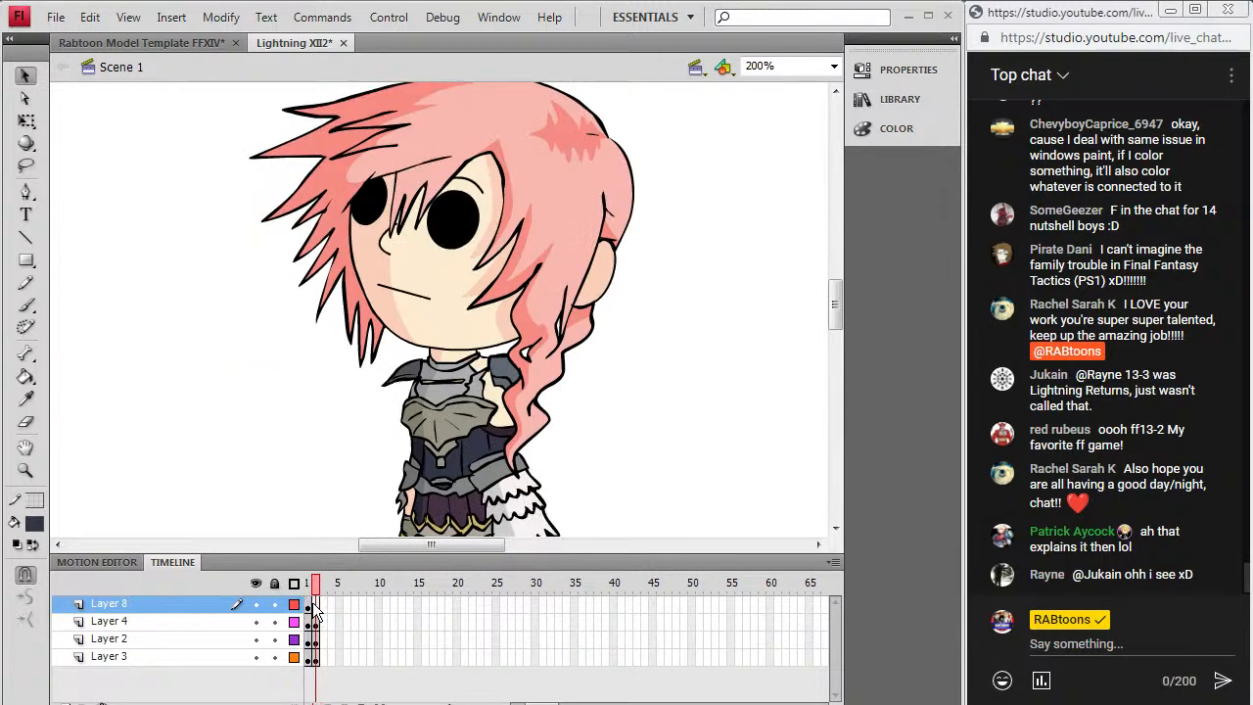
{"action": "key", "text": "ctrl+z"}
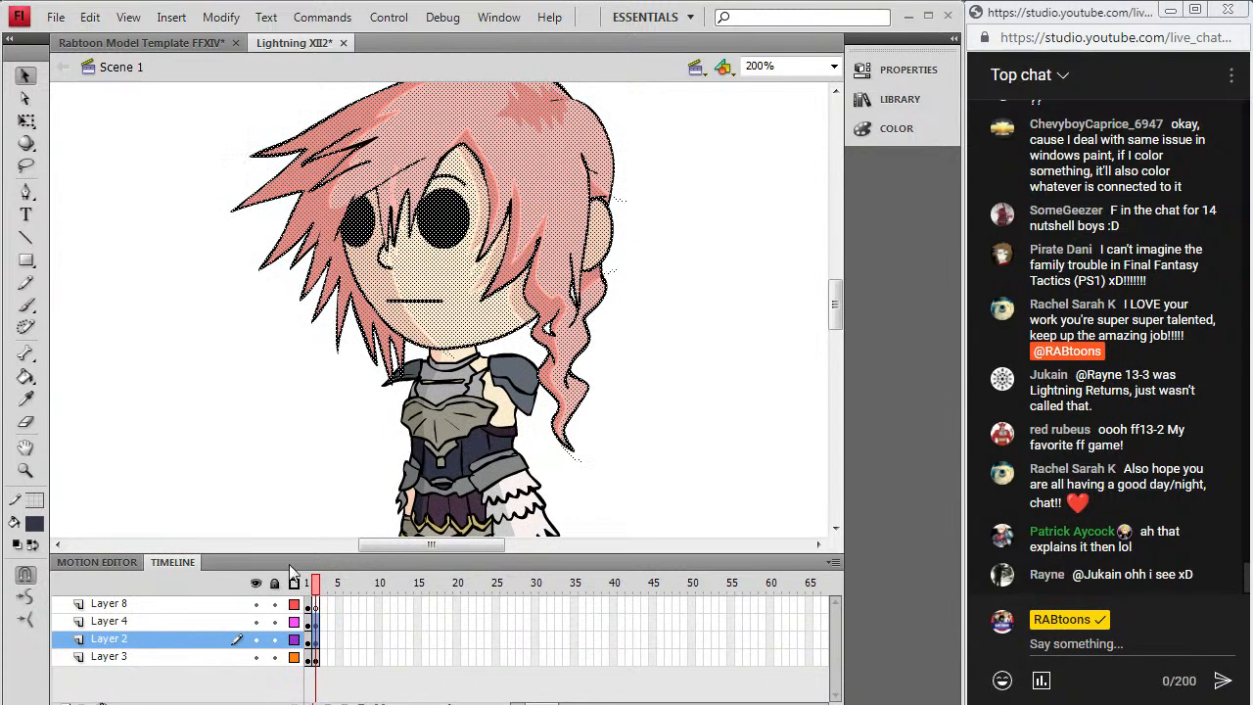
{"action": "left_click", "coordinate": [173, 292]}
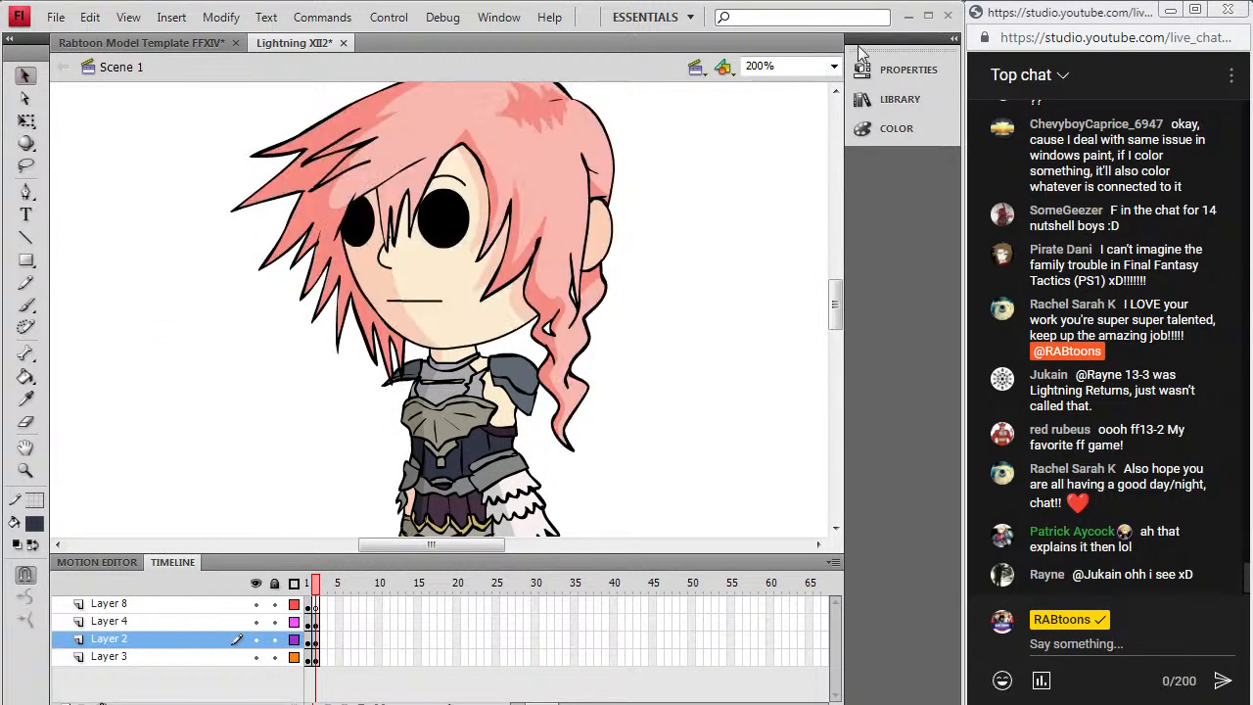
Step: Return to frame 1 with the hanging arms and save the Lightning XII2 file
{"action": "left_click", "coordinate": [834, 66]}
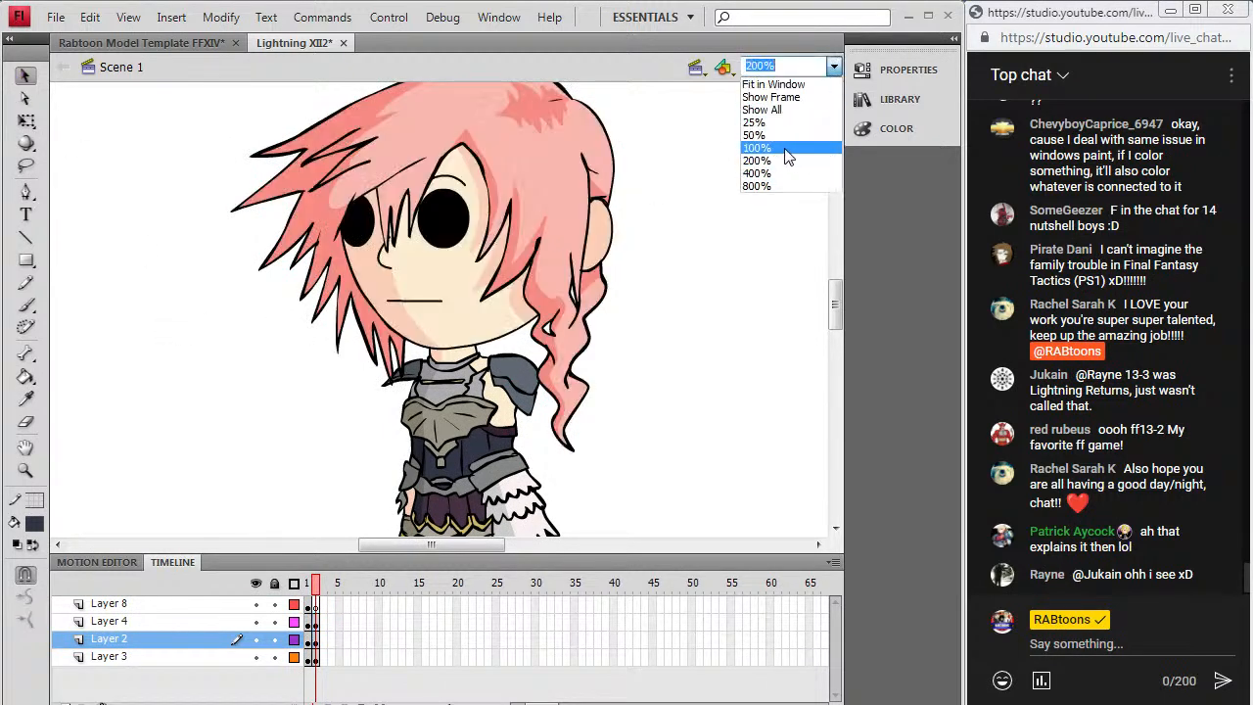
{"action": "left_click", "coordinate": [779, 147]}
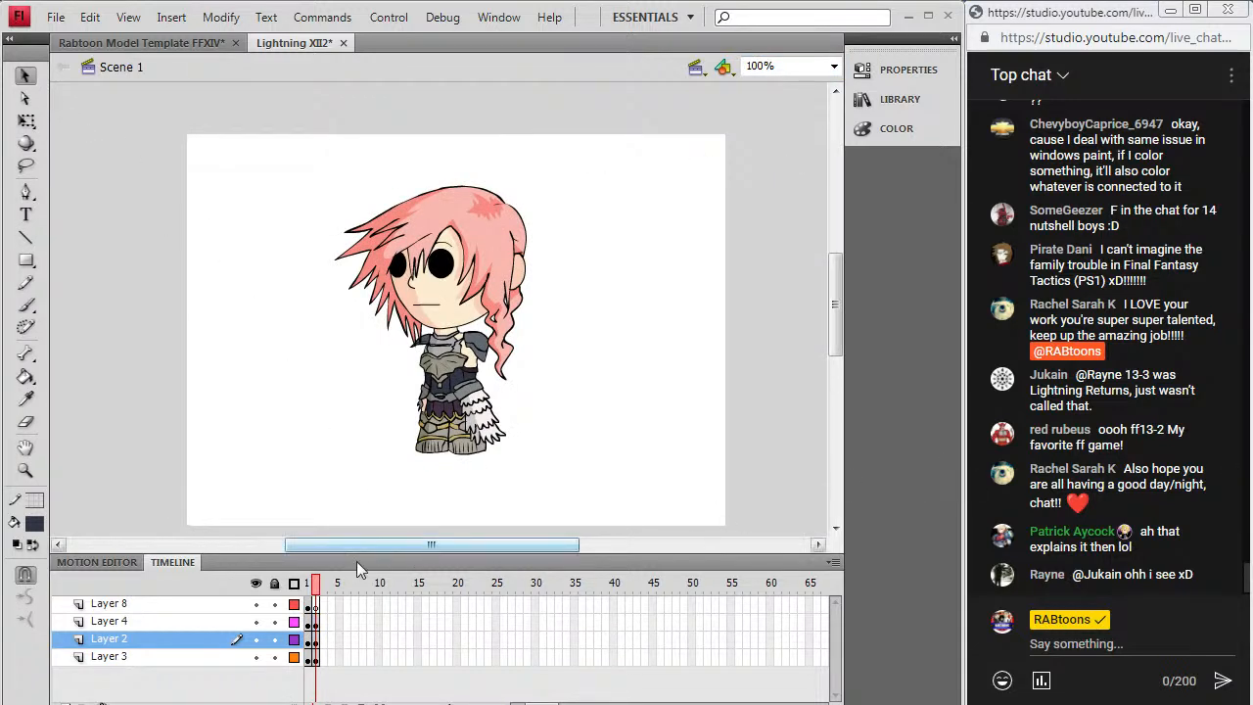
{"action": "left_click", "coordinate": [310, 590]}
{"action": "left_click", "coordinate": [220, 187]}
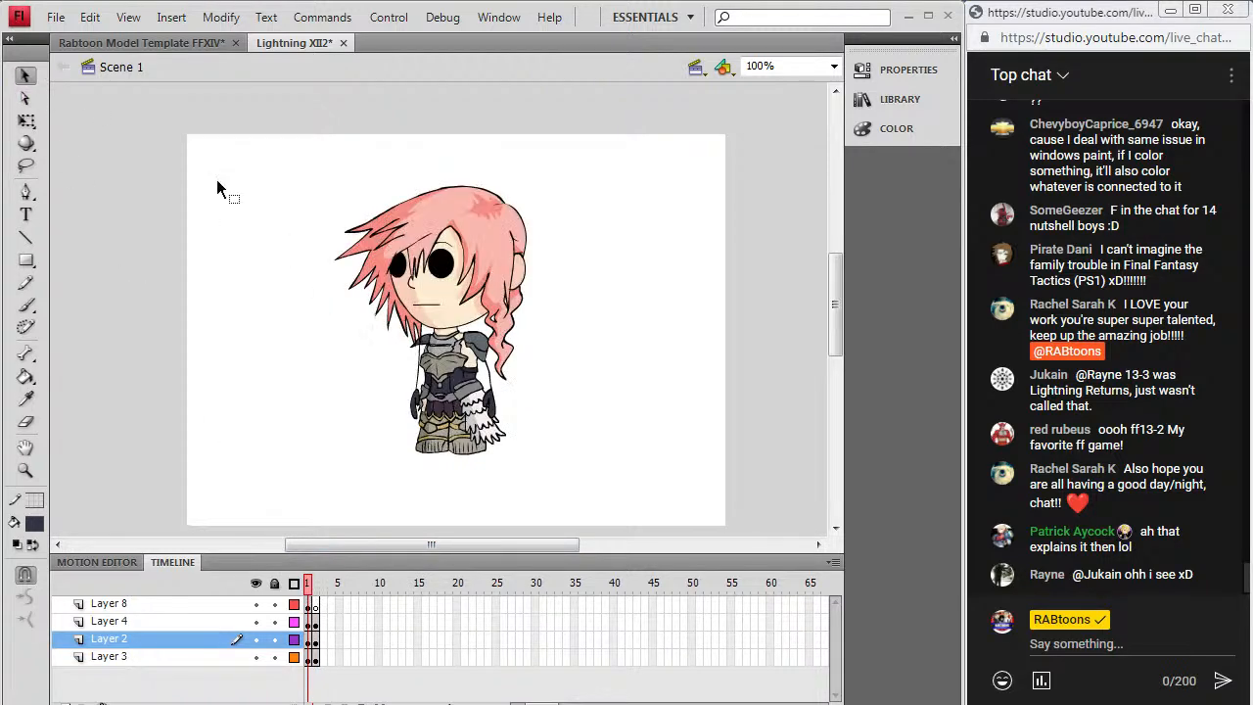
{"action": "left_click", "coordinate": [55, 17]}
{"action": "left_click", "coordinate": [71, 186]}
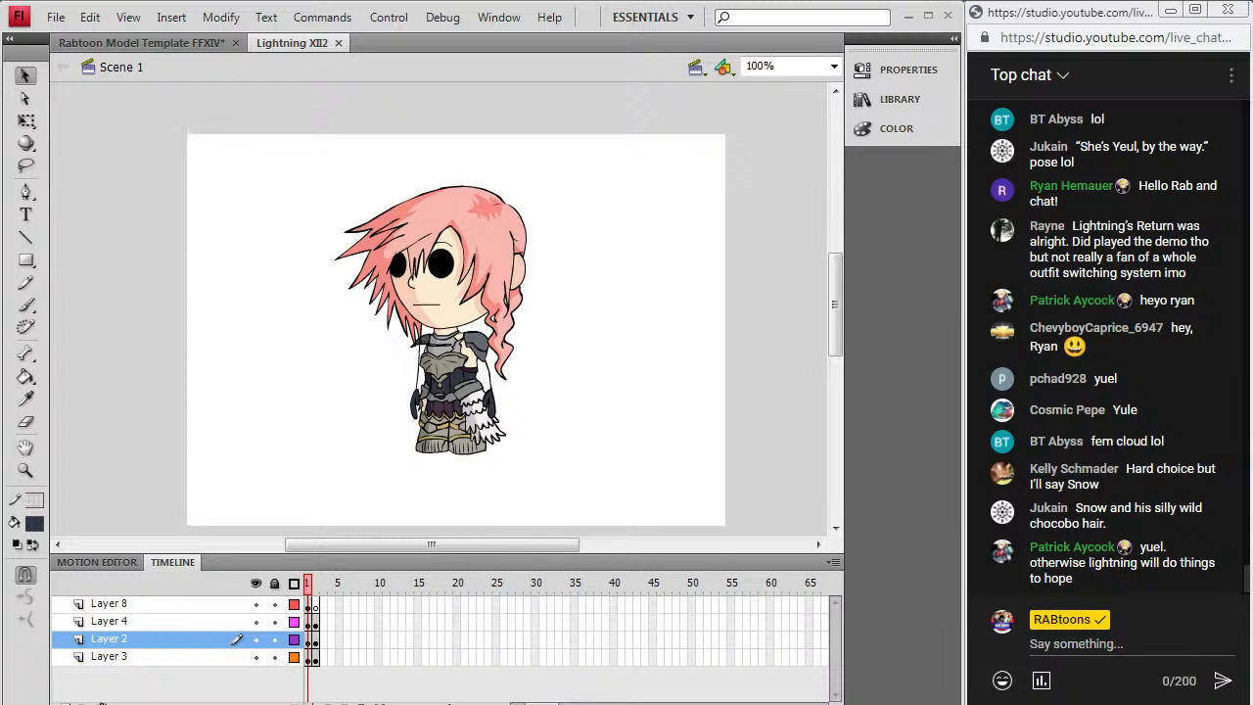
Step: Switch to the Rabtoon Model Template FFXIV document and look over its blank base figure
{"action": "left_click", "coordinate": [168, 44]}
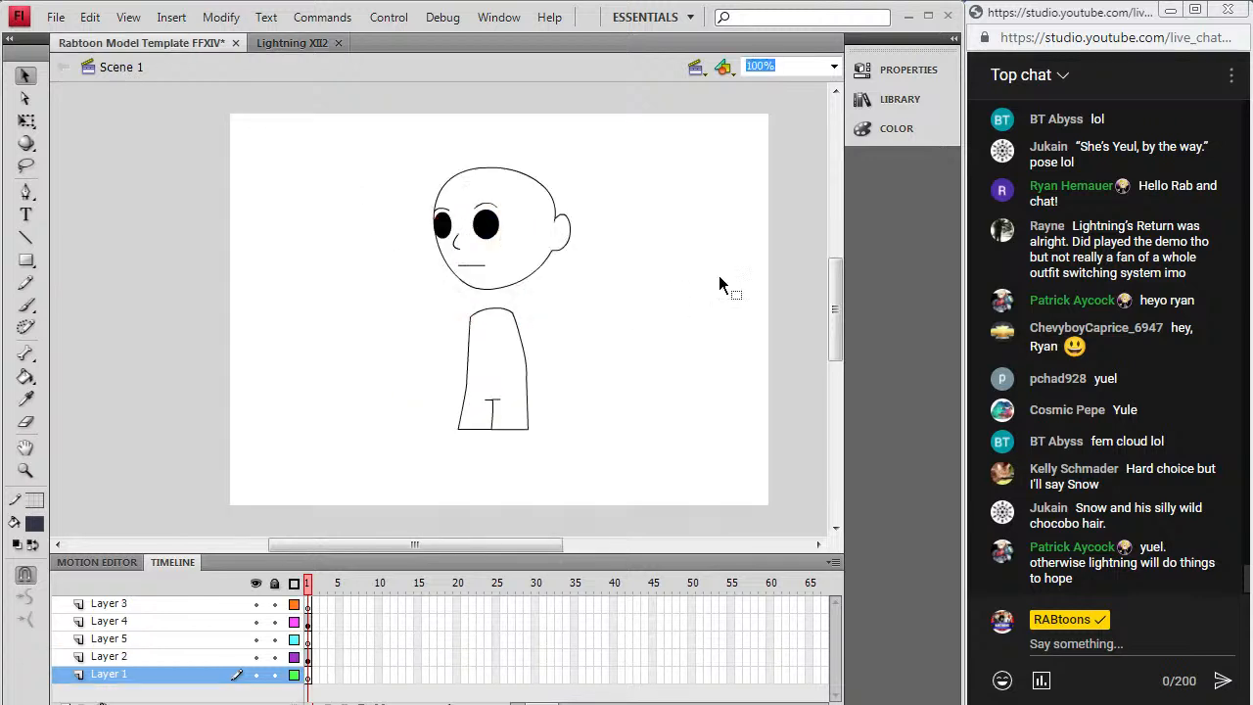
{"action": "left_click_drag", "start_coordinate": [835, 311], "coordinate": [837, 304]}
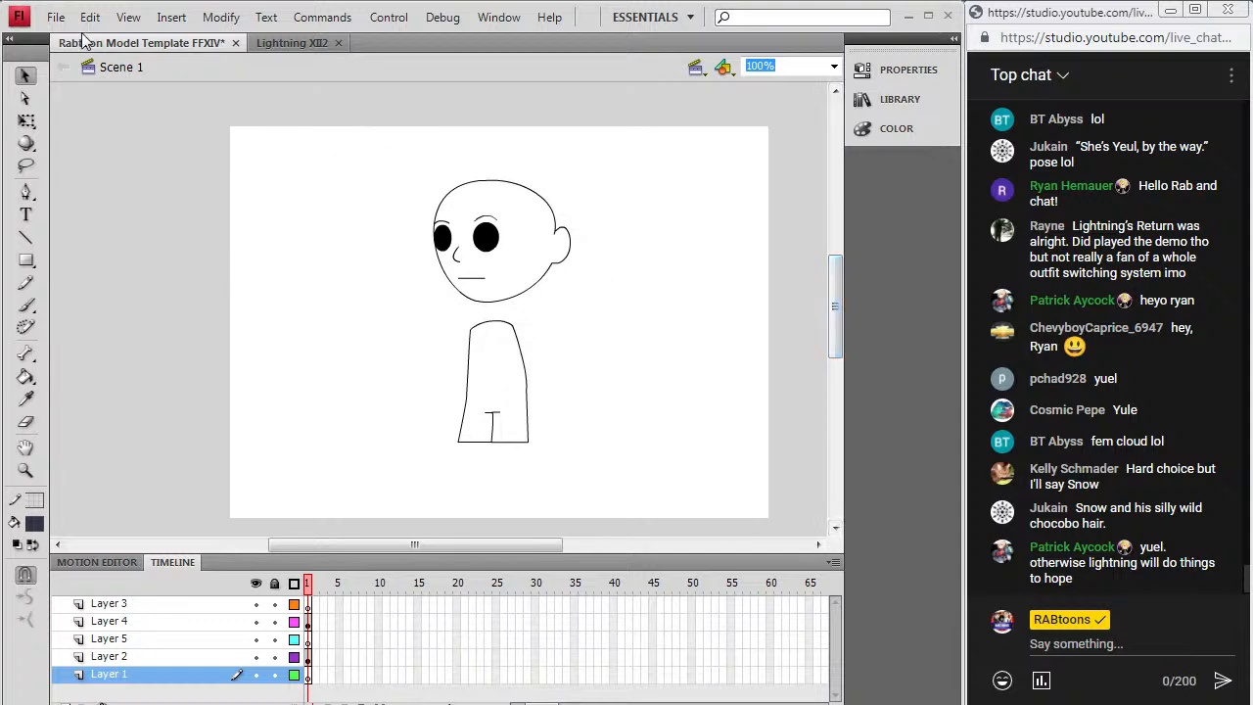
{"action": "mouse_move", "coordinate": [391, 142]}
{"action": "left_mouse_down"}
{"action": "mouse_move", "coordinate": [651, 386]}
{"action": "mouse_move", "coordinate": [691, 461]}
{"action": "left_mouse_up"}
{"action": "left_click", "coordinate": [311, 350]}
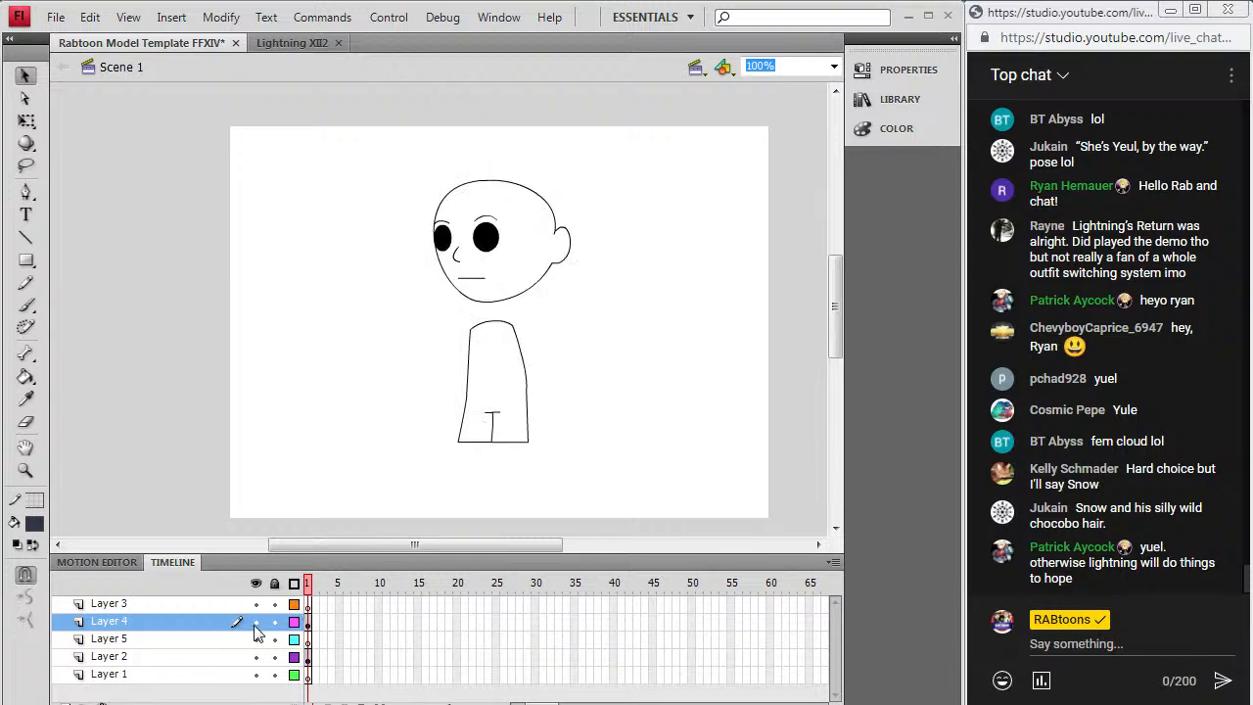
Step: Hide and show Layer 4 and Layer 2 of the template to check which body parts each one holds
{"action": "left_click", "coordinate": [255, 622]}
{"action": "left_click", "coordinate": [256, 621]}
{"action": "left_click", "coordinate": [256, 656]}
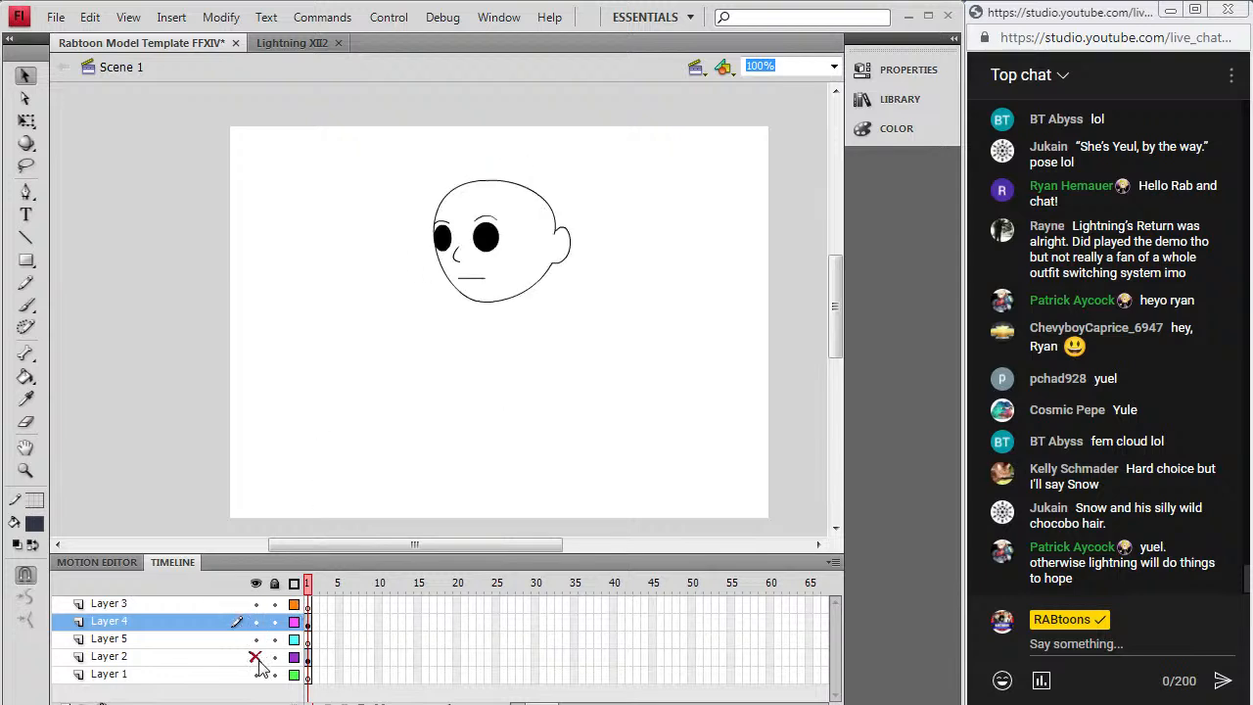
{"action": "left_click", "coordinate": [256, 656]}
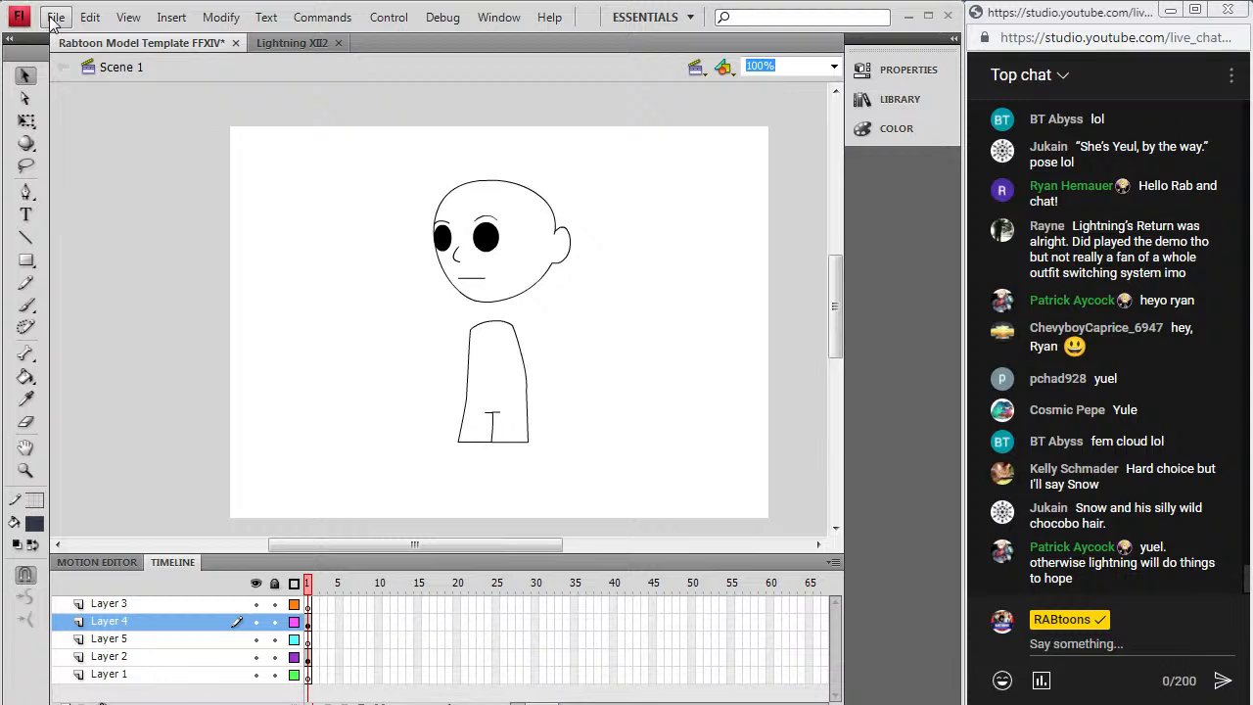
{"action": "left_click", "coordinate": [308, 623]}
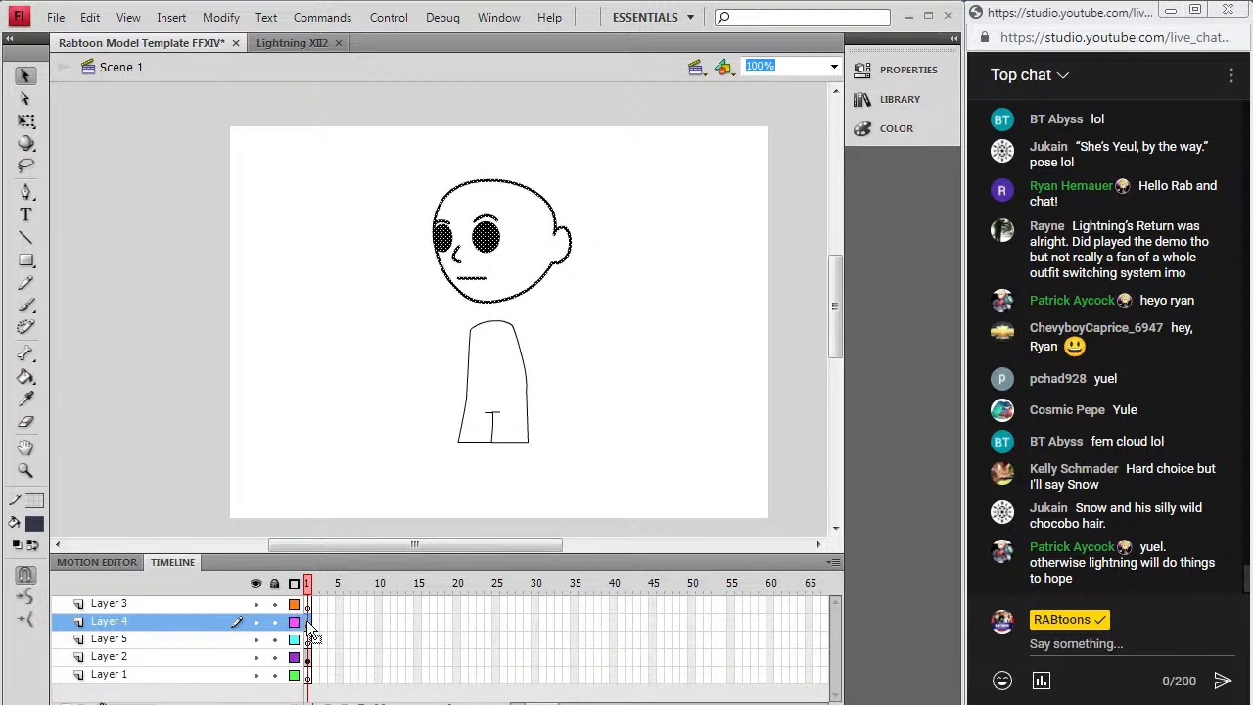
{"action": "left_click", "coordinate": [256, 657]}
{"action": "left_click", "coordinate": [256, 657]}
{"action": "left_click", "coordinate": [256, 657]}
{"action": "left_click", "coordinate": [256, 657]}
{"action": "left_click", "coordinate": [334, 243]}
{"action": "left_click", "coordinate": [56, 16]}
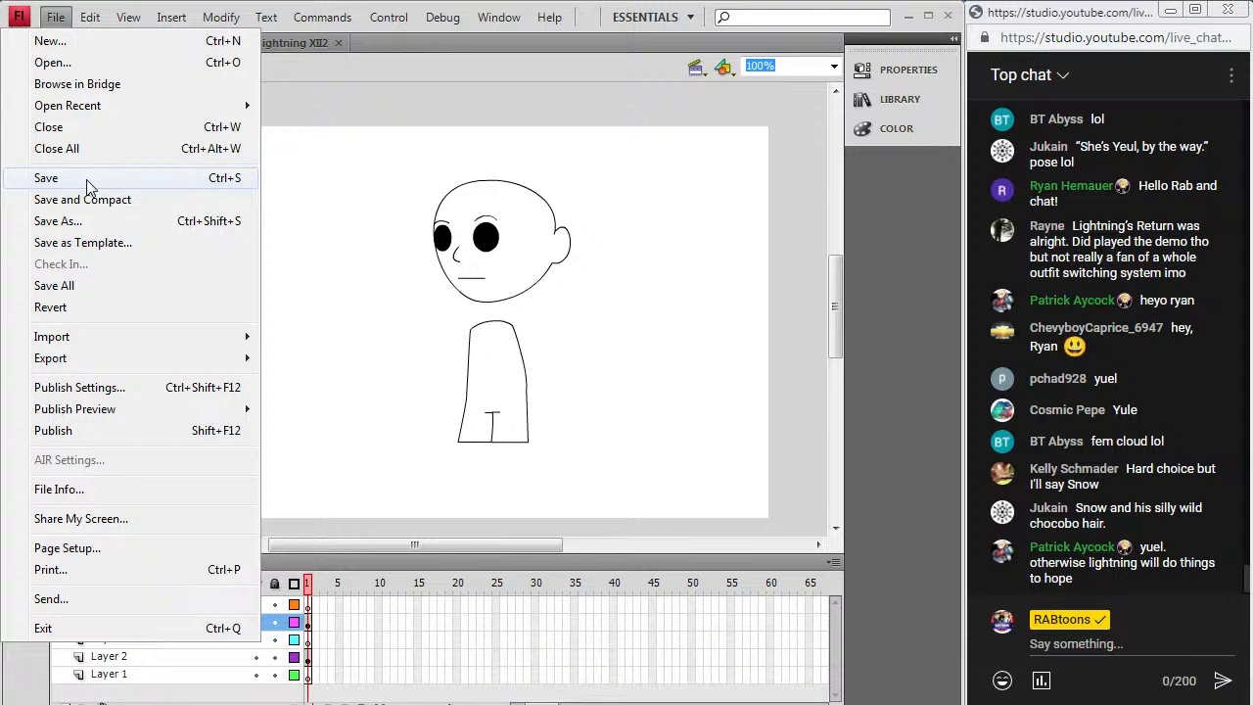
{"action": "left_click", "coordinate": [364, 133]}
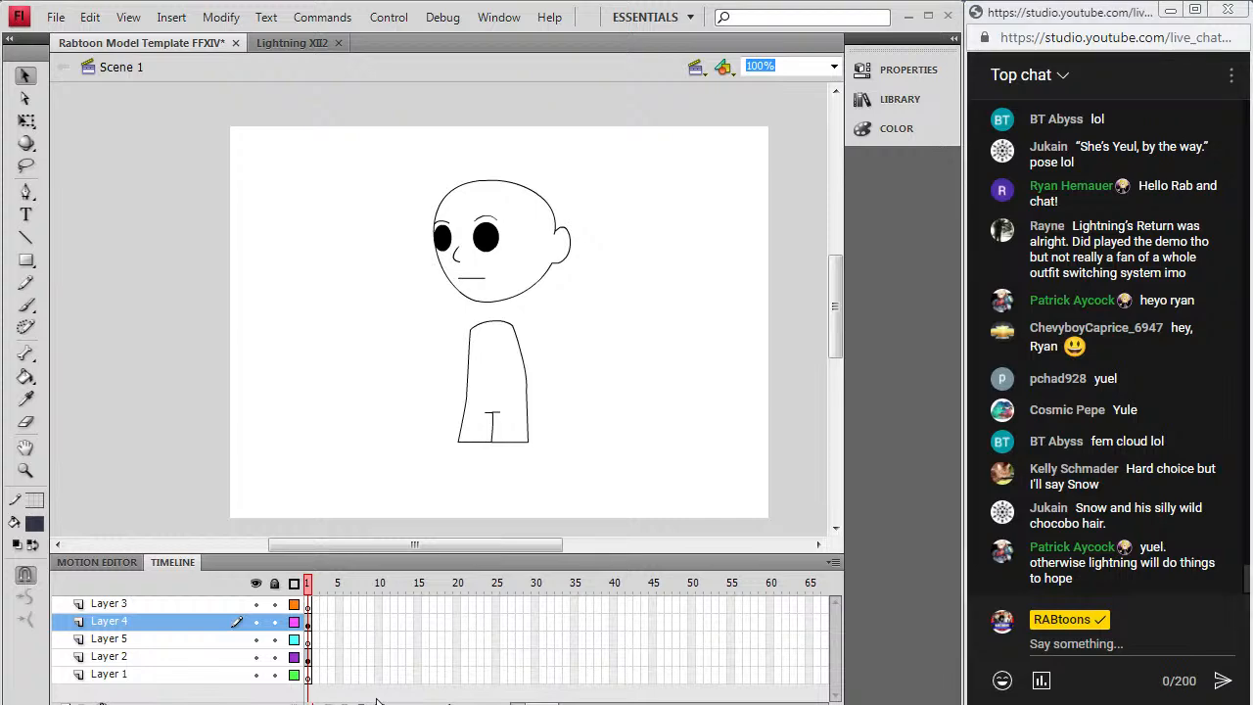
Step: Switch to Chrome with the Google image results for Lightning Returns Opera Omnia
{"action": "left_click", "coordinate": [322, 649]}
{"action": "middle_click", "coordinate": [663, 27]}
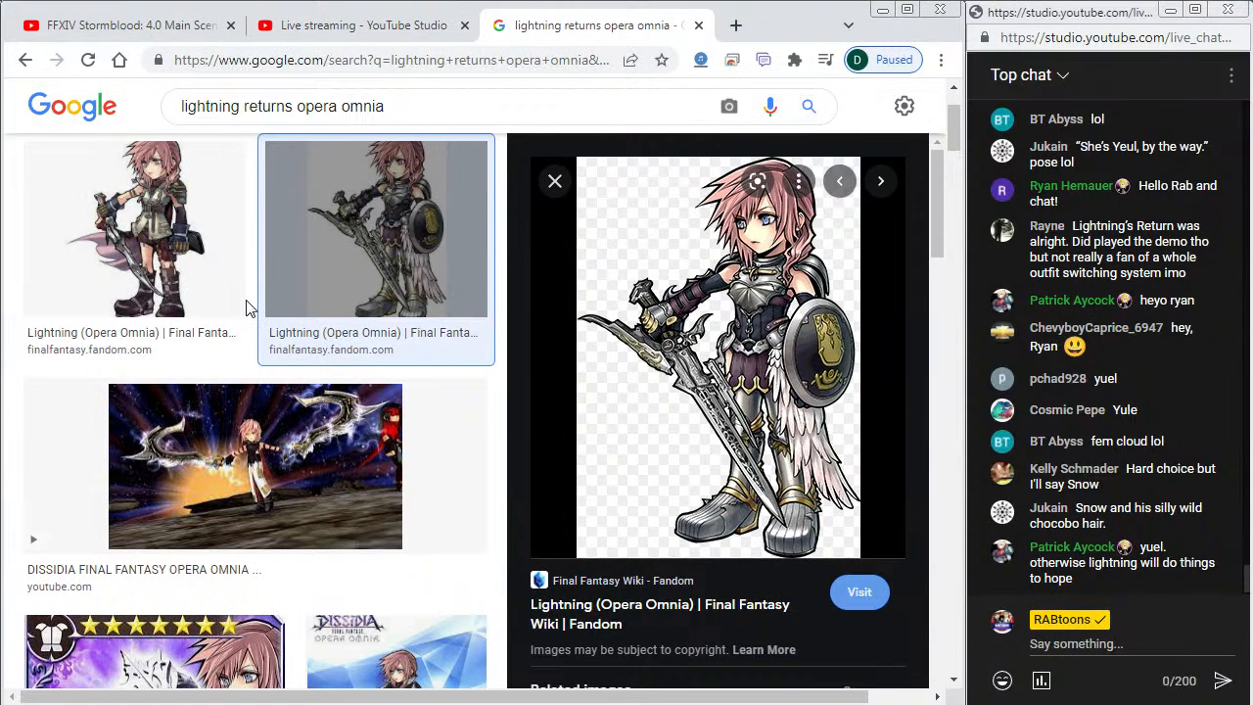
{"action": "scroll", "coordinate": [246, 308], "scroll_direction": "up", "scroll_amount": 2}
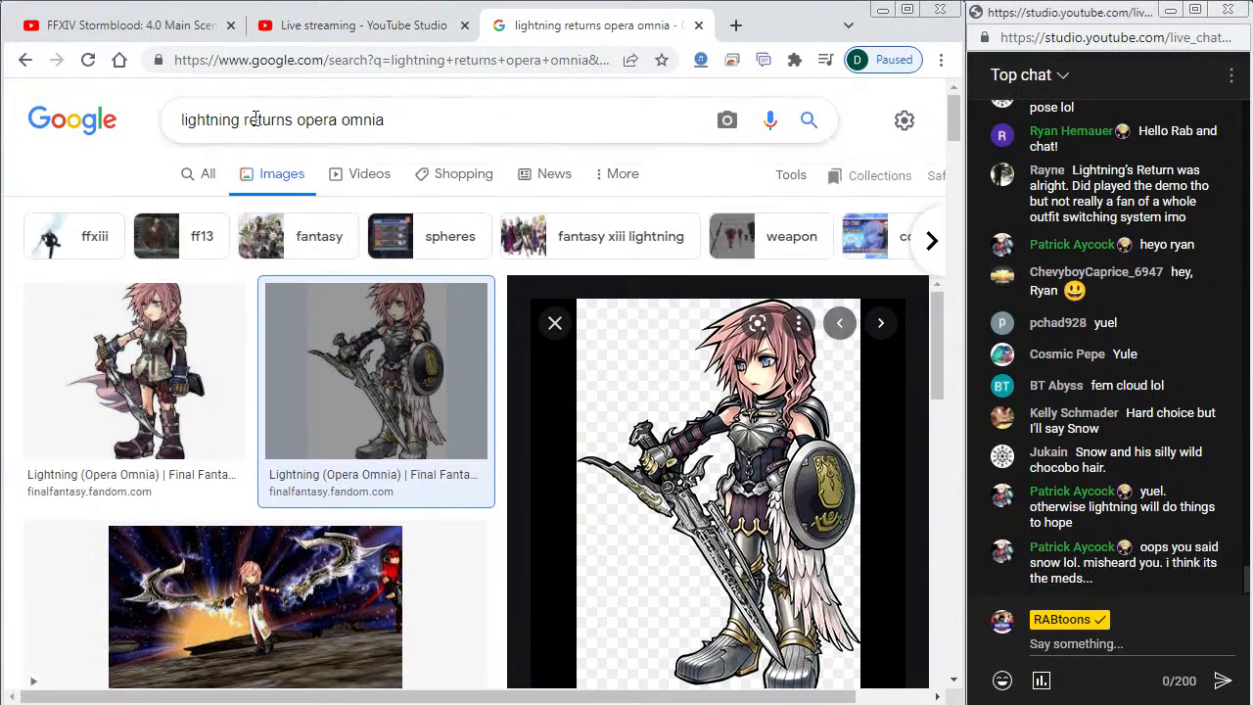
{"action": "left_click_drag", "start_coordinate": [438, 119], "coordinate": [7, 127]}
{"action": "left_click", "coordinate": [8, 128]}
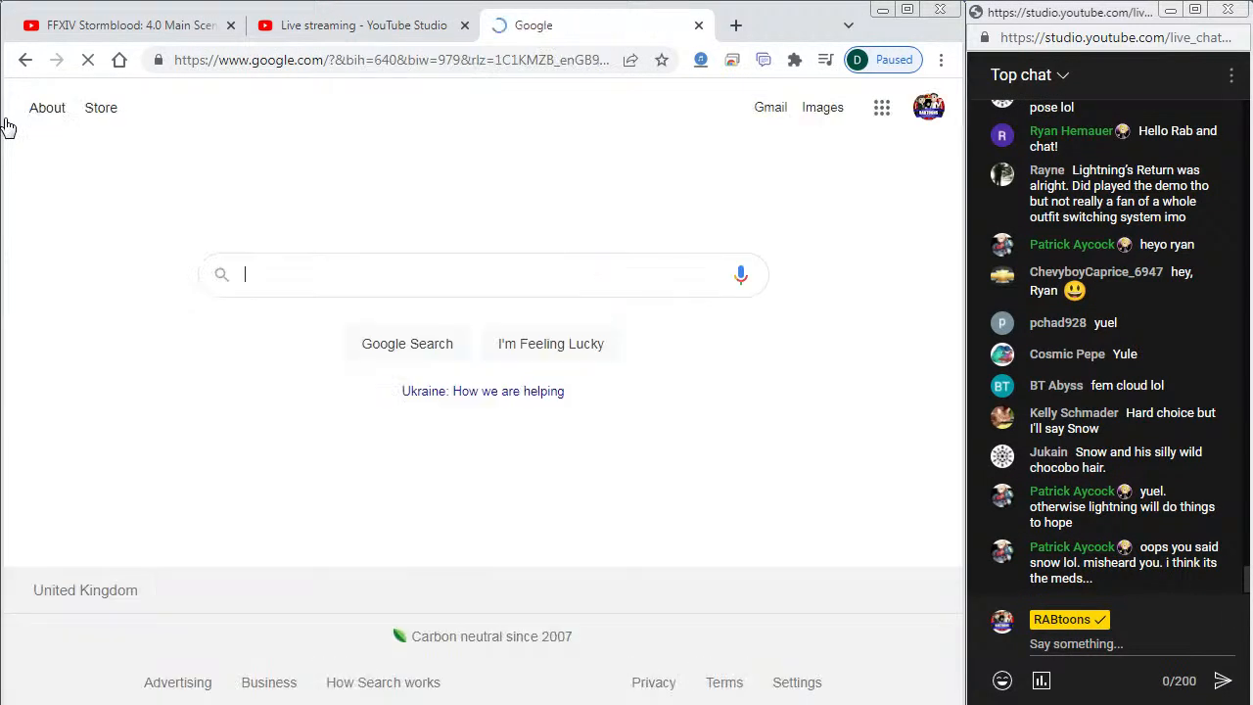
{"action": "left_click", "coordinate": [25, 60]}
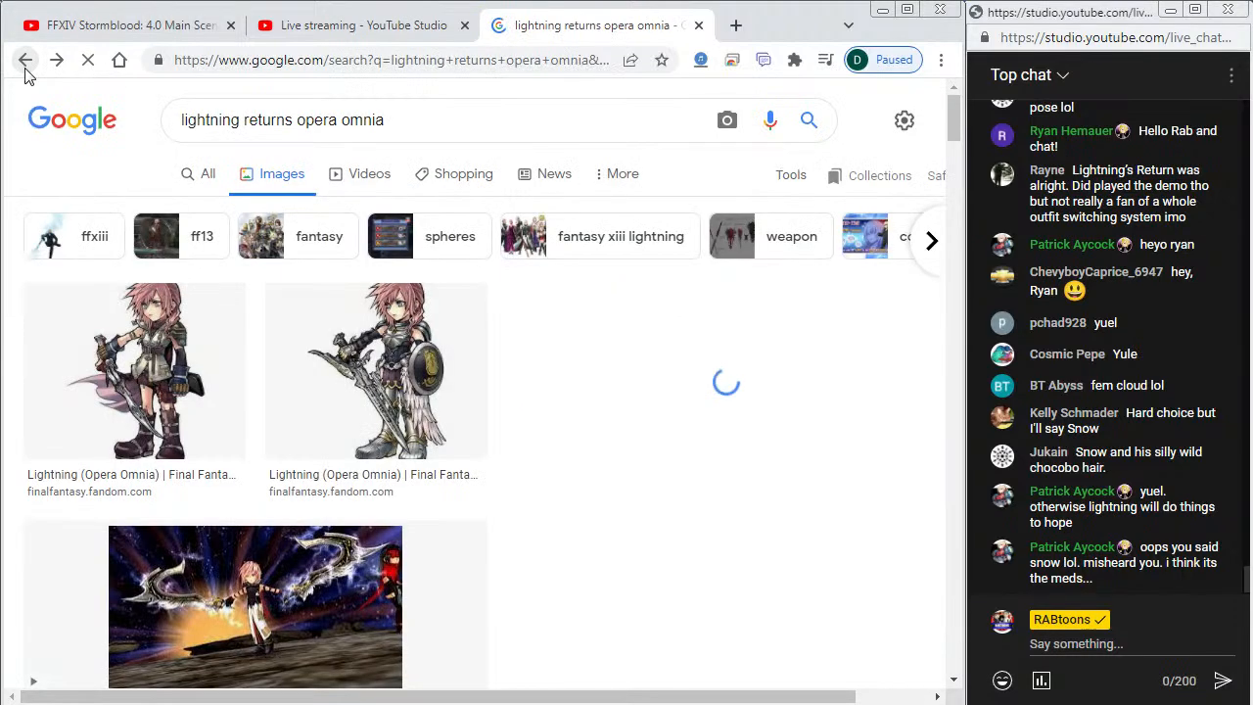
Step: Search Google Images for "Yeul Opera Omnia"
{"action": "scroll", "coordinate": [451, 480], "scroll_direction": "up", "scroll_amount": 2}
{"action": "scroll", "coordinate": [452, 480], "scroll_direction": "down", "scroll_amount": 1}
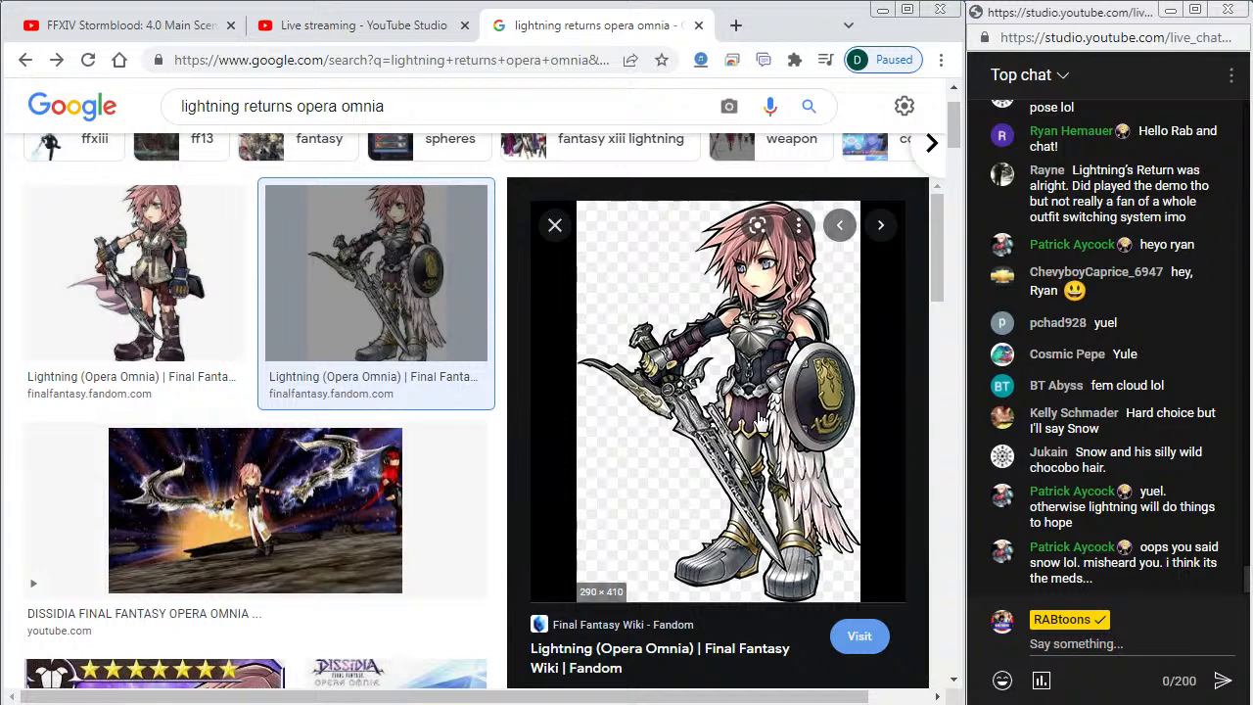
{"action": "scroll", "coordinate": [502, 399], "scroll_direction": "up", "scroll_amount": 1}
{"action": "left_click_drag", "start_coordinate": [392, 119], "coordinate": [145, 142]}
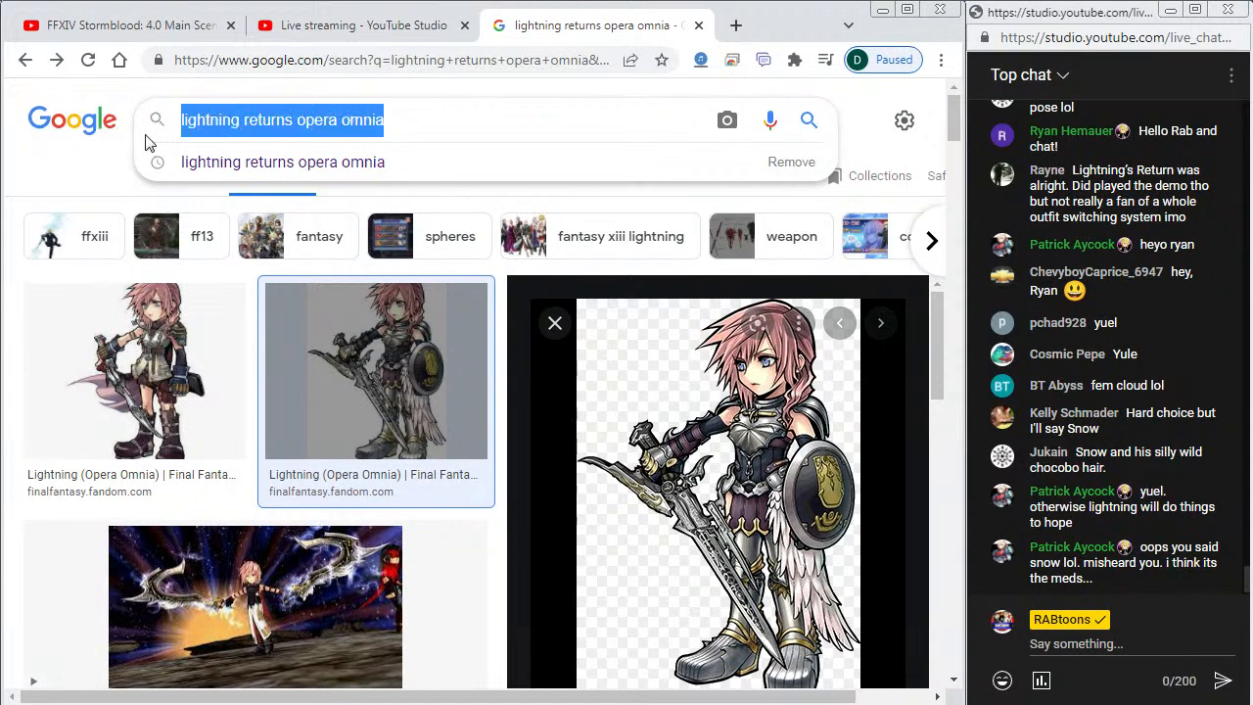
{"action": "type", "text": "Yeul"}
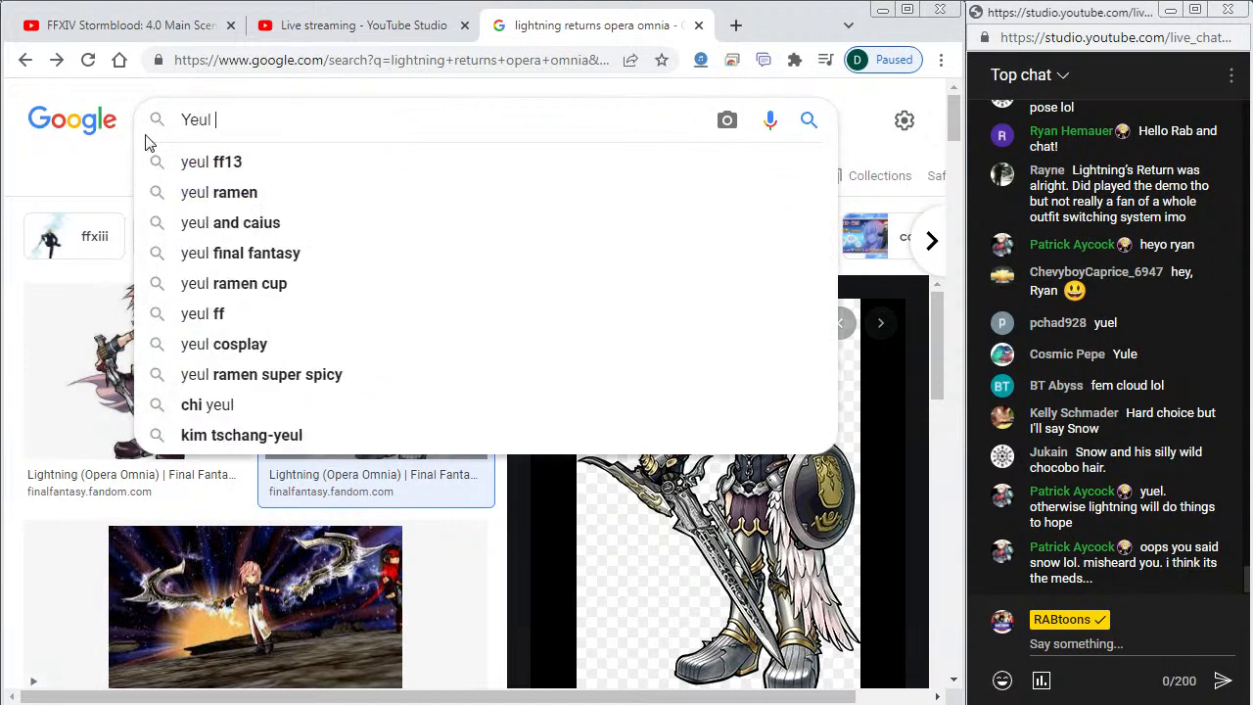
{"action": "type", "text": " Opera Omnia"}
{"action": "key", "text": "Return"}
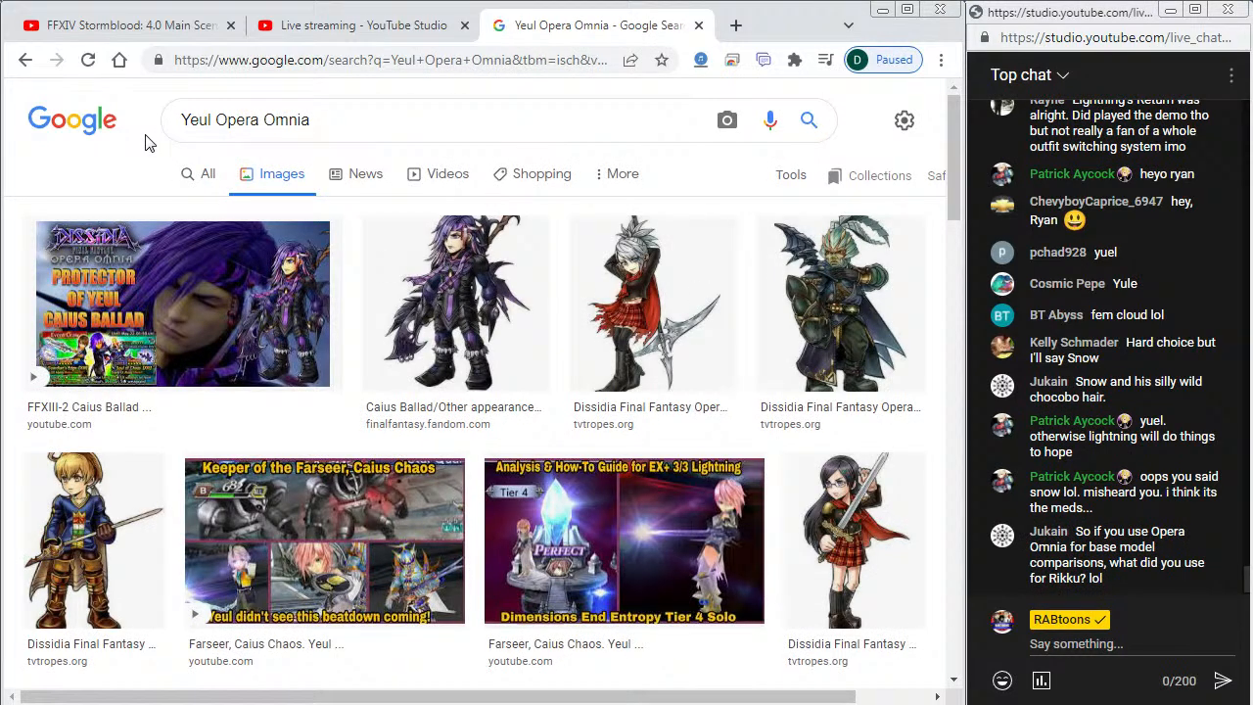
Step: Search Google Images for "Yeul Pictologica" and look through the results for a chibi version of Yeul
{"action": "left_click", "coordinate": [261, 129]}
{"action": "left_click_drag", "start_coordinate": [349, 123], "coordinate": [219, 147]}
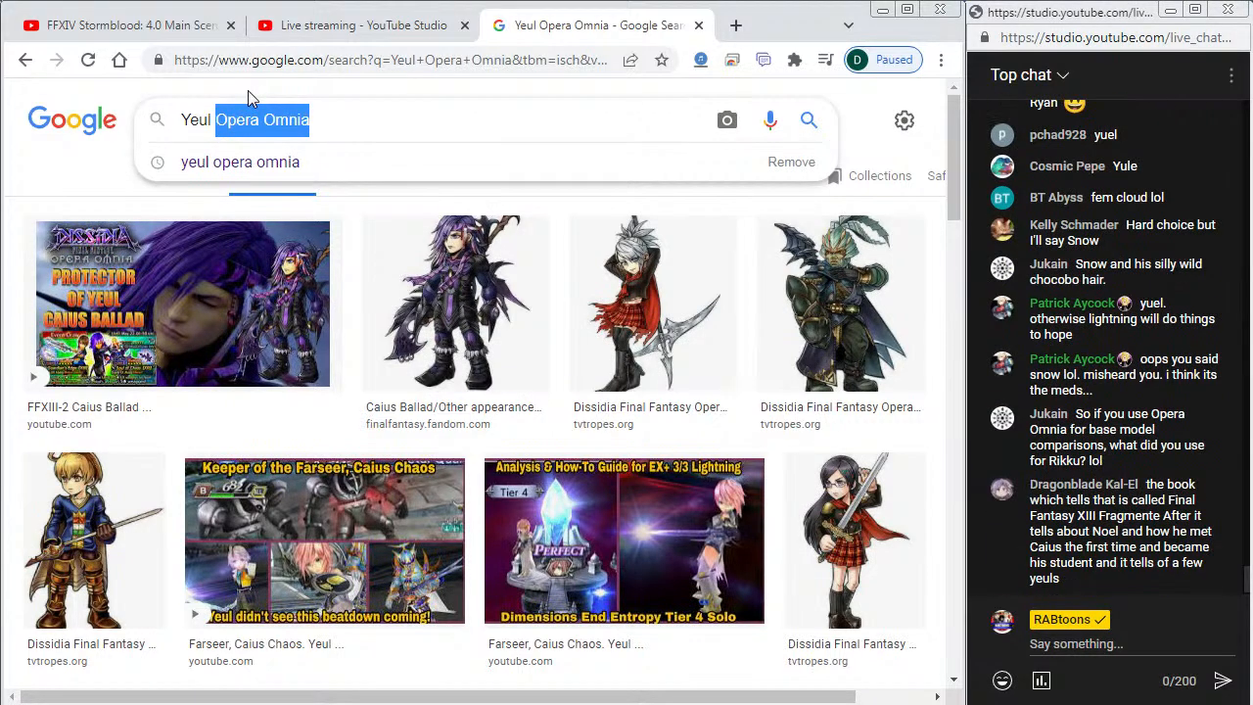
{"action": "type", "text": "Pic"}
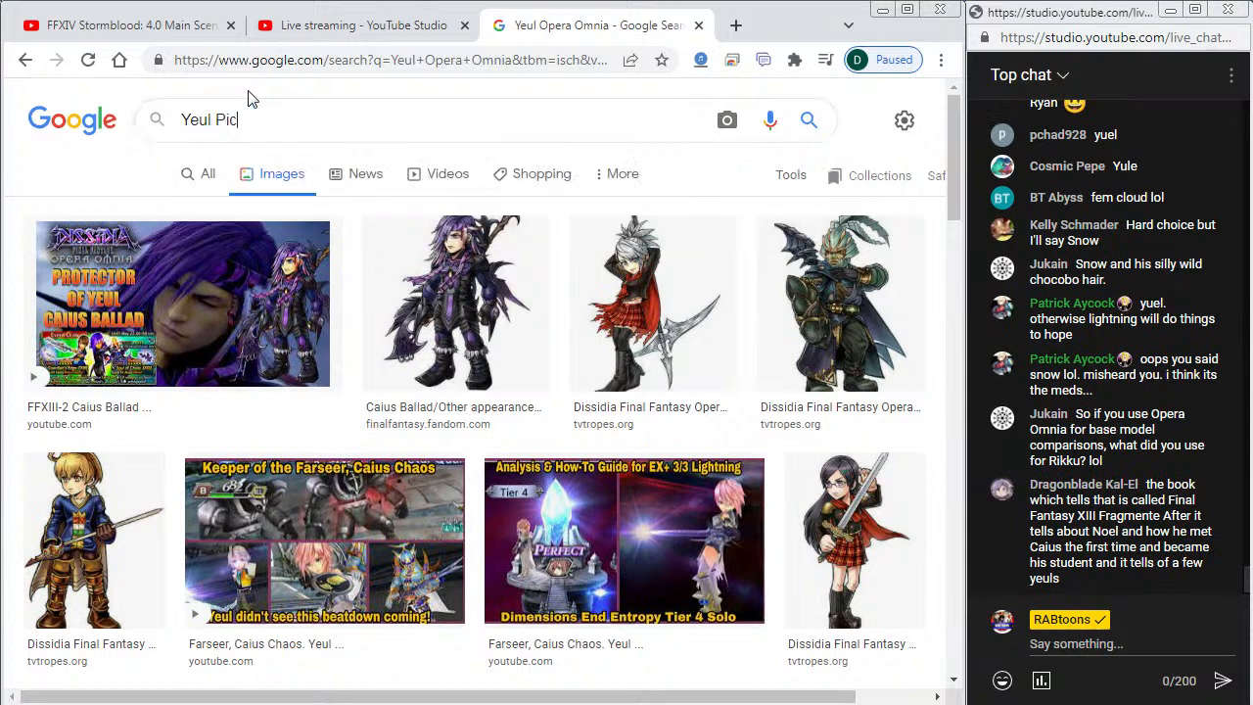
{"action": "type", "text": "tologica"}
{"action": "key", "text": "Return"}
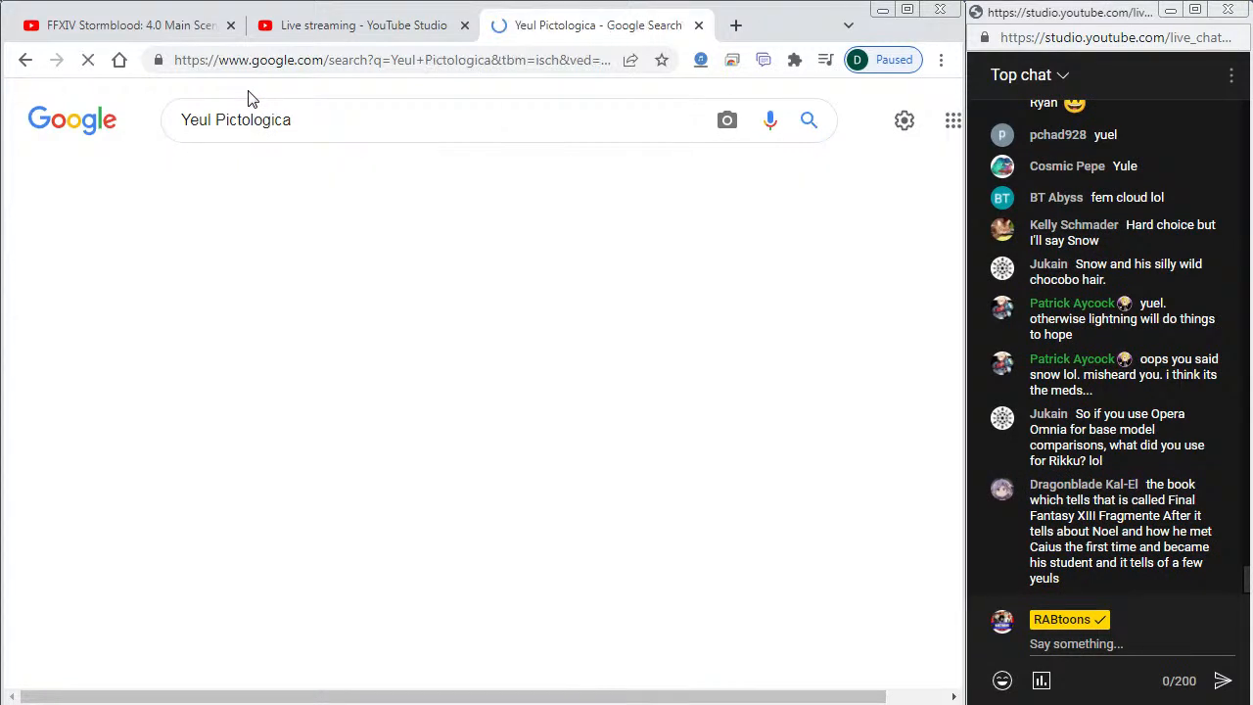
{"action": "scroll", "coordinate": [270, 388], "scroll_direction": "down", "scroll_amount": 6}
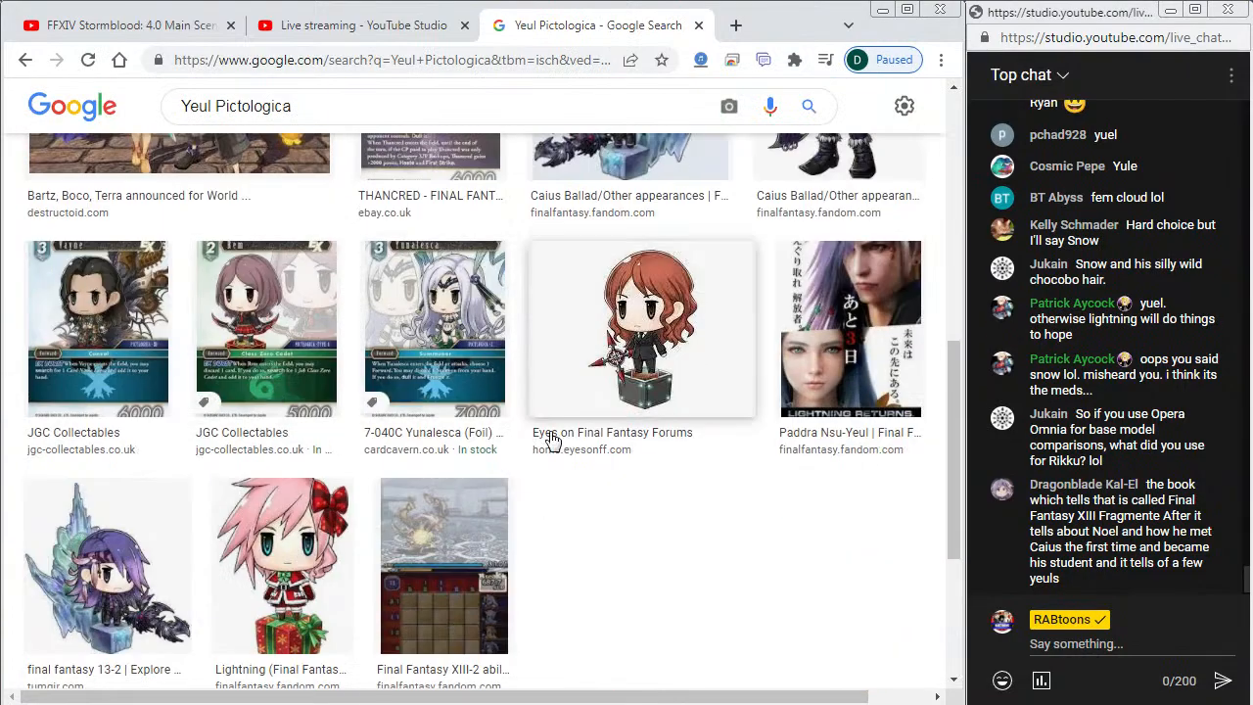
{"action": "scroll", "coordinate": [587, 495], "scroll_direction": "up", "scroll_amount": 2}
{"action": "scroll", "coordinate": [595, 506], "scroll_direction": "down", "scroll_amount": 2}
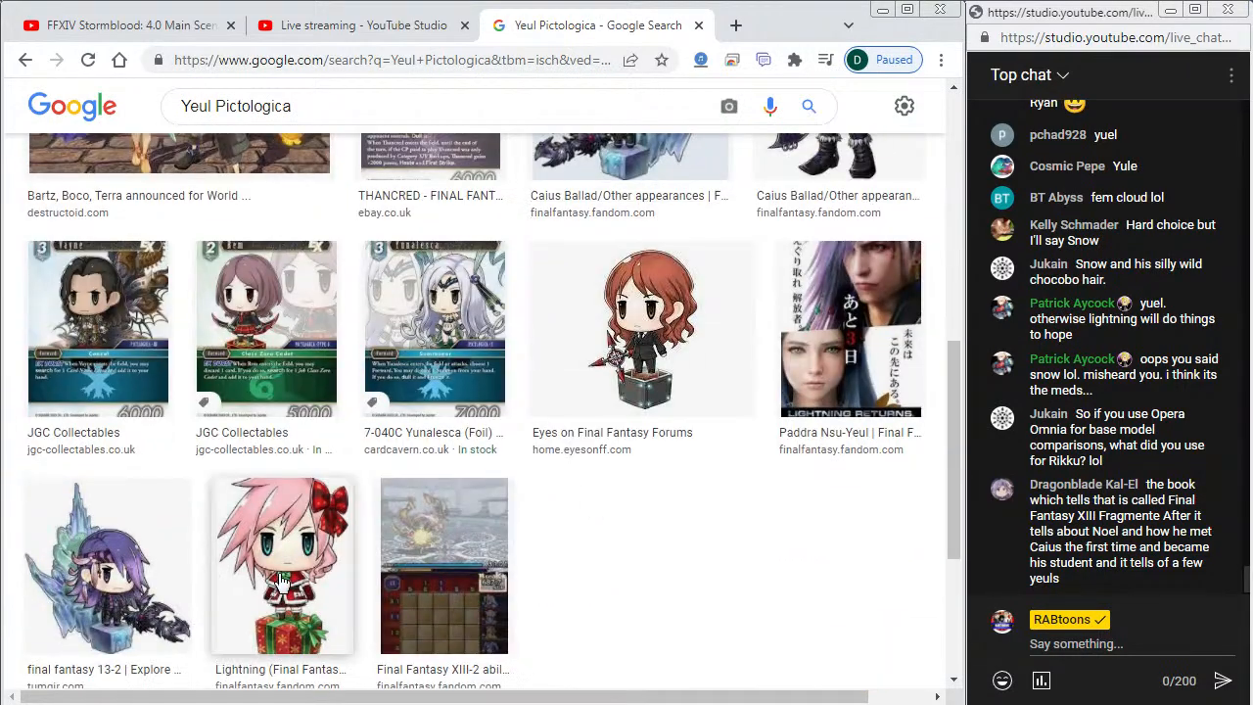
{"action": "scroll", "coordinate": [281, 607], "scroll_direction": "up", "scroll_amount": 6}
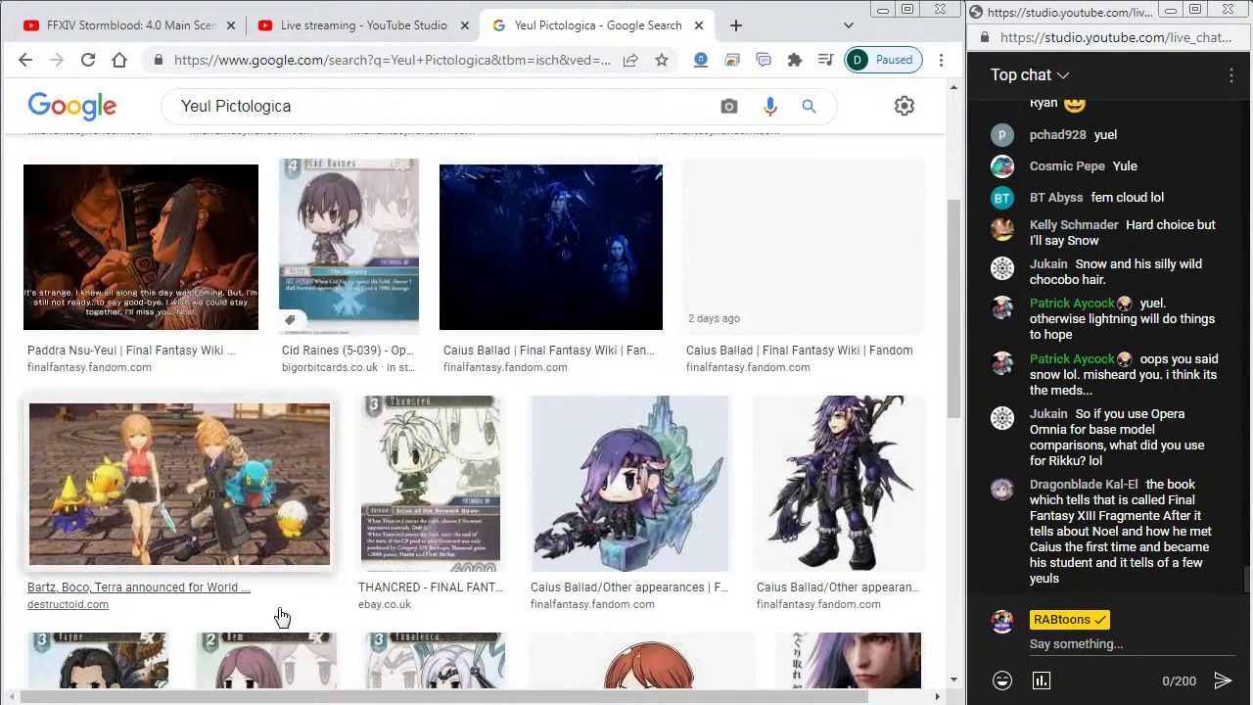
Step: Search Google Images for "Yeul" alone and preview the full-body Paddra Nsu-Yeul picture from the Final Fantasy Wiki
{"action": "left_click_drag", "start_coordinate": [305, 120], "coordinate": [210, 160]}
{"action": "key", "text": "BackSpace"}
{"action": "key", "text": "Return"}
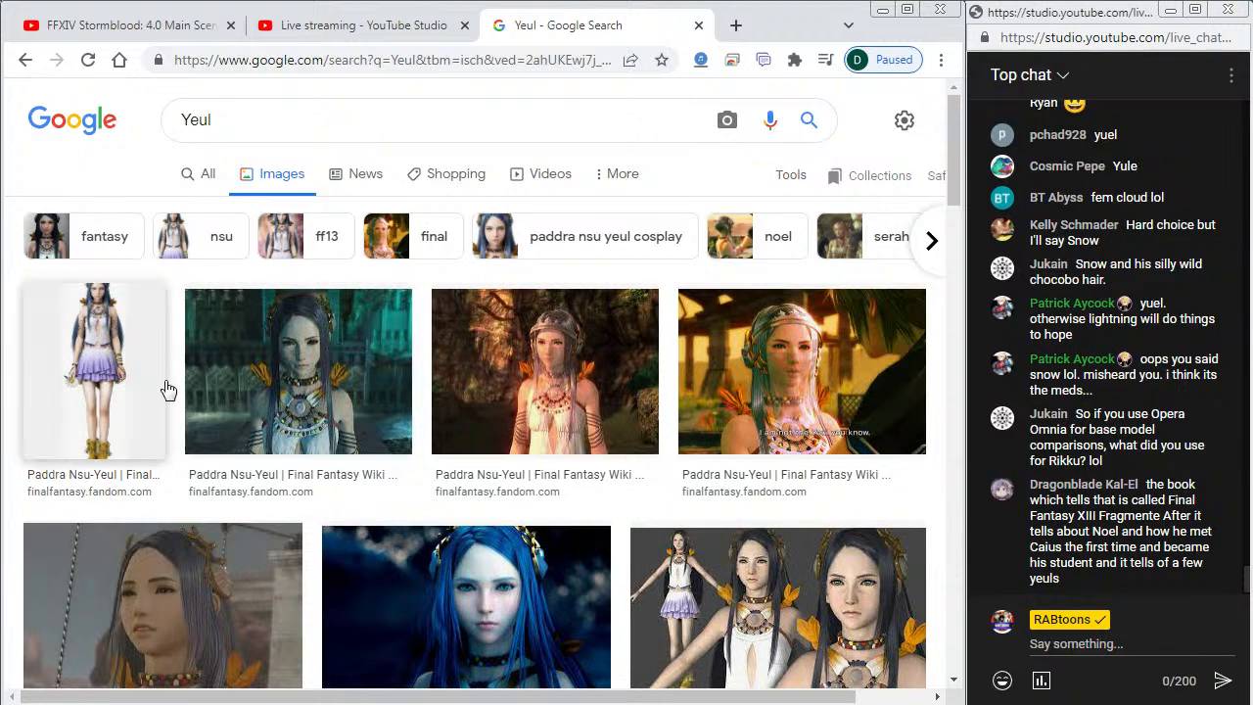
{"action": "left_click", "coordinate": [88, 416]}
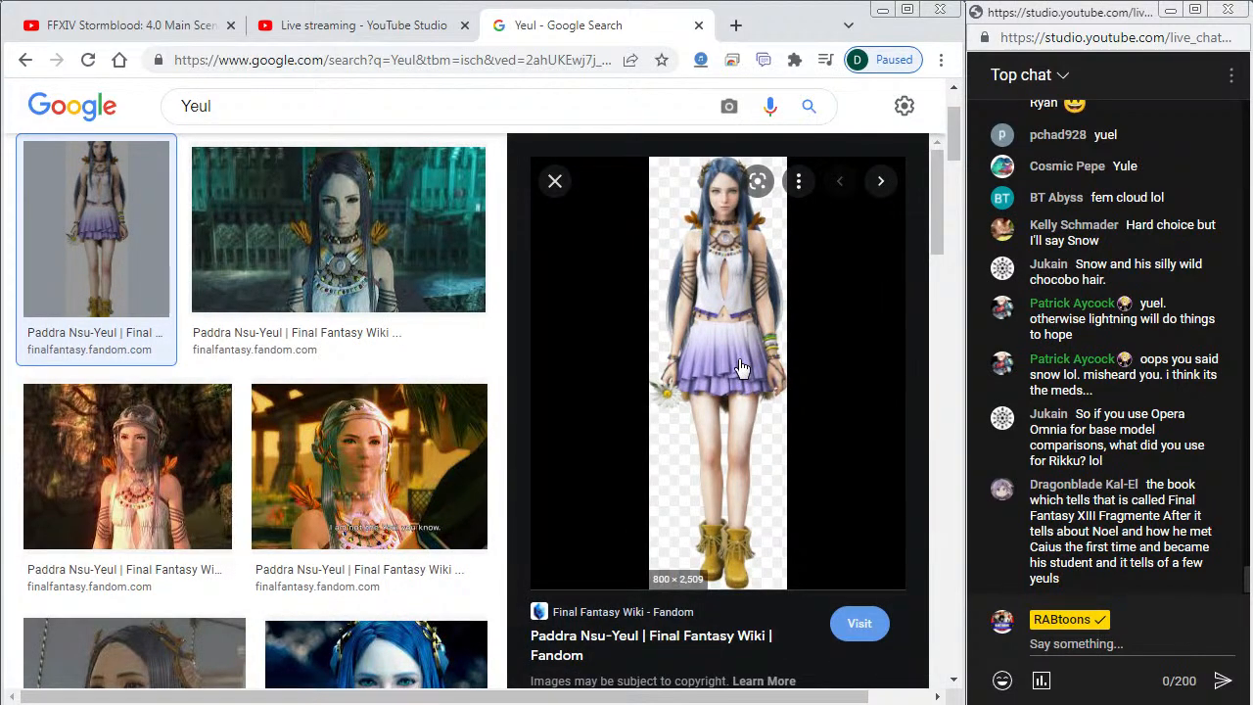
Step: Look through the other Yeul image results and compare them with the previewed full-body picture
{"action": "scroll", "coordinate": [294, 468], "scroll_direction": "down", "scroll_amount": 3}
{"action": "scroll", "coordinate": [294, 468], "scroll_direction": "down", "scroll_amount": 5}
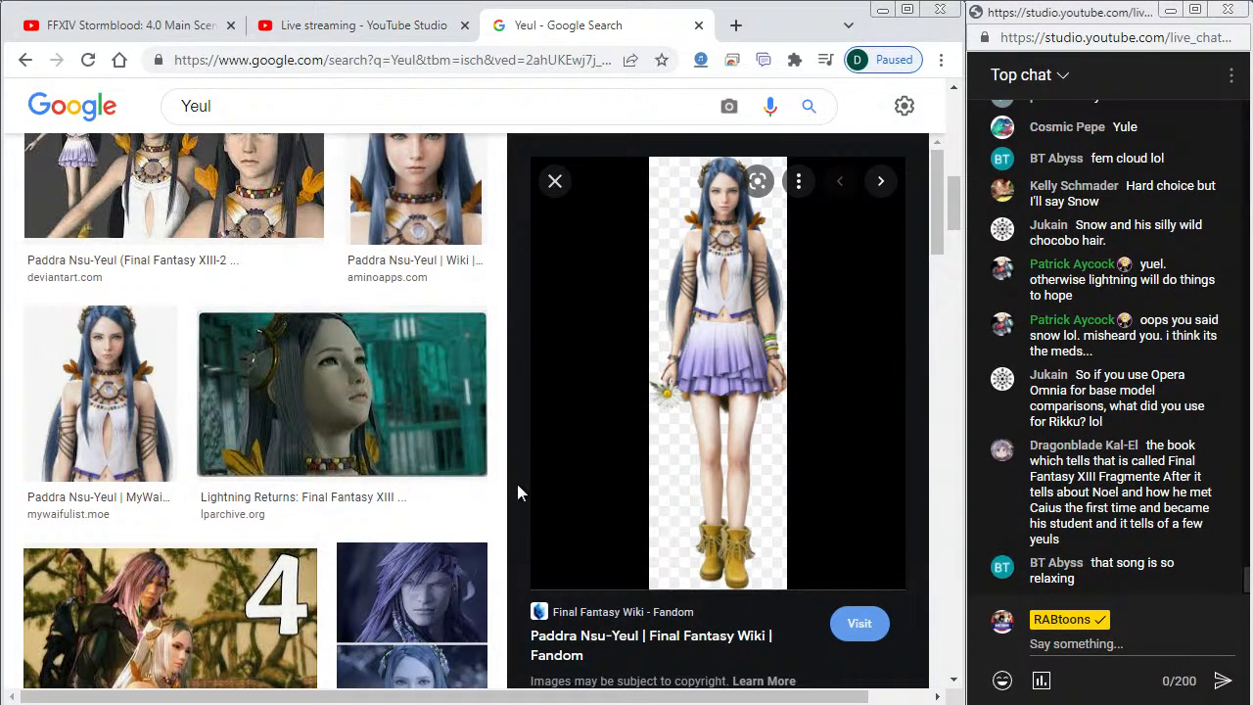
{"action": "scroll", "coordinate": [406, 527], "scroll_direction": "down", "scroll_amount": 4}
{"action": "scroll", "coordinate": [409, 537], "scroll_direction": "up", "scroll_amount": 3}
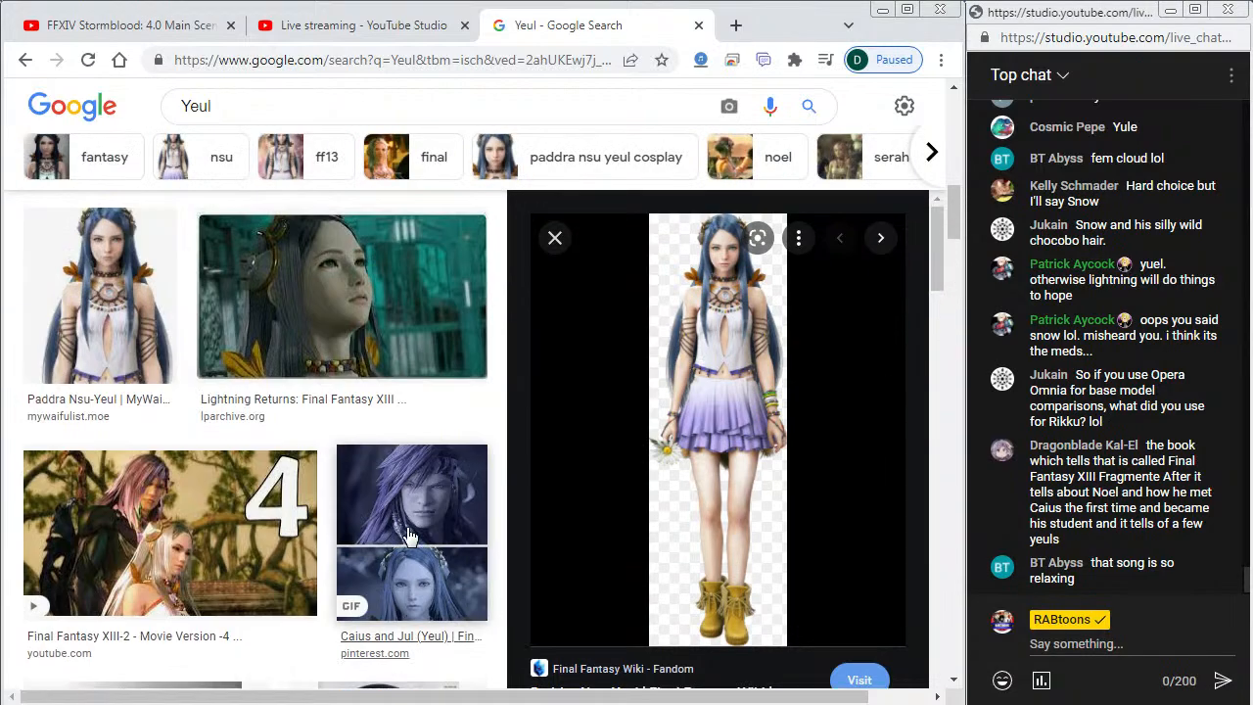
{"action": "scroll", "coordinate": [409, 536], "scroll_direction": "up", "scroll_amount": 6}
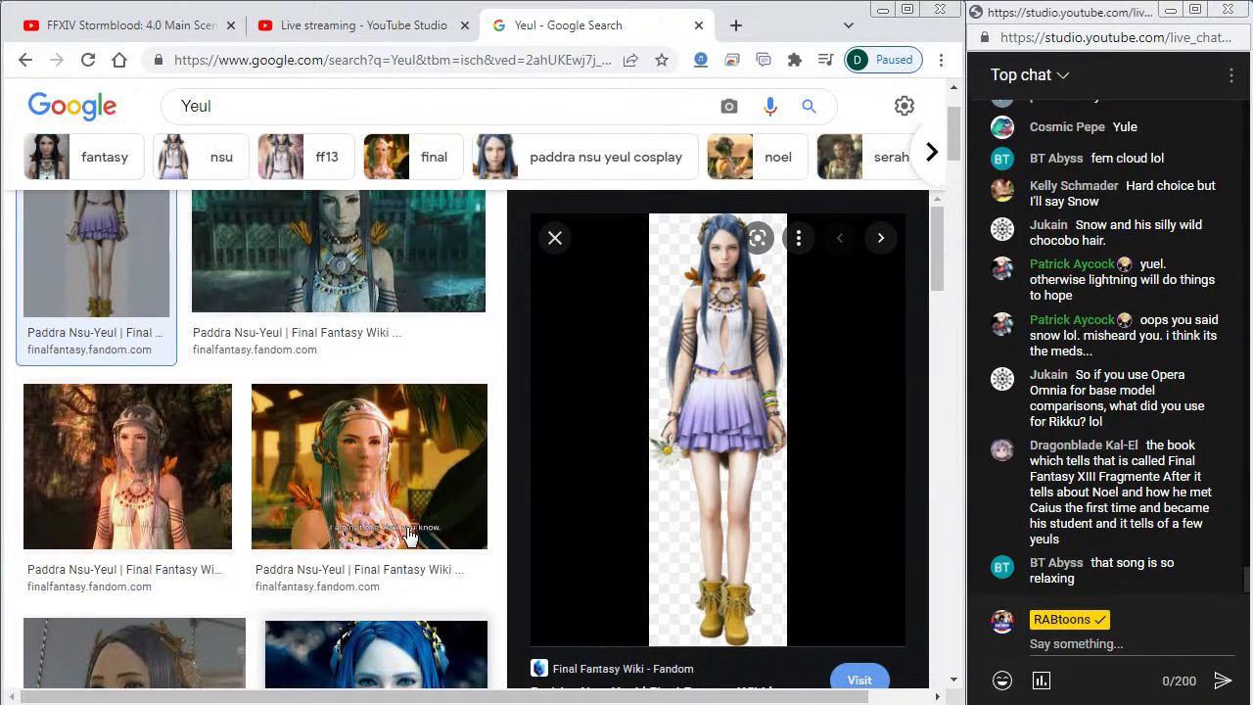
{"action": "scroll", "coordinate": [127, 518], "scroll_direction": "up", "scroll_amount": 2}
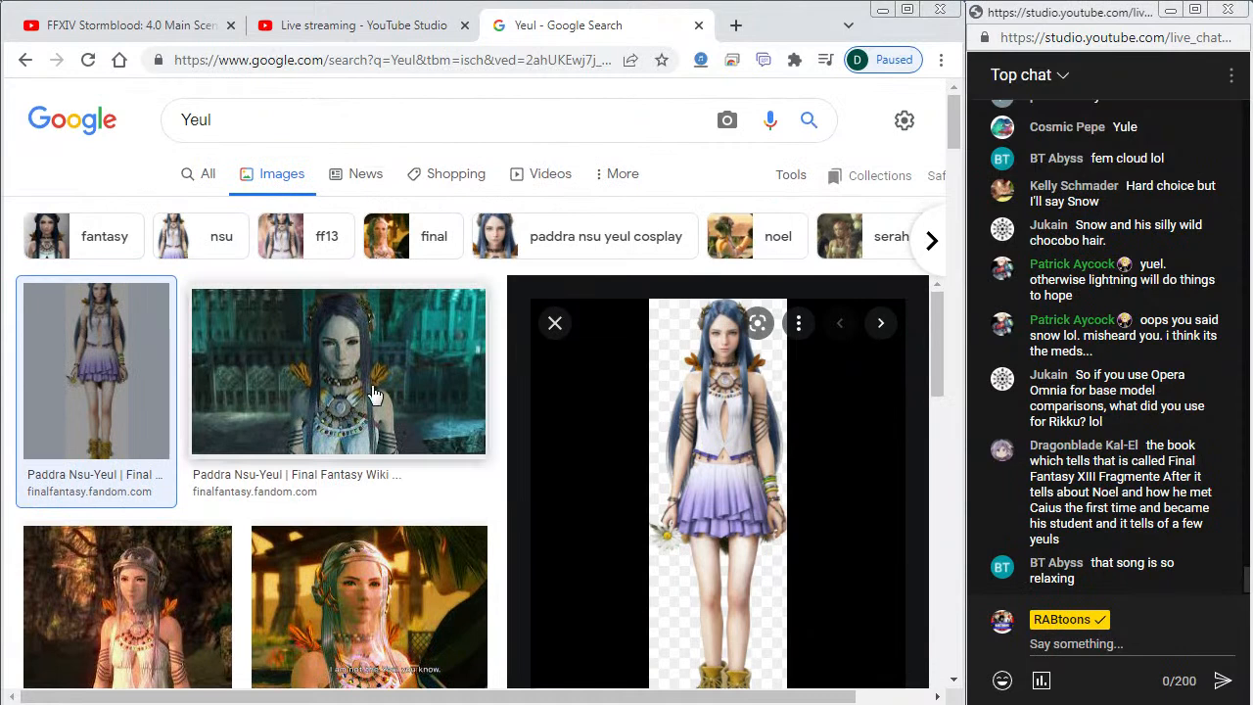
{"action": "scroll", "coordinate": [392, 509], "scroll_direction": "down", "scroll_amount": 1}
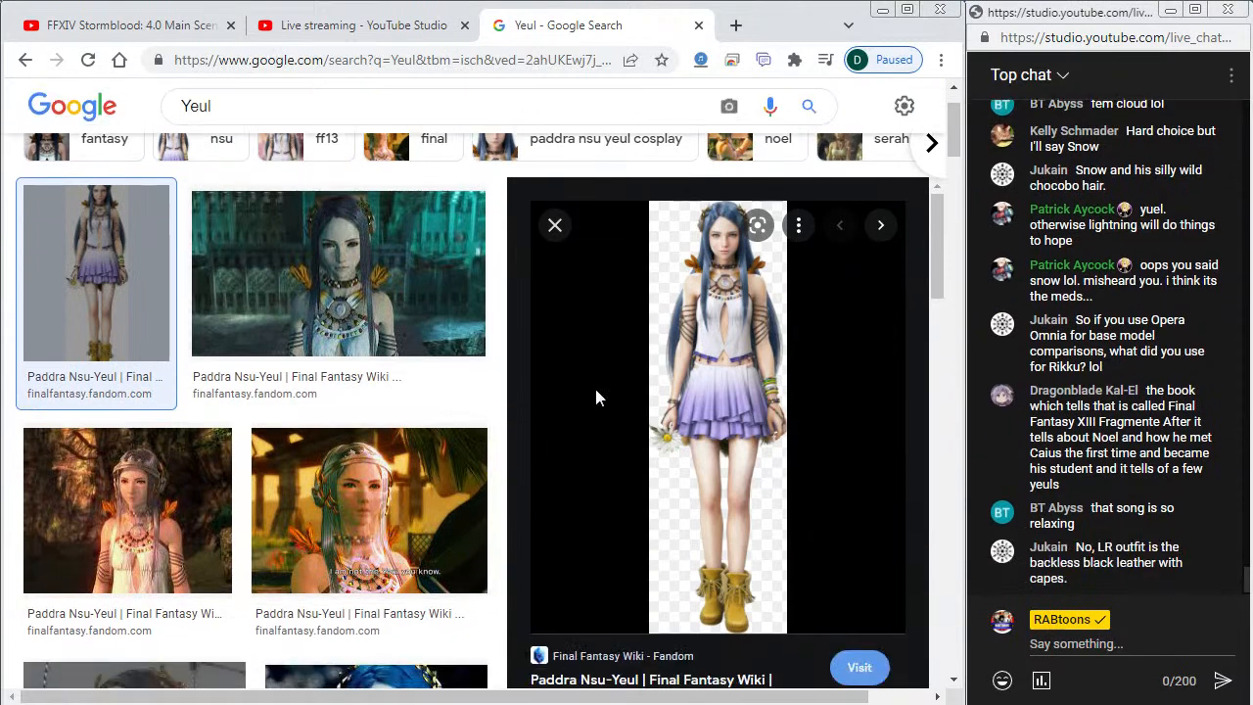
Step: Open the full-body Paddra Nsu-Yeul image at full size in a new tab and copy it
{"action": "right_click", "coordinate": [716, 349]}
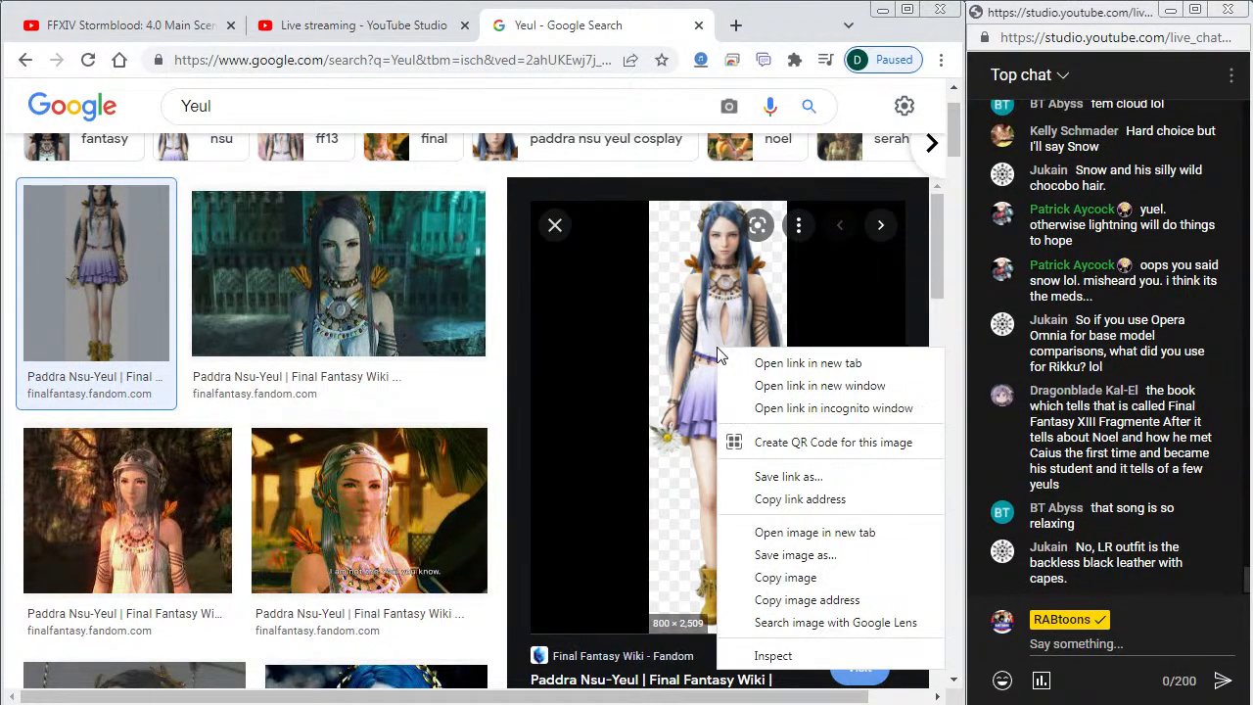
{"action": "left_click", "coordinate": [798, 533]}
{"action": "left_click", "coordinate": [631, 26]}
{"action": "left_click", "coordinate": [520, 275]}
{"action": "left_click", "coordinate": [512, 374]}
{"action": "right_click", "coordinate": [467, 227]}
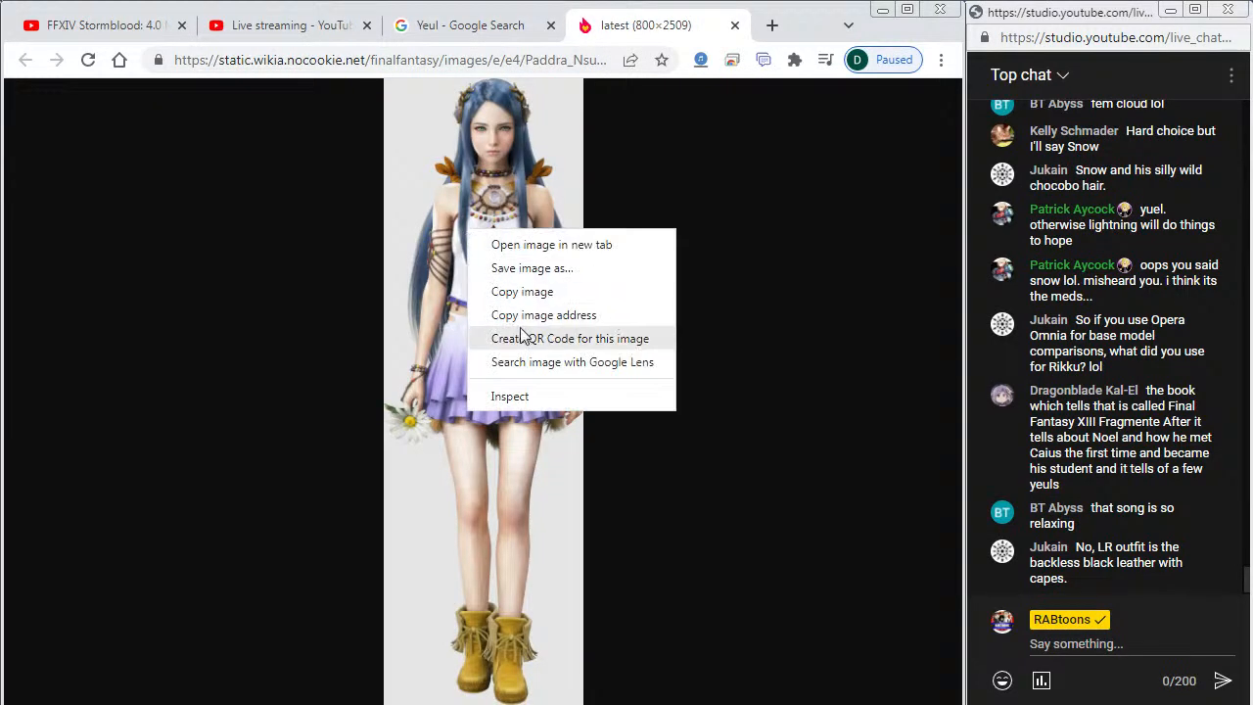
{"action": "left_click", "coordinate": [538, 291]}
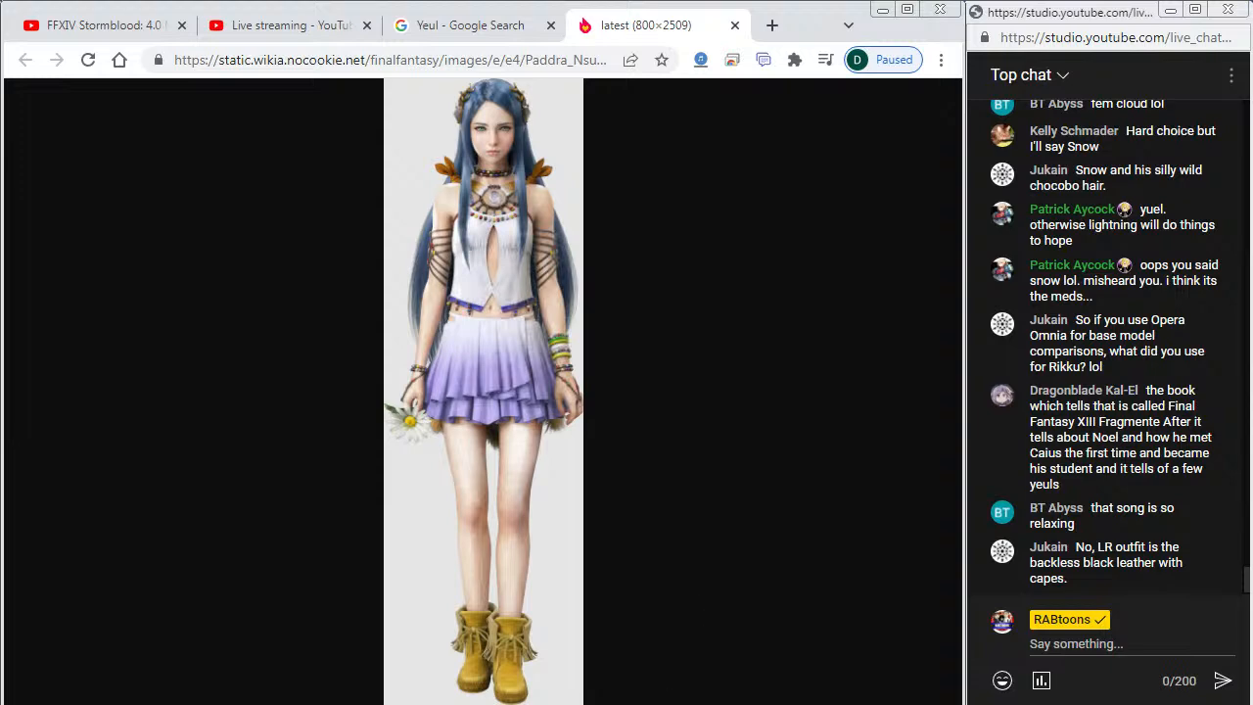
Step: Switch to Adobe Flash and paste the copied character image in the center of Layer 1's first frame
{"action": "key", "text": "alt+Tab"}
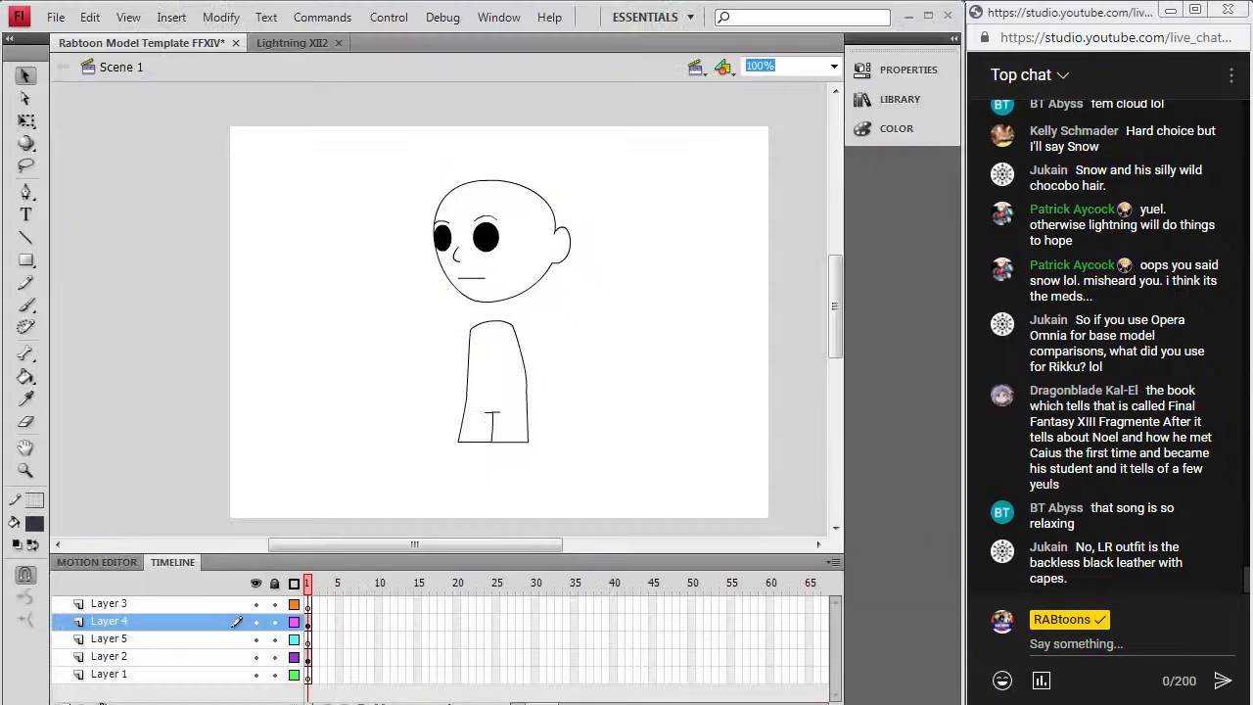
{"action": "left_click", "coordinate": [310, 679]}
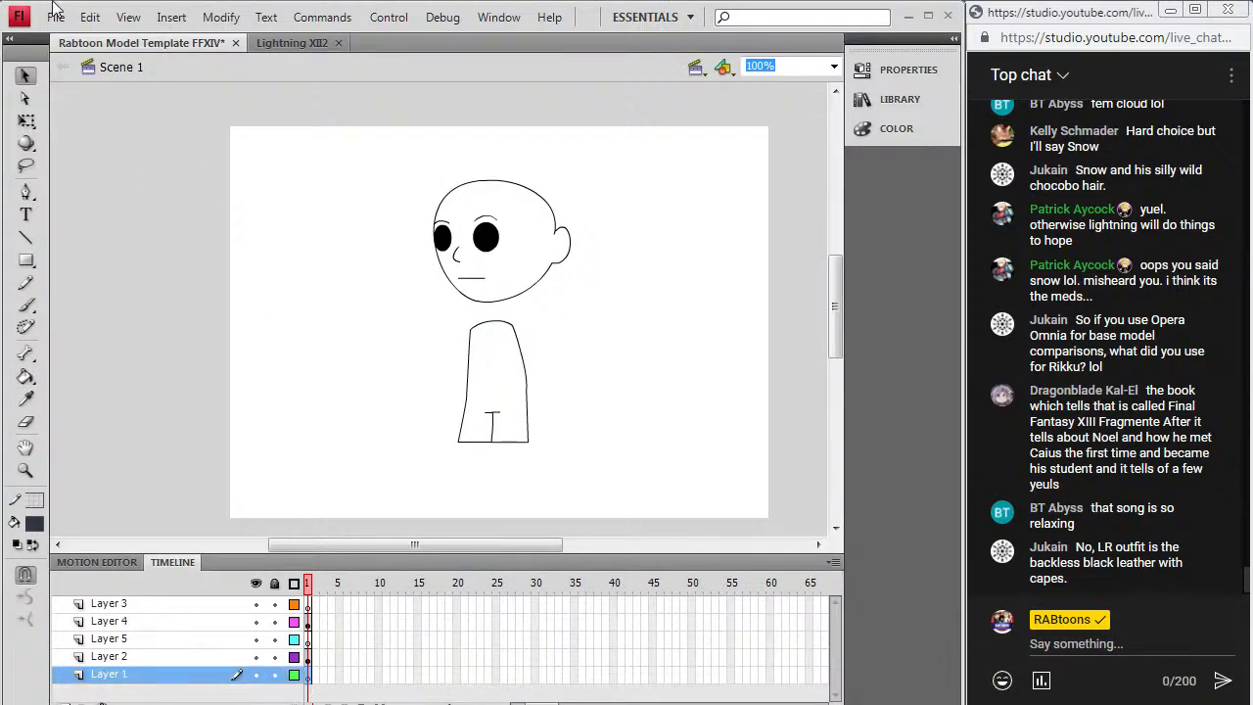
{"action": "left_click", "coordinate": [89, 18]}
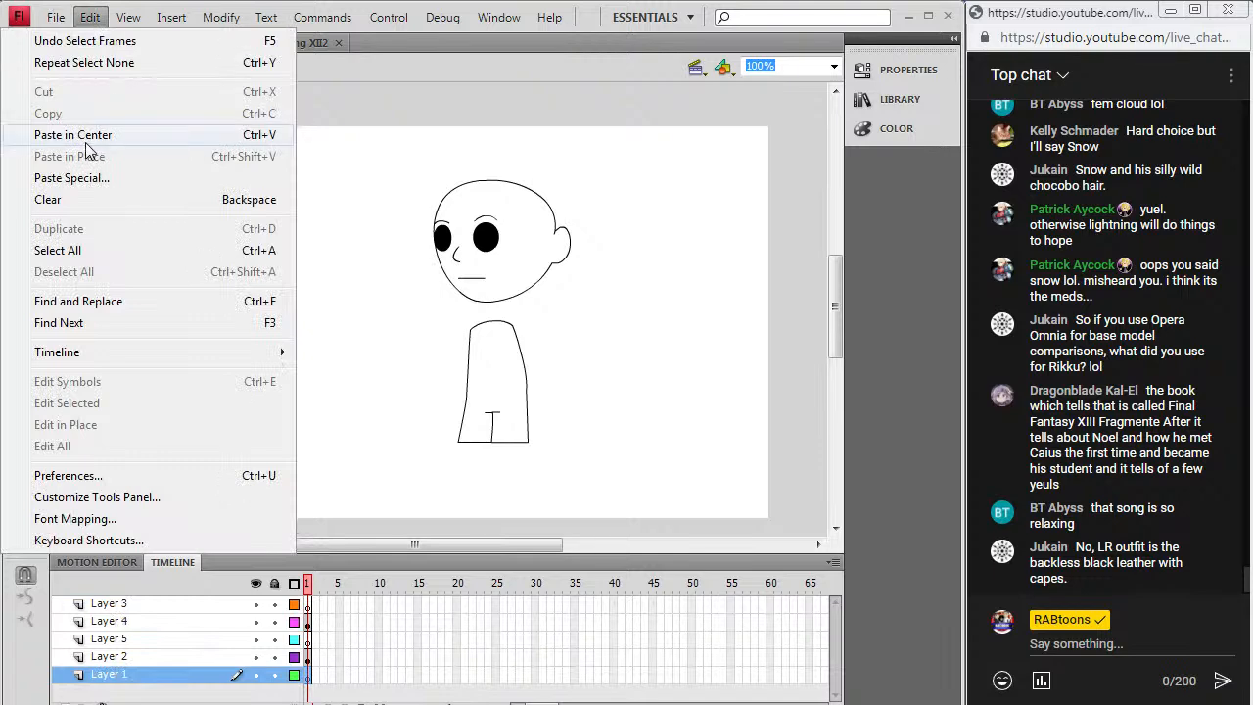
{"action": "left_click", "coordinate": [85, 142]}
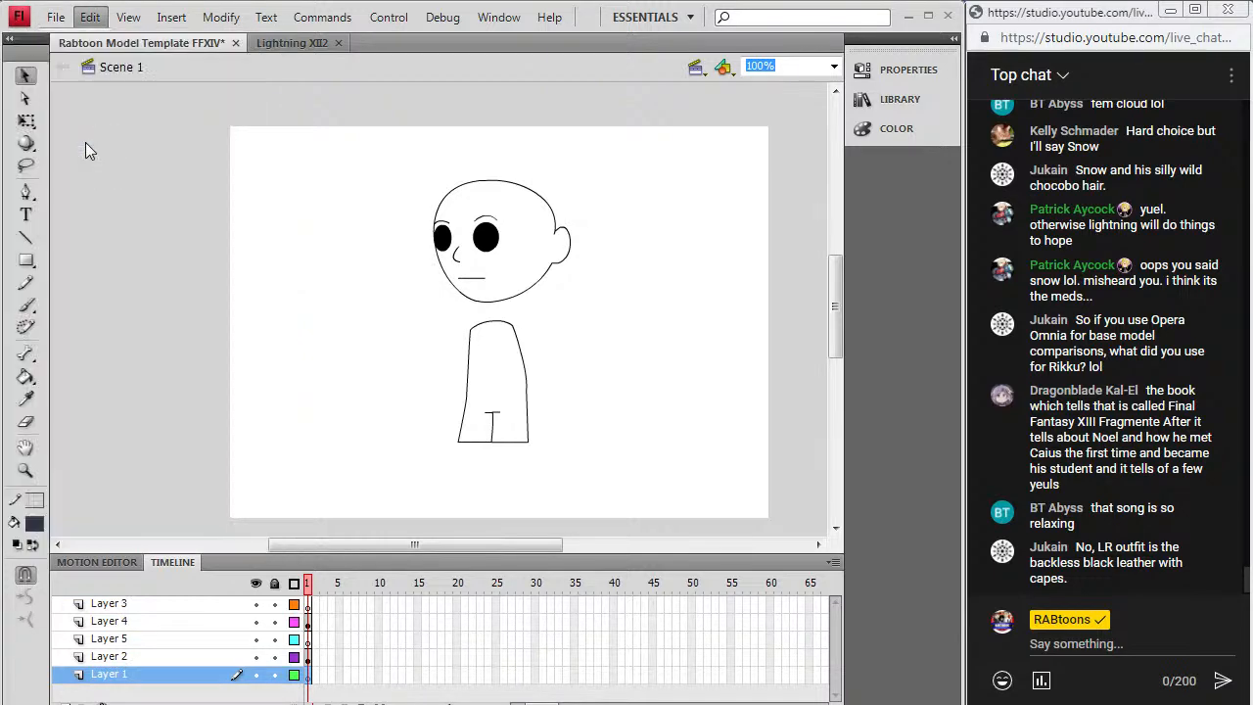
Step: Scale down the pasted reference image with Free Transform and move it toward the left part of the stage
{"action": "left_click", "coordinate": [834, 66]}
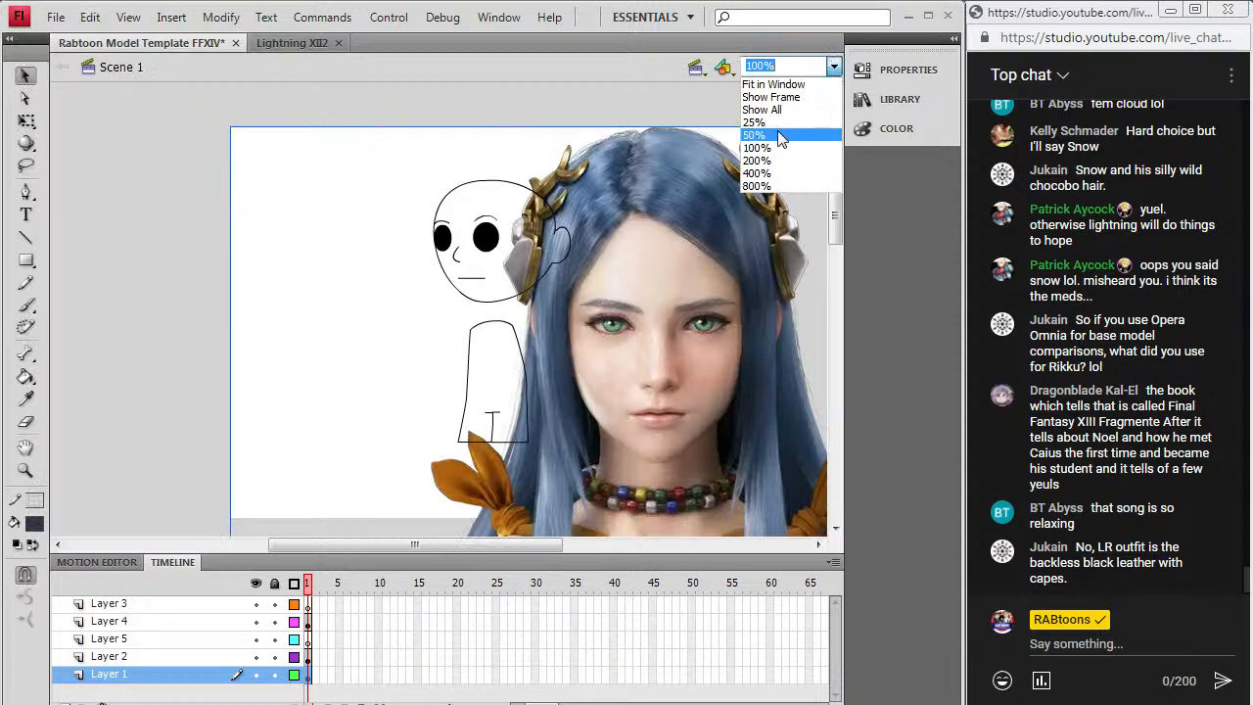
{"action": "left_click", "coordinate": [774, 140]}
{"action": "left_click", "coordinate": [222, 17]}
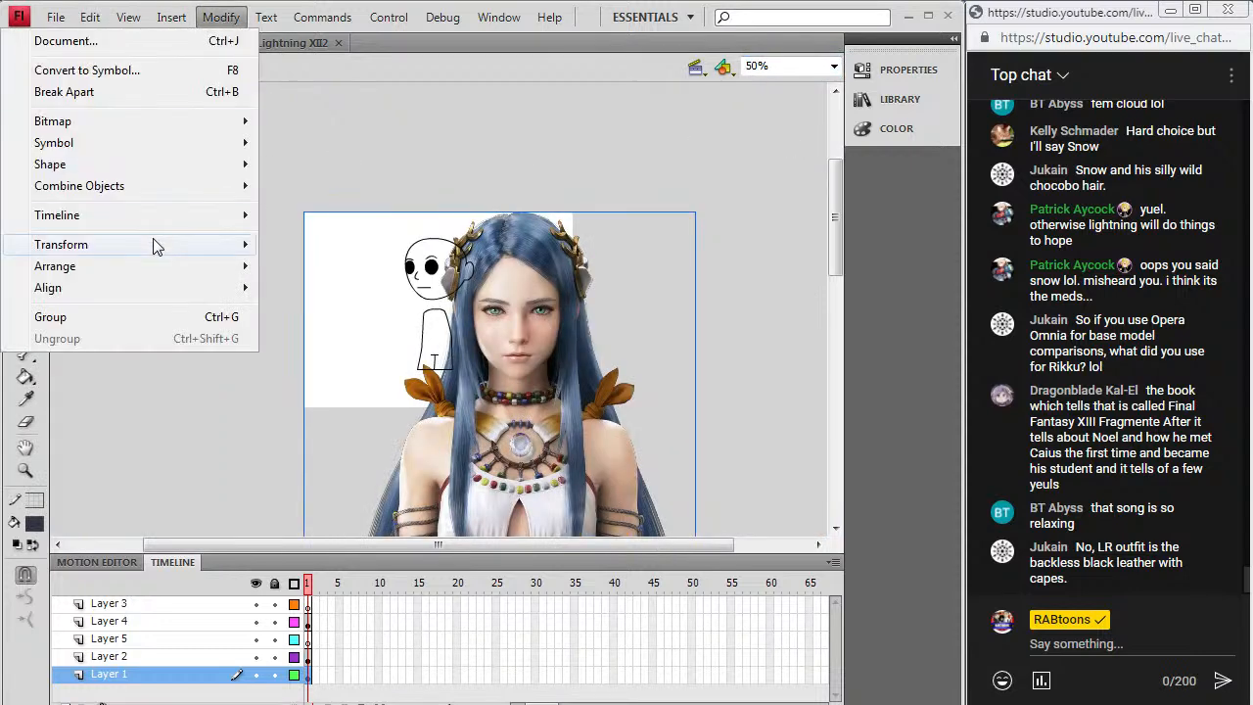
{"action": "mouse_move", "coordinate": [153, 243]}
{"action": "left_click", "coordinate": [294, 229]}
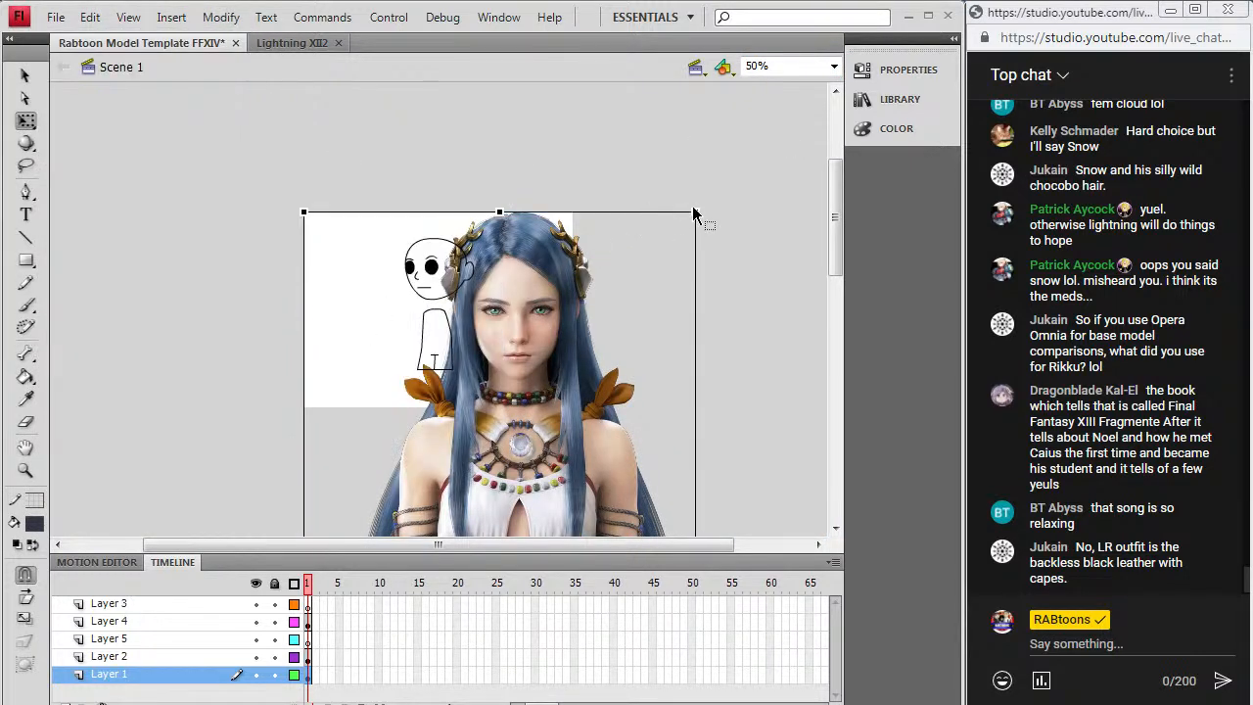
{"action": "left_click_drag", "start_coordinate": [696, 213], "coordinate": [628, 314]}
{"action": "left_click_drag", "start_coordinate": [439, 499], "coordinate": [289, 233]}
Step: Shrink the reference image further in stages and place it directly to the left of the template figure
{"action": "left_click_drag", "start_coordinate": [459, 152], "coordinate": [427, 187]}
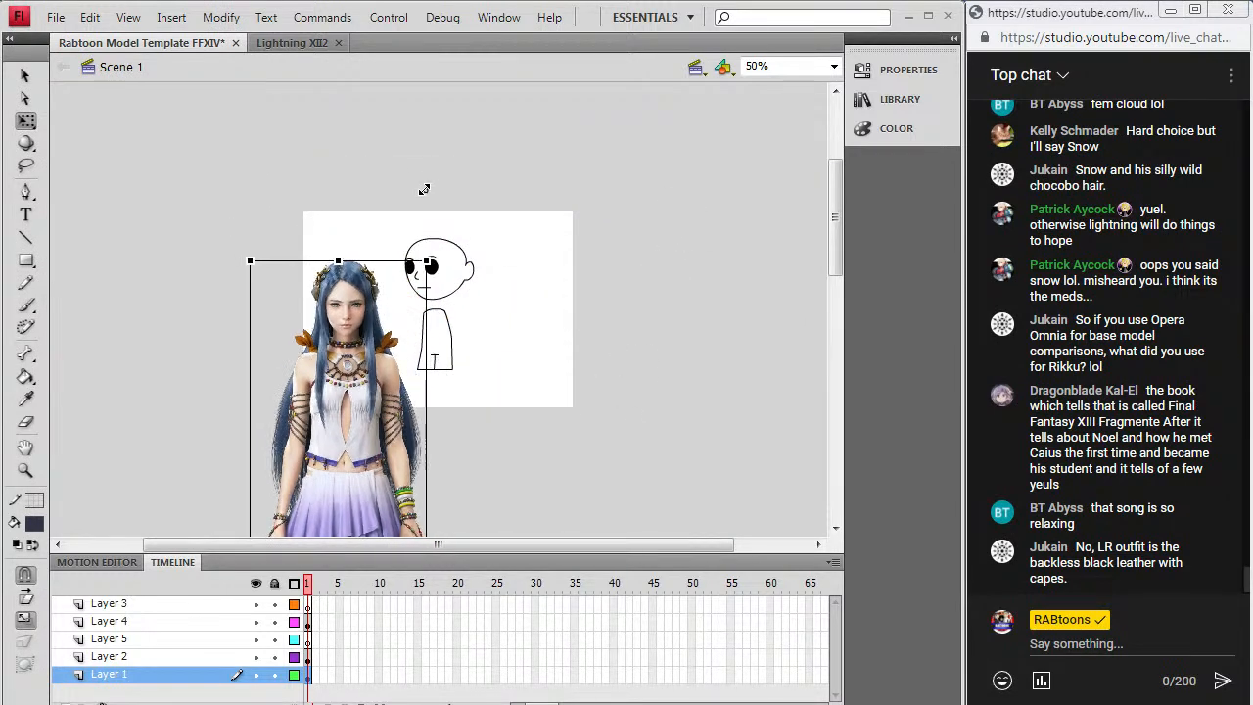
{"action": "left_click_drag", "start_coordinate": [341, 377], "coordinate": [344, 315]}
{"action": "left_click_drag", "start_coordinate": [427, 201], "coordinate": [408, 215]}
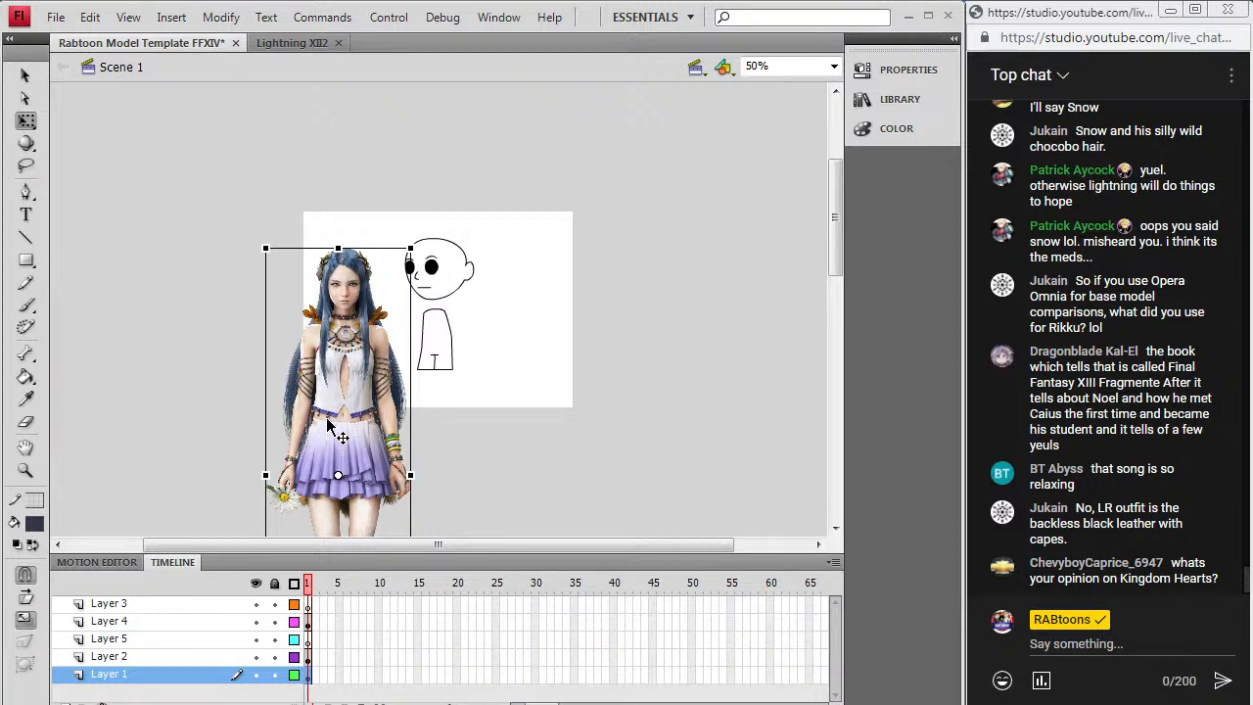
{"action": "left_click_drag", "start_coordinate": [317, 462], "coordinate": [332, 426]}
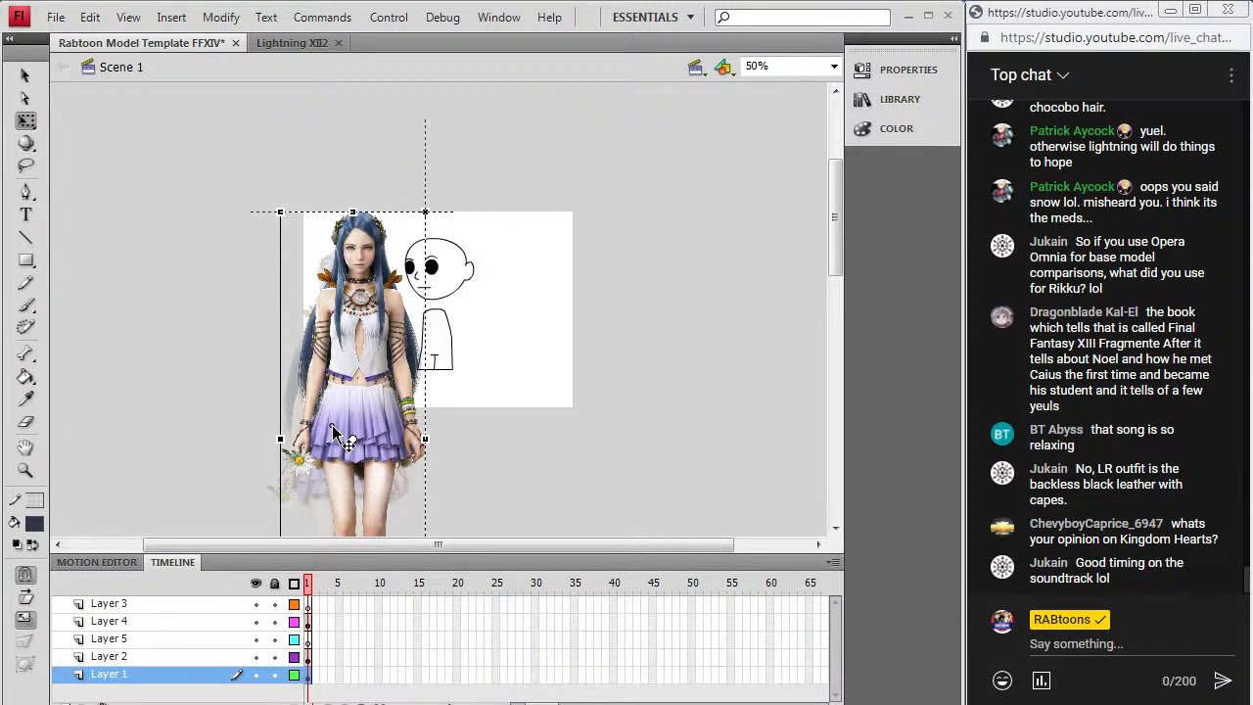
{"action": "left_click_drag", "start_coordinate": [332, 426], "coordinate": [311, 353]}
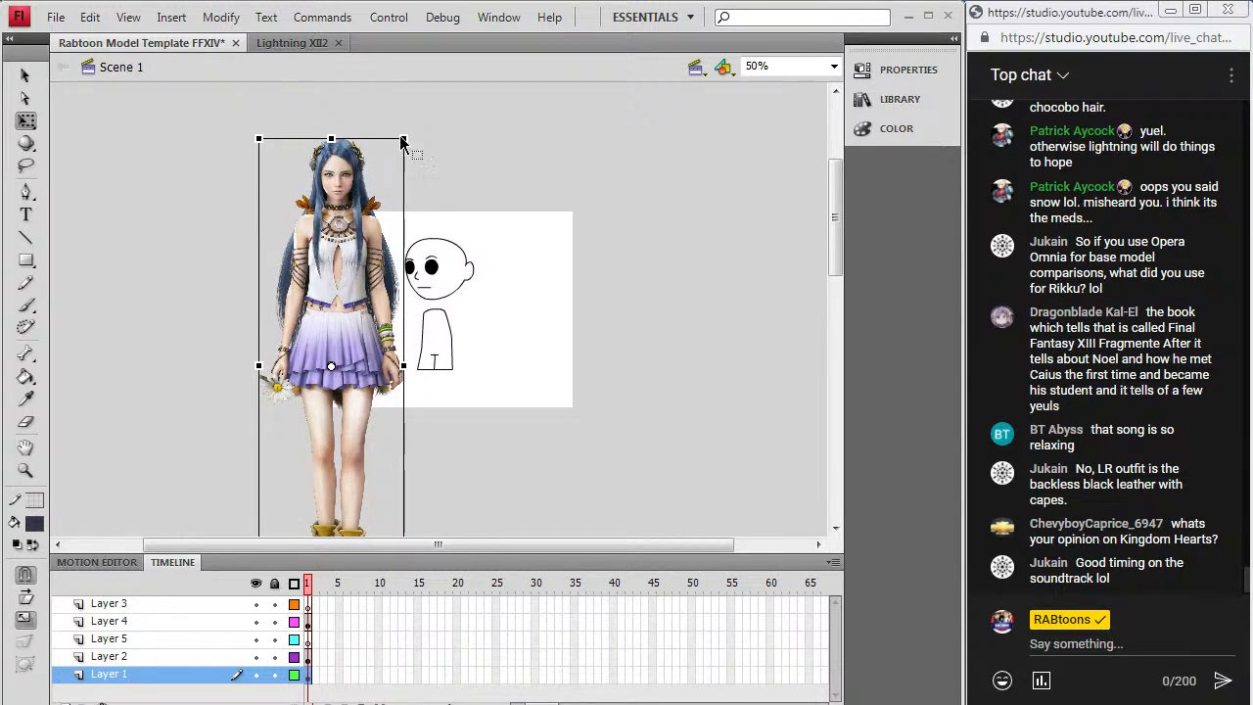
{"action": "left_click_drag", "start_coordinate": [403, 138], "coordinate": [390, 155]}
{"action": "left_click_drag", "start_coordinate": [357, 240], "coordinate": [376, 268]}
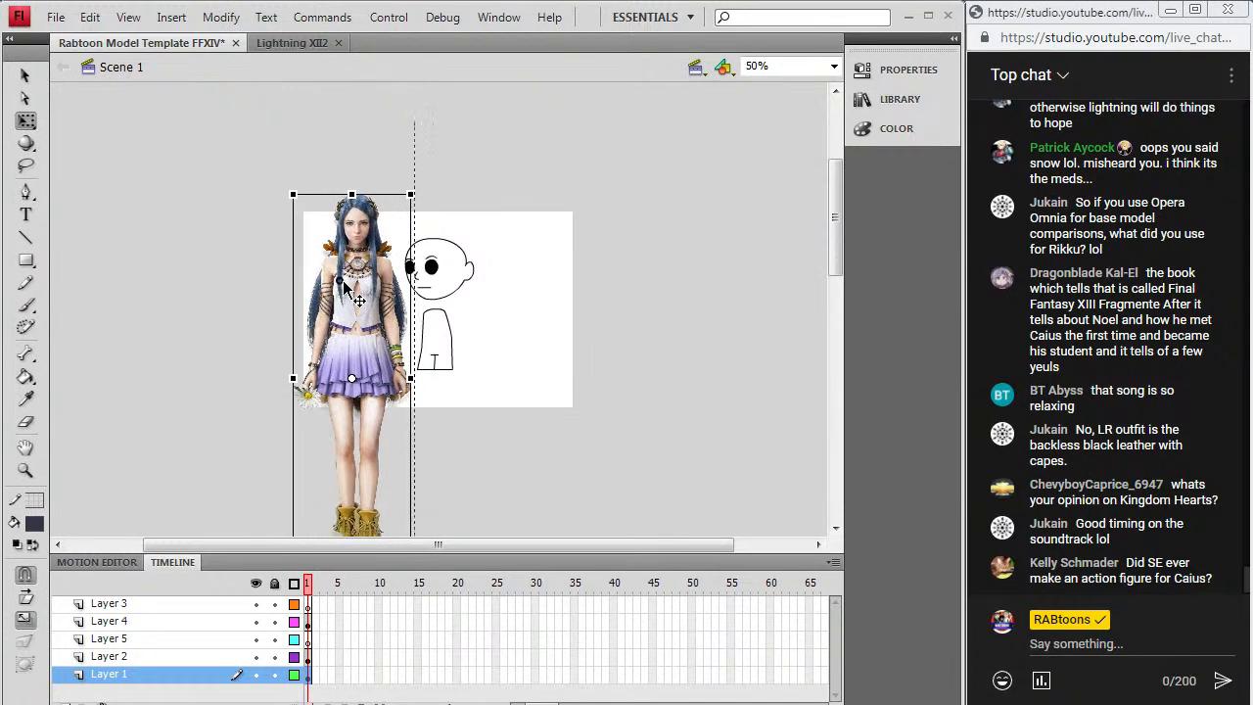
{"action": "left_click", "coordinate": [153, 394]}
Step: At 200% view, shift the reference image slightly down so its whole head sits beside the template head
{"action": "left_click", "coordinate": [26, 470]}
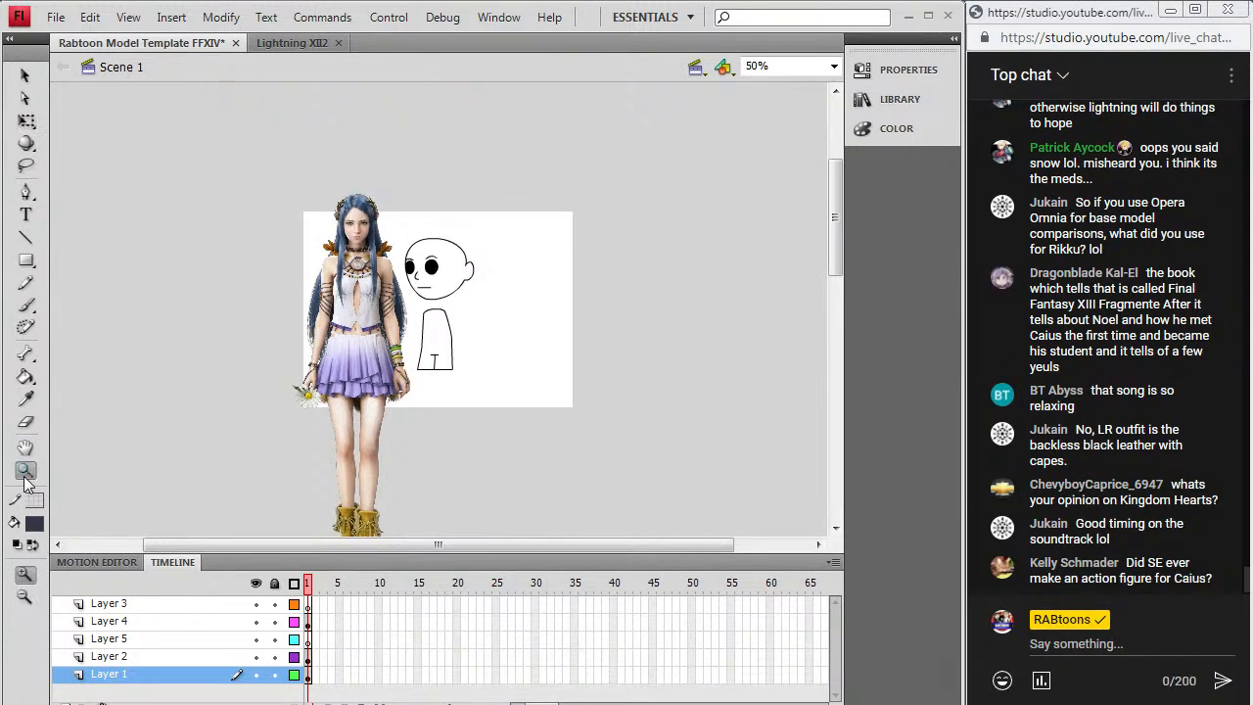
{"action": "left_click", "coordinate": [401, 270]}
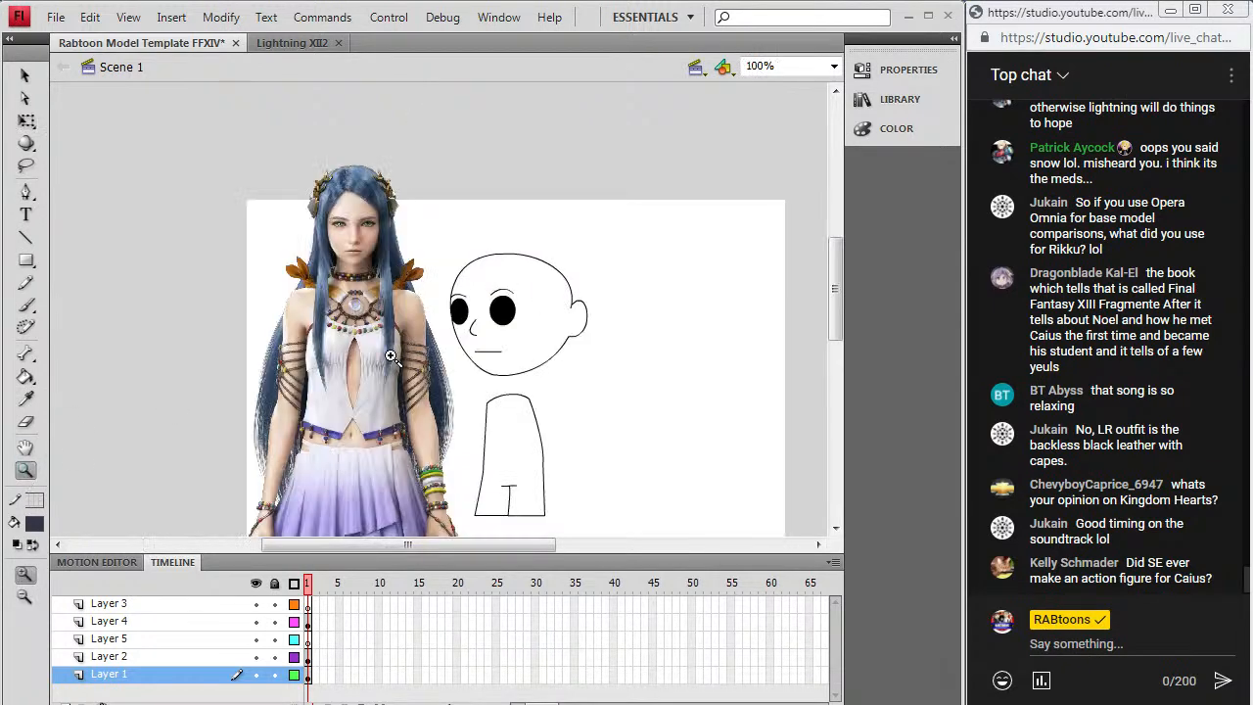
{"action": "left_click", "coordinate": [449, 272]}
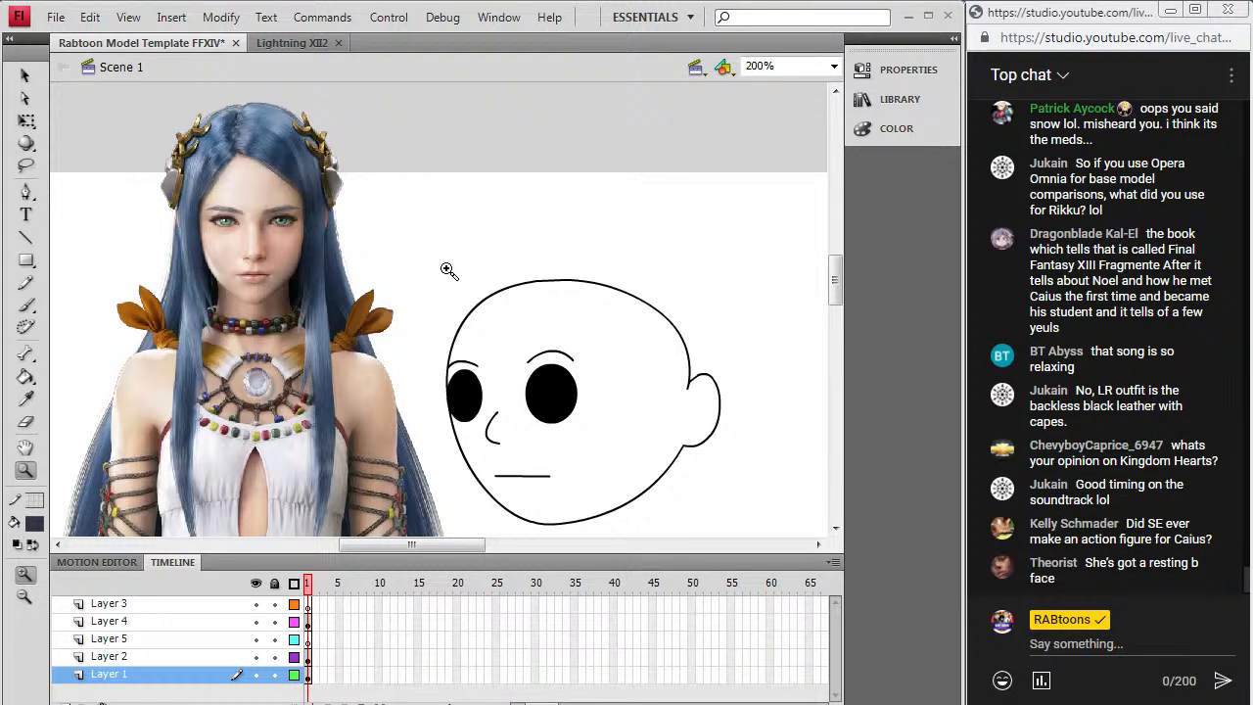
{"action": "left_click_drag", "start_coordinate": [467, 549], "coordinate": [456, 554]}
{"action": "left_click_drag", "start_coordinate": [835, 276], "coordinate": [817, 274]}
{"action": "left_click", "coordinate": [25, 76]}
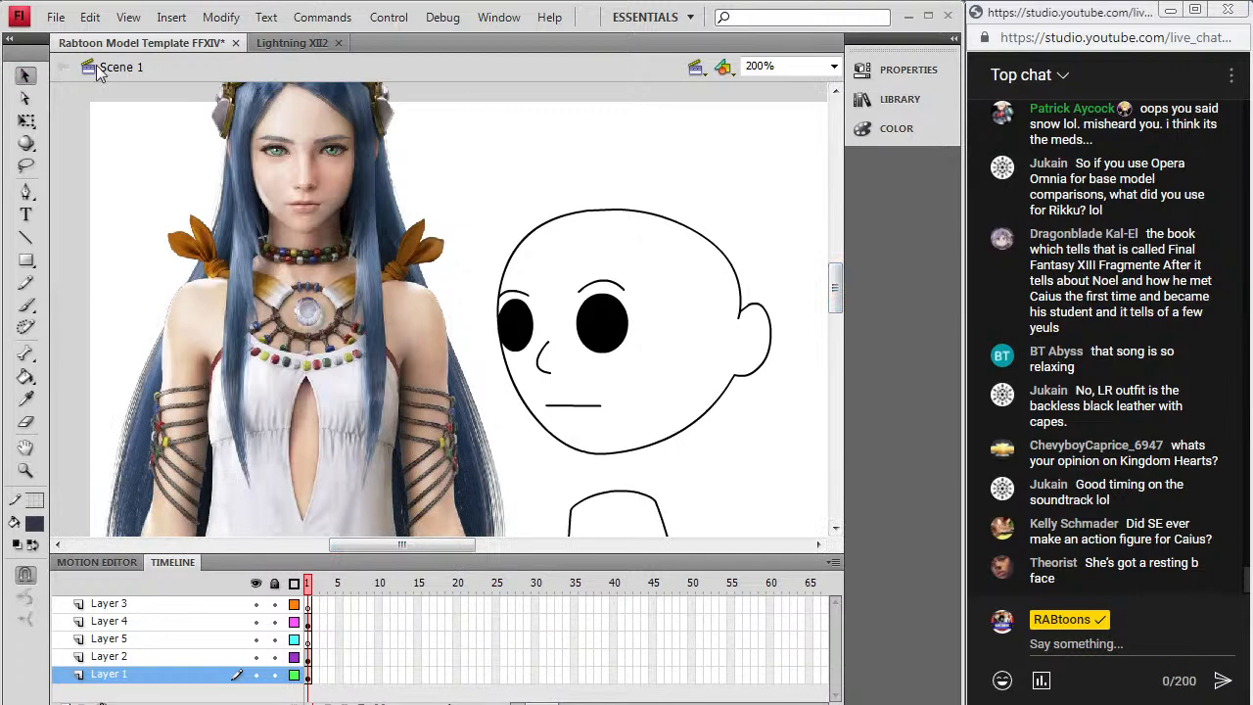
{"action": "left_click_drag", "start_coordinate": [338, 316], "coordinate": [329, 384]}
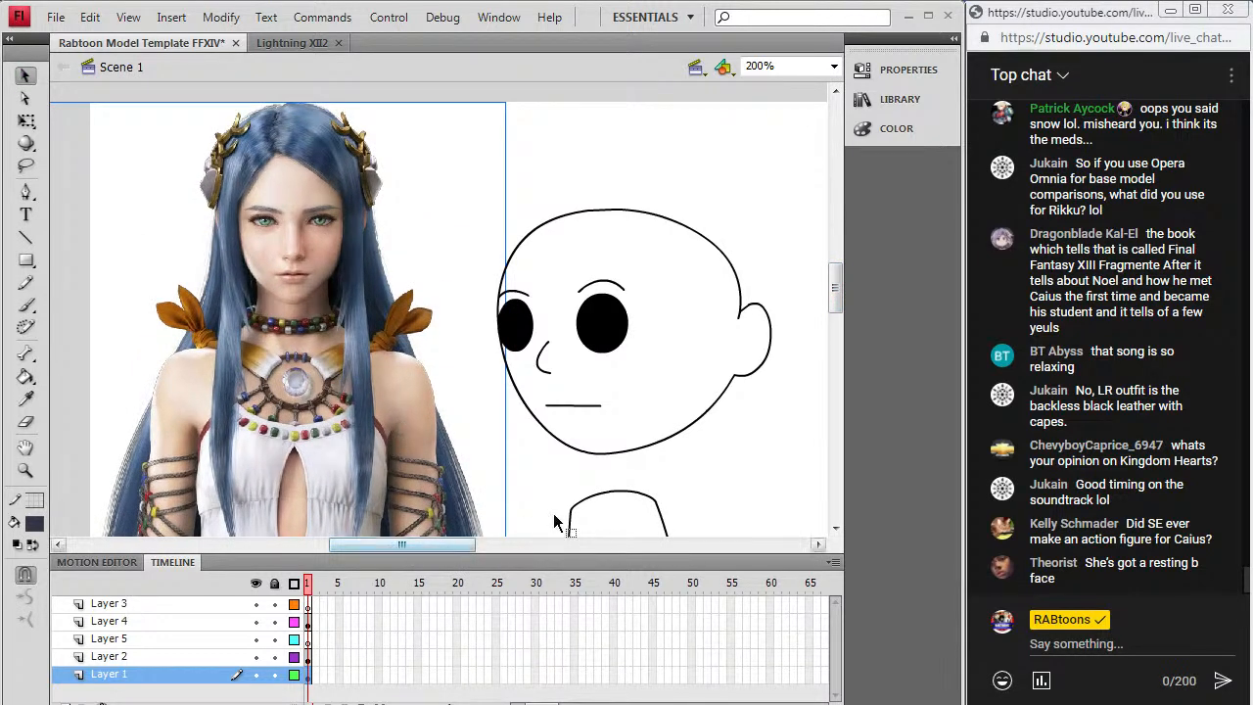
Step: Set the fill color to black, choose the Brush tool and make Layer 3's first frame active for drawing
{"action": "left_click", "coordinate": [35, 523]}
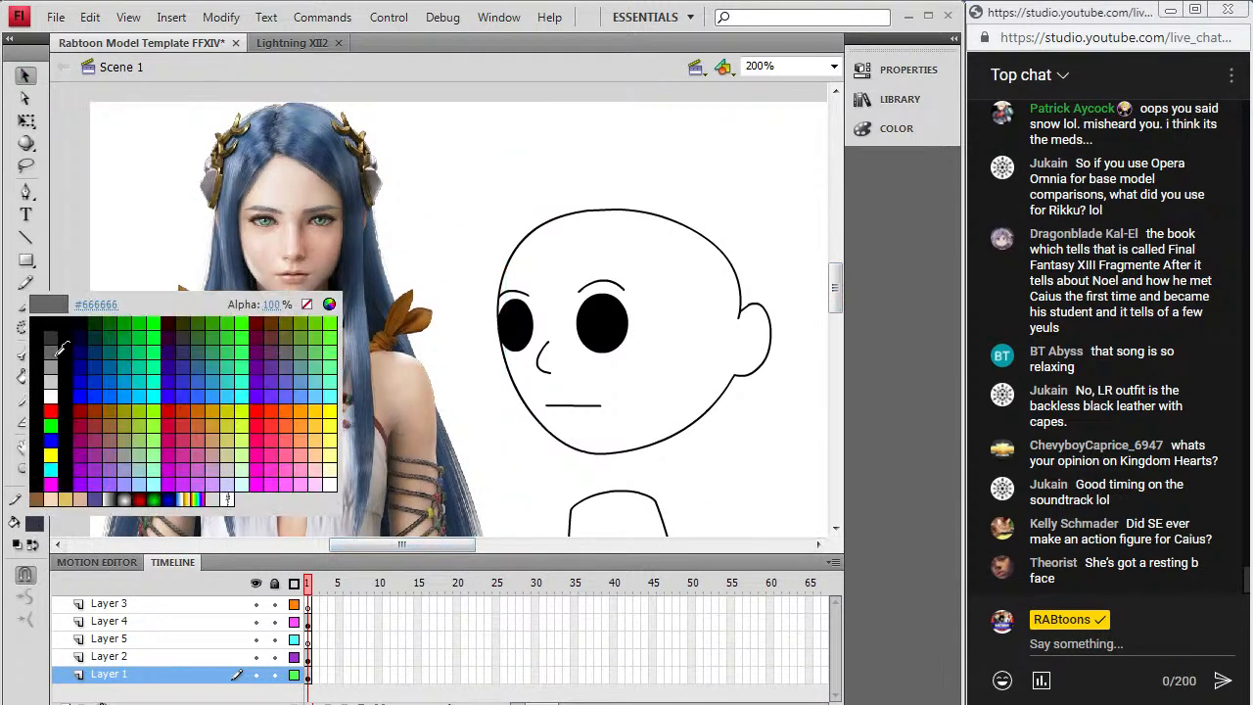
{"action": "left_click", "coordinate": [39, 330]}
{"action": "key", "text": "b"}
{"action": "left_click", "coordinate": [311, 656]}
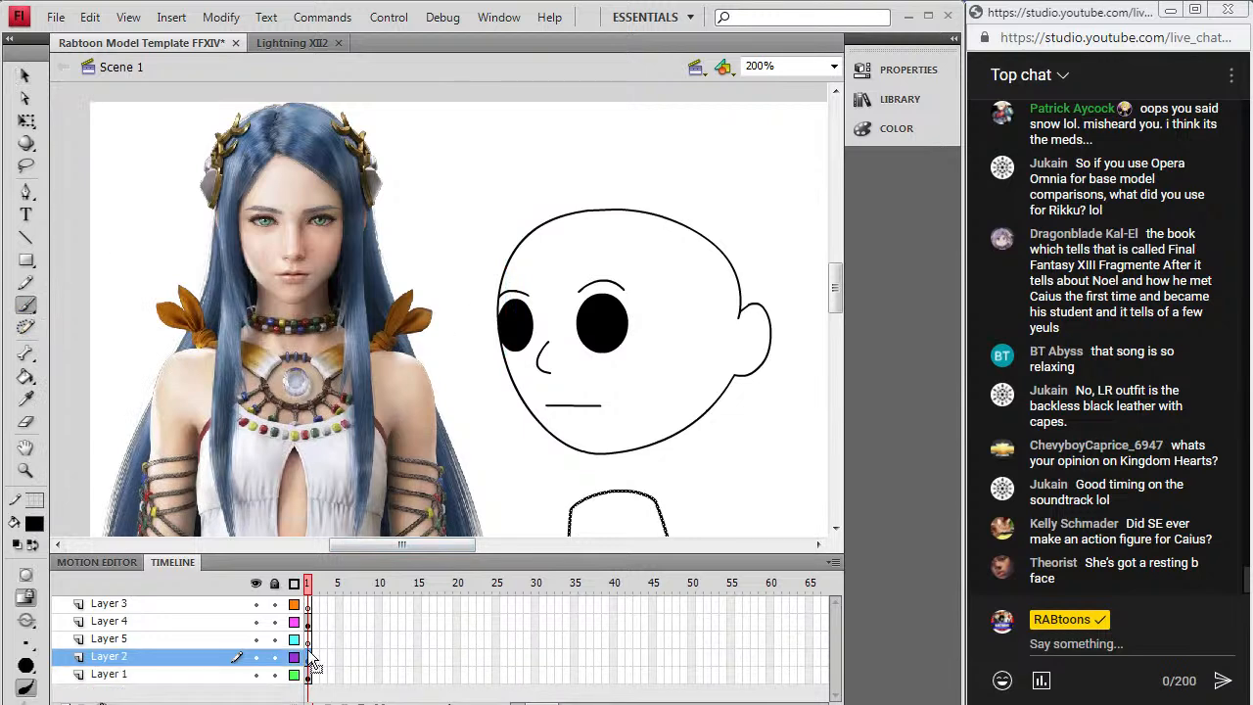
{"action": "left_click", "coordinate": [308, 621]}
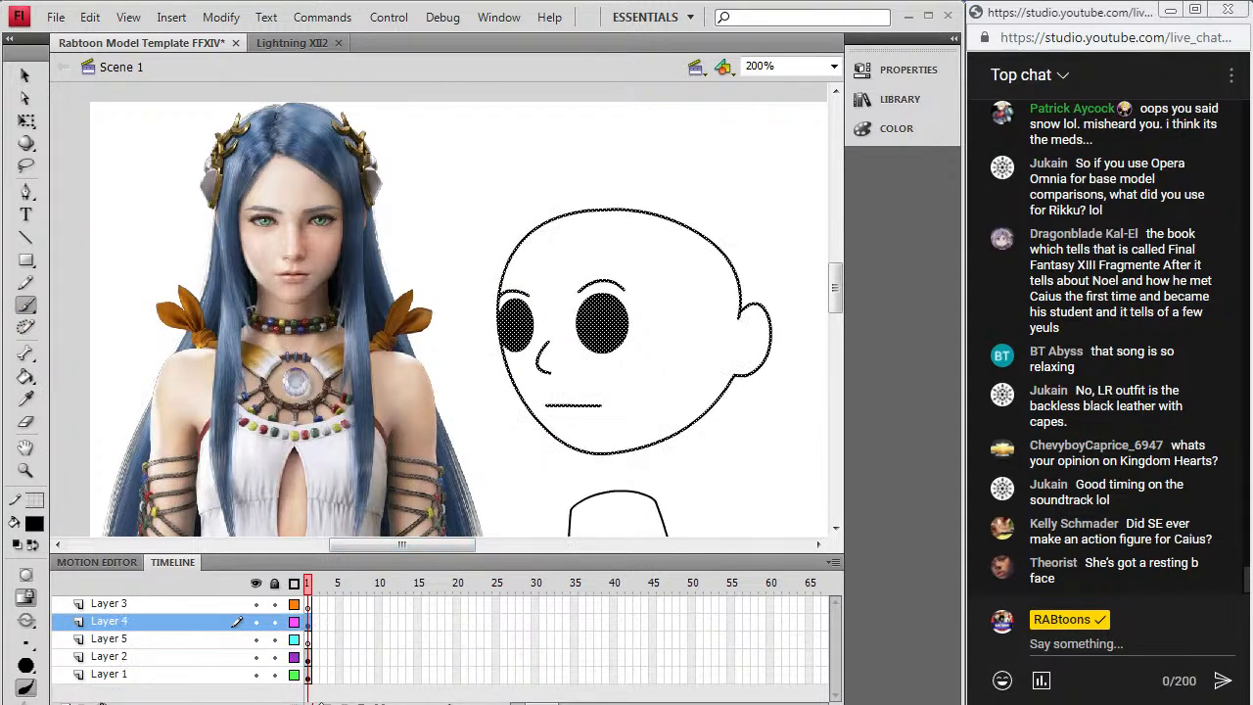
{"action": "left_click", "coordinate": [308, 638]}
{"action": "left_click", "coordinate": [309, 623]}
{"action": "left_click", "coordinate": [308, 605]}
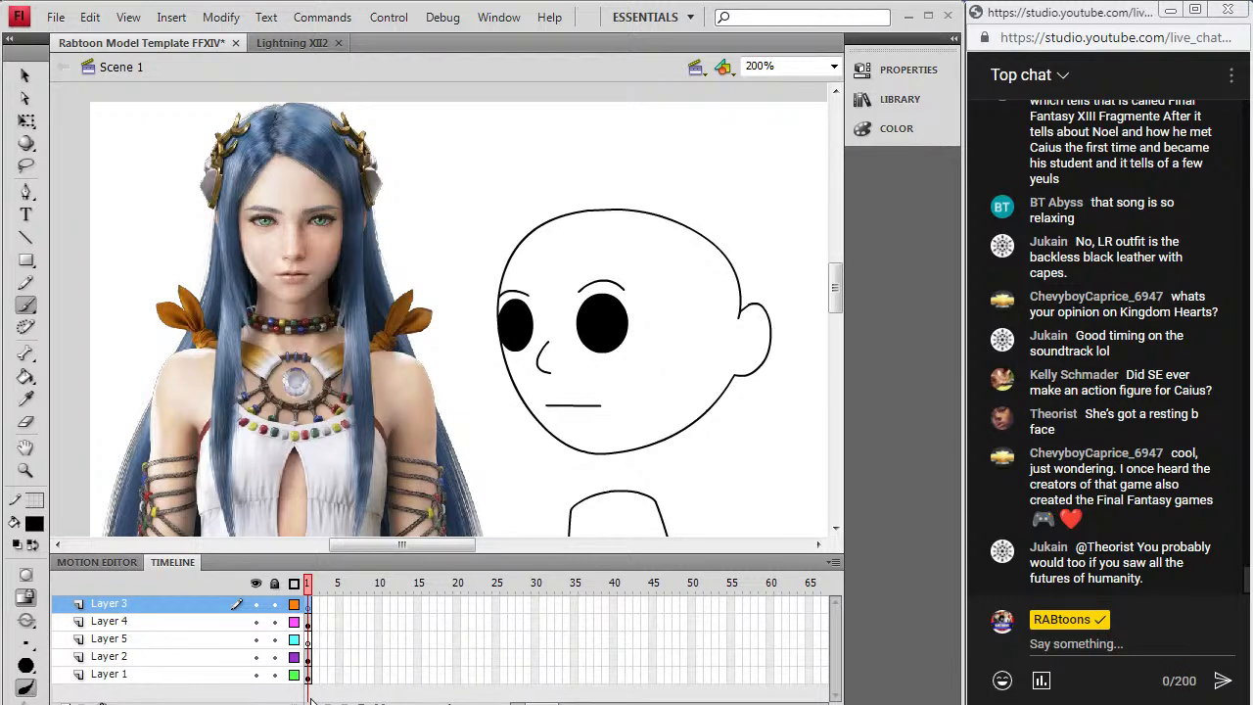
{"action": "left_click", "coordinate": [309, 621]}
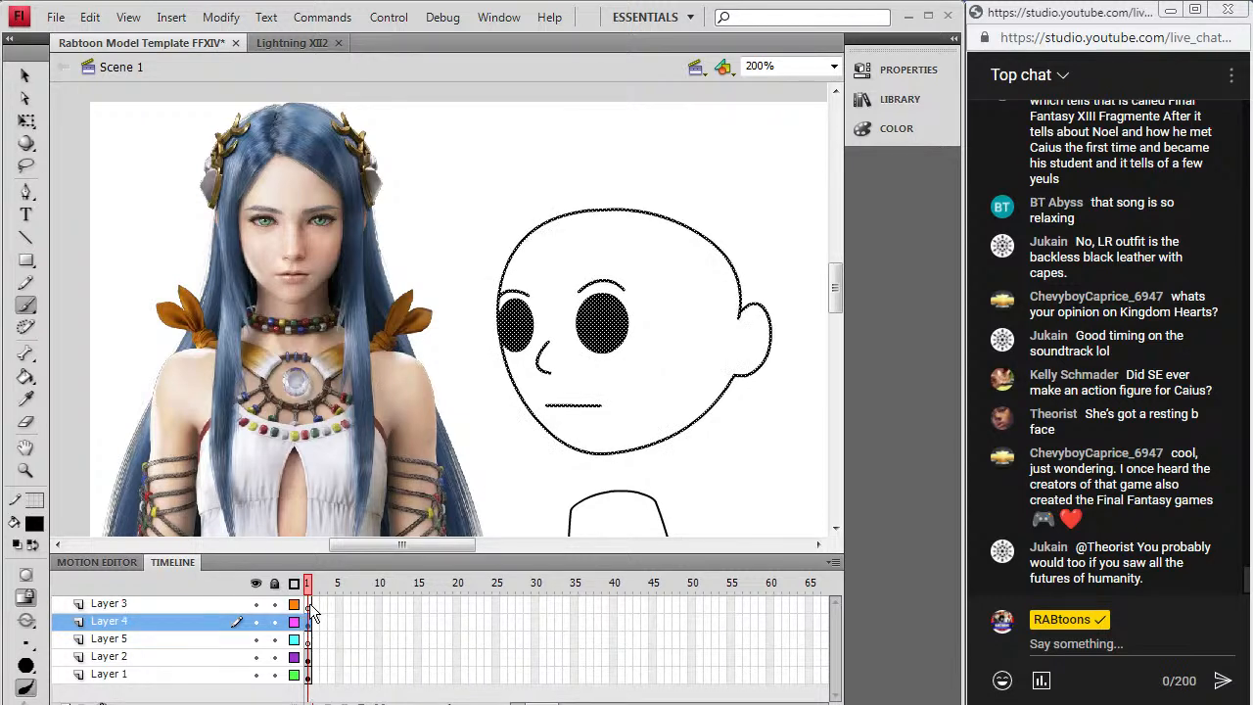
{"action": "left_click", "coordinate": [309, 605]}
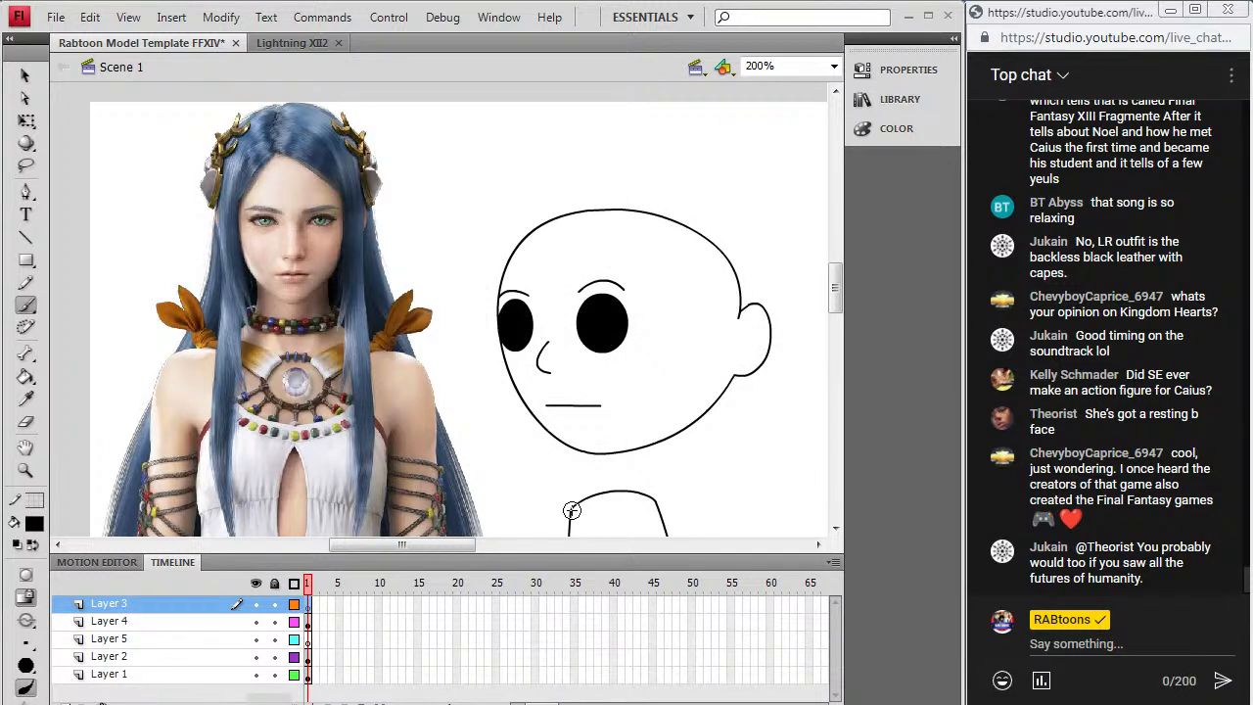
Step: Brush the hairline across the forehead and the outer crown outline of the hair back to the ear
{"action": "left_click_drag", "start_coordinate": [835, 290], "coordinate": [835, 289]}
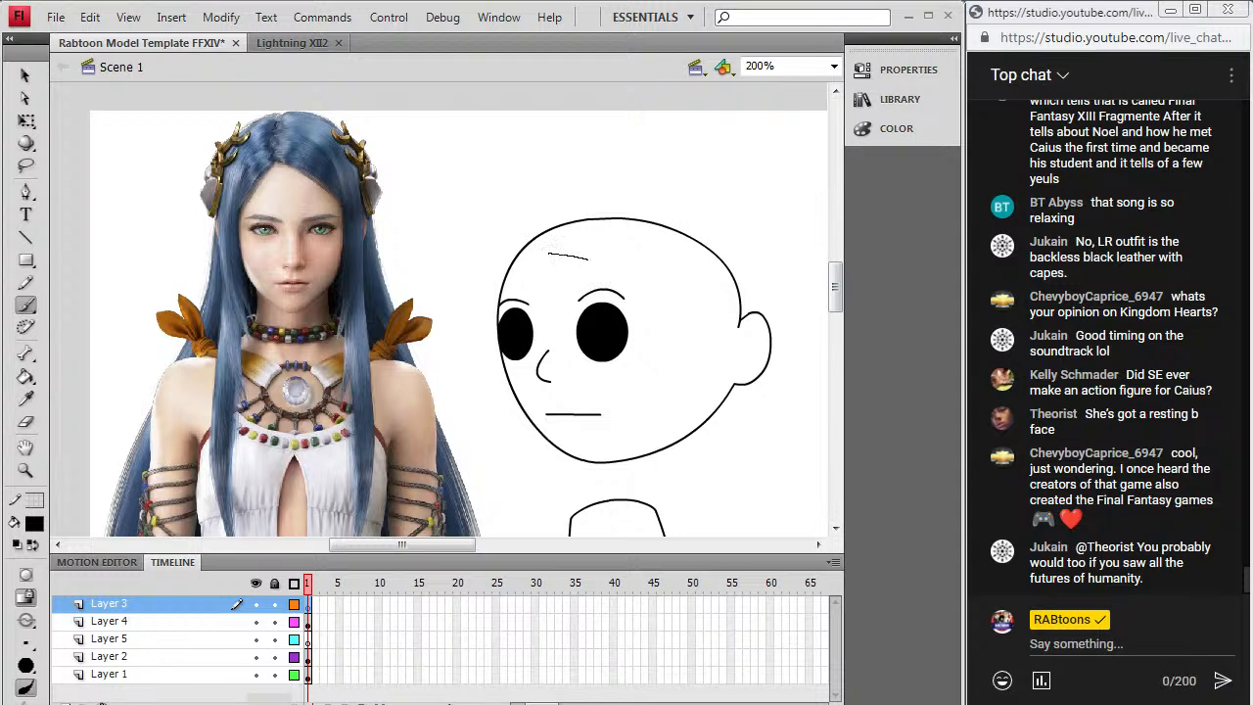
{"action": "left_click_drag", "start_coordinate": [549, 253], "coordinate": [660, 302]}
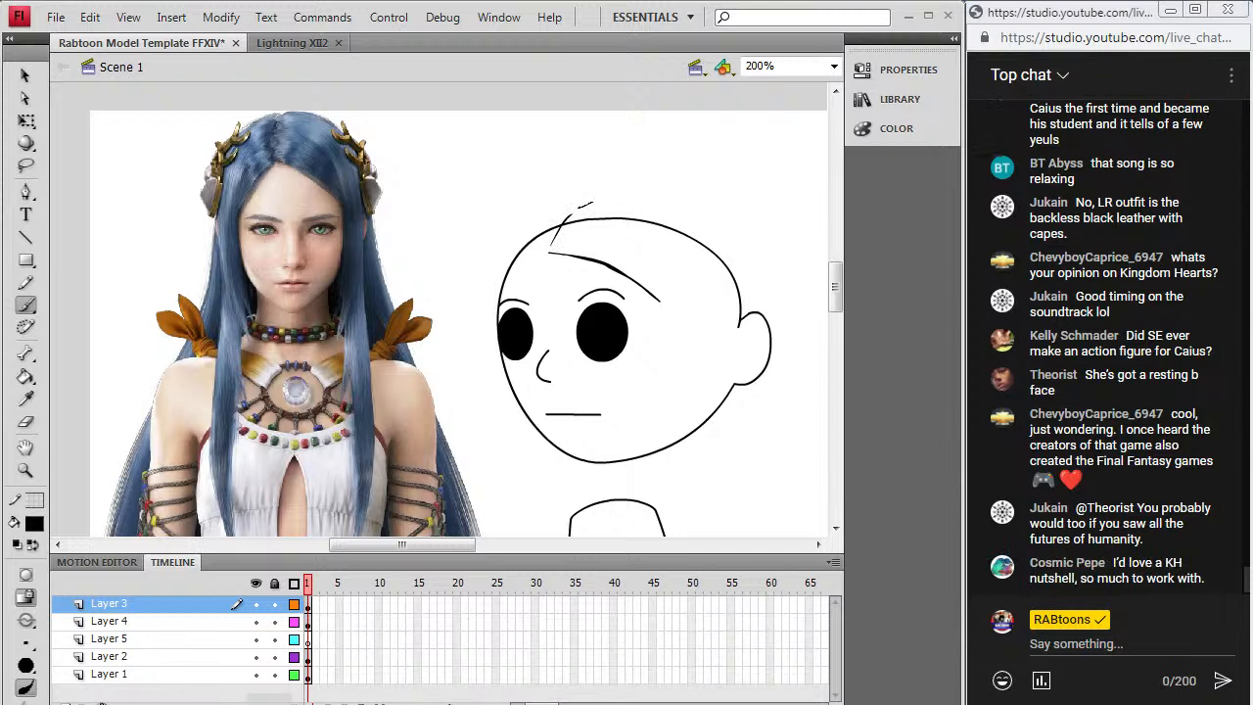
{"action": "left_click_drag", "start_coordinate": [650, 199], "coordinate": [720, 230]}
{"action": "left_click_drag", "start_coordinate": [768, 321], "coordinate": [768, 322]}
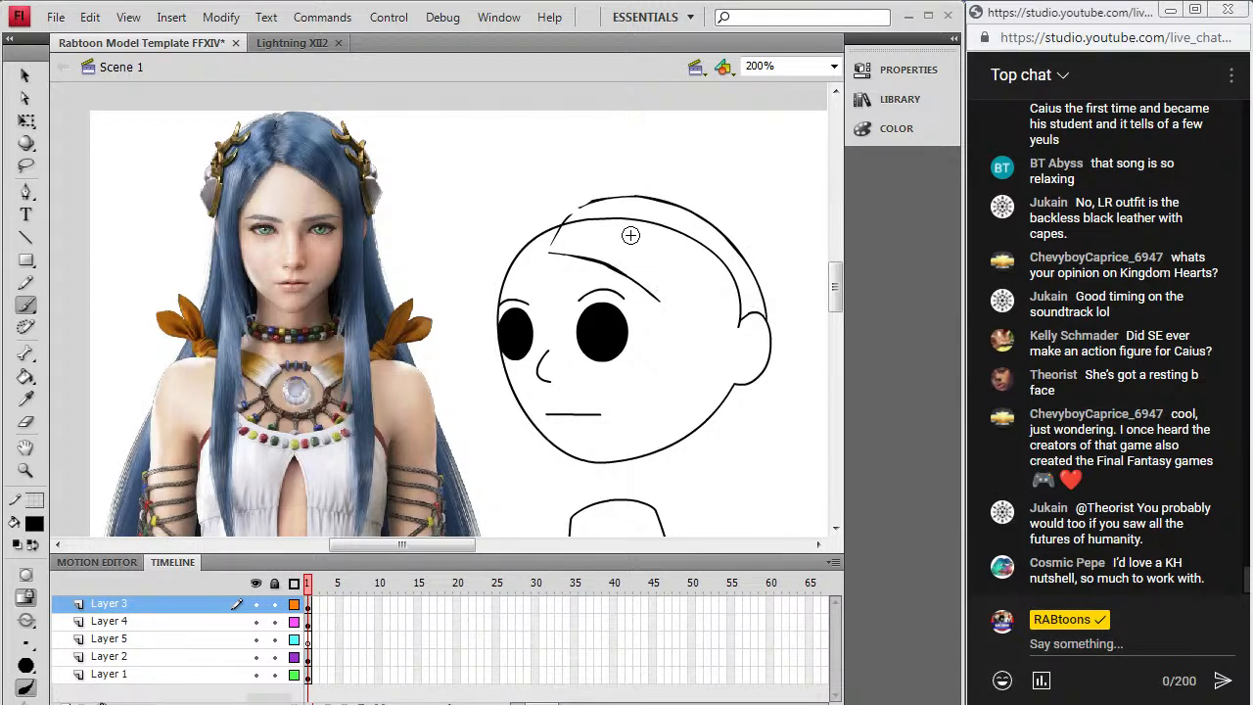
Step: Brush the side strand curving from the crown past the cheek, with pointed tips below the jaw
{"action": "left_click_drag", "start_coordinate": [629, 233], "coordinate": [639, 237]}
{"action": "key", "text": "ctrl+z"}
{"action": "left_click_drag", "start_coordinate": [667, 307], "coordinate": [658, 300]}
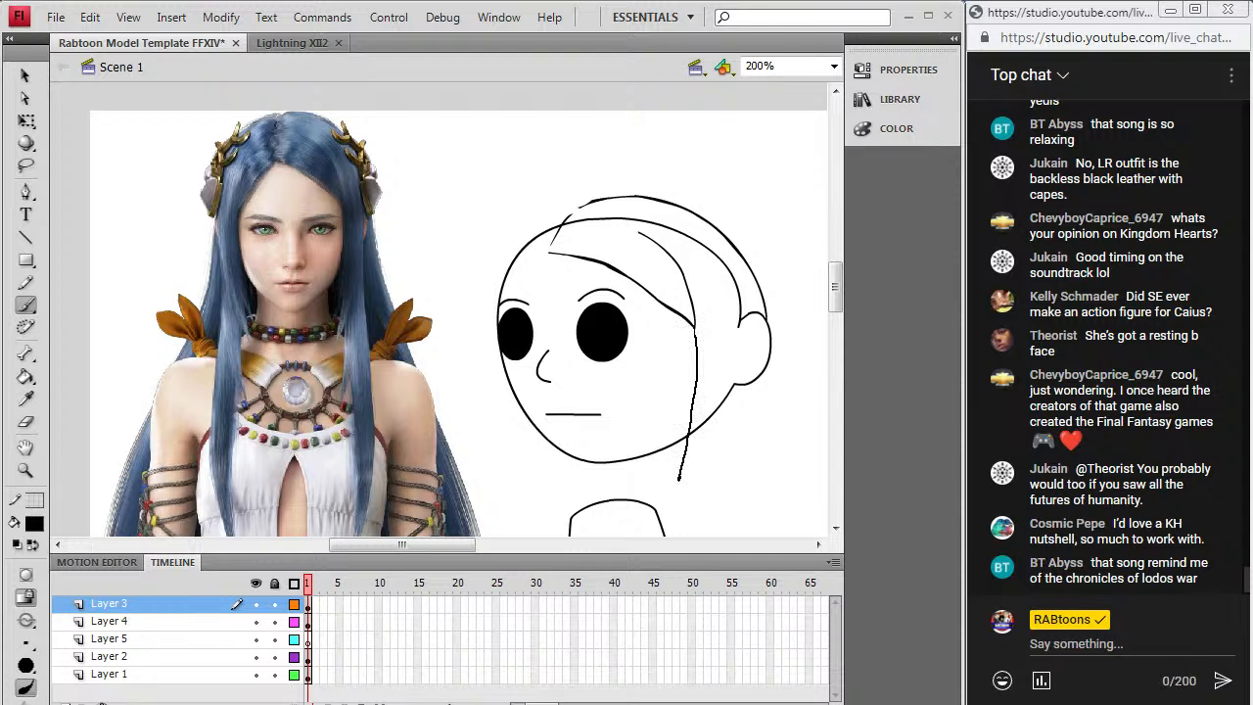
{"action": "left_click_drag", "start_coordinate": [708, 400], "coordinate": [711, 395]}
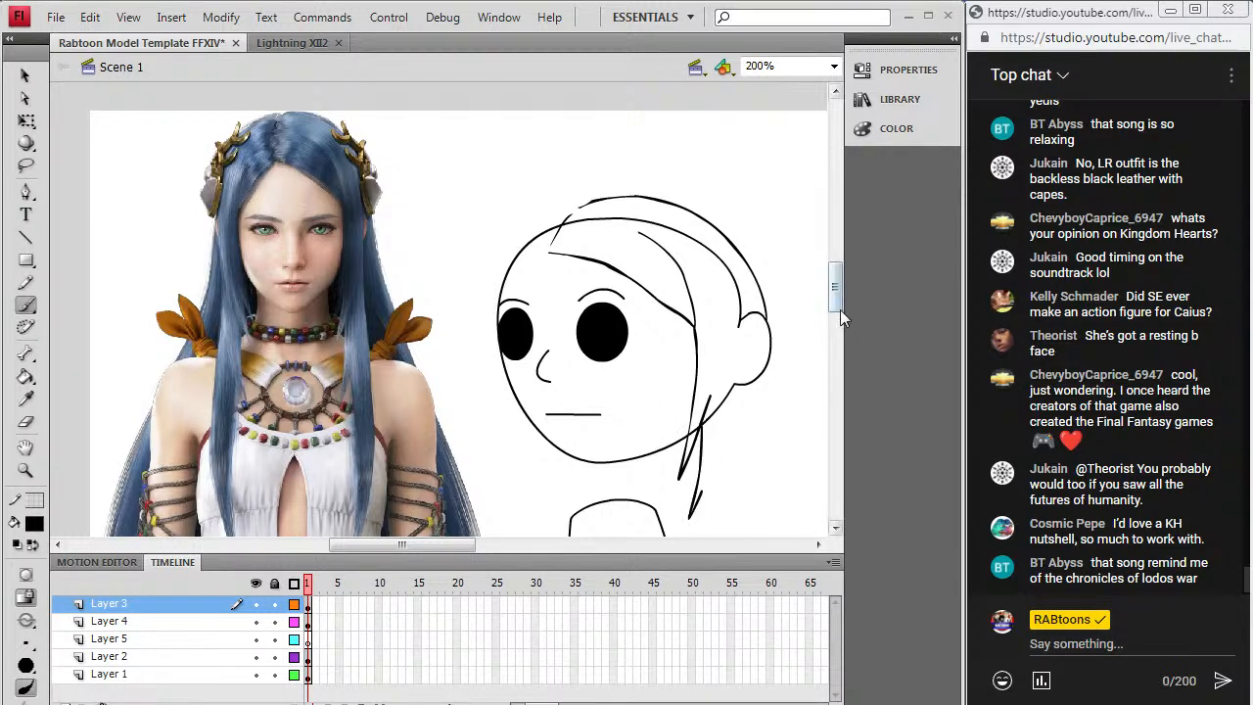
Step: Brush the back edge of the side hair from the ear down past the jaw, closing it in a pointed tip
{"action": "scroll", "coordinate": [838, 310], "scroll_direction": "down", "scroll_amount": 1}
{"action": "left_click_drag", "start_coordinate": [742, 259], "coordinate": [739, 326]}
{"action": "left_click_drag", "start_coordinate": [736, 398], "coordinate": [708, 486]}
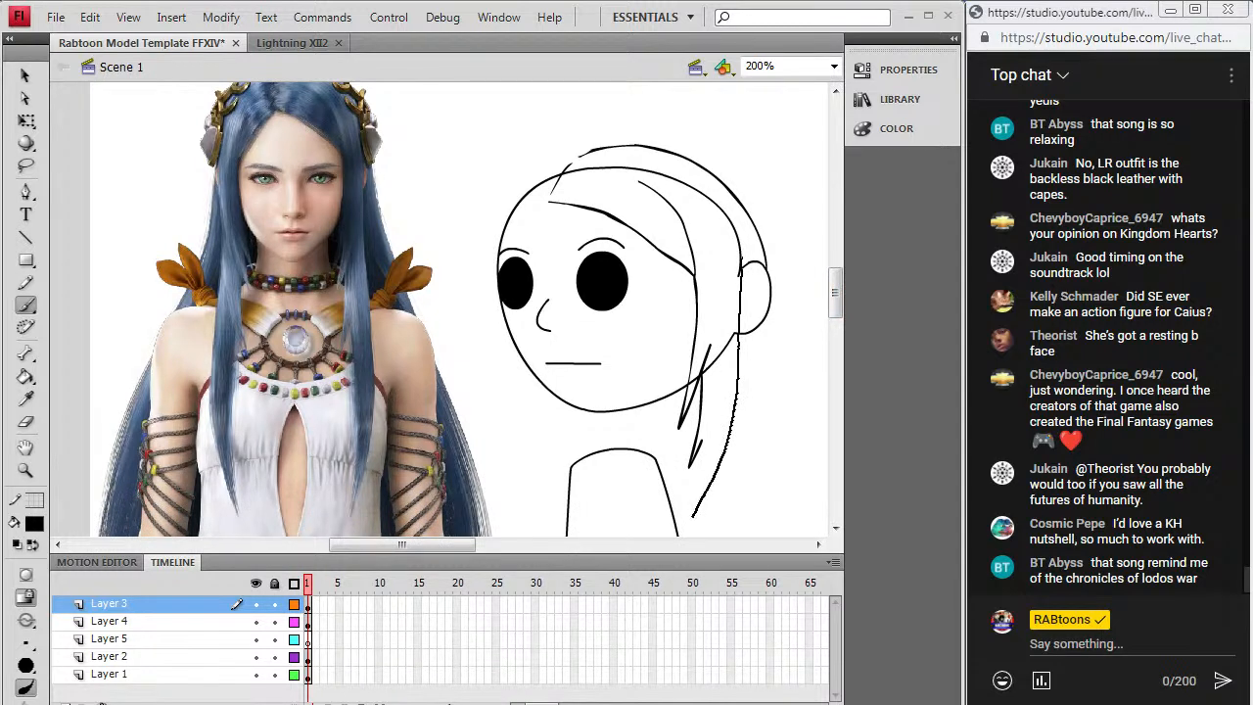
{"action": "left_click_drag", "start_coordinate": [705, 432], "coordinate": [701, 442]}
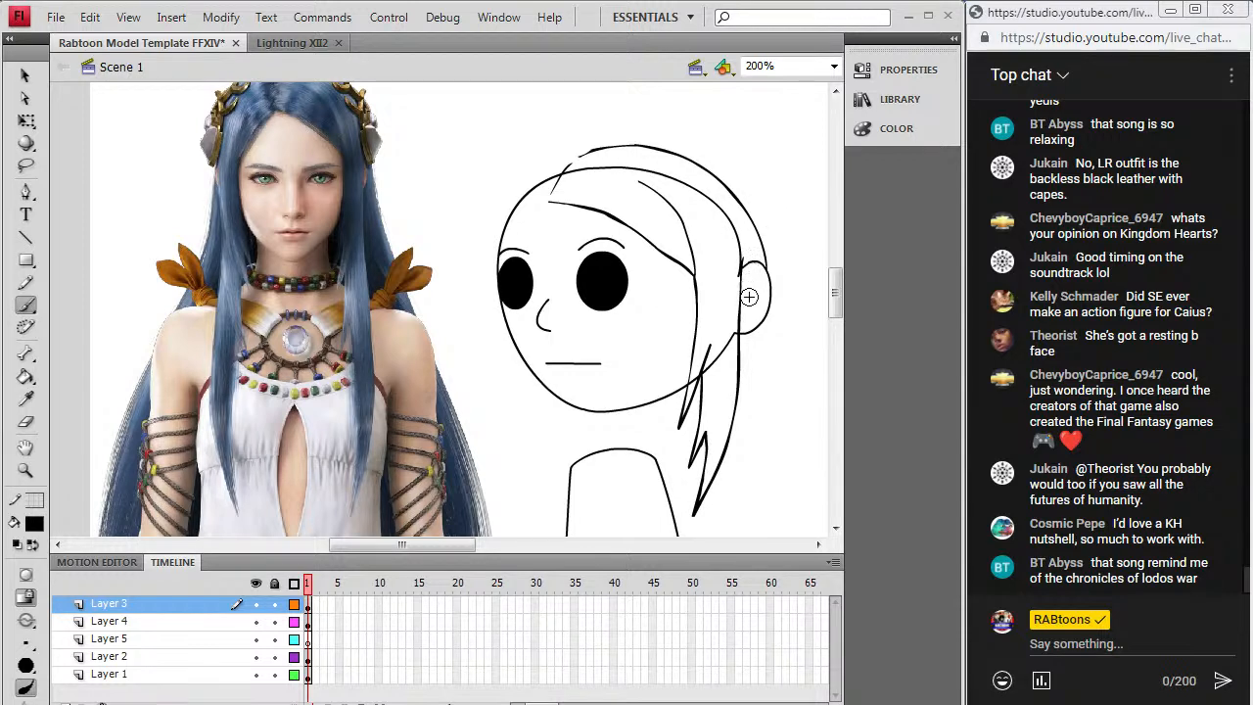
{"action": "left_click_drag", "start_coordinate": [835, 294], "coordinate": [836, 291]}
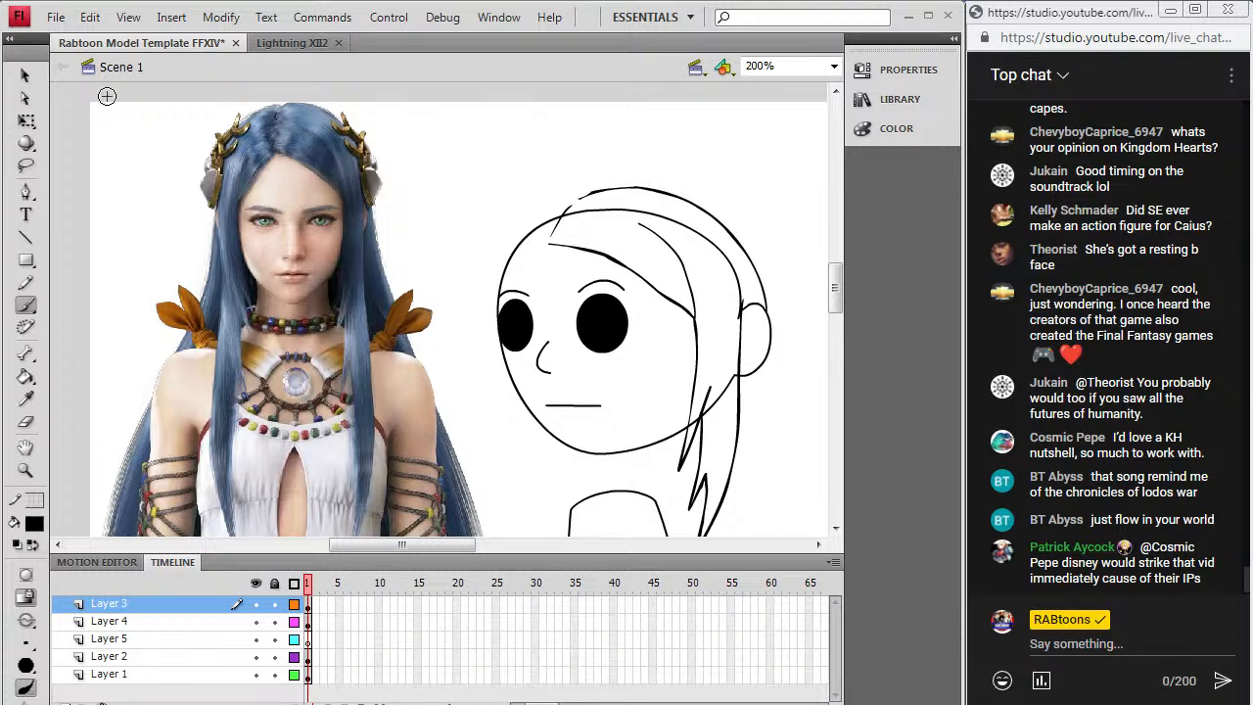
Step: Save the document under the new name Yeul in the Final Fantasy > FFXIII > FFXIII-2 folder
{"action": "left_click", "coordinate": [56, 16]}
{"action": "left_click", "coordinate": [66, 216]}
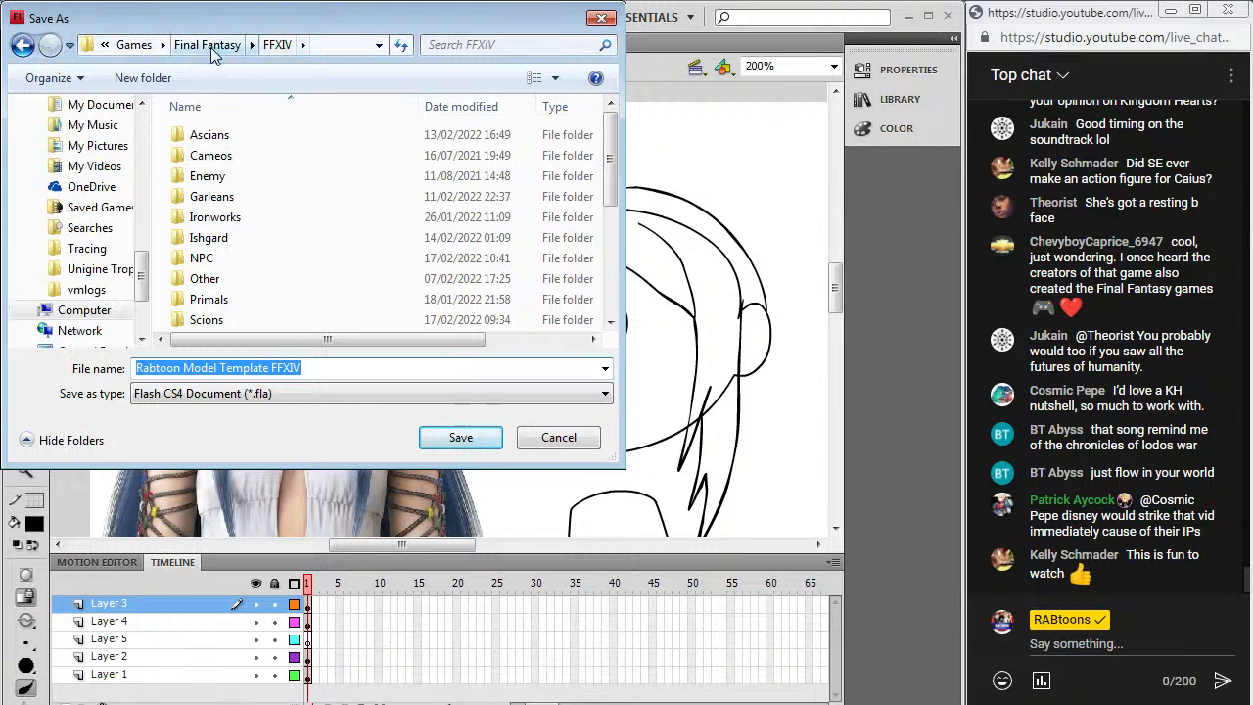
{"action": "left_click", "coordinate": [215, 45]}
{"action": "left_click", "coordinate": [245, 280]}
{"action": "scroll", "coordinate": [242, 299], "scroll_direction": "down", "scroll_amount": 3}
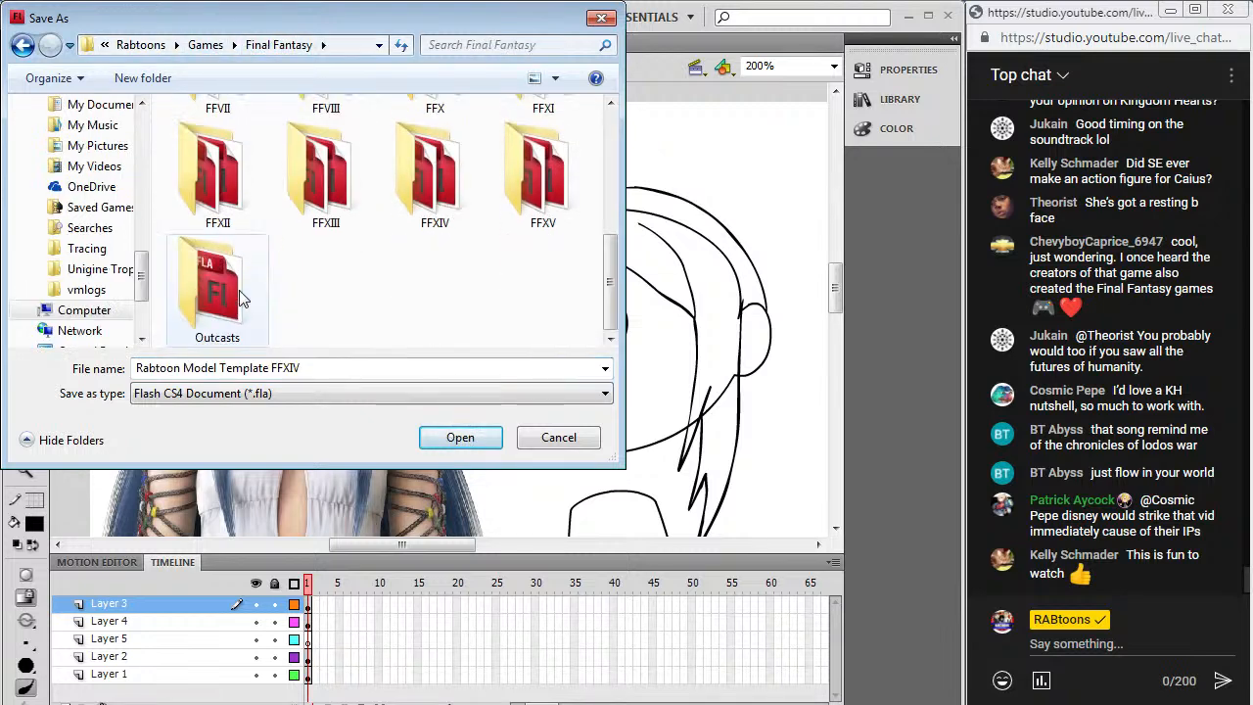
{"action": "double_click", "coordinate": [328, 205]}
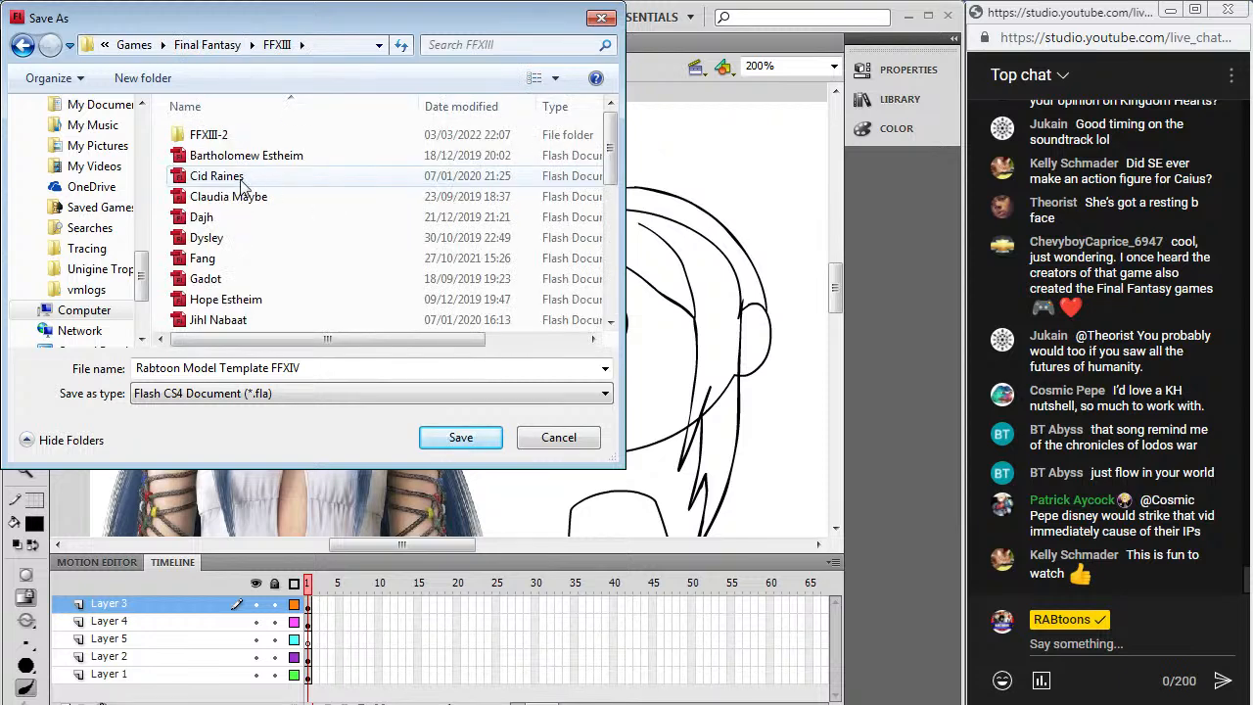
{"action": "double_click", "coordinate": [209, 135]}
{"action": "left_click", "coordinate": [258, 375]}
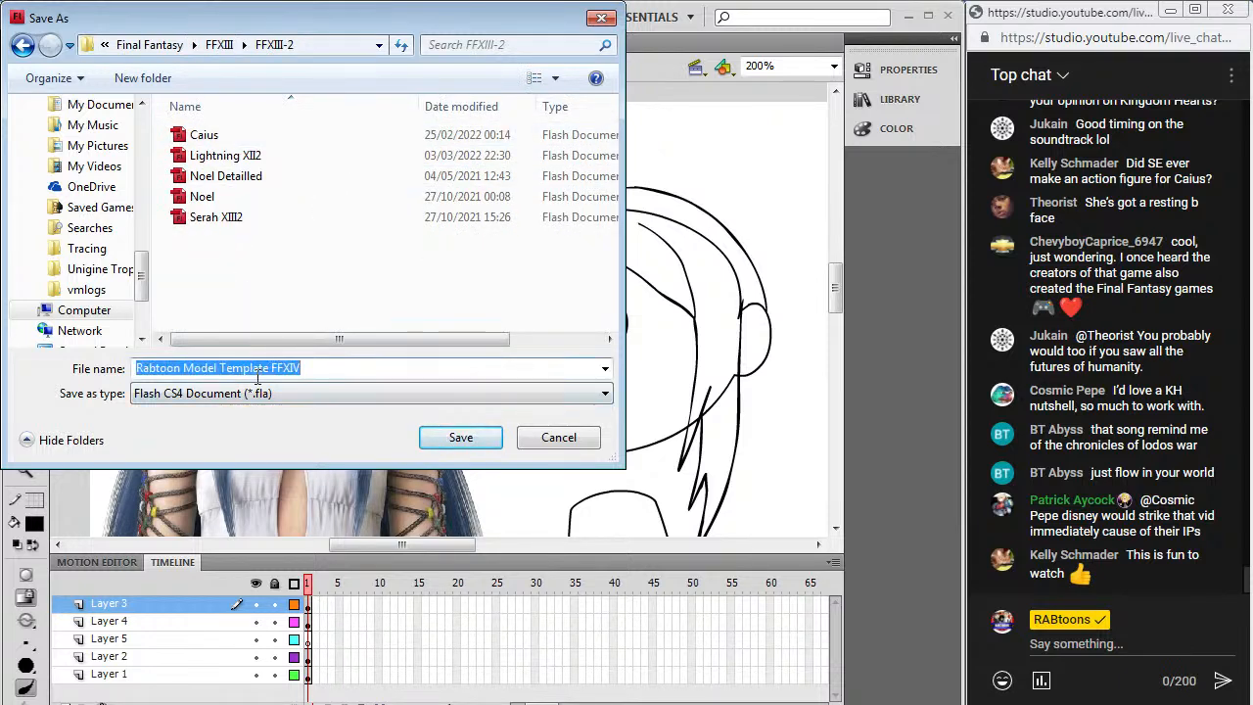
{"action": "type", "text": "Yeul"}
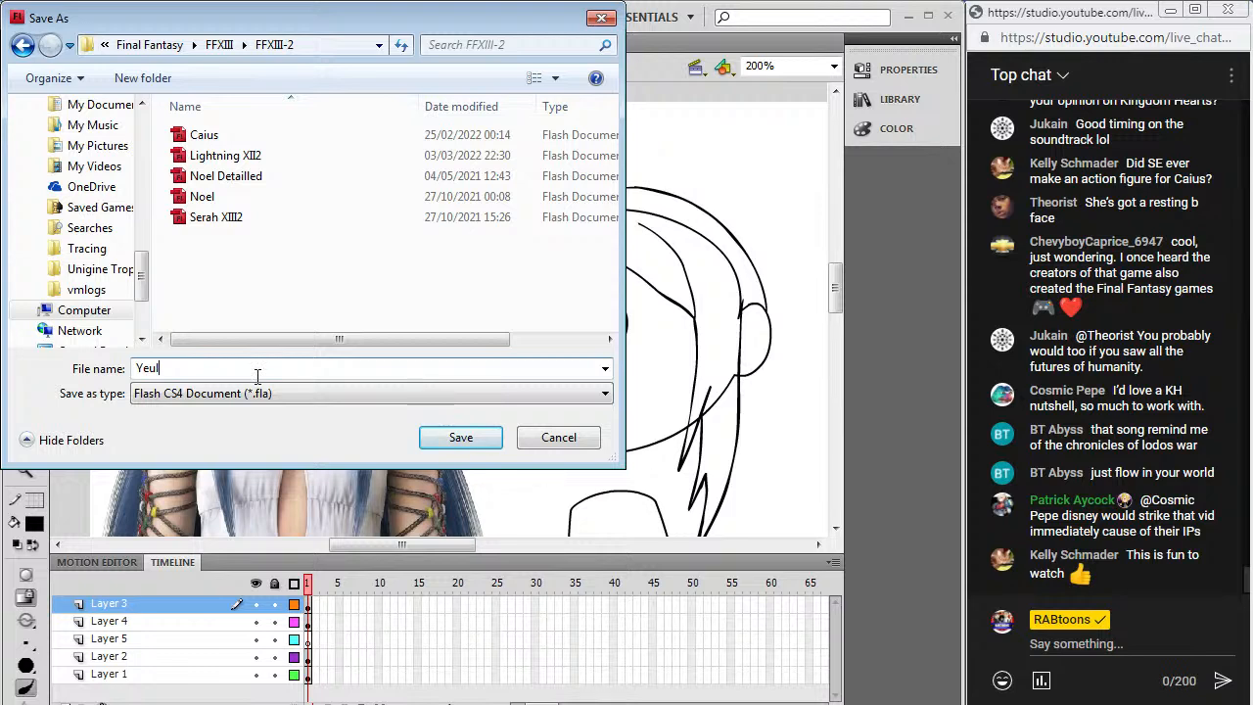
{"action": "left_click", "coordinate": [458, 438]}
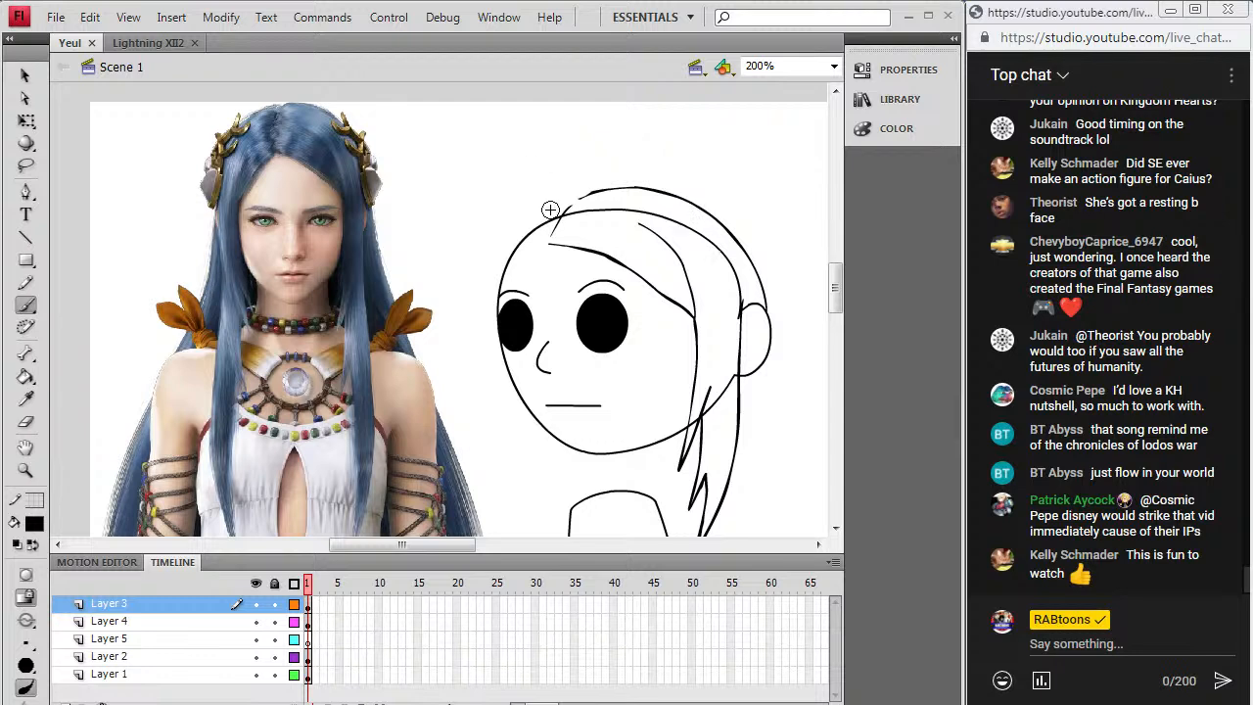
Step: Brush the far-side hairline and the outer crown outline on Layer 3, from the parting down to the far eye
{"action": "left_click", "coordinate": [310, 621]}
{"action": "left_click", "coordinate": [308, 604]}
{"action": "left_click_drag", "start_coordinate": [543, 247], "coordinate": [503, 278]}
{"action": "left_click_drag", "start_coordinate": [526, 233], "coordinate": [518, 243]}
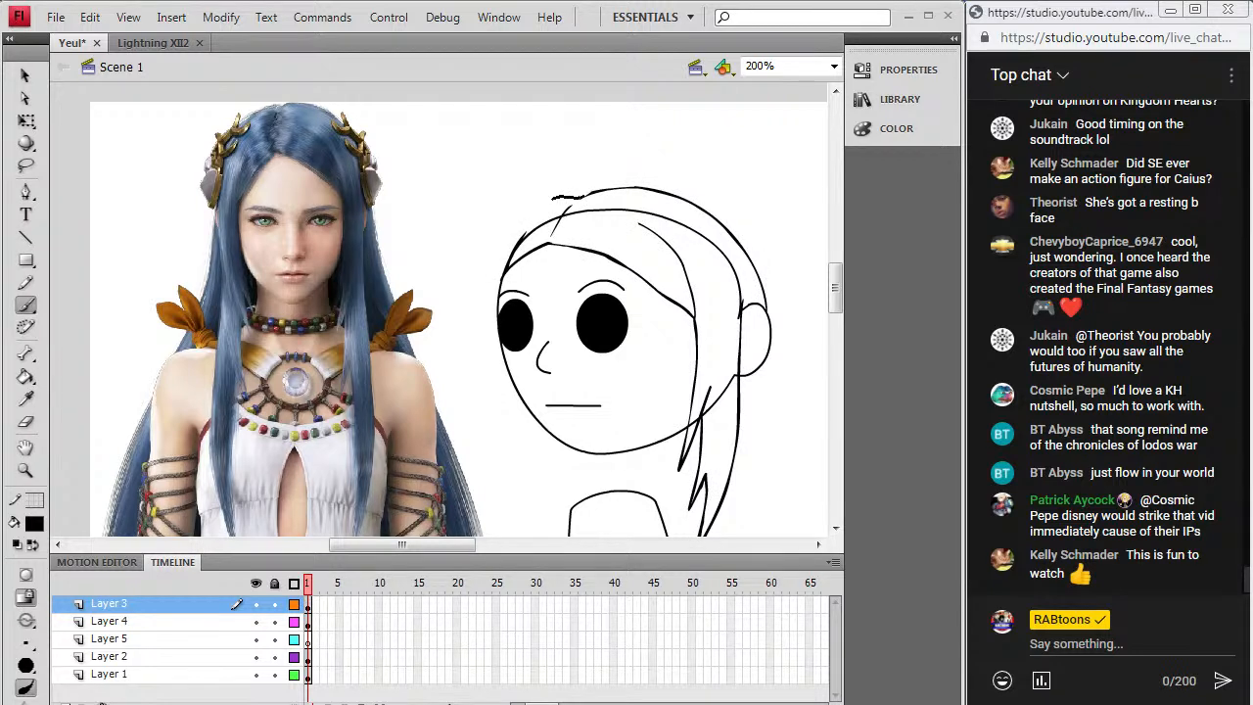
{"action": "left_click_drag", "start_coordinate": [534, 209], "coordinate": [492, 290]}
{"action": "key", "text": "ctrl+z"}
{"action": "left_click_drag", "start_coordinate": [491, 293], "coordinate": [492, 297]}
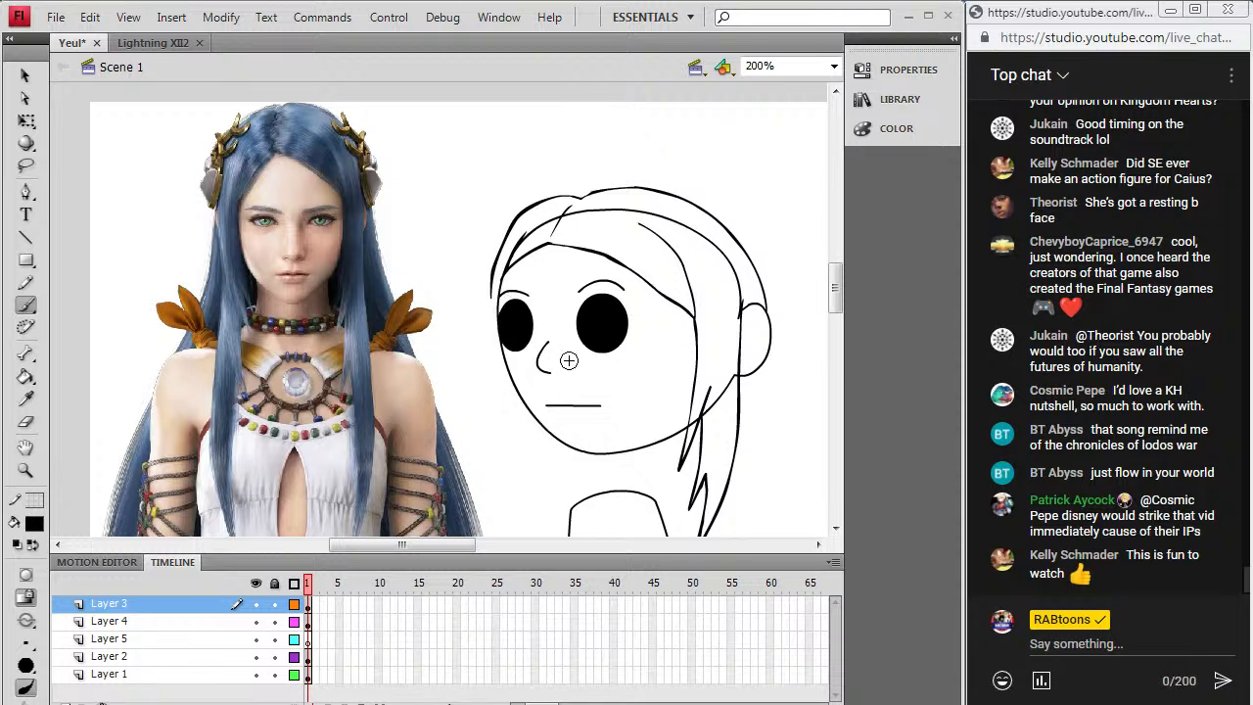
Step: Brush the far-side hair strand down past the cheek, with jagged pointed tips joined to the jaw
{"action": "left_click_drag", "start_coordinate": [492, 333], "coordinate": [519, 457]}
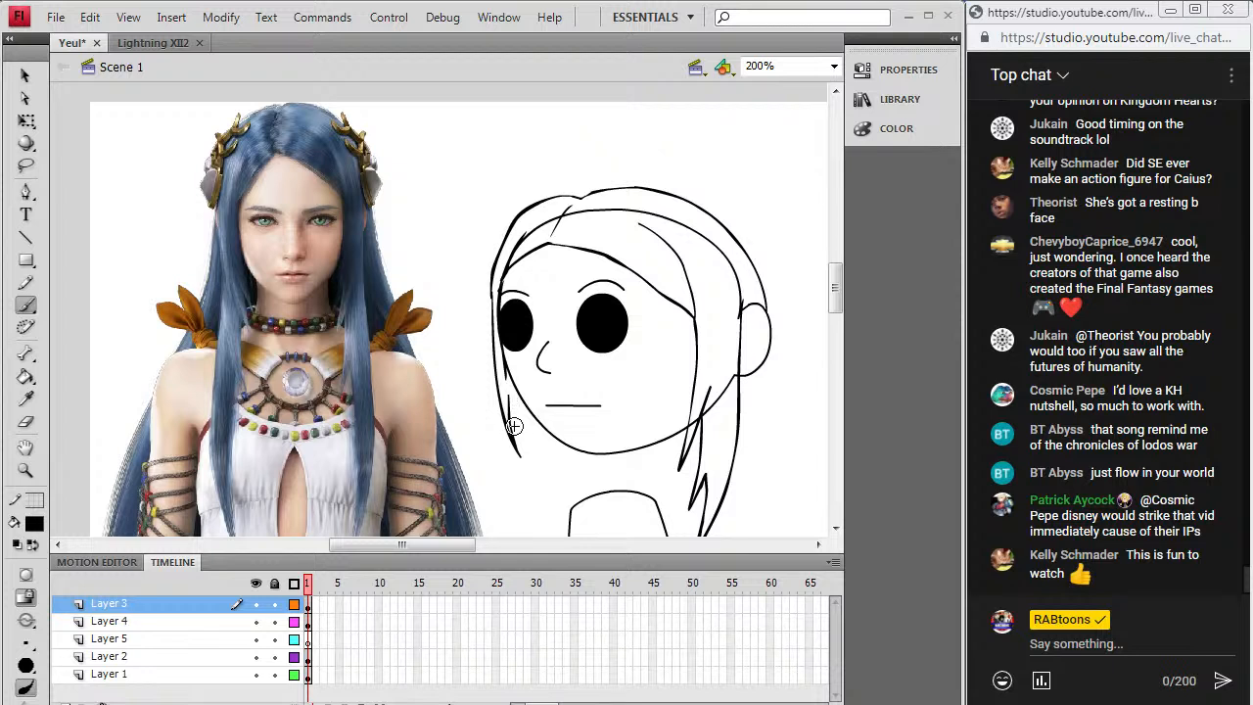
{"action": "left_click_drag", "start_coordinate": [838, 300], "coordinate": [840, 305]}
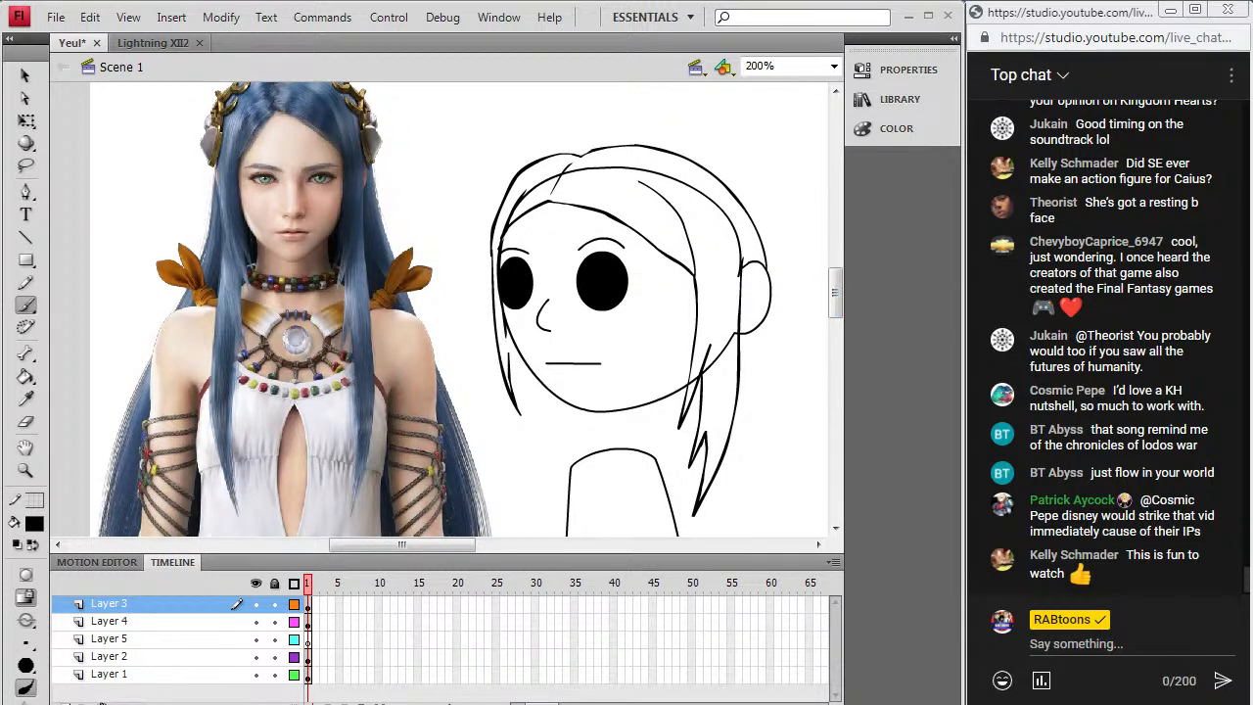
{"action": "mouse_move", "coordinate": [499, 376]}
{"action": "left_mouse_down"}
{"action": "mouse_move", "coordinate": [502, 438]}
{"action": "mouse_move", "coordinate": [529, 502]}
{"action": "mouse_move", "coordinate": [513, 450]}
{"action": "left_mouse_up"}
{"action": "left_click_drag", "start_coordinate": [527, 500], "coordinate": [510, 401]}
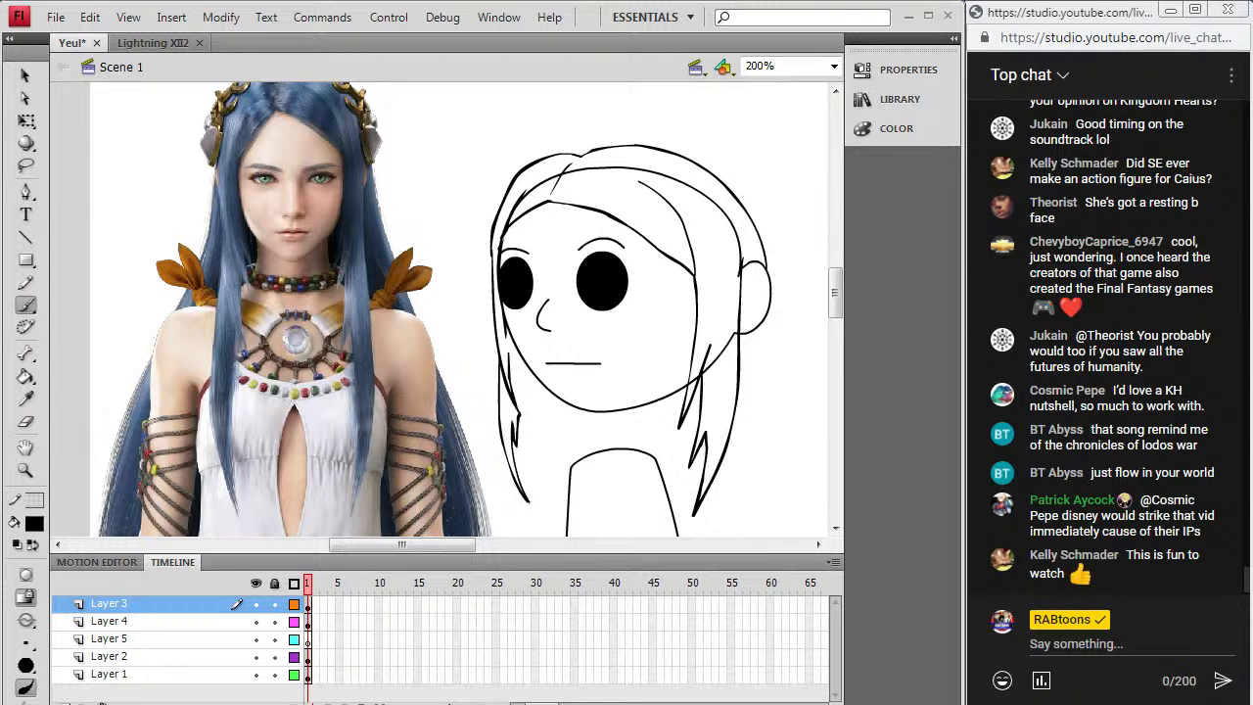
{"action": "left_click_drag", "start_coordinate": [525, 377], "coordinate": [527, 365]}
Step: Hide and show Layers 3, 4 and 5 to check which lines each holds, and lock Layer 4
{"action": "left_click", "coordinate": [256, 638]}
{"action": "key", "text": "ctrl+z"}
{"action": "left_click", "coordinate": [257, 638]}
{"action": "left_click", "coordinate": [31, 423]}
{"action": "left_click", "coordinate": [256, 606]}
{"action": "left_click", "coordinate": [255, 605]}
{"action": "left_click", "coordinate": [275, 620]}
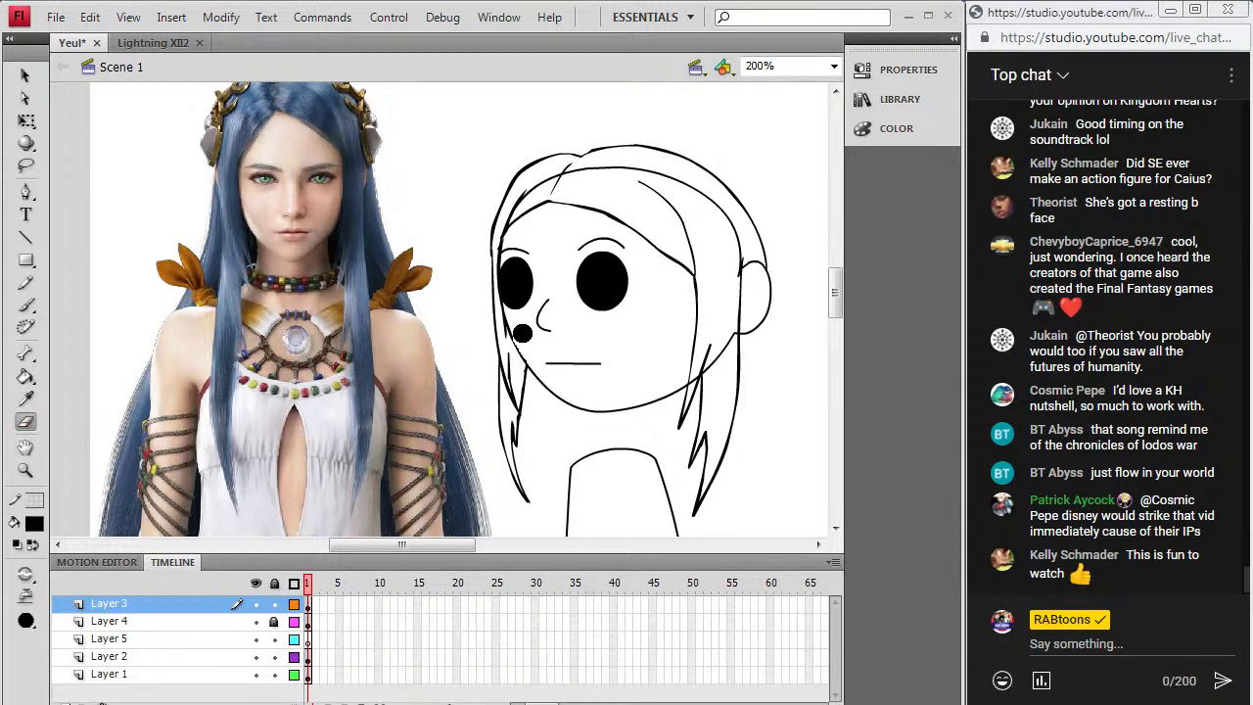
{"action": "left_click", "coordinate": [256, 605]}
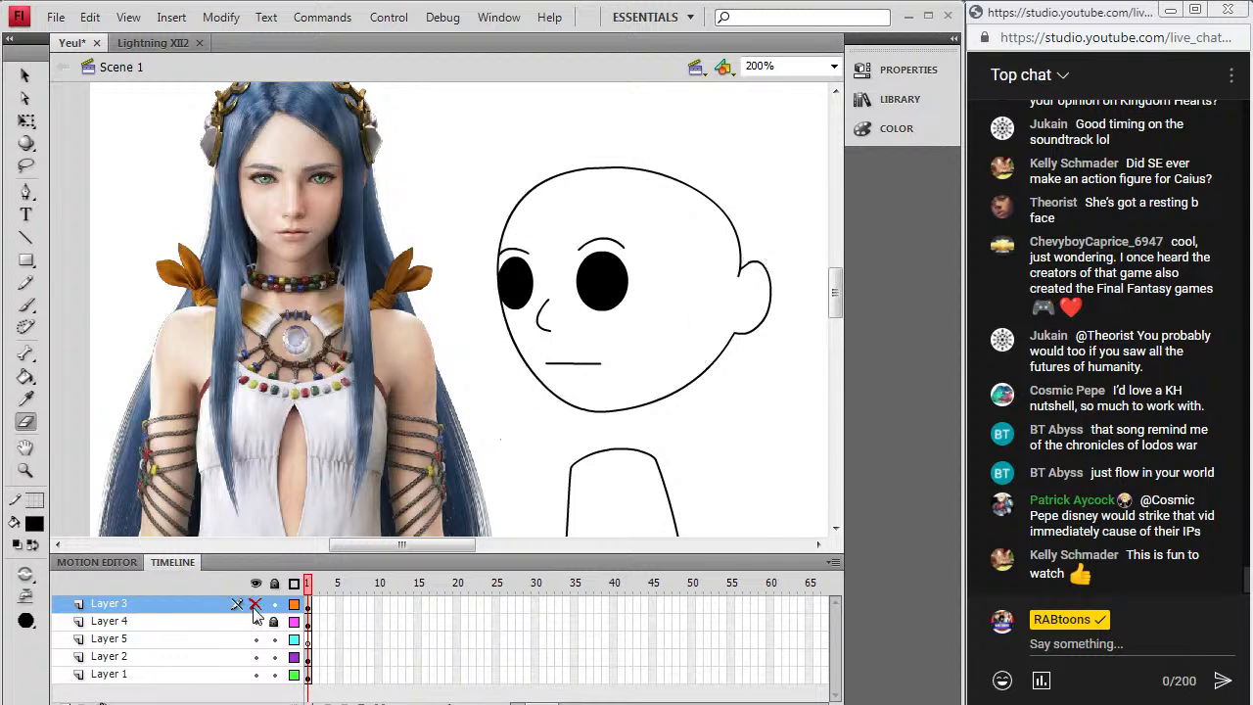
{"action": "left_click", "coordinate": [255, 607]}
{"action": "left_click", "coordinate": [256, 624]}
{"action": "left_click", "coordinate": [257, 626]}
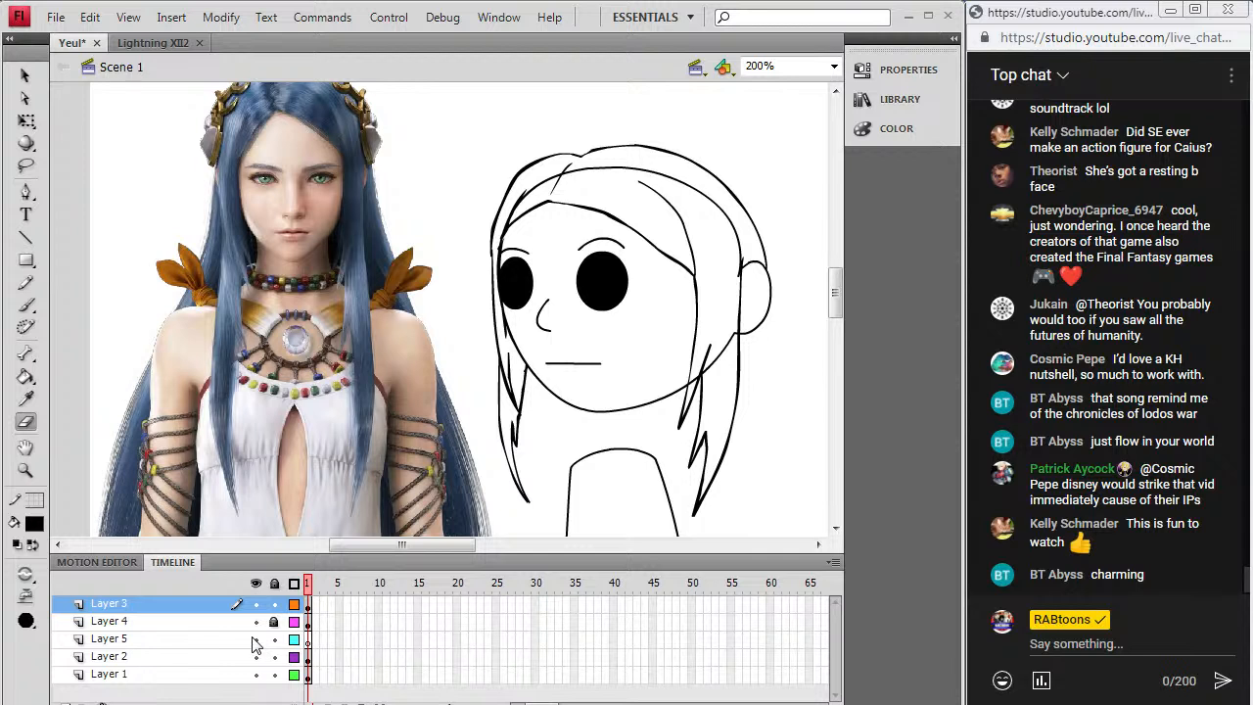
Step: Unlock Layer 4 and brush the end of the crown outline down to the ear on Layer 3
{"action": "left_click", "coordinate": [27, 309]}
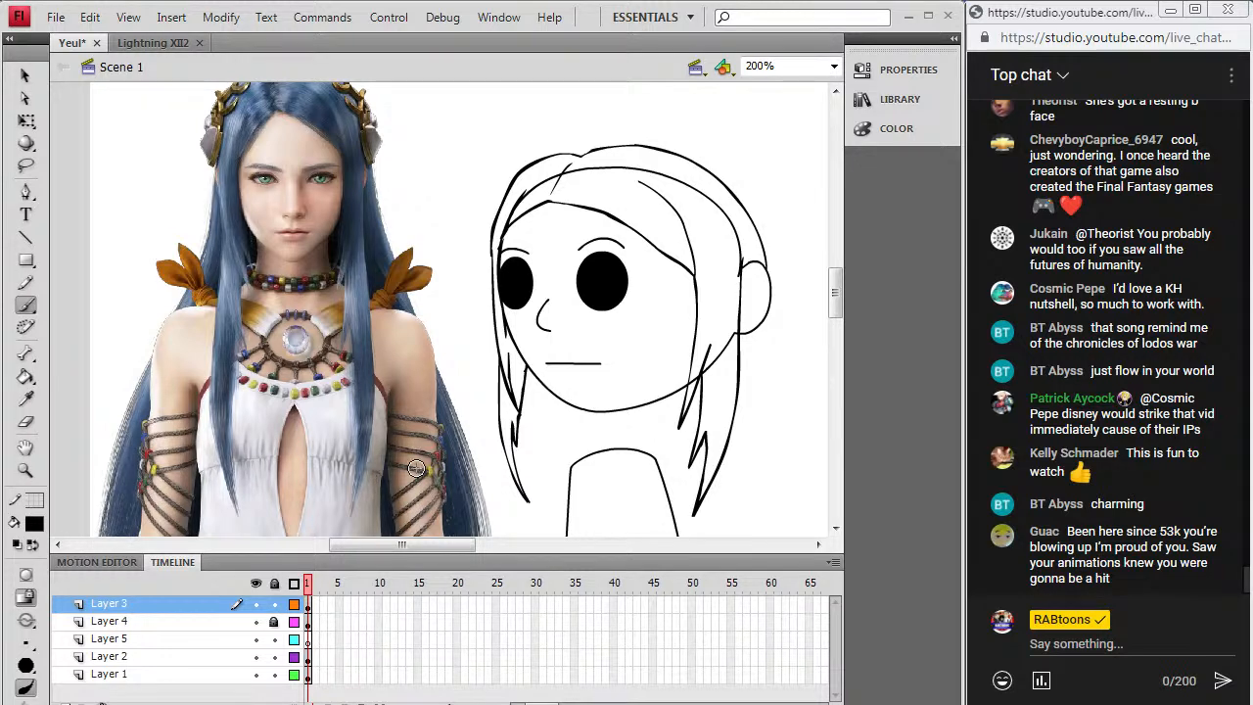
{"action": "left_click", "coordinate": [274, 622]}
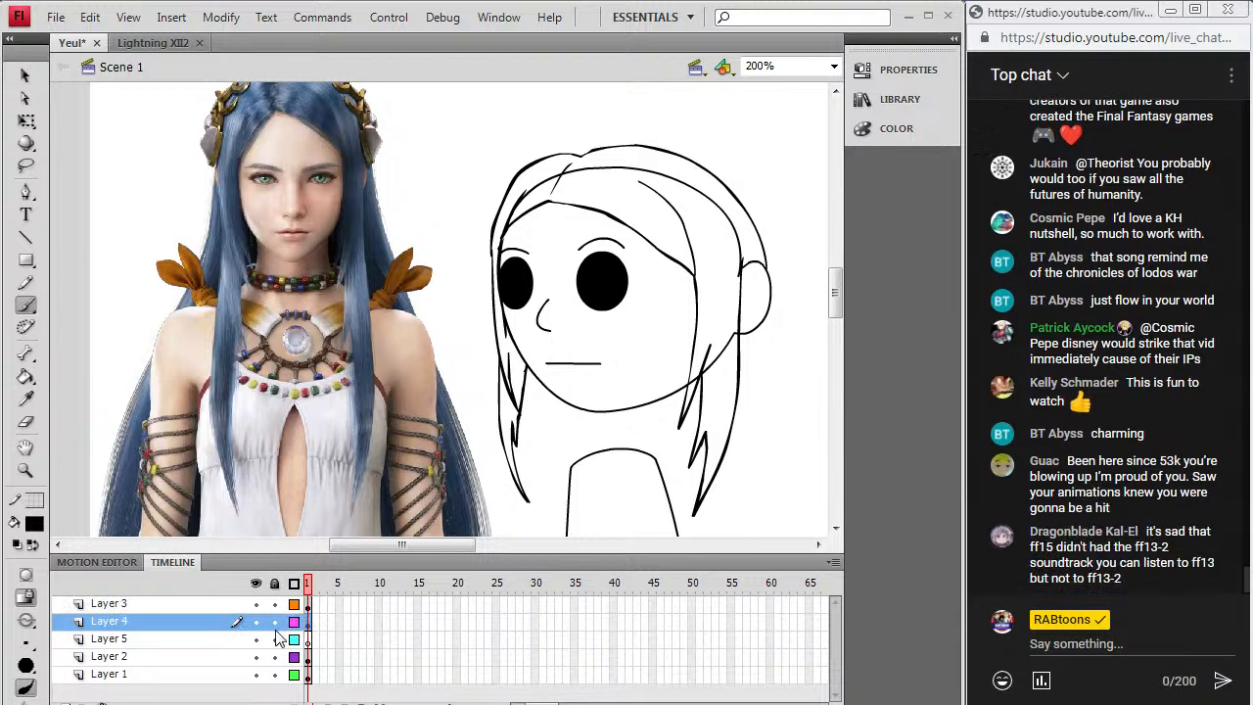
{"action": "left_click", "coordinate": [308, 605]}
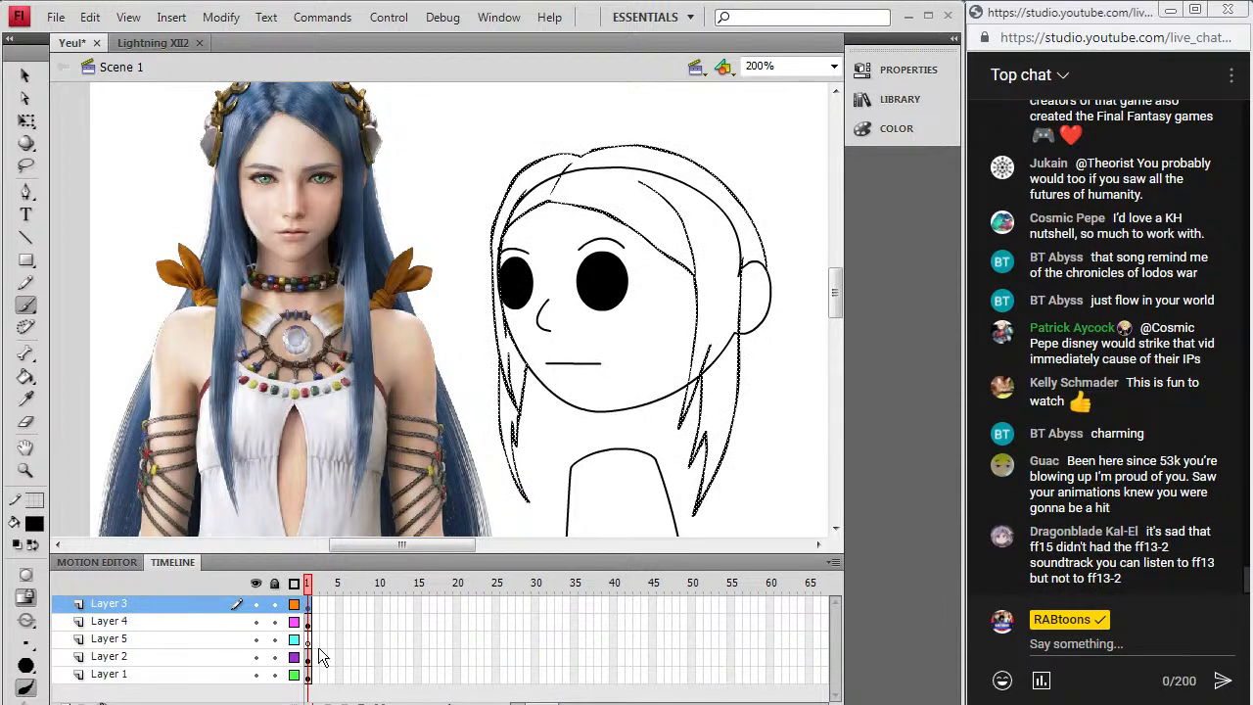
{"action": "left_click", "coordinate": [755, 257]}
{"action": "key", "text": "ctrl+z"}
{"action": "left_click", "coordinate": [766, 265]}
Step: Insert a new layer directly above Layer 5 and save the document
{"action": "mouse_move", "coordinate": [834, 308]}
{"action": "left_mouse_down"}
{"action": "mouse_move", "coordinate": [839, 319]}
{"action": "mouse_move", "coordinate": [841, 299]}
{"action": "mouse_move", "coordinate": [838, 333]}
{"action": "mouse_move", "coordinate": [844, 305]}
{"action": "mouse_move", "coordinate": [831, 314]}
{"action": "left_mouse_up"}
{"action": "left_click", "coordinate": [256, 604]}
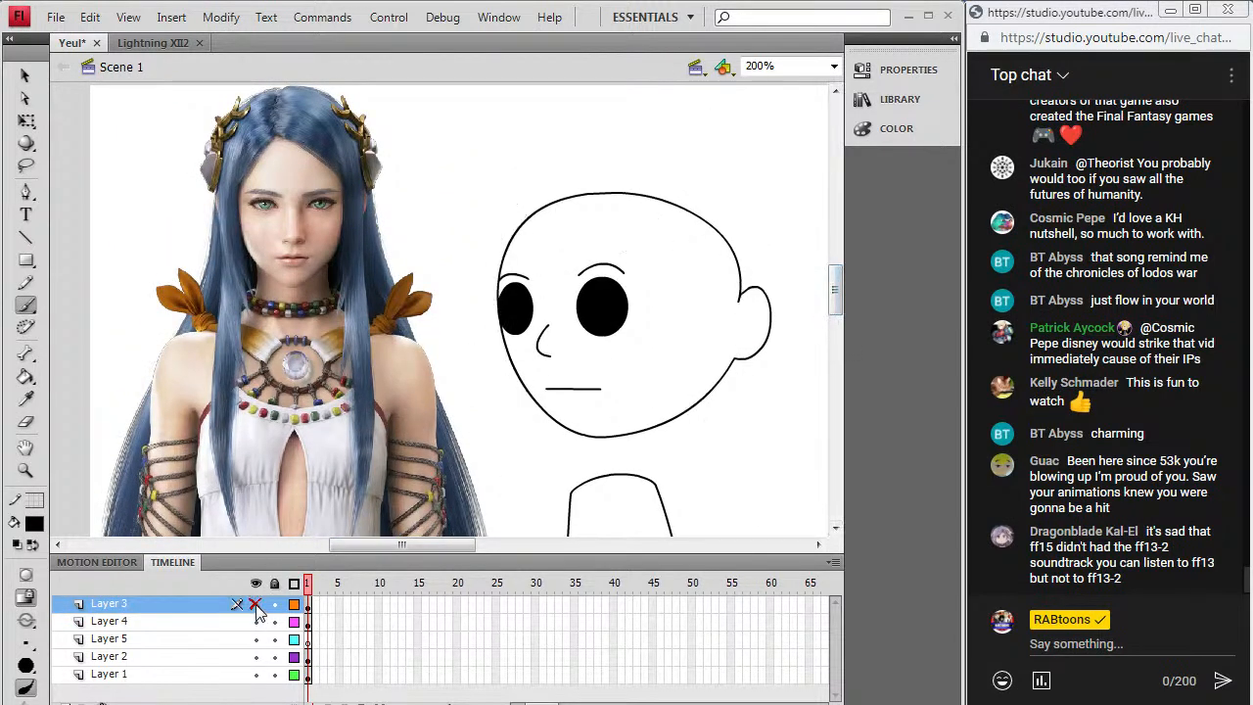
{"action": "left_click", "coordinate": [255, 605]}
{"action": "left_click", "coordinate": [308, 624]}
{"action": "left_click", "coordinate": [308, 607]}
{"action": "left_click", "coordinate": [310, 641]}
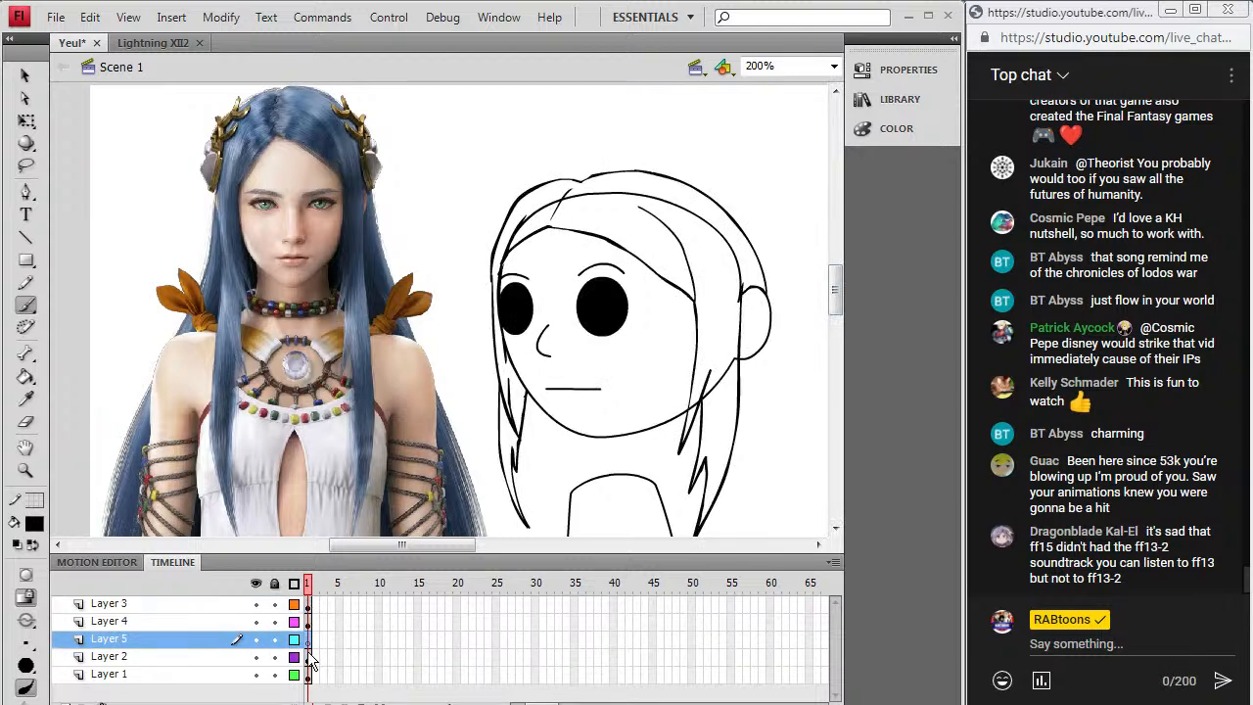
{"action": "left_click", "coordinate": [172, 16]}
{"action": "mouse_move", "coordinate": [177, 154]}
{"action": "left_click", "coordinate": [247, 152]}
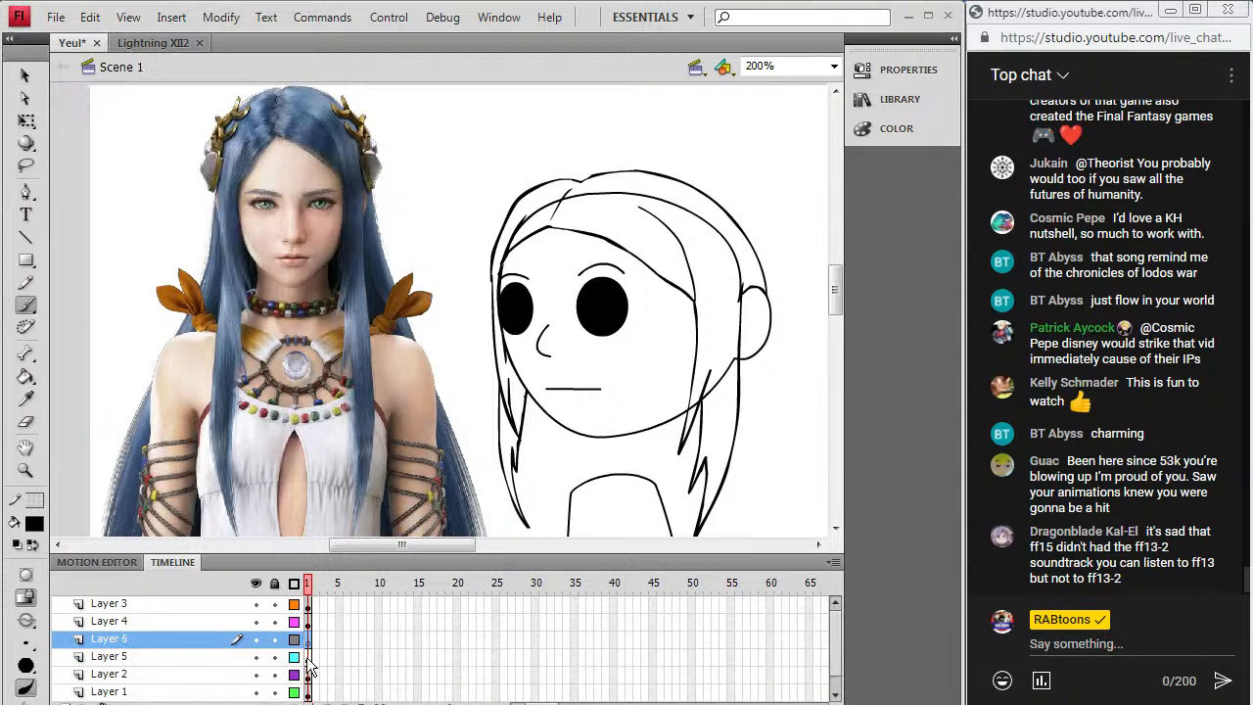
{"action": "left_click", "coordinate": [56, 16]}
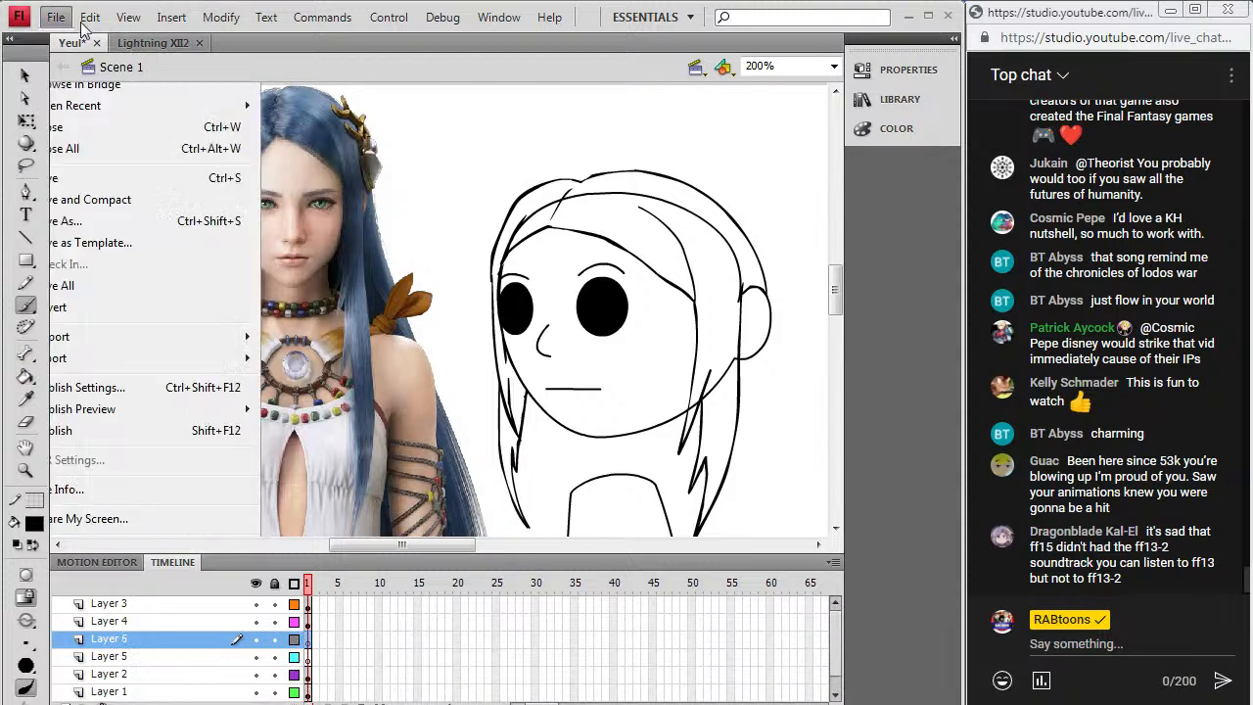
{"action": "left_click", "coordinate": [60, 173]}
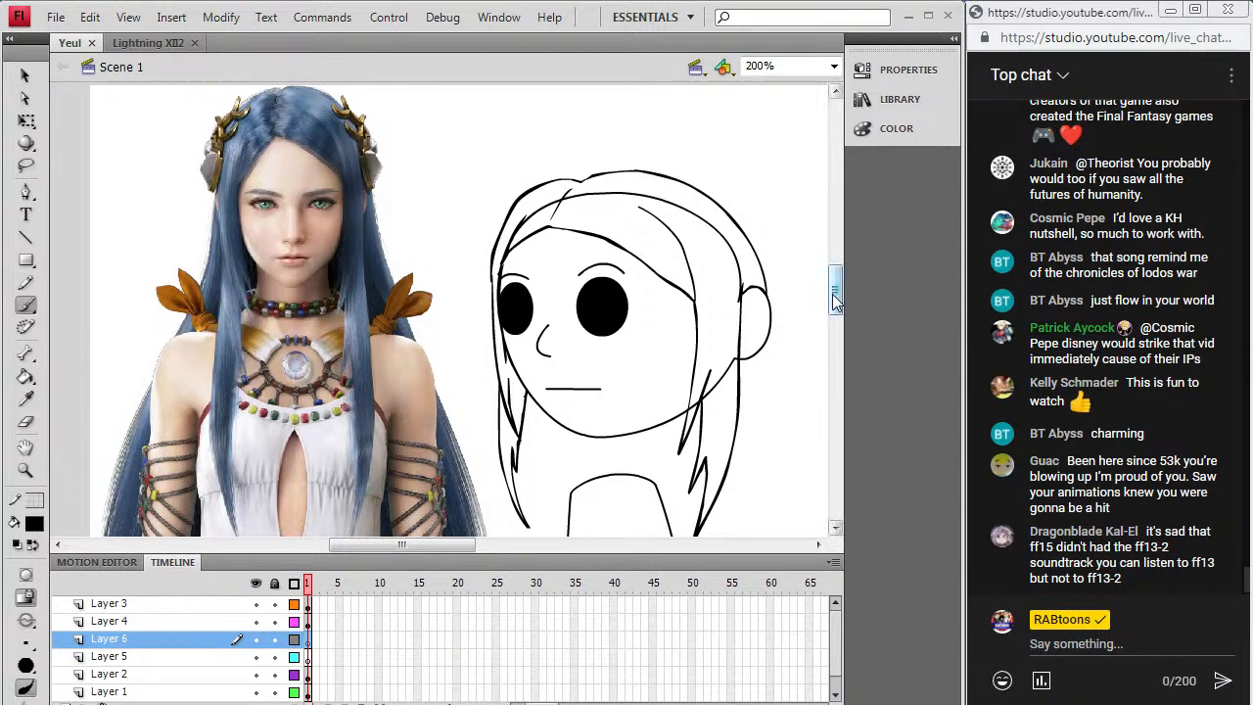
Step: Brush the long back hair outline on Layer 6, running down behind the body with jagged ends and up to the ear
{"action": "scroll", "coordinate": [685, 333], "scroll_direction": "down", "scroll_amount": 2}
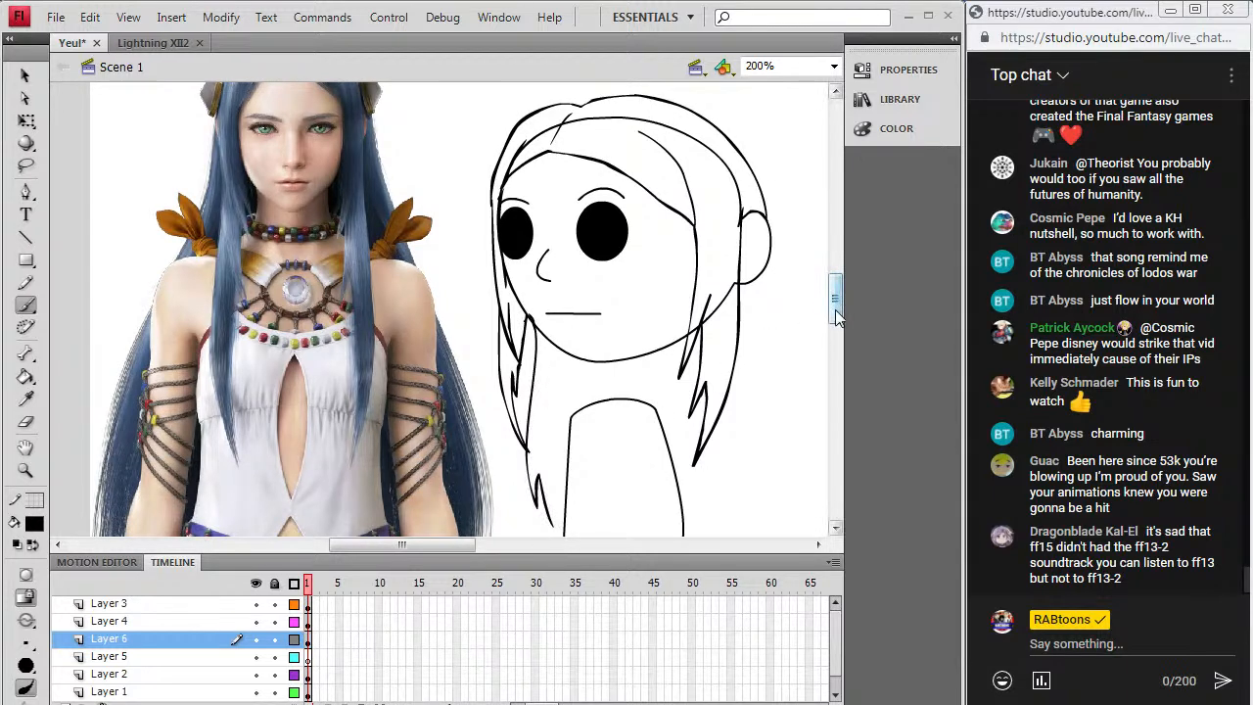
{"action": "scroll", "coordinate": [553, 499], "scroll_direction": "down", "scroll_amount": 6}
{"action": "scroll", "coordinate": [554, 470], "scroll_direction": "up", "scroll_amount": 4}
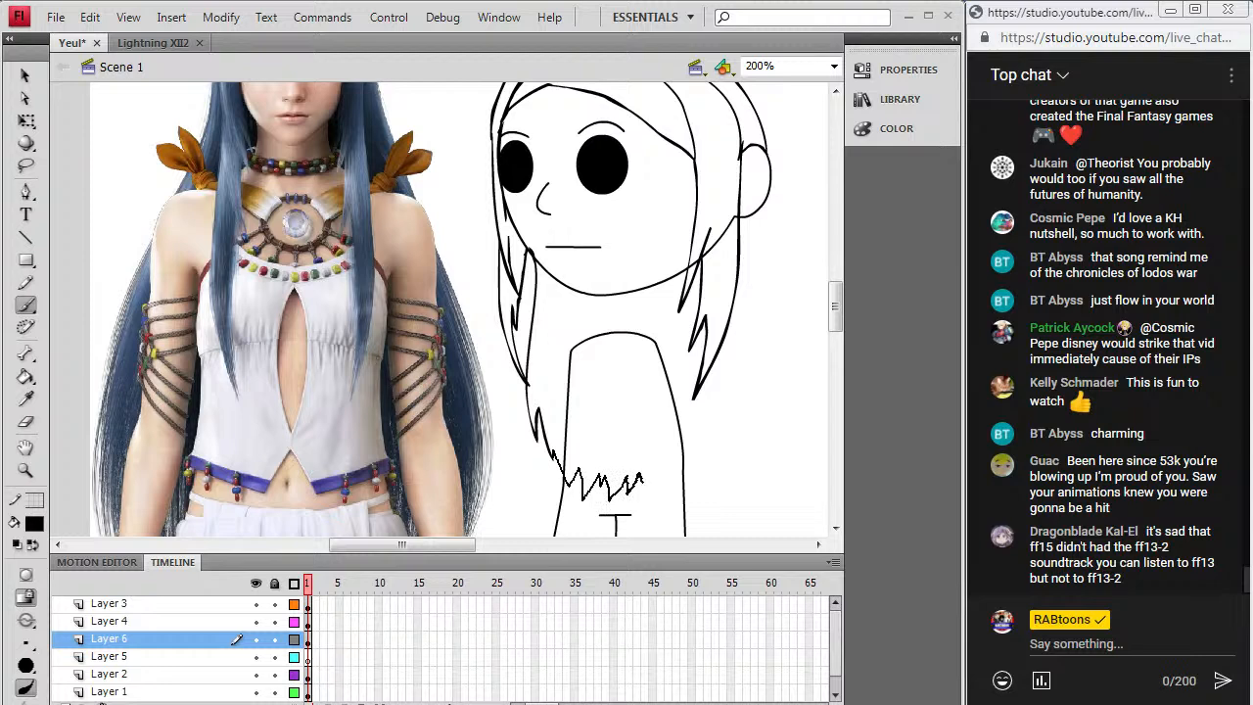
{"action": "left_click_drag", "start_coordinate": [663, 488], "coordinate": [695, 441]}
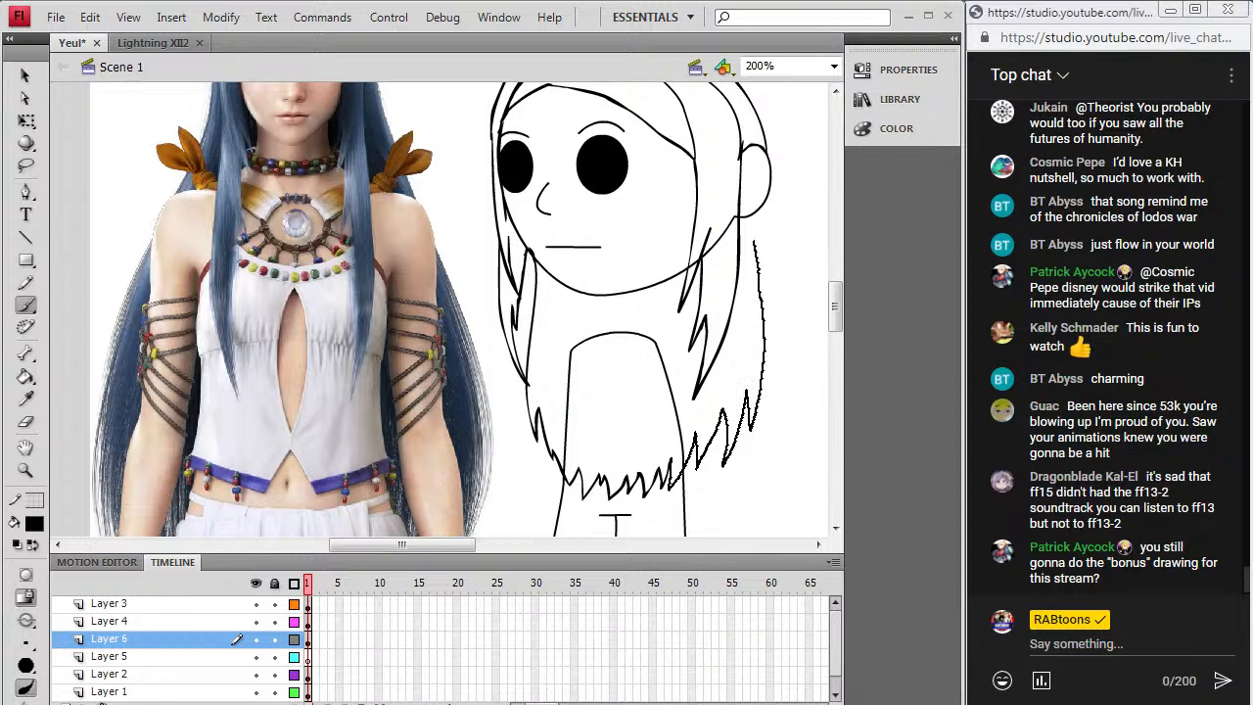
{"action": "left_click_drag", "start_coordinate": [842, 318], "coordinate": [835, 286]}
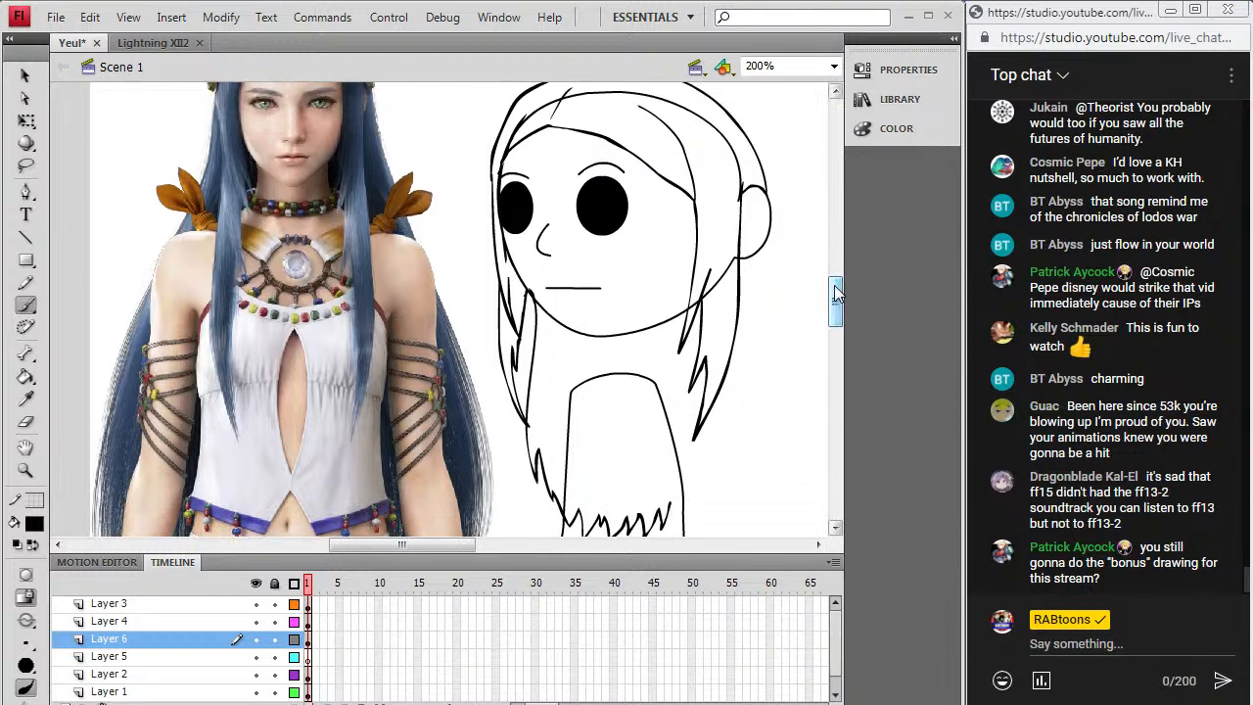
{"action": "left_click", "coordinate": [89, 17]}
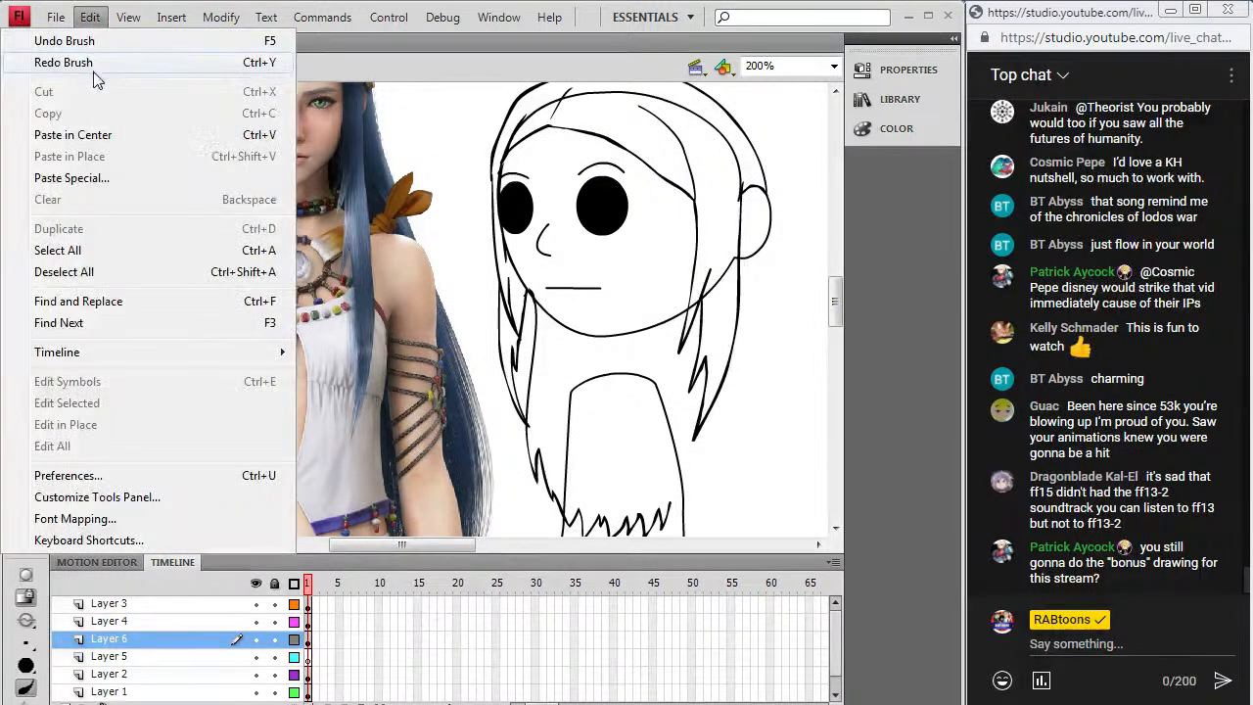
{"action": "left_click", "coordinate": [98, 75]}
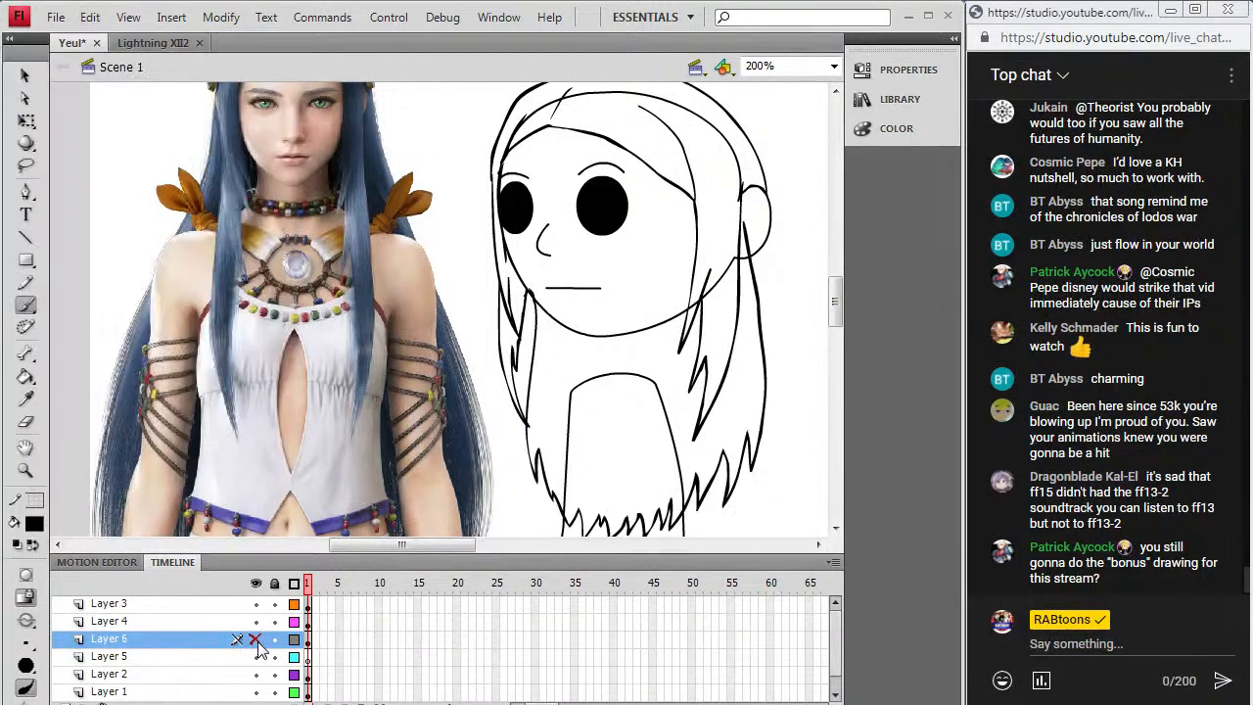
Step: Free-transform the back hair outline on Layer 6, widening it outward behind the ear
{"action": "left_click", "coordinate": [308, 640]}
{"action": "left_click", "coordinate": [221, 17]}
{"action": "mouse_move", "coordinate": [193, 244]}
{"action": "left_click", "coordinate": [416, 233]}
{"action": "left_click_drag", "start_coordinate": [765, 383], "coordinate": [786, 383]}
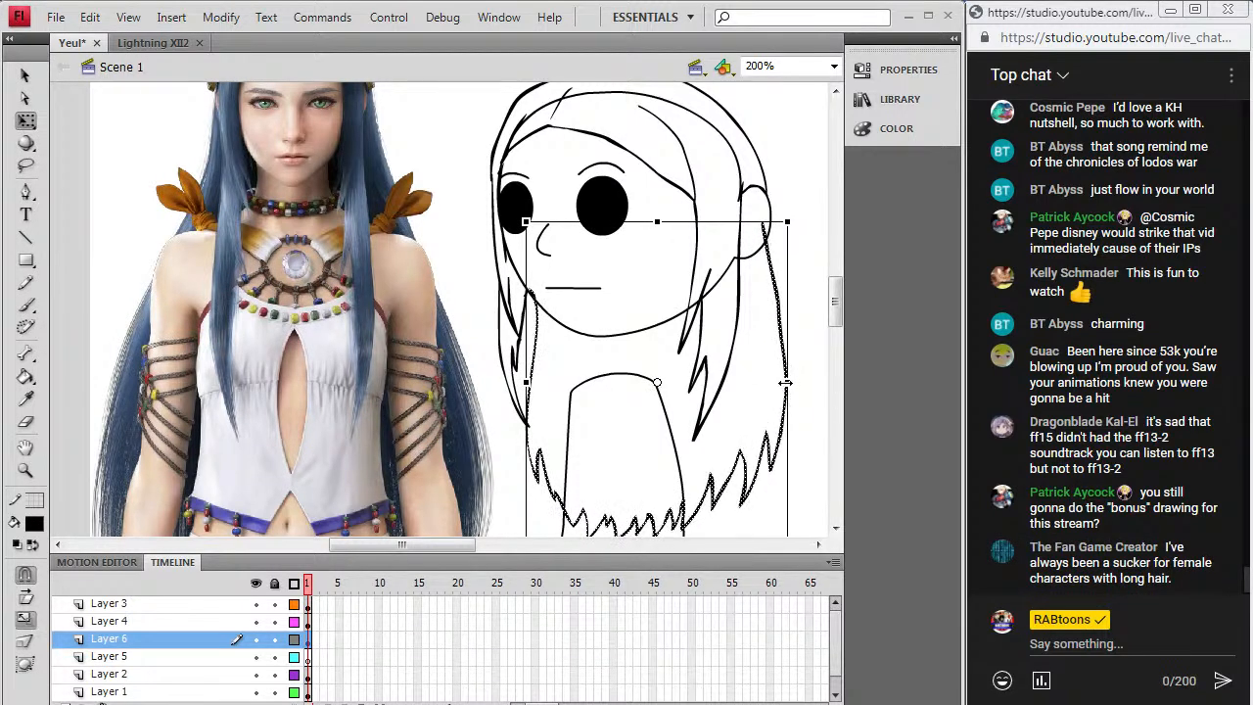
Step: Brush the top edge of the back hair across the head on Layer 6, closing the outline at the ear
{"action": "left_click", "coordinate": [27, 305]}
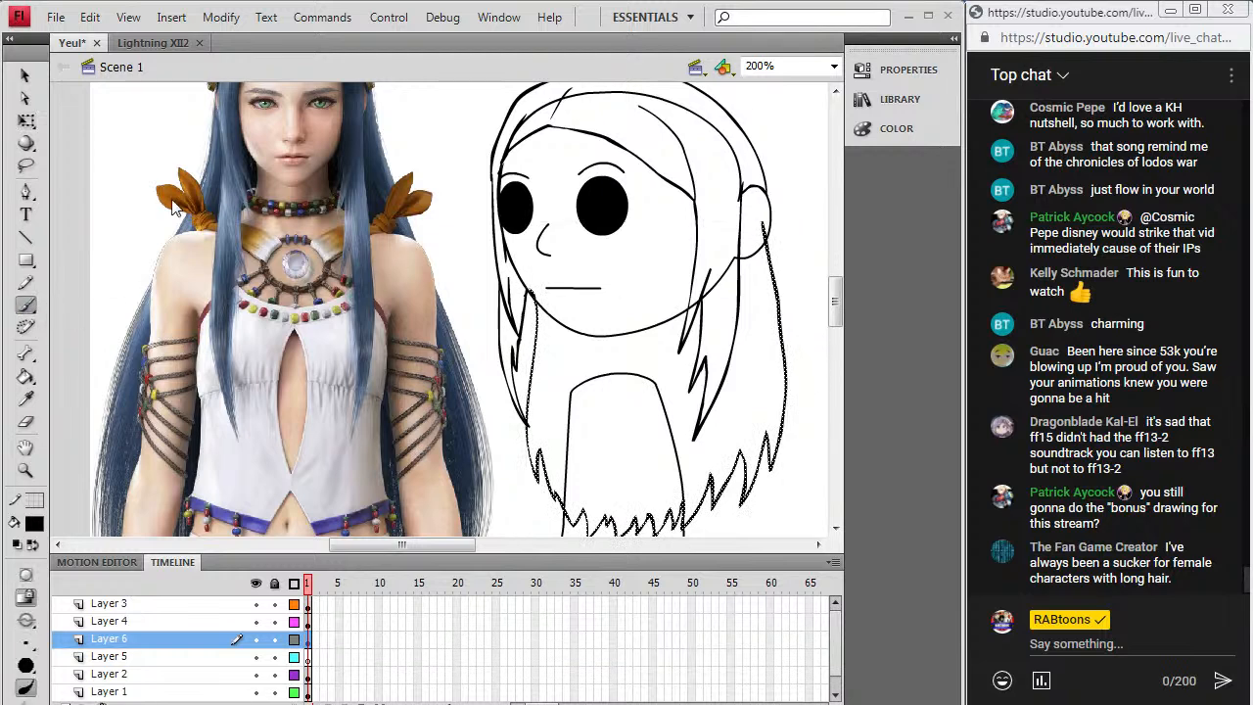
{"action": "left_click", "coordinate": [764, 222]}
{"action": "left_click", "coordinate": [27, 284]}
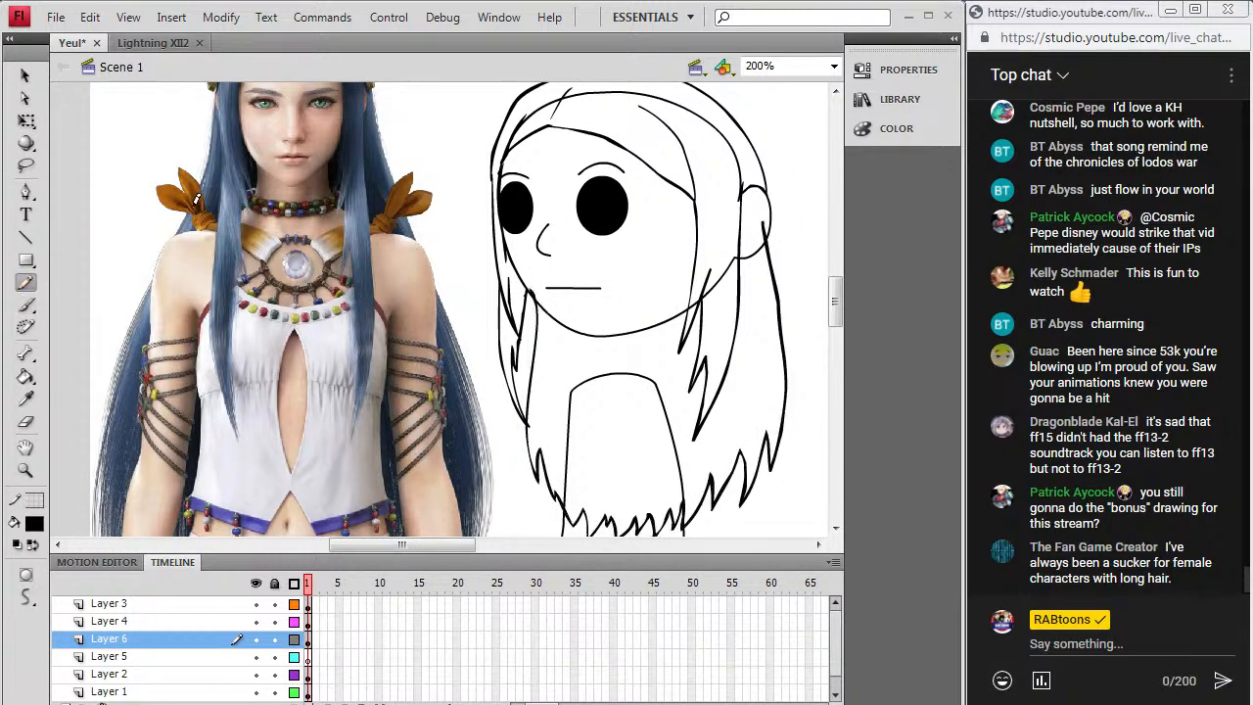
{"action": "left_click", "coordinate": [28, 305]}
{"action": "left_click", "coordinate": [309, 640]}
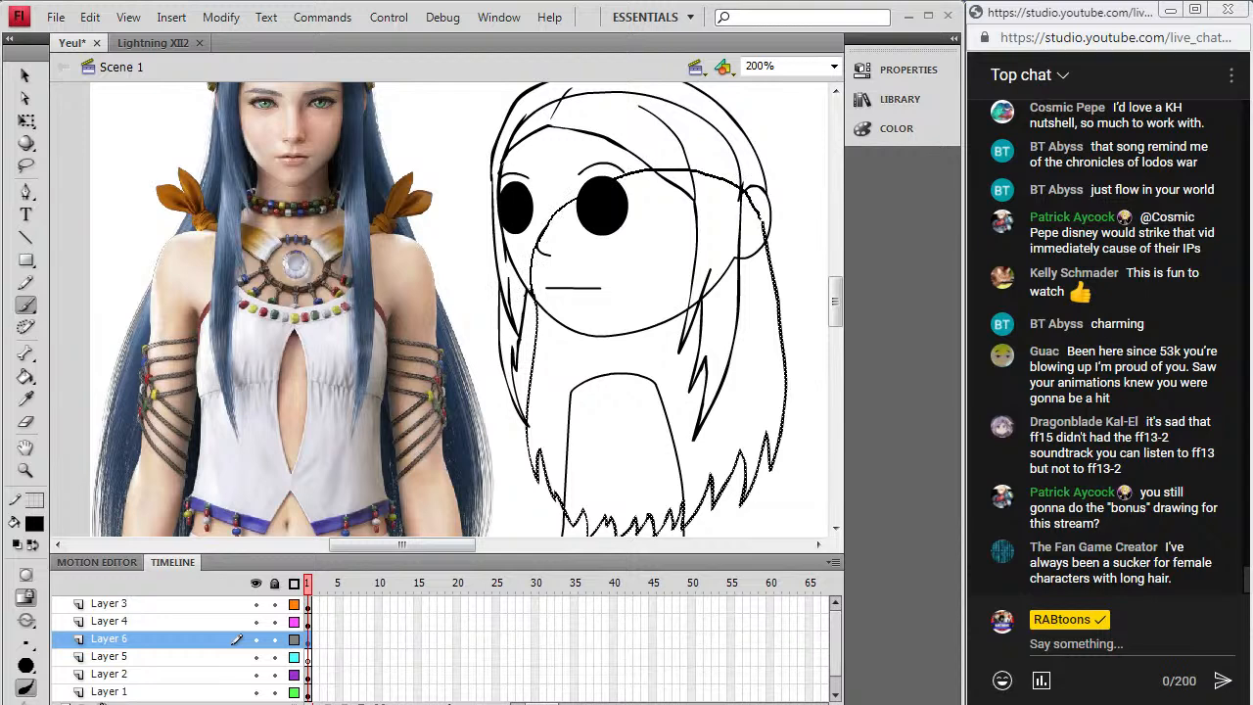
{"action": "left_click", "coordinate": [763, 210]}
Step: Fill the back hair on Layer 6 with the blue sampled from the reference character's hair
{"action": "left_click", "coordinate": [26, 399]}
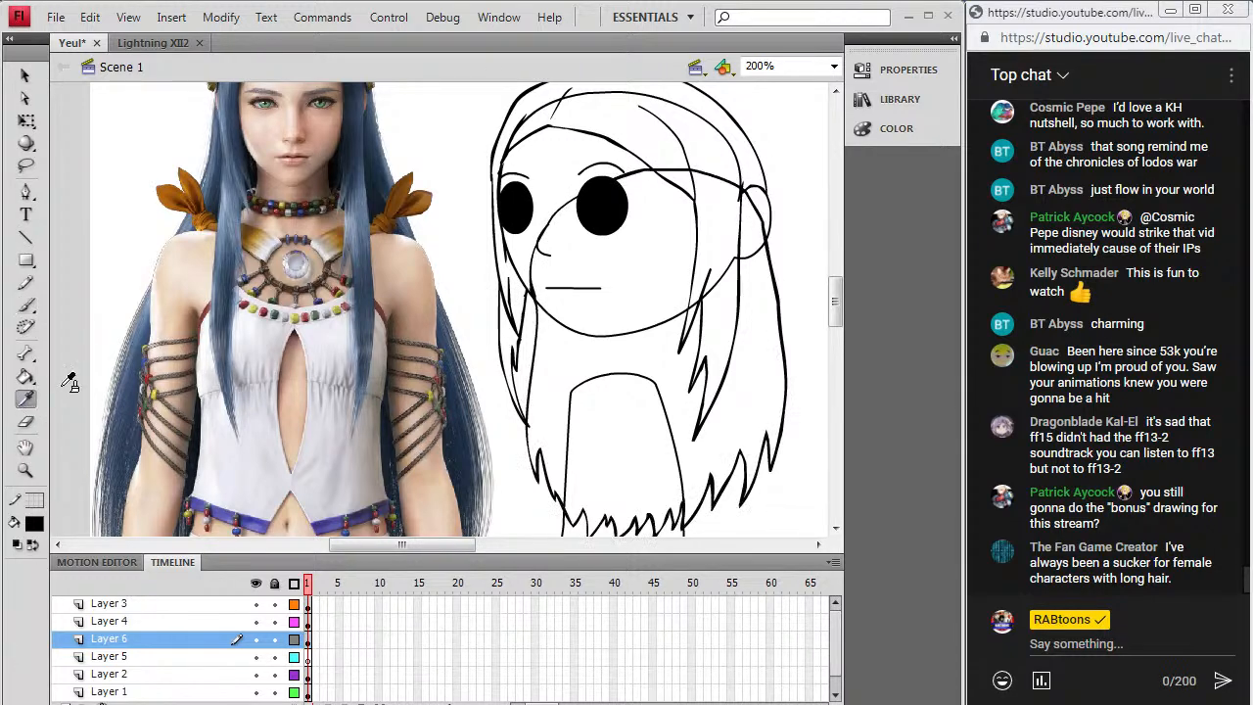
{"action": "scroll", "coordinate": [836, 294], "scroll_direction": "up", "scroll_amount": 2}
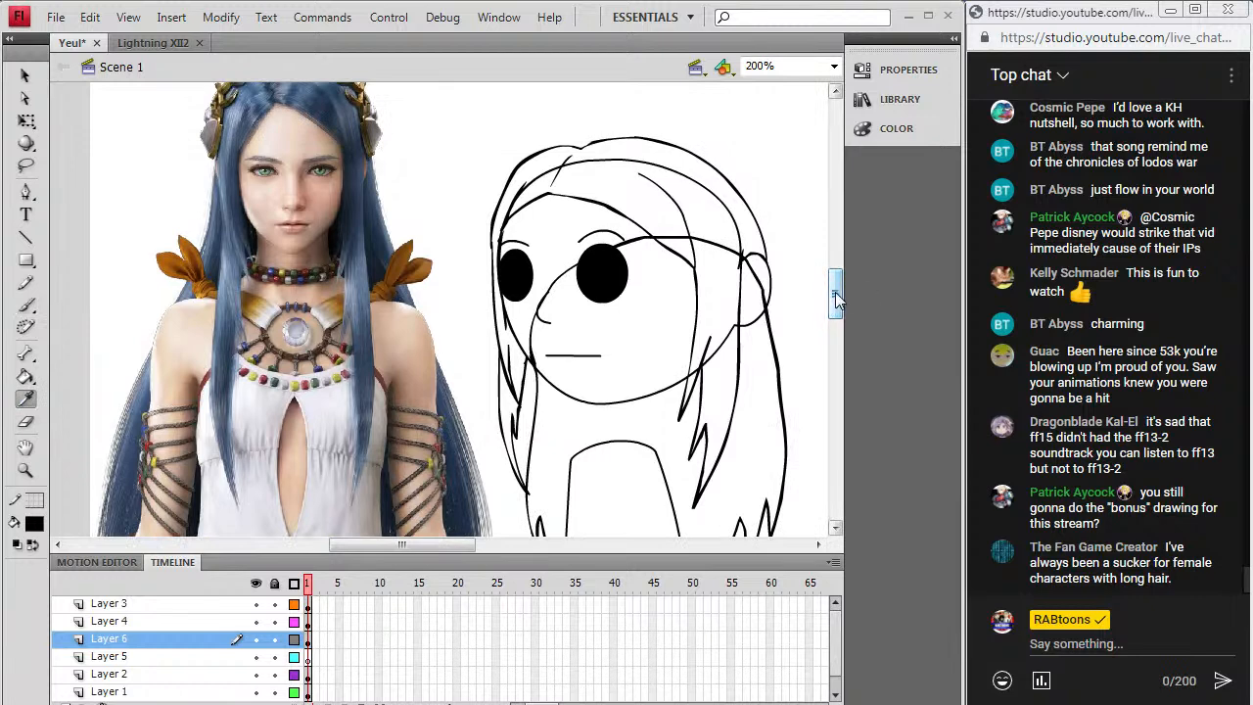
{"action": "scroll", "coordinate": [836, 304], "scroll_direction": "up", "scroll_amount": 1}
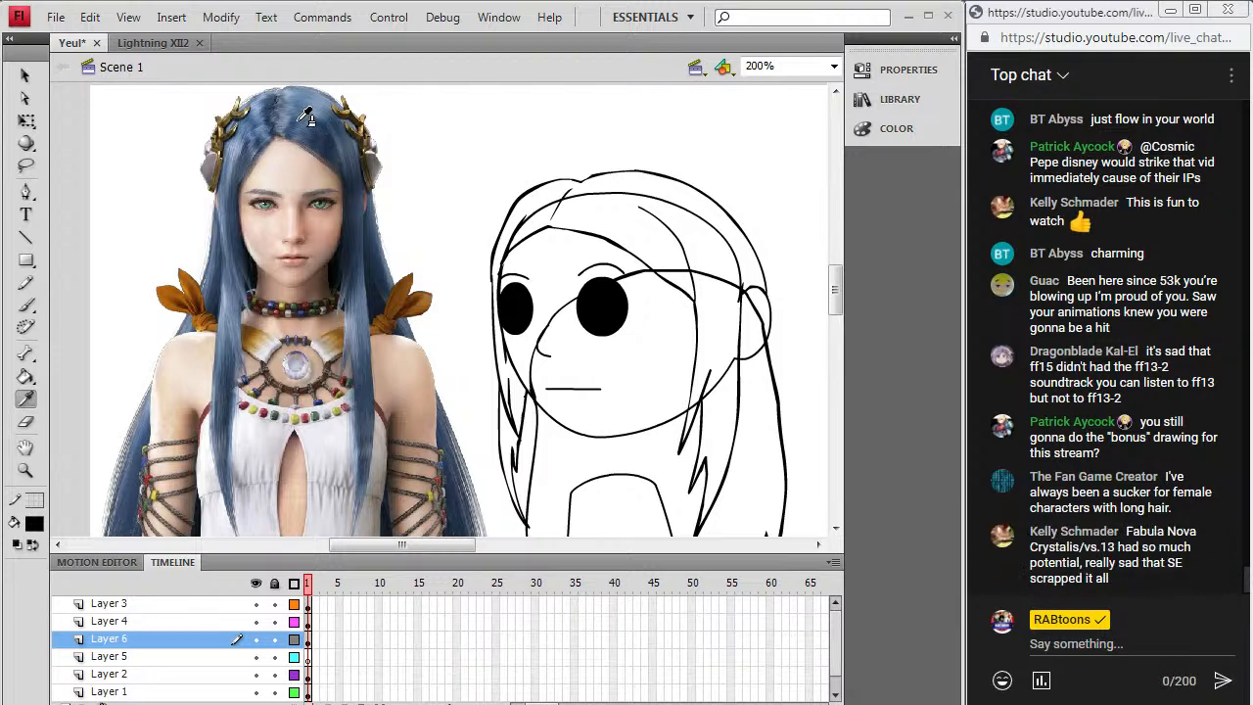
{"action": "left_click", "coordinate": [284, 98]}
{"action": "left_click", "coordinate": [25, 398]}
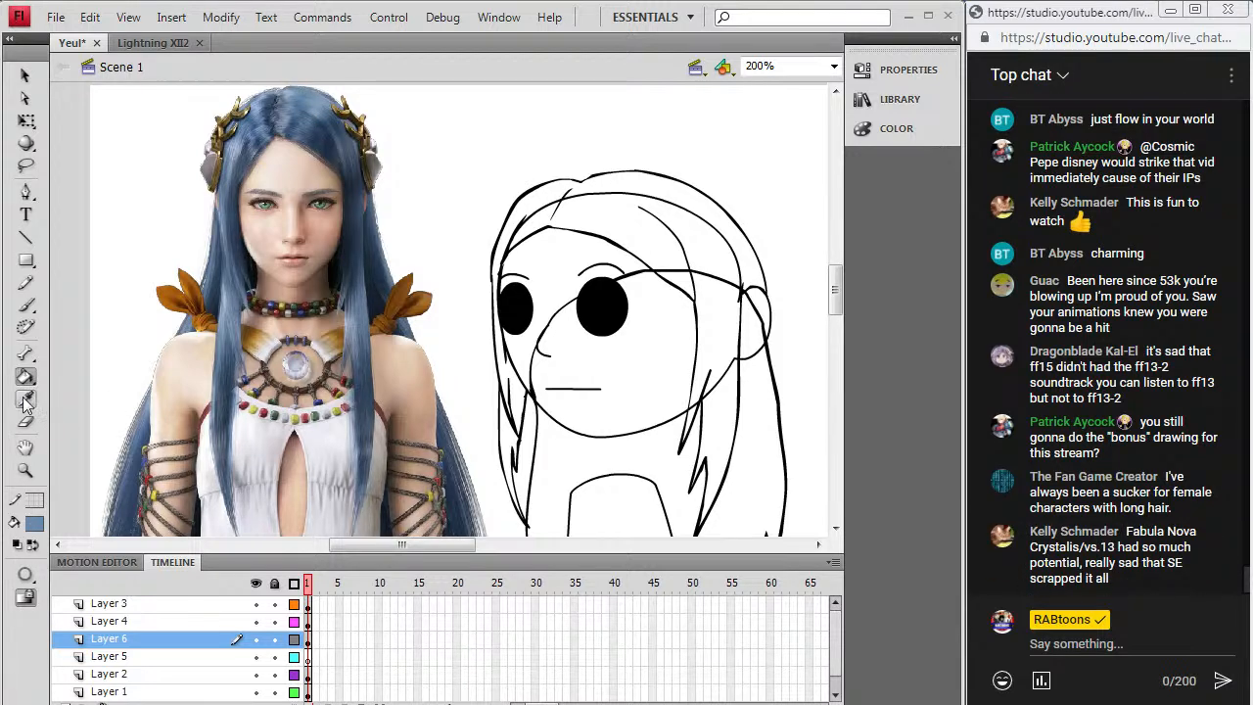
{"action": "left_click", "coordinate": [323, 115]}
{"action": "left_click", "coordinate": [617, 201]}
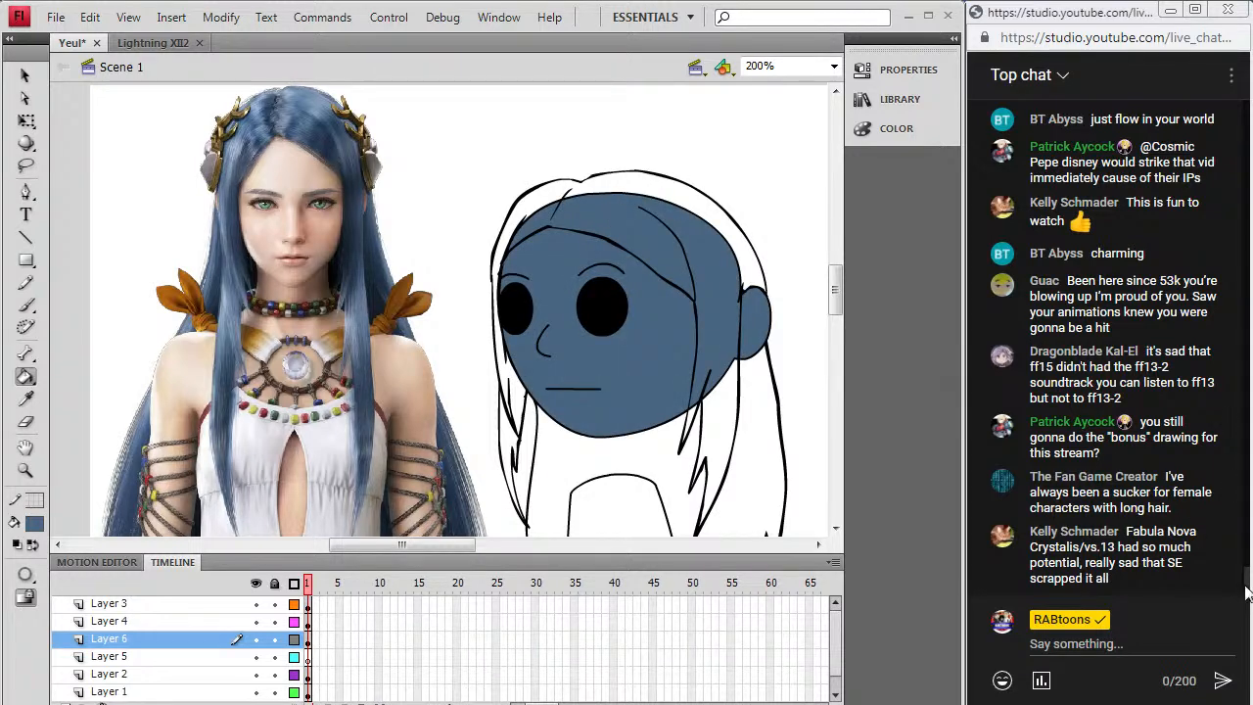
{"action": "key", "text": "ctrl+z"}
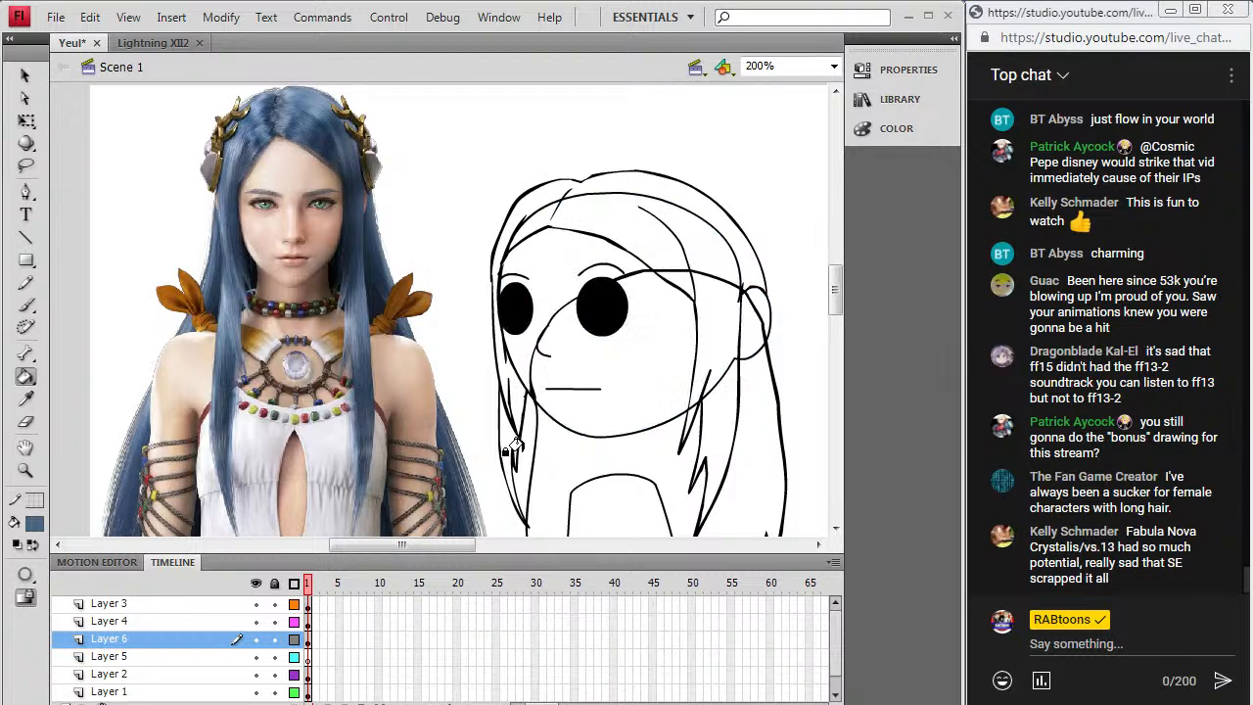
{"action": "left_click", "coordinate": [617, 513]}
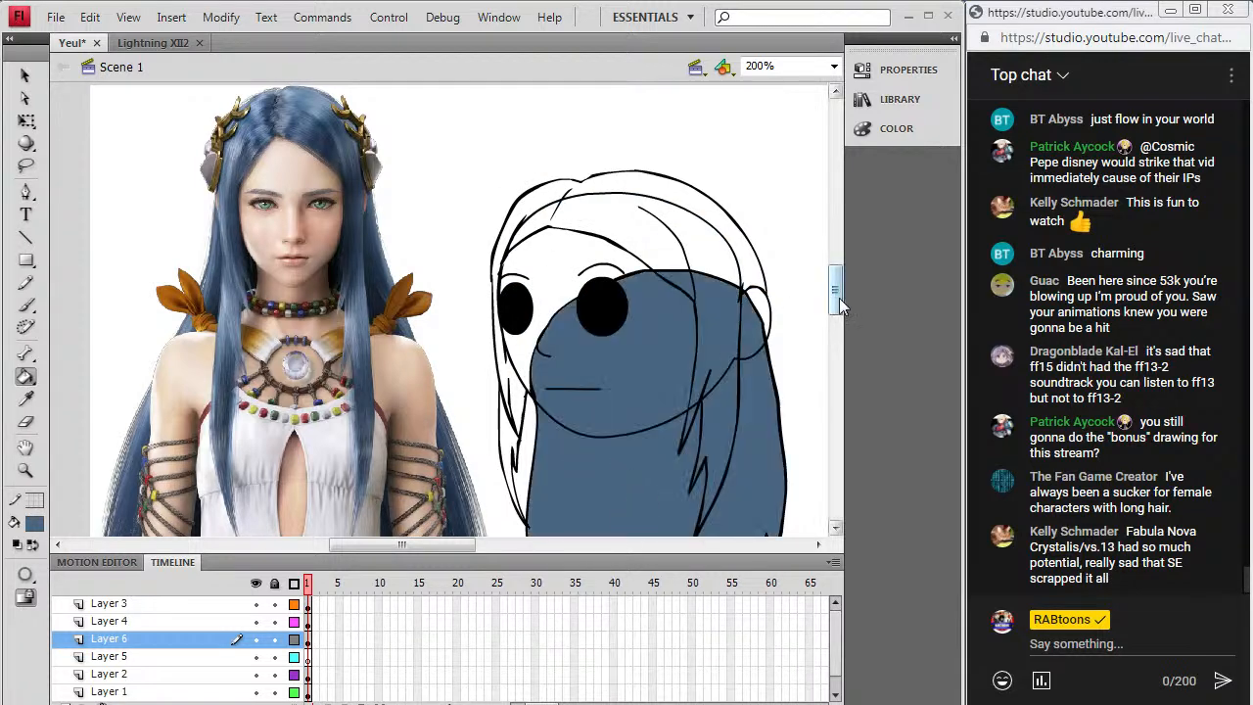
{"action": "scroll", "coordinate": [837, 298], "scroll_direction": "down", "scroll_amount": 5}
Step: Move Layer 6 directly below Layer 2 in the layer stack and toggle layer visibility to check the order
{"action": "left_click_drag", "start_coordinate": [220, 642], "coordinate": [193, 695]}
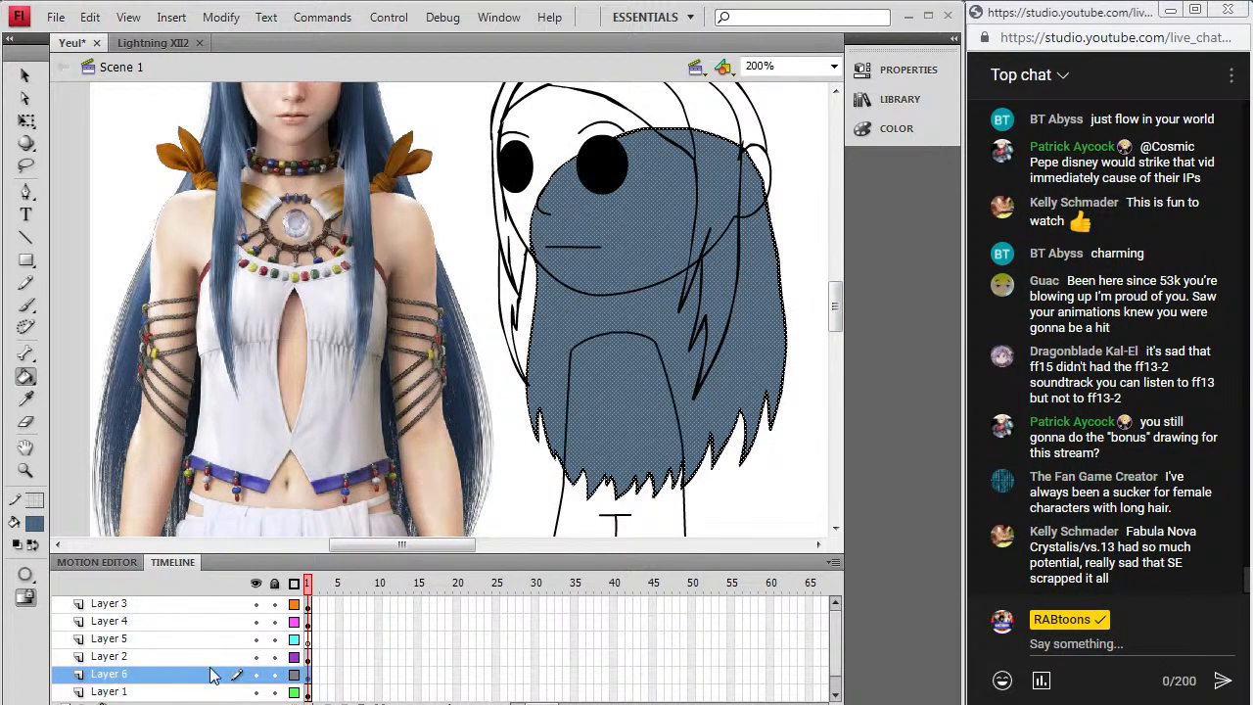
{"action": "left_click", "coordinate": [27, 76]}
{"action": "left_click", "coordinate": [808, 250]}
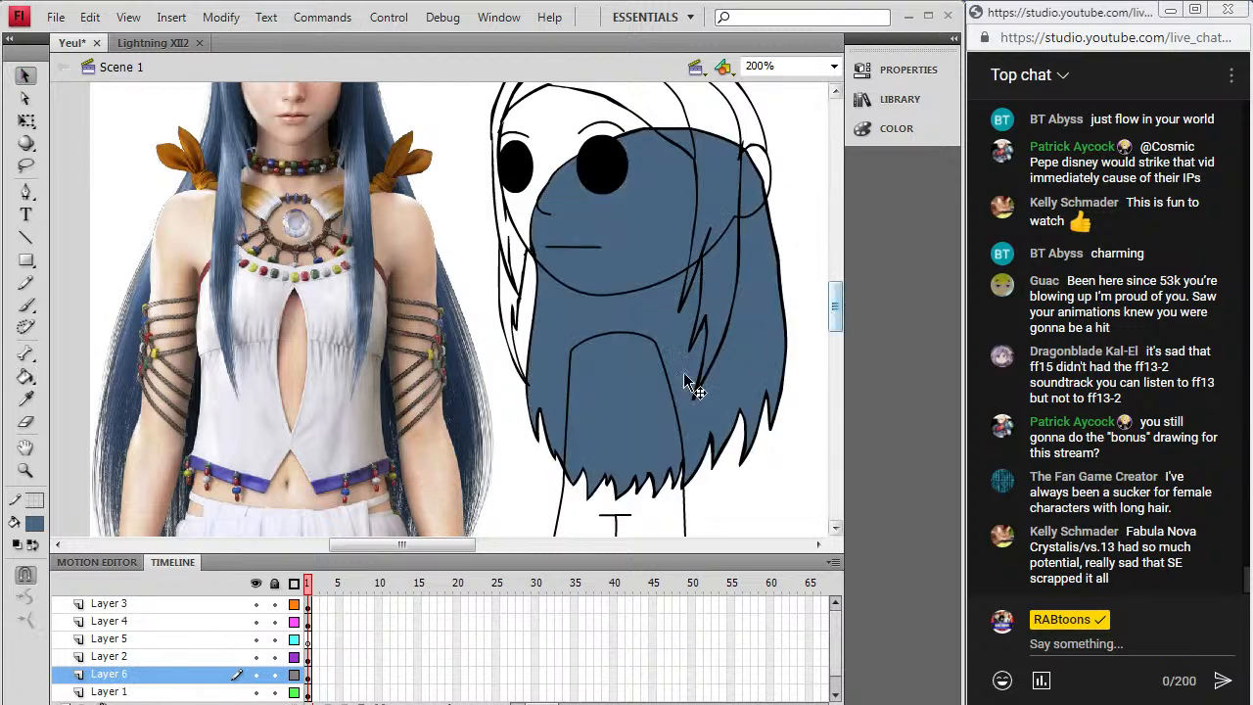
{"action": "left_click", "coordinate": [256, 692]}
{"action": "left_click", "coordinate": [257, 693]}
{"action": "left_click", "coordinate": [255, 674]}
{"action": "left_click", "coordinate": [256, 675]}
{"action": "left_click", "coordinate": [256, 675]}
{"action": "left_click", "coordinate": [255, 675]}
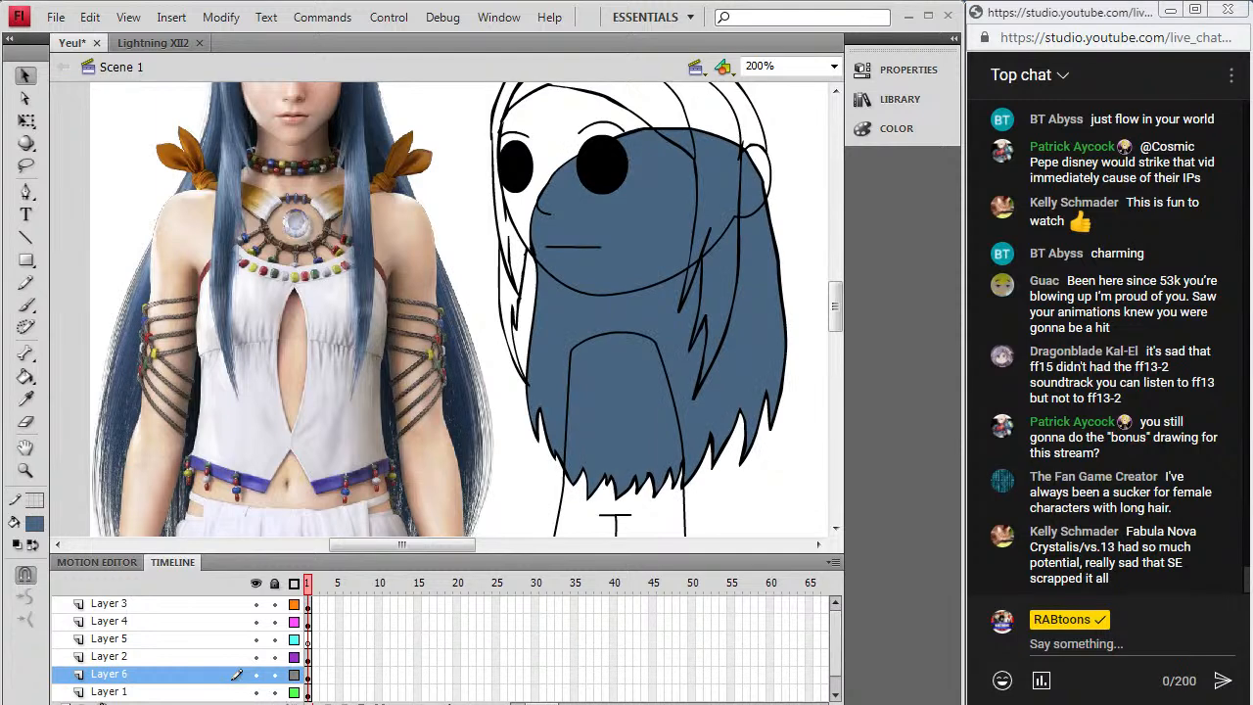
Step: Hide Layer 4 so the face lines do not cover the hair outlines
{"action": "scroll", "coordinate": [827, 308], "scroll_direction": "up", "scroll_amount": 3}
{"action": "key", "text": "b"}
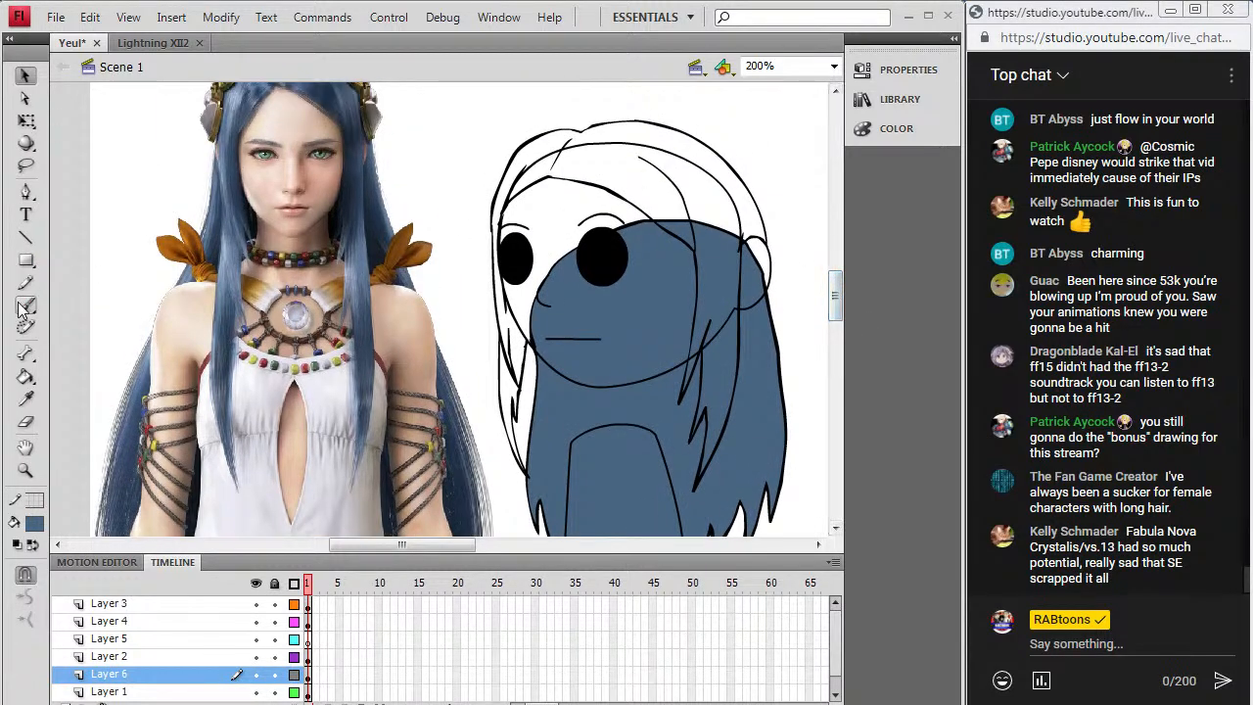
{"action": "left_click", "coordinate": [306, 622]}
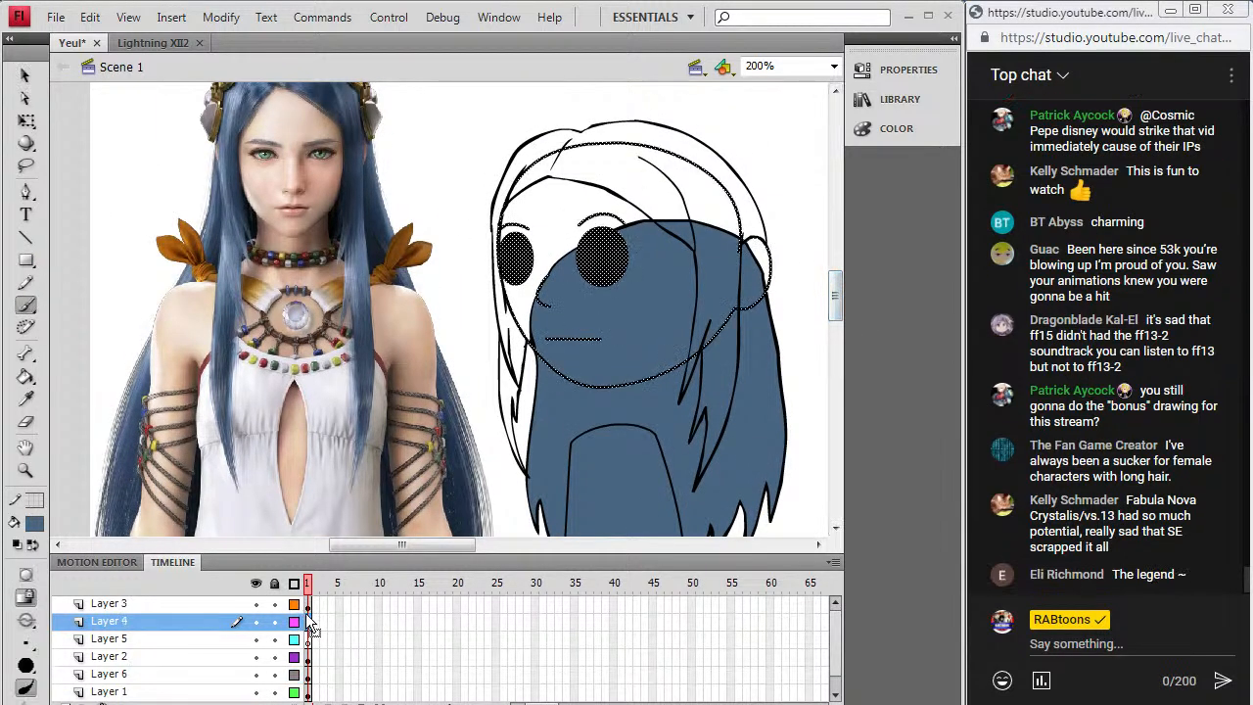
{"action": "left_click", "coordinate": [255, 622]}
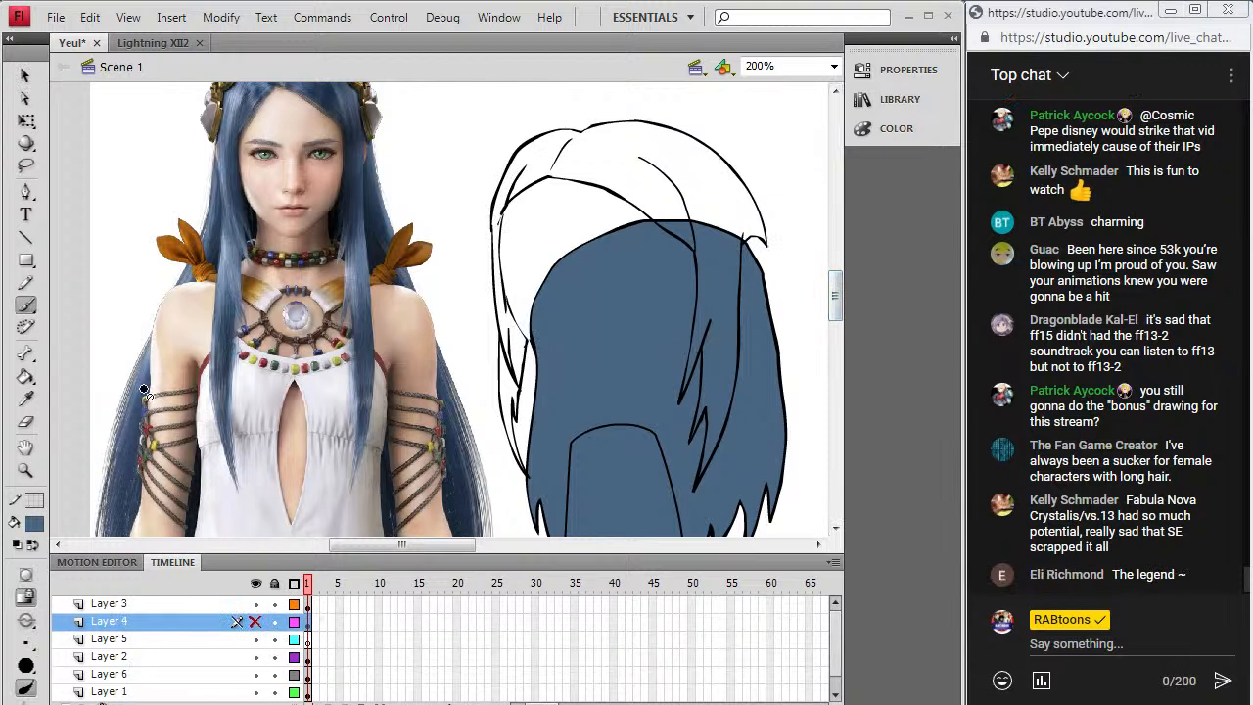
{"action": "left_click", "coordinate": [27, 469]}
{"action": "left_click", "coordinate": [566, 193]}
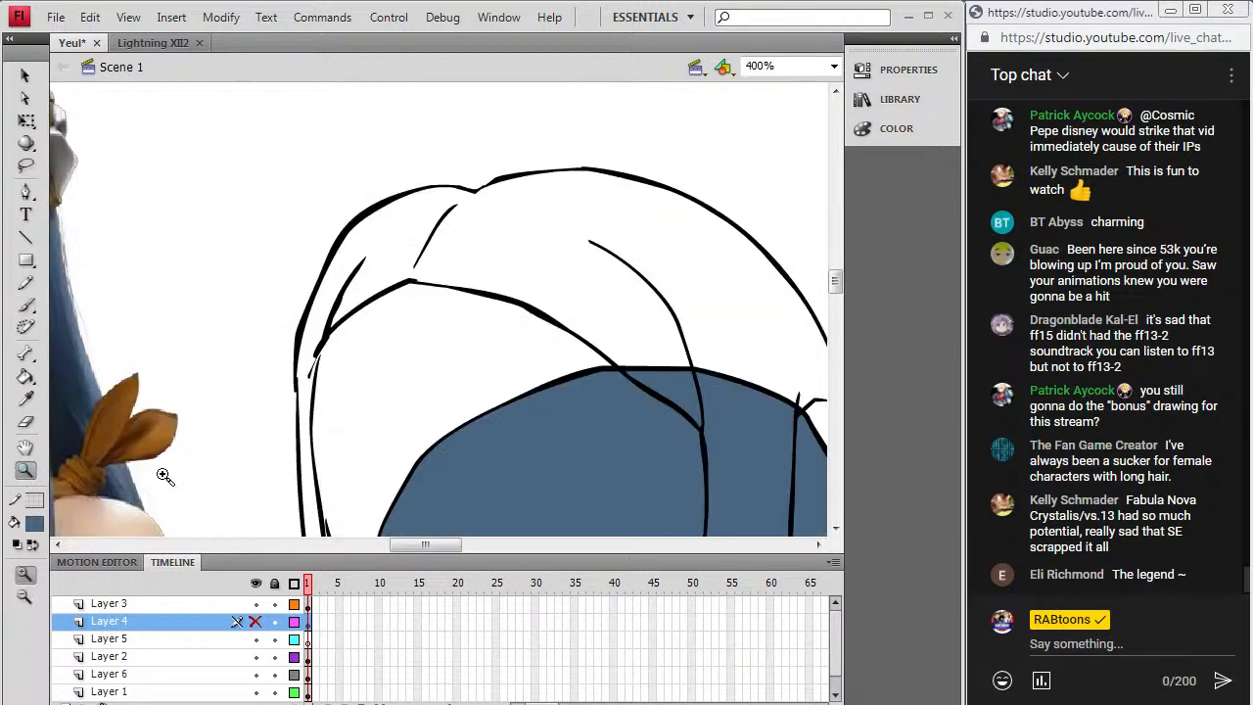
Step: Touch up the front hair outline on Layer 3 with a black brush, closing gaps near the forehead and parting
{"action": "left_click", "coordinate": [35, 521]}
{"action": "left_click", "coordinate": [45, 312]}
{"action": "key", "text": "b"}
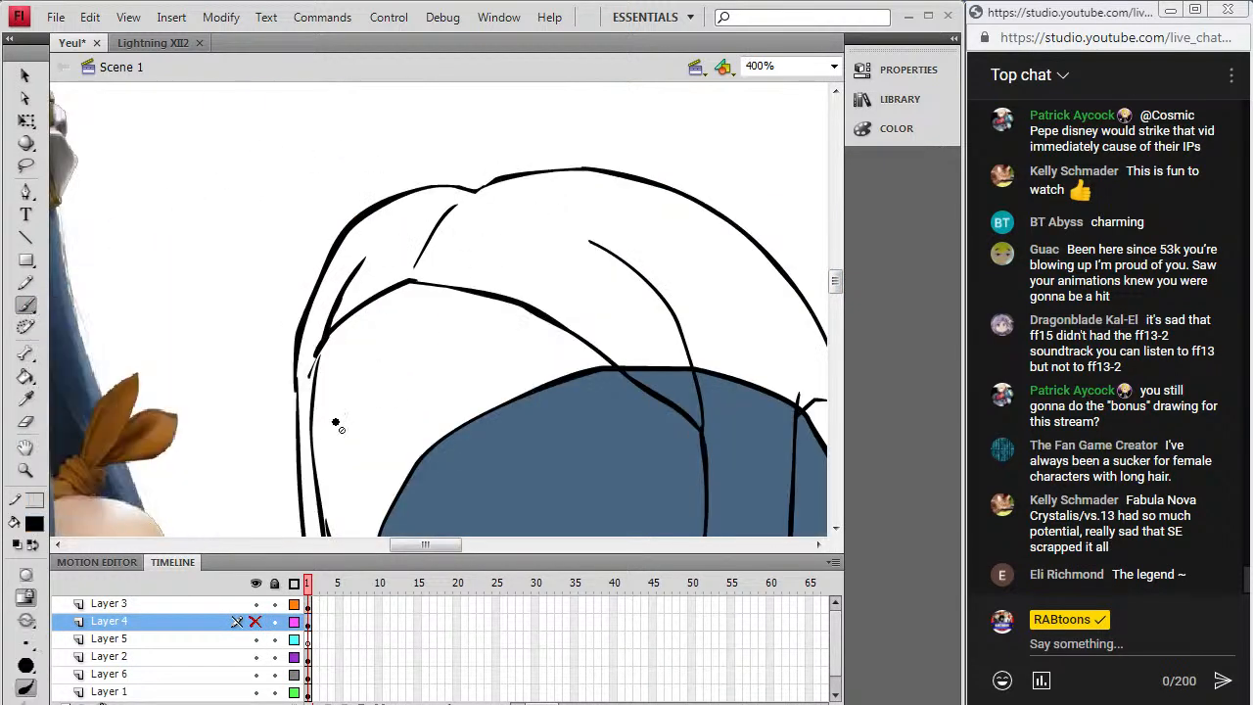
{"action": "left_click", "coordinate": [307, 604]}
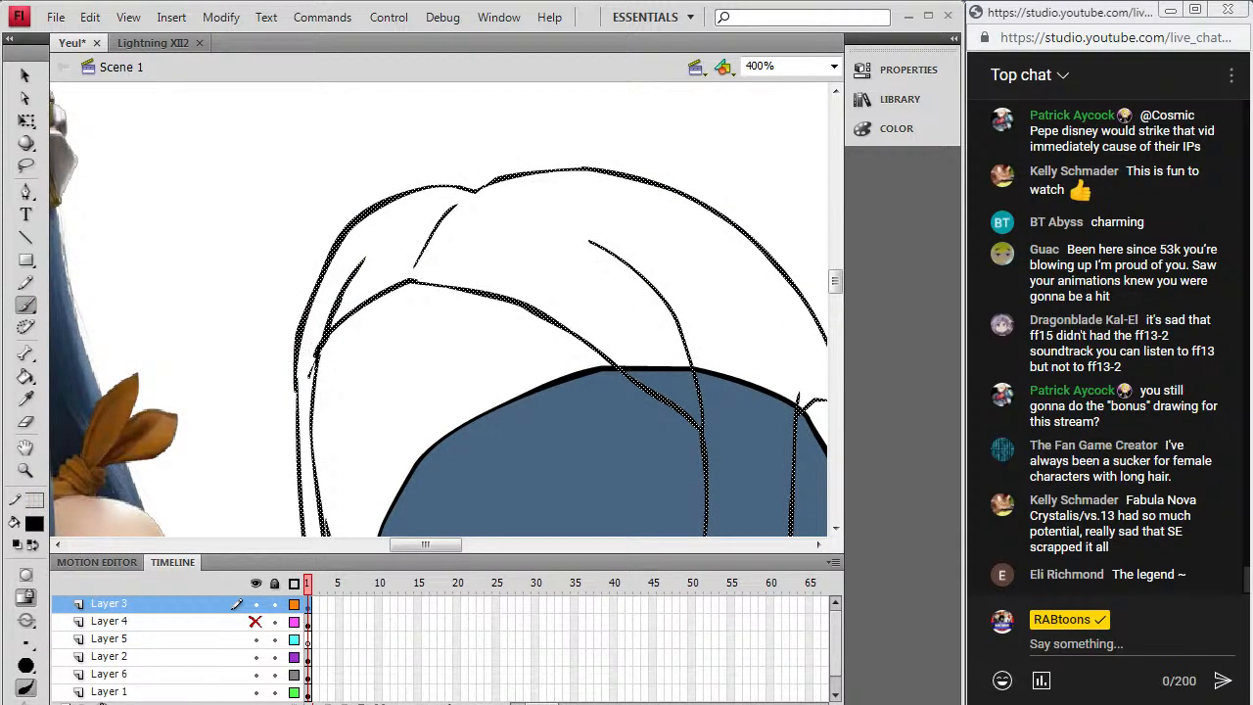
{"action": "left_click_drag", "start_coordinate": [322, 343], "coordinate": [328, 331]}
{"action": "left_click", "coordinate": [26, 422]}
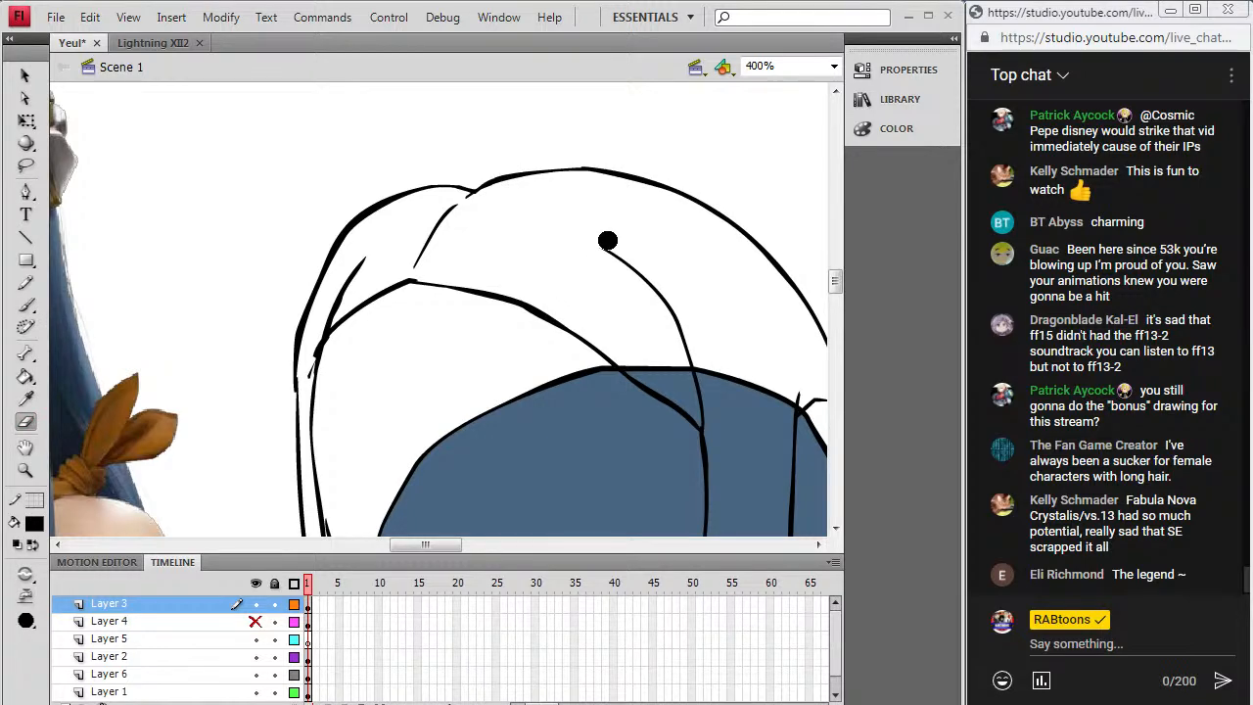
{"action": "left_click", "coordinate": [26, 305]}
{"action": "left_click_drag", "start_coordinate": [837, 284], "coordinate": [829, 296]}
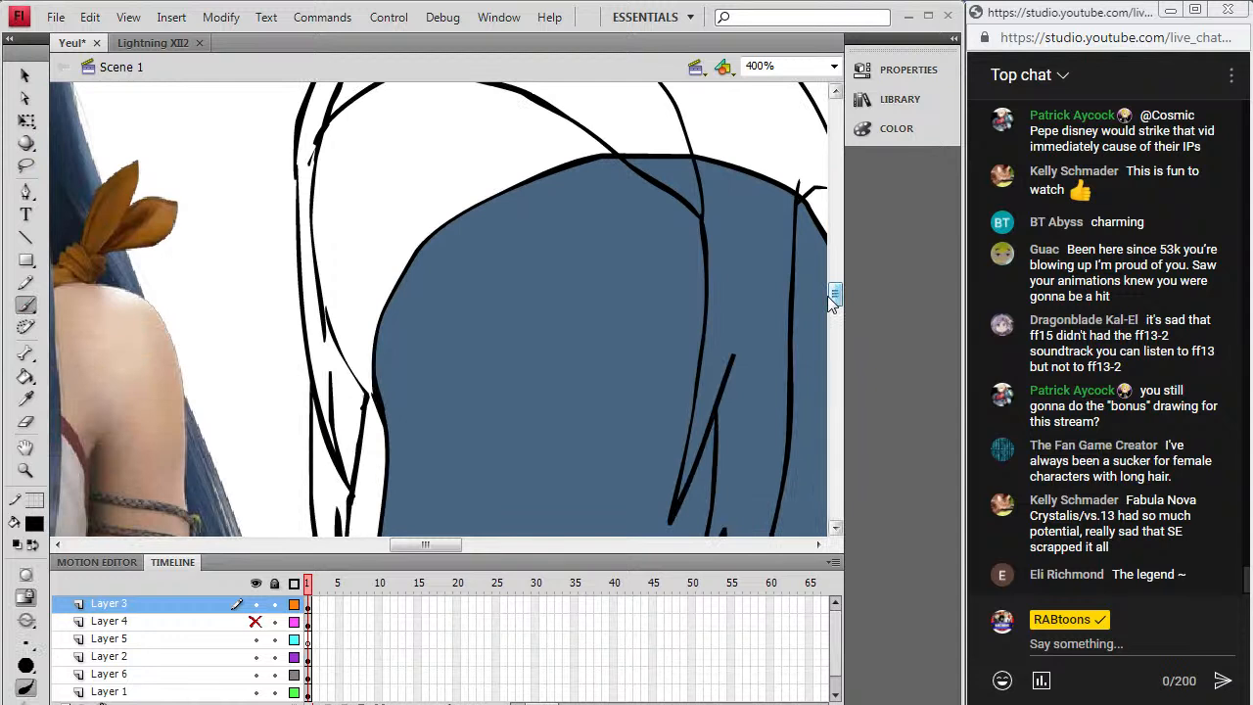
{"action": "left_click", "coordinate": [26, 399]}
{"action": "left_click", "coordinate": [390, 365]}
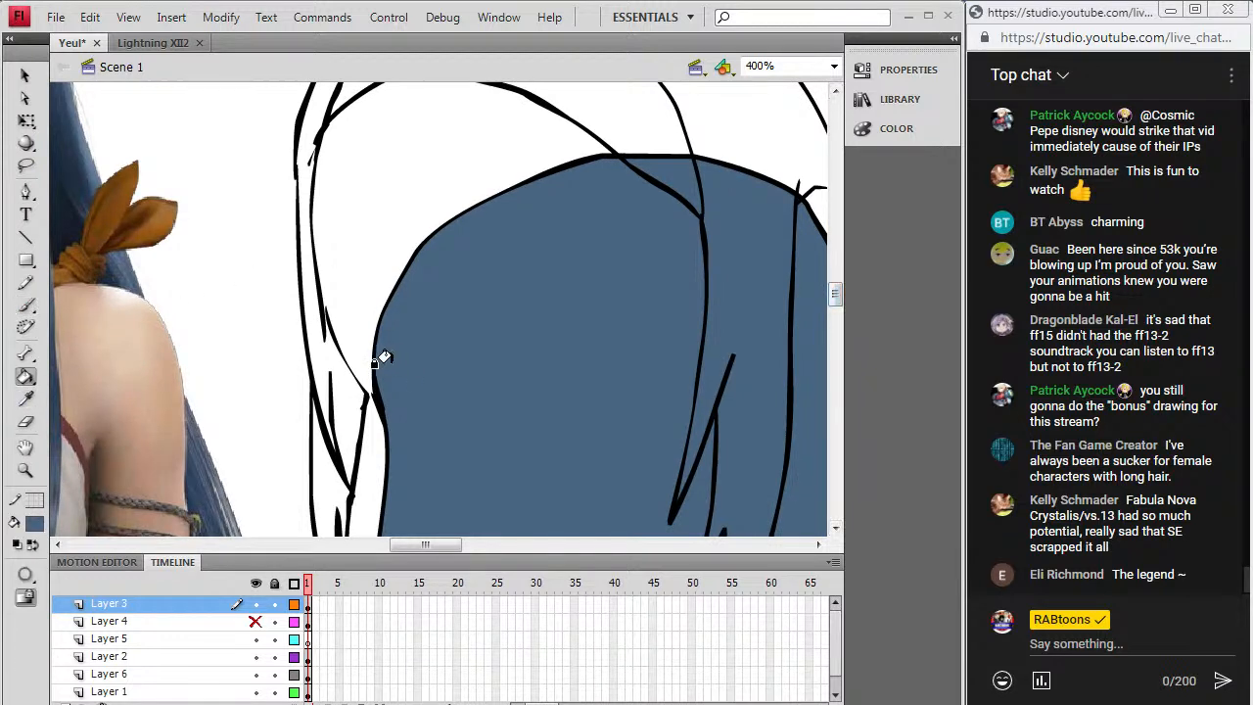
{"action": "left_click", "coordinate": [375, 377]}
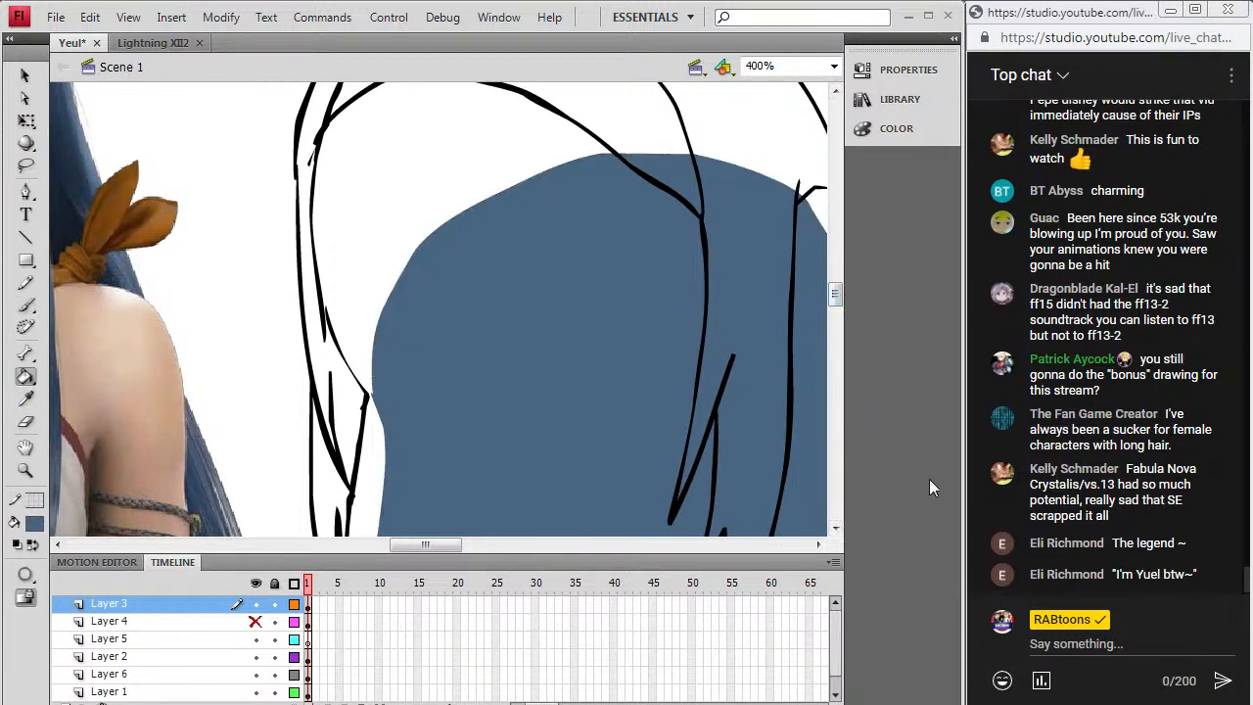
{"action": "key", "text": "ctrl+z"}
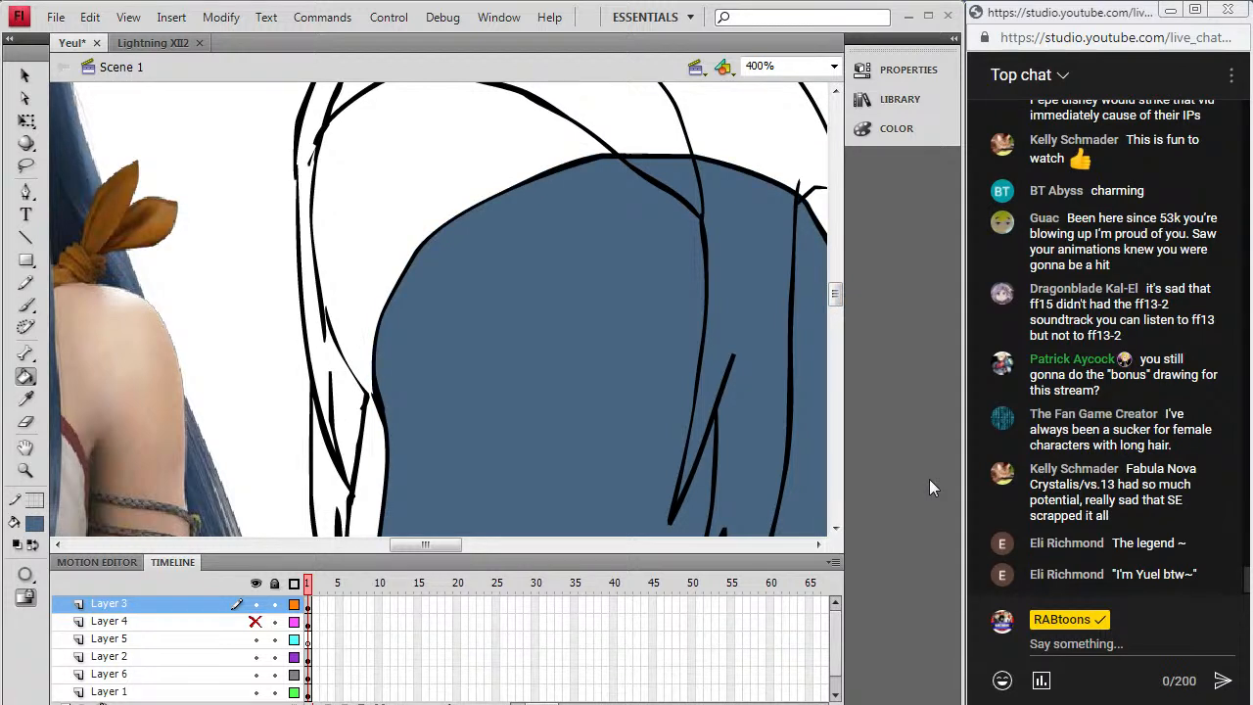
Step: Hide Layer 6 and brush black over the line junction of the hair lock beside the ear on Layer 3
{"action": "left_click", "coordinate": [255, 673]}
{"action": "left_click_drag", "start_coordinate": [409, 545], "coordinate": [432, 552]}
{"action": "left_click", "coordinate": [34, 524]}
{"action": "left_click", "coordinate": [35, 332]}
{"action": "key", "text": "b"}
{"action": "key", "text": "ctrl+a"}
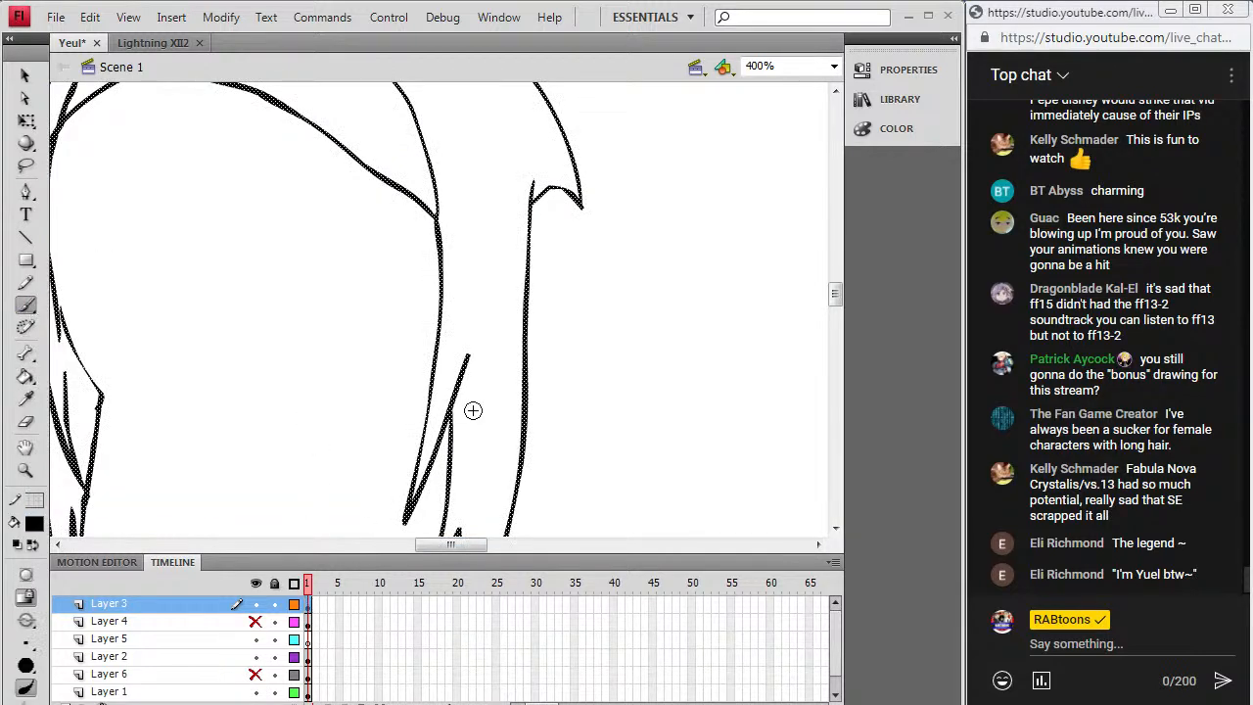
{"action": "left_click", "coordinate": [450, 413]}
Step: Clean up the front hair lock on the far side of the face, erasing excess and closing its outline in black
{"action": "left_click_drag", "start_coordinate": [840, 294], "coordinate": [840, 304]}
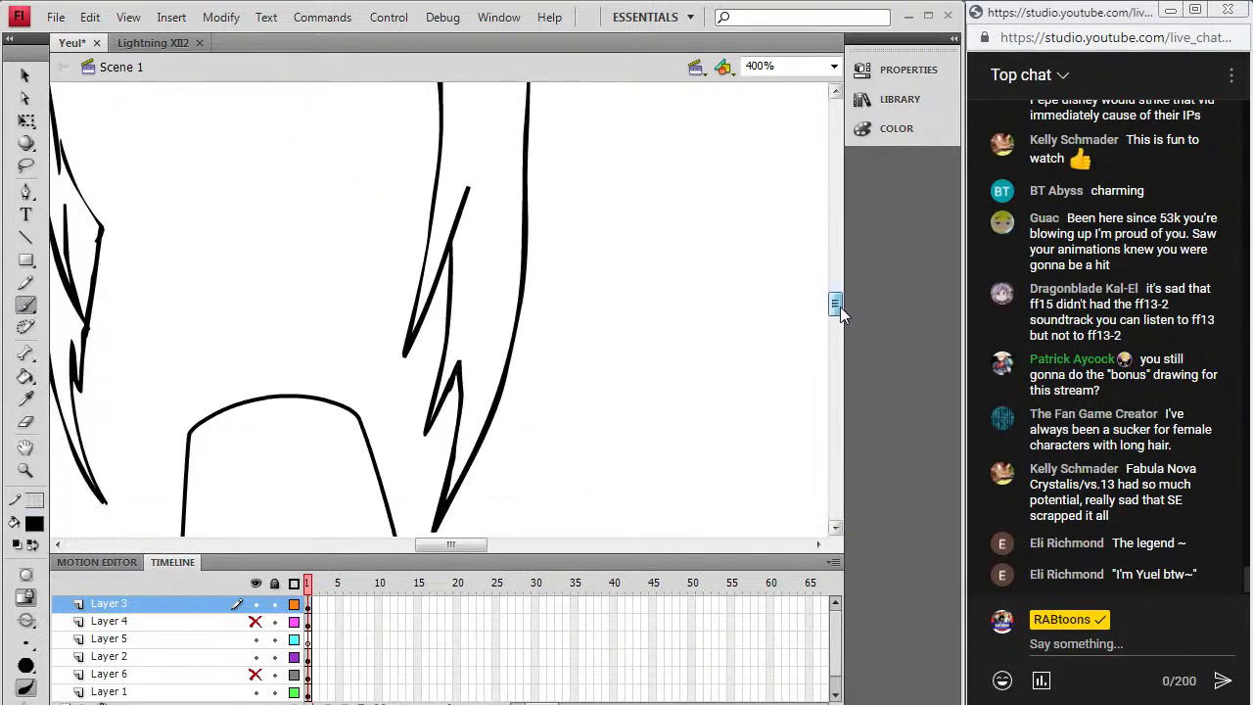
{"action": "left_click_drag", "start_coordinate": [456, 544], "coordinate": [420, 544]}
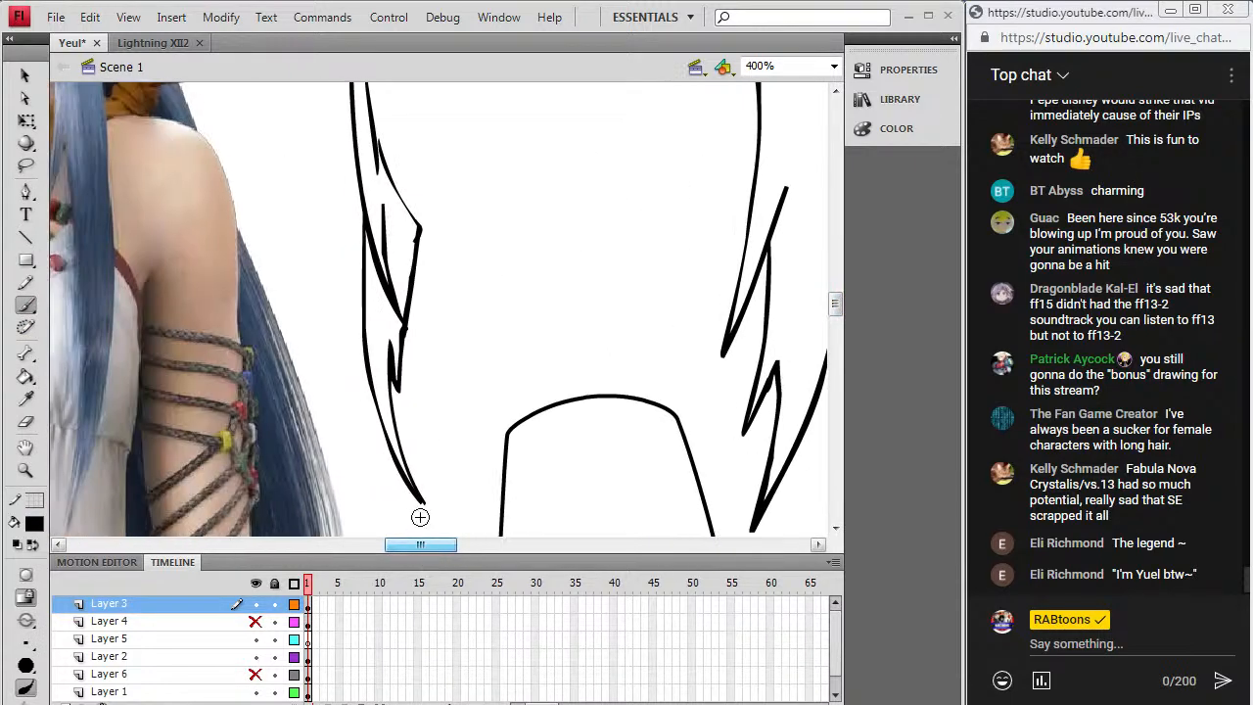
{"action": "key", "text": "e"}
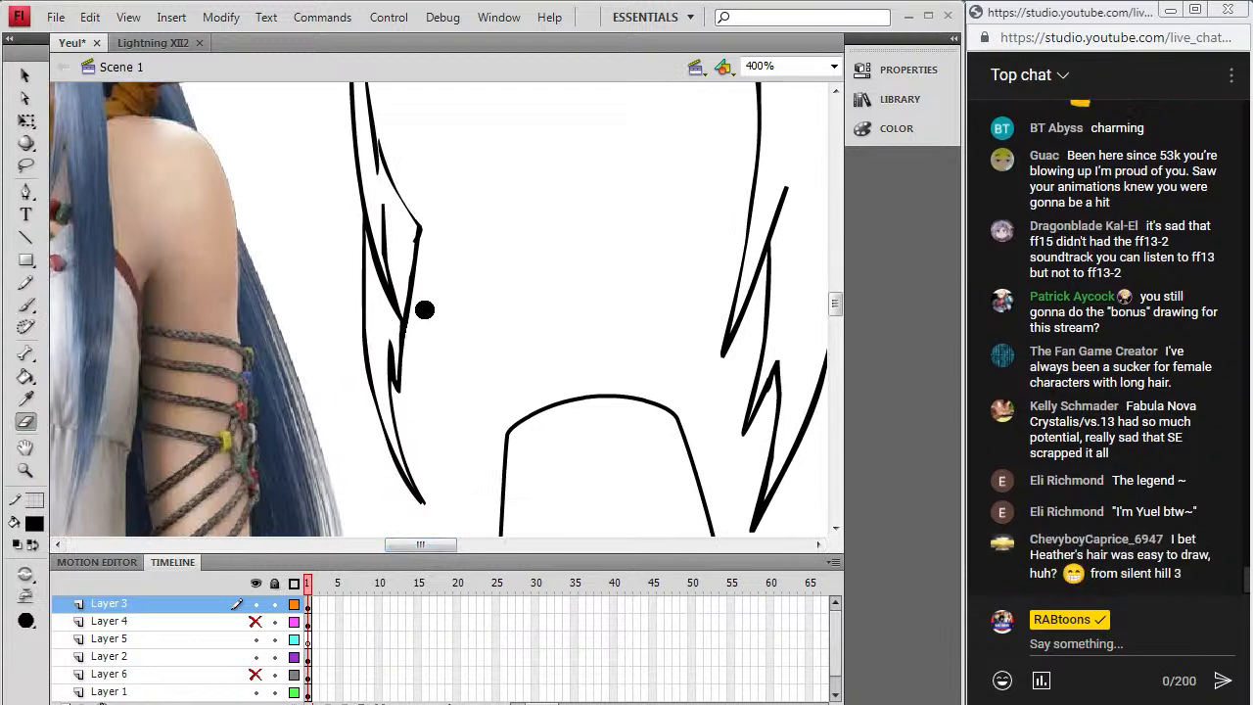
{"action": "left_click", "coordinate": [26, 304]}
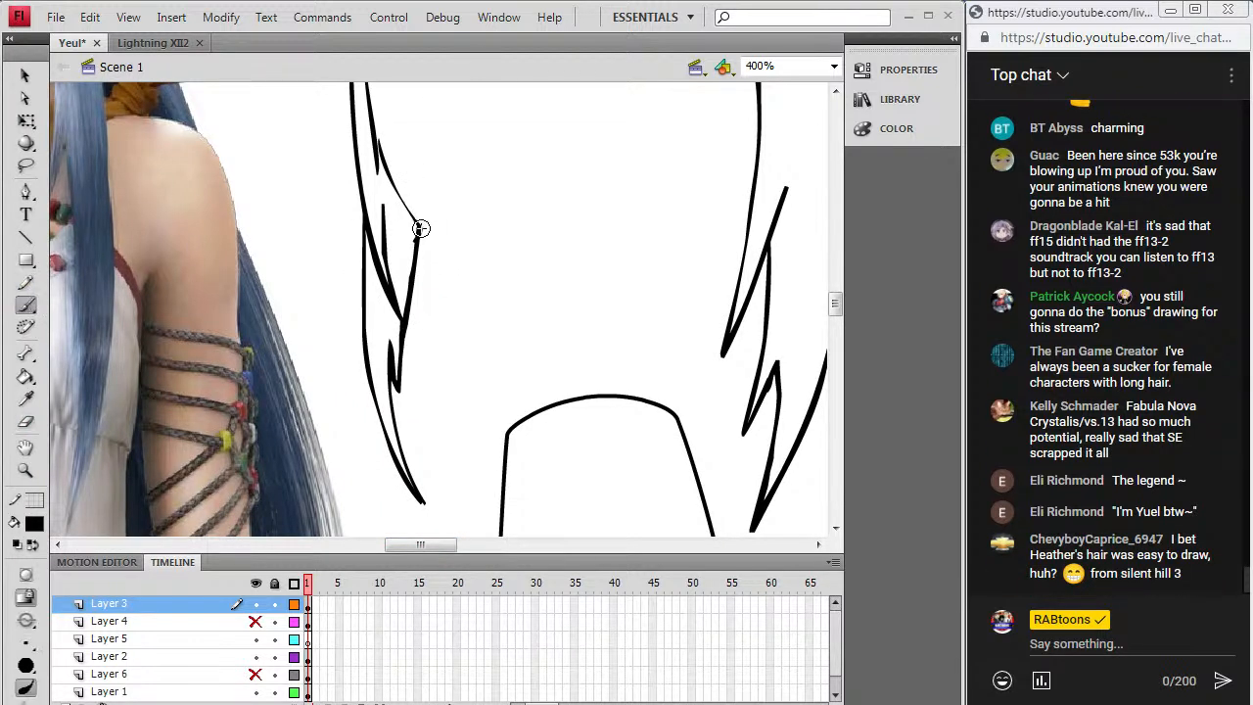
{"action": "left_click_drag", "start_coordinate": [377, 138], "coordinate": [379, 150]}
Step: Fill the front hair sections on Layer 3 with the blue sampled from the reference hair
{"action": "key", "text": "i"}
{"action": "left_click", "coordinate": [231, 477]}
{"action": "left_click", "coordinate": [481, 310]}
{"action": "left_click", "coordinate": [372, 204]}
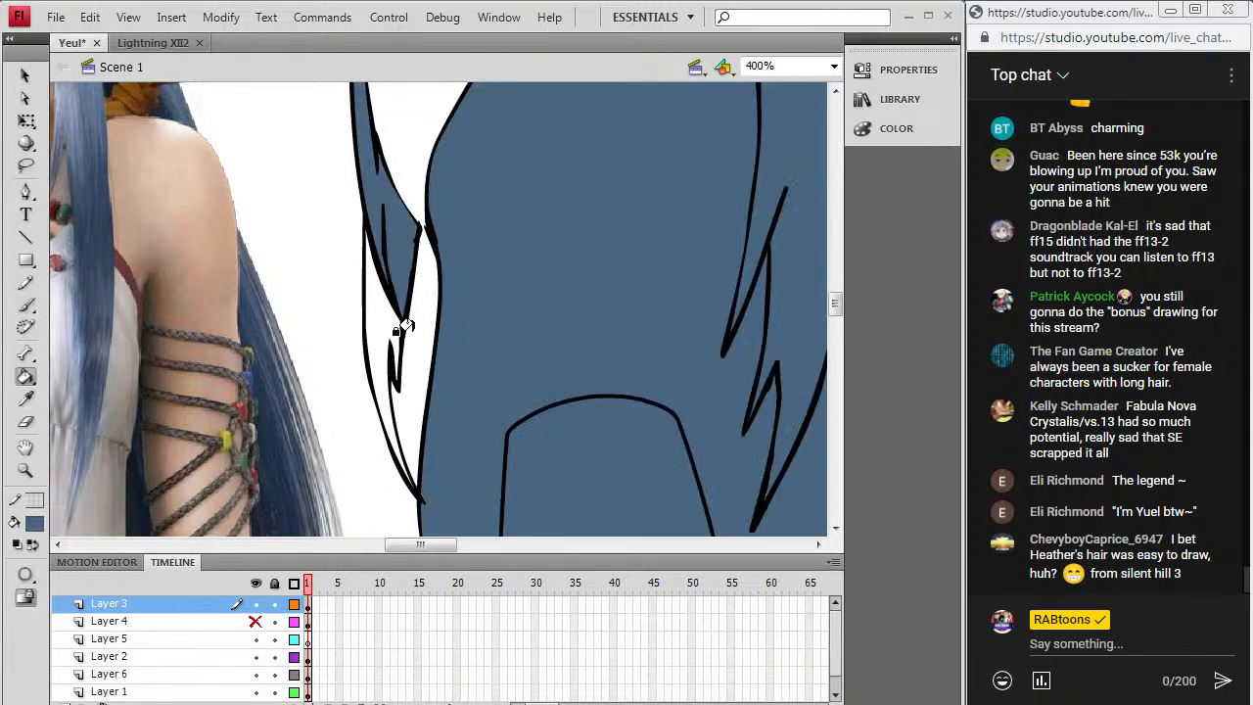
{"action": "left_click", "coordinate": [378, 312]}
{"action": "left_click_drag", "start_coordinate": [450, 545], "coordinate": [465, 544]}
{"action": "left_click_drag", "start_coordinate": [835, 306], "coordinate": [837, 289]}
Step: Set the zoom to 100% and make Layer 4 visible again
{"action": "left_click", "coordinate": [834, 66]}
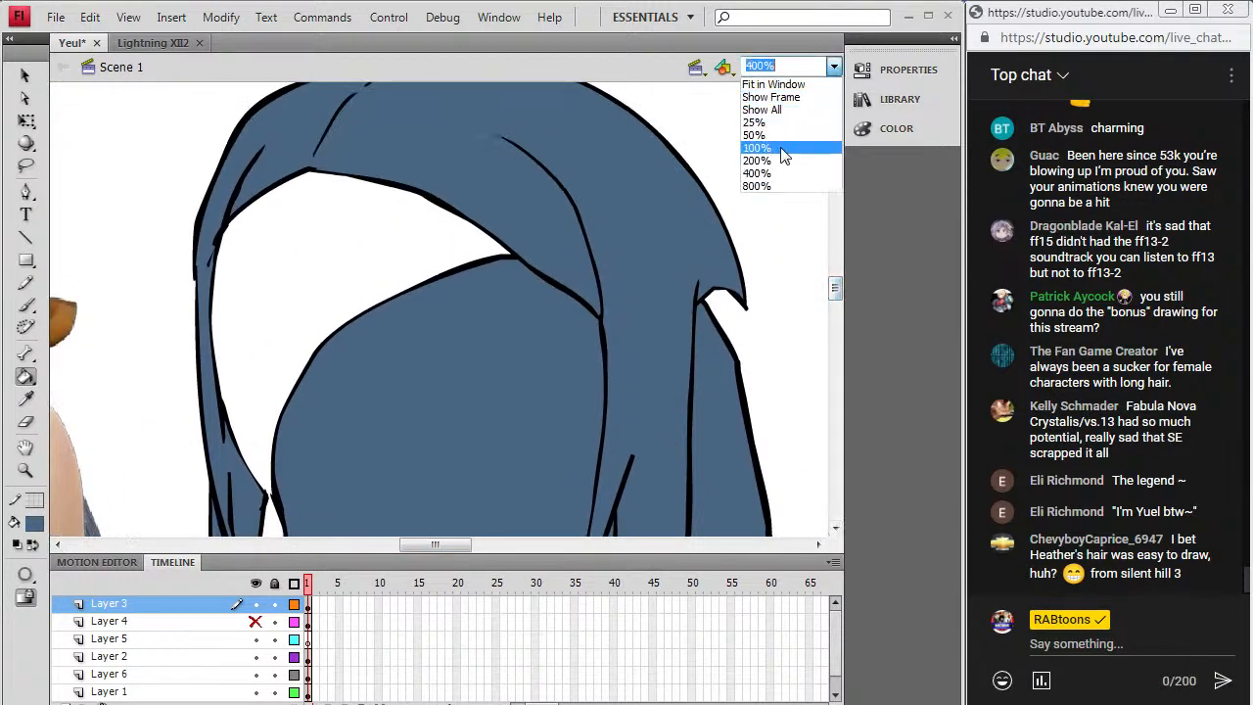
{"action": "left_click", "coordinate": [759, 154]}
{"action": "left_click_drag", "start_coordinate": [505, 544], "coordinate": [486, 550]}
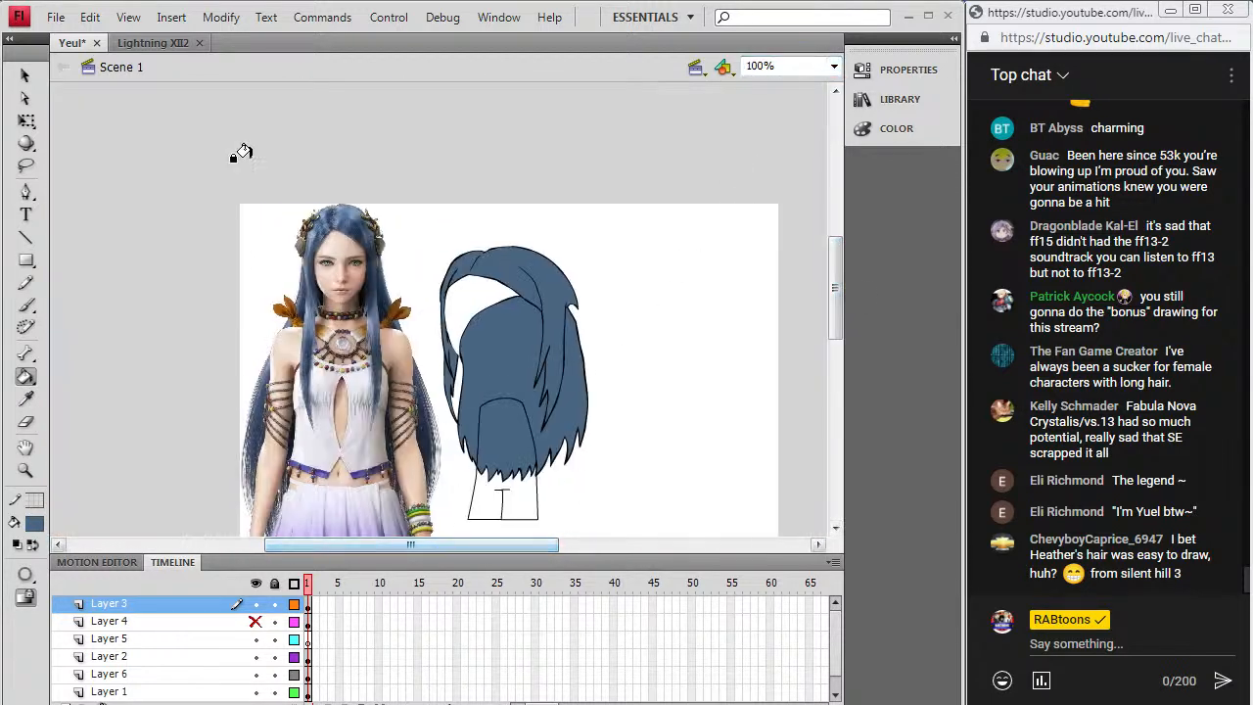
{"action": "left_click", "coordinate": [25, 75]}
{"action": "left_click", "coordinate": [255, 621]}
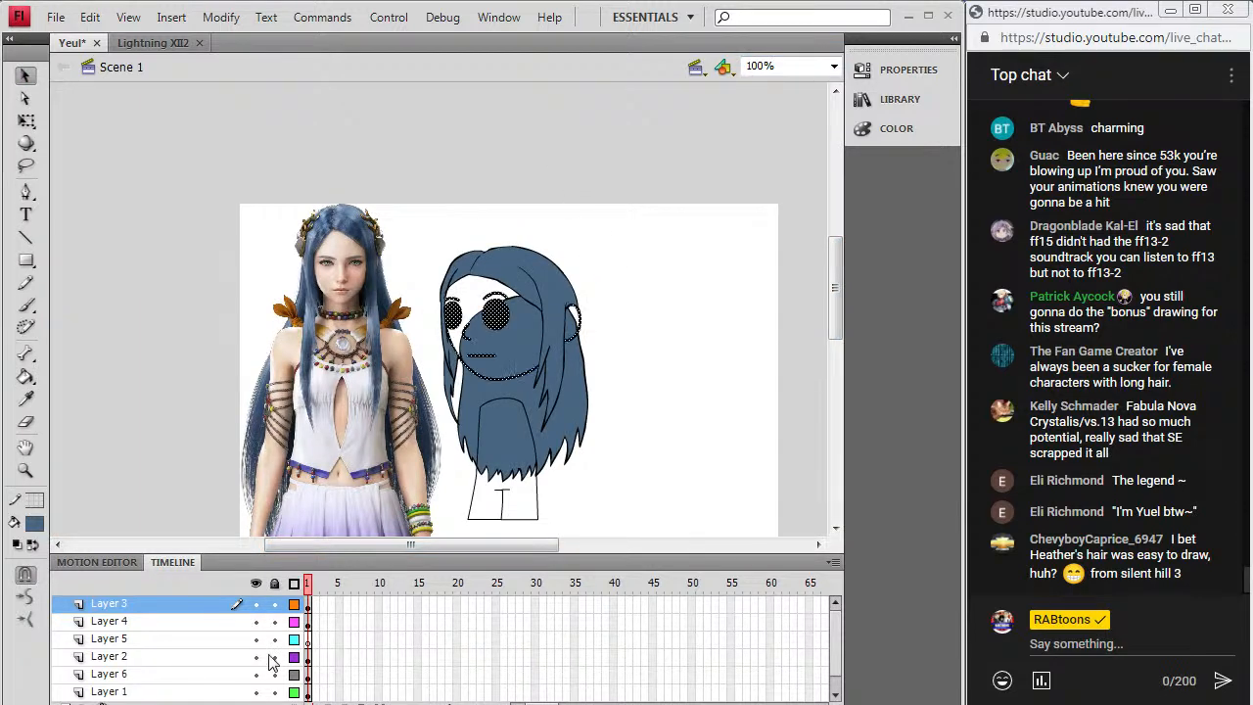
{"action": "left_click", "coordinate": [468, 177]}
Step: Fill the face and ear with the pale skin tone sampled from the reference character's forehead
{"action": "left_click", "coordinate": [25, 470]}
{"action": "left_click", "coordinate": [467, 316]}
{"action": "left_click", "coordinate": [26, 399]}
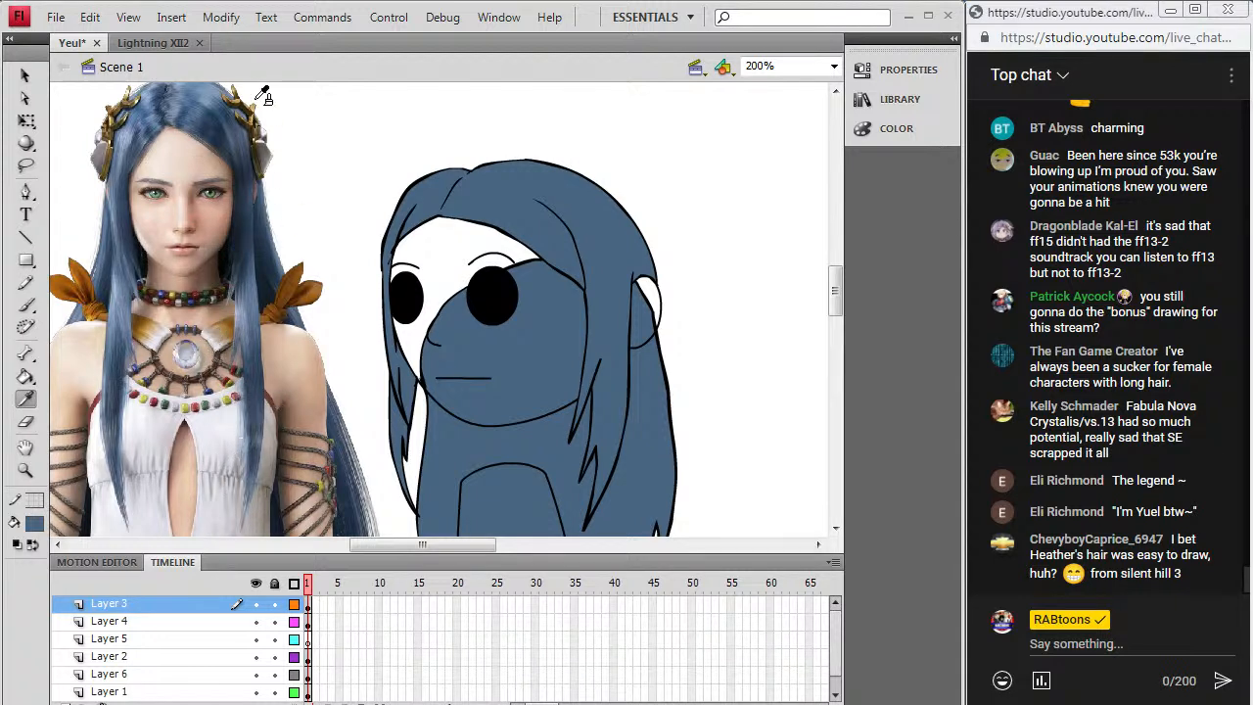
{"action": "left_click", "coordinate": [160, 147]}
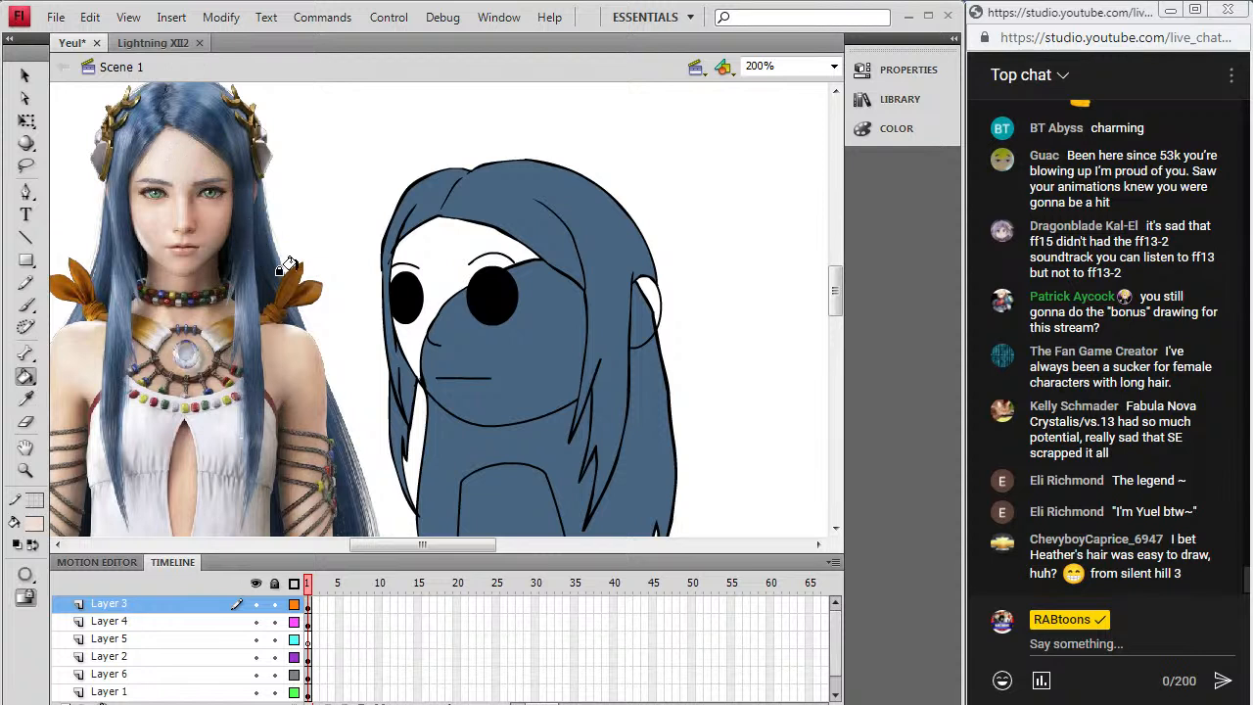
{"action": "left_click", "coordinate": [450, 246]}
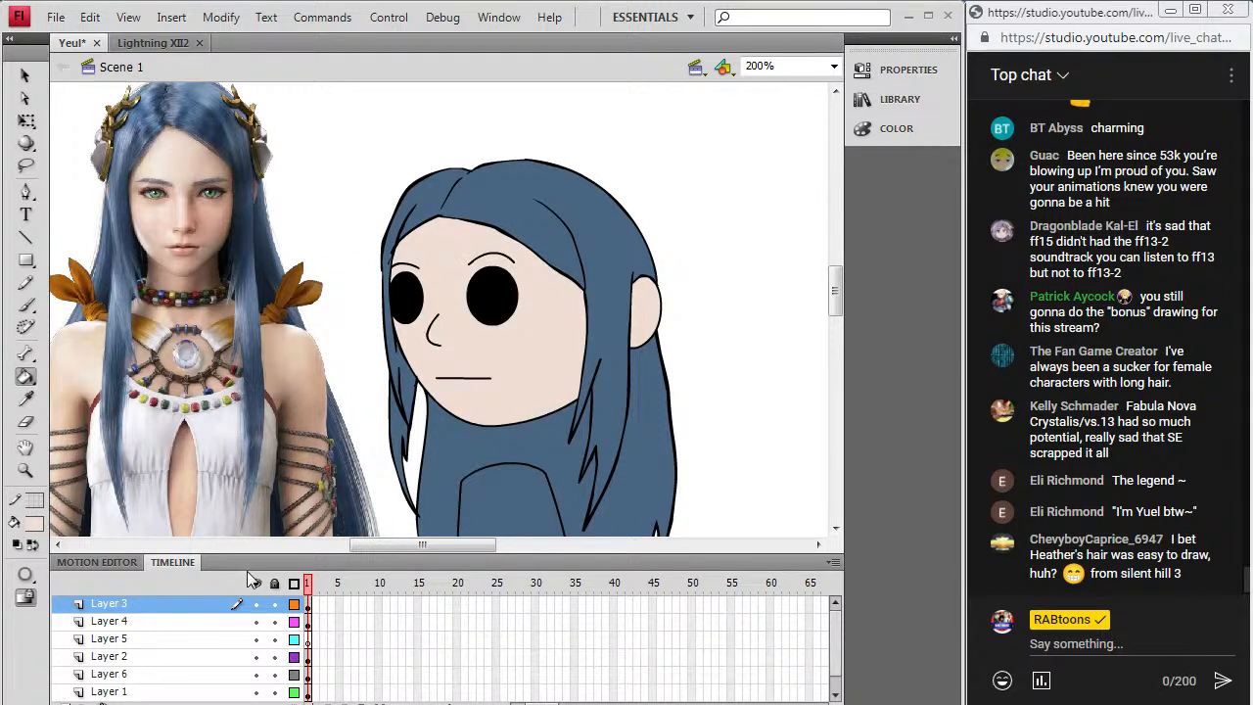
Step: Try filling the near eye with a skin tone sampled from the reference character's shoulder
{"action": "left_click", "coordinate": [26, 399]}
{"action": "left_click_drag", "start_coordinate": [377, 546], "coordinate": [361, 550]}
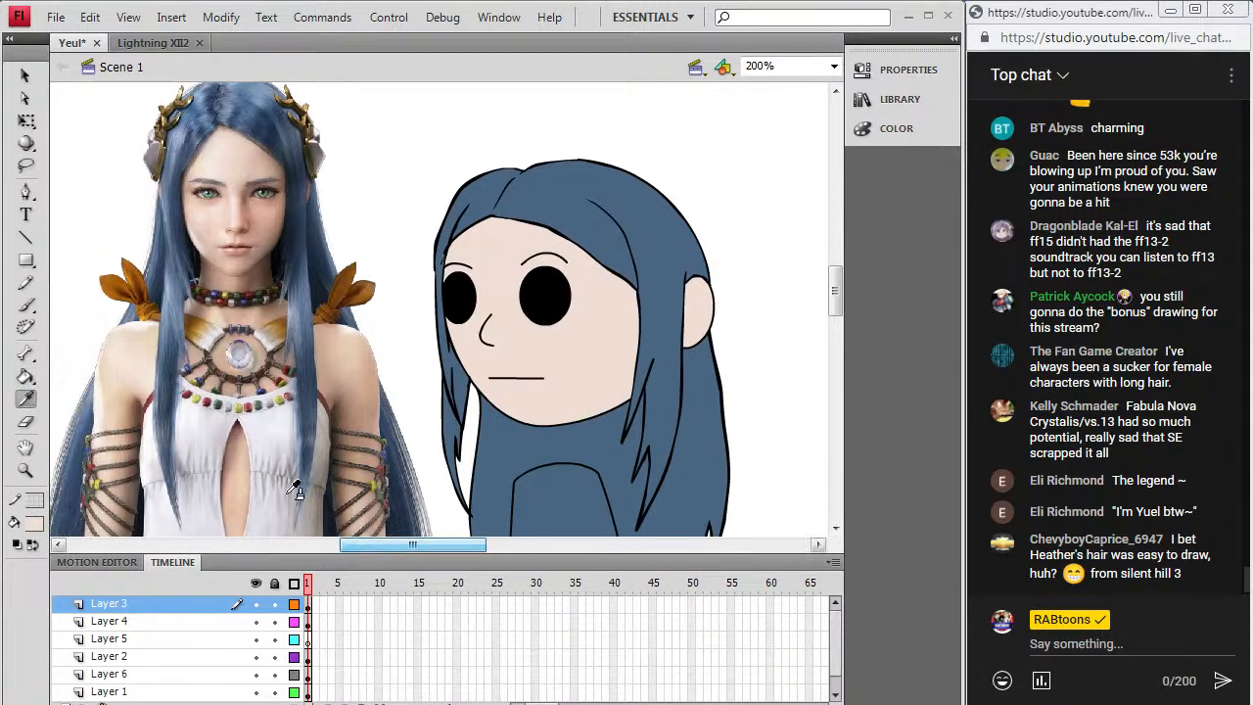
{"action": "left_click", "coordinate": [132, 352]}
{"action": "left_click", "coordinate": [533, 281]}
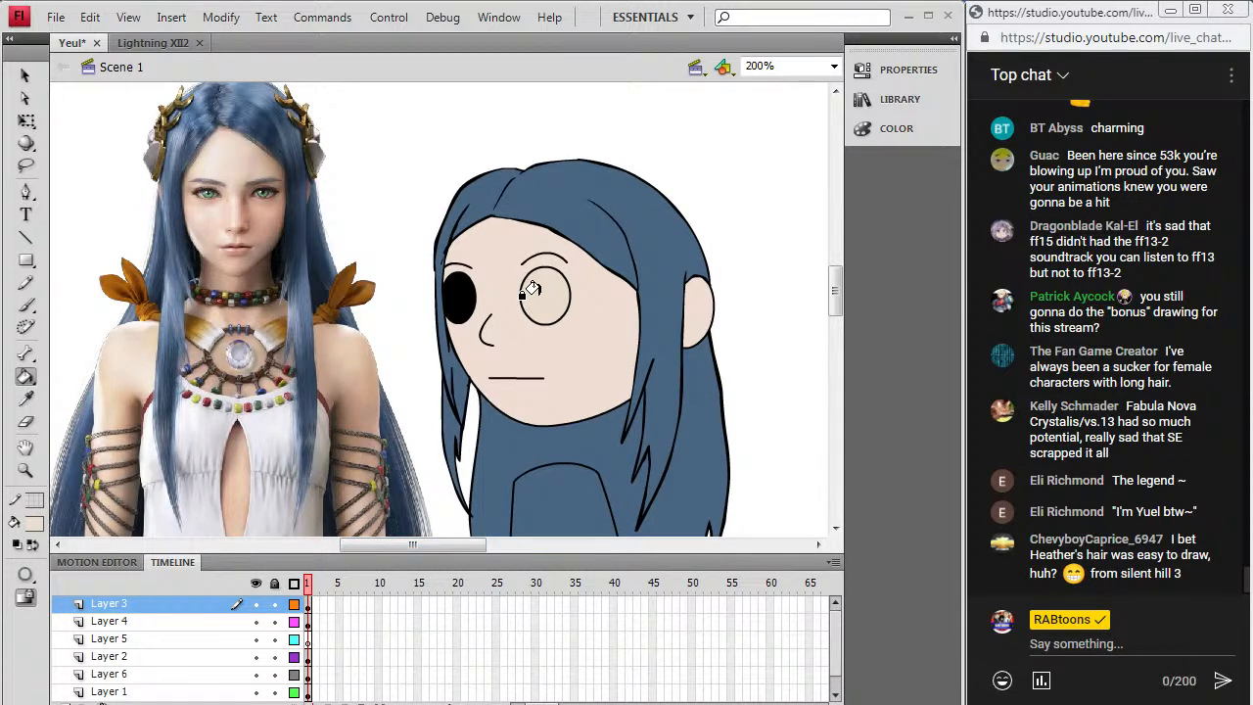
{"action": "left_click", "coordinate": [531, 290]}
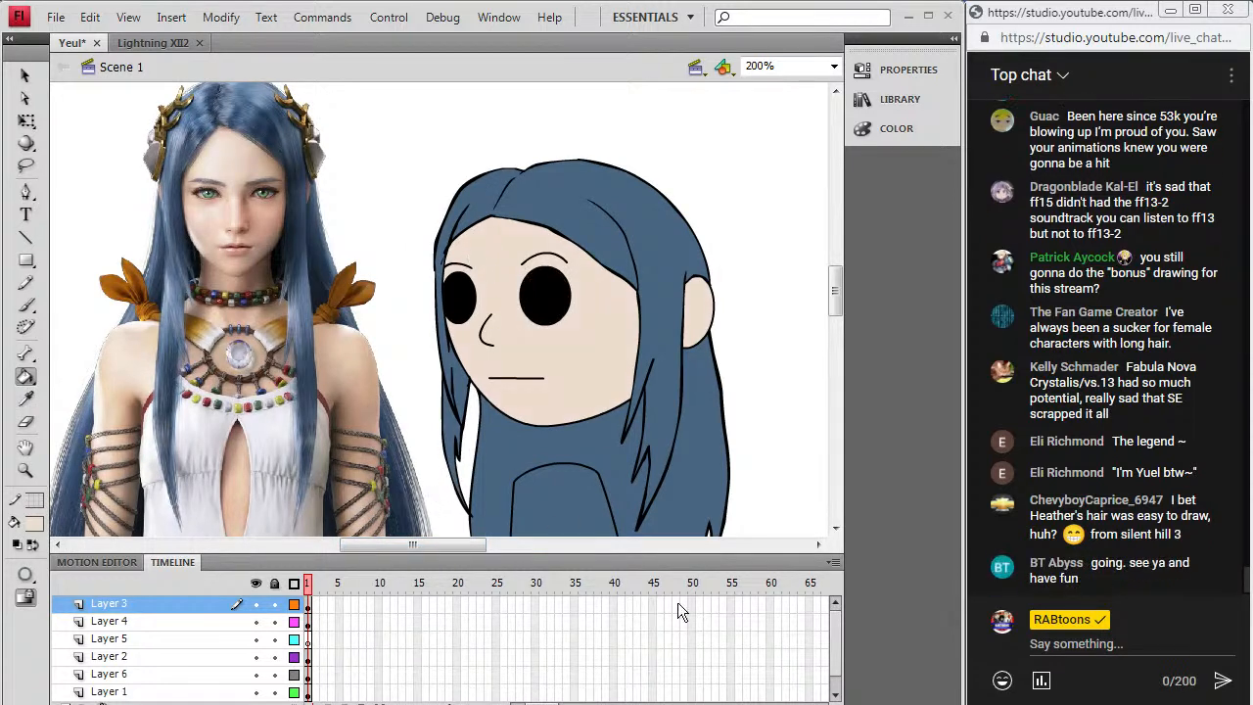
Step: Open the Tidus file from the FFX folder inside Final Fantasy
{"action": "left_click", "coordinate": [55, 17]}
{"action": "left_click", "coordinate": [48, 61]}
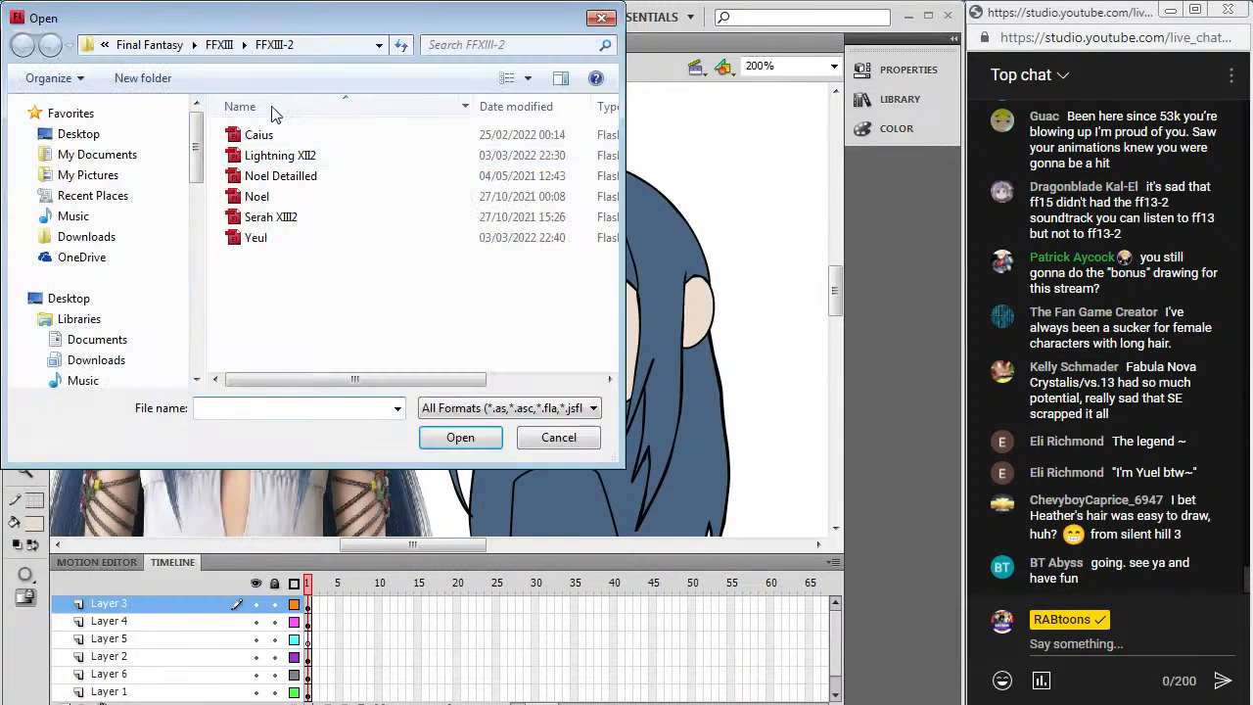
{"action": "left_click", "coordinate": [150, 45]}
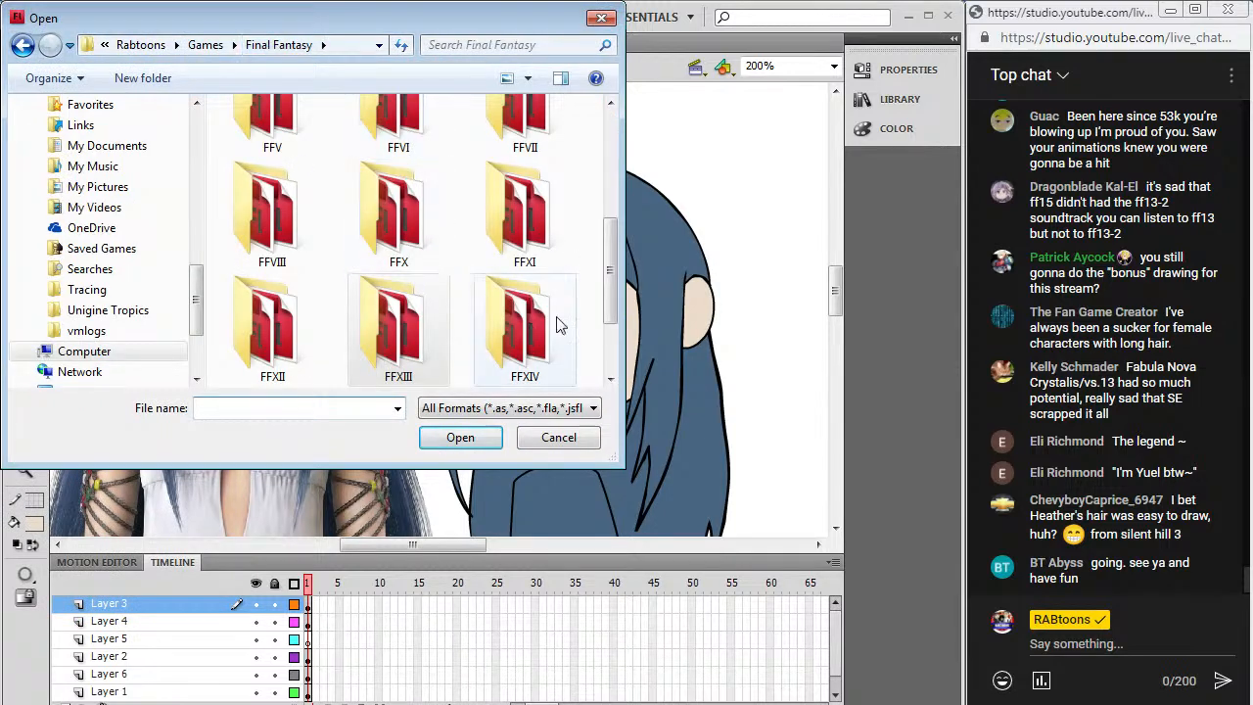
{"action": "scroll", "coordinate": [609, 299], "scroll_direction": "down", "scroll_amount": 1}
{"action": "mouse_move", "coordinate": [609, 292]}
{"action": "left_mouse_down"}
{"action": "mouse_move", "coordinate": [601, 333]}
{"action": "mouse_move", "coordinate": [603, 269]}
{"action": "left_mouse_up"}
{"action": "double_click", "coordinate": [355, 253]}
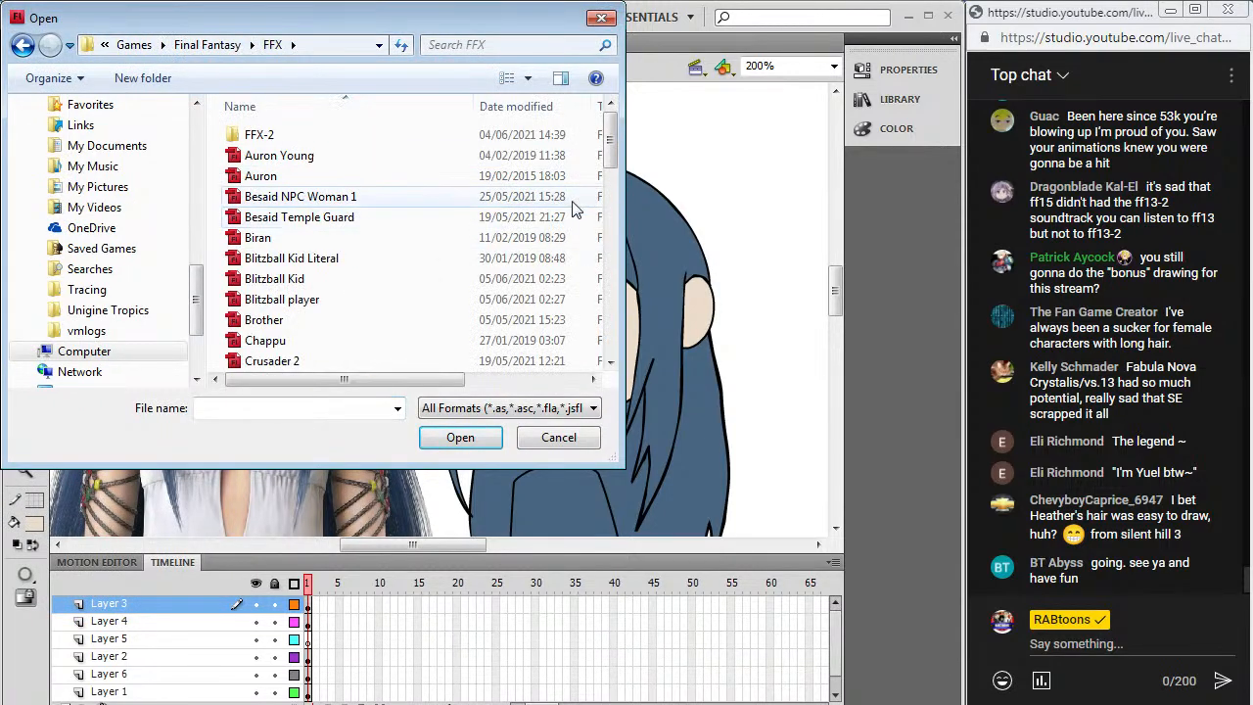
{"action": "left_click_drag", "start_coordinate": [605, 153], "coordinate": [609, 315]}
{"action": "double_click", "coordinate": [273, 241]}
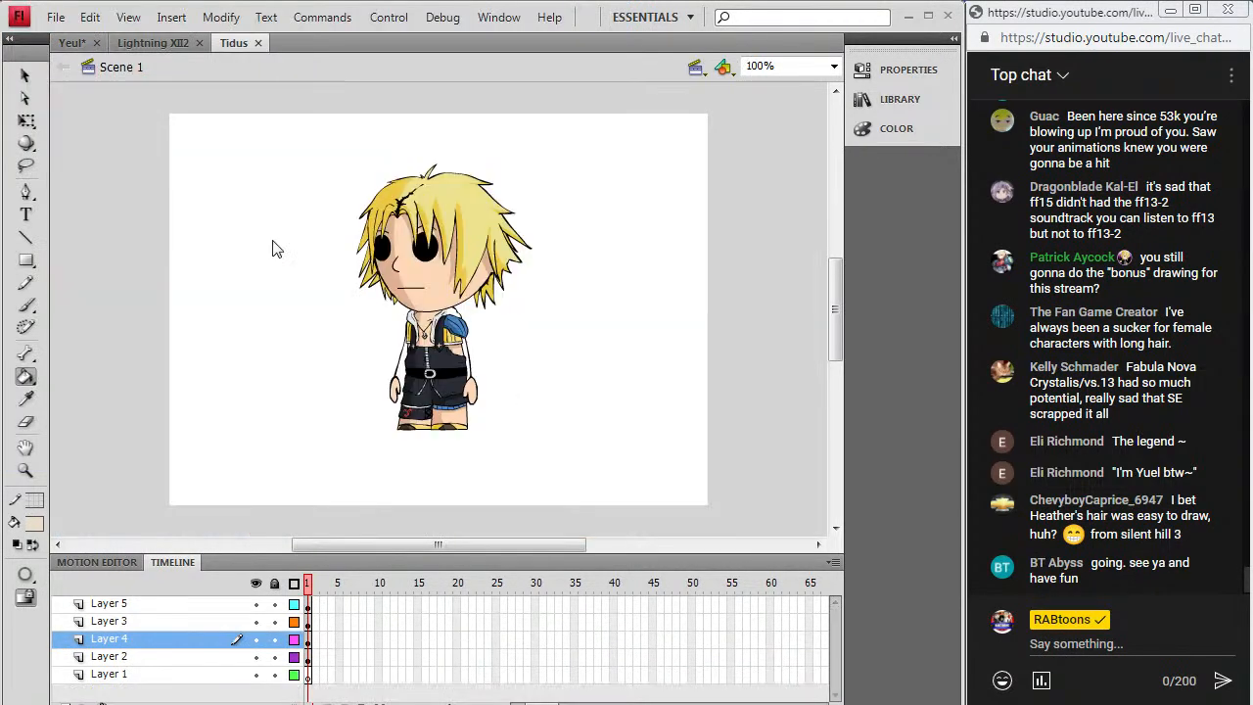
Step: Sample the skin tone from Tidus's face, compare it with the Lightning XII2 drawing, and close the Tidus document
{"action": "key", "text": "i"}
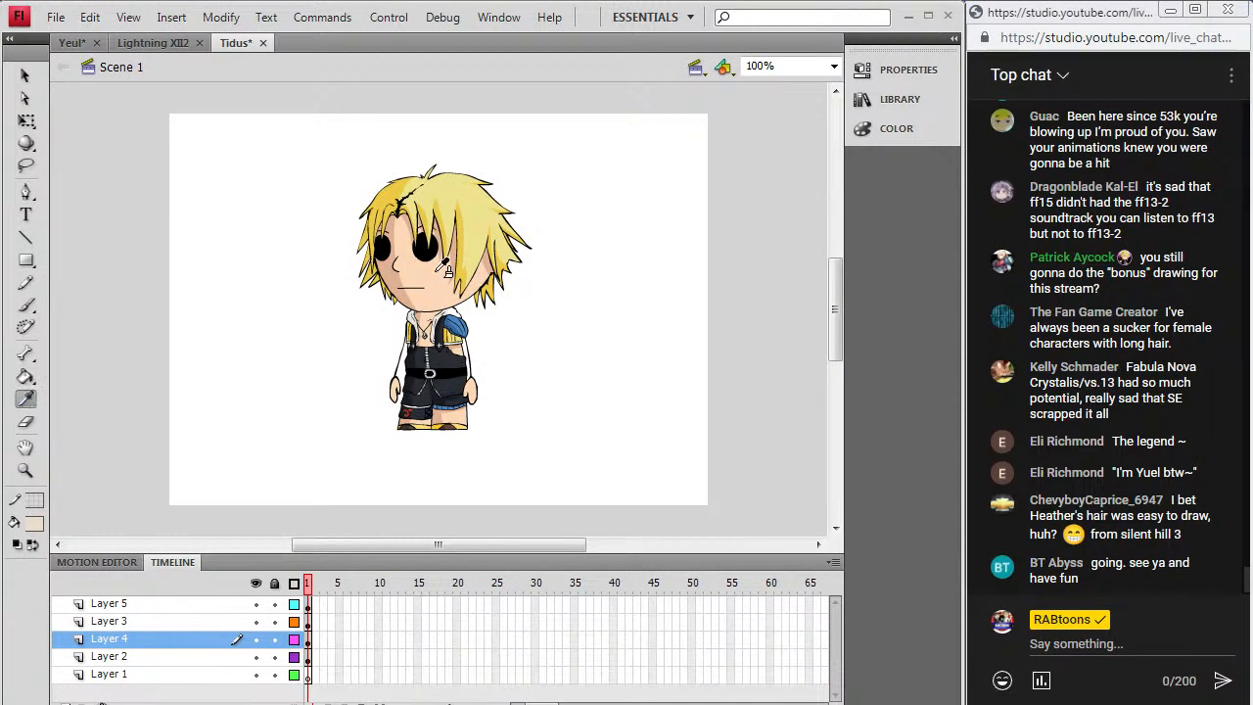
{"action": "left_click", "coordinate": [426, 266]}
{"action": "left_click", "coordinate": [157, 44]}
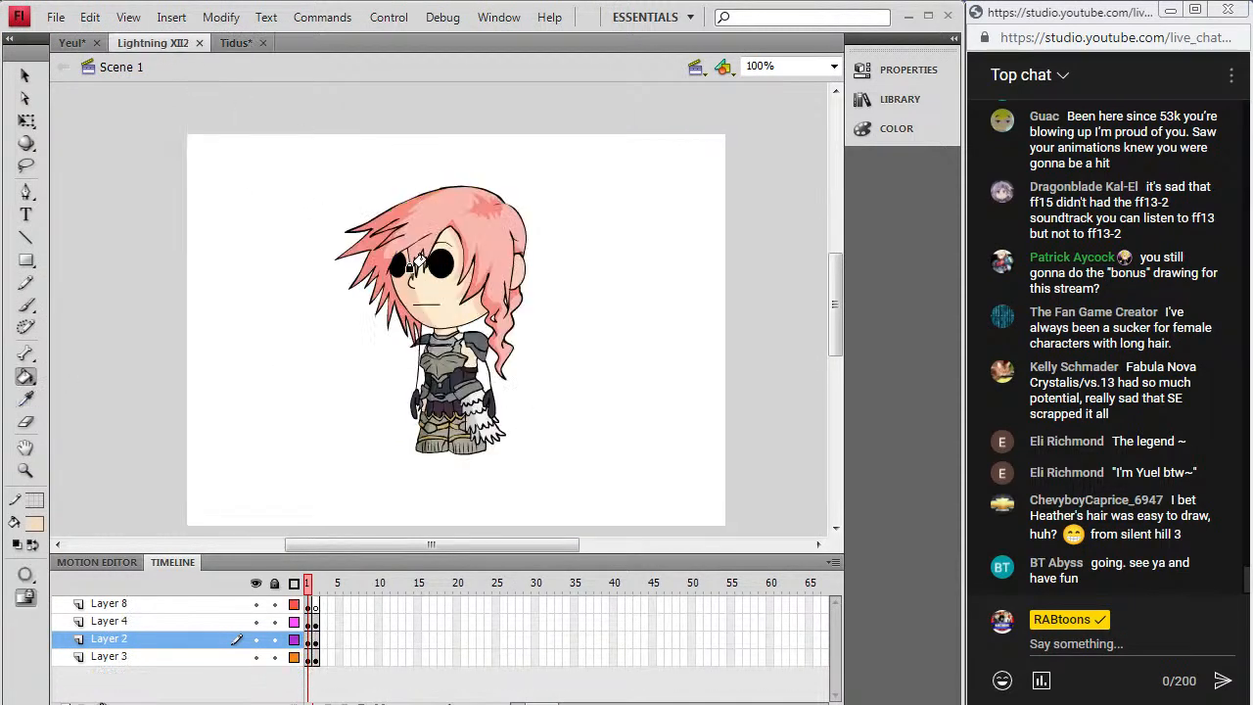
{"action": "left_click", "coordinate": [237, 43]}
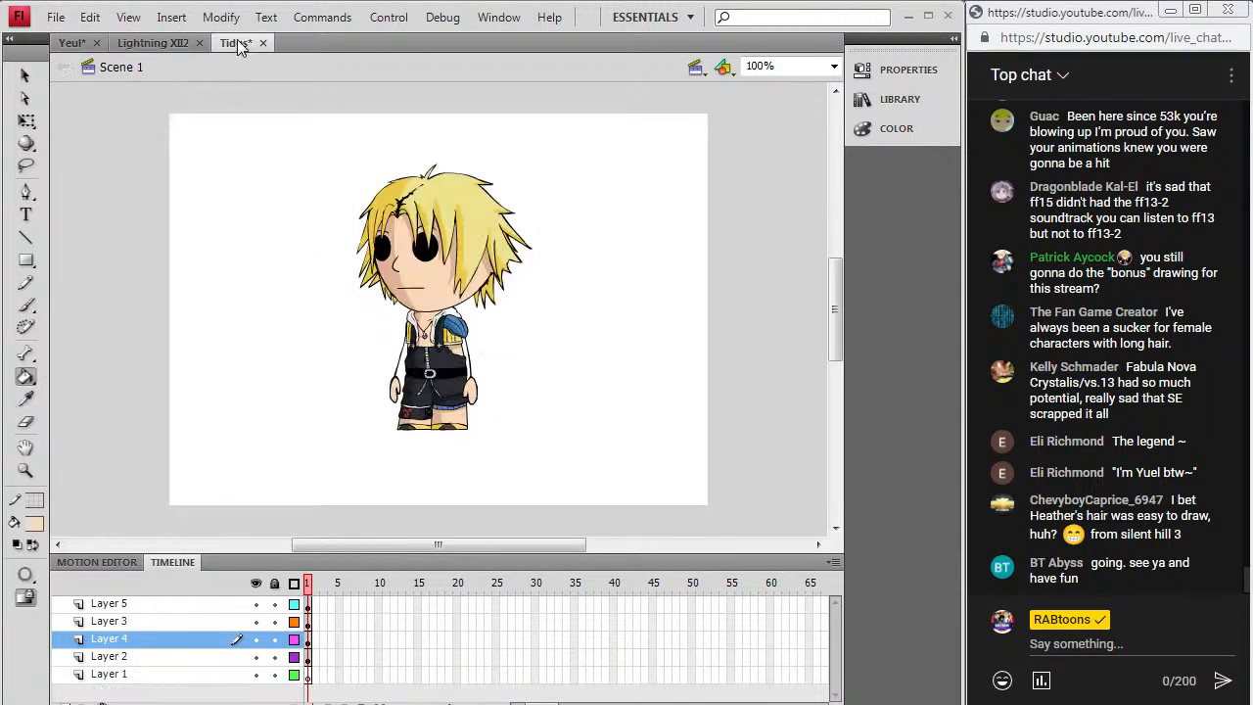
{"action": "left_click", "coordinate": [262, 43]}
{"action": "left_click", "coordinate": [499, 412]}
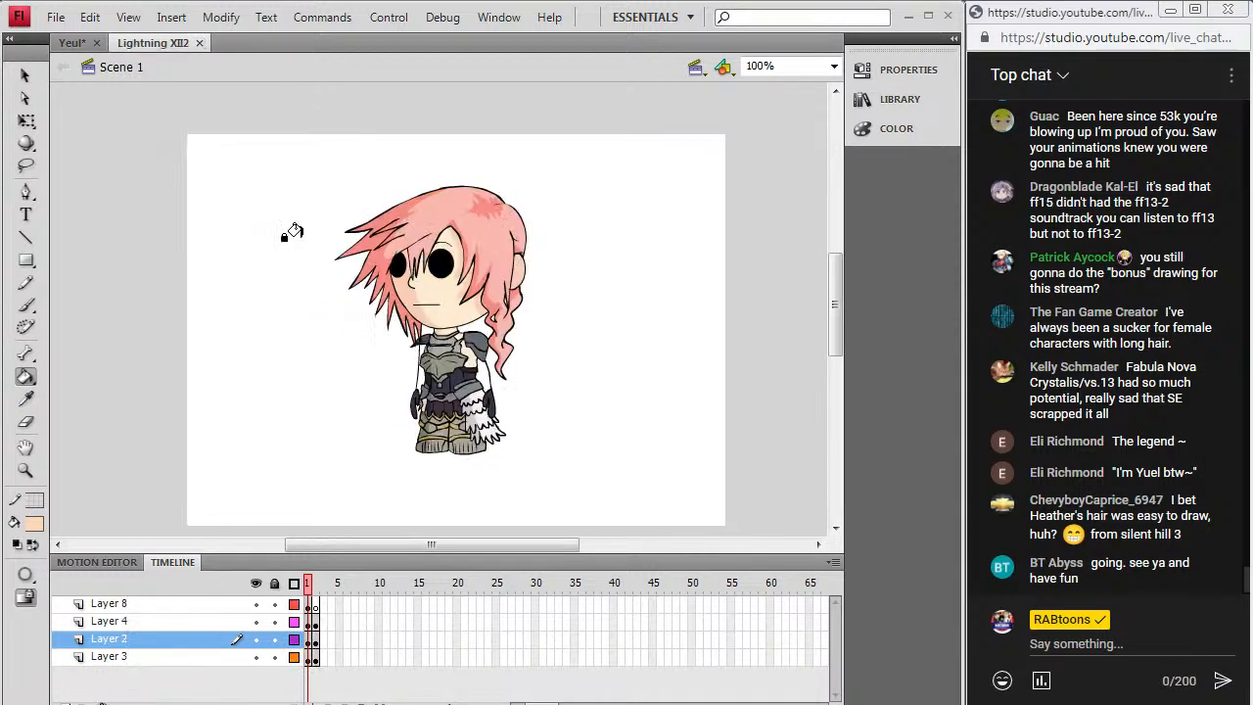
Step: Refill Yeul's face and ear with the skin tone sampled from the face in the Lightning XII2 document
{"action": "left_click", "coordinate": [24, 394]}
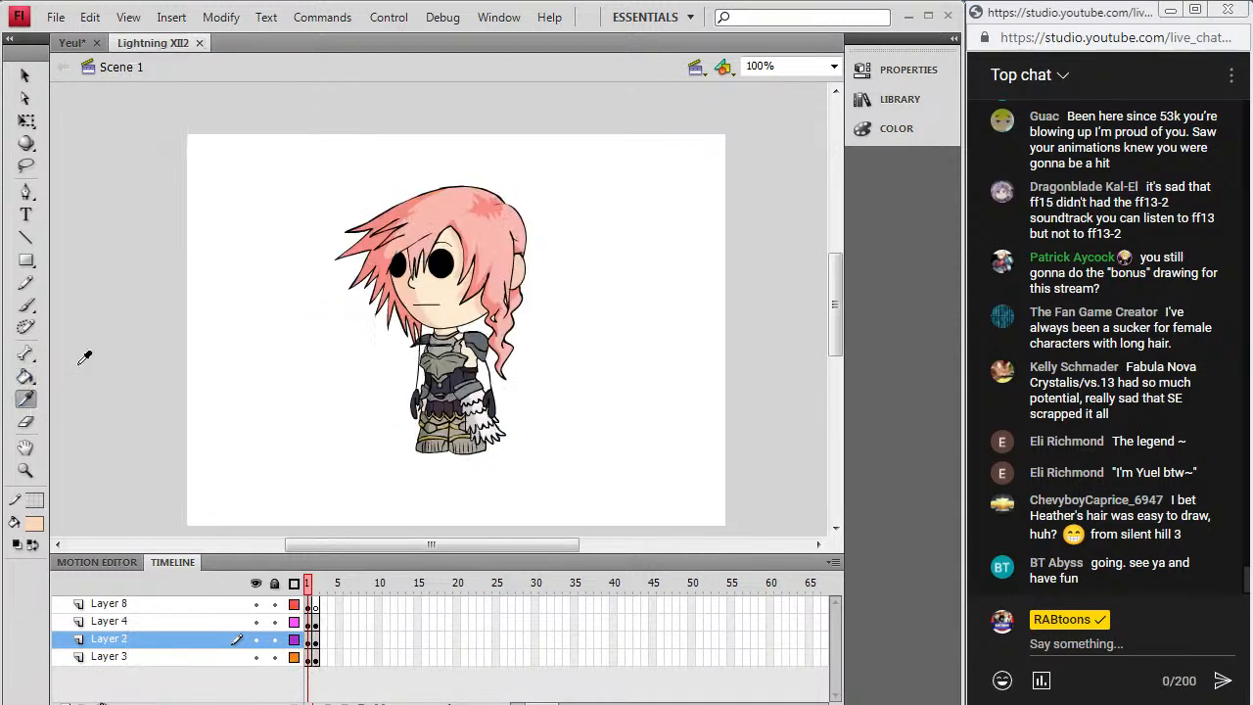
{"action": "left_click", "coordinate": [432, 289]}
{"action": "left_click", "coordinate": [72, 43]}
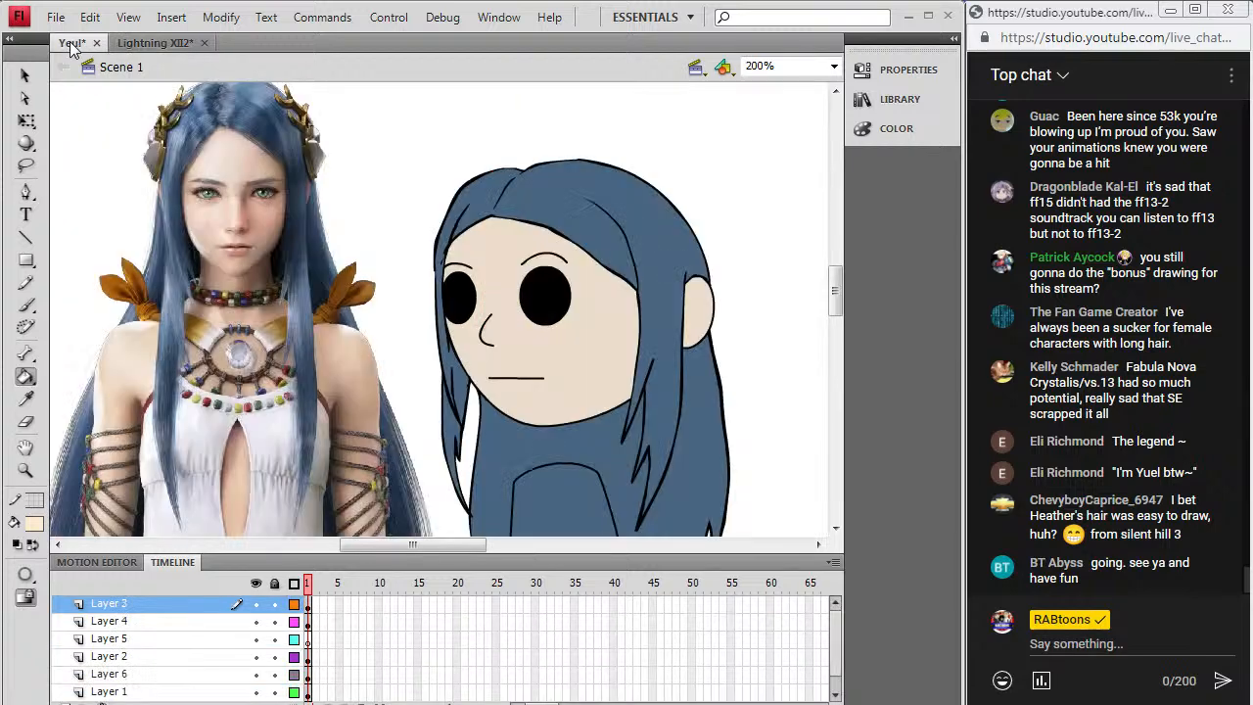
{"action": "left_click", "coordinate": [550, 376]}
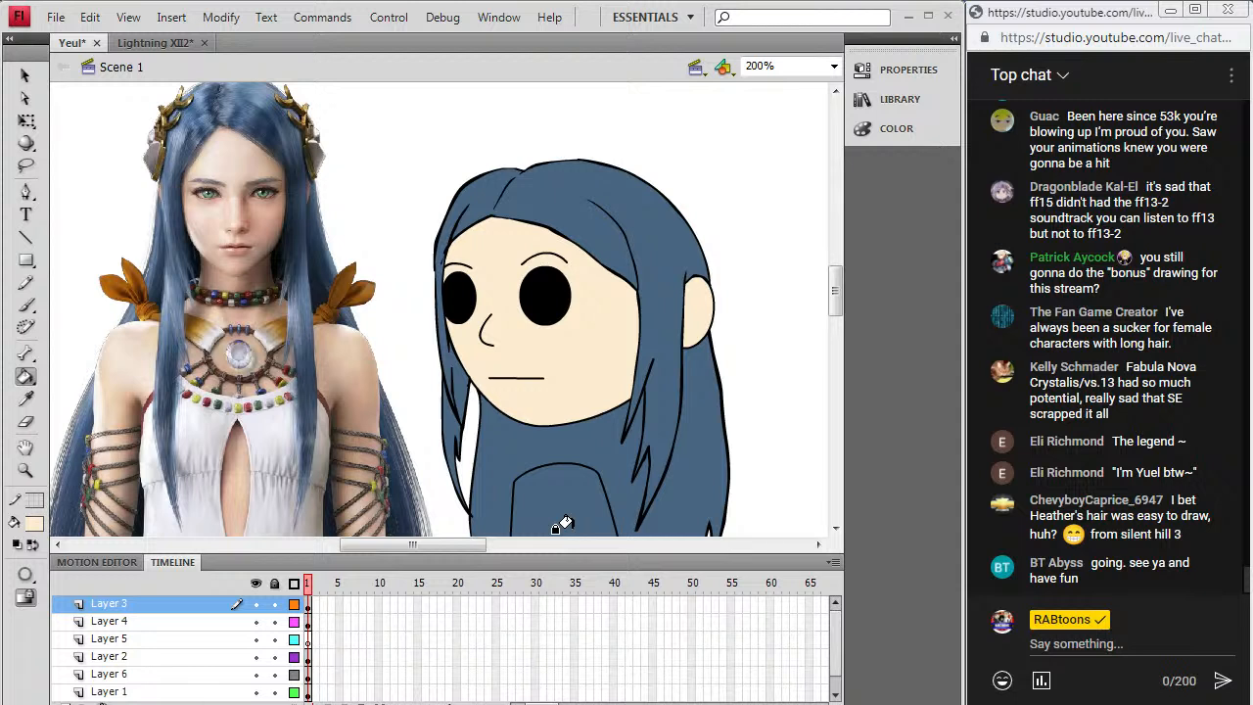
Step: Brush small black eyelashes at the outer corners of both eyes on Layer 3 and save the Yeul document
{"action": "left_click", "coordinate": [26, 400]}
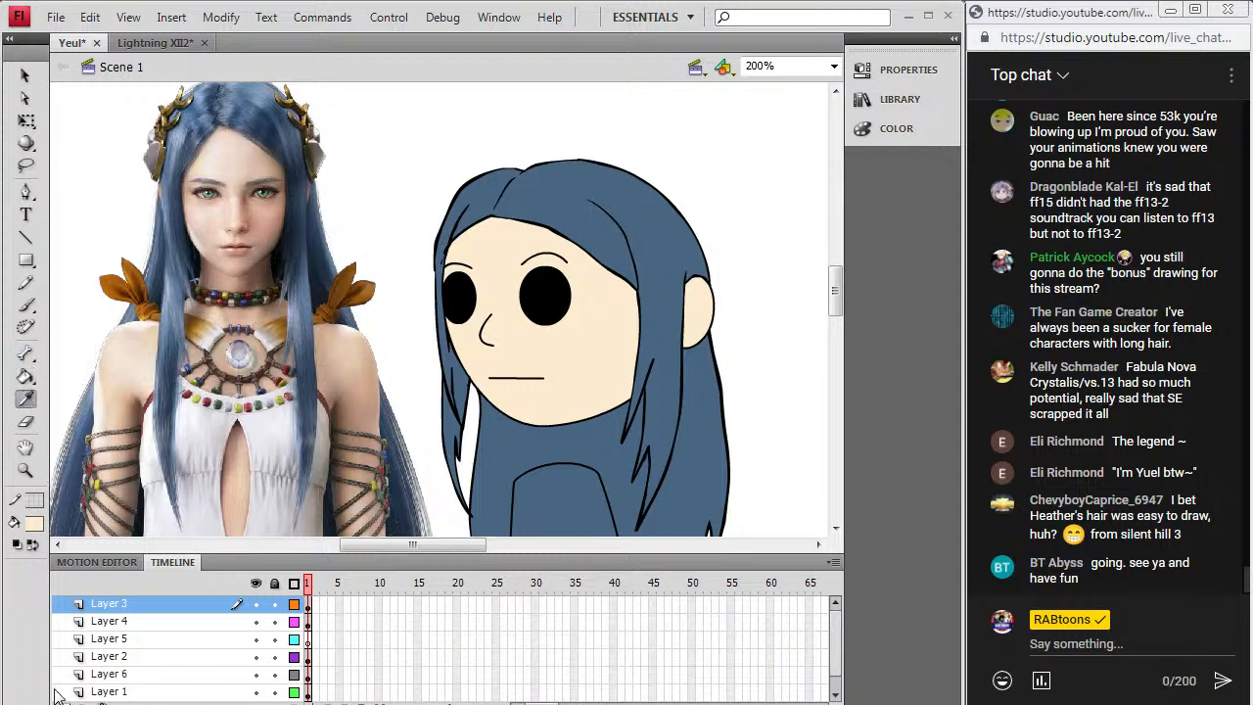
{"action": "key", "text": "y"}
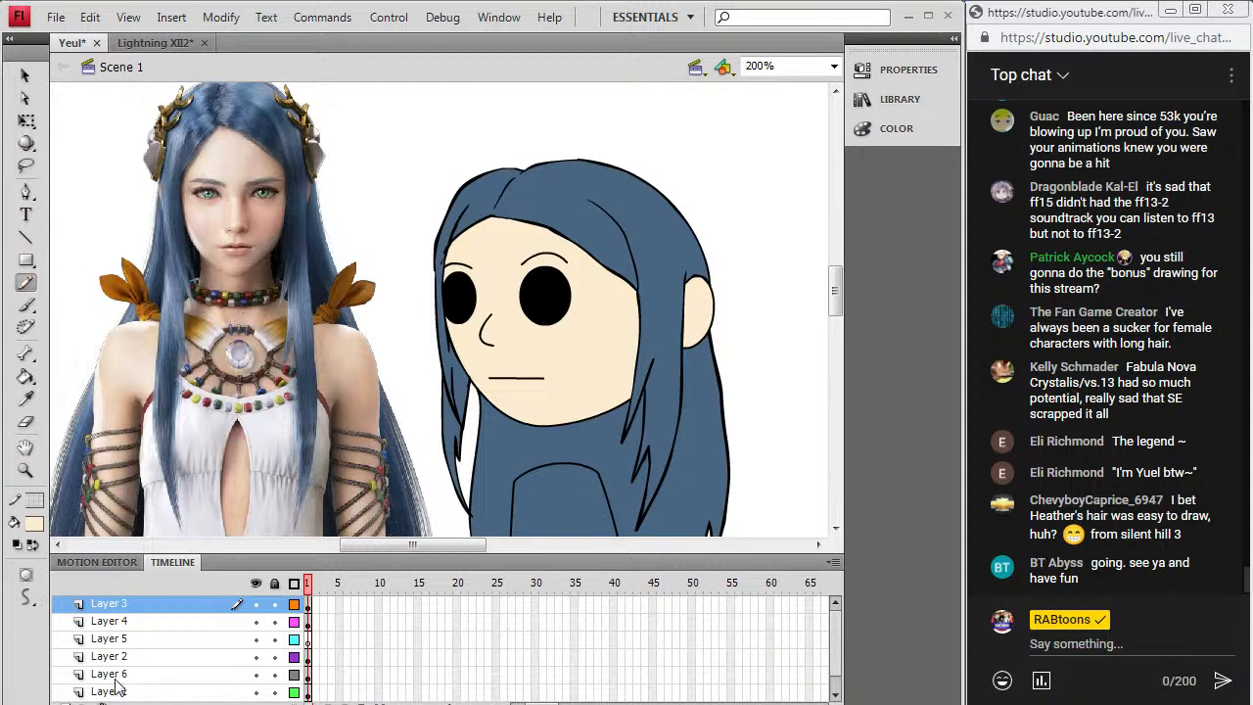
{"action": "left_click", "coordinate": [307, 622]}
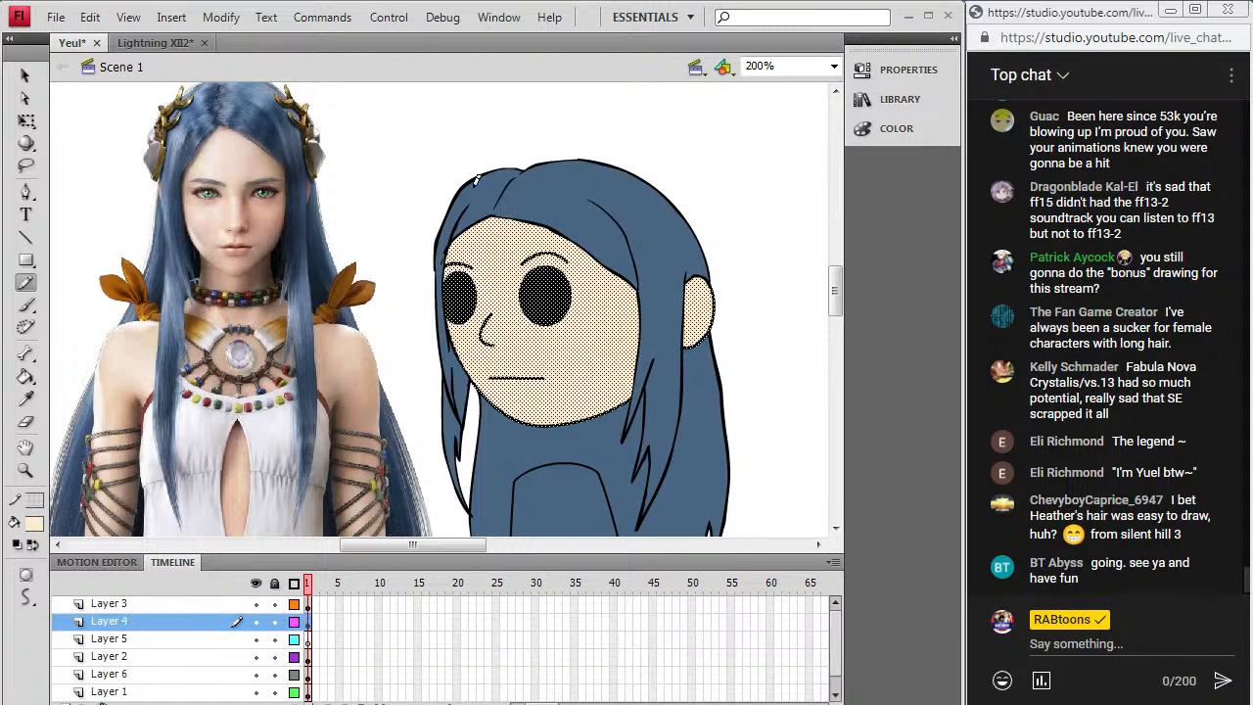
{"action": "left_click", "coordinate": [34, 525]}
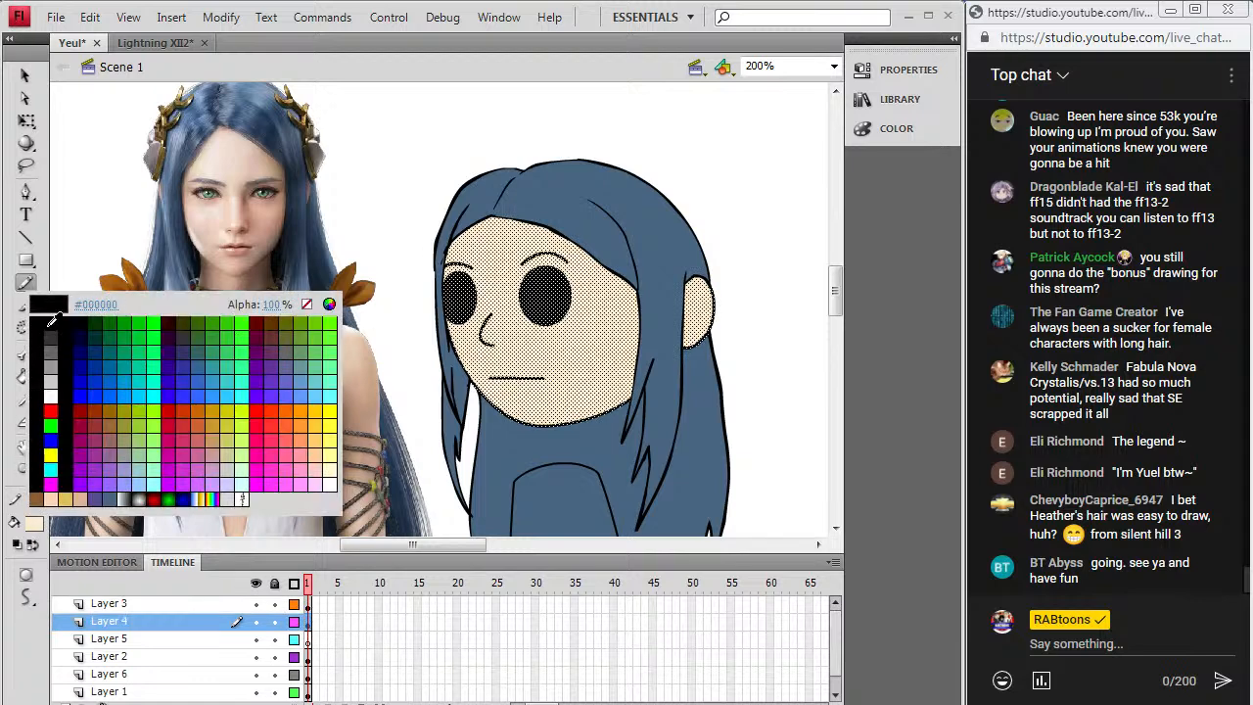
{"action": "left_click", "coordinate": [29, 321]}
{"action": "key", "text": "ctrl+z"}
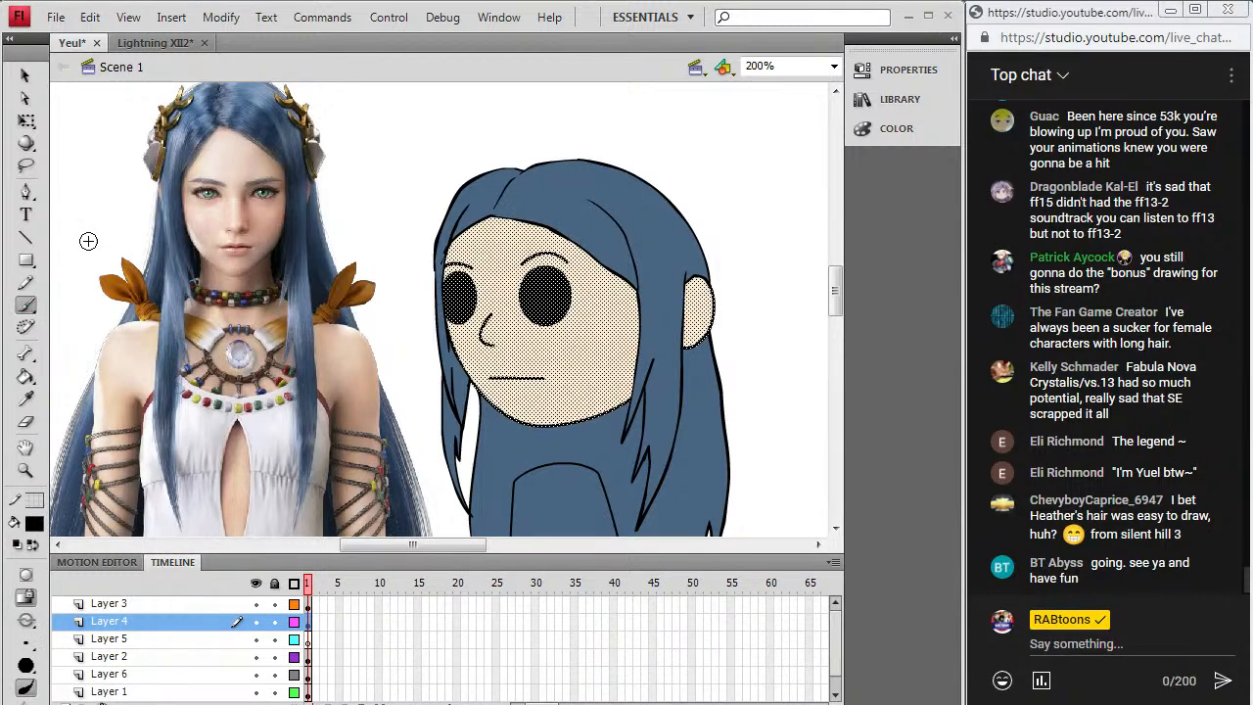
{"action": "left_click", "coordinate": [306, 605]}
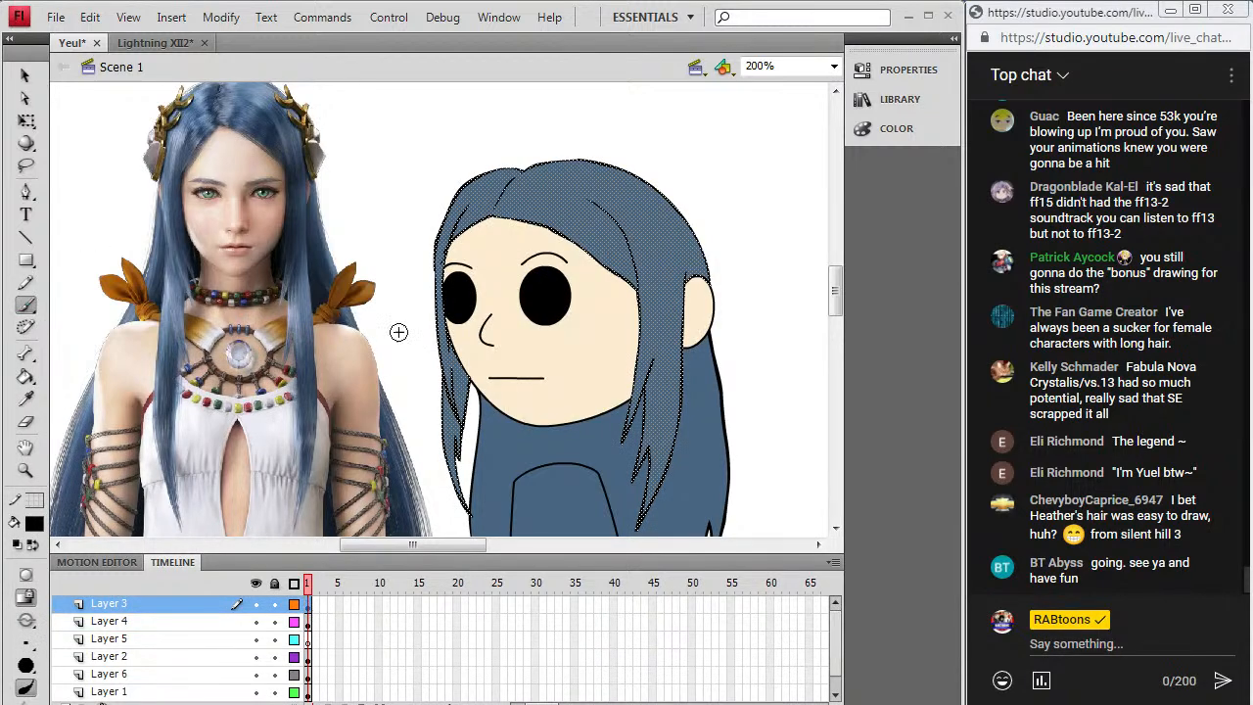
{"action": "left_click_drag", "start_coordinate": [444, 286], "coordinate": [447, 292]}
{"action": "left_click", "coordinate": [257, 621]}
{"action": "left_click", "coordinate": [257, 621]}
{"action": "left_click", "coordinate": [256, 621]}
{"action": "left_click", "coordinate": [257, 621]}
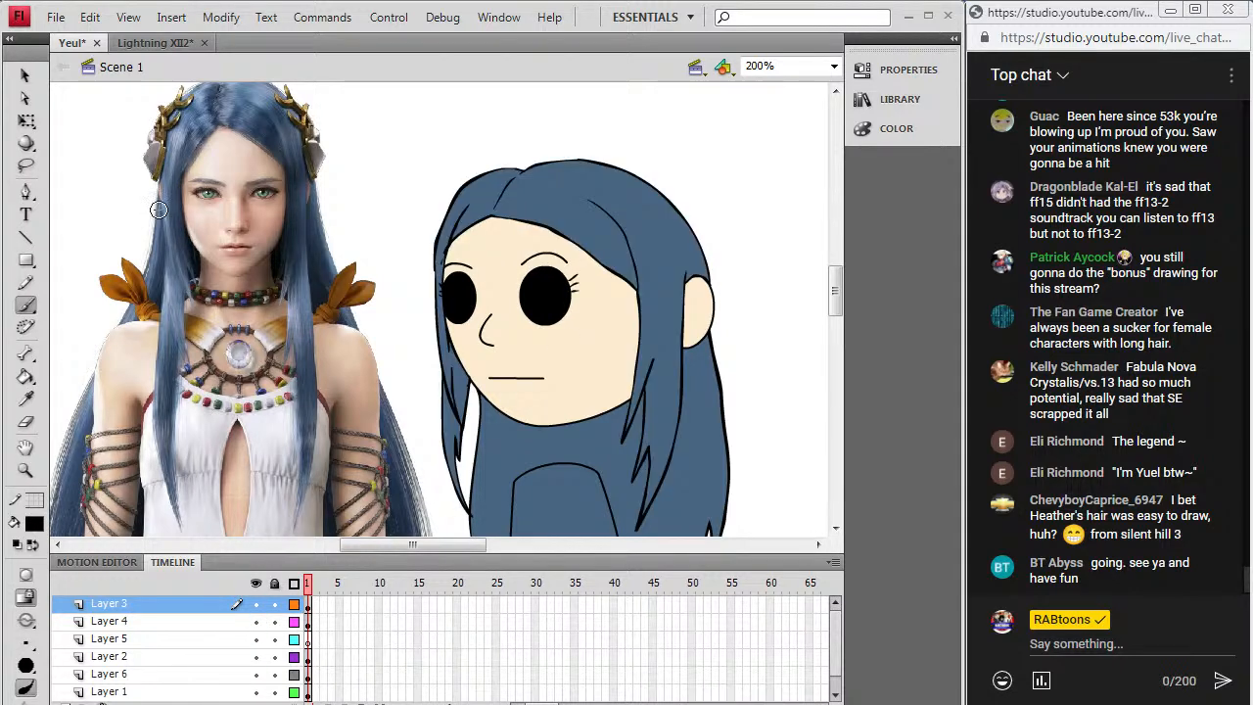
{"action": "left_click", "coordinate": [56, 18]}
{"action": "left_click", "coordinate": [44, 176]}
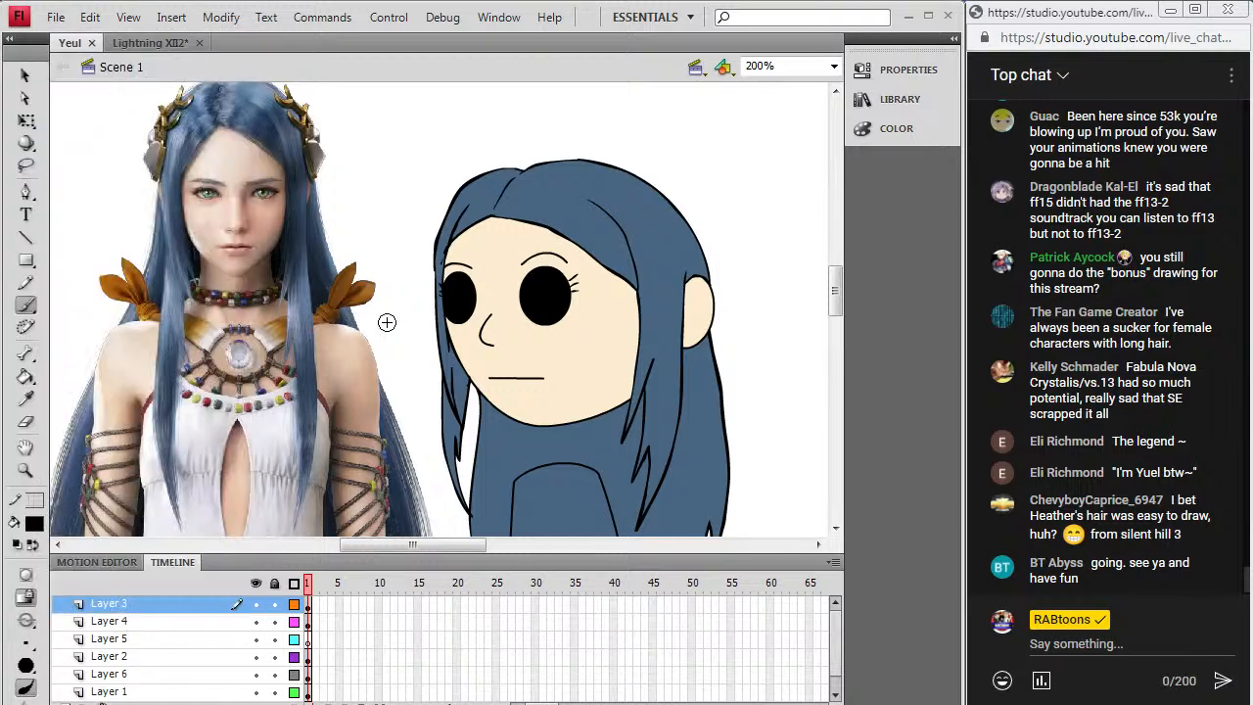
Step: Hide Layer 3 and brush black eyelashes beside both eyes on Layer 4
{"action": "left_click", "coordinate": [255, 604]}
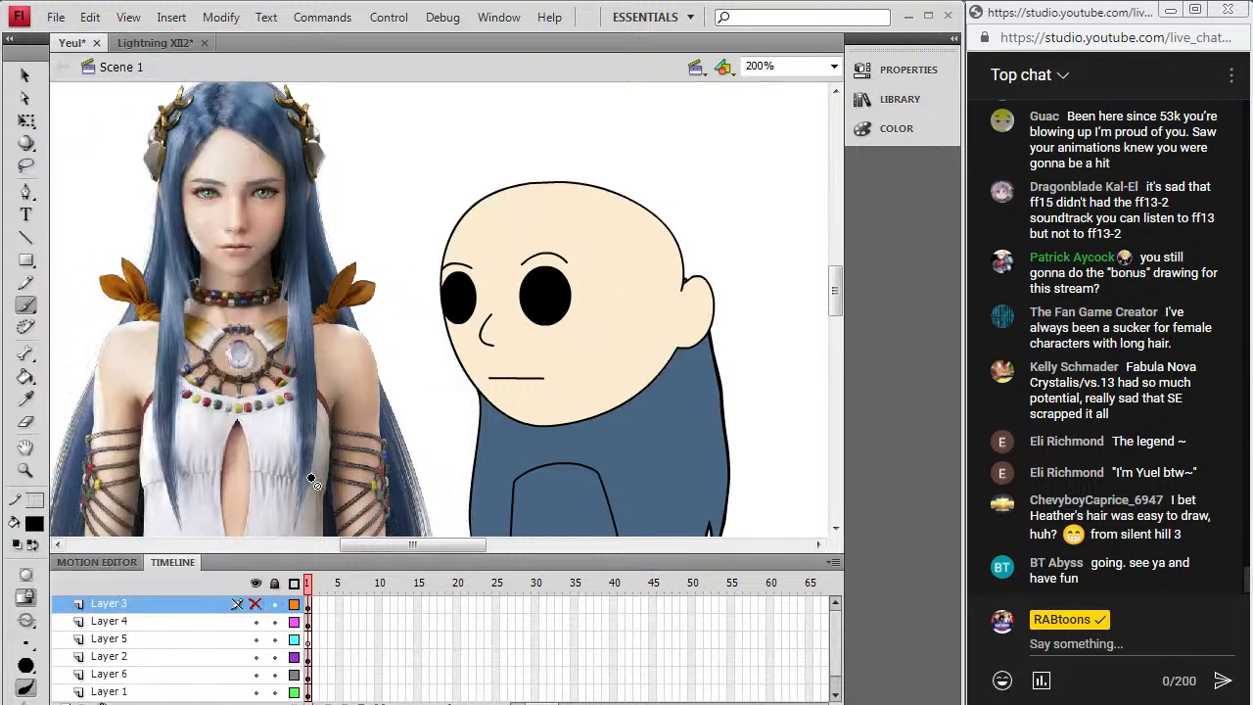
{"action": "left_click", "coordinate": [308, 625]}
{"action": "left_click_drag", "start_coordinate": [437, 283], "coordinate": [446, 300]}
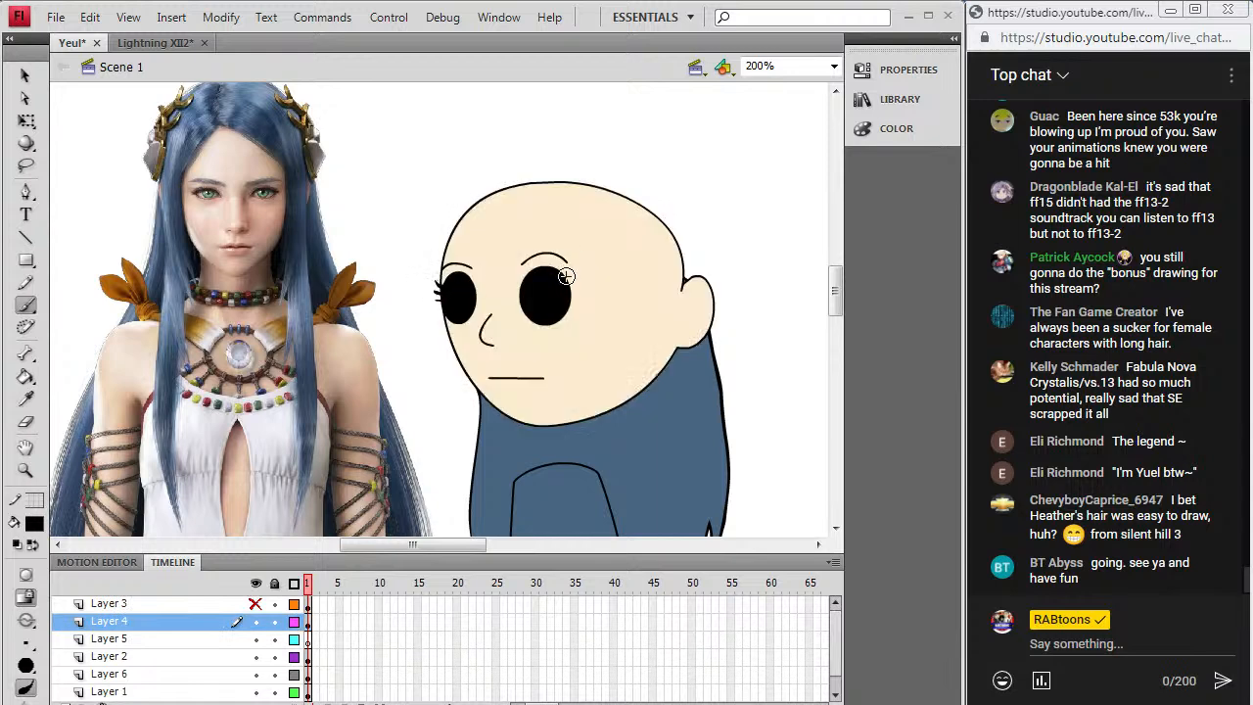
{"action": "left_click_drag", "start_coordinate": [569, 280], "coordinate": [576, 273]}
Step: Try filling both eyes on Layer 4 with the face's skin tone, and undo the fills
{"action": "left_click", "coordinate": [26, 400]}
{"action": "left_click", "coordinate": [562, 215]}
{"action": "left_click", "coordinate": [537, 284]}
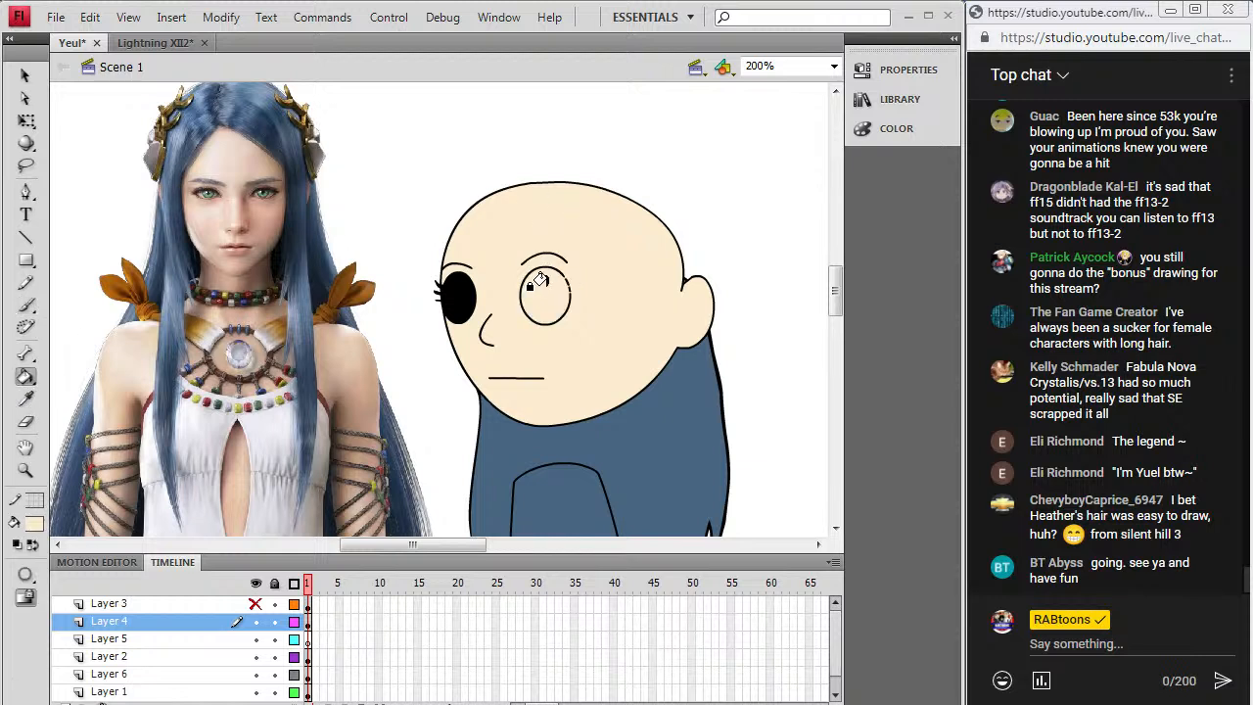
{"action": "left_click", "coordinate": [441, 291]}
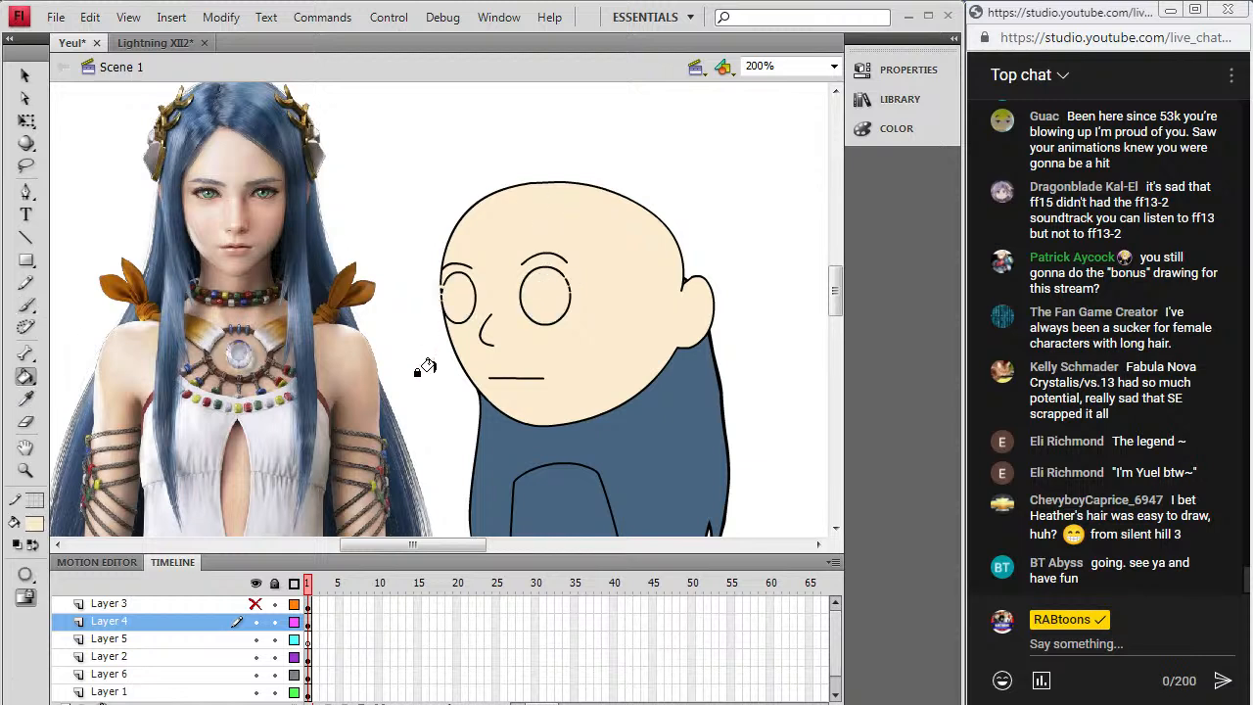
{"action": "key", "text": "ctrl+z"}
{"action": "key", "text": "ctrl+z"}
Step: Undo the eyelashes brushed on Layer 4 and make Layer 3 visible again
{"action": "left_click", "coordinate": [256, 604]}
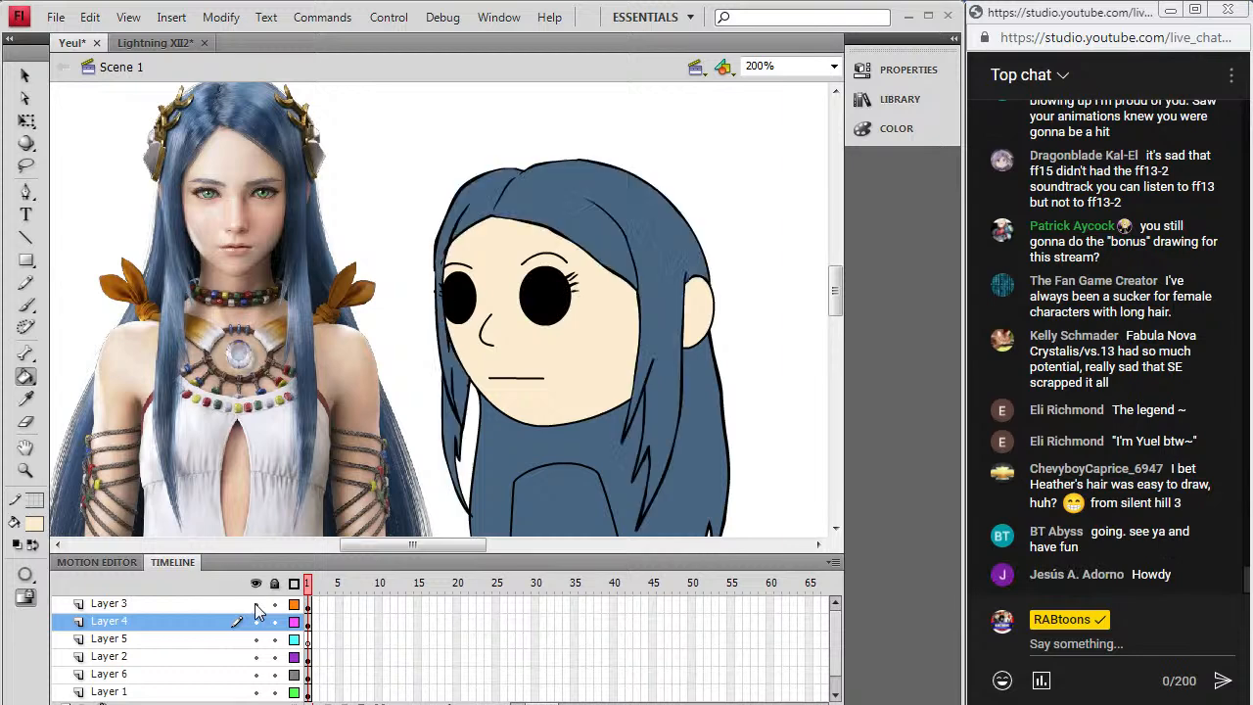
{"action": "key", "text": "ctrl+z"}
{"action": "key", "text": "ctrl+z"}
{"action": "key", "text": "ctrl+z"}
{"action": "key", "text": "ctrl+z"}
{"action": "key", "text": "ctrl+z"}
{"action": "left_click", "coordinate": [254, 604]}
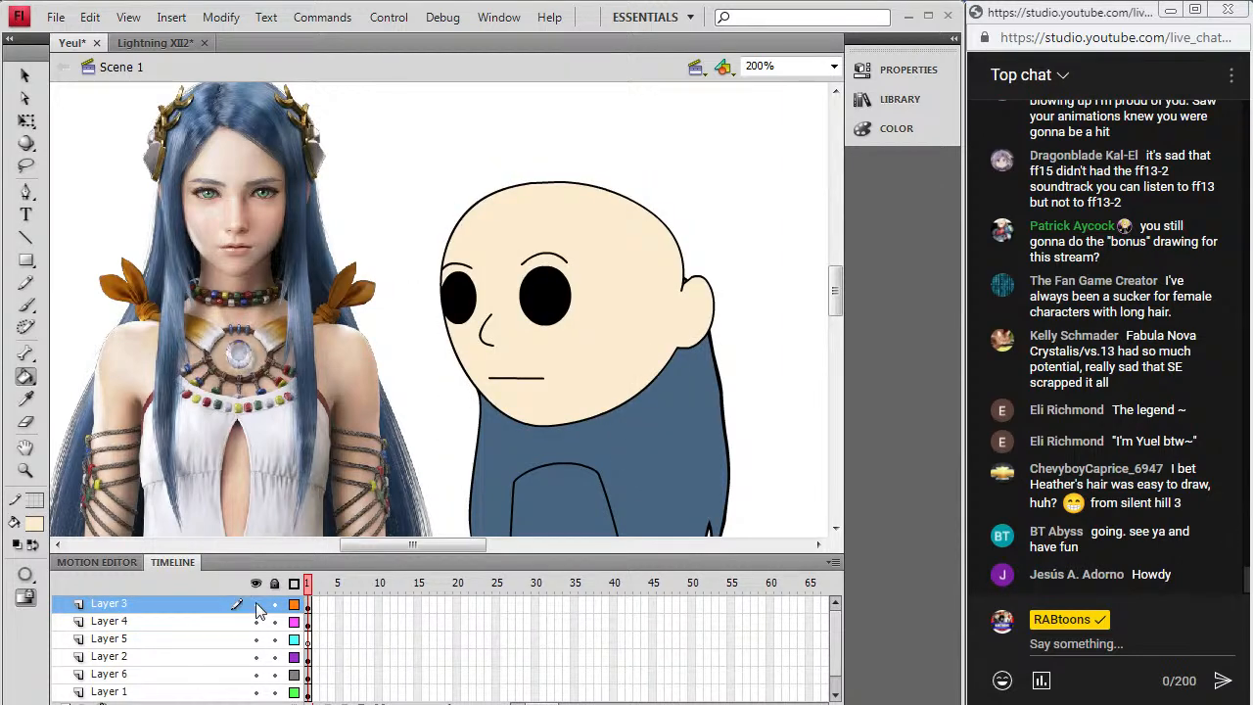
Step: Try replacing the black of both eyes with the skin tone sampled from the forehead
{"action": "left_click", "coordinate": [26, 398]}
{"action": "left_click", "coordinate": [501, 242]}
{"action": "left_click", "coordinate": [460, 296]}
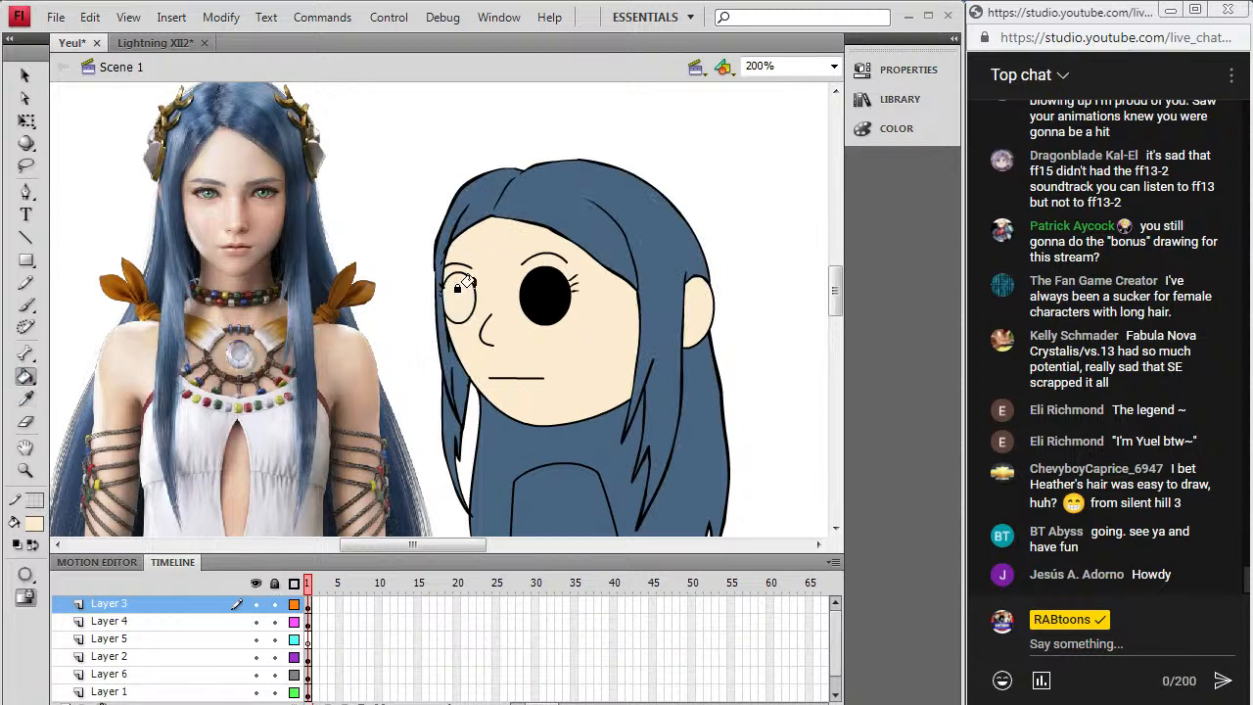
{"action": "left_click", "coordinate": [544, 294]}
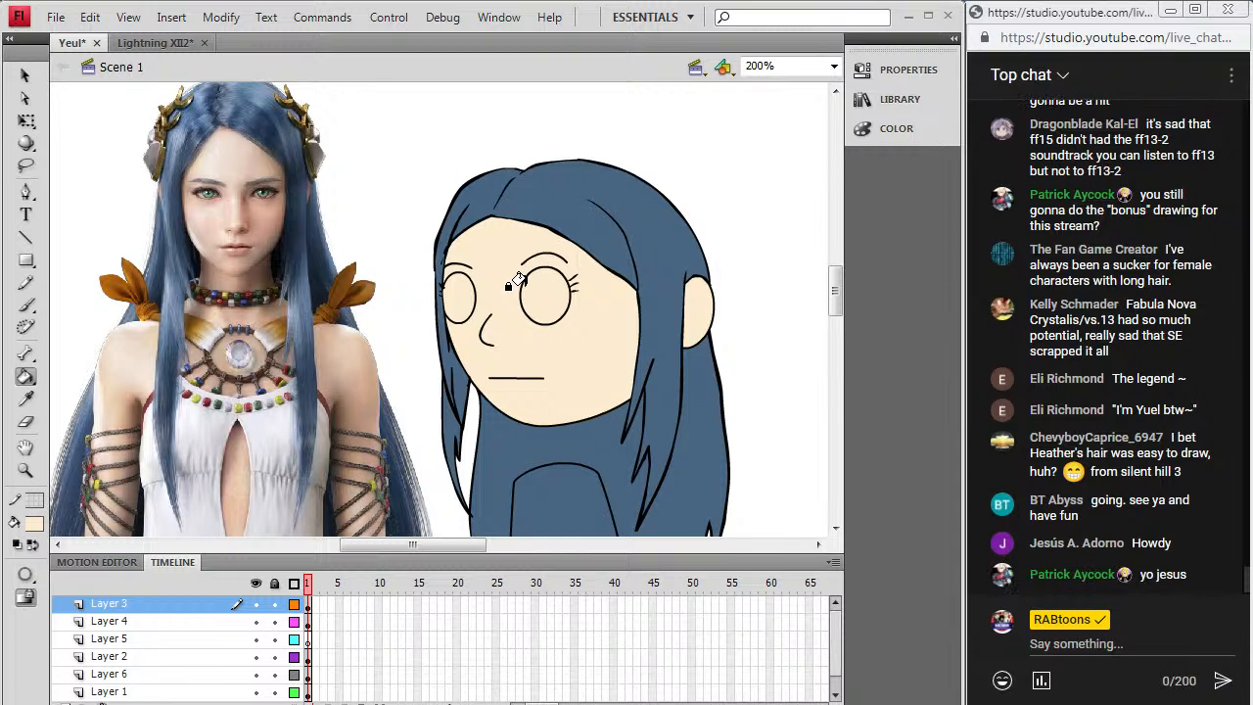
{"action": "left_click", "coordinate": [520, 282]}
{"action": "left_click", "coordinate": [459, 298]}
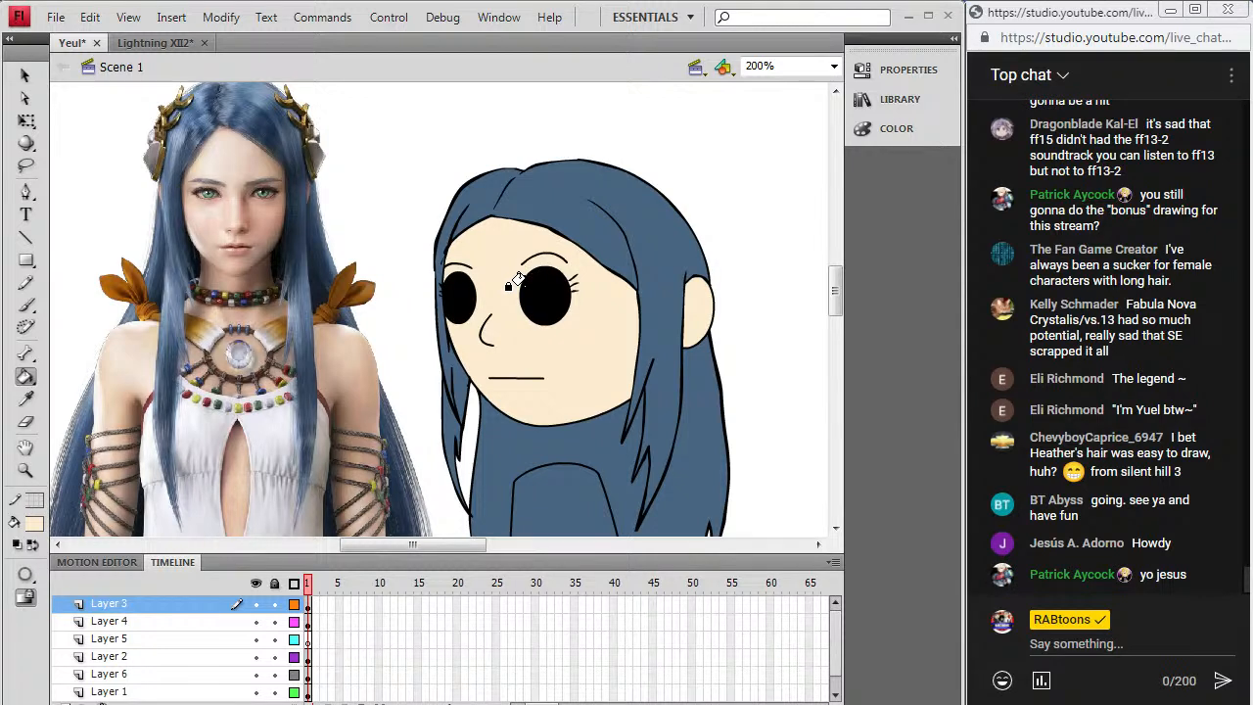
{"action": "left_click", "coordinate": [255, 603]}
{"action": "left_click", "coordinate": [255, 603]}
{"action": "left_click", "coordinate": [256, 603]}
{"action": "left_click", "coordinate": [256, 603]}
Step: Pencil the boundary of the face's shaded side and the outline of the lips around the mouth line on Layer 4
{"action": "key", "text": "v"}
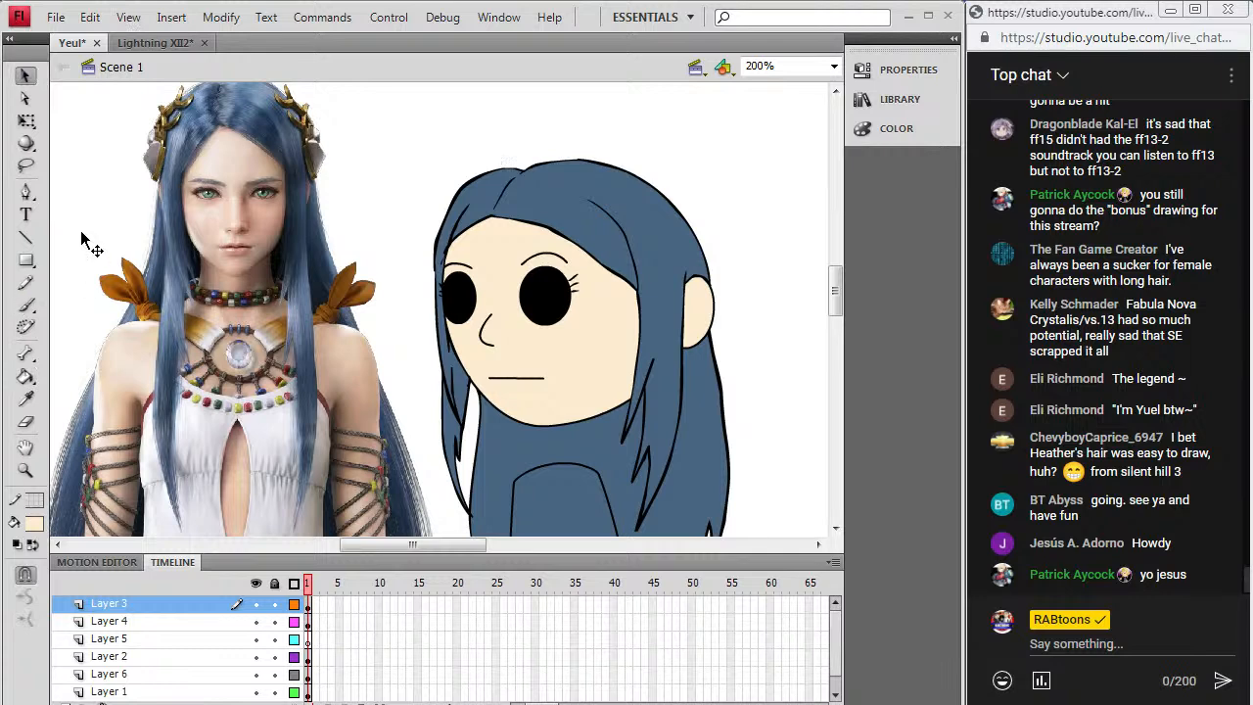
{"action": "key", "text": "y"}
{"action": "left_click", "coordinate": [307, 621]}
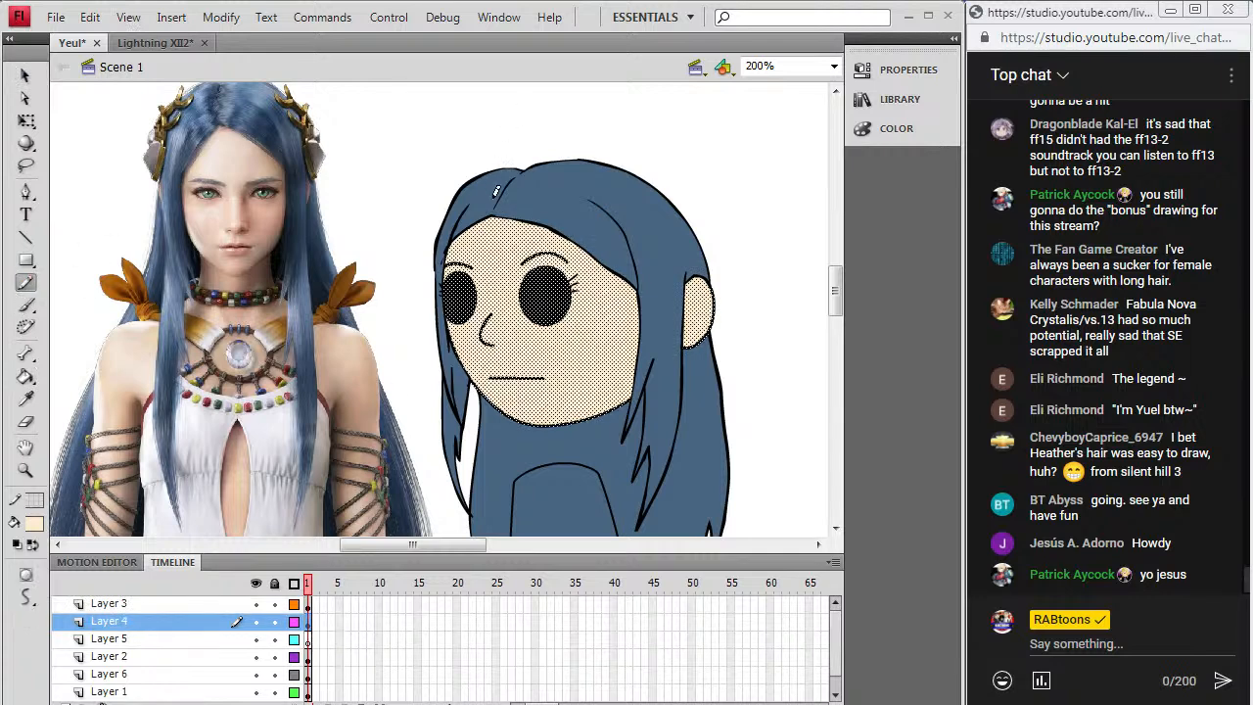
{"action": "left_click_drag", "start_coordinate": [502, 171], "coordinate": [486, 227]}
{"action": "left_click_drag", "start_coordinate": [529, 414], "coordinate": [553, 433]}
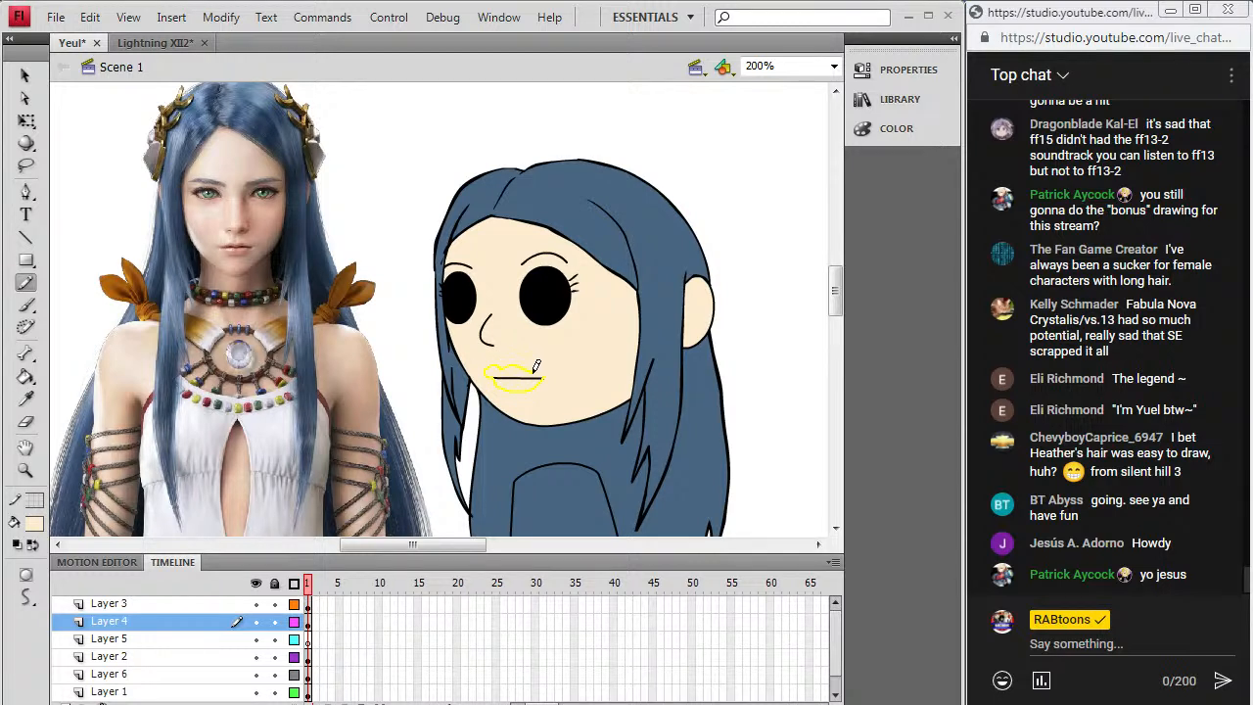
Step: Try filling the upper and lower lips with the pink sampled from the reference image's mouth
{"action": "key", "text": "i"}
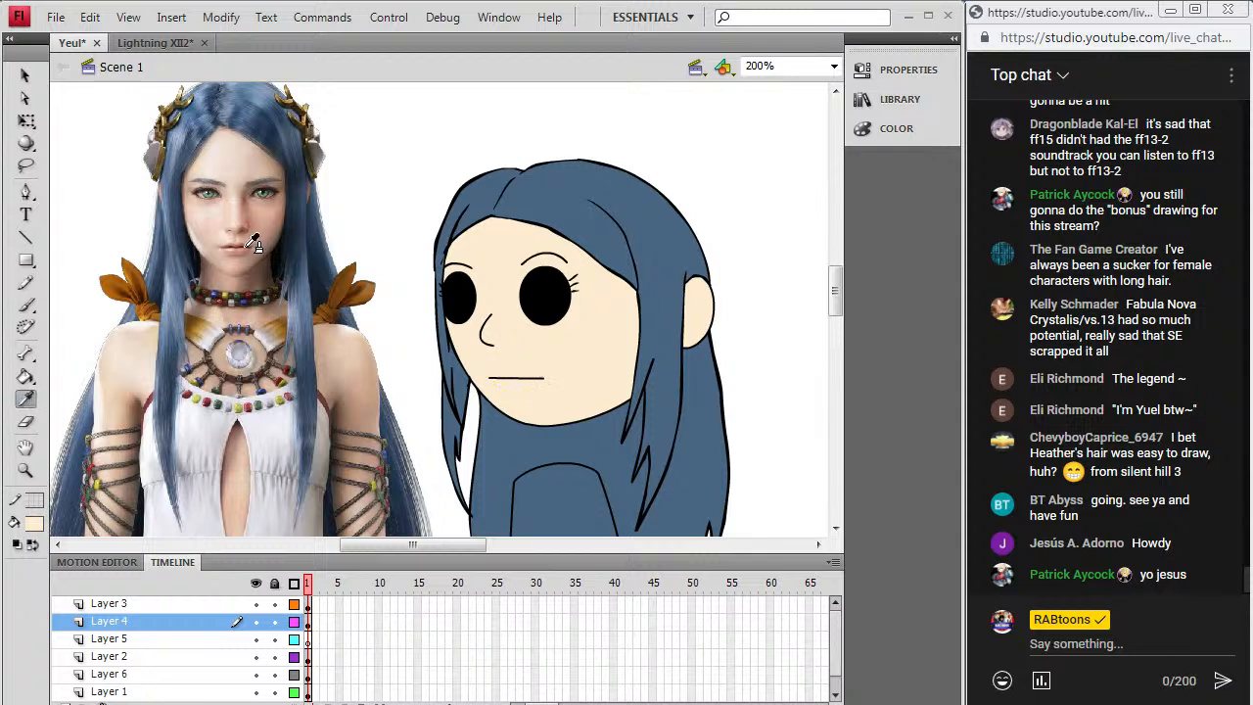
{"action": "left_click", "coordinate": [241, 252]}
{"action": "left_click", "coordinate": [501, 373]}
{"action": "left_click", "coordinate": [516, 384]}
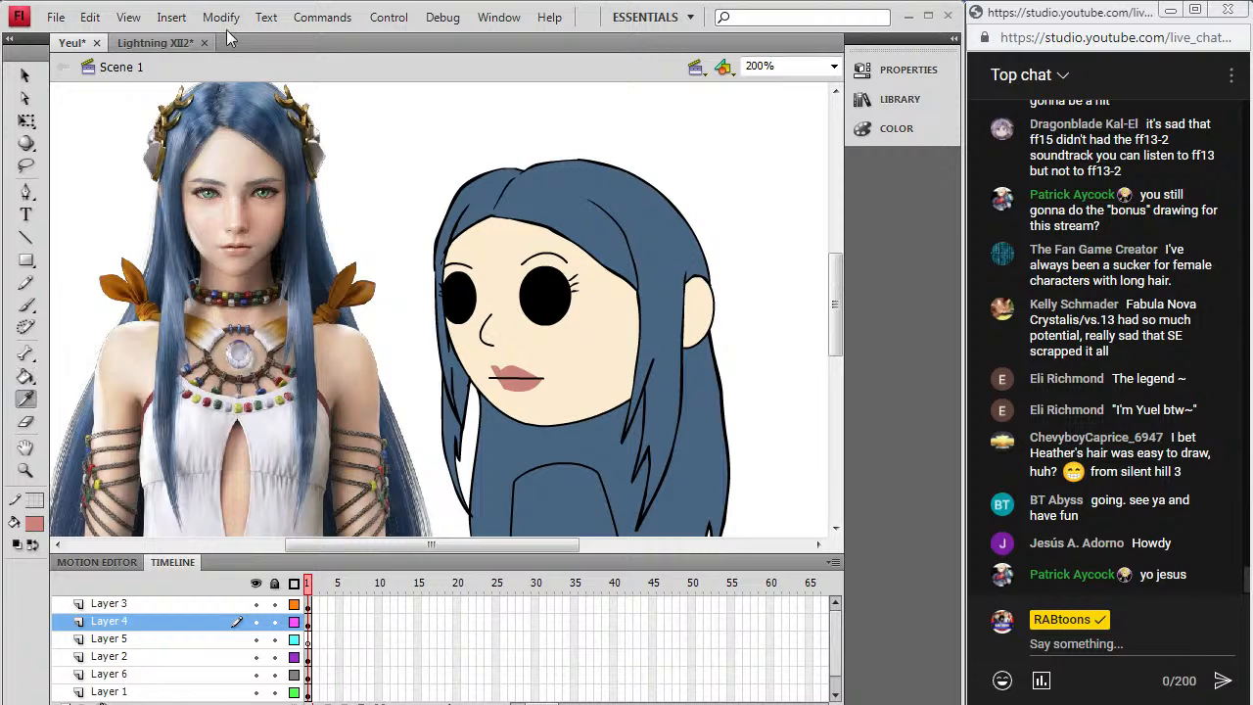
Step: Fill the lips and the shaded side of the face with the skin shadow colour taken from the Lightning XII2 drawing
{"action": "left_click", "coordinate": [155, 42]}
{"action": "left_click", "coordinate": [69, 42]}
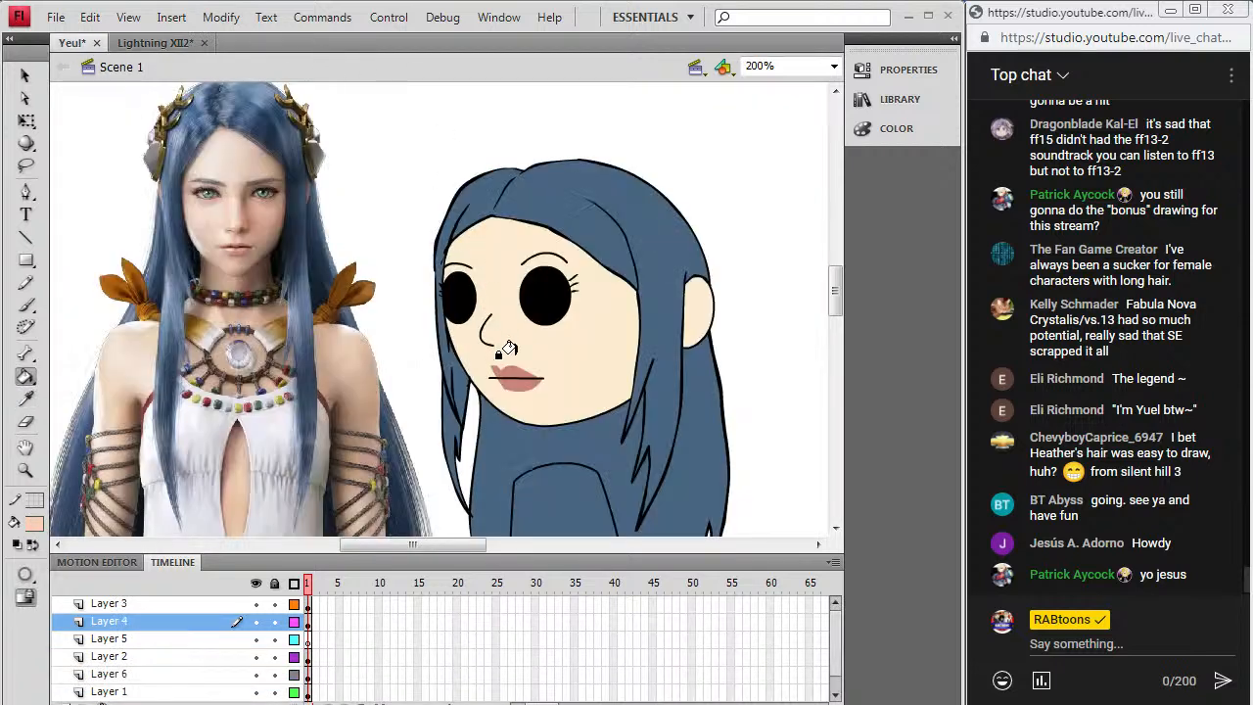
{"action": "left_click", "coordinate": [457, 345]}
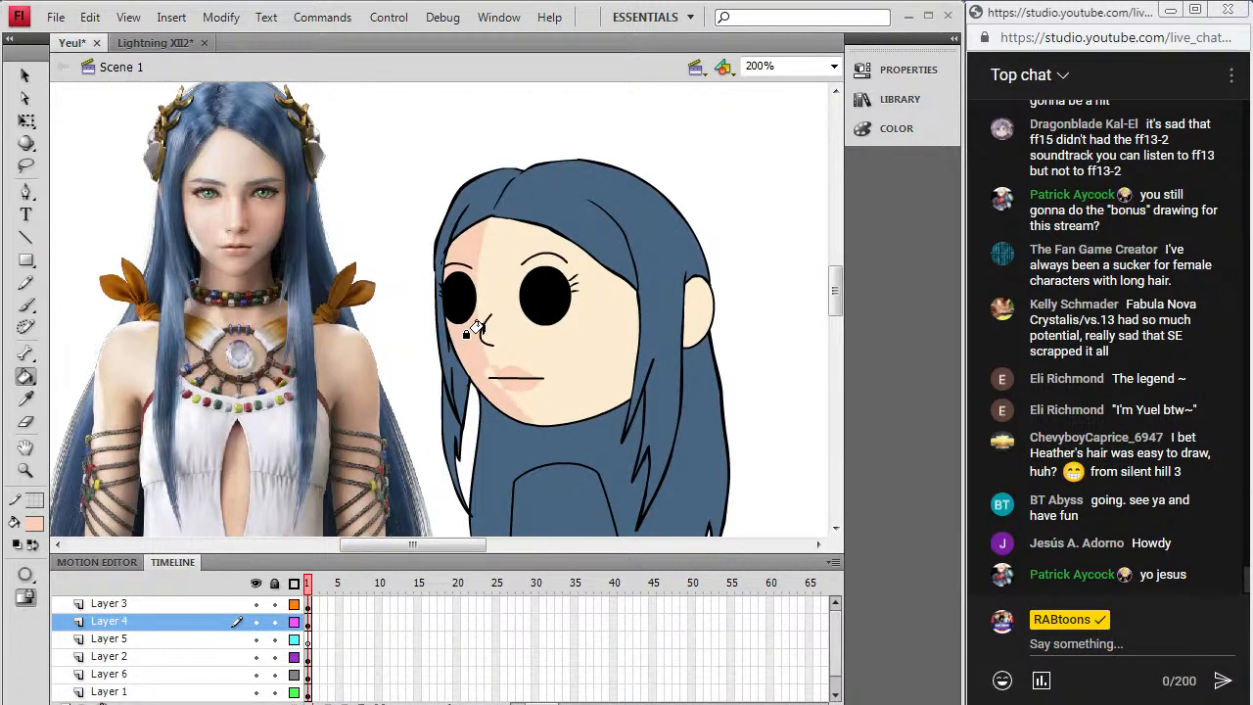
Step: Mix a darker version of the skin shadow colour and fill the part of the lips on the face's shaded side
{"action": "left_click", "coordinate": [30, 525]}
{"action": "left_click", "coordinate": [330, 298]}
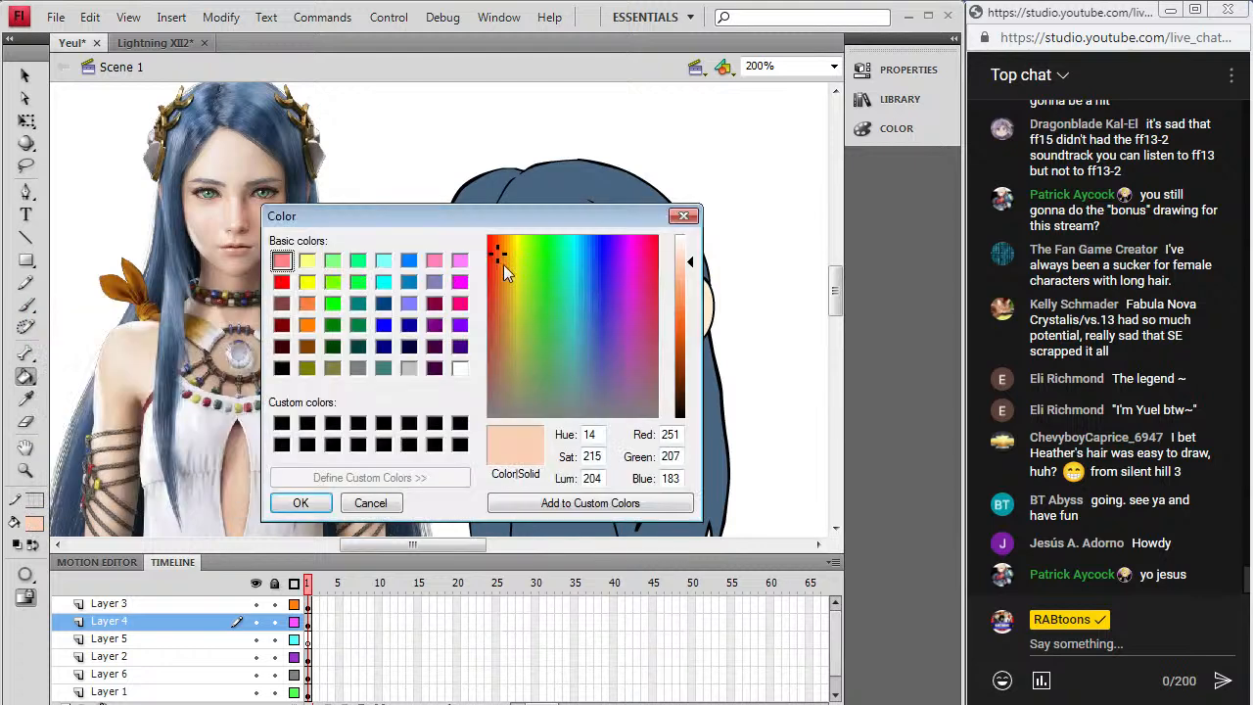
{"action": "left_click", "coordinate": [690, 286]}
{"action": "left_click", "coordinate": [300, 503]}
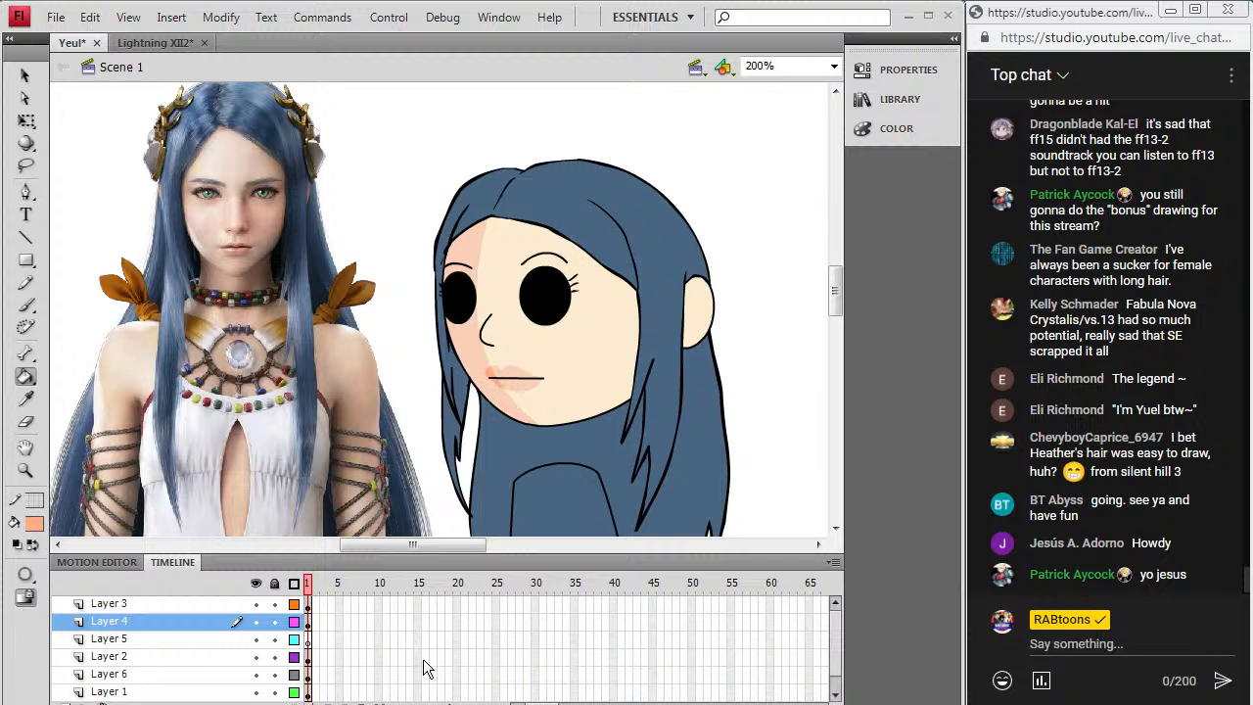
Step: Brush the black hair parting line down to the hairline above the forehead on Layer 4
{"action": "left_click", "coordinate": [35, 526]}
{"action": "left_click", "coordinate": [37, 336]}
{"action": "left_click", "coordinate": [25, 305]}
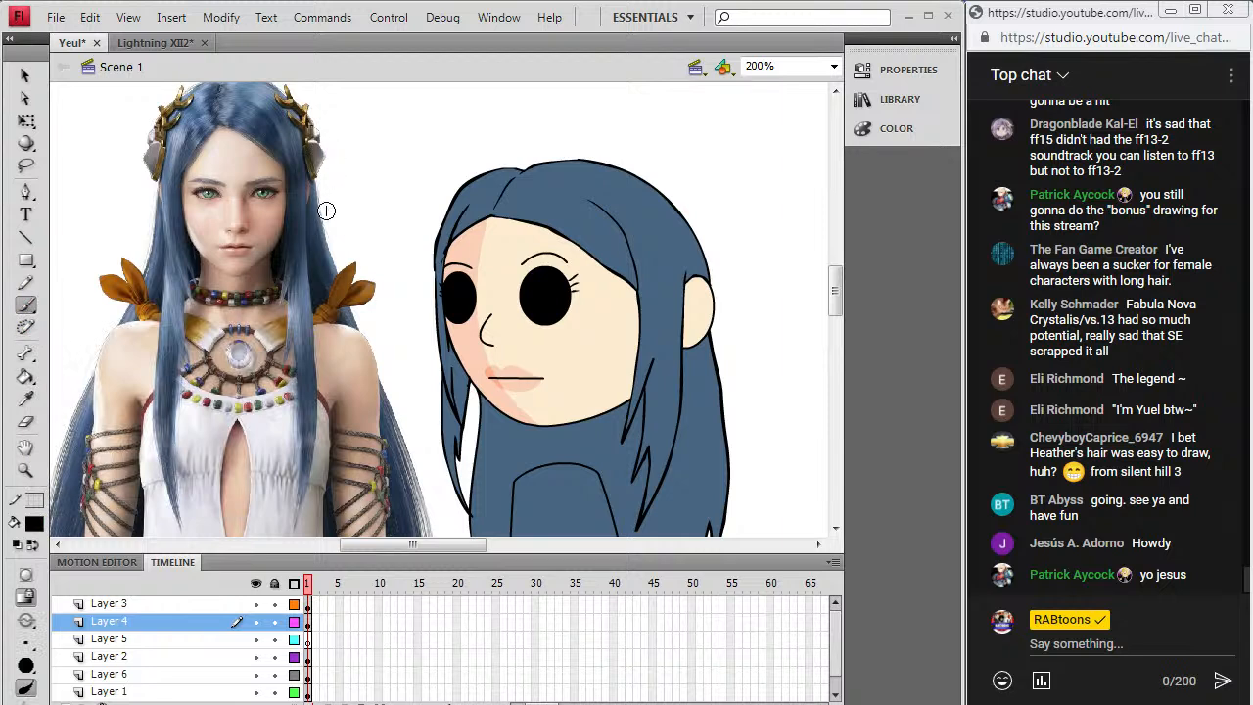
{"action": "mouse_move", "coordinate": [836, 294]}
{"action": "left_mouse_down"}
{"action": "mouse_move", "coordinate": [849, 290]}
{"action": "mouse_move", "coordinate": [837, 298]}
{"action": "left_mouse_up"}
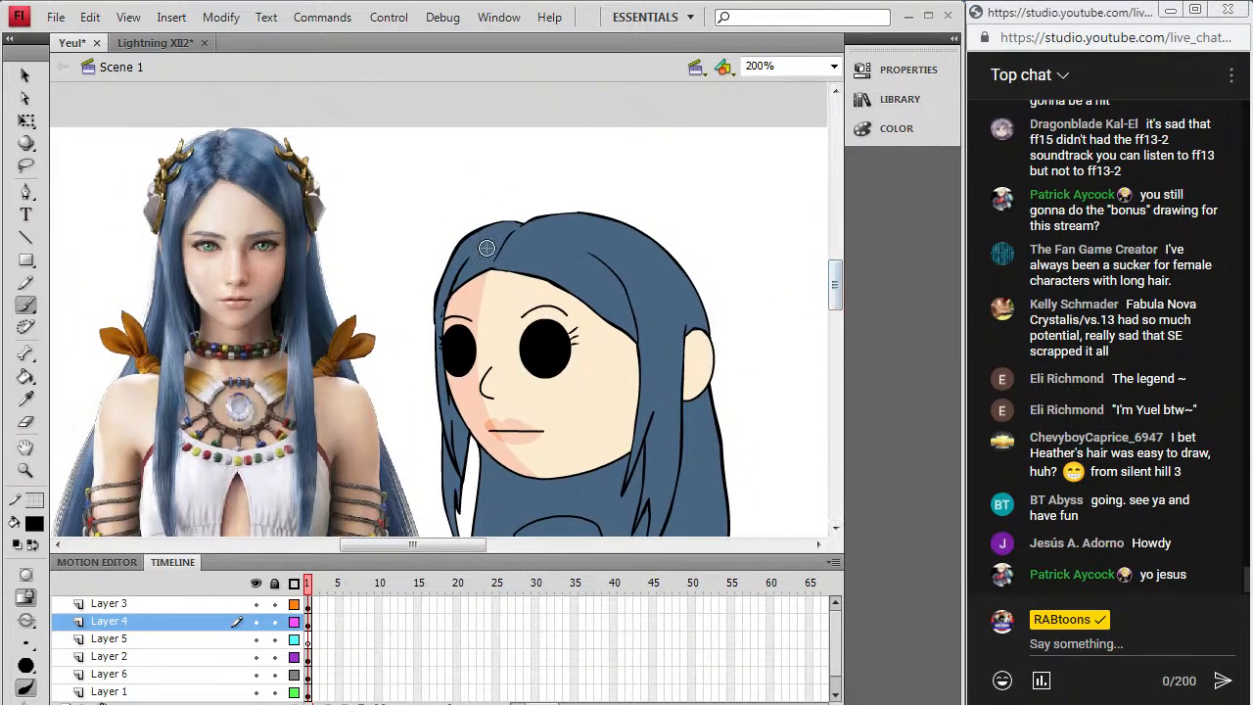
{"action": "left_click_drag", "start_coordinate": [495, 262], "coordinate": [493, 266]}
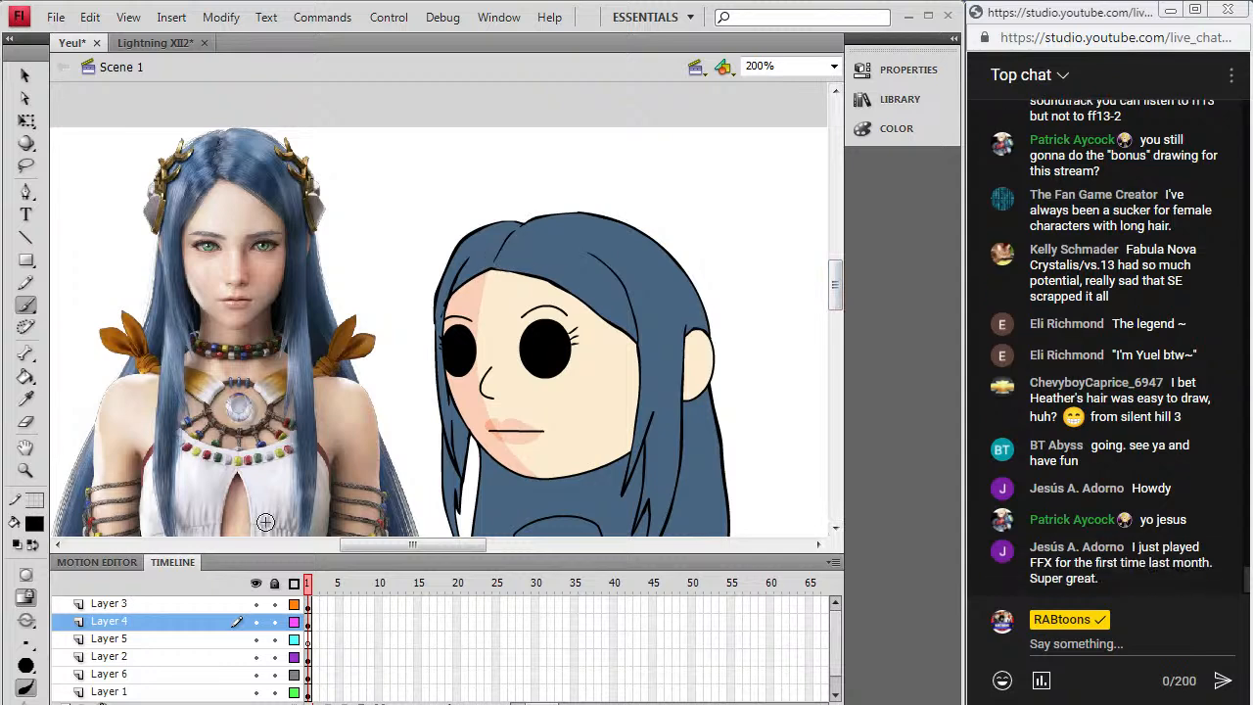
{"action": "left_click", "coordinate": [307, 621]}
{"action": "left_click", "coordinate": [308, 605]}
{"action": "left_click", "coordinate": [308, 606]}
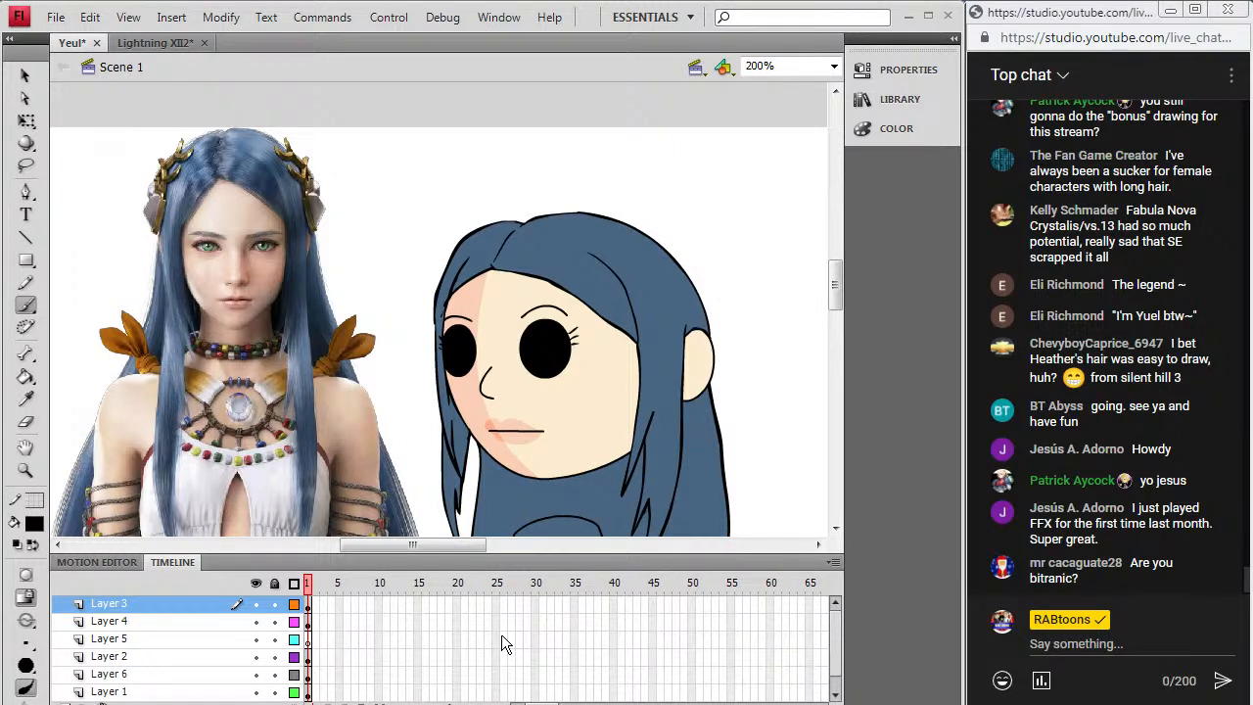
{"action": "left_click", "coordinate": [27, 422]}
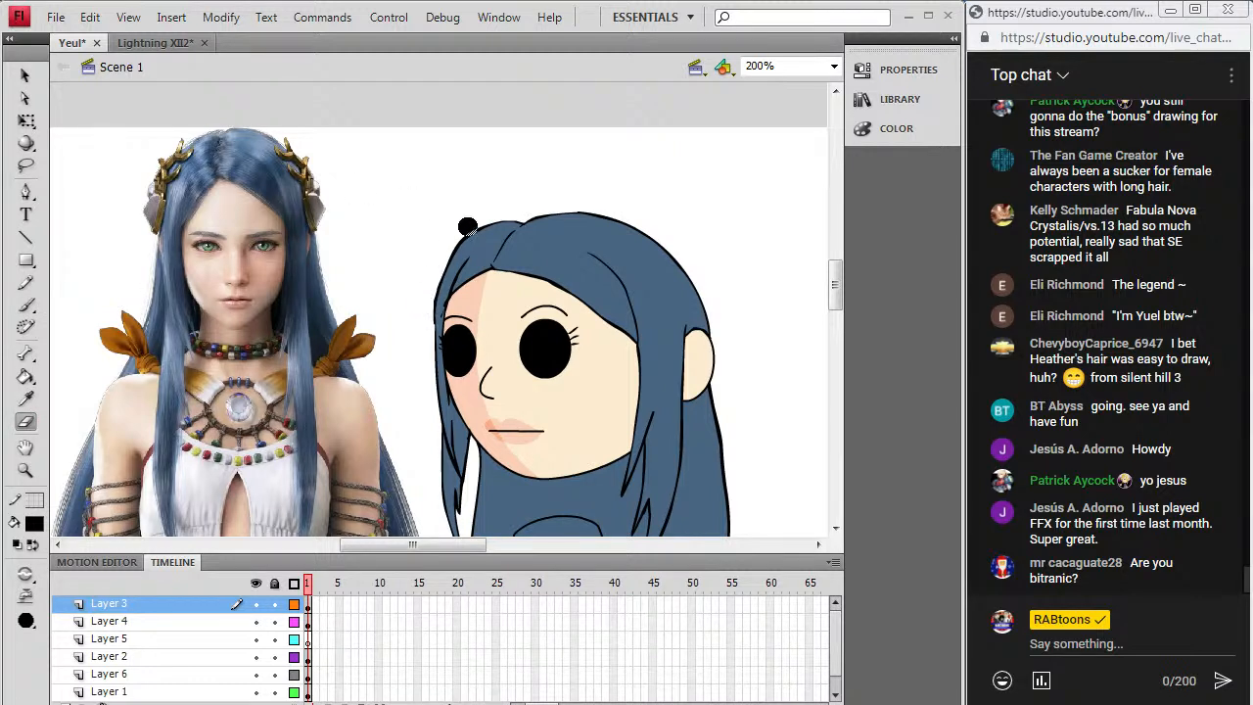
Step: Move the reference image down beside the cartoon body and hide the back hair on Layer 6
{"action": "left_click_drag", "start_coordinate": [835, 282], "coordinate": [848, 314]}
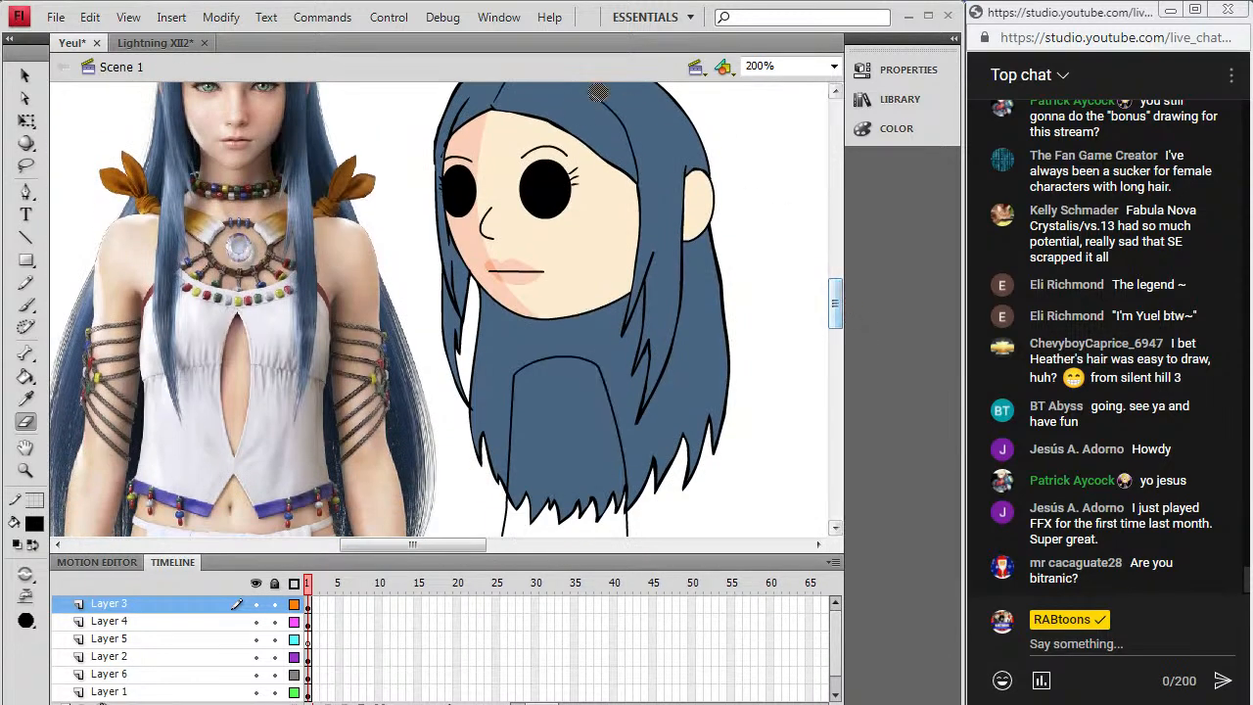
{"action": "left_click", "coordinate": [26, 76]}
{"action": "left_click_drag", "start_coordinate": [316, 263], "coordinate": [334, 440]}
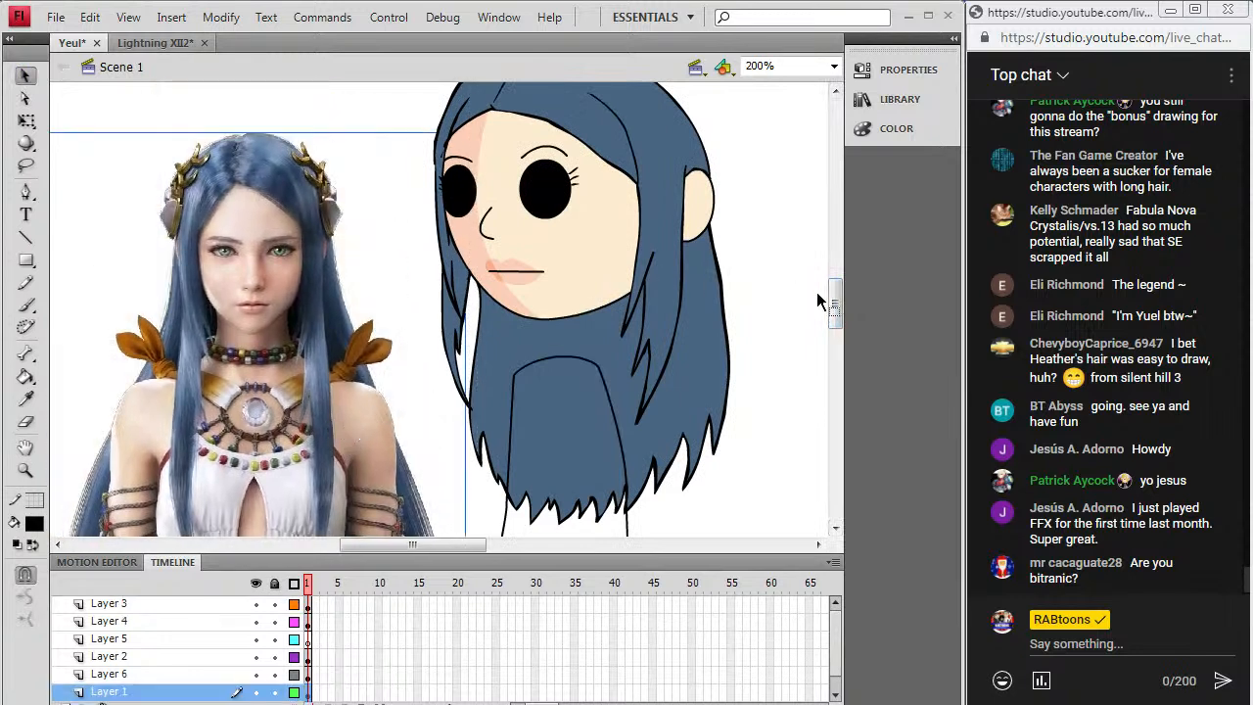
{"action": "left_click_drag", "start_coordinate": [838, 311], "coordinate": [841, 329]}
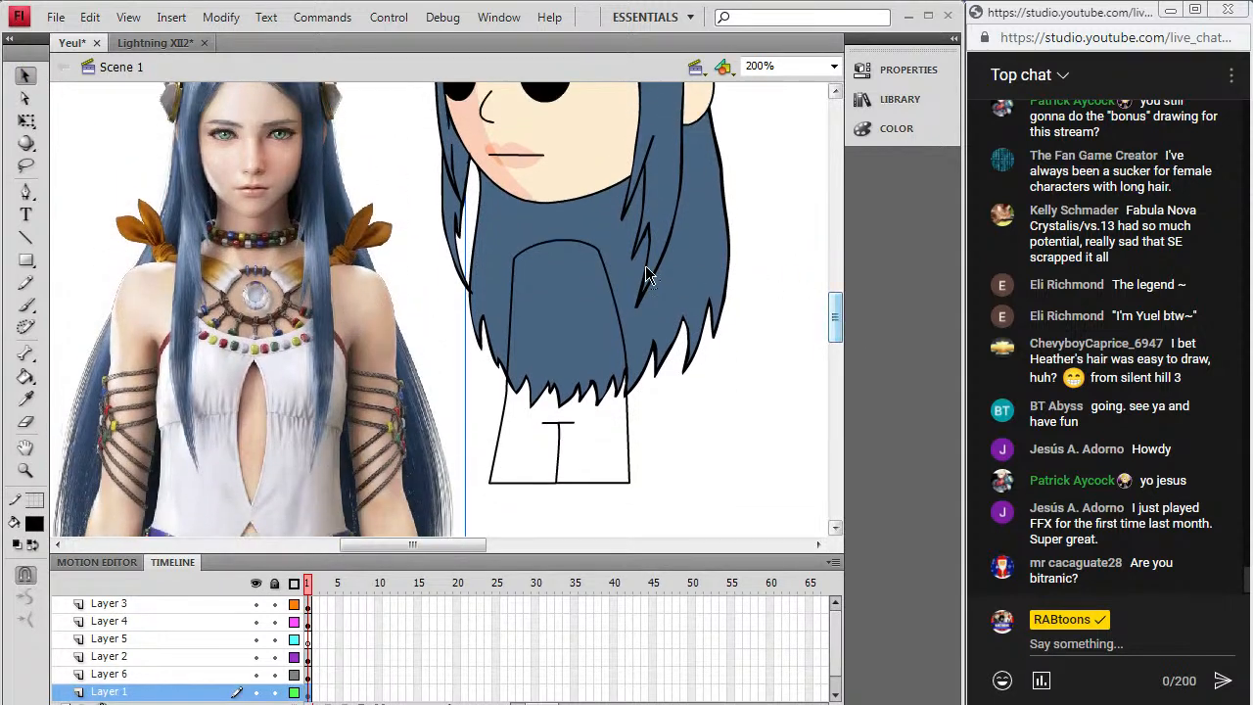
{"action": "left_click", "coordinate": [256, 675]}
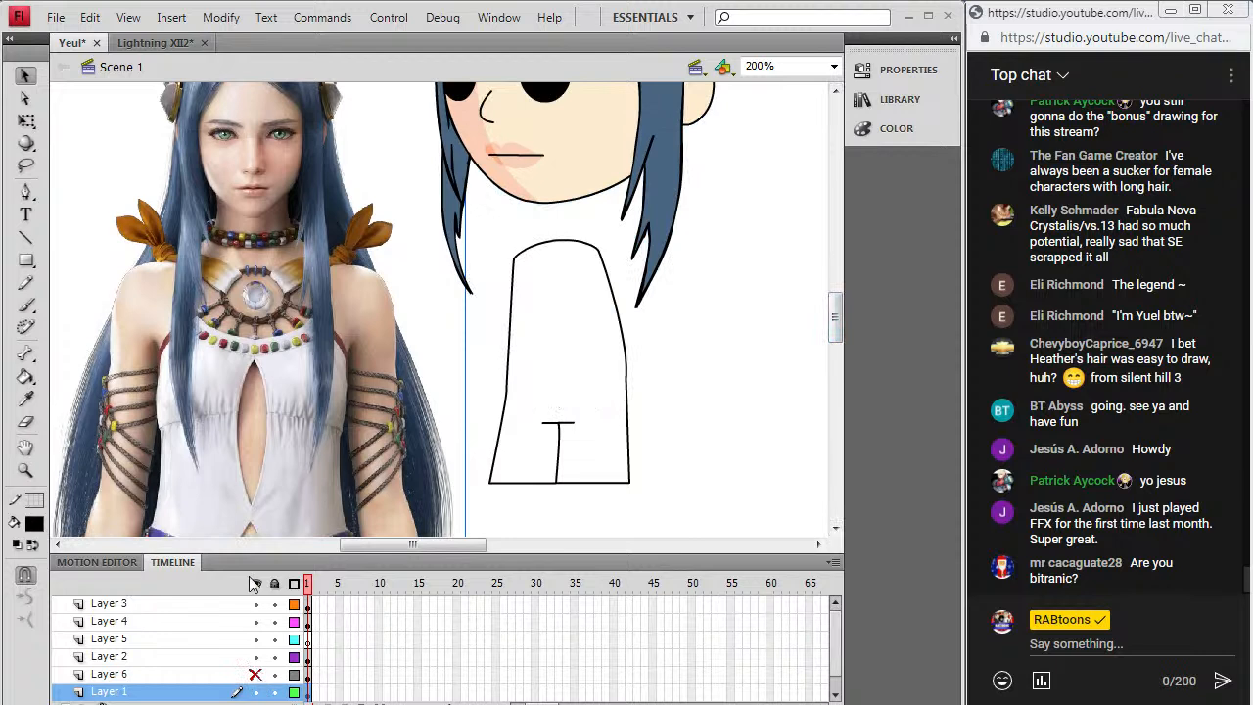
Step: Make Layer 5 active with a black brush and save the Yeul file
{"action": "left_click", "coordinate": [309, 656]}
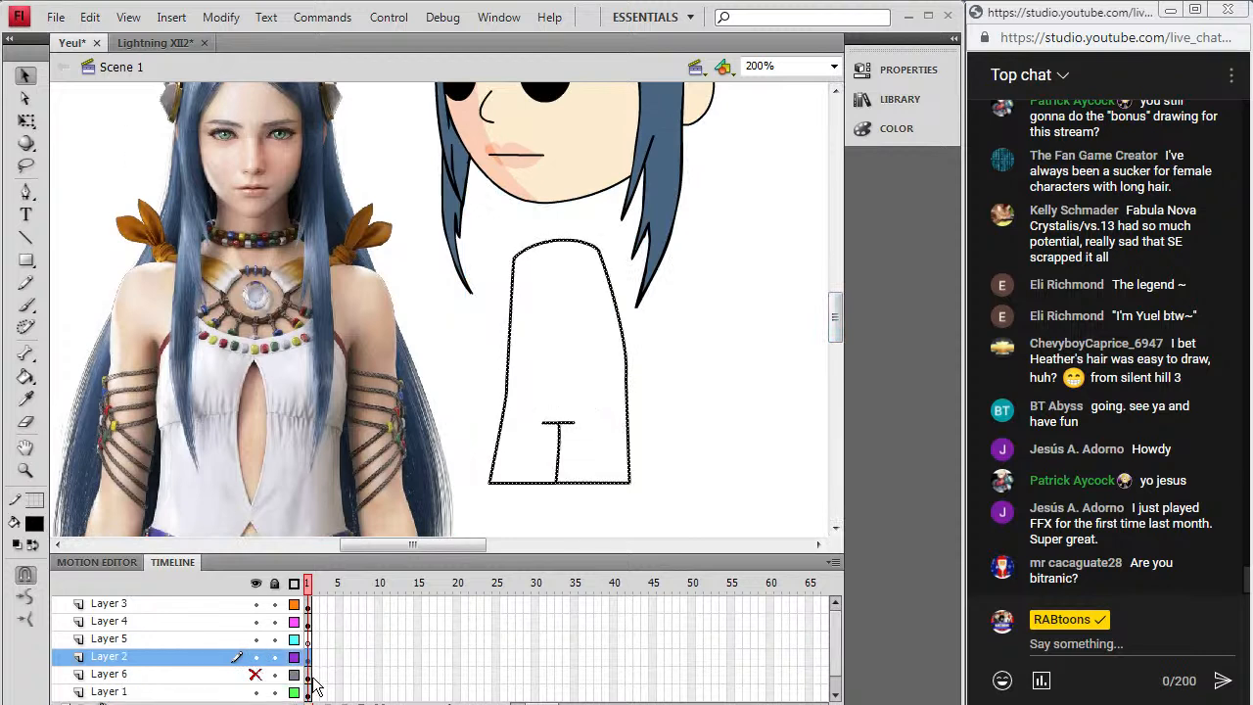
{"action": "left_click", "coordinate": [308, 638]}
{"action": "left_click", "coordinate": [36, 526]}
{"action": "left_click", "coordinate": [40, 311]}
{"action": "left_click", "coordinate": [26, 305]}
{"action": "left_click", "coordinate": [56, 16]}
{"action": "left_click", "coordinate": [59, 202]}
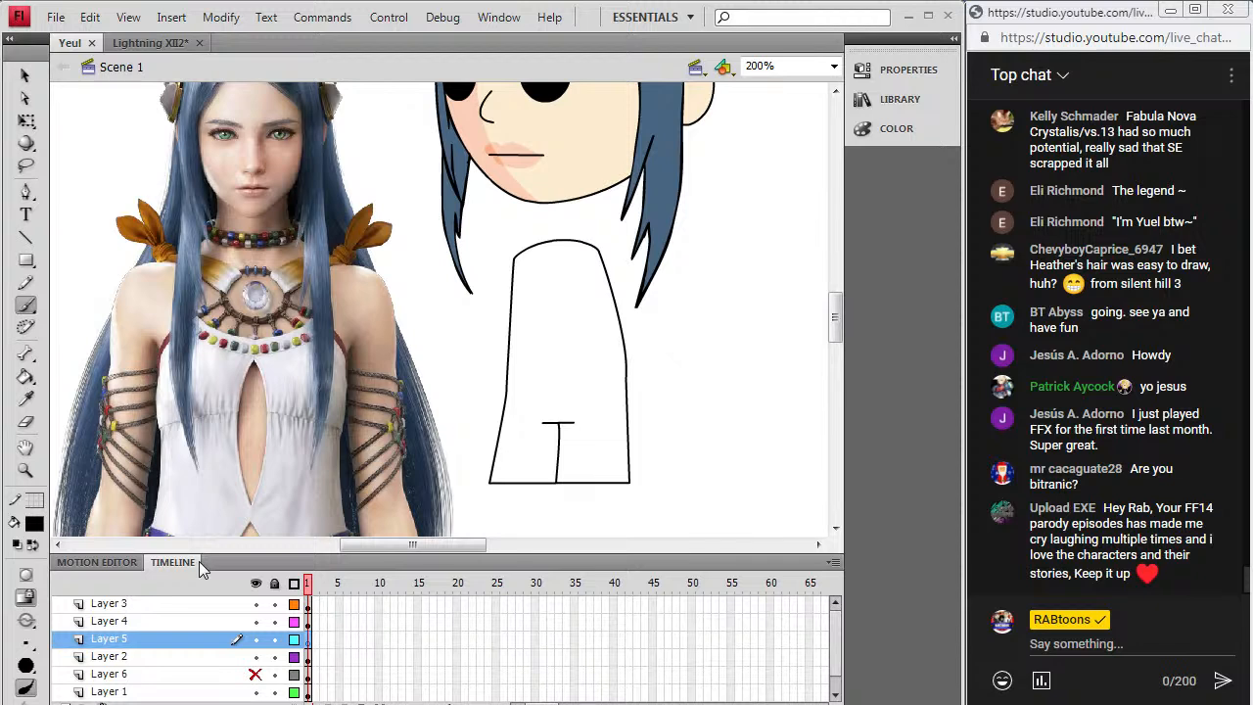
Step: Brush the neck, the beaded choker and a leaf-shaped bow on each shoulder on Layer 5
{"action": "left_click", "coordinate": [308, 621]}
{"action": "left_click", "coordinate": [310, 639]}
{"action": "left_click_drag", "start_coordinate": [534, 227], "coordinate": [579, 242]}
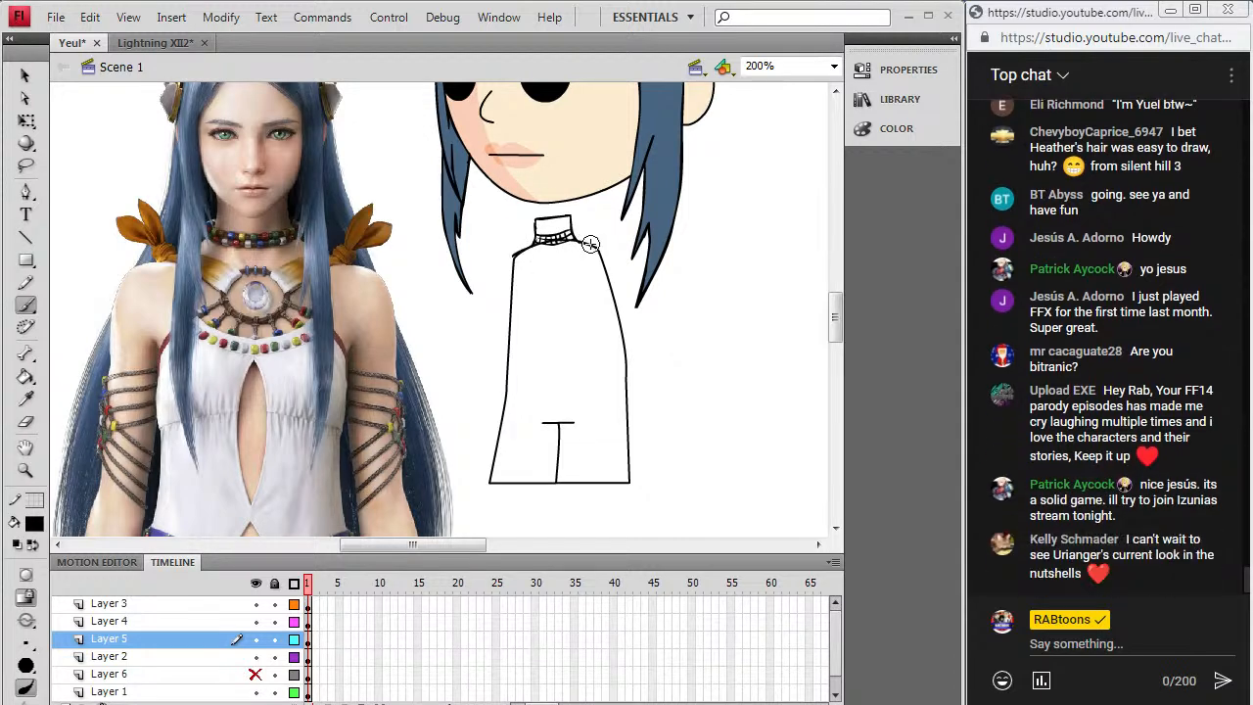
{"action": "mouse_move", "coordinate": [518, 246]}
{"action": "left_mouse_down"}
{"action": "mouse_move", "coordinate": [493, 249]}
{"action": "mouse_move", "coordinate": [509, 235]}
{"action": "left_mouse_up"}
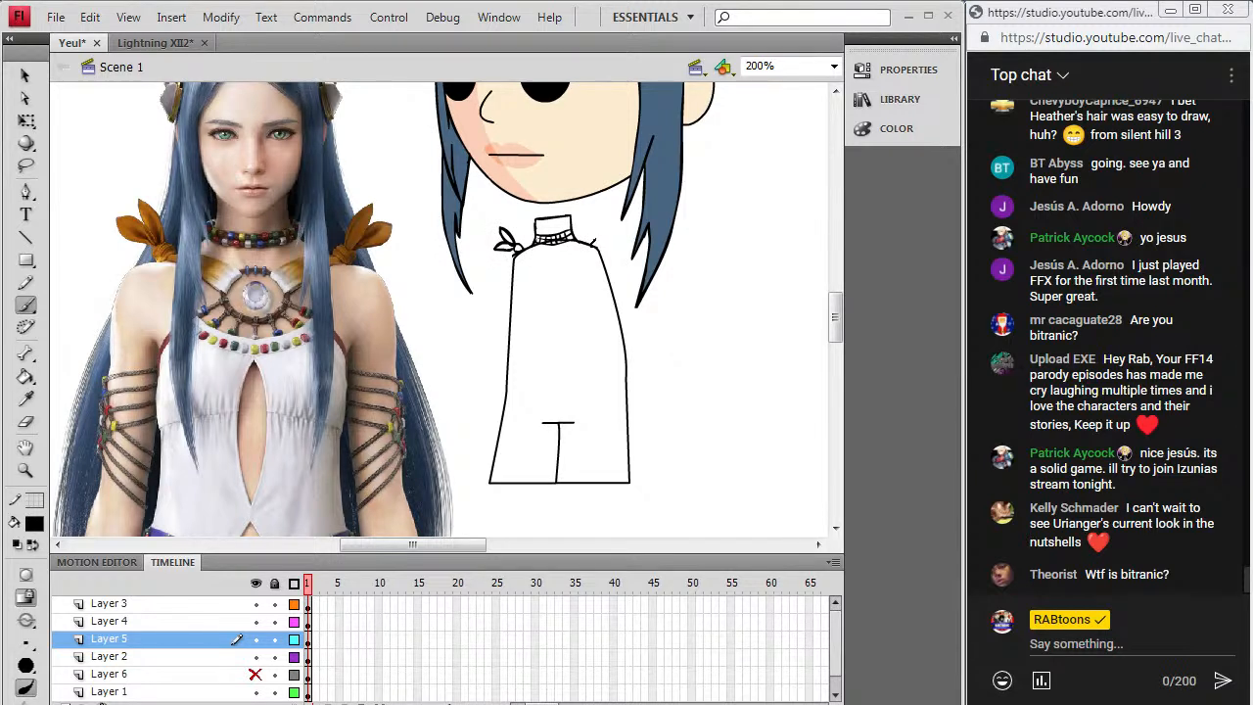
{"action": "mouse_move", "coordinate": [601, 245]}
{"action": "left_mouse_down"}
{"action": "mouse_move", "coordinate": [602, 228]}
{"action": "mouse_move", "coordinate": [602, 241]}
{"action": "mouse_move", "coordinate": [619, 236]}
{"action": "mouse_move", "coordinate": [601, 244]}
{"action": "left_mouse_up"}
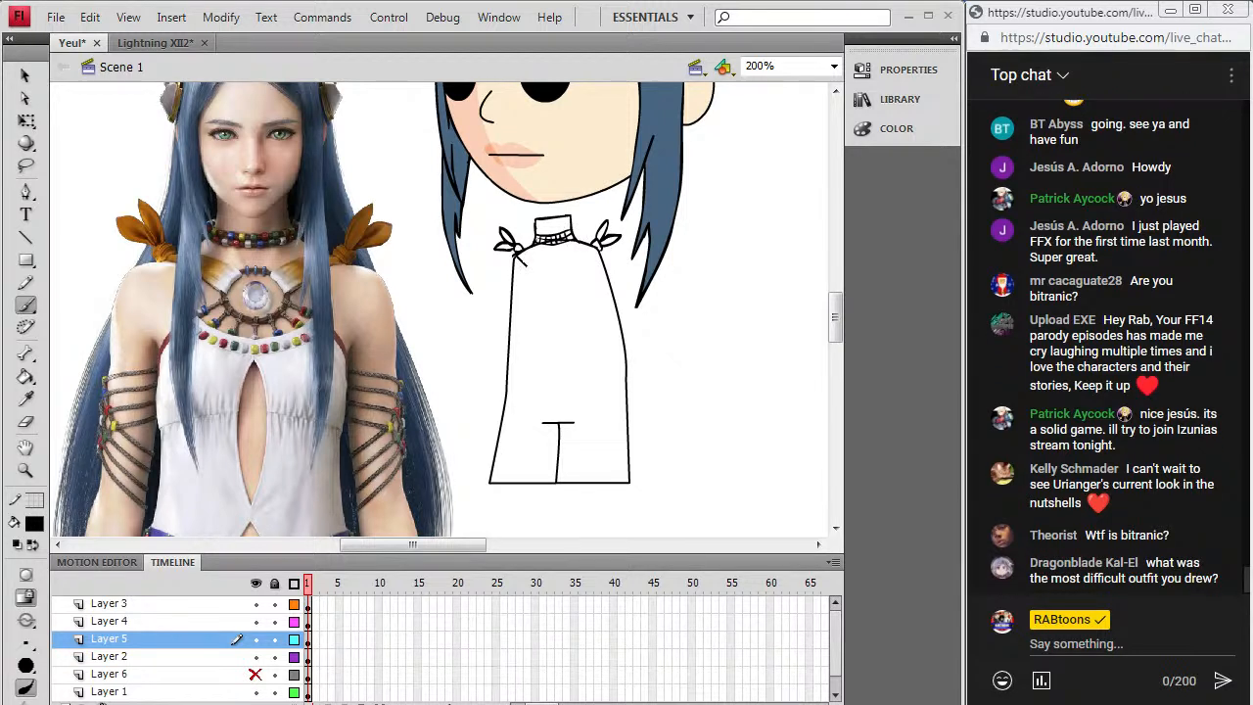
Step: Draw the two collar straps from the shoulders to a round pendant at the chest, replacing the open notch between them
{"action": "mouse_move", "coordinate": [544, 264]}
{"action": "left_mouse_down"}
{"action": "mouse_move", "coordinate": [527, 252]}
{"action": "mouse_move", "coordinate": [580, 251]}
{"action": "mouse_move", "coordinate": [560, 260]}
{"action": "left_mouse_up"}
{"action": "left_click_drag", "start_coordinate": [571, 274], "coordinate": [600, 252]}
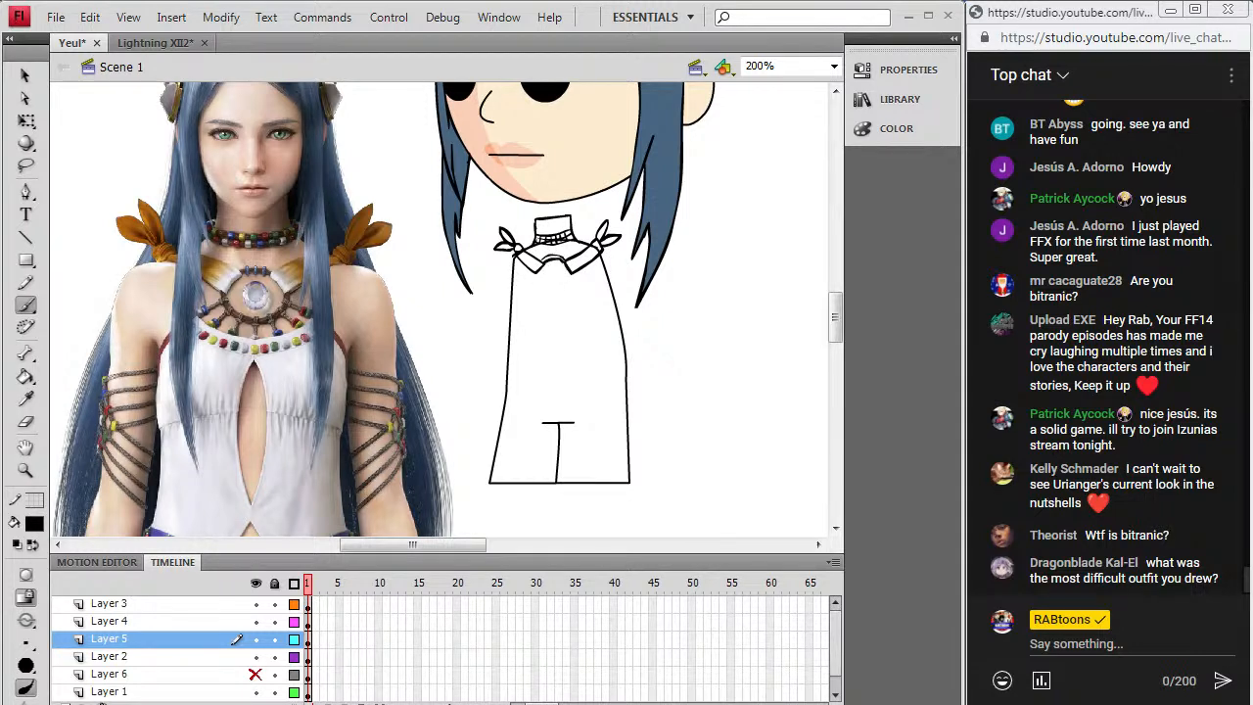
{"action": "left_click_drag", "start_coordinate": [545, 262], "coordinate": [546, 278]}
{"action": "key", "text": "e"}
{"action": "left_click_drag", "start_coordinate": [548, 270], "coordinate": [571, 283]}
{"action": "left_click", "coordinate": [27, 306]}
{"action": "left_click_drag", "start_coordinate": [532, 271], "coordinate": [592, 254]}
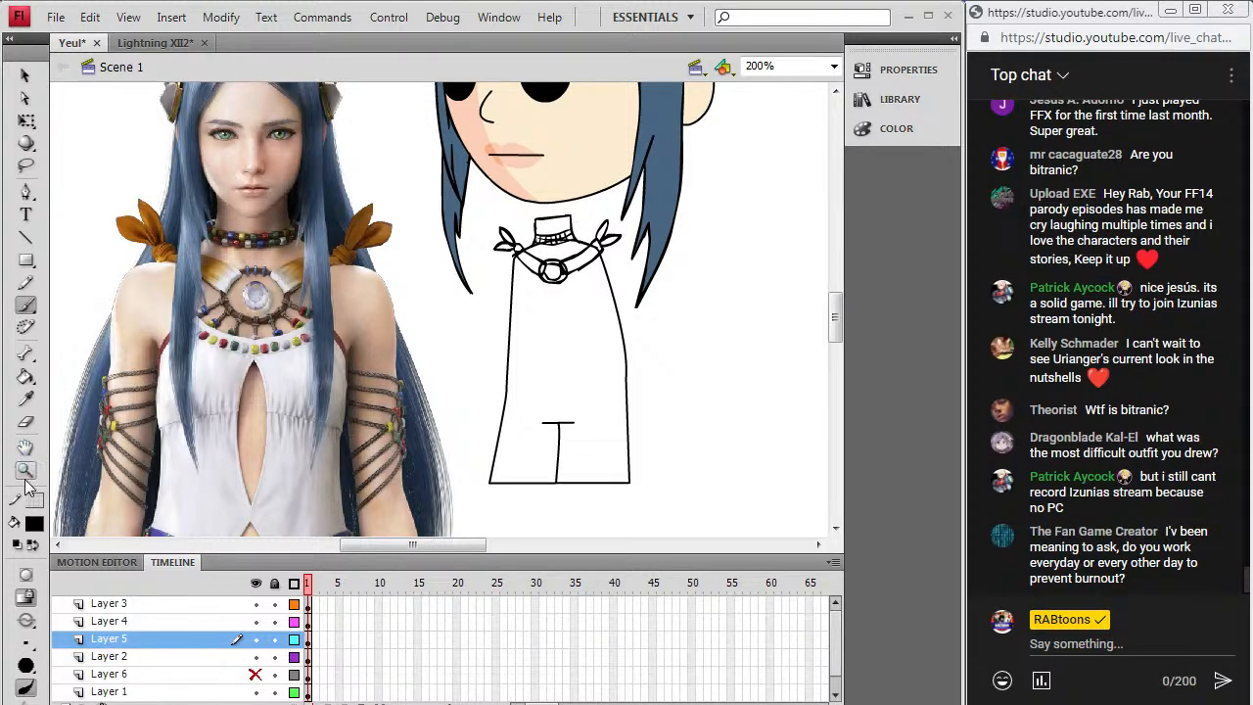
Step: Refine the pendant's ring and brush a short dividing line across each collar strap beside it
{"action": "key", "text": "z"}
{"action": "left_click", "coordinate": [567, 220]}
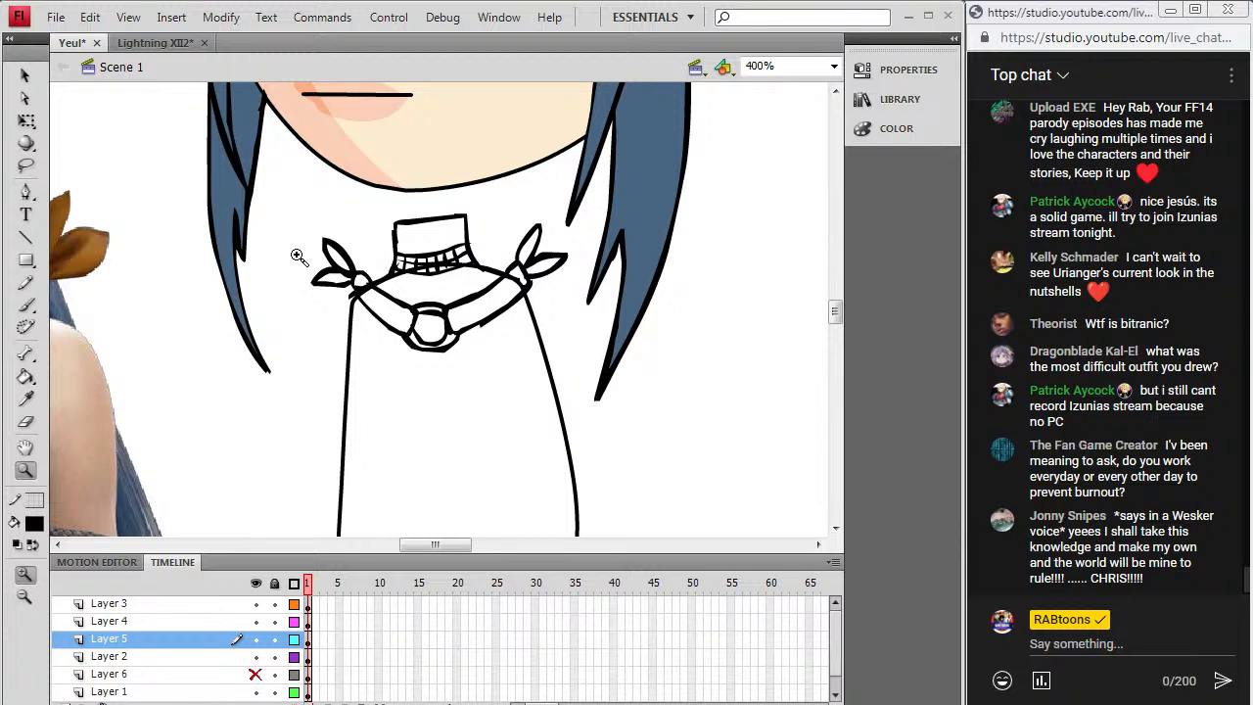
{"action": "key", "text": "b"}
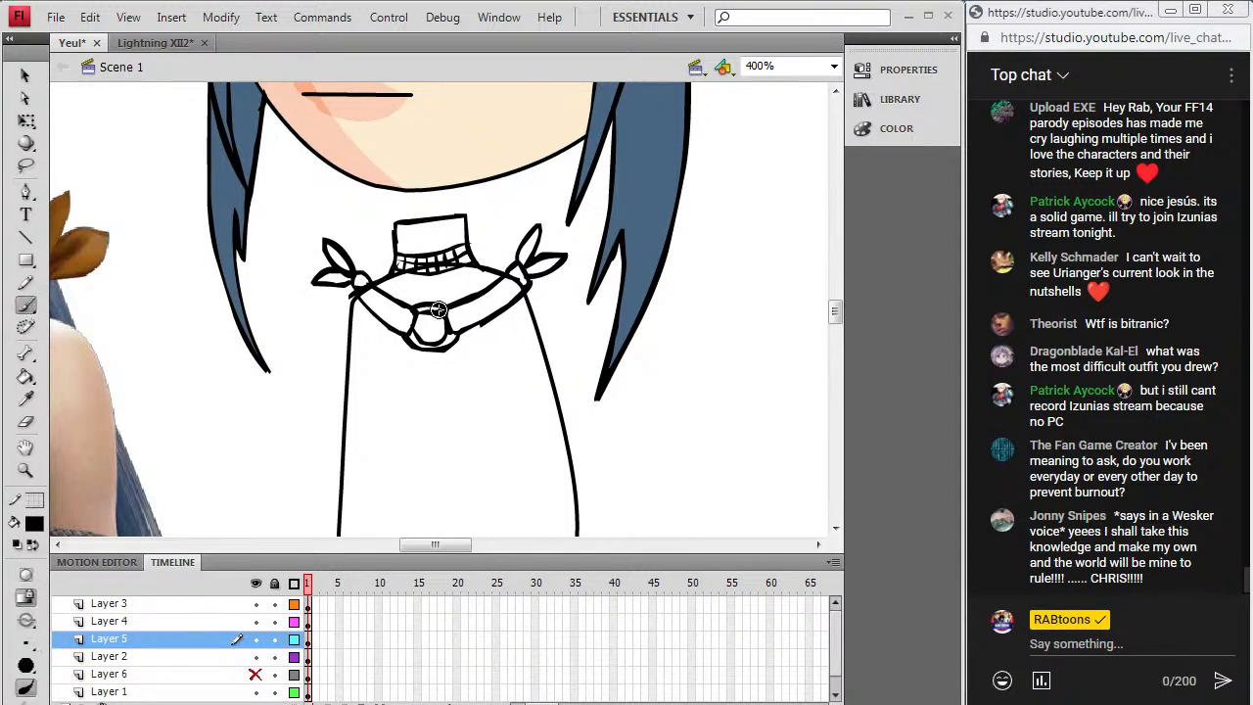
{"action": "mouse_move", "coordinate": [406, 314]}
{"action": "left_mouse_down"}
{"action": "mouse_move", "coordinate": [404, 327]}
{"action": "mouse_move", "coordinate": [457, 330]}
{"action": "left_mouse_up"}
Step: Brush the webbing below the pendant and the curved neckline reaching both sides of the body, and save the file
{"action": "left_click", "coordinate": [833, 66]}
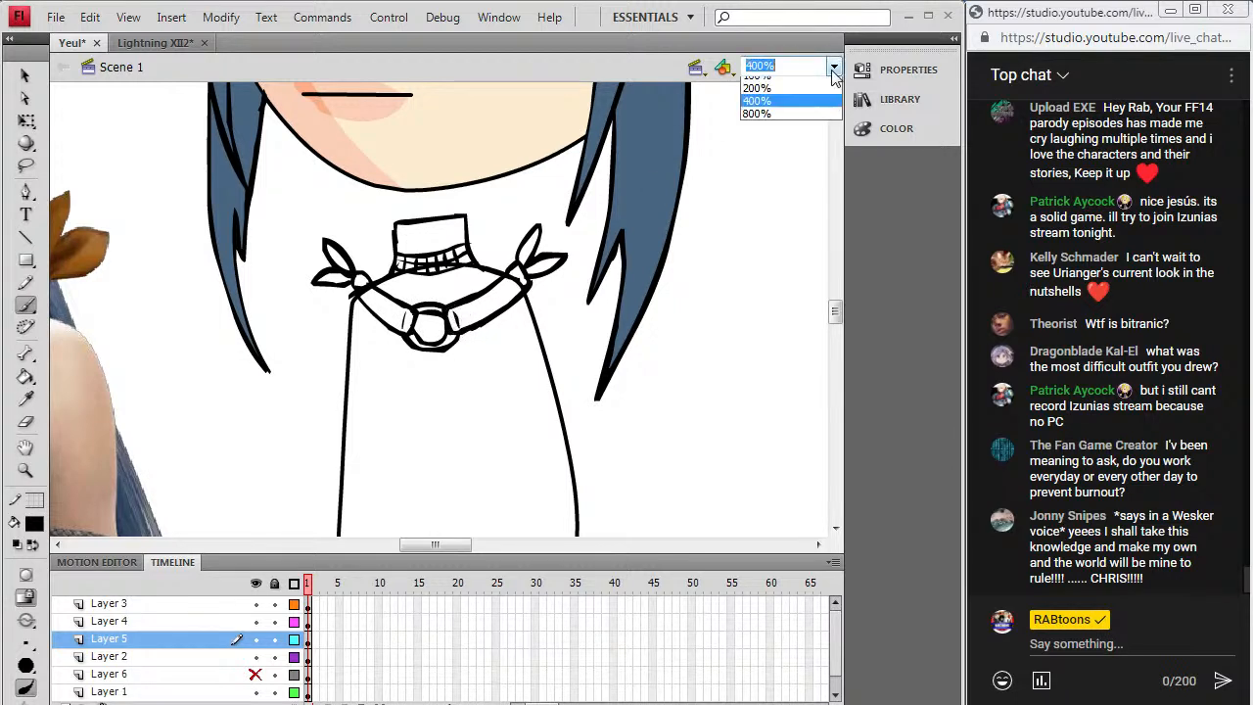
{"action": "left_click", "coordinate": [760, 168]}
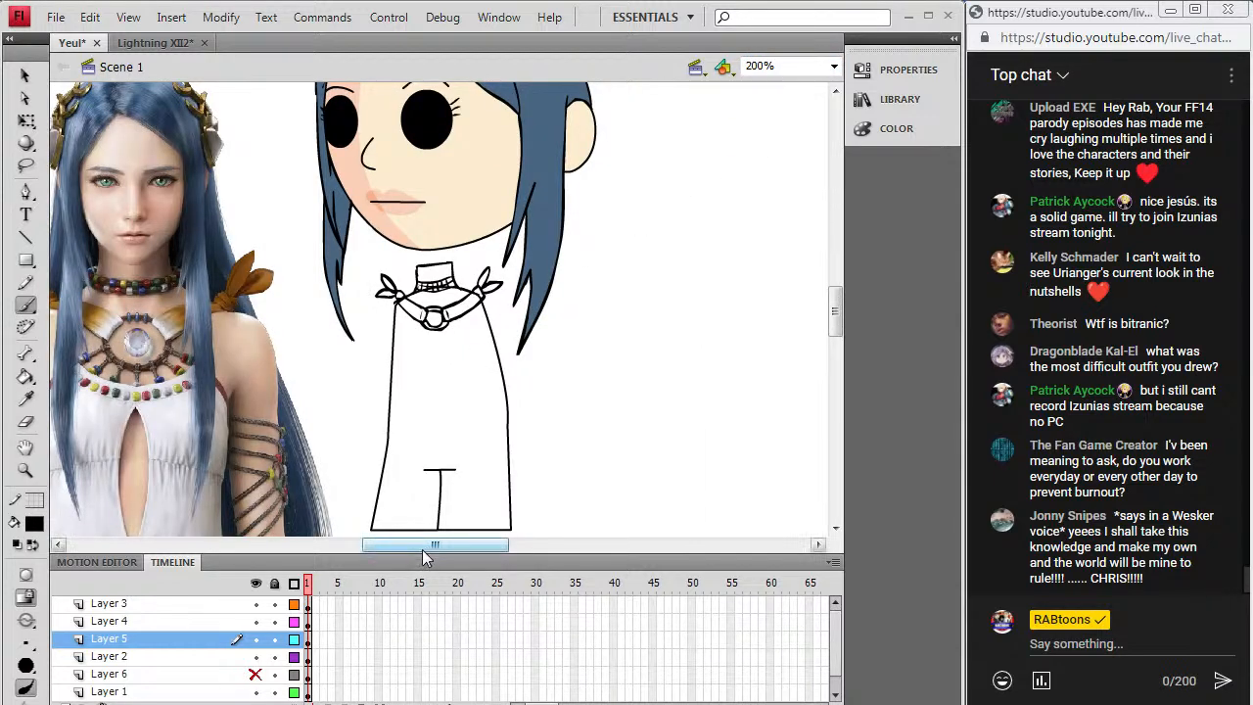
{"action": "left_click_drag", "start_coordinate": [437, 546], "coordinate": [403, 545]}
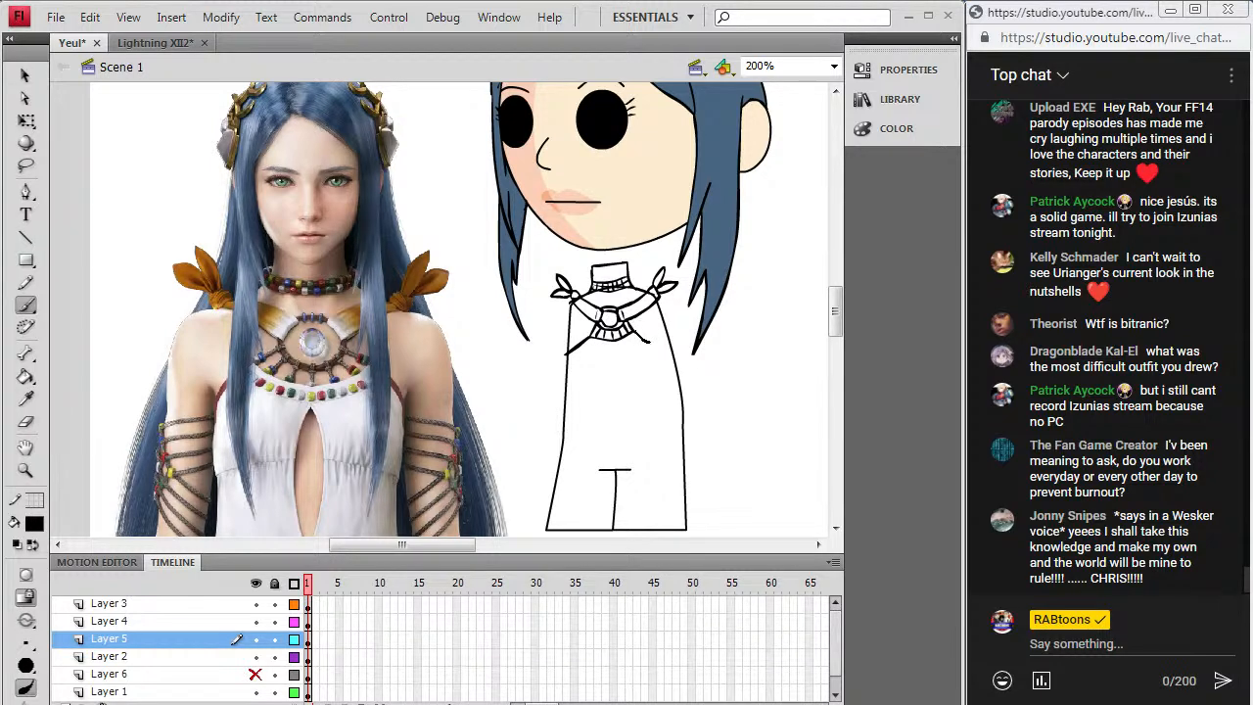
{"action": "left_click_drag", "start_coordinate": [666, 349], "coordinate": [676, 349]}
{"action": "scroll", "coordinate": [824, 311], "scroll_direction": "down", "scroll_amount": 2}
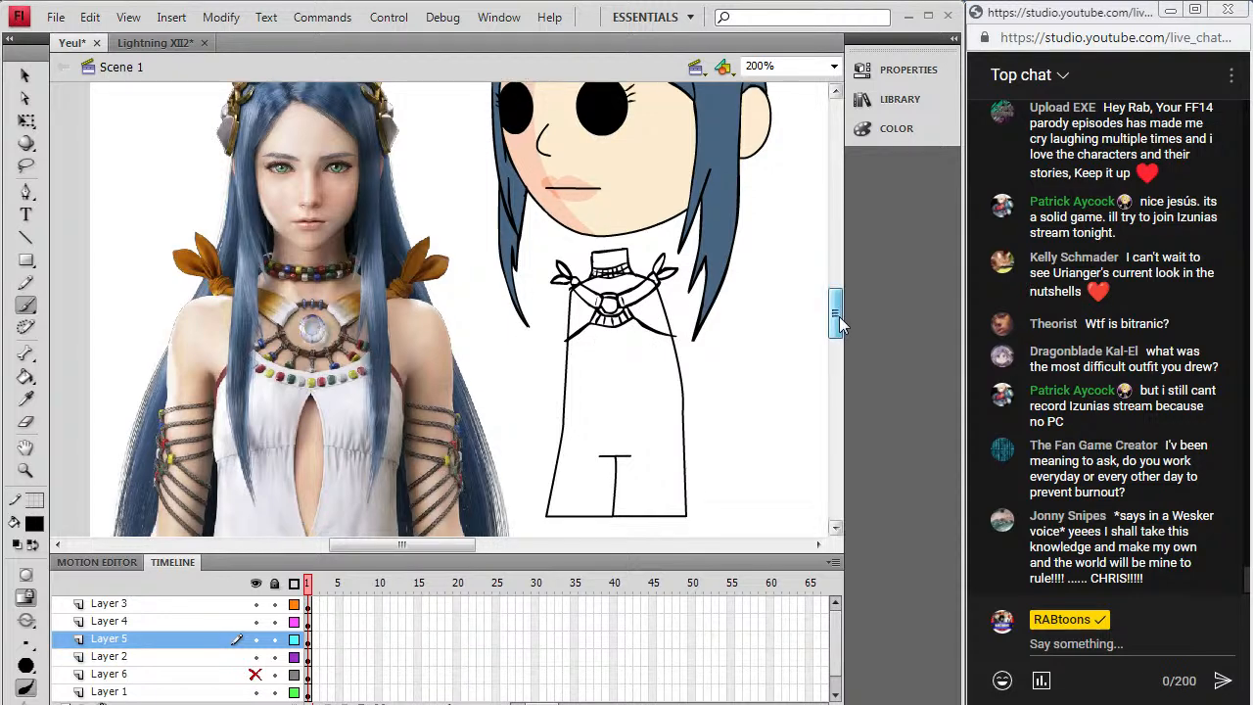
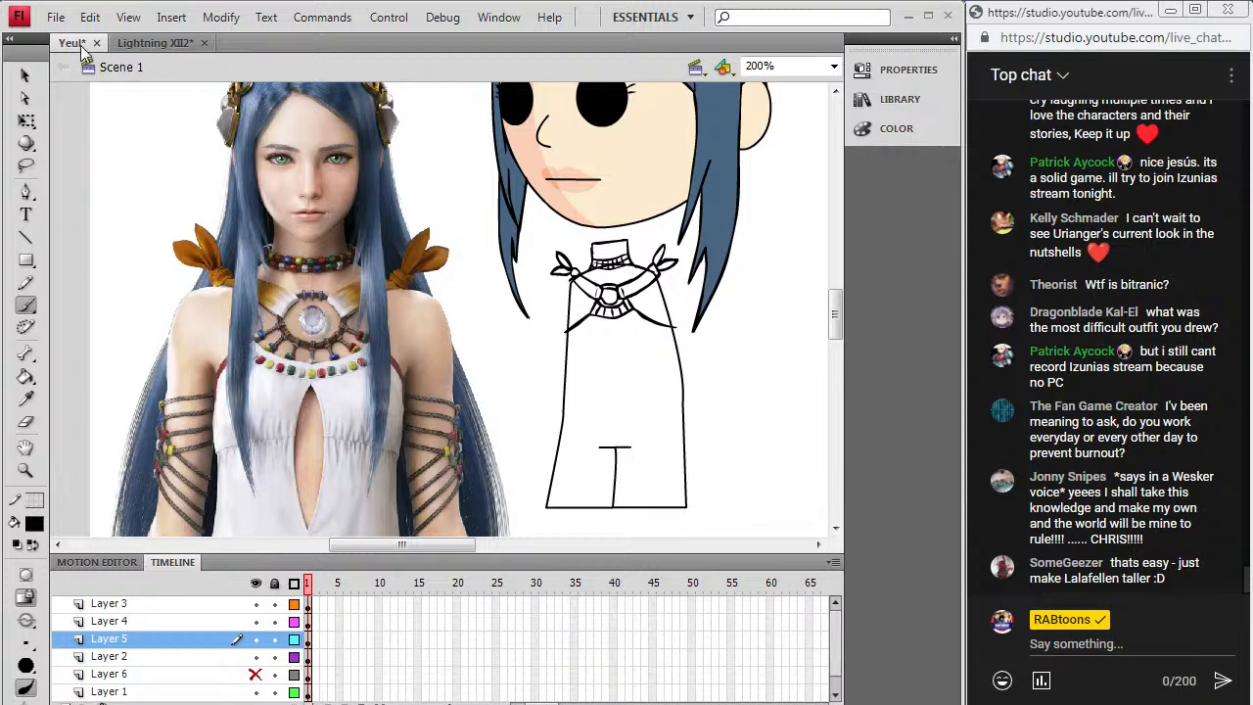
{"action": "left_click", "coordinate": [56, 17]}
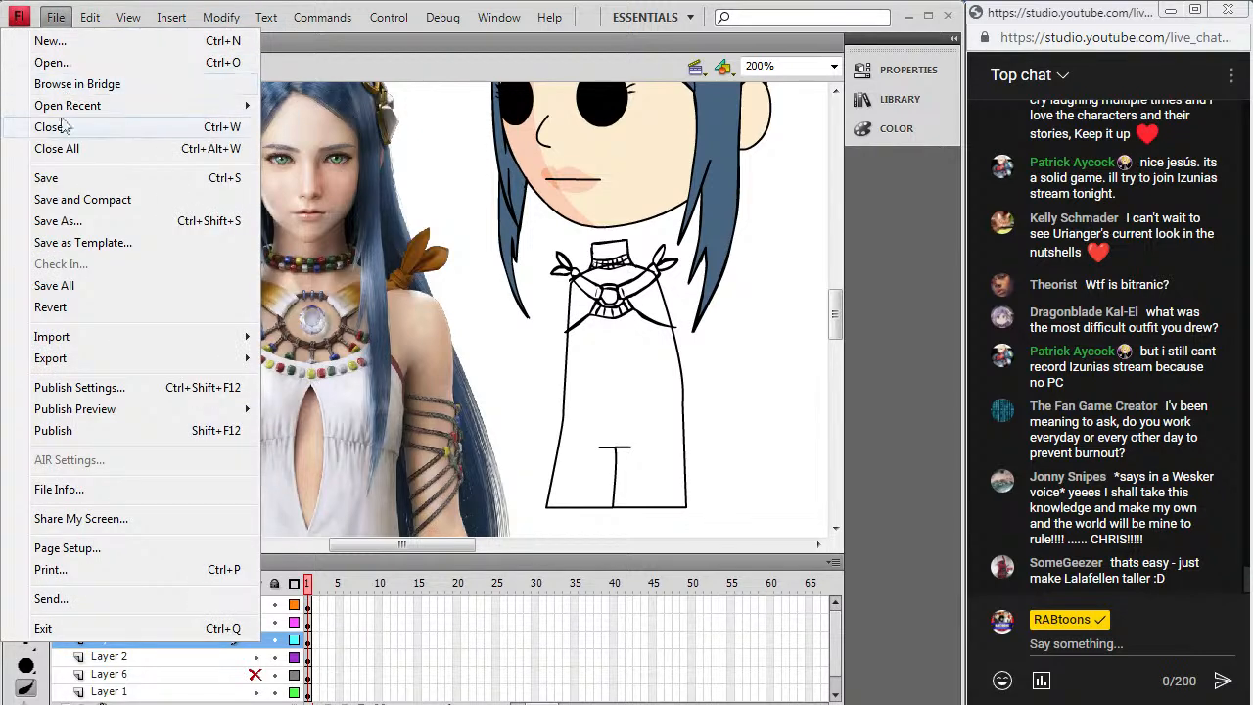
{"action": "left_click", "coordinate": [57, 179]}
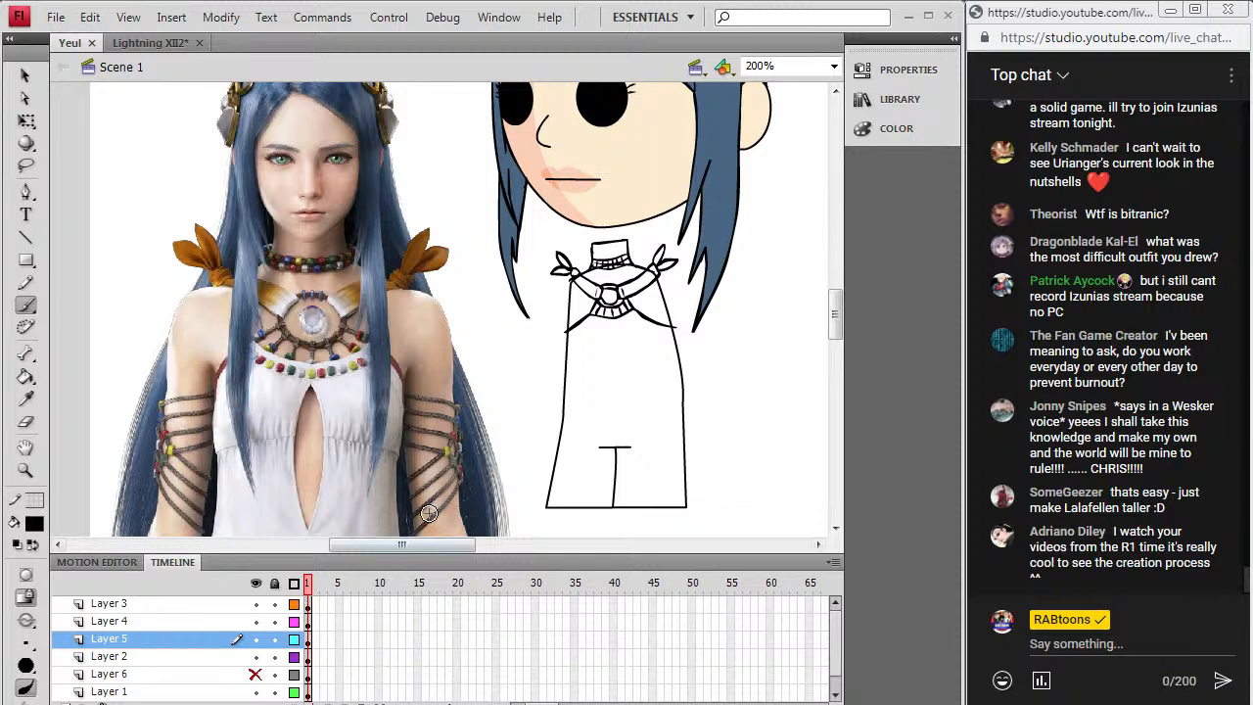
Step: Thicken the upper-body side lines on Layer 5 and brush a row of small beads below the pendant's webbing
{"action": "left_click", "coordinate": [311, 641]}
{"action": "left_click", "coordinate": [570, 332]}
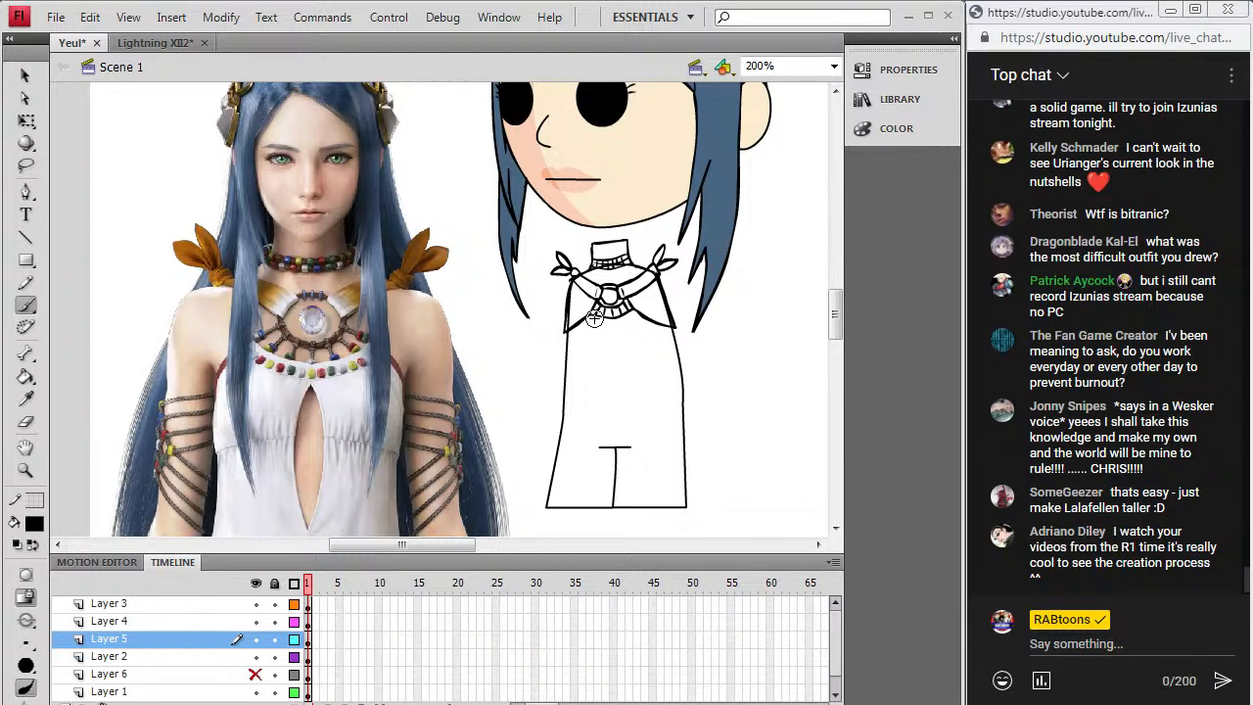
{"action": "left_click_drag", "start_coordinate": [600, 322], "coordinate": [630, 322]}
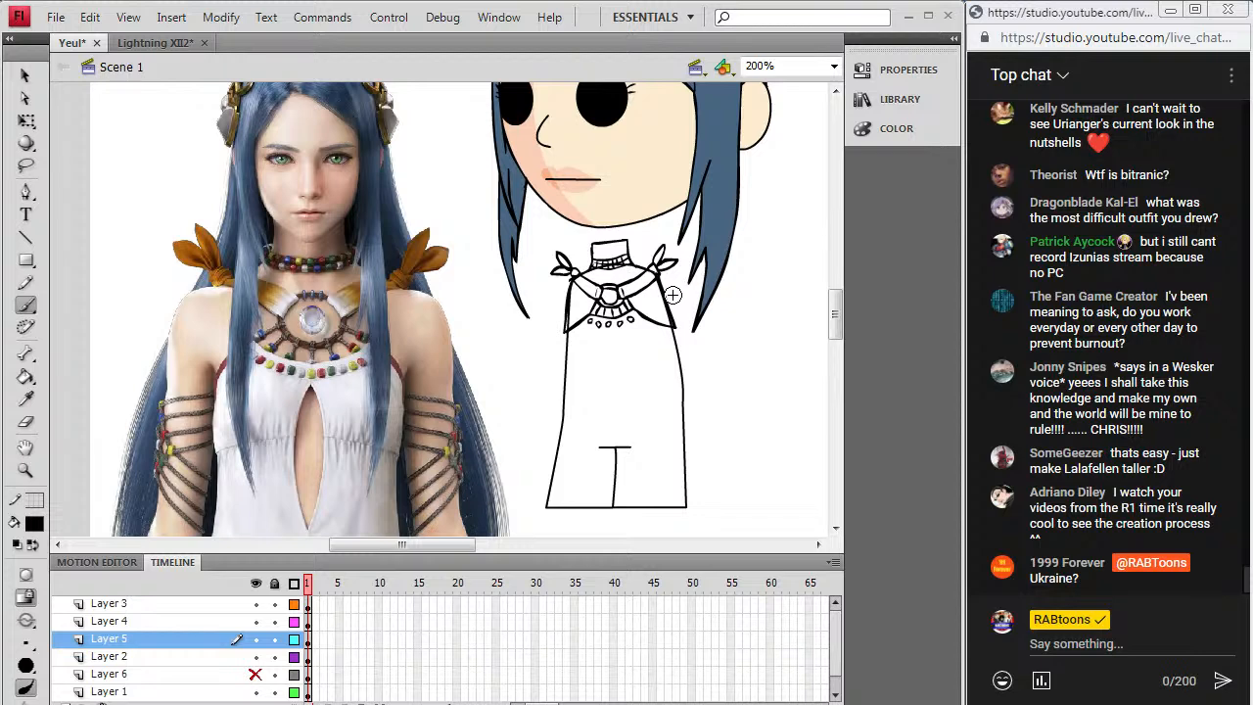
Step: Brush the sleeveless top's outline with slightly flared sides and a curved hem notched at the centre
{"action": "left_click_drag", "start_coordinate": [835, 314], "coordinate": [844, 325]}
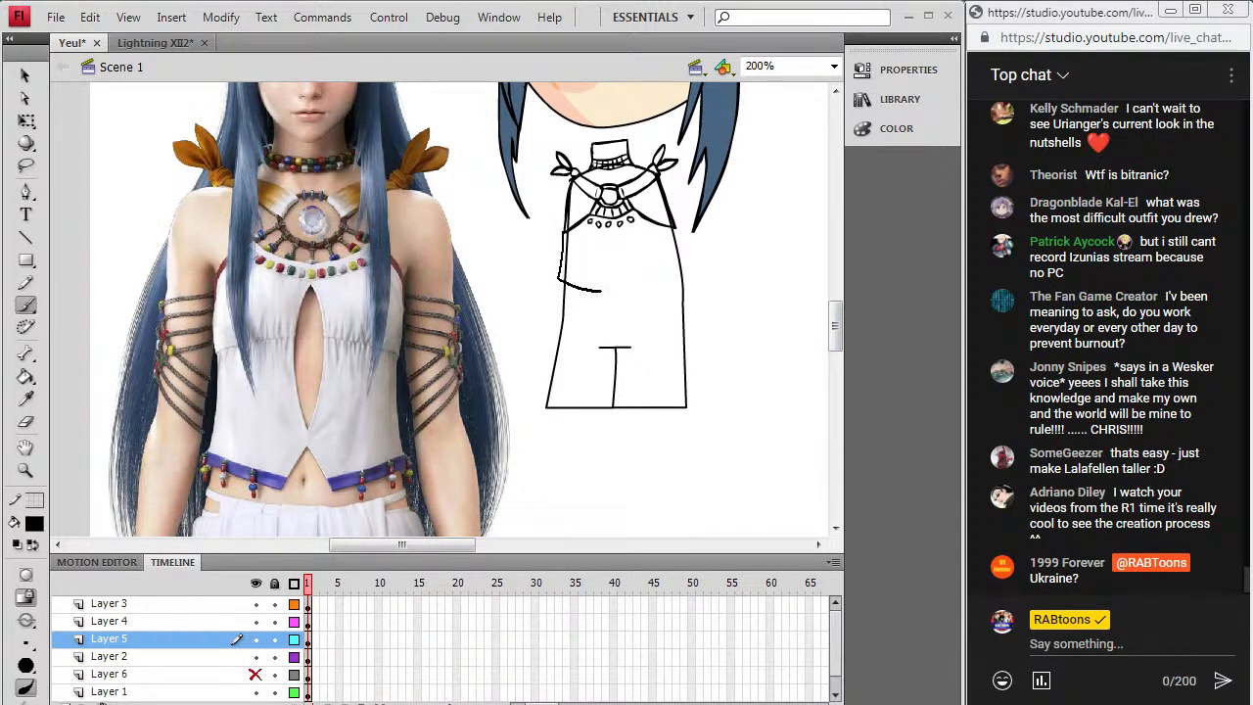
{"action": "left_click_drag", "start_coordinate": [619, 290], "coordinate": [688, 273]}
{"action": "left_click_drag", "start_coordinate": [677, 229], "coordinate": [675, 225]}
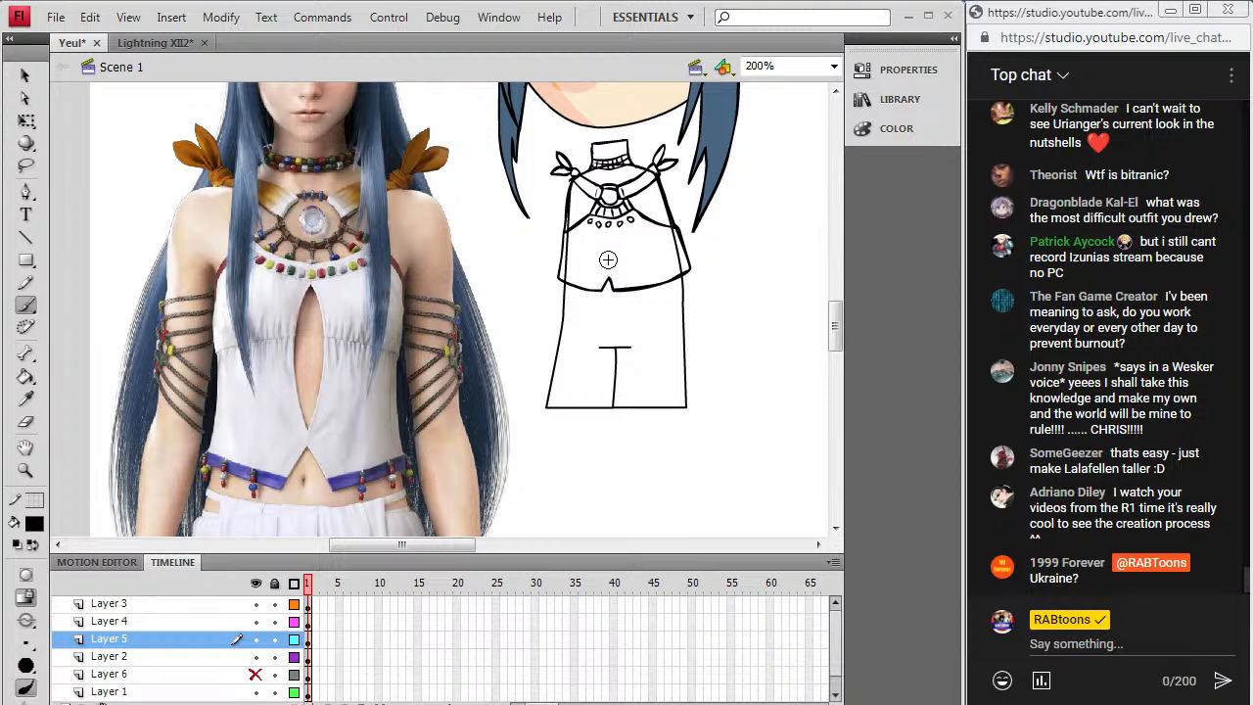
Step: Brush a narrow diamond-shaped opening at the centre of the top and a fold line on each side of it
{"action": "left_click_drag", "start_coordinate": [608, 271], "coordinate": [608, 269]}
{"action": "left_click_drag", "start_coordinate": [608, 266], "coordinate": [608, 270]}
{"action": "left_click_drag", "start_coordinate": [451, 551], "coordinate": [440, 554]}
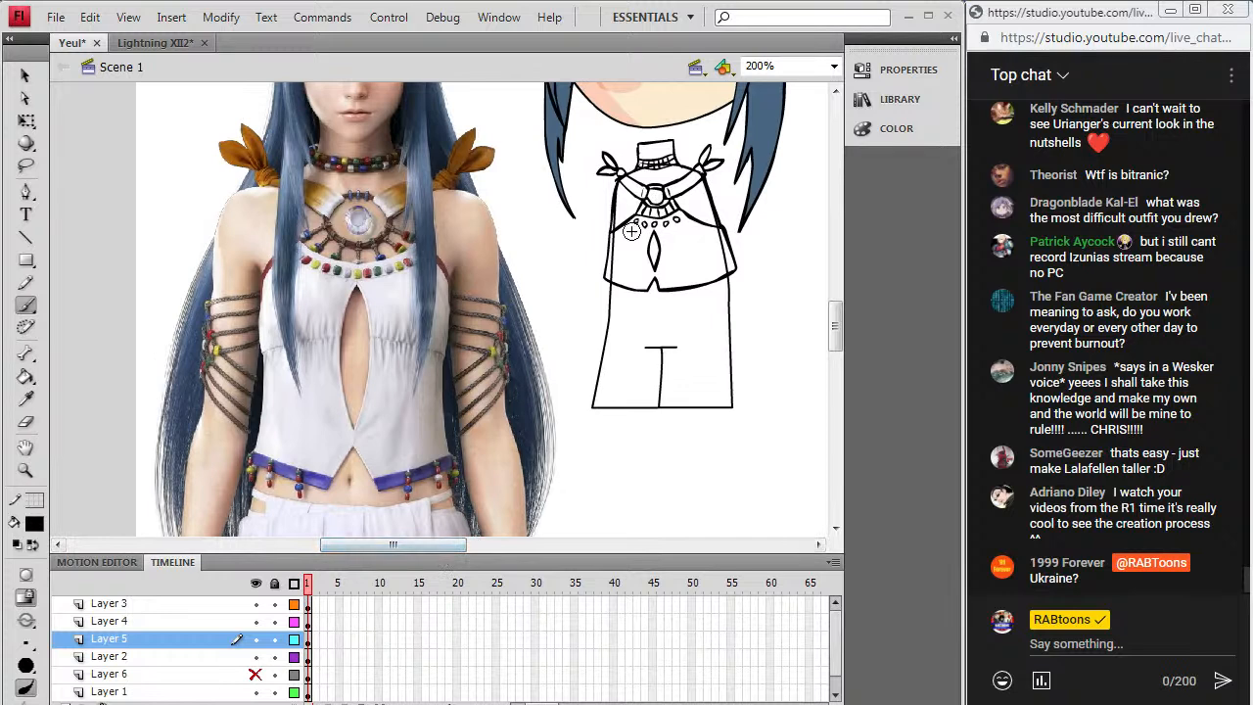
{"action": "left_click_drag", "start_coordinate": [635, 253], "coordinate": [675, 248]}
{"action": "left_click", "coordinate": [256, 656]}
{"action": "left_click", "coordinate": [256, 657]}
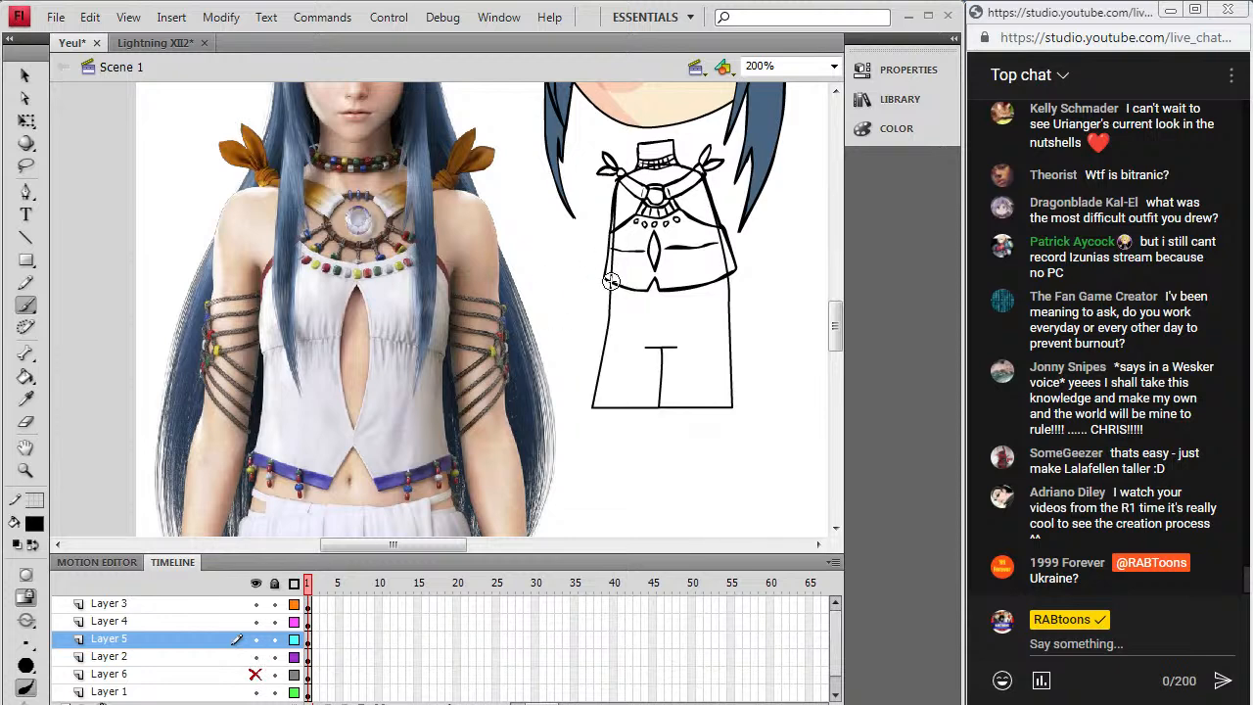
Step: Brush the trim band along the top's hem and a curved waistline with a small navel mark below it
{"action": "left_click_drag", "start_coordinate": [605, 271], "coordinate": [607, 276]}
{"action": "left_click_drag", "start_coordinate": [662, 282], "coordinate": [735, 265]}
{"action": "mouse_move", "coordinate": [631, 302]}
{"action": "left_mouse_down"}
{"action": "mouse_move", "coordinate": [703, 299]}
{"action": "mouse_move", "coordinate": [729, 279]}
{"action": "left_mouse_up"}
{"action": "left_click_drag", "start_coordinate": [654, 288], "coordinate": [655, 295]}
Step: Shift the reference image up to the skirt and brush the small hip straps at both ends of the waistline on Layer 5
{"action": "mouse_move", "coordinate": [837, 326]}
{"action": "left_mouse_down"}
{"action": "mouse_move", "coordinate": [840, 350]}
{"action": "mouse_move", "coordinate": [838, 327]}
{"action": "left_mouse_up"}
{"action": "left_click", "coordinate": [27, 76]}
{"action": "left_click_drag", "start_coordinate": [368, 452], "coordinate": [354, 118]}
{"action": "left_click", "coordinate": [26, 304]}
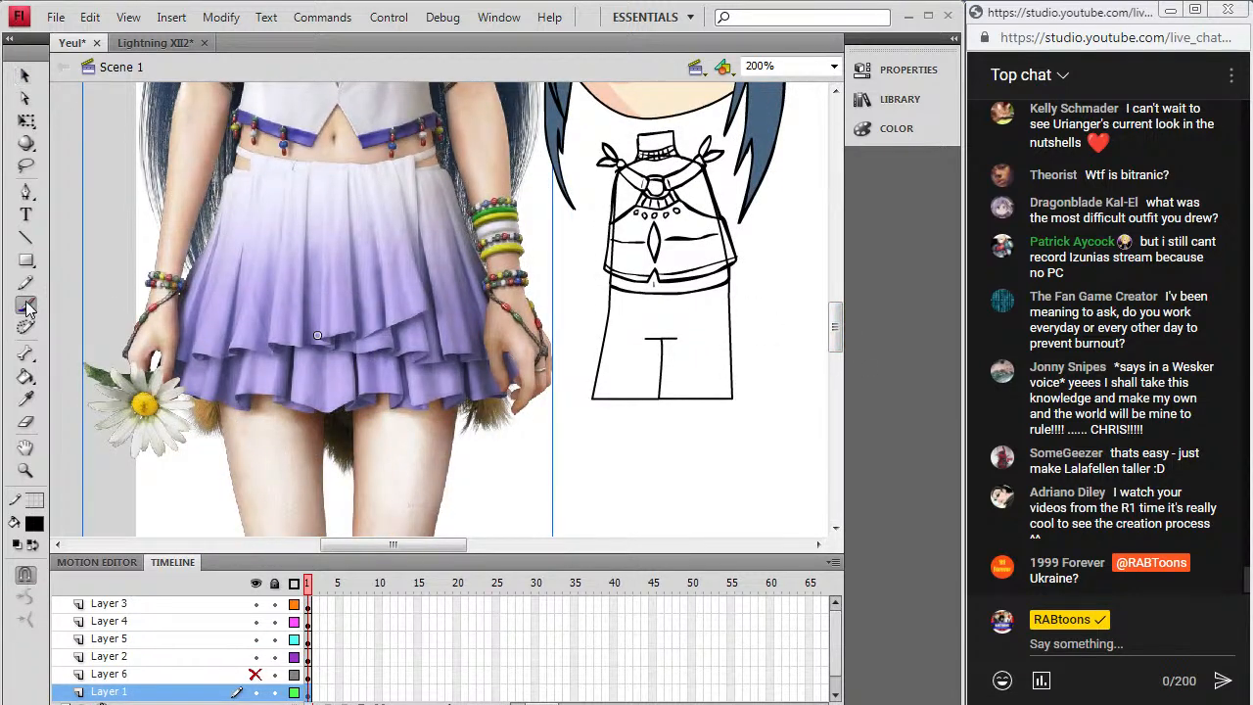
{"action": "left_click", "coordinate": [311, 657]}
{"action": "left_click", "coordinate": [311, 639]}
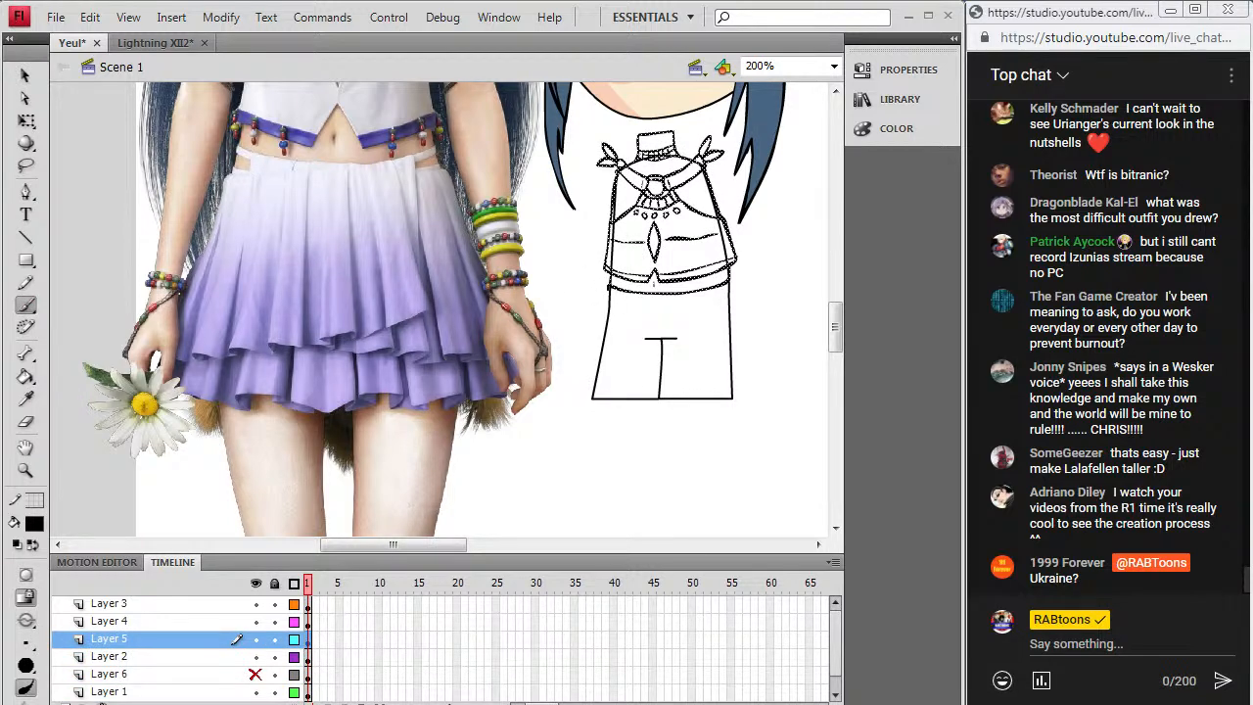
{"action": "left_click_drag", "start_coordinate": [615, 294], "coordinate": [612, 296]}
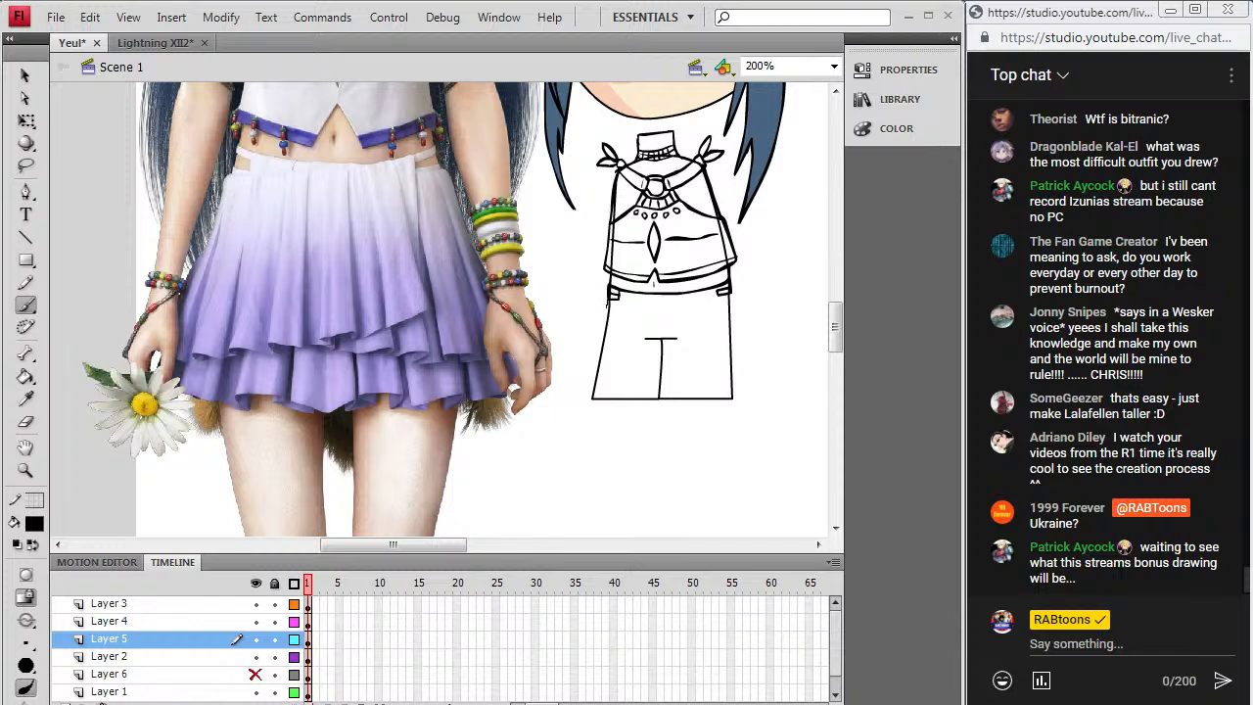
Step: Brush the skirt's upper tier with a wavy hem, vertical pleat lines and an overlapping fold
{"action": "mouse_move", "coordinate": [634, 330]}
{"action": "left_mouse_down"}
{"action": "mouse_move", "coordinate": [653, 335]}
{"action": "mouse_move", "coordinate": [696, 297]}
{"action": "left_mouse_up"}
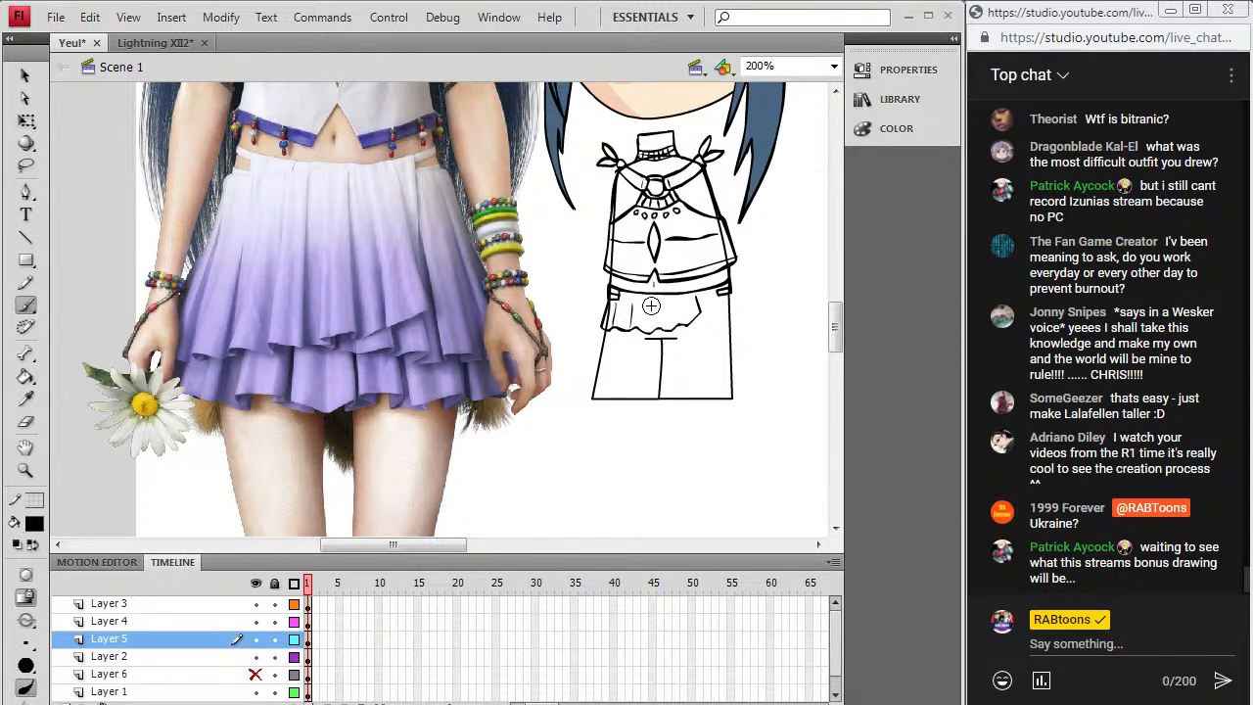
{"action": "mouse_move", "coordinate": [652, 299]}
{"action": "left_mouse_down"}
{"action": "mouse_move", "coordinate": [653, 324]}
{"action": "mouse_move", "coordinate": [672, 312]}
{"action": "mouse_move", "coordinate": [671, 324]}
{"action": "left_mouse_up"}
{"action": "left_click_drag", "start_coordinate": [686, 300], "coordinate": [689, 313]}
{"action": "mouse_move", "coordinate": [696, 335]}
{"action": "left_mouse_down"}
{"action": "mouse_move", "coordinate": [745, 332]}
{"action": "mouse_move", "coordinate": [729, 291]}
{"action": "left_mouse_up"}
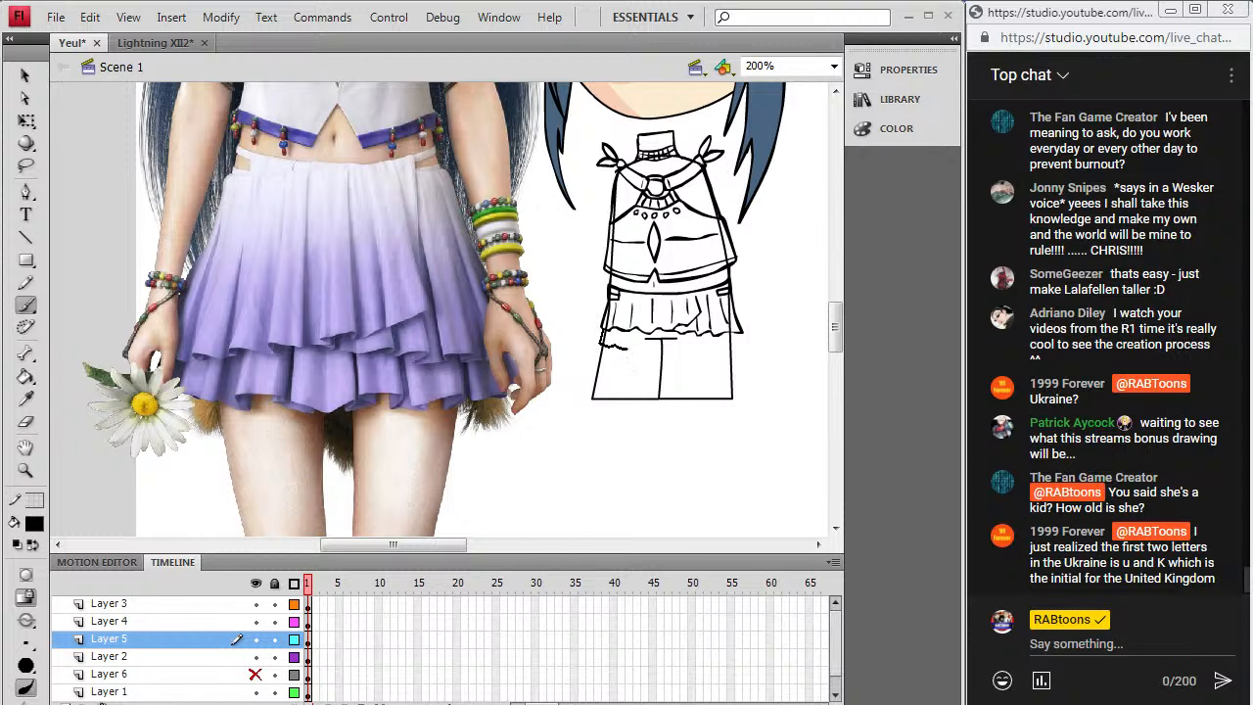
Step: Brush a second, shorter ruffled tier below the skirt's wavy hem and close its sides
{"action": "left_click_drag", "start_coordinate": [674, 347], "coordinate": [677, 349]}
{"action": "left_click_drag", "start_coordinate": [734, 345], "coordinate": [739, 334]}
{"action": "left_click_drag", "start_coordinate": [604, 332], "coordinate": [601, 344]}
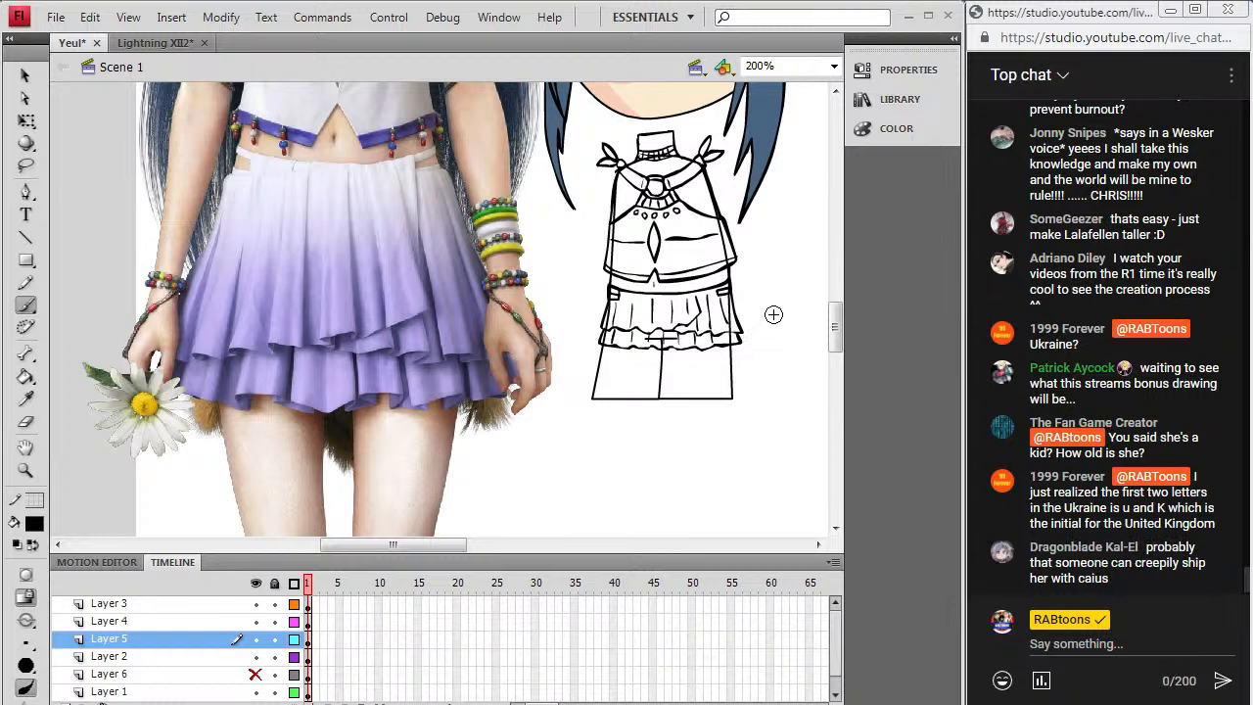
Step: Move the reference image up until the boots are beside the drawn legs
{"action": "mouse_move", "coordinate": [835, 336]}
{"action": "left_mouse_down"}
{"action": "mouse_move", "coordinate": [836, 424]}
{"action": "mouse_move", "coordinate": [835, 347]}
{"action": "left_mouse_up"}
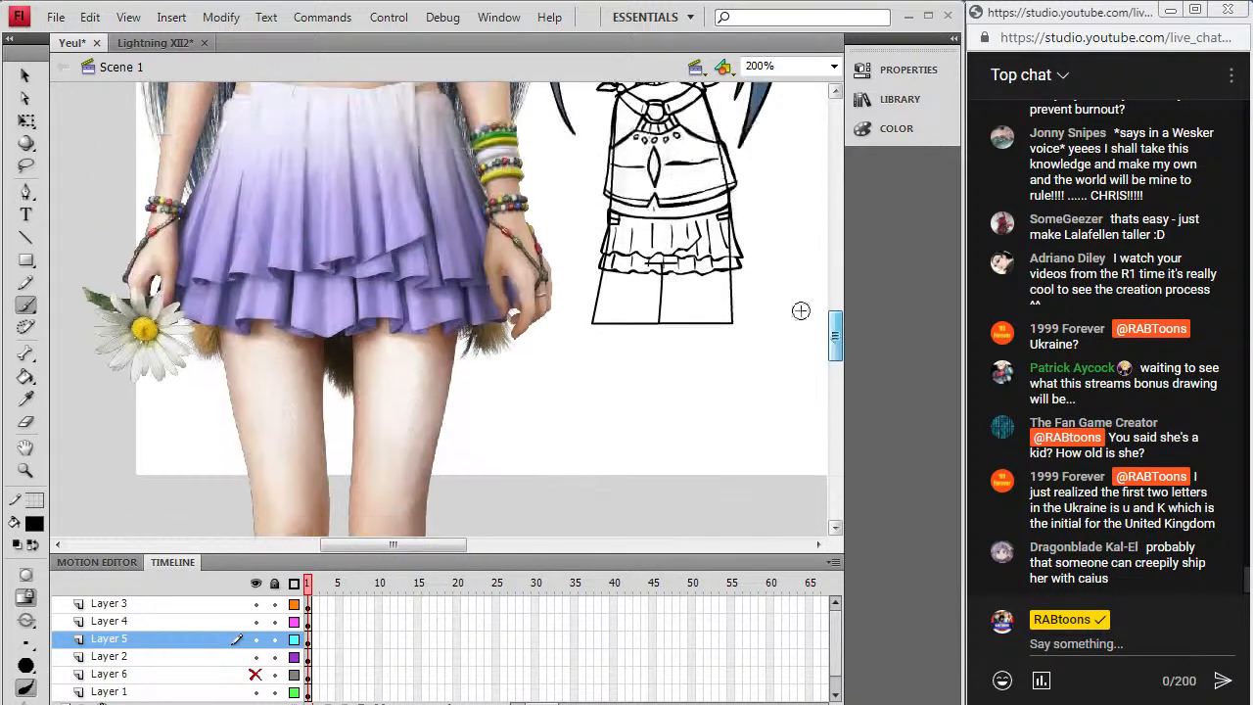
{"action": "left_click", "coordinate": [26, 75]}
{"action": "left_click_drag", "start_coordinate": [349, 357], "coordinate": [391, 220]}
{"action": "left_click_drag", "start_coordinate": [398, 382], "coordinate": [403, 299]}
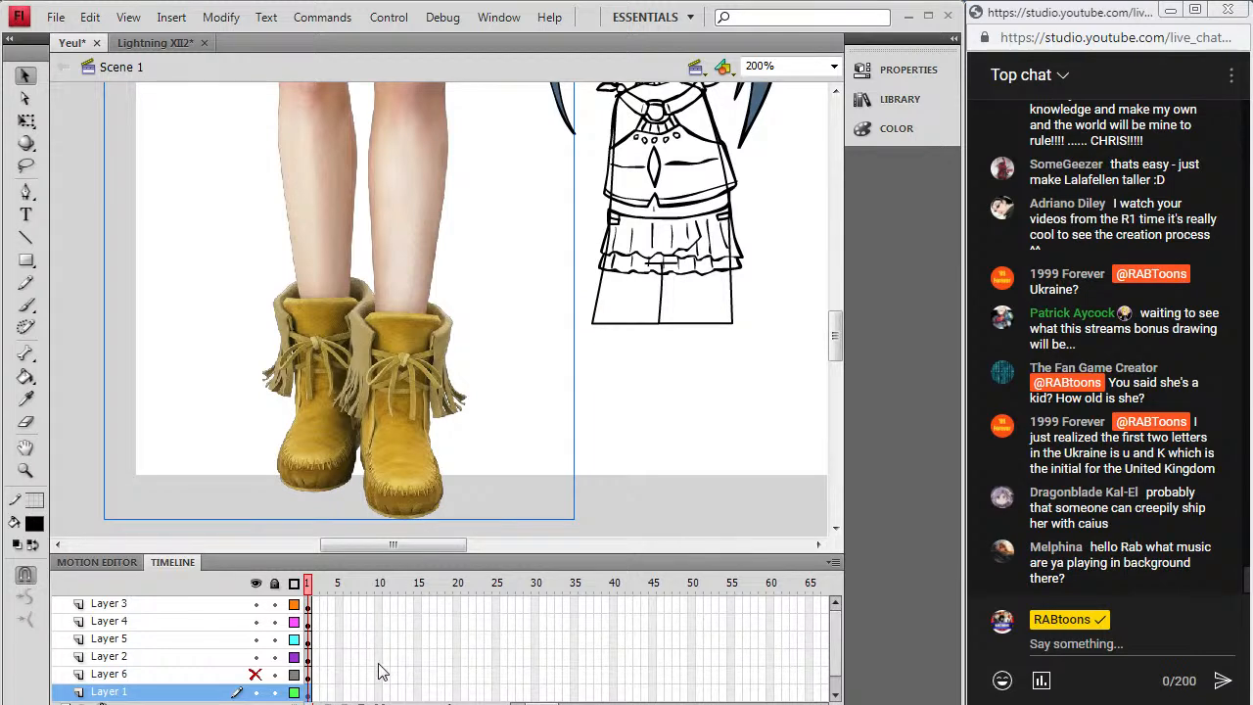
Step: Switch to Chrome, search Google Images for "vanille ffxiii", preview a full-body picture of her, and return to Flash
{"action": "key", "text": "alt+Tab"}
{"action": "left_click", "coordinate": [772, 26]}
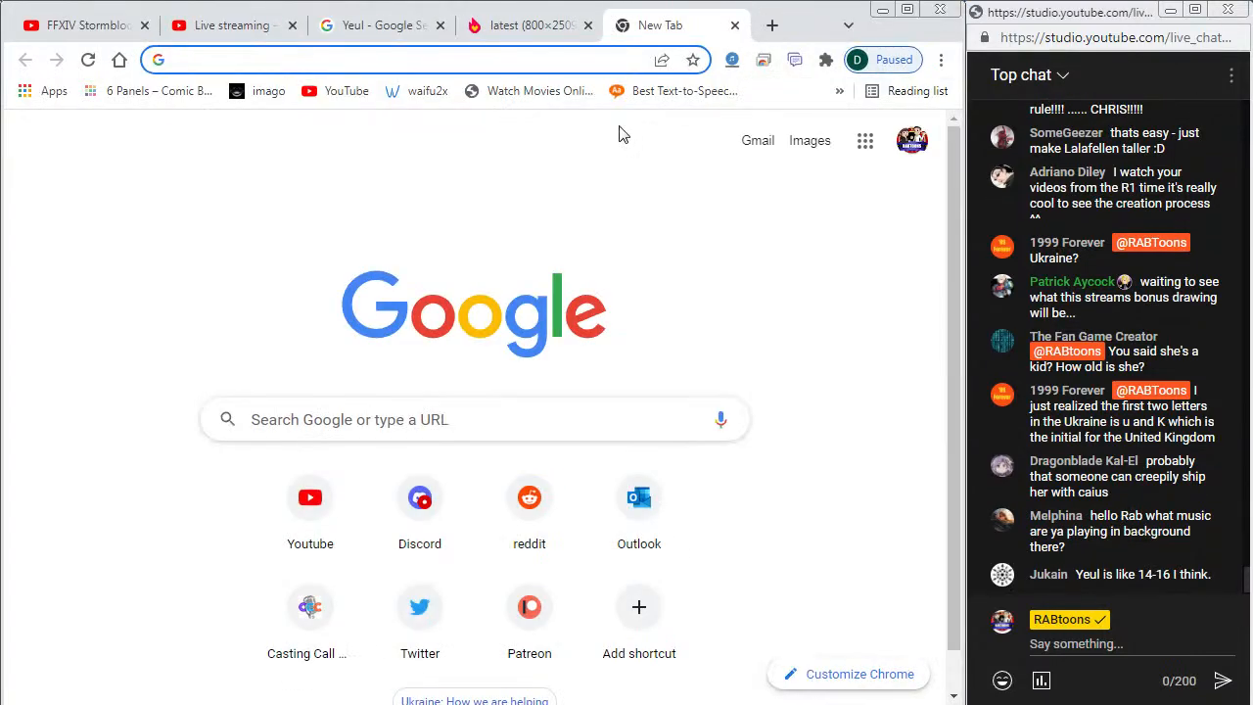
{"action": "type", "text": "vanille"}
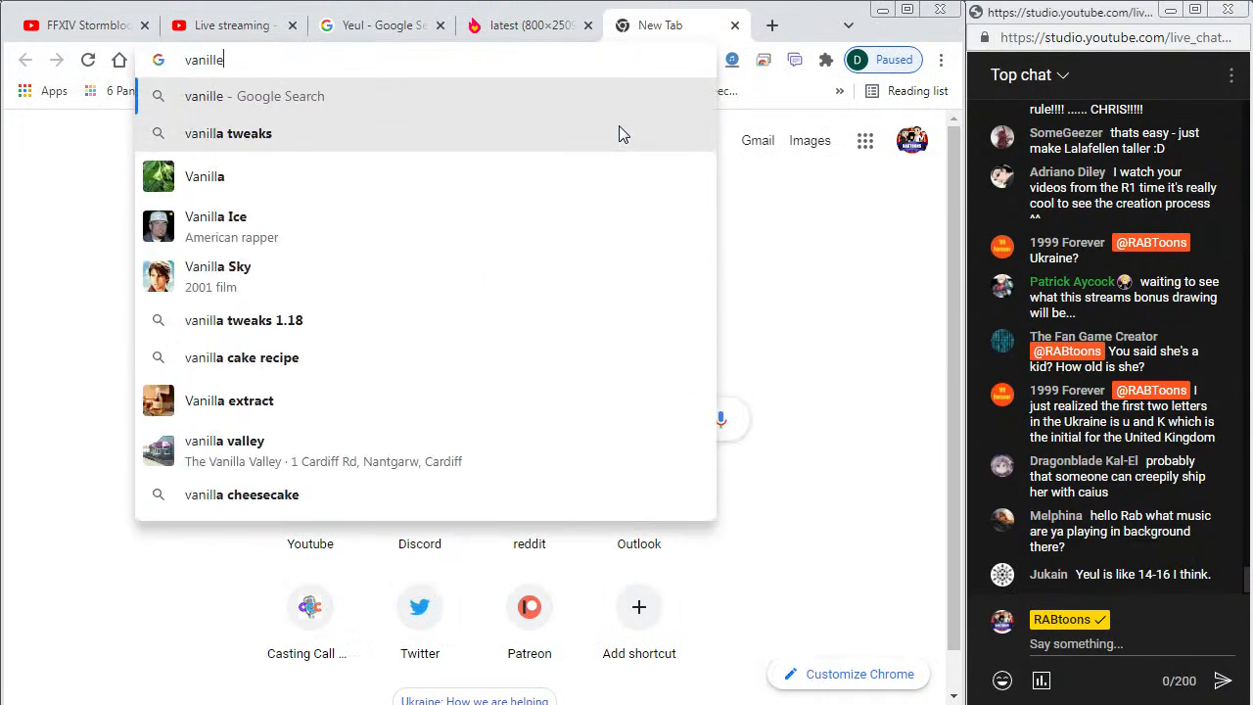
{"action": "type", "text": " ffxiii"}
{"action": "key", "text": "Return"}
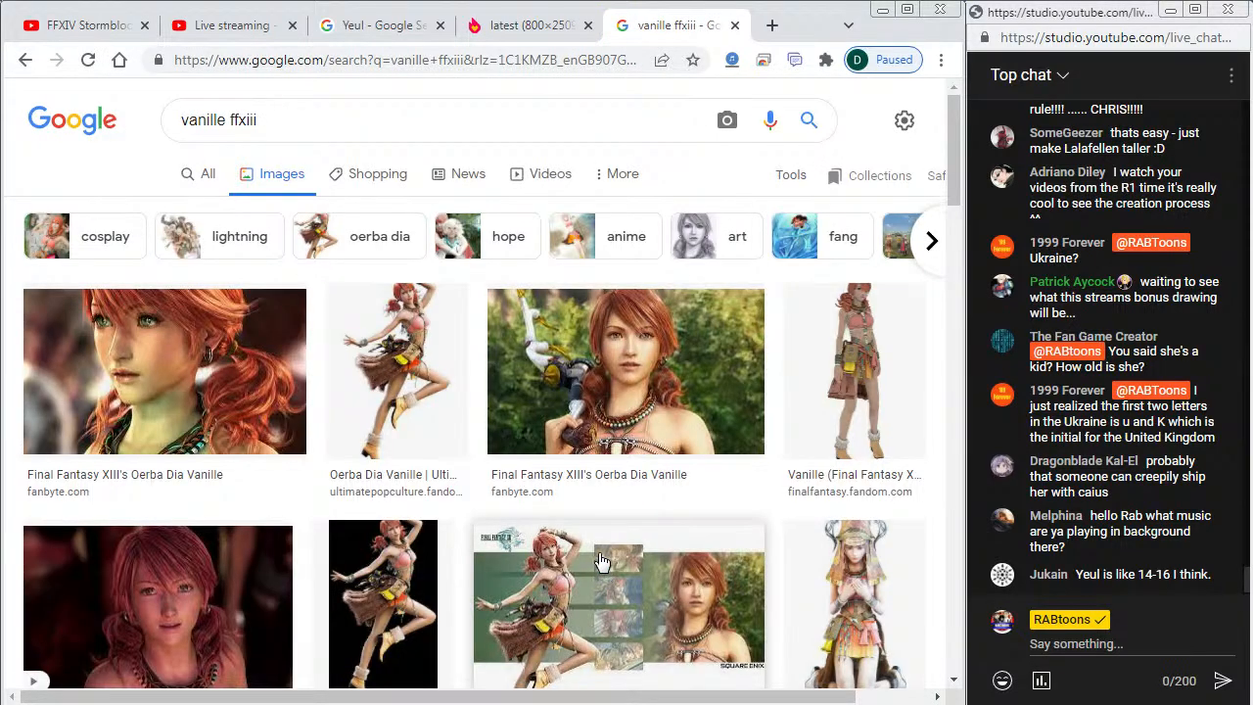
{"action": "left_click", "coordinate": [400, 421]}
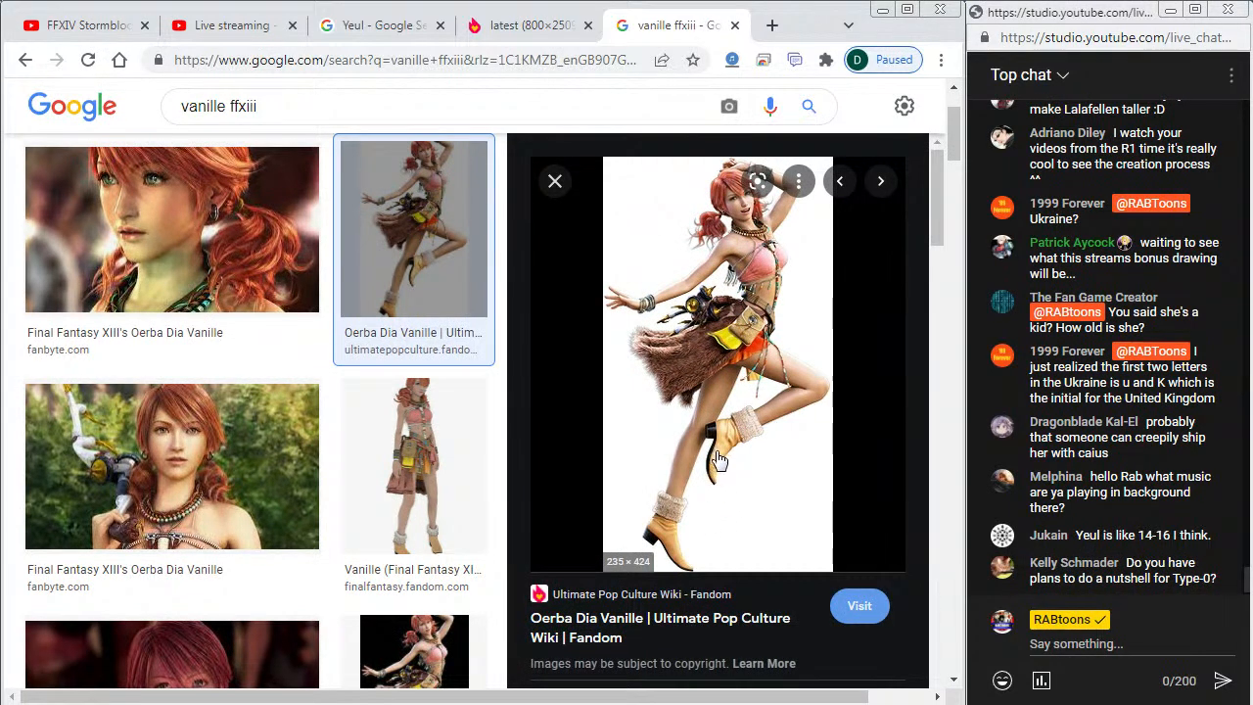
{"action": "left_click", "coordinate": [734, 24]}
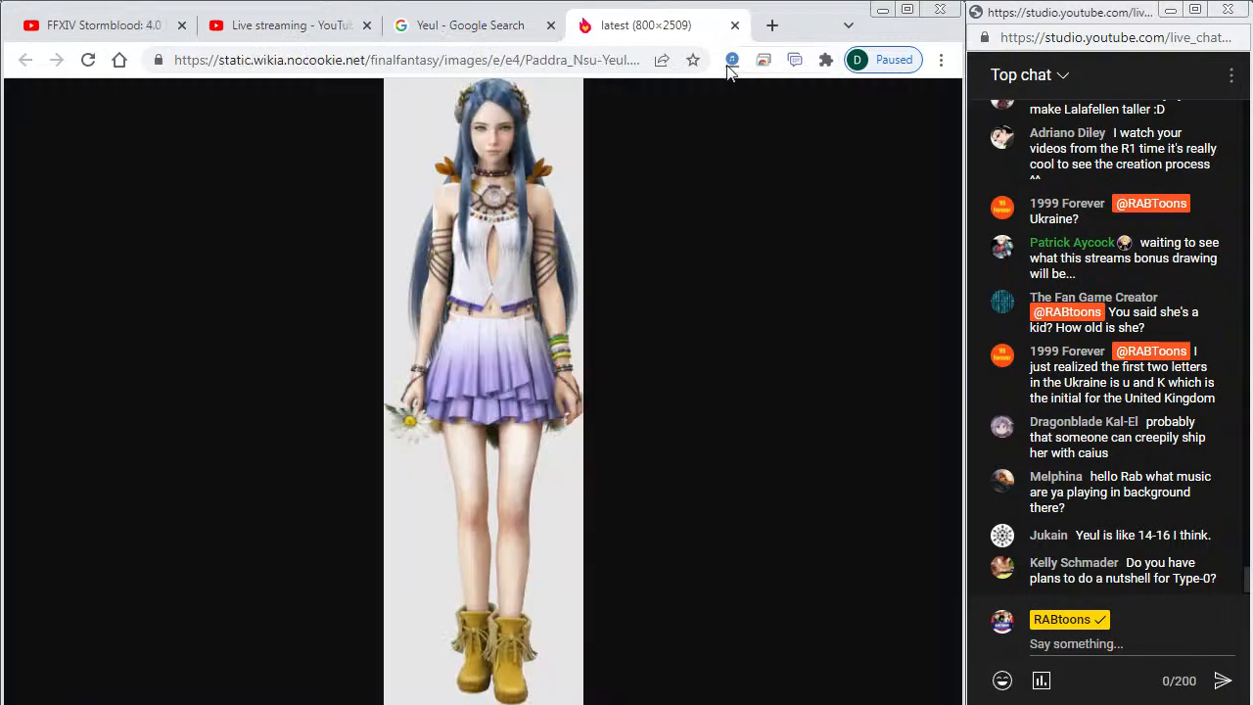
{"action": "left_click", "coordinate": [881, 12]}
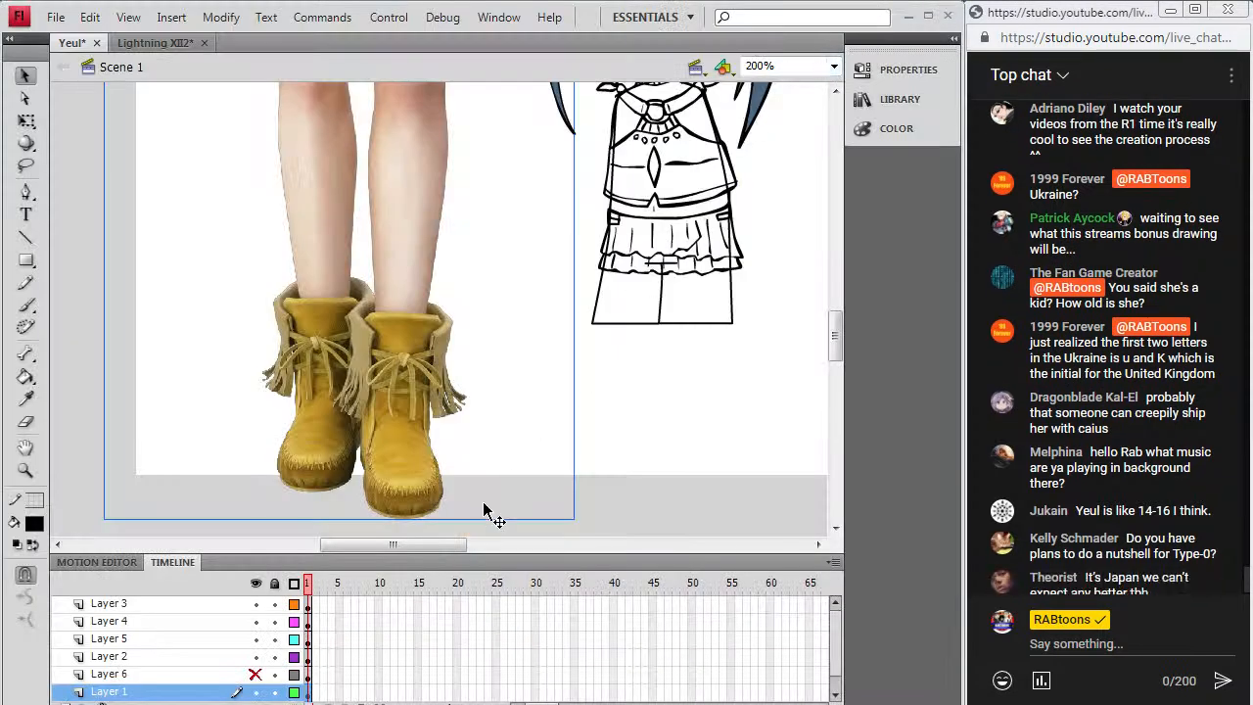
Step: Brush the two boots at the ends of the legs on Layer 5, with folded cuffs, lace details and rounded soles
{"action": "left_click", "coordinate": [27, 305]}
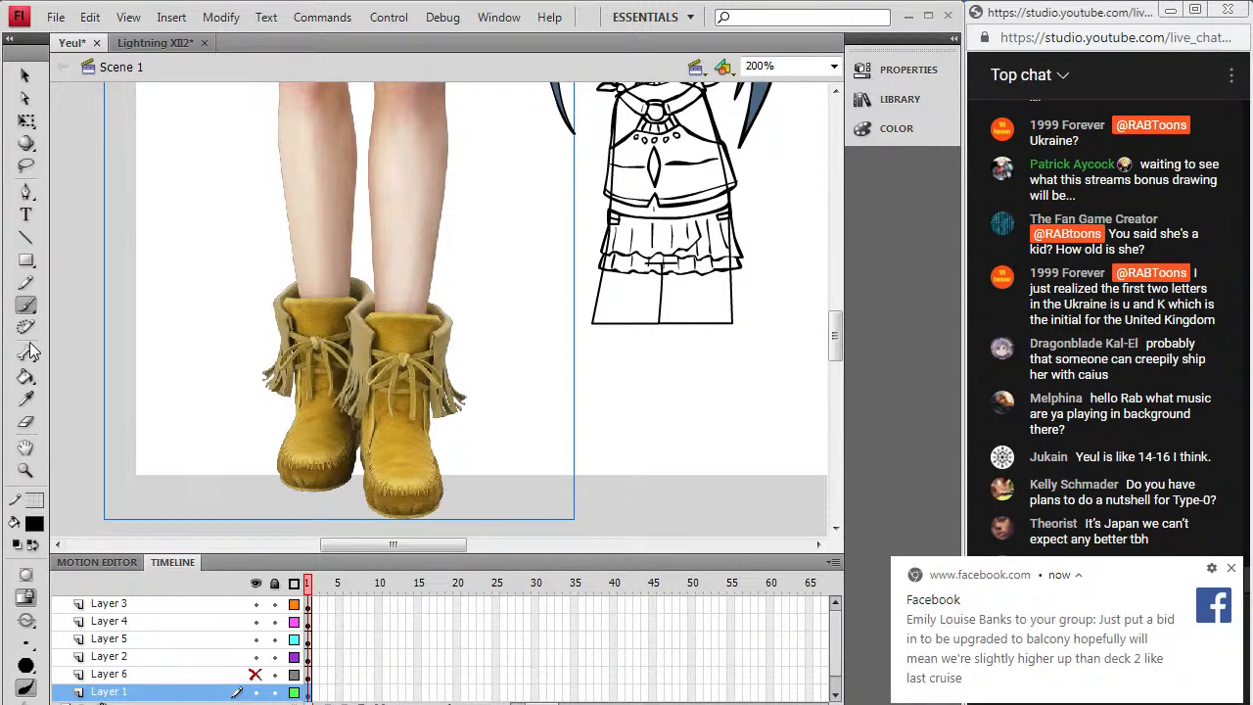
{"action": "left_click", "coordinate": [306, 657]}
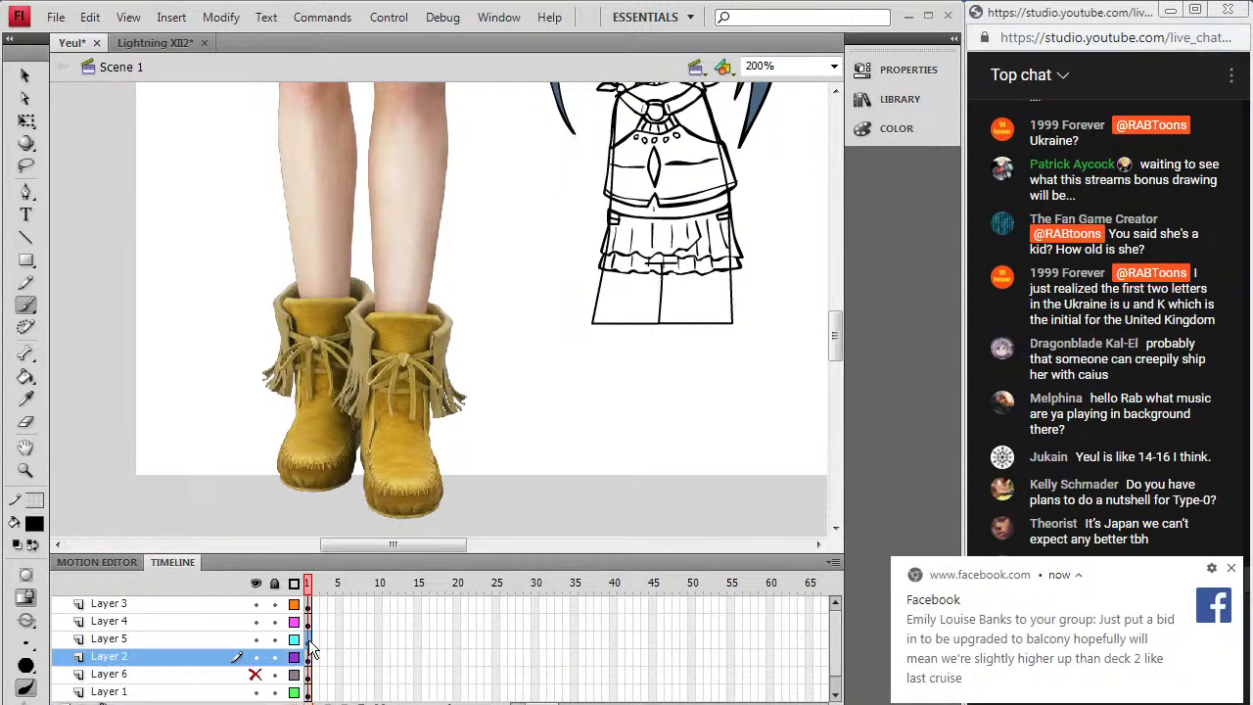
{"action": "left_click", "coordinate": [309, 641]}
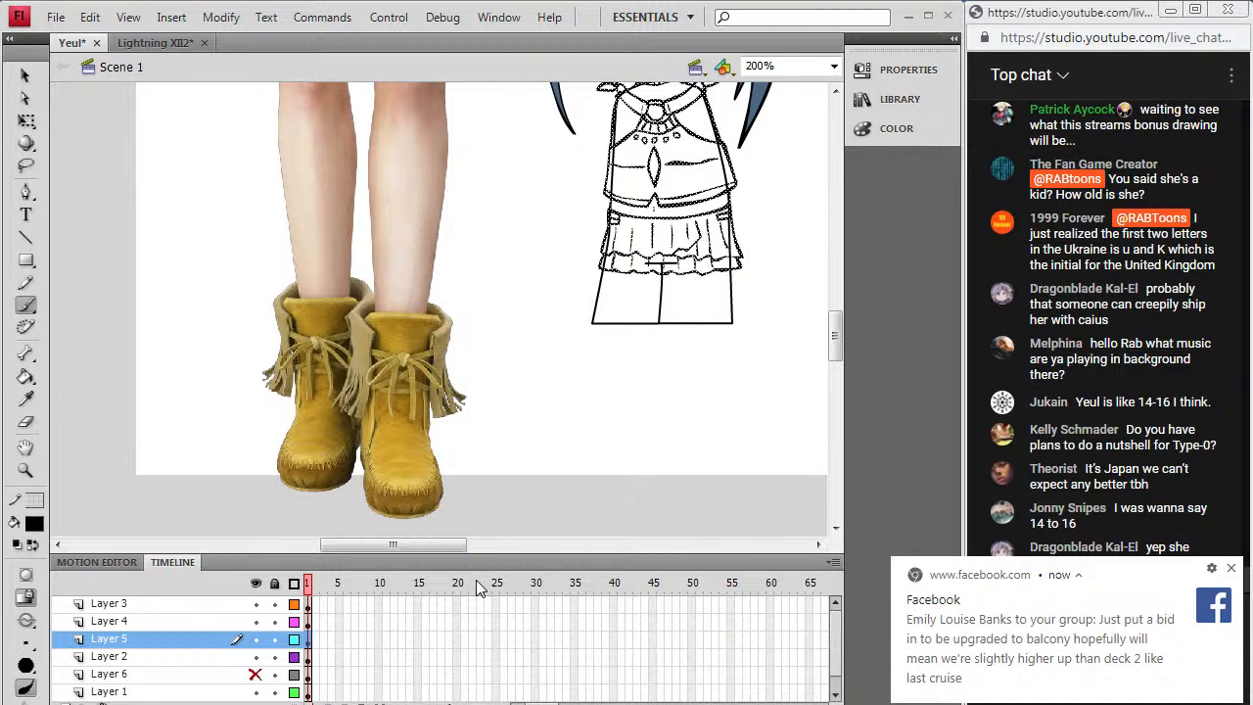
{"action": "left_click", "coordinate": [307, 657]}
{"action": "left_click", "coordinate": [309, 641]}
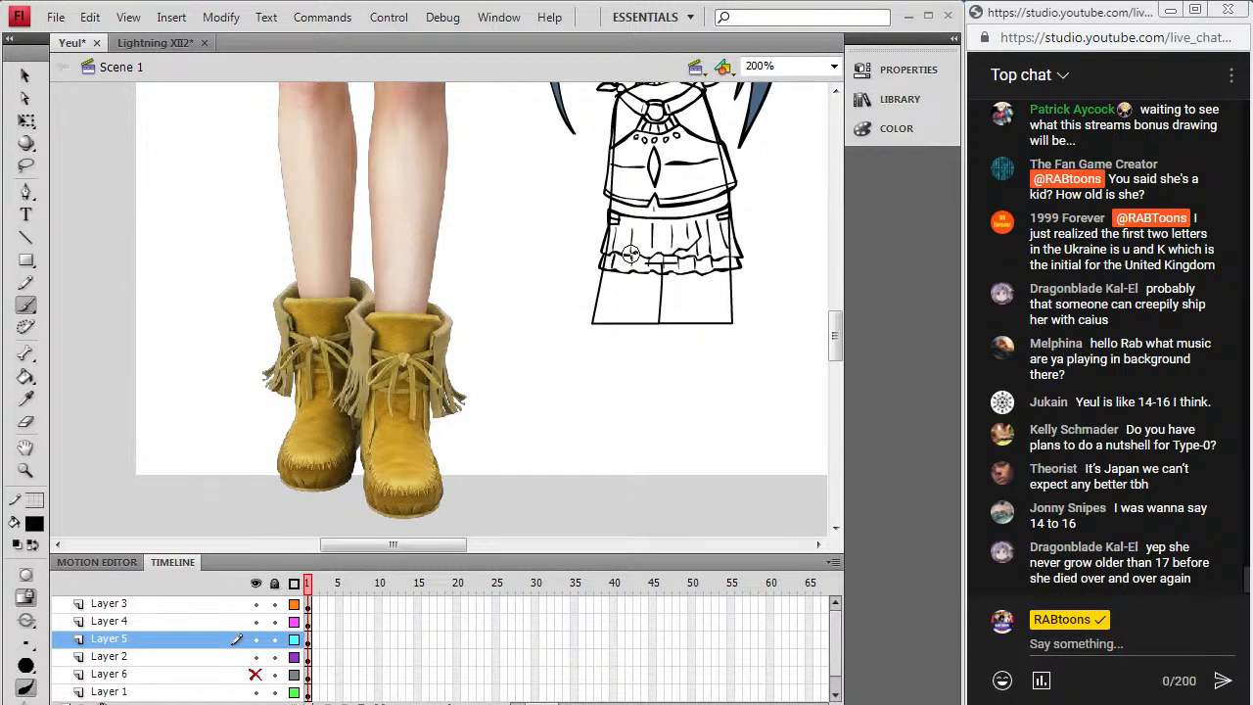
{"action": "mouse_move", "coordinate": [837, 328]}
{"action": "left_mouse_down"}
{"action": "mouse_move", "coordinate": [845, 287]}
{"action": "mouse_move", "coordinate": [839, 337]}
{"action": "left_mouse_up"}
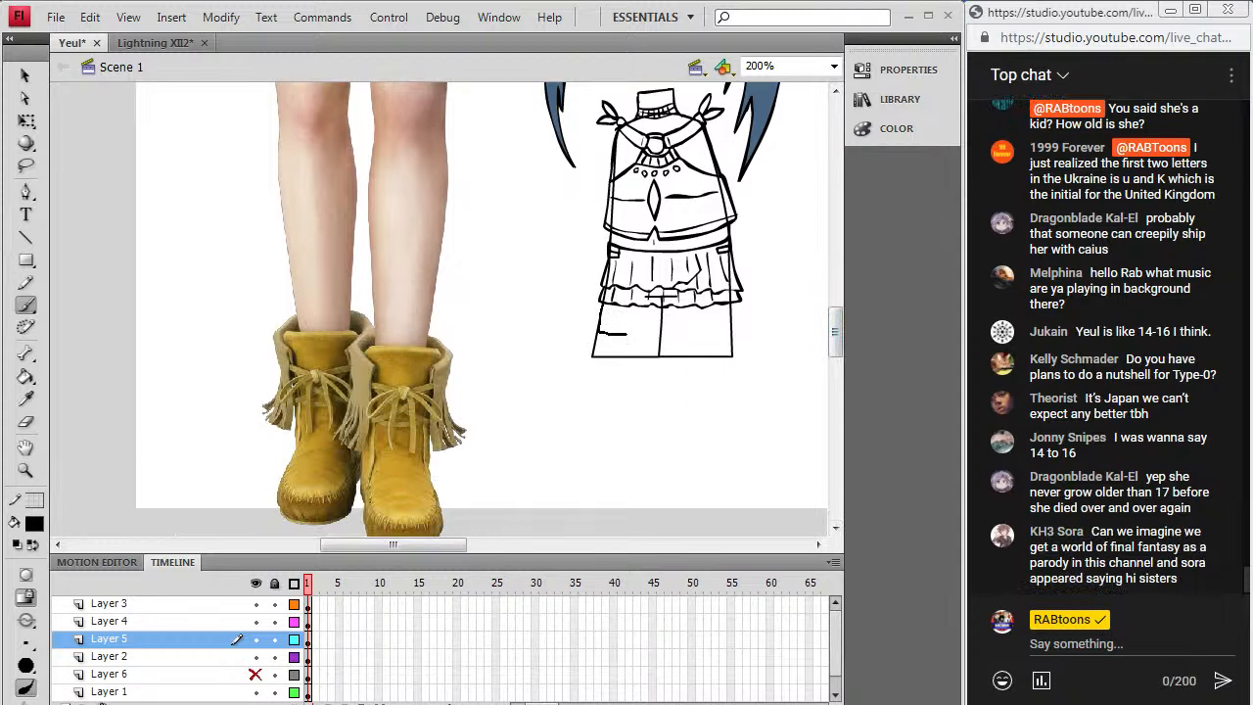
{"action": "left_click_drag", "start_coordinate": [658, 334], "coordinate": [661, 333]}
{"action": "left_click_drag", "start_coordinate": [730, 314], "coordinate": [731, 309]}
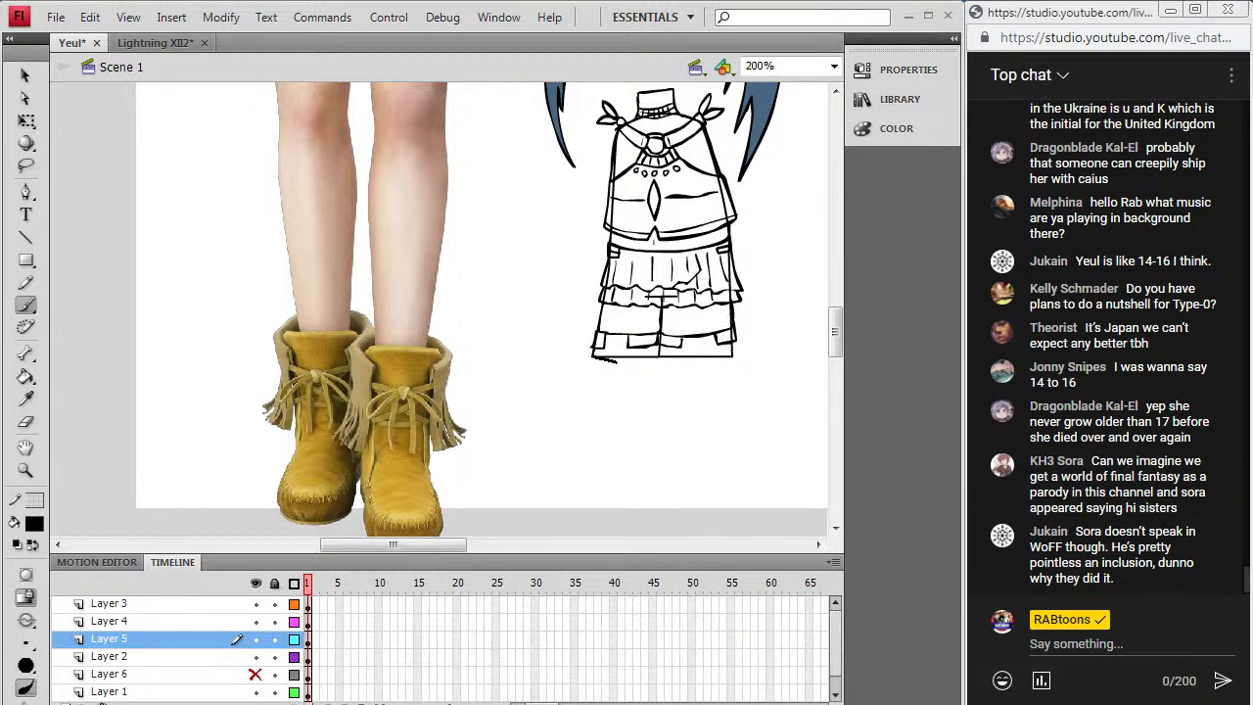
{"action": "mouse_move", "coordinate": [658, 357]}
{"action": "left_mouse_down"}
{"action": "mouse_move", "coordinate": [660, 335]}
{"action": "mouse_move", "coordinate": [695, 362]}
{"action": "left_mouse_up"}
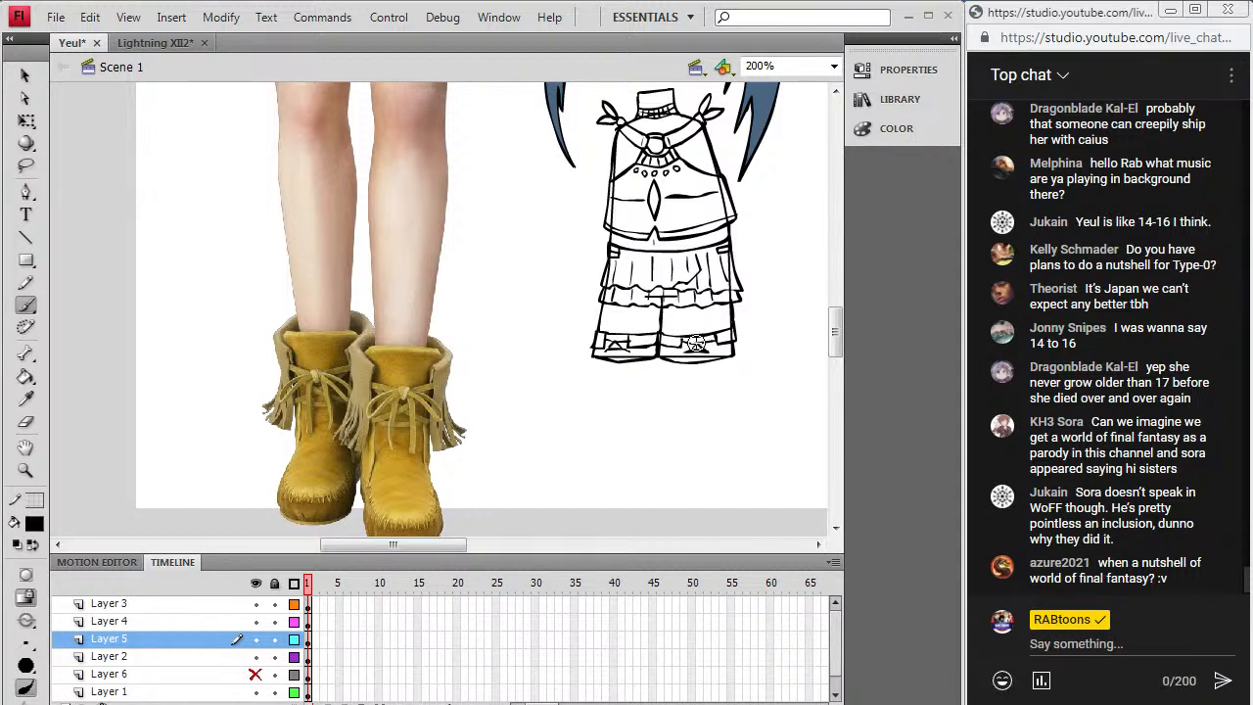
Step: Fill the exposed shoulders, chest, midriff and legs with the skin tone sampled from the face
{"action": "left_click", "coordinate": [25, 399]}
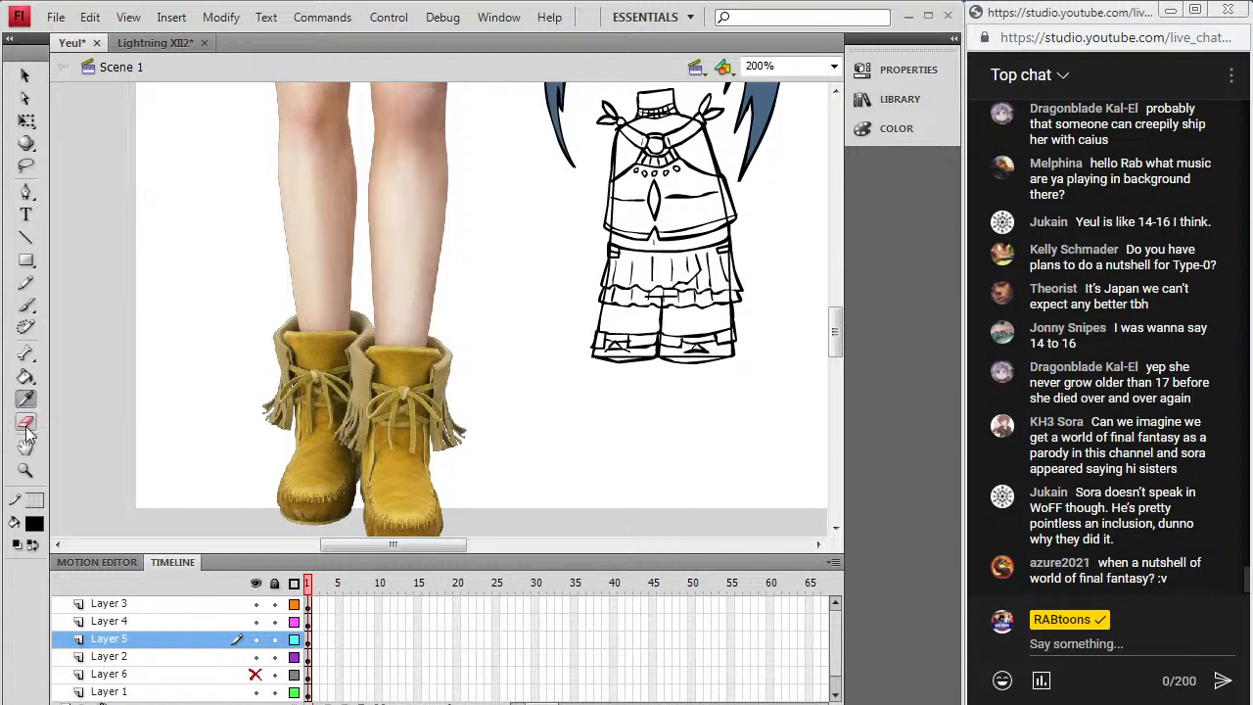
{"action": "mouse_move", "coordinate": [837, 325]}
{"action": "left_mouse_down"}
{"action": "mouse_move", "coordinate": [834, 301]}
{"action": "mouse_move", "coordinate": [838, 322]}
{"action": "left_mouse_up"}
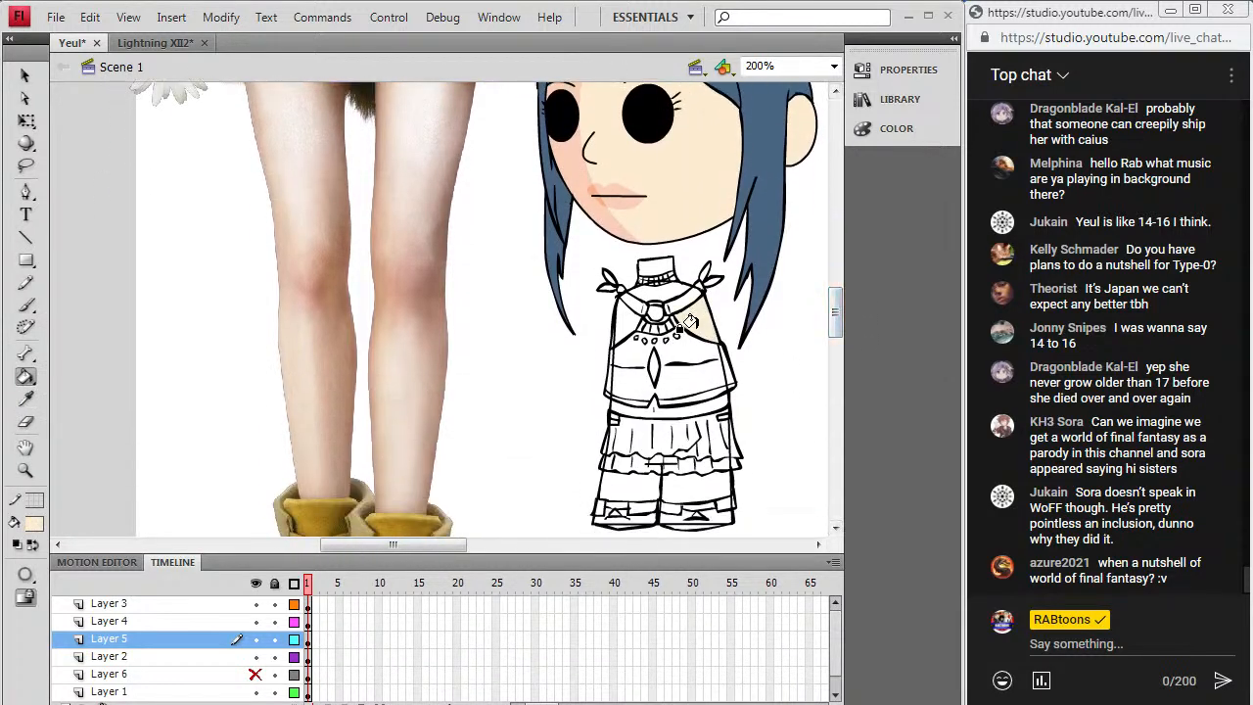
{"action": "left_click", "coordinate": [654, 405]}
{"action": "left_click", "coordinate": [638, 480]}
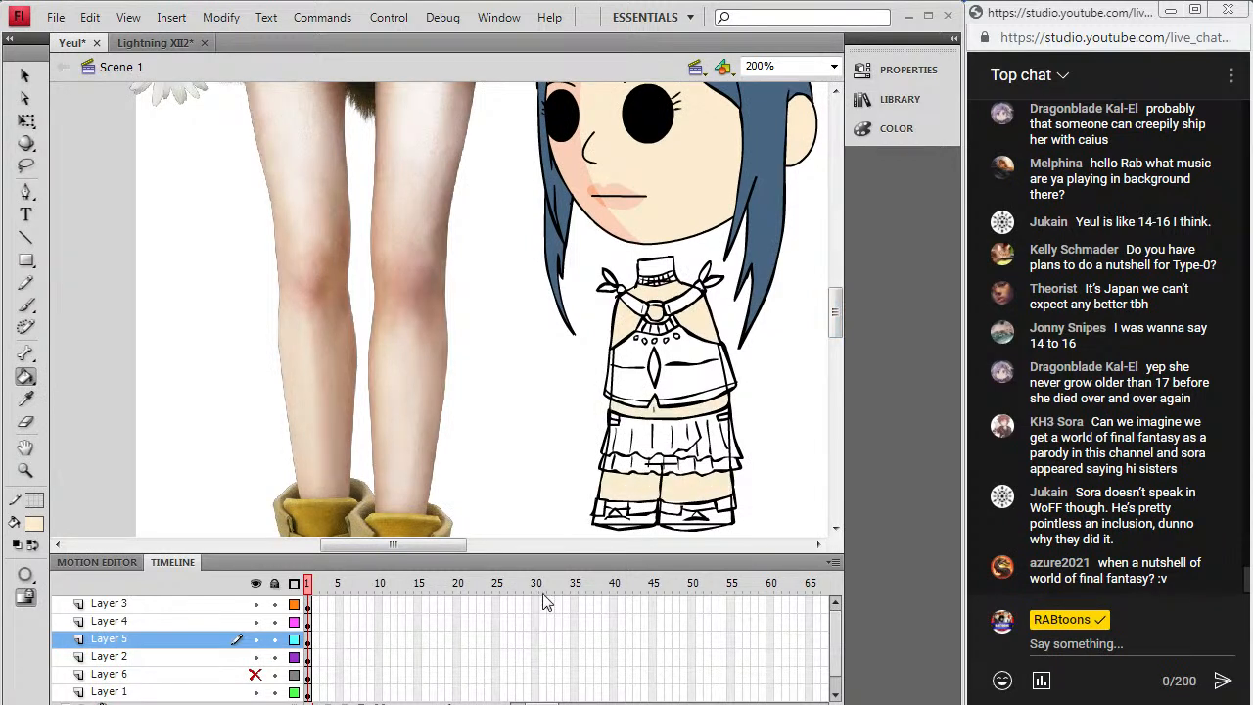
Step: Draw a curved dividing line across the skirt's upper tier with the Pencil tool
{"action": "left_click", "coordinate": [26, 282]}
{"action": "mouse_move", "coordinate": [836, 323]}
{"action": "left_mouse_down"}
{"action": "mouse_move", "coordinate": [846, 281]}
{"action": "mouse_move", "coordinate": [842, 323]}
{"action": "left_mouse_up"}
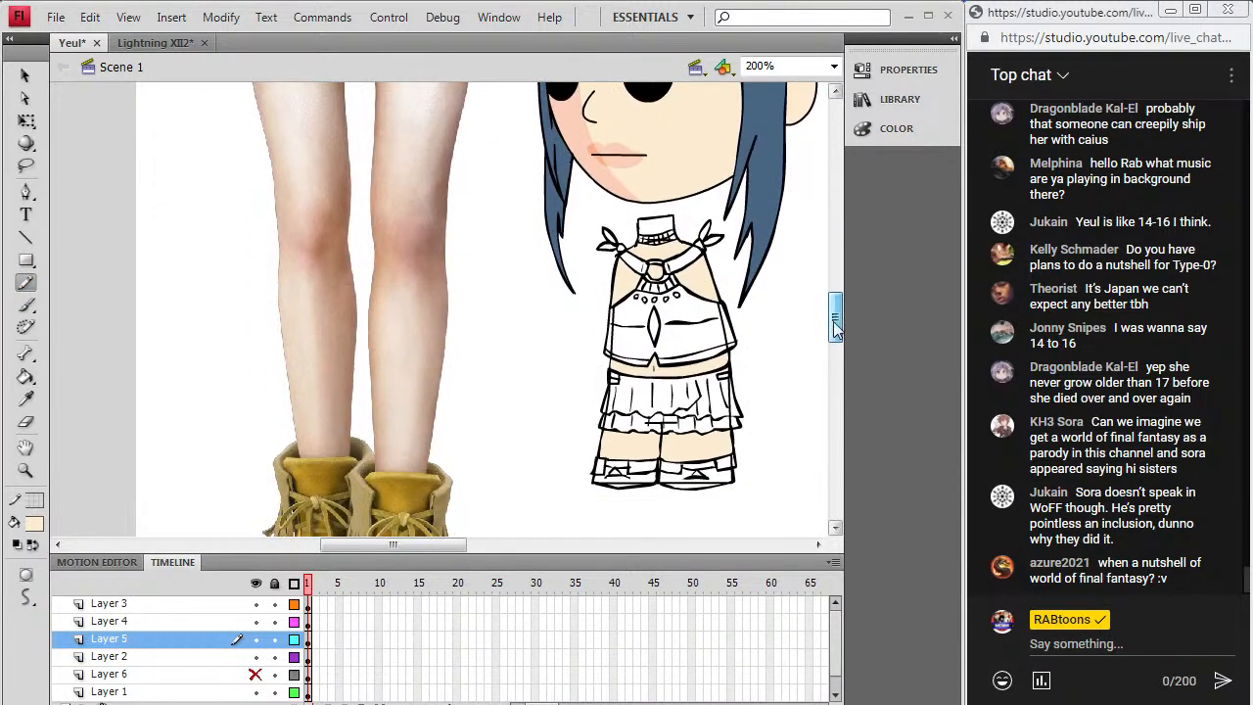
{"action": "left_click_drag", "start_coordinate": [607, 390], "coordinate": [735, 377]}
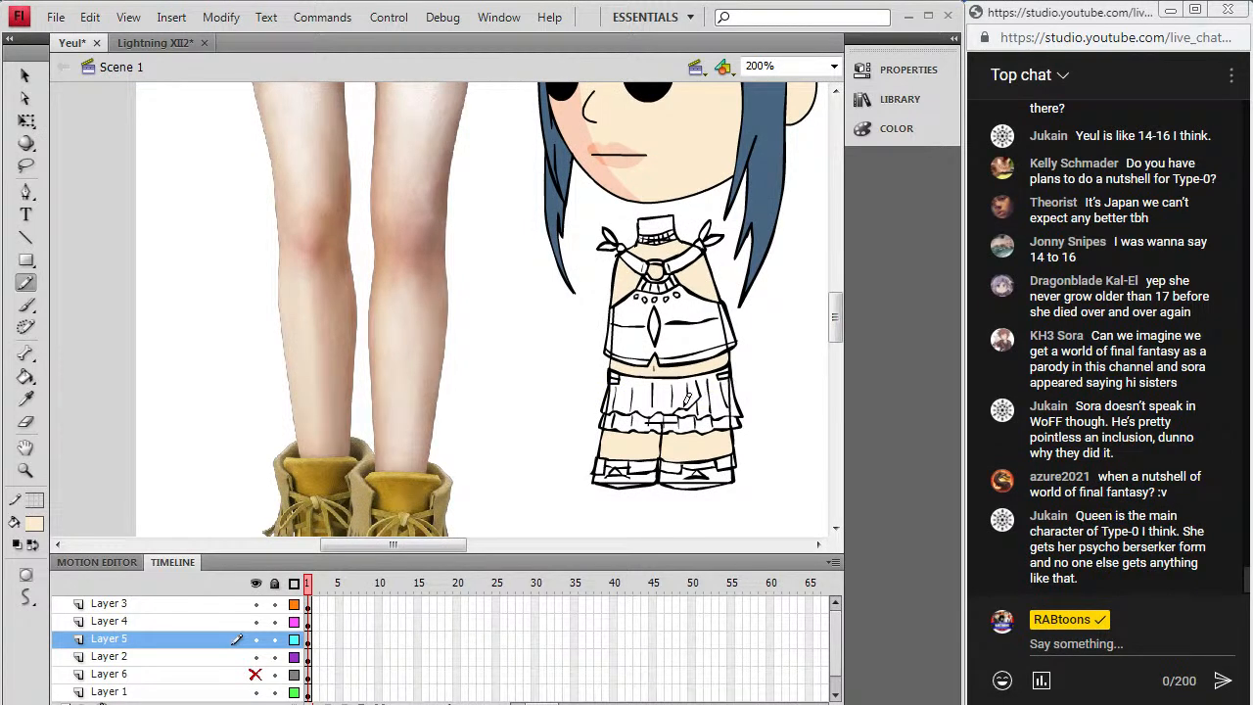
Step: Fill the skirt's lower tier and the lower half of its upper tier with the purple sampled from the reference skirt
{"action": "mouse_move", "coordinate": [838, 328]}
{"action": "left_mouse_down"}
{"action": "mouse_move", "coordinate": [839, 274]}
{"action": "mouse_move", "coordinate": [839, 328]}
{"action": "left_mouse_up"}
{"action": "left_click", "coordinate": [26, 400]}
{"action": "left_click", "coordinate": [352, 459]}
{"action": "left_click", "coordinate": [624, 445]}
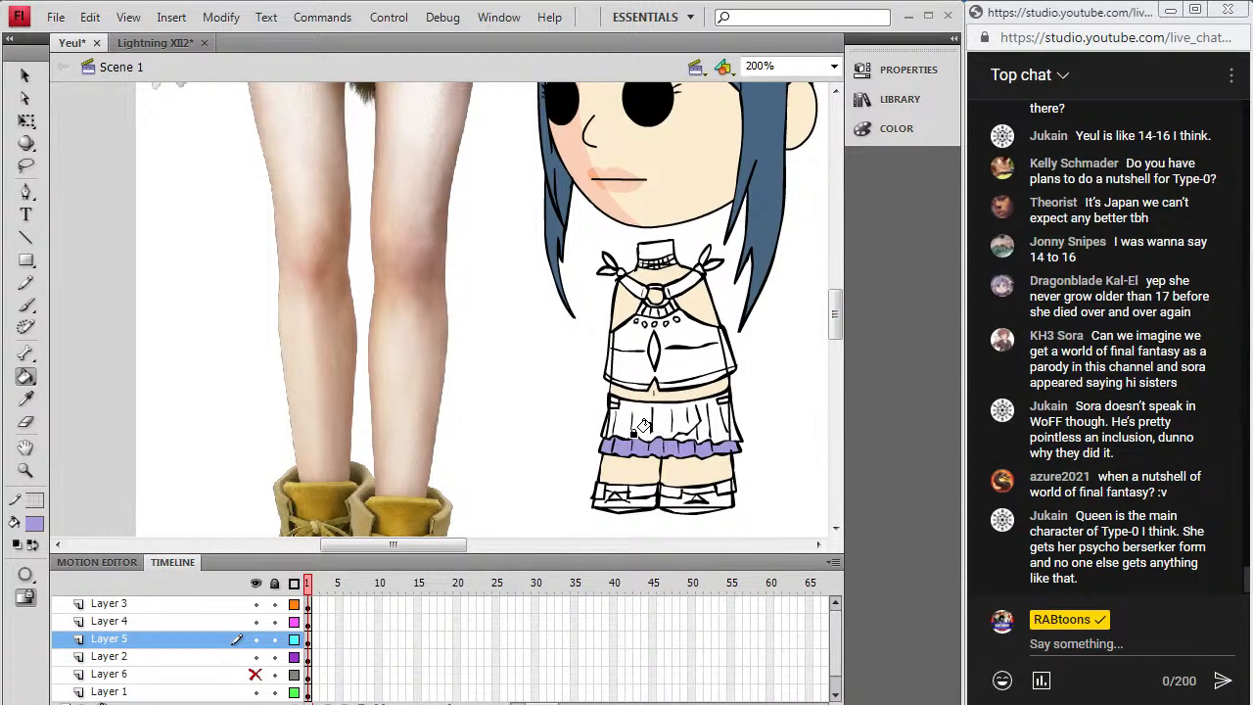
{"action": "left_click", "coordinate": [707, 429]}
Step: Fill the skirt above the dividing line with the pale lilac sampled from the top of the reference skirt
{"action": "left_click", "coordinate": [26, 398]}
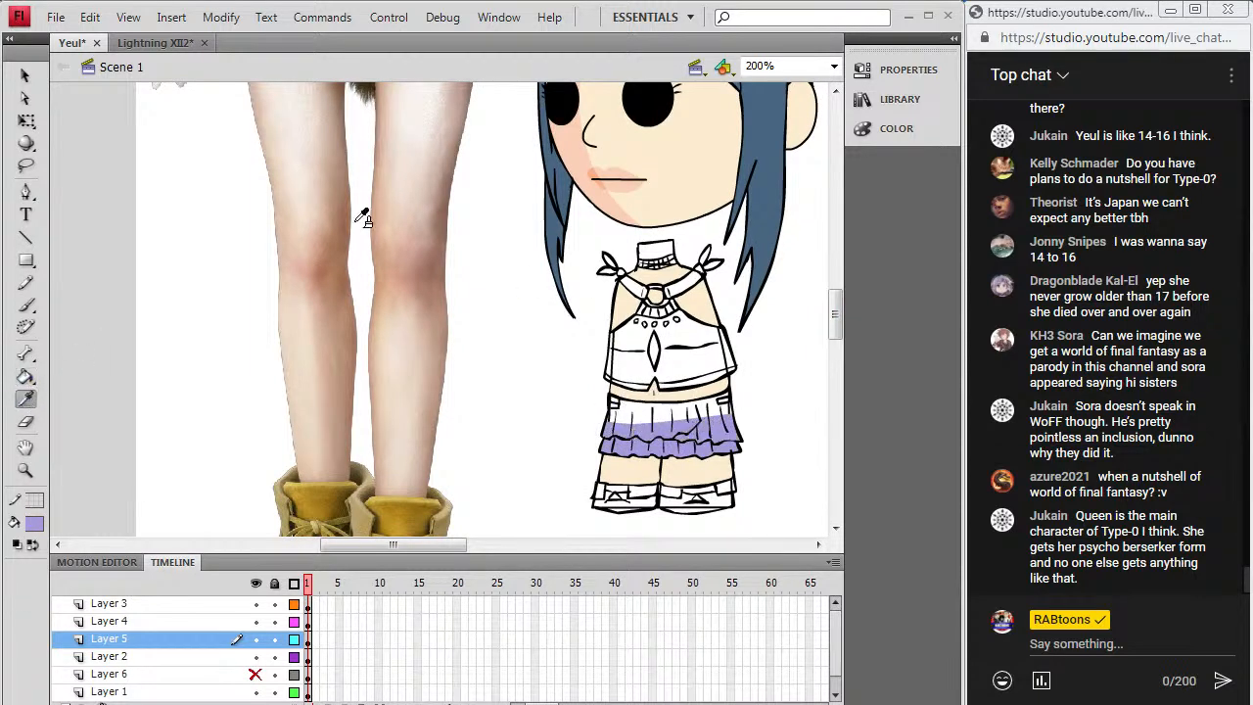
{"action": "mouse_move", "coordinate": [834, 328]}
{"action": "left_mouse_down"}
{"action": "mouse_move", "coordinate": [842, 284]}
{"action": "mouse_move", "coordinate": [834, 321]}
{"action": "left_mouse_up"}
{"action": "left_click", "coordinate": [306, 162]}
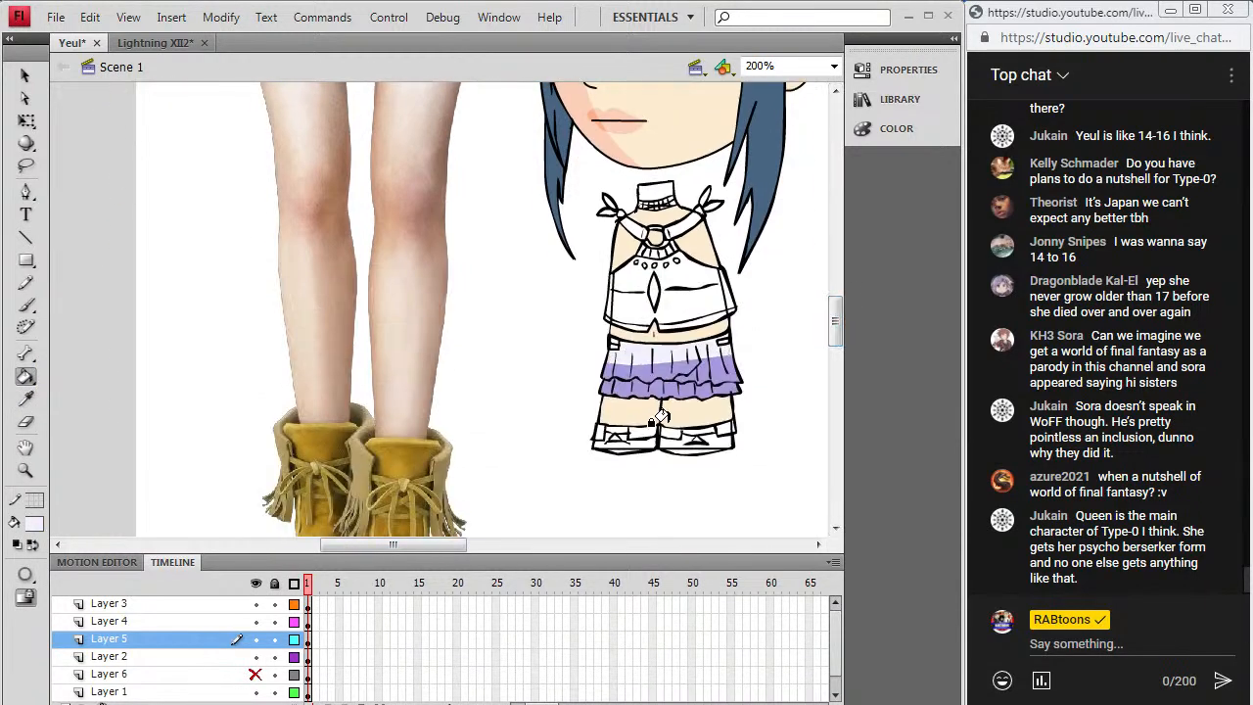
Step: Fill the cartoon's top with the off-white sampled from the white top in the reference image
{"action": "left_click", "coordinate": [26, 398]}
{"action": "left_click", "coordinate": [605, 340]}
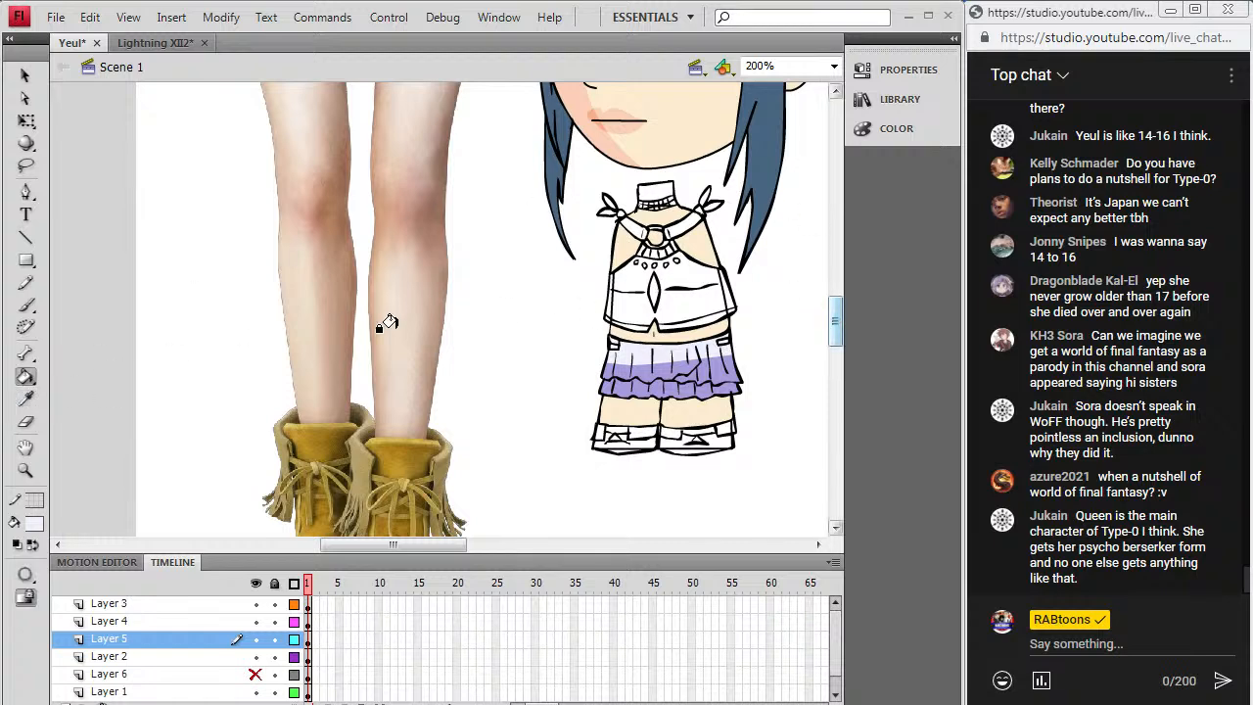
{"action": "left_click", "coordinate": [26, 398]}
{"action": "left_click_drag", "start_coordinate": [833, 293], "coordinate": [836, 239]}
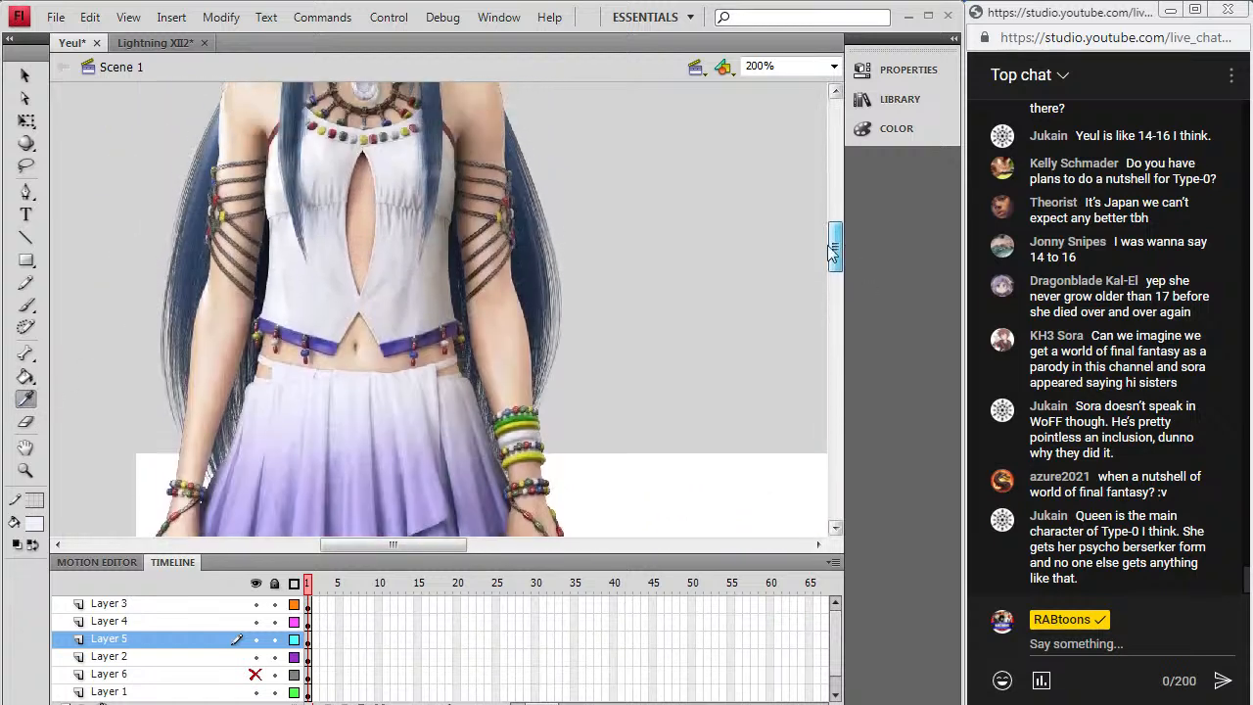
{"action": "left_click", "coordinate": [408, 149]}
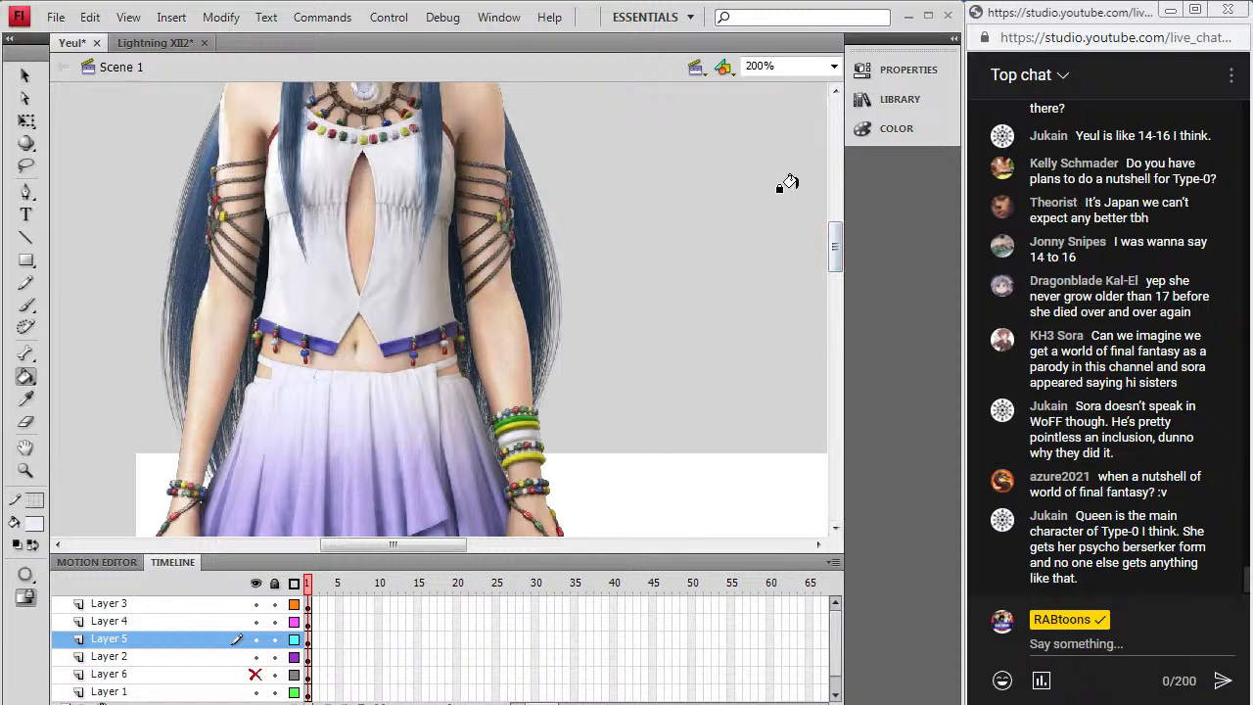
{"action": "scroll", "coordinate": [750, 177], "scroll_direction": "down", "scroll_amount": 5}
{"action": "left_click", "coordinate": [663, 407]}
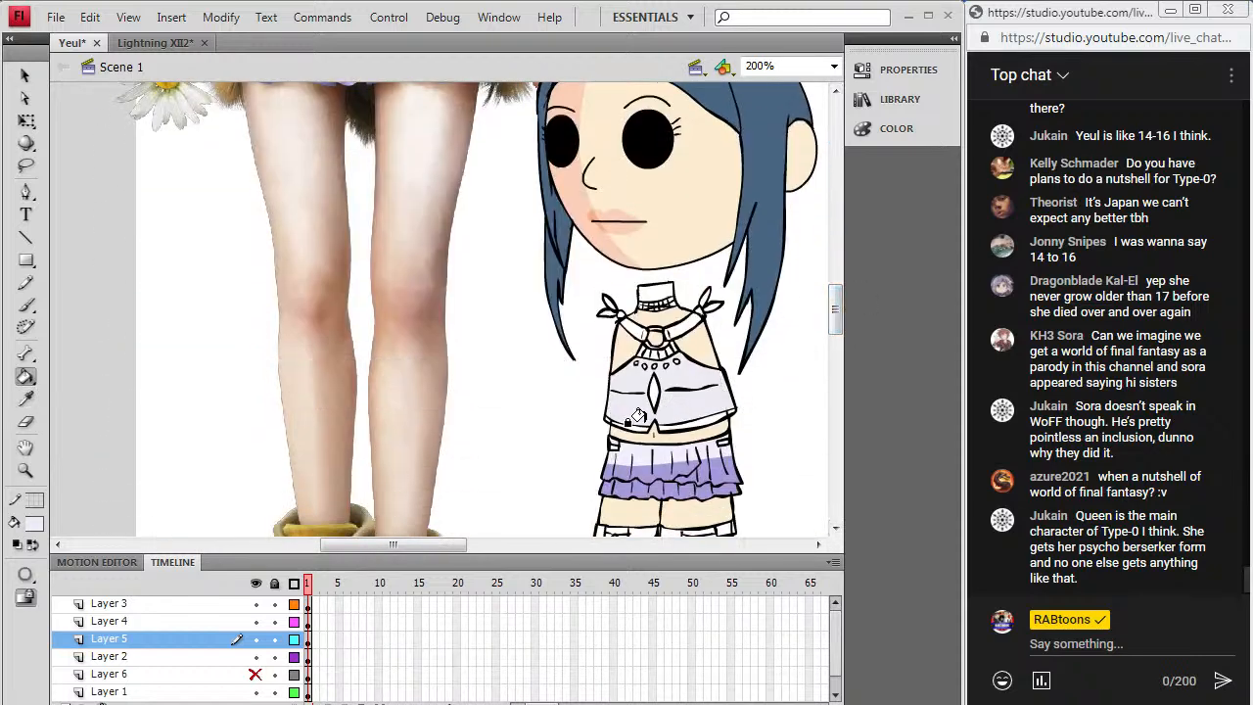
Step: Fill the top's lower hem with dark purple sampled from the reference trim, and its diamond cutout with the skin tone
{"action": "left_click", "coordinate": [26, 399]}
{"action": "left_click_drag", "start_coordinate": [847, 296], "coordinate": [839, 323]}
{"action": "left_click", "coordinate": [399, 236]}
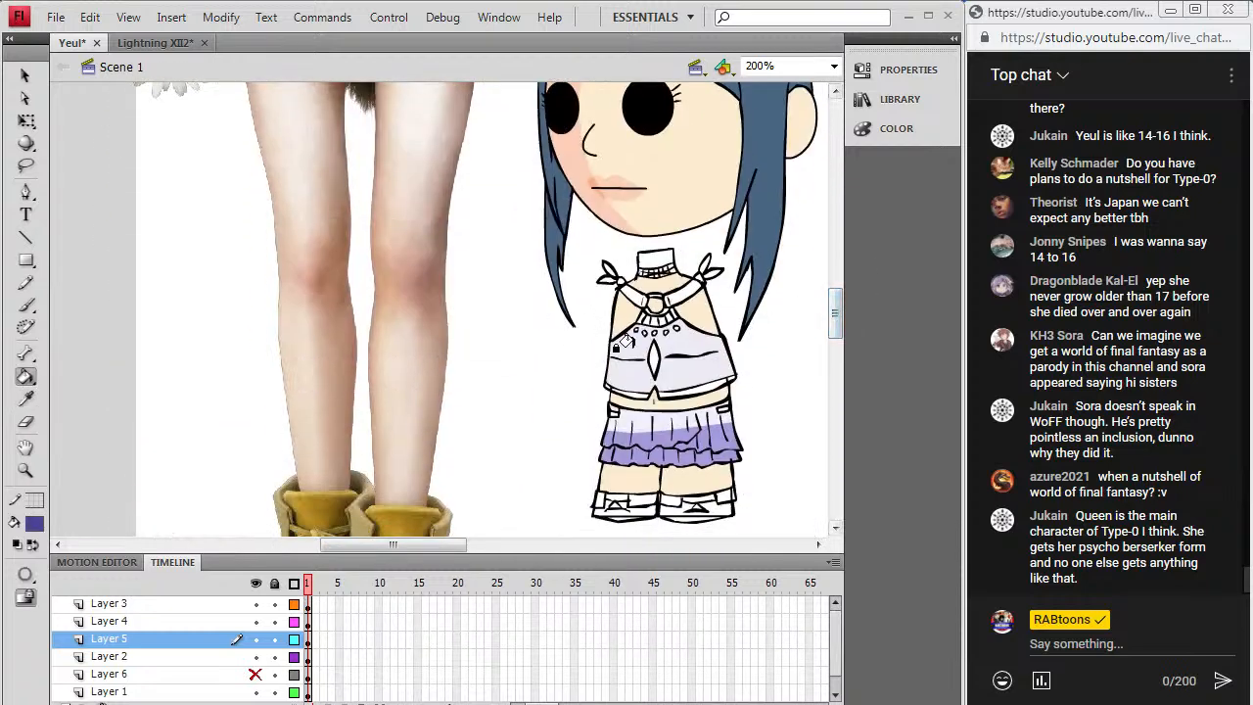
{"action": "left_click", "coordinate": [651, 395]}
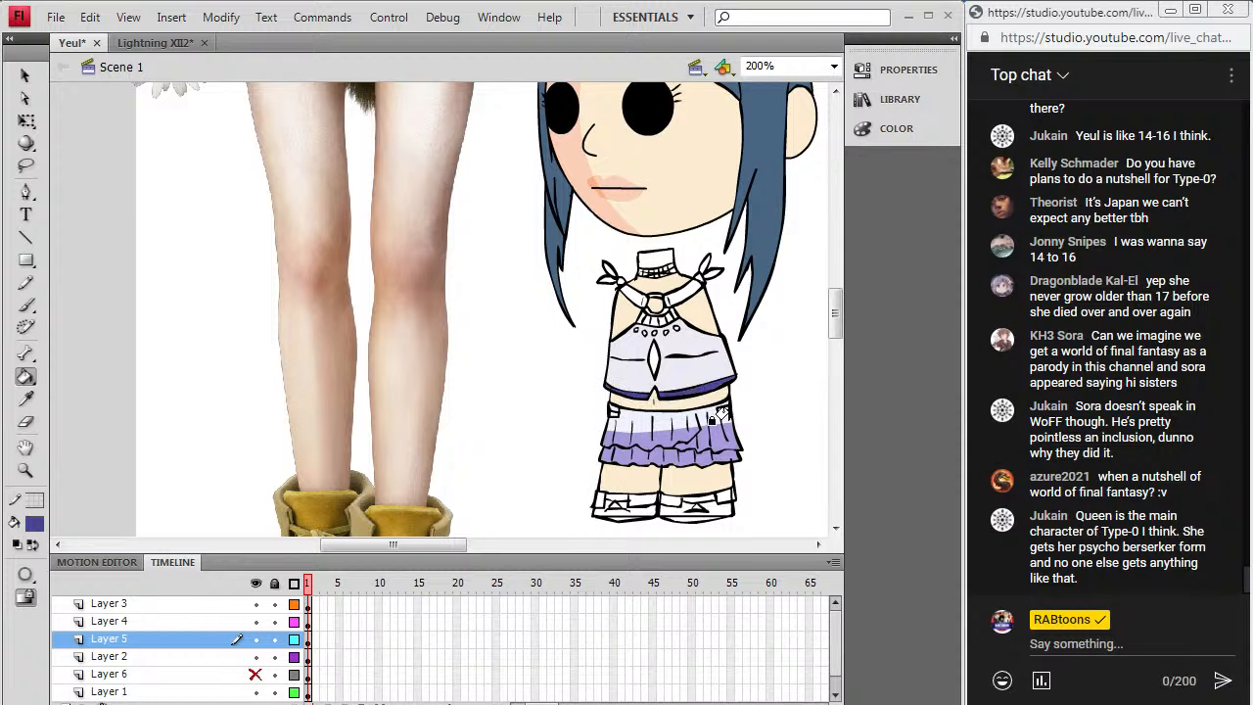
{"action": "left_click", "coordinate": [34, 396]}
{"action": "left_click", "coordinate": [679, 407]}
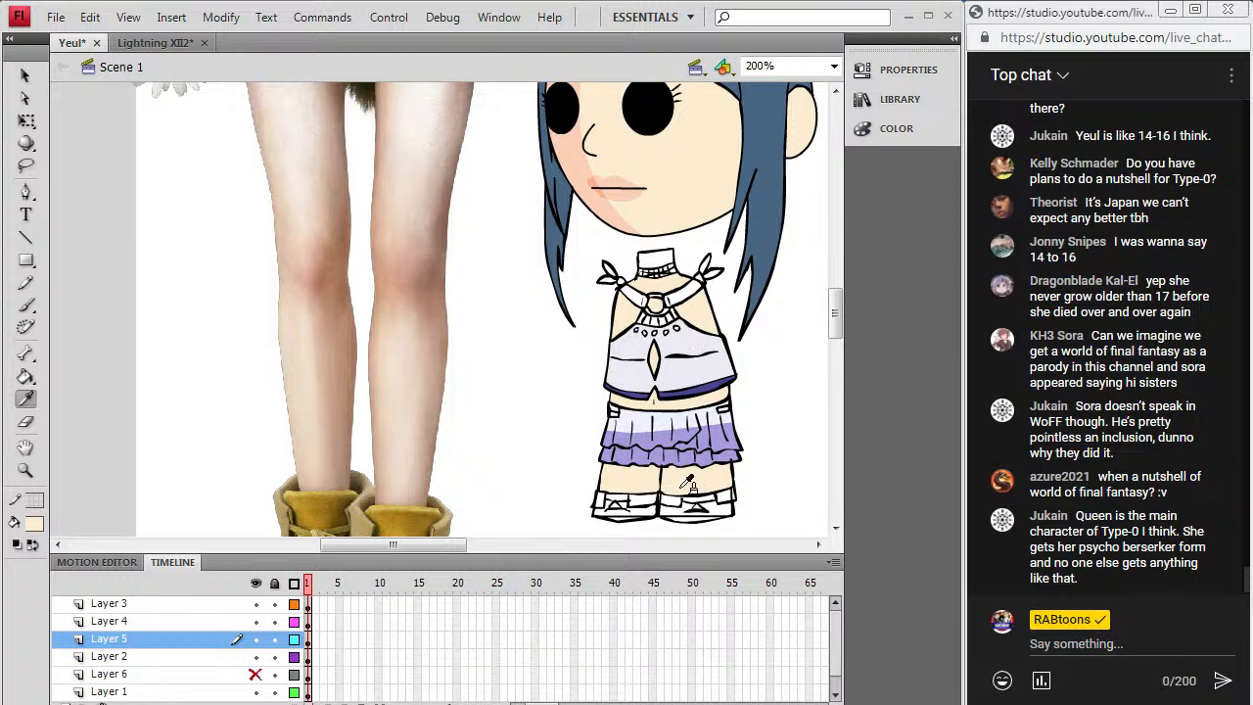
Step: Fill both boots with the mustard yellow sampled from the reference boots
{"action": "left_click_drag", "start_coordinate": [835, 318], "coordinate": [836, 344]}
{"action": "left_click", "coordinate": [390, 493]}
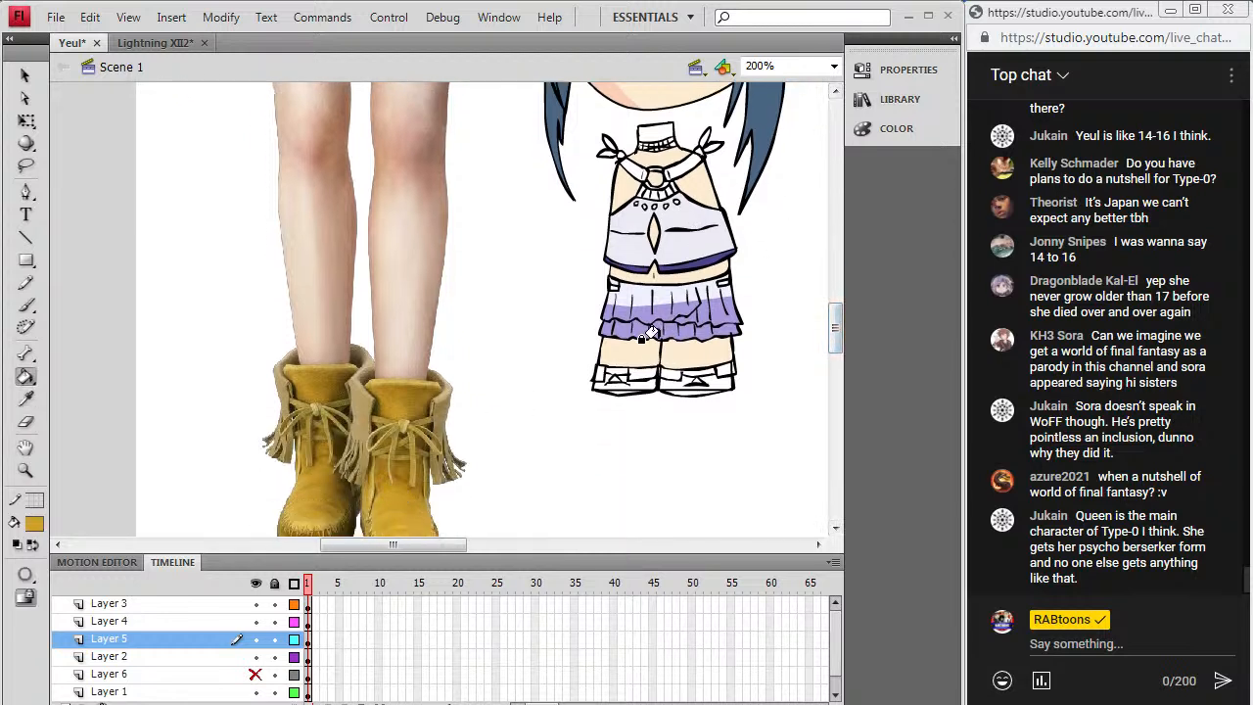
{"action": "left_click", "coordinate": [613, 384]}
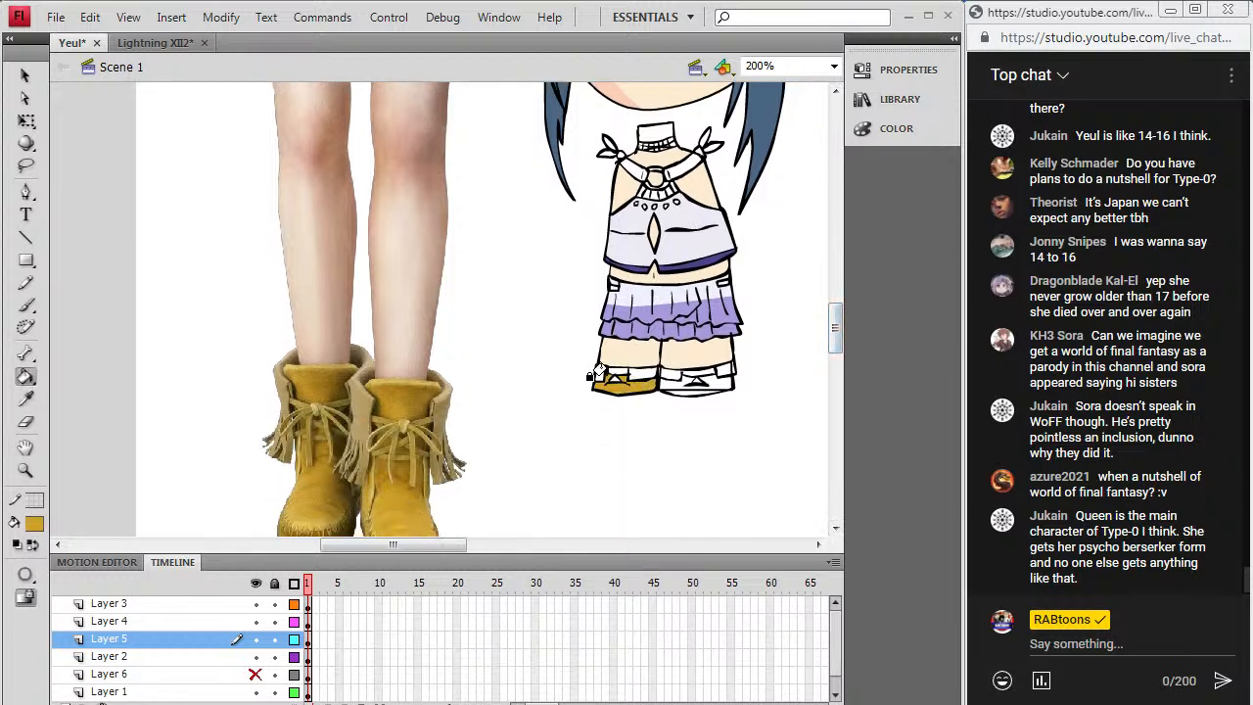
{"action": "left_click", "coordinate": [687, 379]}
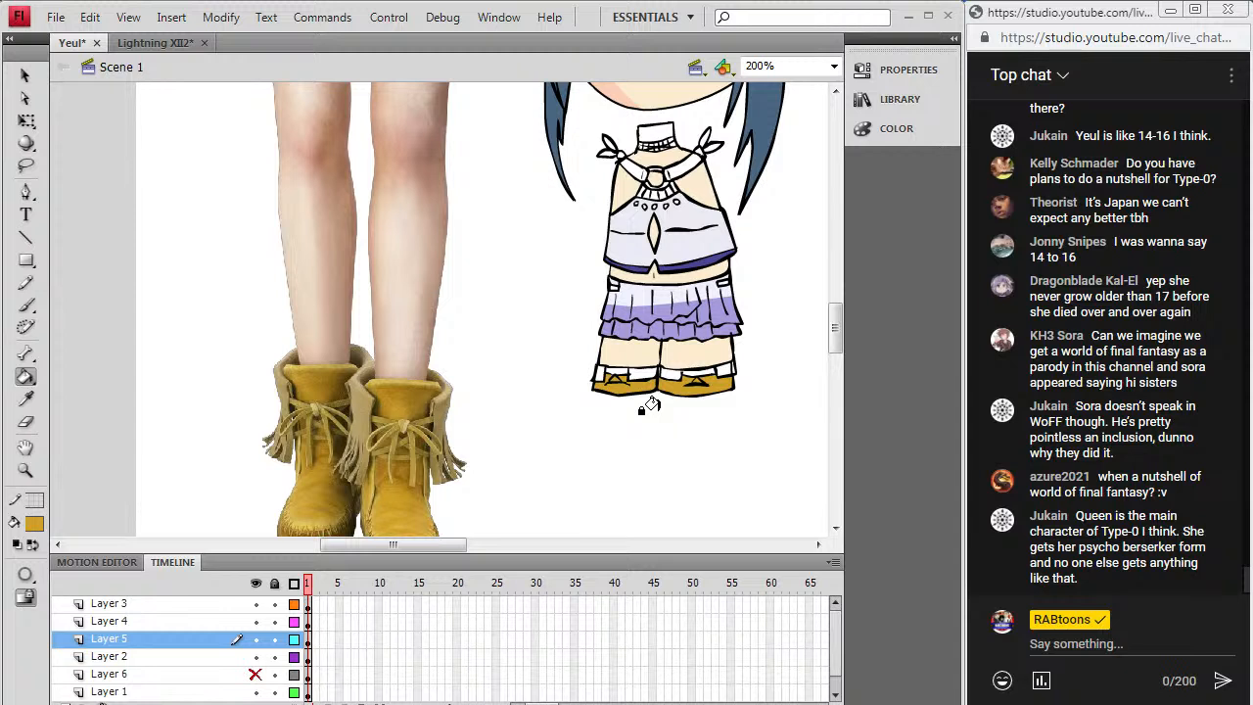
Step: Fill the boots' folded cuffs with tan sampled from the reference fringe, and the remaining gap on the first boot with mustard
{"action": "left_click", "coordinate": [25, 399]}
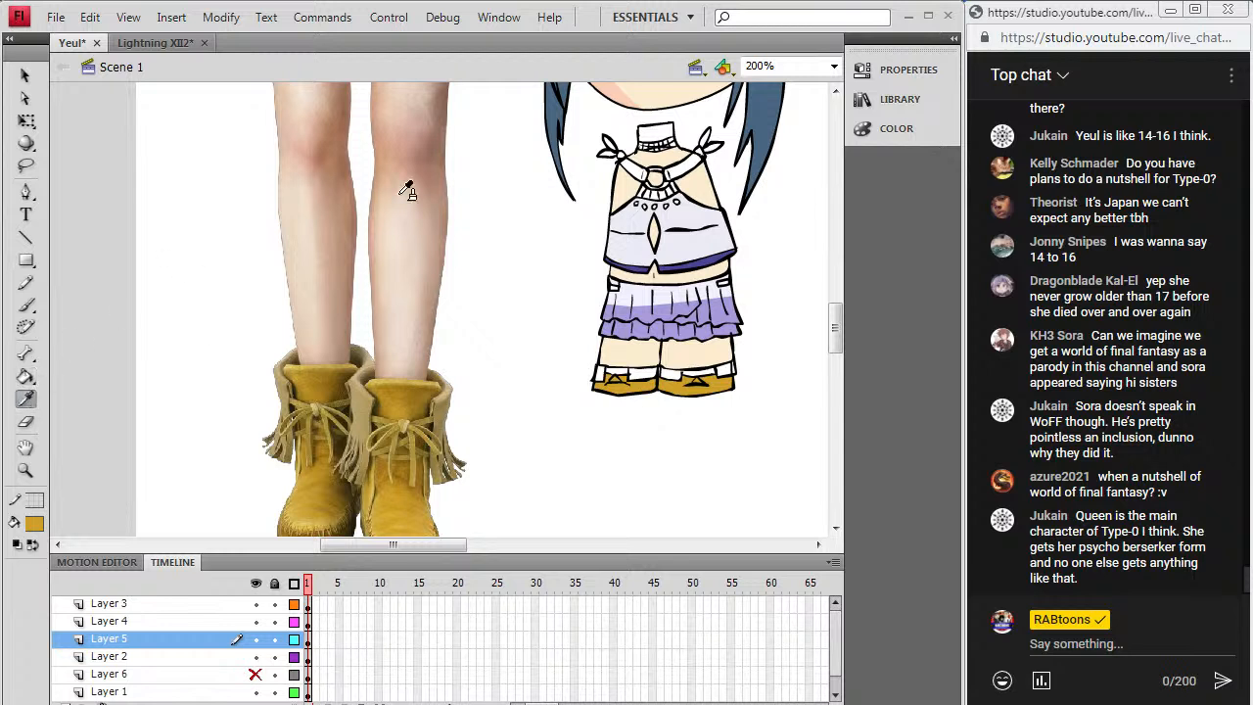
{"action": "left_click", "coordinate": [360, 406]}
{"action": "left_click", "coordinate": [599, 373]}
{"action": "left_click", "coordinate": [641, 374]}
{"action": "left_click", "coordinate": [670, 374]}
{"action": "left_click", "coordinate": [694, 372]}
{"action": "left_click", "coordinate": [723, 369]}
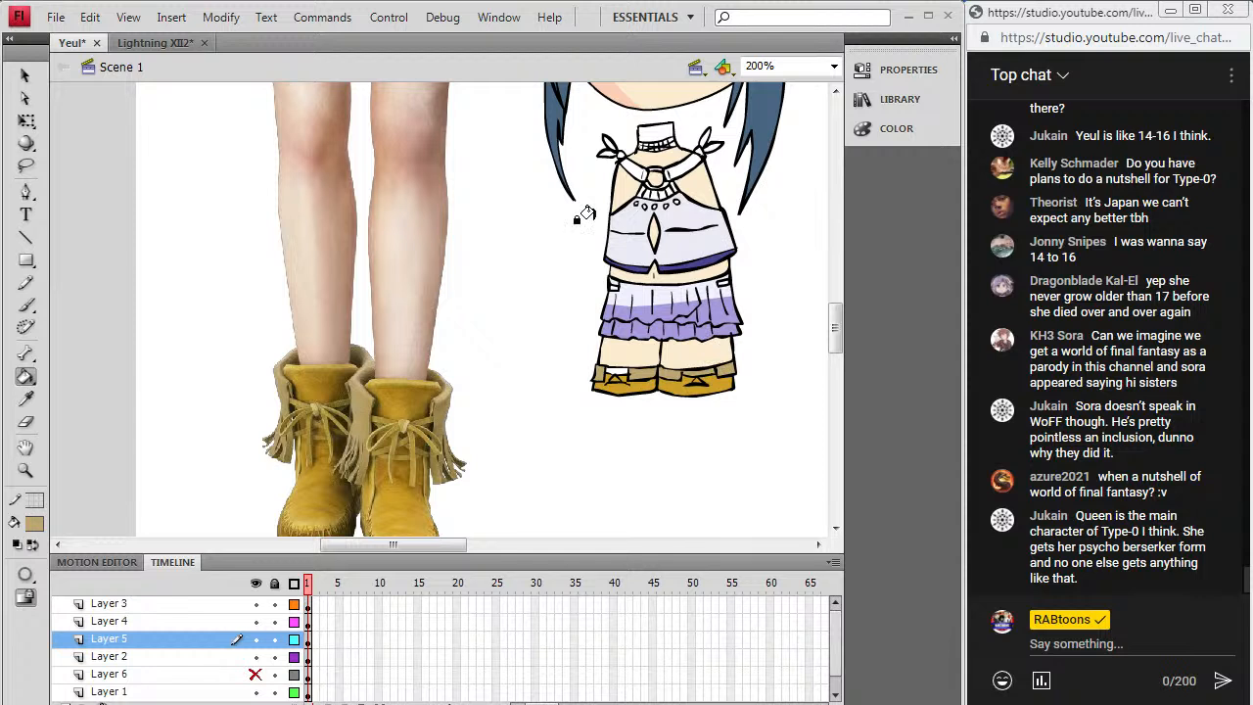
{"action": "left_click", "coordinate": [26, 400]}
{"action": "left_click", "coordinate": [643, 385]}
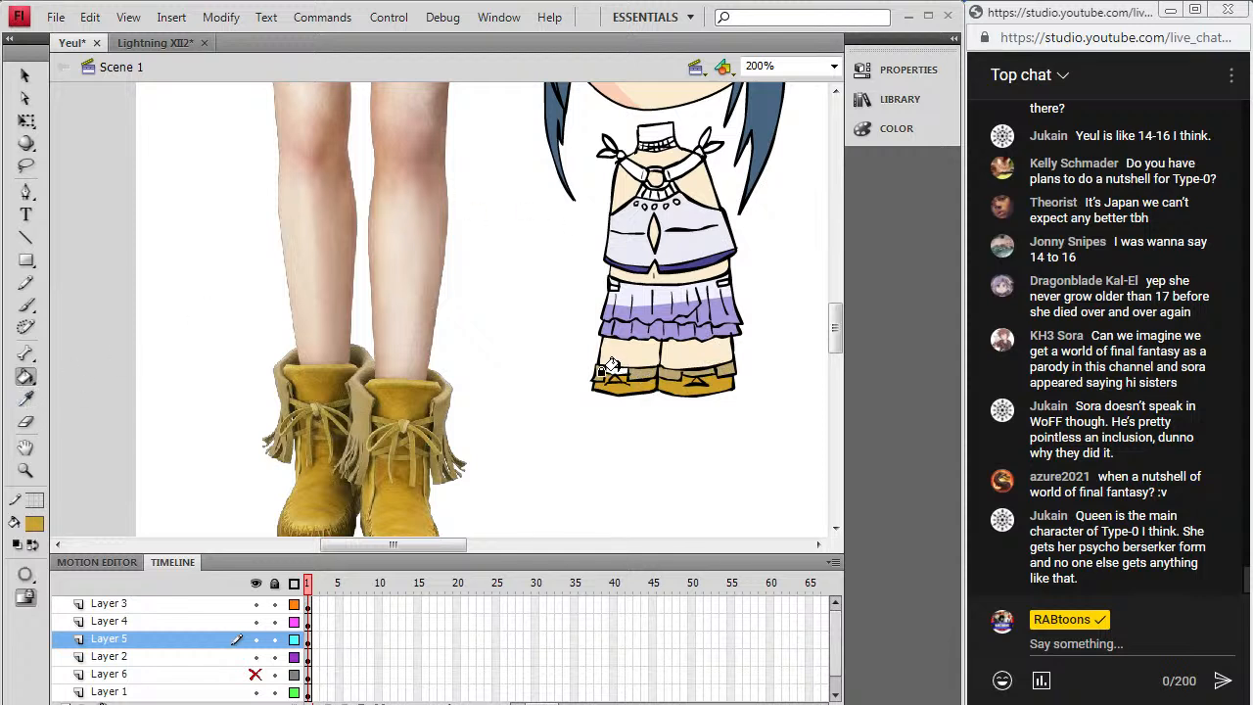
Step: Fill the side openings at the skirt's waist with the skin tone sampled from the midriff
{"action": "scroll", "coordinate": [836, 343], "scroll_direction": "up", "scroll_amount": 1}
{"action": "scroll", "coordinate": [835, 343], "scroll_direction": "up", "scroll_amount": 3}
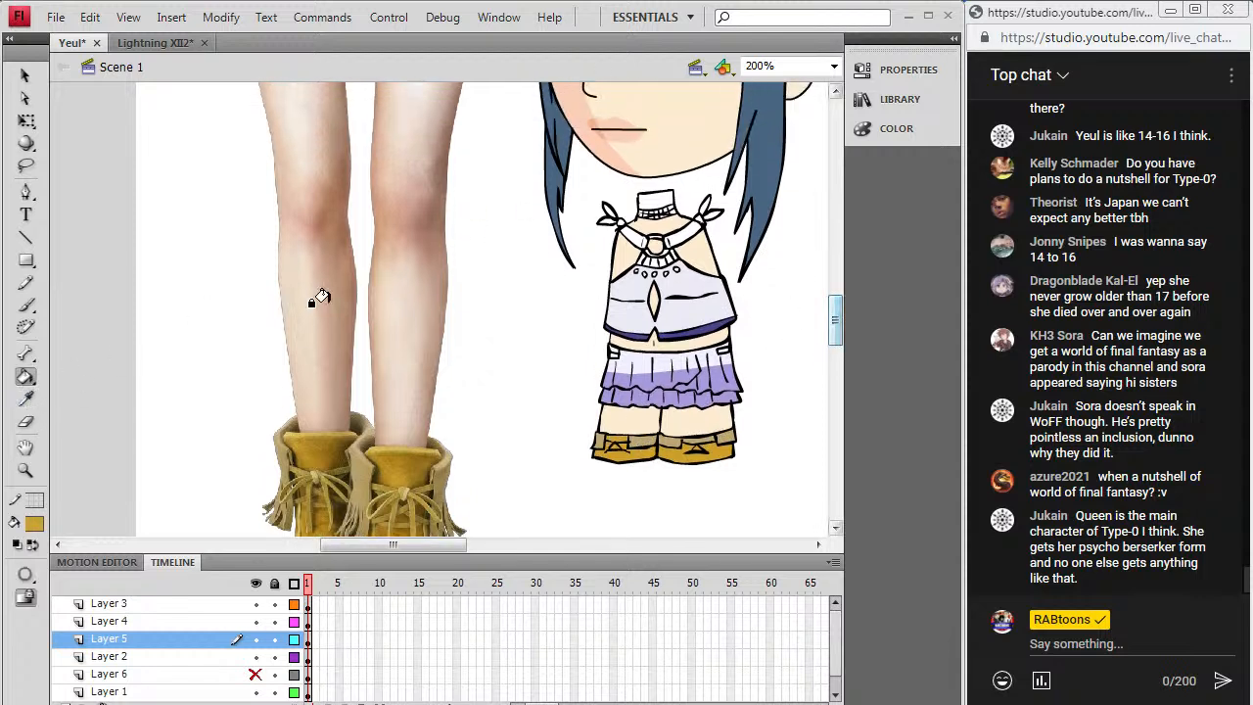
{"action": "left_click", "coordinate": [25, 399]}
{"action": "left_click", "coordinate": [629, 343]}
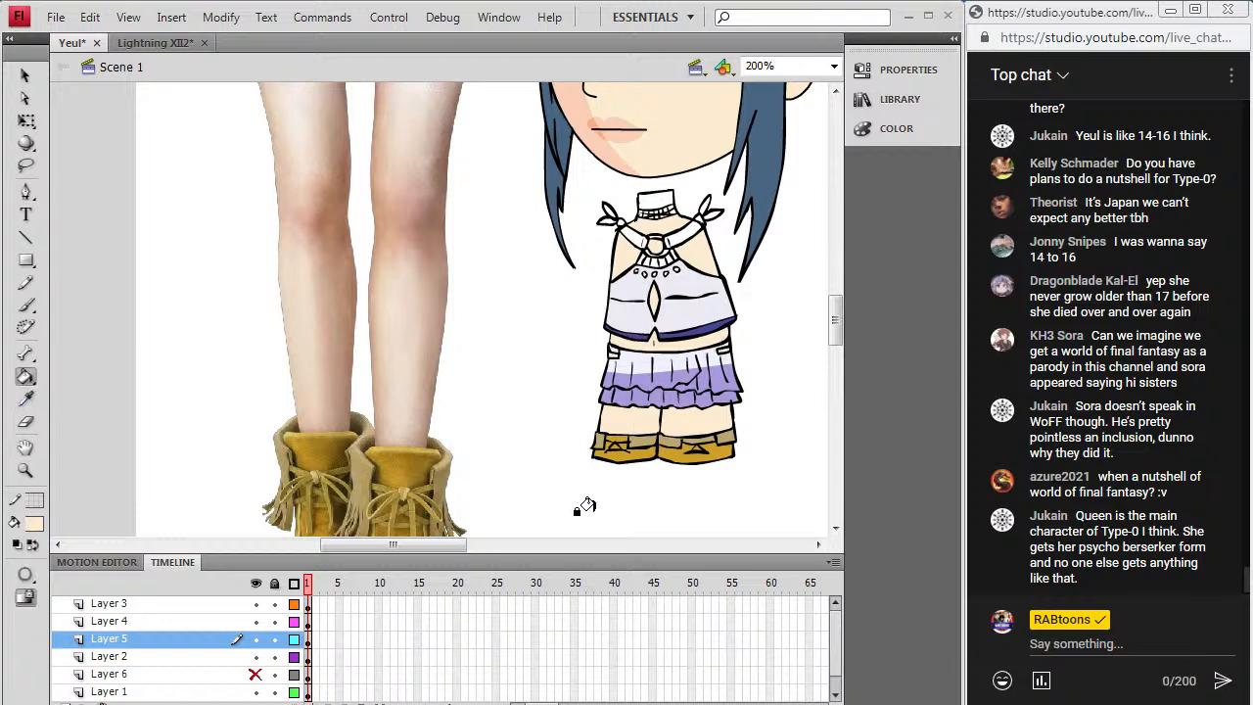
Step: Move the reference image down so its head and upper body sit beside the cartoon's outfit
{"action": "left_click_drag", "start_coordinate": [835, 338], "coordinate": [844, 292]}
{"action": "left_click", "coordinate": [25, 77]}
{"action": "left_click_drag", "start_coordinate": [376, 175], "coordinate": [382, 460]}
{"action": "left_click_drag", "start_coordinate": [407, 196], "coordinate": [428, 406]}
{"action": "left_click_drag", "start_coordinate": [834, 292], "coordinate": [835, 316]}
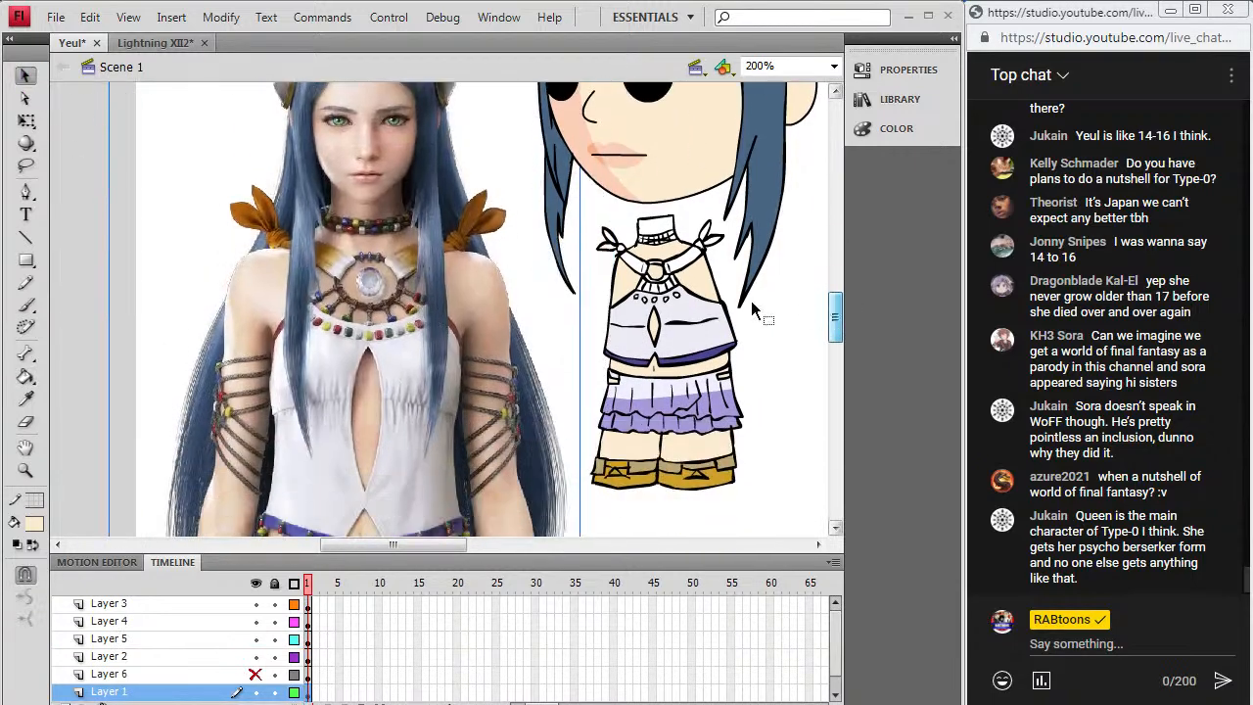
Step: Fill the shoulder bows and chest straps with the orange-brown sampled from the reference shoulder ribbon
{"action": "left_click", "coordinate": [26, 399]}
{"action": "left_click", "coordinate": [245, 196]}
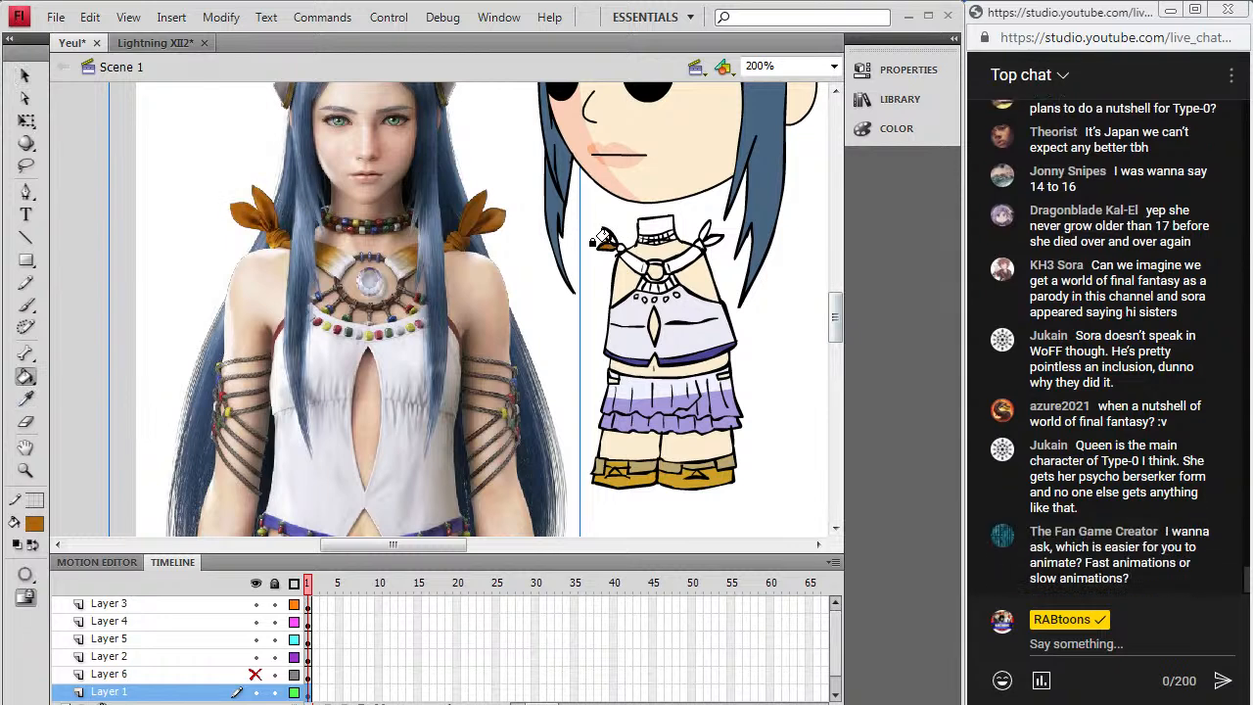
{"action": "left_click", "coordinate": [632, 256]}
{"action": "left_click", "coordinate": [685, 247]}
Step: Touch up the unfilled spot on the chest strap with the Brush tool on Layer 5
{"action": "left_click", "coordinate": [26, 305]}
{"action": "left_click", "coordinate": [306, 623]}
{"action": "left_click", "coordinate": [306, 639]}
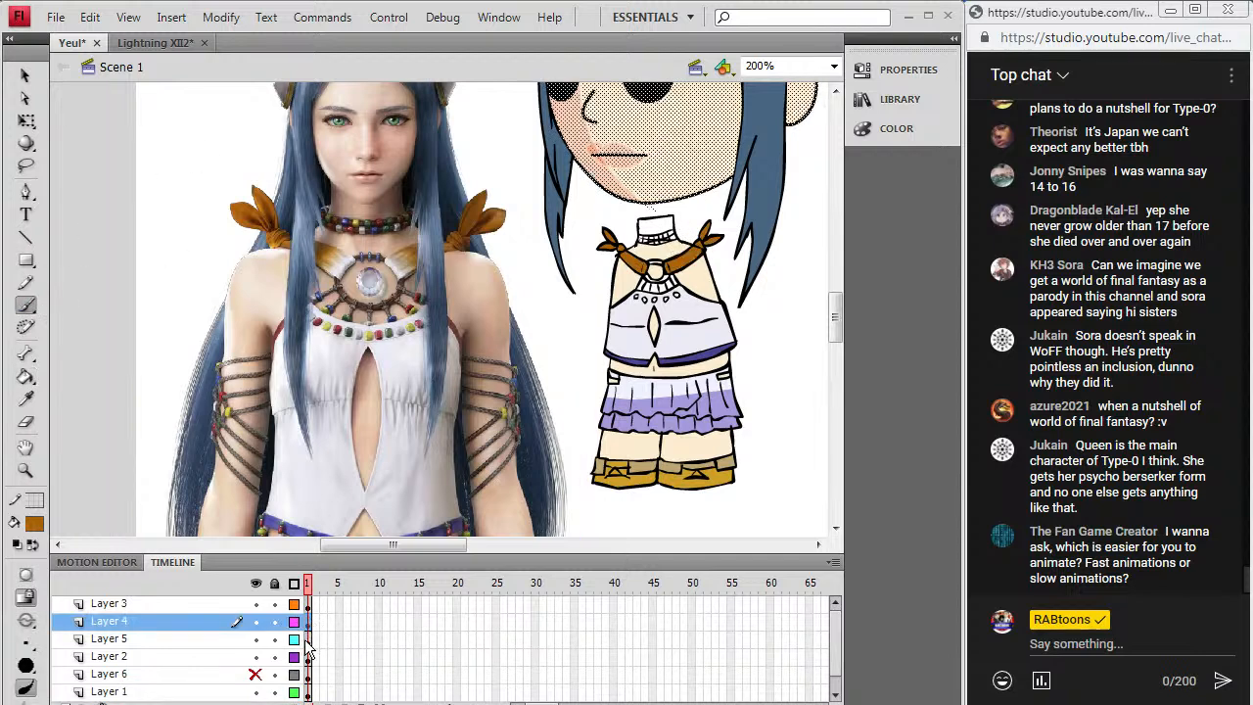
{"action": "left_click_drag", "start_coordinate": [697, 256], "coordinate": [700, 247]}
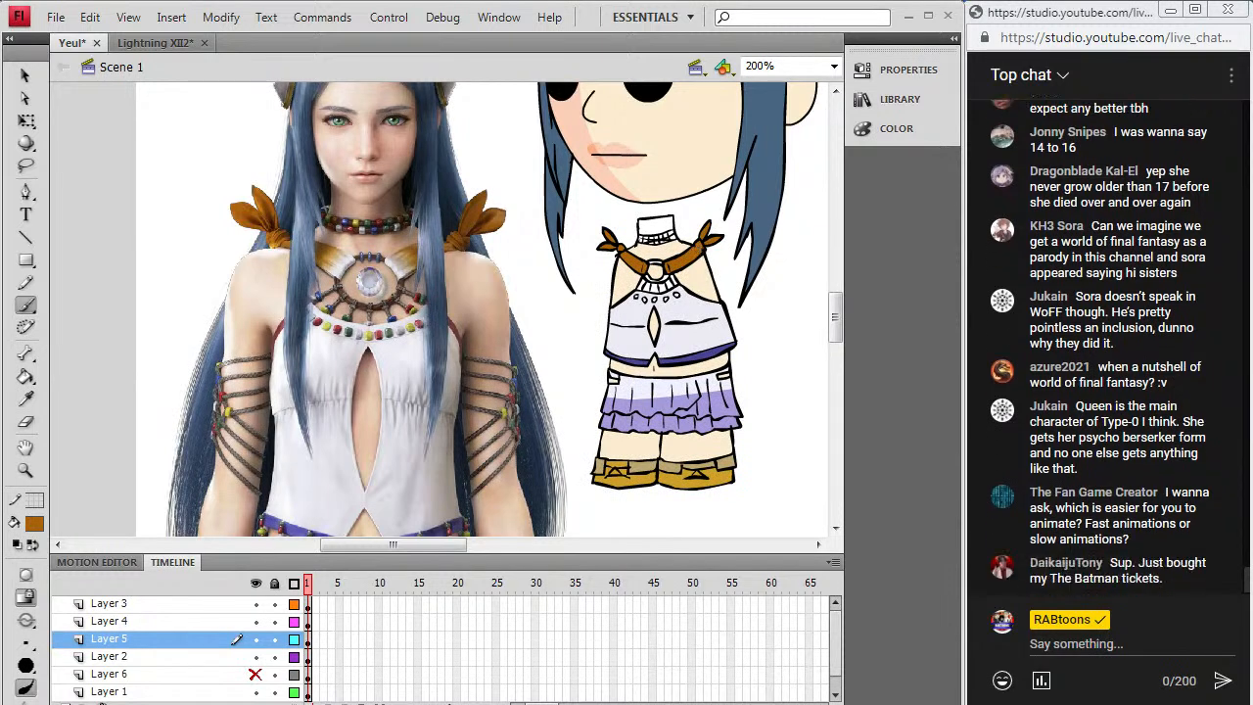
Step: Fill the necklace ring with the dark brown sampled from the cords of the reference necklace
{"action": "left_click", "coordinate": [27, 401]}
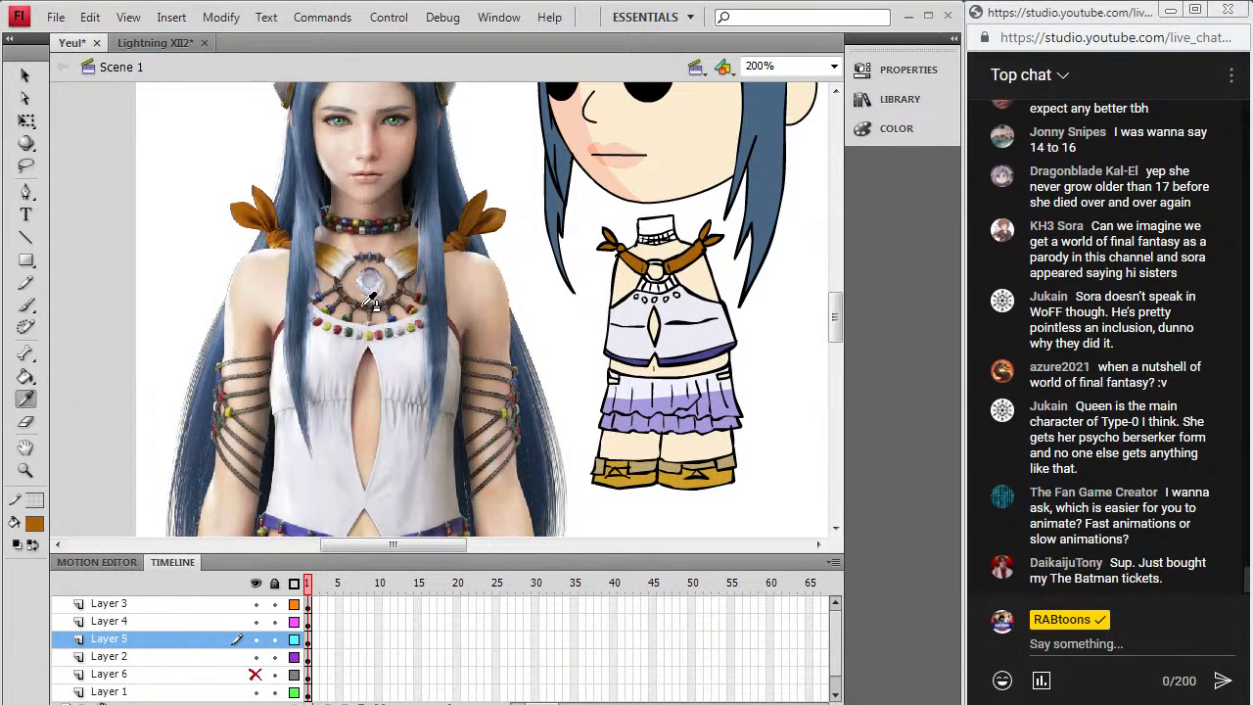
{"action": "left_click", "coordinate": [362, 312]}
{"action": "key", "text": "z"}
{"action": "left_click", "coordinate": [637, 251]}
{"action": "left_click", "coordinate": [27, 353]}
{"action": "left_click", "coordinate": [27, 376]}
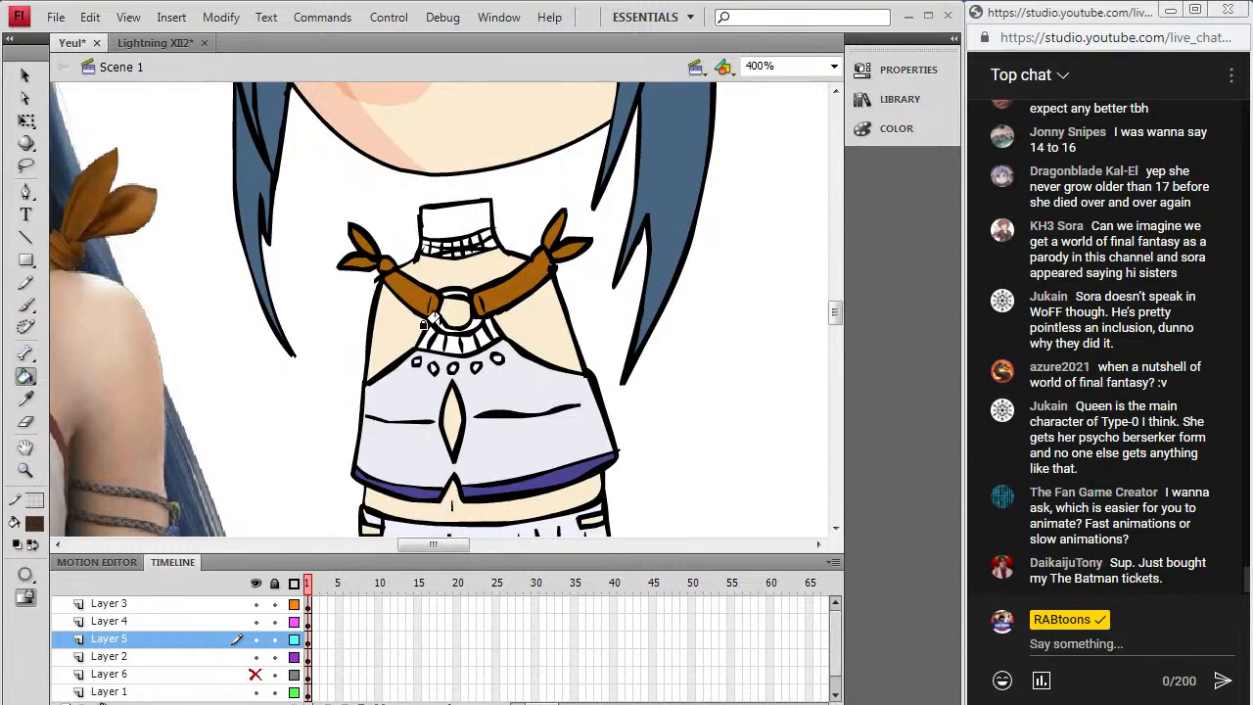
Step: Fill the first choker beads with blue, olive and dark red sampled from the reference choker
{"action": "mouse_move", "coordinate": [445, 548]}
{"action": "left_mouse_down"}
{"action": "mouse_move", "coordinate": [409, 551]}
{"action": "mouse_move", "coordinate": [419, 547]}
{"action": "left_mouse_up"}
{"action": "left_click", "coordinate": [27, 400]}
{"action": "left_click", "coordinate": [139, 230]}
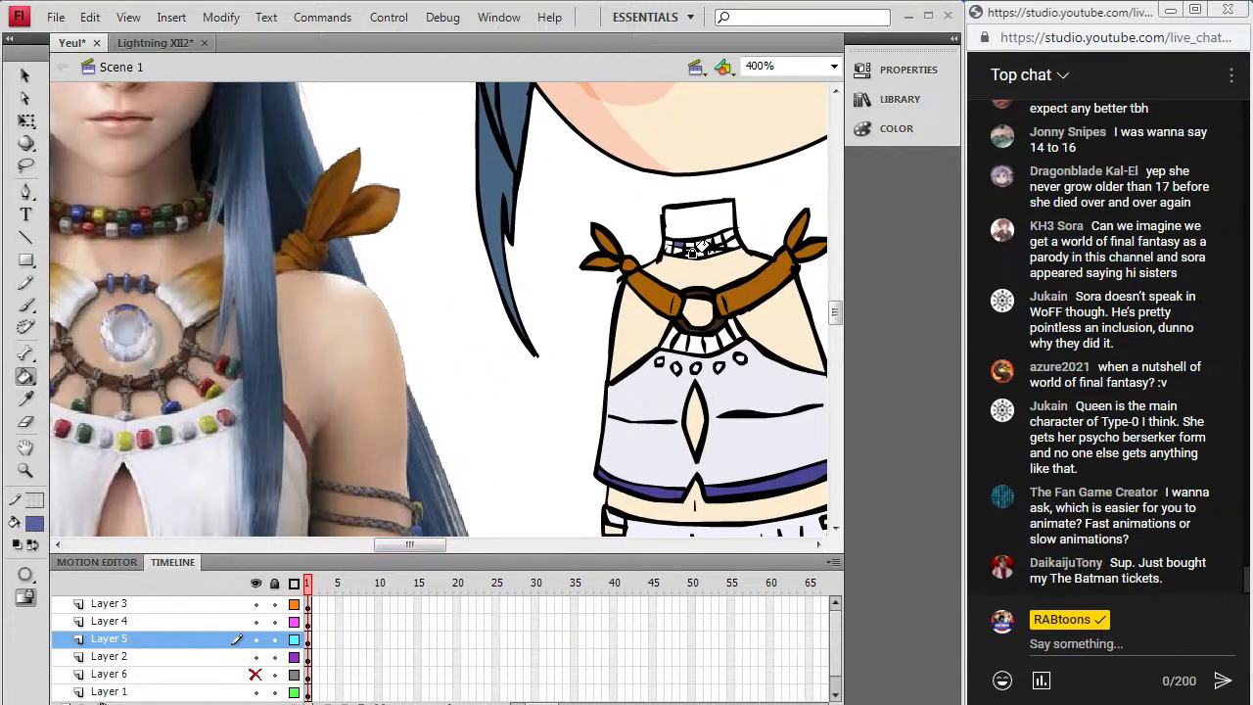
{"action": "left_click", "coordinate": [26, 400]}
{"action": "left_click", "coordinate": [92, 212]}
{"action": "left_click", "coordinate": [27, 399]}
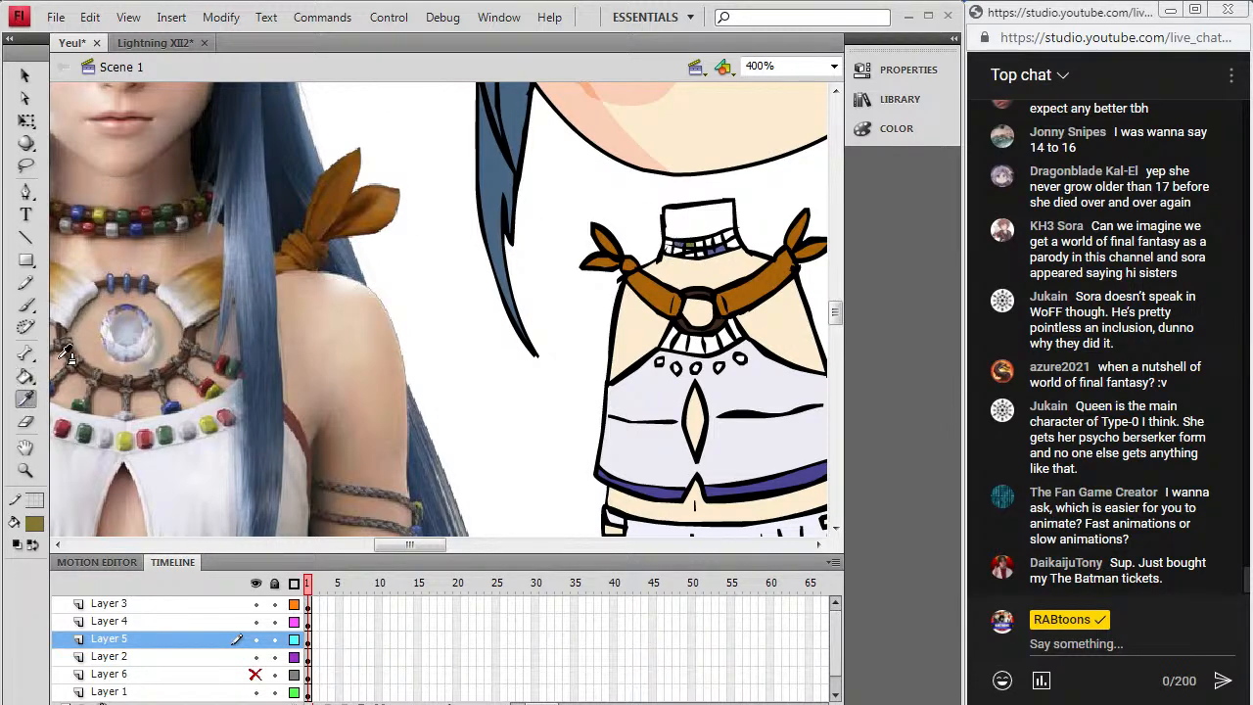
{"action": "left_click", "coordinate": [147, 203]}
{"action": "left_click", "coordinate": [695, 235]}
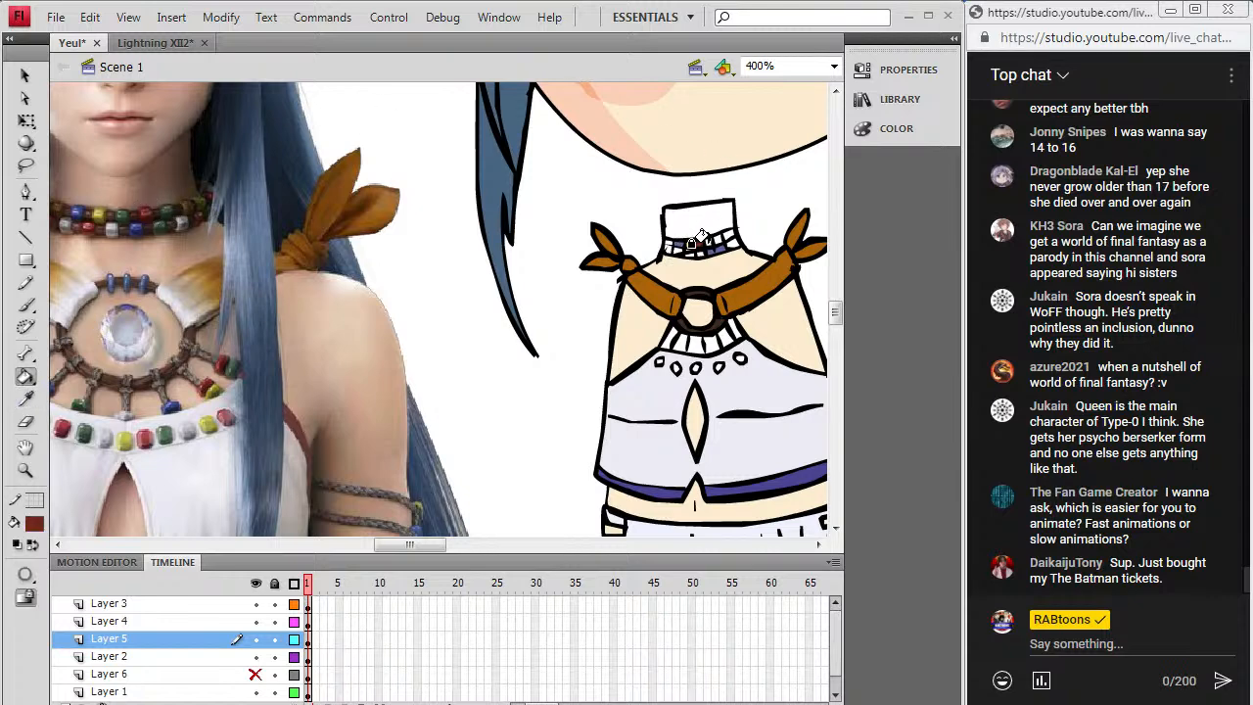
Step: Fill the remaining choker beads with further sampled bead colours, including dark olive, grey and red
{"action": "left_click", "coordinate": [27, 399]}
{"action": "left_click", "coordinate": [170, 206]}
{"action": "left_click", "coordinate": [703, 242]}
{"action": "left_click", "coordinate": [26, 399]}
{"action": "left_click", "coordinate": [195, 202]}
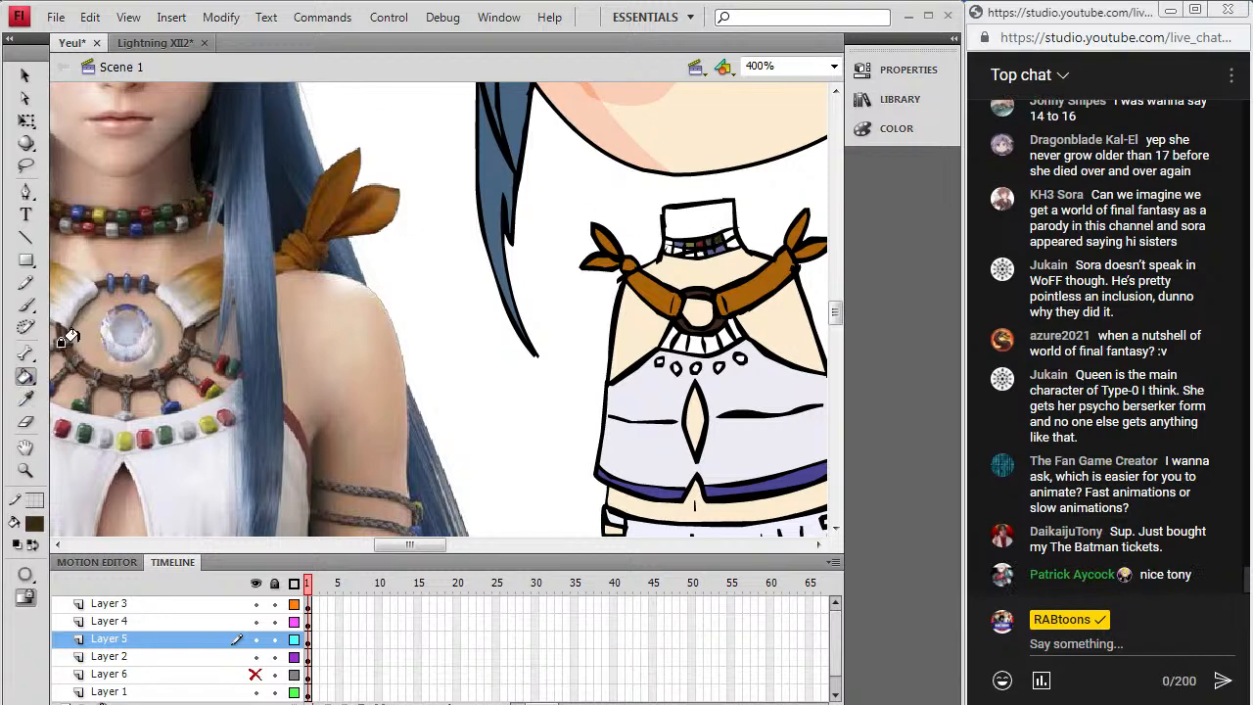
{"action": "left_click", "coordinate": [26, 400]}
{"action": "left_click", "coordinate": [75, 217]}
{"action": "left_click", "coordinate": [673, 248]}
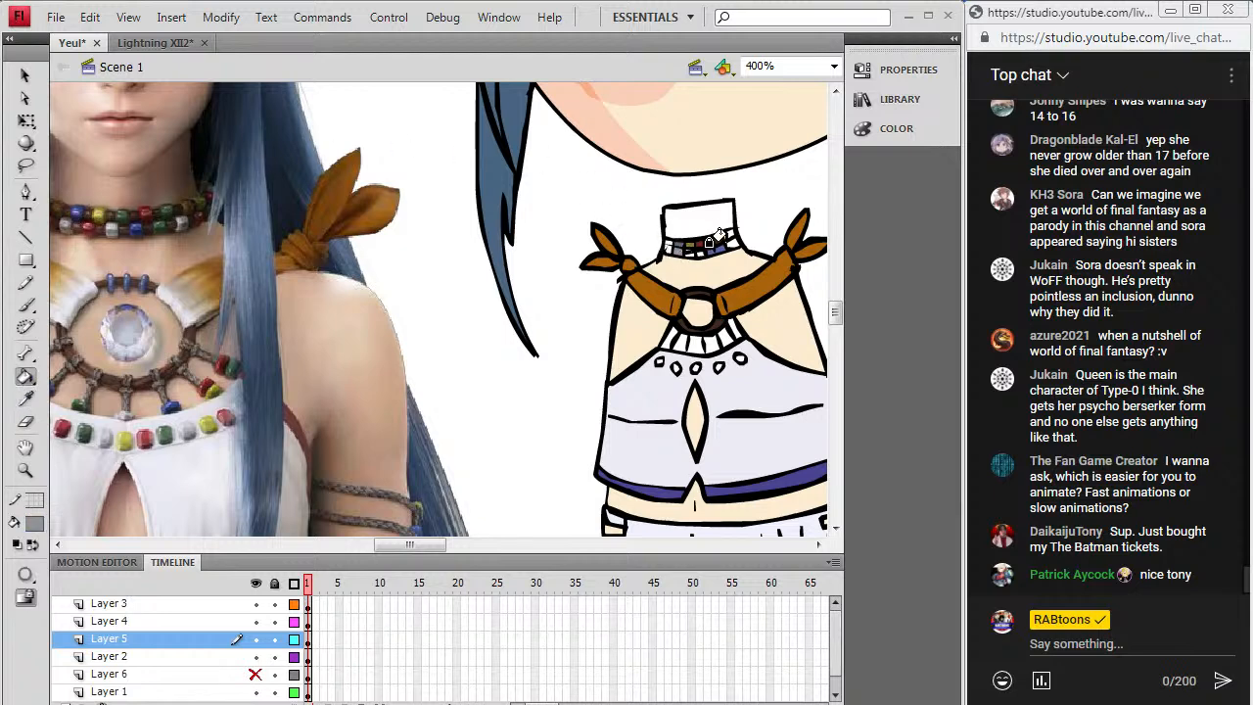
{"action": "left_click", "coordinate": [26, 399]}
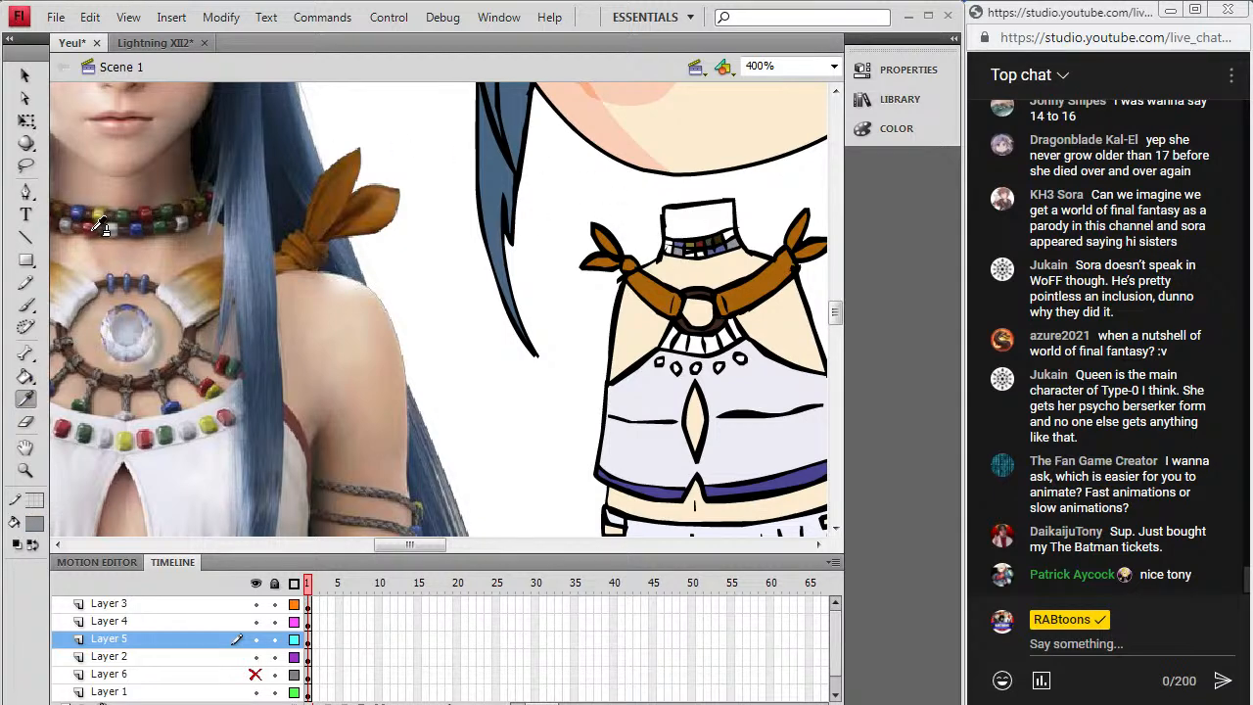
{"action": "left_click", "coordinate": [103, 225]}
{"action": "left_click", "coordinate": [689, 249]}
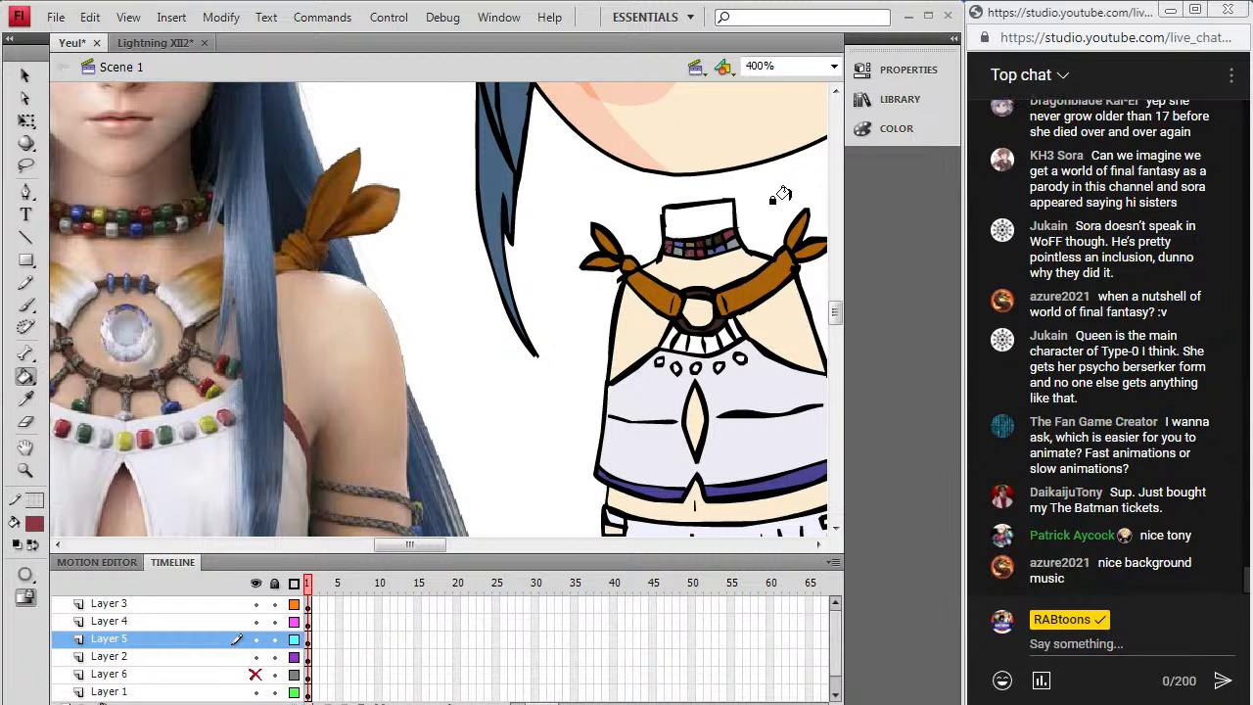
Step: Fill the neck and the gaps between the necklace cords with the skin tone sampled from the face
{"action": "key", "text": "i"}
{"action": "left_click", "coordinate": [699, 112]}
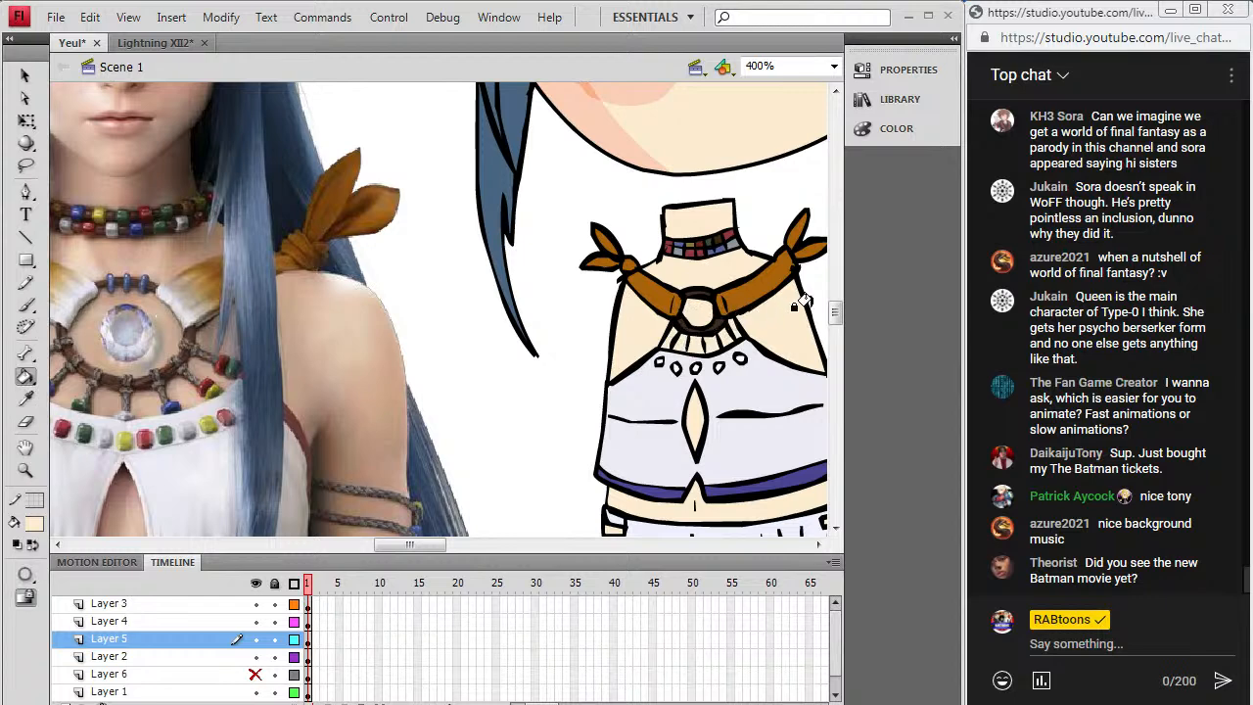
{"action": "key", "text": "y"}
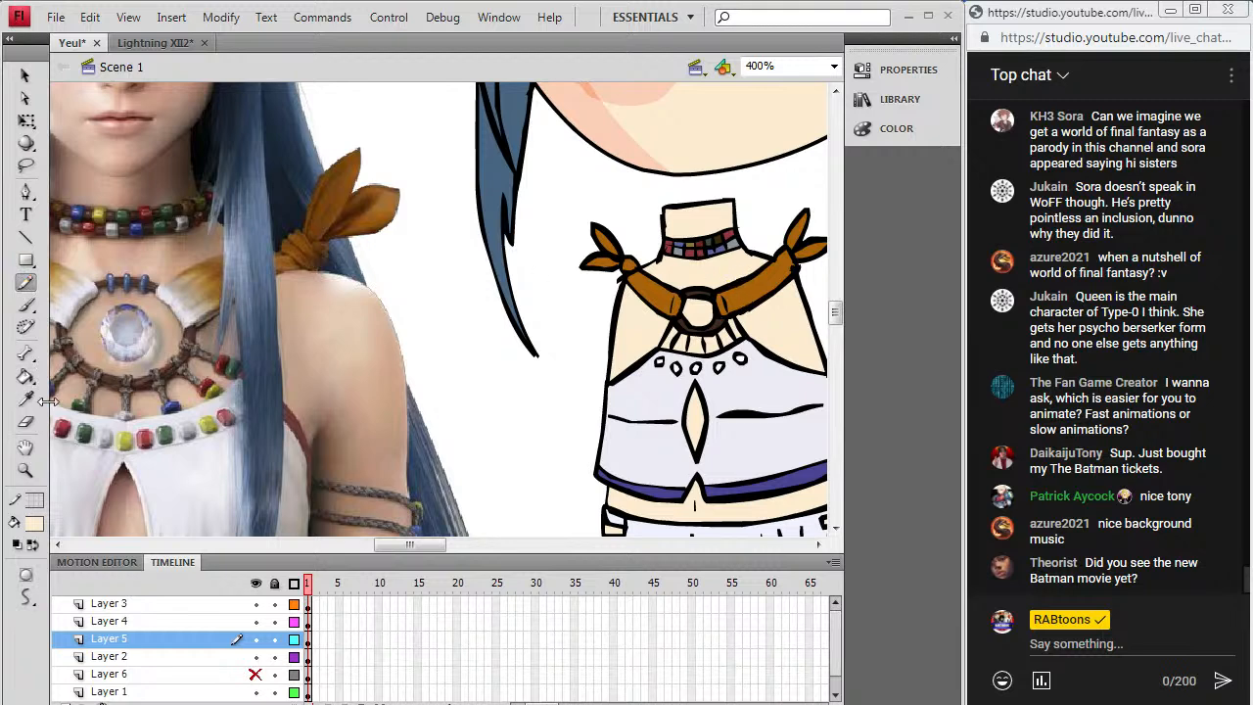
Step: Fill the inner ends of both chest straps with the off-white from the reference necklace
{"action": "left_click", "coordinate": [24, 382]}
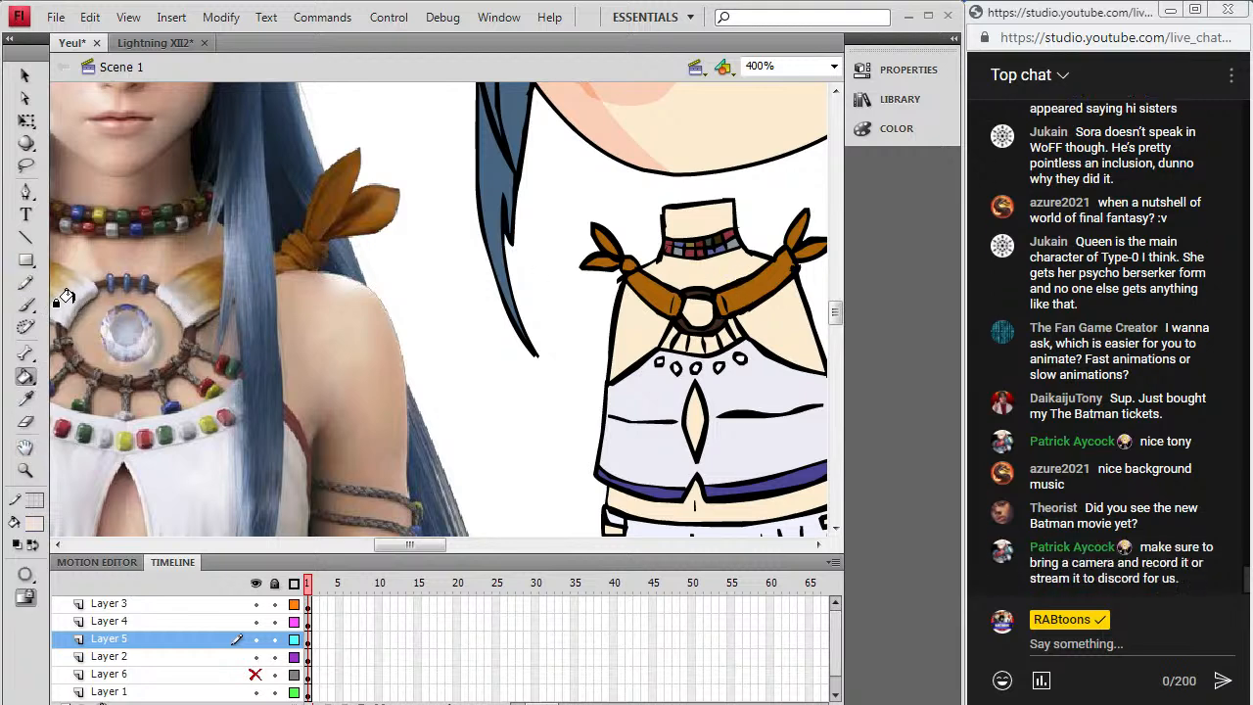
{"action": "left_click", "coordinate": [668, 294]}
{"action": "left_click", "coordinate": [727, 298]}
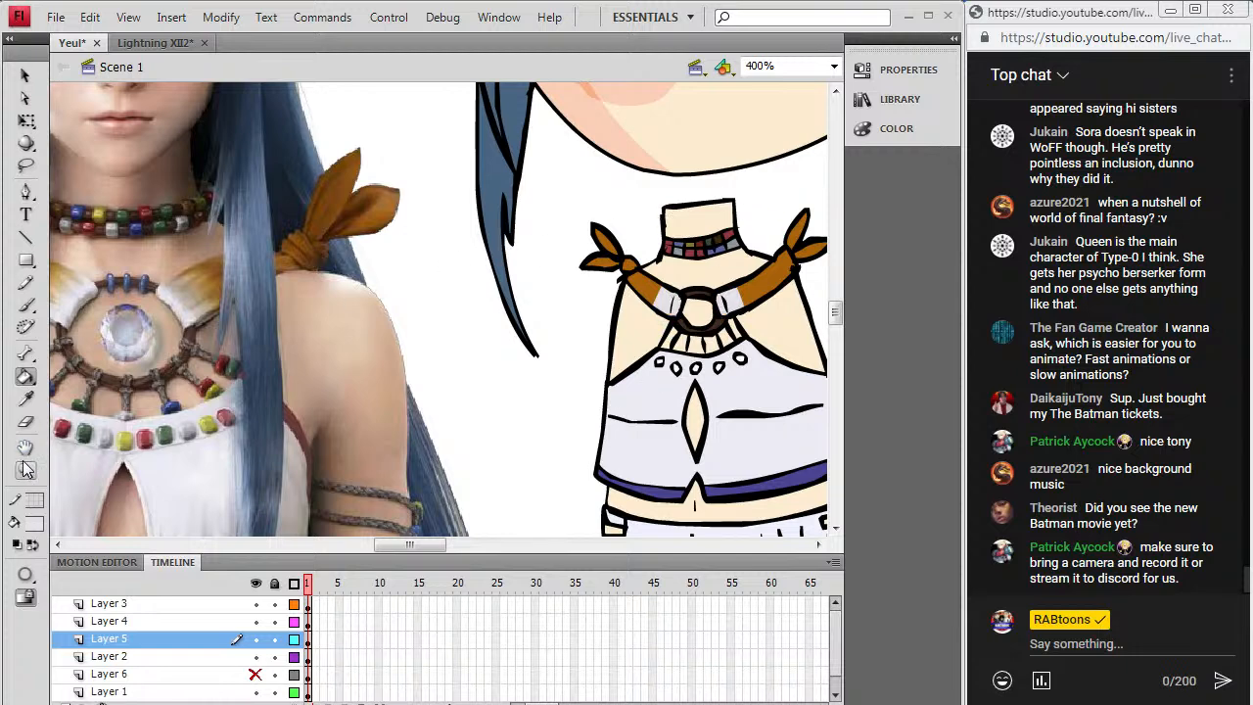
Step: Fill the beads along the top's neckline with red, yellow and green sampled from the beads on the reference top
{"action": "left_click", "coordinate": [27, 398]}
{"action": "left_click", "coordinate": [61, 427]}
{"action": "left_click_drag", "start_coordinate": [439, 546], "coordinate": [436, 544]}
{"action": "left_click", "coordinate": [26, 420]}
{"action": "left_click", "coordinate": [28, 400]}
{"action": "left_click", "coordinate": [156, 438]}
{"action": "left_click", "coordinate": [691, 365]}
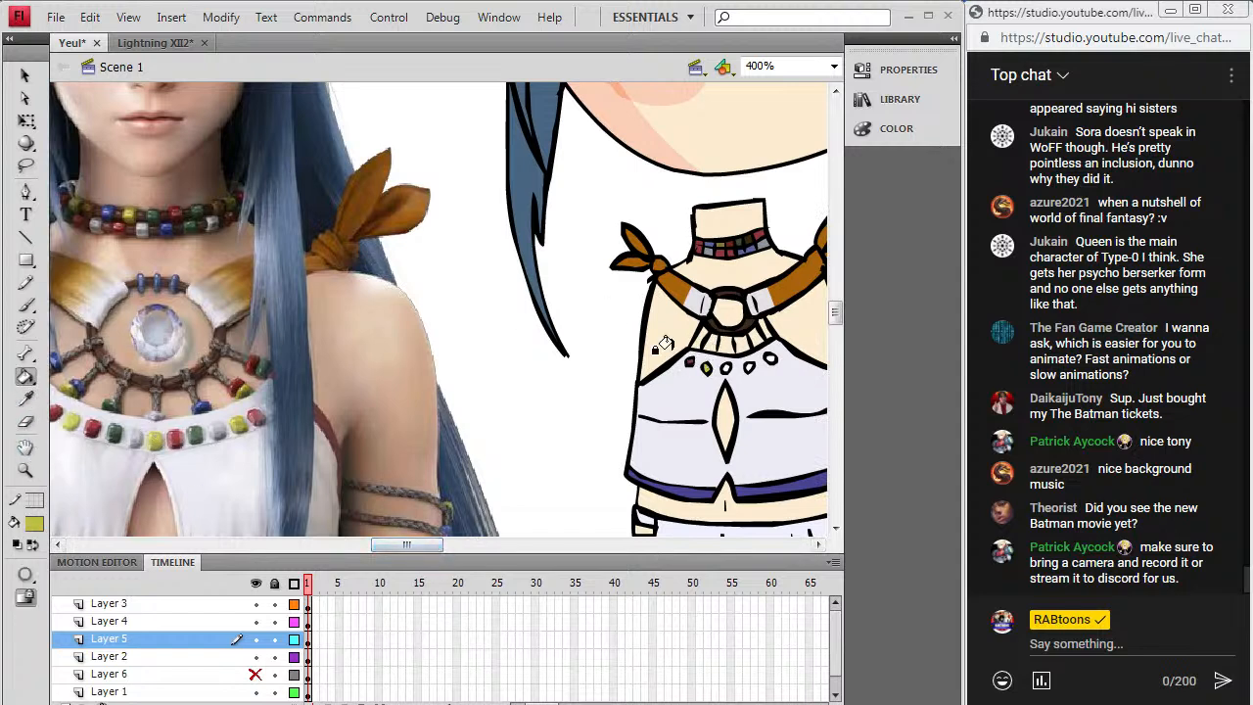
{"action": "left_click", "coordinate": [27, 400]}
{"action": "left_click", "coordinate": [156, 439]}
{"action": "left_click", "coordinate": [26, 399]}
{"action": "left_click", "coordinate": [209, 436]}
{"action": "left_click", "coordinate": [834, 66]}
{"action": "left_click", "coordinate": [773, 149]}
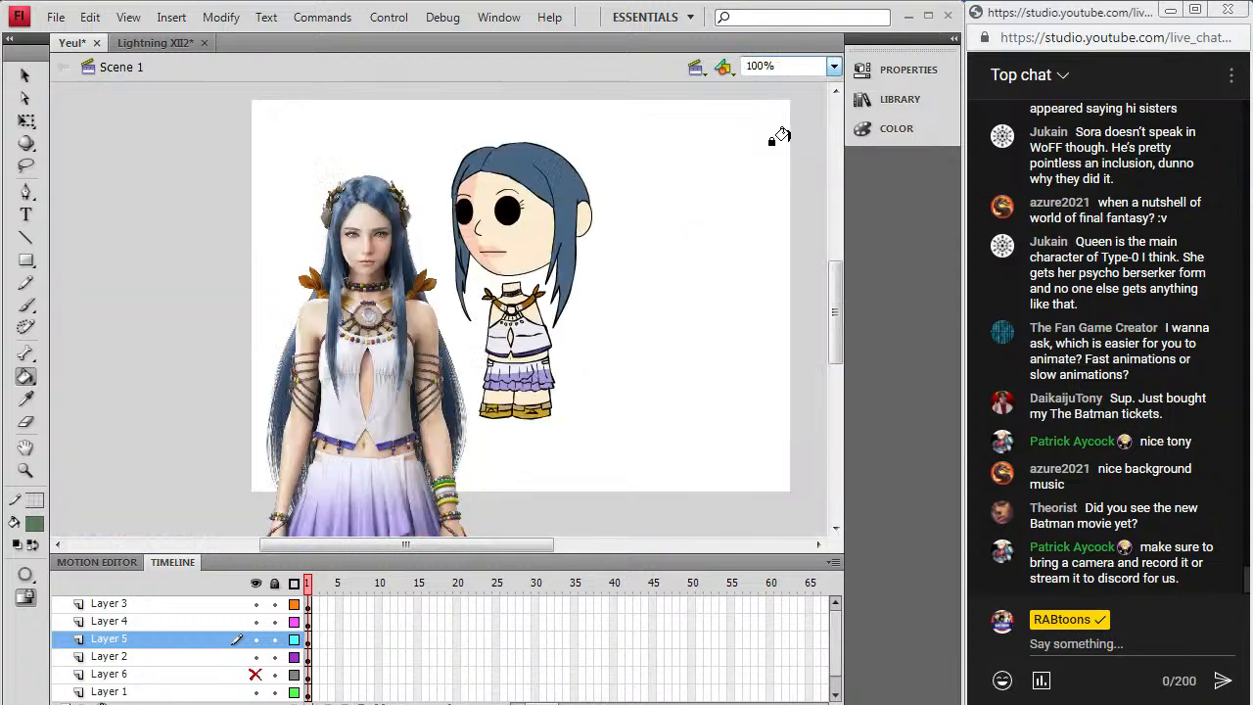
{"action": "left_click", "coordinate": [33, 476]}
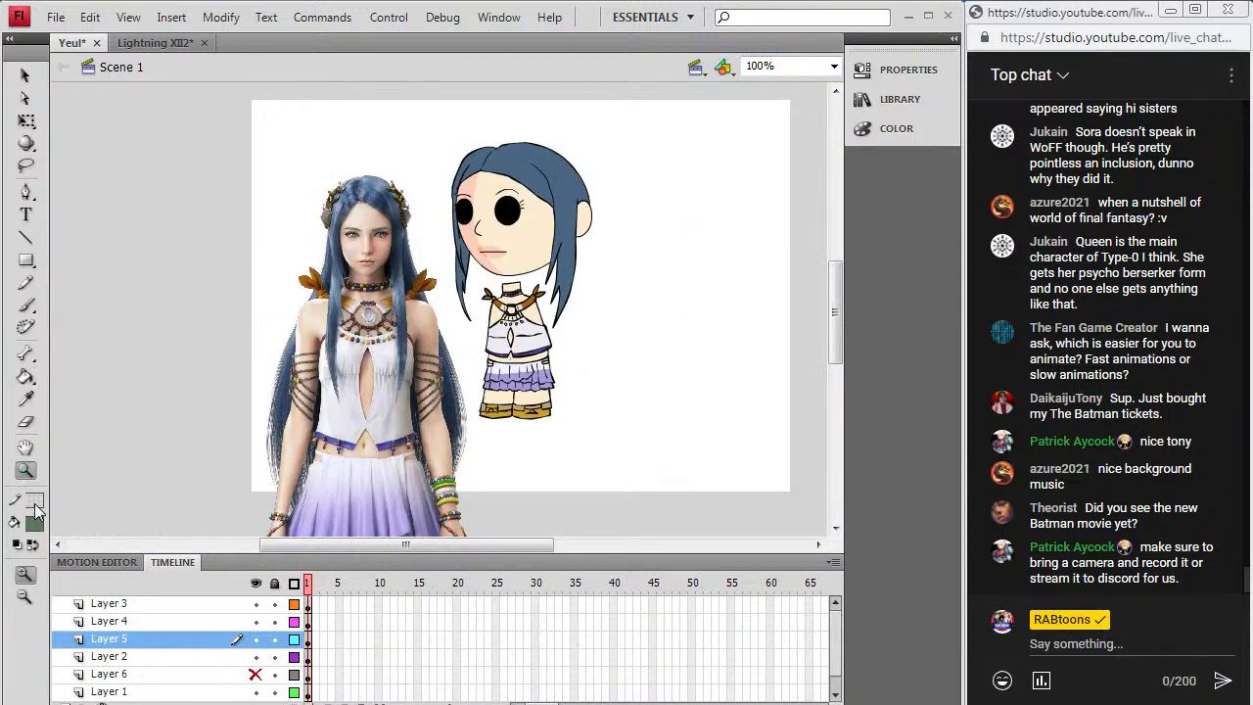
Step: Paint a small black circle inside the necklace medallion and fill it with the pale blue sampled from the reference gem
{"action": "mouse_move", "coordinate": [835, 311]}
{"action": "left_mouse_down"}
{"action": "mouse_move", "coordinate": [837, 440]}
{"action": "mouse_move", "coordinate": [840, 332]}
{"action": "left_mouse_up"}
{"action": "left_click", "coordinate": [529, 308]}
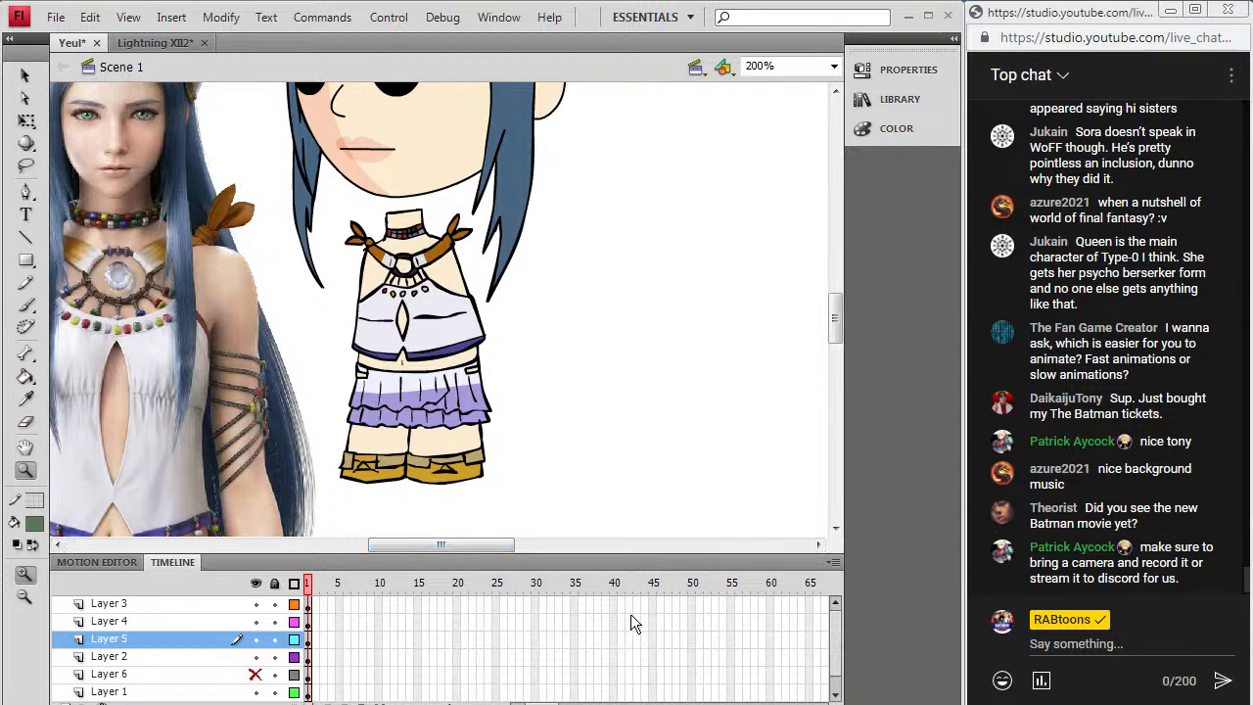
{"action": "left_click", "coordinate": [27, 77]}
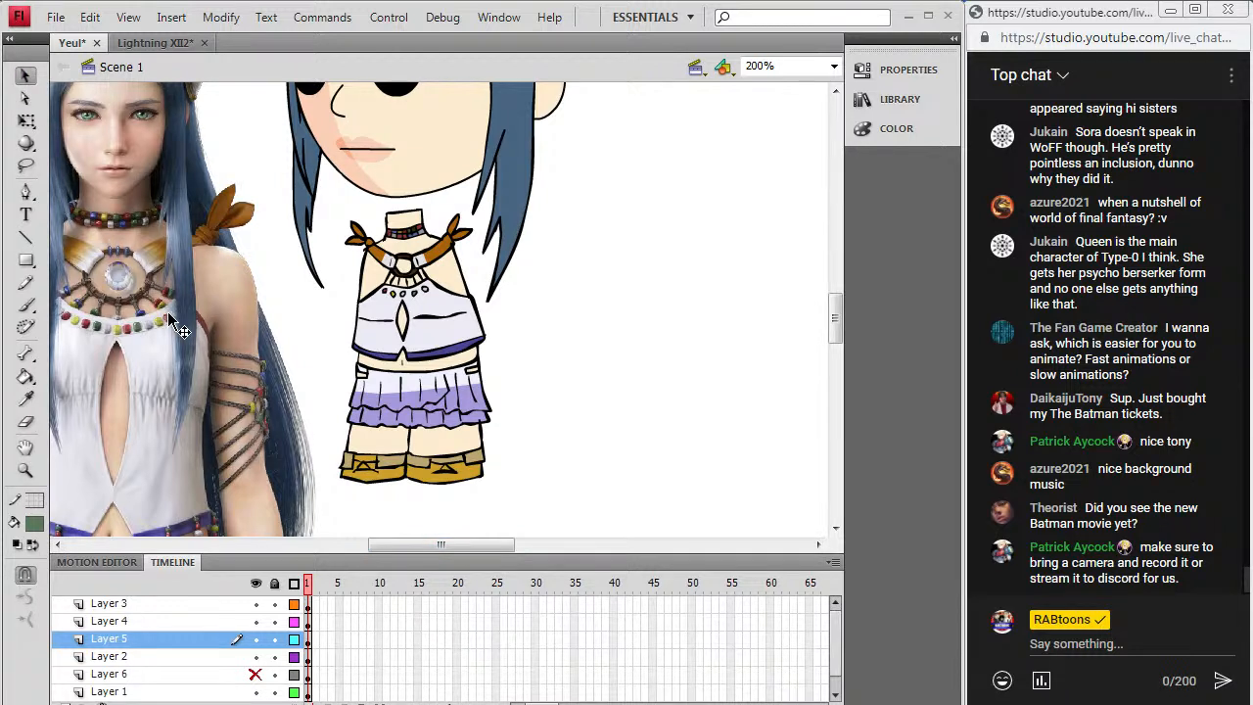
{"action": "left_click", "coordinate": [25, 470]}
{"action": "left_click", "coordinate": [351, 272]}
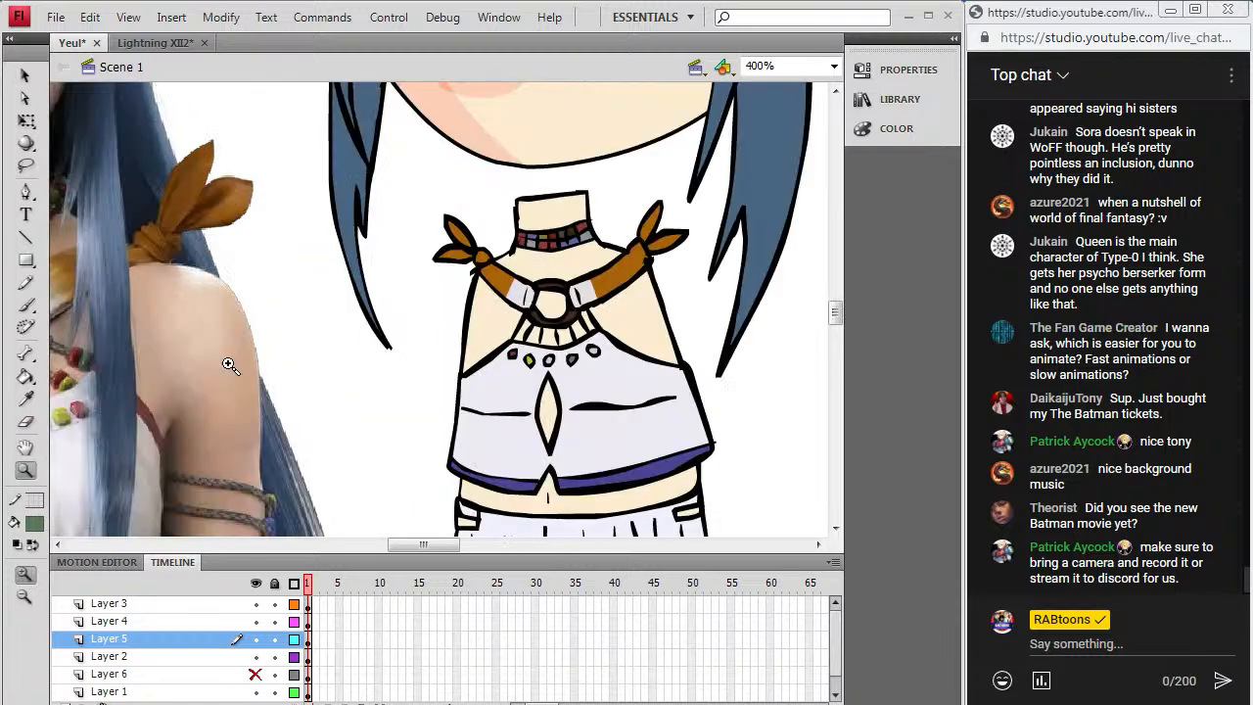
{"action": "left_click", "coordinate": [29, 506]}
{"action": "left_click", "coordinate": [46, 428]}
{"action": "left_click", "coordinate": [33, 526]}
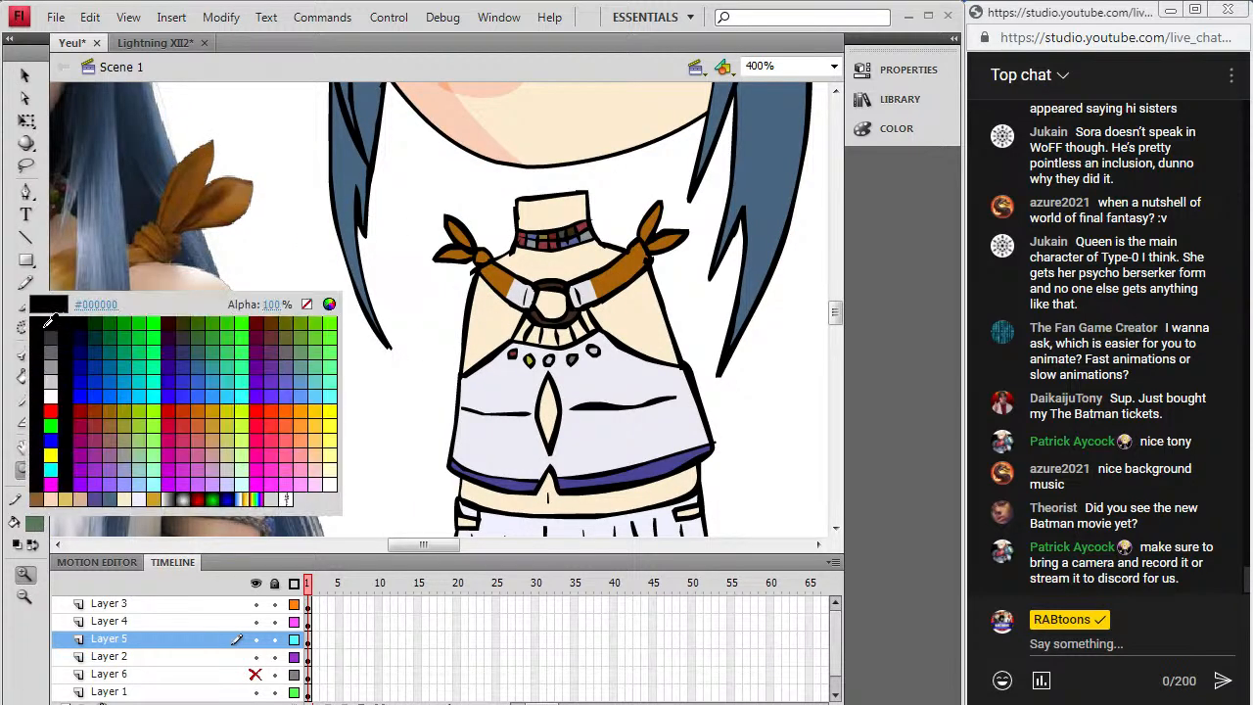
{"action": "left_click", "coordinate": [51, 321]}
{"action": "left_click", "coordinate": [26, 304]}
{"action": "left_click_drag", "start_coordinate": [424, 548], "coordinate": [409, 553]}
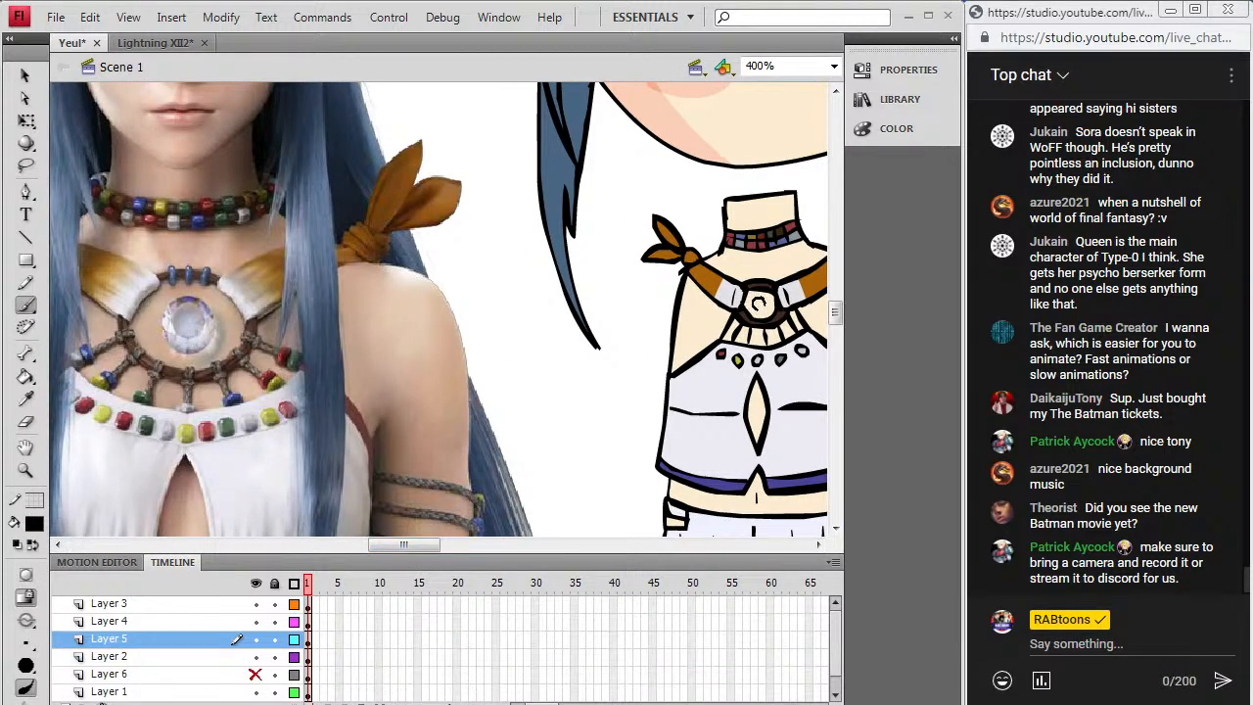
{"action": "left_click", "coordinate": [26, 399]}
{"action": "left_click", "coordinate": [196, 322]}
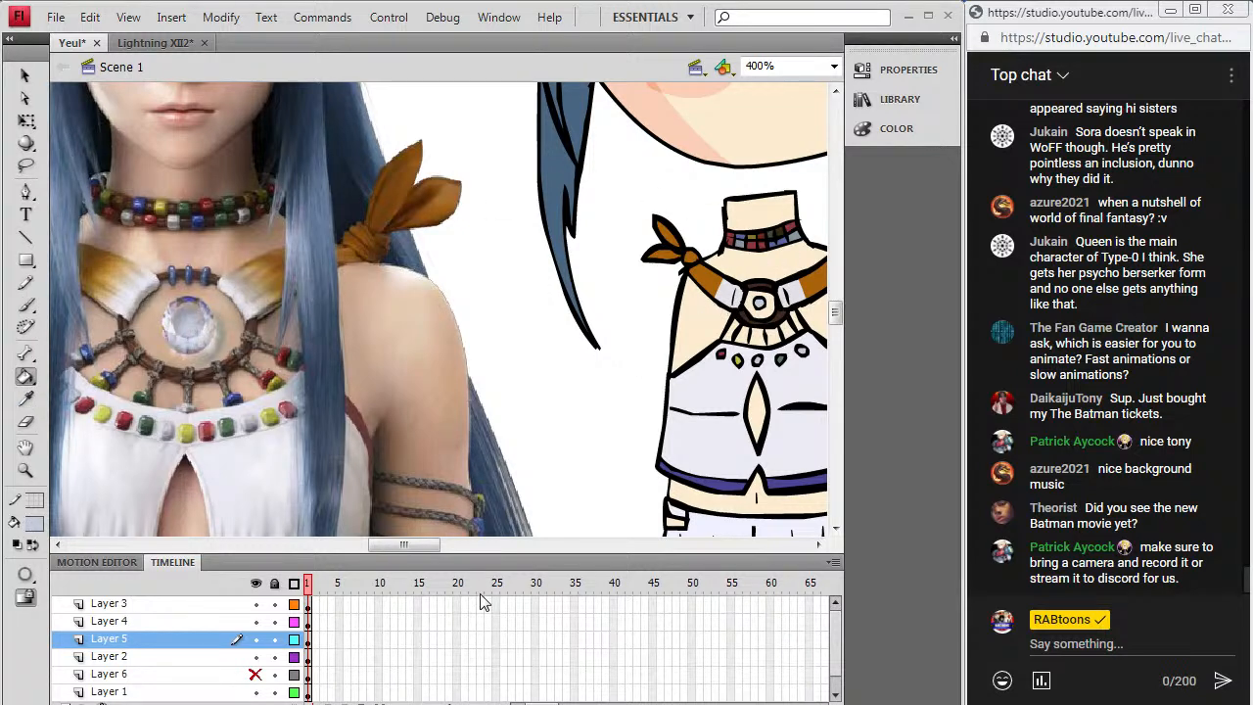
Step: Paint short black collarbone lines below the choker on Layer 5
{"action": "left_click", "coordinate": [34, 528]}
{"action": "left_click", "coordinate": [27, 305]}
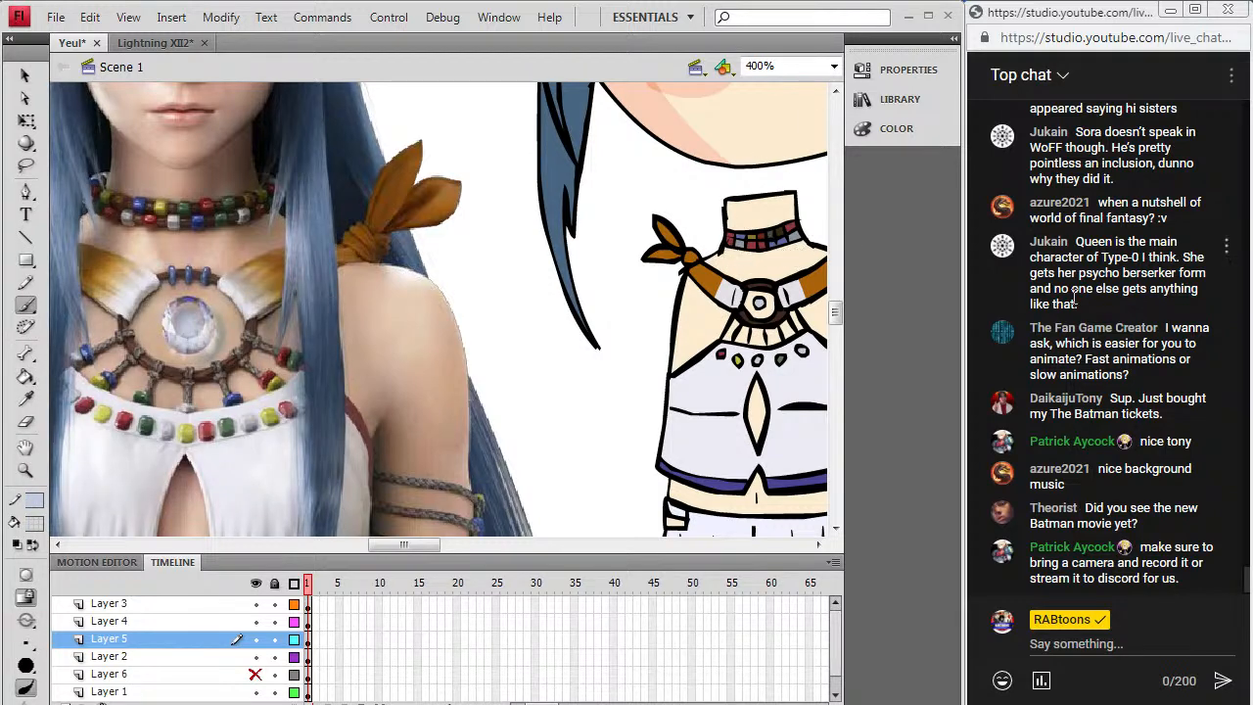
{"action": "left_click", "coordinate": [306, 641]}
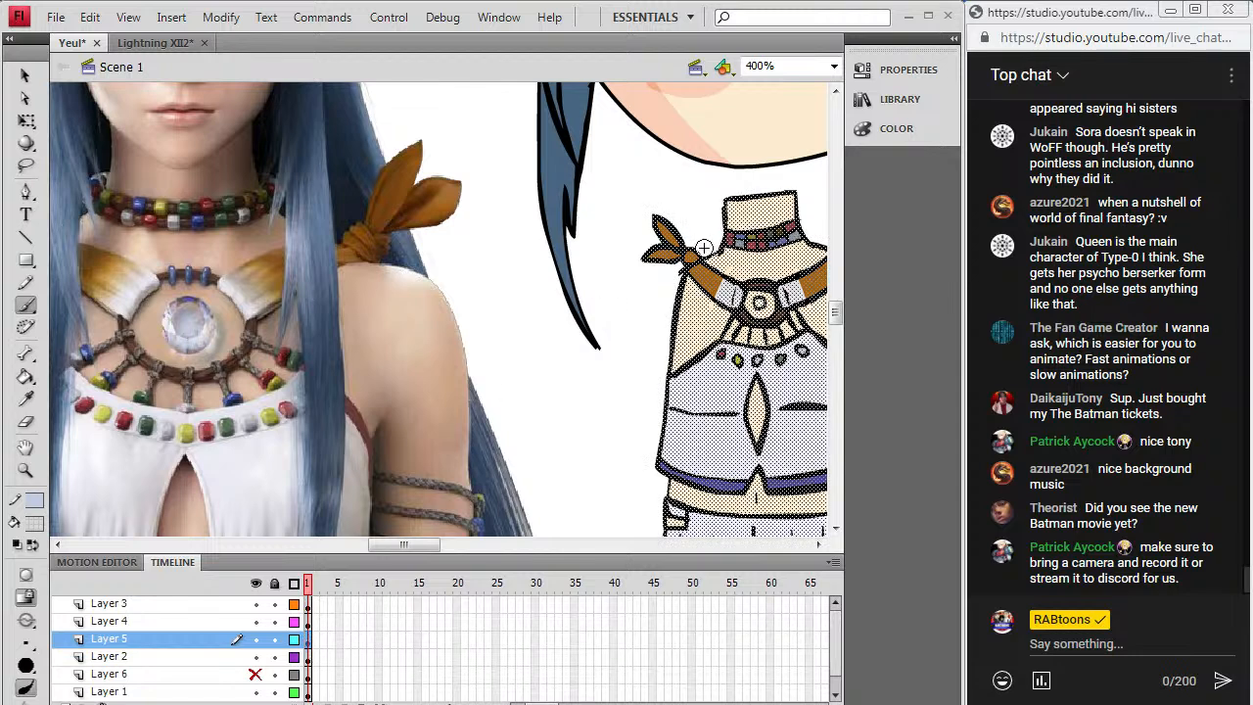
{"action": "left_click", "coordinate": [768, 250]}
{"action": "left_click", "coordinate": [308, 642]}
{"action": "left_click", "coordinate": [26, 76]}
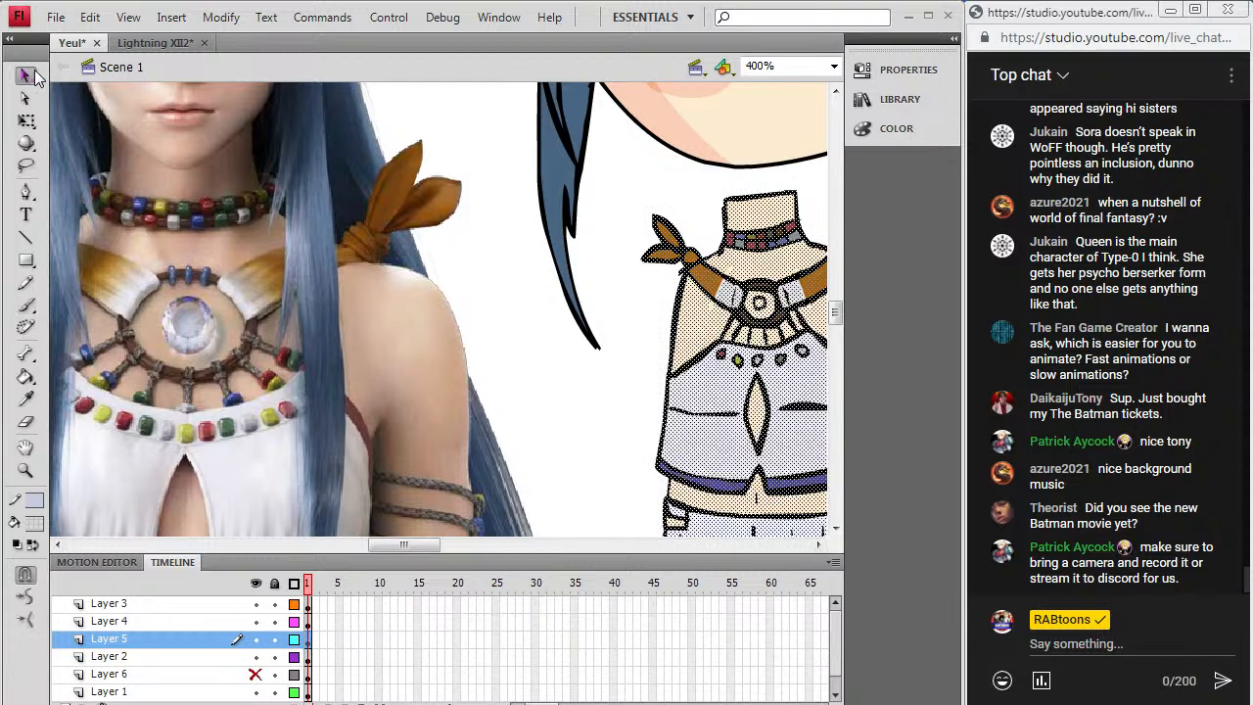
{"action": "left_click", "coordinate": [259, 234]}
{"action": "left_click", "coordinate": [37, 524]}
{"action": "left_click", "coordinate": [24, 306]}
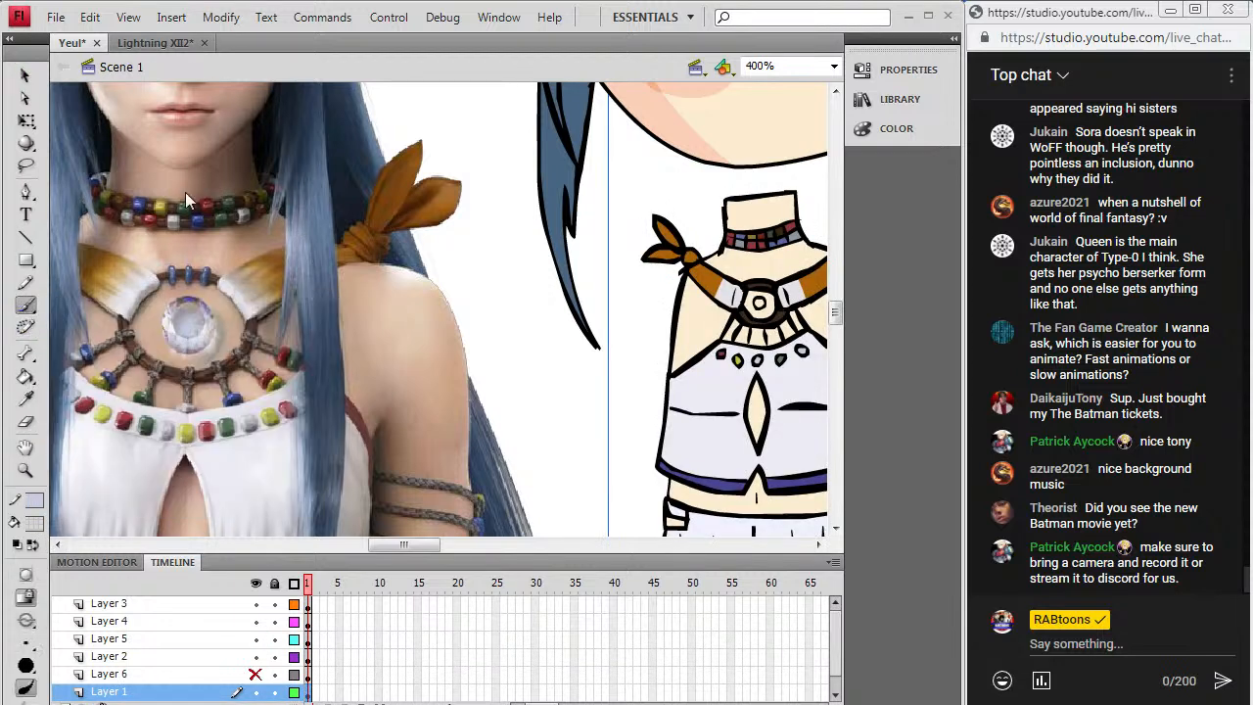
{"action": "left_click", "coordinate": [35, 527]}
{"action": "left_click_drag", "start_coordinate": [270, 306], "coordinate": [601, 310]}
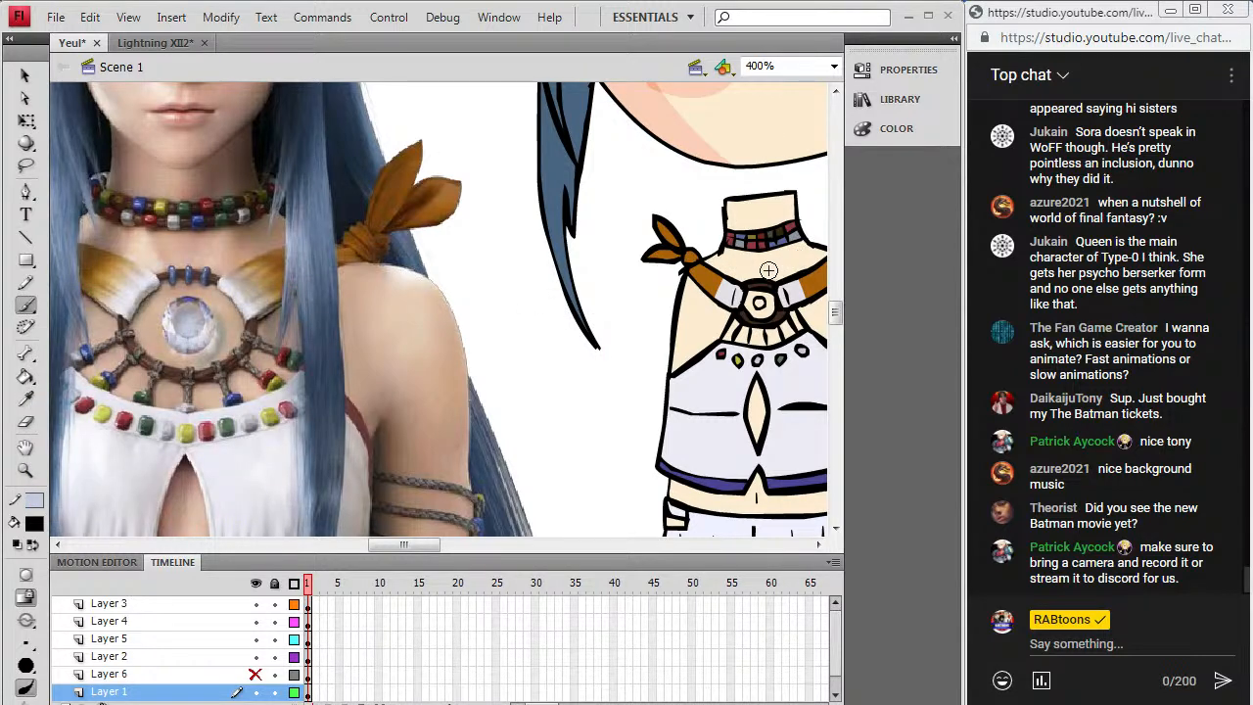
{"action": "left_click", "coordinate": [311, 657]}
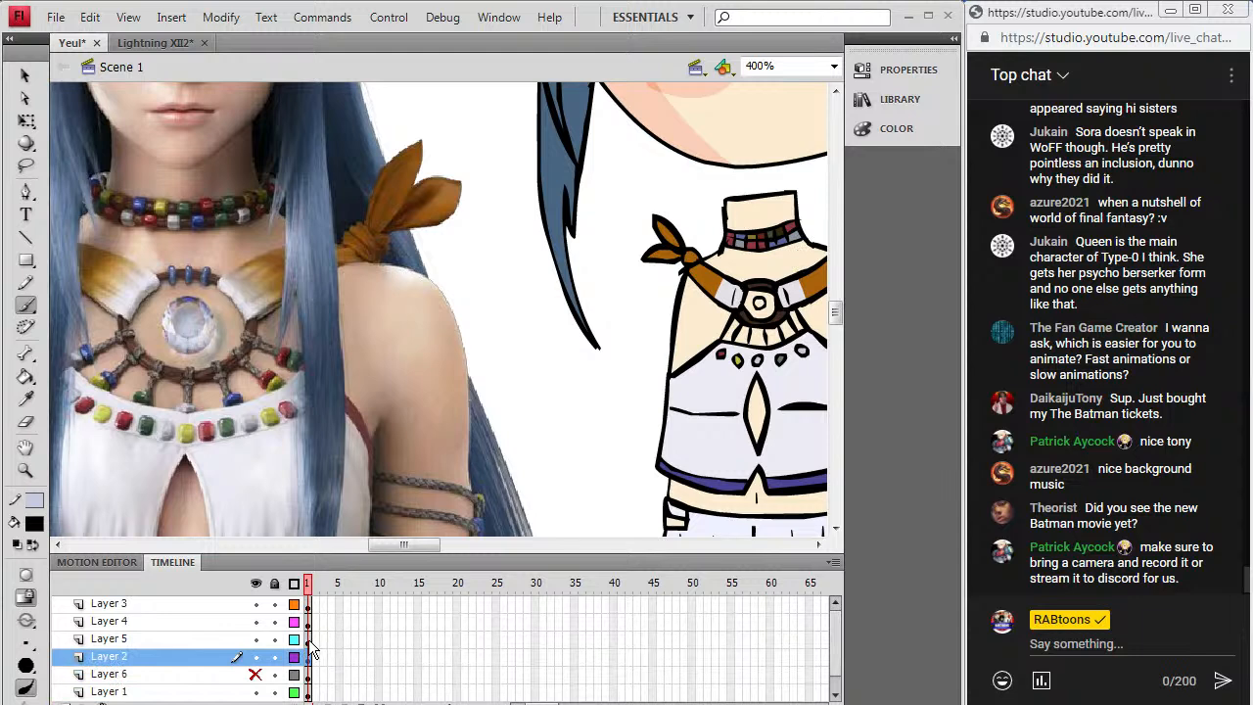
{"action": "left_click", "coordinate": [309, 640]}
{"action": "key", "text": "Escape"}
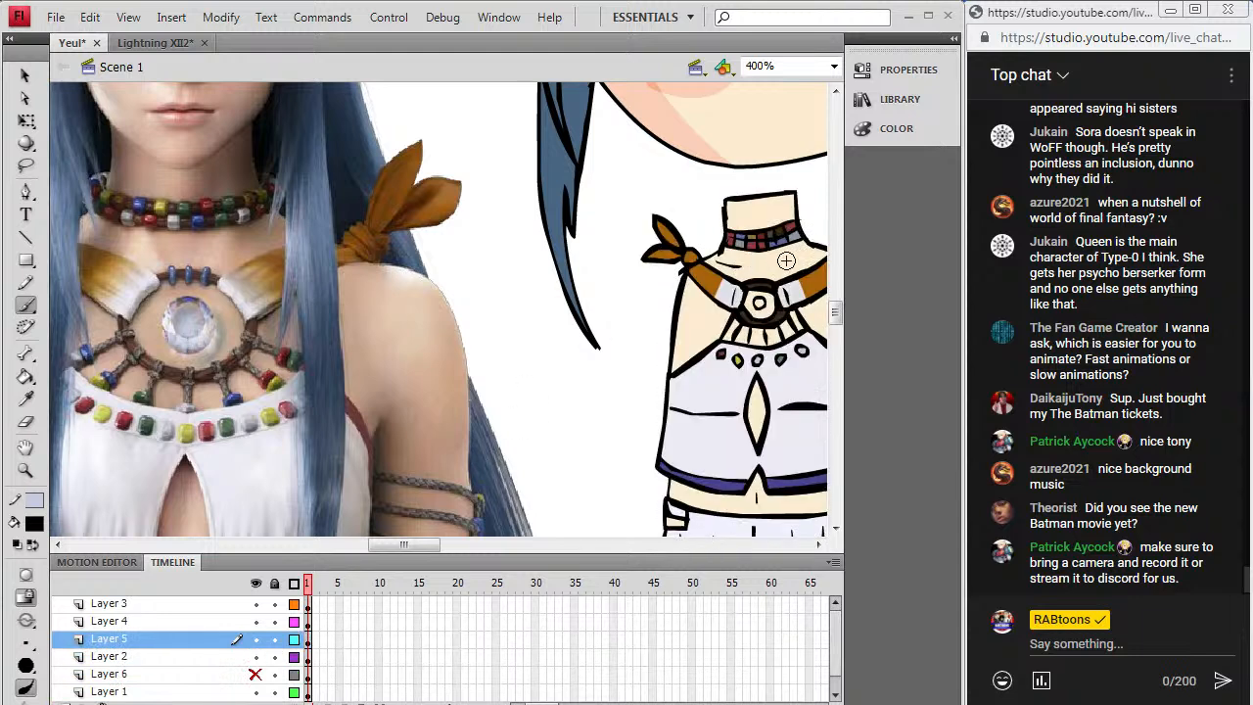
Step: Make the back hair on Layer 6 visible again
{"action": "left_click", "coordinate": [834, 65]}
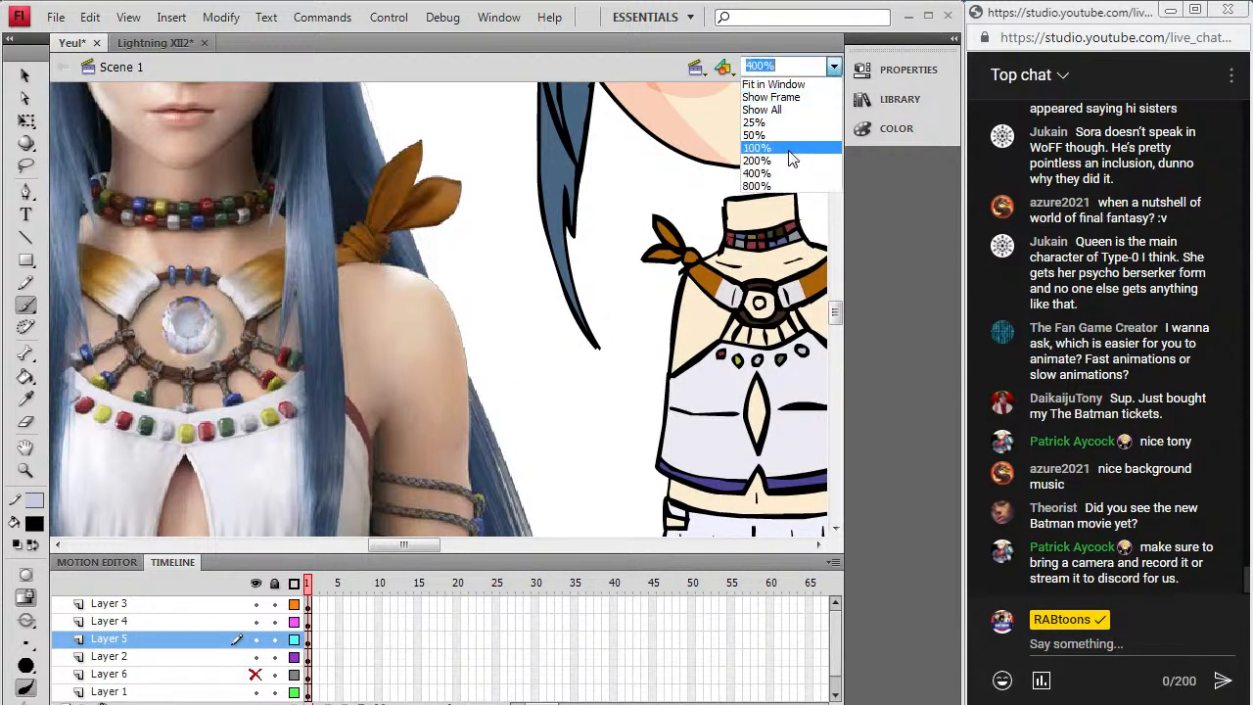
{"action": "left_click", "coordinate": [775, 141]}
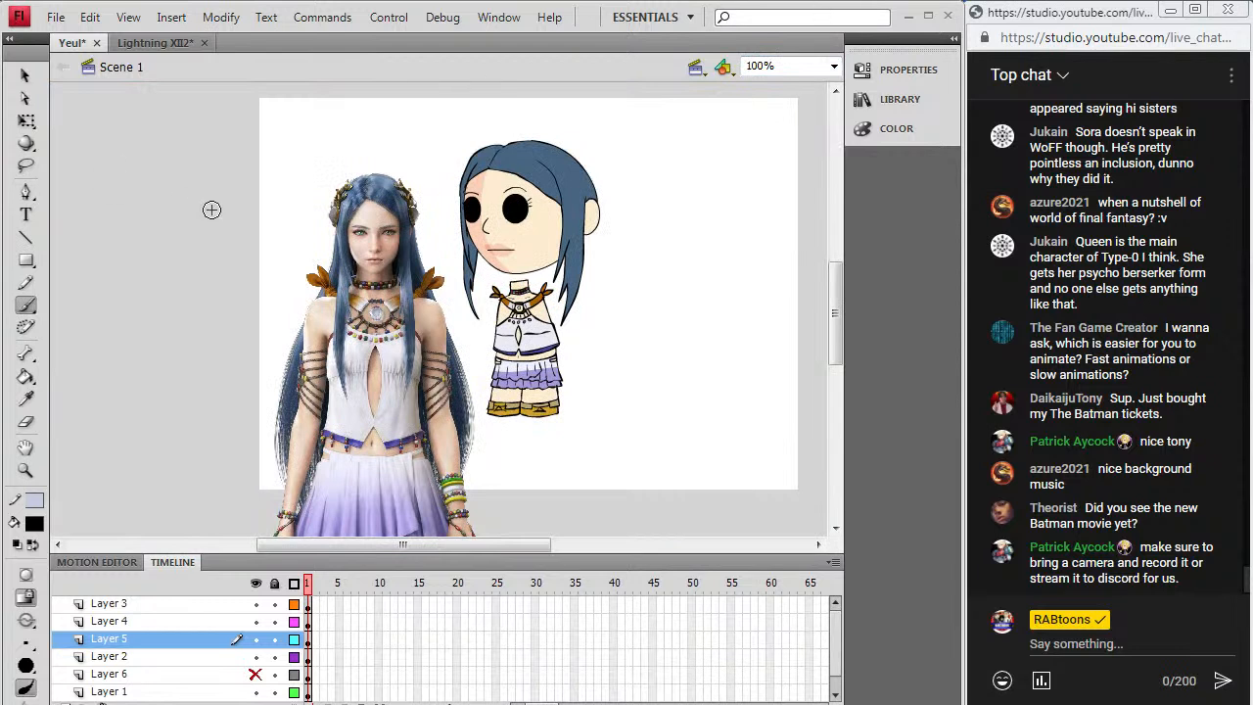
{"action": "left_click", "coordinate": [22, 72]}
{"action": "left_click", "coordinate": [255, 674]}
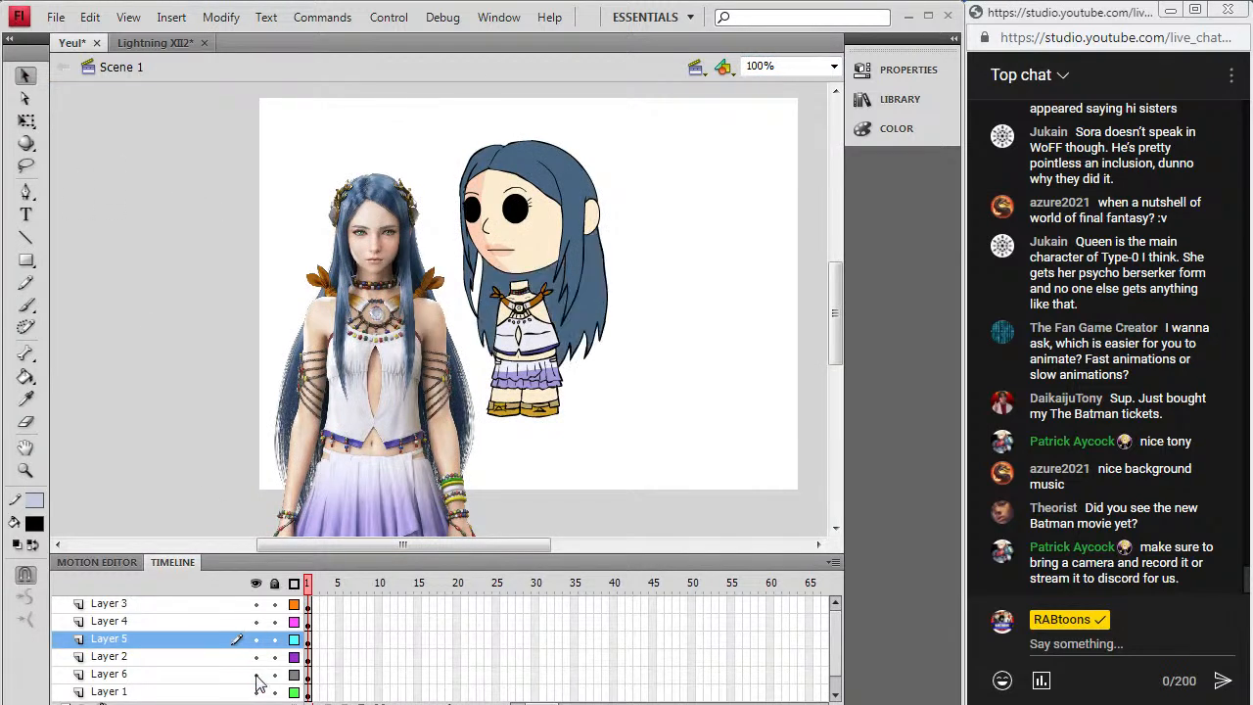
Step: Nudge the face and hair on Layers 3, 4 and 6 down onto the neck, and save the drawing
{"action": "left_click", "coordinate": [309, 622]}
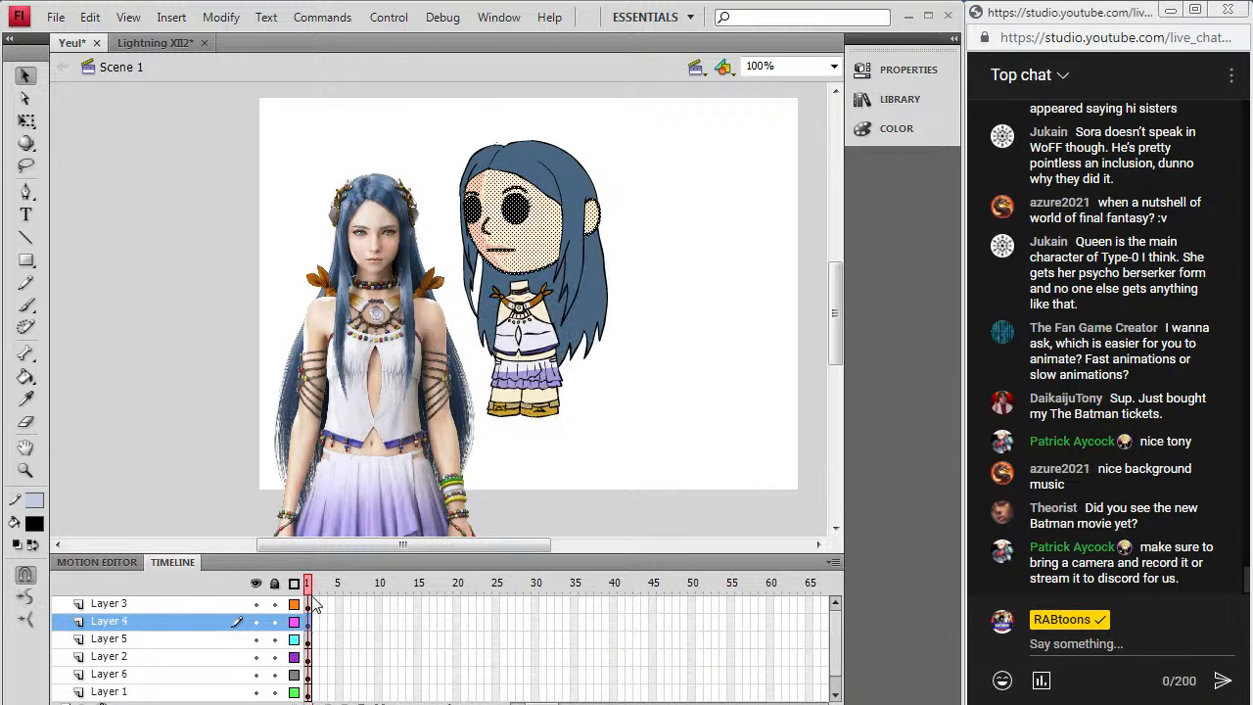
{"action": "left_click", "coordinate": [309, 607]}
{"action": "left_click", "coordinate": [309, 677]}
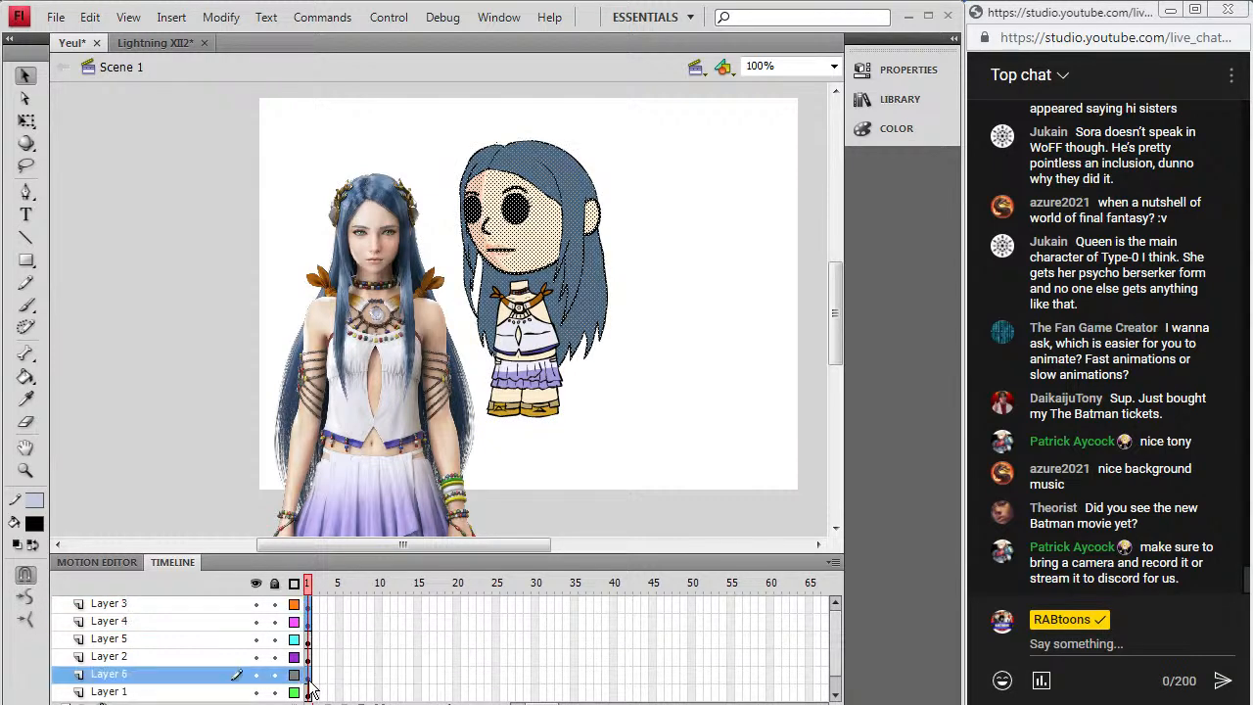
{"action": "key", "text": "Down"}
{"action": "key", "text": "Down"}
{"action": "key", "text": "Down"}
{"action": "key", "text": "Down"}
{"action": "key", "text": "Down"}
{"action": "key", "text": "Down"}
{"action": "key", "text": "Down"}
{"action": "key", "text": "Down"}
{"action": "key", "text": "Down"}
{"action": "key", "text": "Down"}
{"action": "key", "text": "Down"}
{"action": "key", "text": "Down"}
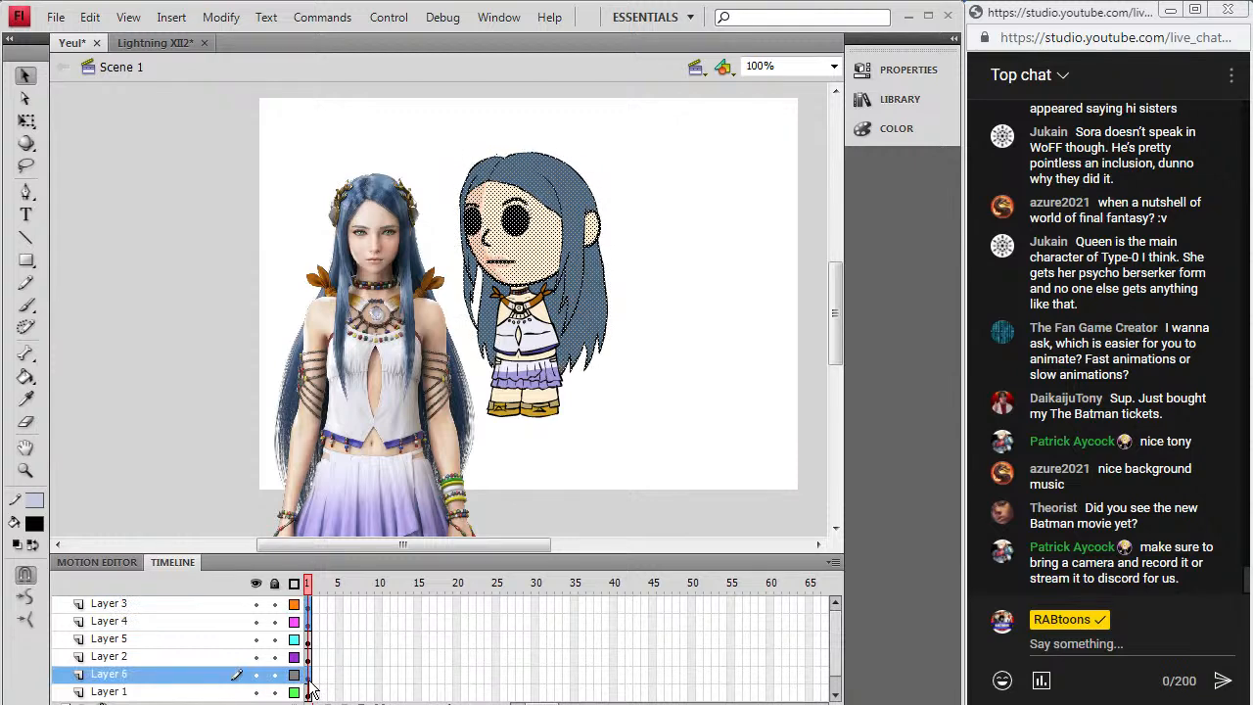
{"action": "left_click", "coordinate": [698, 313]}
{"action": "left_click", "coordinate": [56, 17]}
{"action": "left_click", "coordinate": [53, 174]}
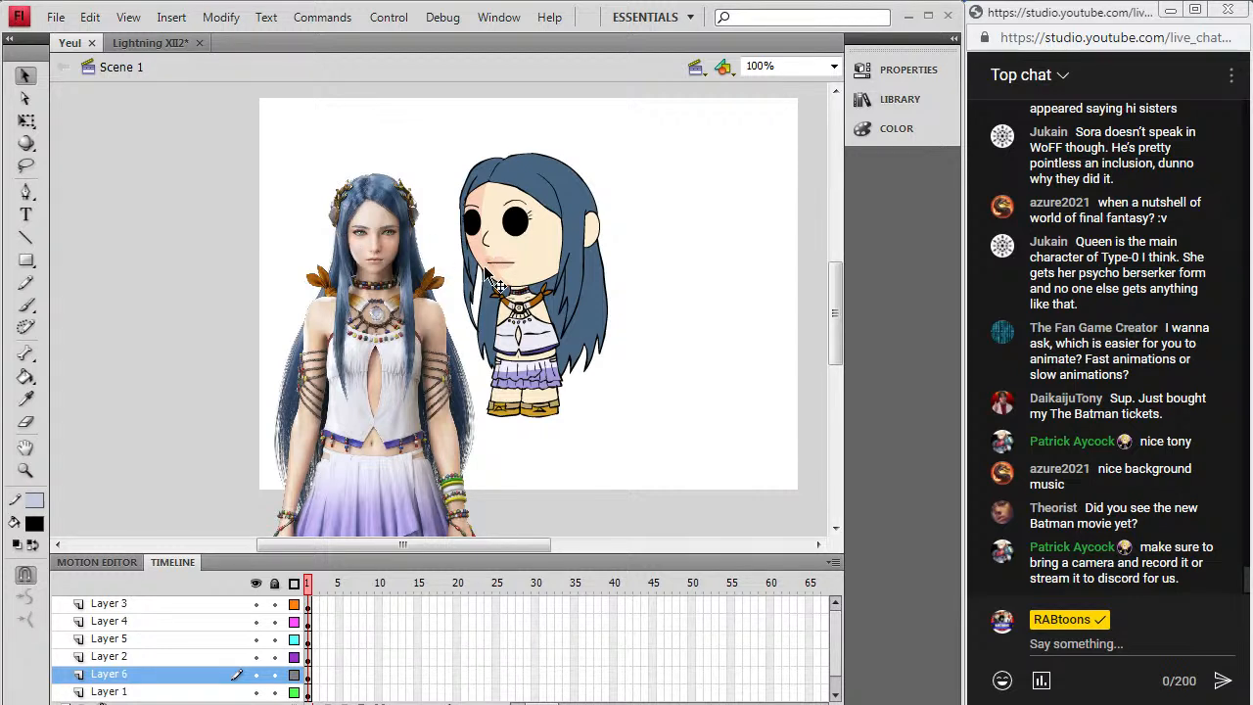
Step: Move the reference picture up and slightly left, away from the cartoon figure
{"action": "left_click", "coordinate": [435, 409]}
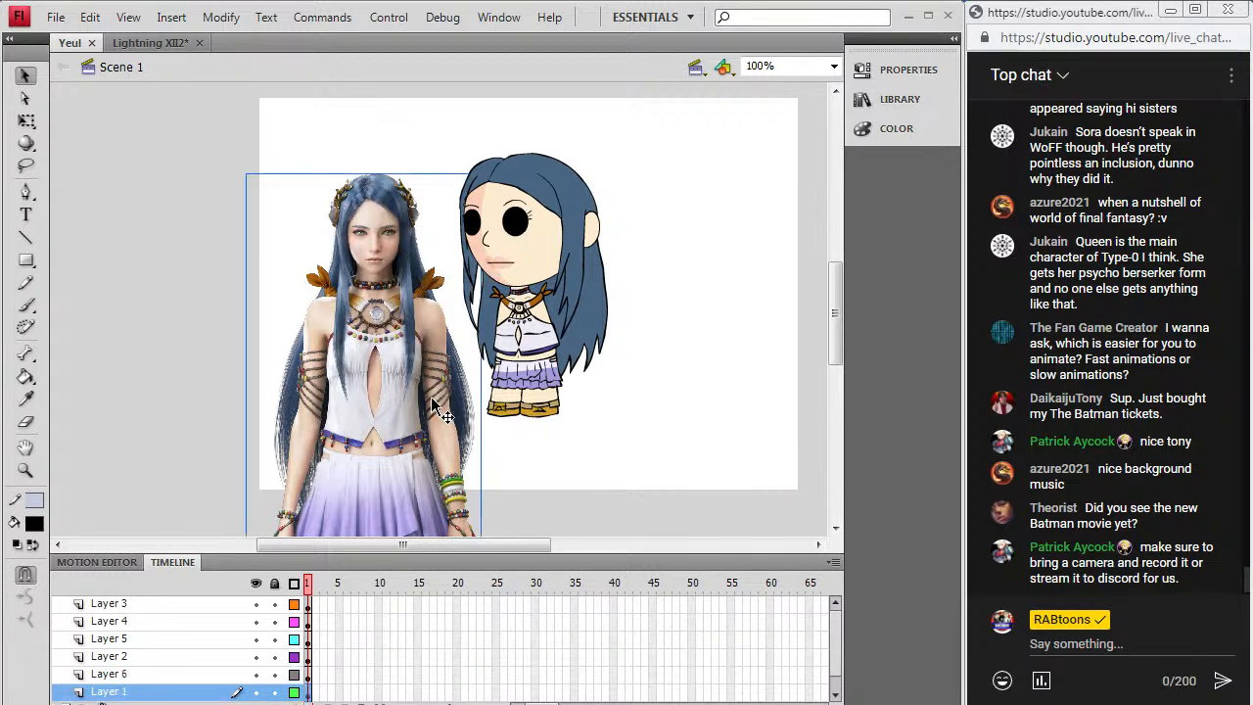
{"action": "left_click_drag", "start_coordinate": [416, 428], "coordinate": [396, 350]}
Step: Pencil a vertical shadow boundary down the left side of the body on Layer 5, using a nearly transparent yellow stroke
{"action": "left_click", "coordinate": [26, 470]}
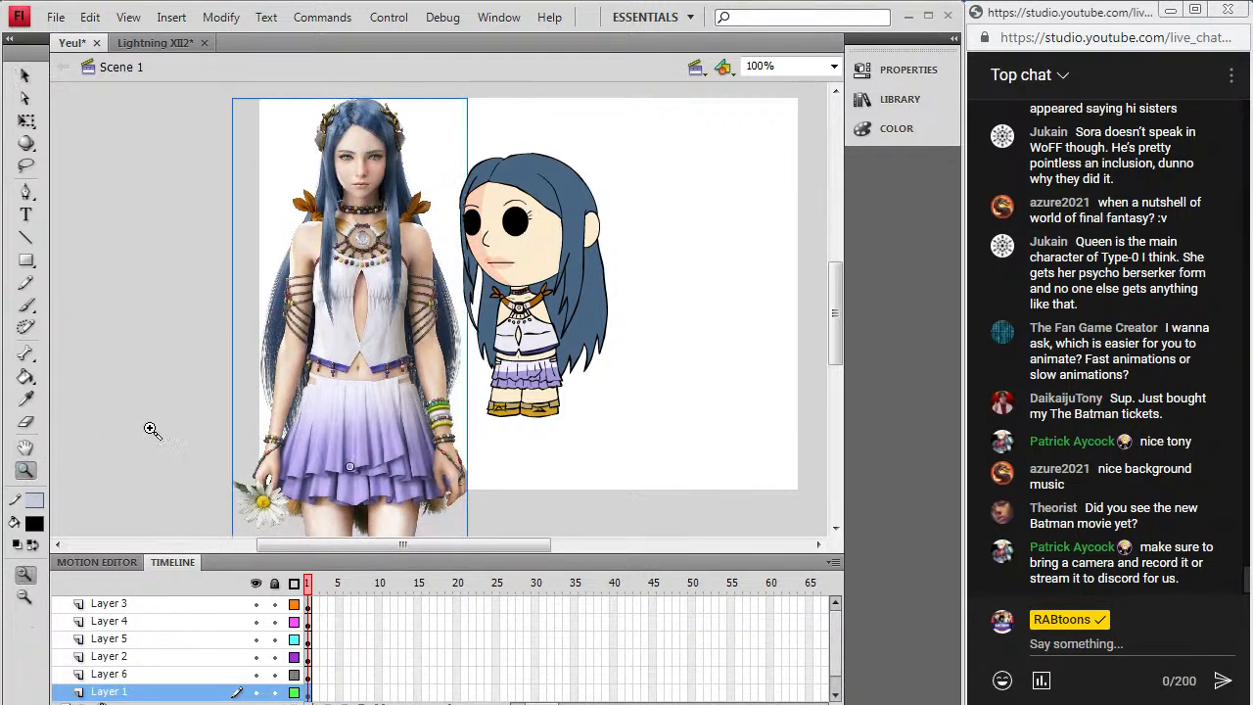
{"action": "left_click", "coordinate": [459, 291]}
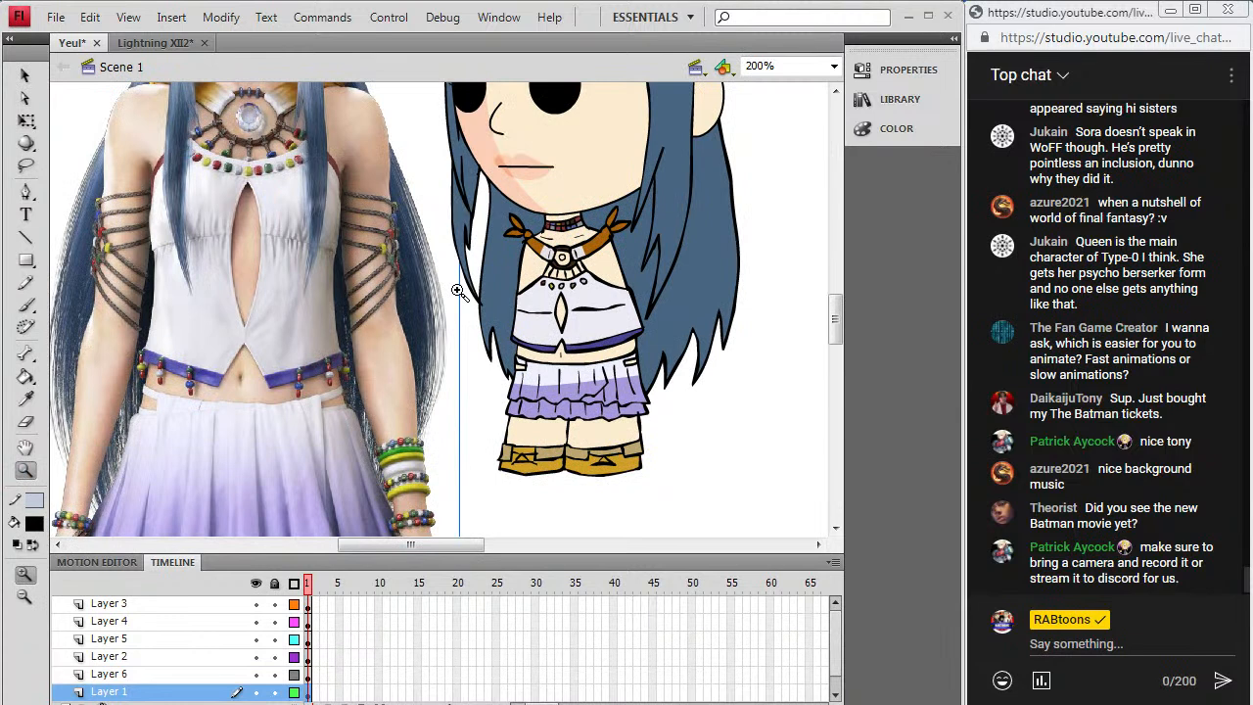
{"action": "left_click", "coordinate": [25, 283]}
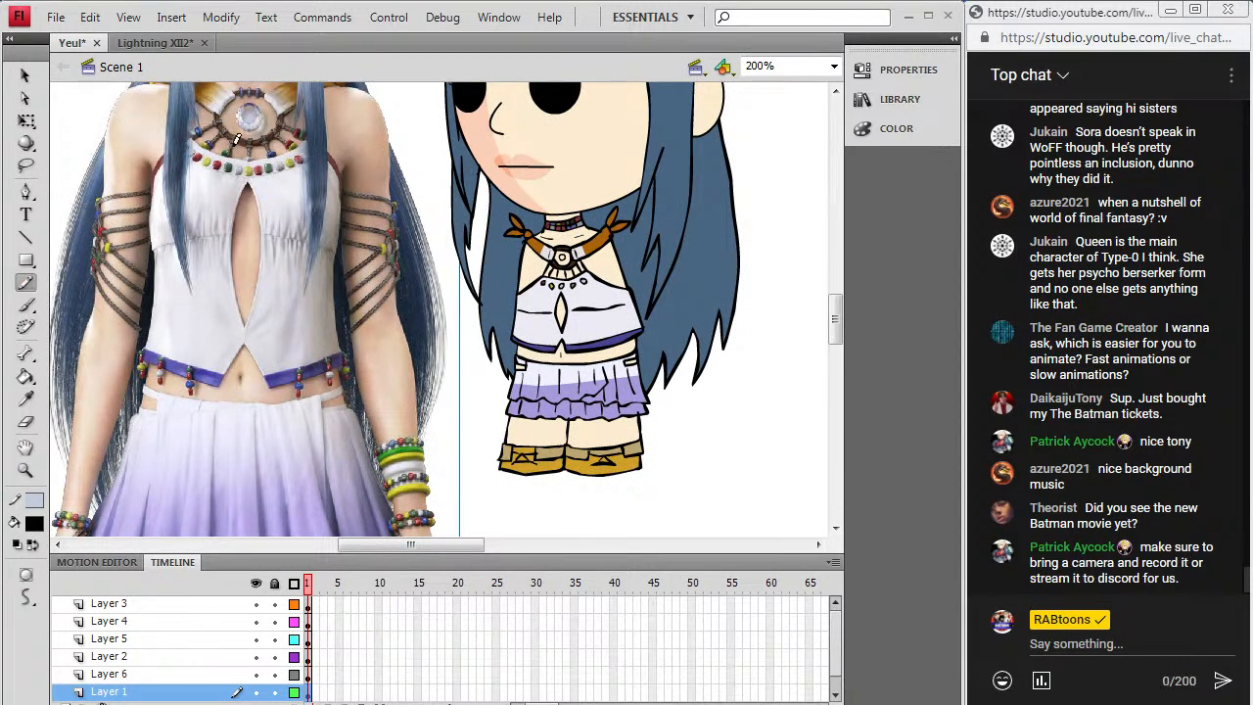
{"action": "left_click", "coordinate": [308, 676]}
{"action": "left_click", "coordinate": [308, 657]}
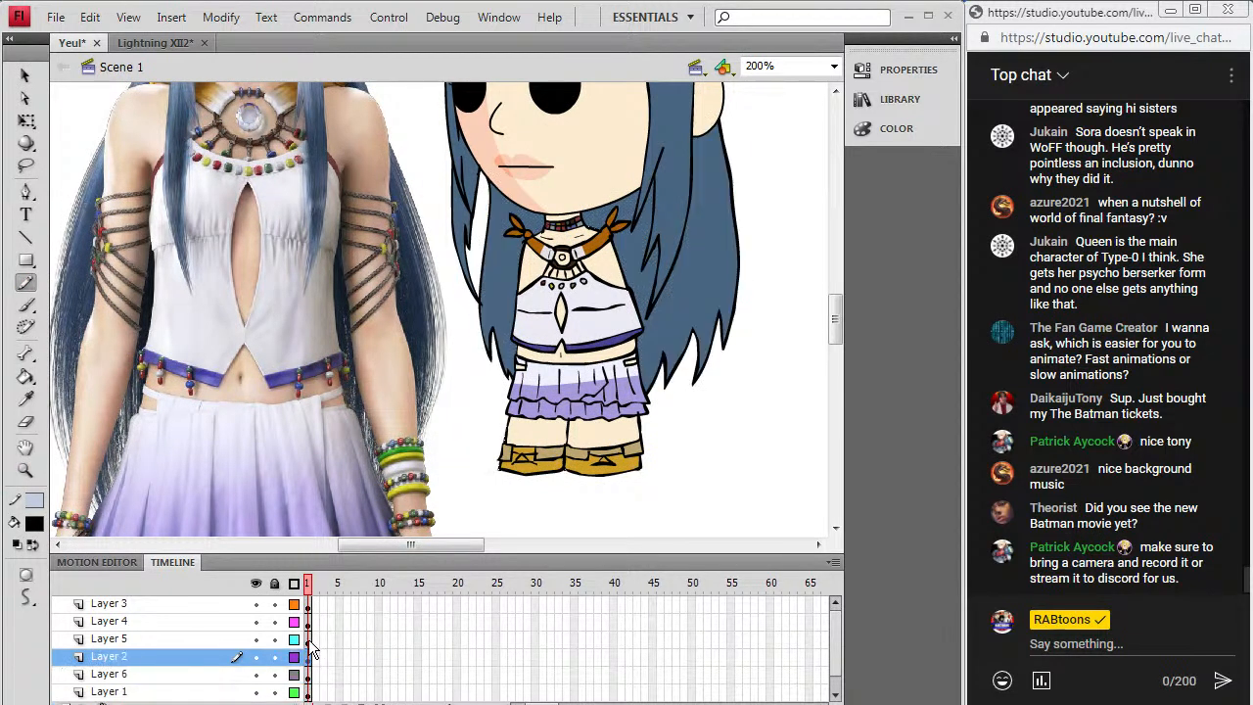
{"action": "left_click", "coordinate": [307, 640]}
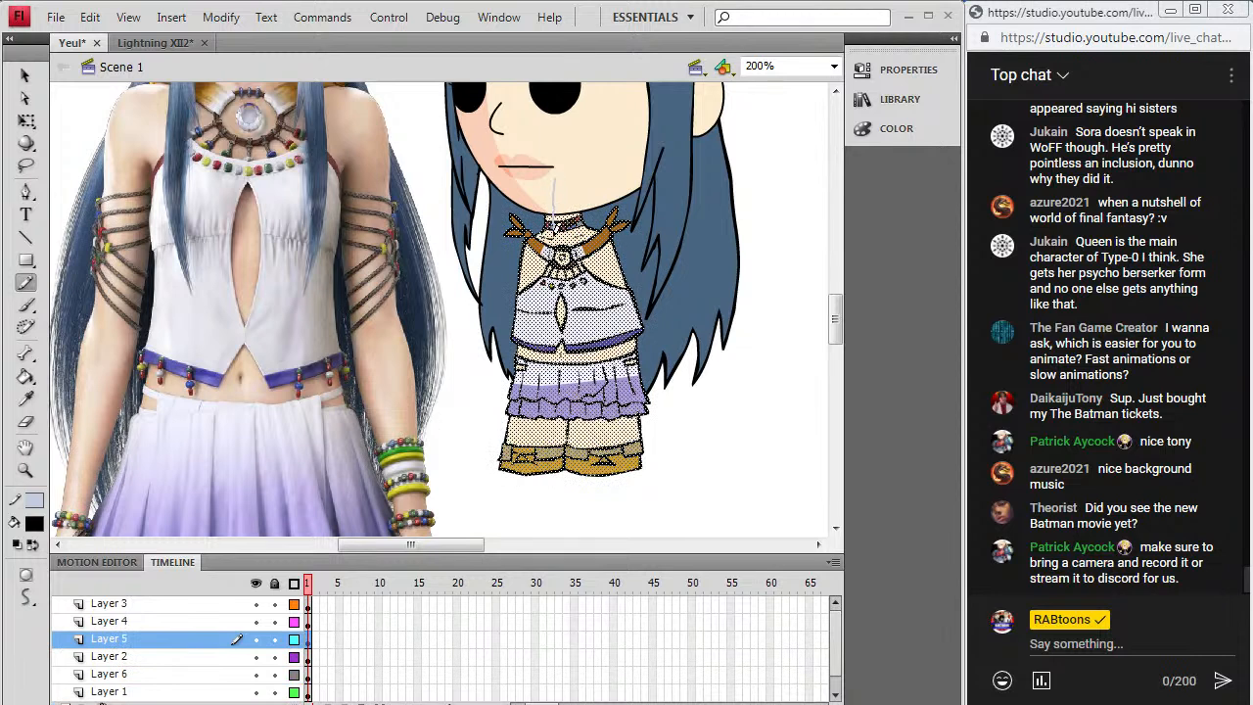
{"action": "left_click_drag", "start_coordinate": [526, 356], "coordinate": [518, 481]}
{"action": "key", "text": "ctrl+z"}
{"action": "left_click", "coordinate": [35, 509]}
{"action": "left_click", "coordinate": [75, 424]}
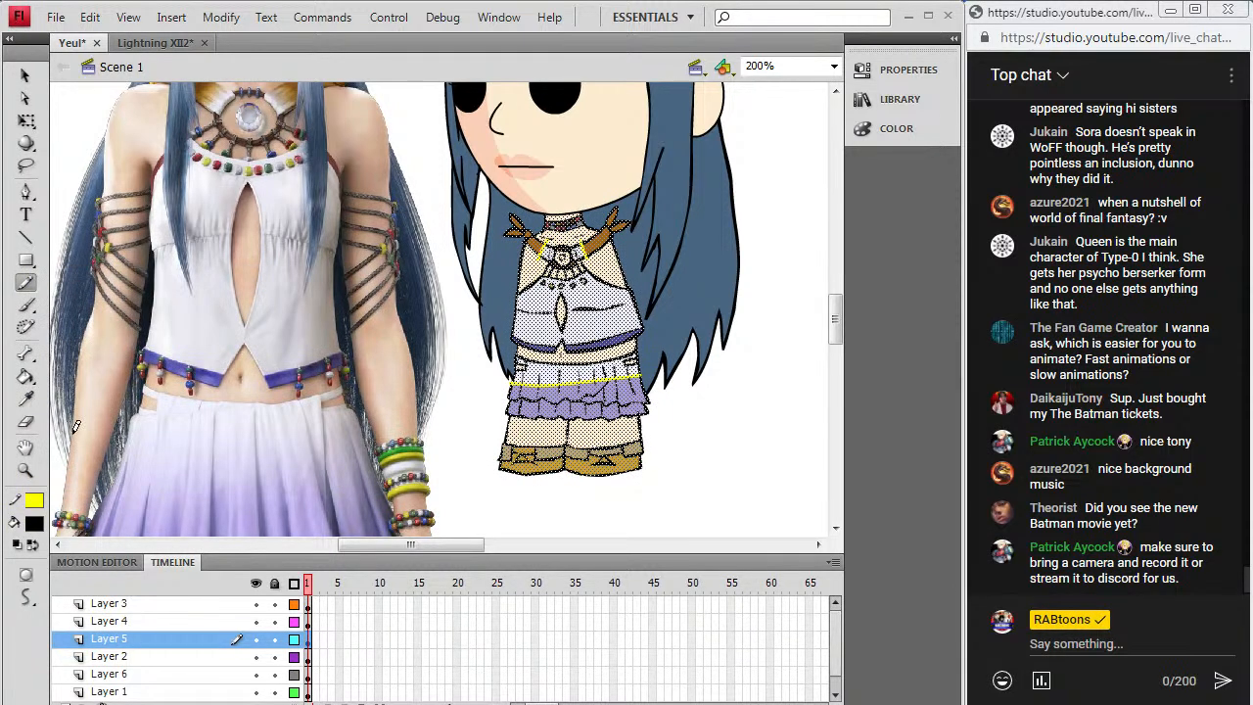
{"action": "key", "text": "ctrl+z"}
{"action": "left_click", "coordinate": [37, 505]}
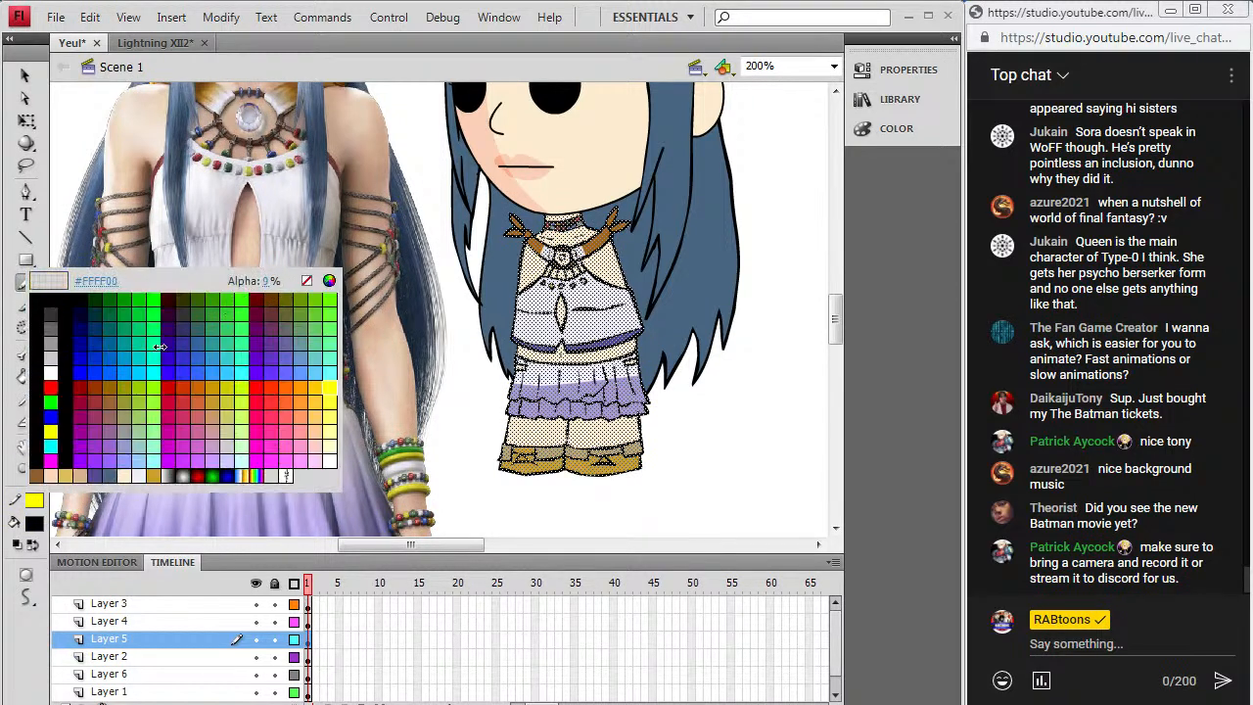
{"action": "left_click", "coordinate": [277, 283]}
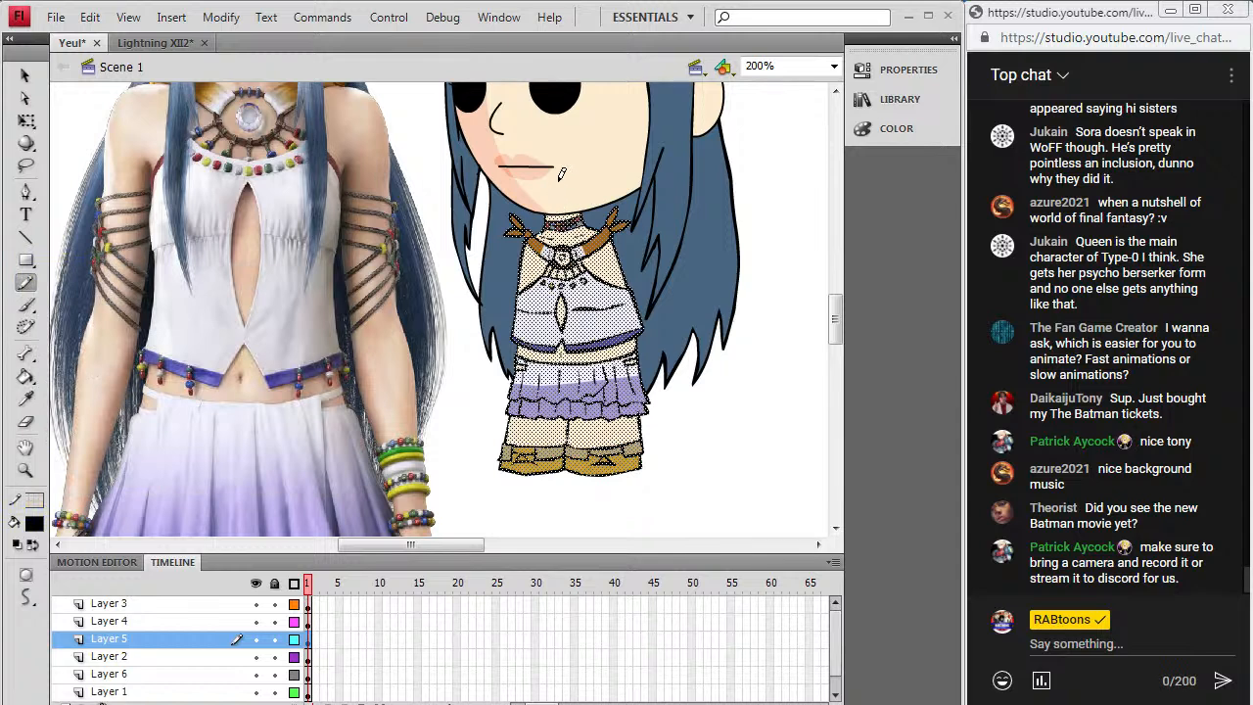
{"action": "key", "text": "ctrl+z"}
{"action": "left_click_drag", "start_coordinate": [527, 401], "coordinate": [514, 491]}
Step: Fill the skin left of the body's shadow boundary with the peach shadow tone sampled from the face
{"action": "left_click", "coordinate": [26, 400]}
{"action": "left_click", "coordinate": [479, 140]}
{"action": "left_click", "coordinate": [527, 264]}
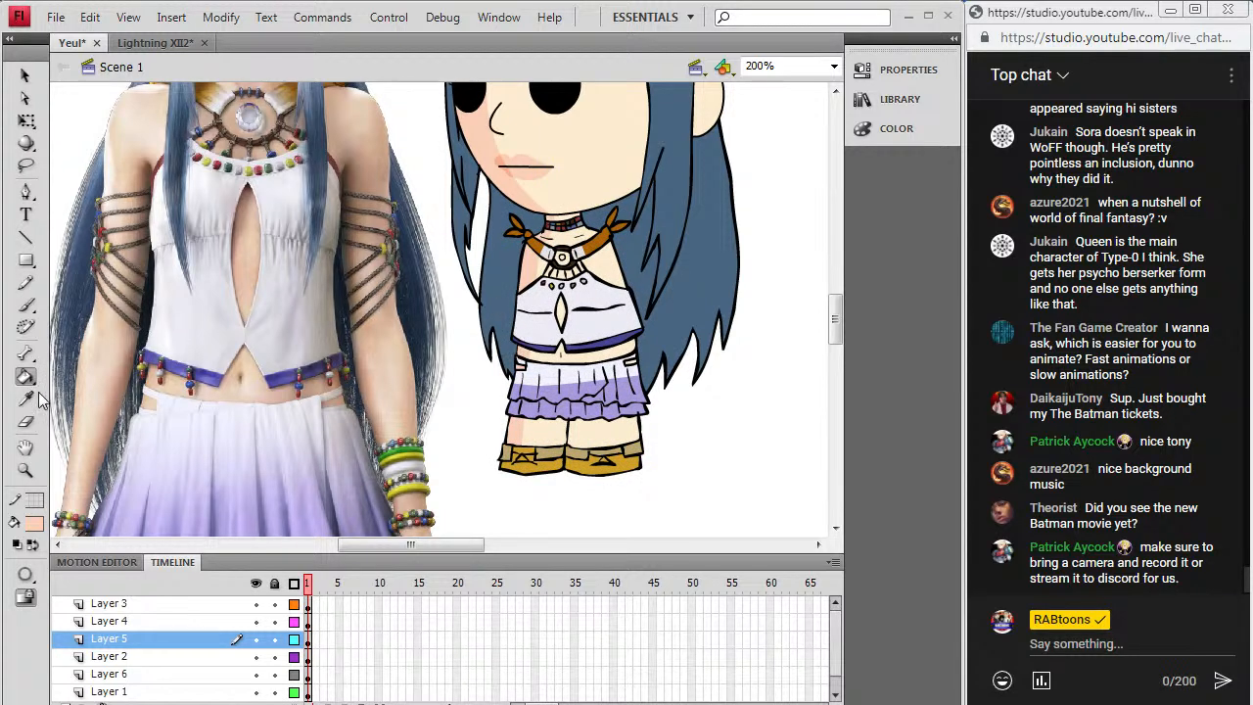
Step: Shade the white cloth left of the shadow boundary with a custom lavender grey, RGB 202, 200, 223
{"action": "left_click", "coordinate": [35, 524]}
{"action": "left_click", "coordinate": [328, 303]}
{"action": "left_click", "coordinate": [690, 275]}
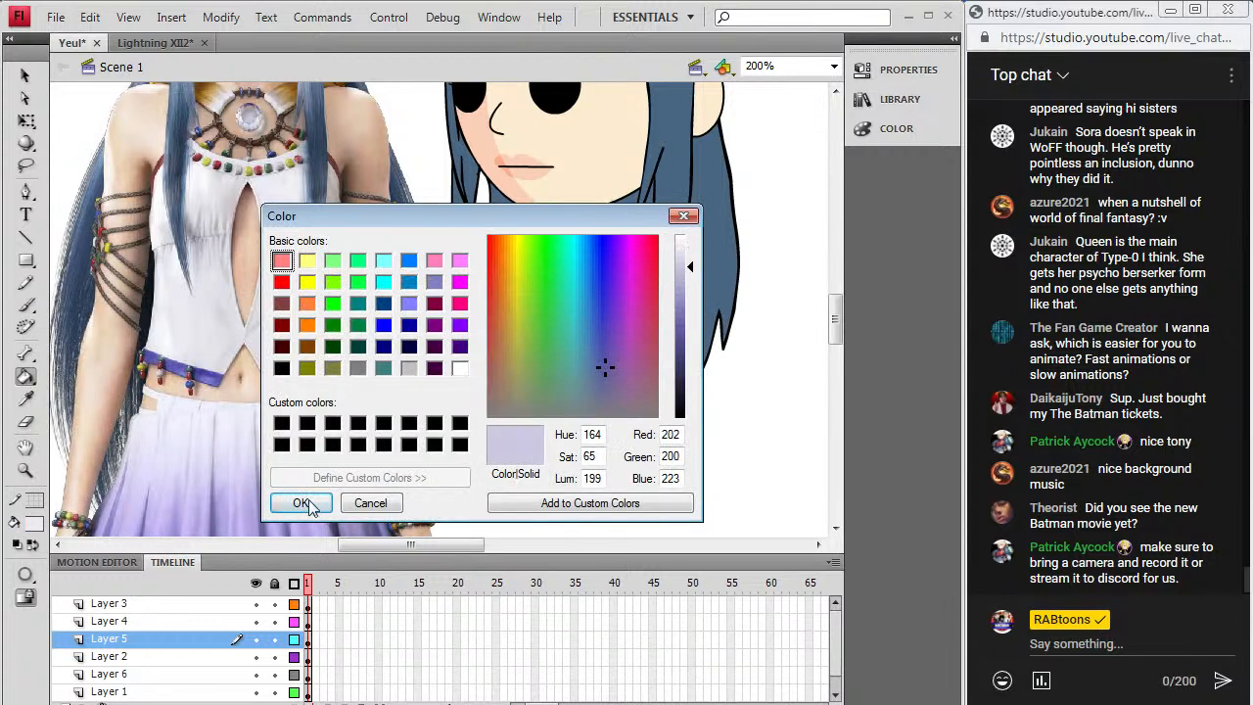
{"action": "left_click", "coordinate": [300, 503]}
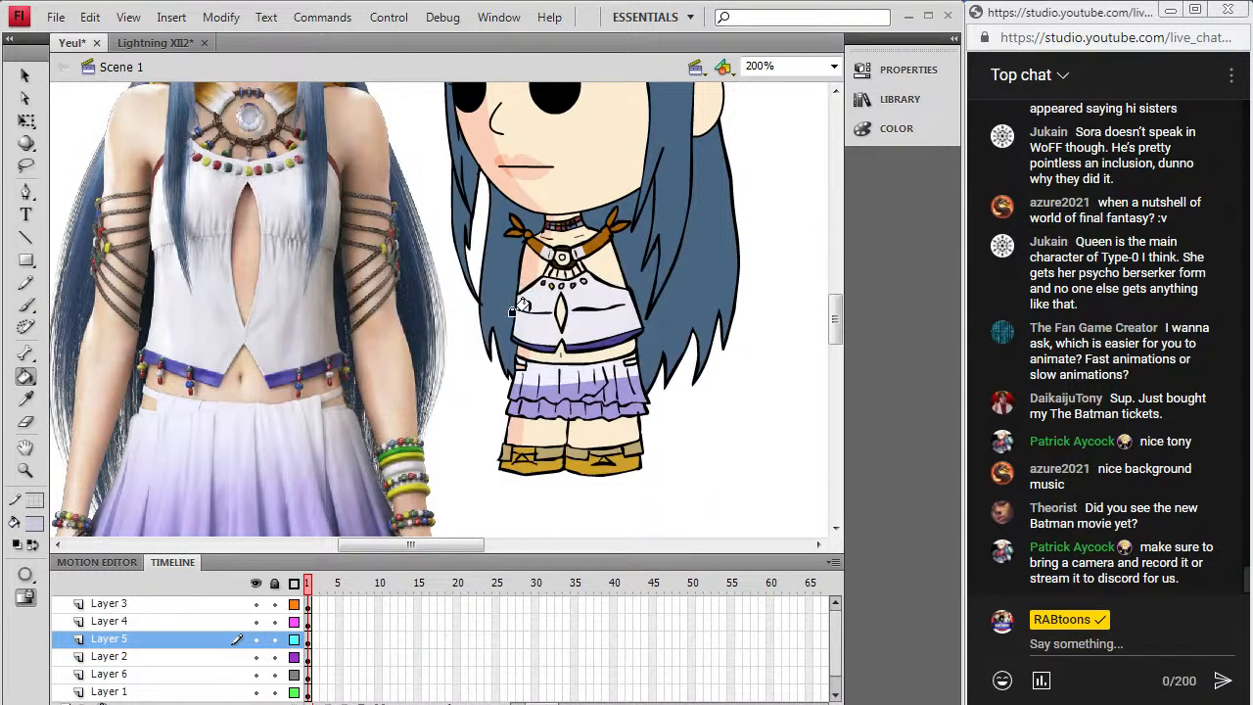
{"action": "left_click", "coordinate": [517, 372]}
{"action": "key", "text": "ctrl+z"}
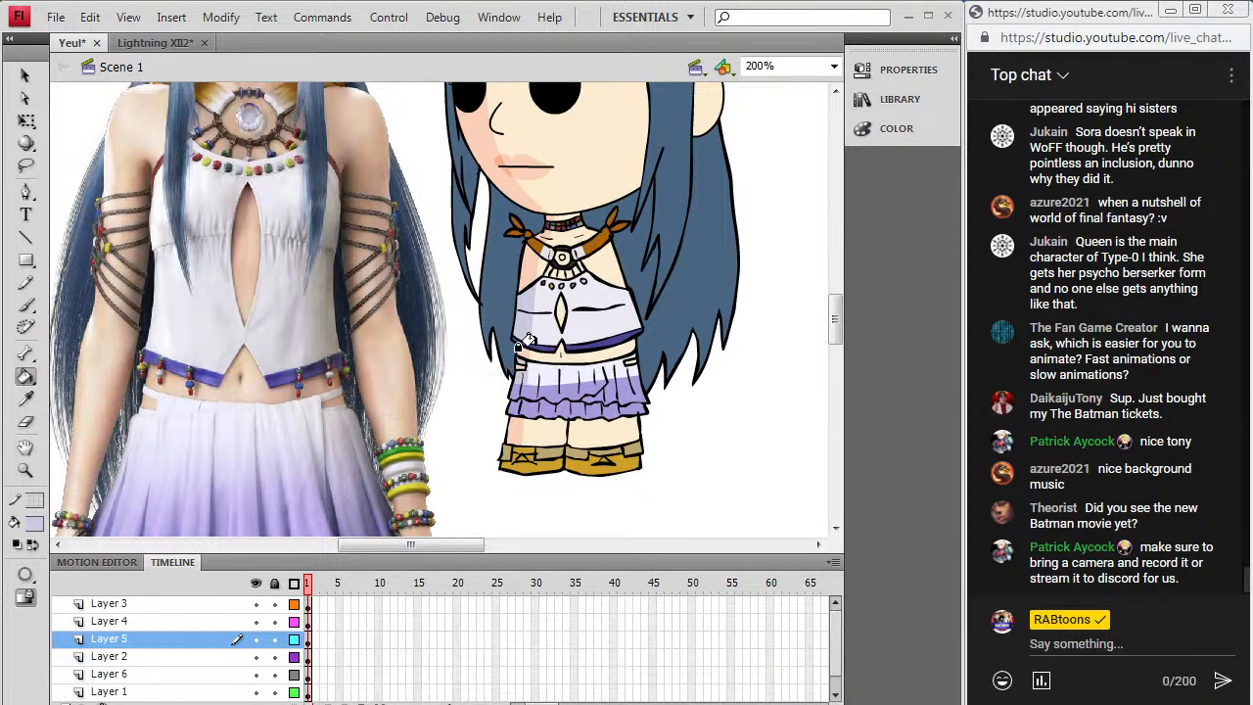
Step: Shade the purple skirt left of the shadow boundary with a darker tone of its own sampled purple
{"action": "left_click", "coordinate": [26, 399]}
{"action": "left_click", "coordinate": [576, 380]}
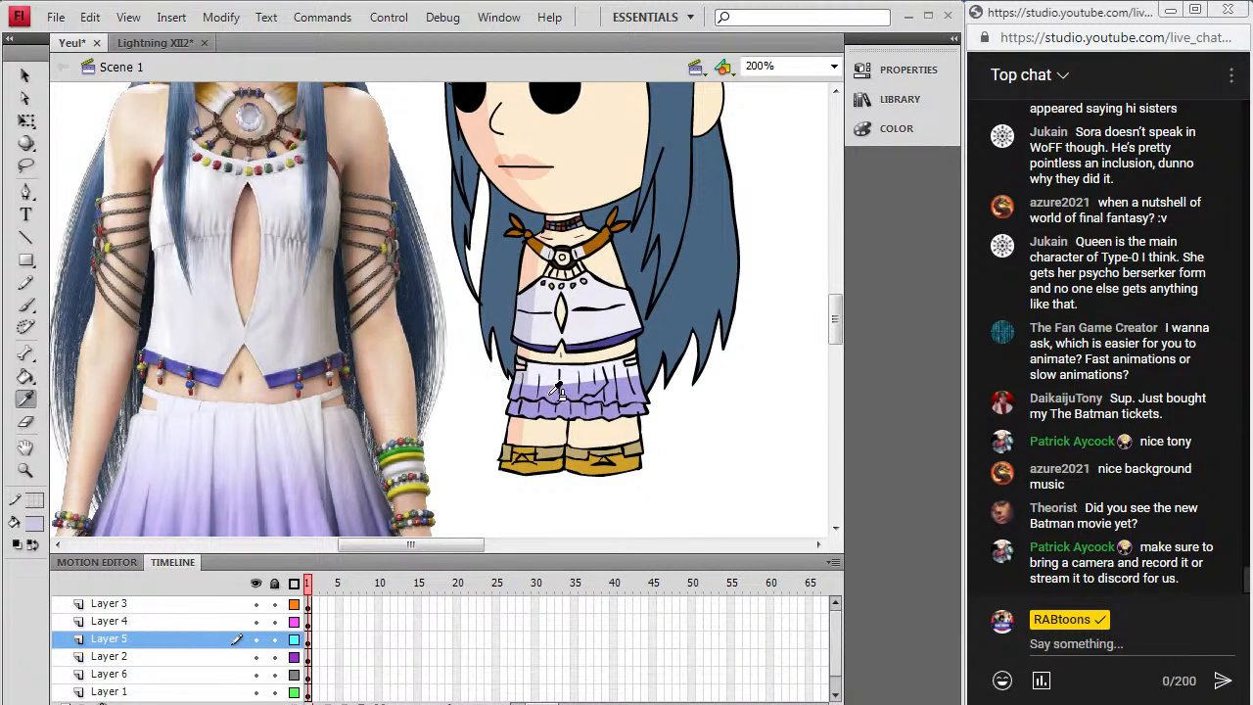
{"action": "left_click", "coordinate": [34, 523]}
{"action": "left_click", "coordinate": [330, 304]}
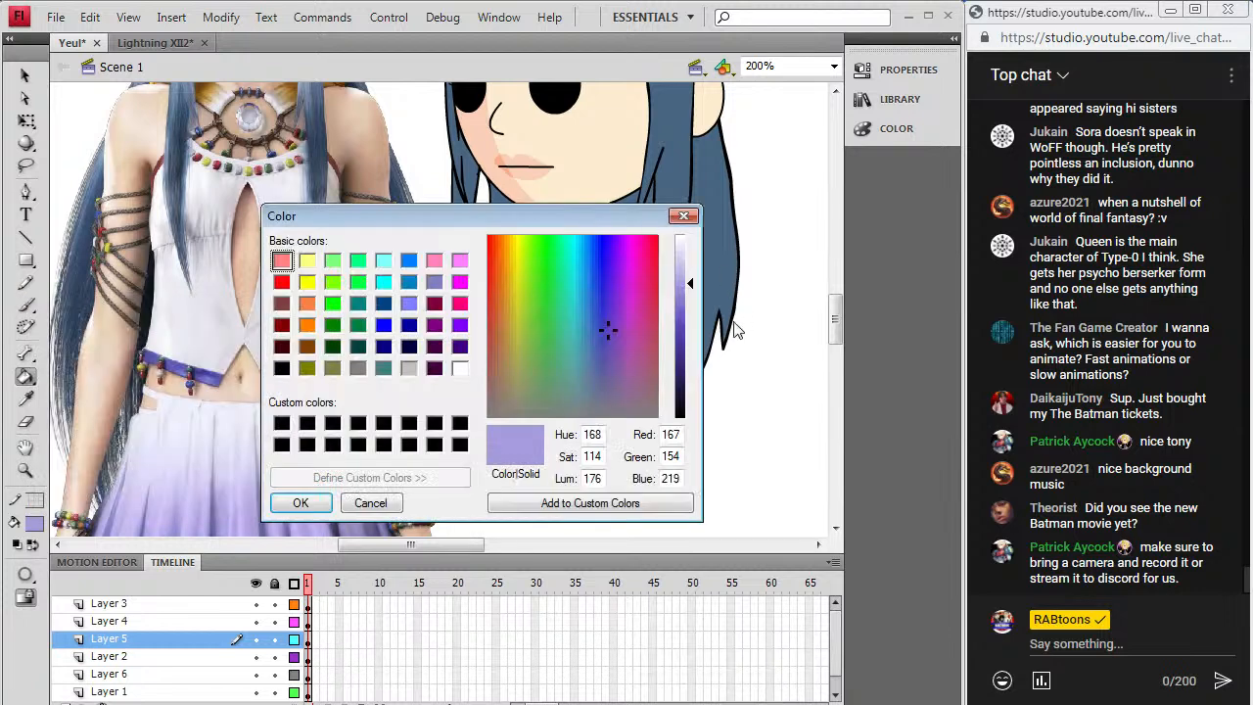
{"action": "left_click", "coordinate": [684, 302]}
{"action": "left_click", "coordinate": [301, 503]}
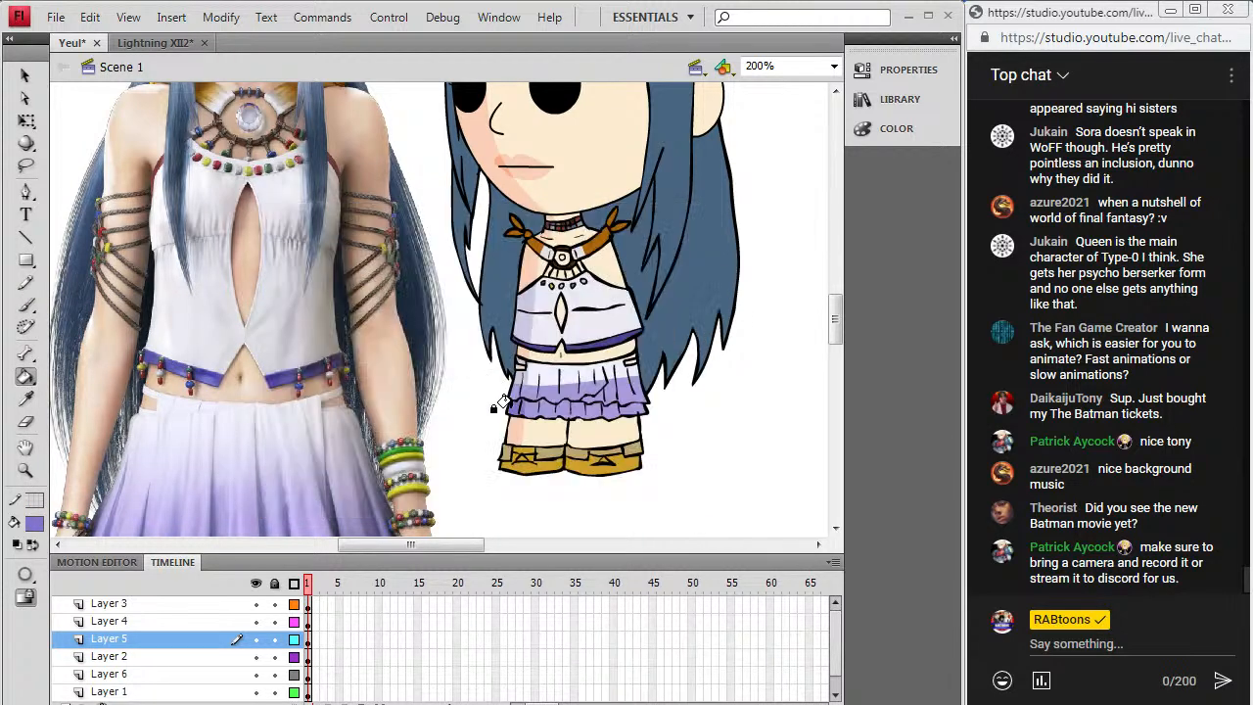
Step: Shade the gold shoes left of the shadow boundary with a darker tone of the sampled shoe colour
{"action": "key", "text": "i"}
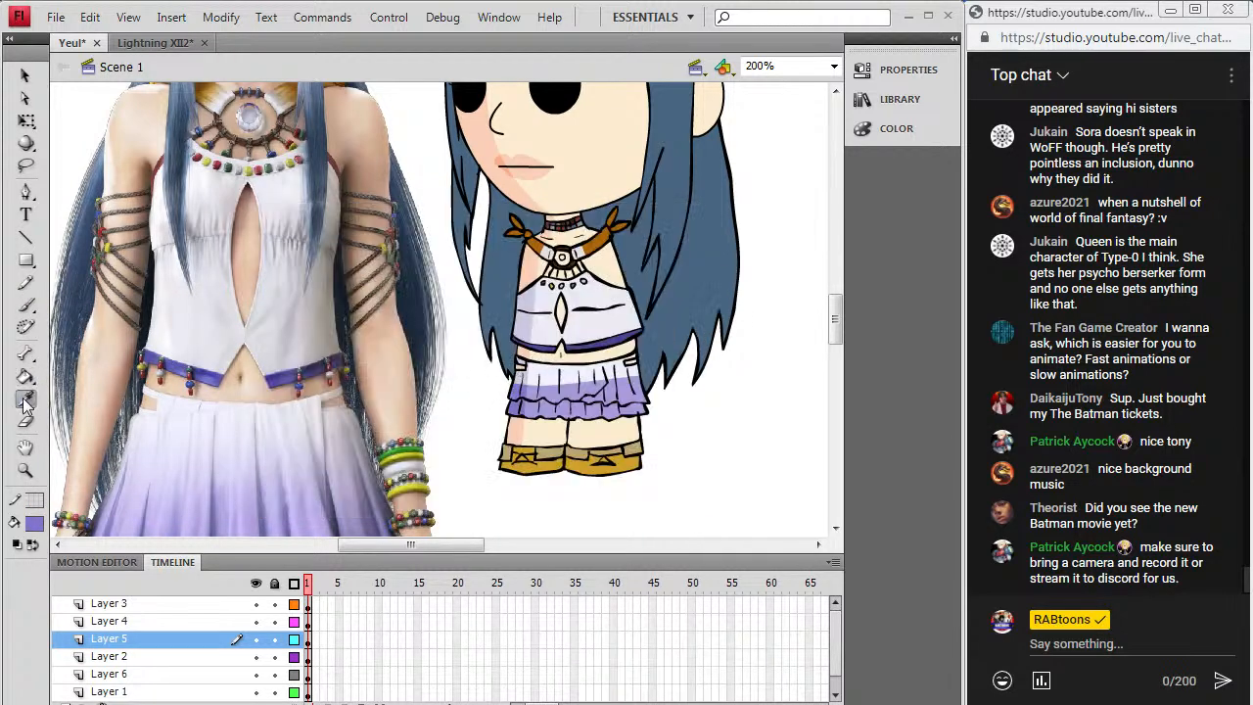
{"action": "left_click", "coordinate": [561, 451]}
{"action": "left_click", "coordinate": [34, 524]}
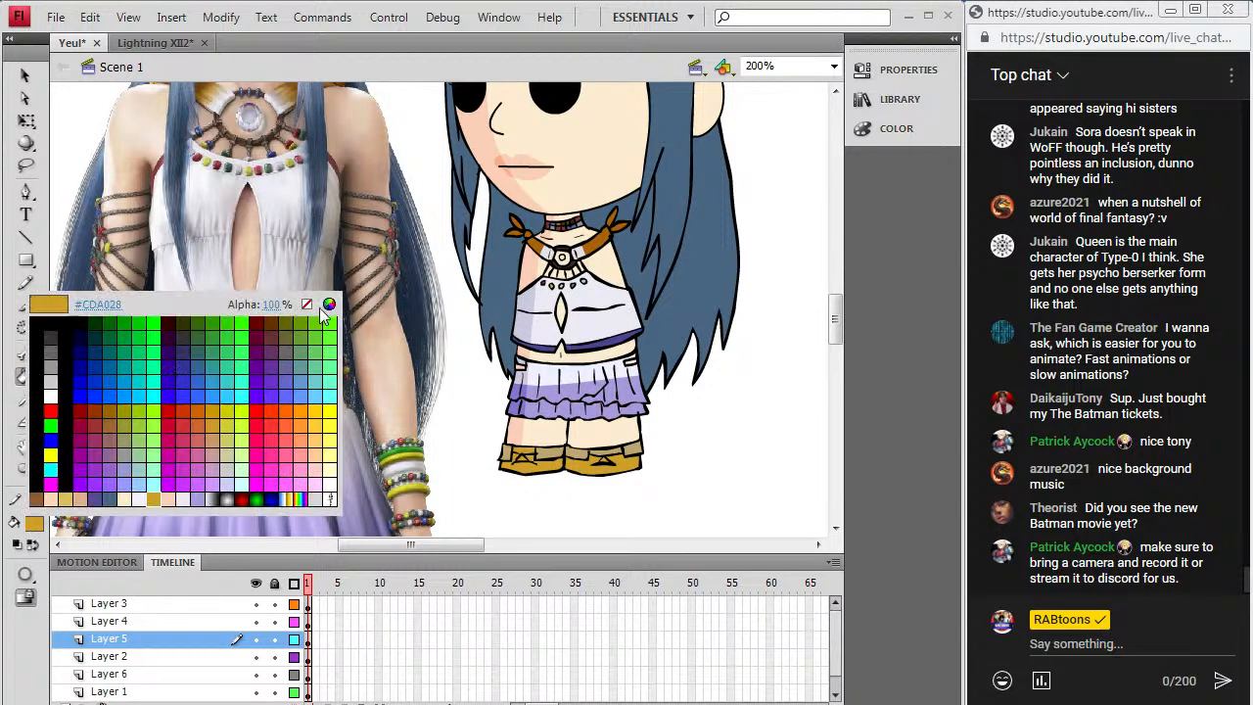
{"action": "left_click", "coordinate": [330, 304]}
{"action": "left_click", "coordinate": [690, 353]}
{"action": "left_click", "coordinate": [313, 504]}
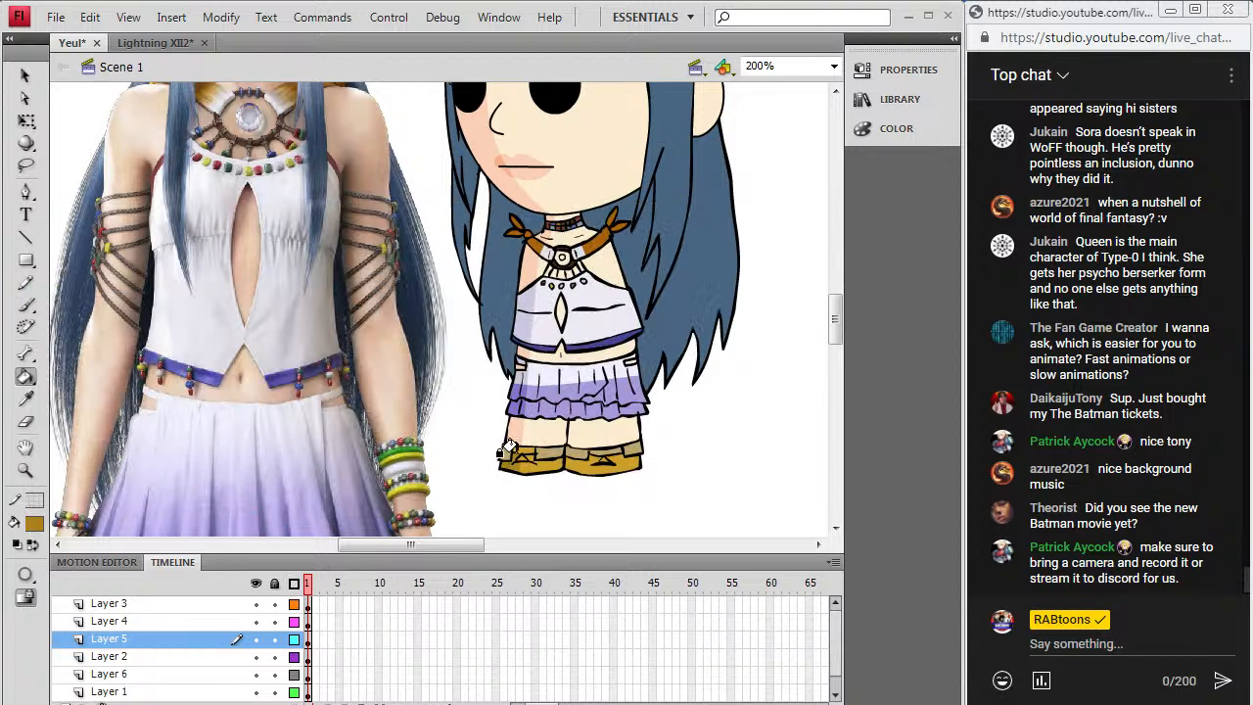
Step: Shade the tan shoe cuff left of the shadow boundary with a darker tone of its sampled colour
{"action": "left_click", "coordinate": [25, 399]}
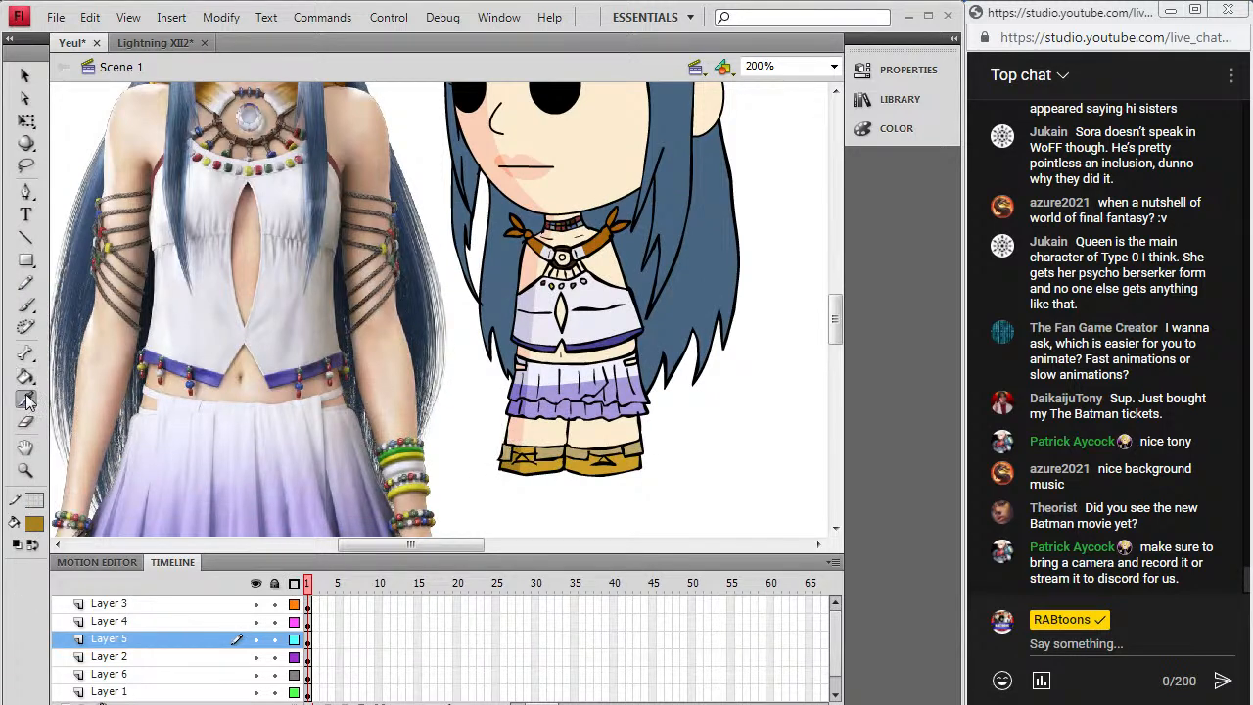
{"action": "left_click", "coordinate": [587, 449]}
{"action": "left_click", "coordinate": [36, 522]}
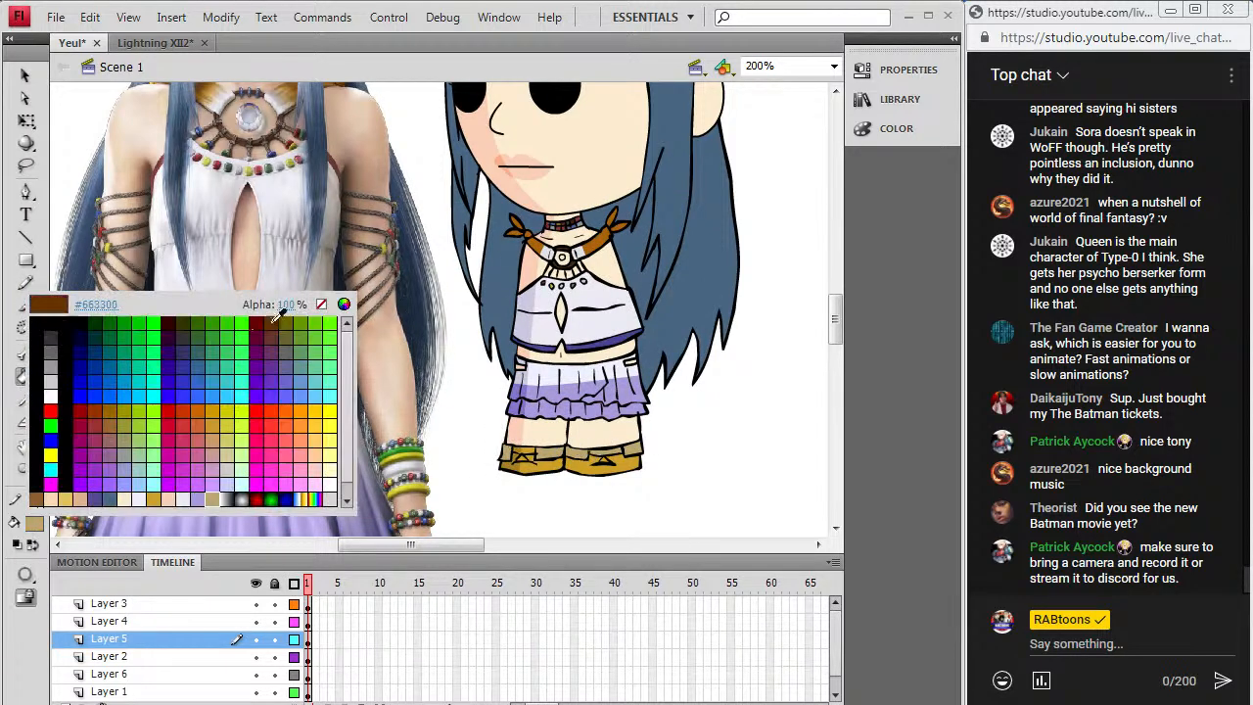
{"action": "left_click", "coordinate": [348, 304]}
{"action": "left_click", "coordinate": [309, 503]}
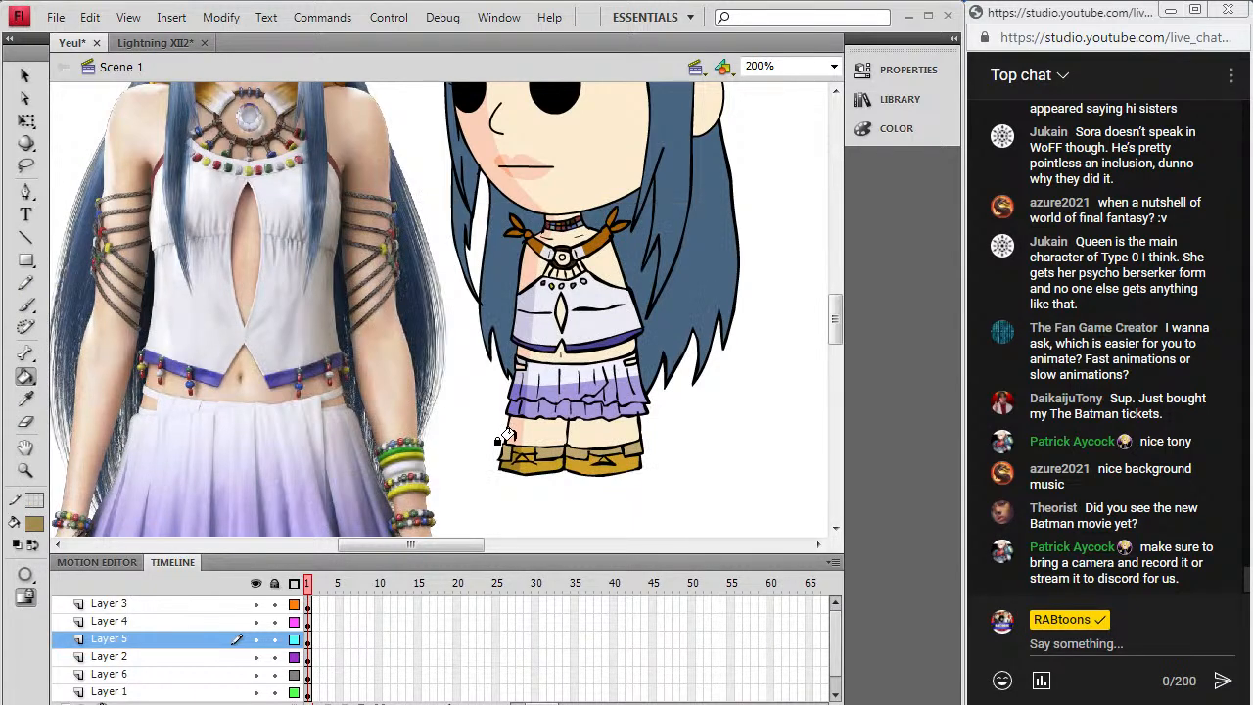
Step: Shade the bow at the figure's left shoulder with a darker brown, RGB 124, 72, 7, derived from the sampled strap colour
{"action": "left_click", "coordinate": [25, 399]}
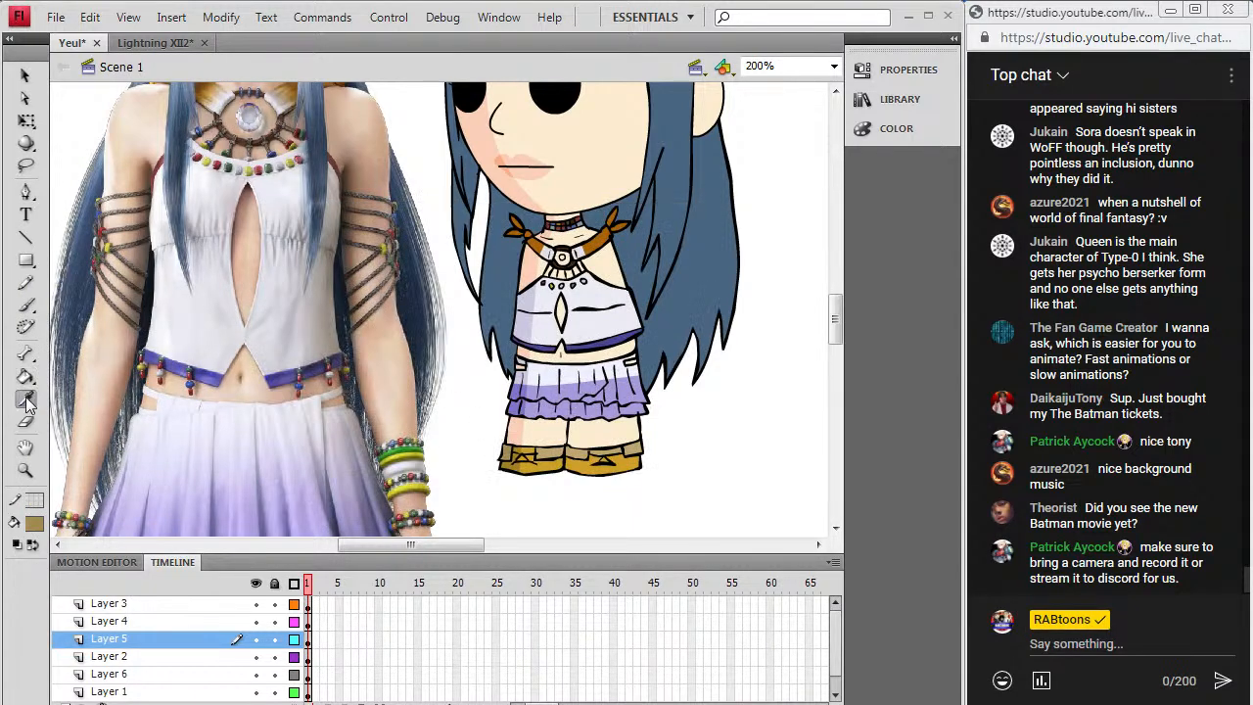
{"action": "left_click_drag", "start_coordinate": [835, 319], "coordinate": [835, 306]}
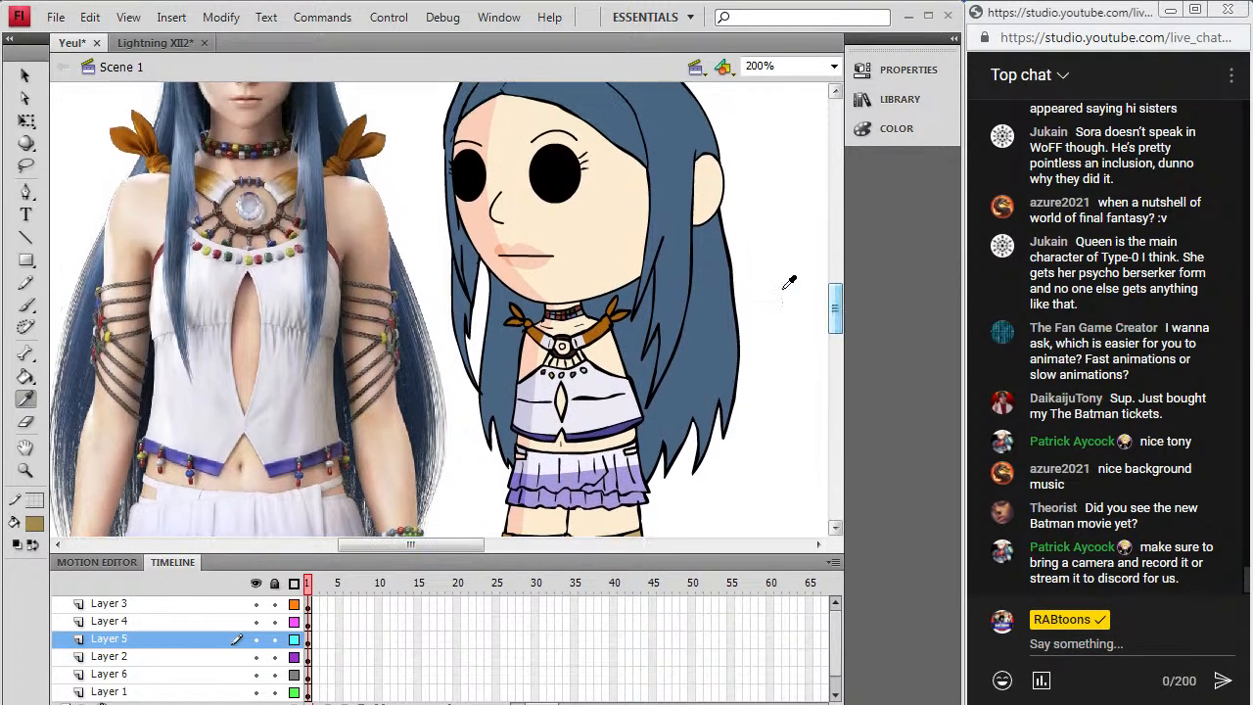
{"action": "left_click", "coordinate": [587, 321]}
{"action": "left_click", "coordinate": [34, 524]}
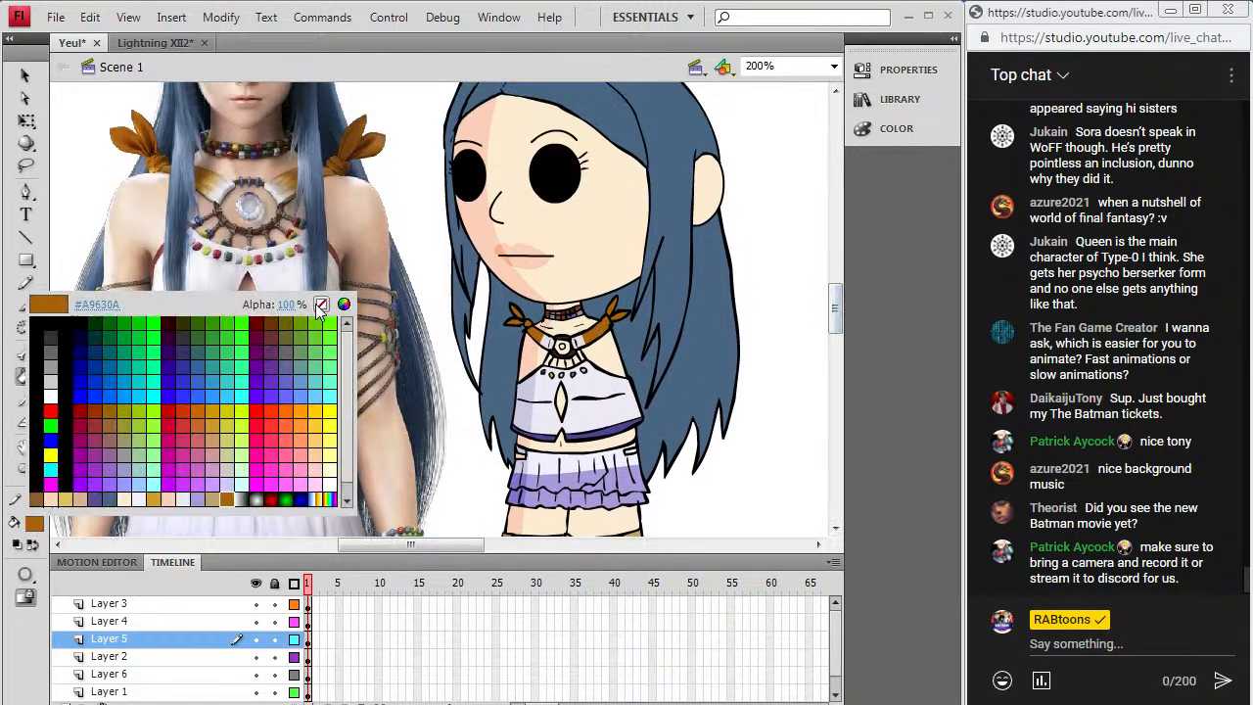
{"action": "left_click", "coordinate": [352, 301]}
{"action": "left_click", "coordinate": [688, 371]}
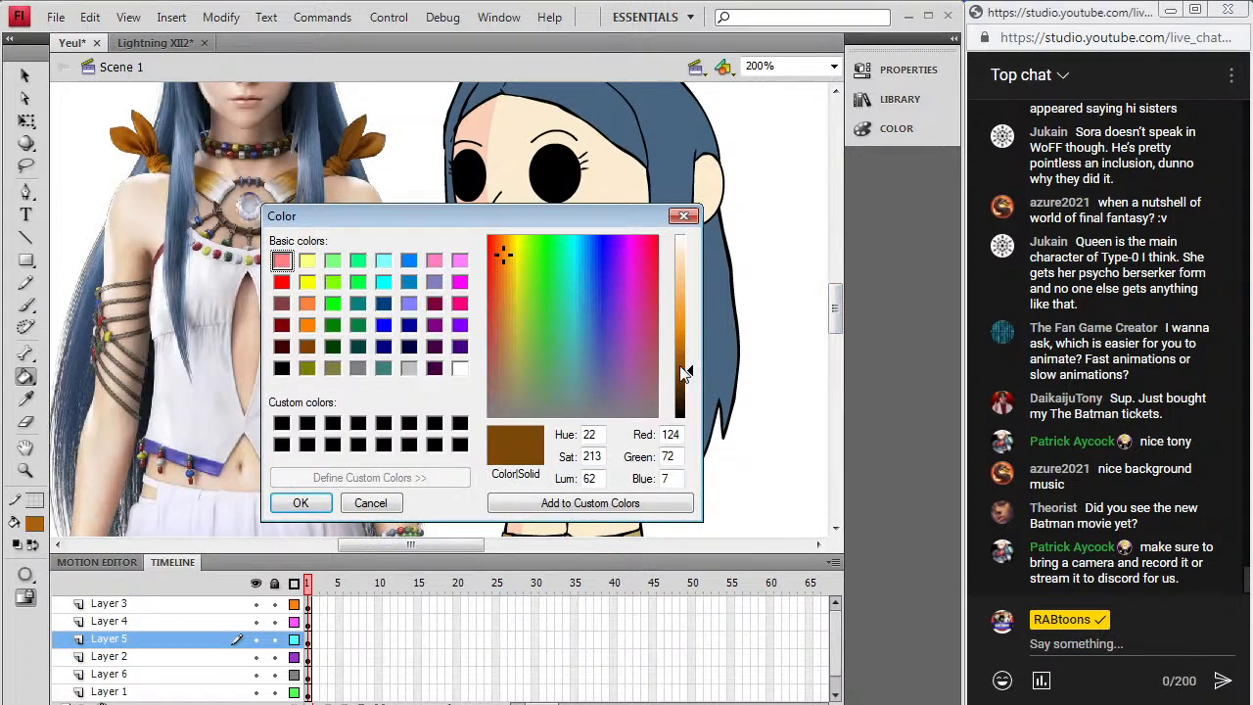
{"action": "left_click", "coordinate": [301, 503]}
{"action": "left_click", "coordinate": [515, 318]}
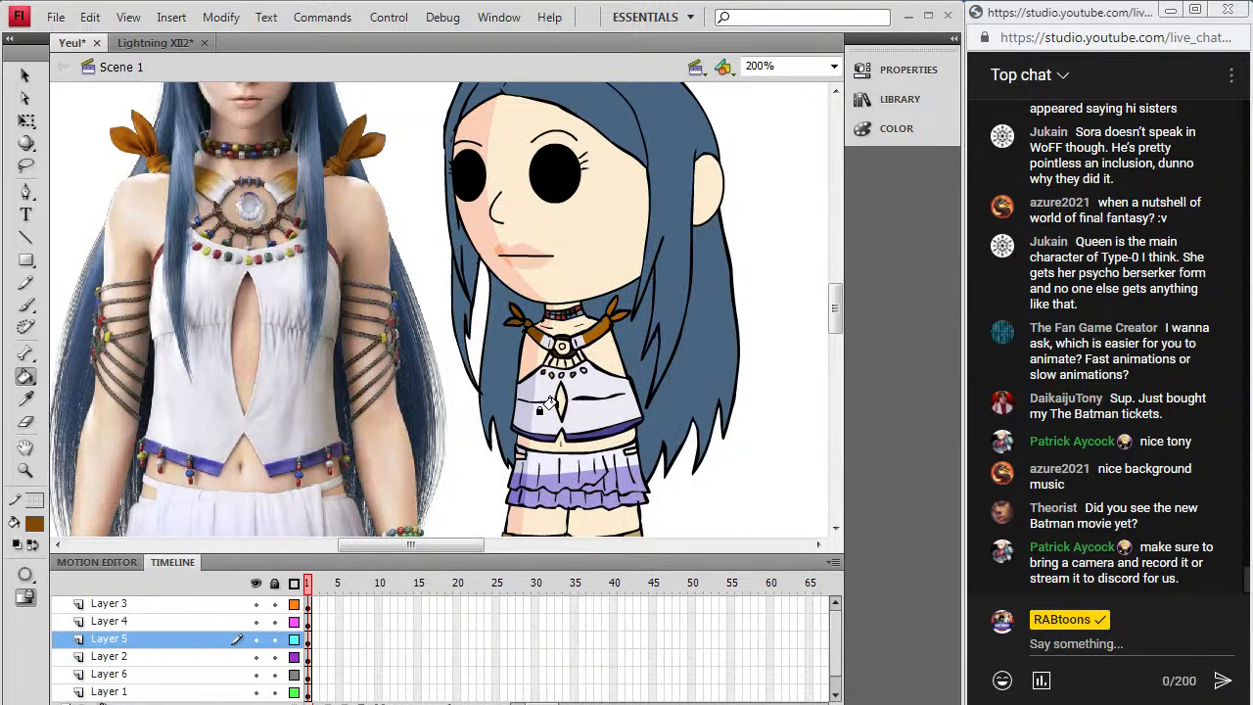
Step: Pencil a shadow boundary through the back hair on Layer 6 and fill its left side with dark blue sampled from the reference hair
{"action": "left_click", "coordinate": [26, 282]}
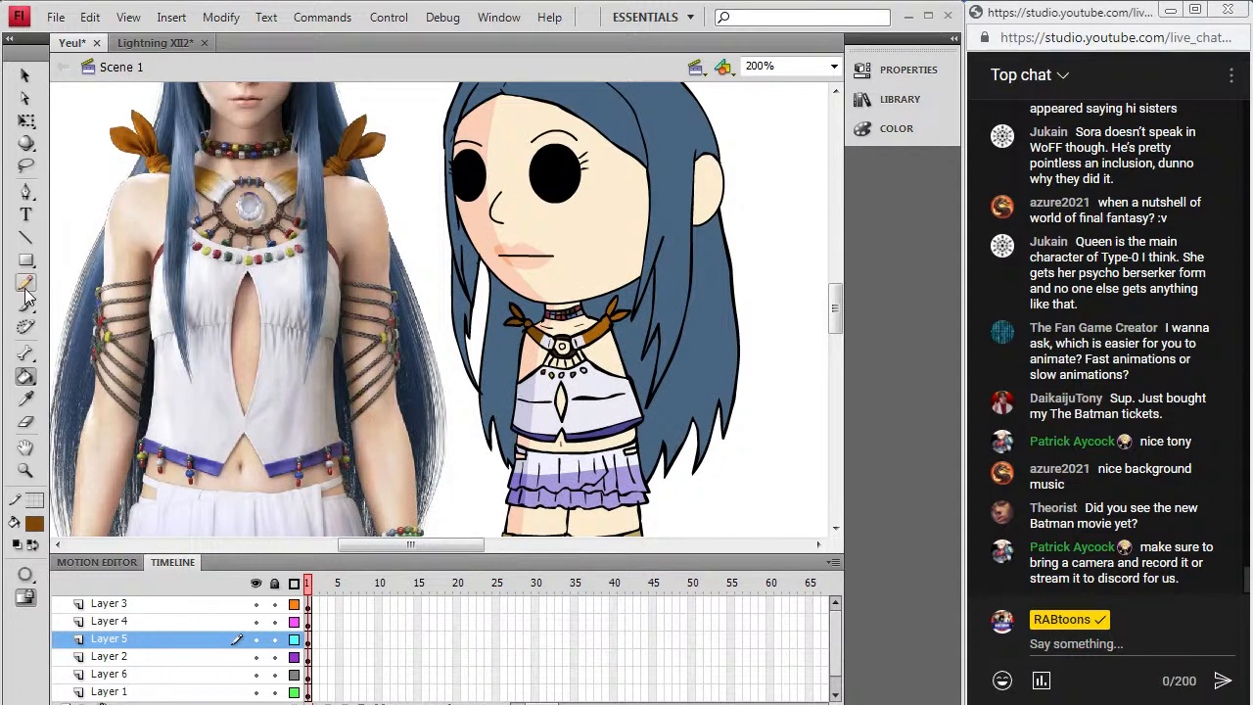
{"action": "left_click", "coordinate": [309, 621]}
{"action": "left_click", "coordinate": [308, 674]}
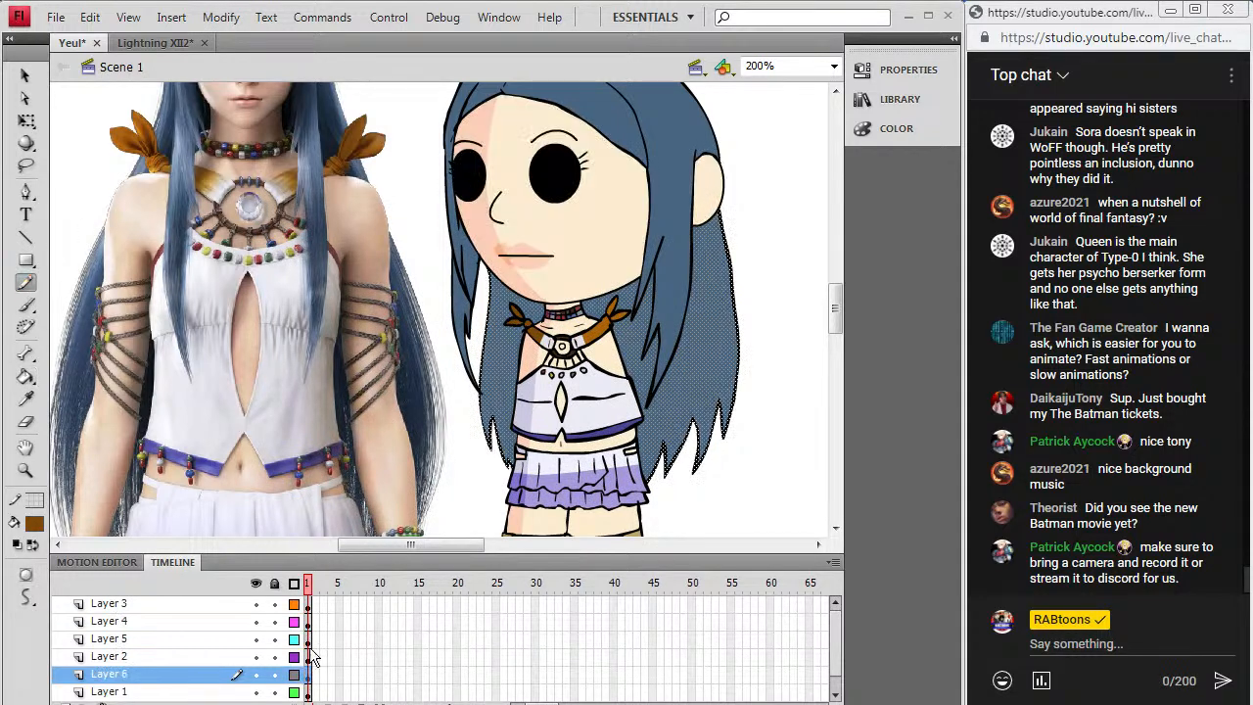
{"action": "scroll", "coordinate": [840, 298], "scroll_direction": "up", "scroll_amount": 2}
{"action": "mouse_move", "coordinate": [566, 95]}
{"action": "left_mouse_down"}
{"action": "mouse_move", "coordinate": [564, 236]}
{"action": "mouse_move", "coordinate": [509, 589]}
{"action": "left_mouse_up"}
{"action": "left_click", "coordinate": [27, 399]}
{"action": "left_click", "coordinate": [97, 365]}
{"action": "left_click", "coordinate": [482, 354]}
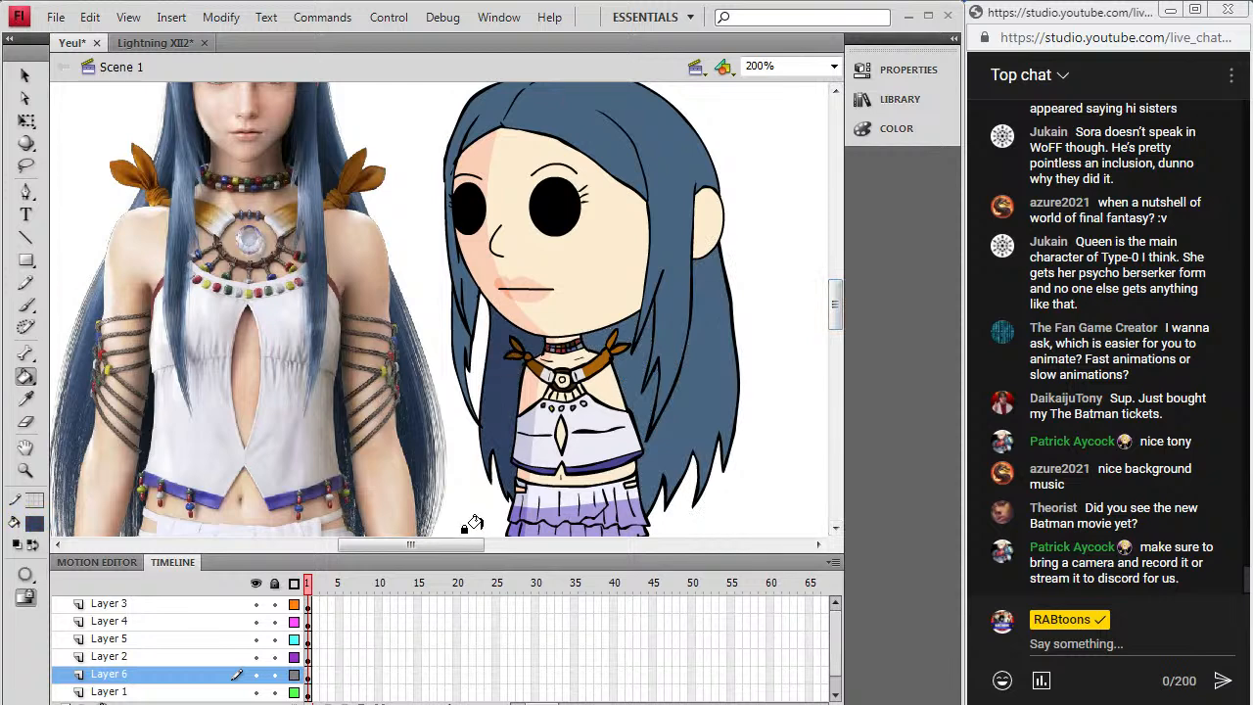
Step: Pencil shadow boundaries on the front hair on Layer 3, at the parting and down the long strand beside the face
{"action": "left_click", "coordinate": [27, 283]}
{"action": "left_click", "coordinate": [308, 657]}
{"action": "left_click", "coordinate": [309, 639]}
{"action": "left_click", "coordinate": [309, 622]}
{"action": "left_click", "coordinate": [309, 604]}
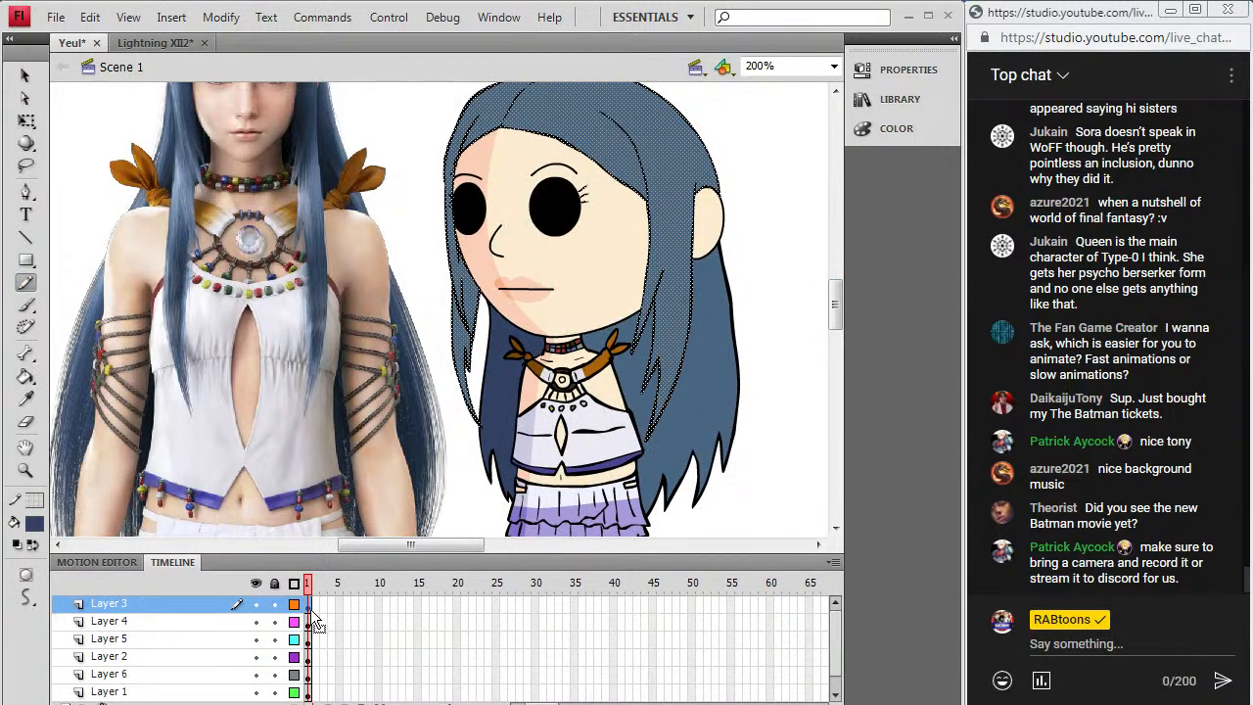
{"action": "scroll", "coordinate": [844, 323], "scroll_direction": "up", "scroll_amount": 3}
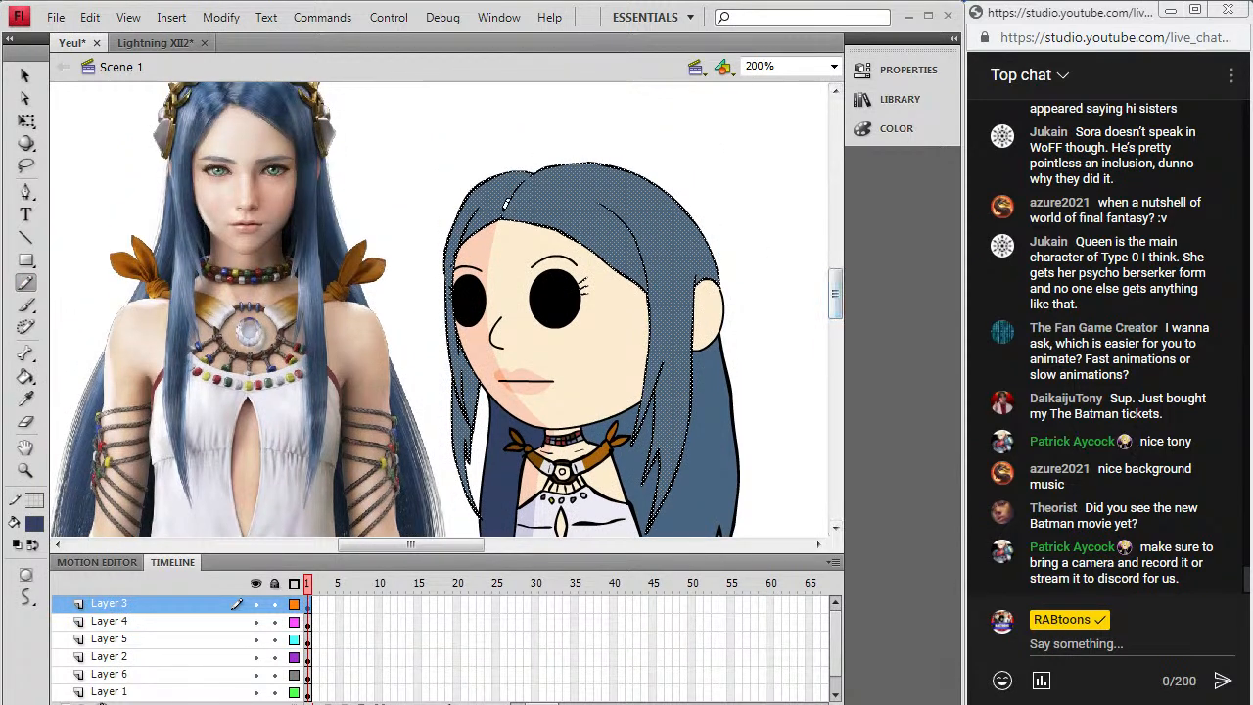
{"action": "left_click_drag", "start_coordinate": [508, 171], "coordinate": [533, 166]}
{"action": "left_click_drag", "start_coordinate": [636, 252], "coordinate": [637, 253]}
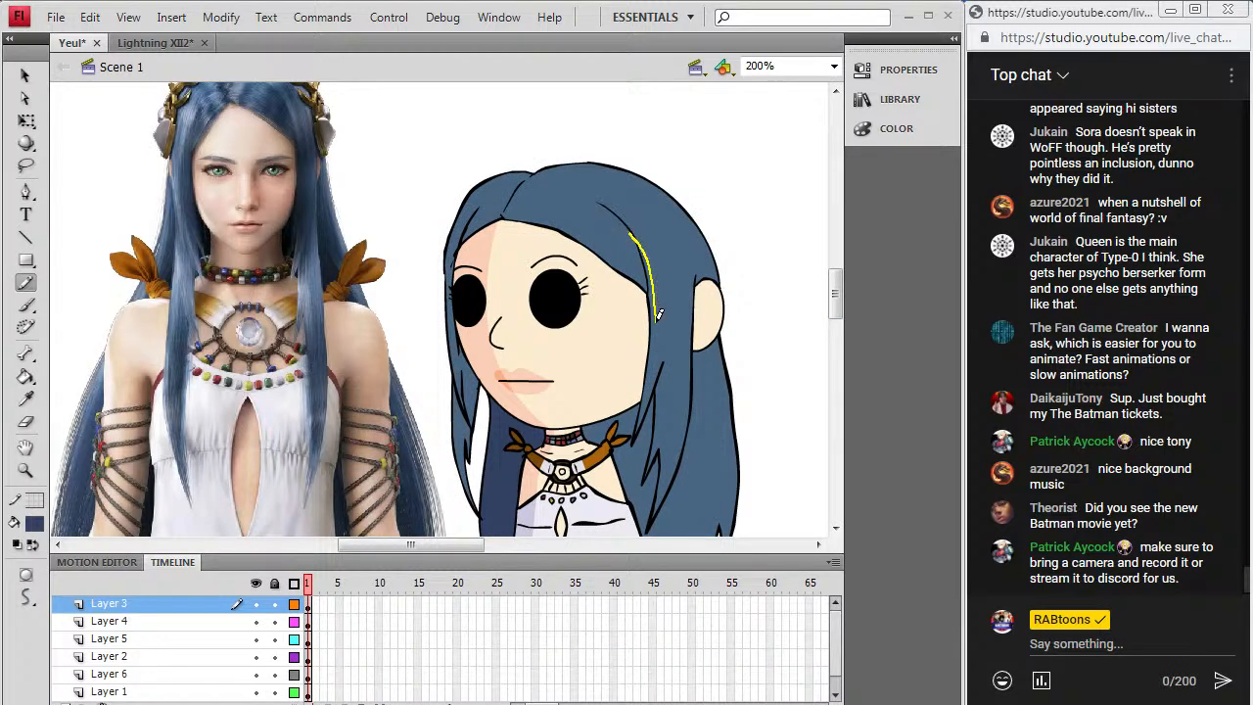
{"action": "left_click_drag", "start_coordinate": [658, 363], "coordinate": [650, 540]}
Step: Fill the front hair's shadow areas beside the face and along the forehead with the sampled dark blue
{"action": "left_click", "coordinate": [26, 377]}
{"action": "left_click", "coordinate": [646, 399]}
{"action": "left_click", "coordinate": [648, 357]}
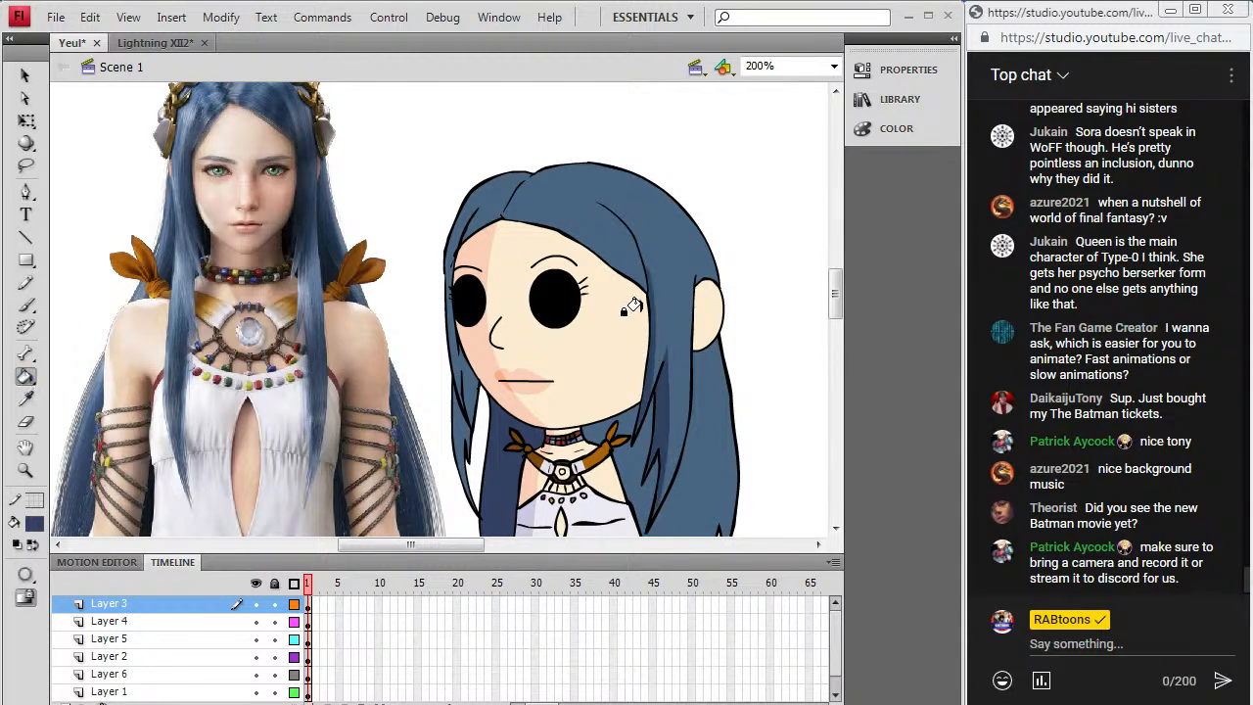
{"action": "left_click", "coordinate": [587, 256]}
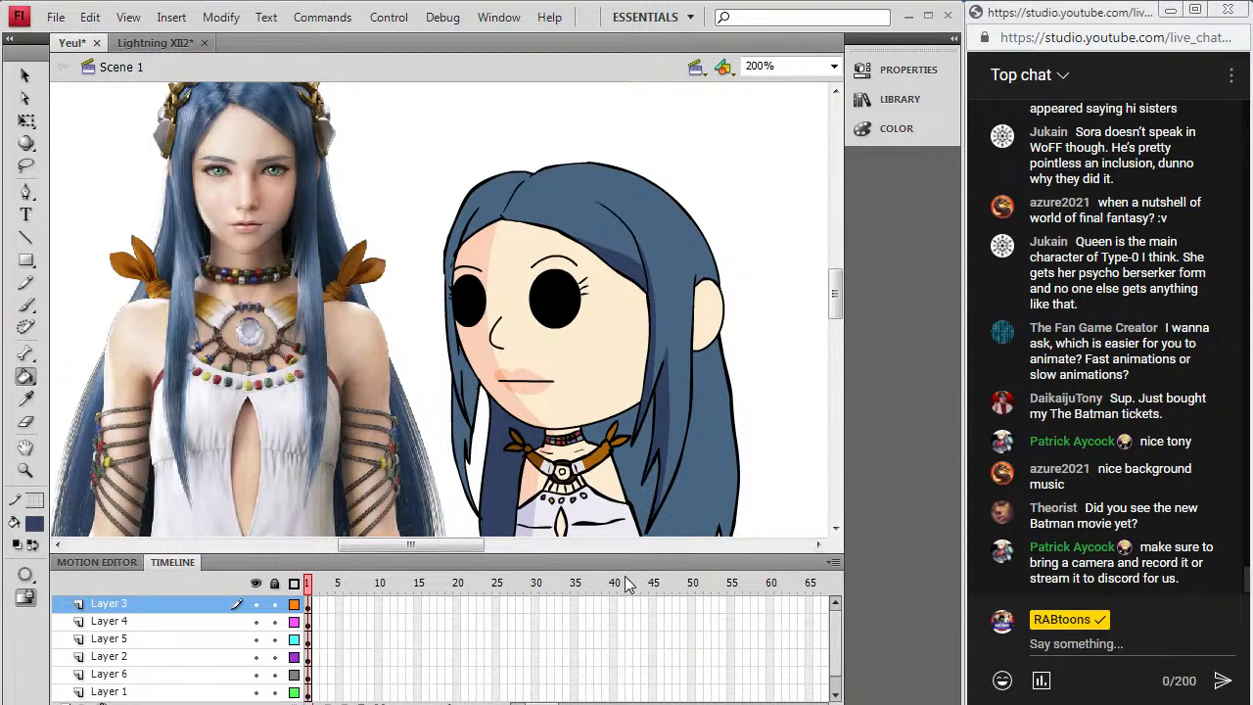
Step: Lighten the dark blue shadow colour slightly and refill the shaded areas of the front and back hair with it
{"action": "left_click", "coordinate": [37, 528]}
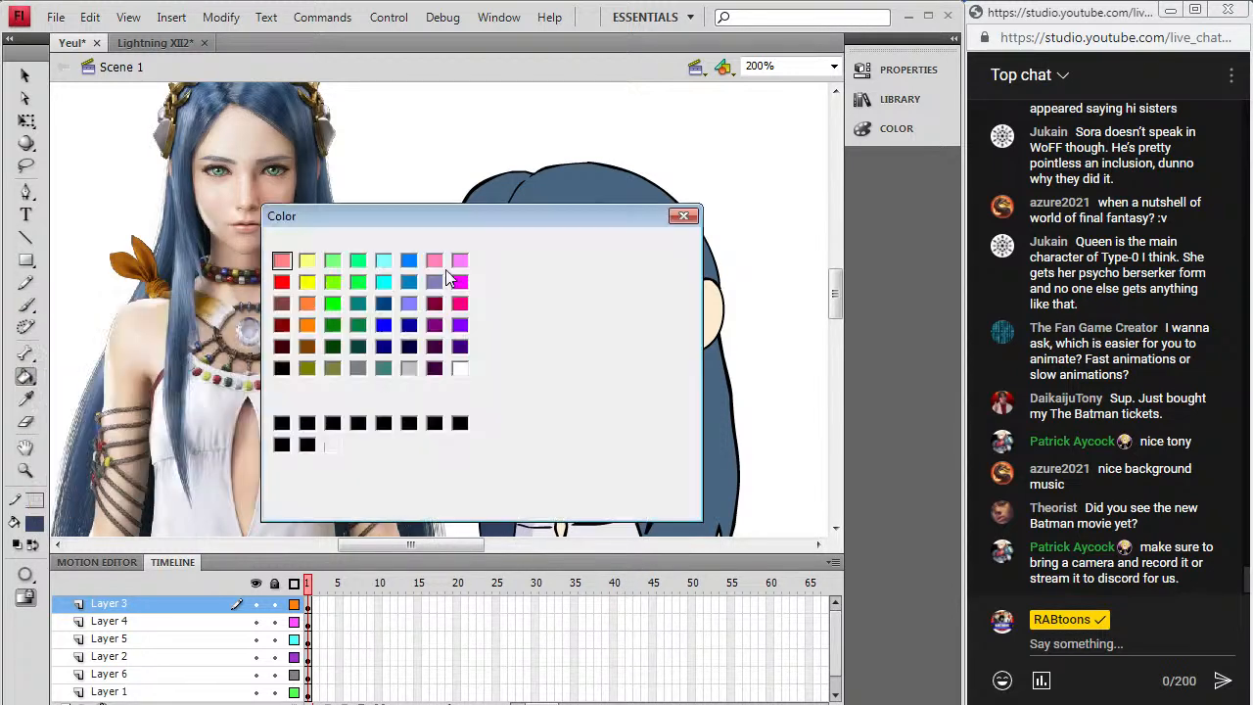
{"action": "left_click_drag", "start_coordinate": [692, 365], "coordinate": [693, 355]}
{"action": "left_click", "coordinate": [301, 502]}
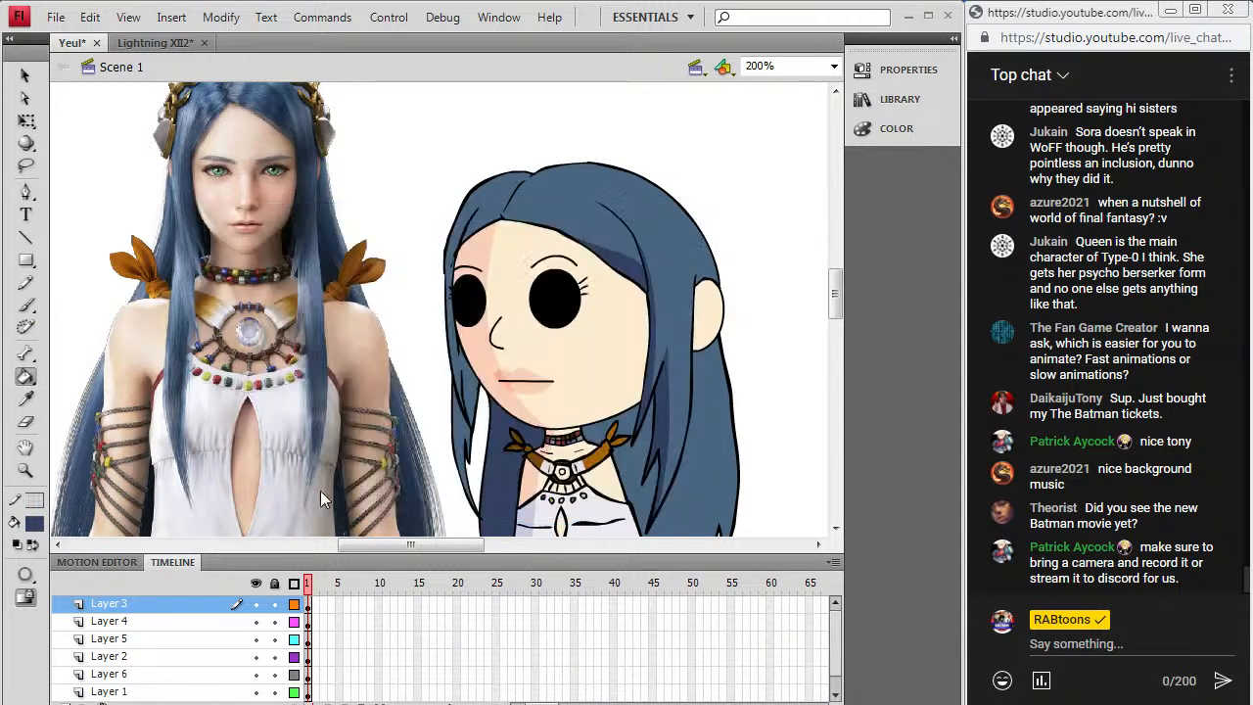
{"action": "left_click", "coordinate": [651, 385]}
{"action": "left_click", "coordinate": [663, 392]}
{"action": "left_click", "coordinate": [509, 497]}
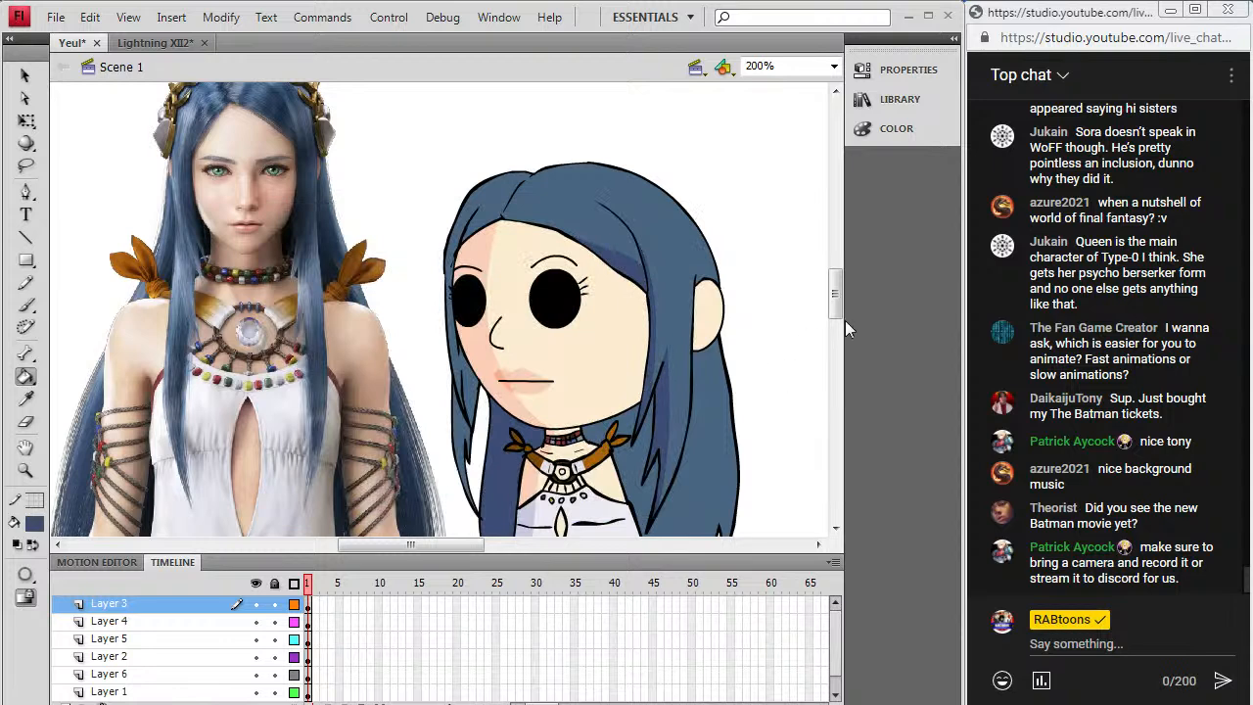
Step: Try to shade the back hair beside the body with a pencilled boundary on Layer 3 and a dark blue fill, then undo the fill
{"action": "scroll", "coordinate": [816, 340], "scroll_direction": "down", "scroll_amount": 3}
{"action": "key", "text": "y"}
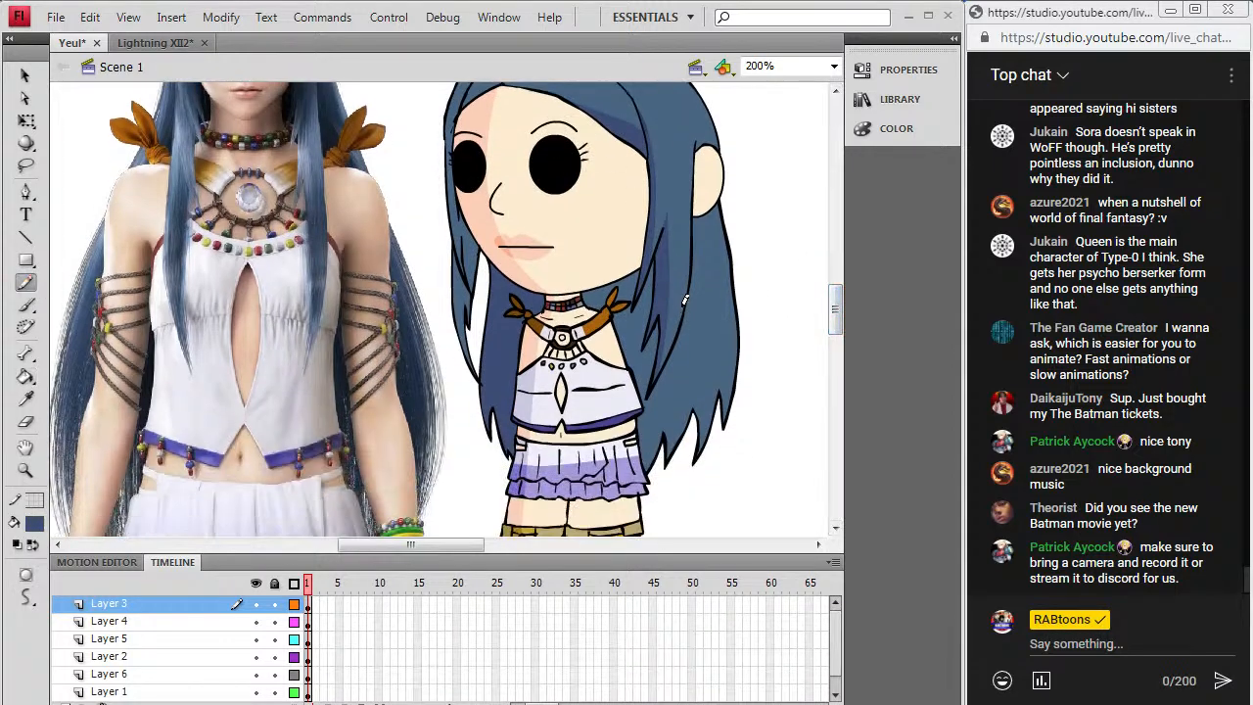
{"action": "left_click_drag", "start_coordinate": [666, 465], "coordinate": [666, 466]}
{"action": "key", "text": "k"}
{"action": "left_click", "coordinate": [637, 397]}
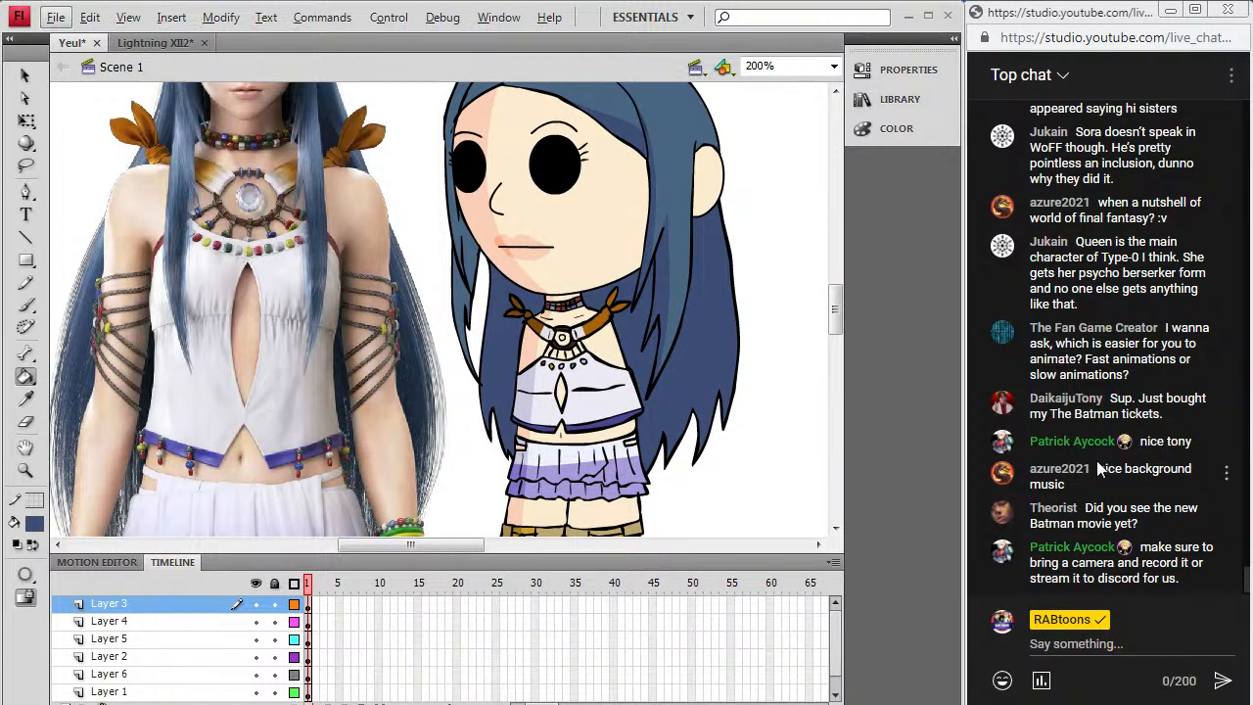
{"action": "key", "text": "ctrl+z"}
Step: Try a pencilled shadow boundary on Layer 2 across the face and down the back hair, then undo it
{"action": "key", "text": "y"}
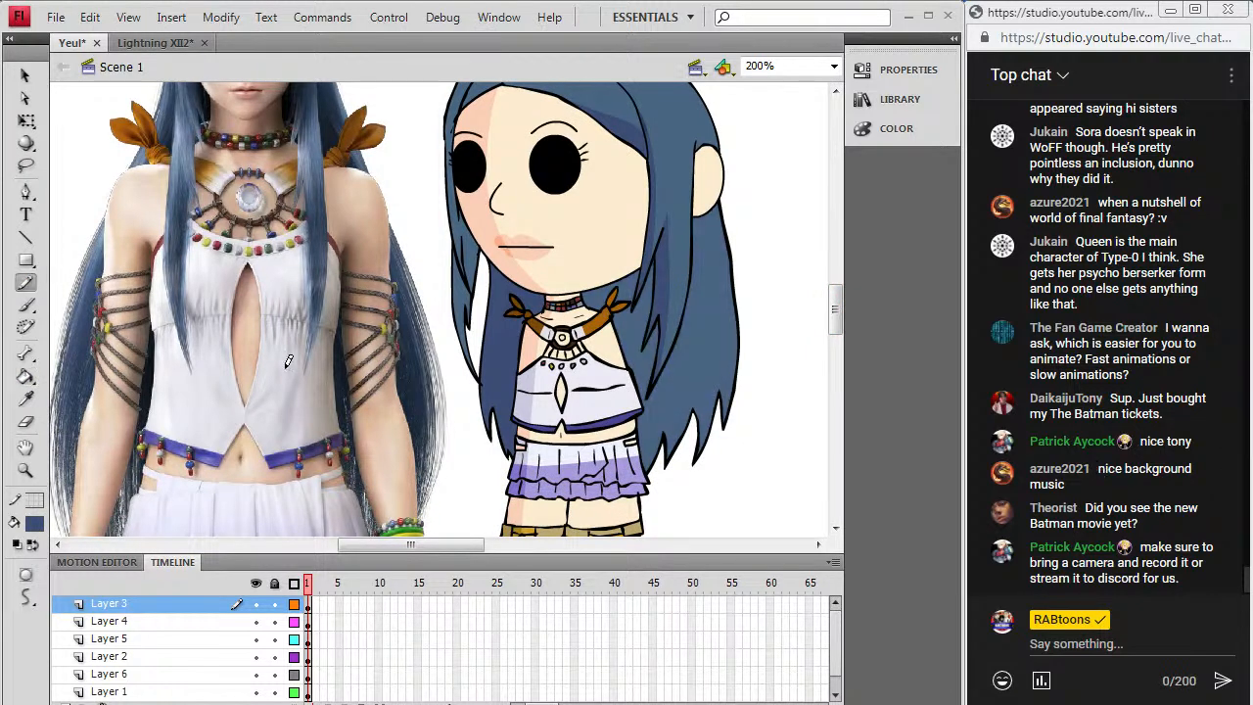
{"action": "left_click", "coordinate": [308, 656]}
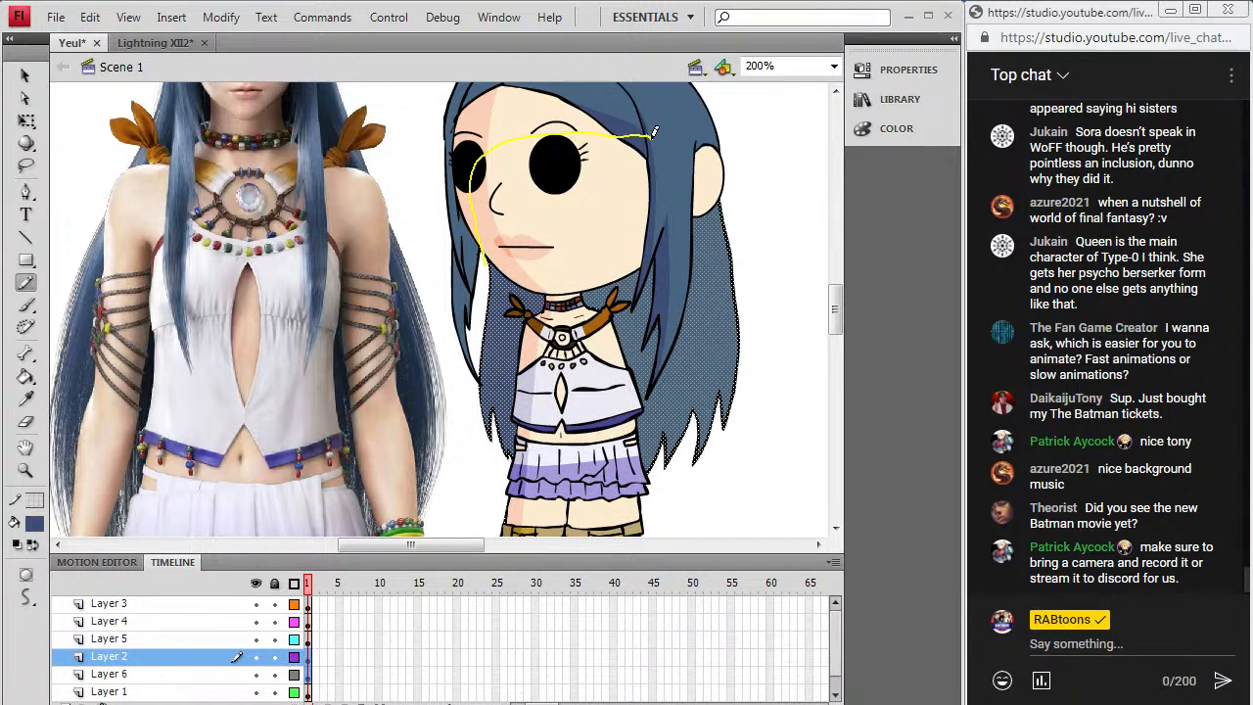
{"action": "left_click_drag", "start_coordinate": [658, 216], "coordinate": [667, 310]}
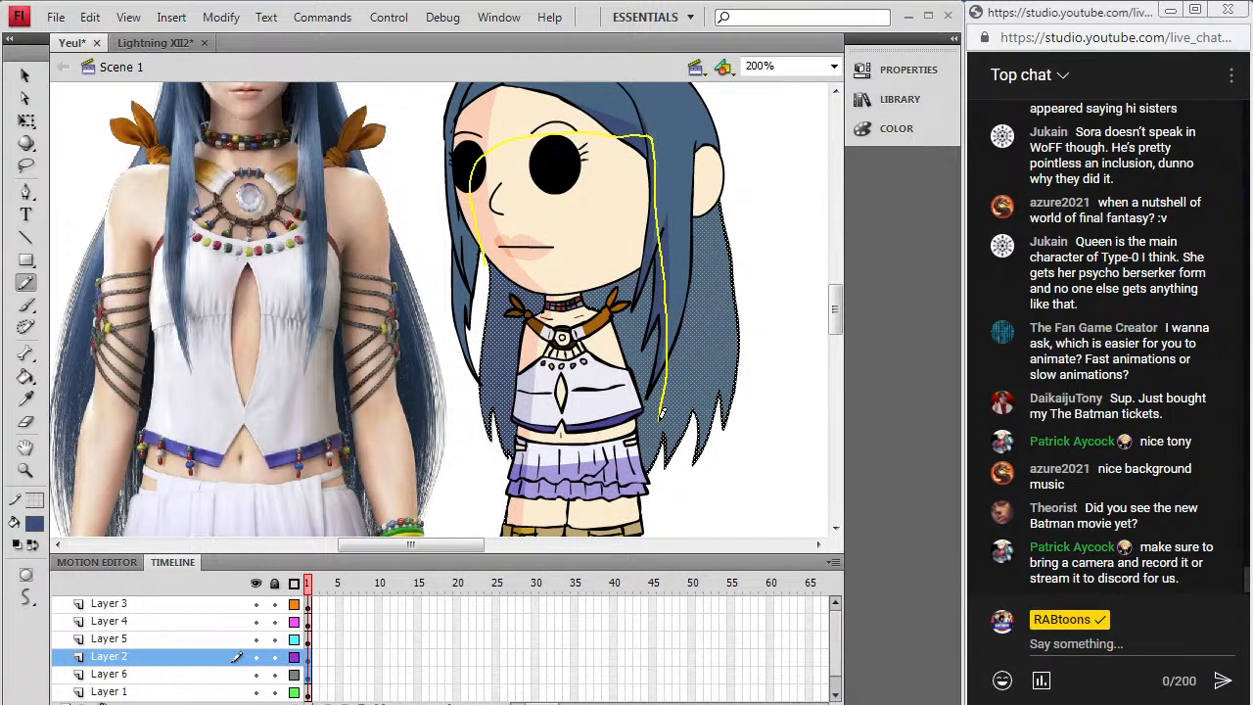
{"action": "left_click_drag", "start_coordinate": [645, 479], "coordinate": [644, 485]}
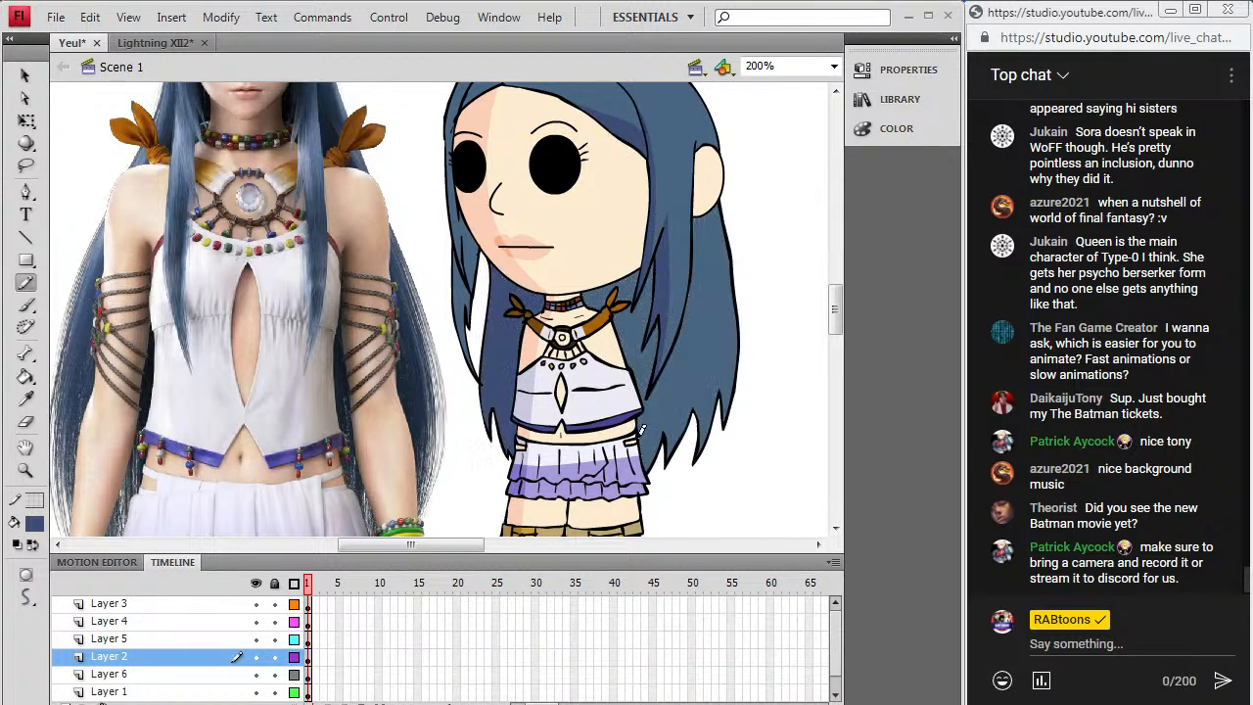
{"action": "key", "text": "ctrl+z"}
Step: Try a wider curved shadow boundary on Layer 2 with a dark blue back-hair fill, then undo the fill and the line
{"action": "mouse_move", "coordinate": [482, 181]}
{"action": "left_mouse_down"}
{"action": "mouse_move", "coordinate": [562, 138]}
{"action": "mouse_move", "coordinate": [631, 133]}
{"action": "mouse_move", "coordinate": [653, 147]}
{"action": "mouse_move", "coordinate": [682, 237]}
{"action": "mouse_move", "coordinate": [682, 387]}
{"action": "left_mouse_up"}
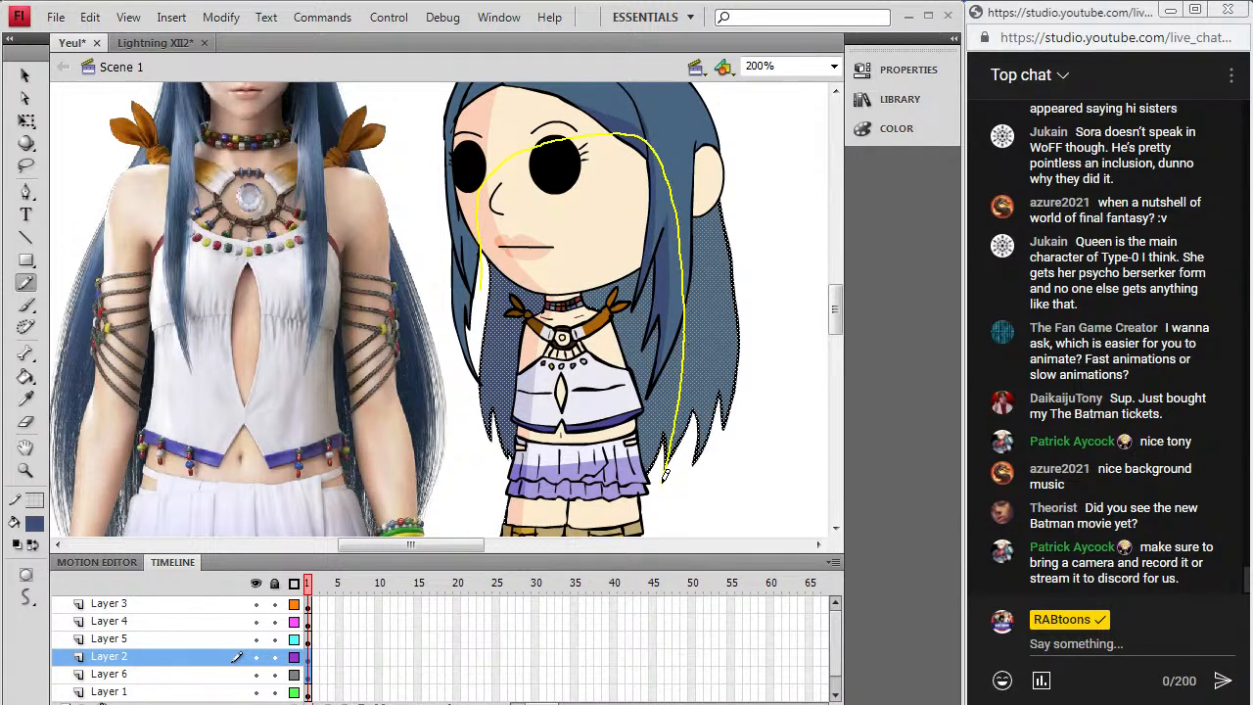
{"action": "left_click_drag", "start_coordinate": [666, 473], "coordinate": [664, 478]}
{"action": "left_click", "coordinate": [27, 377]}
{"action": "left_click", "coordinate": [627, 337]}
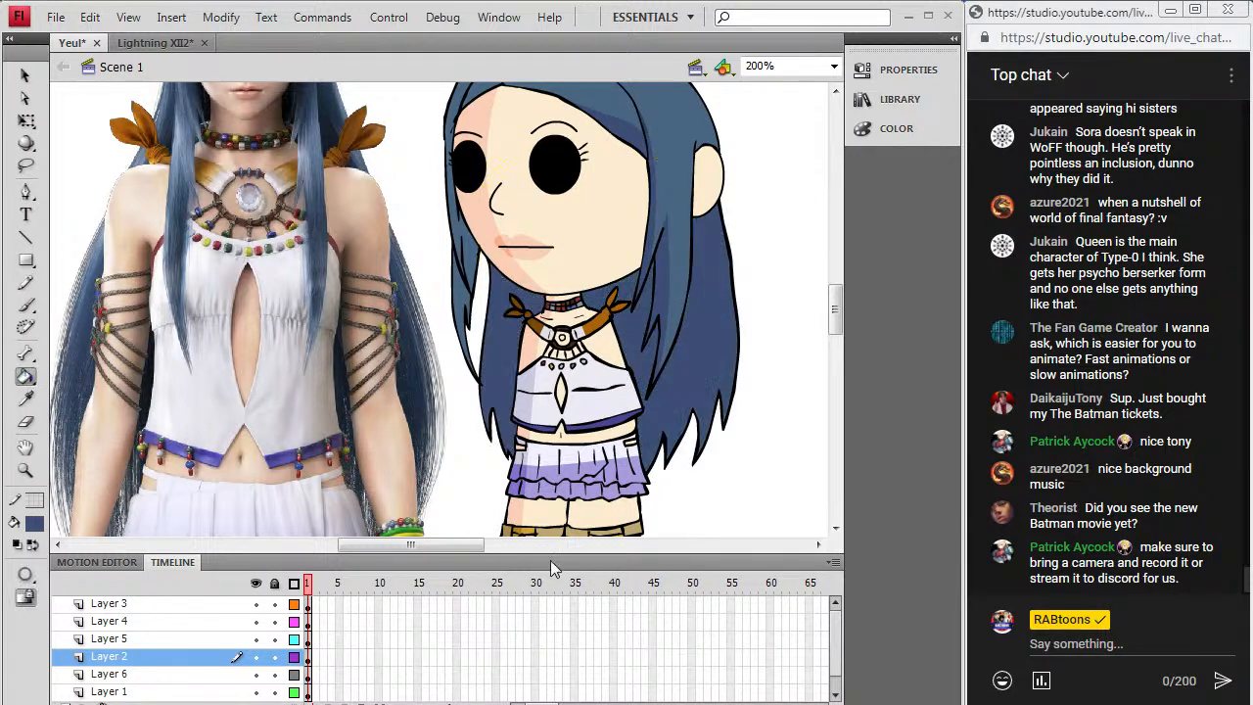
{"action": "key", "text": "ctrl+z"}
{"action": "key", "text": "ctrl+z"}
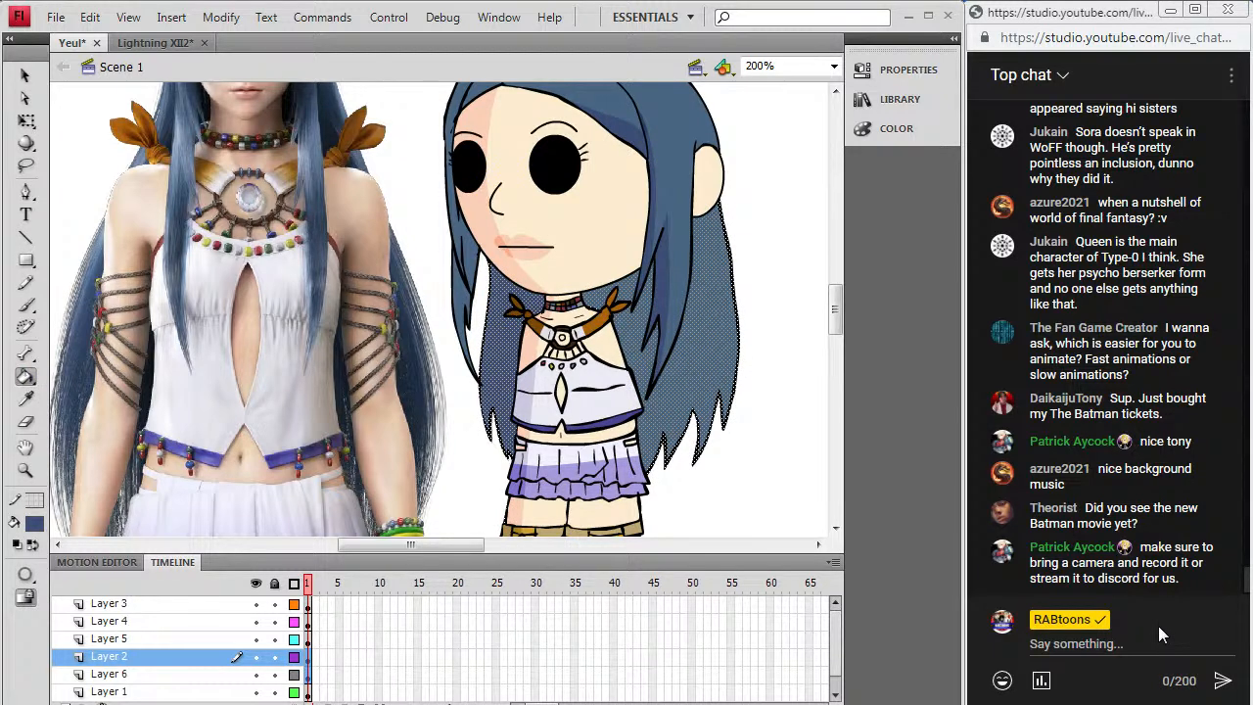
Step: Pencil a curved shadow boundary down the back hair on Layer 6 and fill the area beside the body with dark blue
{"action": "left_click", "coordinate": [307, 675]}
{"action": "left_click", "coordinate": [26, 283]}
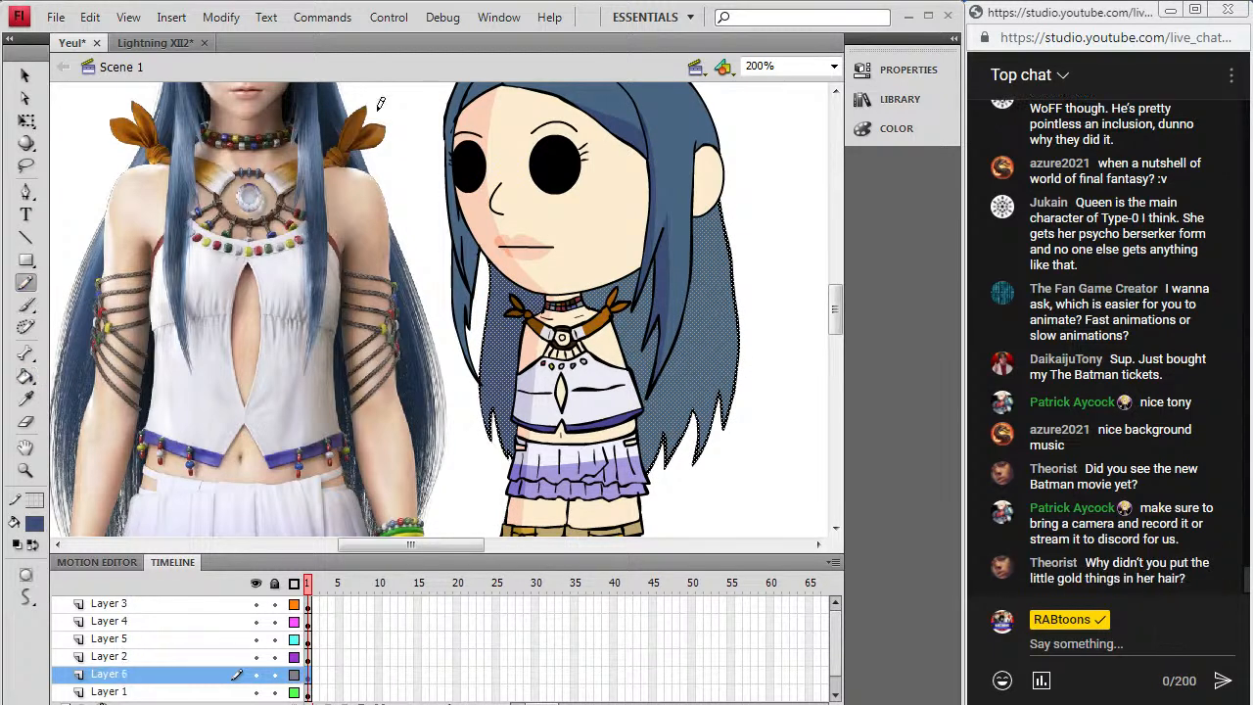
{"action": "mouse_move", "coordinate": [483, 219]}
{"action": "left_mouse_down"}
{"action": "mouse_move", "coordinate": [526, 148]}
{"action": "mouse_move", "coordinate": [655, 132]}
{"action": "mouse_move", "coordinate": [676, 309]}
{"action": "left_mouse_up"}
{"action": "left_click_drag", "start_coordinate": [676, 370], "coordinate": [665, 479]}
{"action": "left_click", "coordinate": [667, 427]}
{"action": "mouse_move", "coordinate": [484, 277]}
{"action": "left_mouse_down"}
{"action": "mouse_move", "coordinate": [482, 126]}
{"action": "mouse_move", "coordinate": [527, 95]}
{"action": "mouse_move", "coordinate": [654, 91]}
{"action": "left_mouse_up"}
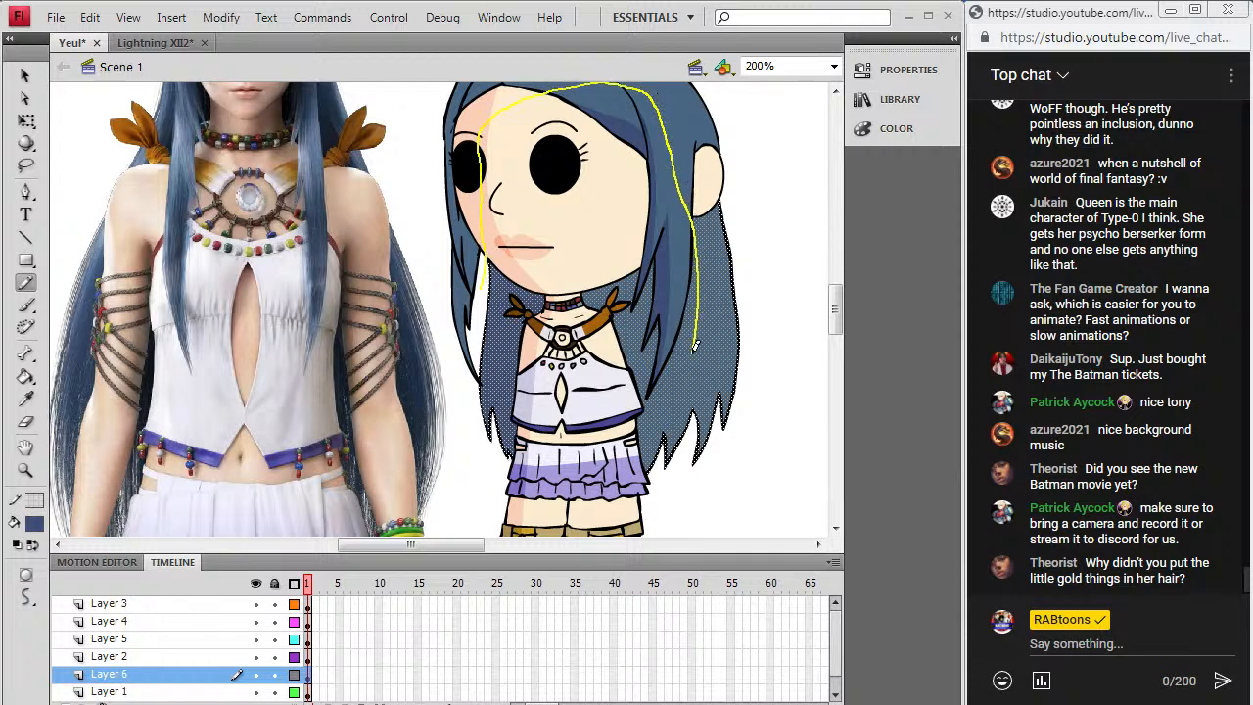
{"action": "left_click_drag", "start_coordinate": [679, 422], "coordinate": [682, 425]}
{"action": "left_click", "coordinate": [27, 377]}
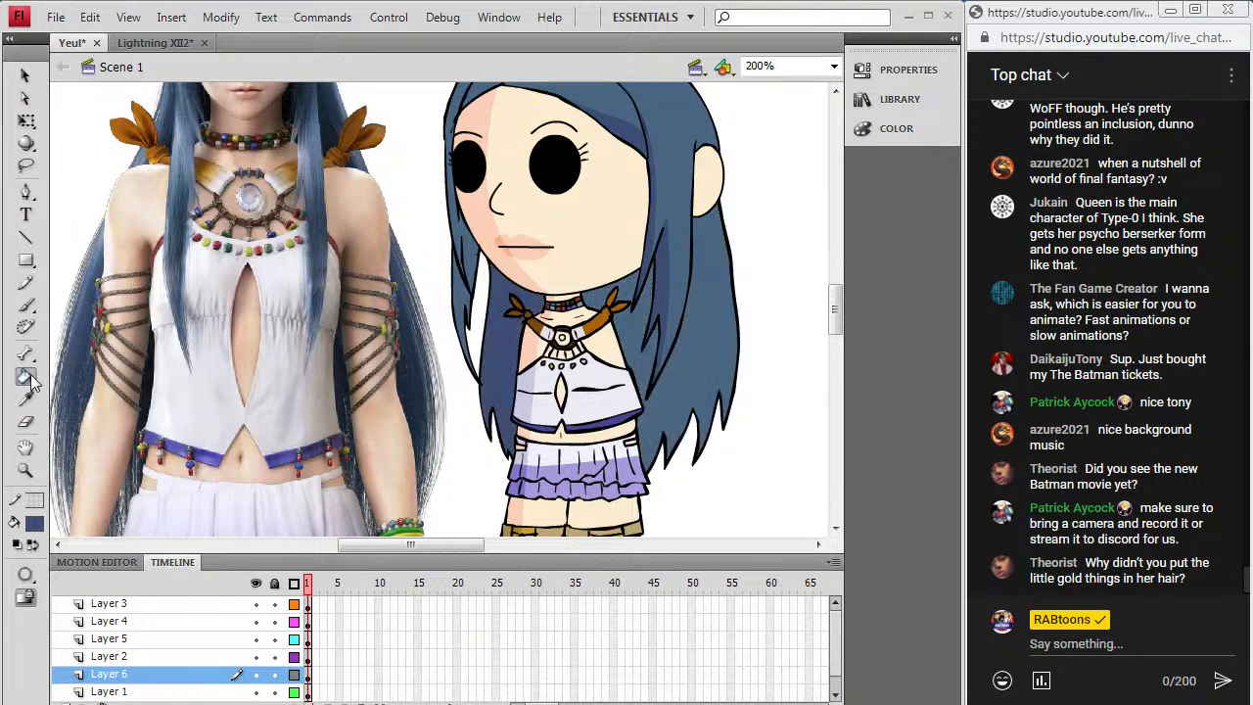
{"action": "left_click", "coordinate": [623, 372]}
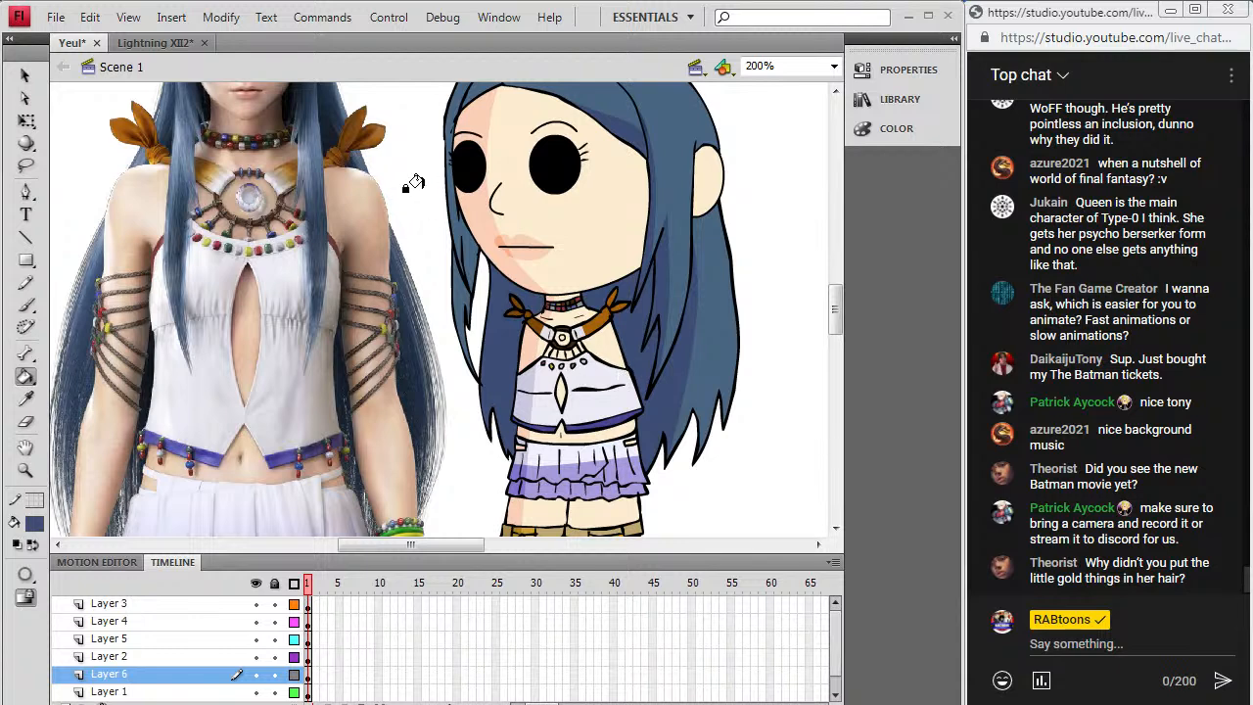
Step: Sample the dark blue hair shadow colour and fill the front hair strands on the shaded side of the face with it
{"action": "scroll", "coordinate": [471, 377], "scroll_direction": "down", "scroll_amount": 3}
{"action": "left_click", "coordinate": [27, 76]}
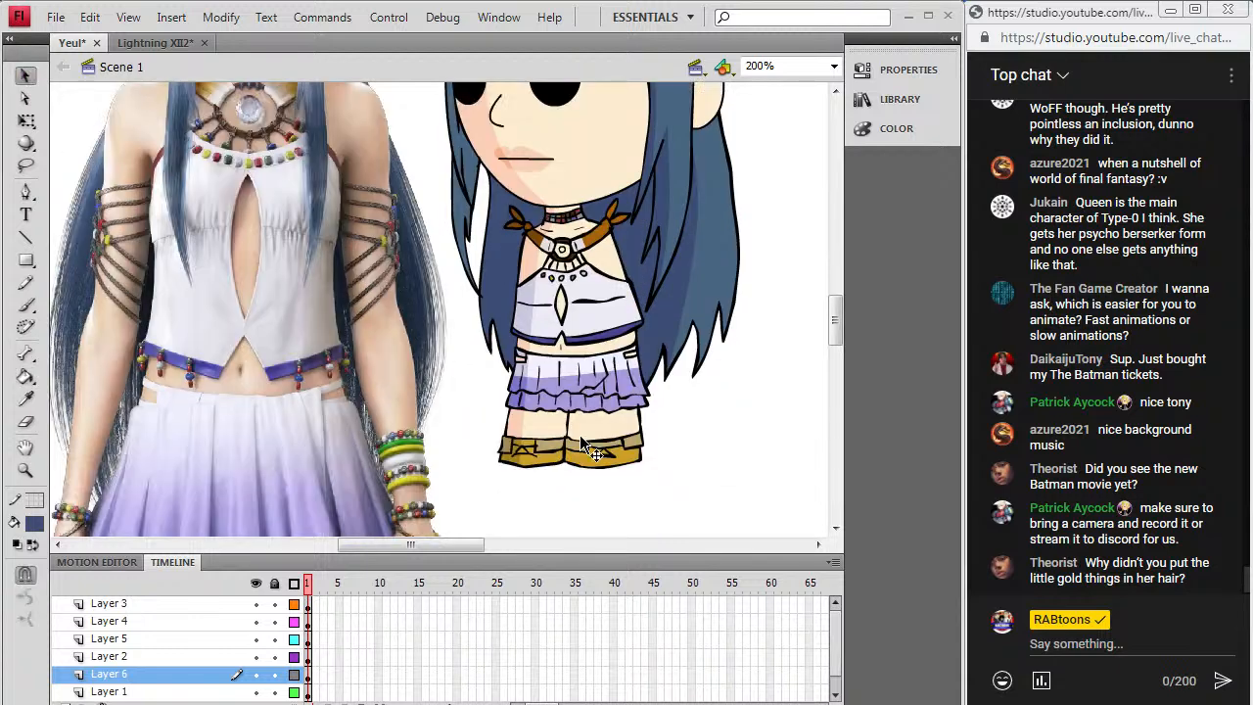
{"action": "scroll", "coordinate": [580, 435], "scroll_direction": "up", "scroll_amount": 3}
{"action": "left_click", "coordinate": [271, 236]}
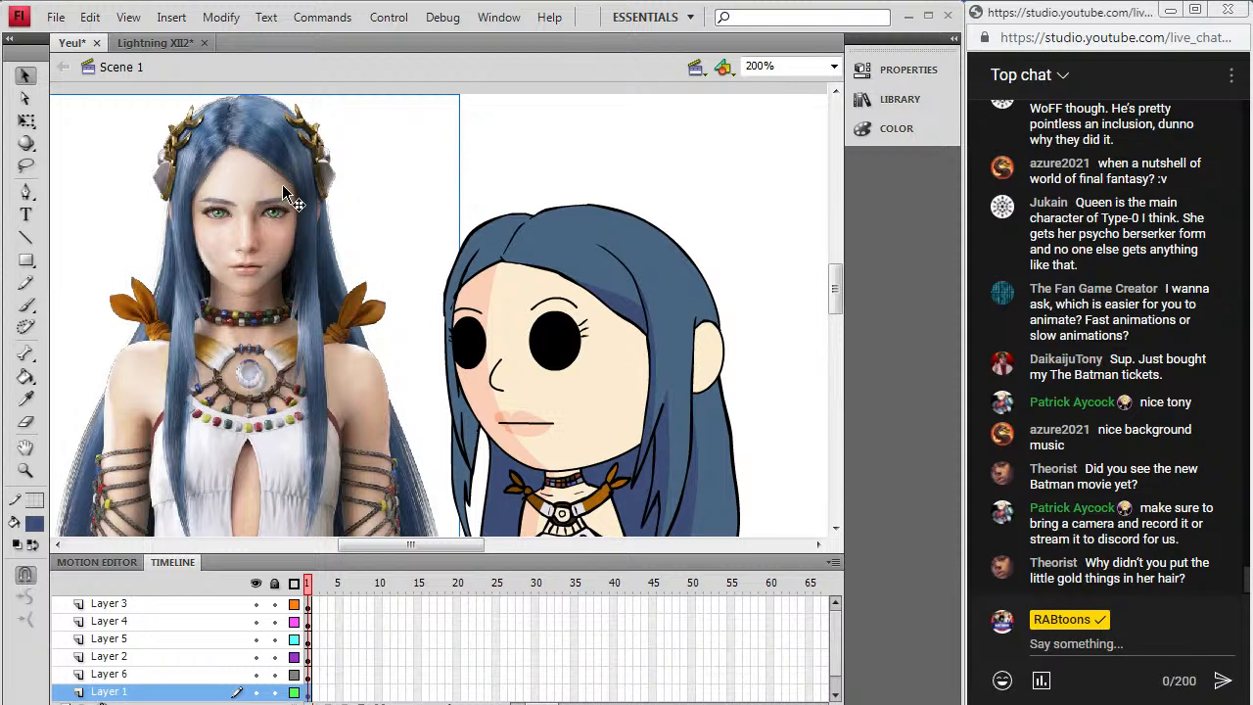
{"action": "left_click", "coordinate": [582, 162]}
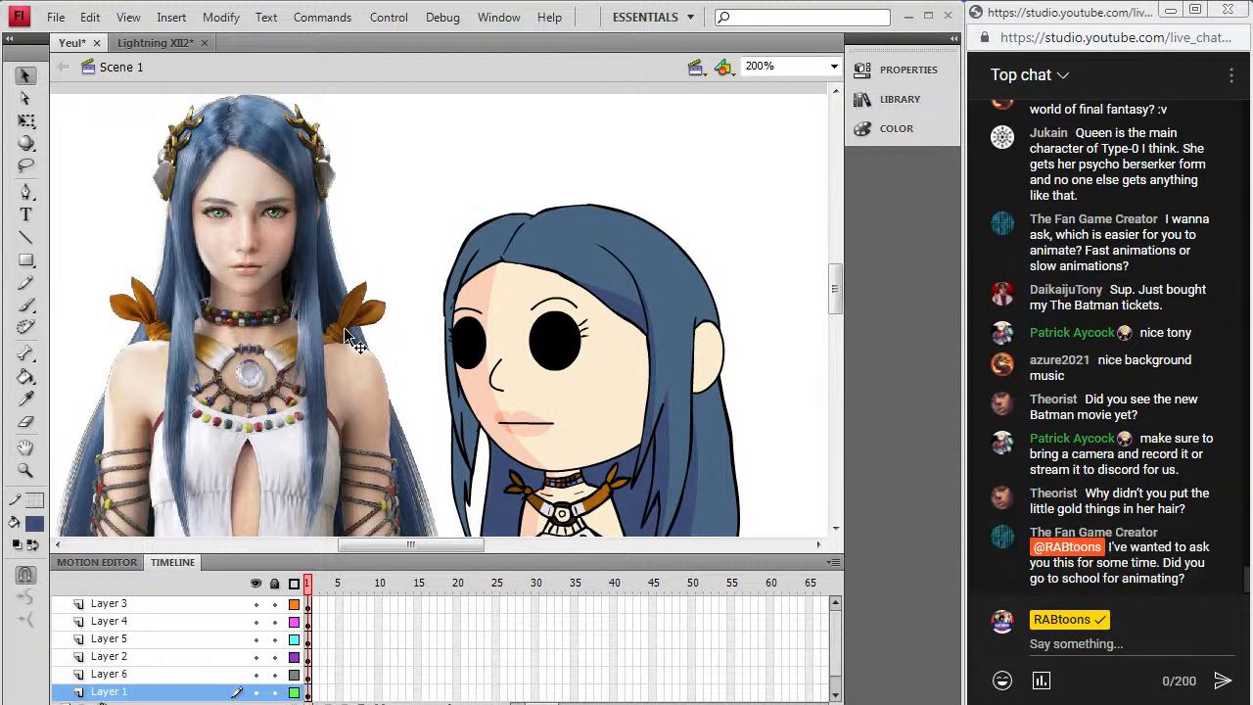
{"action": "scroll", "coordinate": [281, 450], "scroll_direction": "down", "scroll_amount": 3}
{"action": "scroll", "coordinate": [282, 451], "scroll_direction": "down", "scroll_amount": 4}
{"action": "scroll", "coordinate": [281, 450], "scroll_direction": "up", "scroll_amount": 4}
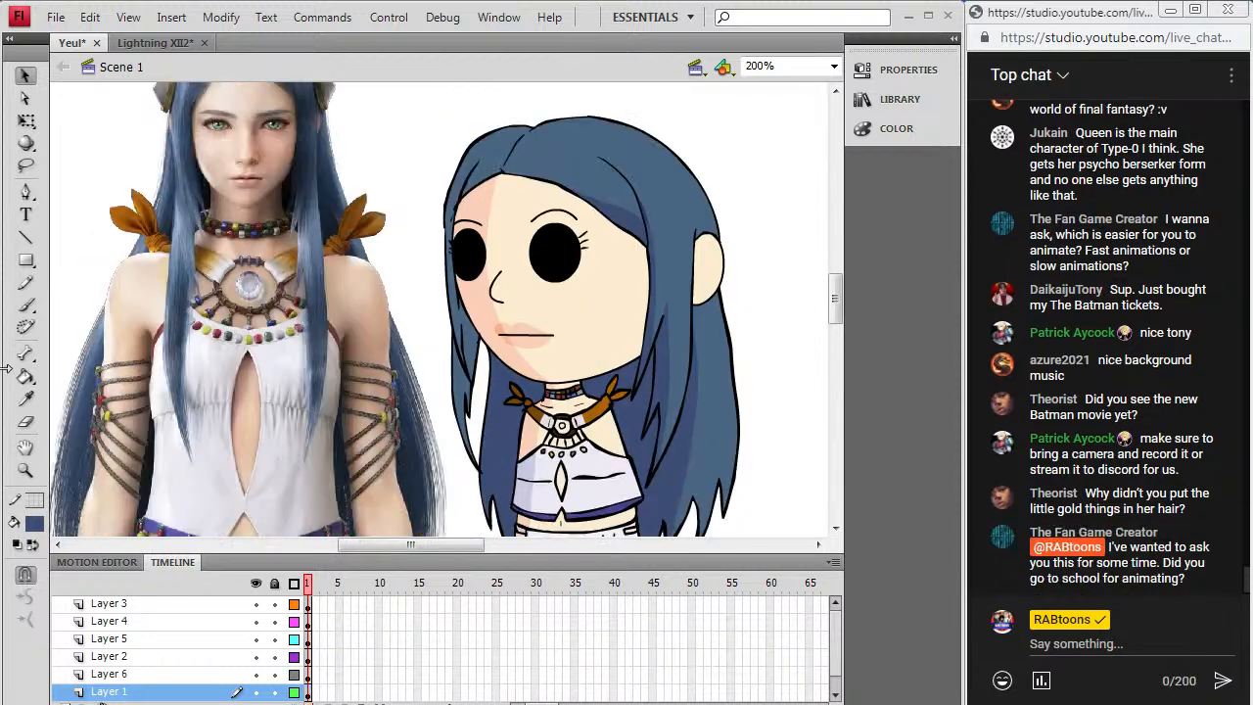
{"action": "left_click", "coordinate": [25, 399]}
{"action": "left_click", "coordinate": [500, 399]}
{"action": "left_click", "coordinate": [472, 343]}
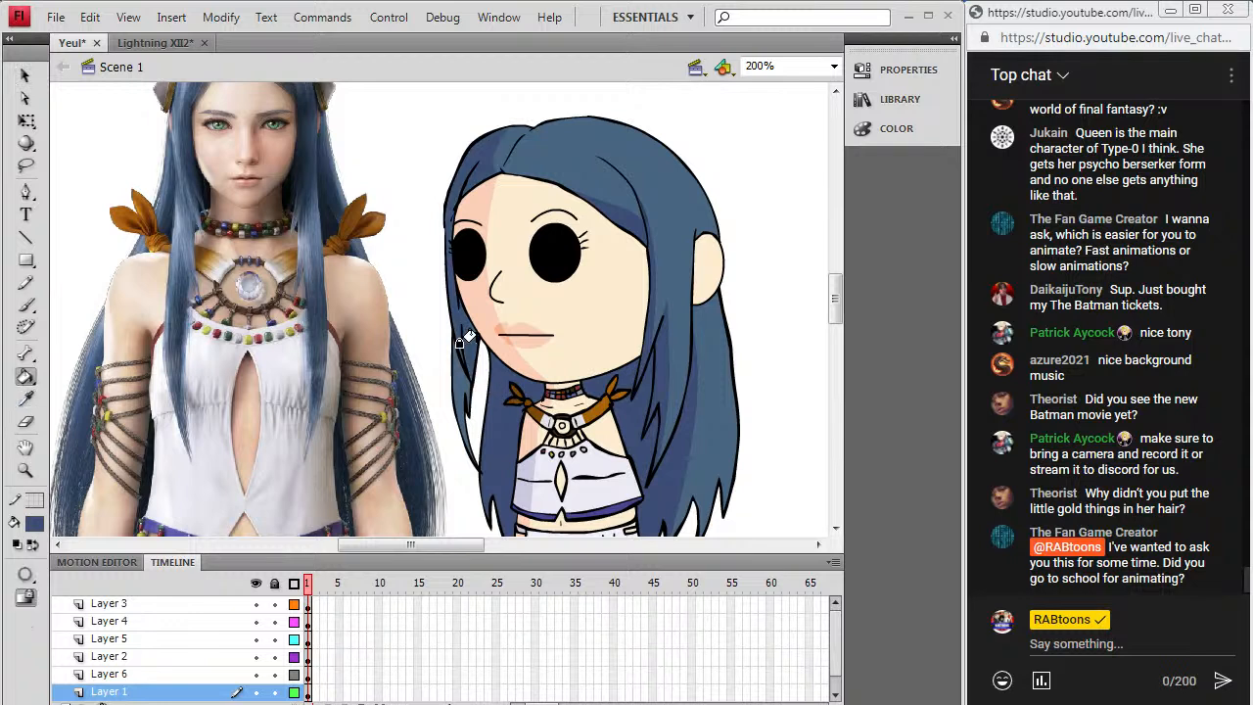
{"action": "left_click", "coordinate": [458, 386]}
Step: Cut the reference picture of Yeul from Layer 1
{"action": "scroll", "coordinate": [511, 389], "scroll_direction": "down", "scroll_amount": 6}
{"action": "scroll", "coordinate": [526, 397], "scroll_direction": "up", "scroll_amount": 6}
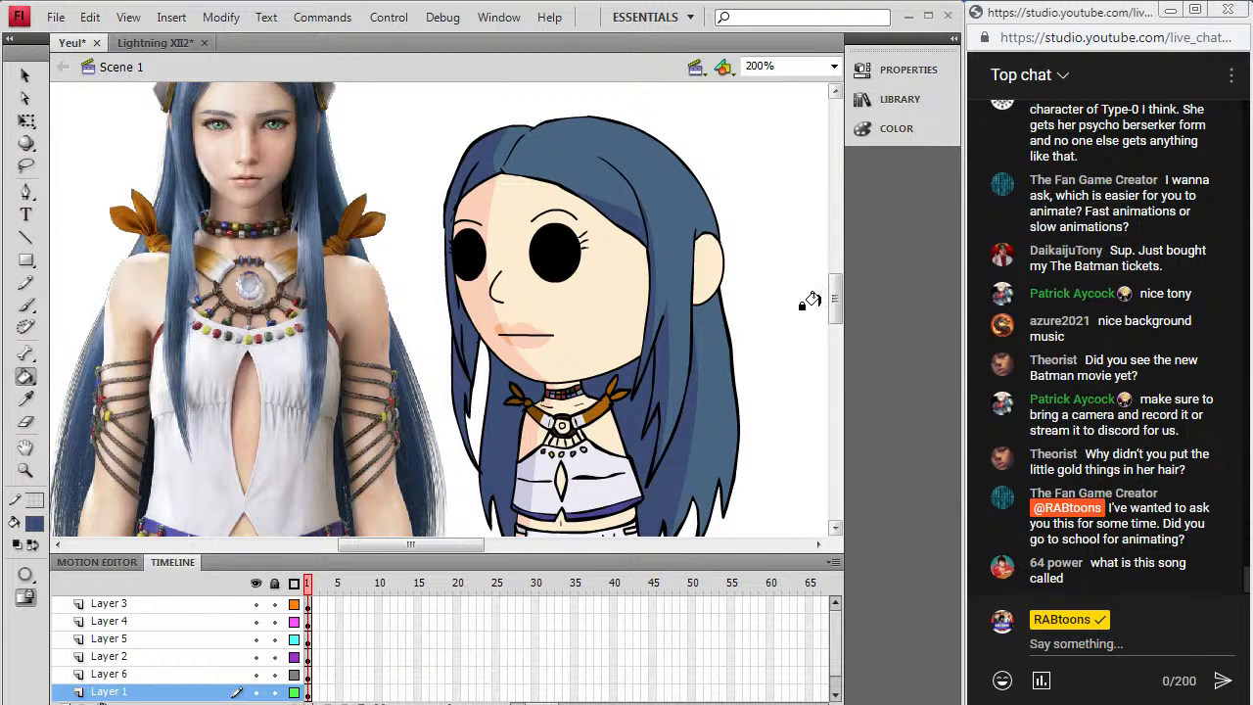
{"action": "left_click_drag", "start_coordinate": [837, 310], "coordinate": [839, 337]}
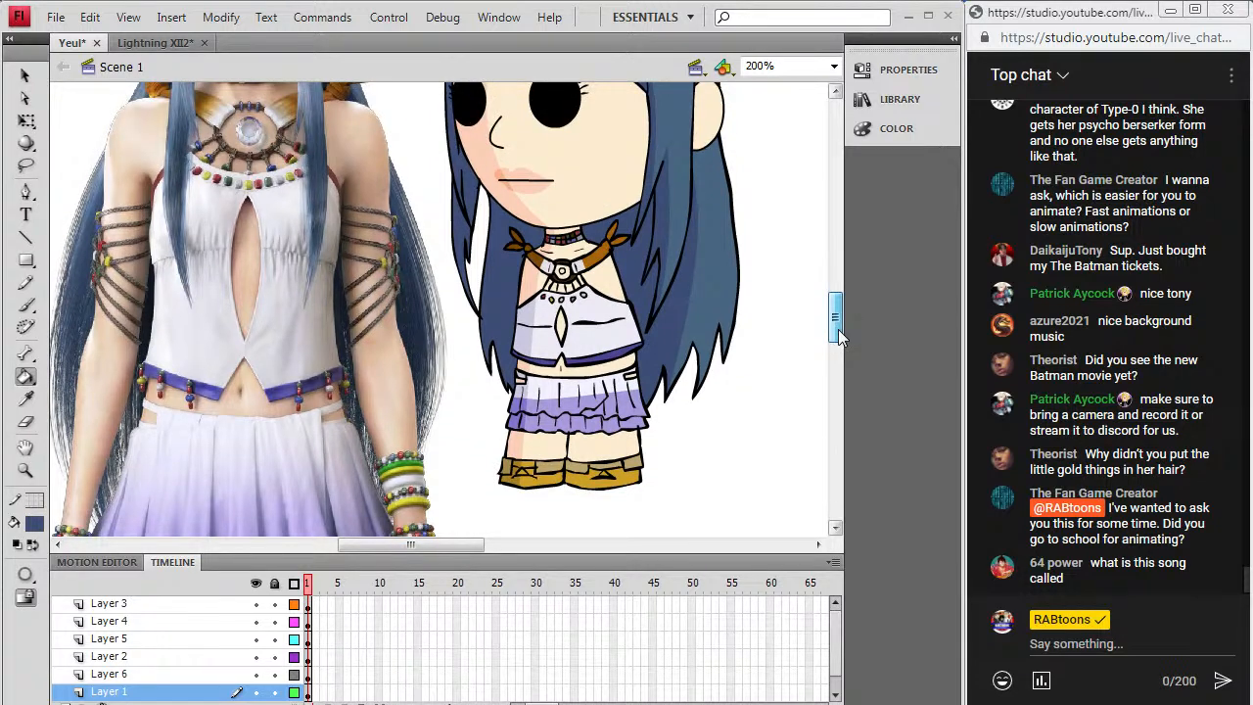
{"action": "left_click_drag", "start_coordinate": [839, 337], "coordinate": [835, 306]}
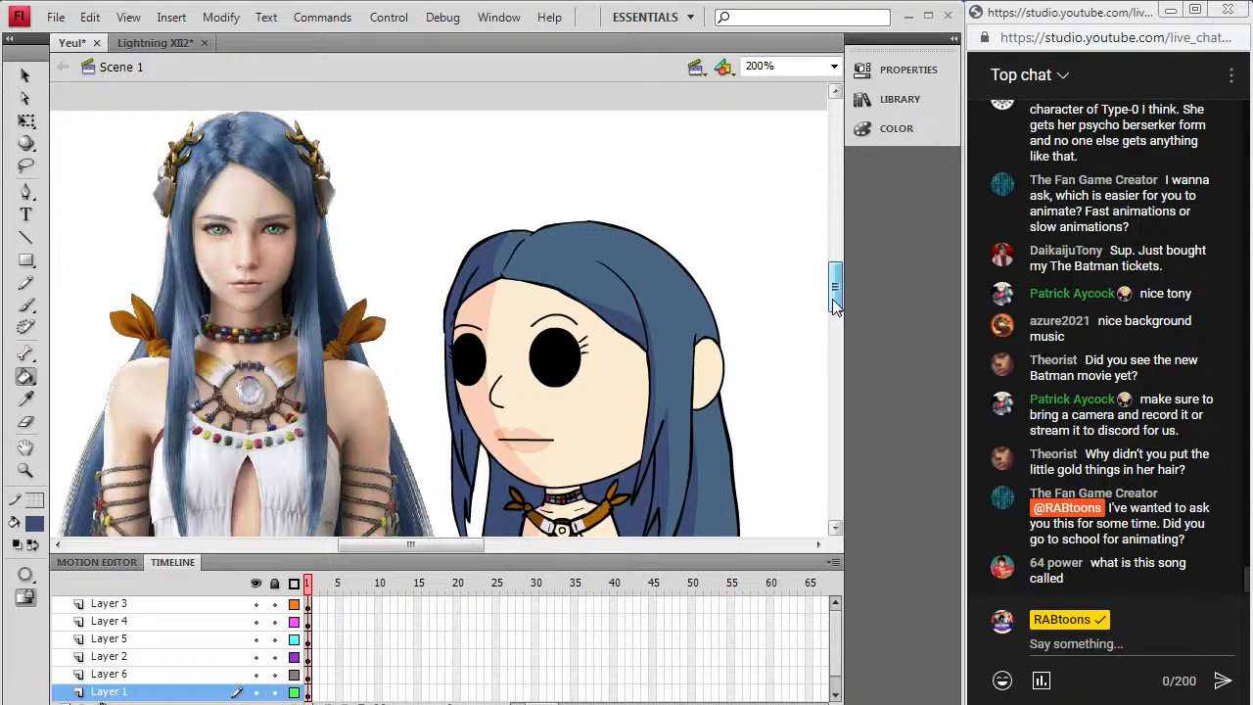
{"action": "mouse_move", "coordinate": [834, 306]}
{"action": "left_mouse_down"}
{"action": "mouse_move", "coordinate": [838, 341]}
{"action": "mouse_move", "coordinate": [842, 323]}
{"action": "left_mouse_up"}
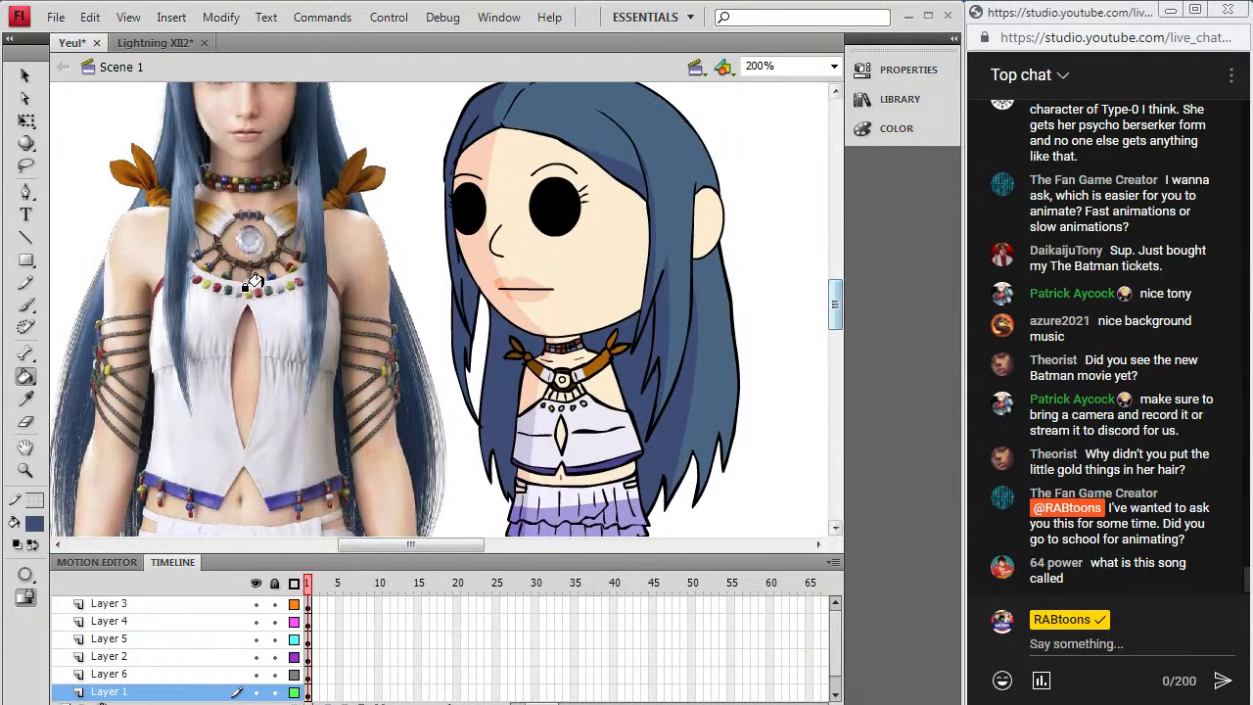
{"action": "left_click", "coordinate": [29, 83]}
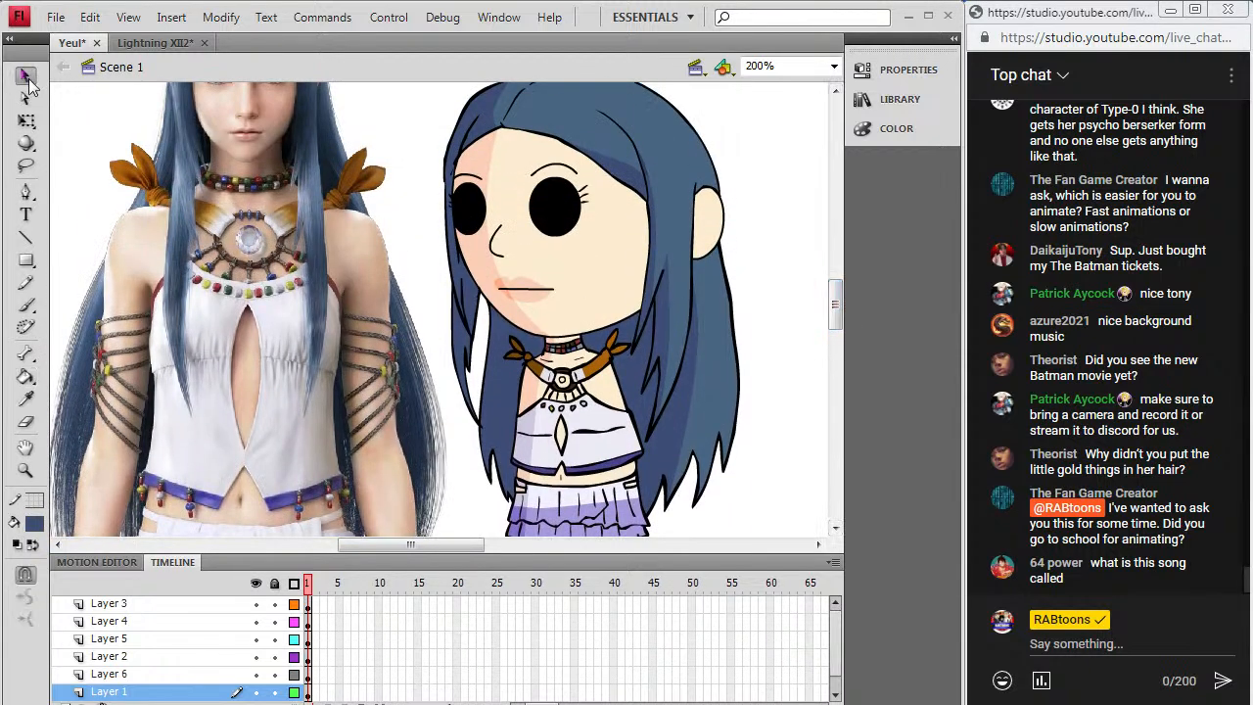
{"action": "right_click", "coordinate": [147, 349]}
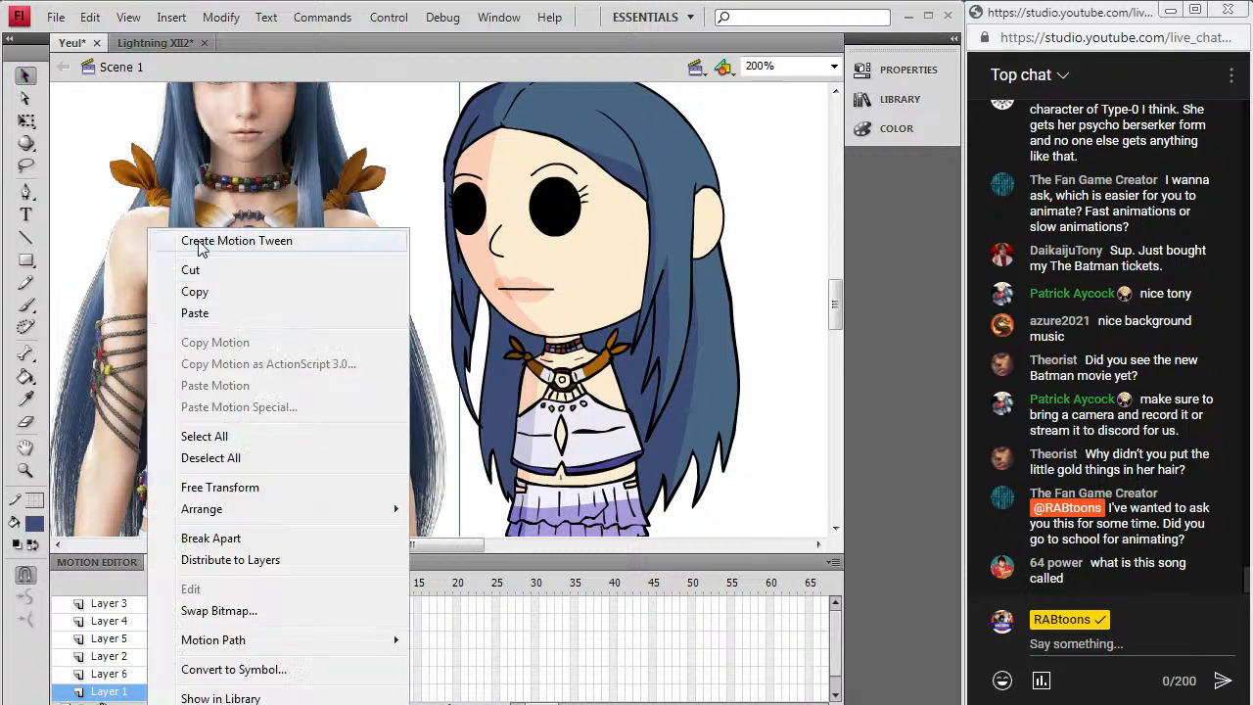
{"action": "left_click", "coordinate": [188, 269]}
{"action": "scroll", "coordinate": [306, 393], "scroll_direction": "up", "scroll_amount": 1}
{"action": "scroll", "coordinate": [305, 393], "scroll_direction": "down", "scroll_amount": 2}
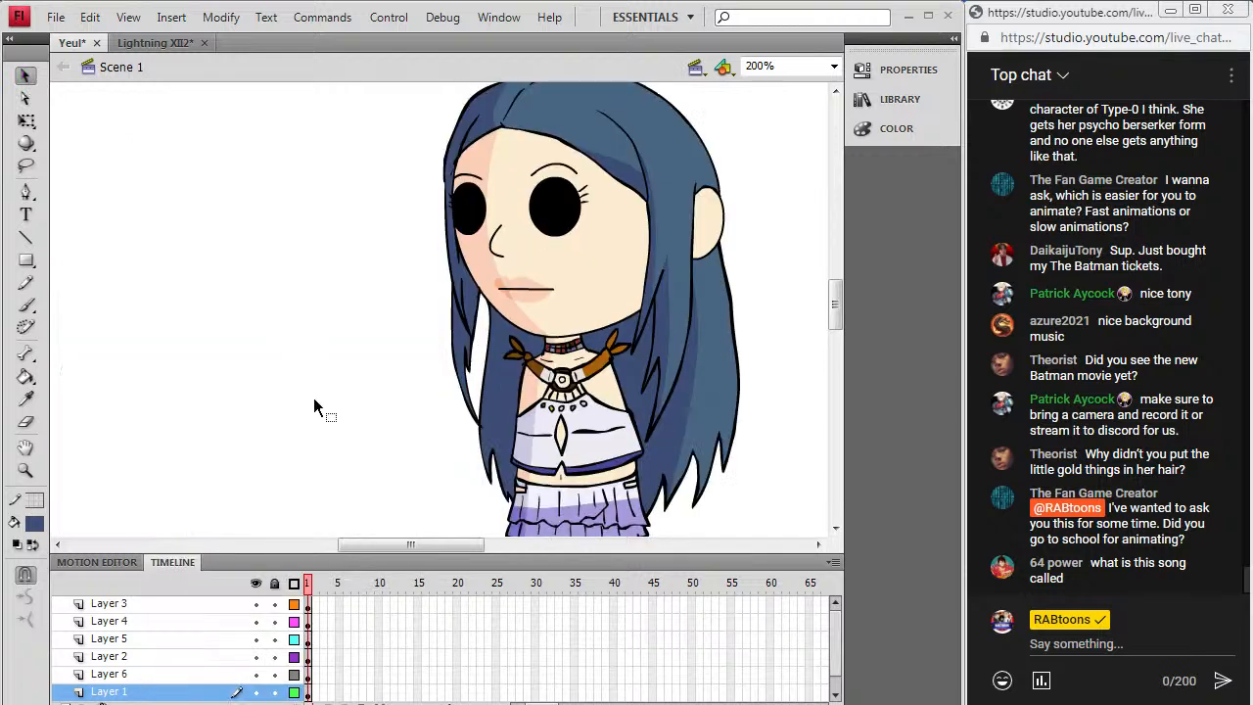
Step: Scale the body artwork on Layer 5 slightly shorter from its lower edge and nudge it into place beneath the head
{"action": "left_click", "coordinate": [308, 675]}
{"action": "left_click", "coordinate": [309, 658]}
{"action": "left_click", "coordinate": [308, 641]}
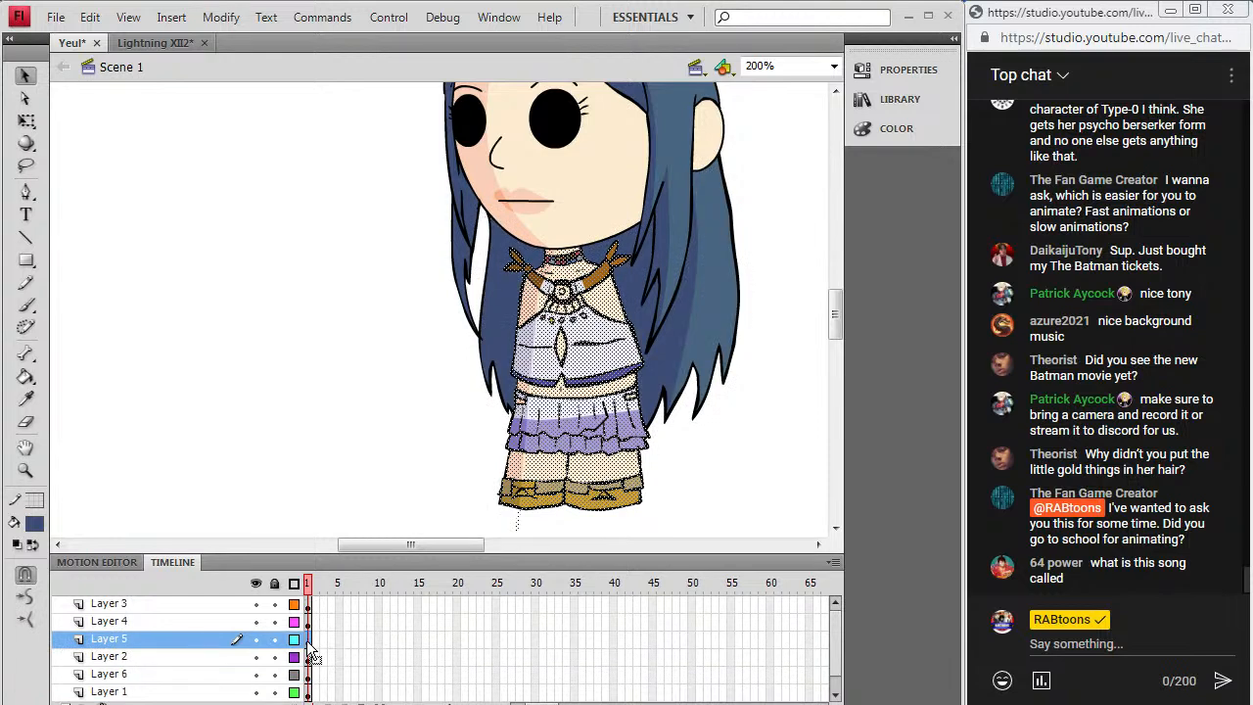
{"action": "left_click", "coordinate": [220, 16]}
{"action": "mouse_move", "coordinate": [170, 243]}
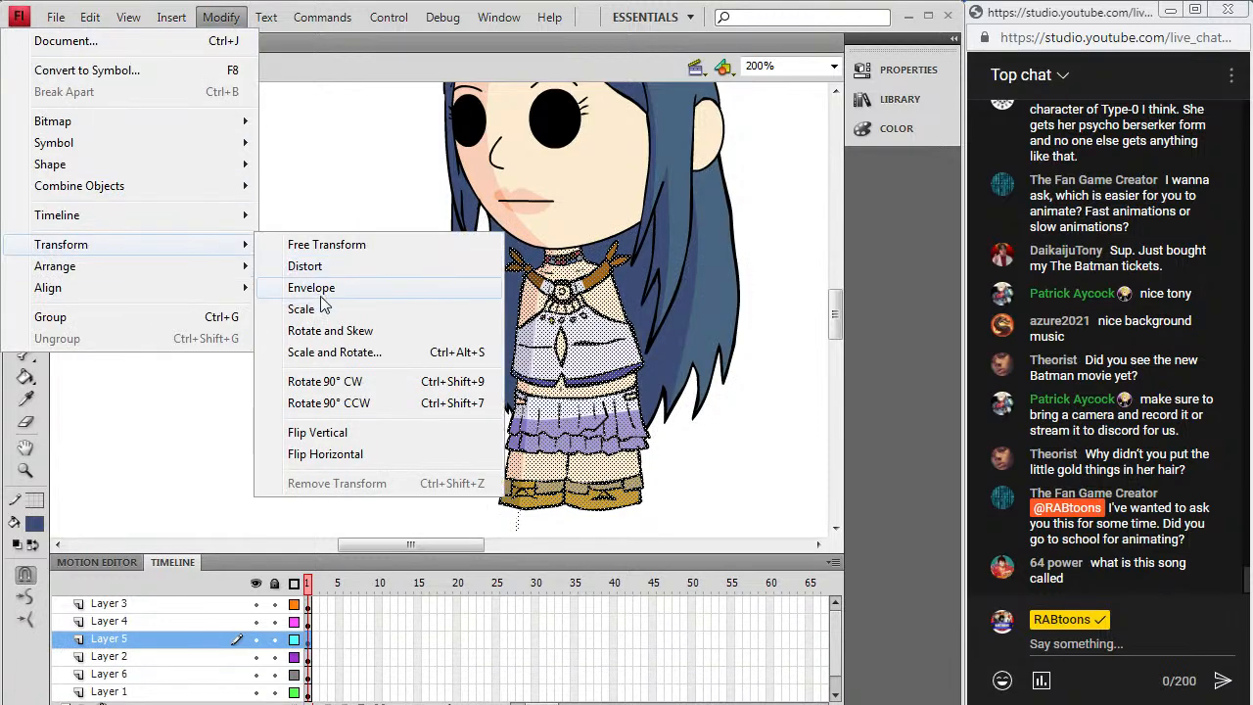
{"action": "left_click", "coordinate": [323, 294]}
{"action": "left_click_drag", "start_coordinate": [575, 530], "coordinate": [574, 502]}
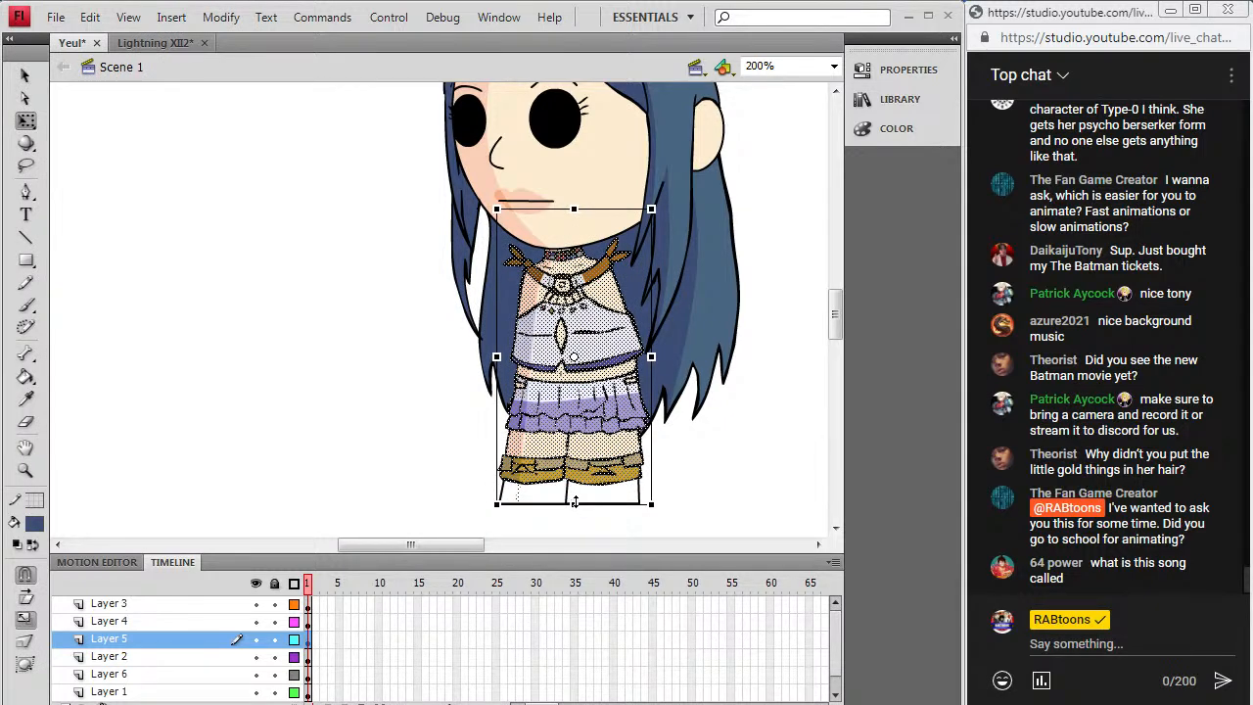
{"action": "key", "text": "Left"}
{"action": "key", "text": "Left"}
{"action": "key", "text": "Right"}
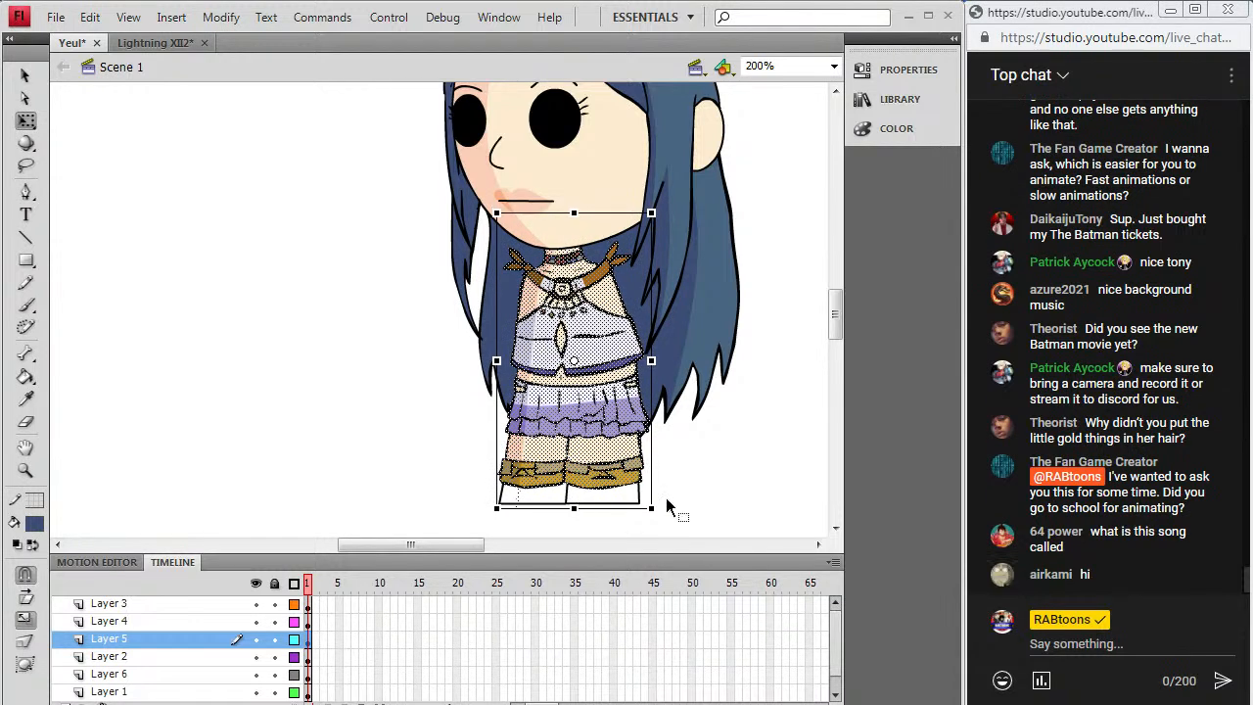
{"action": "left_click", "coordinate": [641, 509]}
{"action": "left_click", "coordinate": [128, 656]}
Step: Look over the finished head and body, and save the Yeul file
{"action": "scroll", "coordinate": [403, 446], "scroll_direction": "up", "scroll_amount": 3}
{"action": "scroll", "coordinate": [405, 445], "scroll_direction": "down", "scroll_amount": 3}
{"action": "scroll", "coordinate": [371, 437], "scroll_direction": "up", "scroll_amount": 3}
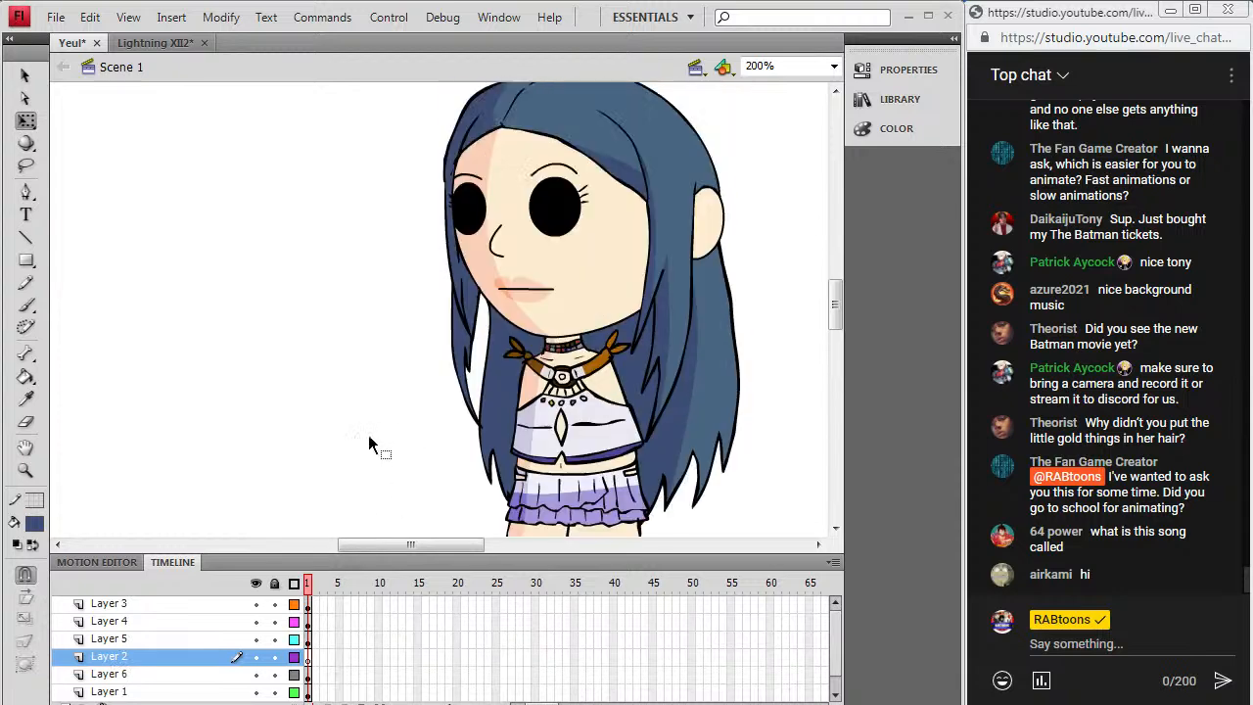
{"action": "scroll", "coordinate": [368, 437], "scroll_direction": "up", "scroll_amount": 3}
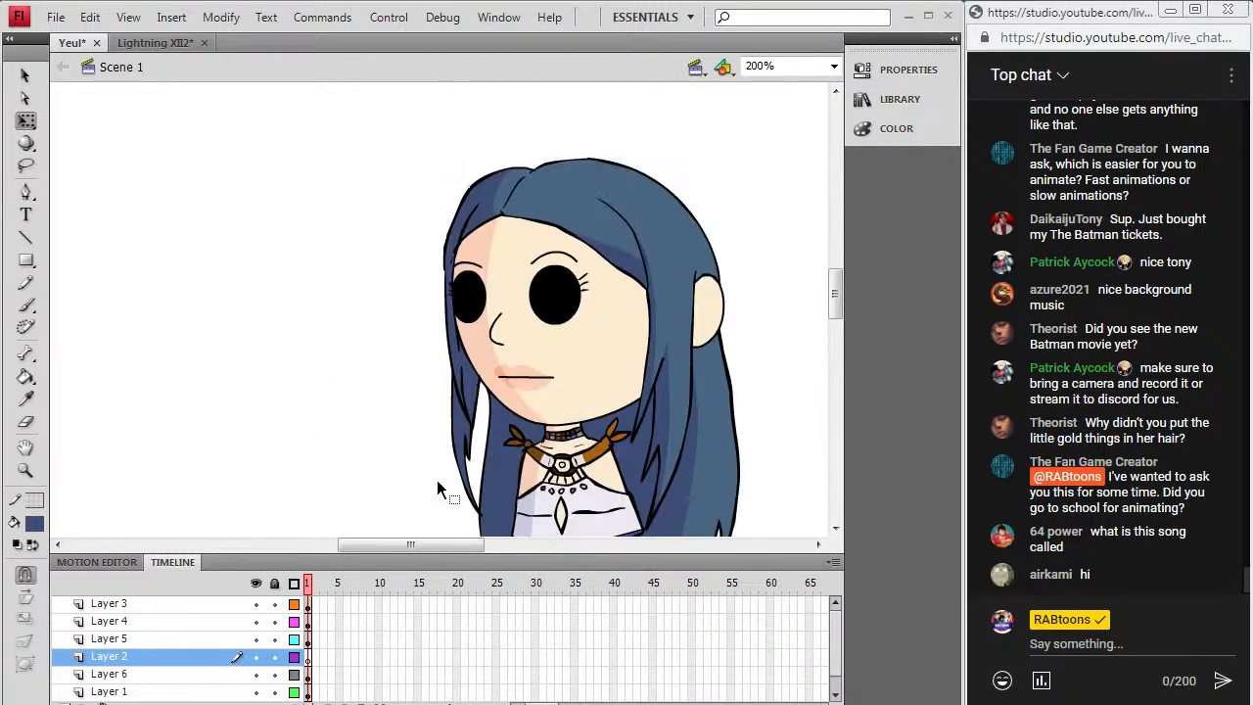
{"action": "left_click", "coordinate": [56, 18]}
{"action": "left_click", "coordinate": [44, 177]}
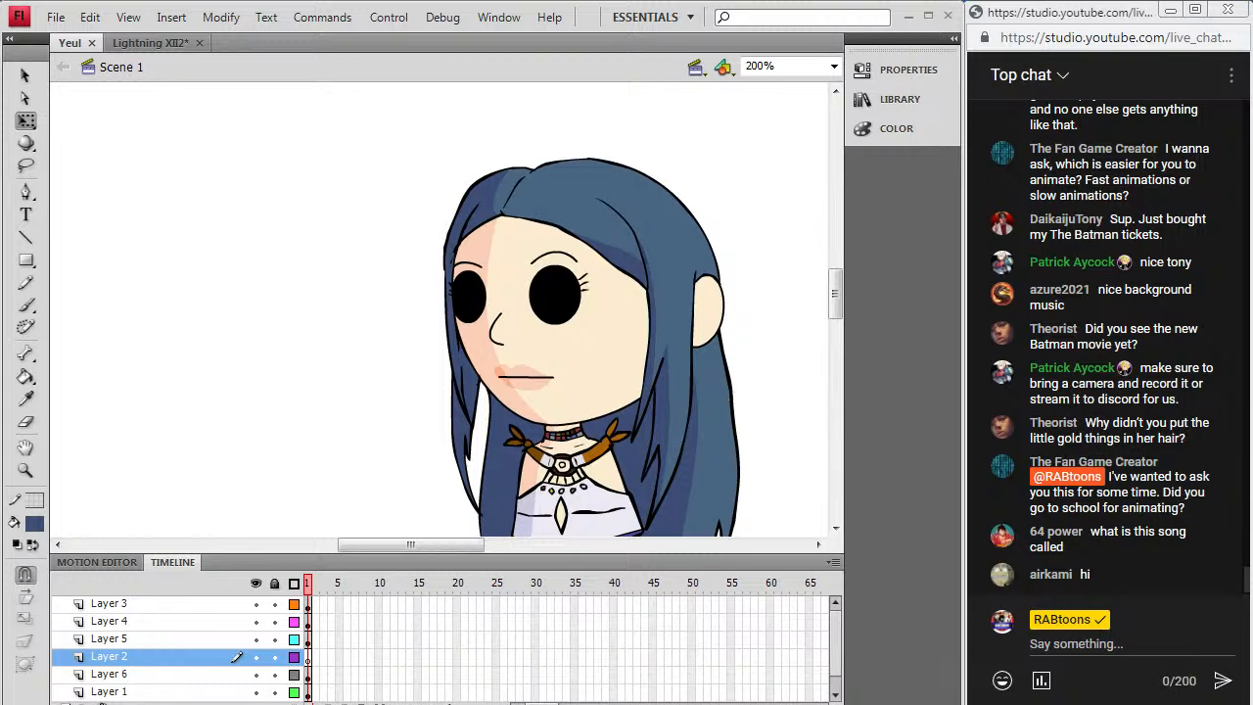
Step: Examine the colouring of the skirt's side slits and the necklace up close
{"action": "key", "text": "alt+Tab"}
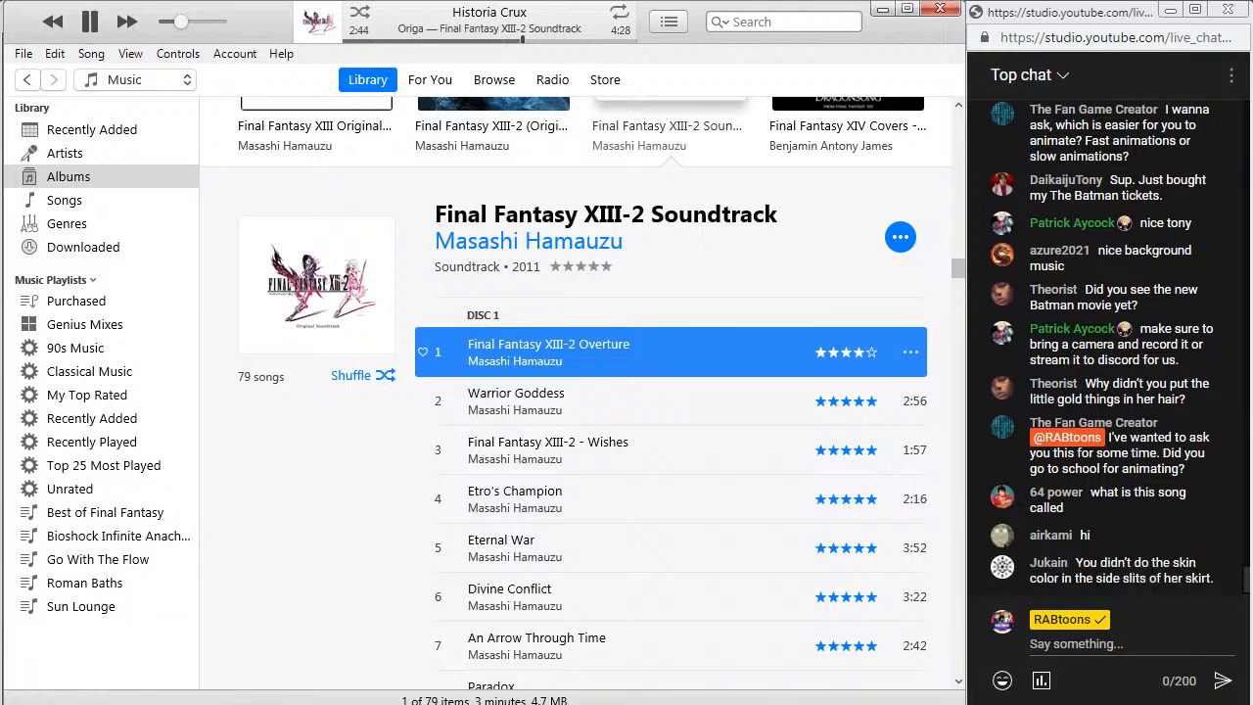
{"action": "key", "text": "alt+Tab"}
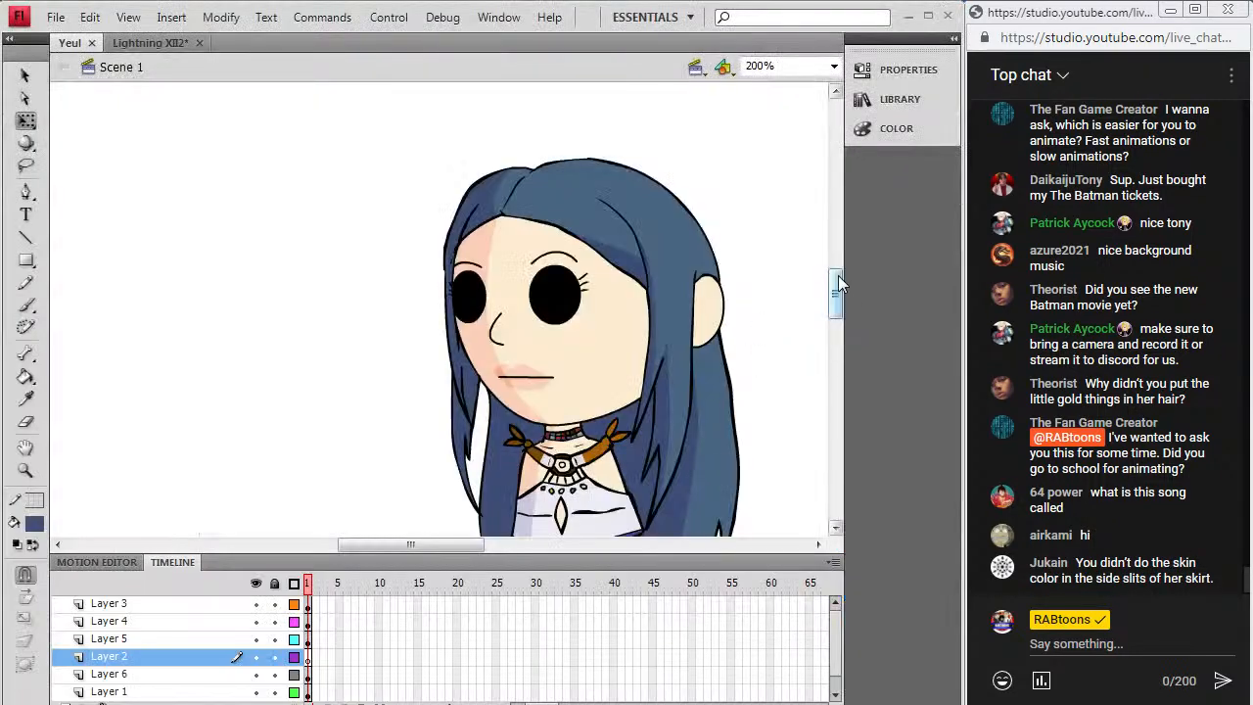
{"action": "left_click_drag", "start_coordinate": [839, 275], "coordinate": [838, 310]}
{"action": "left_click", "coordinate": [25, 470]}
{"action": "left_click_drag", "start_coordinate": [490, 318], "coordinate": [642, 252]}
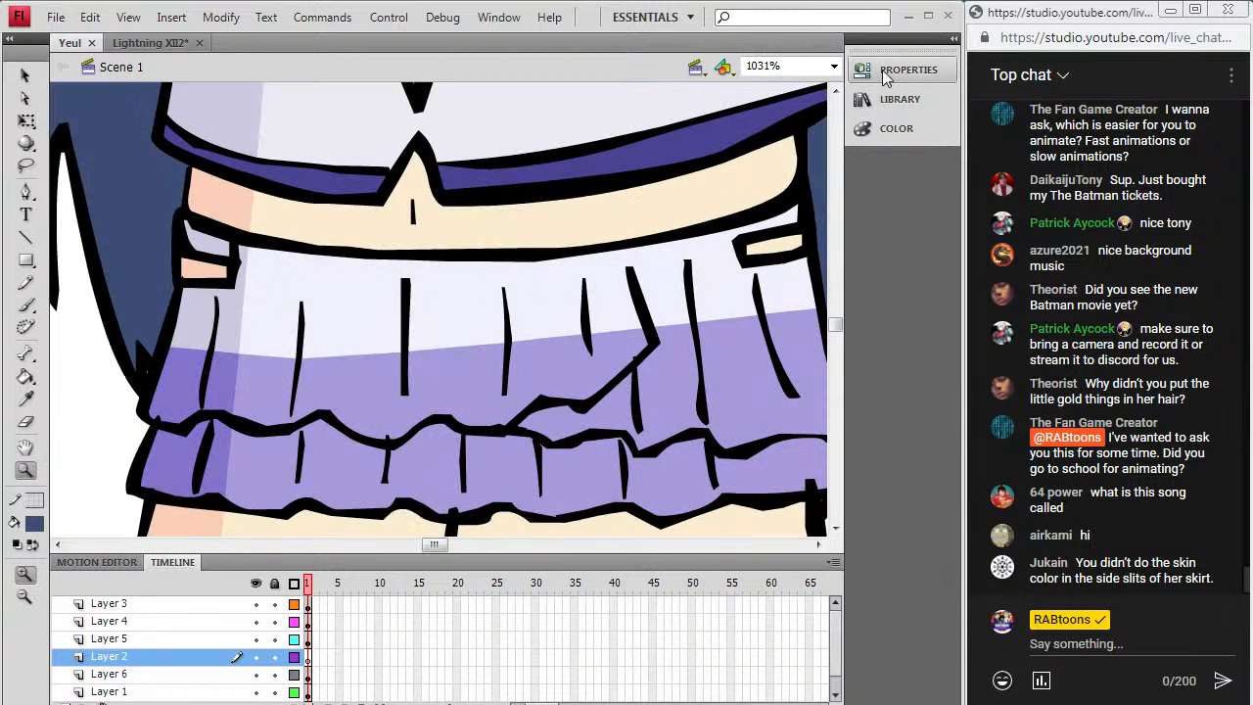
{"action": "scroll", "coordinate": [813, 313], "scroll_direction": "up", "scroll_amount": 5}
{"action": "scroll", "coordinate": [795, 372], "scroll_direction": "up", "scroll_amount": 3}
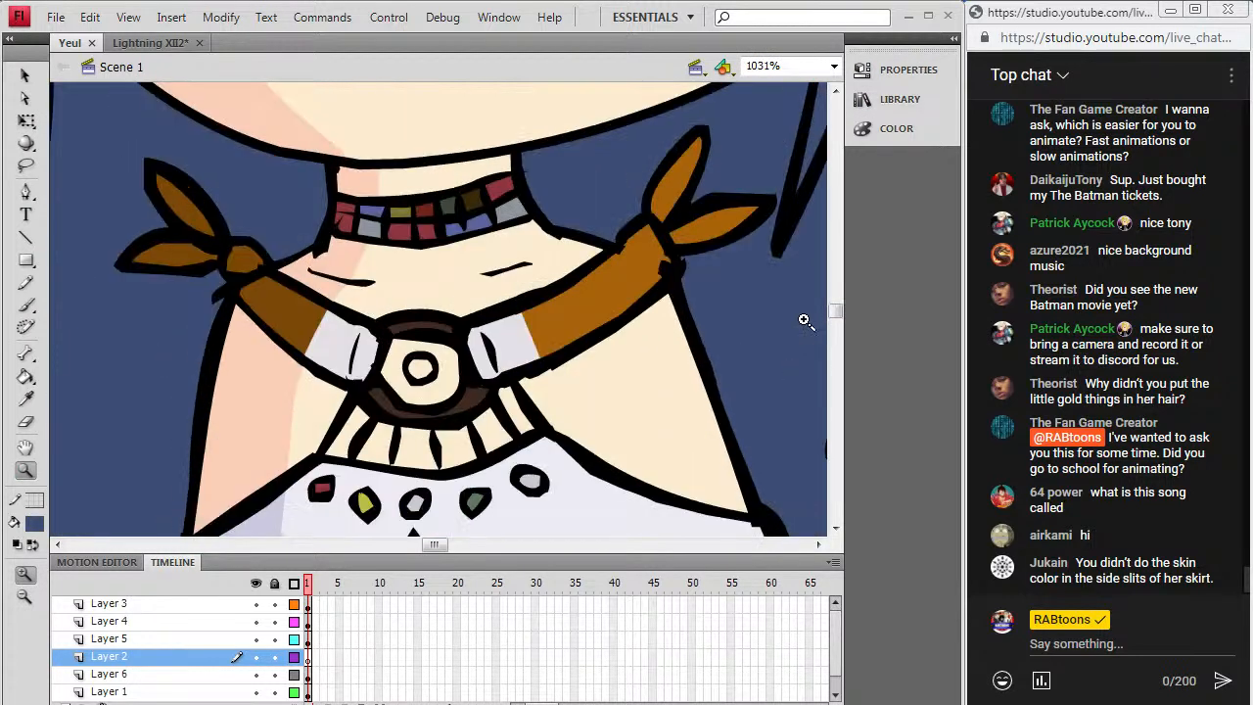
Step: Review the whole model at 50% and 200% zoom and check that the file is saved
{"action": "left_click", "coordinate": [834, 66]}
{"action": "left_click", "coordinate": [789, 137]}
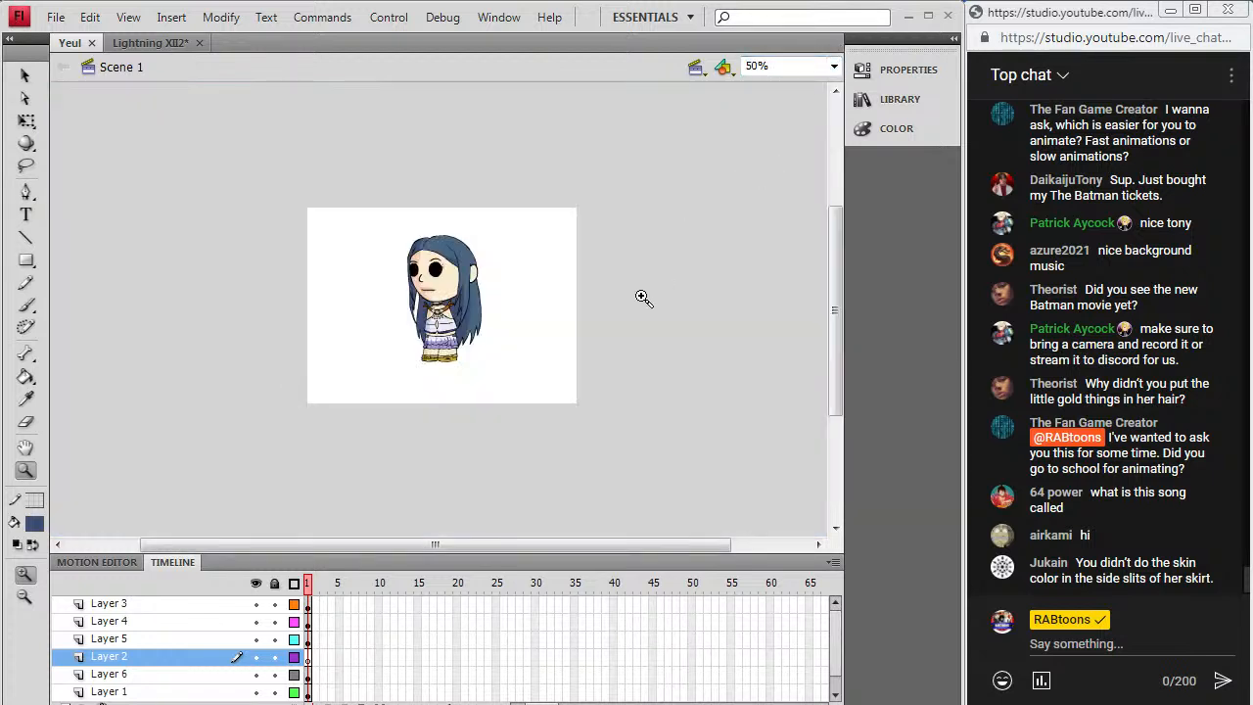
{"action": "left_click", "coordinate": [347, 364]}
{"action": "left_click", "coordinate": [634, 215]}
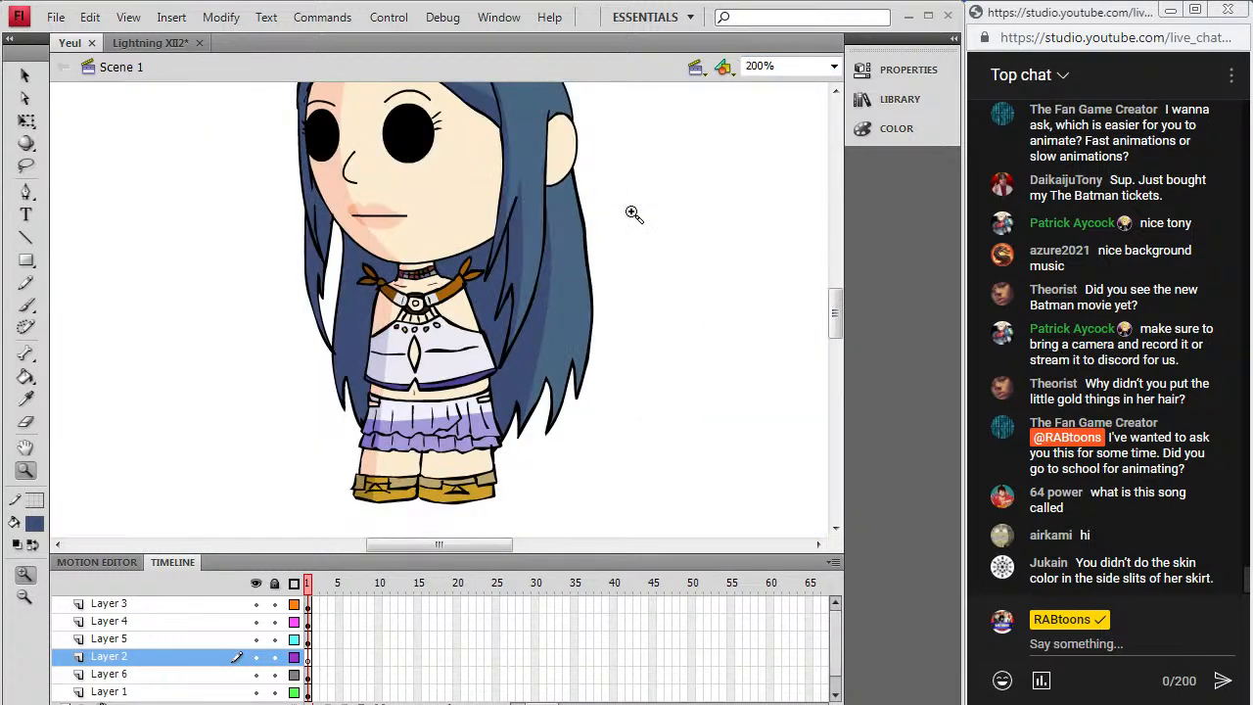
{"action": "left_click_drag", "start_coordinate": [829, 326], "coordinate": [838, 306]}
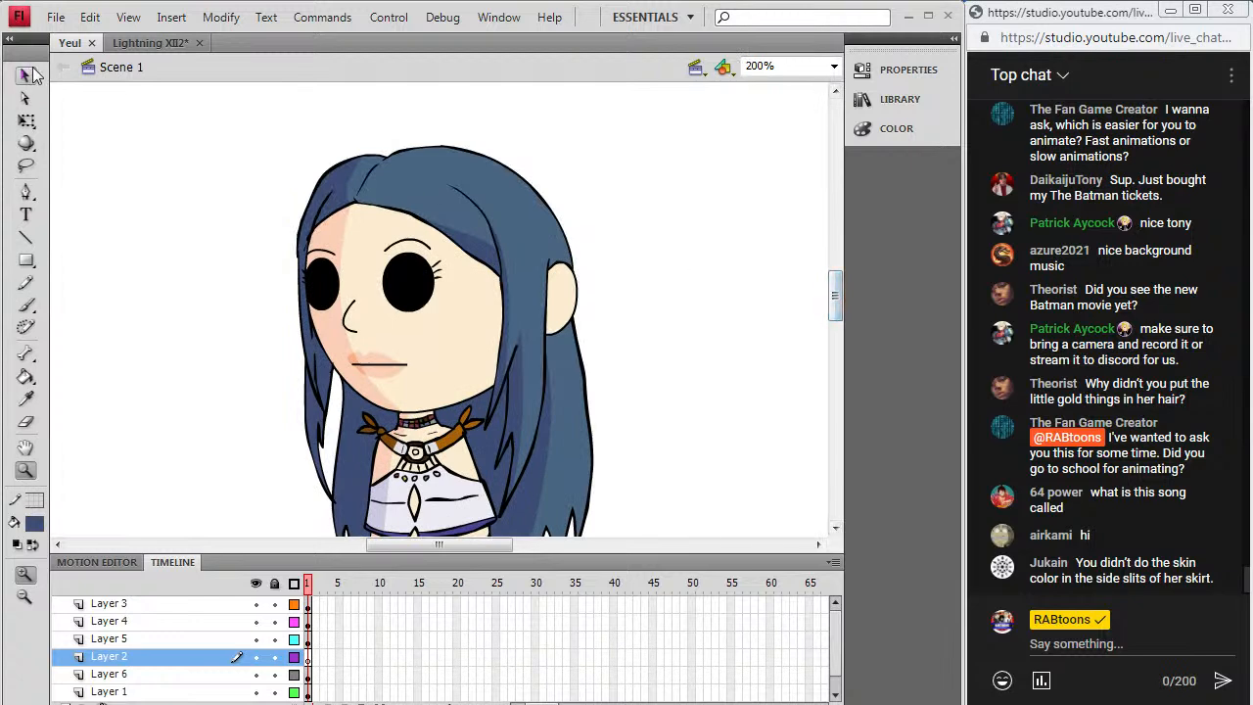
{"action": "left_click", "coordinate": [26, 74]}
{"action": "left_click", "coordinate": [56, 22]}
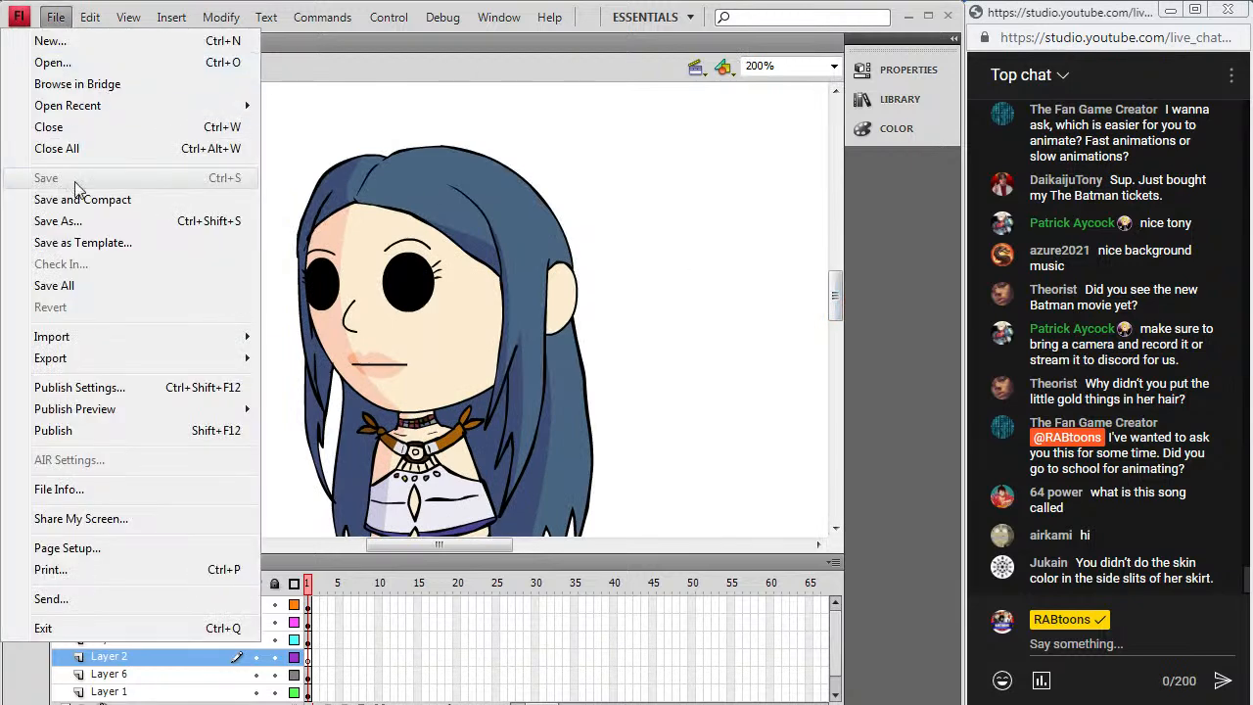
{"action": "key", "text": "Escape"}
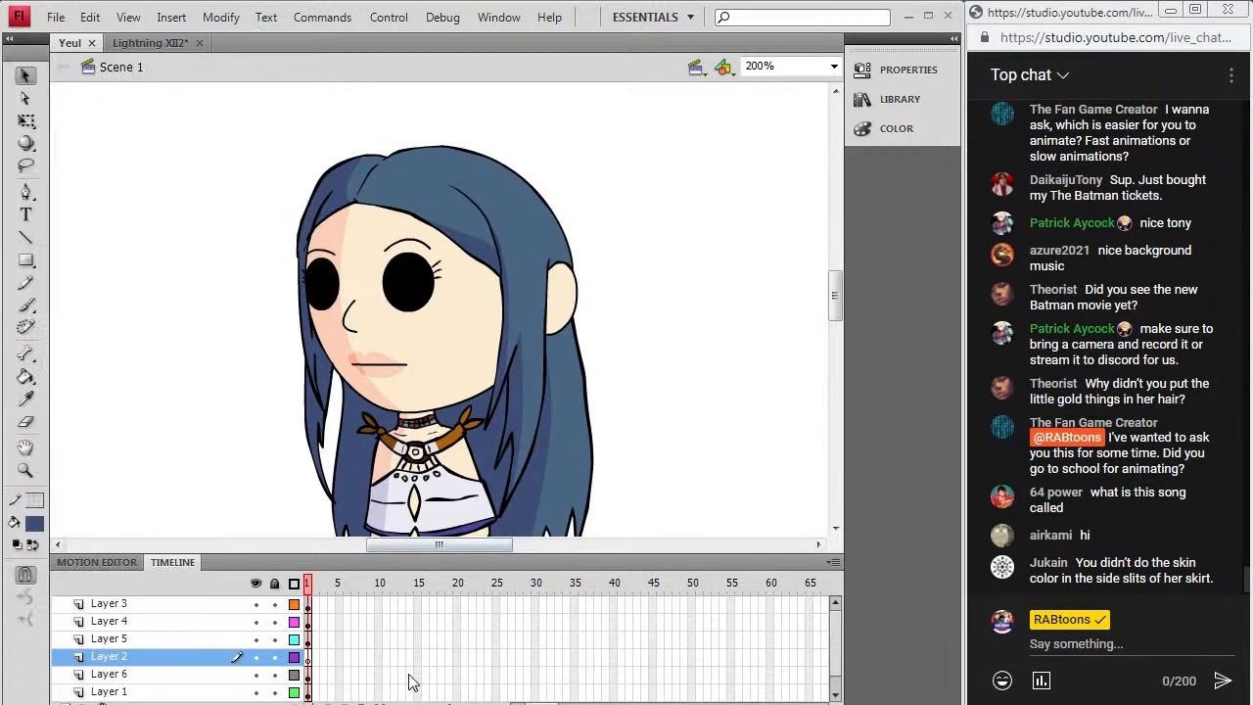
Step: Switch to Chrome, close the full-size reference image, and preview the ign.com picture of Yeul in the Google image results
{"action": "key", "text": "alt+Tab"}
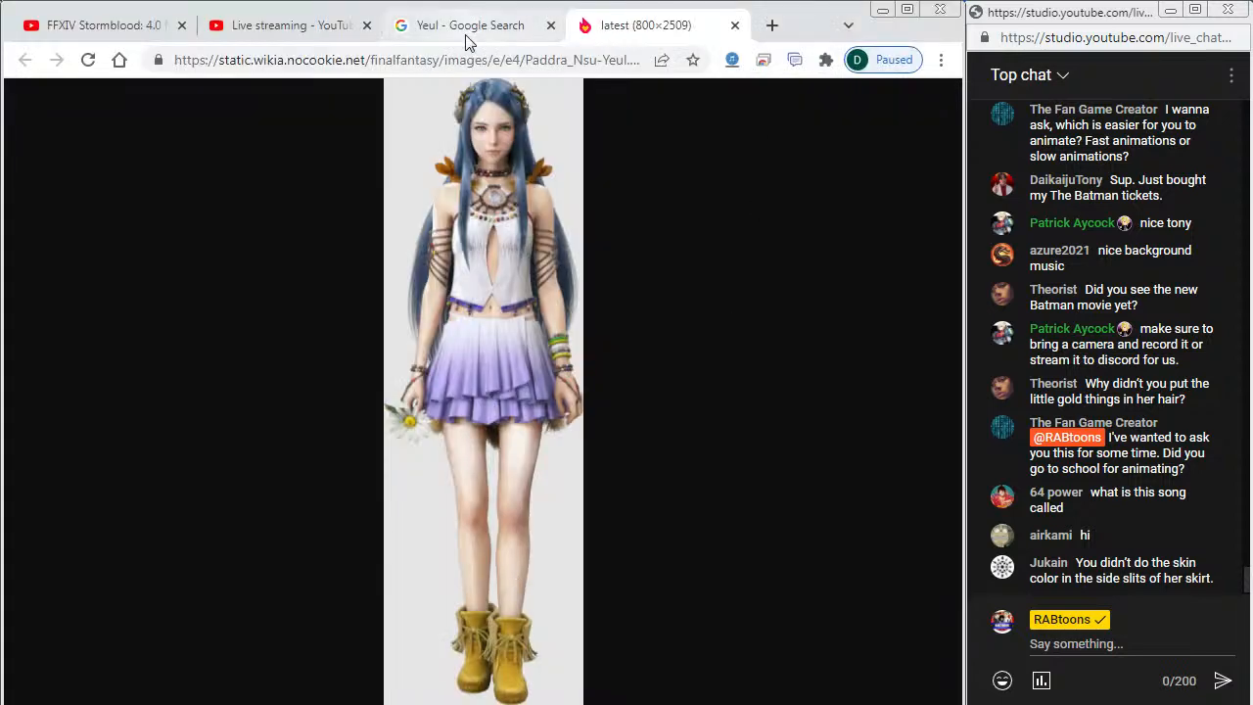
{"action": "middle_click", "coordinate": [627, 36]}
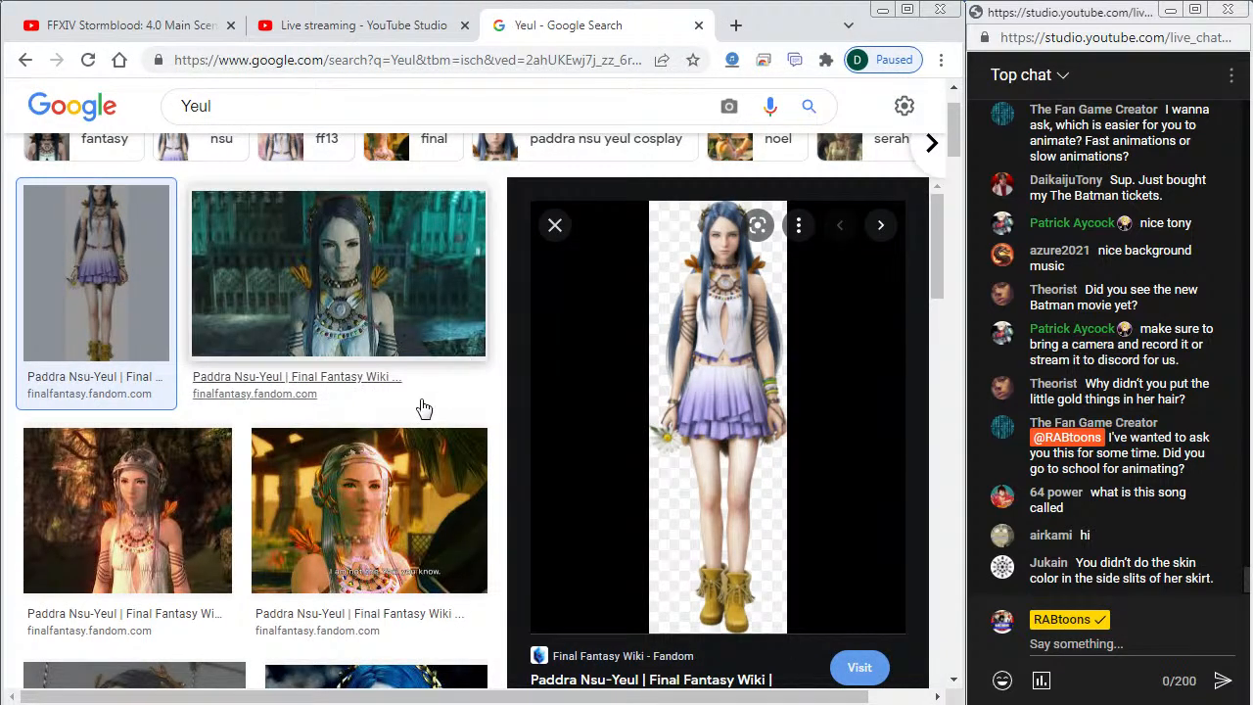
{"action": "scroll", "coordinate": [385, 508], "scroll_direction": "down", "scroll_amount": 3}
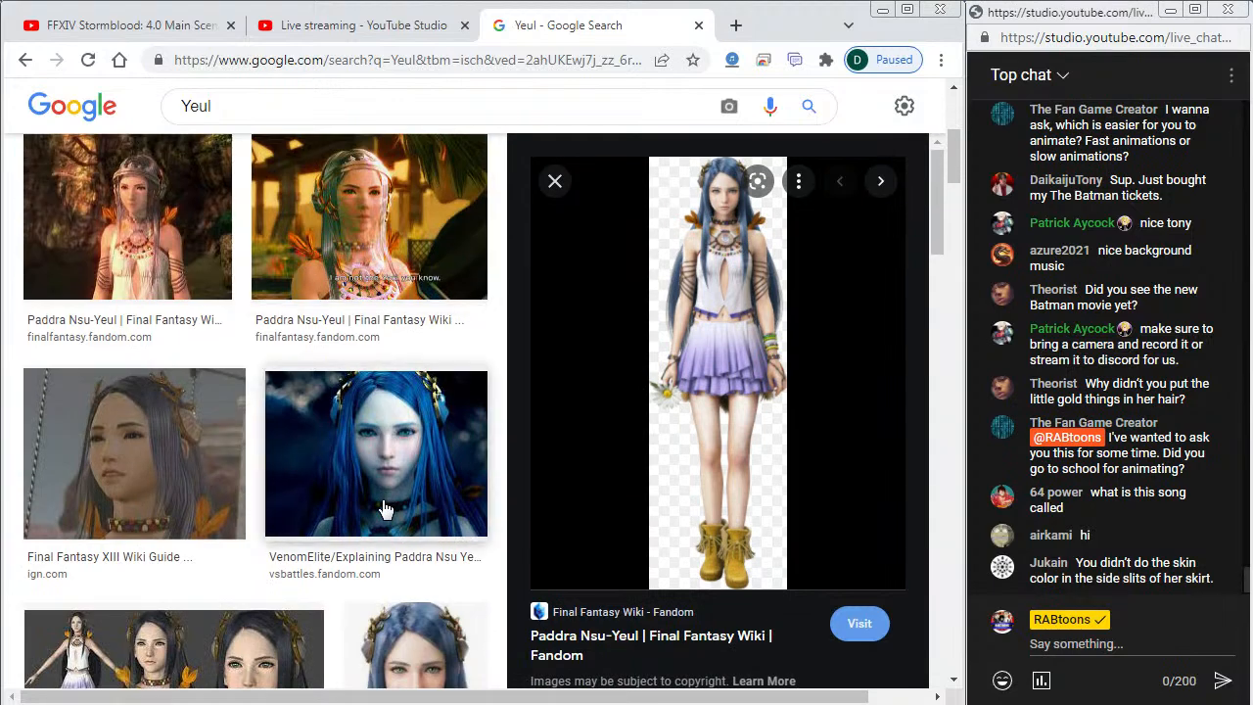
{"action": "scroll", "coordinate": [385, 508], "scroll_direction": "down", "scroll_amount": 1}
{"action": "left_click", "coordinate": [202, 331]}
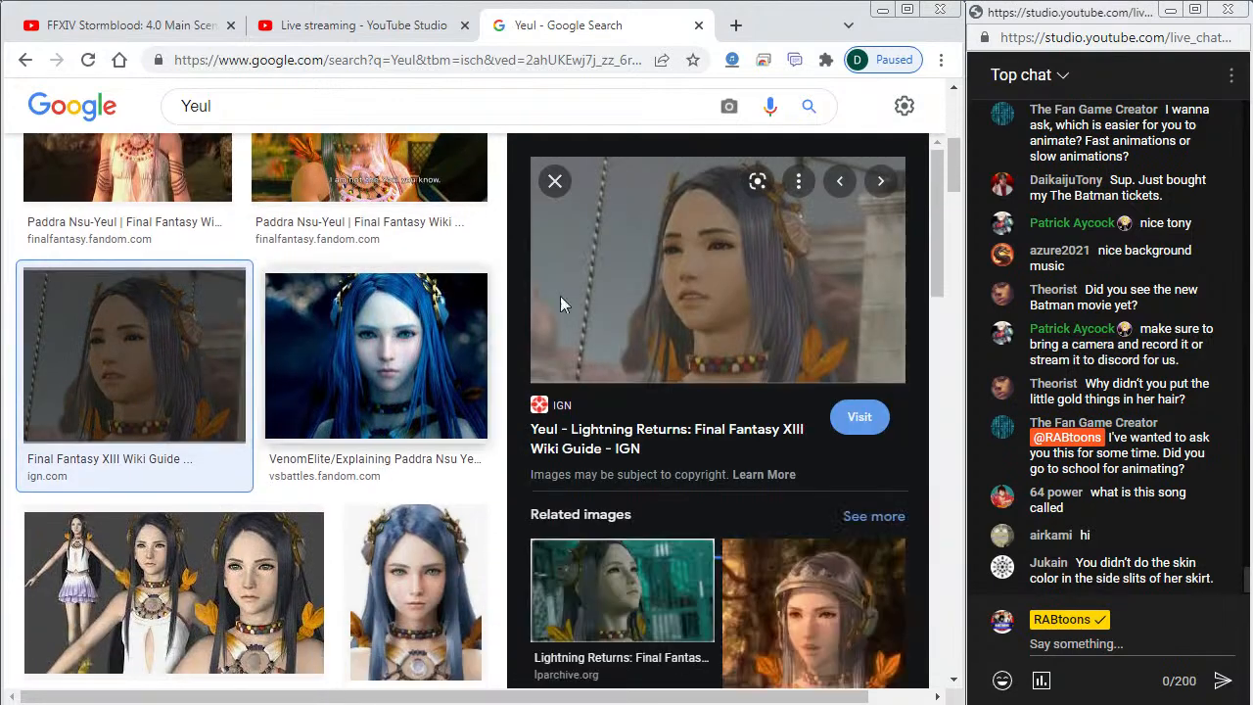
Step: Open the IGN Yeul screenshot at full size in its own browser tab and copy the image
{"action": "right_click", "coordinate": [786, 254]}
{"action": "left_click", "coordinate": [882, 434]}
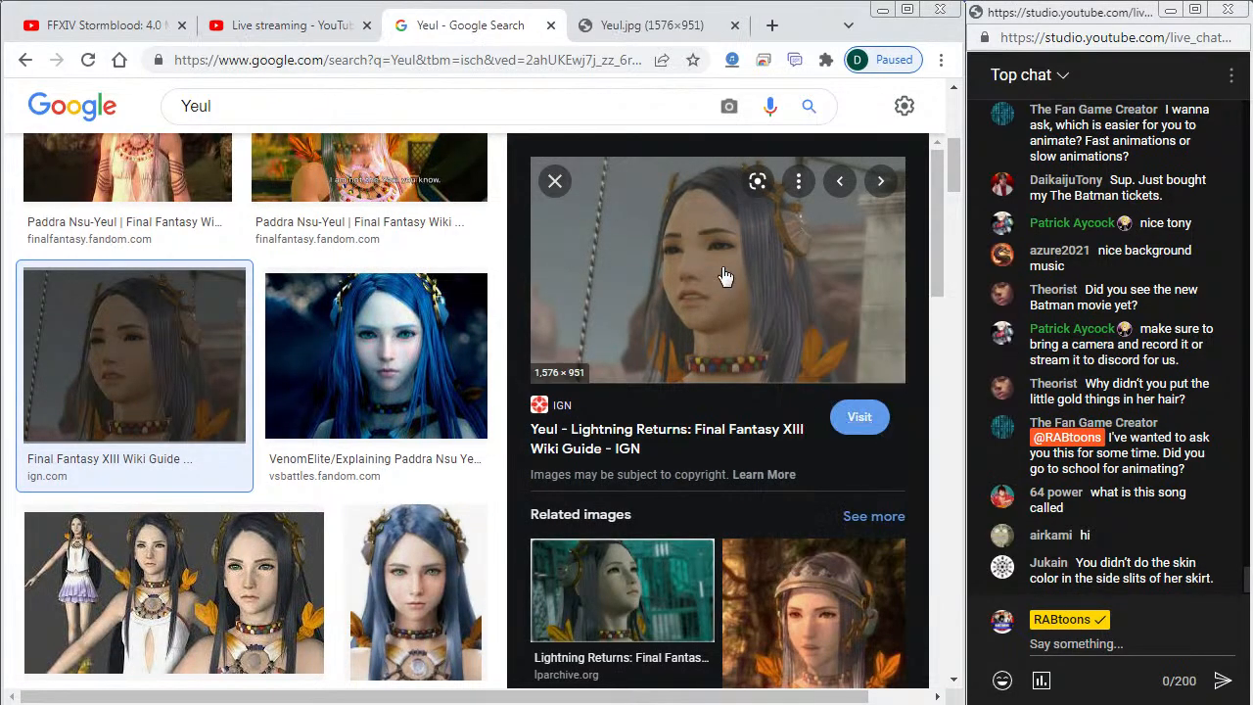
{"action": "left_click", "coordinate": [648, 25]}
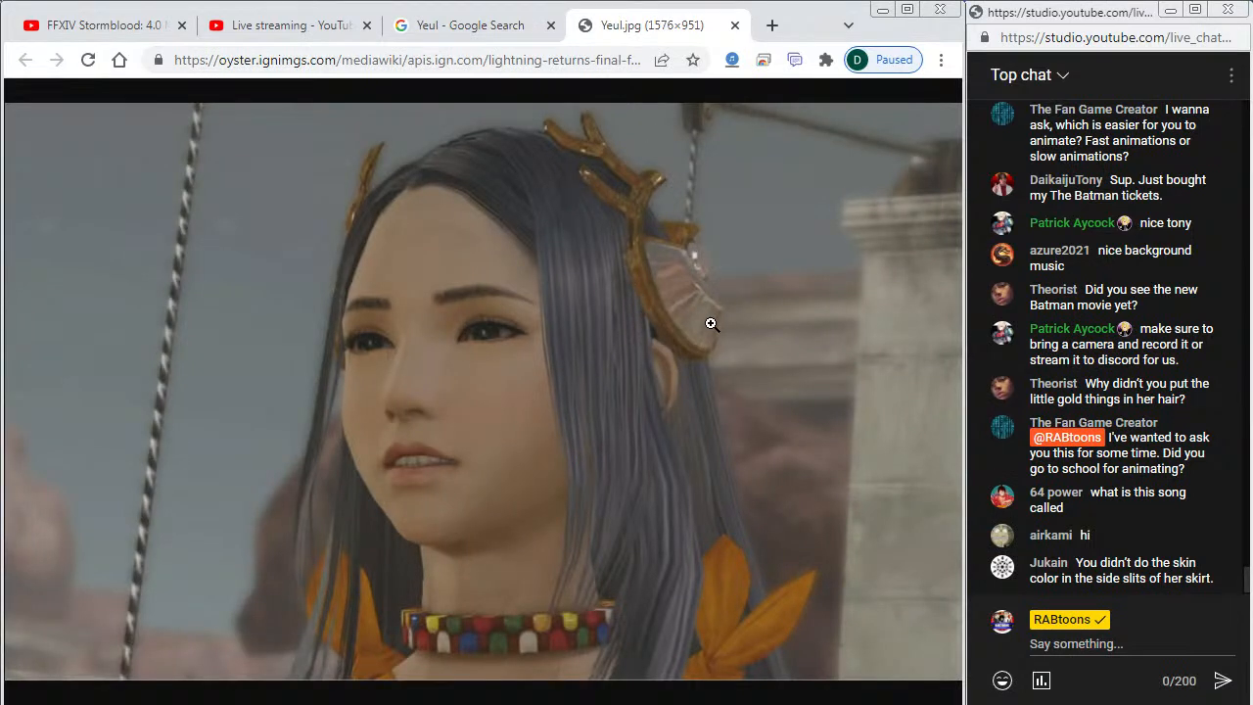
{"action": "right_click", "coordinate": [685, 286]}
{"action": "left_click", "coordinate": [734, 354]}
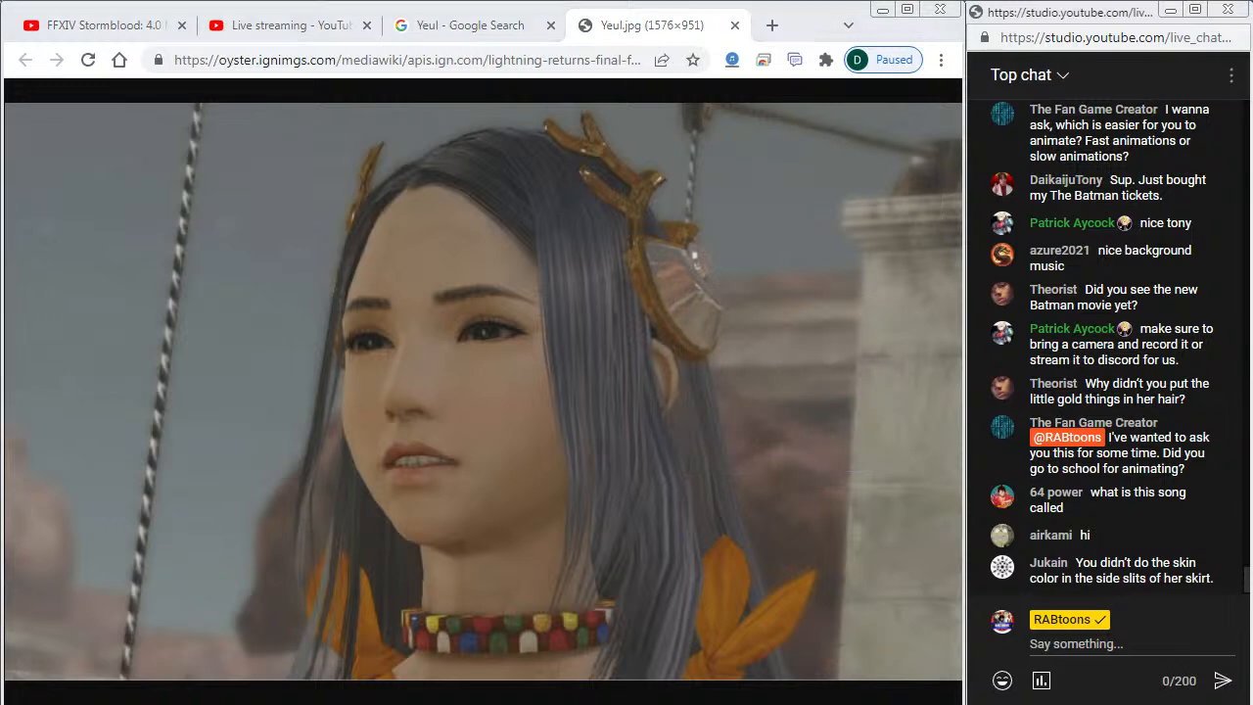
Step: Switch to Flash, move Layer 2 to the bottom of the layer stack, and clear Layer 1's frame and move that layer to the top
{"action": "key", "text": "alt+Tab"}
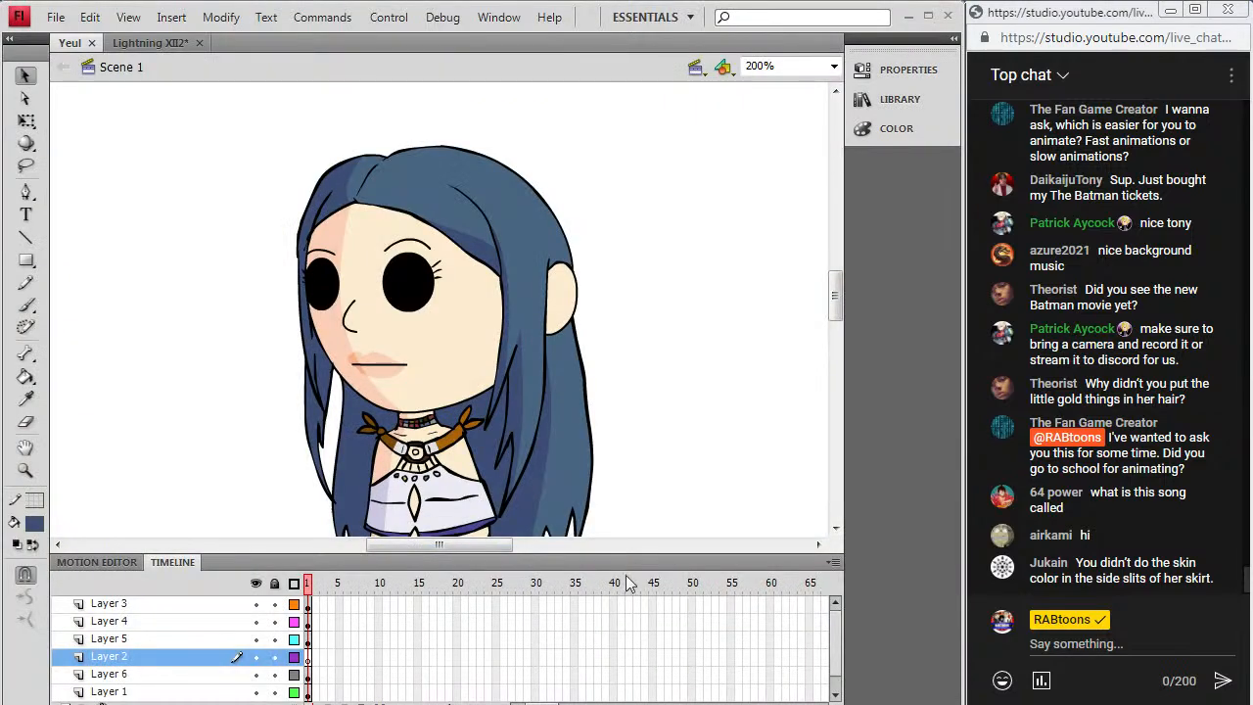
{"action": "left_click", "coordinate": [833, 67]}
{"action": "left_click", "coordinate": [768, 136]}
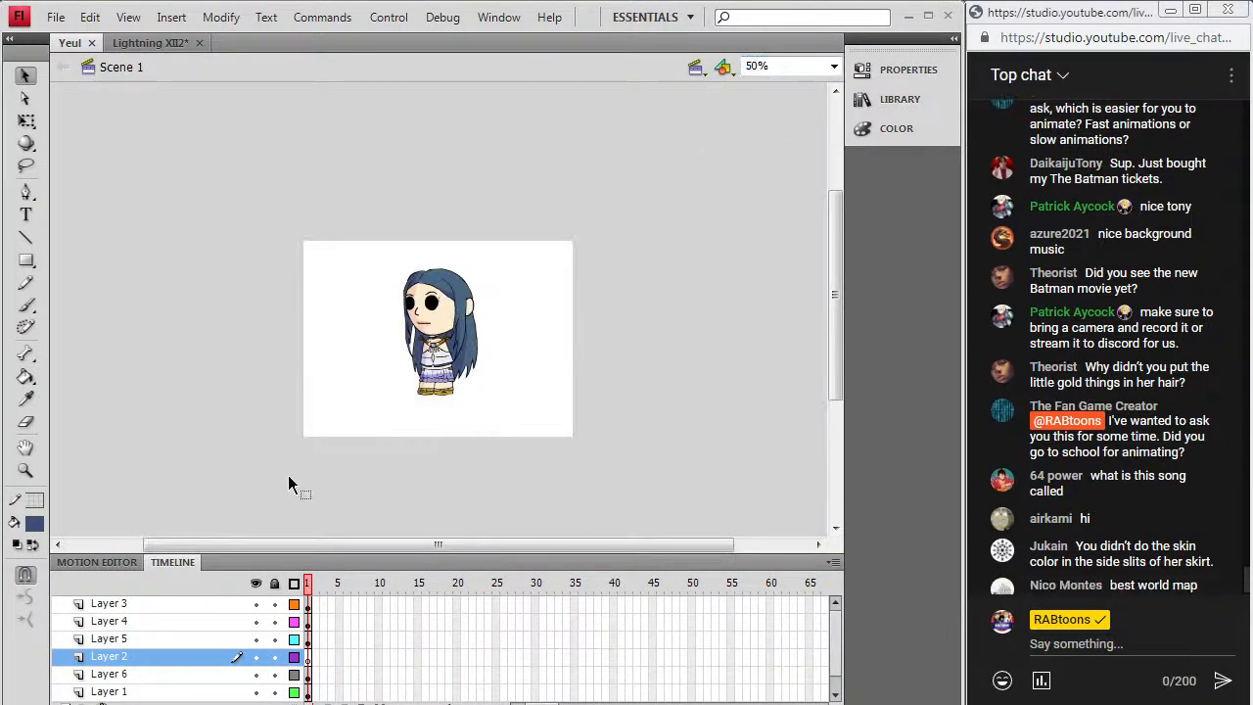
{"action": "left_click_drag", "start_coordinate": [196, 662], "coordinate": [202, 697]}
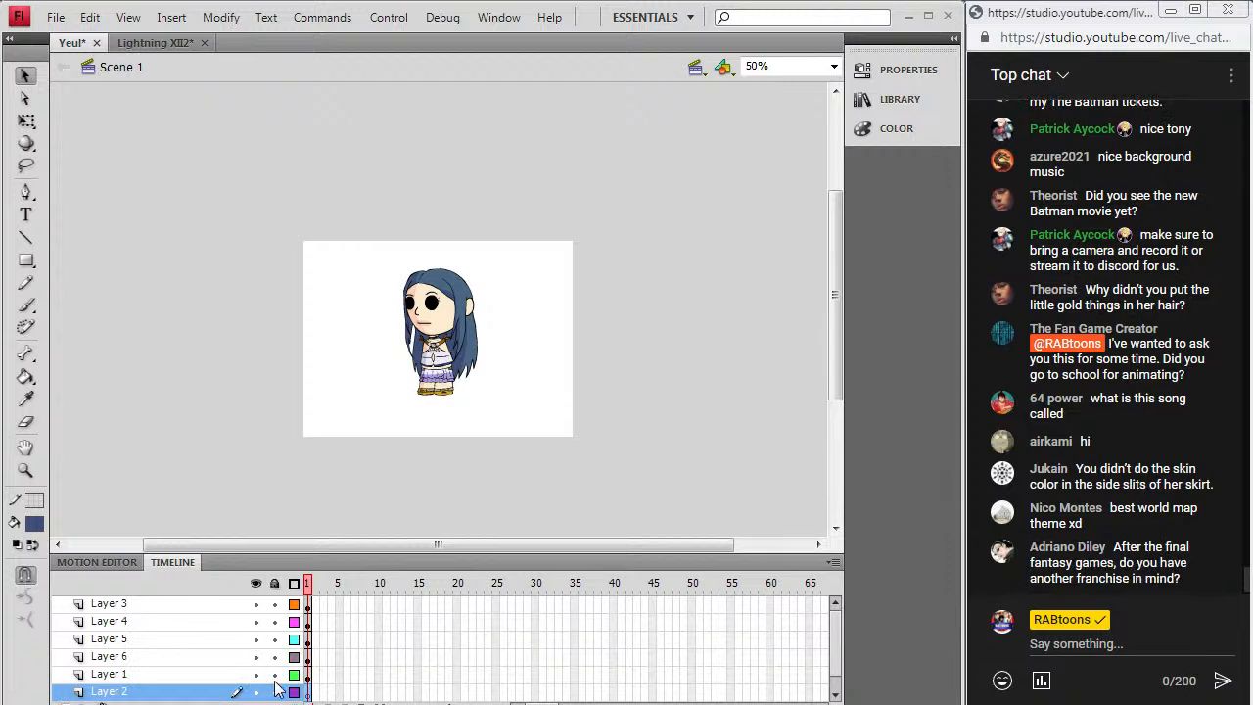
{"action": "left_click", "coordinate": [310, 678]}
{"action": "key", "text": "Delete"}
{"action": "left_click_drag", "start_coordinate": [176, 678], "coordinate": [179, 600]}
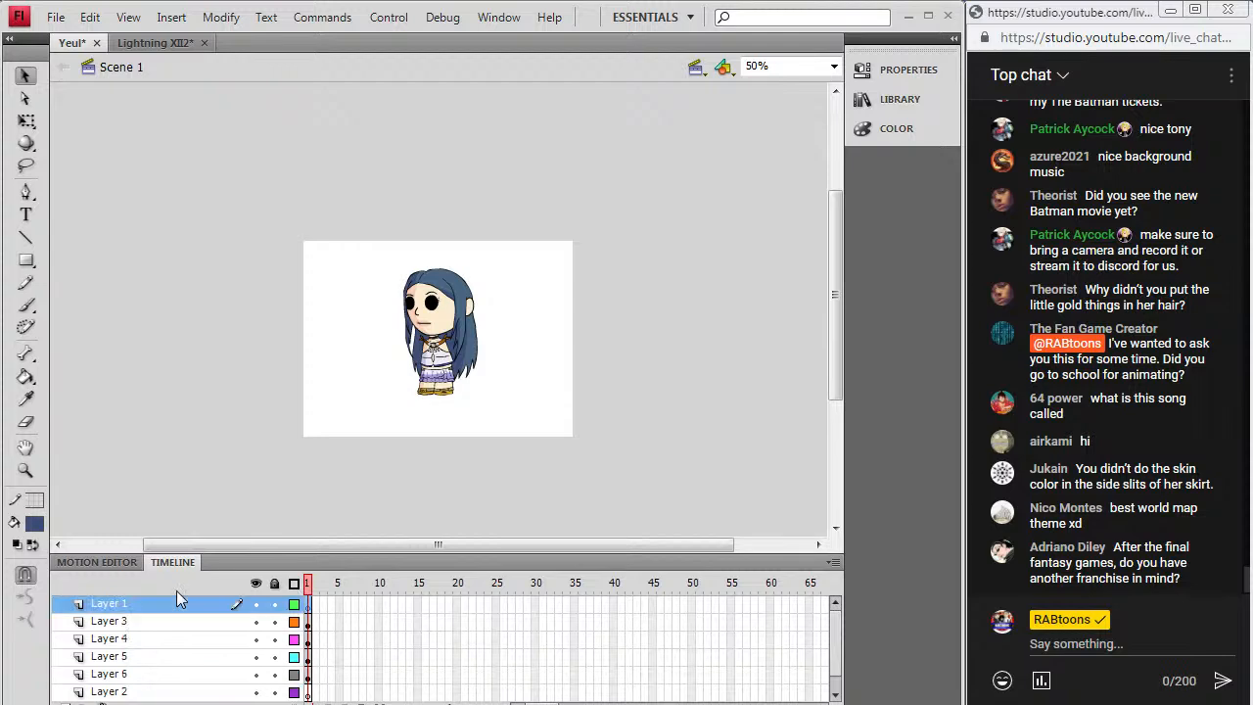
Step: Paste the copied Yeul image onto Layer 2 and shift it so her head sits behind the cartoon character
{"action": "left_click", "coordinate": [305, 691]}
{"action": "left_click", "coordinate": [88, 17]}
{"action": "left_click", "coordinate": [78, 135]}
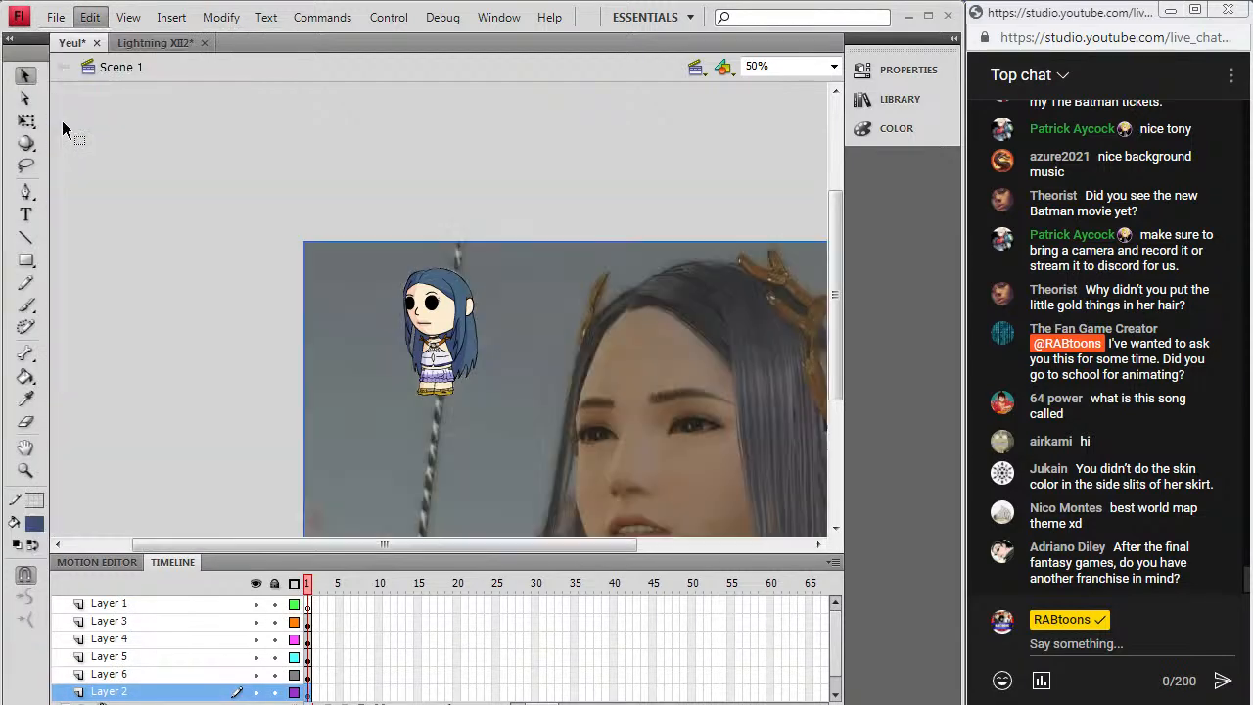
{"action": "left_click_drag", "start_coordinate": [703, 325], "coordinate": [428, 227]}
{"action": "left_click_drag", "start_coordinate": [686, 344], "coordinate": [593, 292]}
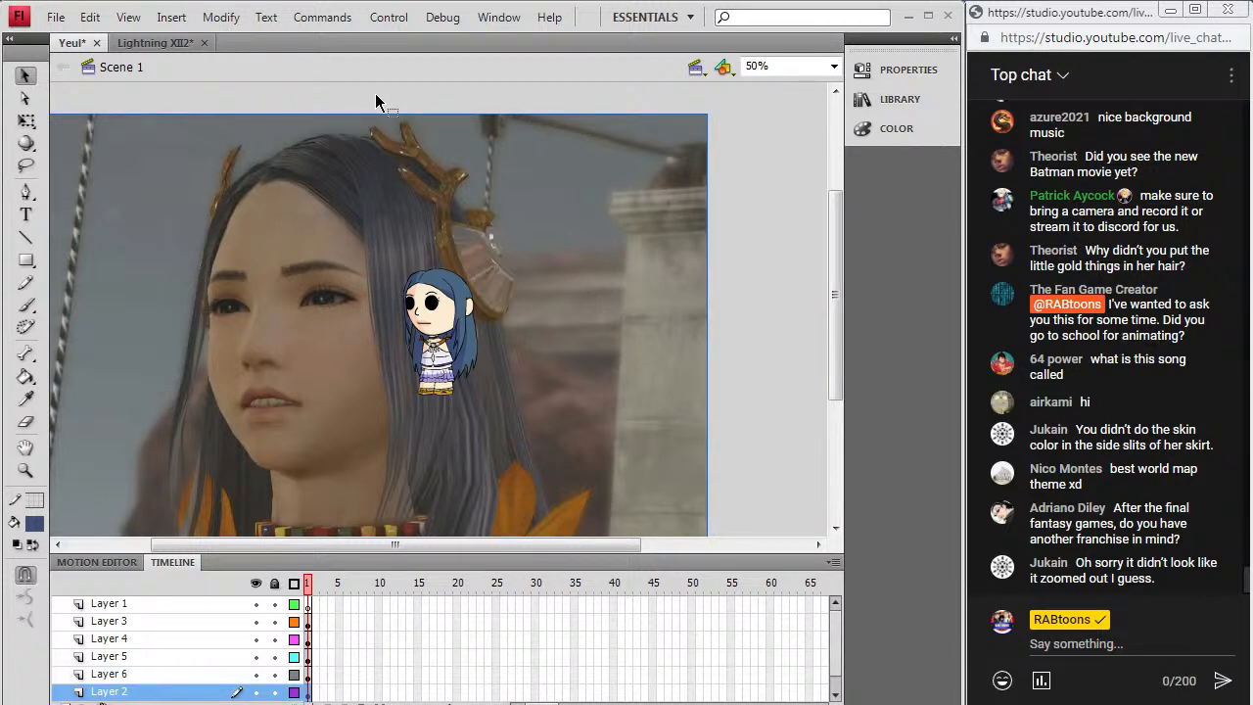
Step: Scale the reference image down to roughly the stage's width and nudge it beside the cartoon character
{"action": "left_click", "coordinate": [221, 16]}
{"action": "mouse_move", "coordinate": [196, 244]}
{"action": "left_click", "coordinate": [328, 301]}
{"action": "left_click_drag", "start_coordinate": [697, 135], "coordinate": [509, 266]}
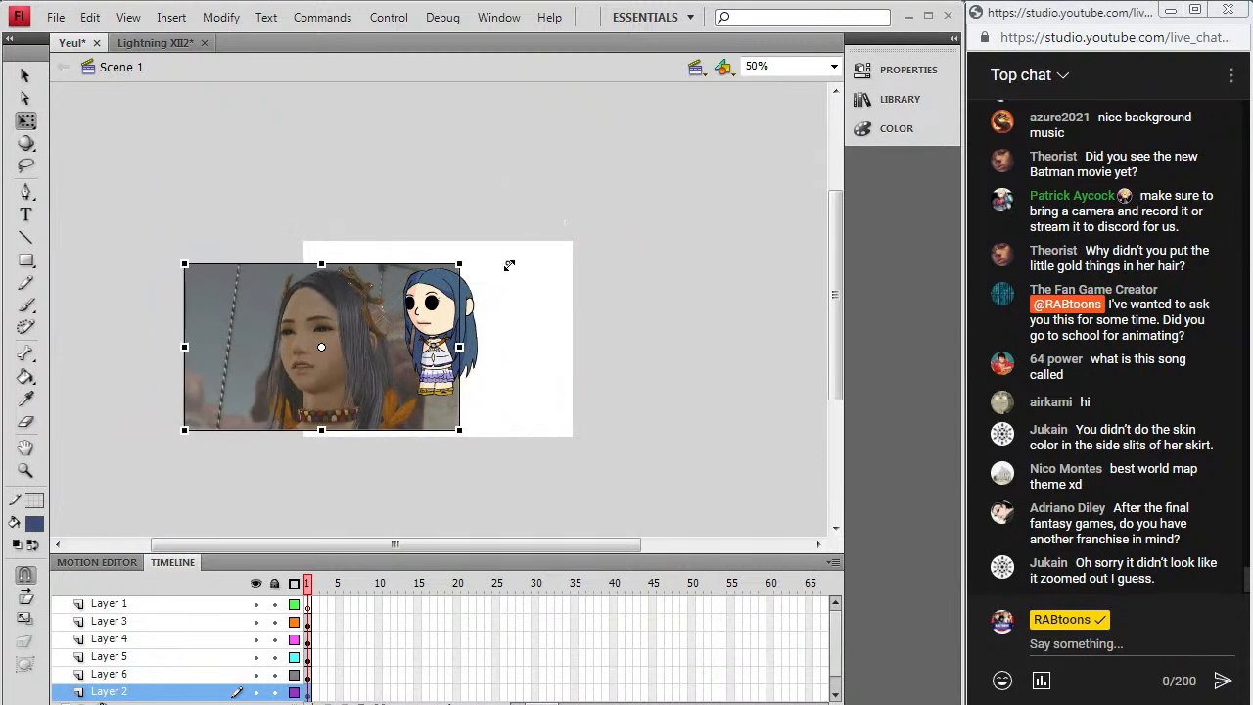
{"action": "left_click_drag", "start_coordinate": [328, 324], "coordinate": [334, 324]}
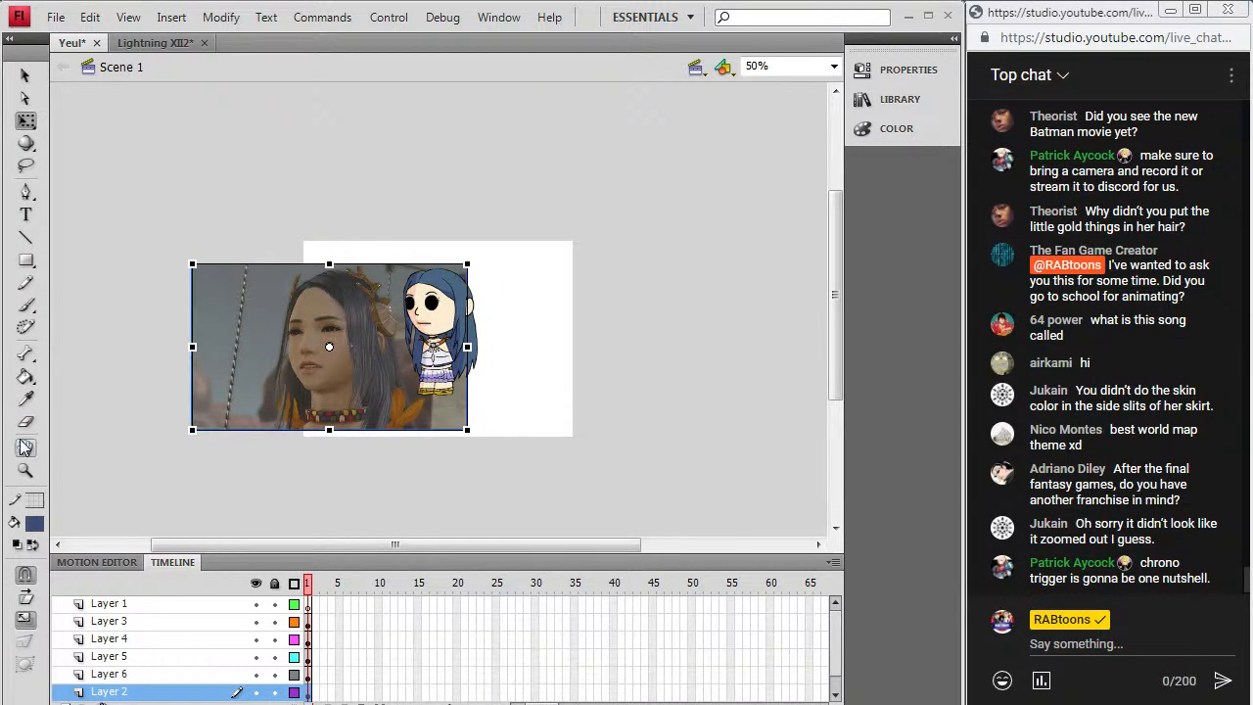
Step: Reposition the reference image so its golden hair ornament sits clearly beside the cartoon character's head
{"action": "left_click", "coordinate": [26, 471]}
{"action": "left_click", "coordinate": [464, 290]}
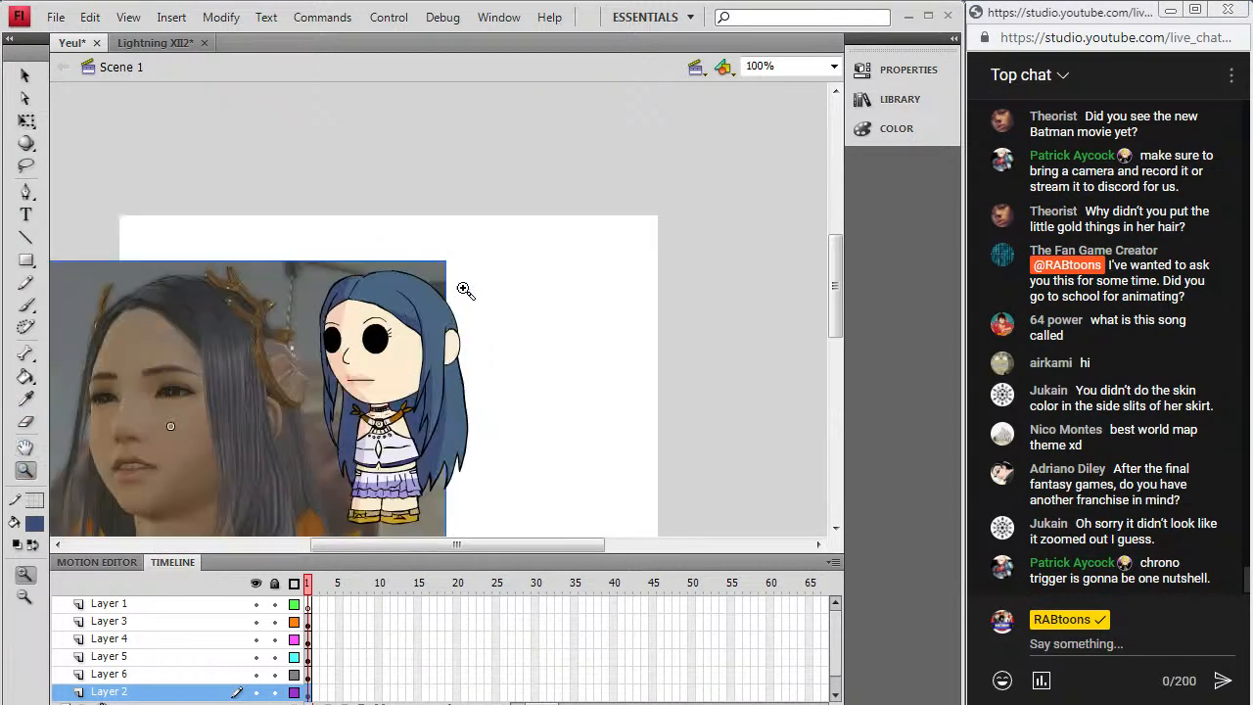
{"action": "left_click", "coordinate": [340, 296]}
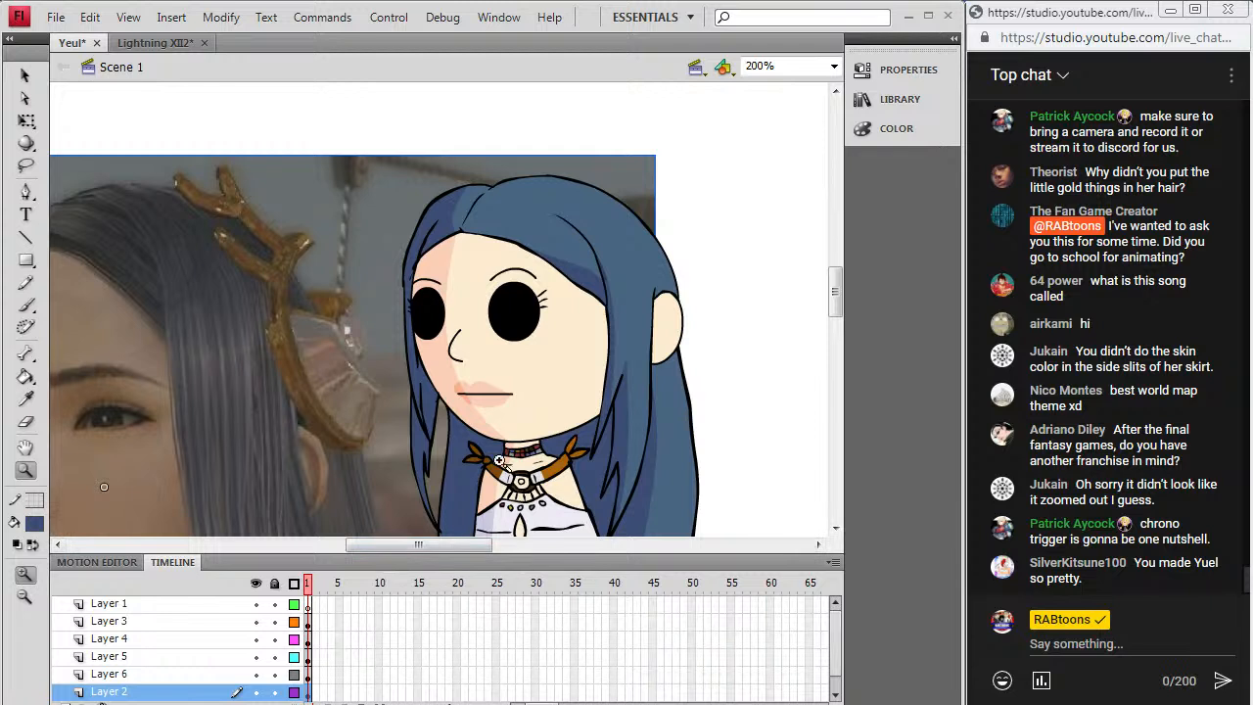
{"action": "left_click_drag", "start_coordinate": [442, 546], "coordinate": [437, 548]}
{"action": "left_click", "coordinate": [26, 78]}
{"action": "left_click_drag", "start_coordinate": [351, 415], "coordinate": [297, 376]}
Step: Brush the black outline of the ornament's curved band and fan-shaped shell above the character's ear on Layer 1
{"action": "key", "text": "b"}
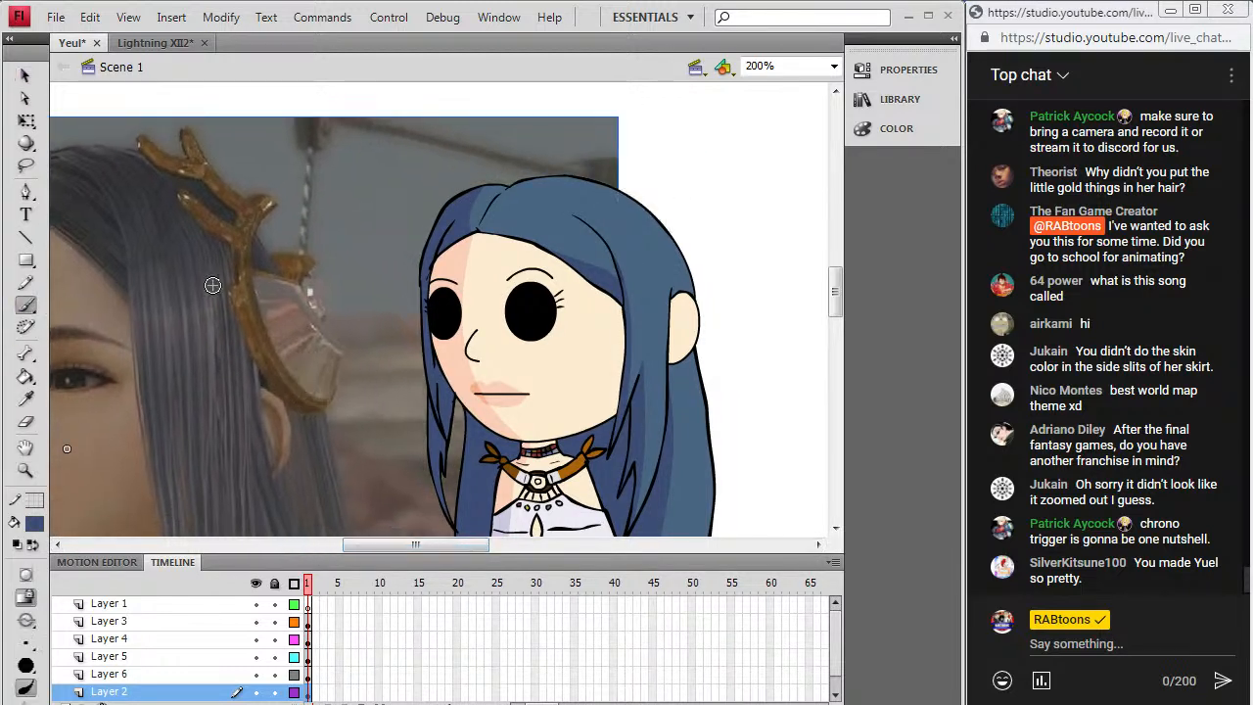
{"action": "left_click", "coordinate": [310, 602]}
{"action": "left_click", "coordinate": [34, 524]}
{"action": "left_click", "coordinate": [30, 301]}
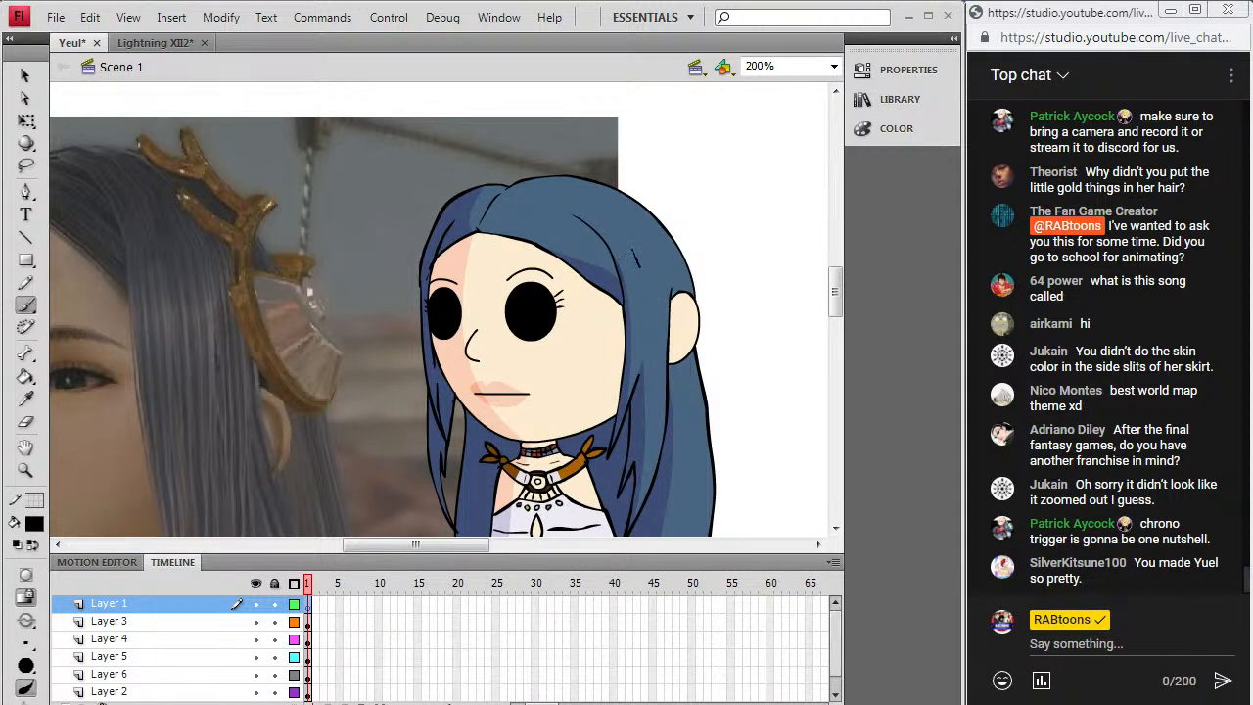
{"action": "left_click_drag", "start_coordinate": [649, 282], "coordinate": [663, 290]}
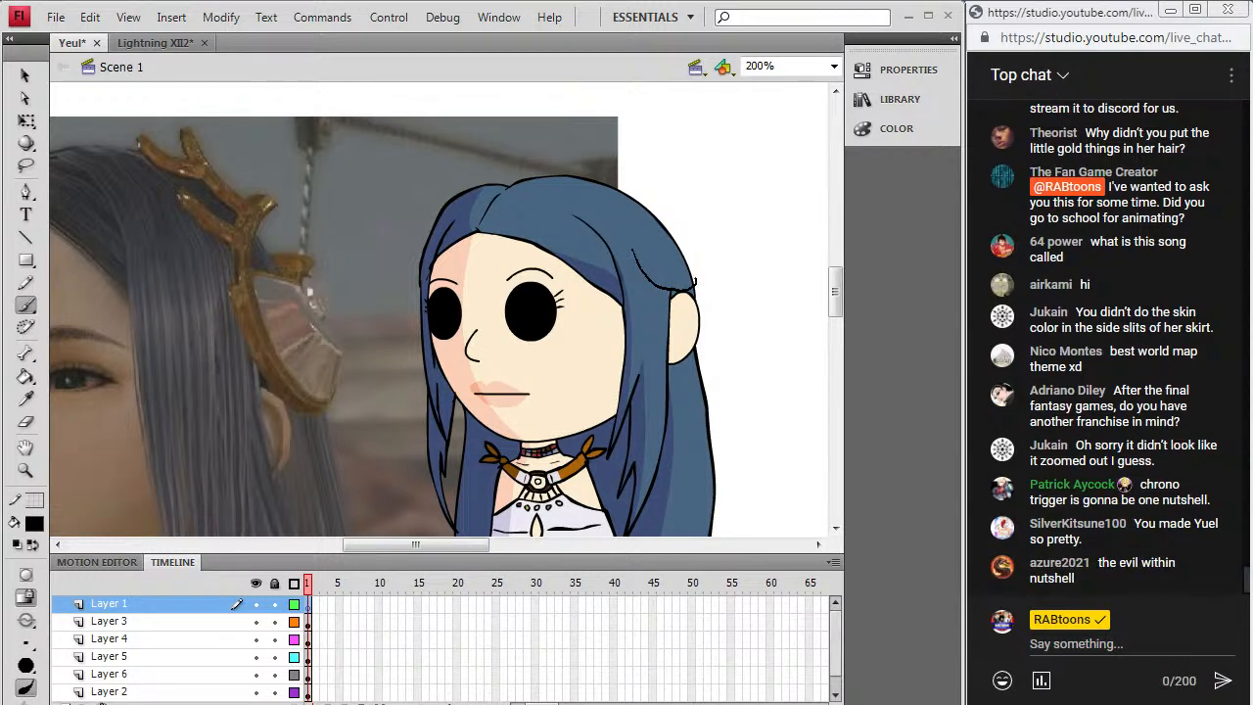
{"action": "mouse_move", "coordinate": [660, 275]}
{"action": "left_mouse_down"}
{"action": "mouse_move", "coordinate": [674, 285]}
{"action": "mouse_move", "coordinate": [655, 263]}
{"action": "left_mouse_up"}
{"action": "left_click_drag", "start_coordinate": [695, 283], "coordinate": [696, 281]}
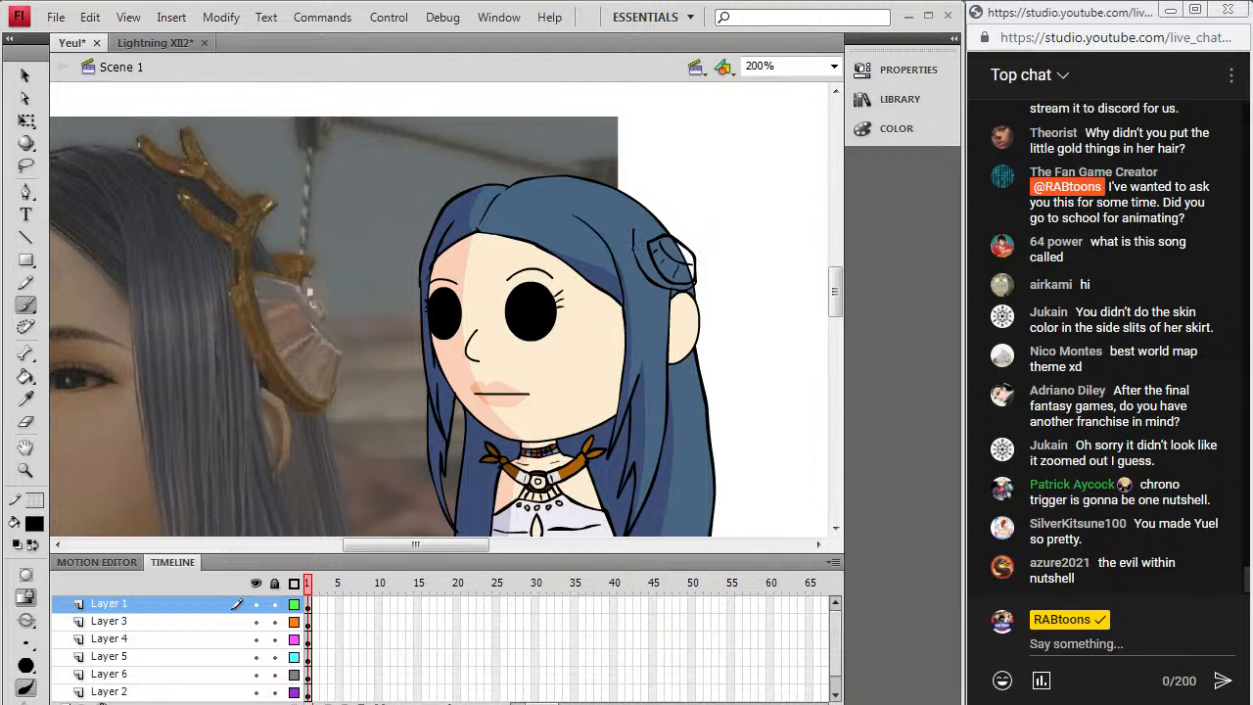
Step: Brush the ornament's black branch and prong outlines along the upper back of the character's hair
{"action": "left_click_drag", "start_coordinate": [631, 228], "coordinate": [610, 207]}
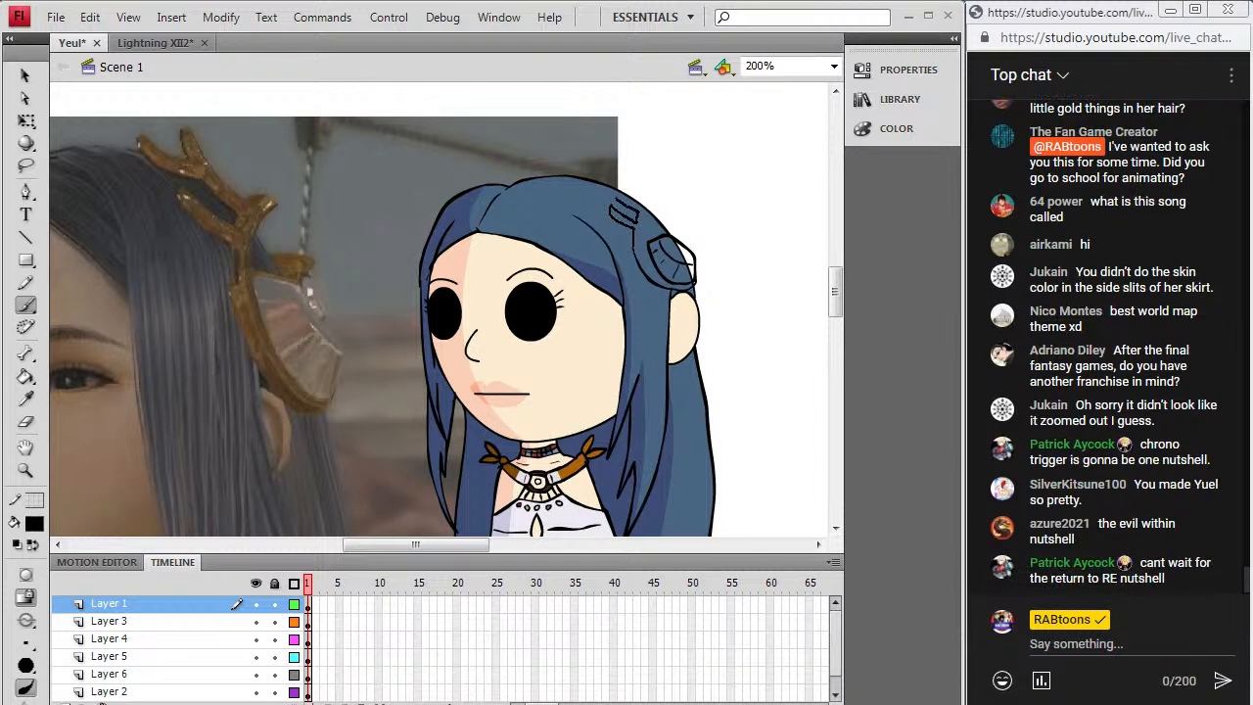
{"action": "left_click_drag", "start_coordinate": [617, 199], "coordinate": [594, 188]}
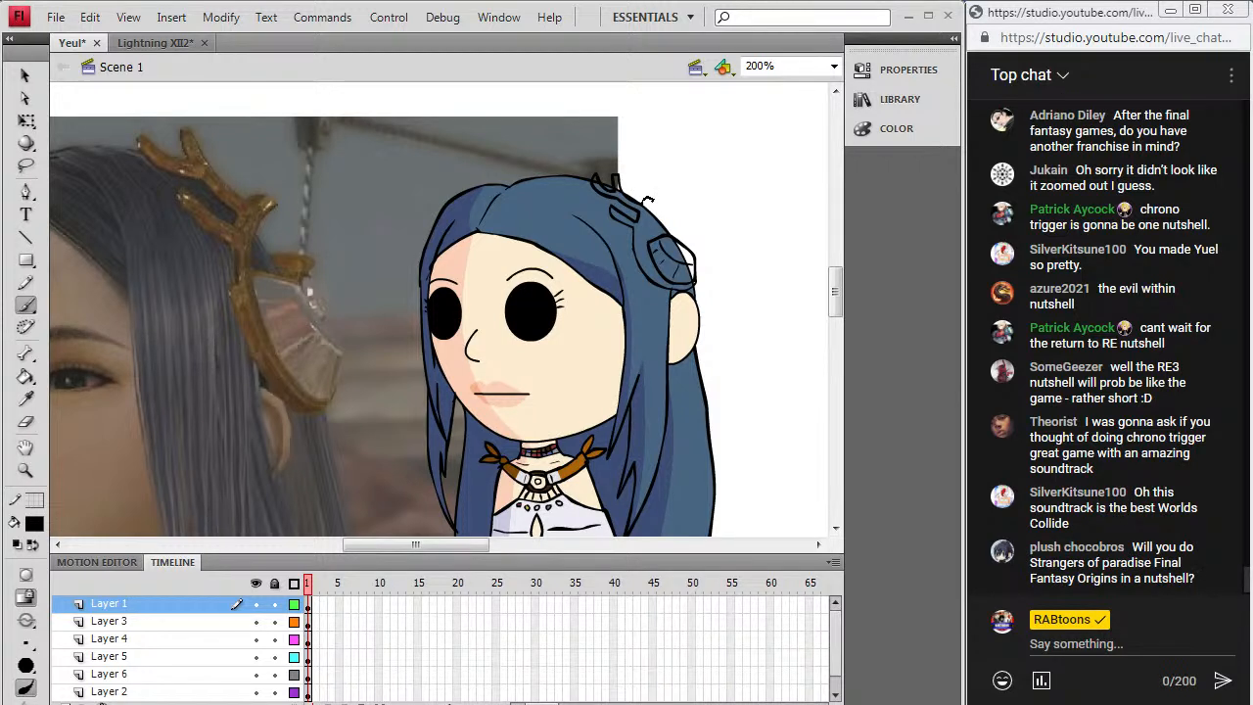
{"action": "left_click_drag", "start_coordinate": [648, 210], "coordinate": [647, 216]}
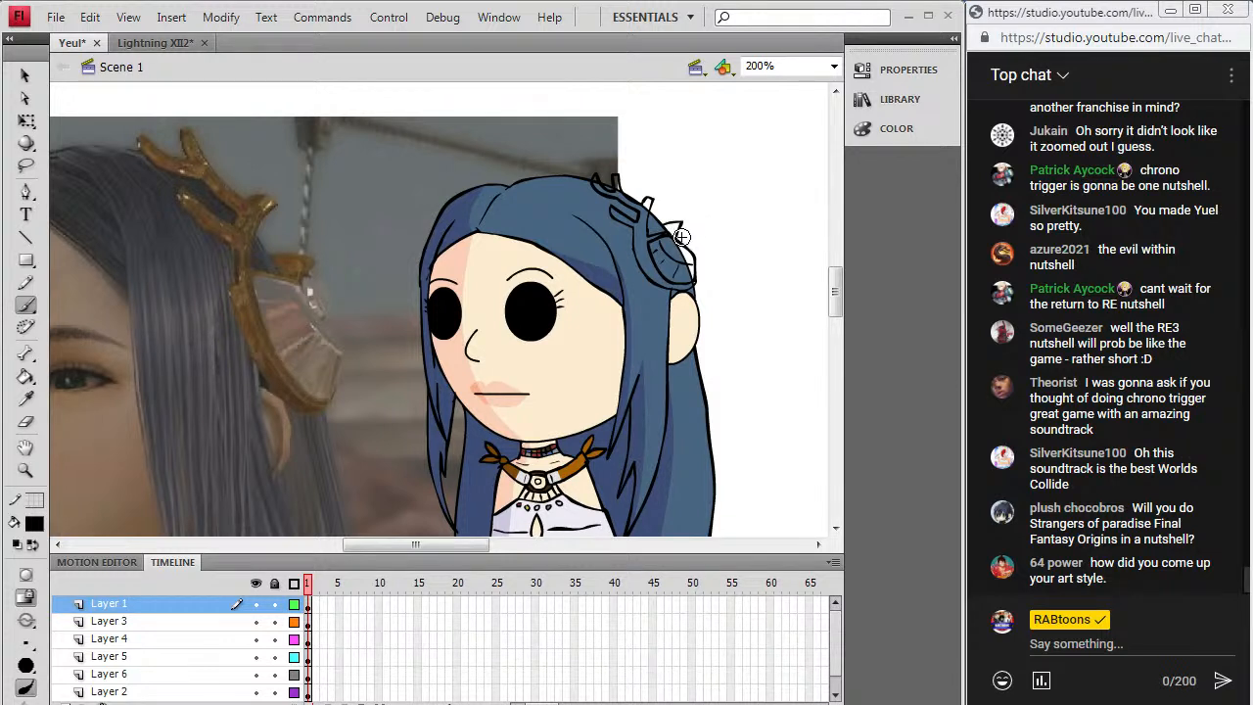
{"action": "left_click_drag", "start_coordinate": [684, 229], "coordinate": [690, 239]}
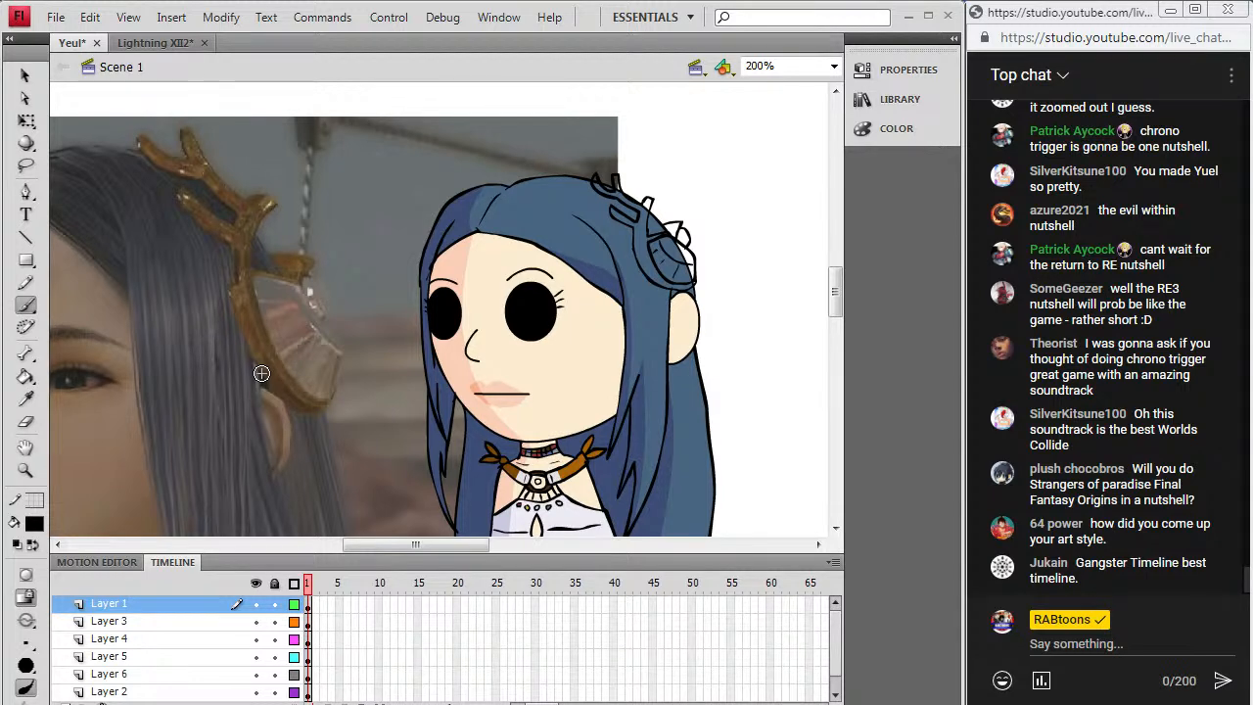
Step: Sample a grey from the screen as the fill colour
{"action": "left_click", "coordinate": [36, 525]}
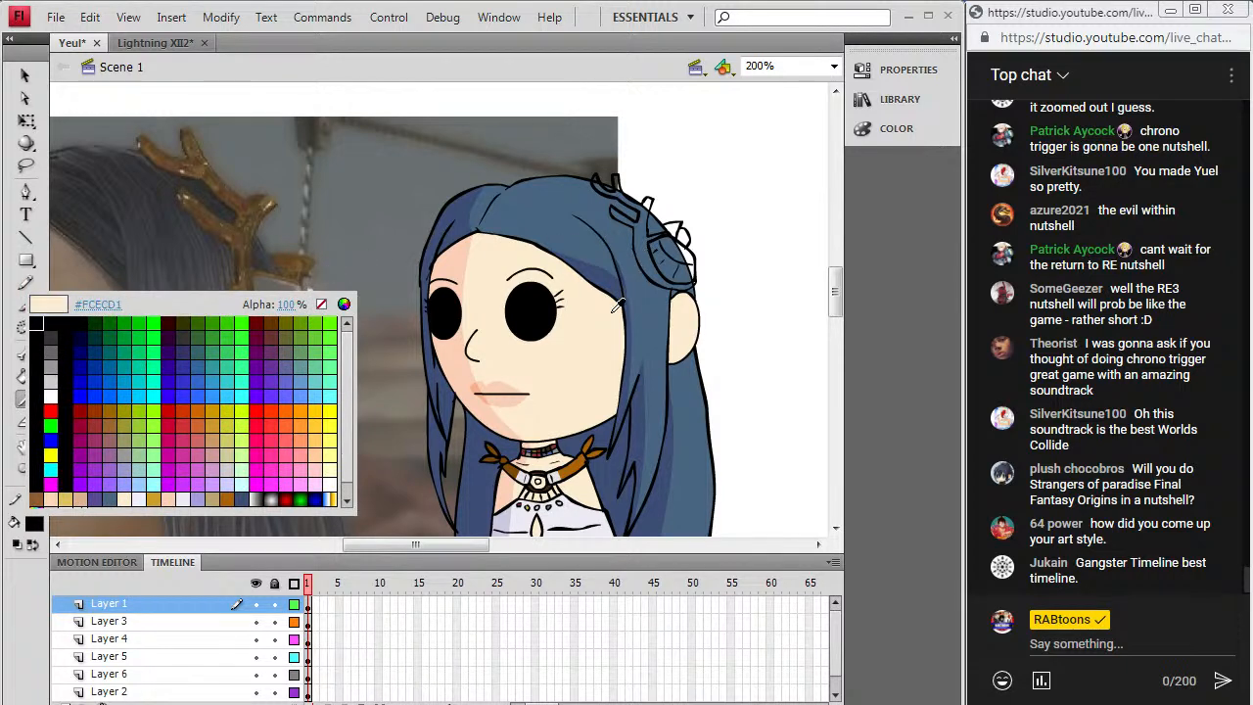
{"action": "left_click", "coordinate": [419, 539]}
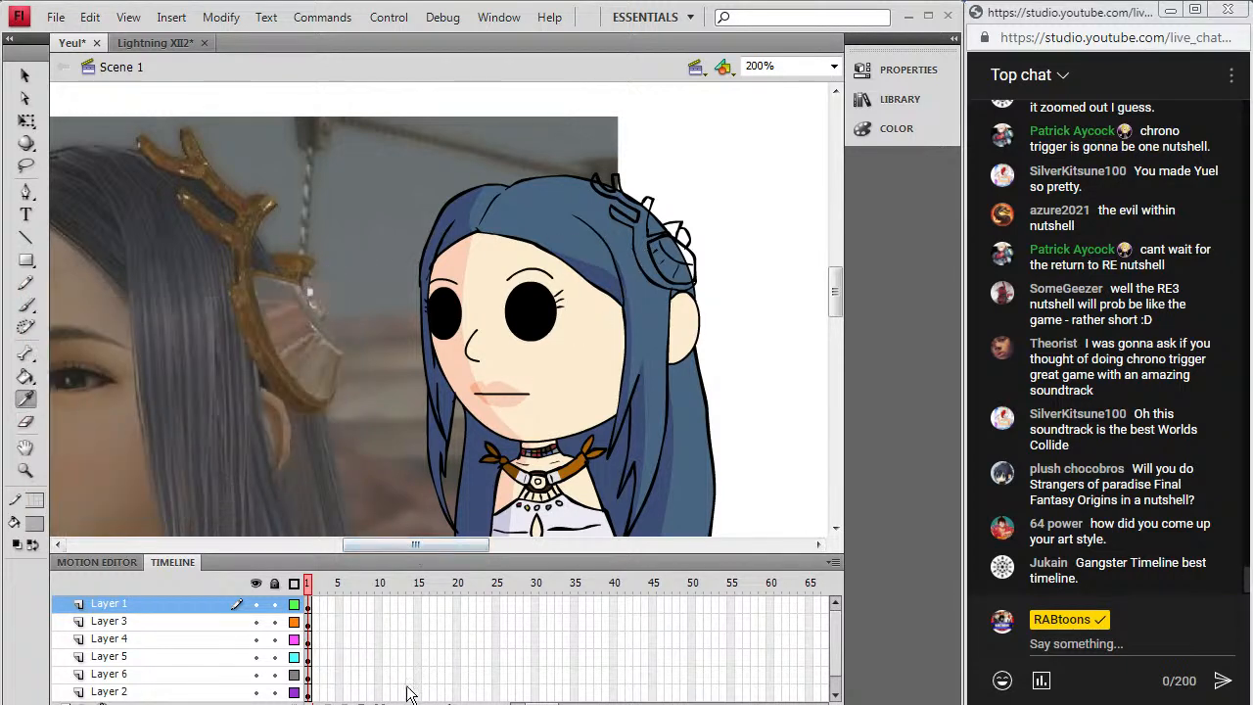
Step: Switch to the browser and open the Amino Apps Paddra Nsu-Yeul portrait from the image results in its own tab
{"action": "key", "text": "alt+Tab"}
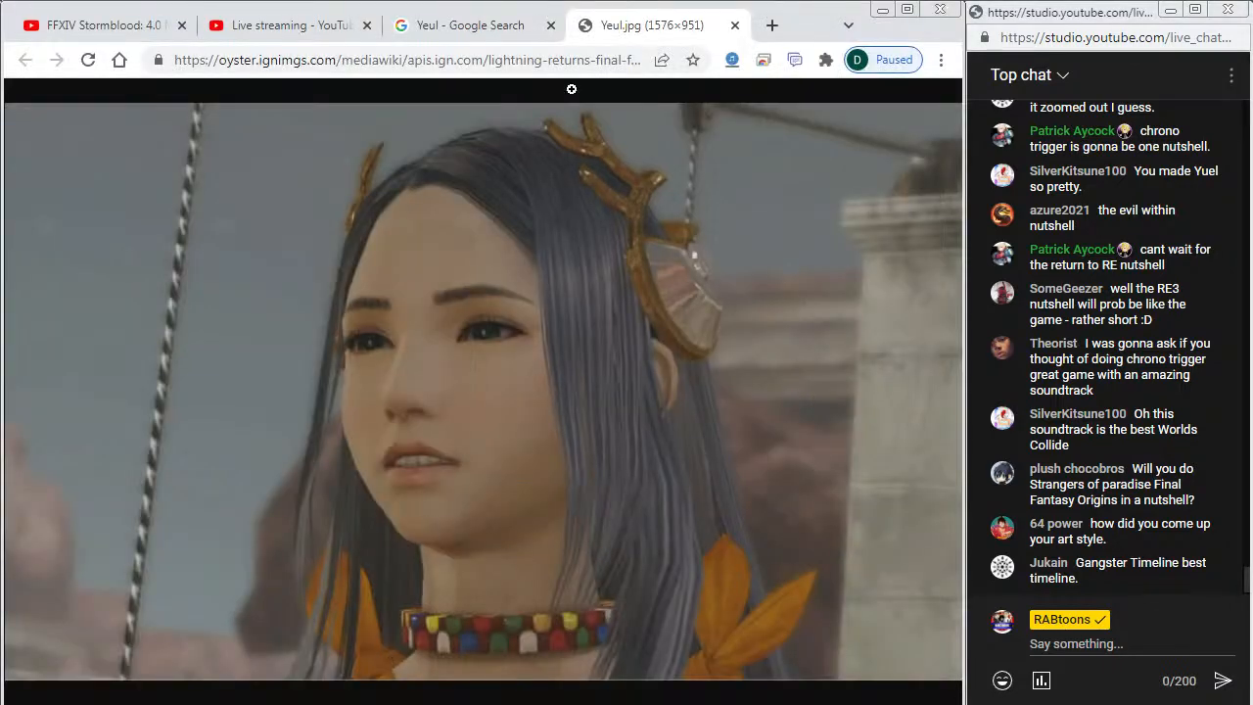
{"action": "left_click", "coordinate": [411, 25]}
{"action": "left_click", "coordinate": [461, 550]}
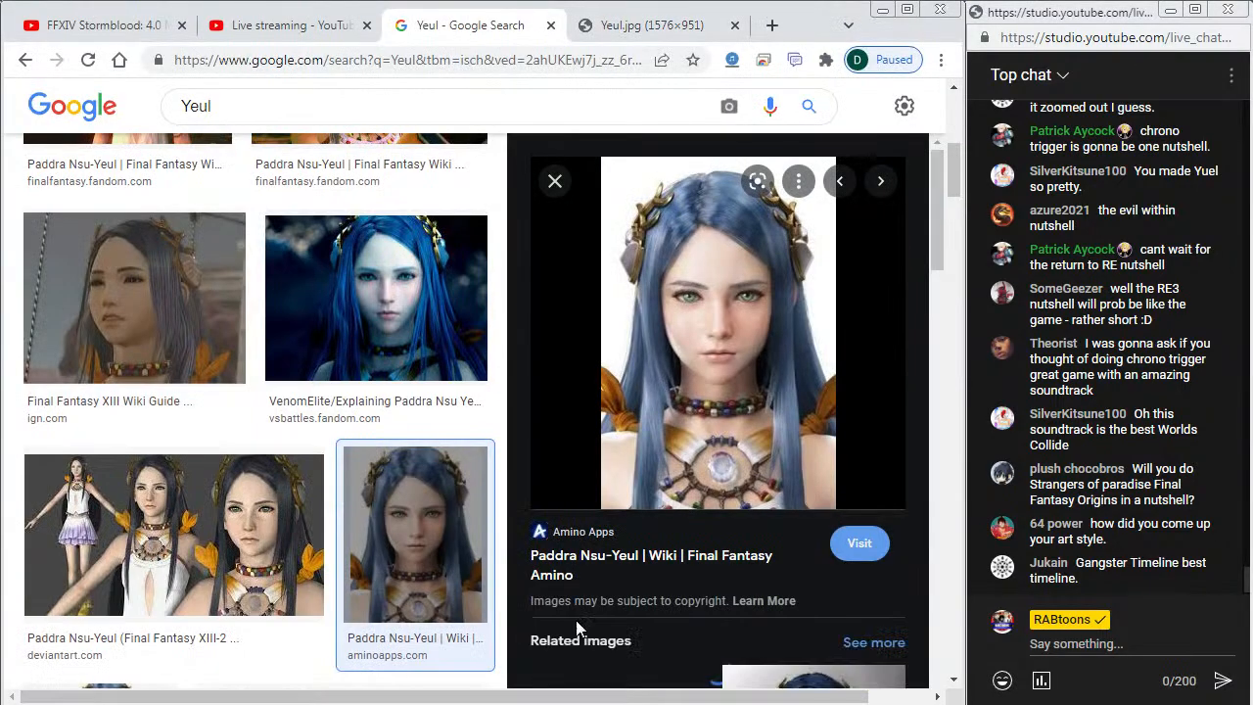
{"action": "right_click", "coordinate": [701, 287]}
{"action": "left_click", "coordinate": [749, 473]}
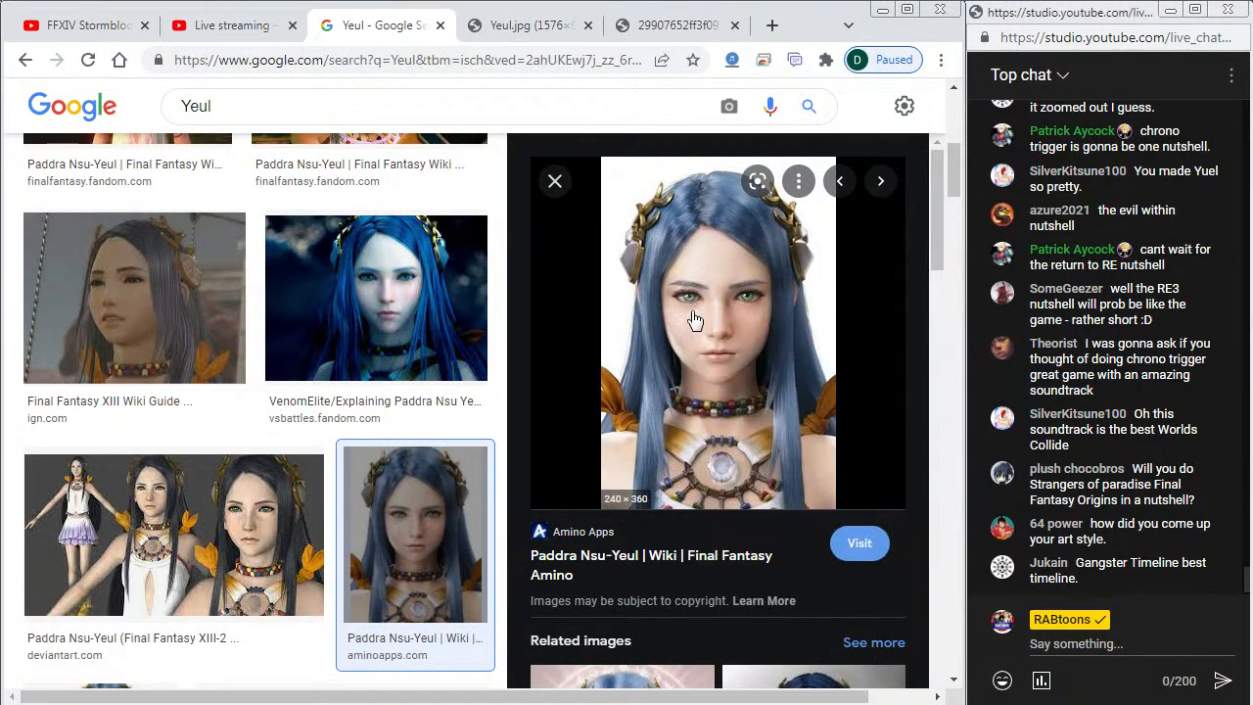
Step: Open the DeviantArt Paddra Nsu-Yeul image in its own tab and examine the hair ornament at full size
{"action": "left_click", "coordinate": [282, 529]}
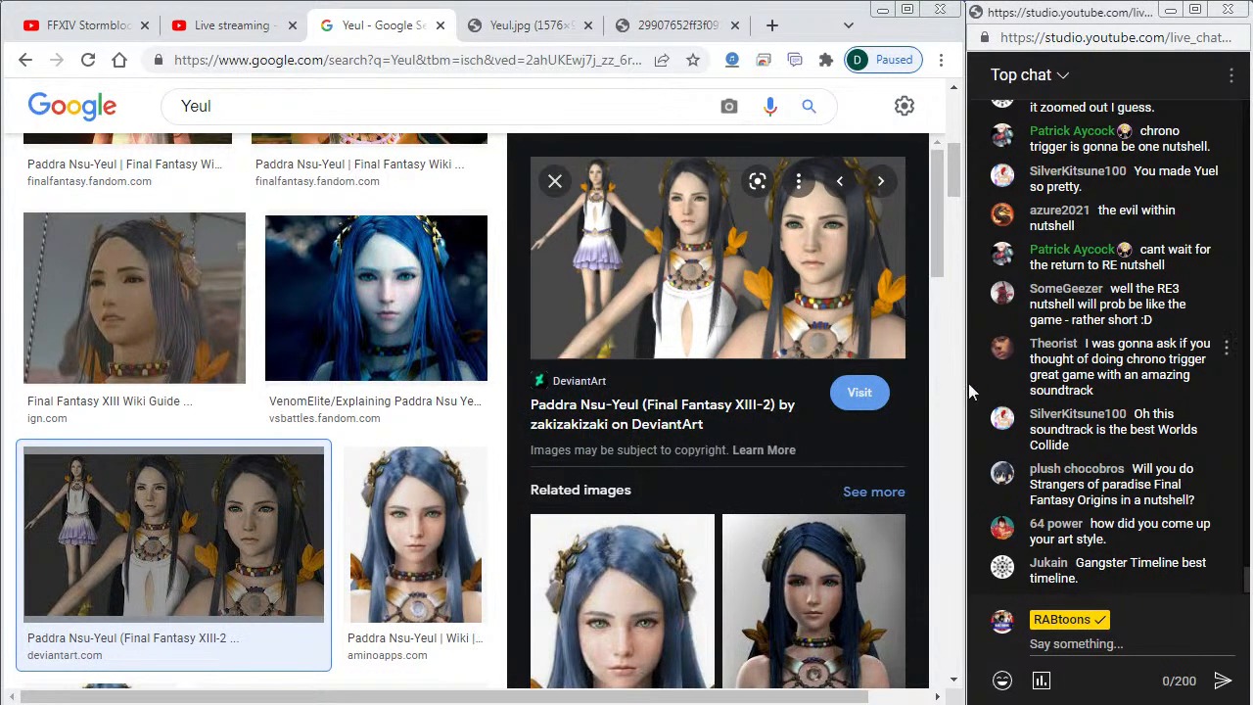
{"action": "right_click", "coordinate": [819, 255]}
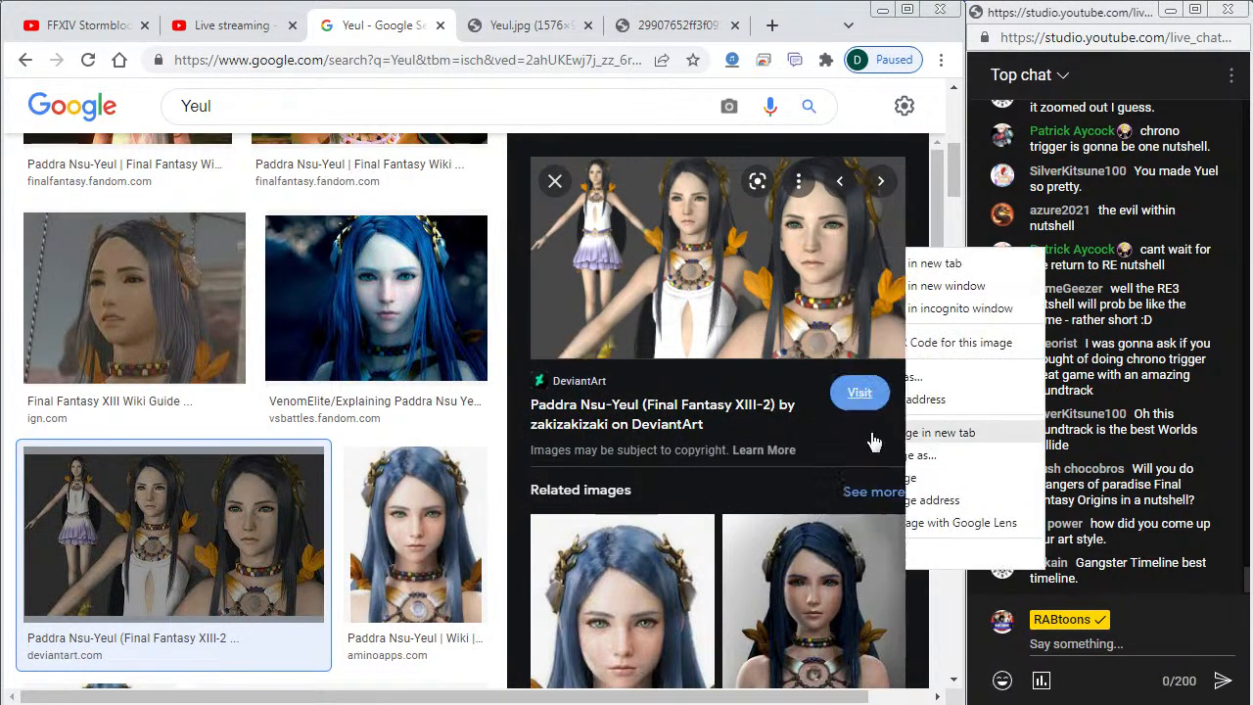
{"action": "left_click", "coordinate": [867, 446]}
{"action": "left_click", "coordinate": [682, 30]}
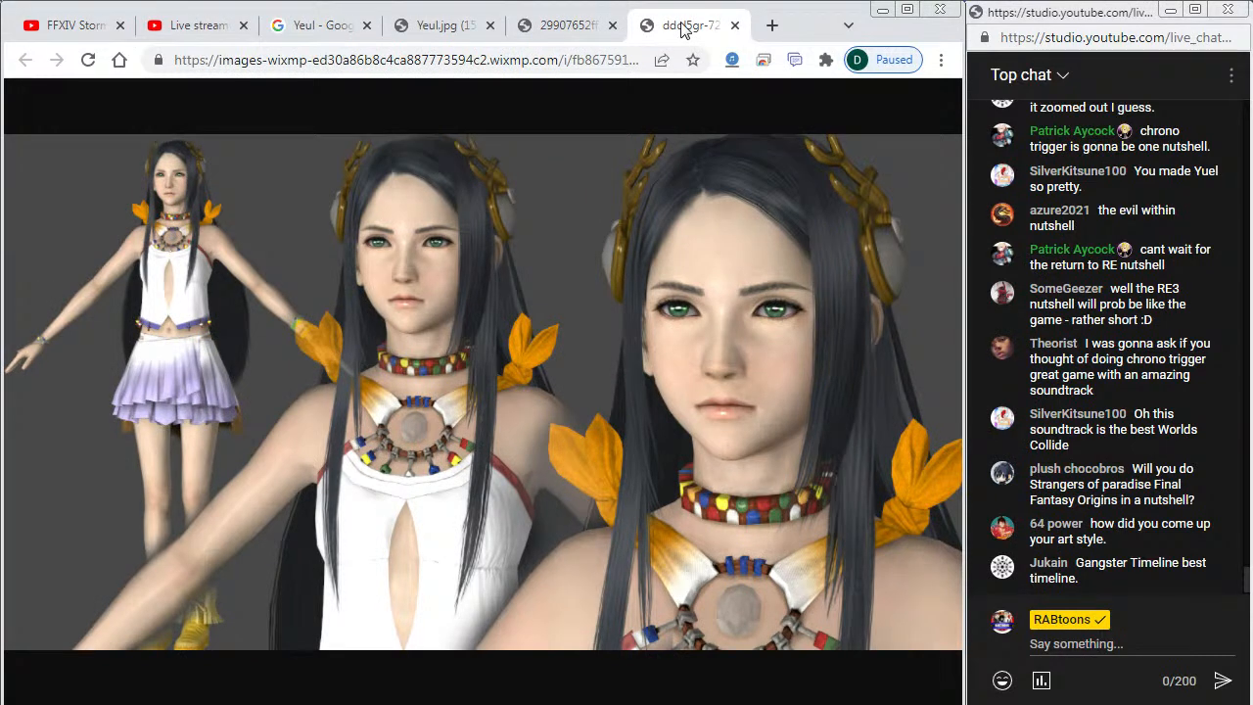
{"action": "left_click", "coordinate": [425, 32]}
{"action": "left_click", "coordinate": [288, 31]}
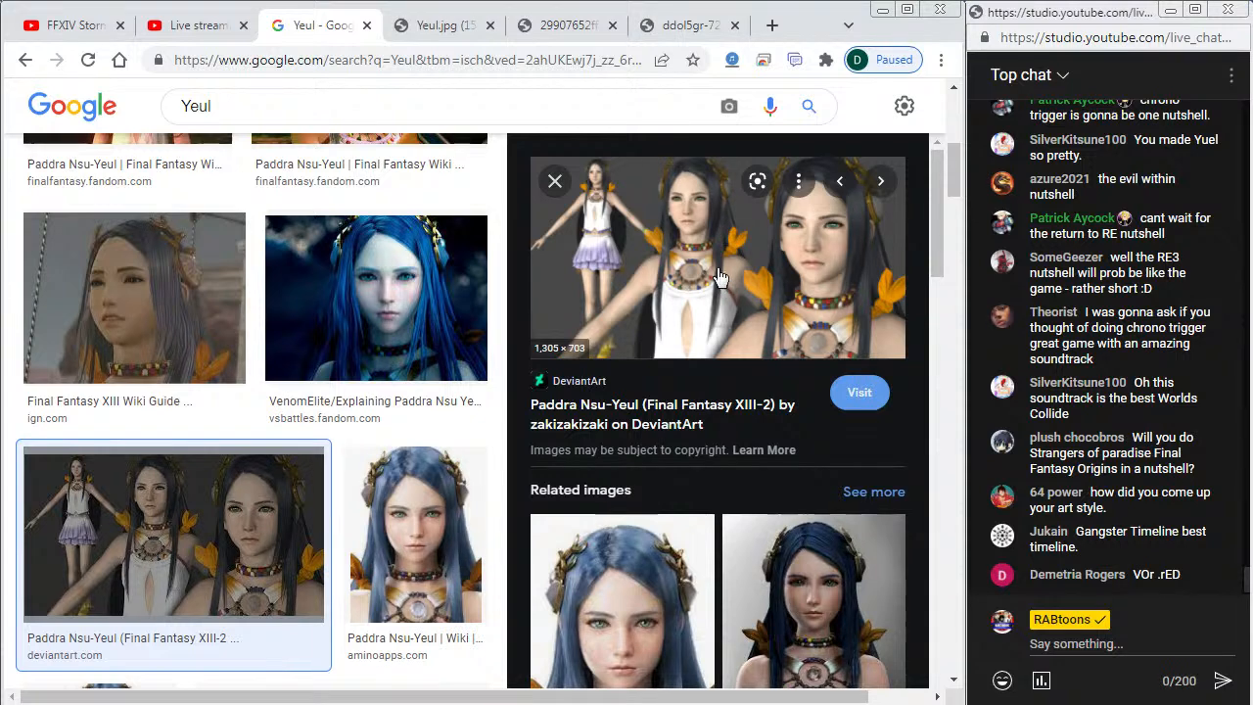
{"action": "left_click", "coordinate": [672, 36]}
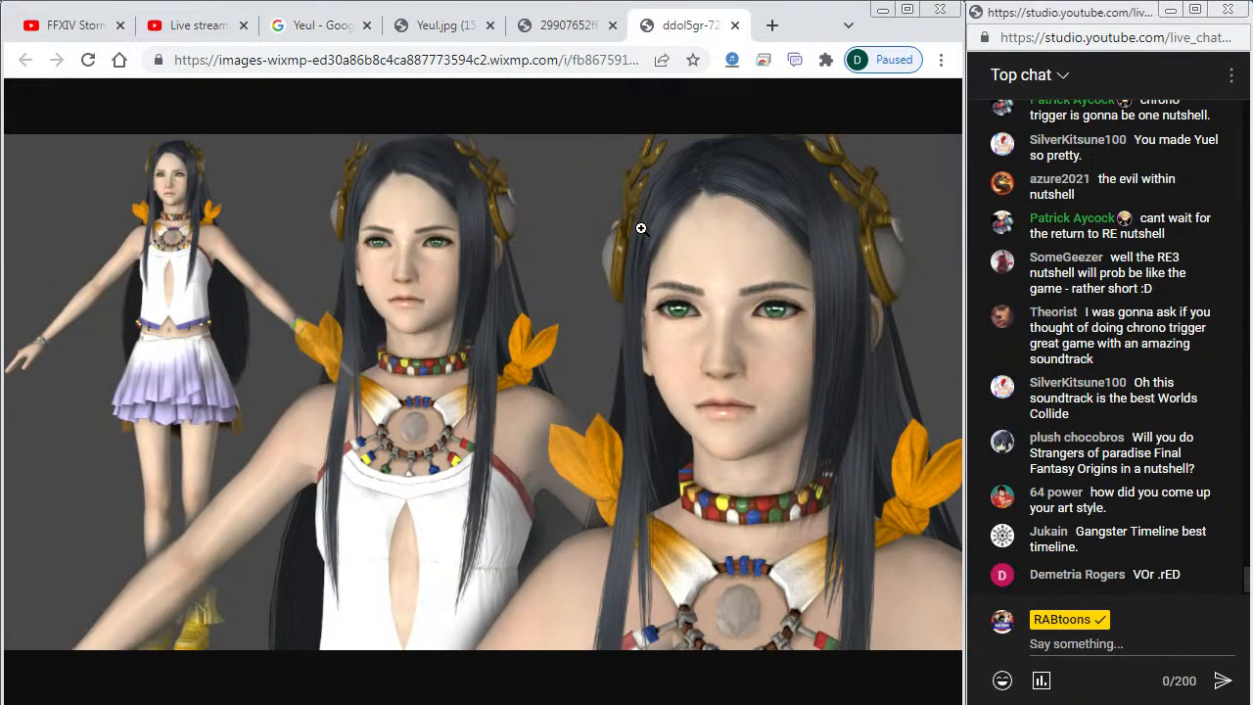
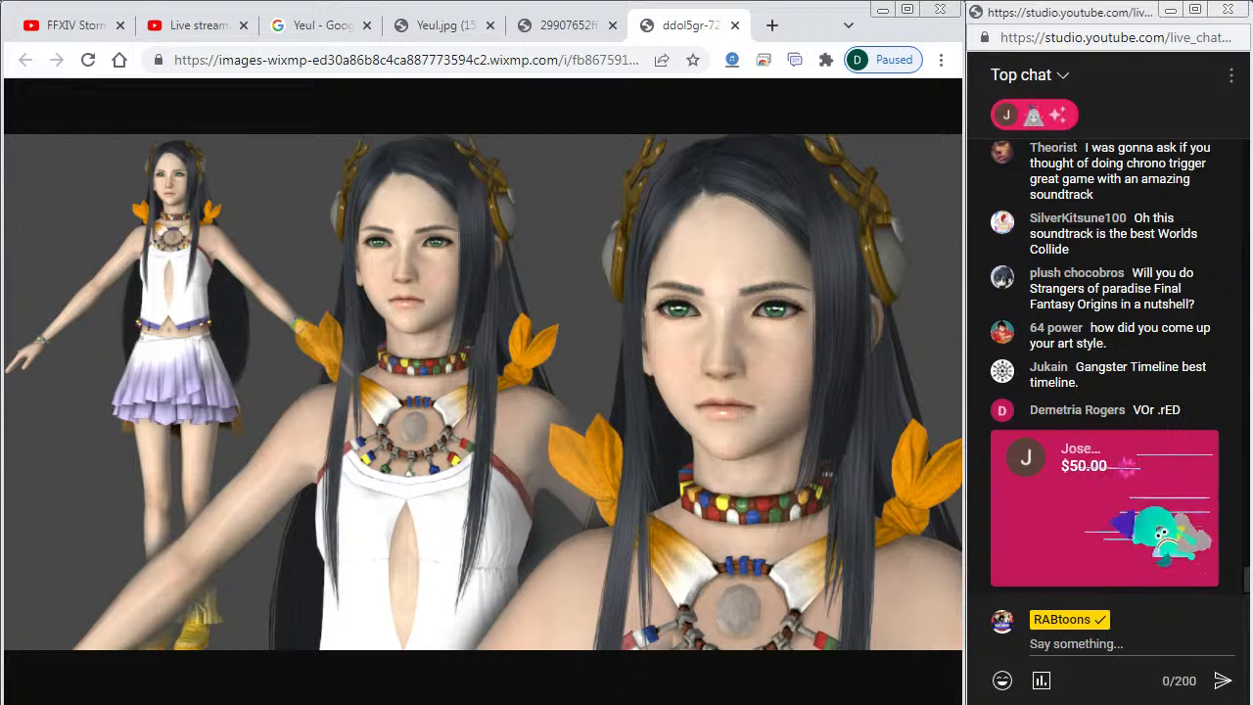
{"action": "key", "text": "alt+Tab"}
{"action": "key", "text": "alt+Tab"}
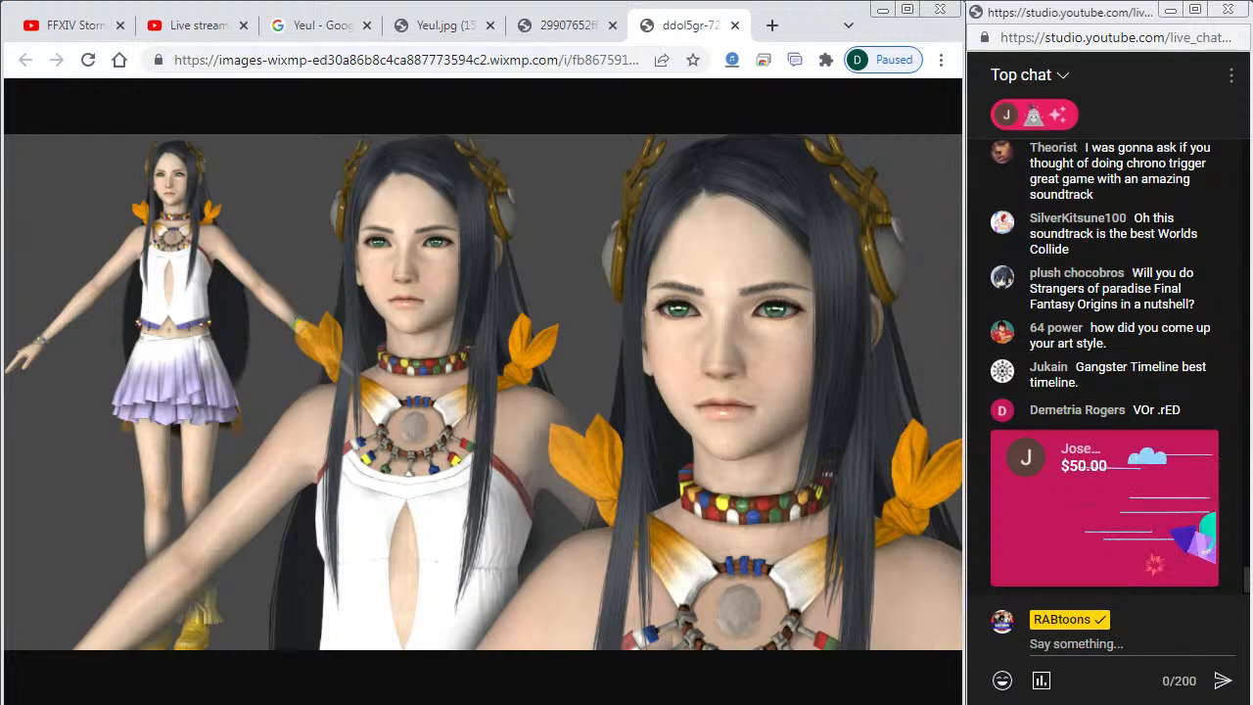
{"action": "key", "text": "alt+Tab"}
{"action": "key", "text": "alt+Tab"}
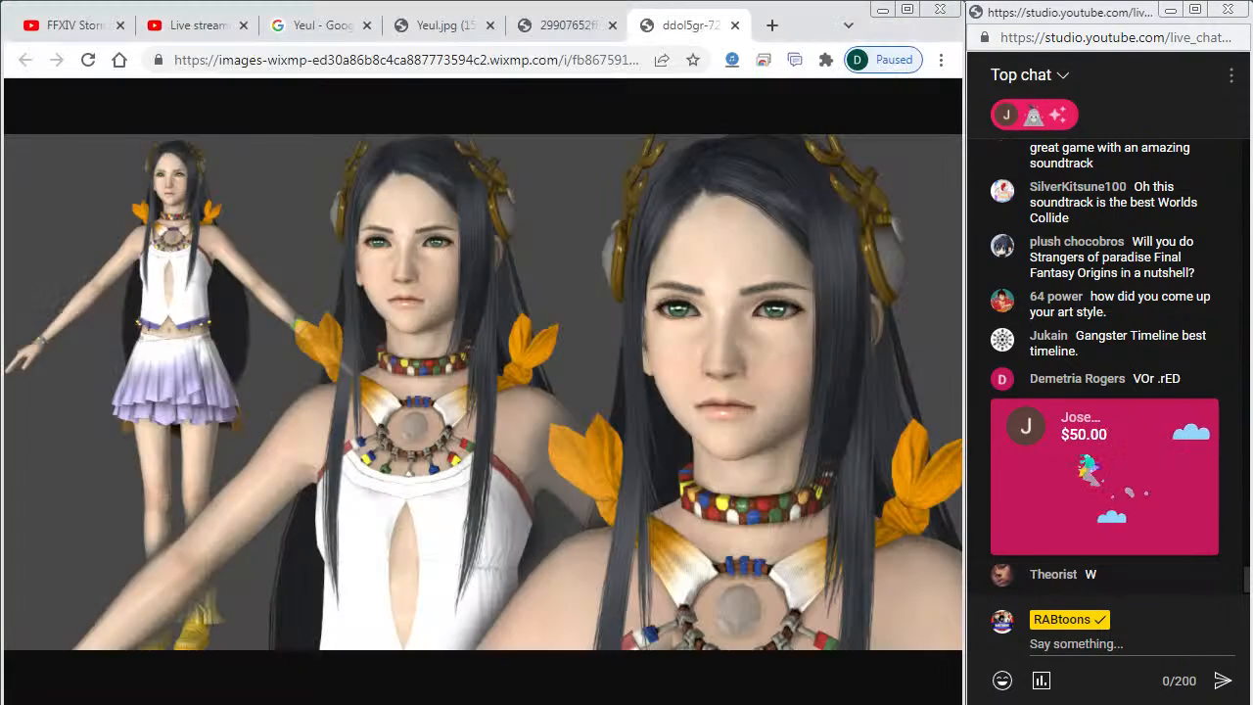
{"action": "key", "text": "alt+Tab"}
{"action": "key", "text": "alt+Tab"}
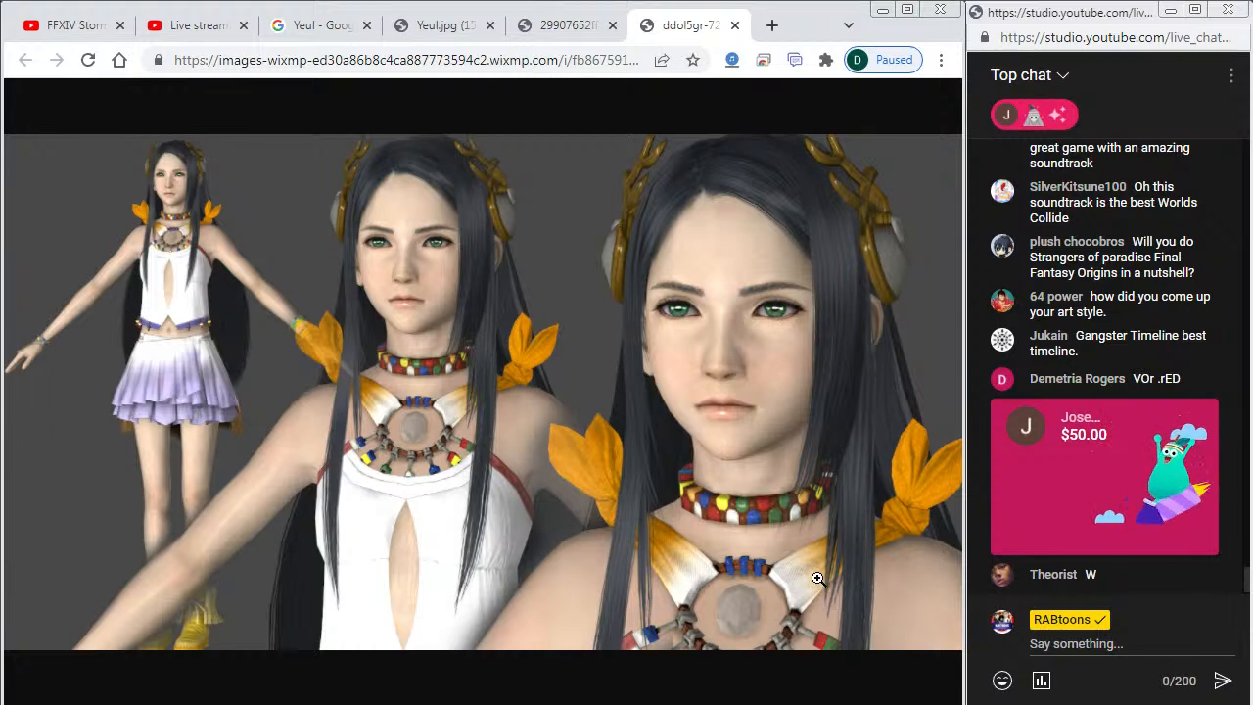
Step: Switch to Flash, replace the old reference photo on Layer 2 with the captured DeviantArt render, and position its ornament beside the character's face
{"action": "key", "text": "alt+Tab"}
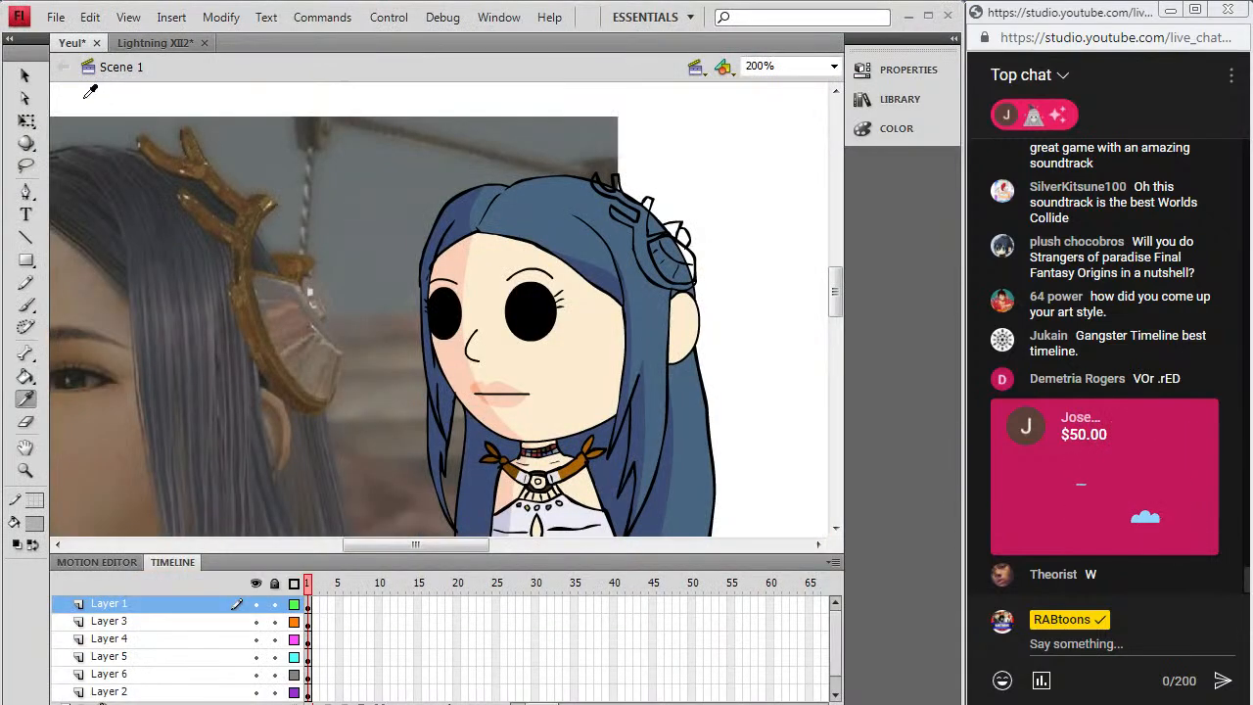
{"action": "left_click", "coordinate": [32, 77]}
{"action": "left_click", "coordinate": [224, 323]}
{"action": "key", "text": "Delete"}
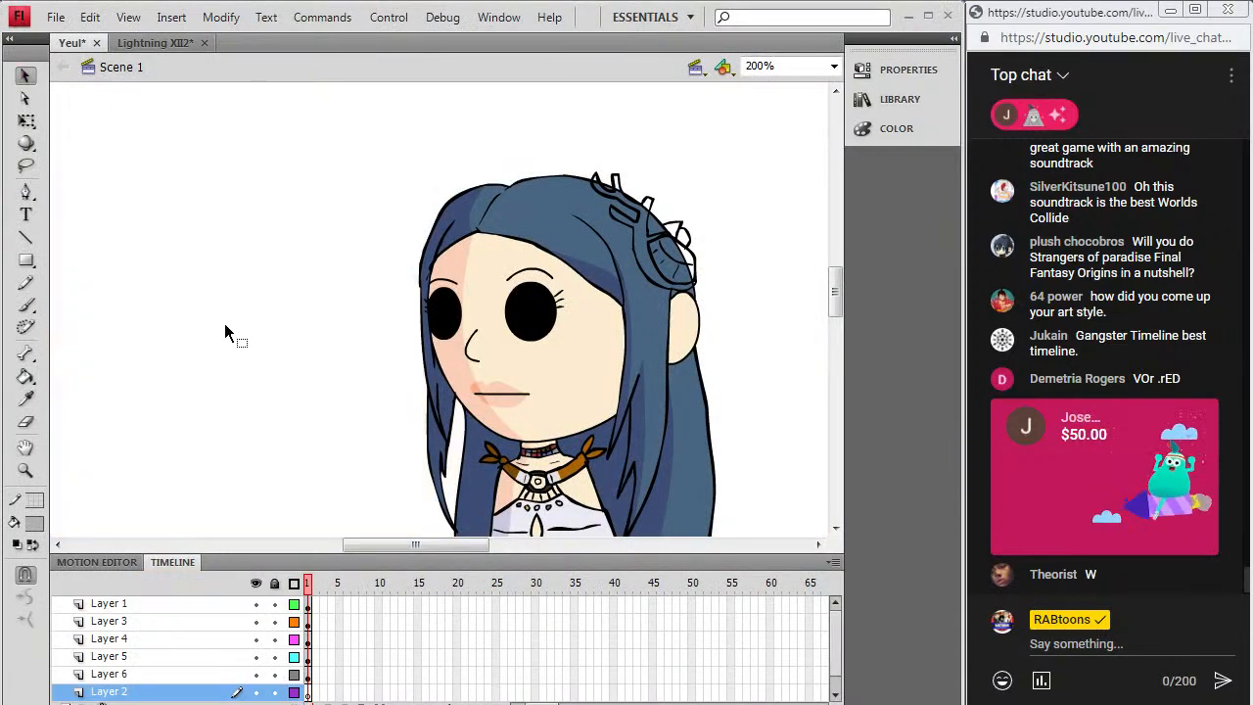
{"action": "left_click", "coordinate": [90, 17]}
{"action": "left_click", "coordinate": [90, 131]}
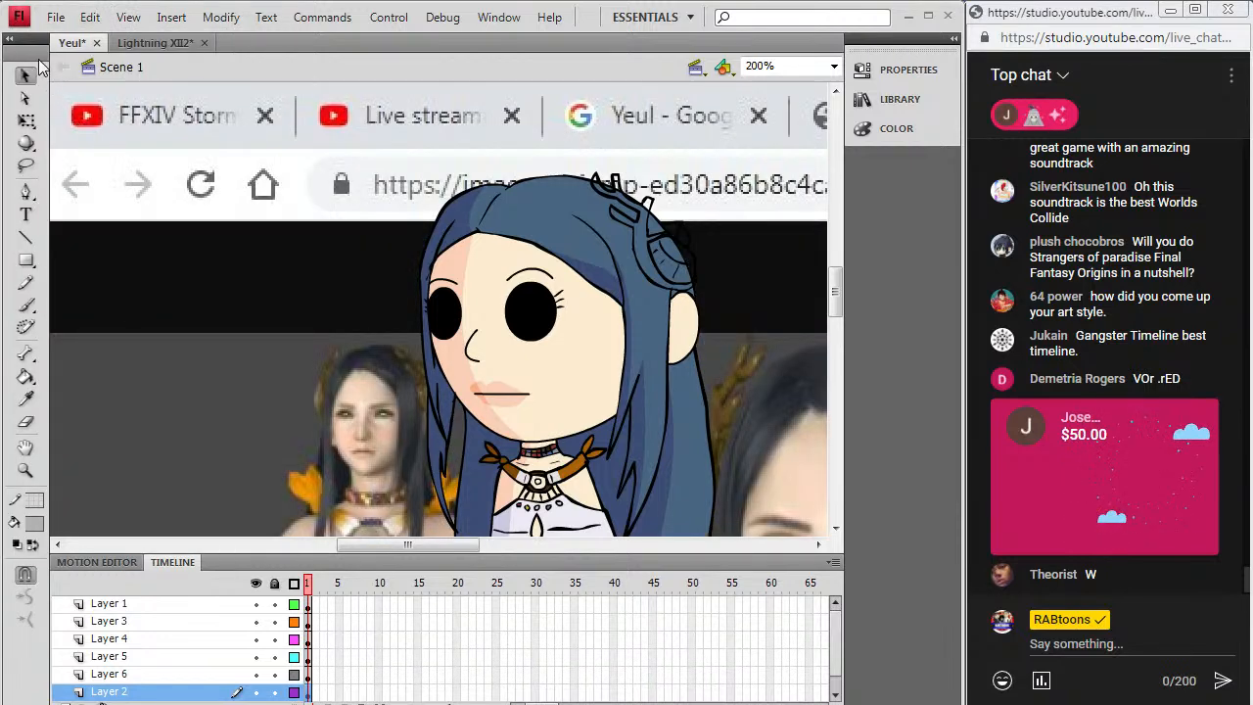
{"action": "left_click_drag", "start_coordinate": [358, 425], "coordinate": [235, 313]}
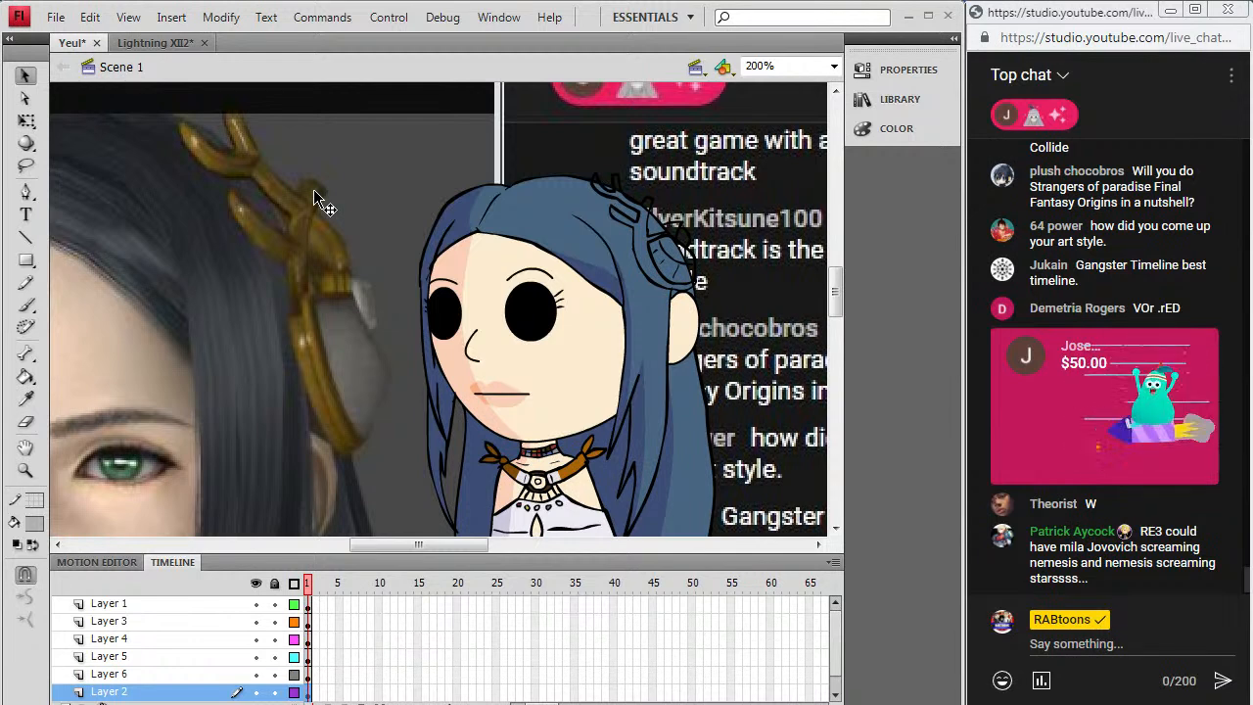
Step: Sample gold-brown from the reference ornament and fill the drawn branch and prongs with it, hiding Layers 2, 3 and 4
{"action": "left_click", "coordinate": [25, 399]}
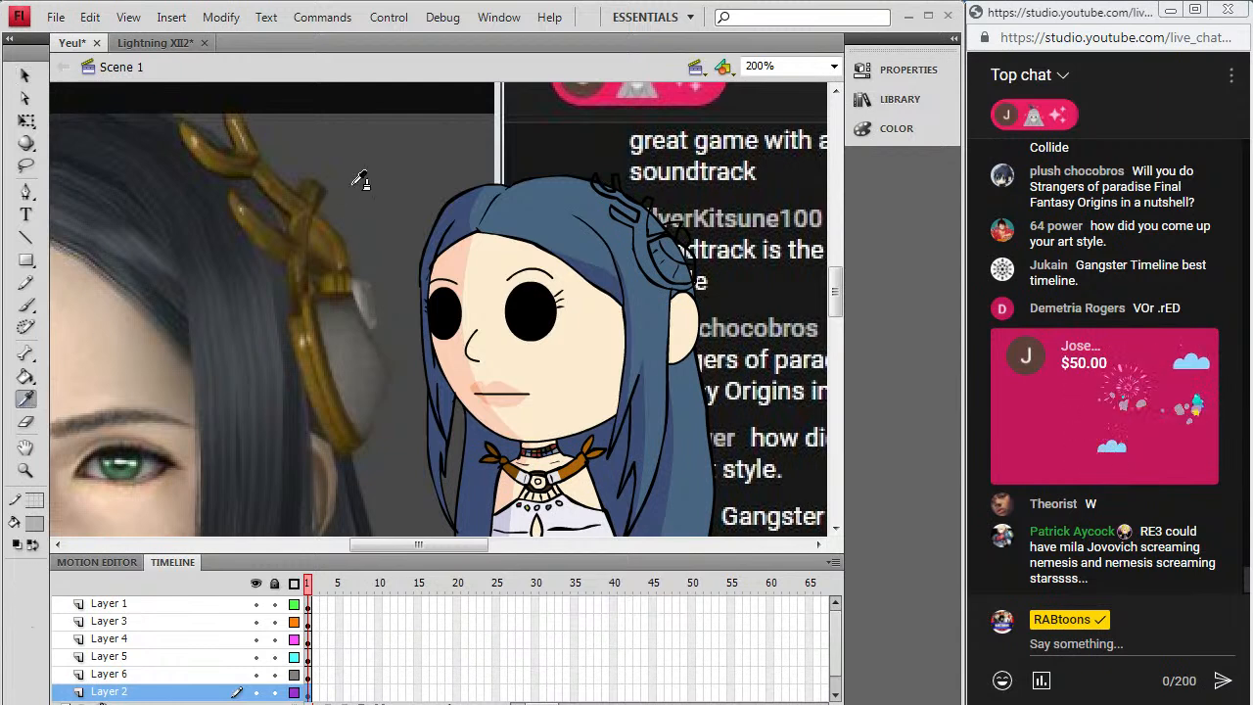
{"action": "left_click", "coordinate": [221, 141]}
{"action": "left_click", "coordinate": [629, 231]}
{"action": "key", "text": "ctrl+z"}
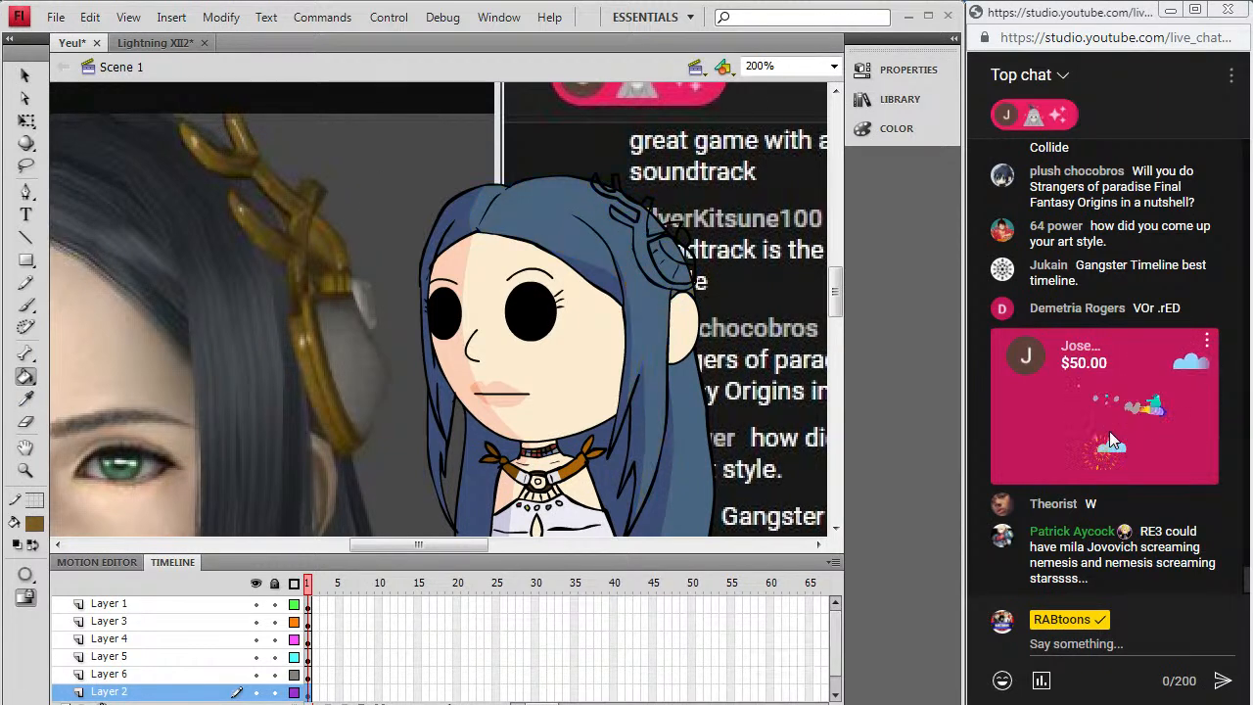
{"action": "left_click", "coordinate": [256, 693]}
{"action": "left_click", "coordinate": [627, 206]}
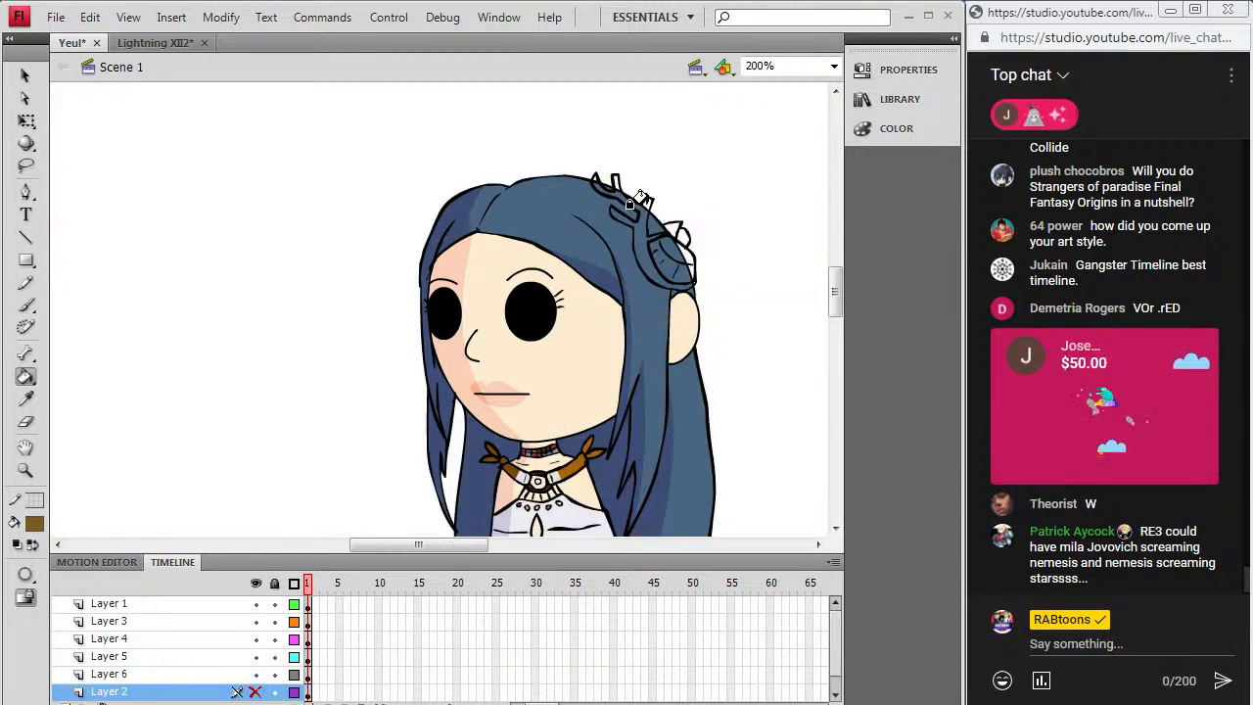
{"action": "left_click", "coordinate": [256, 638]}
{"action": "left_click", "coordinate": [257, 621]}
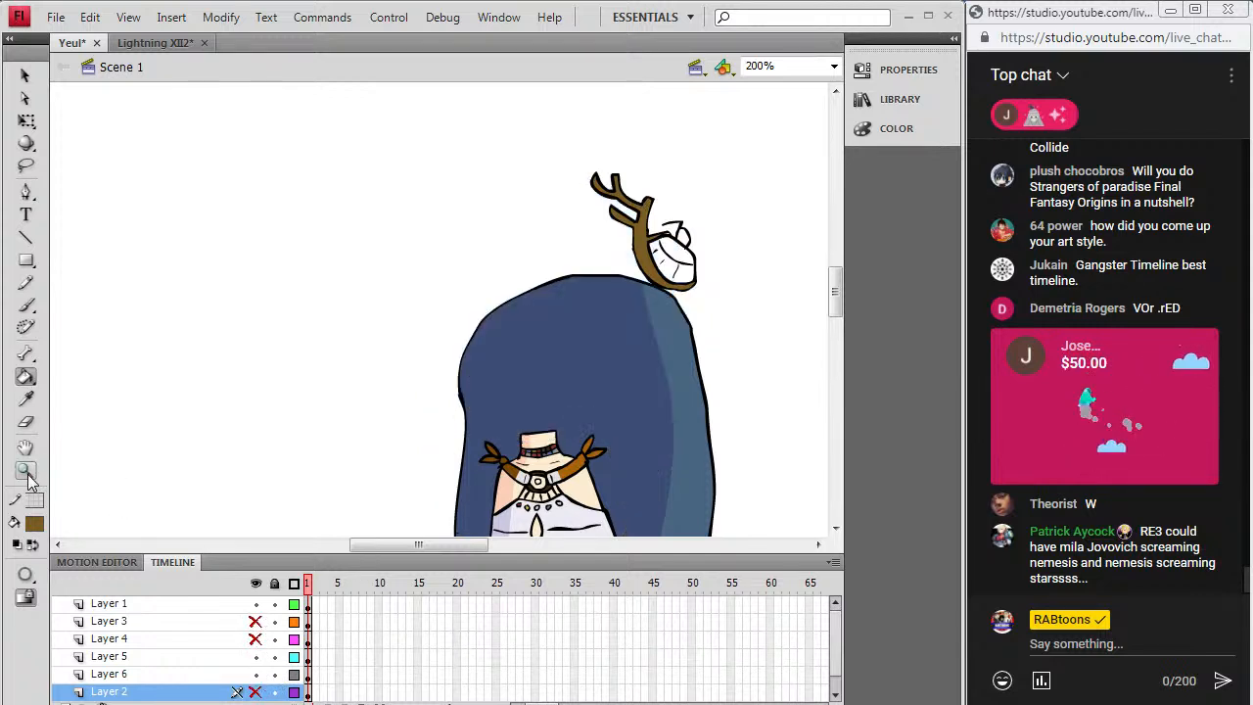
Step: Show the hidden layers again and fill the ornament's round shell with a grey sampled from the reference picture
{"action": "left_click", "coordinate": [256, 621]}
{"action": "left_click", "coordinate": [256, 638]}
{"action": "left_click", "coordinate": [257, 692]}
{"action": "left_click", "coordinate": [258, 701]}
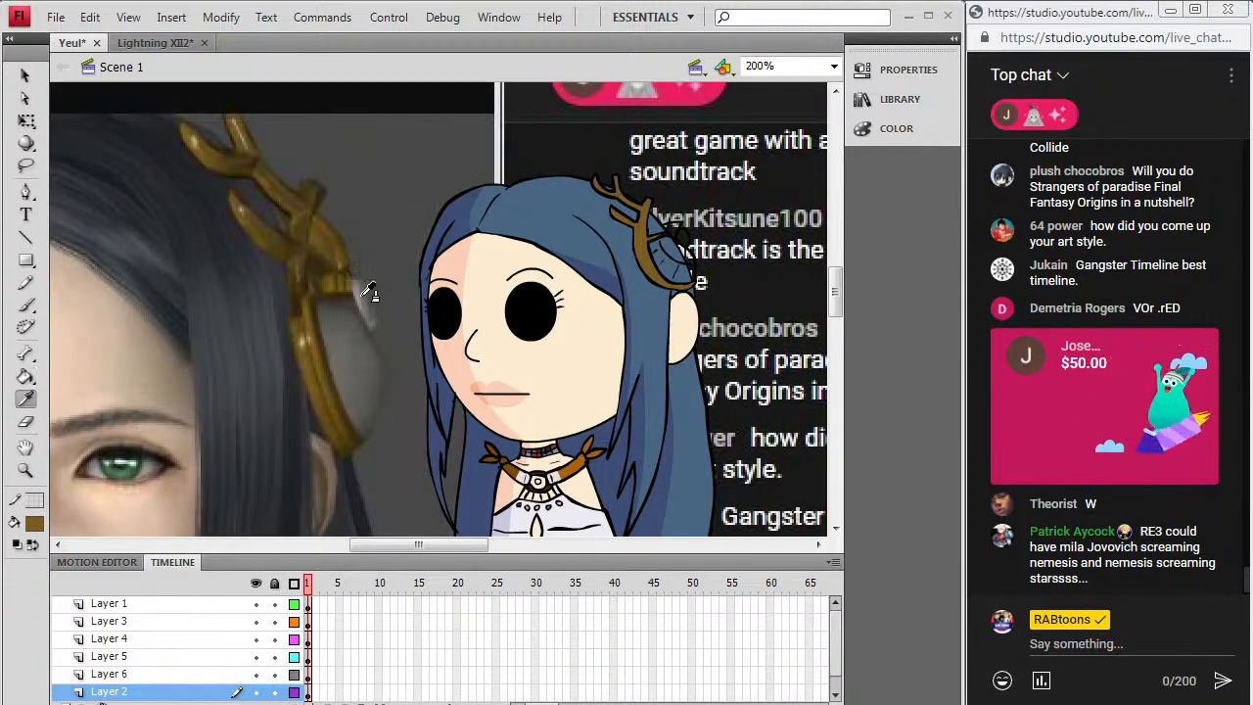
{"action": "left_click", "coordinate": [666, 253]}
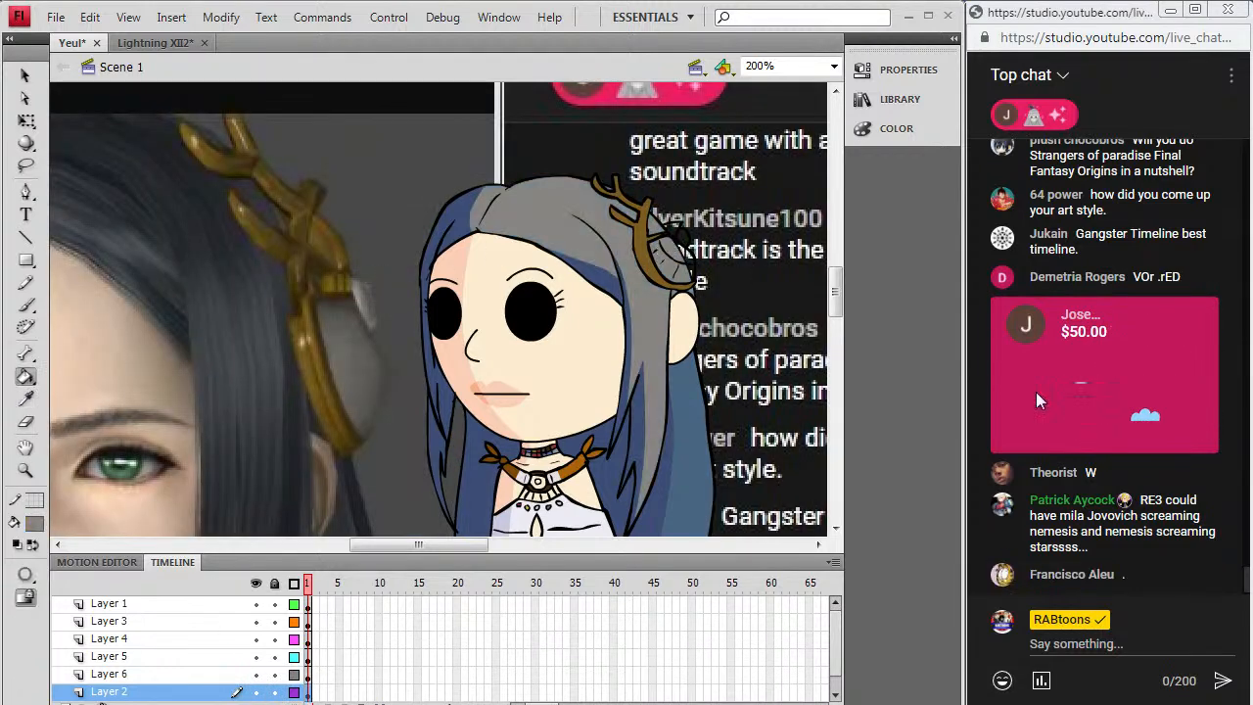
{"action": "key", "text": "ctrl+z"}
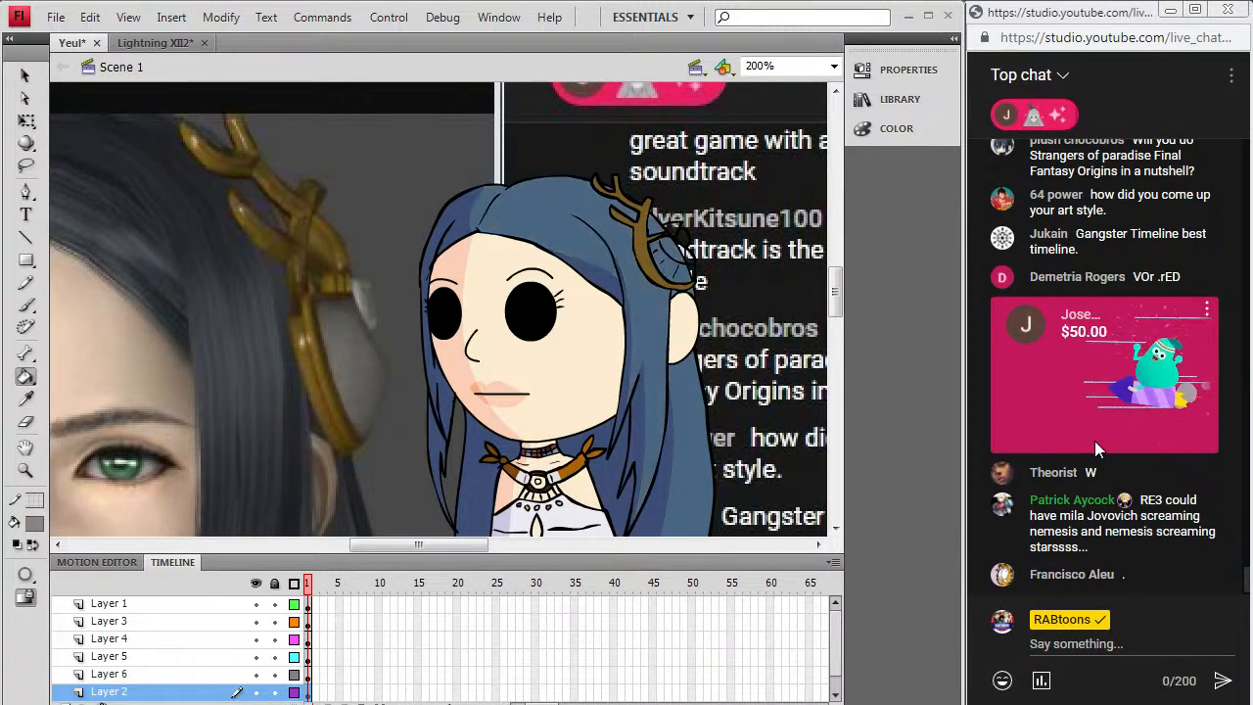
{"action": "left_click", "coordinate": [674, 253]}
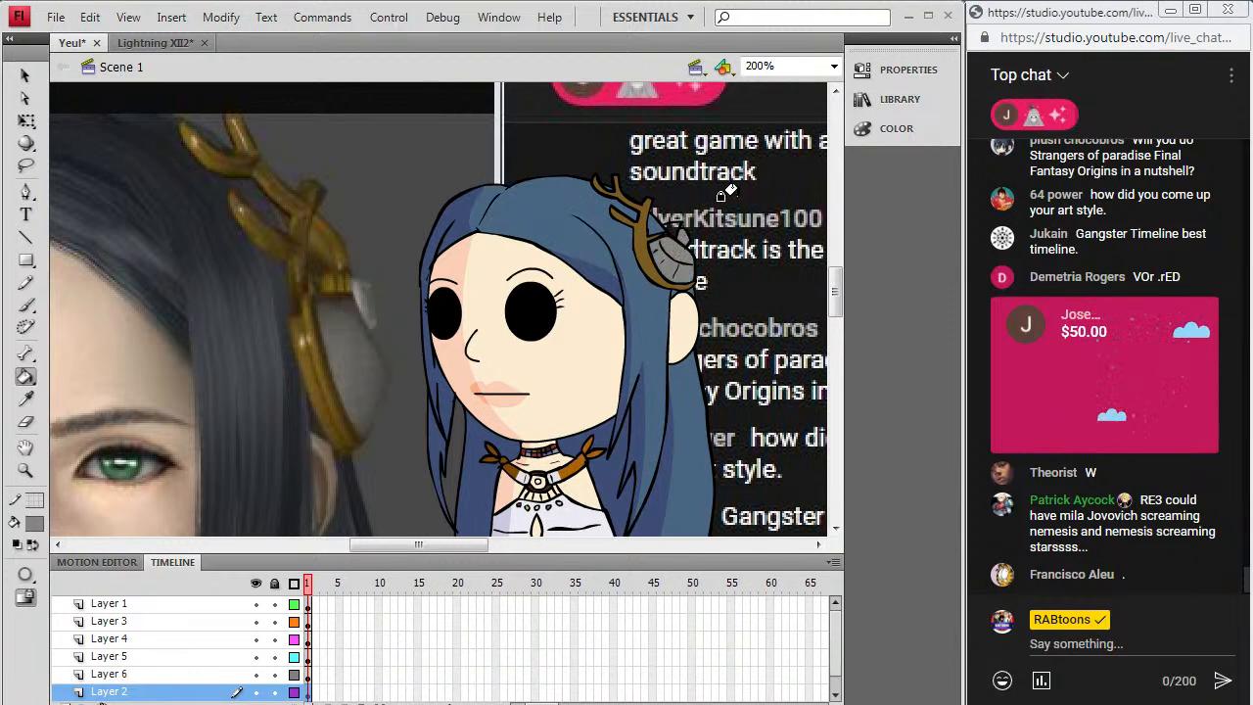
Step: Hide the reference layer and, on Layer 1, brush in black to complete the small pointed prong above the ornament's shell
{"action": "left_click", "coordinate": [25, 399]}
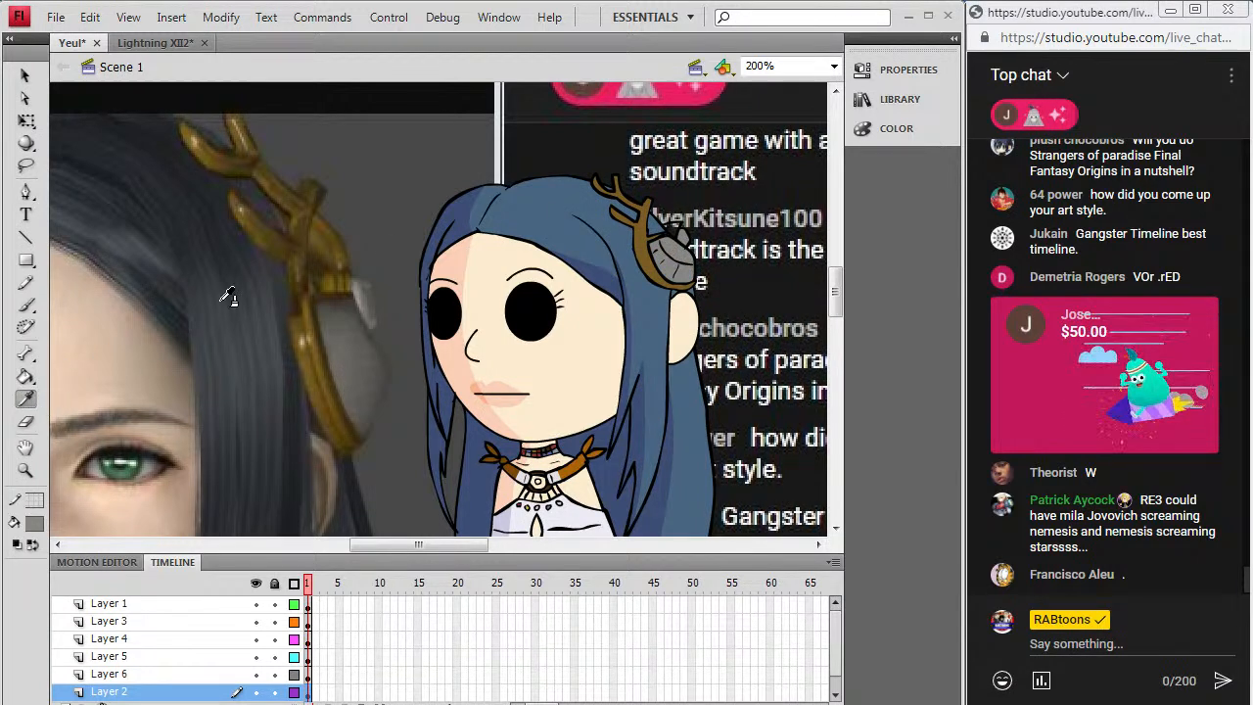
{"action": "left_click", "coordinate": [648, 226]}
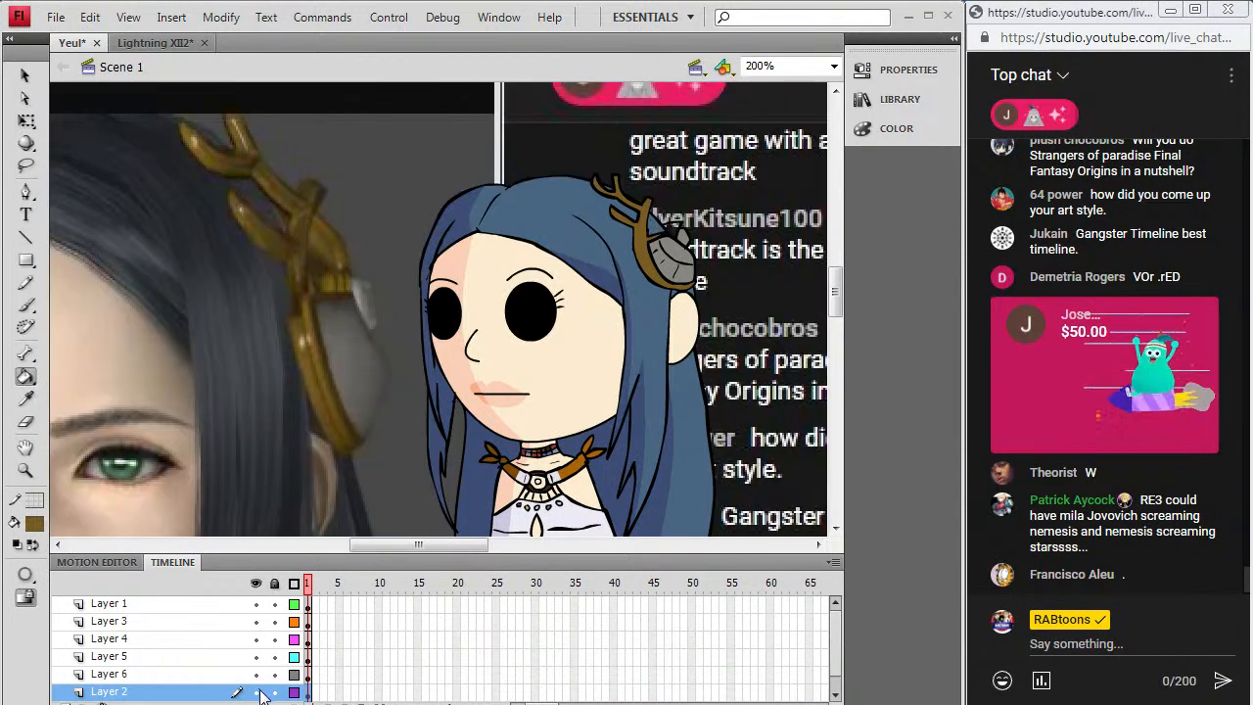
{"action": "left_click", "coordinate": [255, 693]}
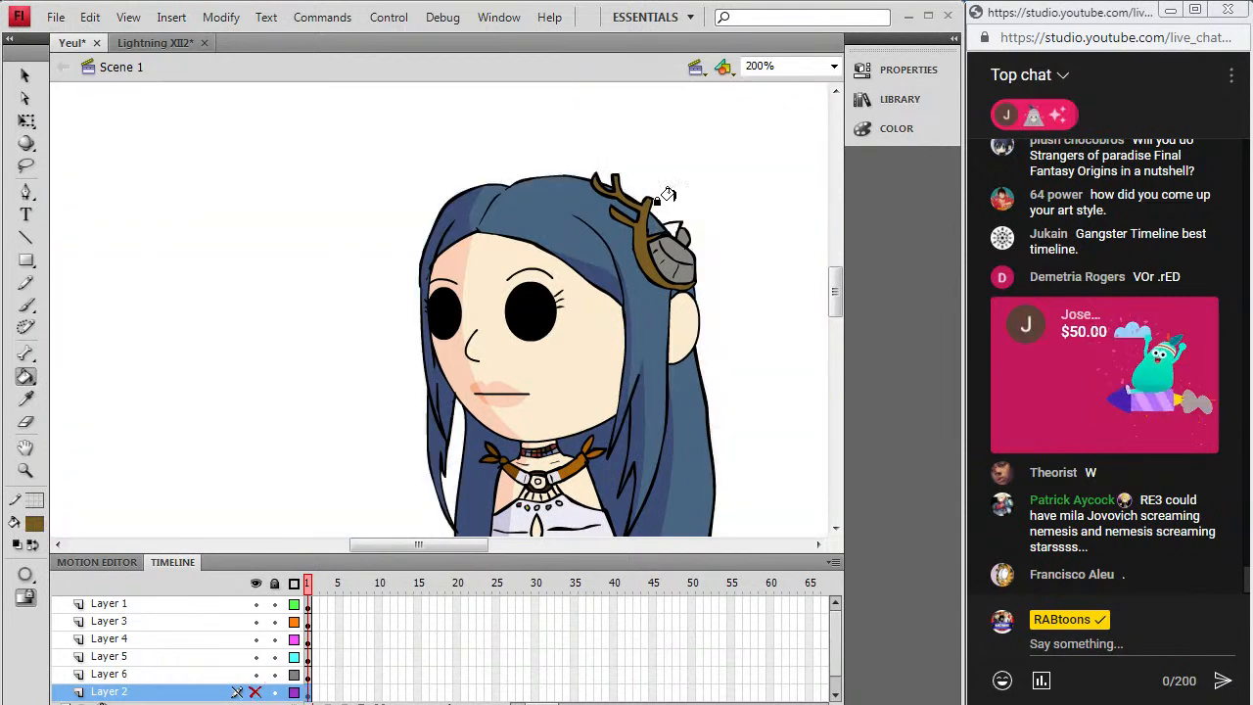
{"action": "left_click", "coordinate": [254, 622]}
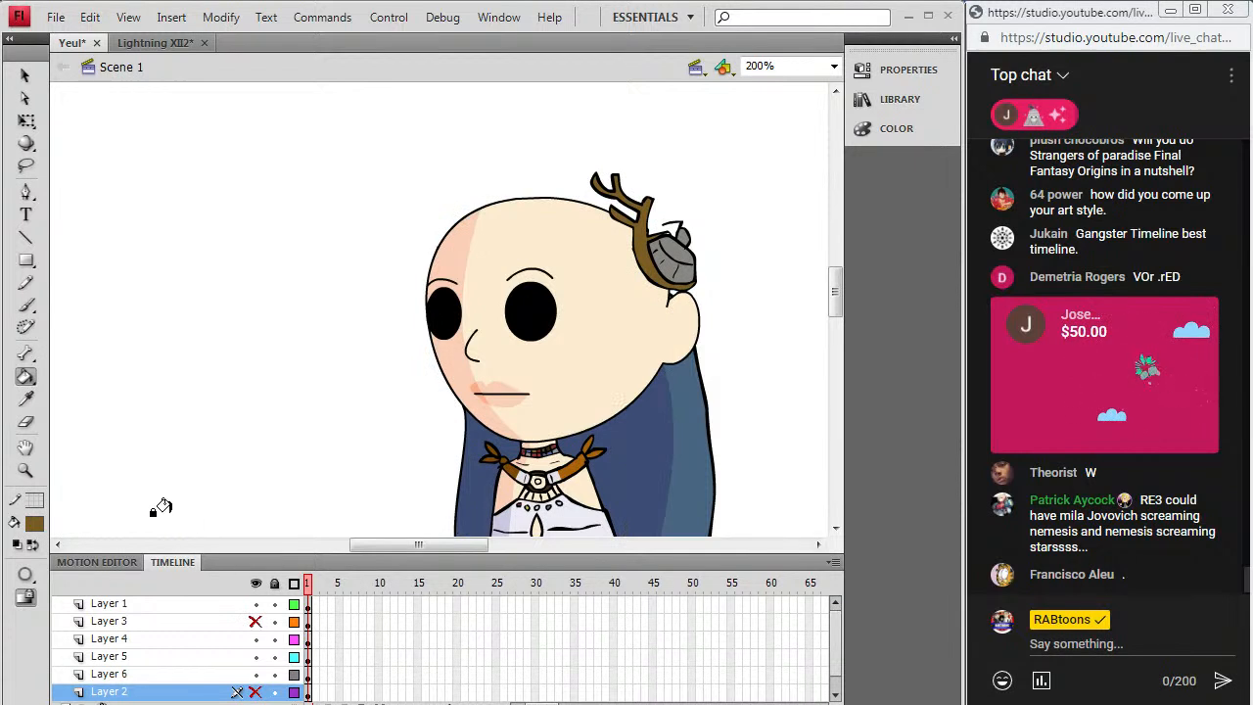
{"action": "left_click", "coordinate": [35, 526]}
{"action": "left_click", "coordinate": [31, 315]}
{"action": "key", "text": "b"}
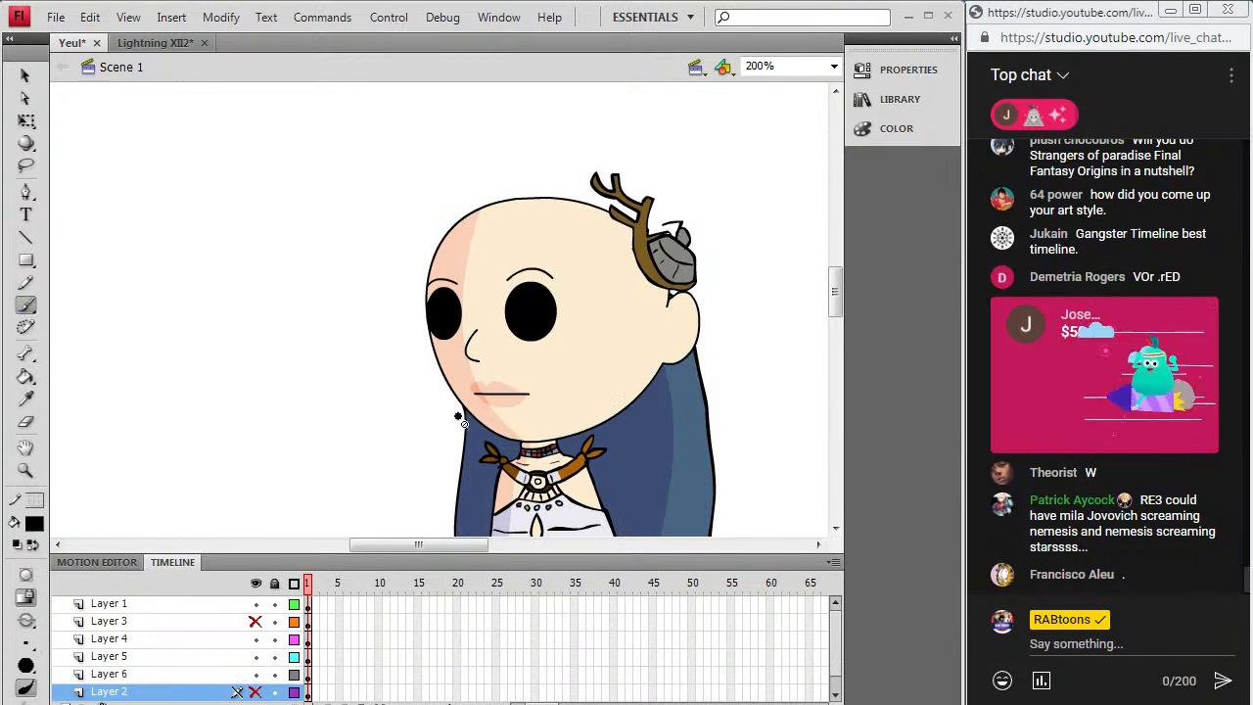
{"action": "left_click", "coordinate": [255, 623]}
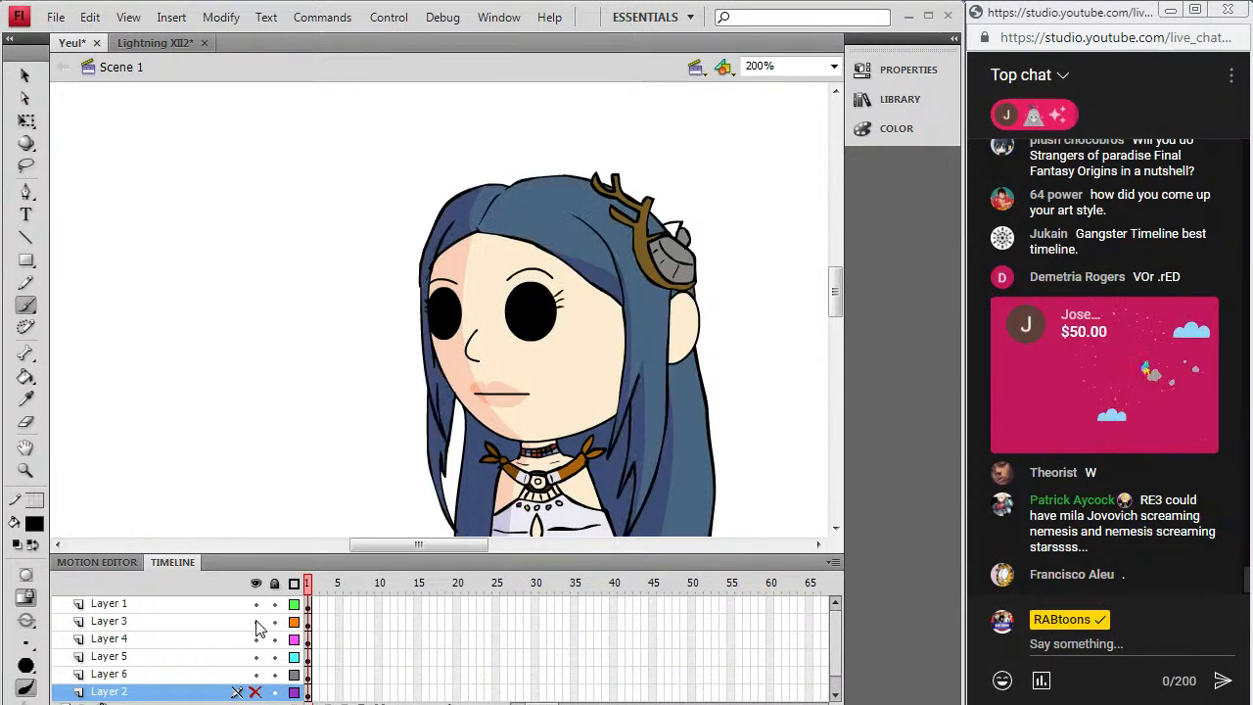
{"action": "left_click", "coordinate": [318, 601]}
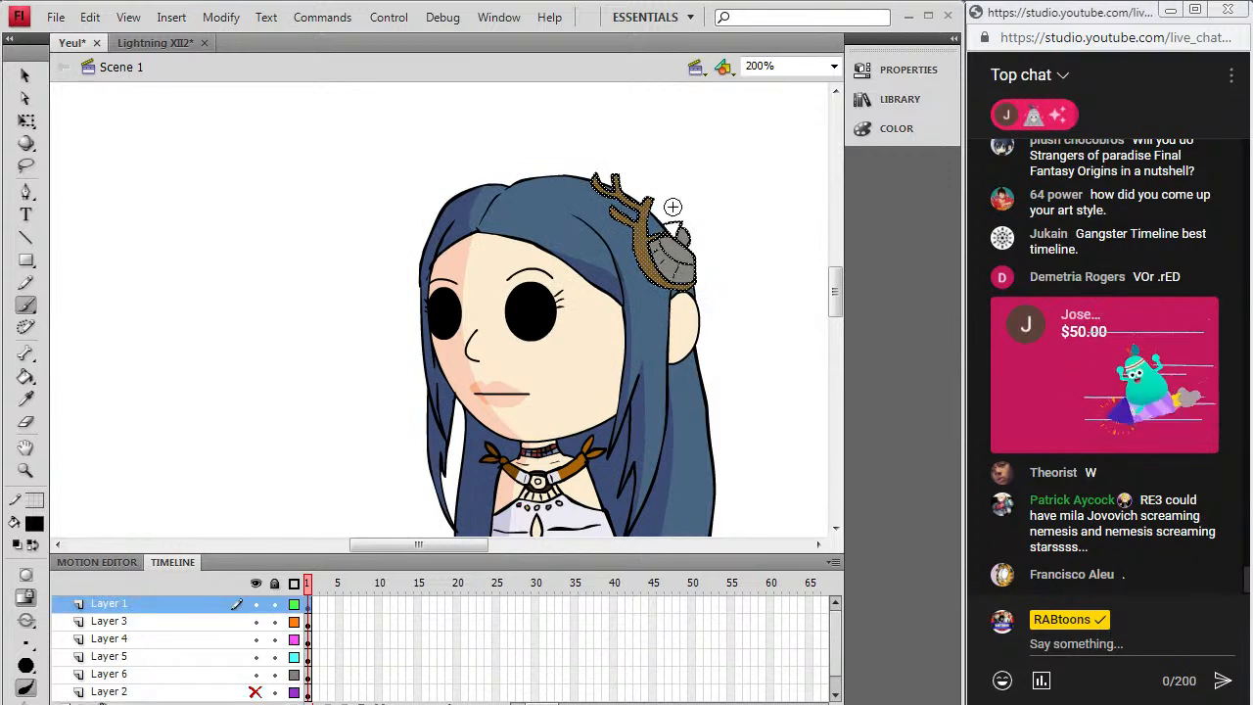
{"action": "left_click", "coordinate": [256, 691]}
{"action": "left_click", "coordinate": [255, 692]}
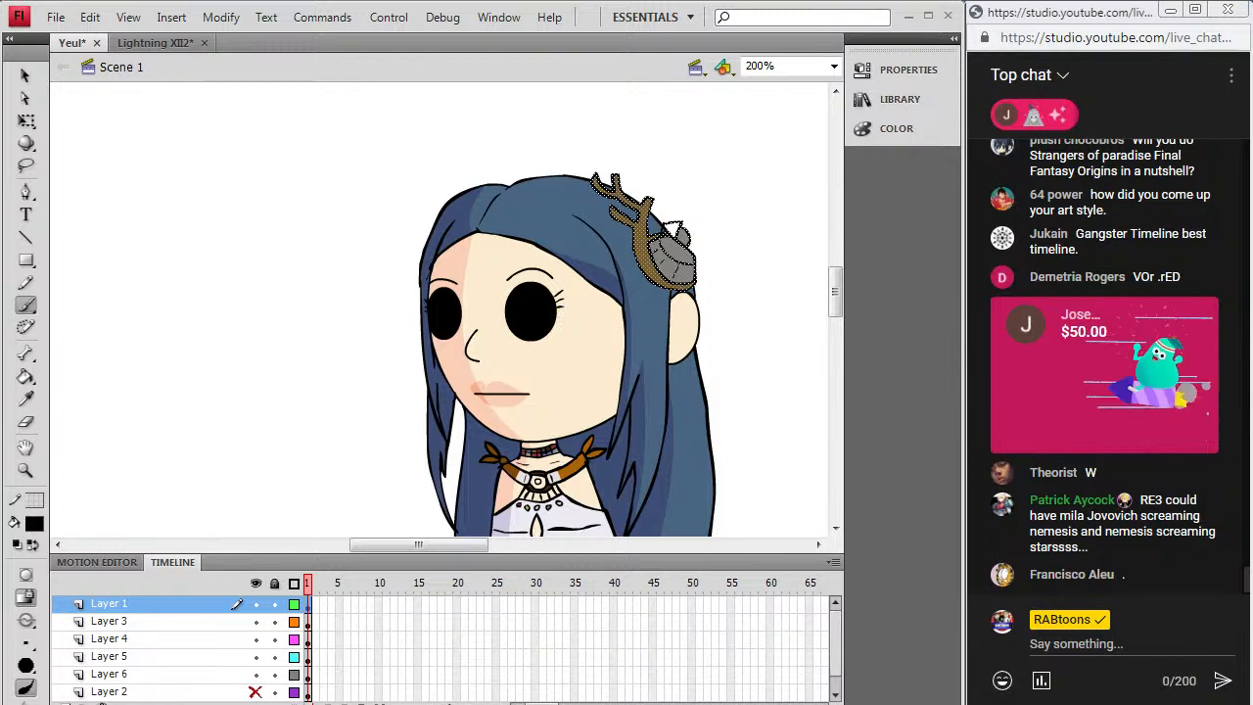
{"action": "left_click_drag", "start_coordinate": [675, 235], "coordinate": [682, 222]}
Step: Sample the branch's gold-brown and colour the small pointed prong above the shell with it
{"action": "left_click", "coordinate": [27, 398]}
{"action": "left_click", "coordinate": [652, 227]}
{"action": "left_click", "coordinate": [27, 305]}
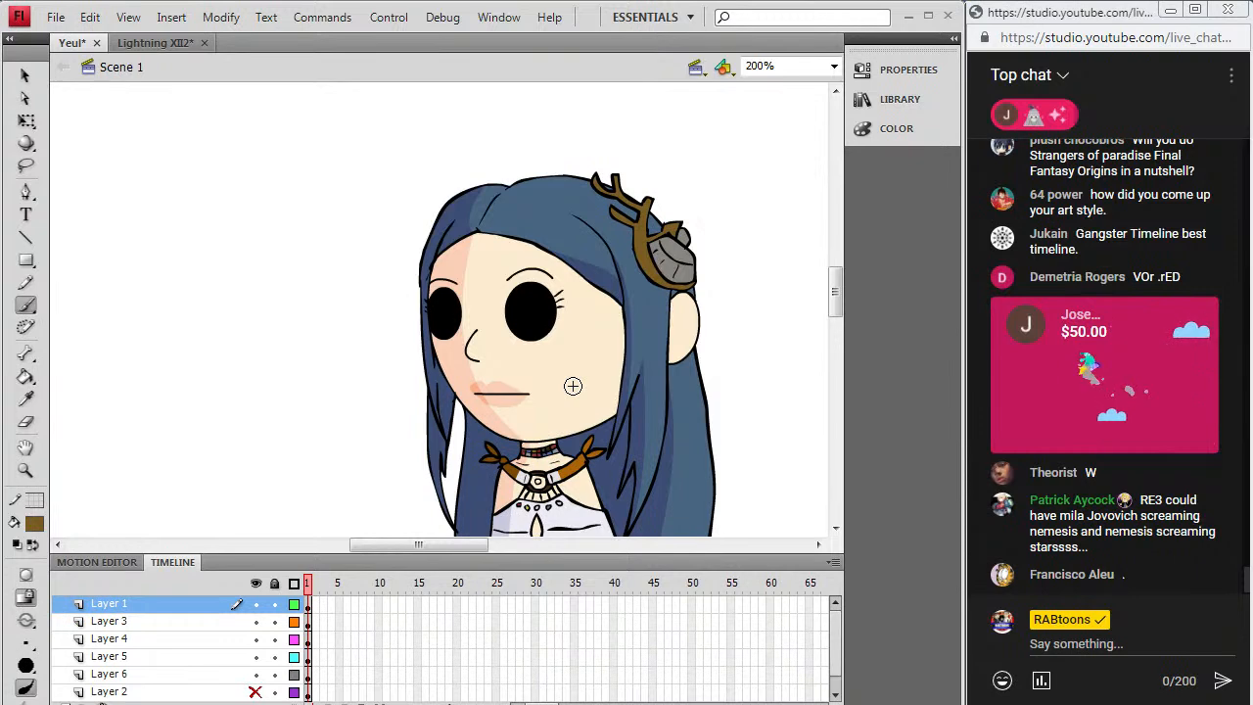
Step: Compare the coloured ornament with and without the reference picture, and delete the picture from Layer 2
{"action": "left_click", "coordinate": [255, 692]}
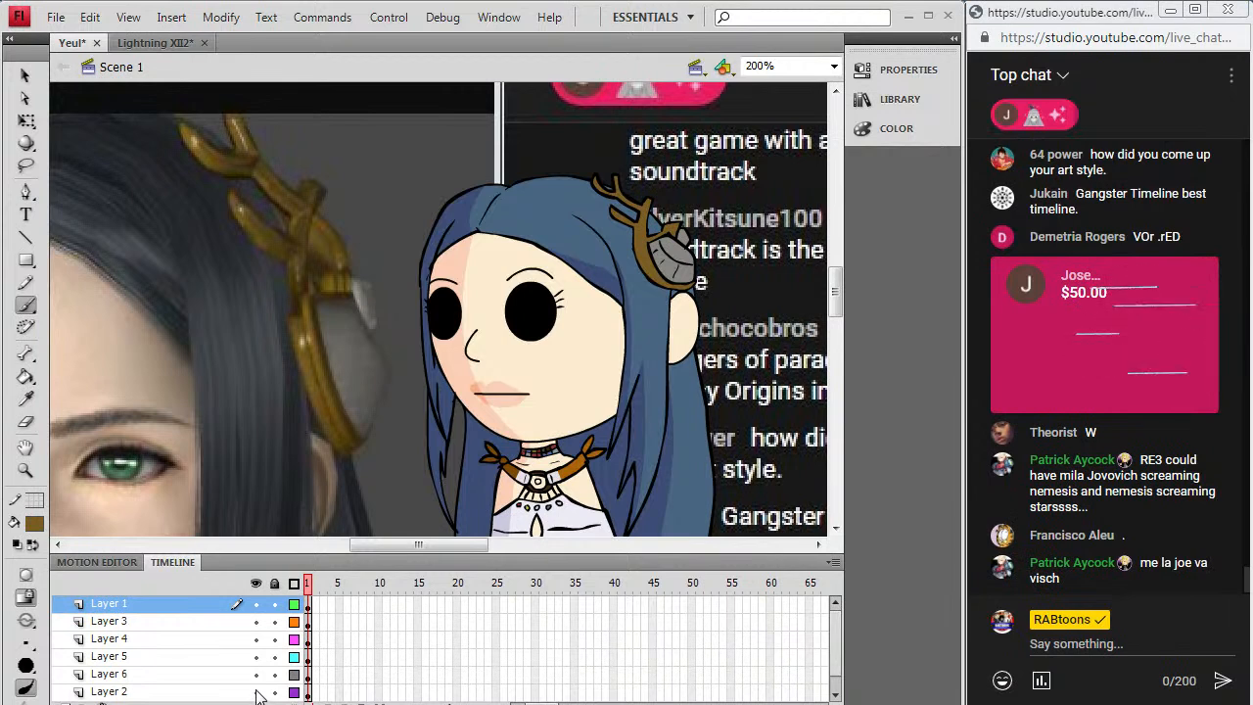
{"action": "left_click", "coordinate": [256, 692]}
{"action": "left_click", "coordinate": [257, 692]}
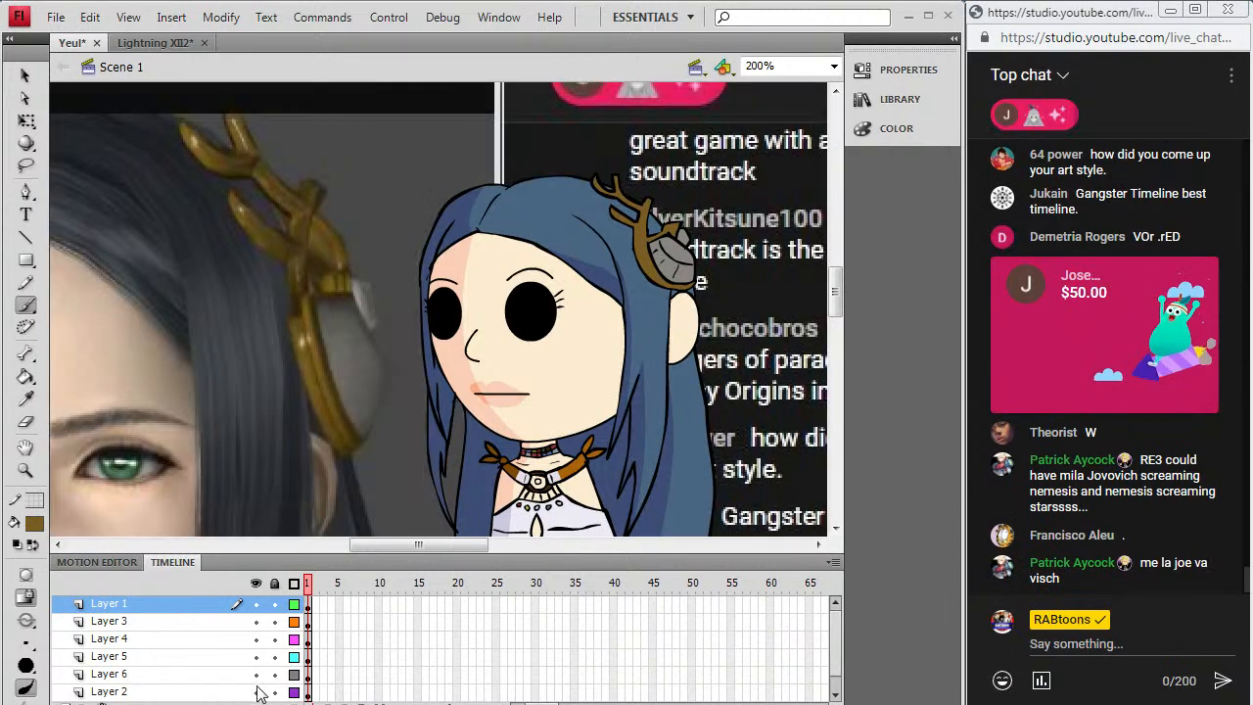
{"action": "left_click", "coordinate": [257, 692]}
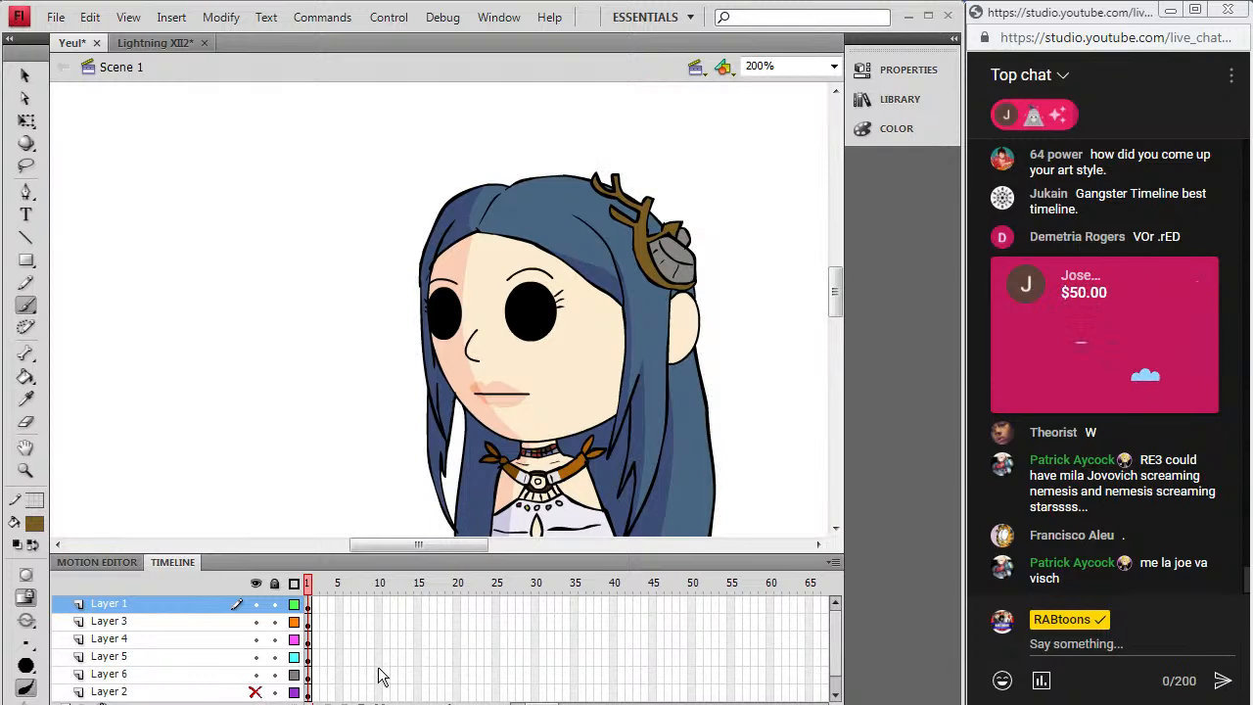
{"action": "left_click", "coordinate": [256, 692]}
{"action": "mouse_move", "coordinate": [425, 545]}
{"action": "left_mouse_down"}
{"action": "mouse_move", "coordinate": [348, 548]}
{"action": "mouse_move", "coordinate": [418, 583]}
{"action": "left_mouse_up"}
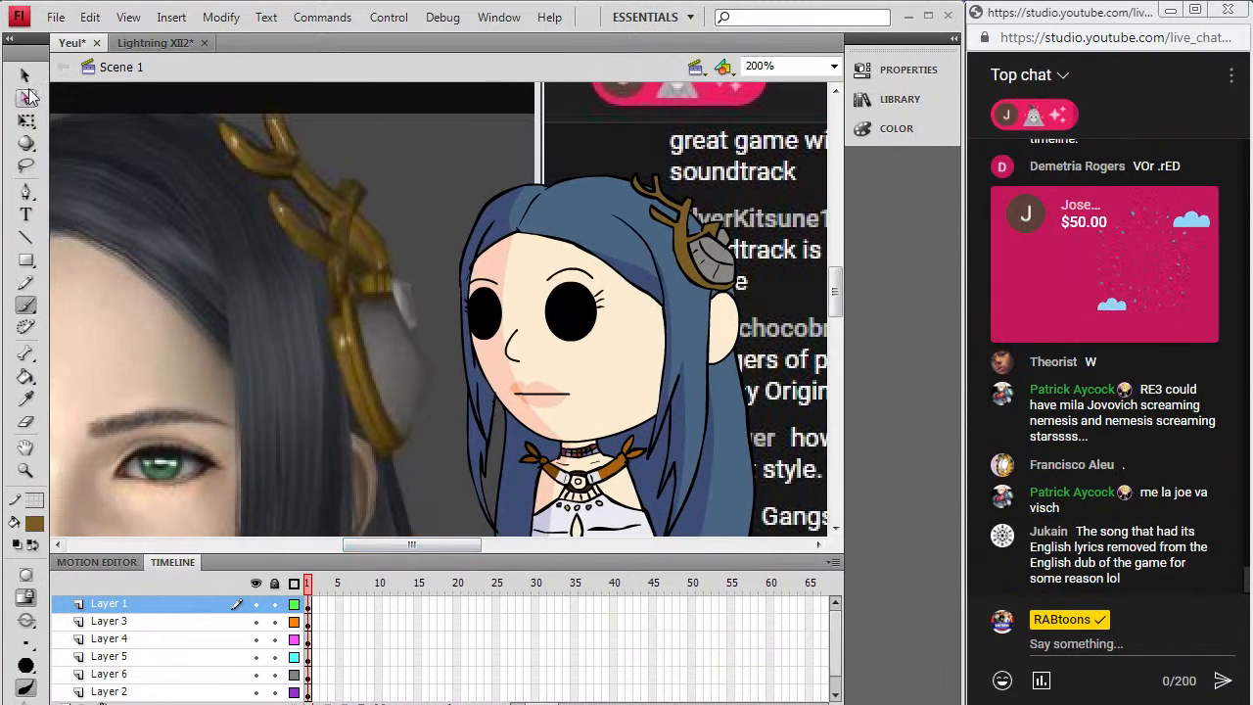
{"action": "left_click", "coordinate": [26, 76]}
{"action": "left_click", "coordinate": [109, 692]}
{"action": "key", "text": "Delete"}
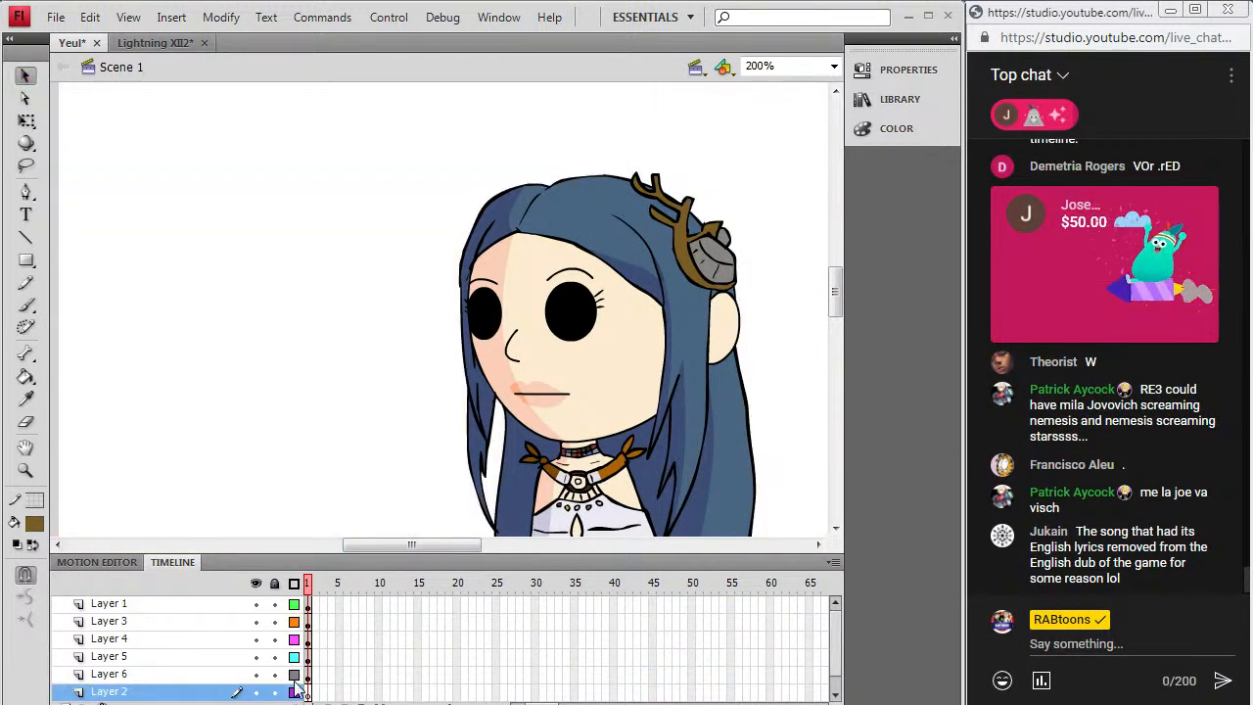
Step: Select the artwork of each layer in turn to examine which part of the character it holds
{"action": "left_click", "coordinate": [305, 603]}
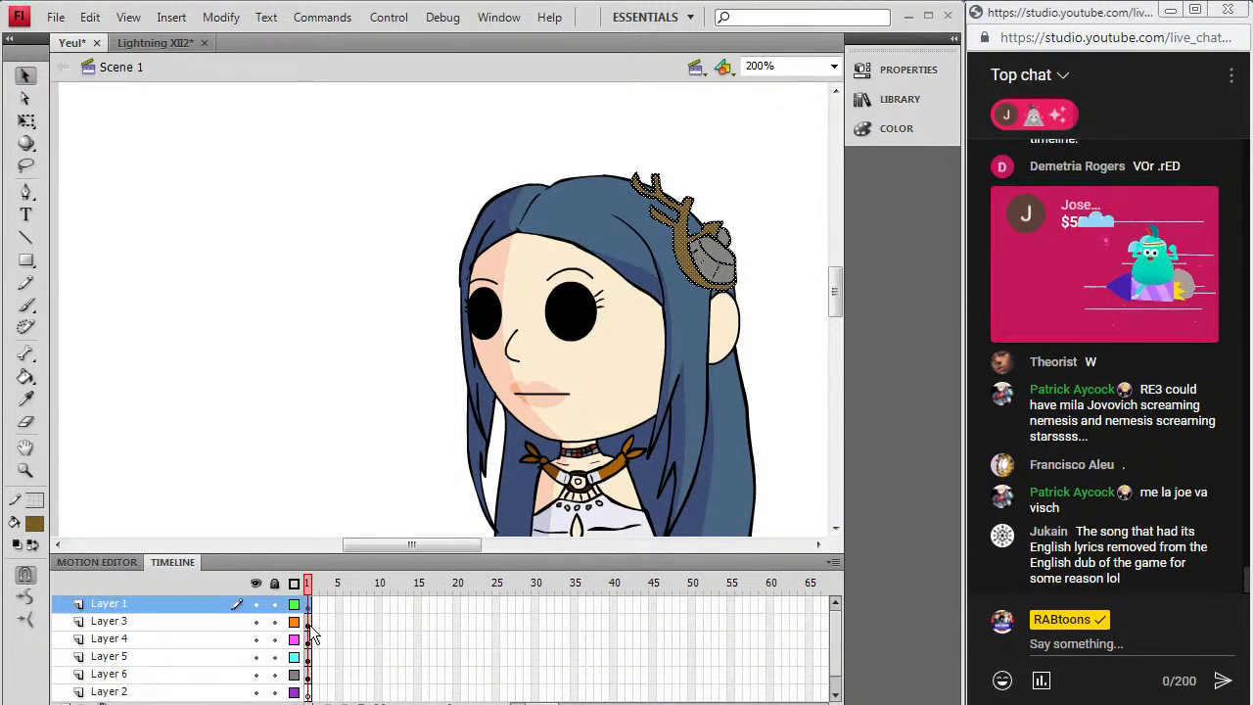
{"action": "left_click", "coordinate": [308, 624]}
{"action": "left_click", "coordinate": [310, 641]}
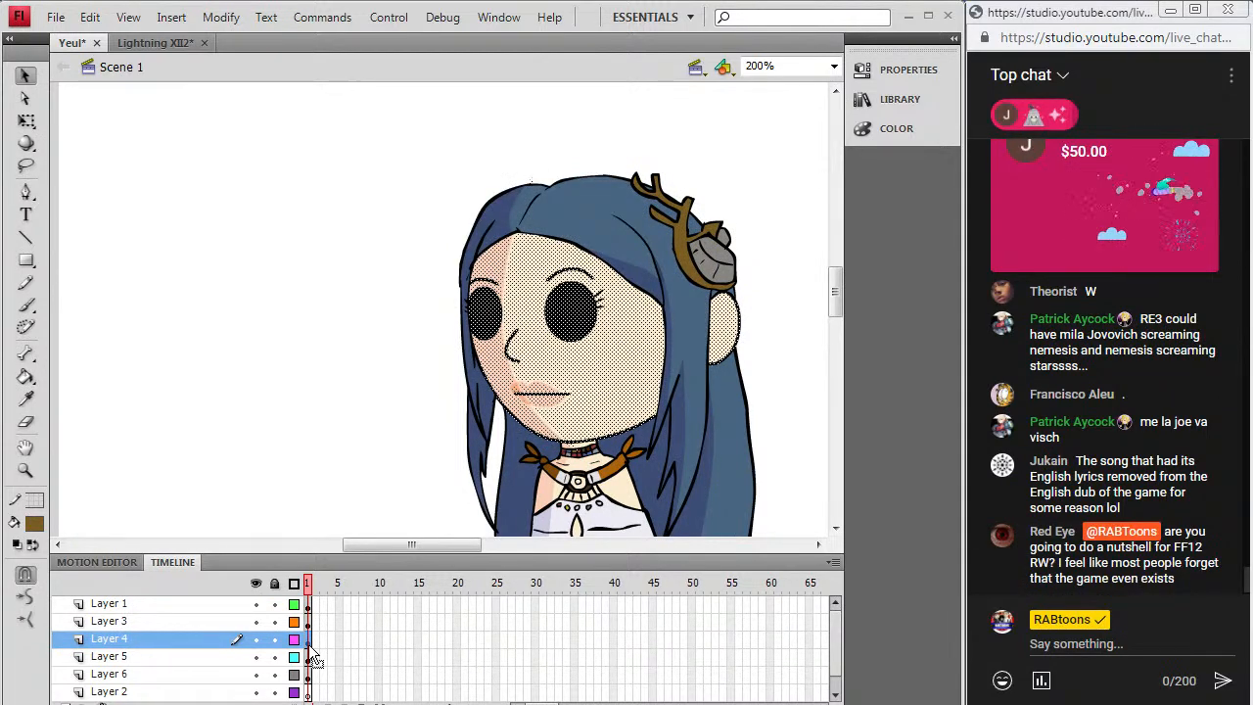
{"action": "left_click", "coordinate": [309, 623]}
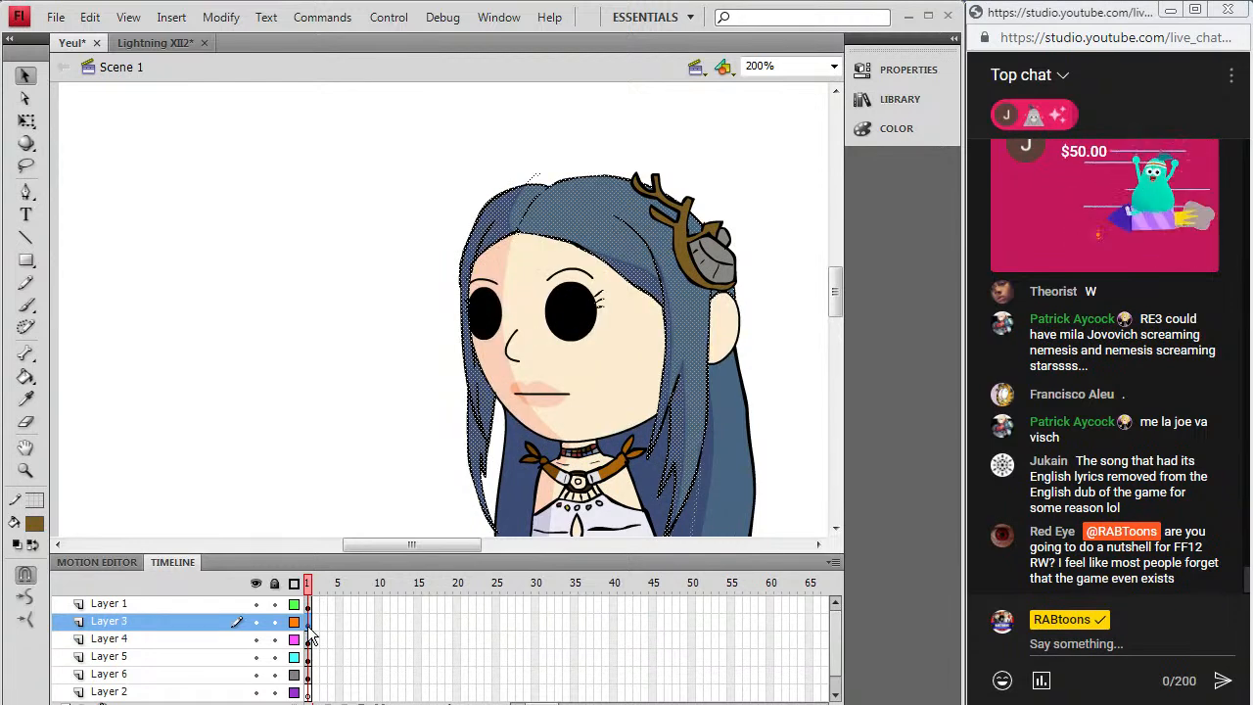
{"action": "left_click", "coordinate": [310, 638]}
{"action": "left_click", "coordinate": [309, 656]}
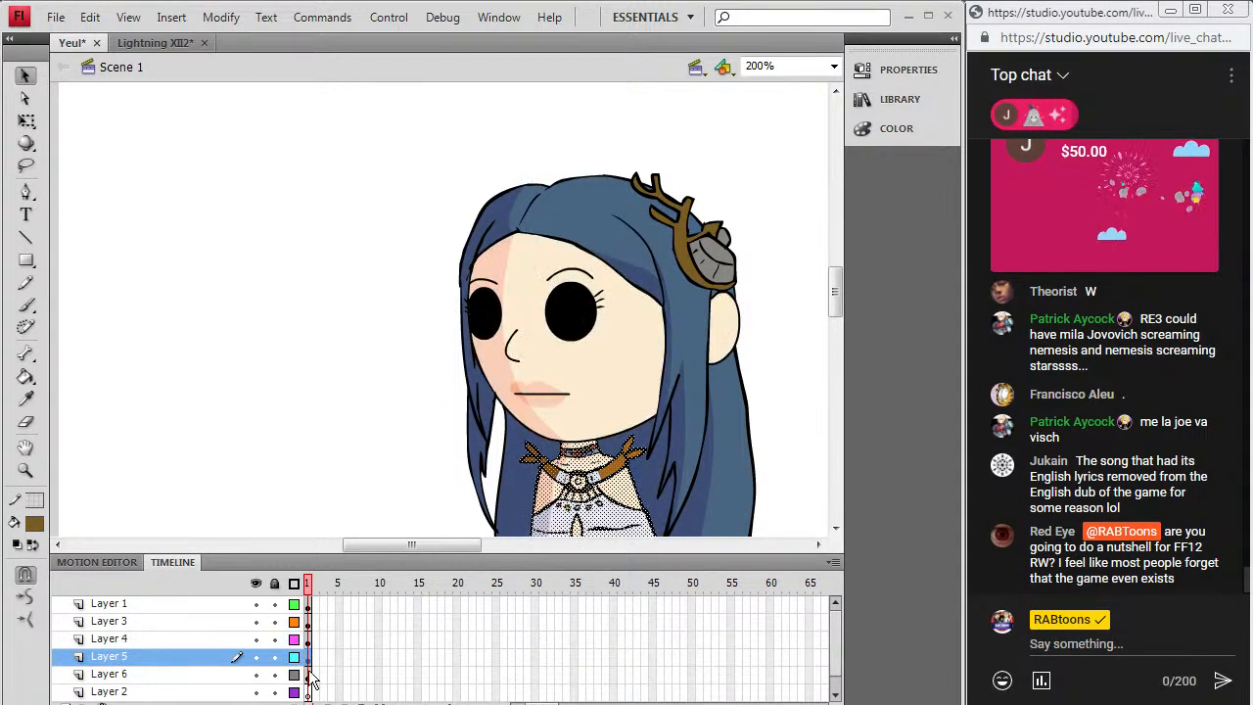
{"action": "left_click", "coordinate": [309, 675]}
{"action": "left_click", "coordinate": [310, 623]}
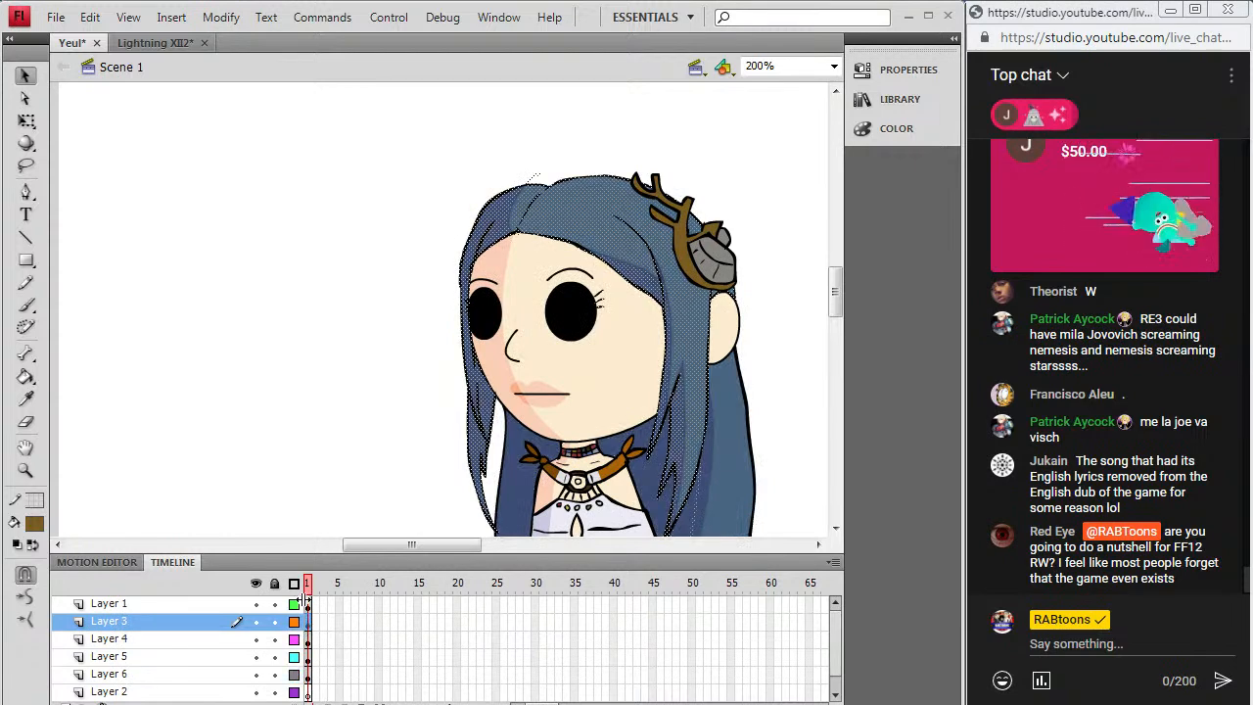
{"action": "left_click", "coordinate": [309, 604]}
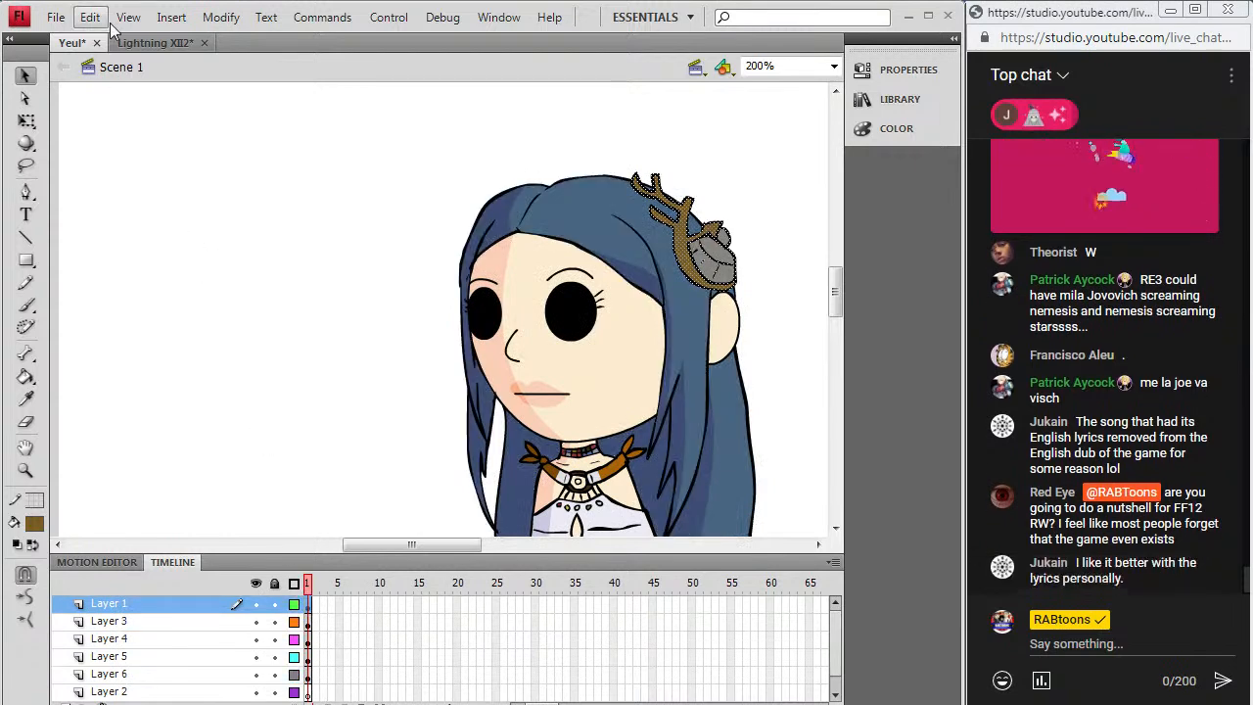
{"action": "left_click", "coordinate": [90, 18]}
{"action": "left_click", "coordinate": [63, 114]}
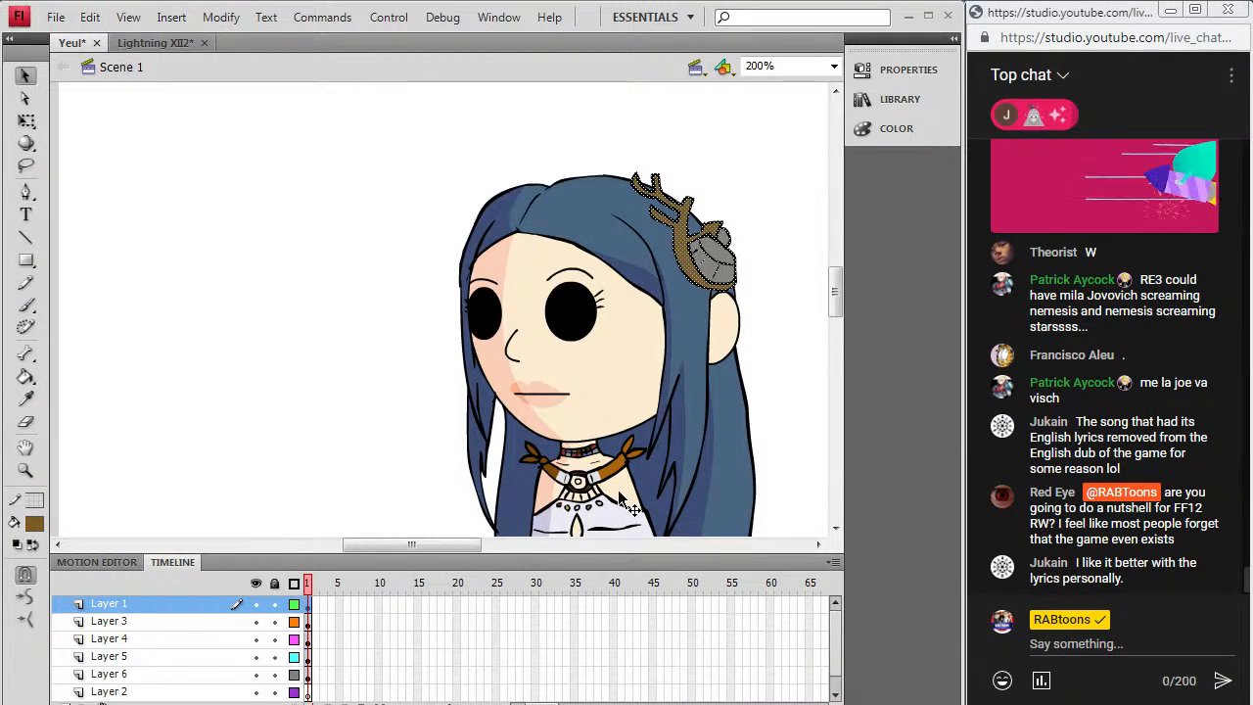
{"action": "left_click", "coordinate": [309, 623]}
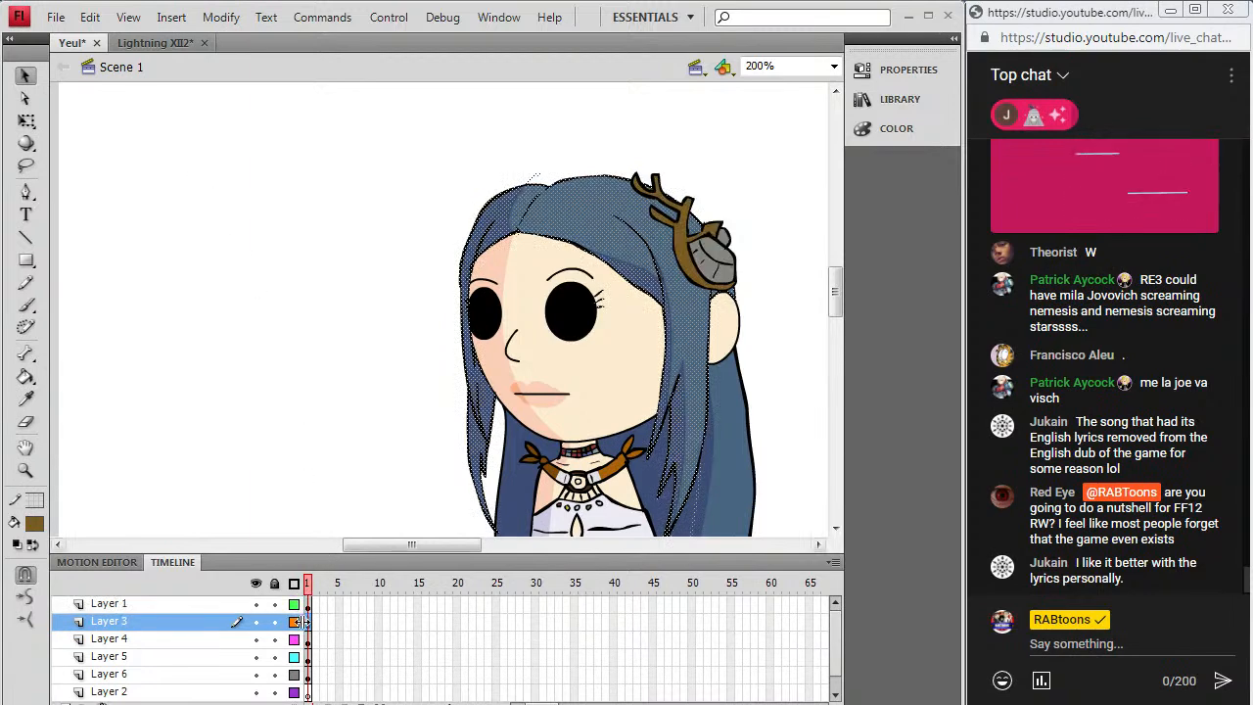
{"action": "left_click", "coordinate": [309, 641]}
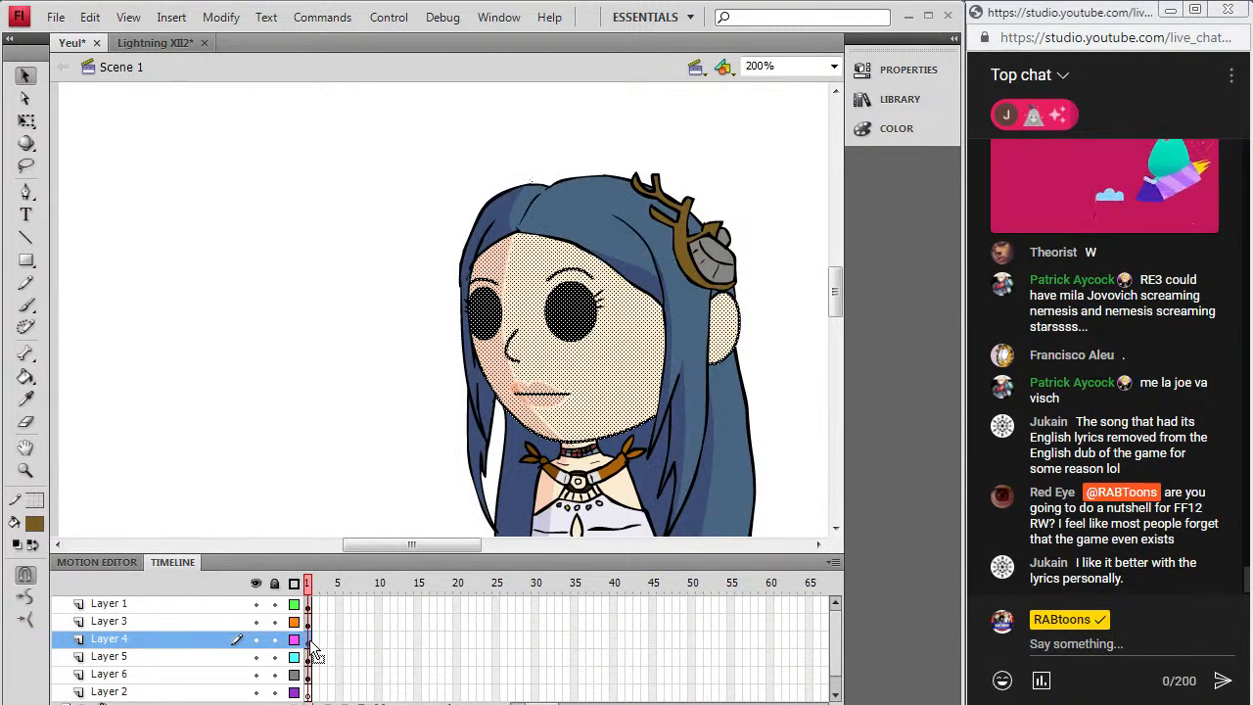
Step: Paste the copied hair ornament in place on Layer 4, at its original position
{"action": "left_click", "coordinate": [309, 627]}
{"action": "left_click", "coordinate": [310, 640]}
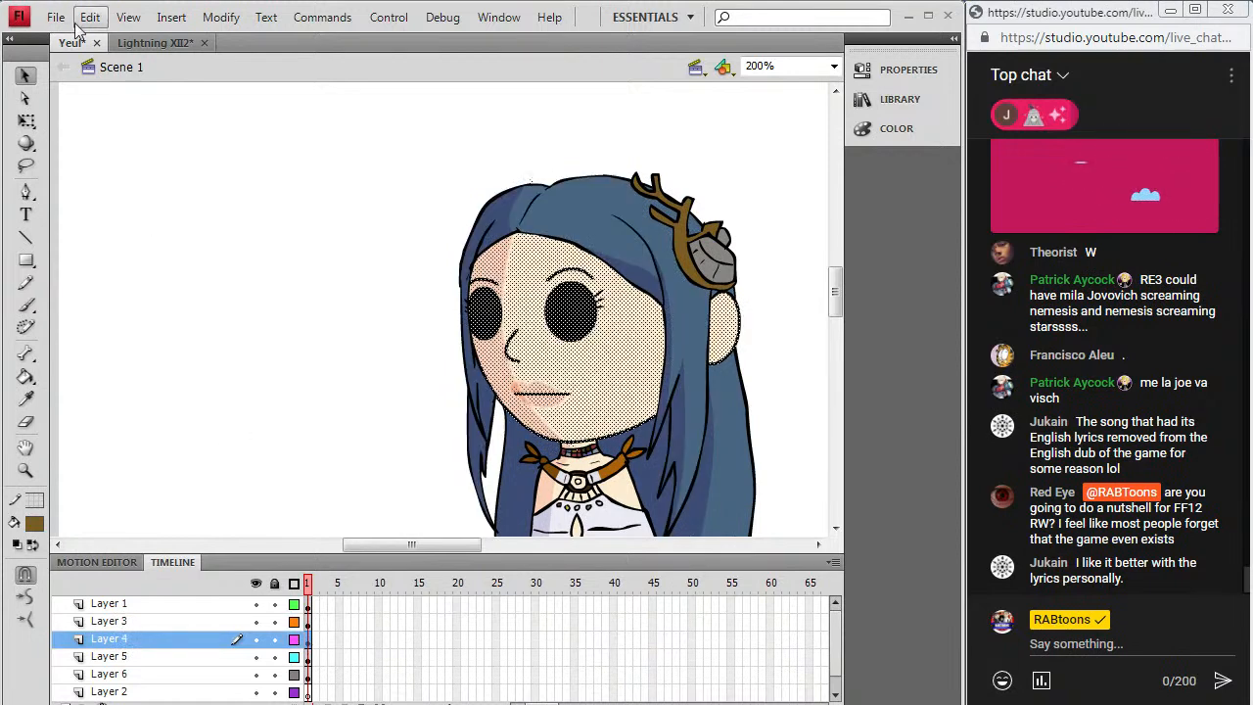
{"action": "left_click", "coordinate": [88, 17]}
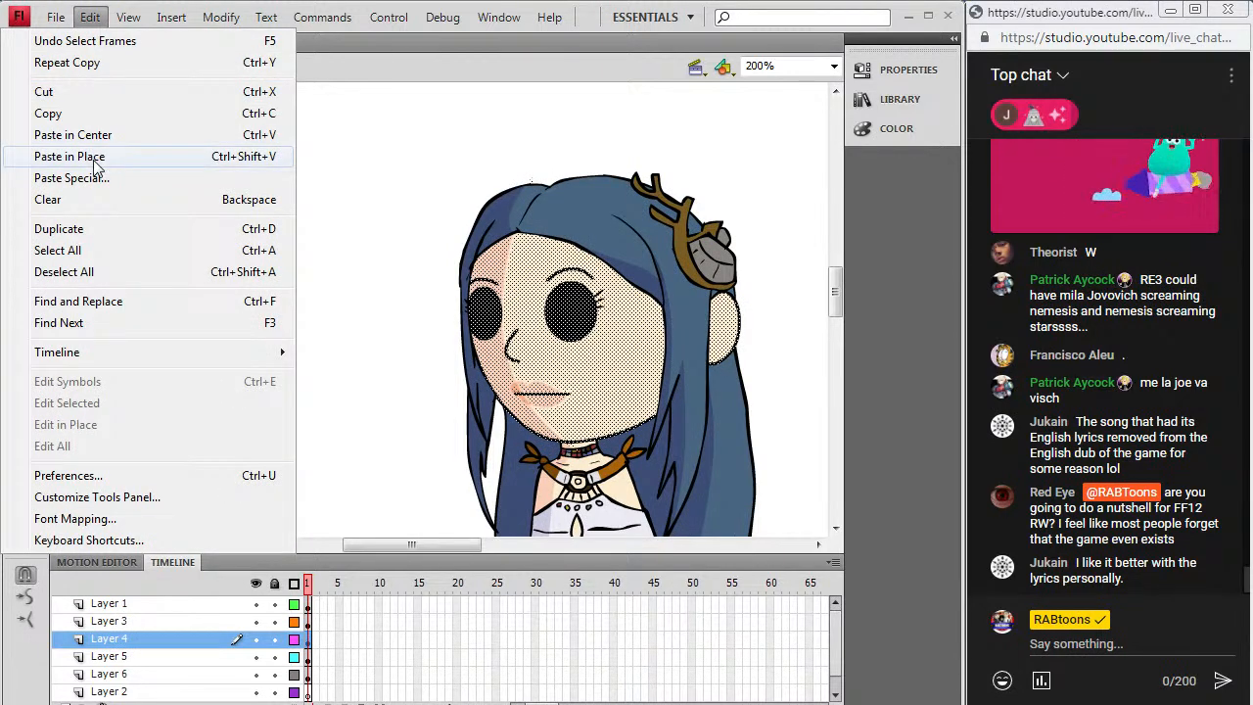
{"action": "left_click", "coordinate": [94, 158]}
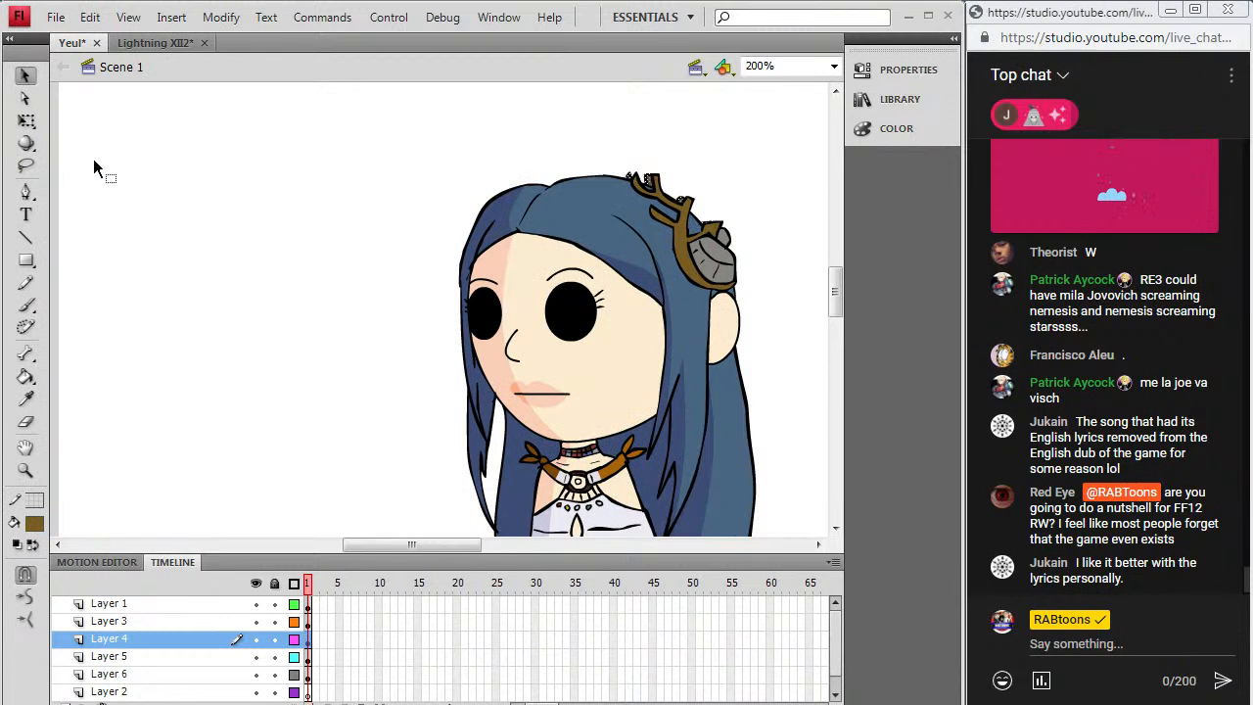
Step: Move the pasted ornament horizontally across the face until it sits just outside the hair on the character's opposite side
{"action": "key", "text": "Left"}
{"action": "key", "text": "Left"}
{"action": "key", "text": "Left"}
{"action": "key", "text": "Left"}
{"action": "key", "text": "Left"}
{"action": "key", "text": "Left"}
{"action": "key", "text": "Left"}
{"action": "key", "text": "Left"}
{"action": "key", "text": "Left"}
{"action": "key", "text": "Left"}
{"action": "key", "text": "Left"}
{"action": "key", "text": "Left"}
{"action": "key", "text": "Left"}
{"action": "key", "text": "Left"}
{"action": "key", "text": "Left"}
{"action": "key", "text": "Left"}
{"action": "key", "text": "Left"}
{"action": "key", "text": "Left"}
{"action": "key", "text": "Left"}
{"action": "key", "text": "Left"}
{"action": "key", "text": "Left"}
{"action": "key", "text": "Left"}
{"action": "key", "text": "Left"}
{"action": "key", "text": "Left"}
{"action": "key", "text": "Left"}
{"action": "key", "text": "Left"}
{"action": "key", "text": "Left"}
{"action": "key", "text": "Left"}
{"action": "key", "text": "Left"}
{"action": "key", "text": "Left"}
{"action": "key", "text": "Left"}
{"action": "key", "text": "Left"}
{"action": "key", "text": "Left"}
{"action": "key", "text": "Left"}
{"action": "key", "text": "Left"}
{"action": "key", "text": "Left"}
{"action": "key", "text": "Left"}
{"action": "key", "text": "Left"}
{"action": "key", "text": "Left"}
{"action": "key", "text": "Left"}
{"action": "key", "text": "Left"}
{"action": "key", "text": "Left"}
{"action": "key", "text": "Left"}
{"action": "key", "text": "Left"}
{"action": "key", "text": "Left"}
{"action": "key", "text": "Left"}
{"action": "key", "text": "Left"}
{"action": "key", "text": "Left"}
{"action": "key", "text": "Left"}
{"action": "key", "text": "Left"}
{"action": "key", "text": "Left"}
{"action": "key", "text": "Left"}
{"action": "key", "text": "Left"}
{"action": "key", "text": "Left"}
{"action": "key", "text": "Left"}
{"action": "key", "text": "Left"}
{"action": "key", "text": "Left"}
{"action": "key", "text": "Left"}
{"action": "key", "text": "Left"}
{"action": "key", "text": "Left"}
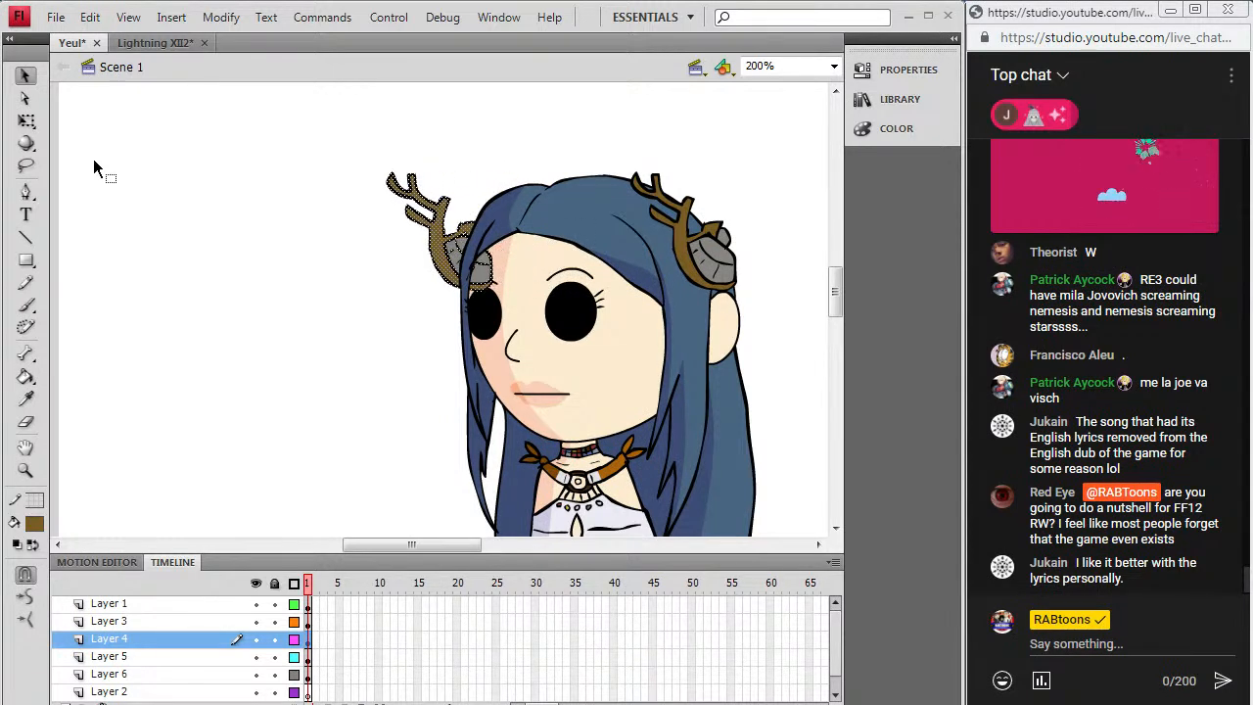
{"action": "key", "text": "Left"}
{"action": "key", "text": "Right"}
{"action": "key", "text": "Right"}
{"action": "key", "text": "Right"}
{"action": "key", "text": "Right"}
{"action": "key", "text": "Right"}
{"action": "key", "text": "Right"}
{"action": "key", "text": "Right"}
{"action": "key", "text": "Right"}
{"action": "key", "text": "Right"}
{"action": "key", "text": "Right"}
{"action": "key", "text": "Right"}
{"action": "key", "text": "Right"}
{"action": "key", "text": "Right"}
{"action": "key", "text": "Right"}
{"action": "key", "text": "Right"}
{"action": "key", "text": "Right"}
{"action": "key", "text": "Right"}
{"action": "key", "text": "Right"}
{"action": "key", "text": "Right"}
{"action": "key", "text": "Right"}
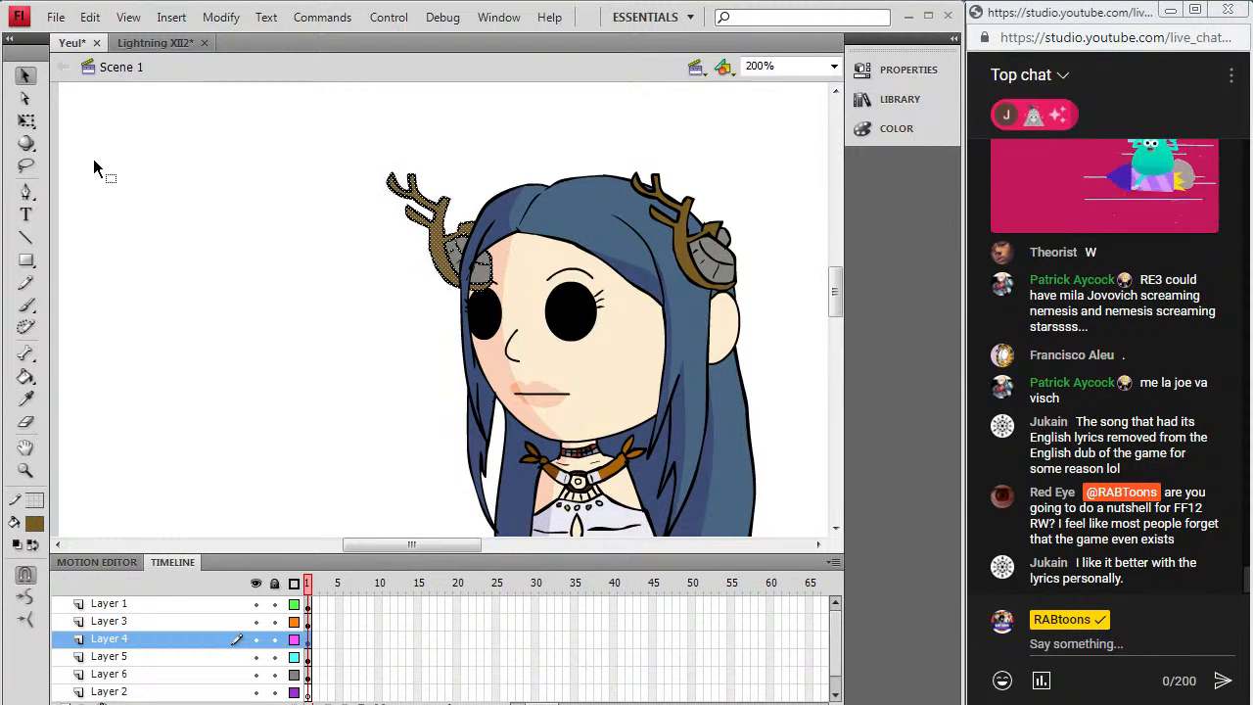
{"action": "key", "text": "Right"}
{"action": "key", "text": "Right"}
{"action": "key", "text": "Right"}
{"action": "key", "text": "Right"}
{"action": "key", "text": "Right"}
{"action": "key", "text": "Right"}
{"action": "key", "text": "Right"}
{"action": "key", "text": "Right"}
{"action": "key", "text": "Right"}
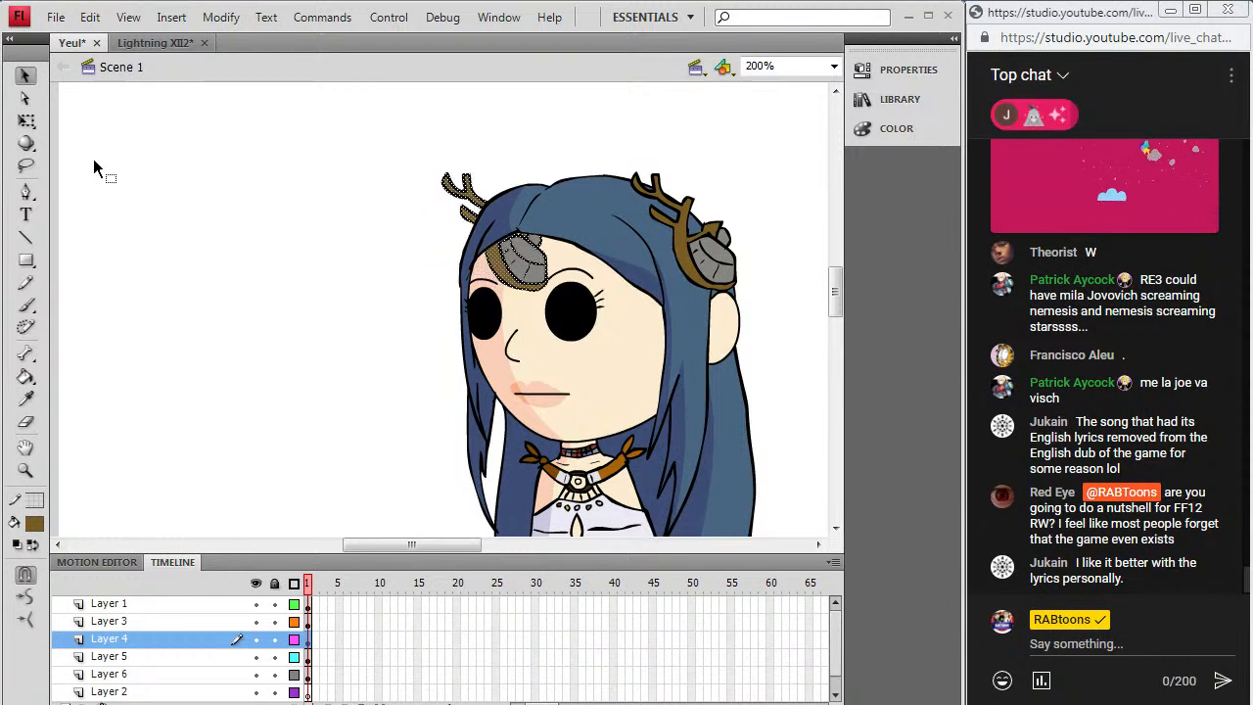
{"action": "key", "text": "Left"}
{"action": "key", "text": "Left"}
{"action": "key", "text": "Left"}
{"action": "key", "text": "Left"}
{"action": "key", "text": "Left"}
{"action": "key", "text": "Left"}
{"action": "key", "text": "Left"}
{"action": "key", "text": "Left"}
{"action": "key", "text": "Left"}
{"action": "key", "text": "Left"}
{"action": "key", "text": "Left"}
{"action": "key", "text": "Left"}
{"action": "key", "text": "Left"}
{"action": "key", "text": "Left"}
{"action": "key", "text": "Left"}
{"action": "key", "text": "Left"}
{"action": "key", "text": "Left"}
{"action": "key", "text": "Left"}
{"action": "key", "text": "Left"}
{"action": "key", "text": "Left"}
{"action": "key", "text": "Left"}
{"action": "key", "text": "Left"}
{"action": "key", "text": "Left"}
{"action": "key", "text": "Left"}
{"action": "key", "text": "Left"}
{"action": "key", "text": "Left"}
{"action": "key", "text": "Left"}
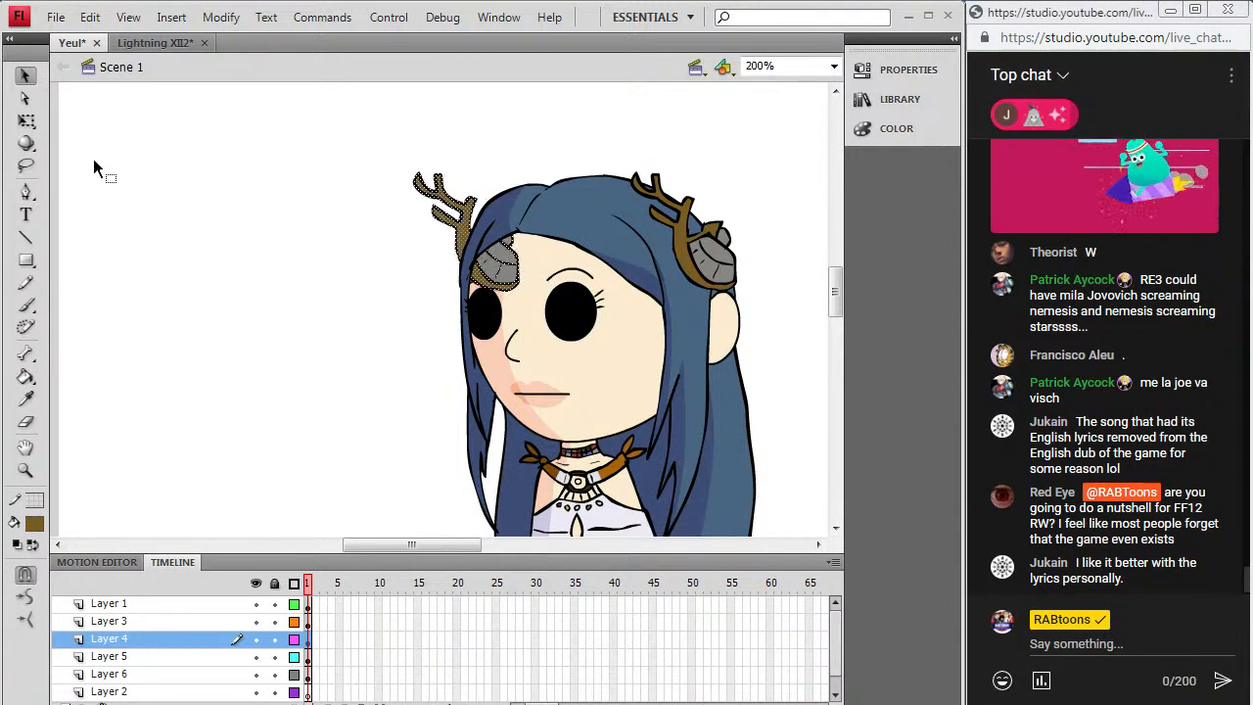
{"action": "key", "text": "Left"}
{"action": "key", "text": "Left"}
{"action": "key", "text": "Left"}
{"action": "key", "text": "Left"}
{"action": "key", "text": "Left"}
{"action": "key", "text": "Left"}
{"action": "key", "text": "Left"}
{"action": "key", "text": "Left"}
{"action": "key", "text": "Left"}
{"action": "key", "text": "Left"}
{"action": "key", "text": "Left"}
{"action": "key", "text": "Left"}
{"action": "key", "text": "Left"}
{"action": "key", "text": "Left"}
{"action": "key", "text": "Left"}
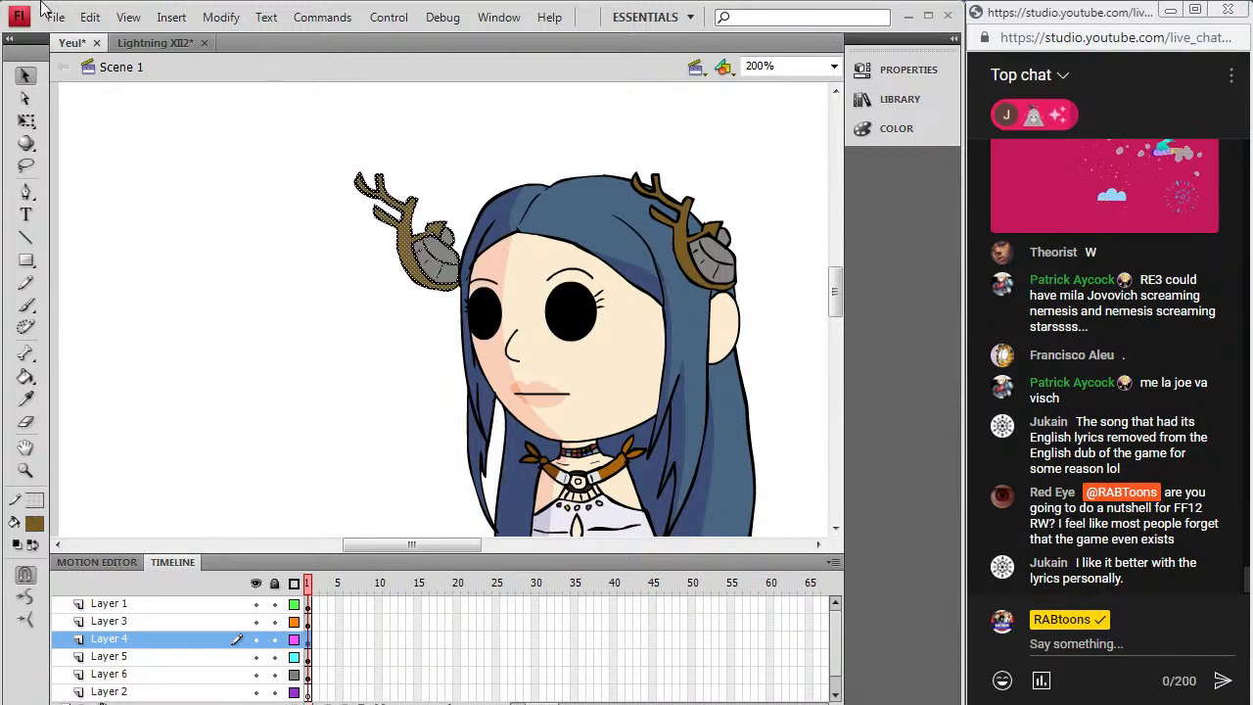
Step: Free-transform the copied ornament, squeezing it horizontally to about two thirds of its width while keeping its height
{"action": "left_click", "coordinate": [220, 16]}
{"action": "mouse_move", "coordinate": [154, 245]}
{"action": "left_click", "coordinate": [301, 308]}
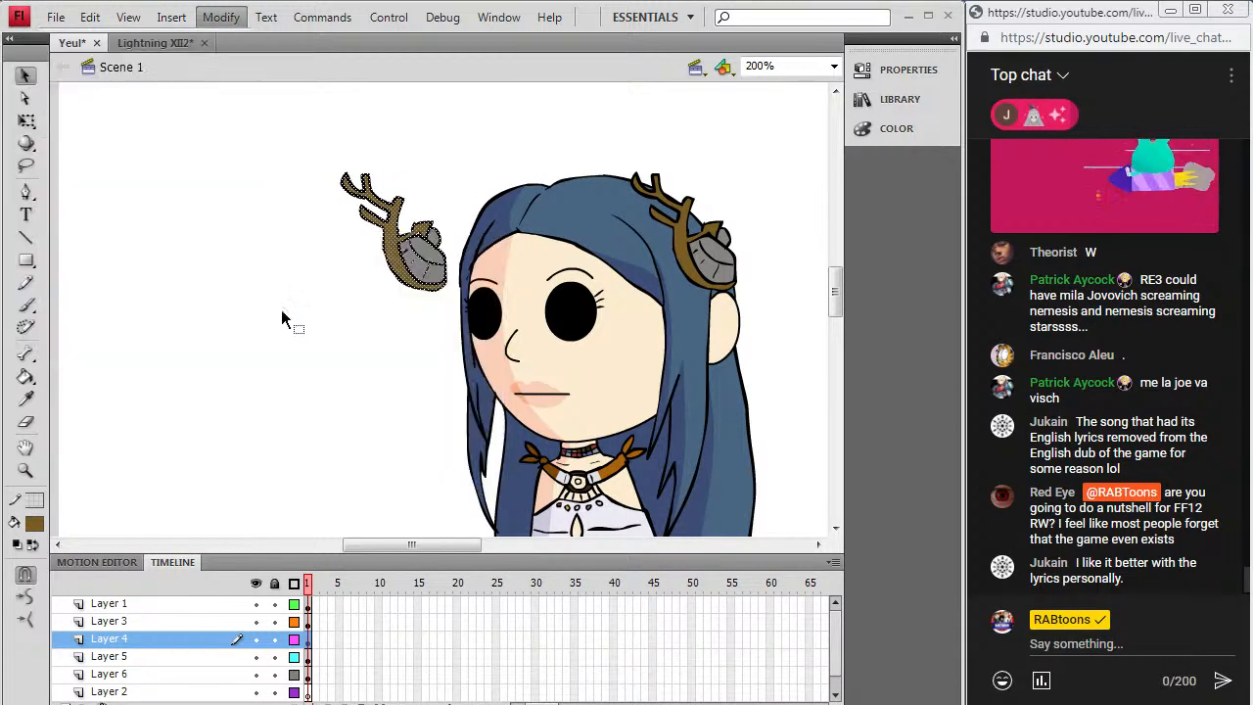
{"action": "left_click_drag", "start_coordinate": [341, 232], "coordinate": [380, 244]}
Step: Nudge the narrowed ornament back toward the head so its shell overlaps the edge of the hair
{"action": "key", "text": "Right"}
{"action": "key", "text": "Right"}
{"action": "key", "text": "Right"}
{"action": "key", "text": "Right"}
{"action": "key", "text": "Right"}
{"action": "key", "text": "Right"}
{"action": "key", "text": "Right"}
{"action": "key", "text": "Right"}
{"action": "key", "text": "Right"}
{"action": "key", "text": "Right"}
{"action": "key", "text": "Right"}
{"action": "key", "text": "Right"}
{"action": "key", "text": "Right"}
{"action": "key", "text": "Right"}
{"action": "key", "text": "Right"}
{"action": "key", "text": "Right"}
{"action": "key", "text": "Right"}
{"action": "key", "text": "Right"}
{"action": "key", "text": "Right"}
{"action": "key", "text": "Right"}
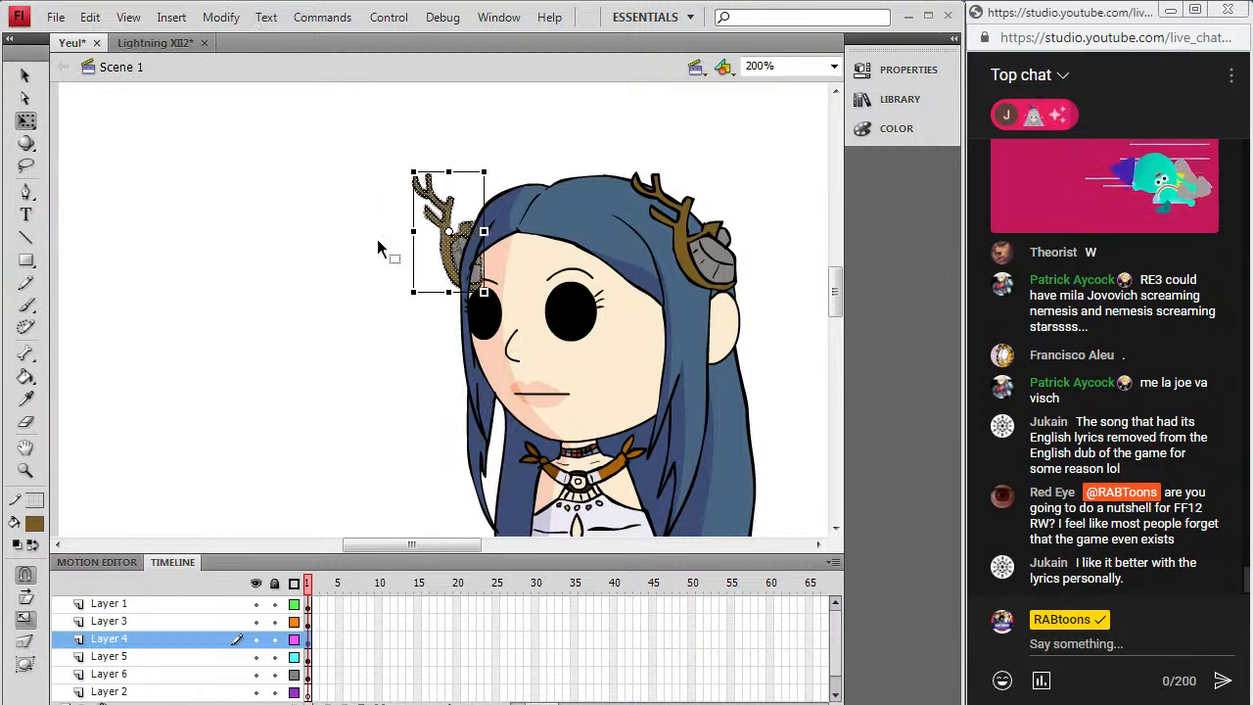
Step: Squeeze the copied ornament narrower and move it toward the face until its shell overlaps the forehead beside the hair
{"action": "left_click_drag", "start_coordinate": [433, 230], "coordinate": [448, 232]}
{"action": "key", "text": "Left"}
{"action": "key", "text": "Left"}
{"action": "key", "text": "Left"}
{"action": "key", "text": "Left"}
{"action": "key", "text": "Right"}
{"action": "key", "text": "Right"}
{"action": "key", "text": "Right"}
{"action": "key", "text": "Right"}
{"action": "key", "text": "Right"}
{"action": "key", "text": "Right"}
{"action": "key", "text": "Right"}
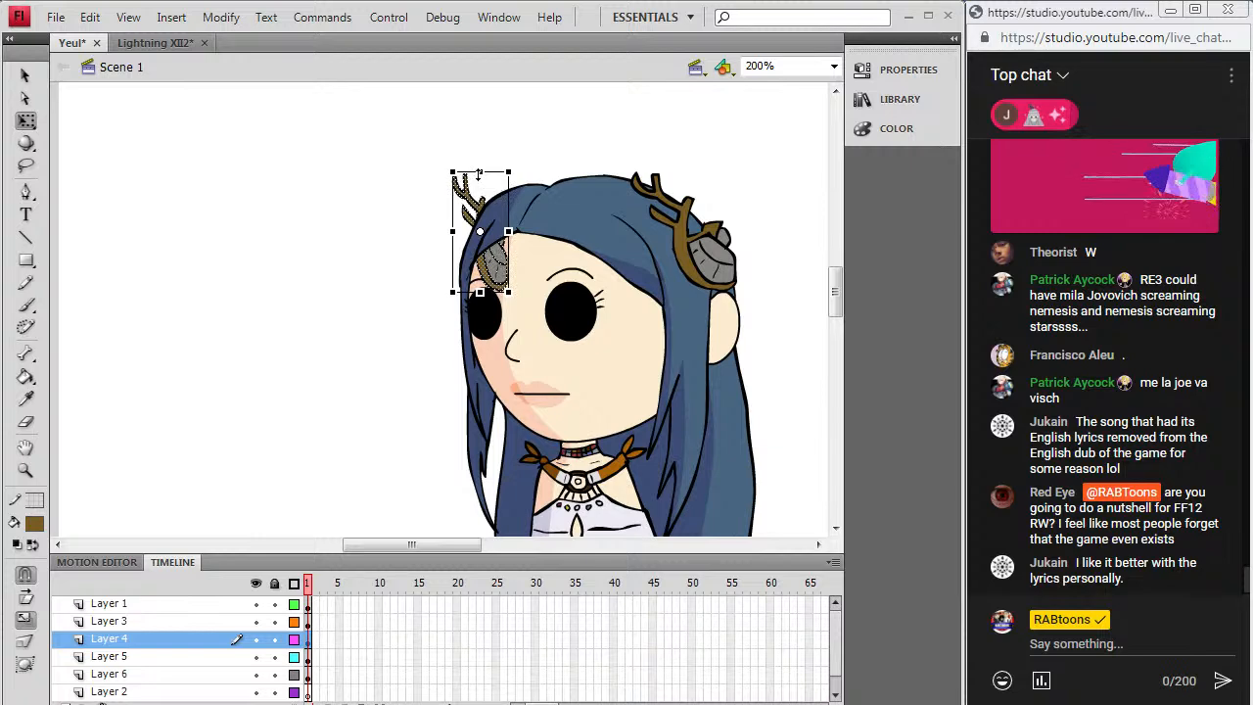
{"action": "left_click_drag", "start_coordinate": [479, 173], "coordinate": [479, 178]}
{"action": "left_click", "coordinate": [89, 16]}
{"action": "left_click", "coordinate": [89, 41]}
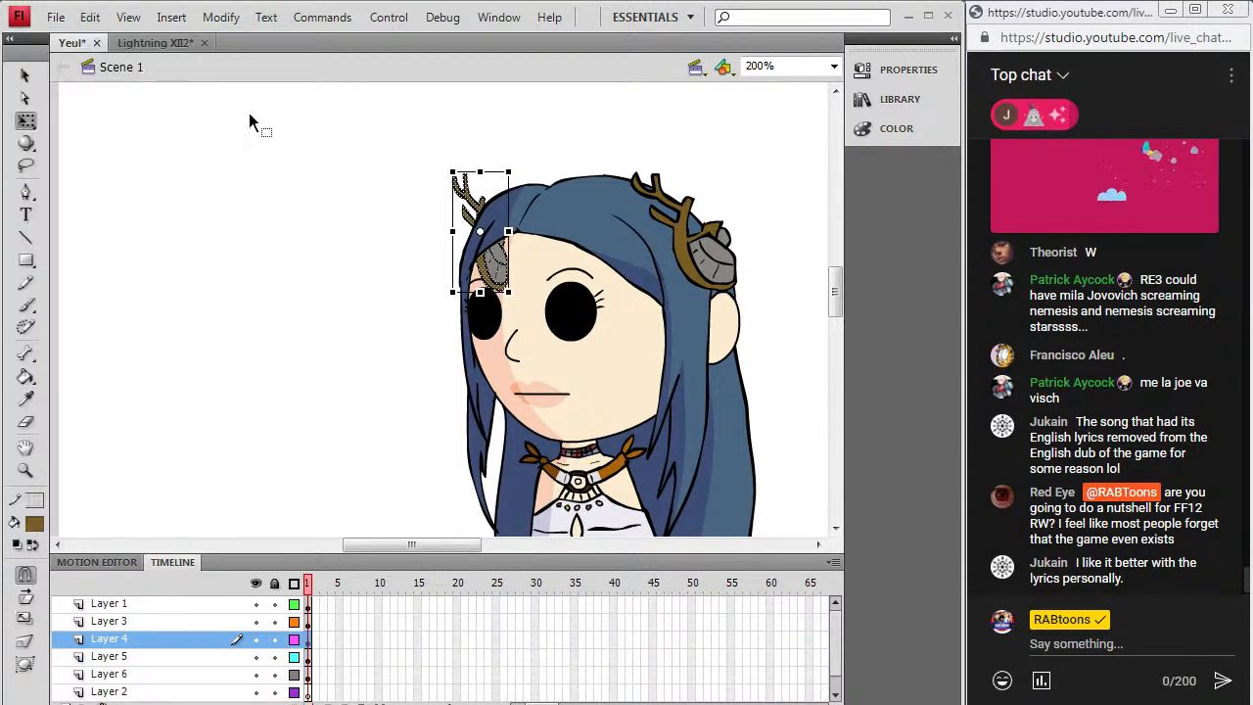
Step: Cut the narrowed ornament and paste it in place on a new layer inserted directly above Layer 4
{"action": "right_click", "coordinate": [482, 199]}
{"action": "left_click", "coordinate": [526, 266]}
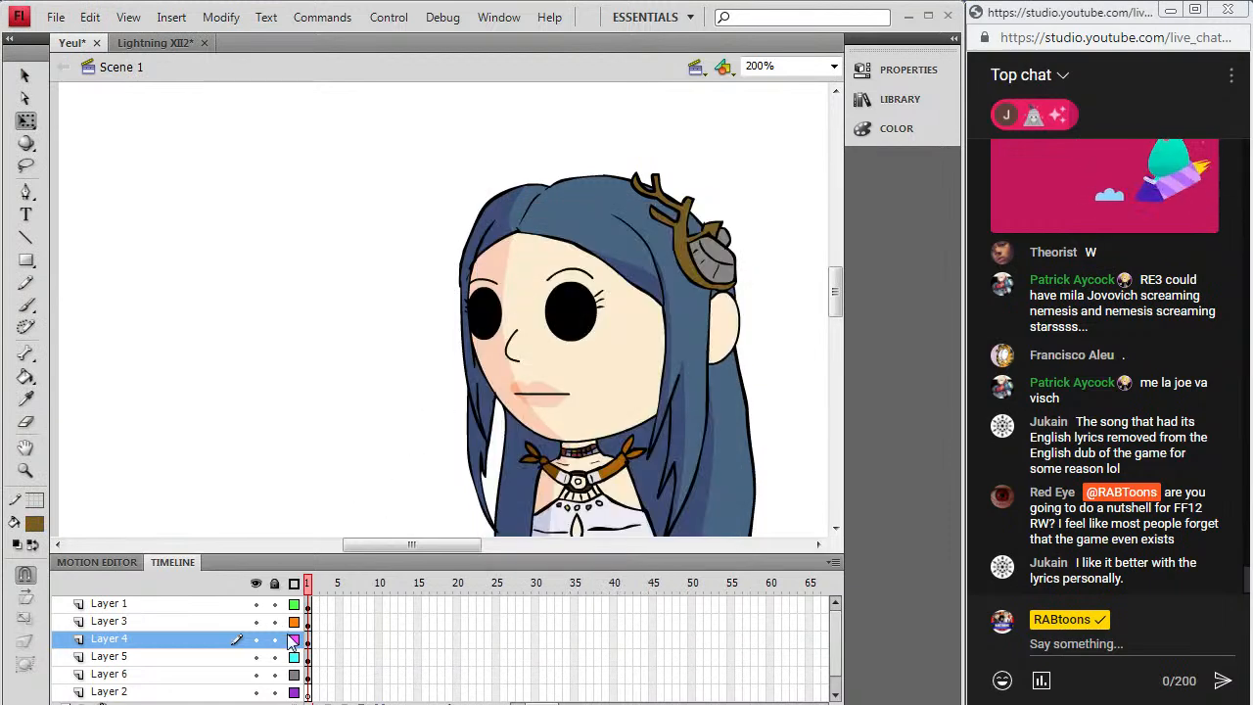
{"action": "left_click", "coordinate": [310, 658]}
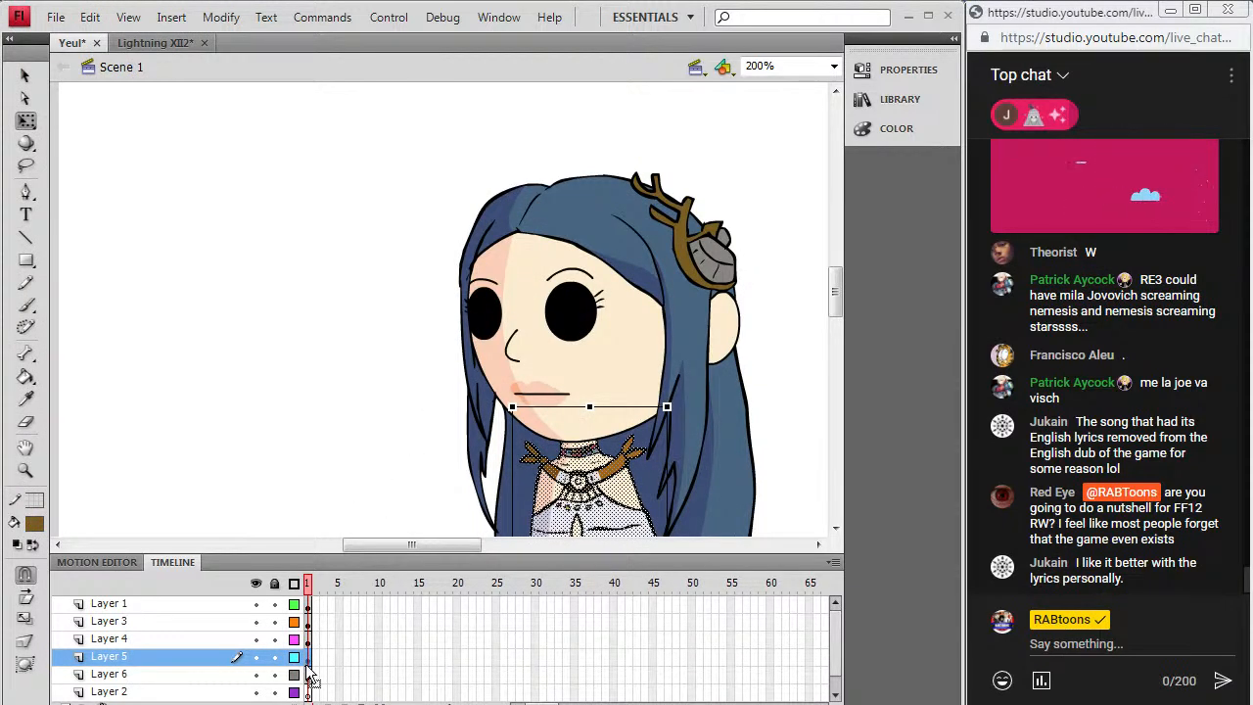
{"action": "left_click", "coordinate": [308, 638]}
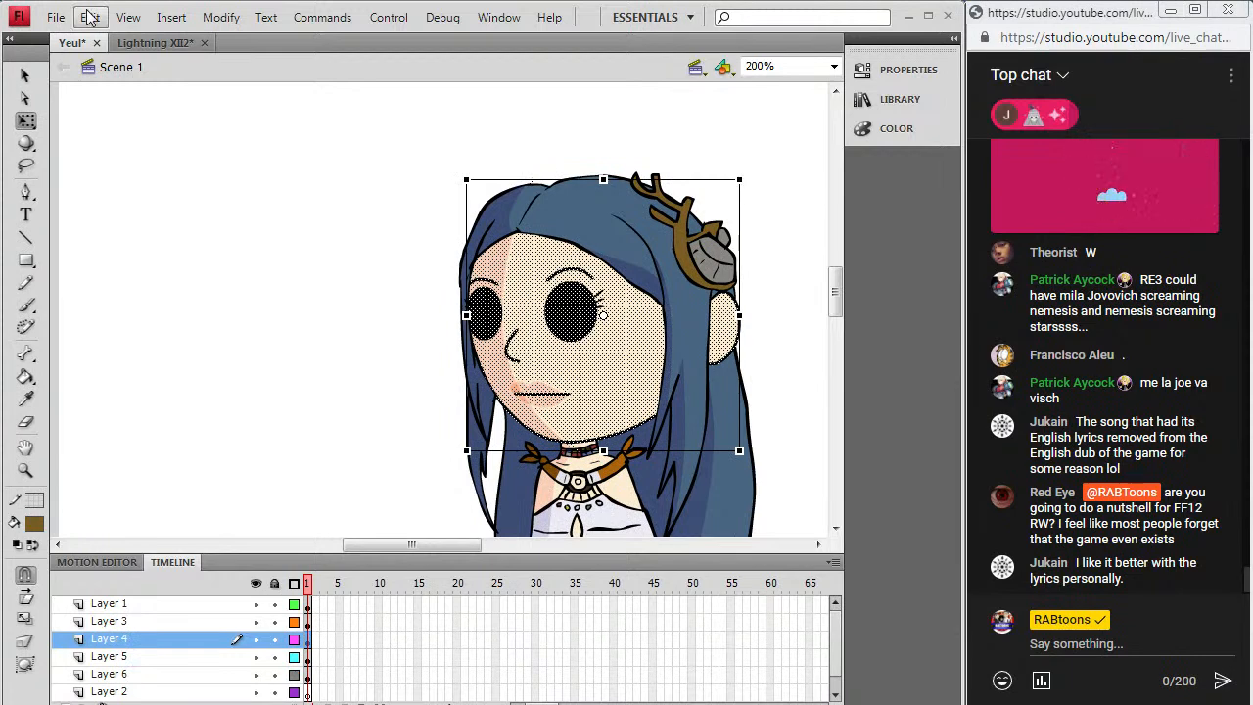
{"action": "left_click", "coordinate": [172, 17]}
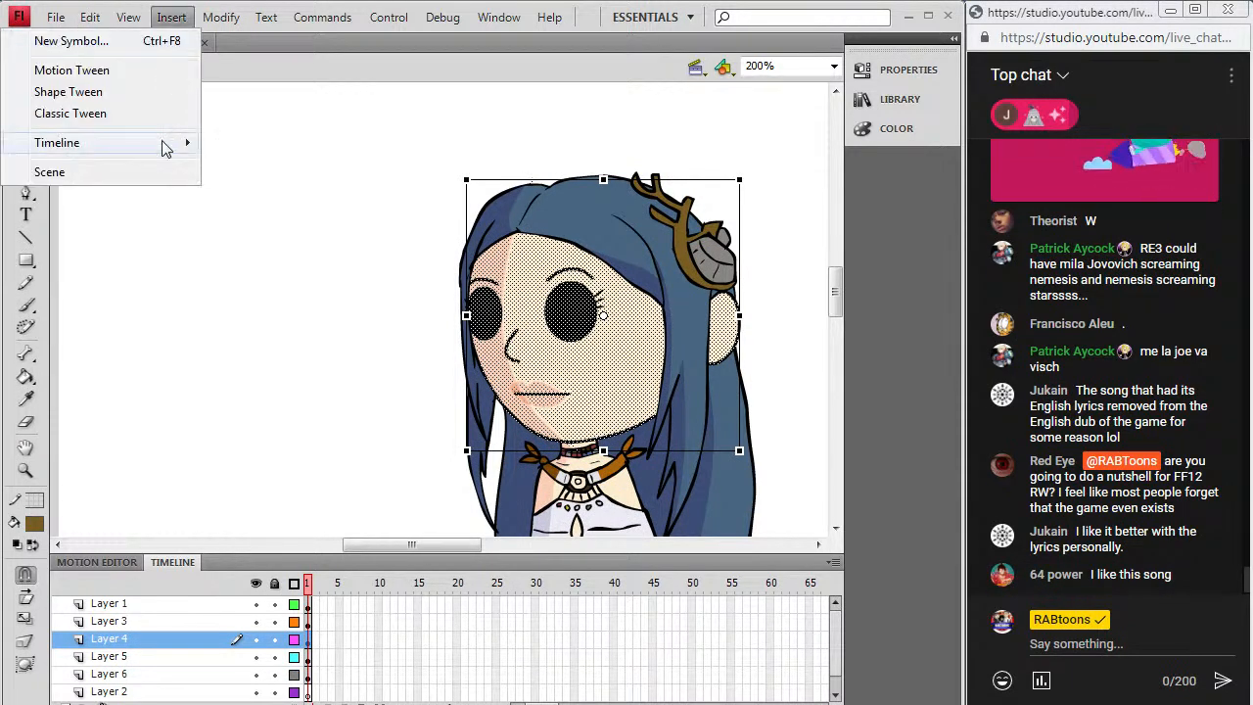
{"action": "mouse_move", "coordinate": [166, 143]}
{"action": "left_click", "coordinate": [243, 144]}
{"action": "left_click", "coordinate": [89, 16]}
{"action": "left_click", "coordinate": [106, 162]}
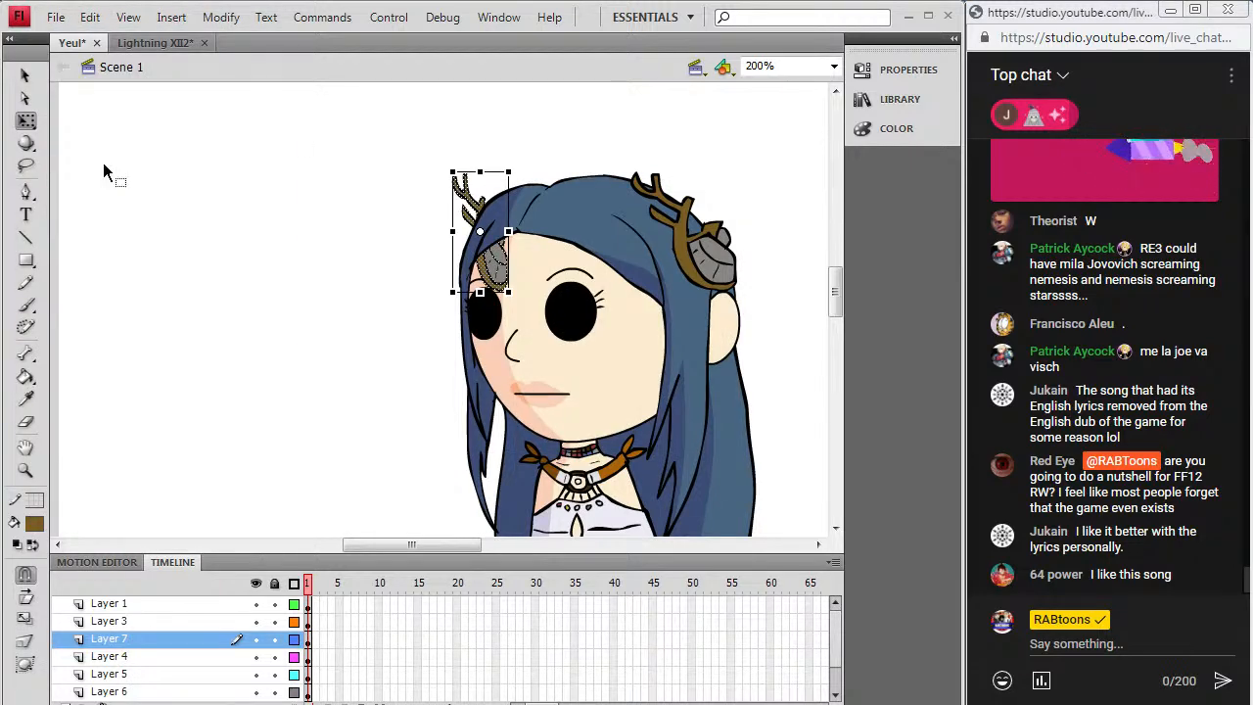
Step: Lock Layers 4, 5 and 6 and erase the copied ornament's shell over the forehead on Layer 7
{"action": "key", "text": "e"}
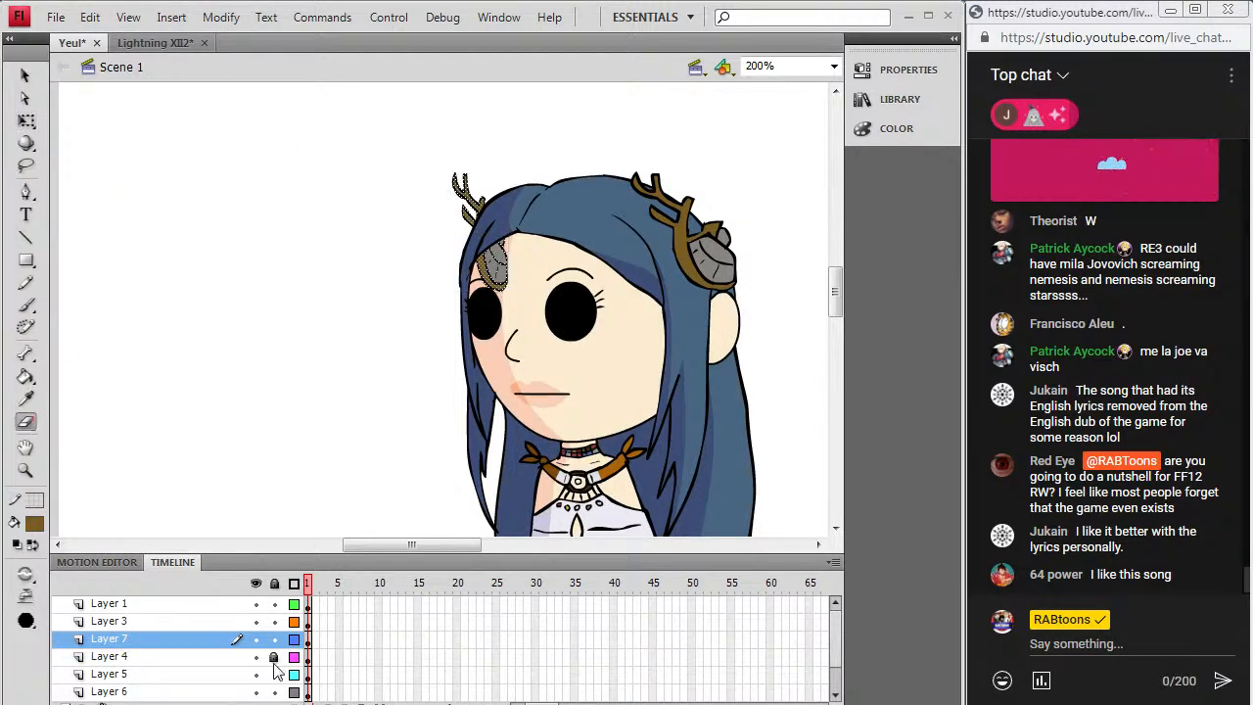
{"action": "mouse_move", "coordinate": [498, 260]}
{"action": "left_mouse_down"}
{"action": "mouse_move", "coordinate": [482, 271]}
{"action": "mouse_move", "coordinate": [541, 252]}
{"action": "left_mouse_up"}
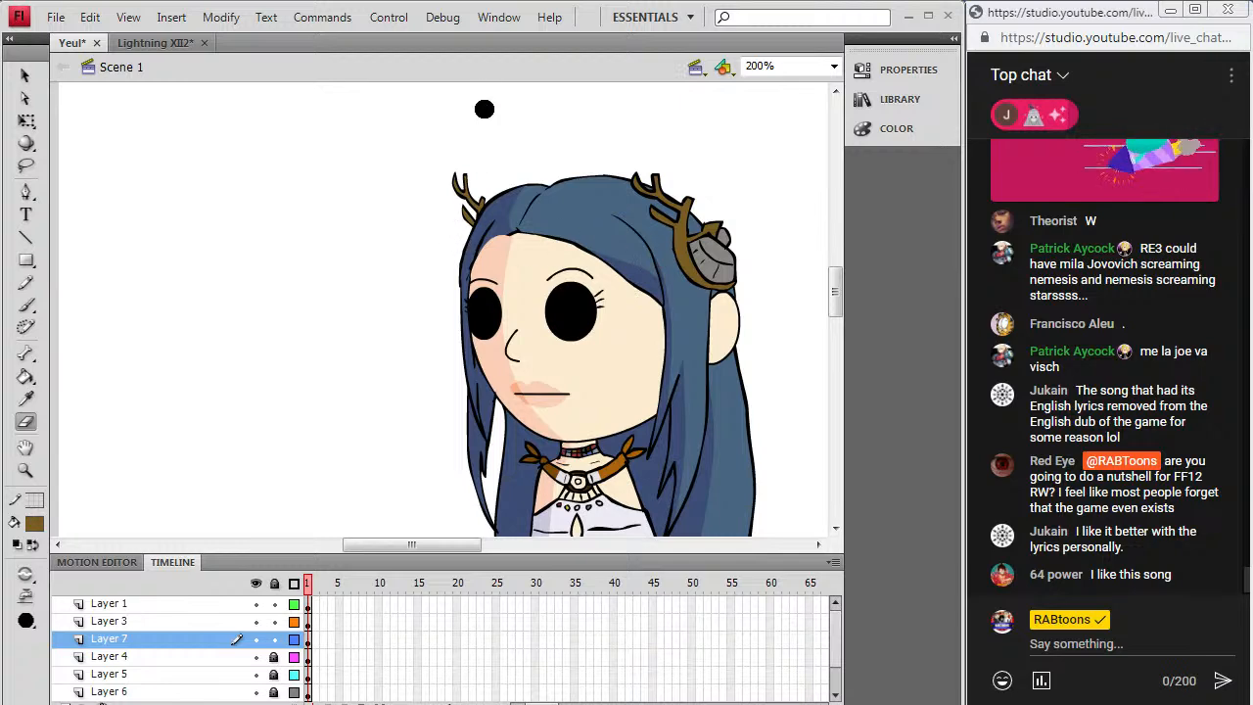
{"action": "scroll", "coordinate": [508, 406], "scroll_direction": "down", "scroll_amount": 3}
{"action": "scroll", "coordinate": [508, 403], "scroll_direction": "up", "scroll_amount": 1}
{"action": "scroll", "coordinate": [508, 403], "scroll_direction": "down", "scroll_amount": 1}
{"action": "scroll", "coordinate": [380, 402], "scroll_direction": "up", "scroll_amount": 2}
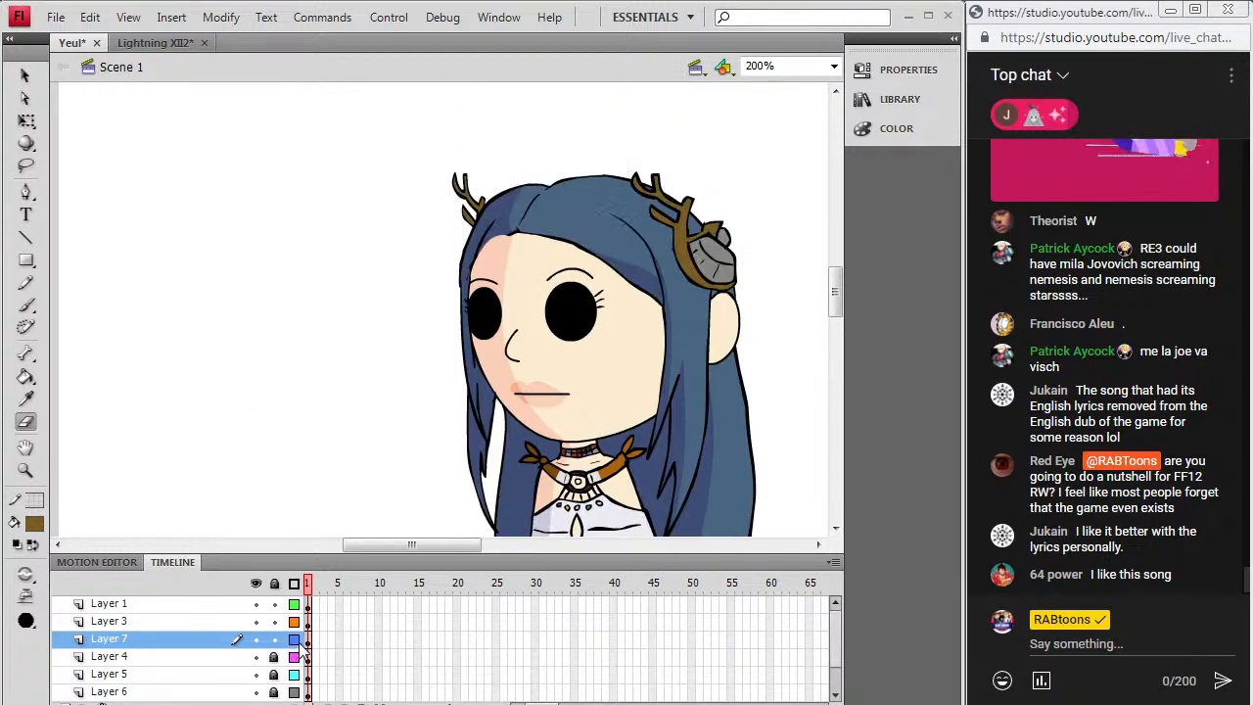
{"action": "left_click", "coordinate": [89, 17]}
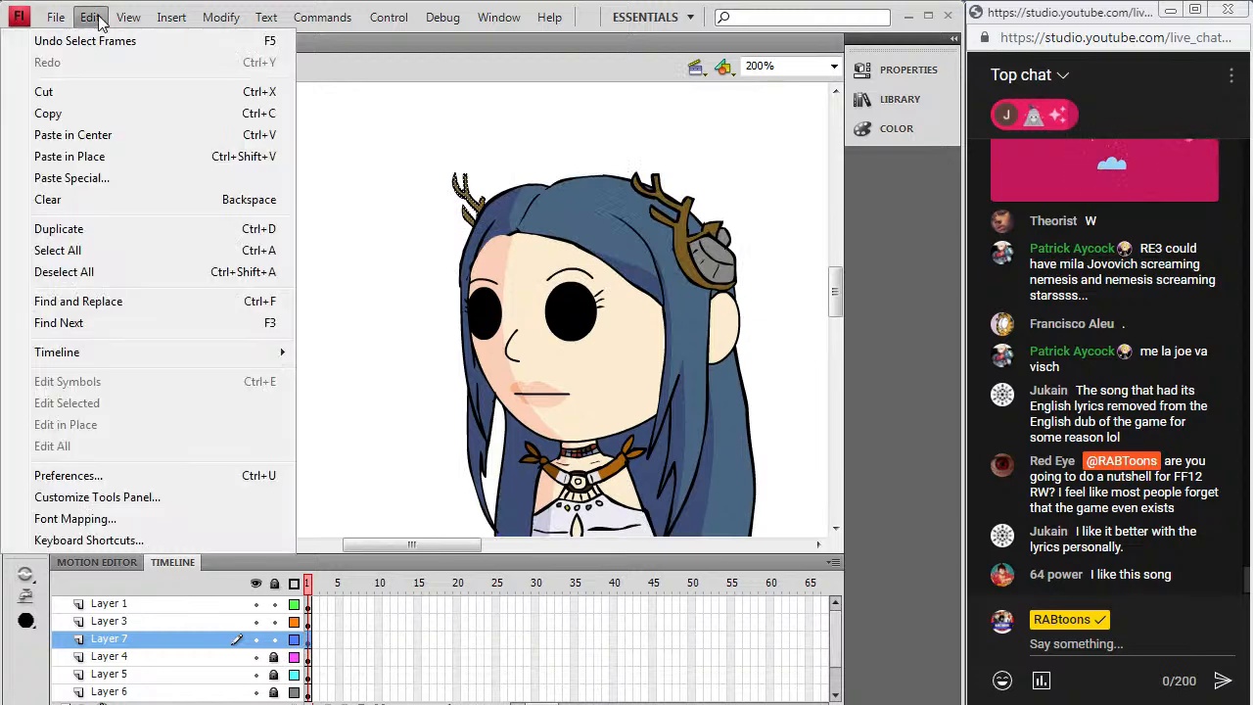
{"action": "left_click", "coordinate": [833, 289]}
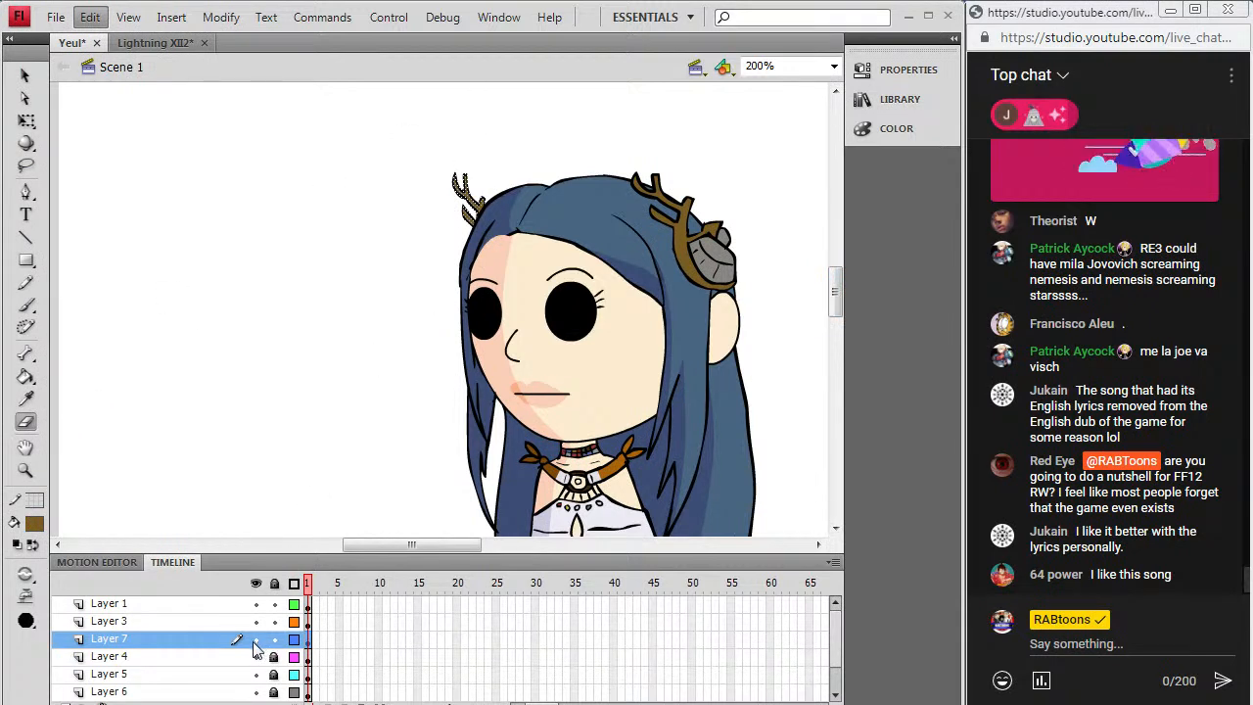
Step: Undo the erase stroke that cut into the hair, lock Layer 3, and erase around the antler's base on Layer 7 again
{"action": "mouse_move", "coordinate": [478, 240]}
{"action": "left_mouse_down"}
{"action": "mouse_move", "coordinate": [498, 206]}
{"action": "mouse_move", "coordinate": [480, 245]}
{"action": "left_mouse_up"}
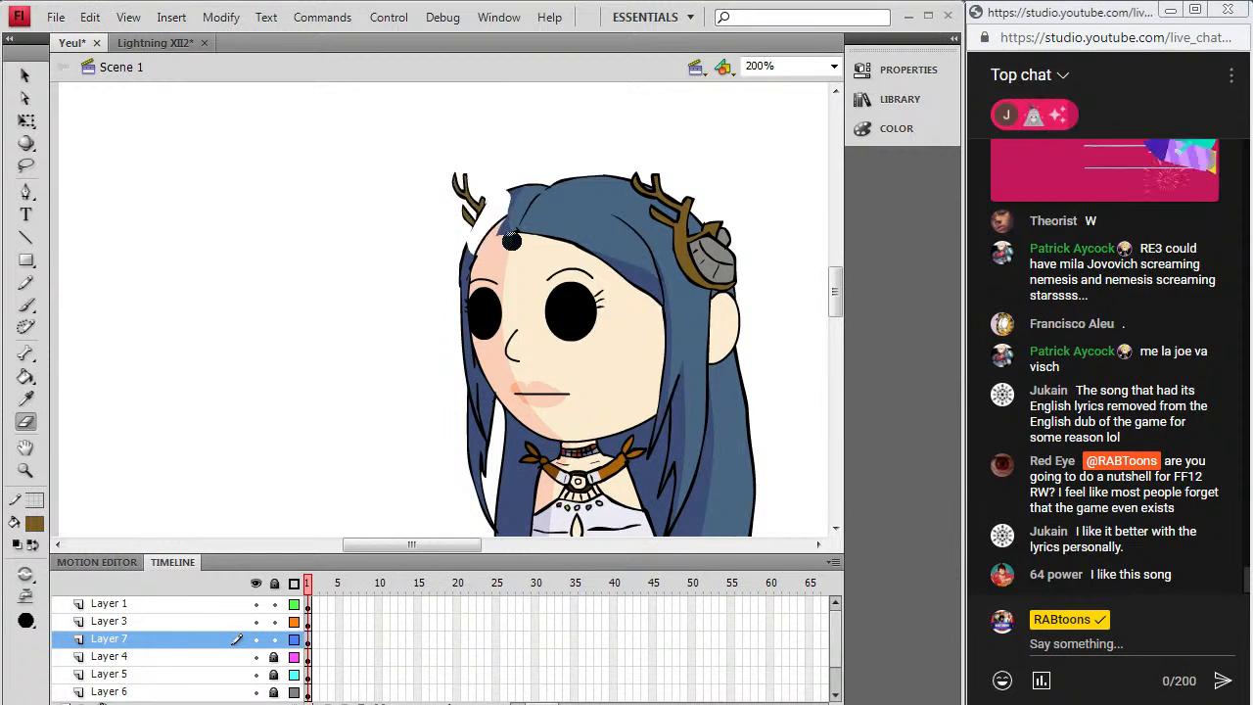
{"action": "key", "text": "ctrl+z"}
{"action": "left_click", "coordinate": [257, 622]}
{"action": "left_click", "coordinate": [256, 622]}
{"action": "left_click", "coordinate": [275, 622]}
{"action": "left_click", "coordinate": [257, 640]}
{"action": "left_click", "coordinate": [256, 639]}
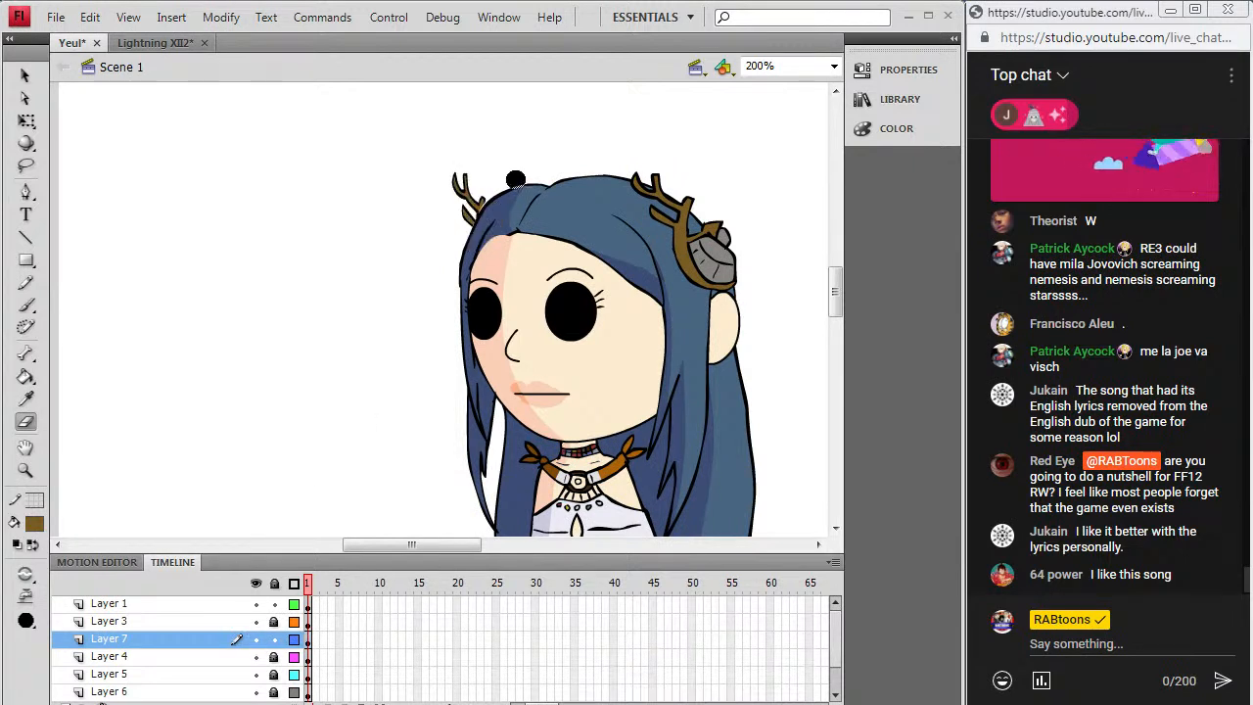
{"action": "left_click_drag", "start_coordinate": [479, 250], "coordinate": [502, 198]}
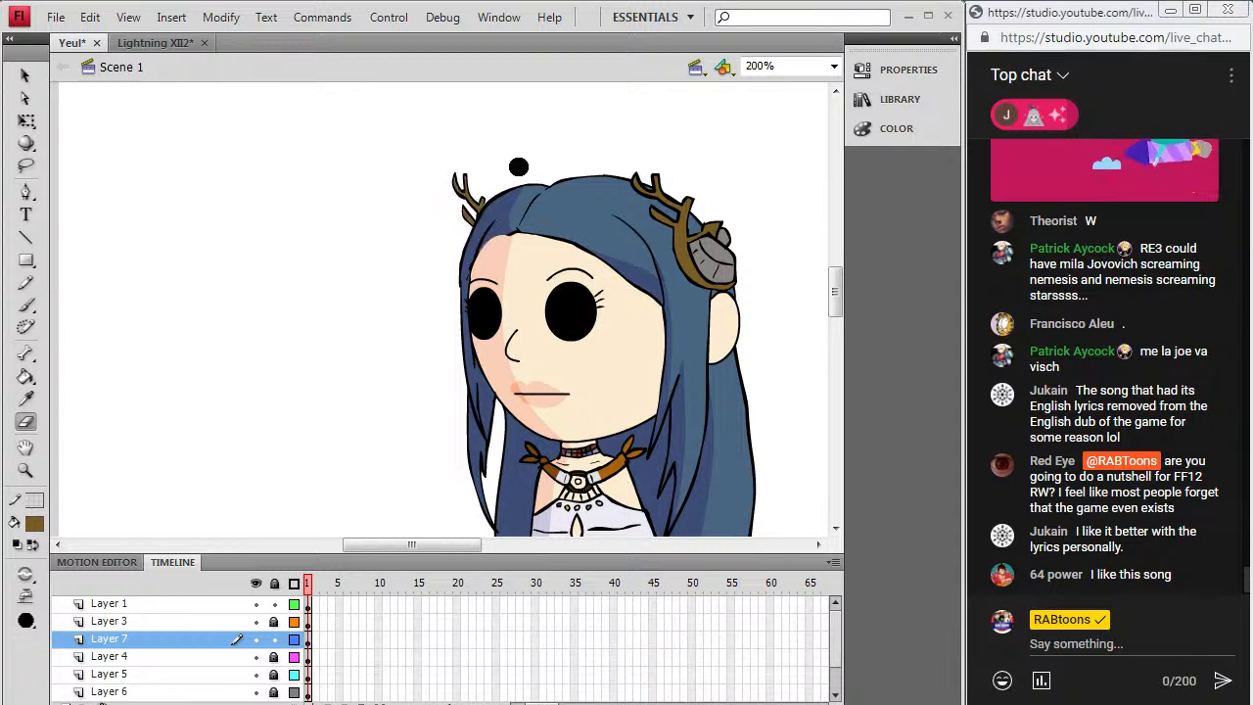
Step: Unlock the layers and move the remaining antler piece from Layer 7 to Layer 1, keeping its position
{"action": "left_click", "coordinate": [274, 656]}
{"action": "left_click", "coordinate": [309, 642]}
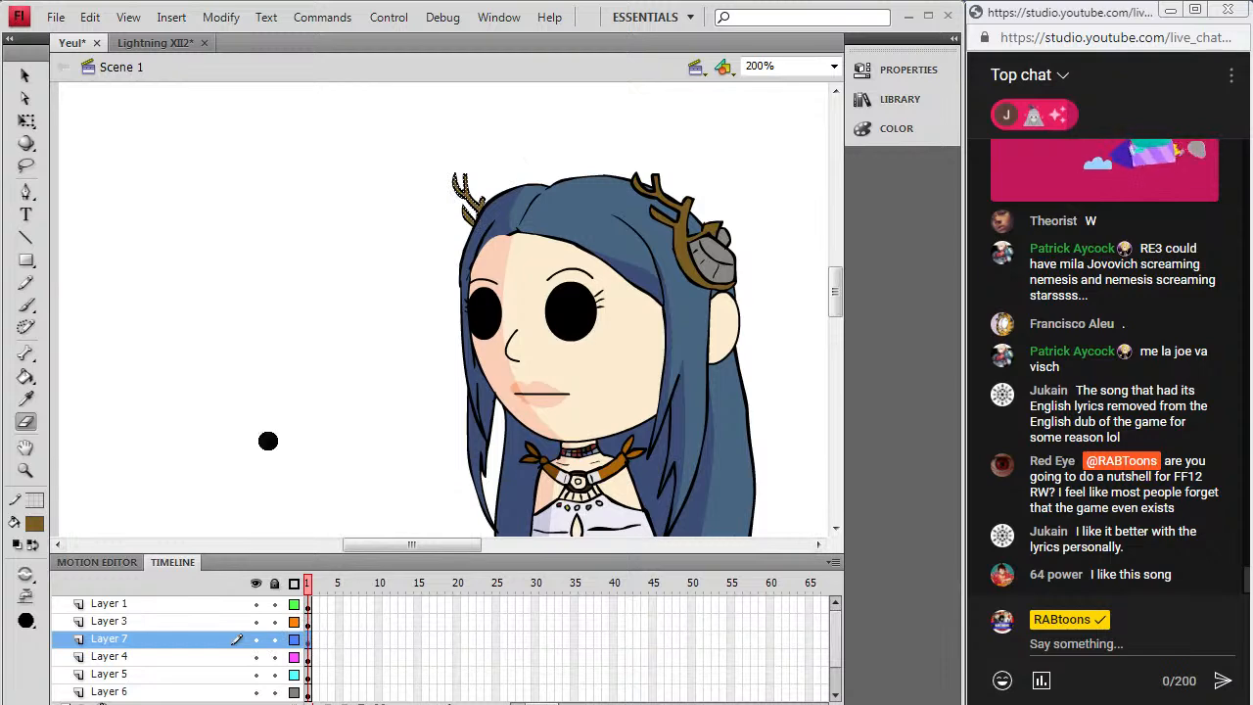
{"action": "left_click", "coordinate": [89, 16]}
{"action": "left_click", "coordinate": [40, 92]}
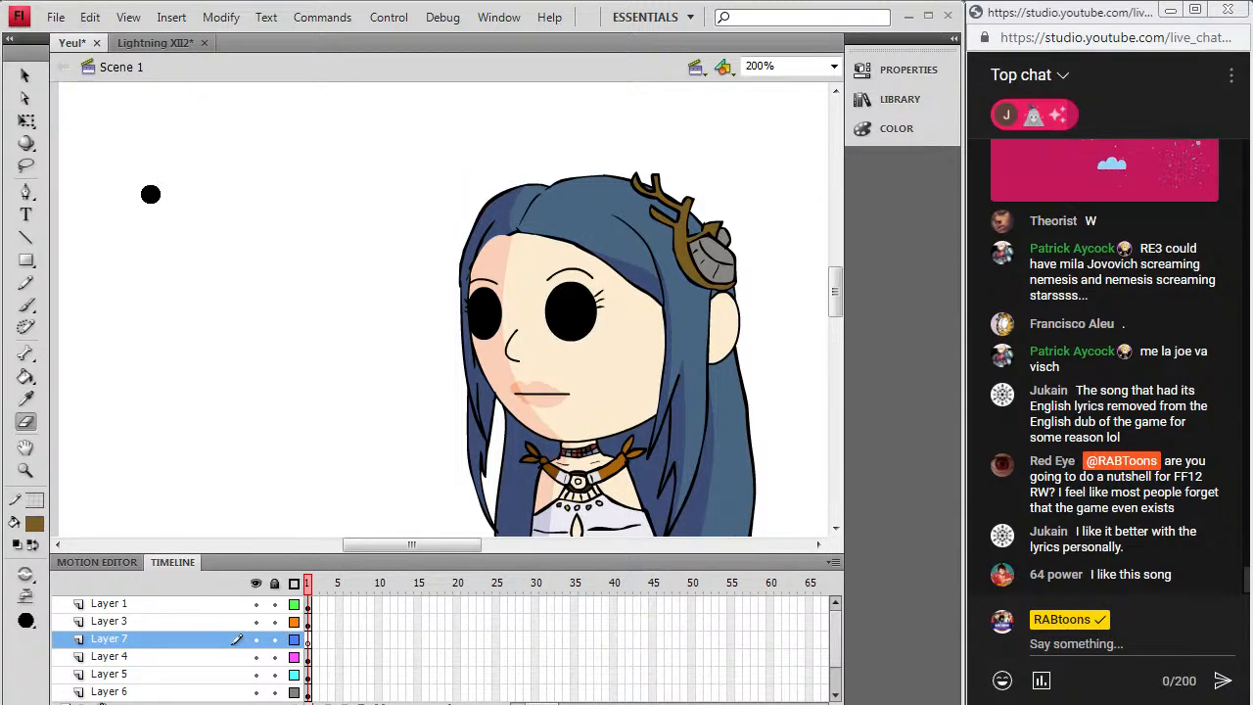
{"action": "left_click", "coordinate": [310, 603]}
{"action": "left_click", "coordinate": [89, 17]}
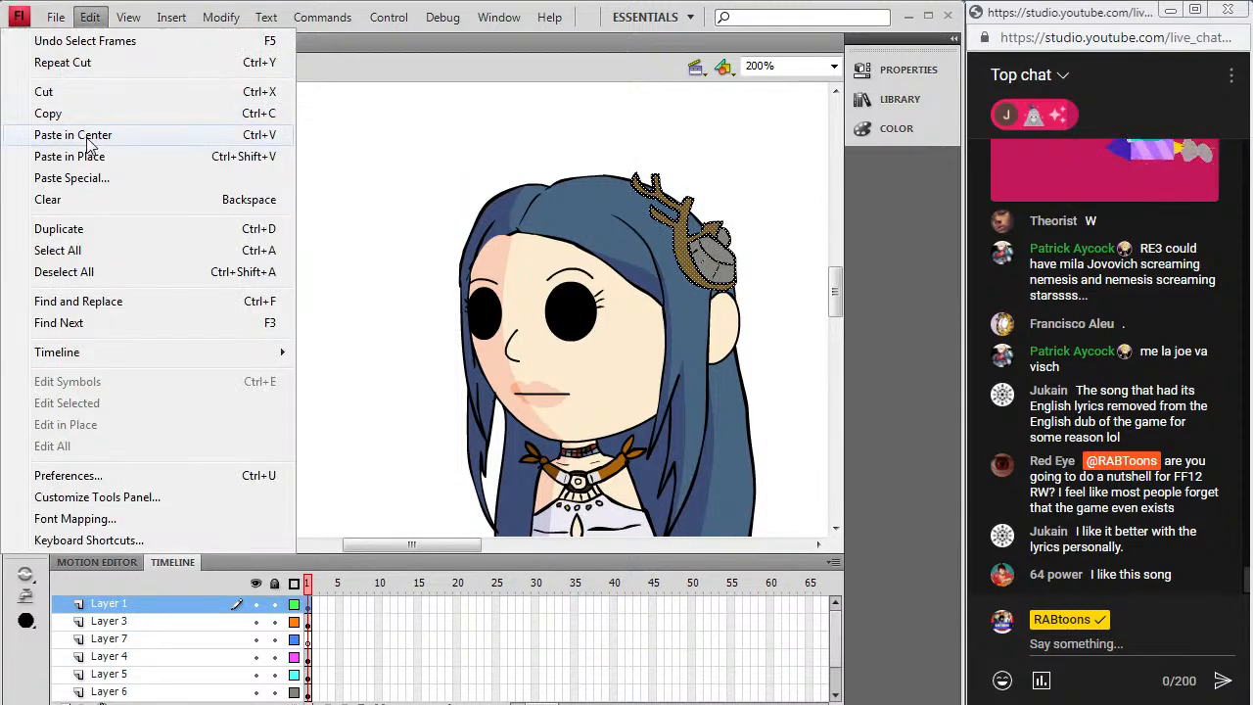
{"action": "left_click", "coordinate": [82, 159]}
{"action": "left_click", "coordinate": [26, 75]}
{"action": "left_click", "coordinate": [228, 226]}
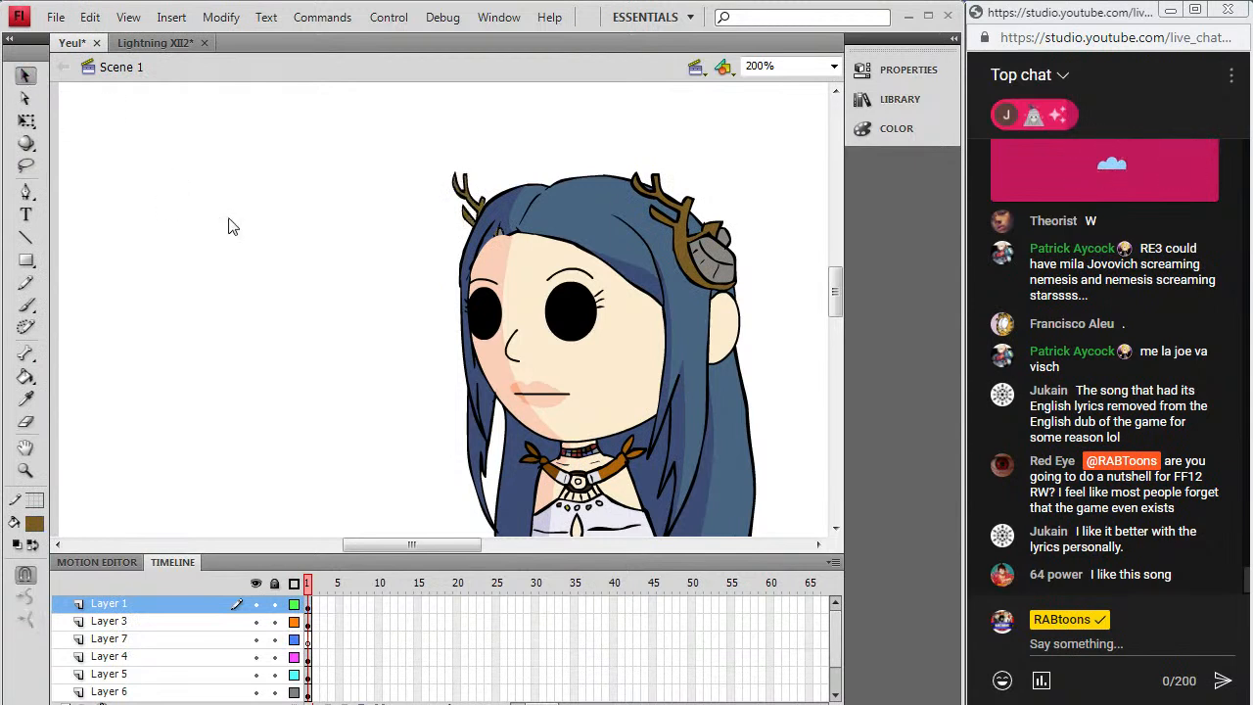
Step: Undo the recent erasing, layer locking and pasting back to the complete ornament copy on Layer 7
{"action": "left_click", "coordinate": [26, 423]}
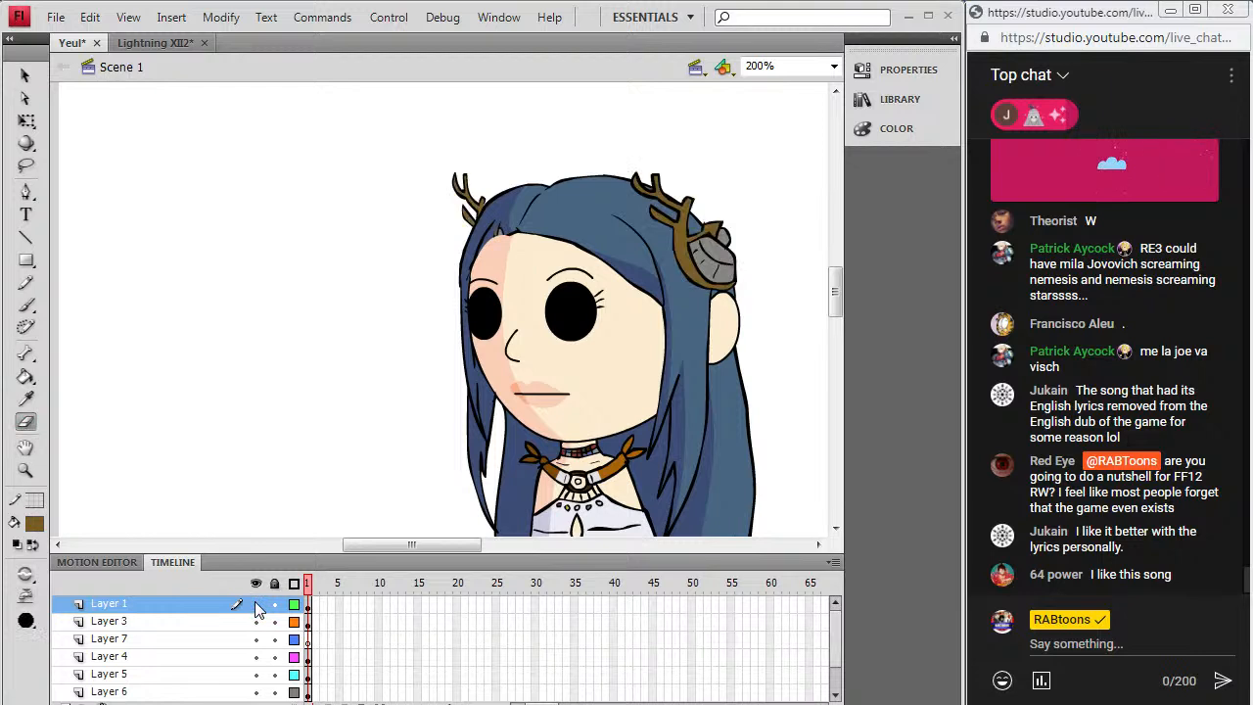
{"action": "left_click_drag", "start_coordinate": [273, 622], "coordinate": [273, 692]}
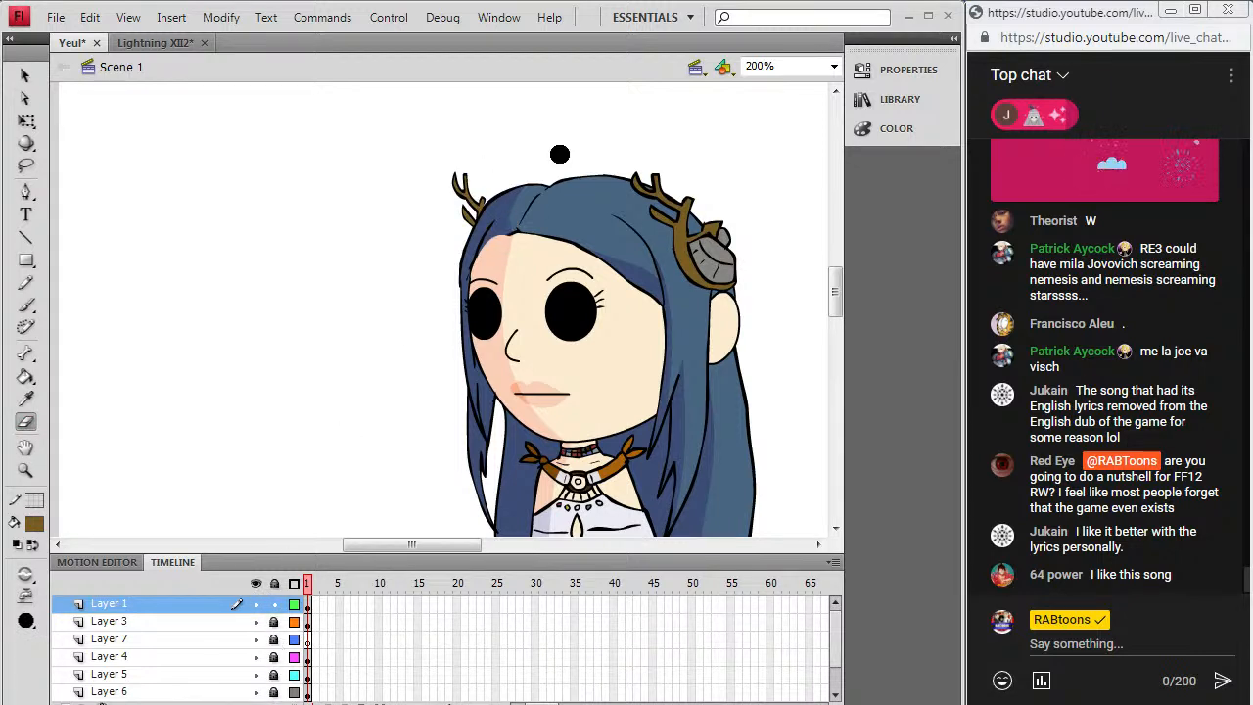
{"action": "key", "text": "ctrl+z"}
{"action": "key", "text": "ctrl+z"}
{"action": "key", "text": "ctrl+z"}
{"action": "key", "text": "ctrl+z"}
{"action": "key", "text": "ctrl+z"}
{"action": "key", "text": "ctrl+z"}
{"action": "key", "text": "ctrl+z"}
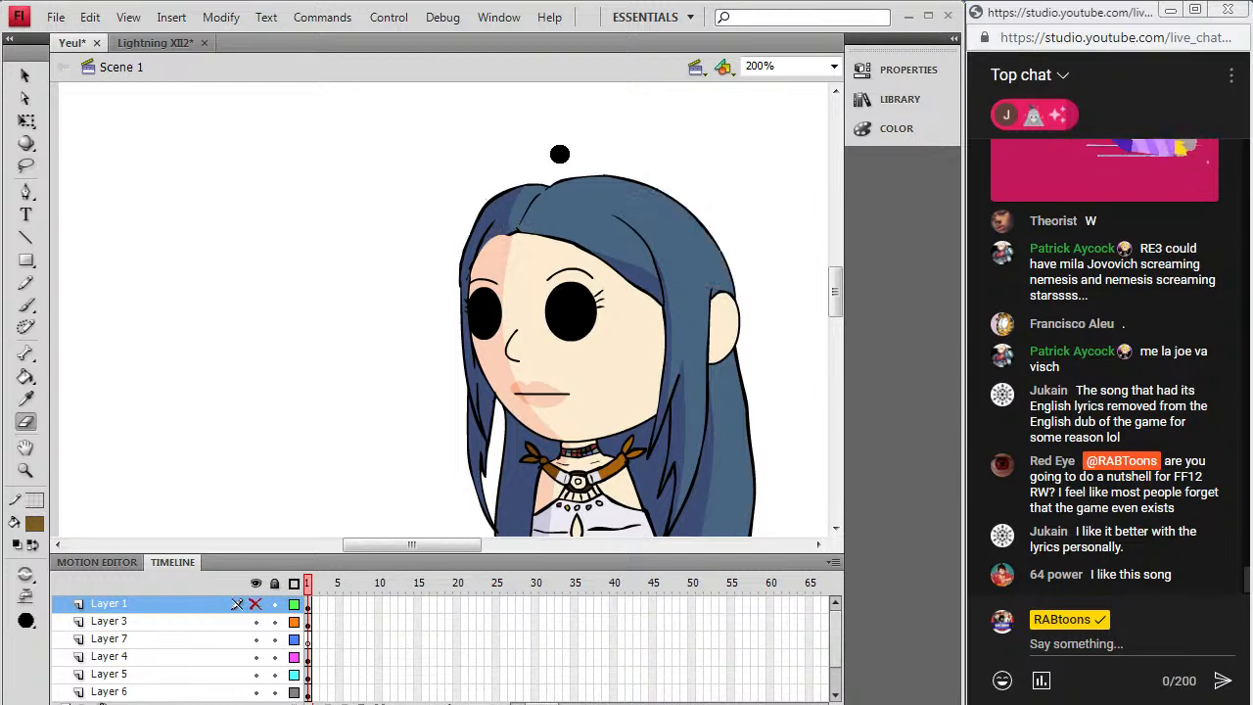
{"action": "key", "text": "ctrl+z"}
{"action": "key", "text": "ctrl+z"}
{"action": "key", "text": "ctrl+z"}
{"action": "key", "text": "ctrl+z"}
{"action": "key", "text": "ctrl+z"}
{"action": "key", "text": "ctrl+z"}
{"action": "key", "text": "ctrl+z"}
{"action": "key", "text": "ctrl+z"}
{"action": "key", "text": "ctrl+z"}
{"action": "key", "text": "ctrl+z"}
{"action": "key", "text": "ctrl+z"}
{"action": "key", "text": "ctrl+z"}
{"action": "key", "text": "ctrl+z"}
{"action": "key", "text": "ctrl+z"}
{"action": "key", "text": "ctrl+z"}
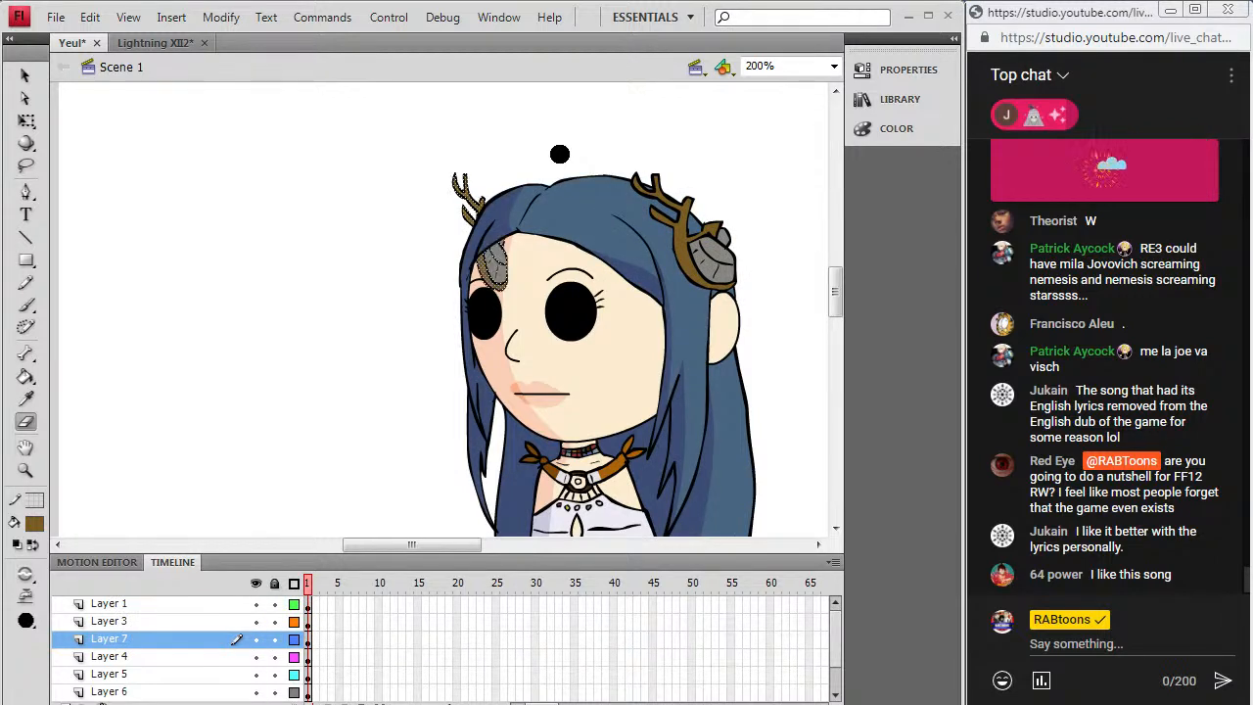
Step: Toggle the visibility of Layers 1, 3 and 5 to check their contents, and lock Layers 3 and 4
{"action": "left_click", "coordinate": [258, 604]}
{"action": "left_click", "coordinate": [257, 604]}
{"action": "left_click", "coordinate": [257, 620]}
{"action": "left_click", "coordinate": [257, 621]}
{"action": "left_click", "coordinate": [257, 621]}
{"action": "left_click", "coordinate": [258, 621]}
{"action": "left_click", "coordinate": [274, 621]}
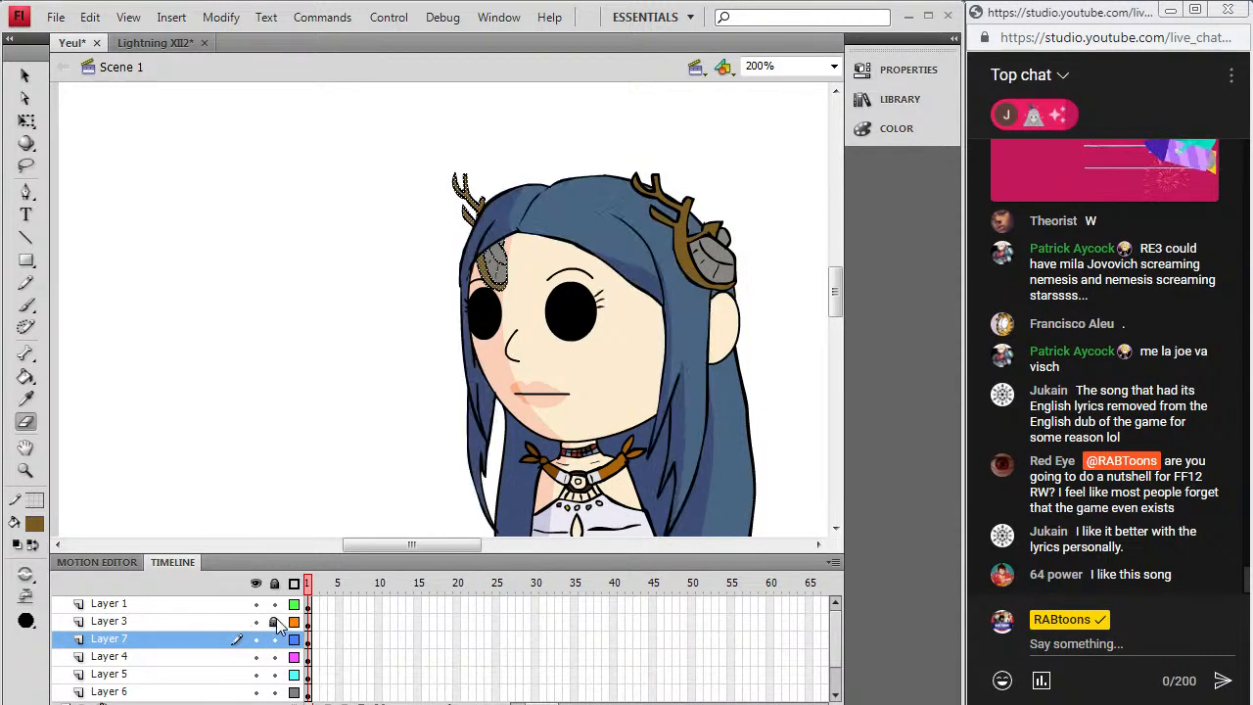
{"action": "left_click", "coordinate": [274, 656]}
{"action": "left_click", "coordinate": [257, 674]}
{"action": "left_click", "coordinate": [257, 674]}
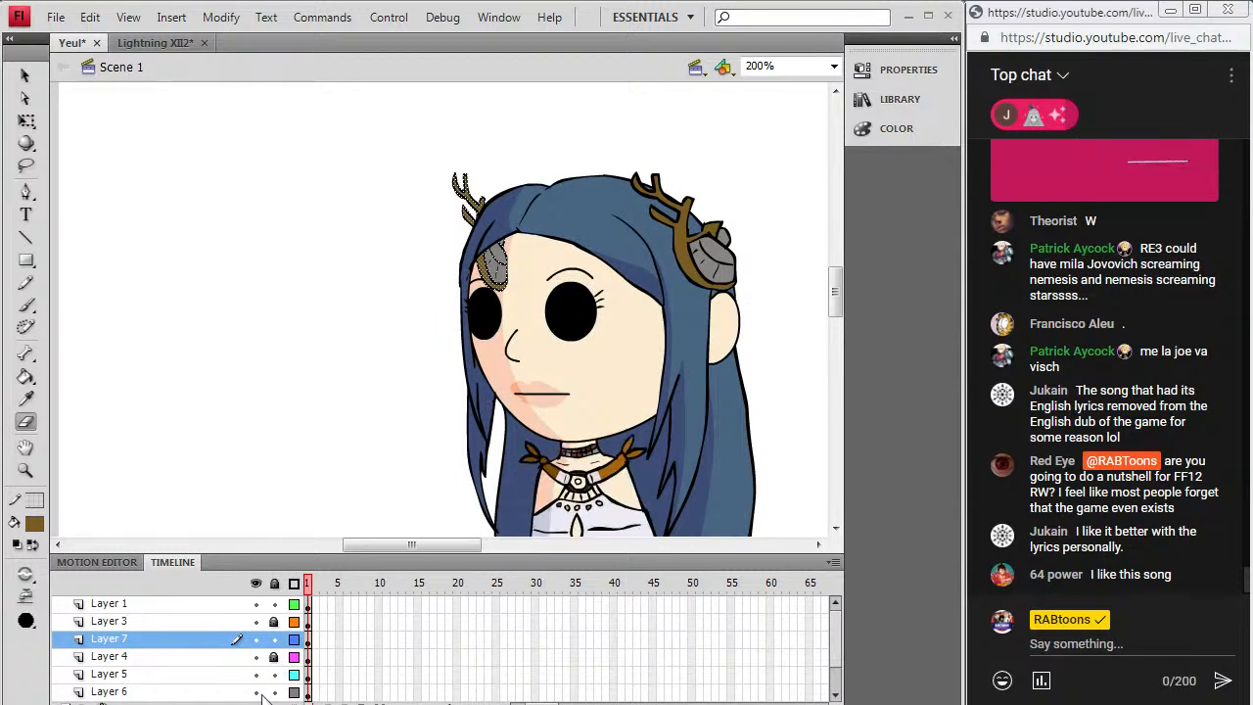
Step: Lock Layer 6 and erase the part of the copied ornament that covers the forehead on Layer 7, leaving the antler
{"action": "left_click", "coordinate": [256, 692]}
{"action": "left_click", "coordinate": [257, 691]}
{"action": "left_click", "coordinate": [257, 692]}
{"action": "left_click", "coordinate": [256, 691]}
{"action": "left_click", "coordinate": [274, 692]}
{"action": "mouse_move", "coordinate": [482, 257]}
{"action": "left_mouse_down"}
{"action": "mouse_move", "coordinate": [487, 274]}
{"action": "mouse_move", "coordinate": [501, 271]}
{"action": "mouse_move", "coordinate": [484, 230]}
{"action": "mouse_move", "coordinate": [495, 211]}
{"action": "mouse_move", "coordinate": [479, 248]}
{"action": "left_mouse_up"}
{"action": "key", "text": "ctrl+z"}
{"action": "key", "text": "ctrl+z"}
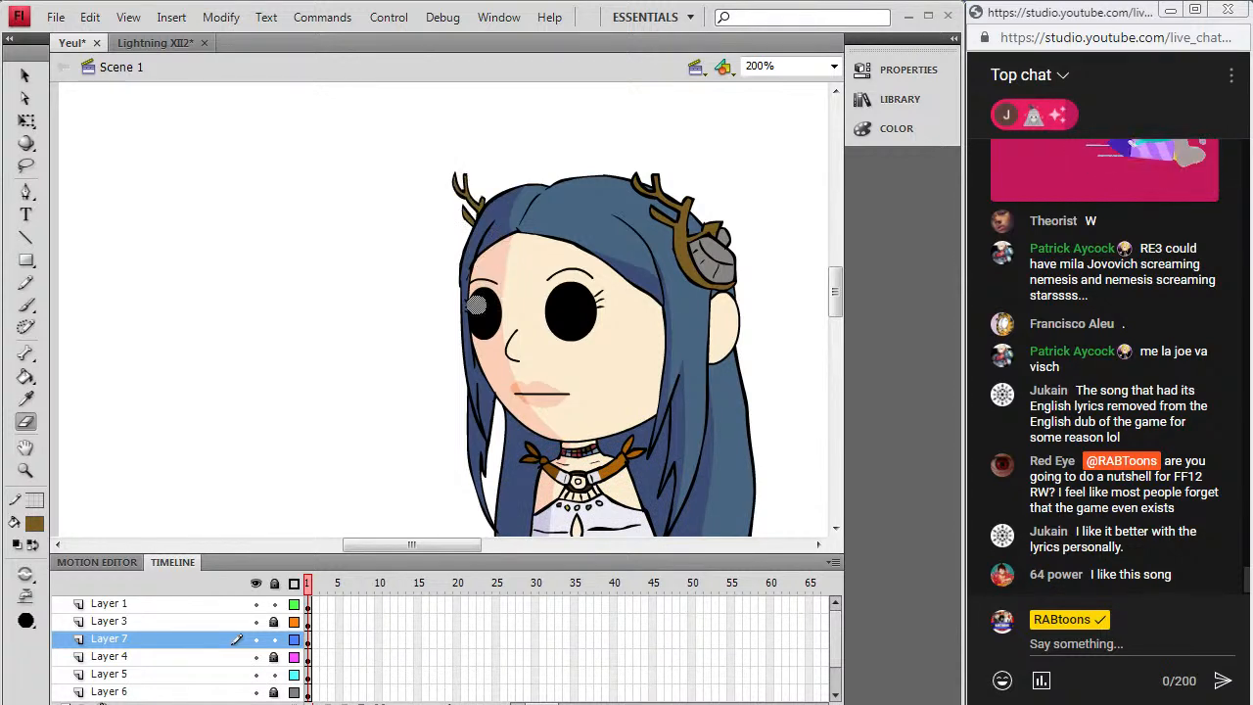
Step: Unlock Layers 3, 4 and 6 and cut the remaining antler piece from Layer 7
{"action": "left_click", "coordinate": [274, 657]}
{"action": "left_click", "coordinate": [274, 692]}
{"action": "left_click", "coordinate": [275, 622]}
{"action": "left_click", "coordinate": [305, 623]}
{"action": "left_click", "coordinate": [306, 640]}
{"action": "left_click", "coordinate": [90, 17]}
{"action": "left_click", "coordinate": [93, 98]}
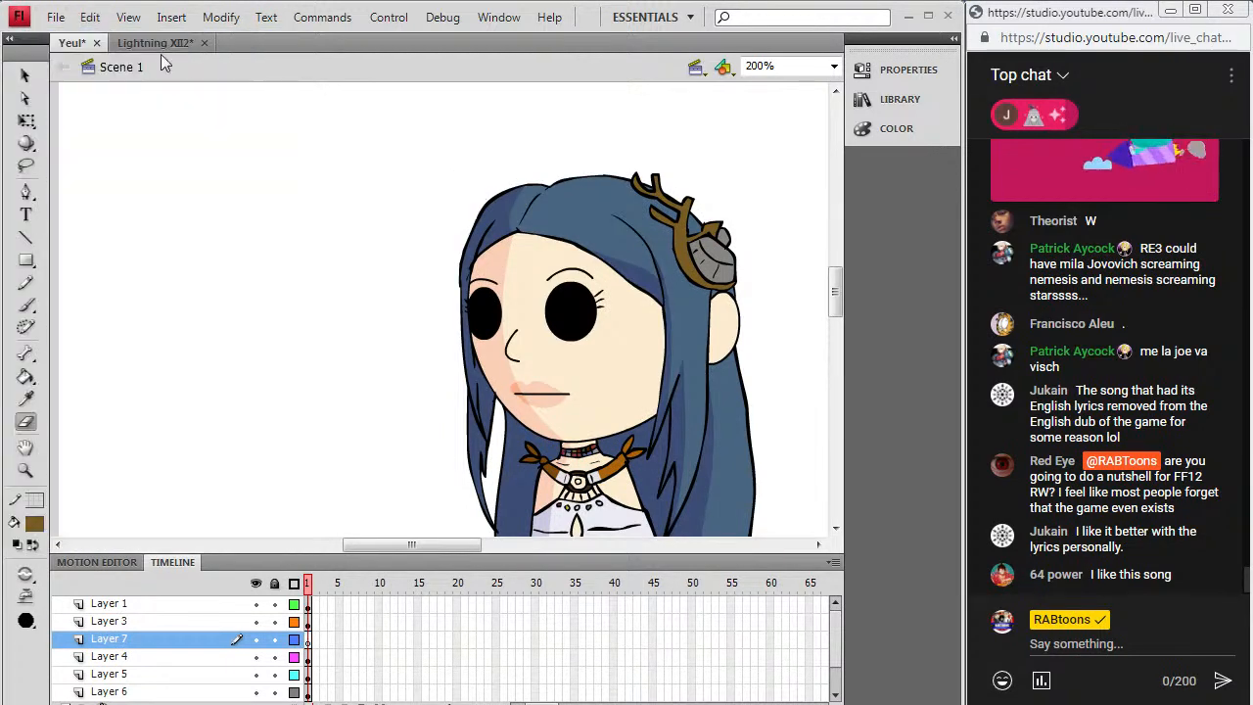
Step: Paste the antler piece in place on Layer 1
{"action": "left_click", "coordinate": [306, 622]}
{"action": "left_click", "coordinate": [306, 605]}
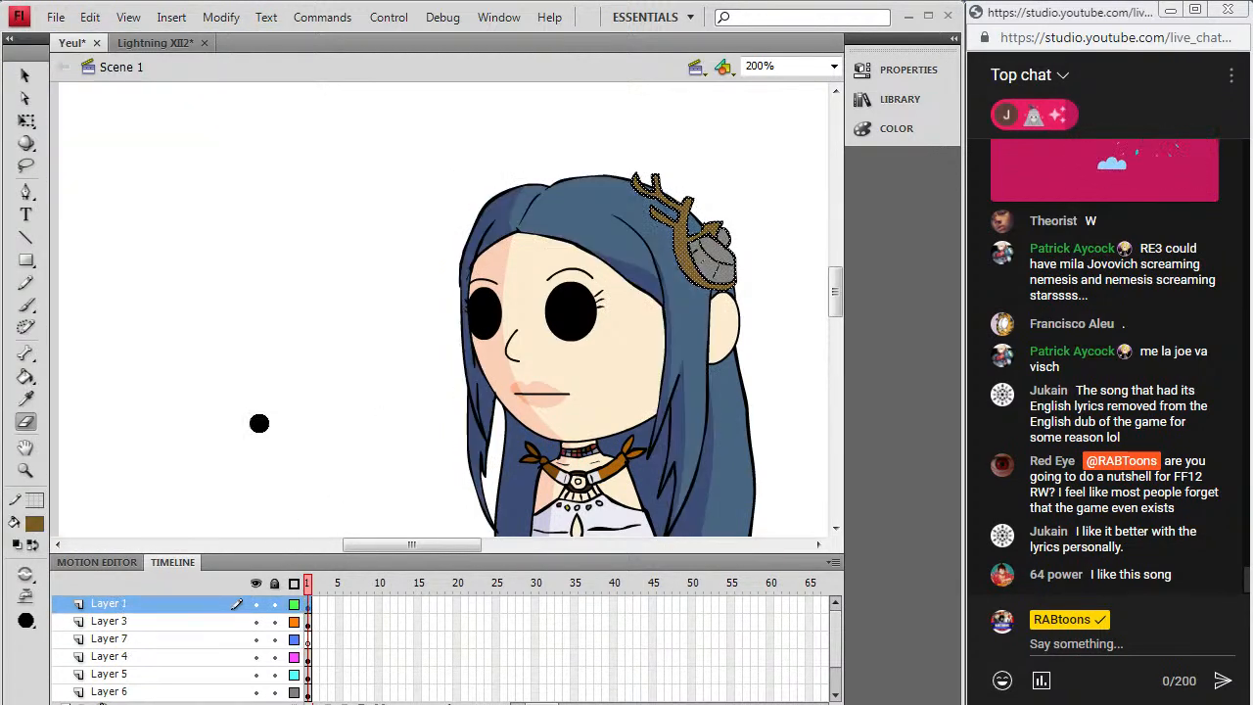
{"action": "left_click", "coordinate": [96, 19]}
{"action": "left_click", "coordinate": [93, 157]}
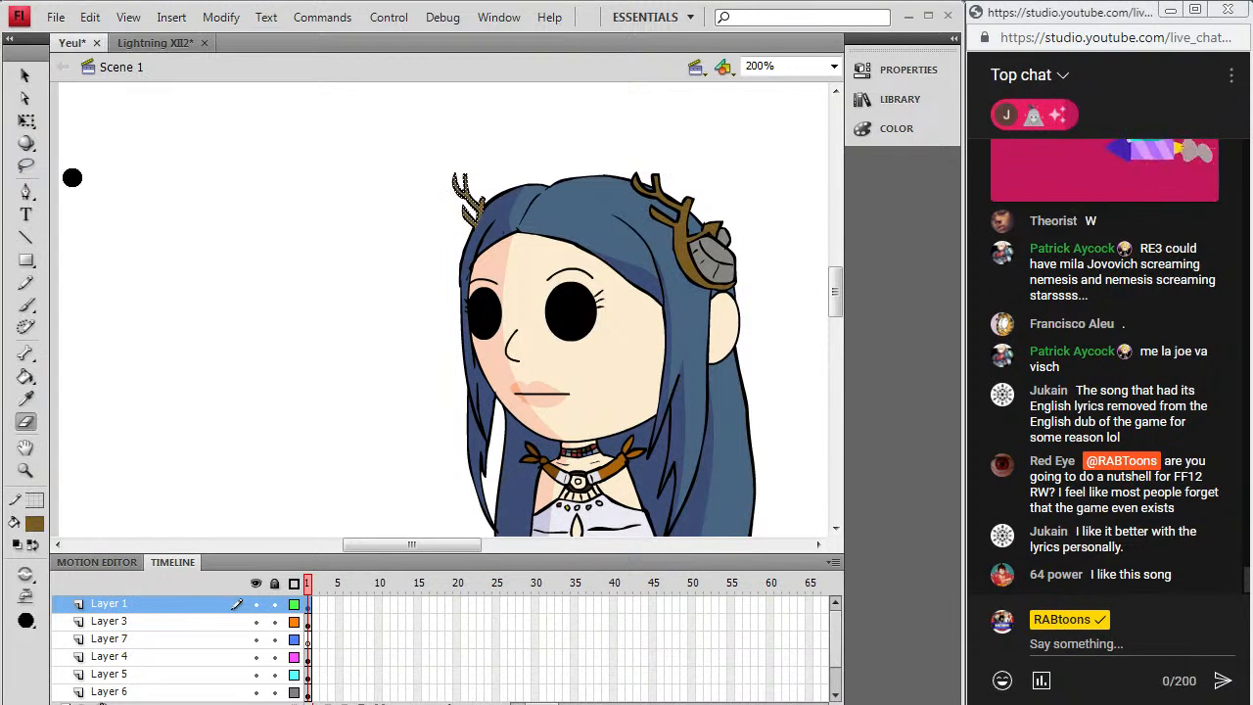
Step: Lock the layers below Layer 1 and erase the end of the pasted antler where it overlaps the hair
{"action": "left_click_drag", "start_coordinate": [275, 620], "coordinate": [274, 691]}
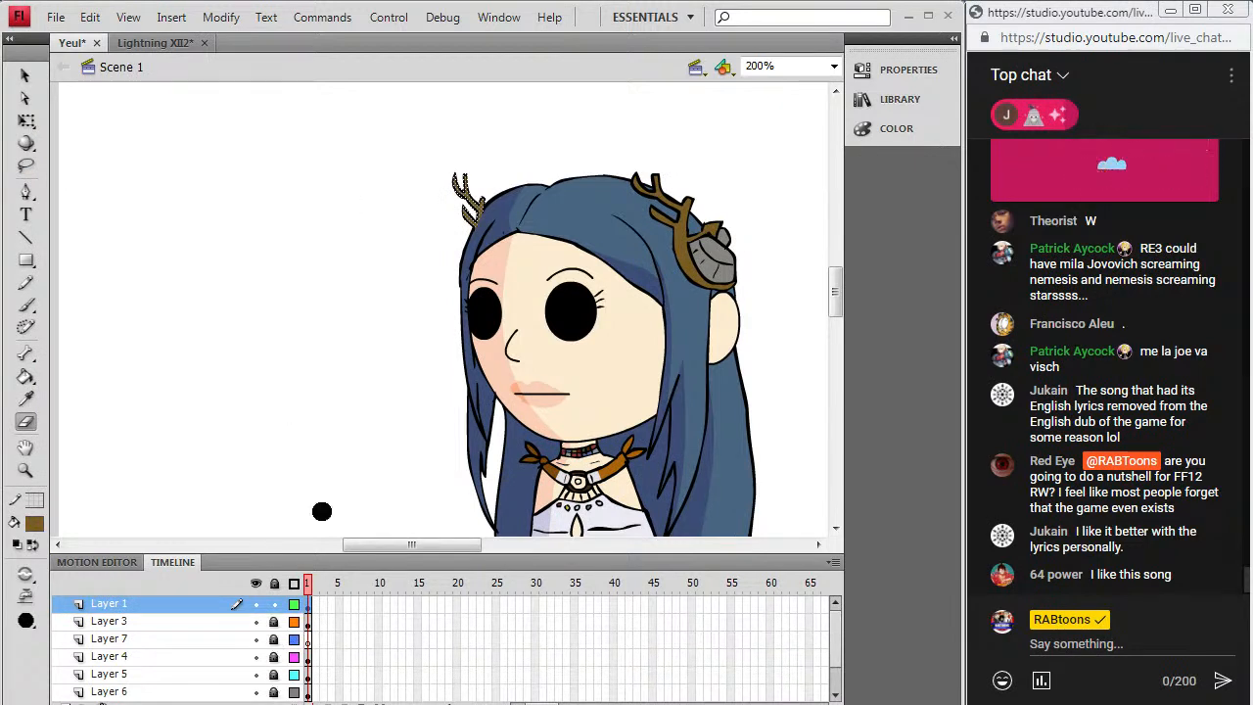
{"action": "left_click", "coordinate": [509, 174]}
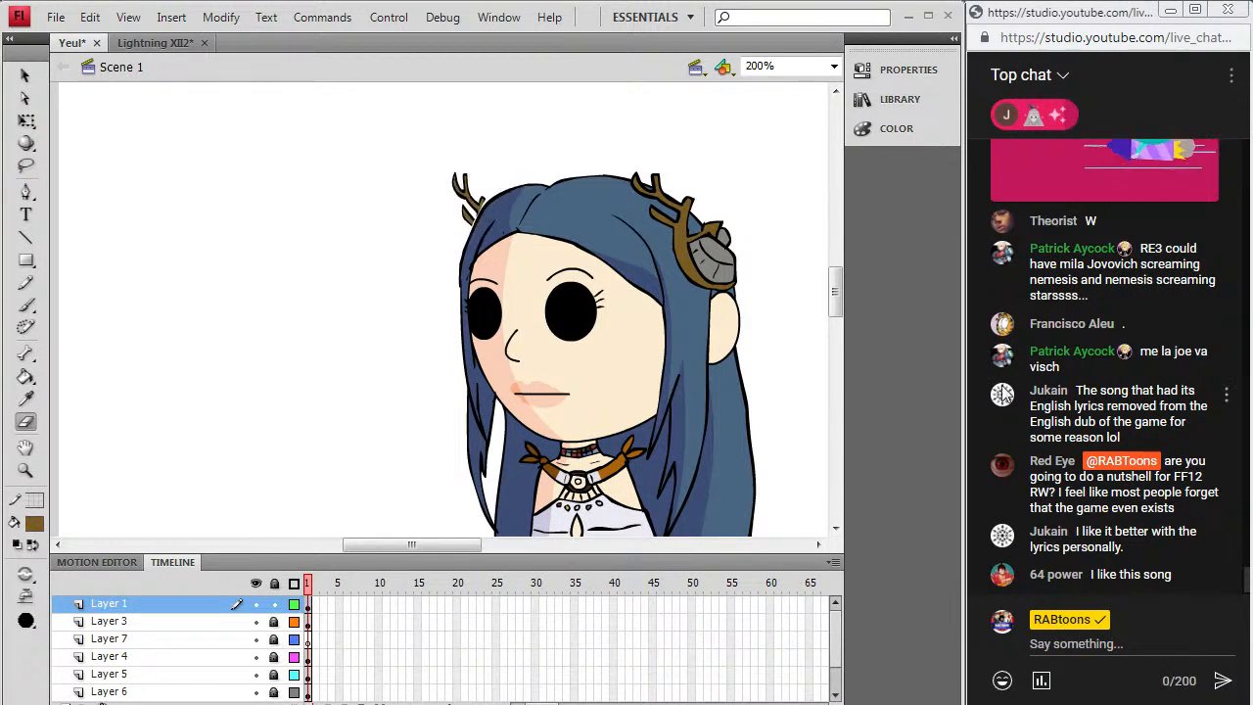
{"action": "key", "text": "ctrl+a"}
{"action": "mouse_move", "coordinate": [488, 222]}
{"action": "left_mouse_down"}
{"action": "mouse_move", "coordinate": [481, 233]}
{"action": "mouse_move", "coordinate": [503, 203]}
{"action": "left_mouse_up"}
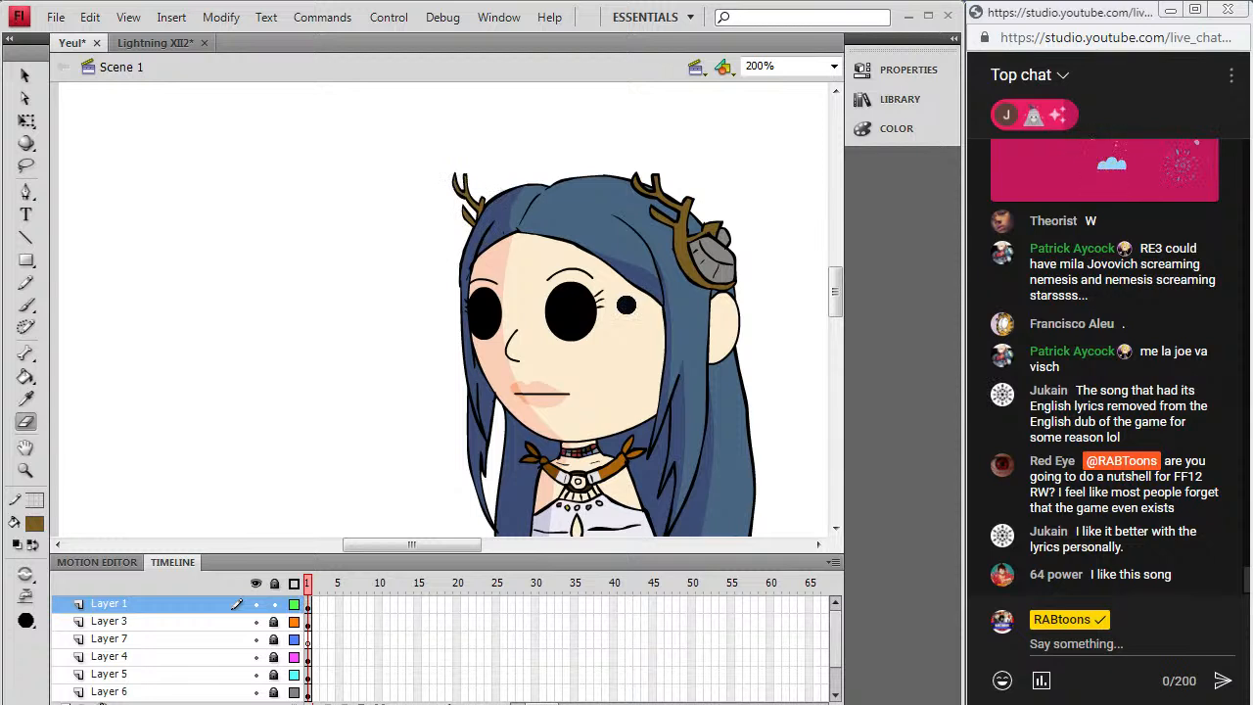
{"action": "left_click", "coordinate": [25, 75]}
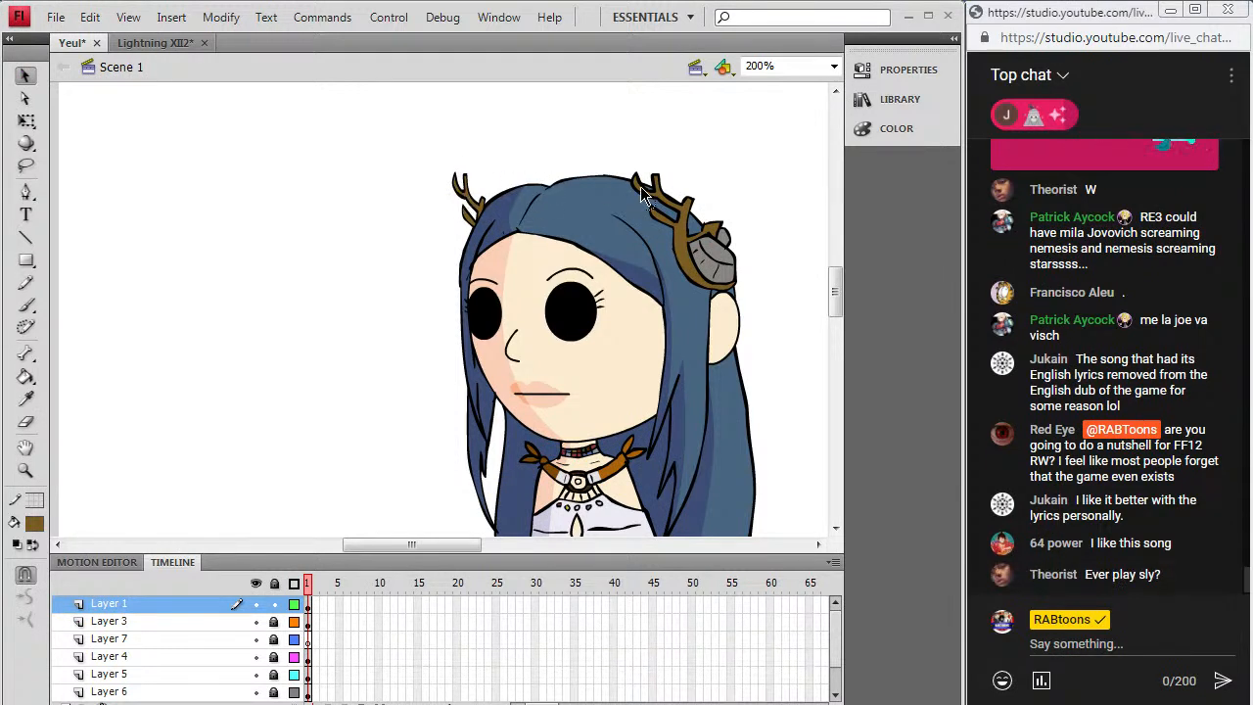
{"action": "left_click_drag", "start_coordinate": [413, 95], "coordinate": [746, 181]}
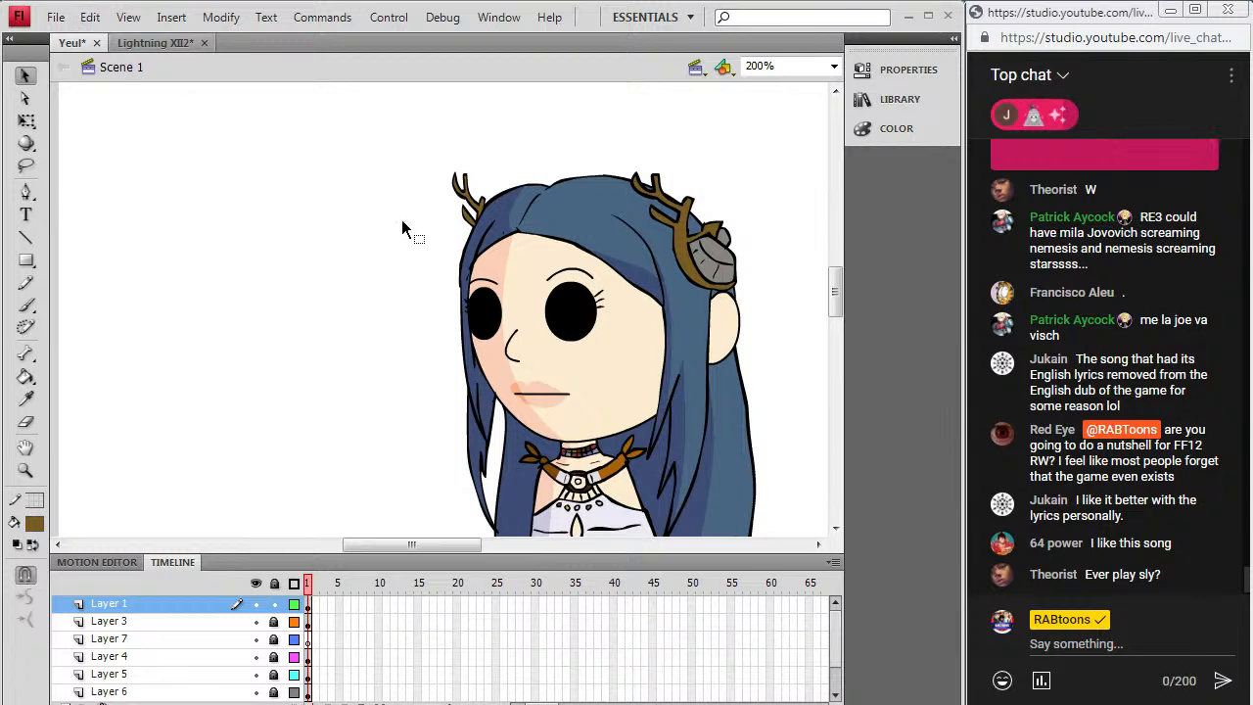
{"action": "left_click_drag", "start_coordinate": [275, 623], "coordinate": [274, 694]}
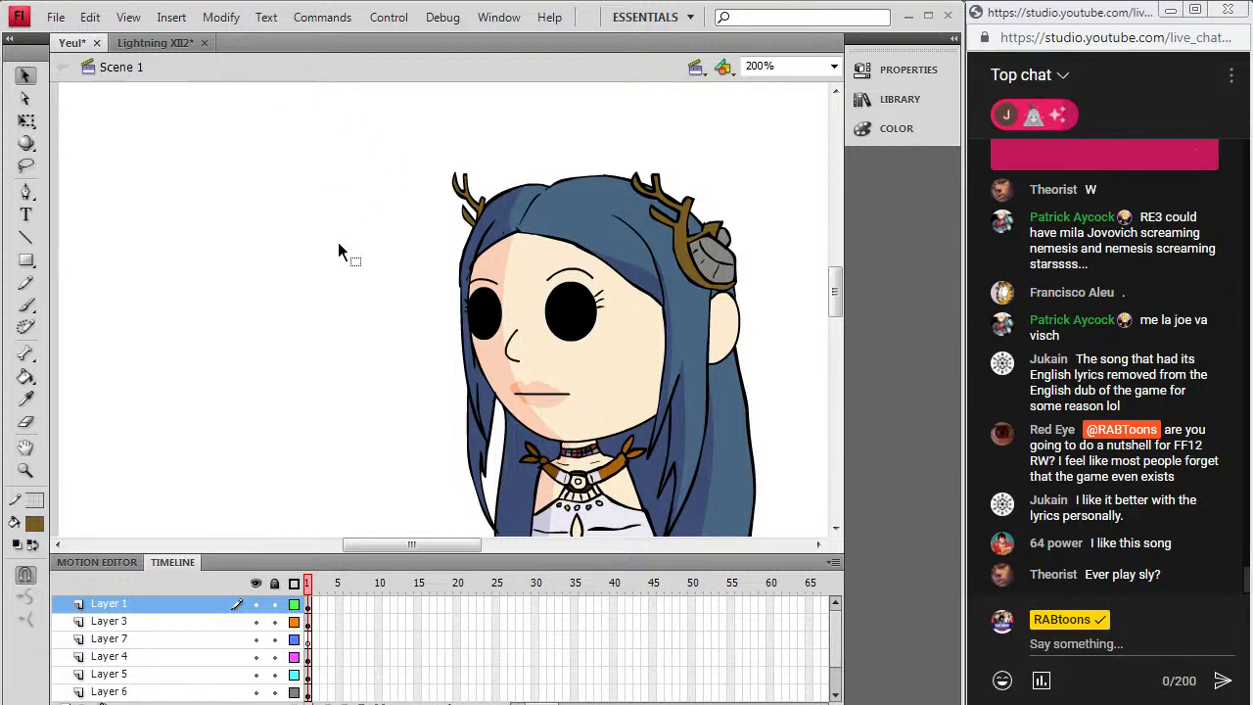
{"action": "left_click_drag", "start_coordinate": [401, 120], "coordinate": [783, 174]}
{"action": "left_click_drag", "start_coordinate": [330, 136], "coordinate": [790, 184]}
{"action": "scroll", "coordinate": [401, 313], "scroll_direction": "down", "scroll_amount": 3}
{"action": "scroll", "coordinate": [401, 315], "scroll_direction": "up", "scroll_amount": 3}
{"action": "scroll", "coordinate": [411, 323], "scroll_direction": "down", "scroll_amount": 3}
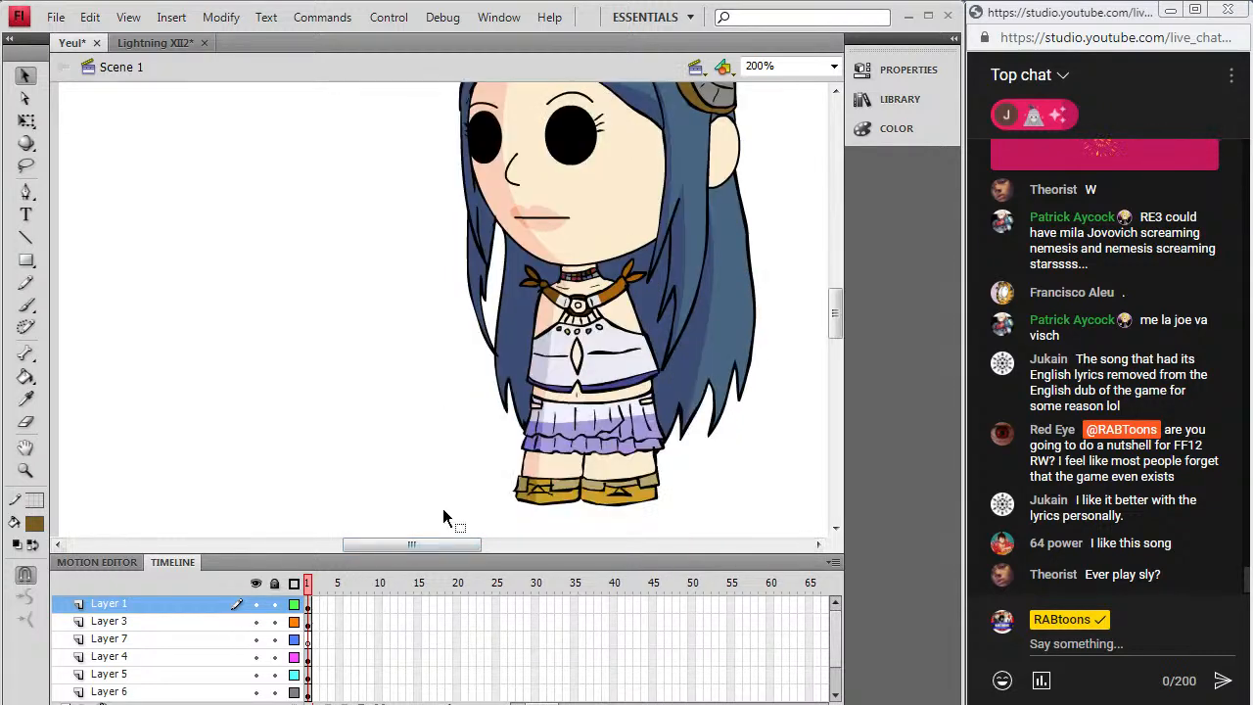
{"action": "scroll", "coordinate": [449, 507], "scroll_direction": "up", "scroll_amount": 2}
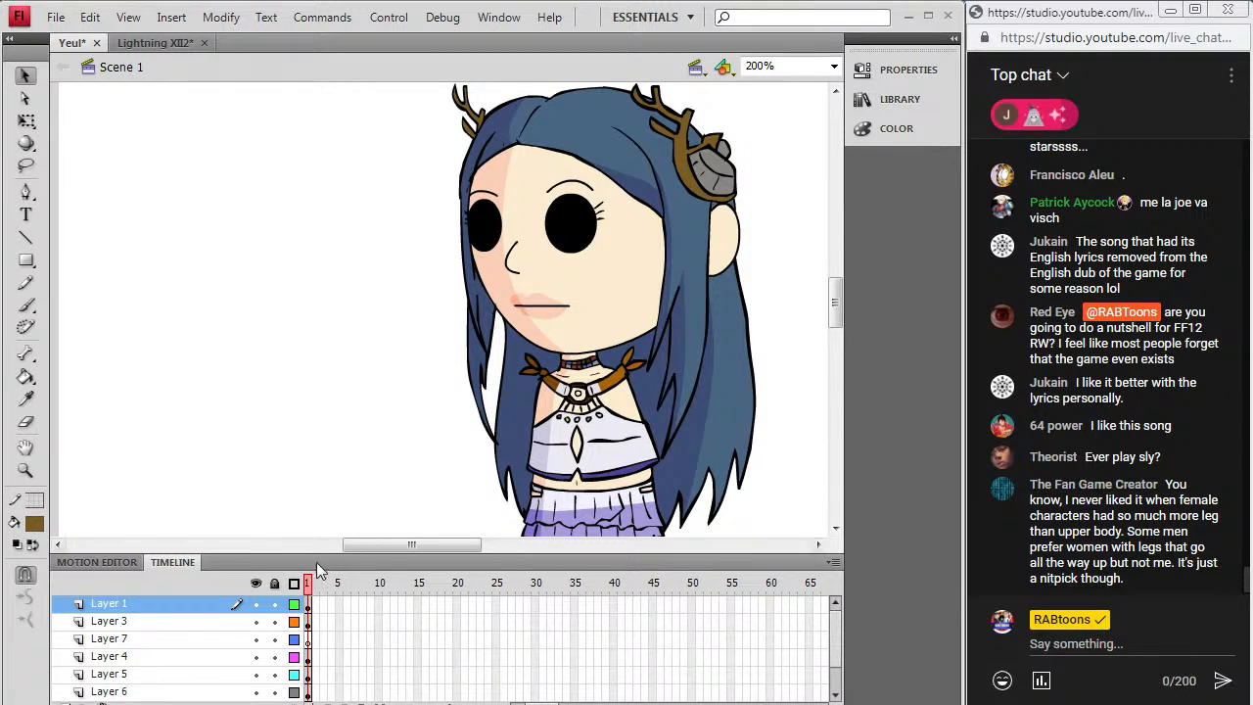
Step: Check what Layers 1 and 3 hold by toggling their visibility, and move Layer 7 above Layer 1
{"action": "left_click", "coordinate": [255, 604]}
{"action": "left_click", "coordinate": [255, 604]}
{"action": "left_click", "coordinate": [256, 604]}
{"action": "left_click", "coordinate": [255, 604]}
{"action": "left_click", "coordinate": [256, 623]}
{"action": "left_click", "coordinate": [256, 623]}
{"action": "left_click_drag", "start_coordinate": [212, 641], "coordinate": [214, 598]}
Step: Check the contents of Layers 4, 5 and 6 by toggling their visibility, and delete Layer 2
{"action": "left_click", "coordinate": [255, 657]}
{"action": "left_click", "coordinate": [256, 657]}
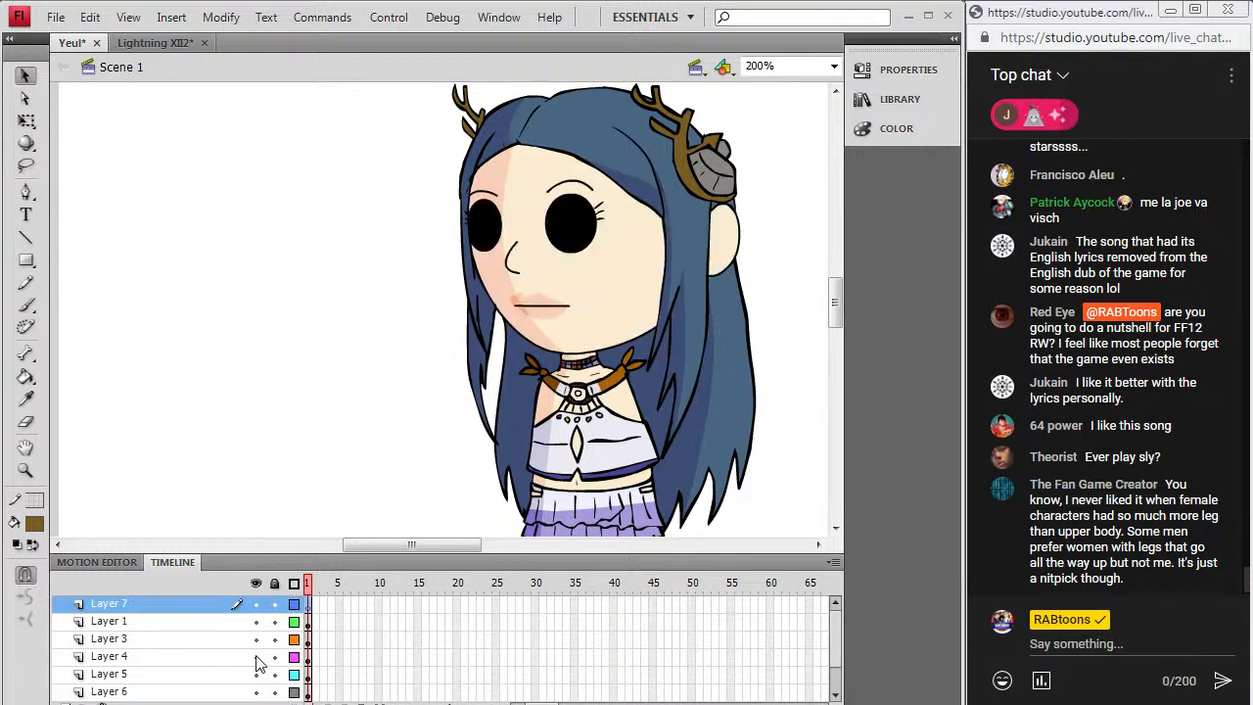
{"action": "left_click", "coordinate": [257, 675]}
{"action": "left_click", "coordinate": [258, 676]}
{"action": "scroll", "coordinate": [259, 663], "scroll_direction": "down", "scroll_amount": 1}
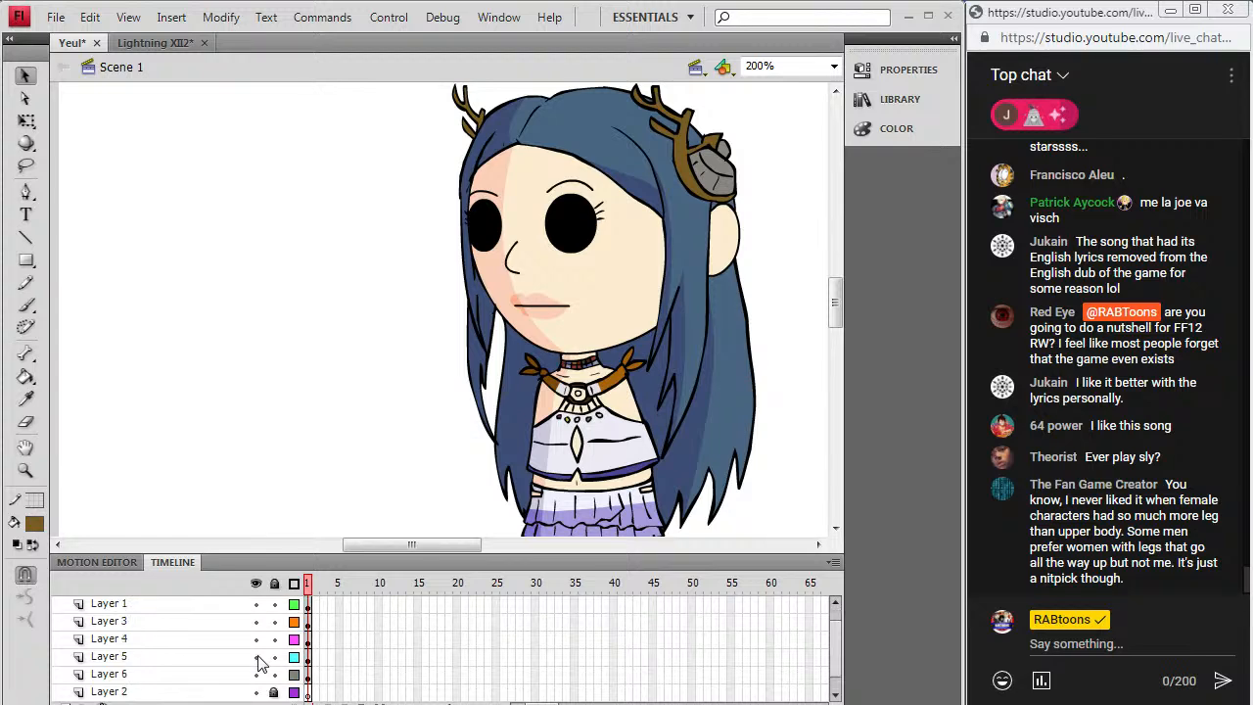
{"action": "left_click", "coordinate": [256, 674]}
{"action": "left_click", "coordinate": [257, 674]}
{"action": "right_click", "coordinate": [235, 695]}
{"action": "left_click", "coordinate": [299, 399]}
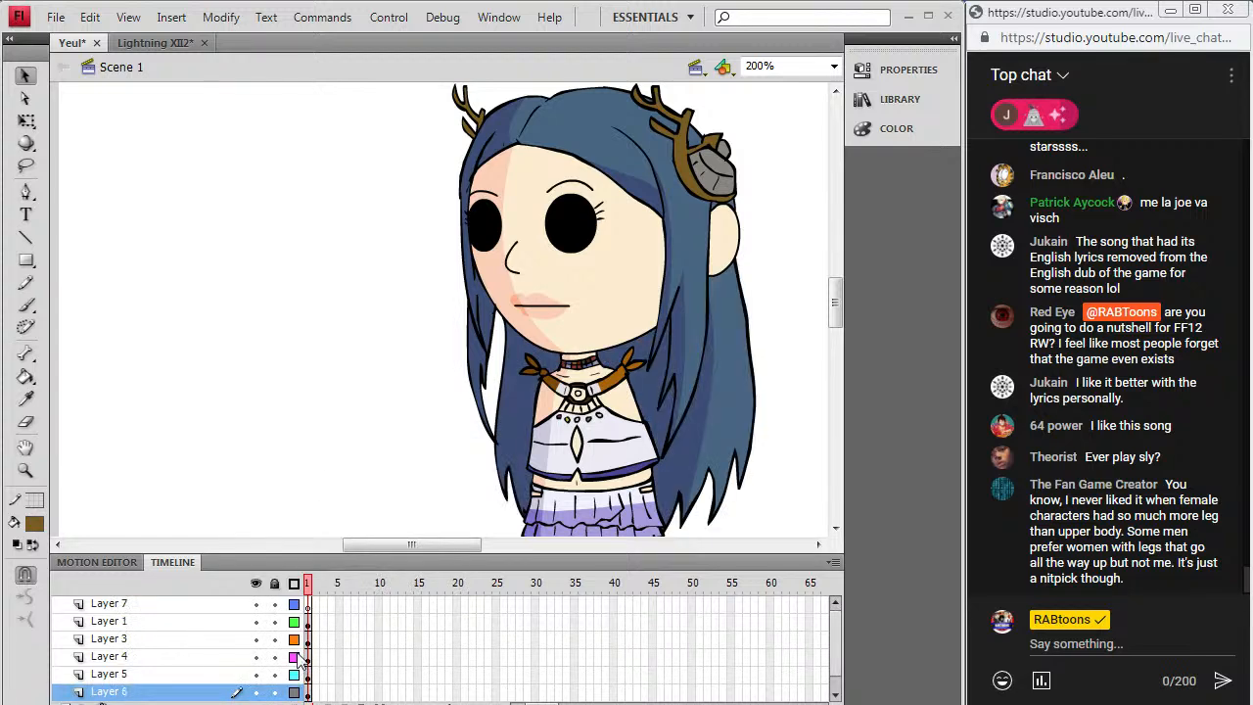
Step: Brush black outlines for the character's arms and hands beside the skirt on Layer 7
{"action": "left_click", "coordinate": [307, 604]}
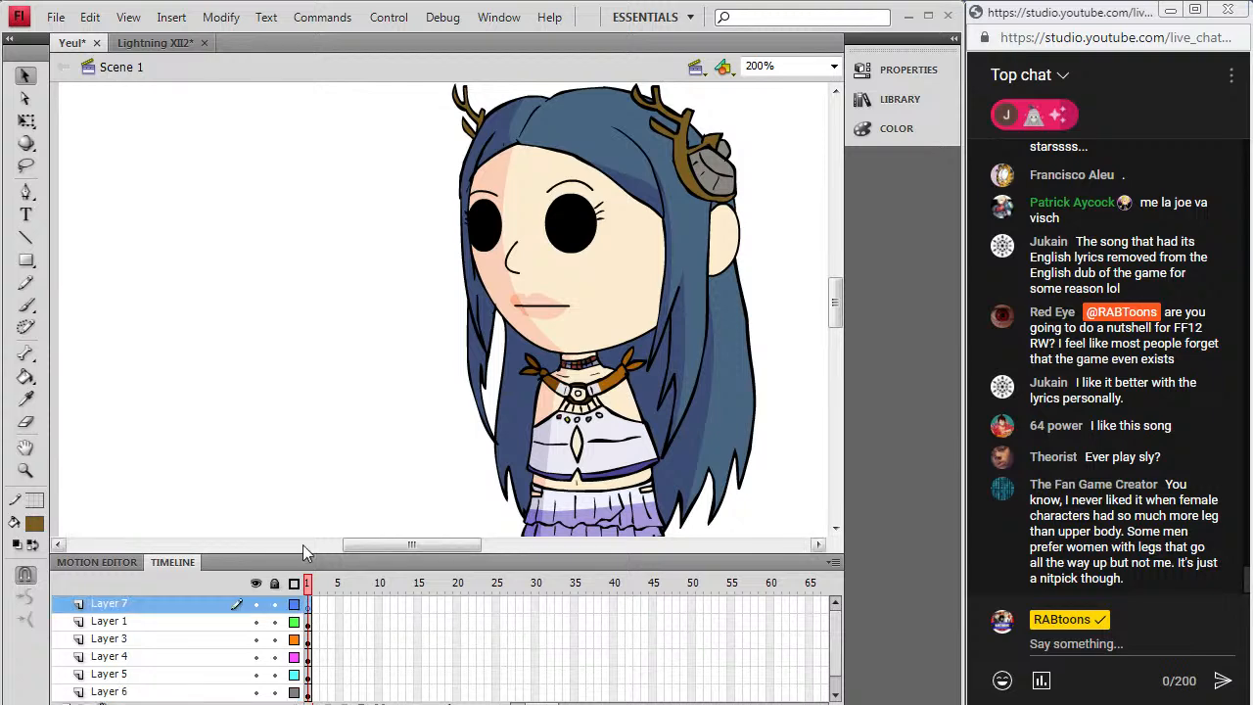
{"action": "left_click", "coordinate": [34, 524]}
{"action": "left_click", "coordinate": [31, 323]}
{"action": "left_click", "coordinate": [27, 305]}
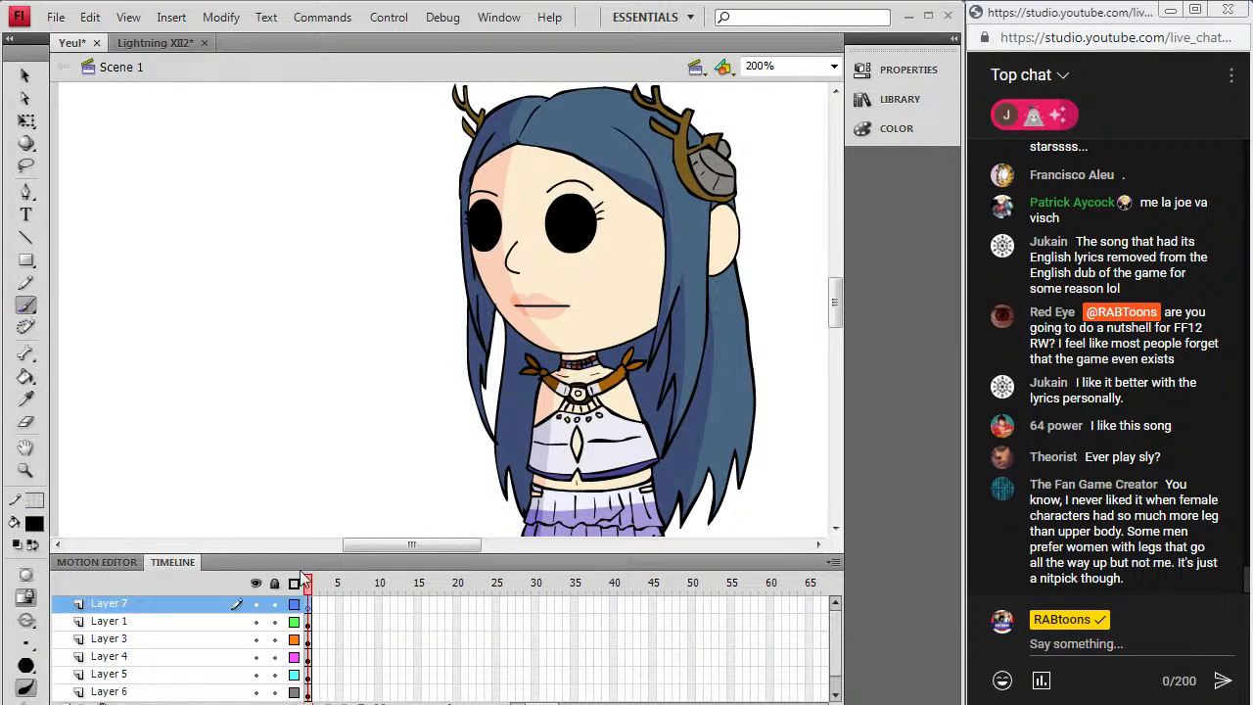
{"action": "scroll", "coordinate": [839, 295], "scroll_direction": "down", "scroll_amount": 3}
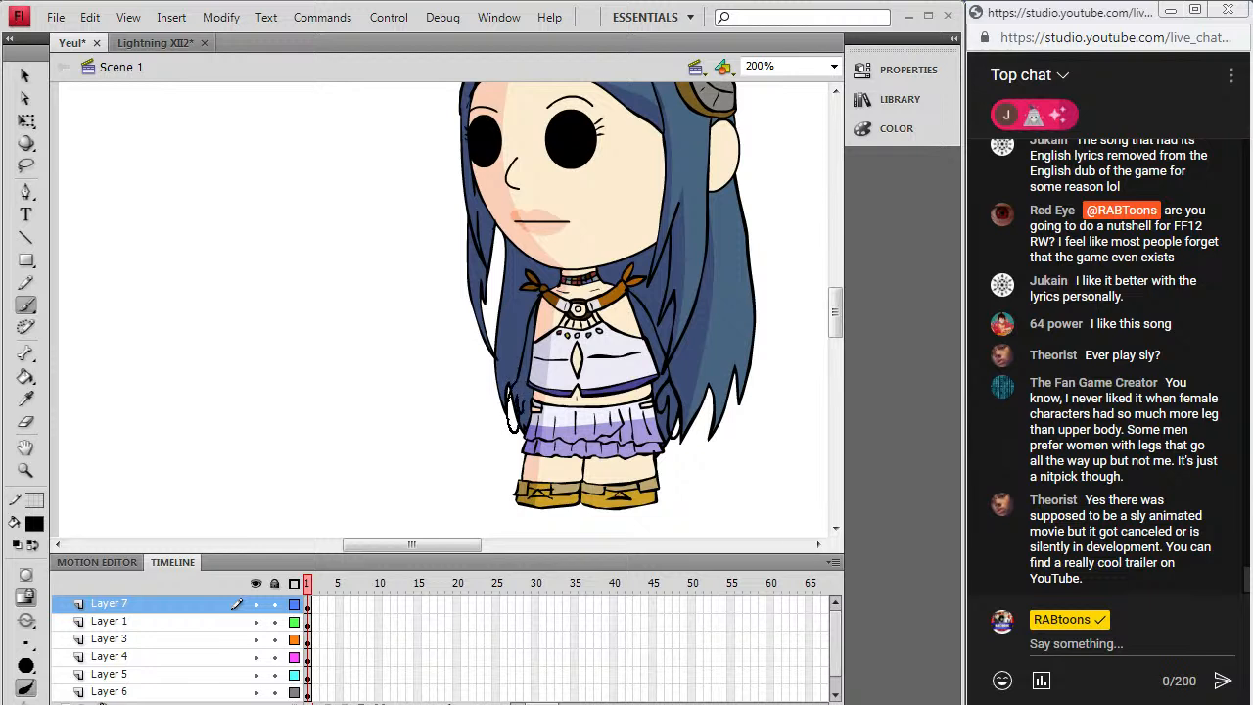
{"action": "left_click_drag", "start_coordinate": [518, 422], "coordinate": [522, 393]}
Step: Sample the skin colour from the face and fill both outlined hands with it
{"action": "left_click", "coordinate": [30, 399]}
{"action": "left_click", "coordinate": [560, 188]}
{"action": "left_click", "coordinate": [515, 390]}
{"action": "left_click", "coordinate": [651, 378]}
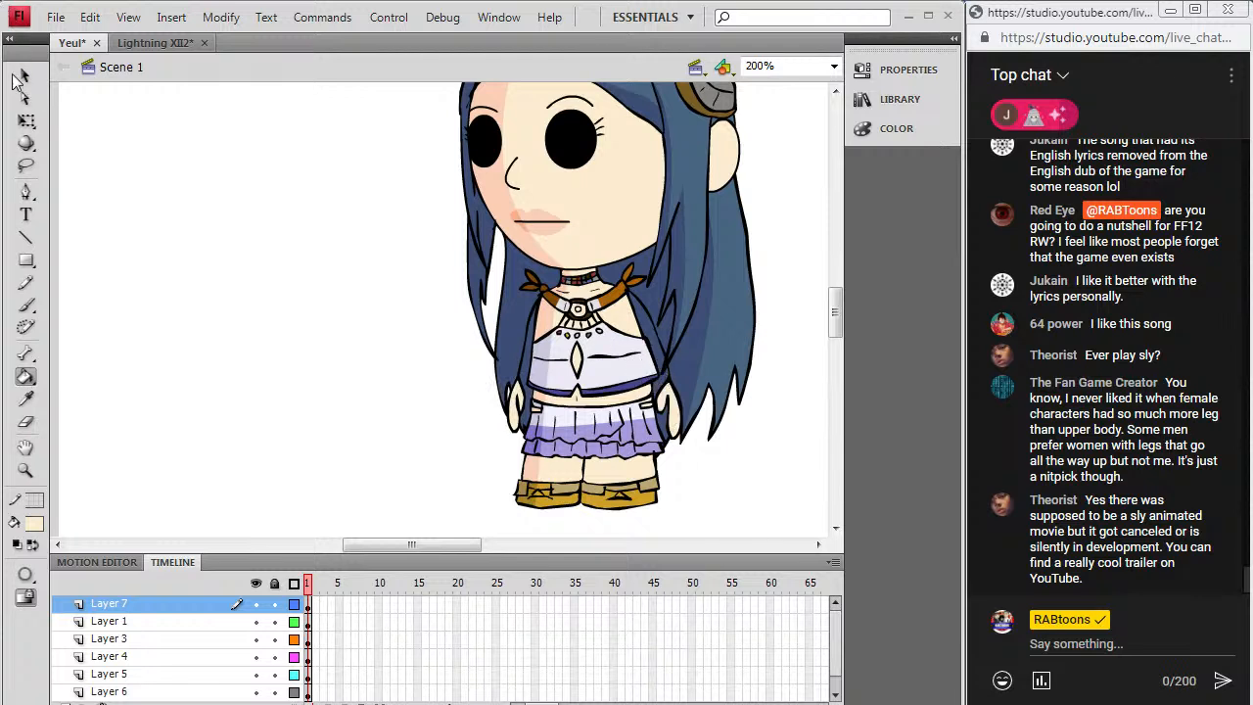
{"action": "left_click", "coordinate": [26, 75]}
{"action": "left_click", "coordinate": [672, 378]}
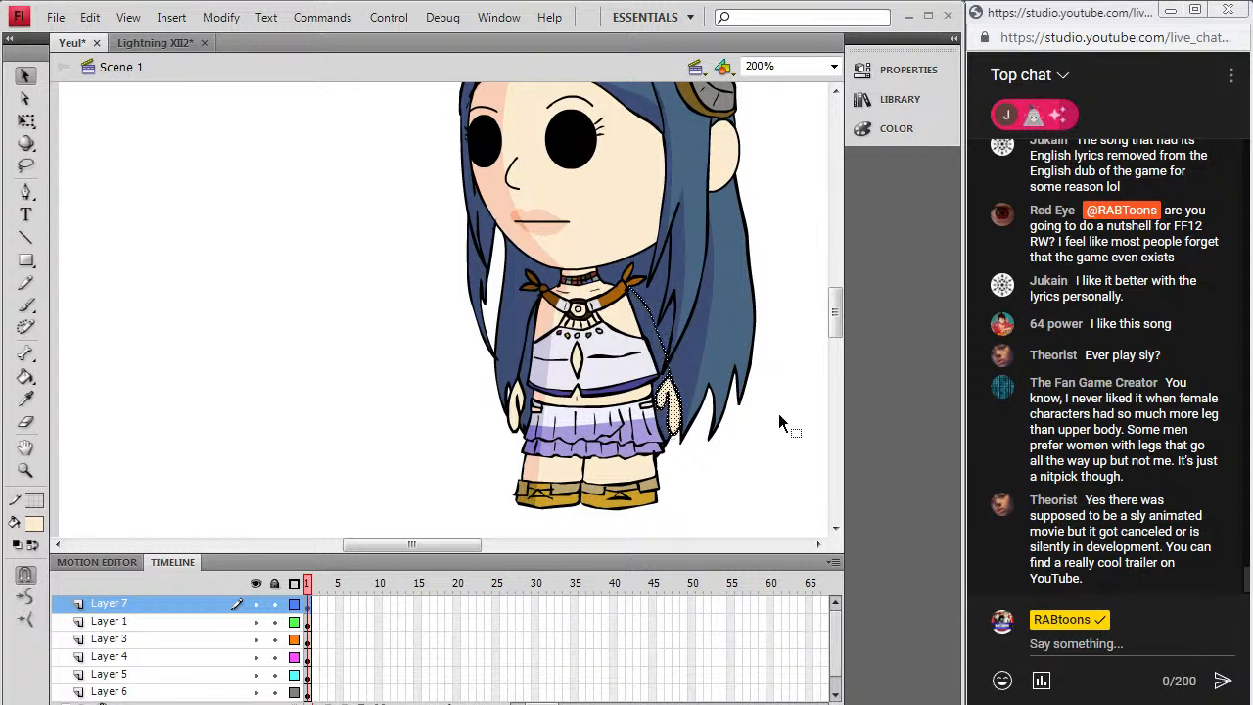
{"action": "left_click_drag", "start_coordinate": [456, 519], "coordinate": [372, 435]}
Step: Extend all the character's layers, from Layer 7 down to Layer 6, to frame 2
{"action": "left_click", "coordinate": [834, 66]}
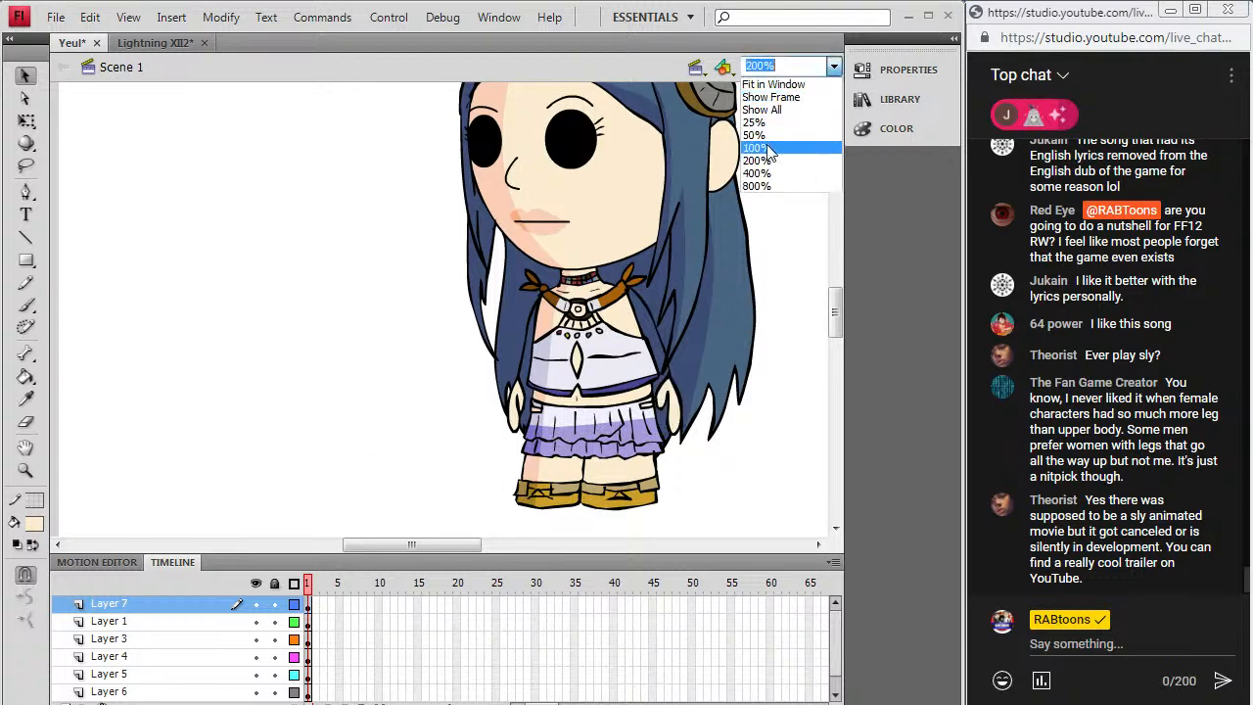
{"action": "left_click", "coordinate": [768, 149]}
{"action": "left_click", "coordinate": [26, 470]}
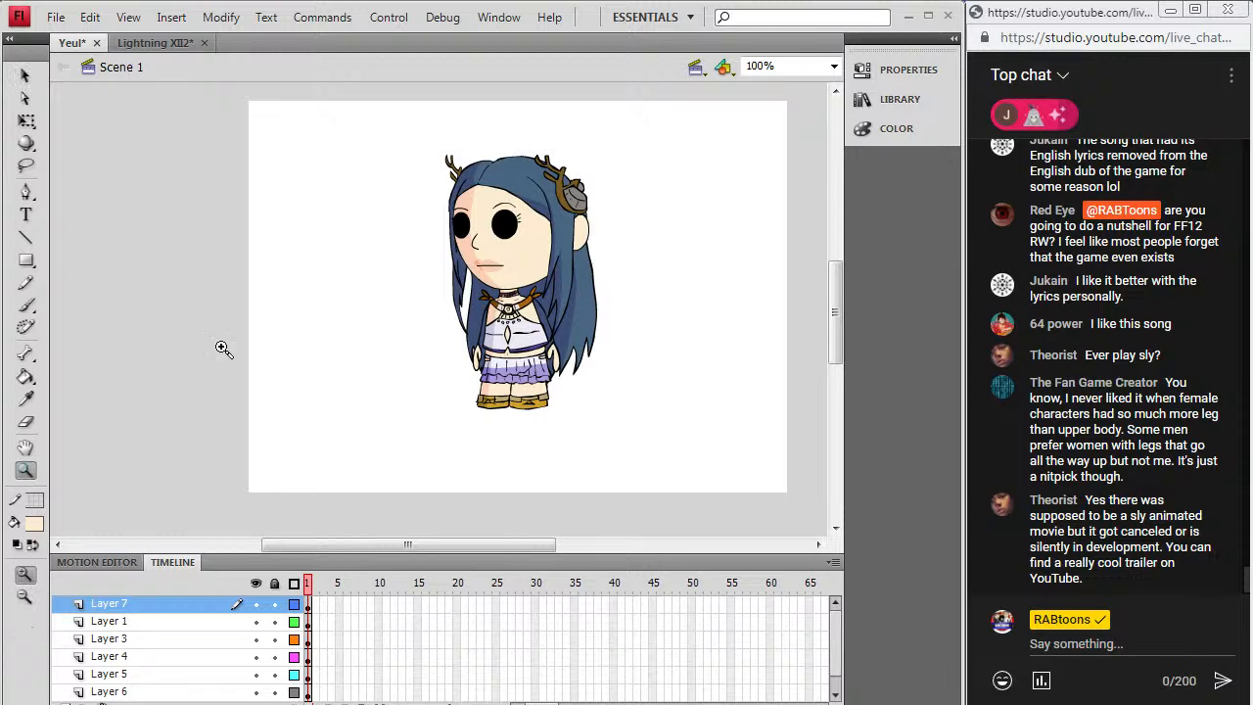
{"action": "left_click_drag", "start_coordinate": [443, 134], "coordinate": [621, 425]}
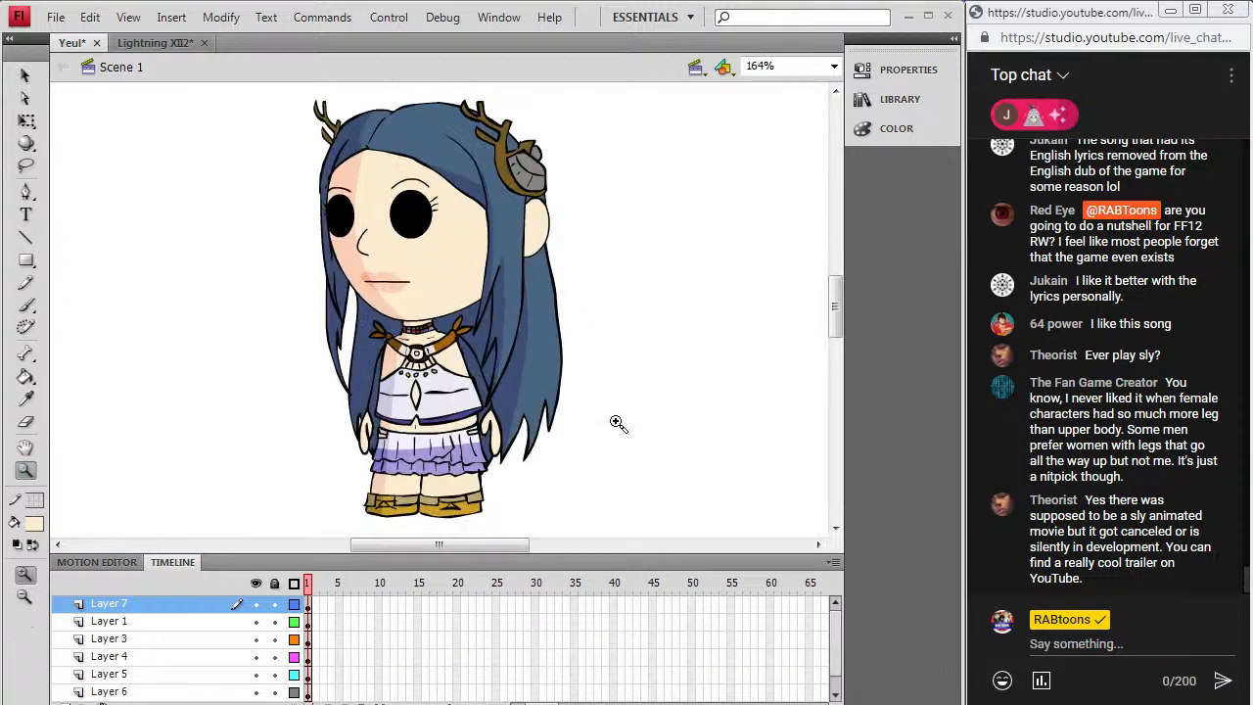
{"action": "left_click", "coordinate": [310, 615]}
{"action": "left_click", "coordinate": [310, 610]}
{"action": "left_click", "coordinate": [309, 621]}
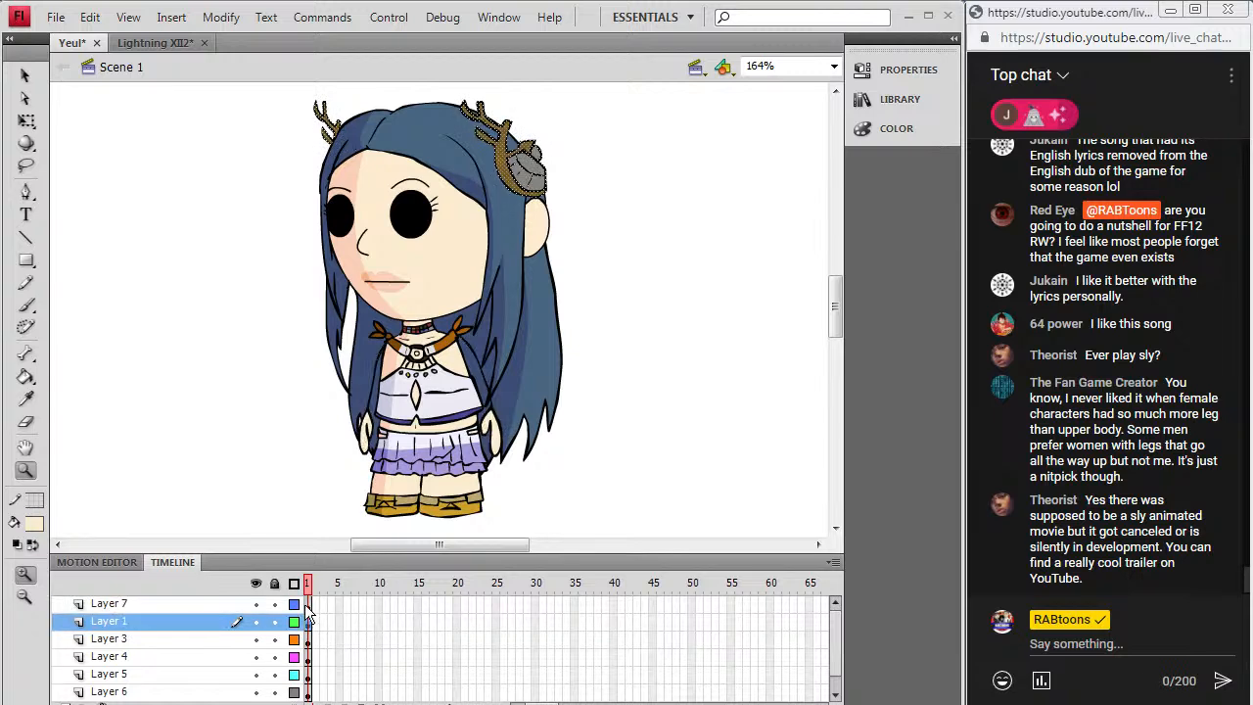
{"action": "left_click_drag", "start_coordinate": [308, 689], "coordinate": [308, 689]}
{"action": "right_click", "coordinate": [309, 690]}
{"action": "left_click", "coordinate": [377, 246]}
{"action": "left_click", "coordinate": [329, 609]}
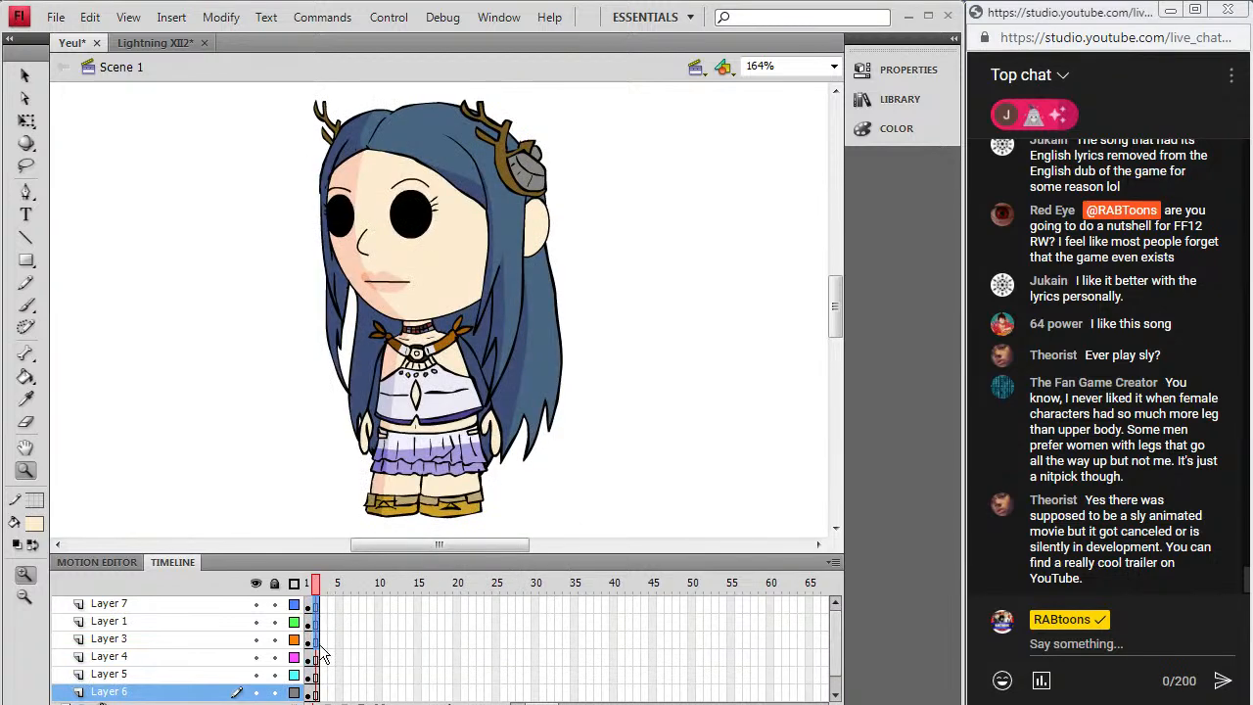
Step: Convert frame 2 to keyframes on all the character's layers and clear the hands from Layer 7 in that frame
{"action": "right_click", "coordinate": [333, 614]}
{"action": "left_click", "coordinate": [316, 657]}
{"action": "left_click_drag", "start_coordinate": [315, 691], "coordinate": [318, 605]}
{"action": "right_click", "coordinate": [317, 604]}
{"action": "left_click", "coordinate": [404, 213]}
{"action": "left_click", "coordinate": [318, 606]}
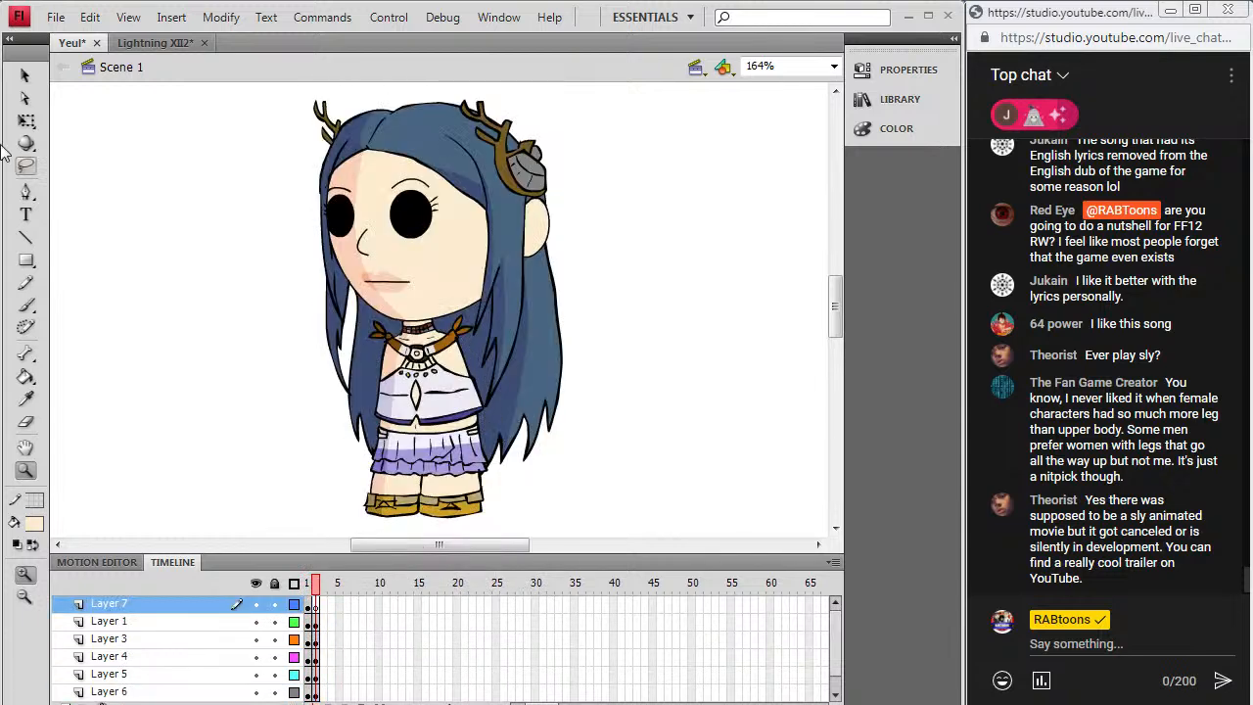
Step: Return to frame 1 and save the Yeul file
{"action": "left_click", "coordinate": [26, 76]}
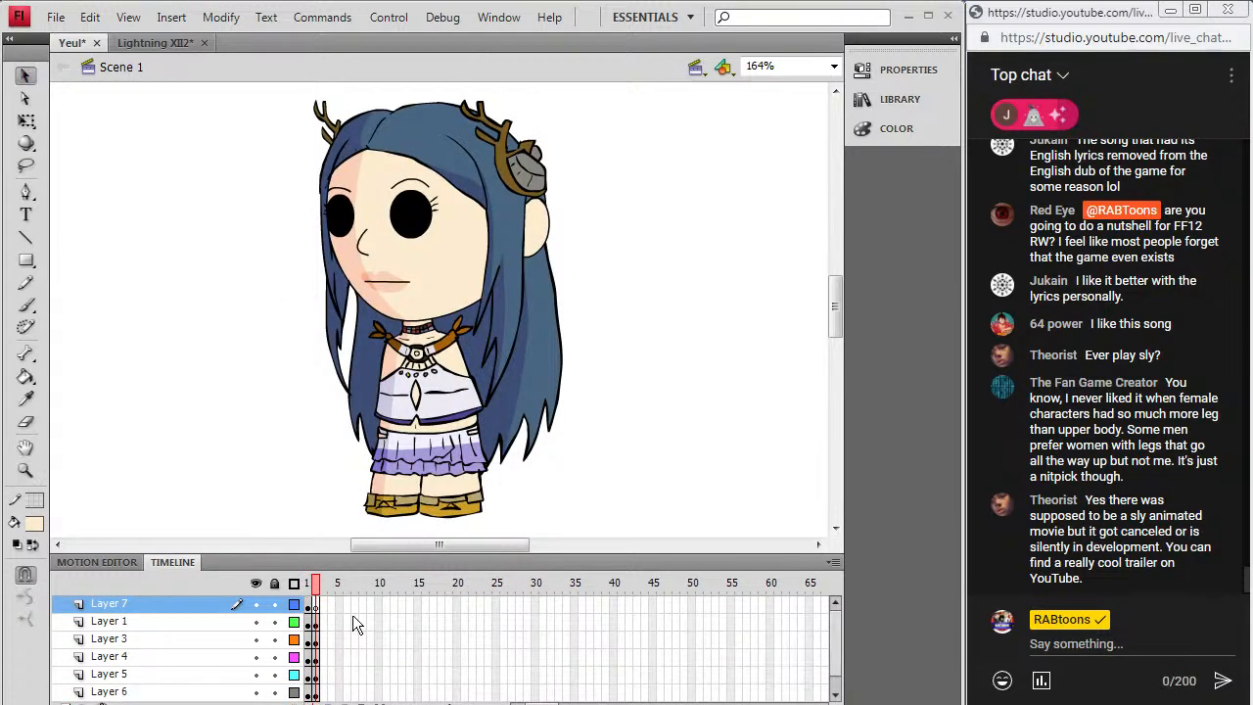
{"action": "left_click", "coordinate": [305, 581]}
{"action": "left_click", "coordinate": [242, 382]}
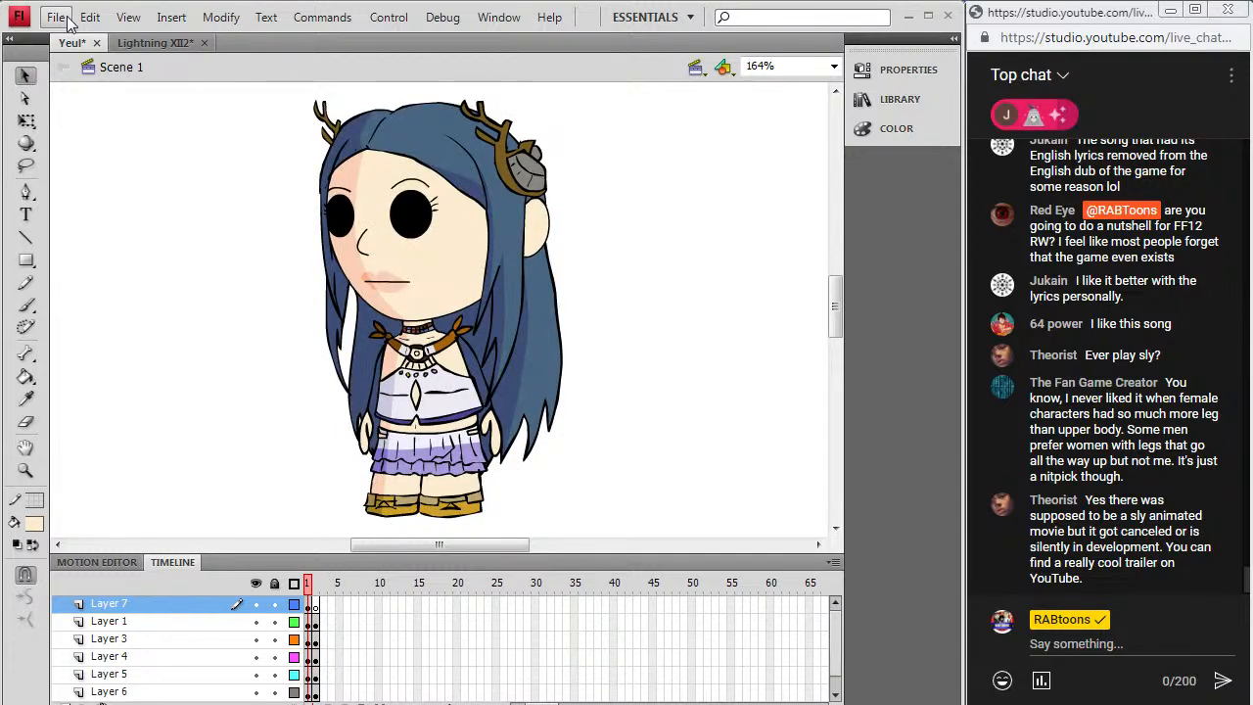
{"action": "left_click", "coordinate": [55, 17]}
{"action": "left_click", "coordinate": [45, 185]}
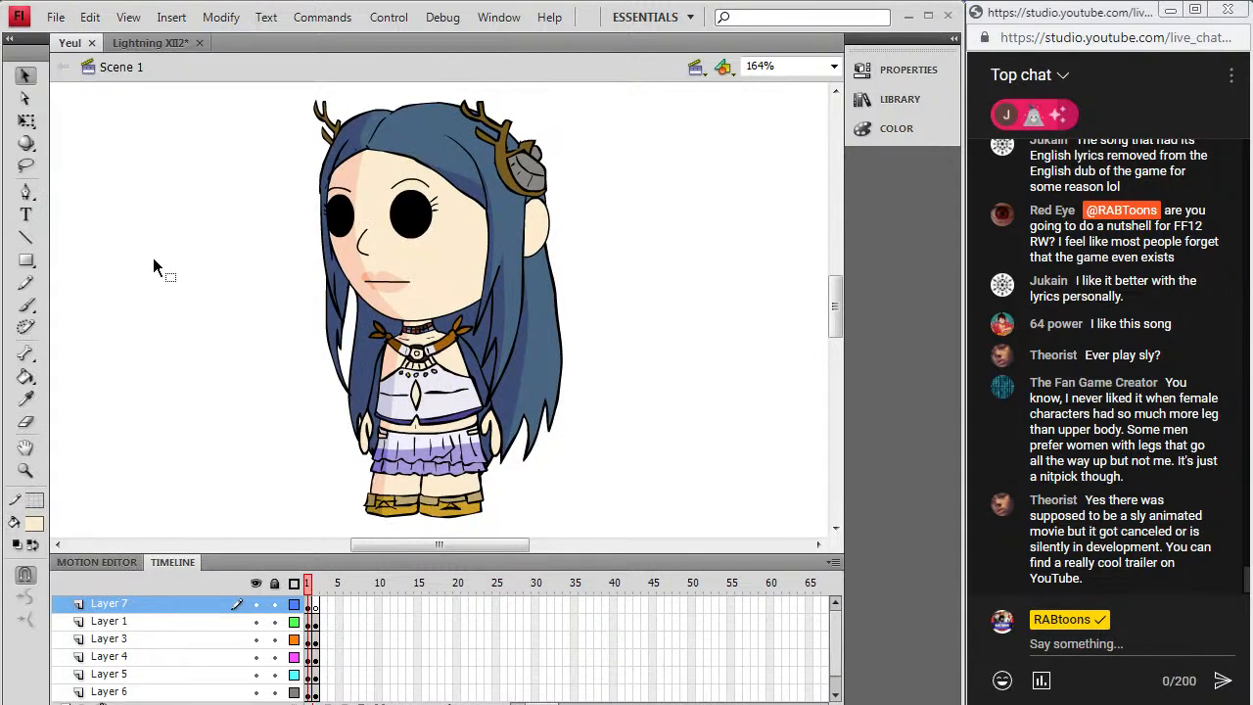
Step: Switch to the browser and close the three Yeul reference image tabs
{"action": "key", "text": "alt+Tab"}
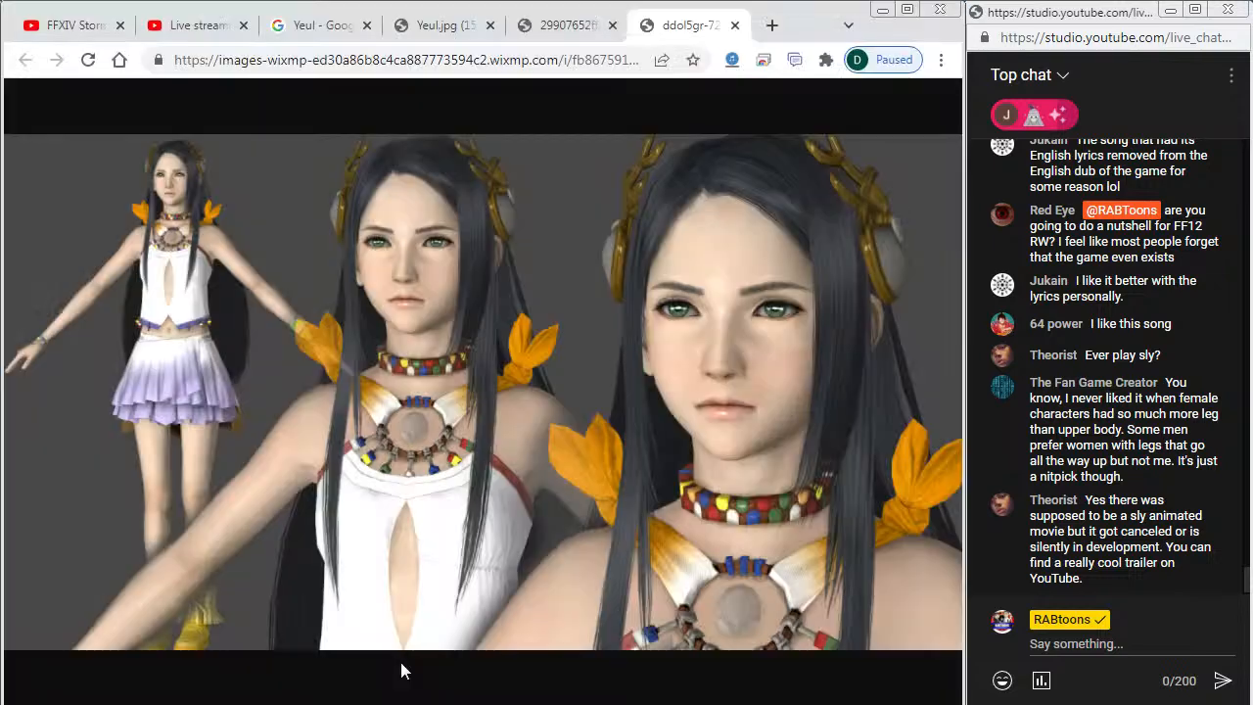
{"action": "middle_click", "coordinate": [666, 27]}
{"action": "middle_click", "coordinate": [646, 29]}
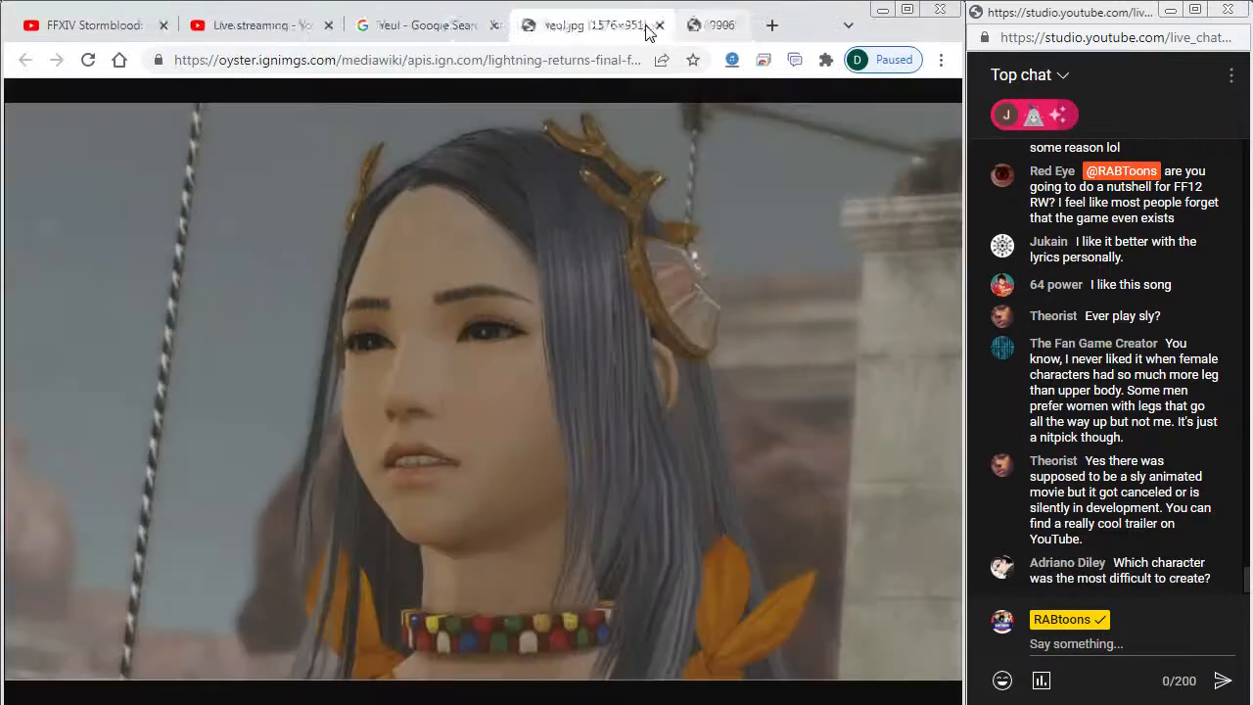
{"action": "middle_click", "coordinate": [638, 27]}
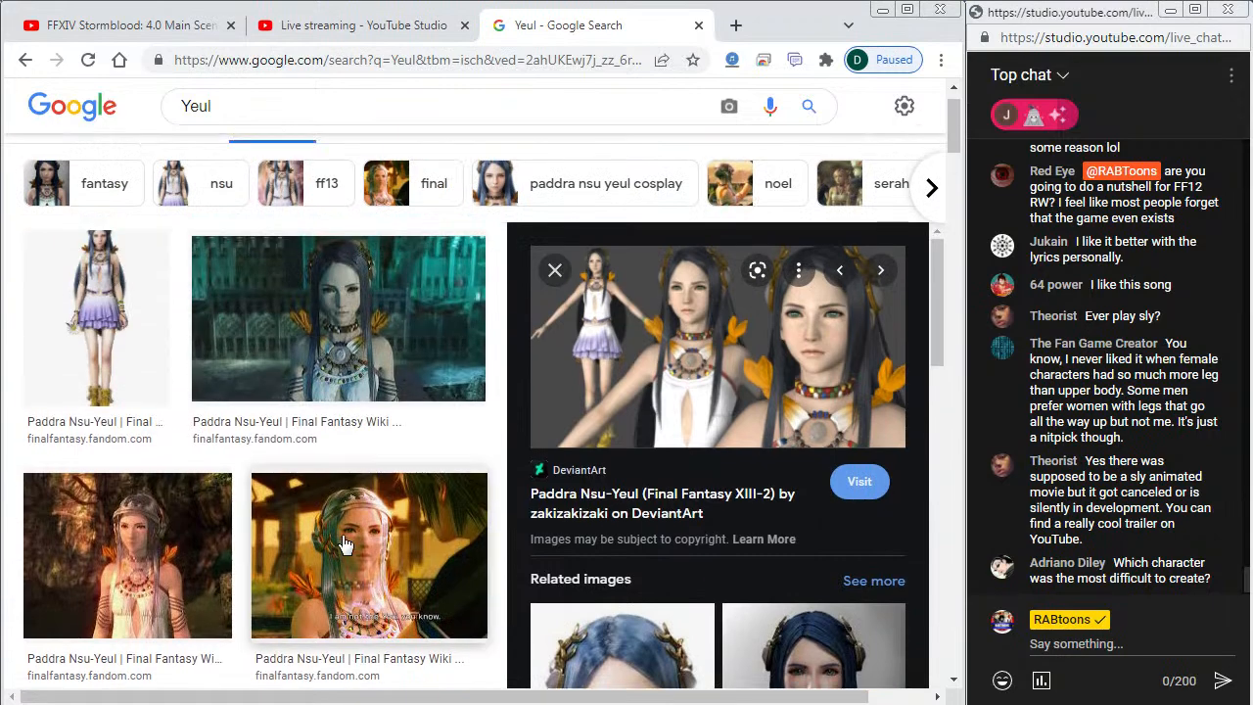
Step: Open the Final Fantasy Wiki picture of Yeul wearing a headband and veil in a new tab and view it
{"action": "left_click", "coordinate": [343, 544]}
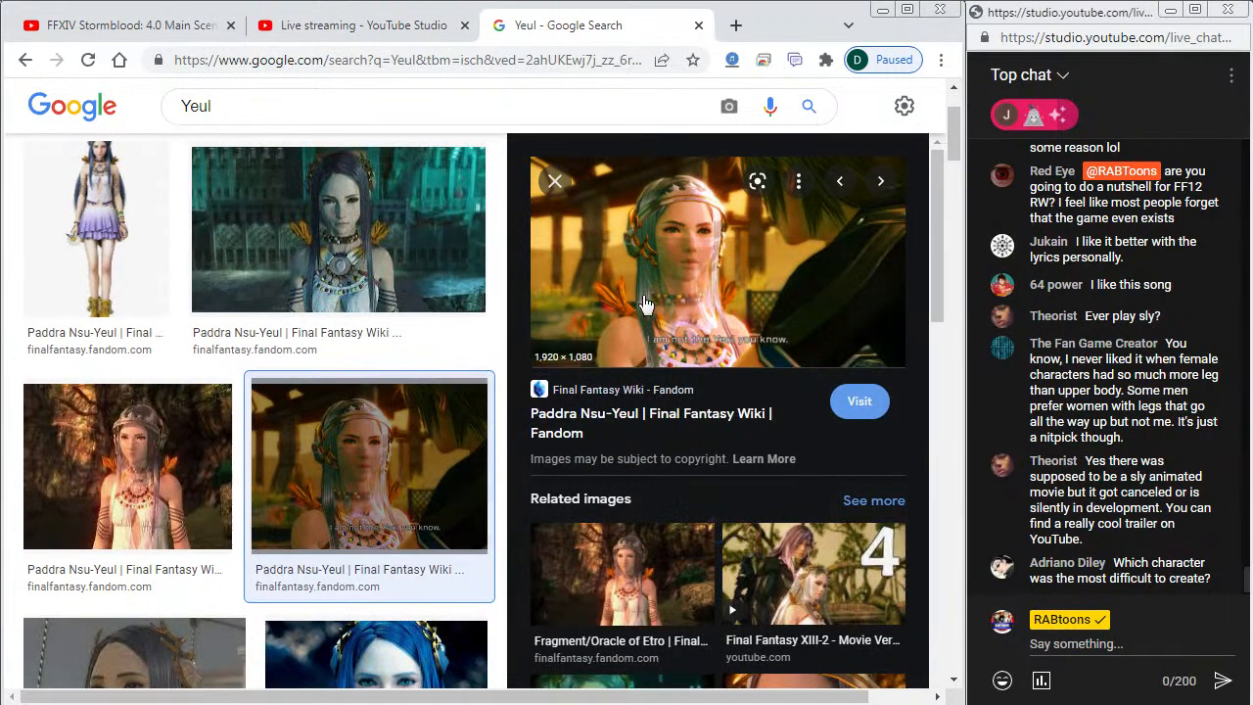
{"action": "right_click", "coordinate": [721, 253]}
{"action": "left_click", "coordinate": [776, 437]}
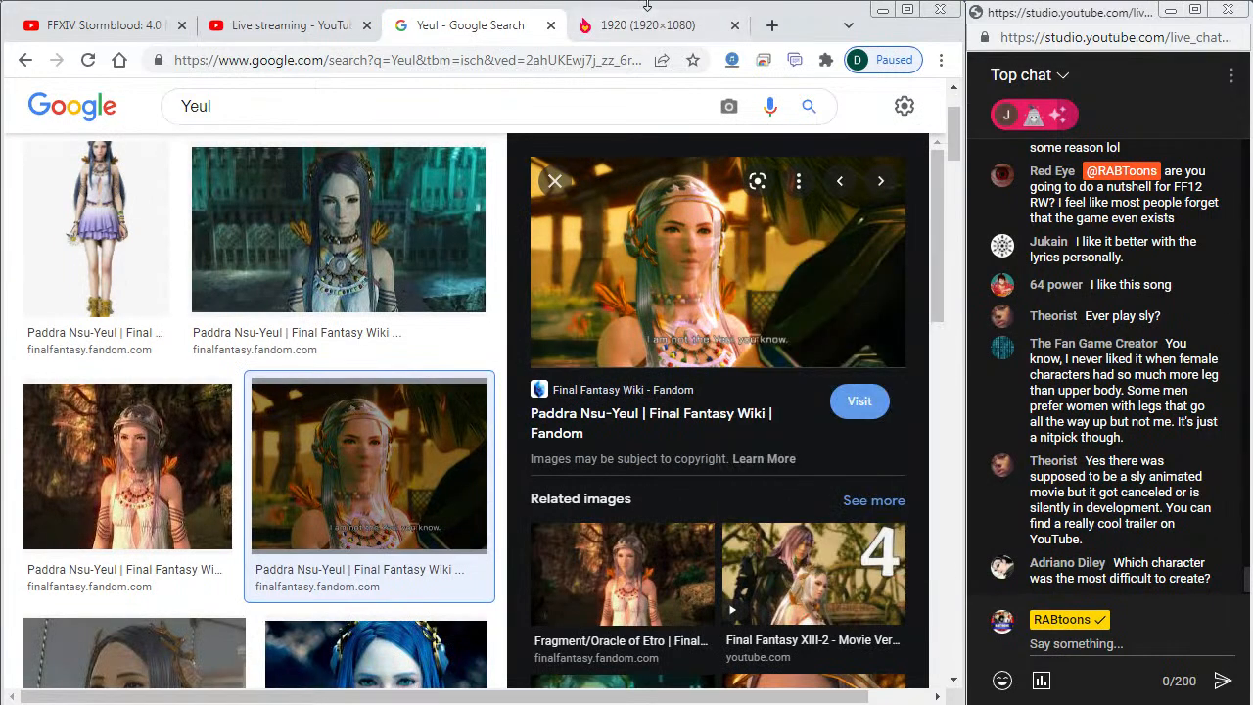
{"action": "left_click", "coordinate": [643, 37]}
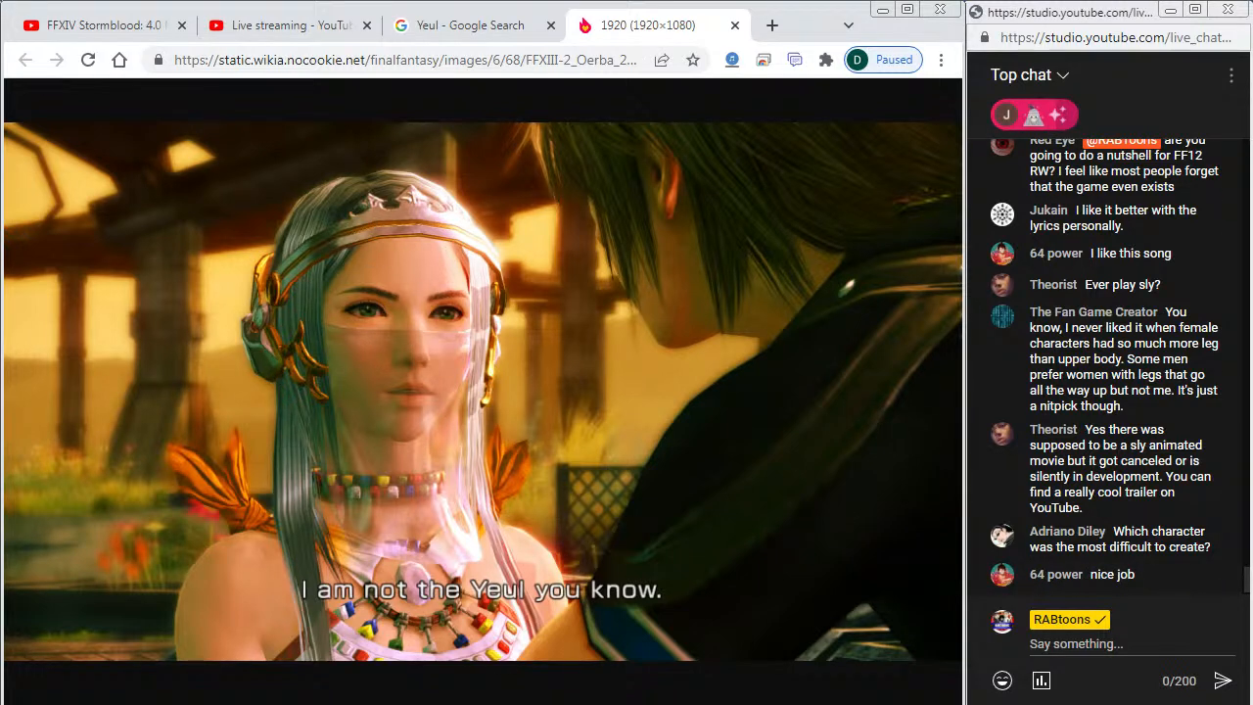
Step: Compare the finished character drawing in Flash with the headband-and-veil reference picture in the browser
{"action": "key", "text": "alt+Tab"}
{"action": "key", "text": "alt+Tab"}
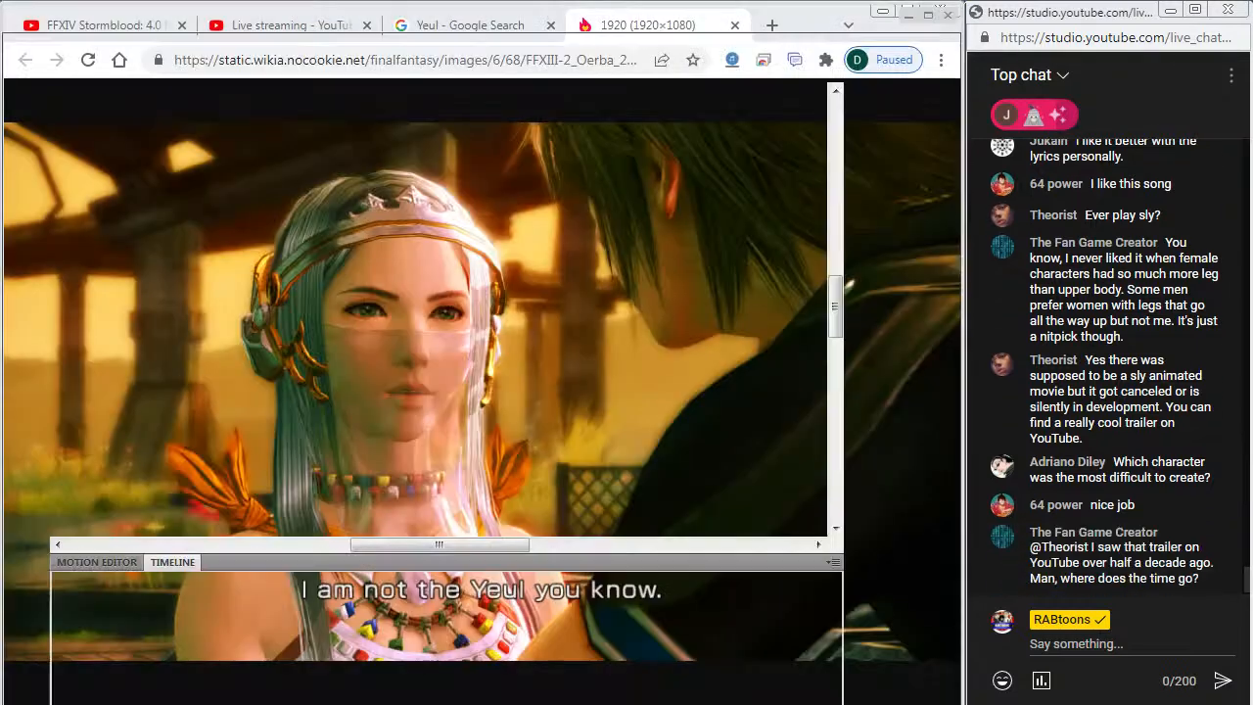
{"action": "key", "text": "alt+Tab"}
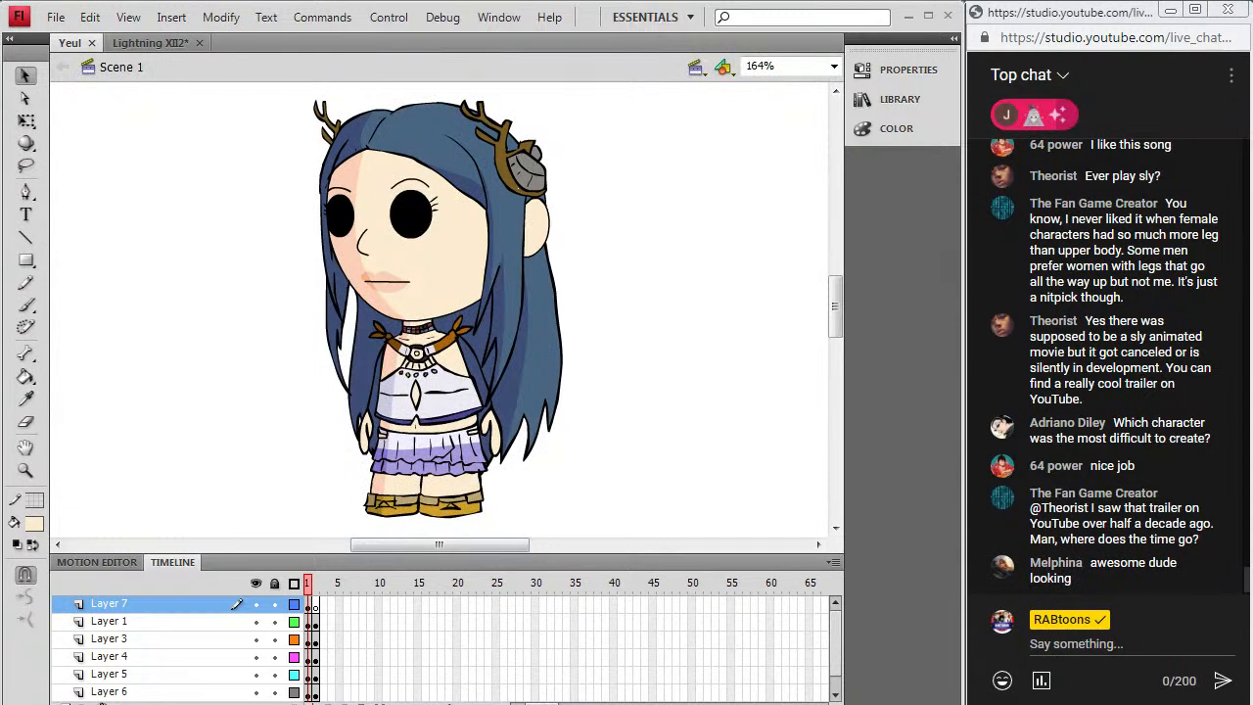
{"action": "key", "text": "alt+Tab"}
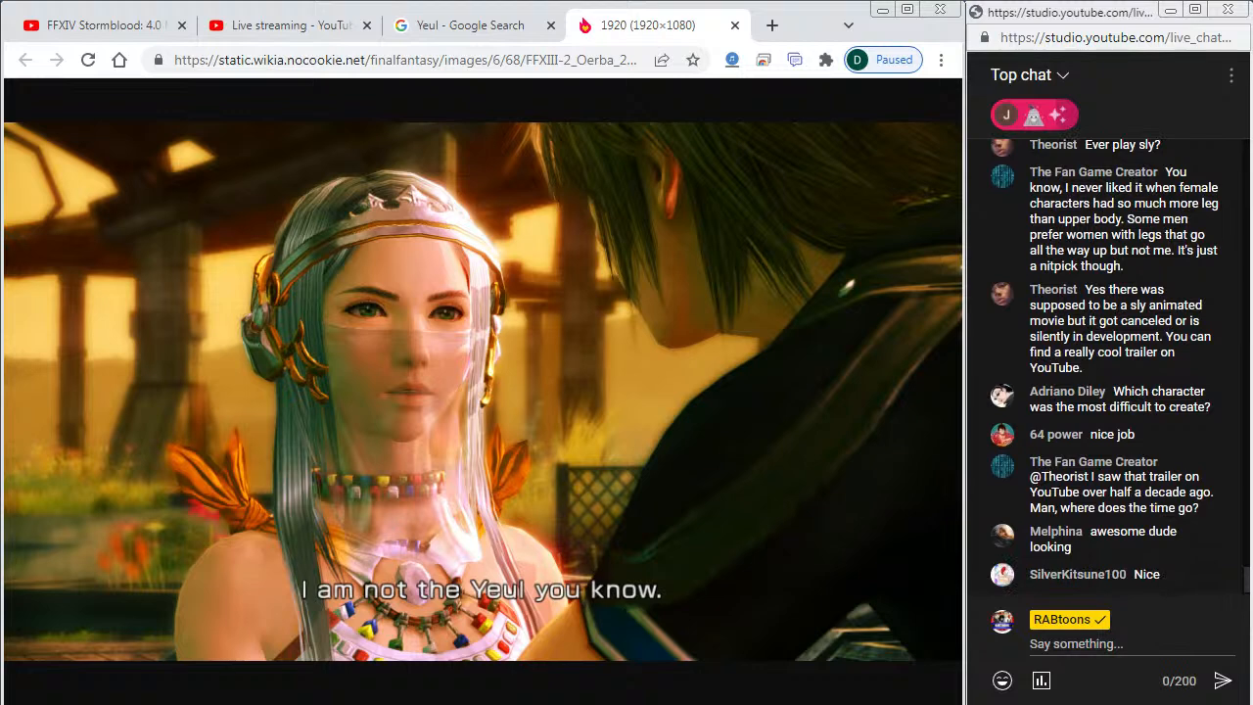
{"action": "key", "text": "alt+Tab"}
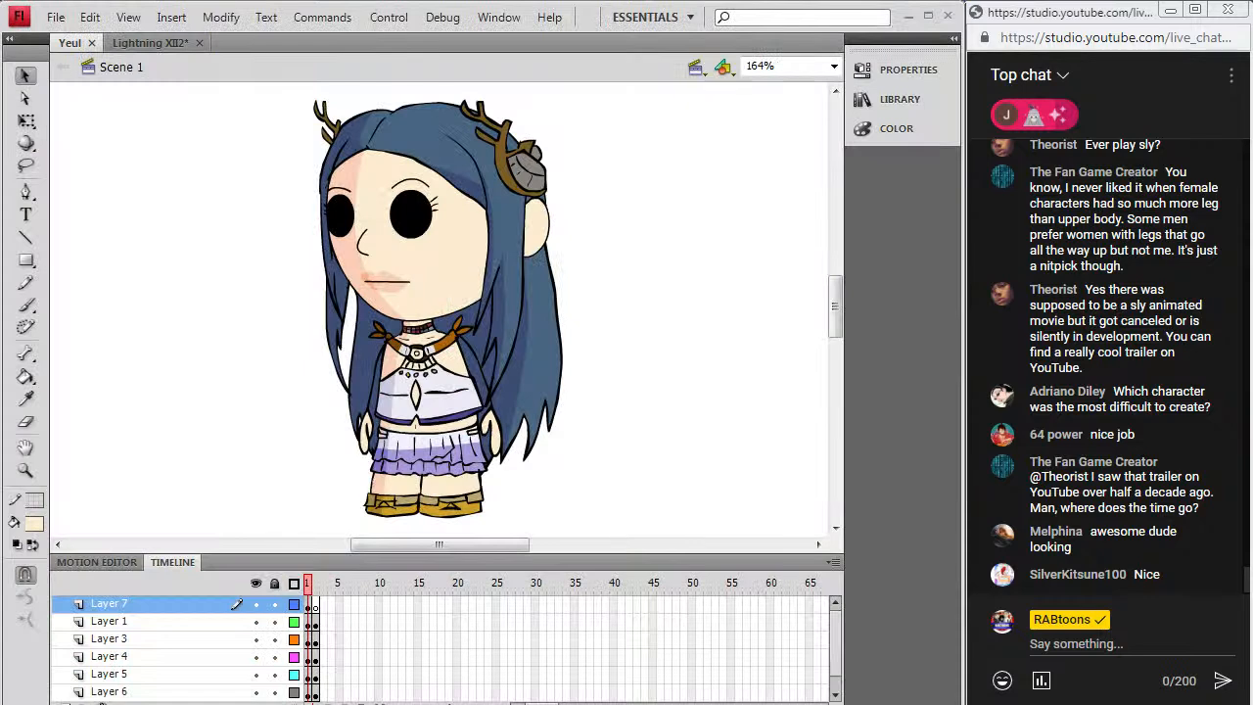
{"action": "key", "text": "alt+Tab"}
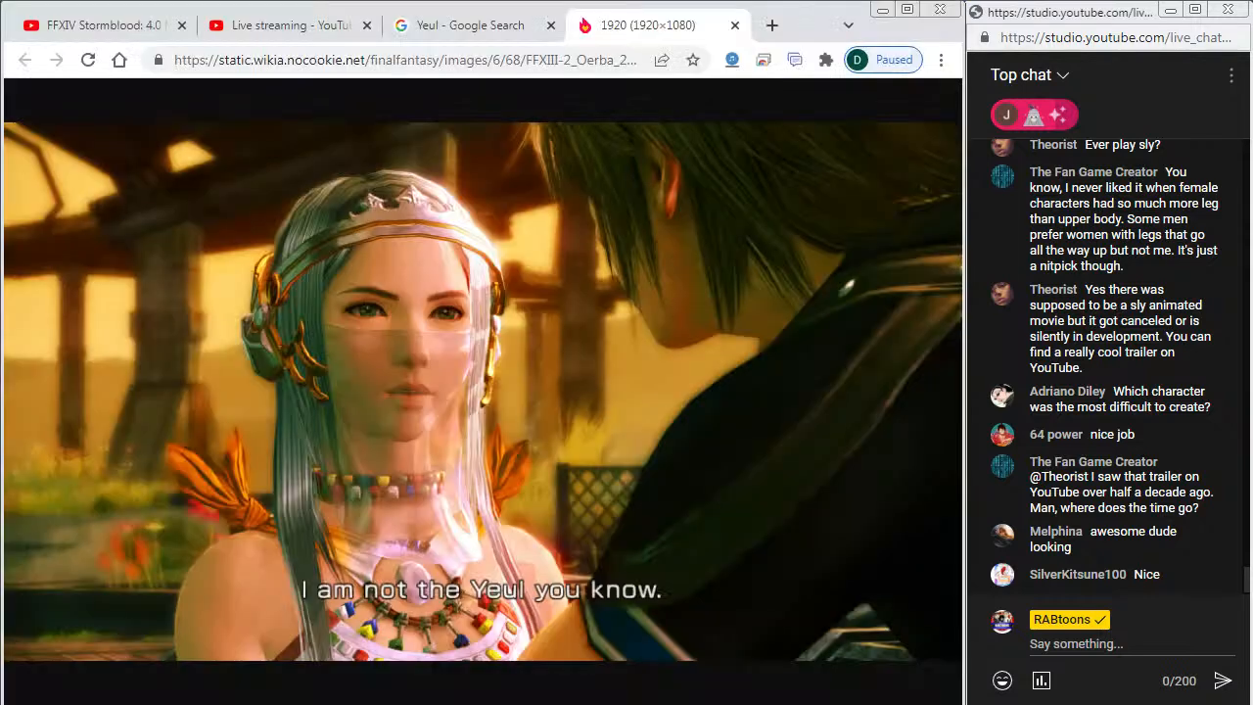
{"action": "key", "text": "alt+Tab"}
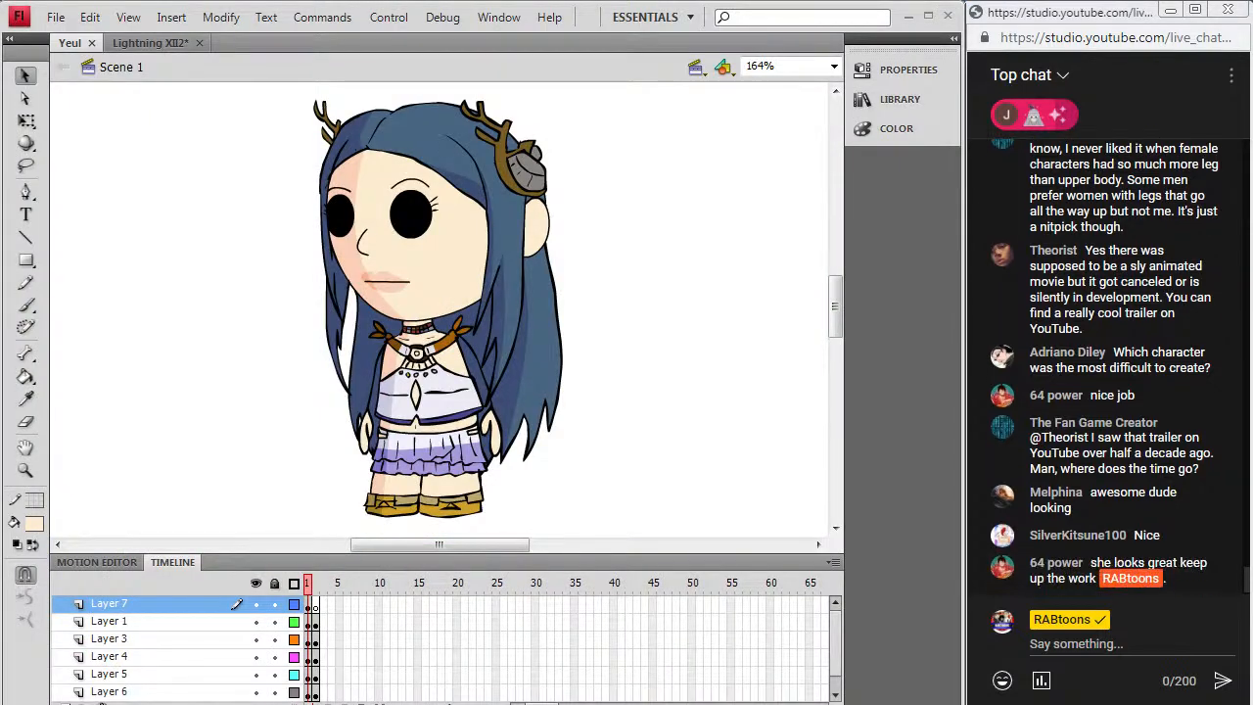
{"action": "key", "text": "alt+Tab"}
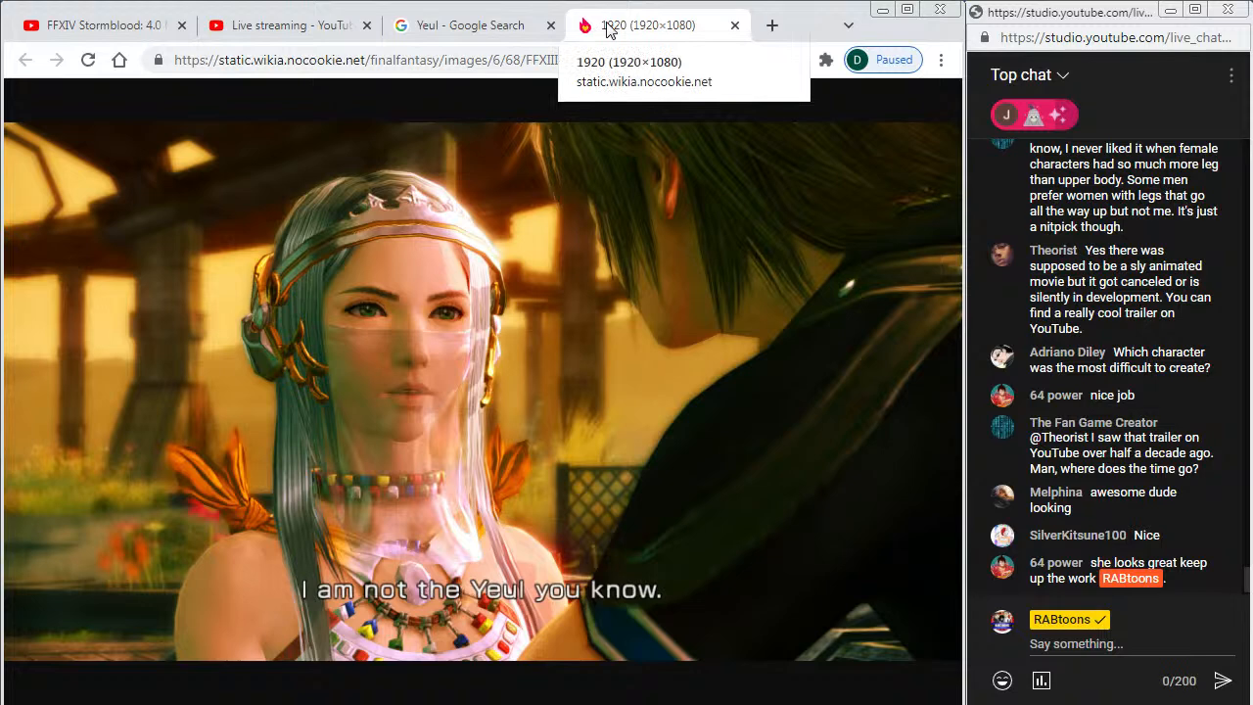
Step: Close the reference picture and the Yeul image search, open an empty browser tab, and switch back to Flash
{"action": "key", "text": "ctrl+w"}
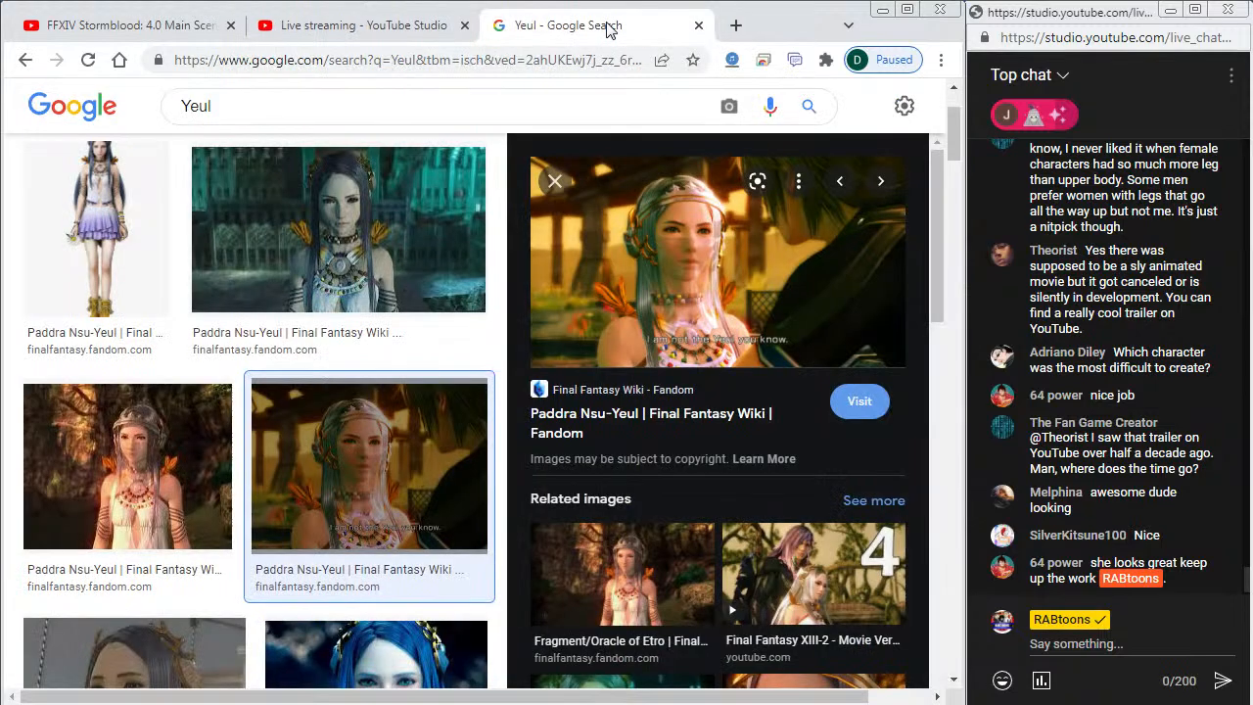
{"action": "key", "text": "ctrl+w"}
{"action": "key", "text": "ctrl+t"}
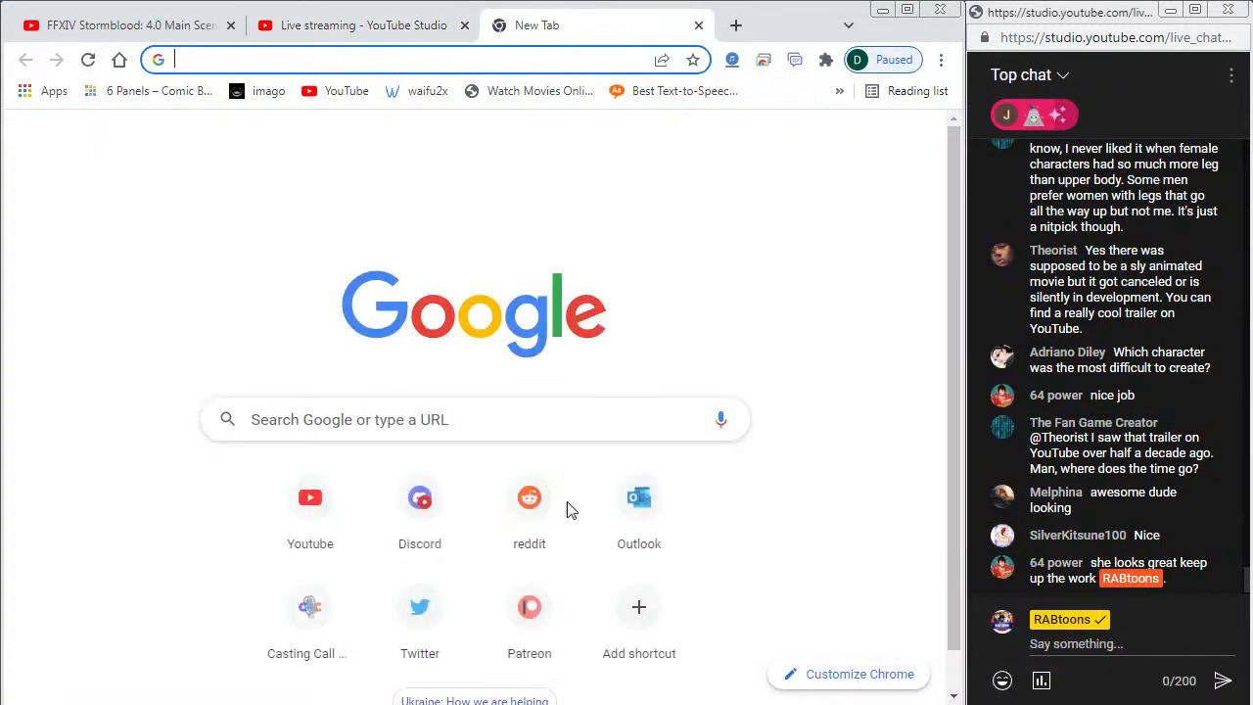
{"action": "key", "text": "alt+Tab"}
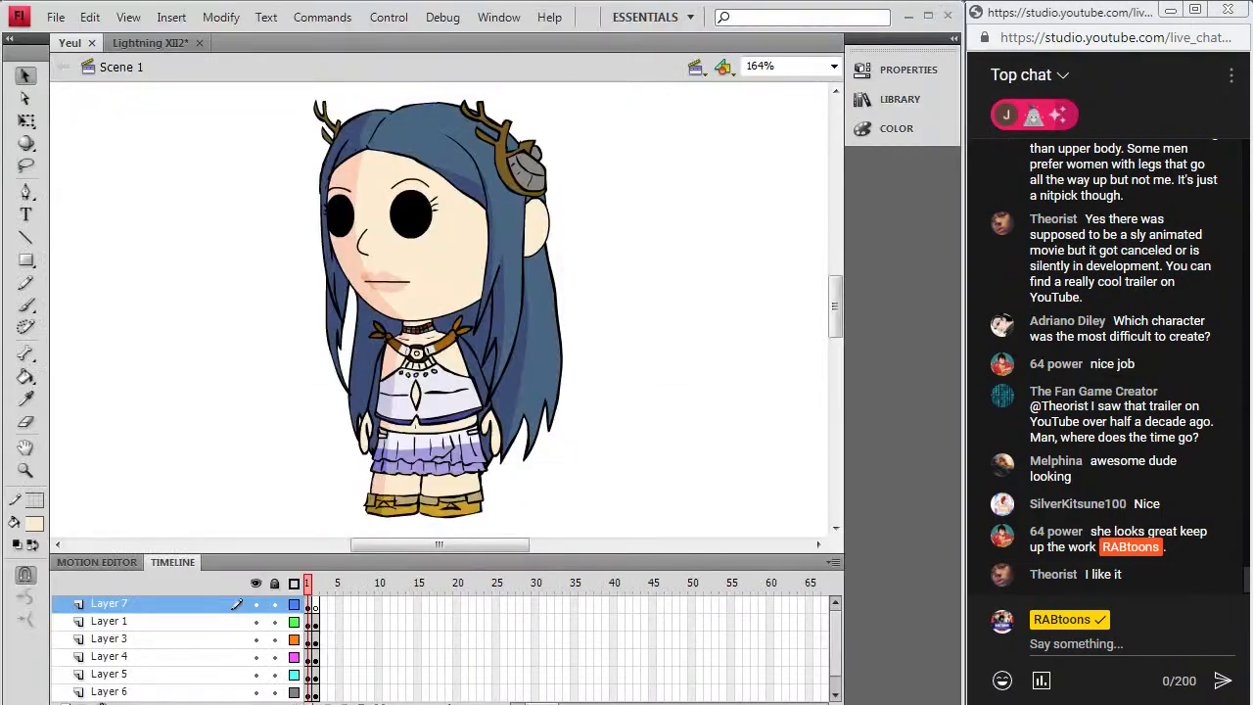
Step: View the Lightning XII2 drawing briefly and return to the Yeul document
{"action": "left_click", "coordinate": [115, 44]}
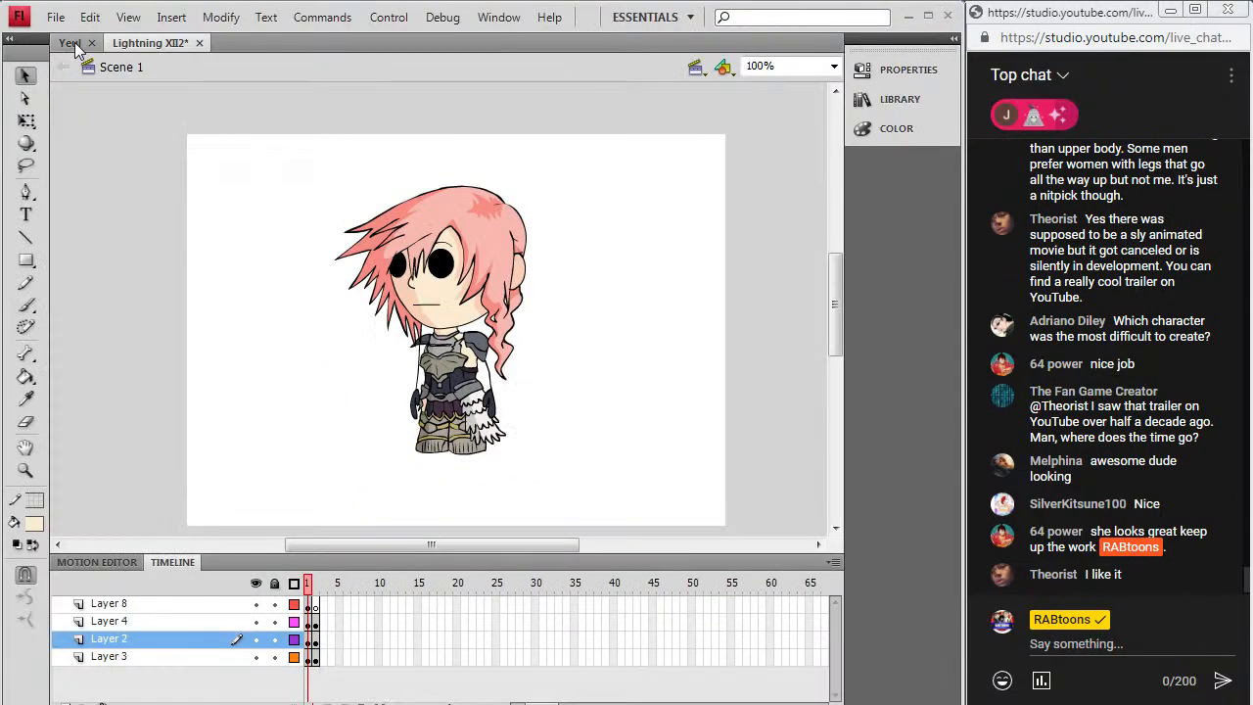
{"action": "left_click", "coordinate": [73, 42]}
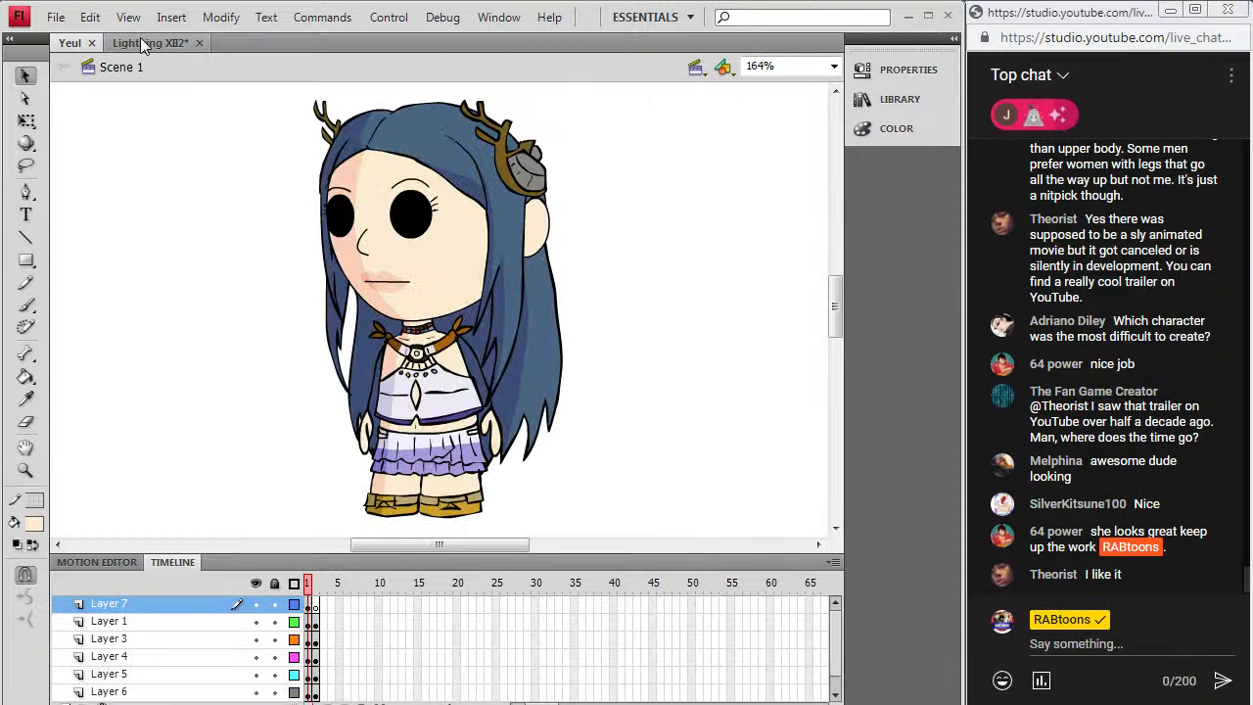
Step: Start opening another document and look through the drawing files in the Final Fantasy FFXIII folder
{"action": "left_click", "coordinate": [56, 17]}
{"action": "left_click", "coordinate": [51, 65]}
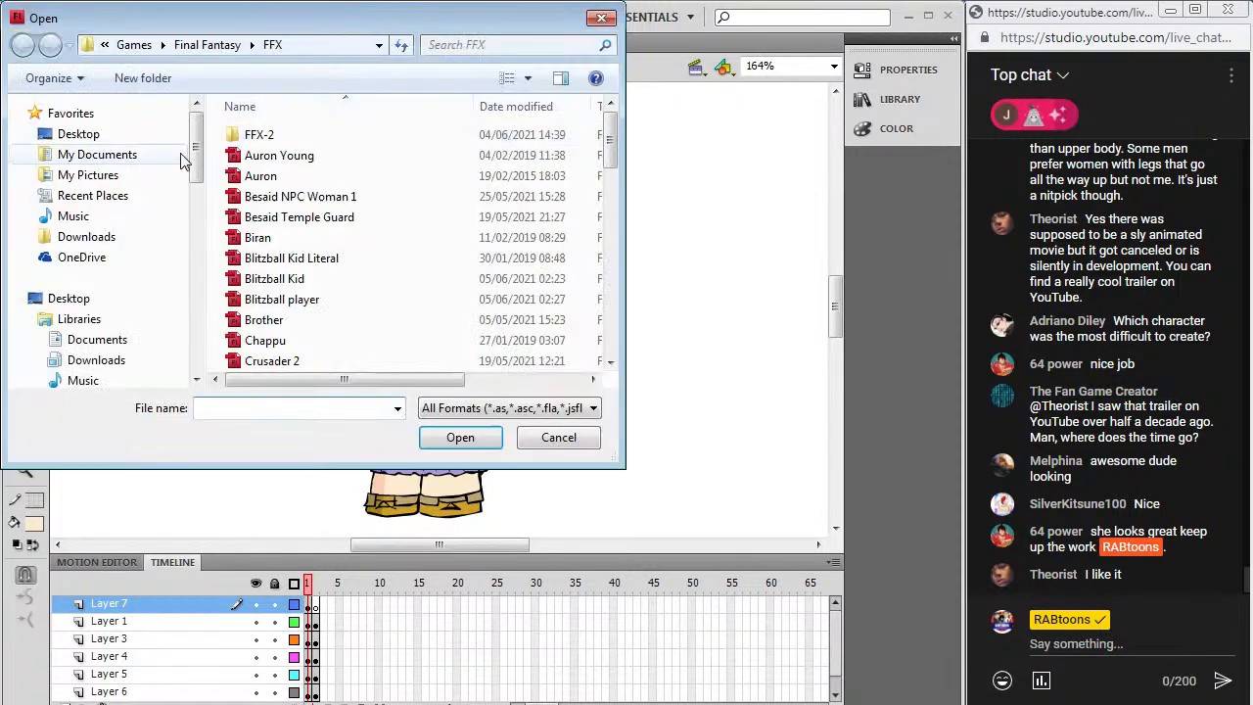
{"action": "left_click", "coordinate": [207, 44]}
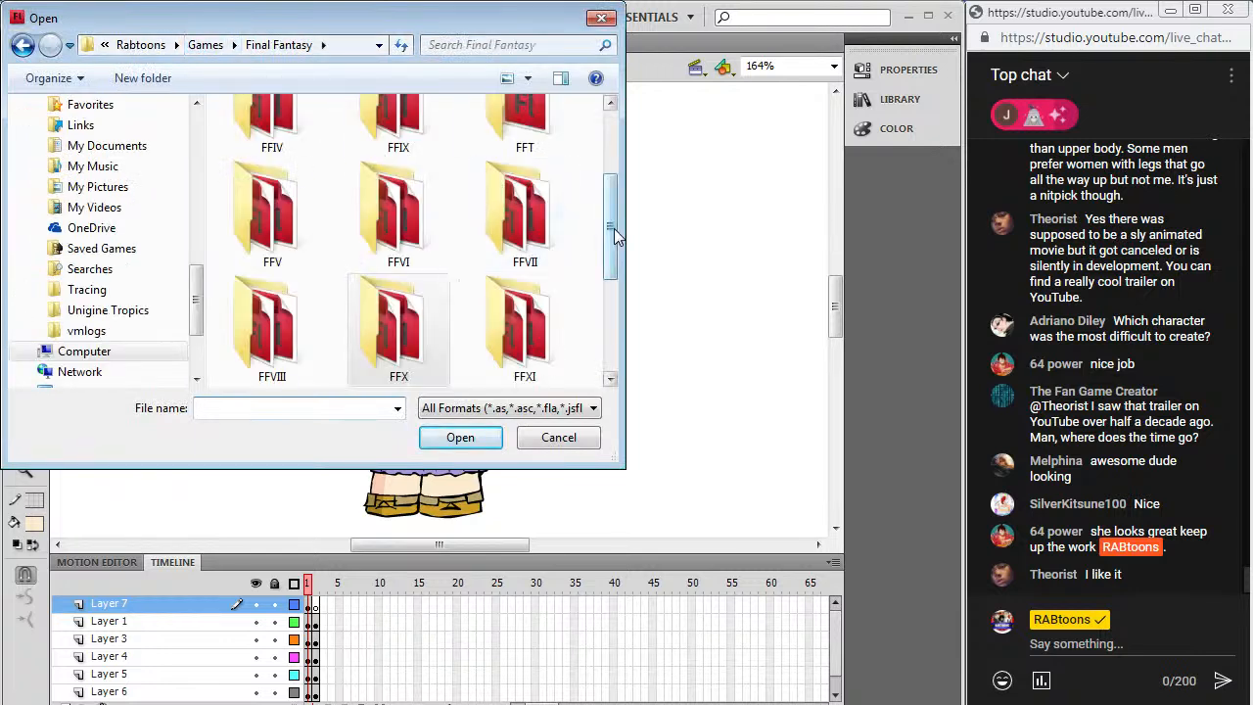
{"action": "left_click_drag", "start_coordinate": [614, 228], "coordinate": [597, 320]}
{"action": "double_click", "coordinate": [422, 218]}
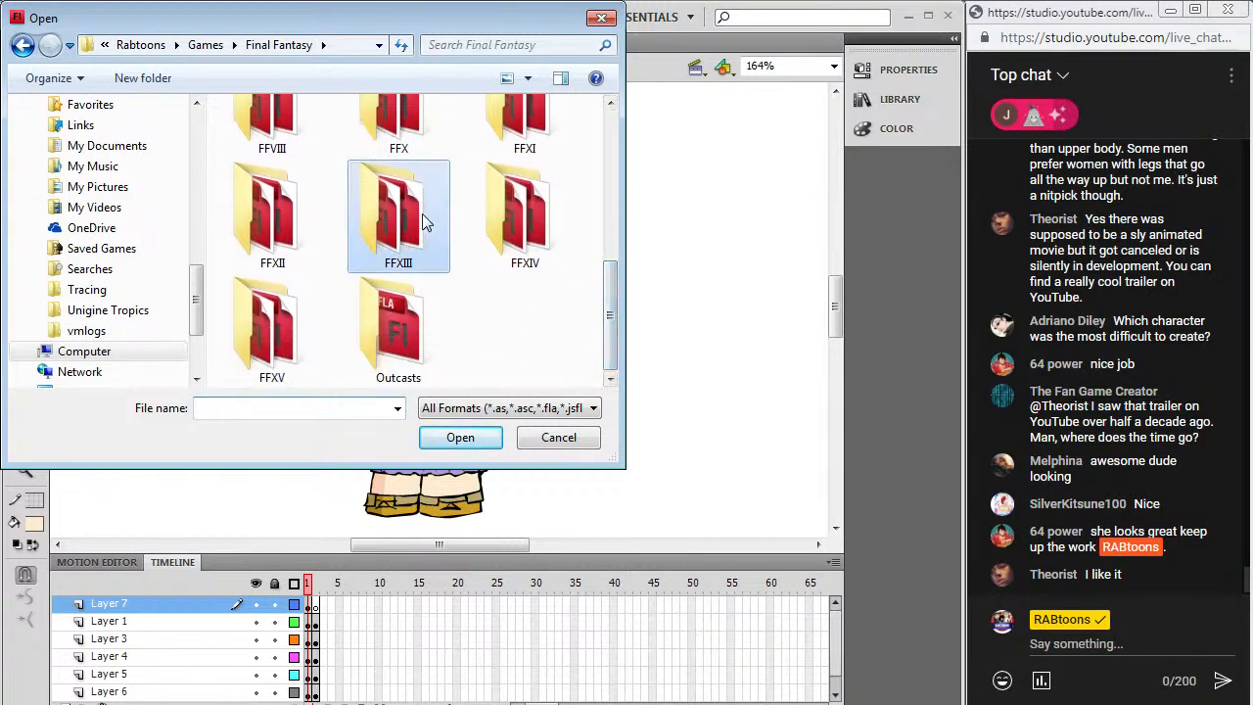
{"action": "left_click_drag", "start_coordinate": [613, 160], "coordinate": [599, 299]}
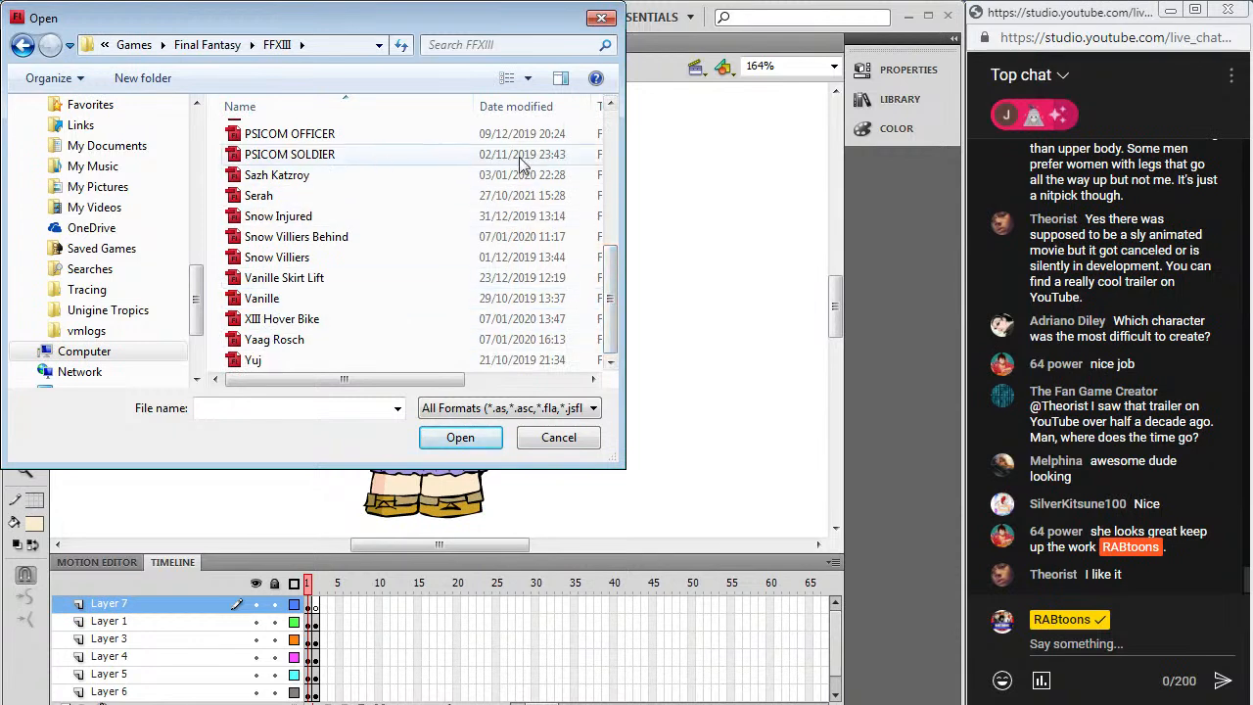
Step: Open Rabtoon Model Template FFXIV from the Final Fantasy FFXIV folder and insert a blank keyframe at frame 1 of Layer 1
{"action": "left_click", "coordinate": [206, 45]}
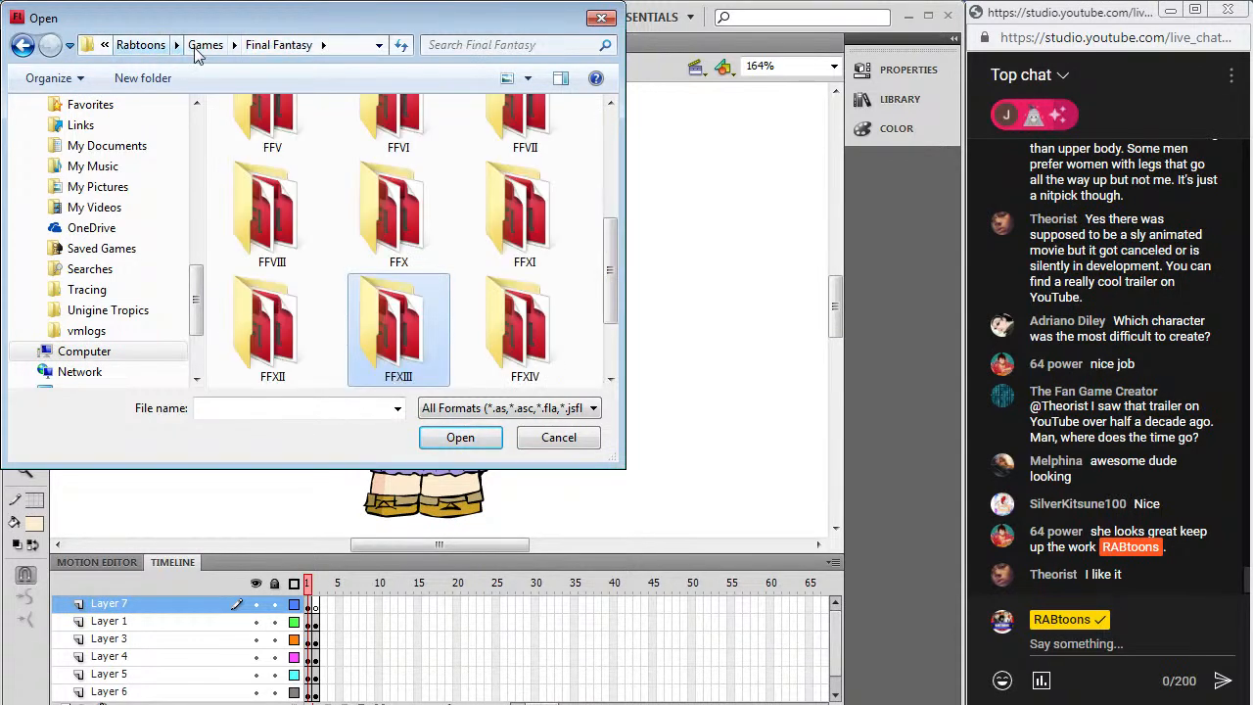
{"action": "left_click", "coordinate": [206, 47]}
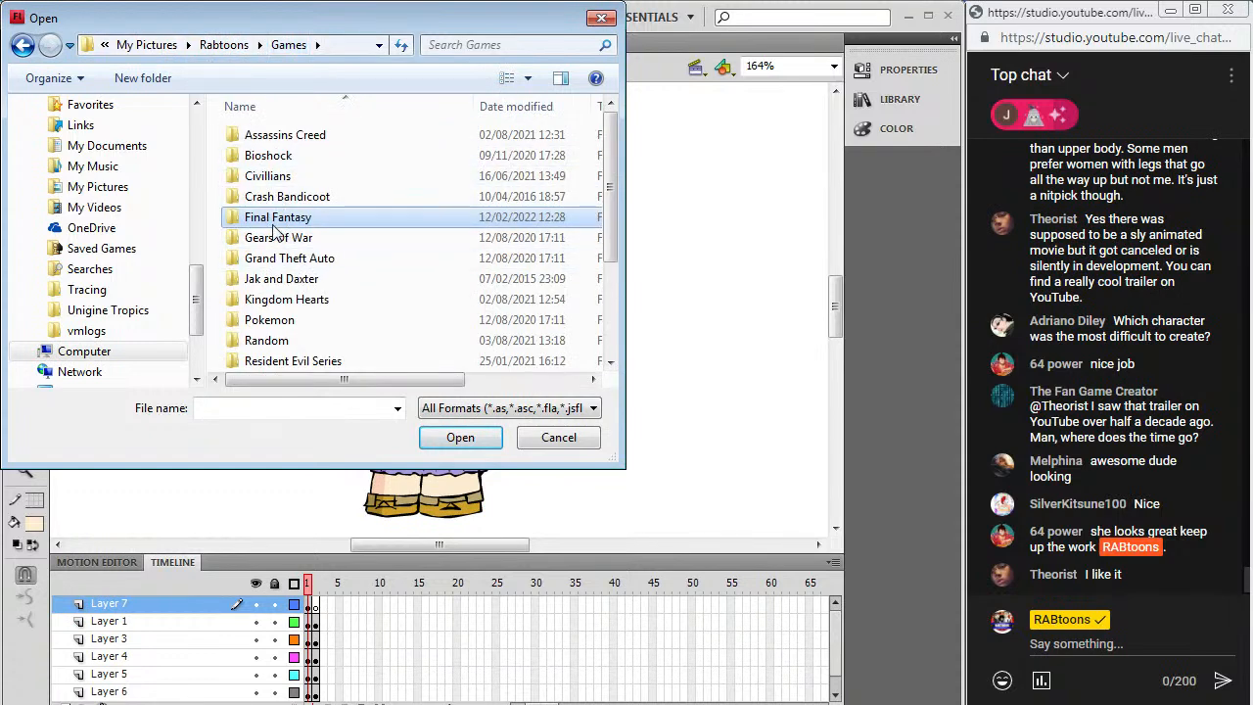
{"action": "double_click", "coordinate": [274, 225]}
{"action": "left_click_drag", "start_coordinate": [616, 172], "coordinate": [611, 328]}
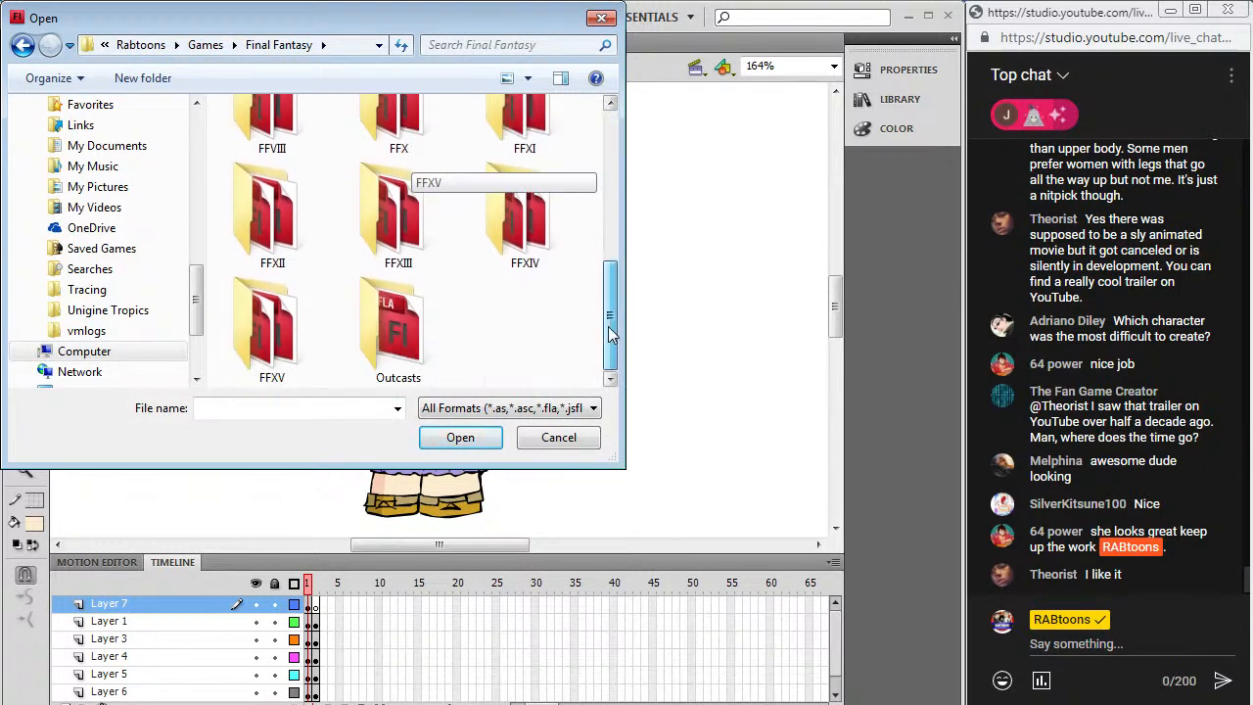
{"action": "double_click", "coordinate": [519, 215]}
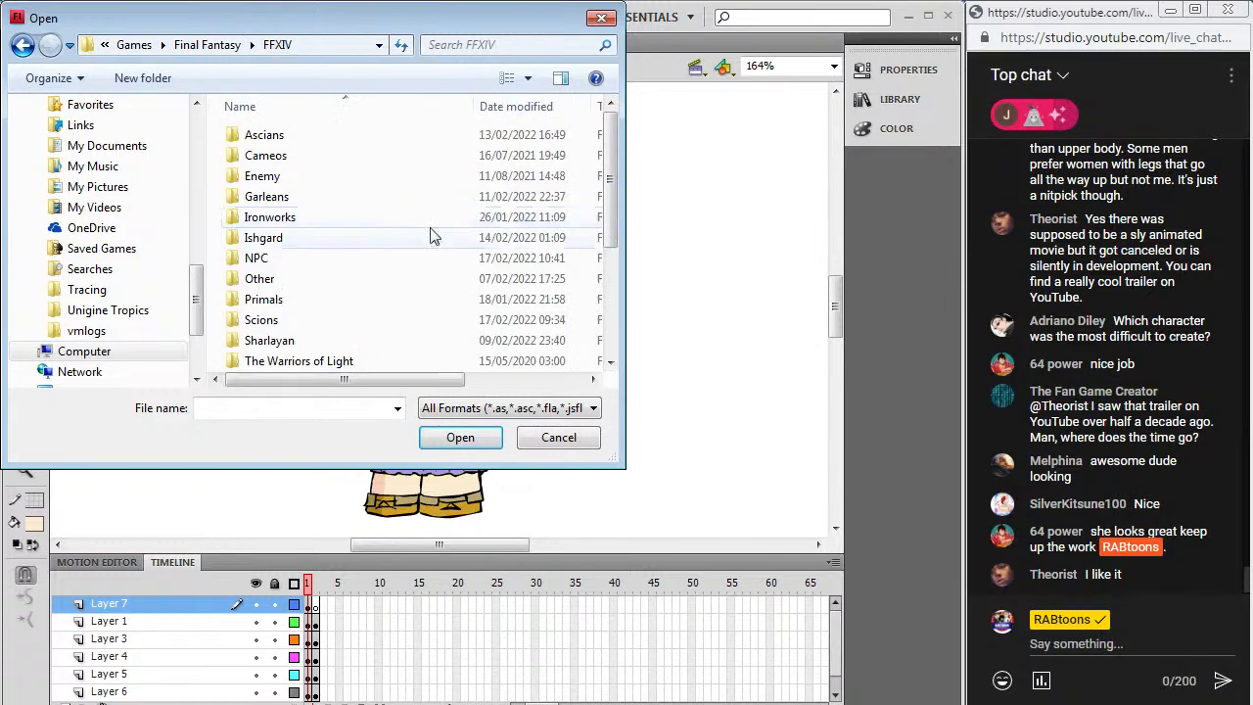
{"action": "scroll", "coordinate": [602, 175], "scroll_direction": "down", "scroll_amount": 3}
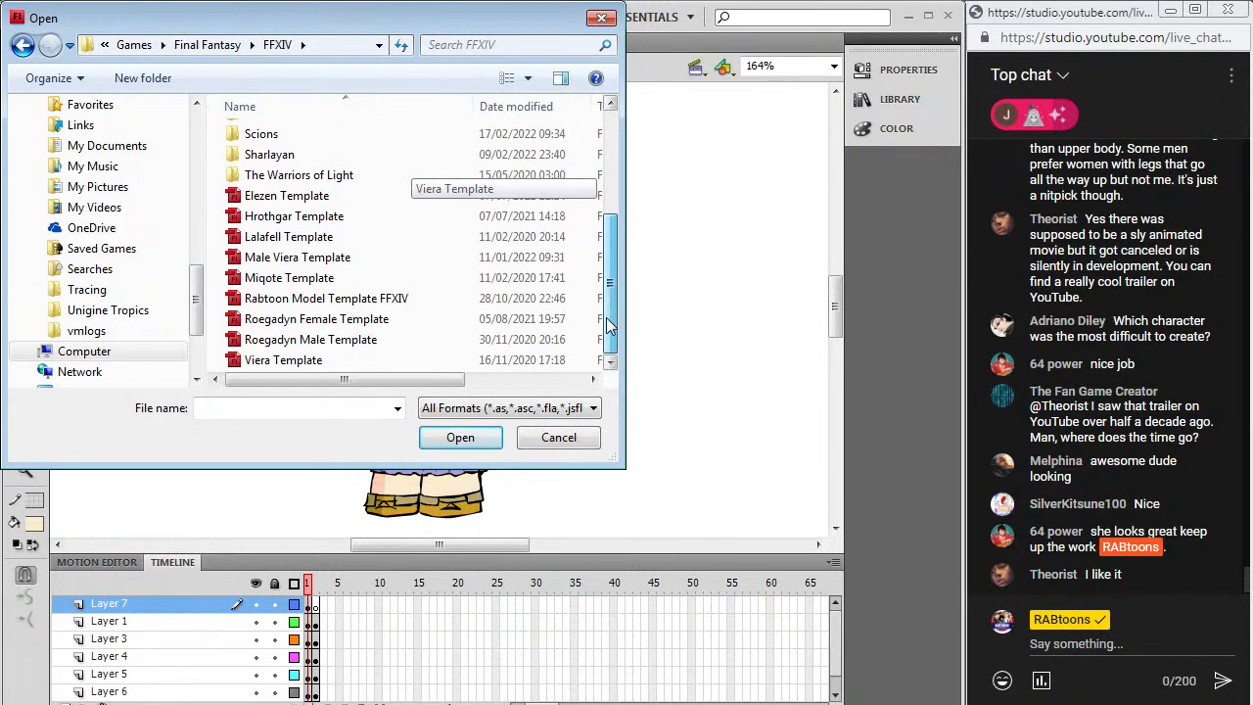
{"action": "double_click", "coordinate": [328, 297]}
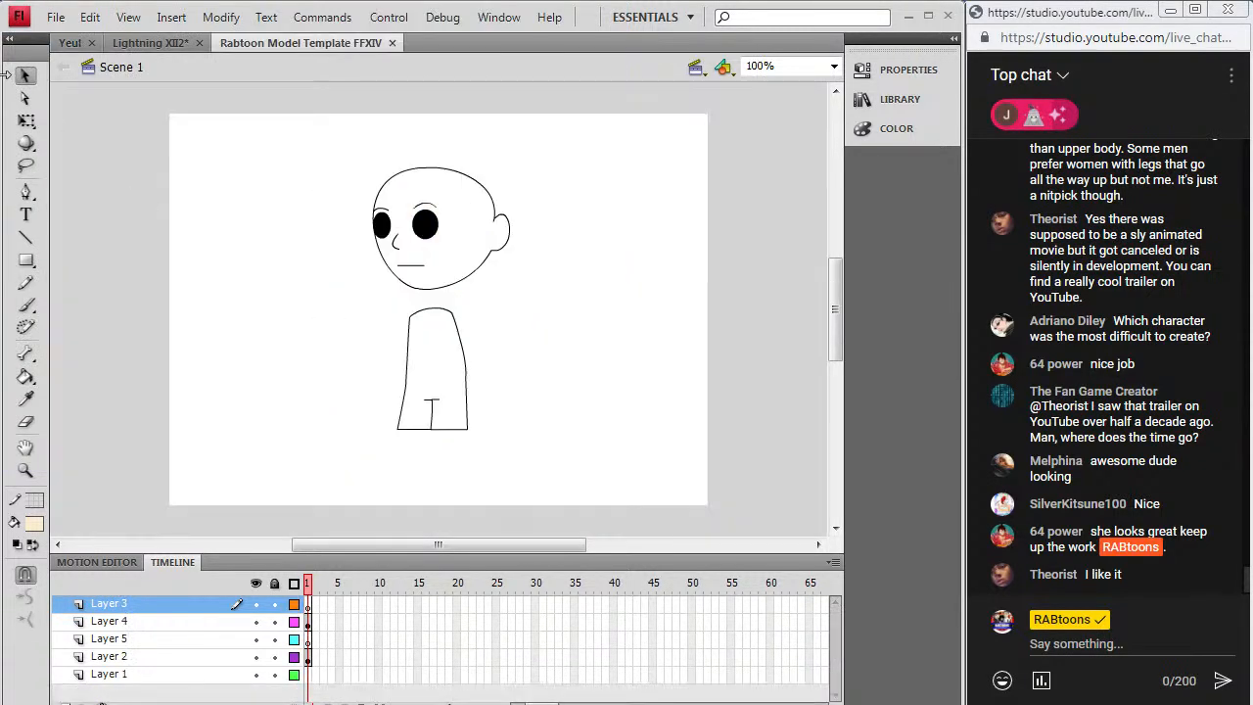
{"action": "right_click", "coordinate": [307, 674]}
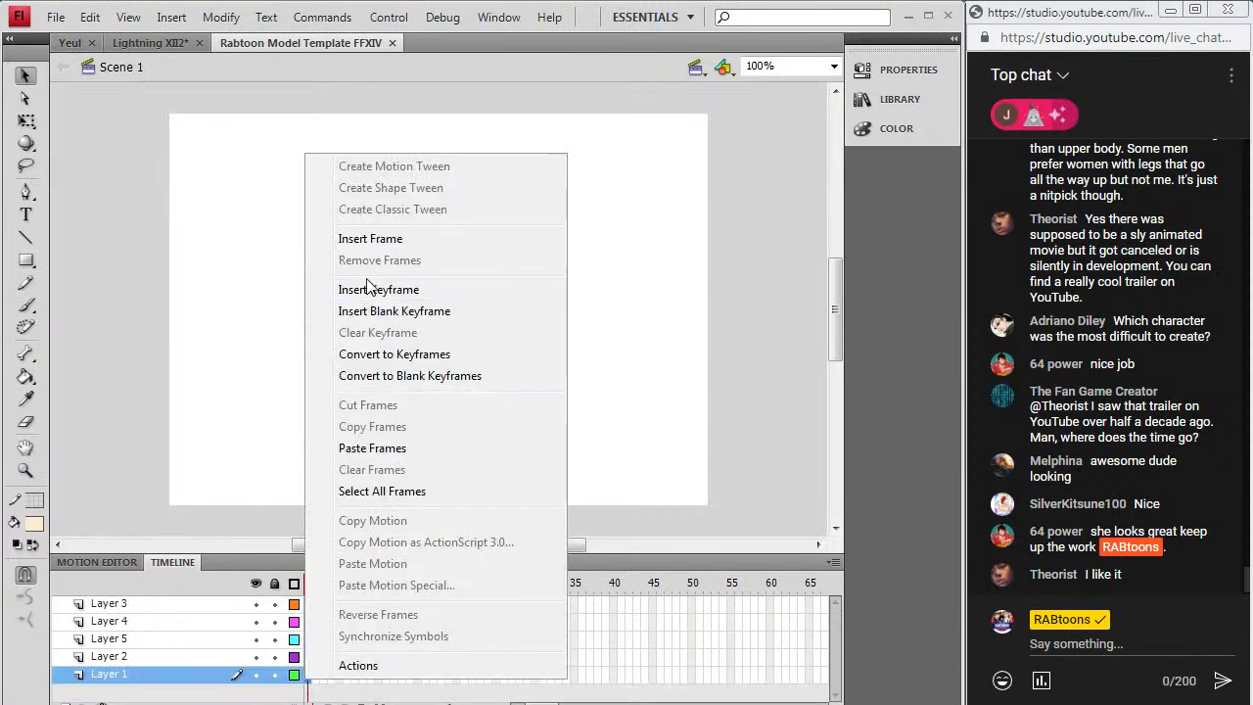
{"action": "left_click", "coordinate": [382, 311]}
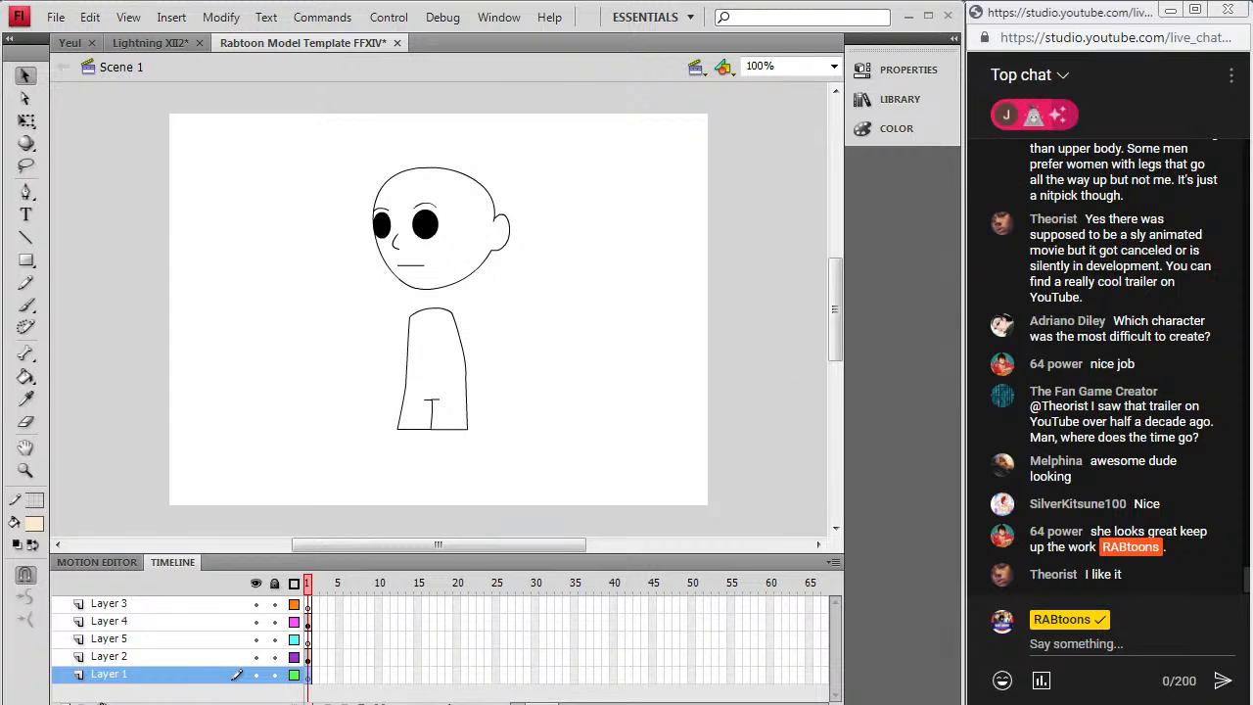
Step: Switch to the browser, search Google Images for "snow opera omnia" and look through the pictures for a character reference
{"action": "key", "text": "alt+Tab"}
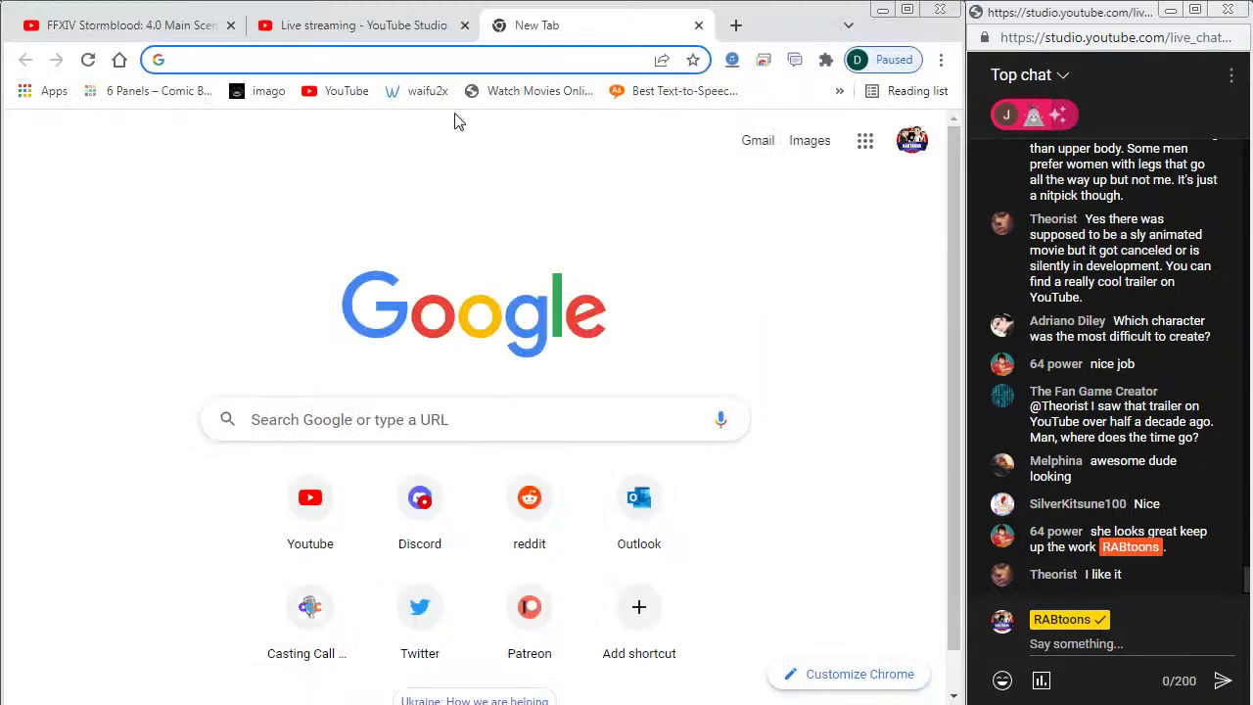
{"action": "left_click", "coordinate": [370, 61]}
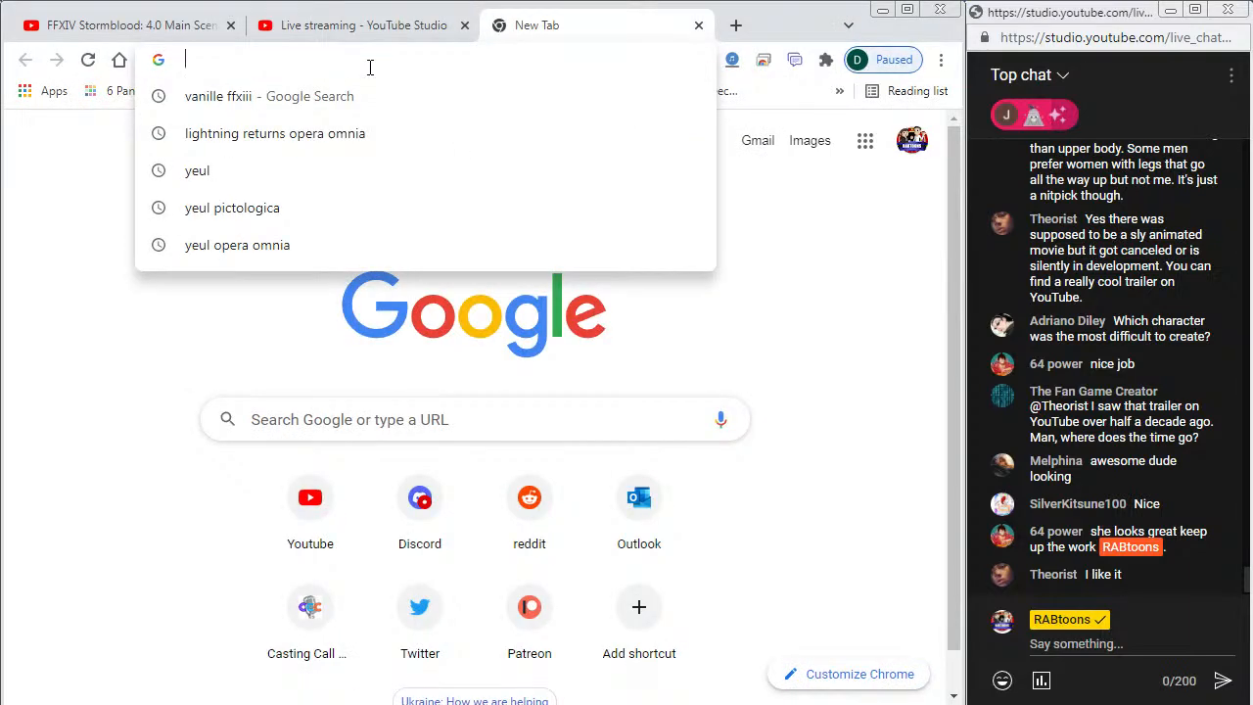
{"action": "type", "text": "snow opera omnia"}
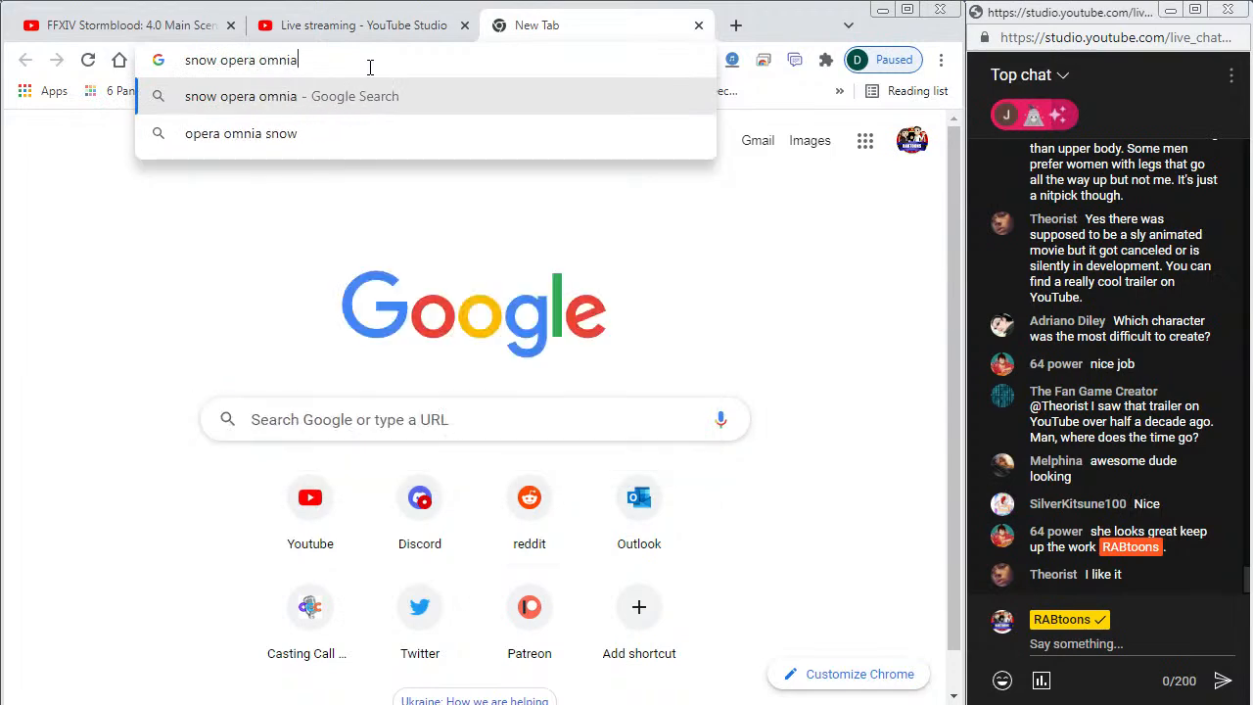
{"action": "key", "text": "Return"}
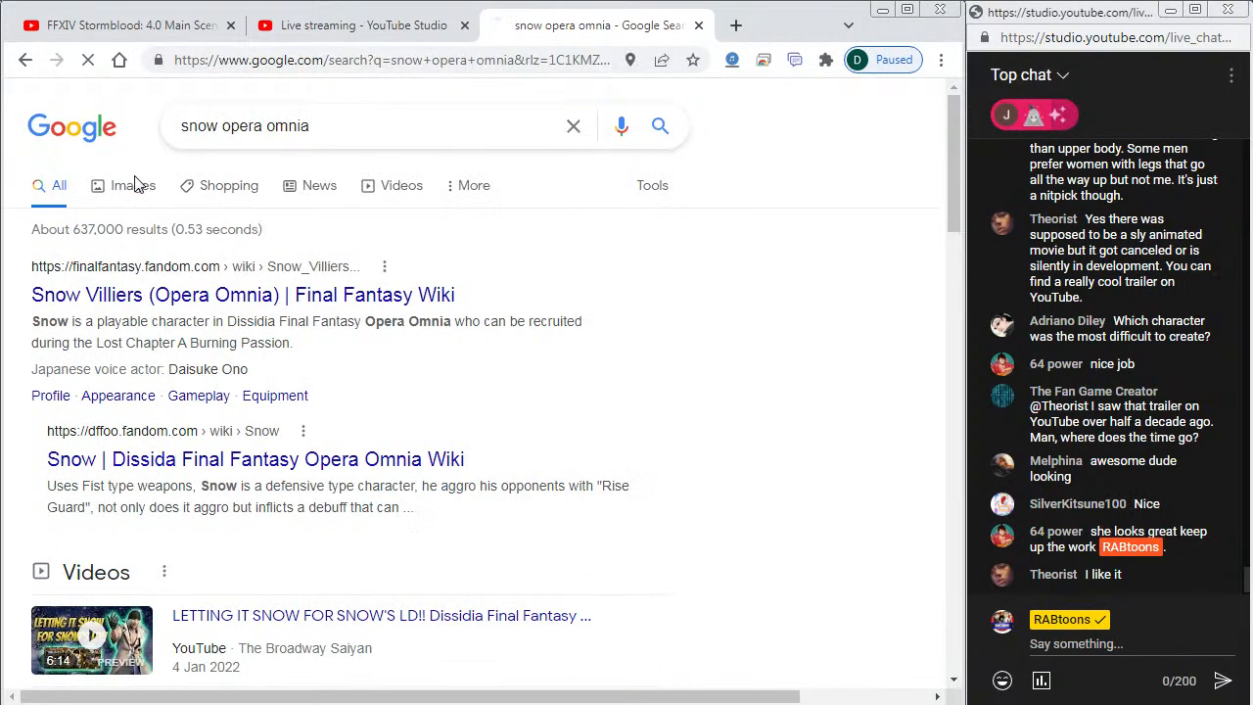
{"action": "left_click", "coordinate": [135, 185]}
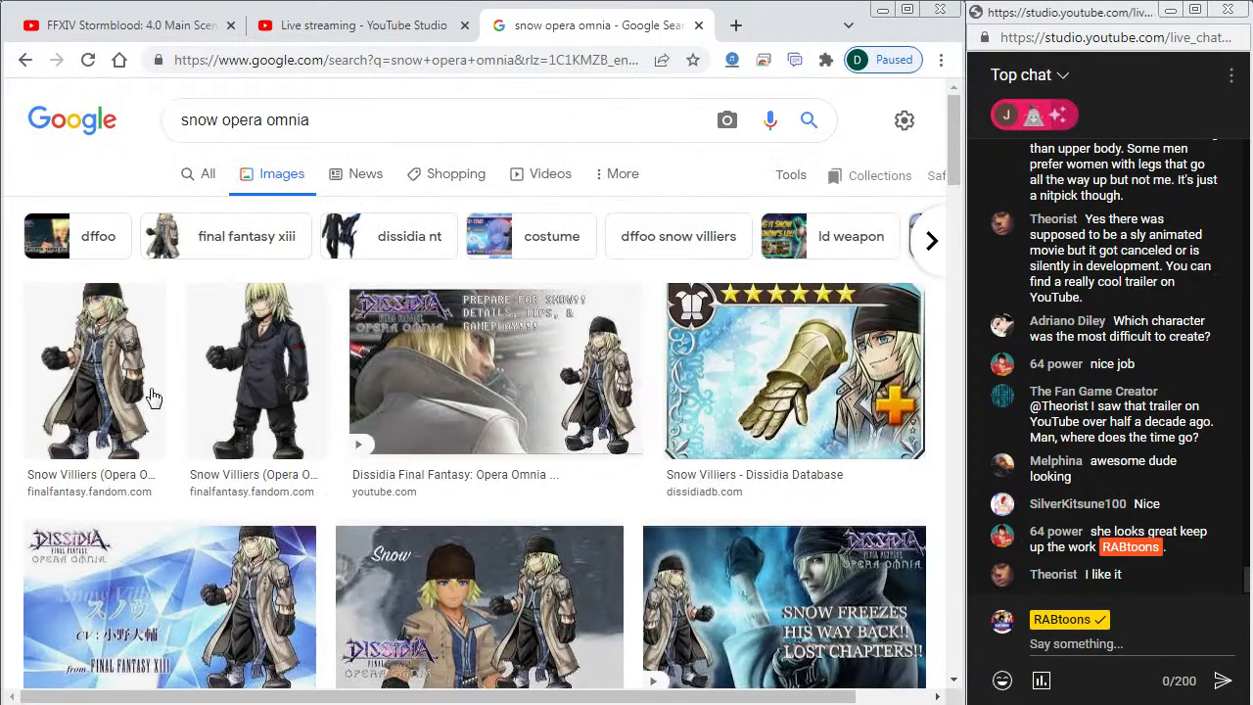
{"action": "scroll", "coordinate": [279, 390], "scroll_direction": "down", "scroll_amount": 1}
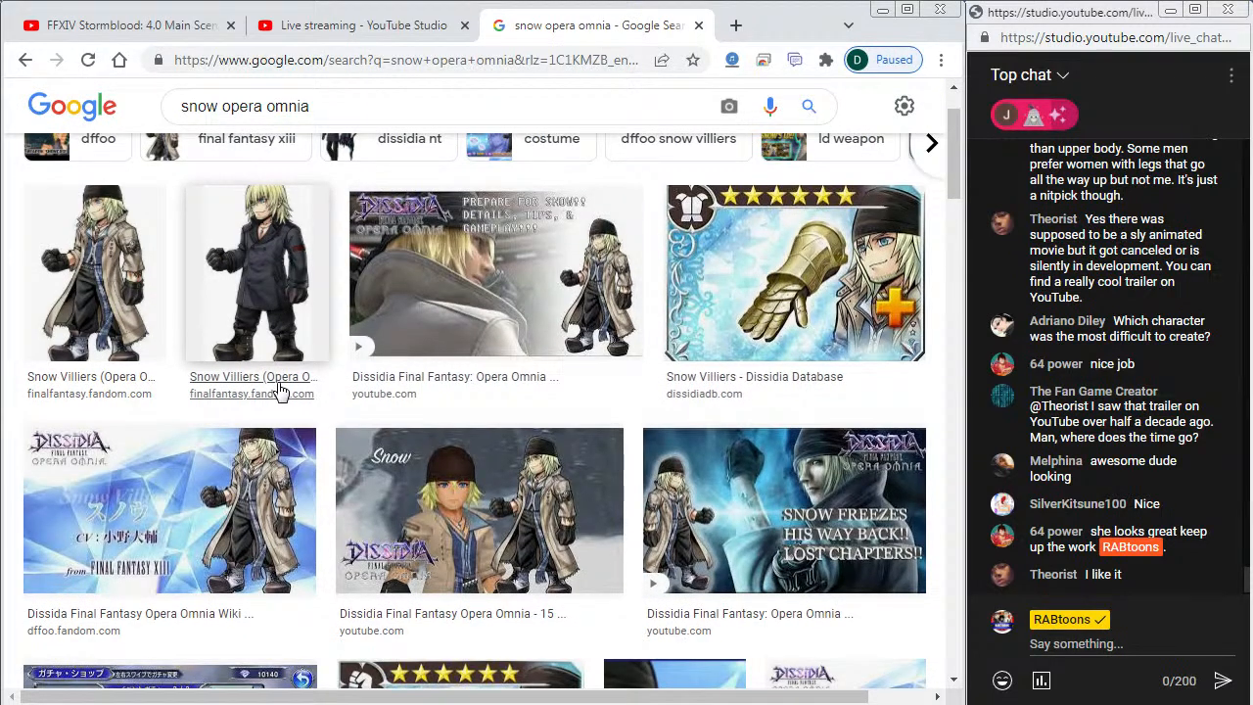
{"action": "scroll", "coordinate": [279, 389], "scroll_direction": "down", "scroll_amount": 5}
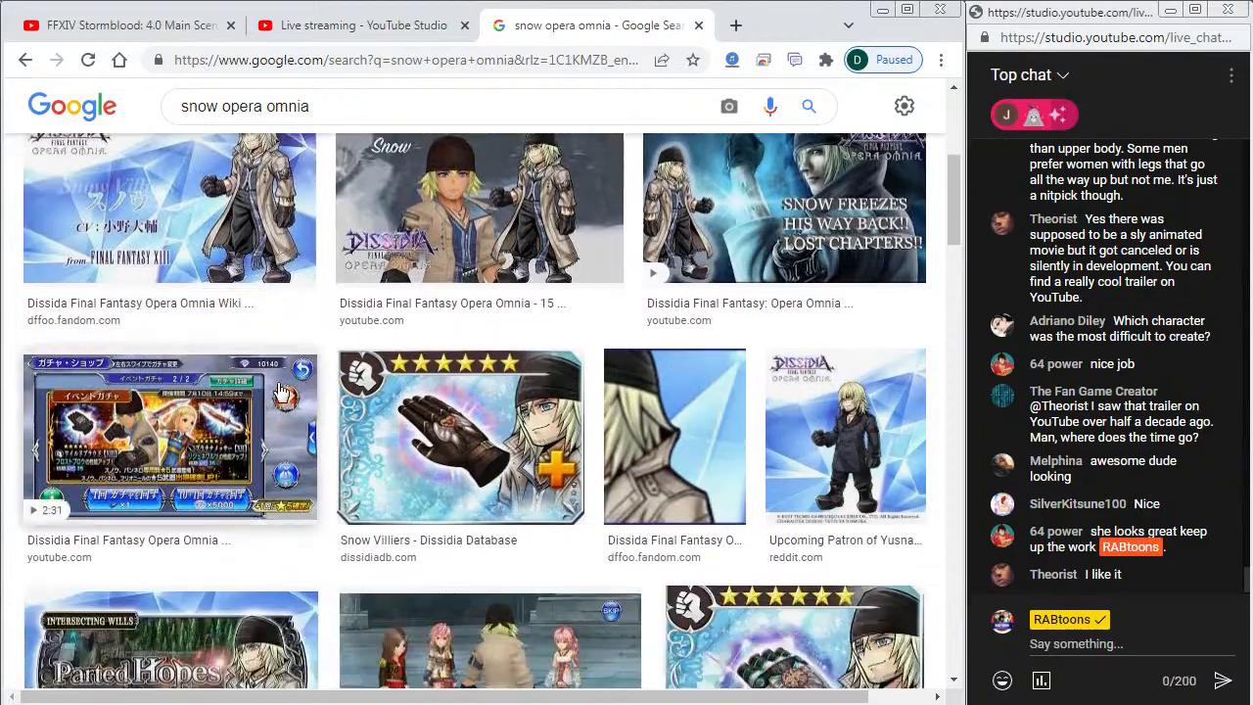
{"action": "scroll", "coordinate": [279, 389], "scroll_direction": "down", "scroll_amount": 8}
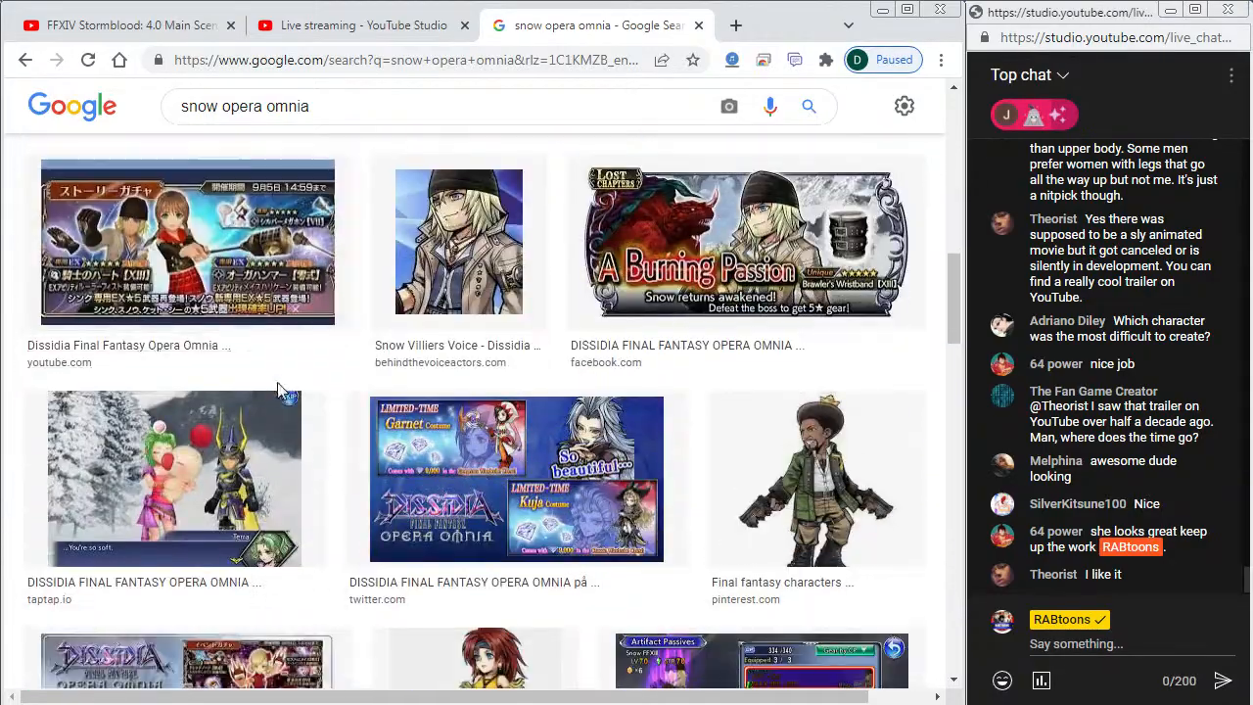
{"action": "scroll", "coordinate": [279, 390], "scroll_direction": "down", "scroll_amount": 12}
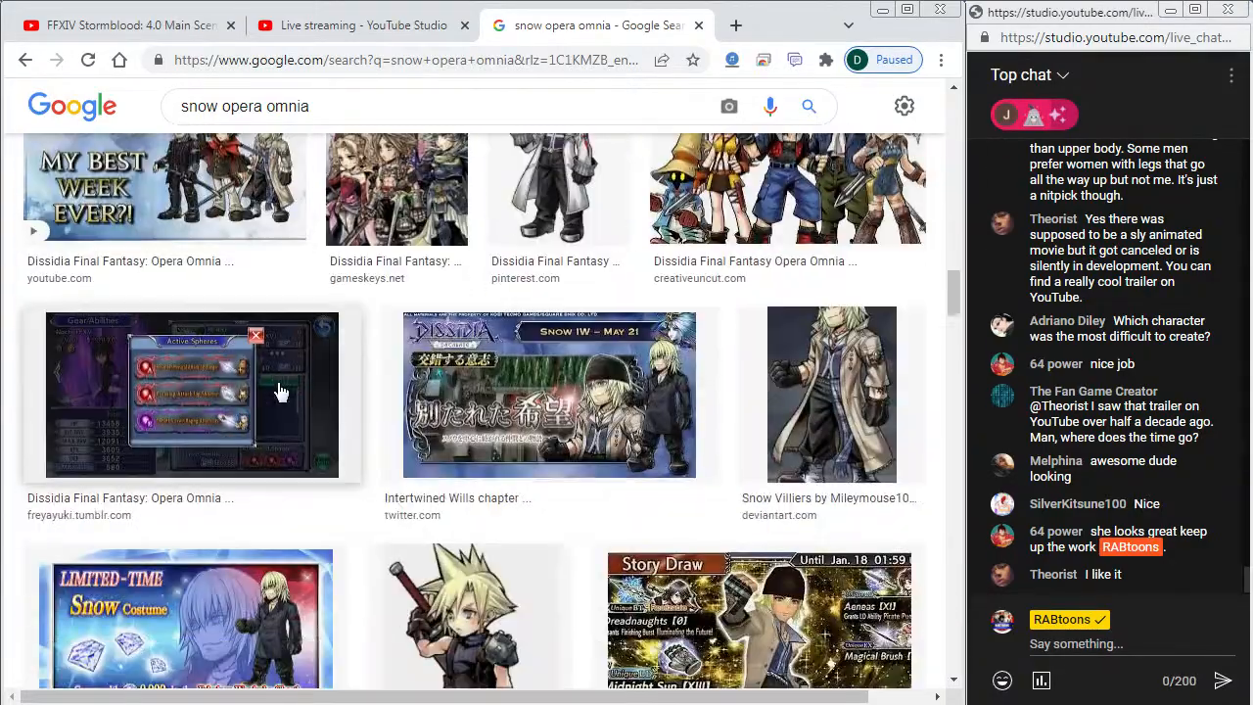
{"action": "scroll", "coordinate": [279, 390], "scroll_direction": "down", "scroll_amount": 10}
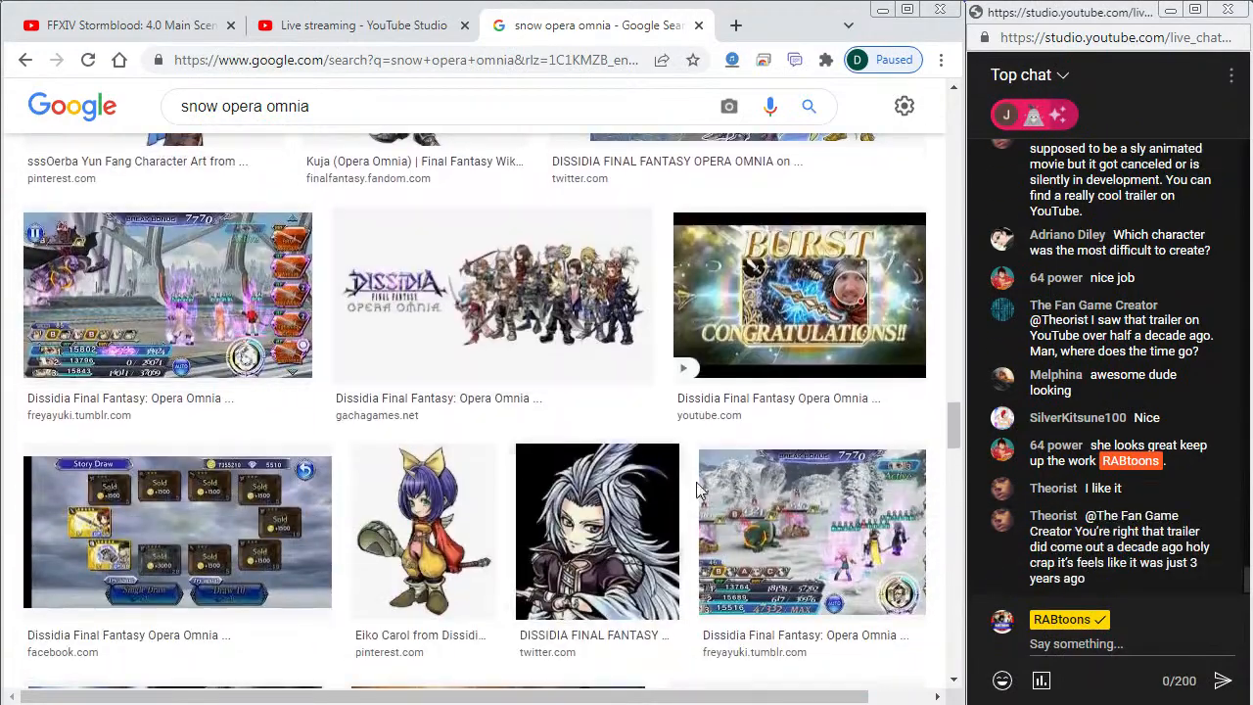
{"action": "left_click_drag", "start_coordinate": [954, 426], "coordinate": [954, 106]}
Step: Change the image search to "snow pictologica" and look through the pictures of Snow
{"action": "left_click_drag", "start_coordinate": [362, 119], "coordinate": [223, 164]}
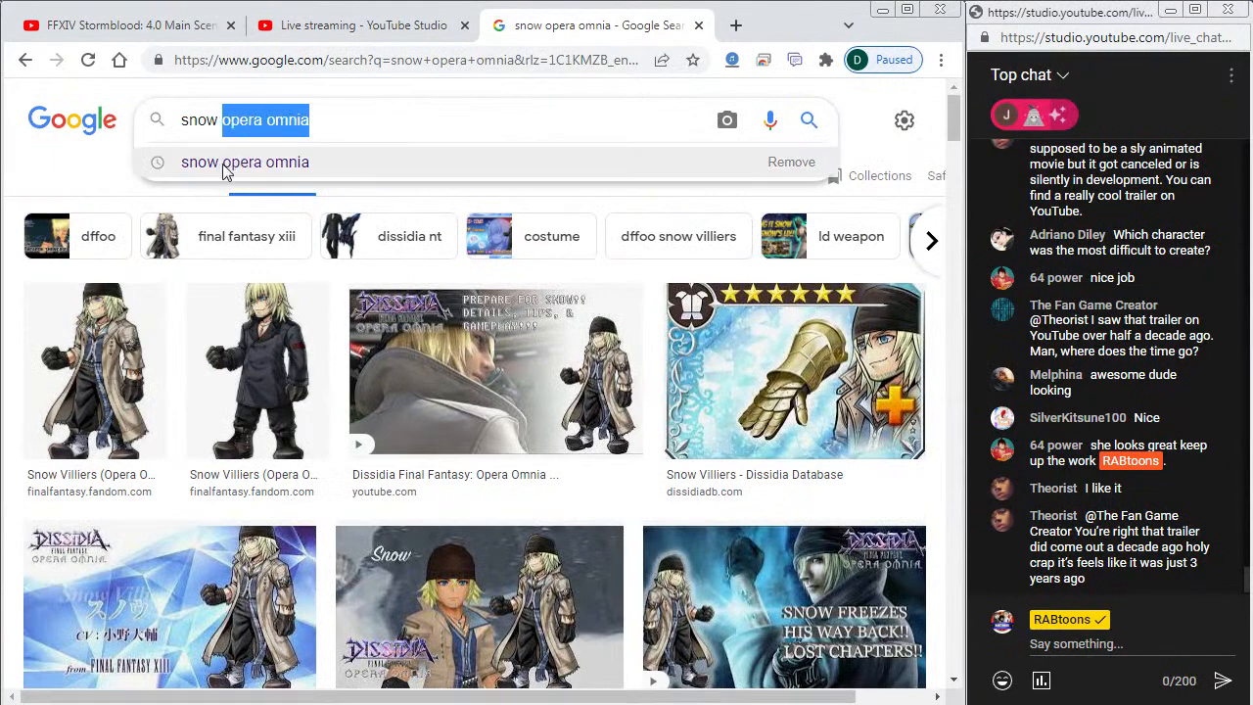
{"action": "type", "text": "pictologica"}
{"action": "key", "text": "Return"}
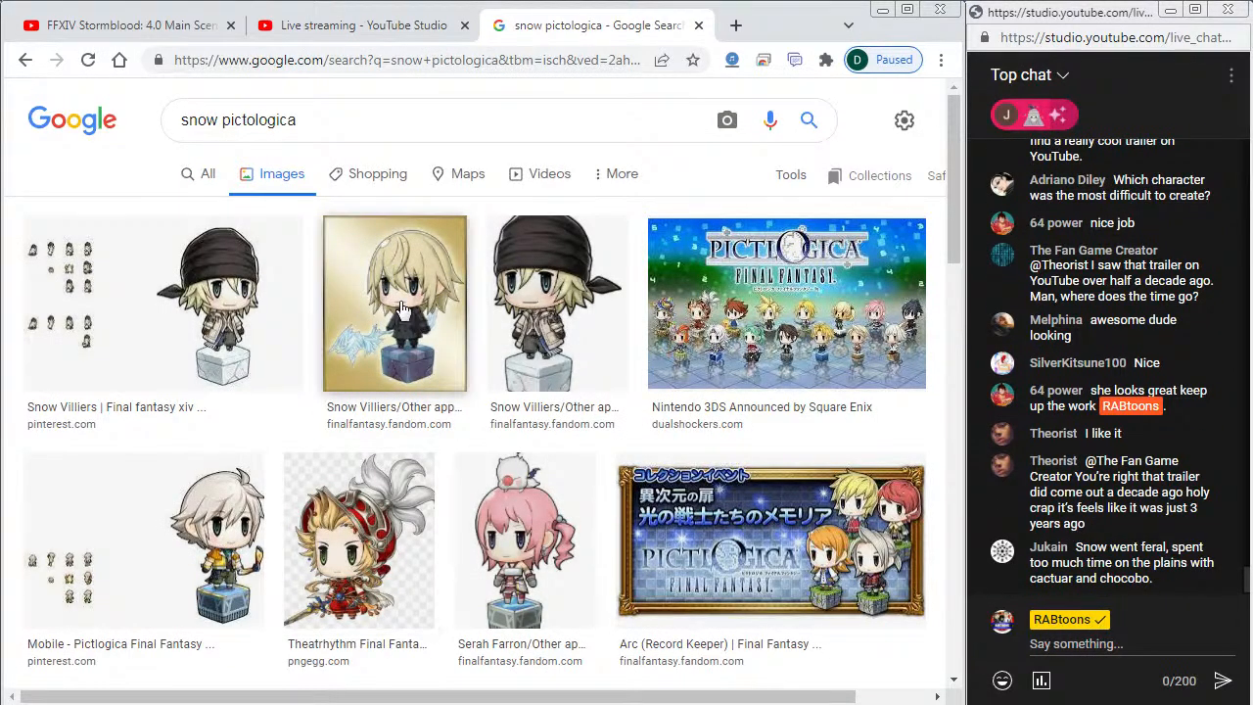
{"action": "scroll", "coordinate": [402, 362], "scroll_direction": "down", "scroll_amount": 5}
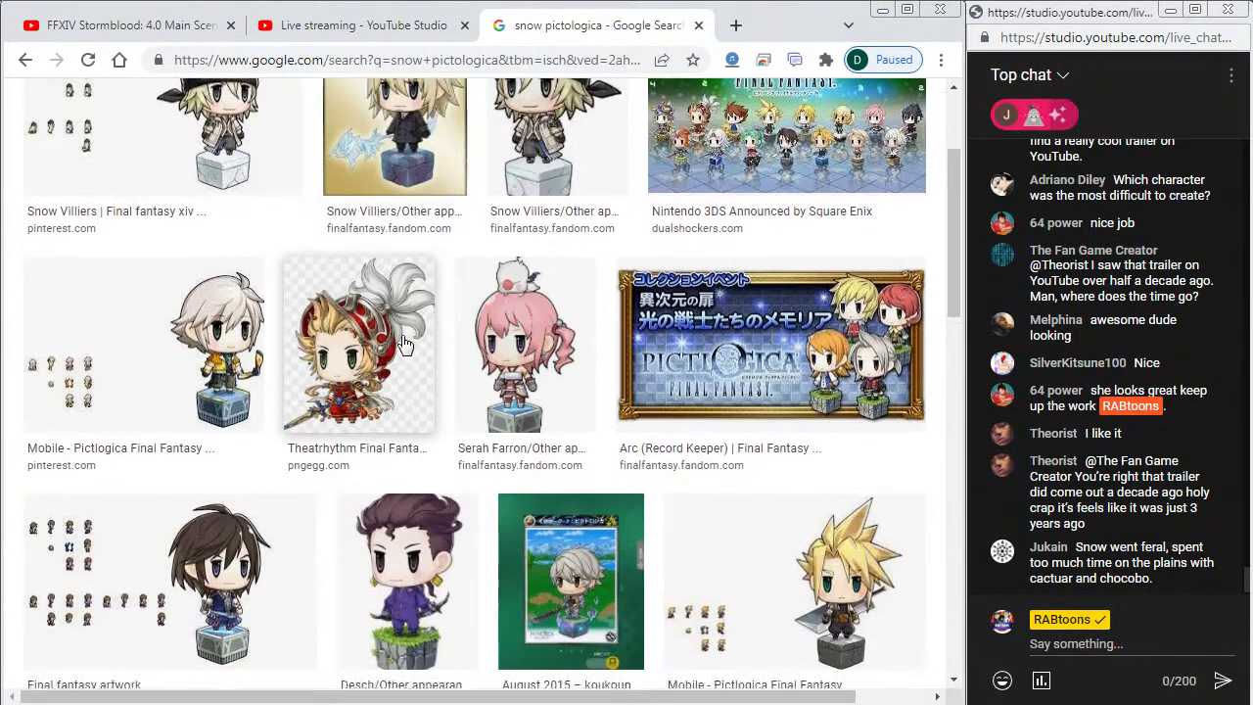
{"action": "scroll", "coordinate": [404, 344], "scroll_direction": "down", "scroll_amount": 4}
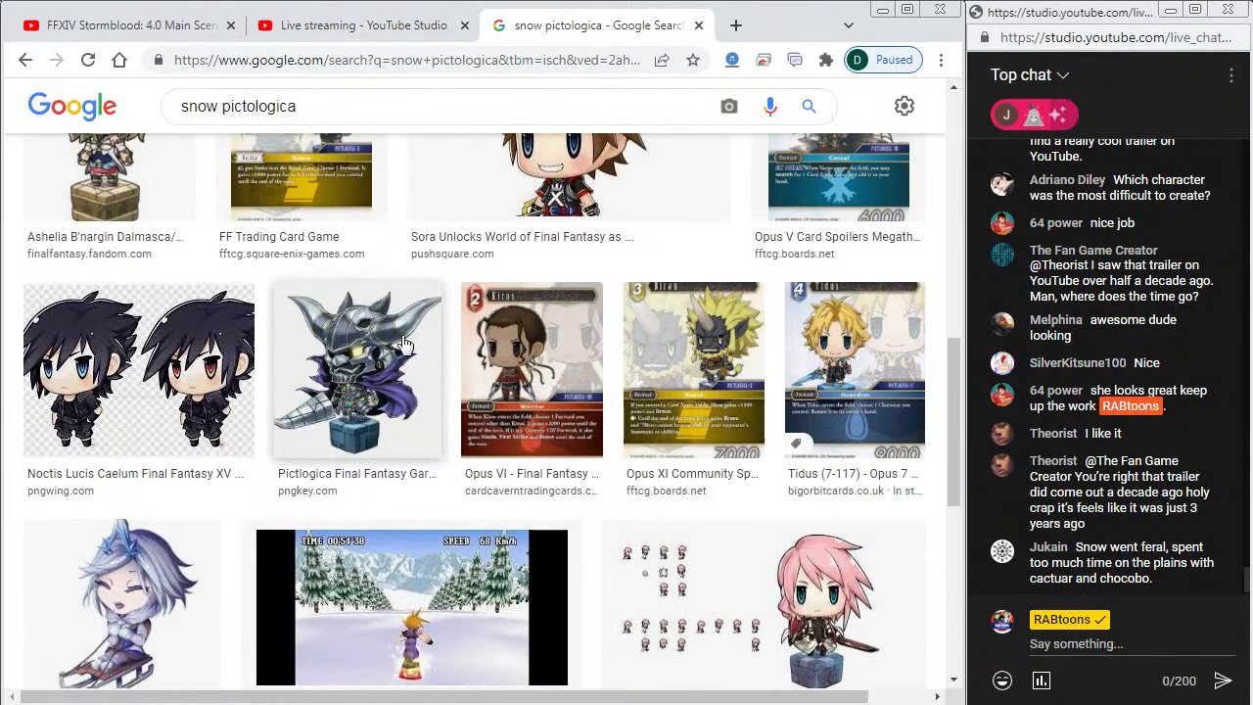
{"action": "scroll", "coordinate": [405, 345], "scroll_direction": "up", "scroll_amount": 3}
{"action": "scroll", "coordinate": [404, 344], "scroll_direction": "up", "scroll_amount": 7}
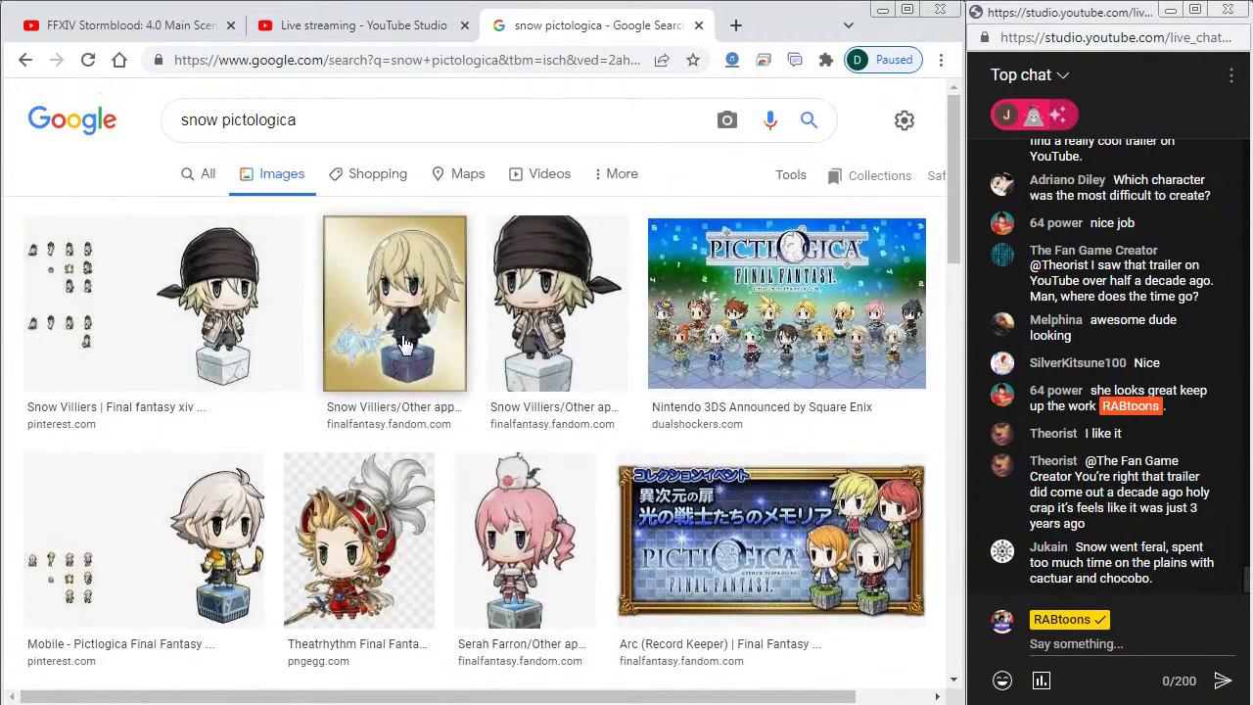
Step: Change the image search to the suggested query "snow ffxiii-2"
{"action": "left_click", "coordinate": [332, 120]}
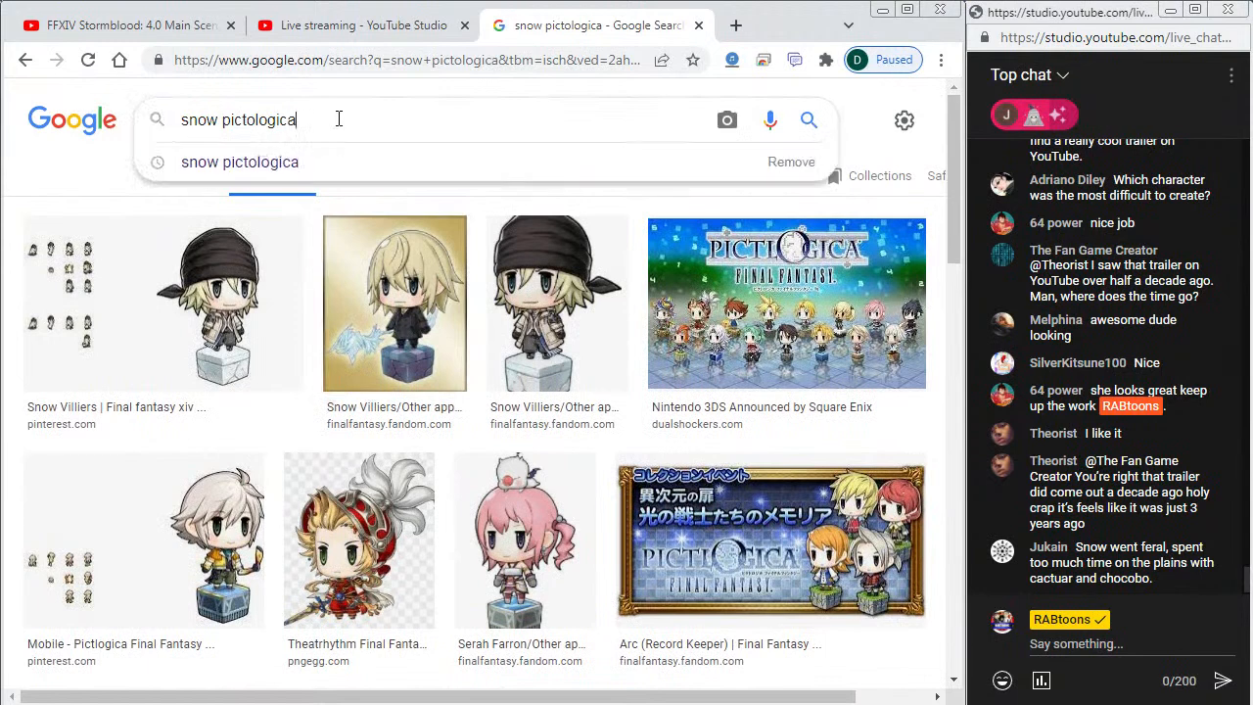
{"action": "left_click_drag", "start_coordinate": [339, 120], "coordinate": [226, 152]}
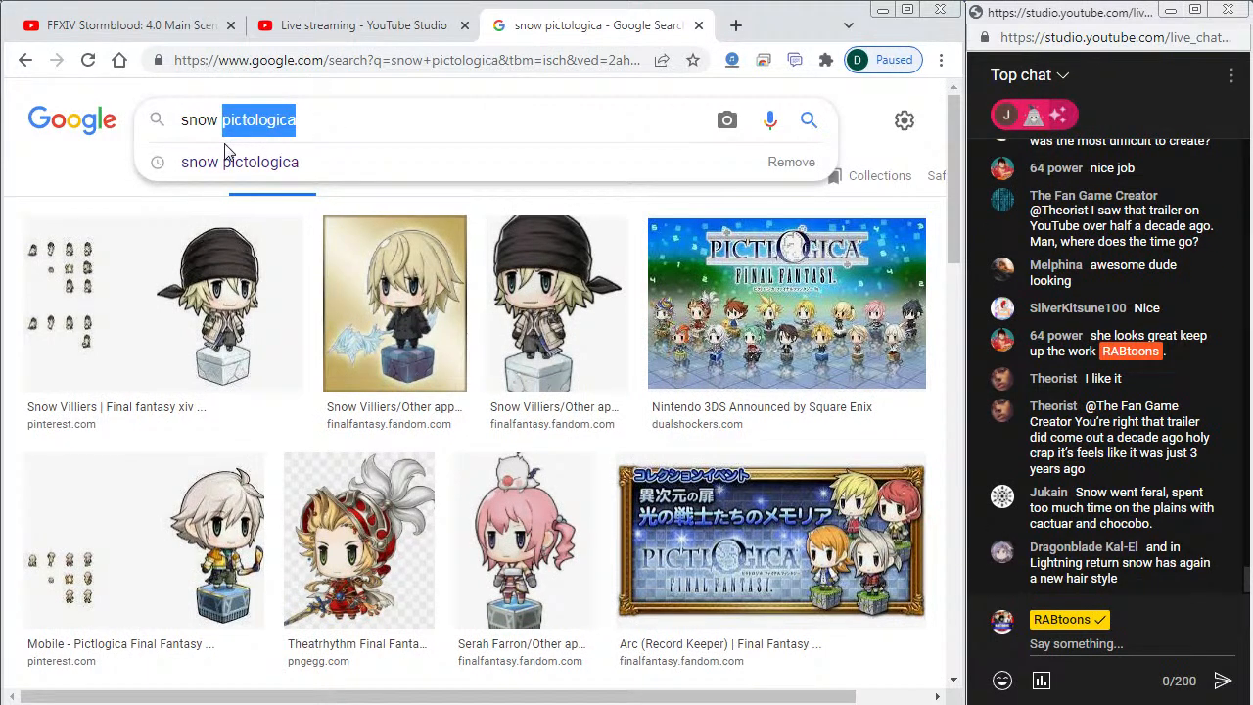
{"action": "type", "text": "FFXII"}
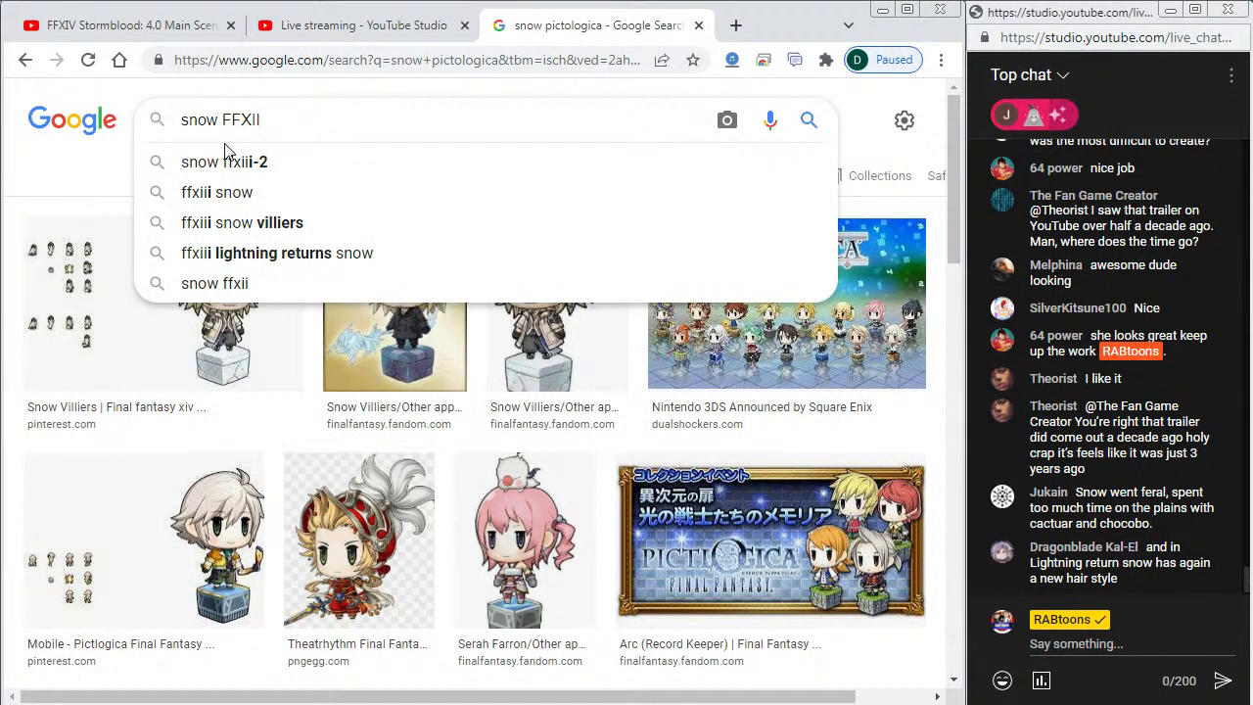
{"action": "left_click", "coordinate": [244, 161]}
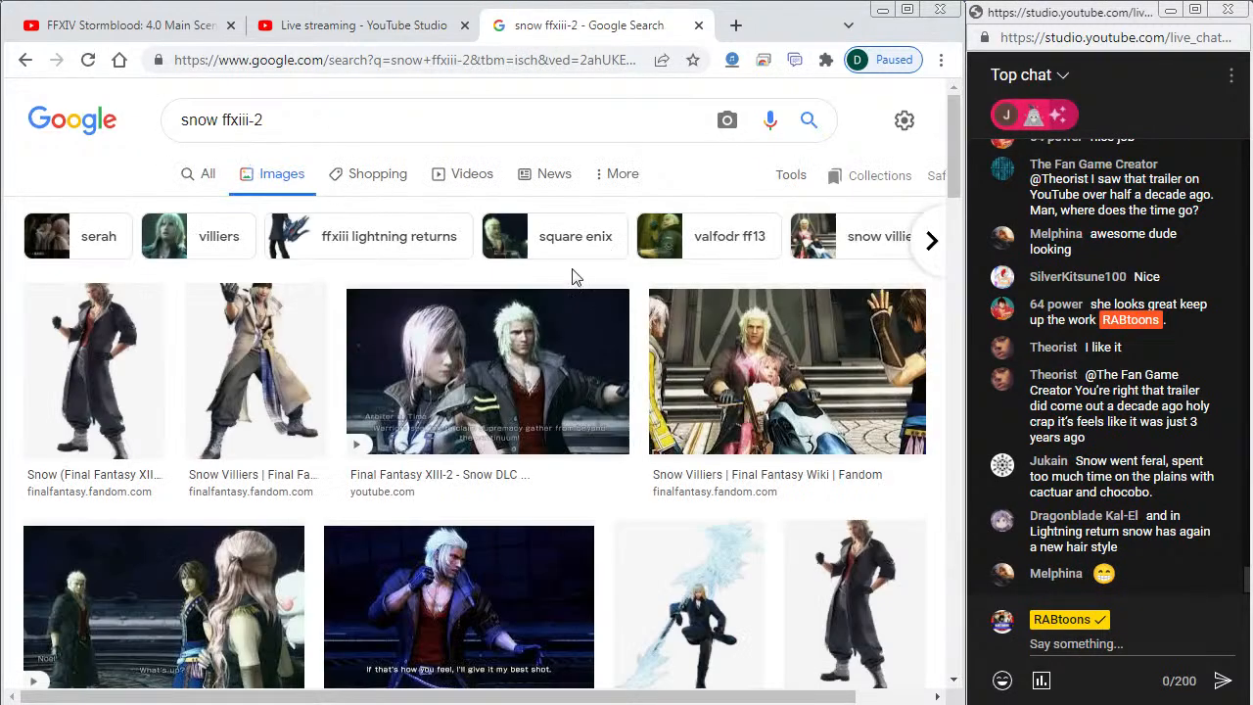
Step: Open the Final Fantasy Wiki picture of Snow in the long dark coat in a new tab and view it
{"action": "left_click", "coordinate": [117, 369]}
{"action": "right_click", "coordinate": [716, 290]}
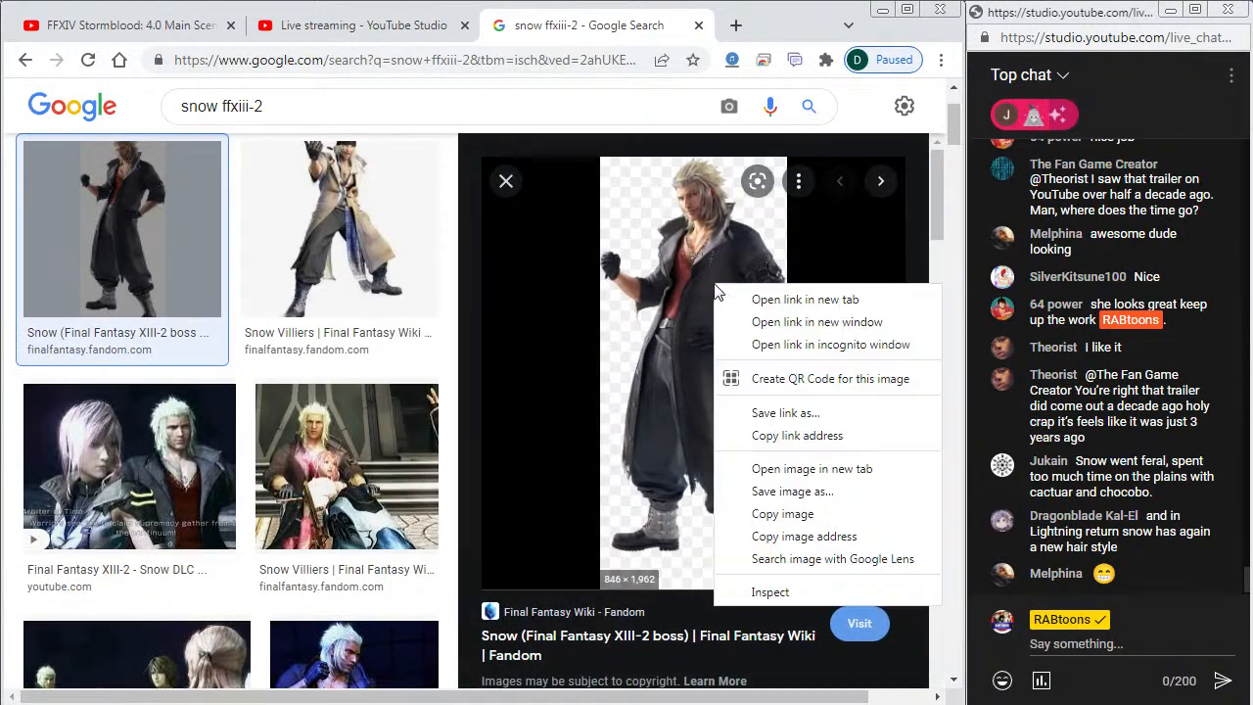
{"action": "left_click", "coordinate": [796, 469]}
{"action": "left_click", "coordinate": [642, 25]}
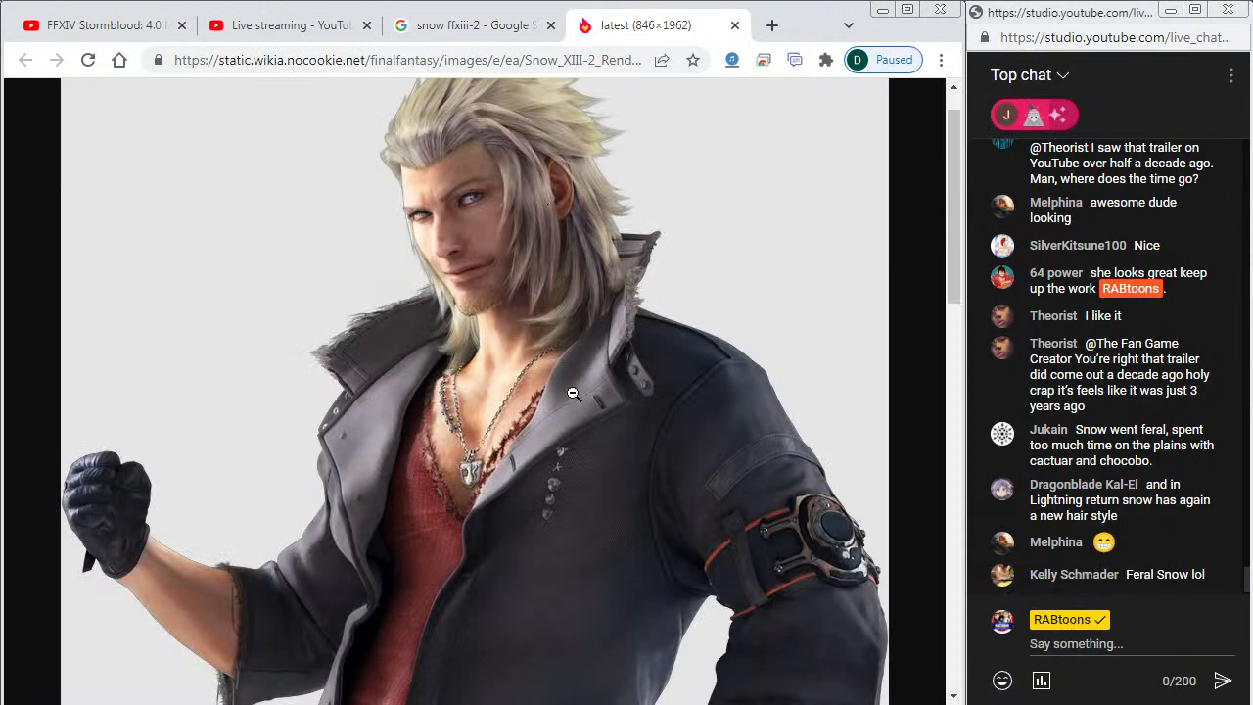
Step: Open the Final Fantasy Wiki picture of Snow in the bandana and light coat in a new tab and close the image search
{"action": "scroll", "coordinate": [574, 393], "scroll_direction": "up", "scroll_amount": 1}
{"action": "left_click", "coordinate": [490, 39]}
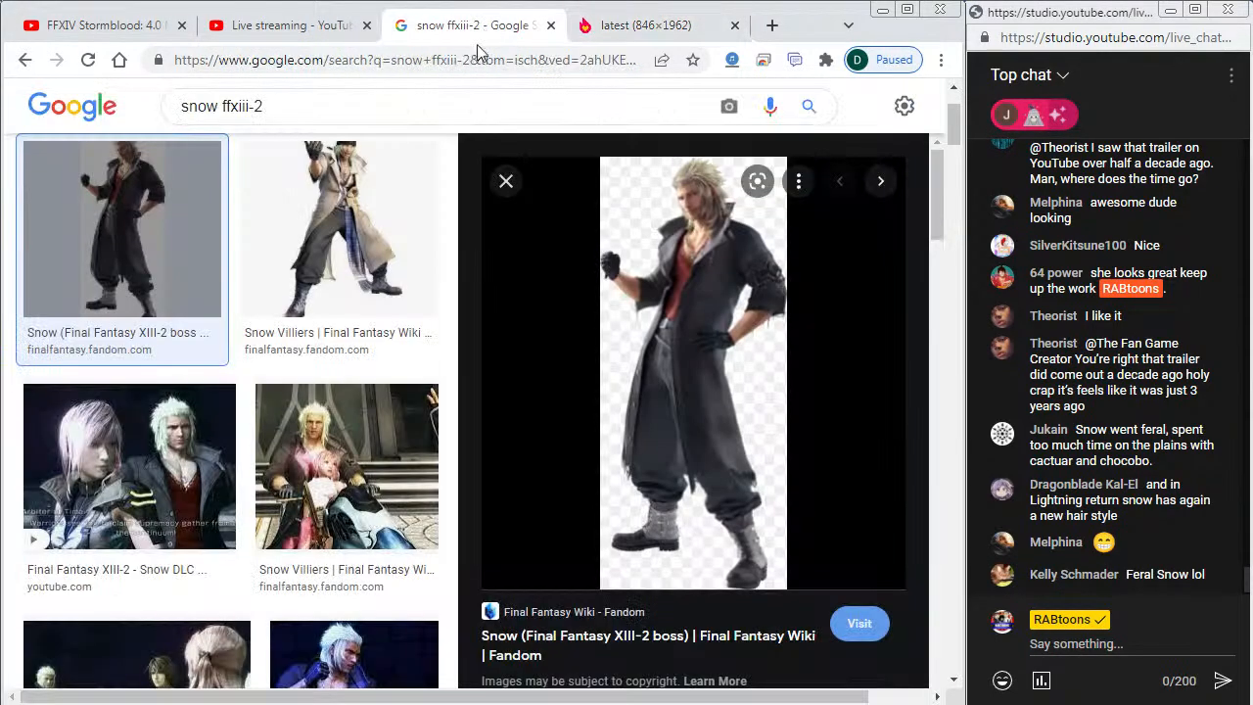
{"action": "left_click", "coordinate": [340, 230]}
{"action": "right_click", "coordinate": [728, 205]}
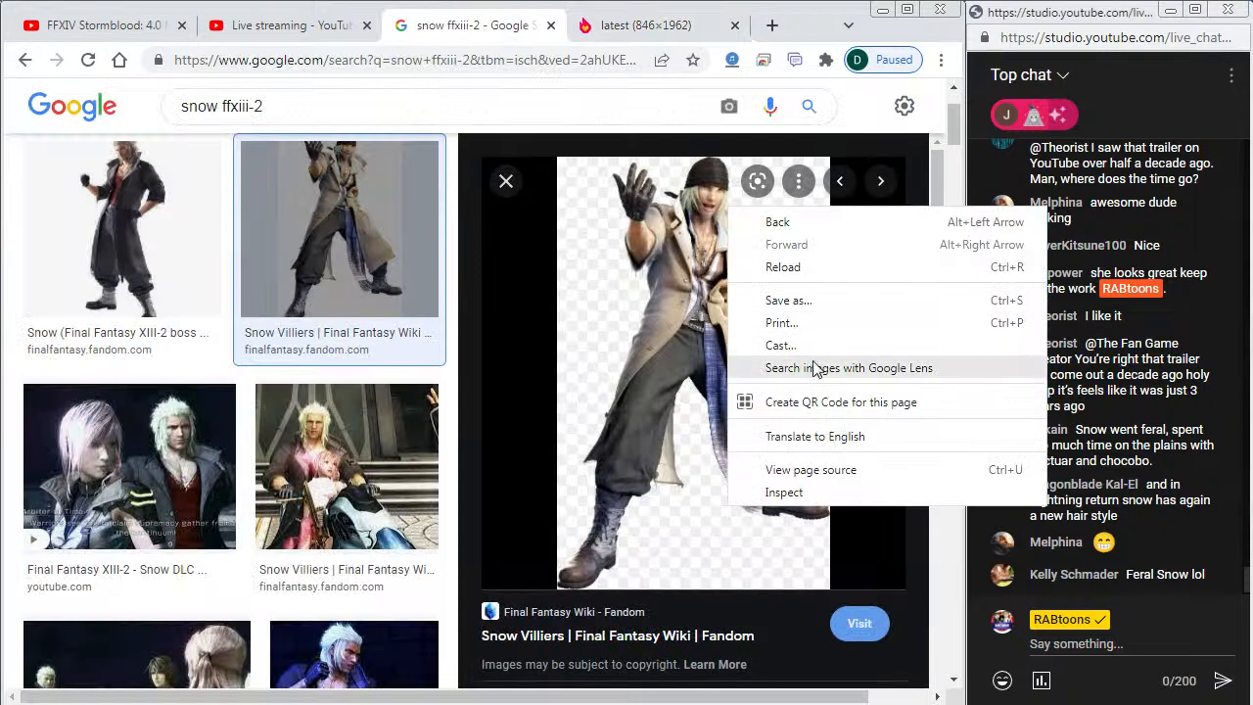
{"action": "right_click", "coordinate": [683, 310]}
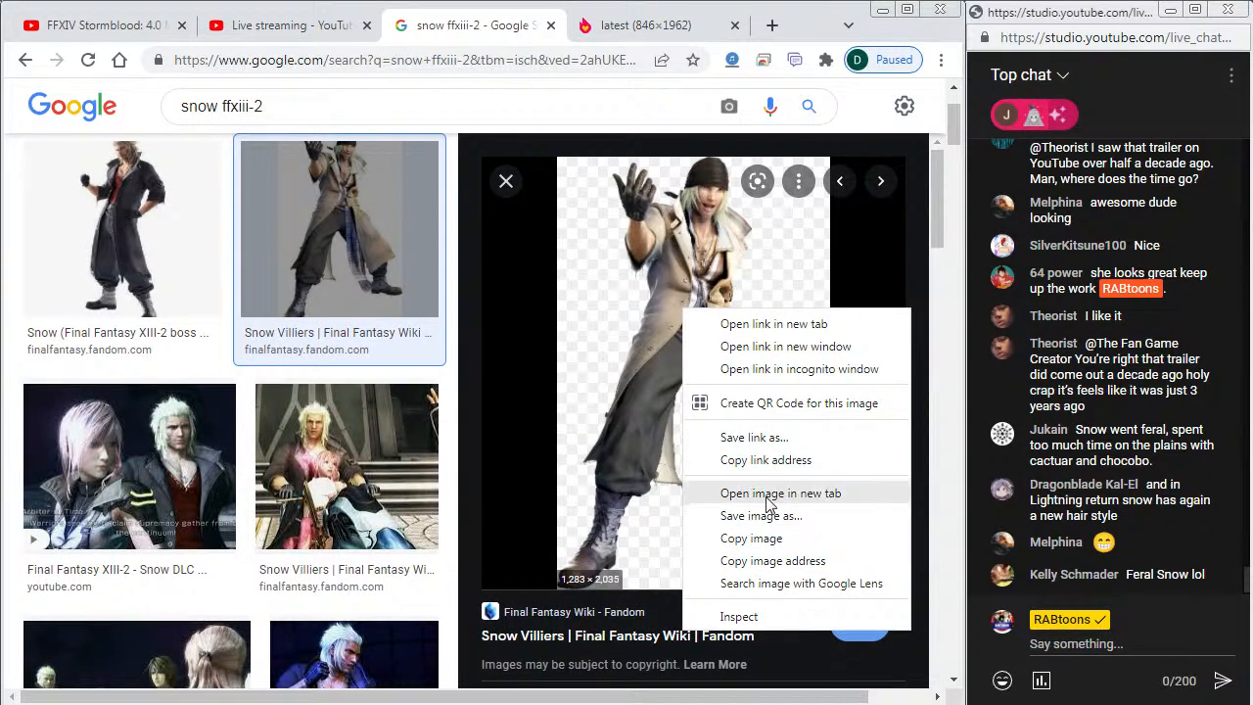
{"action": "left_click", "coordinate": [744, 493]}
{"action": "left_click", "coordinate": [412, 30]}
{"action": "left_click", "coordinate": [514, 30]}
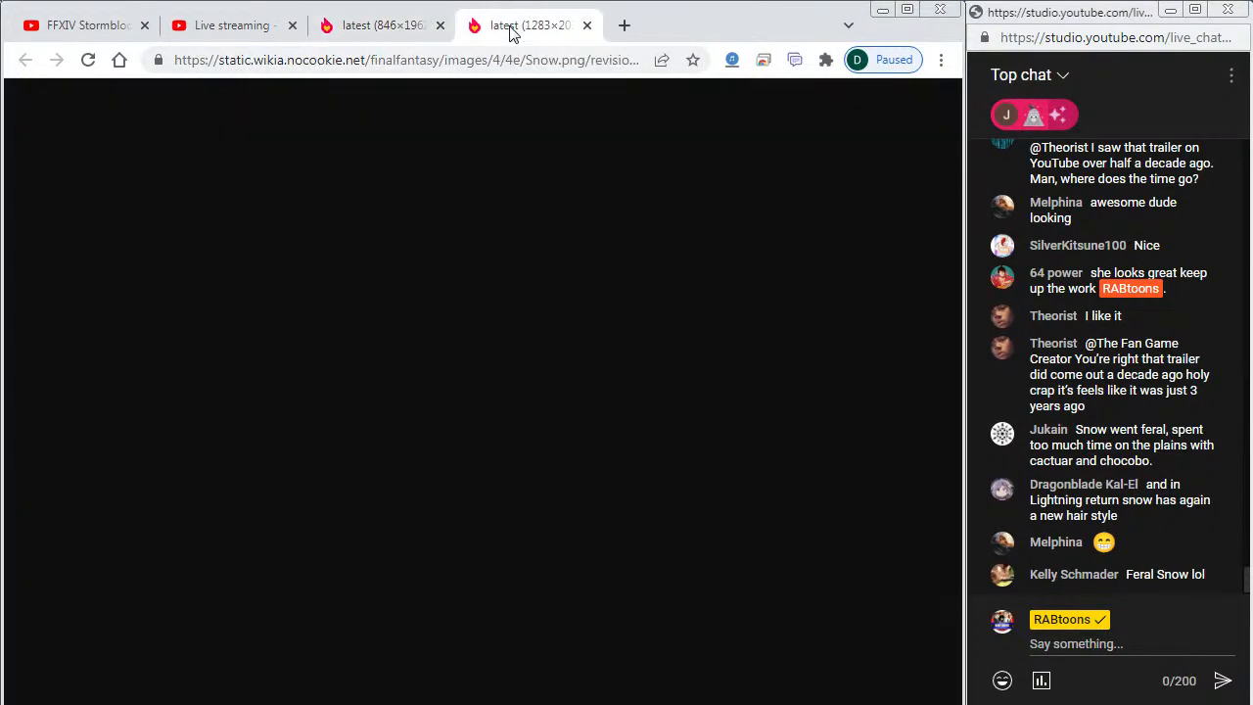
{"action": "left_click", "coordinate": [511, 120]}
Step: Compare the dark-coat picture of Snow with the bandana picture, checking the hairstyle, face and outfit
{"action": "left_click", "coordinate": [480, 29]}
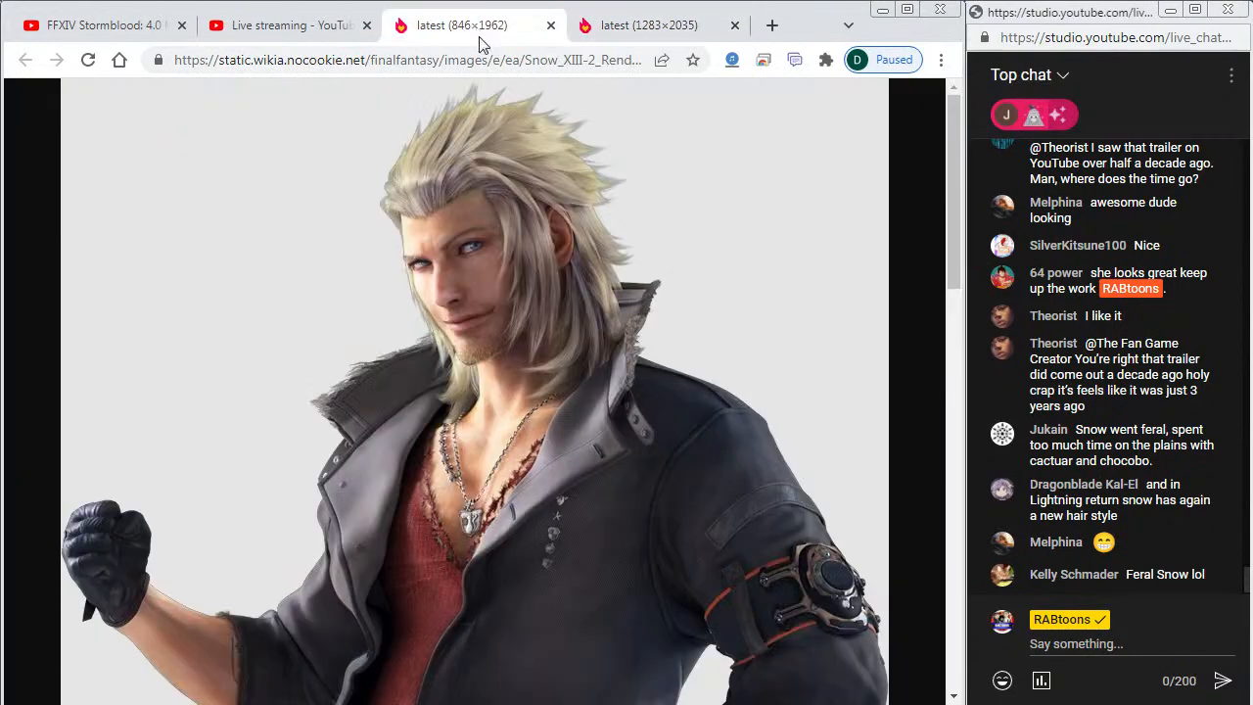
{"action": "left_click", "coordinate": [659, 32]}
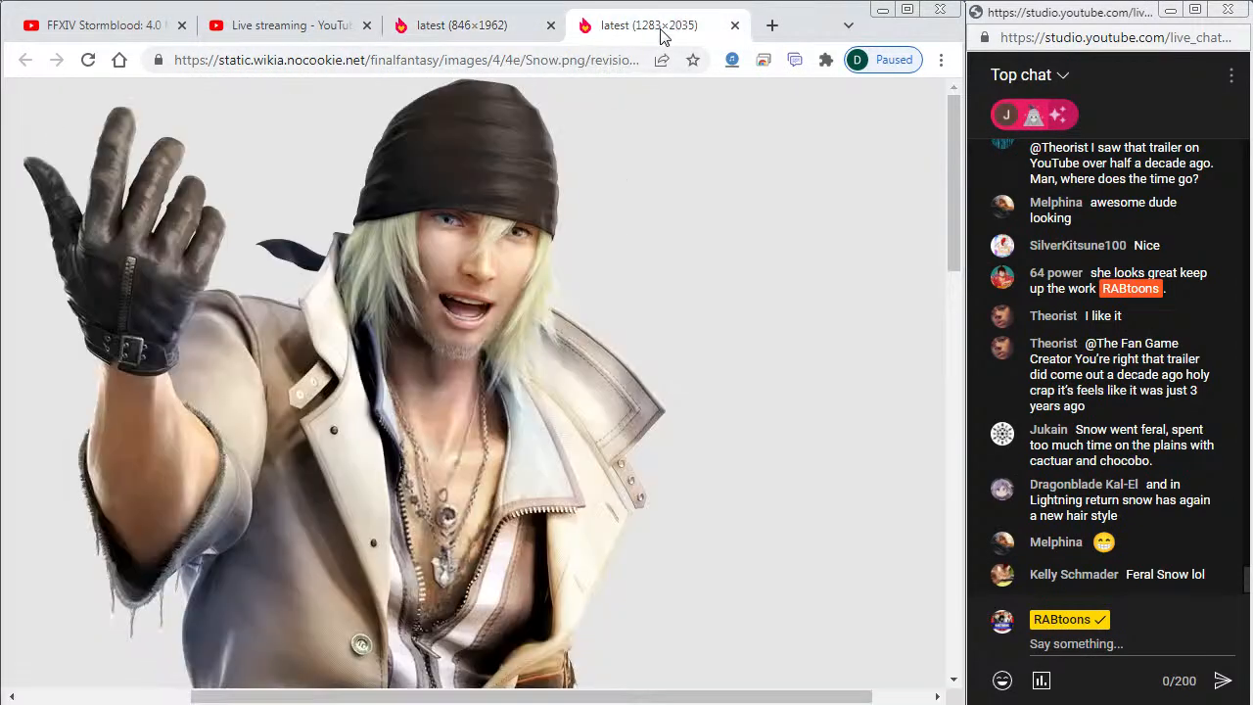
{"action": "left_click", "coordinate": [507, 34]}
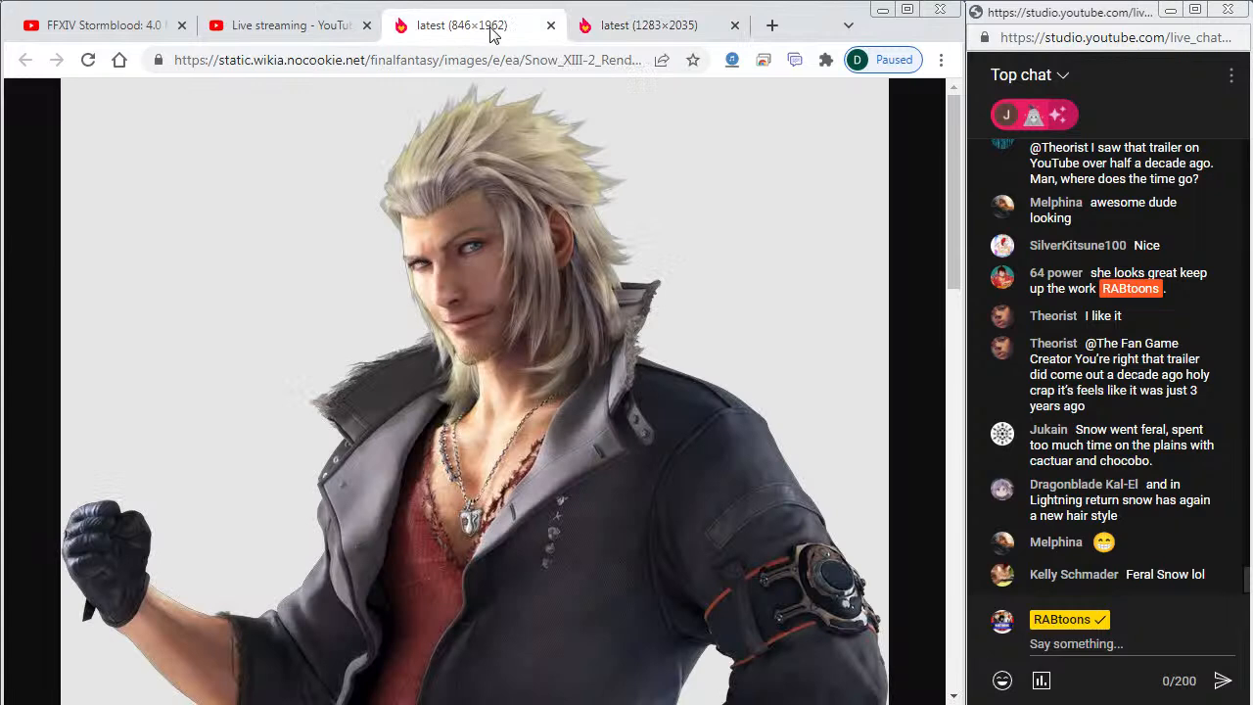
{"action": "left_click", "coordinate": [656, 29]}
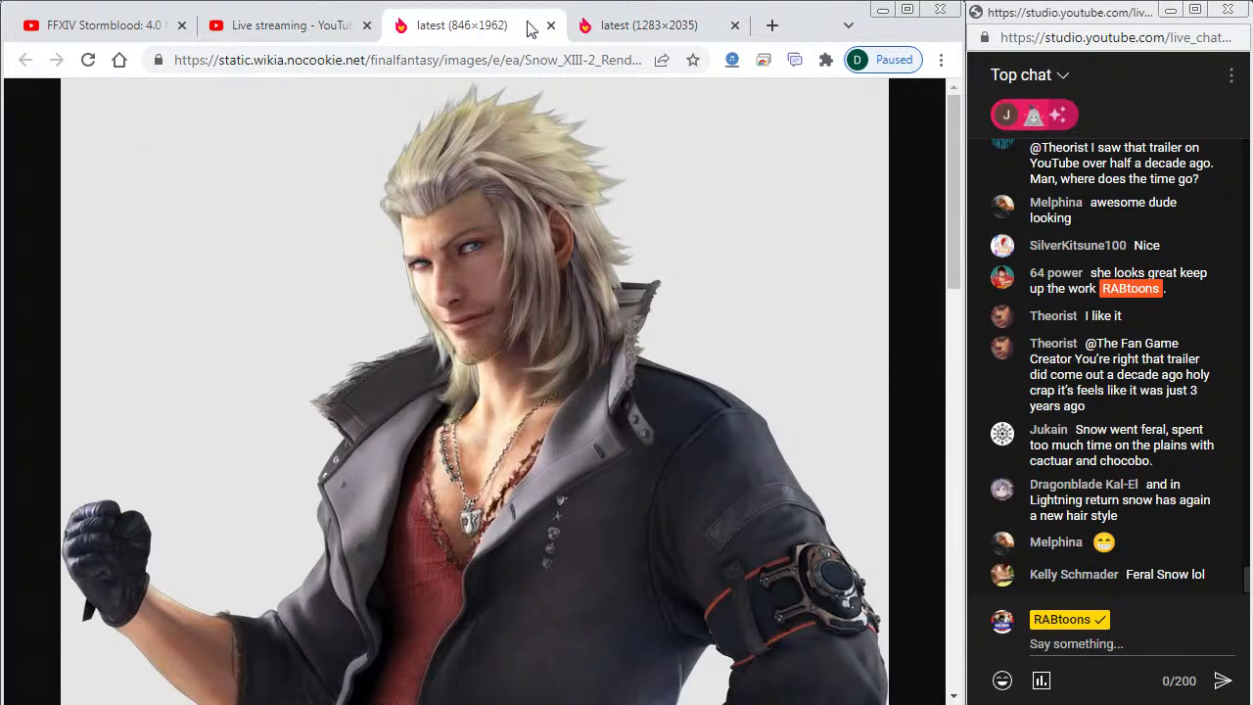
{"action": "left_click", "coordinate": [600, 26]}
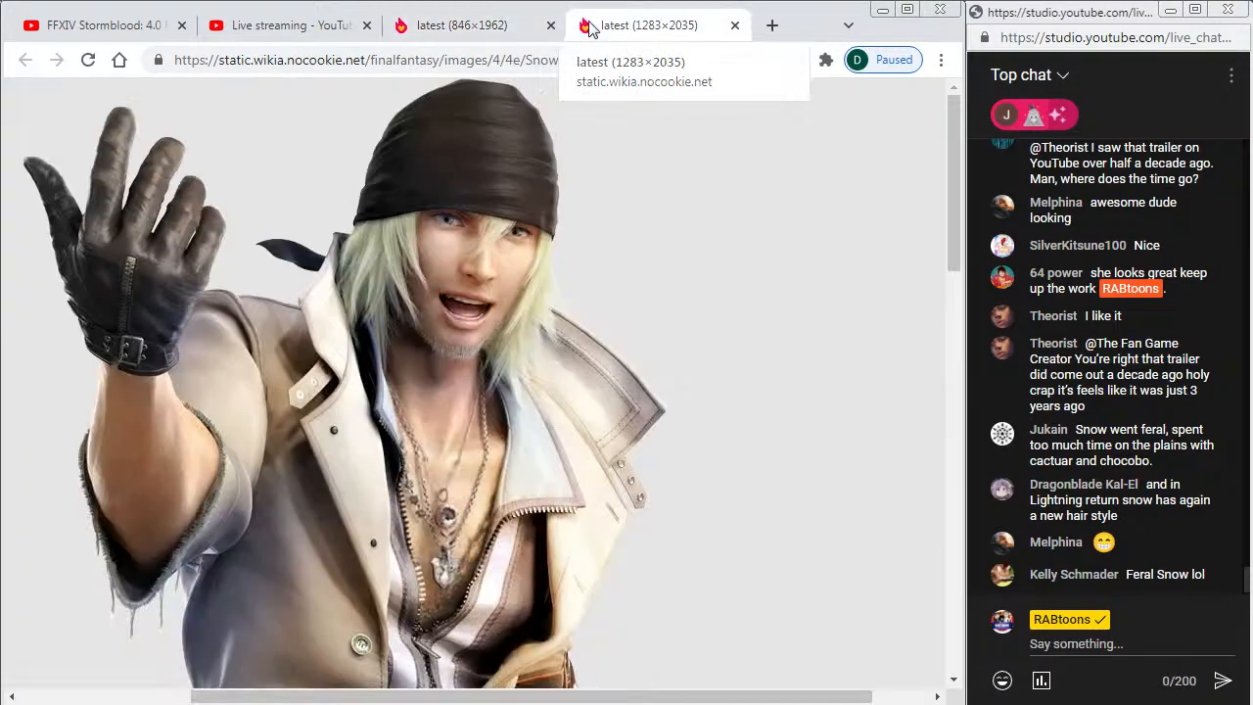
{"action": "left_click", "coordinate": [495, 29]}
{"action": "left_click", "coordinate": [662, 35]}
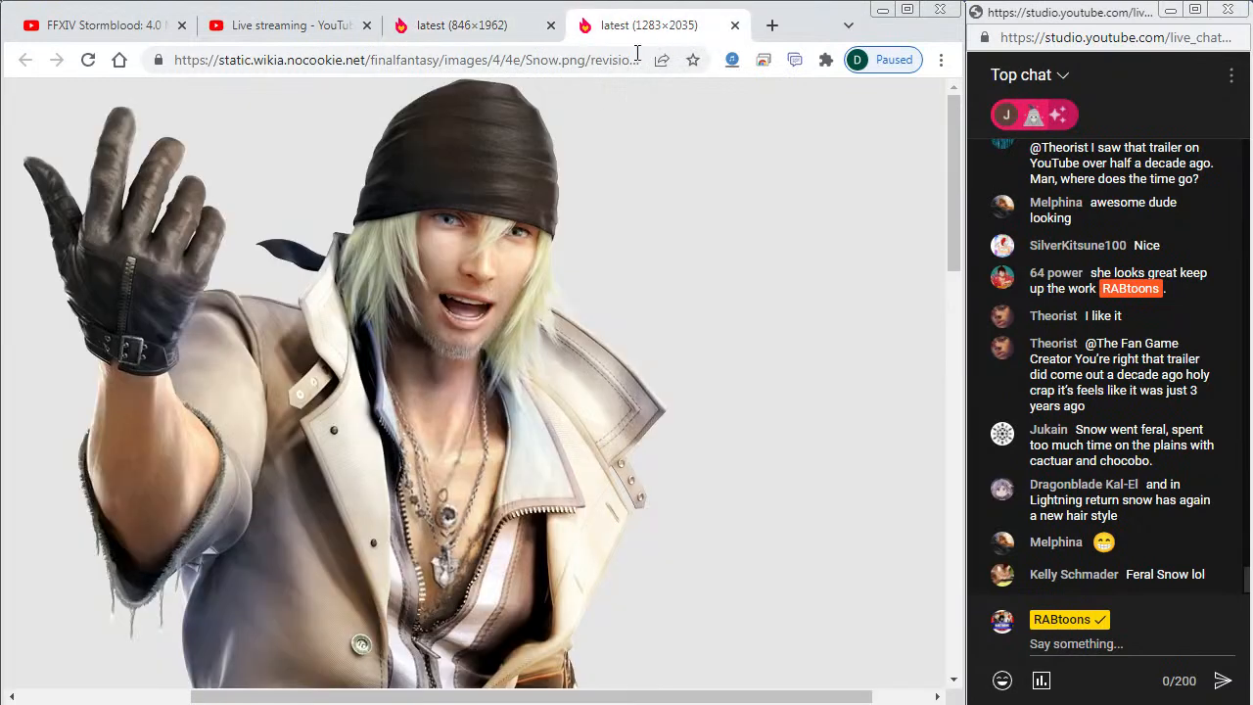
{"action": "left_click", "coordinate": [482, 32]}
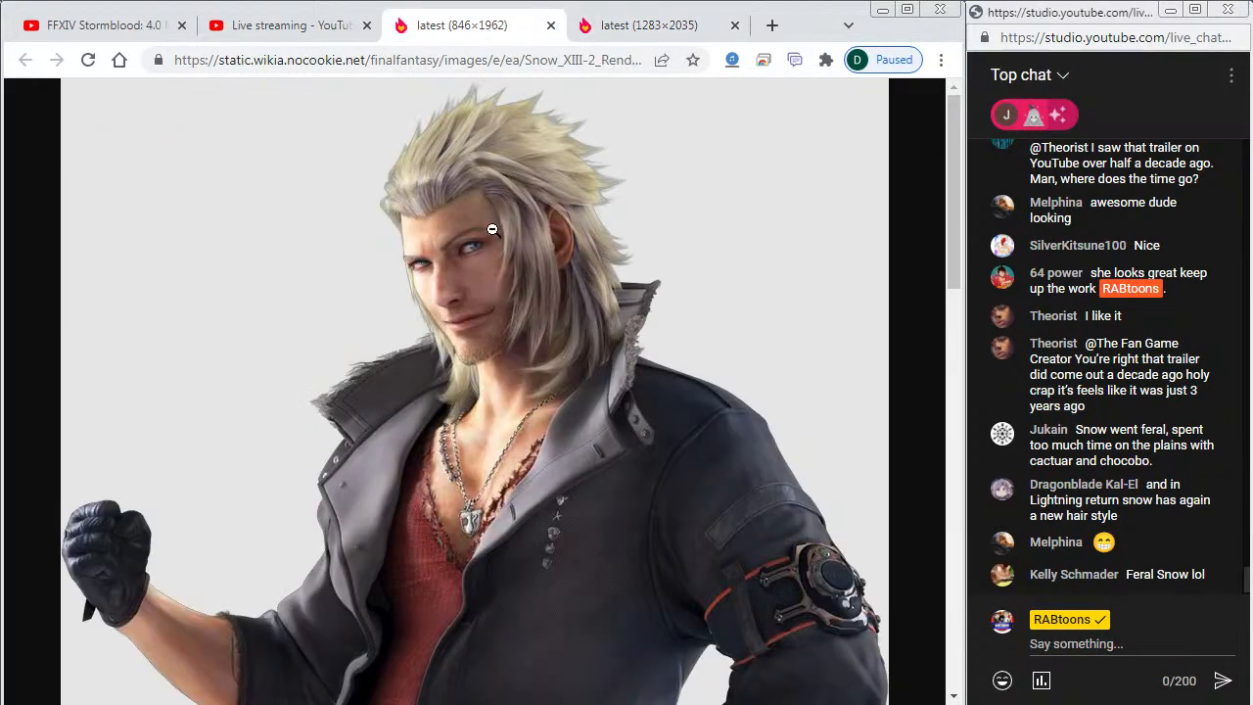
{"action": "left_click", "coordinate": [630, 41]}
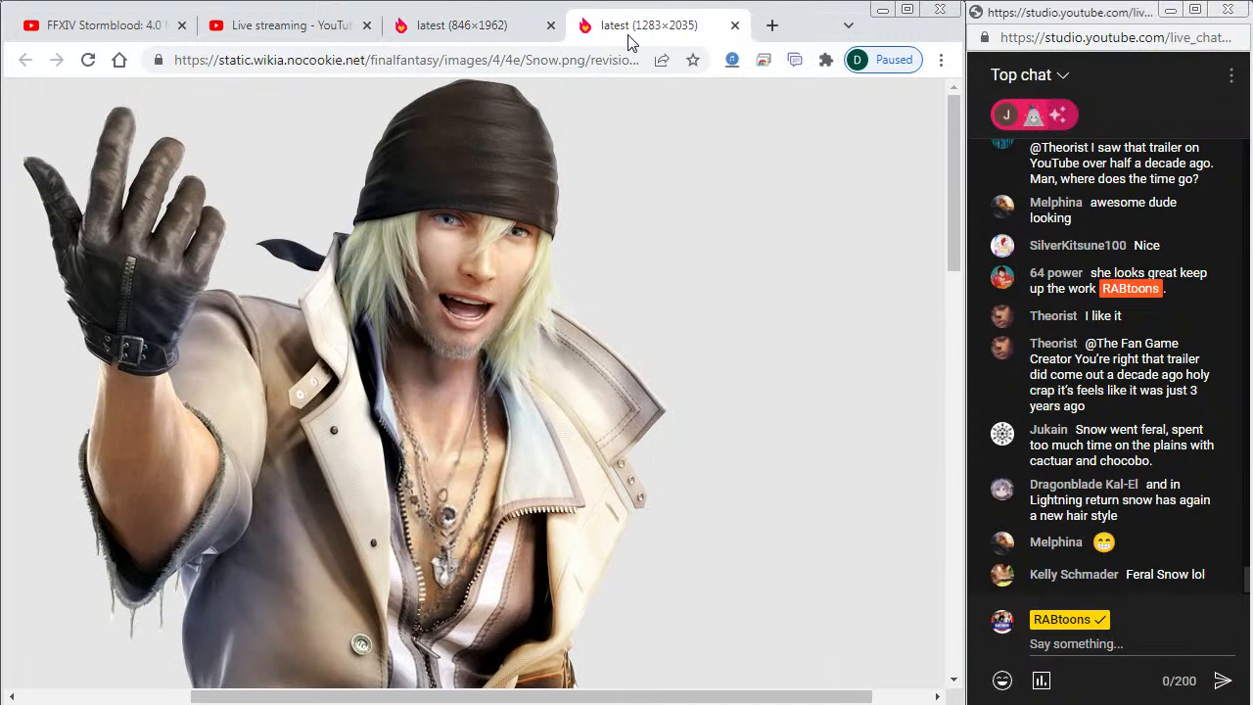
{"action": "left_click", "coordinate": [505, 33]}
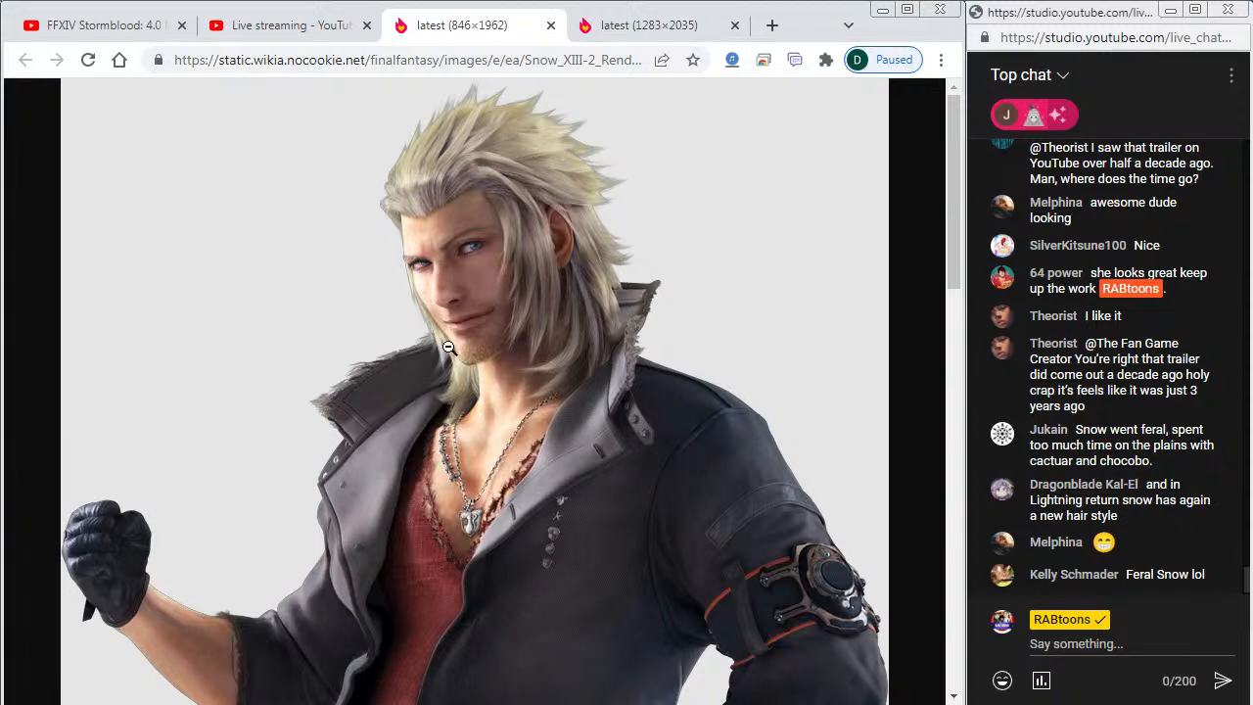
{"action": "left_click", "coordinate": [636, 37]}
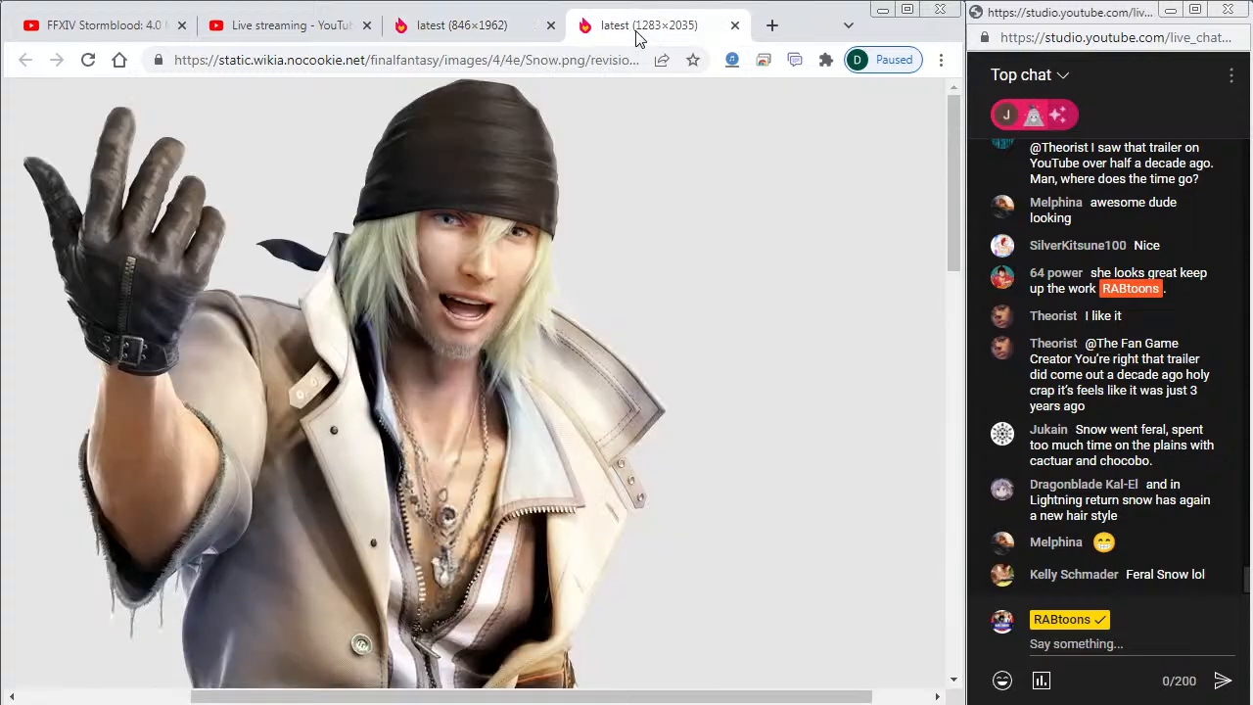
{"action": "left_click", "coordinate": [480, 34]}
{"action": "left_click", "coordinate": [612, 37]}
{"action": "left_click", "coordinate": [494, 36]}
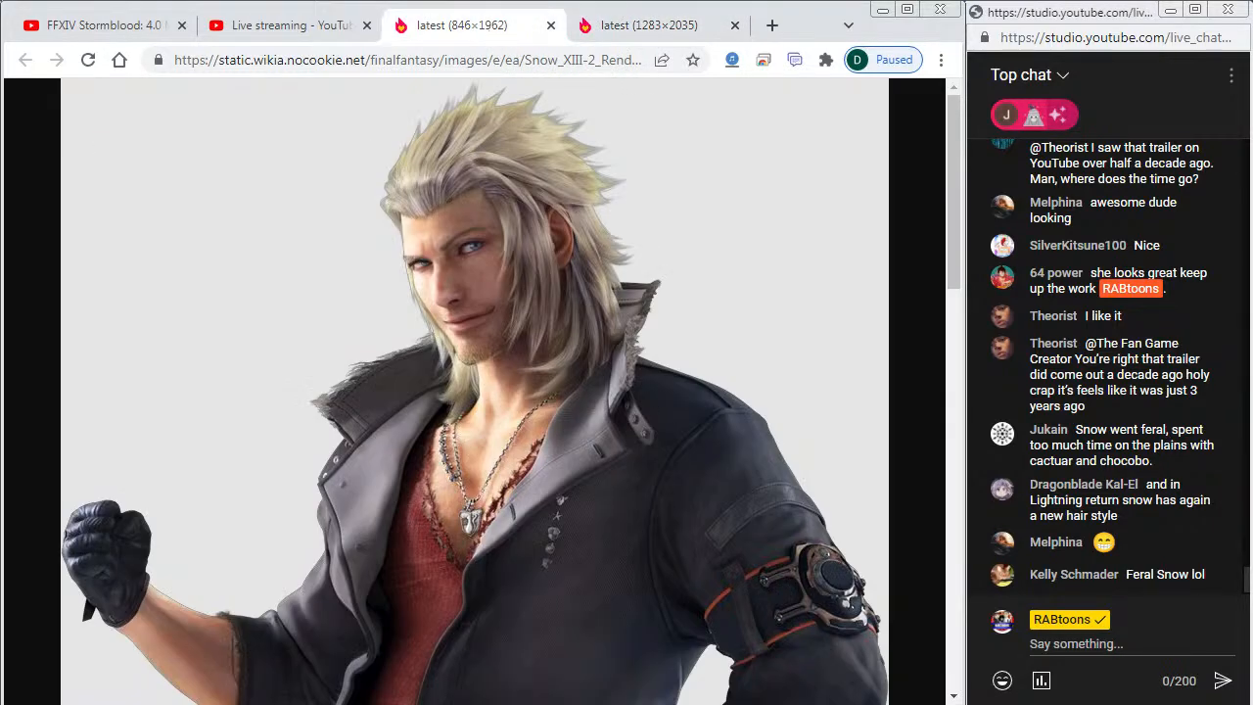
Step: Copy the dark-coat picture of Snow and paste it into Layer 1 of the Rabtoon Model Template in Flash
{"action": "key", "text": "alt+Tab"}
{"action": "key", "text": "alt+Tab"}
{"action": "right_click", "coordinate": [503, 335]}
{"action": "left_click", "coordinate": [549, 394]}
{"action": "key", "text": "alt+Tab"}
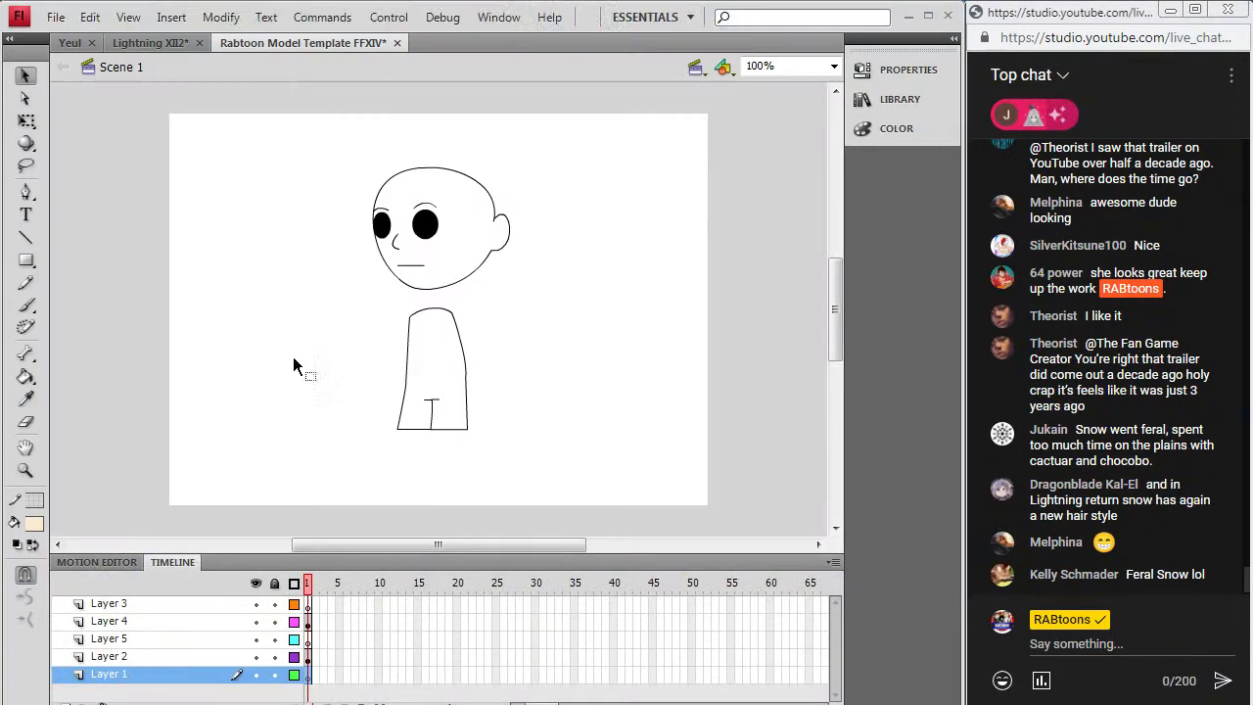
{"action": "left_click", "coordinate": [88, 17]}
{"action": "left_click", "coordinate": [90, 140]}
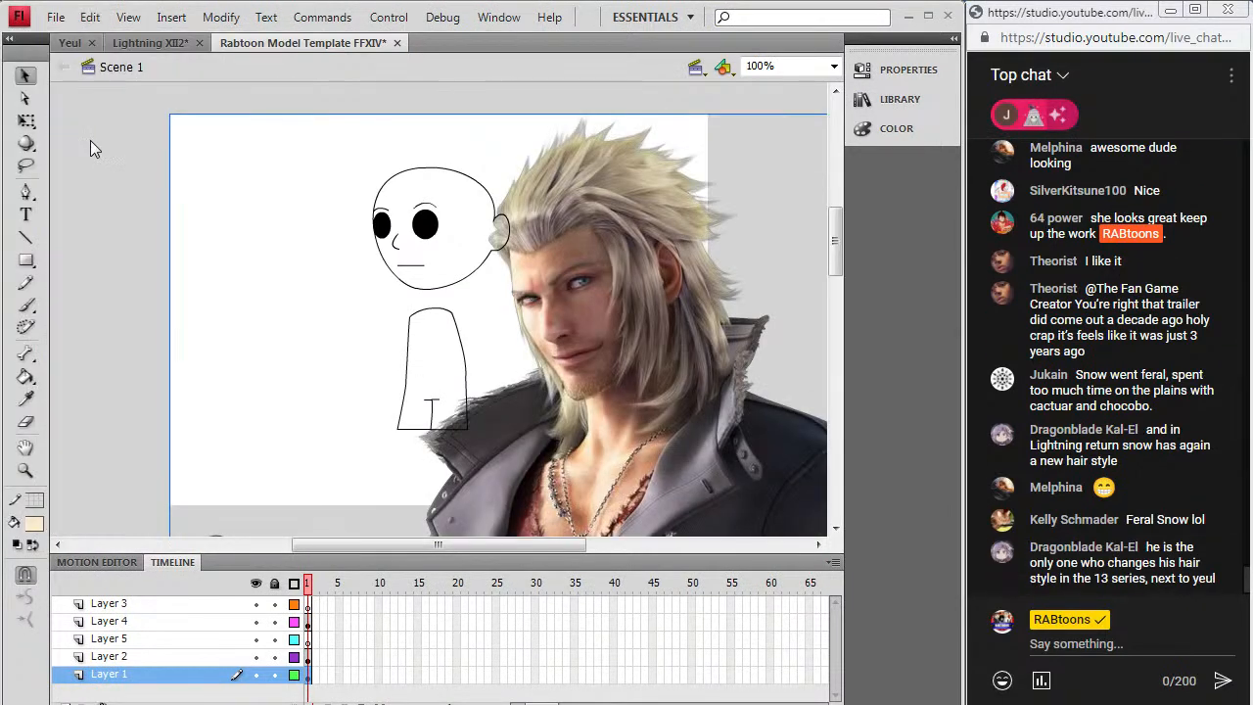
Step: Scale down the pasted Snow picture with Free Transform and place it beside the template head as a drawing reference
{"action": "left_click_drag", "start_coordinate": [648, 313], "coordinate": [282, 226]}
{"action": "left_click", "coordinate": [220, 17]}
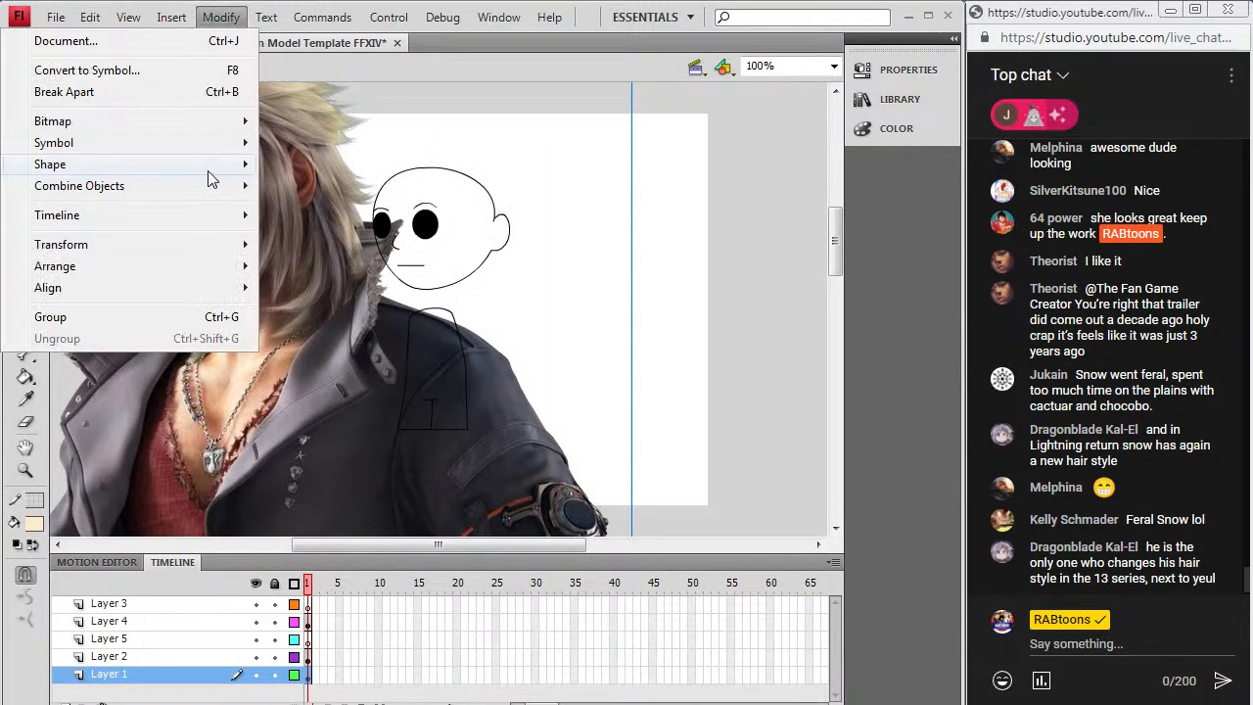
{"action": "mouse_move", "coordinate": [147, 245]}
{"action": "left_click", "coordinate": [294, 306]}
{"action": "left_click_drag", "start_coordinate": [291, 160], "coordinate": [349, 252]}
{"action": "left_click_drag", "start_coordinate": [692, 115], "coordinate": [539, 342]}
{"action": "scroll", "coordinate": [412, 401], "scroll_direction": "down", "scroll_amount": 3}
{"action": "left_click_drag", "start_coordinate": [307, 474], "coordinate": [305, 163]}
{"action": "left_click_drag", "start_coordinate": [302, 260], "coordinate": [291, 221]}
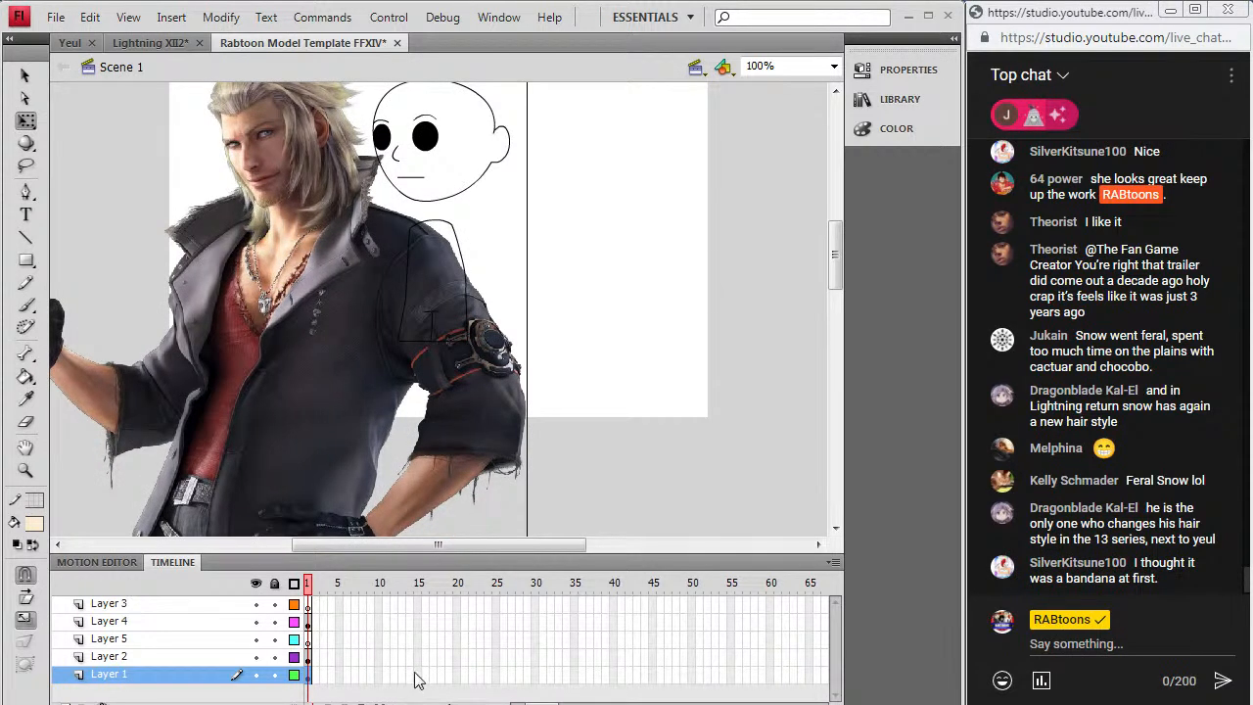
Step: Switch to the browser, look at the bandana and dark-coat pictures of Snow again, and return to Flash
{"action": "key", "text": "alt+Tab"}
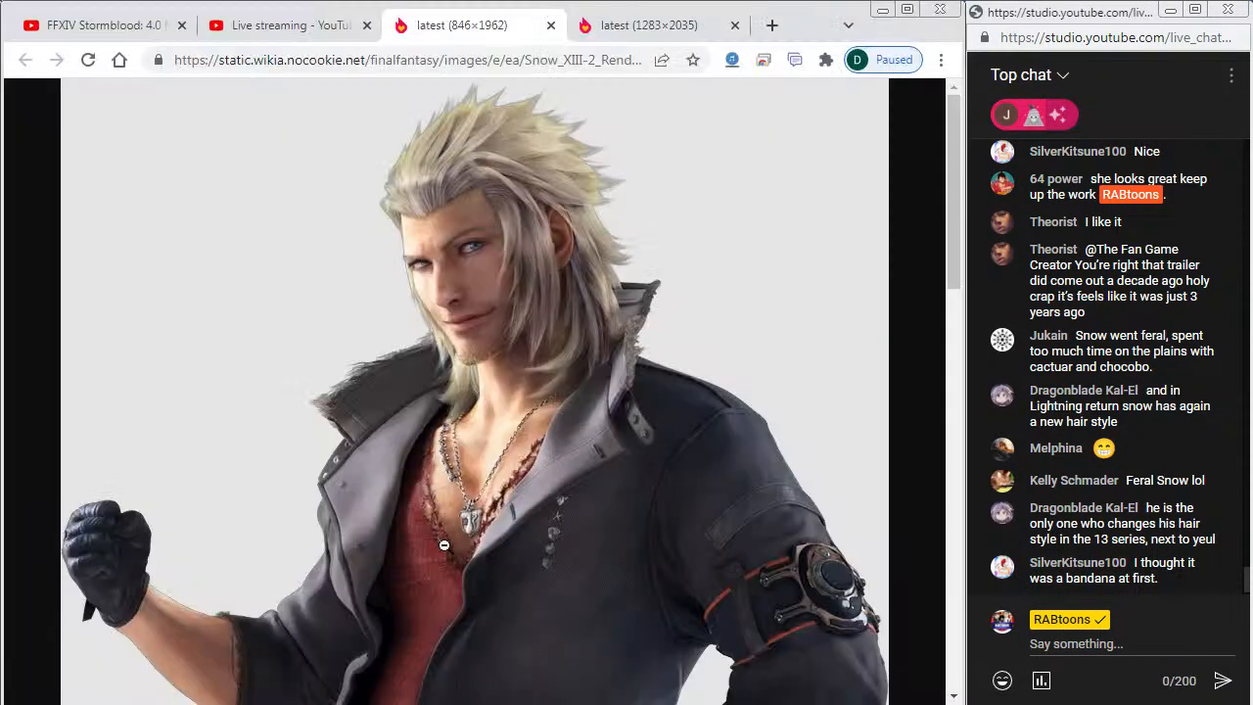
{"action": "left_click", "coordinate": [623, 30]}
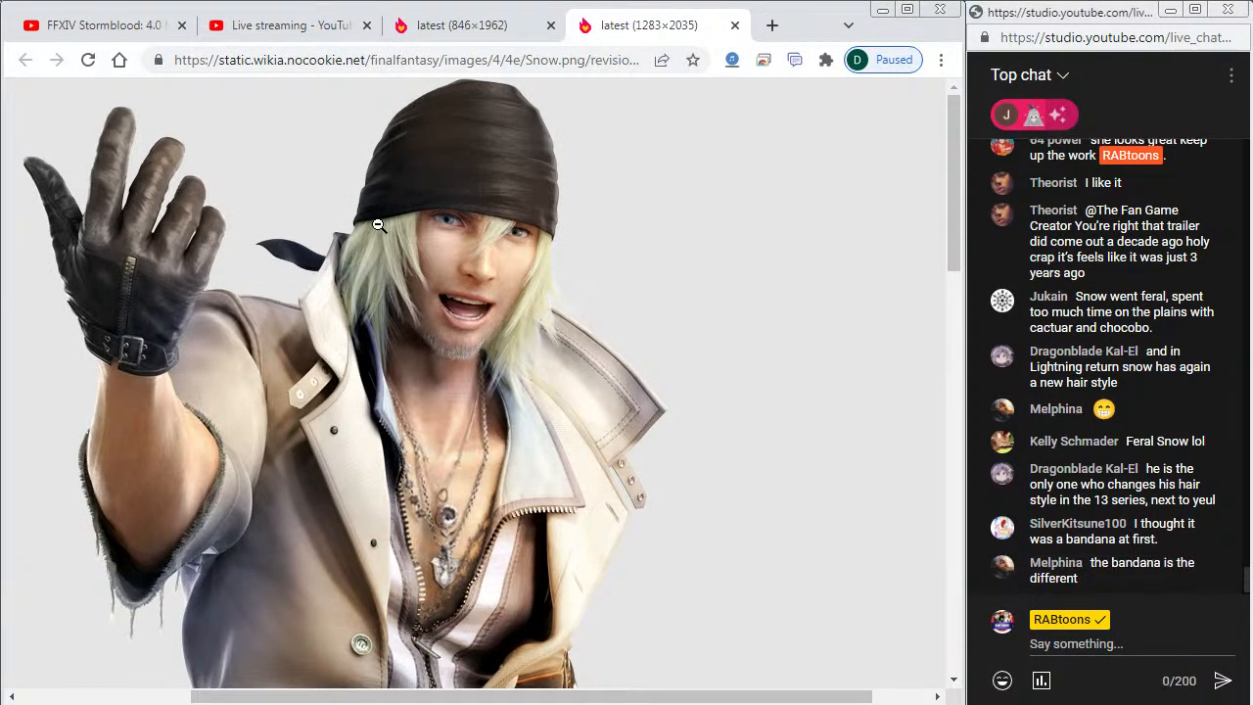
{"action": "left_click", "coordinate": [495, 27]}
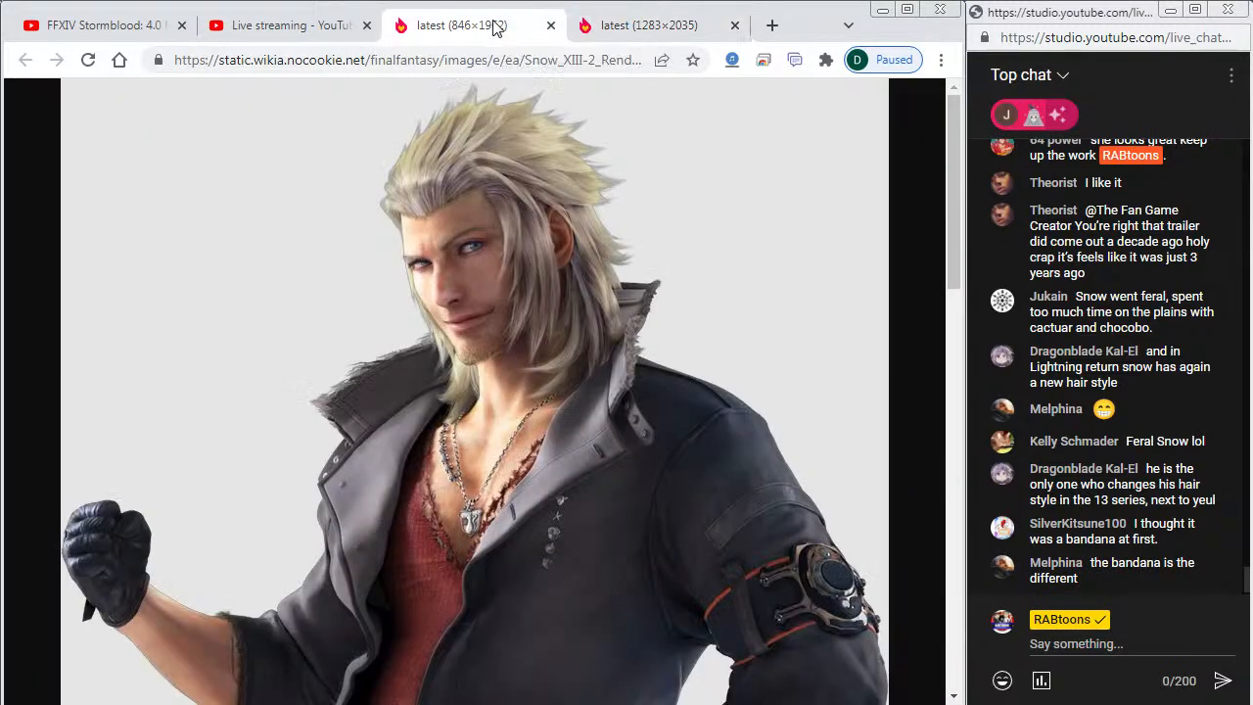
{"action": "left_click", "coordinate": [884, 13]}
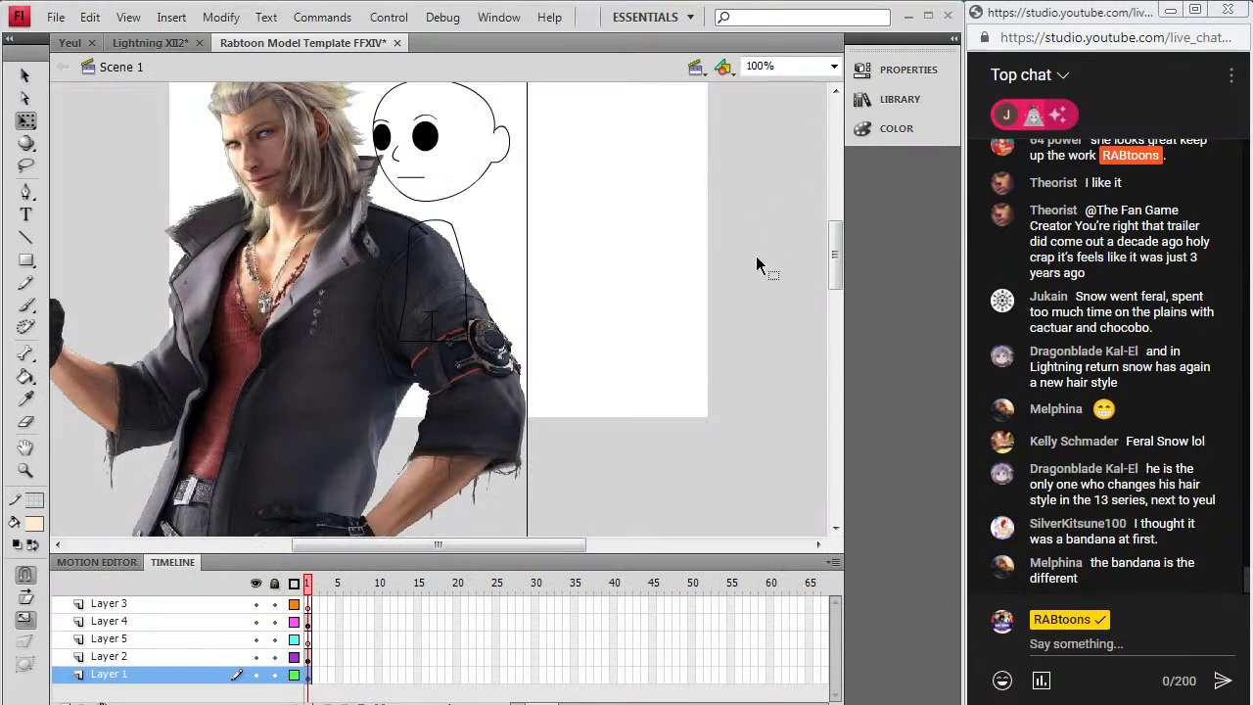
Step: Set up the Brush tool with a black fill and make frame 1 of Layer 3 active for drawing at 200% zoom
{"action": "scroll", "coordinate": [548, 372], "scroll_direction": "up", "scroll_amount": 1}
{"action": "left_click", "coordinate": [25, 470]}
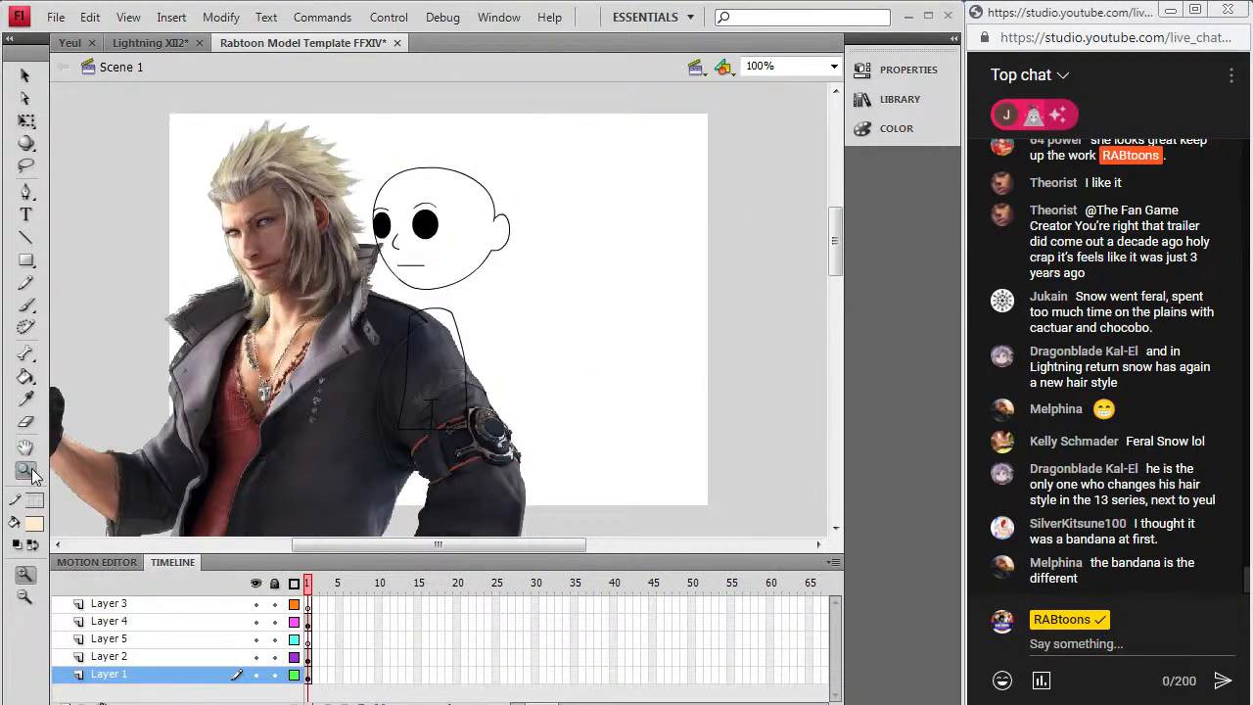
{"action": "left_click", "coordinate": [359, 233]}
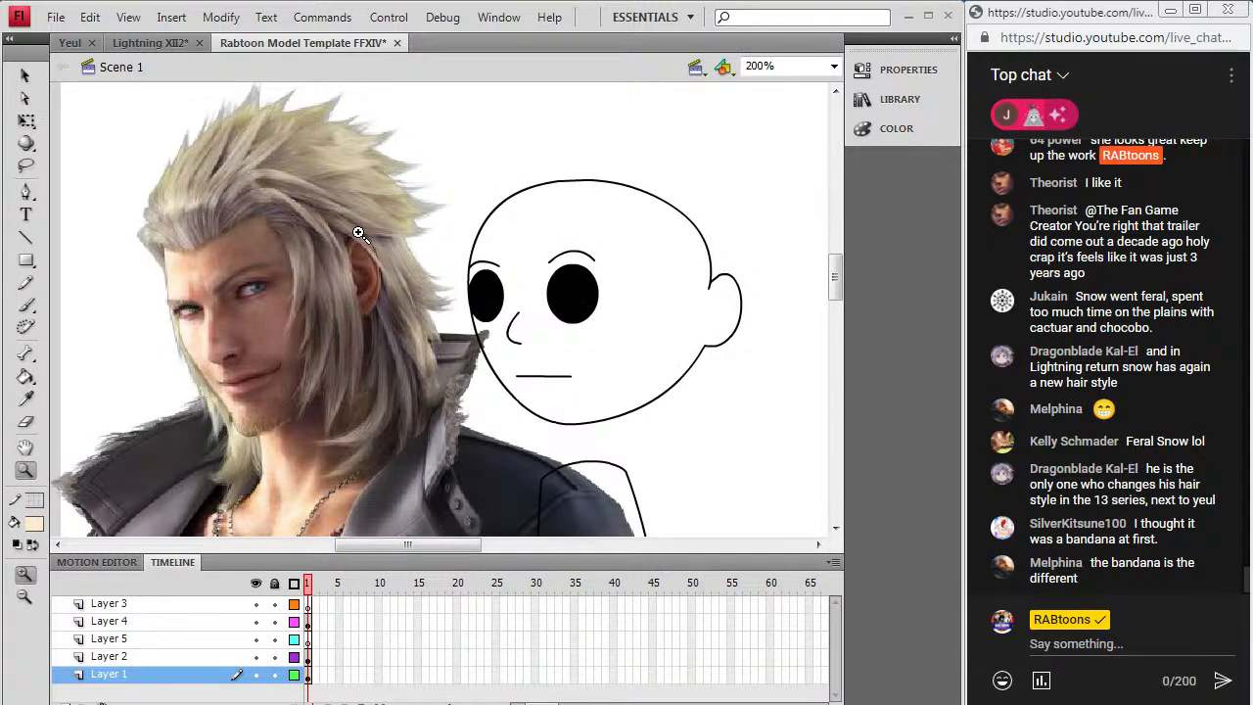
{"action": "left_click", "coordinate": [25, 305]}
{"action": "left_click", "coordinate": [35, 524]}
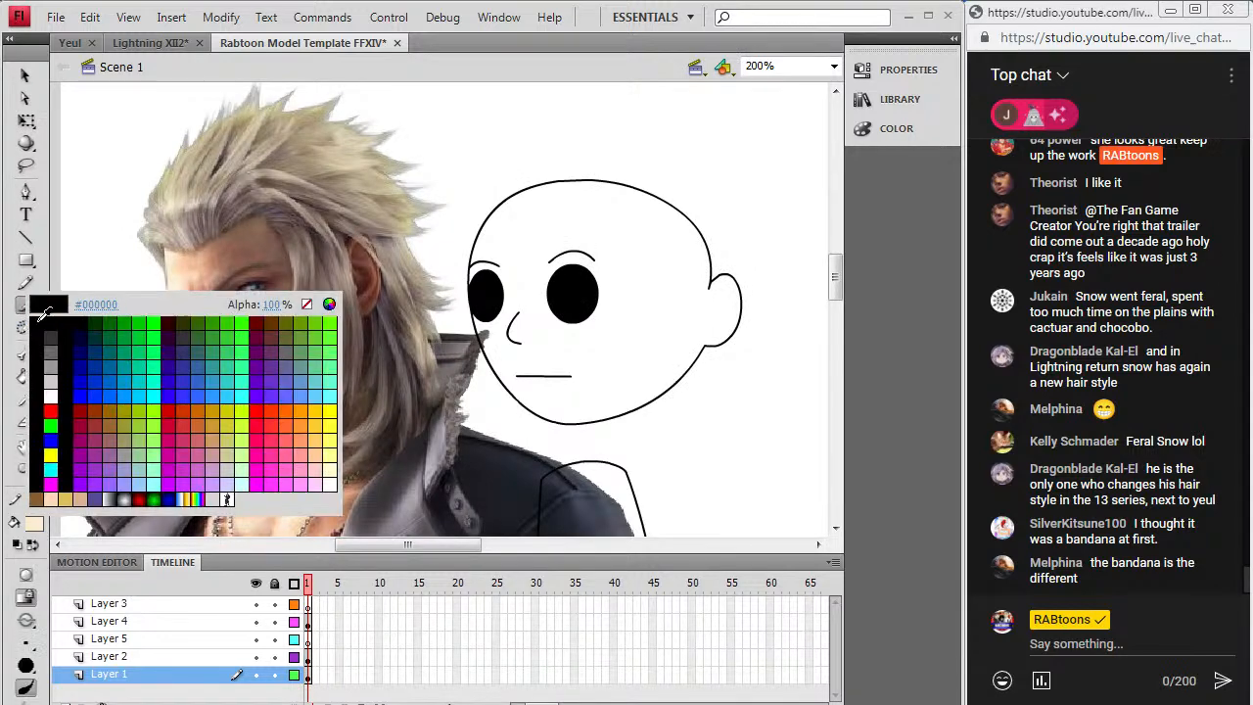
{"action": "left_click", "coordinate": [41, 316]}
{"action": "left_click", "coordinate": [25, 304]}
{"action": "left_click", "coordinate": [309, 606]}
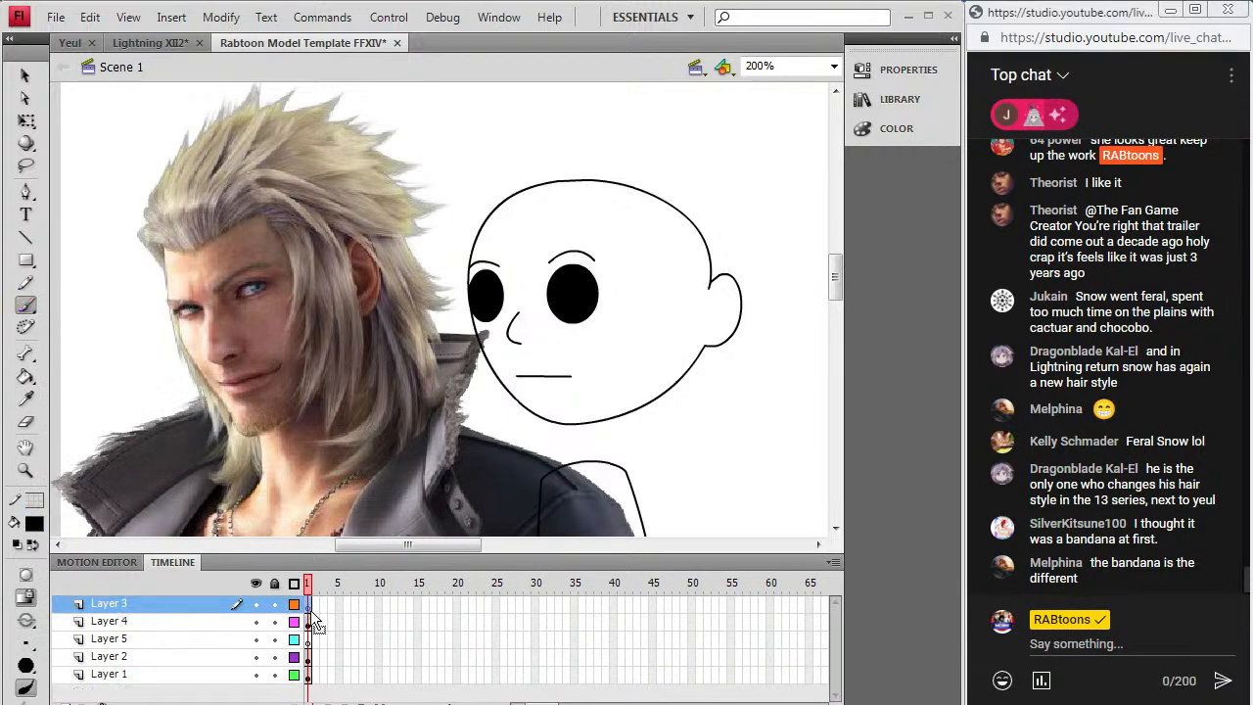
Step: Brush Snow's angled hairline across the template's forehead and jagged side locks running down in front of the ear to the jaw
{"action": "left_click_drag", "start_coordinate": [838, 292], "coordinate": [838, 286]}
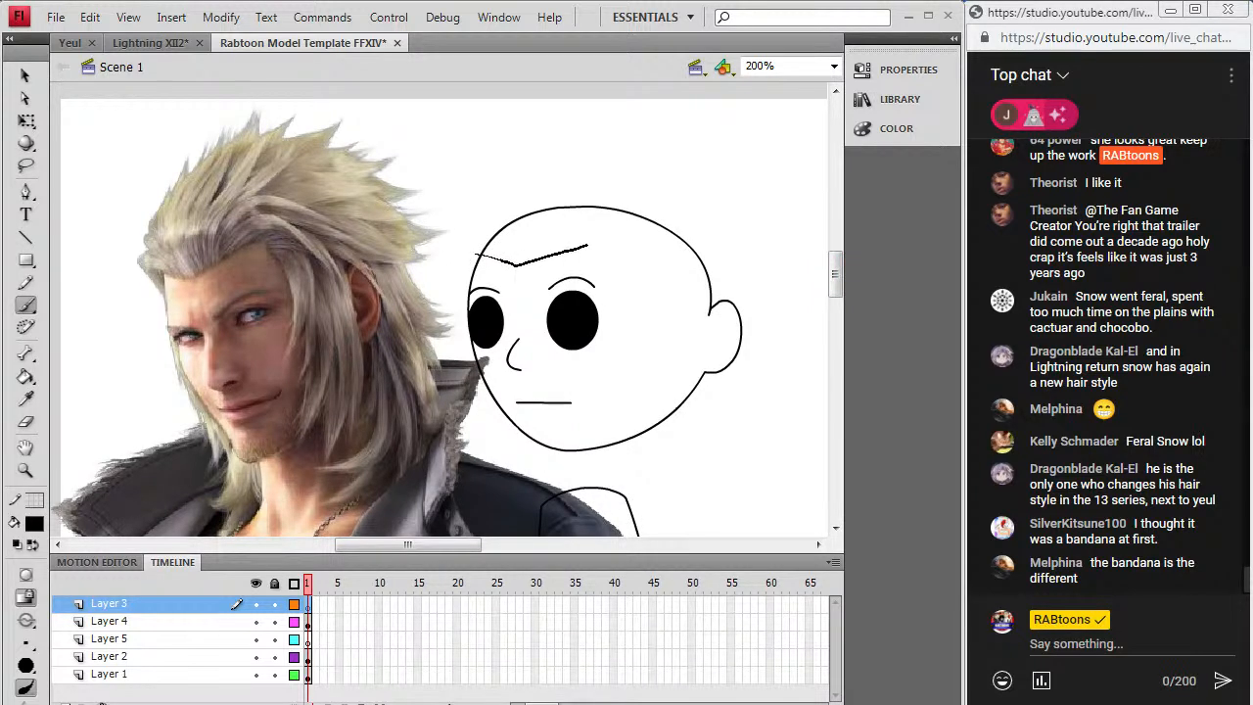
{"action": "left_click_drag", "start_coordinate": [612, 238], "coordinate": [613, 238]}
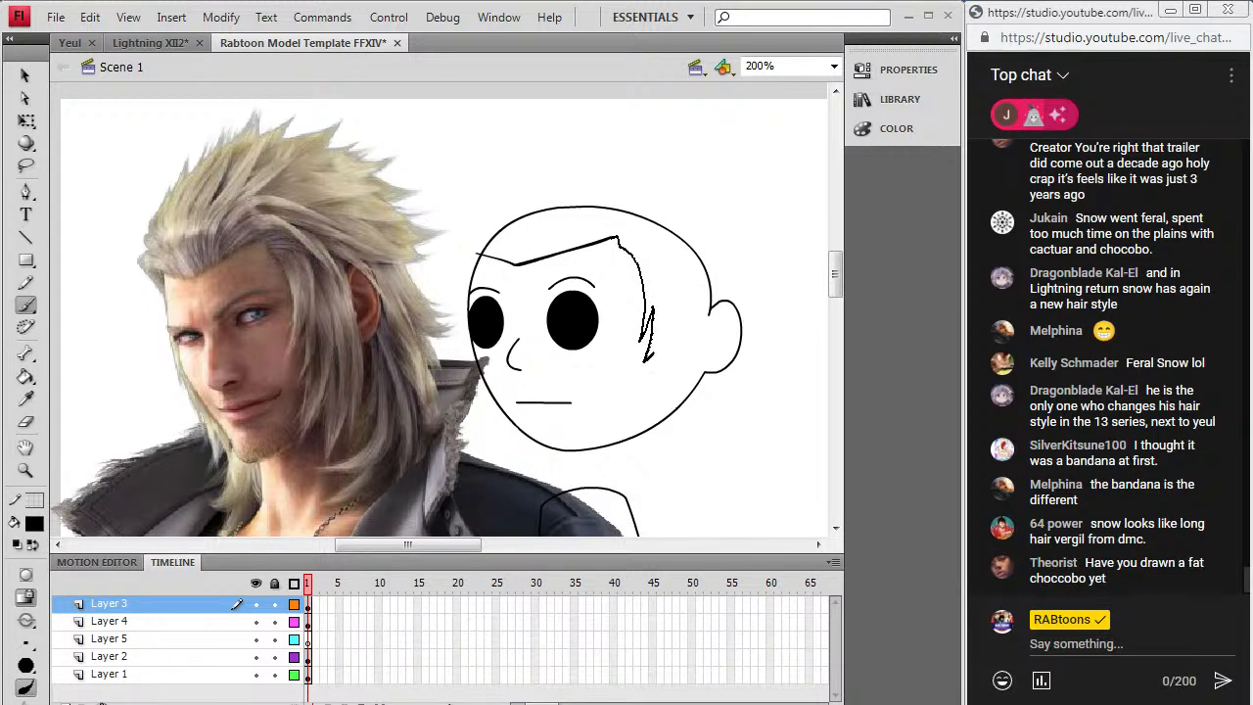
{"action": "mouse_move", "coordinate": [669, 336]}
{"action": "left_mouse_down"}
{"action": "mouse_move", "coordinate": [643, 399]}
{"action": "mouse_move", "coordinate": [678, 365]}
{"action": "mouse_move", "coordinate": [665, 406]}
{"action": "left_mouse_up"}
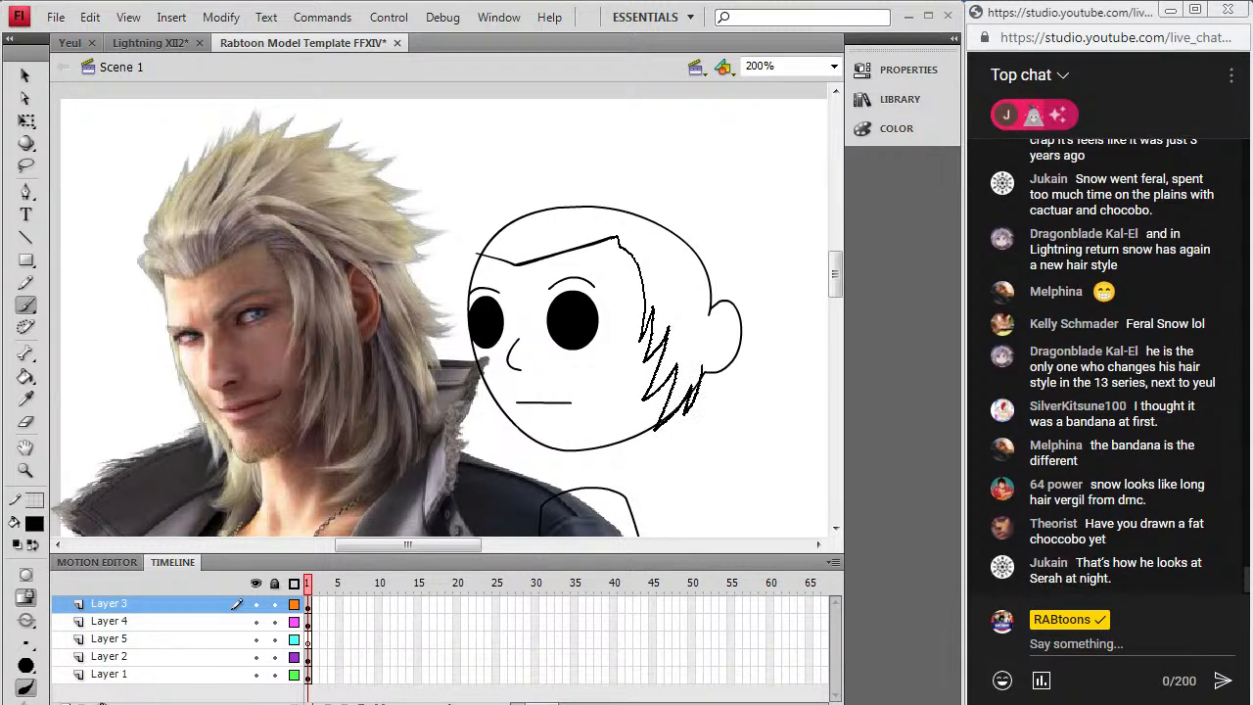
{"action": "left_click_drag", "start_coordinate": [709, 340], "coordinate": [721, 282]}
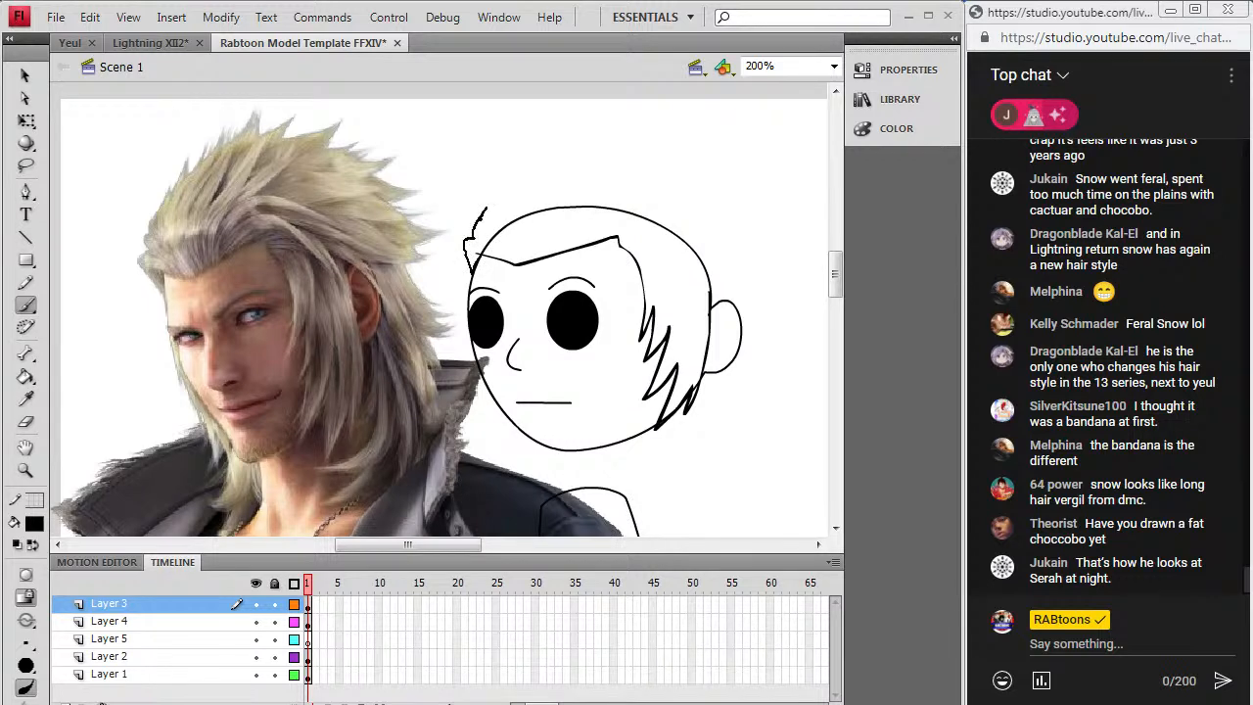
Step: Brush the spiky outline over the top of Snow's head and the inner strand lines swept back from the hairline
{"action": "mouse_move", "coordinate": [503, 196]}
{"action": "left_mouse_down"}
{"action": "mouse_move", "coordinate": [592, 140]}
{"action": "mouse_move", "coordinate": [579, 159]}
{"action": "mouse_move", "coordinate": [689, 144]}
{"action": "left_mouse_up"}
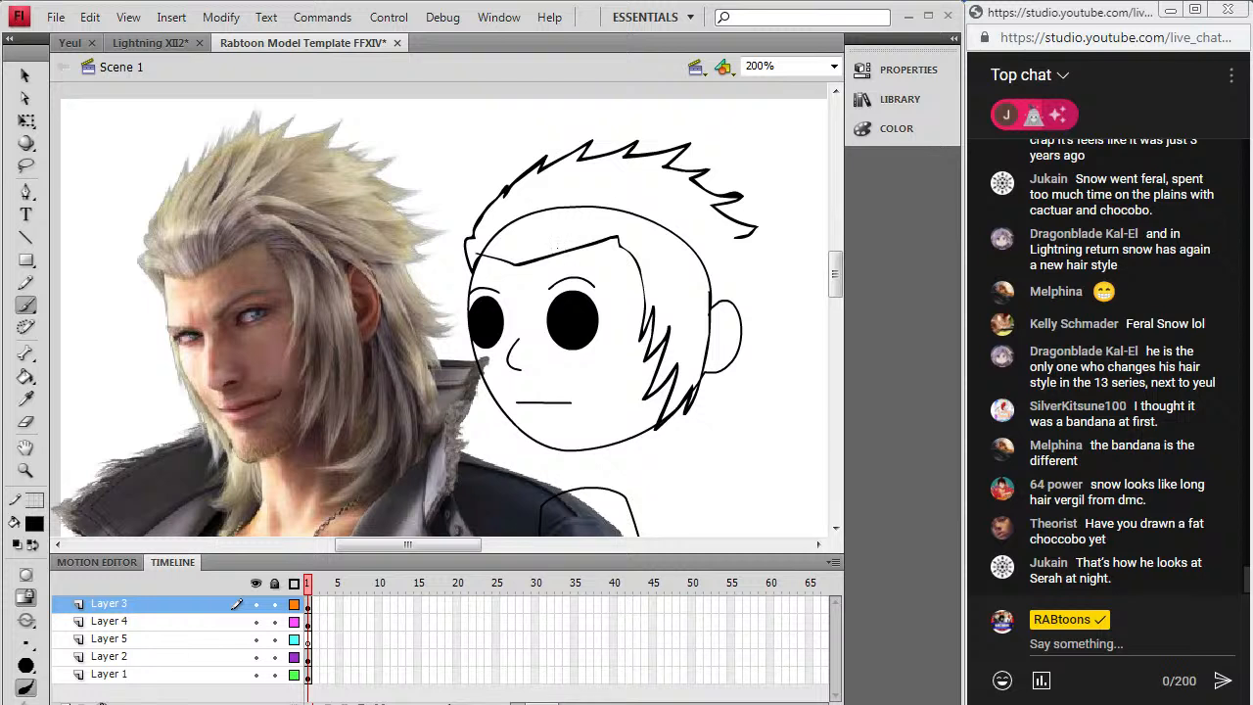
{"action": "left_click_drag", "start_coordinate": [713, 226], "coordinate": [677, 230]}
{"action": "left_click_drag", "start_coordinate": [676, 285], "coordinate": [674, 287]}
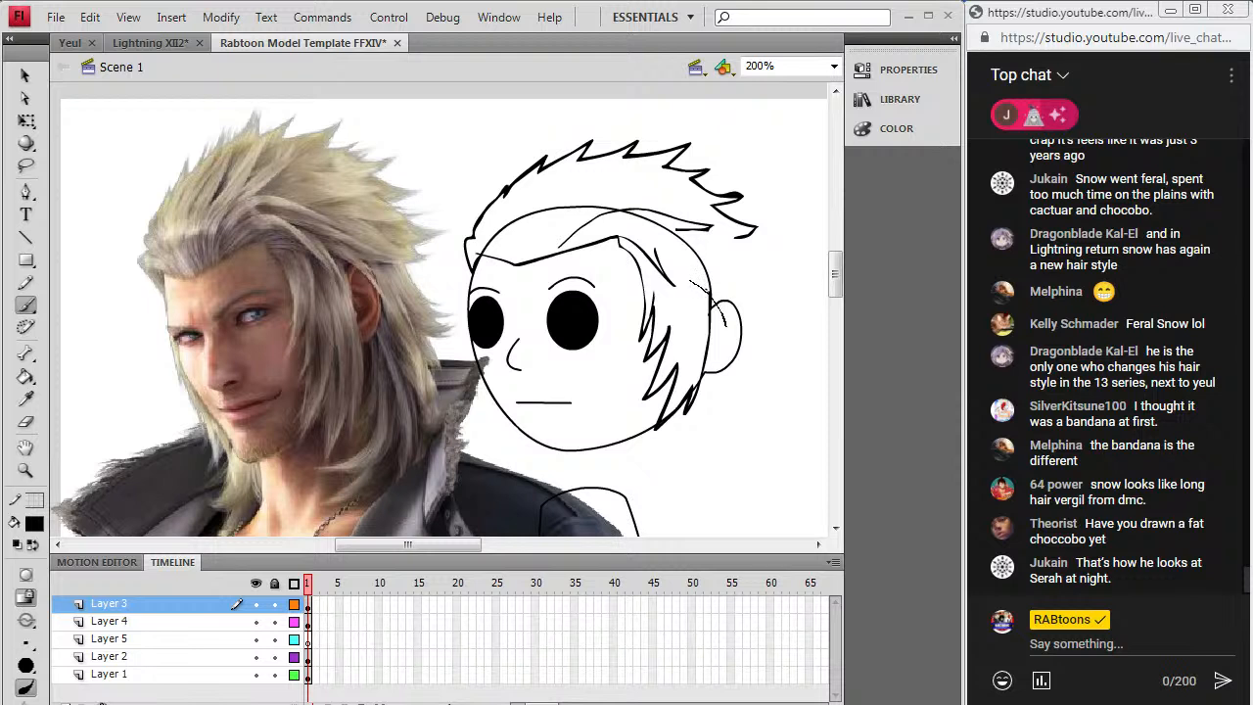
Step: Brush the spiky back outline of the hair behind the ear and the jagged lock tips below it
{"action": "left_click_drag", "start_coordinate": [692, 282], "coordinate": [727, 331]}
{"action": "mouse_move", "coordinate": [752, 270]}
{"action": "left_mouse_down"}
{"action": "mouse_move", "coordinate": [787, 314]}
{"action": "mouse_move", "coordinate": [766, 310]}
{"action": "mouse_move", "coordinate": [776, 343]}
{"action": "left_mouse_up"}
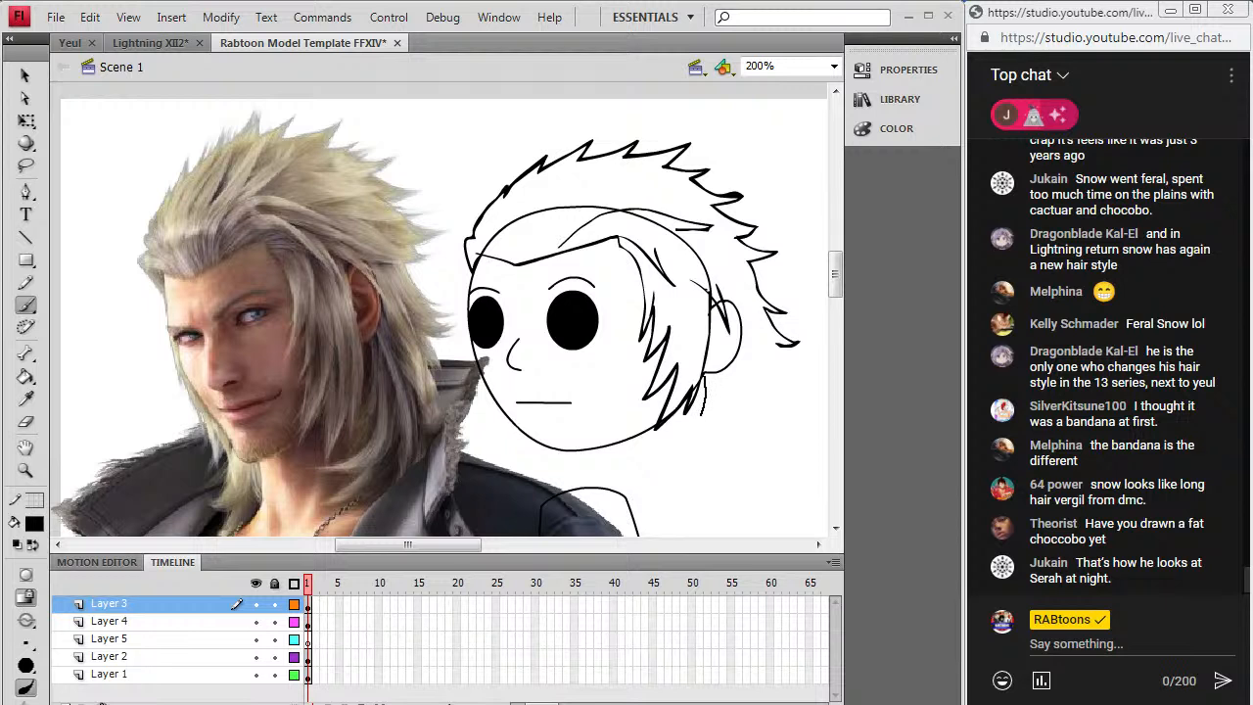
{"action": "left_click_drag", "start_coordinate": [681, 447], "coordinate": [717, 417]}
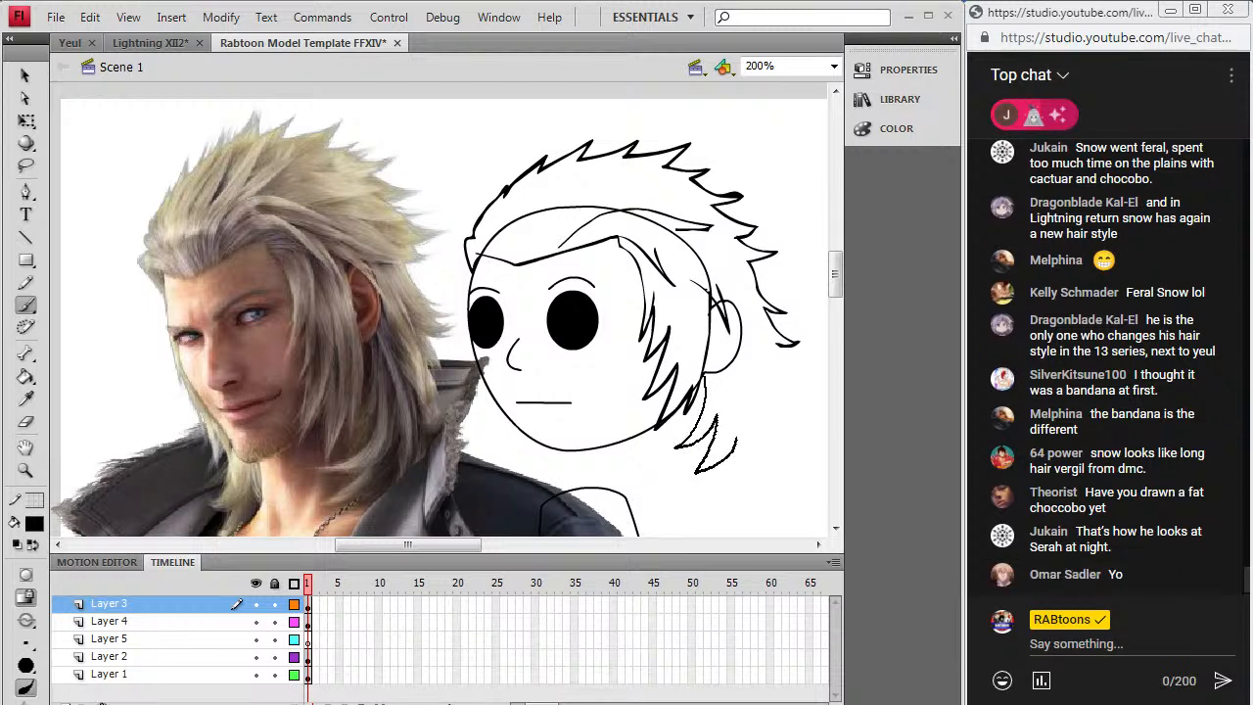
{"action": "key", "text": "ctrl+z"}
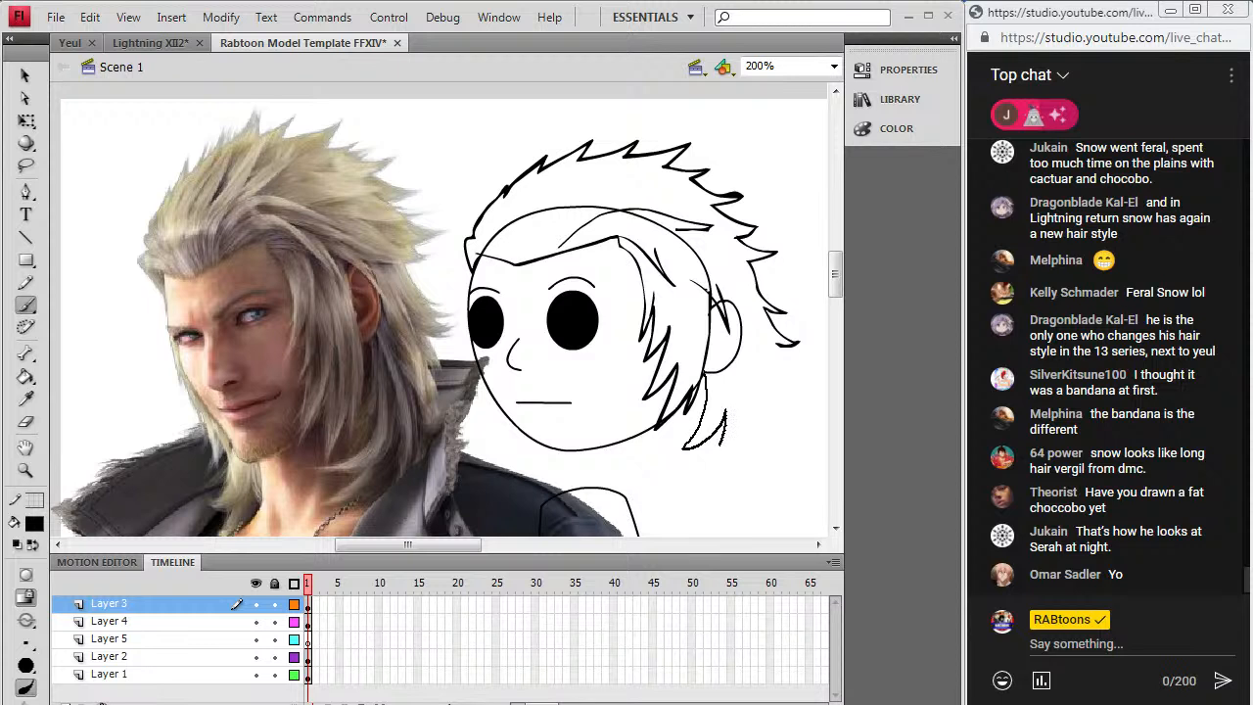
{"action": "left_click_drag", "start_coordinate": [751, 421], "coordinate": [756, 402]}
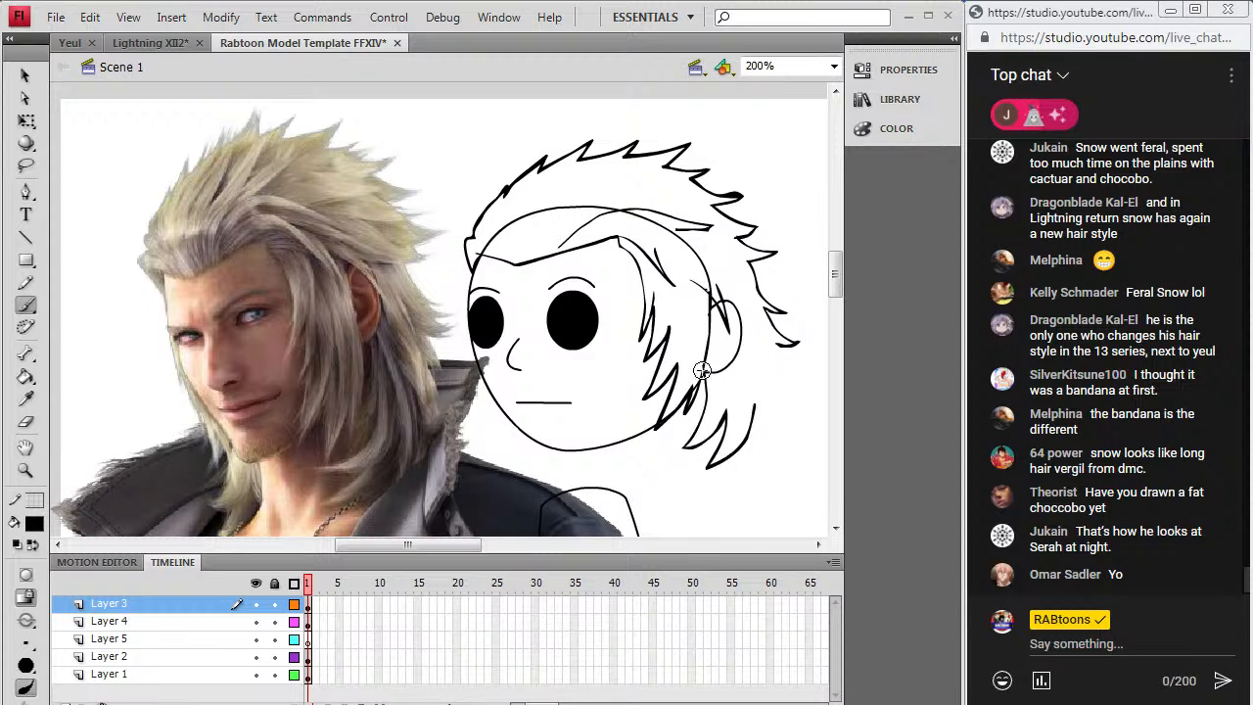
{"action": "left_click", "coordinate": [257, 605]}
{"action": "left_click", "coordinate": [257, 605]}
{"action": "mouse_move", "coordinate": [782, 346]}
{"action": "left_mouse_down"}
{"action": "mouse_move", "coordinate": [771, 342]}
{"action": "mouse_move", "coordinate": [780, 378]}
{"action": "left_mouse_up"}
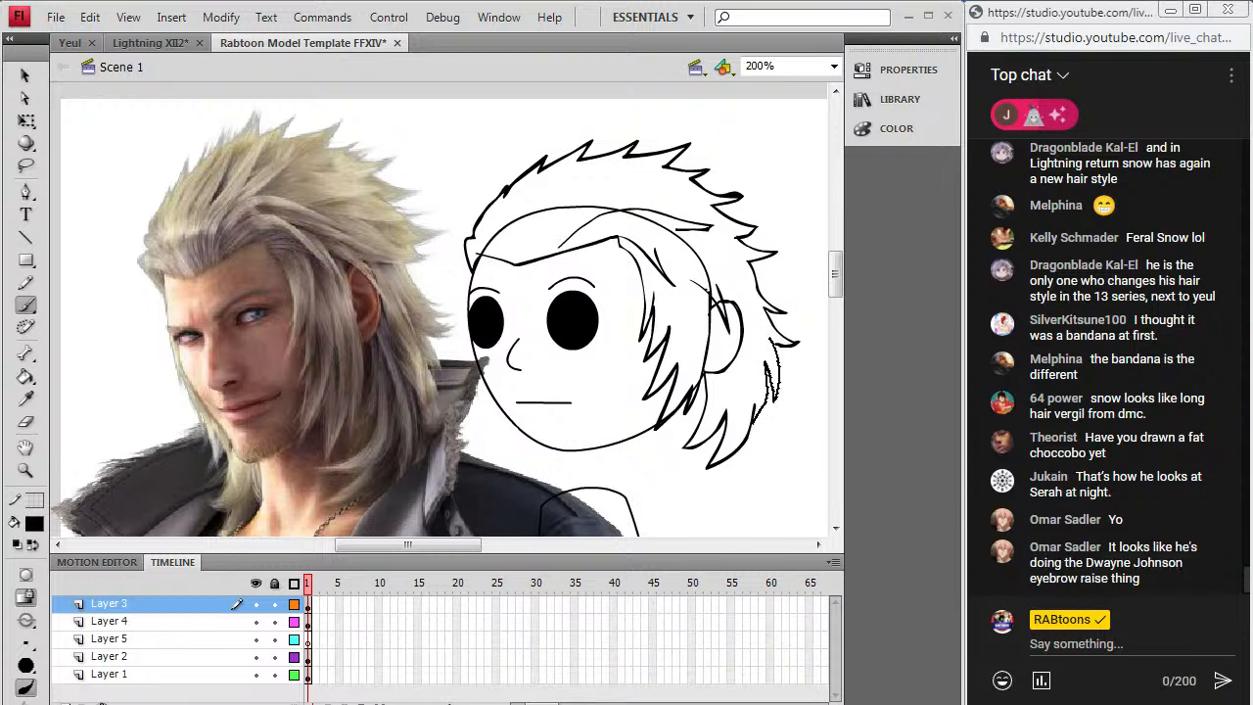
{"action": "left_click_drag", "start_coordinate": [754, 421], "coordinate": [757, 382]}
Step: Brush fine swept-back strand lines across the top of the hair, hiding Layer 5, and save the document
{"action": "mouse_move", "coordinate": [496, 206]}
{"action": "left_mouse_down"}
{"action": "mouse_move", "coordinate": [509, 239]}
{"action": "mouse_move", "coordinate": [529, 184]}
{"action": "left_mouse_up"}
{"action": "left_click_drag", "start_coordinate": [523, 239], "coordinate": [587, 162]}
{"action": "mouse_move", "coordinate": [532, 255]}
{"action": "left_mouse_down"}
{"action": "mouse_move", "coordinate": [541, 213]}
{"action": "mouse_move", "coordinate": [612, 168]}
{"action": "mouse_move", "coordinate": [549, 225]}
{"action": "mouse_move", "coordinate": [647, 160]}
{"action": "left_mouse_up"}
{"action": "left_click_drag", "start_coordinate": [483, 225], "coordinate": [497, 257]}
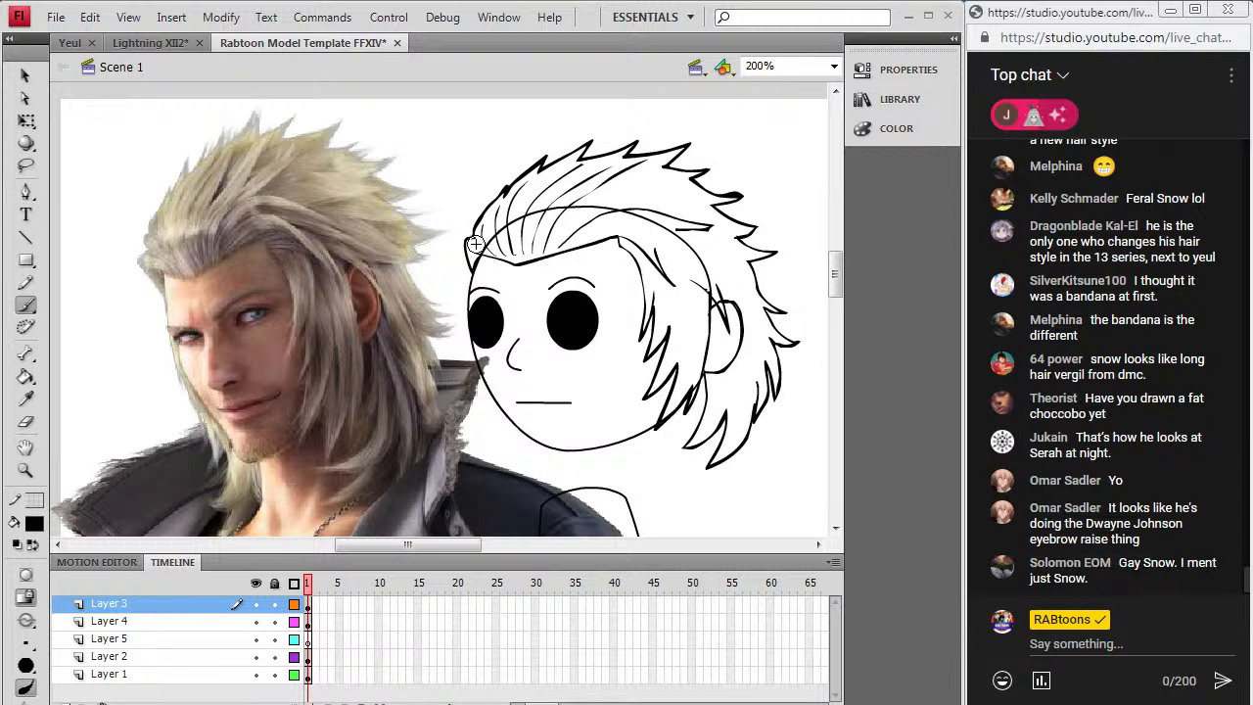
{"action": "mouse_move", "coordinate": [630, 189]}
{"action": "left_mouse_down"}
{"action": "mouse_move", "coordinate": [679, 177]}
{"action": "mouse_move", "coordinate": [620, 202]}
{"action": "mouse_move", "coordinate": [692, 194]}
{"action": "left_mouse_up"}
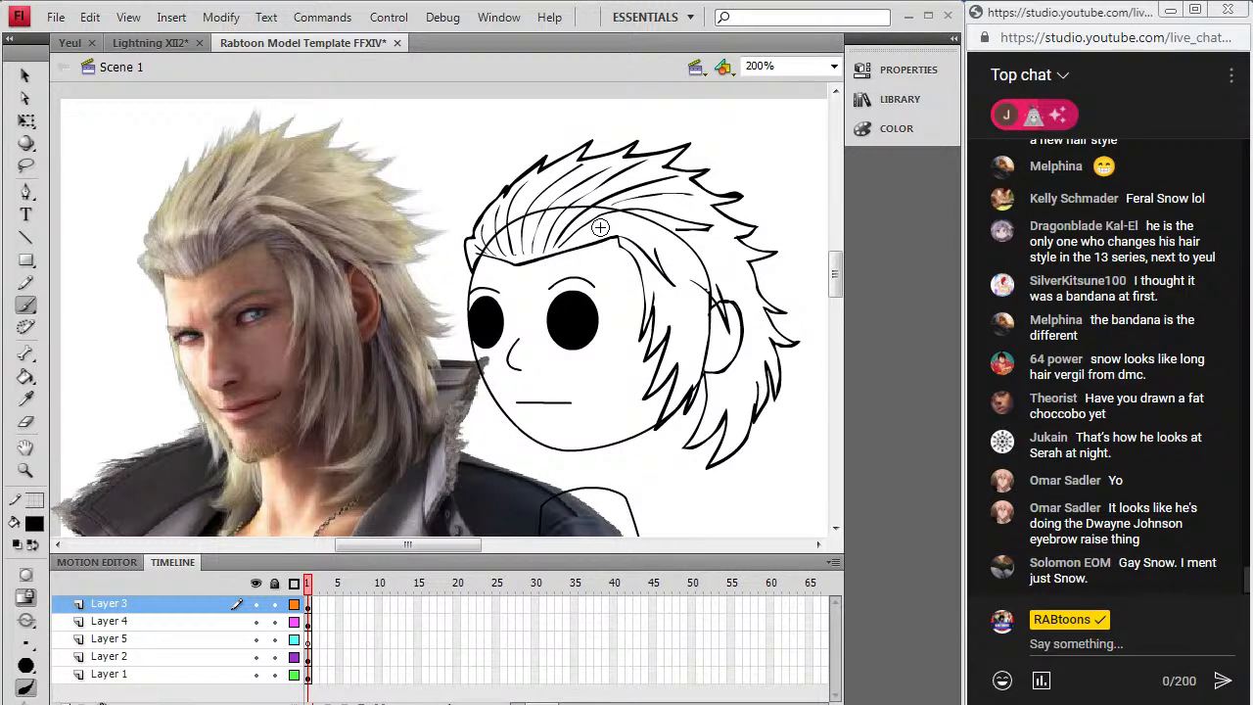
{"action": "left_click_drag", "start_coordinate": [633, 222], "coordinate": [662, 226]}
{"action": "left_click", "coordinate": [256, 623]}
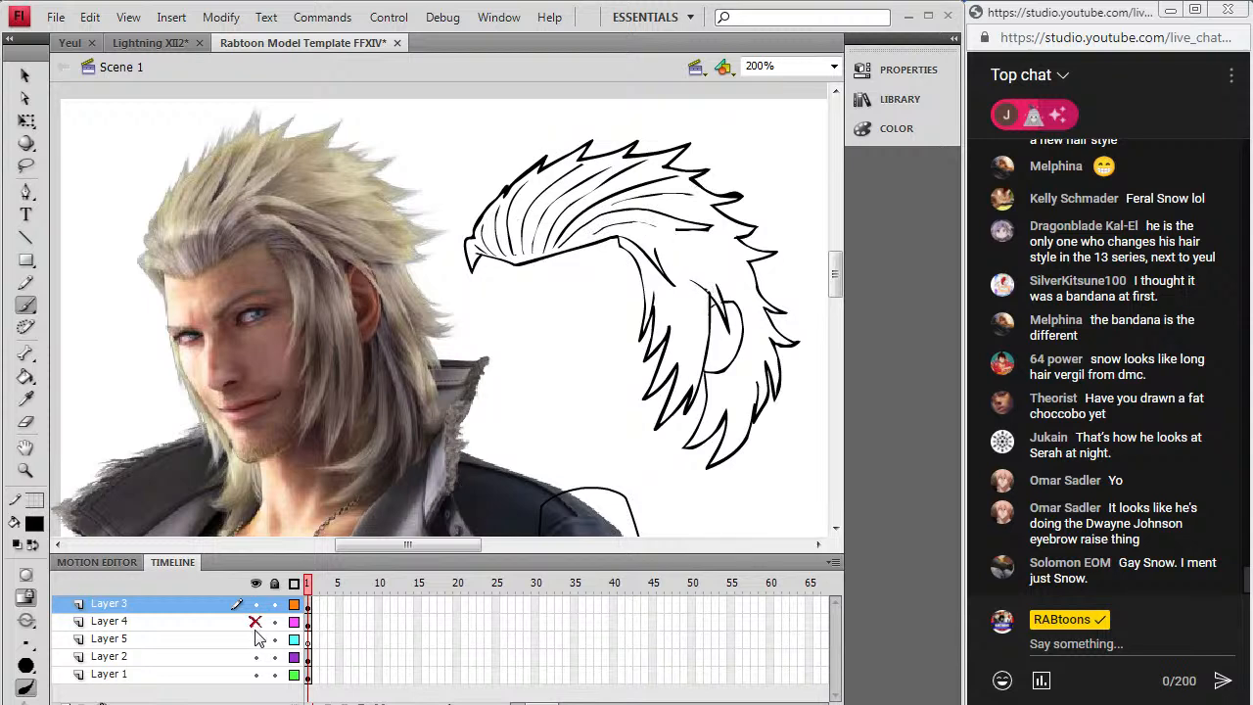
{"action": "left_click", "coordinate": [256, 622]}
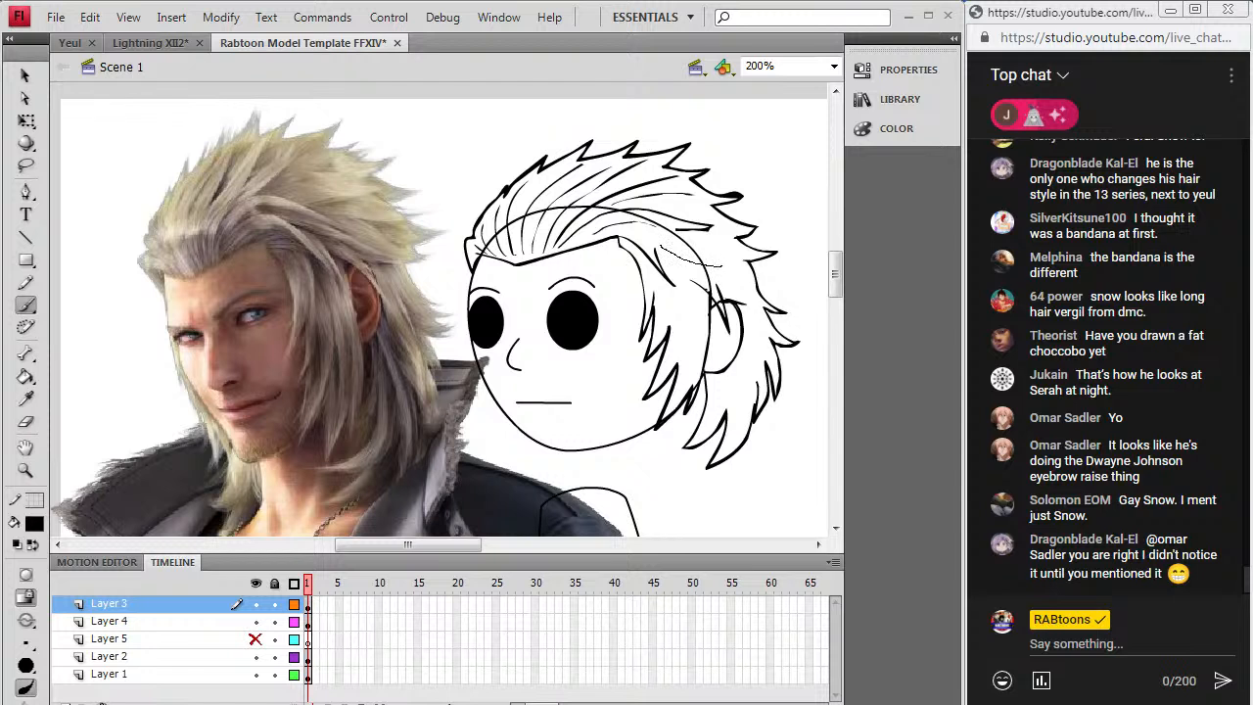
{"action": "left_click_drag", "start_coordinate": [712, 259], "coordinate": [697, 252]}
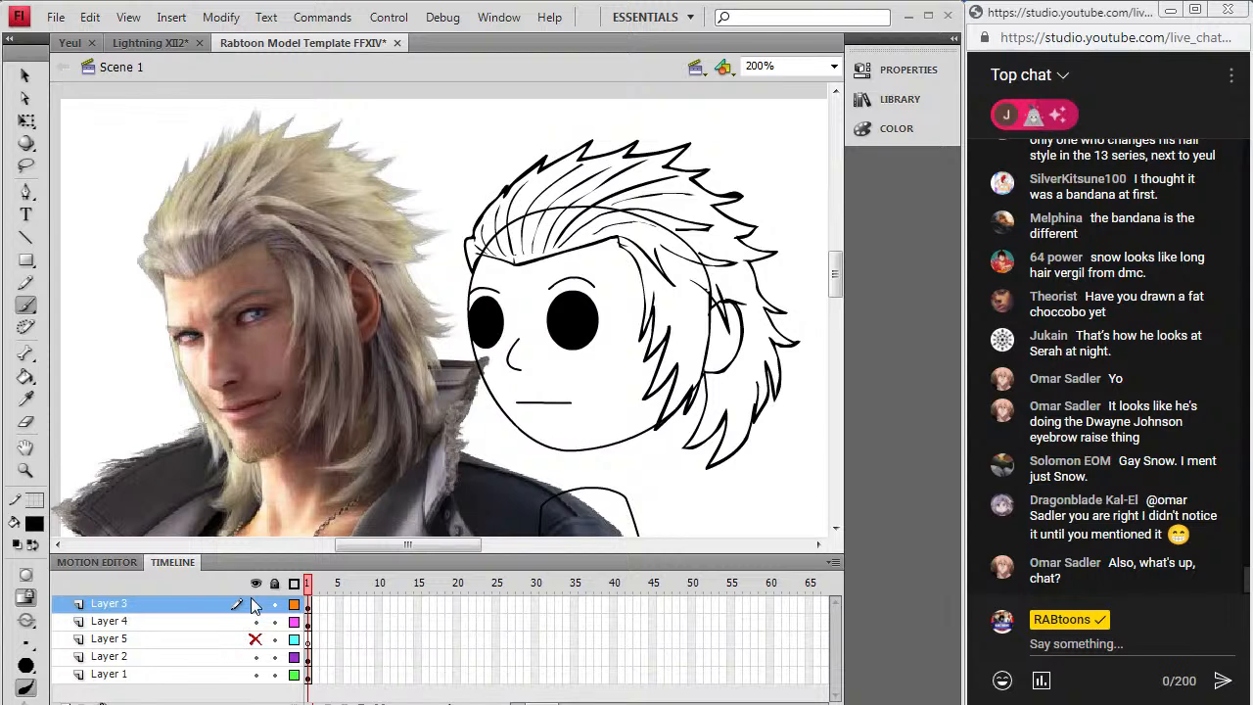
{"action": "left_click", "coordinate": [56, 17]}
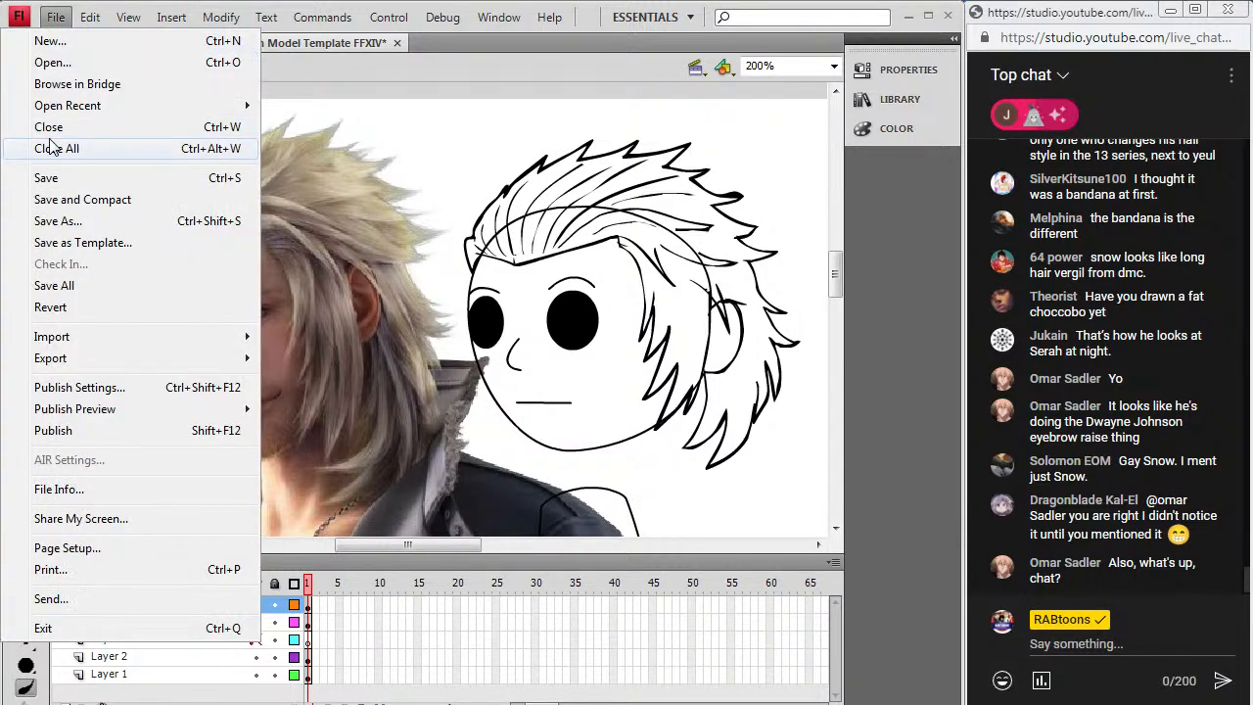
{"action": "left_click", "coordinate": [54, 177]}
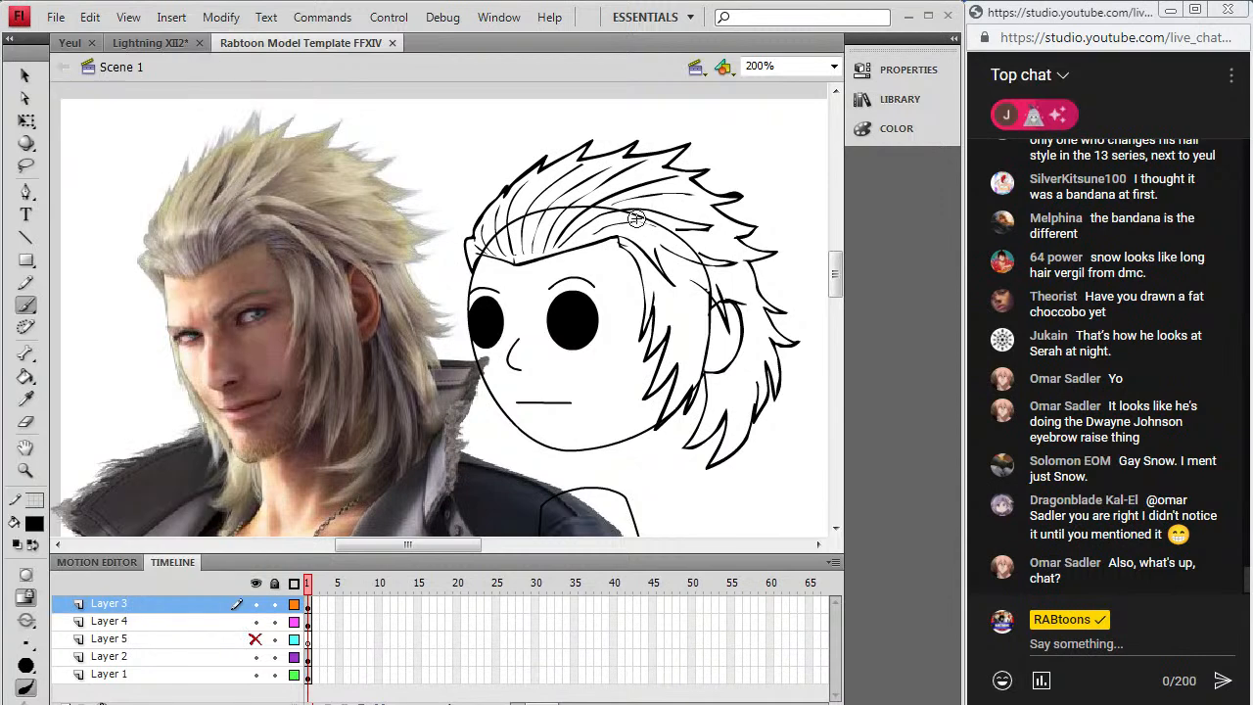
Step: Brush long thin strand lines down through the side locks and the hair behind the ear
{"action": "left_click_drag", "start_coordinate": [658, 275], "coordinate": [672, 323]}
{"action": "left_click_drag", "start_coordinate": [675, 266], "coordinate": [685, 383]}
{"action": "left_click_drag", "start_coordinate": [704, 310], "coordinate": [704, 431]}
{"action": "left_click_drag", "start_coordinate": [730, 373], "coordinate": [726, 442]}
{"action": "left_click_drag", "start_coordinate": [747, 348], "coordinate": [750, 391]}
{"action": "left_click_drag", "start_coordinate": [746, 307], "coordinate": [751, 375]}
{"action": "left_click_drag", "start_coordinate": [741, 273], "coordinate": [751, 333]}
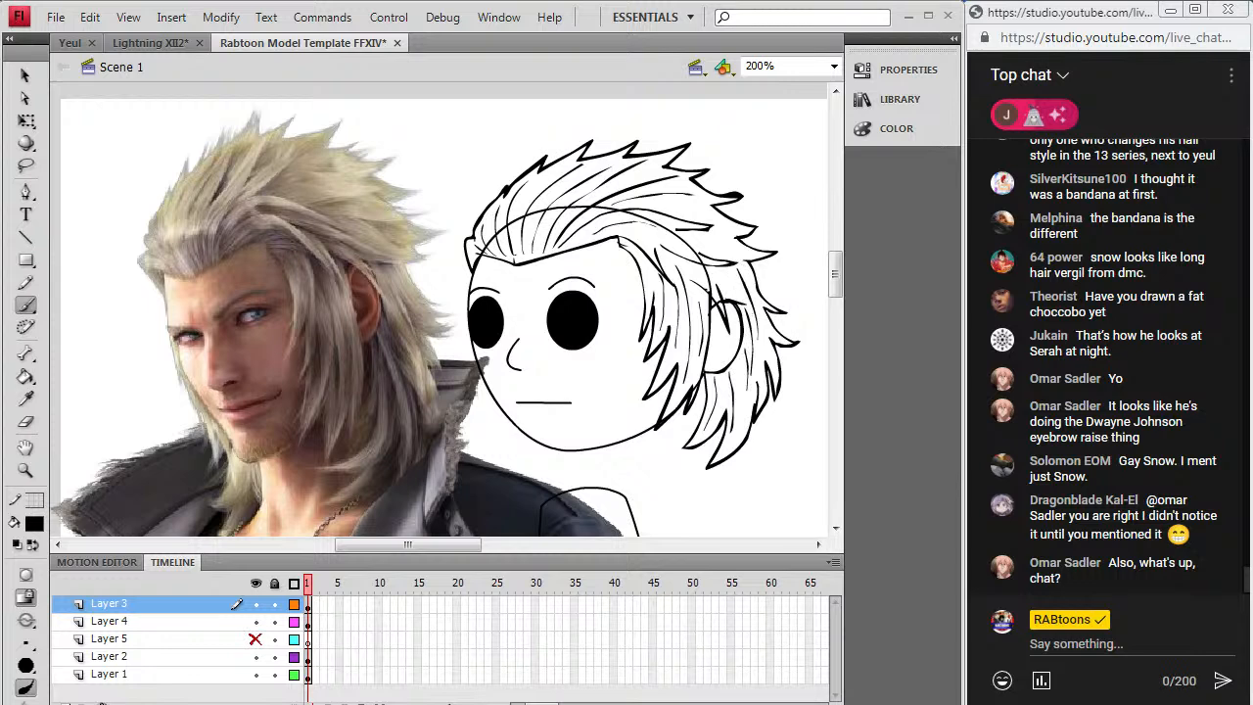
Step: Open the Snow Villiers Flash file from the Final Fantasy FFXIII folder
{"action": "left_click", "coordinate": [56, 16]}
{"action": "left_click", "coordinate": [54, 62]}
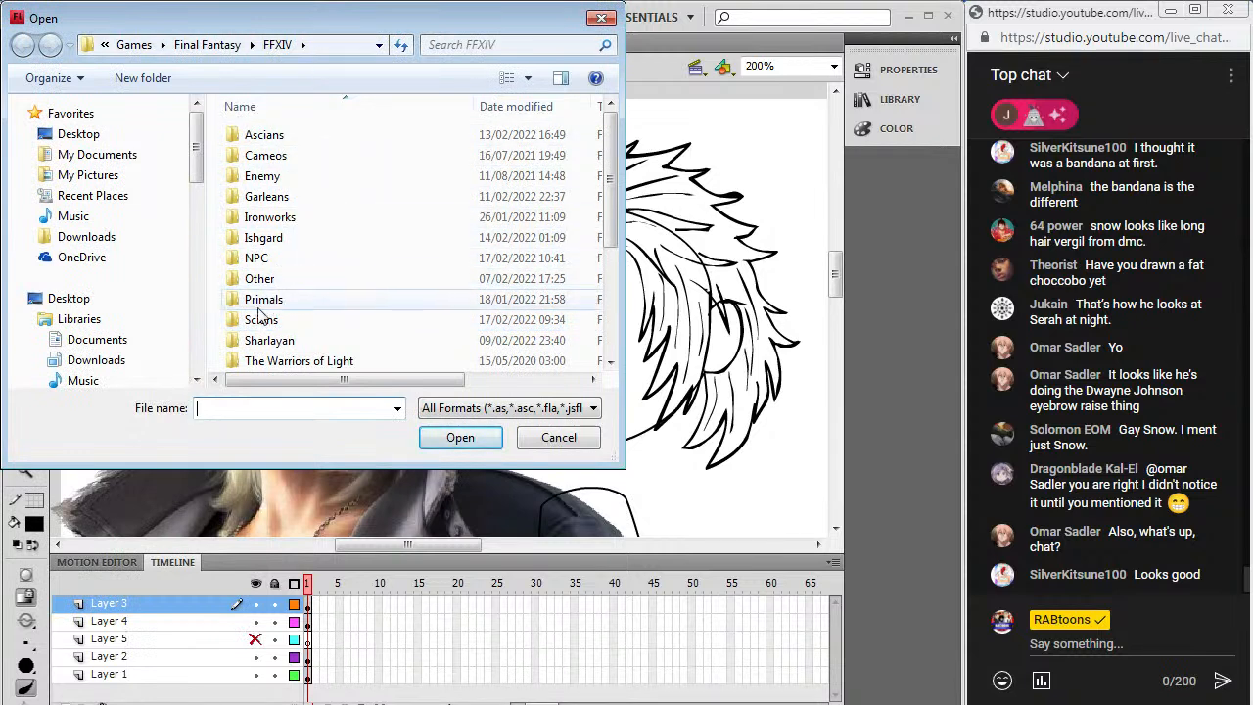
{"action": "left_click", "coordinate": [207, 44]}
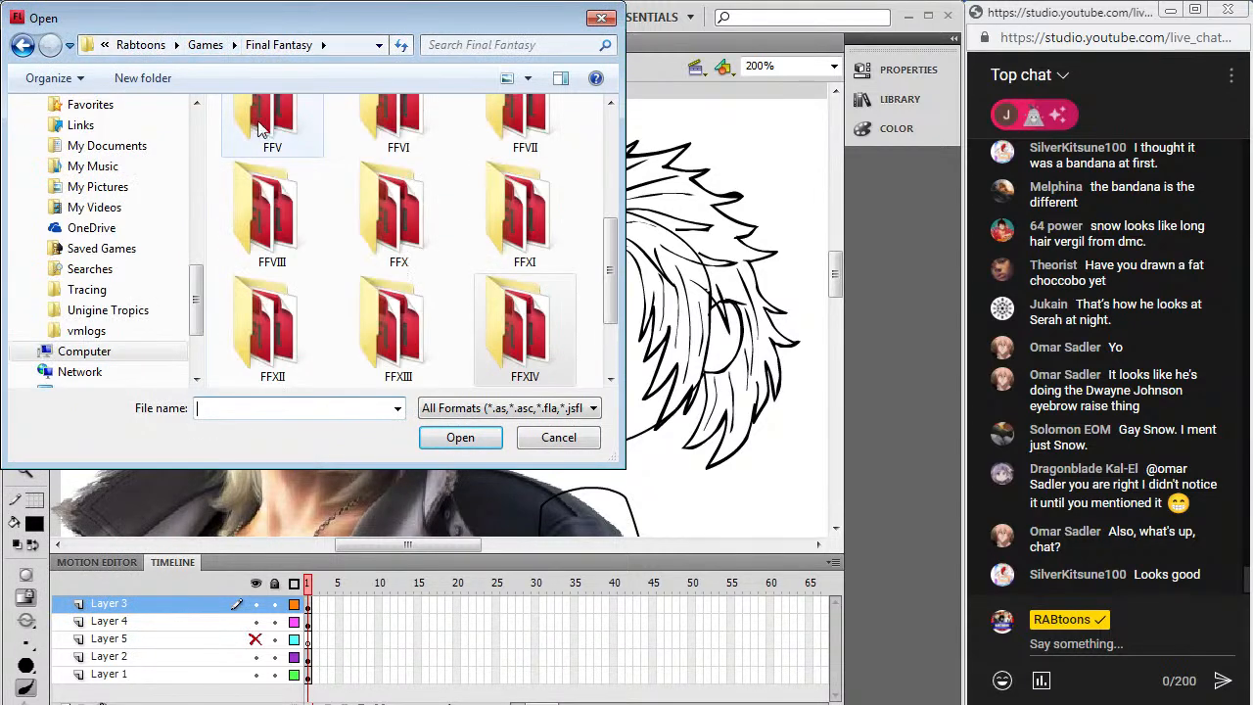
{"action": "left_click", "coordinate": [409, 345]}
{"action": "double_click", "coordinate": [409, 345]}
{"action": "double_click", "coordinate": [275, 137]}
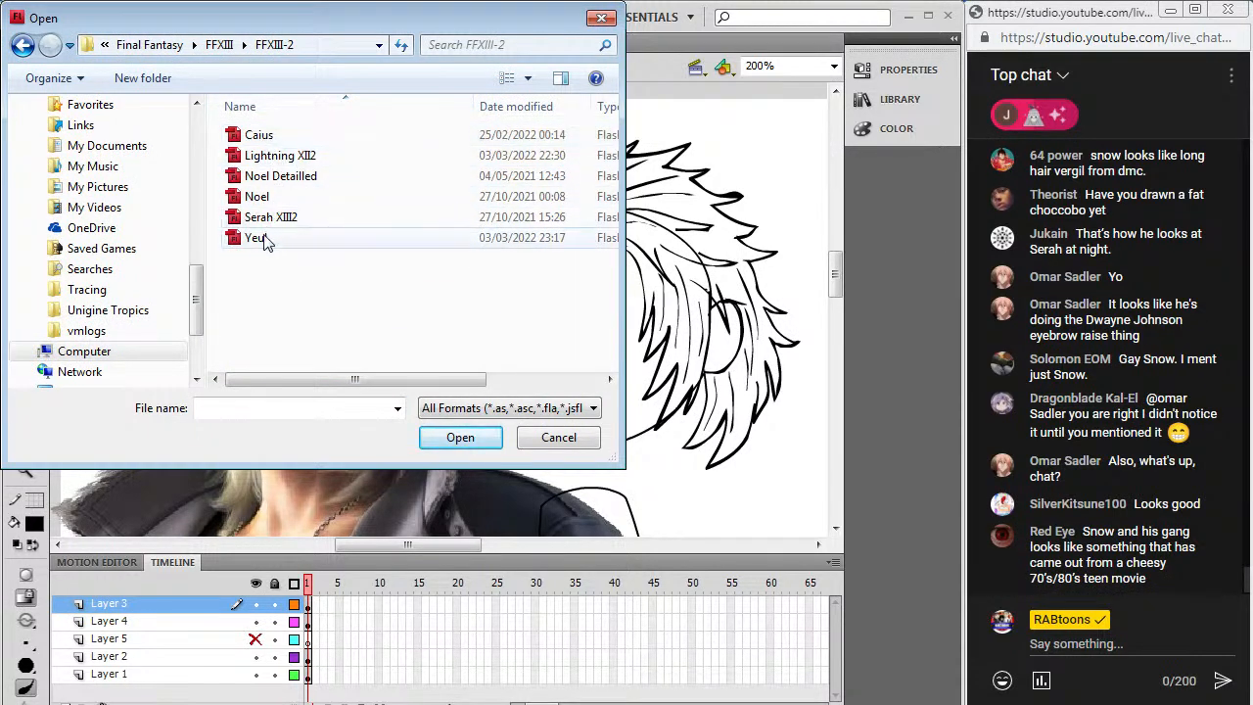
{"action": "left_click", "coordinate": [208, 45]}
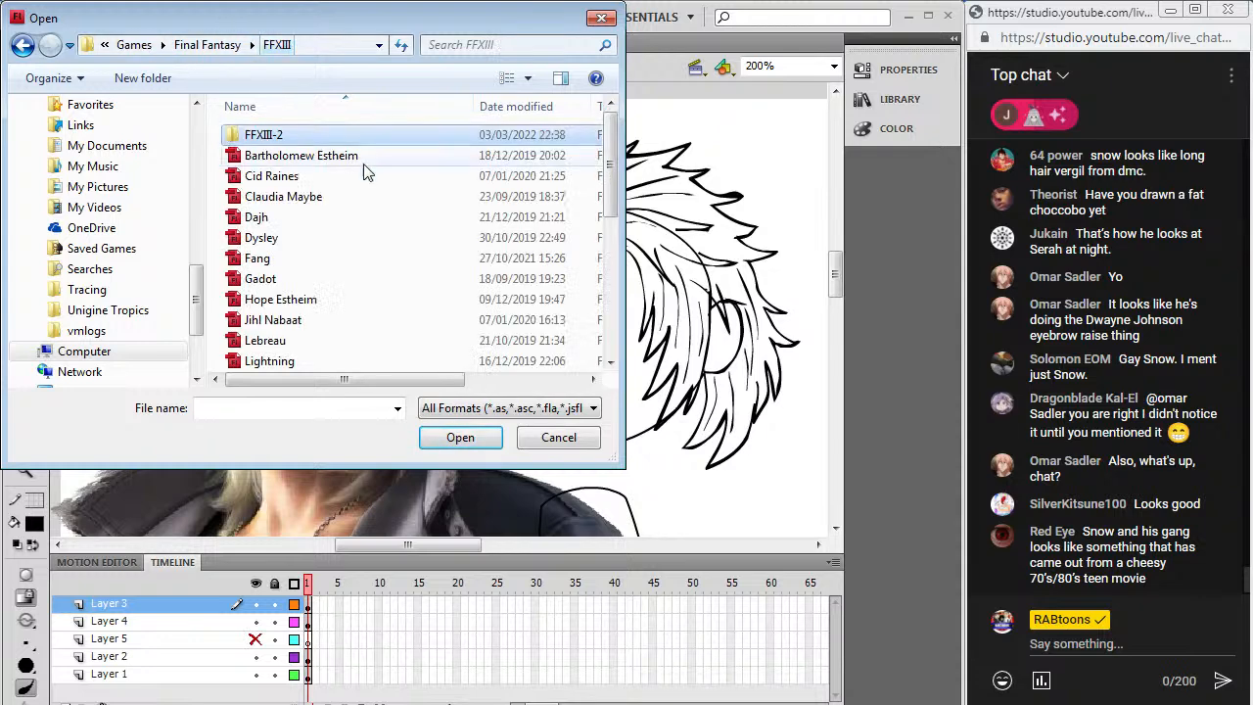
{"action": "left_click", "coordinate": [279, 298]}
{"action": "scroll", "coordinate": [313, 308], "scroll_direction": "down", "scroll_amount": 5}
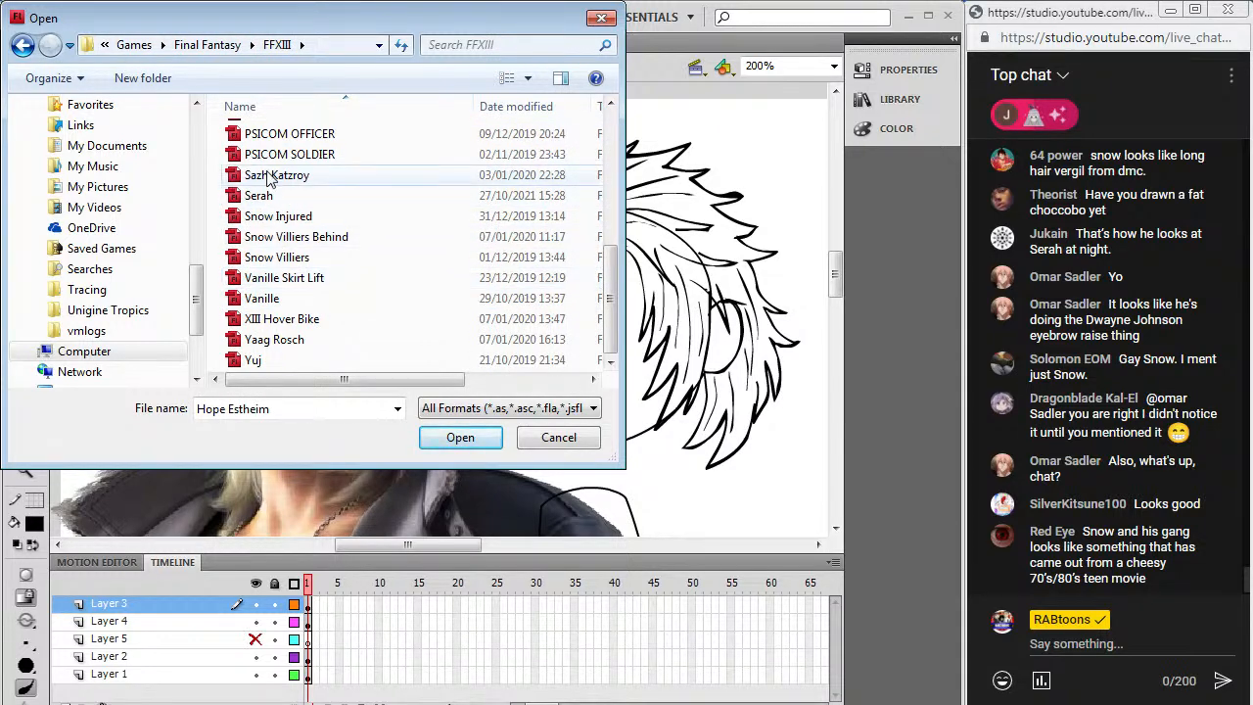
{"action": "double_click", "coordinate": [281, 256]}
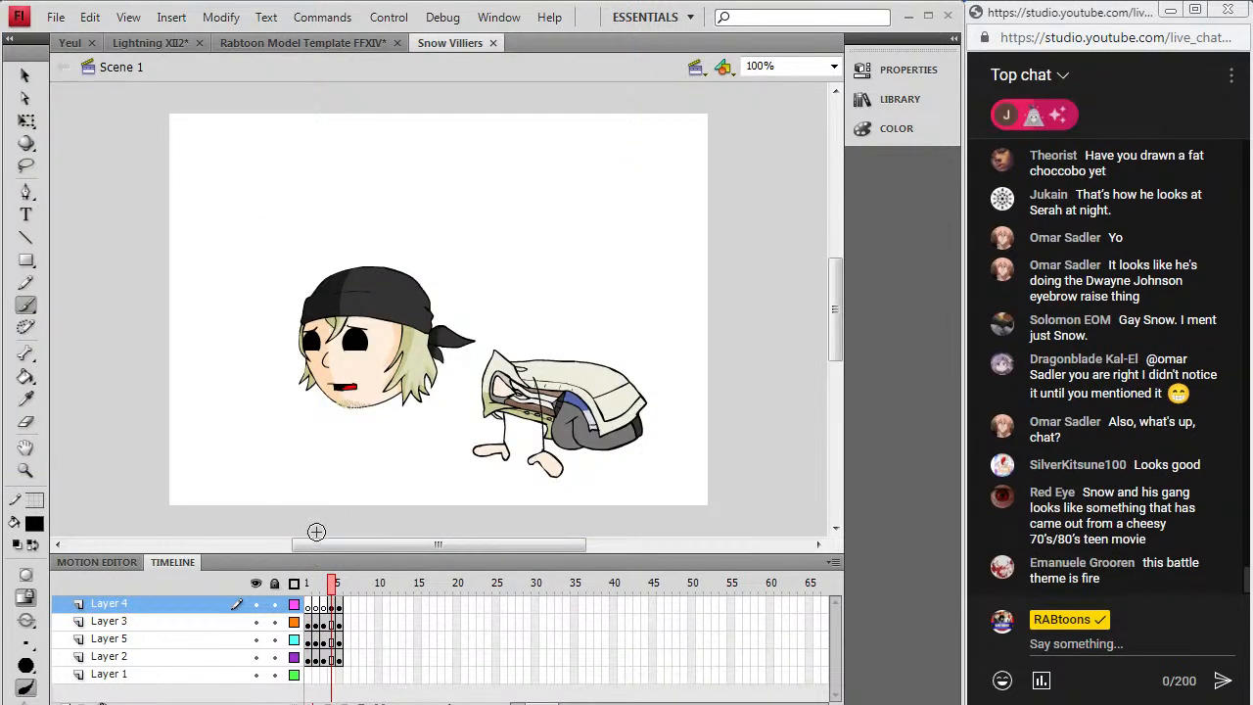
Step: Select the separate bandana head in frame 4 and move it over onto the crouching body's collar
{"action": "left_click_drag", "start_coordinate": [333, 590], "coordinate": [332, 591]}
{"action": "left_click", "coordinate": [28, 78]}
{"action": "mouse_move", "coordinate": [247, 226]}
{"action": "left_mouse_down"}
{"action": "mouse_move", "coordinate": [439, 427]}
{"action": "mouse_move", "coordinate": [480, 427]}
{"action": "left_mouse_up"}
{"action": "mouse_move", "coordinate": [373, 362]}
{"action": "left_mouse_down"}
{"action": "mouse_move", "coordinate": [421, 382]}
{"action": "mouse_move", "coordinate": [476, 367]}
{"action": "left_mouse_up"}
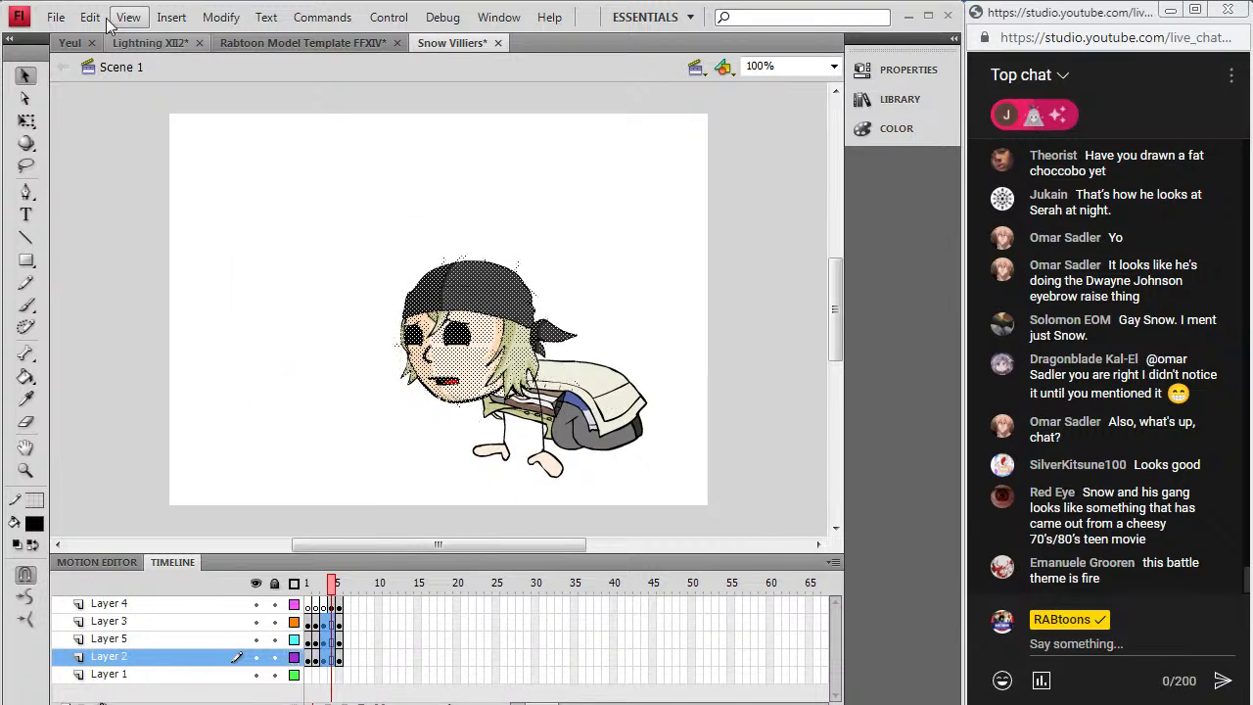
Step: Rotate the bandana head clockwise so it looks upward and seat it on the crouching body's neck
{"action": "left_click", "coordinate": [220, 17]}
{"action": "mouse_move", "coordinate": [219, 245]}
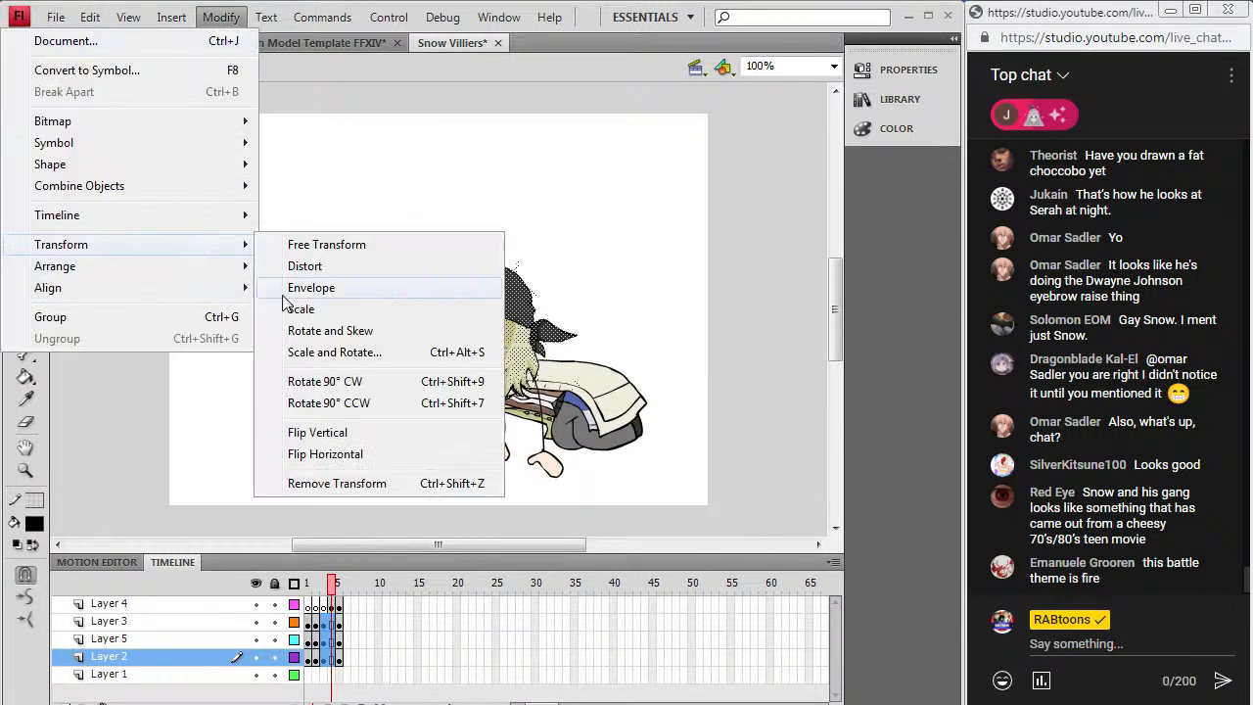
{"action": "left_click", "coordinate": [363, 333]}
{"action": "mouse_move", "coordinate": [580, 258]}
{"action": "left_mouse_down"}
{"action": "mouse_move", "coordinate": [599, 279]}
{"action": "mouse_move", "coordinate": [588, 443]}
{"action": "mouse_move", "coordinate": [499, 439]}
{"action": "mouse_move", "coordinate": [334, 306]}
{"action": "mouse_move", "coordinate": [386, 240]}
{"action": "mouse_move", "coordinate": [448, 190]}
{"action": "mouse_move", "coordinate": [462, 193]}
{"action": "left_mouse_up"}
{"action": "left_click_drag", "start_coordinate": [501, 331], "coordinate": [474, 313]}
{"action": "mouse_move", "coordinate": [564, 236]}
{"action": "left_mouse_down"}
{"action": "mouse_move", "coordinate": [599, 292]}
{"action": "mouse_move", "coordinate": [542, 449]}
{"action": "left_mouse_up"}
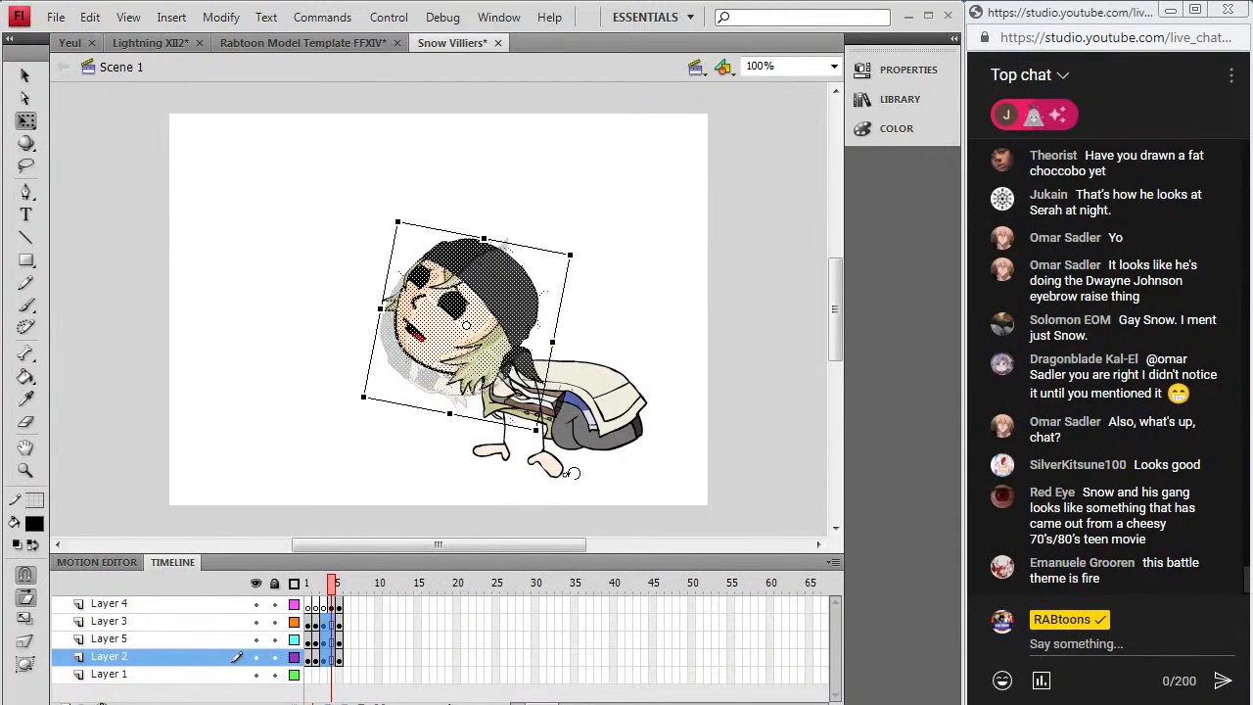
{"action": "mouse_move", "coordinate": [439, 357]}
{"action": "left_mouse_down"}
{"action": "mouse_move", "coordinate": [488, 341]}
{"action": "mouse_move", "coordinate": [484, 371]}
{"action": "left_mouse_up"}
{"action": "left_click", "coordinate": [306, 514]}
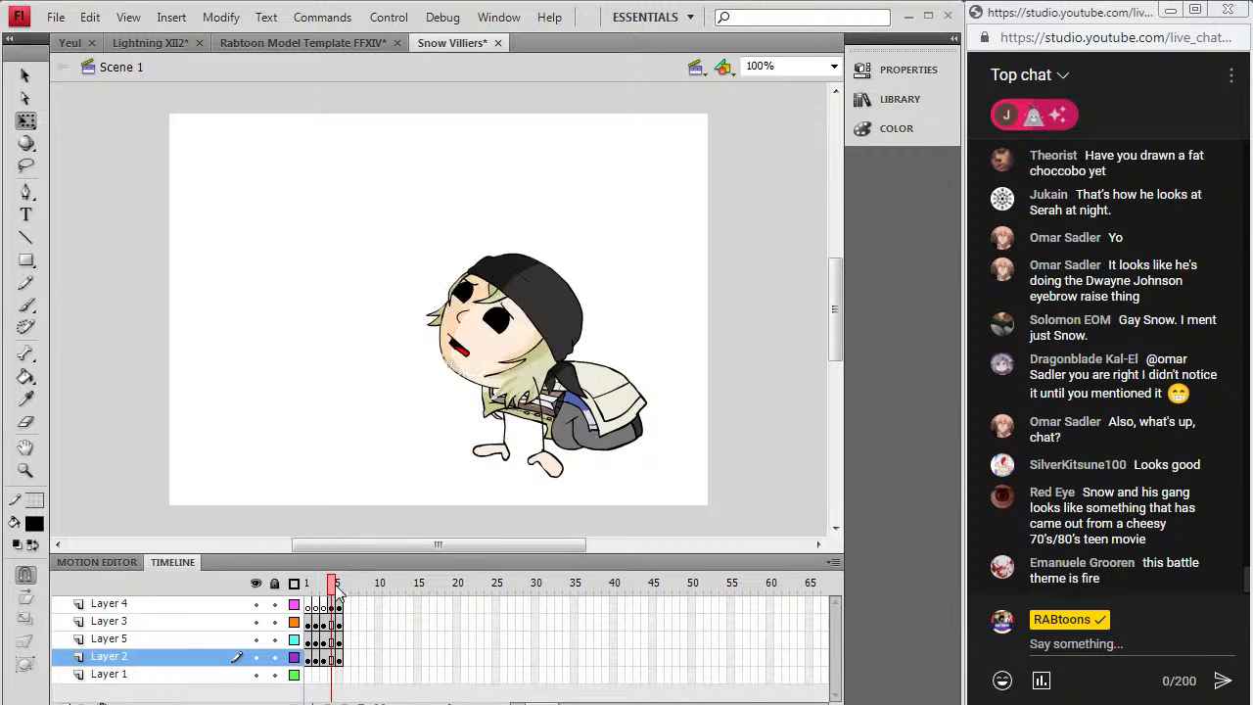
Step: Examine the face and chin stubble in frame 1 at 200%, ready the Eyedropper tool, and return to the Rabtoon template document
{"action": "left_click", "coordinate": [306, 582]}
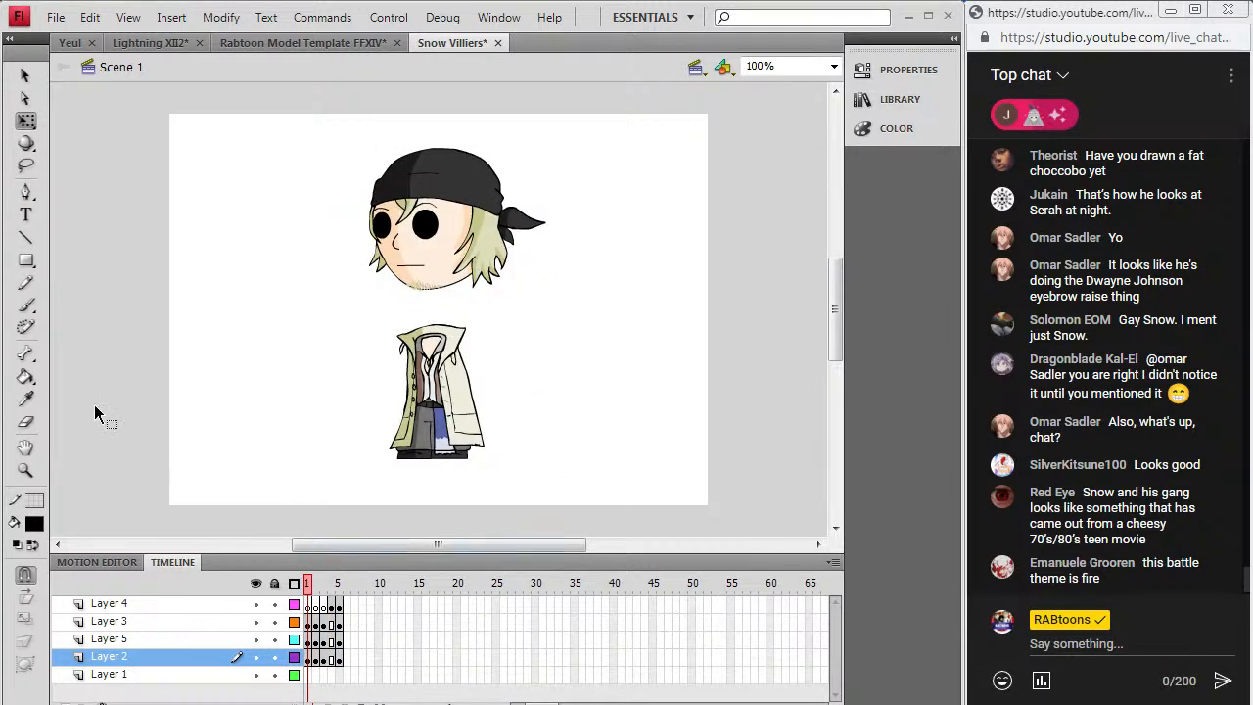
{"action": "left_click", "coordinate": [25, 470]}
{"action": "left_click", "coordinate": [437, 241]}
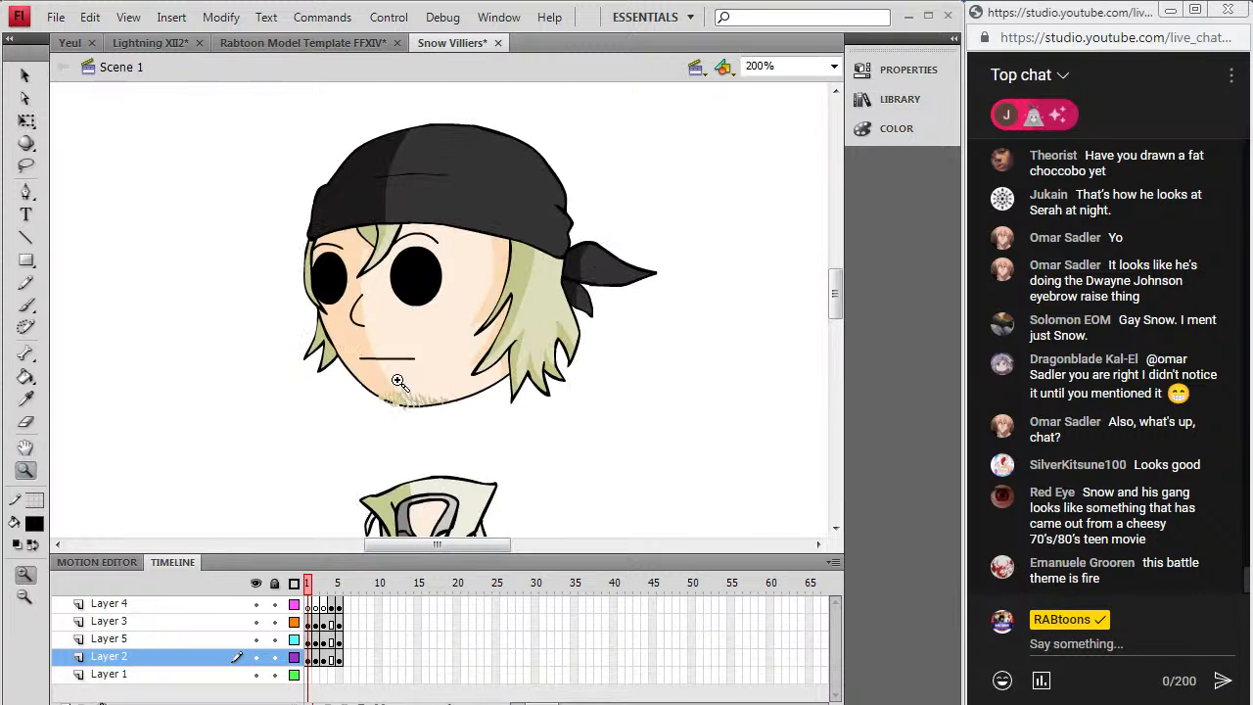
{"action": "left_click", "coordinate": [25, 399]}
{"action": "left_click", "coordinate": [282, 45]}
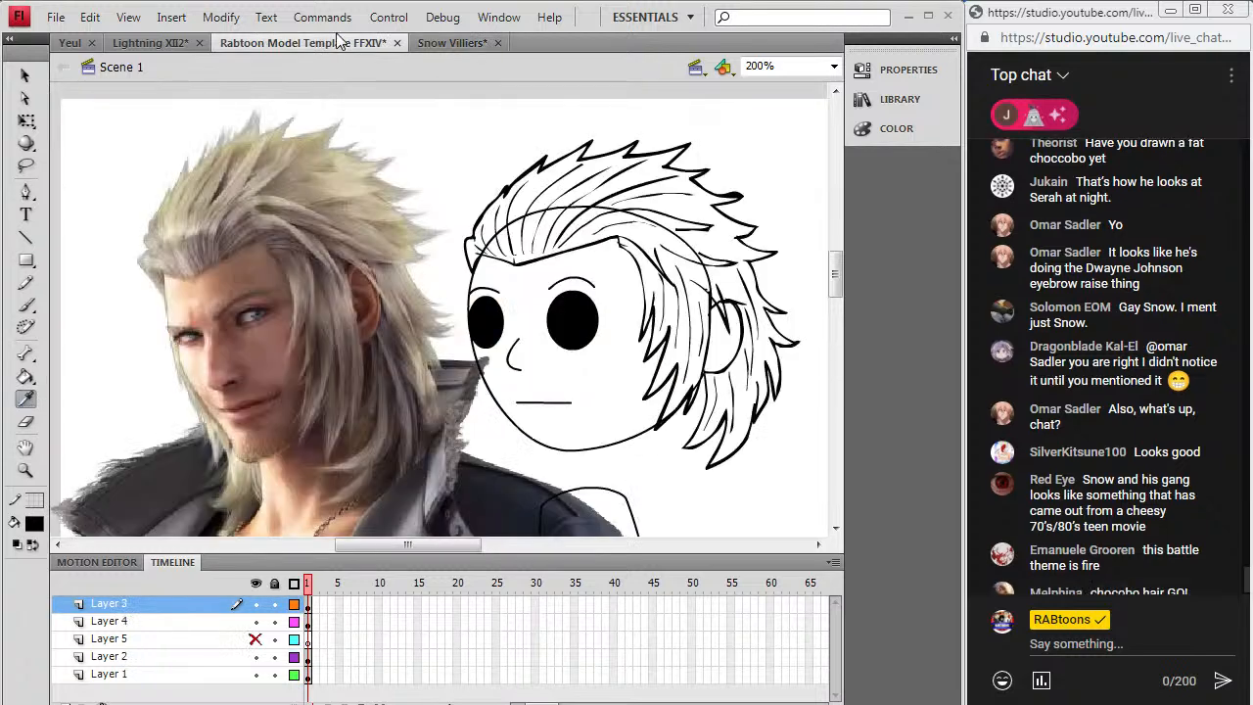
Step: Start saving the template drawing as a new file in the FFXIII-2 folder, entering the name Snow XIII2
{"action": "left_click", "coordinate": [56, 17]}
{"action": "key", "text": "Escape"}
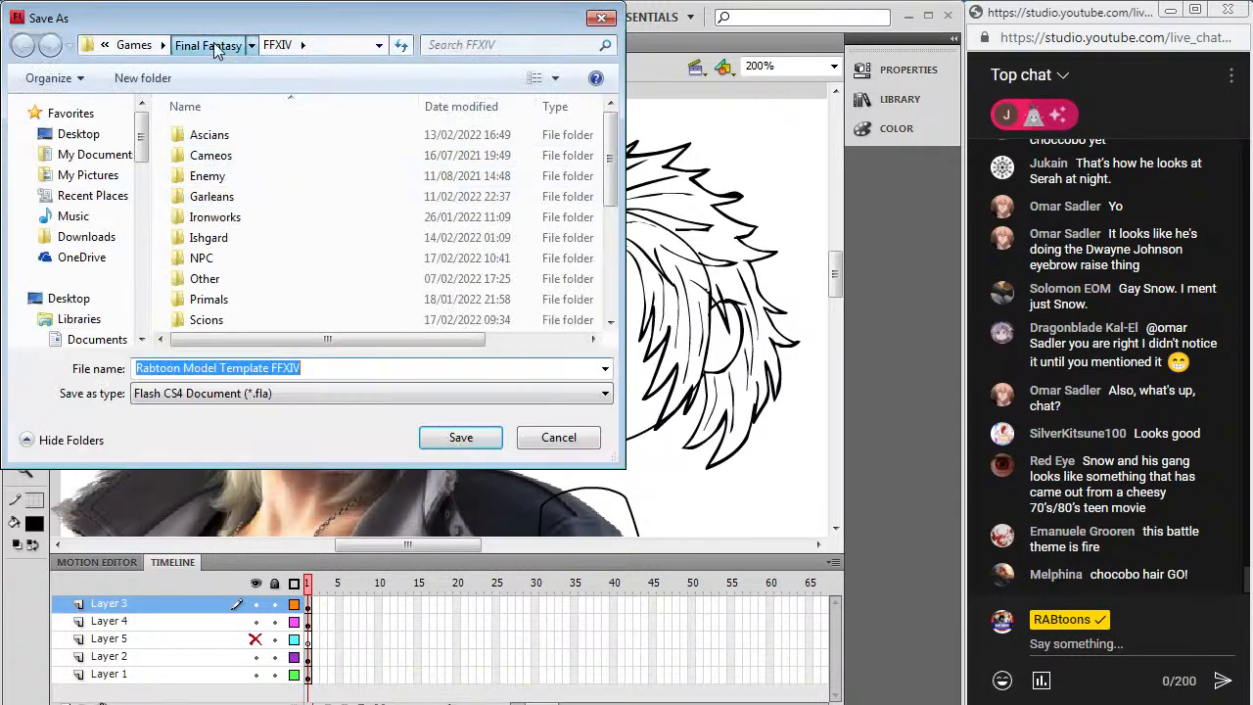
{"action": "left_click", "coordinate": [213, 47]}
{"action": "left_click", "coordinate": [431, 311]}
{"action": "scroll", "coordinate": [431, 312], "scroll_direction": "down", "scroll_amount": 5}
{"action": "left_click", "coordinate": [314, 176]}
{"action": "double_click", "coordinate": [314, 176]}
{"action": "double_click", "coordinate": [224, 142]}
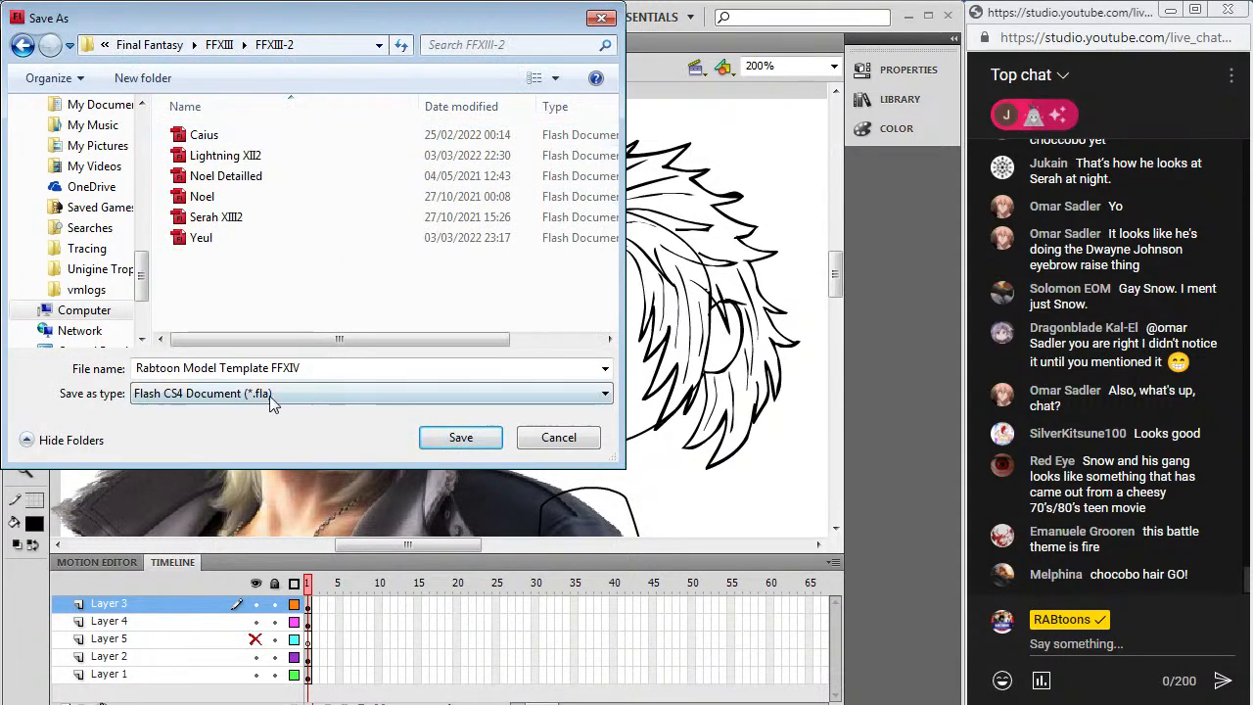
{"action": "left_click", "coordinate": [275, 368]}
{"action": "type", "text": "Snow XIII2"}
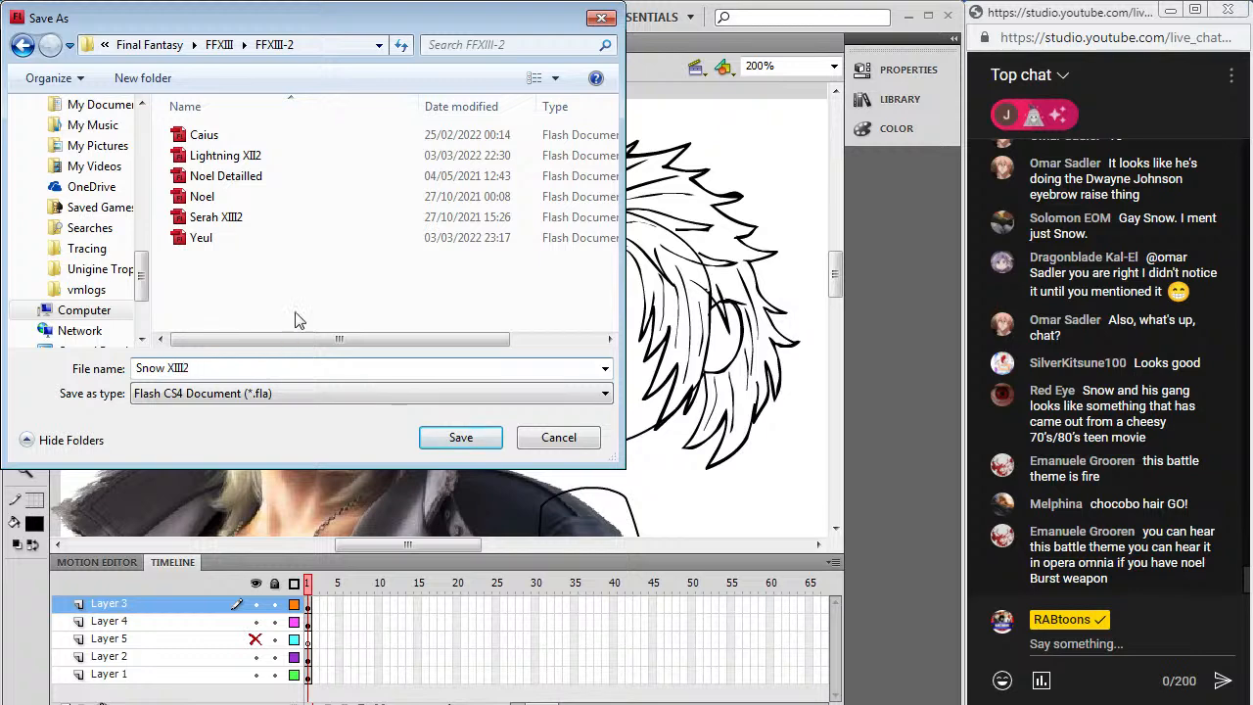
Step: Try to rename the existing Lightning XII2 file as Lightning XIII2 within the save dialog
{"action": "left_click", "coordinate": [253, 154]}
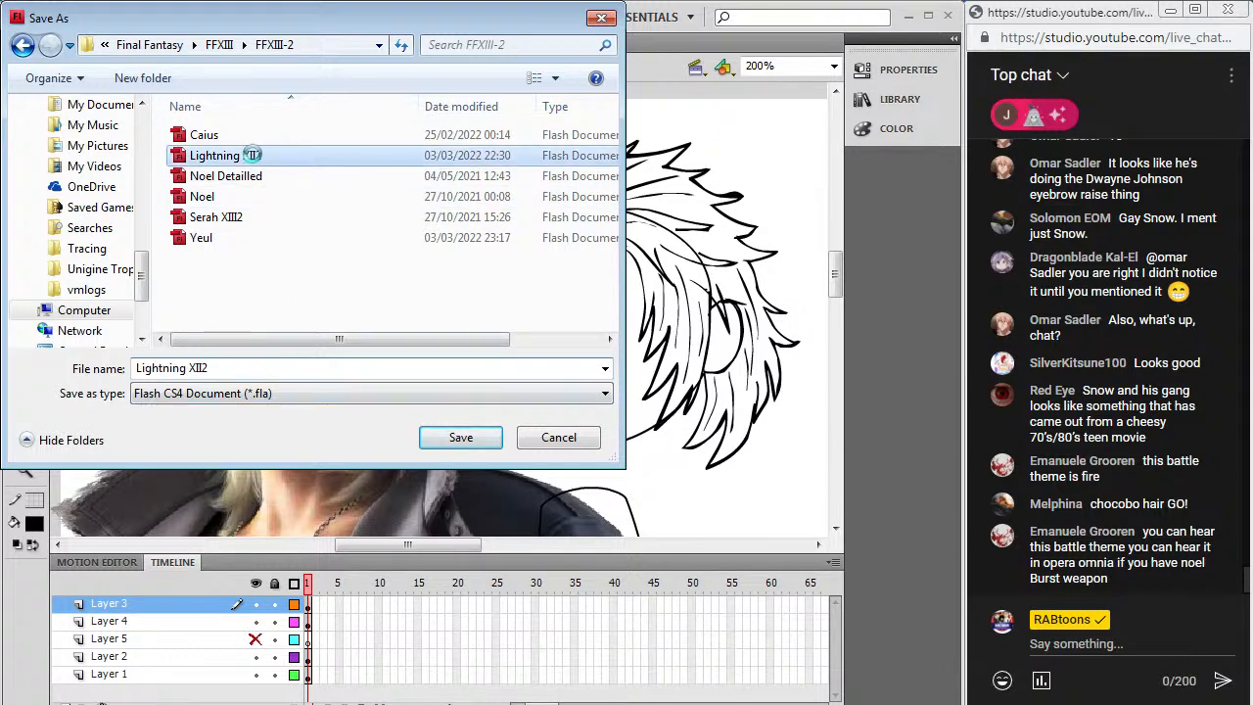
{"action": "right_click", "coordinate": [253, 154]}
{"action": "left_click", "coordinate": [83, 675]}
{"action": "left_click", "coordinate": [253, 152]}
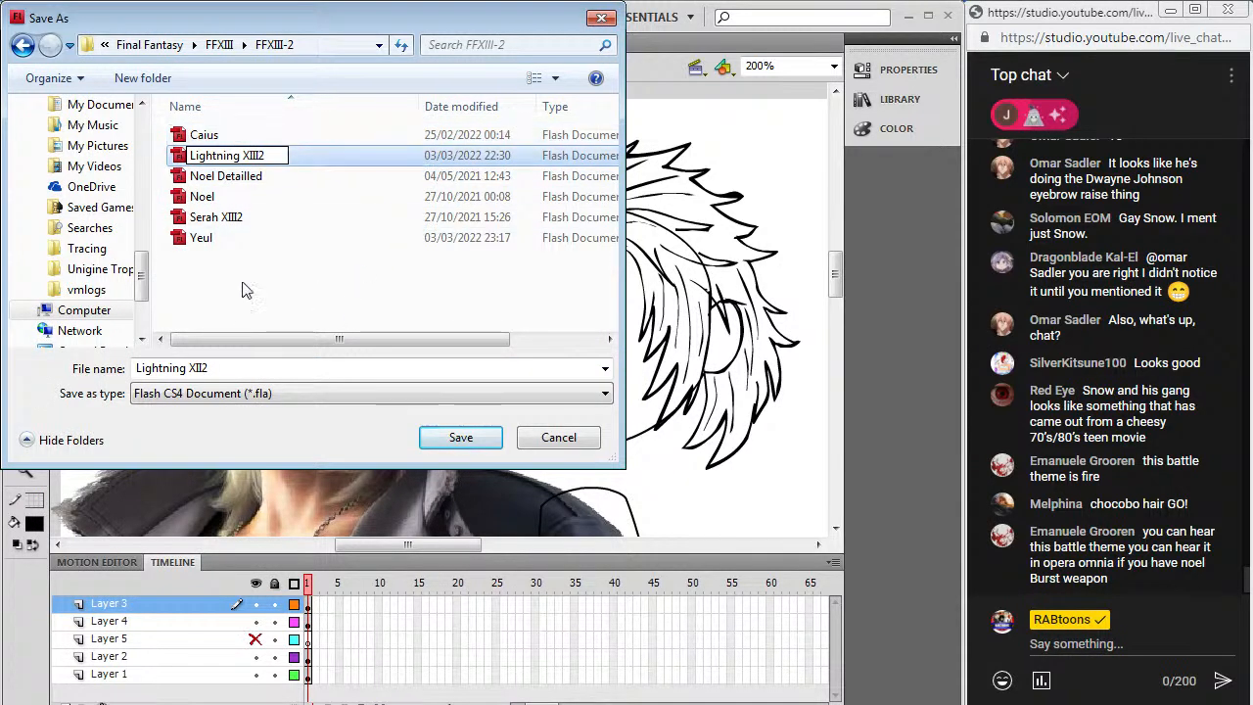
{"action": "left_click", "coordinate": [791, 460]}
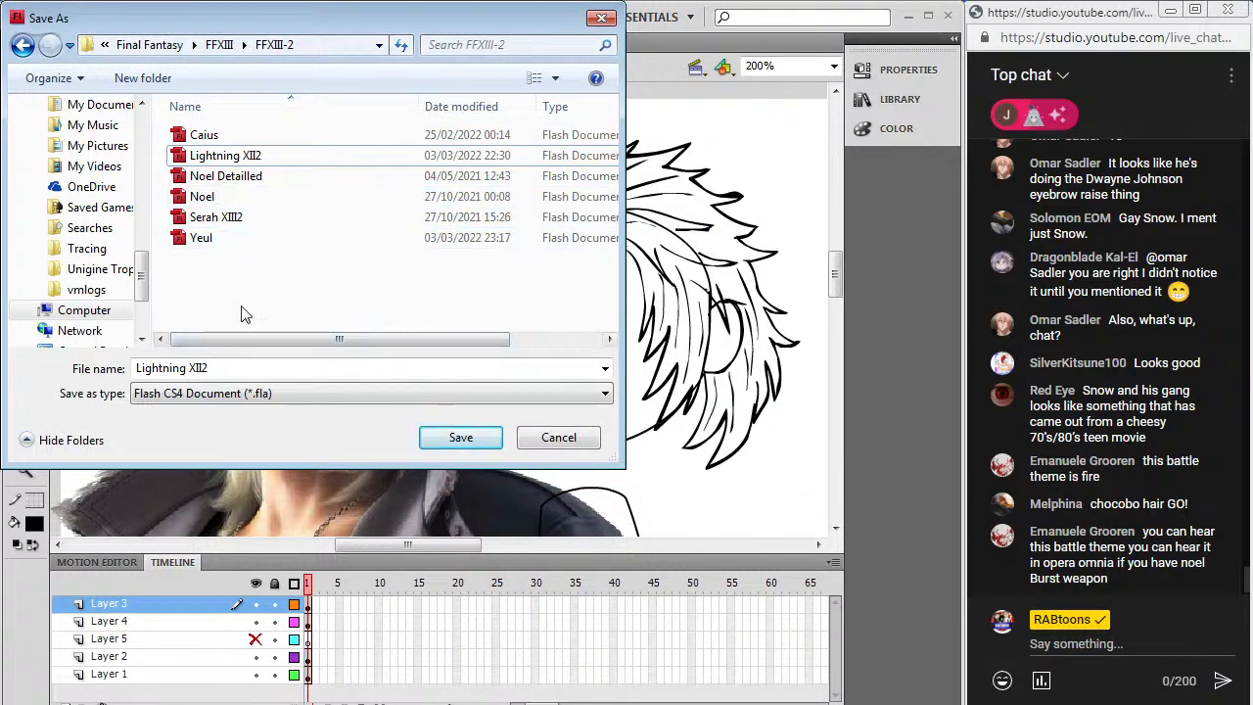
Step: Set the file name back to Snow XIII2 and save the document in the FFXIII-2 folder
{"action": "left_click", "coordinate": [214, 371]}
{"action": "left_click", "coordinate": [218, 369]}
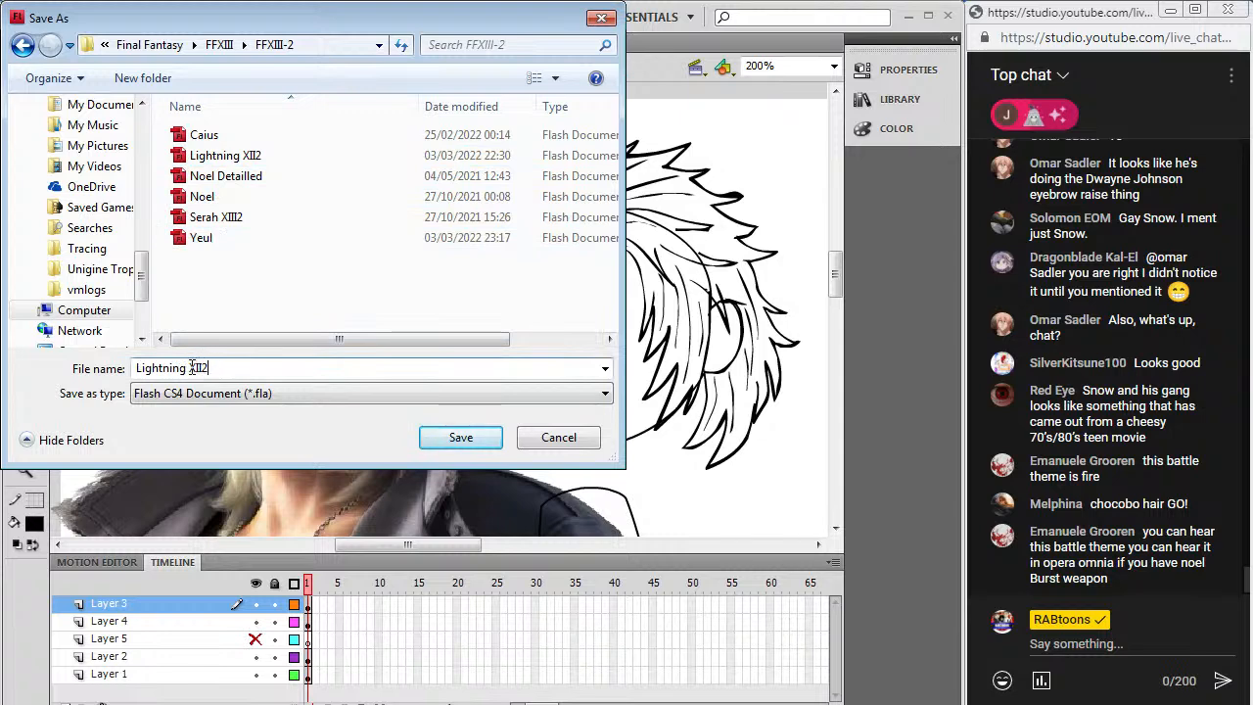
{"action": "left_click_drag", "start_coordinate": [191, 369], "coordinate": [2, 369]}
{"action": "type", "text": "Snow XIII2"}
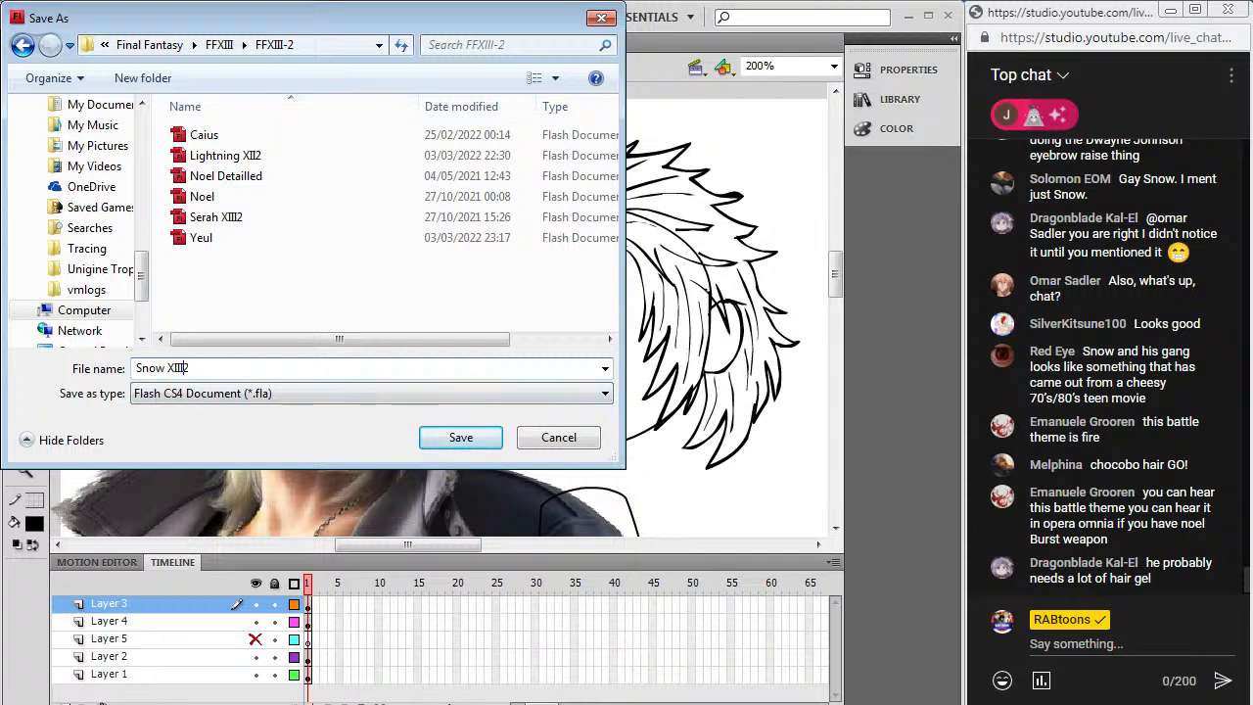
{"action": "left_click", "coordinate": [460, 437]}
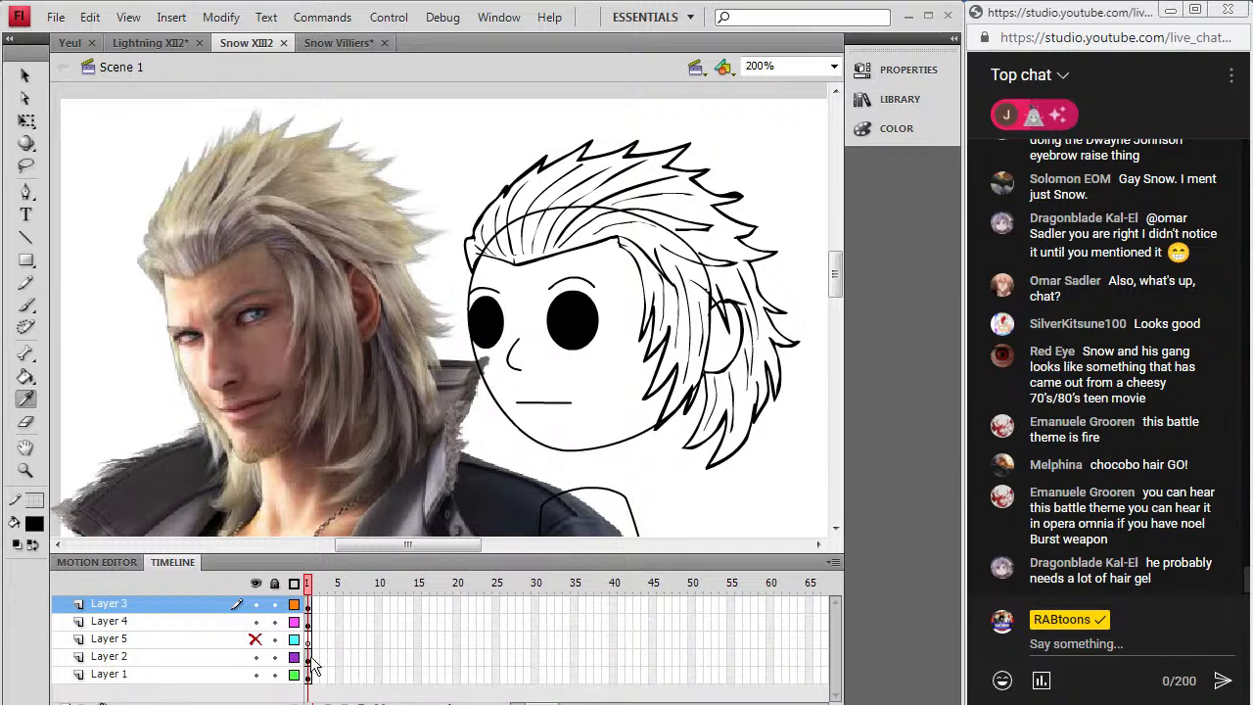
Step: Sample the light blond hair colour from the Snow Villiers document and fill the hair in Snow XIII2 with it
{"action": "left_click", "coordinate": [333, 43]}
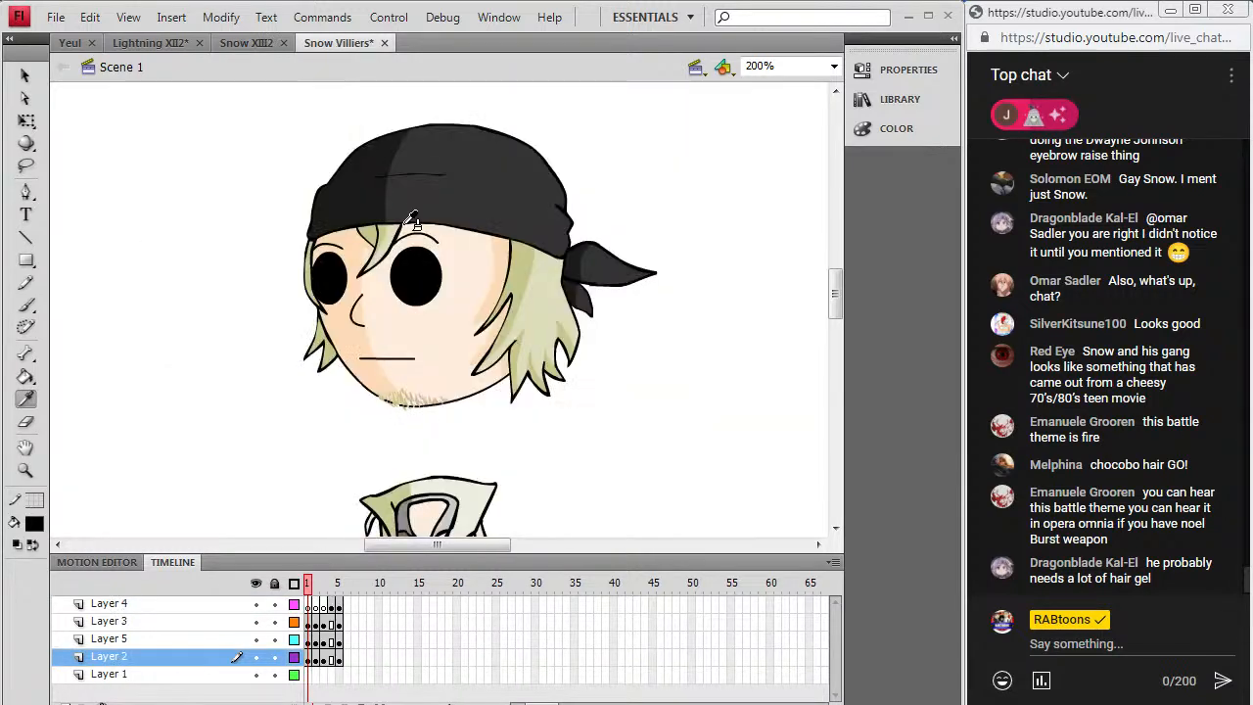
{"action": "left_click", "coordinate": [504, 284]}
{"action": "left_click", "coordinate": [247, 43]}
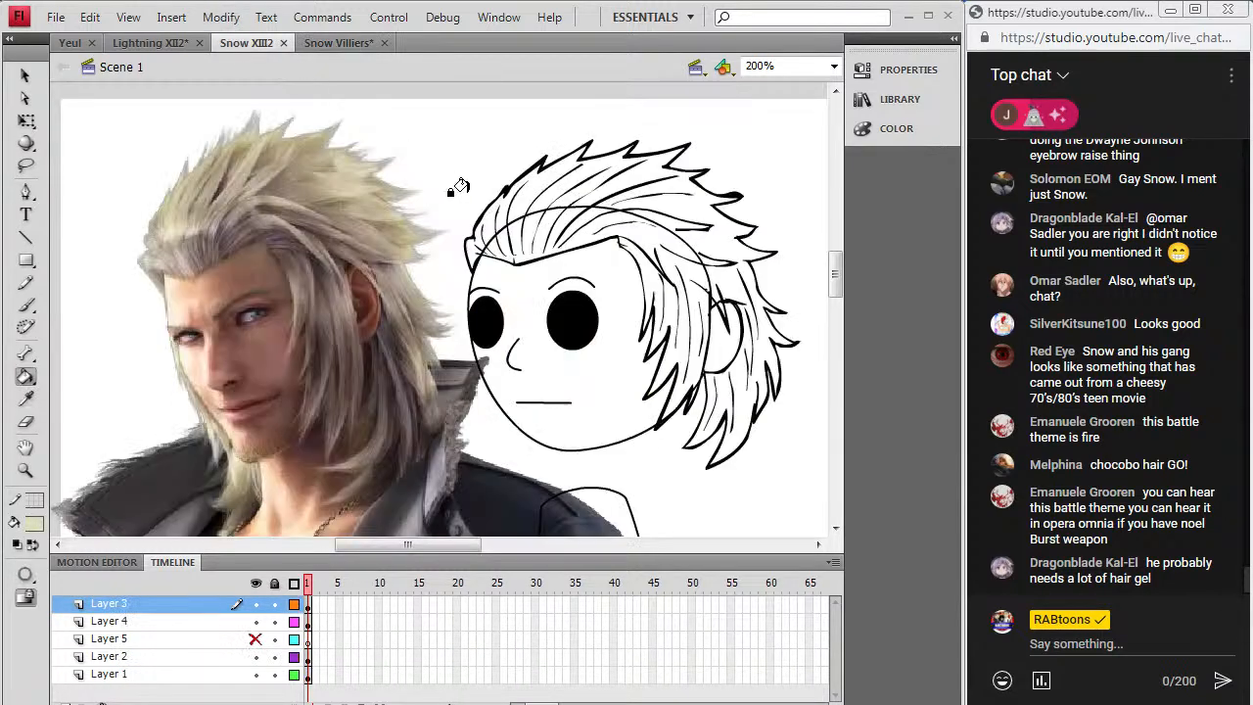
{"action": "left_click", "coordinate": [540, 169]}
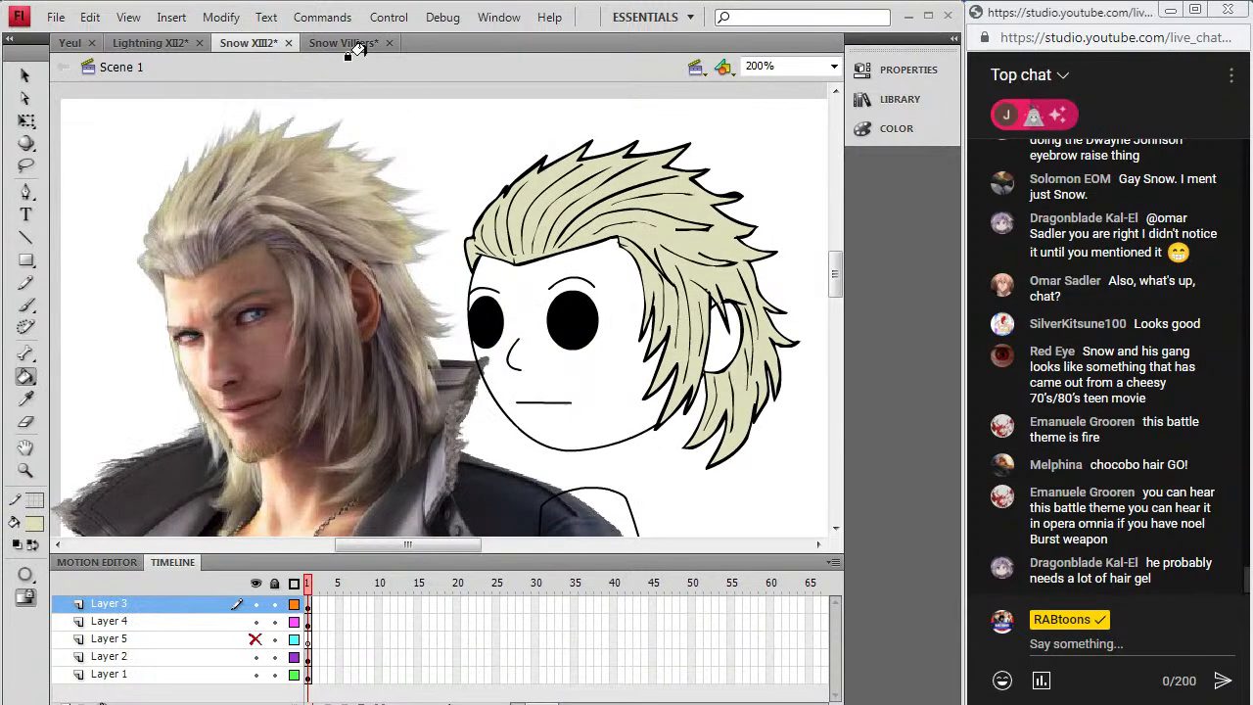
Step: Sample the darker hair shade from Snow Villiers and shade the front section of the hair above the forehead on Layer 3
{"action": "left_click", "coordinate": [307, 42]}
{"action": "left_click", "coordinate": [25, 399]}
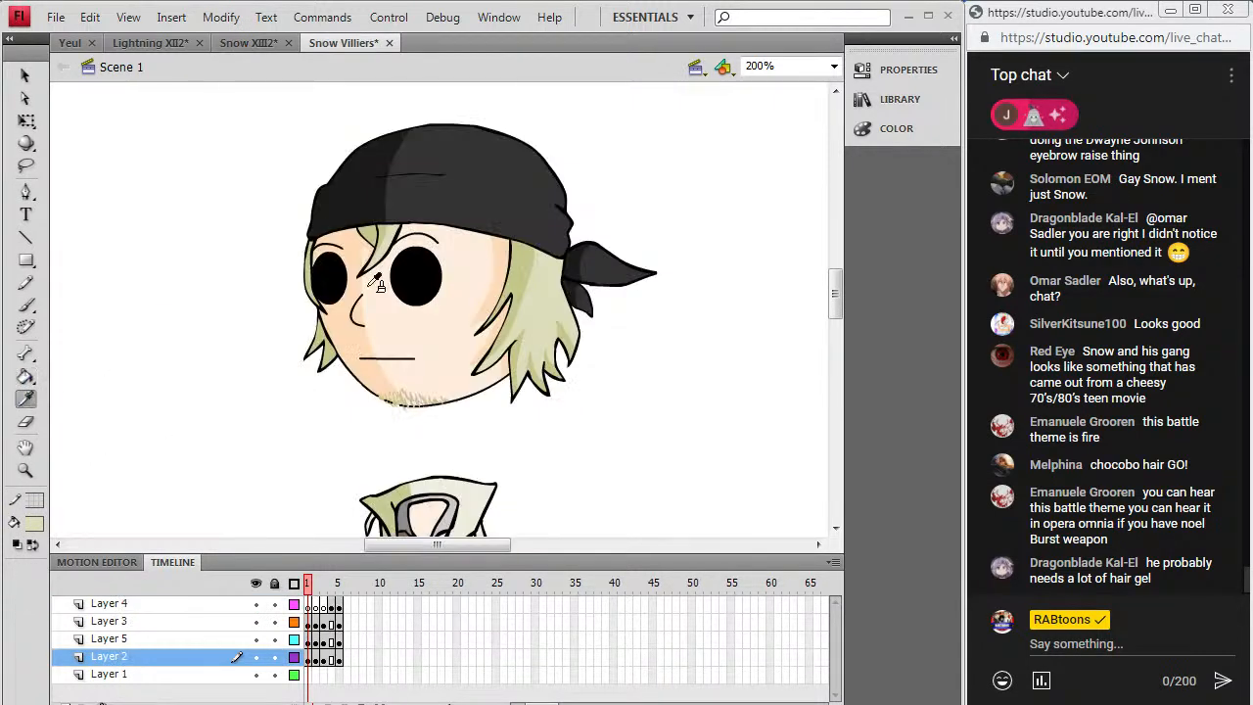
{"action": "left_click", "coordinate": [517, 270]}
{"action": "left_click", "coordinate": [256, 43]}
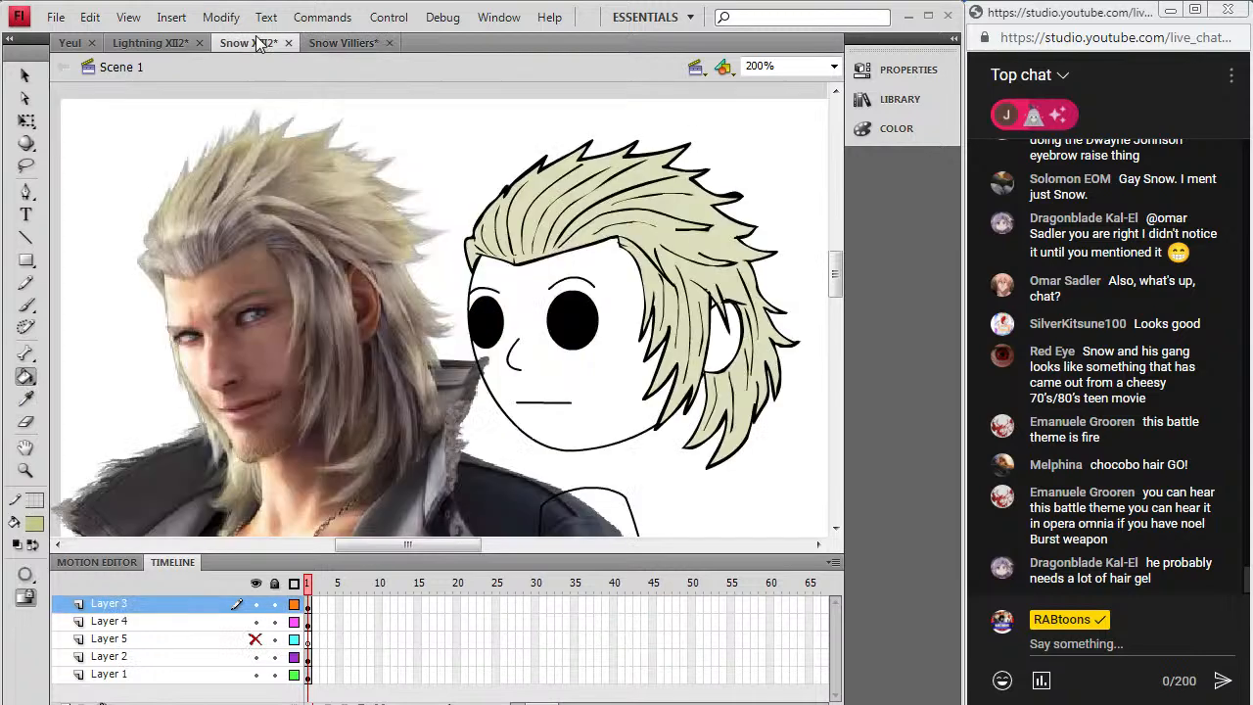
{"action": "key", "text": "y"}
{"action": "left_click", "coordinate": [308, 623]}
{"action": "left_click", "coordinate": [308, 607]}
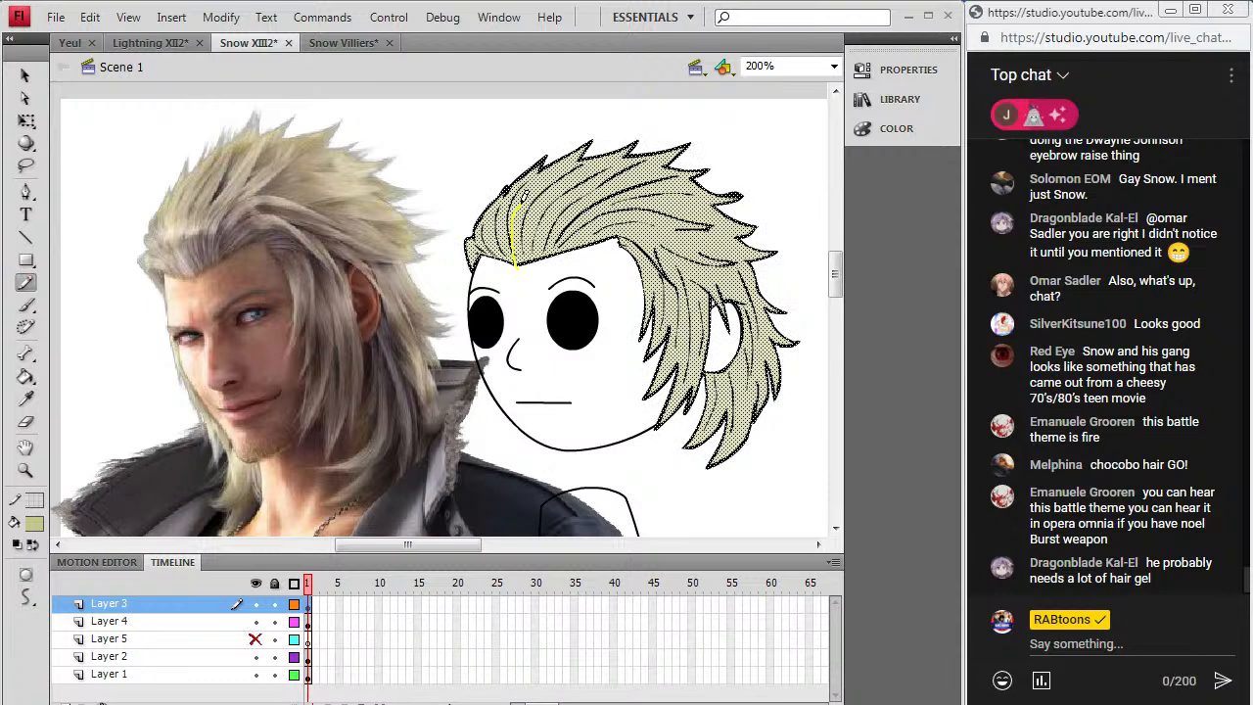
{"action": "left_click", "coordinate": [328, 44]}
{"action": "key", "text": "i"}
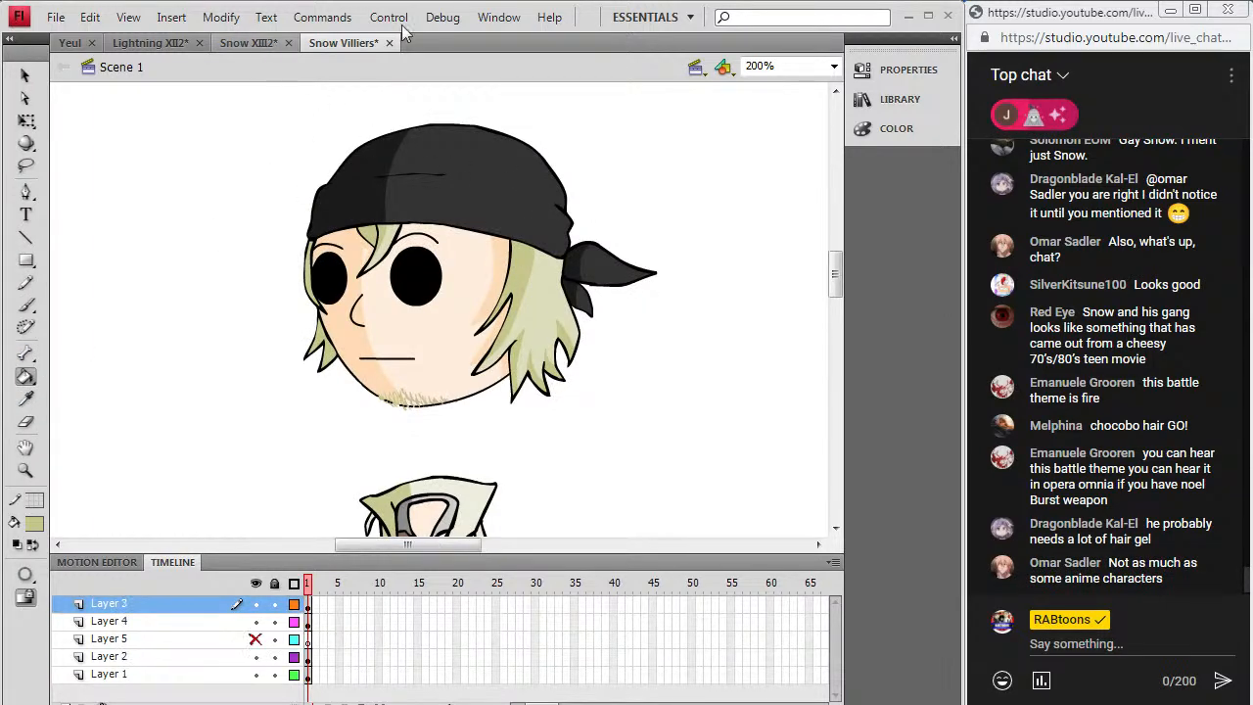
{"action": "left_click", "coordinate": [251, 42]}
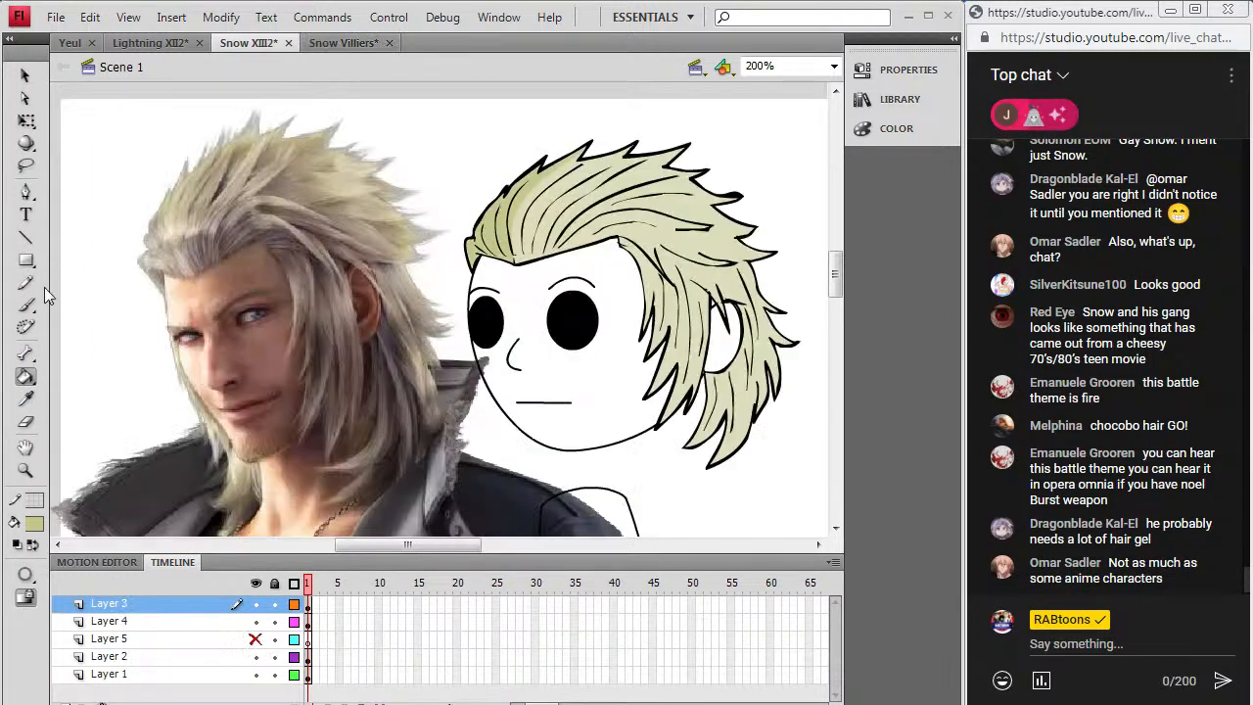
Step: Outline shadow areas on the side locks and back hair around the ear, and fill them with the darker blond
{"action": "key", "text": "y"}
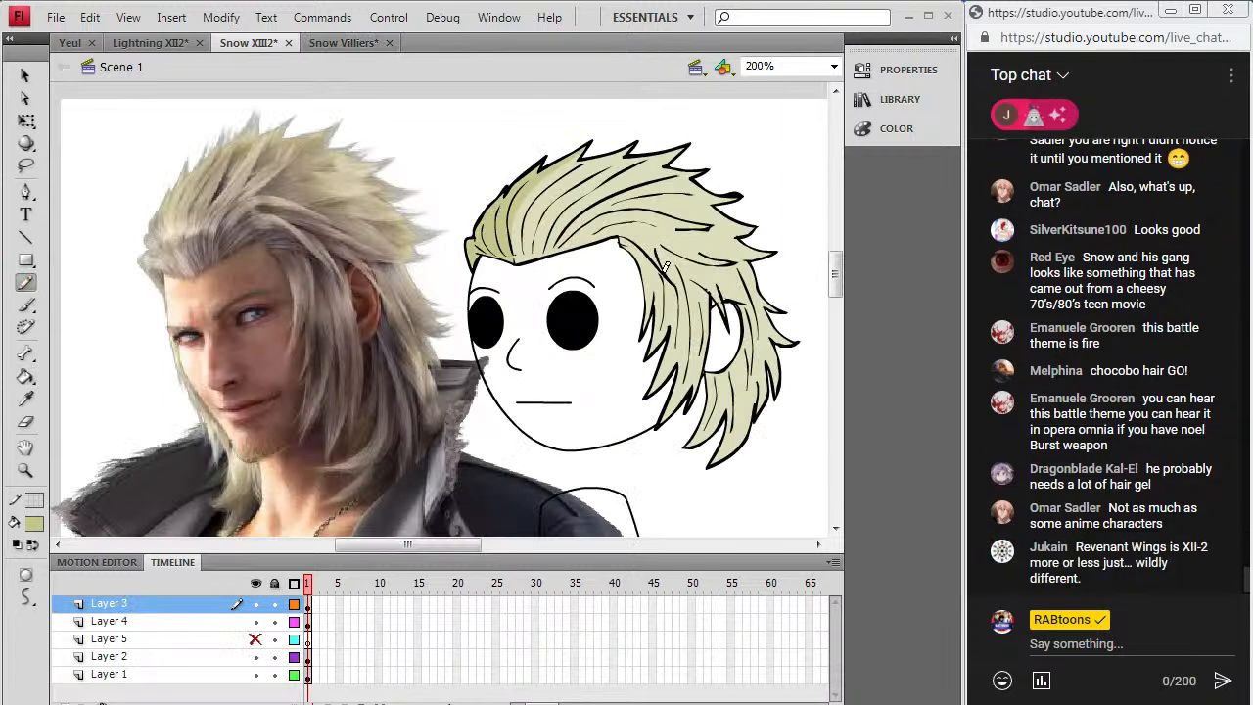
{"action": "mouse_move", "coordinate": [660, 264]}
{"action": "left_mouse_down"}
{"action": "mouse_move", "coordinate": [644, 359]}
{"action": "mouse_move", "coordinate": [688, 382]}
{"action": "left_mouse_up"}
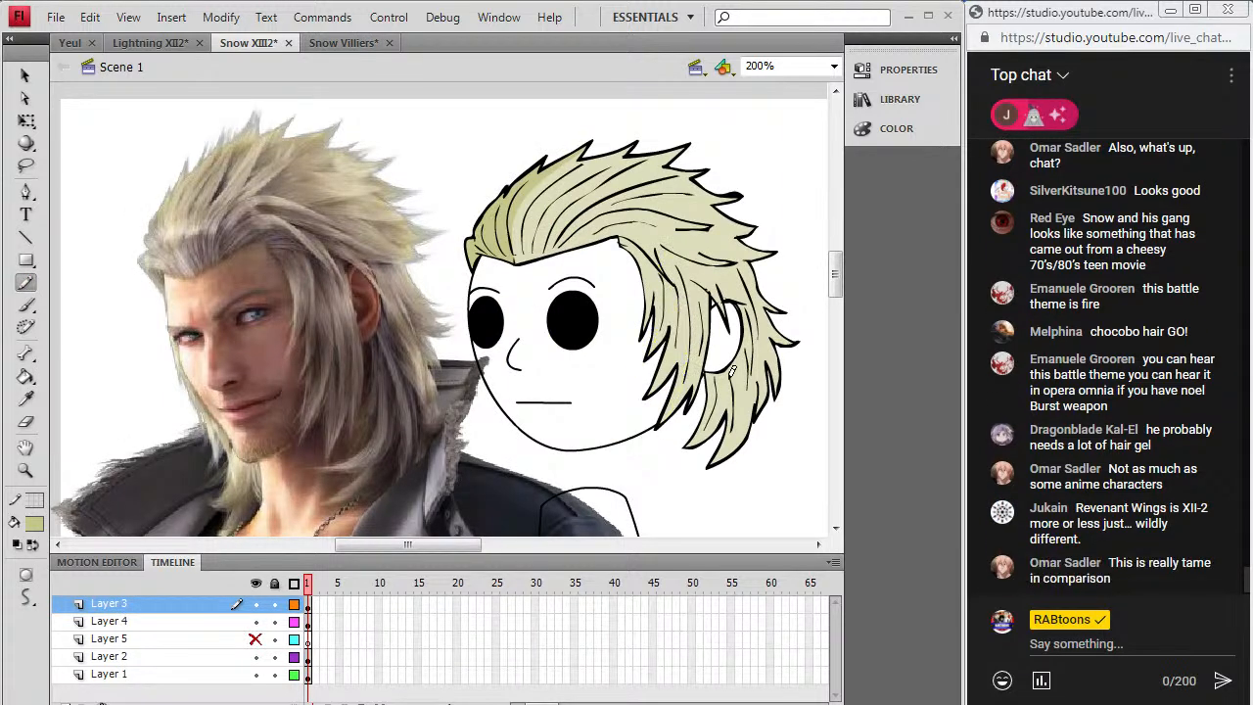
{"action": "left_click", "coordinate": [29, 378]}
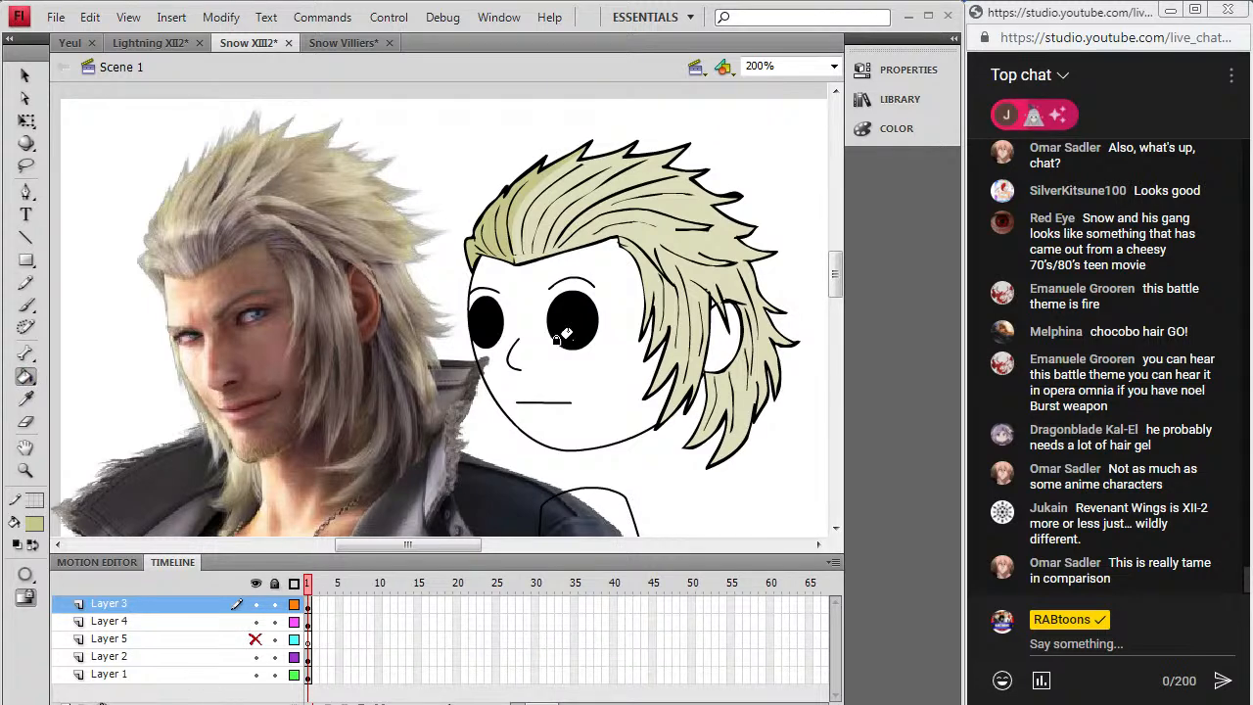
{"action": "left_click", "coordinate": [652, 364]}
{"action": "left_click", "coordinate": [633, 286]}
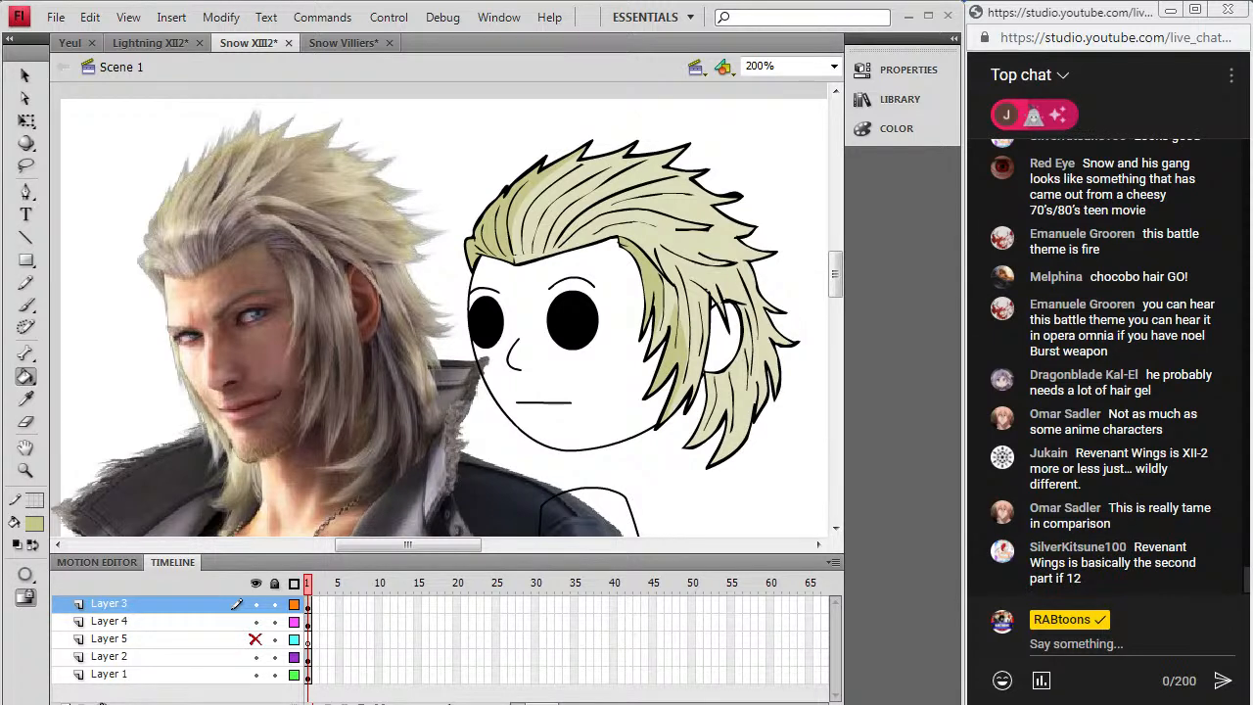
{"action": "left_click", "coordinate": [698, 412]}
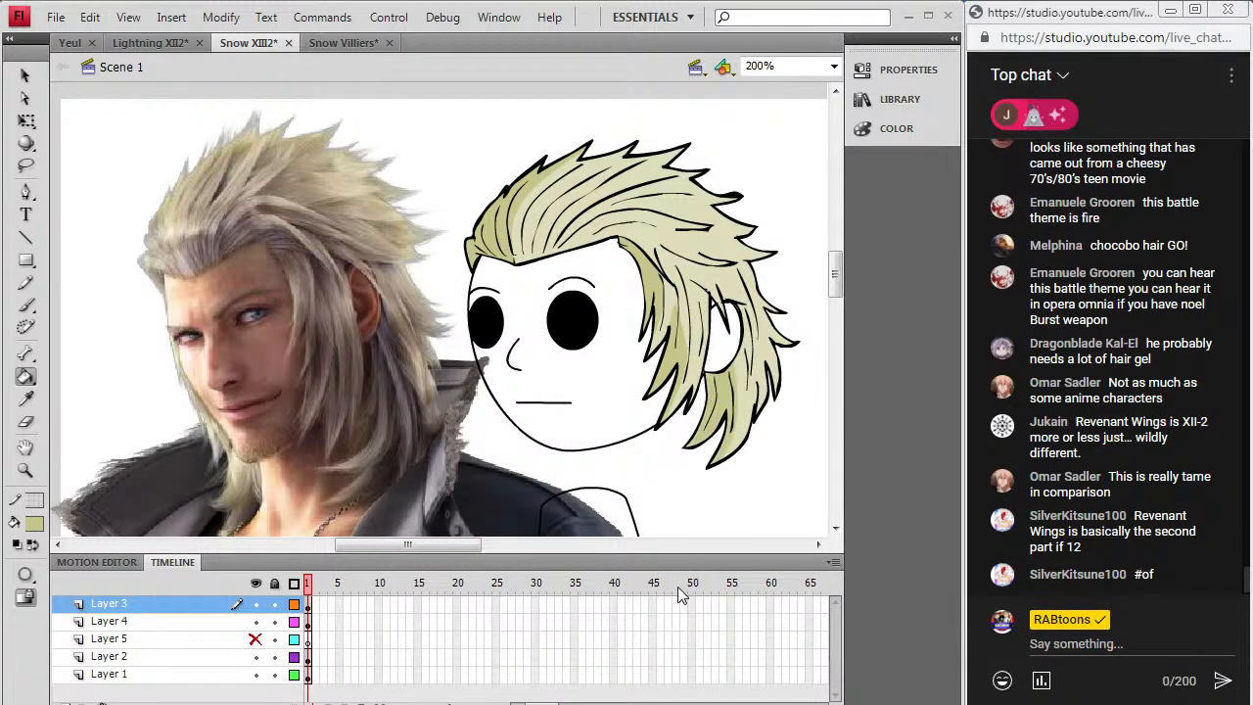
Step: Sample the light skin tone from the Lightning XII2 drawing and fill the face in Snow XIII2 with it
{"action": "left_click", "coordinate": [324, 42]}
{"action": "left_click", "coordinate": [25, 399]}
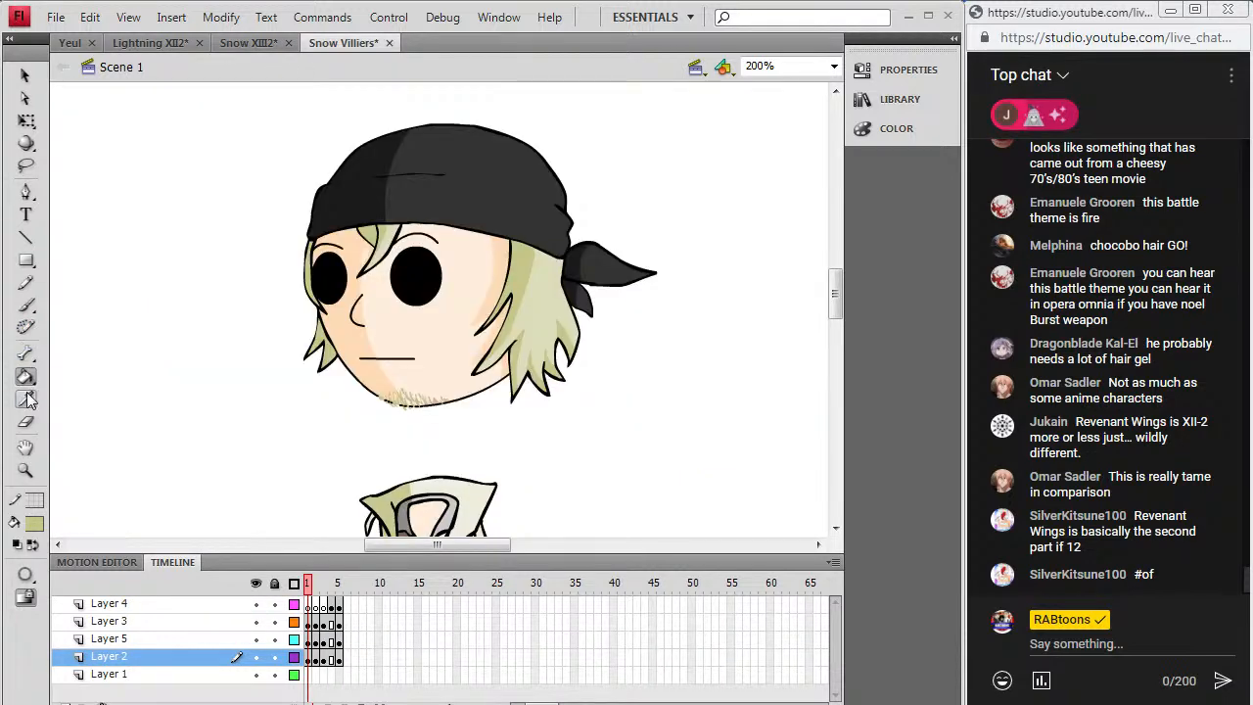
{"action": "left_click", "coordinate": [150, 42]}
{"action": "left_click", "coordinate": [431, 302]}
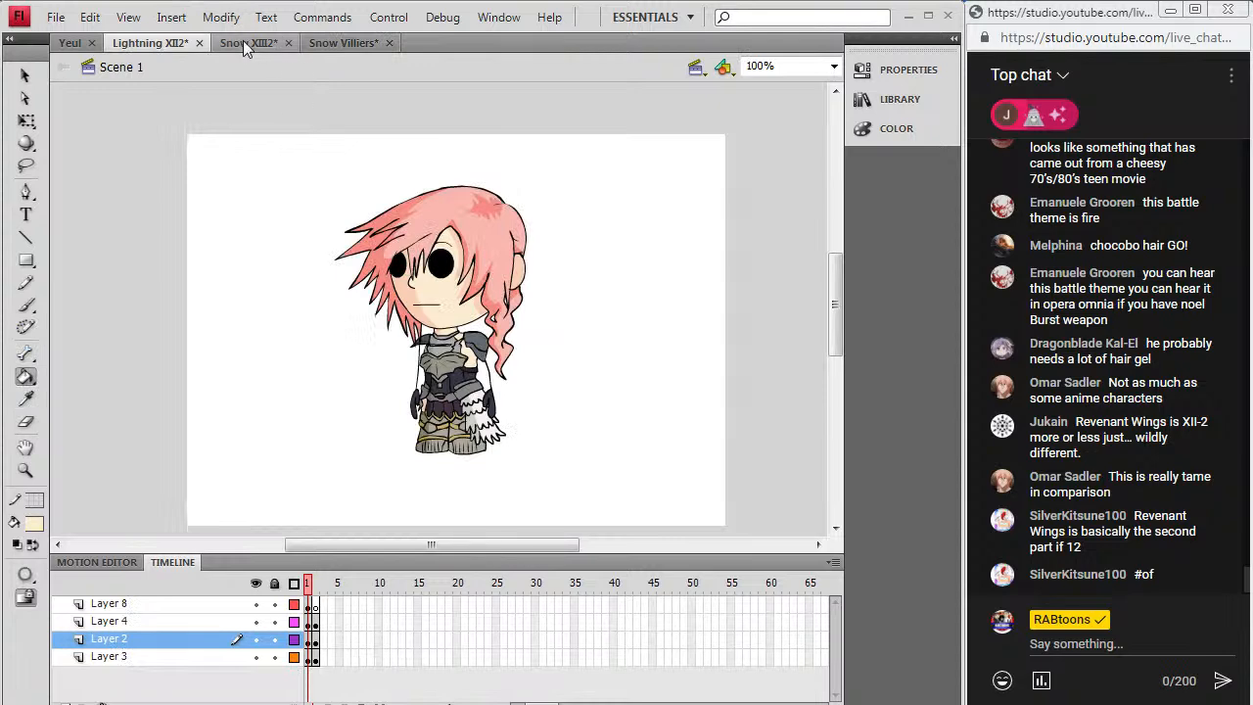
{"action": "left_click", "coordinate": [251, 43]}
{"action": "left_click", "coordinate": [545, 380]}
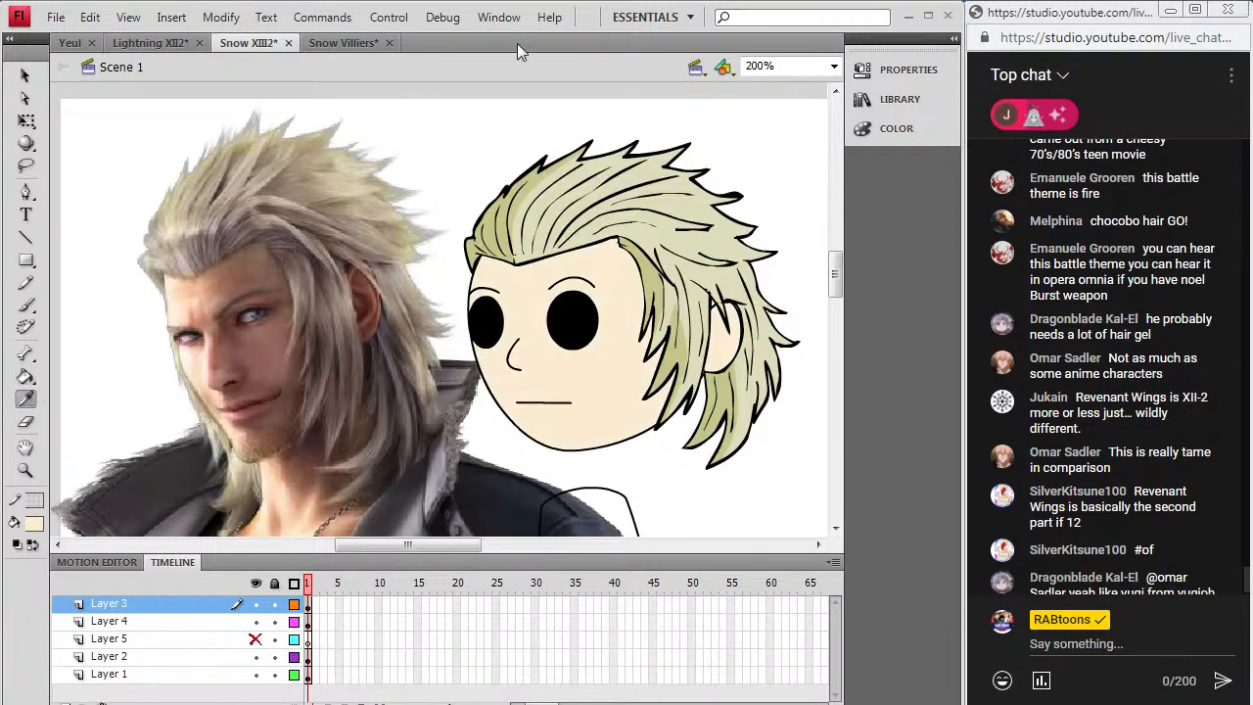
Step: Draw a curved shadow line from forehead to chin on Layer 4 and fill the far side of the face with Lightning's darker skin tone
{"action": "left_click", "coordinate": [29, 281]}
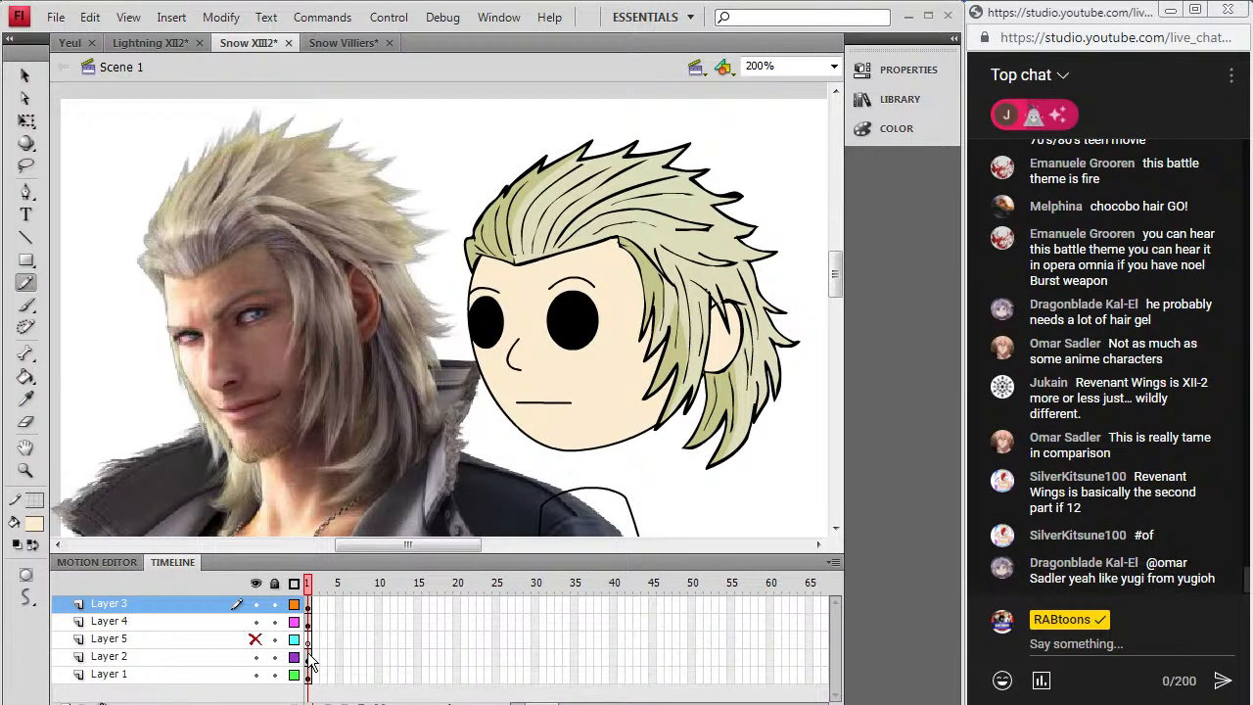
{"action": "left_click", "coordinate": [309, 624]}
{"action": "left_click_drag", "start_coordinate": [525, 160], "coordinate": [518, 221]}
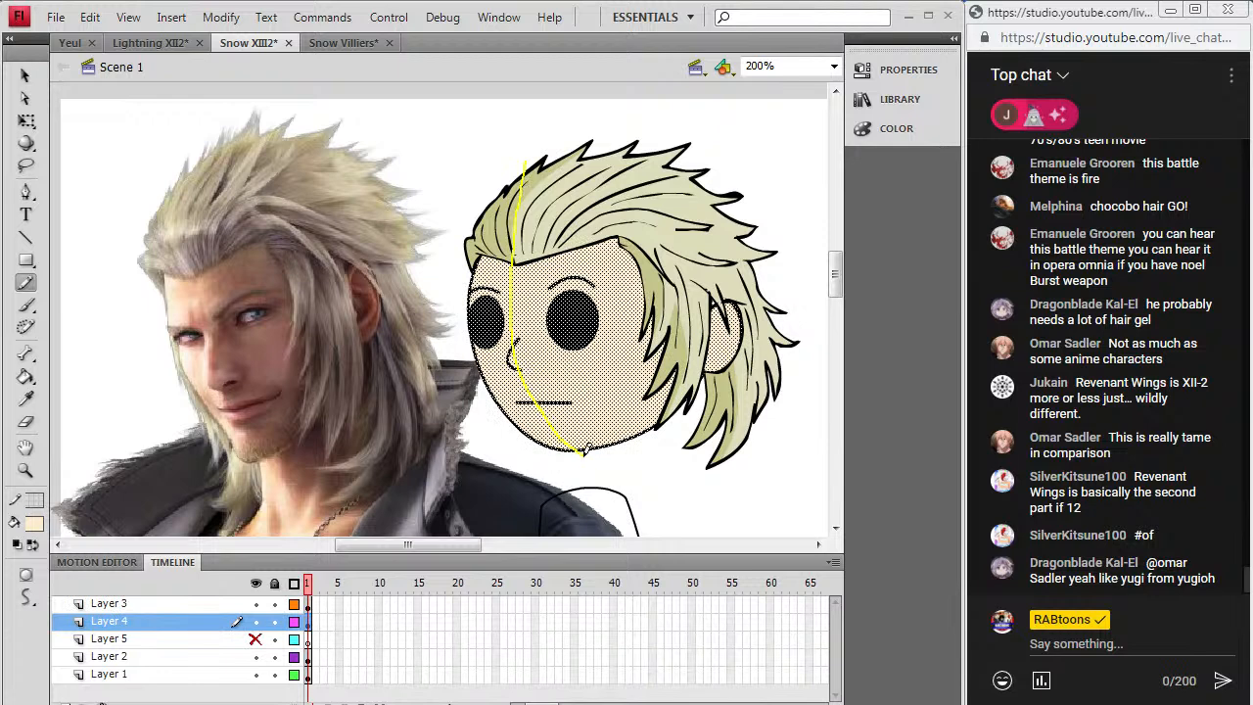
{"action": "left_click_drag", "start_coordinate": [580, 445], "coordinate": [581, 445]}
{"action": "key", "text": "i"}
{"action": "left_click", "coordinate": [155, 43]}
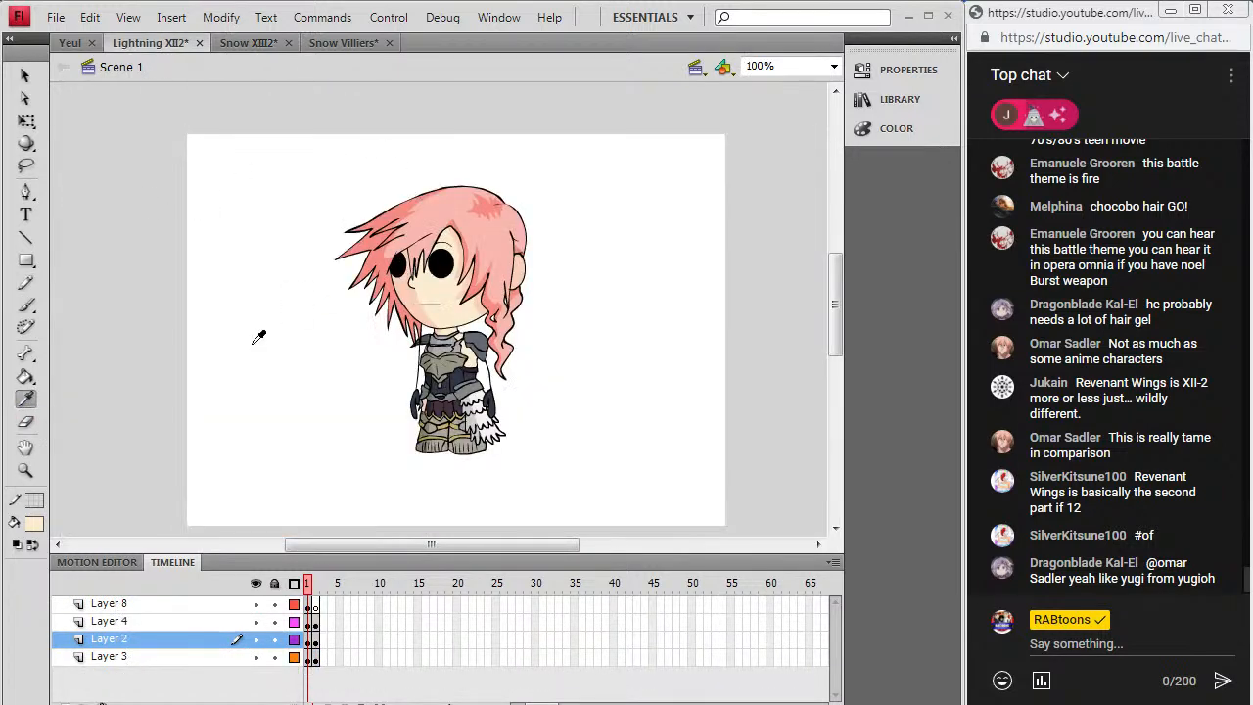
{"action": "left_click", "coordinate": [416, 291]}
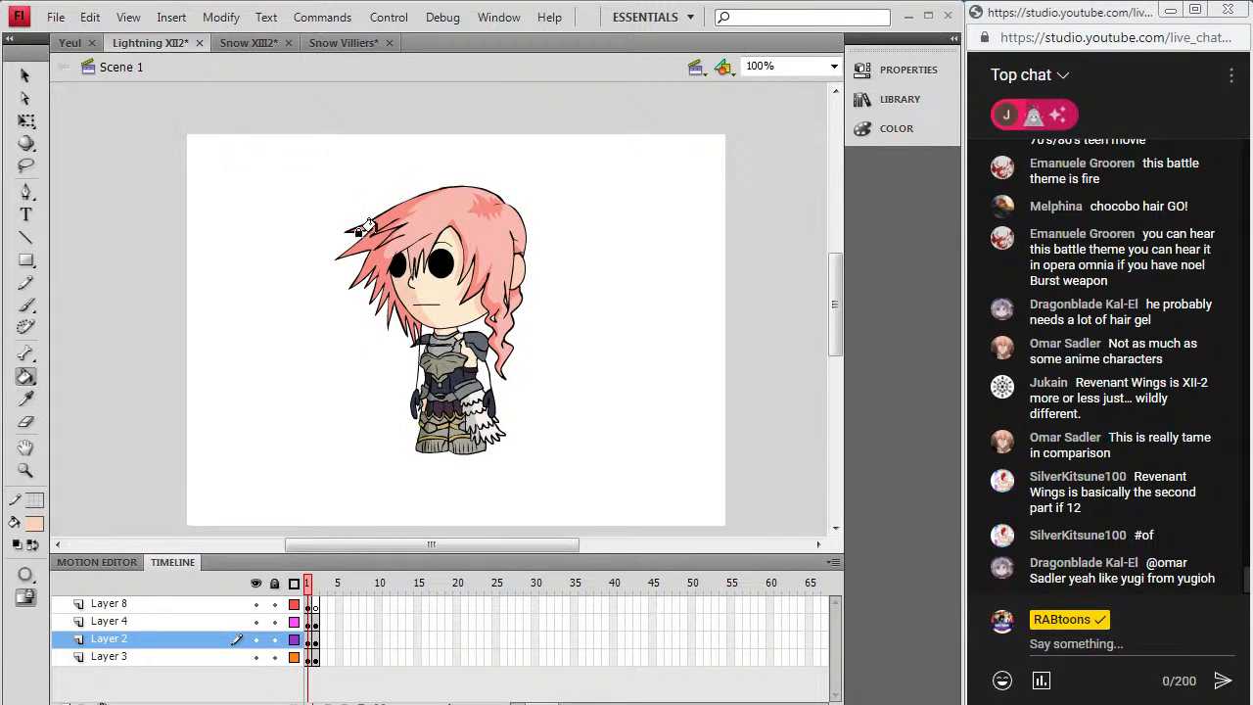
{"action": "left_click", "coordinate": [257, 42]}
{"action": "left_click", "coordinate": [472, 370]}
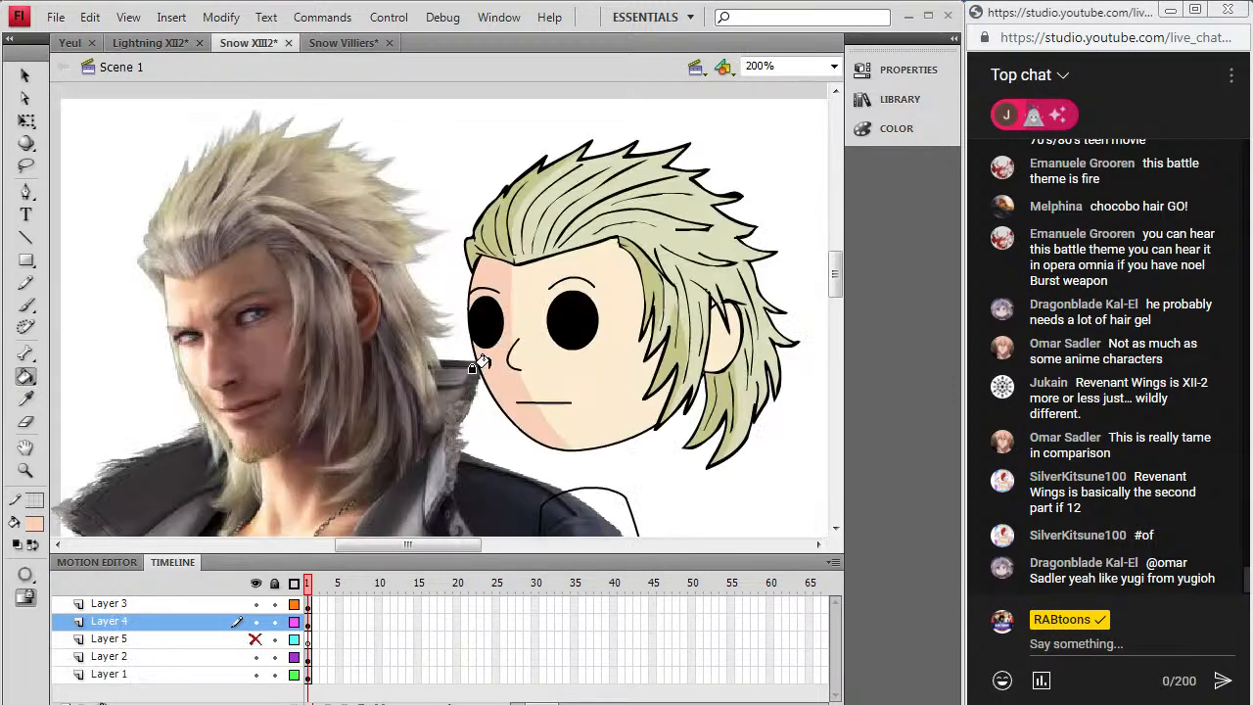
Step: Outline shadows along the hairline, cheek and ear on Layer 4 and fill the skin beside the hair with the darker skin tone
{"action": "left_click", "coordinate": [26, 282]}
{"action": "left_click", "coordinate": [307, 625]}
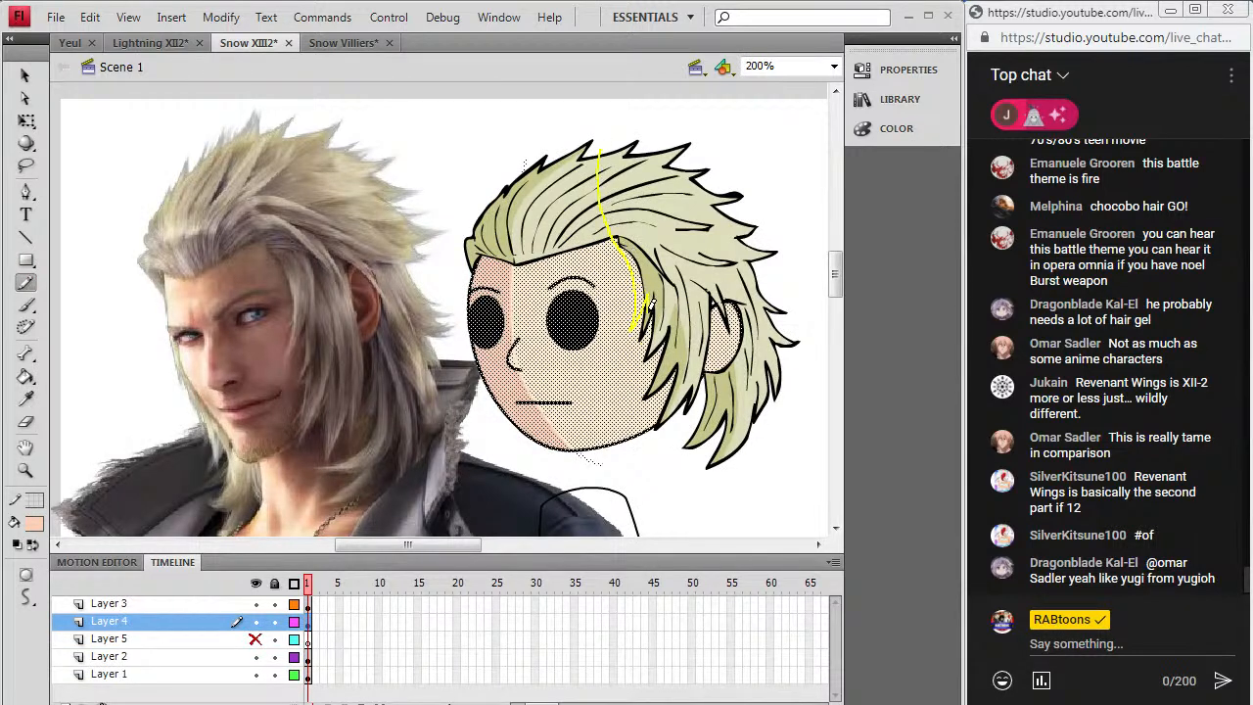
{"action": "left_click_drag", "start_coordinate": [641, 344], "coordinate": [639, 358]}
{"action": "mouse_move", "coordinate": [640, 449]}
{"action": "left_mouse_down"}
{"action": "mouse_move", "coordinate": [688, 437]}
{"action": "mouse_move", "coordinate": [704, 375]}
{"action": "left_mouse_up"}
{"action": "left_click_drag", "start_coordinate": [699, 317], "coordinate": [740, 282]}
{"action": "left_click", "coordinate": [27, 377]}
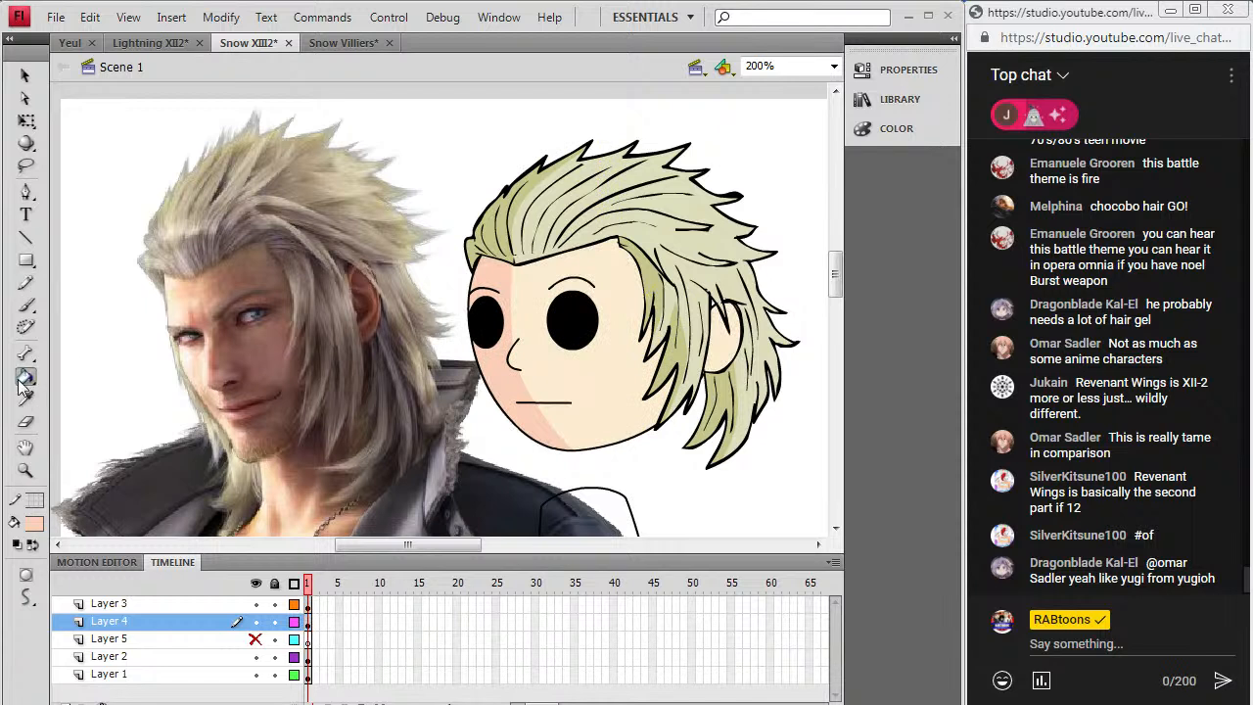
{"action": "left_click", "coordinate": [634, 262]}
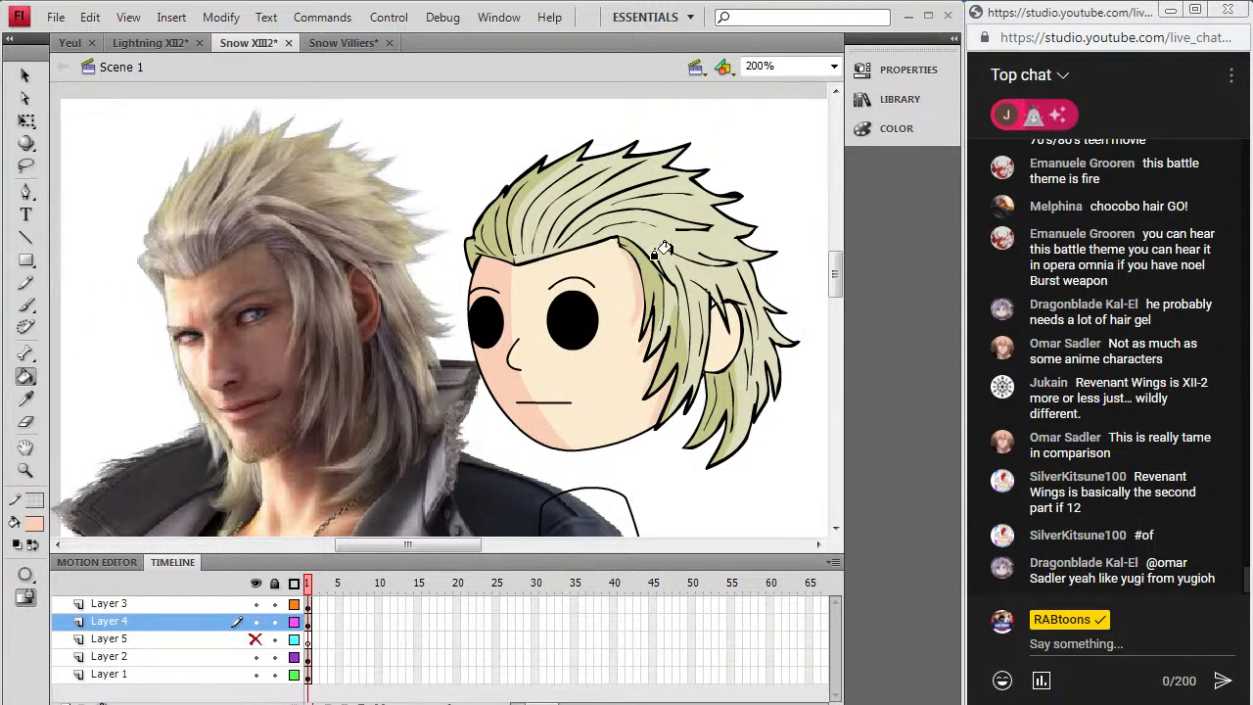
Step: Sample the tan stubble colour from the chin in Snow Villiers and return to the Snow XIII2 document
{"action": "left_click", "coordinate": [27, 400]}
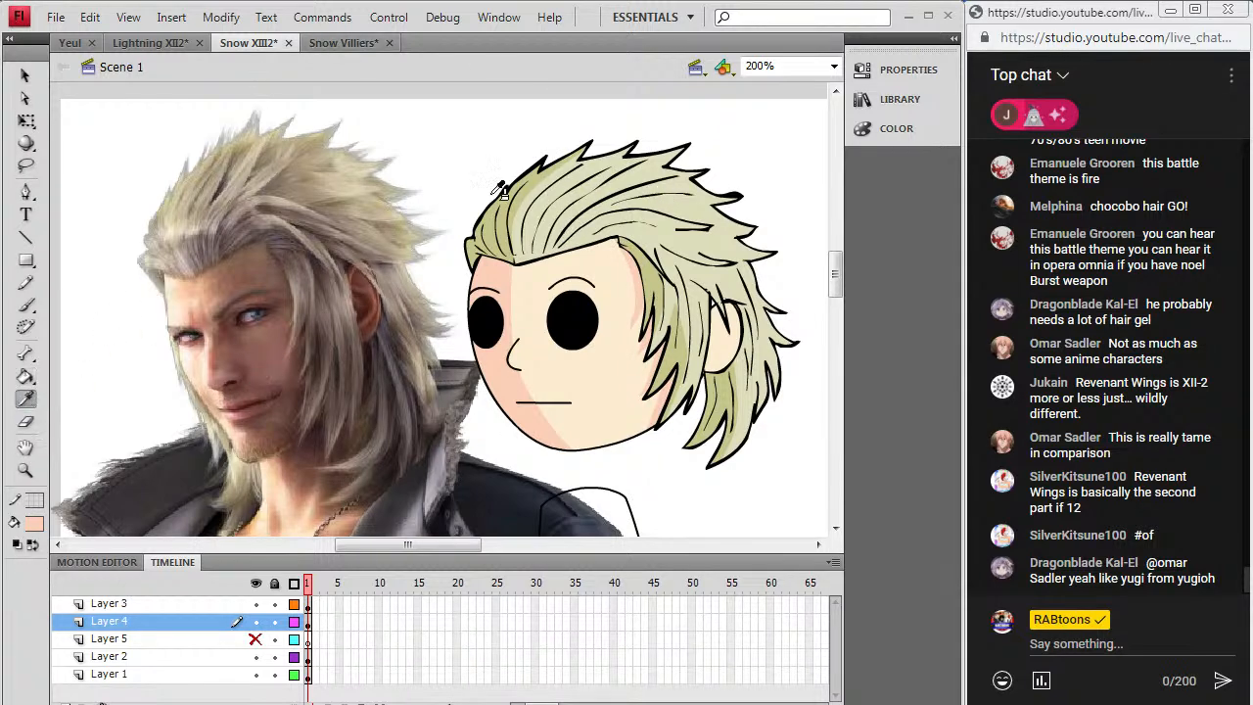
{"action": "left_click", "coordinate": [343, 42]}
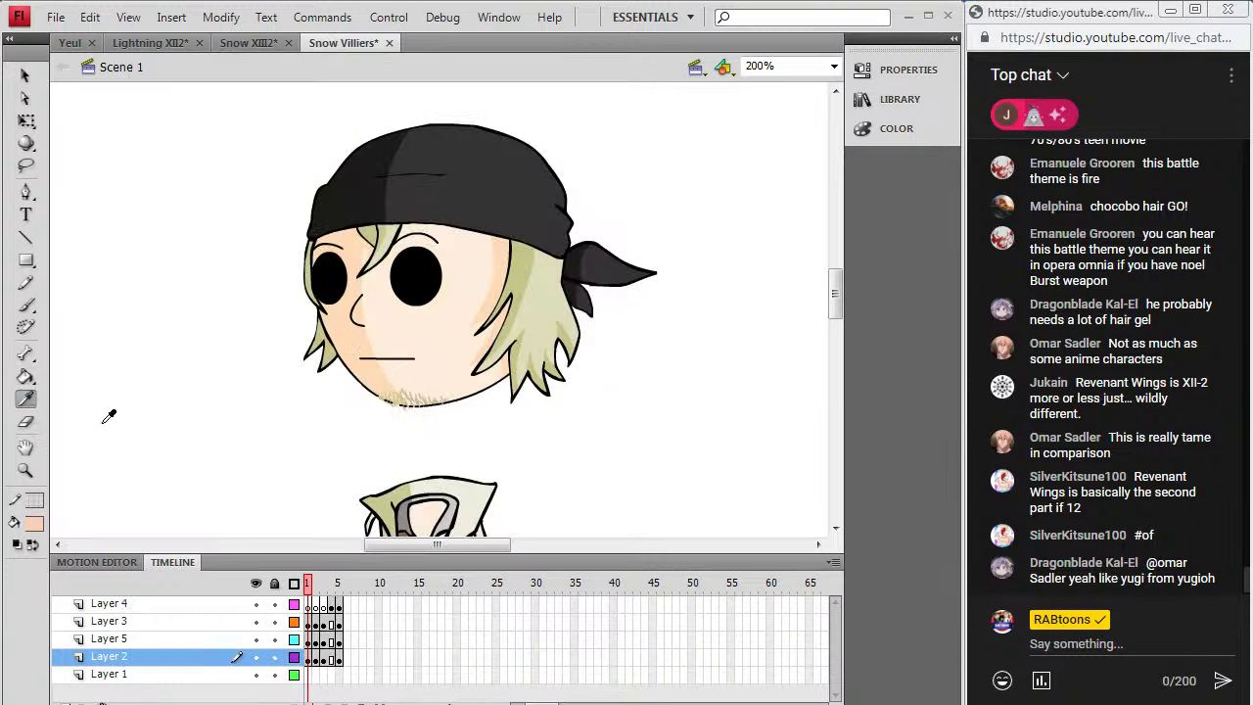
{"action": "key", "text": "z"}
{"action": "left_click_drag", "start_coordinate": [494, 323], "coordinate": [372, 443]}
{"action": "key", "text": "i"}
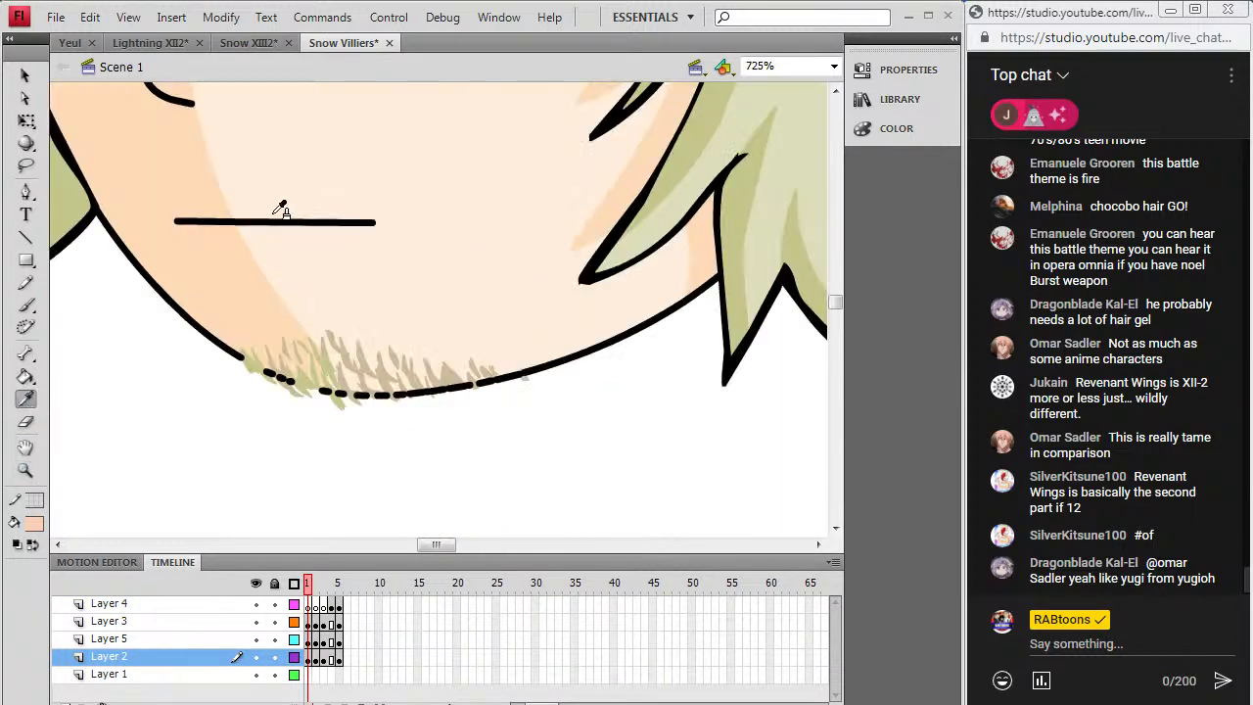
{"action": "left_click", "coordinate": [458, 371]}
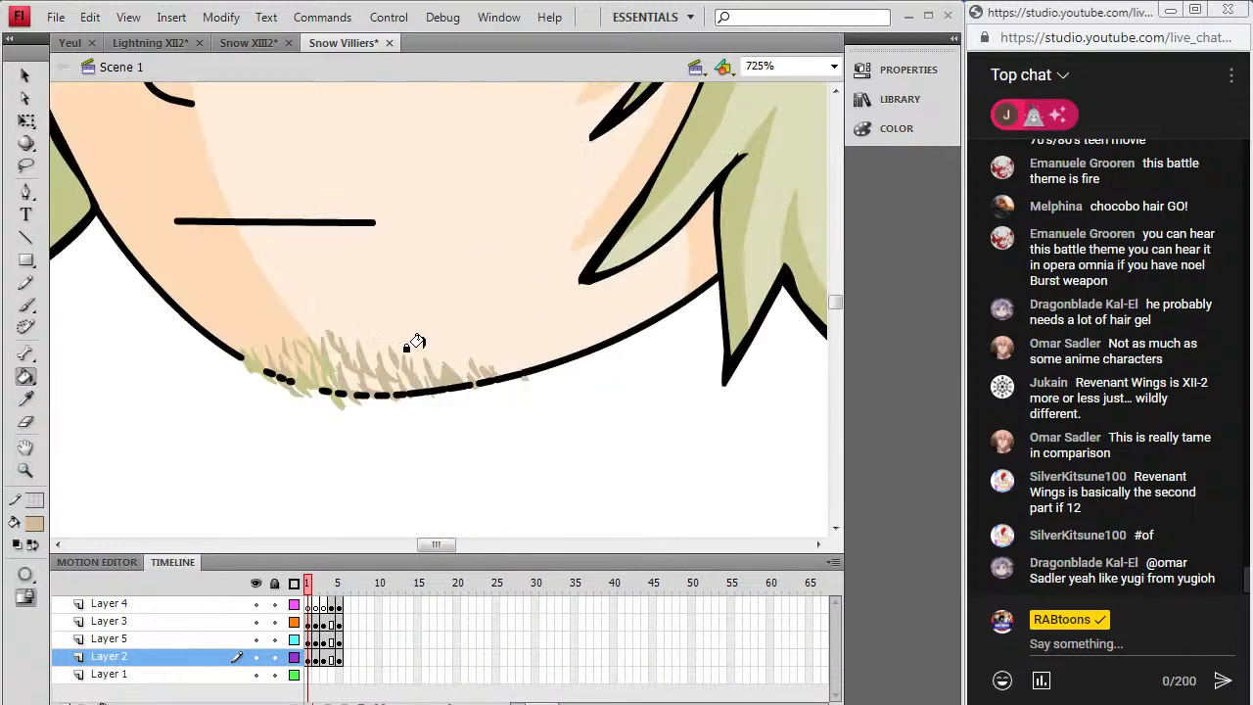
{"action": "left_click", "coordinate": [245, 42]}
Step: Move the reference picture on Layer 1 so its chin is visible next to the drawn face at 400% zoom
{"action": "left_click", "coordinate": [26, 470]}
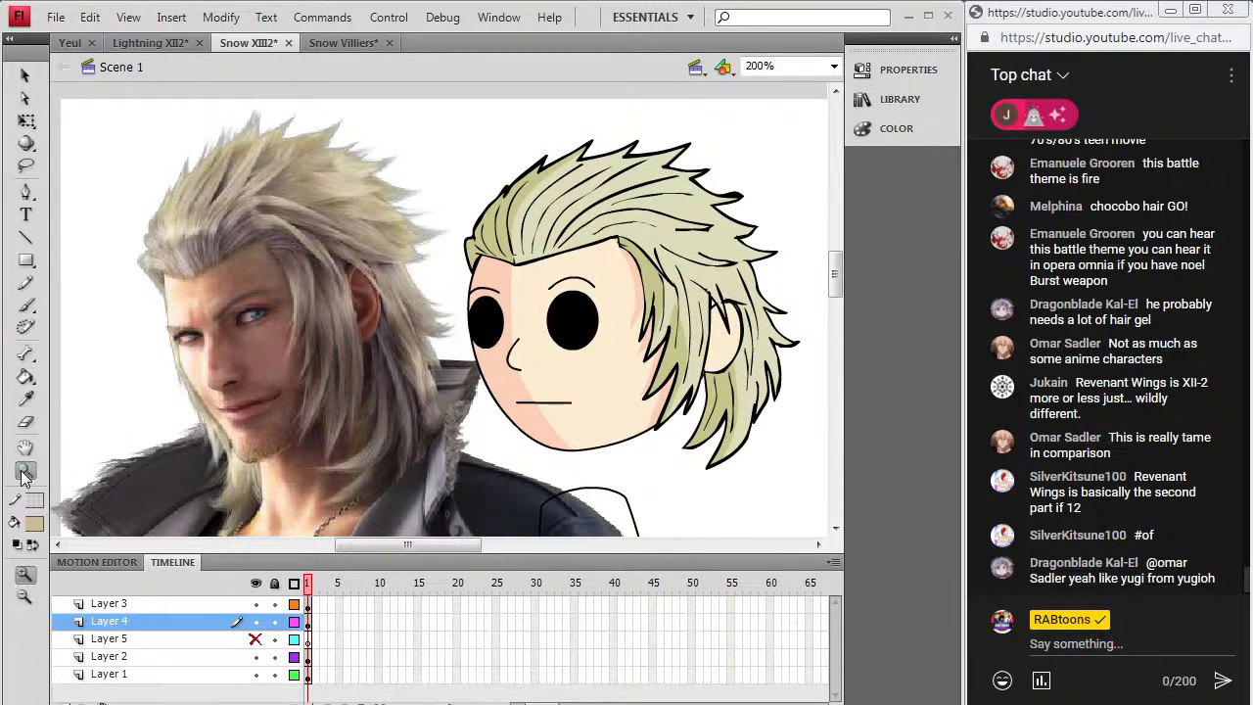
{"action": "left_click", "coordinate": [519, 388]}
{"action": "left_click", "coordinate": [25, 77]}
{"action": "left_click_drag", "start_coordinate": [130, 363], "coordinate": [246, 362]}
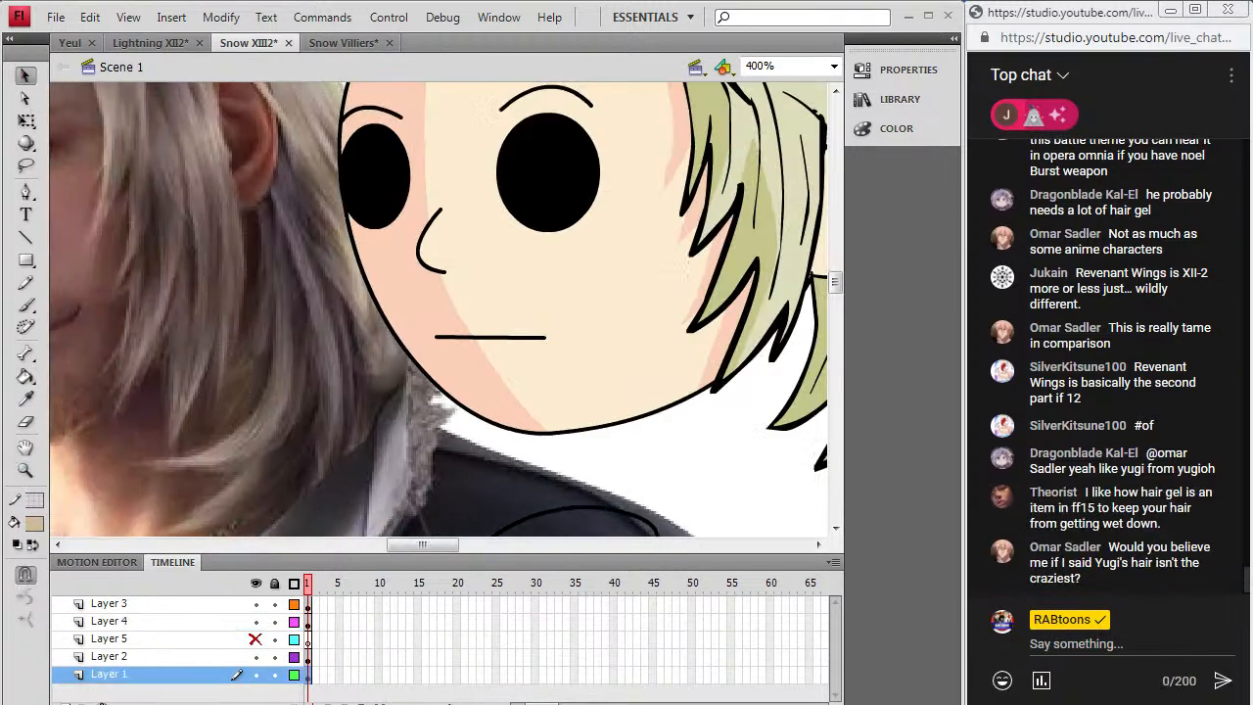
{"action": "left_click_drag", "start_coordinate": [422, 545], "coordinate": [414, 544]}
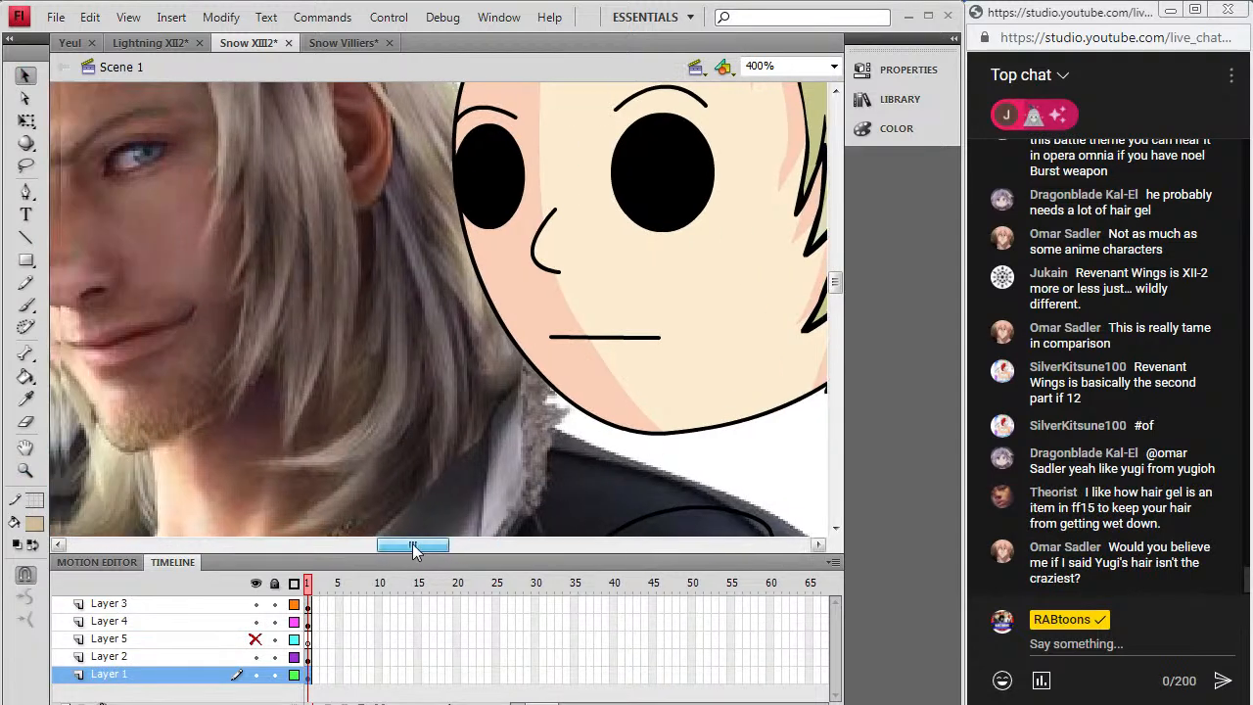
{"action": "left_click_drag", "start_coordinate": [263, 410], "coordinate": [401, 456]}
Step: Check the older stubble in Snow Villiers and try short stubble strokes along the chin on Layer 4 of Snow XIII2
{"action": "key", "text": "b"}
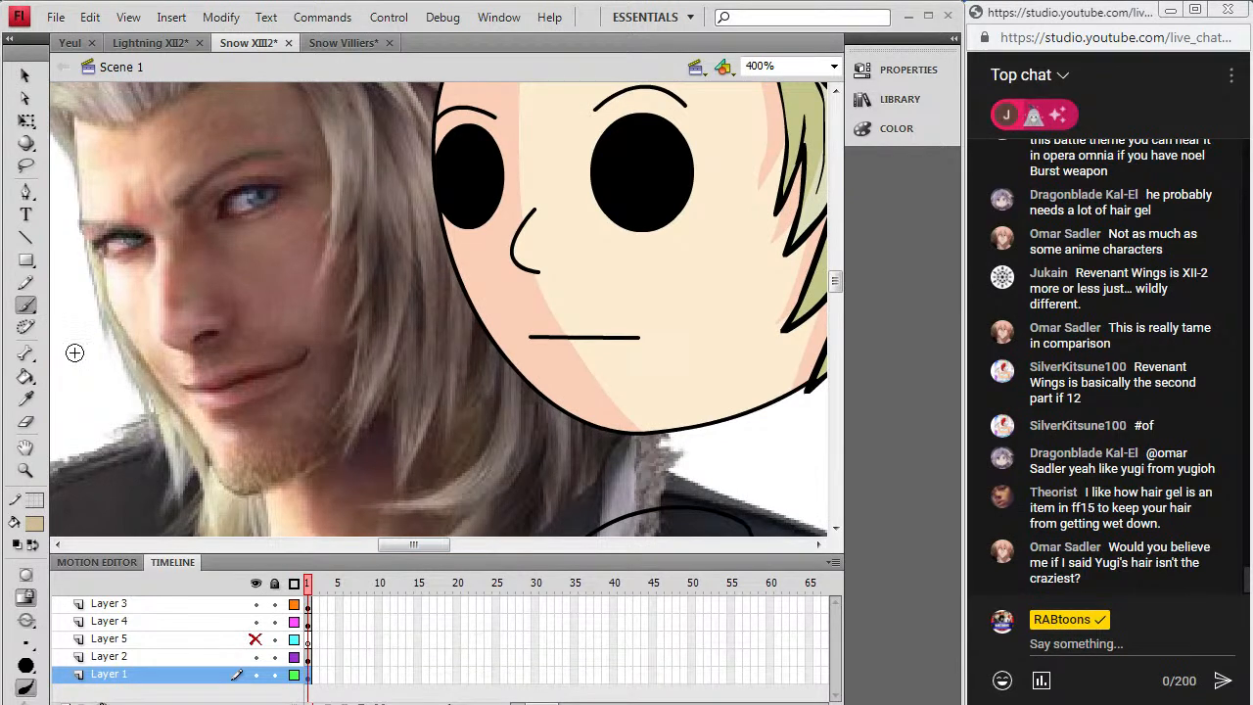
{"action": "left_click", "coordinate": [307, 623]}
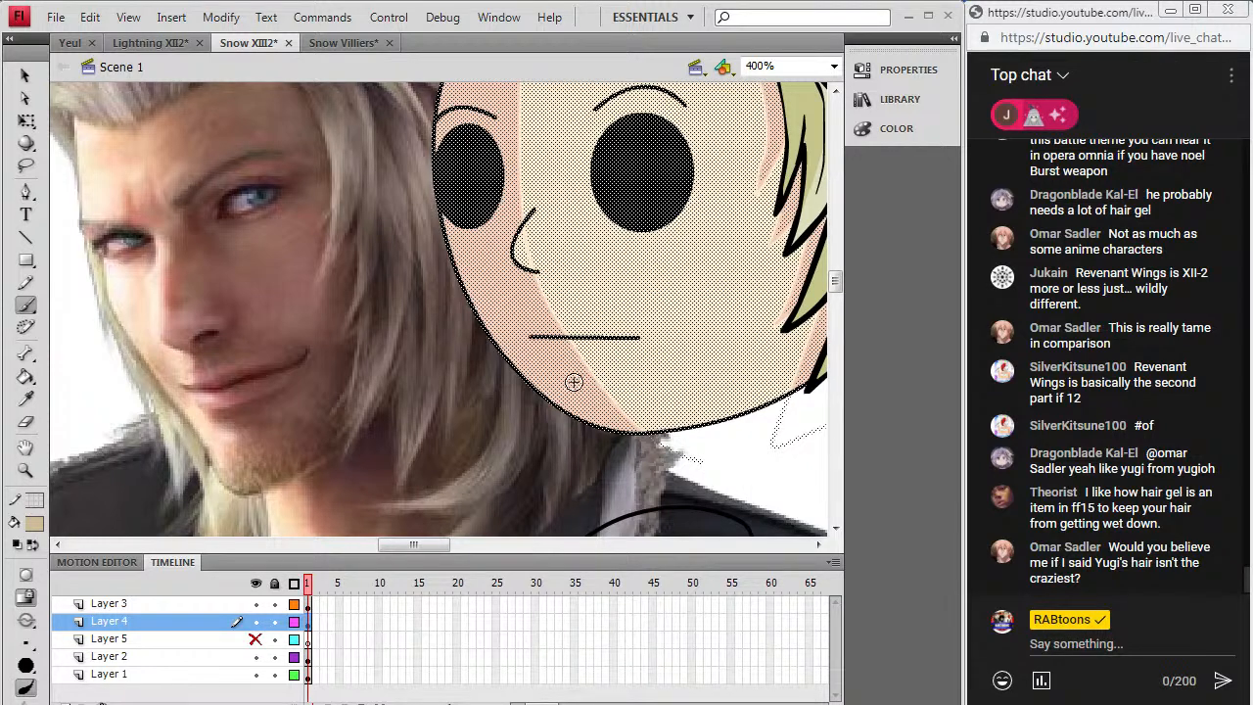
{"action": "left_click", "coordinate": [343, 42]}
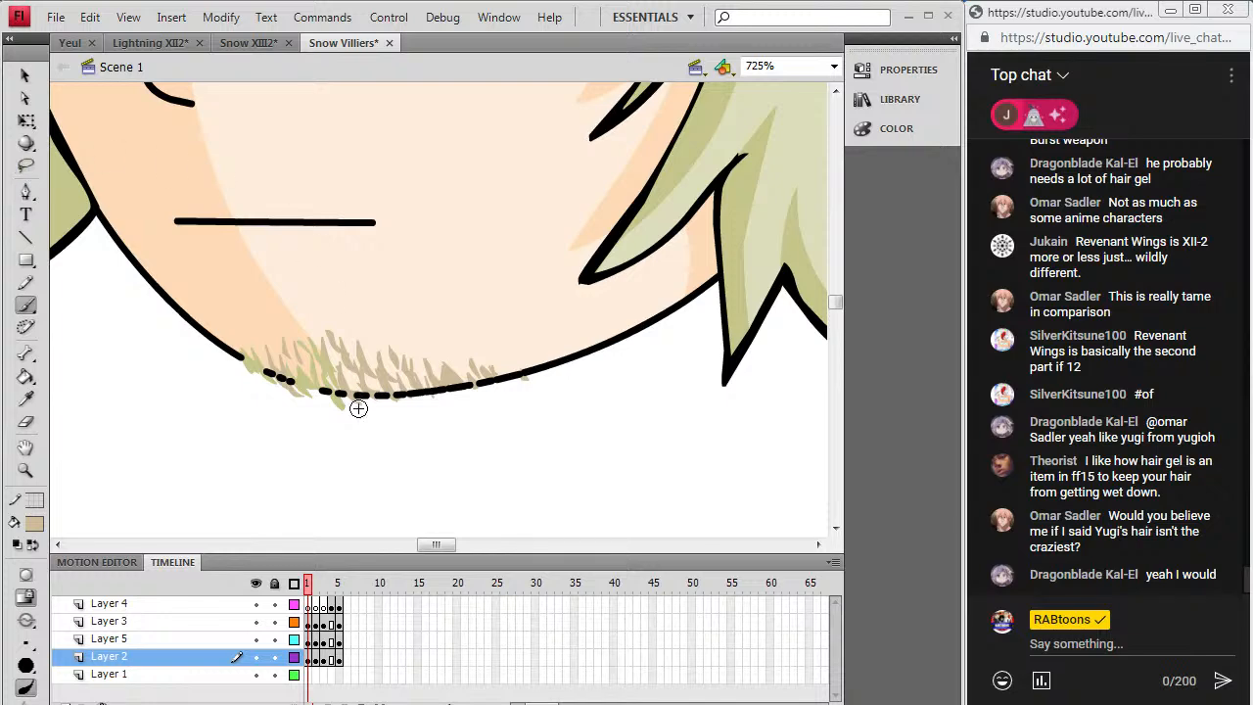
{"action": "left_click", "coordinate": [220, 42]}
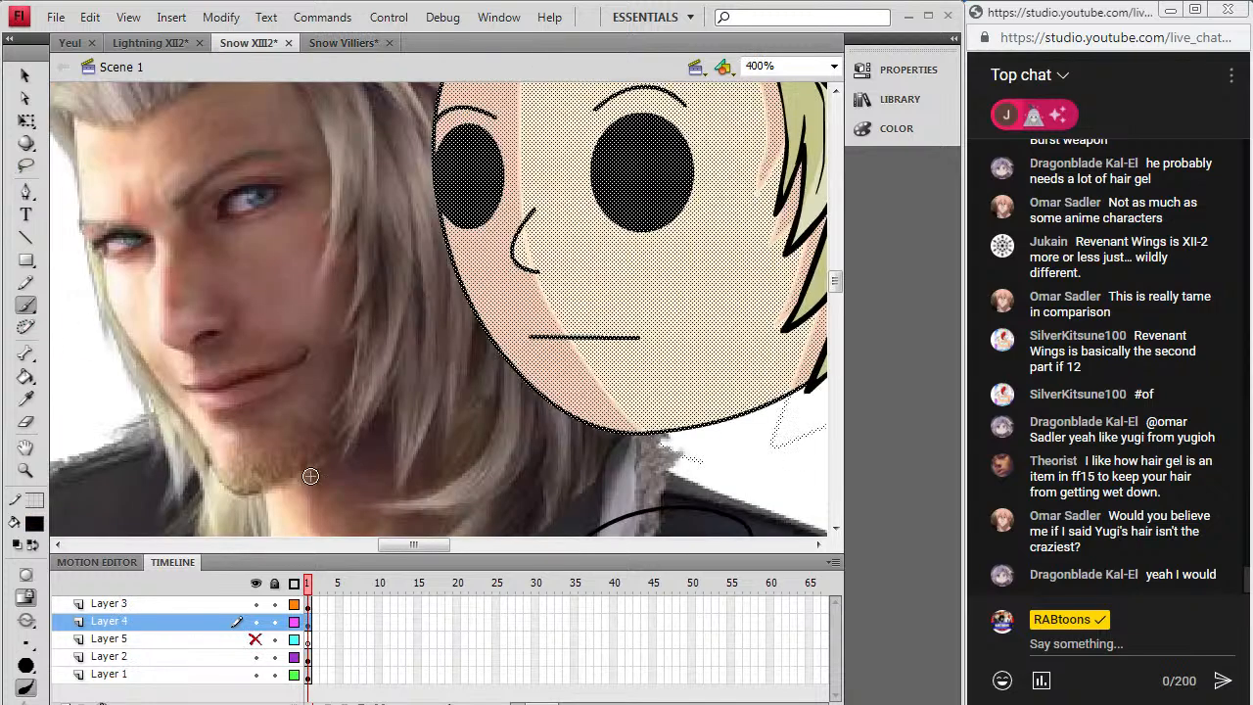
{"action": "left_click", "coordinate": [308, 641]}
{"action": "left_click", "coordinate": [308, 624]}
{"action": "key", "text": "Escape"}
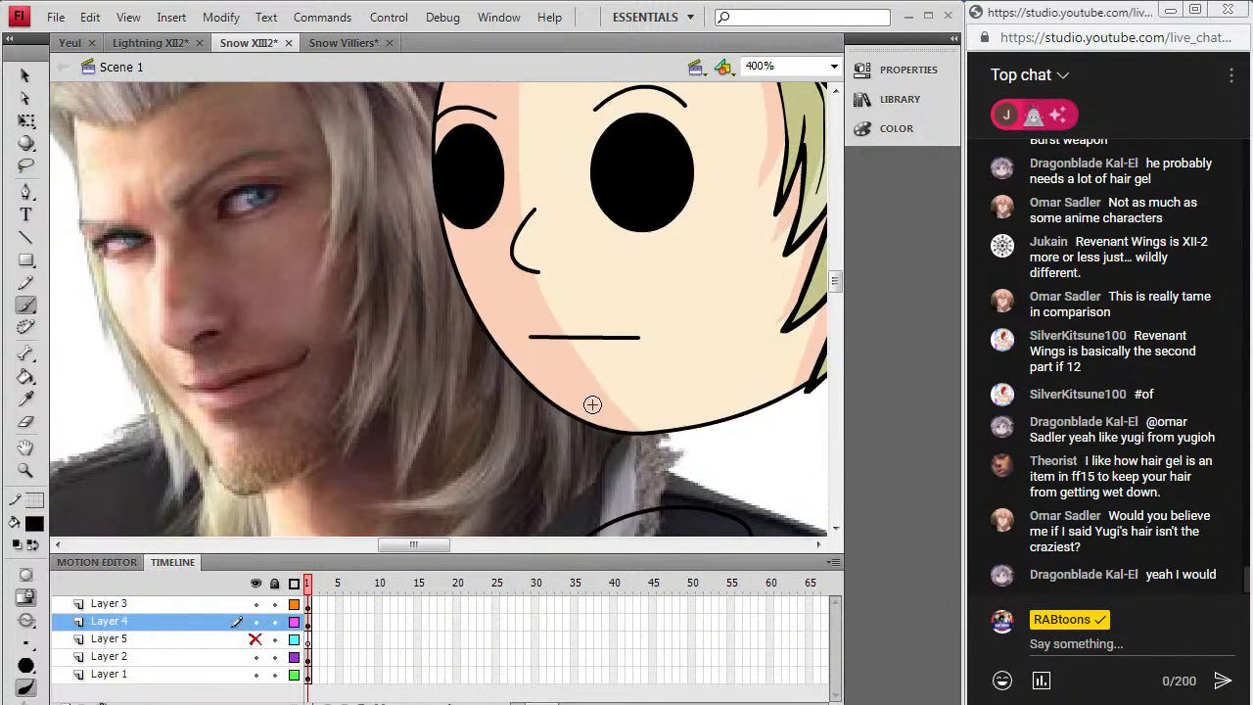
{"action": "left_click_drag", "start_coordinate": [579, 418], "coordinate": [582, 432]}
{"action": "left_click_drag", "start_coordinate": [586, 420], "coordinate": [593, 433]}
Step: Sample the brown stubble colour from the reference picture's chin and ready the Brush on Layer 3
{"action": "key", "text": "i"}
{"action": "left_click", "coordinate": [246, 457]}
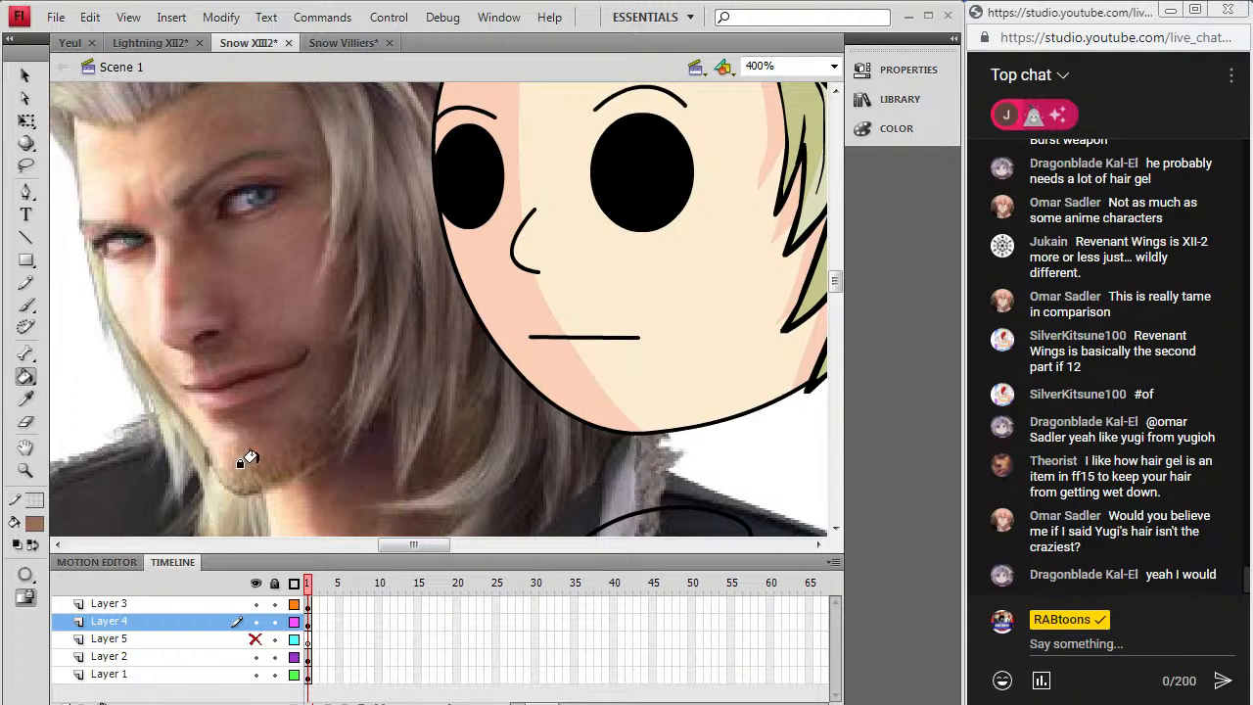
{"action": "key", "text": "b"}
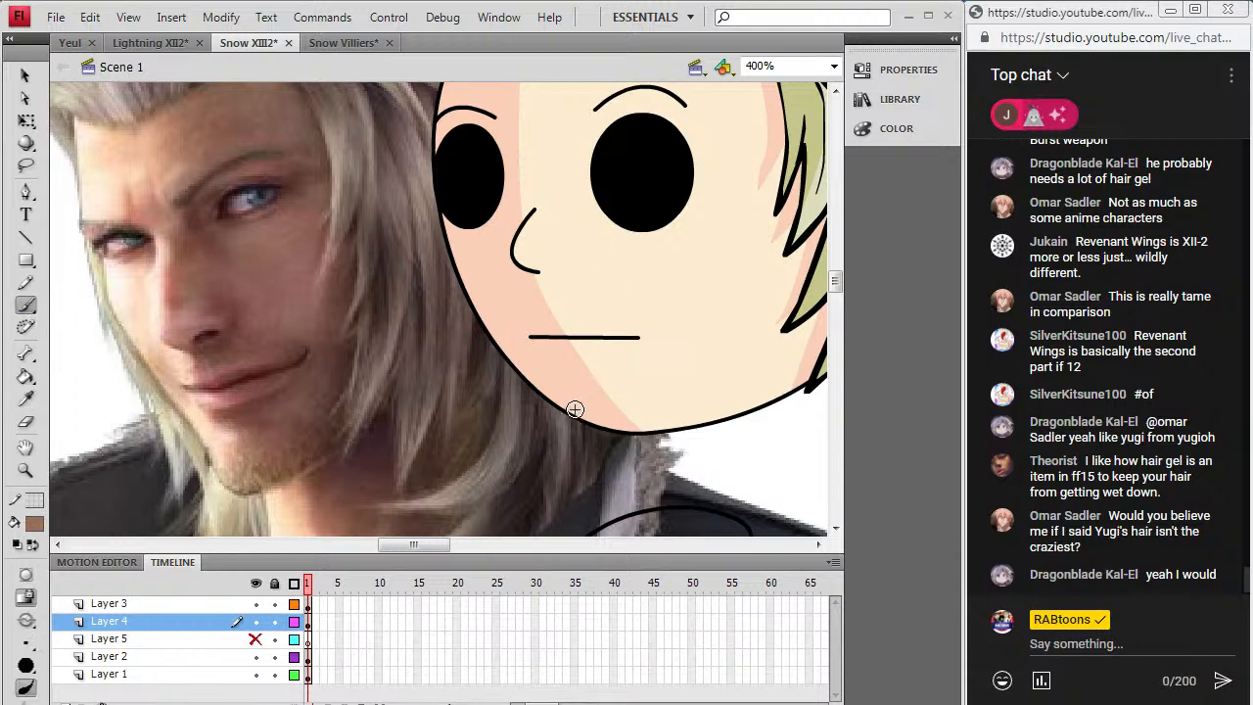
{"action": "left_click", "coordinate": [311, 617]}
{"action": "left_click", "coordinate": [311, 601]}
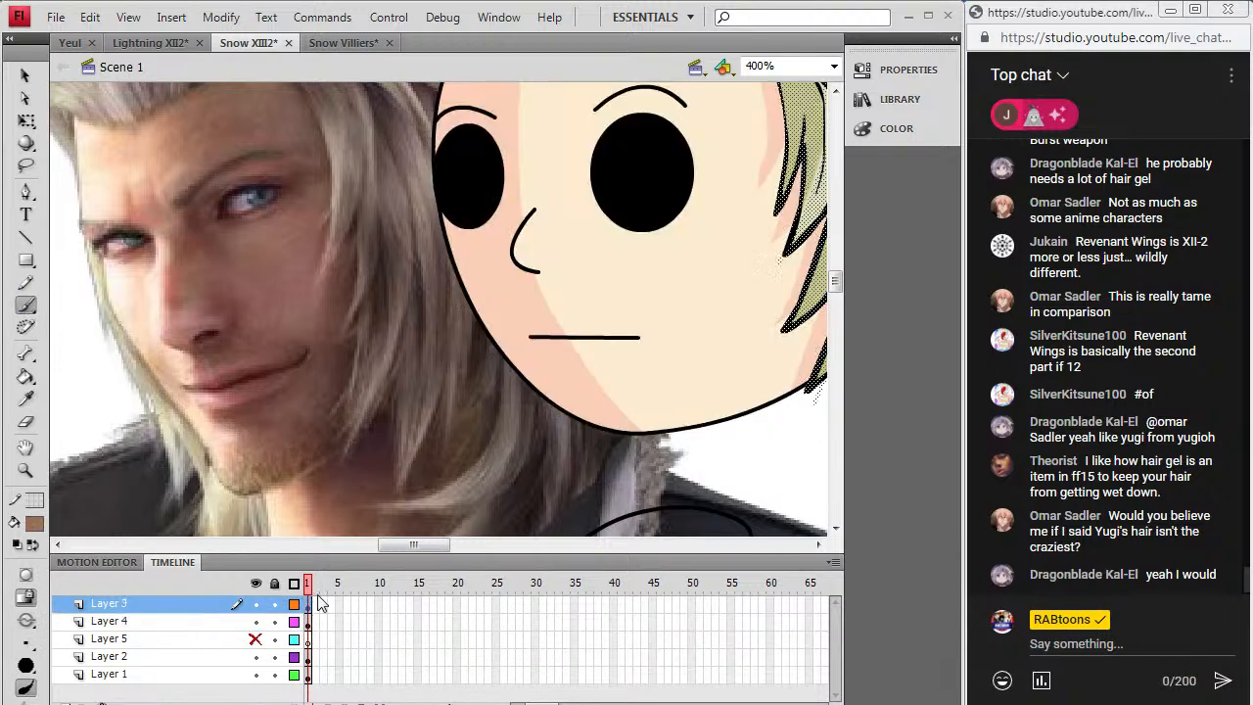
Step: Brush short brown stubble strokes across the chin of the drawn face on Layer 3
{"action": "left_click_drag", "start_coordinate": [560, 402], "coordinate": [571, 418]}
{"action": "left_click_drag", "start_coordinate": [571, 406], "coordinate": [581, 422]}
{"action": "left_click_drag", "start_coordinate": [582, 411], "coordinate": [590, 424]}
{"action": "left_click_drag", "start_coordinate": [591, 407], "coordinate": [595, 422]}
{"action": "mouse_move", "coordinate": [594, 402]}
{"action": "left_mouse_down"}
{"action": "mouse_move", "coordinate": [609, 421]}
{"action": "mouse_move", "coordinate": [591, 404]}
{"action": "mouse_move", "coordinate": [565, 414]}
{"action": "mouse_move", "coordinate": [609, 429]}
{"action": "left_mouse_up"}
{"action": "mouse_move", "coordinate": [610, 416]}
{"action": "left_mouse_down"}
{"action": "mouse_move", "coordinate": [621, 433]}
{"action": "mouse_move", "coordinate": [614, 407]}
{"action": "left_mouse_up"}
{"action": "left_click_drag", "start_coordinate": [618, 393], "coordinate": [628, 412]}
{"action": "mouse_move", "coordinate": [633, 397]}
{"action": "left_mouse_down"}
{"action": "mouse_move", "coordinate": [637, 411]}
{"action": "mouse_move", "coordinate": [673, 410]}
{"action": "left_mouse_up"}
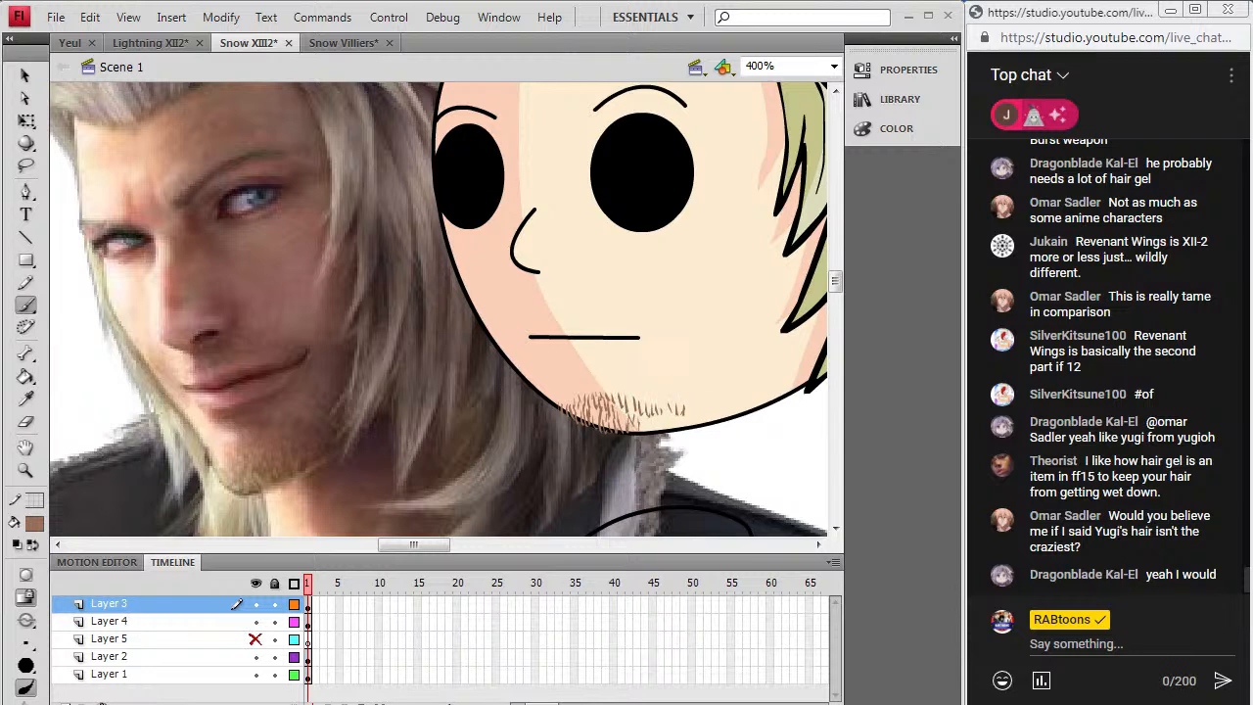
{"action": "mouse_move", "coordinate": [624, 419]}
{"action": "left_mouse_down"}
{"action": "mouse_move", "coordinate": [627, 430]}
{"action": "mouse_move", "coordinate": [677, 424]}
{"action": "left_mouse_up"}
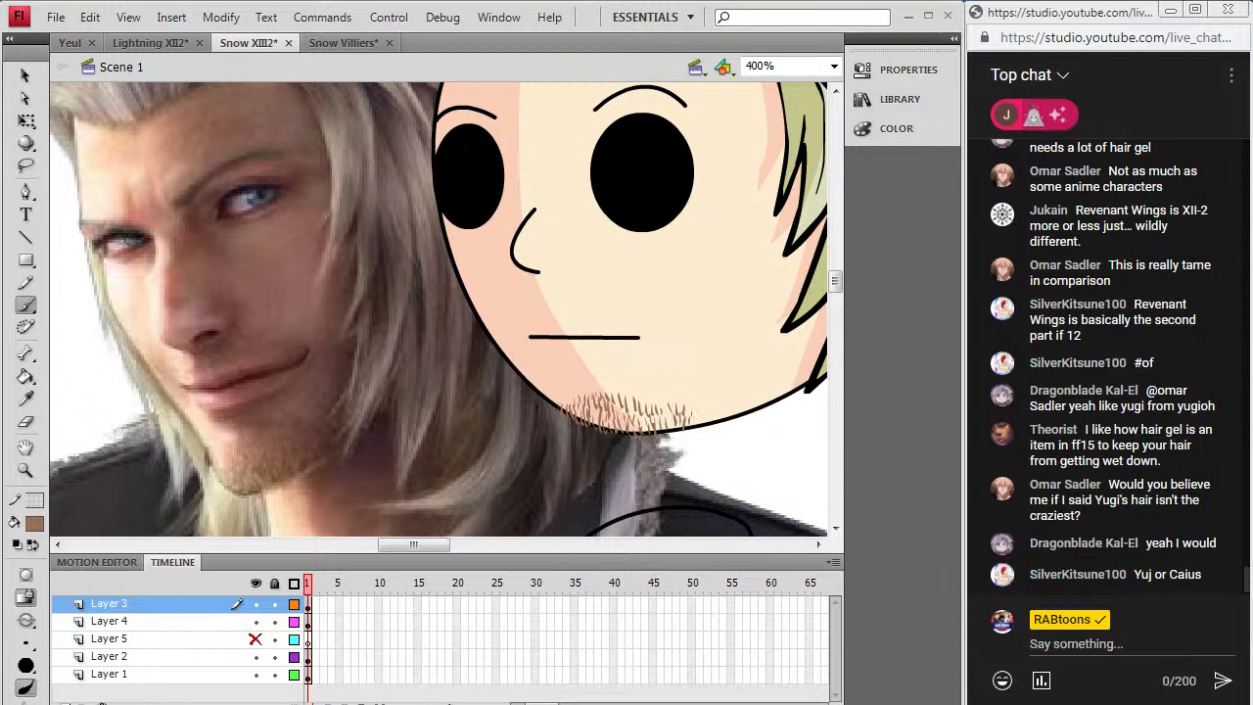
Step: Extend the brown stubble along the jawline up to the hair and reset the fill colour to black
{"action": "left_click_drag", "start_coordinate": [558, 405], "coordinate": [566, 412]}
{"action": "mouse_move", "coordinate": [682, 401]}
{"action": "left_mouse_down"}
{"action": "mouse_move", "coordinate": [684, 413]}
{"action": "mouse_move", "coordinate": [756, 398]}
{"action": "left_mouse_up"}
{"action": "mouse_move", "coordinate": [765, 388]}
{"action": "left_mouse_down"}
{"action": "mouse_move", "coordinate": [763, 398]}
{"action": "mouse_move", "coordinate": [787, 388]}
{"action": "left_mouse_up"}
{"action": "mouse_move", "coordinate": [798, 370]}
{"action": "left_mouse_down"}
{"action": "mouse_move", "coordinate": [797, 381]}
{"action": "mouse_move", "coordinate": [806, 370]}
{"action": "left_mouse_up"}
{"action": "mouse_move", "coordinate": [727, 400]}
{"action": "left_mouse_down"}
{"action": "mouse_move", "coordinate": [719, 413]}
{"action": "mouse_move", "coordinate": [733, 419]}
{"action": "left_mouse_up"}
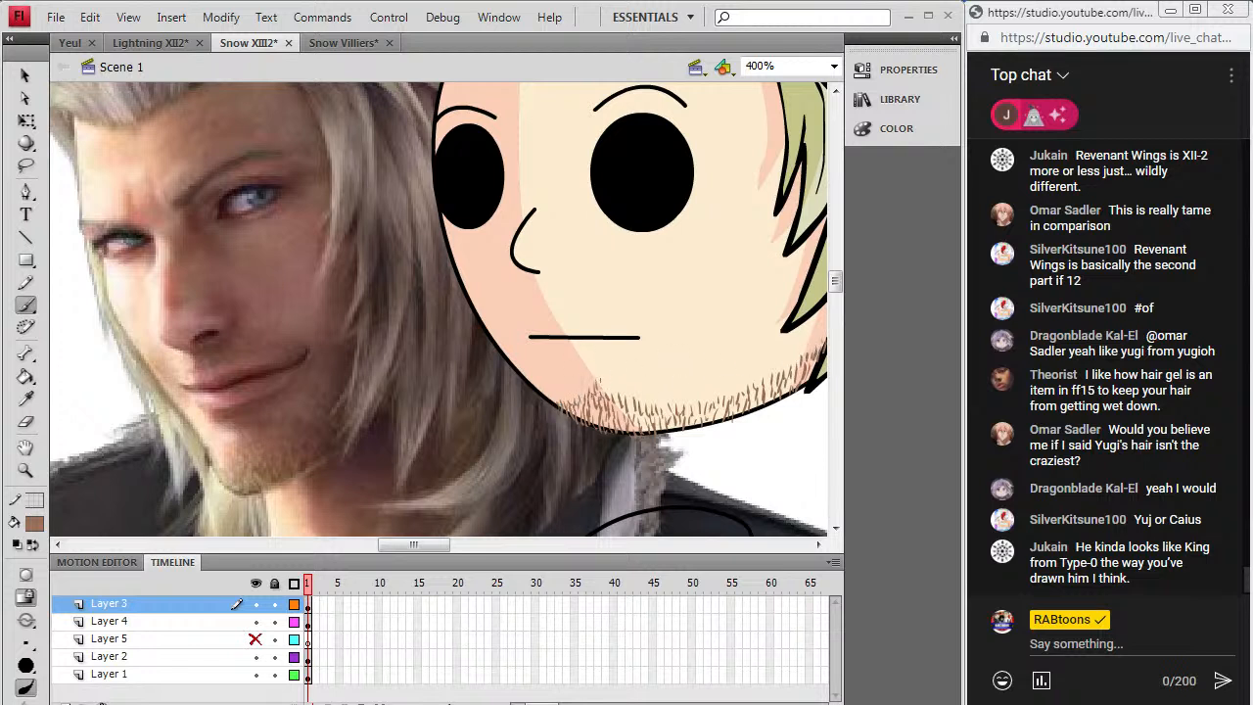
{"action": "left_click", "coordinate": [35, 526]}
{"action": "left_click", "coordinate": [37, 322]}
Step: Scale down the reference picture on Layer 1 and move it beside the drawn head and body outline
{"action": "left_click", "coordinate": [833, 66]}
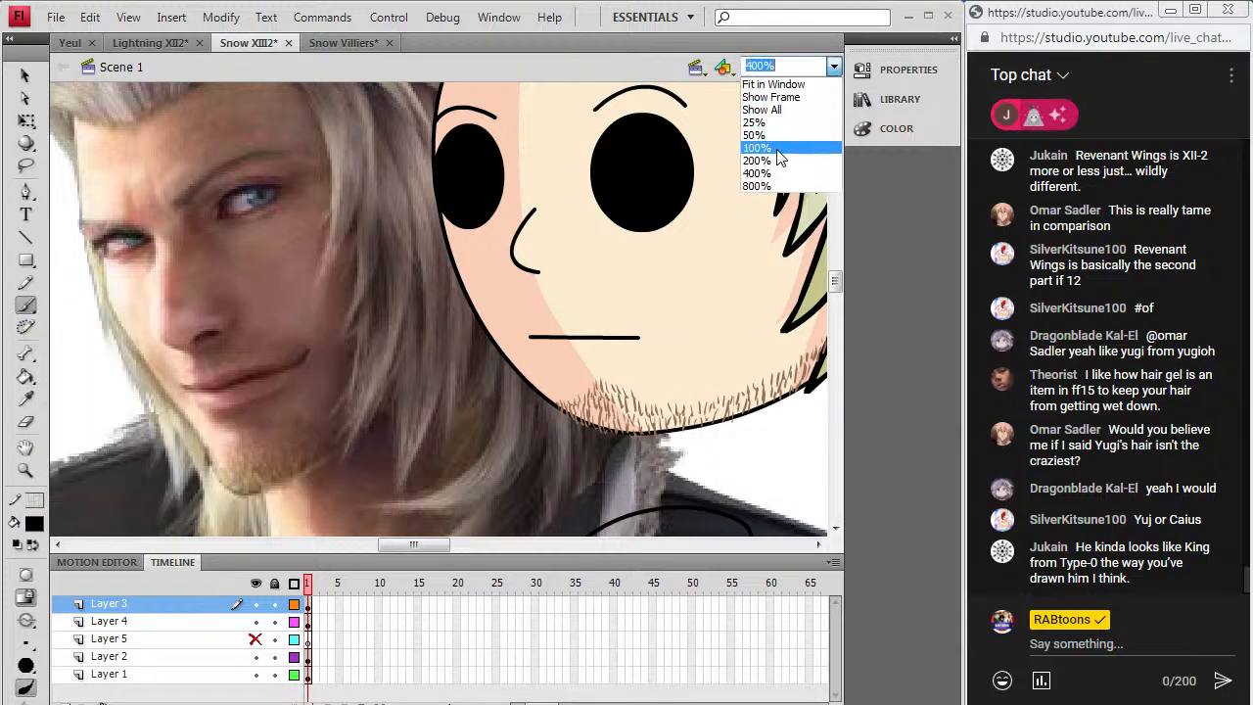
{"action": "left_click", "coordinate": [759, 161]}
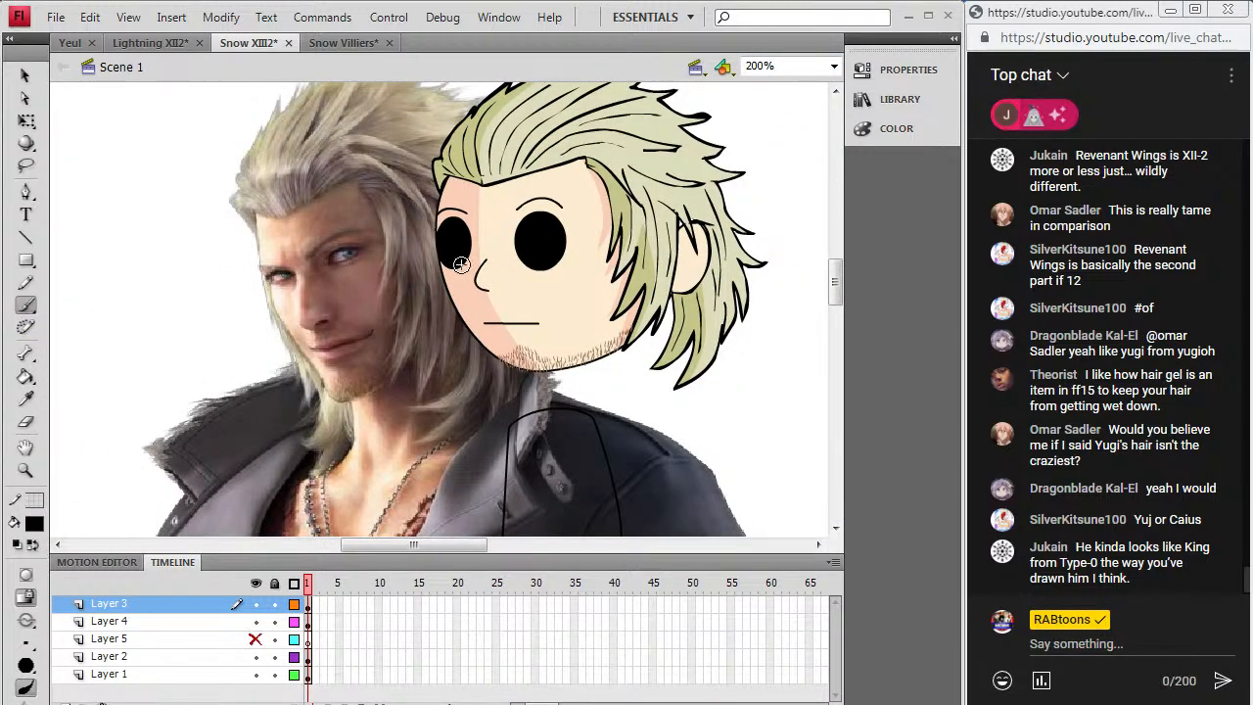
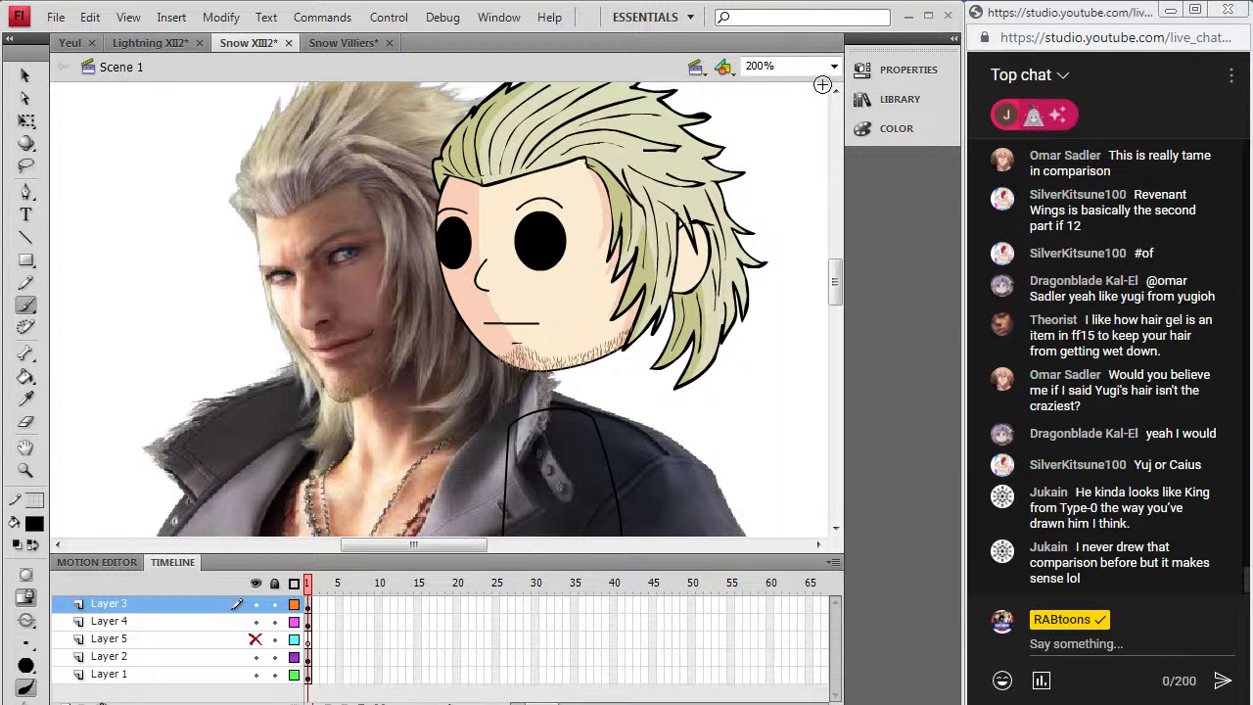
{"action": "left_click", "coordinate": [833, 65]}
{"action": "left_click", "coordinate": [769, 131]}
{"action": "left_click", "coordinate": [26, 75]}
{"action": "left_click", "coordinate": [411, 431]}
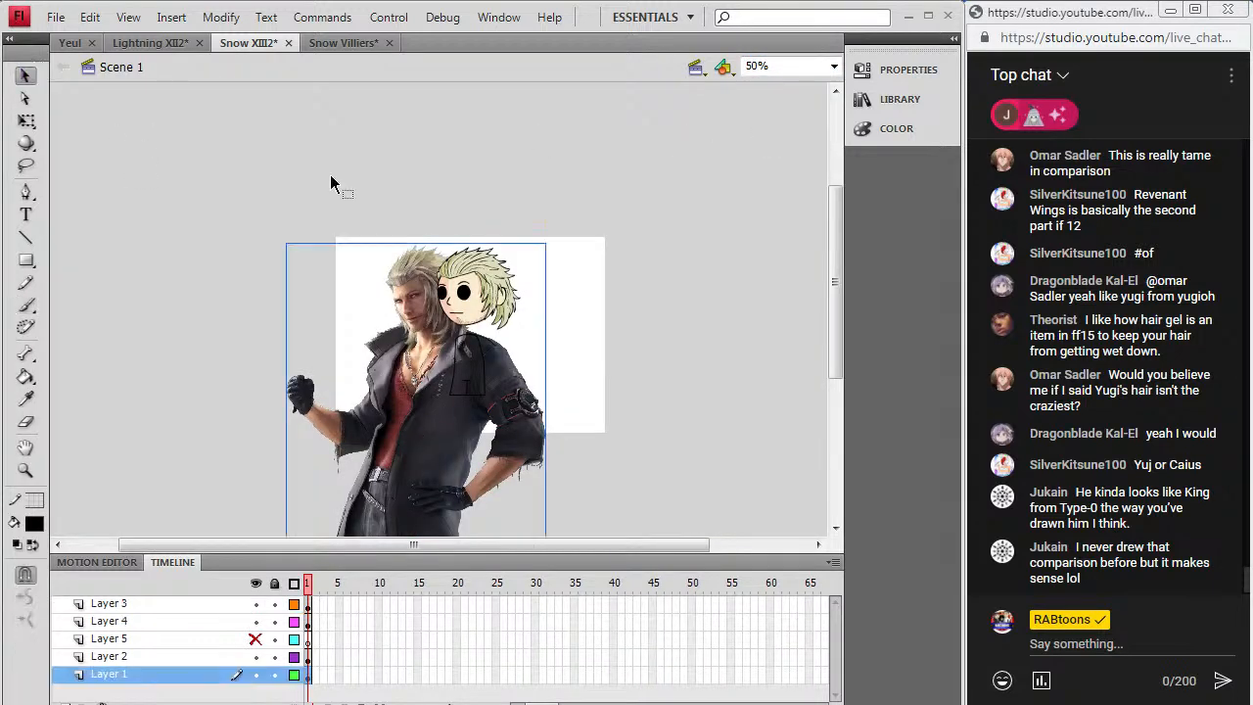
{"action": "left_click", "coordinate": [217, 17]}
{"action": "mouse_move", "coordinate": [69, 244]}
{"action": "left_click", "coordinate": [382, 327]}
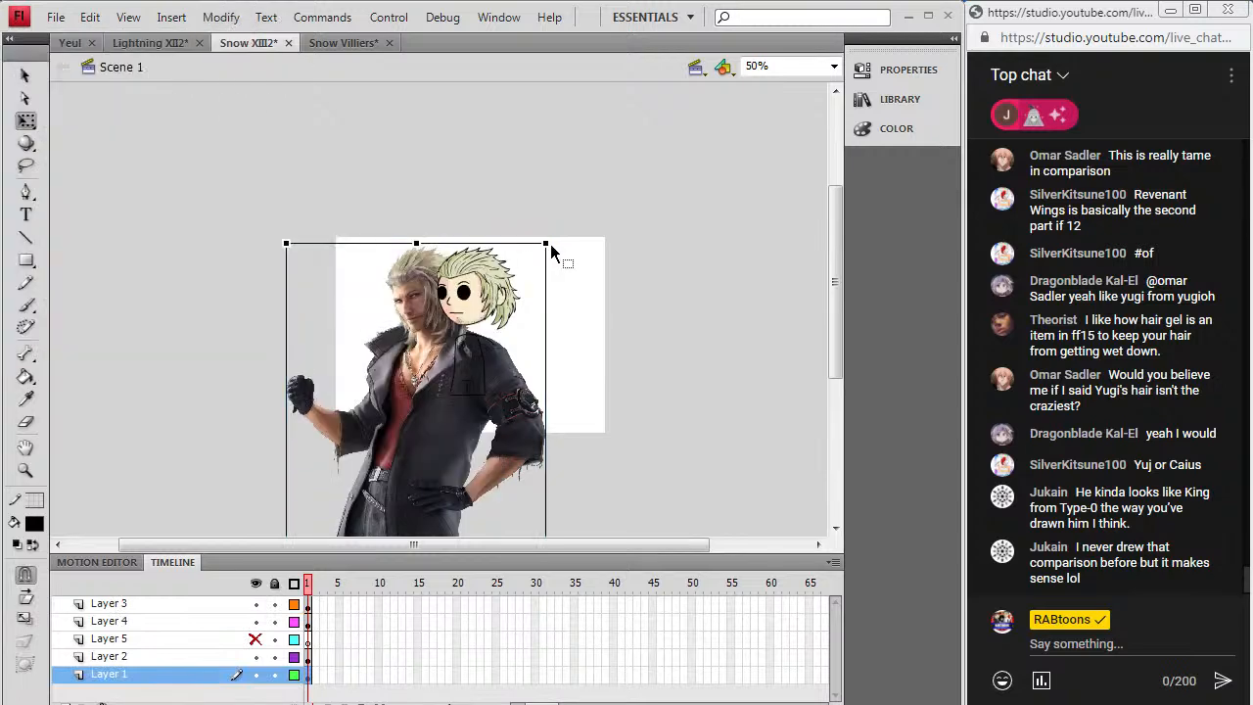
{"action": "left_click_drag", "start_coordinate": [550, 248], "coordinate": [515, 294]}
{"action": "left_click_drag", "start_coordinate": [512, 304], "coordinate": [502, 334]}
{"action": "left_click_drag", "start_coordinate": [425, 460], "coordinate": [395, 373]}
Step: Examine the reference picture's jacket and the older Snow's coat and body in Snow Villiers at 200% zoom
{"action": "left_click", "coordinate": [26, 471]}
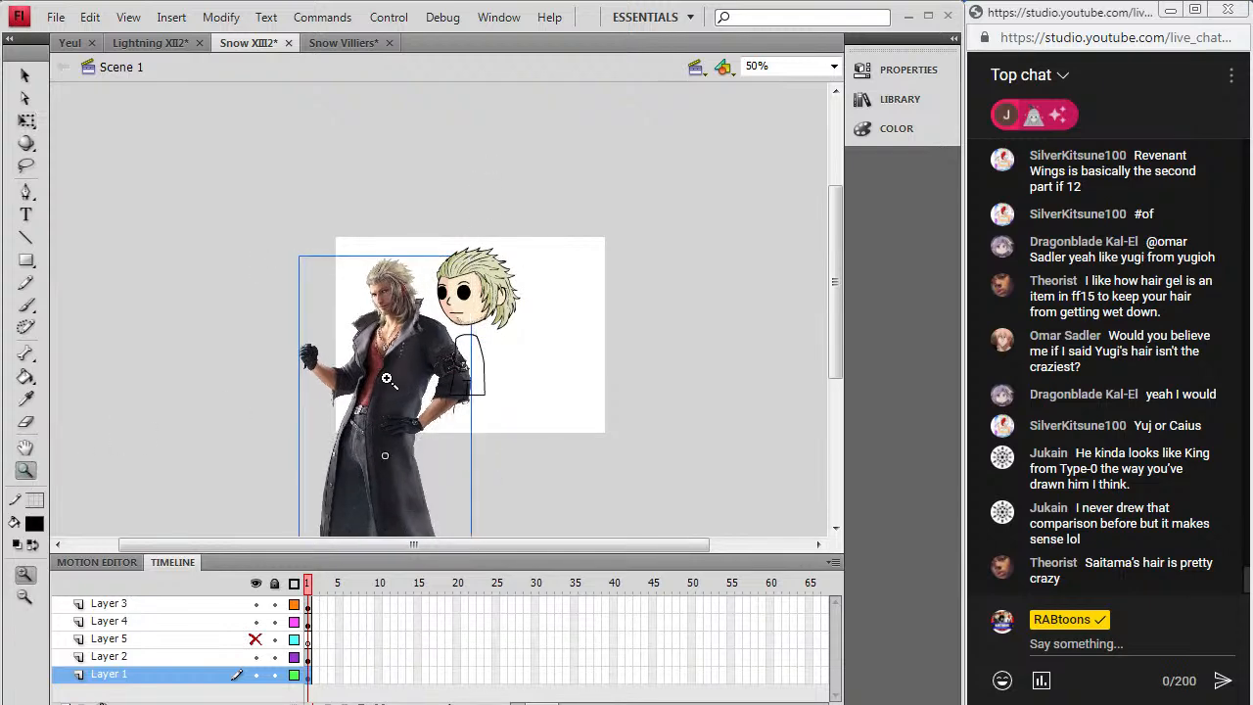
{"action": "left_click", "coordinate": [446, 385]}
{"action": "left_click", "coordinate": [435, 302]}
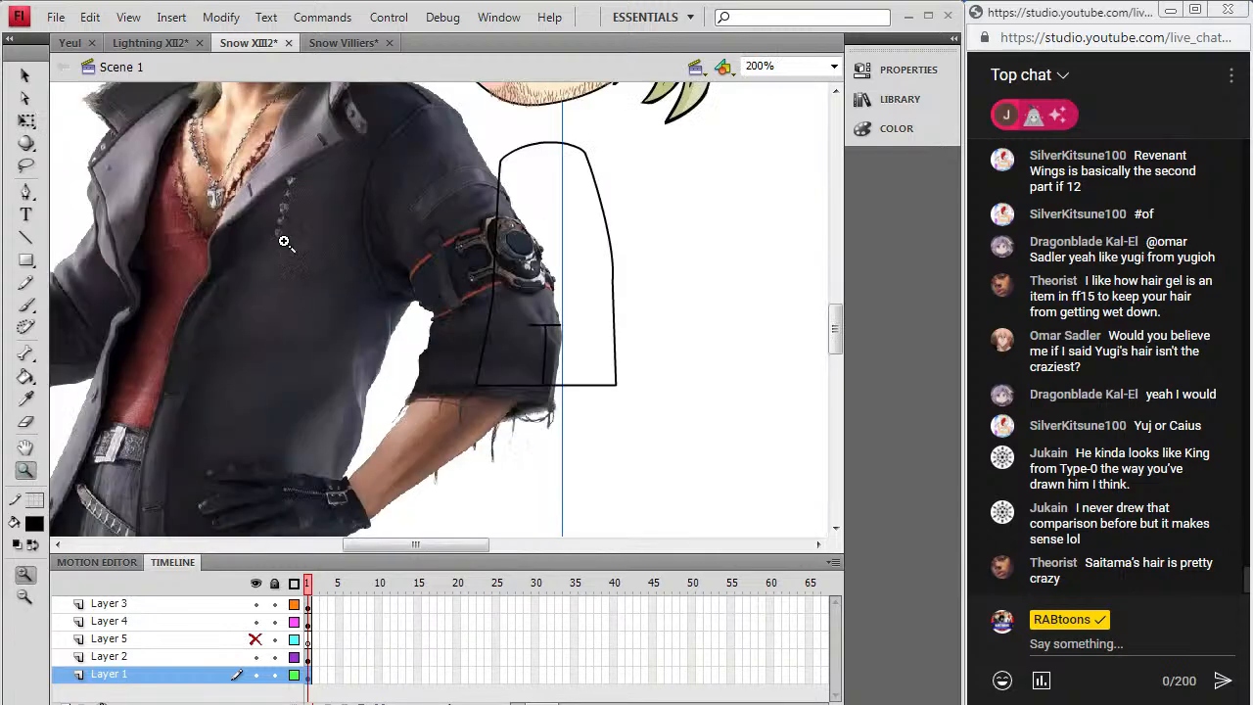
{"action": "scroll", "coordinate": [265, 406], "scroll_direction": "up", "scroll_amount": 3}
{"action": "left_click", "coordinate": [27, 78]}
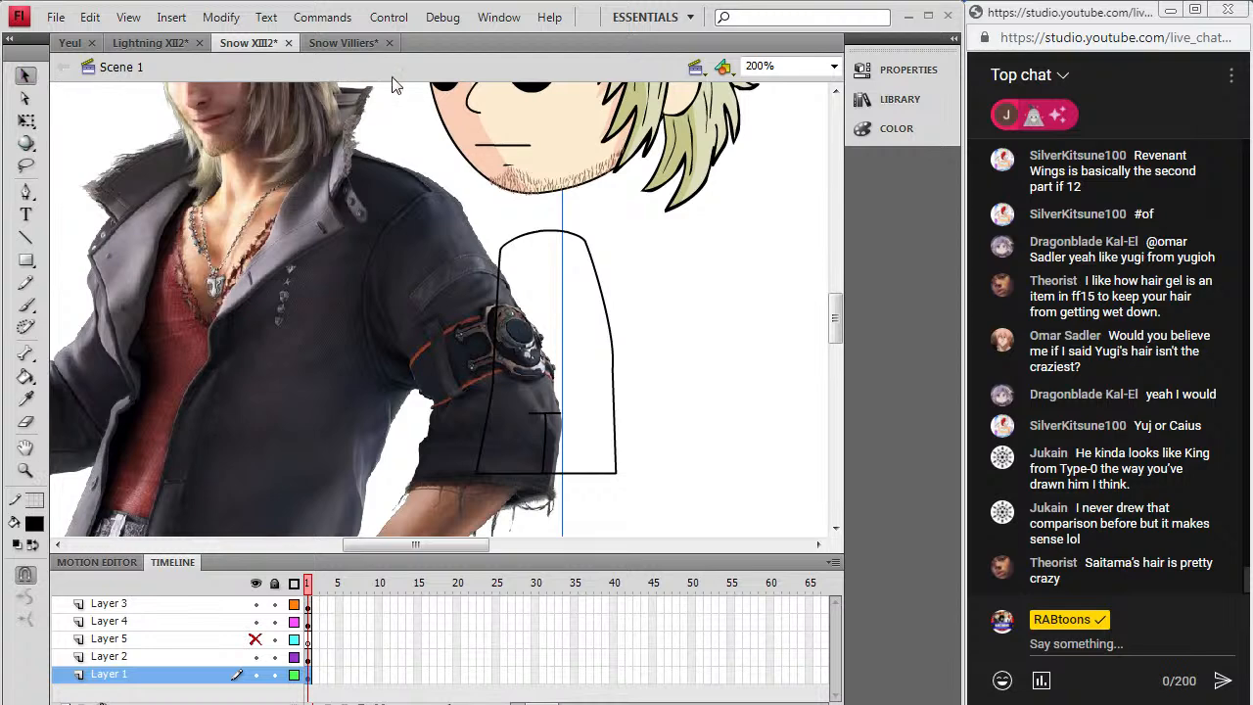
{"action": "left_click", "coordinate": [344, 44]}
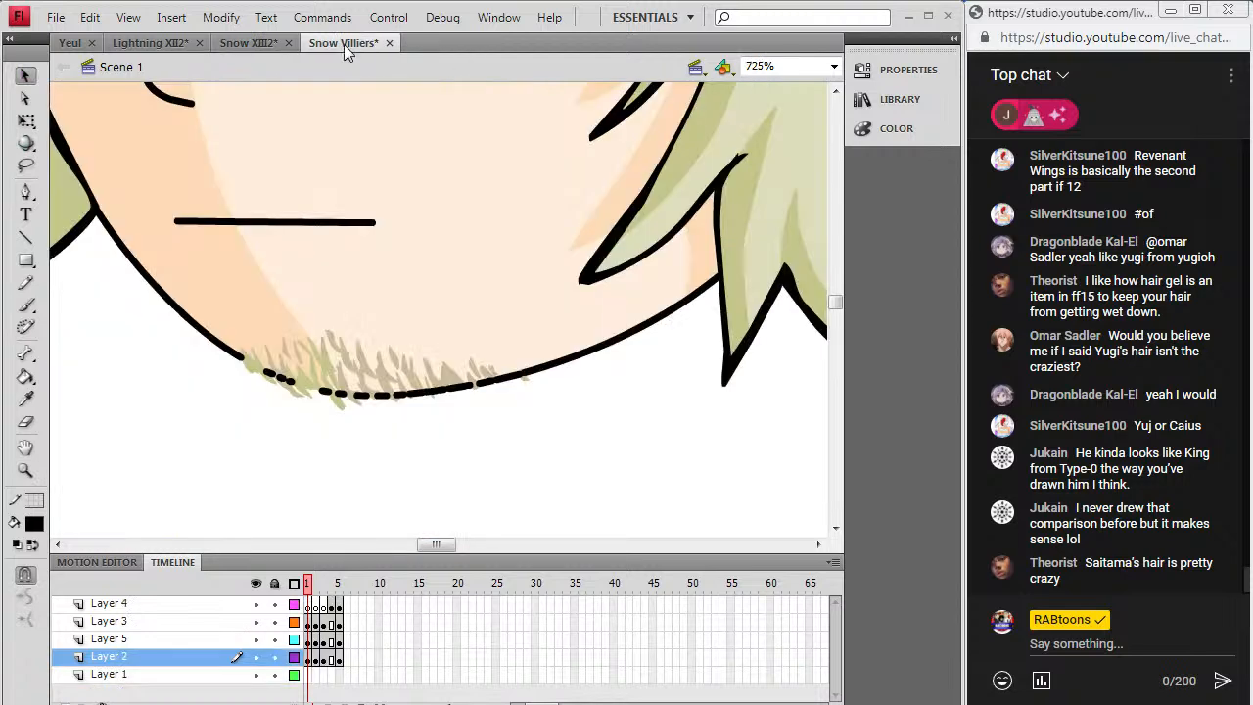
{"action": "left_click", "coordinate": [835, 65]}
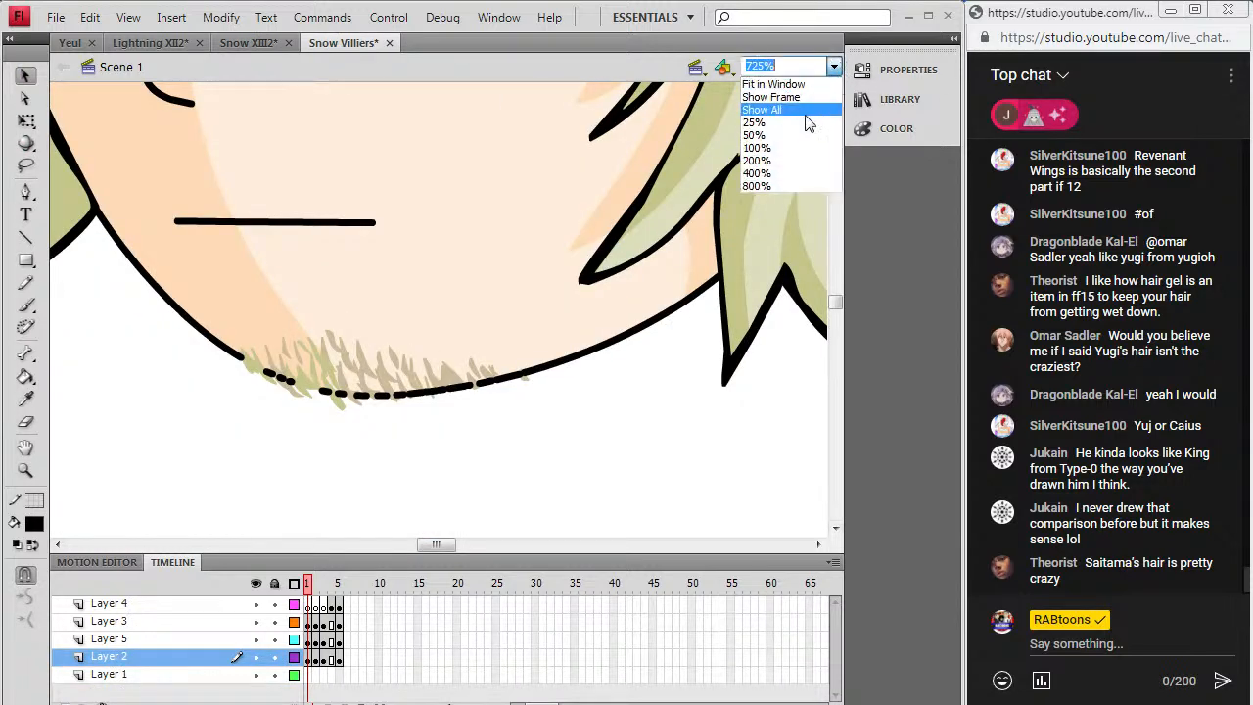
{"action": "left_click", "coordinate": [763, 129]}
{"action": "left_click", "coordinate": [25, 470]}
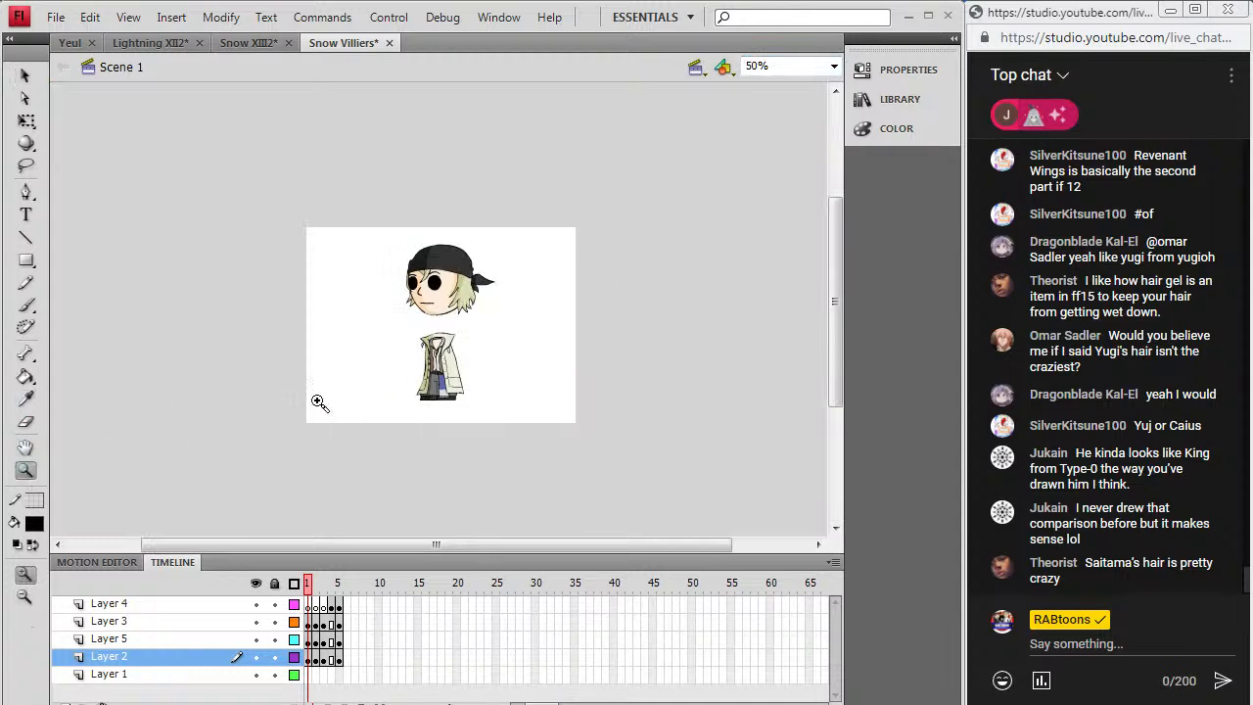
{"action": "left_click", "coordinate": [483, 328]}
{"action": "left_click", "coordinate": [548, 281]}
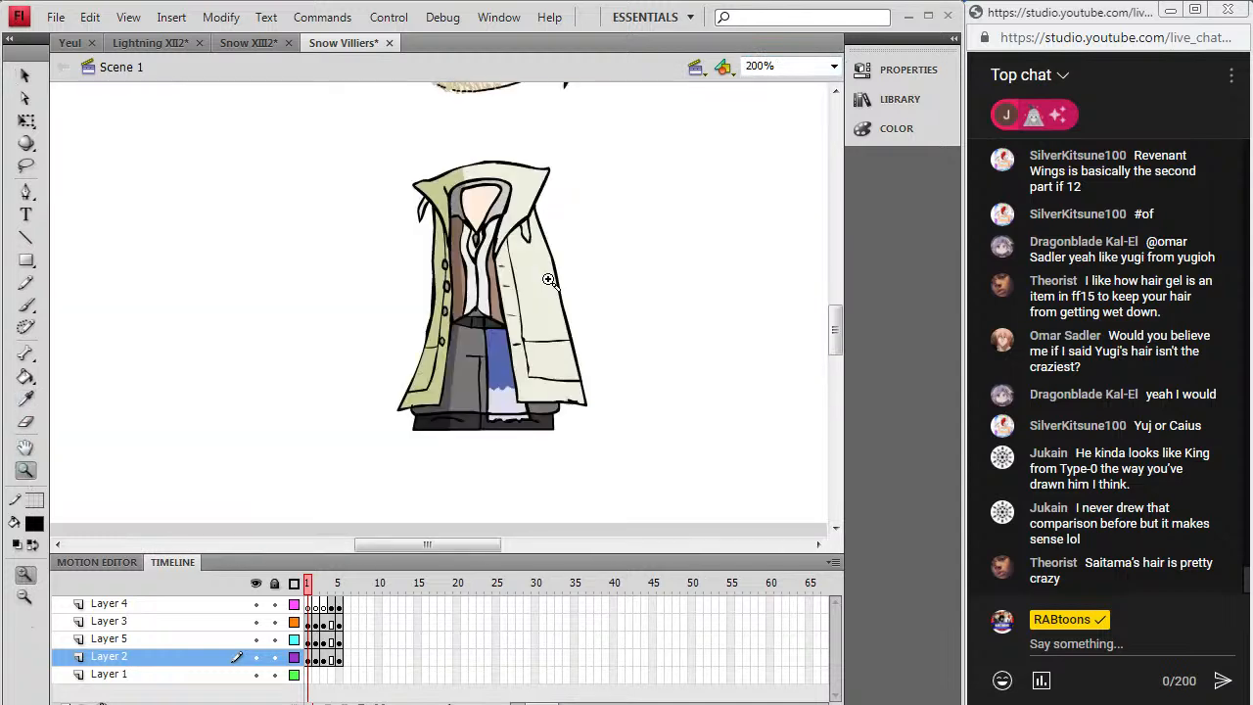
Step: Compare the reference picture's coat hem, trousers and boots with the older Snow's outfit in Snow Villiers
{"action": "left_click", "coordinate": [239, 44]}
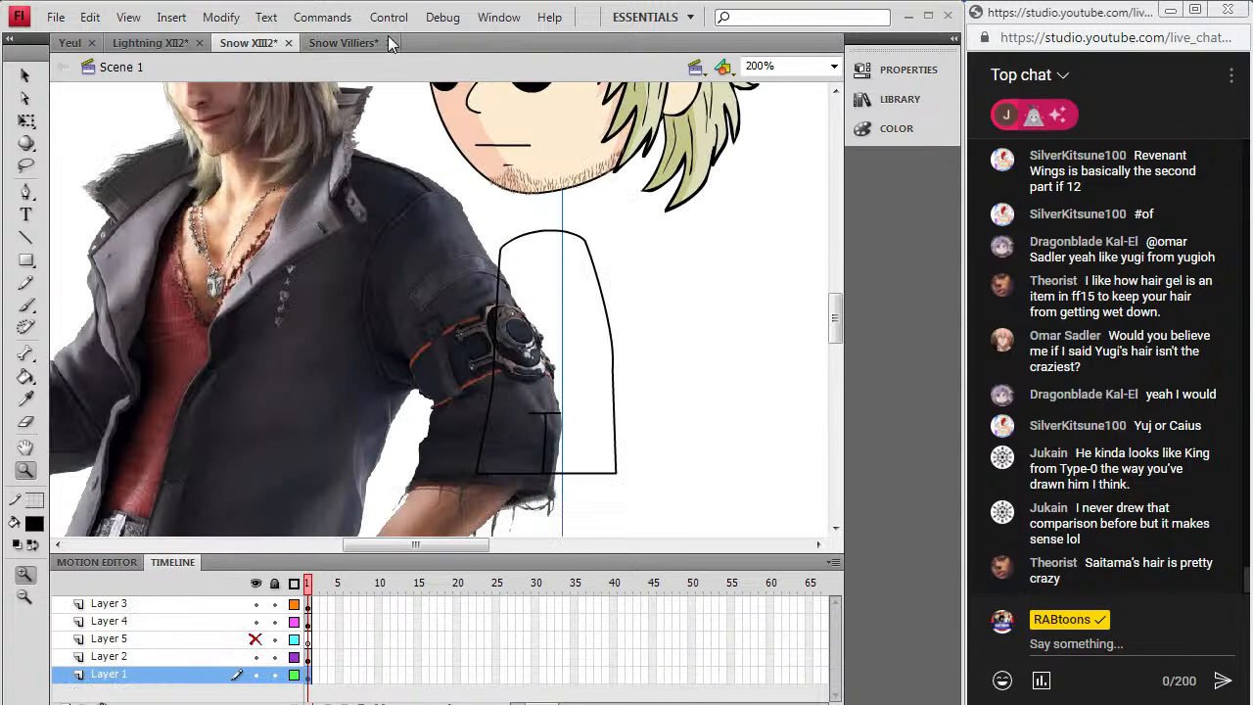
{"action": "left_click", "coordinate": [339, 45]}
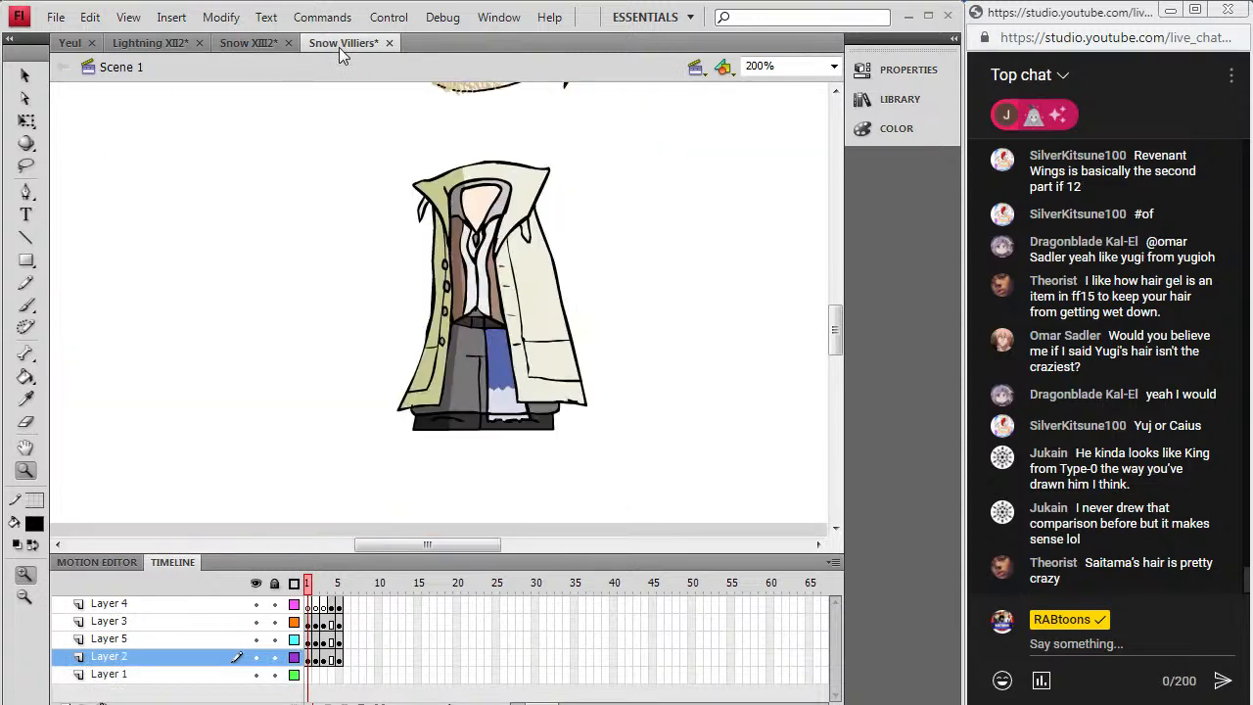
{"action": "left_click", "coordinate": [249, 47]}
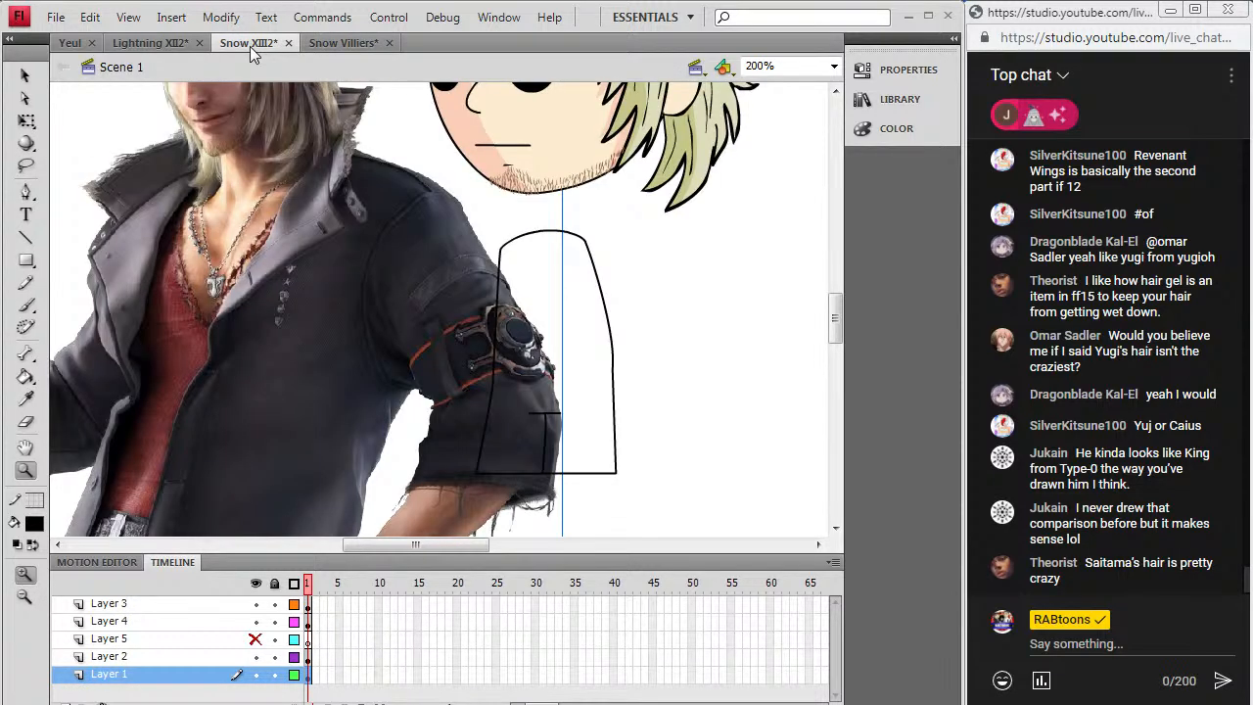
{"action": "scroll", "coordinate": [192, 380], "scroll_direction": "down", "scroll_amount": 10}
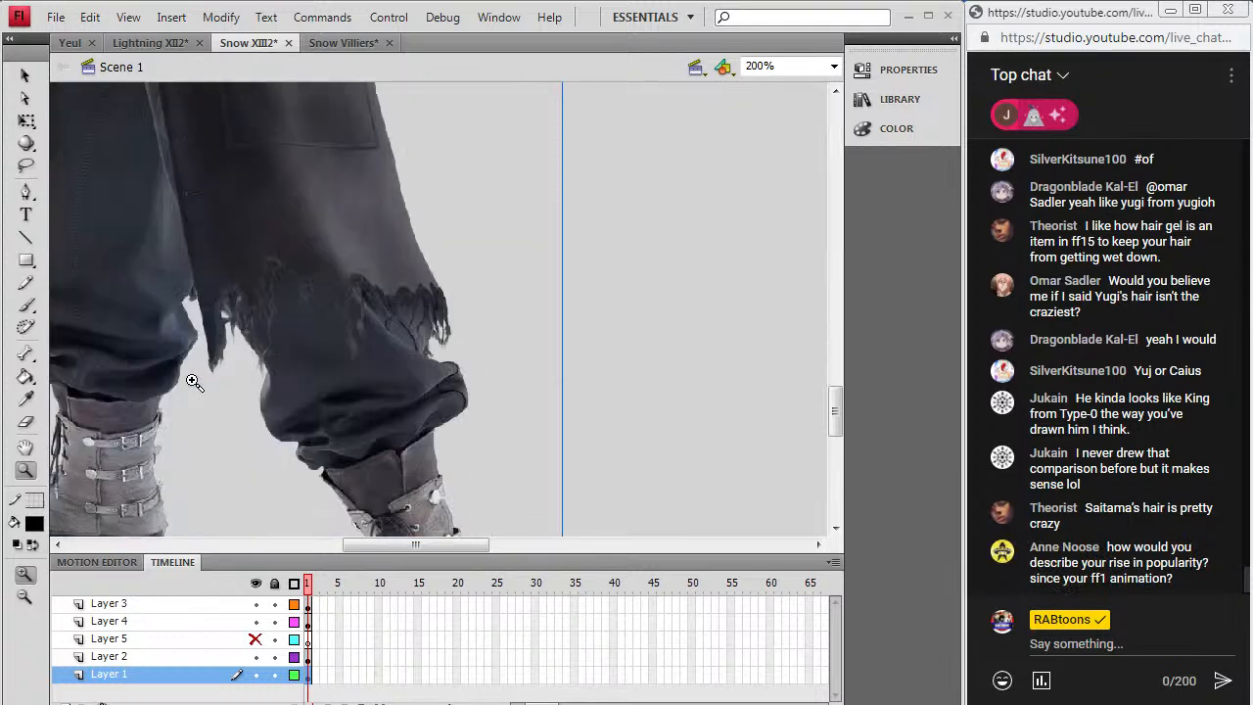
{"action": "scroll", "coordinate": [193, 381], "scroll_direction": "up", "scroll_amount": 10}
{"action": "left_click", "coordinate": [336, 43]}
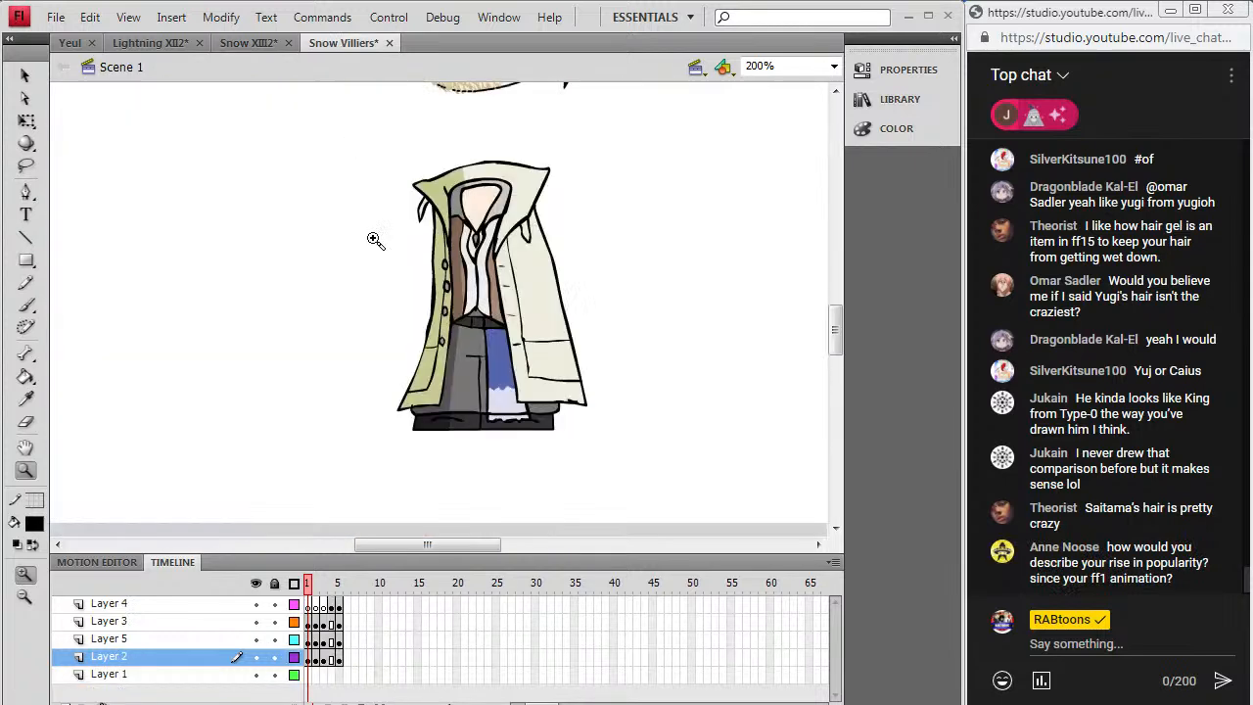
{"action": "scroll", "coordinate": [378, 299], "scroll_direction": "up", "scroll_amount": 2}
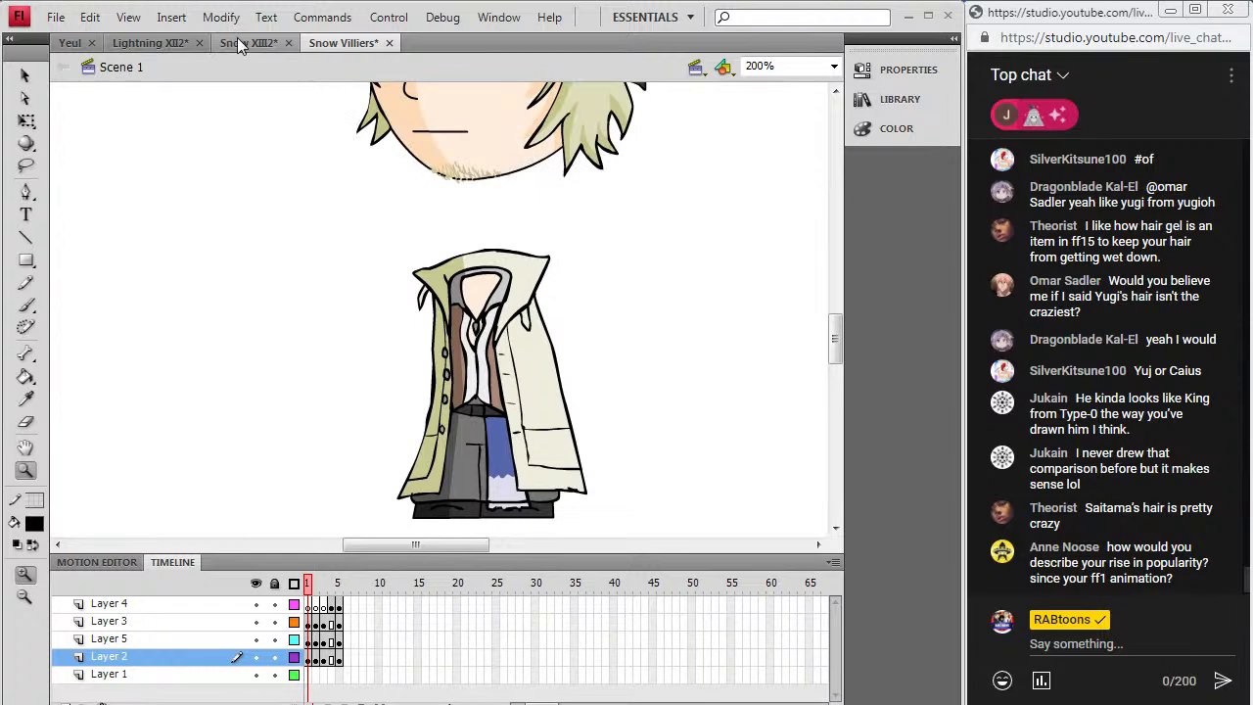
{"action": "left_click", "coordinate": [237, 43]}
{"action": "left_click", "coordinate": [343, 46]}
Step: Cut the older Snow's coat artwork from the first frame of Layer 5 in Snow Villiers
{"action": "left_click", "coordinate": [26, 78]}
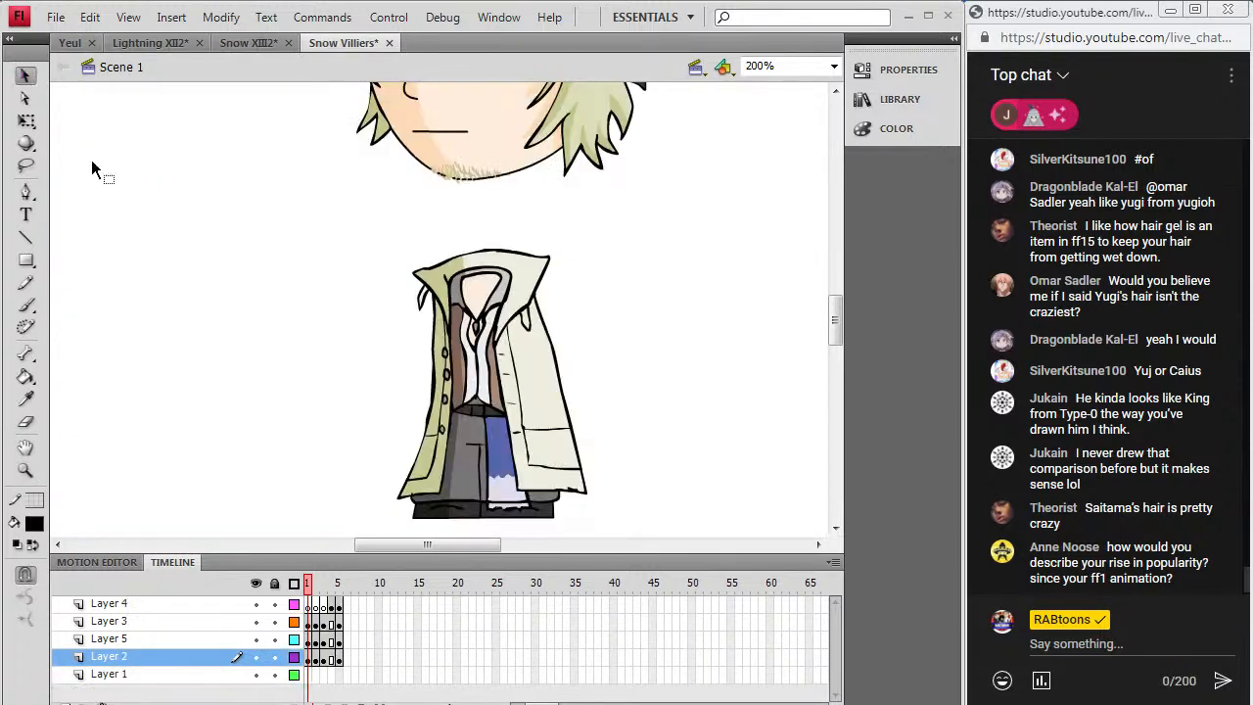
{"action": "left_click", "coordinate": [307, 658]}
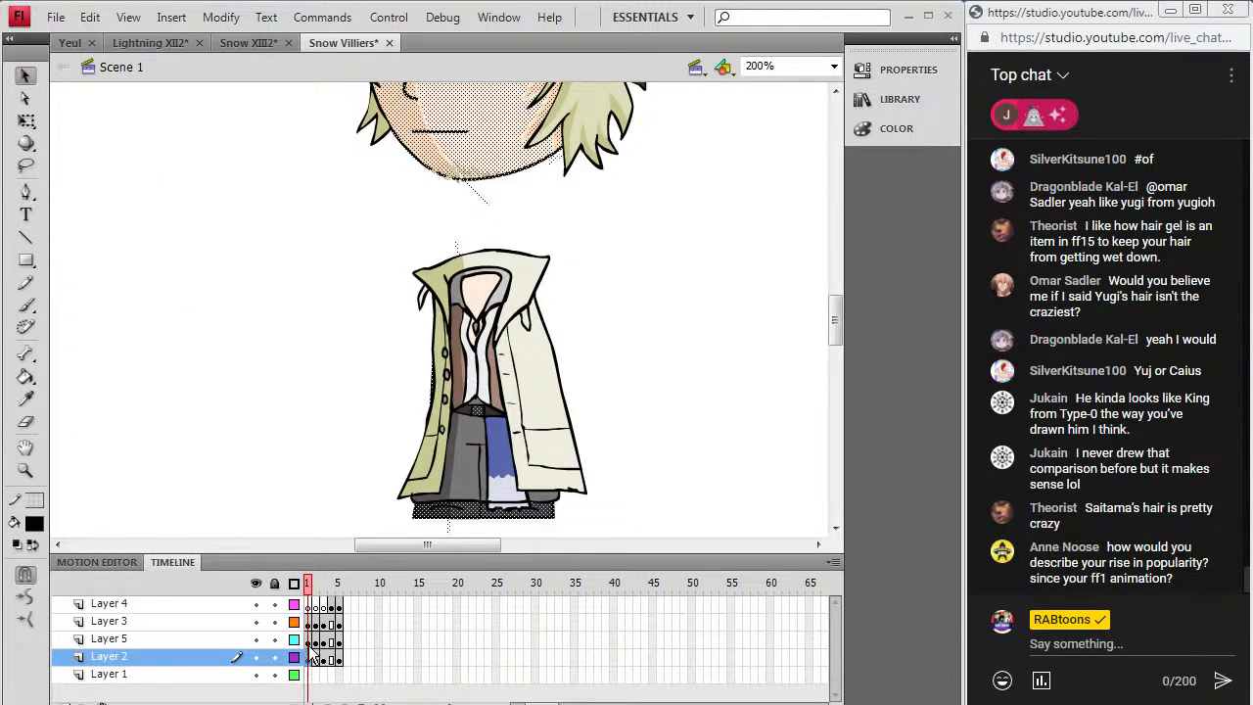
{"action": "left_click", "coordinate": [311, 641]}
{"action": "right_click", "coordinate": [311, 642]}
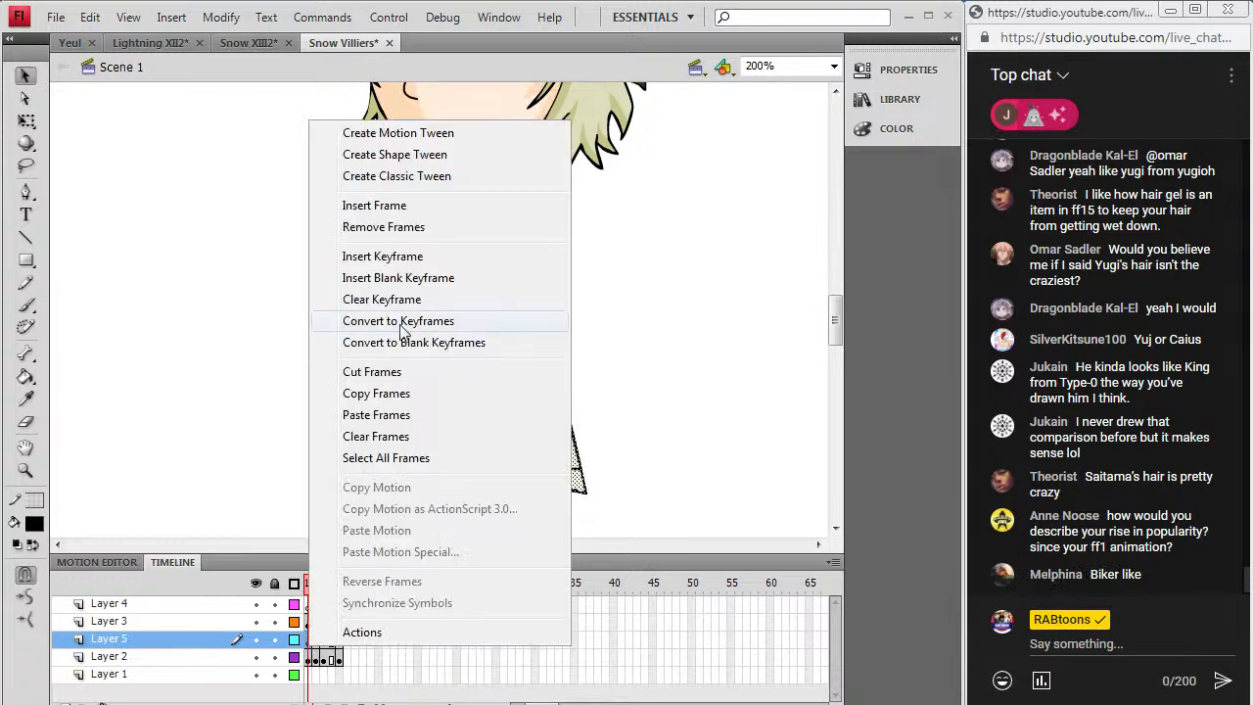
{"action": "left_click", "coordinate": [379, 392]}
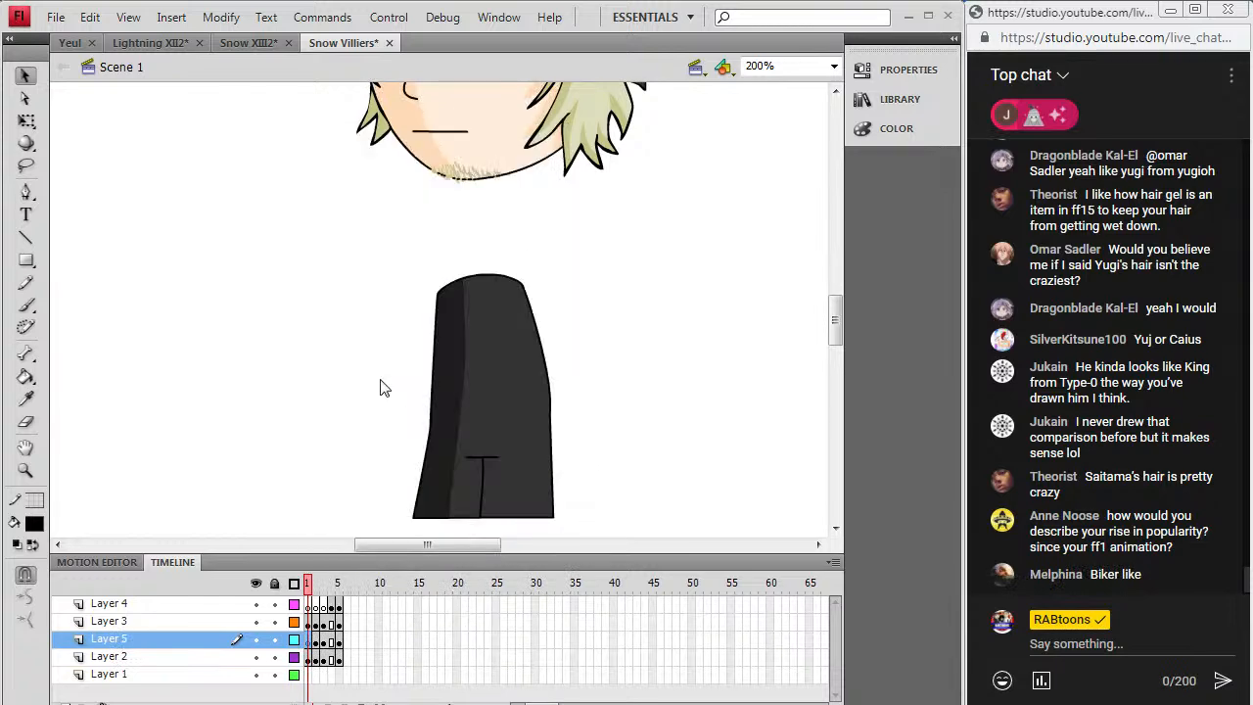
Step: In Snow XIII2, extend all the layers to a second frame and convert that frame to keyframes
{"action": "left_click", "coordinate": [243, 43]}
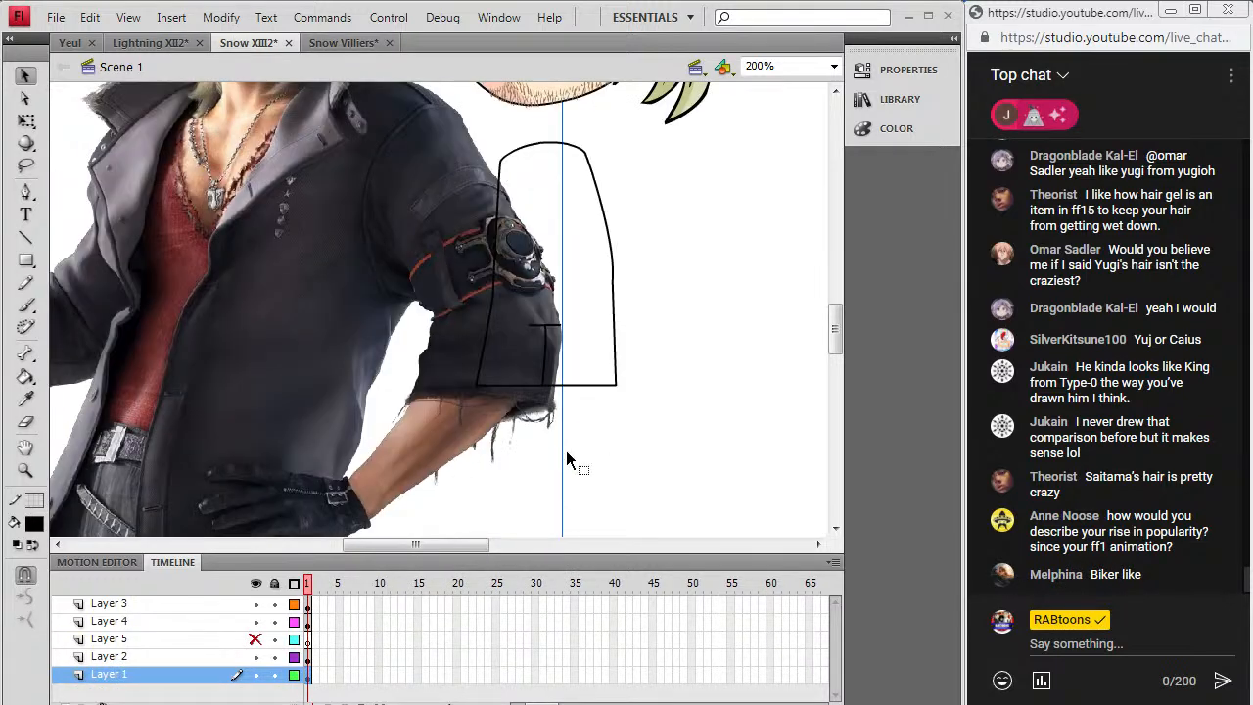
{"action": "left_click", "coordinate": [308, 658]}
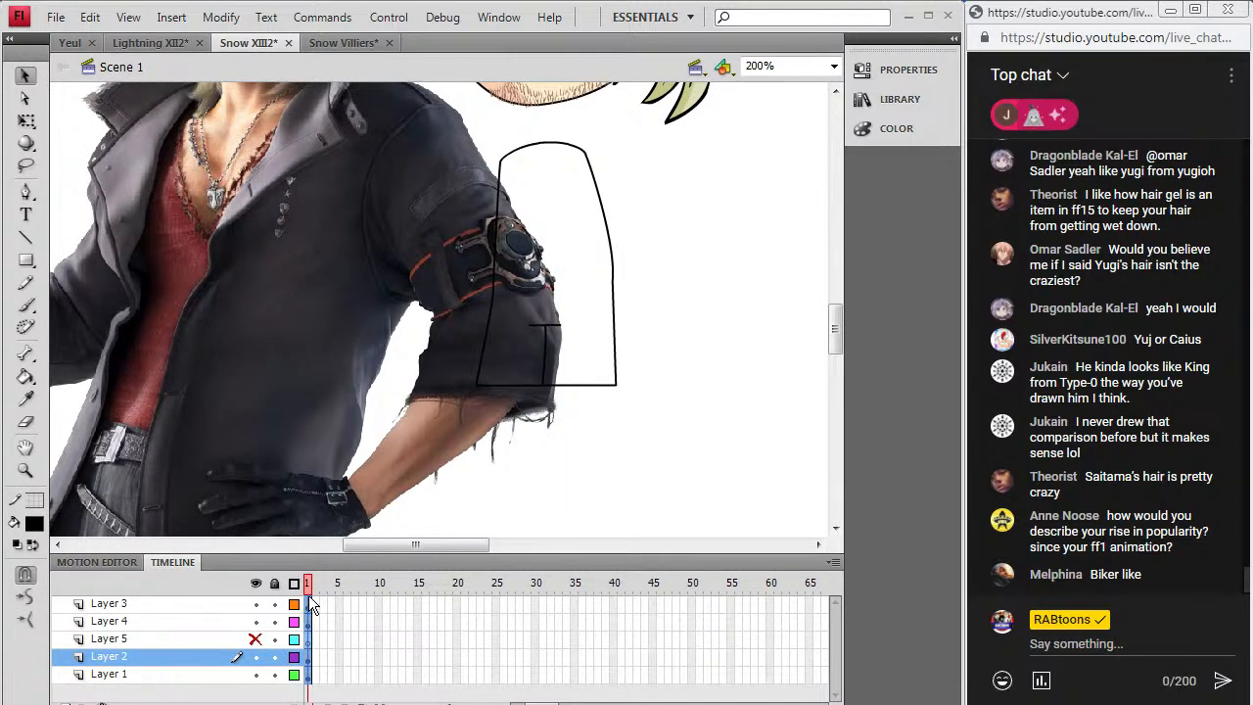
{"action": "right_click", "coordinate": [308, 675]}
{"action": "left_click", "coordinate": [403, 169]}
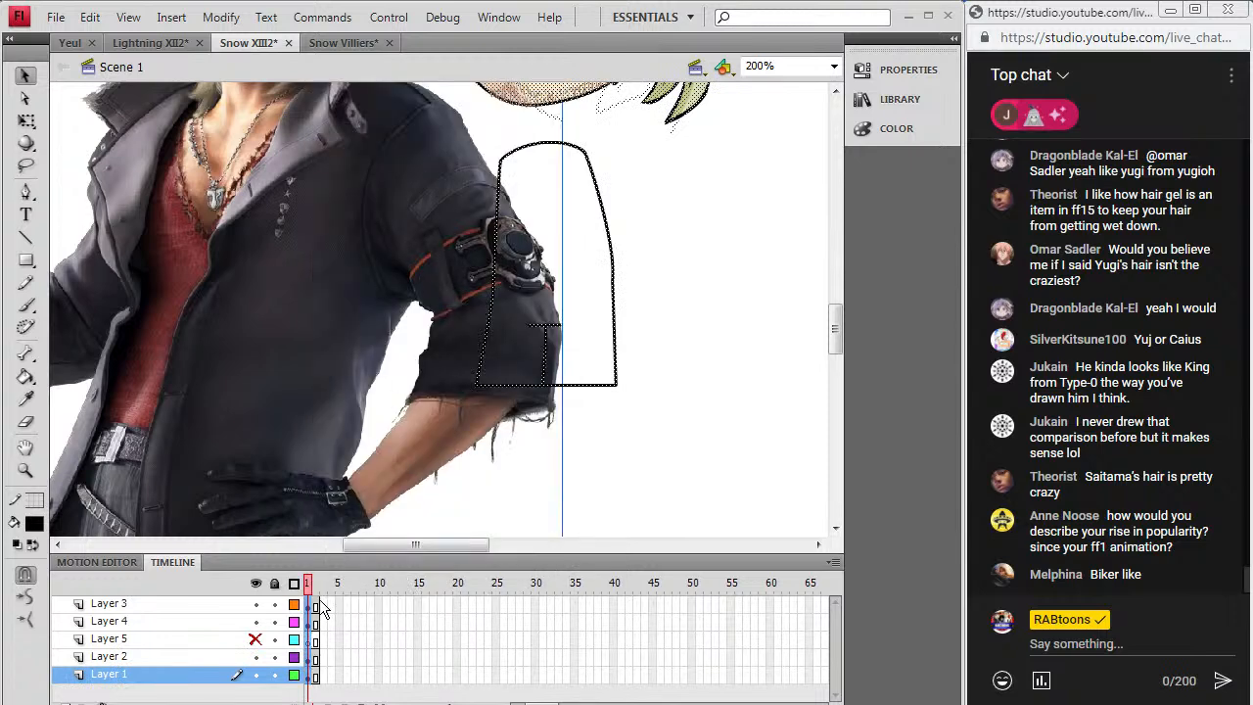
{"action": "left_click", "coordinate": [315, 673]}
{"action": "right_click", "coordinate": [317, 678]}
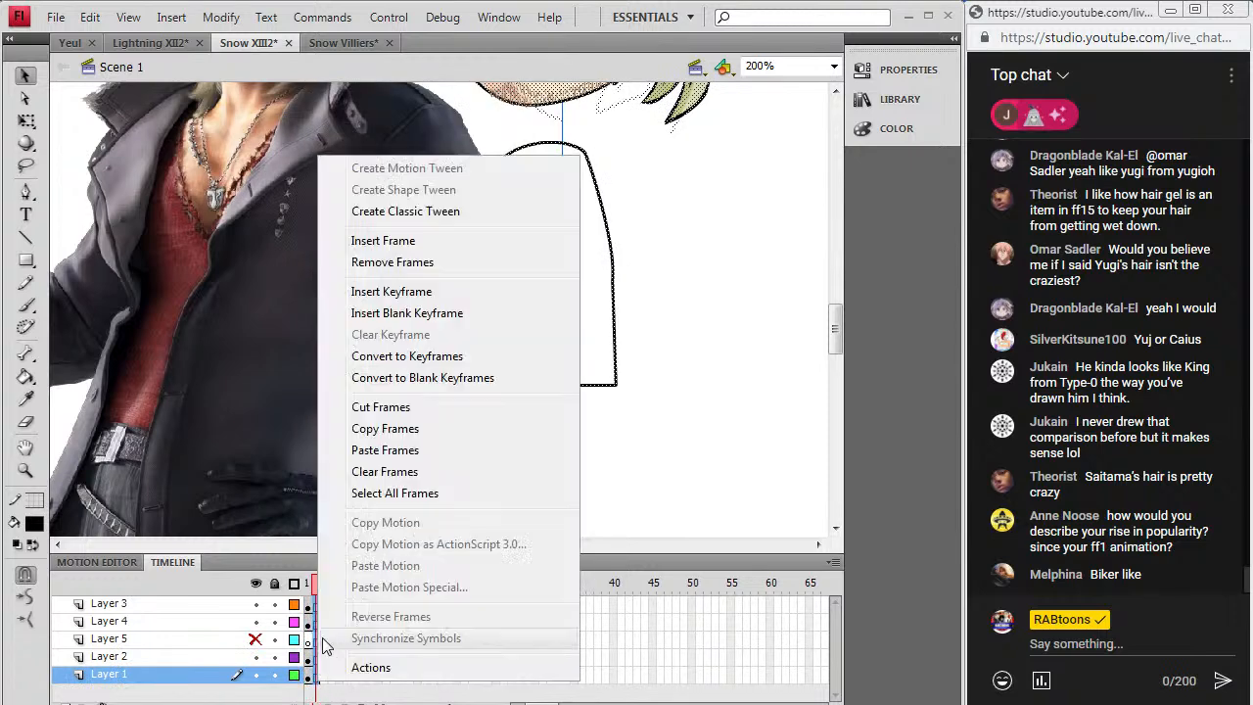
{"action": "left_click", "coordinate": [416, 289]}
Step: Paste the older Snow's coat frame over the first frame of Layer 2
{"action": "left_click", "coordinate": [310, 658]}
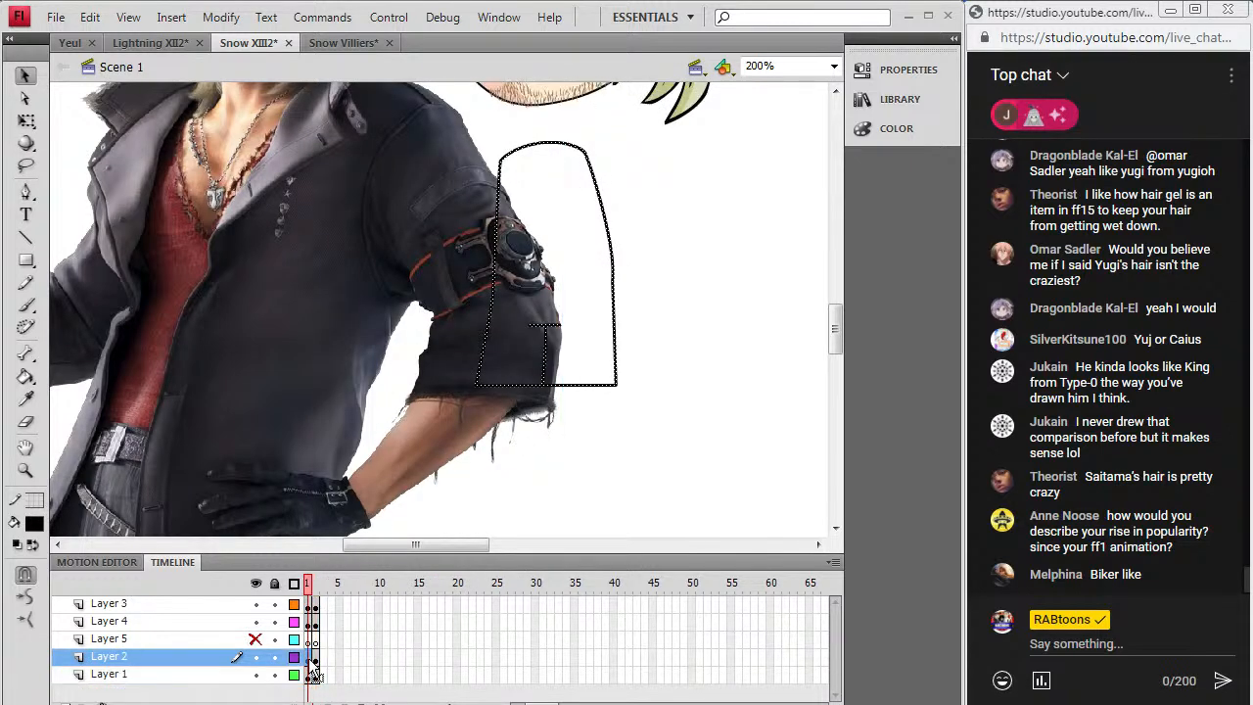
{"action": "right_click", "coordinate": [310, 666]}
{"action": "left_click", "coordinate": [405, 427]}
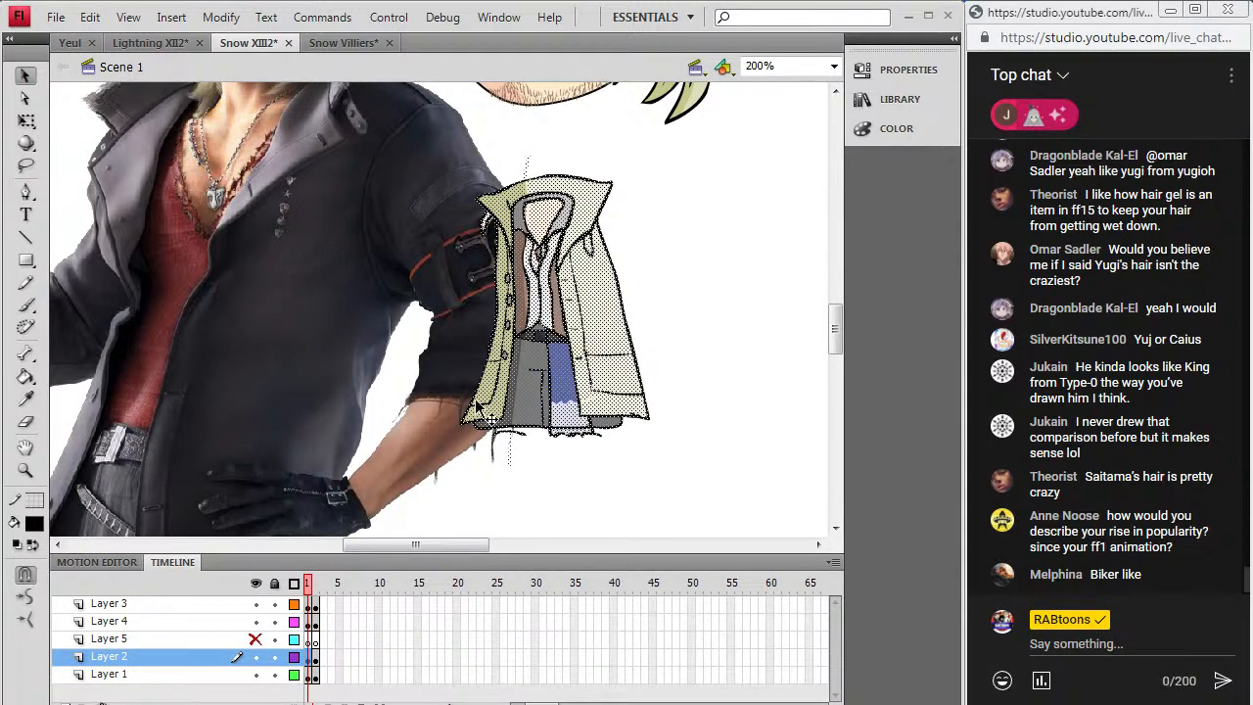
Step: Turn on onion skinning and move the pasted coat in frame 1 up to line up with the body outline
{"action": "left_click", "coordinate": [323, 697]}
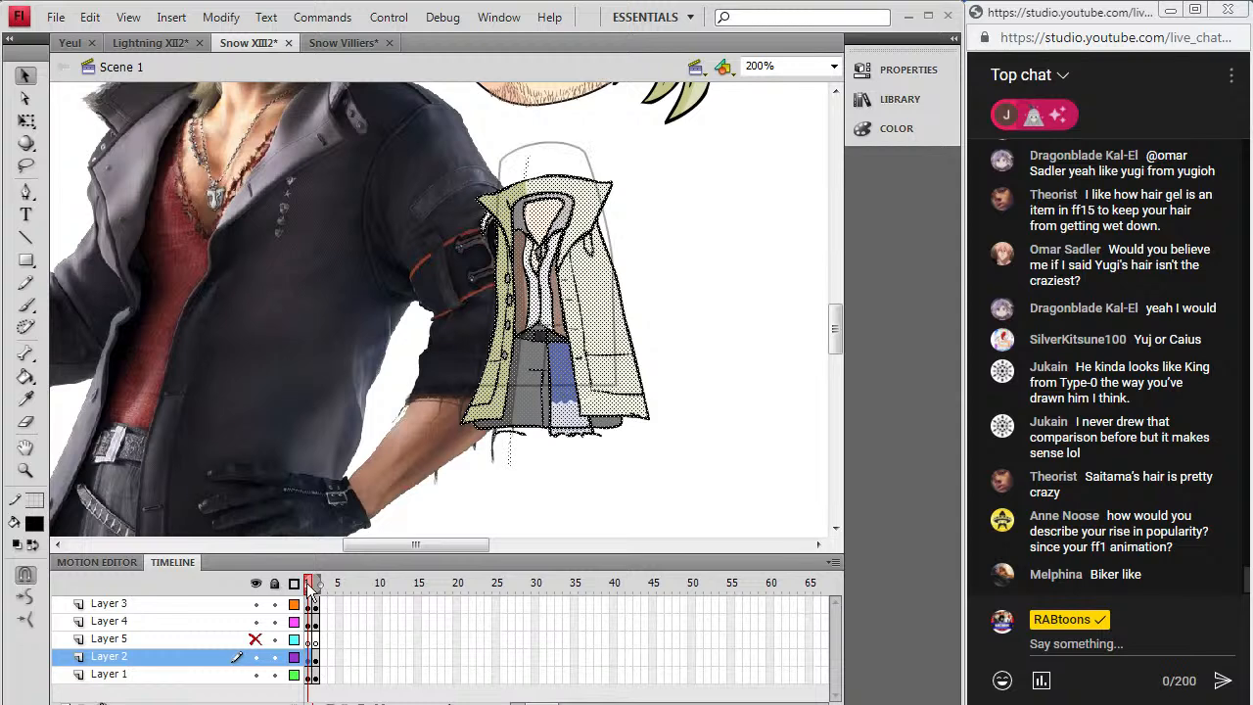
{"action": "left_click", "coordinate": [315, 657]}
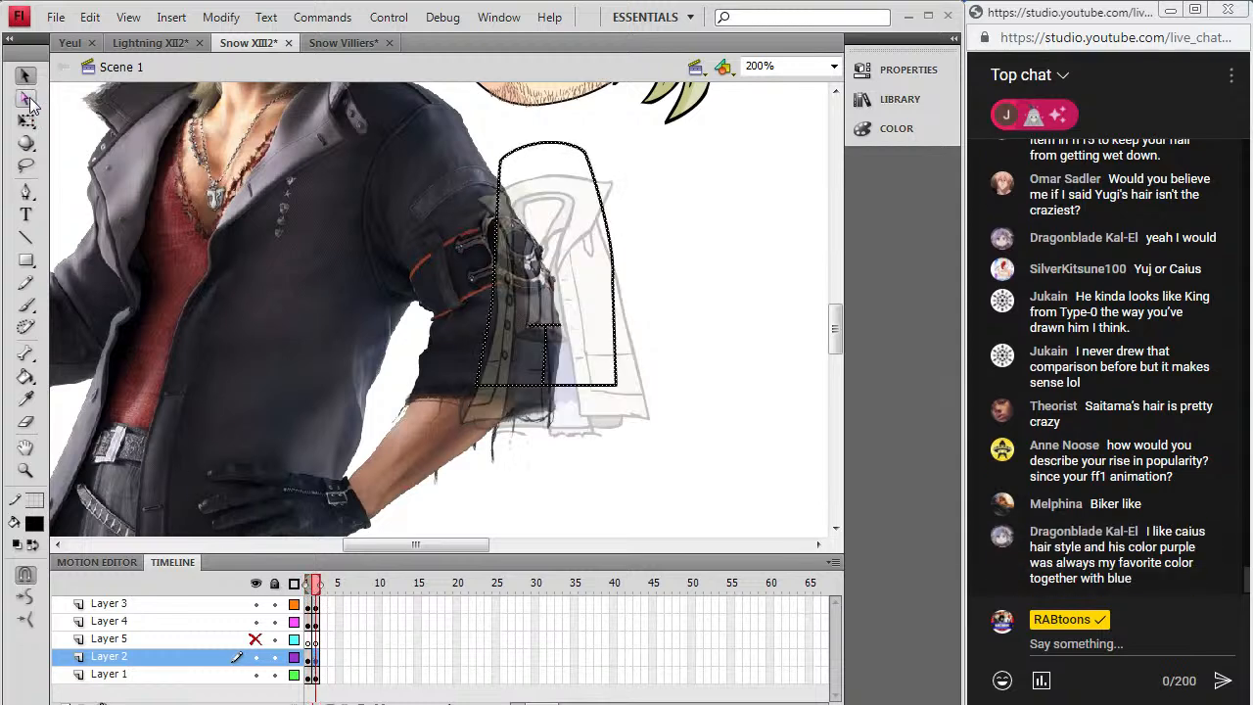
{"action": "left_click", "coordinate": [309, 662]}
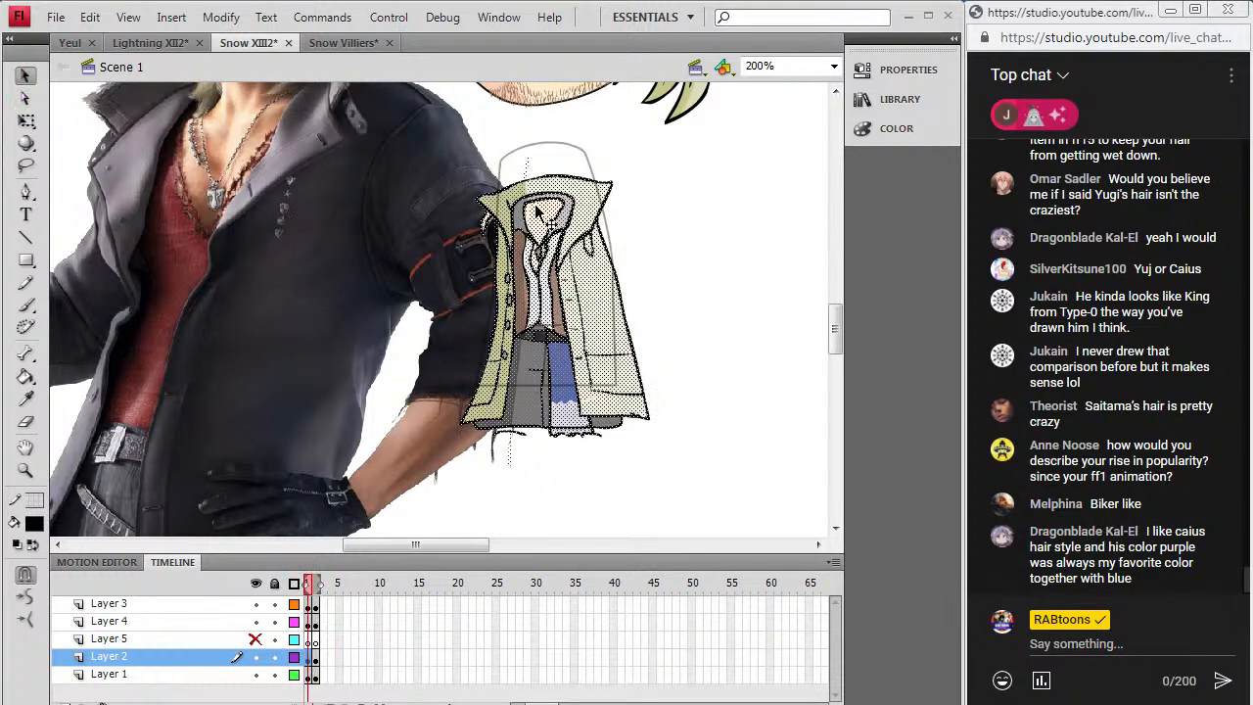
{"action": "left_click_drag", "start_coordinate": [567, 255], "coordinate": [568, 208]}
{"action": "left_click", "coordinate": [692, 265]}
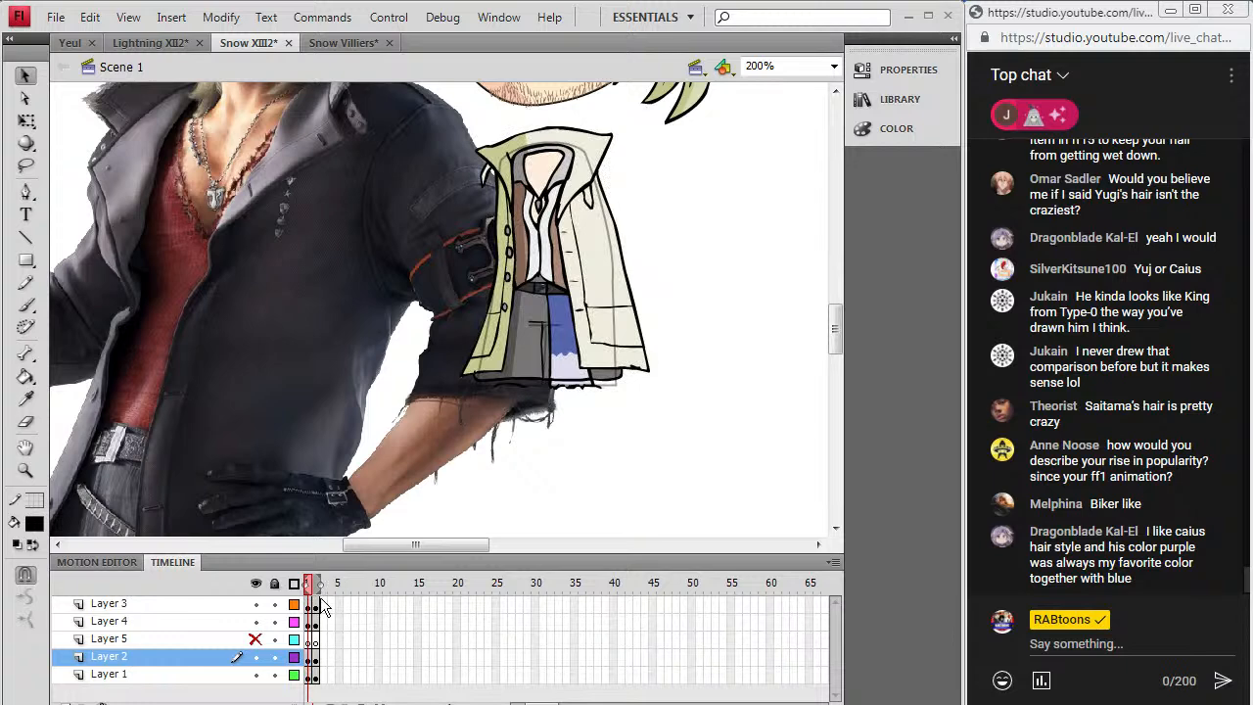
Step: Move the reference picture in frame 2 down and to the left, clear of the body outline
{"action": "left_click", "coordinate": [319, 659]}
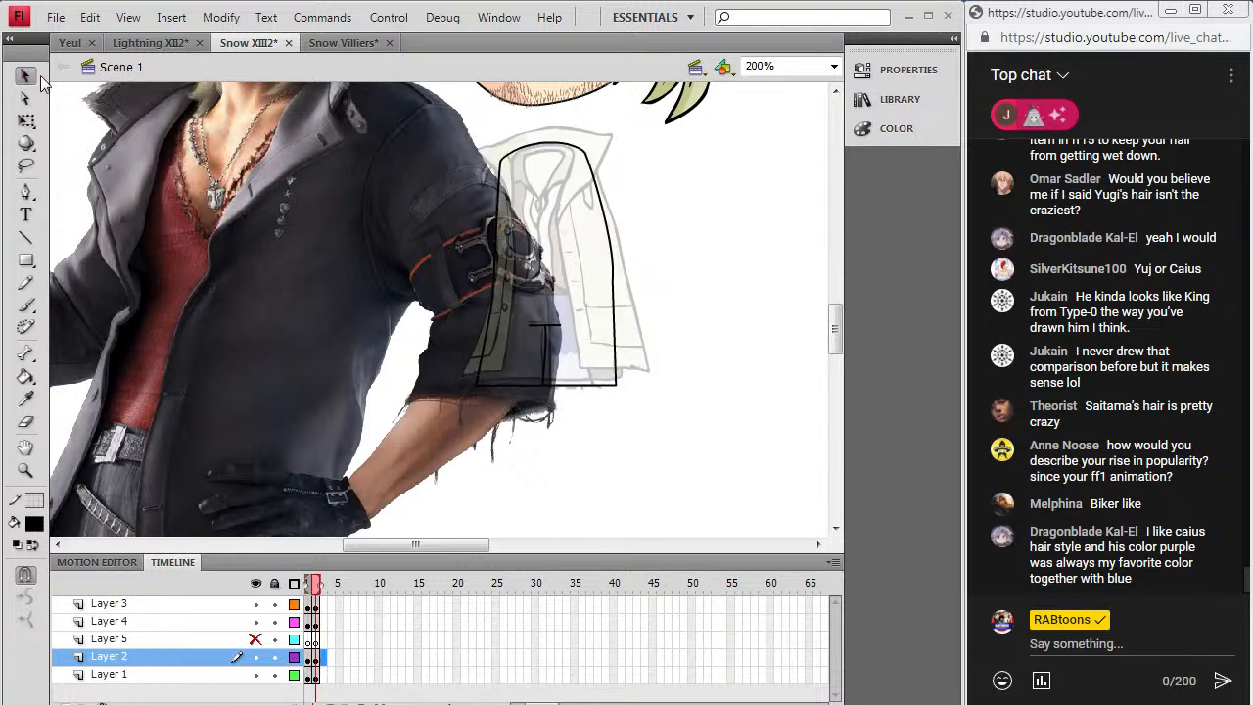
{"action": "left_click_drag", "start_coordinate": [415, 545], "coordinate": [398, 544]}
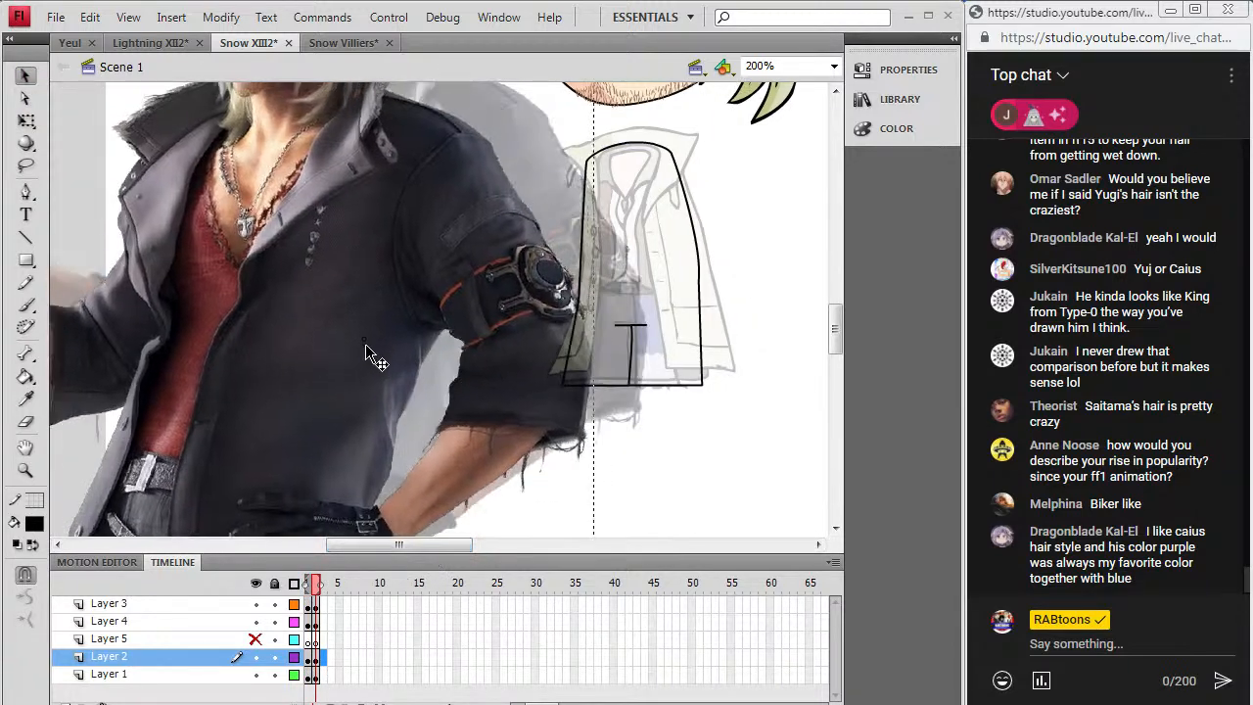
{"action": "left_click_drag", "start_coordinate": [377, 351], "coordinate": [312, 388]}
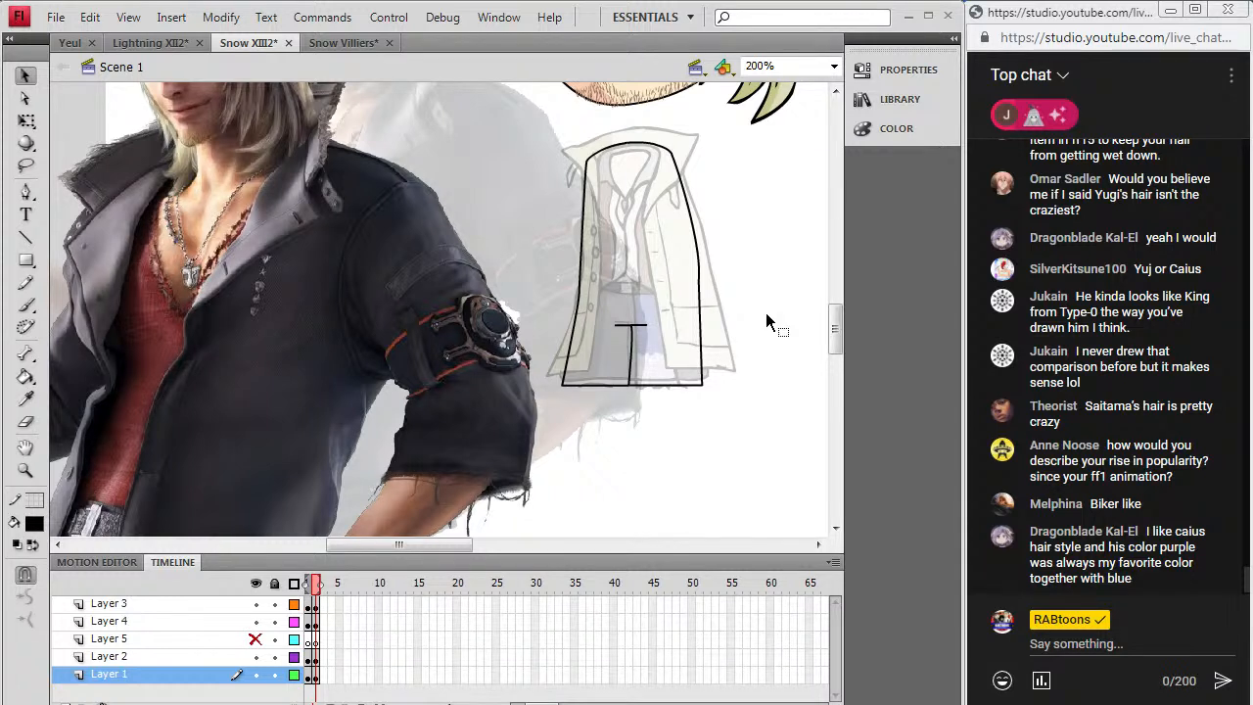
Step: Select the hair on Layer 3 and the face on Layer 4 in frame 2
{"action": "left_click", "coordinate": [38, 529]}
{"action": "left_click", "coordinate": [40, 320]}
{"action": "left_click", "coordinate": [314, 620]}
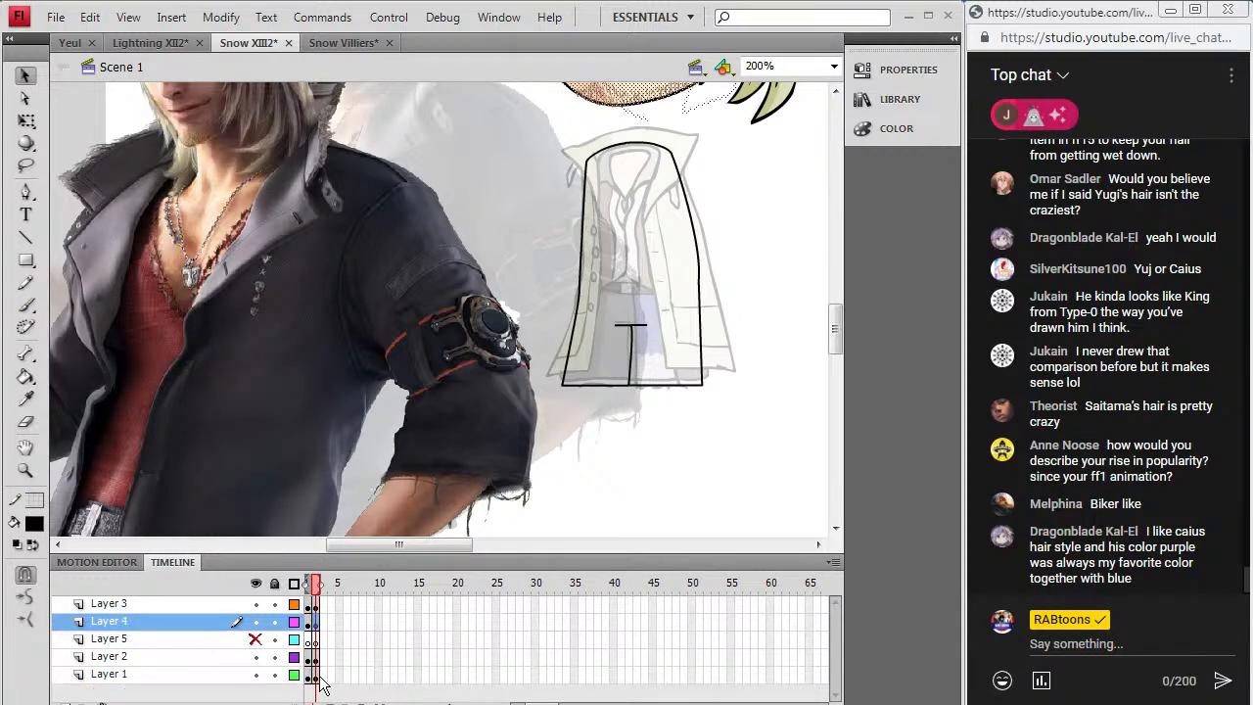
{"action": "left_click", "coordinate": [313, 604]}
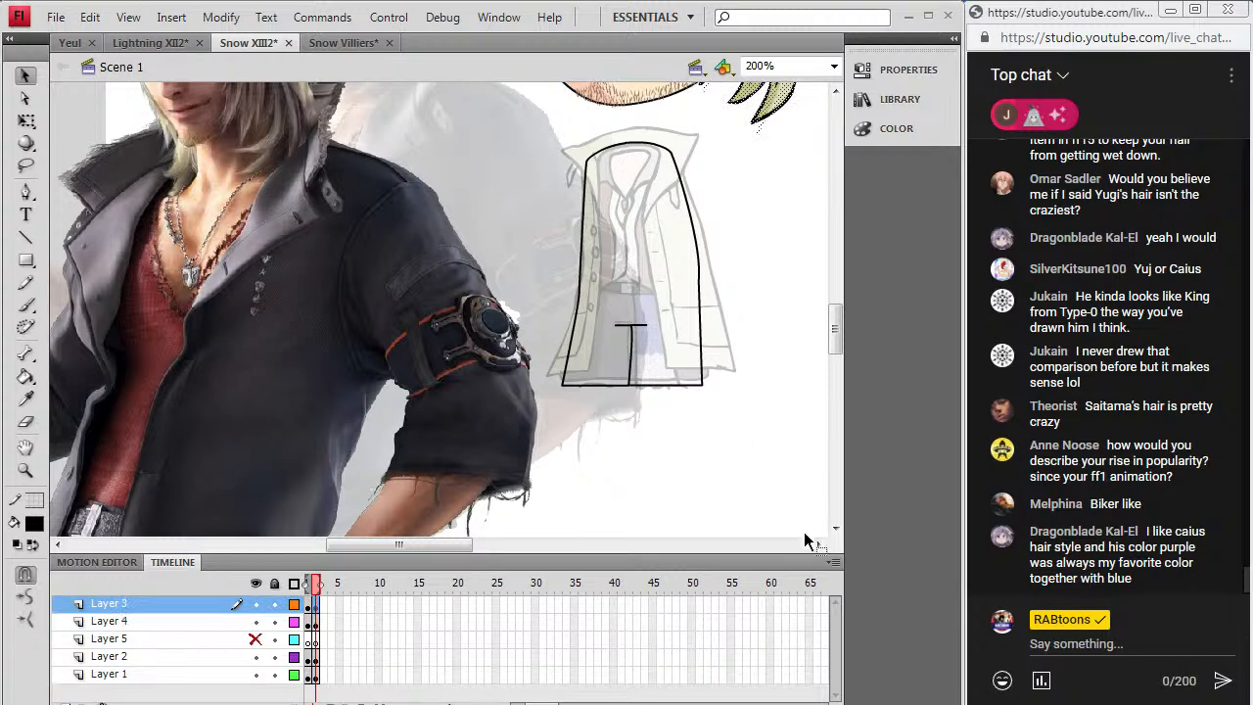
{"action": "left_click_drag", "start_coordinate": [839, 329], "coordinate": [844, 317]}
{"action": "left_click", "coordinate": [313, 622]}
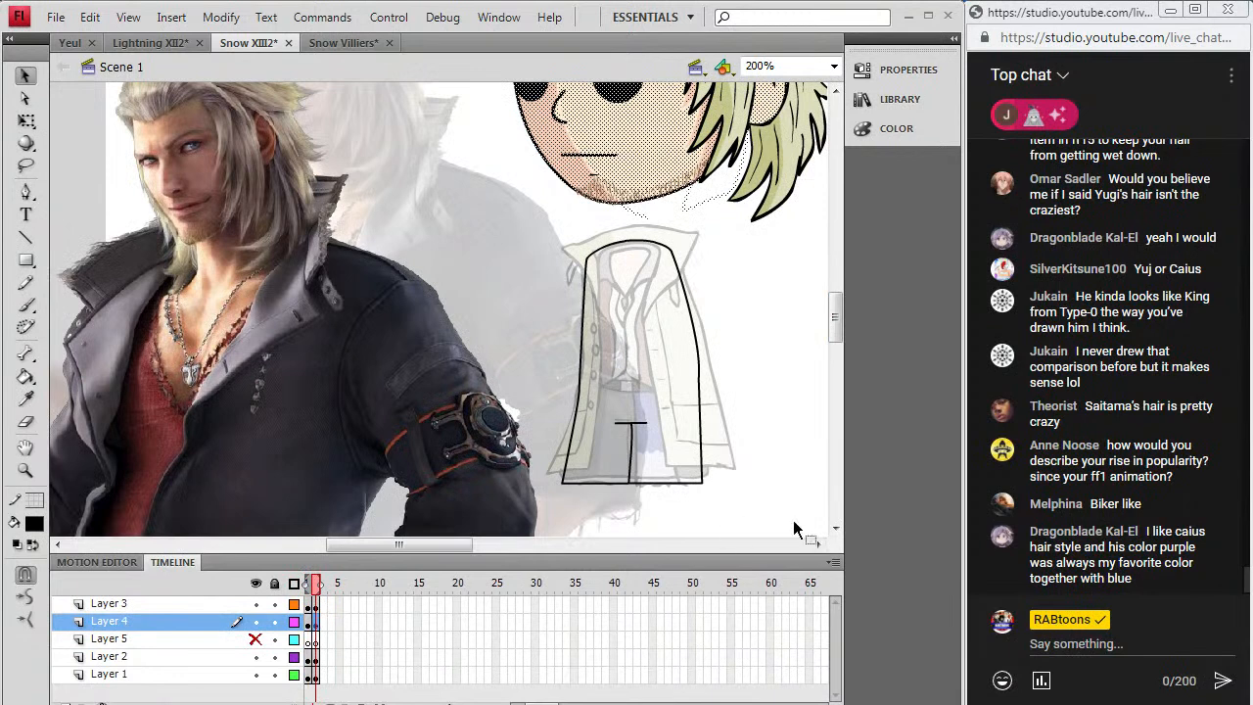
Step: Make Layer 5 visible and activate its second frame for inking the body with the Brush tool
{"action": "left_click", "coordinate": [313, 605]}
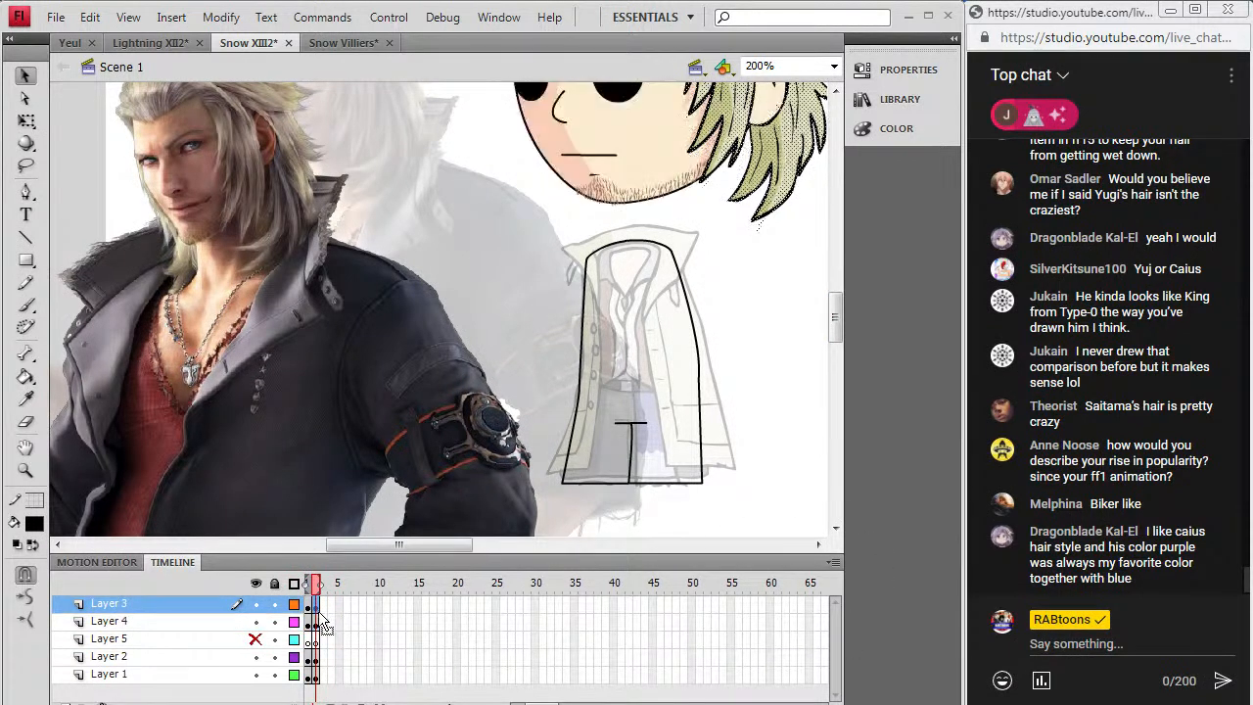
{"action": "left_click", "coordinate": [318, 625]}
{"action": "left_click", "coordinate": [314, 656]}
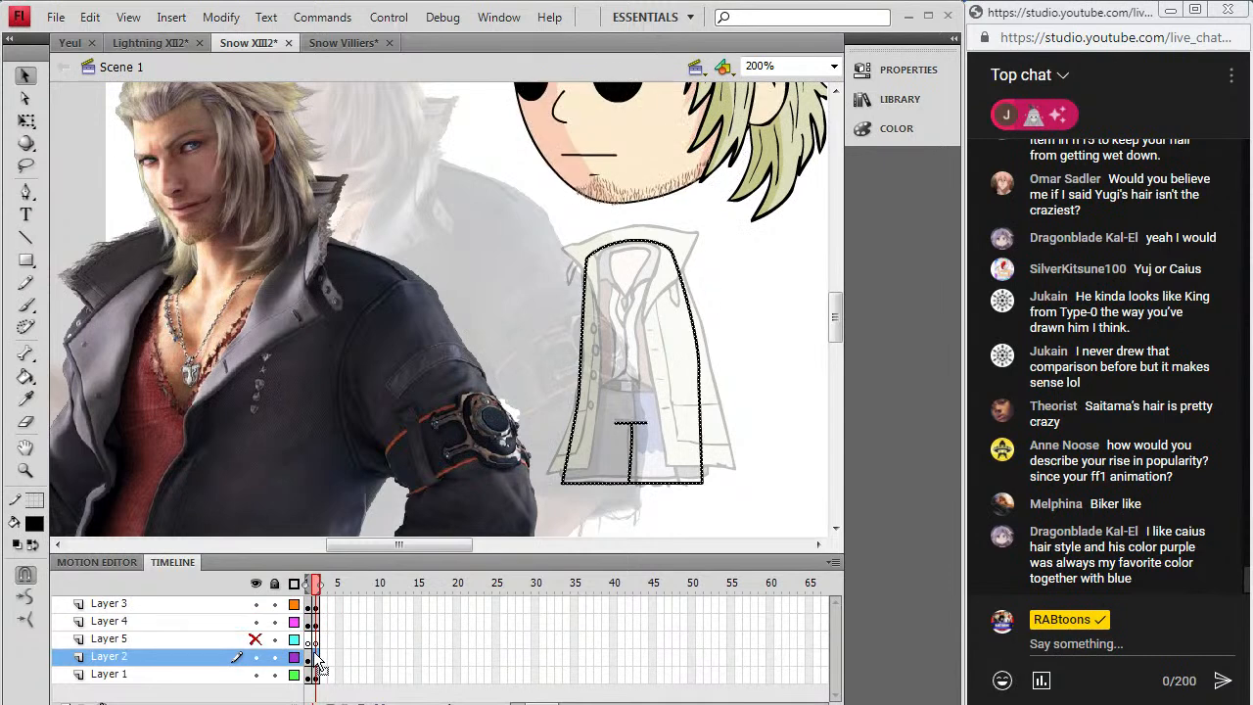
{"action": "left_click", "coordinate": [315, 641]}
{"action": "left_click", "coordinate": [307, 659]}
{"action": "left_click", "coordinate": [316, 661]}
{"action": "left_click", "coordinate": [314, 642]}
{"action": "left_click", "coordinate": [26, 304]}
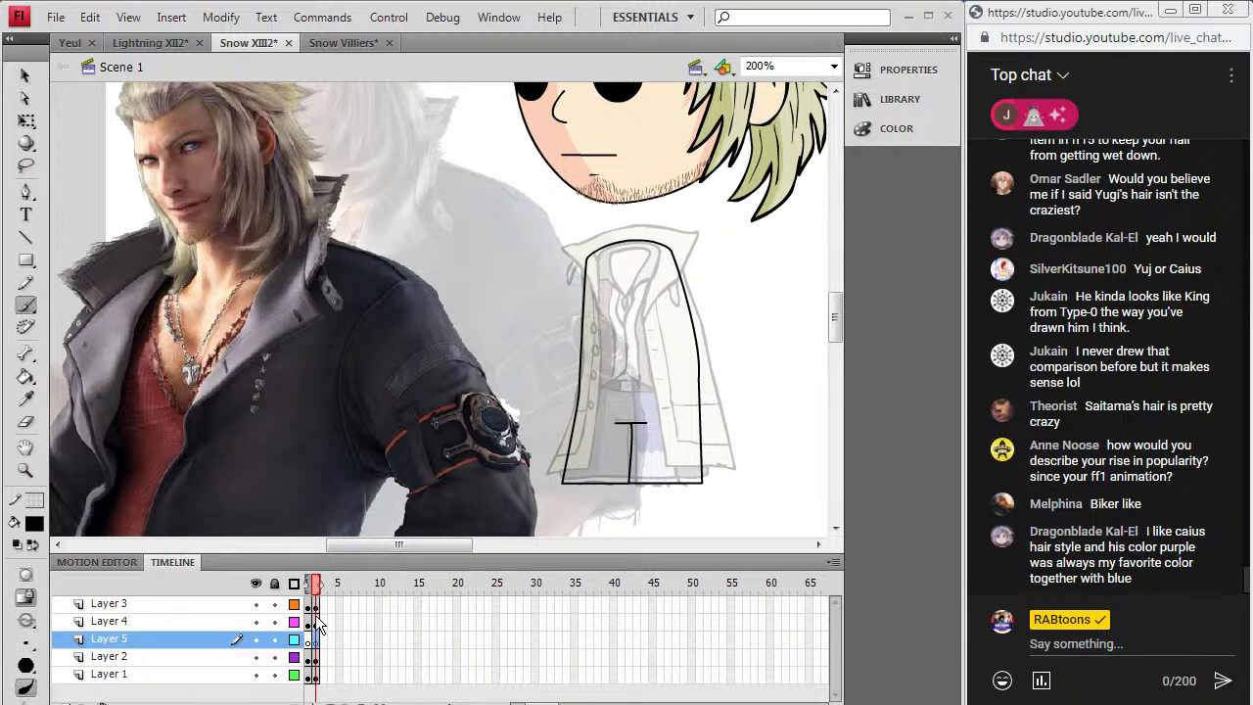
Step: Draw the neck and a V-shaped shirt neckline at the upper end of the torso outline
{"action": "left_click_drag", "start_coordinate": [363, 543], "coordinate": [357, 544]}
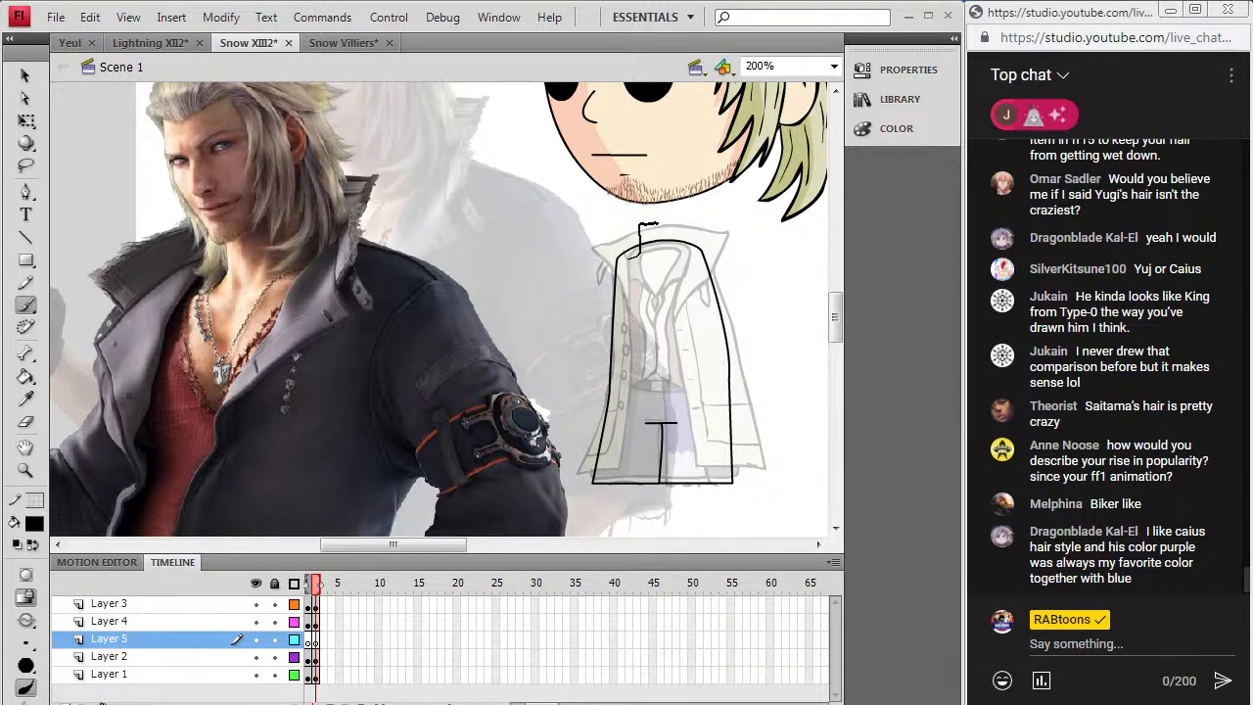
{"action": "left_click_drag", "start_coordinate": [681, 246], "coordinate": [682, 245]}
{"action": "left_click_drag", "start_coordinate": [683, 245], "coordinate": [684, 244]}
Step: Erase parts of the smooth neckline, rework it as a jagged V and undo the last stroke
{"action": "scroll", "coordinate": [837, 314], "scroll_direction": "down", "scroll_amount": 5}
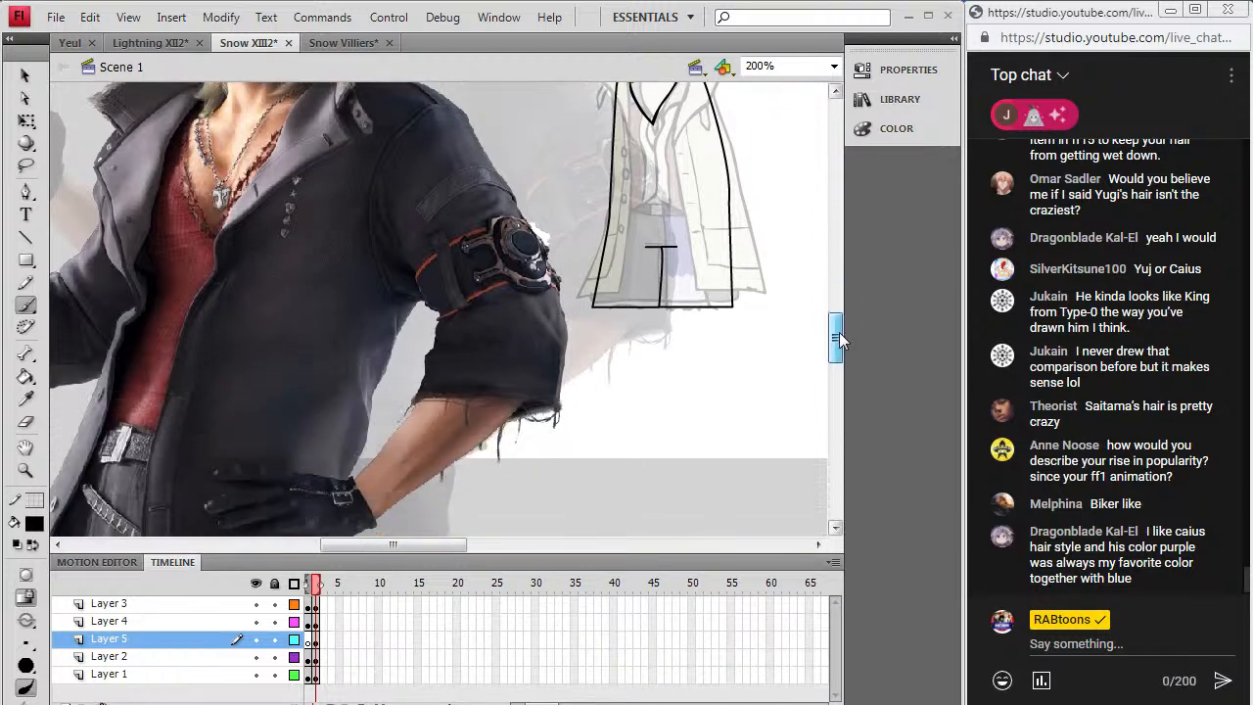
{"action": "left_click_drag", "start_coordinate": [839, 333], "coordinate": [842, 320]}
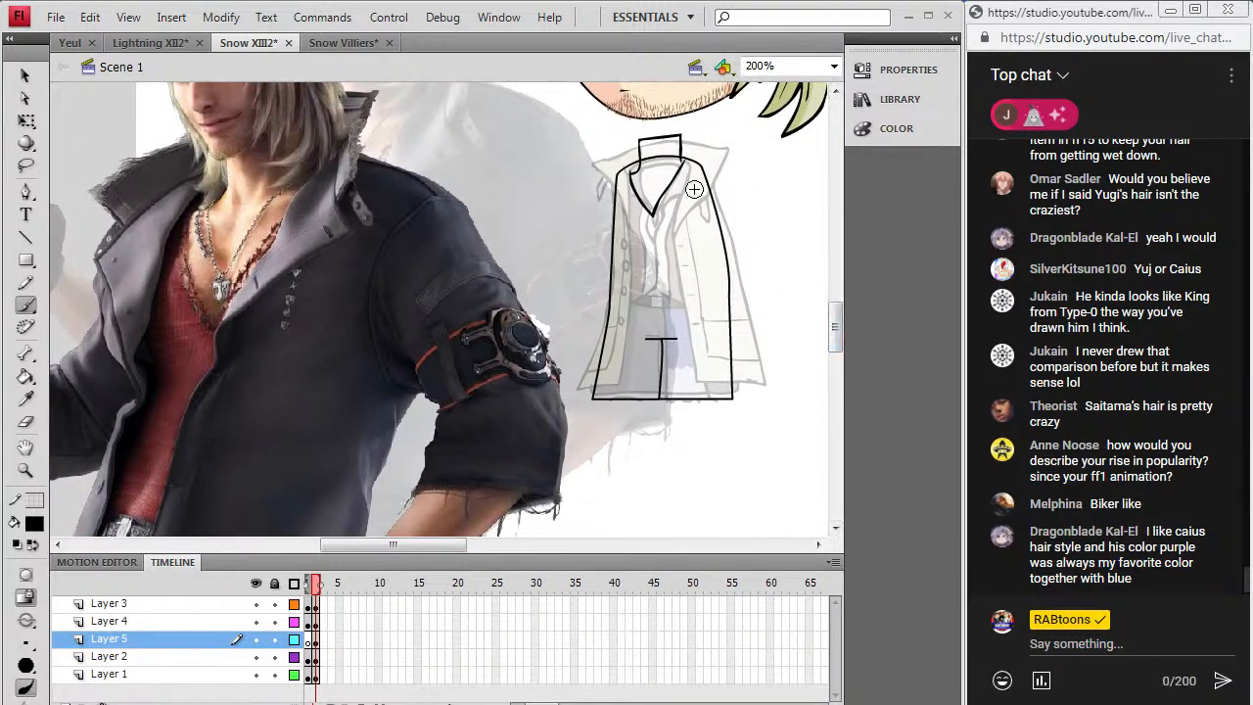
{"action": "key", "text": "e"}
{"action": "mouse_move", "coordinate": [649, 162]}
{"action": "left_mouse_down"}
{"action": "mouse_move", "coordinate": [649, 208]}
{"action": "mouse_move", "coordinate": [632, 186]}
{"action": "mouse_move", "coordinate": [663, 196]}
{"action": "mouse_move", "coordinate": [684, 164]}
{"action": "left_mouse_up"}
{"action": "left_click", "coordinate": [29, 307]}
{"action": "left_click_drag", "start_coordinate": [683, 164], "coordinate": [684, 162]}
{"action": "left_click_drag", "start_coordinate": [666, 202], "coordinate": [677, 188]}
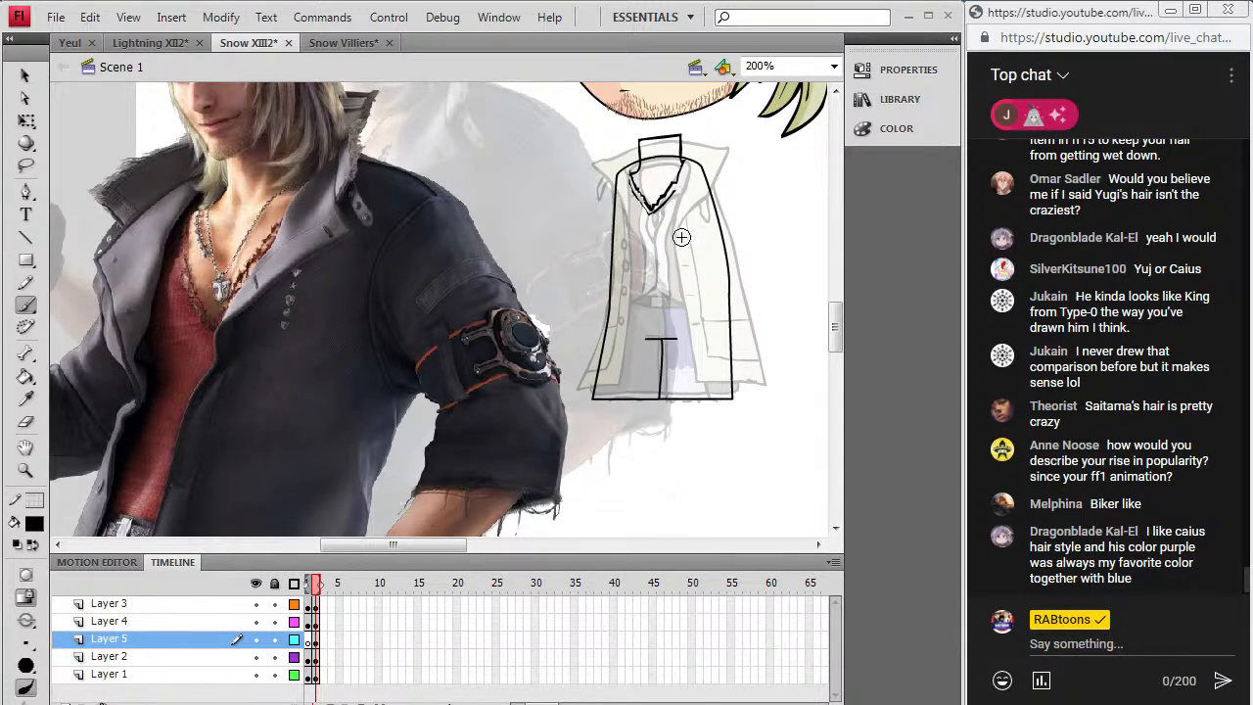
{"action": "key", "text": "ctrl+z"}
Step: Draw a second jagged line just beneath the V neckline, working at 400% zoom
{"action": "key", "text": "z"}
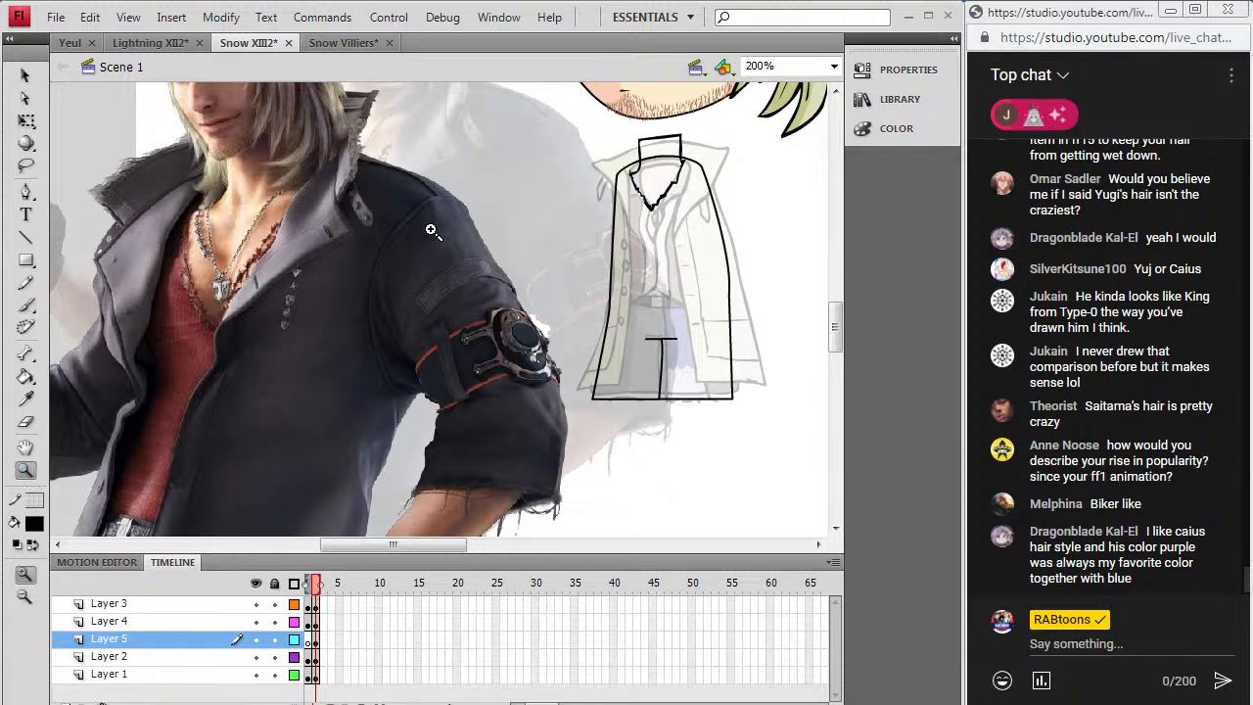
{"action": "left_click", "coordinate": [672, 199]}
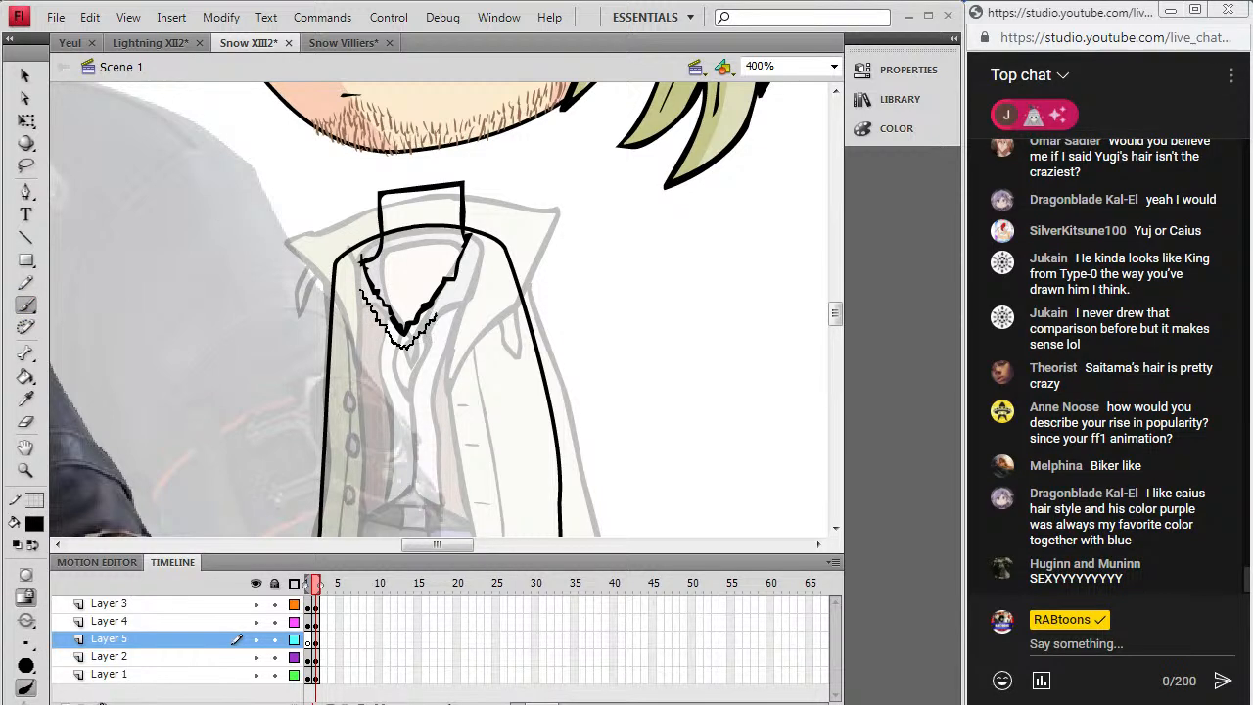
{"action": "left_click_drag", "start_coordinate": [453, 305], "coordinate": [460, 291]}
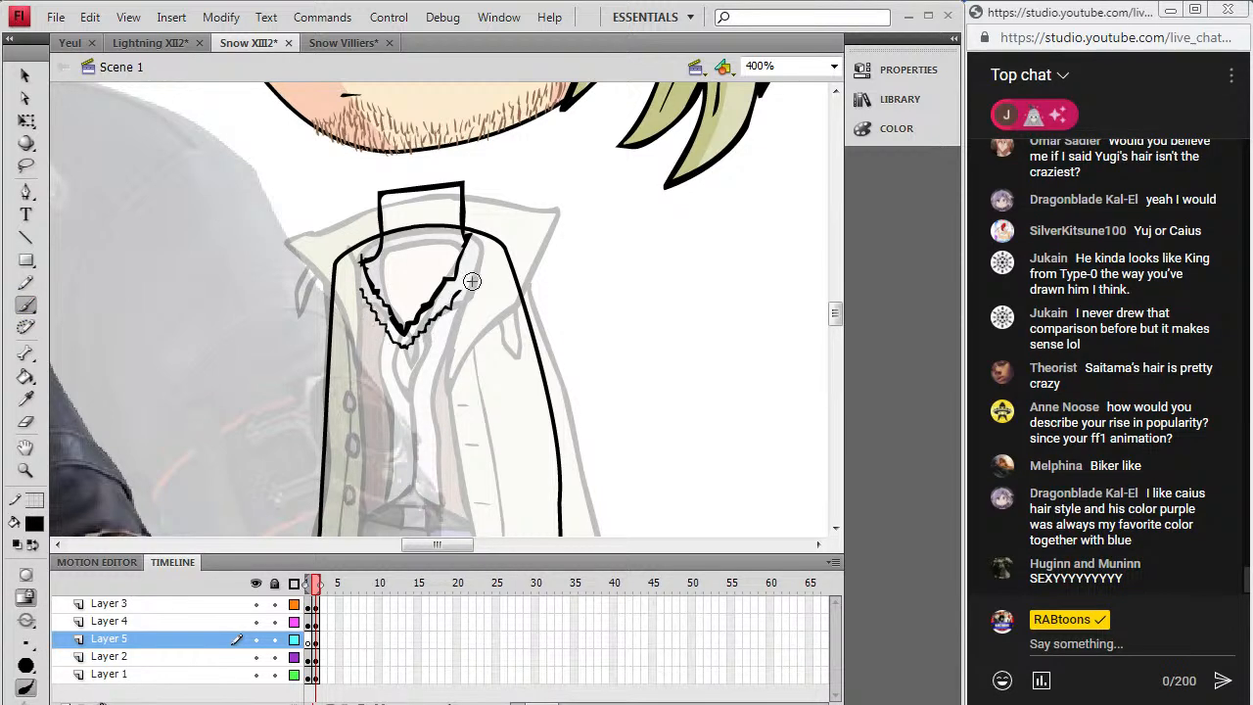
Step: Draw the coat's right collar flap with its strap and lapel edge, working at 200% zoom
{"action": "left_click", "coordinate": [834, 67]}
{"action": "left_click", "coordinate": [777, 165]}
{"action": "left_click_drag", "start_coordinate": [431, 545], "coordinate": [372, 551]}
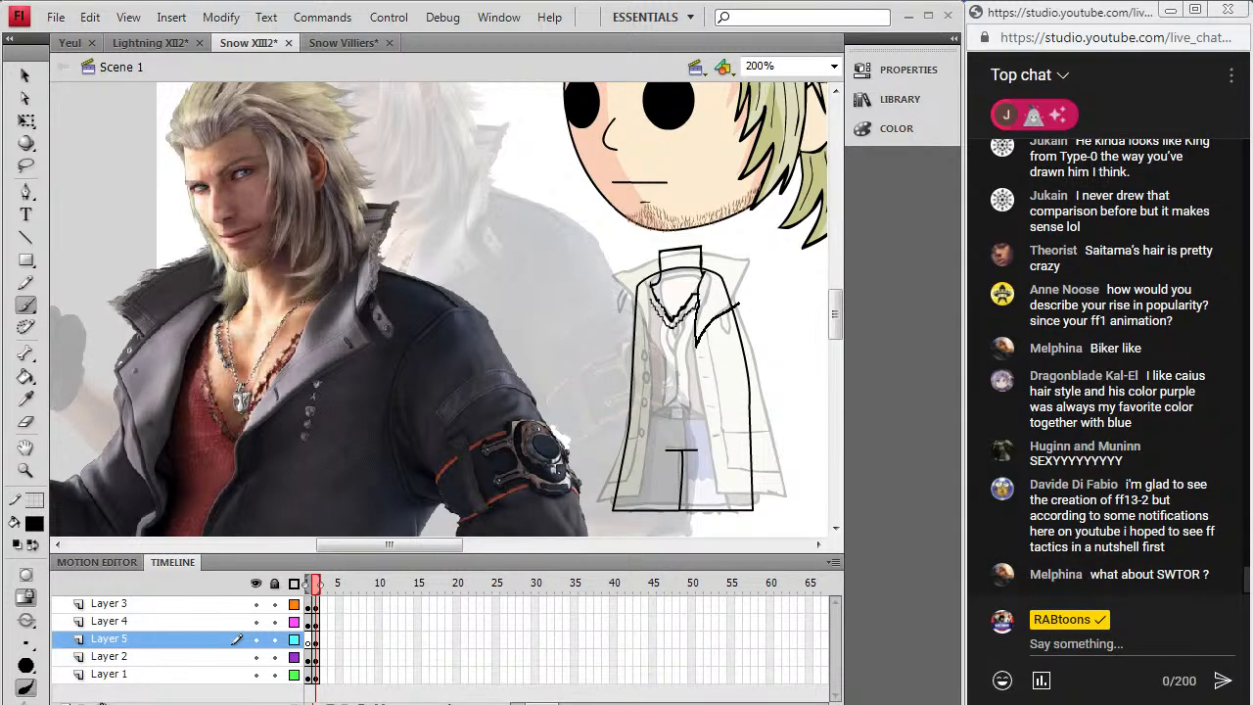
{"action": "left_click_drag", "start_coordinate": [725, 282], "coordinate": [723, 275]}
{"action": "left_click_drag", "start_coordinate": [725, 275], "coordinate": [727, 278]}
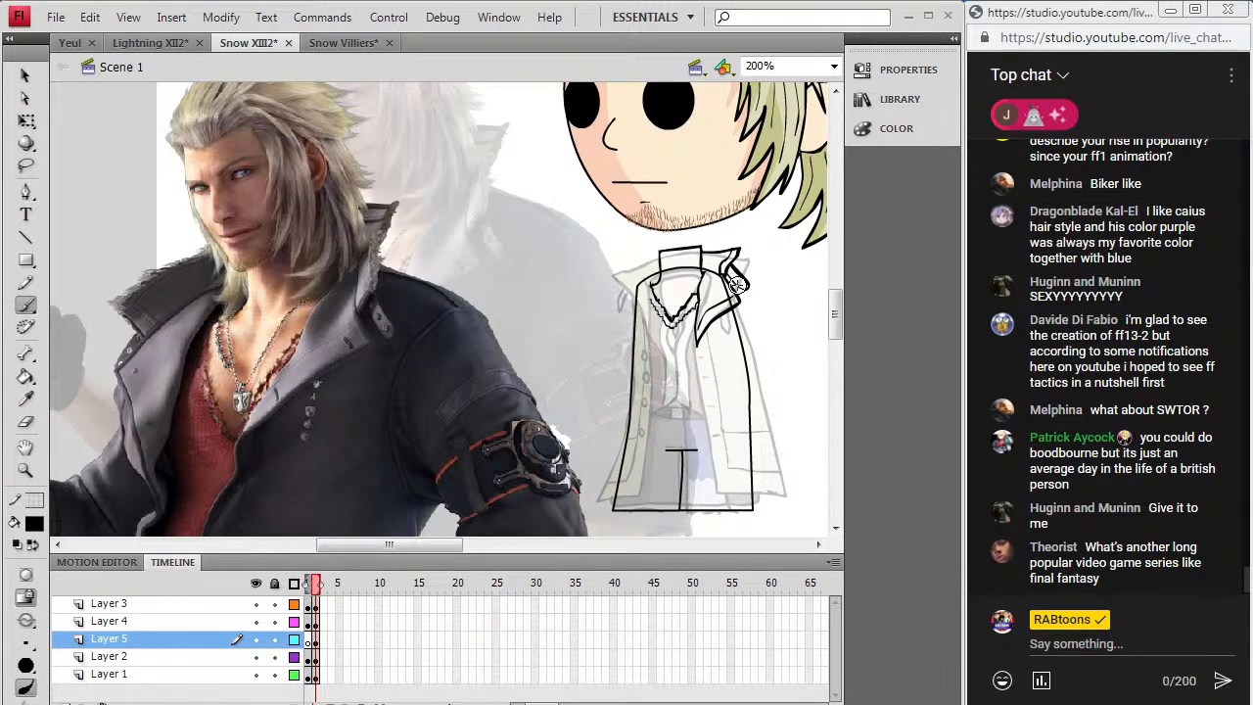
{"action": "mouse_move", "coordinate": [736, 284]}
{"action": "left_mouse_down"}
{"action": "mouse_move", "coordinate": [697, 319]}
{"action": "mouse_move", "coordinate": [699, 343]}
{"action": "left_mouse_up"}
Step: Draw the coat's left inner edge and left collar flap, undoing the first flap and redrawing it
{"action": "left_click_drag", "start_coordinate": [648, 317], "coordinate": [653, 371]}
{"action": "left_click_drag", "start_coordinate": [629, 274], "coordinate": [620, 284]}
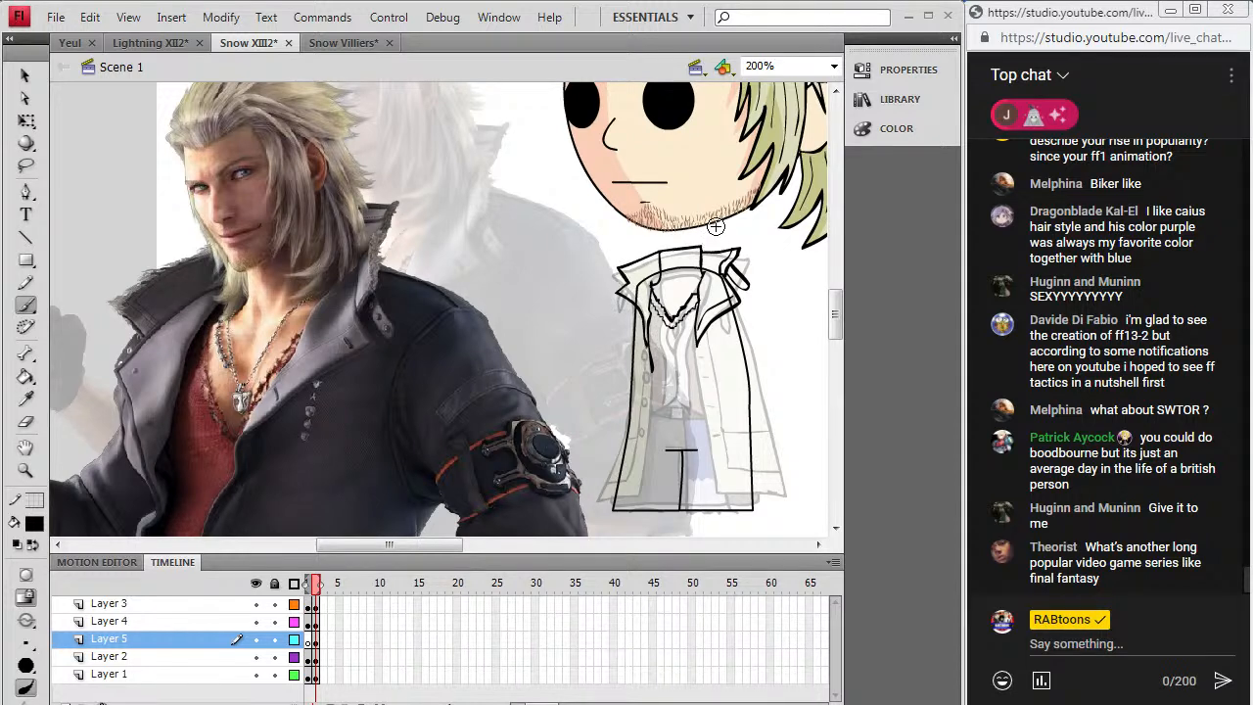
{"action": "key", "text": "ctrl+z"}
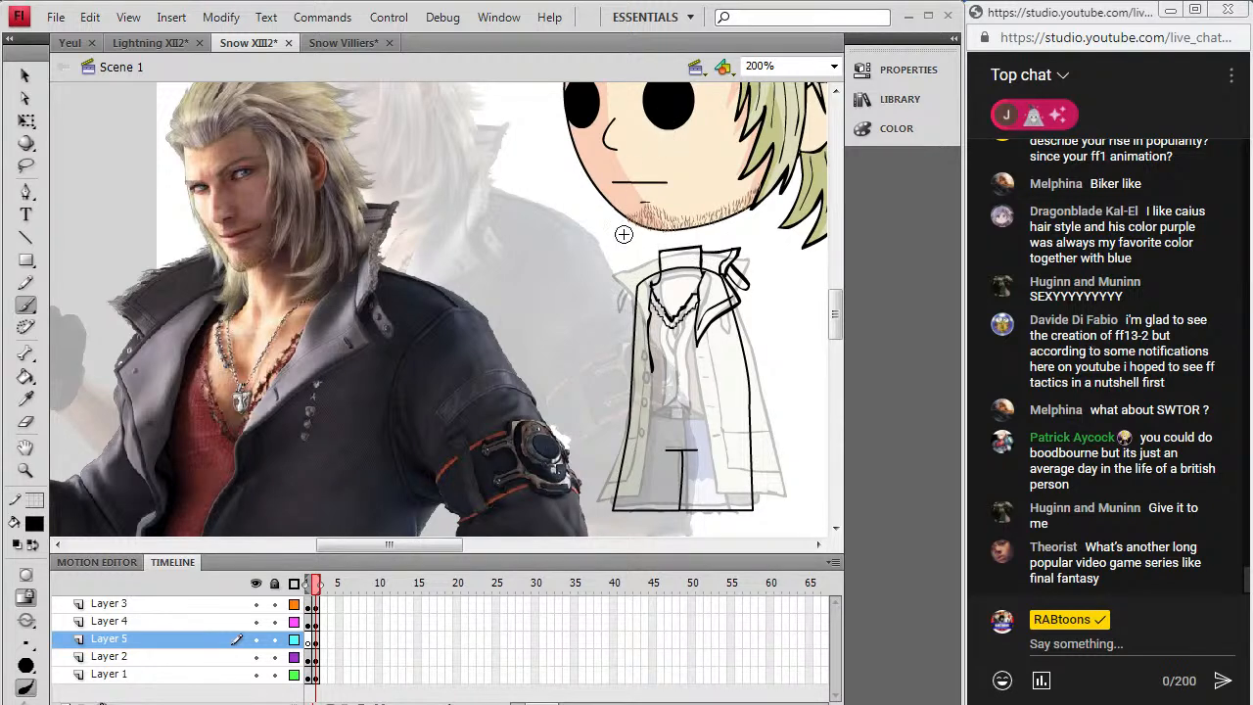
{"action": "mouse_move", "coordinate": [646, 329]}
{"action": "left_mouse_down"}
{"action": "mouse_move", "coordinate": [651, 294]}
{"action": "mouse_move", "coordinate": [616, 290]}
{"action": "mouse_move", "coordinate": [622, 268]}
{"action": "mouse_move", "coordinate": [662, 252]}
{"action": "left_mouse_up"}
Step: Draw the coat's long front and outer edges with a tattered hem, and add the necklace pendant
{"action": "mouse_move", "coordinate": [836, 313]}
{"action": "left_mouse_down"}
{"action": "mouse_move", "coordinate": [837, 431]}
{"action": "mouse_move", "coordinate": [836, 323]}
{"action": "left_mouse_up"}
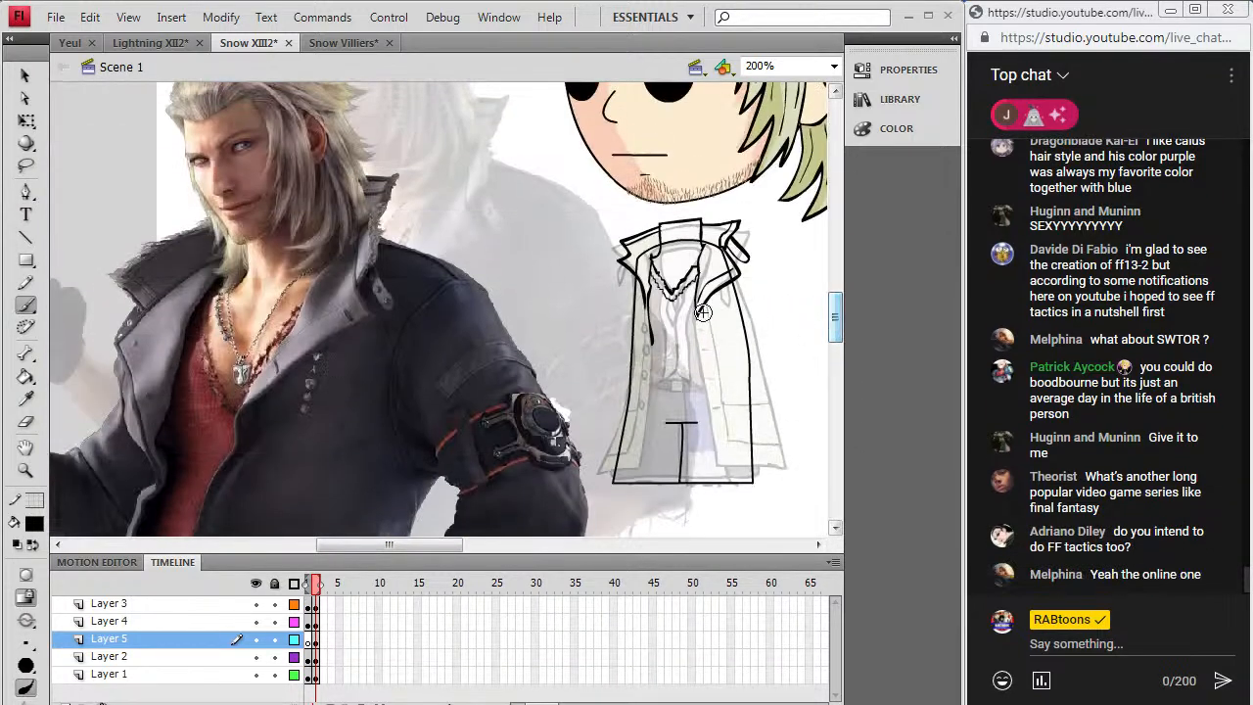
{"action": "mouse_move", "coordinate": [695, 333]}
{"action": "left_mouse_down"}
{"action": "mouse_move", "coordinate": [716, 467]}
{"action": "mouse_move", "coordinate": [796, 460]}
{"action": "mouse_move", "coordinate": [758, 381]}
{"action": "mouse_move", "coordinate": [733, 275]}
{"action": "left_mouse_up"}
{"action": "mouse_move", "coordinate": [652, 342]}
{"action": "left_mouse_down"}
{"action": "mouse_move", "coordinate": [641, 462]}
{"action": "mouse_move", "coordinate": [598, 457]}
{"action": "mouse_move", "coordinate": [635, 314]}
{"action": "left_mouse_up"}
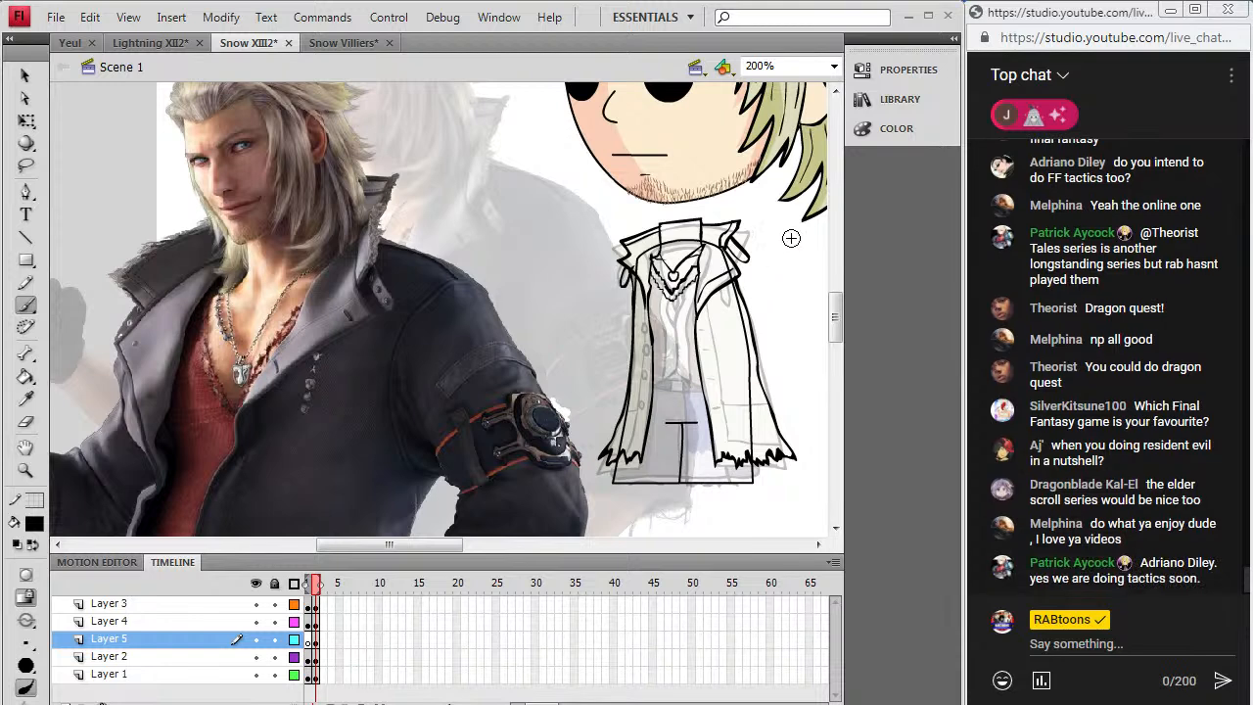
Step: Move the reference picture up until its belt and gloved hand show, and reactivate Layer 5's second frame
{"action": "mouse_move", "coordinate": [832, 330]}
{"action": "left_mouse_down"}
{"action": "mouse_move", "coordinate": [833, 307]}
{"action": "mouse_move", "coordinate": [833, 354]}
{"action": "left_mouse_up"}
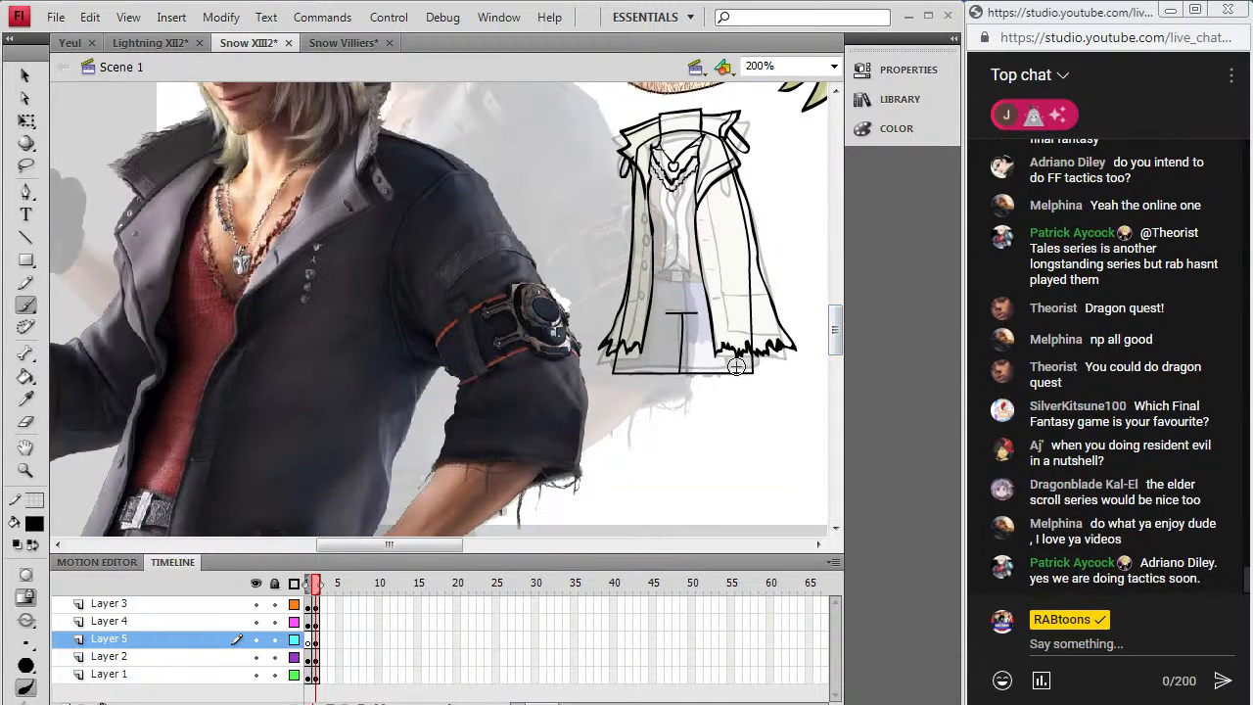
{"action": "left_click_drag", "start_coordinate": [835, 338], "coordinate": [838, 343]}
{"action": "left_click", "coordinate": [26, 78]}
{"action": "left_click_drag", "start_coordinate": [318, 400], "coordinate": [377, 229]}
{"action": "left_click", "coordinate": [21, 304]}
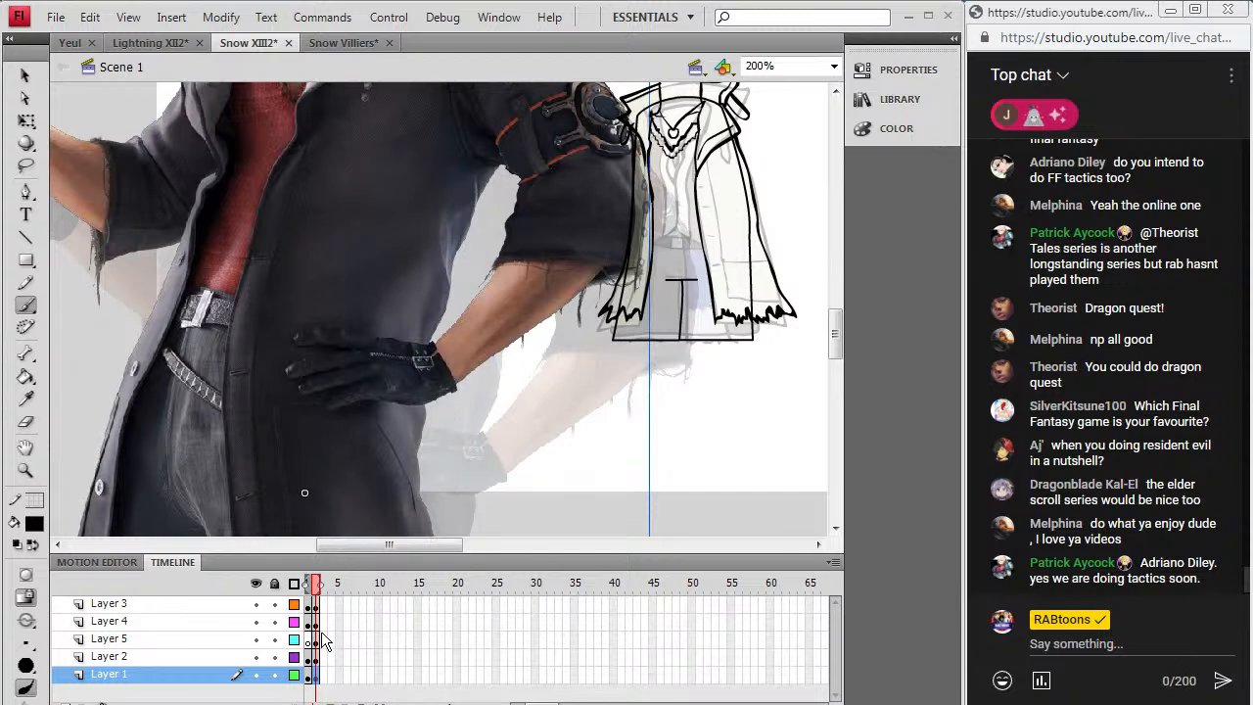
{"action": "left_click", "coordinate": [315, 639]}
Step: Draw the waist belt with its buckle between the open coat fronts
{"action": "left_click_drag", "start_coordinate": [839, 335], "coordinate": [846, 317]}
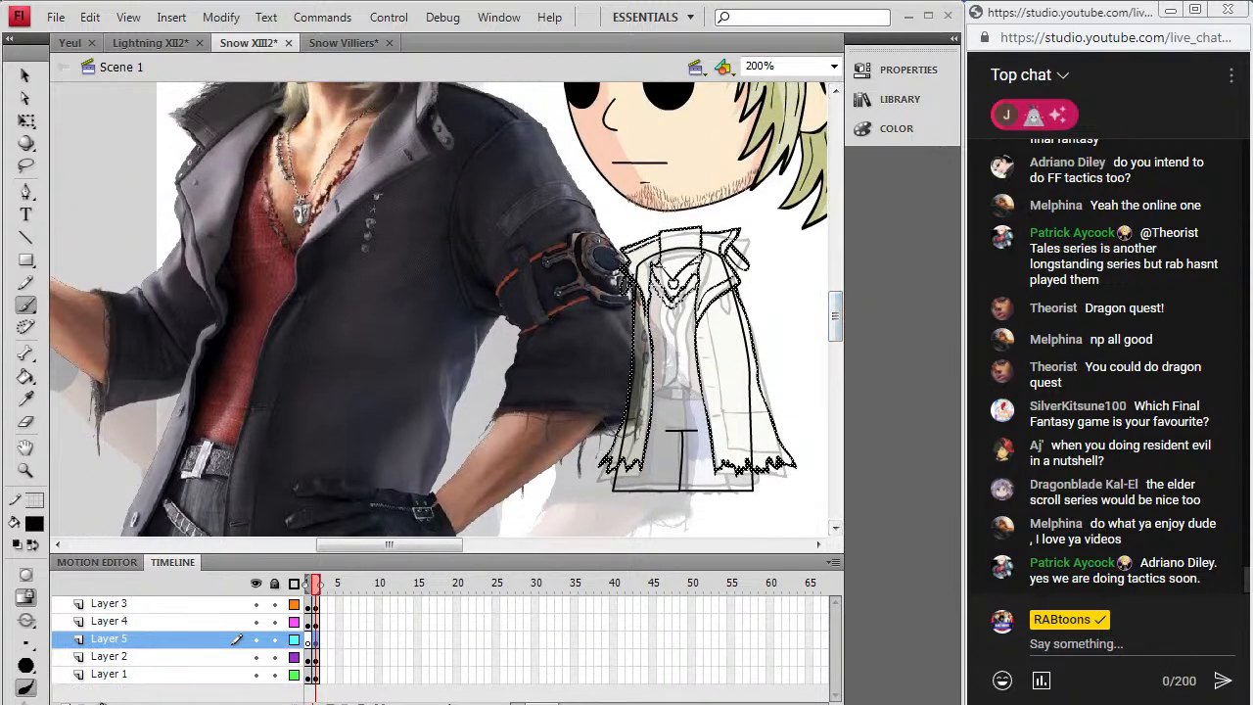
{"action": "left_click", "coordinate": [655, 388]}
{"action": "left_click_drag", "start_coordinate": [655, 388], "coordinate": [703, 385]}
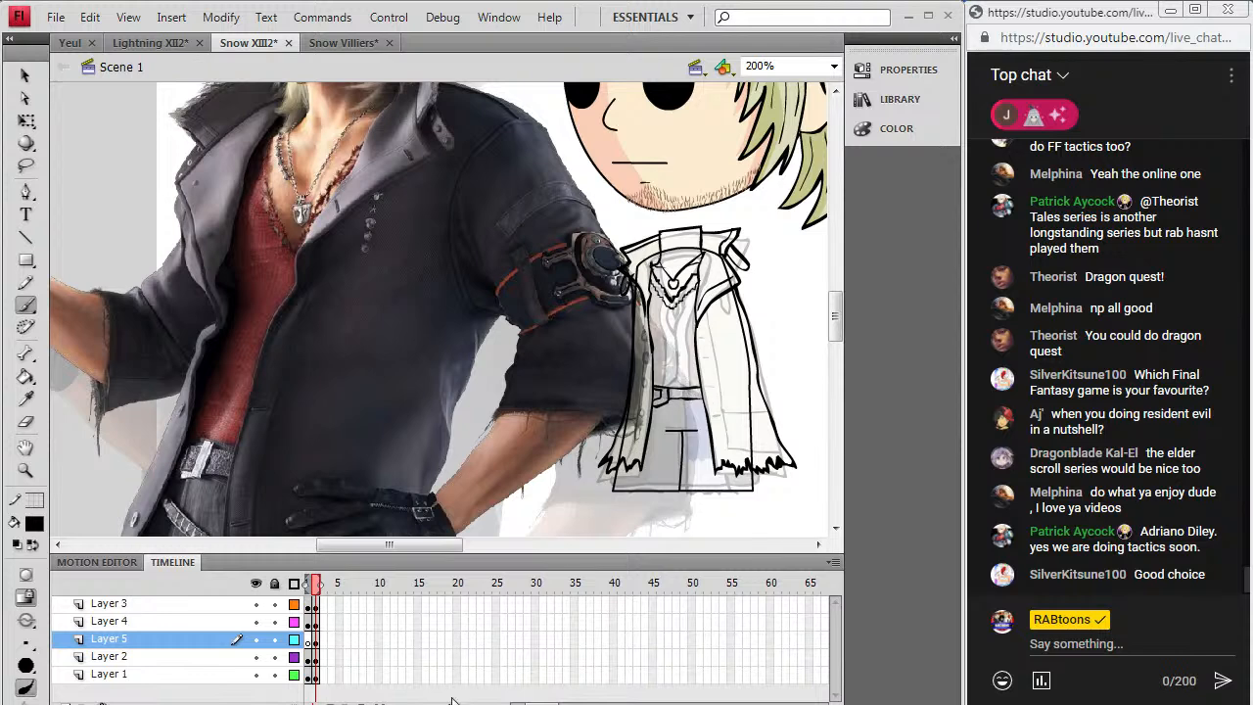
{"action": "key", "text": "alt+Tab"}
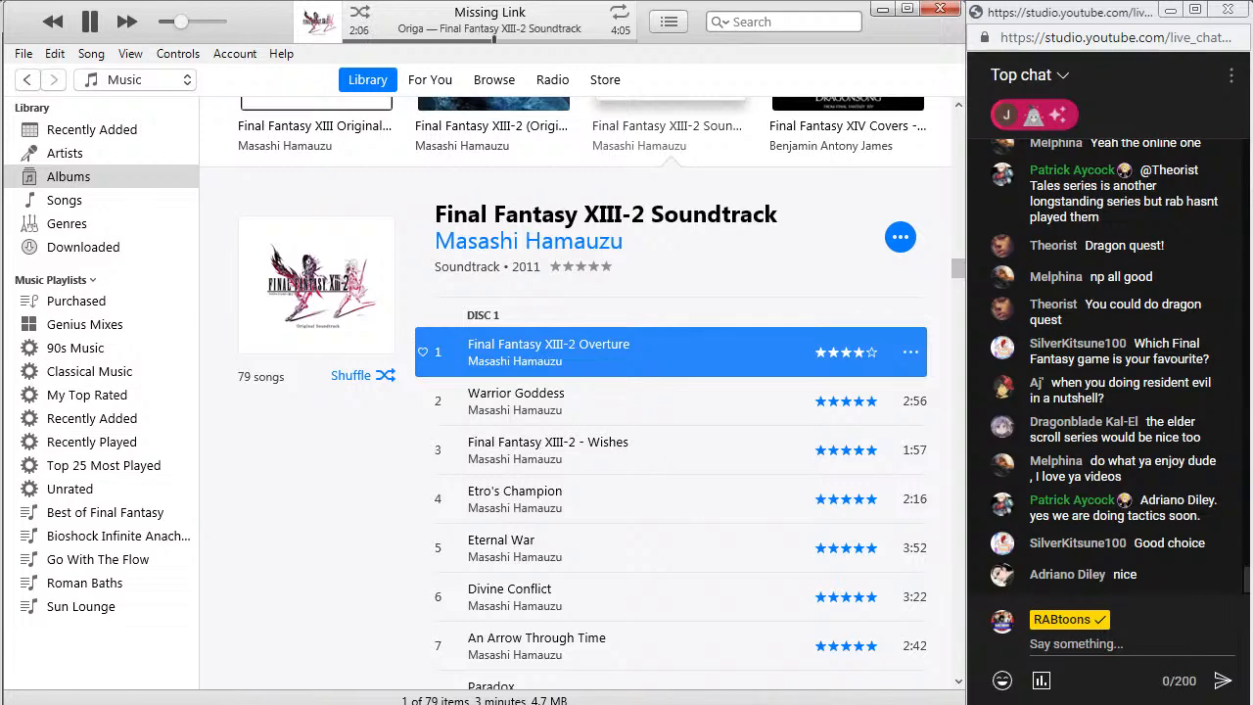
{"action": "key", "text": "alt+Tab"}
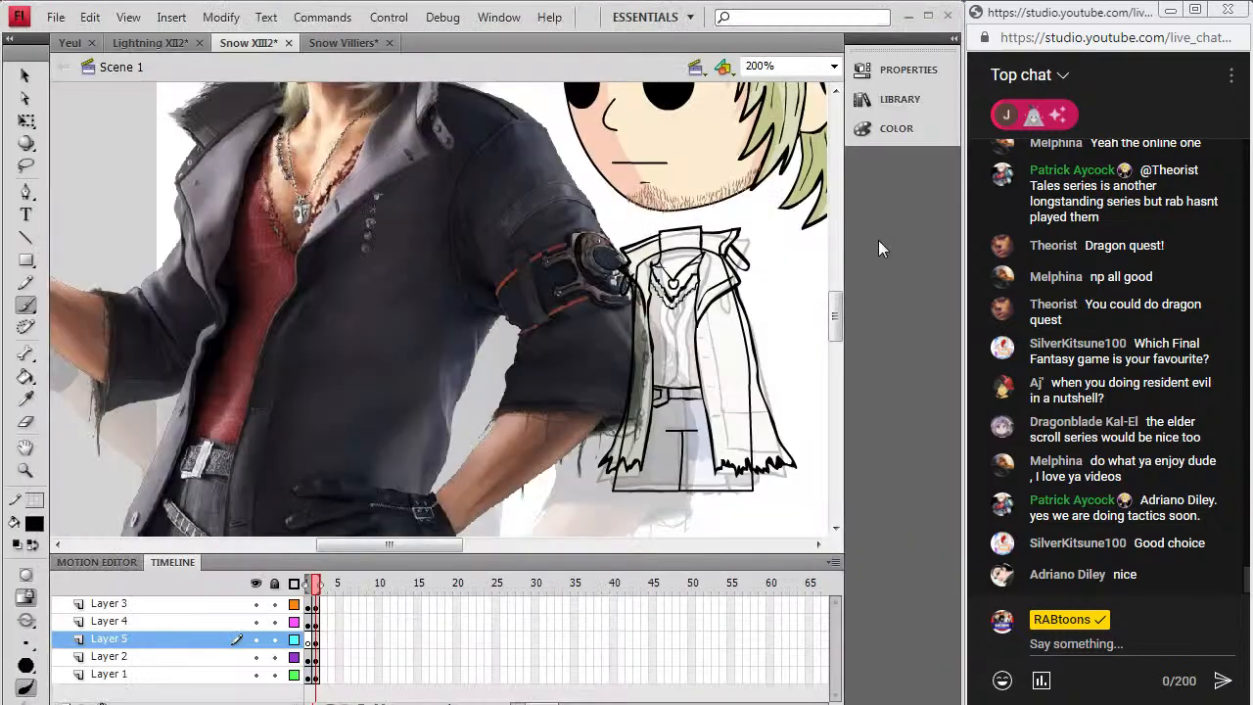
Step: Sketch a slanted second belt below the waist belt and undo the last stroke
{"action": "scroll", "coordinate": [837, 319], "scroll_direction": "down", "scroll_amount": 3}
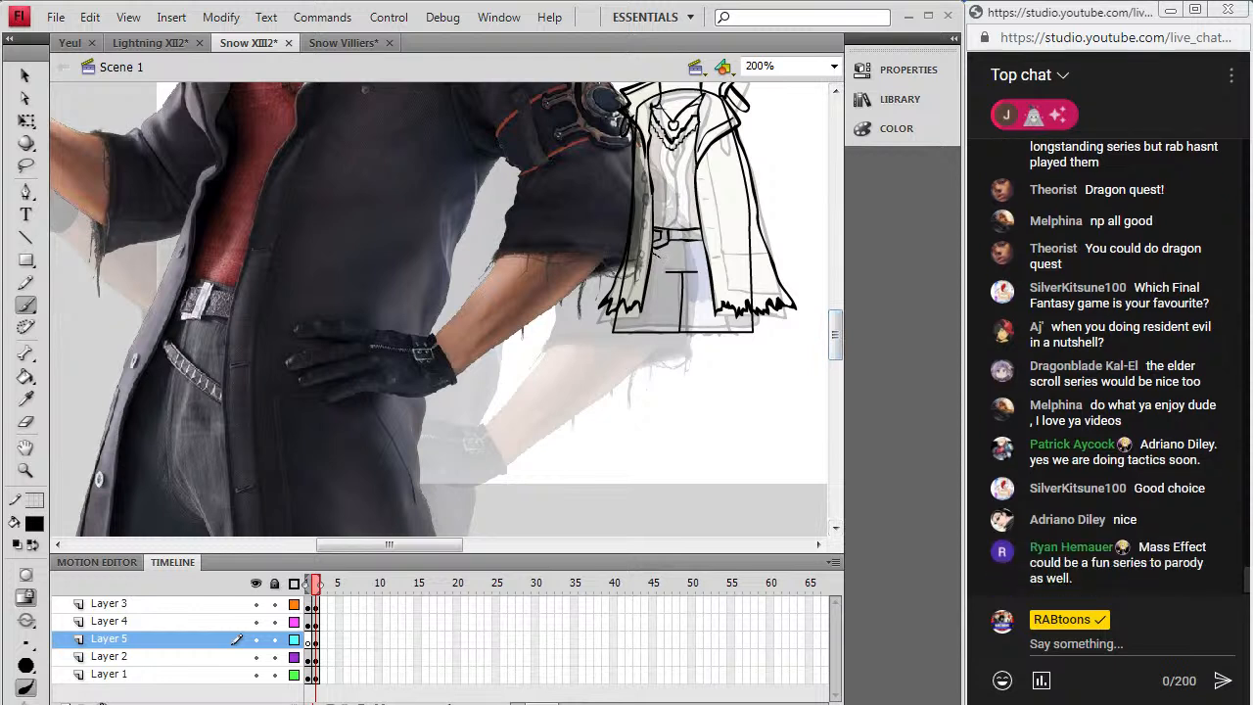
{"action": "left_click_drag", "start_coordinate": [653, 253], "coordinate": [707, 271]}
{"action": "key", "text": "ctrl+z"}
Step: Move the reference picture further up to show the trousers and coat skirt, and reactivate Layer 5's second frame
{"action": "left_click", "coordinate": [25, 75]}
{"action": "left_click_drag", "start_coordinate": [322, 434], "coordinate": [368, 235]}
{"action": "mouse_move", "coordinate": [328, 388]}
{"action": "left_mouse_down"}
{"action": "mouse_move", "coordinate": [321, 337]}
{"action": "mouse_move", "coordinate": [344, 318]}
{"action": "left_mouse_up"}
{"action": "key", "text": "b"}
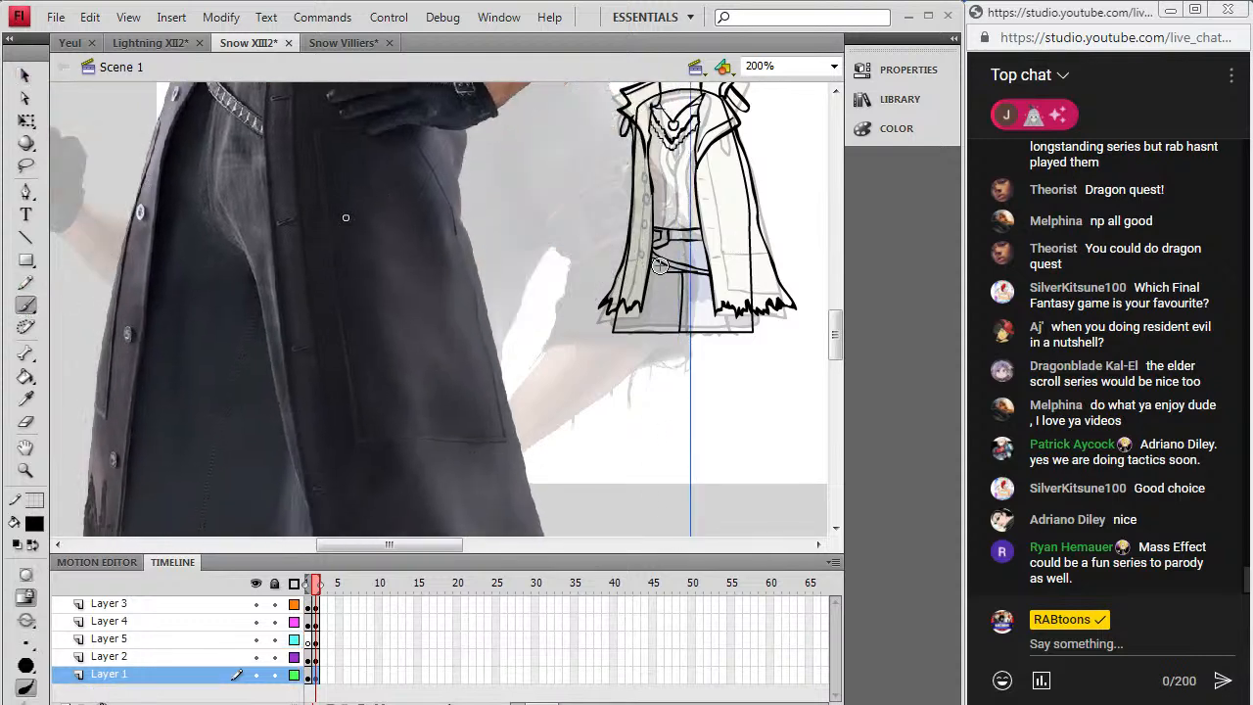
{"action": "left_click", "coordinate": [315, 656]}
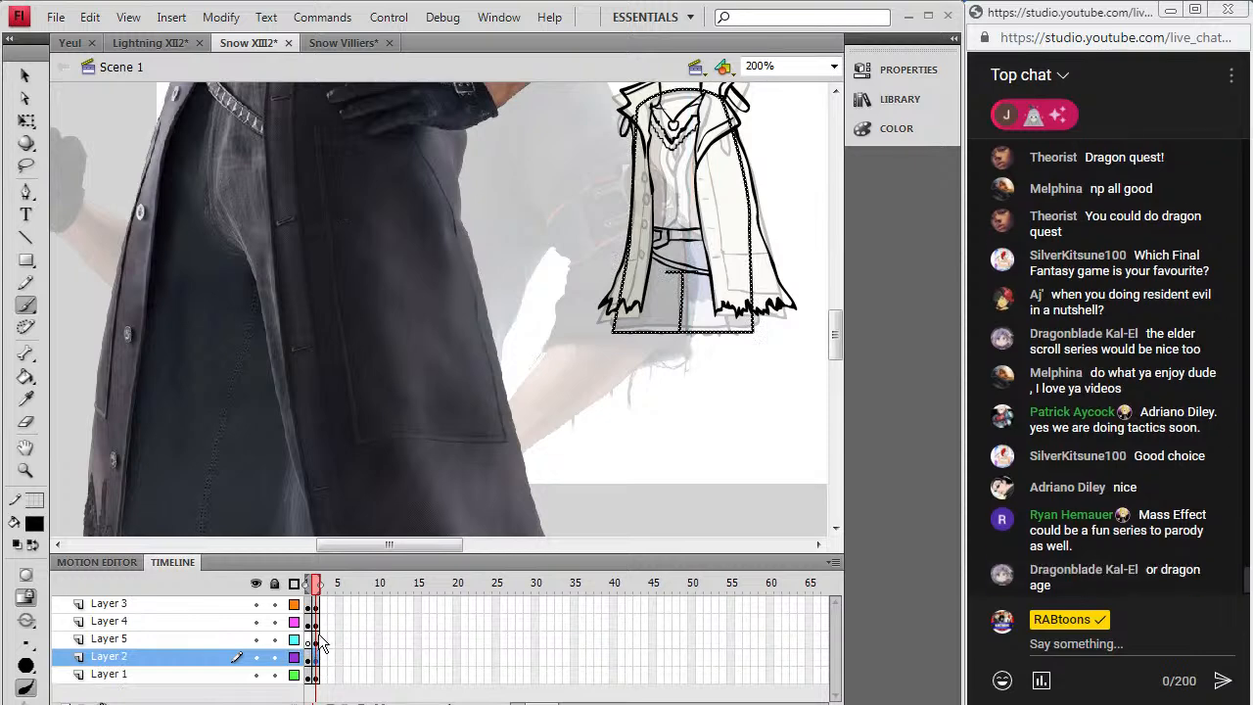
{"action": "left_click", "coordinate": [316, 640]}
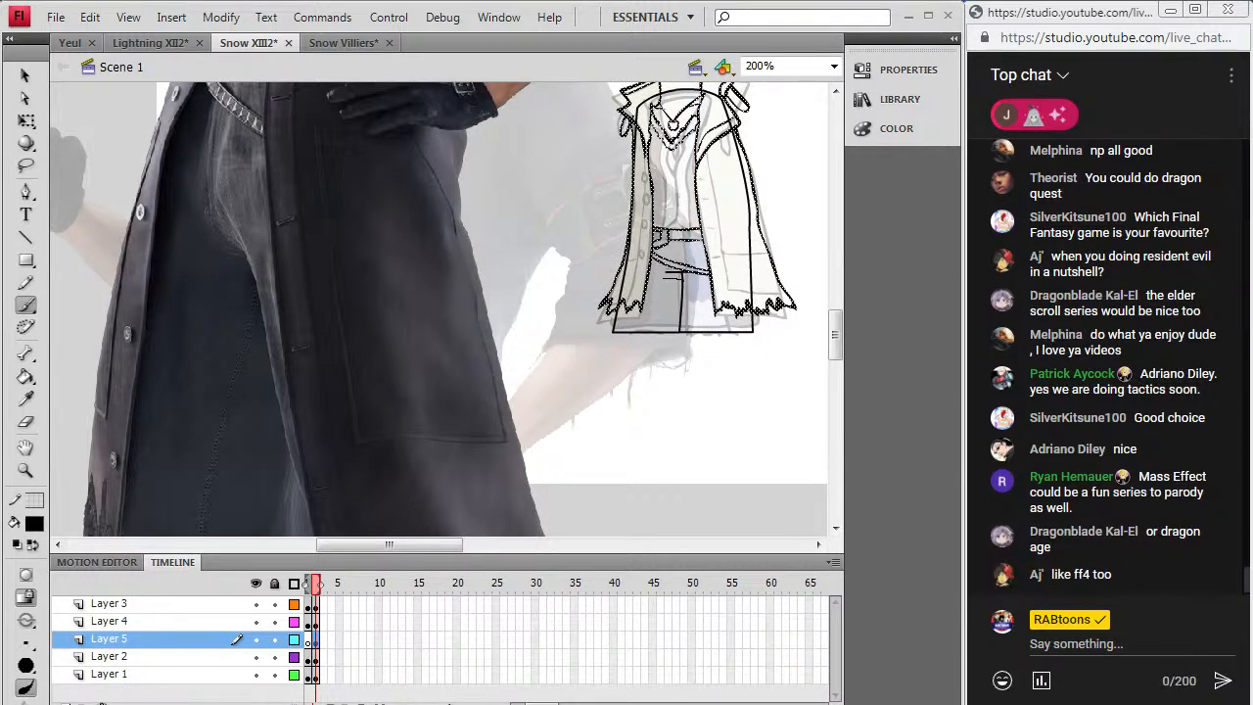
Step: Draw the trousers' centre seam and the hem line across both legs
{"action": "mouse_move", "coordinate": [834, 335]}
{"action": "left_mouse_down"}
{"action": "mouse_move", "coordinate": [835, 369]}
{"action": "mouse_move", "coordinate": [835, 326]}
{"action": "left_mouse_up"}
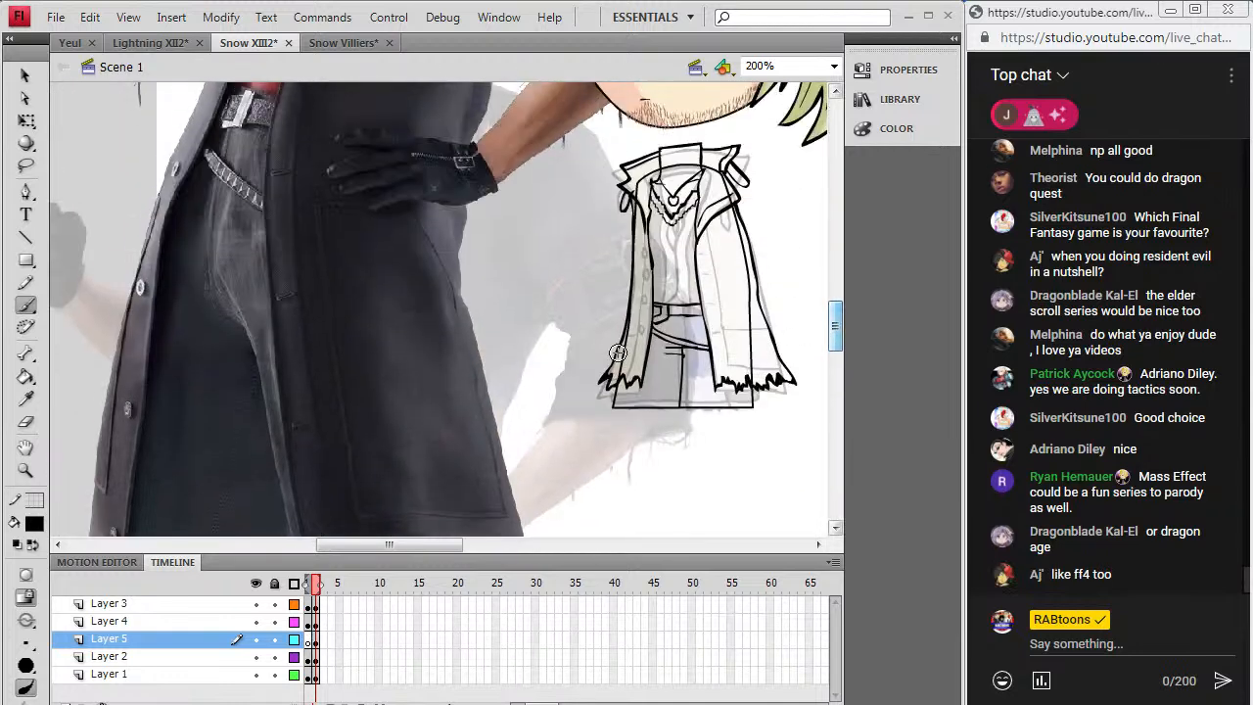
{"action": "mouse_move", "coordinate": [615, 396]}
{"action": "left_mouse_down"}
{"action": "mouse_move", "coordinate": [683, 392]}
{"action": "mouse_move", "coordinate": [683, 354]}
{"action": "left_mouse_up"}
{"action": "left_click_drag", "start_coordinate": [686, 396], "coordinate": [752, 395]}
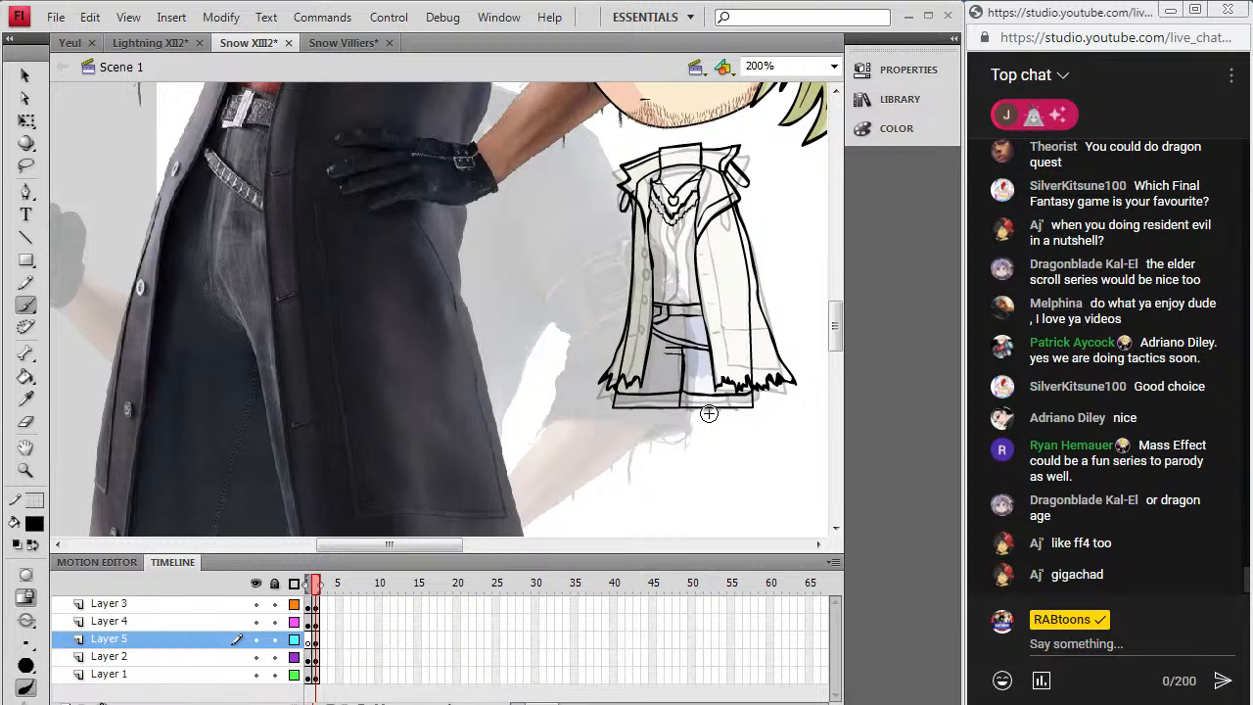
Step: Draw two rounded shoes with soles below the trouser hems
{"action": "left_click_drag", "start_coordinate": [835, 325], "coordinate": [846, 384]}
{"action": "left_click_drag", "start_coordinate": [848, 400], "coordinate": [848, 328]}
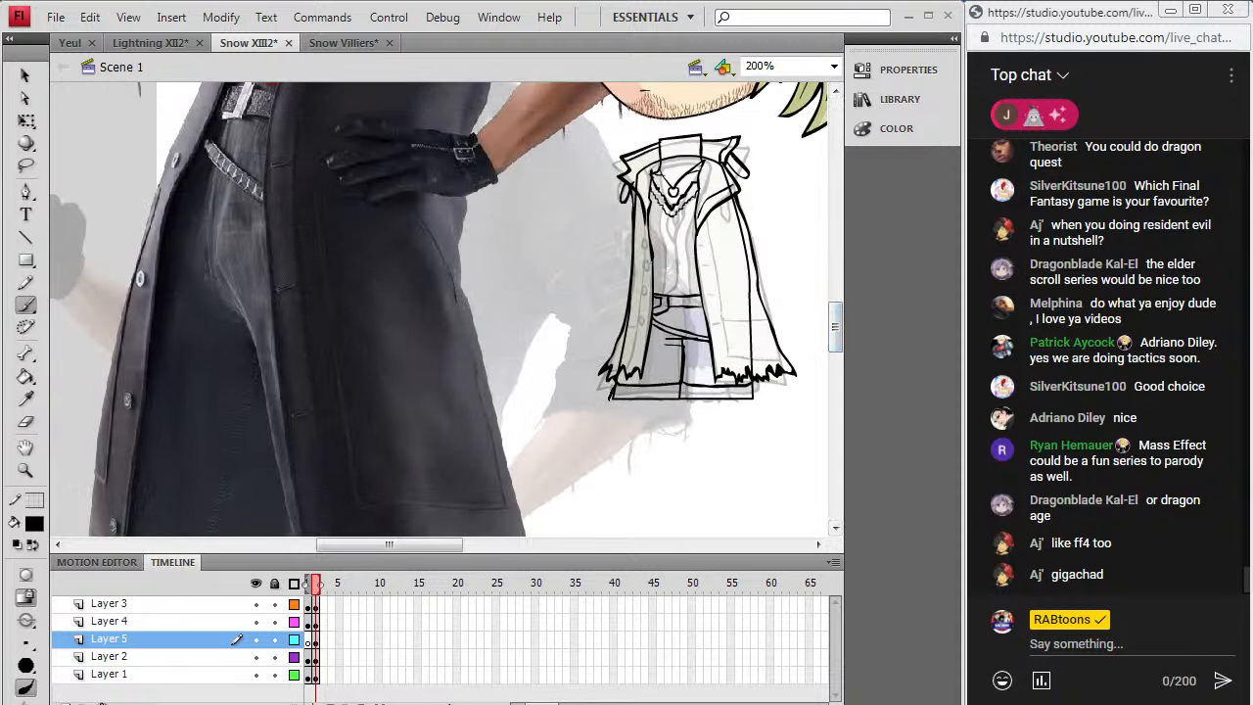
{"action": "left_click_drag", "start_coordinate": [680, 400], "coordinate": [683, 385]}
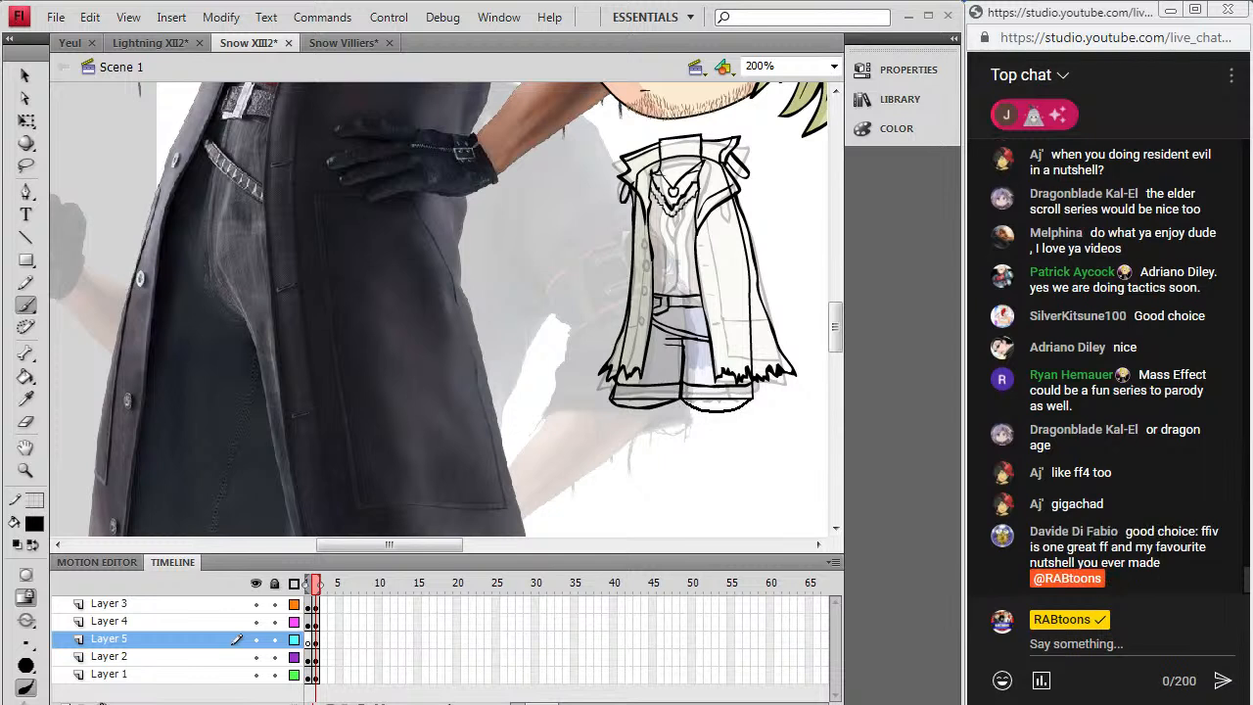
{"action": "left_click_drag", "start_coordinate": [753, 398], "coordinate": [753, 384]}
{"action": "mouse_move", "coordinate": [837, 334]}
{"action": "left_mouse_down"}
{"action": "mouse_move", "coordinate": [847, 411]}
{"action": "mouse_move", "coordinate": [847, 347]}
{"action": "left_mouse_up"}
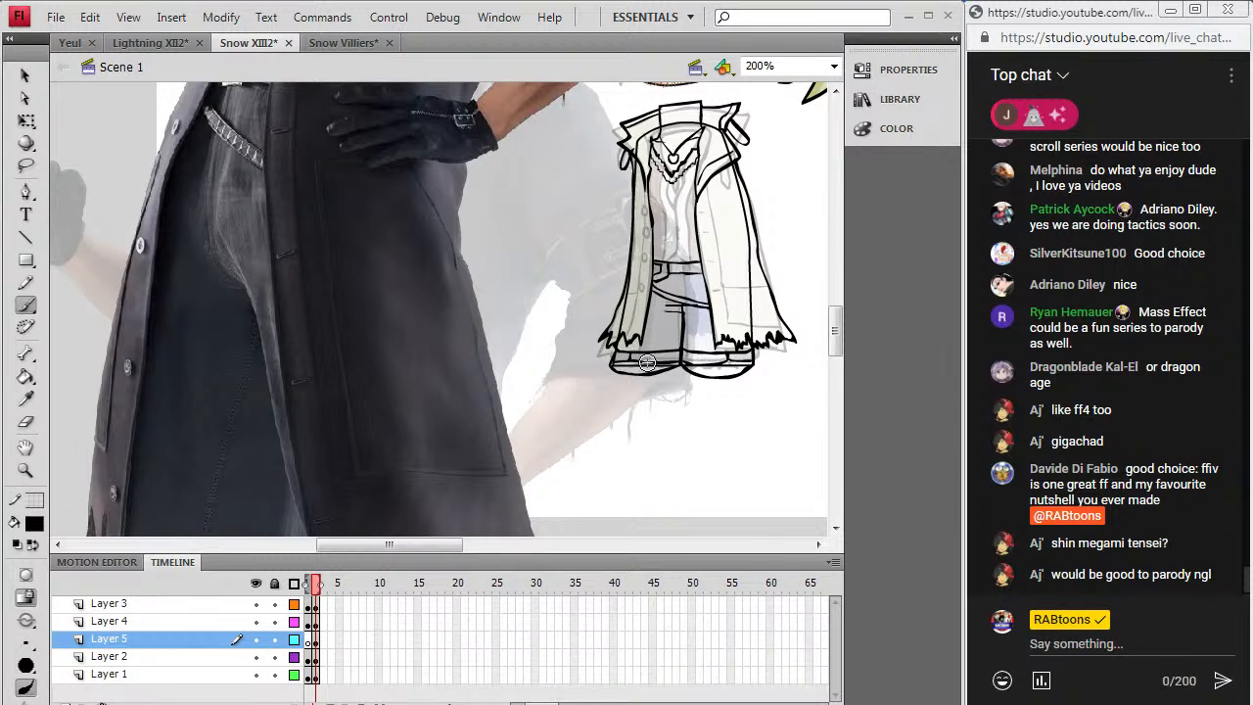
Step: Draw a slanted rectangular pocket low on the coat's right panel, undoing faulty strokes, and turn off onion skinning
{"action": "mouse_move", "coordinate": [842, 333]}
{"action": "left_mouse_down"}
{"action": "mouse_move", "coordinate": [841, 286]}
{"action": "mouse_move", "coordinate": [841, 353]}
{"action": "mouse_move", "coordinate": [843, 327]}
{"action": "left_mouse_up"}
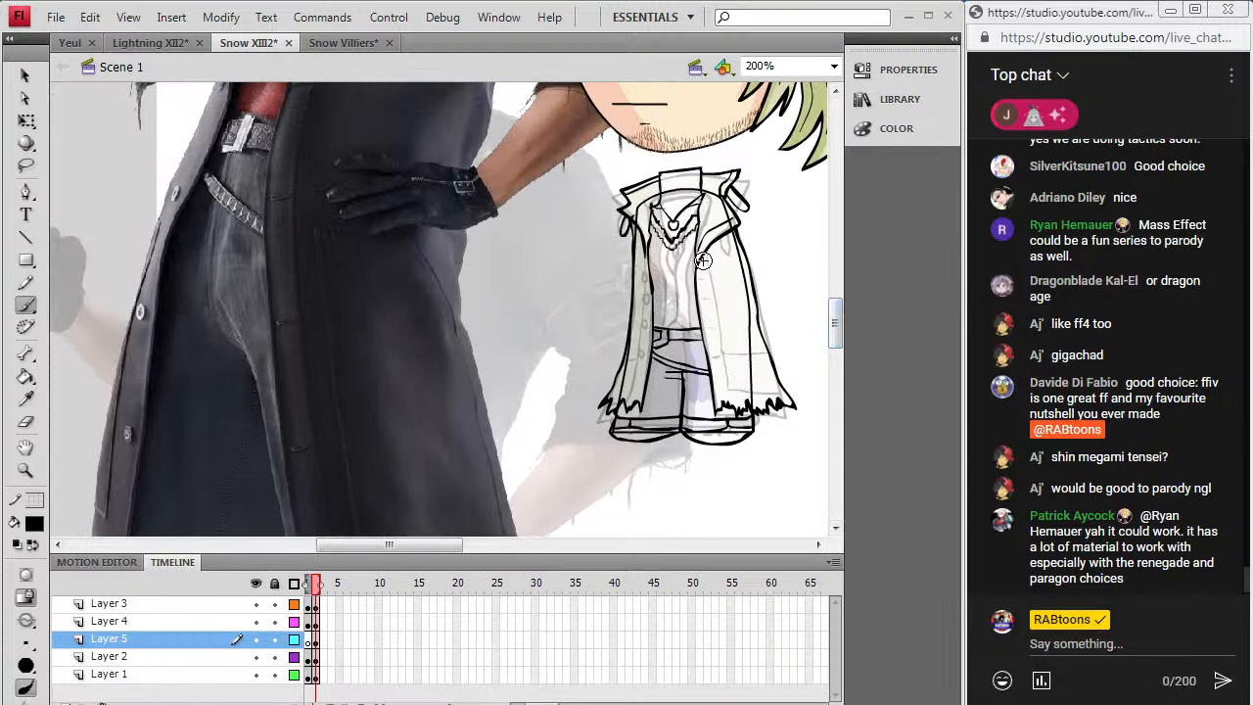
{"action": "key", "text": "ctrl+z"}
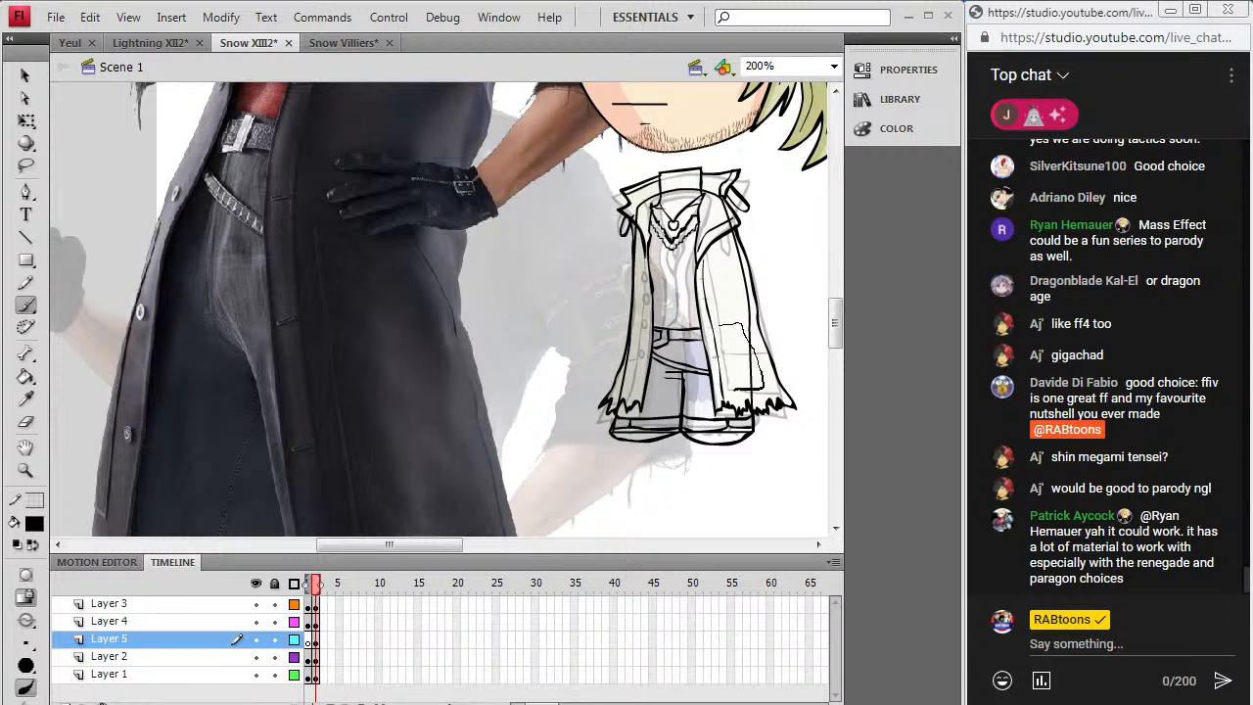
{"action": "left_click_drag", "start_coordinate": [717, 331], "coordinate": [718, 333]}
{"action": "key", "text": "ctrl+z"}
{"action": "mouse_move", "coordinate": [832, 323]}
{"action": "left_mouse_down"}
{"action": "mouse_move", "coordinate": [834, 391]}
{"action": "mouse_move", "coordinate": [834, 320]}
{"action": "left_mouse_up"}
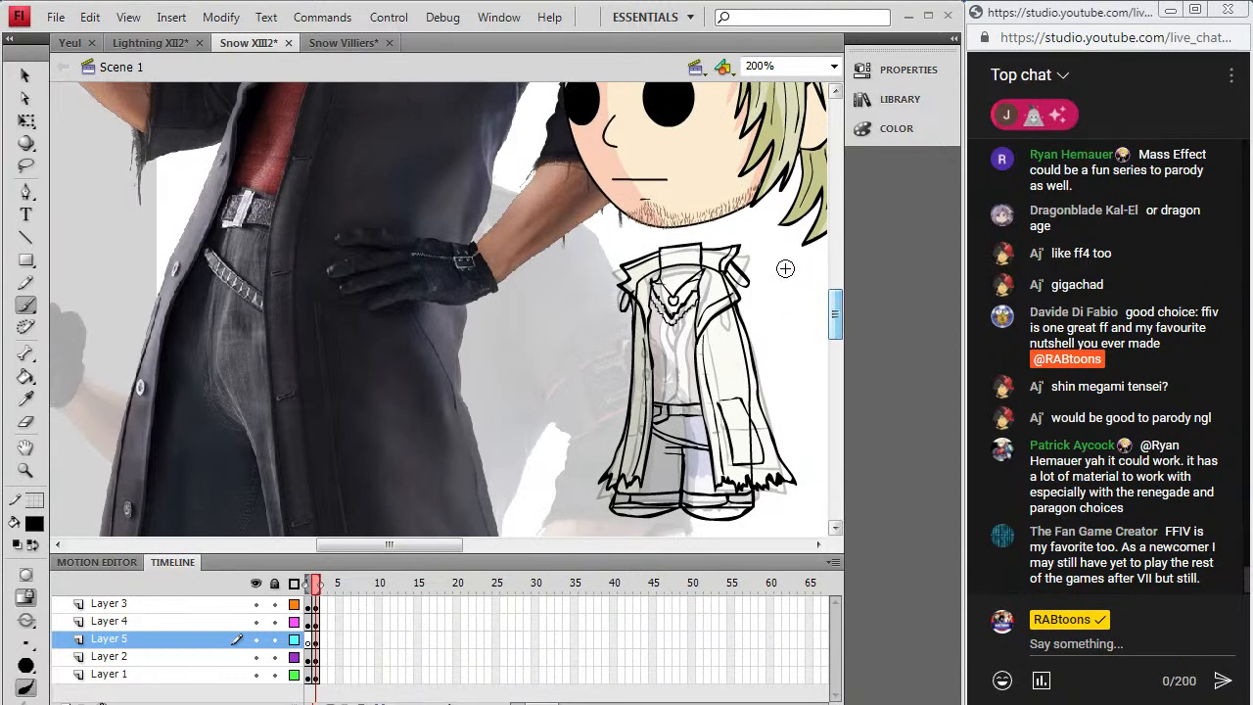
{"action": "left_click", "coordinate": [330, 702]}
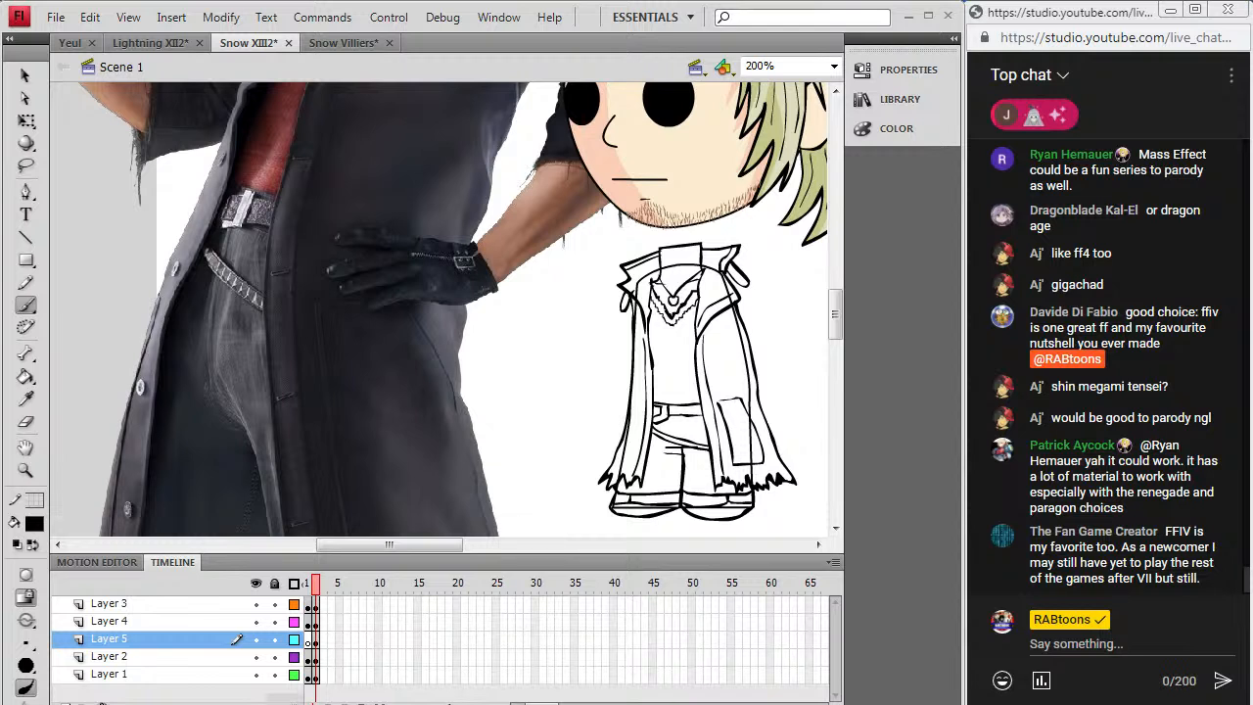
Step: Fill both coat panels, the lapels and the collar with dark blue-grey sampled from the reference picture's coat
{"action": "key", "text": "i"}
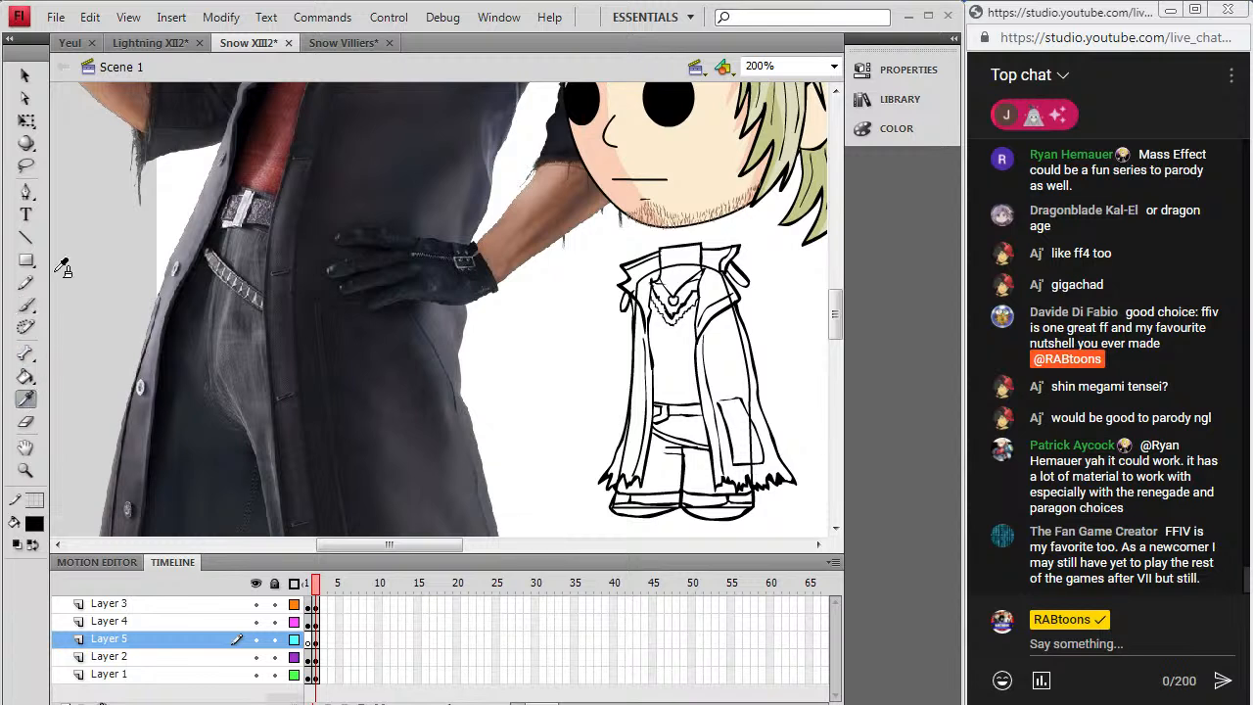
{"action": "left_click", "coordinate": [417, 400]}
{"action": "left_click", "coordinate": [635, 358]}
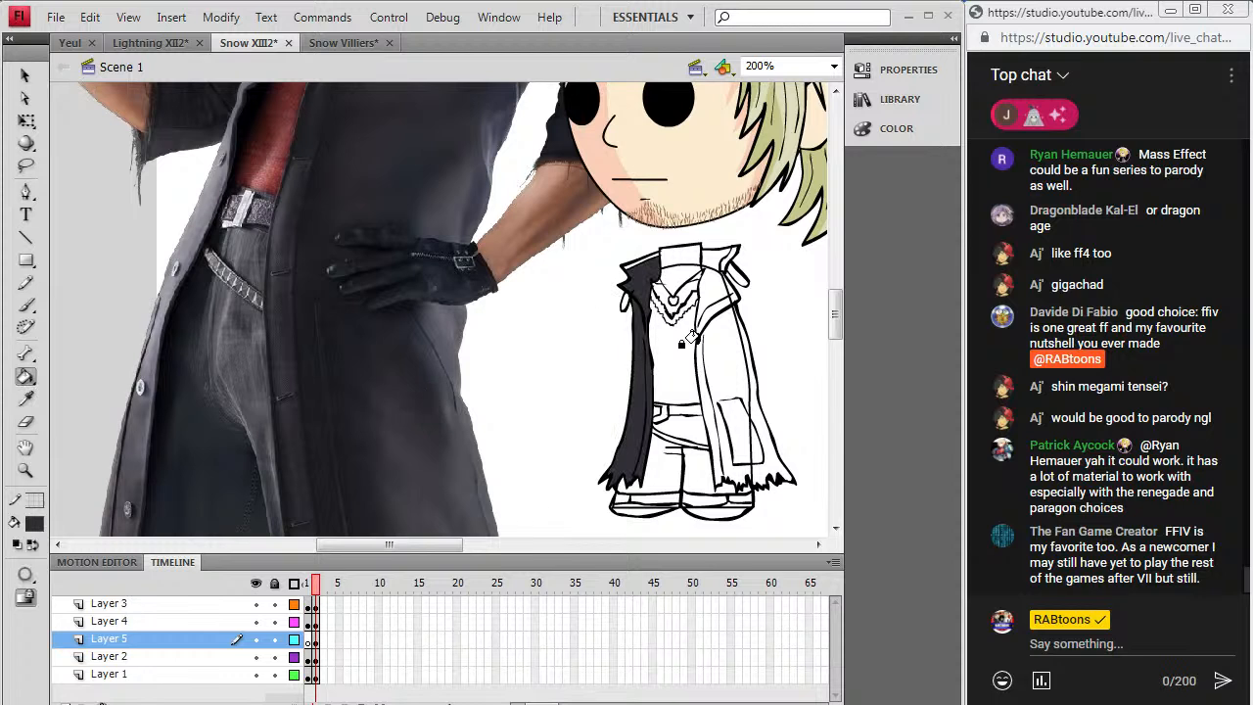
{"action": "key", "text": "i"}
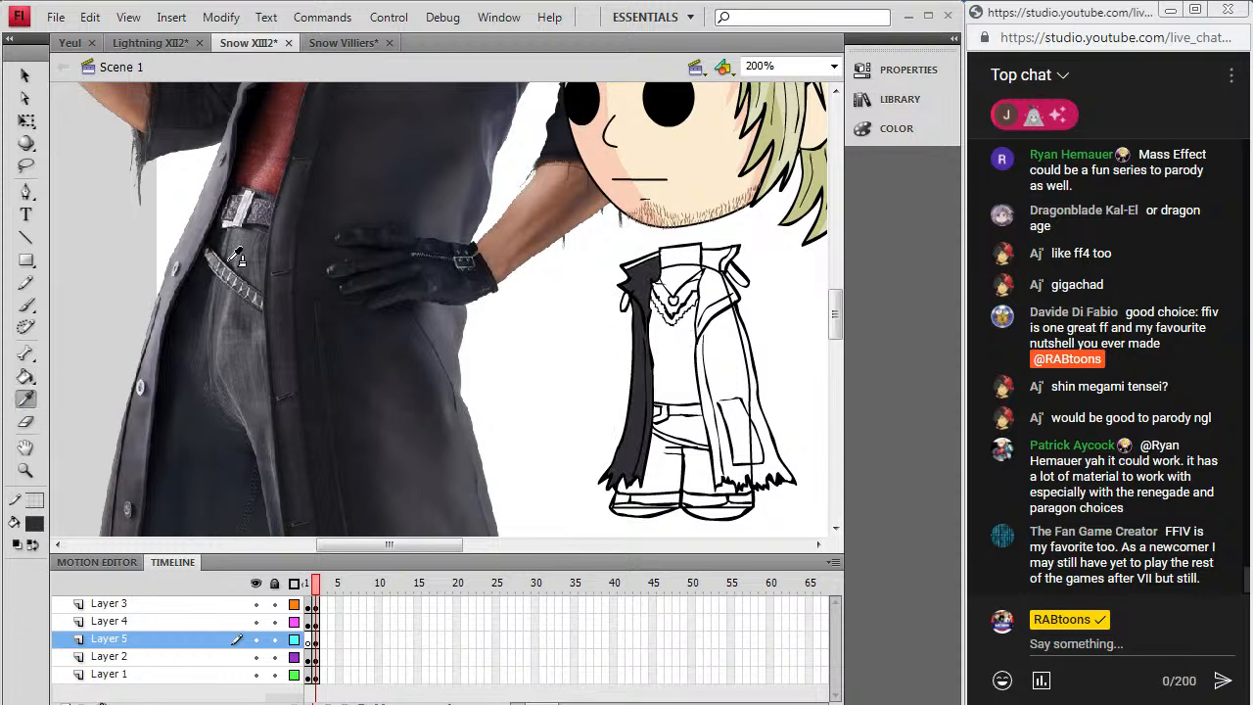
{"action": "left_click", "coordinate": [450, 349]}
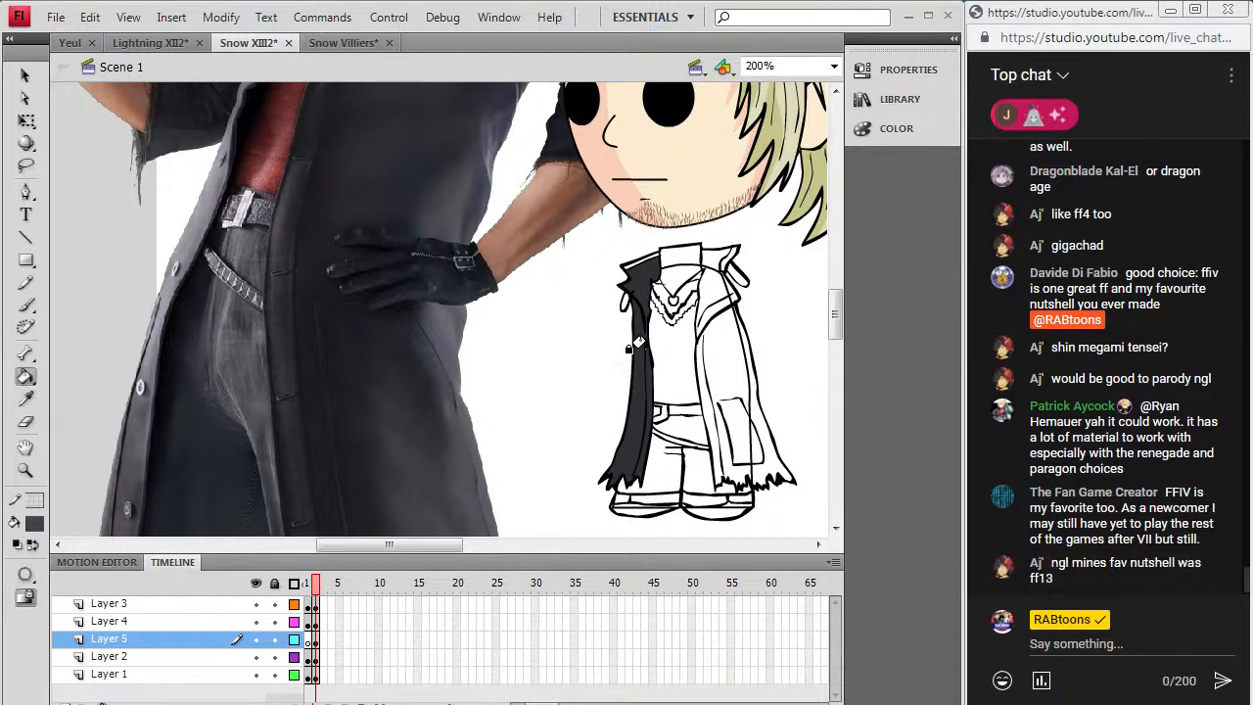
{"action": "left_click", "coordinate": [634, 358]}
{"action": "left_click", "coordinate": [701, 344]}
{"action": "left_click", "coordinate": [703, 296]}
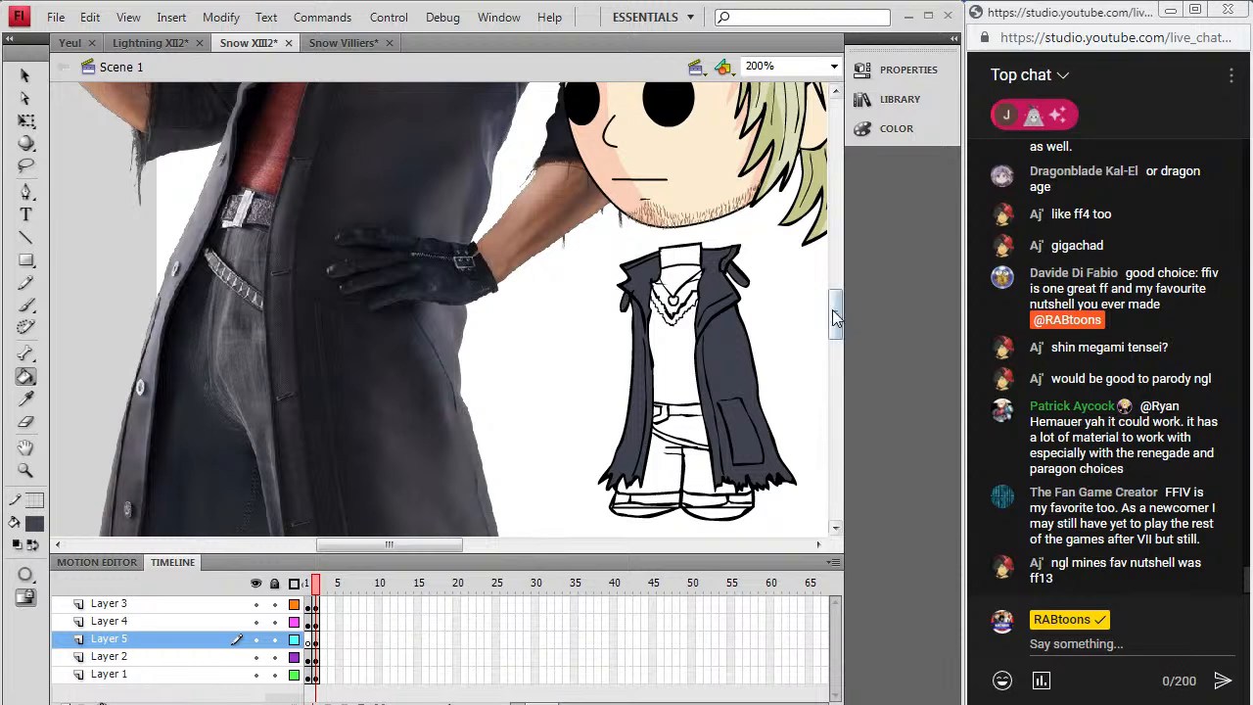
Step: Fill the small inner parts of the raised collar with the brownish grey sampled from the reference picture's collar
{"action": "left_click_drag", "start_coordinate": [833, 315], "coordinate": [840, 252]}
{"action": "left_click", "coordinate": [25, 399]}
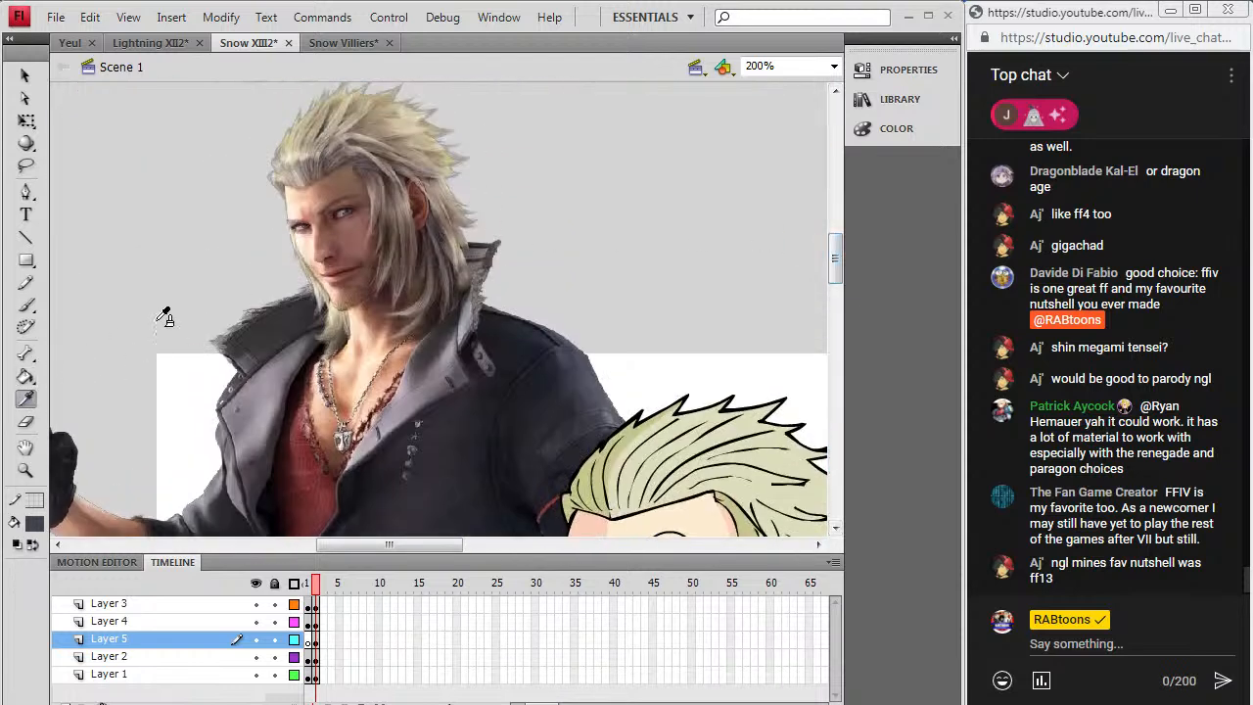
{"action": "left_click", "coordinate": [233, 336]}
{"action": "left_click_drag", "start_coordinate": [834, 257], "coordinate": [835, 311]}
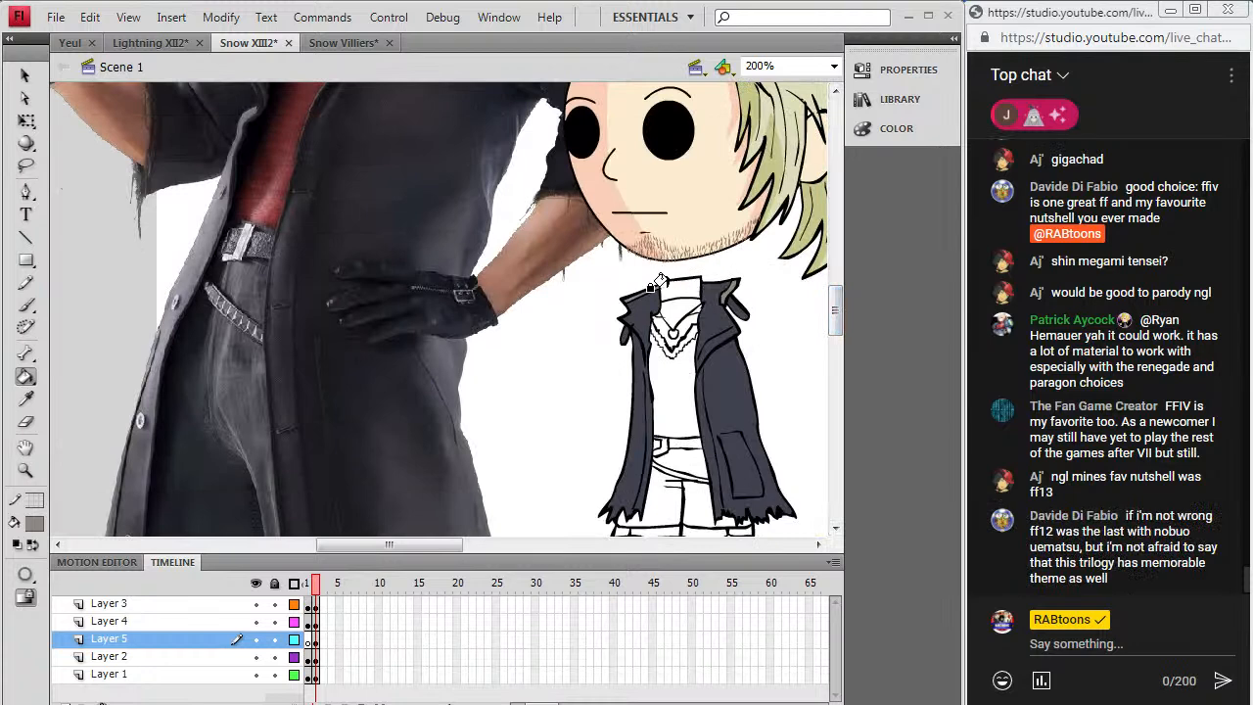
{"action": "left_click", "coordinate": [712, 325]}
{"action": "left_click", "coordinate": [725, 301]}
Step: Fill the neck and bare chest with the skin colour sampled from the cartoon face
{"action": "mouse_move", "coordinate": [835, 312]}
{"action": "left_mouse_down"}
{"action": "mouse_move", "coordinate": [846, 245]}
{"action": "mouse_move", "coordinate": [847, 302]}
{"action": "left_mouse_up"}
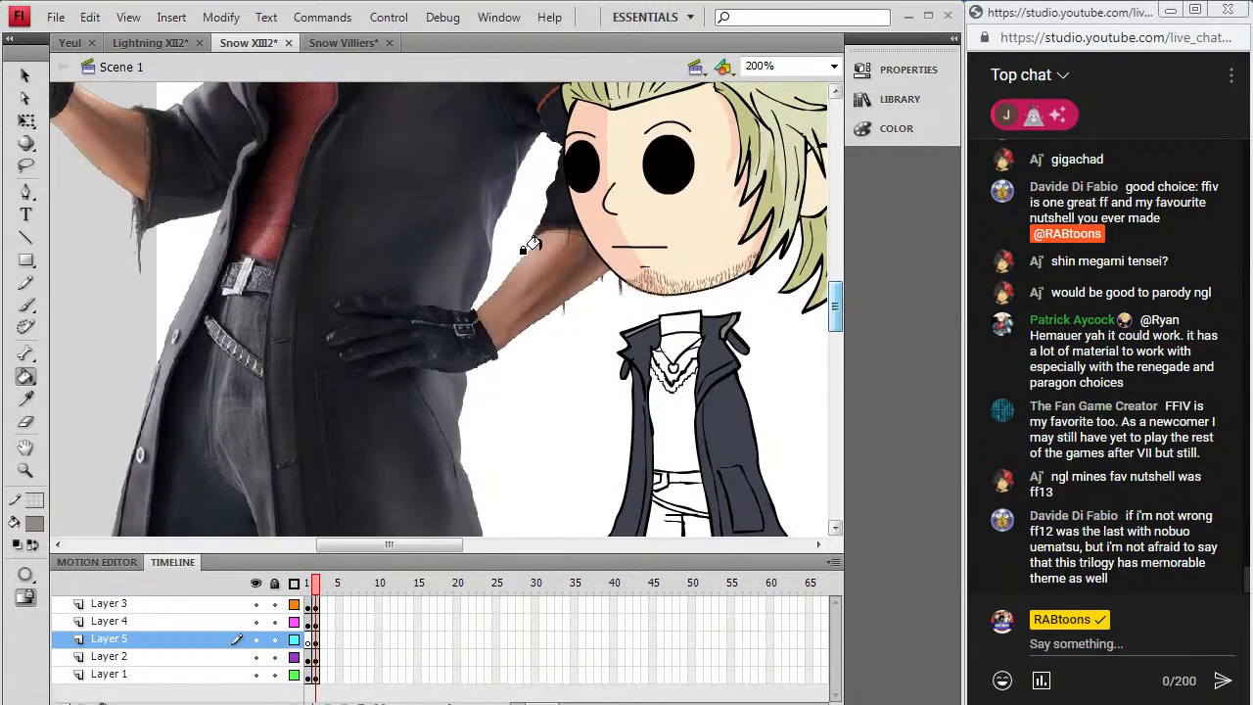
{"action": "left_click", "coordinate": [29, 398]}
{"action": "left_click", "coordinate": [664, 213]}
{"action": "left_click", "coordinate": [671, 336]}
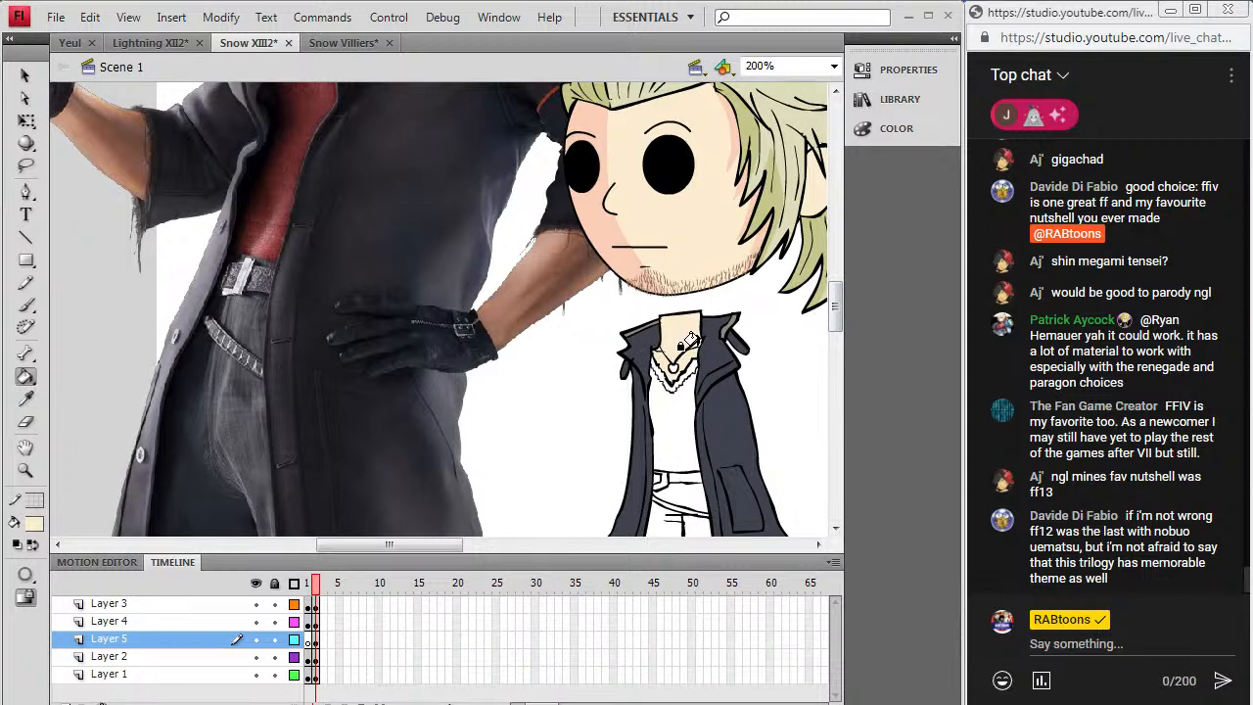
Step: Fill the necklace's pendant with a light grey sampled from the reference picture's pendant, resampling until the tone is light enough
{"action": "left_click_drag", "start_coordinate": [837, 302], "coordinate": [839, 274]}
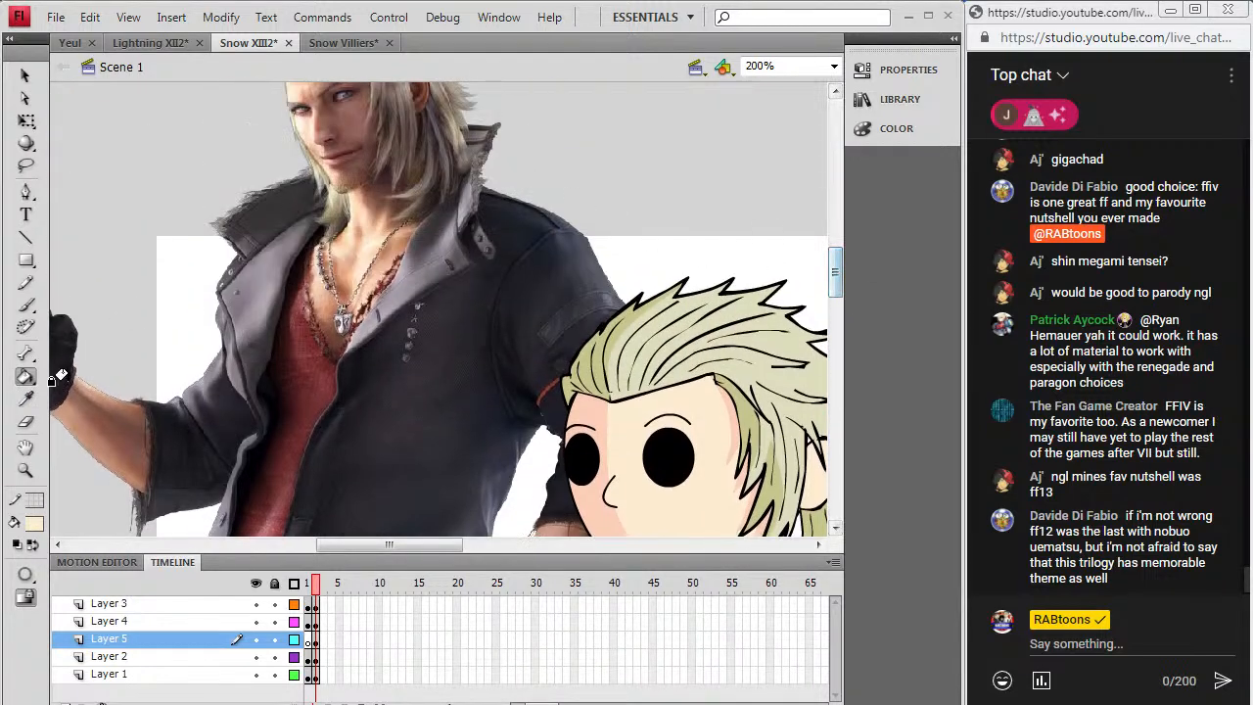
{"action": "left_click", "coordinate": [26, 398]}
{"action": "left_click", "coordinate": [348, 327]}
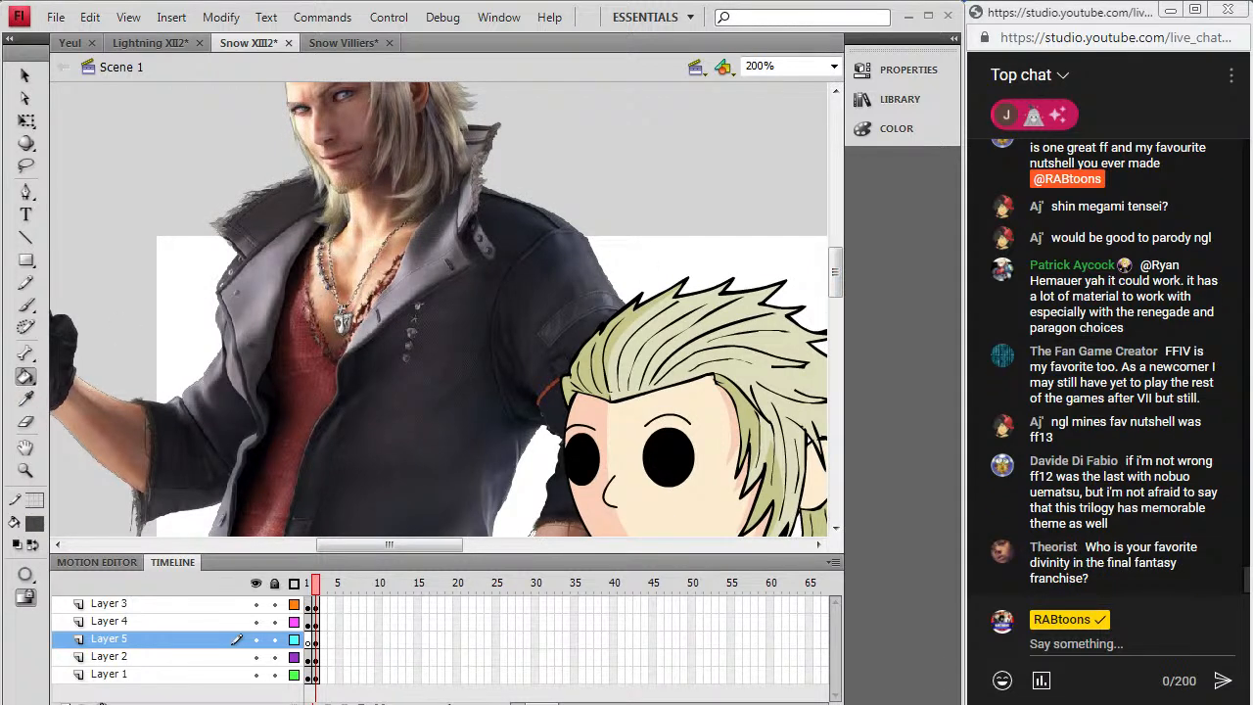
{"action": "mouse_move", "coordinate": [839, 289]}
{"action": "left_mouse_down"}
{"action": "mouse_move", "coordinate": [839, 326]}
{"action": "mouse_move", "coordinate": [837, 281]}
{"action": "left_mouse_up"}
{"action": "key", "text": "i"}
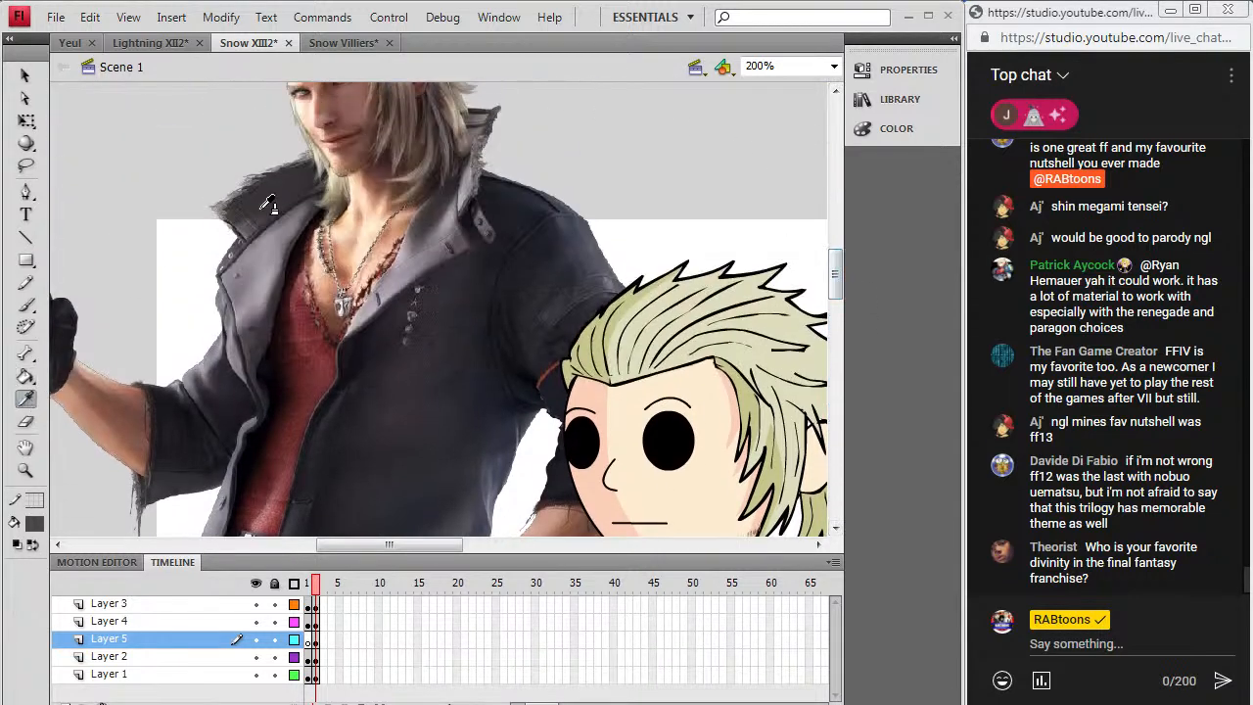
{"action": "left_click", "coordinate": [349, 303]}
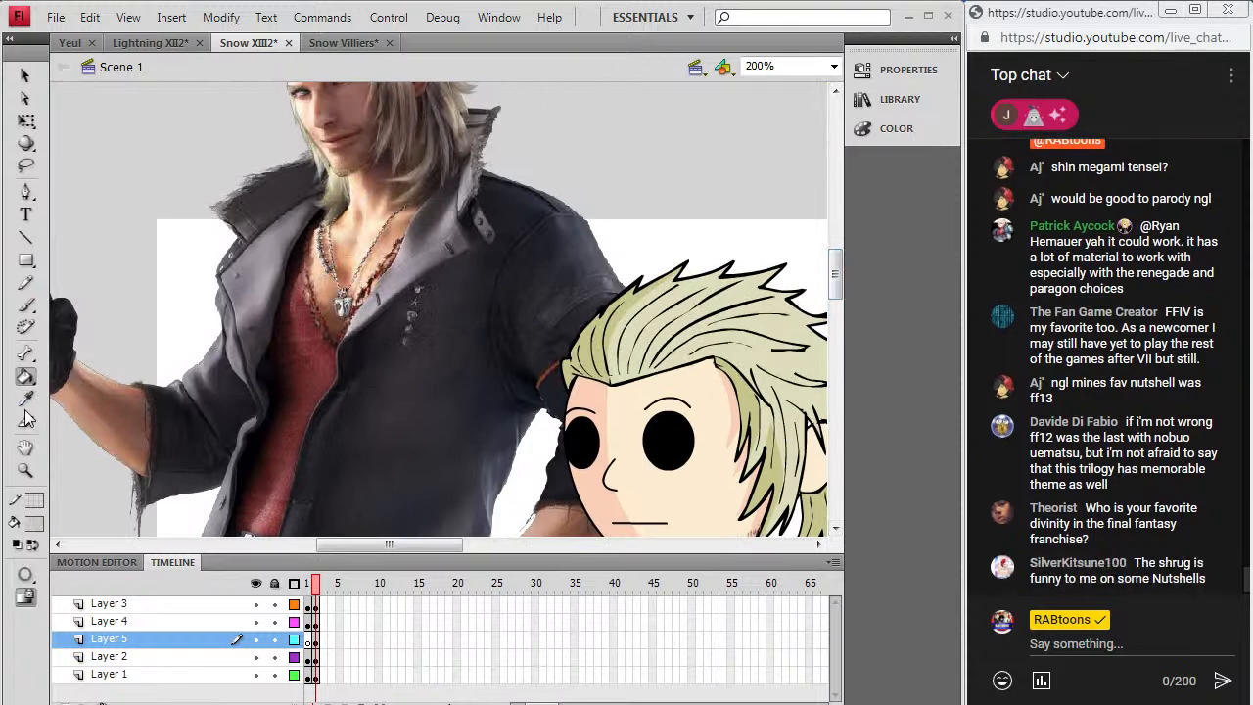
{"action": "key", "text": "i"}
{"action": "left_click", "coordinate": [351, 300]}
{"action": "key", "text": "i"}
{"action": "scroll", "coordinate": [828, 265], "scroll_direction": "down", "scroll_amount": 3}
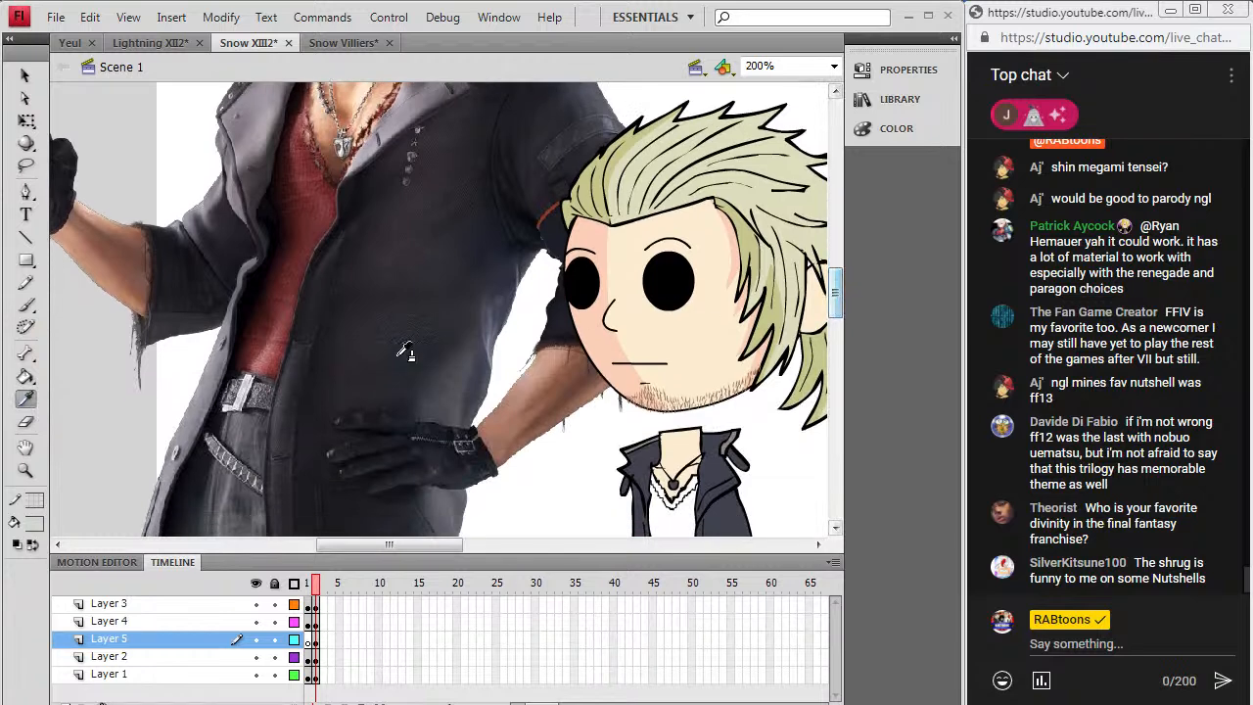
{"action": "left_click", "coordinate": [25, 377]}
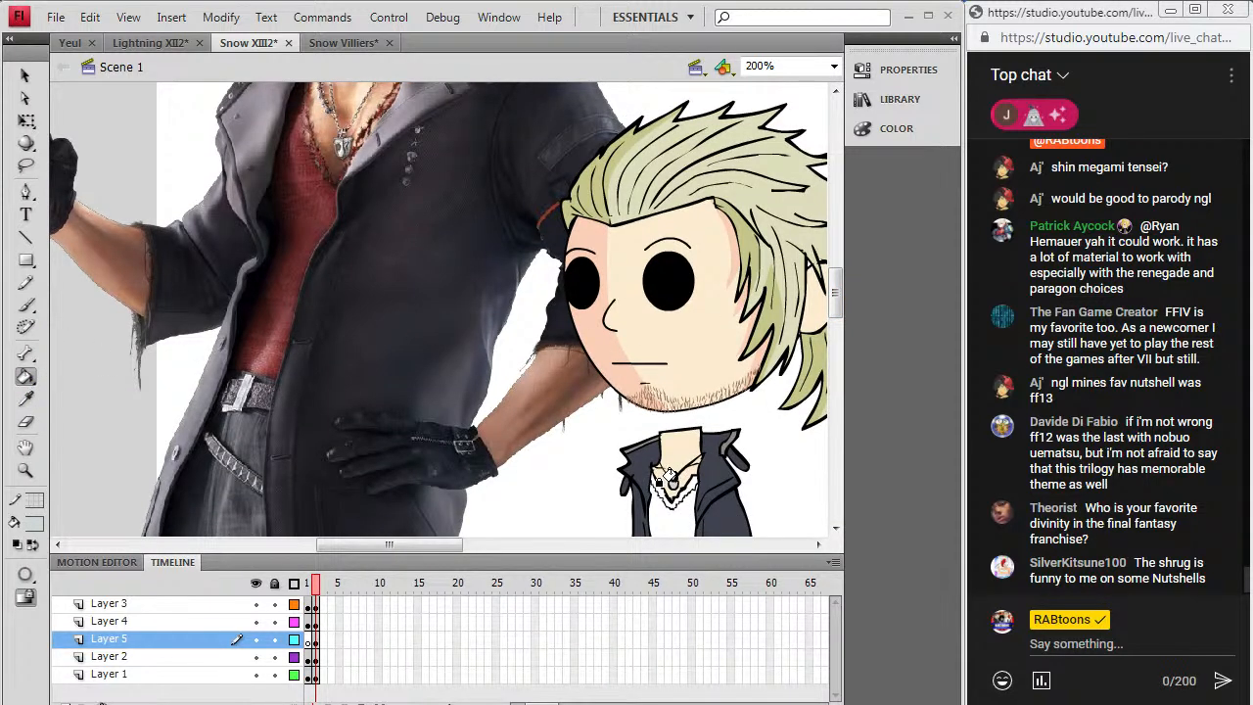
{"action": "scroll", "coordinate": [835, 338], "scroll_direction": "down", "scroll_amount": 5}
Step: Fill the shirt with red sampled from the reference picture's shirt, replacing the first pinkish fill with a darker red
{"action": "left_click_drag", "start_coordinate": [839, 339], "coordinate": [839, 313]}
{"action": "left_click", "coordinate": [27, 400]}
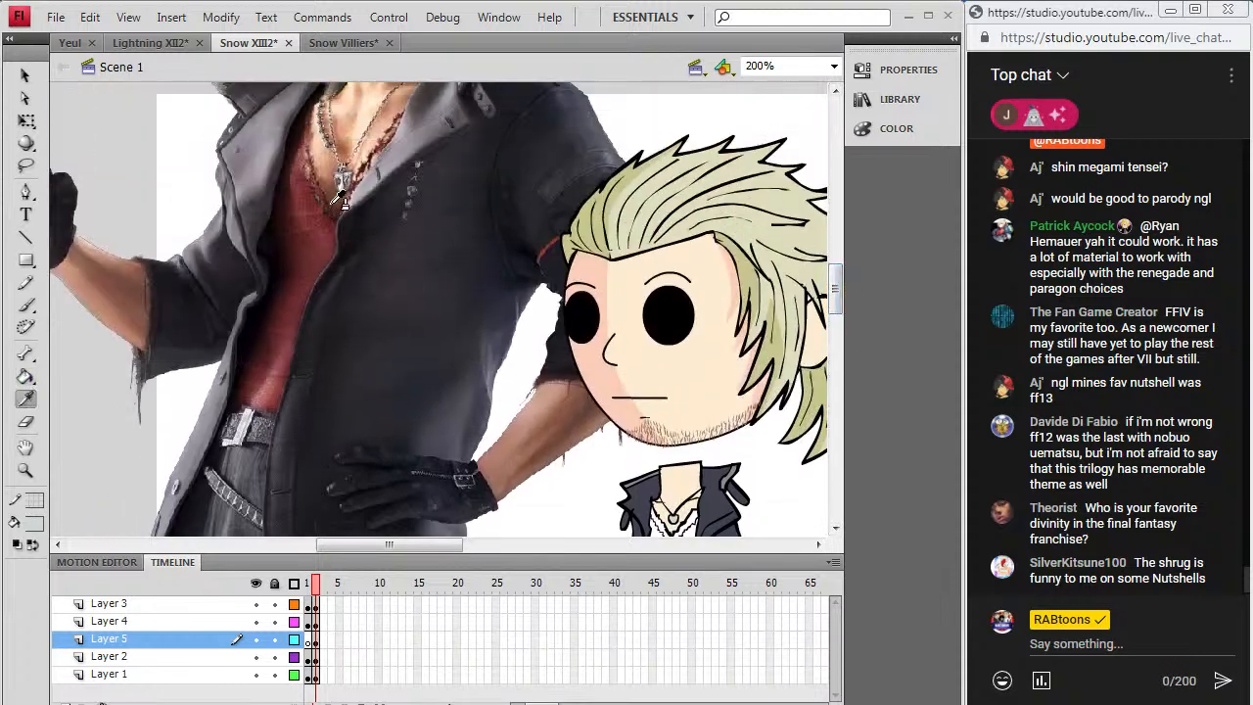
{"action": "left_click", "coordinate": [273, 391]}
{"action": "scroll", "coordinate": [838, 265], "scroll_direction": "down", "scroll_amount": 3}
{"action": "left_click", "coordinate": [673, 444]}
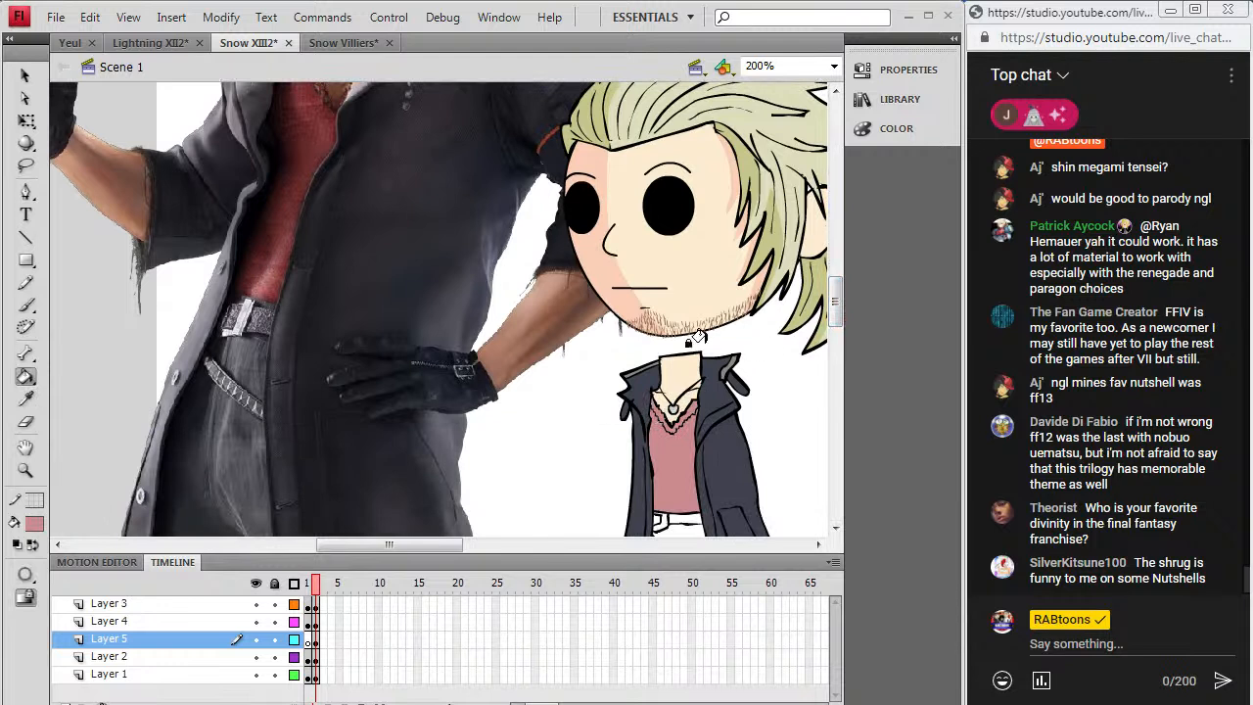
{"action": "left_click", "coordinate": [26, 400]}
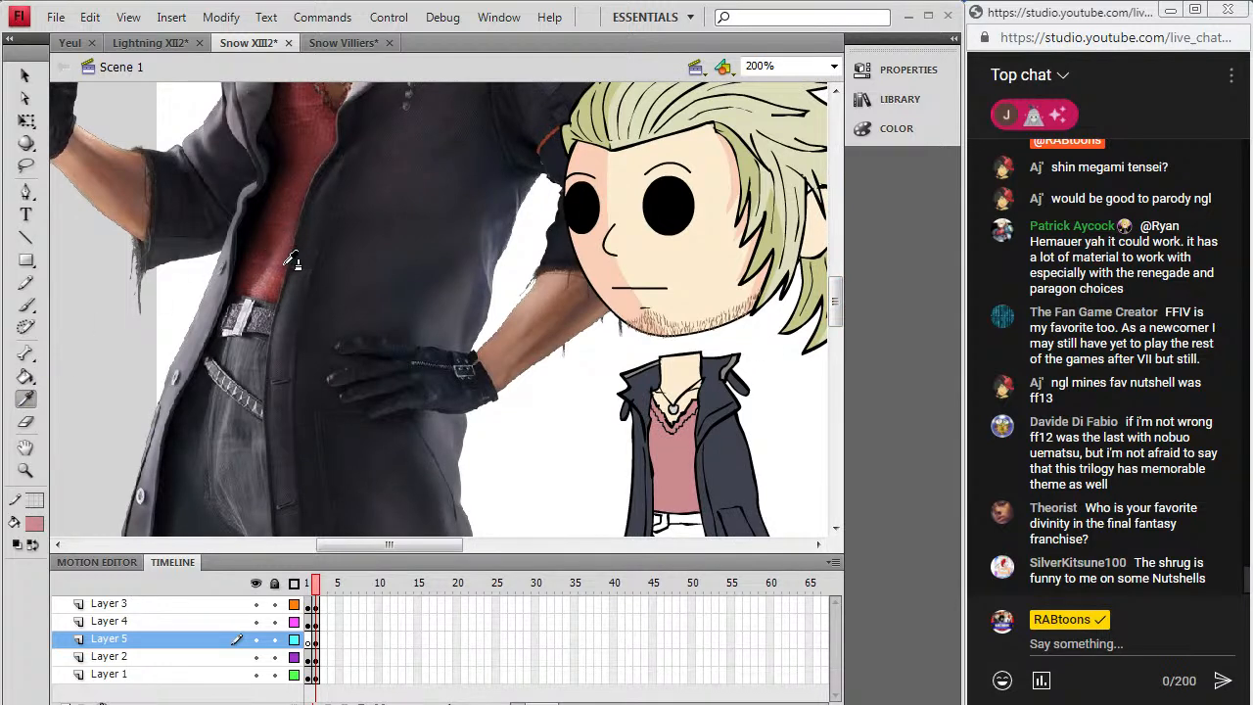
{"action": "left_click", "coordinate": [278, 267]}
{"action": "left_click", "coordinate": [661, 459]}
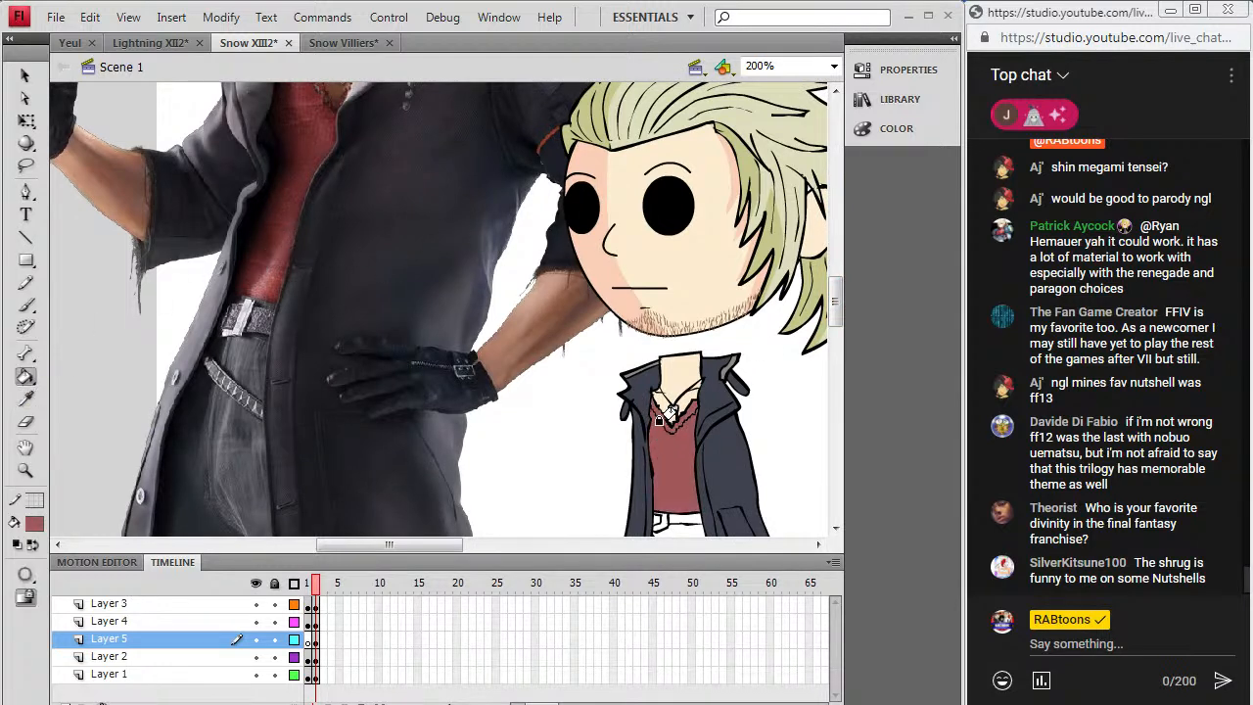
Step: Fill the trousers above and below the slanted hip belt with dark blue-grey sampled from the reference picture's trousers
{"action": "key", "text": "i"}
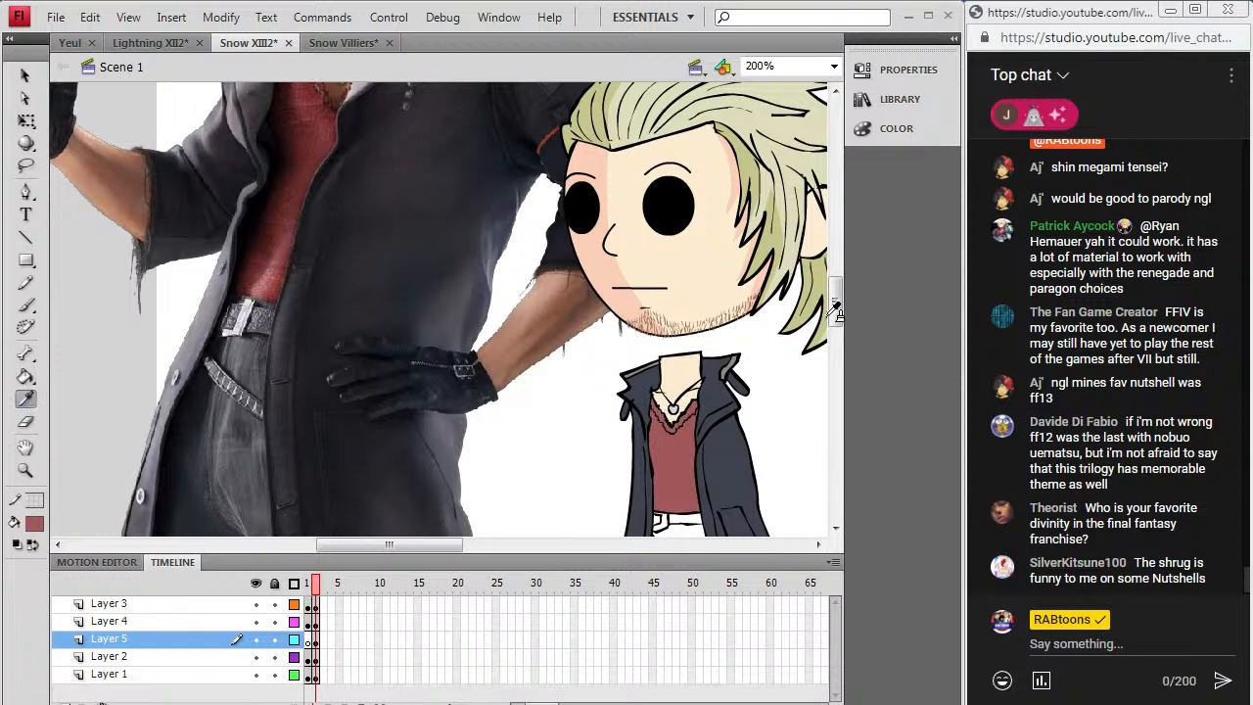
{"action": "scroll", "coordinate": [835, 309], "scroll_direction": "up", "scroll_amount": 5}
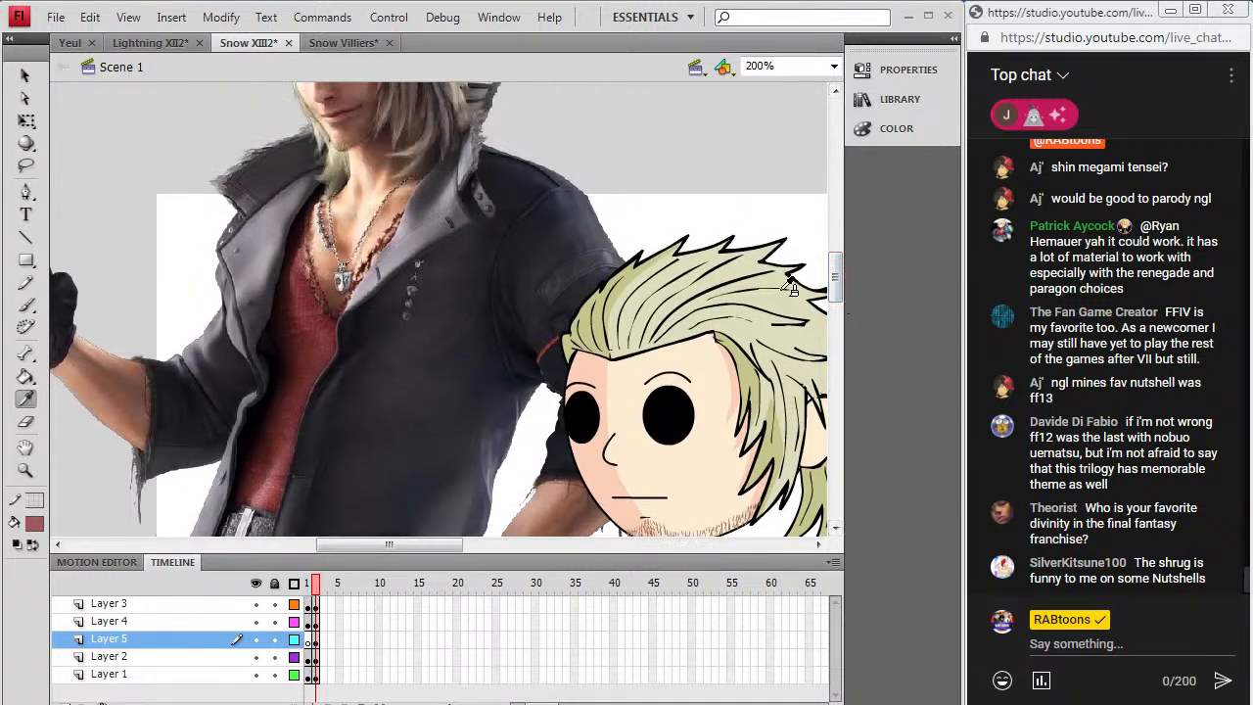
{"action": "left_click_drag", "start_coordinate": [837, 275], "coordinate": [837, 345]}
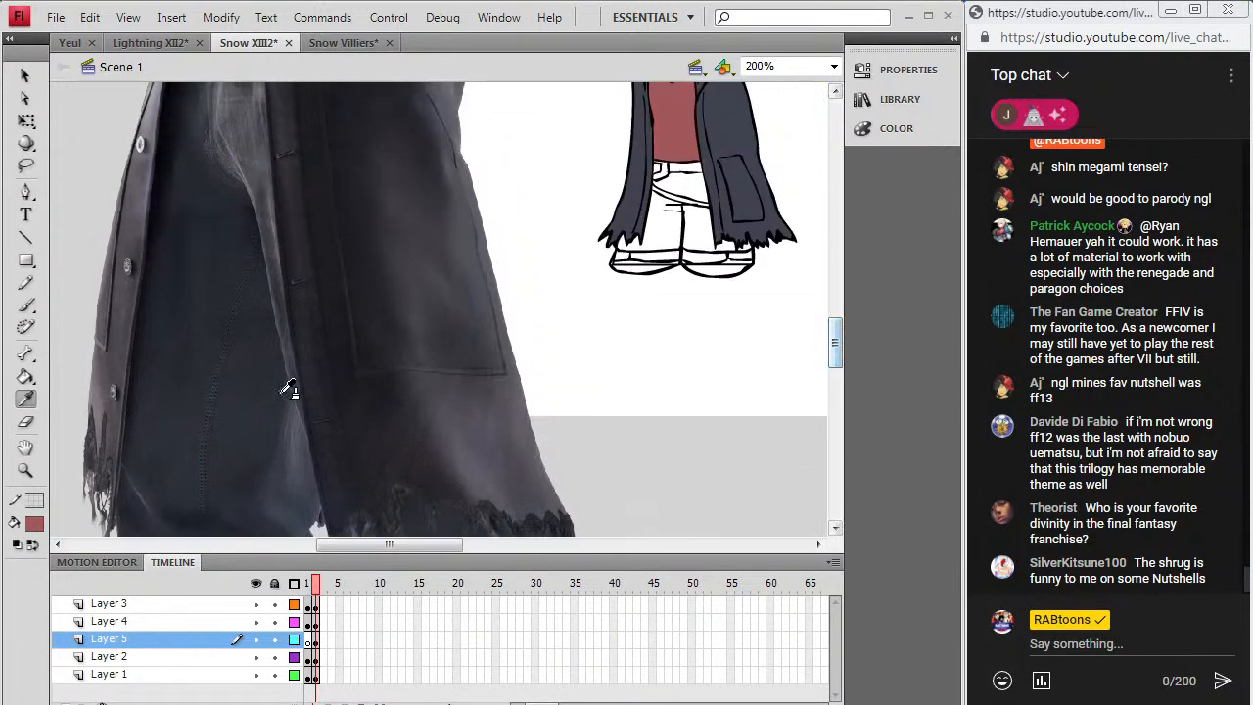
{"action": "left_click", "coordinate": [291, 468]}
{"action": "left_click", "coordinate": [661, 230]}
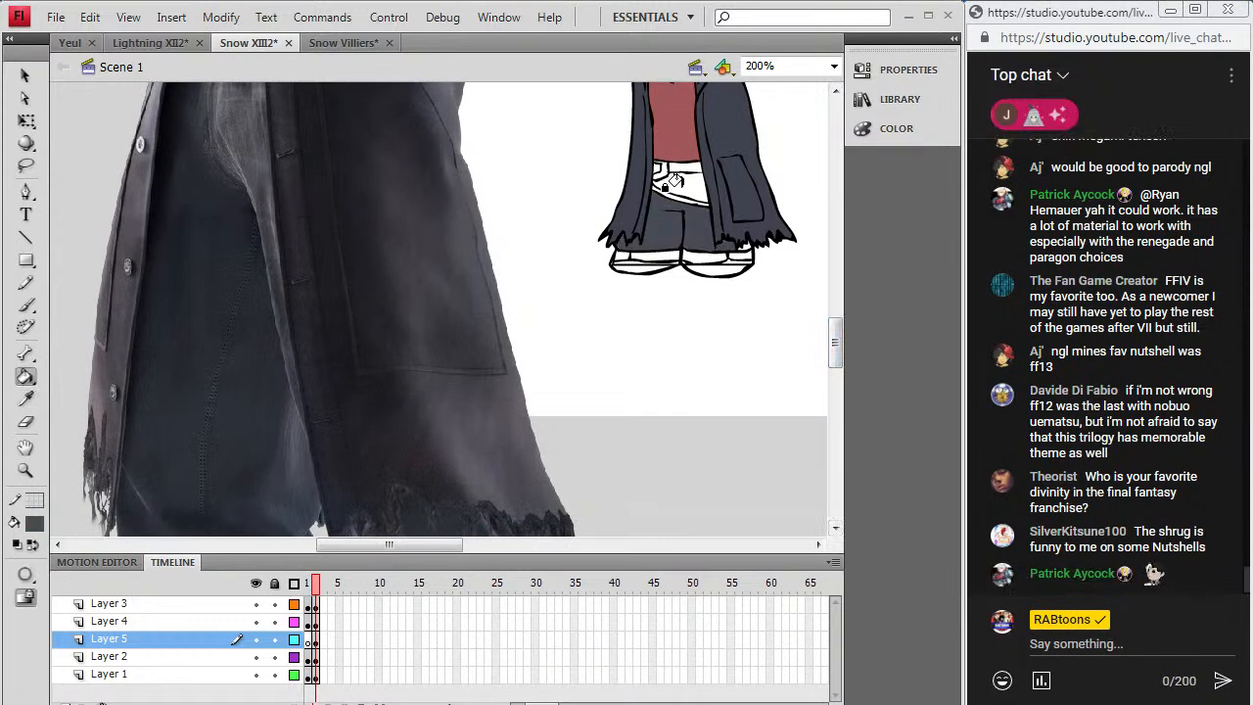
{"action": "left_click", "coordinate": [666, 184]}
Step: Fill the waist belt, its buckle and the slanted hip belt with dark grey matched to the reference picture's belt
{"action": "left_click", "coordinate": [28, 398]}
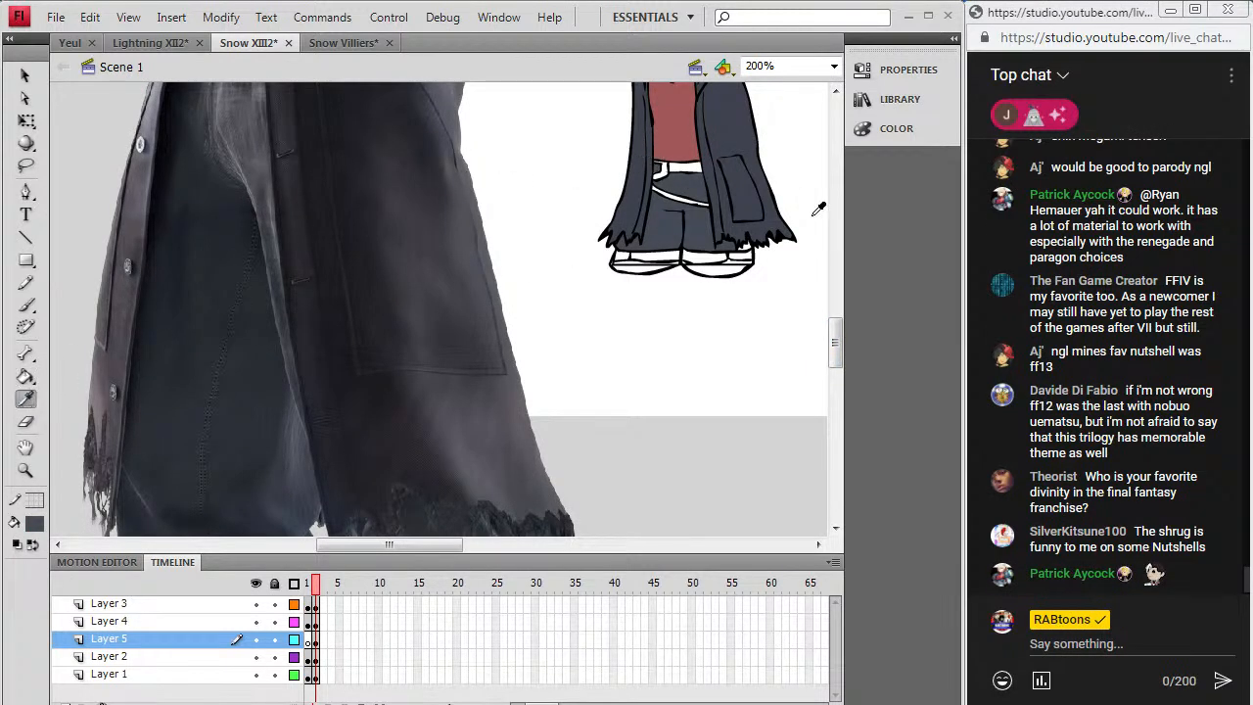
{"action": "left_click_drag", "start_coordinate": [836, 358], "coordinate": [844, 308]}
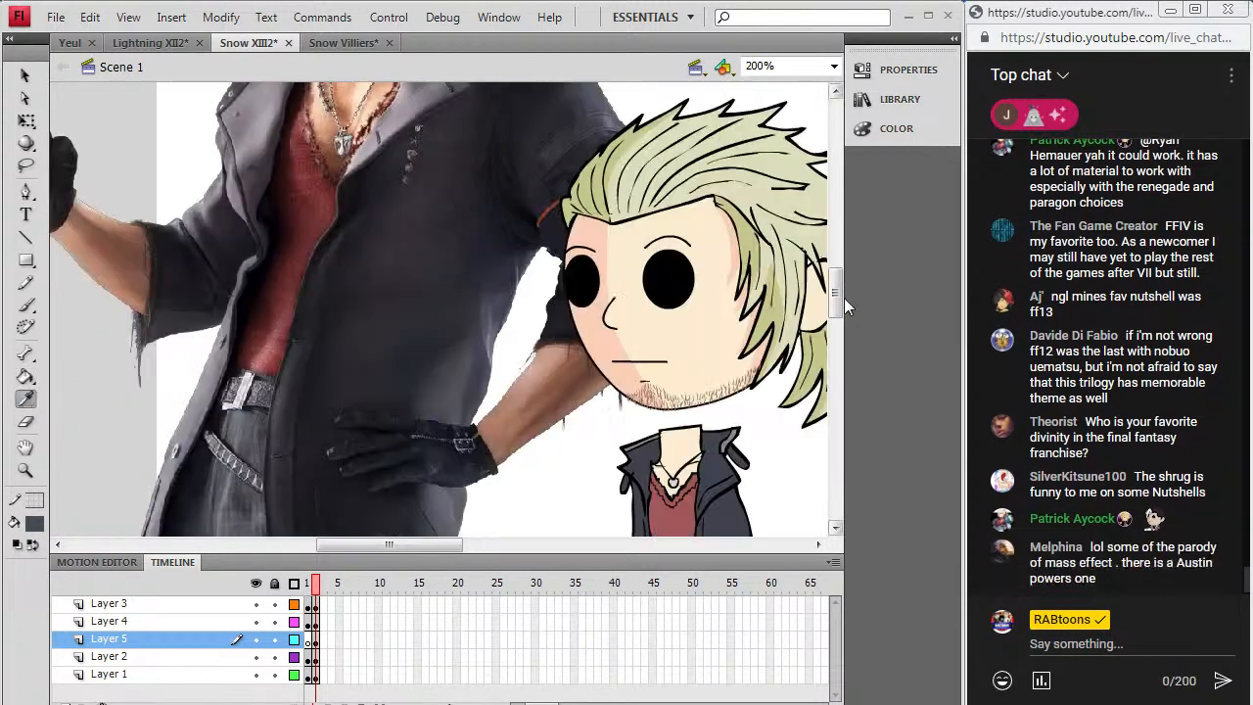
{"action": "left_click", "coordinate": [260, 394]}
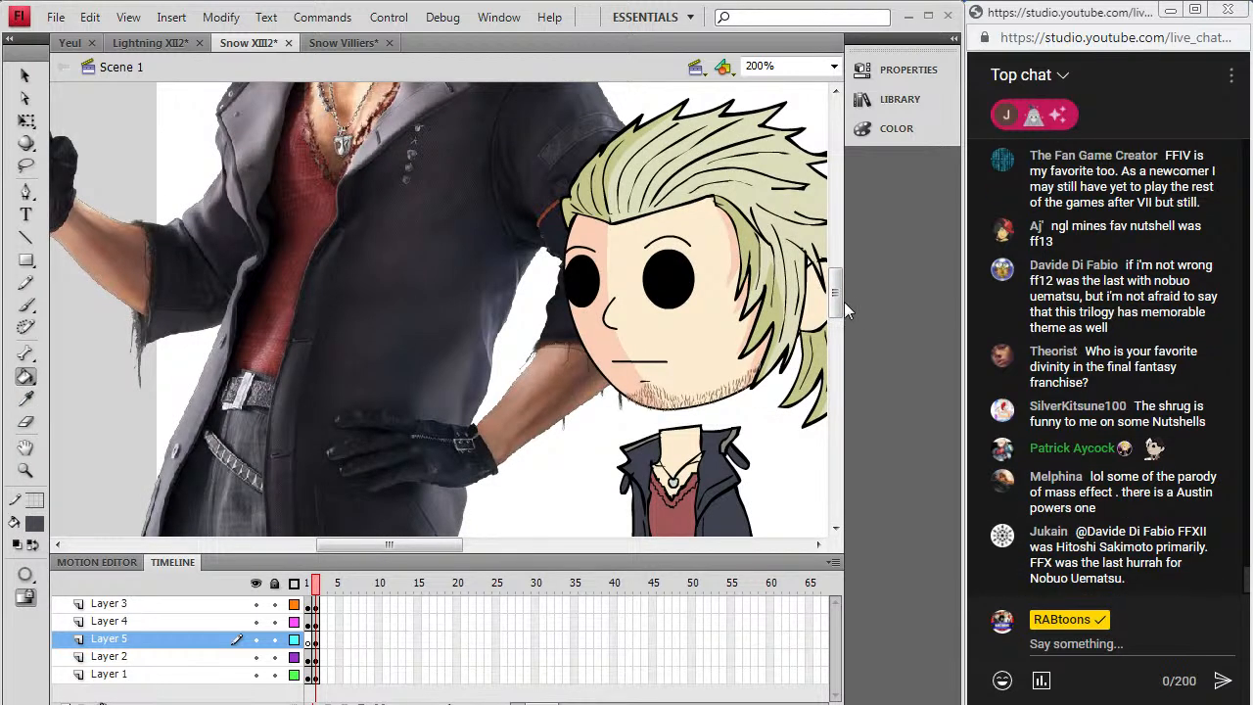
{"action": "left_click_drag", "start_coordinate": [837, 305], "coordinate": [836, 330]}
{"action": "left_click", "coordinate": [656, 361]}
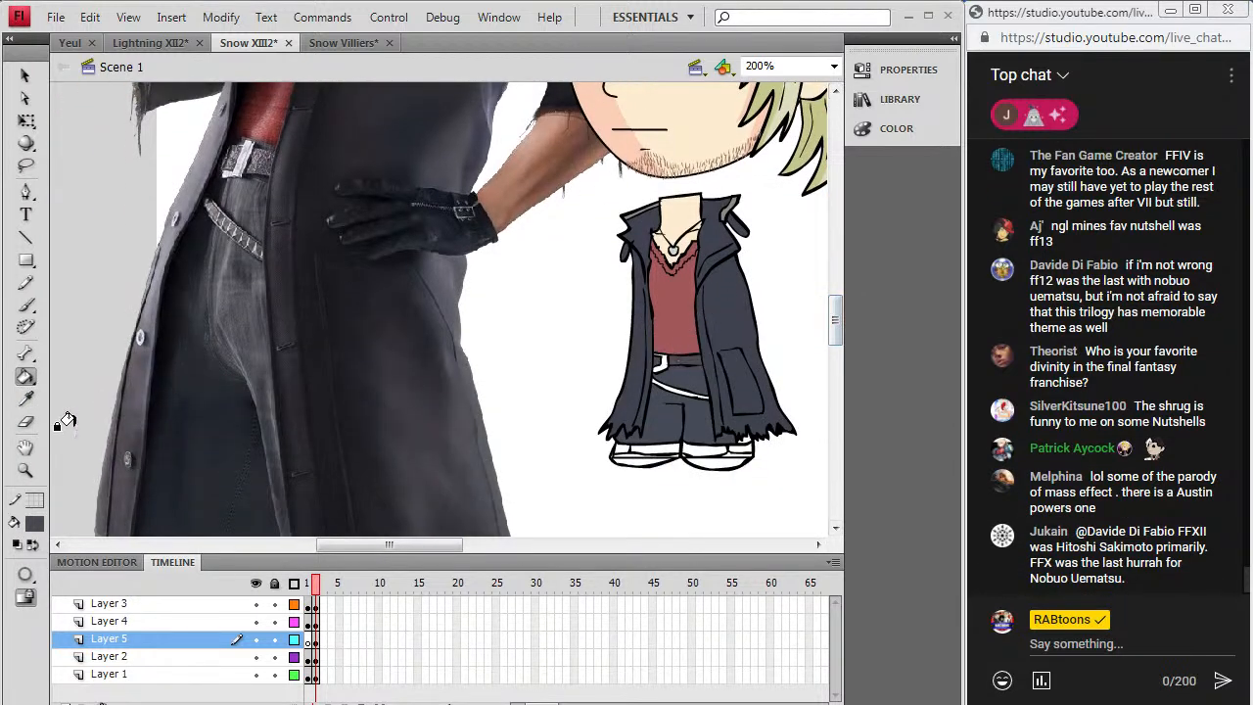
{"action": "left_click", "coordinate": [34, 526]}
{"action": "left_click", "coordinate": [53, 347]}
{"action": "left_click", "coordinate": [654, 390]}
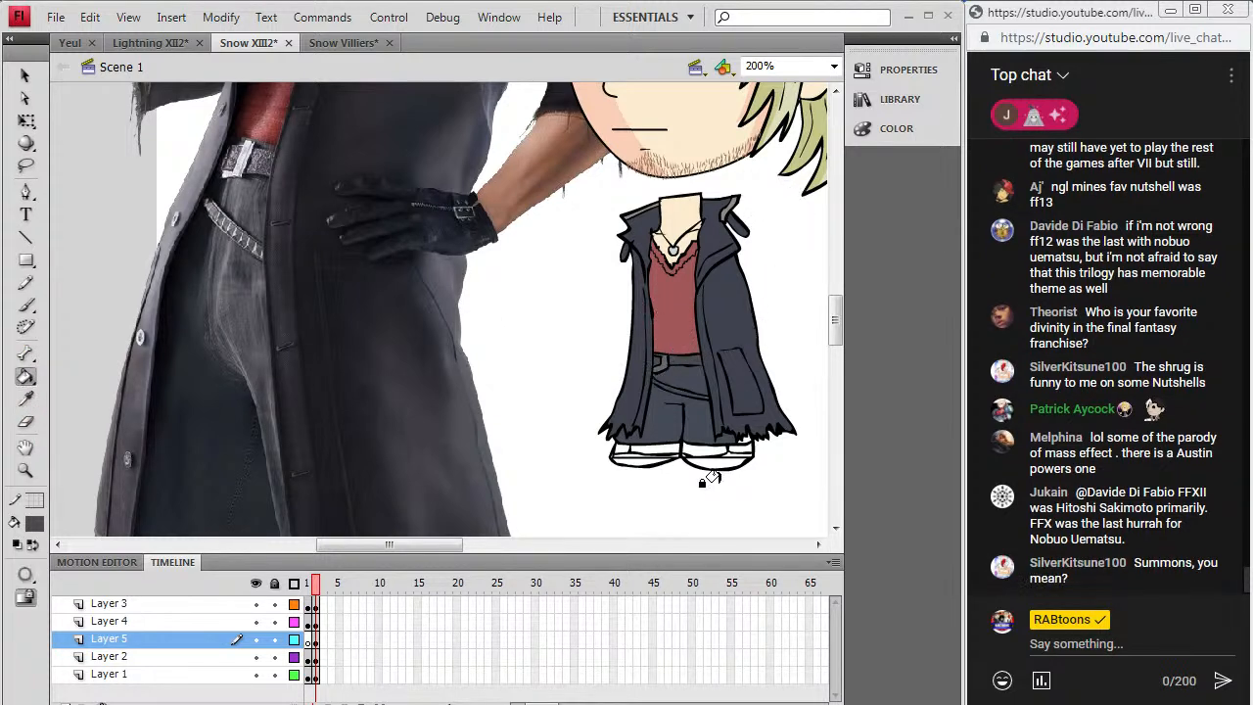
Step: Fill the upper strips of both shoes below the trouser hems with medium grey sampled from the reference picture
{"action": "left_click", "coordinate": [26, 398]}
{"action": "mouse_move", "coordinate": [837, 313]}
{"action": "left_mouse_down"}
{"action": "mouse_move", "coordinate": [833, 358]}
{"action": "mouse_move", "coordinate": [837, 335]}
{"action": "left_mouse_up"}
{"action": "left_click", "coordinate": [586, 429]}
{"action": "left_click", "coordinate": [637, 352]}
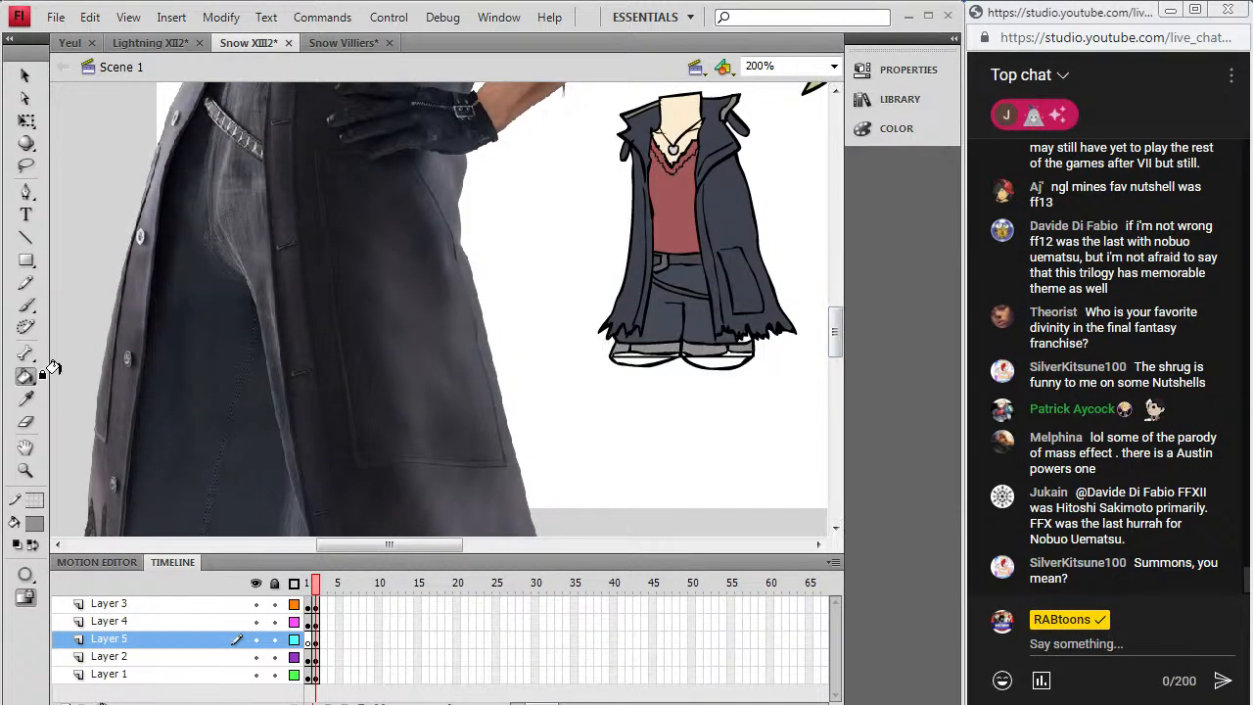
Step: Fill the lower parts of both shoes with near-black sampled from the reference boots, and resample the trousers' blue-grey
{"action": "left_click", "coordinate": [26, 399]}
{"action": "left_click_drag", "start_coordinate": [837, 331], "coordinate": [836, 379]}
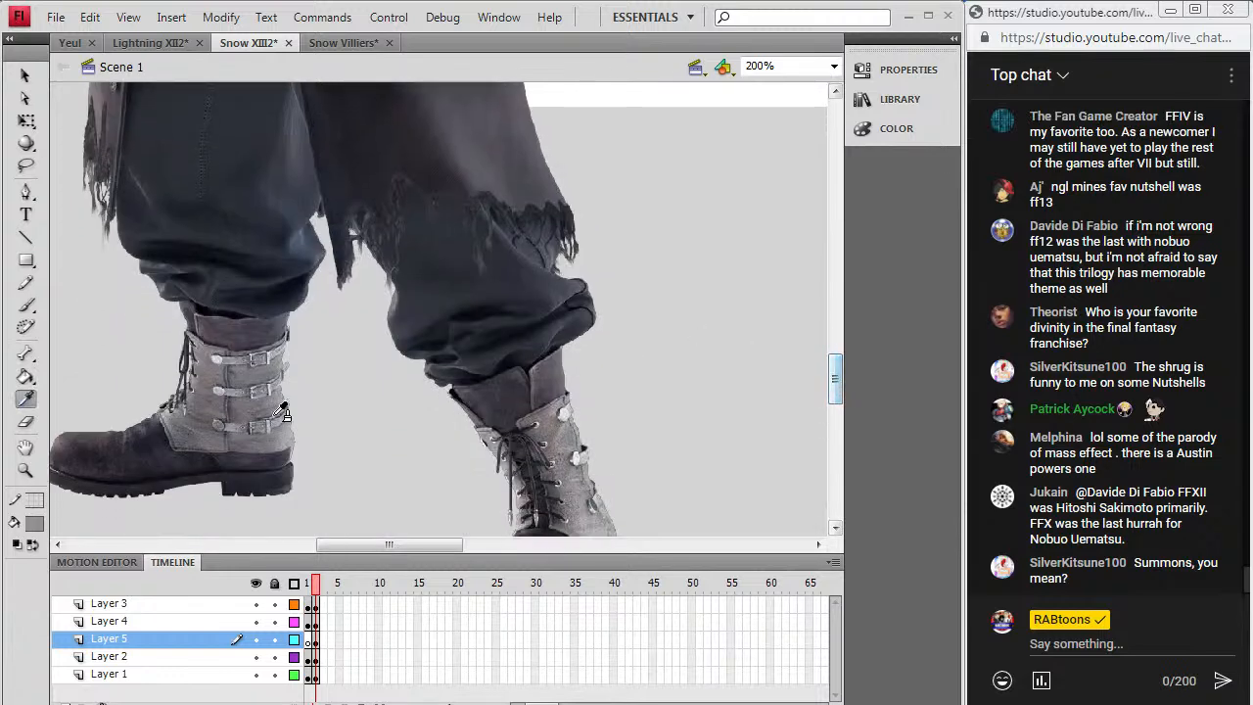
{"action": "left_click", "coordinate": [165, 452]}
{"action": "left_click", "coordinate": [835, 90]}
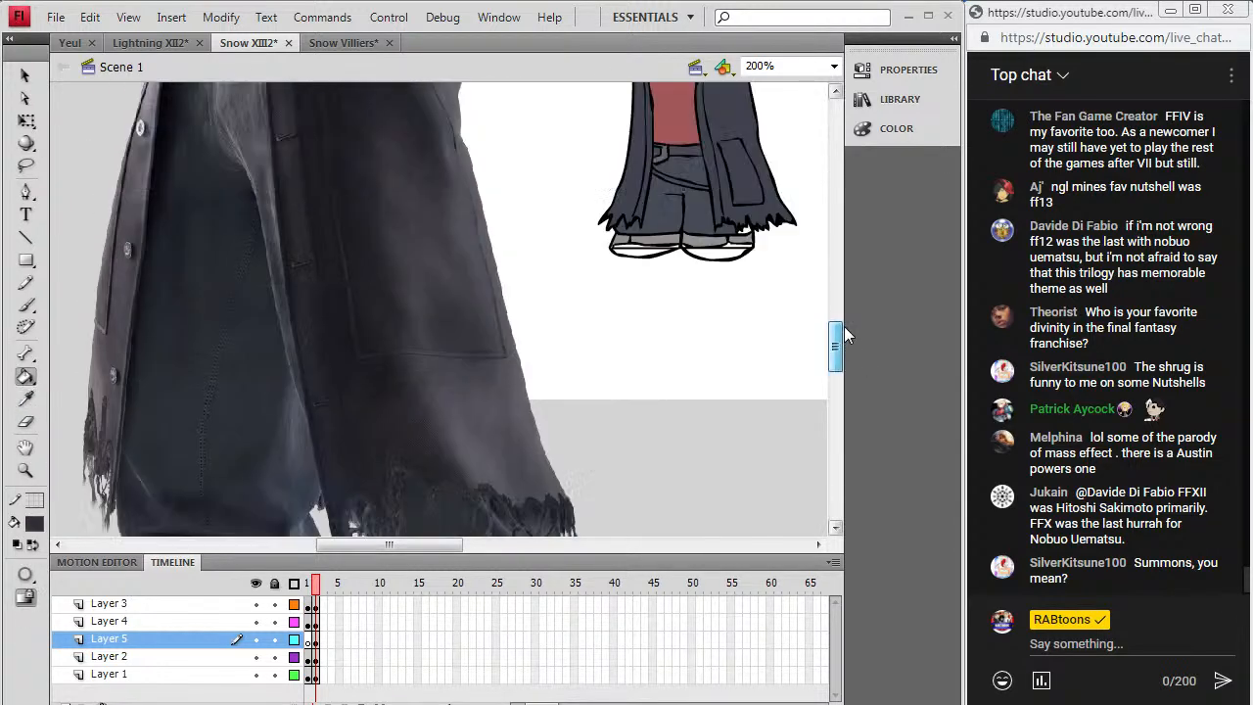
{"action": "left_click", "coordinate": [644, 372]}
{"action": "left_click", "coordinate": [720, 376]}
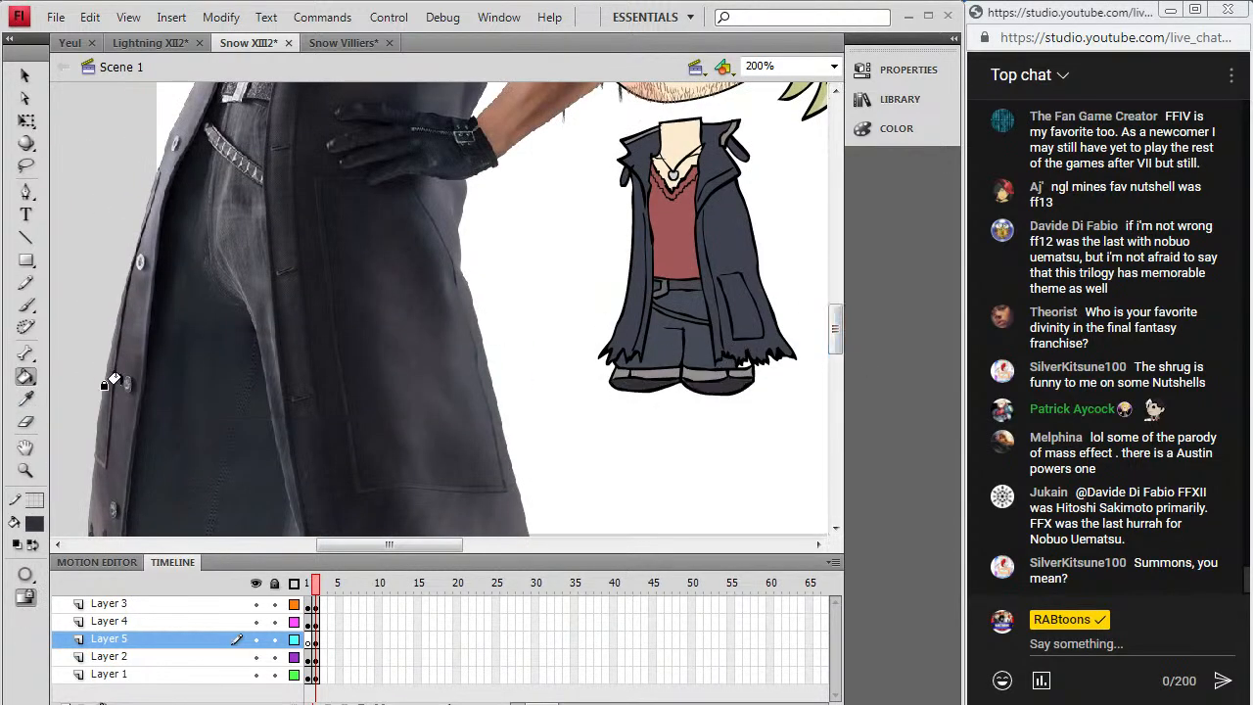
{"action": "key", "text": "i"}
{"action": "left_click", "coordinate": [682, 357]}
Step: Delete the reference picture of the character from the stage
{"action": "left_click_drag", "start_coordinate": [837, 331], "coordinate": [862, 279]}
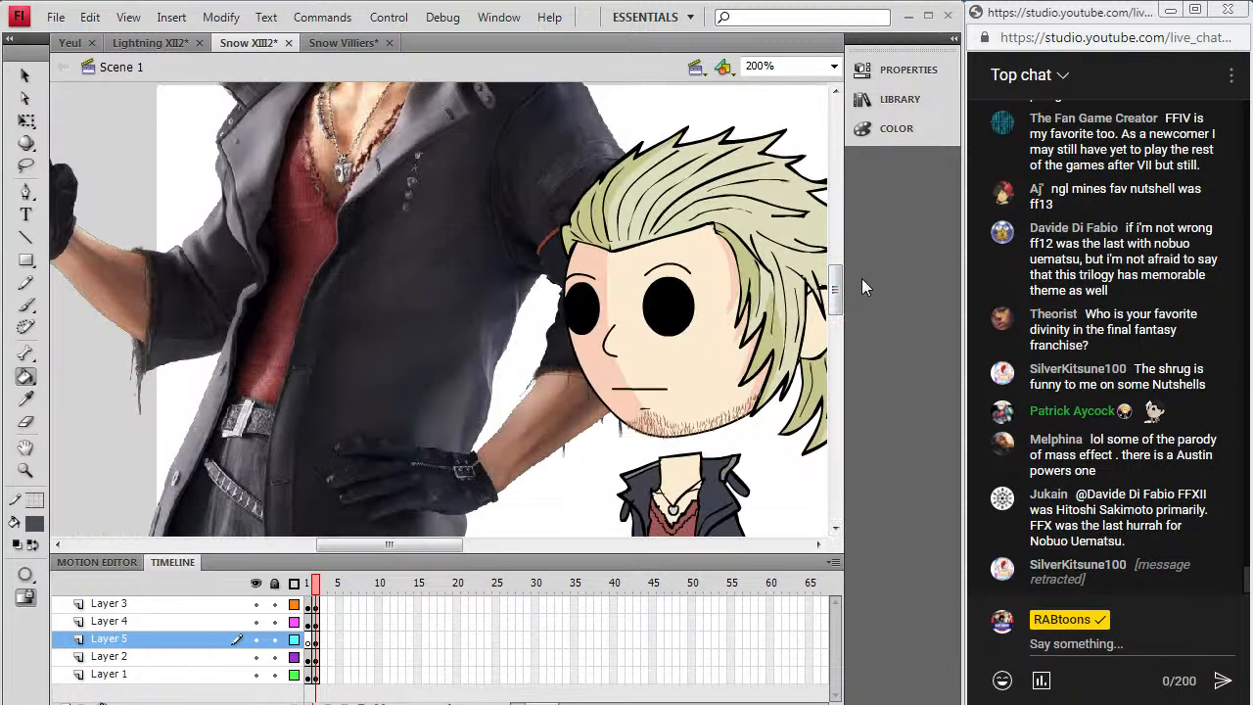
{"action": "left_click", "coordinate": [25, 75]}
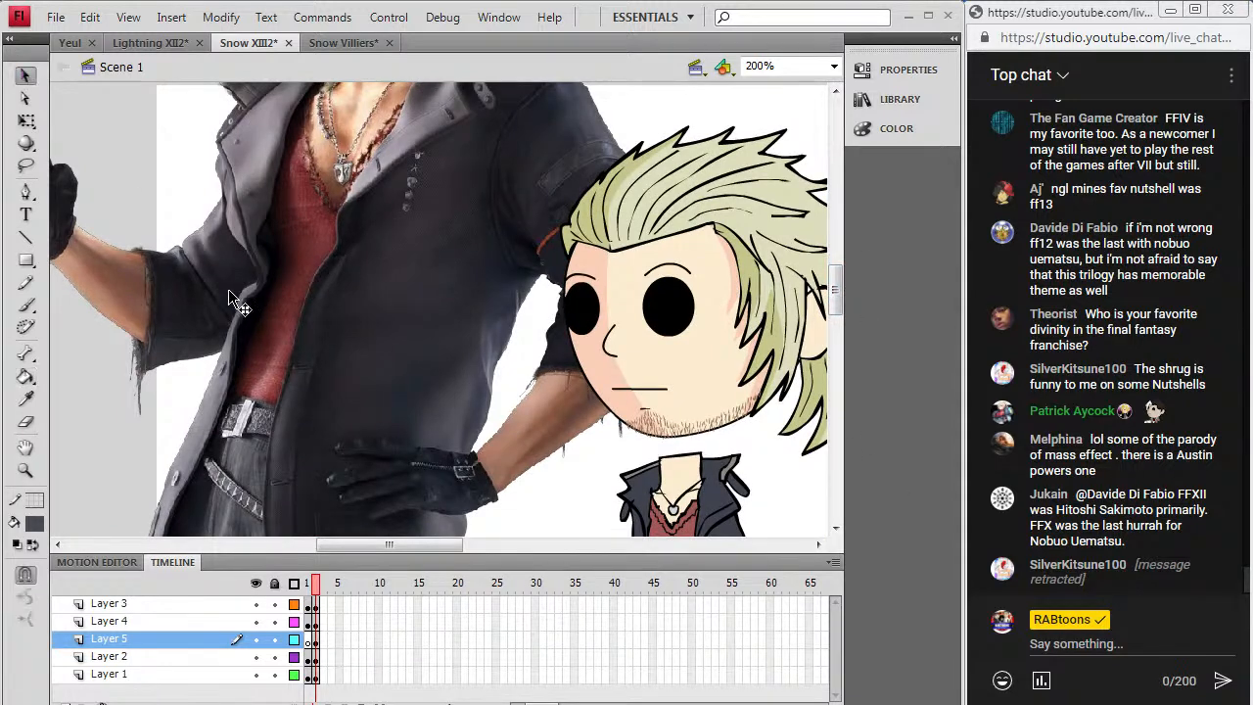
{"action": "scroll", "coordinate": [278, 372], "scroll_direction": "up", "scroll_amount": 3}
{"action": "scroll", "coordinate": [280, 368], "scroll_direction": "up", "scroll_amount": 1}
{"action": "left_click", "coordinate": [375, 305]}
{"action": "key", "text": "Delete"}
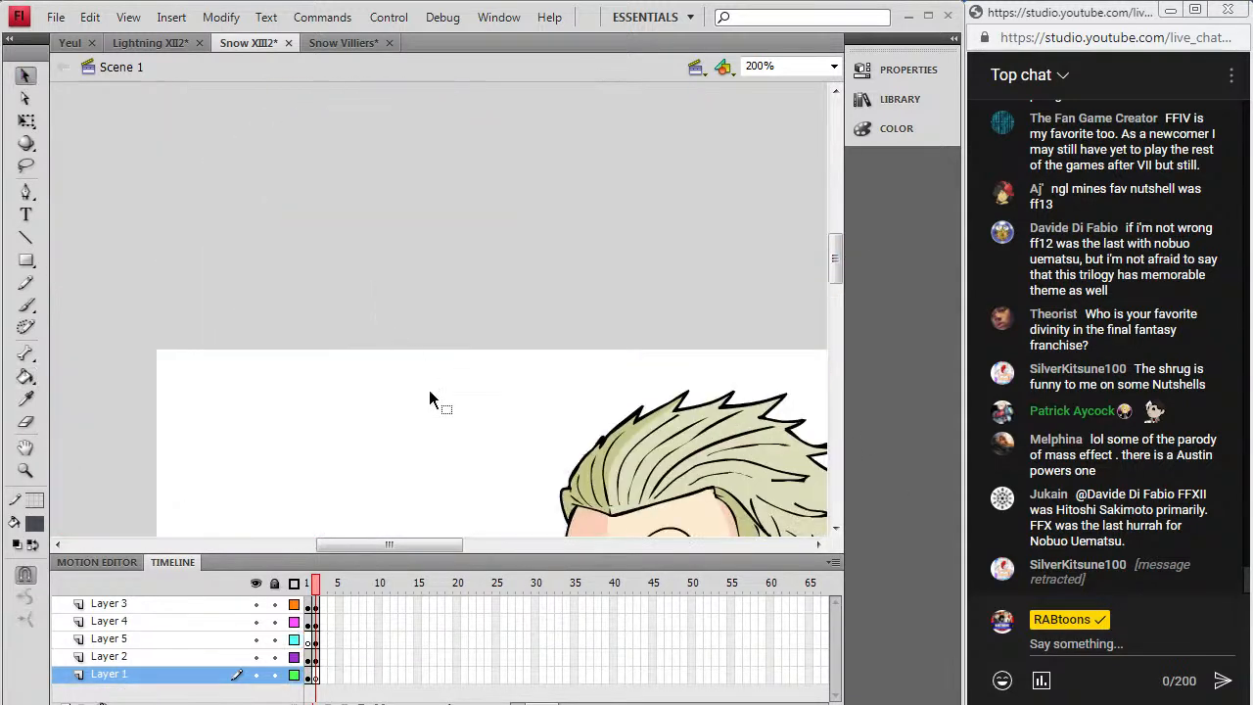
Step: Select the head artwork on Layers 3 and 4 and nudge it down until the chin meets the jacket collar
{"action": "scroll", "coordinate": [434, 398], "scroll_direction": "down", "scroll_amount": 3}
{"action": "scroll", "coordinate": [436, 406], "scroll_direction": "down", "scroll_amount": 2}
{"action": "left_click_drag", "start_coordinate": [394, 546], "coordinate": [434, 546]}
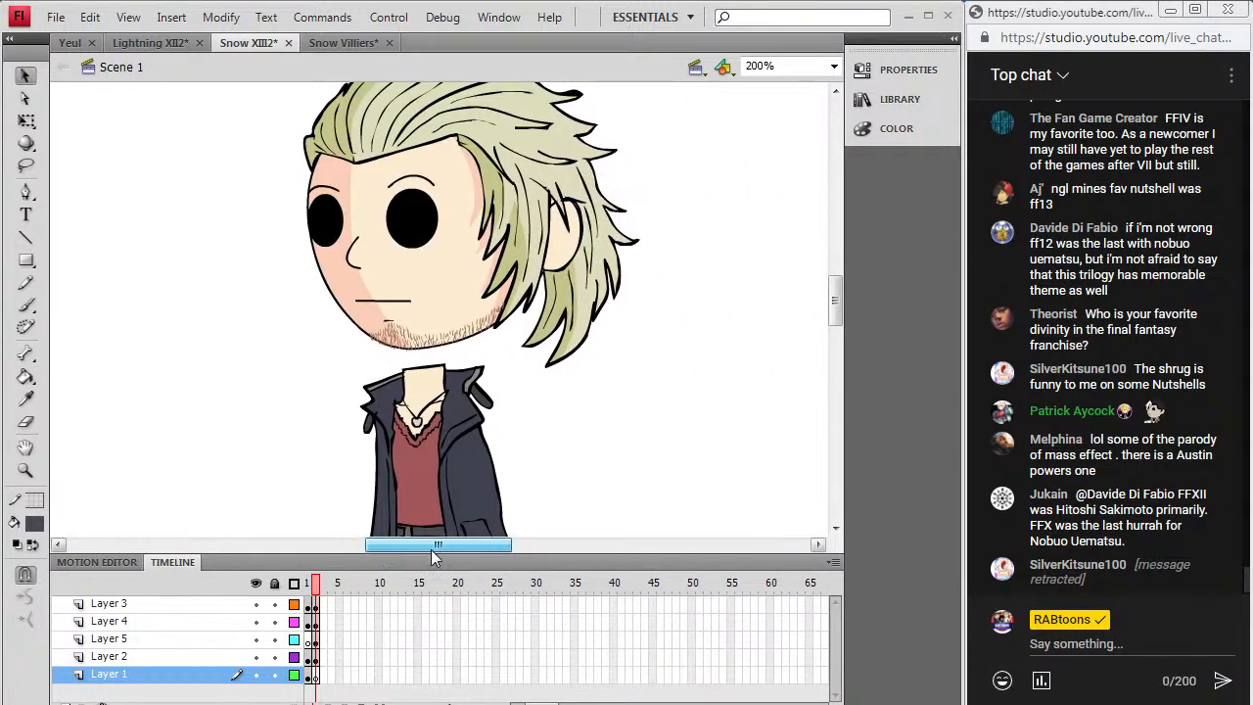
{"action": "left_click", "coordinate": [317, 640]}
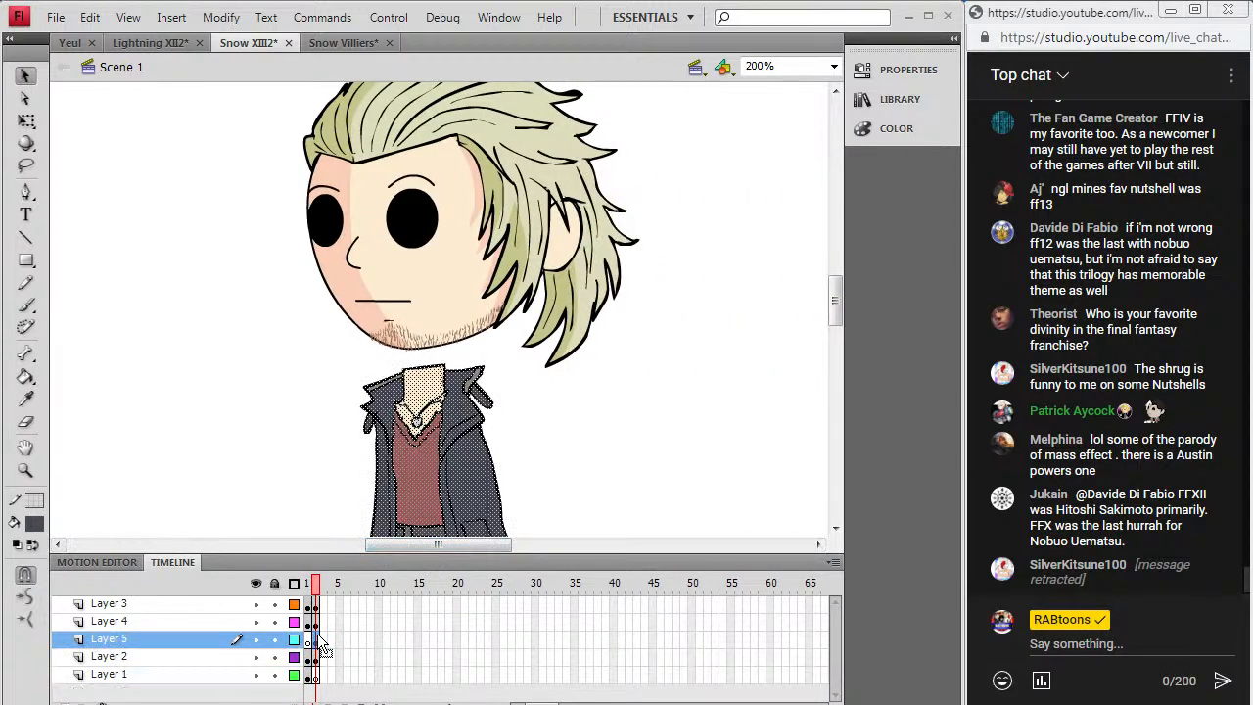
{"action": "left_click", "coordinate": [315, 623]}
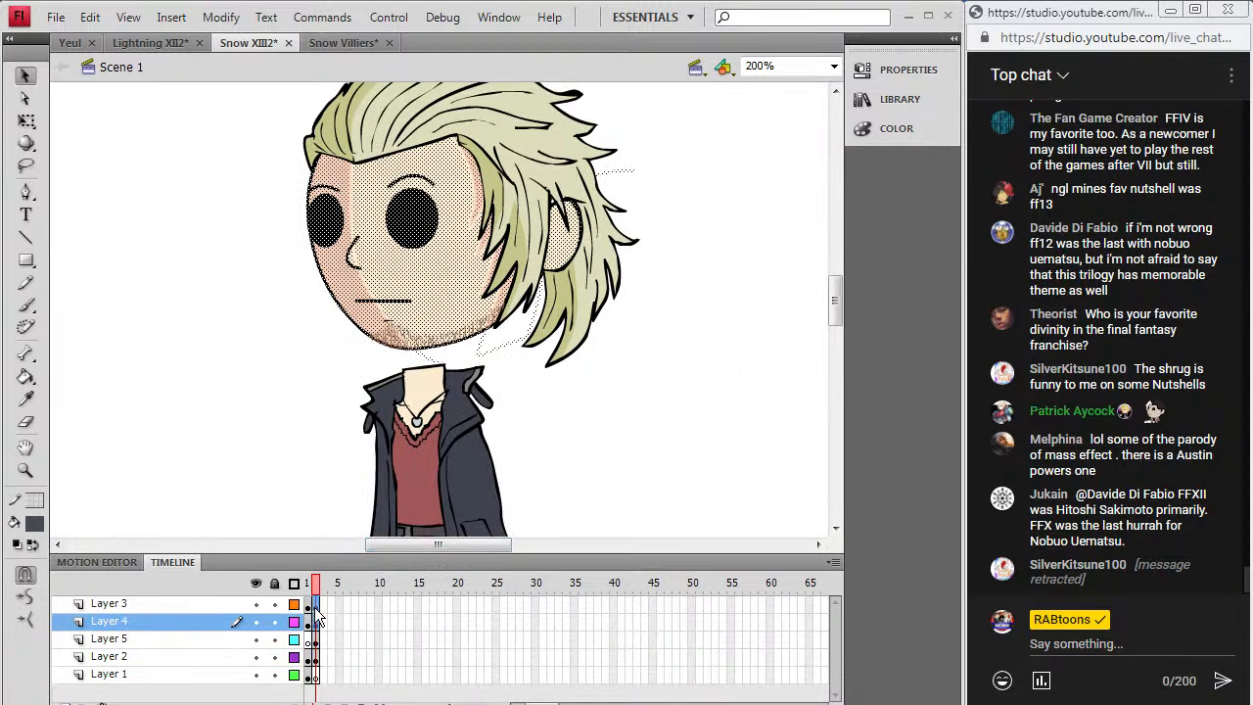
{"action": "left_click", "coordinate": [315, 605]}
{"action": "left_click", "coordinate": [315, 621]}
{"action": "key", "text": "Down"}
{"action": "key", "text": "Down"}
{"action": "key", "text": "Down"}
{"action": "key", "text": "Down"}
{"action": "key", "text": "Down"}
{"action": "key", "text": "Down"}
{"action": "key", "text": "Down"}
{"action": "key", "text": "Down"}
{"action": "key", "text": "Down"}
{"action": "key", "text": "Down"}
{"action": "key", "text": "Down"}
{"action": "key", "text": "Down"}
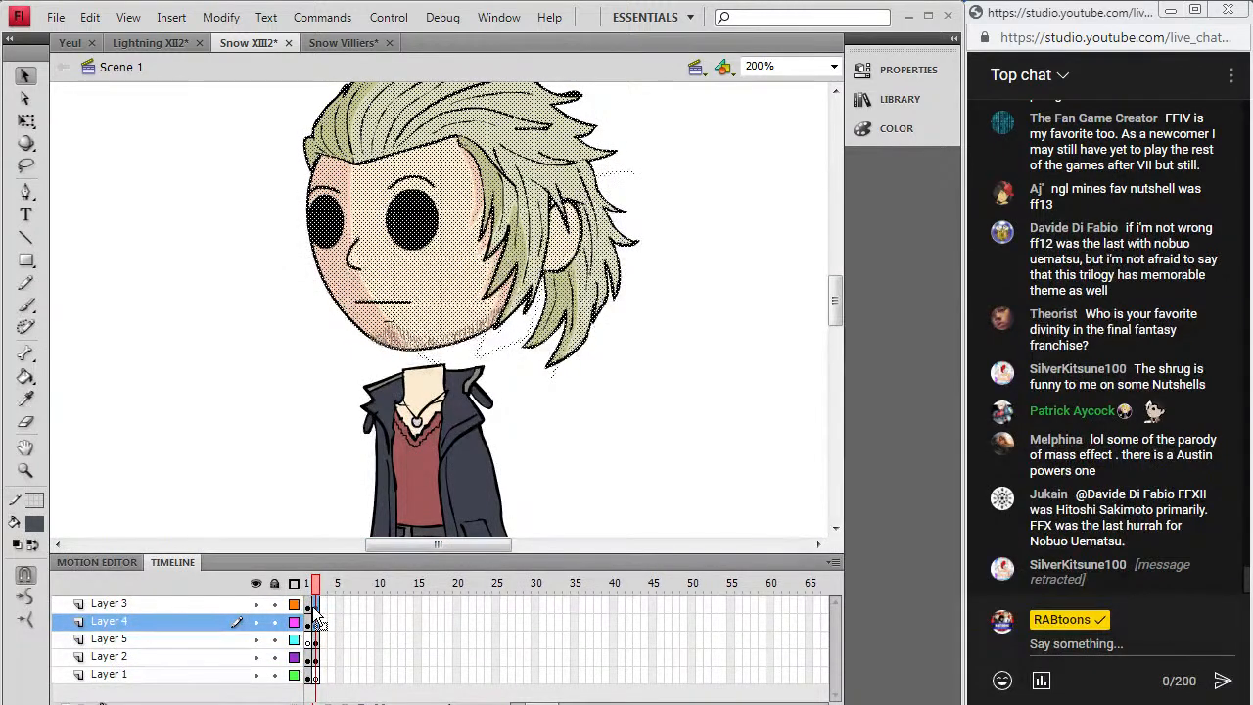
{"action": "left_click", "coordinate": [223, 405]}
{"action": "scroll", "coordinate": [223, 405], "scroll_direction": "down", "scroll_amount": 3}
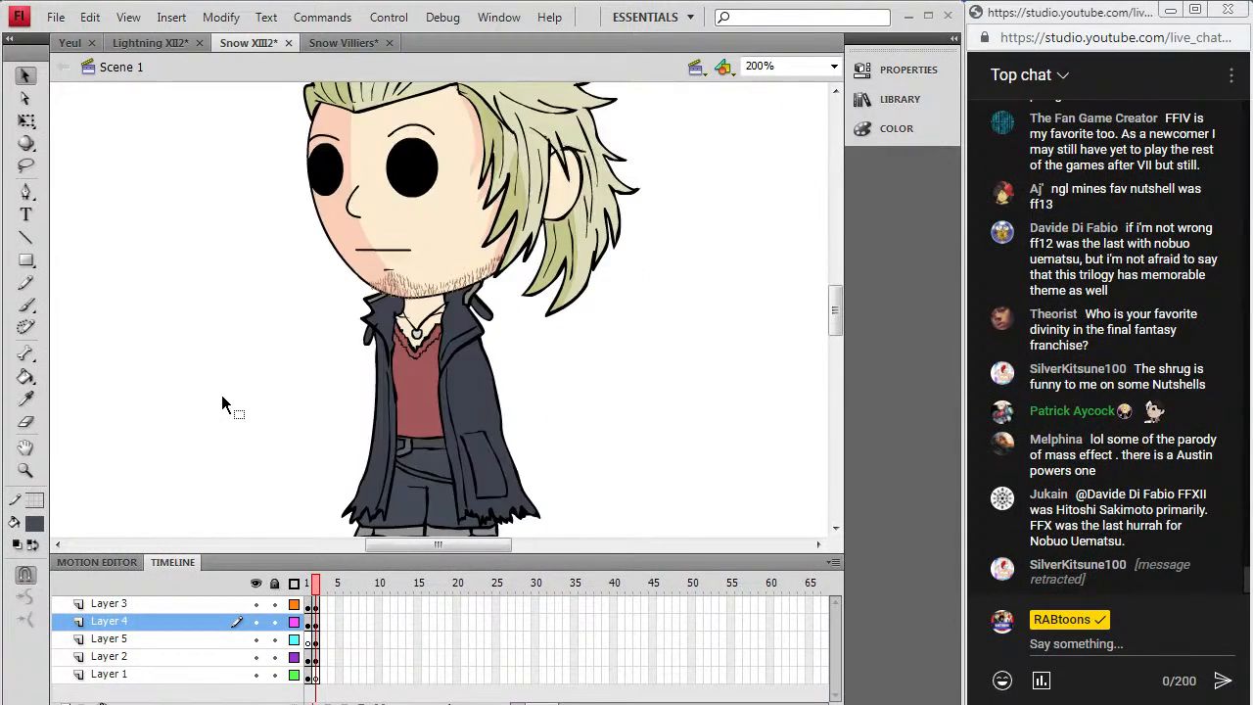
Step: Remove the first frame with the reference picture from all five layers and save the document
{"action": "left_click_drag", "start_coordinate": [308, 605], "coordinate": [308, 678]}
{"action": "right_click", "coordinate": [310, 686]}
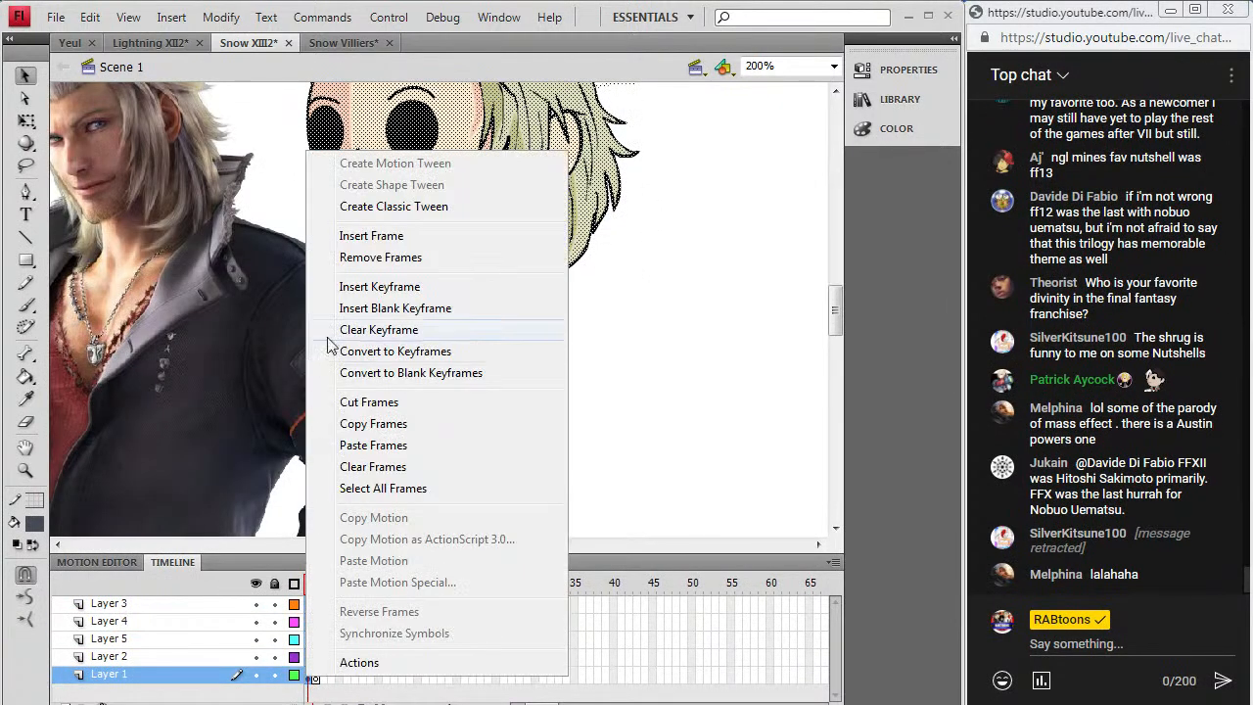
{"action": "left_click", "coordinate": [384, 265]}
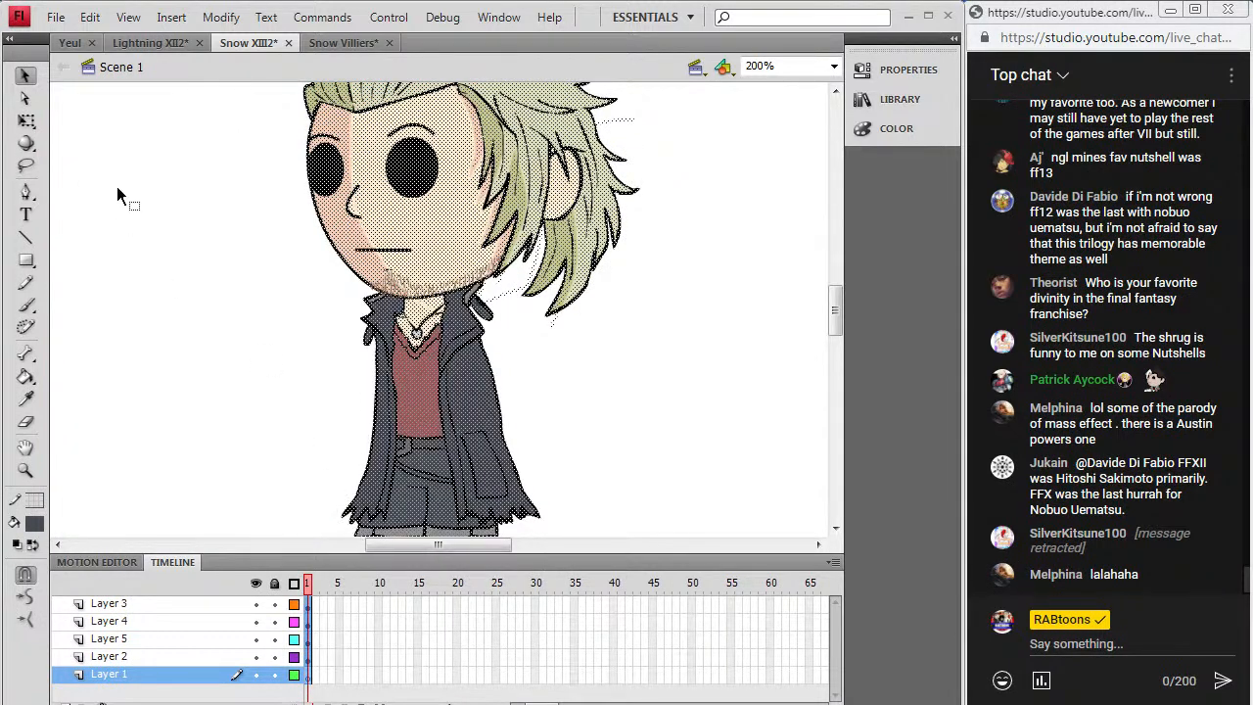
{"action": "left_click", "coordinate": [83, 147]}
{"action": "scroll", "coordinate": [255, 402], "scroll_direction": "up", "scroll_amount": 3}
{"action": "scroll", "coordinate": [253, 401], "scroll_direction": "down", "scroll_amount": 3}
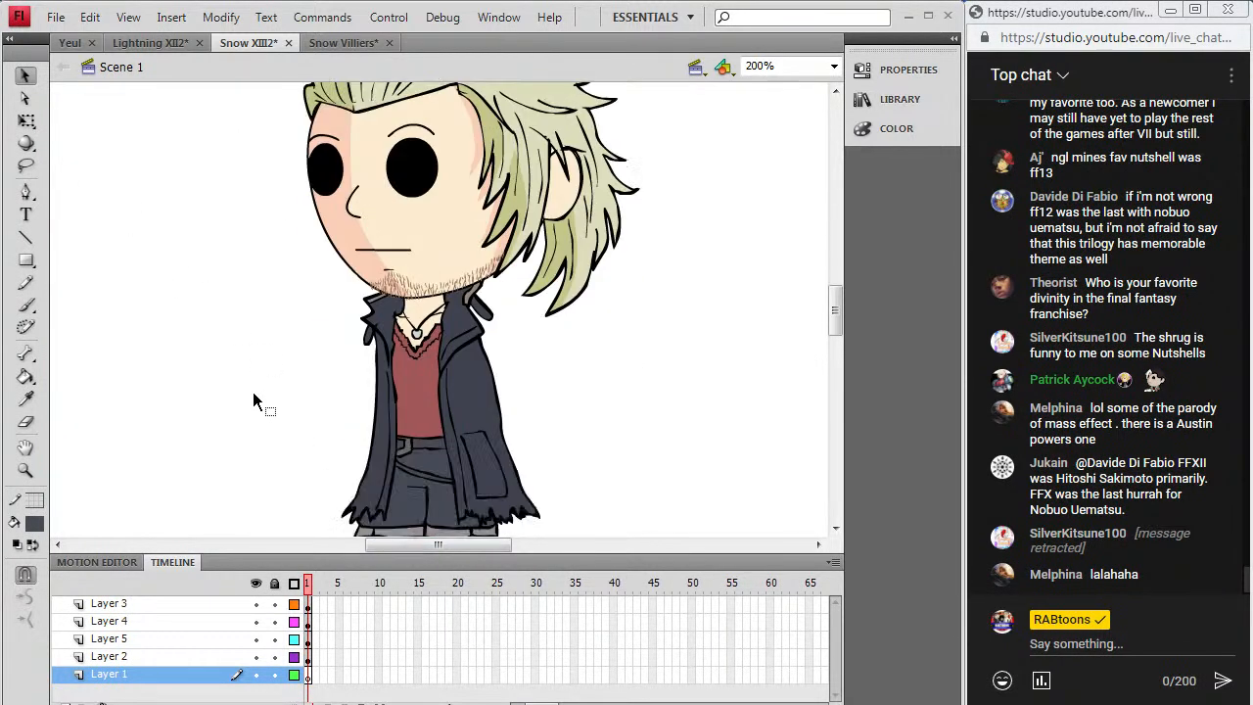
{"action": "left_click", "coordinate": [56, 17]}
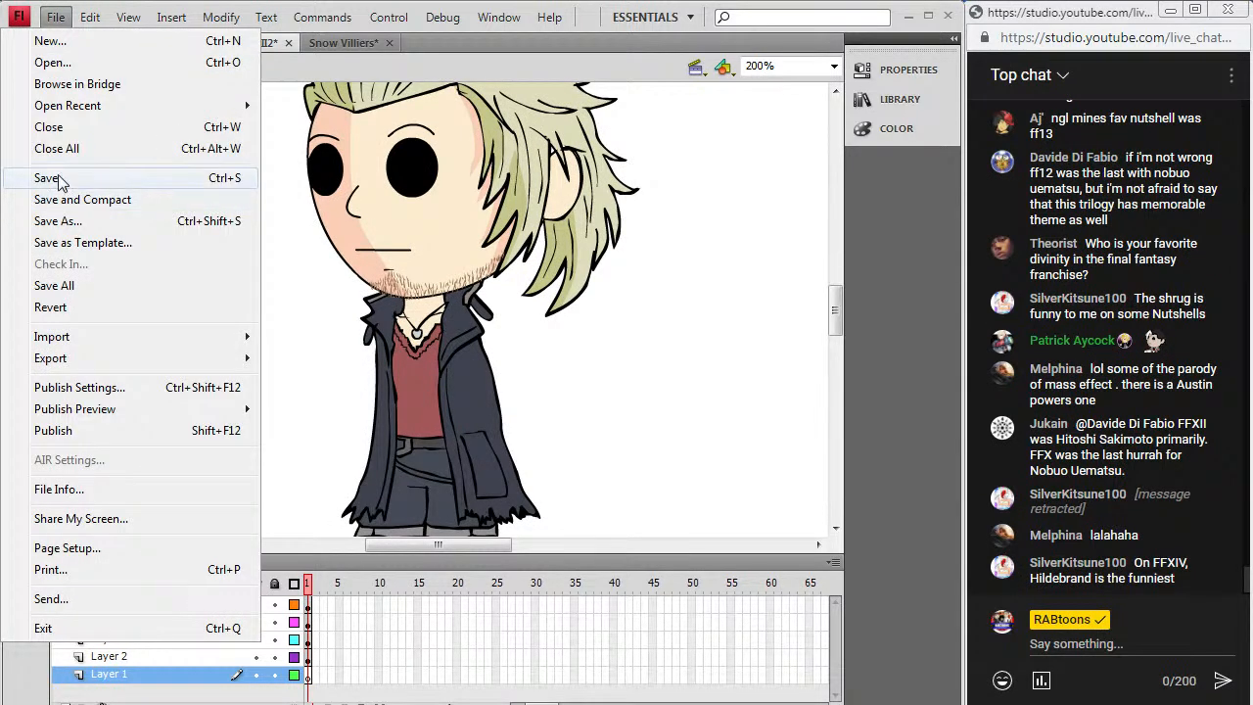
{"action": "left_click", "coordinate": [59, 177]}
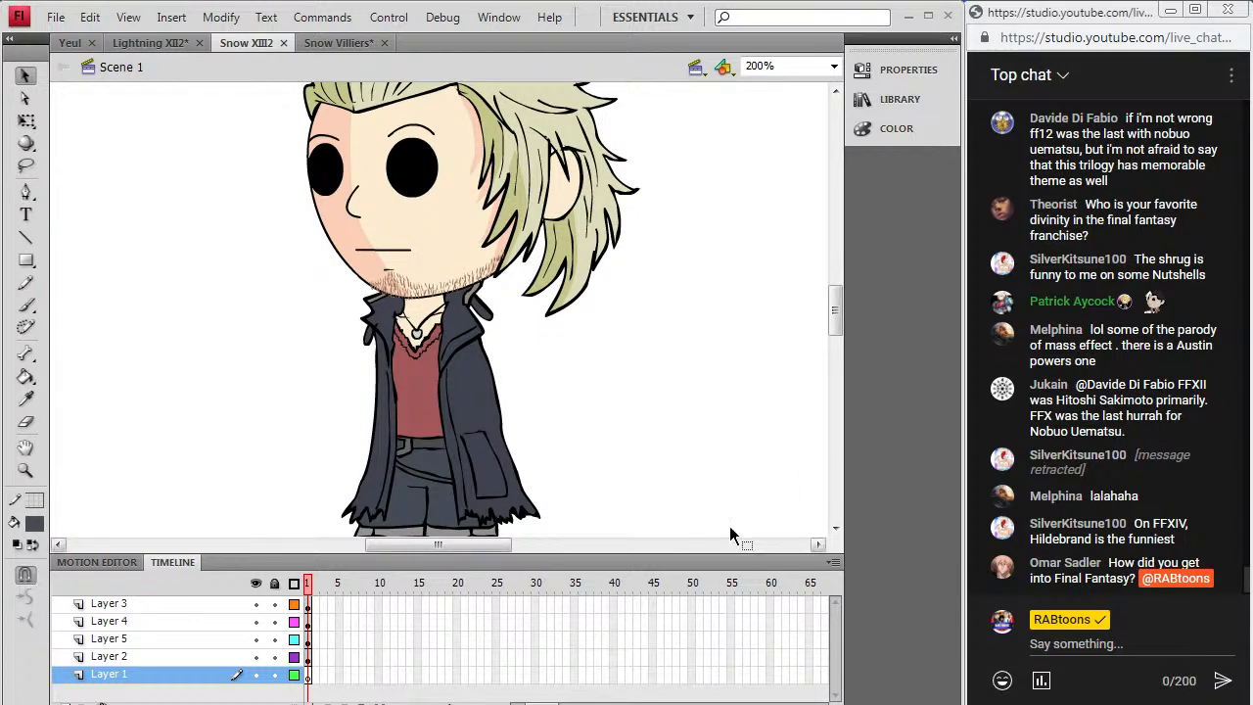
Step: Examine the assembled character from hair to shoes, briefly hiding and reshowing Layer 3
{"action": "scroll", "coordinate": [509, 362], "scroll_direction": "down", "scroll_amount": 3}
{"action": "scroll", "coordinate": [384, 407], "scroll_direction": "up", "scroll_amount": 3}
{"action": "scroll", "coordinate": [410, 392], "scroll_direction": "down", "scroll_amount": 2}
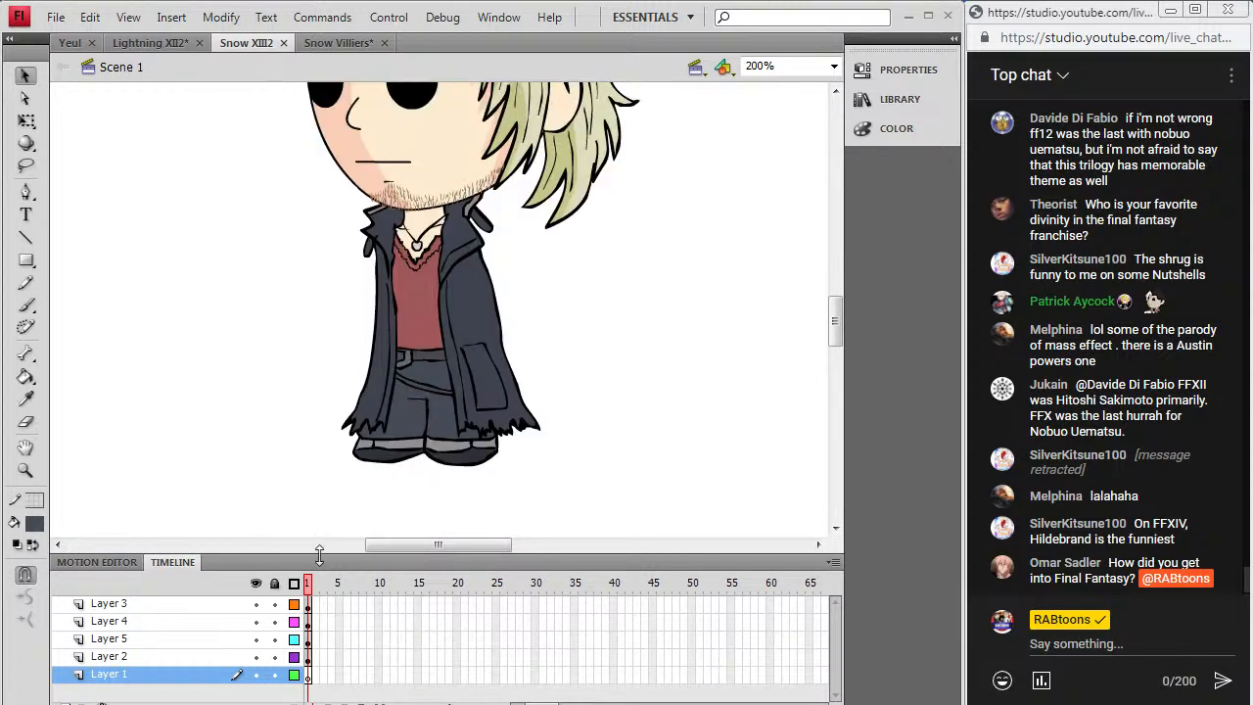
{"action": "left_click", "coordinate": [255, 604]}
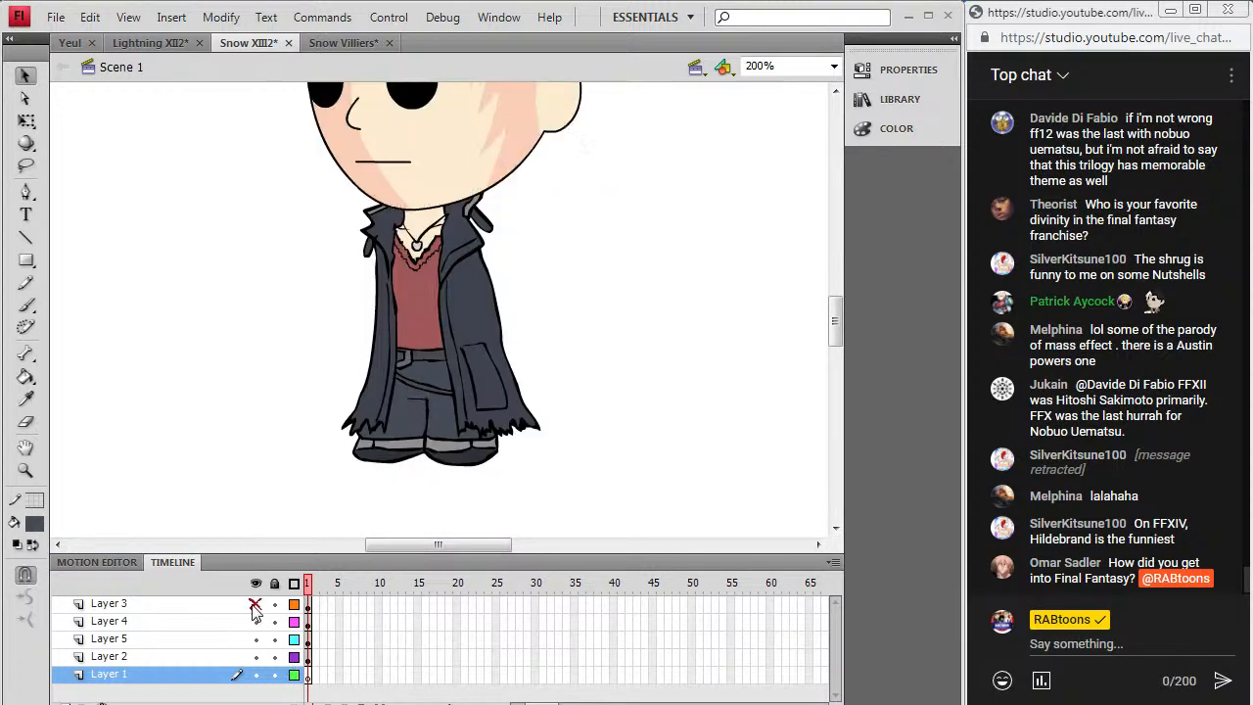
{"action": "left_click", "coordinate": [256, 605]}
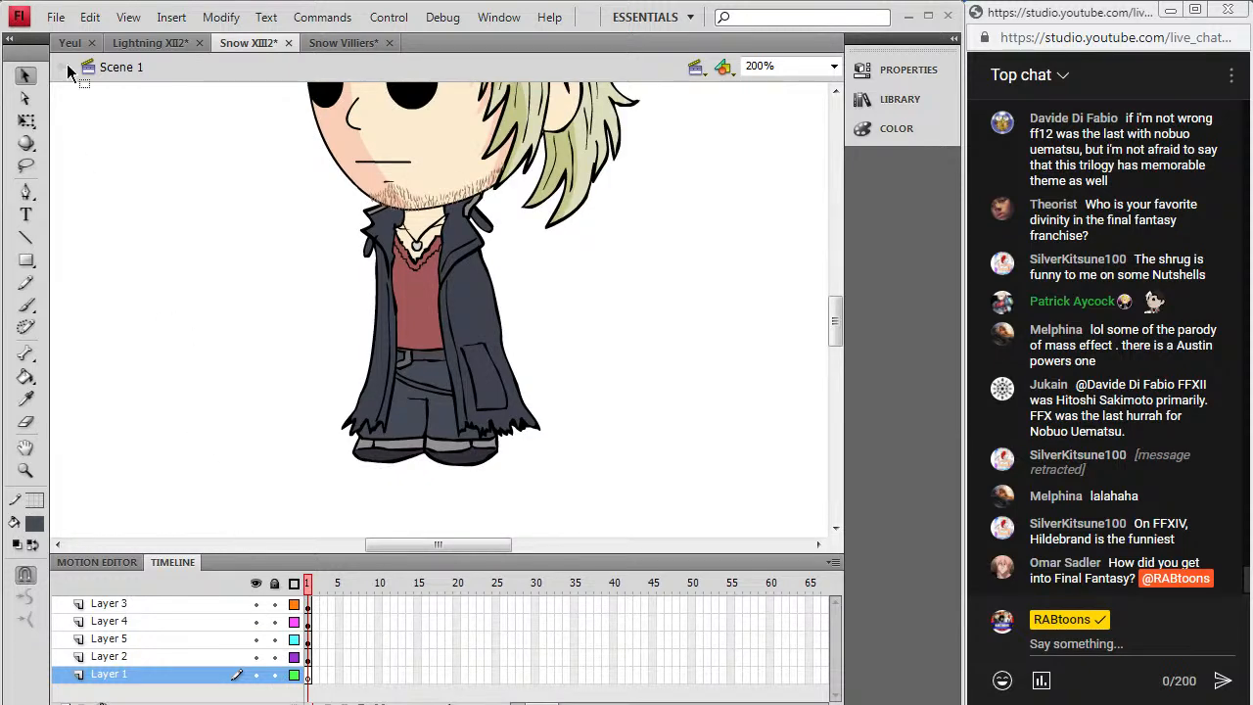
{"action": "scroll", "coordinate": [304, 438], "scroll_direction": "up", "scroll_amount": 4}
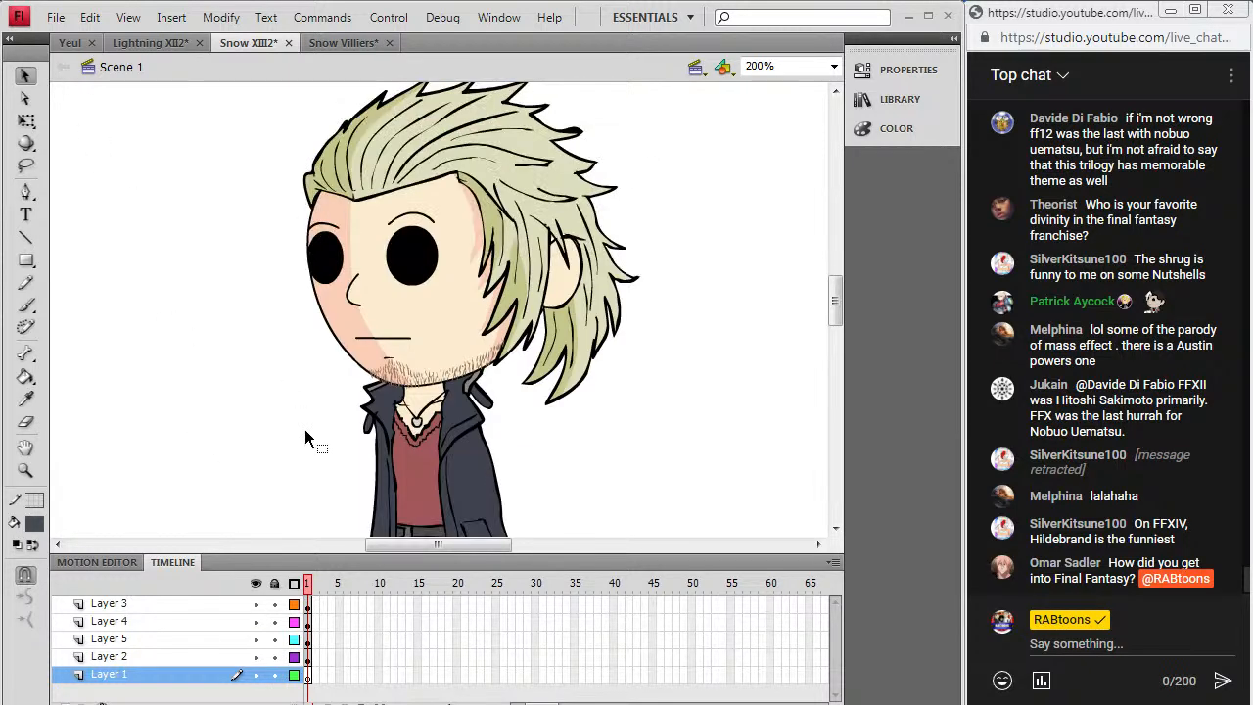
{"action": "scroll", "coordinate": [304, 438], "scroll_direction": "down", "scroll_amount": 4}
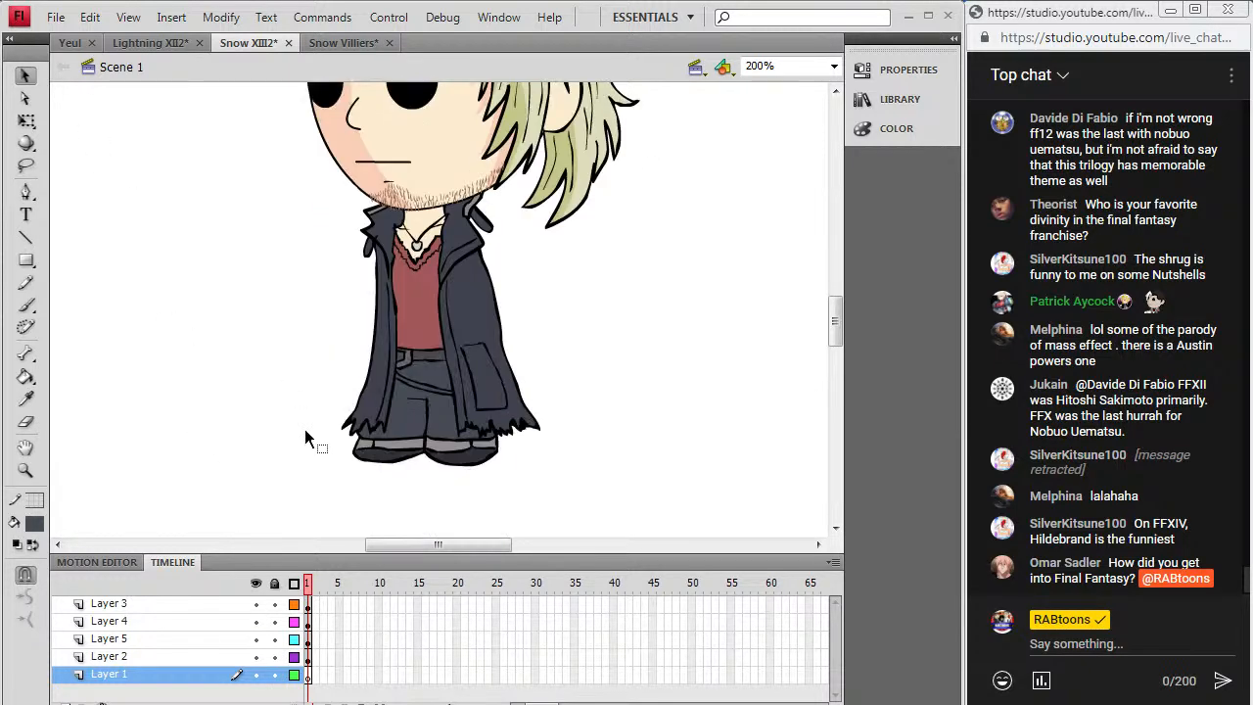
{"action": "scroll", "coordinate": [306, 438], "scroll_direction": "up", "scroll_amount": 2}
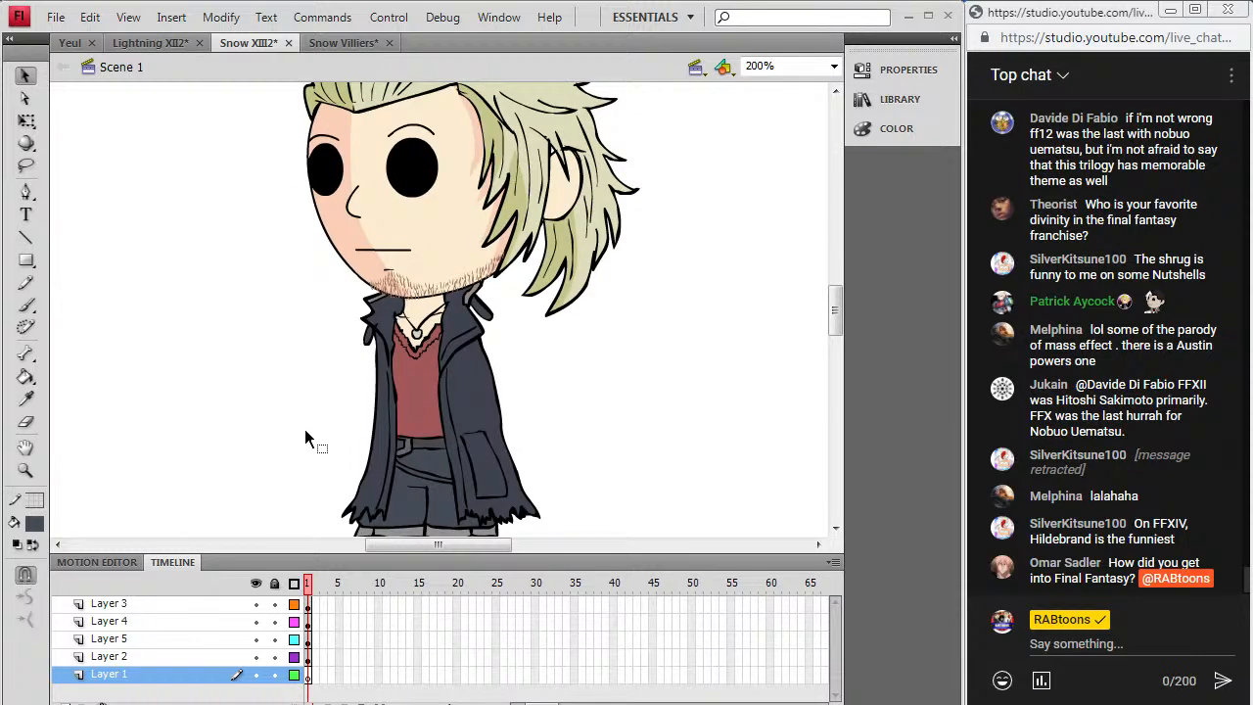
{"action": "key", "text": "i"}
{"action": "left_click", "coordinate": [422, 276]}
{"action": "key", "text": "b"}
{"action": "left_click", "coordinate": [307, 656]}
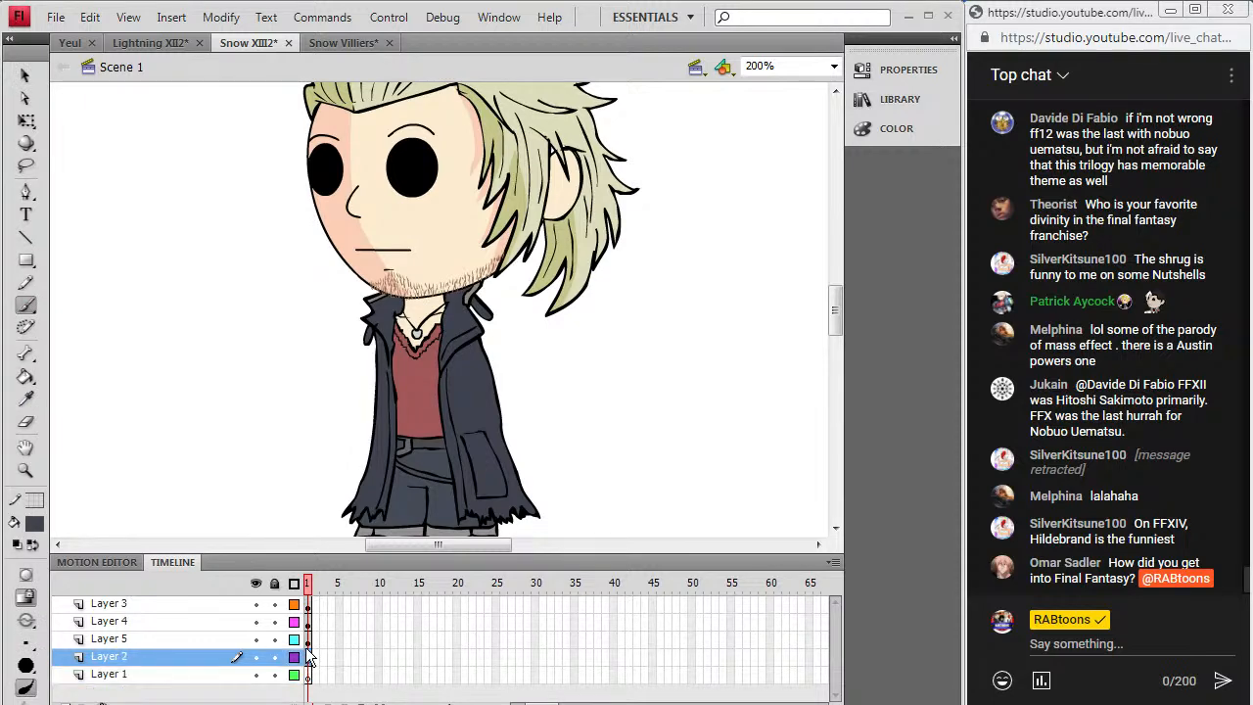
{"action": "left_click", "coordinate": [308, 640]}
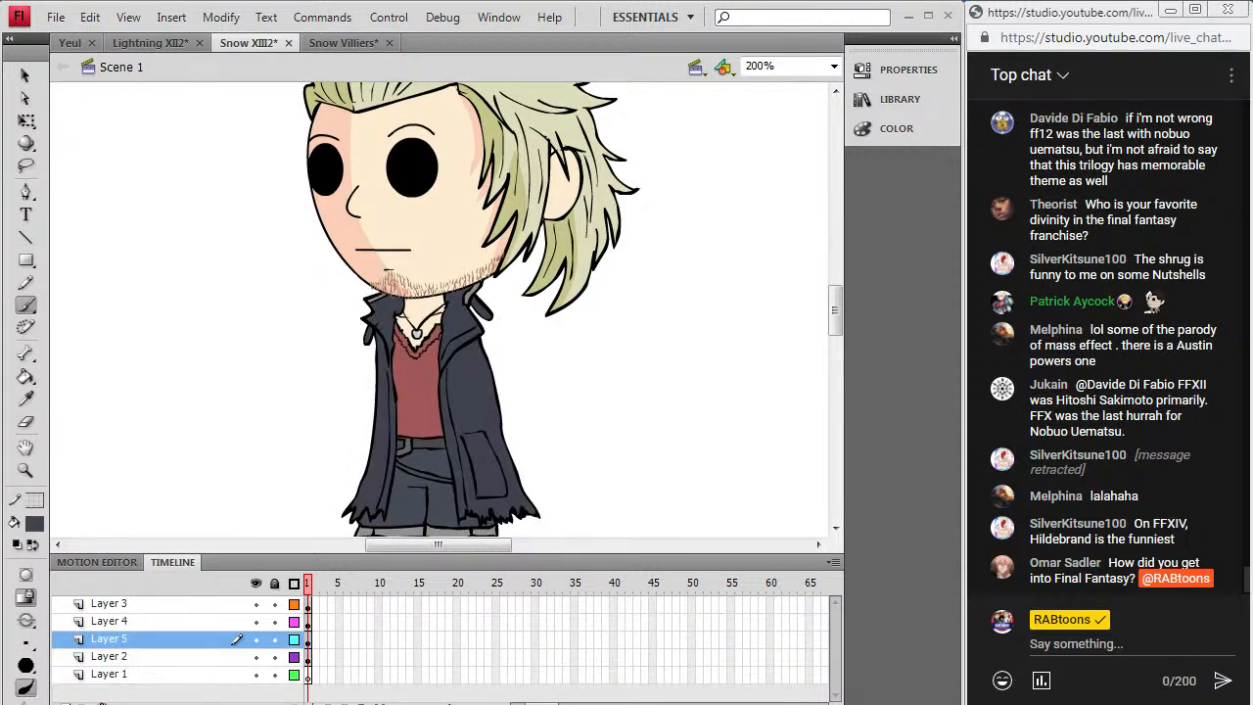
{"action": "left_click_drag", "start_coordinate": [378, 322], "coordinate": [396, 311]}
Step: Draw a shading boundary with the Pencil tool on Layer 5, running from the neck down the body to the shoes
{"action": "left_click", "coordinate": [26, 283]}
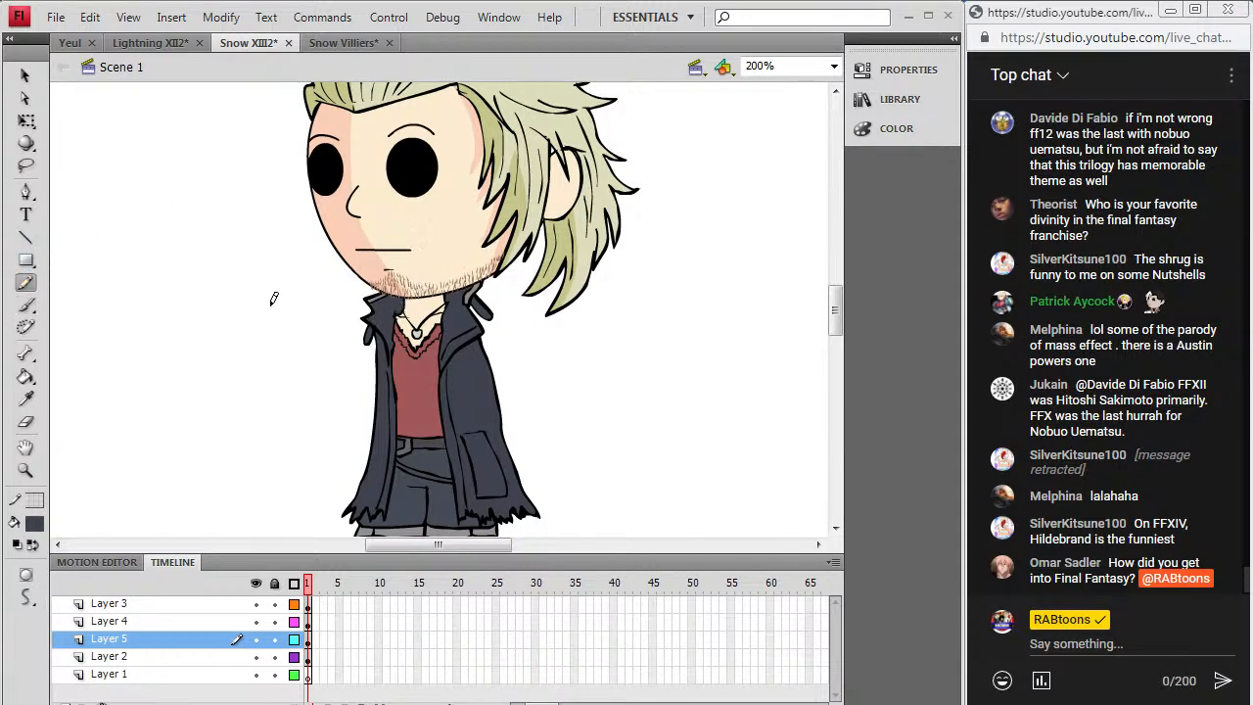
{"action": "left_click", "coordinate": [309, 635]}
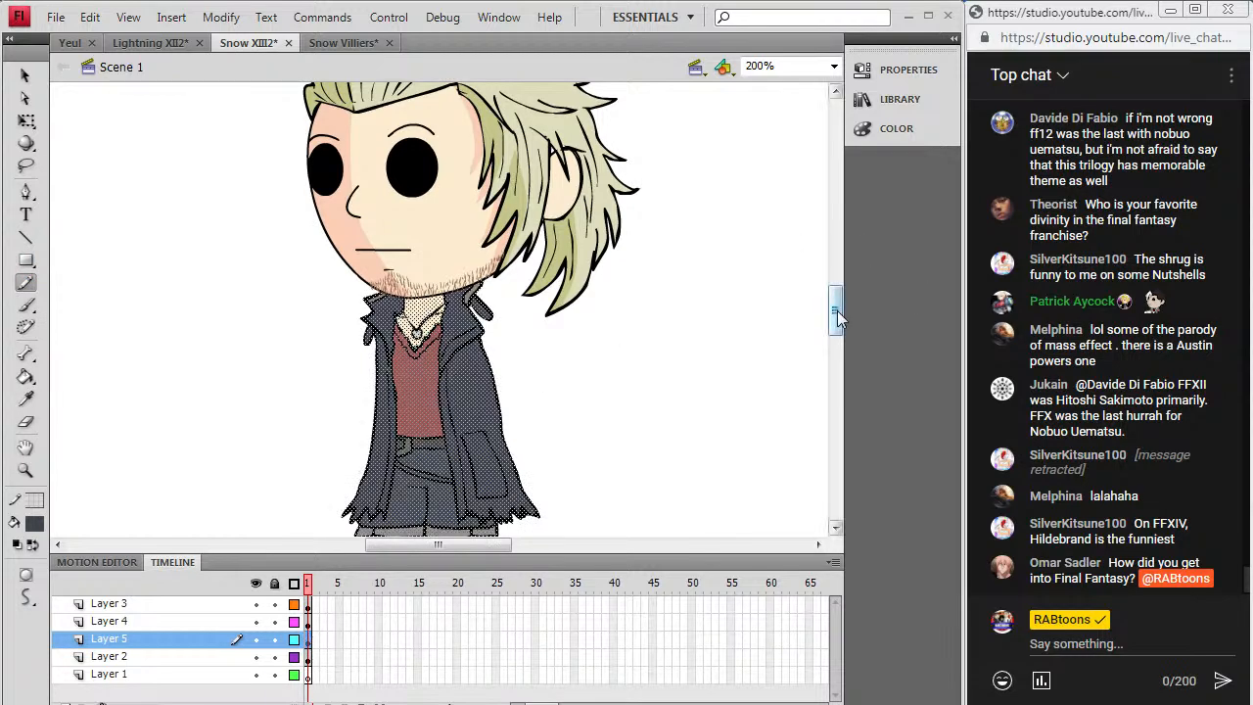
{"action": "left_click_drag", "start_coordinate": [836, 309], "coordinate": [836, 315]}
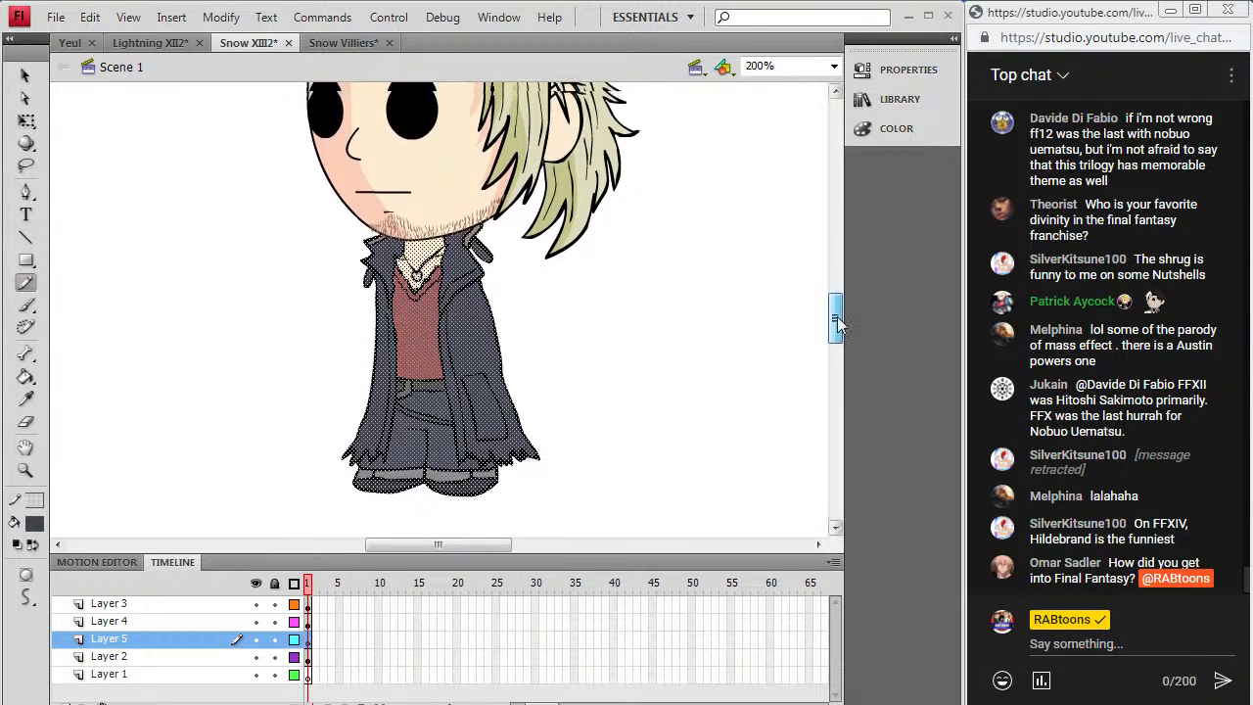
{"action": "left_click", "coordinate": [372, 498]}
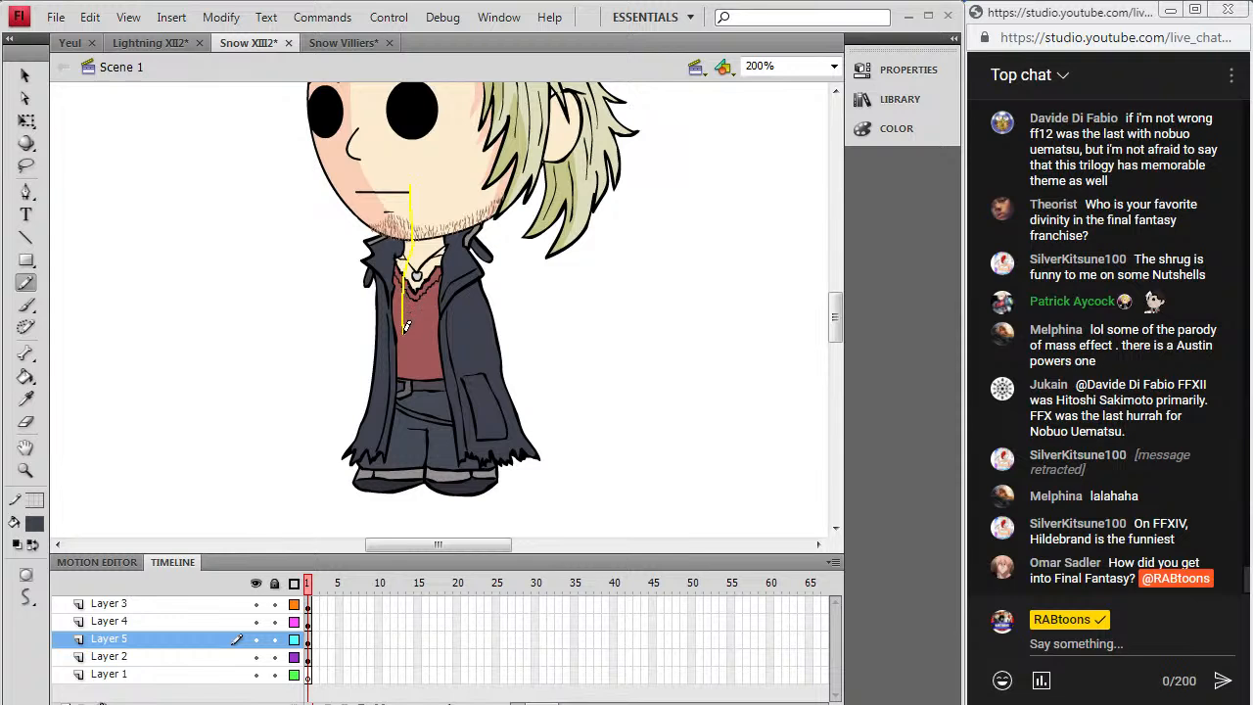
{"action": "left_click_drag", "start_coordinate": [397, 438], "coordinate": [379, 510]}
{"action": "key", "text": "ctrl+z"}
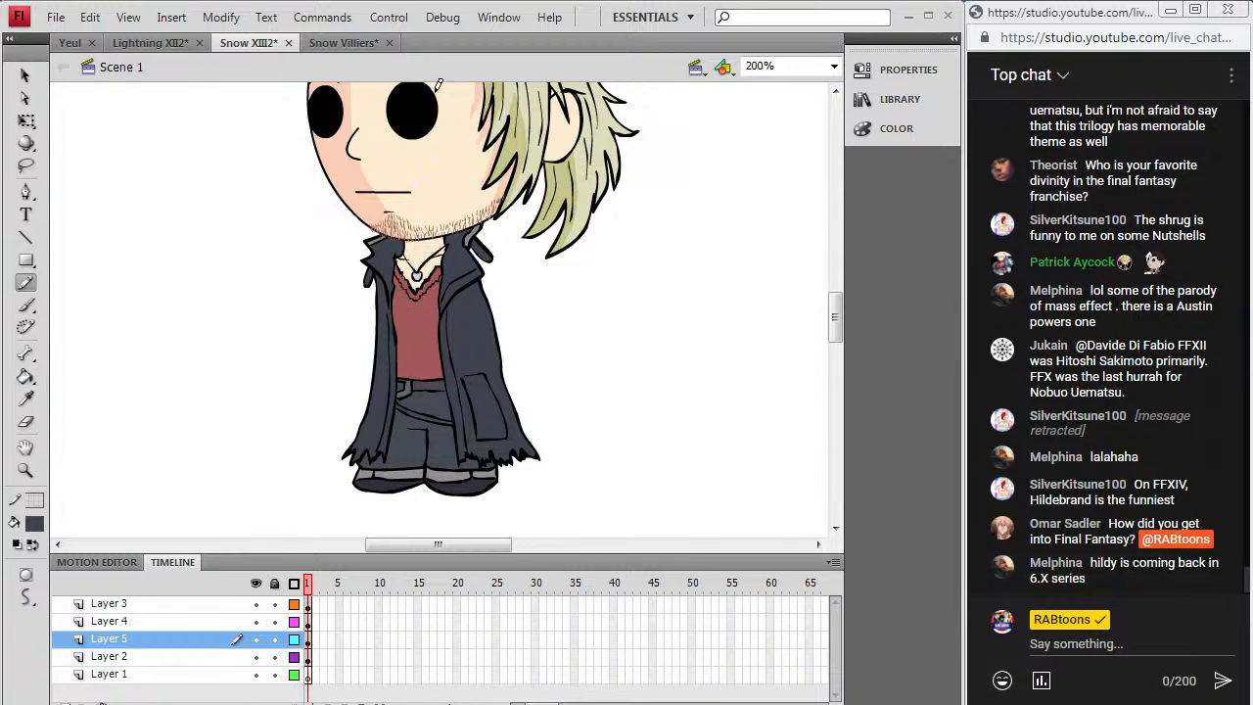
Step: Darken the jacket's blue-grey to RGB 47, 49, 60 and fill the jacket's shaded area near the left collar
{"action": "left_click", "coordinate": [26, 373]}
{"action": "left_click", "coordinate": [34, 524]}
{"action": "left_click", "coordinate": [329, 309]}
{"action": "left_click", "coordinate": [689, 384]}
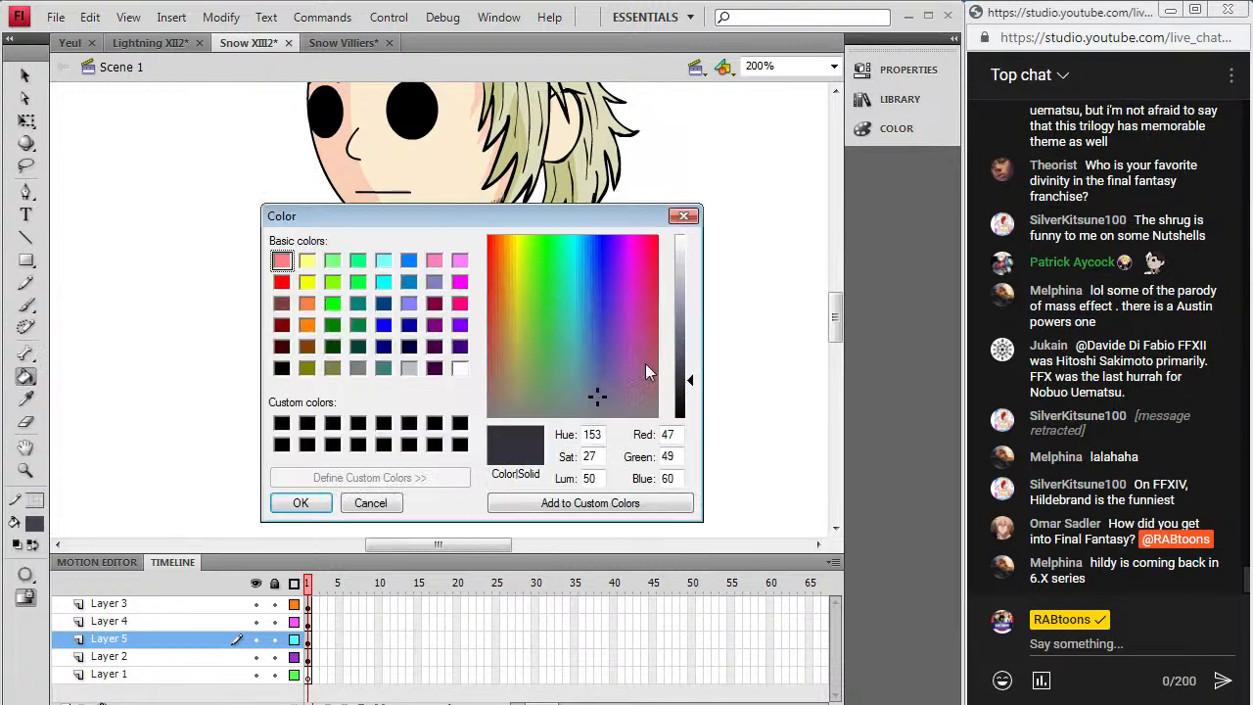
{"action": "left_click", "coordinate": [300, 499]}
{"action": "left_click", "coordinate": [384, 260]}
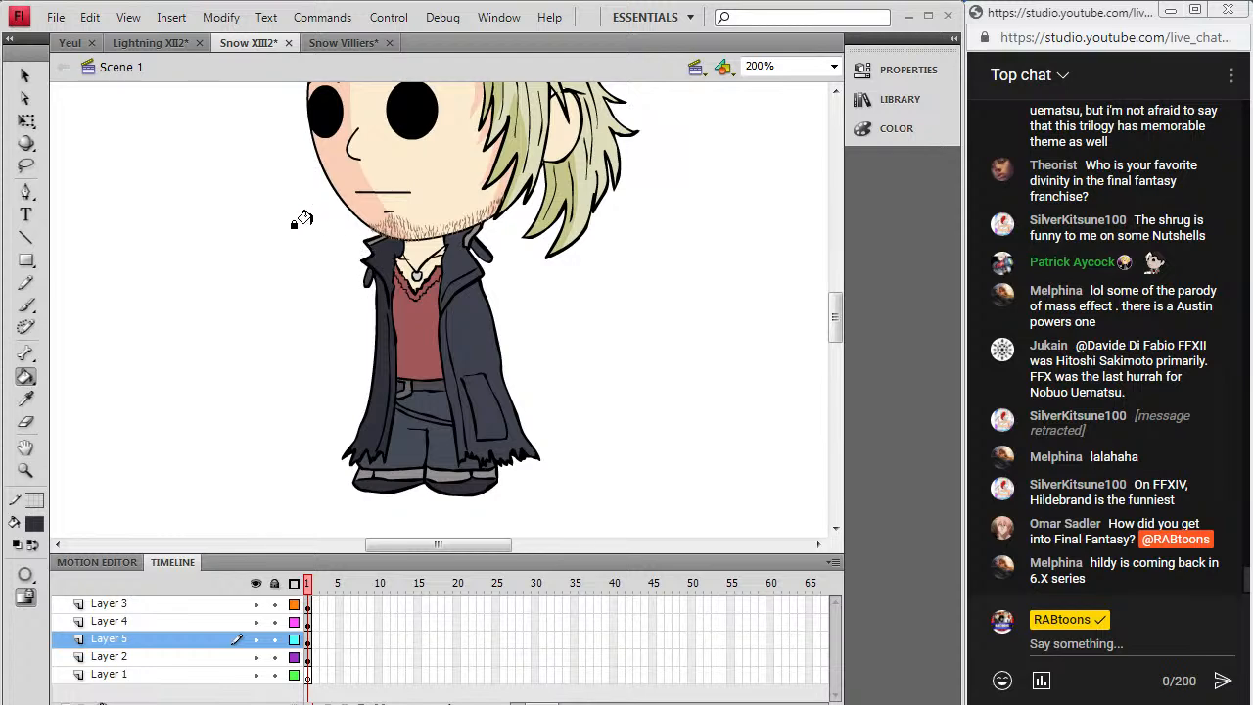
Step: Sample the collar's grey detail, darken it to RGB 113, 106, 100 and fill the left collar's shaded detail
{"action": "left_click", "coordinate": [25, 399]}
{"action": "left_click", "coordinate": [462, 229]}
{"action": "left_click", "coordinate": [34, 523]}
{"action": "left_click", "coordinate": [329, 303]}
{"action": "left_click", "coordinate": [691, 345]}
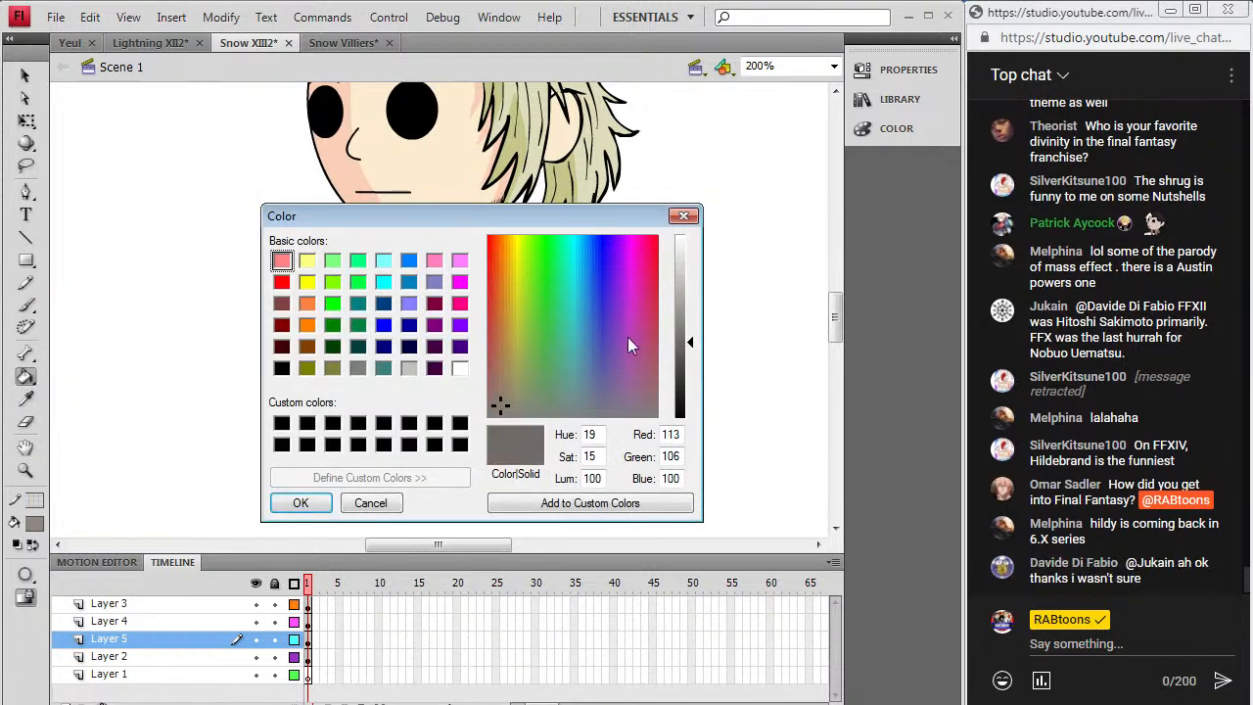
{"action": "left_click", "coordinate": [301, 502]}
{"action": "left_click", "coordinate": [374, 241]}
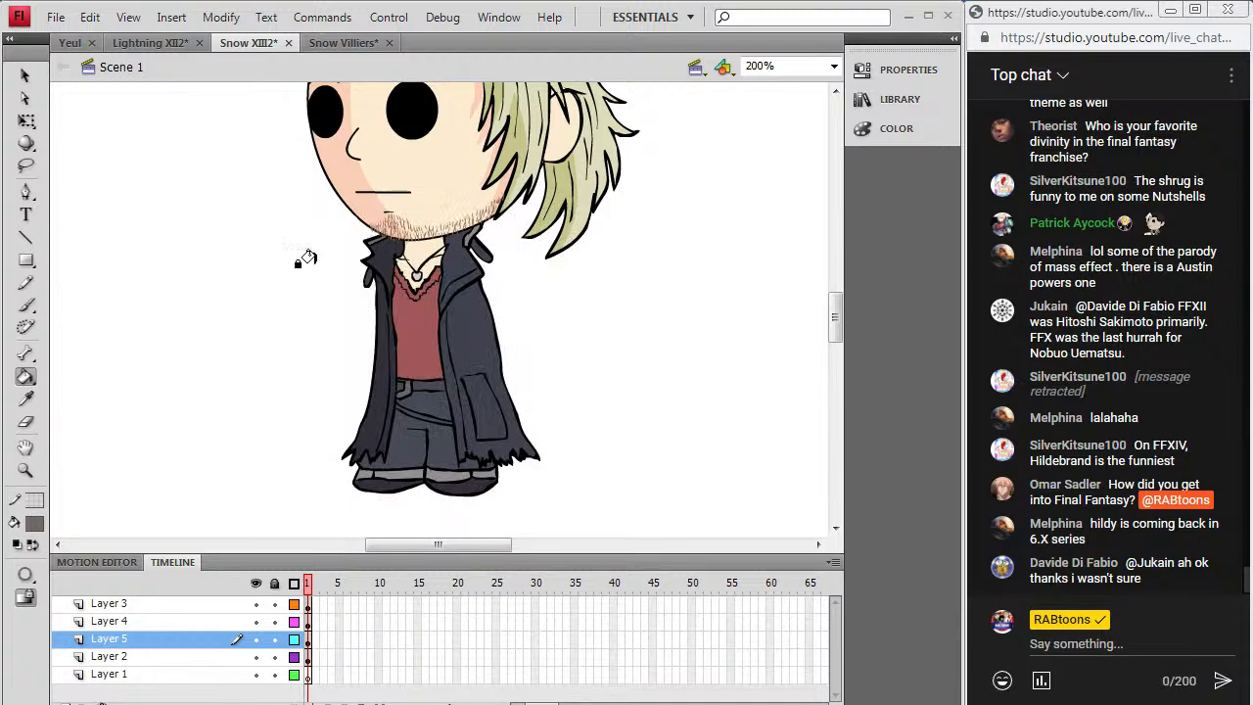
Step: Shade the shirt's left side with its red darkened to RGB 131, 71, 72, and the neck with the face's peach shadow
{"action": "left_click", "coordinate": [25, 399]}
{"action": "left_click", "coordinate": [431, 339]}
{"action": "left_click", "coordinate": [34, 524]}
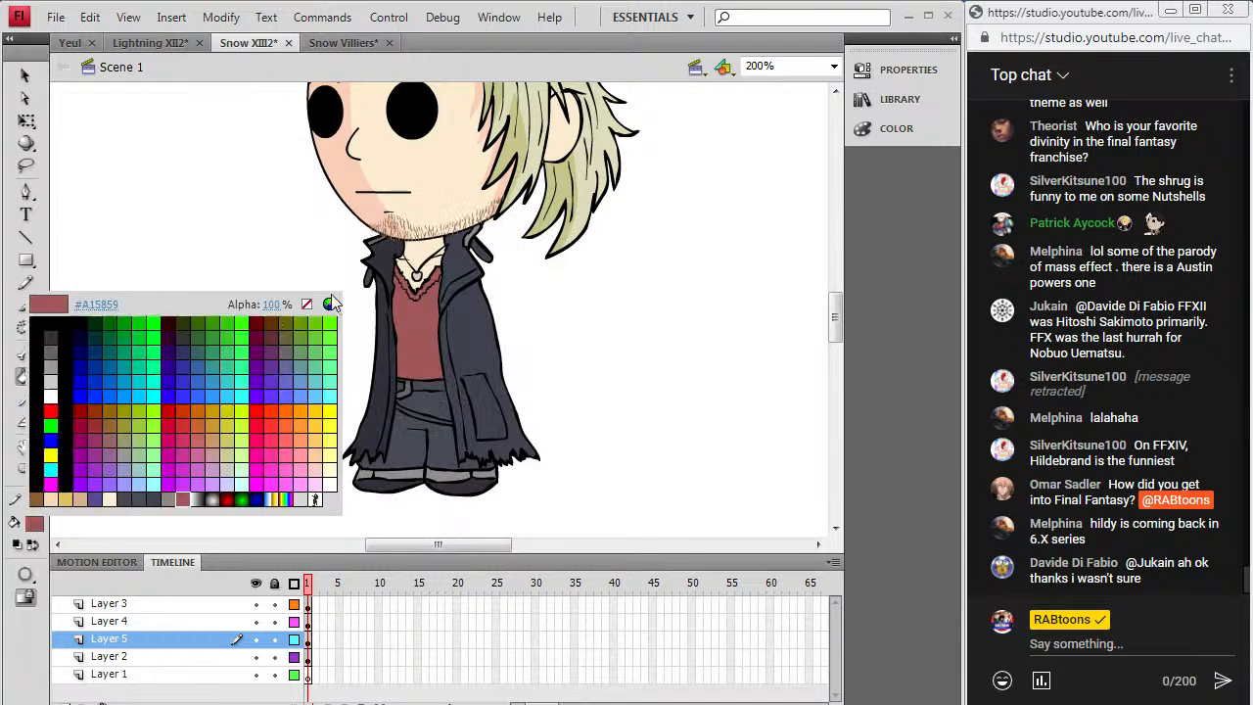
{"action": "left_click", "coordinate": [329, 303]}
{"action": "left_click", "coordinate": [692, 348]}
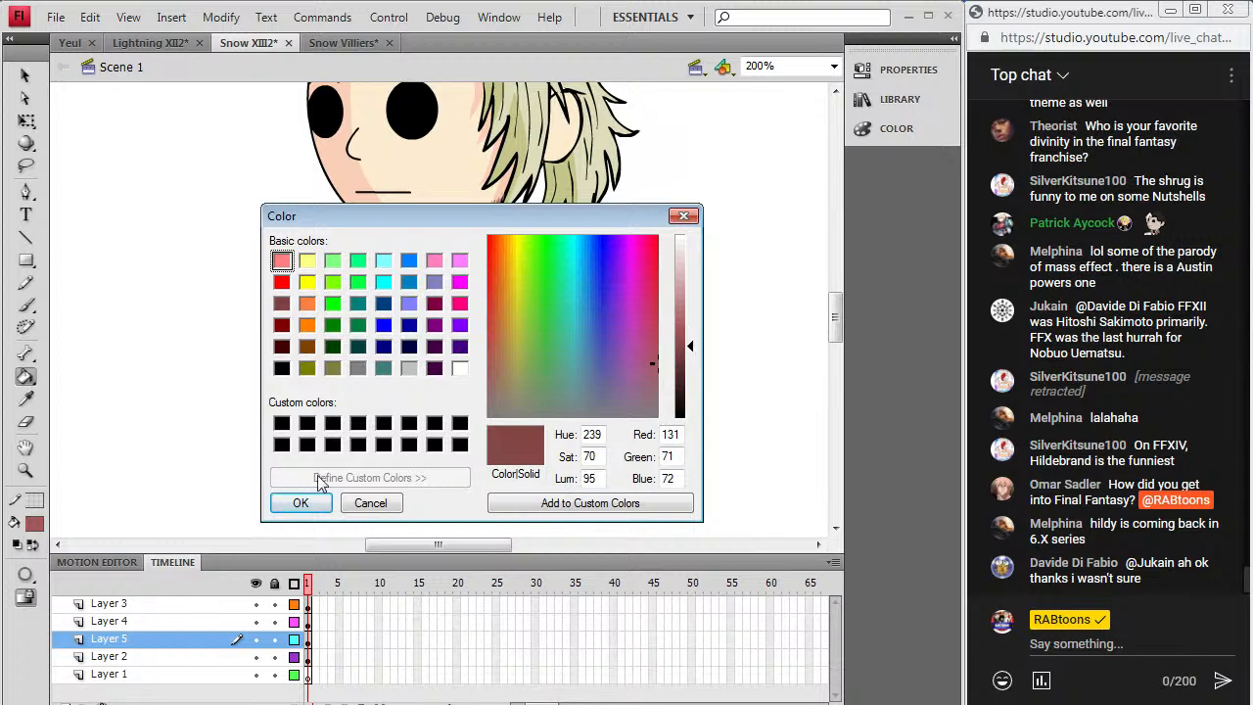
{"action": "left_click", "coordinate": [300, 502]}
{"action": "left_click", "coordinate": [400, 294]}
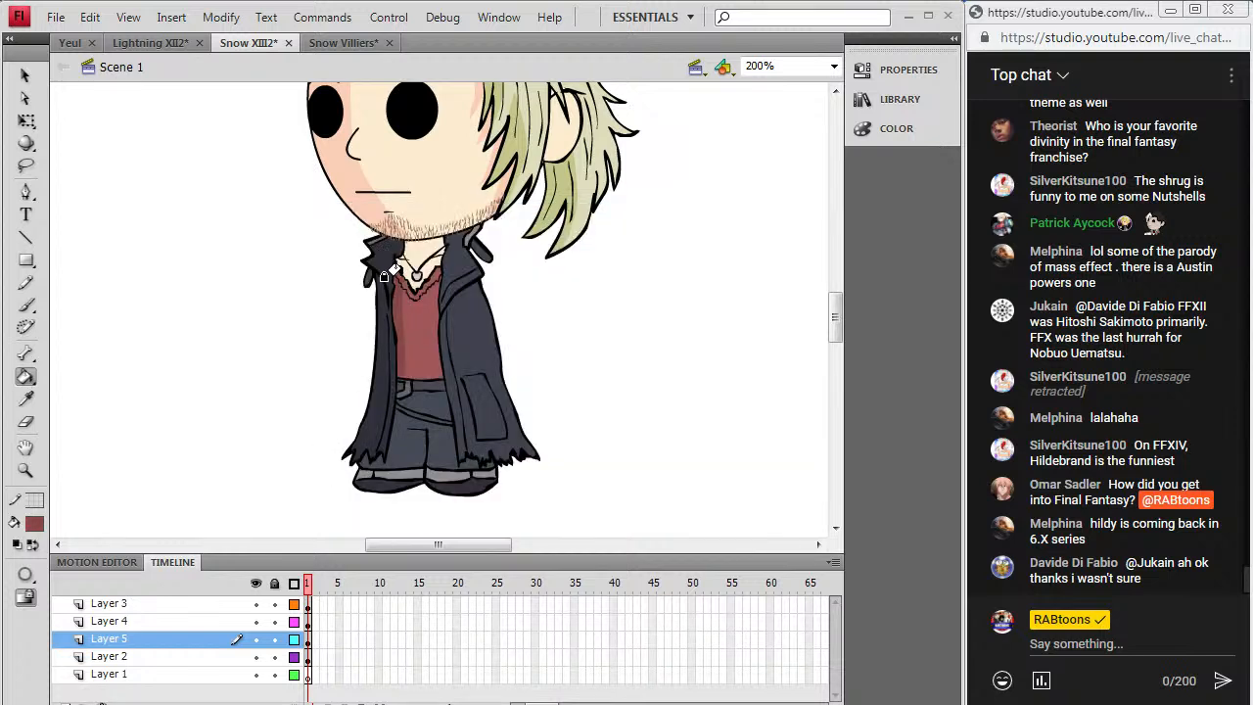
{"action": "left_click", "coordinate": [25, 398]}
{"action": "left_click", "coordinate": [346, 141]}
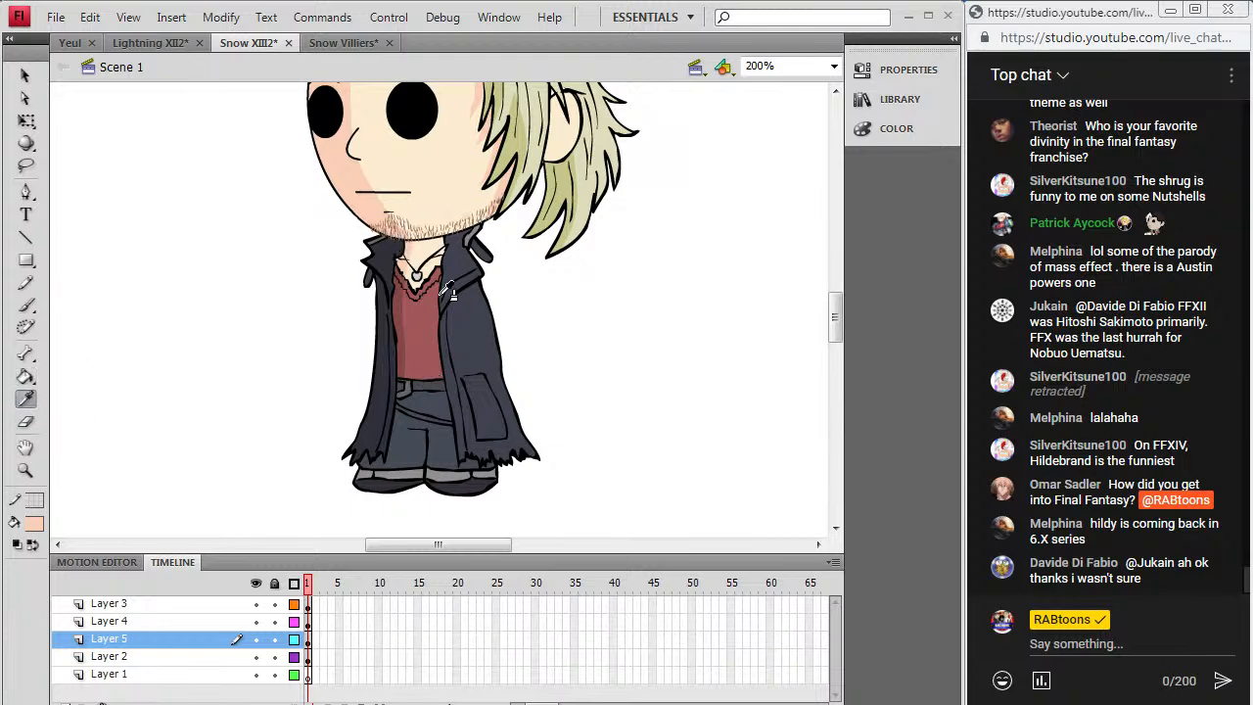
Step: Mix a darker shade of the trousers' blue-grey and fill the shaded left part of the trousers, undoing the stray outline fill
{"action": "left_click", "coordinate": [35, 526]}
{"action": "left_click", "coordinate": [329, 306]}
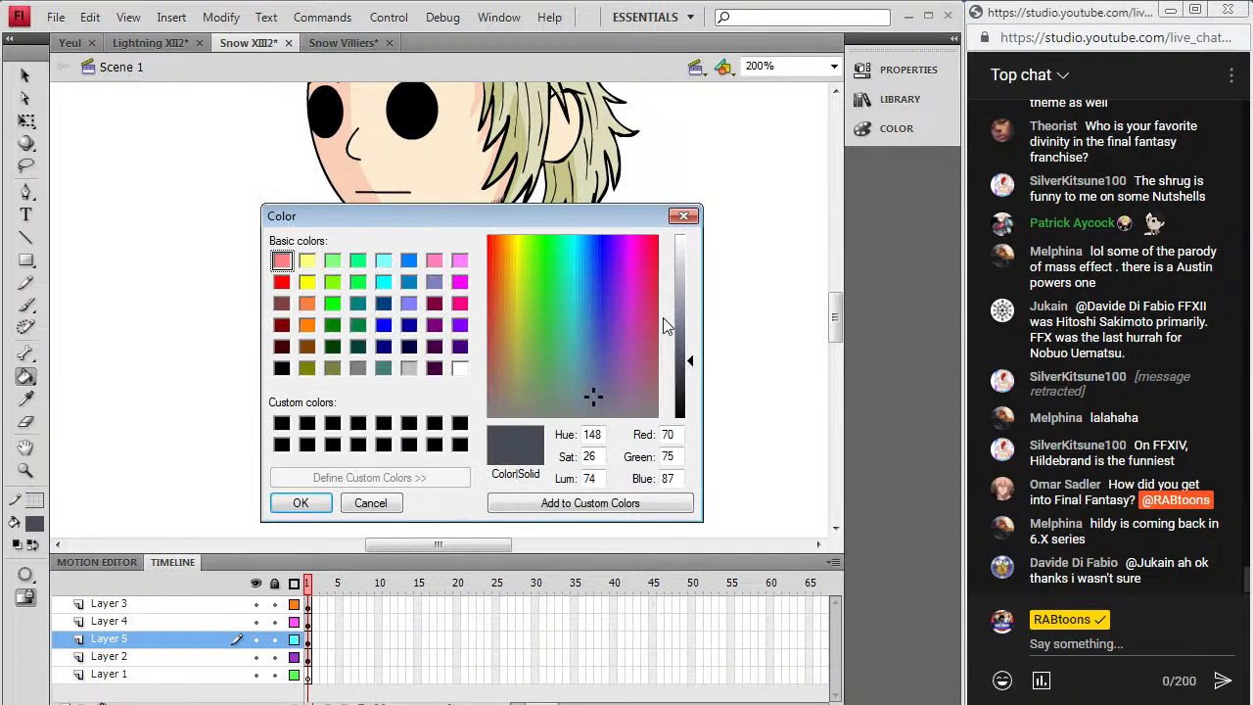
{"action": "left_click_drag", "start_coordinate": [689, 384], "coordinate": [688, 371]}
{"action": "left_click", "coordinate": [301, 502]}
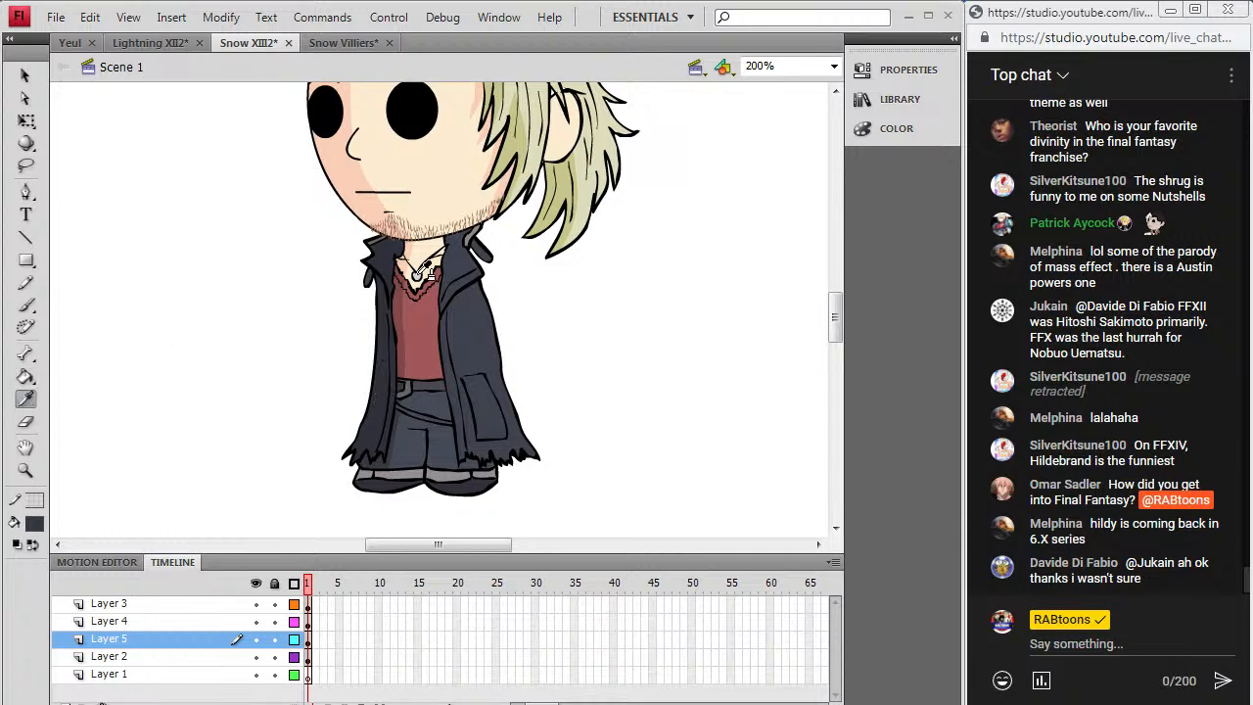
{"action": "left_click", "coordinate": [385, 401]}
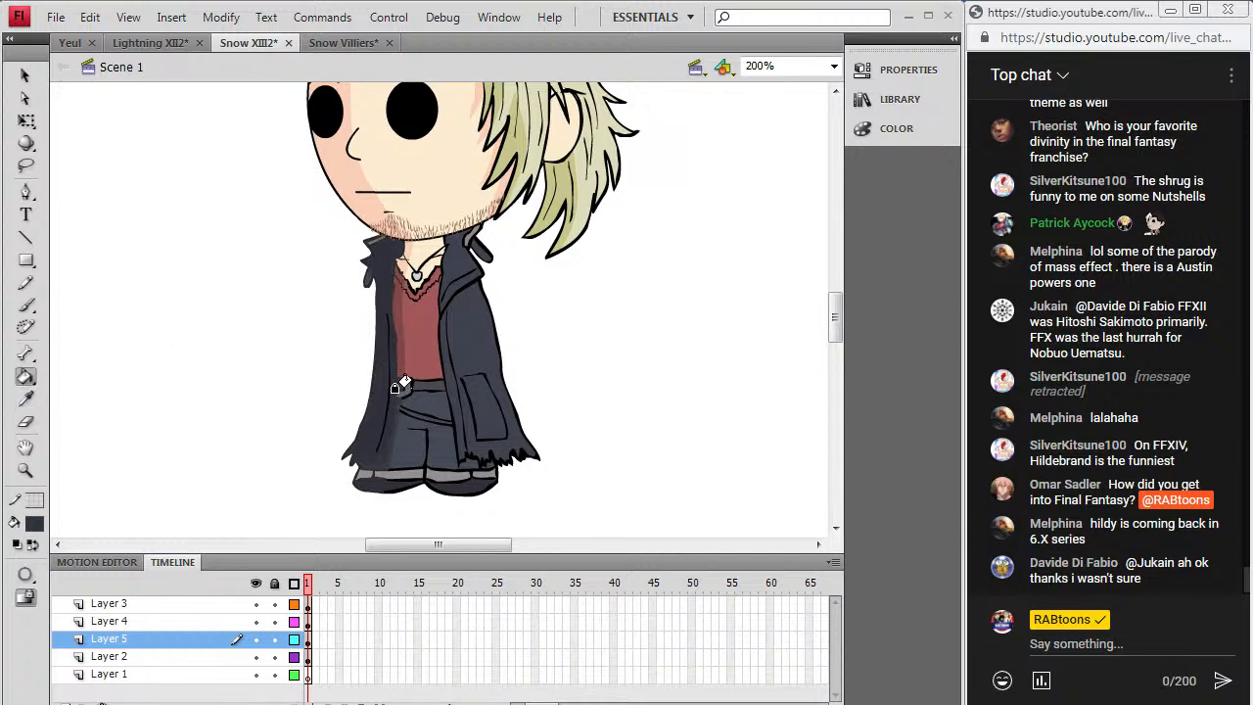
{"action": "key", "text": "ctrl+z"}
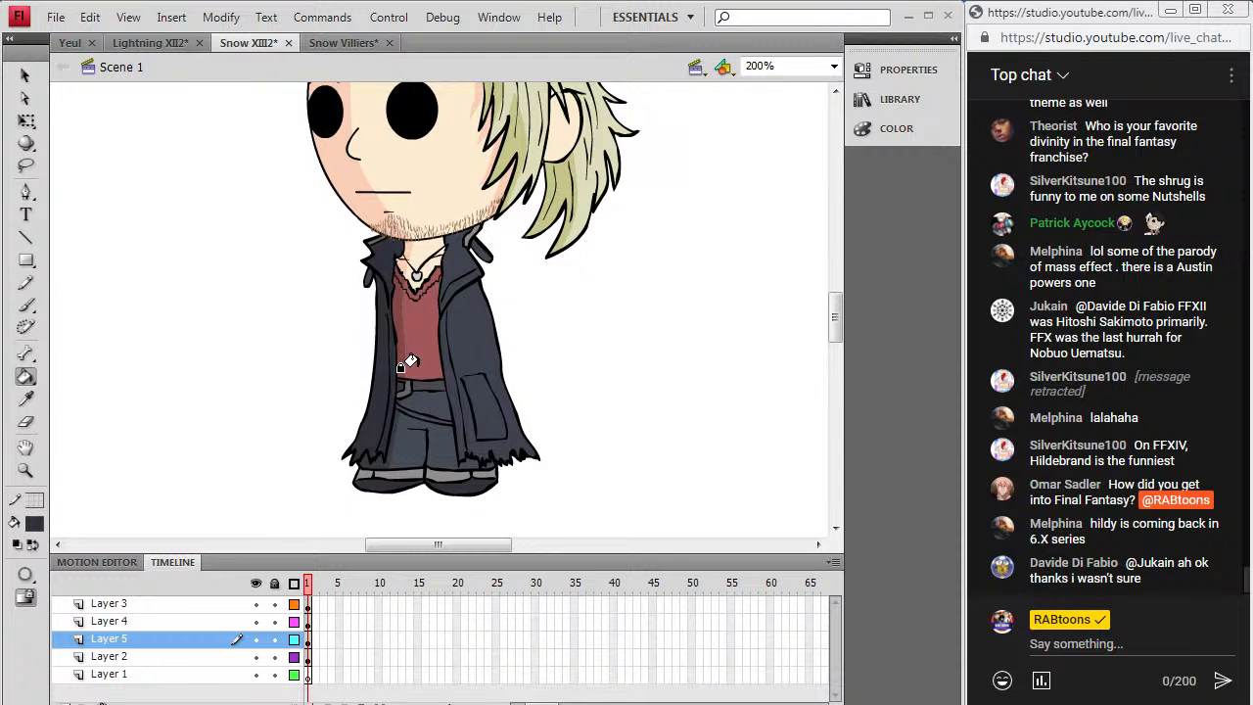
Step: Draw shadow boundary lines along the right edges of the shirt and trousers, and fill those areas with the outfit's sampled shadow colours
{"action": "key", "text": "i"}
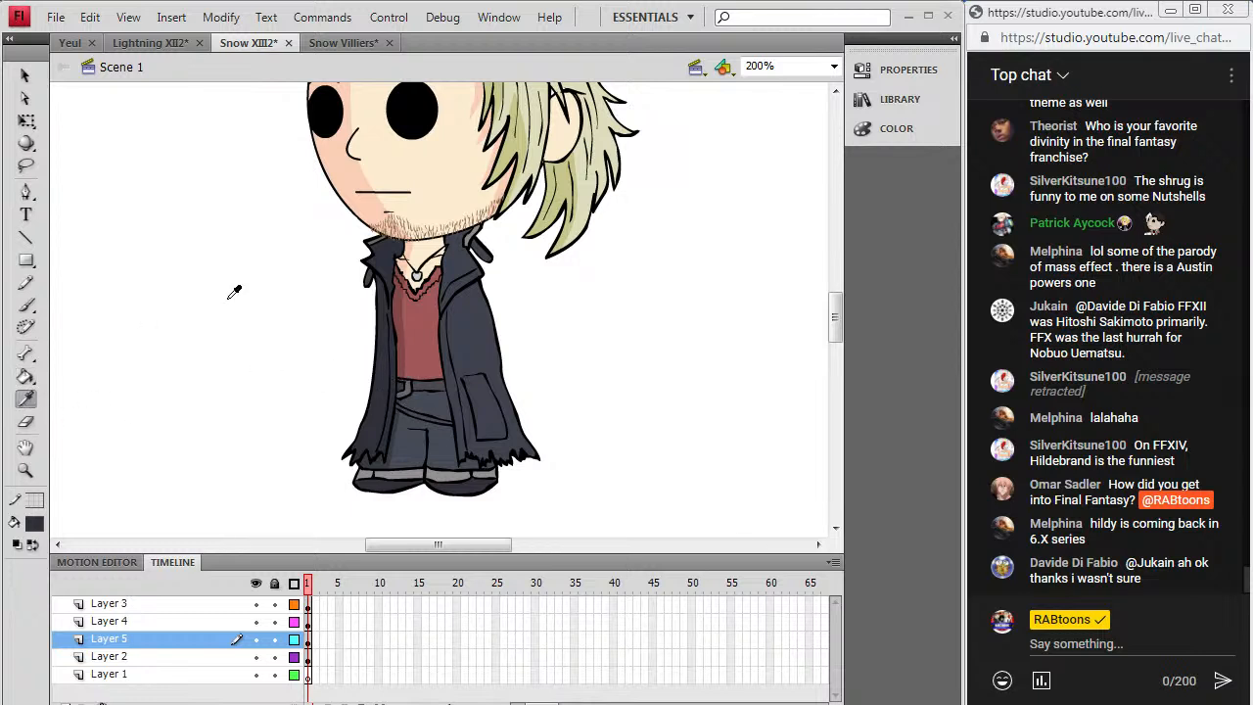
{"action": "left_click", "coordinate": [424, 383]}
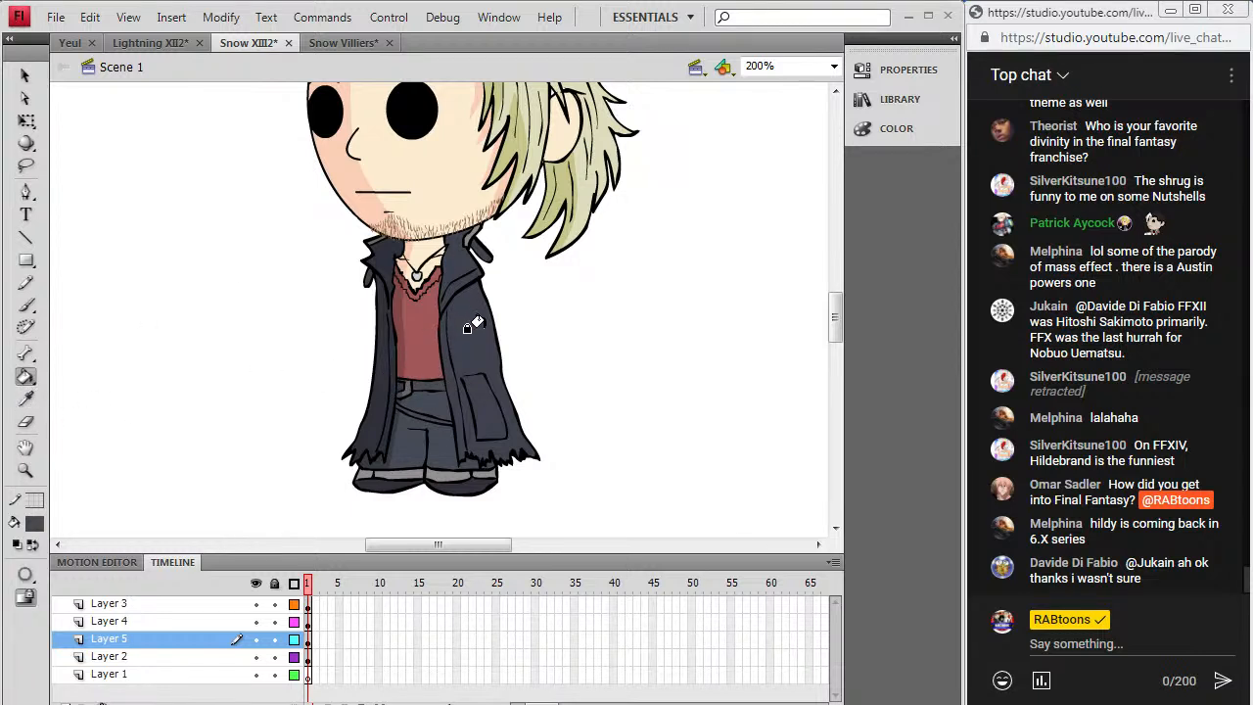
{"action": "left_click", "coordinate": [26, 283]}
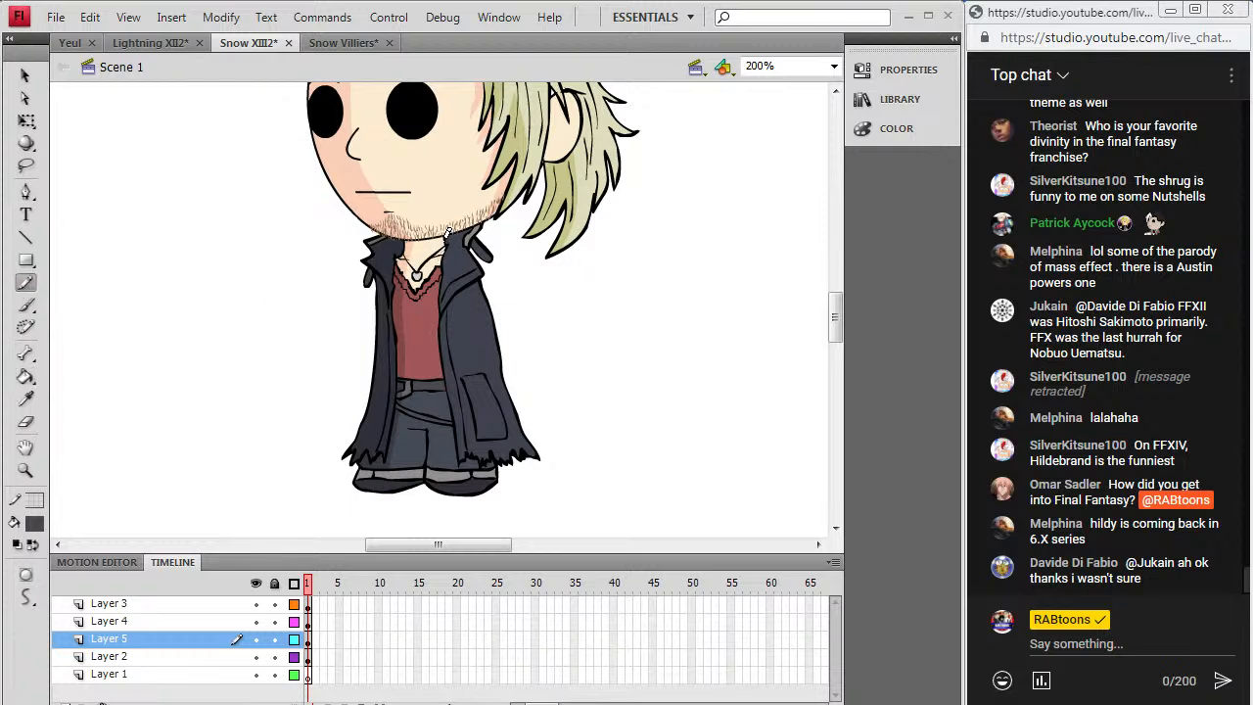
{"action": "left_click_drag", "start_coordinate": [434, 297], "coordinate": [437, 349]}
{"action": "left_click_drag", "start_coordinate": [455, 449], "coordinate": [456, 452]}
{"action": "left_click", "coordinate": [26, 399]}
{"action": "left_click", "coordinate": [407, 345]}
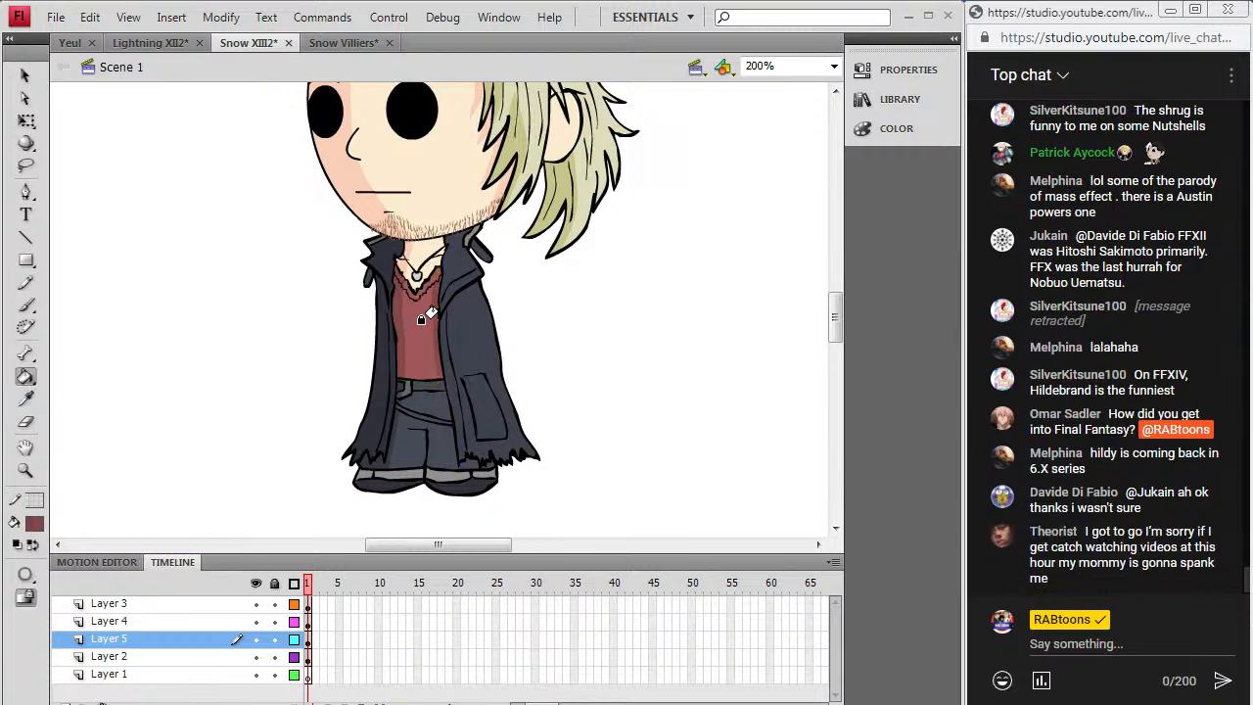
{"action": "left_click", "coordinate": [25, 399]}
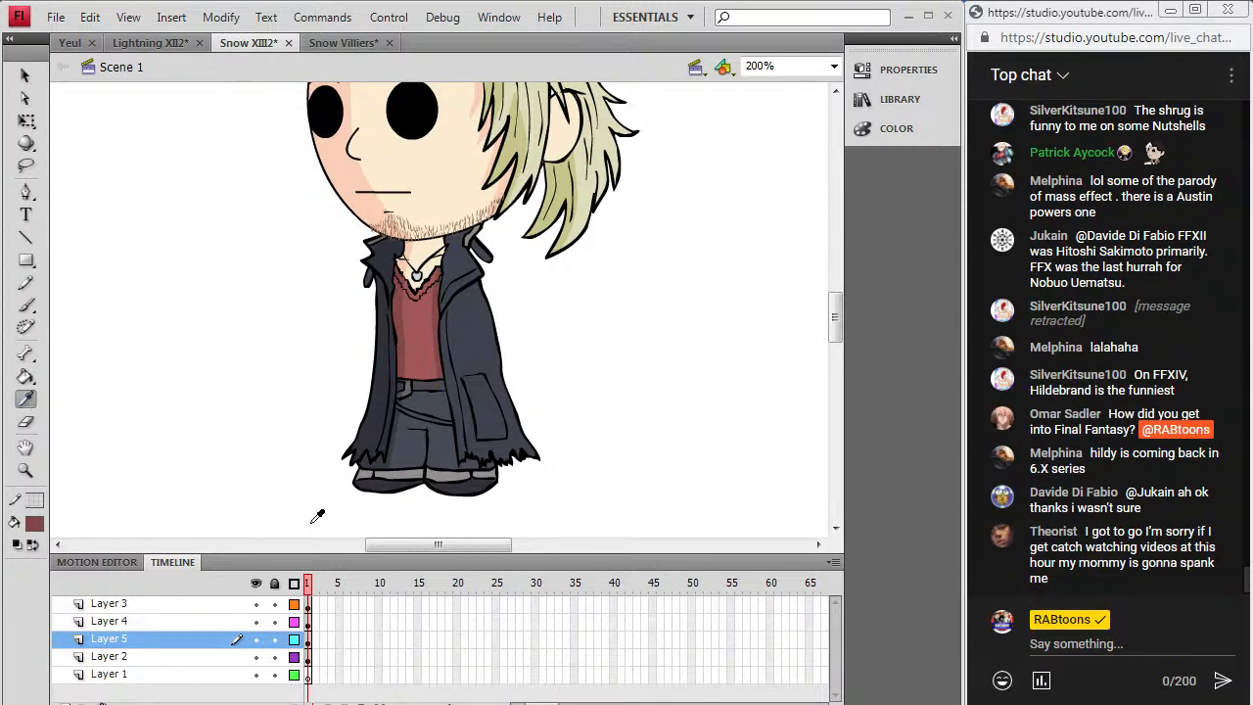
{"action": "left_click", "coordinate": [380, 419]}
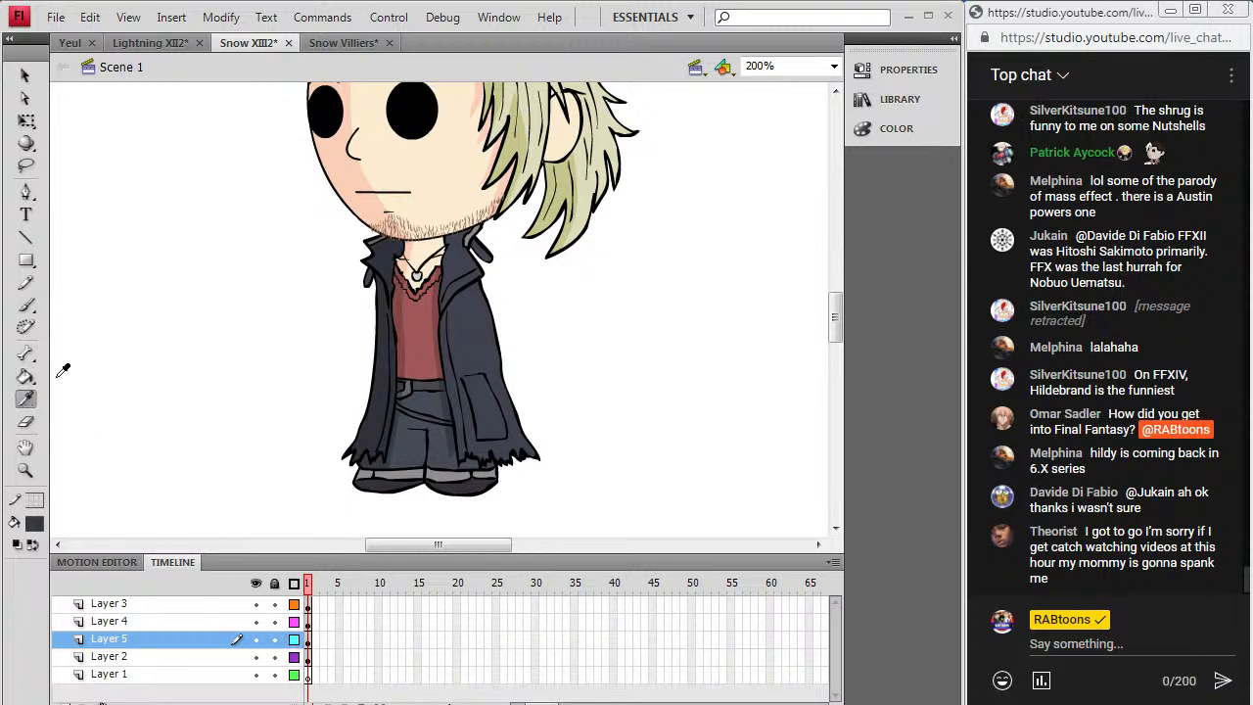
Step: Darken the trouser cuffs' grey to RGB 124, 120, 122 and fill the shaded part of the left cuff
{"action": "left_click", "coordinate": [40, 525]}
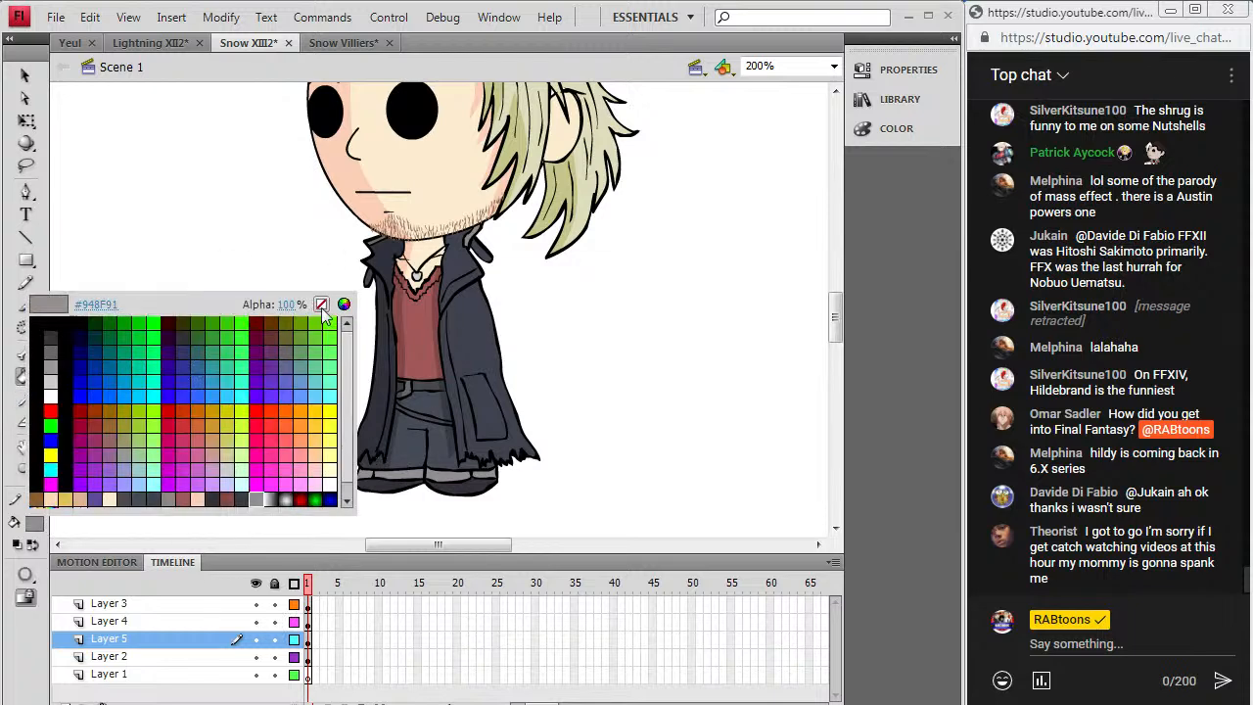
{"action": "left_click", "coordinate": [349, 299]}
{"action": "left_click", "coordinate": [686, 330]}
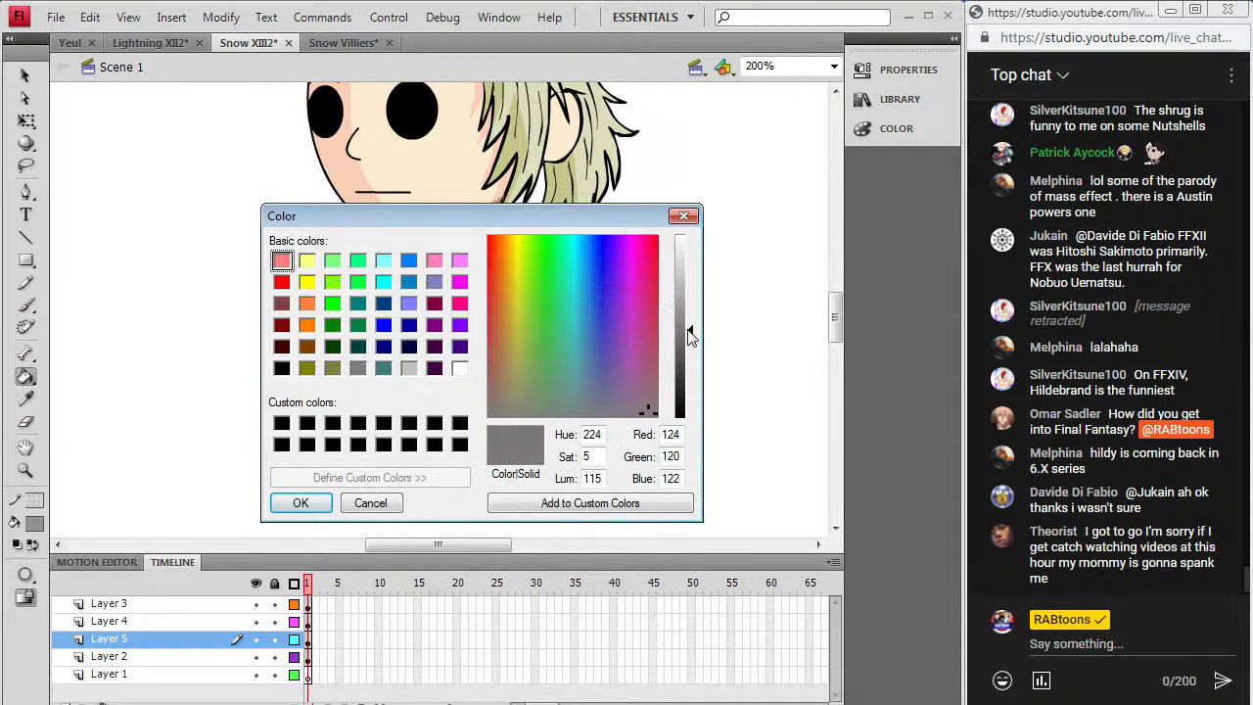
{"action": "left_click", "coordinate": [301, 502]}
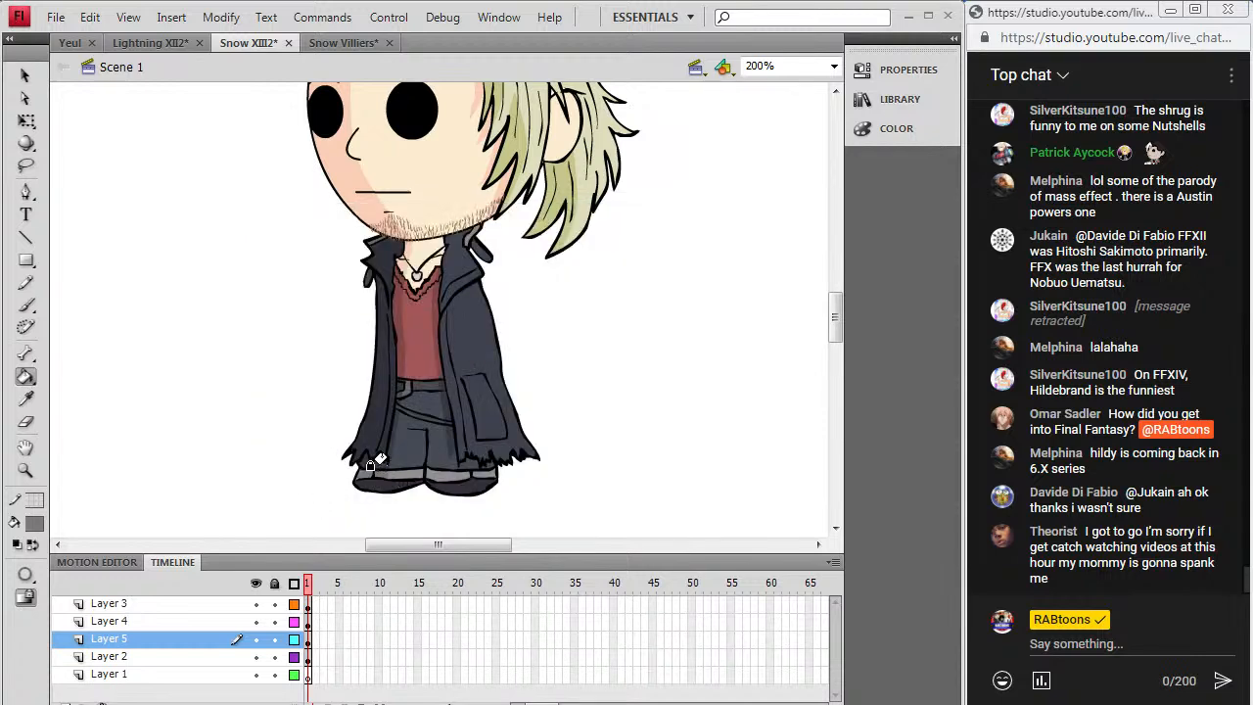
Step: Sample the shoe's dark colour #32303C, mix a darker shade of it and fill the shaded part of the left shoe
{"action": "left_click", "coordinate": [26, 399]}
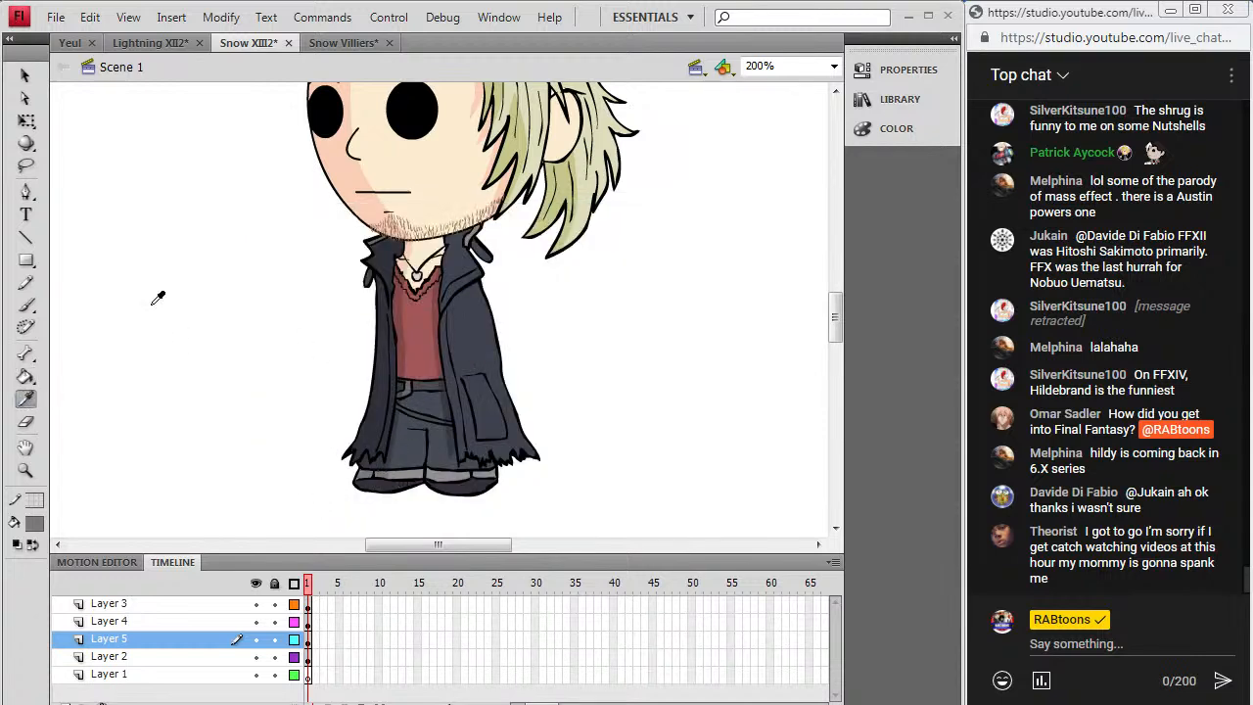
{"action": "left_click", "coordinate": [396, 487]}
{"action": "left_click", "coordinate": [37, 525]}
{"action": "left_click", "coordinate": [336, 292]}
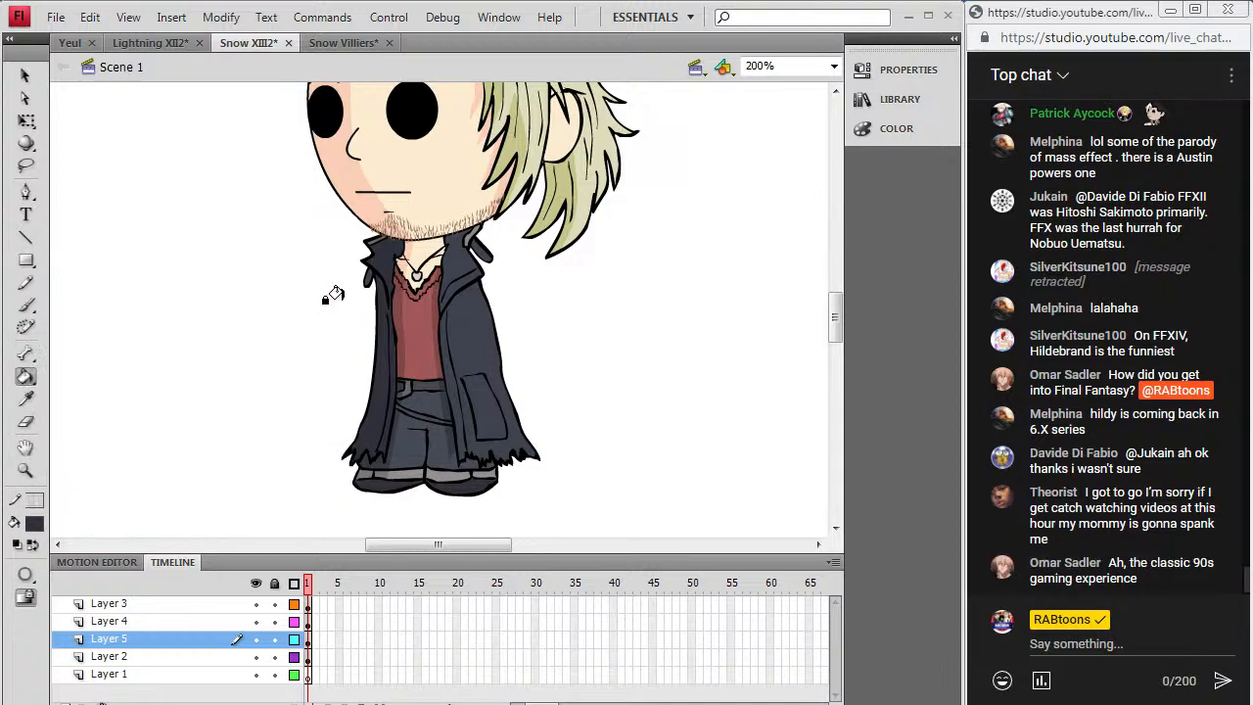
{"action": "left_click", "coordinate": [38, 523]}
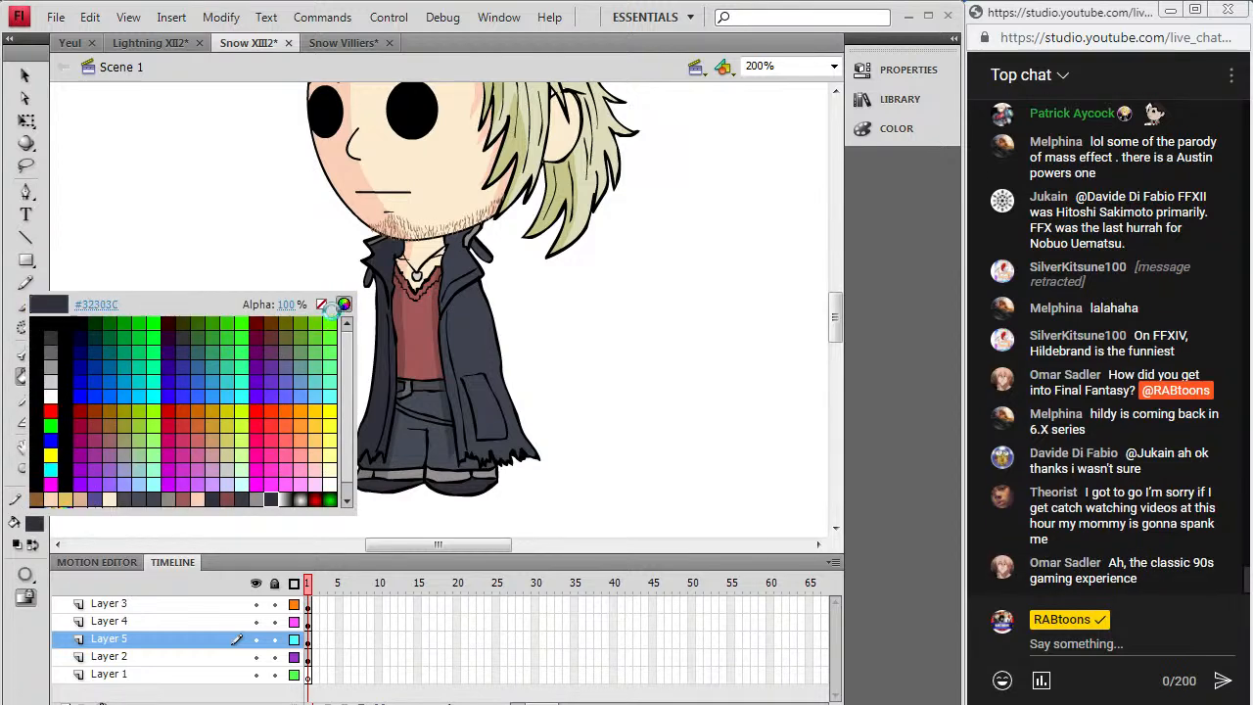
{"action": "left_click", "coordinate": [343, 303]}
{"action": "left_click", "coordinate": [687, 389]}
{"action": "left_click", "coordinate": [301, 502]}
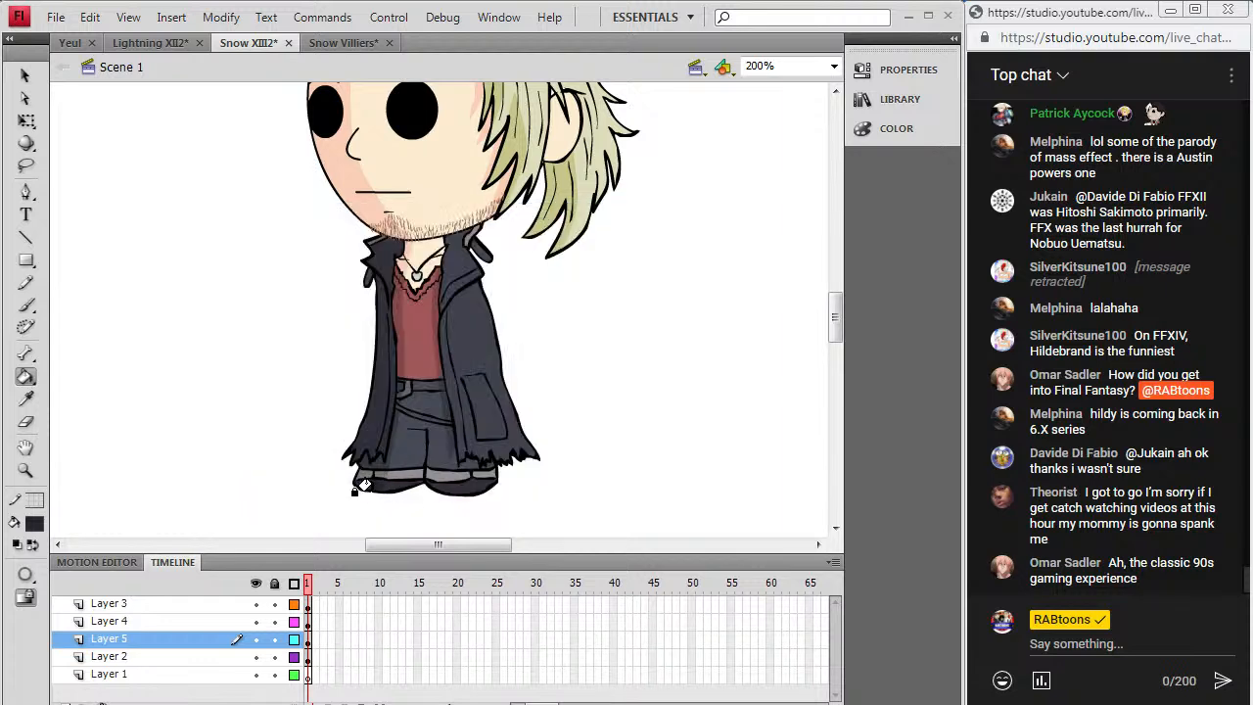
Step: Move Layer 1 above the other layers and brush both arms and hands on it in black beside the jacket
{"action": "left_click_drag", "start_coordinate": [225, 675], "coordinate": [245, 597]}
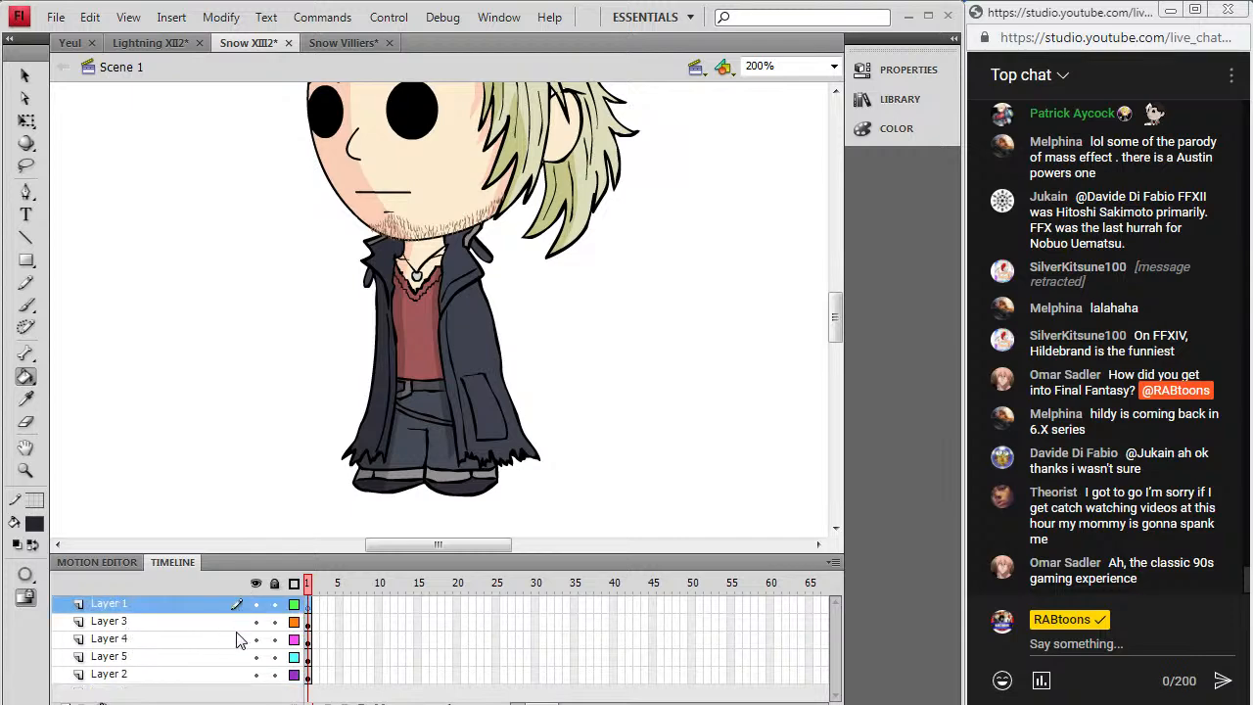
{"action": "left_click", "coordinate": [37, 525]}
{"action": "left_click", "coordinate": [38, 311]}
{"action": "left_click", "coordinate": [25, 305]}
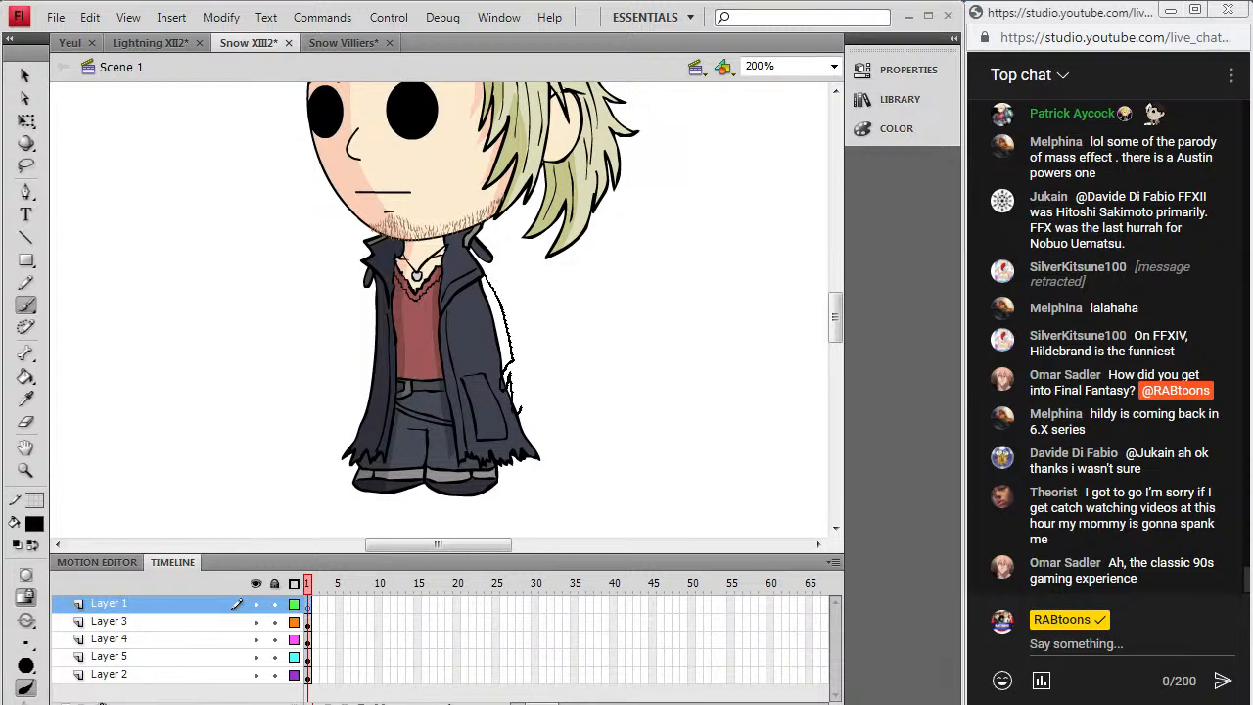
{"action": "left_click_drag", "start_coordinate": [509, 376], "coordinate": [514, 362]}
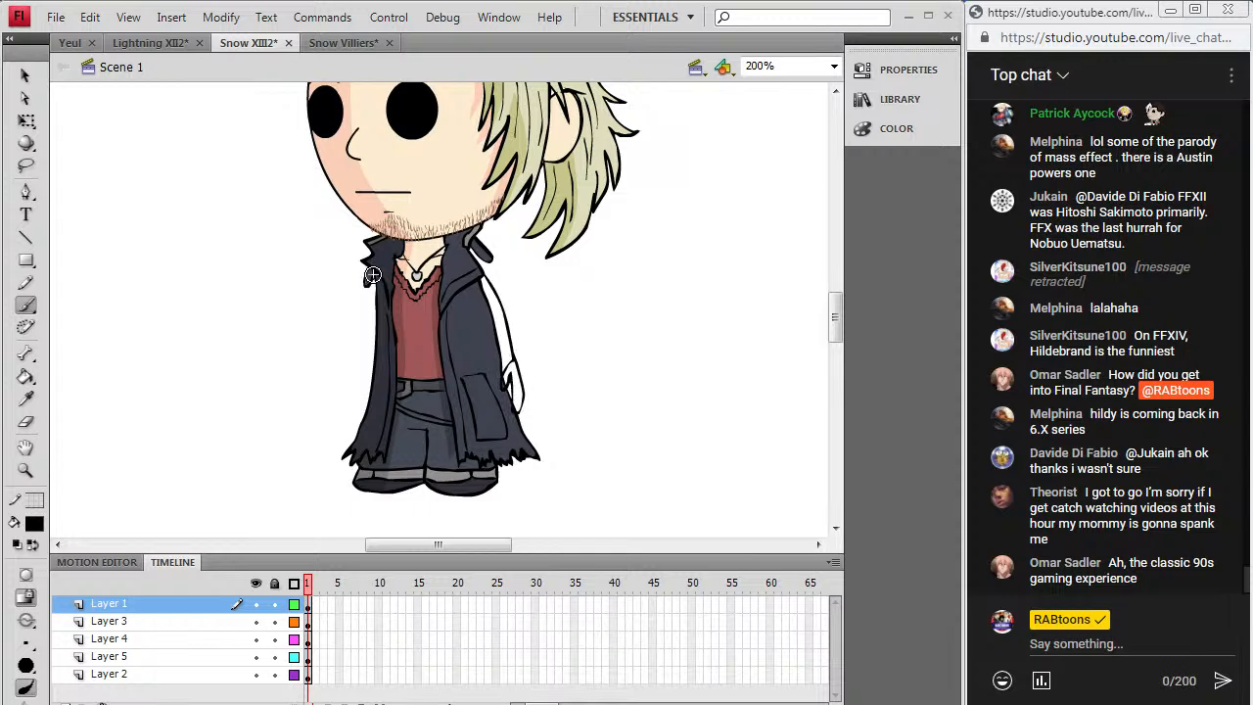
{"action": "left_click_drag", "start_coordinate": [370, 353], "coordinate": [366, 360]}
{"action": "left_click_drag", "start_coordinate": [368, 390], "coordinate": [369, 390]}
Step: Sample the outfit's dark blue-grey and fill both gloved hands with it
{"action": "left_click", "coordinate": [26, 400]}
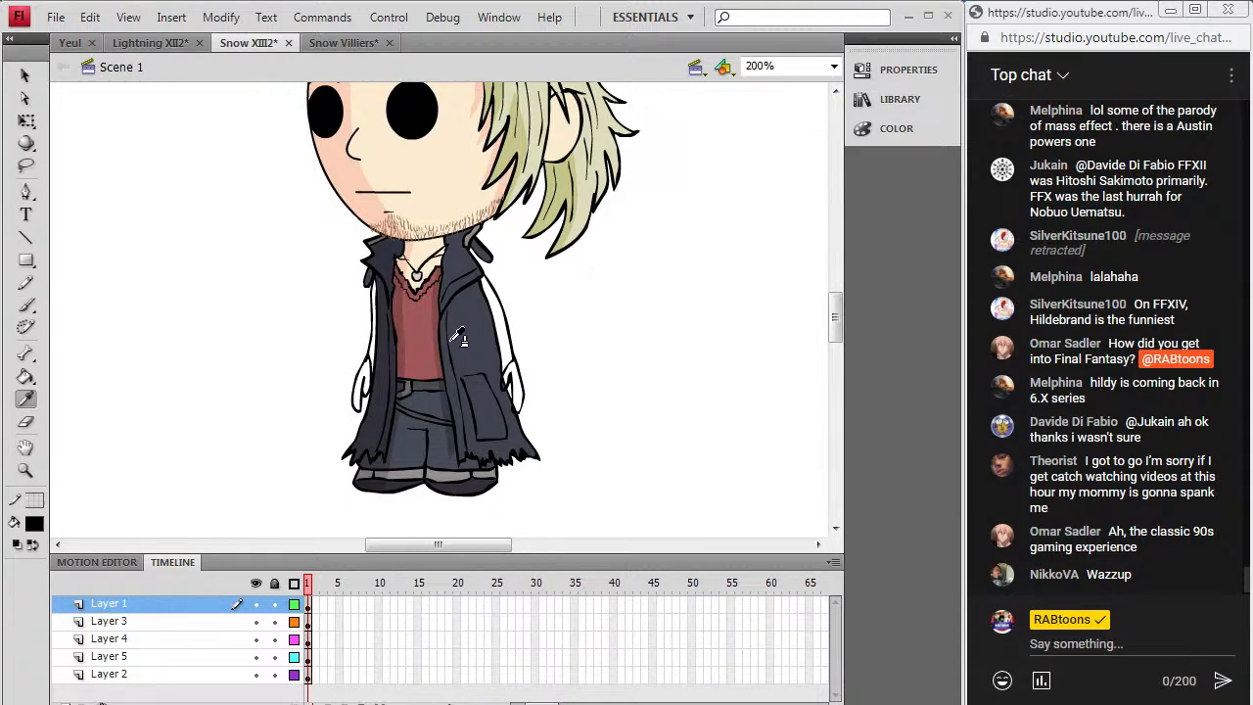
{"action": "left_click", "coordinate": [443, 421]}
{"action": "left_click", "coordinate": [359, 380]}
{"action": "left_click", "coordinate": [500, 372]}
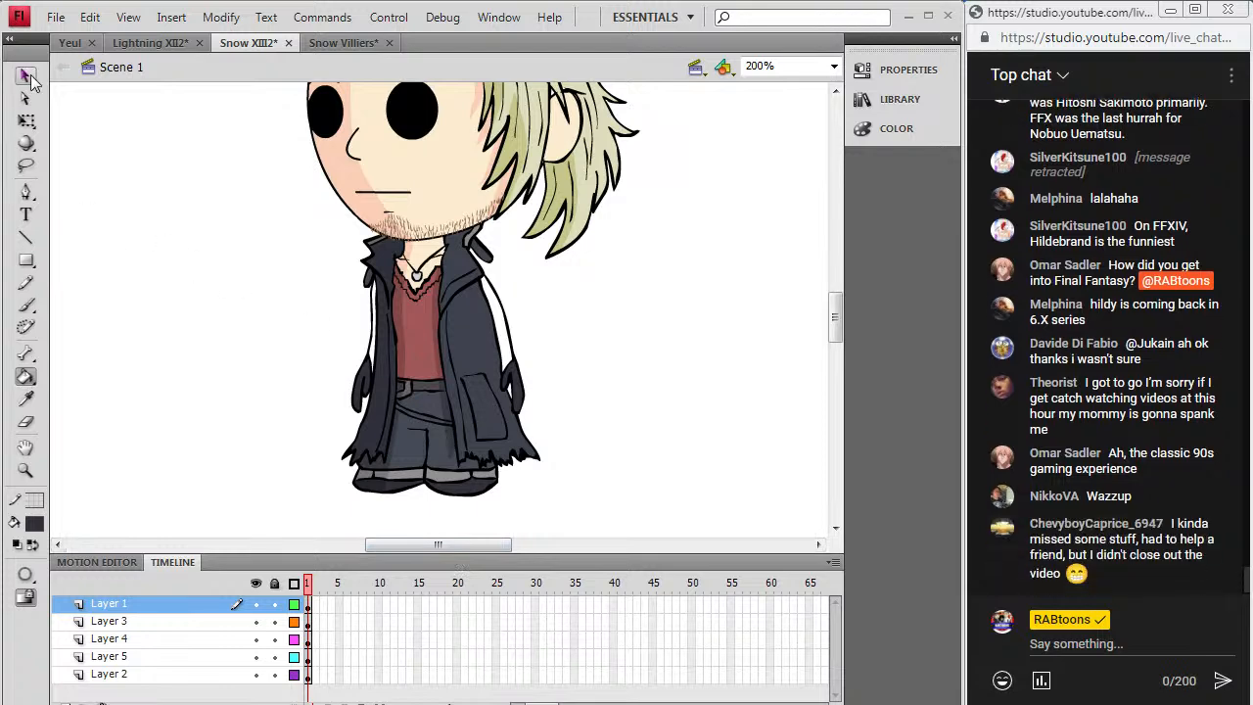
Step: Look over the figure from hair to shoes and inspect the arm artwork on Layer 1
{"action": "key", "text": "v"}
{"action": "scroll", "coordinate": [214, 407], "scroll_direction": "up", "scroll_amount": 2}
{"action": "scroll", "coordinate": [285, 403], "scroll_direction": "down", "scroll_amount": 2}
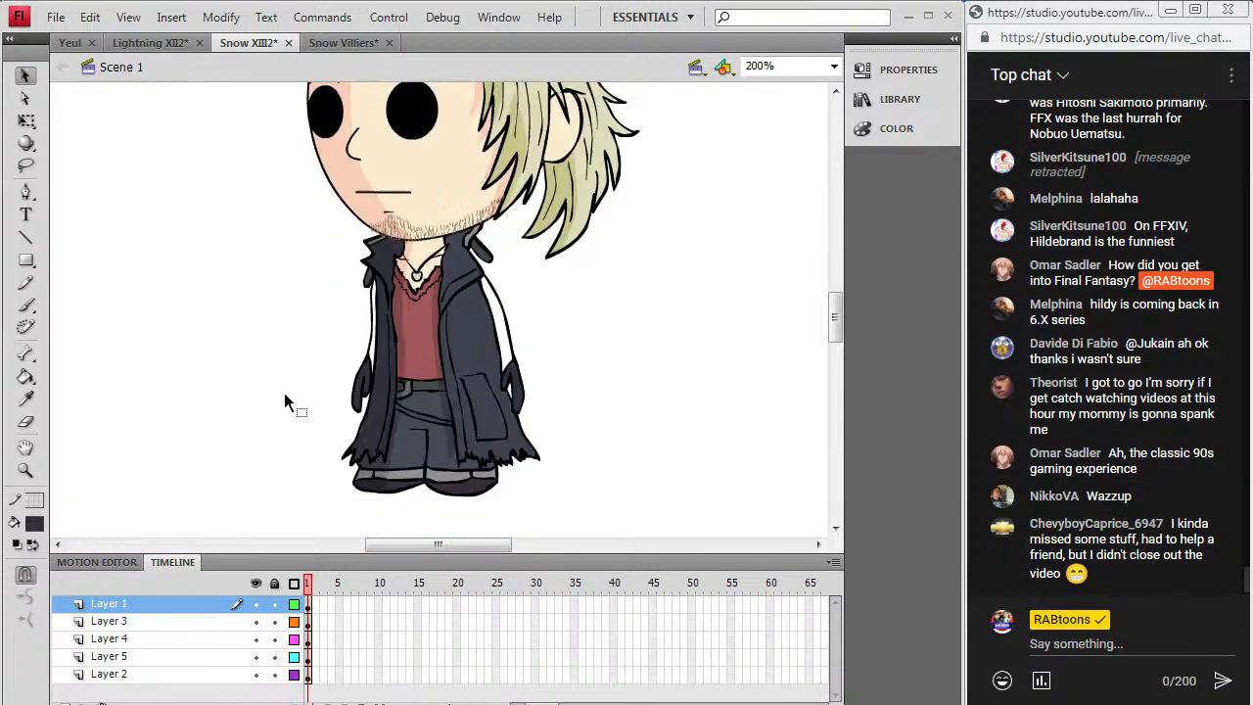
{"action": "scroll", "coordinate": [285, 403], "scroll_direction": "up", "scroll_amount": 2}
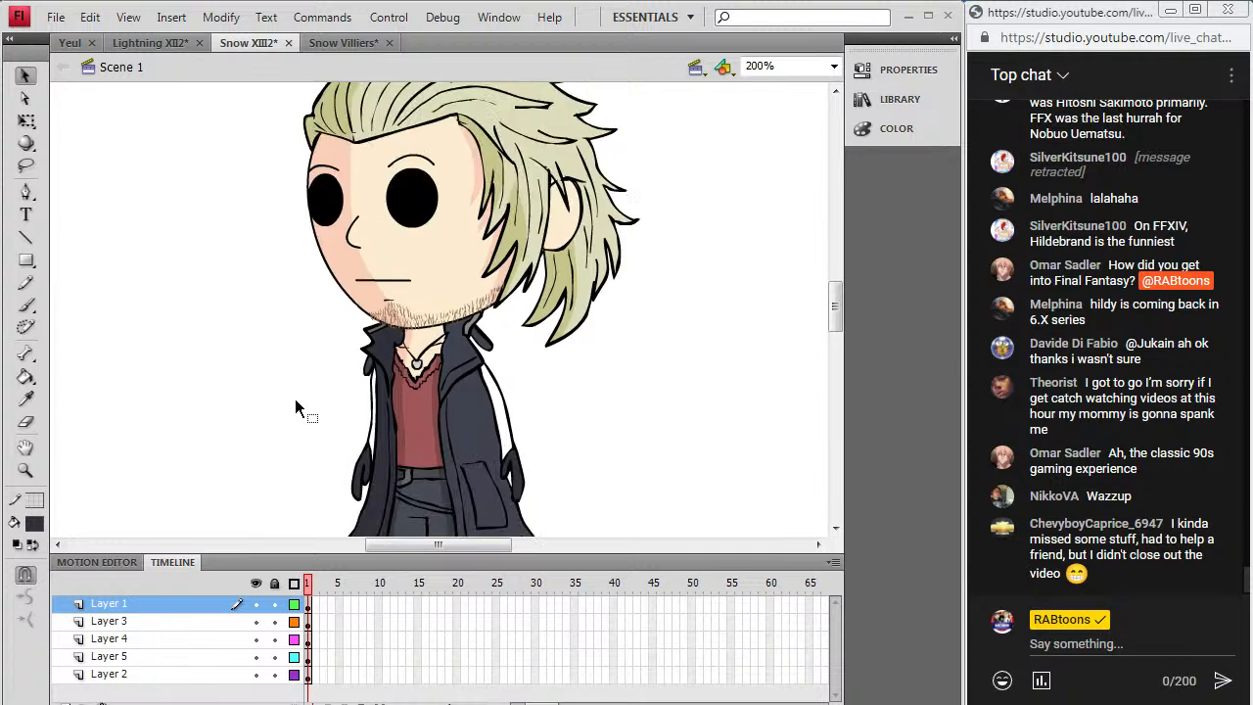
{"action": "scroll", "coordinate": [296, 404], "scroll_direction": "down", "scroll_amount": 2}
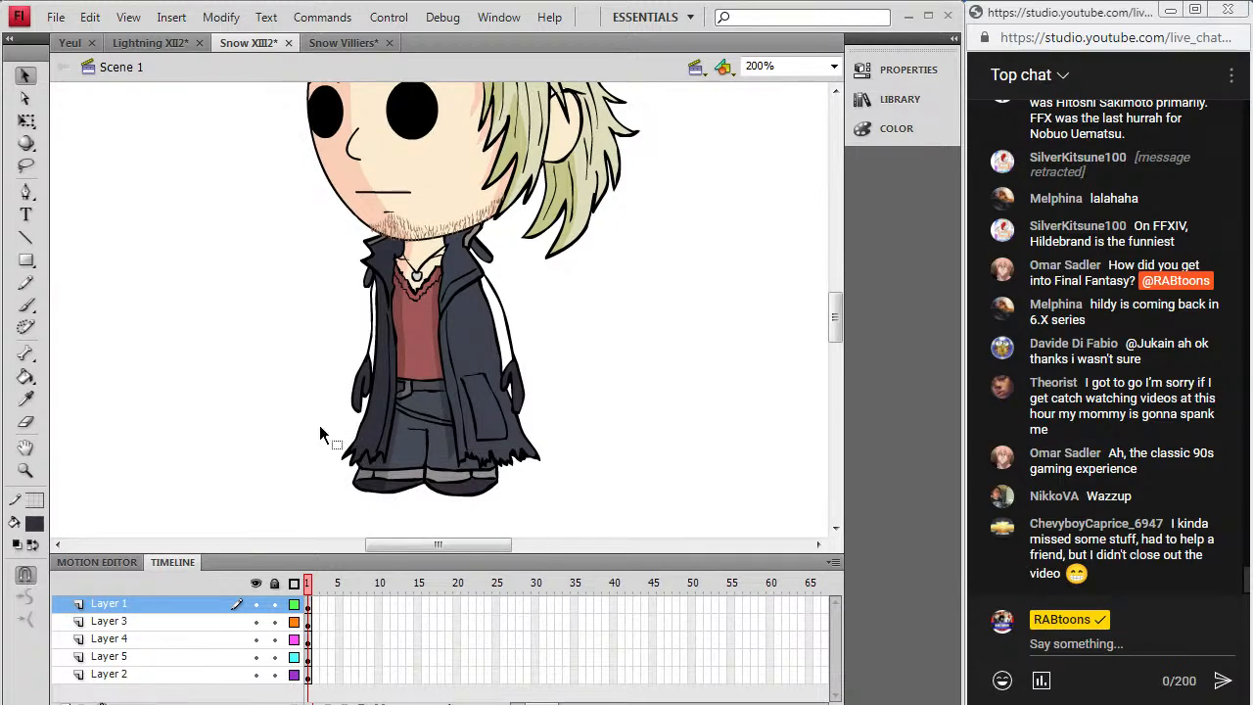
{"action": "scroll", "coordinate": [306, 439], "scroll_direction": "up", "scroll_amount": 2}
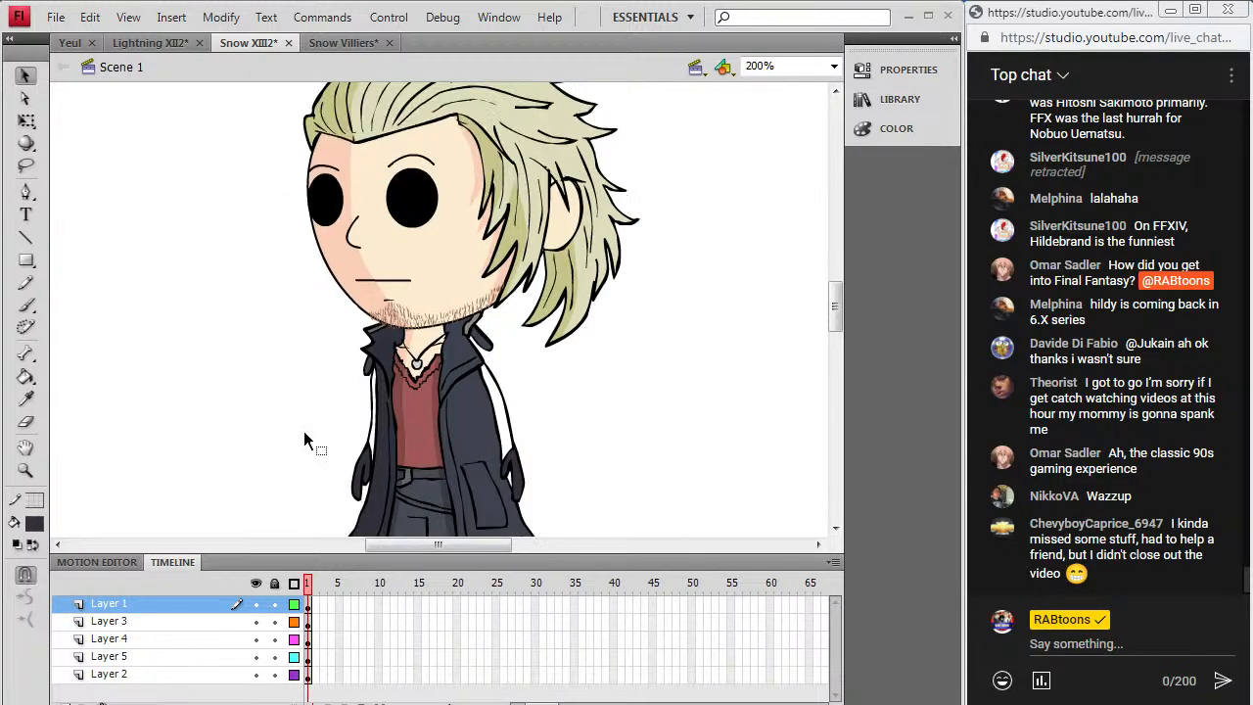
{"action": "left_click", "coordinate": [309, 605]}
{"action": "scroll", "coordinate": [340, 489], "scroll_direction": "down", "scroll_amount": 2}
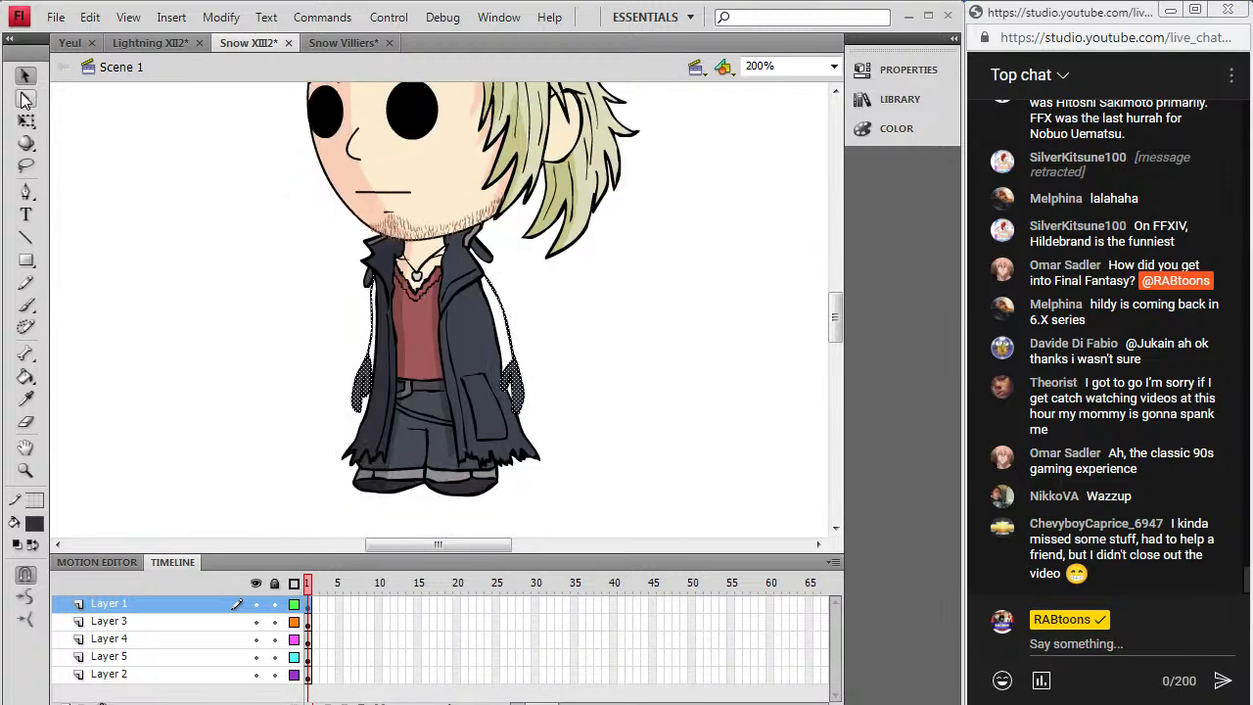
{"action": "left_click", "coordinate": [221, 310]}
{"action": "left_click", "coordinate": [375, 329]}
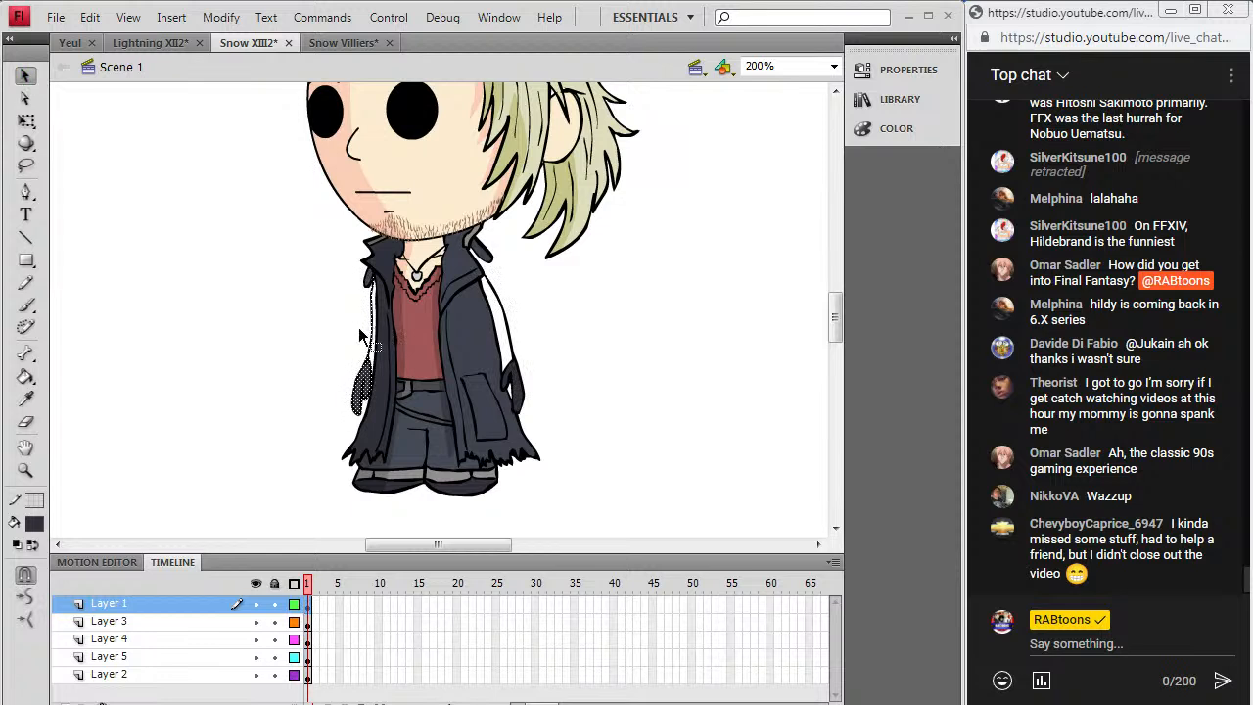
{"action": "left_click", "coordinate": [271, 336]}
{"action": "left_click_drag", "start_coordinate": [294, 517], "coordinate": [289, 412]}
Step: Extend all five layers to frame 2 and convert that frame to keyframes on every layer
{"action": "left_click_drag", "start_coordinate": [309, 607], "coordinate": [313, 673]}
{"action": "right_click", "coordinate": [311, 674]}
{"action": "left_click", "coordinate": [384, 227]}
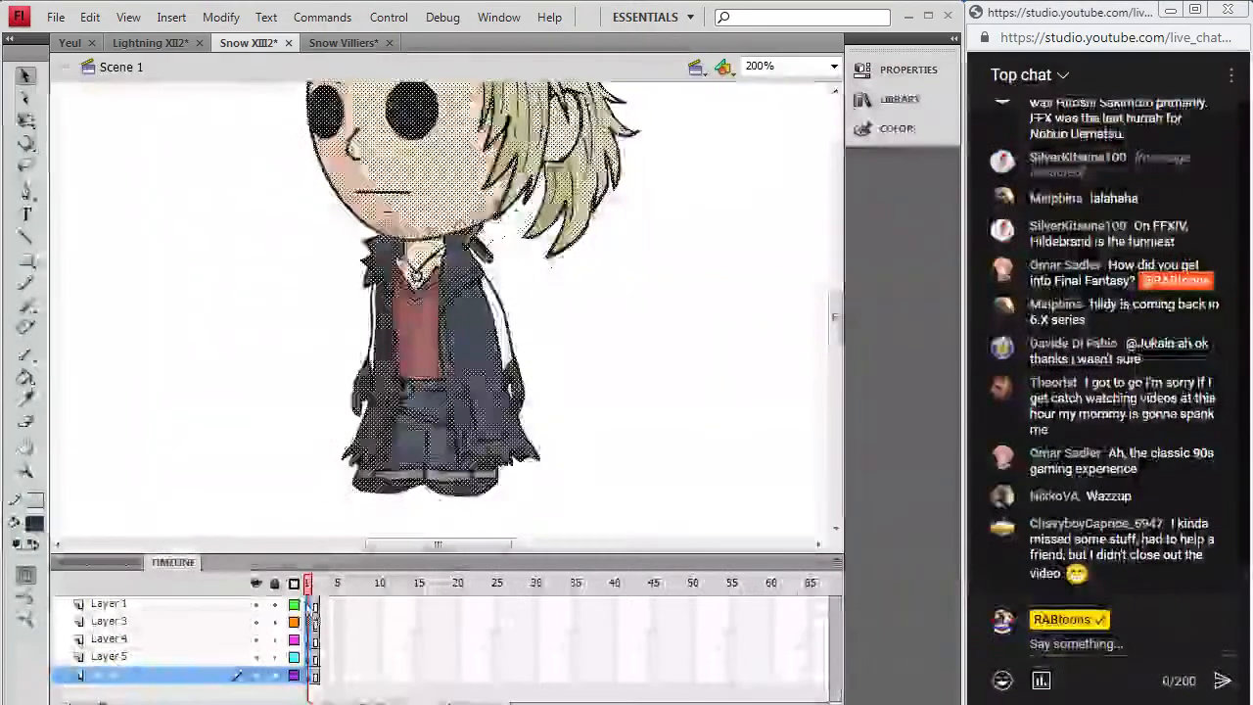
{"action": "left_click_drag", "start_coordinate": [316, 606], "coordinate": [314, 678]}
{"action": "right_click", "coordinate": [314, 678]}
{"action": "left_click", "coordinate": [338, 285]}
Step: Delete the arms from frame 2 of Layer 1 and return to frame 1
{"action": "left_click", "coordinate": [317, 606]}
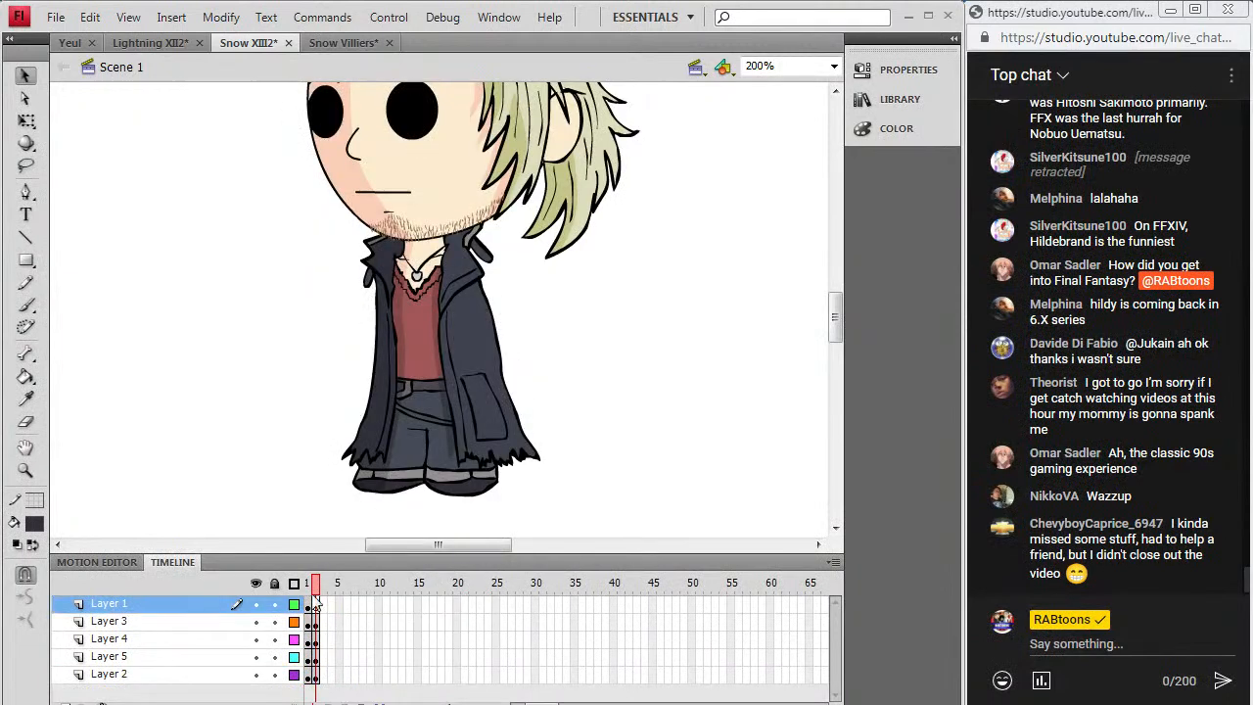
{"action": "left_click_drag", "start_coordinate": [314, 582], "coordinate": [307, 582]}
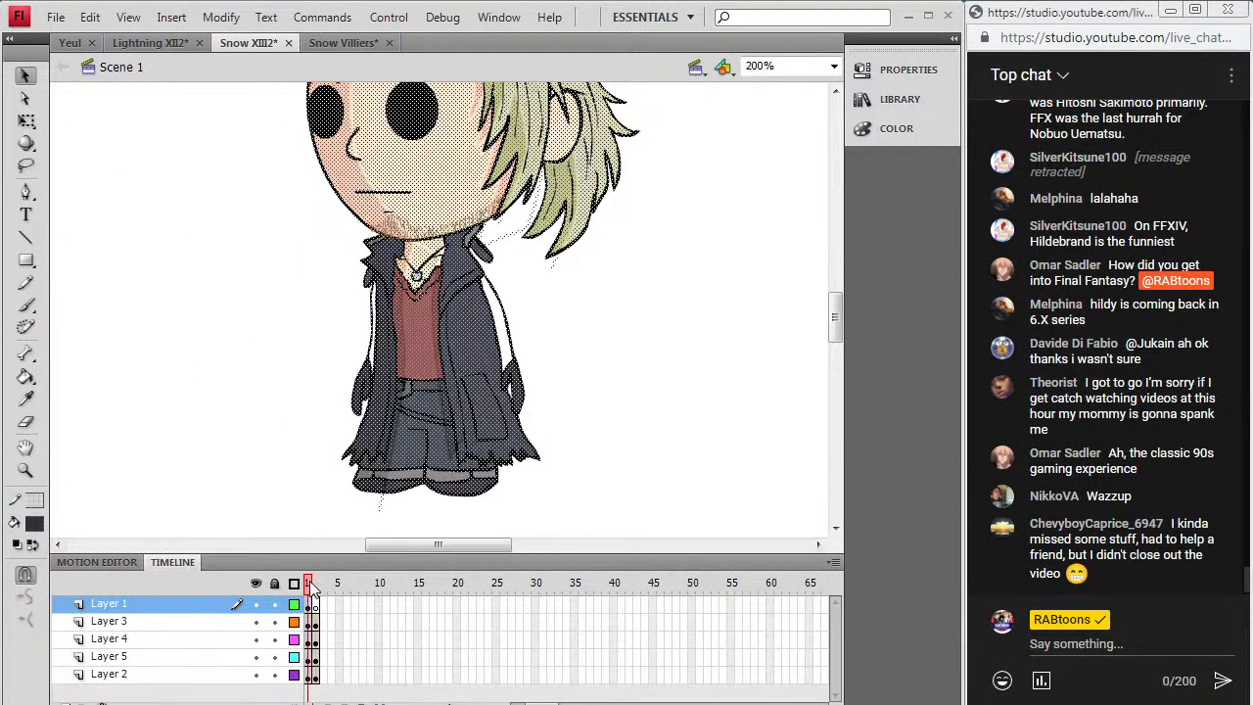
{"action": "left_click", "coordinate": [256, 284]}
Step: Fit the whole figure in view, close the Snow Villiers document and save the Snow XIII2 drawing
{"action": "left_click", "coordinate": [833, 67]}
{"action": "left_click", "coordinate": [833, 67]}
{"action": "left_click", "coordinate": [764, 134]}
{"action": "left_click", "coordinate": [26, 470]}
{"action": "left_click", "coordinate": [423, 276]}
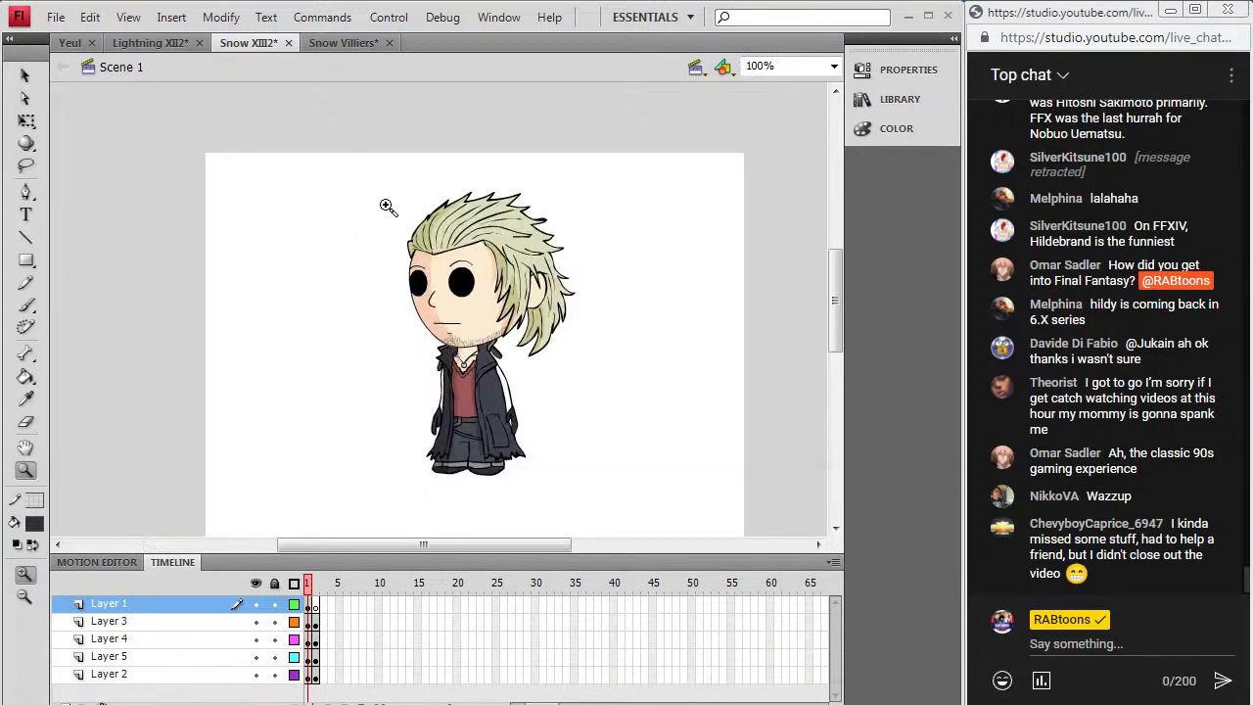
{"action": "left_click_drag", "start_coordinate": [387, 182], "coordinate": [586, 495]}
{"action": "left_click", "coordinate": [24, 78]}
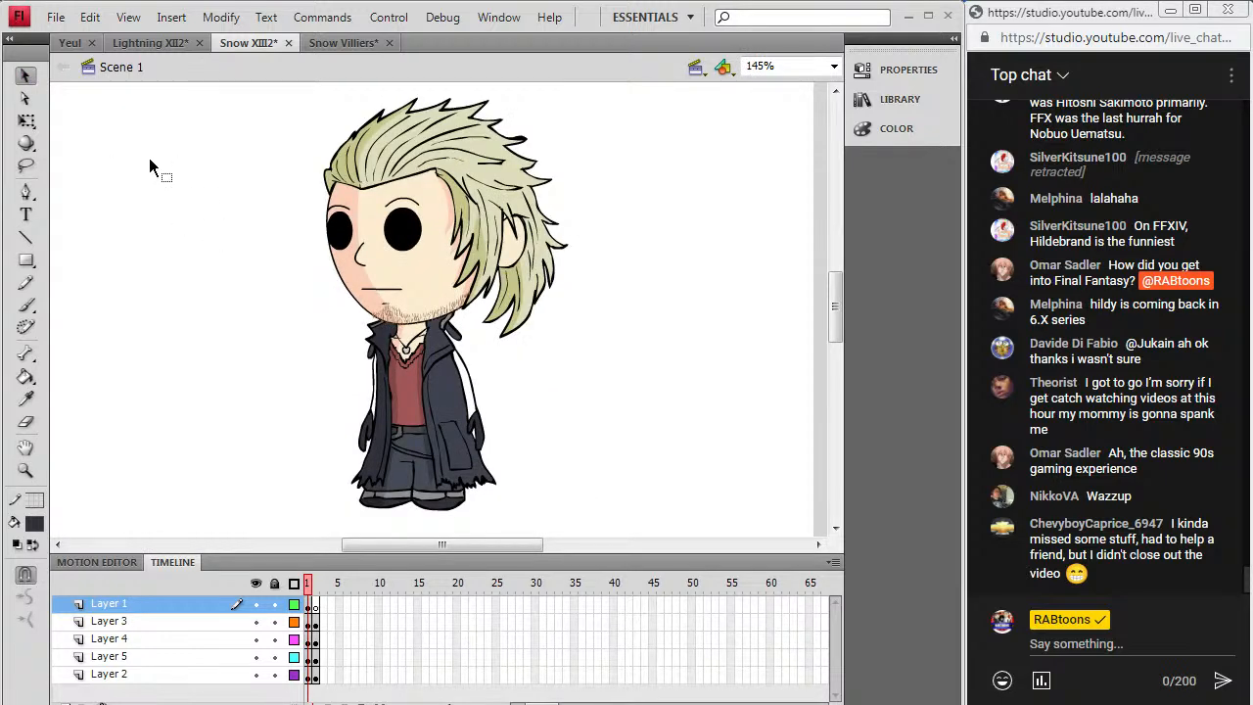
{"action": "left_click", "coordinate": [389, 42]}
{"action": "left_click", "coordinate": [497, 421]}
{"action": "left_click", "coordinate": [56, 16]}
{"action": "left_click", "coordinate": [46, 179]}
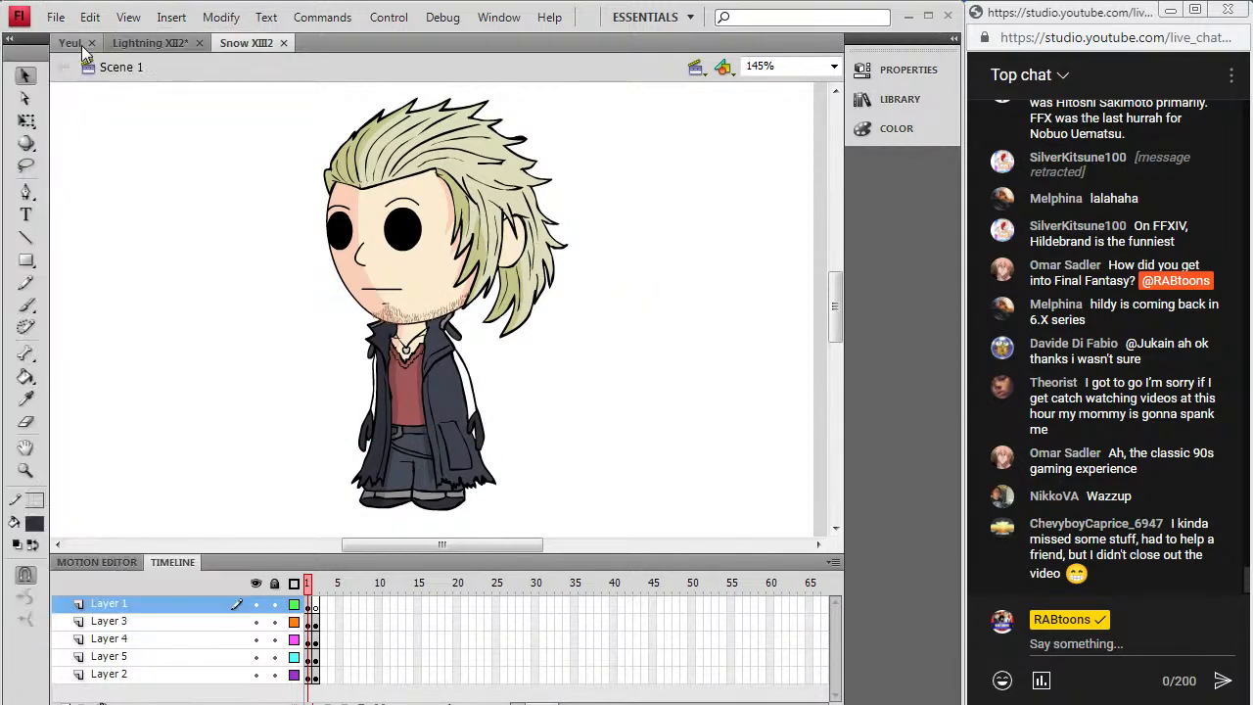
Step: Review the open Lightning and Yeul character drawings and compare them with the Snow drawing
{"action": "left_click", "coordinate": [137, 43]}
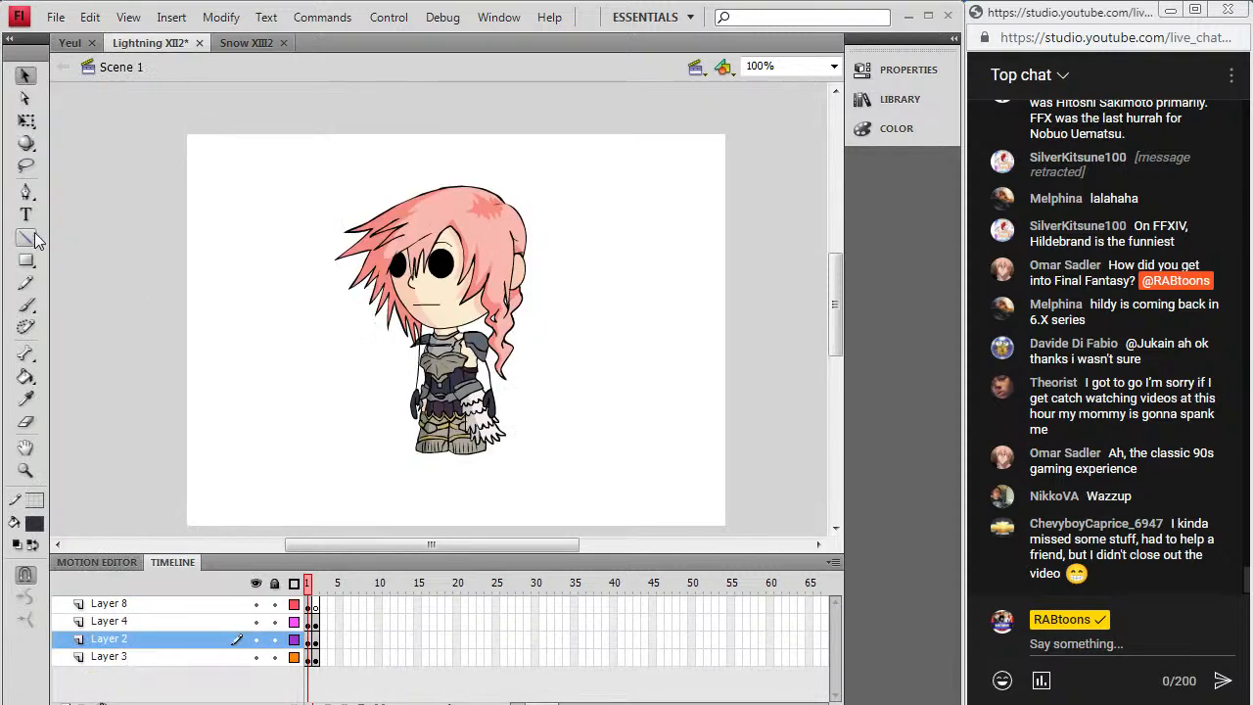
{"action": "left_click", "coordinate": [27, 474]}
{"action": "left_click_drag", "start_coordinate": [330, 159], "coordinate": [557, 471]}
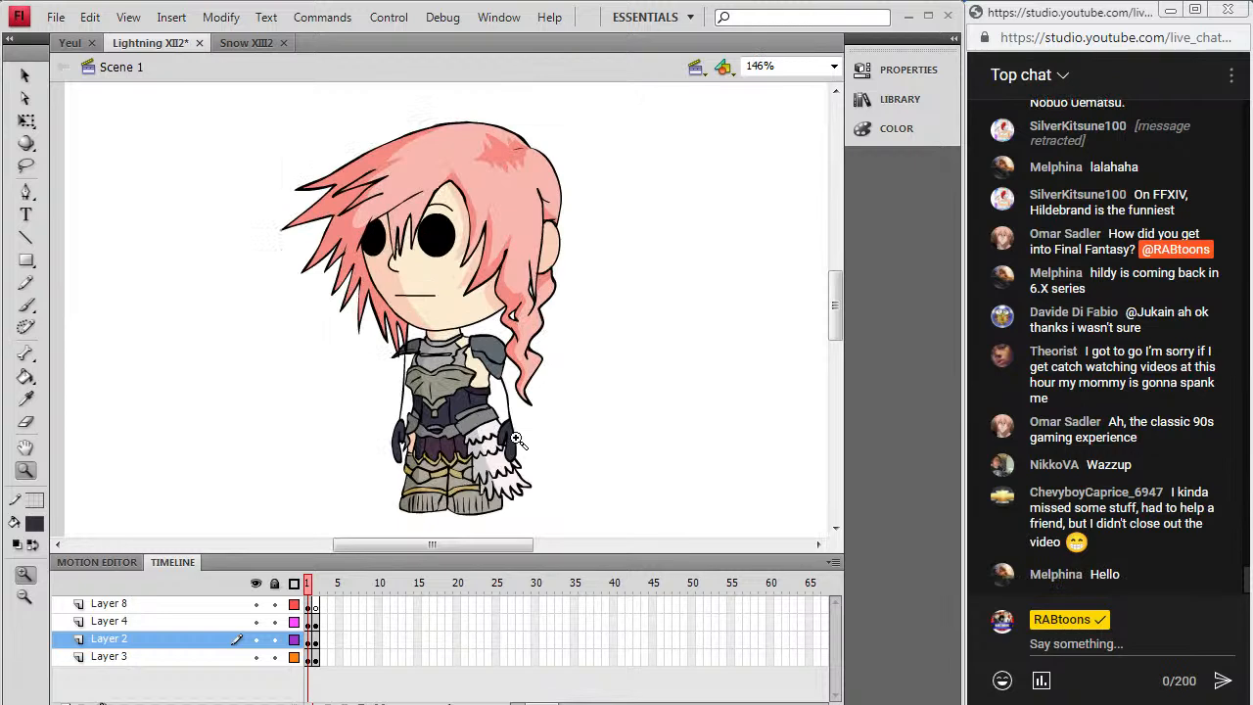
{"action": "left_click", "coordinate": [70, 42]}
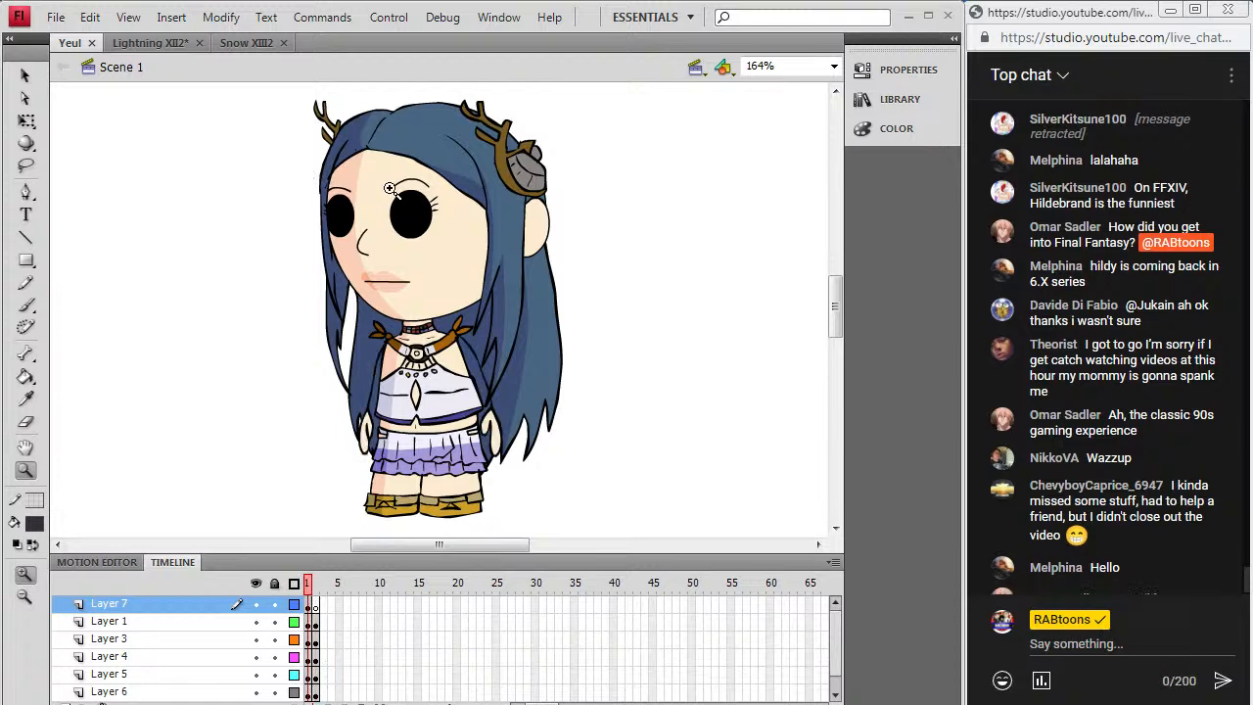
{"action": "left_click", "coordinate": [152, 46]}
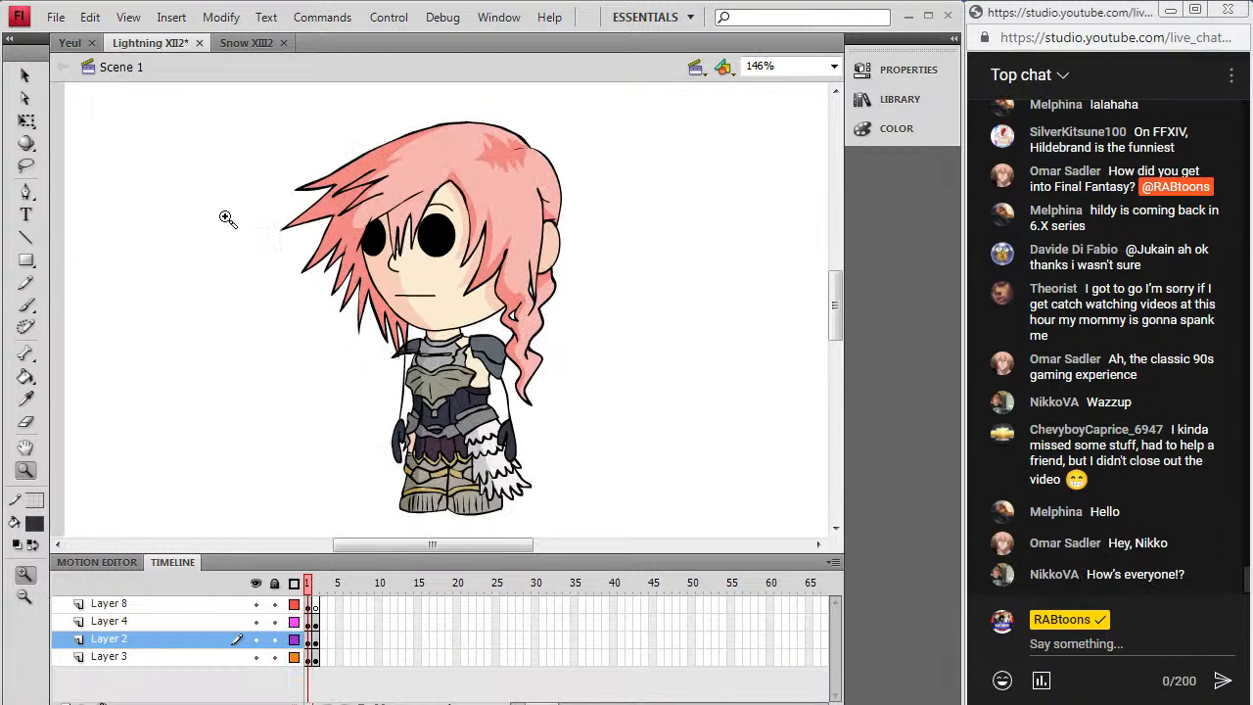
{"action": "left_click", "coordinate": [236, 46]}
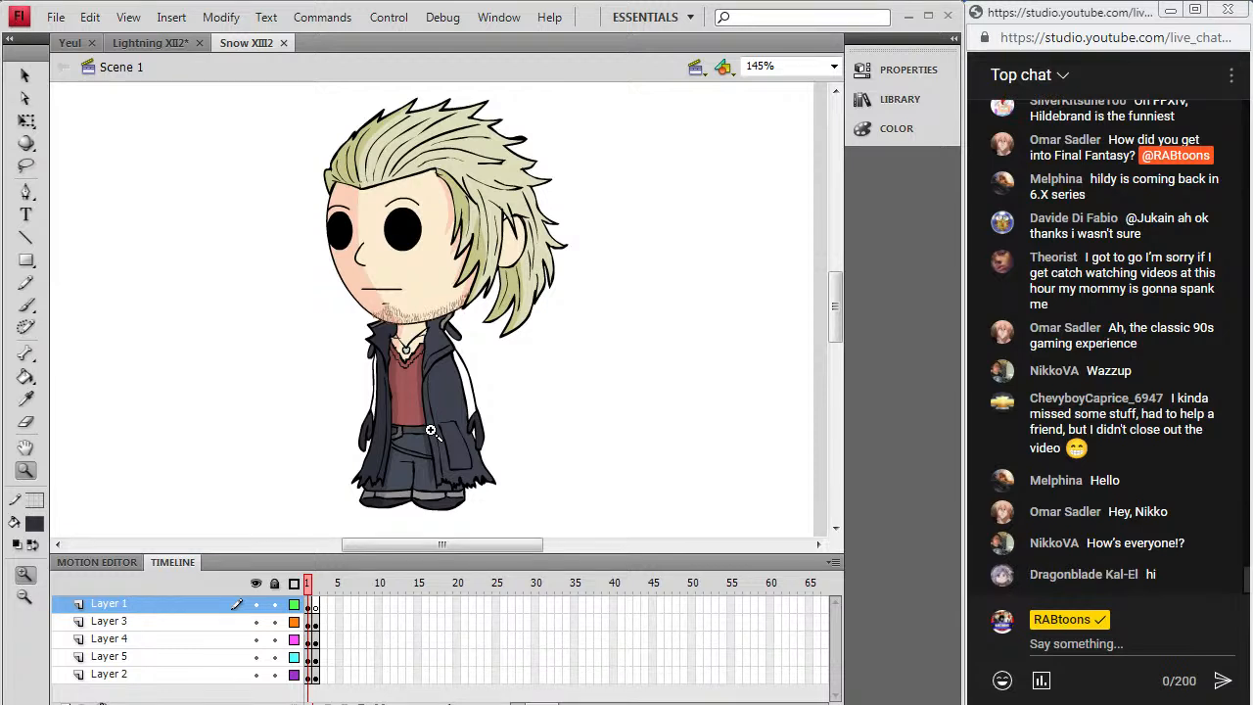
Step: Create a new Flash File (ActionScript 3.0) document and set up the Brush tool with a black fill
{"action": "left_click", "coordinate": [56, 17]}
{"action": "left_click", "coordinate": [54, 36]}
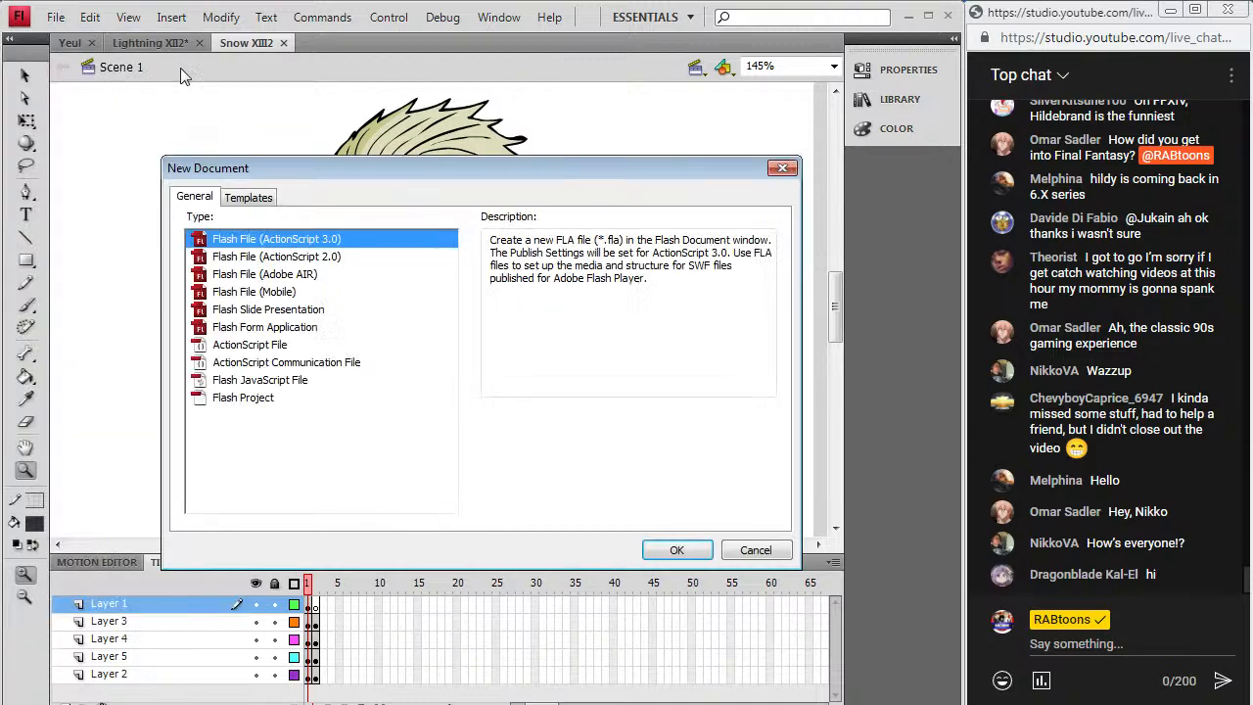
{"action": "left_click", "coordinate": [674, 550]}
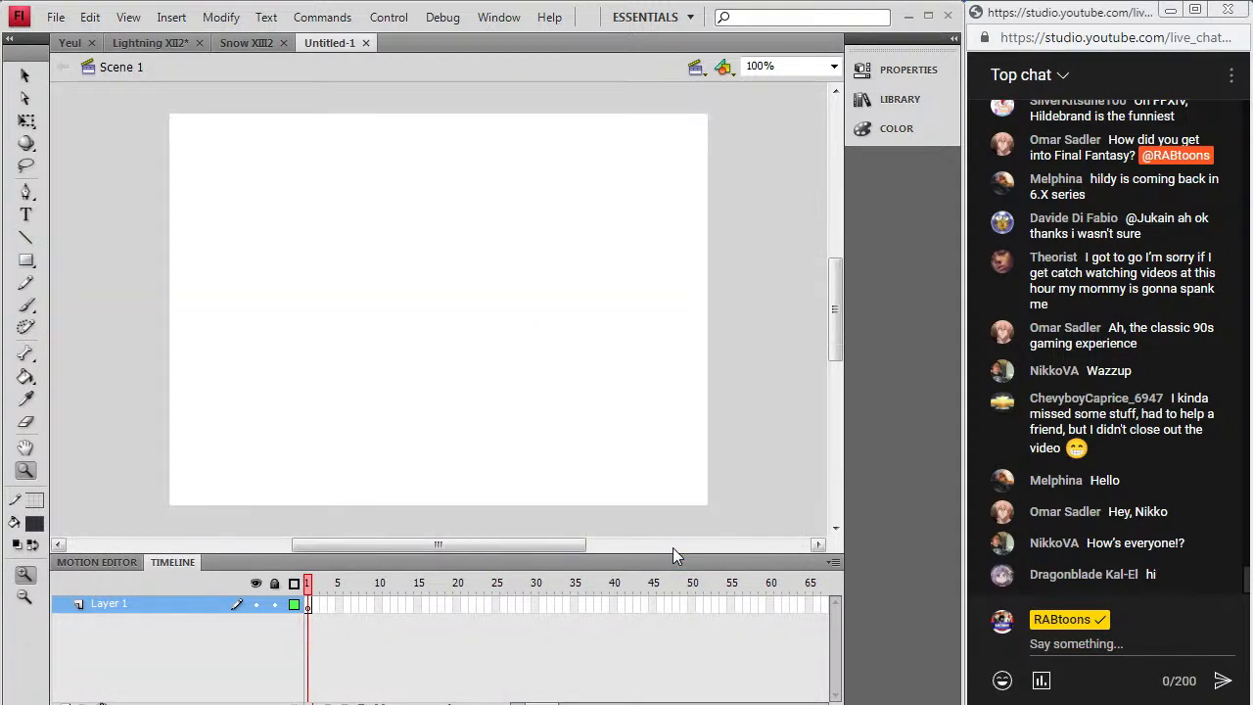
{"action": "mouse_move", "coordinate": [502, 545]}
{"action": "left_mouse_down"}
{"action": "mouse_move", "coordinate": [490, 546]}
{"action": "mouse_move", "coordinate": [518, 546]}
{"action": "mouse_move", "coordinate": [501, 543]}
{"action": "left_mouse_up"}
{"action": "left_click", "coordinate": [16, 314]}
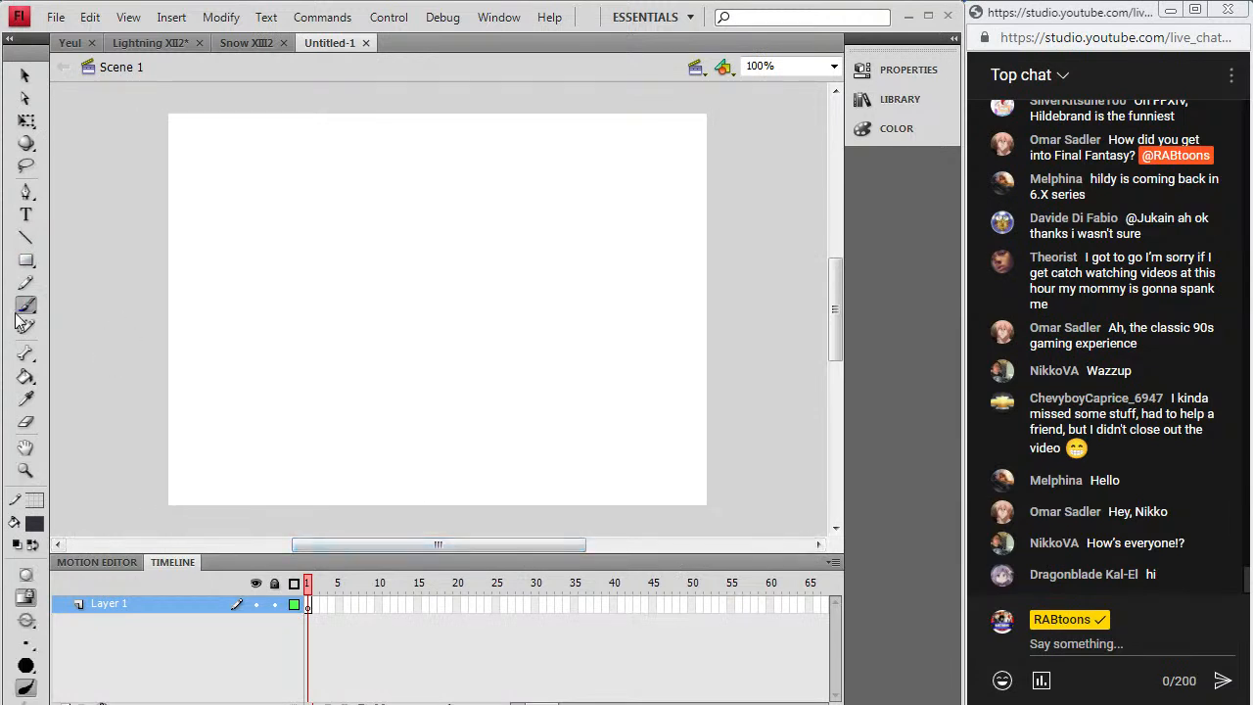
{"action": "left_click", "coordinate": [39, 529]}
{"action": "left_click", "coordinate": [41, 320]}
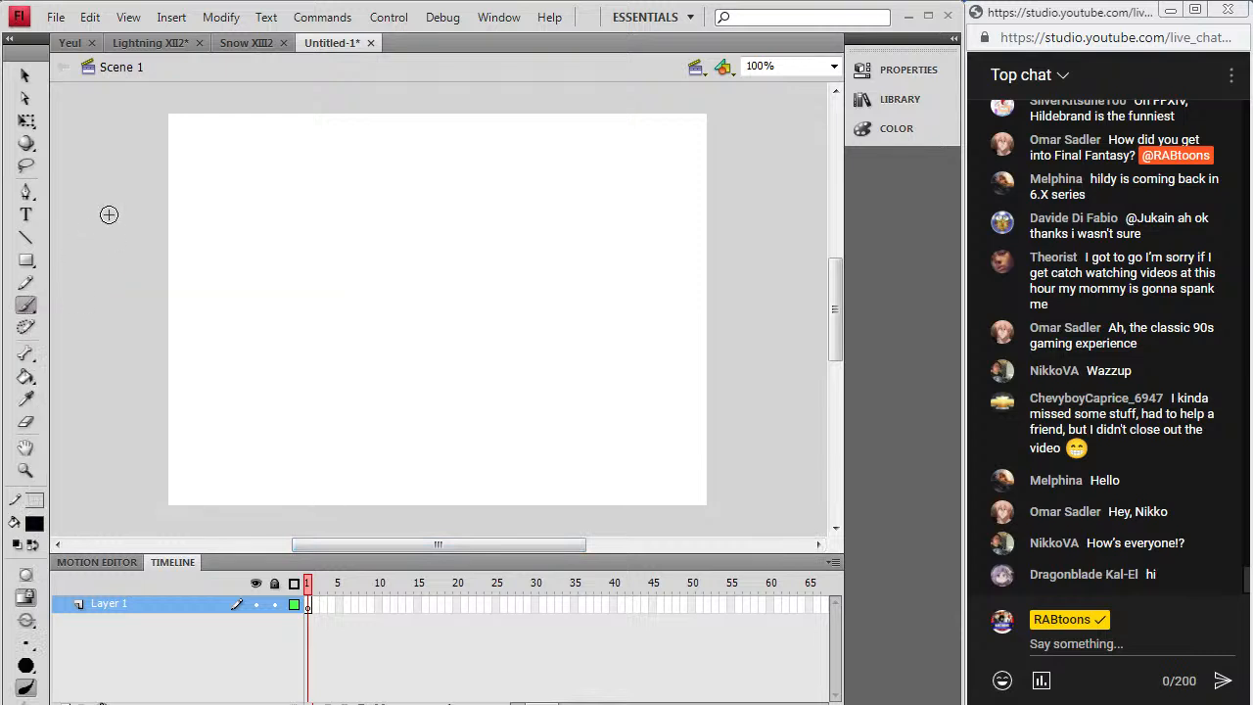
Step: Hand-letter the word "Doodle" in large brush strokes across the upper part of the stage
{"action": "mouse_move", "coordinate": [146, 196]}
{"action": "left_mouse_down"}
{"action": "mouse_move", "coordinate": [163, 259]}
{"action": "mouse_move", "coordinate": [154, 197]}
{"action": "mouse_move", "coordinate": [177, 184]}
{"action": "mouse_move", "coordinate": [167, 293]}
{"action": "left_mouse_up"}
{"action": "mouse_move", "coordinate": [145, 194]}
{"action": "left_mouse_down"}
{"action": "mouse_move", "coordinate": [176, 184]}
{"action": "mouse_move", "coordinate": [168, 292]}
{"action": "left_mouse_up"}
{"action": "left_click_drag", "start_coordinate": [227, 226], "coordinate": [225, 229]}
{"action": "mouse_move", "coordinate": [288, 216]}
{"action": "left_mouse_down"}
{"action": "mouse_move", "coordinate": [316, 185]}
{"action": "mouse_move", "coordinate": [304, 192]}
{"action": "left_mouse_up"}
{"action": "mouse_move", "coordinate": [371, 183]}
{"action": "left_mouse_down"}
{"action": "mouse_move", "coordinate": [356, 190]}
{"action": "mouse_move", "coordinate": [407, 201]}
{"action": "left_mouse_up"}
{"action": "left_click_drag", "start_coordinate": [415, 130], "coordinate": [431, 190]}
{"action": "left_click_drag", "start_coordinate": [446, 177], "coordinate": [477, 177]}
Step: Hand-letter the word "Request" beneath "Doodle" with the brush
{"action": "mouse_move", "coordinate": [213, 328]}
{"action": "left_mouse_down"}
{"action": "mouse_move", "coordinate": [226, 409]}
{"action": "mouse_move", "coordinate": [231, 300]}
{"action": "mouse_move", "coordinate": [263, 389]}
{"action": "left_mouse_up"}
{"action": "mouse_move", "coordinate": [277, 343]}
{"action": "left_mouse_down"}
{"action": "mouse_move", "coordinate": [331, 338]}
{"action": "mouse_move", "coordinate": [343, 396]}
{"action": "left_mouse_up"}
{"action": "mouse_move", "coordinate": [358, 279]}
{"action": "left_mouse_down"}
{"action": "mouse_move", "coordinate": [378, 306]}
{"action": "mouse_move", "coordinate": [399, 278]}
{"action": "left_mouse_up"}
{"action": "mouse_move", "coordinate": [412, 284]}
{"action": "left_mouse_down"}
{"action": "mouse_move", "coordinate": [452, 257]}
{"action": "mouse_move", "coordinate": [439, 290]}
{"action": "left_mouse_up"}
{"action": "mouse_move", "coordinate": [474, 223]}
{"action": "left_mouse_down"}
{"action": "mouse_move", "coordinate": [501, 264]}
{"action": "mouse_move", "coordinate": [504, 227]}
{"action": "left_mouse_up"}
Step: Hand-letter "Time!" beneath "Request" and draw a simple smiley face beside it
{"action": "left_click_drag", "start_coordinate": [314, 423], "coordinate": [388, 370]}
{"action": "left_click_drag", "start_coordinate": [353, 394], "coordinate": [369, 476]}
{"action": "mouse_move", "coordinate": [399, 401]}
{"action": "left_mouse_down"}
{"action": "mouse_move", "coordinate": [453, 420]}
{"action": "mouse_move", "coordinate": [496, 374]}
{"action": "left_mouse_up"}
{"action": "left_click_drag", "start_coordinate": [497, 299], "coordinate": [508, 364]}
{"action": "left_click", "coordinate": [517, 388]}
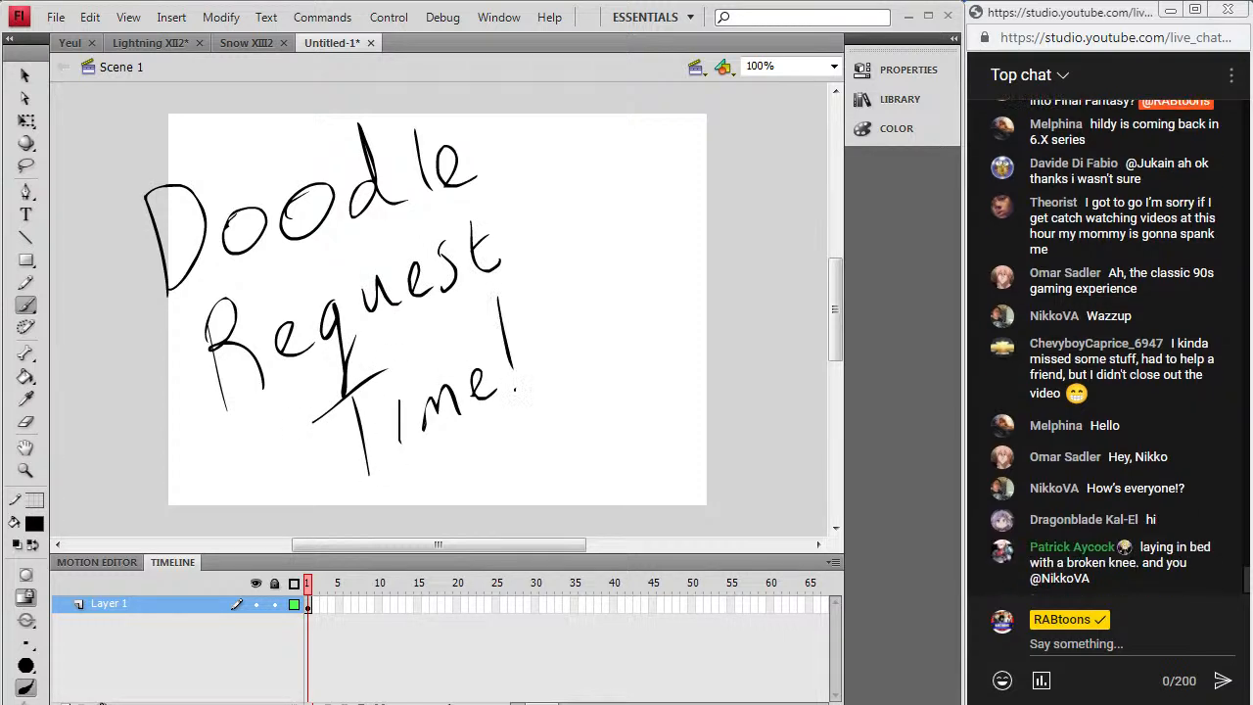
{"action": "mouse_move", "coordinate": [568, 338]}
{"action": "left_mouse_down"}
{"action": "mouse_move", "coordinate": [578, 370]}
{"action": "mouse_move", "coordinate": [609, 333]}
{"action": "left_mouse_up"}
{"action": "mouse_move", "coordinate": [574, 284]}
{"action": "left_mouse_down"}
{"action": "mouse_move", "coordinate": [576, 314]}
{"action": "mouse_move", "coordinate": [597, 309]}
{"action": "left_mouse_up"}
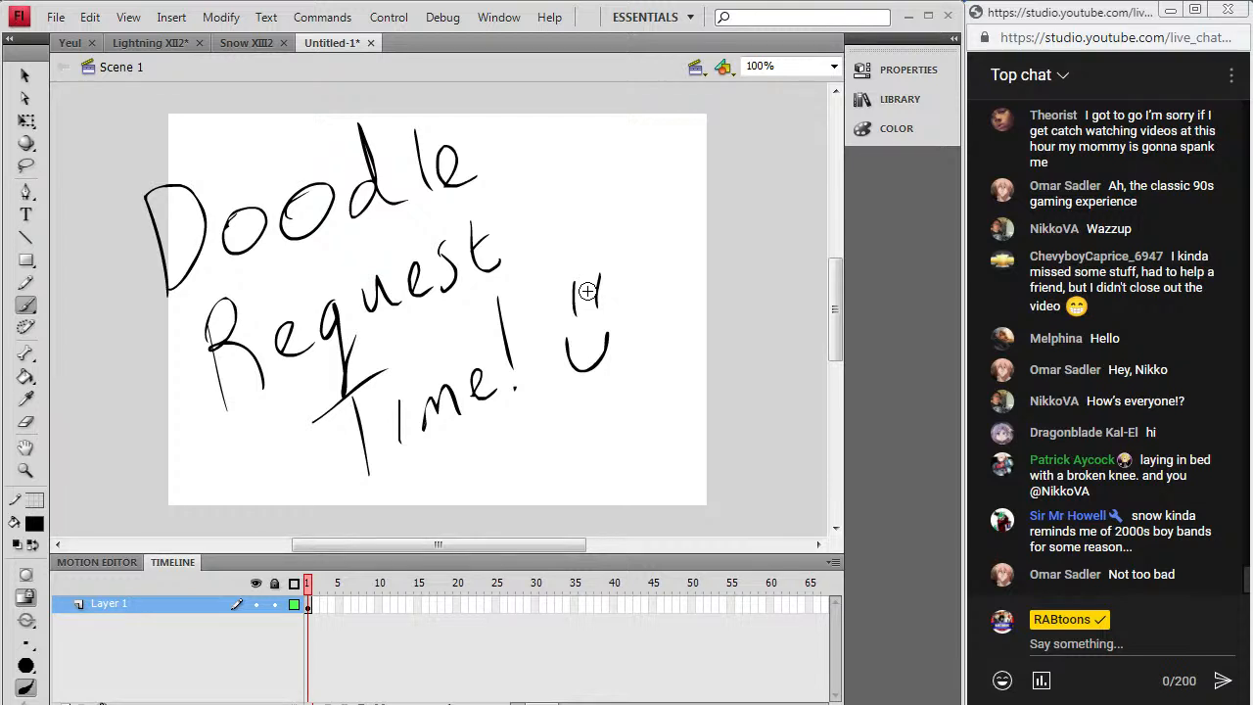
Step: Insert a blank keyframe at frame 2 and sketch a woman's eyes, eyebrows, nose and mouth
{"action": "left_click", "coordinate": [171, 17]}
{"action": "mouse_move", "coordinate": [156, 142]}
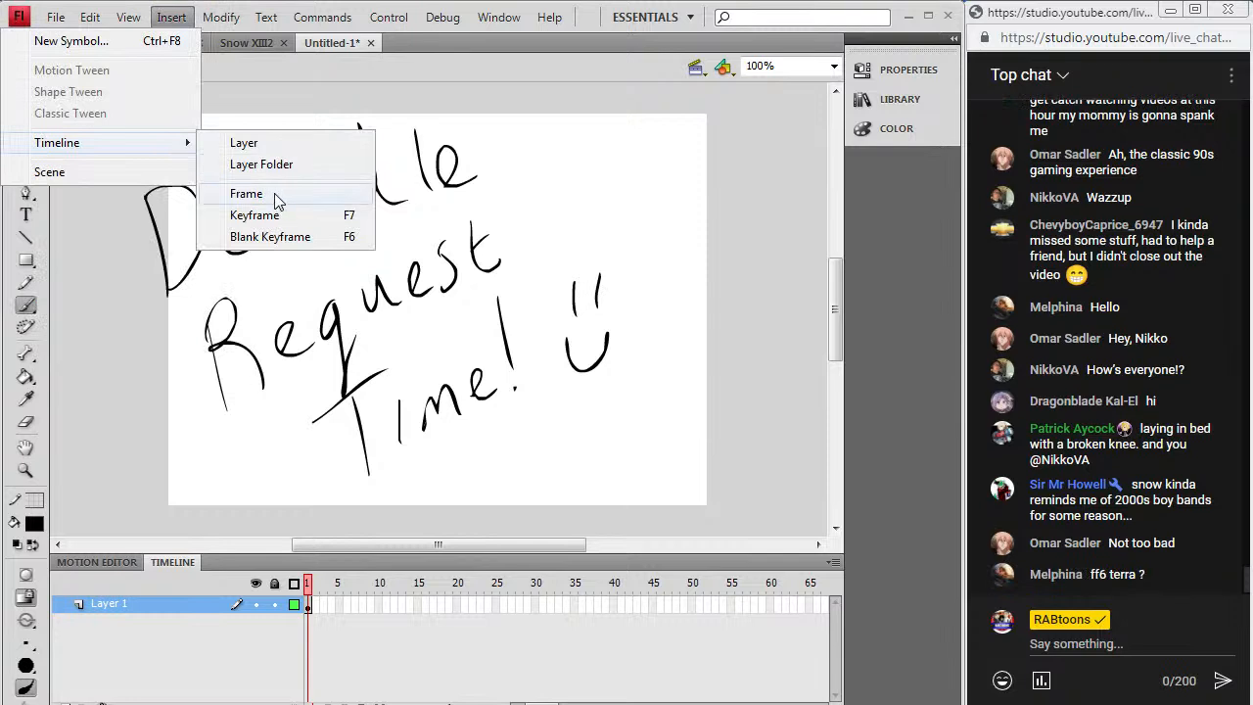
{"action": "left_click", "coordinate": [277, 247]}
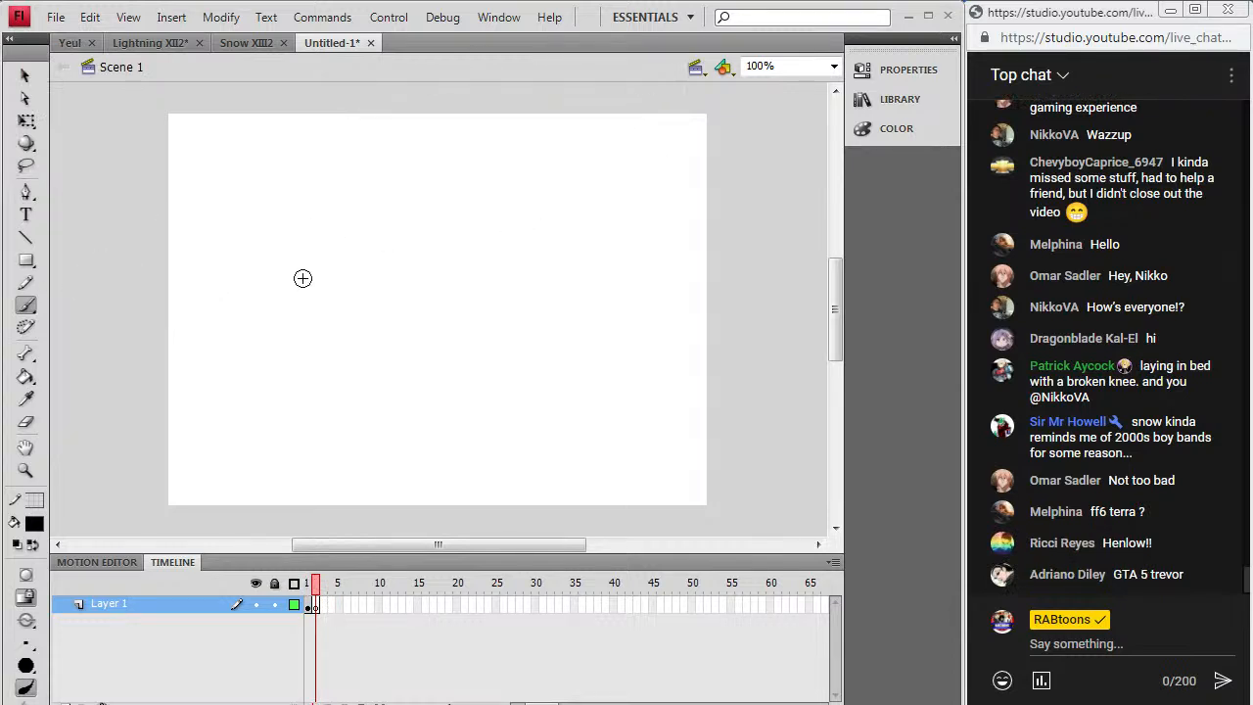
{"action": "mouse_move", "coordinate": [305, 287]}
{"action": "left_mouse_down"}
{"action": "mouse_move", "coordinate": [342, 260]}
{"action": "mouse_move", "coordinate": [359, 268]}
{"action": "mouse_move", "coordinate": [331, 296]}
{"action": "mouse_move", "coordinate": [363, 278]}
{"action": "mouse_move", "coordinate": [313, 266]}
{"action": "mouse_move", "coordinate": [325, 290]}
{"action": "left_mouse_up"}
{"action": "mouse_move", "coordinate": [299, 272]}
{"action": "left_mouse_down"}
{"action": "mouse_move", "coordinate": [310, 280]}
{"action": "mouse_move", "coordinate": [342, 238]}
{"action": "left_mouse_up"}
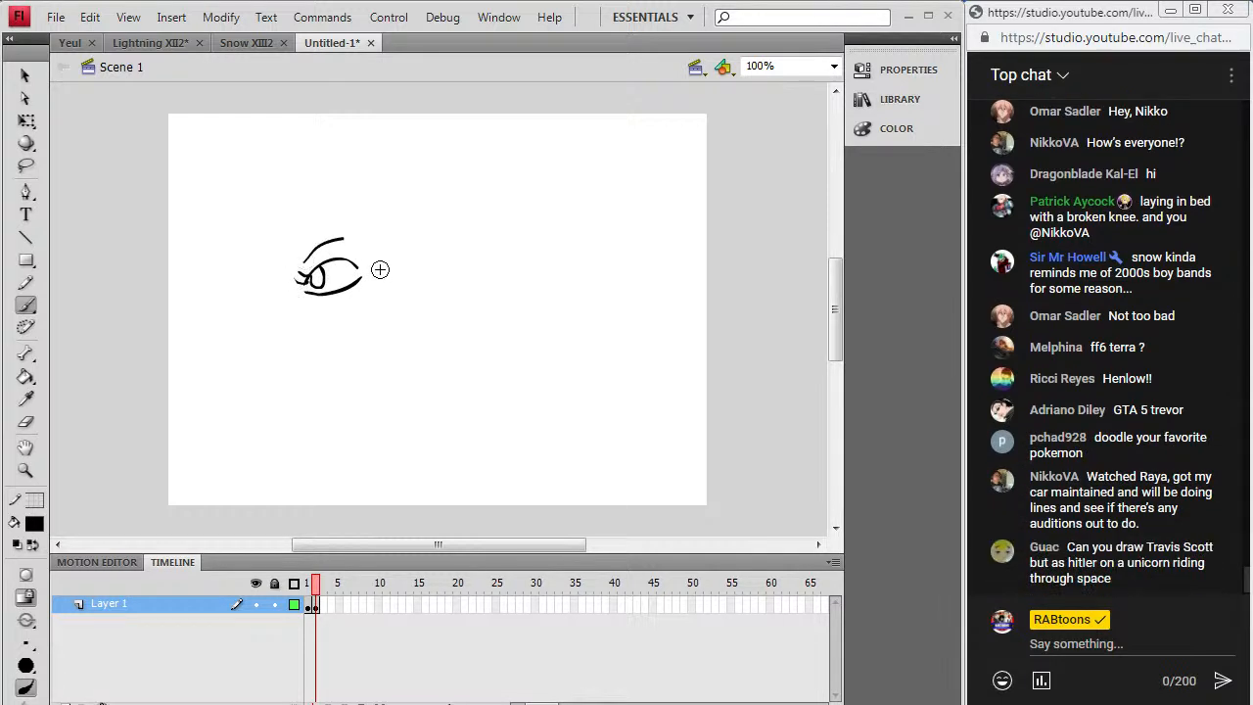
{"action": "mouse_move", "coordinate": [380, 288]}
{"action": "left_mouse_down"}
{"action": "mouse_move", "coordinate": [354, 315]}
{"action": "mouse_move", "coordinate": [391, 310]}
{"action": "left_mouse_up"}
{"action": "mouse_move", "coordinate": [377, 263]}
{"action": "left_mouse_down"}
{"action": "mouse_move", "coordinate": [414, 251]}
{"action": "mouse_move", "coordinate": [378, 263]}
{"action": "mouse_move", "coordinate": [388, 255]}
{"action": "mouse_move", "coordinate": [381, 273]}
{"action": "mouse_move", "coordinate": [398, 278]}
{"action": "mouse_move", "coordinate": [407, 264]}
{"action": "mouse_move", "coordinate": [399, 236]}
{"action": "left_mouse_up"}
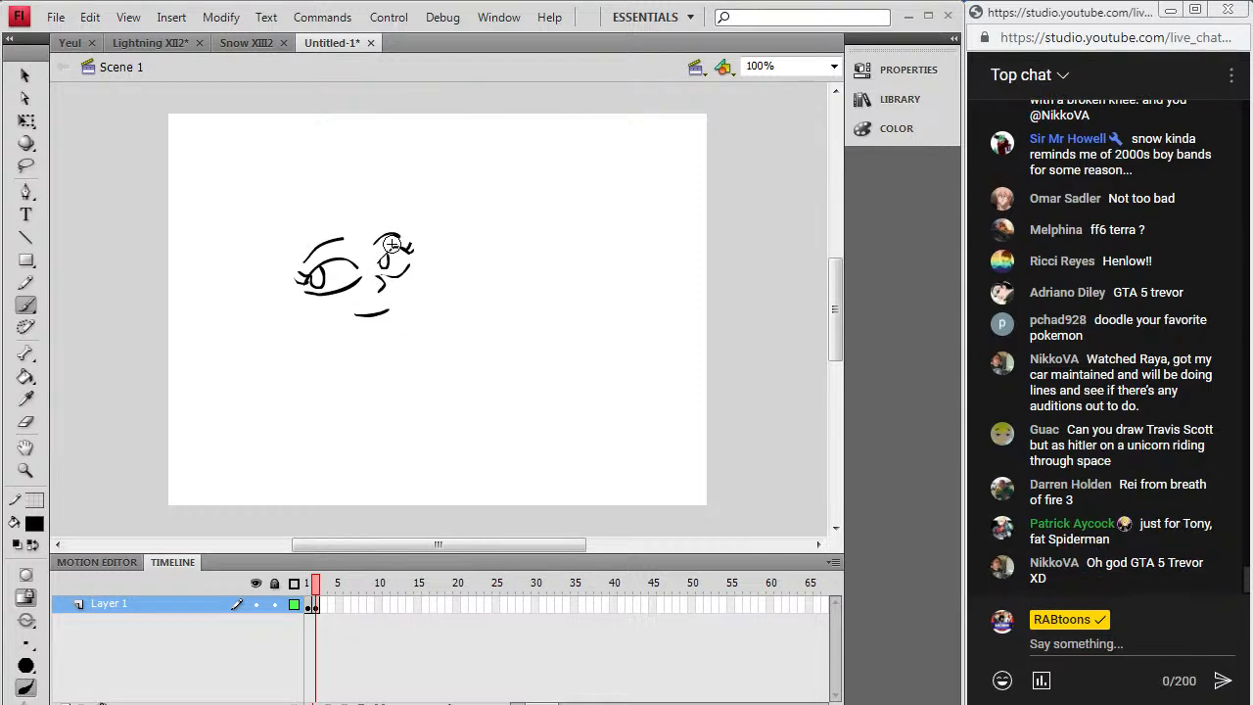
Step: Draw the wavy locks on both sides of the face, the headband and the jawline
{"action": "left_click_drag", "start_coordinate": [268, 257], "coordinate": [309, 358]}
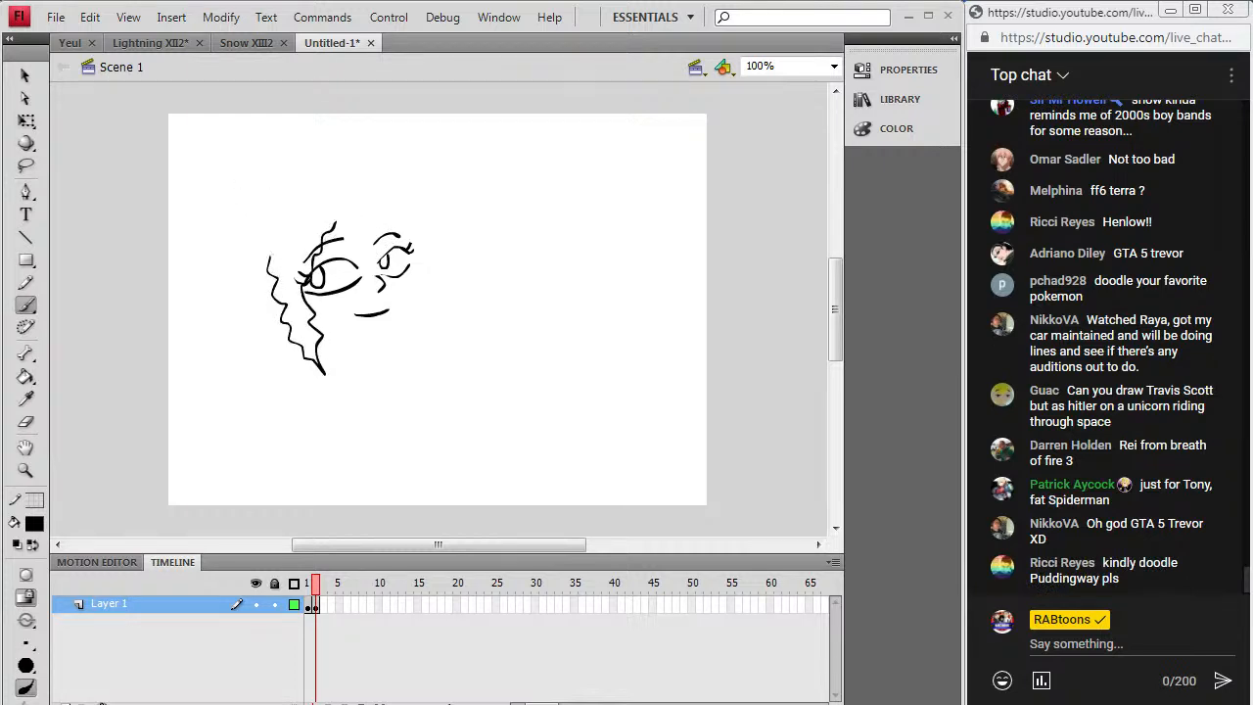
{"action": "mouse_move", "coordinate": [334, 223]}
{"action": "left_mouse_down"}
{"action": "mouse_move", "coordinate": [343, 207]}
{"action": "mouse_move", "coordinate": [402, 192]}
{"action": "mouse_move", "coordinate": [419, 219]}
{"action": "mouse_move", "coordinate": [416, 284]}
{"action": "left_mouse_up"}
{"action": "left_click_drag", "start_coordinate": [321, 339], "coordinate": [333, 342]}
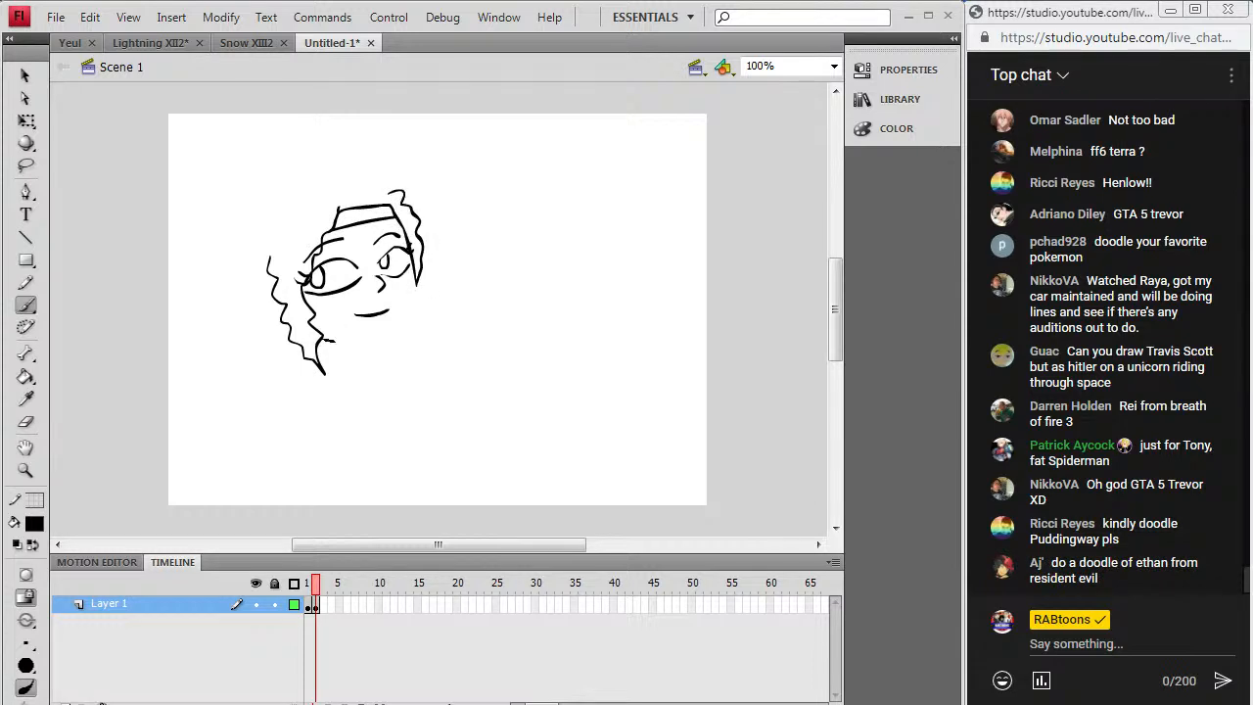
{"action": "left_click_drag", "start_coordinate": [410, 283], "coordinate": [412, 262]}
Step: Draw the woman's neck, strapless neckline and bent arm with its gloved hand resting on the hip
{"action": "left_click_drag", "start_coordinate": [352, 340], "coordinate": [356, 350]}
{"action": "mouse_move", "coordinate": [298, 382]}
{"action": "left_mouse_down"}
{"action": "mouse_move", "coordinate": [372, 369]}
{"action": "mouse_move", "coordinate": [386, 390]}
{"action": "mouse_move", "coordinate": [376, 405]}
{"action": "mouse_move", "coordinate": [301, 384]}
{"action": "mouse_move", "coordinate": [361, 363]}
{"action": "left_mouse_up"}
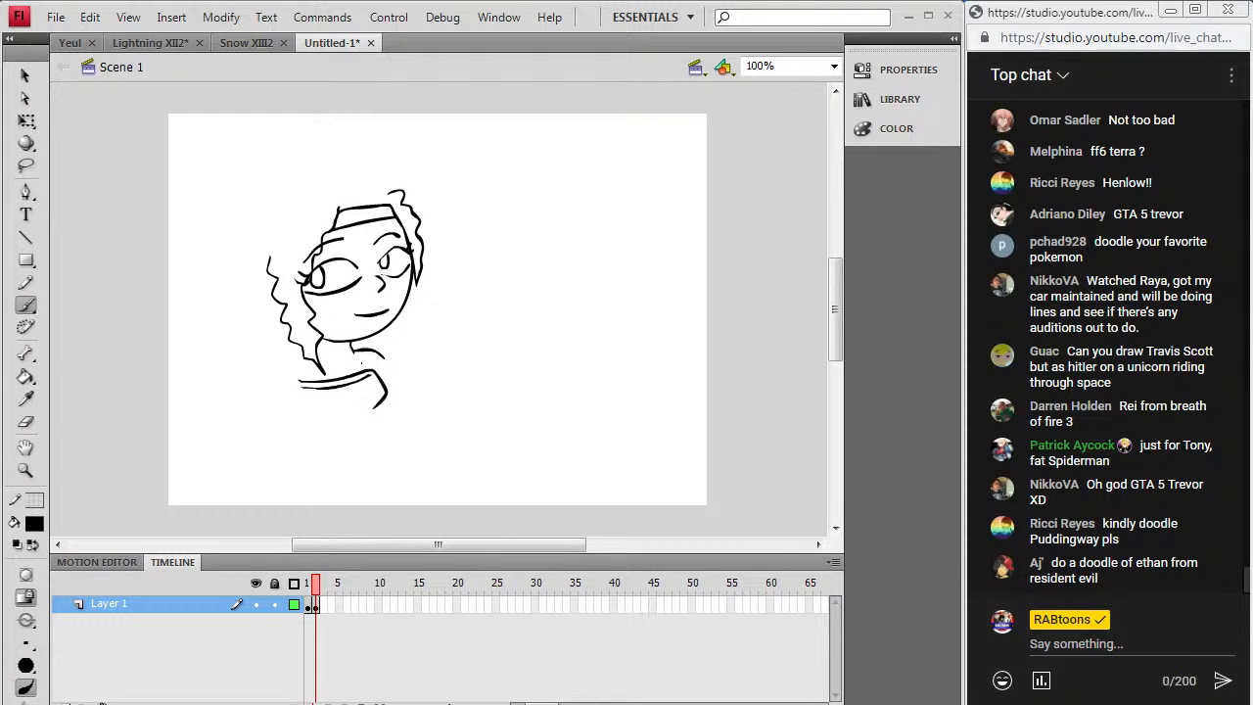
{"action": "left_click_drag", "start_coordinate": [284, 353], "coordinate": [243, 418]}
{"action": "left_click_drag", "start_coordinate": [292, 452], "coordinate": [293, 451]}
{"action": "mouse_move", "coordinate": [231, 421]}
{"action": "left_mouse_down"}
{"action": "mouse_move", "coordinate": [278, 470]}
{"action": "mouse_move", "coordinate": [301, 452]}
{"action": "left_mouse_up"}
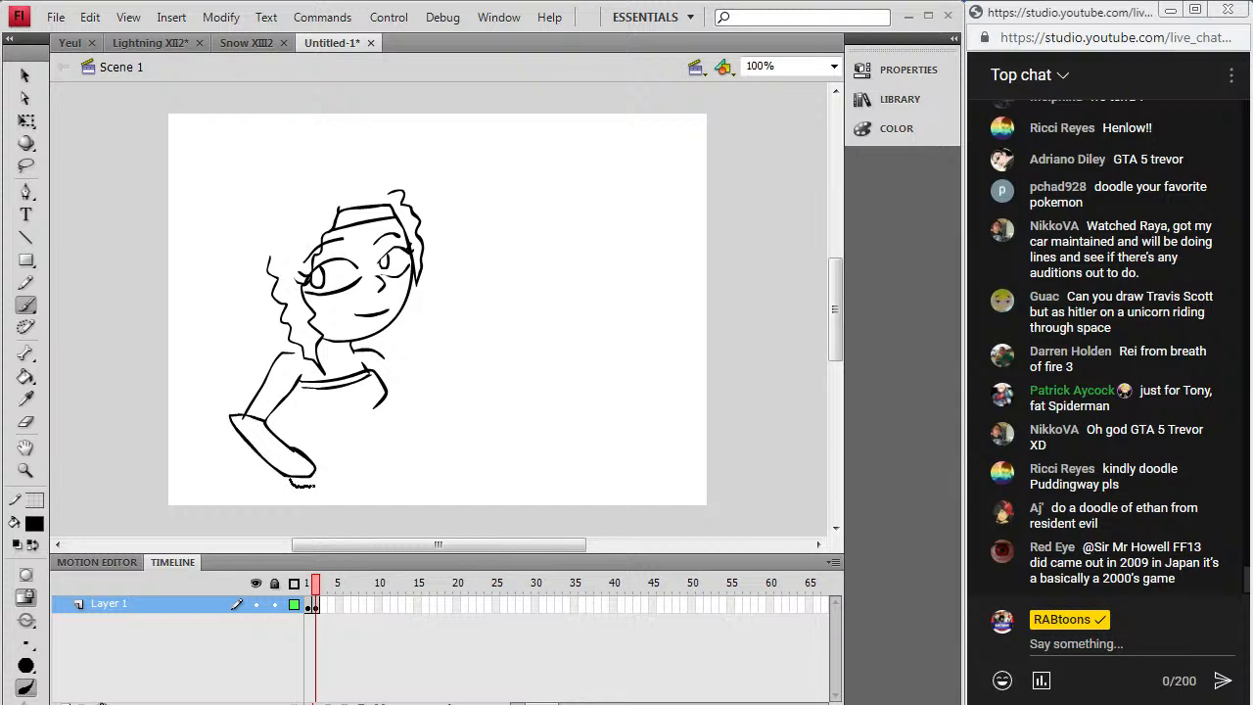
{"action": "left_click_drag", "start_coordinate": [340, 486], "coordinate": [321, 466]}
Step: Outline the torso and waist sash, and draw the other arm stretched outward with an open hand
{"action": "mouse_move", "coordinate": [315, 403]}
{"action": "left_mouse_down"}
{"action": "mouse_move", "coordinate": [374, 412]}
{"action": "mouse_move", "coordinate": [380, 455]}
{"action": "mouse_move", "coordinate": [344, 479]}
{"action": "mouse_move", "coordinate": [382, 447]}
{"action": "mouse_move", "coordinate": [395, 462]}
{"action": "mouse_move", "coordinate": [346, 508]}
{"action": "mouse_move", "coordinate": [285, 531]}
{"action": "mouse_move", "coordinate": [287, 484]}
{"action": "mouse_move", "coordinate": [340, 485]}
{"action": "left_mouse_up"}
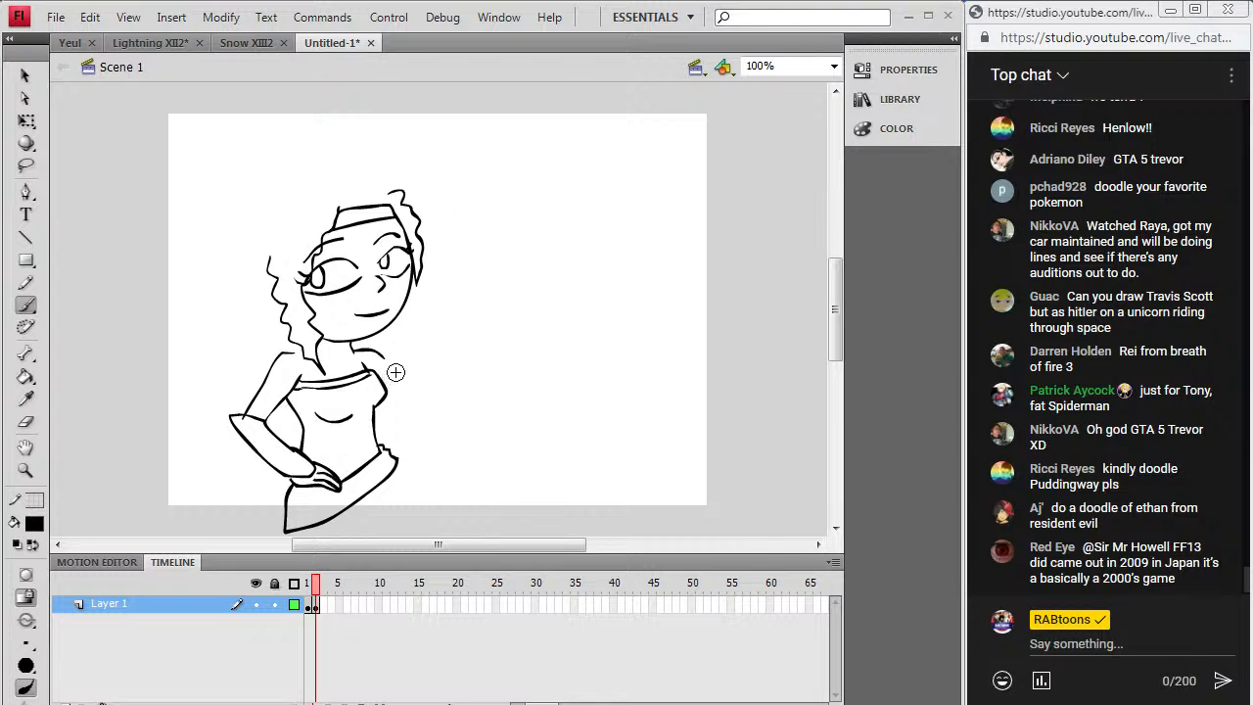
{"action": "mouse_move", "coordinate": [374, 352]}
{"action": "left_mouse_down"}
{"action": "mouse_move", "coordinate": [423, 368]}
{"action": "mouse_move", "coordinate": [405, 394]}
{"action": "mouse_move", "coordinate": [469, 398]}
{"action": "mouse_move", "coordinate": [425, 368]}
{"action": "mouse_move", "coordinate": [505, 380]}
{"action": "mouse_move", "coordinate": [470, 396]}
{"action": "left_mouse_up"}
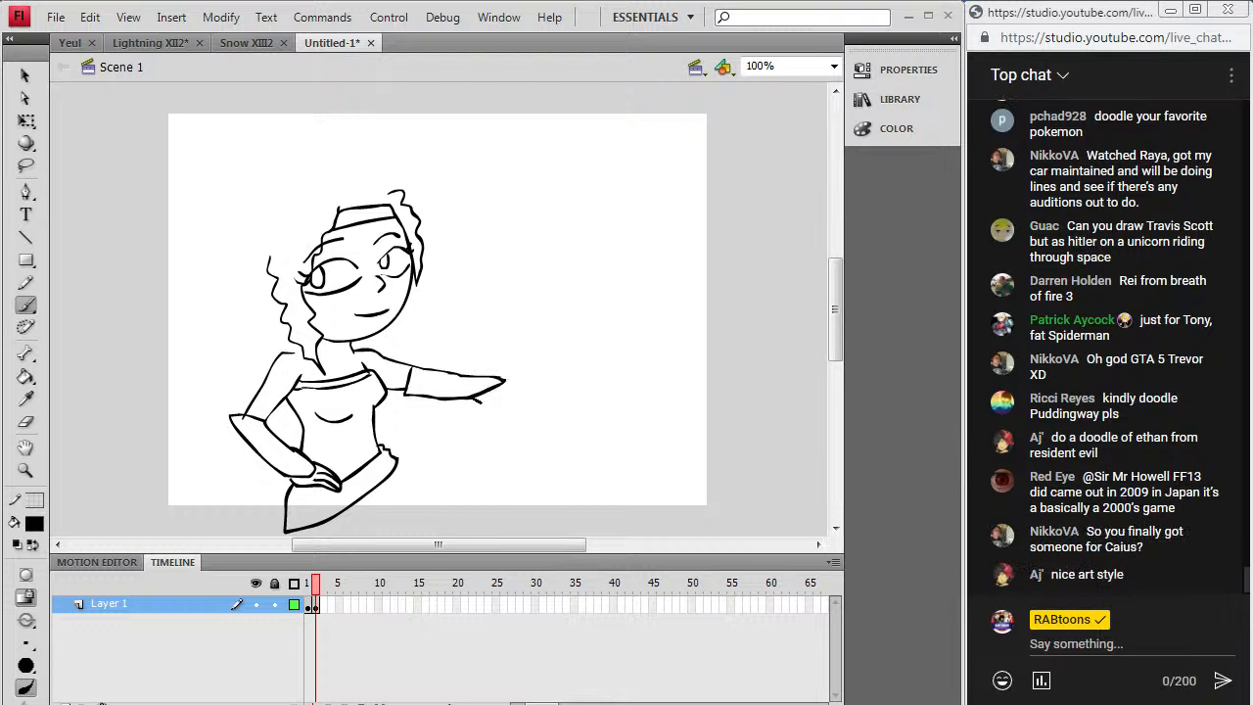
{"action": "mouse_move", "coordinate": [520, 393]}
{"action": "left_mouse_down"}
{"action": "mouse_move", "coordinate": [509, 389]}
{"action": "mouse_move", "coordinate": [542, 395]}
{"action": "left_mouse_up"}
Step: Add the wavy ponytail, the ear and the hair outline around the top of the woman's head
{"action": "mouse_move", "coordinate": [231, 235]}
{"action": "left_mouse_down"}
{"action": "mouse_move", "coordinate": [222, 300]}
{"action": "mouse_move", "coordinate": [257, 378]}
{"action": "mouse_move", "coordinate": [283, 354]}
{"action": "left_mouse_up"}
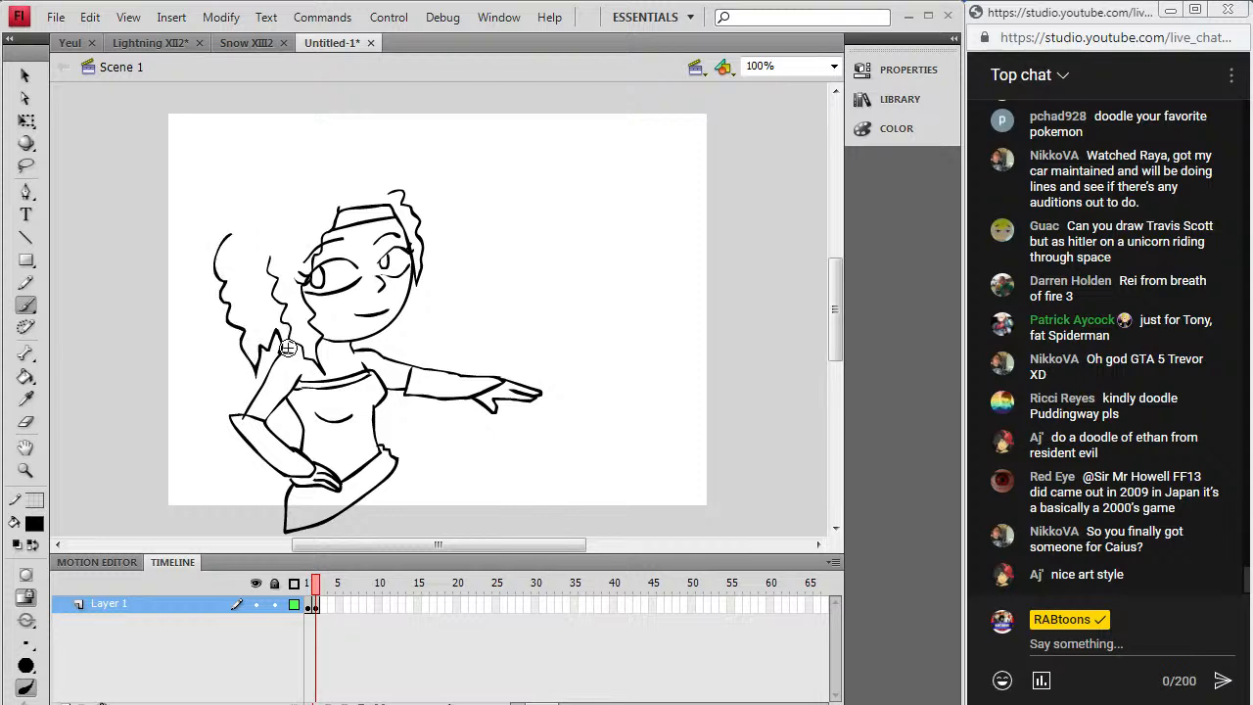
{"action": "left_click_drag", "start_coordinate": [270, 309], "coordinate": [279, 319]}
{"action": "left_click_drag", "start_coordinate": [228, 234], "coordinate": [251, 217]}
{"action": "mouse_move", "coordinate": [256, 284]}
{"action": "left_mouse_down"}
{"action": "mouse_move", "coordinate": [281, 335]}
{"action": "mouse_move", "coordinate": [251, 269]}
{"action": "mouse_move", "coordinate": [259, 217]}
{"action": "mouse_move", "coordinate": [313, 173]}
{"action": "mouse_move", "coordinate": [345, 208]}
{"action": "left_mouse_up"}
{"action": "left_click_drag", "start_coordinate": [258, 216], "coordinate": [294, 189]}
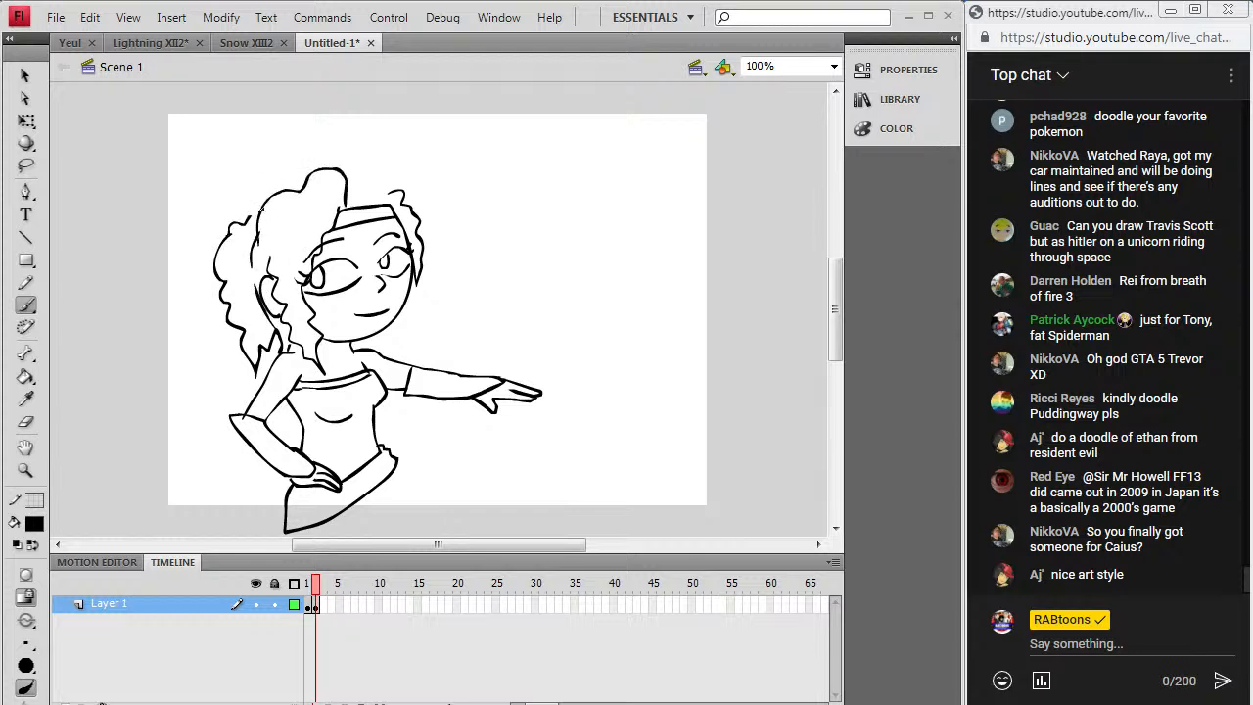
{"action": "left_click_drag", "start_coordinate": [388, 190], "coordinate": [386, 187]}
Step: Add fold lines to the waist sash and draw a short skirt with creases below it
{"action": "left_click_drag", "start_coordinate": [835, 321], "coordinate": [840, 338]}
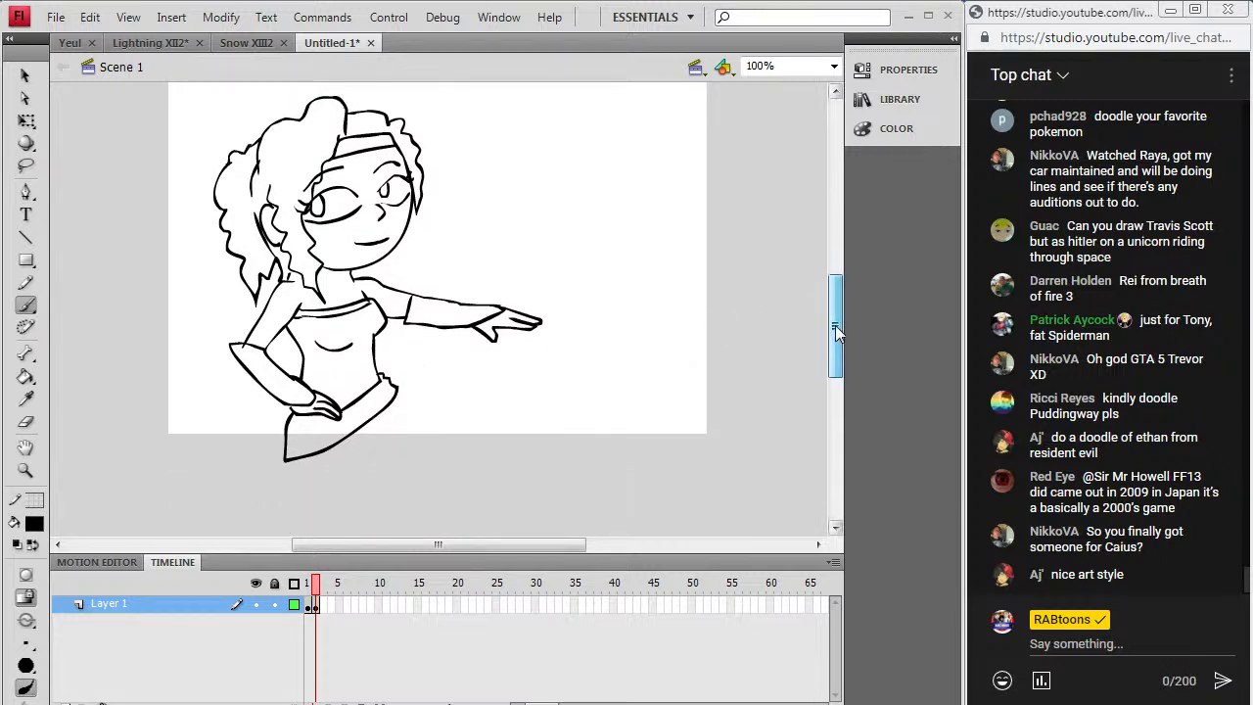
{"action": "left_click_drag", "start_coordinate": [294, 451], "coordinate": [368, 422]}
{"action": "left_click_drag", "start_coordinate": [287, 447], "coordinate": [338, 421]}
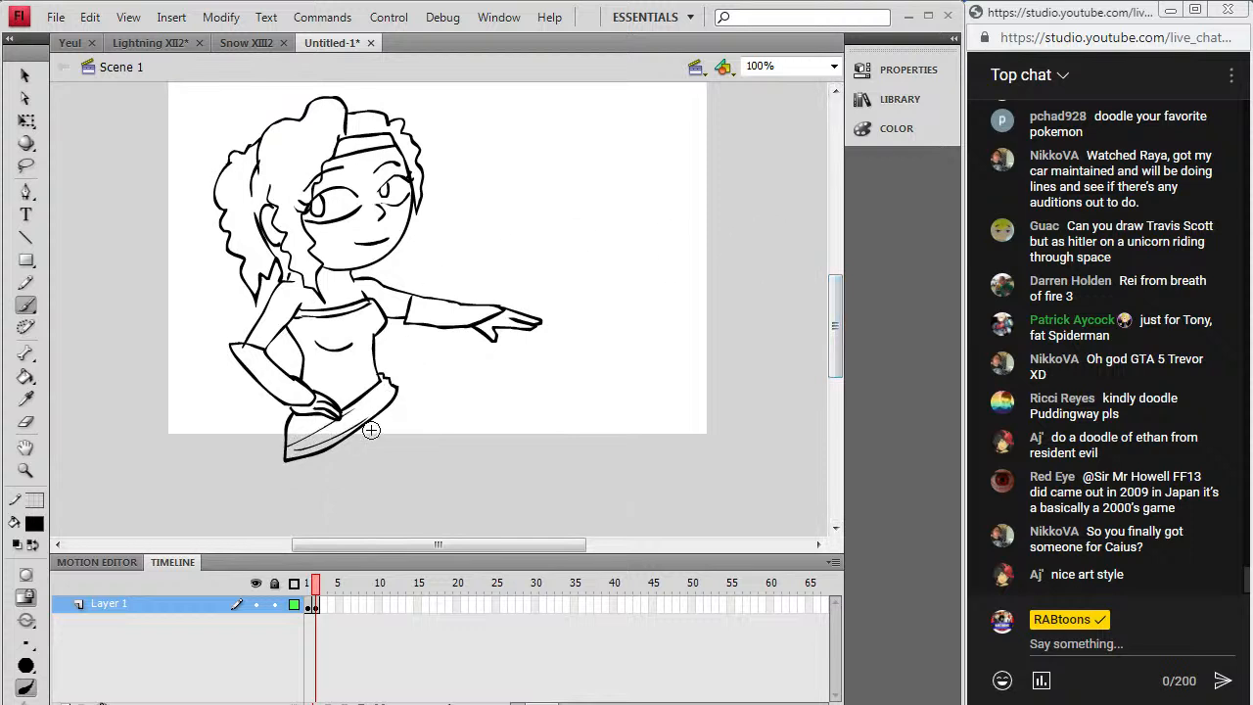
{"action": "mouse_move", "coordinate": [293, 459]}
{"action": "left_mouse_down"}
{"action": "mouse_move", "coordinate": [415, 474]}
{"action": "mouse_move", "coordinate": [395, 395]}
{"action": "left_mouse_up"}
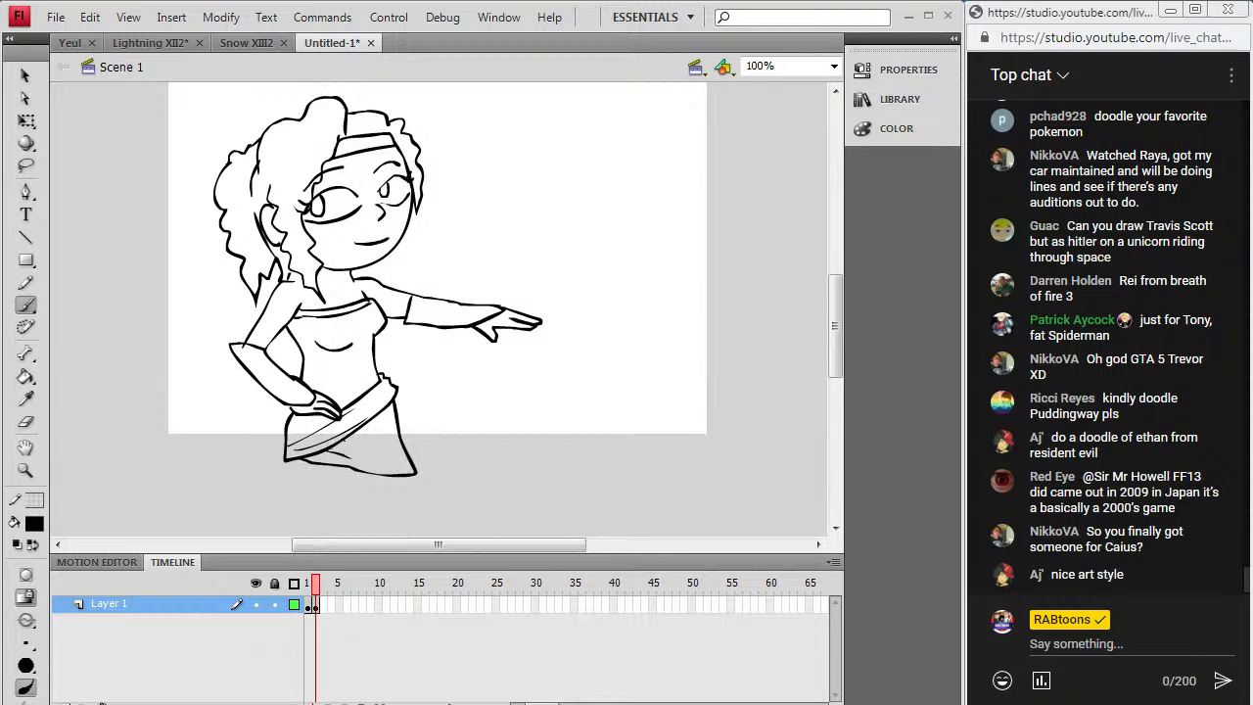
{"action": "scroll", "coordinate": [827, 332], "scroll_direction": "down", "scroll_amount": 1}
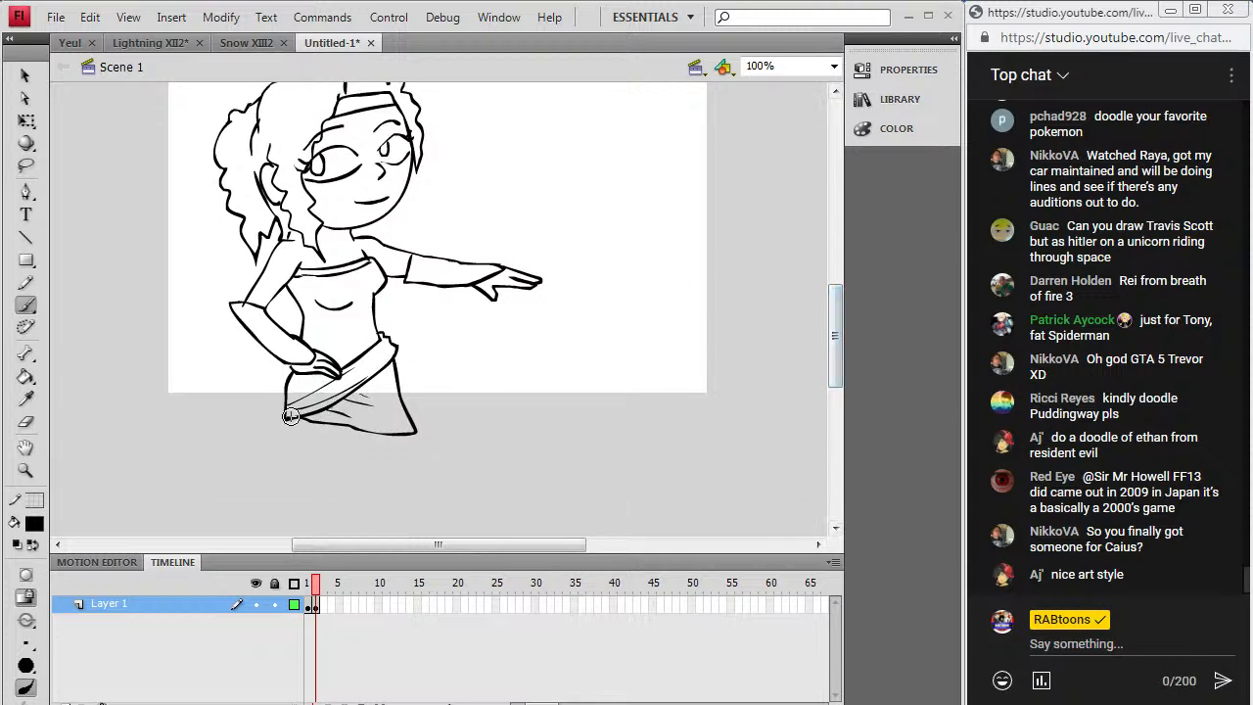
Step: Draw the woman's two legs below the skirt and add her feet
{"action": "scroll", "coordinate": [828, 319], "scroll_direction": "down", "scroll_amount": 1}
{"action": "mouse_move", "coordinate": [287, 394]}
{"action": "left_mouse_down"}
{"action": "mouse_move", "coordinate": [288, 523]}
{"action": "mouse_move", "coordinate": [321, 526]}
{"action": "mouse_move", "coordinate": [330, 398]}
{"action": "mouse_move", "coordinate": [380, 425]}
{"action": "mouse_move", "coordinate": [402, 506]}
{"action": "mouse_move", "coordinate": [436, 494]}
{"action": "mouse_move", "coordinate": [401, 403]}
{"action": "left_mouse_up"}
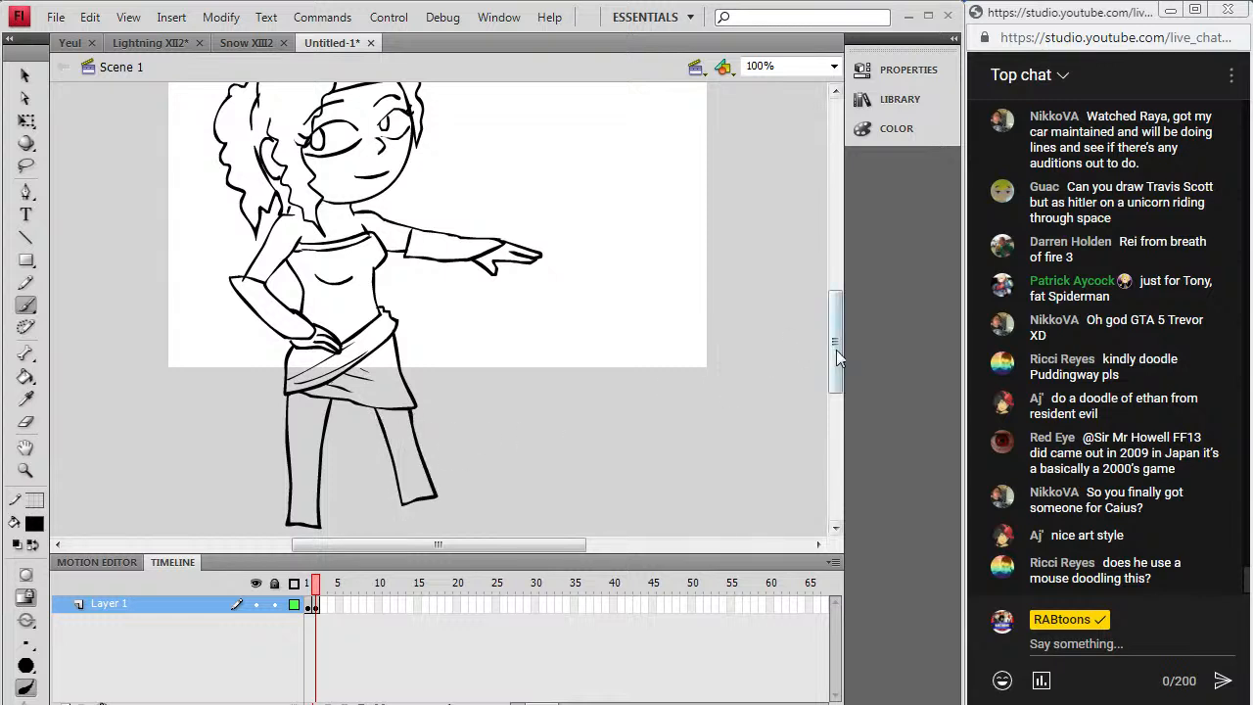
{"action": "scroll", "coordinate": [837, 360], "scroll_direction": "down", "scroll_amount": 1}
{"action": "mouse_move", "coordinate": [286, 494]}
{"action": "left_mouse_down"}
{"action": "mouse_move", "coordinate": [257, 534]}
{"action": "mouse_move", "coordinate": [286, 532]}
{"action": "mouse_move", "coordinate": [320, 497]}
{"action": "left_mouse_up"}
{"action": "mouse_move", "coordinate": [402, 472]}
{"action": "left_mouse_down"}
{"action": "mouse_move", "coordinate": [474, 497]}
{"action": "mouse_move", "coordinate": [485, 487]}
{"action": "mouse_move", "coordinate": [437, 464]}
{"action": "left_mouse_up"}
Step: Enlarge the stage area and hand-letter "FF6 Terra?" beside the woman's head
{"action": "left_click_drag", "start_coordinate": [837, 348], "coordinate": [834, 295]}
{"action": "left_click_drag", "start_coordinate": [271, 553], "coordinate": [271, 584]}
{"action": "mouse_move", "coordinate": [465, 205]}
{"action": "left_mouse_down"}
{"action": "mouse_move", "coordinate": [505, 195]}
{"action": "mouse_move", "coordinate": [470, 251]}
{"action": "left_mouse_up"}
{"action": "mouse_move", "coordinate": [470, 231]}
{"action": "left_mouse_down"}
{"action": "mouse_move", "coordinate": [548, 183]}
{"action": "mouse_move", "coordinate": [524, 240]}
{"action": "left_mouse_up"}
{"action": "left_click_drag", "start_coordinate": [526, 213], "coordinate": [564, 214]}
{"action": "left_click_drag", "start_coordinate": [465, 286], "coordinate": [507, 266]}
{"action": "mouse_move", "coordinate": [486, 273]}
{"action": "left_mouse_down"}
{"action": "mouse_move", "coordinate": [483, 313]}
{"action": "mouse_move", "coordinate": [555, 278]}
{"action": "mouse_move", "coordinate": [585, 278]}
{"action": "mouse_move", "coordinate": [586, 291]}
{"action": "left_mouse_up"}
{"action": "mouse_move", "coordinate": [593, 253]}
{"action": "left_mouse_down"}
{"action": "mouse_move", "coordinate": [609, 258]}
{"action": "mouse_move", "coordinate": [603, 272]}
{"action": "left_mouse_up"}
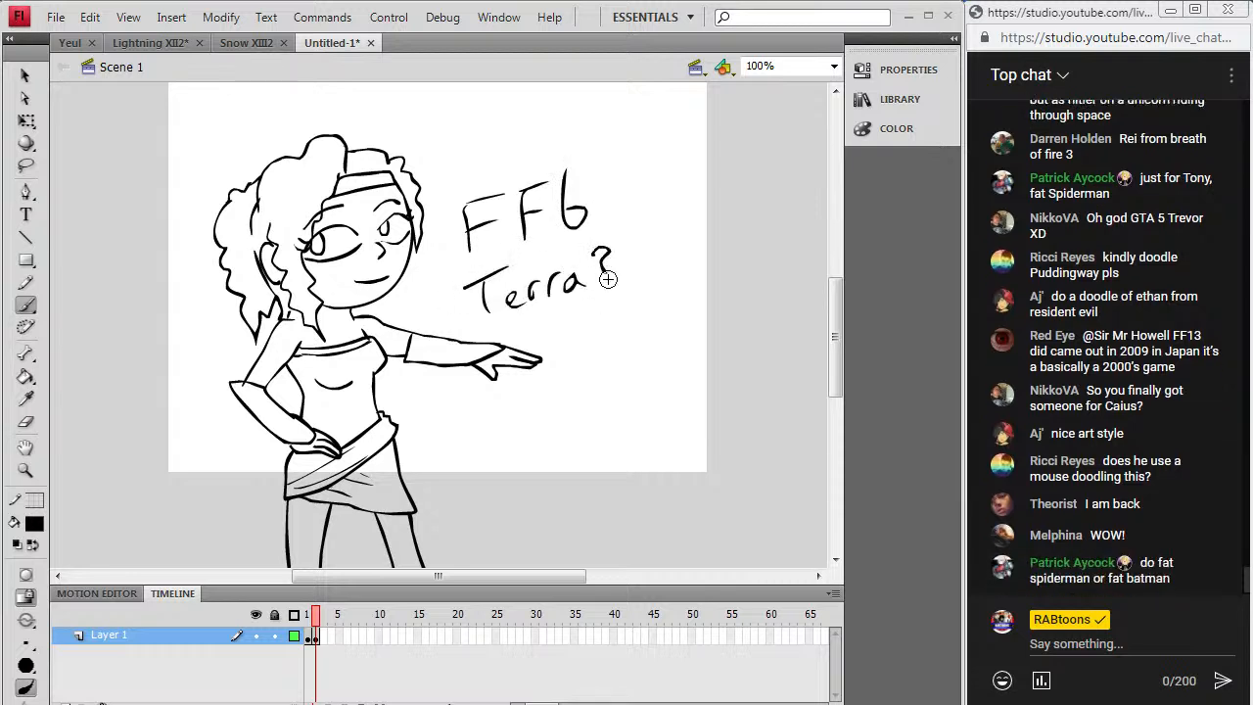
{"action": "left_click", "coordinate": [608, 284]}
{"action": "scroll", "coordinate": [838, 322], "scroll_direction": "down", "scroll_amount": 3}
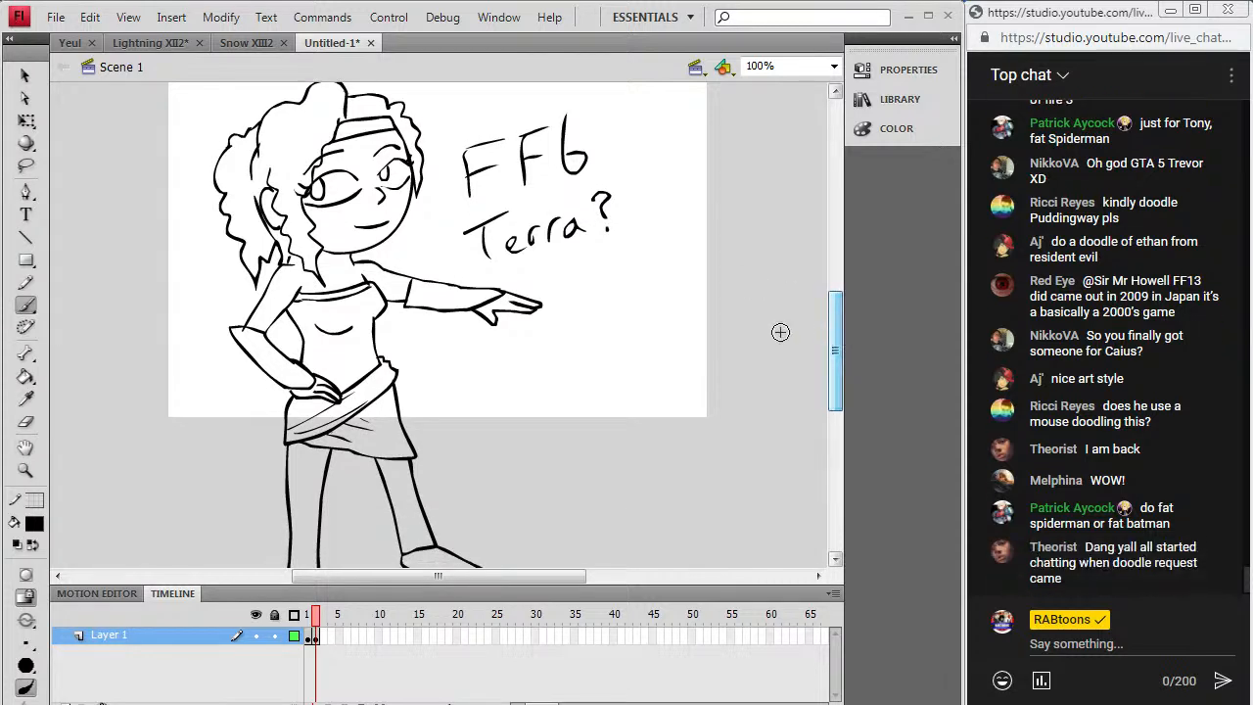
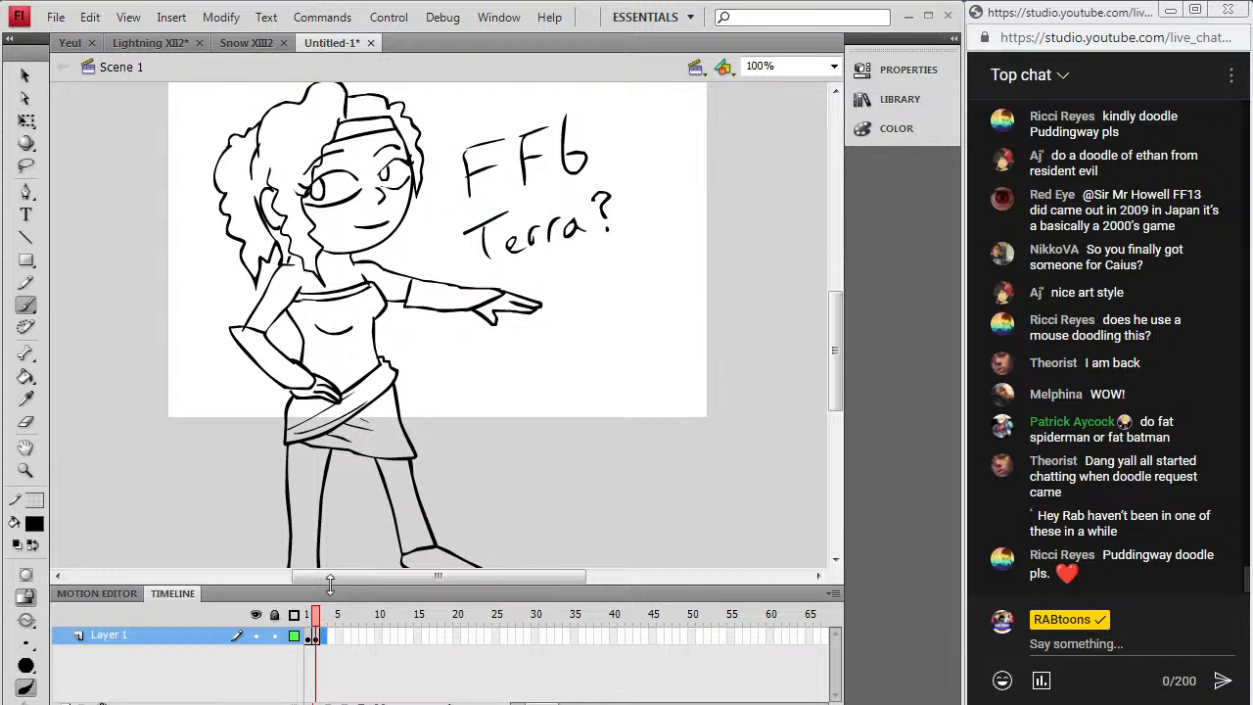
Step: Insert a blank keyframe at frame 3 and draw a chubby Spider-Man head outline with two mask eyes
{"action": "left_click", "coordinate": [166, 20]}
{"action": "mouse_move", "coordinate": [174, 162]}
{"action": "left_click", "coordinate": [245, 237]}
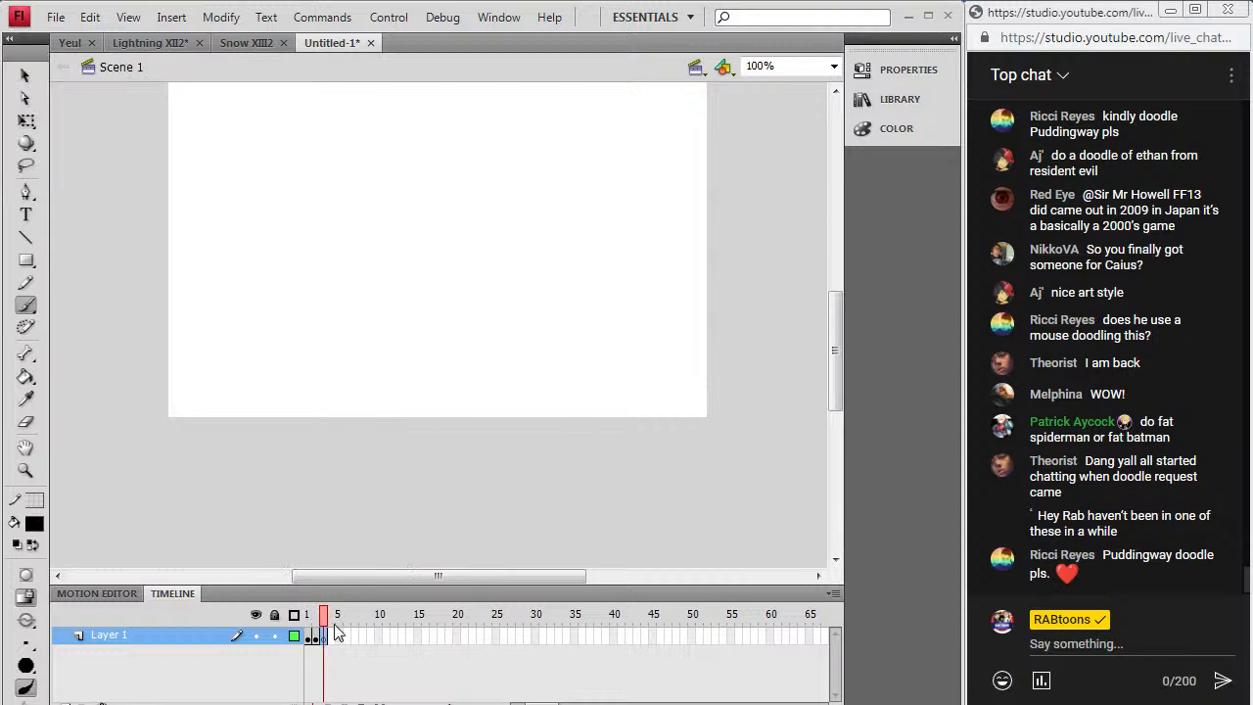
{"action": "scroll", "coordinate": [825, 308], "scroll_direction": "up", "scroll_amount": 3}
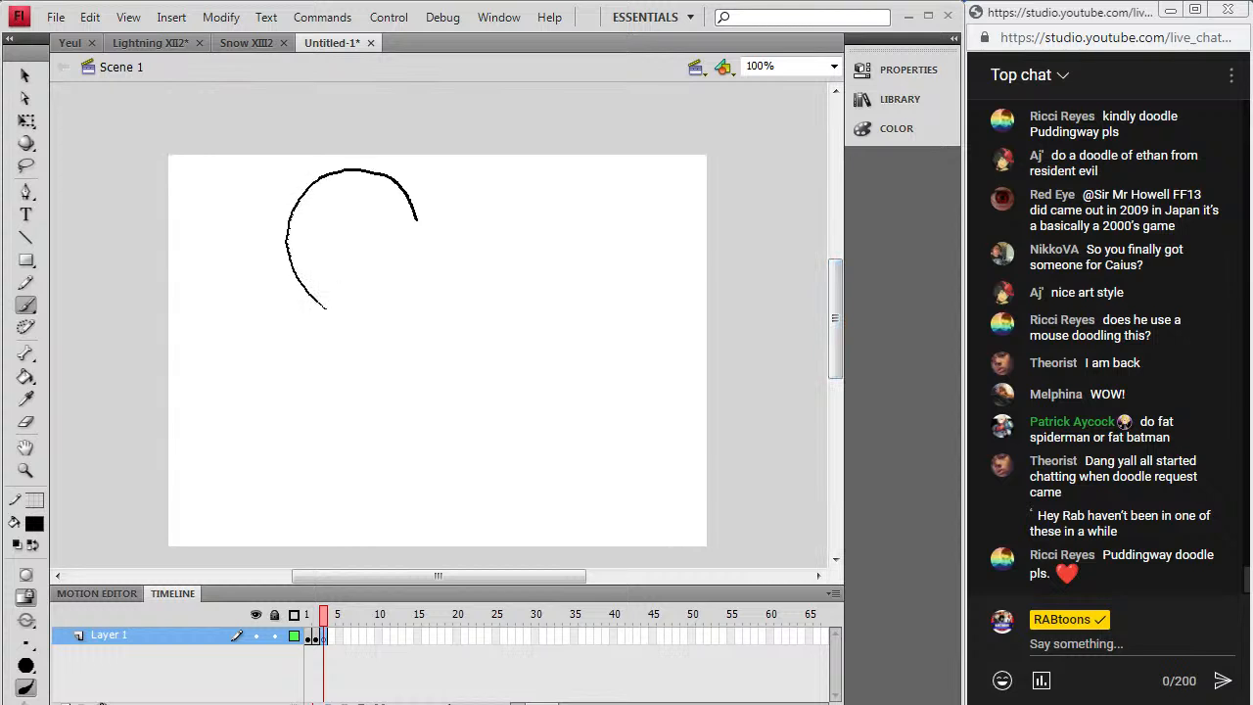
{"action": "left_click_drag", "start_coordinate": [326, 310], "coordinate": [343, 319]}
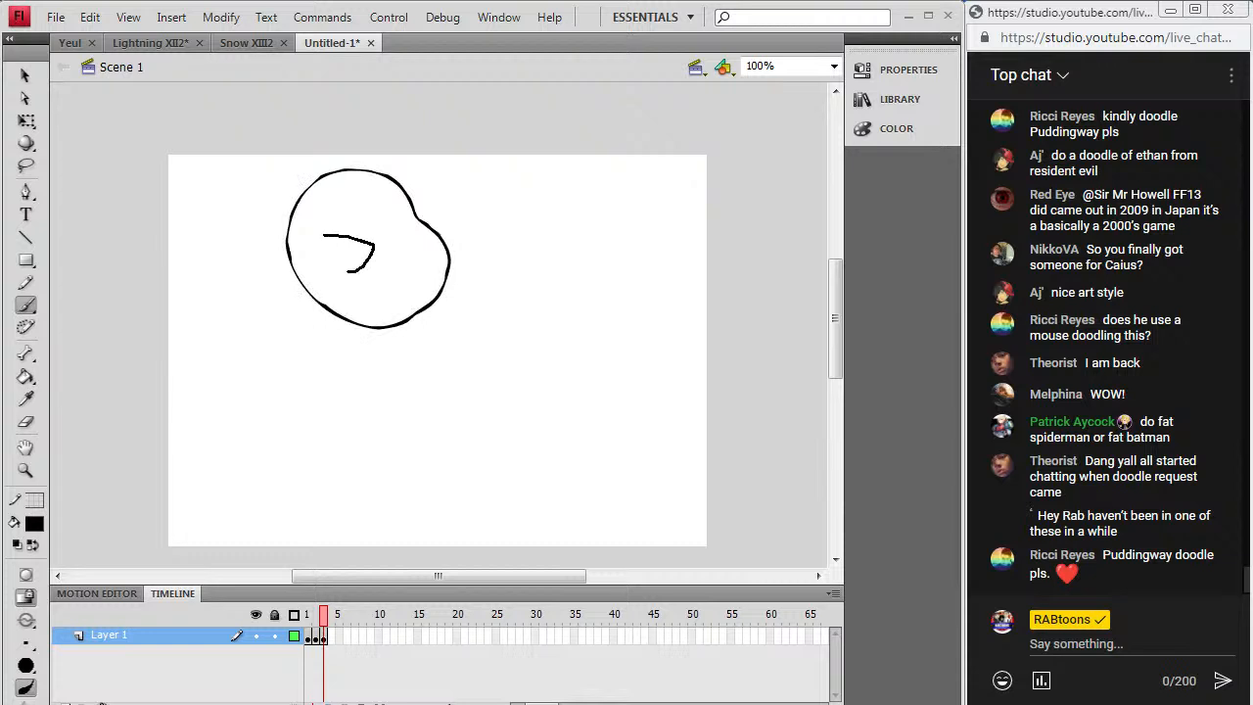
{"action": "mouse_move", "coordinate": [321, 242]}
{"action": "left_mouse_down"}
{"action": "mouse_move", "coordinate": [364, 257]}
{"action": "mouse_move", "coordinate": [329, 243]}
{"action": "left_mouse_up"}
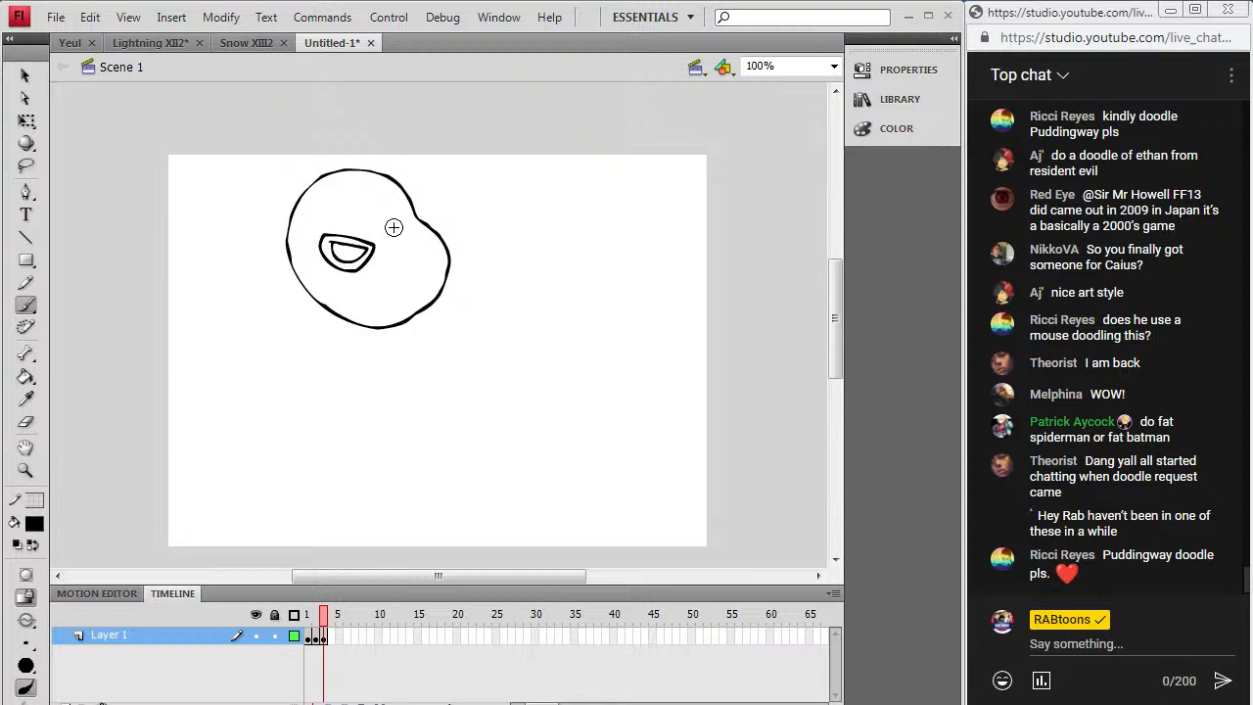
{"action": "left_click_drag", "start_coordinate": [389, 243], "coordinate": [393, 239]}
Step: Draw the web pattern on the Spider-Man mask, with a centre line, radiating lines and curved connecting strands
{"action": "left_click_drag", "start_coordinate": [339, 178], "coordinate": [346, 184]}
{"action": "left_click_drag", "start_coordinate": [394, 267], "coordinate": [406, 306]}
{"action": "mouse_move", "coordinate": [329, 226]}
{"action": "left_mouse_down"}
{"action": "mouse_move", "coordinate": [350, 189]}
{"action": "mouse_move", "coordinate": [396, 212]}
{"action": "left_mouse_up"}
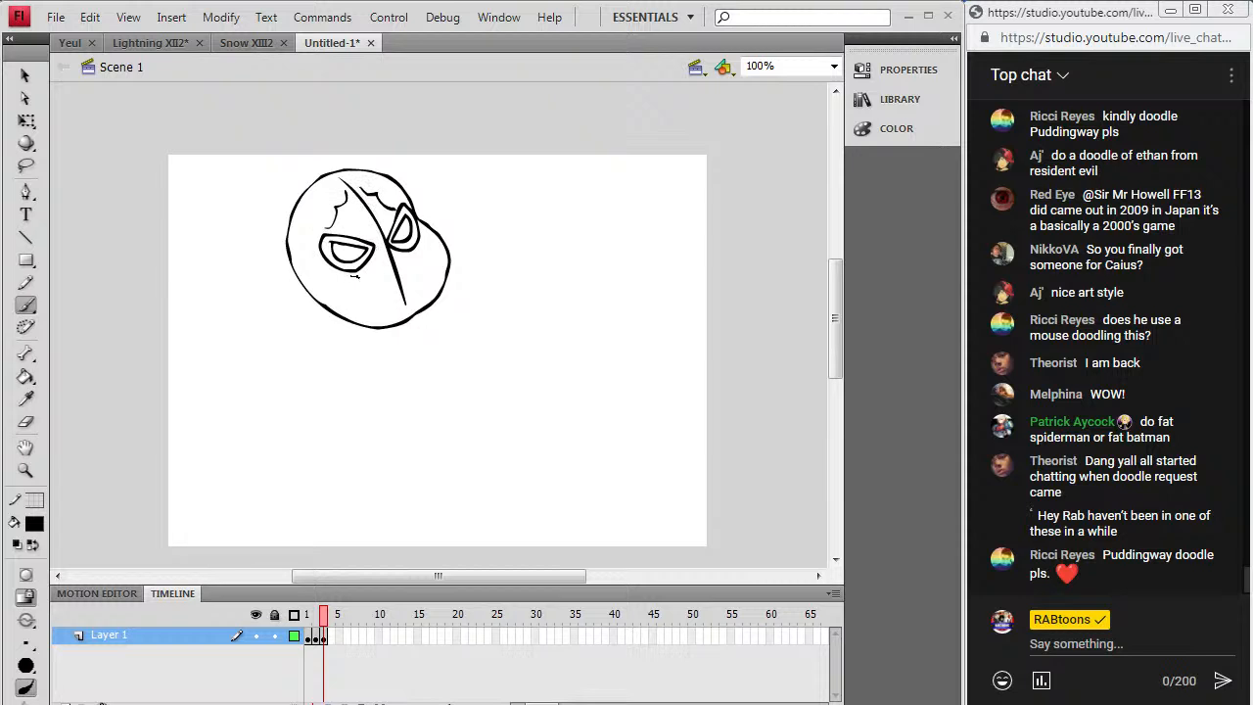
{"action": "left_click_drag", "start_coordinate": [388, 292], "coordinate": [405, 254]}
{"action": "left_click_drag", "start_coordinate": [364, 210], "coordinate": [371, 232]}
{"action": "left_click_drag", "start_coordinate": [294, 221], "coordinate": [332, 234]}
{"action": "left_click_drag", "start_coordinate": [376, 178], "coordinate": [378, 217]}
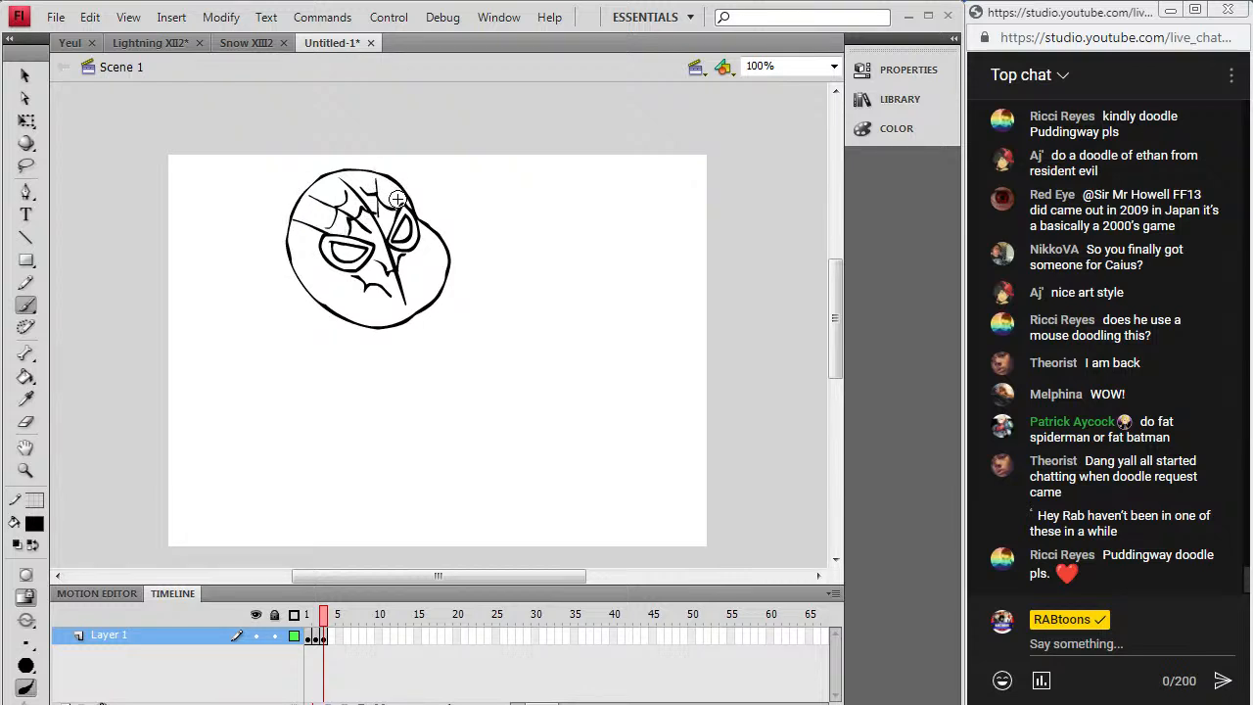
{"action": "mouse_move", "coordinate": [316, 253]}
{"action": "left_mouse_down"}
{"action": "mouse_move", "coordinate": [353, 274]}
{"action": "mouse_move", "coordinate": [383, 261]}
{"action": "mouse_move", "coordinate": [389, 324]}
{"action": "left_mouse_up"}
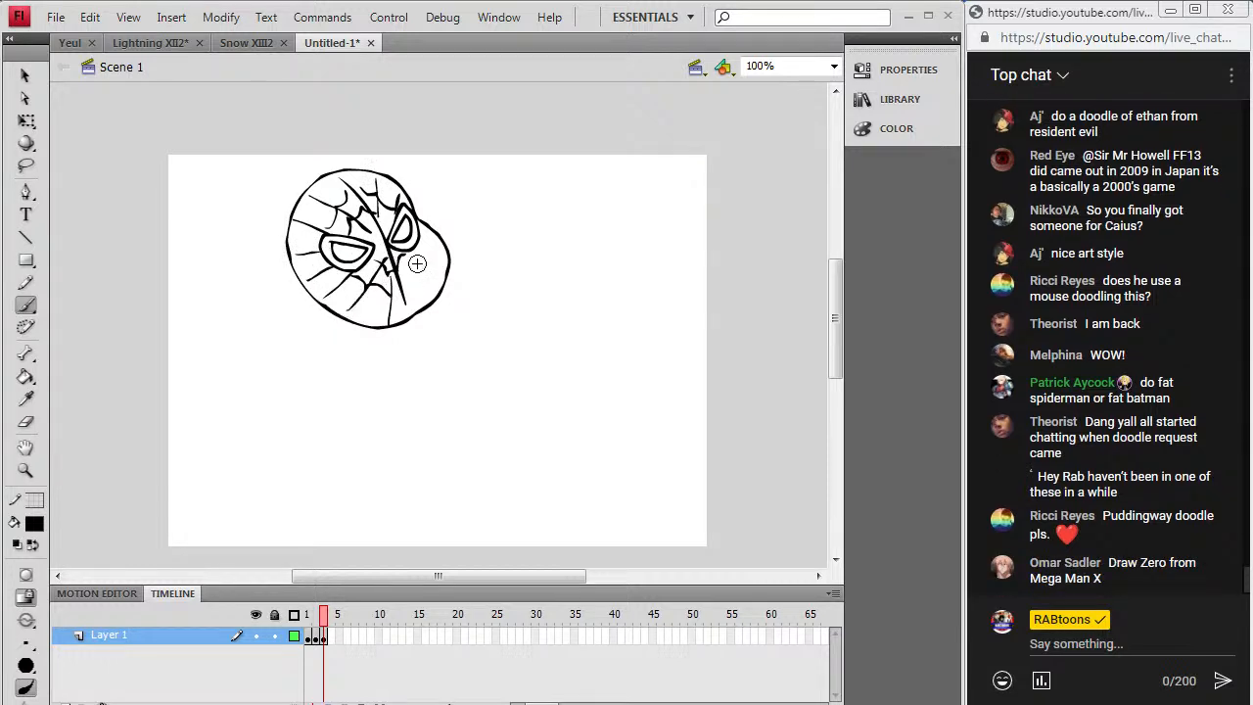
{"action": "mouse_move", "coordinate": [412, 274]}
{"action": "left_mouse_down"}
{"action": "mouse_move", "coordinate": [409, 292]}
{"action": "mouse_move", "coordinate": [419, 269]}
{"action": "mouse_move", "coordinate": [440, 289]}
{"action": "mouse_move", "coordinate": [409, 301]}
{"action": "left_mouse_up"}
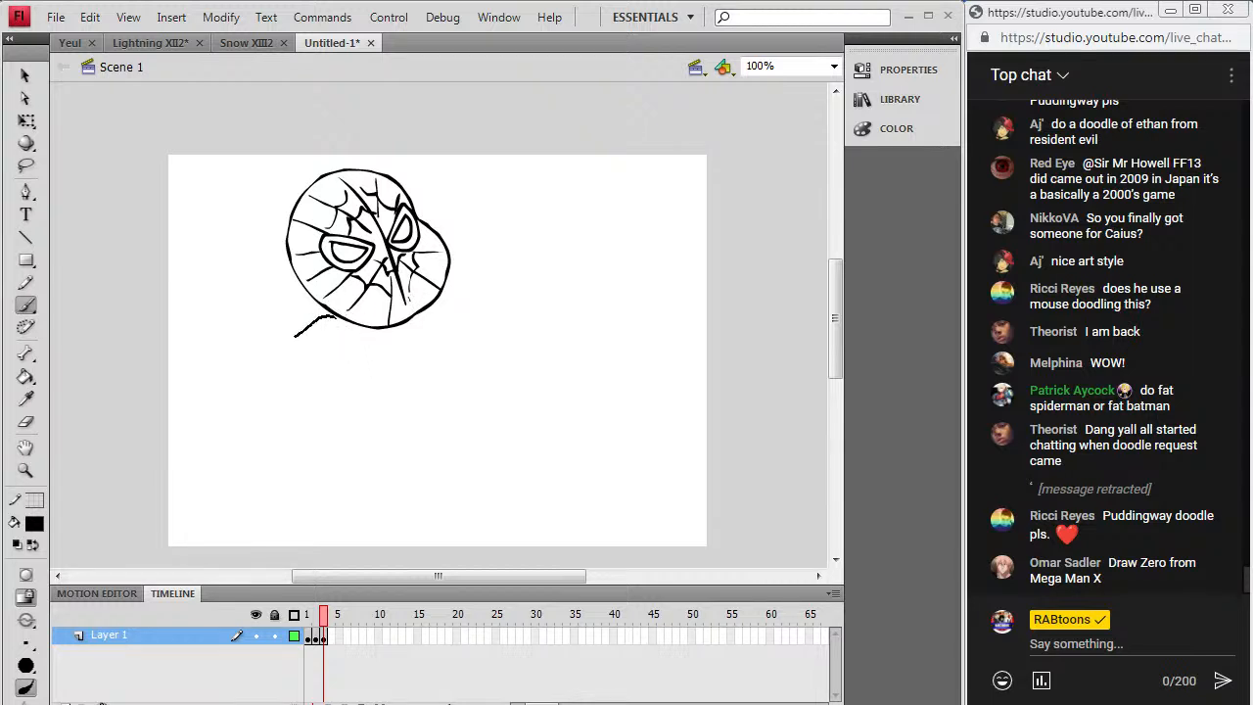
Step: Draw Spider-Man's hand-on-hip arm, round belly and chest folds below the head
{"action": "left_click_drag", "start_coordinate": [336, 317], "coordinate": [271, 361]}
{"action": "left_click_drag", "start_coordinate": [312, 392], "coordinate": [339, 402]}
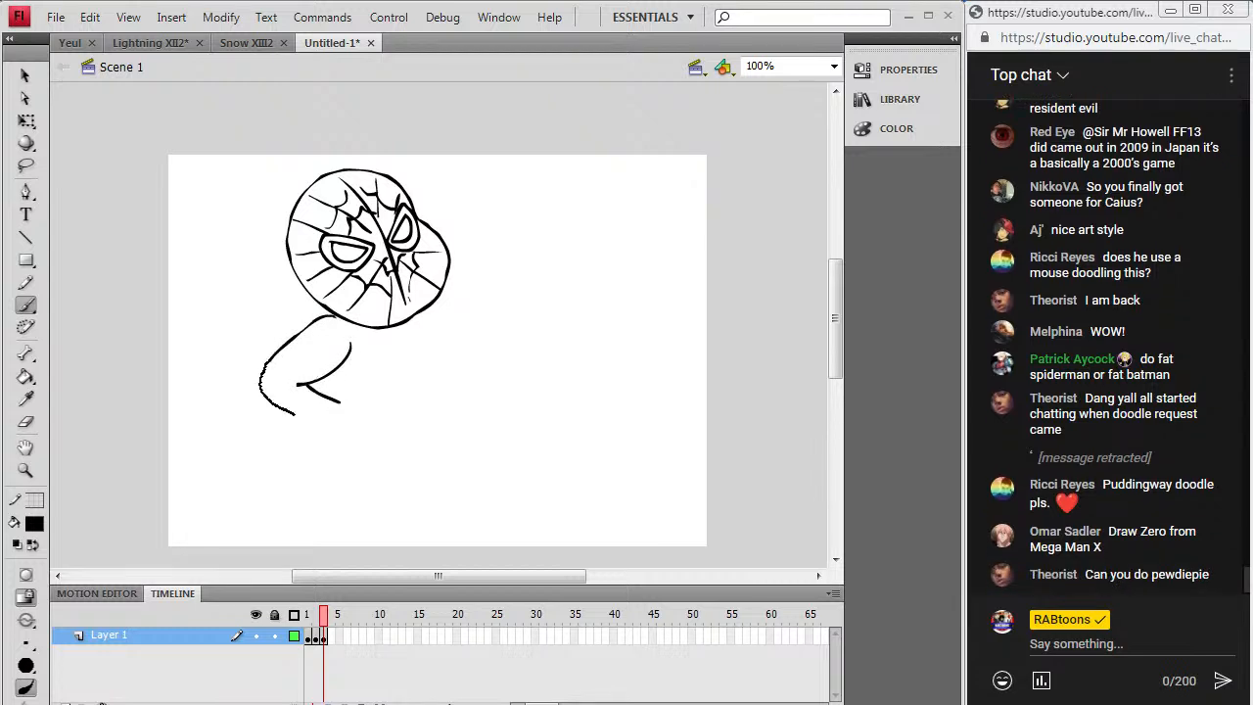
{"action": "left_click_drag", "start_coordinate": [330, 430], "coordinate": [331, 431]}
{"action": "left_click_drag", "start_coordinate": [333, 437], "coordinate": [327, 433]}
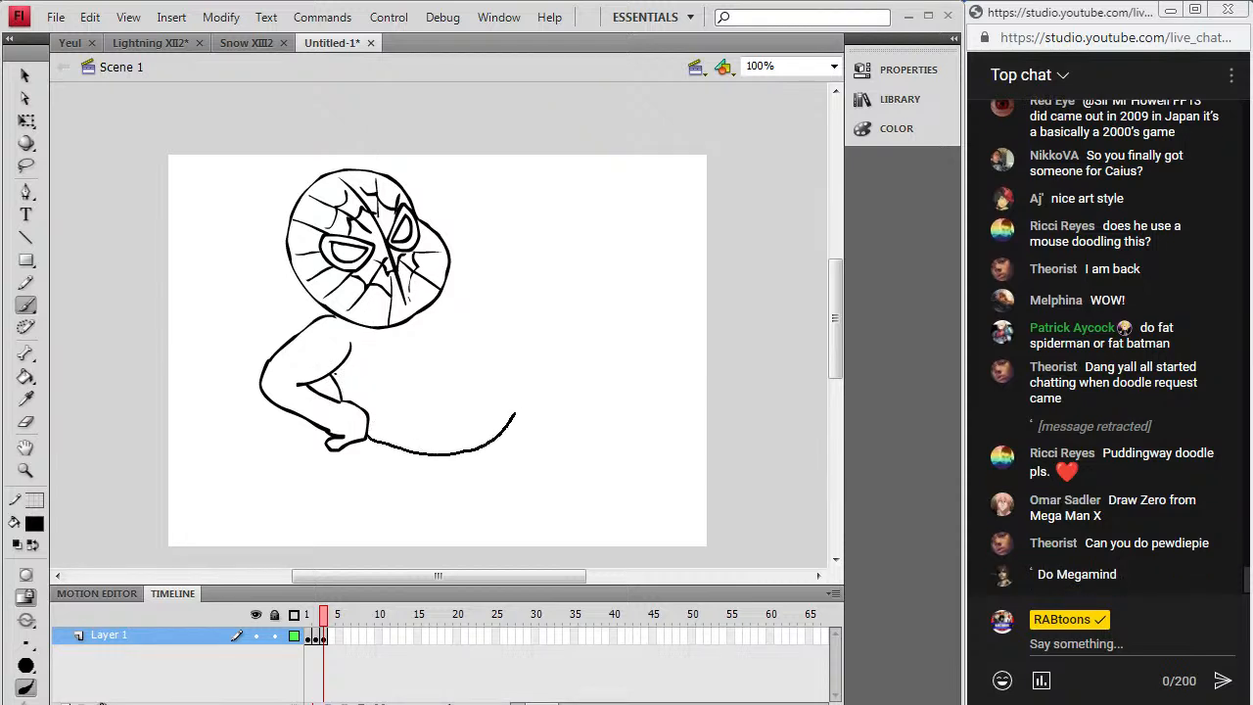
{"action": "mouse_move", "coordinate": [489, 359]}
{"action": "left_mouse_down"}
{"action": "mouse_move", "coordinate": [373, 385]}
{"action": "mouse_move", "coordinate": [399, 389]}
{"action": "mouse_move", "coordinate": [477, 339]}
{"action": "left_mouse_up"}
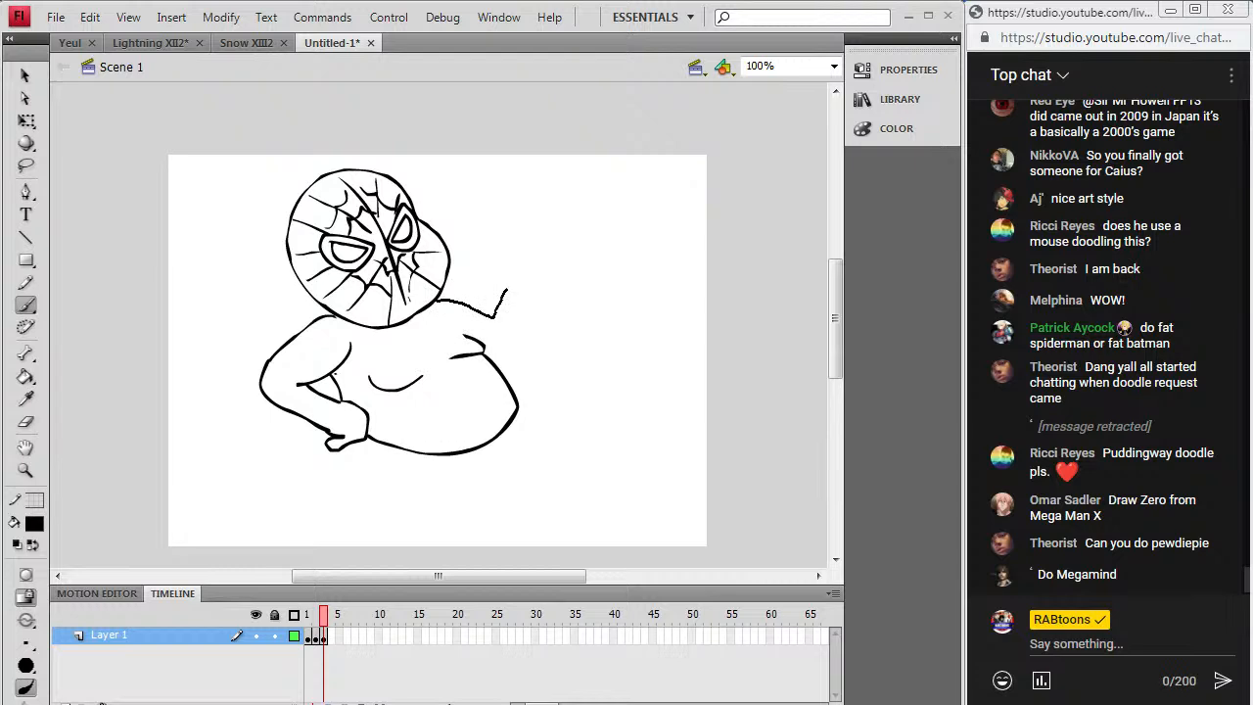
Step: Draw his raised hand holding a pizza slice with round toppings and dripping cheese
{"action": "mouse_move", "coordinate": [515, 255]}
{"action": "left_mouse_down"}
{"action": "mouse_move", "coordinate": [512, 268]}
{"action": "mouse_move", "coordinate": [557, 278]}
{"action": "left_mouse_up"}
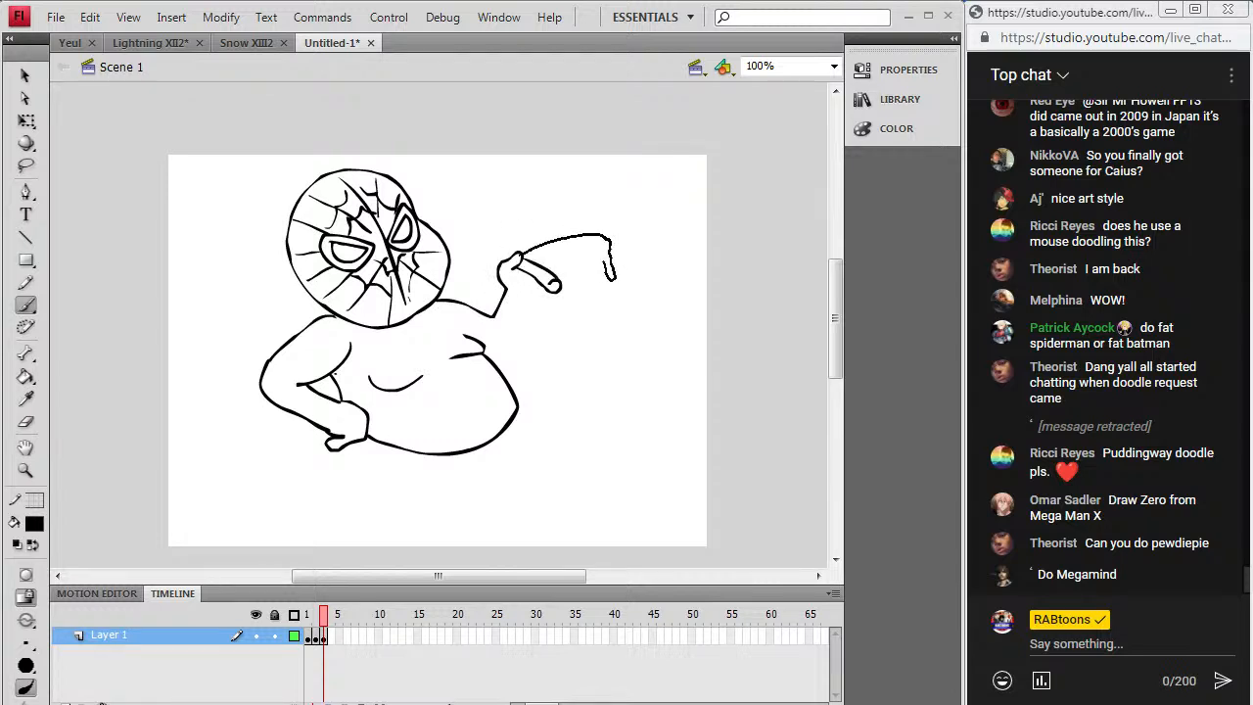
{"action": "mouse_move", "coordinate": [567, 286]}
{"action": "left_mouse_down"}
{"action": "mouse_move", "coordinate": [603, 258]}
{"action": "mouse_move", "coordinate": [540, 252]}
{"action": "left_mouse_up"}
{"action": "left_click_drag", "start_coordinate": [562, 255], "coordinate": [577, 242]}
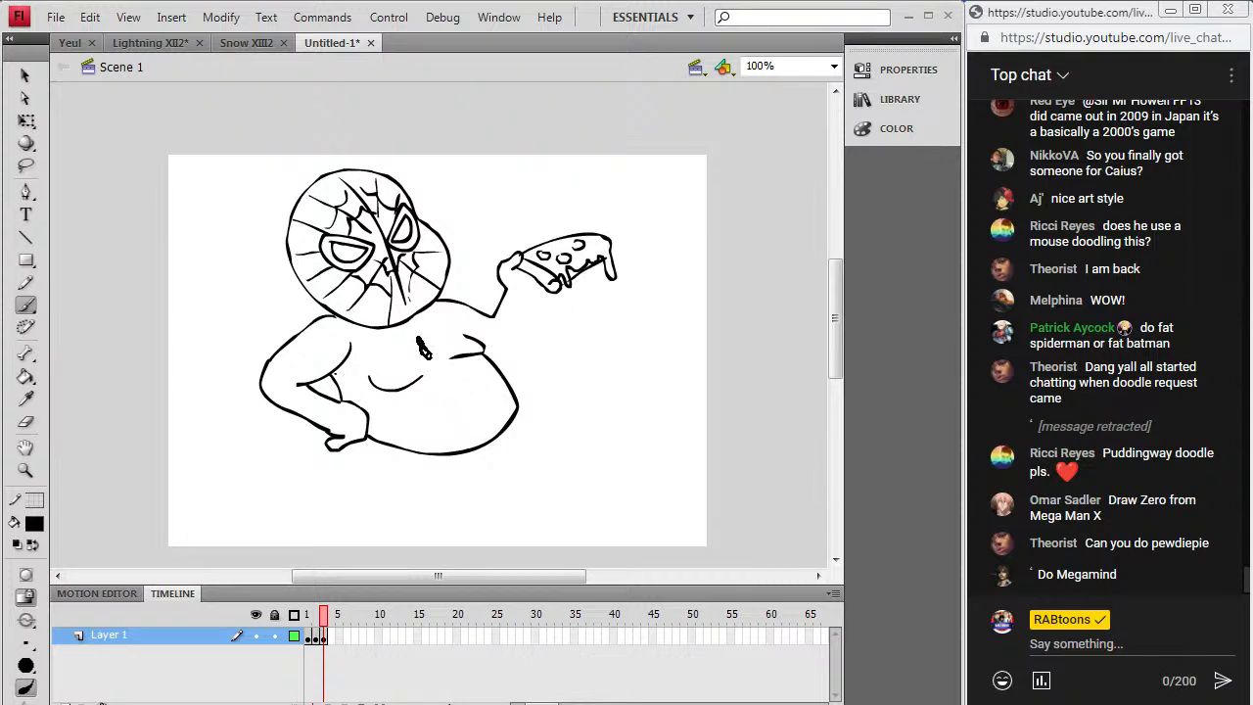
Step: Draw a black spider emblem on the chest and the glove lines on the hand-on-hip arm
{"action": "left_click_drag", "start_coordinate": [415, 343], "coordinate": [431, 352]}
{"action": "left_click_drag", "start_coordinate": [432, 357], "coordinate": [422, 365]}
{"action": "left_click_drag", "start_coordinate": [311, 388], "coordinate": [312, 386]}
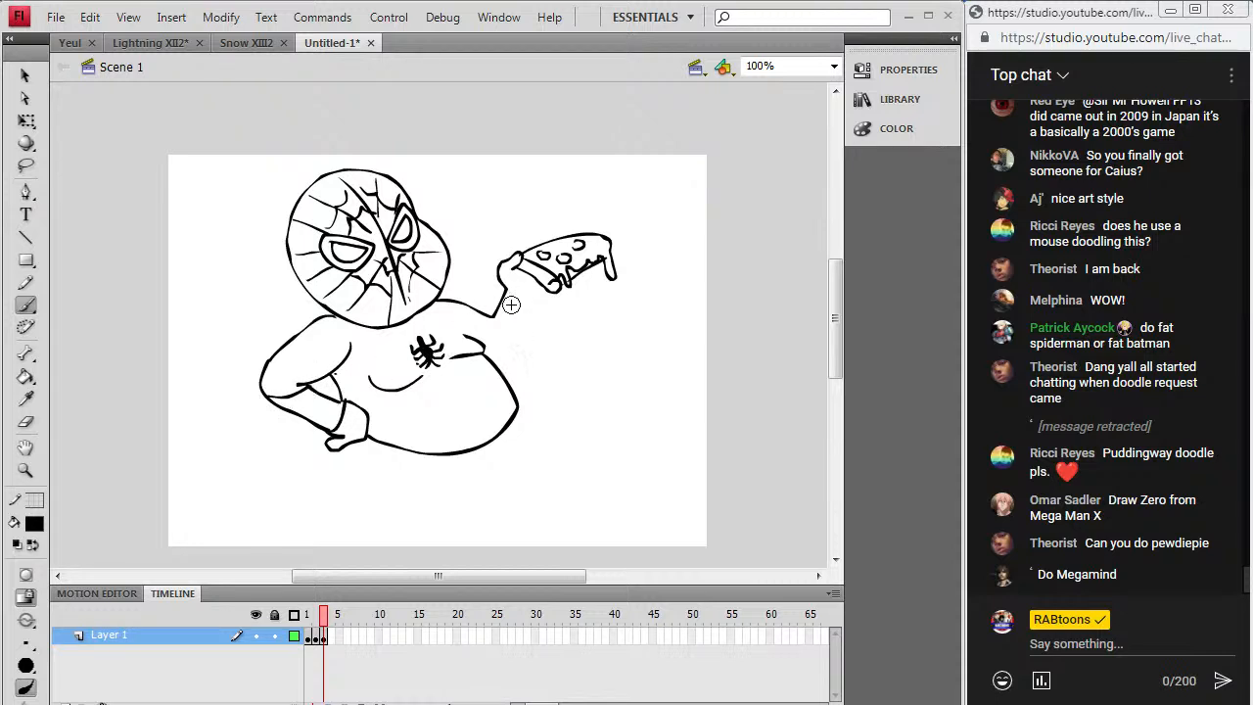
Step: Complete the underside of the raised arm and draw the lower belly roll with a small crease
{"action": "mouse_move", "coordinate": [541, 299]}
{"action": "left_mouse_down"}
{"action": "mouse_move", "coordinate": [550, 294]}
{"action": "mouse_move", "coordinate": [533, 278]}
{"action": "left_mouse_up"}
{"action": "left_click_drag", "start_coordinate": [496, 316], "coordinate": [510, 328]}
{"action": "left_click_drag", "start_coordinate": [527, 425], "coordinate": [518, 407]}
{"action": "left_click_drag", "start_coordinate": [484, 457], "coordinate": [491, 449]}
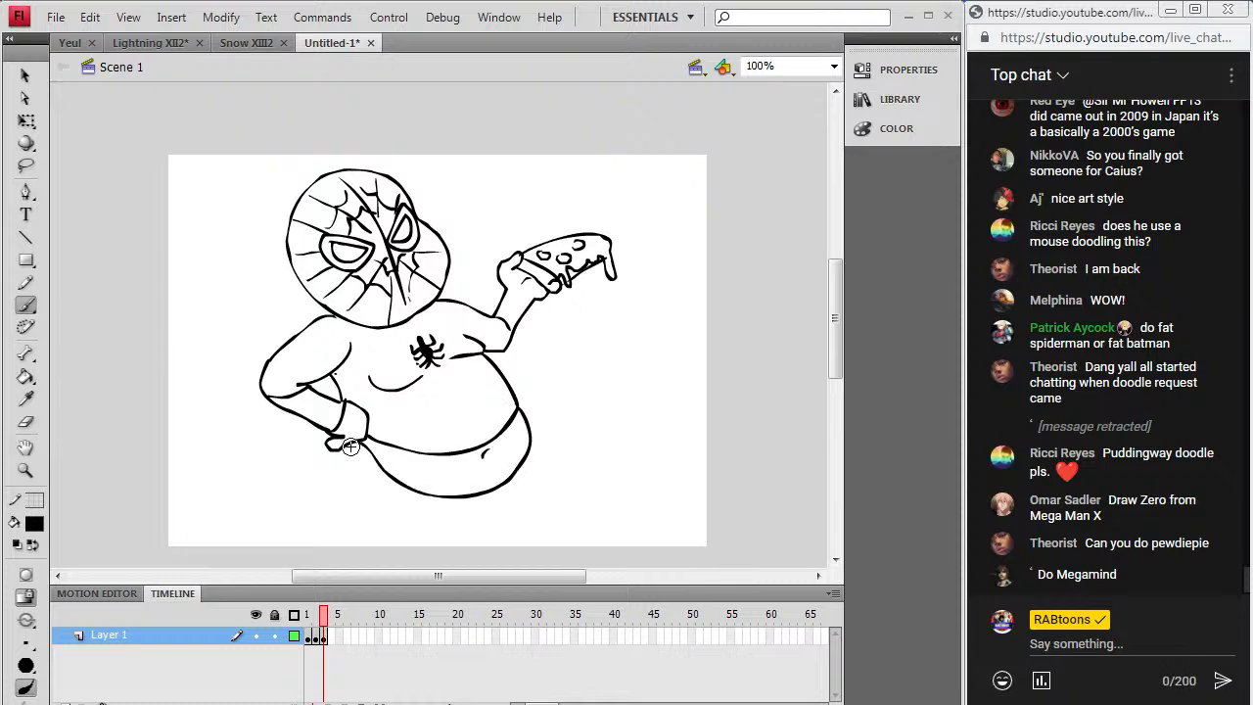
Step: Draw Spider-Man's two stubby legs with rounded feet and curved boot tops
{"action": "left_click_drag", "start_coordinate": [344, 447], "coordinate": [342, 542]}
{"action": "mouse_move", "coordinate": [402, 512]}
{"action": "left_mouse_down"}
{"action": "mouse_move", "coordinate": [412, 490]}
{"action": "mouse_move", "coordinate": [474, 500]}
{"action": "mouse_move", "coordinate": [473, 540]}
{"action": "left_mouse_up"}
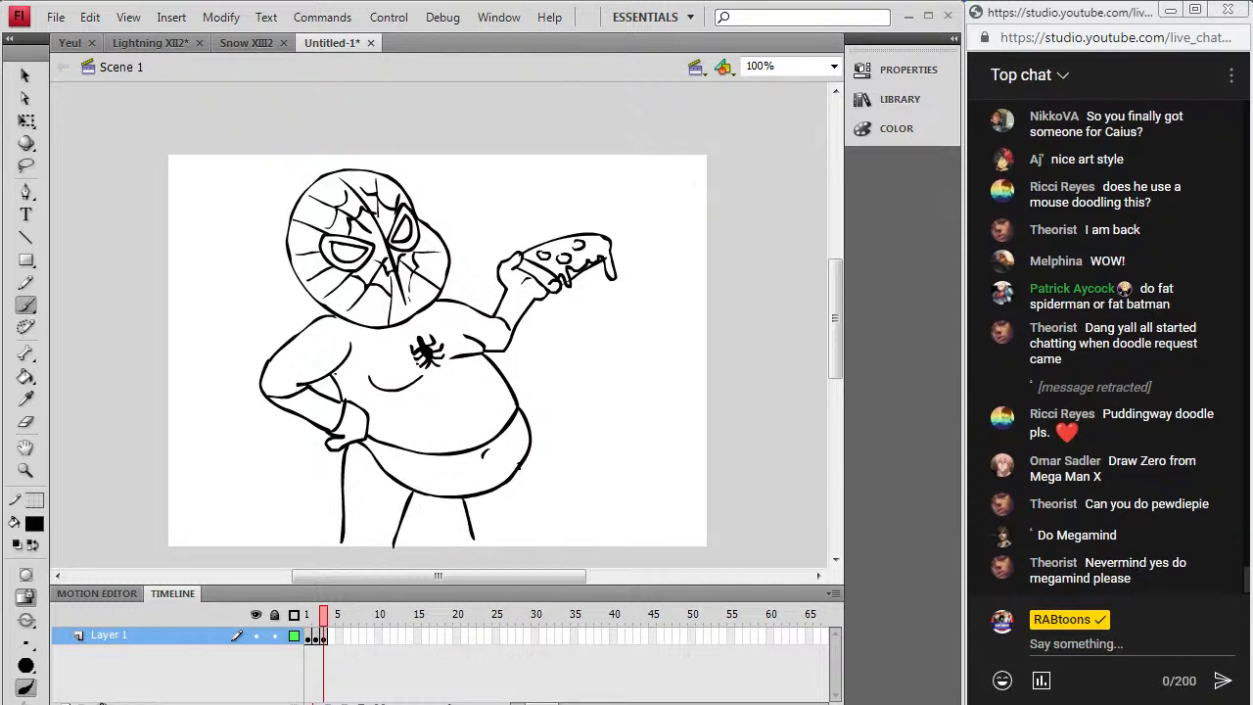
{"action": "scroll", "coordinate": [836, 368], "scroll_direction": "down", "scroll_amount": 2}
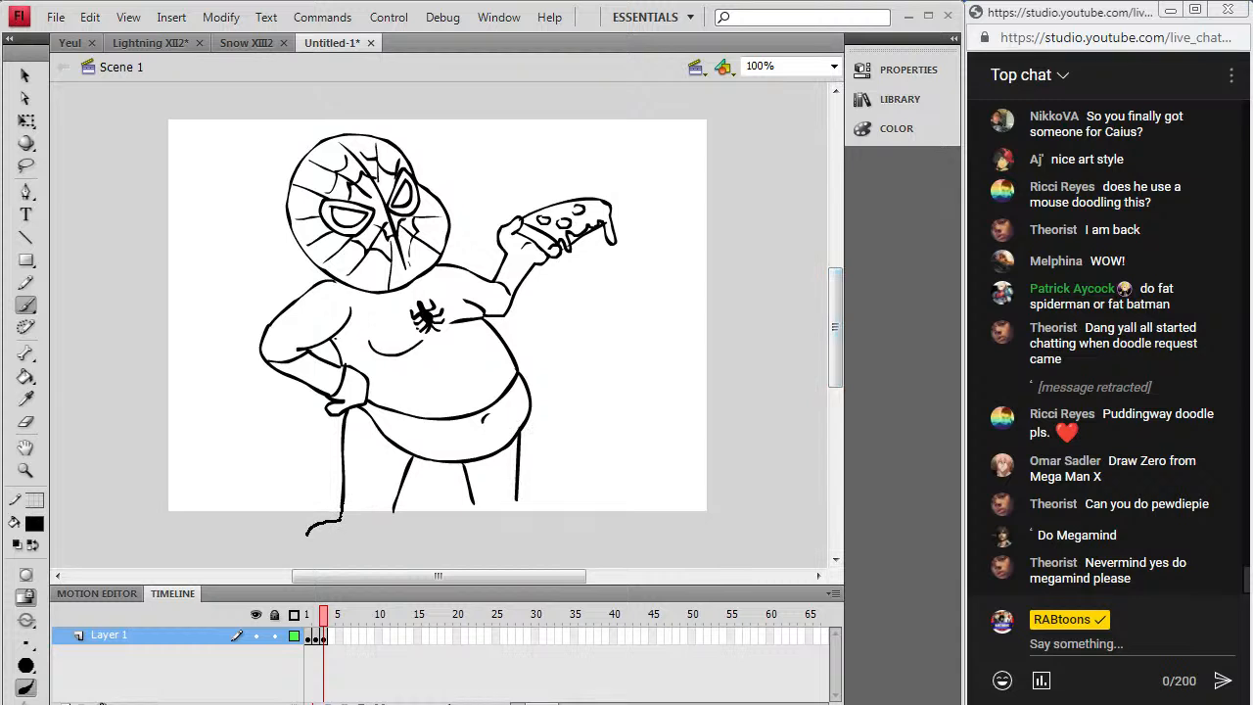
{"action": "mouse_move", "coordinate": [397, 524]}
{"action": "left_mouse_down"}
{"action": "mouse_move", "coordinate": [395, 505]}
{"action": "mouse_move", "coordinate": [350, 521]}
{"action": "left_mouse_up"}
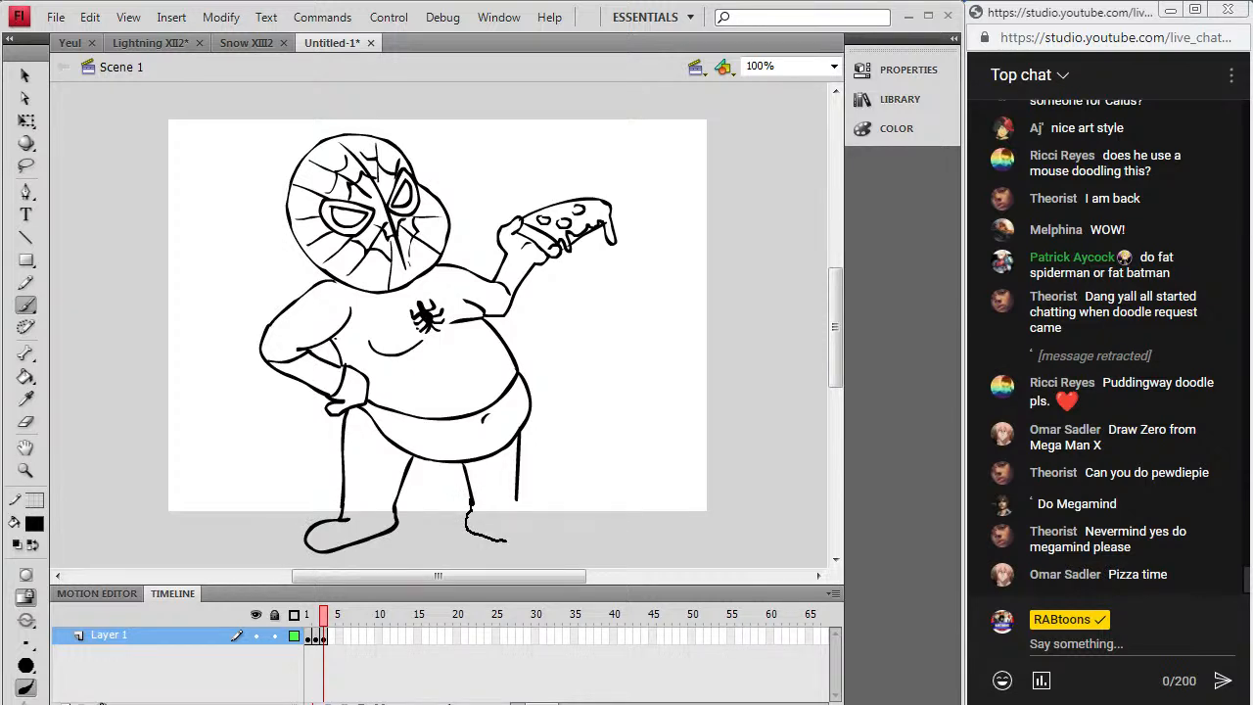
{"action": "left_click_drag", "start_coordinate": [519, 506], "coordinate": [519, 506]}
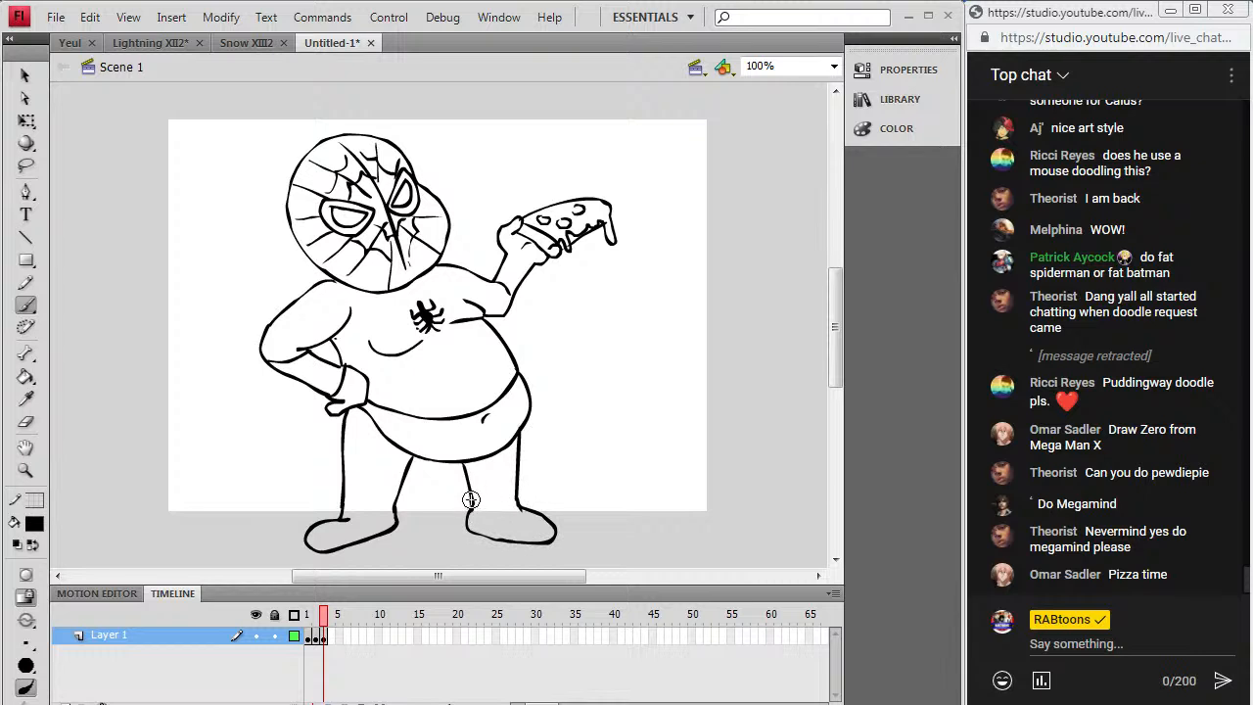
{"action": "left_click_drag", "start_coordinate": [377, 487], "coordinate": [401, 478]}
{"action": "left_click_drag", "start_coordinate": [506, 483], "coordinate": [514, 476]}
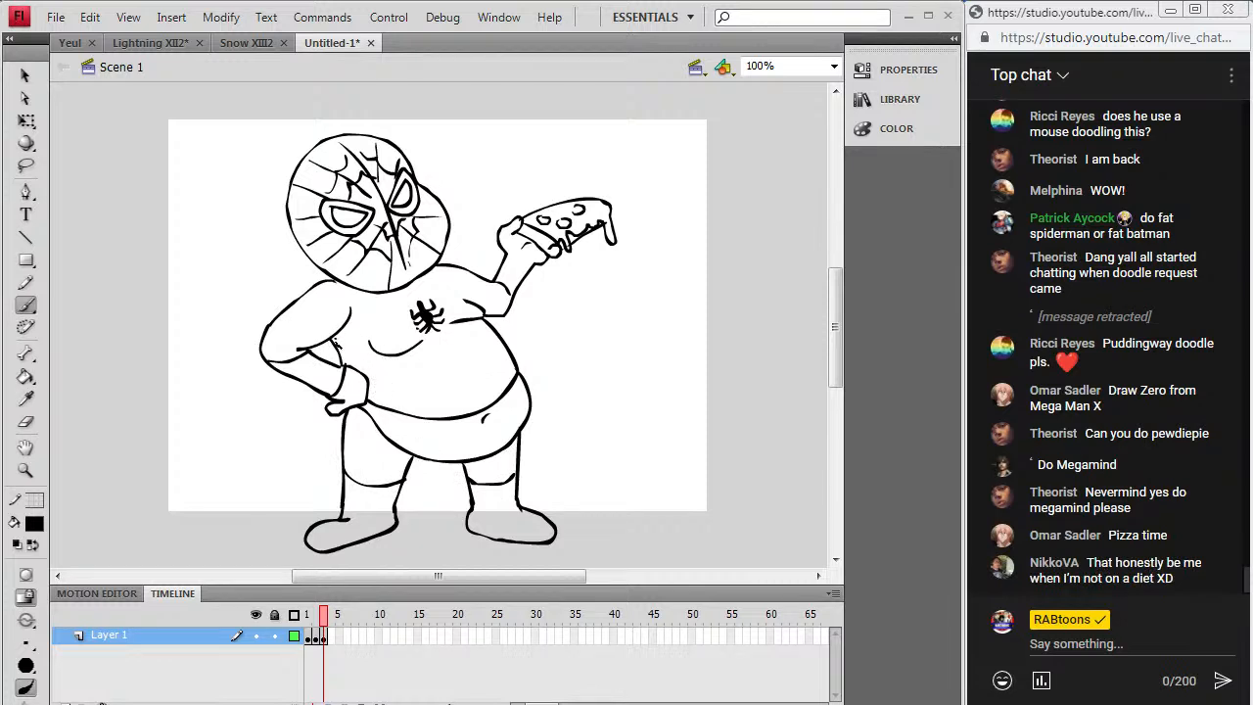
Step: Draw the suit's side-panel lines on the torso and a vertical web line down the belly
{"action": "left_click_drag", "start_coordinate": [401, 403], "coordinate": [401, 403]}
{"action": "left_click_drag", "start_coordinate": [504, 389], "coordinate": [506, 391]}
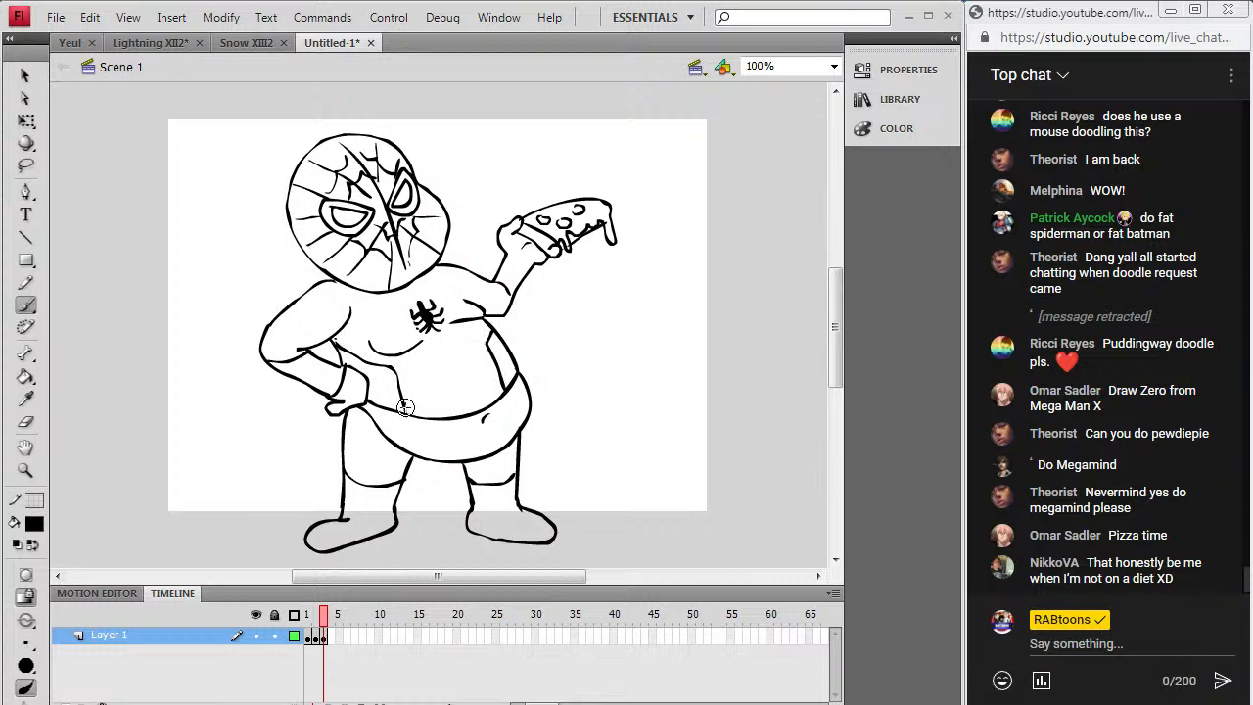
{"action": "left_click_drag", "start_coordinate": [443, 345], "coordinate": [465, 405]}
{"action": "left_click_drag", "start_coordinate": [402, 371], "coordinate": [480, 360]}
{"action": "mouse_move", "coordinate": [417, 390]}
{"action": "left_mouse_down"}
{"action": "mouse_move", "coordinate": [476, 383]}
{"action": "mouse_move", "coordinate": [478, 394]}
{"action": "left_mouse_up"}
{"action": "left_click_drag", "start_coordinate": [403, 359], "coordinate": [494, 374]}
{"action": "key", "text": "ctrl+z"}
{"action": "key", "text": "ctrl+z"}
{"action": "key", "text": "ctrl+z"}
{"action": "key", "text": "ctrl+z"}
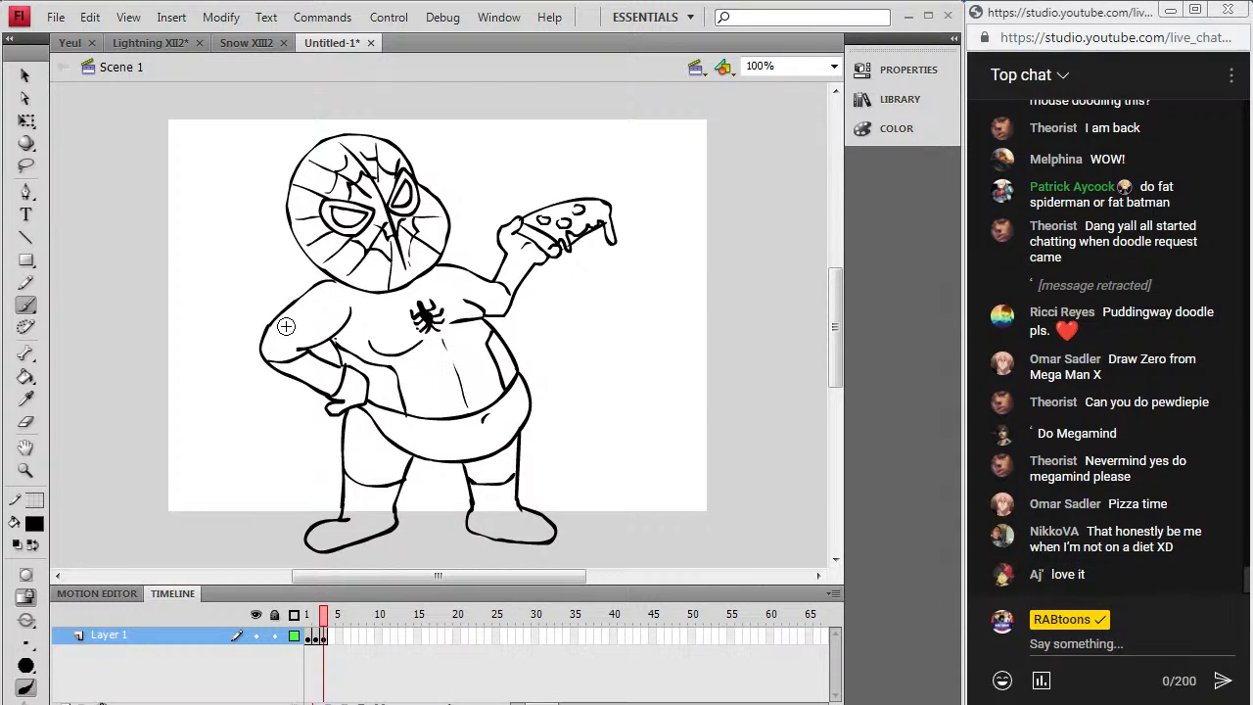
Step: Draw crossing web lines on both of Spider-Man's upper arms
{"action": "left_click_drag", "start_coordinate": [320, 304], "coordinate": [339, 294]}
{"action": "left_click_drag", "start_coordinate": [268, 337], "coordinate": [317, 341]}
{"action": "left_click_drag", "start_coordinate": [303, 304], "coordinate": [331, 332]}
{"action": "left_click_drag", "start_coordinate": [323, 297], "coordinate": [342, 314]}
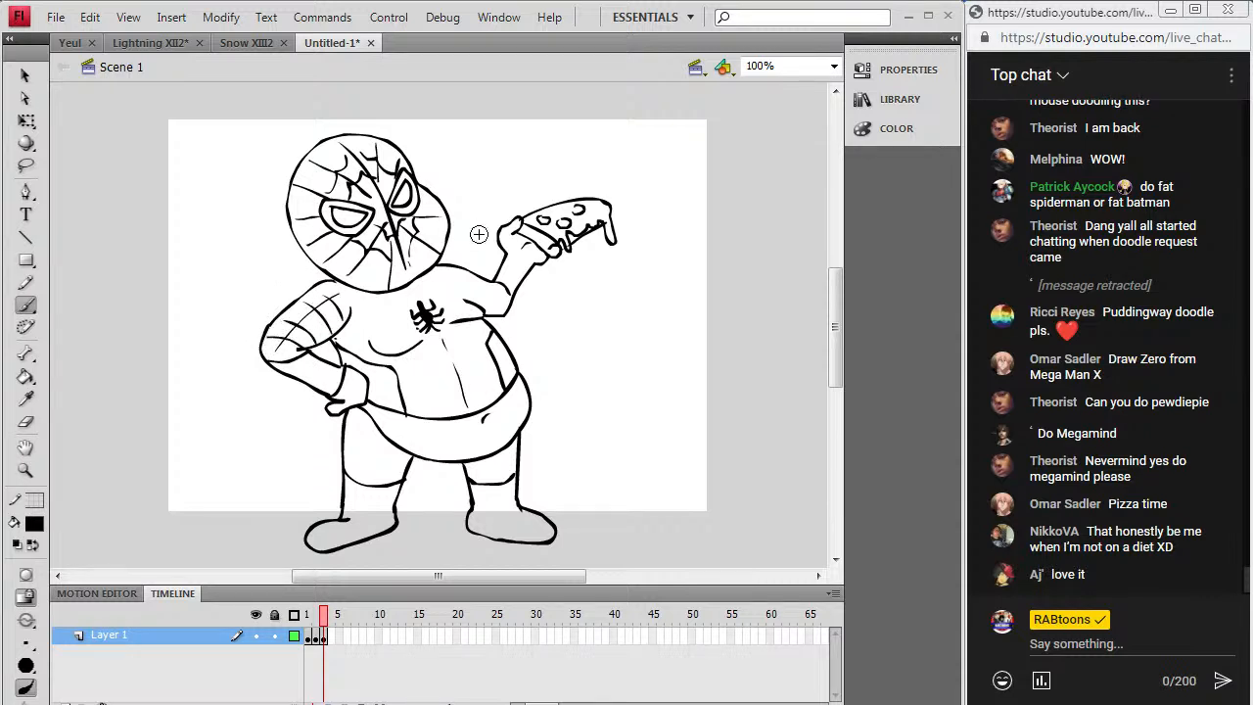
{"action": "left_click_drag", "start_coordinate": [444, 276], "coordinate": [497, 305]}
Step: Draw the web grid across the chest and belly with lengthwise lines and curved cross lines
{"action": "left_click_drag", "start_coordinate": [389, 304], "coordinate": [423, 415]}
{"action": "key", "text": "ctrl+z"}
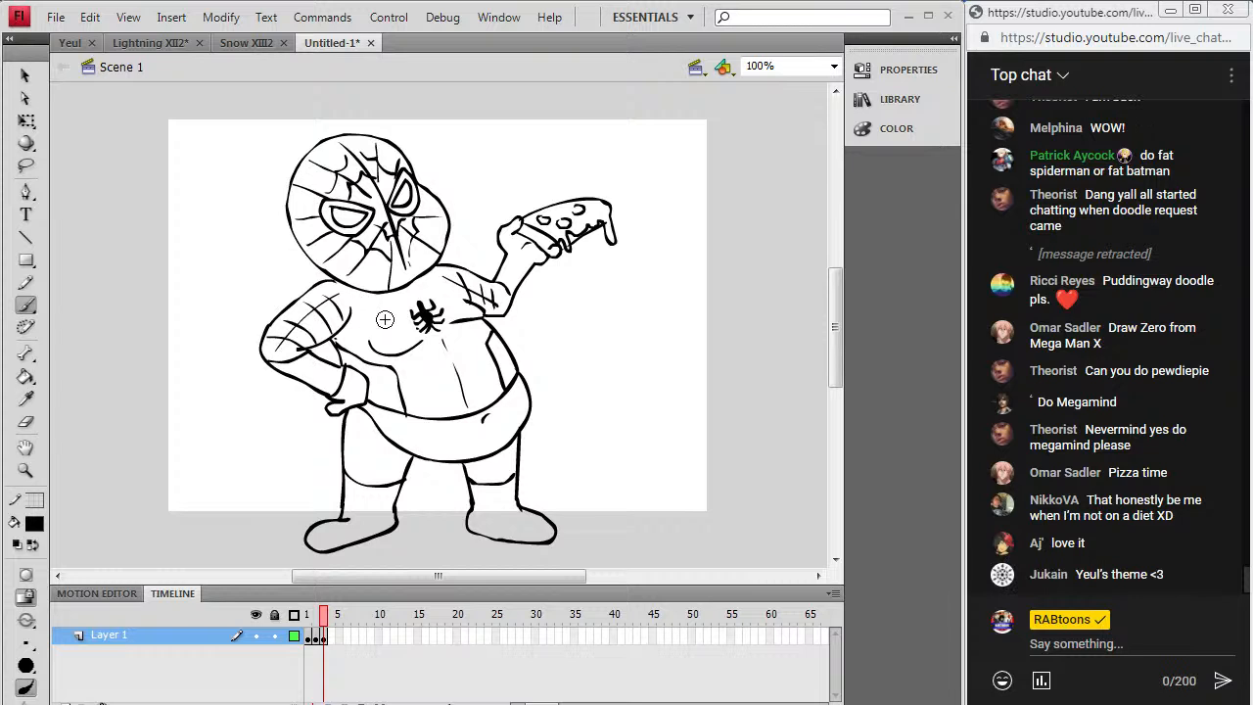
{"action": "mouse_move", "coordinate": [360, 298]}
{"action": "left_mouse_down"}
{"action": "mouse_move", "coordinate": [370, 343]}
{"action": "mouse_move", "coordinate": [411, 403]}
{"action": "left_mouse_up"}
{"action": "left_click_drag", "start_coordinate": [437, 350], "coordinate": [425, 405]}
{"action": "left_click_drag", "start_coordinate": [464, 337], "coordinate": [479, 401]}
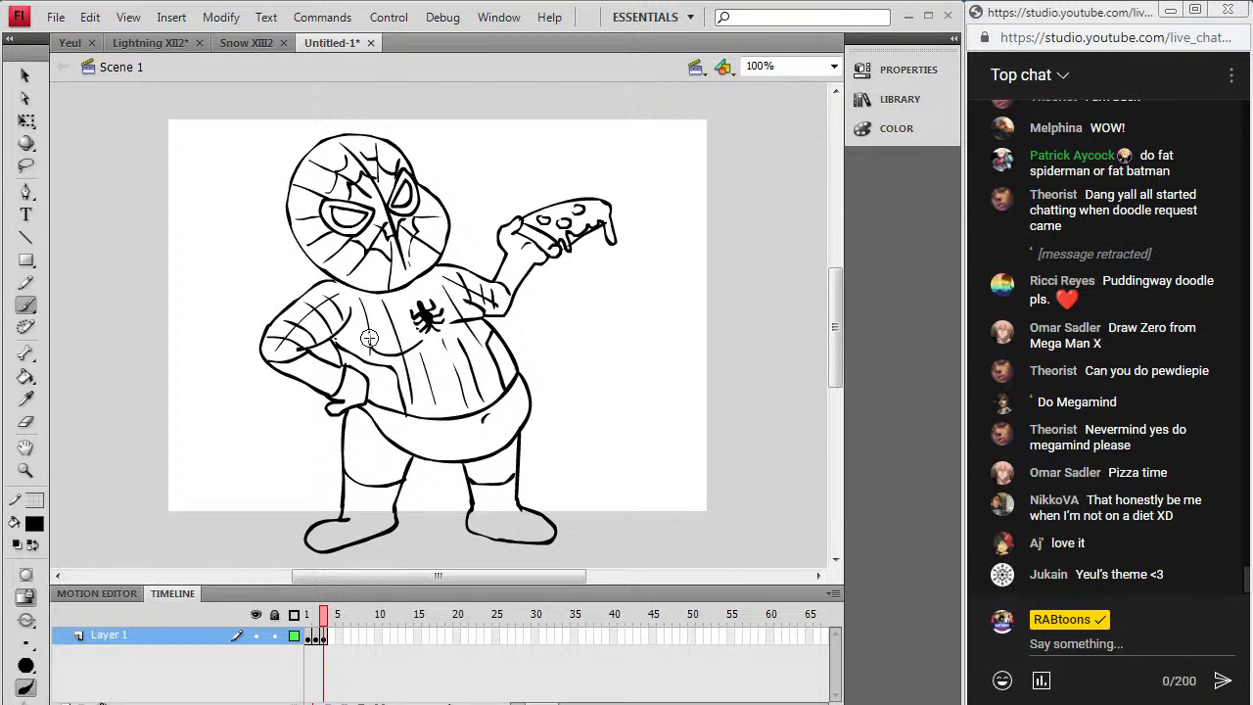
{"action": "left_click_drag", "start_coordinate": [358, 319], "coordinate": [406, 312]}
{"action": "mouse_move", "coordinate": [353, 343]}
{"action": "left_mouse_down"}
{"action": "mouse_move", "coordinate": [408, 352]}
{"action": "mouse_move", "coordinate": [493, 327]}
{"action": "left_mouse_up"}
{"action": "left_click_drag", "start_coordinate": [403, 384], "coordinate": [480, 372]}
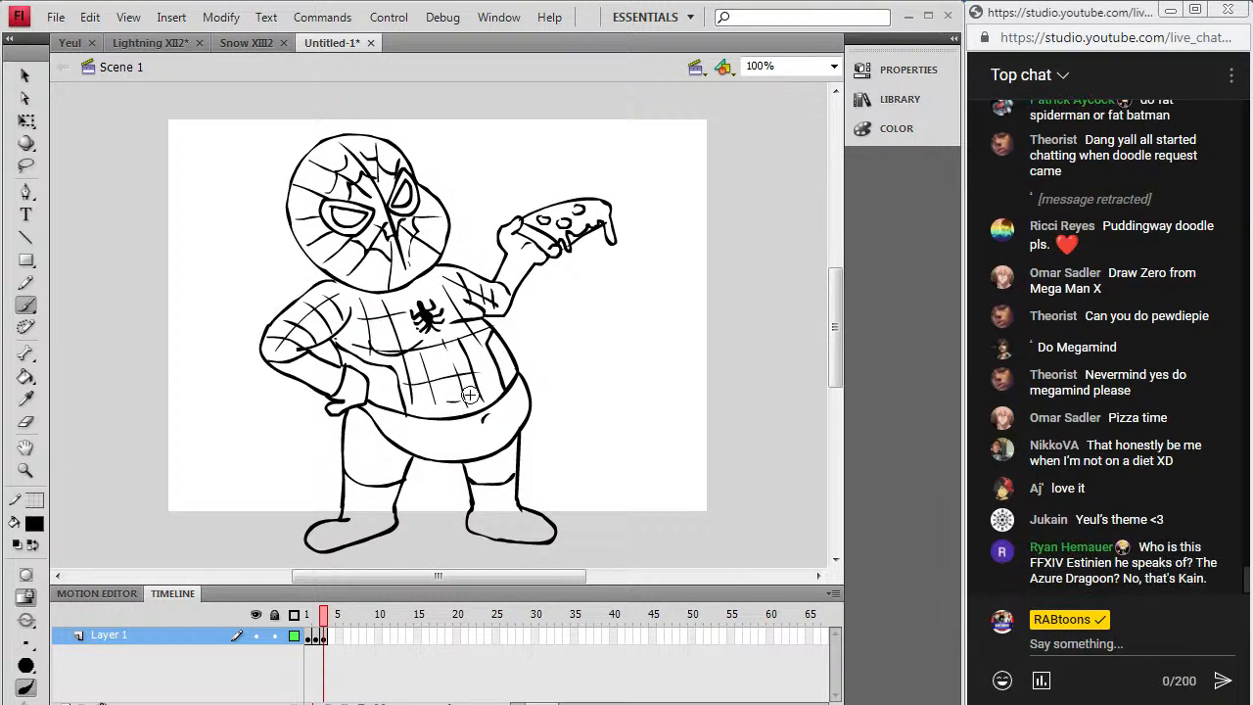
Step: Draw web lines on both thighs and add more connecting web strands to the mask
{"action": "mouse_move", "coordinate": [369, 424]}
{"action": "left_mouse_down"}
{"action": "mouse_move", "coordinate": [367, 479]}
{"action": "mouse_move", "coordinate": [408, 458]}
{"action": "mouse_move", "coordinate": [388, 478]}
{"action": "left_mouse_up"}
{"action": "mouse_move", "coordinate": [505, 454]}
{"action": "left_mouse_down"}
{"action": "mouse_move", "coordinate": [503, 480]}
{"action": "mouse_move", "coordinate": [512, 461]}
{"action": "left_mouse_up"}
{"action": "left_click_drag", "start_coordinate": [476, 480], "coordinate": [509, 472]}
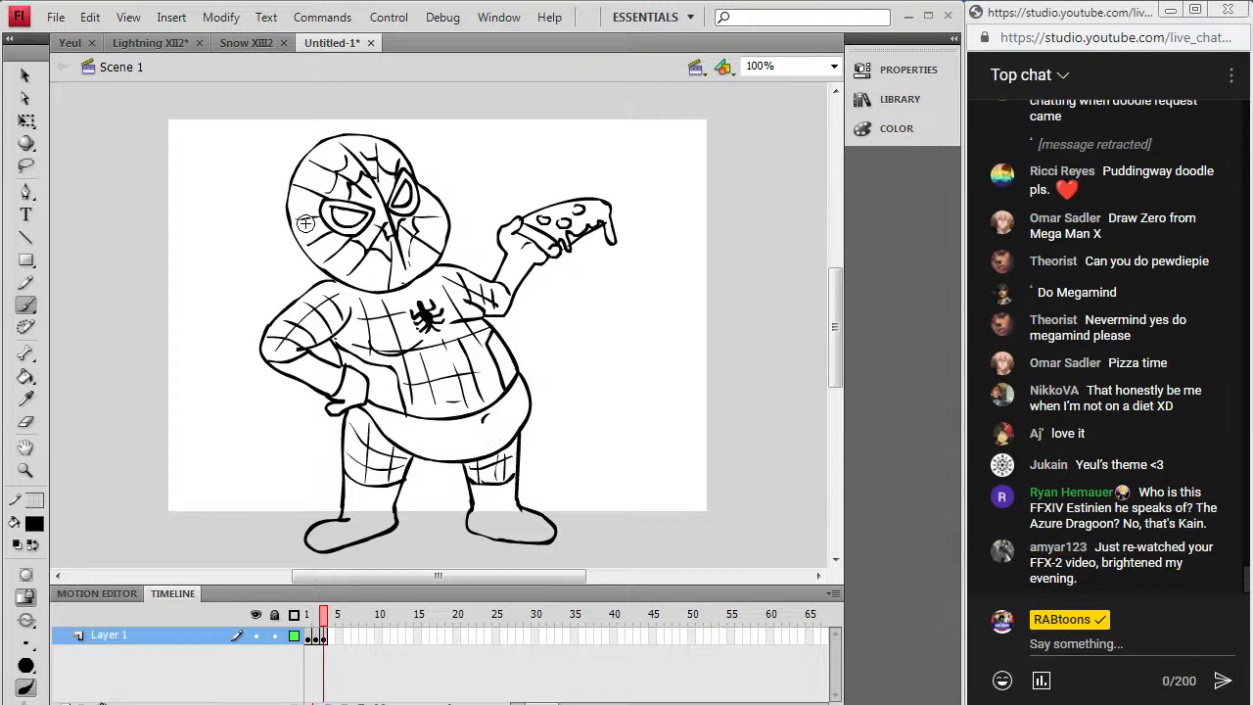
{"action": "mouse_move", "coordinate": [303, 220]}
{"action": "left_mouse_down"}
{"action": "mouse_move", "coordinate": [311, 250]}
{"action": "mouse_move", "coordinate": [380, 284]}
{"action": "left_mouse_up"}
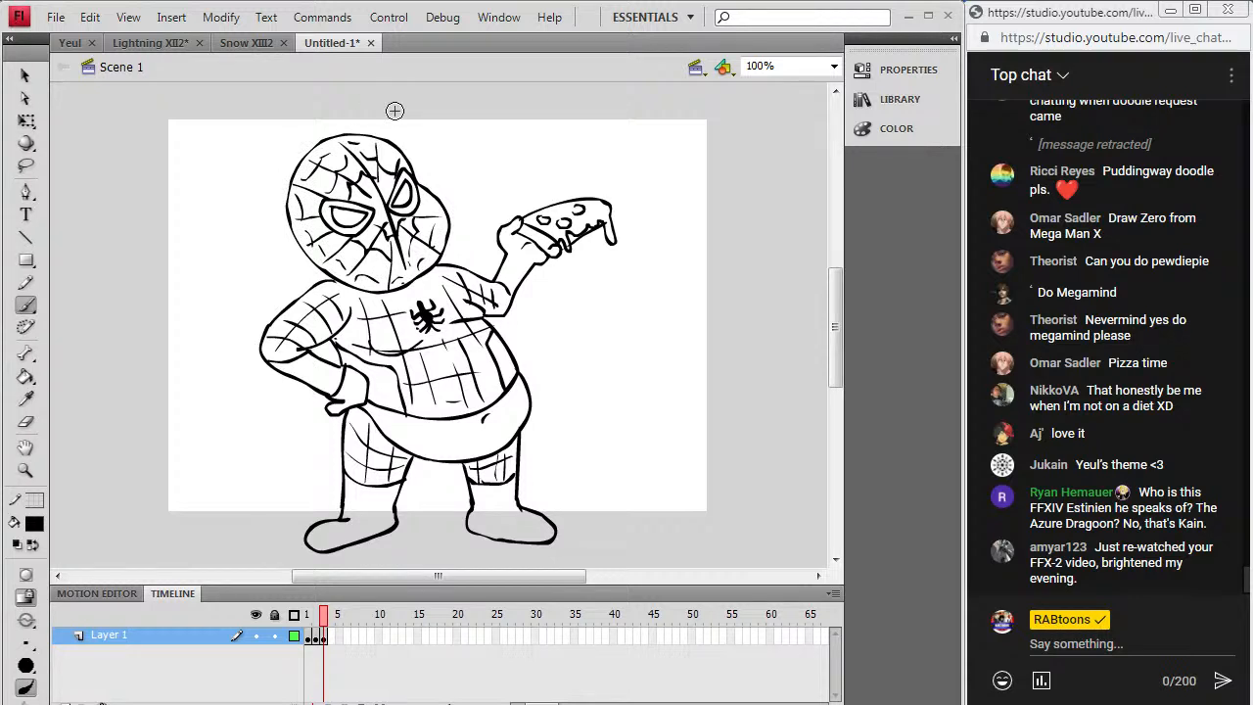
Step: Fill the rims of both mask eyes with black
{"action": "left_click", "coordinate": [25, 377]}
{"action": "left_click", "coordinate": [323, 214]}
{"action": "left_click", "coordinate": [396, 191]}
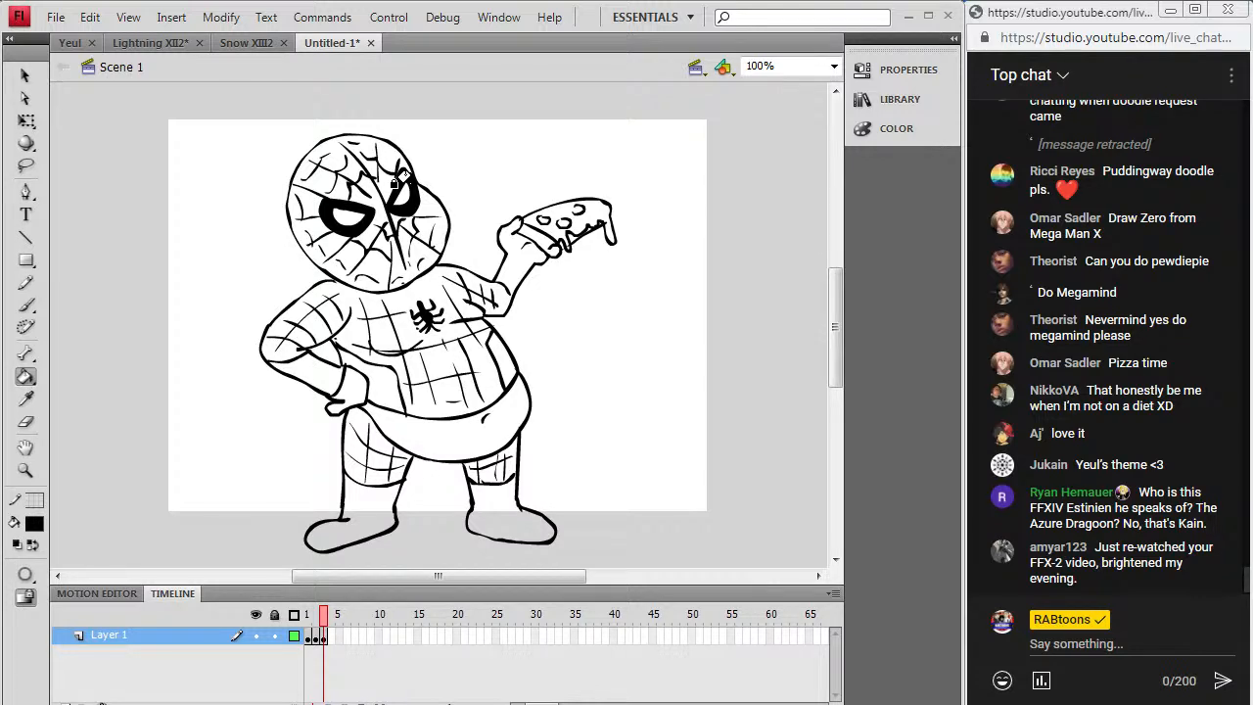
Step: Insert a blank keyframe at frame 4 and switch back to the Brush tool
{"action": "left_click", "coordinate": [327, 636]}
{"action": "left_click", "coordinate": [172, 17]}
{"action": "mouse_move", "coordinate": [147, 142]}
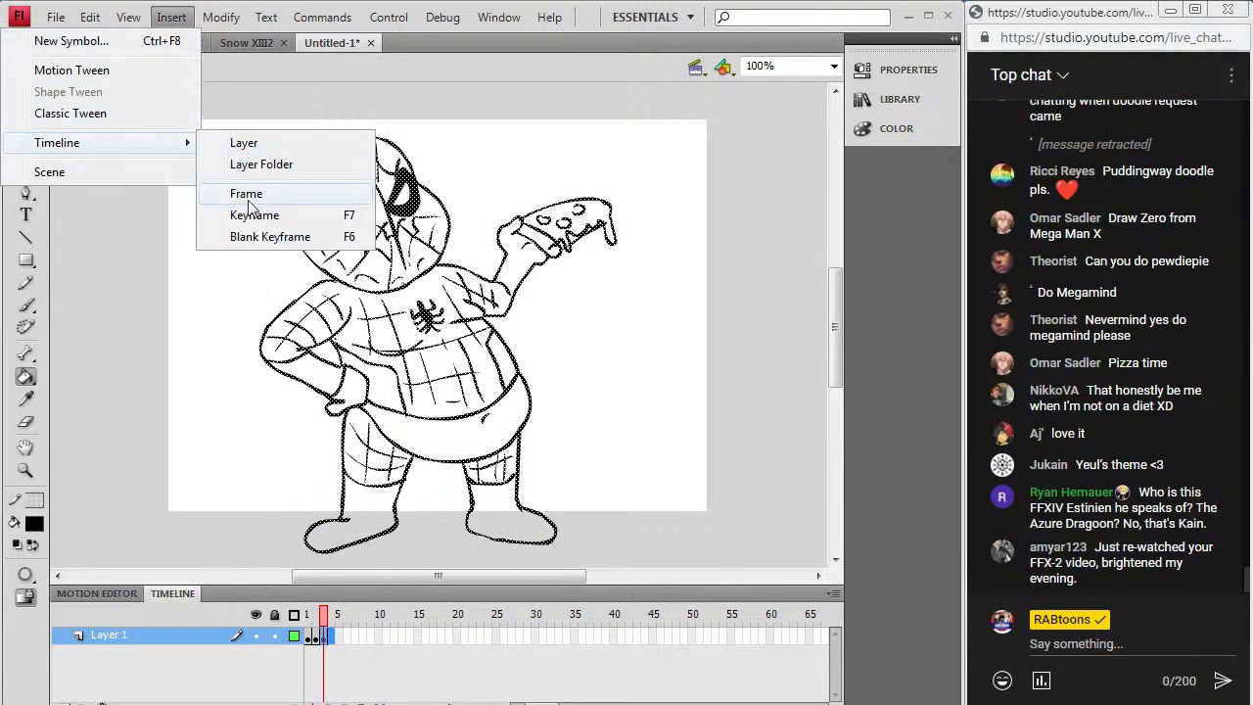
{"action": "left_click", "coordinate": [269, 238]}
{"action": "left_click", "coordinate": [327, 636]}
{"action": "left_click", "coordinate": [334, 637]}
{"action": "key", "text": "b"}
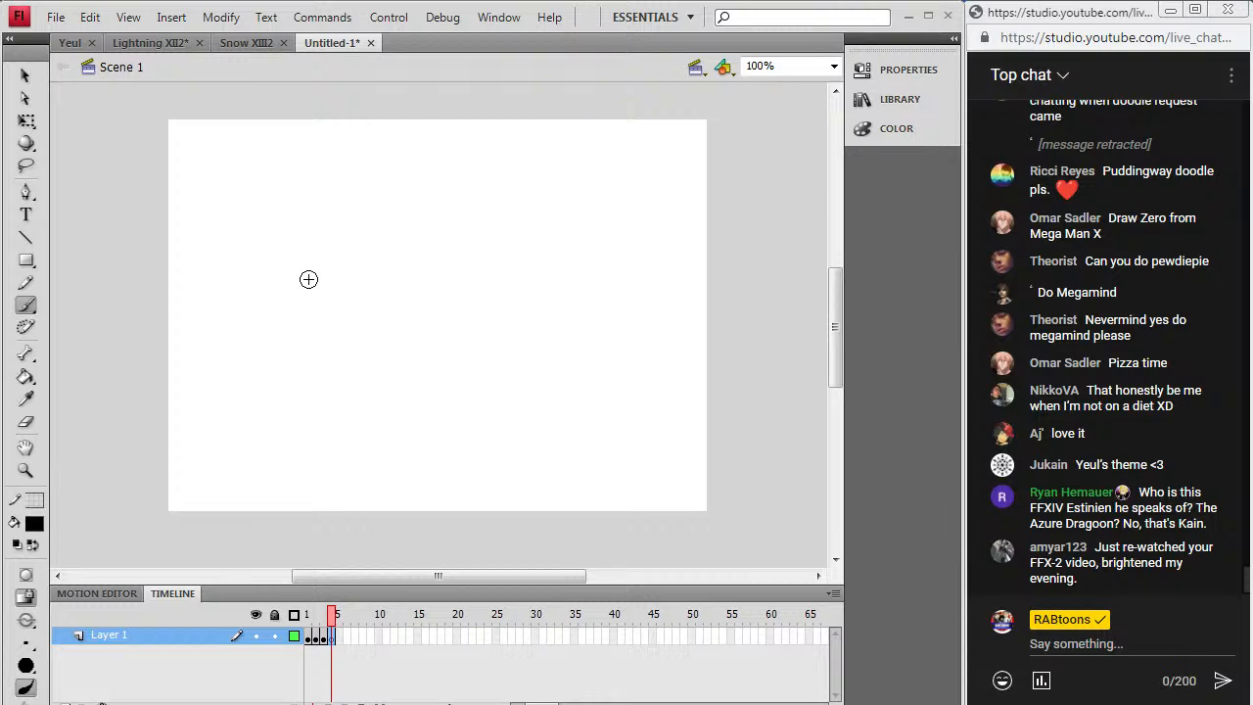
{"action": "mouse_move", "coordinate": [349, 285]}
{"action": "left_mouse_down"}
{"action": "mouse_move", "coordinate": [302, 291]}
{"action": "mouse_move", "coordinate": [326, 299]}
{"action": "mouse_move", "coordinate": [353, 287]}
{"action": "mouse_move", "coordinate": [296, 276]}
{"action": "mouse_move", "coordinate": [371, 267]}
{"action": "mouse_move", "coordinate": [406, 216]}
{"action": "left_mouse_up"}
{"action": "left_click_drag", "start_coordinate": [373, 265], "coordinate": [419, 250]}
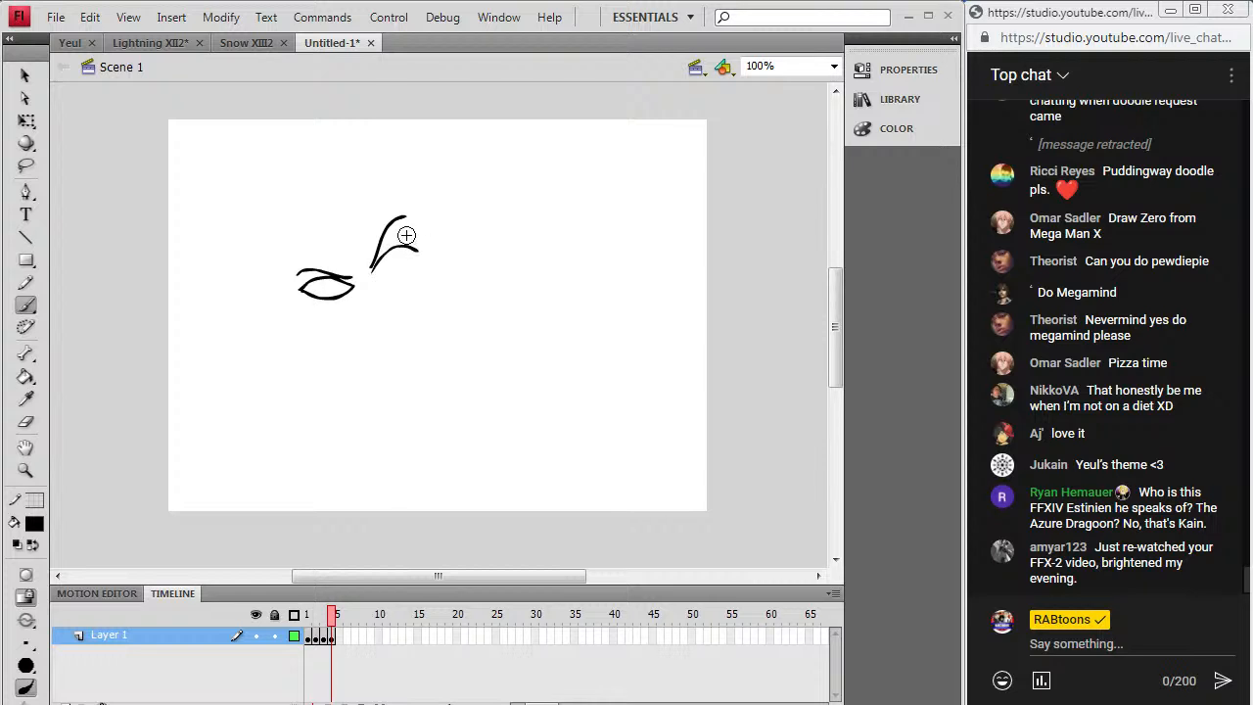
{"action": "key", "text": "ctrl+z"}
{"action": "key", "text": "ctrl+z"}
{"action": "key", "text": "ctrl+z"}
{"action": "key", "text": "ctrl+z"}
{"action": "key", "text": "ctrl+z"}
{"action": "key", "text": "ctrl+z"}
{"action": "key", "text": "ctrl+z"}
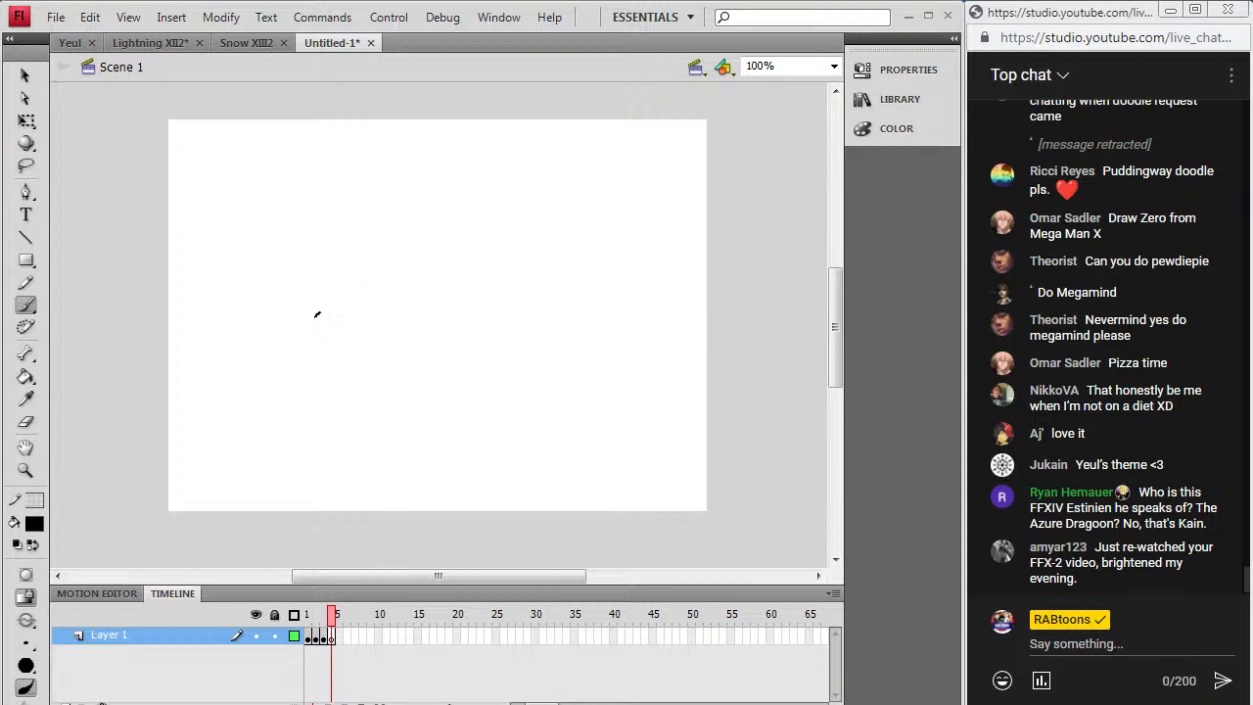
Step: Draw Megamind's slanted eyebrows, two eyes with pupils, a small nose and a smirk
{"action": "mouse_move", "coordinate": [347, 314]}
{"action": "left_mouse_down"}
{"action": "mouse_move", "coordinate": [315, 296]}
{"action": "mouse_move", "coordinate": [355, 317]}
{"action": "mouse_move", "coordinate": [319, 322]}
{"action": "mouse_move", "coordinate": [350, 317]}
{"action": "left_mouse_up"}
{"action": "mouse_move", "coordinate": [402, 272]}
{"action": "left_mouse_down"}
{"action": "mouse_move", "coordinate": [374, 318]}
{"action": "mouse_move", "coordinate": [408, 323]}
{"action": "mouse_move", "coordinate": [420, 302]}
{"action": "mouse_move", "coordinate": [407, 280]}
{"action": "mouse_move", "coordinate": [362, 304]}
{"action": "mouse_move", "coordinate": [408, 242]}
{"action": "left_mouse_up"}
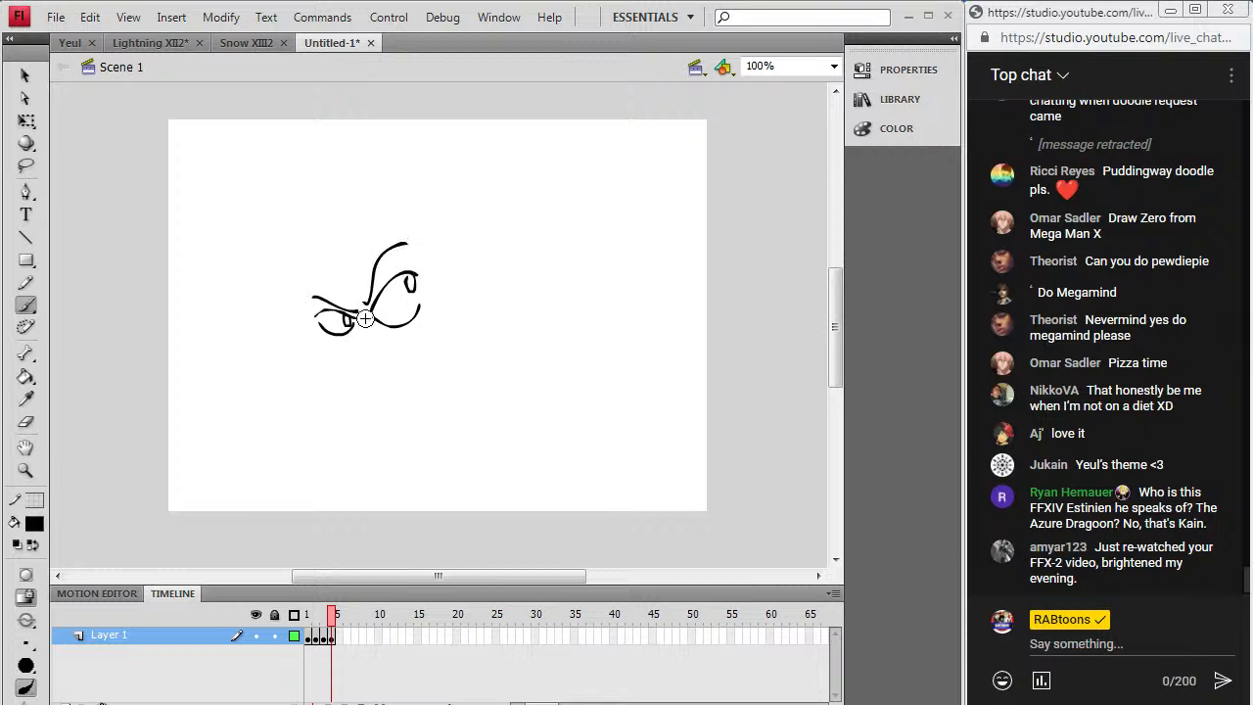
{"action": "left_click_drag", "start_coordinate": [360, 348], "coordinate": [406, 342]}
{"action": "left_click_drag", "start_coordinate": [357, 375], "coordinate": [359, 351]}
{"action": "key", "text": "ctrl+z"}
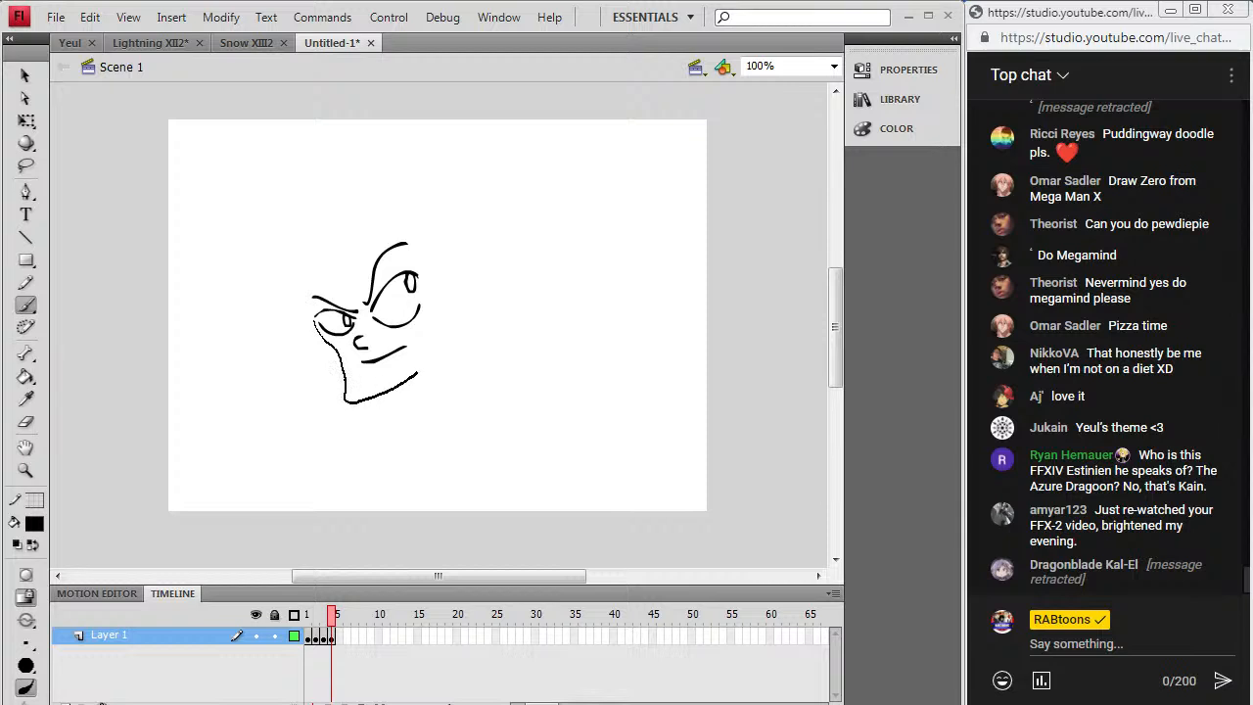
Step: Draw Megamind's jawline, a pointed ear and the collar points beside the chin
{"action": "left_click_drag", "start_coordinate": [444, 323], "coordinate": [432, 342]}
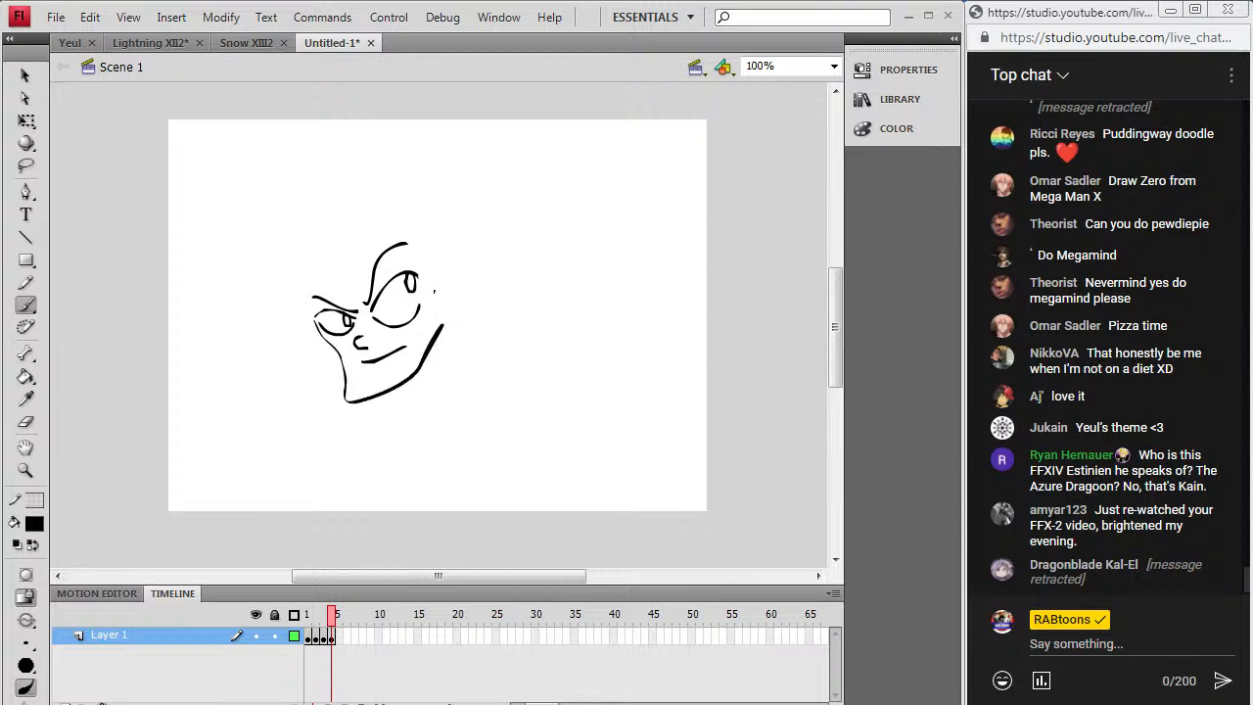
{"action": "left_click_drag", "start_coordinate": [454, 315], "coordinate": [440, 316]}
{"action": "left_click_drag", "start_coordinate": [464, 272], "coordinate": [448, 301]}
{"action": "mouse_move", "coordinate": [430, 360]}
{"action": "left_mouse_down"}
{"action": "mouse_move", "coordinate": [442, 370]}
{"action": "mouse_move", "coordinate": [454, 346]}
{"action": "mouse_move", "coordinate": [425, 375]}
{"action": "left_mouse_up"}
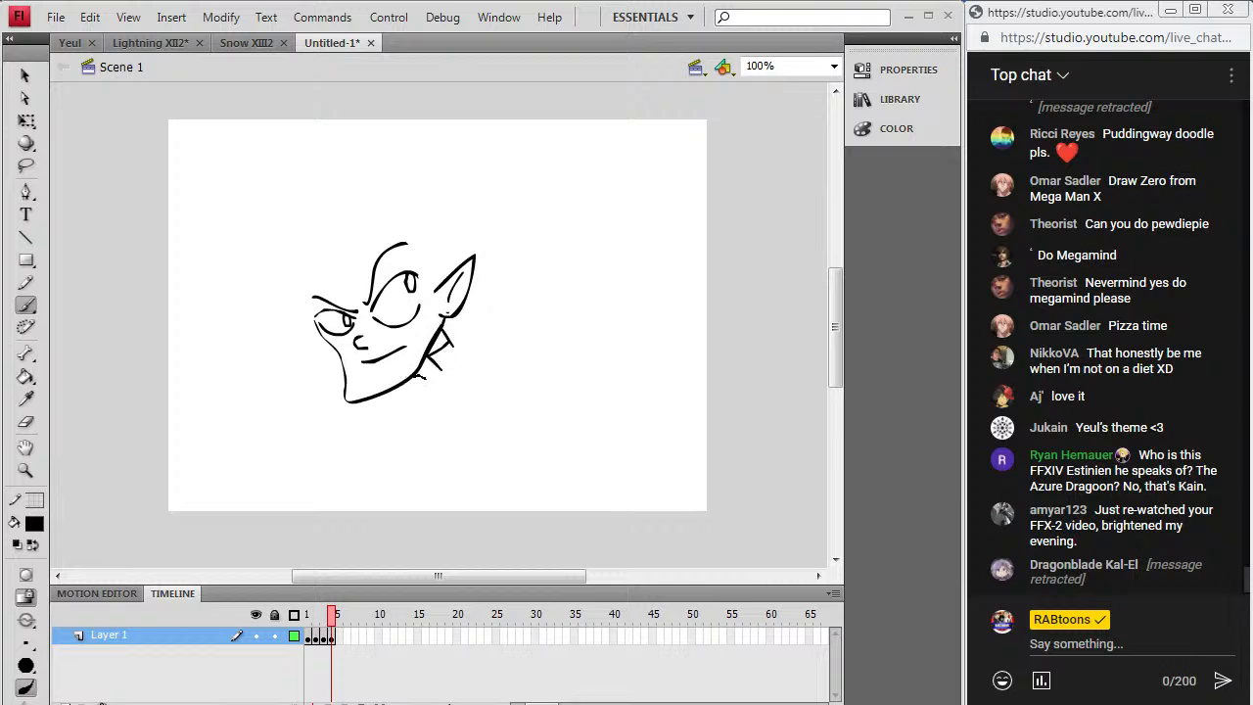
Step: Draw the tall pointed cape collar behind the ear and the oversized bald head outline
{"action": "mouse_move", "coordinate": [481, 347]}
{"action": "left_mouse_down"}
{"action": "mouse_move", "coordinate": [531, 260]}
{"action": "mouse_move", "coordinate": [470, 297]}
{"action": "left_mouse_up"}
{"action": "mouse_move", "coordinate": [284, 296]}
{"action": "left_mouse_down"}
{"action": "mouse_move", "coordinate": [275, 208]}
{"action": "mouse_move", "coordinate": [320, 160]}
{"action": "mouse_move", "coordinate": [379, 148]}
{"action": "mouse_move", "coordinate": [417, 161]}
{"action": "mouse_move", "coordinate": [445, 194]}
{"action": "left_mouse_up"}
{"action": "left_click_drag", "start_coordinate": [455, 256], "coordinate": [455, 265]}
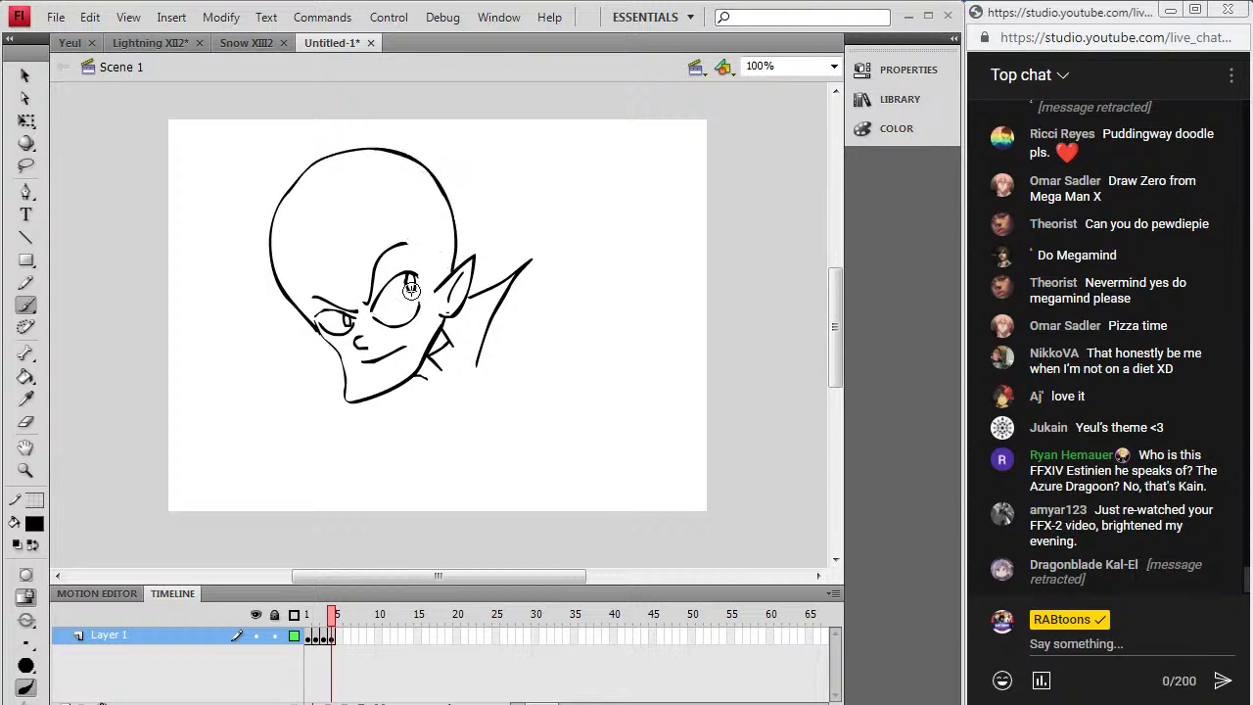
{"action": "left_click_drag", "start_coordinate": [357, 311], "coordinate": [357, 310]}
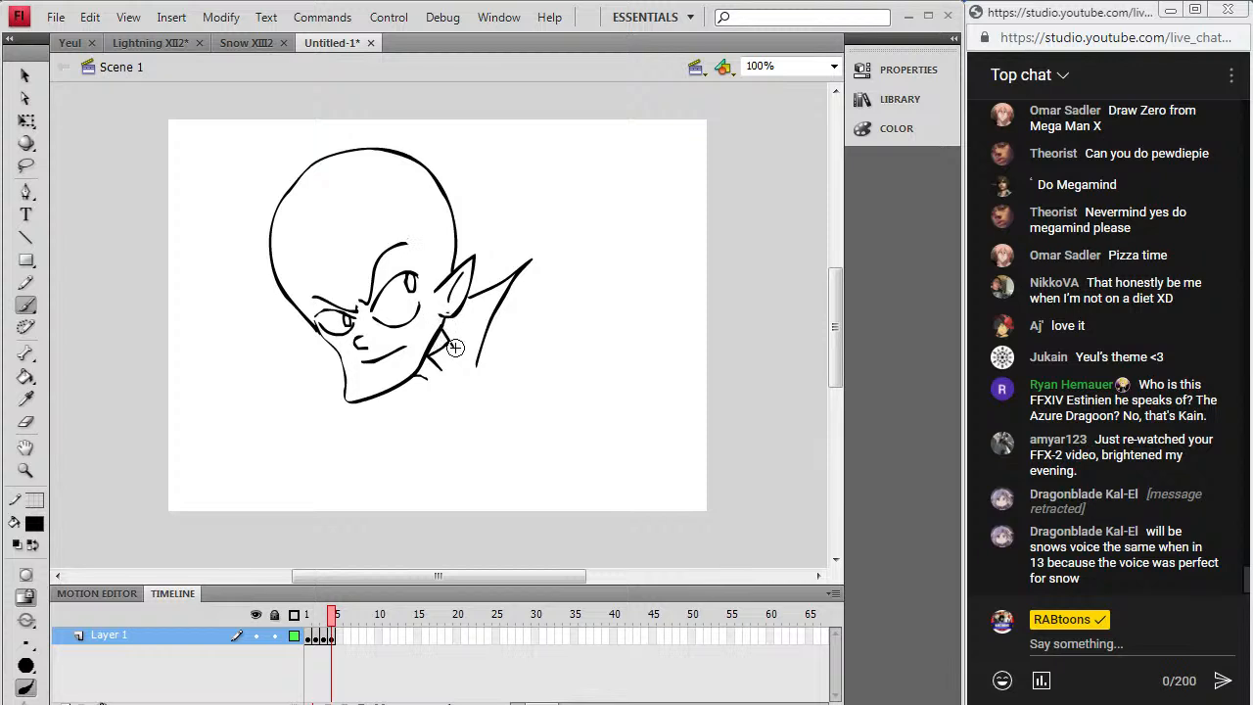
Step: Add neck and collar details and draw Megamind's bent arm ending in a pointed glove cuff
{"action": "mouse_move", "coordinate": [457, 349]}
{"action": "left_mouse_down"}
{"action": "mouse_move", "coordinate": [458, 369]}
{"action": "mouse_move", "coordinate": [426, 379]}
{"action": "left_mouse_up"}
{"action": "left_click_drag", "start_coordinate": [478, 364], "coordinate": [507, 365]}
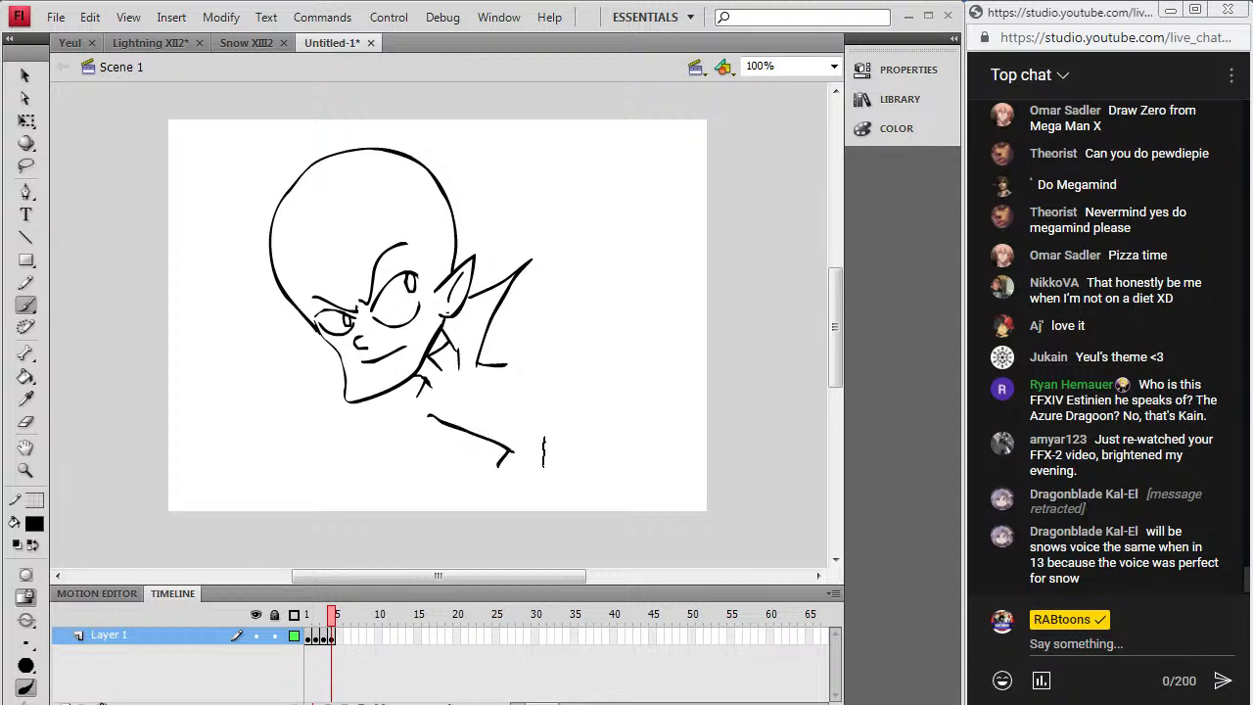
{"action": "mouse_move", "coordinate": [500, 460]}
{"action": "left_mouse_down"}
{"action": "mouse_move", "coordinate": [545, 464]}
{"action": "mouse_move", "coordinate": [495, 471]}
{"action": "mouse_move", "coordinate": [508, 504]}
{"action": "mouse_move", "coordinate": [541, 472]}
{"action": "left_mouse_up"}
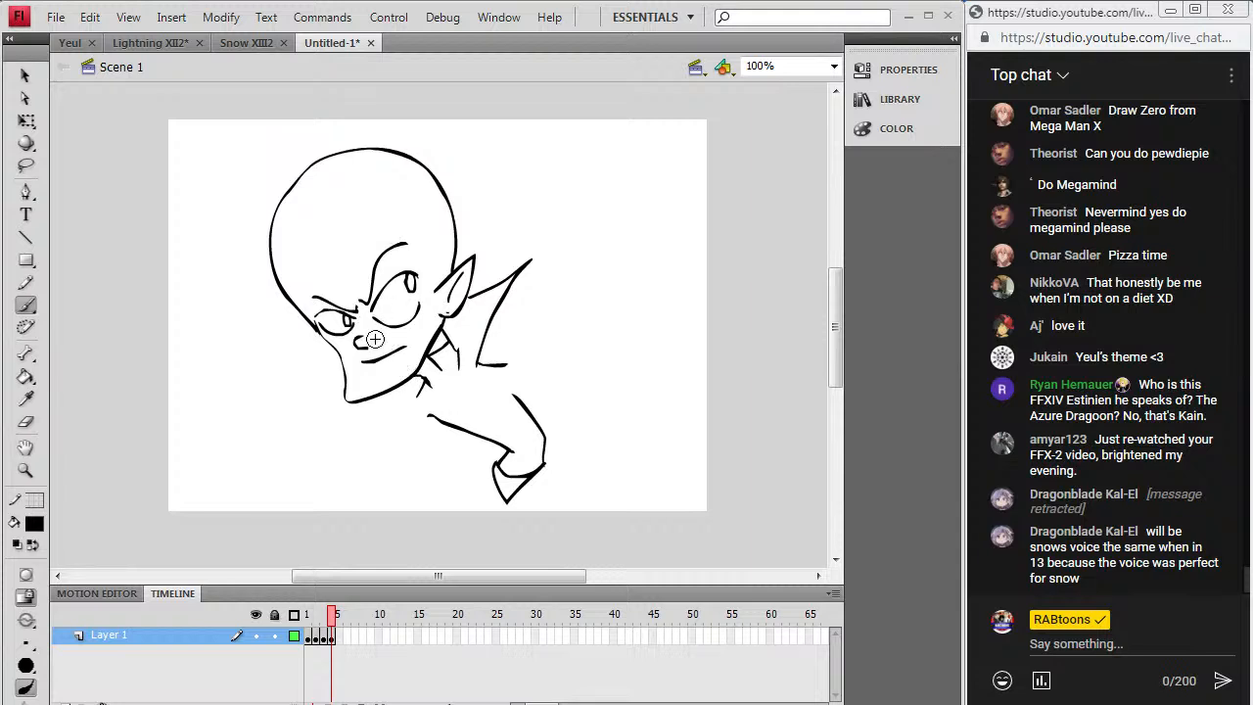
{"action": "mouse_move", "coordinate": [363, 354]}
{"action": "left_mouse_down"}
{"action": "mouse_move", "coordinate": [350, 358]}
{"action": "mouse_move", "coordinate": [345, 388]}
{"action": "left_mouse_up"}
{"action": "key", "text": "ctrl+z"}
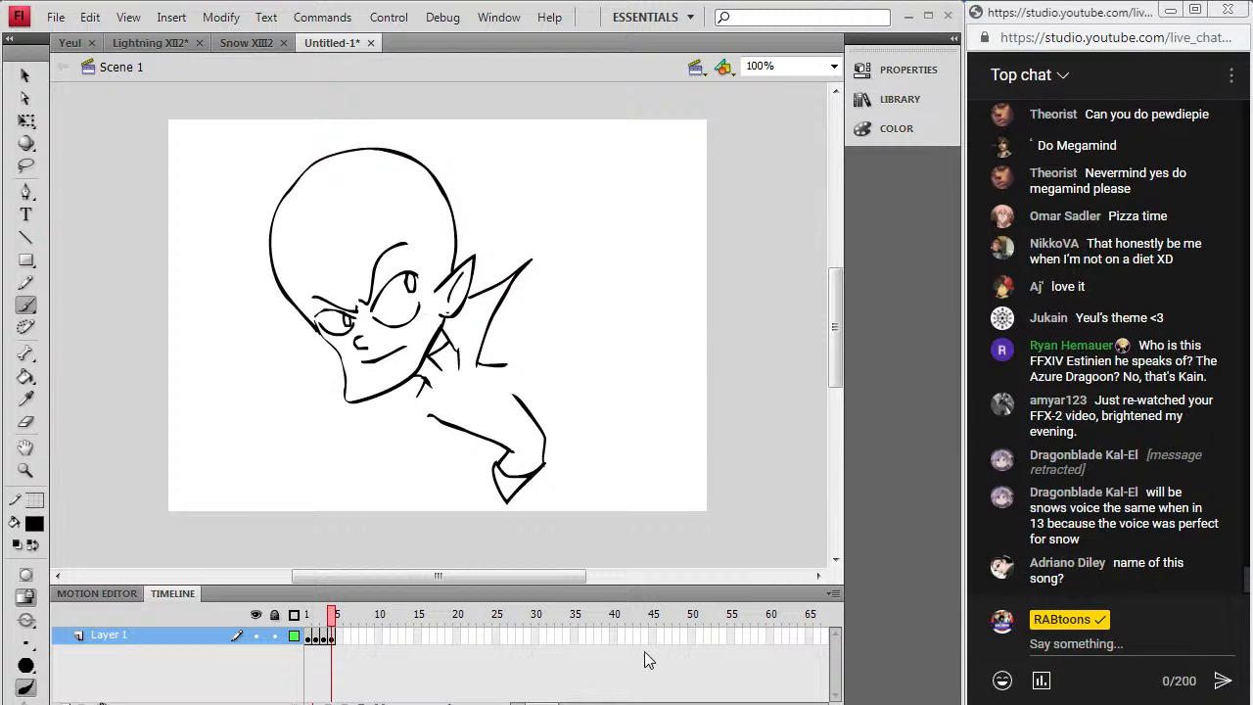
Step: Switch to iTunes to check the name of the song that is playing
{"action": "key", "text": "alt+Tab"}
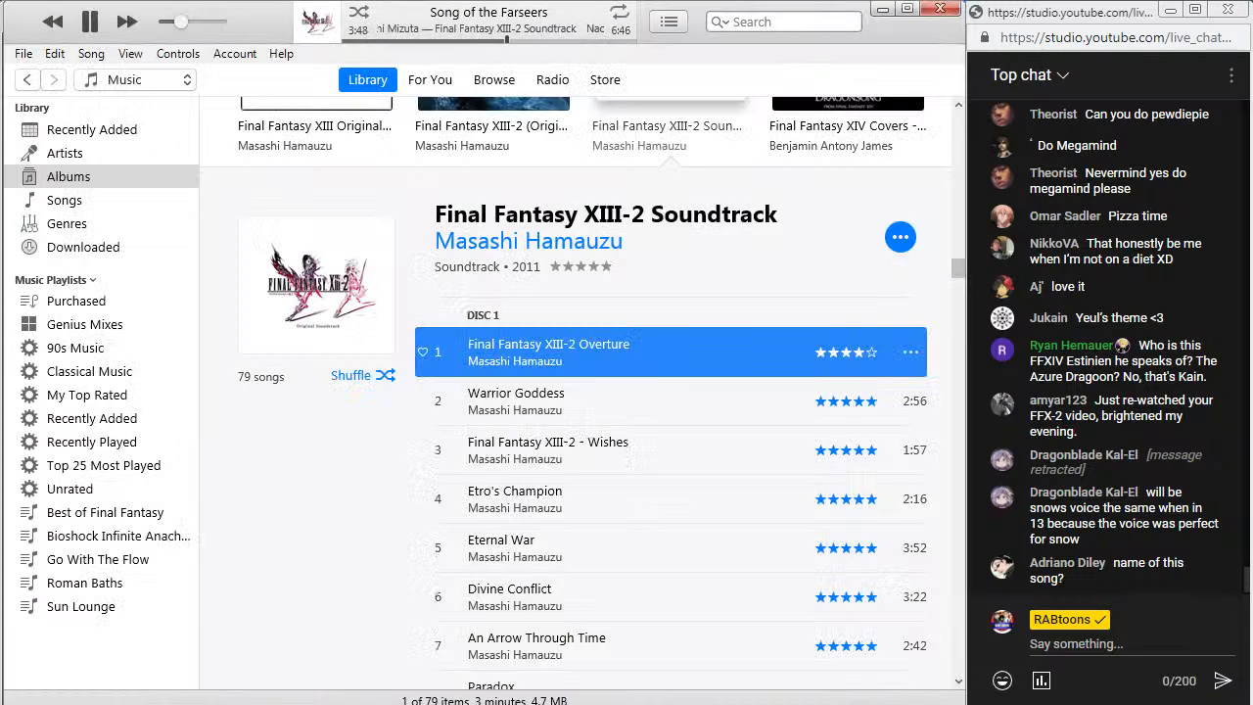
Step: Switch back to the Flash drawing, ink a solid black goatee on Megamind's chin, and add shoulder spikes and upper-body lines
{"action": "key", "text": "alt+Tab"}
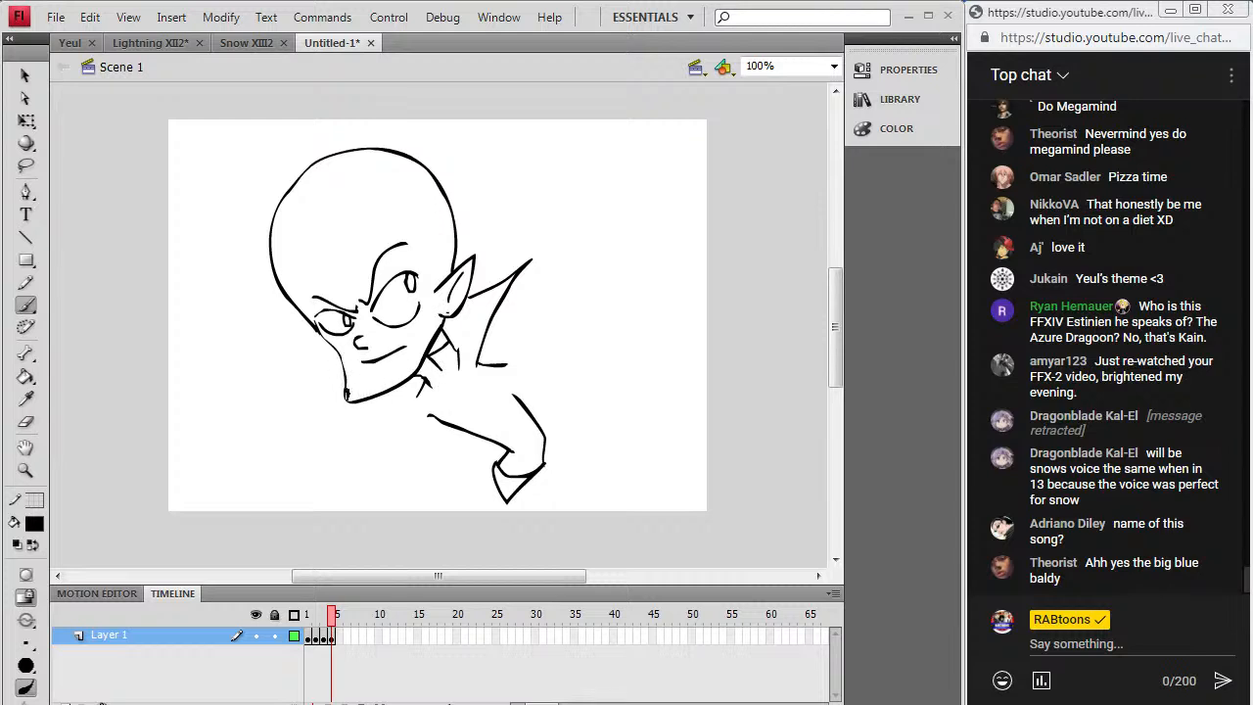
{"action": "mouse_move", "coordinate": [396, 383]}
{"action": "left_mouse_down"}
{"action": "mouse_move", "coordinate": [407, 379]}
{"action": "mouse_move", "coordinate": [390, 388]}
{"action": "left_mouse_up"}
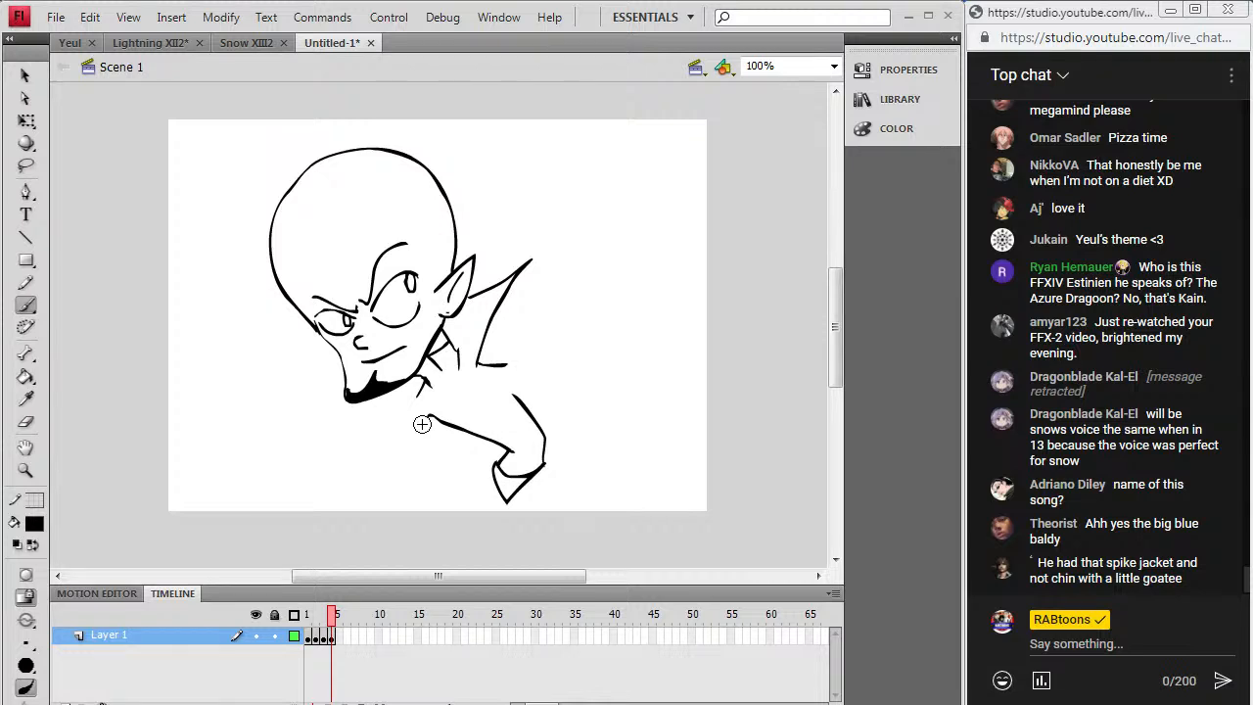
{"action": "left_click_drag", "start_coordinate": [412, 375], "coordinate": [390, 382]}
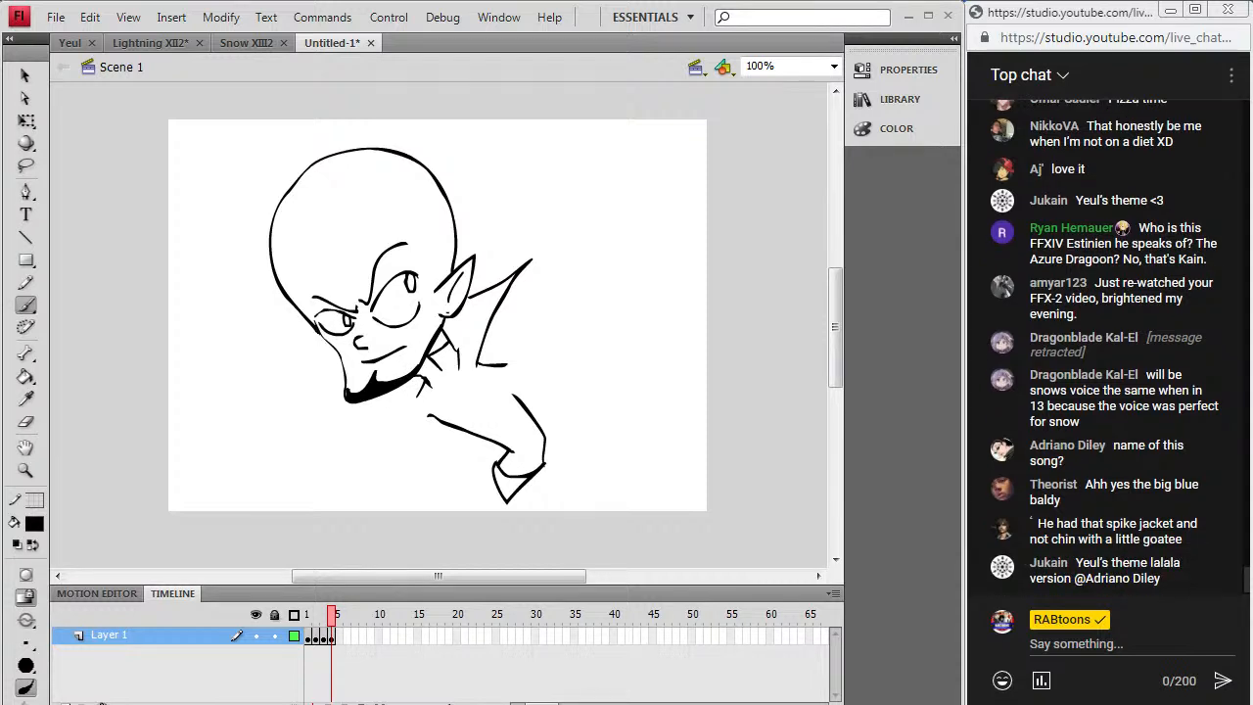
{"action": "mouse_move", "coordinate": [483, 363]}
{"action": "left_mouse_down"}
{"action": "mouse_move", "coordinate": [488, 354]}
{"action": "mouse_move", "coordinate": [499, 367]}
{"action": "left_mouse_up"}
{"action": "mouse_move", "coordinate": [420, 388]}
{"action": "left_mouse_down"}
{"action": "mouse_move", "coordinate": [413, 402]}
{"action": "mouse_move", "coordinate": [432, 394]}
{"action": "mouse_move", "coordinate": [459, 432]}
{"action": "left_mouse_up"}
{"action": "mouse_move", "coordinate": [458, 352]}
{"action": "left_mouse_down"}
{"action": "mouse_move", "coordinate": [465, 384]}
{"action": "mouse_move", "coordinate": [516, 405]}
{"action": "left_mouse_up"}
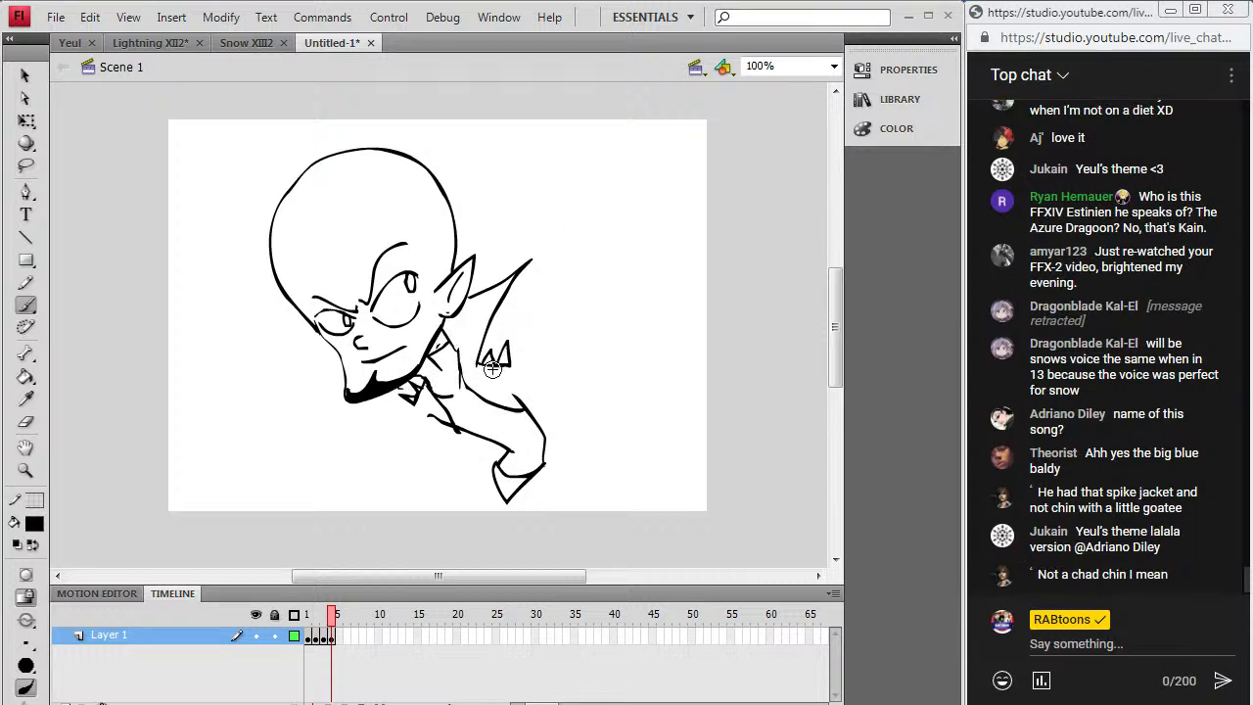
Step: Draw Megamind's two hanging arms with flared, pointed glove cuffs and splayed-finger hands
{"action": "mouse_move", "coordinate": [416, 419]}
{"action": "left_mouse_down"}
{"action": "mouse_move", "coordinate": [415, 474]}
{"action": "mouse_move", "coordinate": [437, 442]}
{"action": "mouse_move", "coordinate": [423, 483]}
{"action": "mouse_move", "coordinate": [391, 448]}
{"action": "mouse_move", "coordinate": [393, 529]}
{"action": "mouse_move", "coordinate": [421, 532]}
{"action": "mouse_move", "coordinate": [441, 479]}
{"action": "left_mouse_up"}
{"action": "left_click_drag", "start_coordinate": [560, 384], "coordinate": [581, 406]}
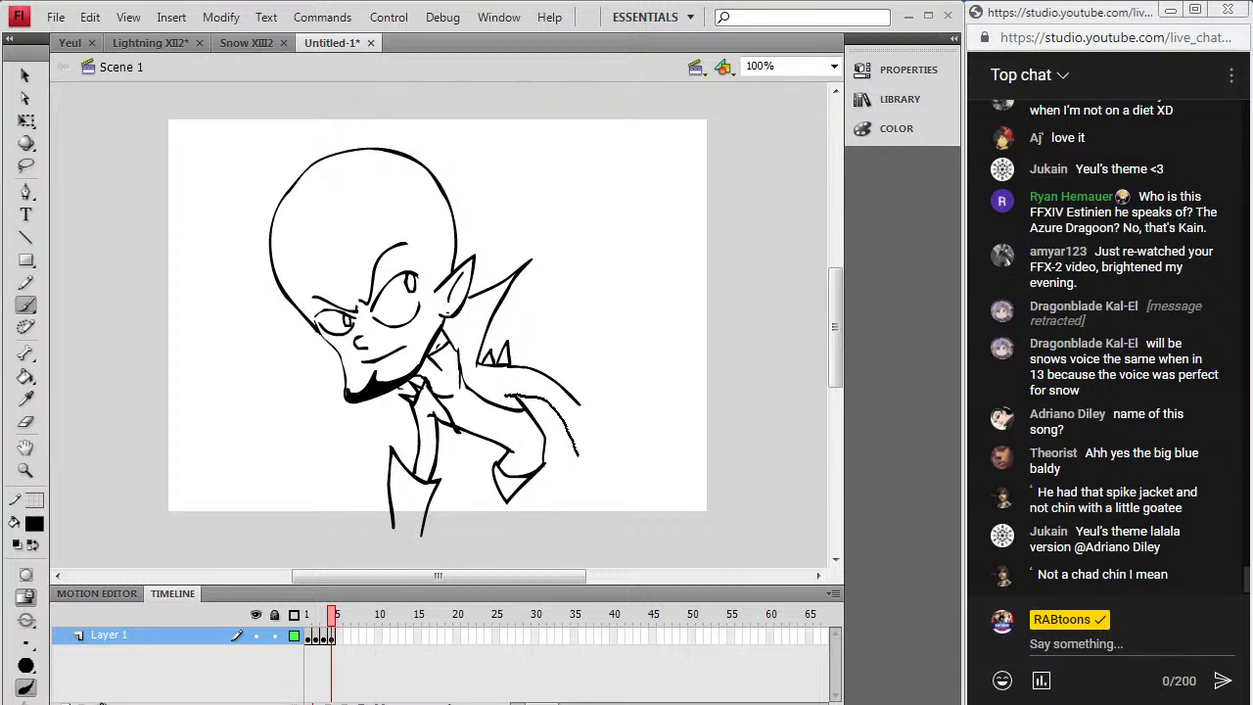
{"action": "mouse_move", "coordinate": [578, 456]}
{"action": "left_mouse_down"}
{"action": "mouse_move", "coordinate": [609, 435]}
{"action": "mouse_move", "coordinate": [573, 455]}
{"action": "mouse_move", "coordinate": [592, 495]}
{"action": "left_mouse_up"}
{"action": "left_click_drag", "start_coordinate": [614, 421], "coordinate": [616, 491]}
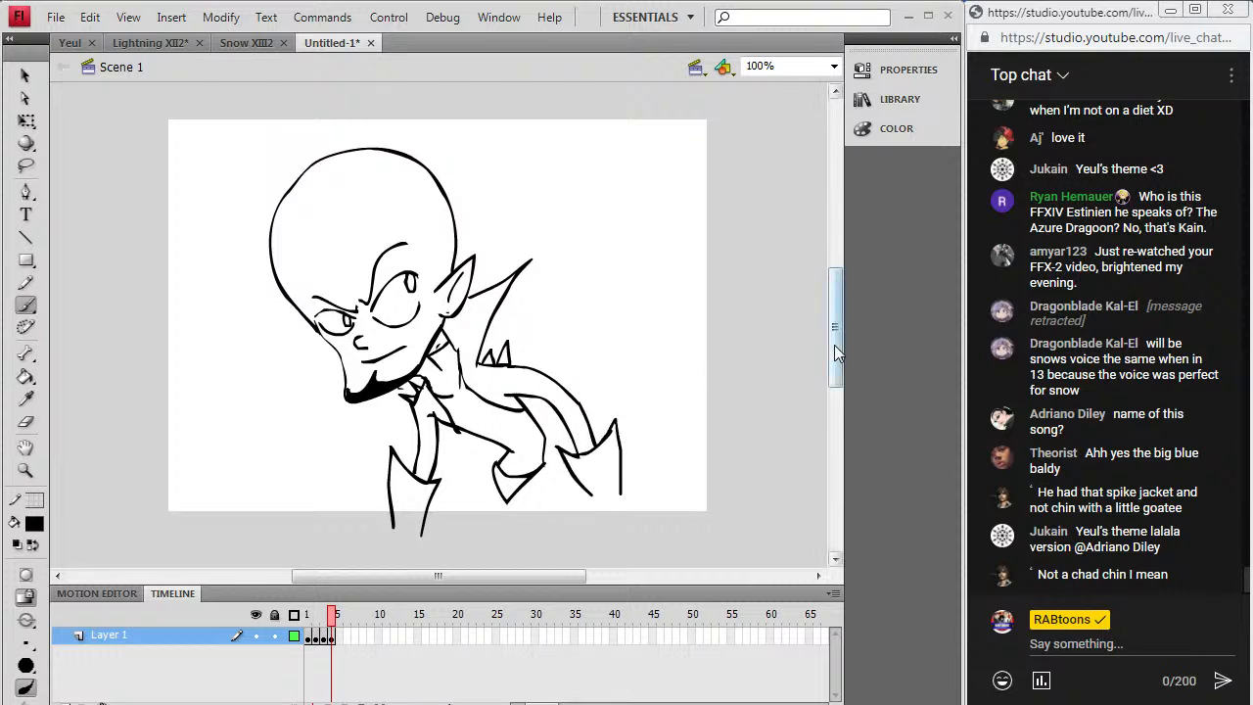
{"action": "scroll", "coordinate": [840, 354], "scroll_direction": "down", "scroll_amount": 1}
{"action": "mouse_move", "coordinate": [400, 484]}
{"action": "left_mouse_down"}
{"action": "mouse_move", "coordinate": [390, 486]}
{"action": "mouse_move", "coordinate": [400, 492]}
{"action": "left_mouse_up"}
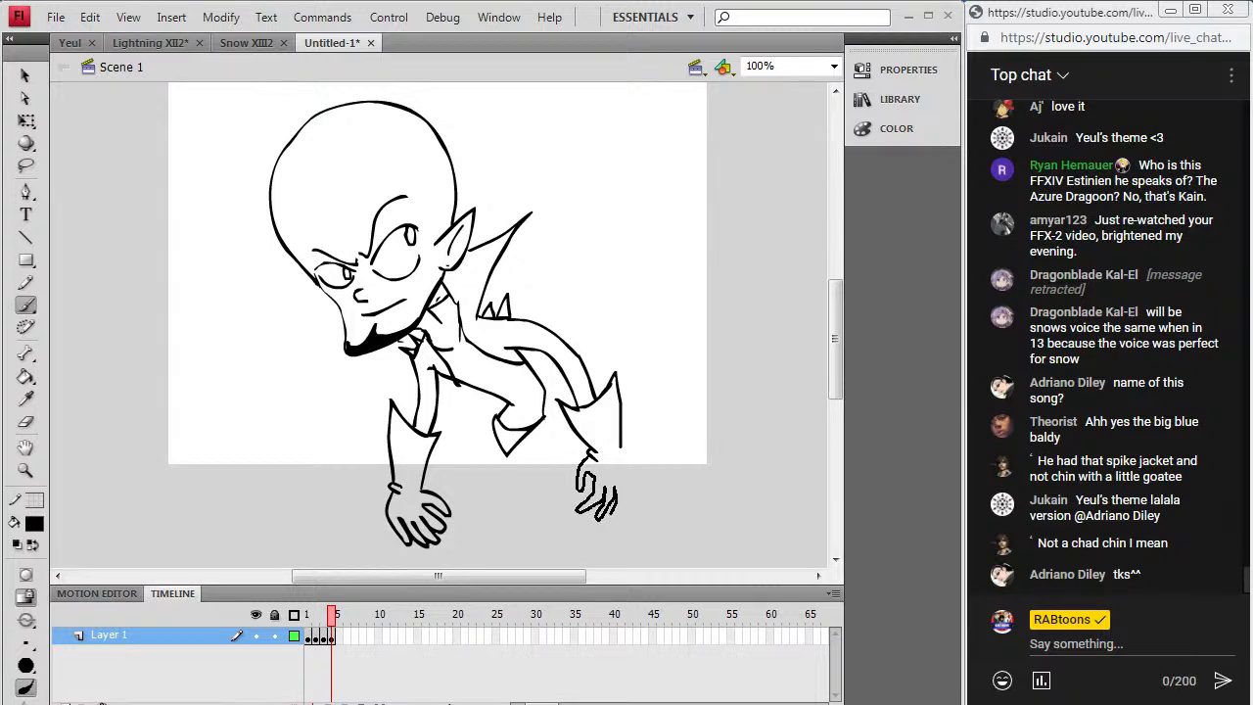
{"action": "left_click_drag", "start_coordinate": [638, 497], "coordinate": [620, 448]}
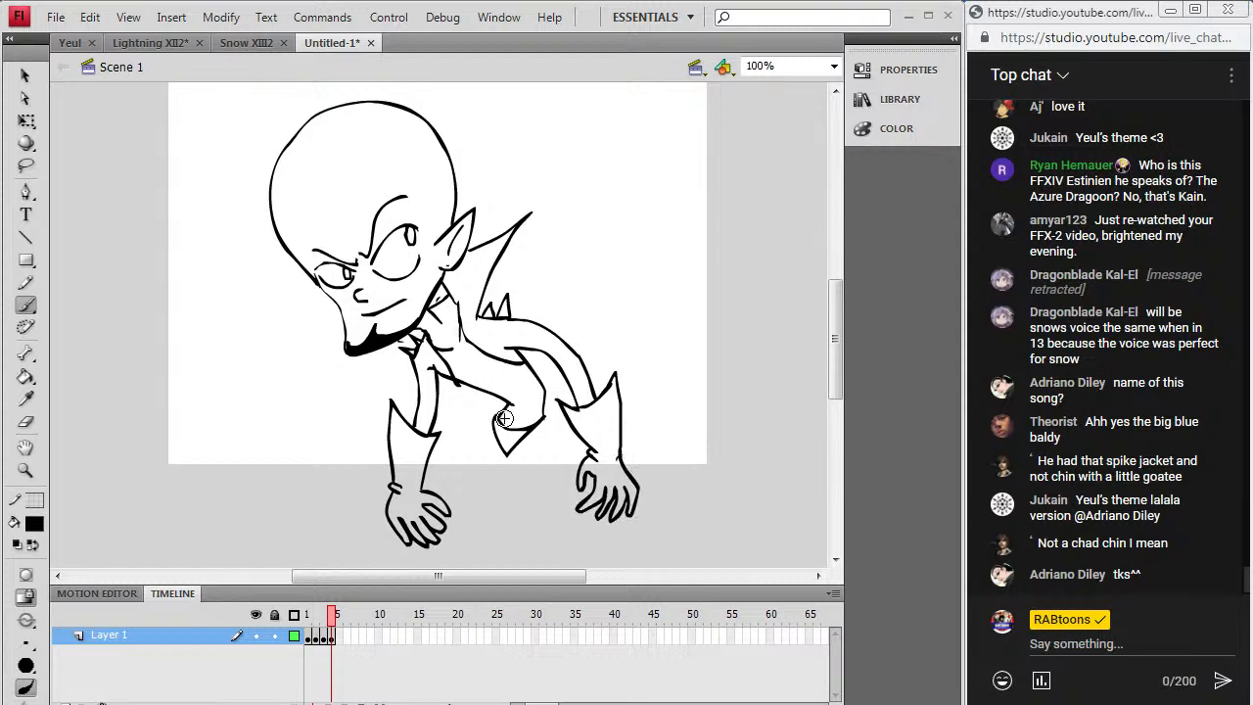
Step: Draw Megamind's two bent legs below the waist, ending at the boot tops
{"action": "left_click_drag", "start_coordinate": [502, 399], "coordinate": [492, 427]}
{"action": "key", "text": "ctrl+z"}
{"action": "left_click_drag", "start_coordinate": [492, 424], "coordinate": [462, 476]}
{"action": "left_click_drag", "start_coordinate": [470, 527], "coordinate": [507, 517]}
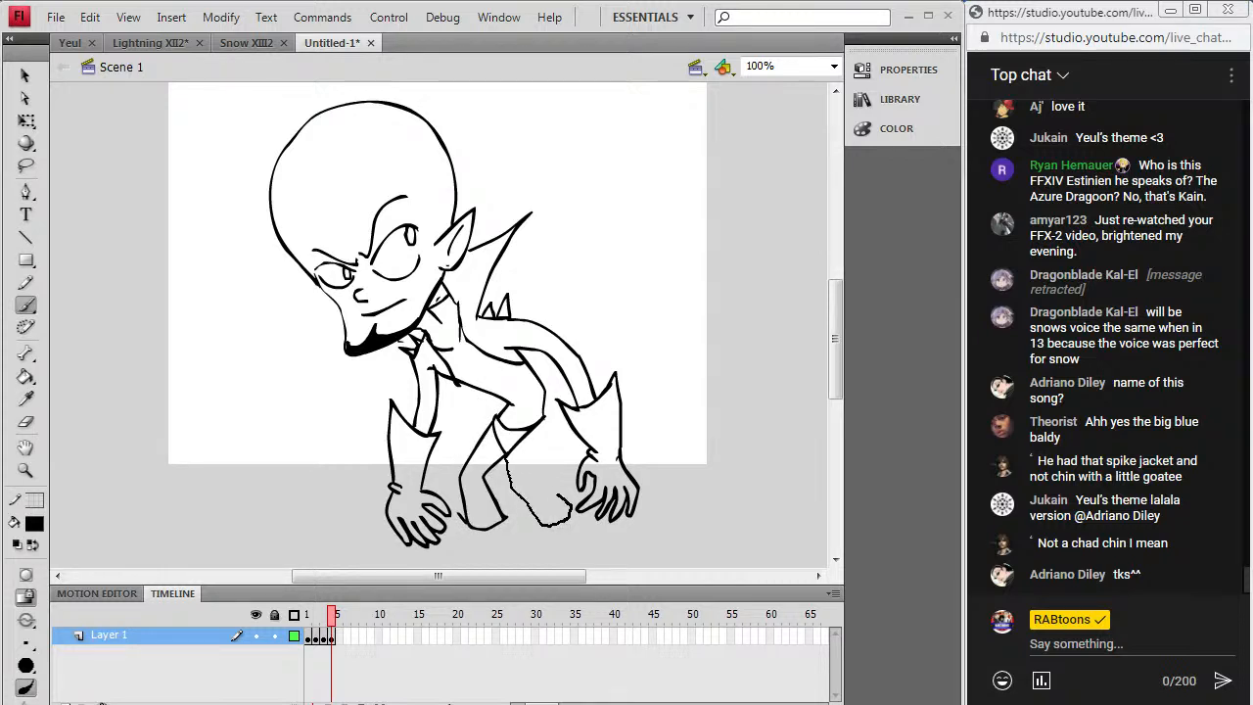
{"action": "left_click_drag", "start_coordinate": [541, 468], "coordinate": [544, 422]}
{"action": "left_click_drag", "start_coordinate": [547, 523], "coordinate": [534, 520]}
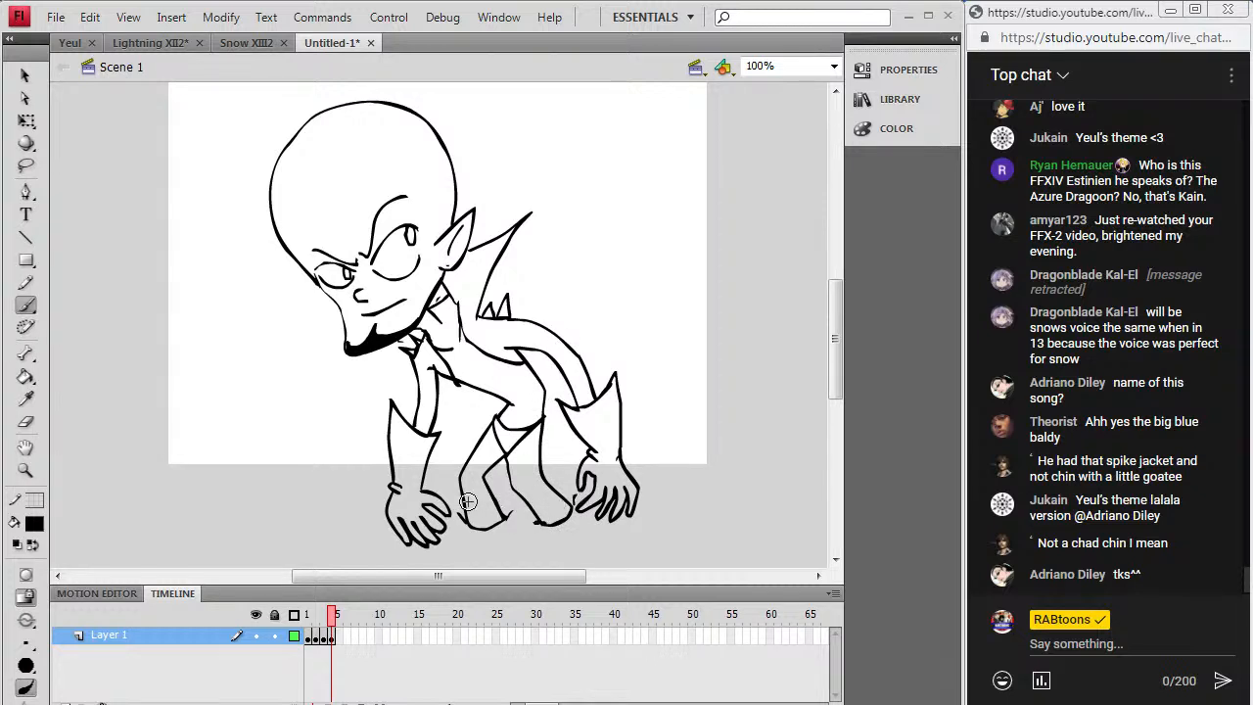
Step: Draw the pointed-top boots with their feet and the long cape spreading behind Megamind's body
{"action": "left_click_drag", "start_coordinate": [454, 505], "coordinate": [478, 566]}
{"action": "left_click_drag", "start_coordinate": [509, 504], "coordinate": [510, 570]}
{"action": "left_click_drag", "start_coordinate": [529, 512], "coordinate": [543, 566]}
{"action": "left_click_drag", "start_coordinate": [570, 493], "coordinate": [584, 559]}
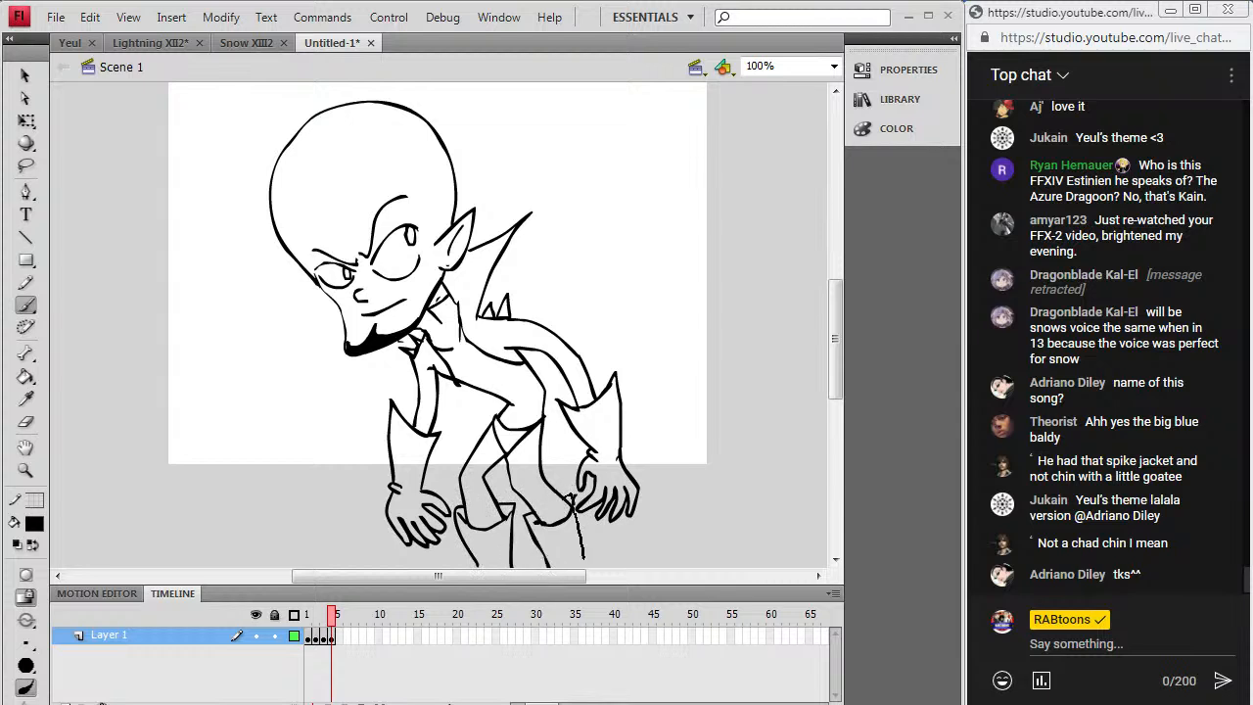
{"action": "scroll", "coordinate": [817, 378], "scroll_direction": "down", "scroll_amount": 3}
{"action": "mouse_move", "coordinate": [480, 483]}
{"action": "left_mouse_down"}
{"action": "mouse_move", "coordinate": [437, 524]}
{"action": "mouse_move", "coordinate": [474, 517]}
{"action": "mouse_move", "coordinate": [515, 486]}
{"action": "mouse_move", "coordinate": [575, 480]}
{"action": "mouse_move", "coordinate": [552, 495]}
{"action": "mouse_move", "coordinate": [555, 532]}
{"action": "mouse_move", "coordinate": [578, 554]}
{"action": "mouse_move", "coordinate": [586, 472]}
{"action": "left_mouse_up"}
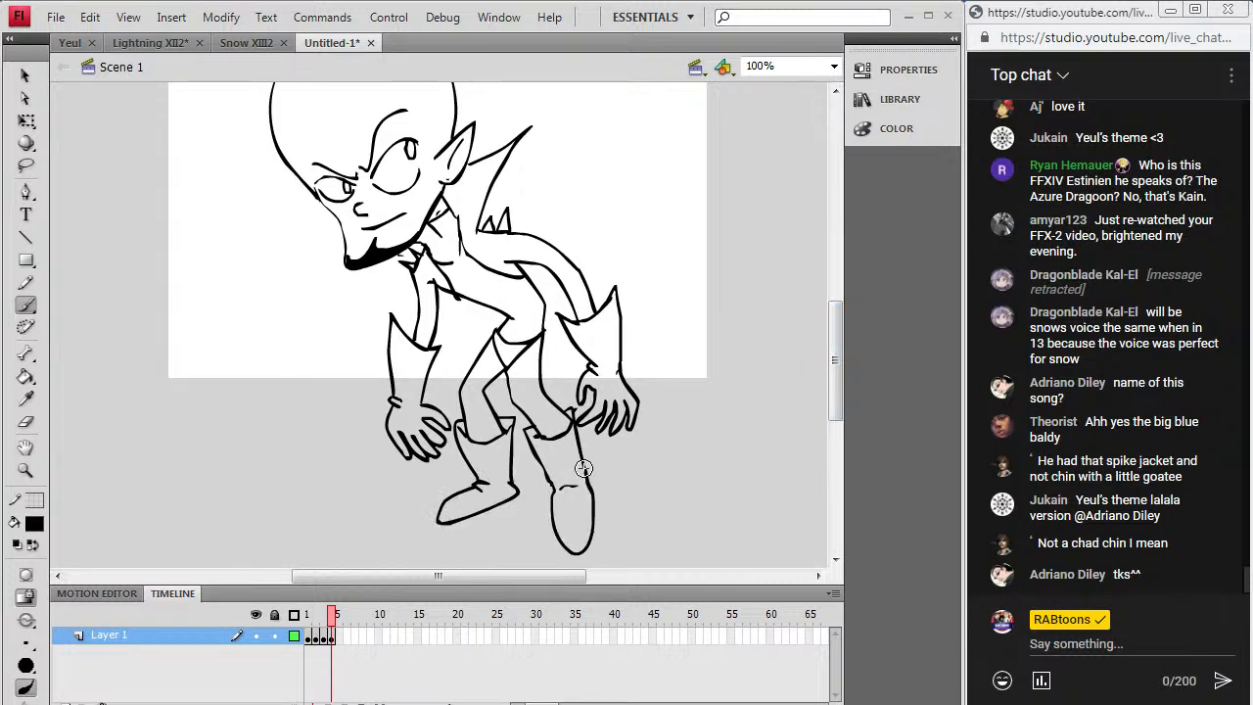
{"action": "mouse_move", "coordinate": [441, 290]}
{"action": "left_mouse_down"}
{"action": "mouse_move", "coordinate": [456, 372]}
{"action": "mouse_move", "coordinate": [447, 411]}
{"action": "left_mouse_up"}
{"action": "mouse_move", "coordinate": [419, 459]}
{"action": "left_mouse_down"}
{"action": "mouse_move", "coordinate": [472, 471]}
{"action": "mouse_move", "coordinate": [639, 479]}
{"action": "mouse_move", "coordinate": [682, 512]}
{"action": "mouse_move", "coordinate": [687, 500]}
{"action": "mouse_move", "coordinate": [679, 440]}
{"action": "mouse_move", "coordinate": [617, 288]}
{"action": "mouse_move", "coordinate": [509, 235]}
{"action": "left_mouse_up"}
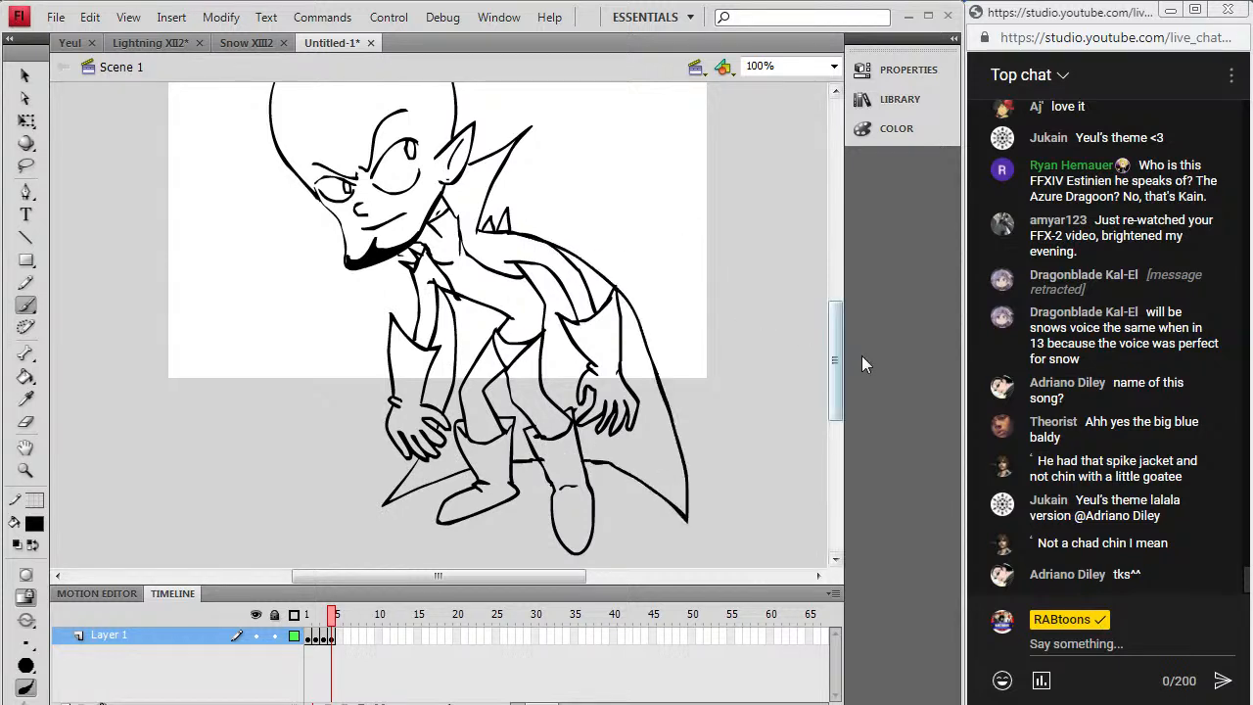
Step: Handwrite the slanted caption "Megamind?" beside the head, redoing its last letters
{"action": "left_click_drag", "start_coordinate": [839, 358], "coordinate": [839, 341]}
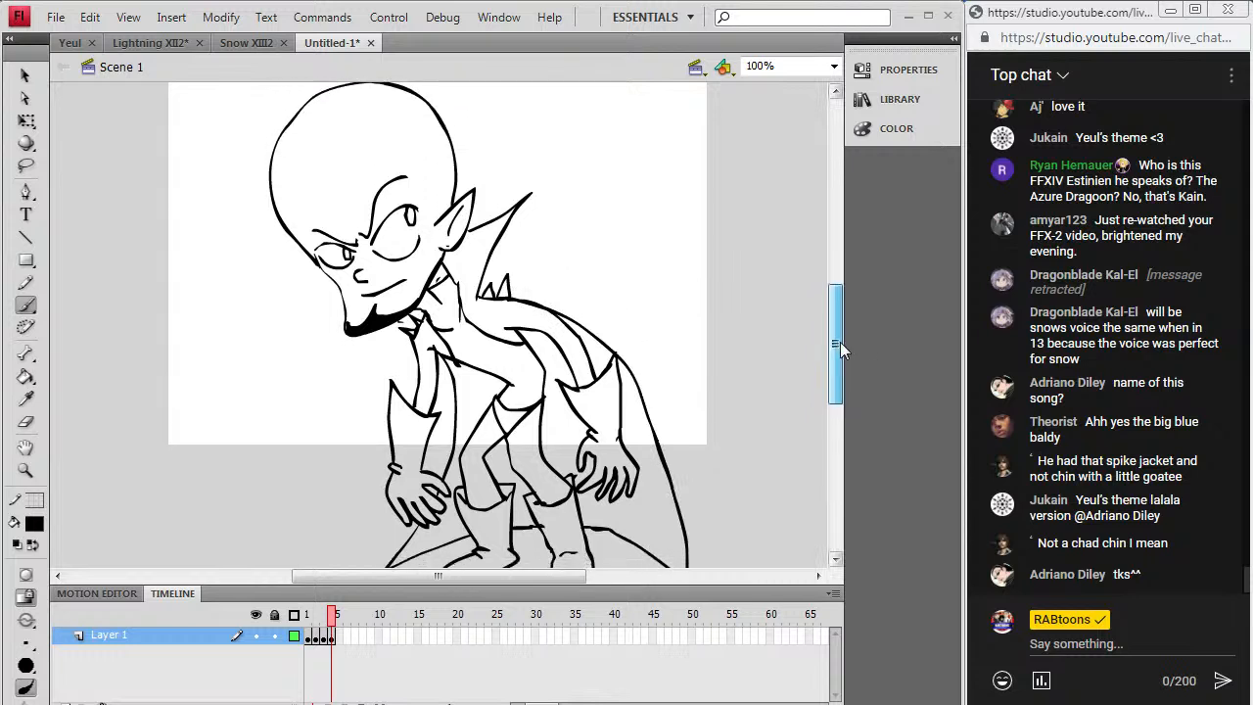
{"action": "mouse_move", "coordinate": [562, 209]}
{"action": "left_mouse_down"}
{"action": "mouse_move", "coordinate": [564, 248]}
{"action": "mouse_move", "coordinate": [595, 237]}
{"action": "left_mouse_up"}
{"action": "left_click_drag", "start_coordinate": [604, 202], "coordinate": [619, 235]}
{"action": "mouse_move", "coordinate": [641, 194]}
{"action": "left_mouse_down"}
{"action": "mouse_move", "coordinate": [617, 289]}
{"action": "mouse_move", "coordinate": [682, 181]}
{"action": "mouse_move", "coordinate": [748, 160]}
{"action": "mouse_move", "coordinate": [744, 172]}
{"action": "left_mouse_up"}
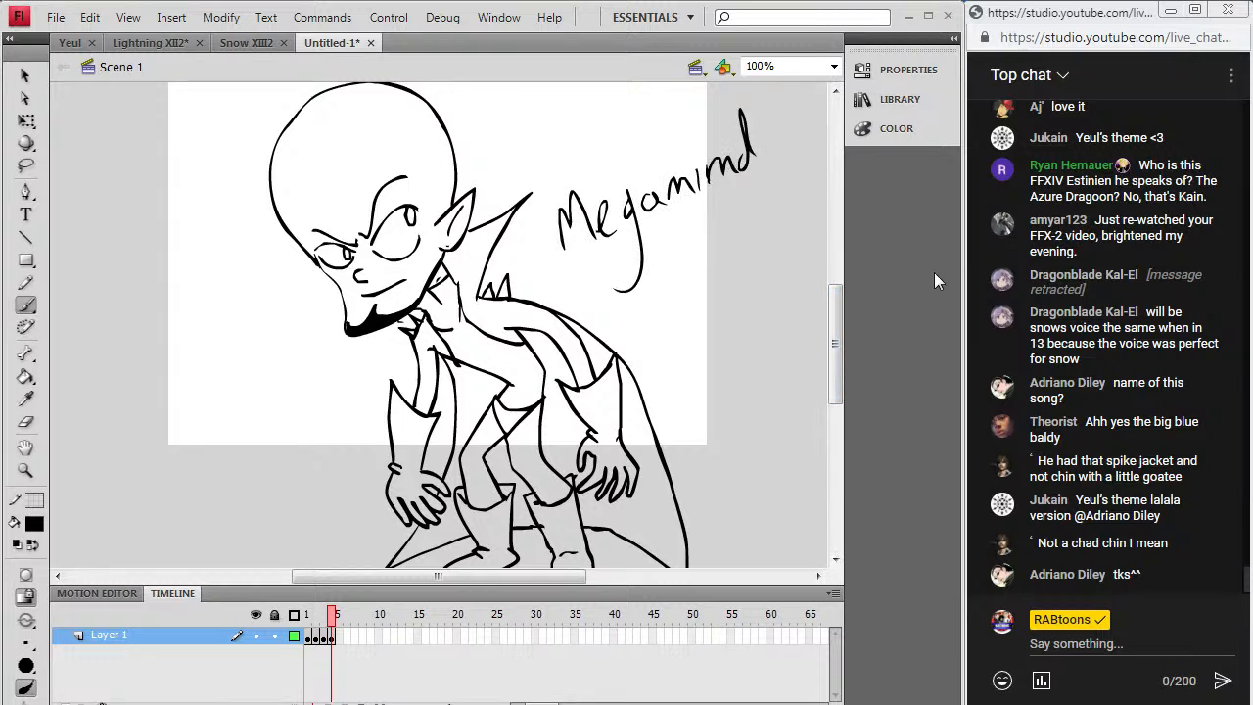
{"action": "key", "text": "ctrl+z"}
{"action": "key", "text": "ctrl+z"}
{"action": "mouse_move", "coordinate": [708, 162]}
{"action": "left_mouse_down"}
{"action": "mouse_move", "coordinate": [726, 181]}
{"action": "mouse_move", "coordinate": [741, 141]}
{"action": "mouse_move", "coordinate": [762, 175]}
{"action": "left_mouse_up"}
{"action": "left_click_drag", "start_coordinate": [762, 126], "coordinate": [771, 155]}
{"action": "left_click", "coordinate": [781, 168]}
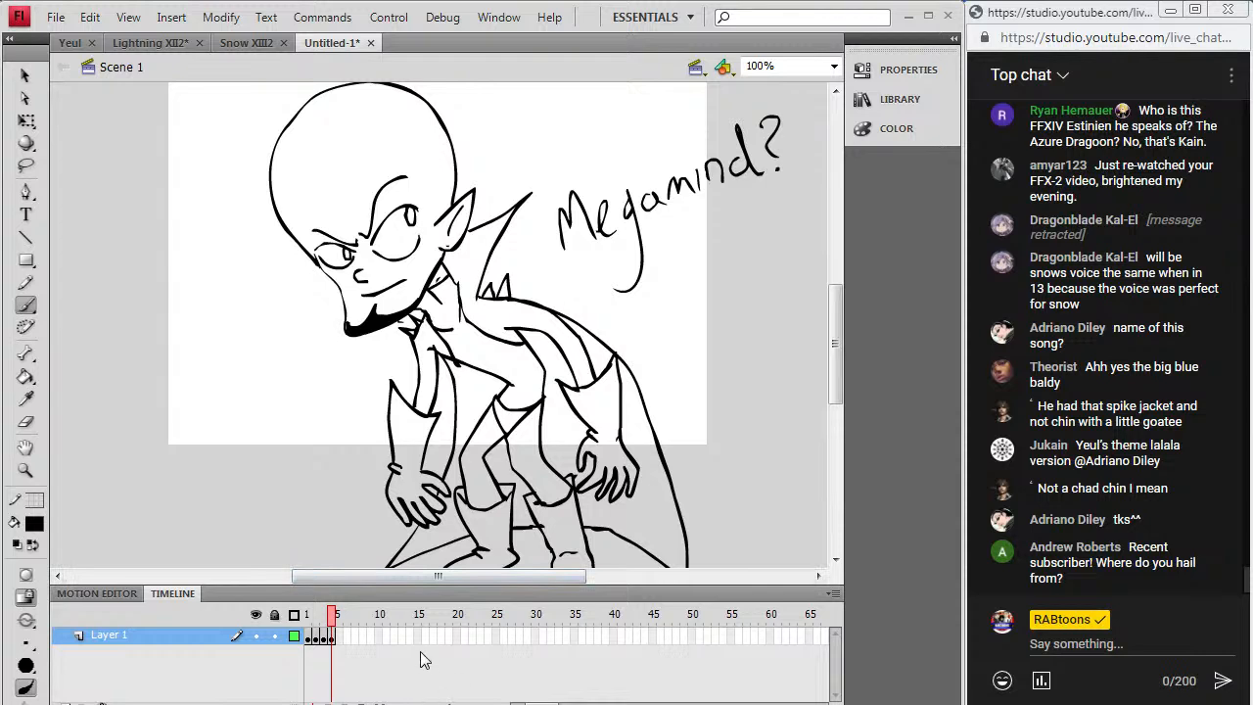
Step: Switch to the browser, search Google Images for "megamind" and preview the IMDb picture of him with a raised arm
{"action": "key", "text": "alt+Tab"}
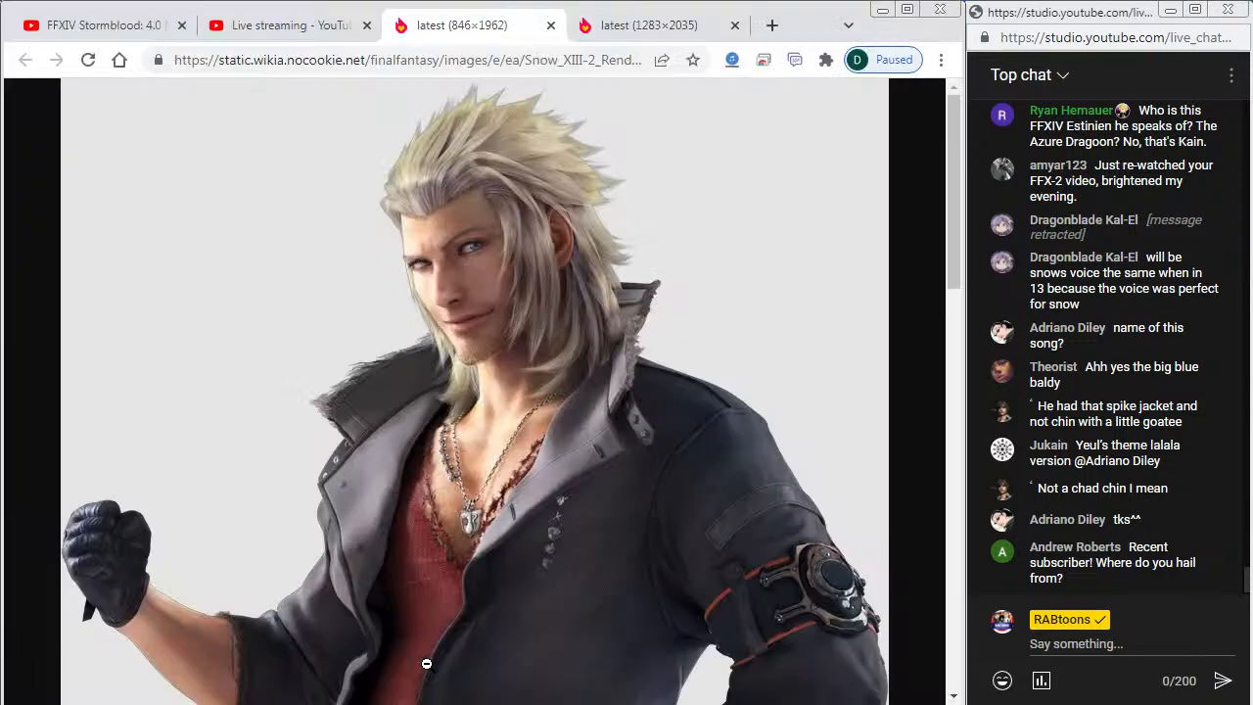
{"action": "left_click", "coordinate": [610, 23]}
{"action": "left_click", "coordinate": [508, 59]}
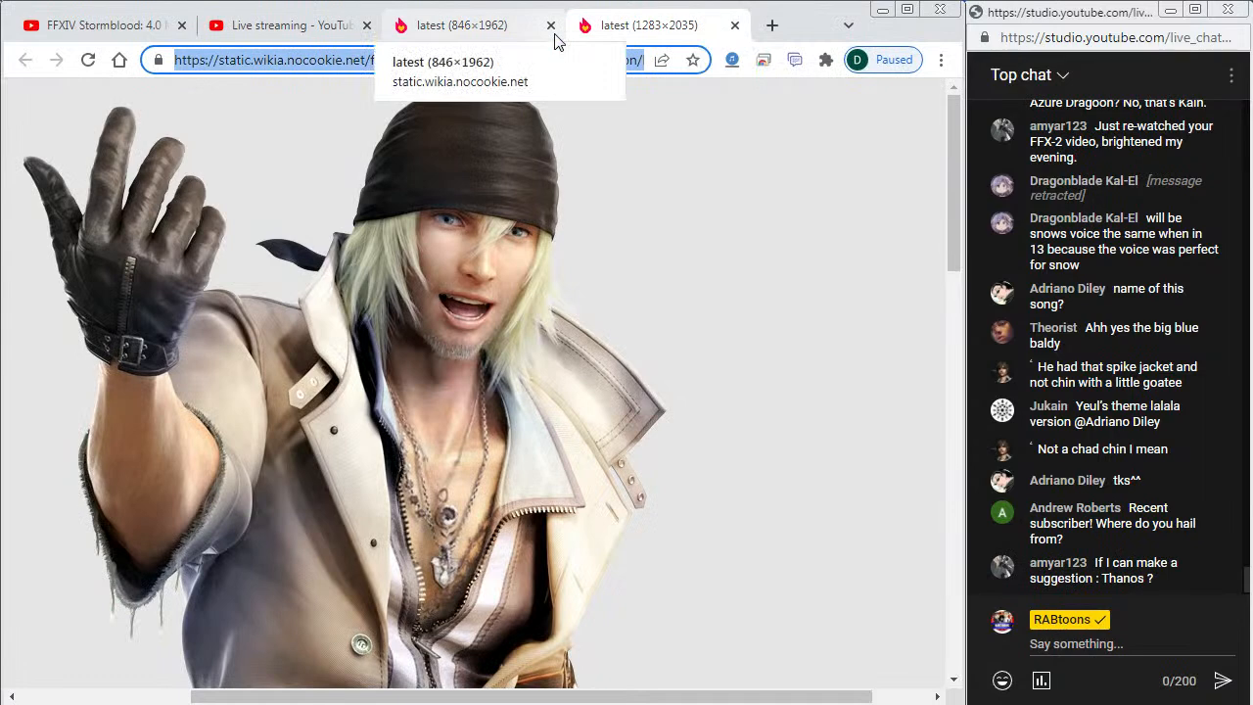
{"action": "type", "text": "megaminds"}
{"action": "key", "text": "BackSpace"}
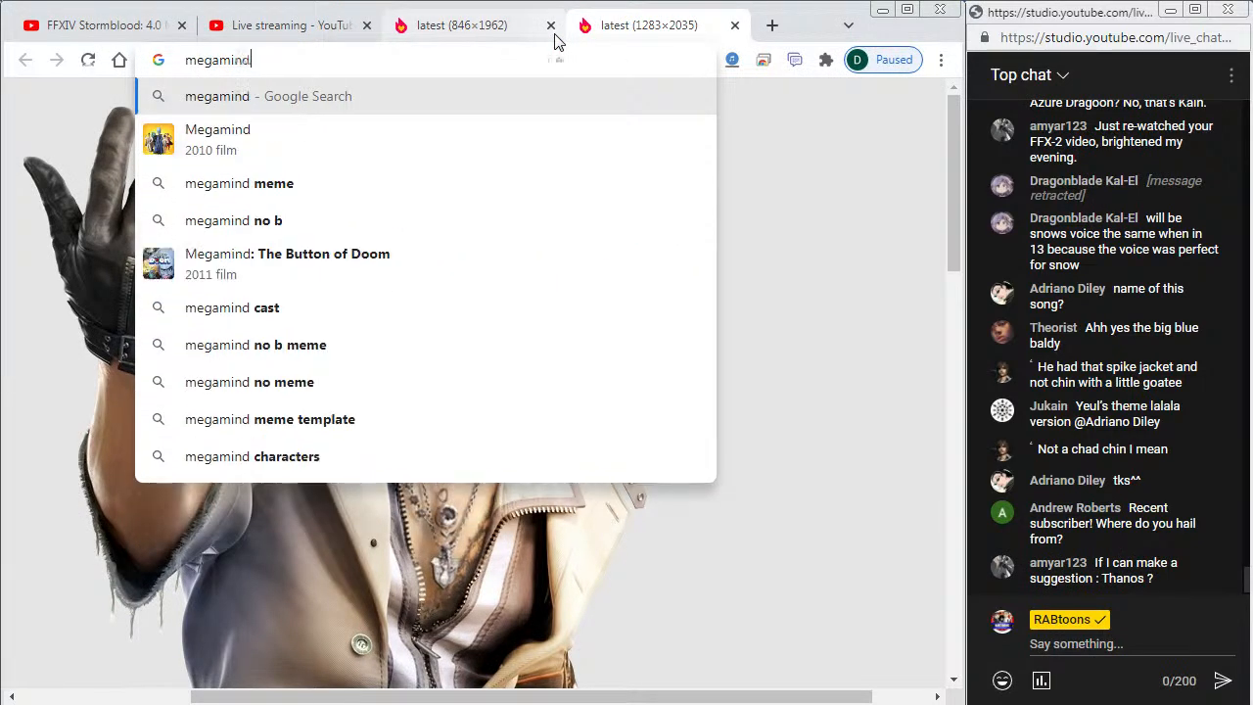
{"action": "key", "text": "Return"}
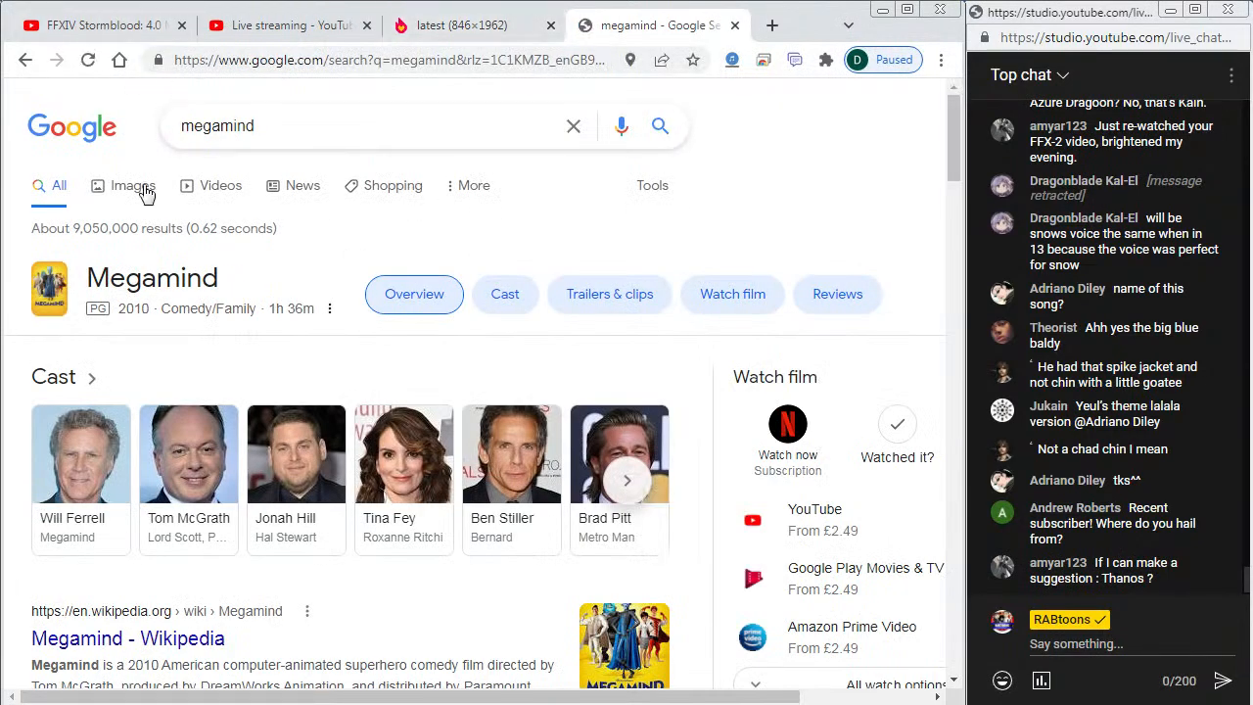
{"action": "left_click", "coordinate": [144, 188]}
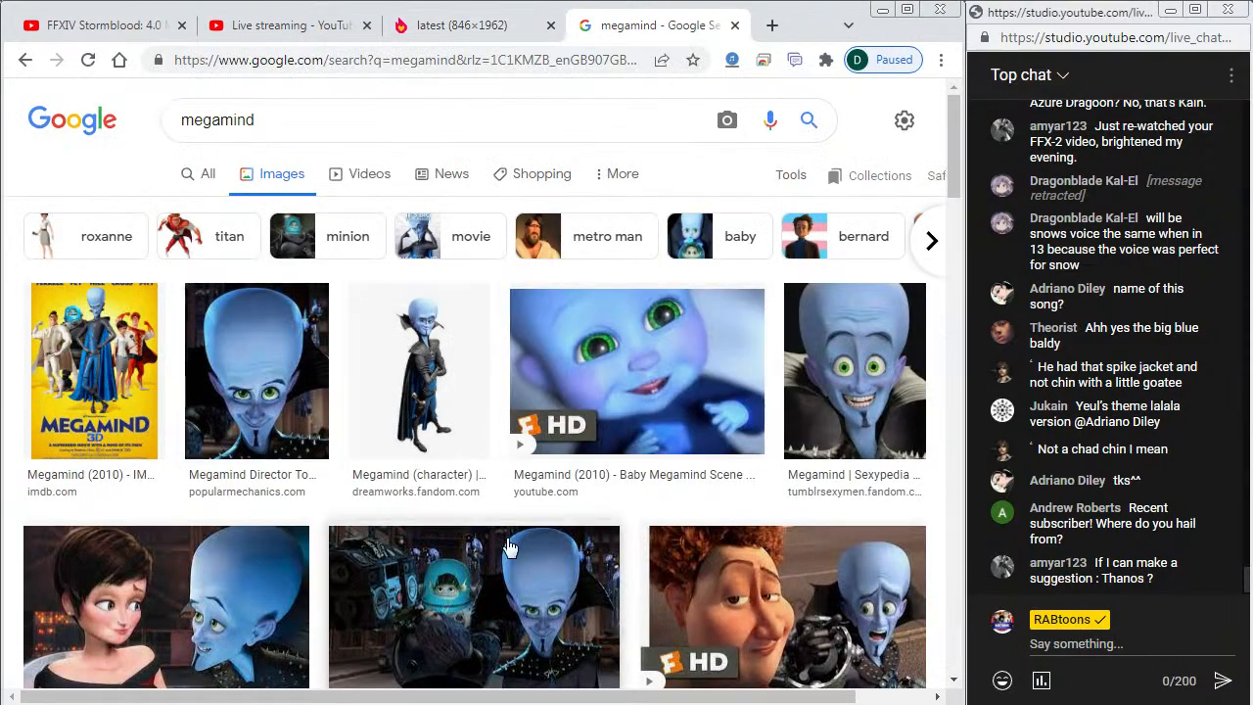
{"action": "scroll", "coordinate": [509, 545], "scroll_direction": "down", "scroll_amount": 5}
{"action": "left_click", "coordinate": [98, 419]}
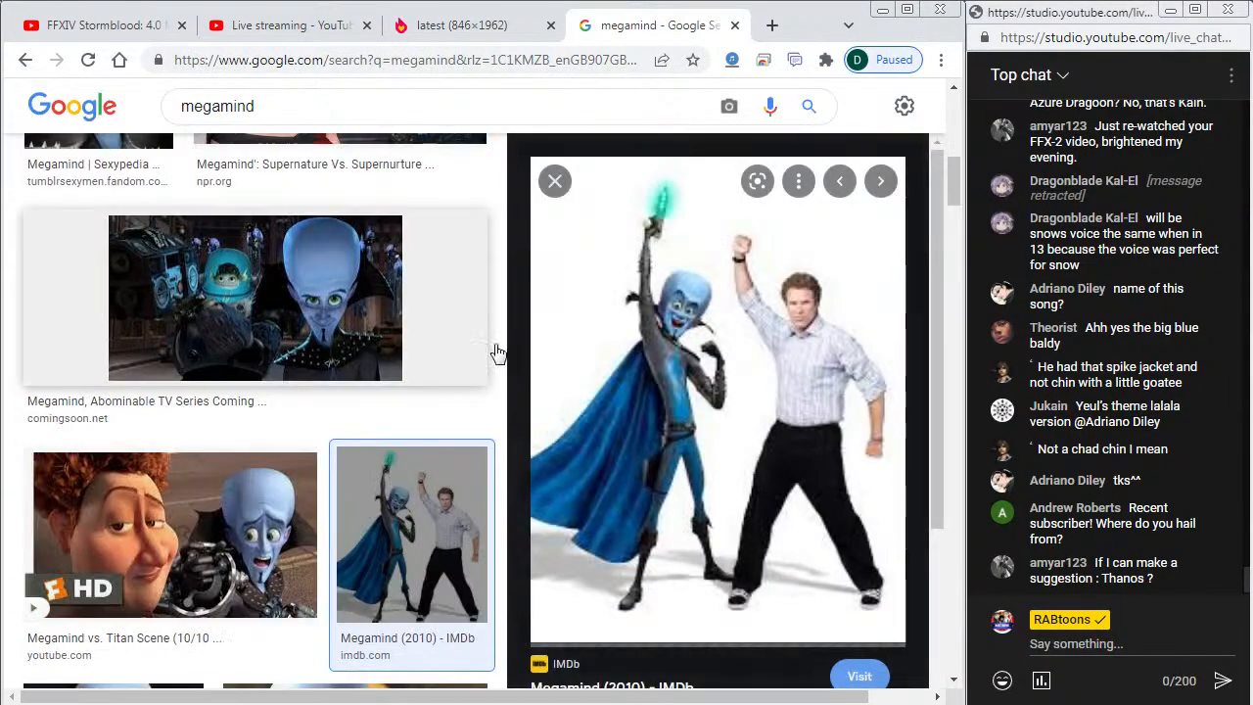
Step: Open the IMDb picture in its own tab, close the search results and examine Megamind's face up close
{"action": "right_click", "coordinate": [770, 354]}
{"action": "left_click", "coordinate": [850, 539]}
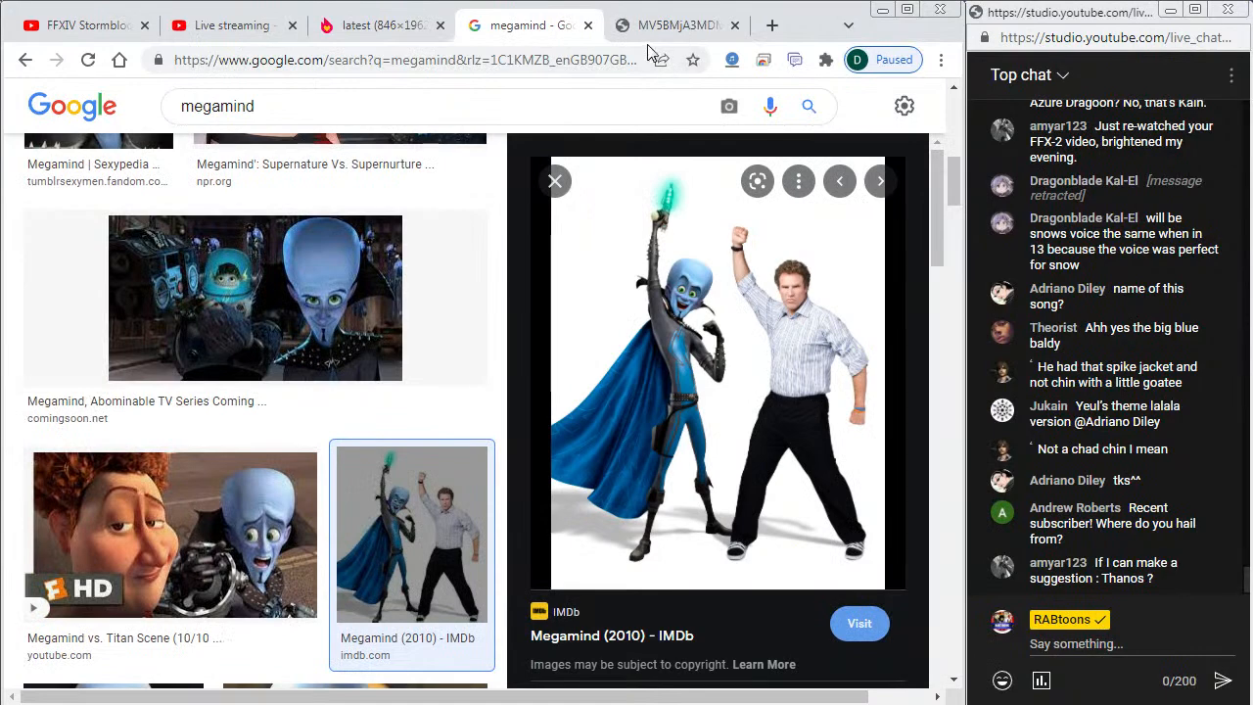
{"action": "key", "text": "ctrl+w"}
{"action": "left_click", "coordinate": [541, 386]}
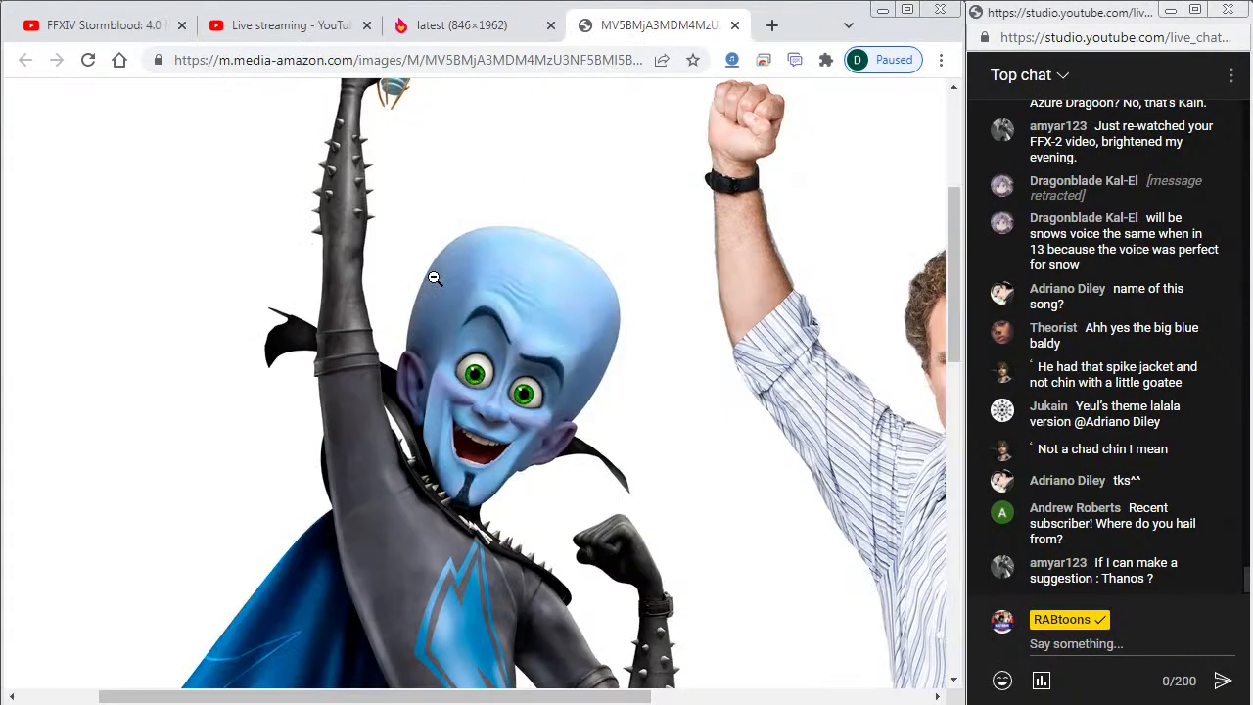
{"action": "left_click", "coordinate": [462, 355]}
Step: Compare the Megamind doodle with the reference picture by switching between Flash and the browser
{"action": "key", "text": "alt+Tab"}
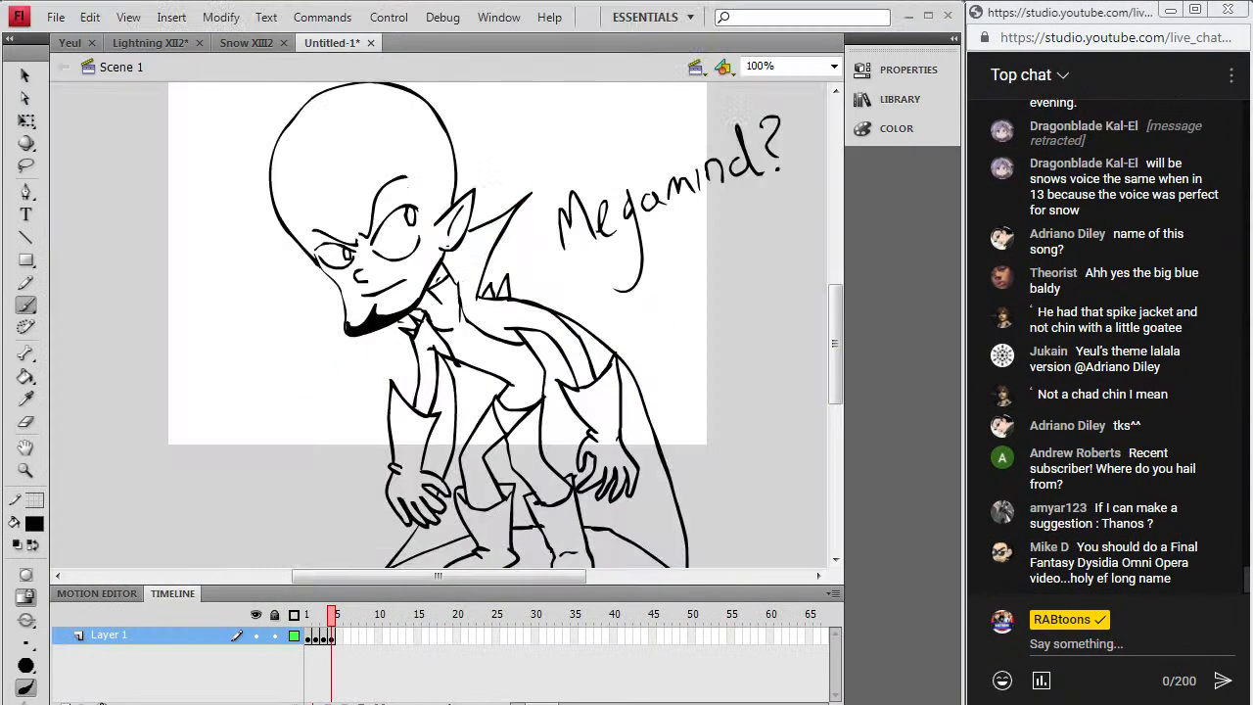
{"action": "key", "text": "alt+Tab"}
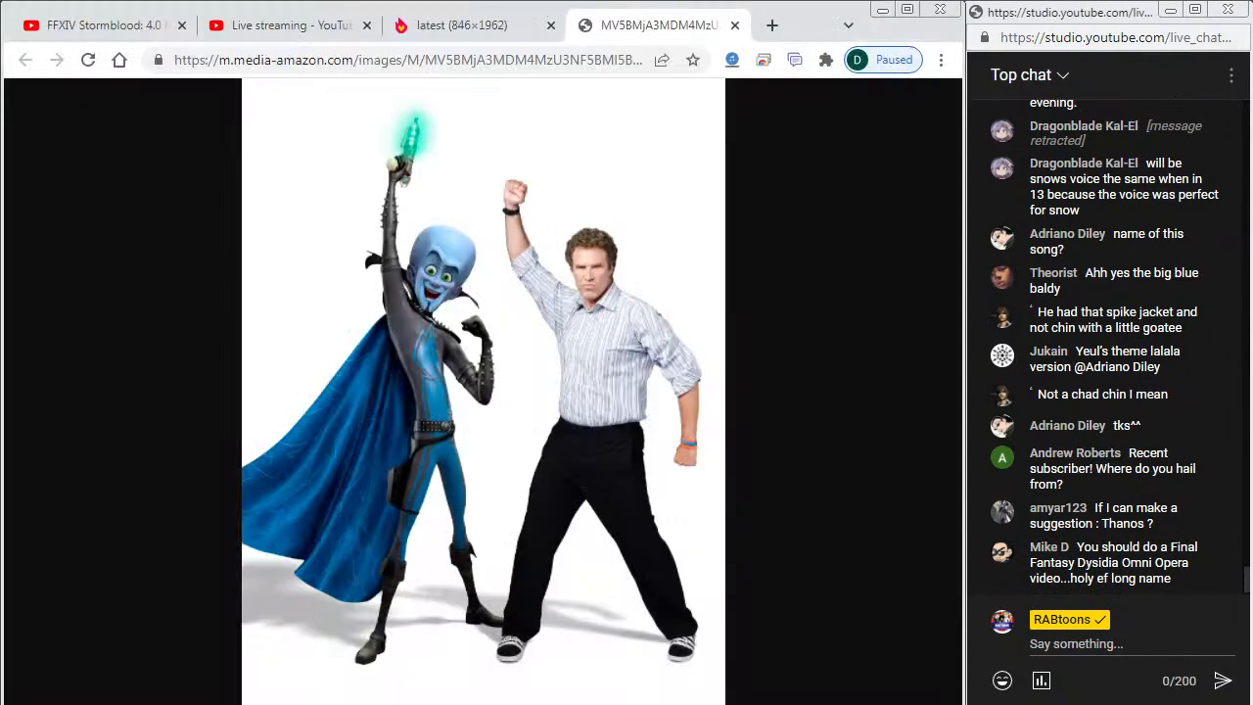
{"action": "key", "text": "alt+Tab"}
{"action": "key", "text": "alt+Tab"}
{"action": "key", "text": "alt+Tab"}
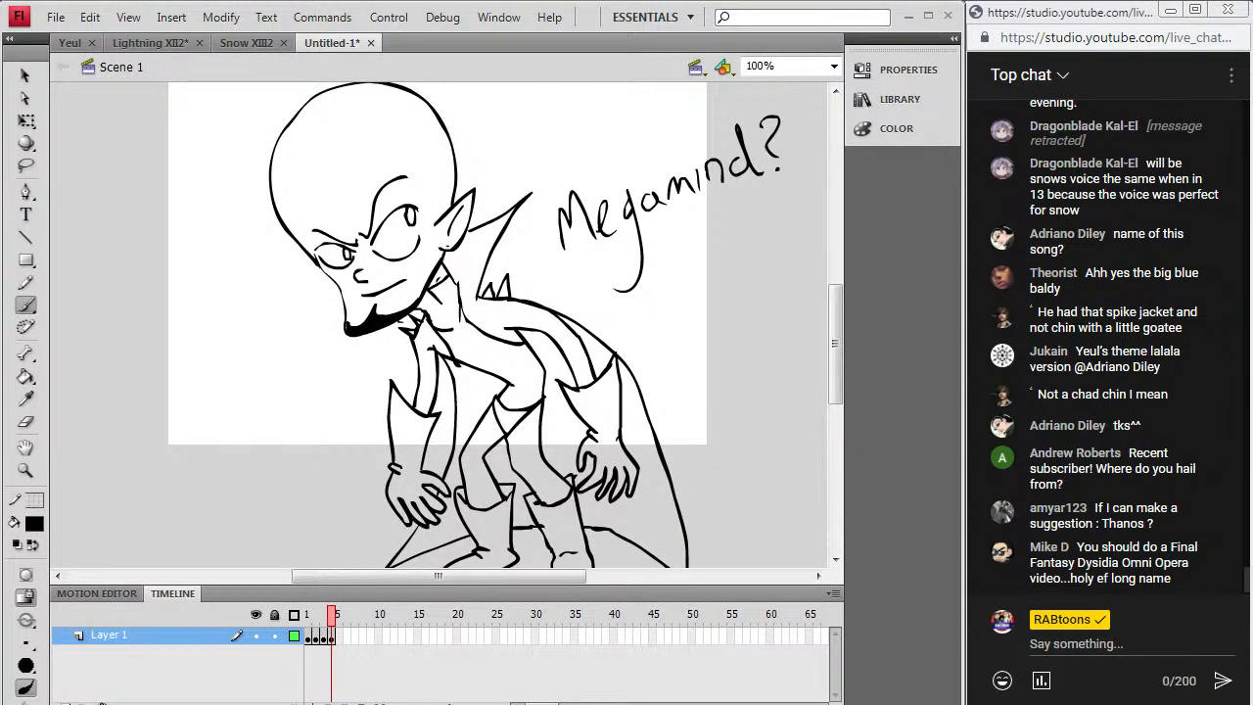
{"action": "key", "text": "alt+Tab"}
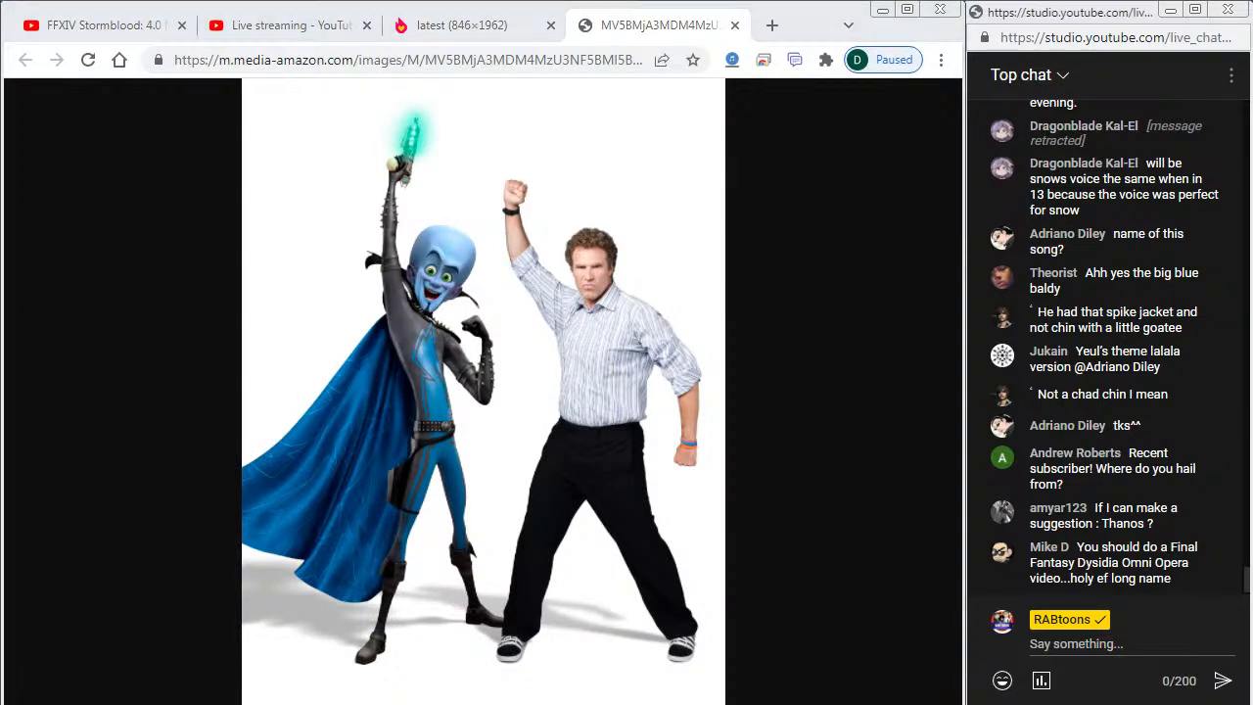
{"action": "key", "text": "alt+Tab"}
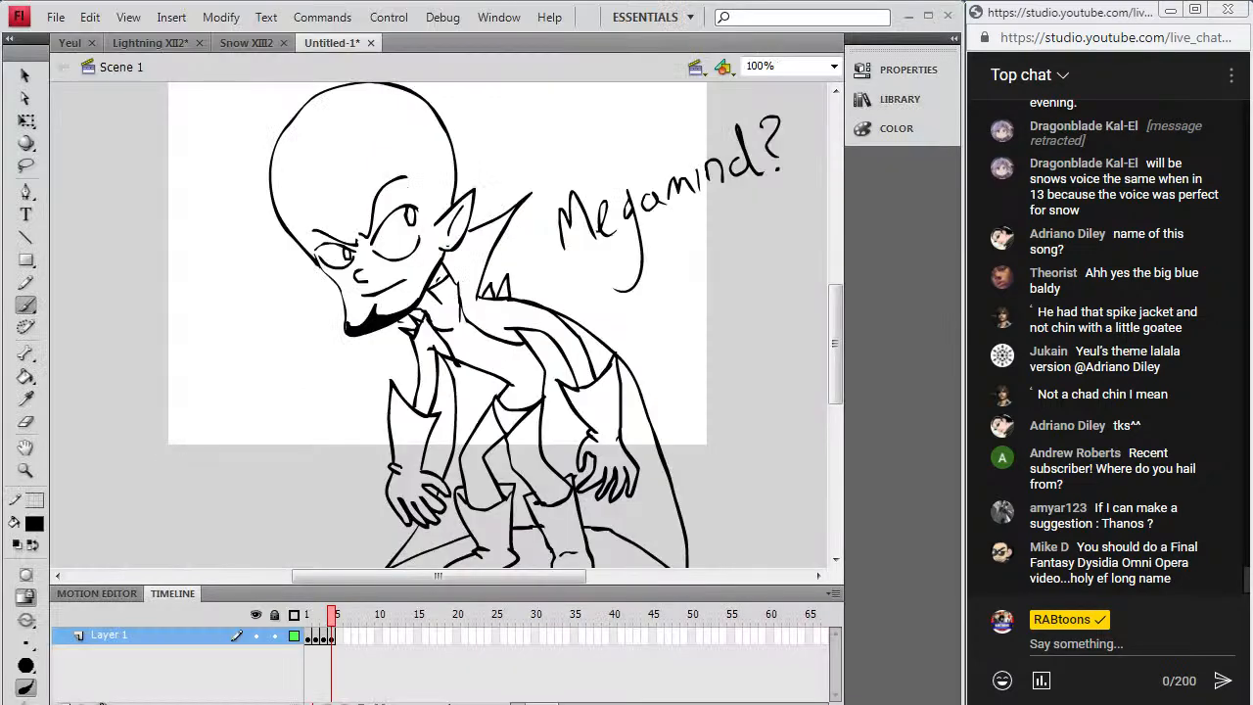
{"action": "key", "text": "alt+Tab"}
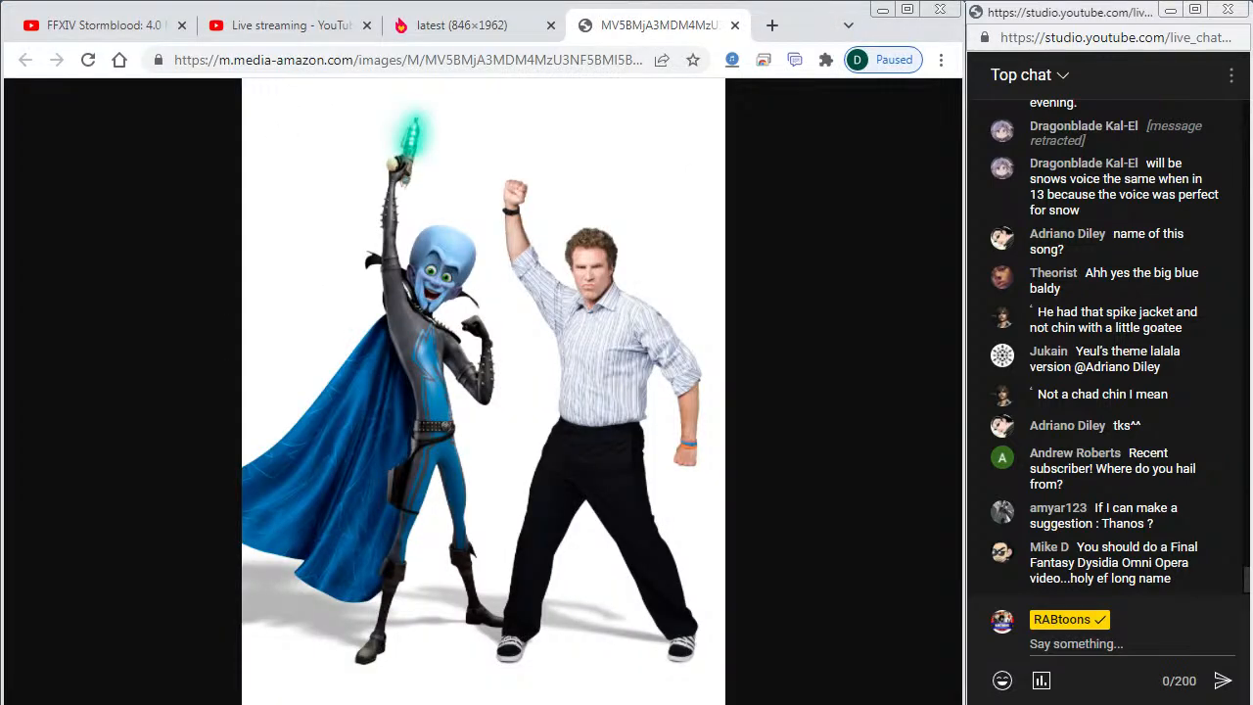
{"action": "key", "text": "alt+Tab"}
{"action": "key", "text": "alt+Tab"}
{"action": "key", "text": "alt+Tab"}
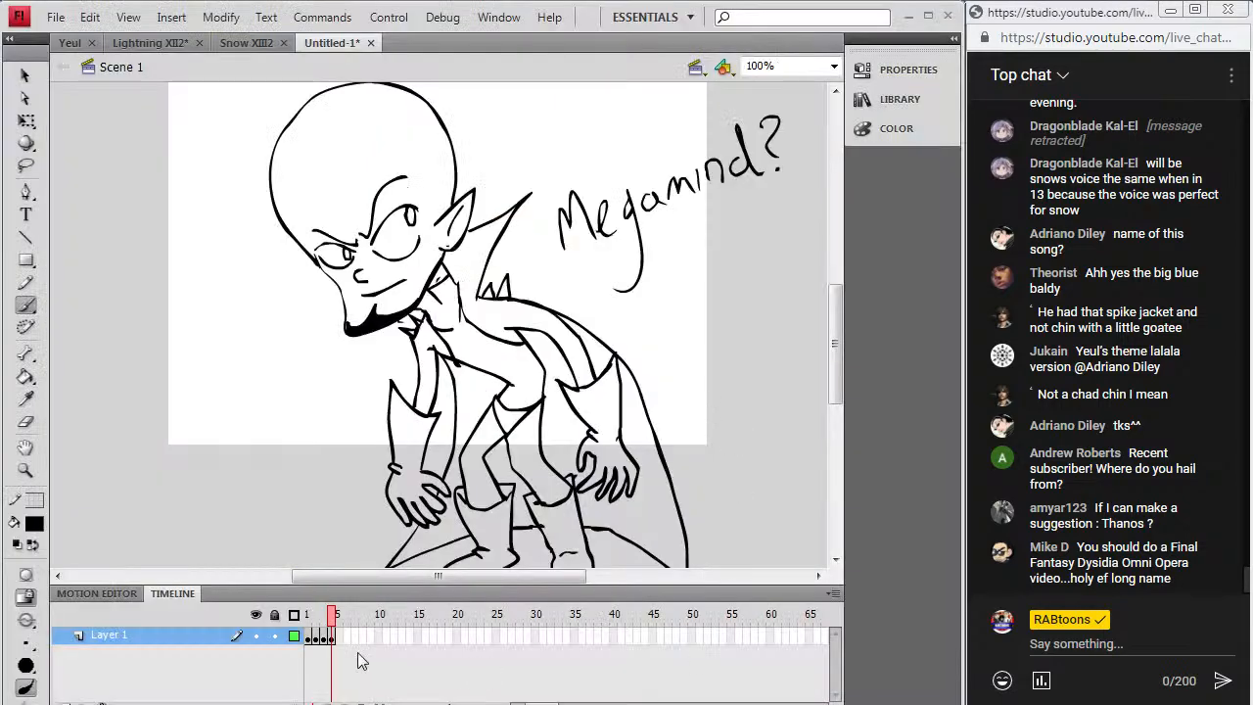
Step: Insert a blank keyframe at frame 5 and draw a narrowed, angry eye with a slanted brow
{"action": "right_click", "coordinate": [339, 643]}
{"action": "left_click", "coordinate": [405, 274]}
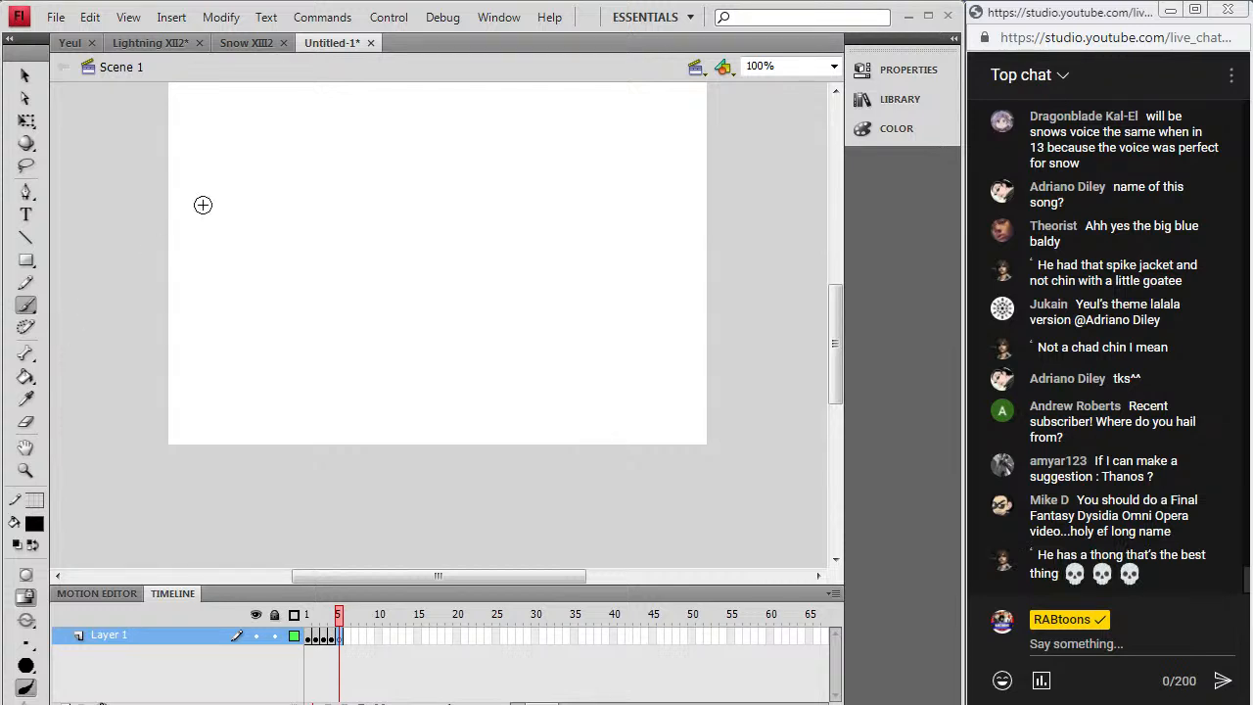
{"action": "left_click_drag", "start_coordinate": [839, 322], "coordinate": [833, 293]}
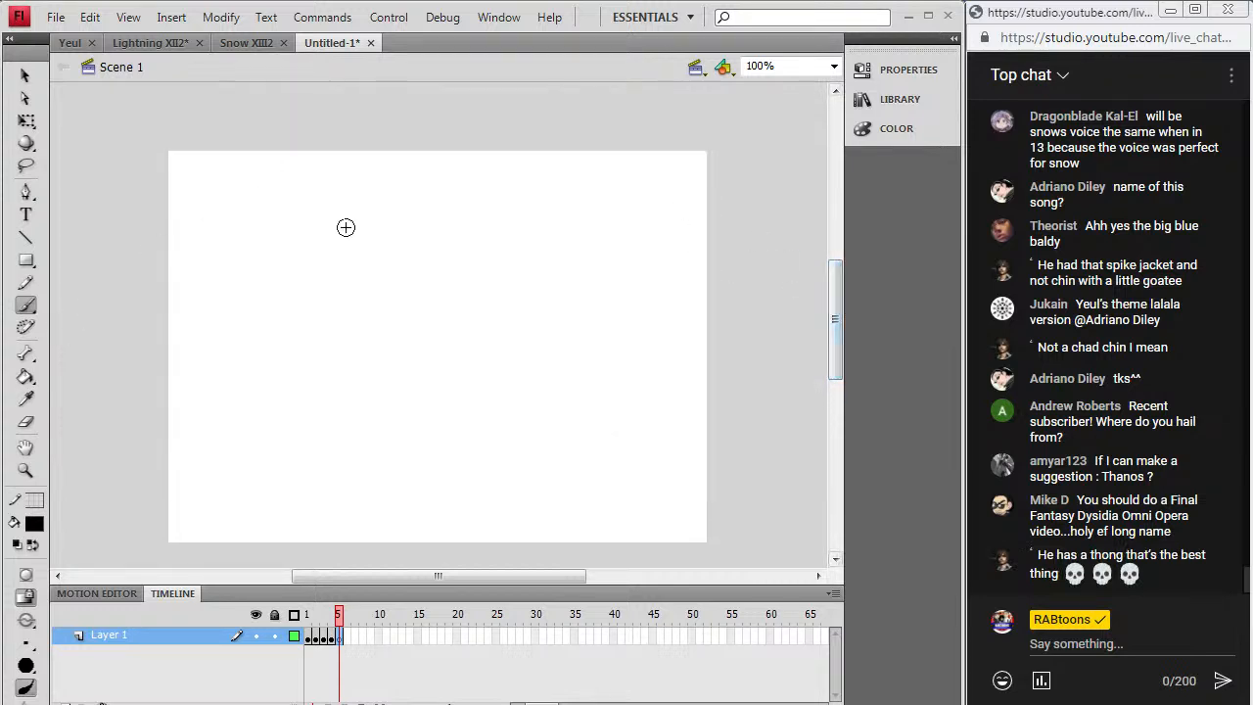
{"action": "mouse_move", "coordinate": [289, 298]}
{"action": "left_mouse_down"}
{"action": "mouse_move", "coordinate": [345, 315]}
{"action": "mouse_move", "coordinate": [291, 308]}
{"action": "mouse_move", "coordinate": [325, 323]}
{"action": "mouse_move", "coordinate": [348, 318]}
{"action": "mouse_move", "coordinate": [295, 285]}
{"action": "mouse_move", "coordinate": [353, 313]}
{"action": "left_mouse_up"}
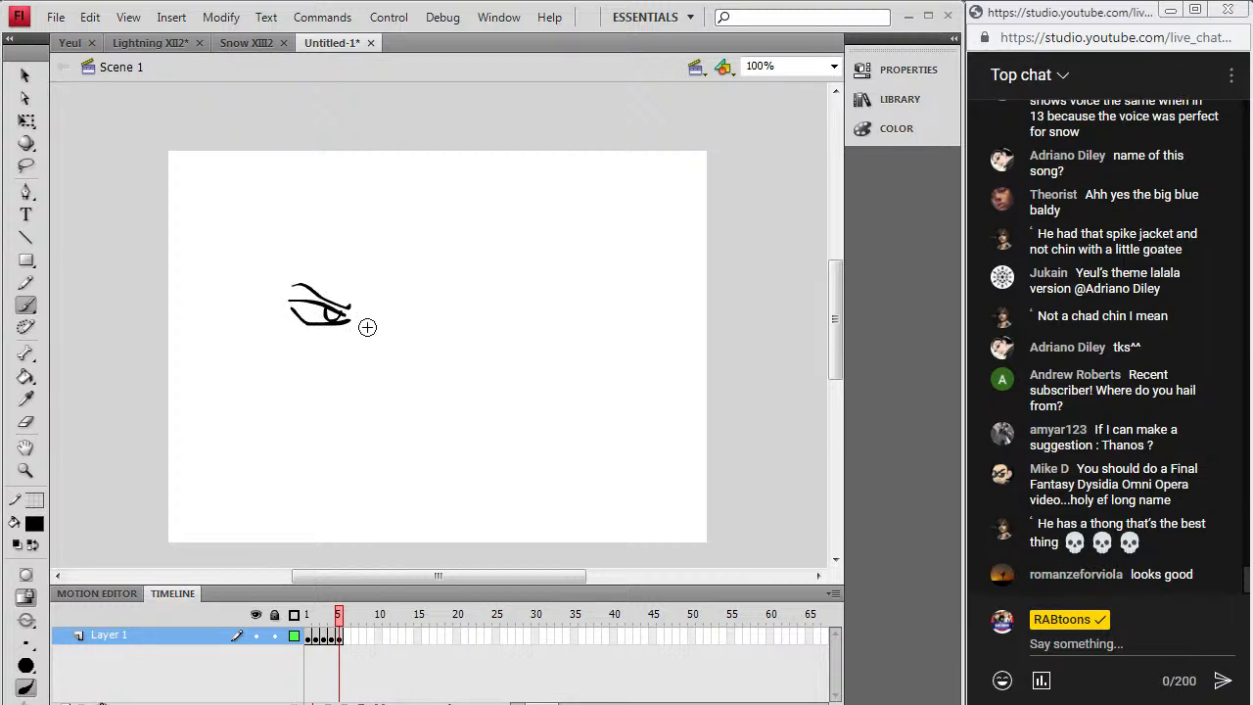
Step: Add the nose, the second angry eye and brow, a frowning mouth and an ear to the new face
{"action": "left_click", "coordinate": [355, 335]}
{"action": "mouse_move", "coordinate": [373, 316]}
{"action": "left_mouse_down"}
{"action": "mouse_move", "coordinate": [413, 303]}
{"action": "mouse_move", "coordinate": [380, 315]}
{"action": "mouse_move", "coordinate": [392, 303]}
{"action": "mouse_move", "coordinate": [371, 305]}
{"action": "mouse_move", "coordinate": [411, 270]}
{"action": "left_mouse_up"}
{"action": "left_click_drag", "start_coordinate": [341, 370], "coordinate": [399, 364]}
{"action": "left_click_drag", "start_coordinate": [262, 307], "coordinate": [263, 345]}
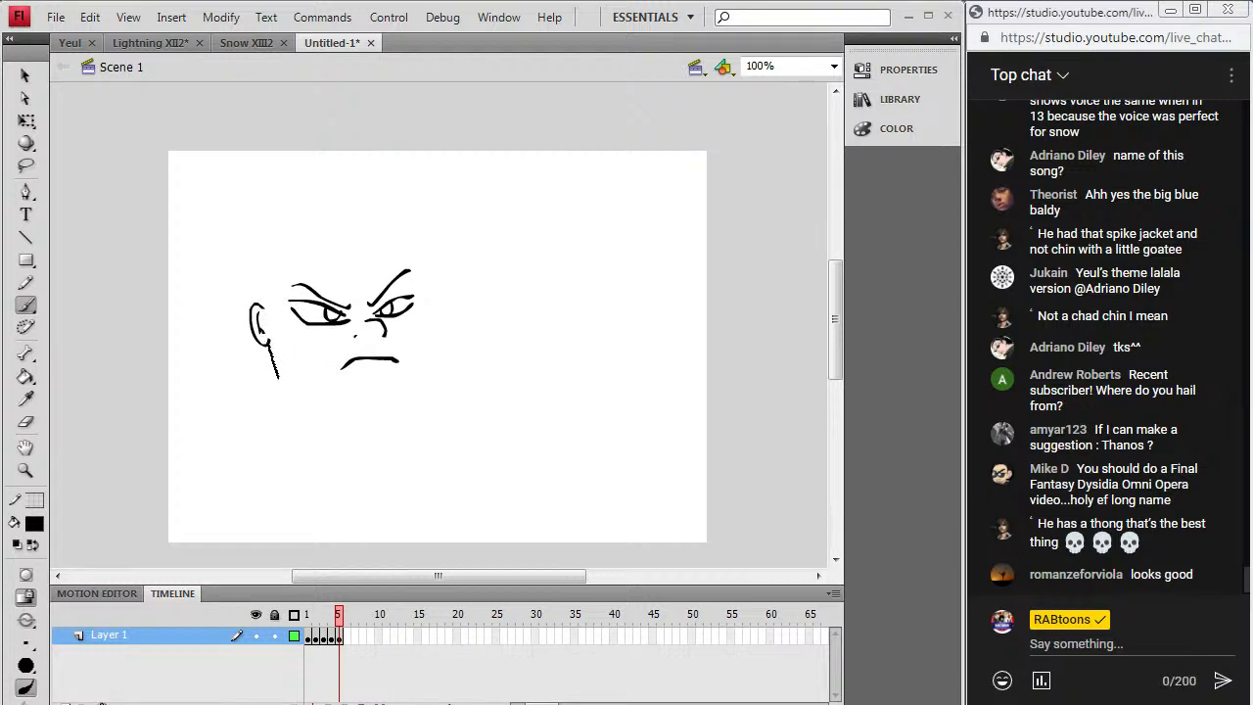
Step: Draw the broad jaw and far side of the face, and line the chin with vertical wrinkles
{"action": "left_click_drag", "start_coordinate": [381, 443], "coordinate": [427, 412]}
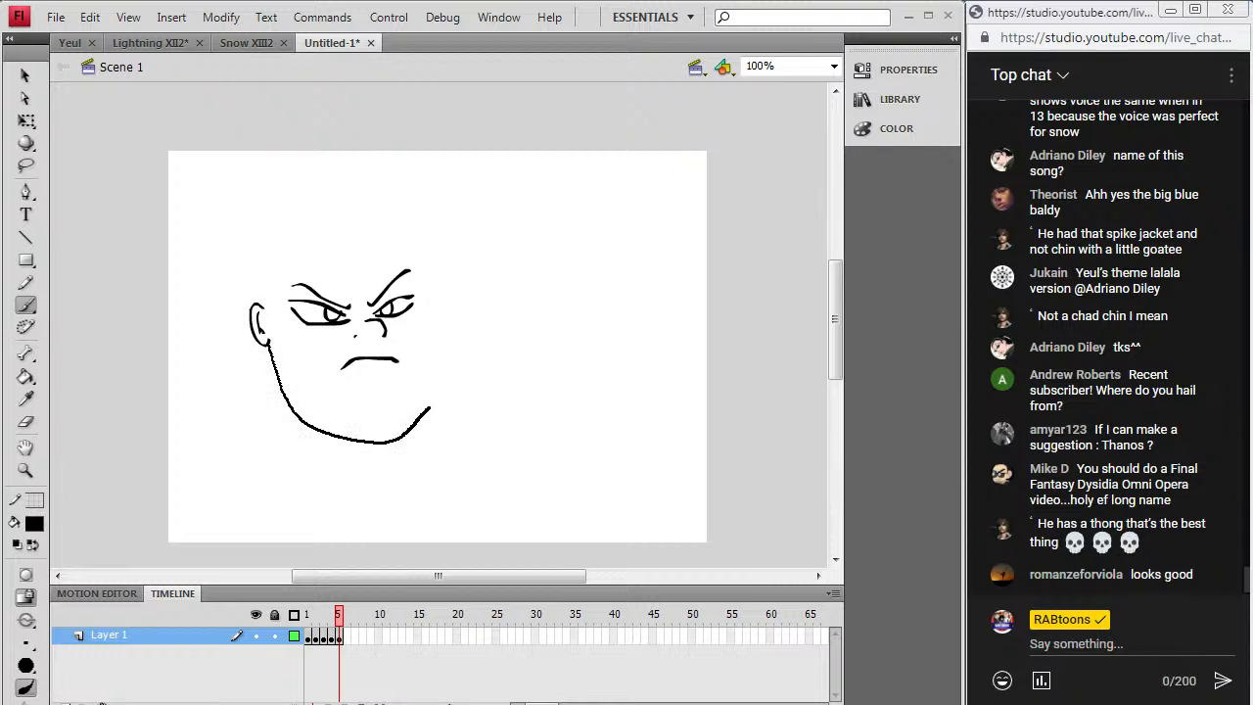
{"action": "left_click_drag", "start_coordinate": [422, 329], "coordinate": [421, 312]}
{"action": "mouse_move", "coordinate": [332, 402]}
{"action": "left_mouse_down"}
{"action": "mouse_move", "coordinate": [336, 434]}
{"action": "mouse_move", "coordinate": [358, 437]}
{"action": "left_mouse_up"}
{"action": "mouse_move", "coordinate": [370, 386]}
{"action": "left_mouse_down"}
{"action": "mouse_move", "coordinate": [374, 439]}
{"action": "mouse_move", "coordinate": [386, 429]}
{"action": "left_mouse_up"}
{"action": "left_click_drag", "start_coordinate": [396, 378], "coordinate": [405, 421]}
{"action": "left_click_drag", "start_coordinate": [413, 384], "coordinate": [422, 414]}
{"action": "left_click_drag", "start_coordinate": [427, 388], "coordinate": [428, 405]}
{"action": "left_click_drag", "start_coordinate": [319, 405], "coordinate": [324, 428]}
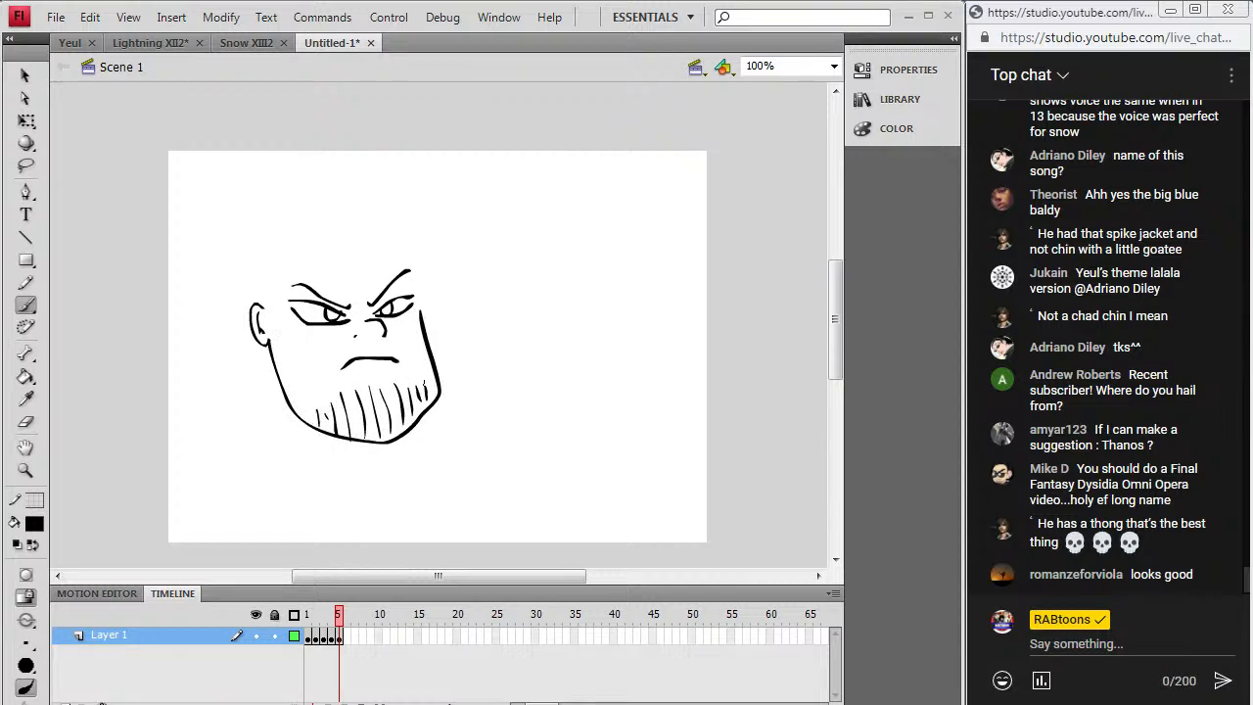
Step: Add cheek lines and draw Thanos's helmet with a cheek guard, two pointed horns, a rounded crown and a back edge
{"action": "left_click_drag", "start_coordinate": [287, 338], "coordinate": [303, 345]}
{"action": "left_click_drag", "start_coordinate": [406, 334], "coordinate": [411, 329]}
{"action": "mouse_move", "coordinate": [263, 299]}
{"action": "left_mouse_down"}
{"action": "mouse_move", "coordinate": [266, 338]}
{"action": "mouse_move", "coordinate": [309, 375]}
{"action": "mouse_move", "coordinate": [287, 344]}
{"action": "mouse_move", "coordinate": [275, 274]}
{"action": "mouse_move", "coordinate": [360, 281]}
{"action": "mouse_move", "coordinate": [403, 262]}
{"action": "left_mouse_up"}
{"action": "left_click_drag", "start_coordinate": [419, 321], "coordinate": [410, 247]}
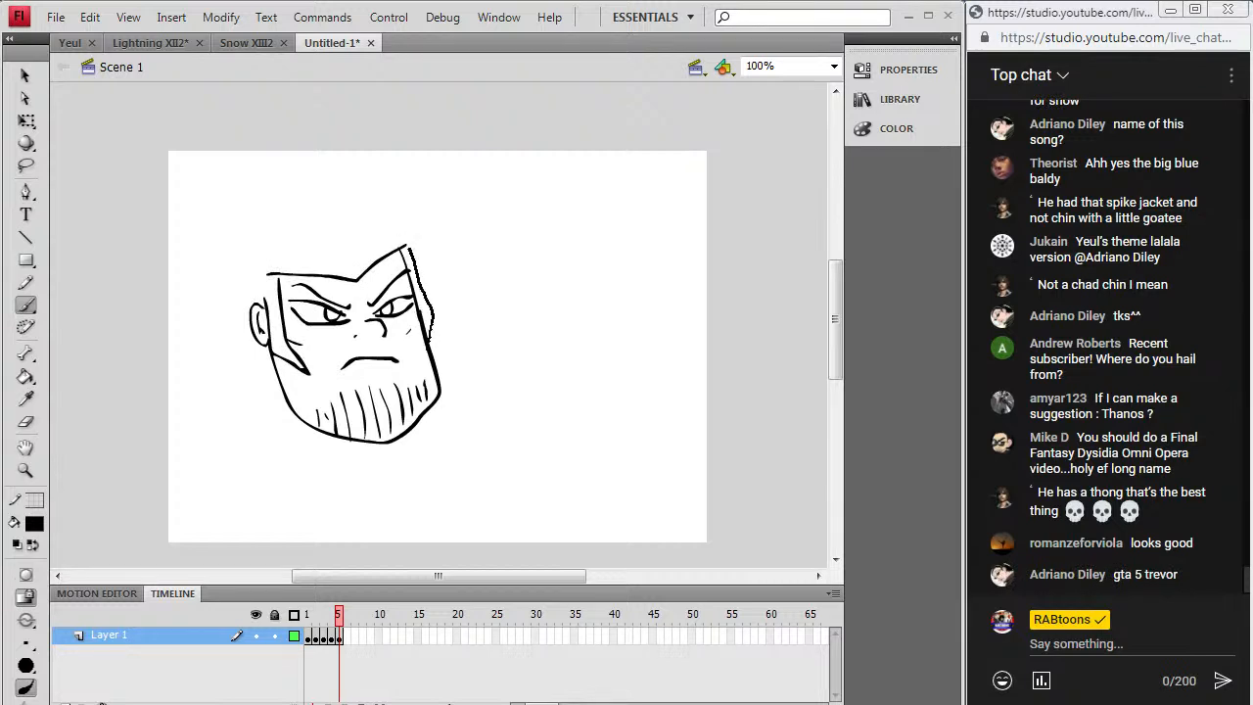
{"action": "mouse_move", "coordinate": [252, 279]}
{"action": "left_mouse_down"}
{"action": "mouse_move", "coordinate": [226, 205]}
{"action": "mouse_move", "coordinate": [247, 235]}
{"action": "mouse_move", "coordinate": [347, 252]}
{"action": "mouse_move", "coordinate": [382, 225]}
{"action": "mouse_move", "coordinate": [368, 180]}
{"action": "mouse_move", "coordinate": [407, 247]}
{"action": "left_mouse_up"}
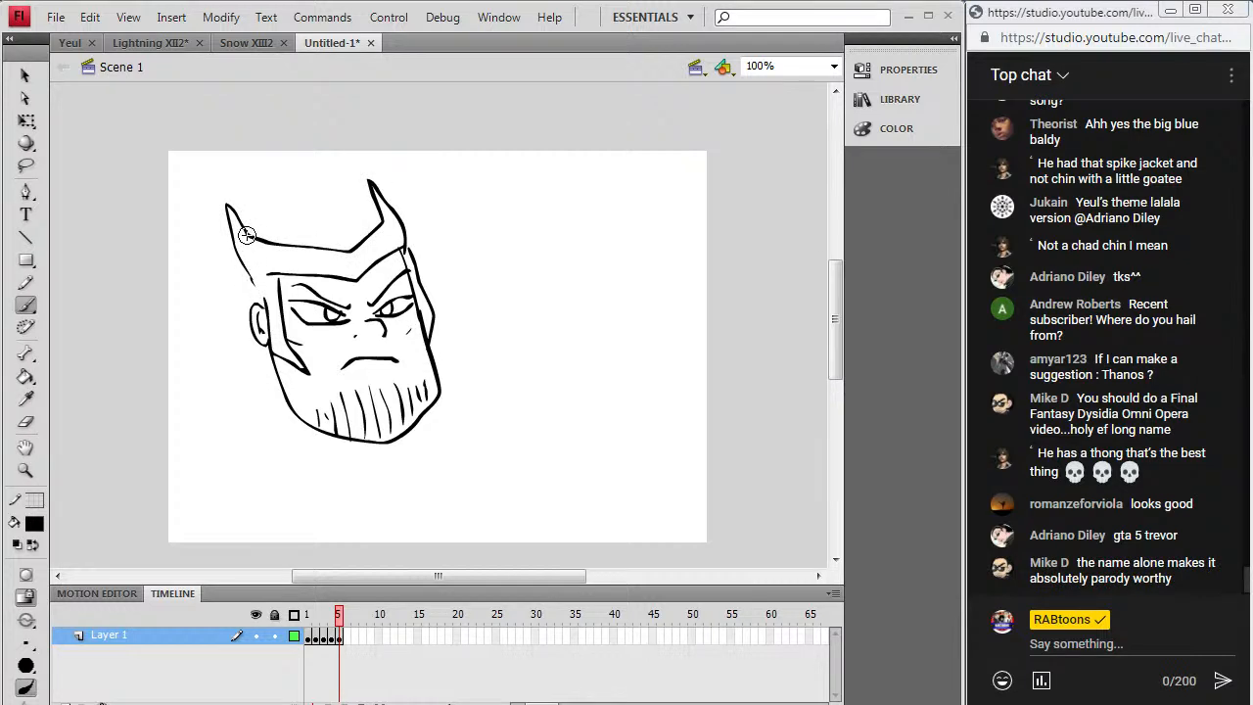
{"action": "mouse_move", "coordinate": [239, 208]}
{"action": "left_mouse_down"}
{"action": "mouse_move", "coordinate": [330, 178]}
{"action": "mouse_move", "coordinate": [370, 204]}
{"action": "left_mouse_up"}
{"action": "mouse_move", "coordinate": [229, 235]}
{"action": "left_mouse_down"}
{"action": "mouse_move", "coordinate": [223, 271]}
{"action": "mouse_move", "coordinate": [246, 287]}
{"action": "mouse_move", "coordinate": [221, 335]}
{"action": "mouse_move", "coordinate": [266, 356]}
{"action": "left_mouse_up"}
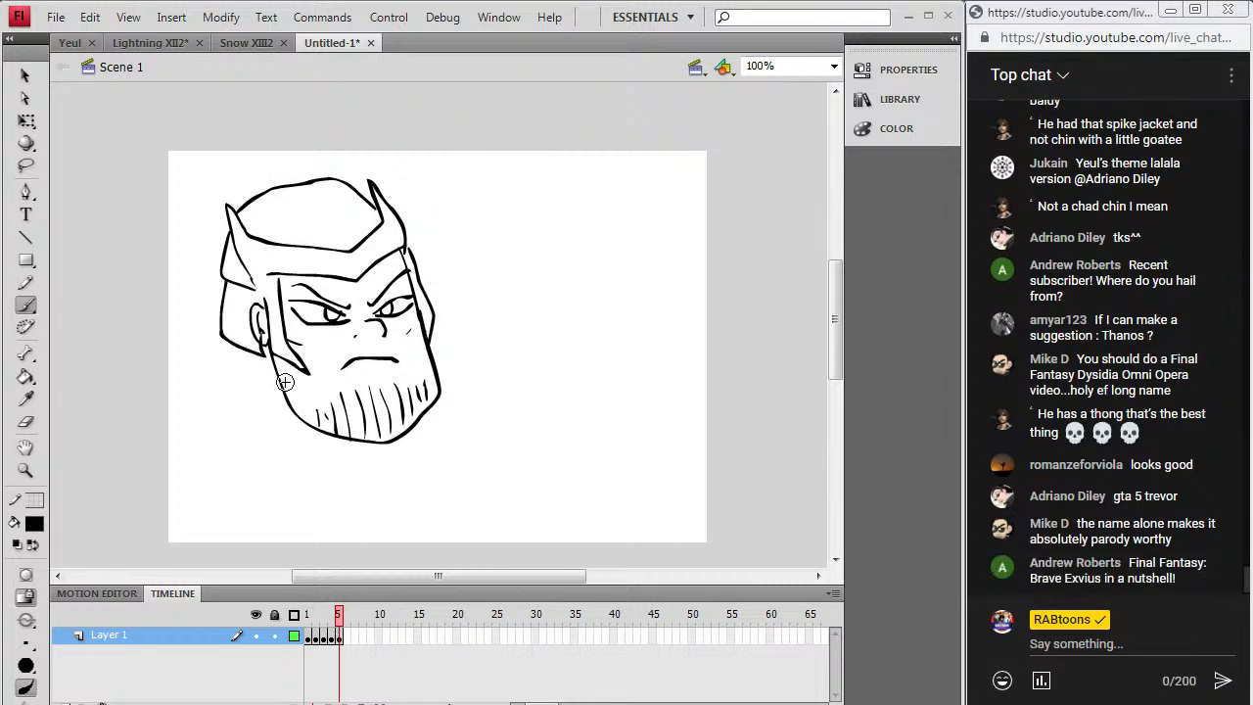
Step: Draw the neck, a wide pointed collar with inner fold lines, and the chest plate tapering to a point
{"action": "mouse_move", "coordinate": [249, 353]}
{"action": "left_mouse_down"}
{"action": "mouse_move", "coordinate": [250, 373]}
{"action": "mouse_move", "coordinate": [280, 392]}
{"action": "left_mouse_up"}
{"action": "left_click_drag", "start_coordinate": [225, 340], "coordinate": [156, 326]}
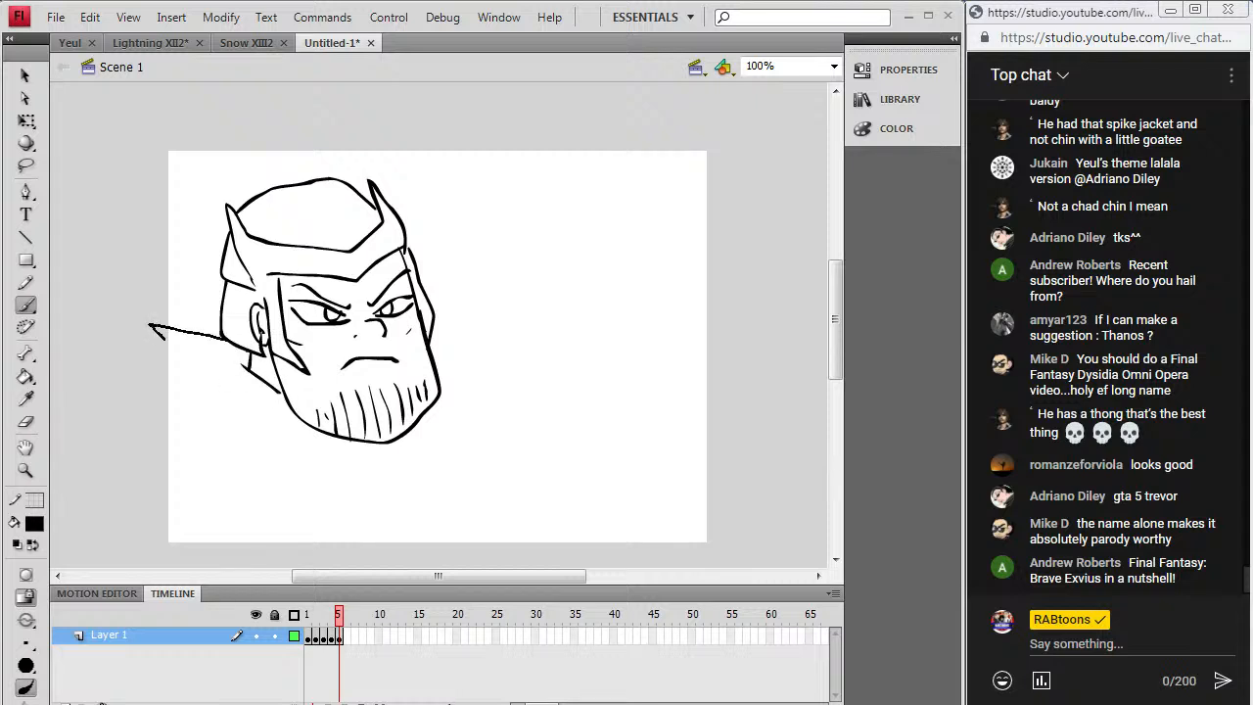
{"action": "mouse_move", "coordinate": [220, 405]}
{"action": "left_mouse_down"}
{"action": "mouse_move", "coordinate": [392, 480]}
{"action": "mouse_move", "coordinate": [450, 413]}
{"action": "mouse_move", "coordinate": [489, 296]}
{"action": "left_mouse_up"}
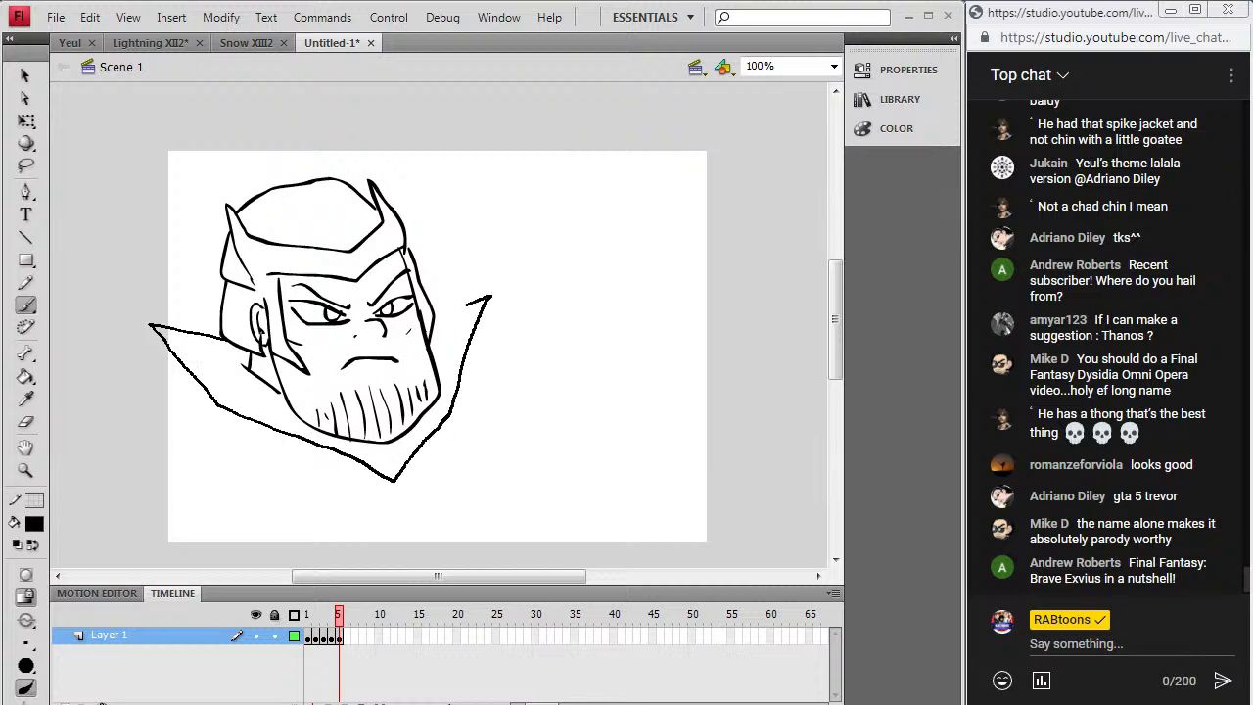
{"action": "left_click_drag", "start_coordinate": [195, 345], "coordinate": [303, 431]}
{"action": "left_click_drag", "start_coordinate": [453, 326], "coordinate": [446, 399]}
{"action": "mouse_move", "coordinate": [239, 413]}
{"action": "left_mouse_down"}
{"action": "mouse_move", "coordinate": [246, 492]}
{"action": "mouse_move", "coordinate": [368, 529]}
{"action": "mouse_move", "coordinate": [460, 476]}
{"action": "mouse_move", "coordinate": [461, 393]}
{"action": "left_mouse_up"}
{"action": "left_click_drag", "start_coordinate": [381, 480], "coordinate": [383, 505]}
Step: Draw rounded shoulders and muscular upper arms on both sides of the chest plate
{"action": "mouse_move", "coordinate": [177, 364]}
{"action": "left_mouse_down"}
{"action": "mouse_move", "coordinate": [131, 423]}
{"action": "mouse_move", "coordinate": [126, 495]}
{"action": "left_mouse_up"}
{"action": "mouse_move", "coordinate": [242, 479]}
{"action": "left_mouse_down"}
{"action": "mouse_move", "coordinate": [221, 509]}
{"action": "mouse_move", "coordinate": [229, 441]}
{"action": "left_mouse_up"}
{"action": "mouse_move", "coordinate": [470, 345]}
{"action": "left_mouse_down"}
{"action": "mouse_move", "coordinate": [529, 397]}
{"action": "mouse_move", "coordinate": [537, 450]}
{"action": "left_mouse_up"}
{"action": "left_click_drag", "start_coordinate": [480, 492], "coordinate": [494, 495]}
{"action": "left_click_drag", "start_coordinate": [460, 432], "coordinate": [496, 457]}
Step: Draw a flared gauntlet and clenched fist on the arm beside the longer collar point
{"action": "left_click_drag", "start_coordinate": [835, 331], "coordinate": [835, 351]}
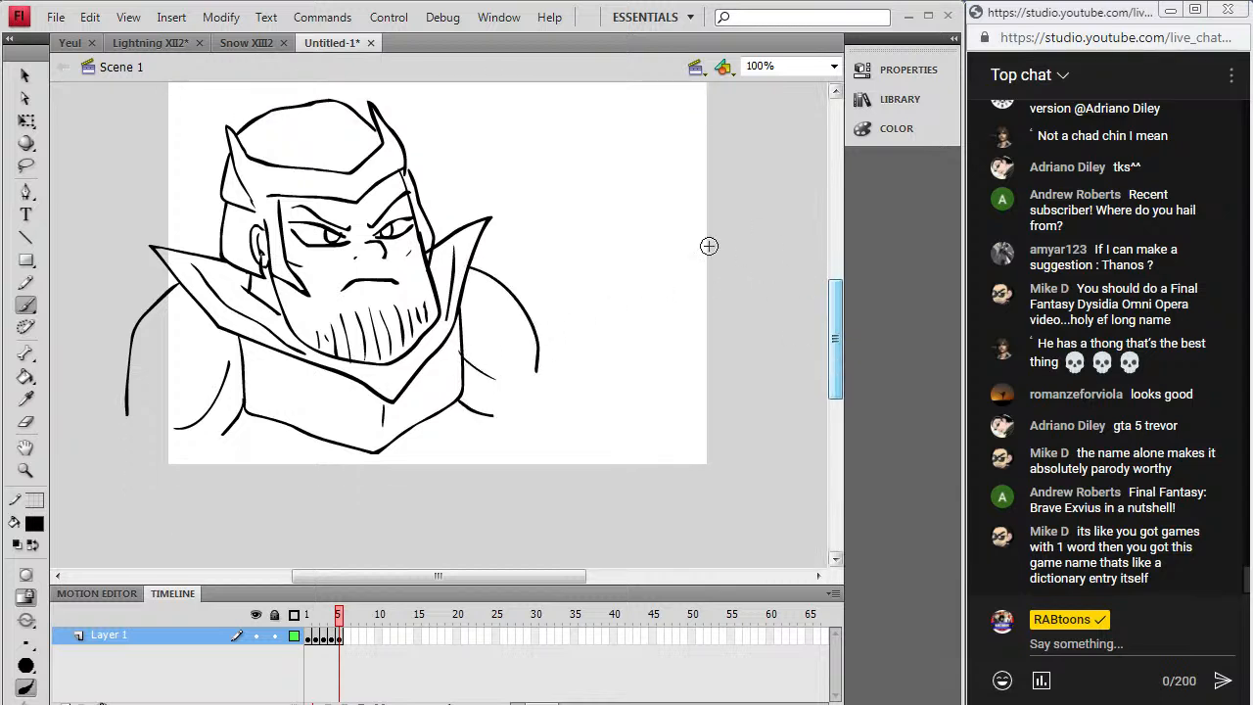
{"action": "mouse_move", "coordinate": [135, 421]}
{"action": "left_mouse_down"}
{"action": "mouse_move", "coordinate": [157, 423]}
{"action": "mouse_move", "coordinate": [110, 418]}
{"action": "mouse_move", "coordinate": [105, 474]}
{"action": "left_mouse_up"}
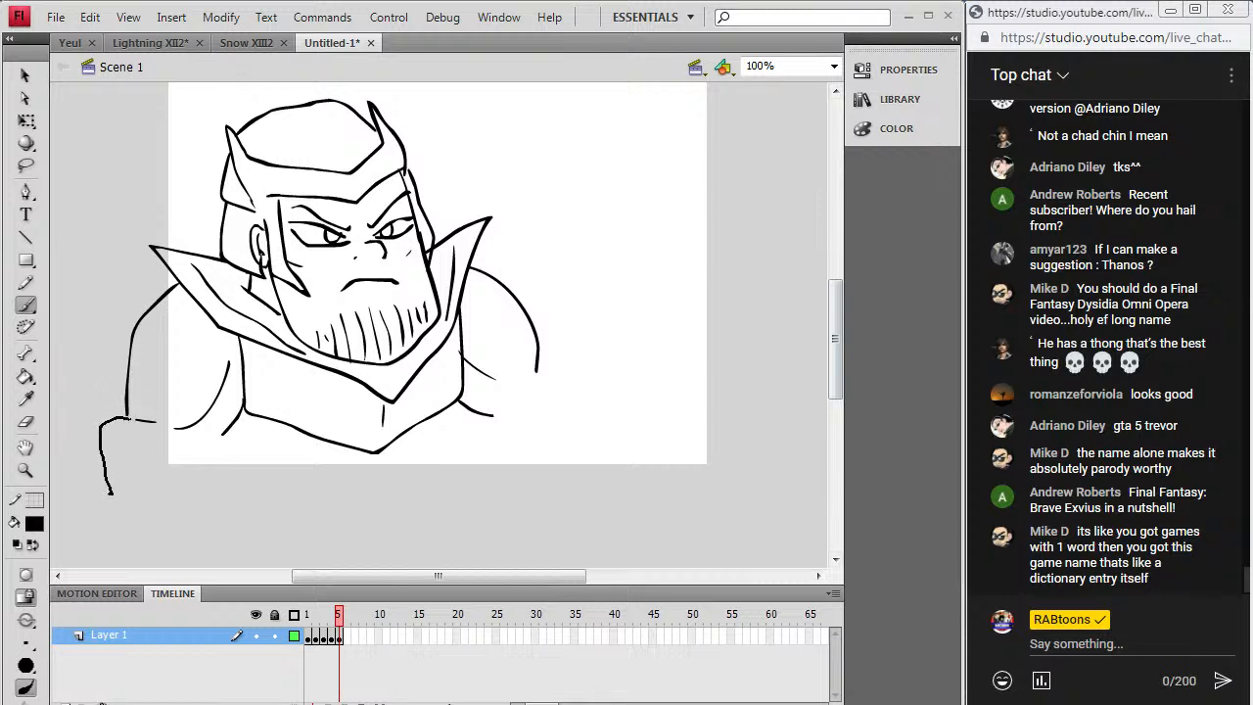
{"action": "mouse_move", "coordinate": [99, 540]}
{"action": "left_mouse_down"}
{"action": "mouse_move", "coordinate": [184, 547]}
{"action": "mouse_move", "coordinate": [188, 533]}
{"action": "mouse_move", "coordinate": [169, 541]}
{"action": "mouse_move", "coordinate": [185, 490]}
{"action": "mouse_move", "coordinate": [126, 492]}
{"action": "mouse_move", "coordinate": [182, 511]}
{"action": "left_mouse_up"}
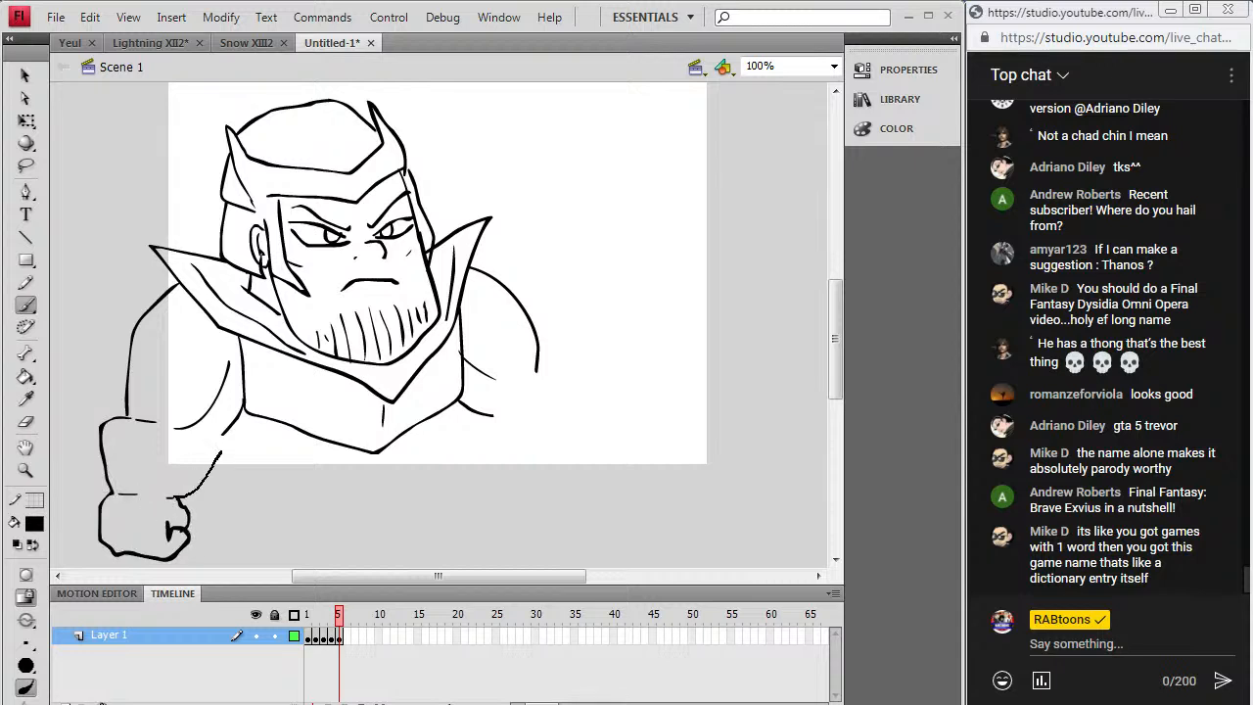
{"action": "left_click_drag", "start_coordinate": [163, 424], "coordinate": [146, 421]}
Step: Draw the waist below the chest plate and mark the abdominal muscles
{"action": "mouse_move", "coordinate": [231, 431]}
{"action": "left_mouse_down"}
{"action": "mouse_move", "coordinate": [265, 482]}
{"action": "mouse_move", "coordinate": [292, 490]}
{"action": "mouse_move", "coordinate": [418, 498]}
{"action": "mouse_move", "coordinate": [464, 472]}
{"action": "mouse_move", "coordinate": [457, 402]}
{"action": "left_mouse_up"}
{"action": "left_click_drag", "start_coordinate": [334, 448], "coordinate": [331, 501]}
{"action": "left_click_drag", "start_coordinate": [411, 429], "coordinate": [437, 488]}
{"action": "mouse_move", "coordinate": [384, 452]}
{"action": "left_mouse_down"}
{"action": "mouse_move", "coordinate": [388, 498]}
{"action": "mouse_move", "coordinate": [422, 473]}
{"action": "left_mouse_up"}
{"action": "left_click_drag", "start_coordinate": [254, 449], "coordinate": [309, 464]}
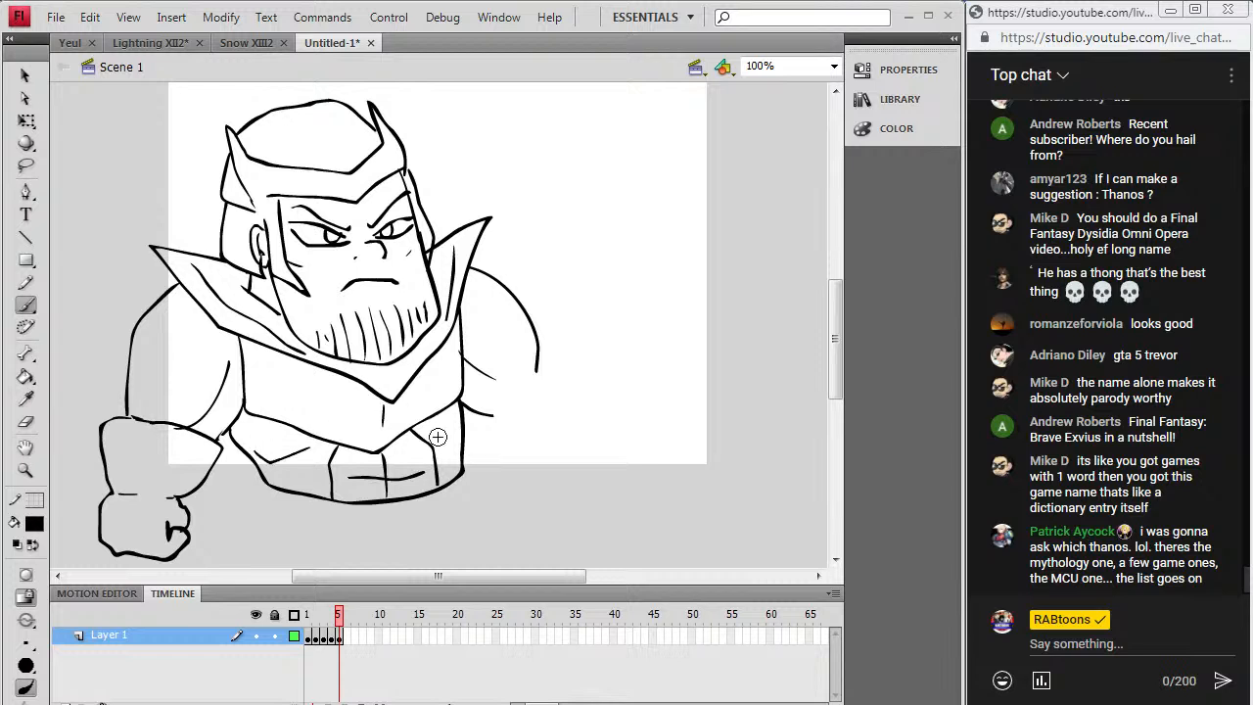
Step: Draw the other forearm's flared gauntlet and its clenched fist with knuckle marks
{"action": "left_click_drag", "start_coordinate": [483, 418], "coordinate": [551, 384]}
{"action": "left_click_drag", "start_coordinate": [482, 454], "coordinate": [516, 467]}
{"action": "mouse_move", "coordinate": [542, 383]}
{"action": "left_mouse_down"}
{"action": "mouse_move", "coordinate": [559, 371]}
{"action": "mouse_move", "coordinate": [568, 446]}
{"action": "mouse_move", "coordinate": [553, 451]}
{"action": "left_mouse_up"}
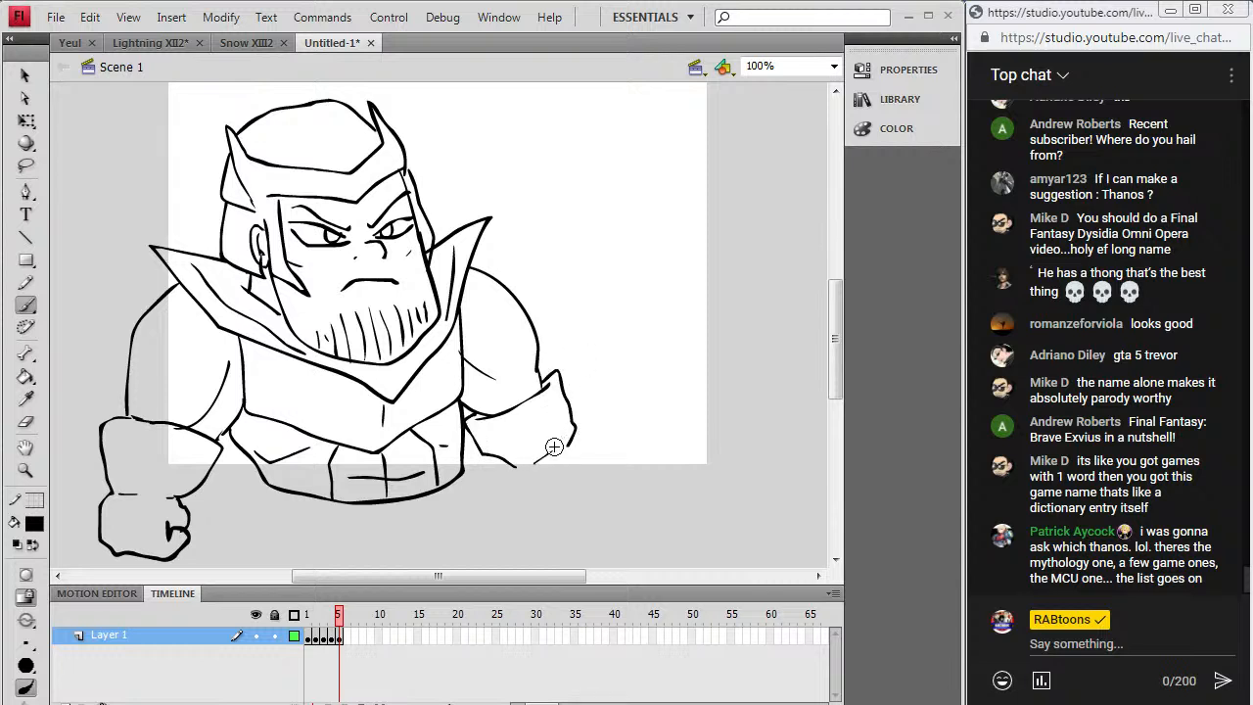
{"action": "mouse_move", "coordinate": [519, 502]}
{"action": "left_mouse_down"}
{"action": "mouse_move", "coordinate": [524, 531]}
{"action": "mouse_move", "coordinate": [584, 503]}
{"action": "mouse_move", "coordinate": [599, 484]}
{"action": "mouse_move", "coordinate": [576, 447]}
{"action": "left_mouse_up"}
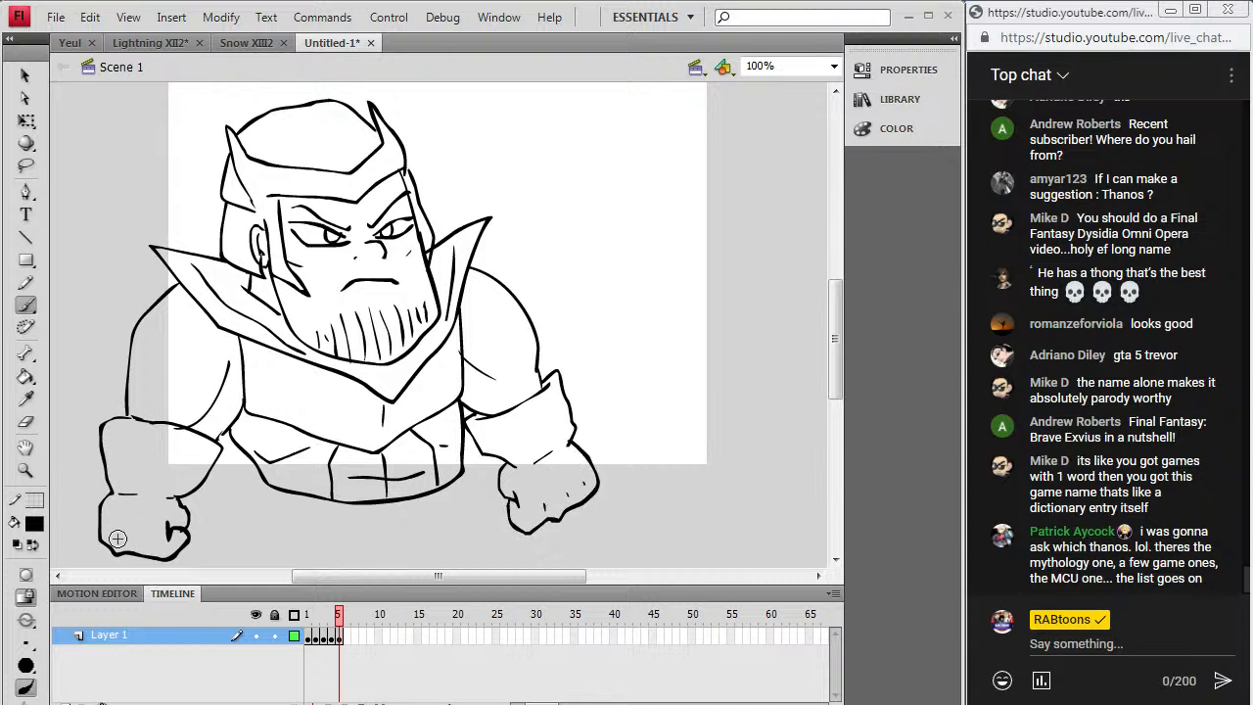
Step: Draw the belted briefs below the waist and the two thick thighs
{"action": "left_click_drag", "start_coordinate": [835, 347], "coordinate": [835, 360]}
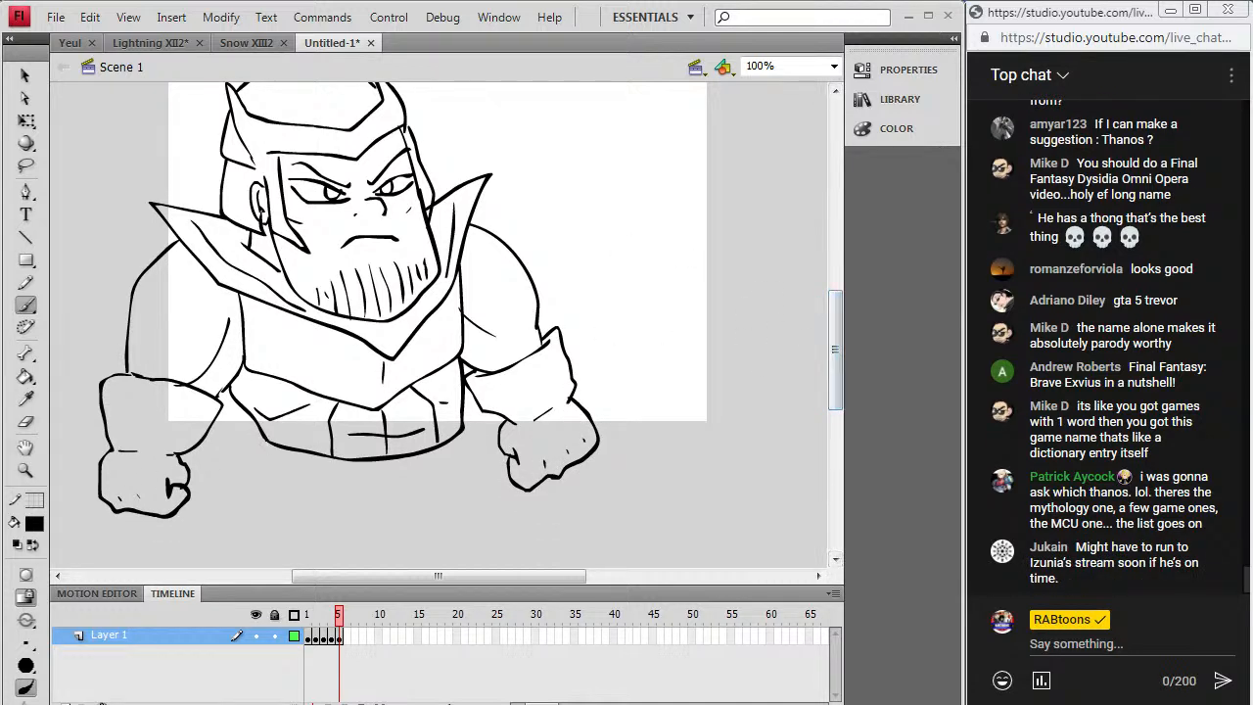
{"action": "mouse_move", "coordinate": [262, 467]}
{"action": "left_mouse_down"}
{"action": "mouse_move", "coordinate": [370, 506]}
{"action": "mouse_move", "coordinate": [474, 439]}
{"action": "mouse_move", "coordinate": [480, 421]}
{"action": "left_mouse_up"}
{"action": "mouse_move", "coordinate": [271, 472]}
{"action": "left_mouse_down"}
{"action": "mouse_move", "coordinate": [239, 537]}
{"action": "mouse_move", "coordinate": [312, 560]}
{"action": "mouse_move", "coordinate": [360, 556]}
{"action": "mouse_move", "coordinate": [383, 515]}
{"action": "mouse_move", "coordinate": [403, 521]}
{"action": "mouse_move", "coordinate": [378, 529]}
{"action": "mouse_move", "coordinate": [404, 509]}
{"action": "mouse_move", "coordinate": [403, 548]}
{"action": "mouse_move", "coordinate": [501, 516]}
{"action": "mouse_move", "coordinate": [477, 443]}
{"action": "left_mouse_up"}
Step: Draw the first boot with a wide cuff, an ankle fold and a rounded foot
{"action": "left_click_drag", "start_coordinate": [841, 350], "coordinate": [841, 371]}
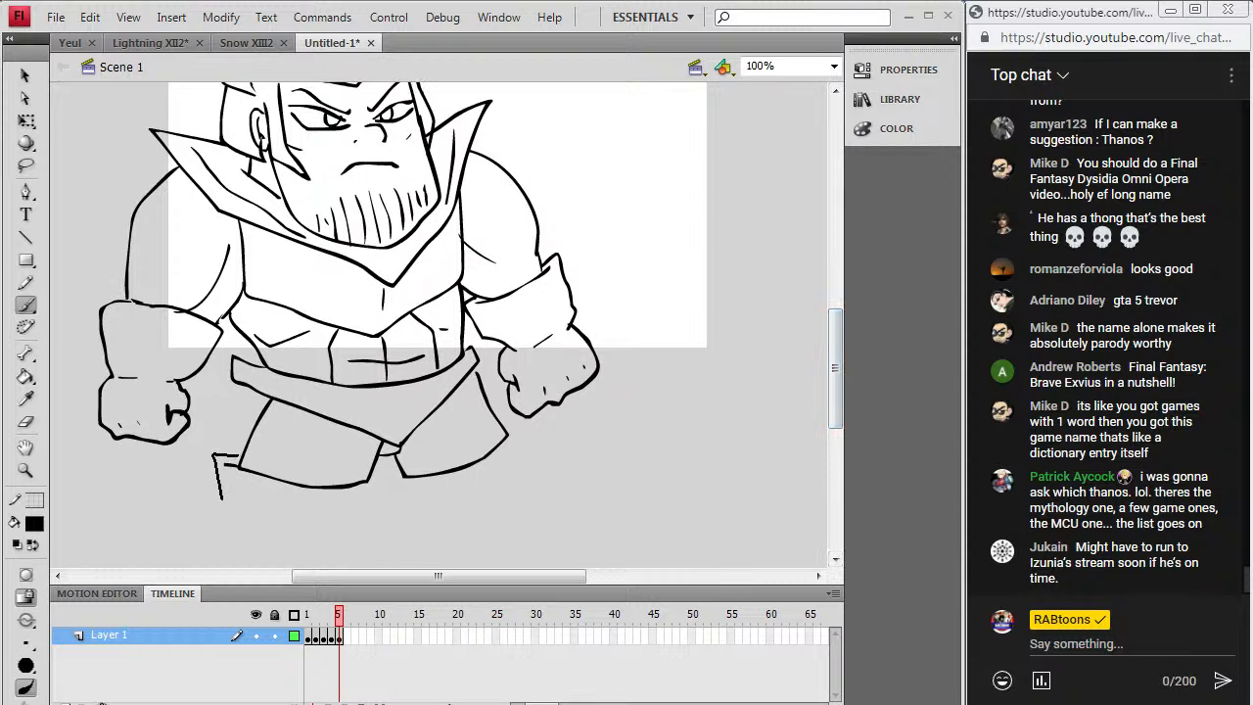
{"action": "left_click_drag", "start_coordinate": [225, 525], "coordinate": [245, 534]}
{"action": "left_click_drag", "start_coordinate": [840, 365], "coordinate": [840, 382]}
{"action": "left_click_drag", "start_coordinate": [255, 463], "coordinate": [311, 471]}
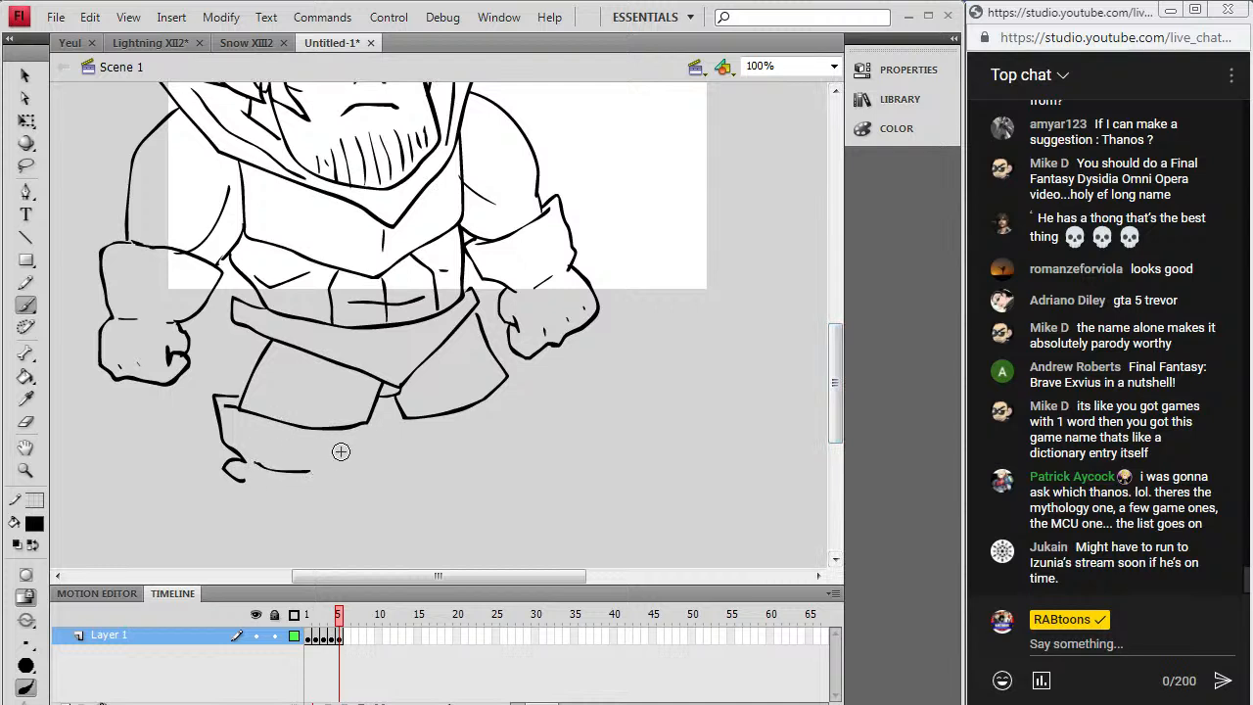
{"action": "mouse_move", "coordinate": [383, 414]}
{"action": "left_mouse_down"}
{"action": "mouse_move", "coordinate": [377, 463]}
{"action": "mouse_move", "coordinate": [353, 483]}
{"action": "left_mouse_up"}
{"action": "mouse_move", "coordinate": [227, 477]}
{"action": "left_mouse_down"}
{"action": "mouse_move", "coordinate": [201, 496]}
{"action": "mouse_move", "coordinate": [192, 537]}
{"action": "mouse_move", "coordinate": [261, 535]}
{"action": "mouse_move", "coordinate": [359, 487]}
{"action": "left_mouse_up"}
Step: Draw the second cuffed boot, with its ankle crease and outward-pointing foot
{"action": "mouse_move", "coordinate": [387, 412]}
{"action": "left_mouse_down"}
{"action": "mouse_move", "coordinate": [394, 456]}
{"action": "mouse_move", "coordinate": [426, 468]}
{"action": "left_mouse_up"}
{"action": "mouse_move", "coordinate": [437, 465]}
{"action": "left_mouse_down"}
{"action": "mouse_move", "coordinate": [423, 472]}
{"action": "mouse_move", "coordinate": [438, 481]}
{"action": "mouse_move", "coordinate": [527, 445]}
{"action": "left_mouse_up"}
{"action": "mouse_move", "coordinate": [510, 374]}
{"action": "left_mouse_down"}
{"action": "mouse_move", "coordinate": [522, 366]}
{"action": "mouse_move", "coordinate": [539, 426]}
{"action": "mouse_move", "coordinate": [526, 443]}
{"action": "left_mouse_up"}
{"action": "mouse_move", "coordinate": [428, 480]}
{"action": "left_mouse_down"}
{"action": "mouse_move", "coordinate": [432, 497]}
{"action": "mouse_move", "coordinate": [607, 509]}
{"action": "mouse_move", "coordinate": [544, 457]}
{"action": "mouse_move", "coordinate": [535, 431]}
{"action": "left_mouse_up"}
{"action": "left_click_drag", "start_coordinate": [502, 469], "coordinate": [517, 463]}
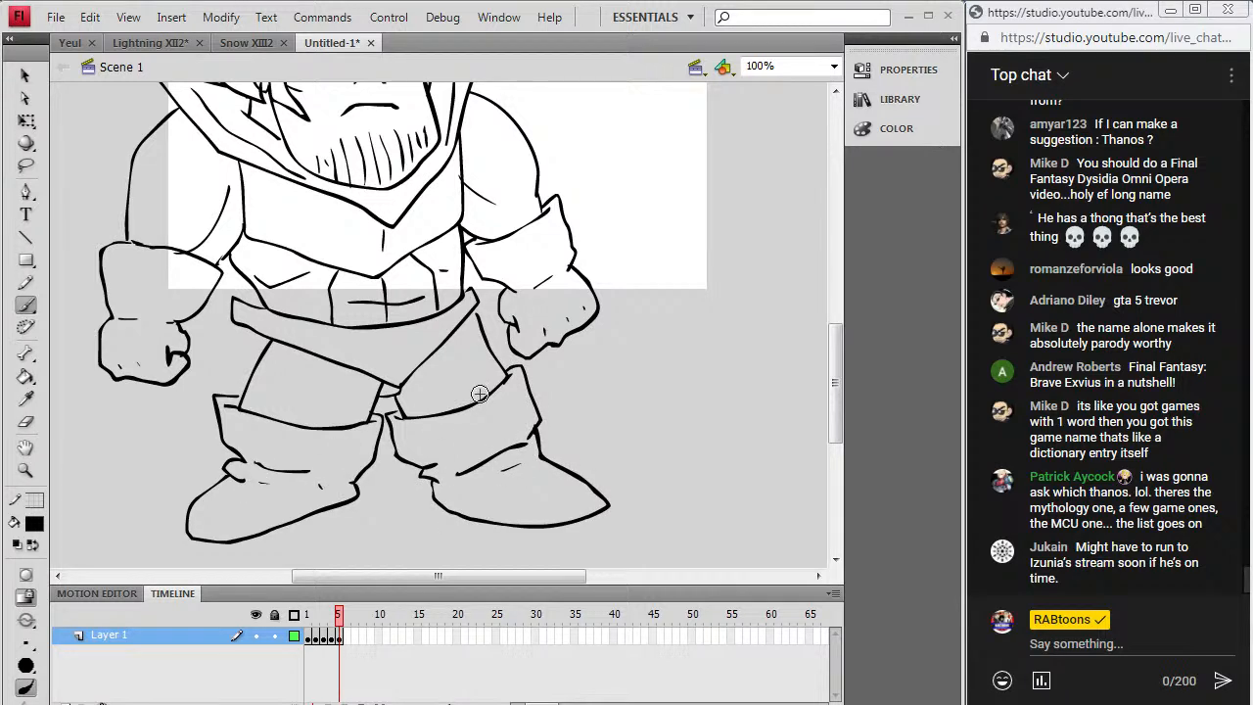
Step: Frame the whole Thanos doodle in view to examine the full figure
{"action": "left_click", "coordinate": [834, 66]}
{"action": "left_click", "coordinate": [754, 135]}
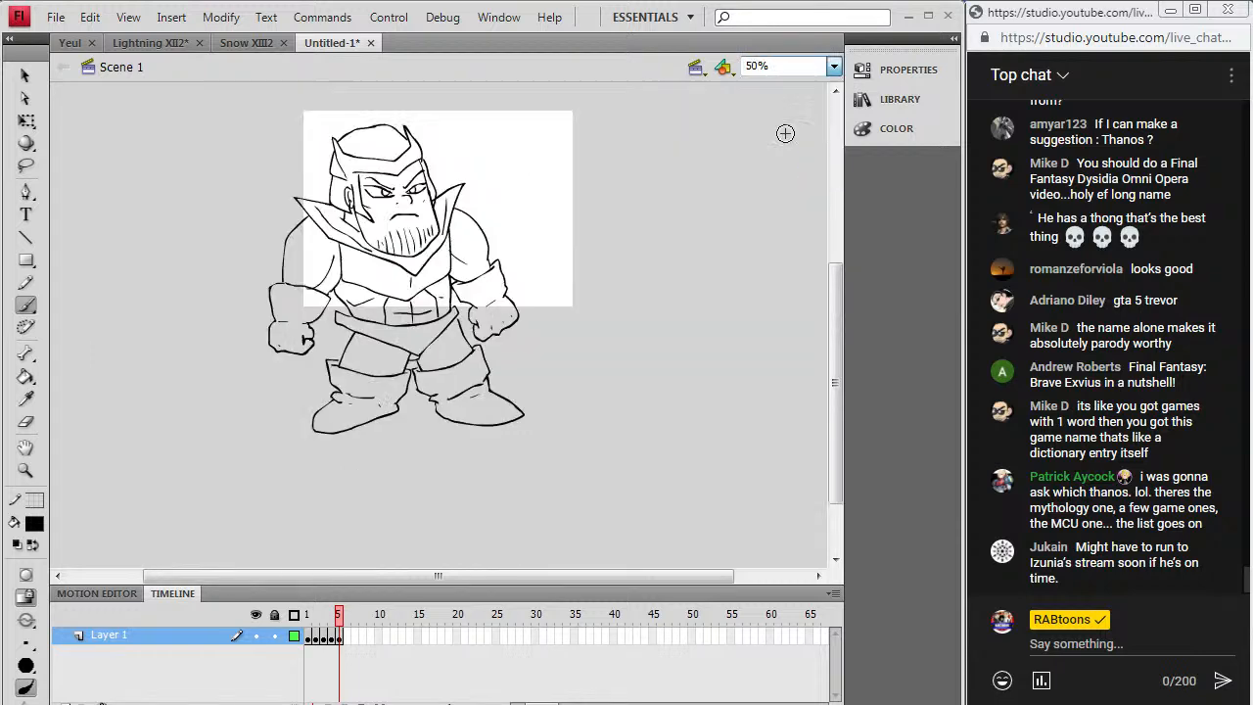
{"action": "scroll", "coordinate": [841, 317], "scroll_direction": "up", "scroll_amount": 2}
{"action": "left_click", "coordinate": [25, 470]}
{"action": "mouse_move", "coordinate": [258, 501]}
{"action": "left_mouse_down"}
{"action": "mouse_move", "coordinate": [456, 210]}
{"action": "mouse_move", "coordinate": [548, 147]}
{"action": "left_mouse_up"}
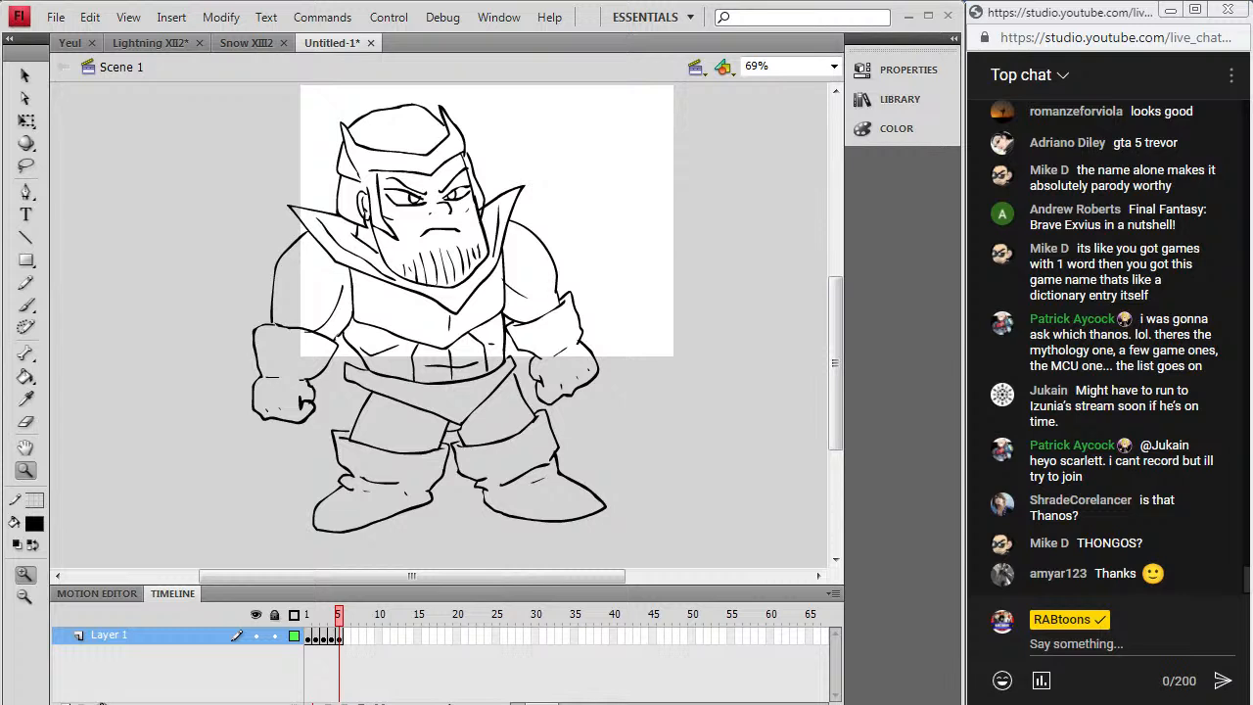
Step: Insert a blank keyframe at frame 6, ready the Brush tool and set the stage zoom to 100%
{"action": "right_click", "coordinate": [350, 635]}
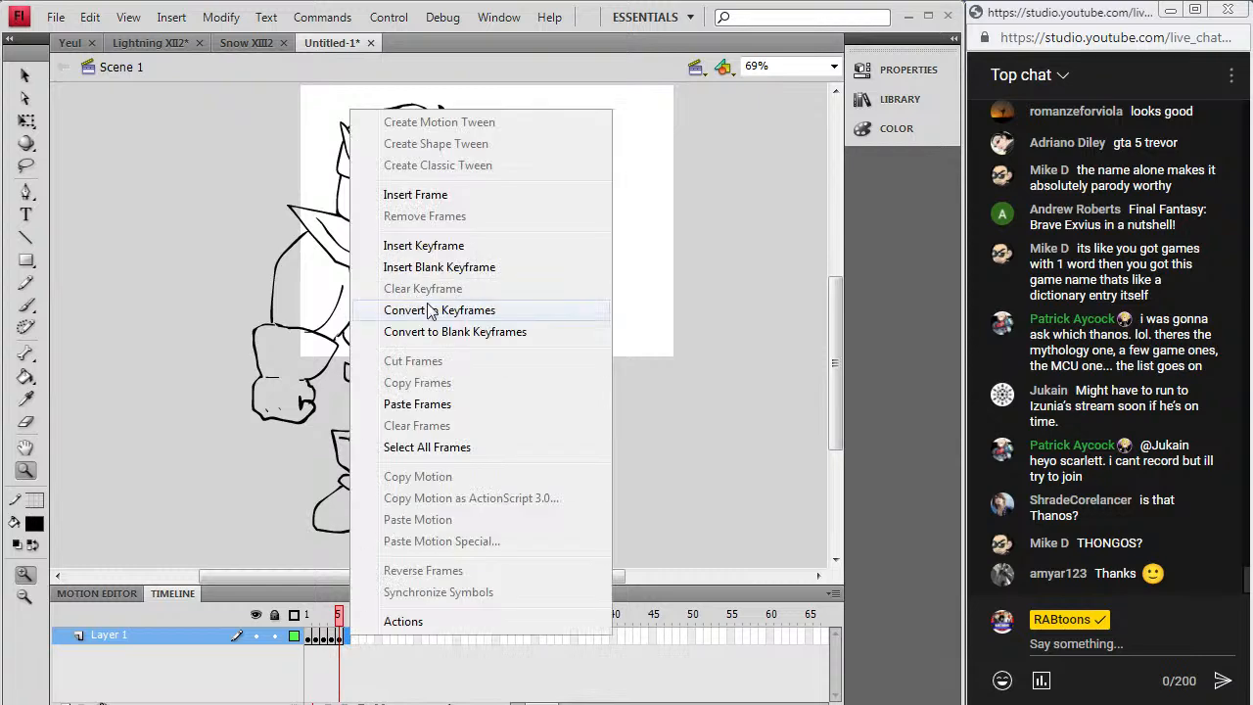
{"action": "left_click", "coordinate": [476, 264]}
{"action": "left_click_drag", "start_coordinate": [841, 405], "coordinate": [844, 375]}
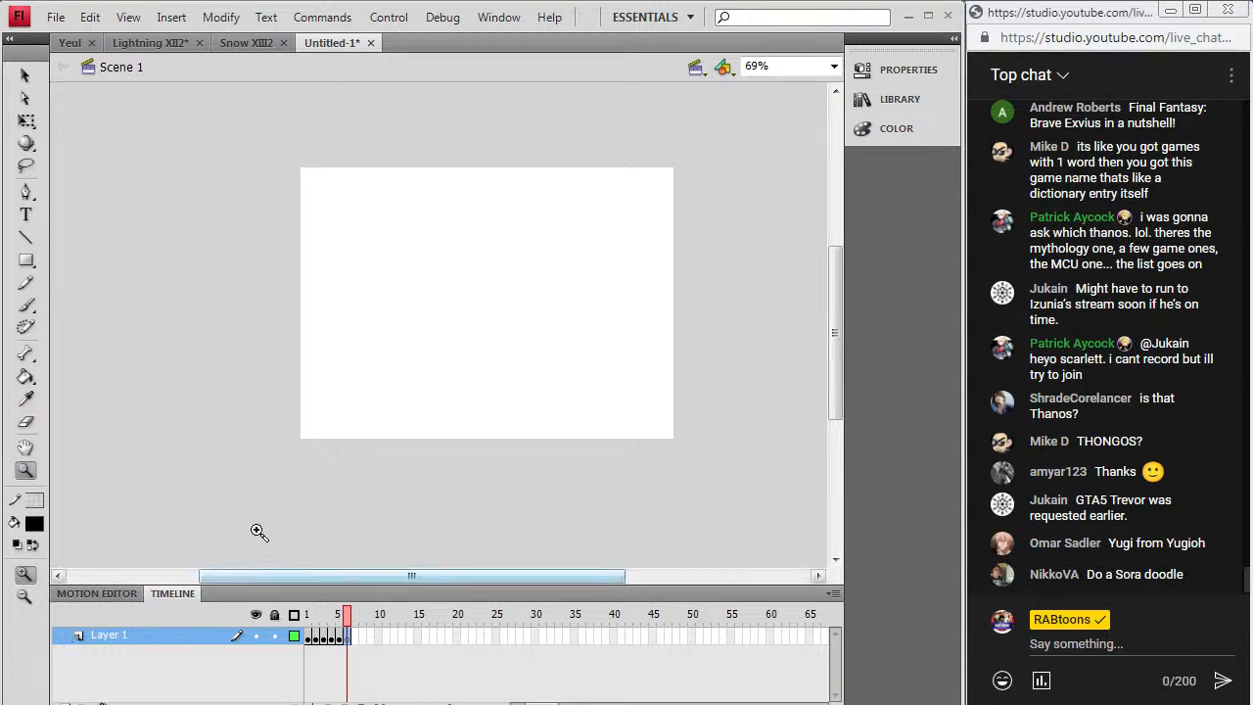
{"action": "left_click", "coordinate": [466, 220]}
{"action": "key", "text": "b"}
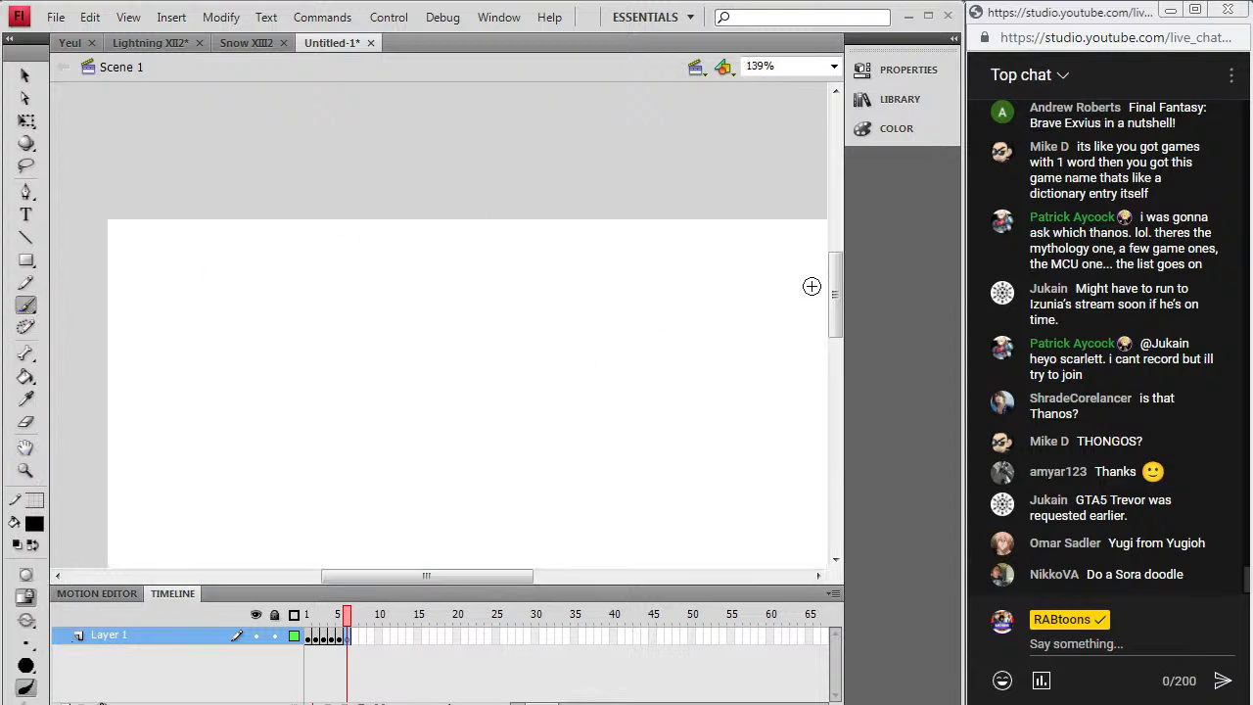
{"action": "scroll", "coordinate": [840, 304], "scroll_direction": "down", "scroll_amount": 2}
{"action": "left_click", "coordinate": [834, 66]}
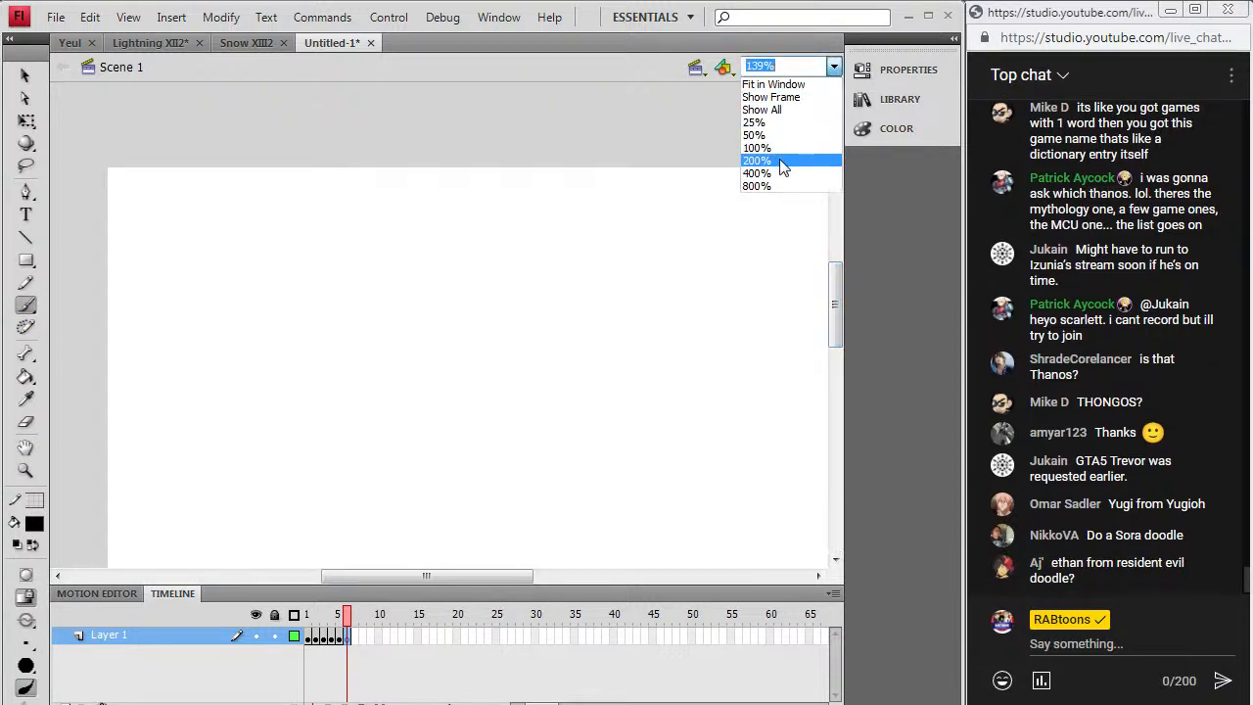
{"action": "left_click", "coordinate": [783, 161]}
{"action": "left_click", "coordinate": [834, 66]}
{"action": "left_click", "coordinate": [771, 148]}
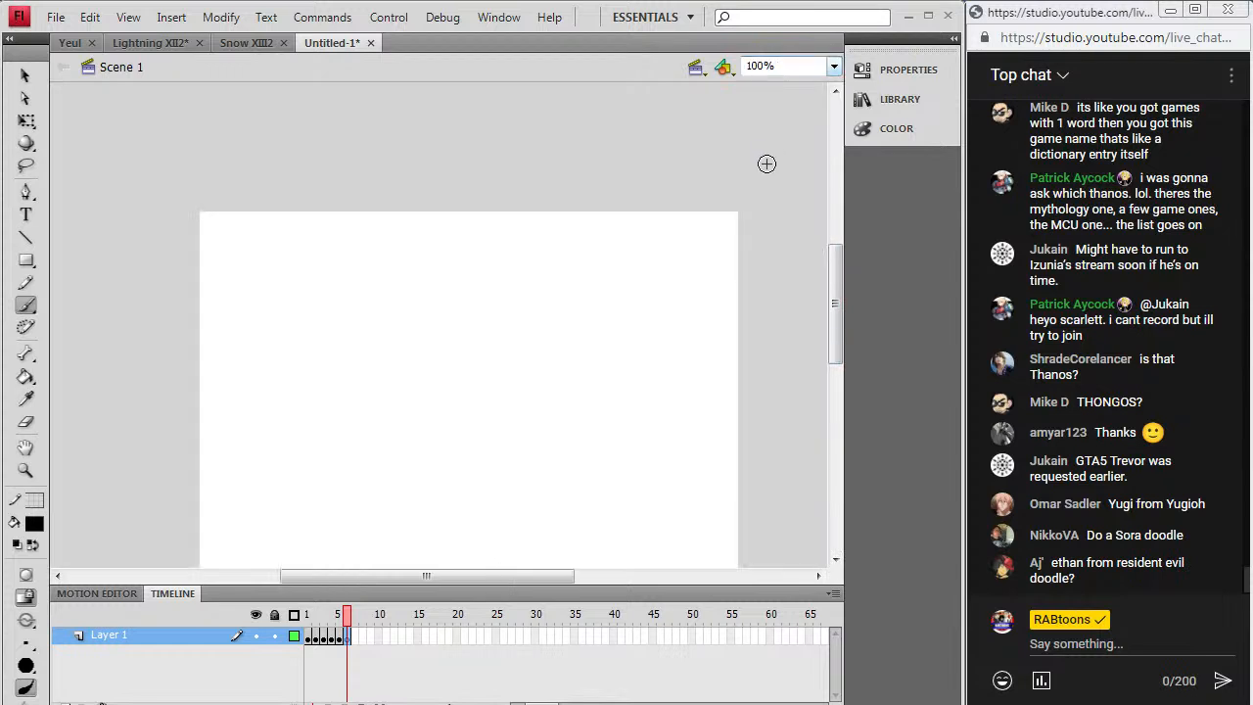
{"action": "scroll", "coordinate": [829, 290], "scroll_direction": "down", "scroll_amount": 2}
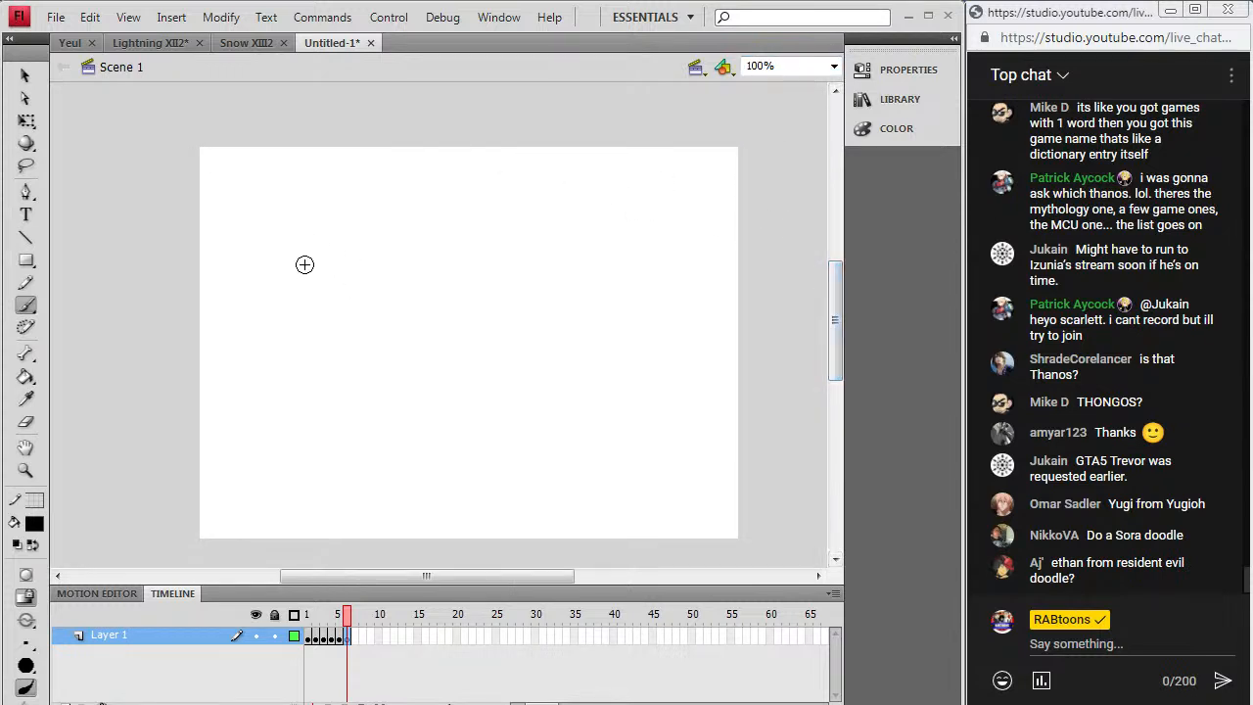
Step: Draw mismatched glaring eyes with bags, a slanted brow, a small nose and a sneering mouth
{"action": "mouse_move", "coordinate": [294, 291]}
{"action": "left_mouse_down"}
{"action": "mouse_move", "coordinate": [341, 286]}
{"action": "mouse_move", "coordinate": [308, 303]}
{"action": "mouse_move", "coordinate": [341, 298]}
{"action": "mouse_move", "coordinate": [327, 296]}
{"action": "left_mouse_up"}
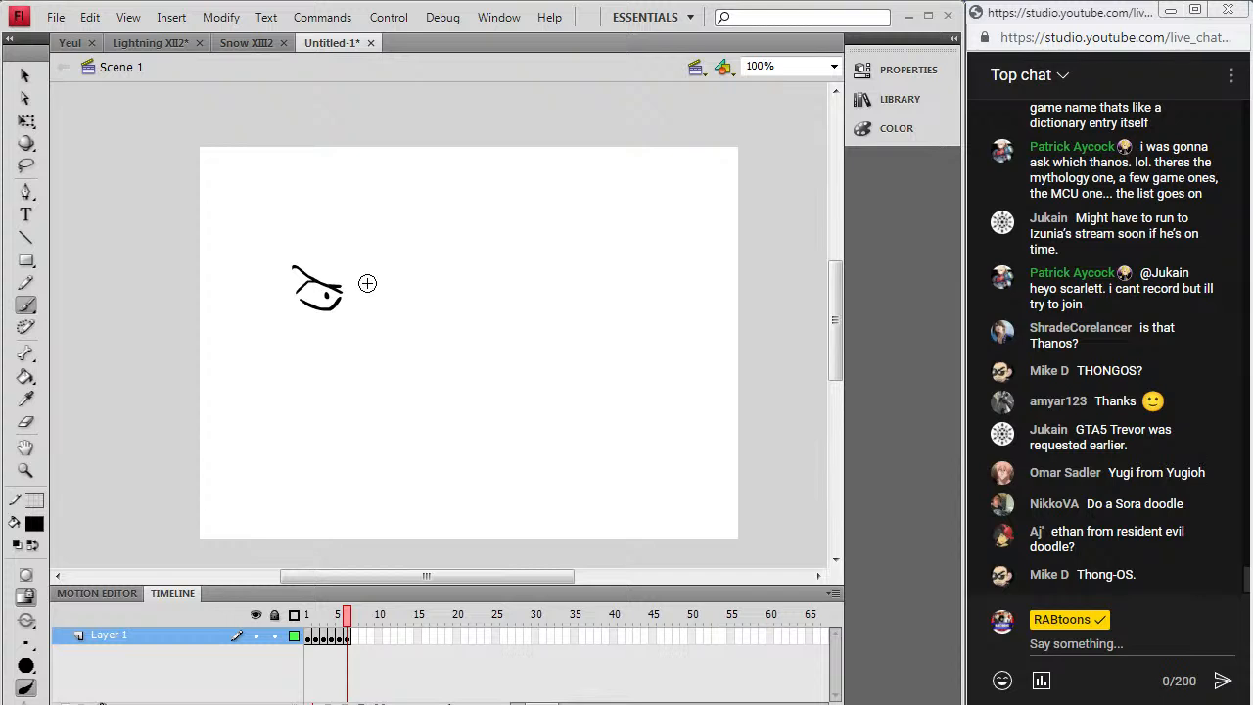
{"action": "left_click_drag", "start_coordinate": [382, 252], "coordinate": [403, 256]}
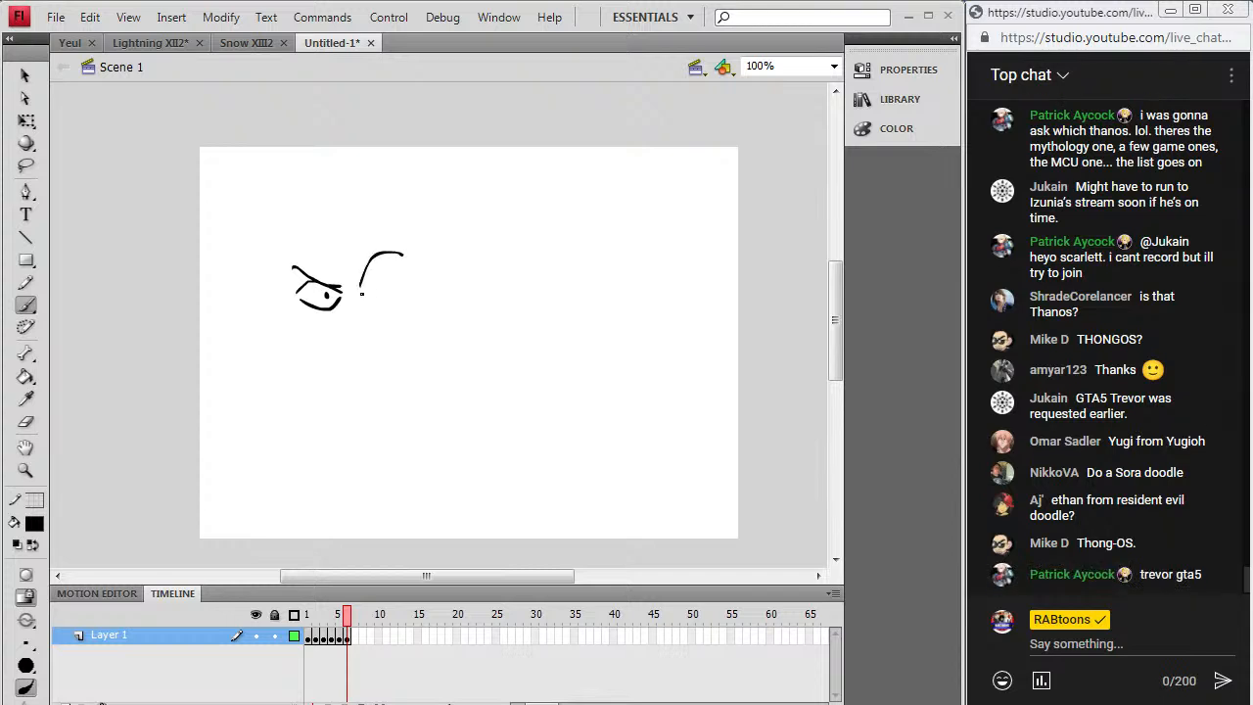
{"action": "left_click_drag", "start_coordinate": [393, 302], "coordinate": [398, 279]}
{"action": "mouse_move", "coordinate": [303, 311]}
{"action": "left_mouse_down"}
{"action": "mouse_move", "coordinate": [341, 304]}
{"action": "mouse_move", "coordinate": [395, 308]}
{"action": "mouse_move", "coordinate": [352, 315]}
{"action": "left_mouse_up"}
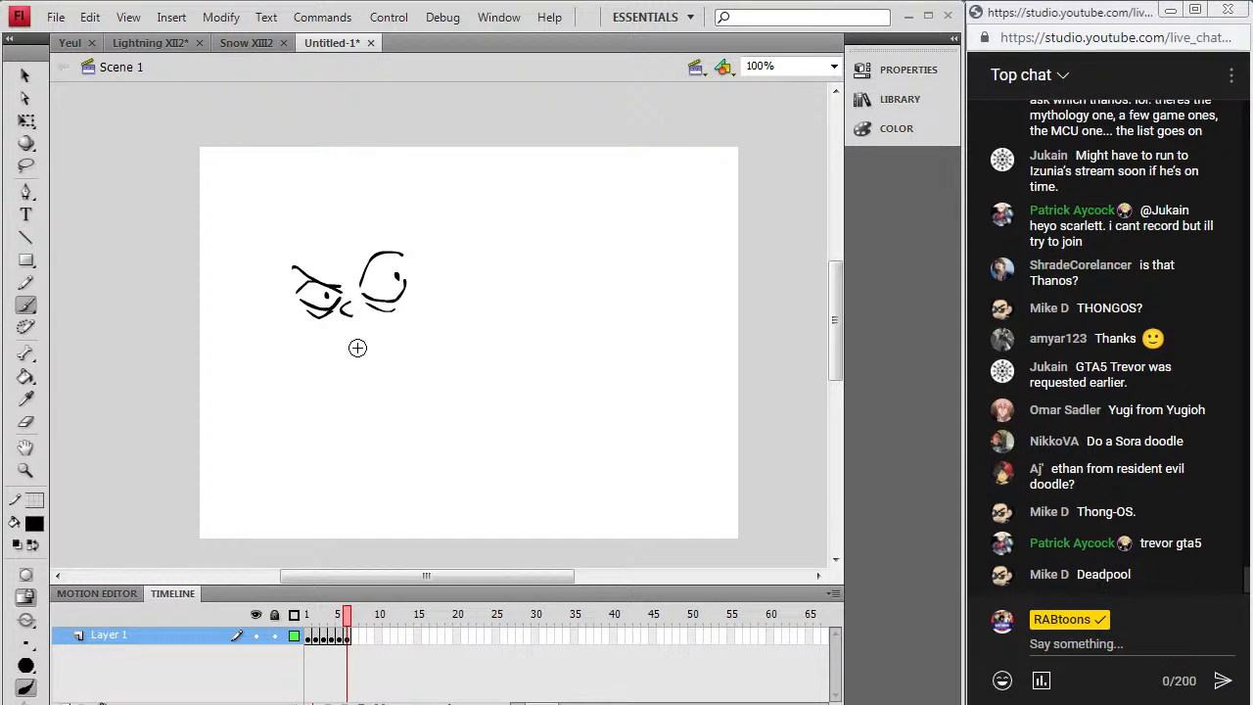
{"action": "left_click_drag", "start_coordinate": [300, 315], "coordinate": [323, 325]}
{"action": "left_click_drag", "start_coordinate": [386, 339], "coordinate": [343, 354]}
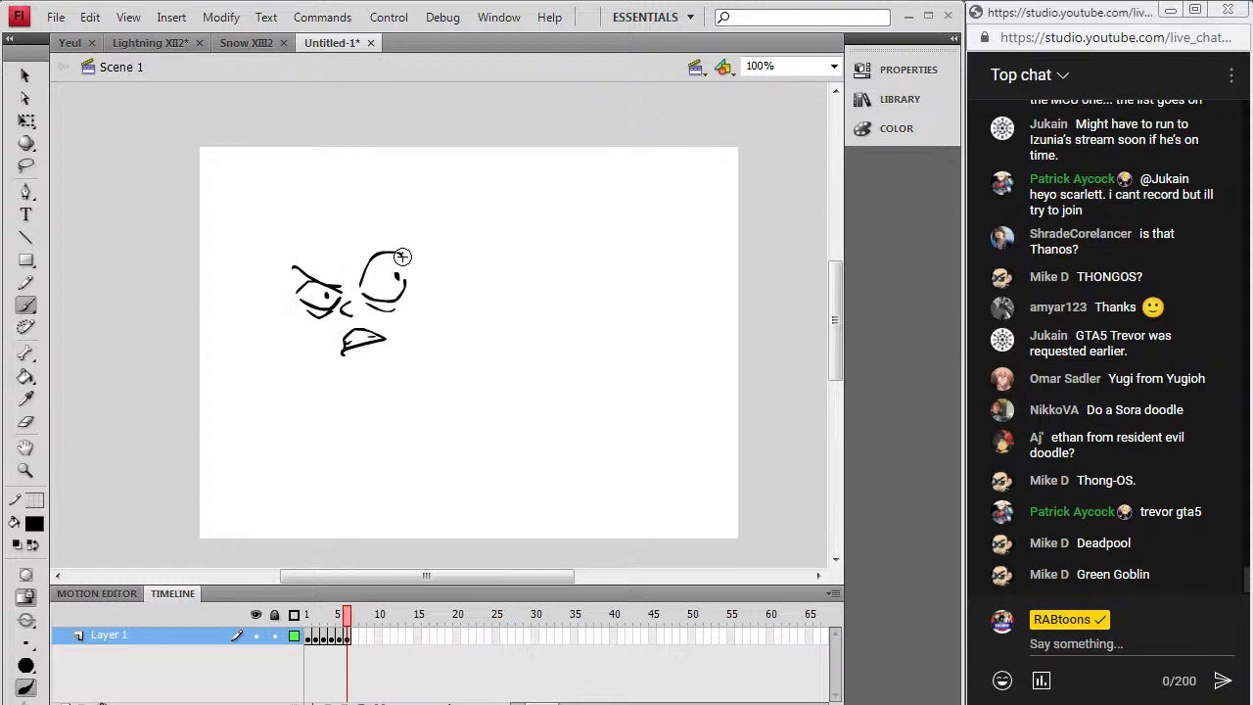
Step: Add a curved forehead line and ear, and outline the jaw and bald head
{"action": "left_click_drag", "start_coordinate": [360, 243], "coordinate": [386, 214]}
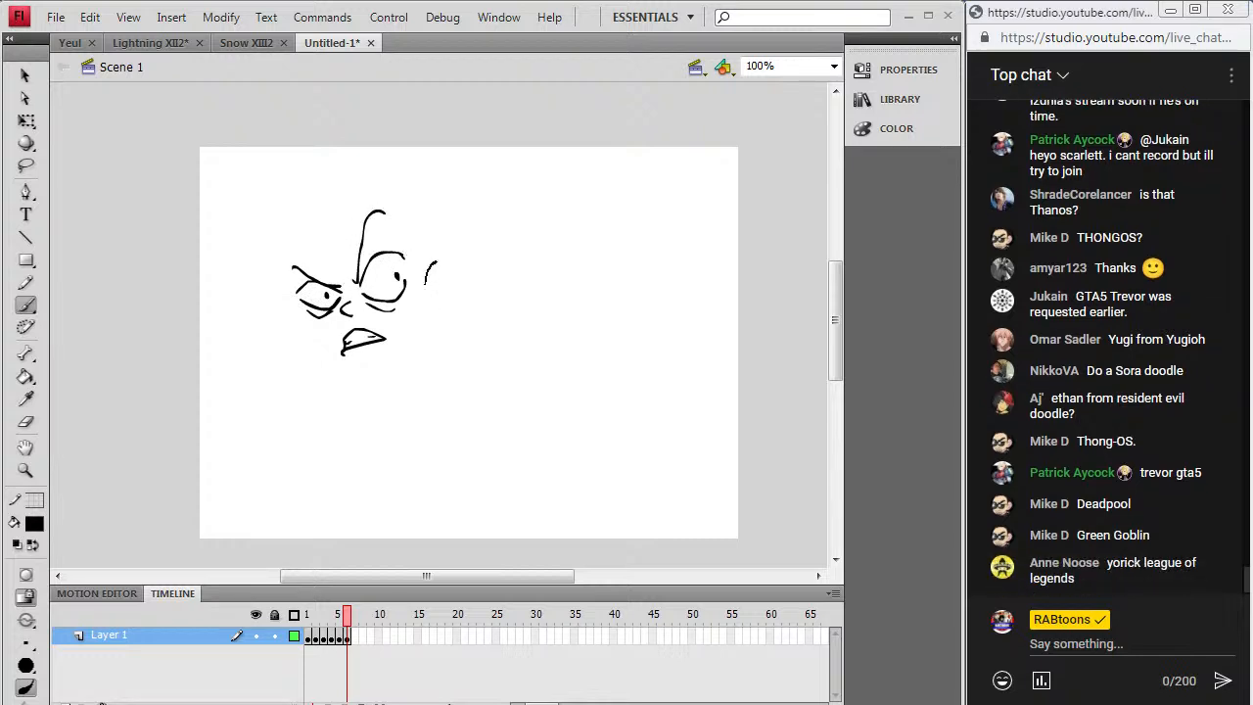
{"action": "mouse_move", "coordinate": [452, 292]}
{"action": "left_mouse_down"}
{"action": "mouse_move", "coordinate": [441, 311]}
{"action": "mouse_move", "coordinate": [444, 293]}
{"action": "left_mouse_up"}
{"action": "left_click_drag", "start_coordinate": [438, 321], "coordinate": [442, 310]}
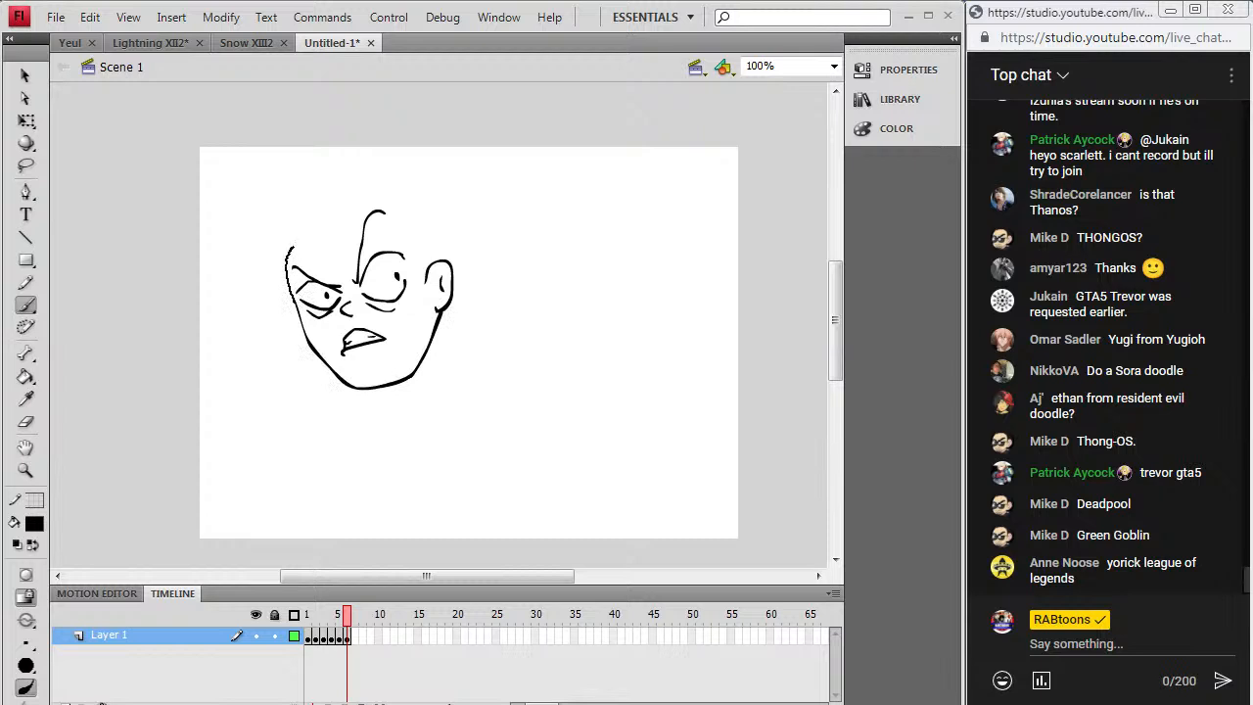
{"action": "left_click_drag", "start_coordinate": [432, 239], "coordinate": [443, 261]}
Step: Draw the neck and shirt collar, a bulging shirt body with an open shoulder line, and small stain and fold marks
{"action": "mouse_move", "coordinate": [421, 362]}
{"action": "left_mouse_down"}
{"action": "mouse_move", "coordinate": [429, 370]}
{"action": "mouse_move", "coordinate": [452, 340]}
{"action": "mouse_move", "coordinate": [437, 378]}
{"action": "left_mouse_up"}
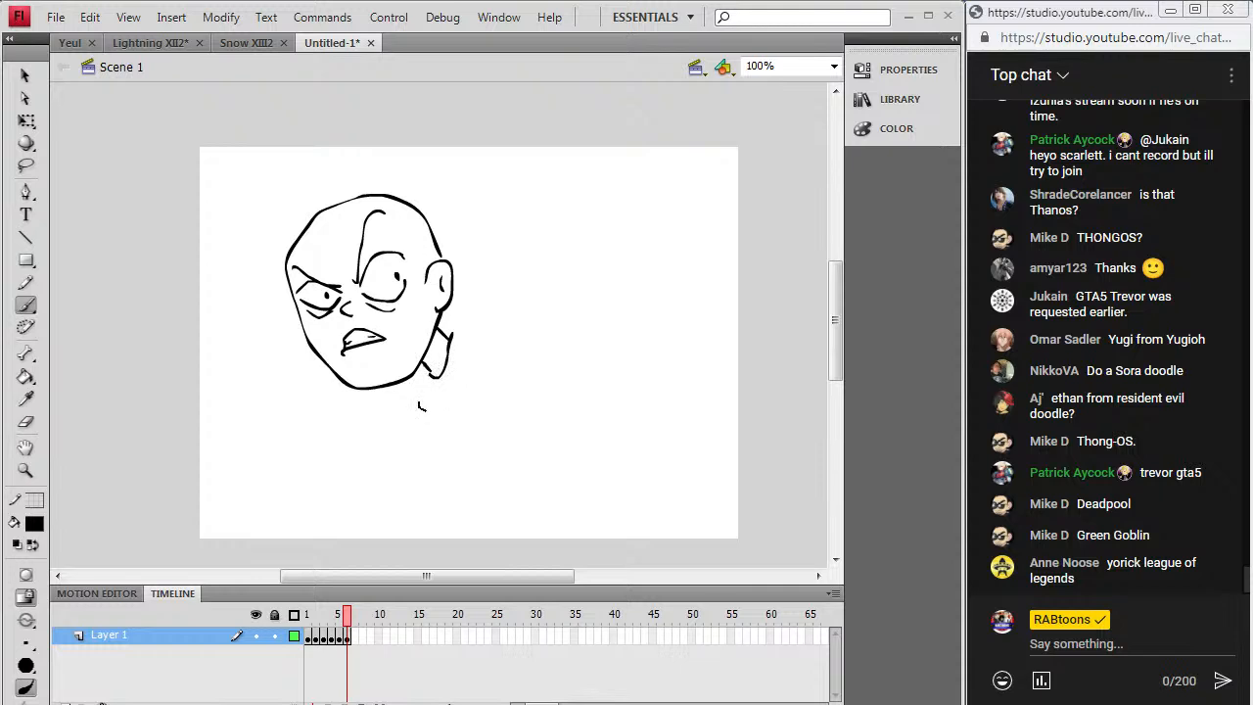
{"action": "mouse_move", "coordinate": [464, 498]}
{"action": "left_mouse_down"}
{"action": "mouse_move", "coordinate": [511, 462]}
{"action": "mouse_move", "coordinate": [499, 428]}
{"action": "left_mouse_up"}
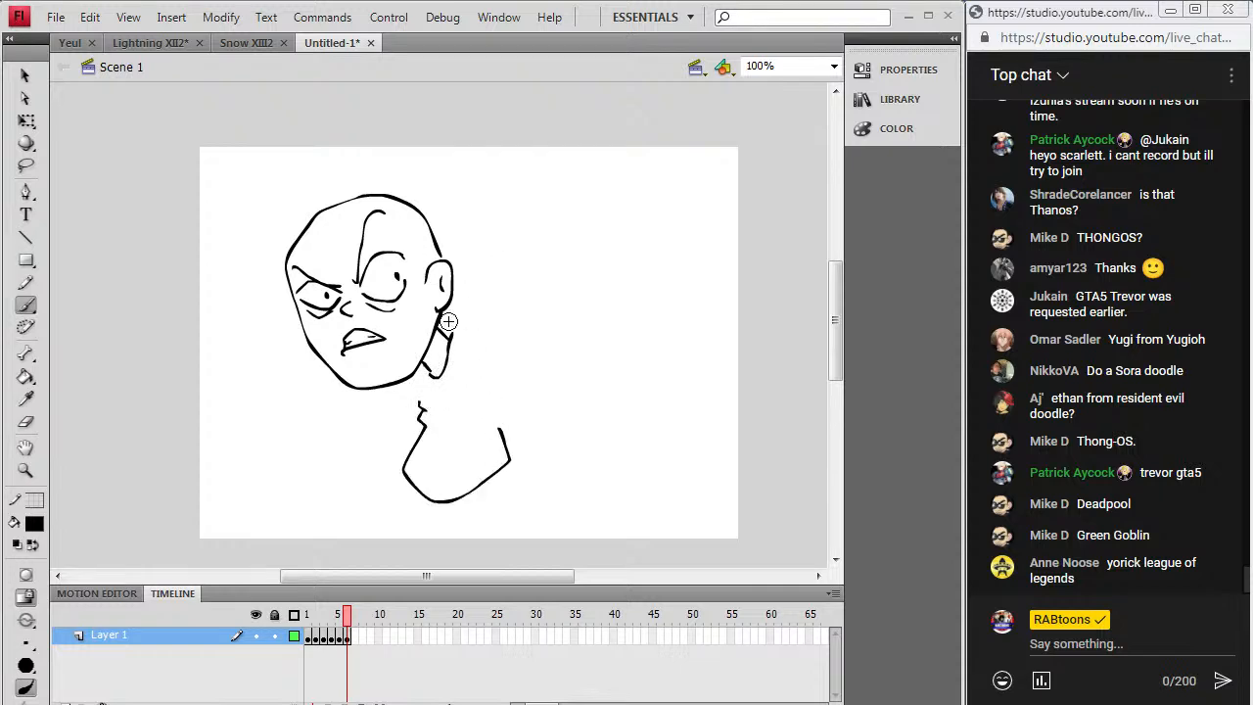
{"action": "left_click_drag", "start_coordinate": [475, 330], "coordinate": [510, 343]}
{"action": "mouse_move", "coordinate": [412, 470]}
{"action": "left_mouse_down"}
{"action": "mouse_move", "coordinate": [422, 490]}
{"action": "mouse_move", "coordinate": [426, 473]}
{"action": "left_mouse_up"}
{"action": "left_click_drag", "start_coordinate": [415, 459], "coordinate": [466, 450]}
{"action": "left_click_drag", "start_coordinate": [440, 393], "coordinate": [444, 401]}
{"action": "mouse_move", "coordinate": [446, 393]}
{"action": "left_mouse_down"}
{"action": "mouse_move", "coordinate": [457, 409]}
{"action": "mouse_move", "coordinate": [419, 404]}
{"action": "left_mouse_up"}
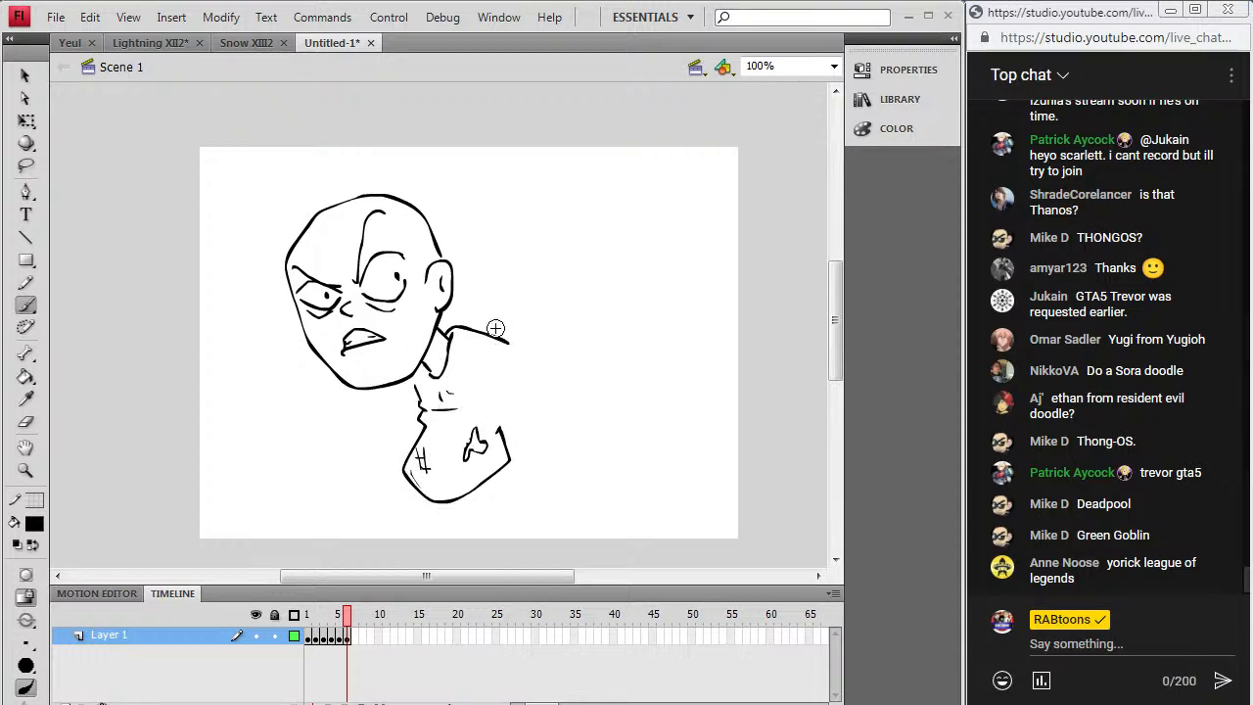
Step: Draw the short sleeve on the far shoulder with a thin bent arm and a hand with spread fingers
{"action": "left_click_drag", "start_coordinate": [503, 421], "coordinate": [478, 373]}
{"action": "left_click_drag", "start_coordinate": [503, 370], "coordinate": [535, 391]}
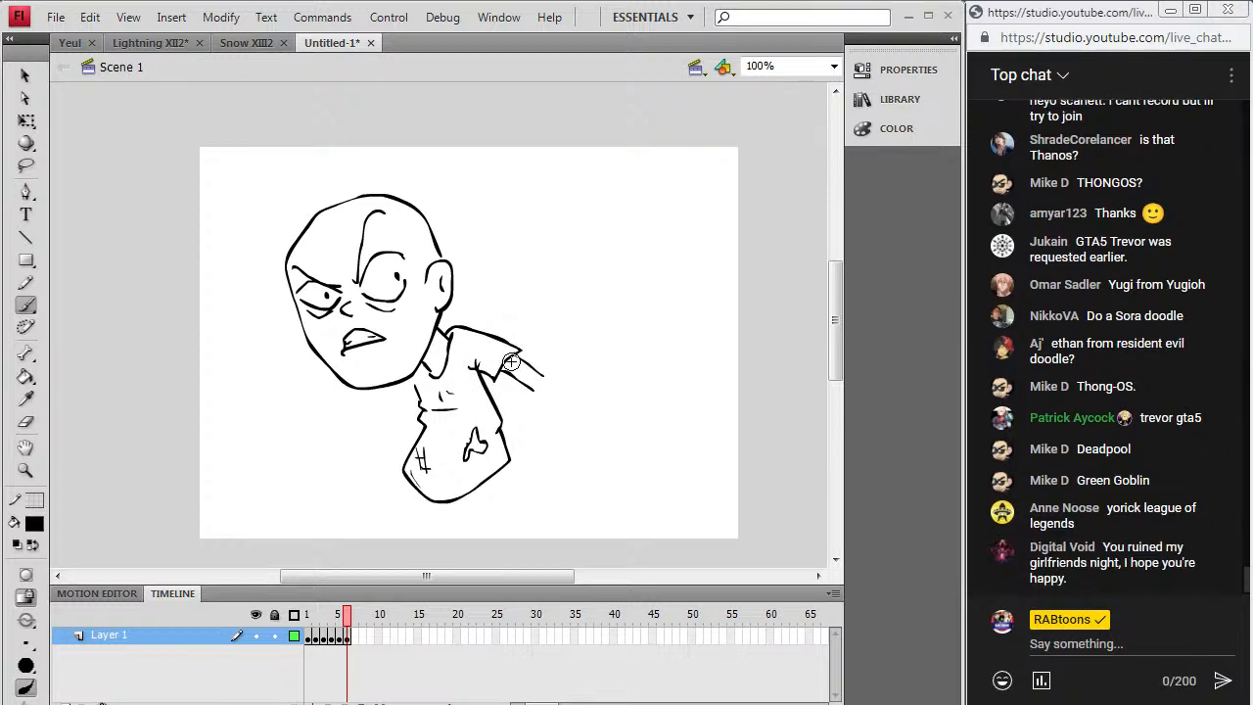
{"action": "mouse_move", "coordinate": [534, 394]}
{"action": "left_mouse_down"}
{"action": "mouse_move", "coordinate": [532, 443]}
{"action": "mouse_move", "coordinate": [557, 445]}
{"action": "left_mouse_up"}
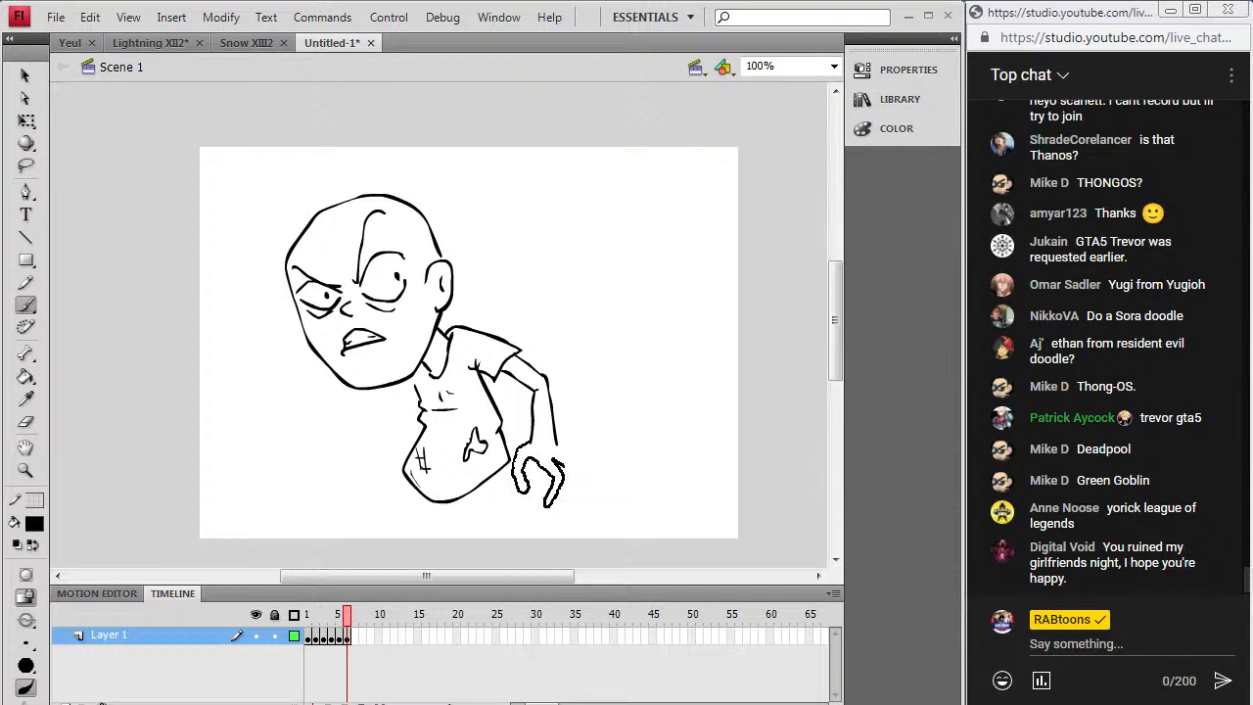
{"action": "mouse_move", "coordinate": [566, 456]}
{"action": "left_mouse_down"}
{"action": "mouse_move", "coordinate": [594, 484]}
{"action": "mouse_move", "coordinate": [570, 448]}
{"action": "left_mouse_up"}
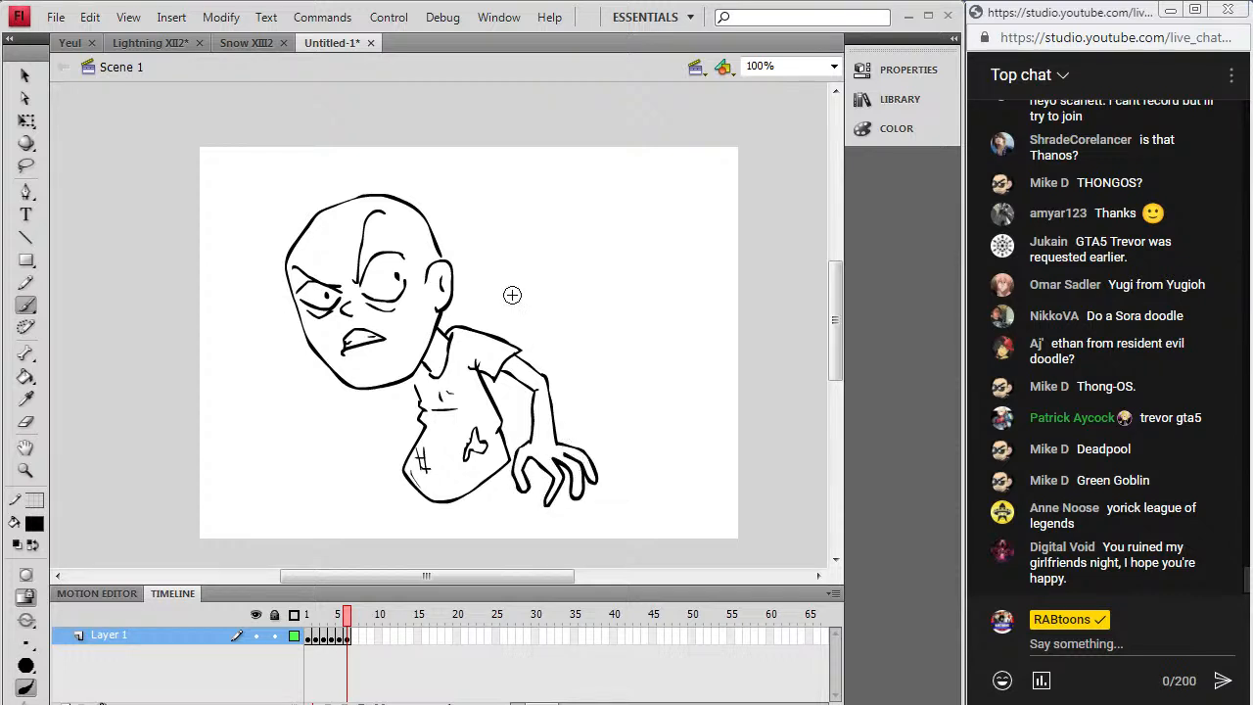
Step: Draw a bottle gripped by a hand beside the torso and add drool running from the mouth
{"action": "mouse_move", "coordinate": [325, 429]}
{"action": "left_mouse_down"}
{"action": "mouse_move", "coordinate": [300, 455]}
{"action": "mouse_move", "coordinate": [321, 440]}
{"action": "mouse_move", "coordinate": [293, 419]}
{"action": "left_mouse_up"}
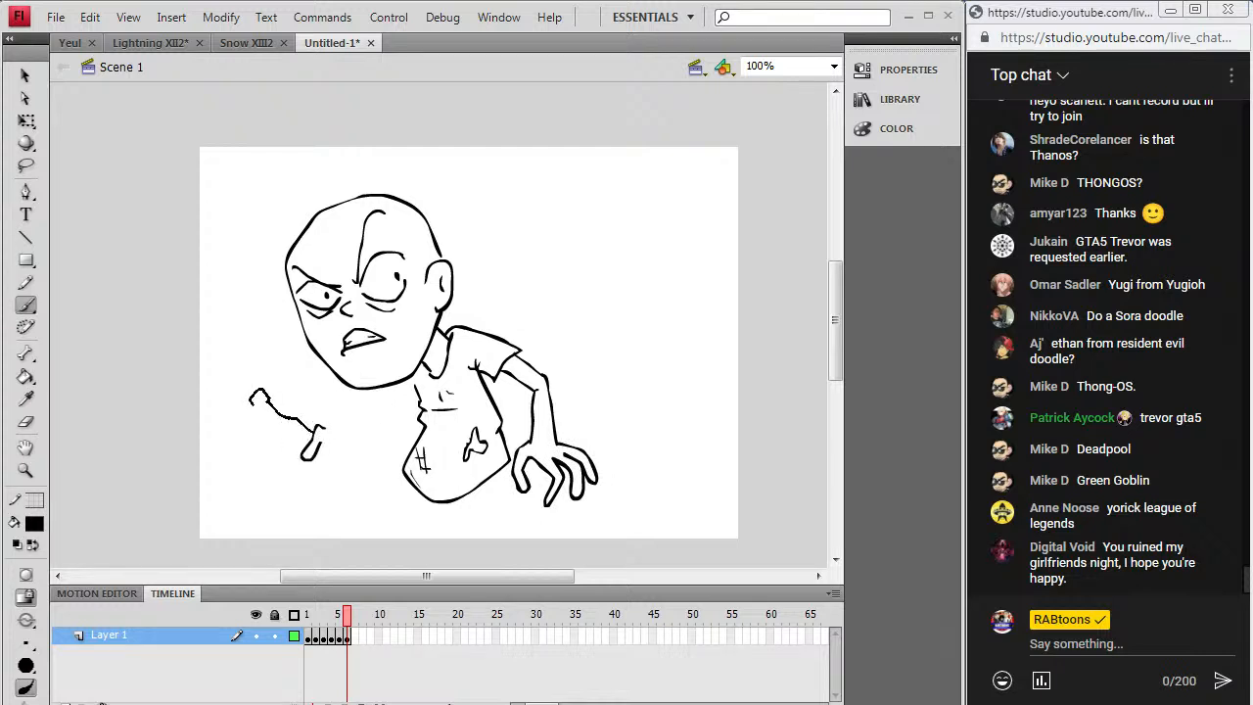
{"action": "mouse_move", "coordinate": [304, 472]}
{"action": "left_mouse_down"}
{"action": "mouse_move", "coordinate": [313, 487]}
{"action": "mouse_move", "coordinate": [302, 474]}
{"action": "mouse_move", "coordinate": [344, 469]}
{"action": "mouse_move", "coordinate": [320, 447]}
{"action": "left_mouse_up"}
{"action": "left_click_drag", "start_coordinate": [364, 341], "coordinate": [373, 343]}
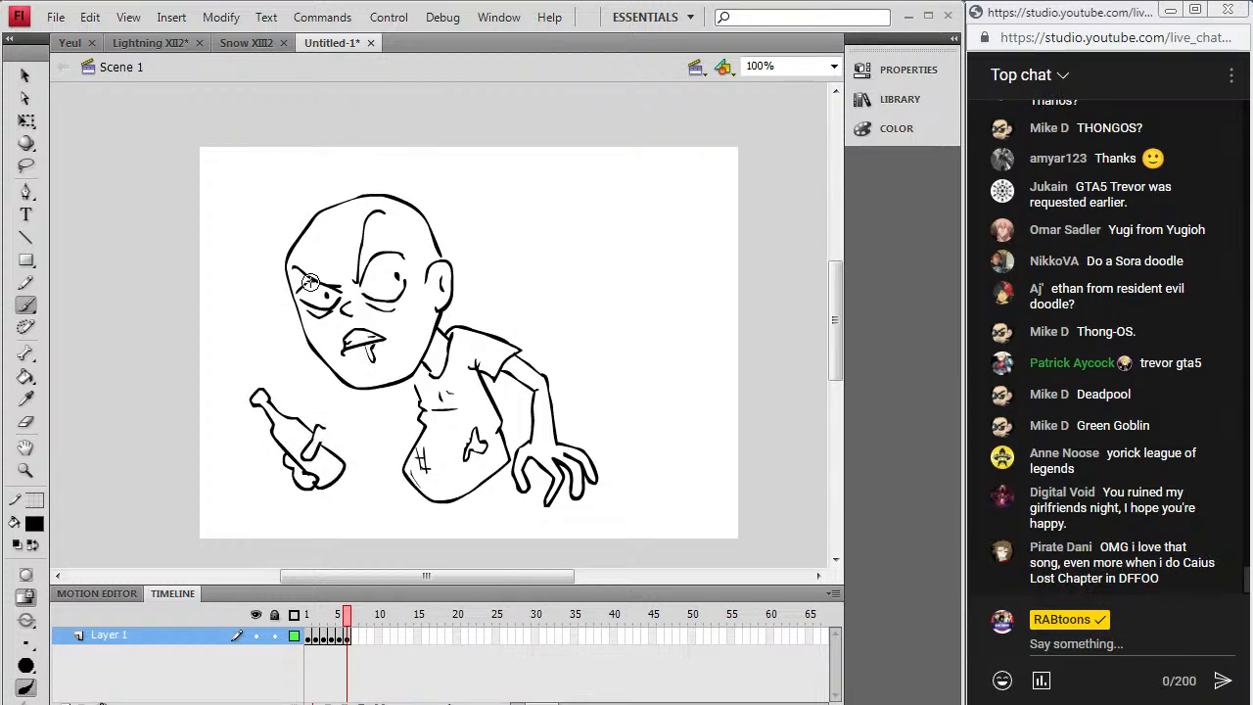
Step: Hatch short hair above the ear and add stubble marks along the chin and around the mouth
{"action": "mouse_move", "coordinate": [415, 255]}
{"action": "left_mouse_down"}
{"action": "mouse_move", "coordinate": [424, 280]}
{"action": "mouse_move", "coordinate": [429, 269]}
{"action": "left_mouse_up"}
{"action": "left_click_drag", "start_coordinate": [424, 234], "coordinate": [444, 260]}
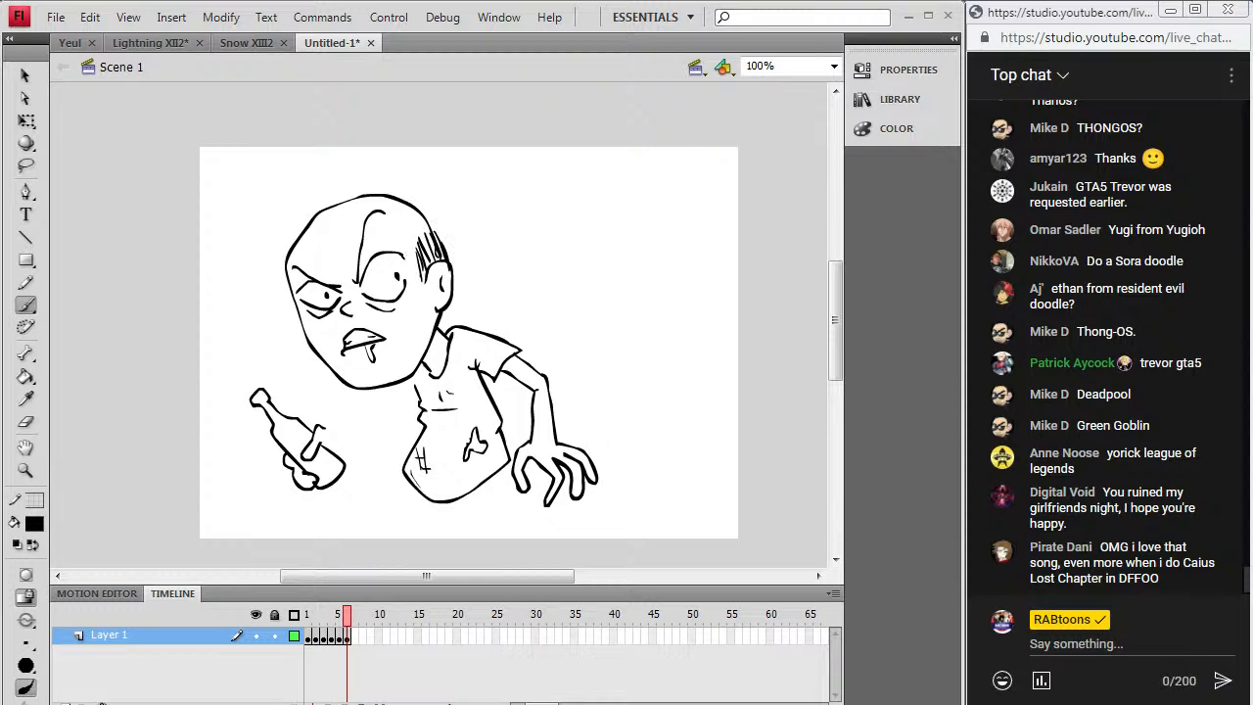
{"action": "mouse_move", "coordinate": [427, 241]}
{"action": "left_mouse_down"}
{"action": "mouse_move", "coordinate": [432, 262]}
{"action": "mouse_move", "coordinate": [419, 273]}
{"action": "left_mouse_up"}
{"action": "left_click_drag", "start_coordinate": [354, 382], "coordinate": [363, 390]}
{"action": "left_click_drag", "start_coordinate": [367, 378], "coordinate": [381, 389]}
{"action": "left_click_drag", "start_coordinate": [386, 379], "coordinate": [389, 386]}
{"action": "left_click_drag", "start_coordinate": [373, 383], "coordinate": [376, 390]}
{"action": "left_click", "coordinate": [338, 362]}
Step: Hatch short, spiky hair strokes along the hairline and across the top and back of the head
{"action": "mouse_move", "coordinate": [286, 259]}
{"action": "left_mouse_down"}
{"action": "mouse_move", "coordinate": [290, 278]}
{"action": "mouse_move", "coordinate": [297, 250]}
{"action": "mouse_move", "coordinate": [313, 237]}
{"action": "mouse_move", "coordinate": [328, 253]}
{"action": "mouse_move", "coordinate": [339, 232]}
{"action": "left_mouse_up"}
{"action": "left_click_drag", "start_coordinate": [344, 213], "coordinate": [356, 218]}
{"action": "left_click_drag", "start_coordinate": [361, 204], "coordinate": [363, 212]}
{"action": "mouse_move", "coordinate": [369, 199]}
{"action": "left_mouse_down"}
{"action": "mouse_move", "coordinate": [312, 238]}
{"action": "mouse_move", "coordinate": [320, 227]}
{"action": "mouse_move", "coordinate": [297, 254]}
{"action": "left_mouse_up"}
{"action": "mouse_move", "coordinate": [320, 227]}
{"action": "left_mouse_down"}
{"action": "mouse_move", "coordinate": [296, 249]}
{"action": "mouse_move", "coordinate": [304, 229]}
{"action": "left_mouse_up"}
{"action": "left_click_drag", "start_coordinate": [333, 198], "coordinate": [317, 229]}
{"action": "mouse_move", "coordinate": [354, 196]}
{"action": "left_mouse_down"}
{"action": "mouse_move", "coordinate": [327, 225]}
{"action": "mouse_move", "coordinate": [339, 214]}
{"action": "left_mouse_up"}
{"action": "left_click_drag", "start_coordinate": [374, 193], "coordinate": [356, 211]}
{"action": "mouse_move", "coordinate": [390, 194]}
{"action": "left_mouse_down"}
{"action": "mouse_move", "coordinate": [372, 209]}
{"action": "mouse_move", "coordinate": [390, 197]}
{"action": "left_mouse_up"}
{"action": "left_click_drag", "start_coordinate": [372, 189], "coordinate": [324, 220]}
{"action": "mouse_move", "coordinate": [355, 192]}
{"action": "left_mouse_down"}
{"action": "mouse_move", "coordinate": [319, 220]}
{"action": "mouse_move", "coordinate": [331, 217]}
{"action": "left_mouse_up"}
{"action": "mouse_move", "coordinate": [372, 192]}
{"action": "left_mouse_down"}
{"action": "mouse_move", "coordinate": [350, 205]}
{"action": "mouse_move", "coordinate": [395, 221]}
{"action": "mouse_move", "coordinate": [397, 209]}
{"action": "left_mouse_up"}
{"action": "left_click_drag", "start_coordinate": [423, 212], "coordinate": [407, 218]}
{"action": "left_click_drag", "start_coordinate": [429, 229], "coordinate": [415, 229]}
{"action": "left_click_drag", "start_coordinate": [427, 225], "coordinate": [441, 245]}
{"action": "left_click_drag", "start_coordinate": [433, 232], "coordinate": [444, 246]}
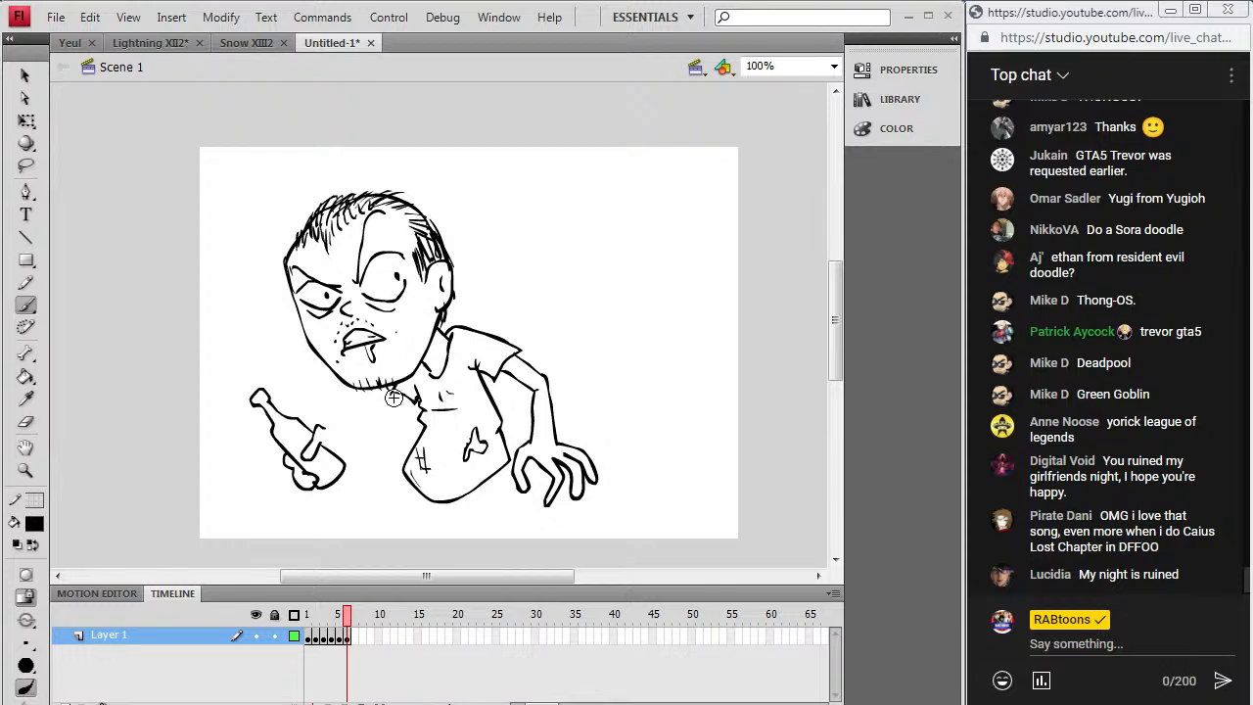
Step: Connect the bottle hand to the shirt with a bent arm, and draw the leg below it with a trouser cuff
{"action": "left_click_drag", "start_coordinate": [333, 439], "coordinate": [331, 441]}
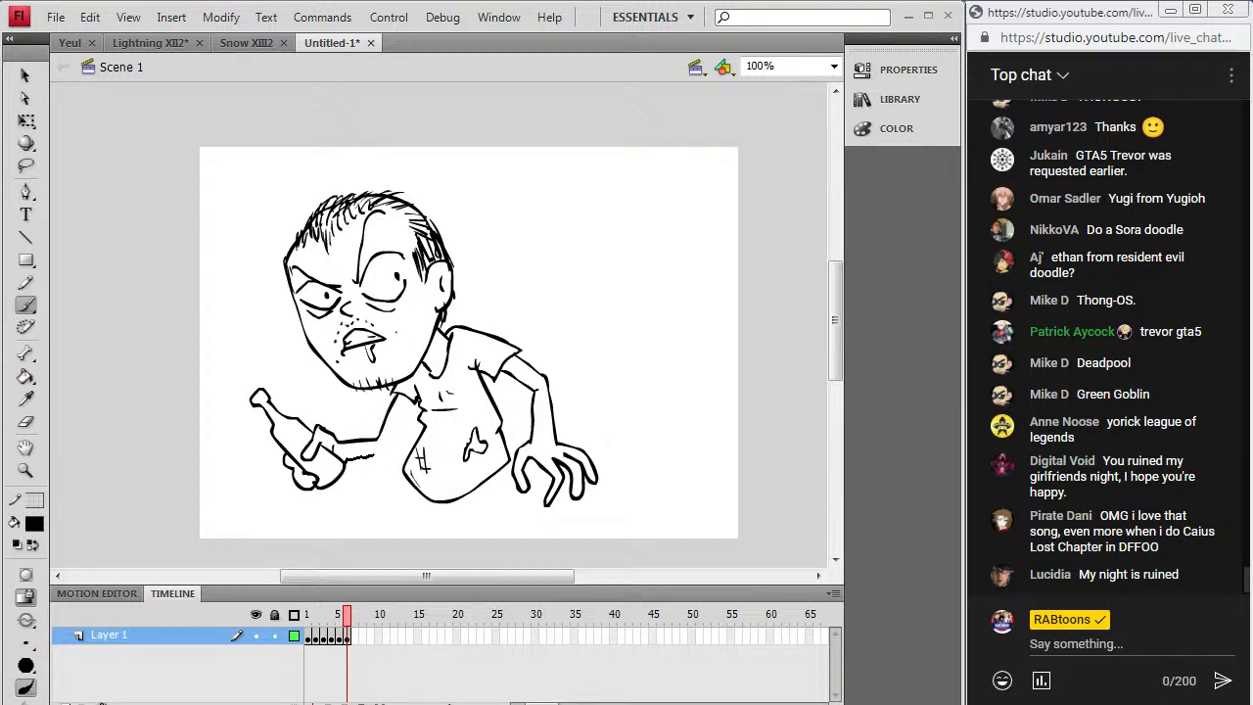
{"action": "left_click_drag", "start_coordinate": [395, 442], "coordinate": [411, 397]}
{"action": "scroll", "coordinate": [783, 345], "scroll_direction": "down", "scroll_amount": 3}
{"action": "left_click_drag", "start_coordinate": [405, 412], "coordinate": [379, 494]}
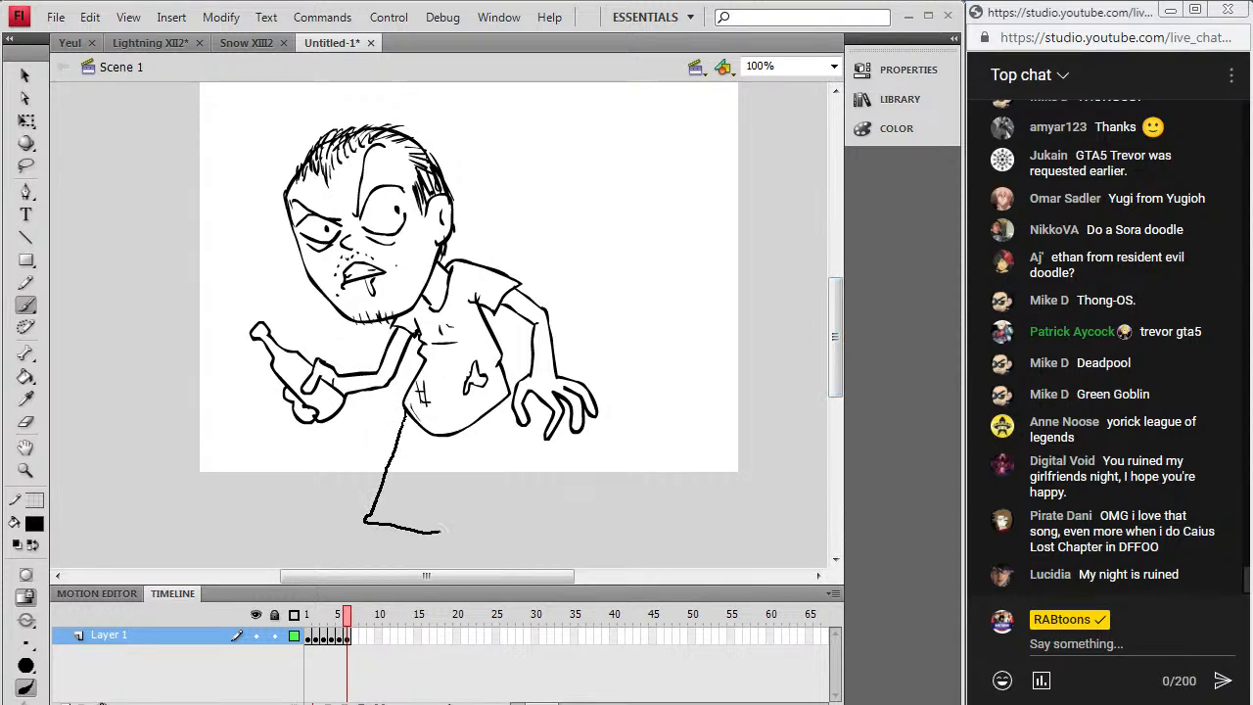
{"action": "left_click_drag", "start_coordinate": [432, 508], "coordinate": [446, 439]}
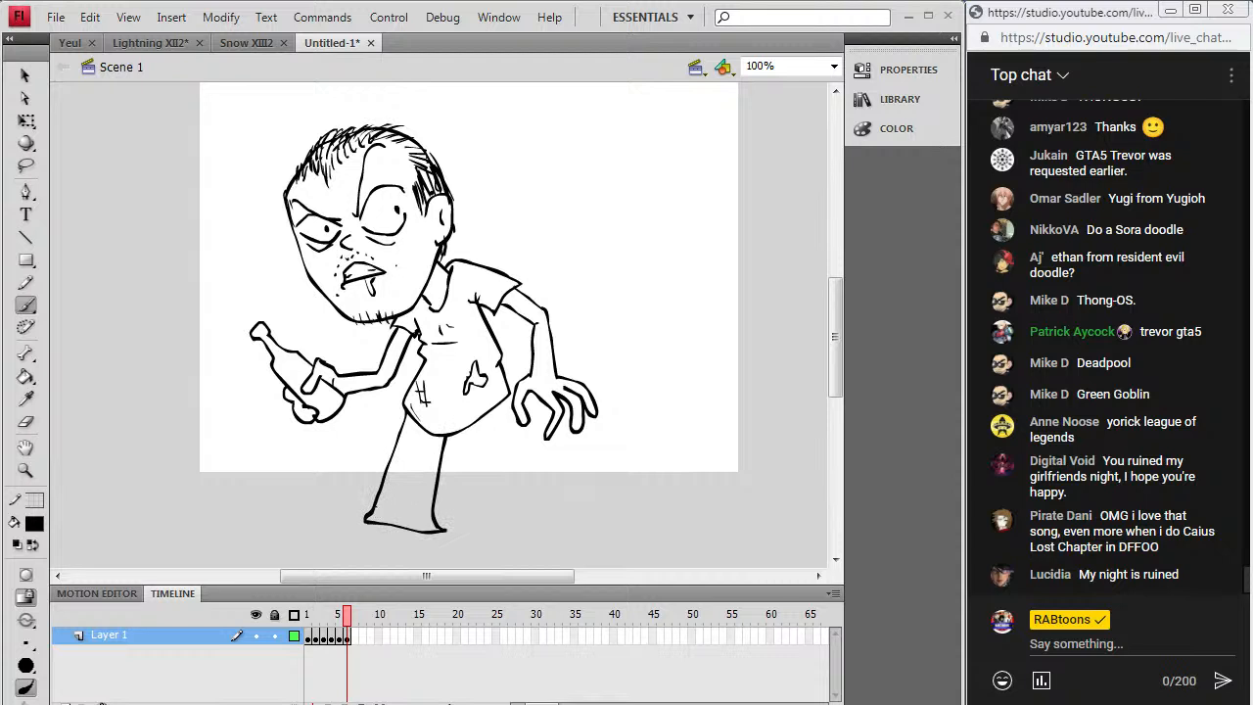
{"action": "left_click_drag", "start_coordinate": [374, 508], "coordinate": [431, 517]}
Step: Draw the second leg with its cuff, add both rounded shoes, and mark creases down the trousers
{"action": "mouse_move", "coordinate": [467, 429]}
{"action": "left_mouse_down"}
{"action": "mouse_move", "coordinate": [489, 495]}
{"action": "mouse_move", "coordinate": [562, 494]}
{"action": "mouse_move", "coordinate": [519, 427]}
{"action": "left_mouse_up"}
{"action": "left_click_drag", "start_coordinate": [494, 511], "coordinate": [545, 474]}
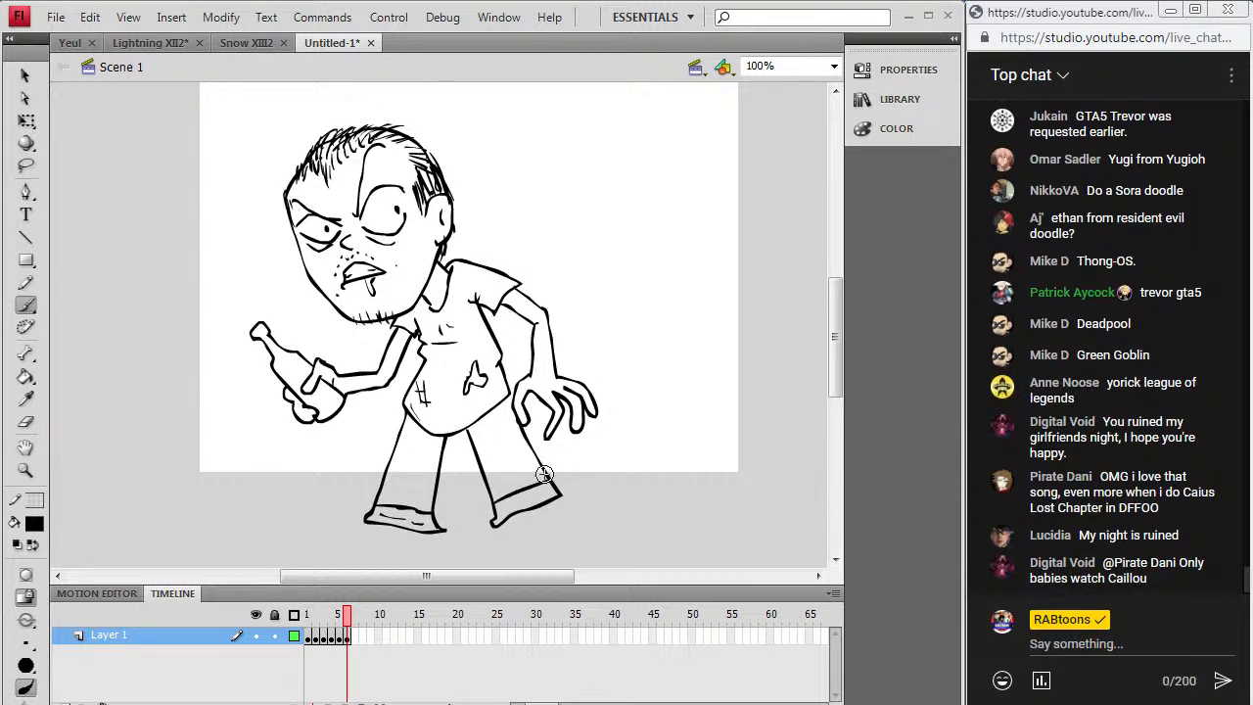
{"action": "mouse_move", "coordinate": [506, 510]}
{"action": "left_mouse_down"}
{"action": "mouse_move", "coordinate": [497, 515]}
{"action": "mouse_move", "coordinate": [541, 495]}
{"action": "left_mouse_up"}
{"action": "left_click_drag", "start_coordinate": [423, 541], "coordinate": [447, 529]}
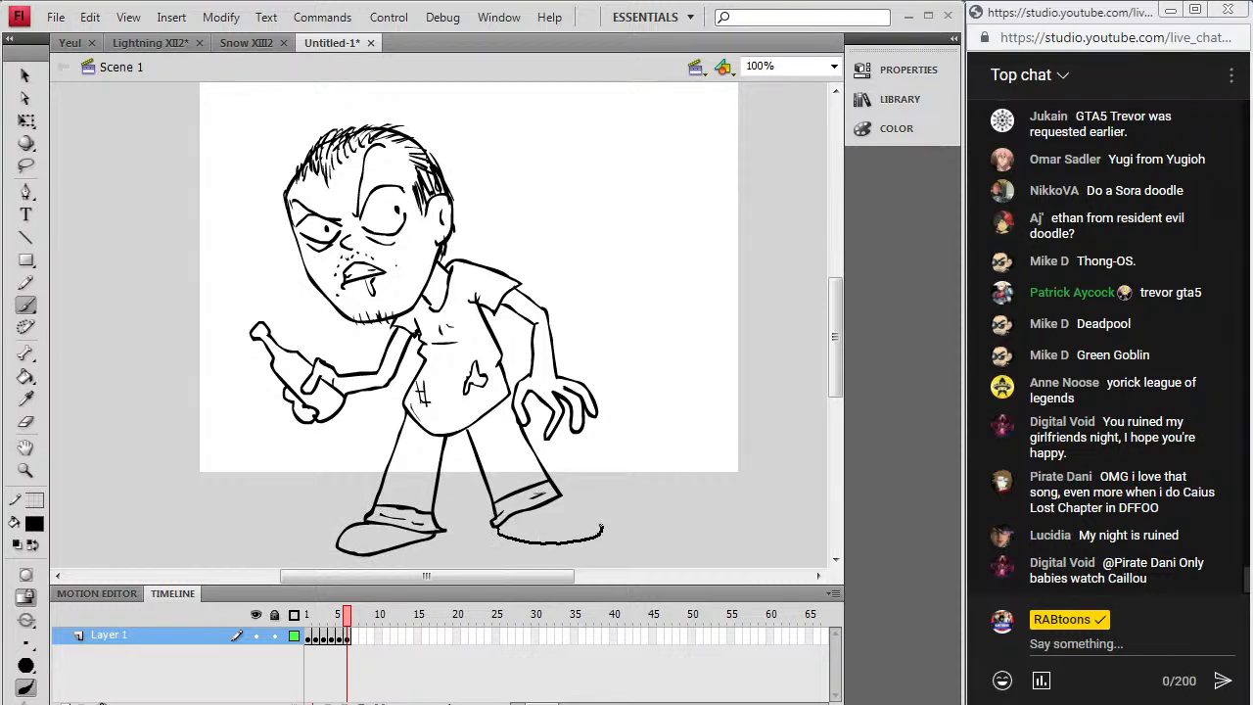
{"action": "left_click_drag", "start_coordinate": [562, 500], "coordinate": [566, 501]}
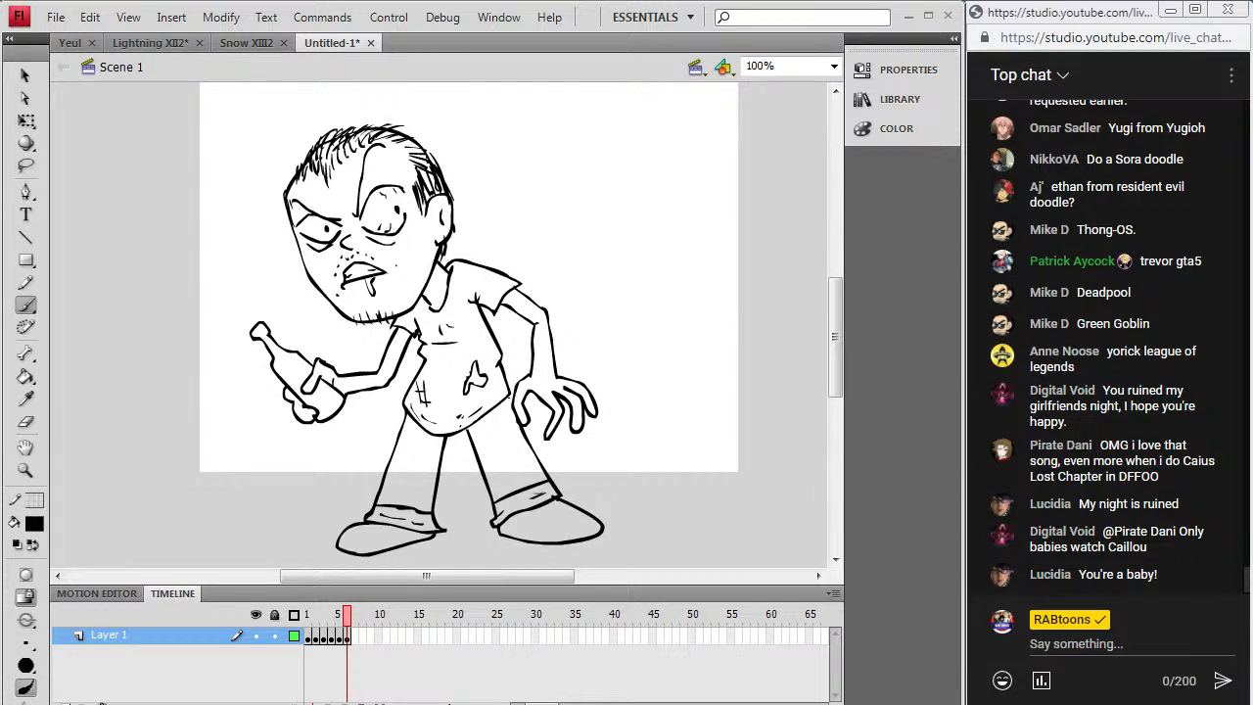
{"action": "left_click_drag", "start_coordinate": [506, 400], "coordinate": [541, 480]}
{"action": "left_click_drag", "start_coordinate": [407, 424], "coordinate": [400, 492]}
Step: Handwrite the caption "Trevor?" with the brush in the empty space beside the head
{"action": "left_click_drag", "start_coordinate": [494, 182], "coordinate": [536, 160]}
{"action": "mouse_move", "coordinate": [511, 177]}
{"action": "left_mouse_down"}
{"action": "mouse_move", "coordinate": [517, 227]}
{"action": "mouse_move", "coordinate": [543, 190]}
{"action": "left_mouse_up"}
{"action": "mouse_move", "coordinate": [548, 197]}
{"action": "left_mouse_down"}
{"action": "mouse_move", "coordinate": [564, 203]}
{"action": "mouse_move", "coordinate": [597, 177]}
{"action": "left_mouse_up"}
{"action": "left_click_drag", "start_coordinate": [617, 172], "coordinate": [667, 166]}
{"action": "left_click", "coordinate": [669, 181]}
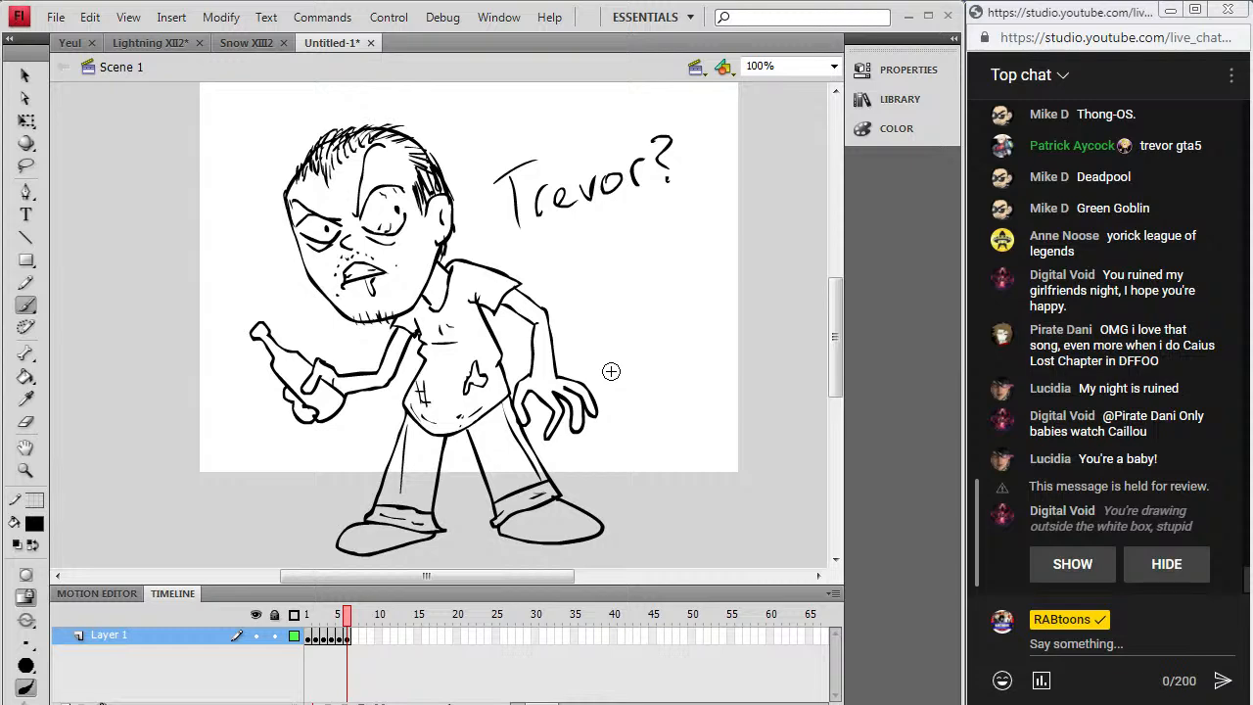
Step: View the finished Snow, Lightning and Yeul character drawings in the other open documents, and return to the untitled doodle document
{"action": "left_click", "coordinate": [238, 41]}
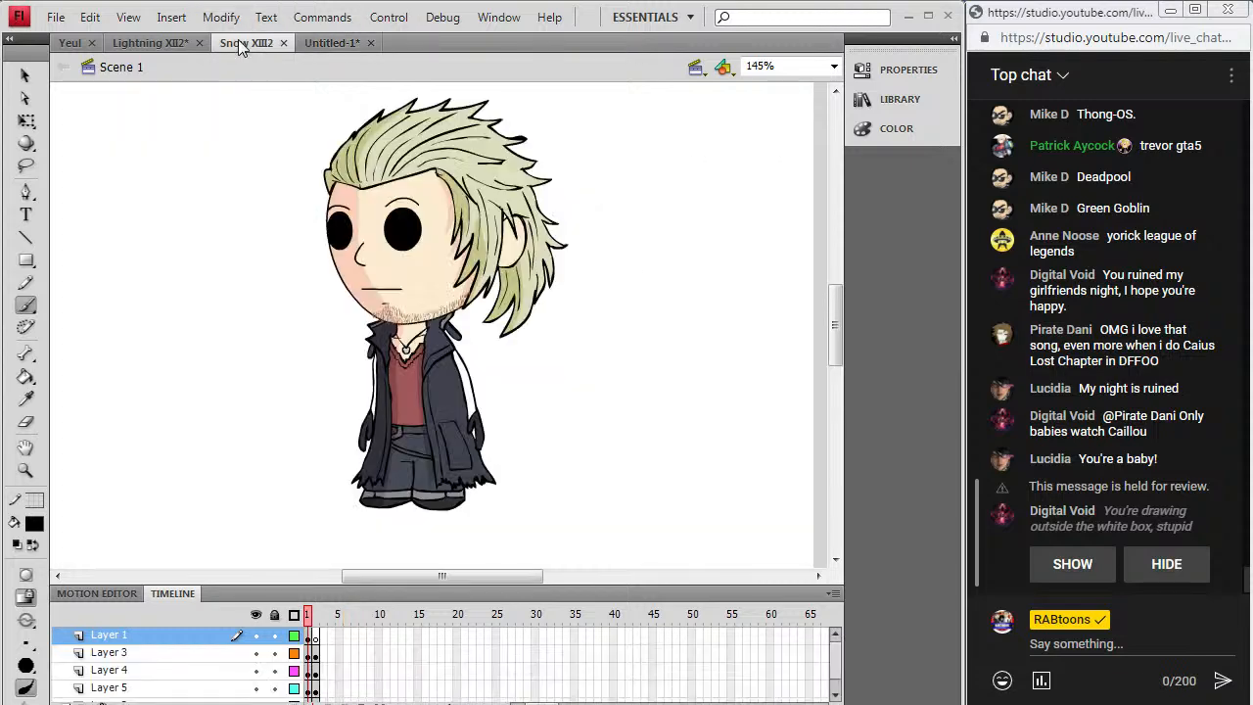
{"action": "left_click", "coordinate": [168, 45]}
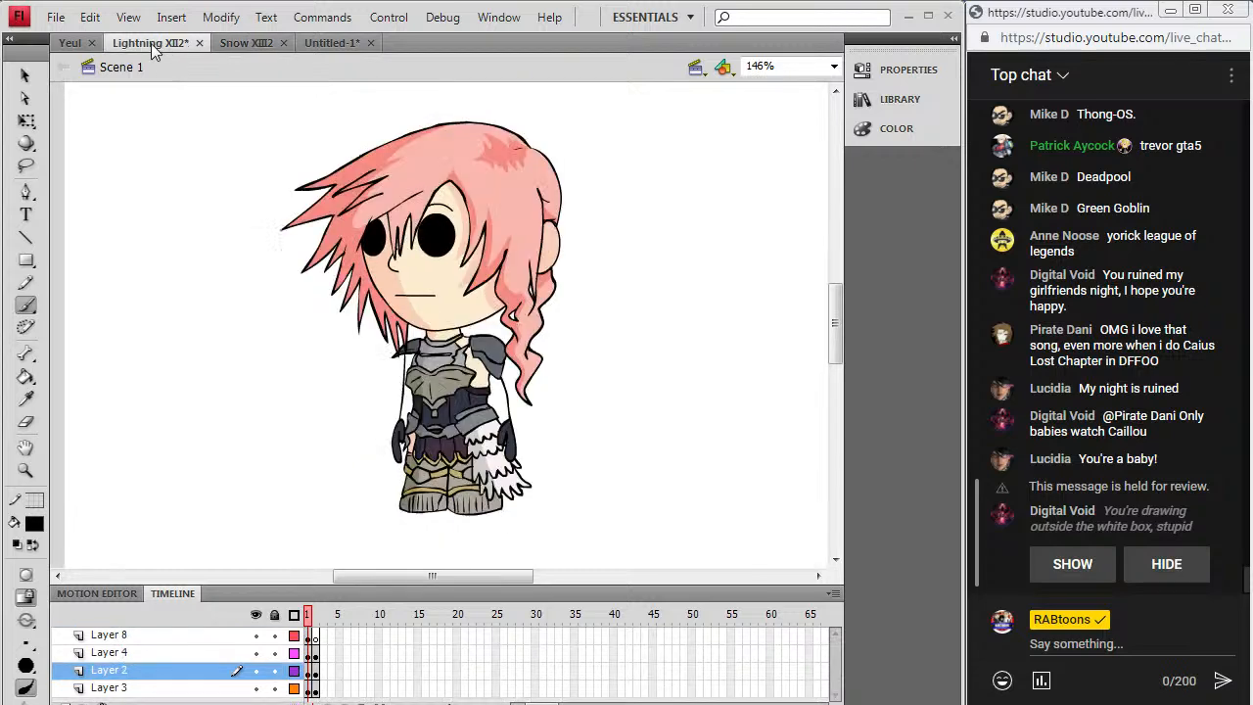
{"action": "left_click", "coordinate": [74, 45]}
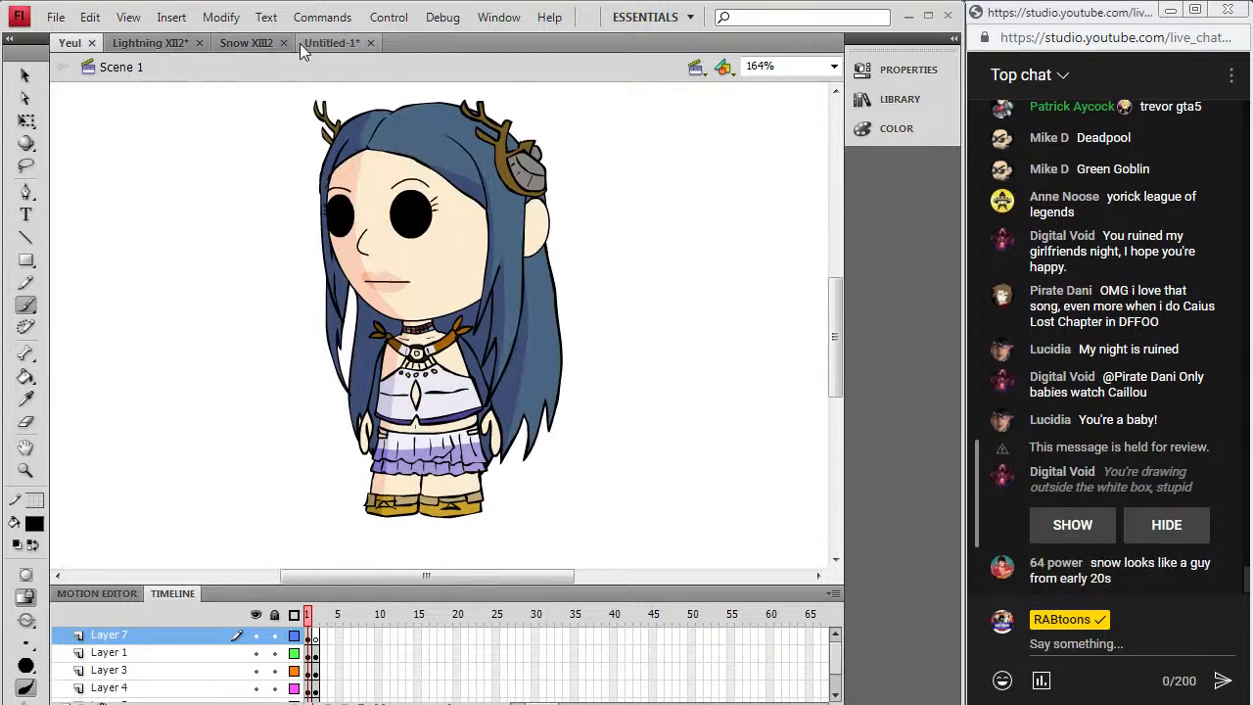
{"action": "left_click", "coordinate": [299, 43]}
{"action": "scroll", "coordinate": [118, 336], "scroll_direction": "up", "scroll_amount": 1}
{"action": "scroll", "coordinate": [118, 336], "scroll_direction": "down", "scroll_amount": 1}
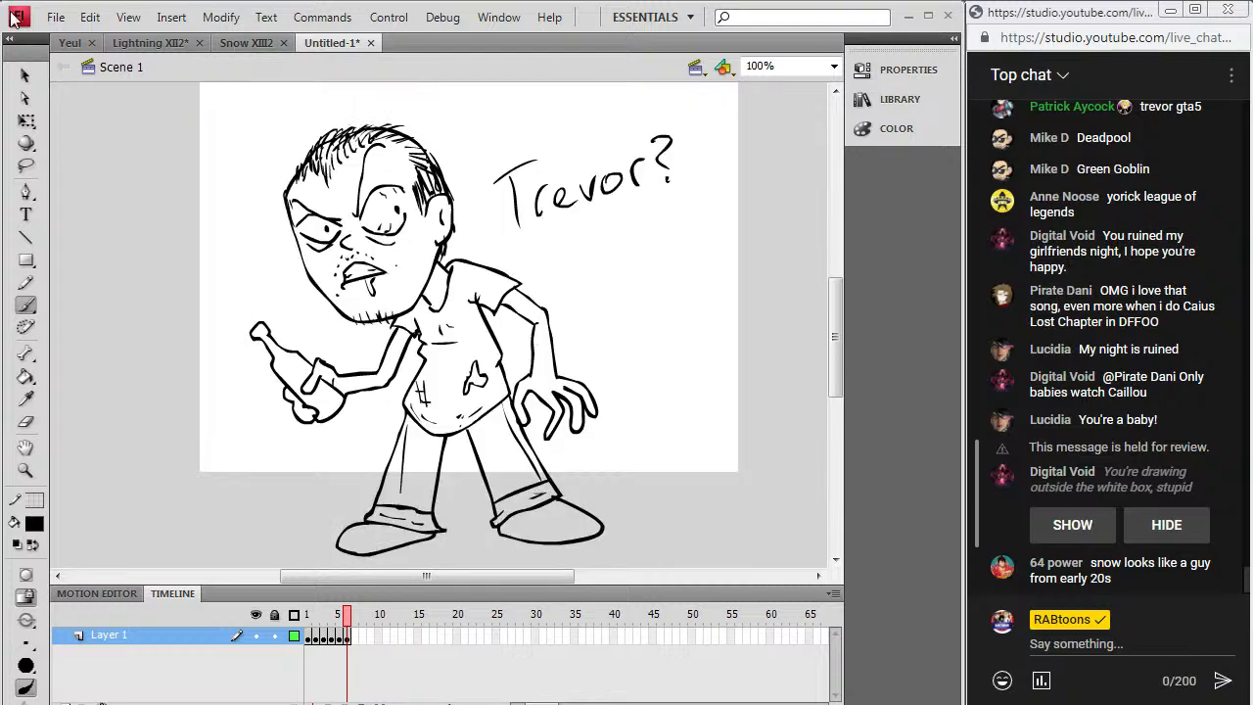
Step: Insert a blank keyframe at frame 7 of Layer 1 and bring the whole empty stage into view
{"action": "left_click", "coordinate": [27, 75]}
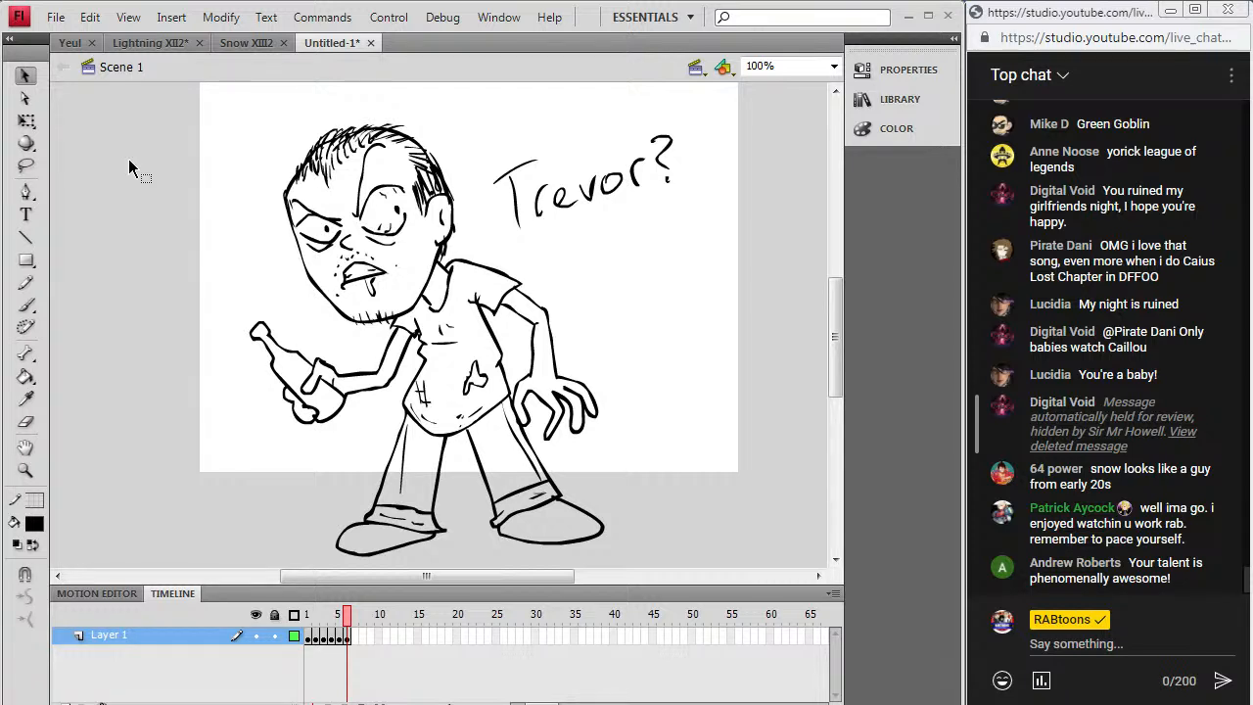
{"action": "right_click", "coordinate": [352, 636]}
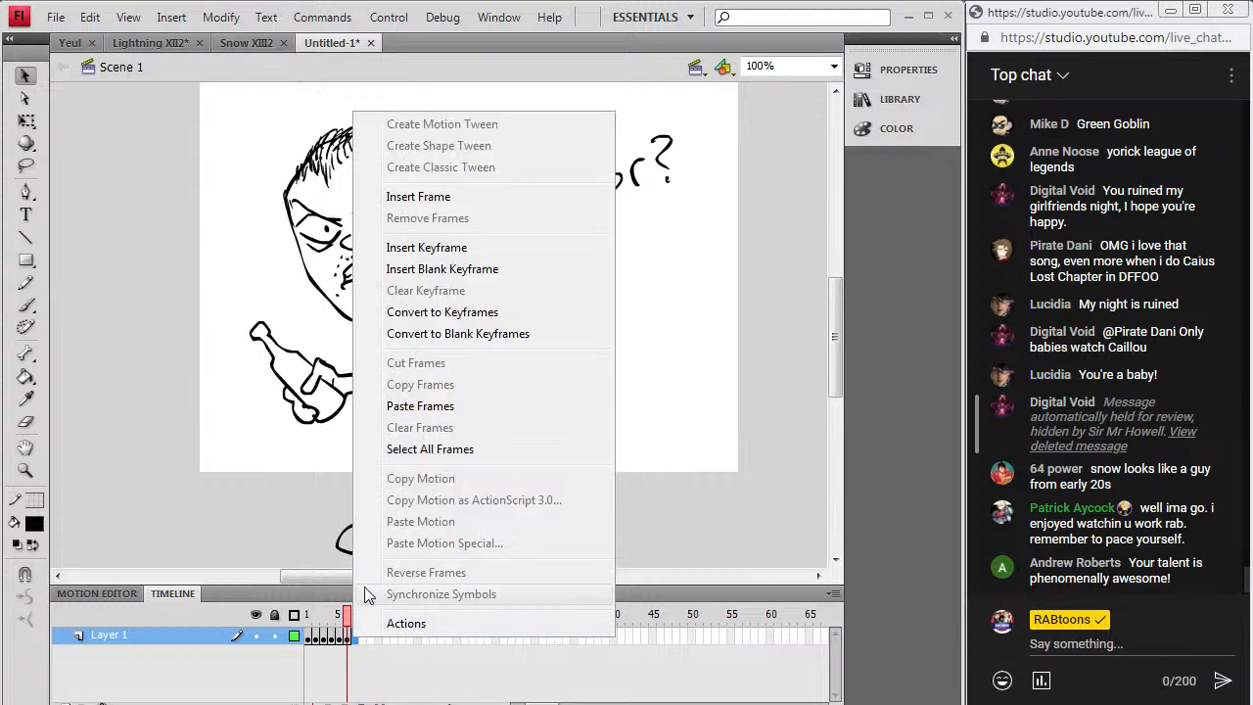
{"action": "left_click", "coordinate": [486, 265]}
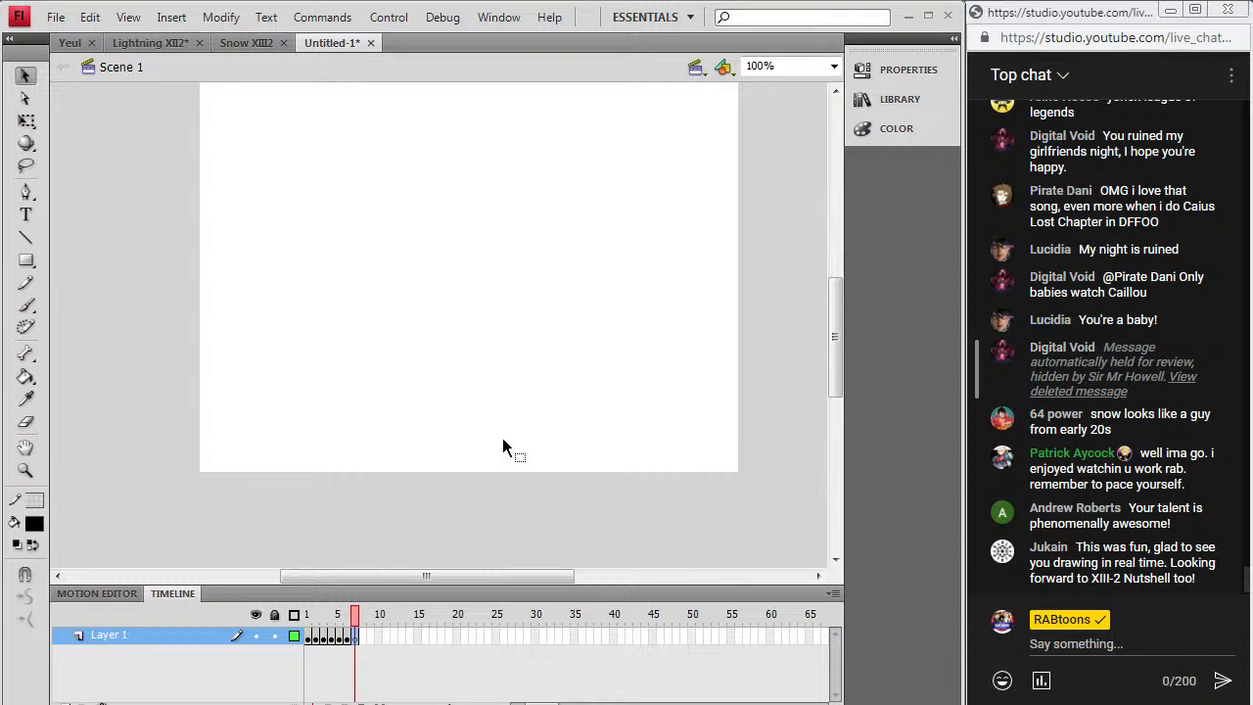
{"action": "scroll", "coordinate": [504, 446], "scroll_direction": "up", "scroll_amount": 3}
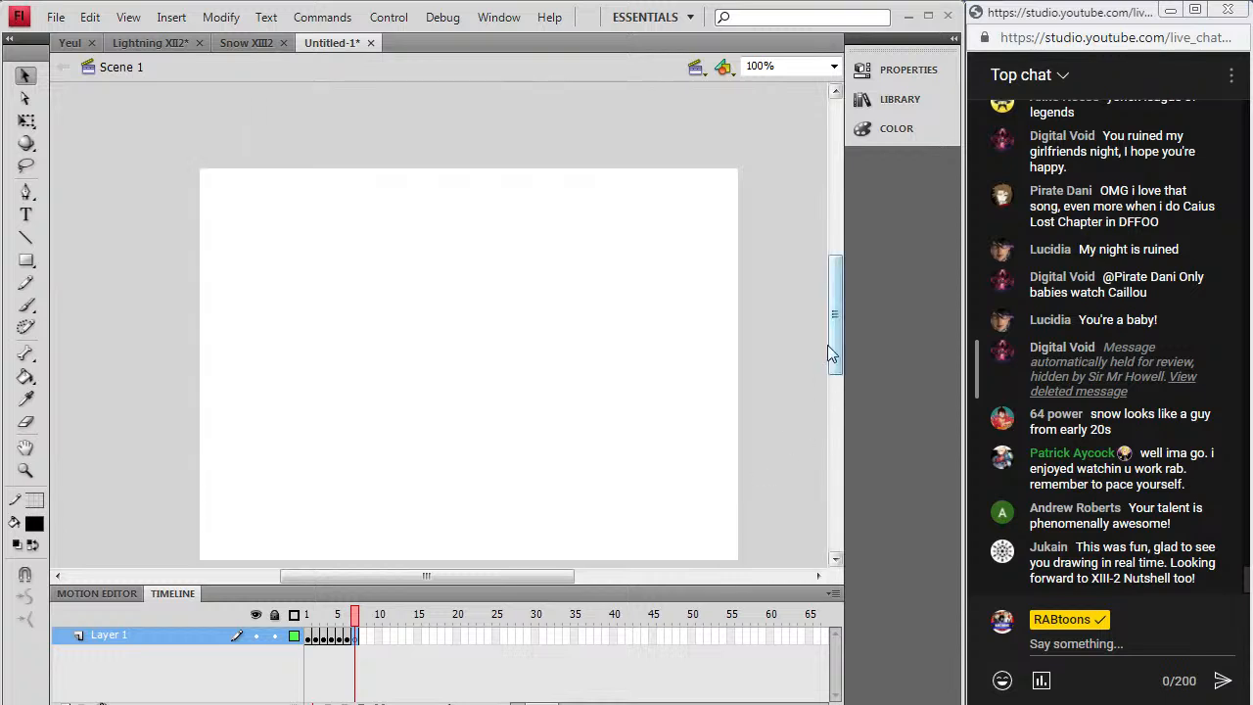
{"action": "left_click_drag", "start_coordinate": [834, 350], "coordinate": [837, 372]}
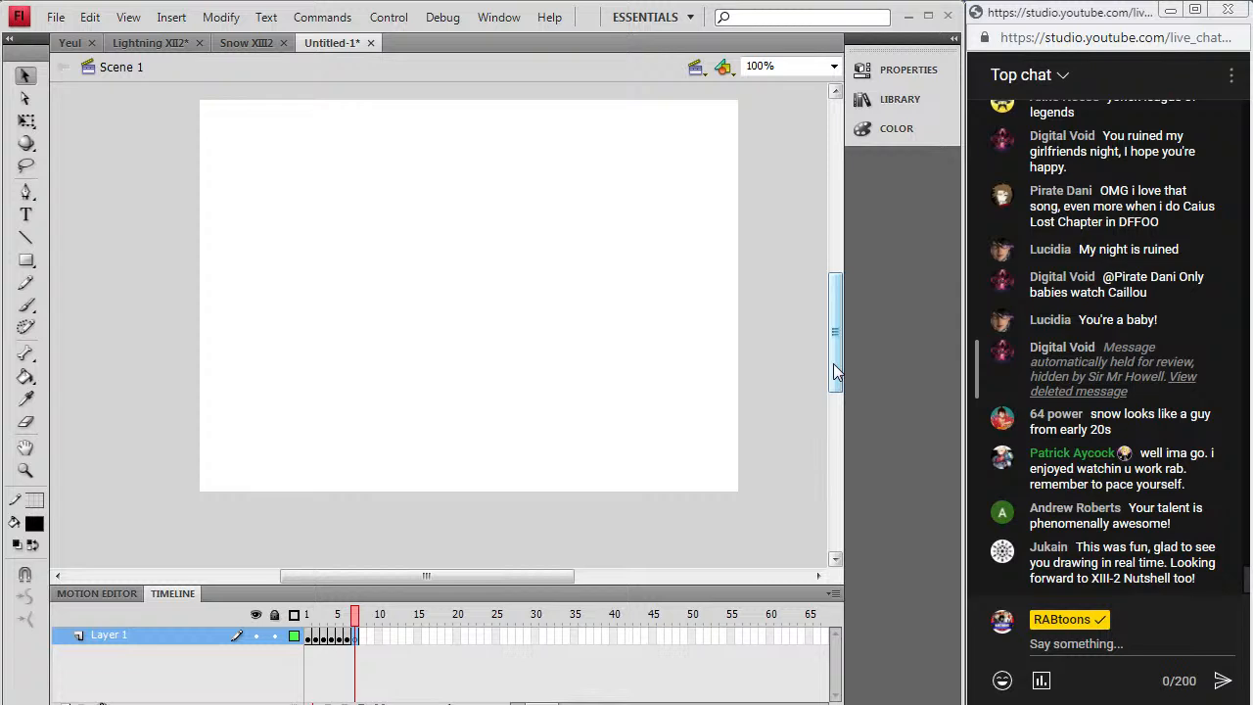
Step: Look back through the live chat for viewers' pending doodle requests and return to the newest messages
{"action": "scroll", "coordinate": [1090, 342], "scroll_direction": "up", "scroll_amount": 5}
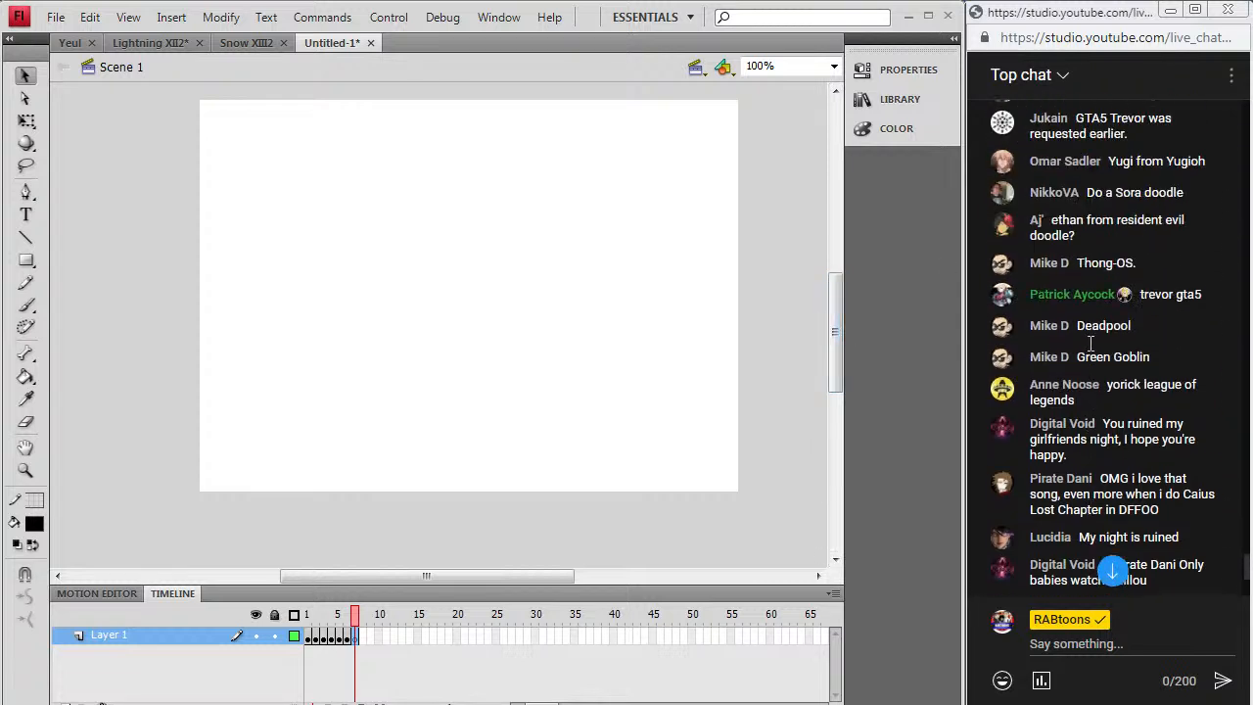
{"action": "scroll", "coordinate": [1104, 411], "scroll_direction": "up", "scroll_amount": 2}
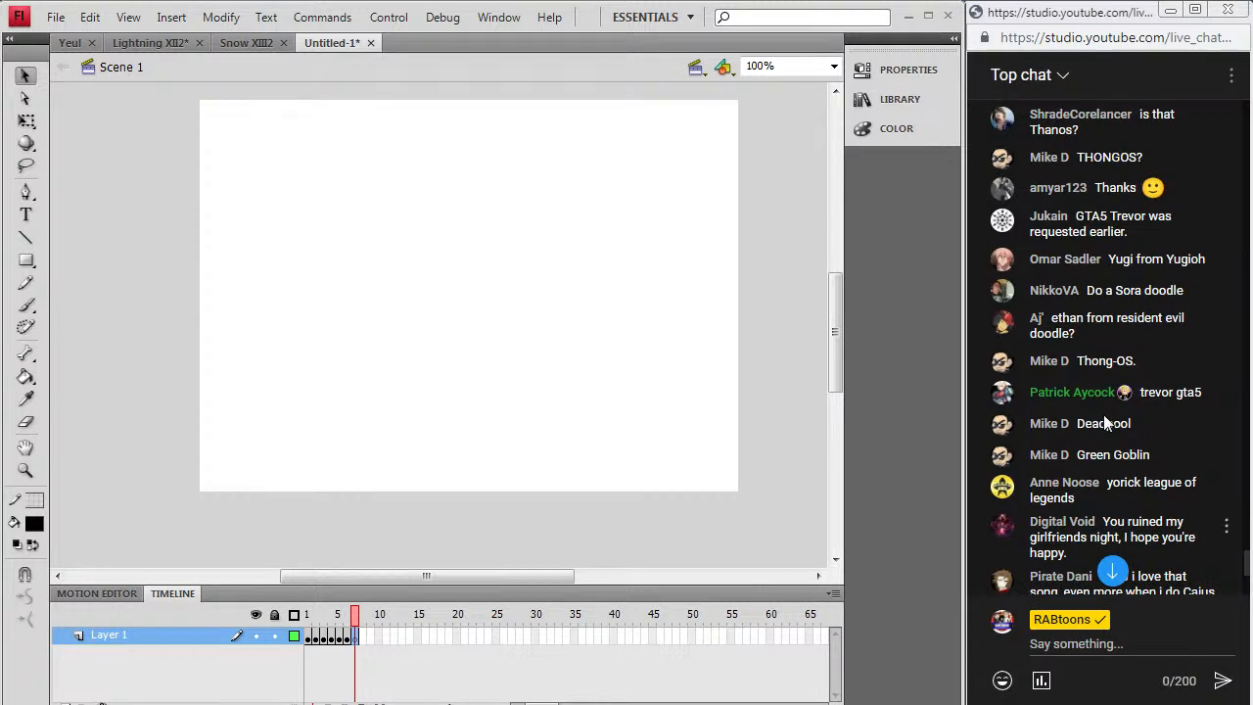
{"action": "scroll", "coordinate": [1103, 414], "scroll_direction": "down", "scroll_amount": 6}
{"action": "scroll", "coordinate": [1104, 414], "scroll_direction": "down", "scroll_amount": 3}
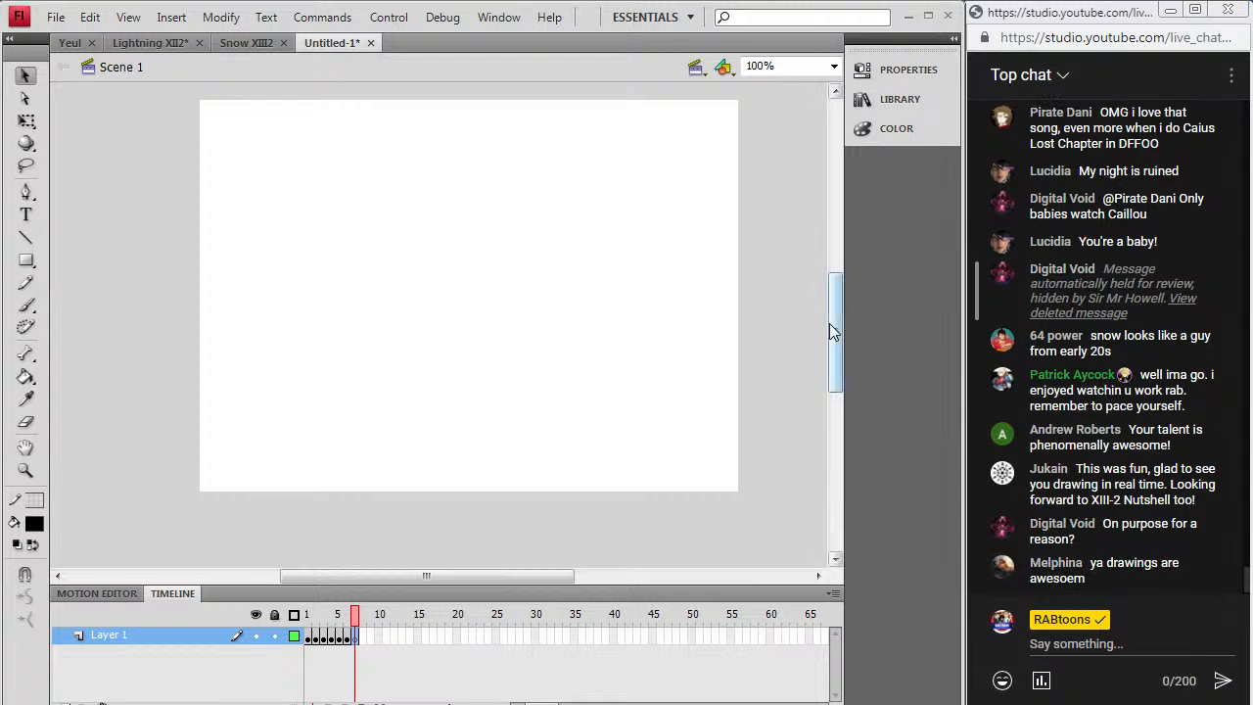
Step: Brush a tilted face on the empty stage of frame 7: nose, frown, jaw, ear and the outline of a wide band over the eyes
{"action": "left_click_drag", "start_coordinate": [835, 323], "coordinate": [836, 319]}
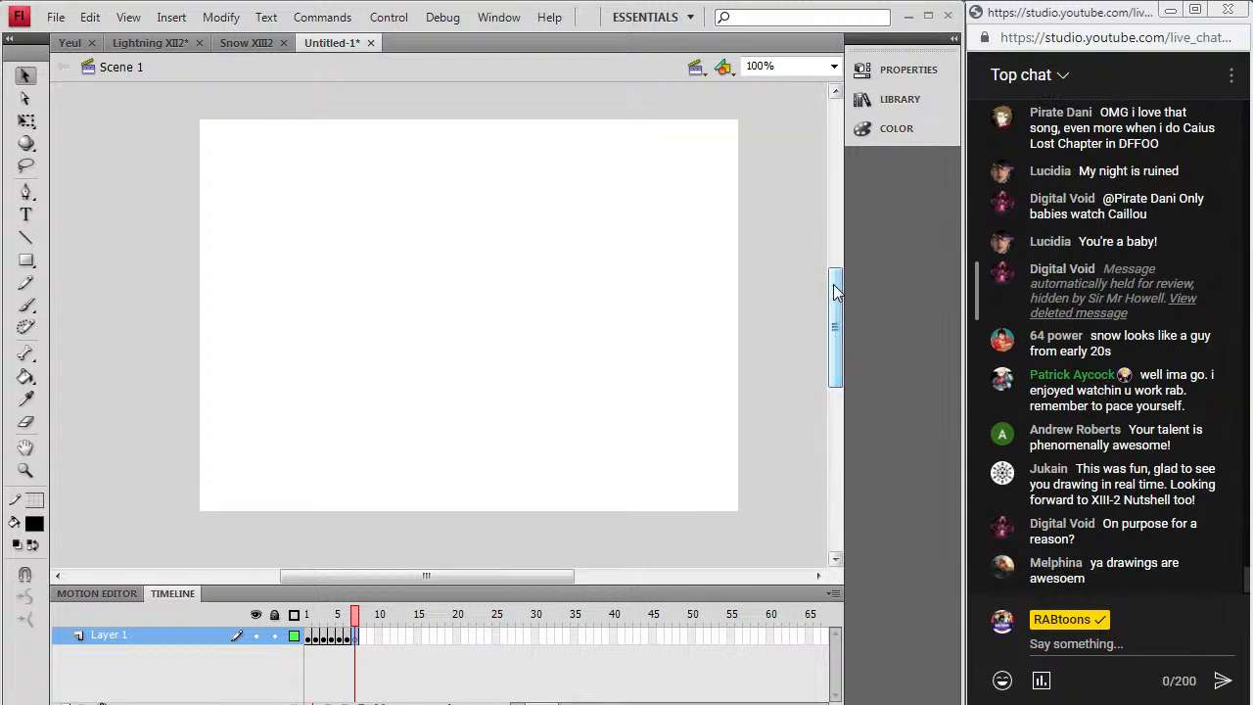
{"action": "key", "text": "z"}
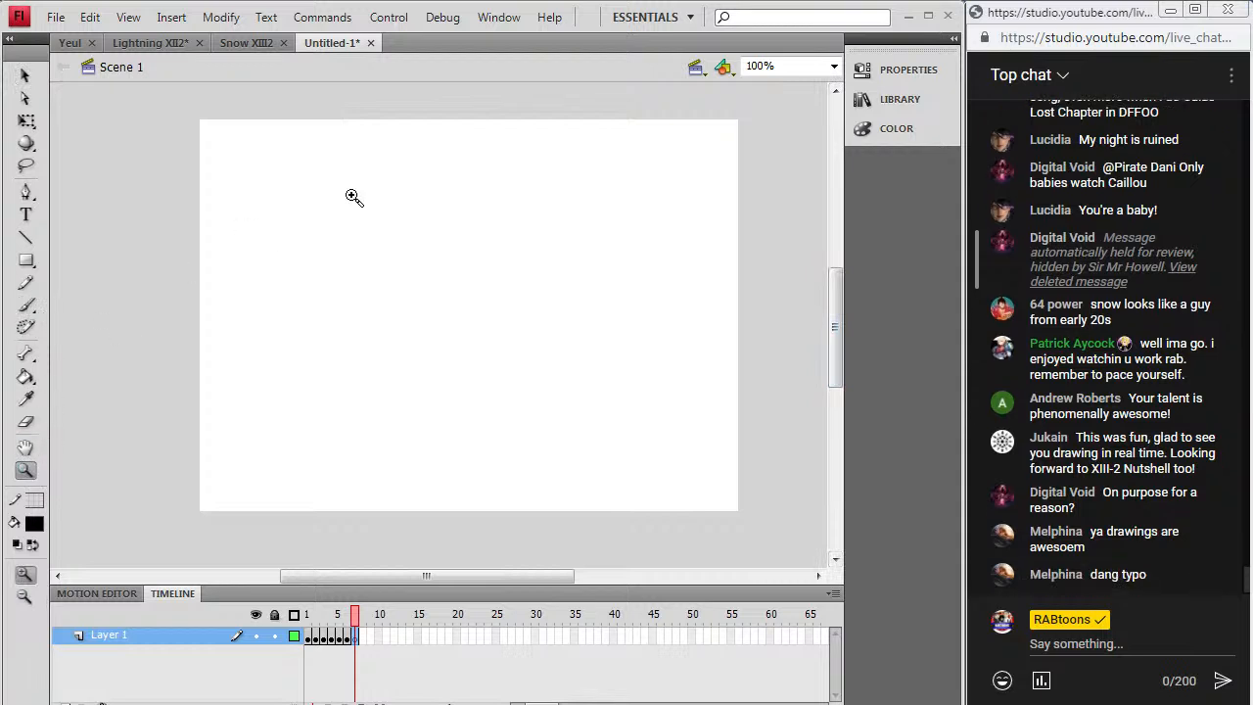
{"action": "left_click", "coordinate": [398, 245]}
{"action": "left_click", "coordinate": [834, 66]}
{"action": "left_click", "coordinate": [795, 148]}
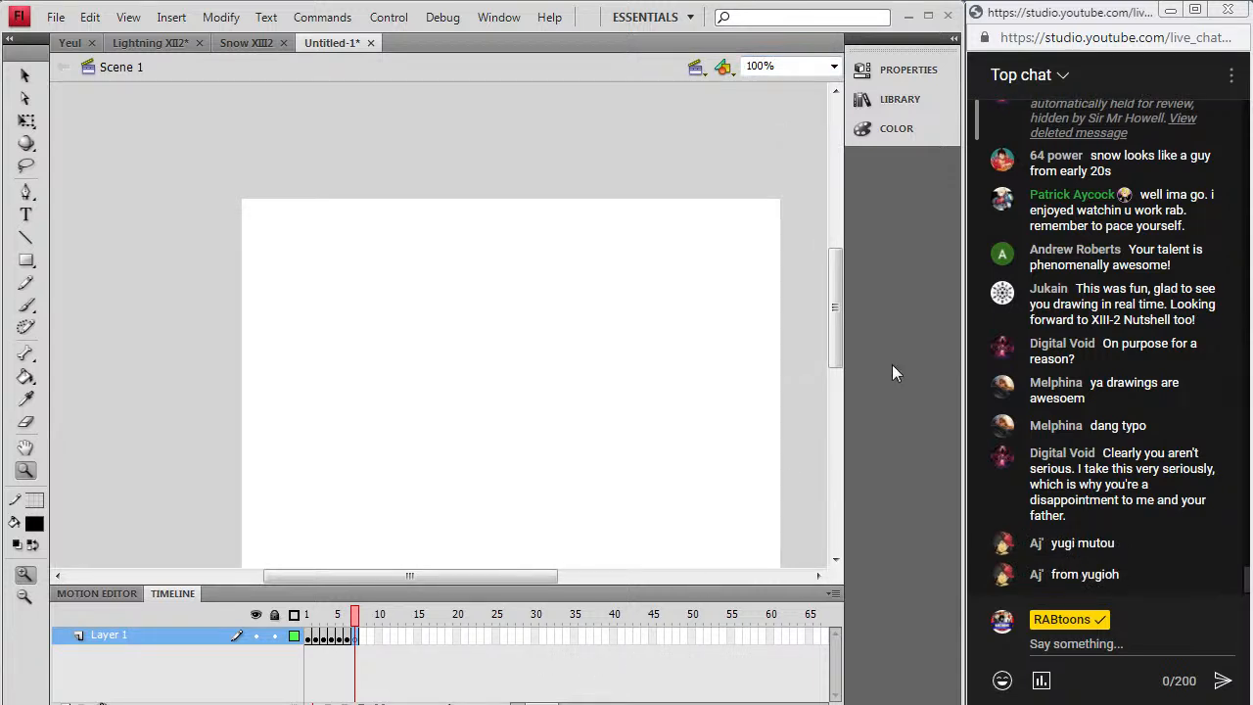
{"action": "scroll", "coordinate": [834, 363], "scroll_direction": "down", "scroll_amount": 1}
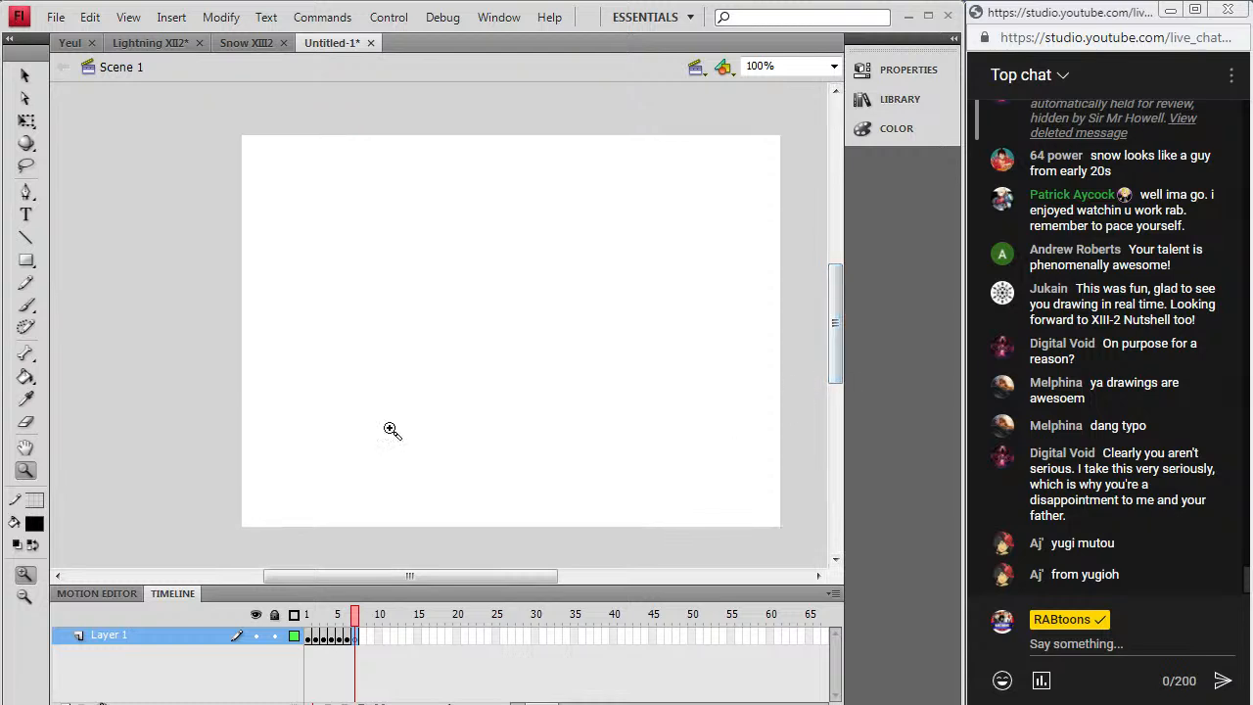
{"action": "key", "text": "b"}
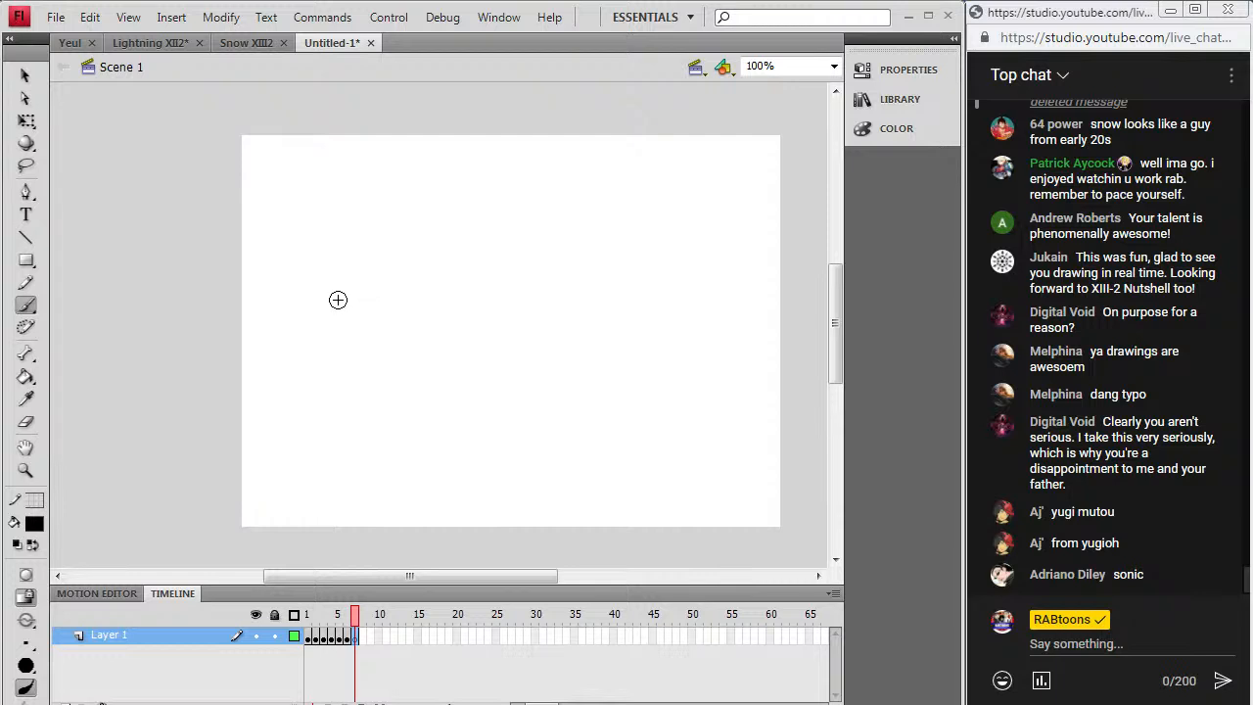
{"action": "mouse_move", "coordinate": [382, 325]}
{"action": "left_mouse_down"}
{"action": "mouse_move", "coordinate": [397, 335]}
{"action": "mouse_move", "coordinate": [388, 322]}
{"action": "mouse_move", "coordinate": [359, 335]}
{"action": "mouse_move", "coordinate": [436, 313]}
{"action": "left_mouse_up"}
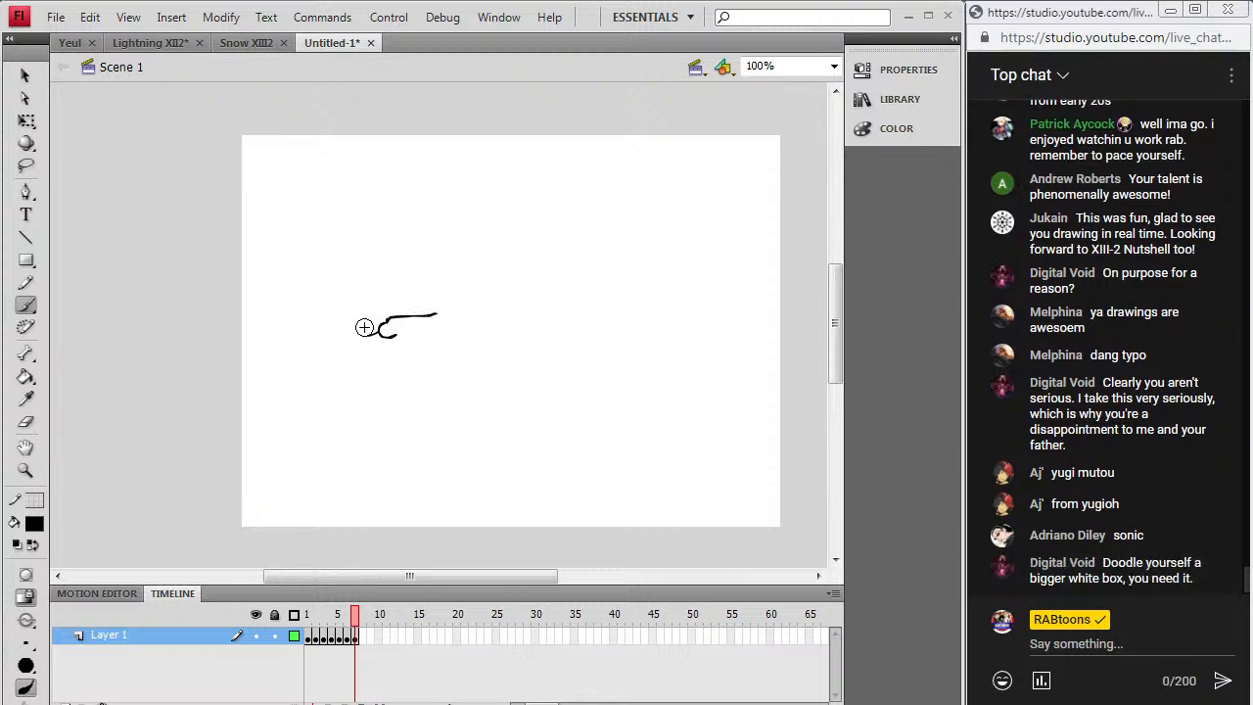
{"action": "left_click_drag", "start_coordinate": [355, 301], "coordinate": [360, 334]}
{"action": "mouse_move", "coordinate": [367, 291]}
{"action": "left_mouse_down"}
{"action": "mouse_move", "coordinate": [441, 285]}
{"action": "mouse_move", "coordinate": [436, 314]}
{"action": "left_mouse_up"}
{"action": "mouse_move", "coordinate": [356, 324]}
{"action": "left_mouse_down"}
{"action": "mouse_move", "coordinate": [393, 366]}
{"action": "mouse_move", "coordinate": [434, 375]}
{"action": "mouse_move", "coordinate": [470, 339]}
{"action": "mouse_move", "coordinate": [458, 279]}
{"action": "mouse_move", "coordinate": [486, 294]}
{"action": "mouse_move", "coordinate": [470, 317]}
{"action": "mouse_move", "coordinate": [467, 297]}
{"action": "mouse_move", "coordinate": [477, 305]}
{"action": "left_mouse_up"}
{"action": "mouse_move", "coordinate": [406, 347]}
{"action": "left_mouse_down"}
{"action": "mouse_move", "coordinate": [435, 331]}
{"action": "mouse_move", "coordinate": [431, 343]}
{"action": "left_mouse_up"}
Step: Fill the outlined band over the eyes with solid black and return to the brush
{"action": "left_click", "coordinate": [29, 375]}
{"action": "left_click", "coordinate": [377, 289]}
{"action": "left_click", "coordinate": [26, 304]}
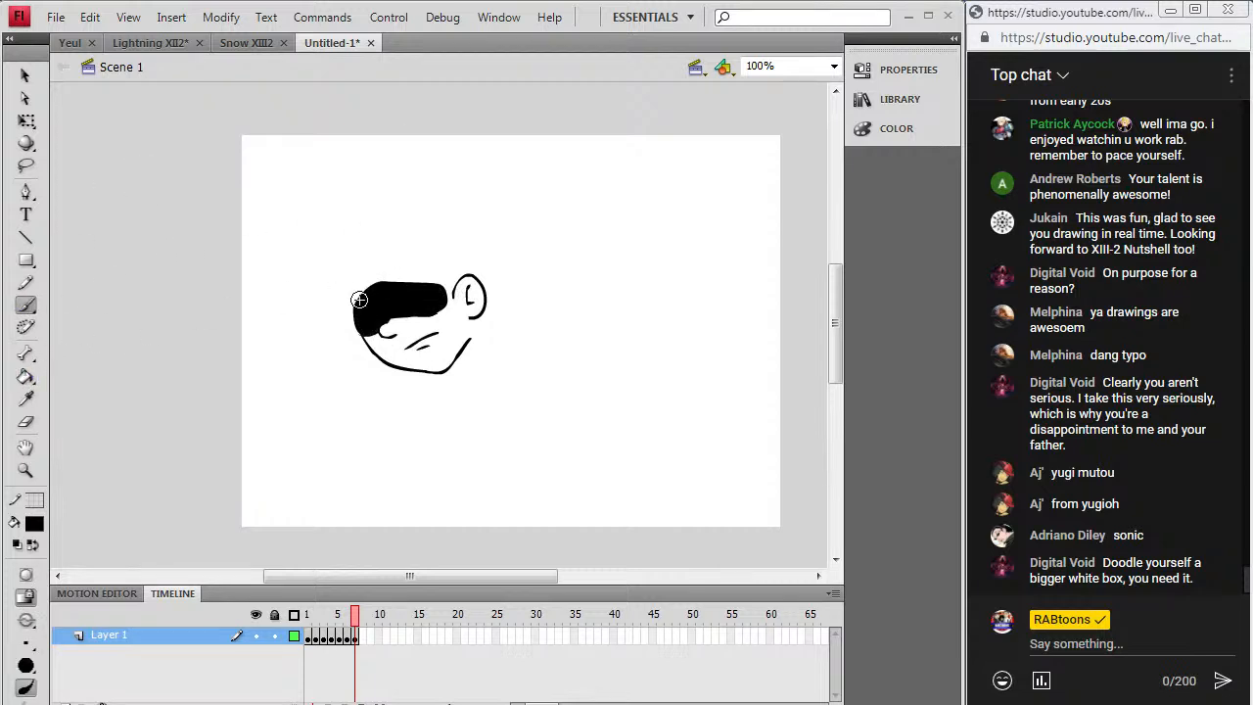
Step: Brush the spiky hair around the head, the neck and the shirt front, and extend the black band to the ear
{"action": "mouse_move", "coordinate": [347, 285]}
{"action": "left_mouse_down"}
{"action": "mouse_move", "coordinate": [347, 320]}
{"action": "mouse_move", "coordinate": [343, 281]}
{"action": "mouse_move", "coordinate": [365, 251]}
{"action": "mouse_move", "coordinate": [417, 231]}
{"action": "mouse_move", "coordinate": [455, 245]}
{"action": "mouse_move", "coordinate": [478, 276]}
{"action": "left_mouse_up"}
{"action": "mouse_move", "coordinate": [436, 374]}
{"action": "left_mouse_down"}
{"action": "mouse_move", "coordinate": [466, 348]}
{"action": "mouse_move", "coordinate": [475, 394]}
{"action": "mouse_move", "coordinate": [472, 343]}
{"action": "left_mouse_up"}
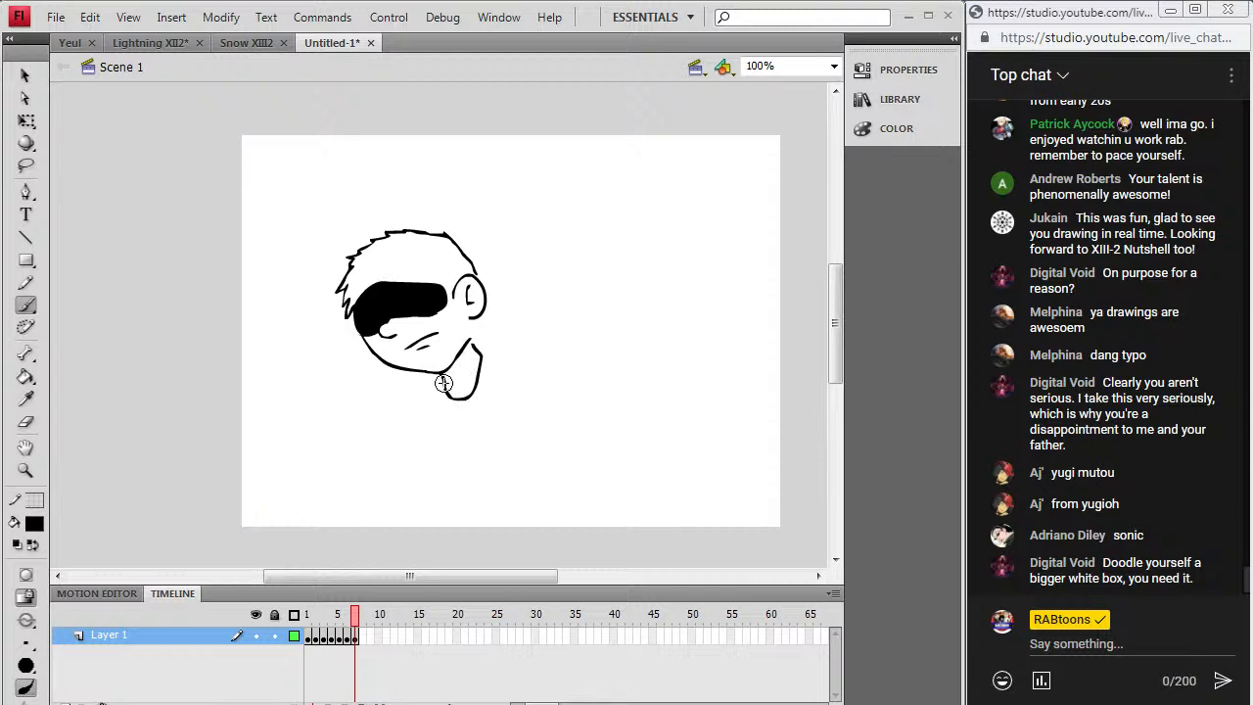
{"action": "mouse_move", "coordinate": [446, 392]}
{"action": "left_mouse_down"}
{"action": "mouse_move", "coordinate": [468, 498]}
{"action": "mouse_move", "coordinate": [488, 505]}
{"action": "mouse_move", "coordinate": [517, 486]}
{"action": "mouse_move", "coordinate": [477, 364]}
{"action": "mouse_move", "coordinate": [496, 336]}
{"action": "mouse_move", "coordinate": [480, 338]}
{"action": "mouse_move", "coordinate": [481, 315]}
{"action": "mouse_move", "coordinate": [470, 342]}
{"action": "left_mouse_up"}
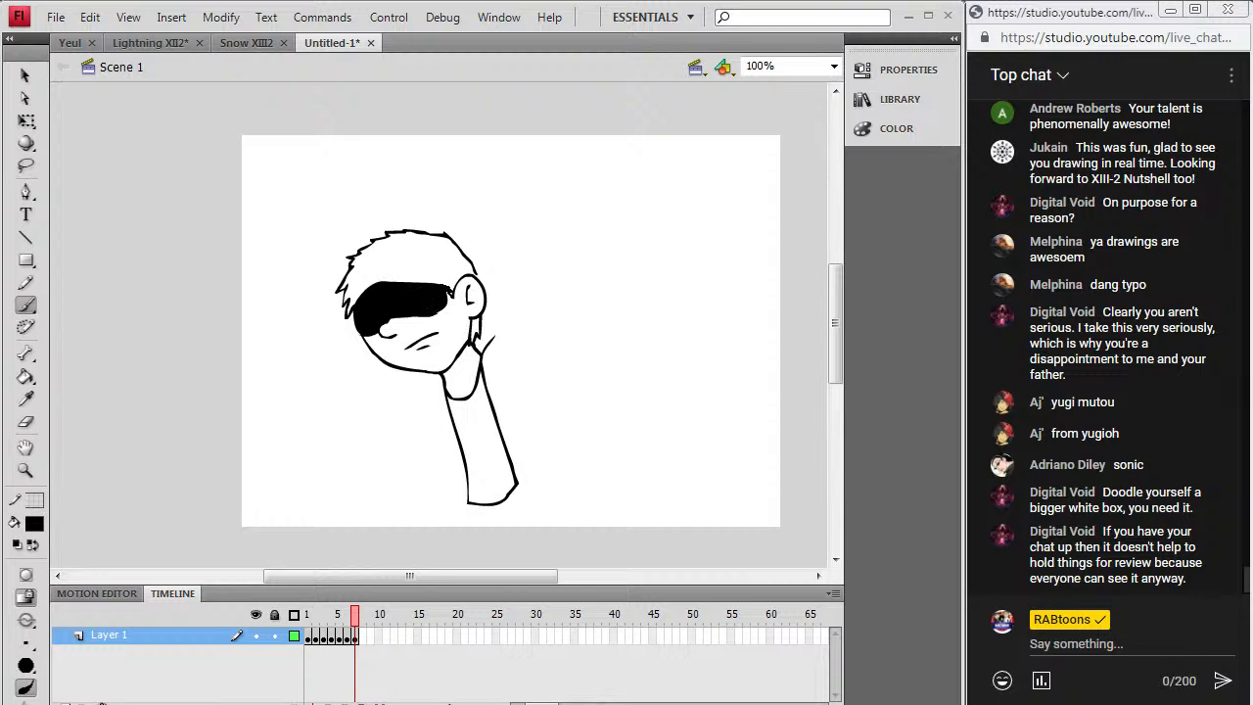
{"action": "left_click_drag", "start_coordinate": [451, 292], "coordinate": [450, 283]}
Step: Brush the open jacket with its collar and one bent sleeve, ending in a hand that holds a pistol pointing down
{"action": "mouse_move", "coordinate": [433, 406]}
{"action": "left_mouse_down"}
{"action": "mouse_move", "coordinate": [436, 498]}
{"action": "mouse_move", "coordinate": [464, 502]}
{"action": "mouse_move", "coordinate": [562, 460]}
{"action": "mouse_move", "coordinate": [525, 402]}
{"action": "left_mouse_up"}
{"action": "mouse_move", "coordinate": [484, 325]}
{"action": "left_mouse_down"}
{"action": "mouse_move", "coordinate": [504, 343]}
{"action": "mouse_move", "coordinate": [569, 375]}
{"action": "mouse_move", "coordinate": [517, 379]}
{"action": "mouse_move", "coordinate": [564, 404]}
{"action": "mouse_move", "coordinate": [578, 445]}
{"action": "mouse_move", "coordinate": [609, 433]}
{"action": "mouse_move", "coordinate": [576, 388]}
{"action": "mouse_move", "coordinate": [527, 402]}
{"action": "left_mouse_up"}
{"action": "mouse_move", "coordinate": [581, 446]}
{"action": "left_mouse_down"}
{"action": "mouse_move", "coordinate": [564, 472]}
{"action": "mouse_move", "coordinate": [588, 468]}
{"action": "mouse_move", "coordinate": [605, 505]}
{"action": "mouse_move", "coordinate": [620, 473]}
{"action": "mouse_move", "coordinate": [606, 438]}
{"action": "left_mouse_up"}
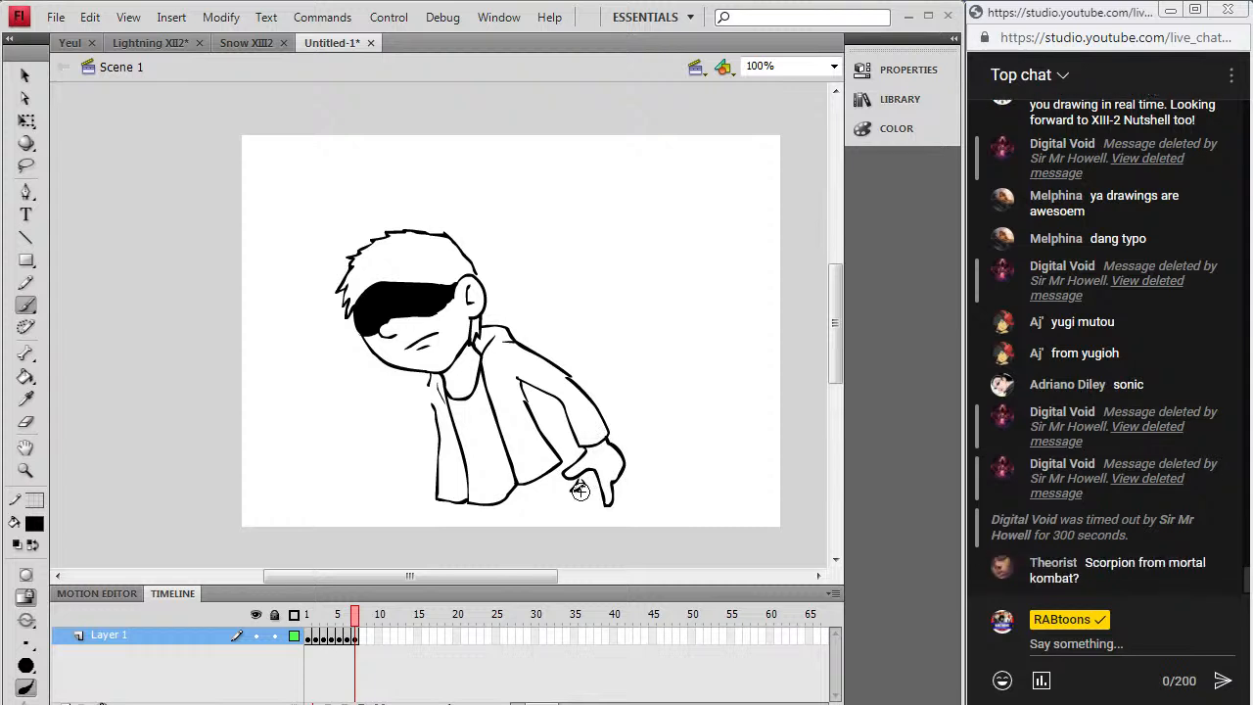
{"action": "mouse_move", "coordinate": [575, 480]}
{"action": "left_mouse_down"}
{"action": "mouse_move", "coordinate": [591, 540]}
{"action": "mouse_move", "coordinate": [613, 546]}
{"action": "mouse_move", "coordinate": [613, 509]}
{"action": "mouse_move", "coordinate": [594, 495]}
{"action": "mouse_move", "coordinate": [605, 540]}
{"action": "left_mouse_up"}
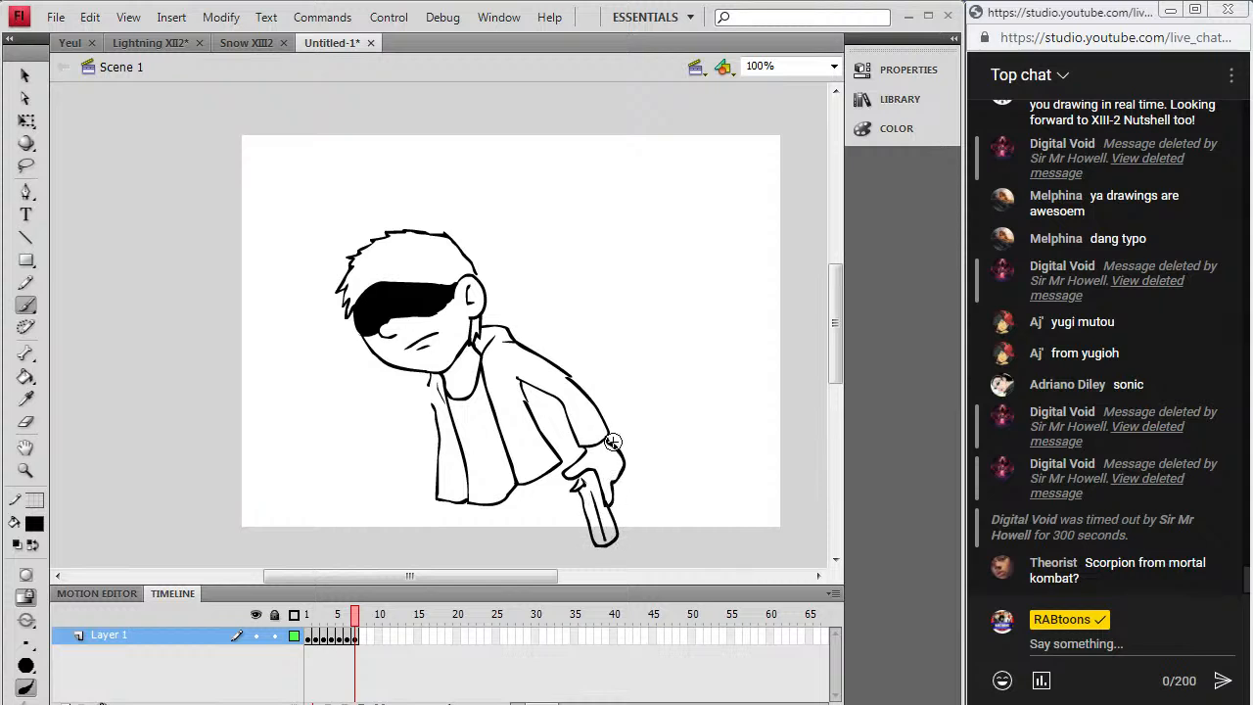
{"action": "left_click_drag", "start_coordinate": [611, 440], "coordinate": [624, 455]}
Step: Brush the figure's other sleeve hanging down, ending in a bone stump instead of a hand
{"action": "left_click_drag", "start_coordinate": [427, 375], "coordinate": [407, 456]}
{"action": "mouse_move", "coordinate": [429, 413]}
{"action": "left_mouse_down"}
{"action": "mouse_move", "coordinate": [386, 483]}
{"action": "mouse_move", "coordinate": [412, 493]}
{"action": "mouse_move", "coordinate": [427, 455]}
{"action": "left_mouse_up"}
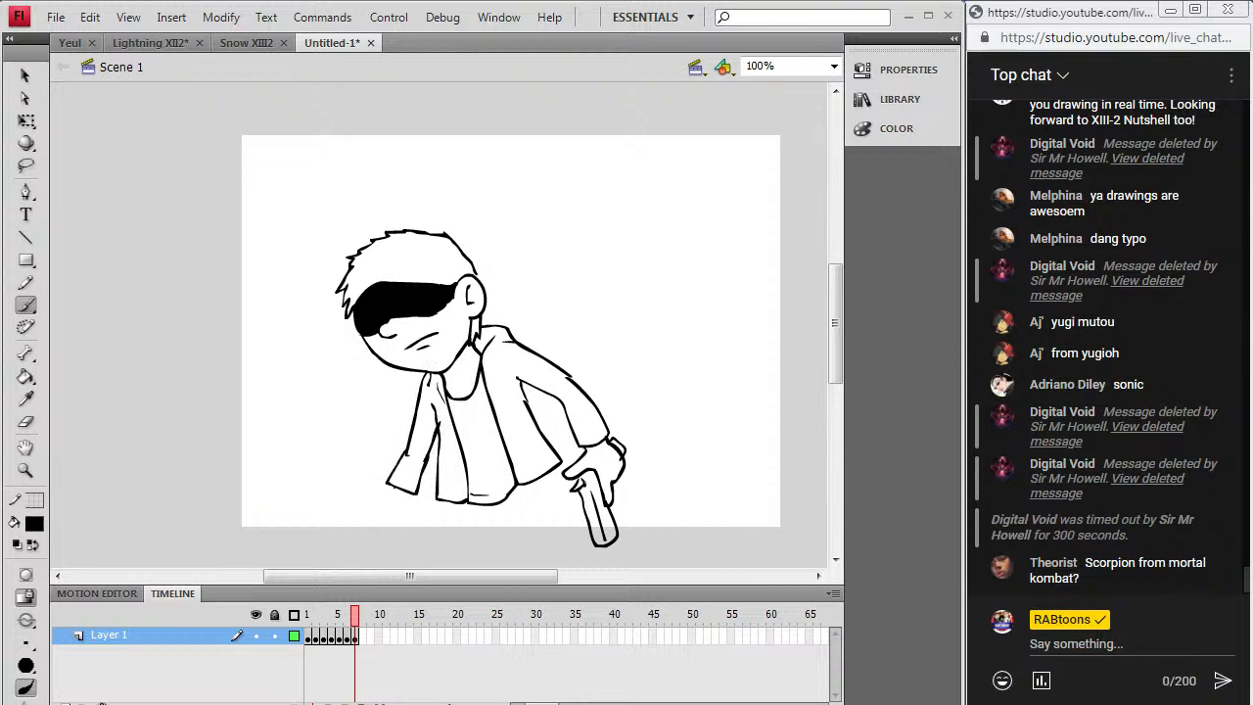
{"action": "mouse_move", "coordinate": [393, 495]}
{"action": "left_mouse_down"}
{"action": "mouse_move", "coordinate": [381, 515]}
{"action": "mouse_move", "coordinate": [400, 517]}
{"action": "mouse_move", "coordinate": [397, 500]}
{"action": "left_mouse_up"}
Step: Brush two flared trouser legs and a pair of shoes below the jacket, running past the stage's lower edge
{"action": "left_click_drag", "start_coordinate": [841, 365], "coordinate": [840, 388]}
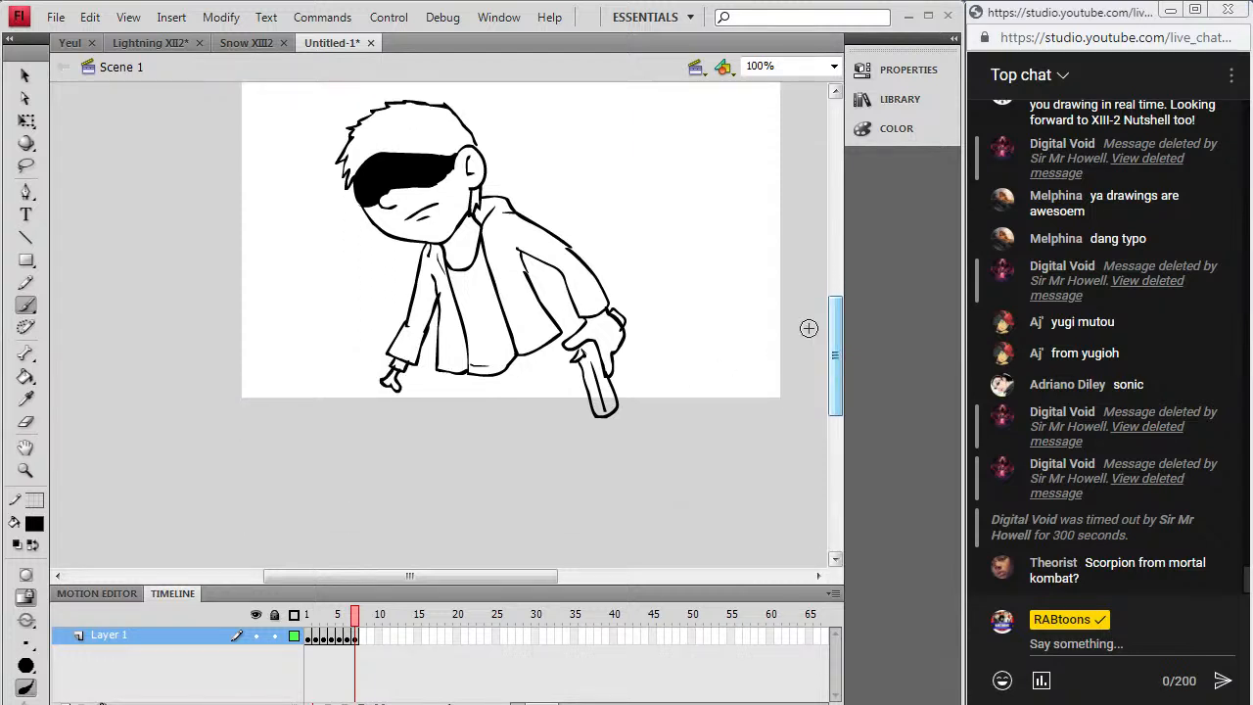
{"action": "mouse_move", "coordinate": [451, 372]}
{"action": "left_mouse_down"}
{"action": "mouse_move", "coordinate": [438, 496]}
{"action": "mouse_move", "coordinate": [507, 487]}
{"action": "mouse_move", "coordinate": [500, 390]}
{"action": "mouse_move", "coordinate": [517, 399]}
{"action": "mouse_move", "coordinate": [536, 488]}
{"action": "mouse_move", "coordinate": [607, 475]}
{"action": "mouse_move", "coordinate": [550, 343]}
{"action": "left_mouse_up"}
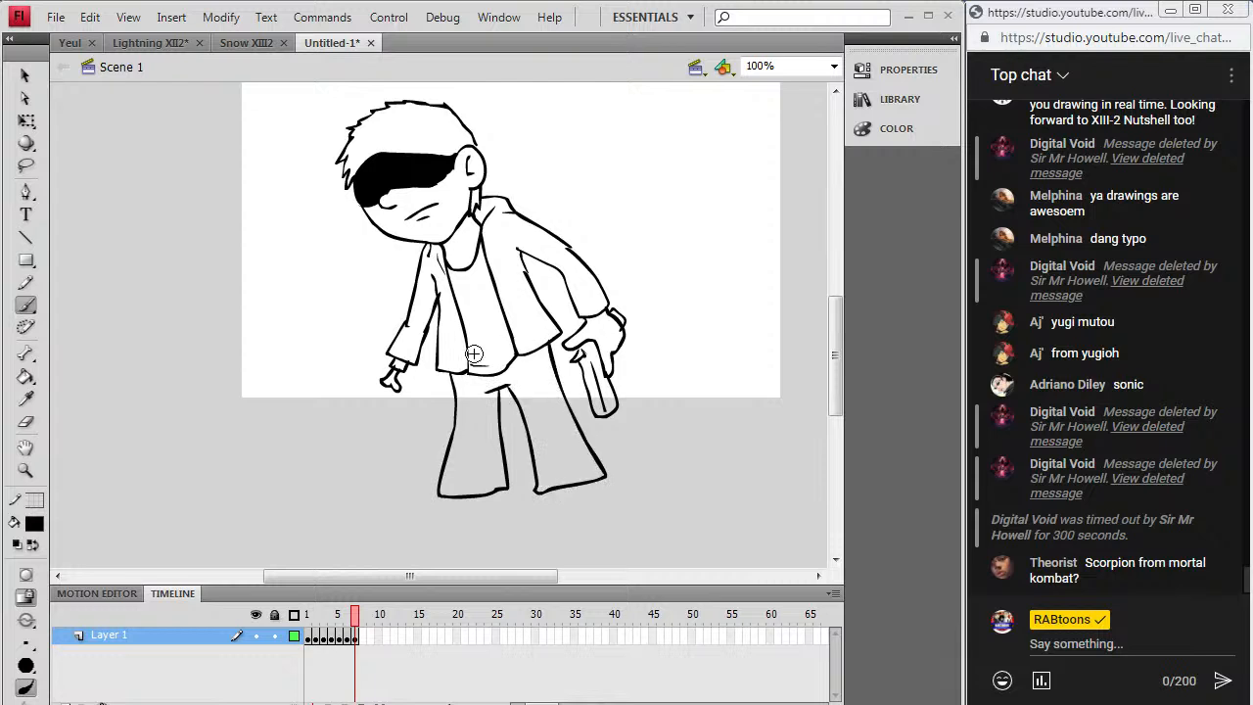
{"action": "mouse_move", "coordinate": [440, 497]}
{"action": "left_mouse_down"}
{"action": "mouse_move", "coordinate": [411, 535]}
{"action": "mouse_move", "coordinate": [500, 505]}
{"action": "mouse_move", "coordinate": [500, 490]}
{"action": "mouse_move", "coordinate": [603, 538]}
{"action": "mouse_move", "coordinate": [605, 486]}
{"action": "left_mouse_up"}
Step: Add jagged tears, scratches and small spots to the jacket and shirt
{"action": "mouse_move", "coordinate": [515, 304]}
{"action": "left_mouse_down"}
{"action": "mouse_move", "coordinate": [507, 278]}
{"action": "mouse_move", "coordinate": [519, 274]}
{"action": "mouse_move", "coordinate": [532, 294]}
{"action": "mouse_move", "coordinate": [507, 315]}
{"action": "mouse_move", "coordinate": [535, 315]}
{"action": "mouse_move", "coordinate": [541, 337]}
{"action": "left_mouse_up"}
{"action": "left_click_drag", "start_coordinate": [453, 283], "coordinate": [464, 336]}
{"action": "left_click", "coordinate": [492, 334]}
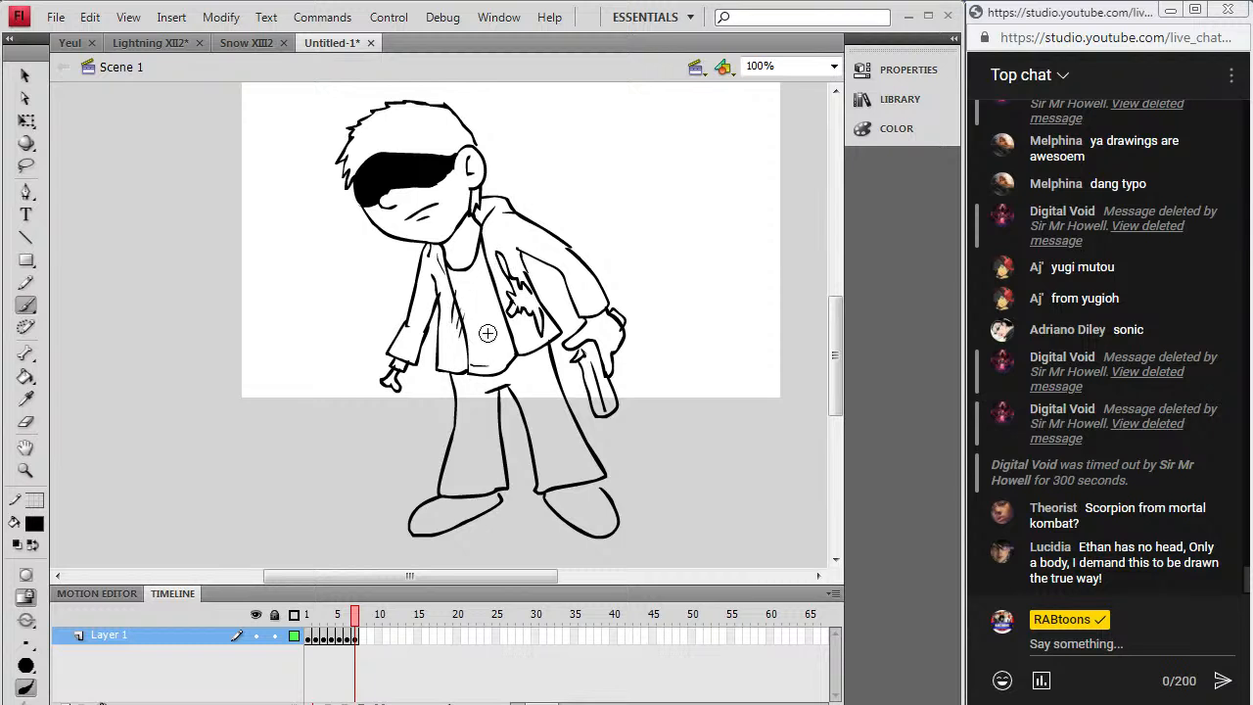
{"action": "left_click_drag", "start_coordinate": [481, 285], "coordinate": [477, 306]}
{"action": "left_click_drag", "start_coordinate": [478, 298], "coordinate": [524, 332]}
{"action": "left_click", "coordinate": [530, 341]}
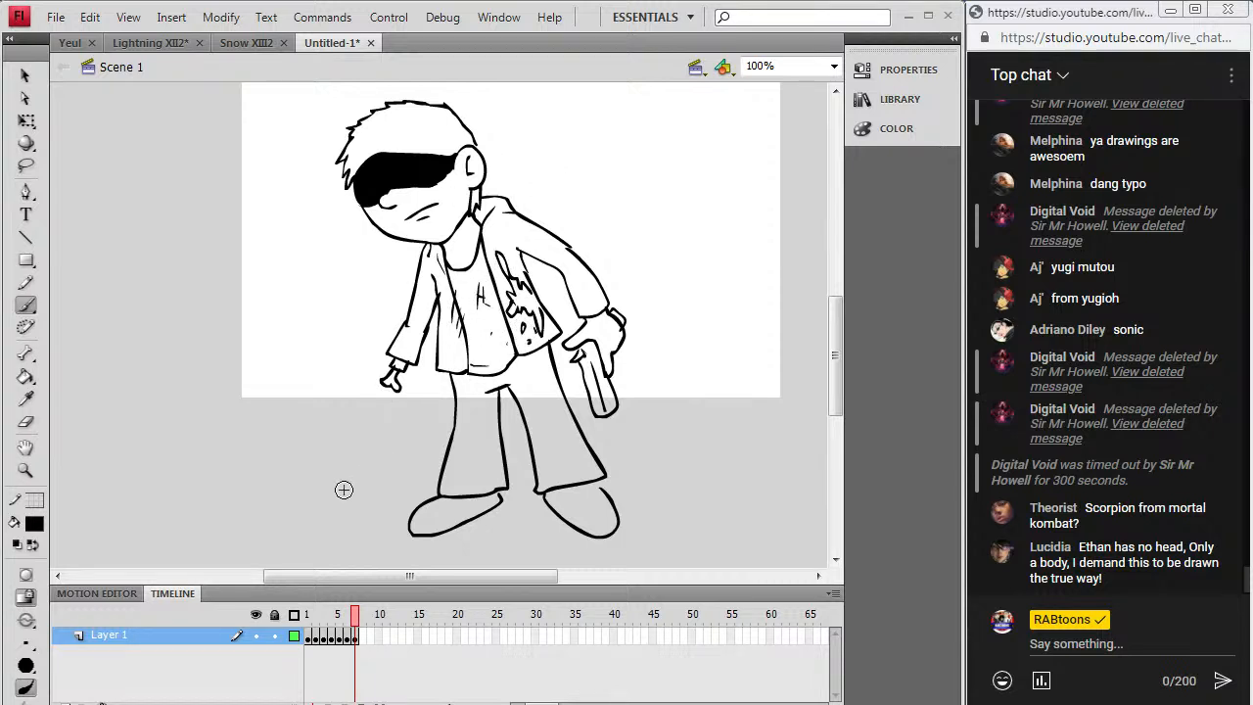
Step: Brush a severed hand lying in a puddle on the ground beside the figure's feet
{"action": "mouse_move", "coordinate": [340, 497]}
{"action": "left_mouse_down"}
{"action": "mouse_move", "coordinate": [291, 476]}
{"action": "mouse_move", "coordinate": [310, 489]}
{"action": "mouse_move", "coordinate": [322, 459]}
{"action": "mouse_move", "coordinate": [329, 486]}
{"action": "mouse_move", "coordinate": [324, 457]}
{"action": "mouse_move", "coordinate": [345, 488]}
{"action": "left_mouse_up"}
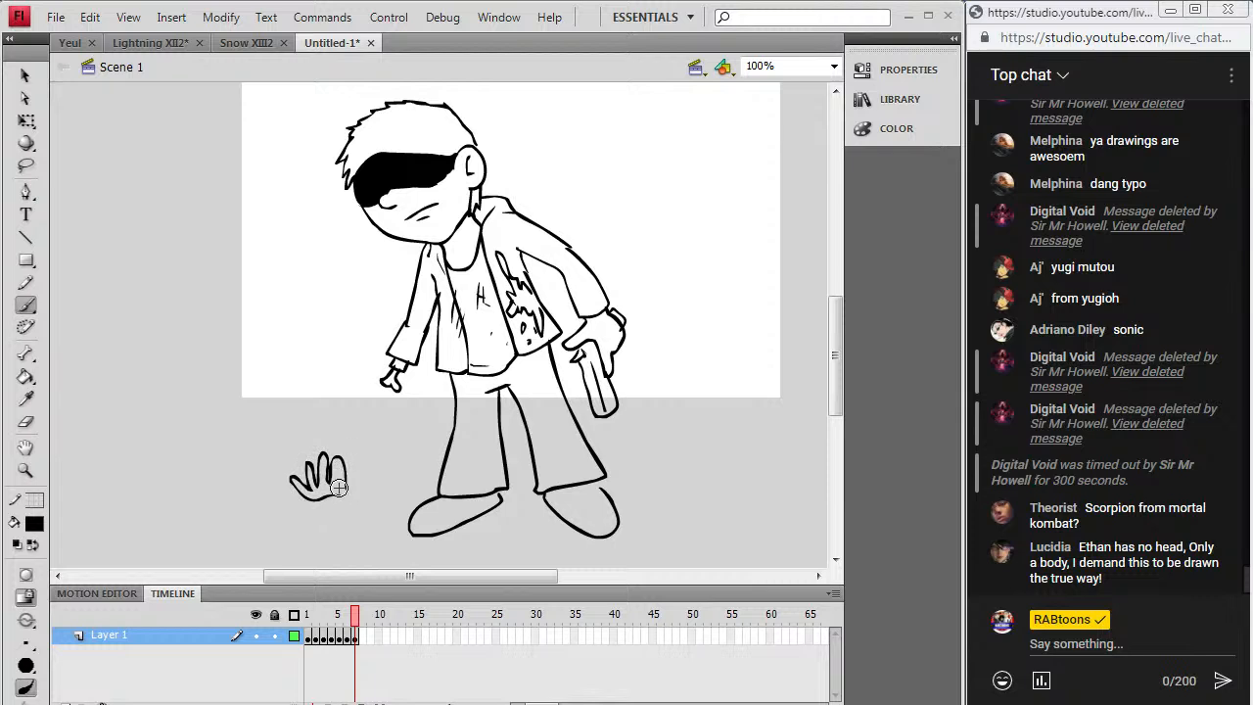
{"action": "mouse_move", "coordinate": [302, 497]}
{"action": "left_mouse_down"}
{"action": "mouse_move", "coordinate": [289, 501]}
{"action": "mouse_move", "coordinate": [351, 479]}
{"action": "mouse_move", "coordinate": [346, 497]}
{"action": "mouse_move", "coordinate": [370, 491]}
{"action": "mouse_move", "coordinate": [350, 475]}
{"action": "mouse_move", "coordinate": [384, 488]}
{"action": "mouse_move", "coordinate": [316, 502]}
{"action": "mouse_move", "coordinate": [321, 513]}
{"action": "mouse_move", "coordinate": [387, 504]}
{"action": "mouse_move", "coordinate": [390, 479]}
{"action": "mouse_move", "coordinate": [378, 479]}
{"action": "left_mouse_up"}
Step: Handwrite the caption "Ethan Re8?" with the brush in the empty space beside the head
{"action": "scroll", "coordinate": [836, 353], "scroll_direction": "up", "scroll_amount": 1}
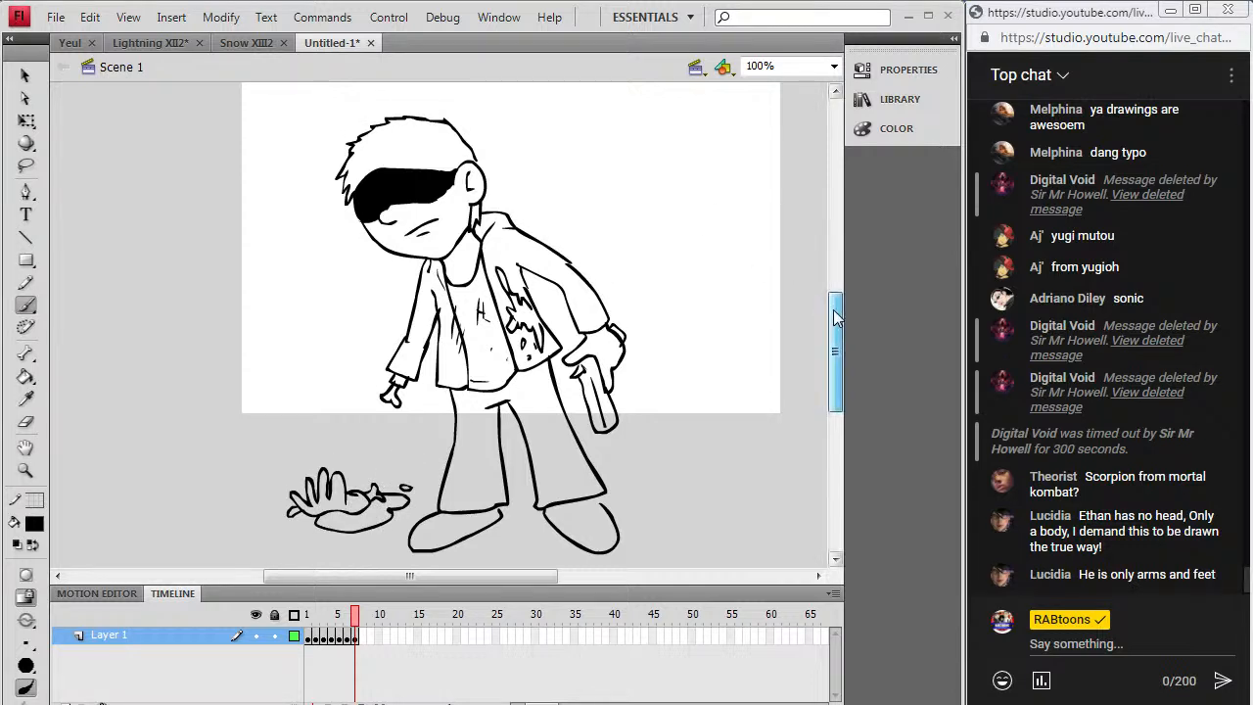
{"action": "mouse_move", "coordinate": [550, 149]}
{"action": "left_mouse_down"}
{"action": "mouse_move", "coordinate": [578, 208]}
{"action": "mouse_move", "coordinate": [568, 147]}
{"action": "left_mouse_up"}
{"action": "left_click_drag", "start_coordinate": [555, 180], "coordinate": [607, 205]}
{"action": "mouse_move", "coordinate": [593, 176]}
{"action": "left_mouse_down"}
{"action": "mouse_move", "coordinate": [615, 174]}
{"action": "mouse_move", "coordinate": [635, 200]}
{"action": "left_mouse_up"}
{"action": "mouse_move", "coordinate": [658, 178]}
{"action": "left_mouse_down"}
{"action": "mouse_move", "coordinate": [664, 198]}
{"action": "mouse_move", "coordinate": [684, 178]}
{"action": "left_mouse_up"}
{"action": "left_click_drag", "start_coordinate": [607, 227], "coordinate": [612, 270]}
{"action": "mouse_move", "coordinate": [603, 217]}
{"action": "left_mouse_down"}
{"action": "mouse_move", "coordinate": [607, 243]}
{"action": "mouse_move", "coordinate": [639, 268]}
{"action": "mouse_move", "coordinate": [662, 258]}
{"action": "left_mouse_up"}
{"action": "mouse_move", "coordinate": [689, 210]}
{"action": "left_mouse_down"}
{"action": "mouse_move", "coordinate": [661, 251]}
{"action": "mouse_move", "coordinate": [688, 201]}
{"action": "mouse_move", "coordinate": [714, 196]}
{"action": "mouse_move", "coordinate": [707, 231]}
{"action": "left_mouse_up"}
{"action": "left_click", "coordinate": [712, 241]}
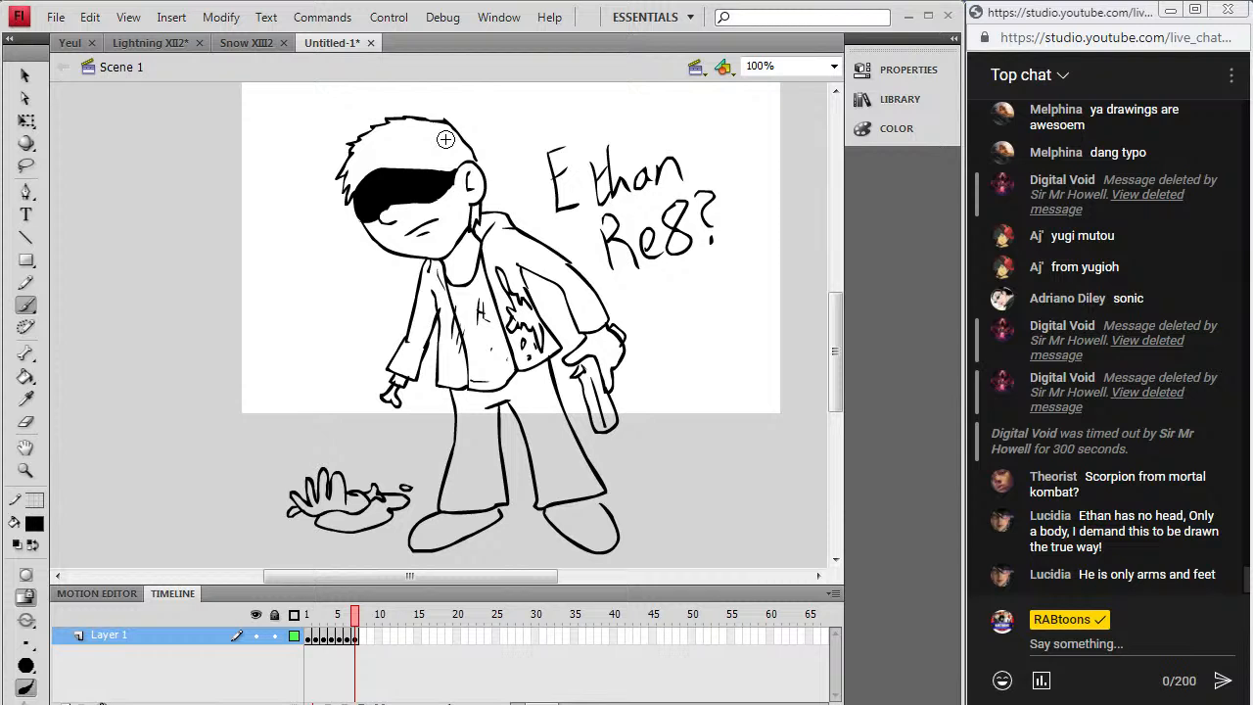
Step: Try deleting the figure's head and middle body, undo both deletions, and clear the selection
{"action": "left_click", "coordinate": [25, 76]}
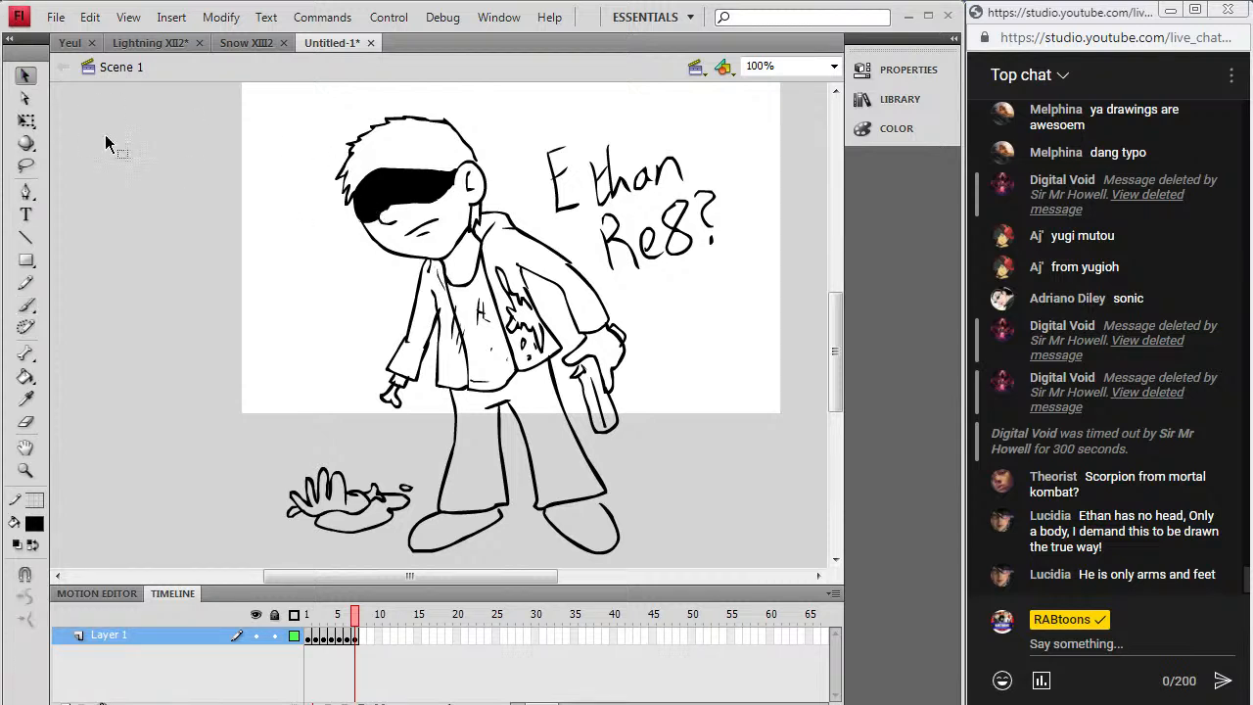
{"action": "left_click_drag", "start_coordinate": [317, 98], "coordinate": [495, 266]}
{"action": "key", "text": "Delete"}
{"action": "left_click_drag", "start_coordinate": [418, 458], "coordinate": [578, 358]}
{"action": "key", "text": "Delete"}
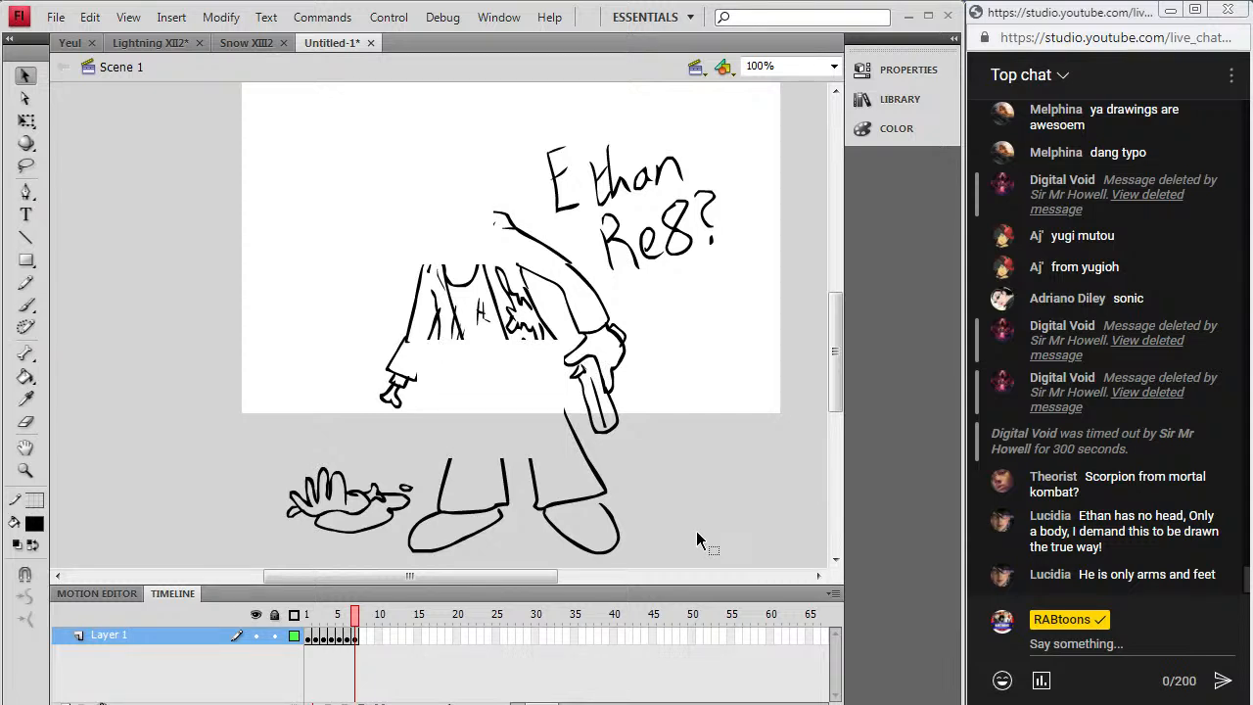
{"action": "key", "text": "ctrl+z"}
{"action": "key", "text": "ctrl+z"}
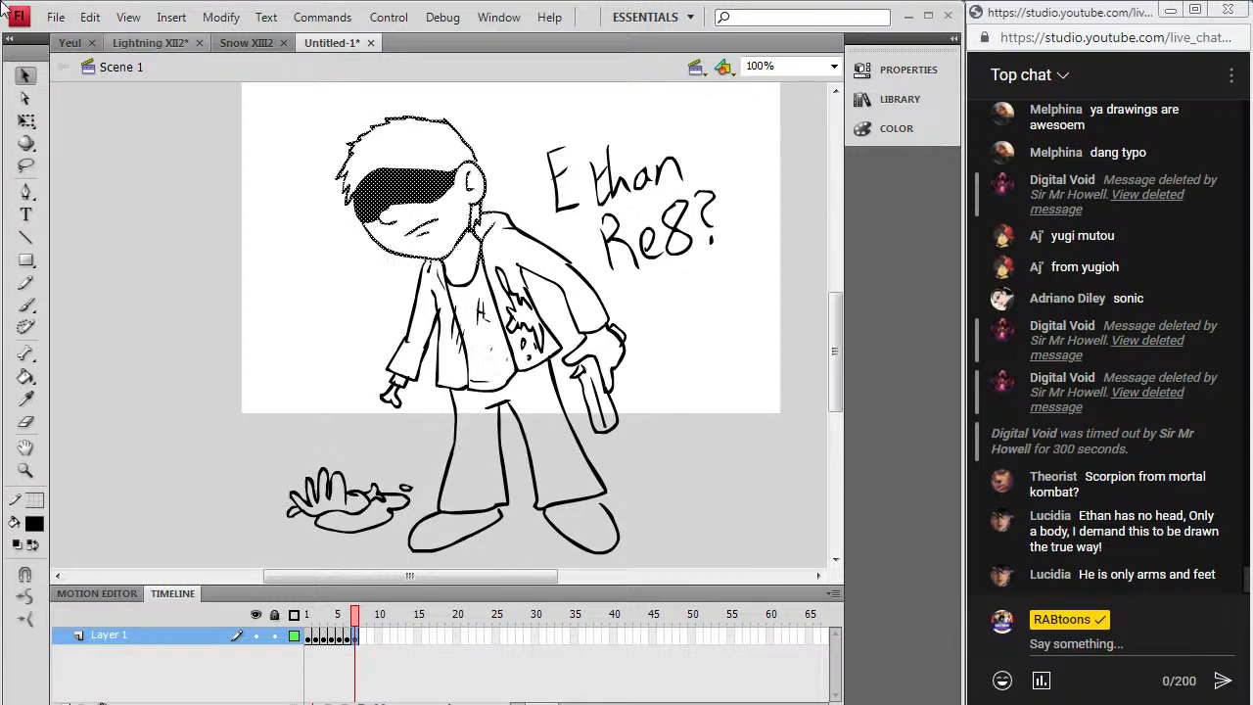
{"action": "left_click", "coordinate": [111, 184]}
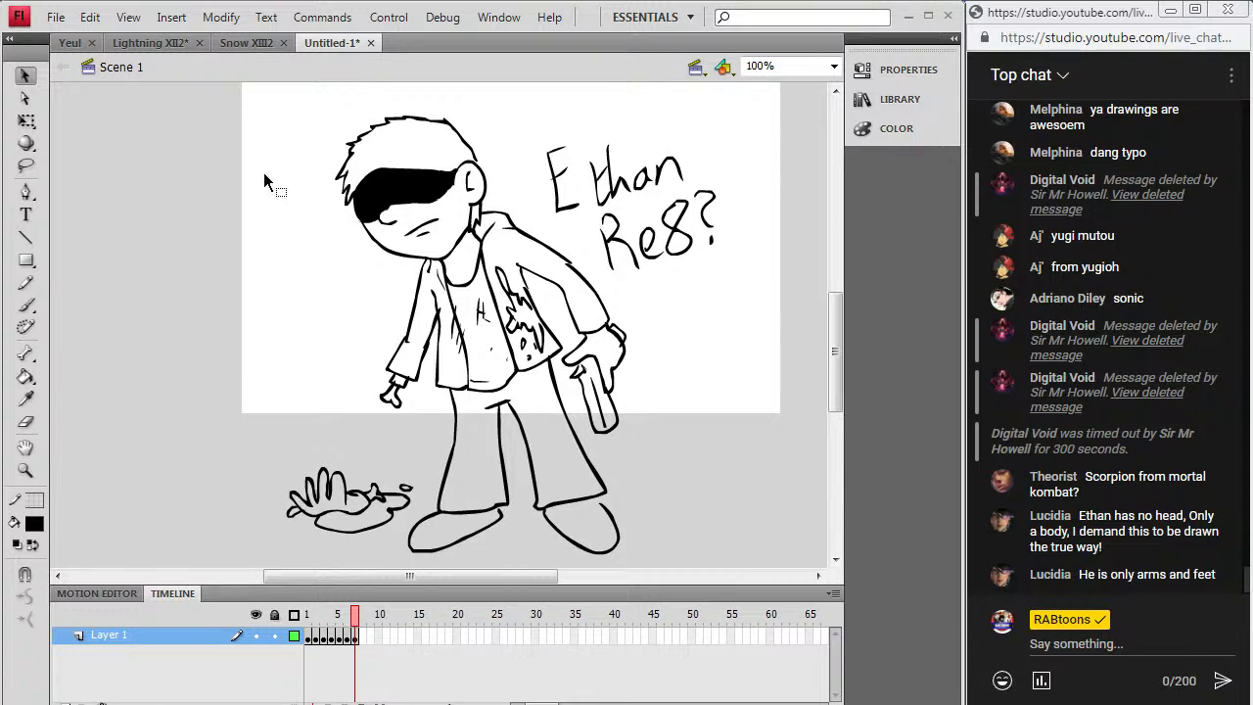
{"action": "mouse_move", "coordinate": [356, 615]}
{"action": "left_mouse_down"}
{"action": "mouse_move", "coordinate": [303, 624]}
{"action": "mouse_move", "coordinate": [362, 638]}
{"action": "left_mouse_up"}
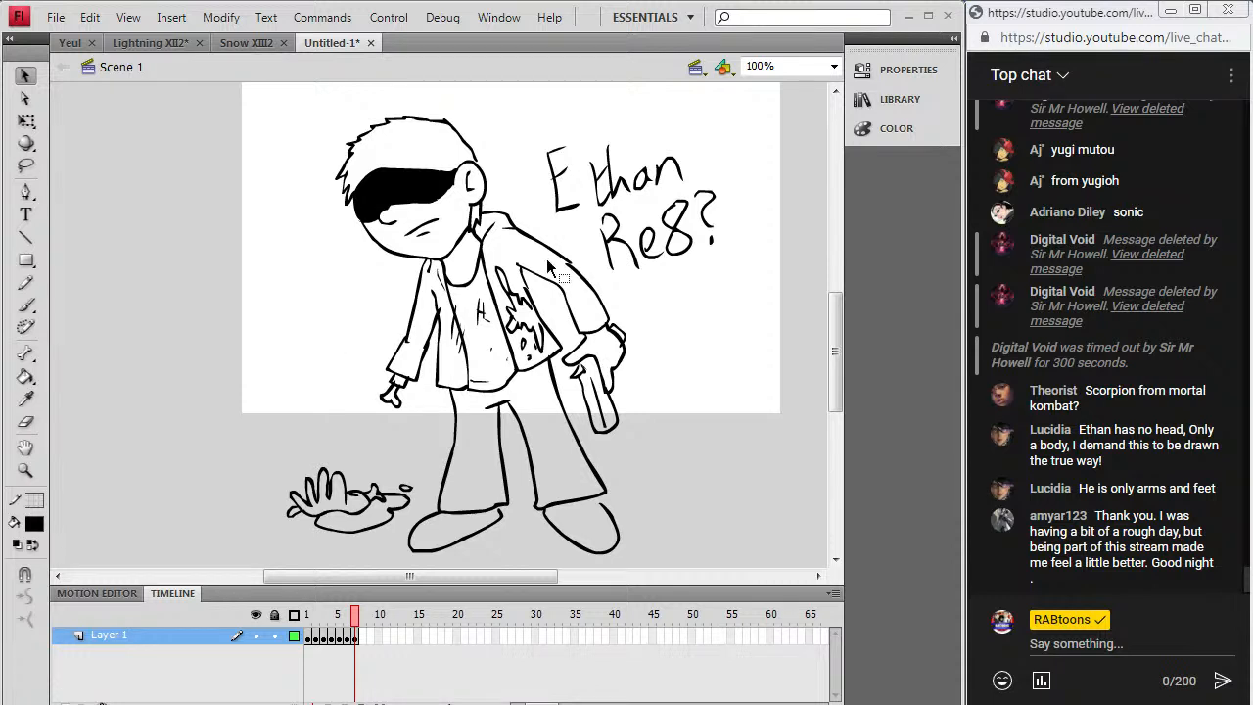
{"action": "left_click_drag", "start_coordinate": [837, 346], "coordinate": [839, 343]}
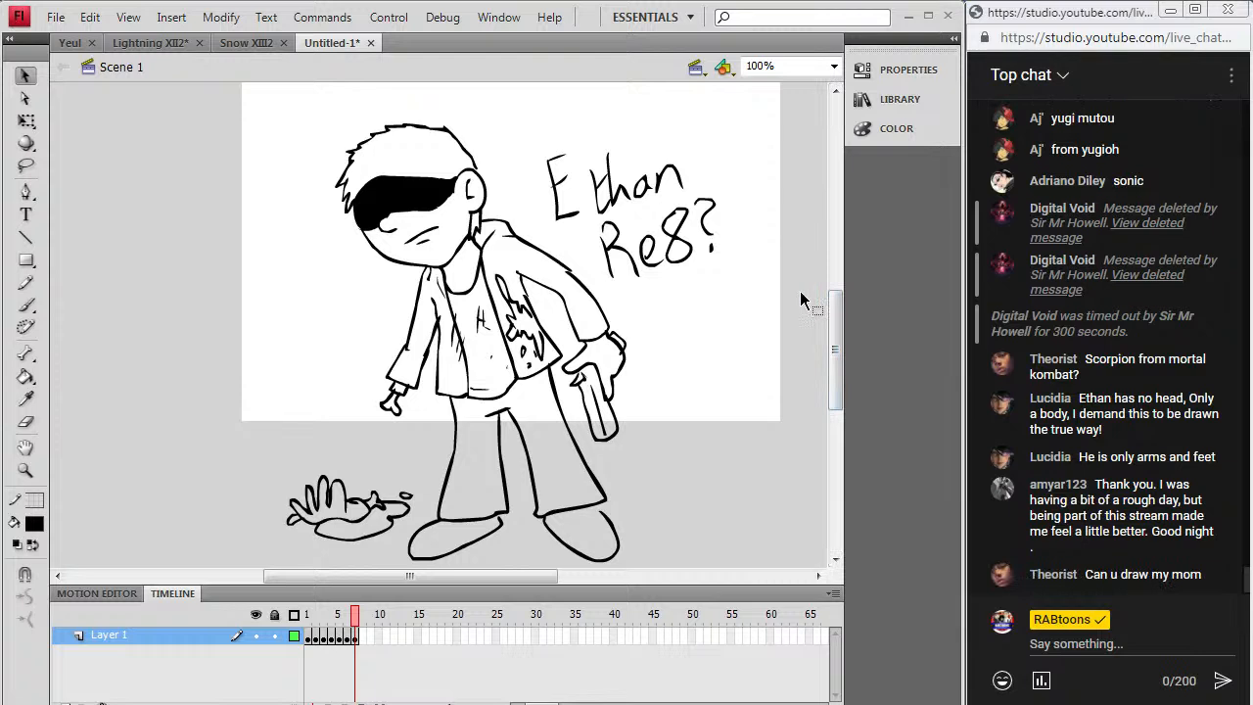
Step: View the Snow, Lightning and Yeul drawings once more, and return to the Ethan doodle in the untitled document
{"action": "left_click", "coordinate": [235, 48]}
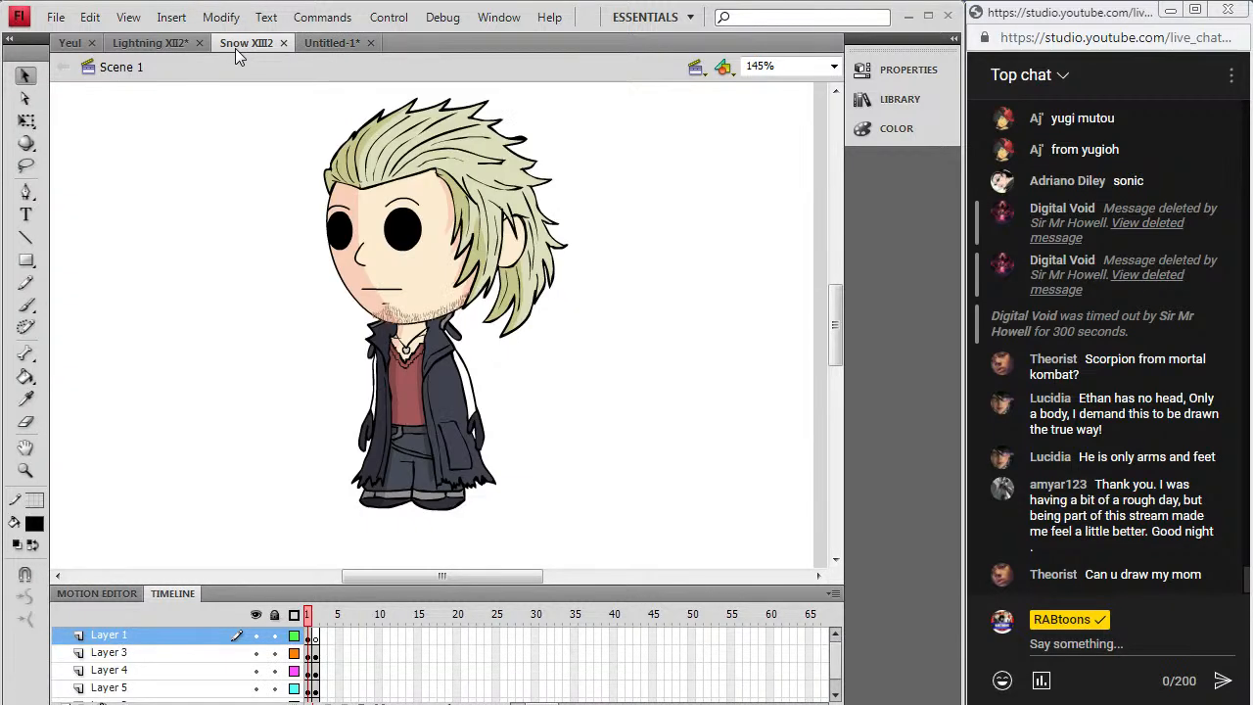
{"action": "left_click", "coordinate": [166, 45]}
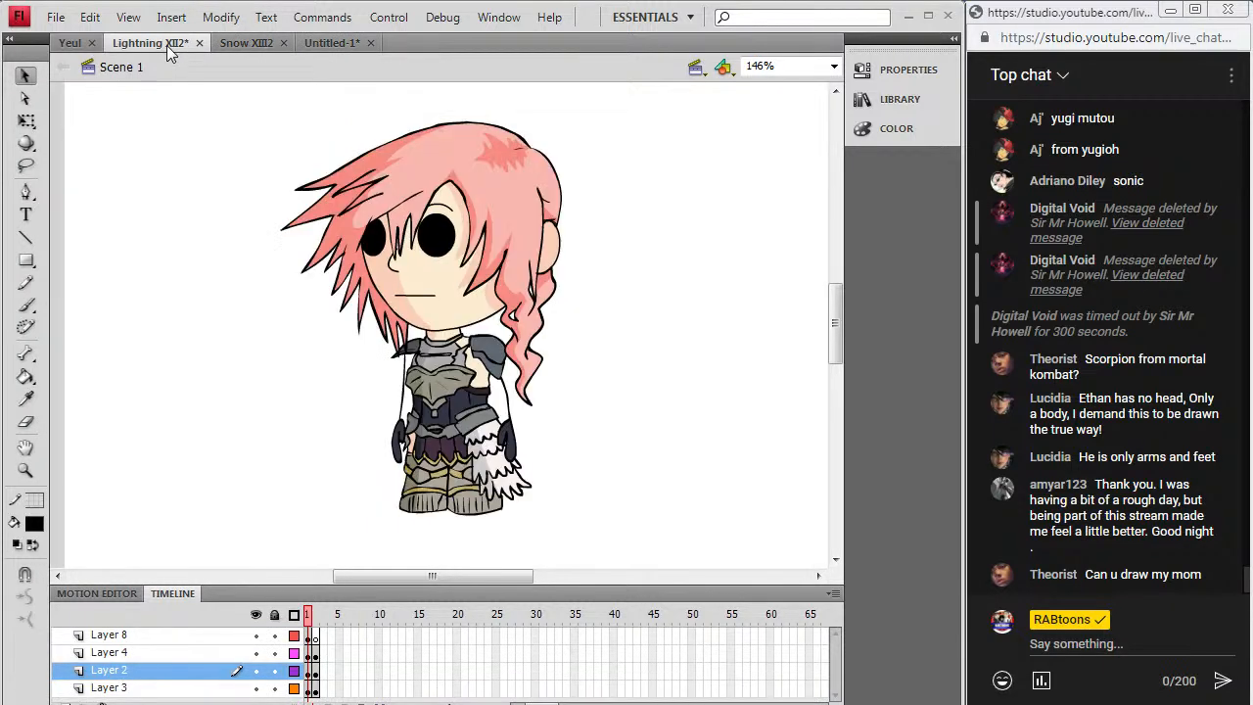
{"action": "left_click", "coordinate": [68, 45]}
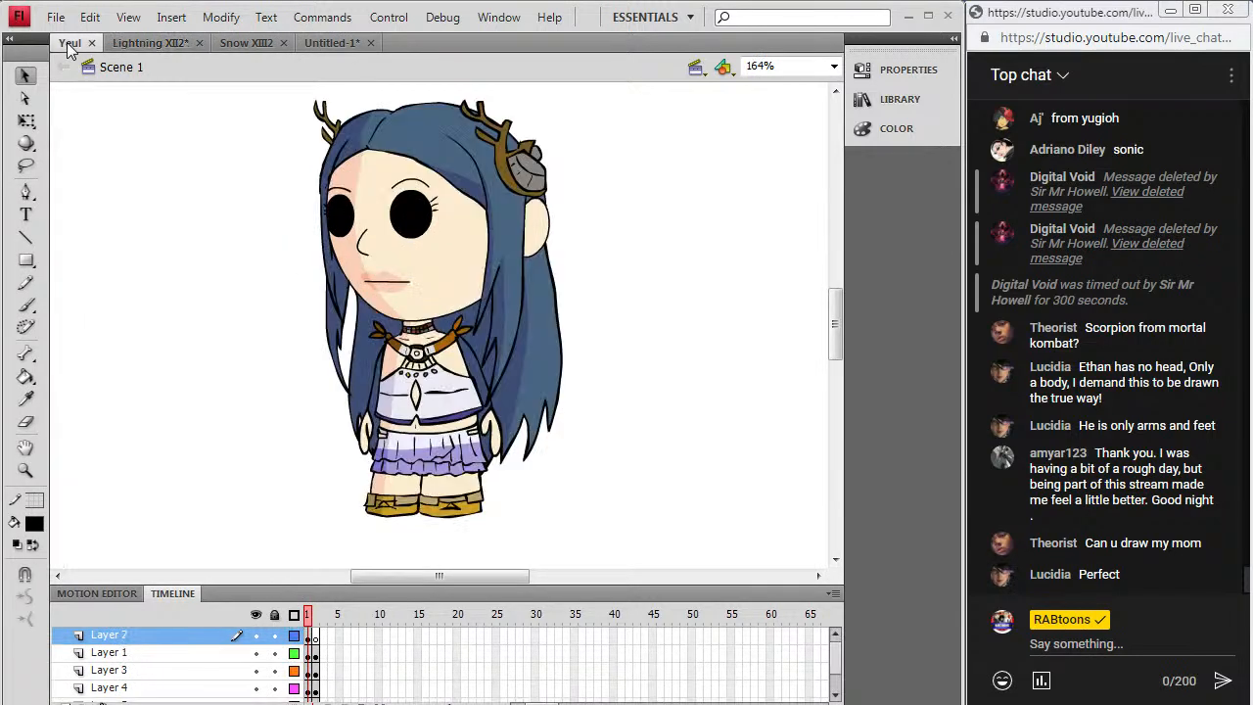
{"action": "left_click", "coordinate": [311, 47]}
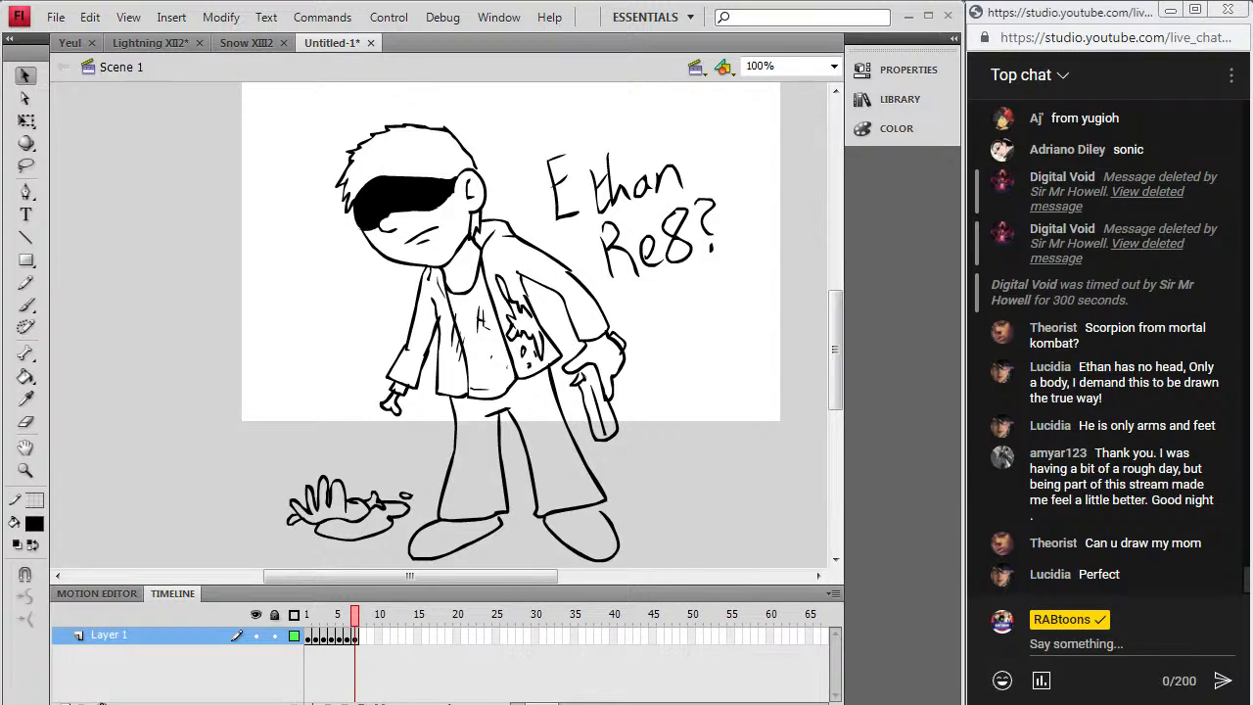
{"action": "key", "text": "alt+Tab"}
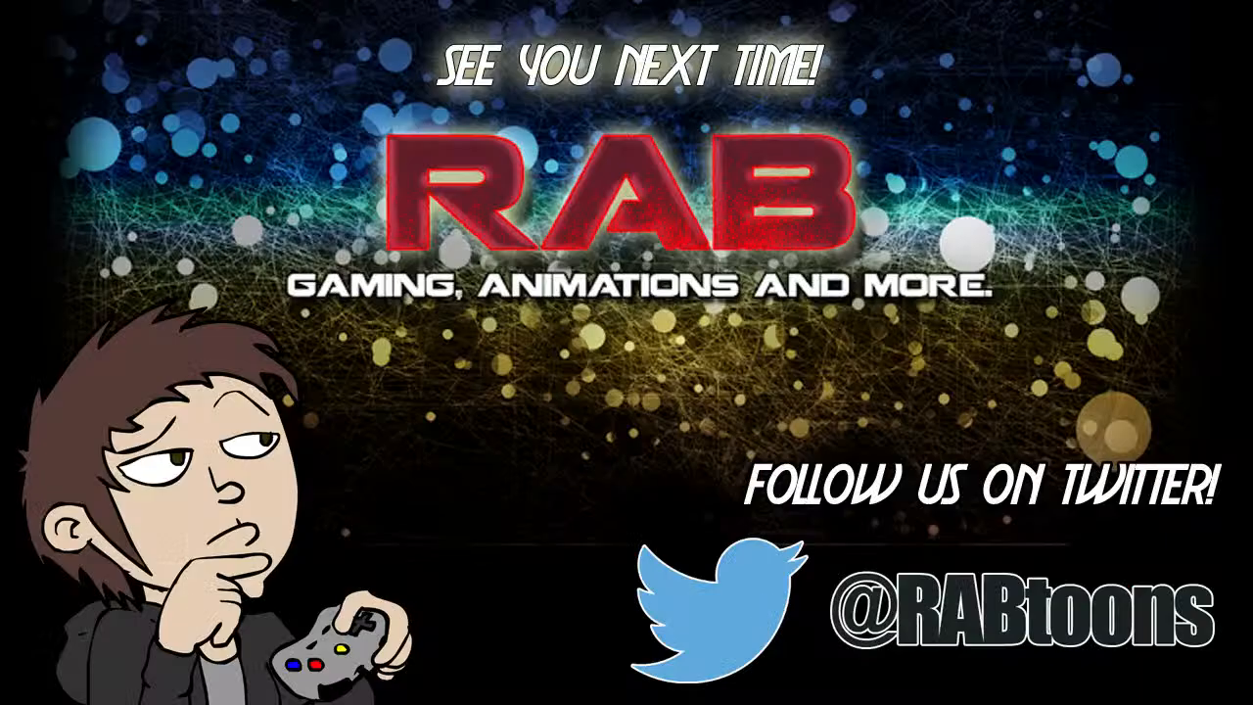